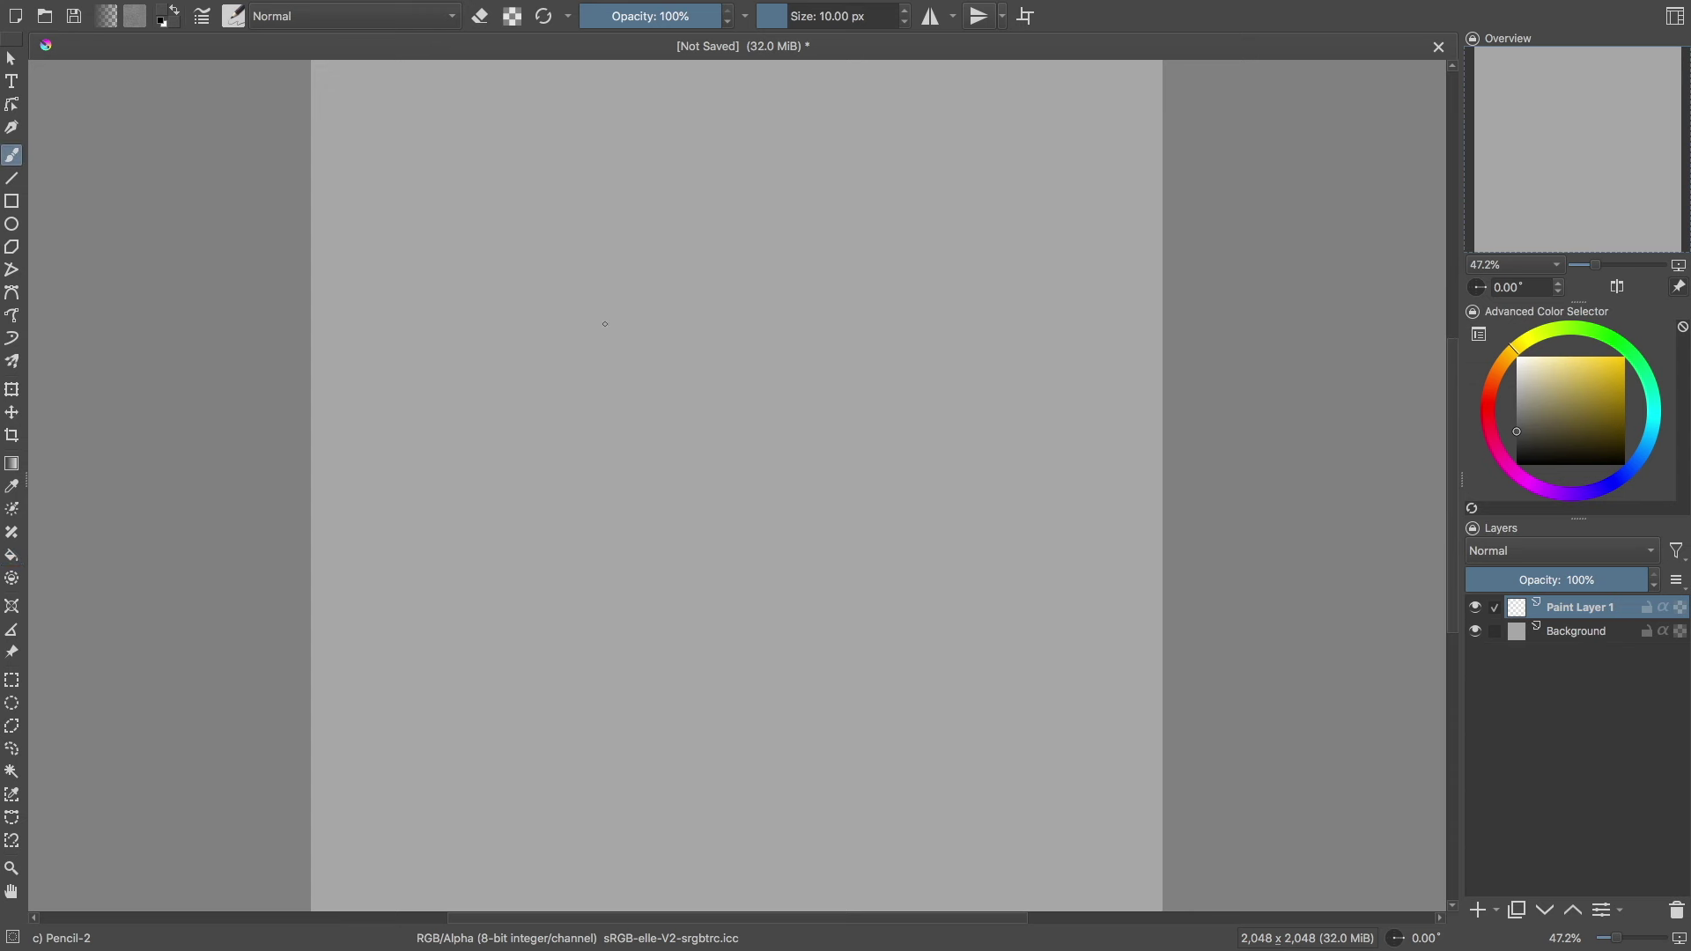
# Step: Sketch a rough box for the figure's body in grey pencil
pyautogui.moveTo(625, 344); pyautogui.dragTo(628, 589)
pyautogui.moveTo(929, 338); pyautogui.dragTo(933, 489)
pyautogui.moveTo(616, 314); pyautogui.dragTo(619, 455)
pyautogui.moveTo(922, 616); pyautogui.dragTo(732, 626)
pyautogui.moveTo(936, 293); pyautogui.dragTo(933, 487)
pyautogui.moveTo(695, 342)
pyautogui.mouseDown()
pyautogui.moveTo(766, 397)
pyautogui.moveTo(748, 264)
pyautogui.mouseUp()
# Step: Sketch a round head, both arms, and the legs with feet
pyautogui.moveTo(610, 374); pyautogui.dragTo(604, 462)
pyautogui.moveTo(520, 370); pyautogui.dragTo(589, 444)
pyautogui.moveTo(906, 303); pyautogui.dragTo(962, 407)
pyautogui.moveTo(1017, 402); pyautogui.dragTo(991, 454)
pyautogui.moveTo(648, 629); pyautogui.dragTo(626, 726)
pyautogui.moveTo(917, 650); pyautogui.dragTo(943, 719)
pyautogui.moveTo(631, 738); pyautogui.dragTo(586, 757)
pyautogui.moveTo(930, 744); pyautogui.dragTo(960, 766)
# Step: Enlarge the whole sketch from its top-right corner with the Transform tool
pyautogui.hotkey('ctrl', 't')
pyautogui.moveTo(1026, 242)
pyautogui.mouseDown()
pyautogui.moveTo(1081, 193)
pyautogui.moveTo(1038, 182)
pyautogui.mouseUp()
pyautogui.press('Return')
pyautogui.press('b')
# Step: Draw two eyes and a smile, plus lines along the body sides and right shoulder
pyautogui.moveTo(673, 276); pyautogui.dragTo(683, 282)
pyautogui.moveTo(745, 271); pyautogui.dragTo(751, 314)
pyautogui.moveTo(583, 529); pyautogui.dragTo(592, 335)
pyautogui.moveTo(893, 260); pyautogui.dragTo(933, 490)
pyautogui.moveTo(897, 296); pyautogui.dragTo(947, 516)
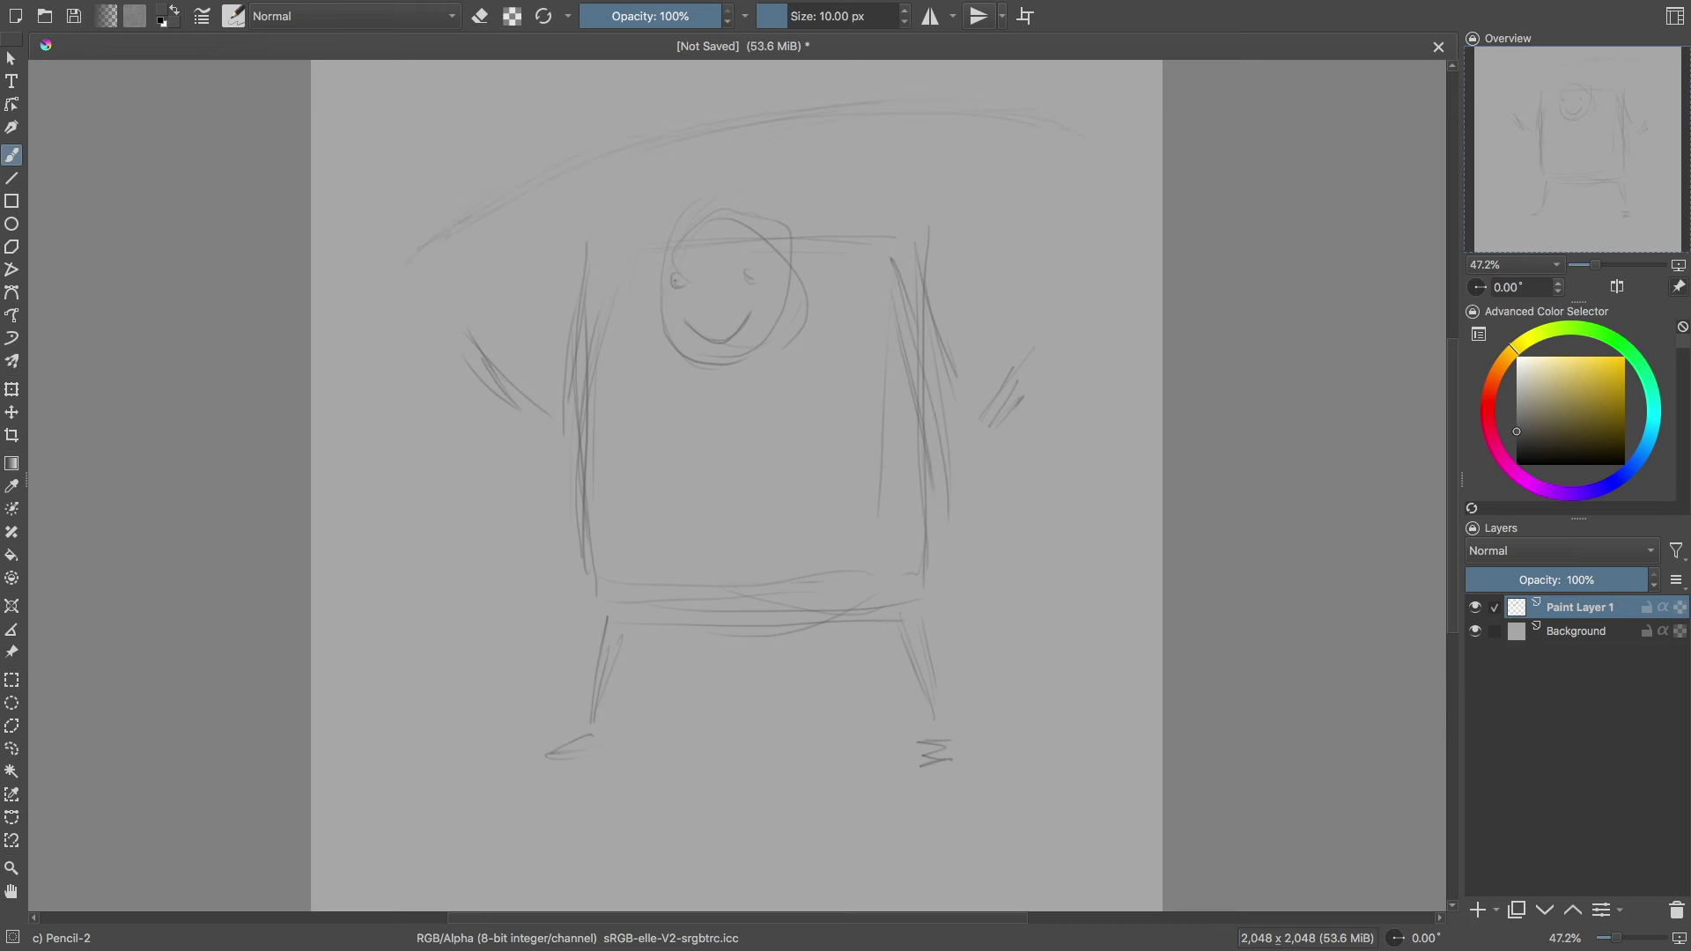
pyautogui.moveTo(885, 248); pyautogui.dragTo(909, 270)
# Step: Add horizontal strokes between the legs, a curved waistline and vertical leg strokes
pyautogui.moveTo(845, 649); pyautogui.dragTo(668, 648)
pyautogui.moveTo(671, 681); pyautogui.dragTo(812, 666)
pyautogui.moveTo(697, 660); pyautogui.dragTo(831, 661)
pyautogui.moveTo(590, 511); pyautogui.dragTo(907, 518)
pyautogui.moveTo(834, 608); pyautogui.dragTo(835, 724)
pyautogui.moveTo(655, 605); pyautogui.dragTo(659, 701)
# Step: Draw two lines down the torso centre and vertical strokes through the head
pyautogui.moveTo(714, 345); pyautogui.dragTo(729, 615)
pyautogui.moveTo(705, 370); pyautogui.dragTo(721, 608)
pyautogui.moveTo(684, 240); pyautogui.dragTo(705, 350)
pyautogui.moveTo(699, 252); pyautogui.dragTo(702, 311)
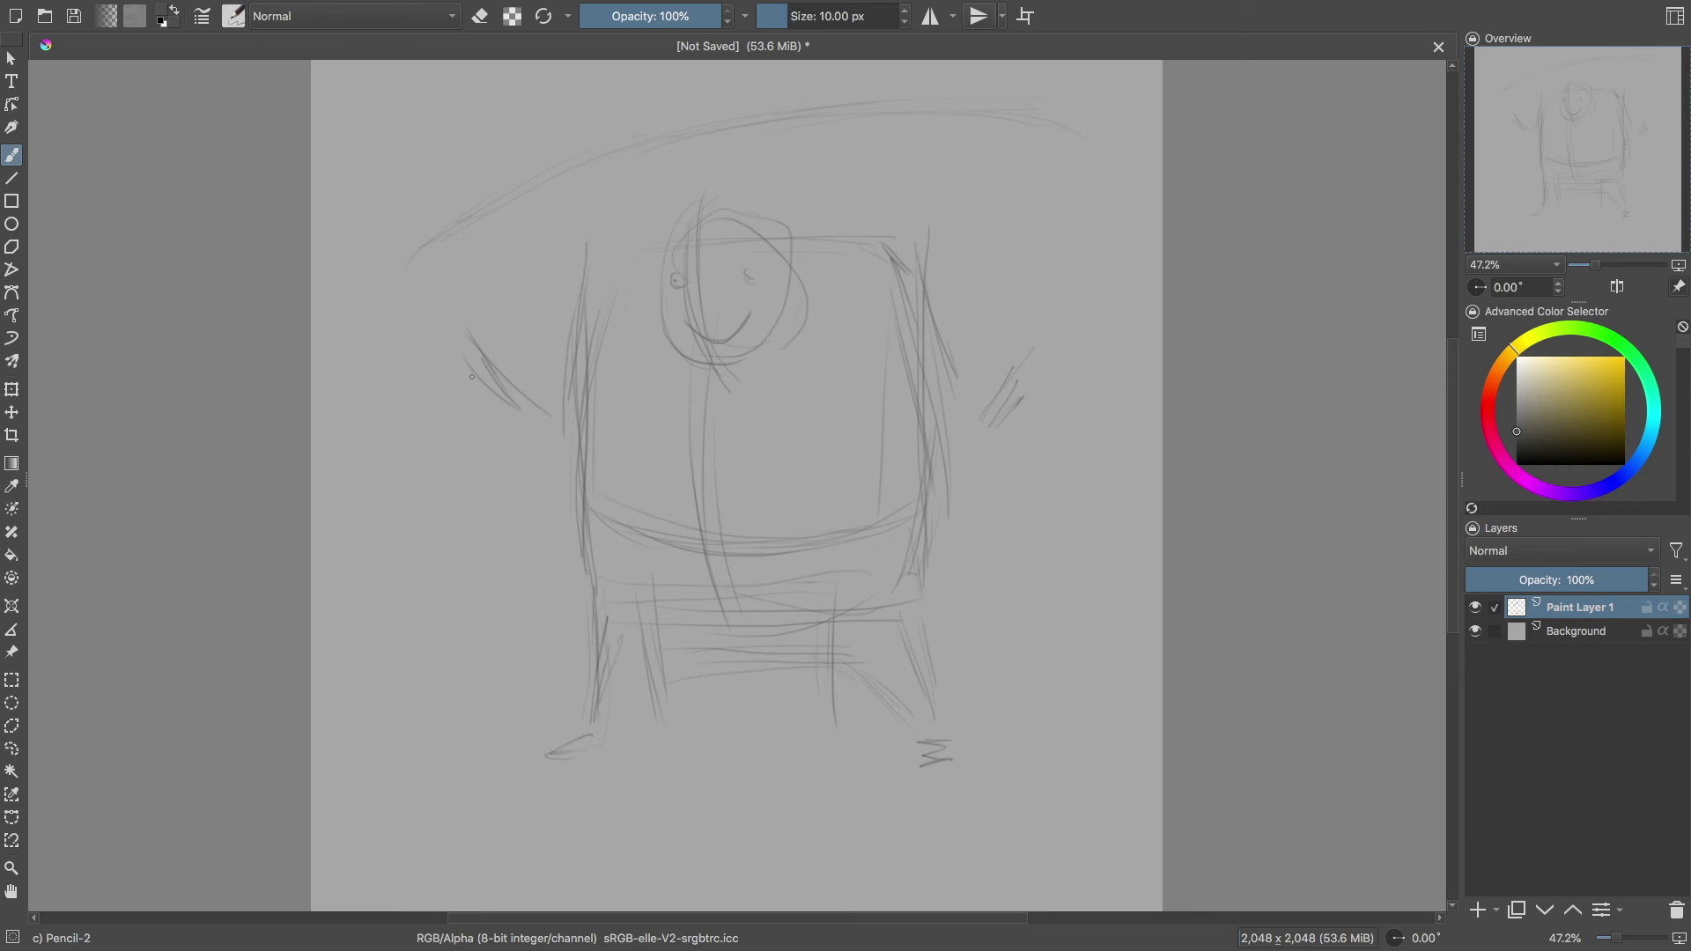
# Step: Sketch the left arm diagonals, right-hand strokes and lines on the head's side and jaw
pyautogui.moveTo(383, 398); pyautogui.dragTo(526, 287)
pyautogui.moveTo(404, 411); pyautogui.dragTo(491, 338)
pyautogui.moveTo(1030, 335); pyautogui.dragTo(1045, 378)
pyautogui.moveTo(1027, 345); pyautogui.dragTo(1037, 392)
pyautogui.moveTo(655, 336); pyautogui.dragTo(684, 402)
pyautogui.moveTo(804, 322); pyautogui.dragTo(719, 404)
# Step: Swap to the soft eraser and back to Pencil-2, then stroke around the head and body edge
pyautogui.rightClick(643, 285)
pyautogui.click(570, 361)
pyautogui.rightClick(804, 321)
pyautogui.click(731, 234)
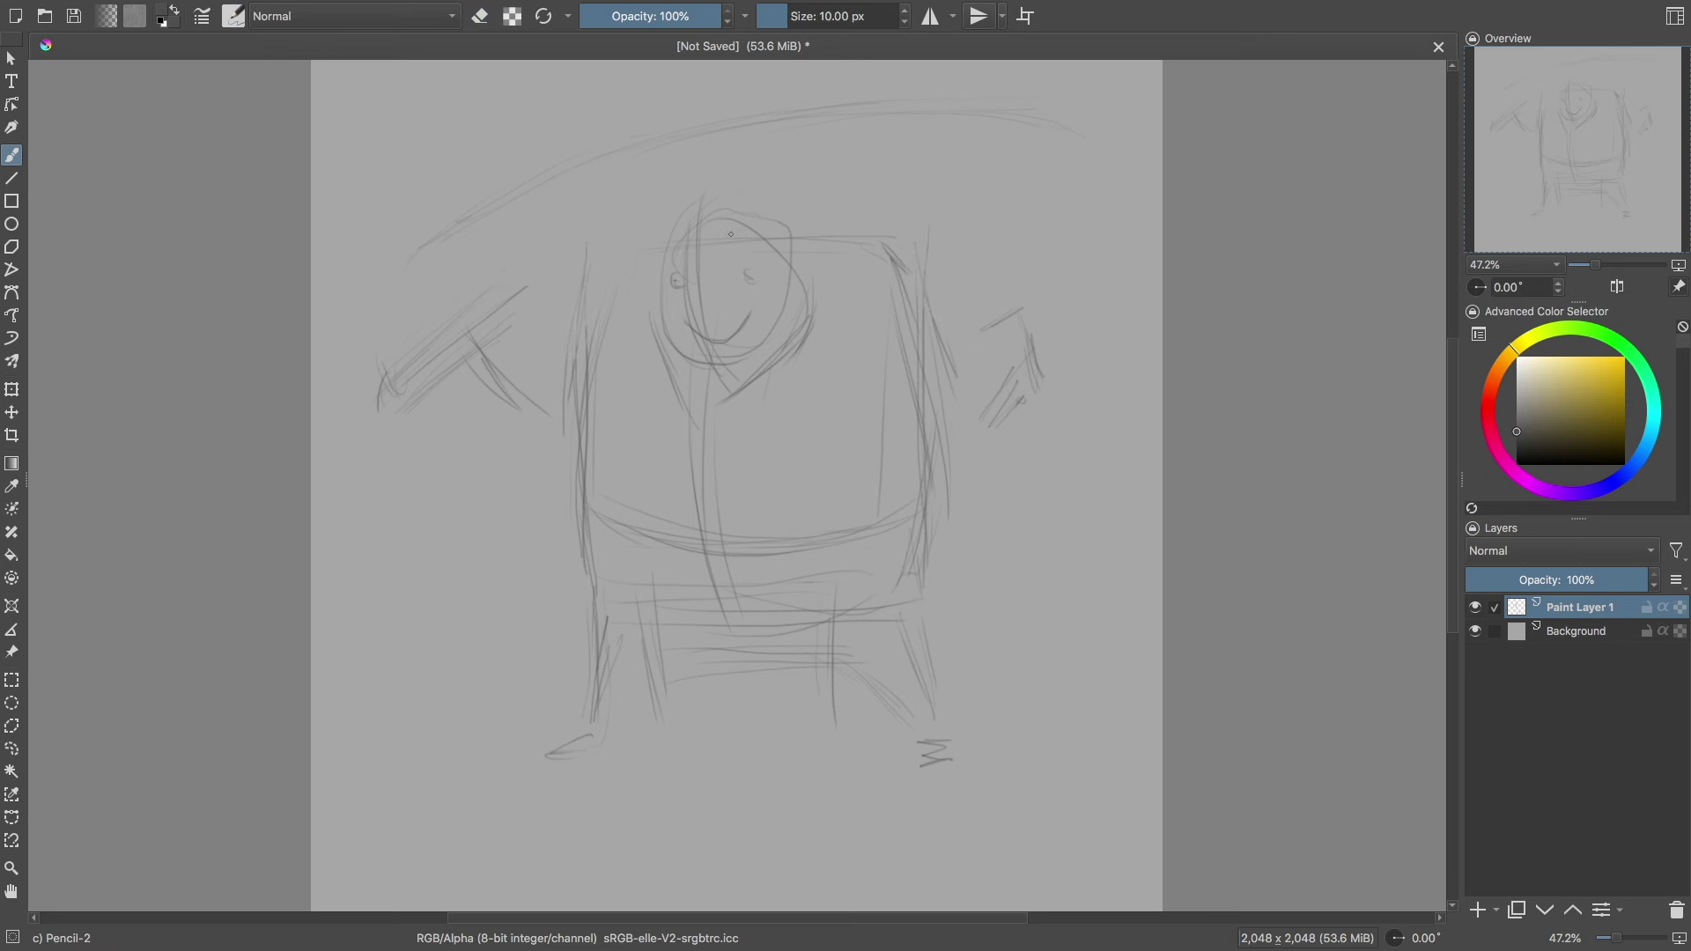
pyautogui.moveTo(704, 197); pyautogui.dragTo(784, 208)
pyautogui.moveTo(800, 228)
pyautogui.mouseDown()
pyautogui.moveTo(835, 280)
pyautogui.moveTo(812, 340)
pyautogui.mouseUp()
pyautogui.moveTo(662, 234); pyautogui.dragTo(634, 325)
pyautogui.moveTo(592, 410); pyautogui.dragTo(592, 595)
# Step: Reinforce the body edges and add short strokes below the waistline, at chin and chest
pyautogui.moveTo(935, 502); pyautogui.dragTo(918, 598)
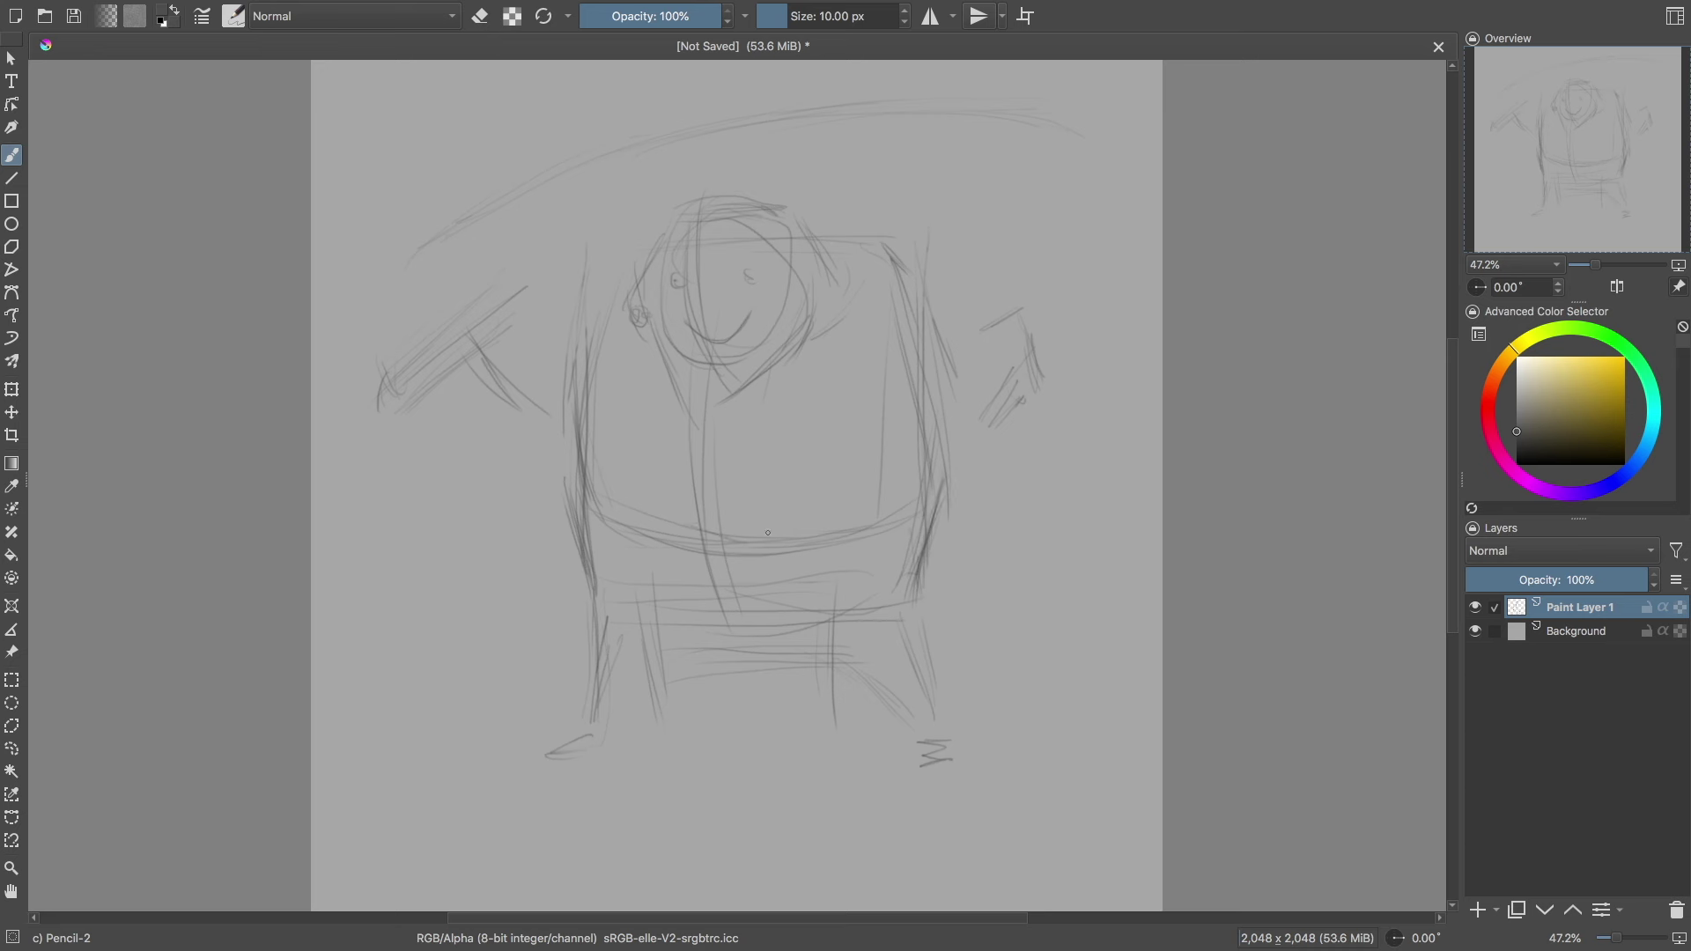
pyautogui.moveTo(662, 552); pyautogui.dragTo(672, 601)
pyautogui.moveTo(780, 546); pyautogui.dragTo(783, 607)
pyautogui.moveTo(657, 364); pyautogui.dragTo(656, 399)
pyautogui.moveTo(693, 457); pyautogui.dragTo(735, 458)
pyautogui.moveTo(677, 470); pyautogui.dragTo(714, 470)
# Step: Draw a curved jaw under the face with a line along the chin
pyautogui.moveTo(792, 403); pyautogui.dragTo(652, 392)
pyautogui.moveTo(656, 402); pyautogui.dragTo(653, 356)
pyautogui.moveTo(799, 346); pyautogui.dragTo(797, 402)
pyautogui.moveTo(678, 370); pyautogui.dragTo(778, 358)
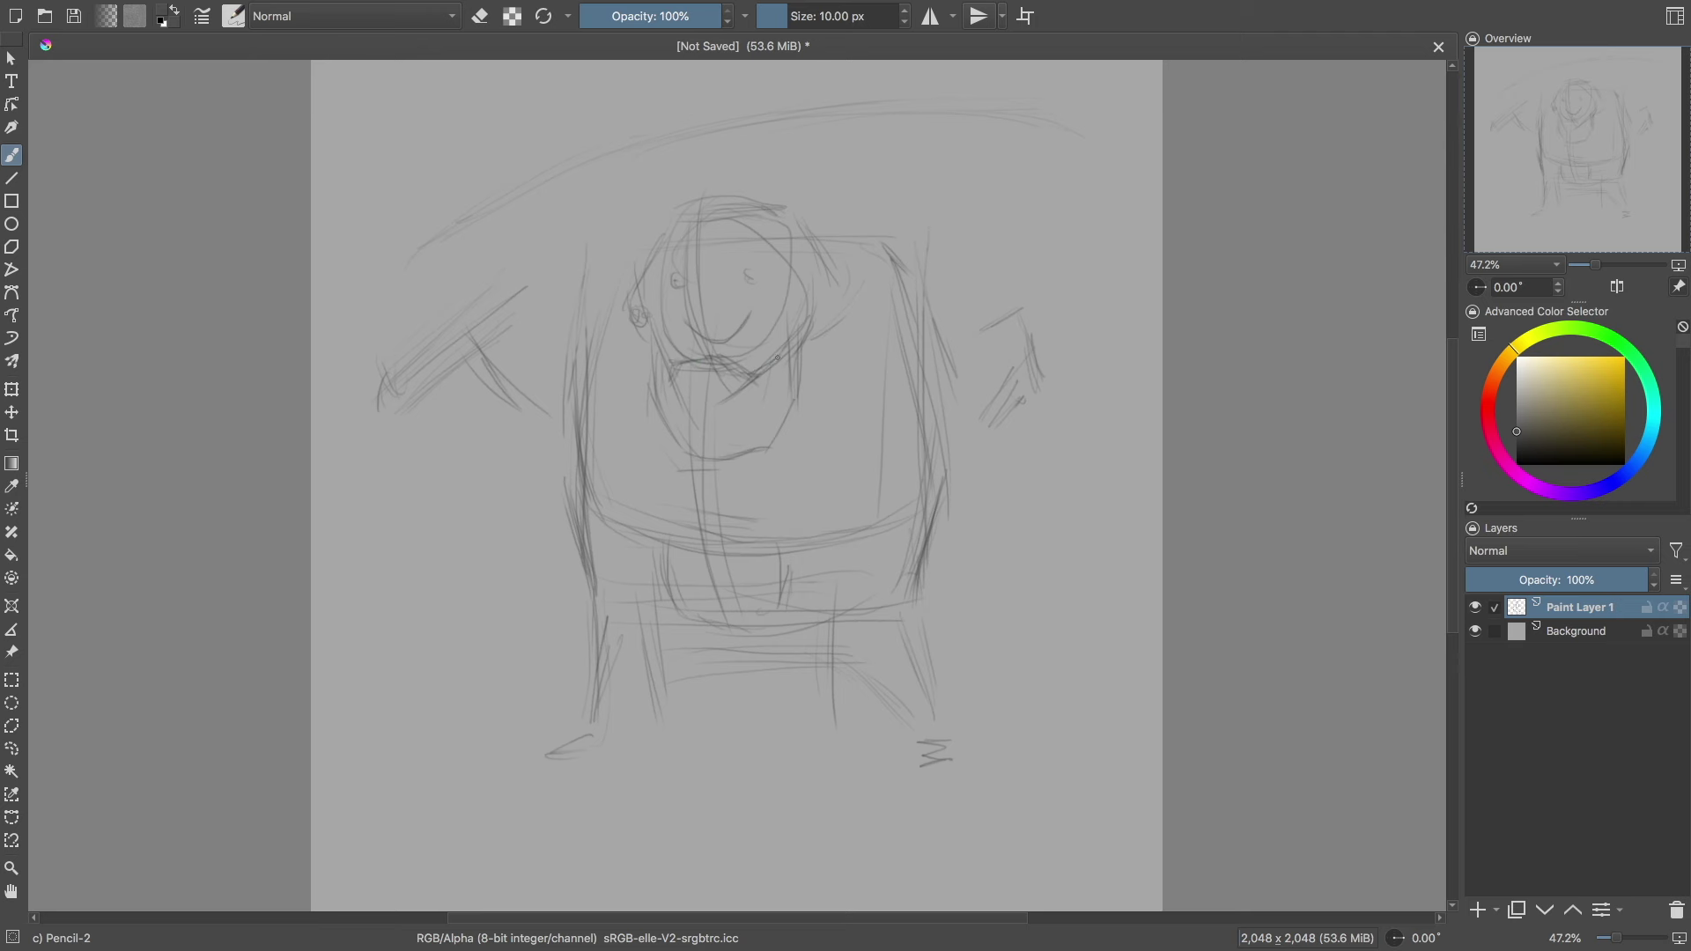
pyautogui.rightClick(804, 290)
pyautogui.rightClick(839, 233)
# Step: Add left arm strokes, outline the top of the head, and shade the face with a nose
pyautogui.moveTo(509, 193); pyautogui.dragTo(562, 294)
pyautogui.moveTo(1082, 120); pyautogui.dragTo(1002, 262)
pyautogui.moveTo(685, 210)
pyautogui.mouseDown()
pyautogui.moveTo(788, 257)
pyautogui.moveTo(731, 363)
pyautogui.moveTo(670, 381)
pyautogui.mouseUp()
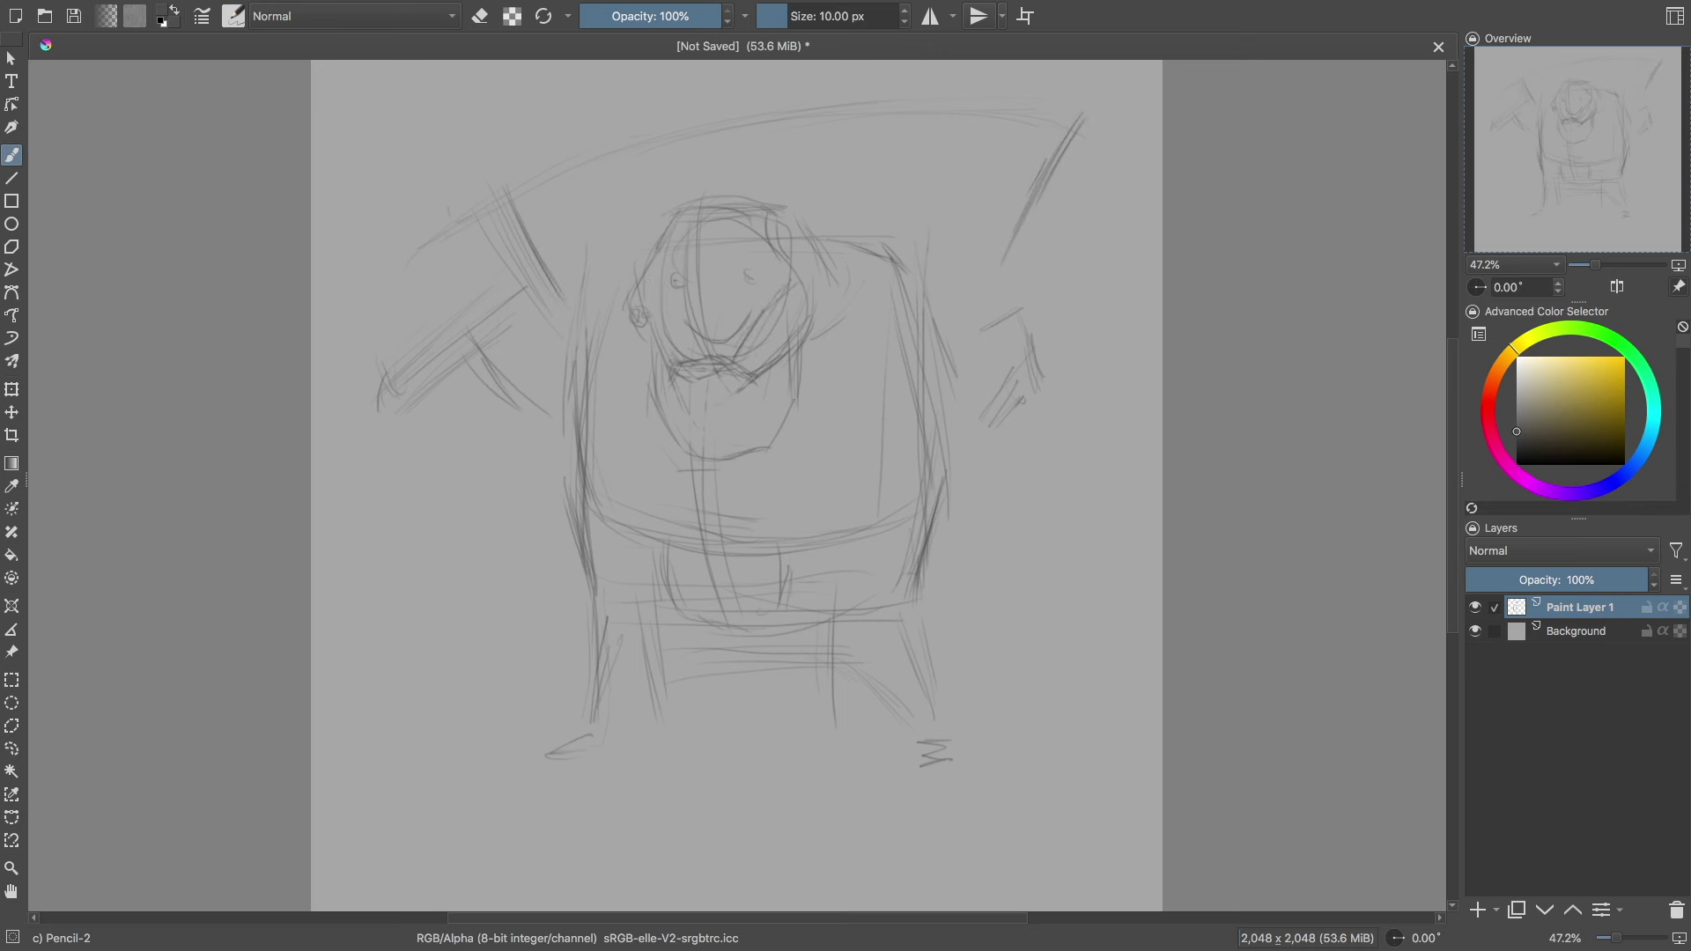
pyautogui.moveTo(669, 265)
pyautogui.mouseDown()
pyautogui.moveTo(662, 338)
pyautogui.moveTo(656, 286)
pyautogui.moveTo(754, 283)
pyautogui.moveTo(860, 231)
pyautogui.mouseUp()
# Step: Draw and refine horn shapes above the head and add an ear
pyautogui.moveTo(884, 189); pyautogui.dragTo(875, 214)
pyautogui.moveTo(680, 164); pyautogui.dragTo(652, 211)
pyautogui.moveTo(622, 231); pyautogui.dragTo(656, 258)
pyautogui.moveTo(635, 170)
pyautogui.mouseDown()
pyautogui.moveTo(680, 91)
pyautogui.moveTo(617, 233)
pyautogui.mouseUp()
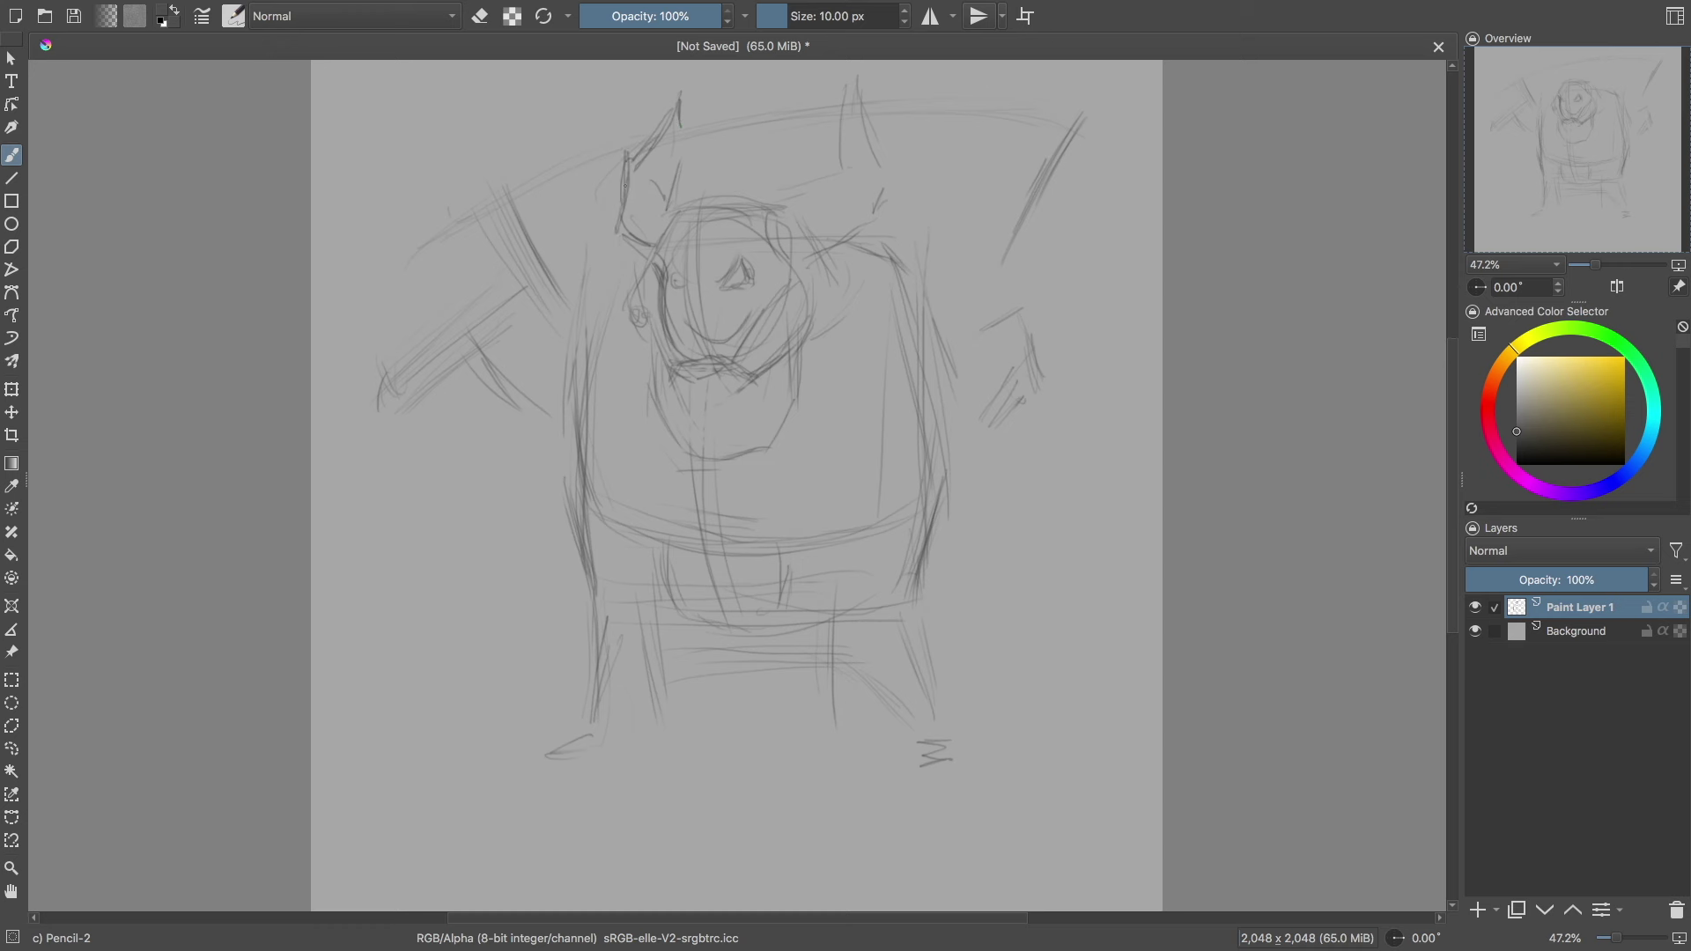
pyautogui.moveTo(680, 141); pyautogui.dragTo(659, 181)
pyautogui.moveTo(879, 73); pyautogui.dragTo(848, 93)
pyautogui.moveTo(821, 252)
pyautogui.mouseDown()
pyautogui.moveTo(791, 291)
pyautogui.moveTo(814, 261)
pyautogui.mouseUp()
# Step: Erase around the nose and mouth, then redraw the nose, mouth and right horn curl darker
pyautogui.press('e')
pyautogui.moveTo(728, 317); pyautogui.dragTo(687, 365)
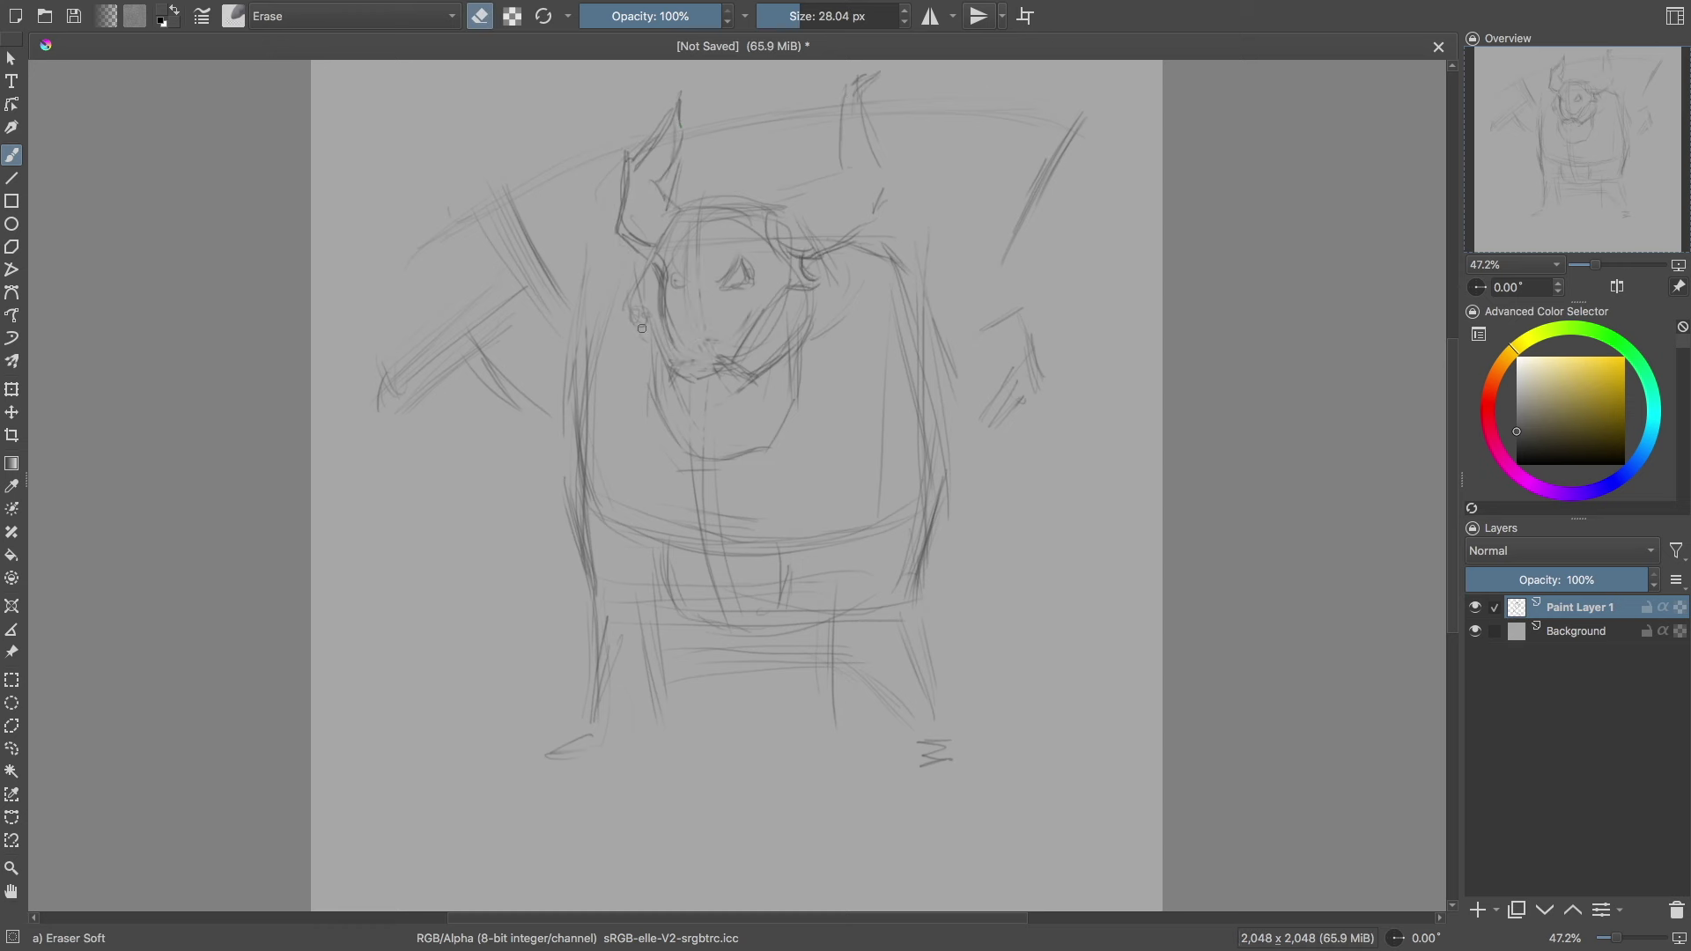
pyautogui.press('e')
pyautogui.moveTo(735, 251); pyautogui.dragTo(721, 288)
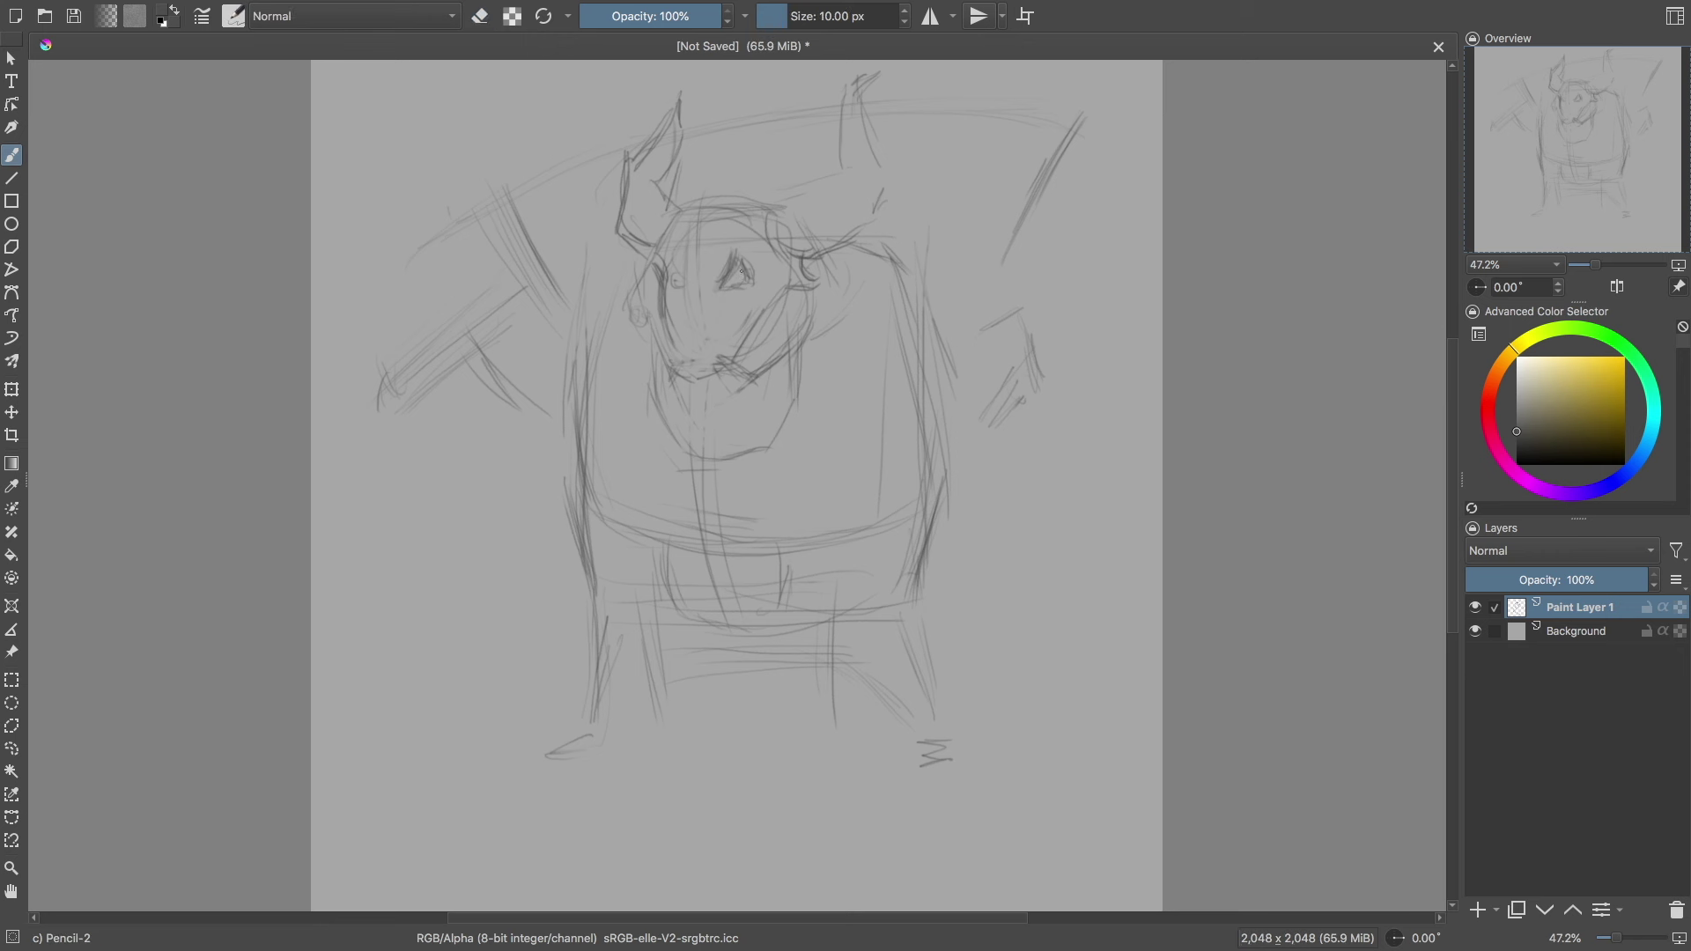
pyautogui.moveTo(702, 382); pyautogui.dragTo(728, 360)
pyautogui.moveTo(797, 268)
pyautogui.mouseDown()
pyautogui.moveTo(825, 287)
pyautogui.moveTo(736, 335)
pyautogui.mouseUp()
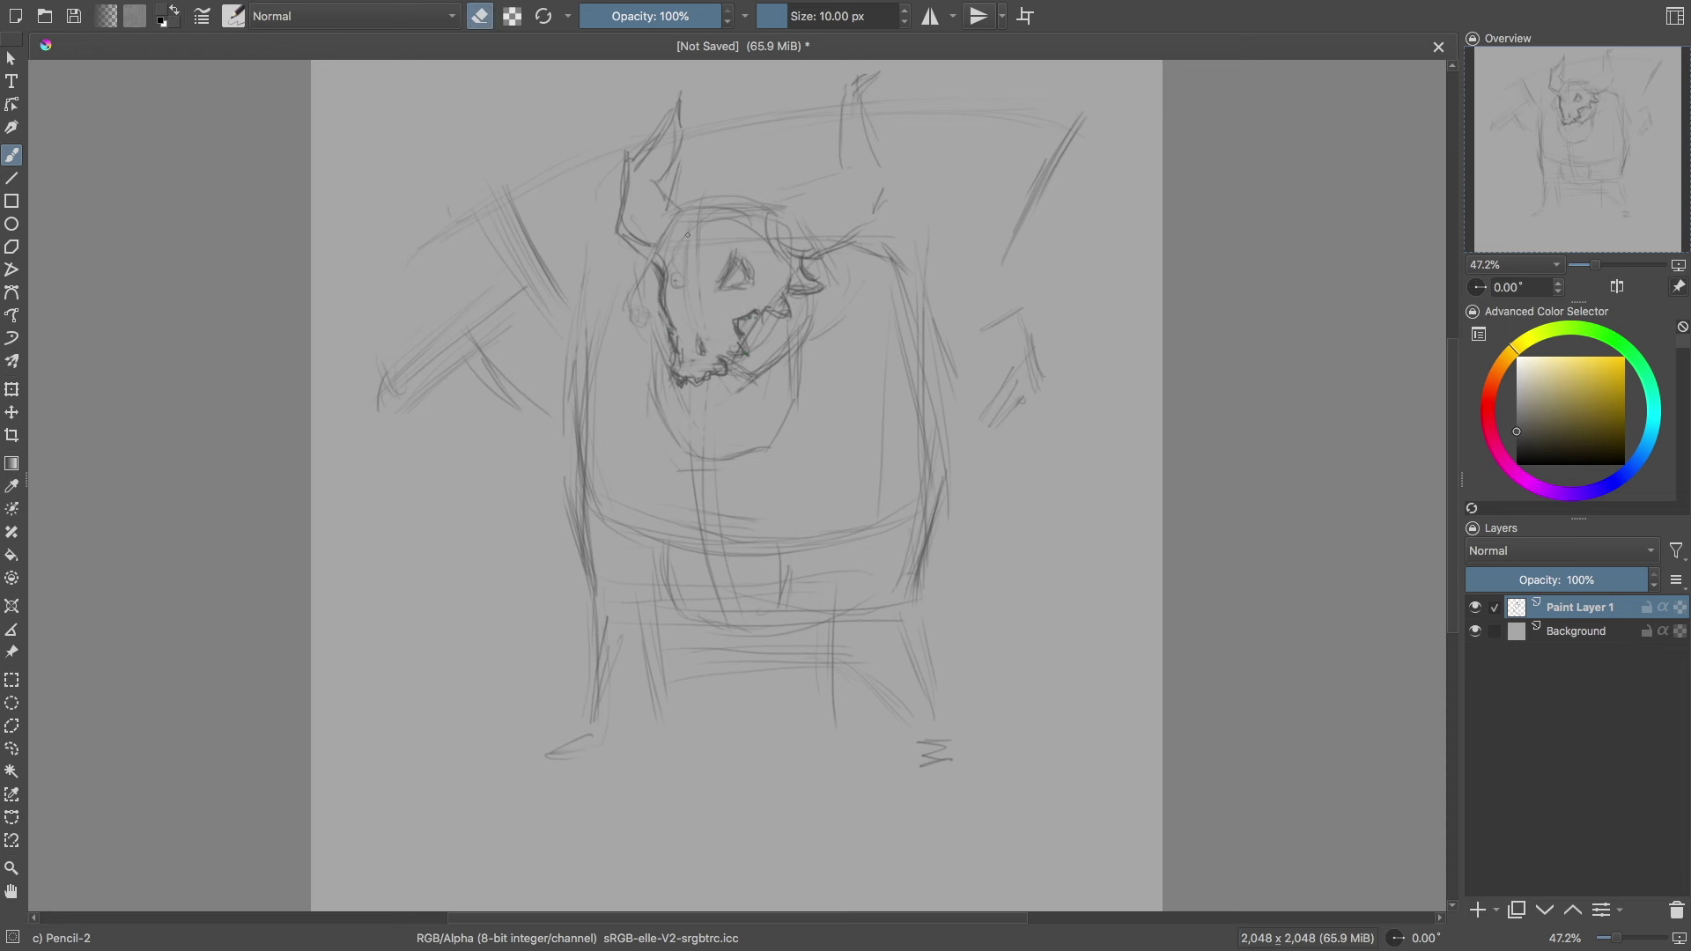
# Step: Draw branching right and left antlers above the skull, extending the left upper tip
pyautogui.moveTo(767, 210); pyautogui.dragTo(841, 176)
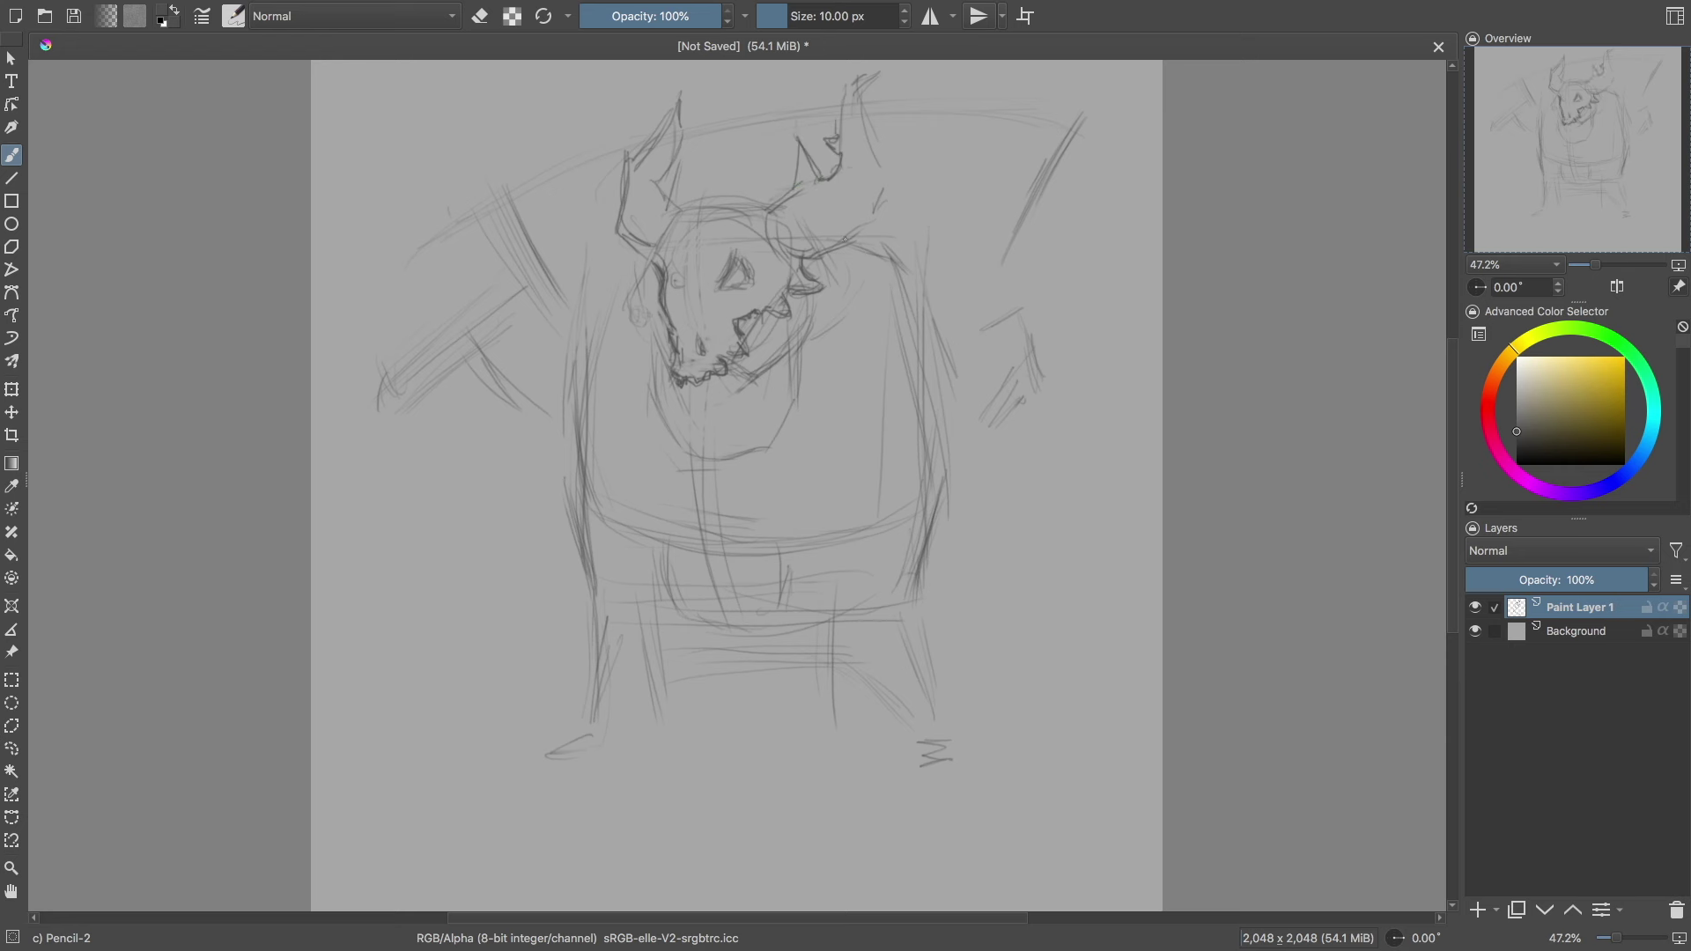
pyautogui.moveTo(836, 240)
pyautogui.mouseDown()
pyautogui.moveTo(894, 189)
pyautogui.moveTo(897, 205)
pyautogui.mouseUp()
pyautogui.moveTo(608, 229); pyautogui.dragTo(636, 145)
pyautogui.moveTo(676, 210)
pyautogui.mouseDown()
pyautogui.moveTo(703, 164)
pyautogui.moveTo(656, 257)
pyautogui.moveTo(716, 235)
pyautogui.mouseUp()
pyautogui.moveTo(675, 113)
pyautogui.mouseDown()
pyautogui.moveTo(703, 88)
pyautogui.moveTo(673, 160)
pyautogui.mouseUp()
pyautogui.moveTo(677, 106); pyautogui.dragTo(663, 132)
# Step: Extend the right antler, add an eye, and draw jaw lines and the head's sides
pyautogui.moveTo(840, 124); pyautogui.dragTo(870, 141)
pyautogui.moveTo(704, 210)
pyautogui.mouseDown()
pyautogui.moveTo(746, 208)
pyautogui.moveTo(729, 204)
pyautogui.mouseUp()
pyautogui.moveTo(697, 221)
pyautogui.mouseDown()
pyautogui.moveTo(696, 240)
pyautogui.moveTo(744, 266)
pyautogui.mouseUp()
pyautogui.moveTo(758, 328)
pyautogui.mouseDown()
pyautogui.moveTo(800, 344)
pyautogui.moveTo(815, 421)
pyautogui.mouseUp()
pyautogui.moveTo(803, 361); pyautogui.dragTo(807, 468)
pyautogui.moveTo(662, 329)
pyautogui.mouseDown()
pyautogui.moveTo(639, 370)
pyautogui.moveTo(659, 438)
pyautogui.mouseUp()
# Step: Add lines left of the skull and chin, and a looping neck shape below
pyautogui.moveTo(662, 362); pyautogui.dragTo(656, 401)
pyautogui.moveTo(652, 412); pyautogui.dragTo(637, 447)
pyautogui.moveTo(691, 451)
pyautogui.mouseDown()
pyautogui.moveTo(736, 462)
pyautogui.moveTo(709, 556)
pyautogui.moveTo(759, 544)
pyautogui.mouseUp()
pyautogui.moveTo(782, 476); pyautogui.dragTo(759, 550)
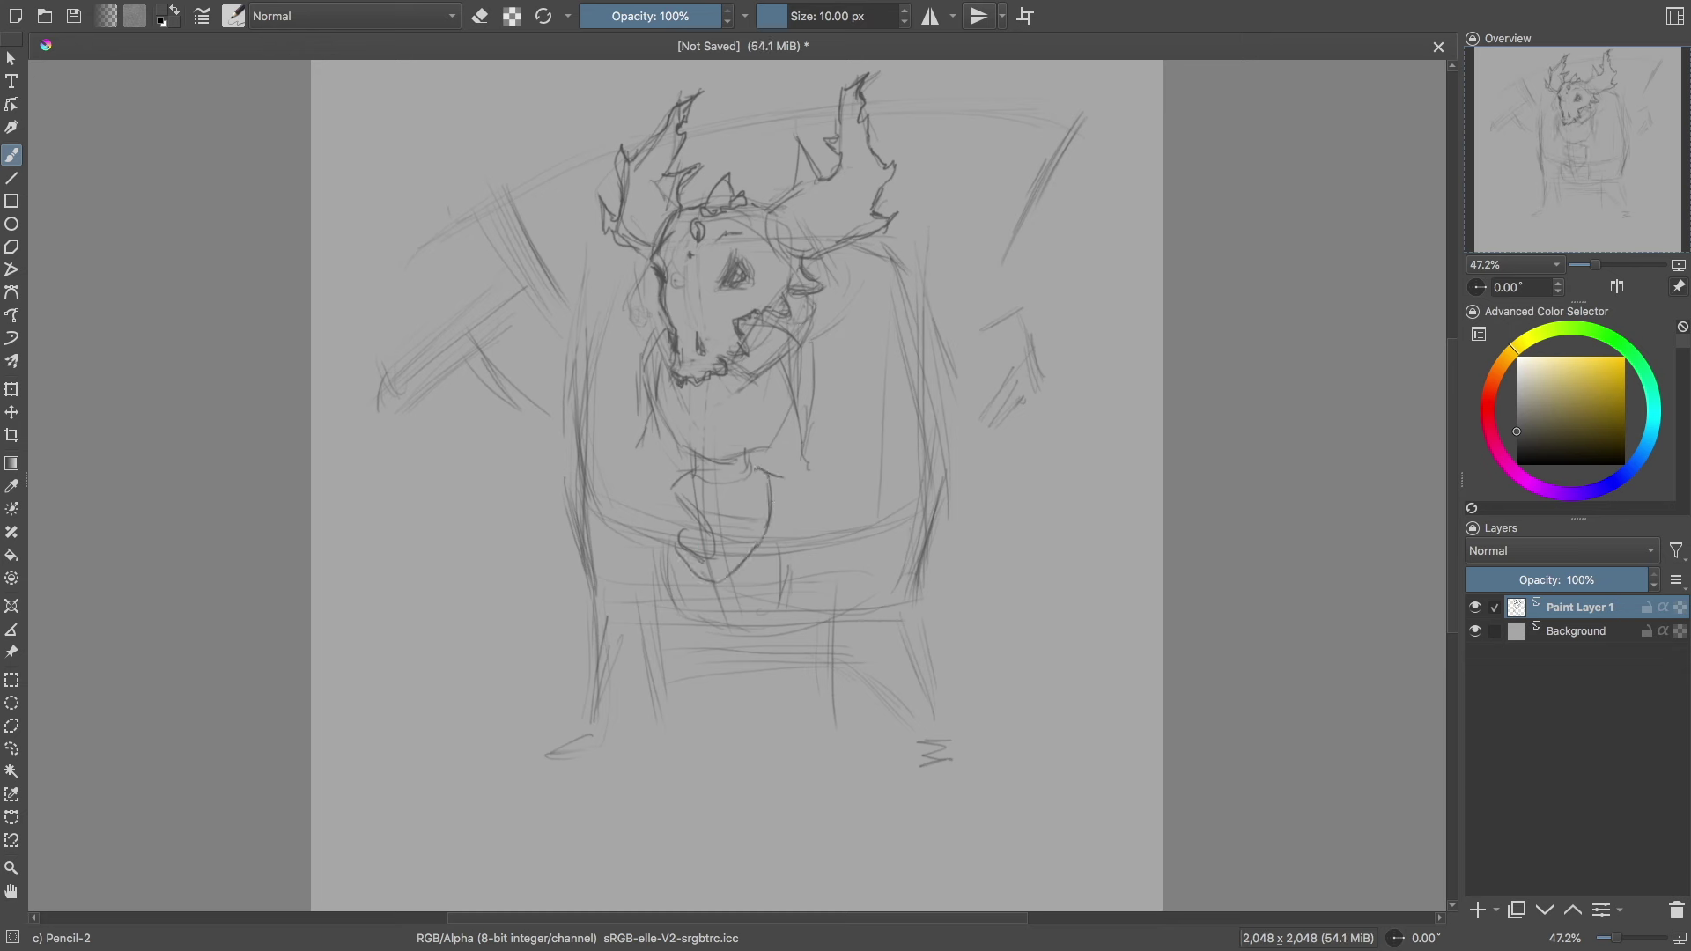
# Step: Refine both skull sides near the antlers
pyautogui.moveTo(646, 268); pyautogui.dragTo(581, 388)
pyautogui.moveTo(891, 243)
pyautogui.mouseDown()
pyautogui.moveTo(857, 282)
pyautogui.moveTo(883, 344)
pyautogui.mouseUp()
pyautogui.moveTo(872, 255)
pyautogui.mouseDown()
pyautogui.moveTo(918, 278)
pyautogui.moveTo(951, 349)
pyautogui.mouseUp()
pyautogui.moveTo(632, 271); pyautogui.dragTo(571, 347)
# Step: Draw a long jaw curve with inner jaw strokes and curly marks right of the skull
pyautogui.moveTo(740, 328)
pyautogui.mouseDown()
pyautogui.moveTo(817, 421)
pyautogui.moveTo(824, 471)
pyautogui.mouseUp()
pyautogui.moveTo(749, 345)
pyautogui.mouseDown()
pyautogui.moveTo(801, 449)
pyautogui.moveTo(800, 414)
pyautogui.mouseUp()
pyautogui.moveTo(667, 340); pyautogui.dragTo(659, 433)
pyautogui.moveTo(742, 362); pyautogui.dragTo(764, 398)
pyautogui.moveTo(756, 368)
pyautogui.mouseDown()
pyautogui.moveTo(779, 387)
pyautogui.moveTo(790, 340)
pyautogui.moveTo(850, 295)
pyautogui.moveTo(847, 310)
pyautogui.mouseUp()
pyautogui.press('e')
pyautogui.press('e')
pyautogui.moveTo(839, 254); pyautogui.dragTo(818, 345)
pyautogui.moveTo(819, 271); pyautogui.dragTo(800, 293)
# Step: Add small strokes near the jaw and draw a rounded beard beneath it
pyautogui.scroll(3, 873, 283)
pyautogui.scroll(2, 873, 284)
pyautogui.moveTo(751, 343)
pyautogui.mouseDown()
pyautogui.moveTo(744, 370)
pyautogui.moveTo(832, 317)
pyautogui.moveTo(784, 342)
pyautogui.moveTo(761, 392)
pyautogui.moveTo(792, 398)
pyautogui.mouseUp()
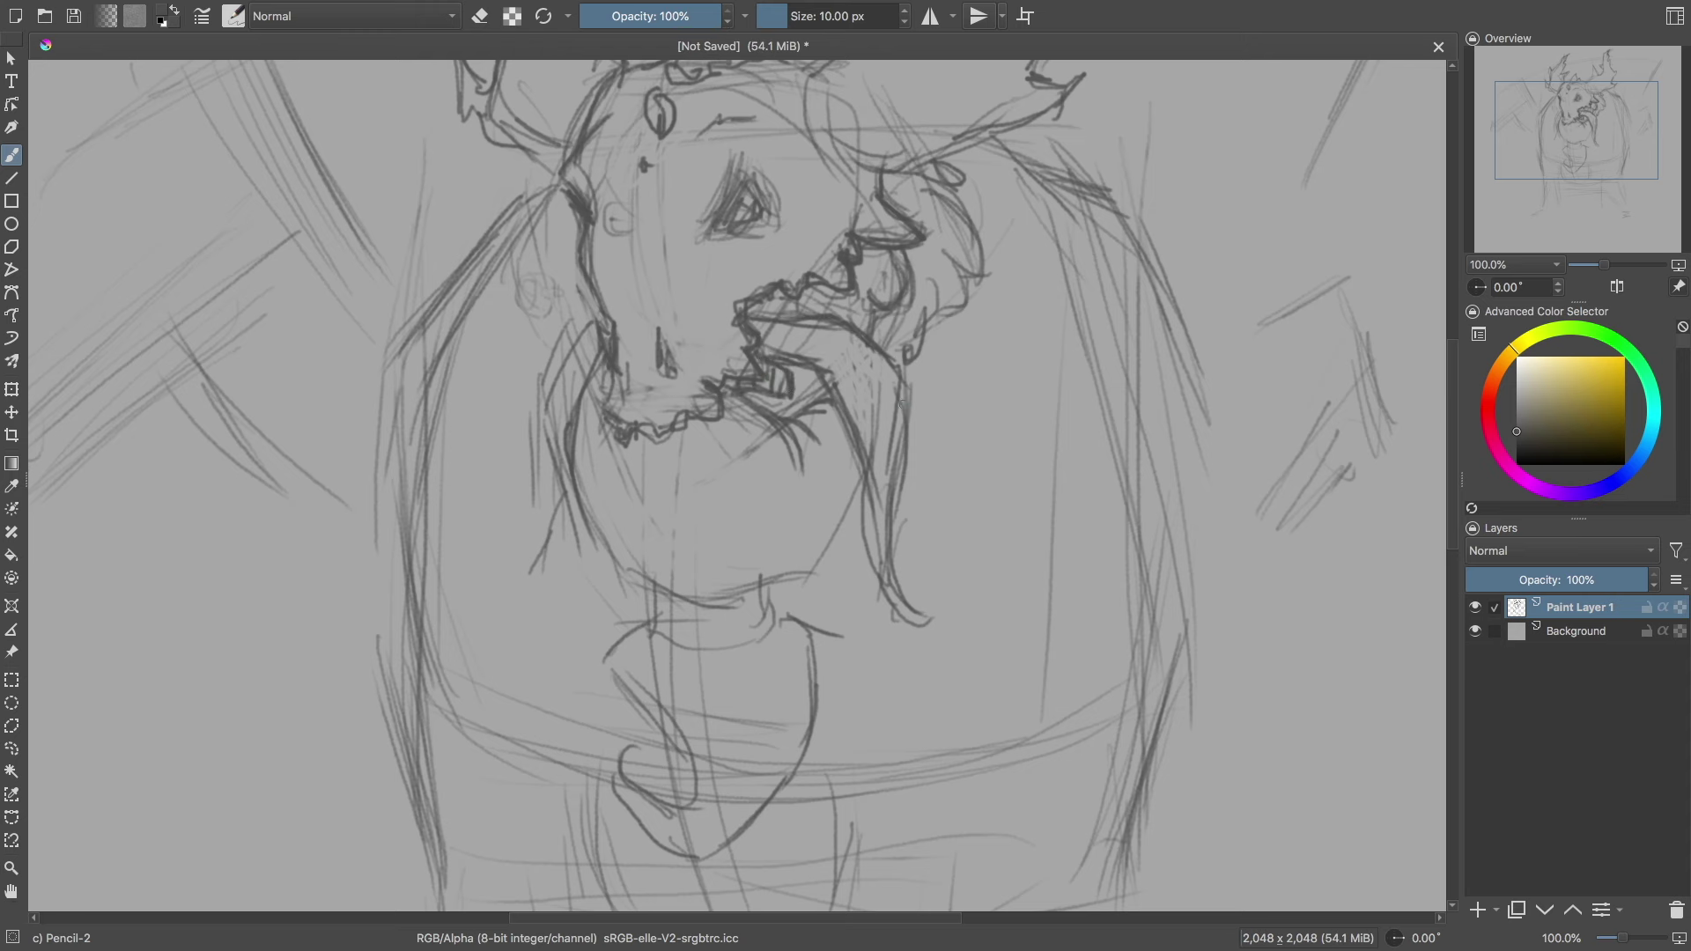
pyautogui.scroll(-2, 775, 370)
pyautogui.moveTo(899, 355); pyautogui.dragTo(892, 311)
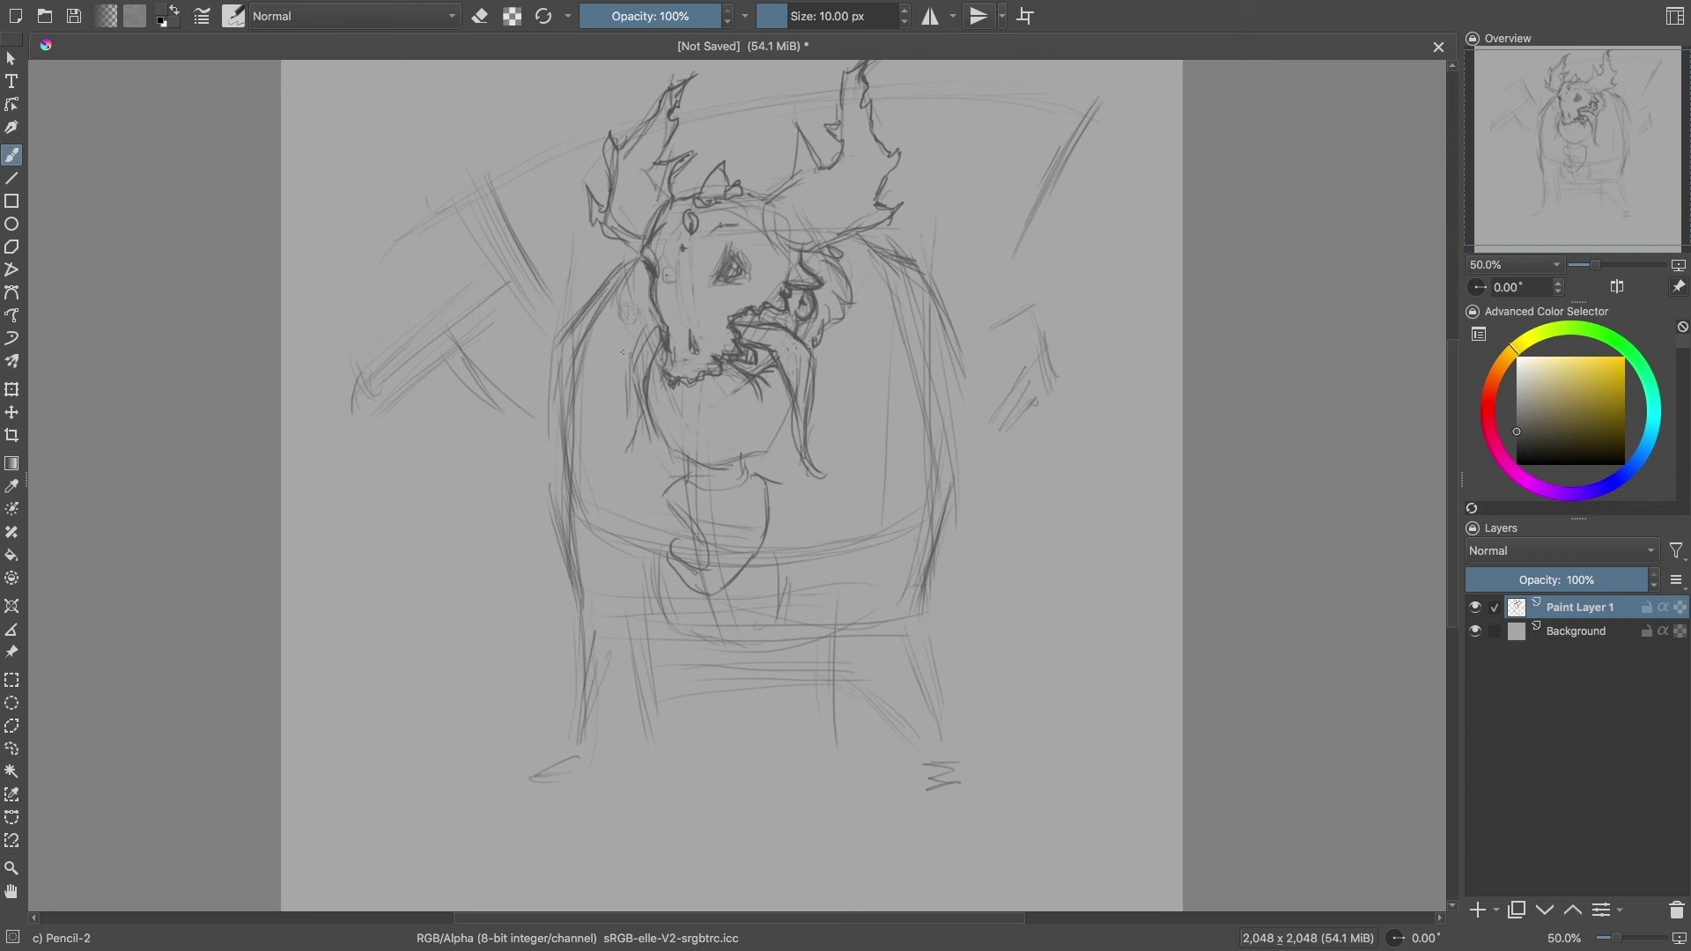
pyautogui.moveTo(657, 407)
pyautogui.mouseDown()
pyautogui.moveTo(709, 467)
pyautogui.moveTo(767, 421)
pyautogui.moveTo(759, 458)
pyautogui.mouseUp()
pyautogui.moveTo(652, 330); pyautogui.dragTo(621, 460)
pyautogui.moveTo(799, 444)
pyautogui.mouseDown()
pyautogui.moveTo(824, 480)
pyautogui.moveTo(815, 510)
pyautogui.mouseUp()
# Step: Sketch short accent strokes and body outline strokes on both sides of the torso
pyautogui.moveTo(480, 198); pyautogui.dragTo(520, 313)
pyautogui.moveTo(542, 506); pyautogui.dragTo(551, 533)
pyautogui.moveTo(573, 577); pyautogui.dragTo(647, 546)
pyautogui.moveTo(890, 565); pyautogui.dragTo(949, 509)
pyautogui.moveTo(556, 518); pyautogui.dragTo(544, 559)
pyautogui.moveTo(881, 290); pyautogui.dragTo(858, 563)
pyautogui.moveTo(604, 308); pyautogui.dragTo(559, 546)
# Step: Draw vertical overall strap lines on the torso, erasing stray torso strokes with the soft eraser
pyautogui.moveTo(636, 458); pyautogui.dragTo(631, 590)
pyautogui.moveTo(832, 360)
pyautogui.mouseDown()
pyautogui.moveTo(814, 590)
pyautogui.moveTo(861, 560)
pyautogui.mouseUp()
pyautogui.moveTo(622, 439); pyautogui.dragTo(614, 566)
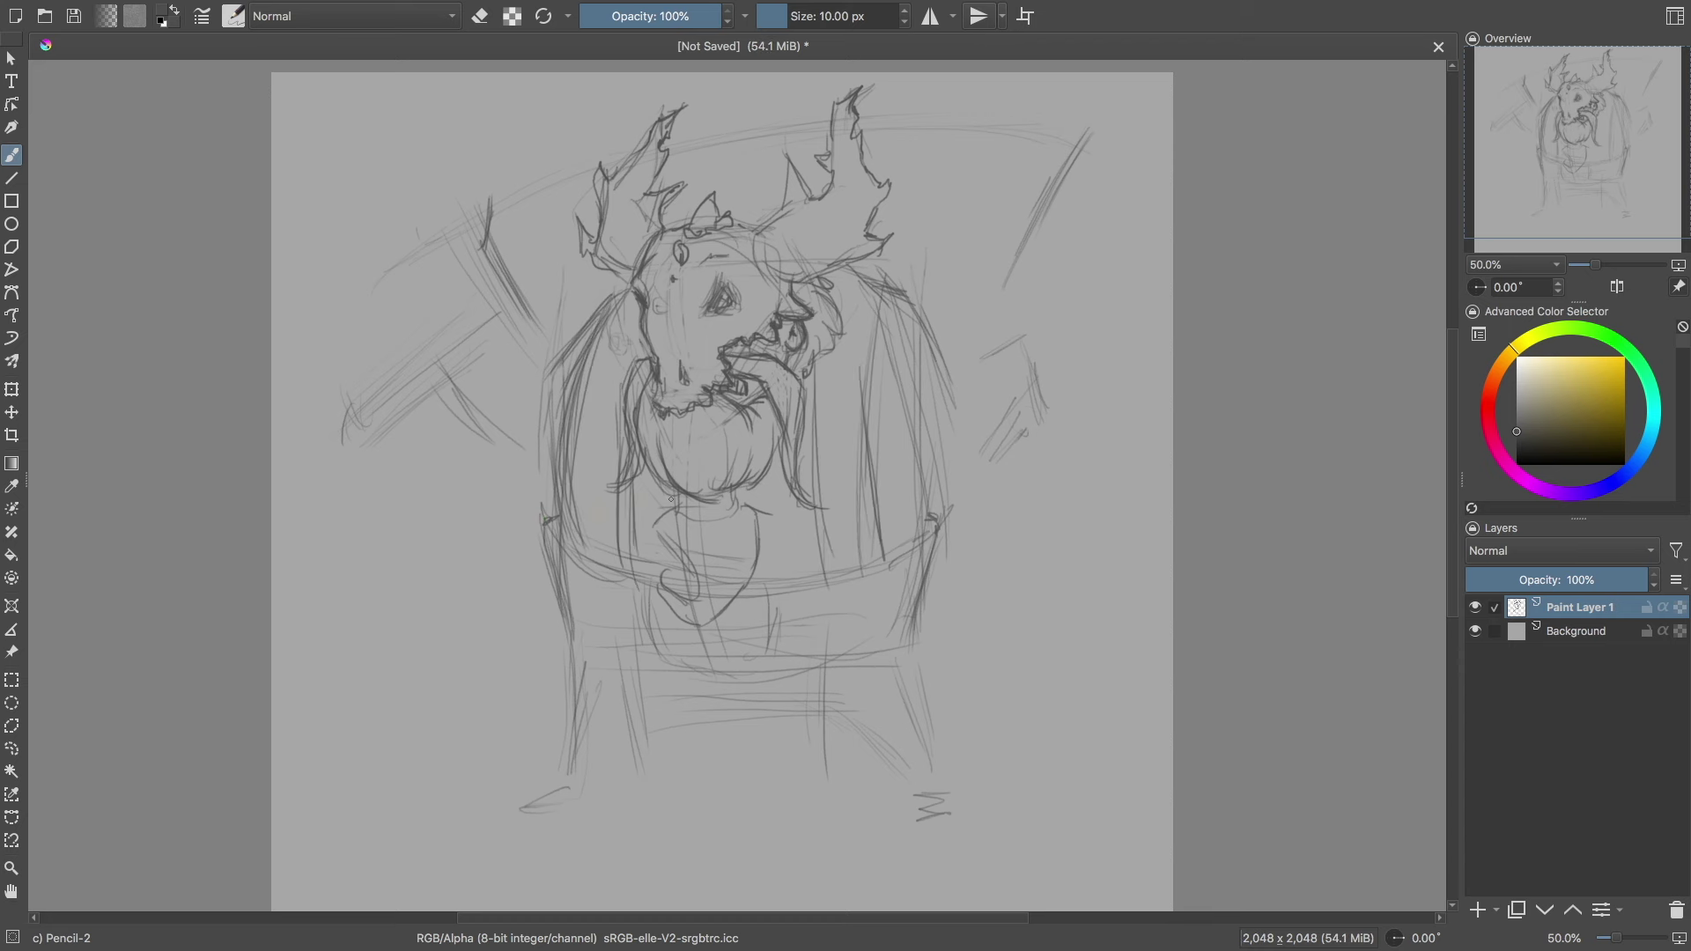
pyautogui.rightClick(694, 442)
pyautogui.click(734, 318)
pyautogui.moveTo(579, 407); pyautogui.dragTo(560, 491)
pyautogui.moveTo(863, 368); pyautogui.dragTo(863, 560)
pyautogui.rightClick(870, 491)
pyautogui.click(974, 526)
# Step: Reshape and refine both antlers, adding strokes right of the skull
pyautogui.moveTo(846, 264)
pyautogui.mouseDown()
pyautogui.moveTo(889, 287)
pyautogui.moveTo(865, 416)
pyautogui.mouseUp()
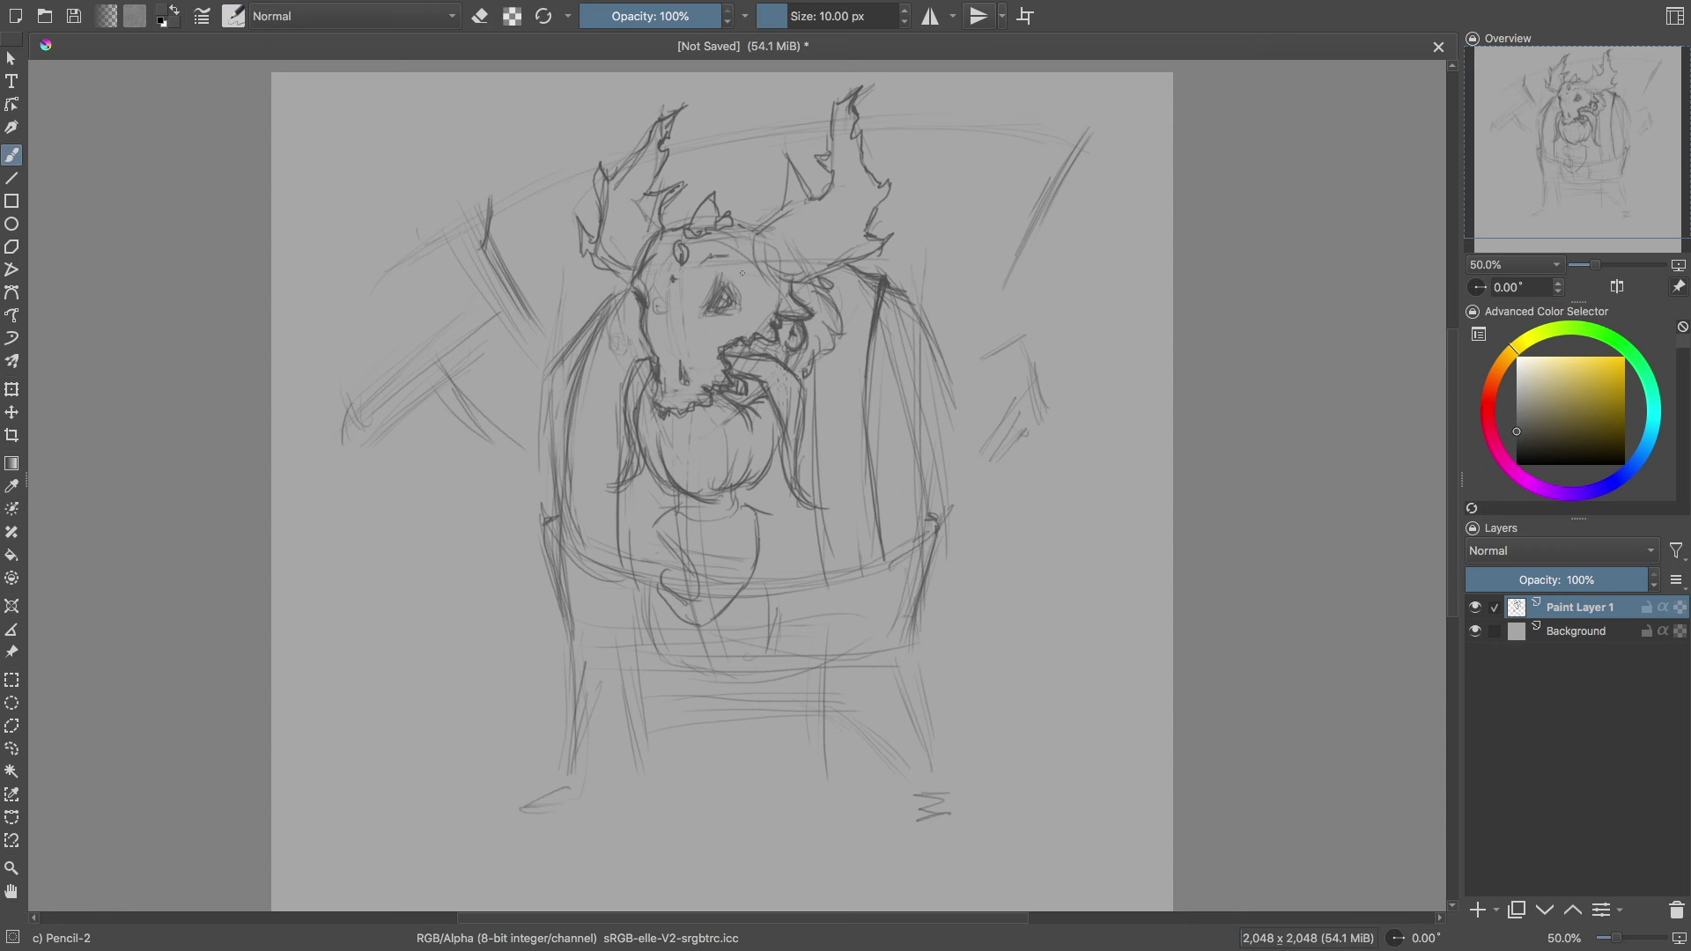
pyautogui.moveTo(834, 228); pyautogui.dragTo(890, 236)
pyautogui.moveTo(775, 236)
pyautogui.mouseDown()
pyautogui.moveTo(755, 278)
pyautogui.moveTo(862, 225)
pyautogui.mouseUp()
pyautogui.moveTo(874, 158); pyautogui.dragTo(847, 228)
pyautogui.moveTo(783, 155); pyautogui.dragTo(793, 205)
pyautogui.moveTo(793, 156); pyautogui.dragTo(808, 202)
pyautogui.moveTo(610, 204); pyautogui.dragTo(577, 261)
pyautogui.moveTo(583, 250); pyautogui.dragTo(632, 284)
# Step: Draw a bib pocket box on the right strap with an inner rectangle
pyautogui.moveTo(810, 410)
pyautogui.mouseDown()
pyautogui.moveTo(883, 407)
pyautogui.moveTo(884, 480)
pyautogui.mouseUp()
pyautogui.moveTo(824, 412); pyautogui.dragTo(803, 491)
pyautogui.moveTo(880, 405)
pyautogui.mouseDown()
pyautogui.moveTo(816, 467)
pyautogui.moveTo(798, 462)
pyautogui.moveTo(808, 485)
pyautogui.moveTo(885, 475)
pyautogui.mouseUp()
pyautogui.press('e')
pyautogui.press('e')
pyautogui.moveTo(819, 412); pyautogui.dragTo(874, 404)
pyautogui.moveTo(824, 484); pyautogui.dragTo(831, 555)
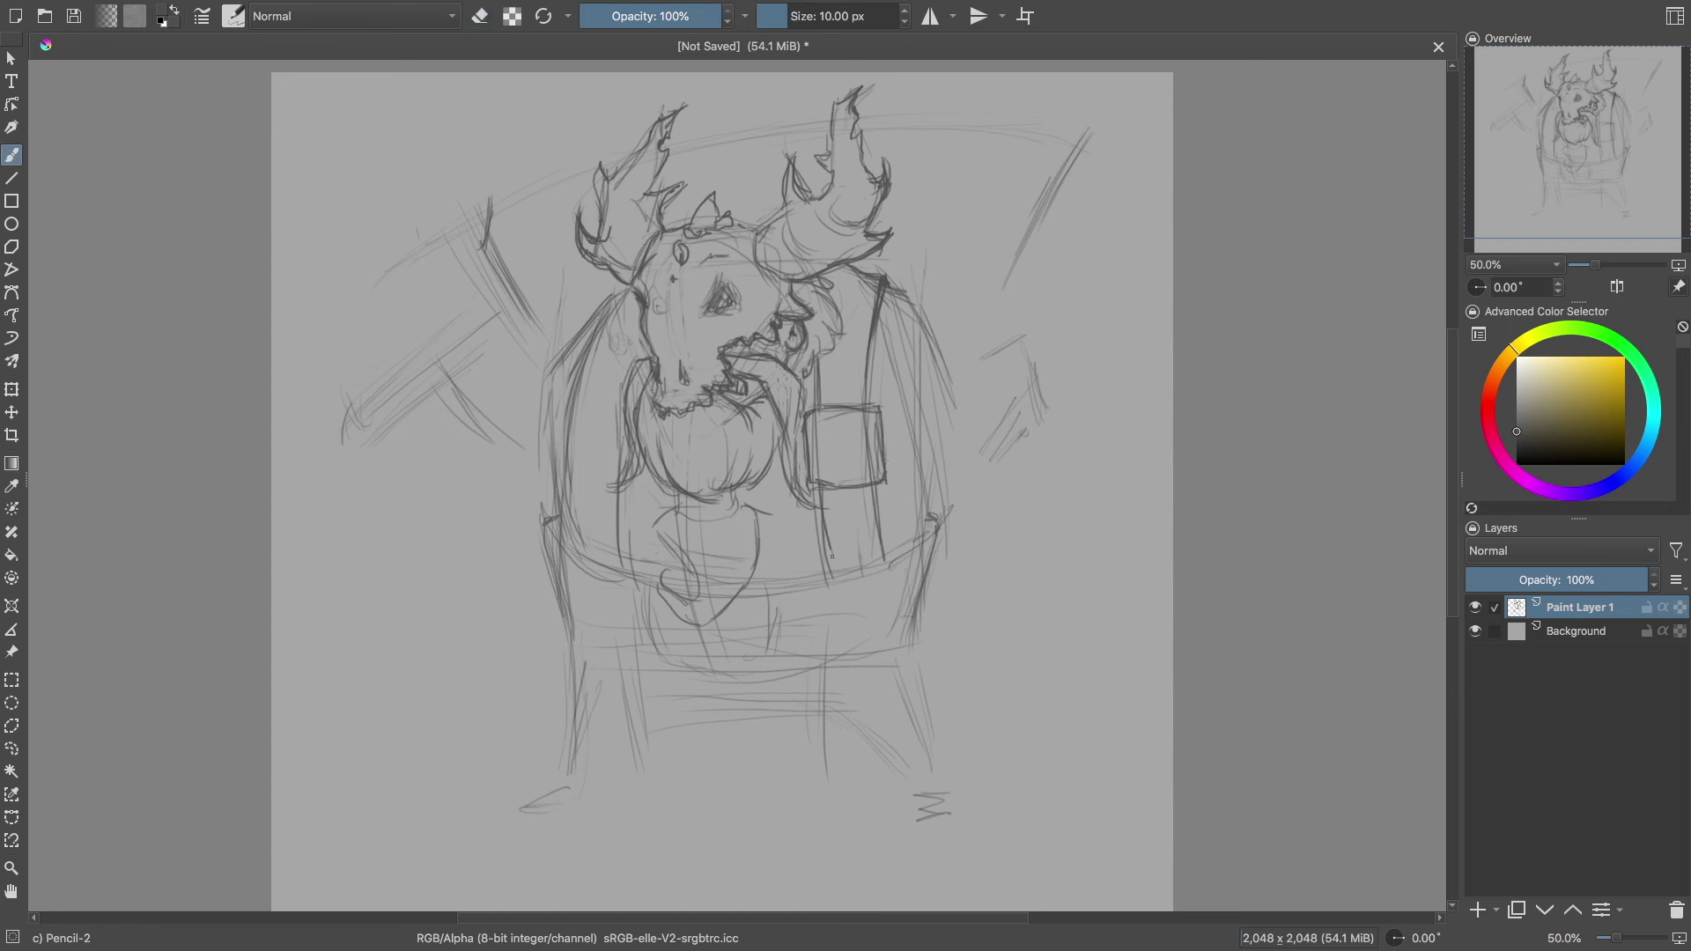
pyautogui.moveTo(821, 420); pyautogui.dragTo(867, 415)
pyautogui.moveTo(819, 449)
pyautogui.mouseDown()
pyautogui.moveTo(819, 483)
pyautogui.moveTo(870, 433)
pyautogui.moveTo(854, 483)
pyautogui.mouseUp()
pyautogui.press('e')
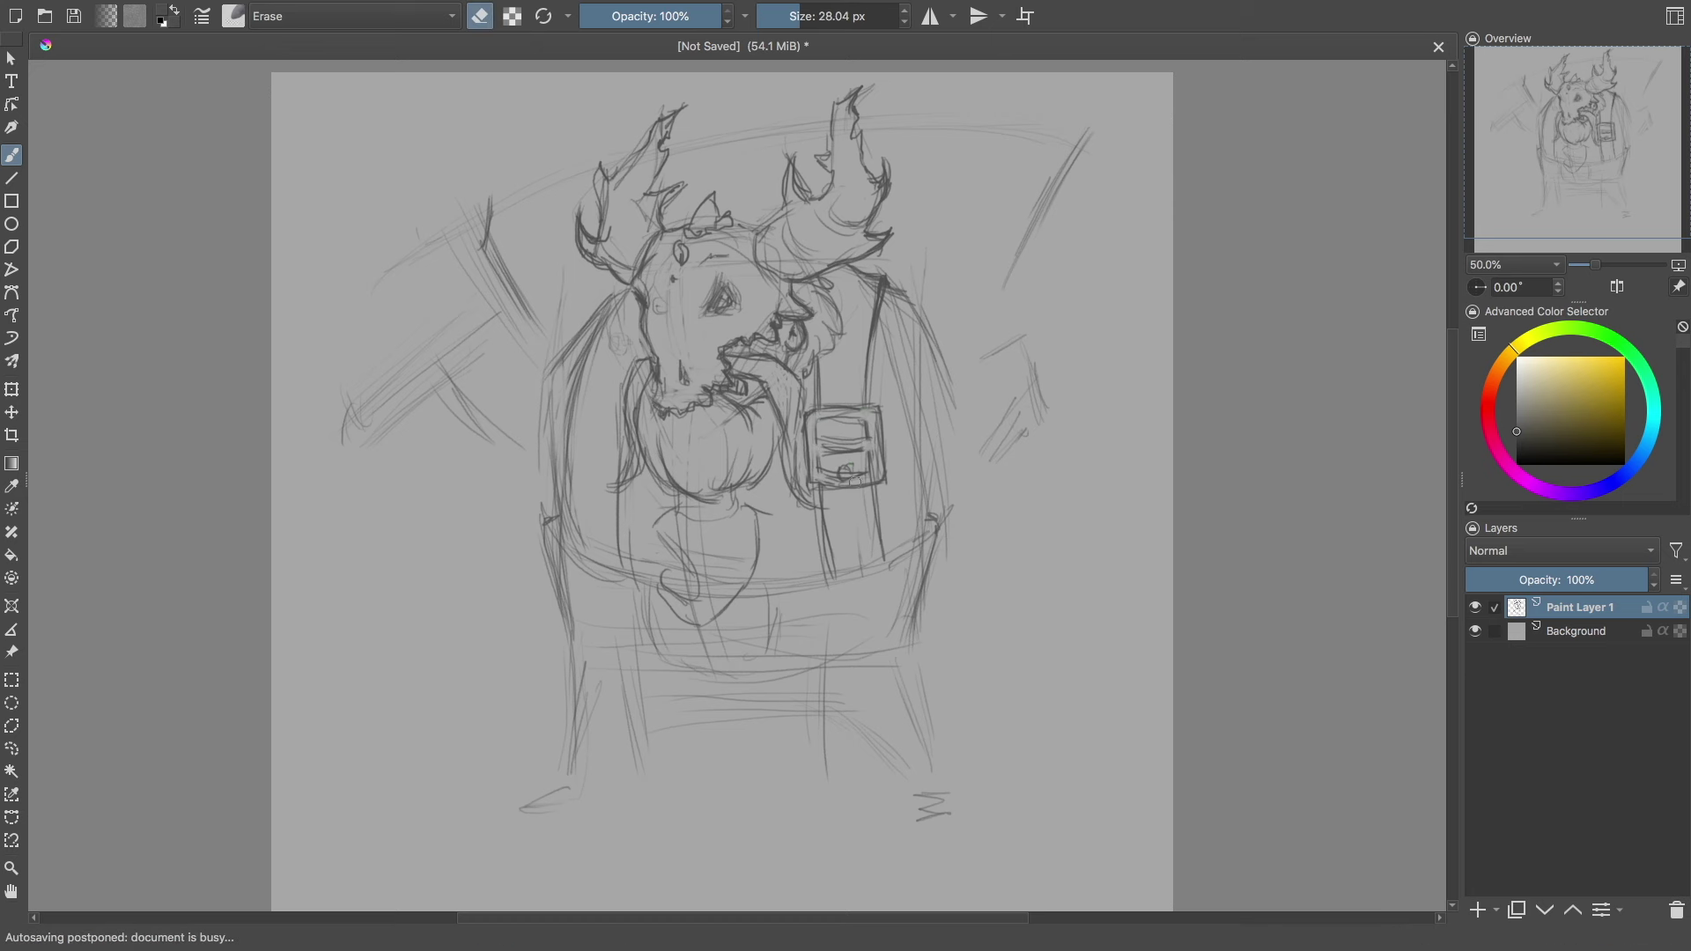
# Step: Add a stroke near the right shoulder and draw a collar at the neck
pyautogui.rightClick(900, 376)
pyautogui.click(916, 291)
pyautogui.moveTo(881, 281); pyautogui.dragTo(929, 341)
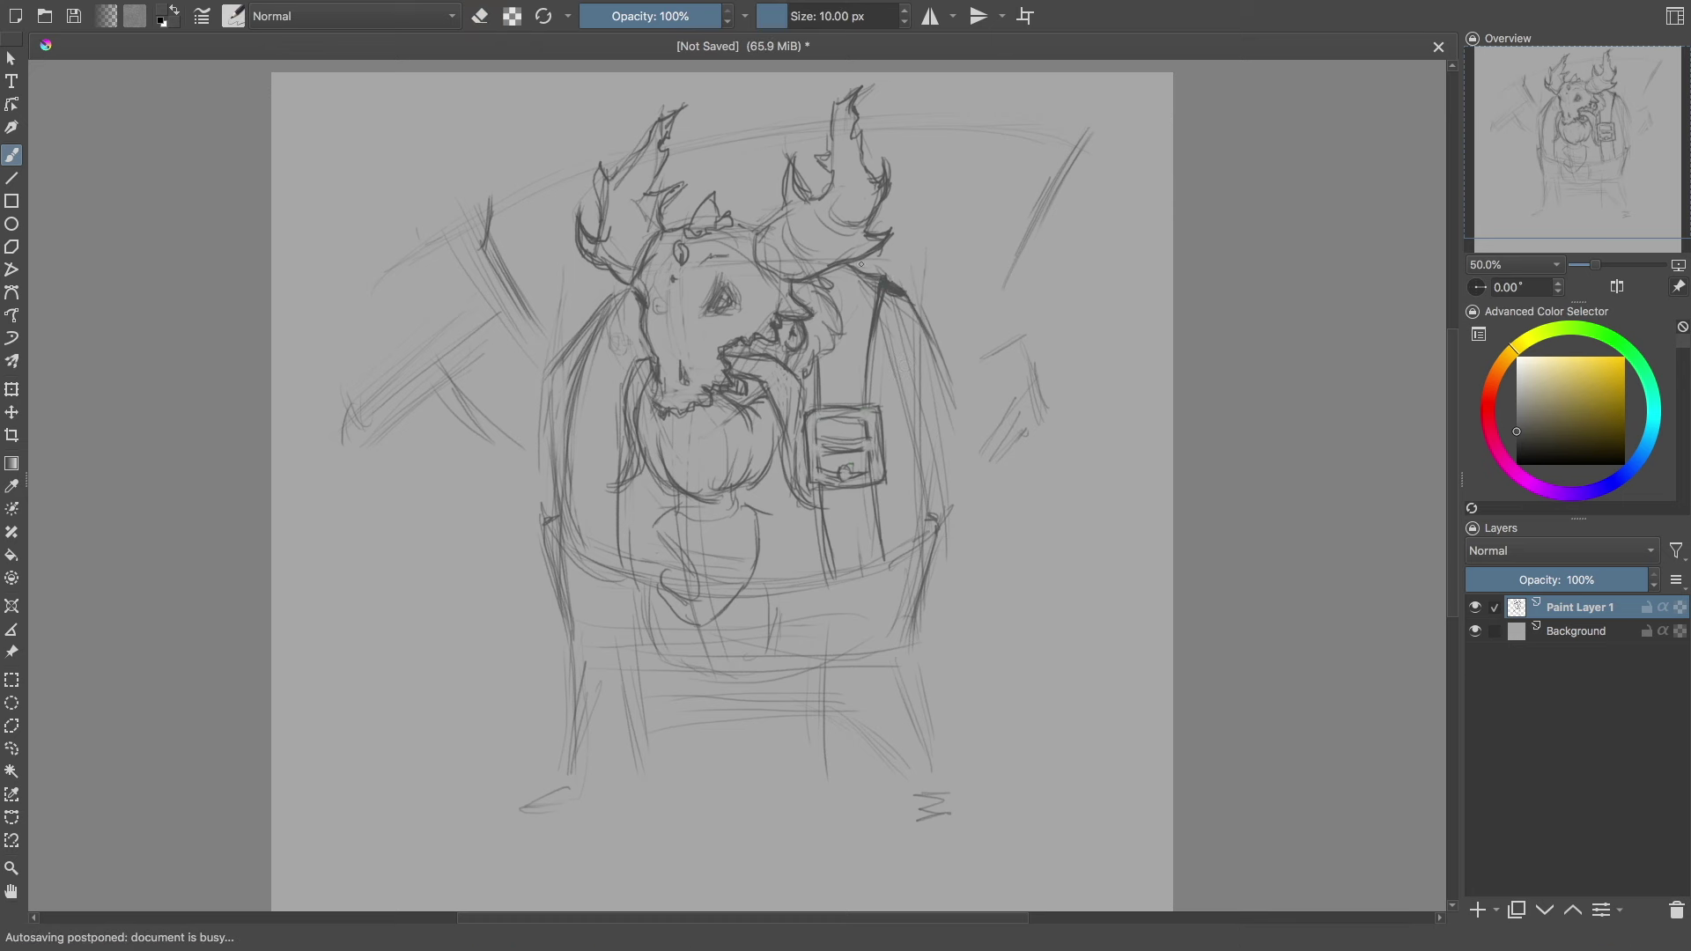
pyautogui.rightClick(770, 395)
pyautogui.rightClick(757, 481)
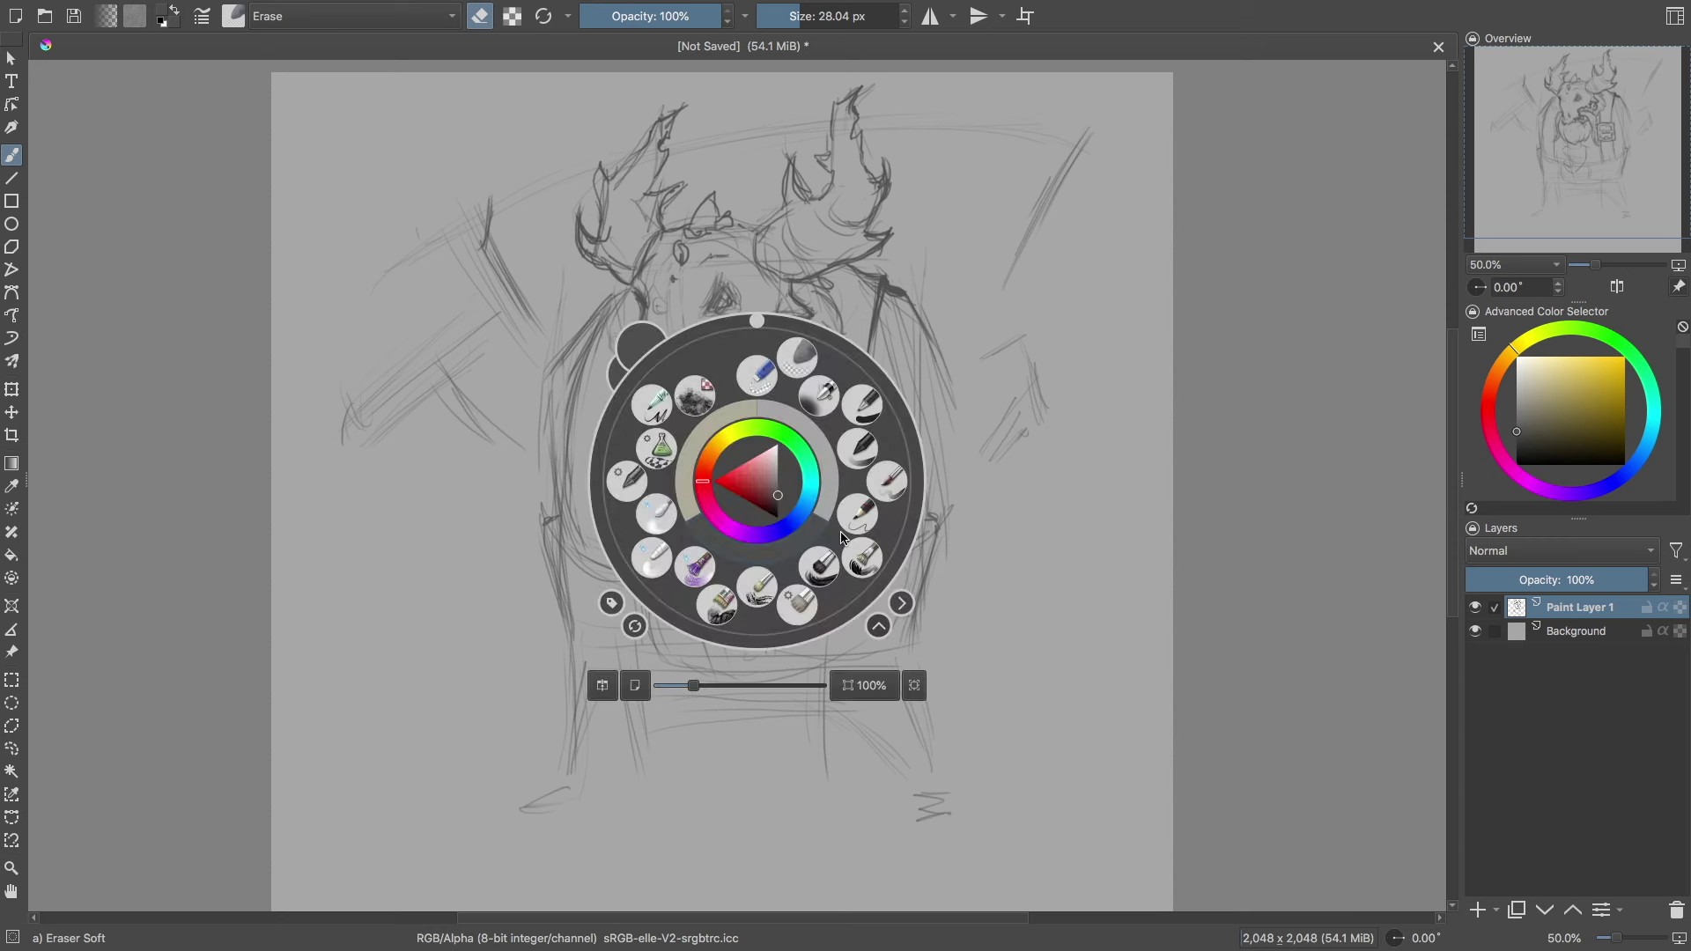
pyautogui.press('e')
pyautogui.moveTo(673, 507); pyautogui.dragTo(742, 527)
pyautogui.moveTo(683, 495); pyautogui.dragTo(695, 525)
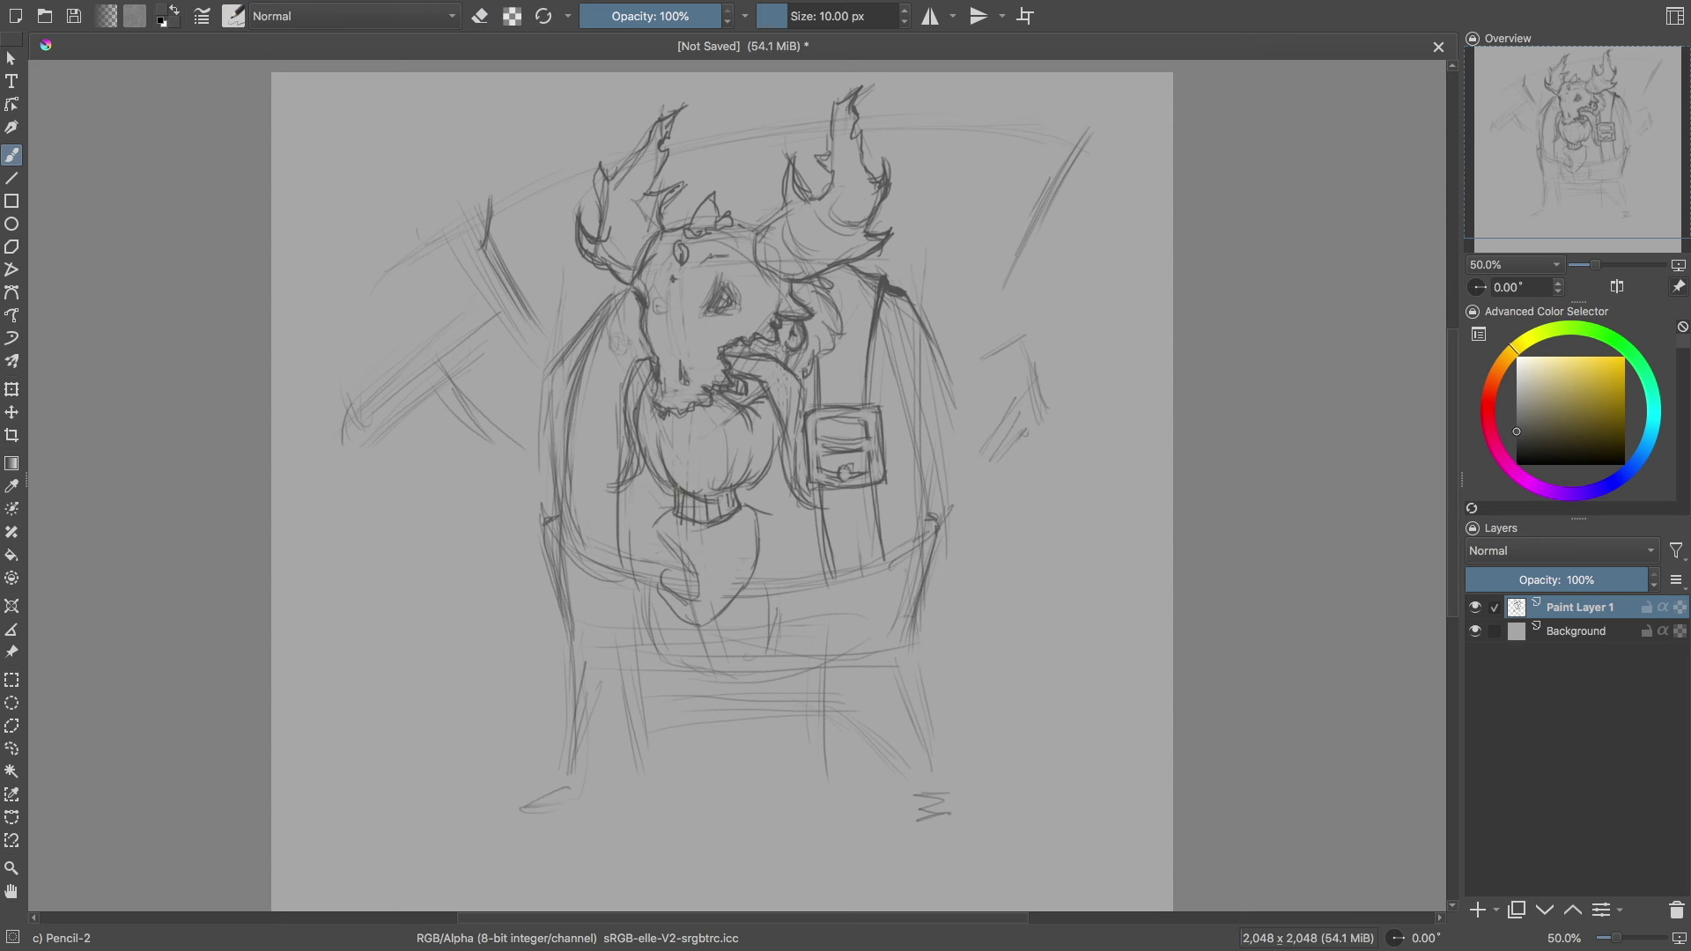
pyautogui.moveTo(797, 379); pyautogui.dragTo(791, 490)
# Step: Darken the eye socket and draw a long plank line across the top
pyautogui.moveTo(791, 399)
pyautogui.mouseDown()
pyautogui.moveTo(773, 486)
pyautogui.moveTo(783, 451)
pyautogui.mouseUp()
pyautogui.press('e')
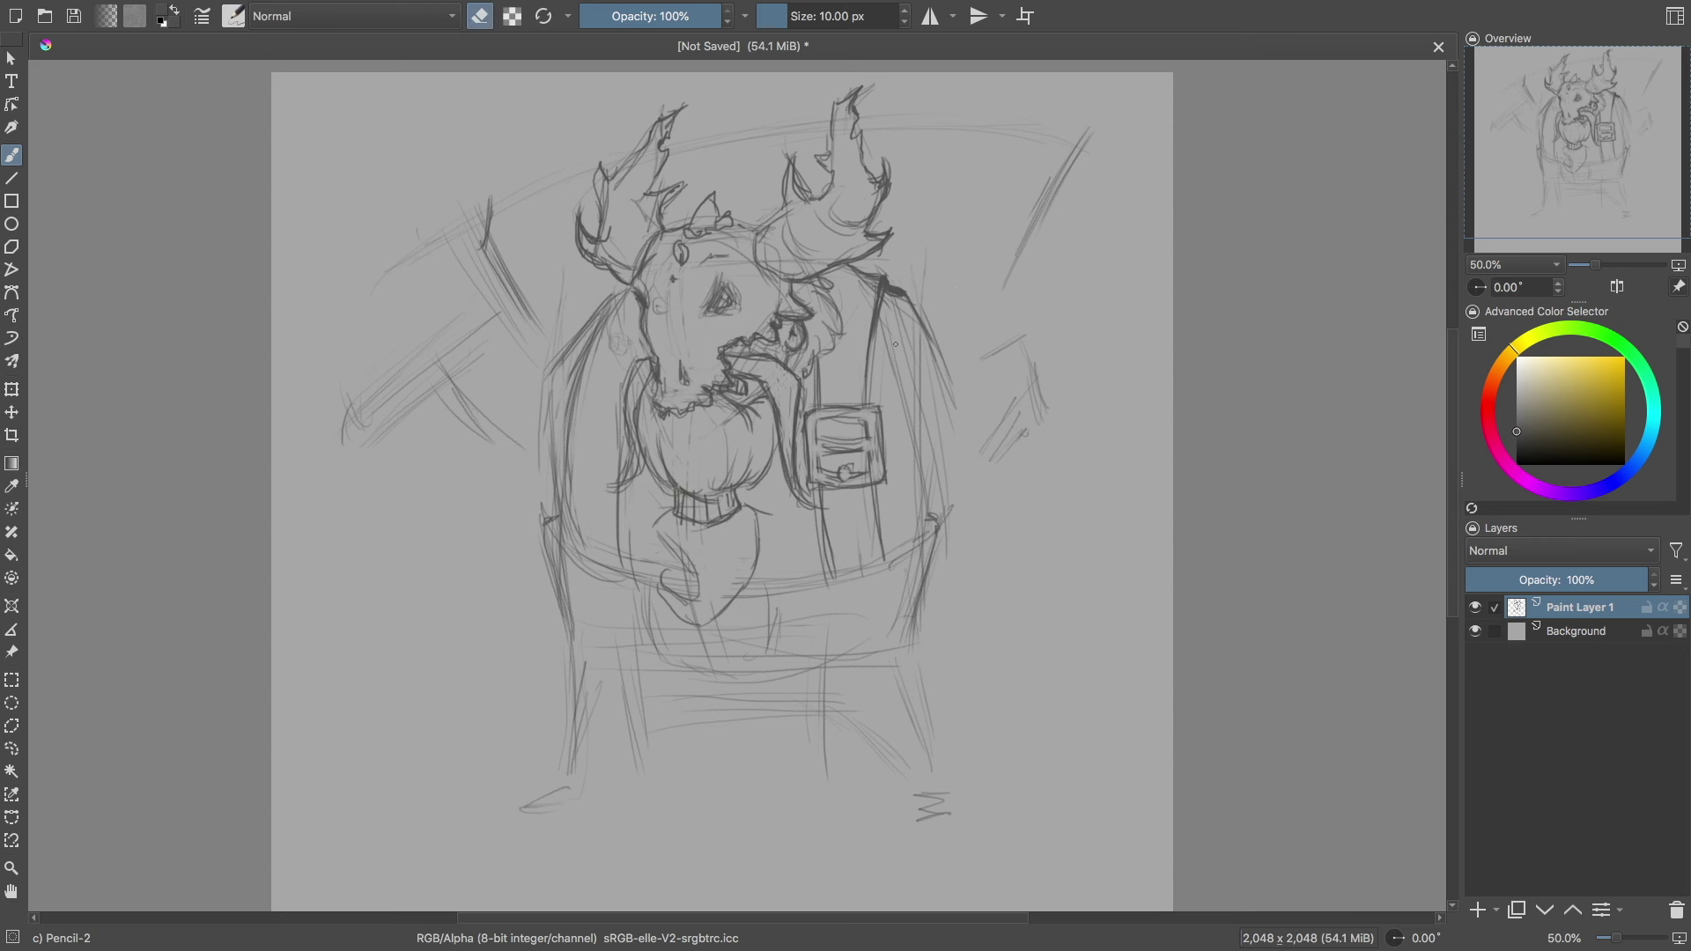
pyautogui.press('e')
pyautogui.moveTo(724, 275); pyautogui.dragTo(731, 299)
pyautogui.press('e')
pyautogui.press('e')
pyautogui.press('e')
pyautogui.press('e')
pyautogui.moveTo(498, 203)
pyautogui.mouseDown()
pyautogui.moveTo(632, 144)
pyautogui.moveTo(885, 111)
pyautogui.moveTo(1057, 123)
pyautogui.moveTo(1001, 299)
pyautogui.moveTo(916, 304)
pyautogui.moveTo(1077, 158)
pyautogui.moveTo(1044, 212)
pyautogui.mouseUp()
# Step: Add a stroke near the left shoulder and sketch a hammer head and handle at left
pyautogui.rightClick(1005, 246)
pyautogui.click(1005, 132)
pyautogui.rightClick(829, 311)
pyautogui.click(829, 197)
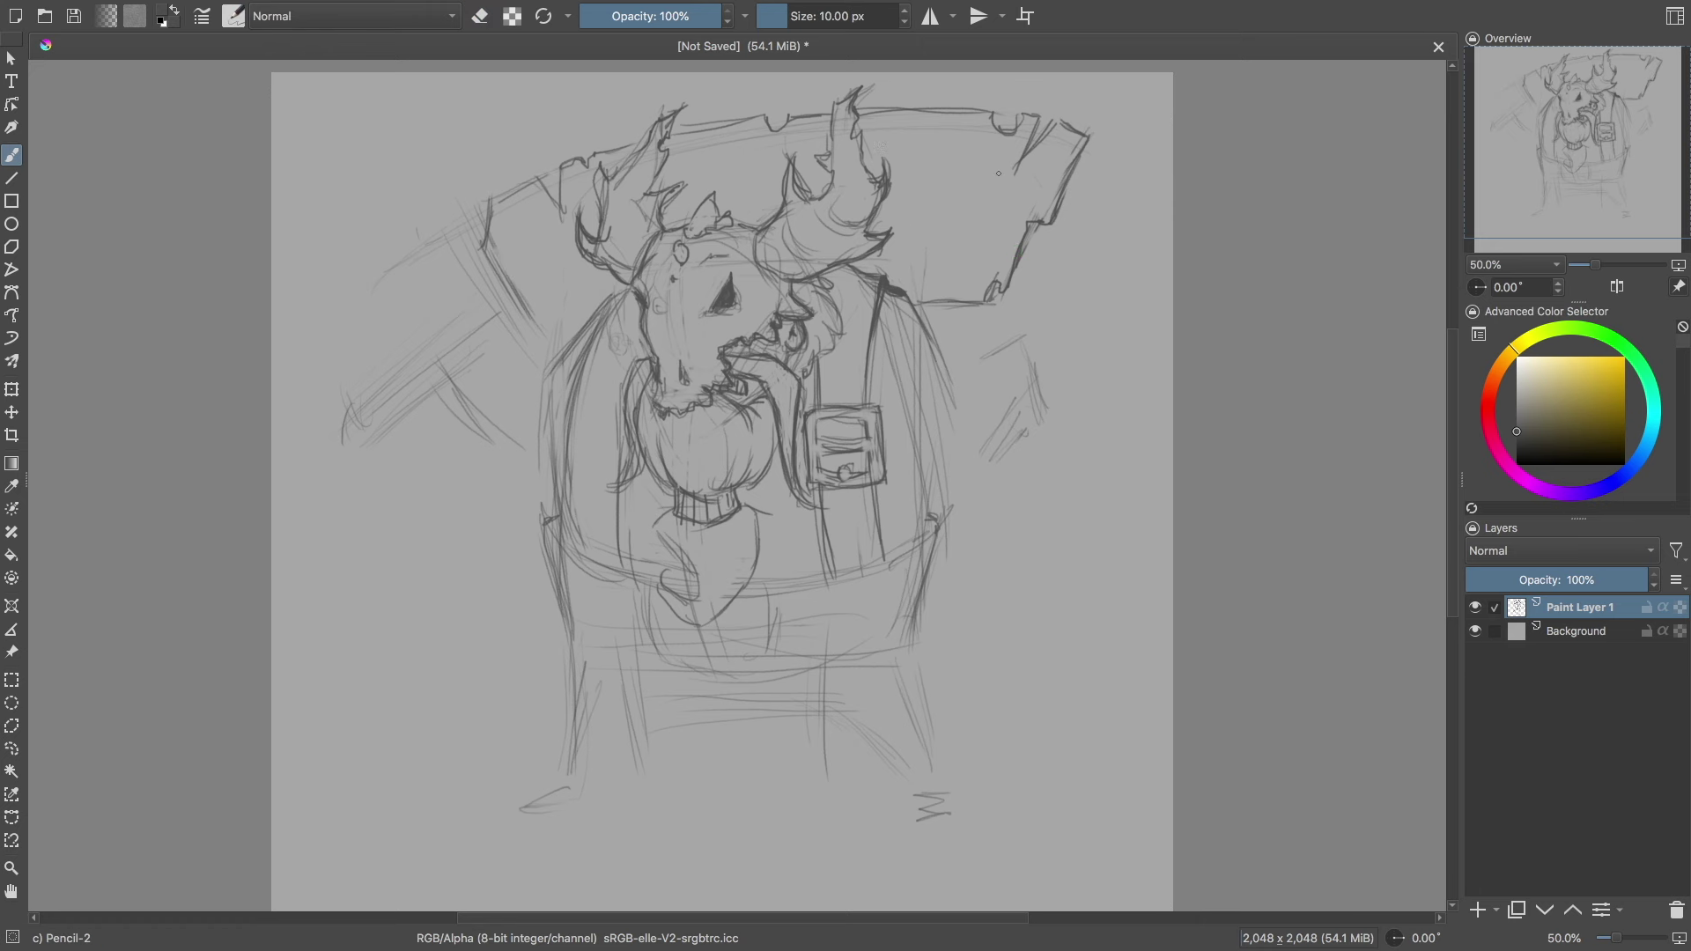
pyautogui.moveTo(575, 208); pyautogui.dragTo(507, 266)
pyautogui.moveTo(440, 331)
pyautogui.mouseDown()
pyautogui.moveTo(405, 414)
pyautogui.moveTo(441, 427)
pyautogui.mouseUp()
pyautogui.moveTo(454, 370); pyautogui.dragTo(520, 471)
pyautogui.moveTo(449, 423); pyautogui.dragTo(519, 488)
# Step: Sketch a rounded fist and arm at right and strengthen the hammer handle
pyautogui.moveTo(1047, 401); pyautogui.dragTo(978, 458)
pyautogui.moveTo(1040, 370); pyautogui.dragTo(1053, 449)
pyautogui.moveTo(921, 409); pyautogui.dragTo(1022, 484)
pyautogui.moveTo(535, 393)
pyautogui.mouseDown()
pyautogui.moveTo(489, 396)
pyautogui.moveTo(553, 513)
pyautogui.mouseUp()
# Step: Lasso the head and torso and tilt them slightly counter-clockwise
pyautogui.click(12, 748)
pyautogui.moveTo(573, 259); pyautogui.dragTo(613, 497)
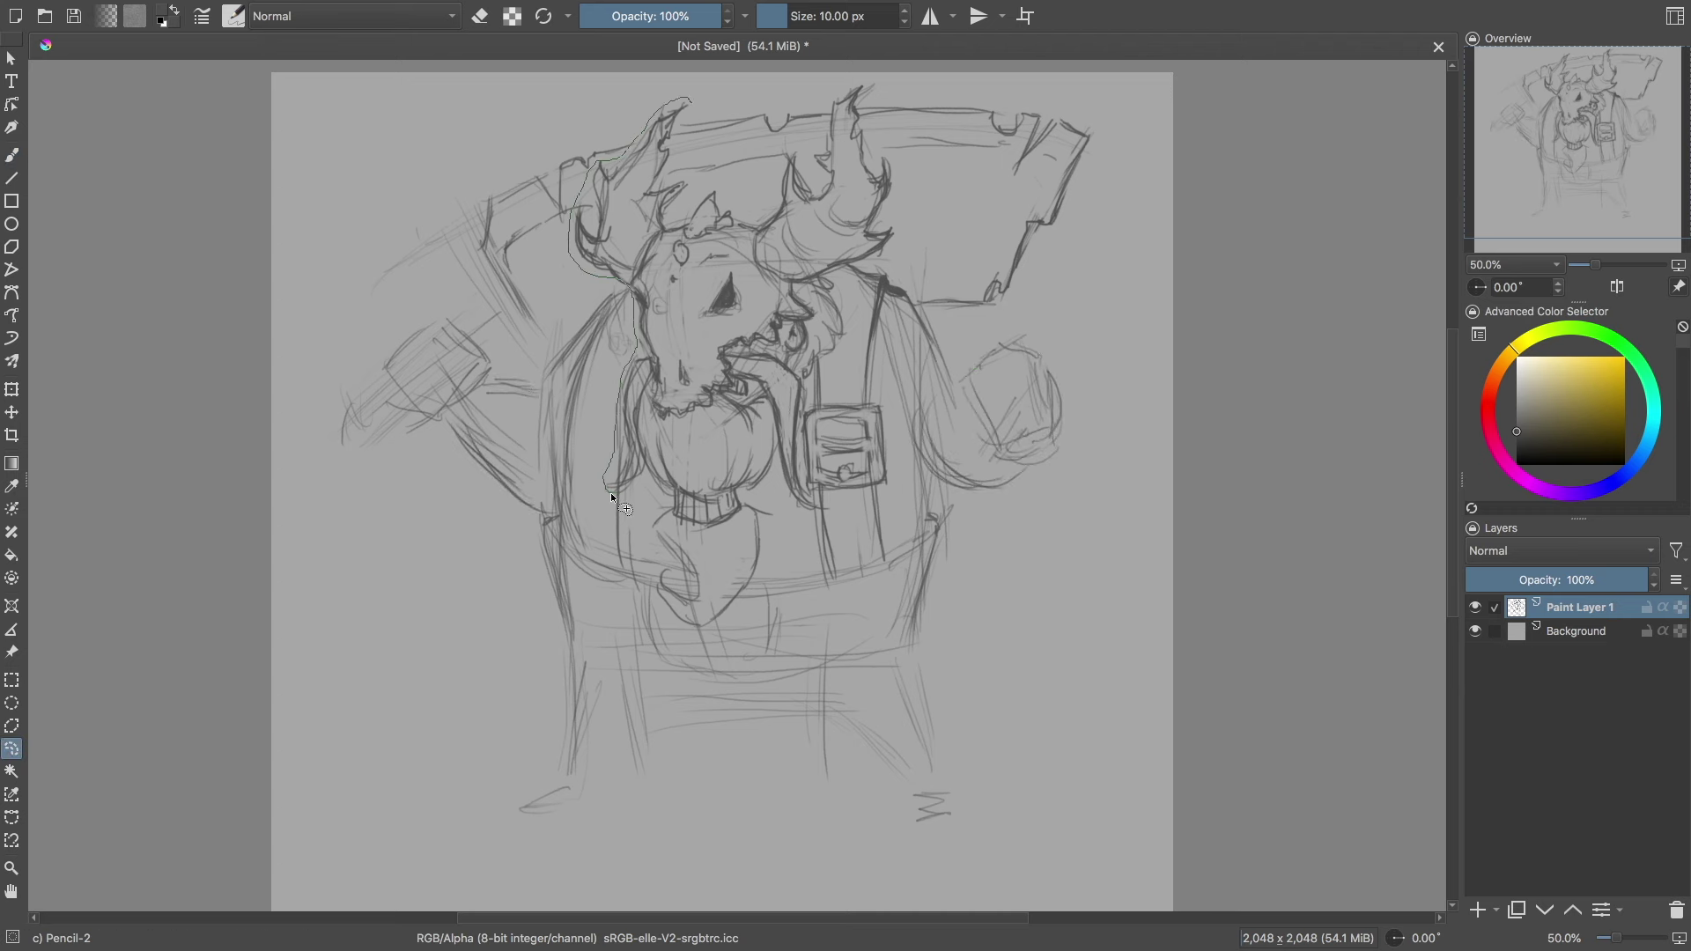
pyautogui.moveTo(661, 581); pyautogui.dragTo(828, 521)
pyautogui.hotkey('ctrl', 't')
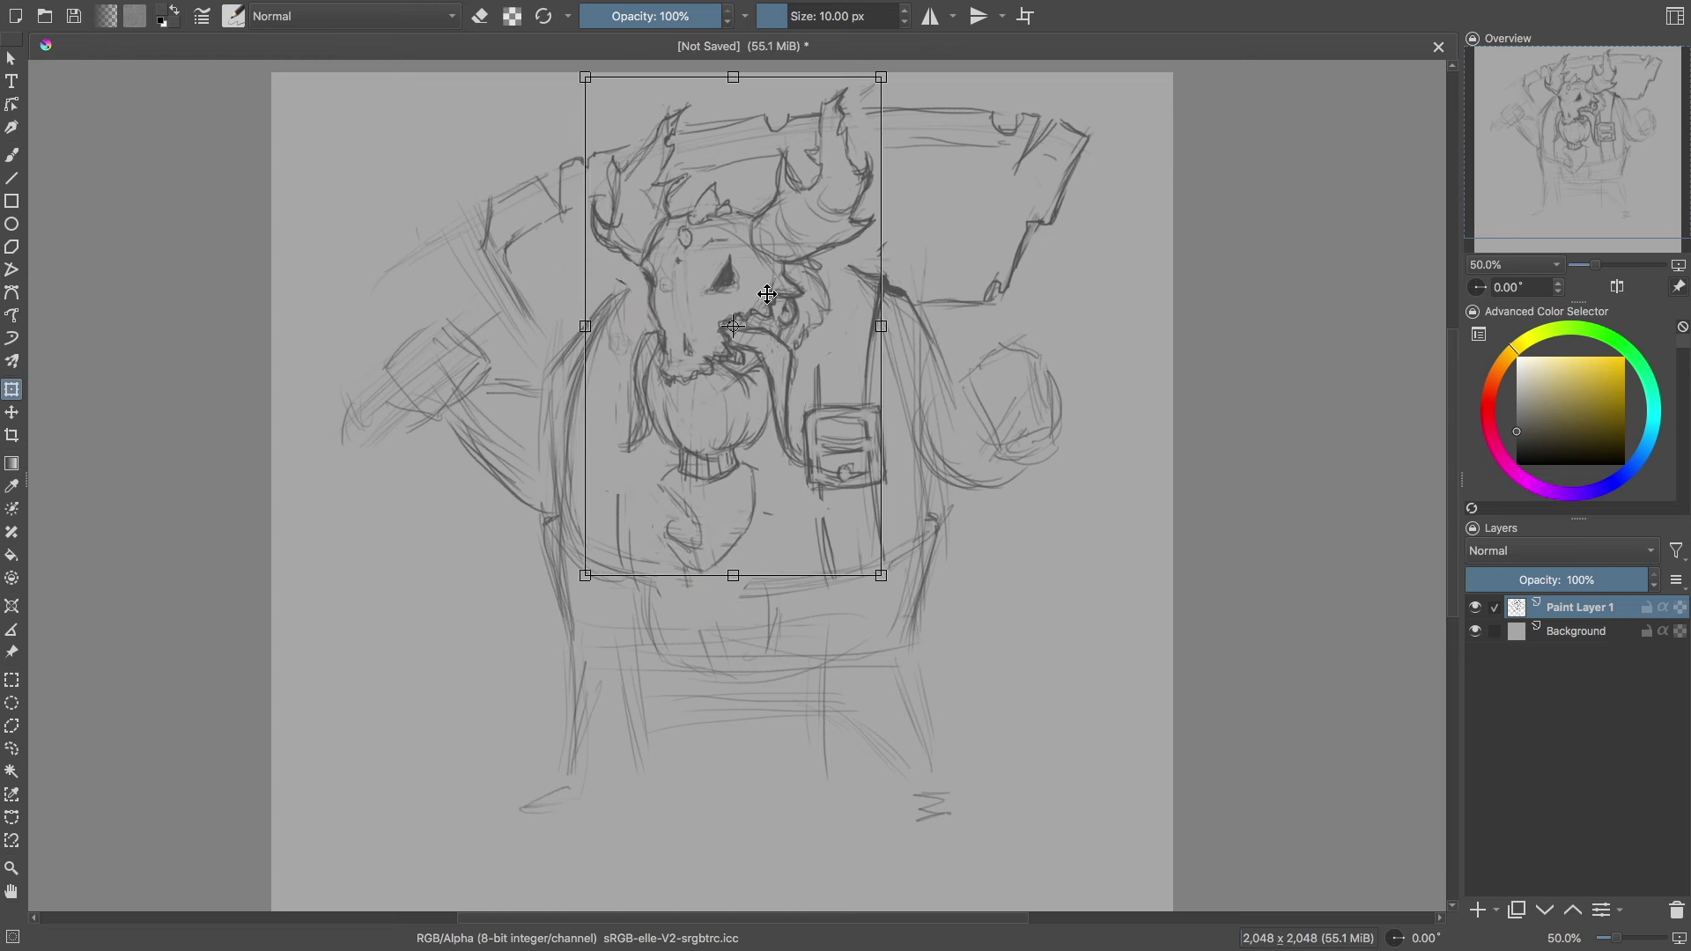
pyautogui.moveTo(912, 564); pyautogui.dragTo(763, 283)
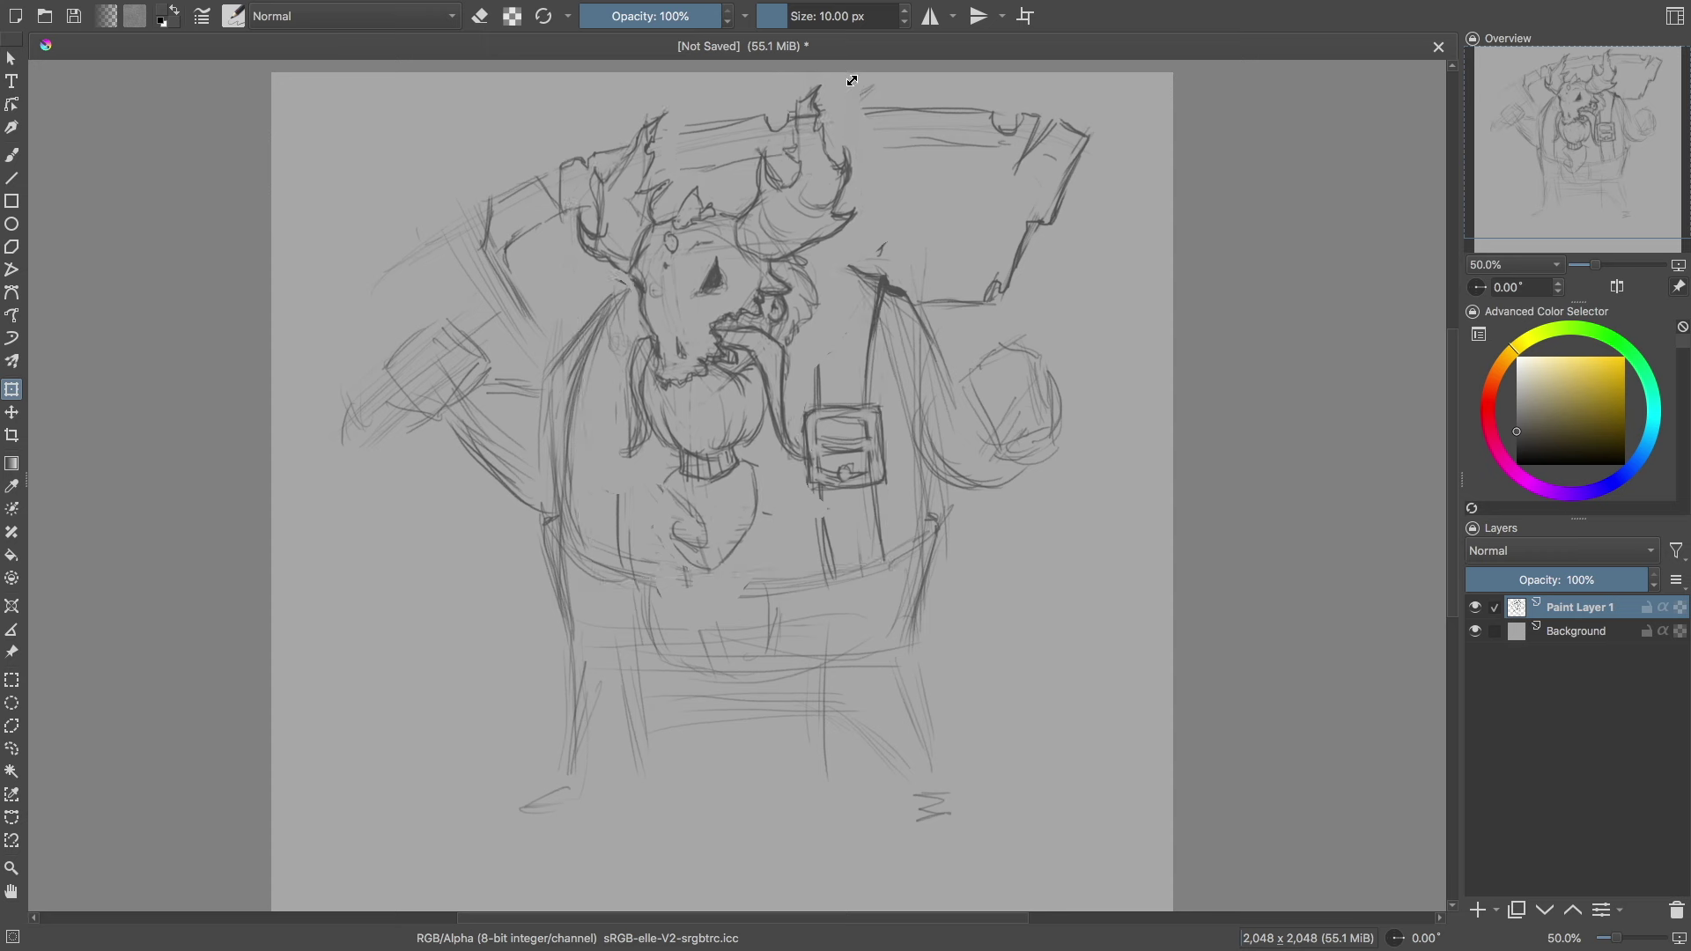
pyautogui.moveTo(853, 76); pyautogui.dragTo(753, 273)
pyautogui.press('Return')
pyautogui.press('b')
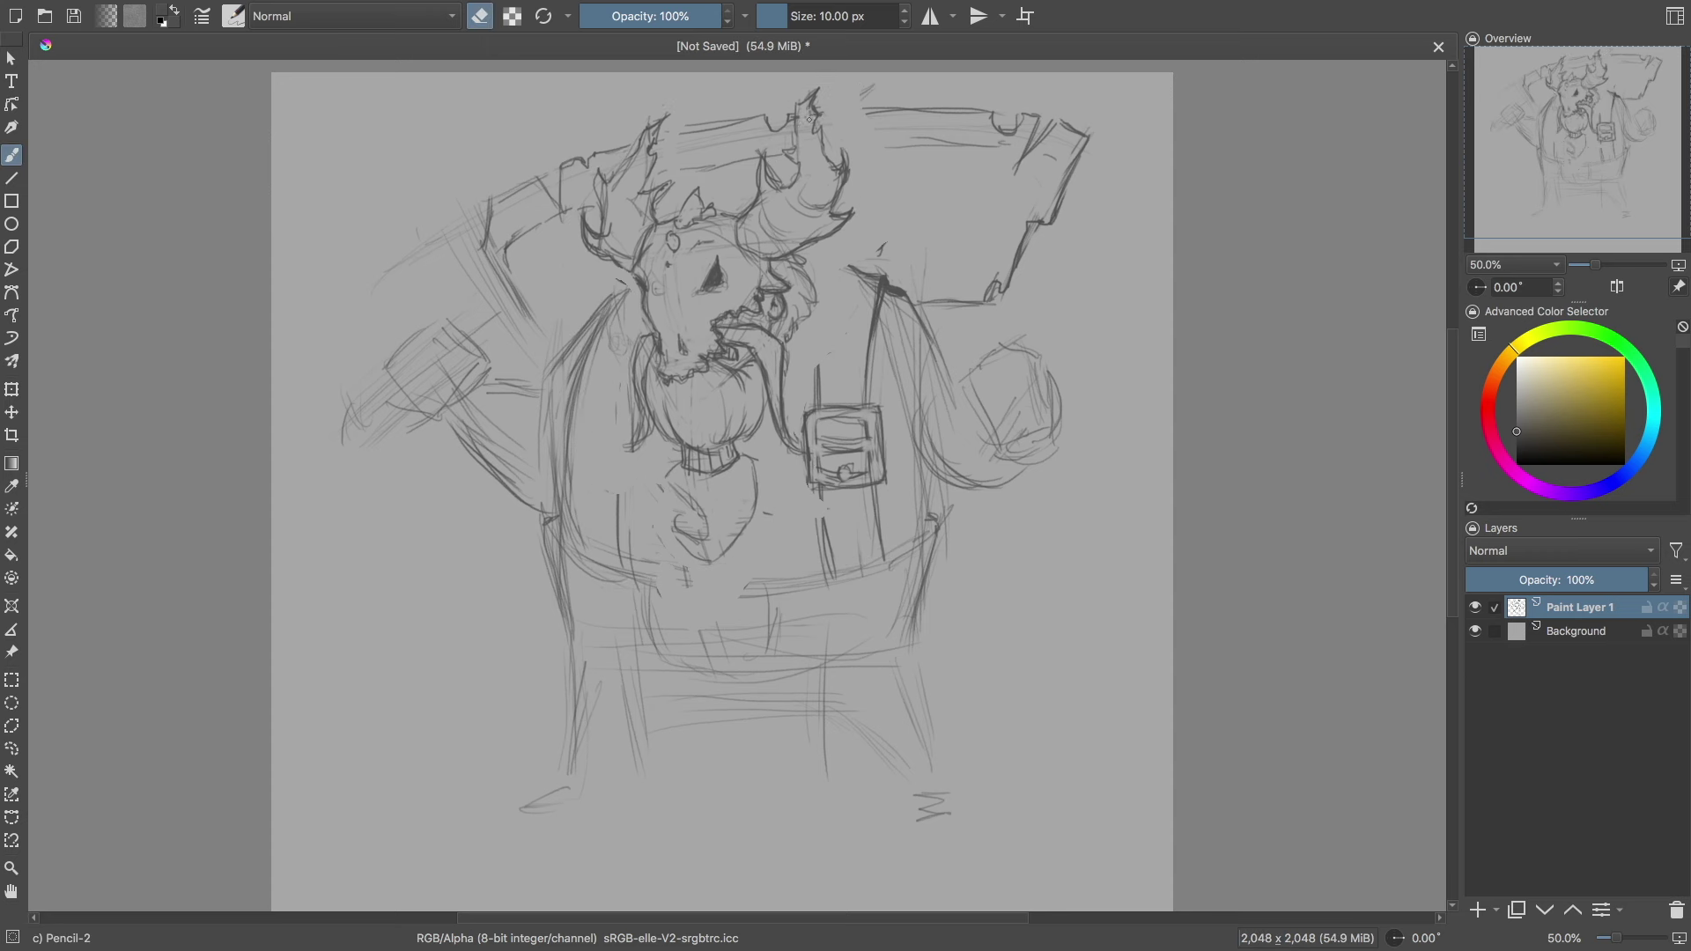
# Step: Redraw the vertical strap lines and body lines beside the beard
pyautogui.moveTo(627, 338); pyautogui.dragTo(621, 547)
pyautogui.moveTo(824, 269); pyautogui.dragTo(815, 399)
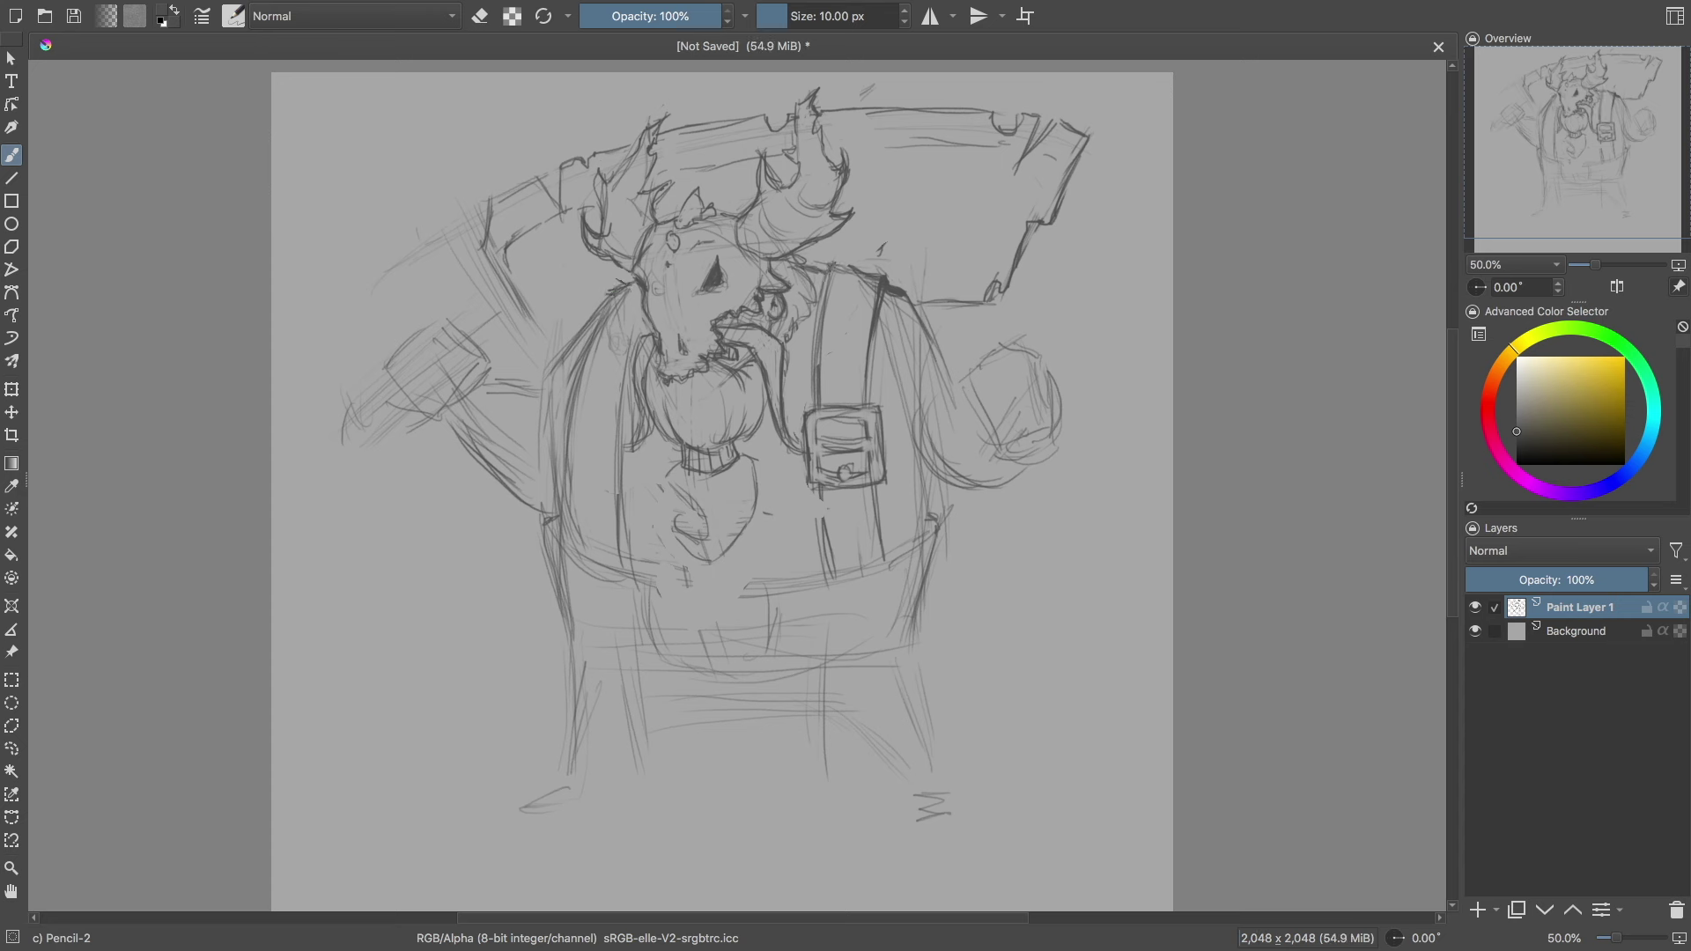
pyautogui.moveTo(602, 310); pyautogui.dragTo(564, 366)
pyautogui.moveTo(626, 283)
pyautogui.mouseDown()
pyautogui.moveTo(577, 387)
pyautogui.moveTo(629, 460)
pyautogui.moveTo(624, 539)
pyautogui.mouseUp()
# Step: Draw a left chest pocket with inner lines, erasing parts of its edges
pyautogui.moveTo(568, 436)
pyautogui.mouseDown()
pyautogui.moveTo(630, 467)
pyautogui.moveTo(559, 526)
pyautogui.mouseUp()
pyautogui.moveTo(562, 527); pyautogui.dragTo(622, 545)
pyautogui.moveTo(570, 457)
pyautogui.mouseDown()
pyautogui.moveTo(615, 480)
pyautogui.moveTo(615, 509)
pyautogui.mouseUp()
pyautogui.moveTo(573, 513); pyautogui.dragTo(616, 539)
pyautogui.press('e')
pyautogui.moveTo(621, 467); pyautogui.dragTo(619, 545)
pyautogui.moveTo(564, 449); pyautogui.dragTo(561, 511)
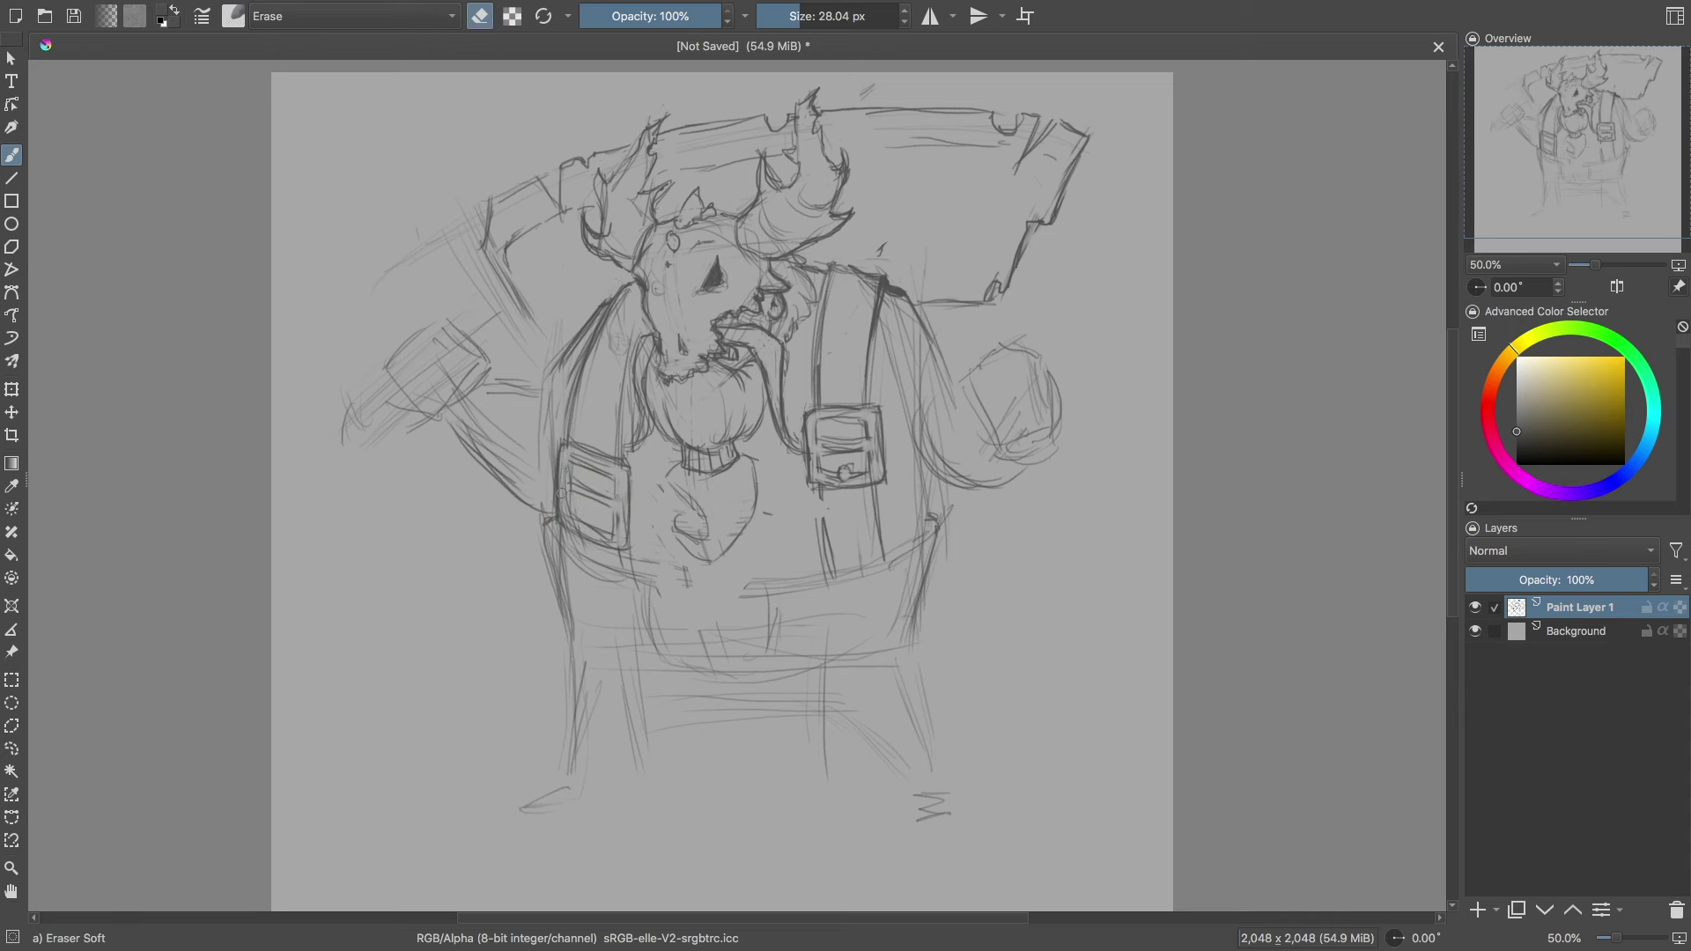
pyautogui.press('e')
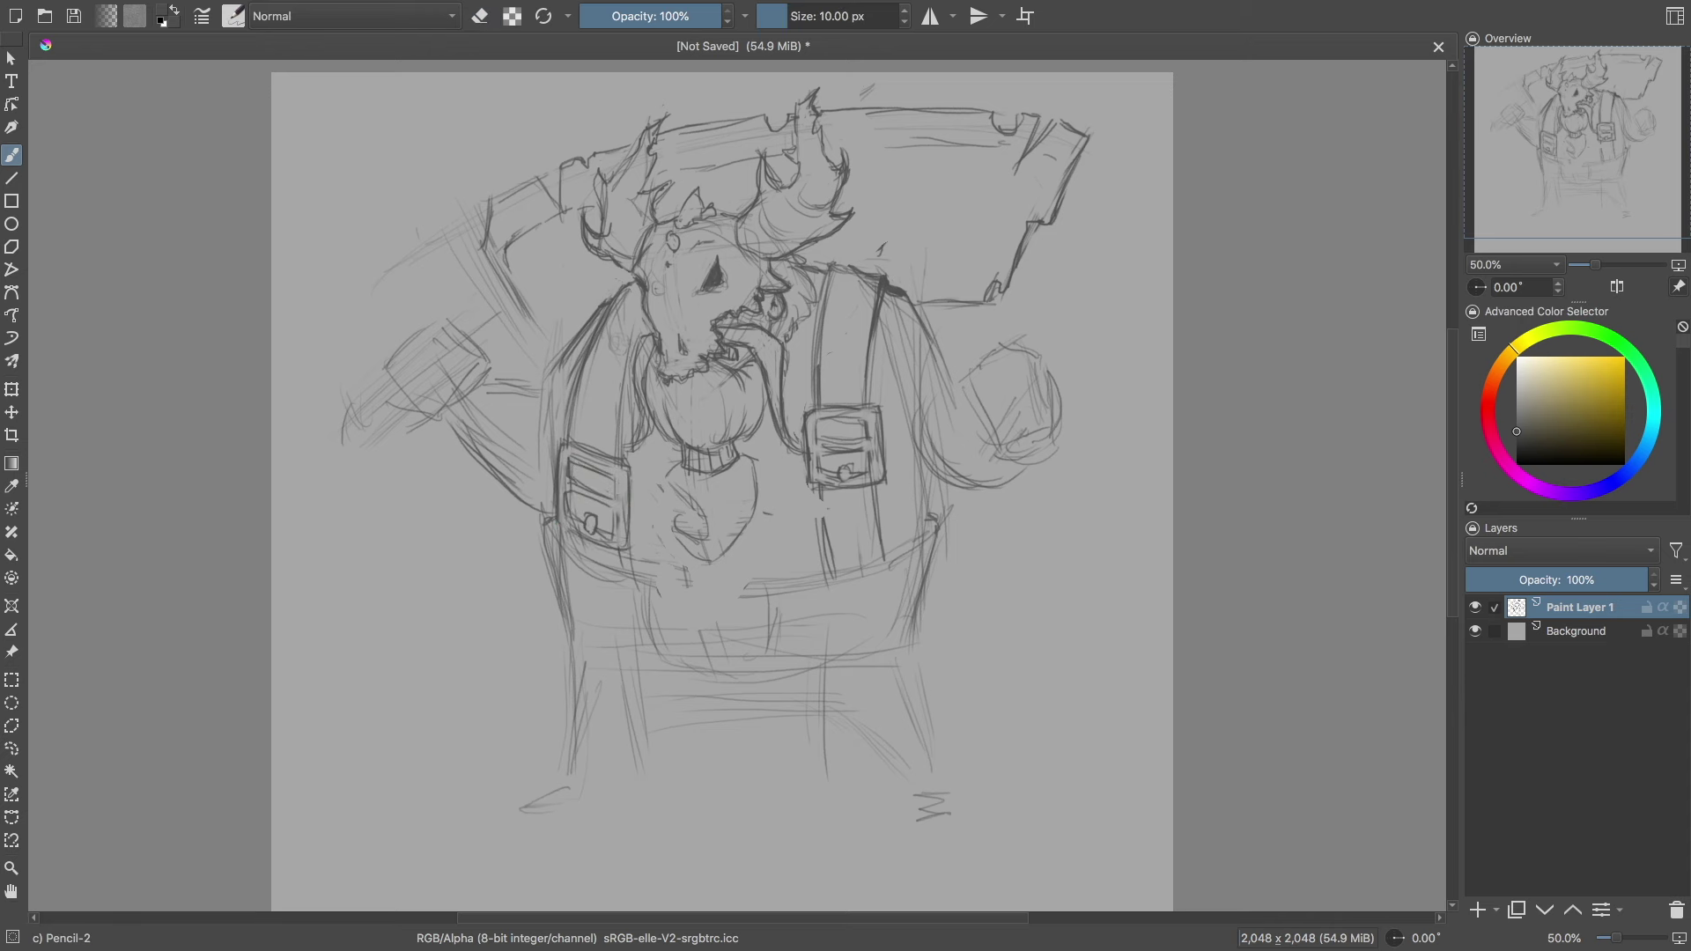
# Step: Darken the right strap and lasso its pocket to make it taller
pyautogui.moveTo(818, 486); pyautogui.dragTo(820, 546)
pyautogui.click(11, 748)
pyautogui.moveTo(884, 481); pyautogui.dragTo(803, 490)
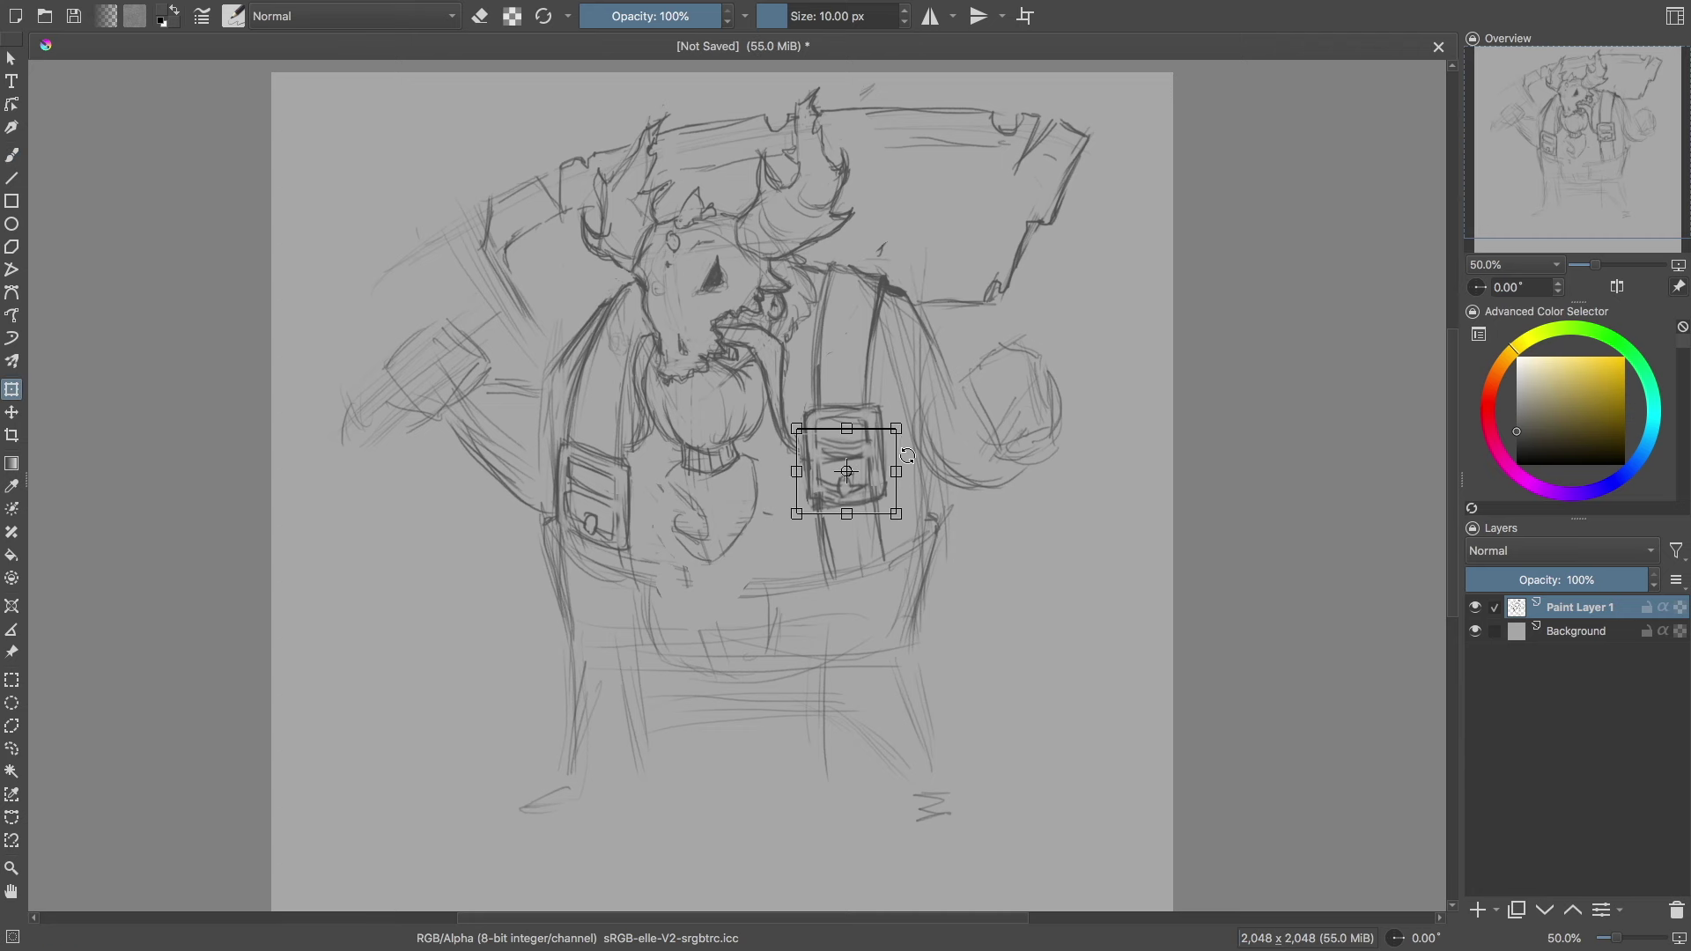
pyautogui.hotkey('ctrl', 'shift', 'a')
pyautogui.press('b')
# Step: Sketch the waistband lines across the belly and outline the right suspender edge
pyautogui.moveTo(539, 520); pyautogui.dragTo(690, 583)
pyautogui.moveTo(548, 610); pyautogui.dragTo(652, 652)
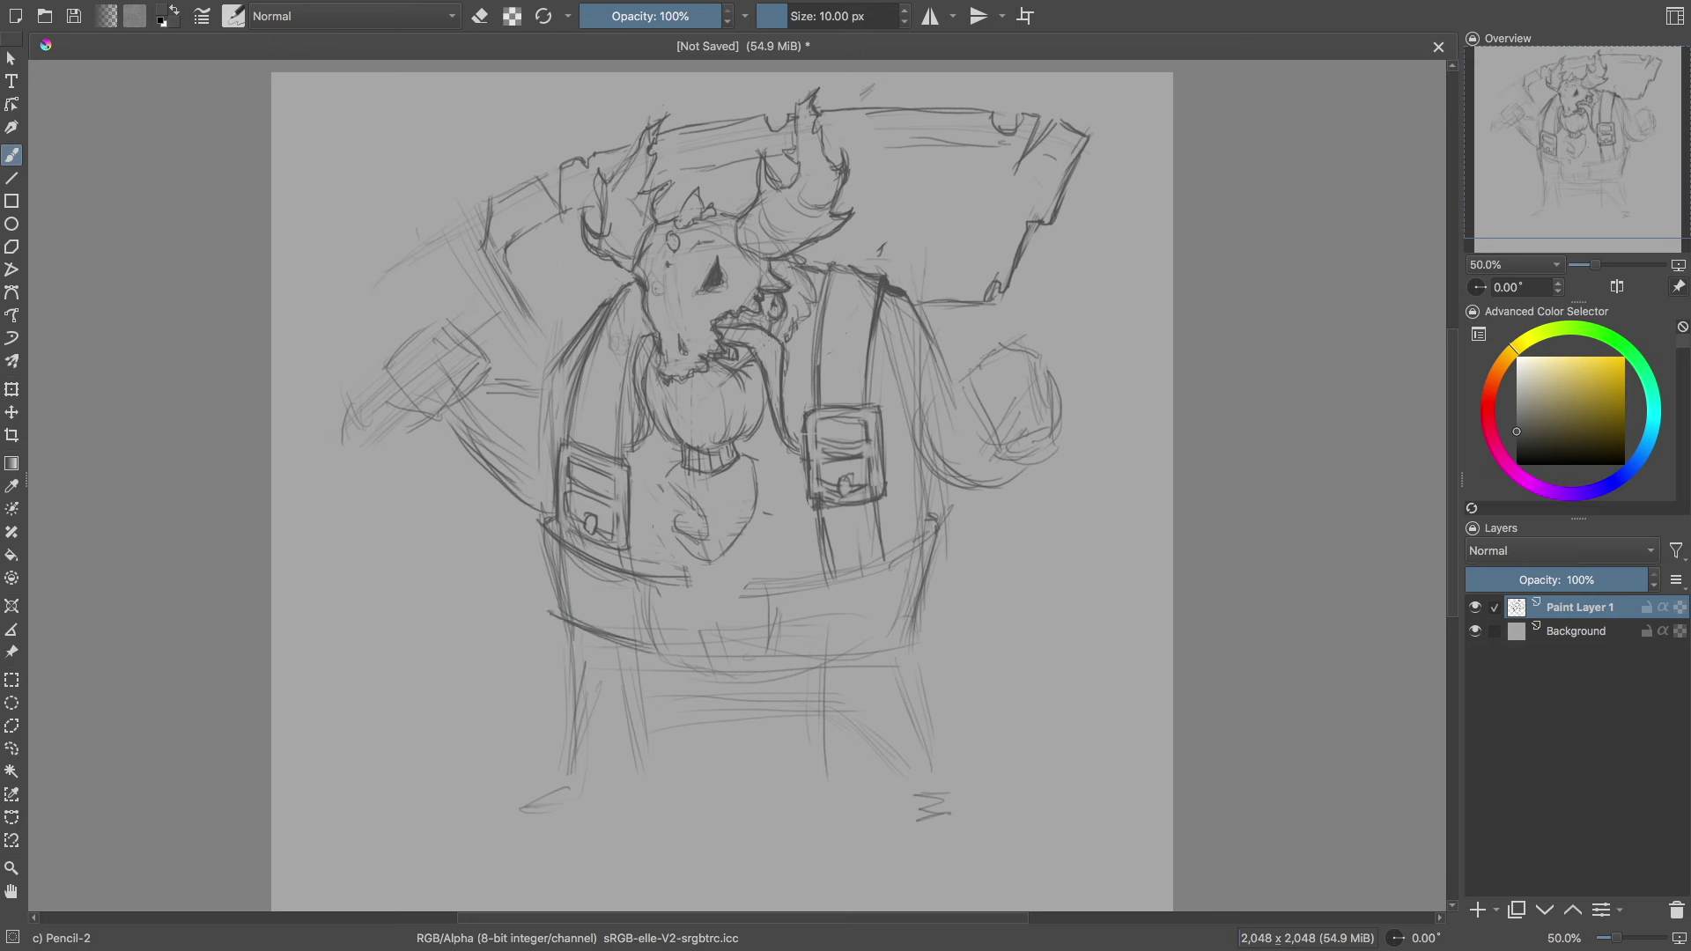
pyautogui.moveTo(566, 616)
pyautogui.mouseDown()
pyautogui.moveTo(544, 522)
pyautogui.moveTo(566, 520)
pyautogui.mouseUp()
pyautogui.moveTo(934, 462); pyautogui.dragTo(915, 535)
pyautogui.moveTo(797, 582)
pyautogui.mouseDown()
pyautogui.moveTo(936, 528)
pyautogui.moveTo(911, 636)
pyautogui.moveTo(781, 659)
pyautogui.mouseUp()
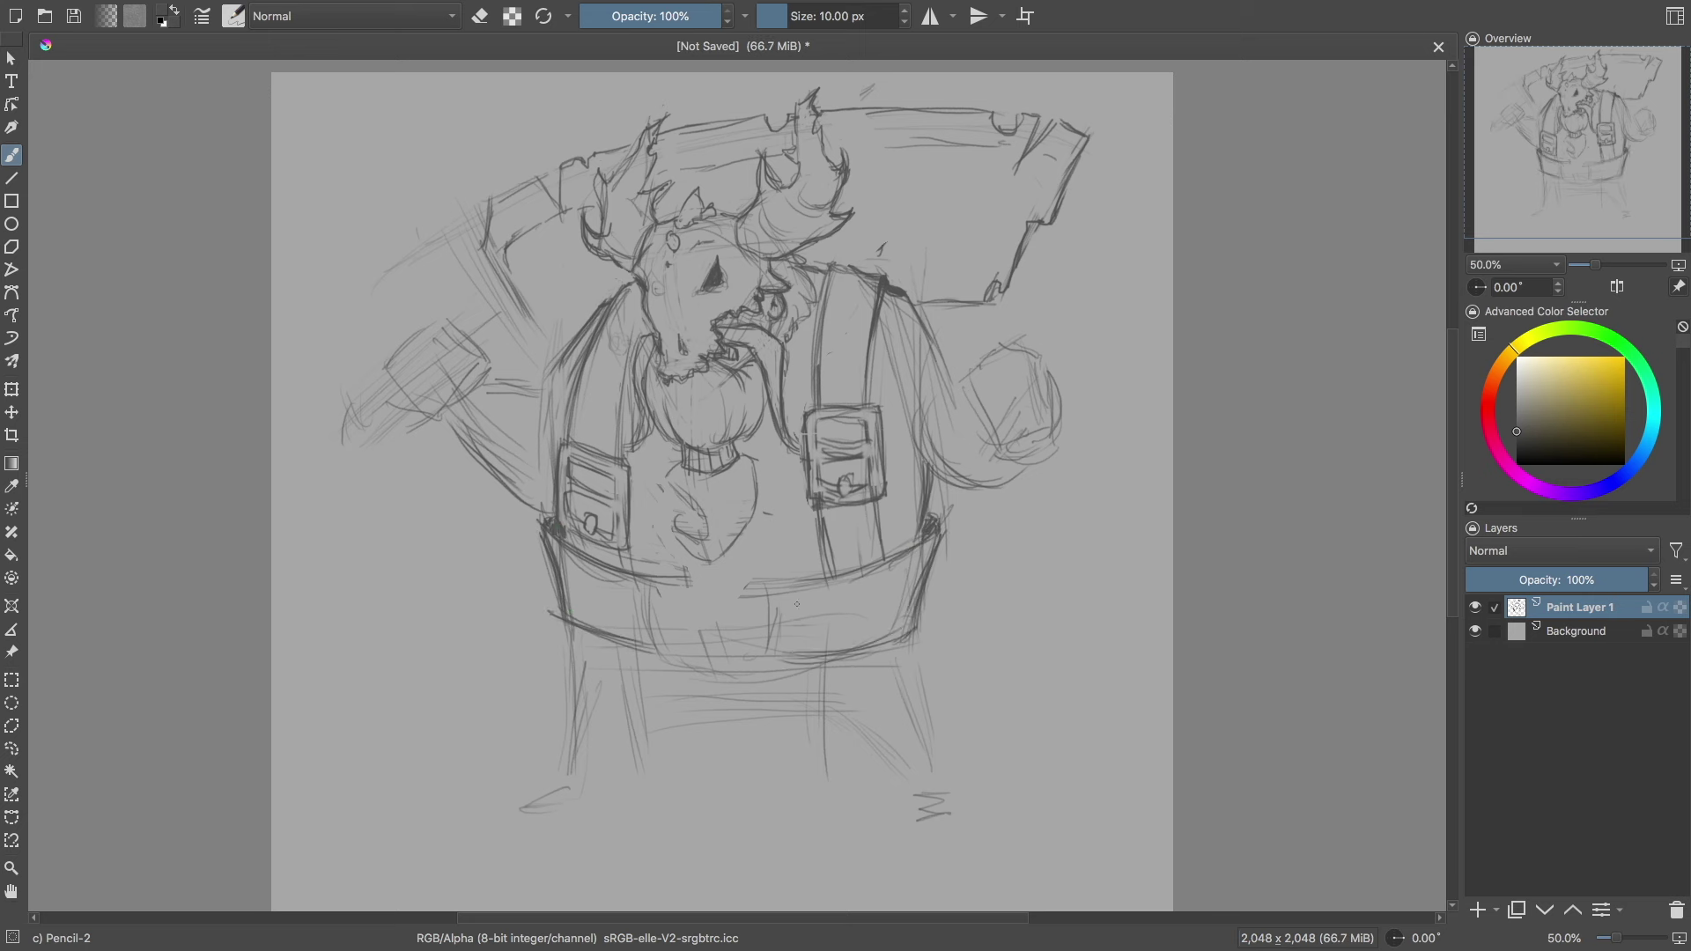
# Step: Strengthen the right suspender, right arm and left beard edges with the pencil preset
pyautogui.rightClick(794, 600)
pyautogui.click(656, 582)
pyautogui.rightClick(640, 627)
pyautogui.click(616, 490)
pyautogui.moveTo(882, 380)
pyautogui.mouseDown()
pyautogui.moveTo(935, 486)
pyautogui.moveTo(916, 464)
pyautogui.mouseUp()
pyautogui.moveTo(907, 284); pyautogui.dragTo(955, 392)
pyautogui.moveTo(640, 303); pyautogui.dragTo(615, 455)
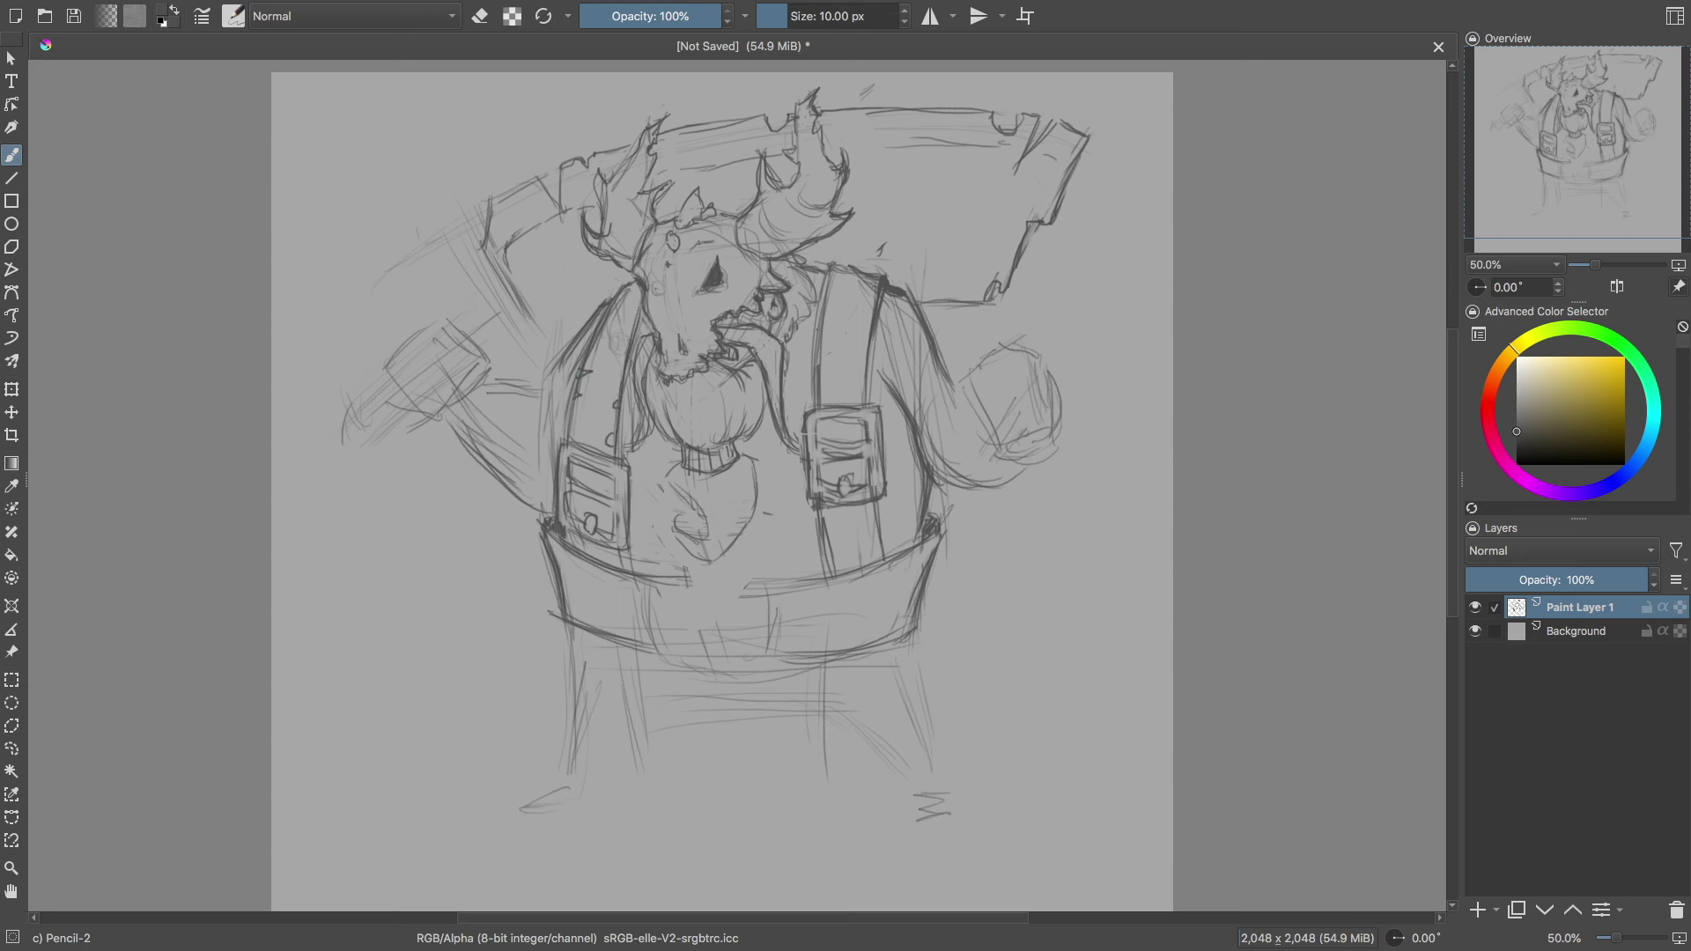
# Step: Outline the right fist's cuff and lower curve, plus the right foot
pyautogui.press('e')
pyautogui.press('e')
pyautogui.moveTo(981, 353)
pyautogui.mouseDown()
pyautogui.moveTo(960, 403)
pyautogui.moveTo(1034, 342)
pyautogui.moveTo(955, 418)
pyautogui.moveTo(969, 414)
pyautogui.mouseUp()
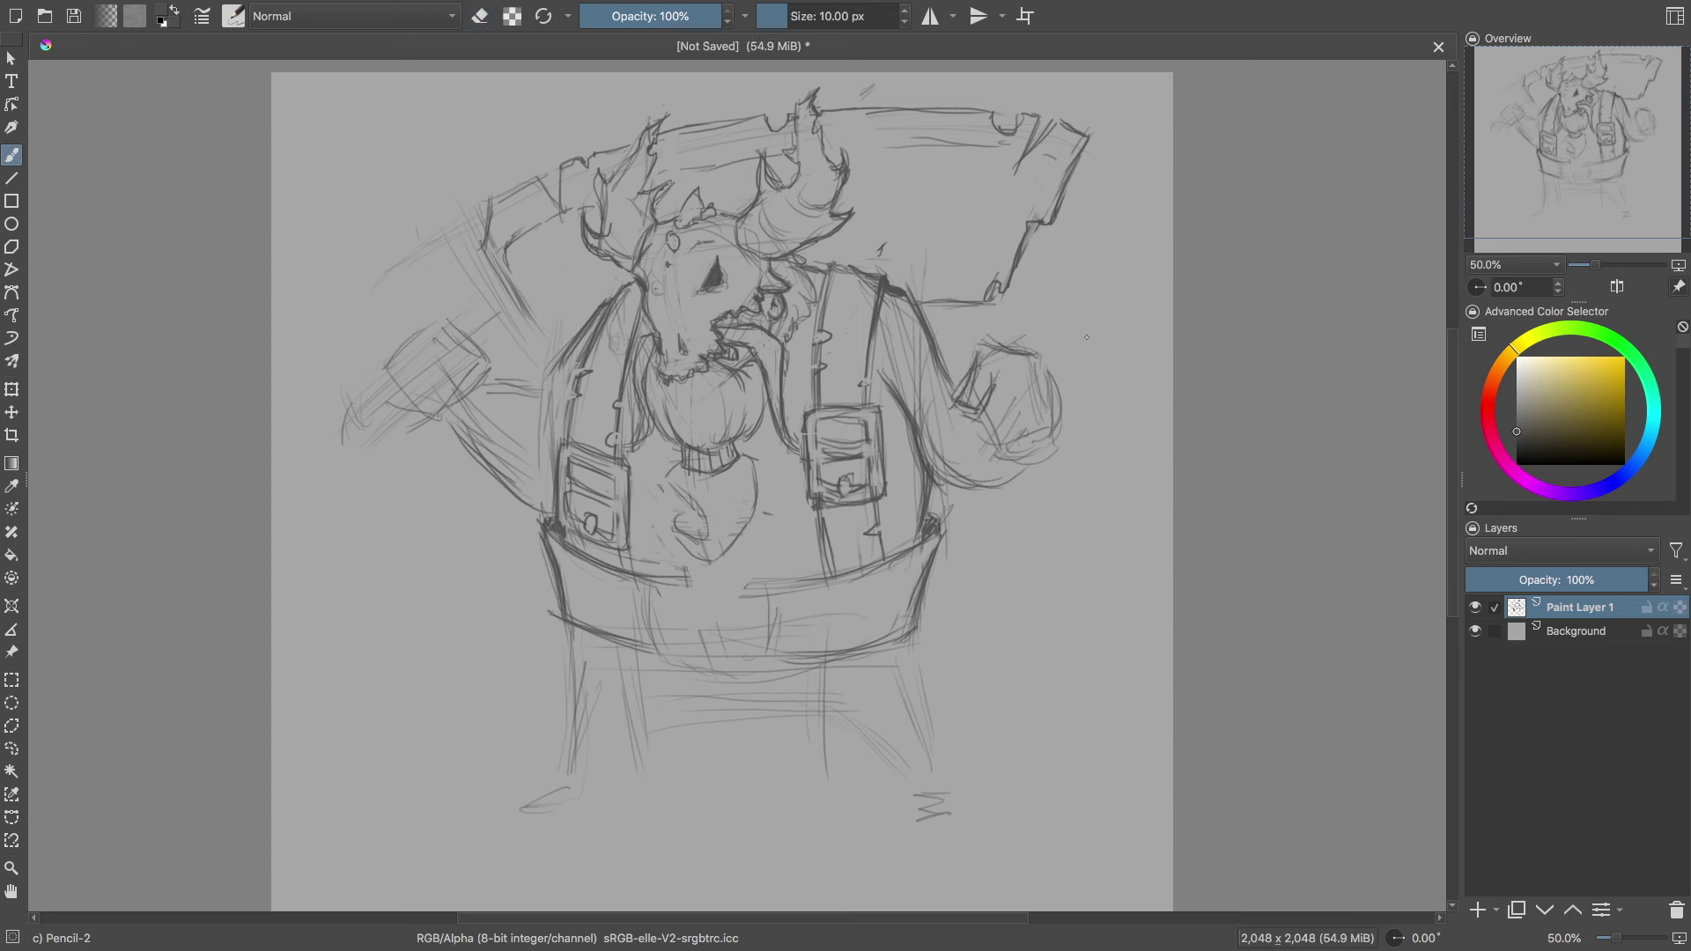
pyautogui.moveTo(1052, 445); pyautogui.dragTo(938, 436)
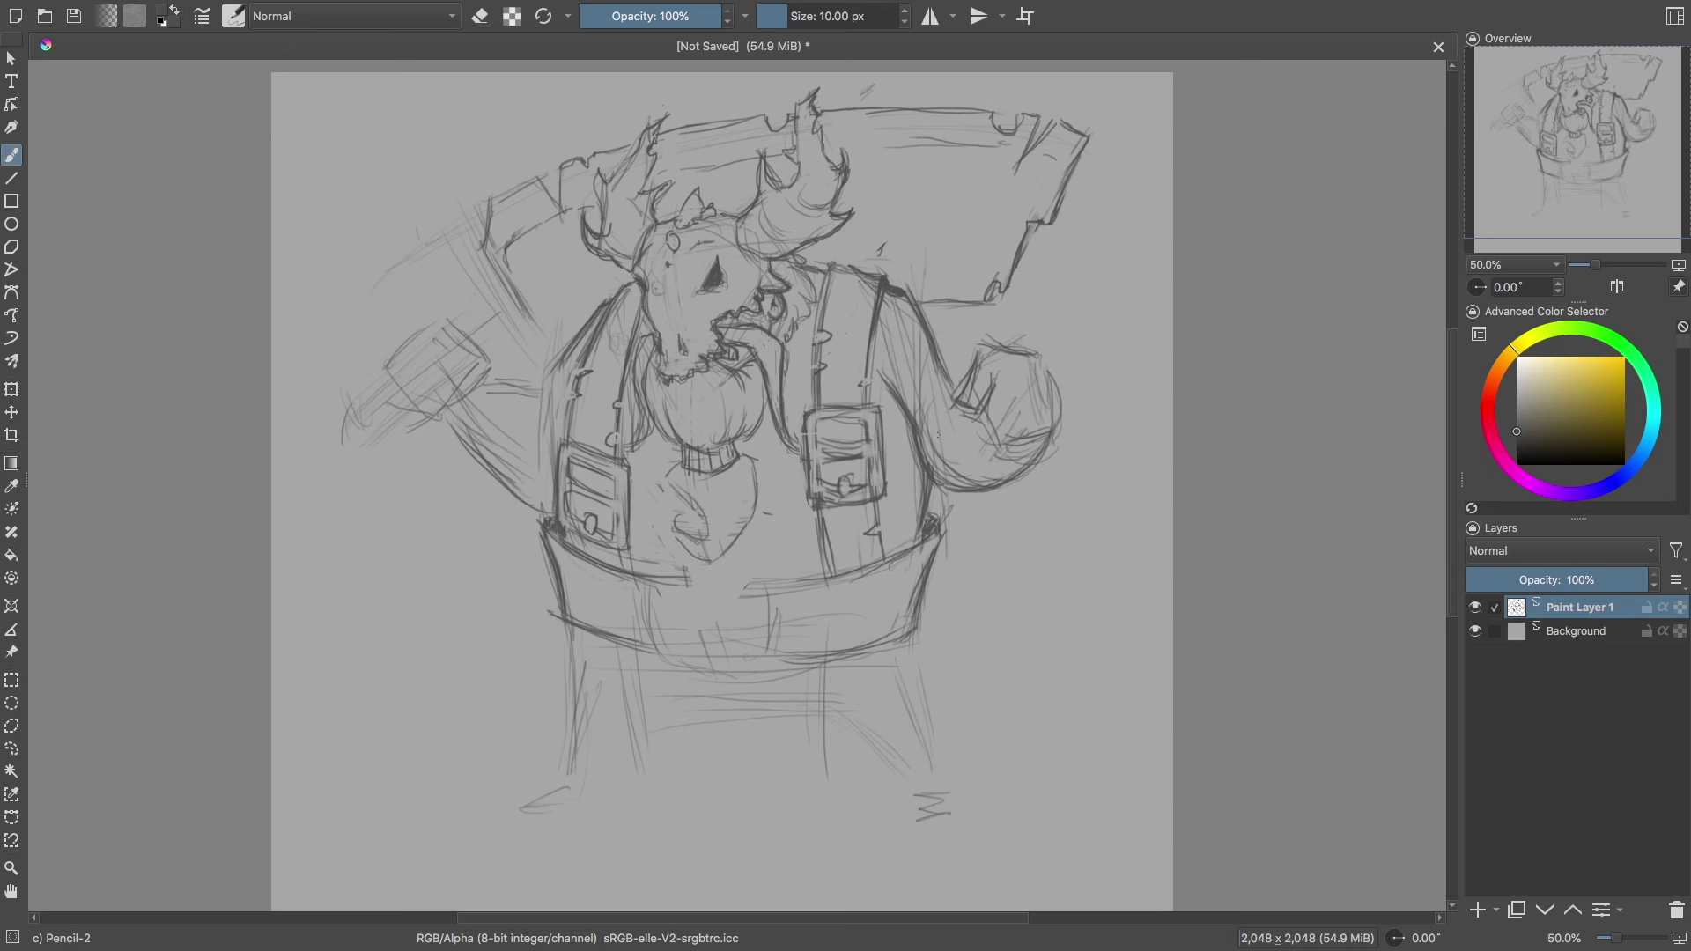
pyautogui.moveTo(900, 751); pyautogui.dragTo(891, 815)
pyautogui.moveTo(927, 736); pyautogui.dragTo(956, 814)
# Step: Outline the left foot, lower legs, right waistband side and left leg's outer edge
pyautogui.moveTo(595, 783)
pyautogui.mouseDown()
pyautogui.moveTo(504, 797)
pyautogui.moveTo(514, 784)
pyautogui.mouseUp()
pyautogui.moveTo(630, 742); pyautogui.dragTo(606, 793)
pyautogui.moveTo(731, 697); pyautogui.dragTo(871, 754)
pyautogui.moveTo(925, 635); pyautogui.dragTo(921, 699)
pyautogui.moveTo(569, 625); pyautogui.dragTo(580, 704)
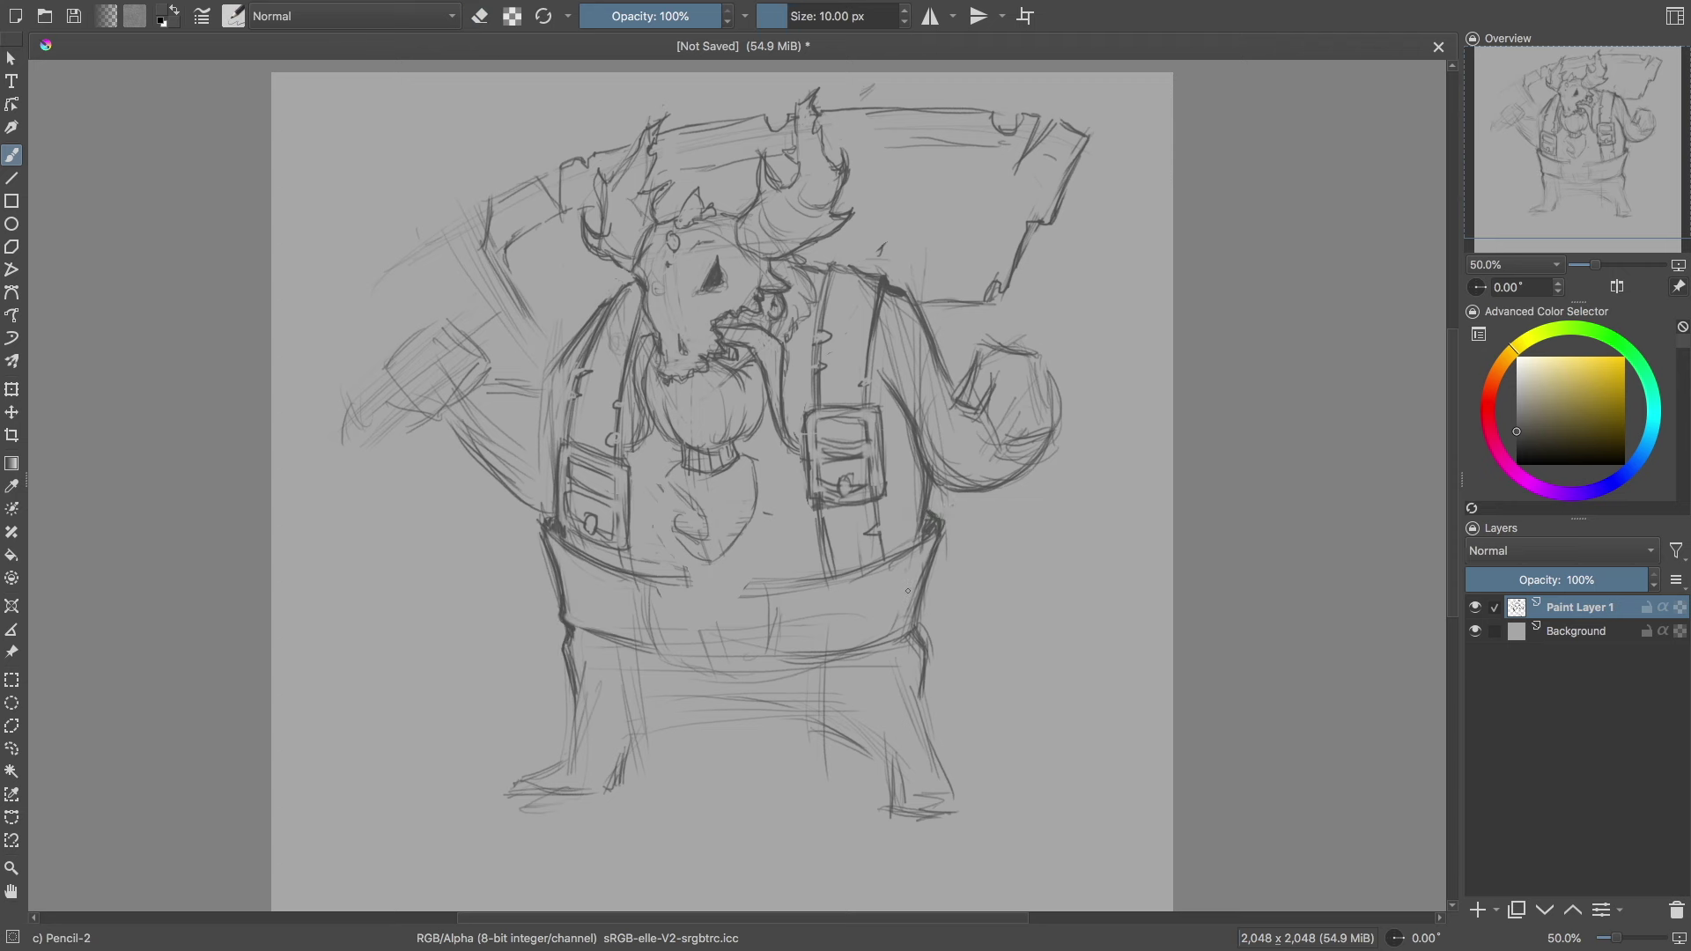
# Step: Sketch a rounded front panel below the waistband with strap loops and corner tabs
pyautogui.moveTo(668, 570); pyautogui.dragTo(751, 573)
pyautogui.moveTo(696, 679)
pyautogui.mouseDown()
pyautogui.moveTo(667, 627)
pyautogui.moveTo(770, 620)
pyautogui.moveTo(750, 588)
pyautogui.mouseUp()
pyautogui.moveTo(670, 565); pyautogui.dragTo(661, 608)
pyautogui.moveTo(760, 592); pyautogui.dragTo(771, 610)
pyautogui.moveTo(726, 662); pyautogui.dragTo(740, 674)
pyautogui.press('e')
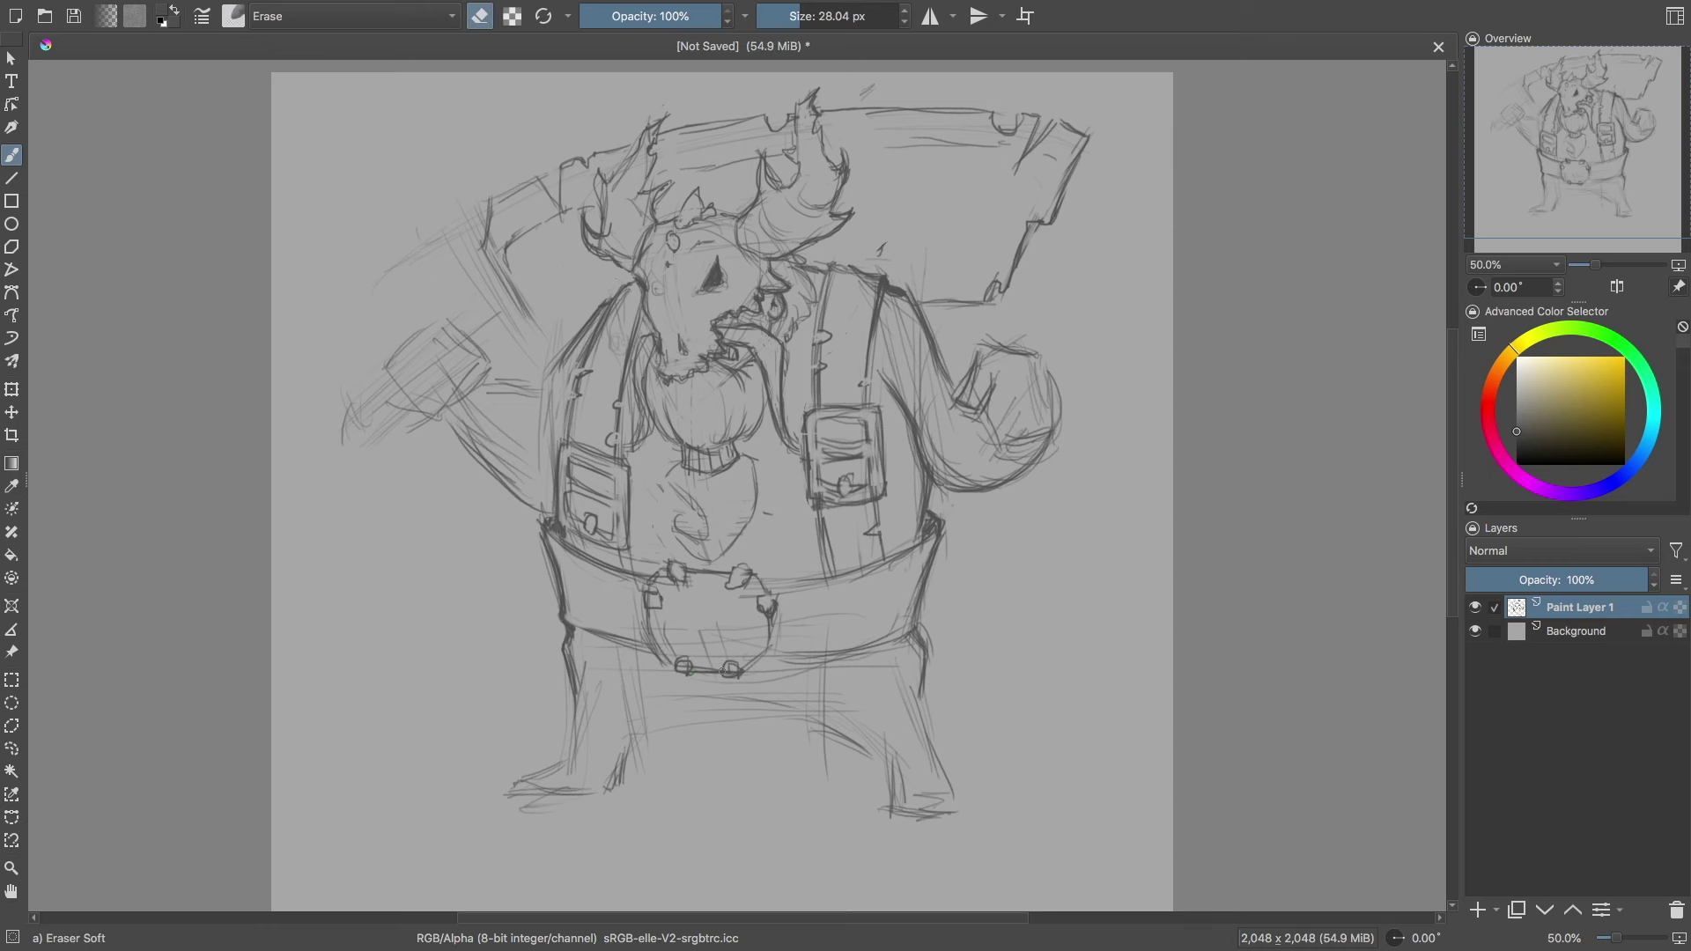
pyautogui.press('e')
# Step: Sketch the weapon head at upper left and the raised forearm, erasing stray lines
pyautogui.rightClick(549, 481)
pyautogui.moveTo(476, 310)
pyautogui.mouseDown()
pyautogui.moveTo(410, 338)
pyautogui.moveTo(493, 471)
pyautogui.mouseUp()
pyautogui.moveTo(493, 387)
pyautogui.mouseDown()
pyautogui.moveTo(553, 380)
pyautogui.moveTo(564, 421)
pyautogui.moveTo(564, 357)
pyautogui.moveTo(444, 436)
pyautogui.moveTo(533, 489)
pyautogui.moveTo(546, 449)
pyautogui.moveTo(528, 489)
pyautogui.mouseUp()
pyautogui.rightClick(520, 375)
pyautogui.moveTo(489, 431); pyautogui.dragTo(555, 453)
pyautogui.press('e')
pyautogui.moveTo(497, 392)
pyautogui.mouseDown()
pyautogui.moveTo(476, 423)
pyautogui.moveTo(521, 412)
pyautogui.moveTo(557, 437)
pyautogui.moveTo(534, 453)
pyautogui.mouseUp()
pyautogui.press('e')
pyautogui.press('e')
# Step: Outline the raised fist and refine where it meets the forearm
pyautogui.press('e')
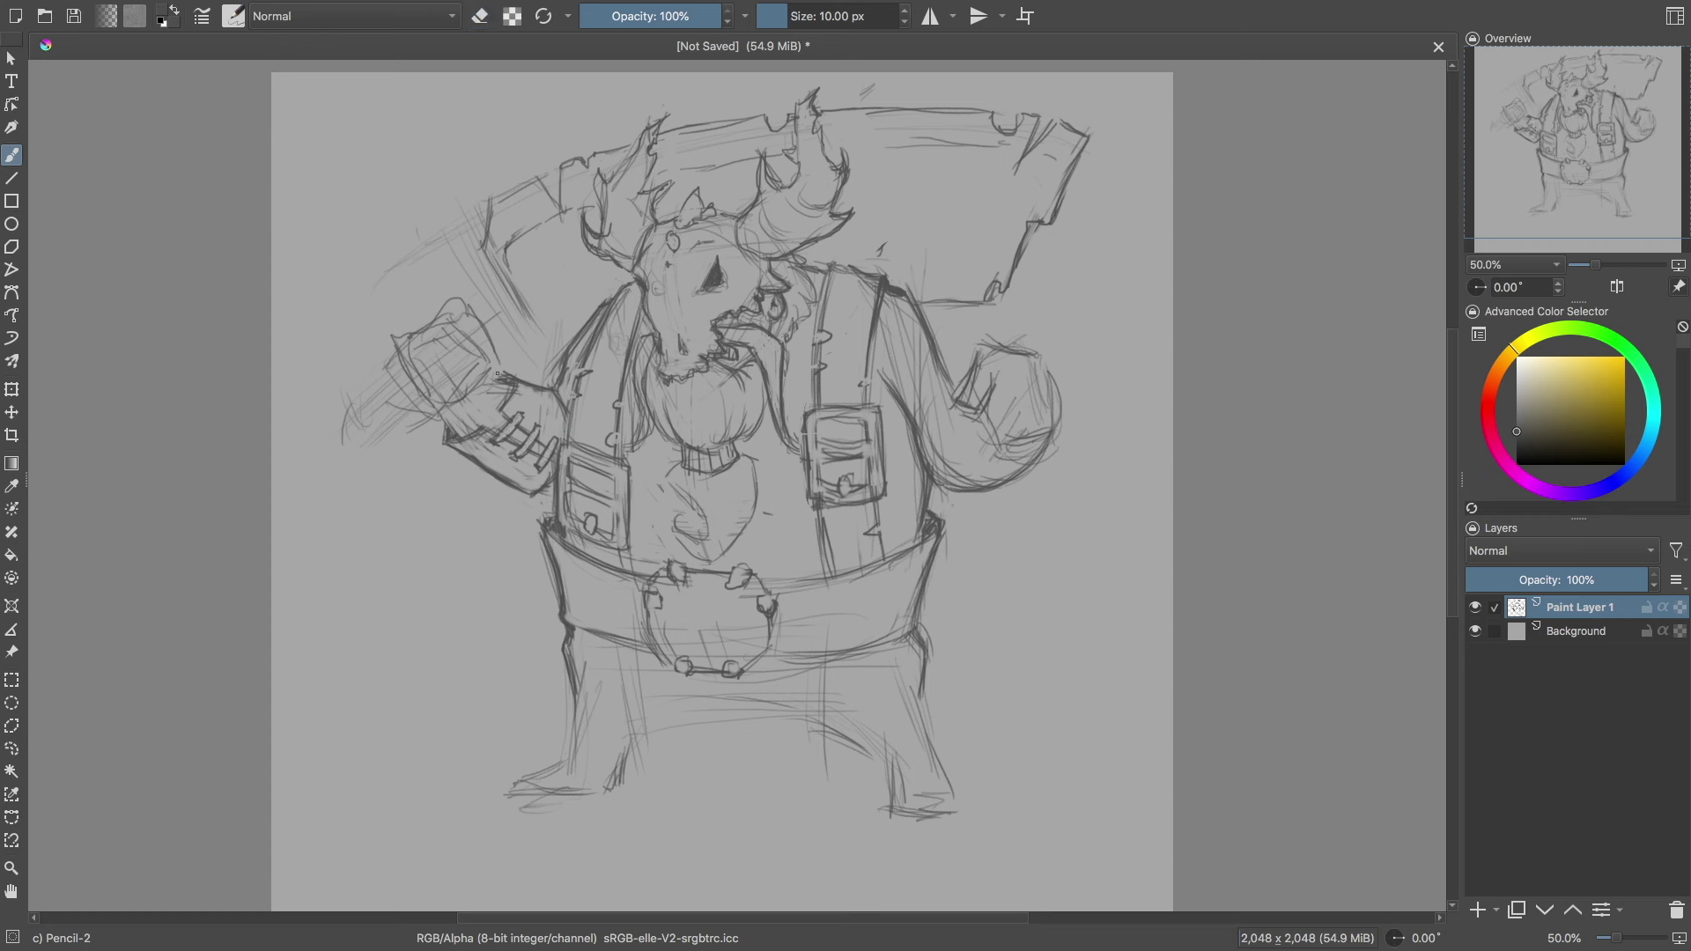
pyautogui.moveTo(430, 350)
pyautogui.mouseDown()
pyautogui.moveTo(481, 328)
pyautogui.moveTo(493, 384)
pyautogui.mouseUp()
pyautogui.moveTo(414, 337)
pyautogui.mouseDown()
pyautogui.moveTo(448, 304)
pyautogui.moveTo(393, 384)
pyautogui.moveTo(469, 359)
pyautogui.mouseUp()
pyautogui.press('e')
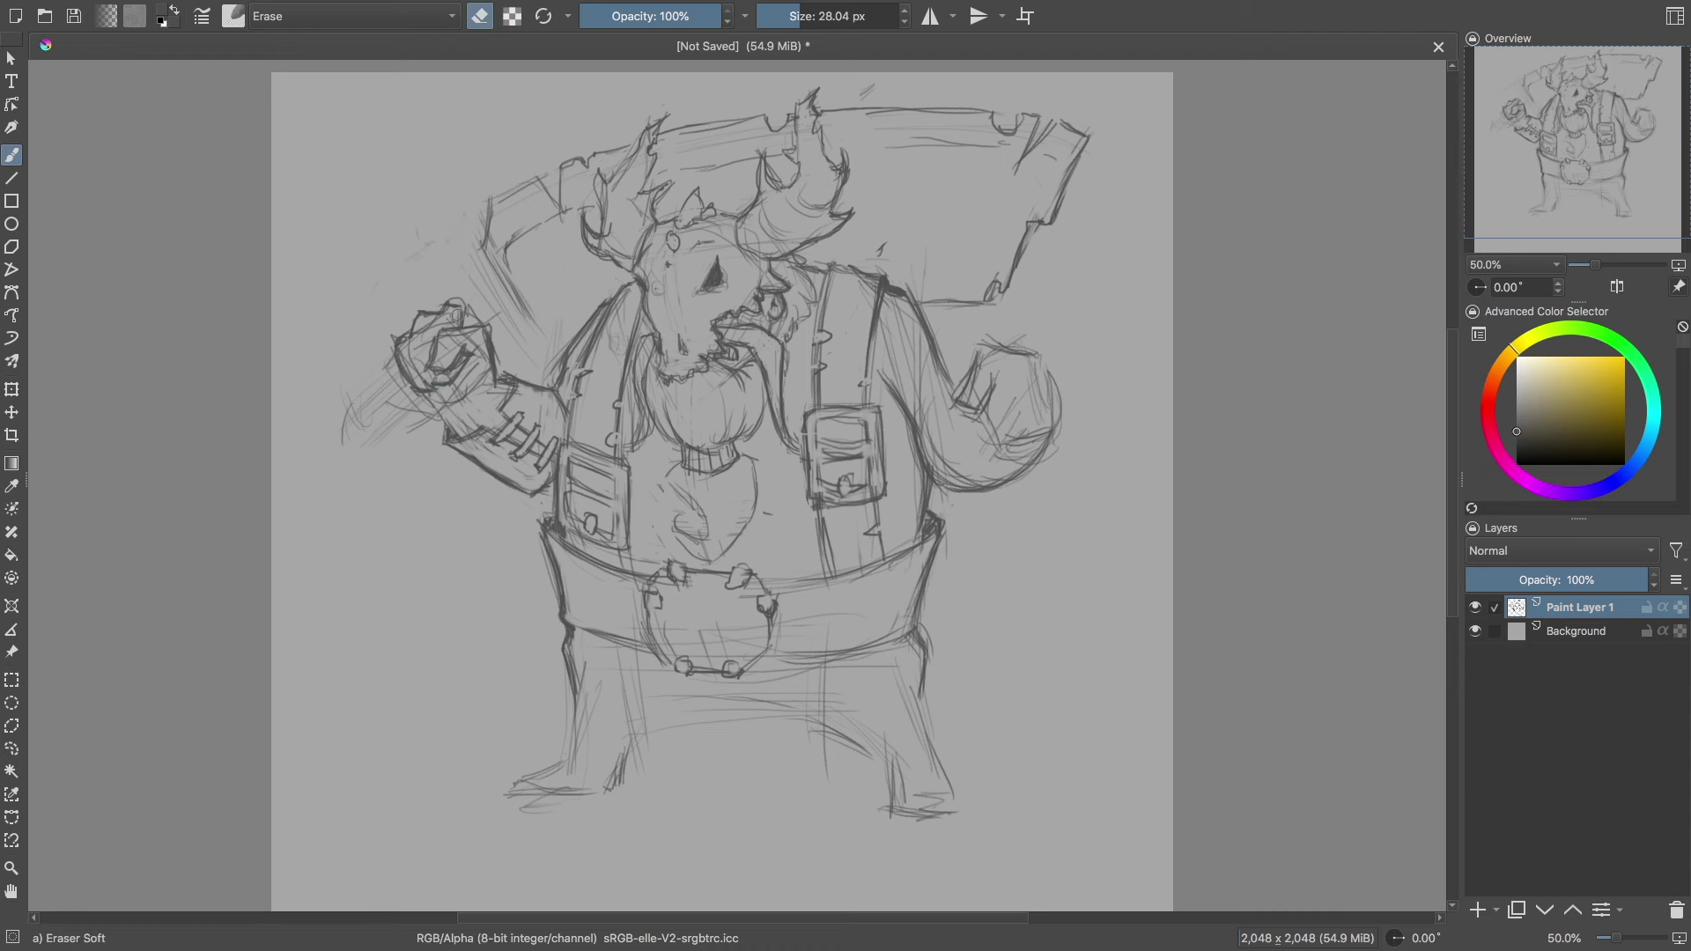
pyautogui.press('e')
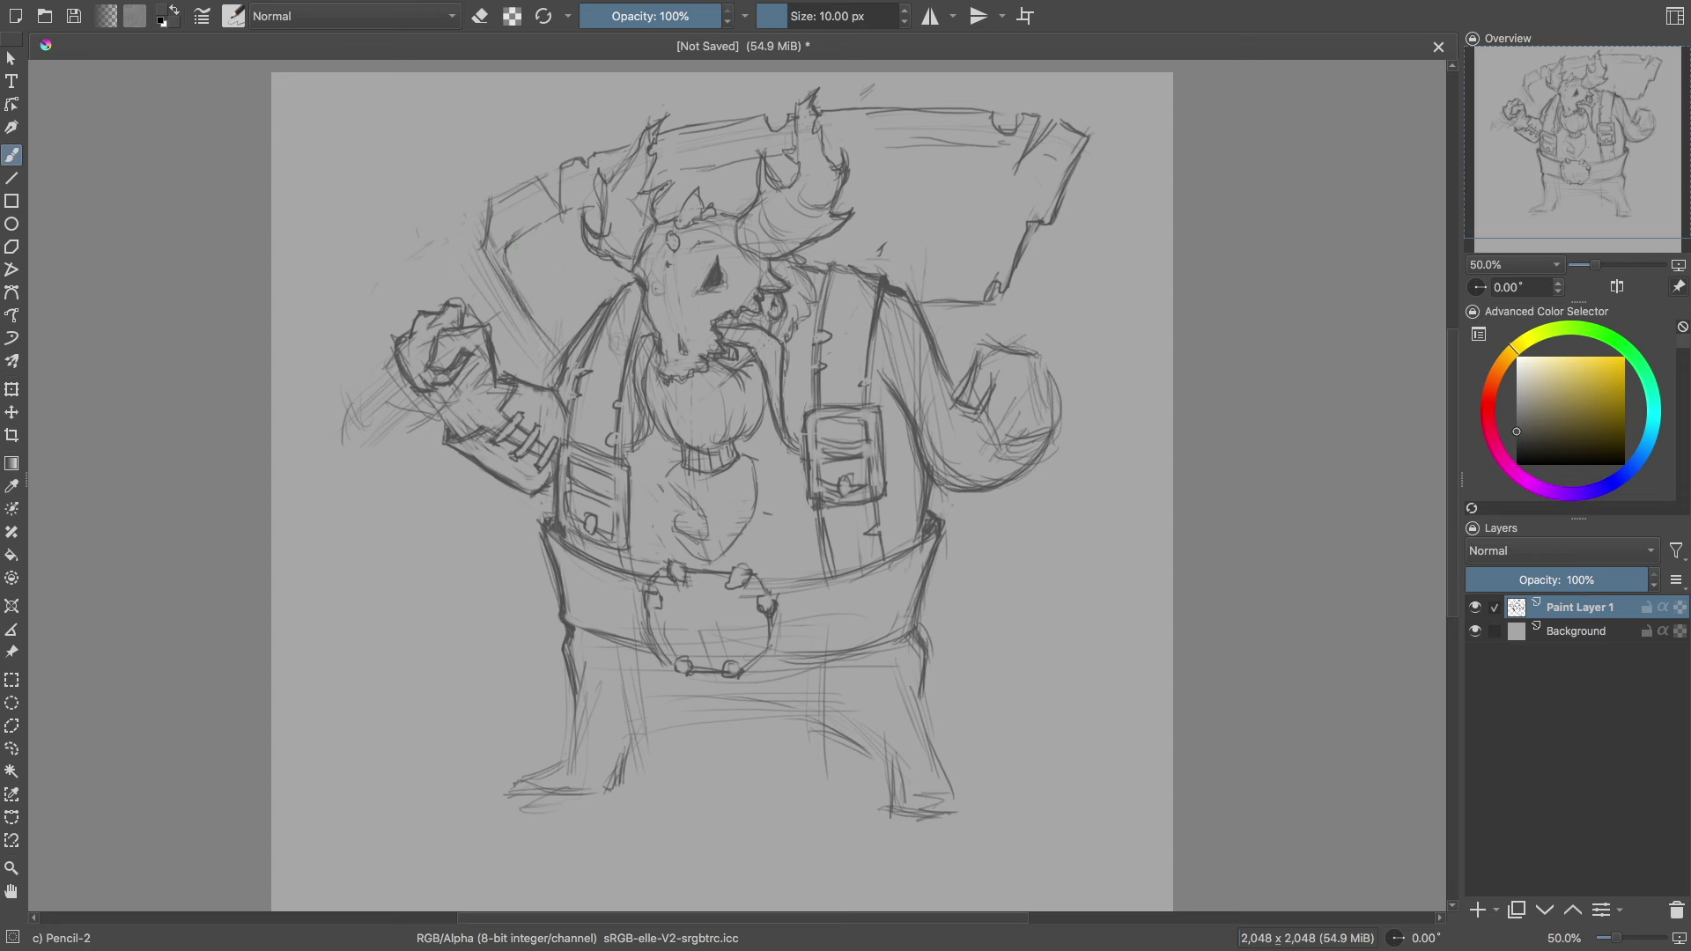
pyautogui.moveTo(537, 324); pyautogui.dragTo(495, 345)
# Step: Sketch the axe handle above and below the fist, cleaning up the fist lines
pyautogui.moveTo(330, 458)
pyautogui.mouseDown()
pyautogui.moveTo(397, 421)
pyautogui.moveTo(427, 338)
pyautogui.mouseUp()
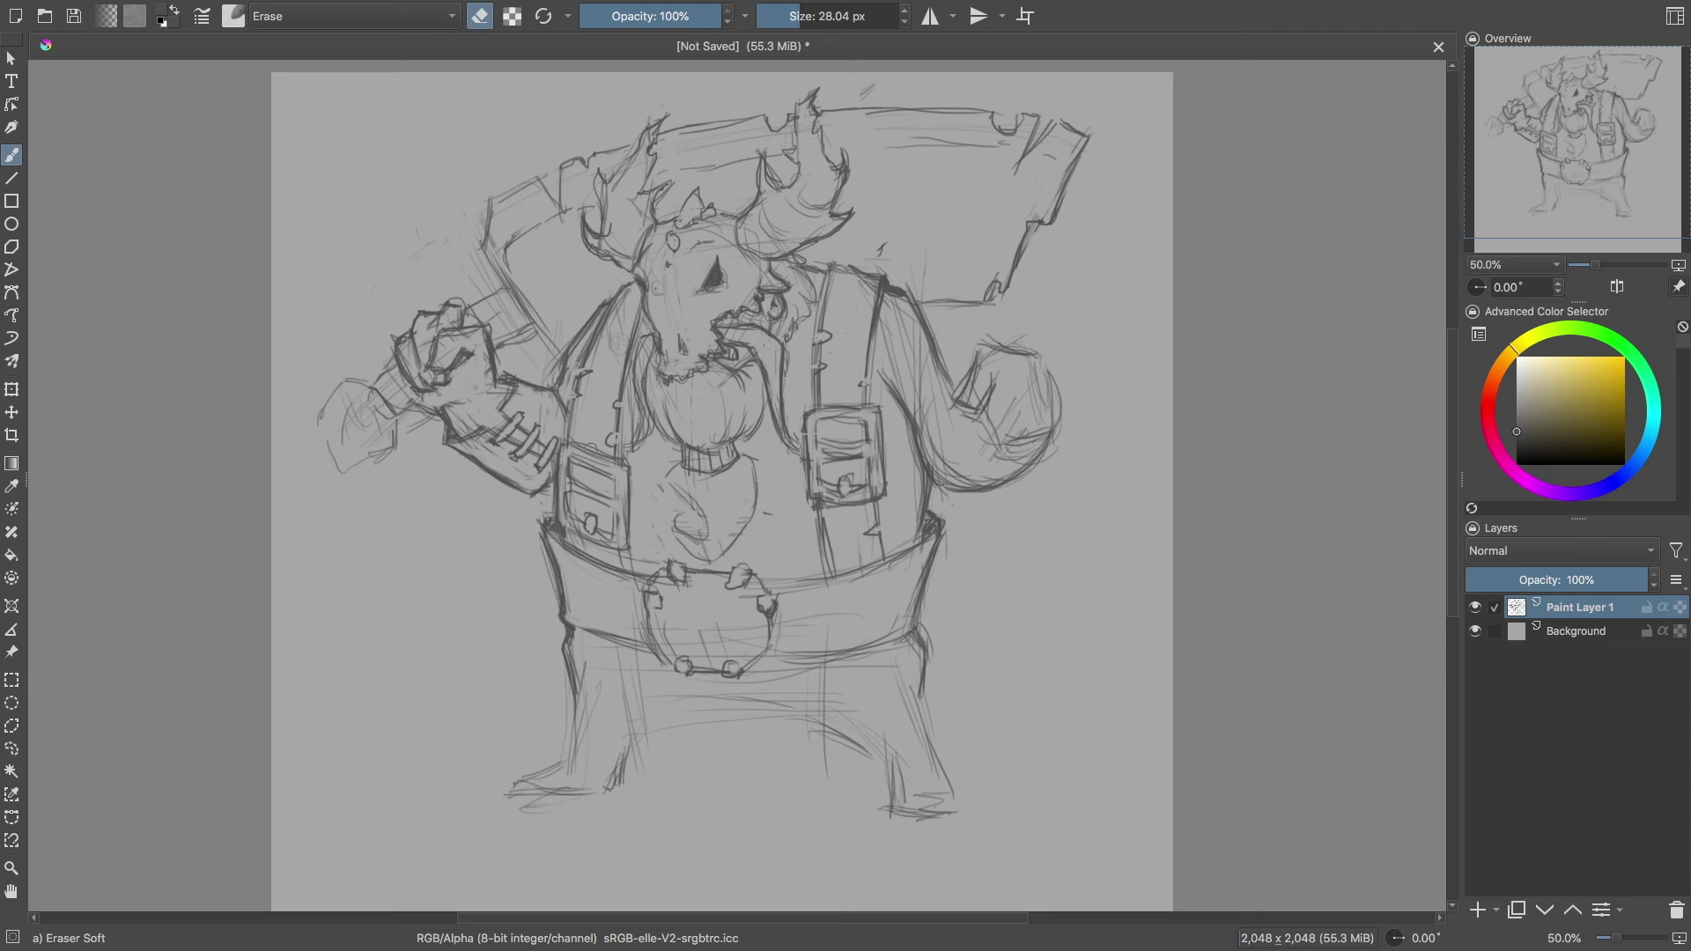
pyautogui.moveTo(496, 282); pyautogui.dragTo(537, 350)
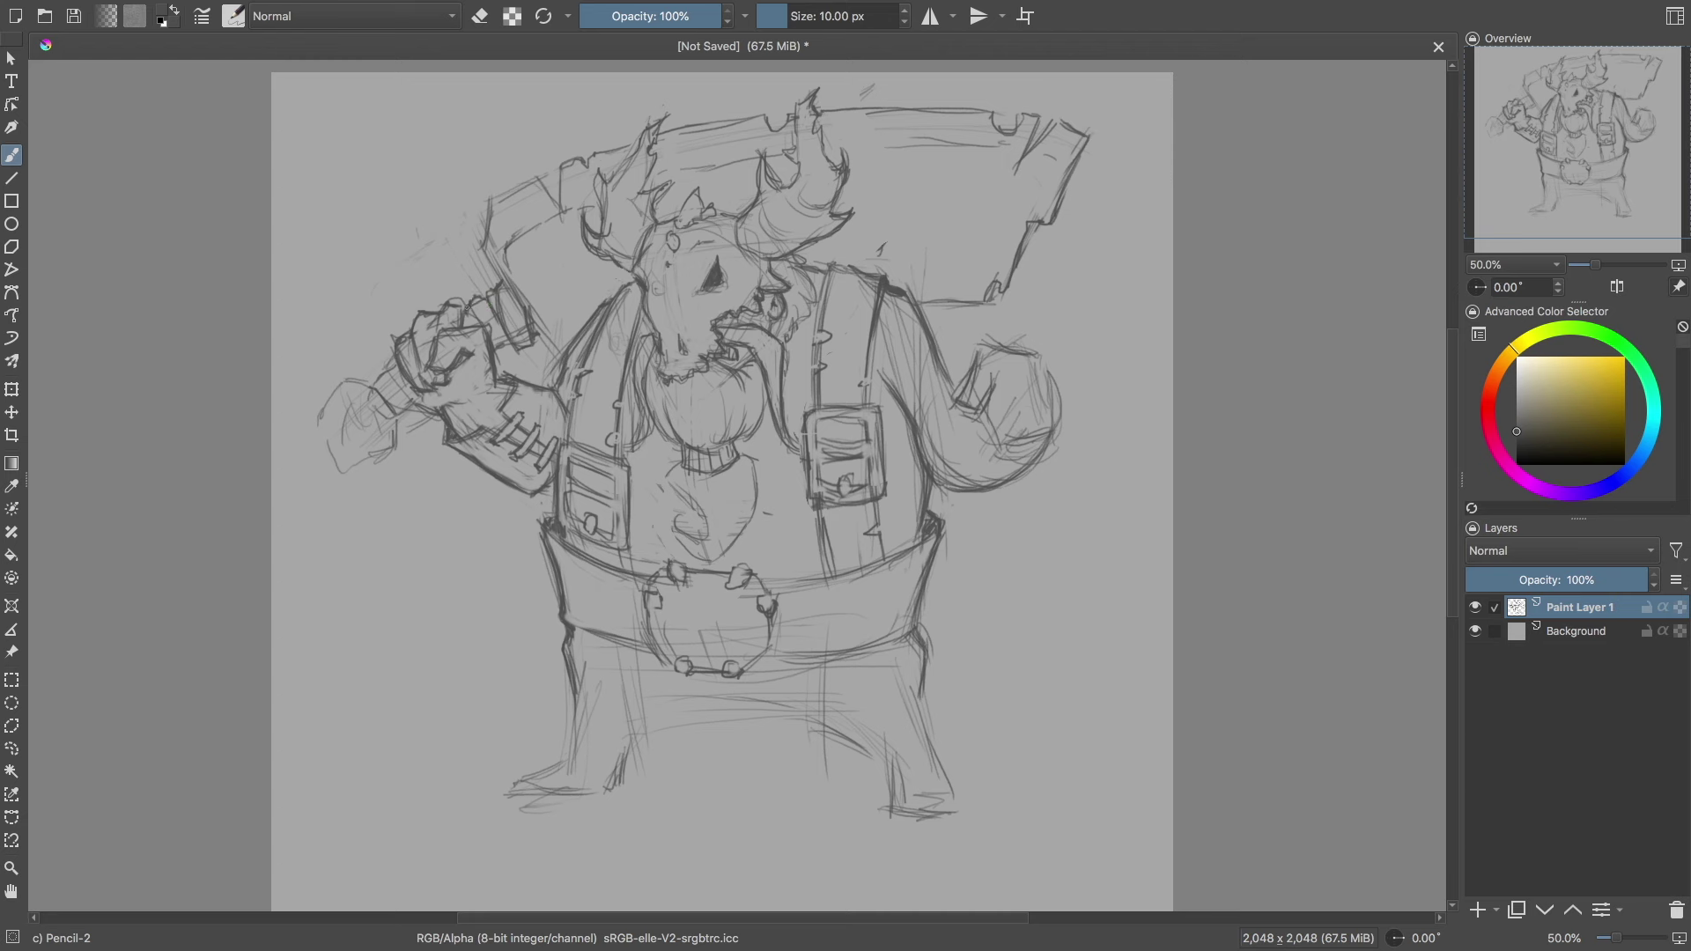
pyautogui.moveTo(379, 366); pyautogui.dragTo(412, 417)
pyautogui.press('e')
pyautogui.moveTo(395, 362); pyautogui.dragTo(407, 392)
pyautogui.press('e')
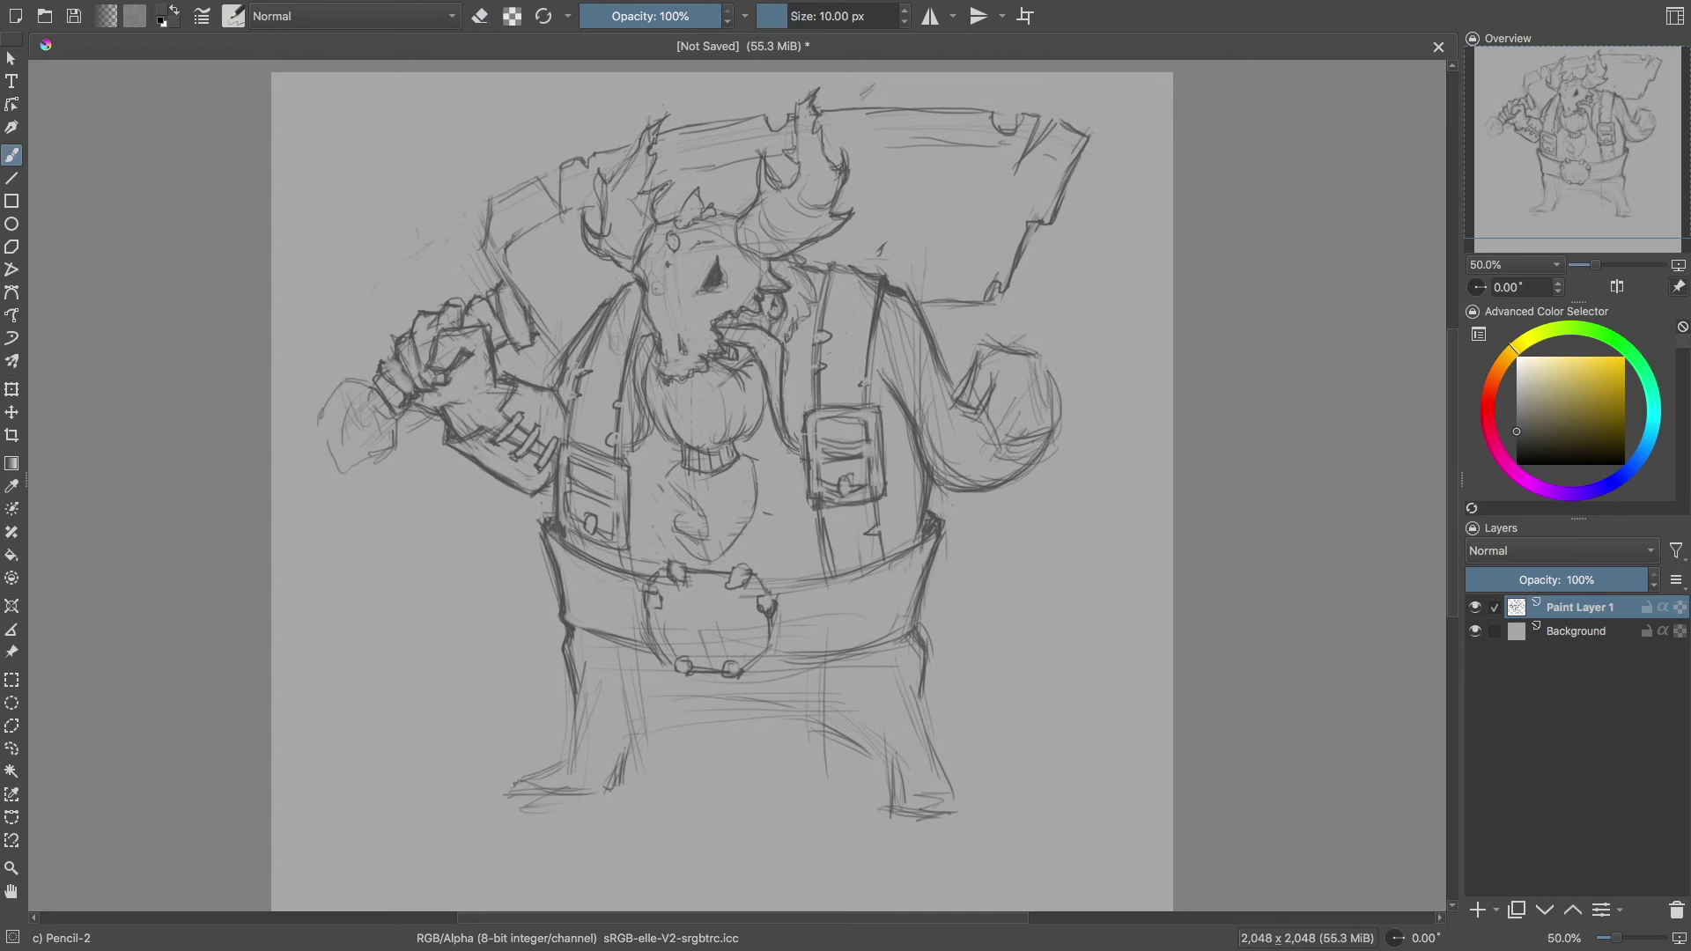
# Step: Refine the axe handle line and add a short stroke on the fist
pyautogui.rightClick(440, 291)
pyautogui.click(481, 178)
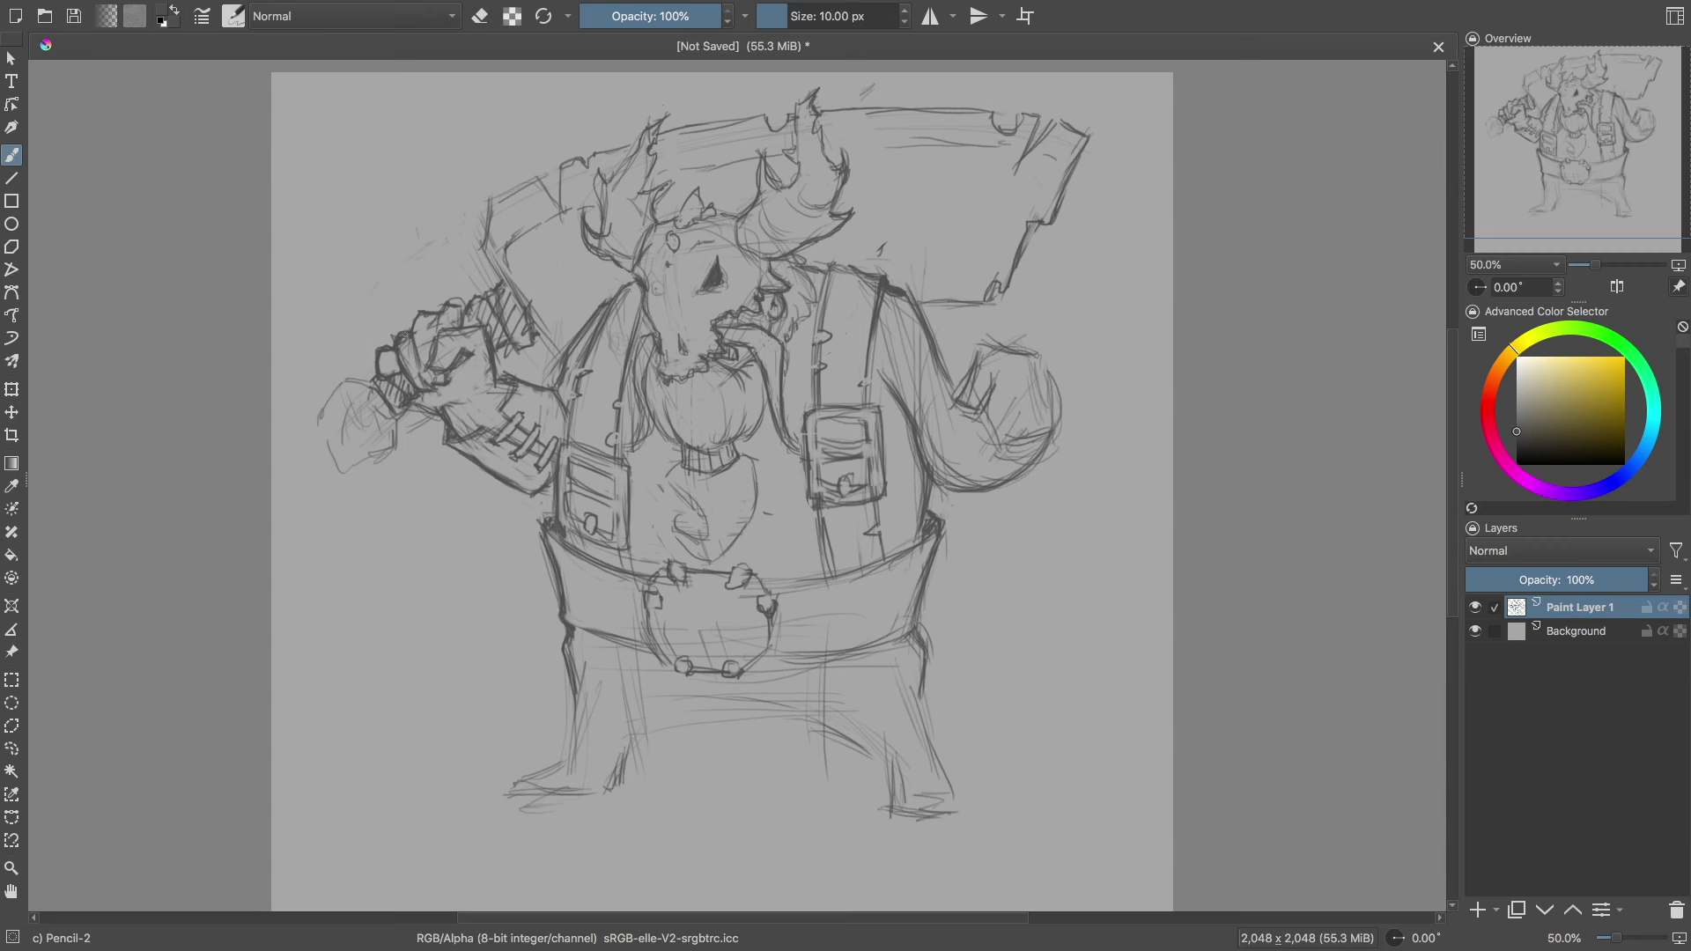
pyautogui.moveTo(445, 345); pyautogui.dragTo(438, 363)
pyautogui.moveTo(483, 205); pyautogui.dragTo(555, 348)
pyautogui.press('e')
pyautogui.moveTo(480, 231); pyautogui.dragTo(539, 322)
pyautogui.press('e')
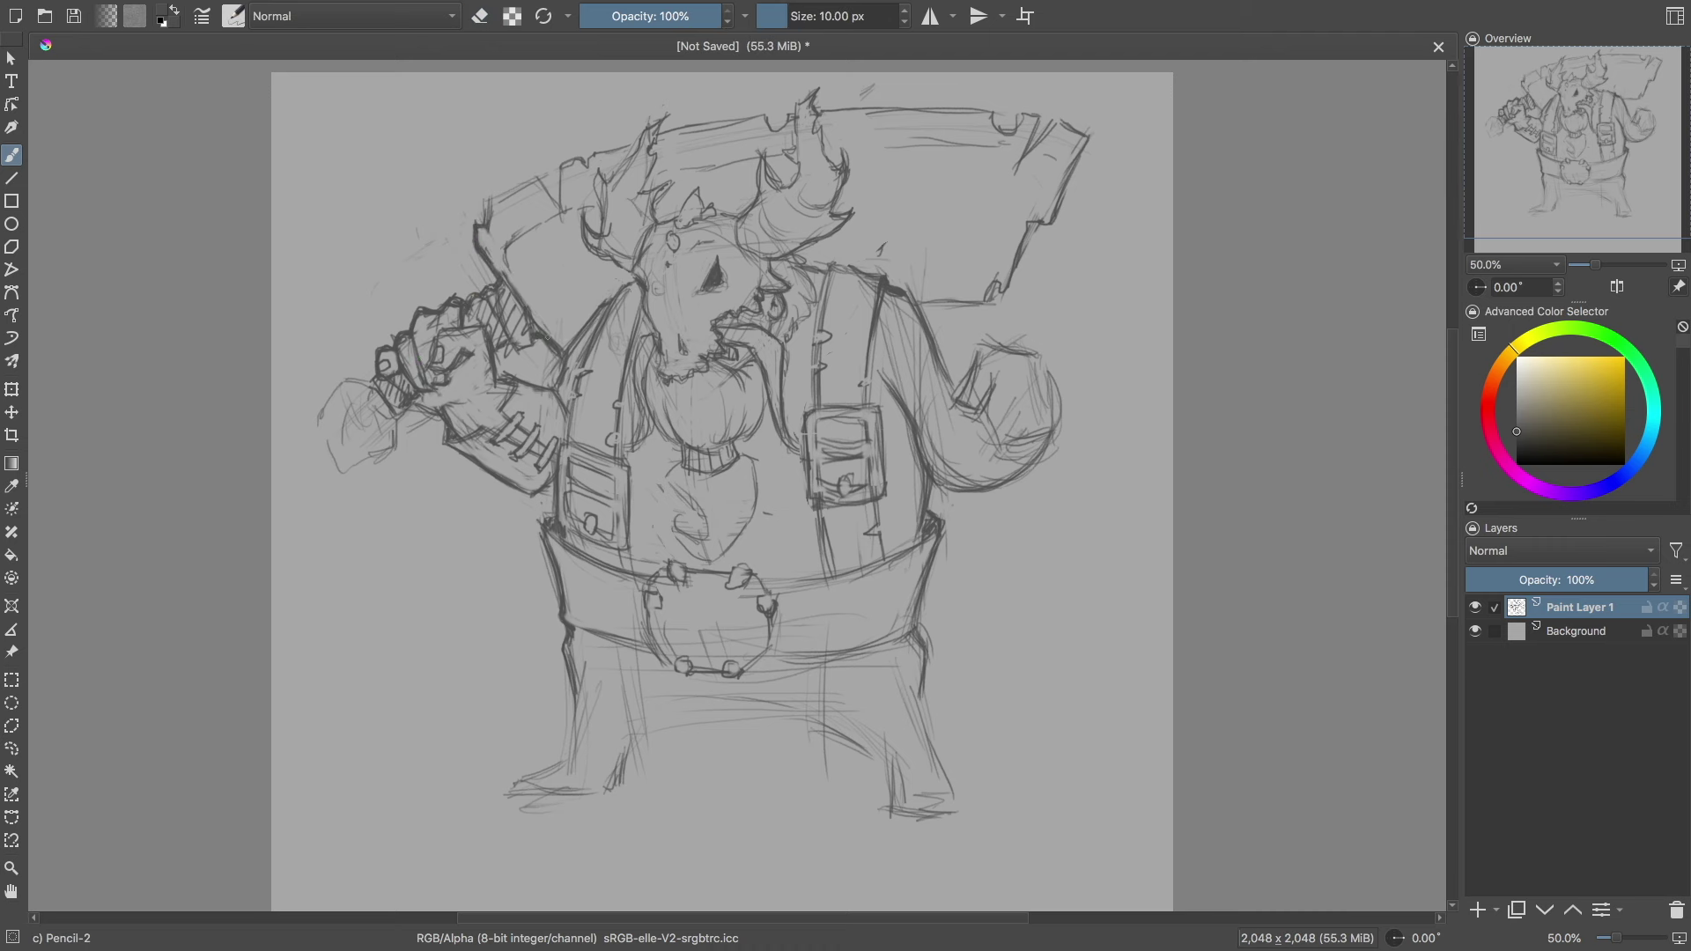
# Step: Outline both trouser legs below the waistband, including their hems
pyautogui.scroll(-1, 511, 350)
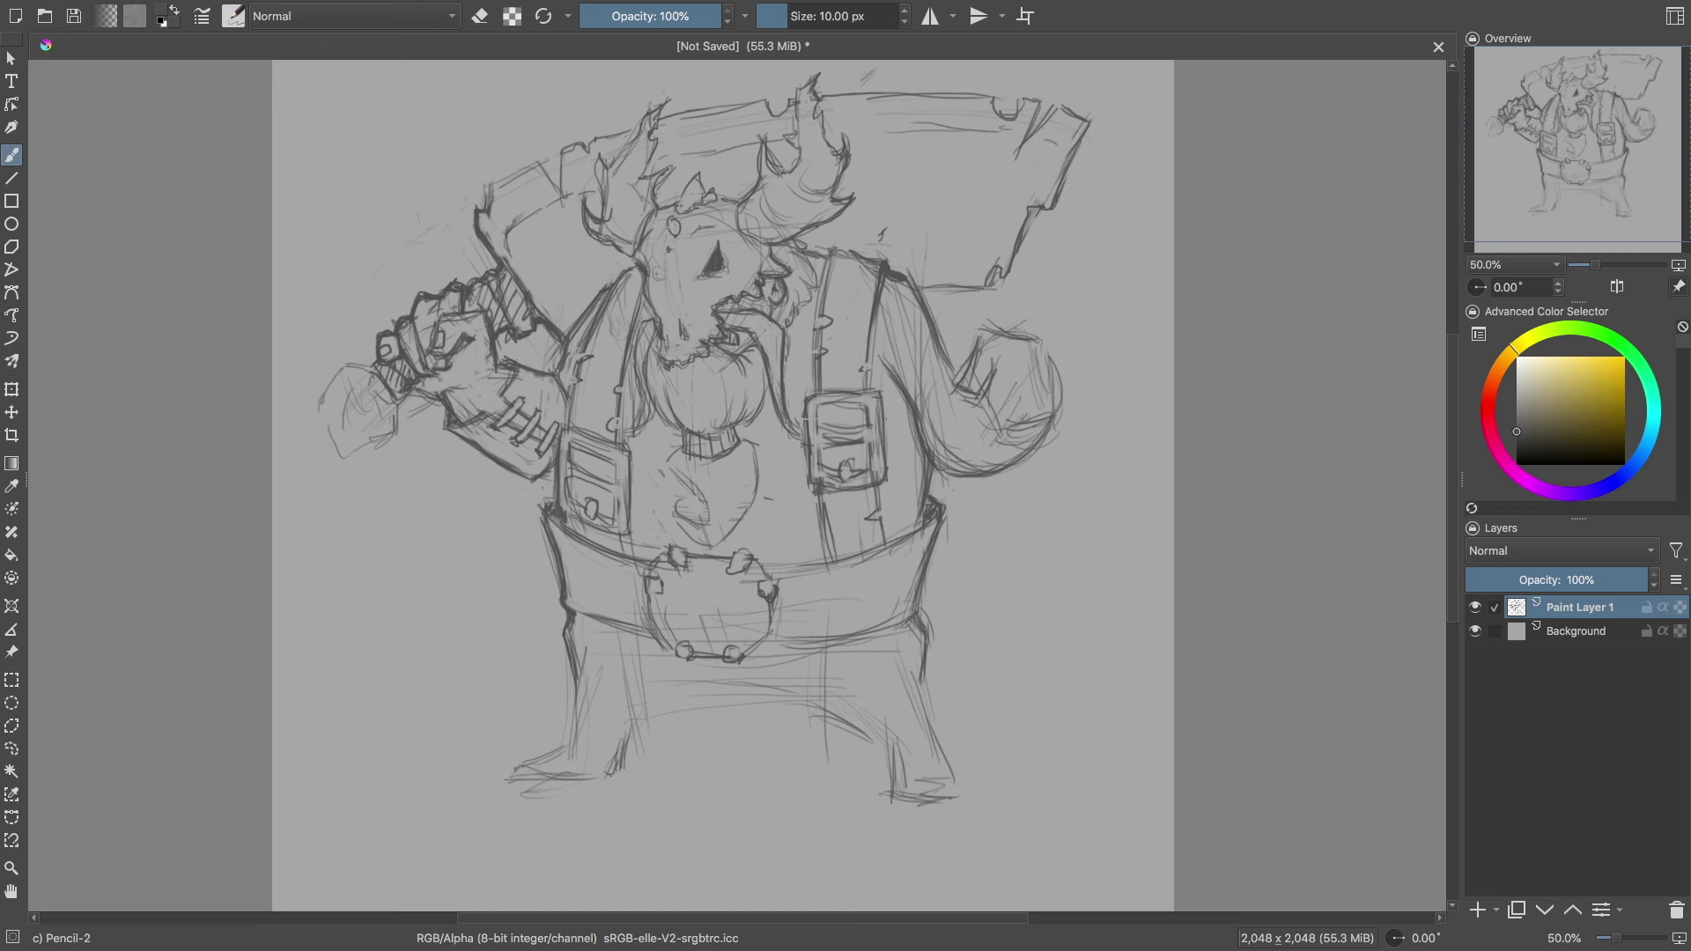
pyautogui.moveTo(634, 625); pyautogui.dragTo(611, 712)
pyautogui.moveTo(754, 689); pyautogui.dragTo(675, 774)
pyautogui.moveTo(754, 653); pyautogui.dragTo(744, 749)
pyautogui.moveTo(766, 694); pyautogui.dragTo(758, 772)
pyautogui.moveTo(831, 665); pyautogui.dragTo(771, 764)
pyautogui.moveTo(855, 644)
pyautogui.mouseDown()
pyautogui.moveTo(827, 697)
pyautogui.moveTo(825, 767)
pyautogui.mouseUp()
pyautogui.moveTo(819, 766); pyautogui.dragTo(740, 763)
pyautogui.moveTo(661, 702); pyautogui.dragTo(729, 771)
pyautogui.moveTo(657, 688); pyautogui.dragTo(630, 765)
pyautogui.moveTo(602, 621)
pyautogui.mouseDown()
pyautogui.moveTo(659, 772)
pyautogui.moveTo(750, 756)
pyautogui.moveTo(830, 712)
pyautogui.mouseUp()
# Step: Sketch the boots, refine the lower legs, and add a left trouser fold and boot sole
pyautogui.moveTo(945, 738); pyautogui.dragTo(960, 796)
pyautogui.moveTo(637, 745)
pyautogui.mouseDown()
pyautogui.moveTo(581, 719)
pyautogui.moveTo(588, 735)
pyautogui.mouseUp()
pyautogui.moveTo(899, 727)
pyautogui.mouseDown()
pyautogui.moveTo(930, 771)
pyautogui.moveTo(828, 741)
pyautogui.mouseUp()
pyautogui.moveTo(916, 656); pyautogui.dragTo(932, 749)
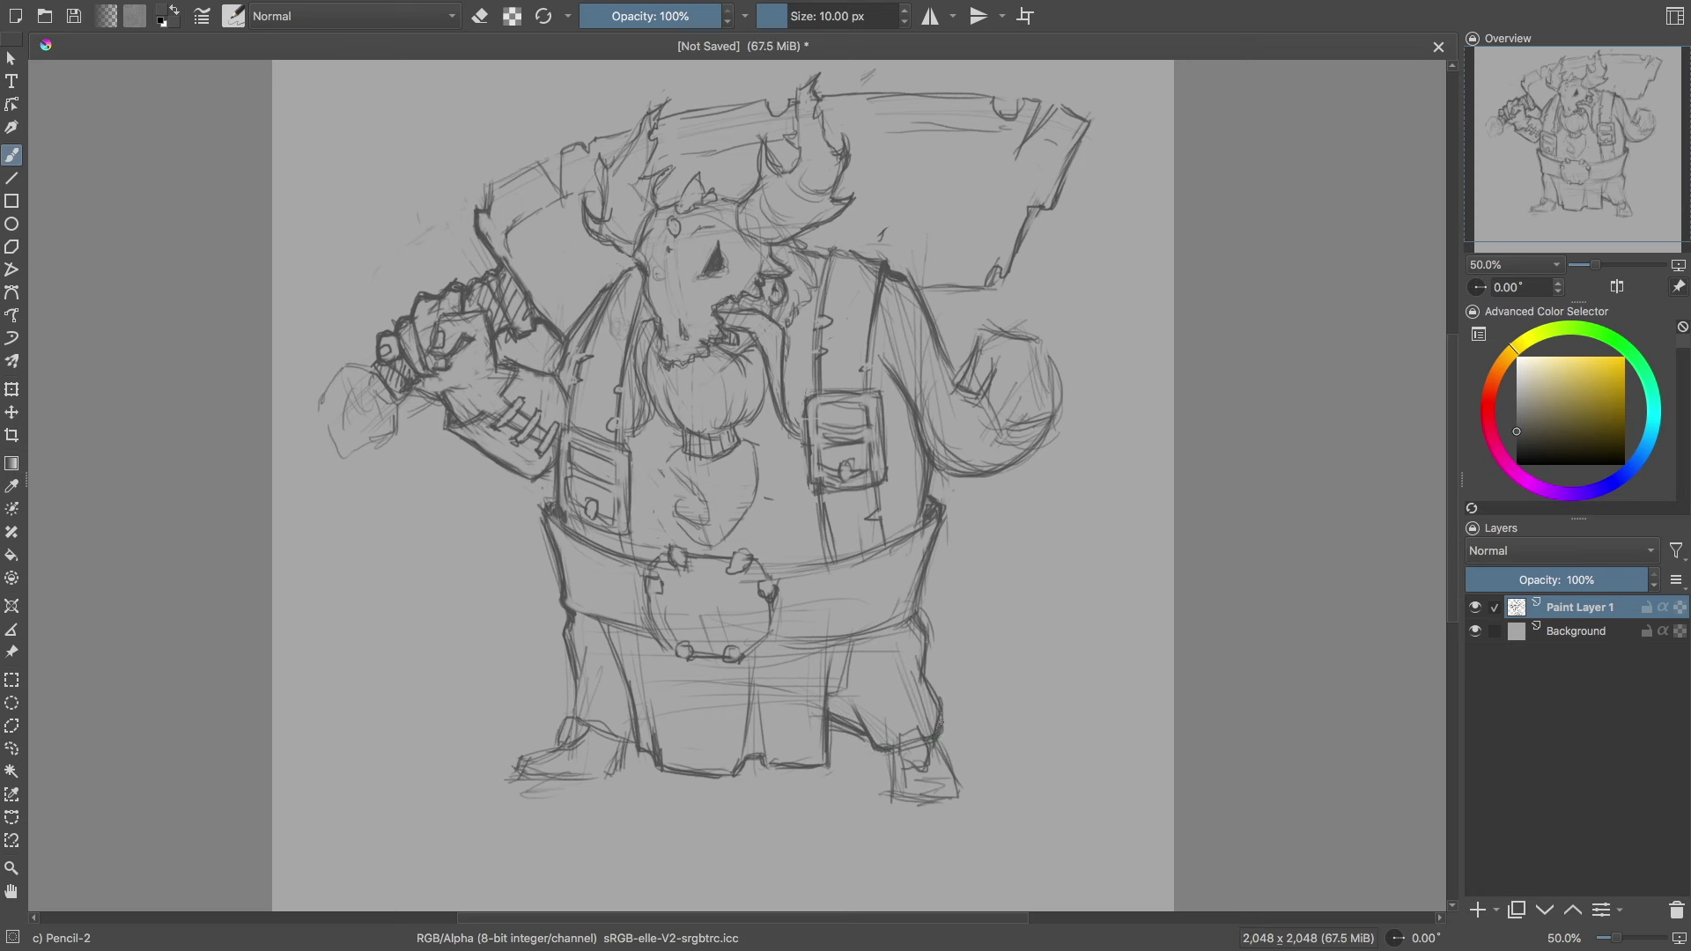
pyautogui.rightClick(918, 648)
pyautogui.click(872, 721)
pyautogui.press('/')
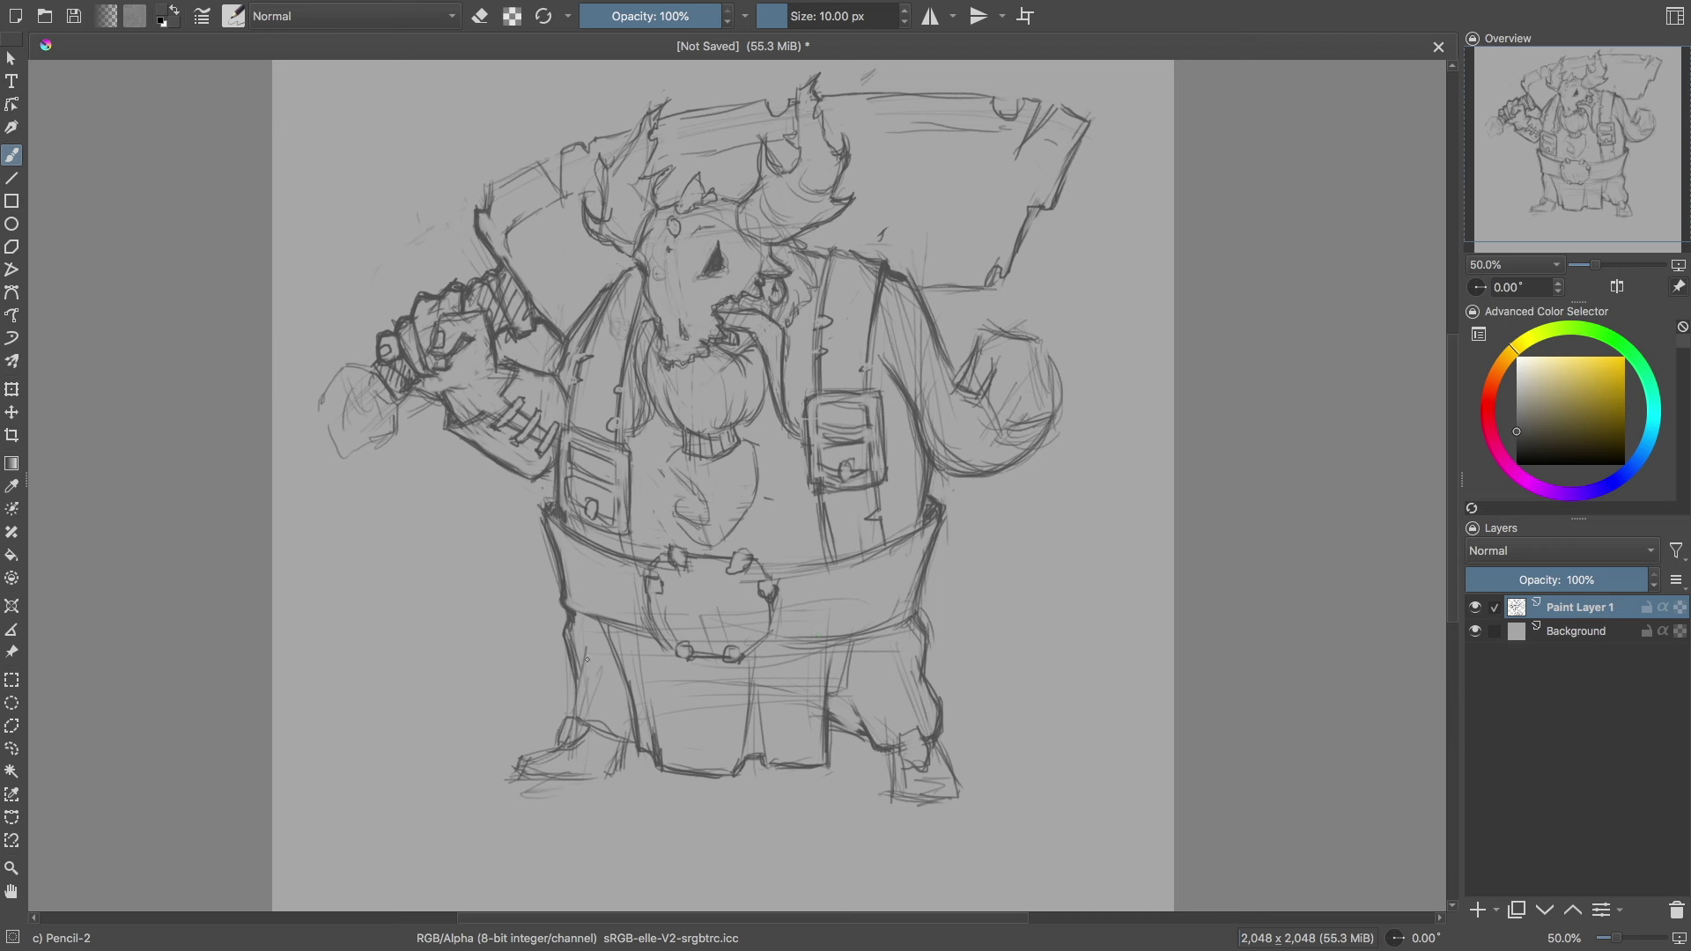
pyautogui.moveTo(588, 654); pyautogui.dragTo(630, 769)
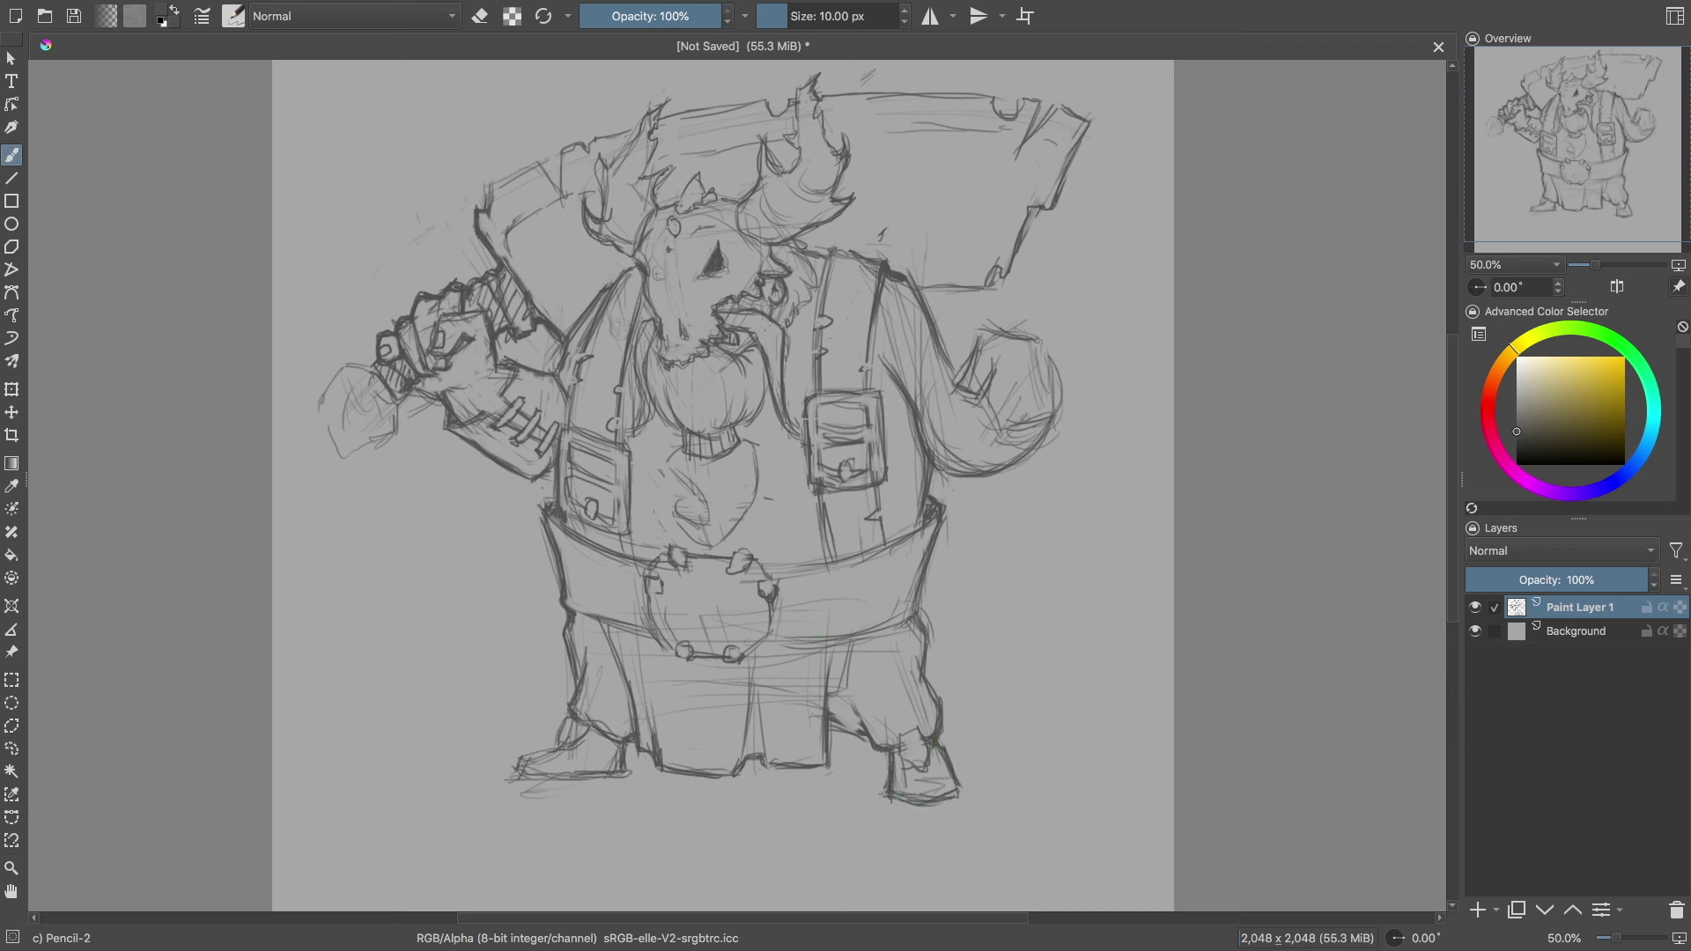
pyautogui.moveTo(587, 729)
pyautogui.mouseDown()
pyautogui.moveTo(522, 771)
pyautogui.moveTo(605, 775)
pyautogui.mouseUp()
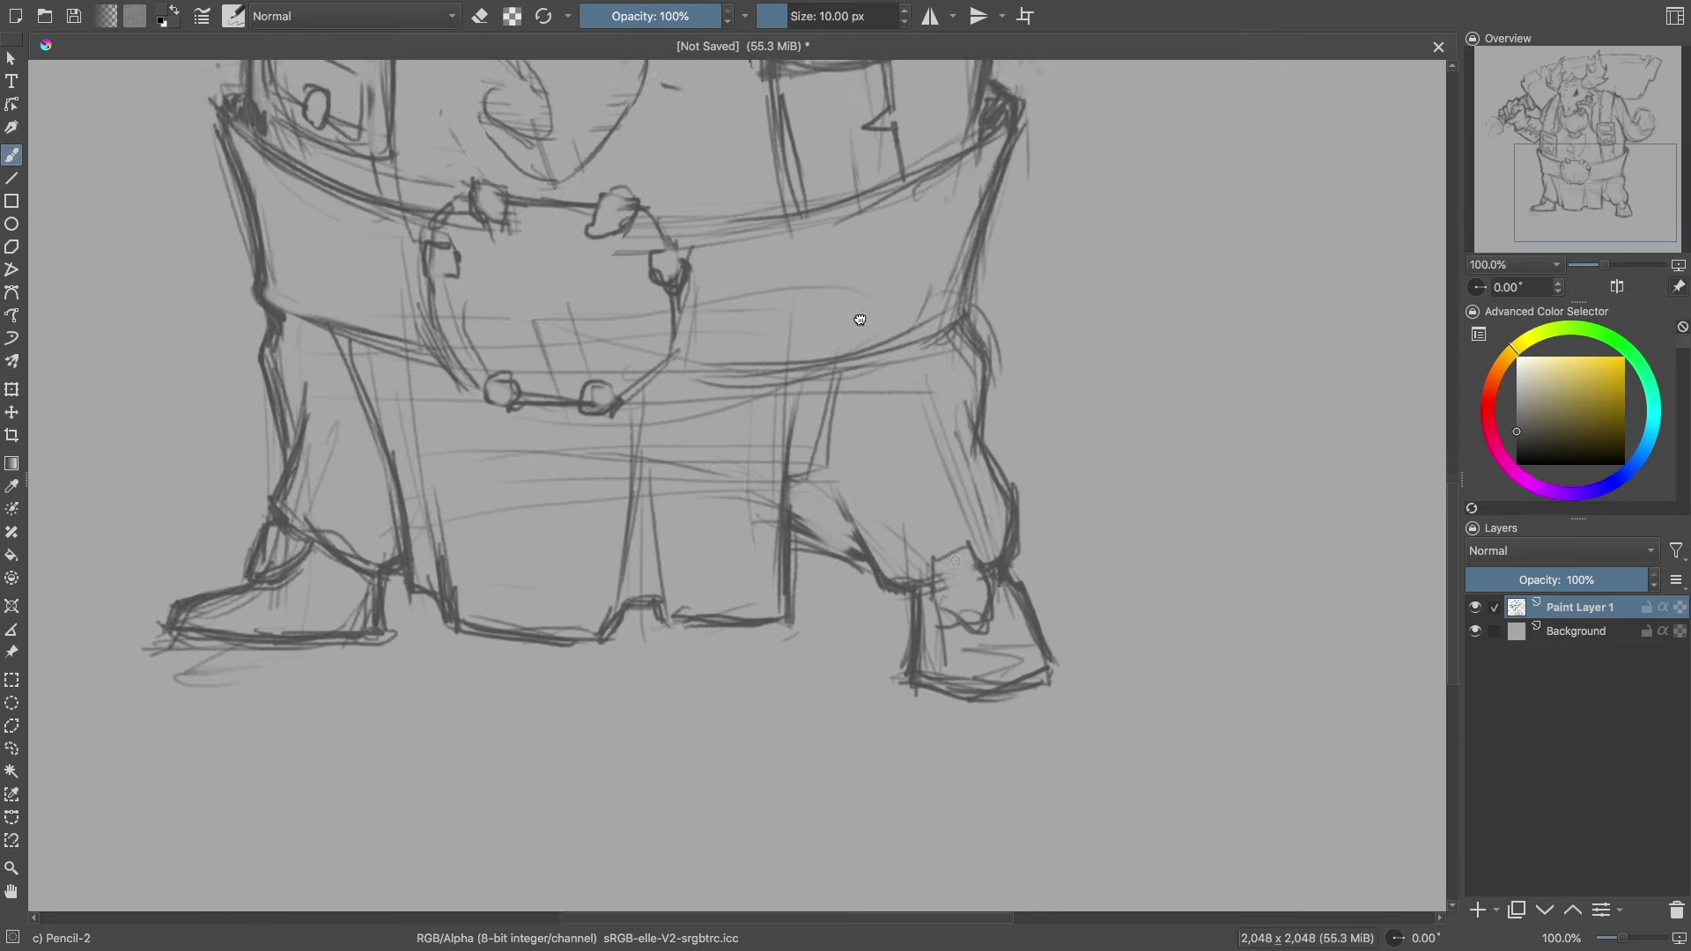
# Step: Sketch a small skull on the right boot, then zoom out and recentre on the figure
pyautogui.scroll(2, 843, 881)
pyautogui.moveTo(916, 515)
pyautogui.mouseDown()
pyautogui.moveTo(964, 550)
pyautogui.moveTo(968, 599)
pyautogui.mouseUp()
pyautogui.moveTo(296, 503); pyautogui.dragTo(509, 487)
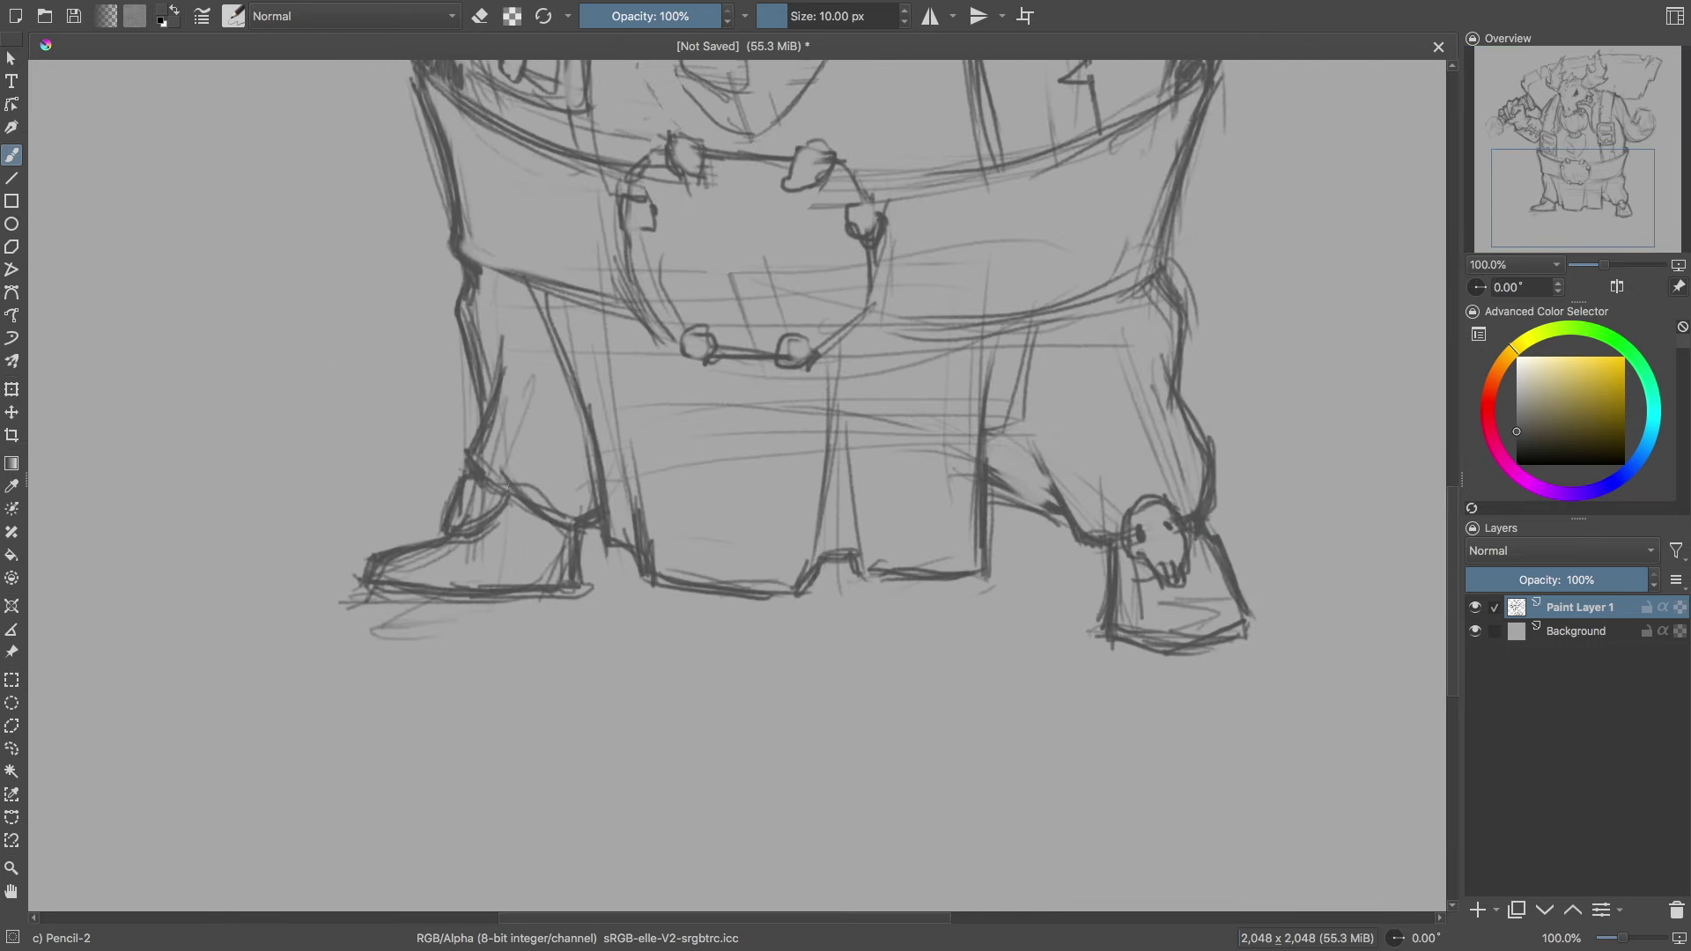
pyautogui.press('-')
pyautogui.press('-')
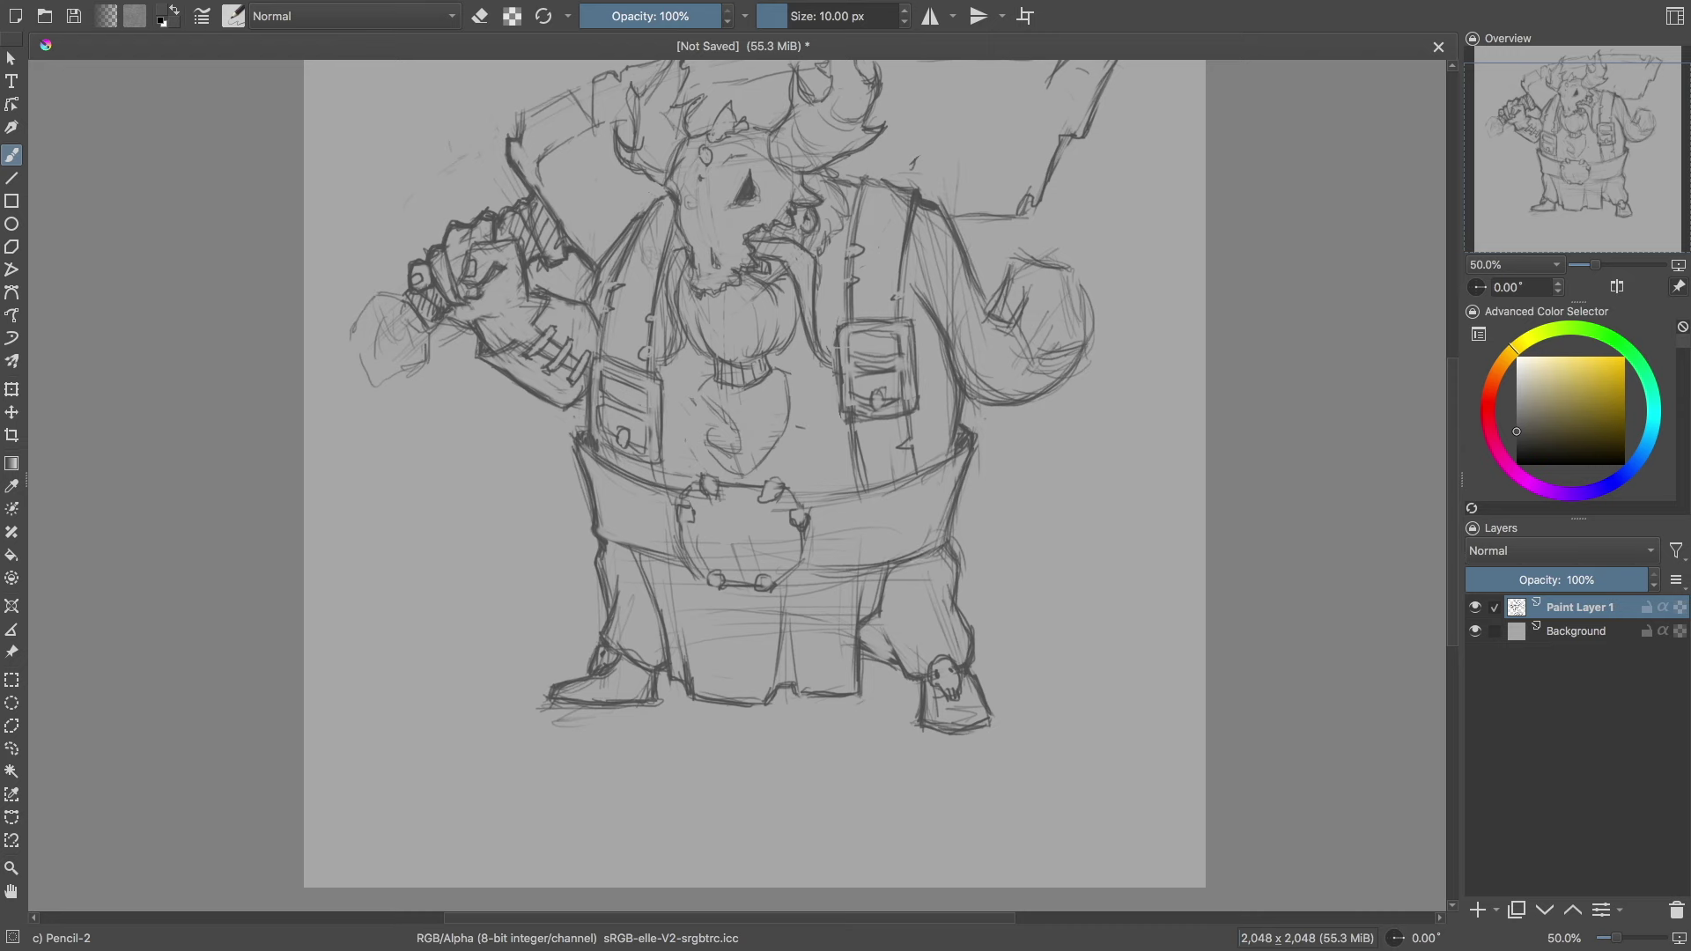
pyautogui.moveTo(942, 318); pyautogui.dragTo(921, 394)
pyautogui.scroll(2, 754, 567)
# Step: Draw the buckle face's chain ring, jagged teeth, round eyes, nostrils, mouth and chin, then fit the page
pyautogui.moveTo(754, 617); pyautogui.dragTo(754, 506)
pyautogui.moveTo(660, 445)
pyautogui.mouseDown()
pyautogui.moveTo(661, 577)
pyautogui.moveTo(855, 524)
pyautogui.moveTo(705, 450)
pyautogui.mouseUp()
pyautogui.moveTo(663, 534)
pyautogui.mouseDown()
pyautogui.moveTo(801, 590)
pyautogui.moveTo(851, 532)
pyautogui.moveTo(660, 523)
pyautogui.moveTo(822, 555)
pyautogui.moveTo(730, 585)
pyautogui.mouseUp()
pyautogui.moveTo(709, 471); pyautogui.dragTo(803, 492)
pyautogui.moveTo(669, 465); pyautogui.dragTo(696, 502)
pyautogui.moveTo(727, 506); pyautogui.dragTo(729, 526)
pyautogui.moveTo(787, 476); pyautogui.dragTo(815, 487)
pyautogui.moveTo(678, 546)
pyautogui.mouseDown()
pyautogui.moveTo(700, 577)
pyautogui.moveTo(812, 628)
pyautogui.mouseUp()
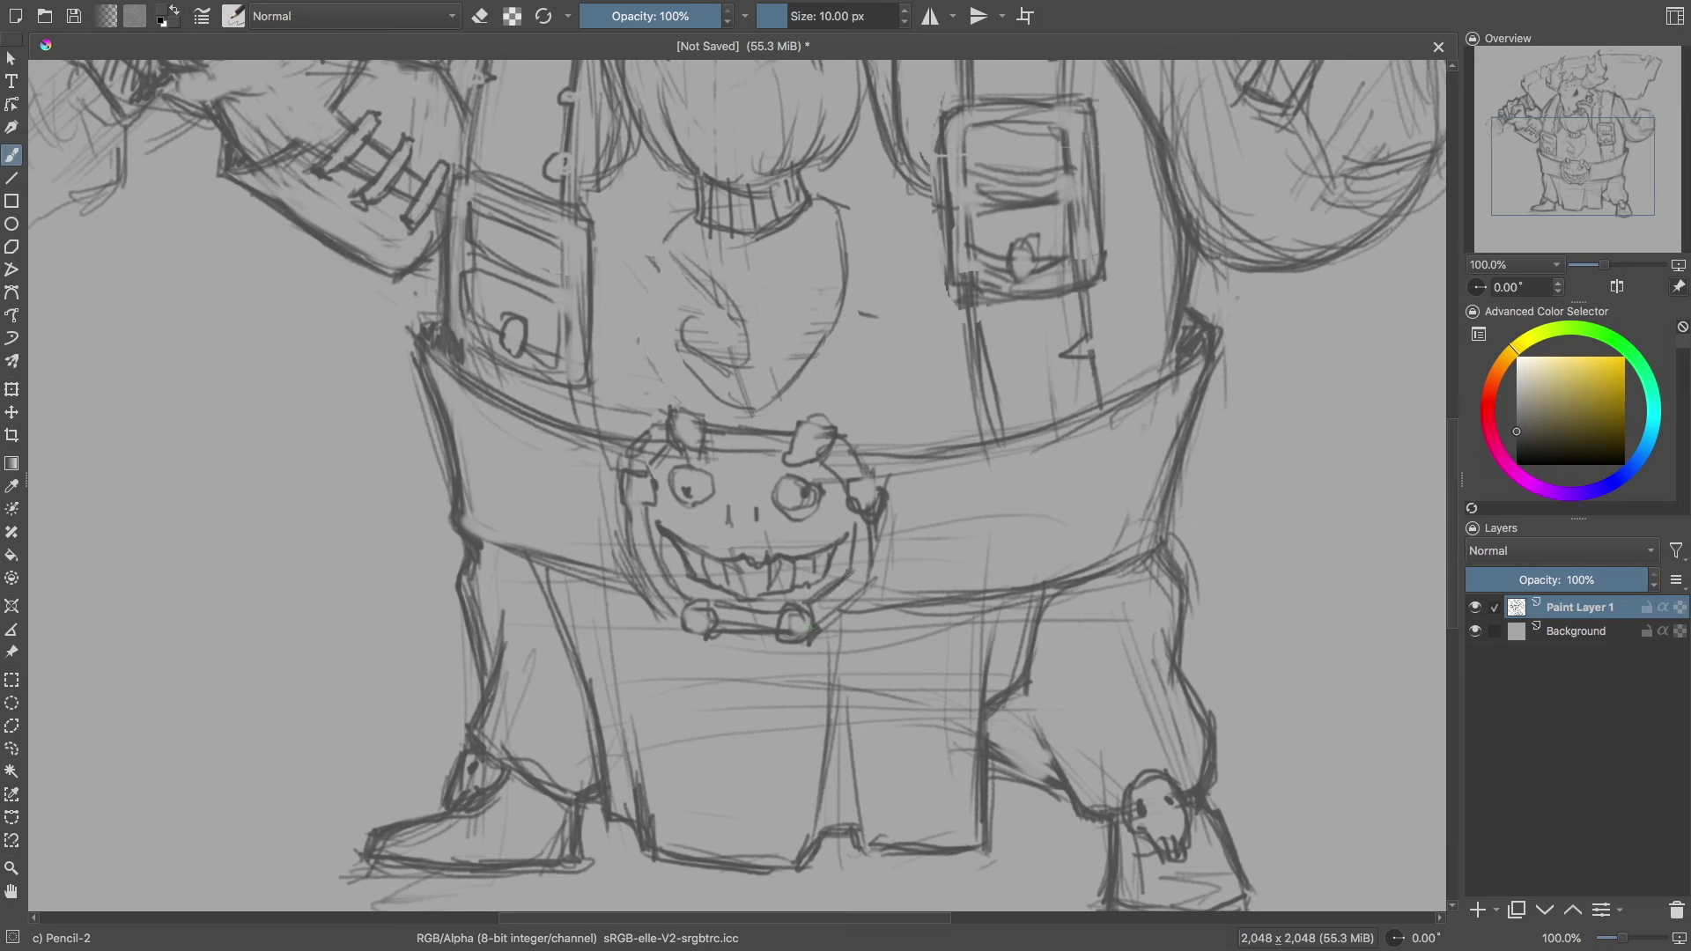
pyautogui.moveTo(859, 575); pyautogui.dragTo(845, 484)
pyautogui.press('2')
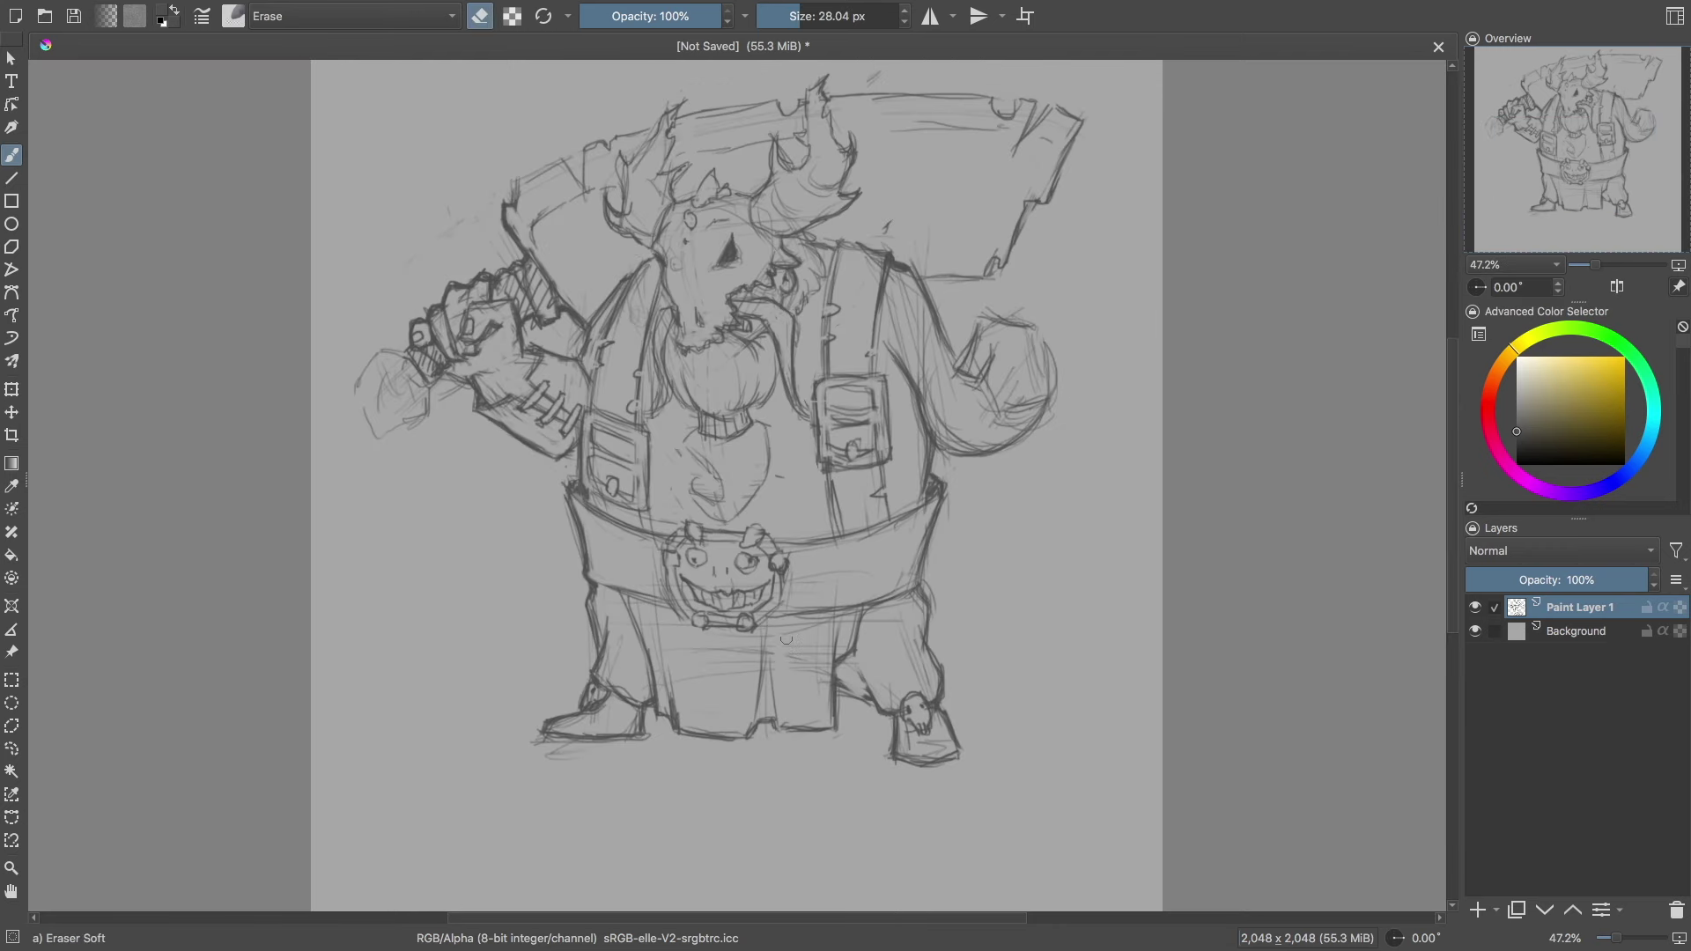
# Step: Sketch a lantern hanging at the right of the body, hatching its lower area
pyautogui.moveTo(1044, 296); pyautogui.dragTo(1079, 520)
pyautogui.moveTo(1026, 467); pyautogui.dragTo(1022, 586)
pyautogui.moveTo(1008, 555)
pyautogui.mouseDown()
pyautogui.moveTo(1044, 573)
pyautogui.moveTo(1066, 656)
pyautogui.mouseUp()
pyautogui.moveTo(1083, 714); pyautogui.dragTo(1021, 731)
pyautogui.moveTo(1079, 724); pyautogui.dragTo(1017, 745)
pyautogui.moveTo(1039, 582)
pyautogui.mouseDown()
pyautogui.moveTo(991, 722)
pyautogui.moveTo(1092, 700)
pyautogui.mouseUp()
pyautogui.moveTo(995, 643); pyautogui.dragTo(1070, 717)
pyautogui.moveTo(1013, 559)
pyautogui.mouseDown()
pyautogui.moveTo(1018, 603)
pyautogui.moveTo(1053, 586)
pyautogui.mouseUp()
pyautogui.moveTo(1031, 592); pyautogui.dragTo(1057, 607)
# Step: Detail the right fist's interior, contour, knuckle line and horizontal strokes
pyautogui.moveTo(1012, 432); pyautogui.dragTo(1002, 498)
pyautogui.moveTo(978, 435); pyautogui.dragTo(981, 476)
pyautogui.moveTo(996, 485); pyautogui.dragTo(969, 508)
pyautogui.moveTo(1043, 385); pyautogui.dragTo(1049, 430)
pyautogui.moveTo(988, 446); pyautogui.dragTo(1035, 439)
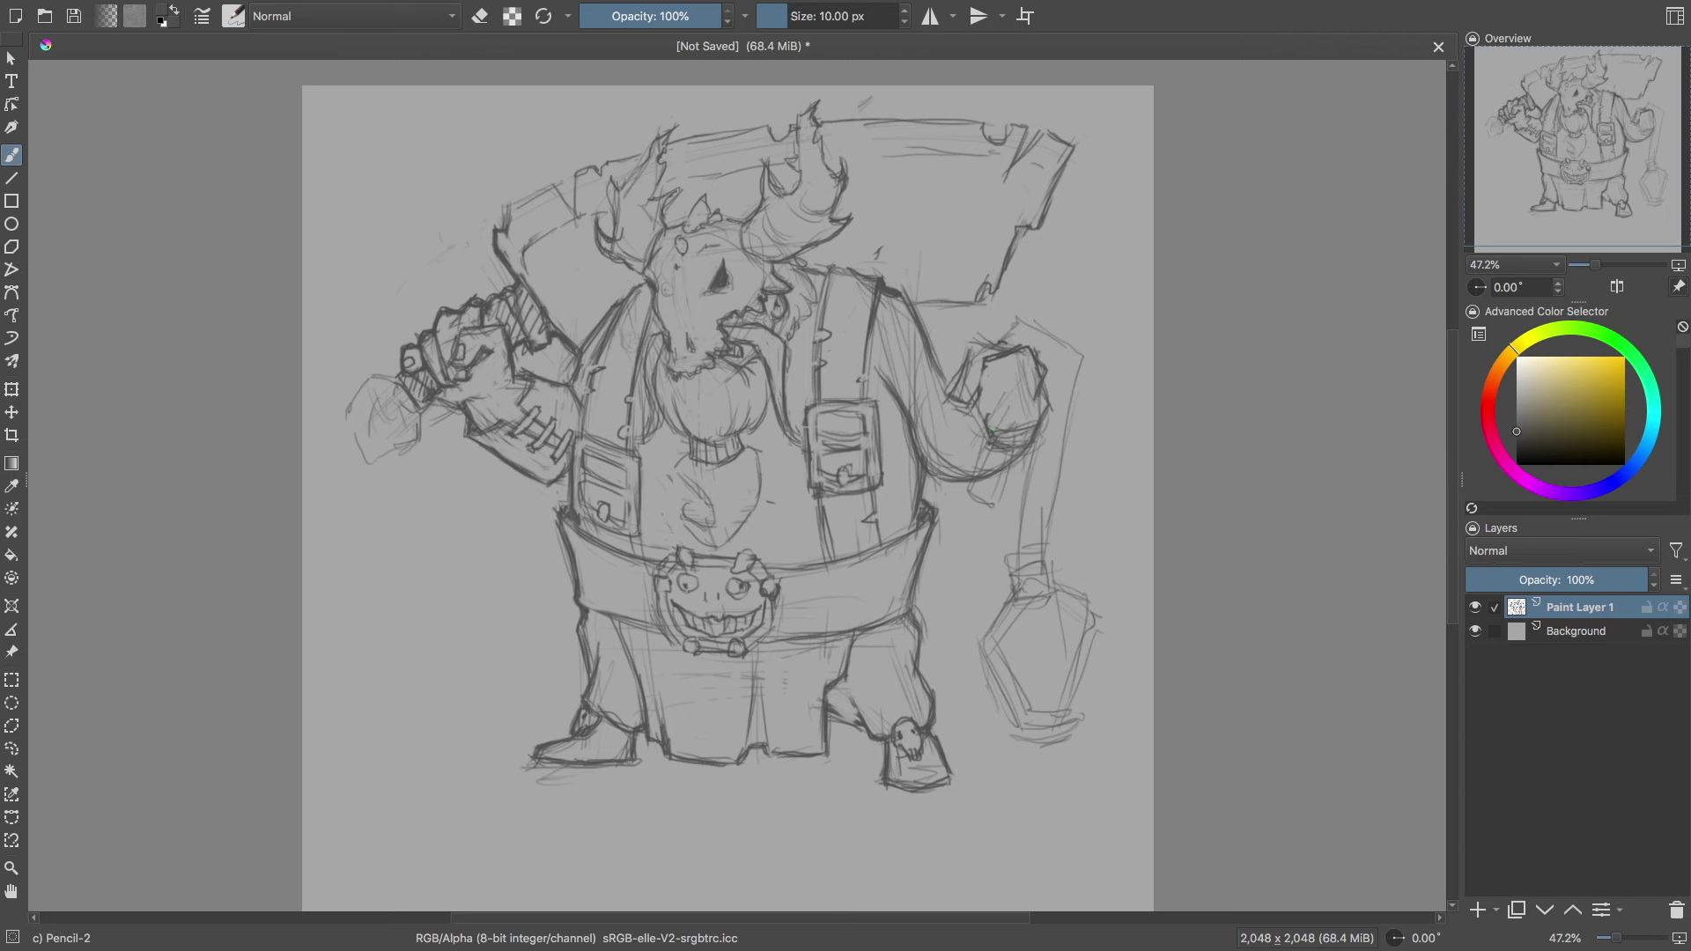
pyautogui.moveTo(982, 380); pyautogui.dragTo(1022, 370)
pyautogui.moveTo(988, 406); pyautogui.dragTo(1027, 401)
pyautogui.press('e')
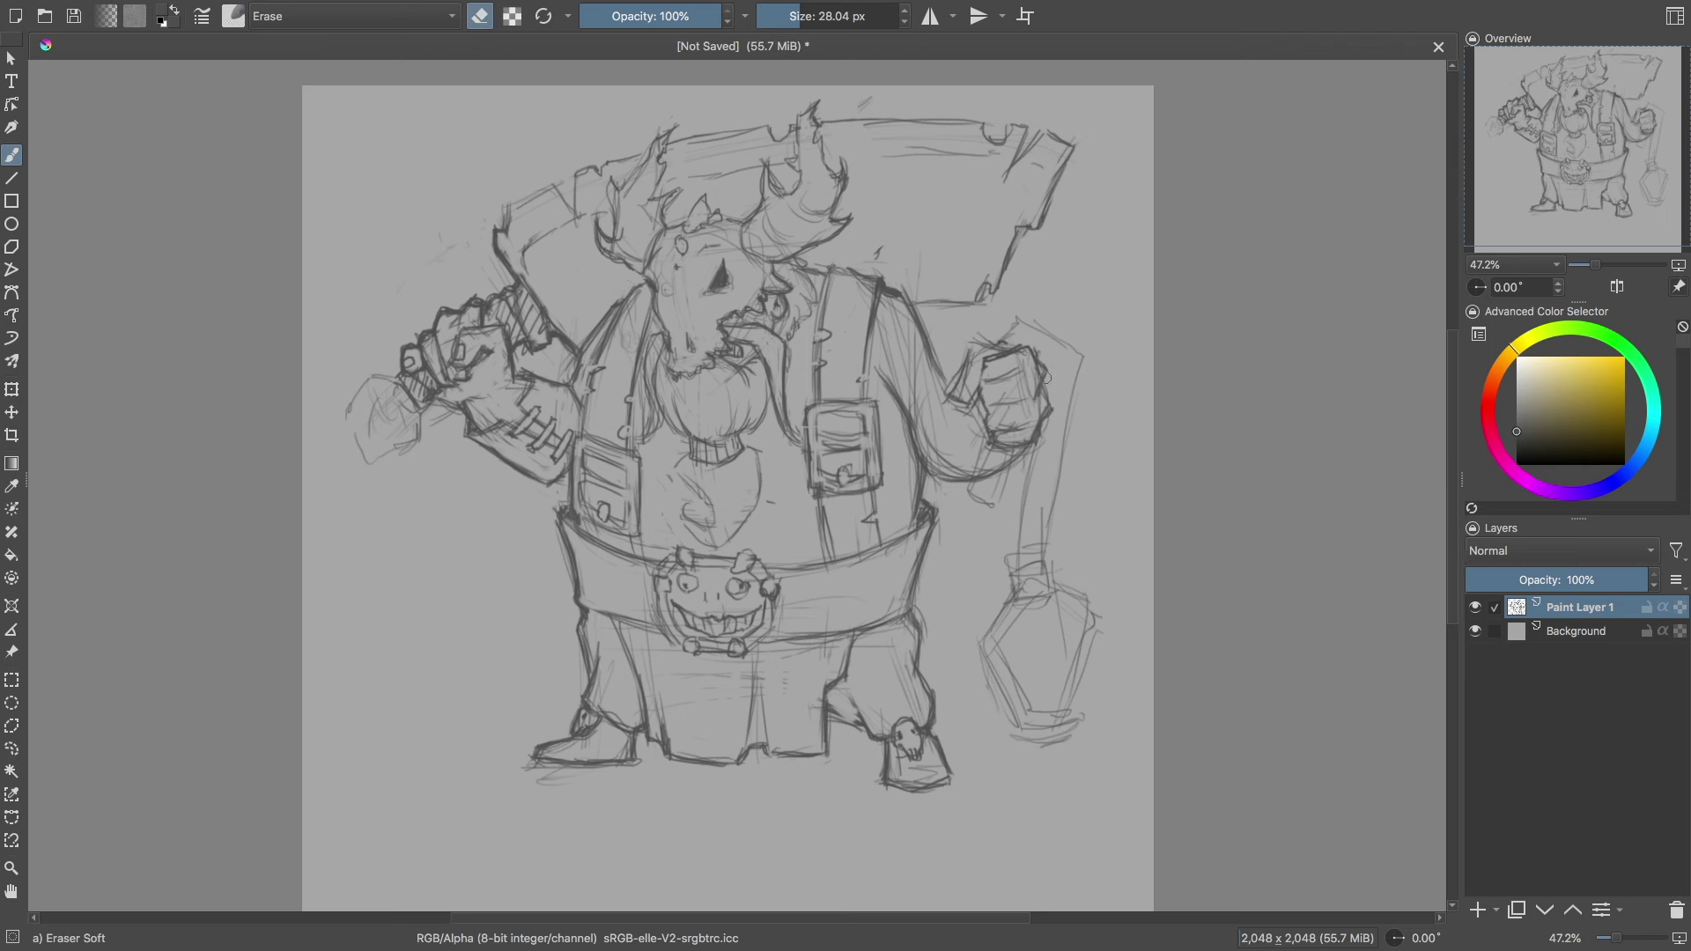
pyautogui.press('e')
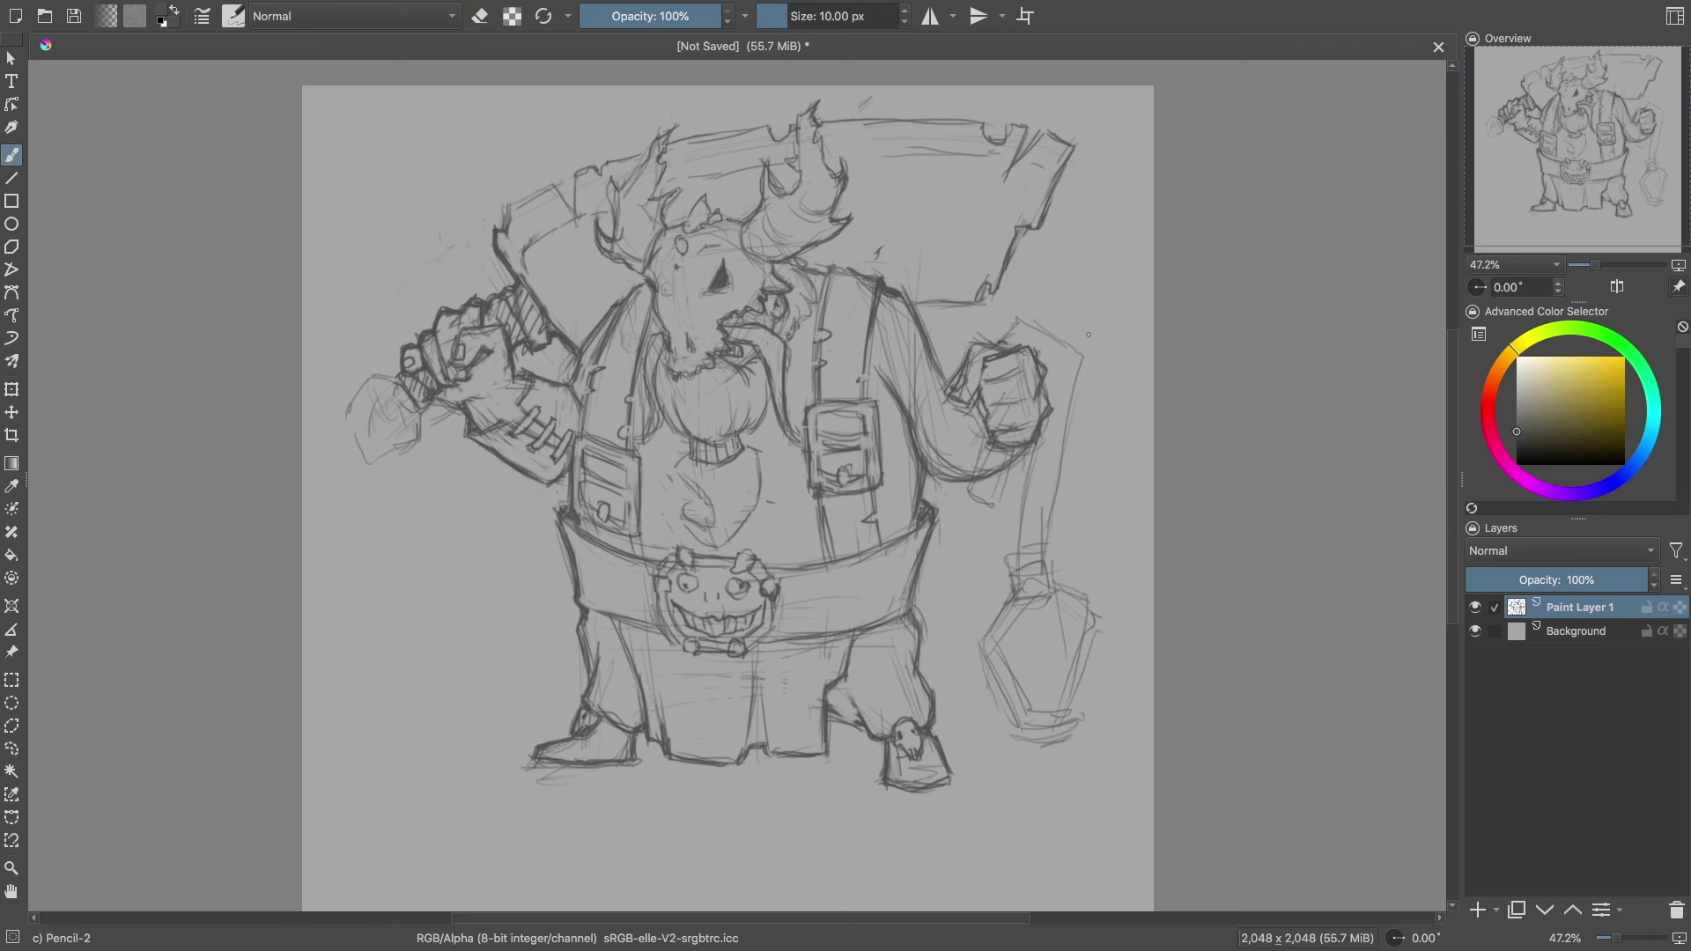
# Step: Sketch and darken chain links running from the right fist down to the lantern
pyautogui.moveTo(1018, 341)
pyautogui.mouseDown()
pyautogui.moveTo(1066, 361)
pyautogui.moveTo(1043, 441)
pyautogui.mouseUp()
pyautogui.moveTo(1027, 467)
pyautogui.mouseDown()
pyautogui.moveTo(1057, 462)
pyautogui.moveTo(1039, 583)
pyautogui.mouseUp()
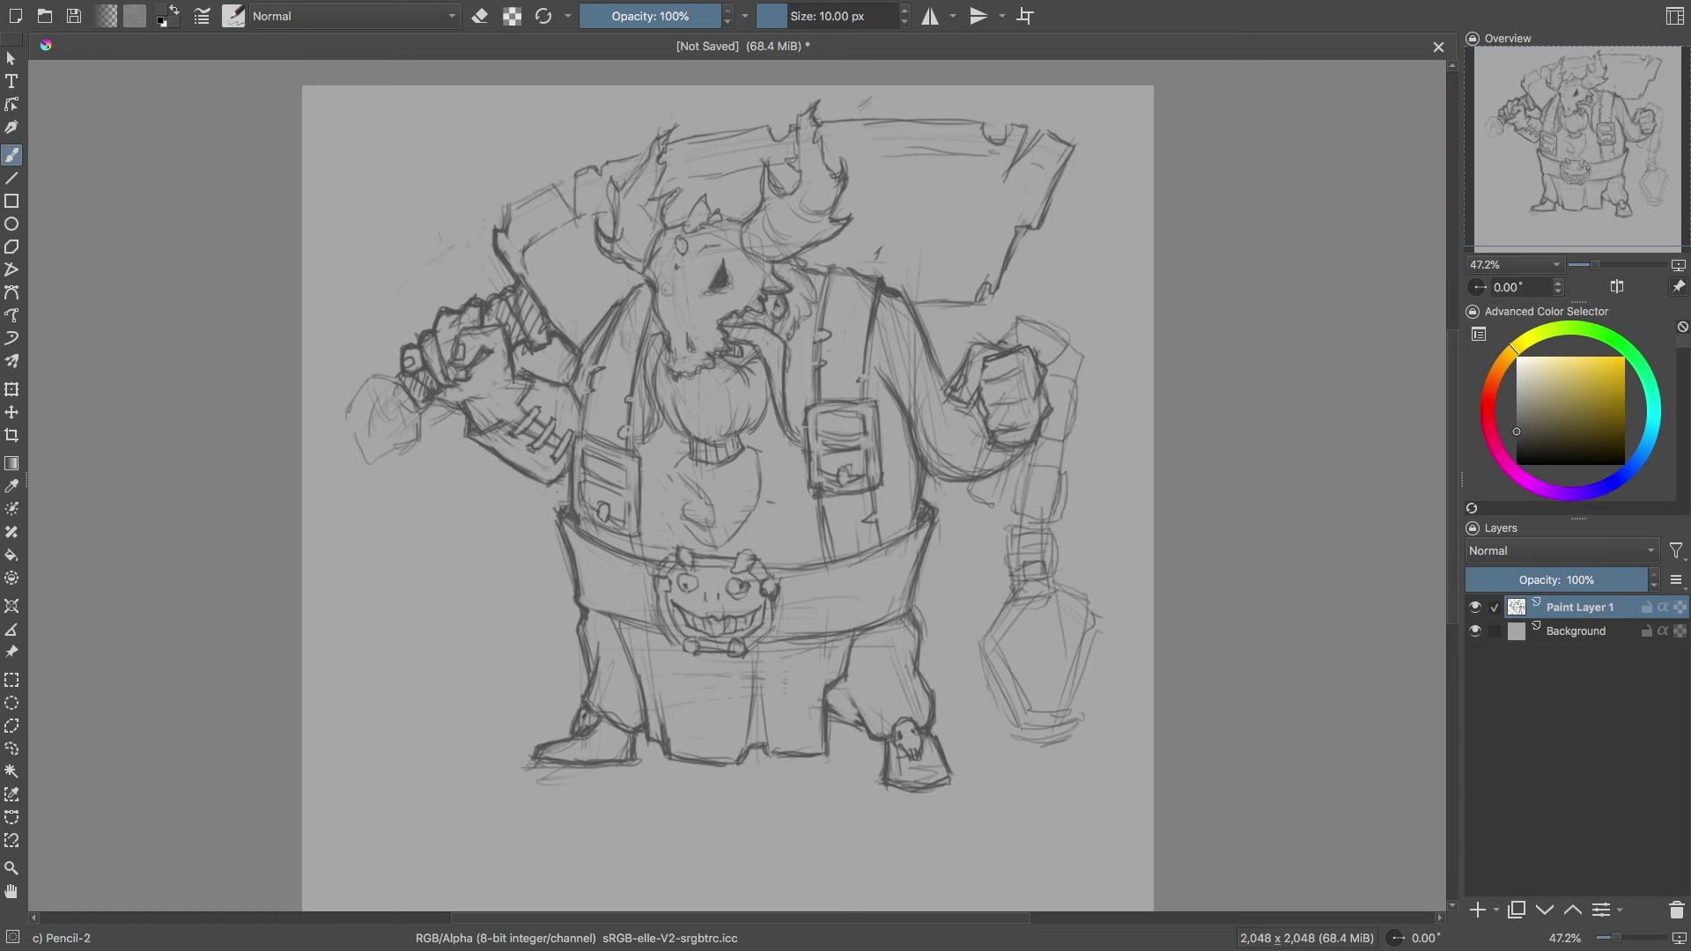
pyautogui.moveTo(987, 446); pyautogui.dragTo(999, 480)
pyautogui.moveTo(989, 487); pyautogui.dragTo(1008, 519)
pyautogui.moveTo(1004, 450); pyautogui.dragTo(979, 522)
pyautogui.moveTo(988, 437); pyautogui.dragTo(989, 474)
pyautogui.press('e')
pyautogui.press('e')
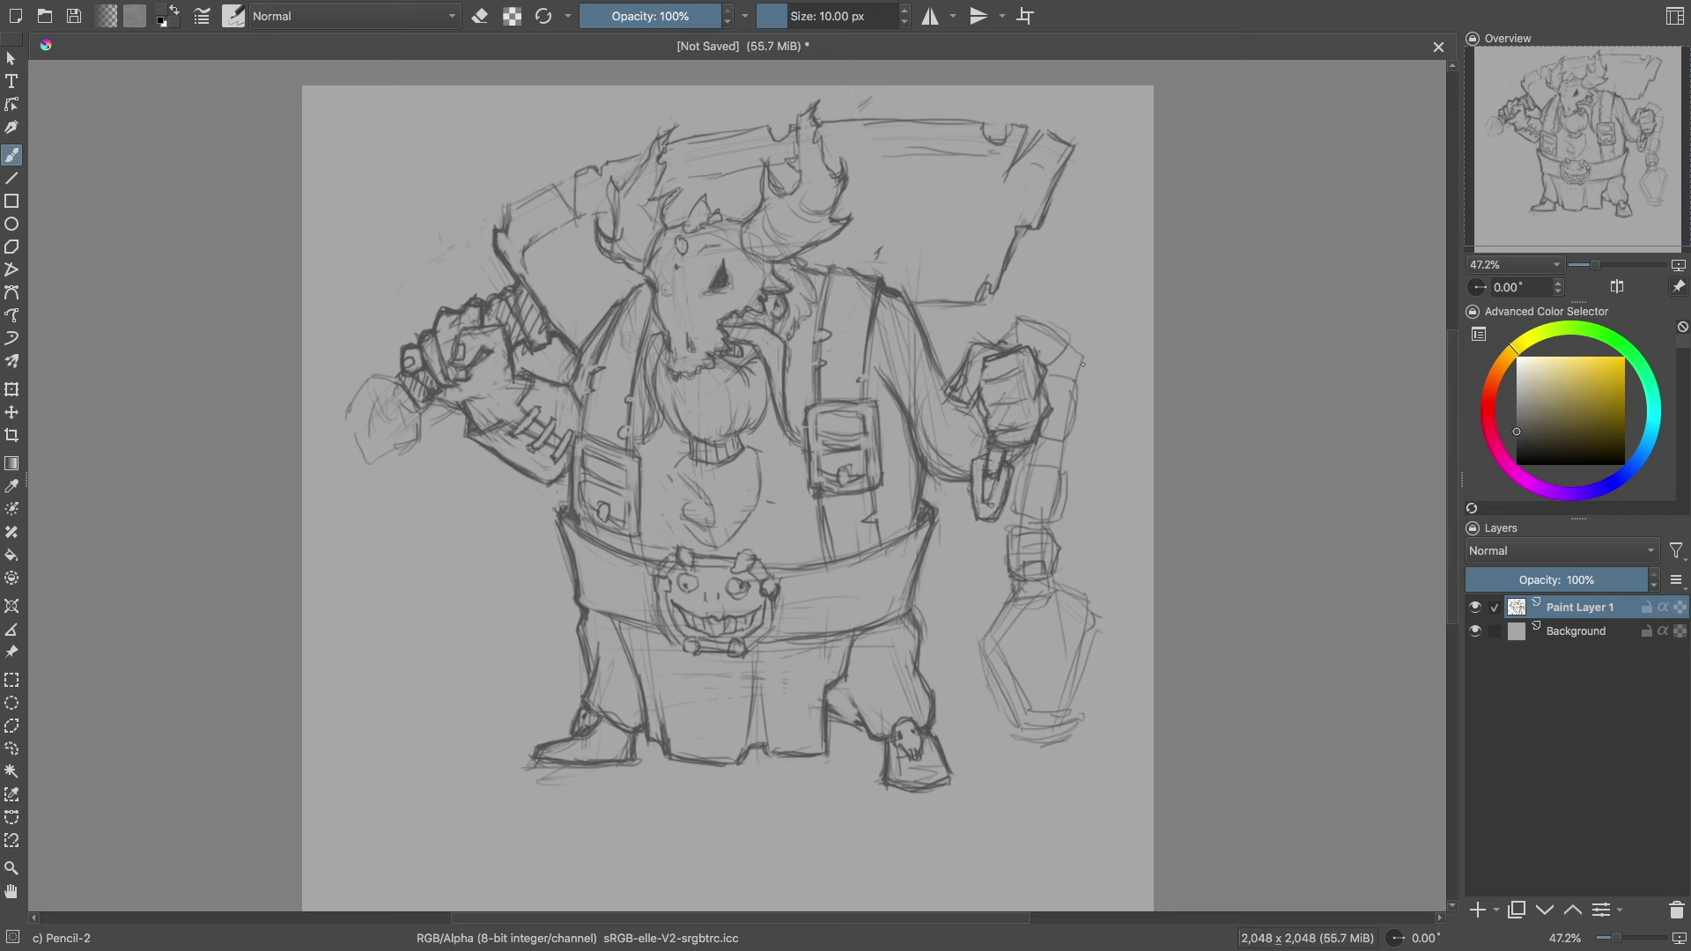
# Step: Redraw the lantern hand's outline and fingers, adding chain links below it
pyautogui.moveTo(1015, 322); pyautogui.dragTo(1067, 348)
pyautogui.moveTo(1043, 353); pyautogui.dragTo(1048, 480)
pyautogui.moveTo(1068, 377); pyautogui.dragTo(1080, 440)
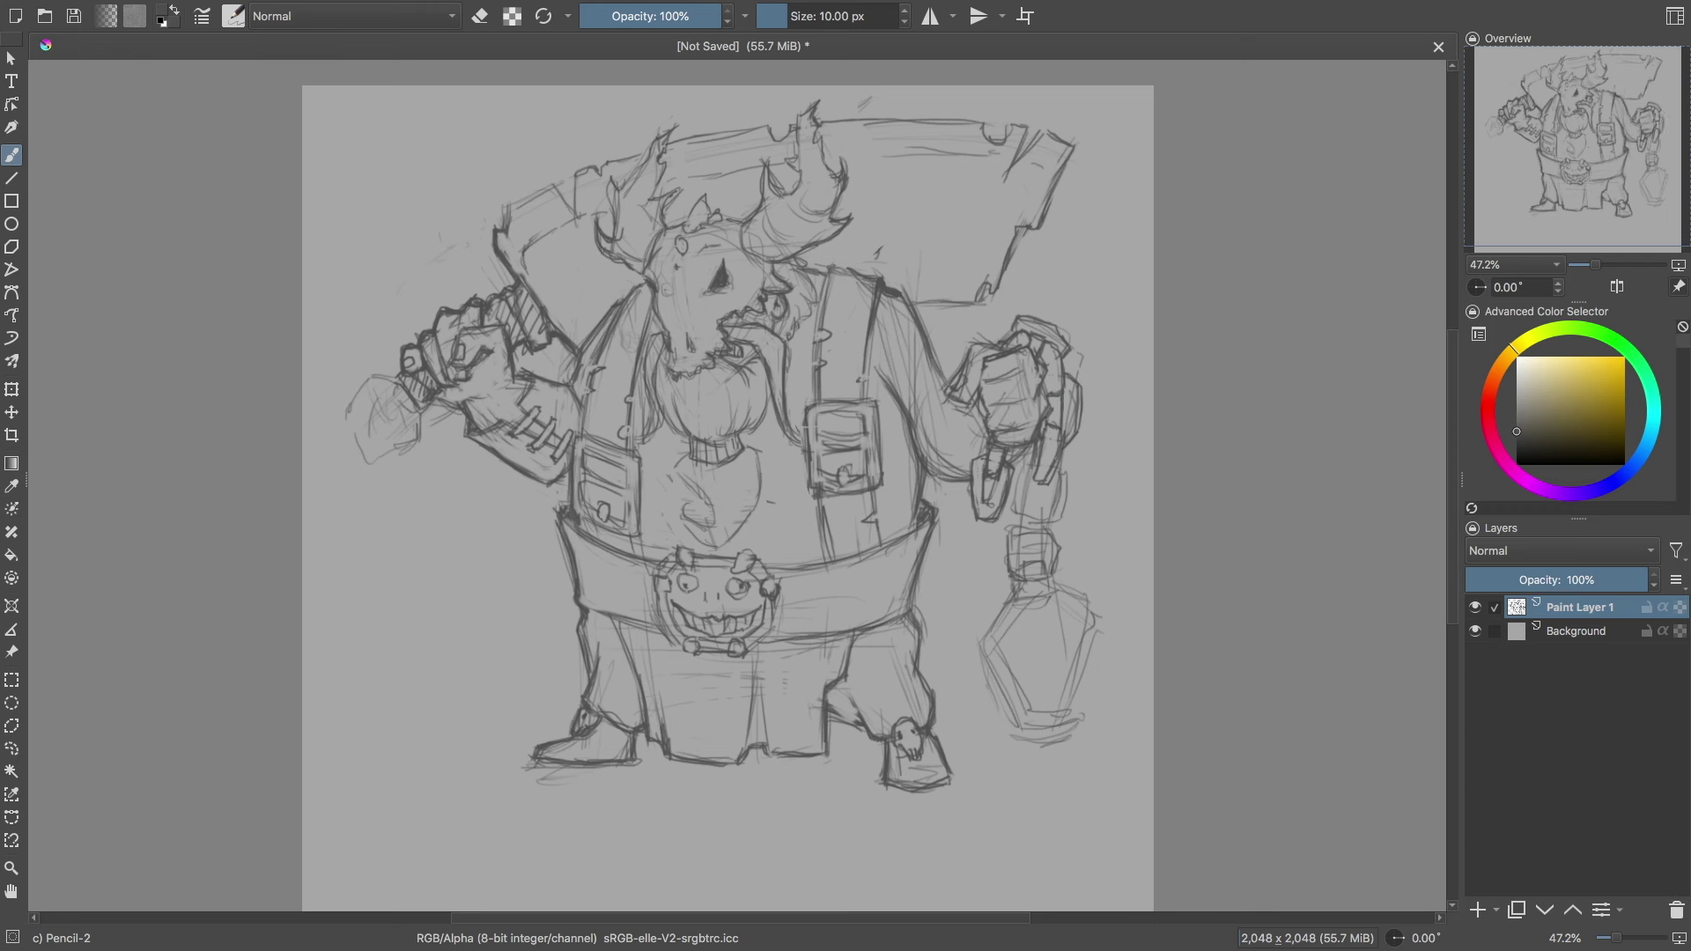
pyautogui.moveTo(1064, 458)
pyautogui.mouseDown()
pyautogui.moveTo(1026, 550)
pyautogui.moveTo(1048, 520)
pyautogui.moveTo(1017, 524)
pyautogui.moveTo(1025, 566)
pyautogui.moveTo(1008, 550)
pyautogui.mouseUp()
pyautogui.press('e')
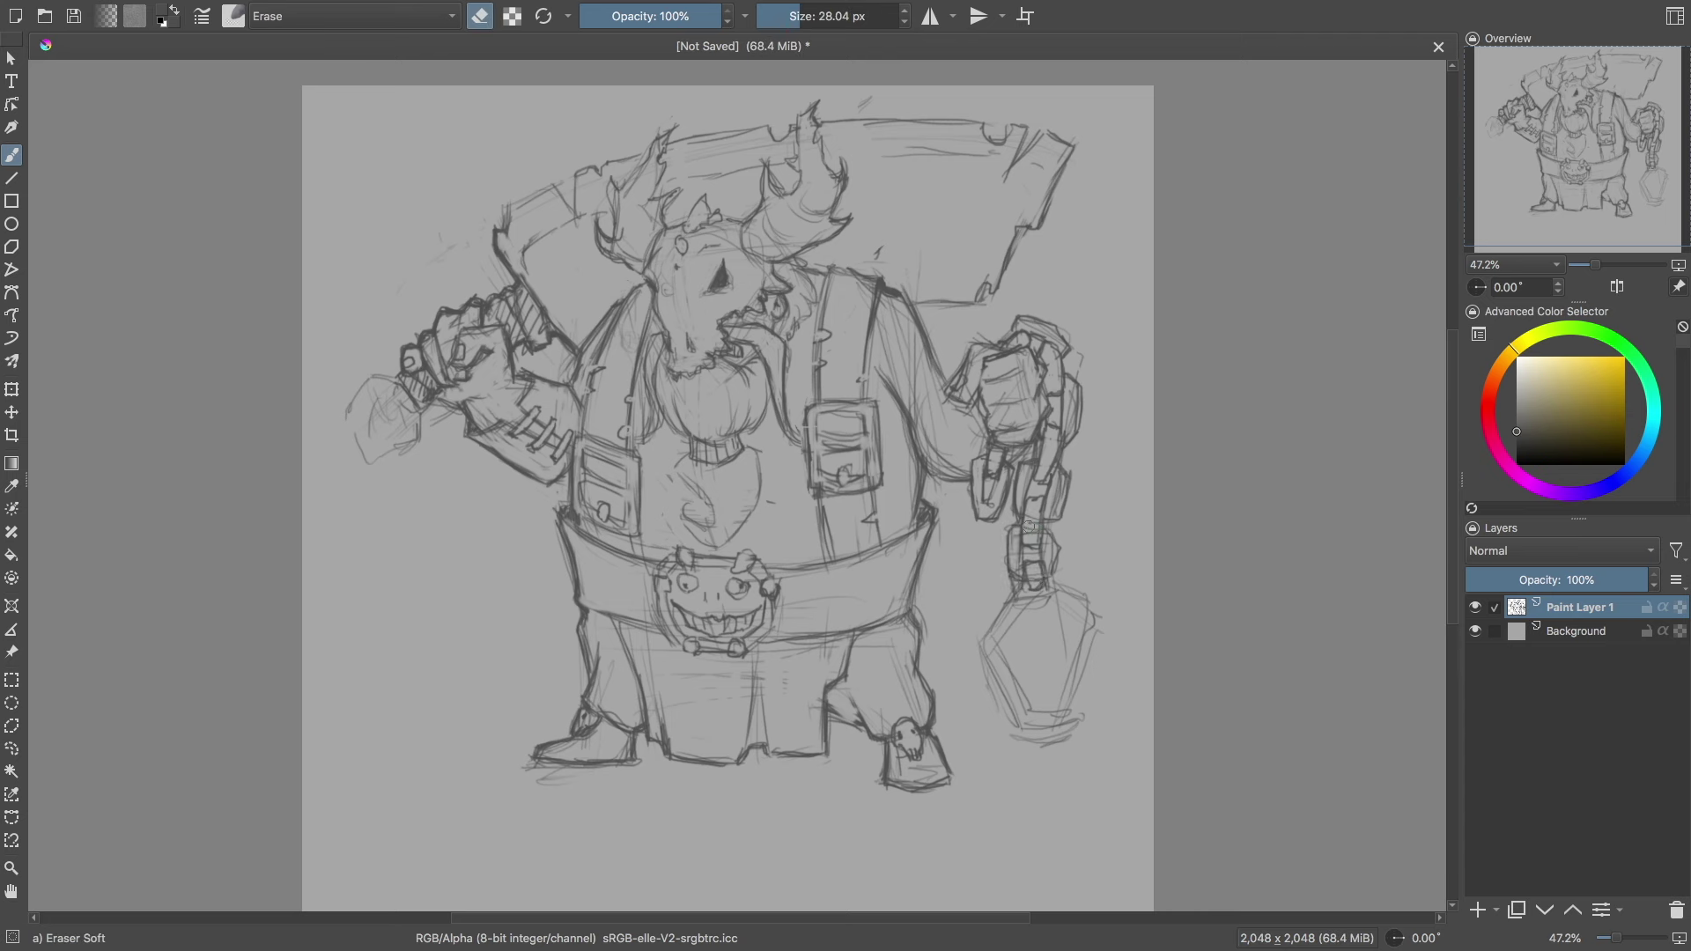
pyautogui.rightClick(1038, 507)
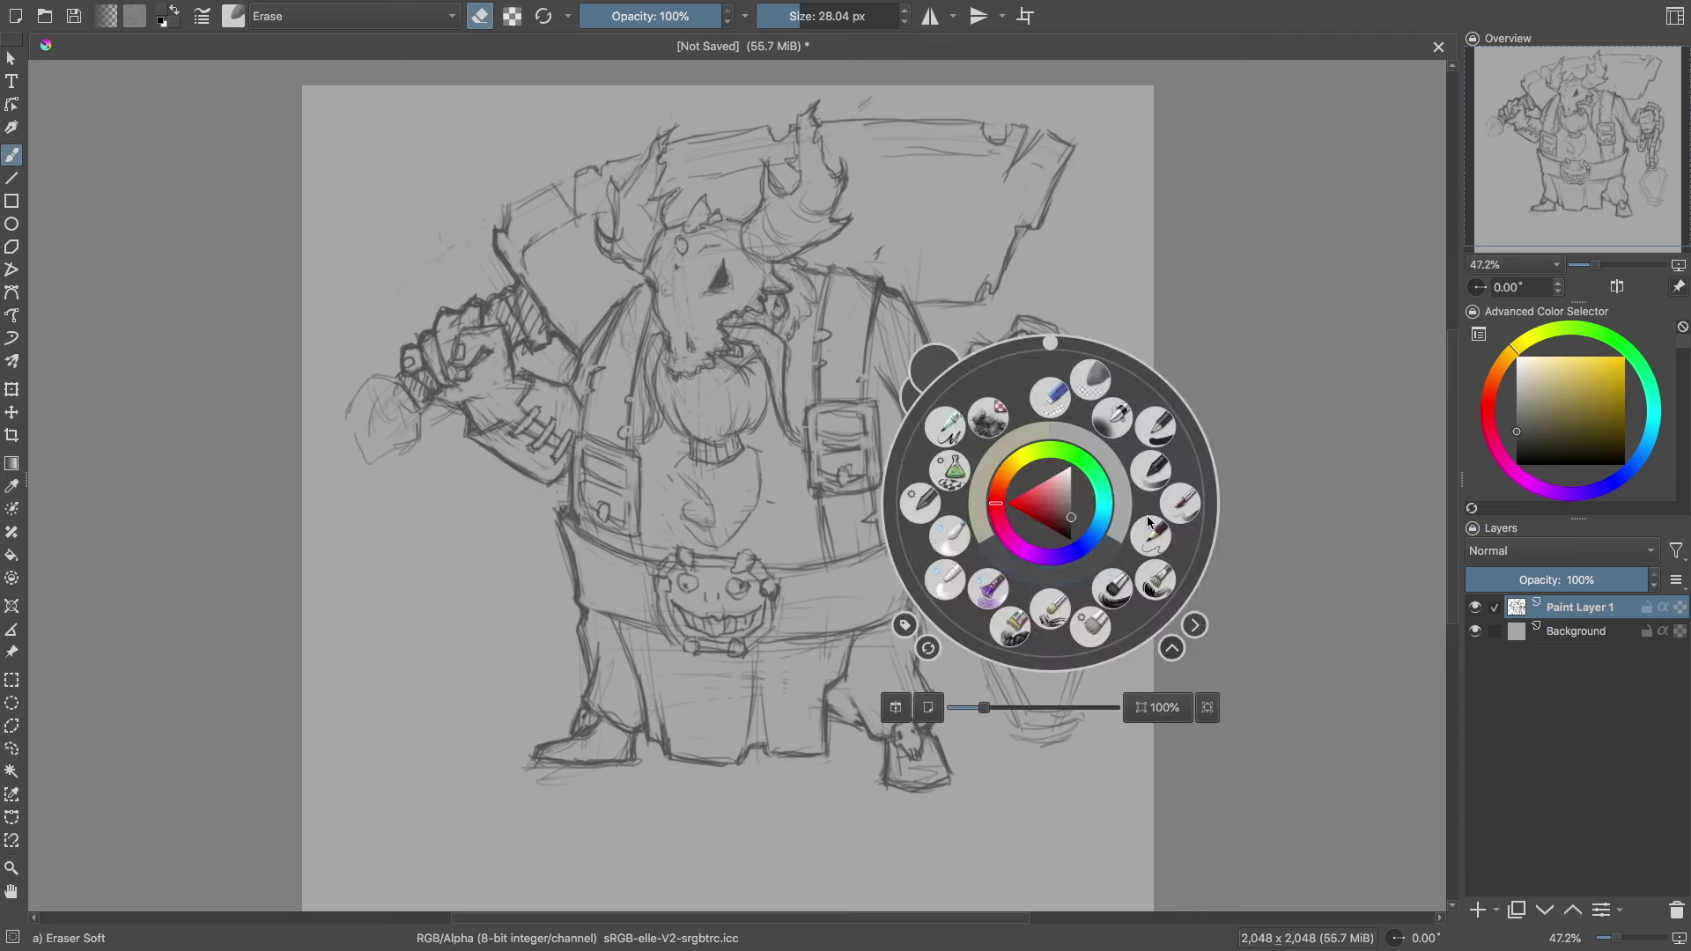
pyautogui.click(1054, 480)
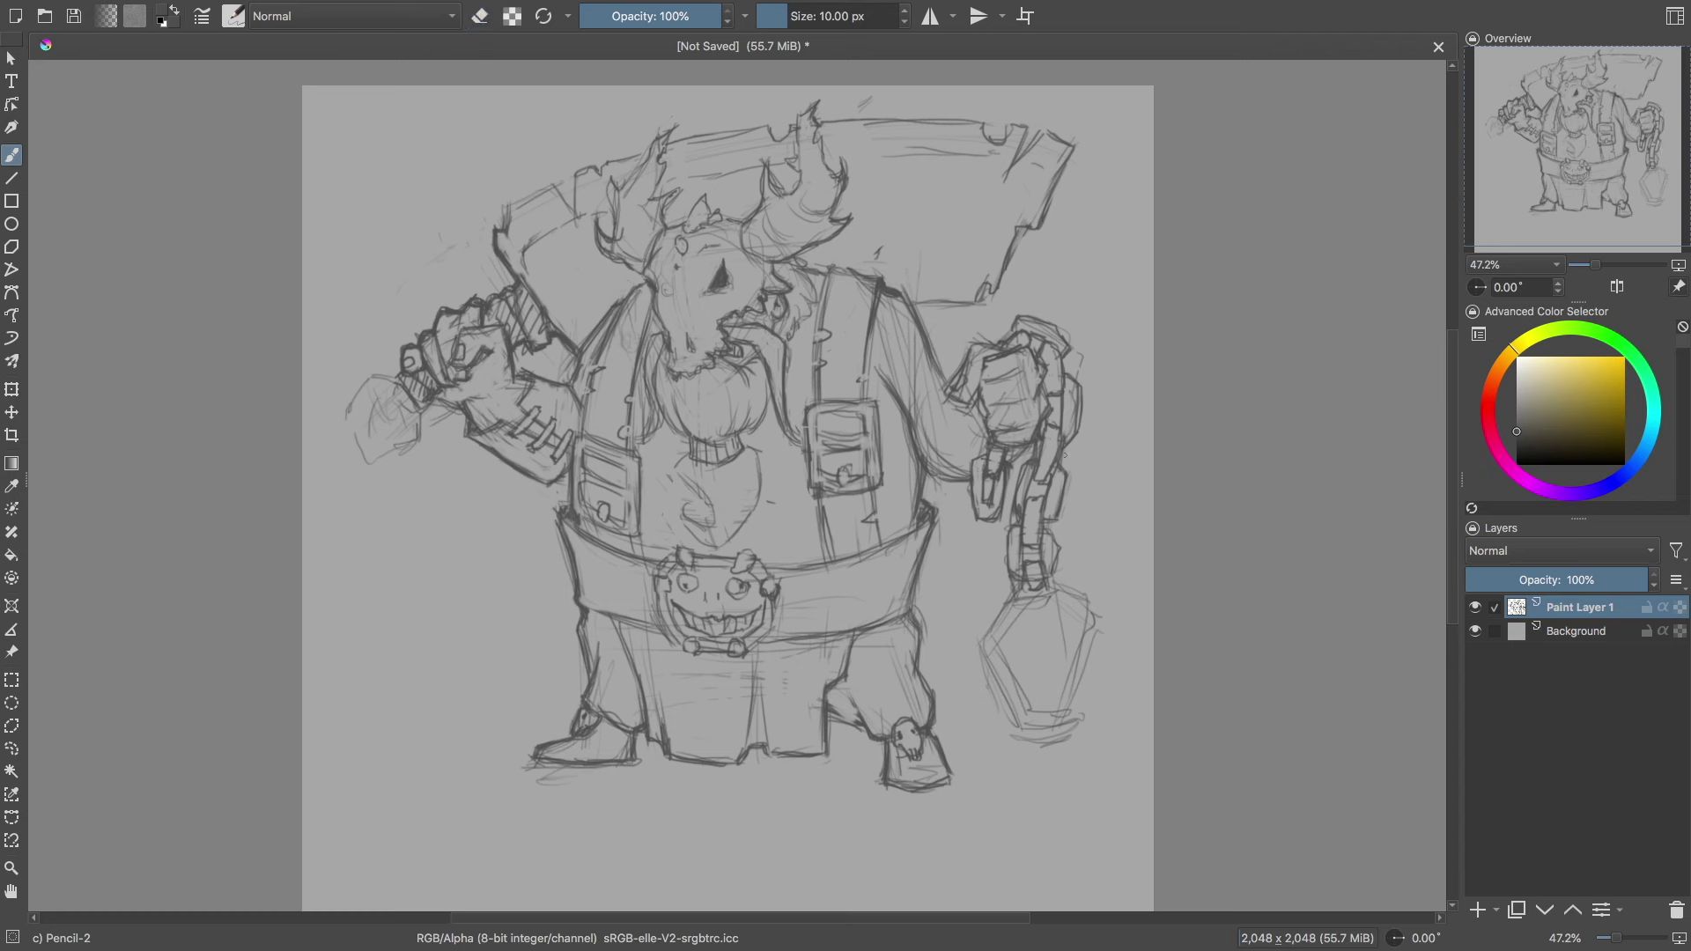
pyautogui.hotkey('ctrl', 'r')
pyautogui.press('b')
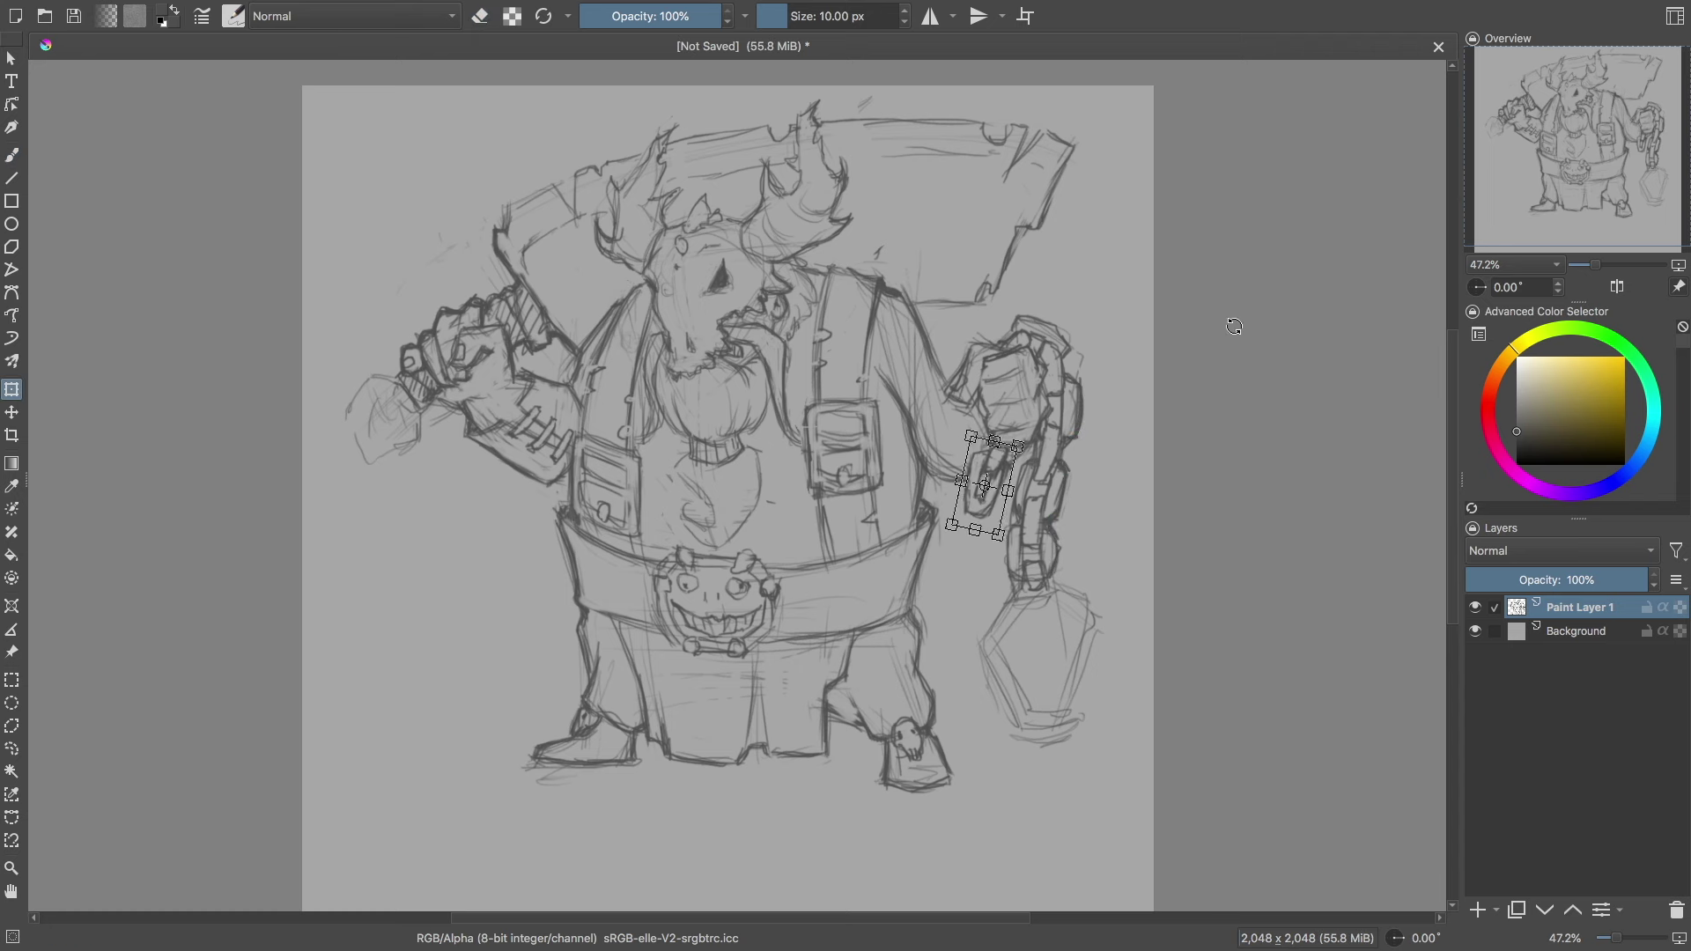
# Step: Tighten the lantern's bottom and side edges and the chain's bottom link with Pencil-2
pyautogui.press('e')
# Step: Erase a stray lantern stroke and redraw the lantern's left side
pyautogui.press('e')
pyautogui.moveTo(1048, 583); pyautogui.dragTo(1063, 596)
pyautogui.moveTo(1008, 731); pyautogui.dragTo(1066, 709)
pyautogui.moveTo(1027, 611)
pyautogui.mouseDown()
pyautogui.moveTo(1013, 709)
pyautogui.moveTo(986, 643)
pyautogui.mouseUp()
pyautogui.moveTo(986, 643)
pyautogui.mouseDown()
pyautogui.moveTo(1015, 608)
pyautogui.moveTo(988, 709)
pyautogui.mouseUp()
pyautogui.moveTo(1048, 603)
pyautogui.mouseDown()
pyautogui.moveTo(1070, 700)
pyautogui.moveTo(1092, 705)
pyautogui.moveTo(994, 645)
pyautogui.moveTo(1068, 696)
pyautogui.mouseUp()
pyautogui.moveTo(1023, 652); pyautogui.dragTo(1006, 706)
pyautogui.press('e')
pyautogui.moveTo(1007, 671); pyautogui.dragTo(1004, 705)
pyautogui.press('e')
pyautogui.moveTo(985, 641); pyautogui.dragTo(1013, 731)
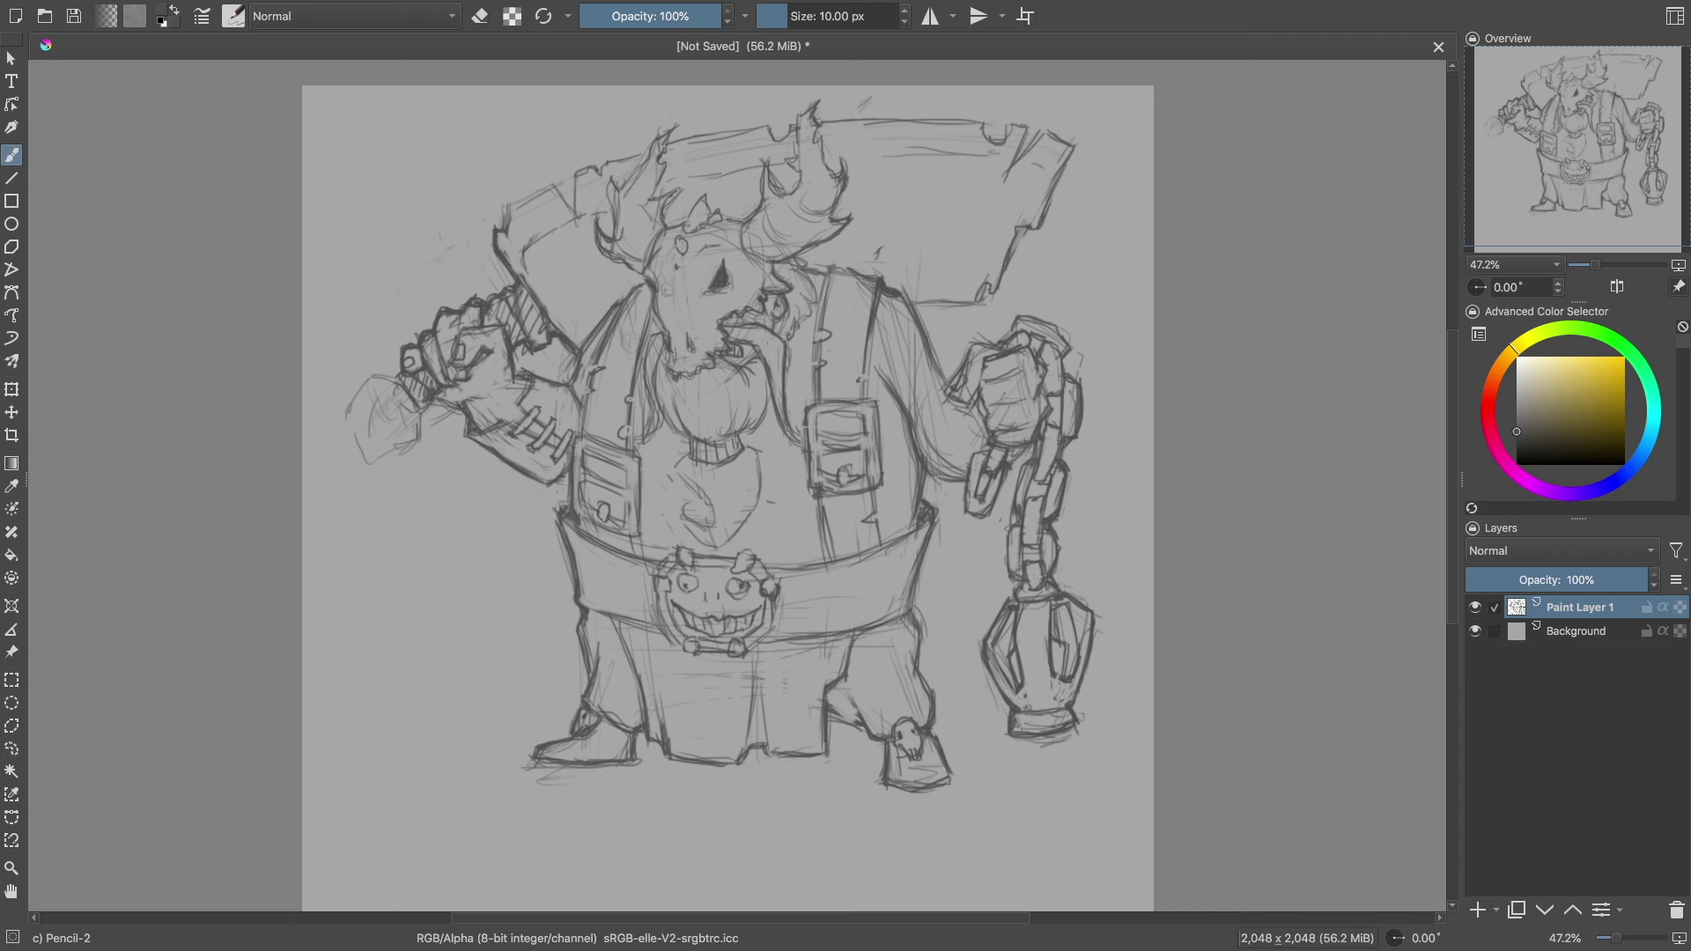
# Step: Lasso the chain and lantern and move them upward toward the hand
pyautogui.hotkey('ctrl', 'r')
pyautogui.moveTo(1046, 474)
pyautogui.mouseDown()
pyautogui.moveTo(1137, 678)
pyautogui.moveTo(1097, 392)
pyautogui.mouseUp()
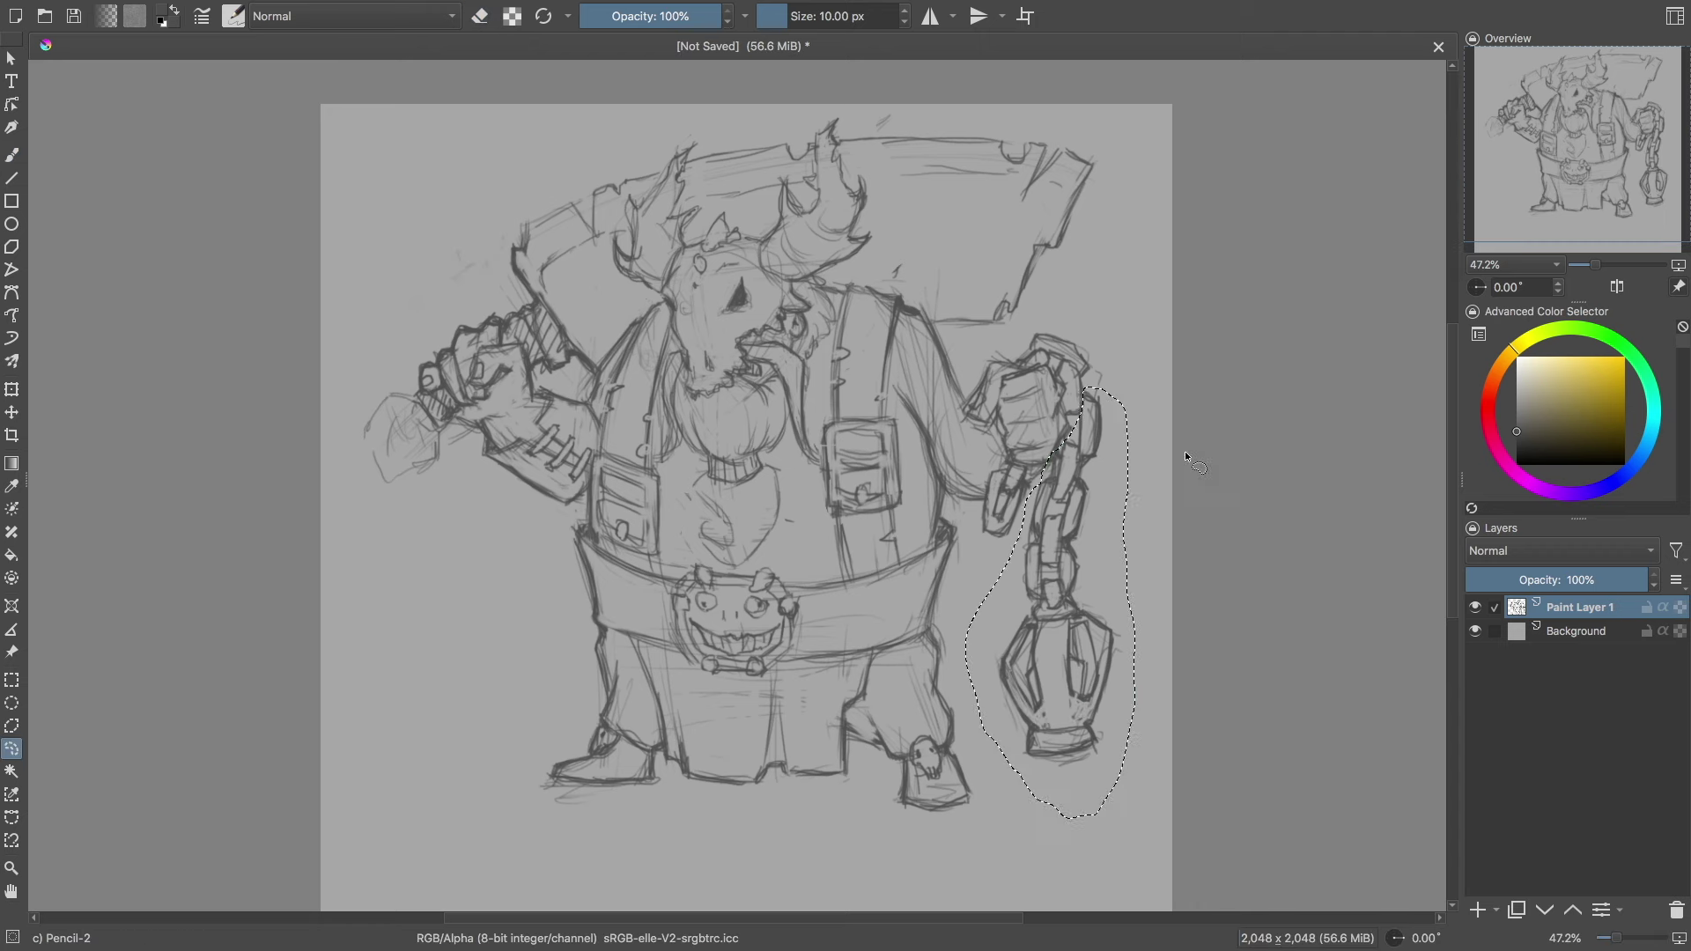
pyautogui.hotkey('ctrl', 't')
pyautogui.moveTo(1057, 616); pyautogui.dragTo(1061, 595)
pyautogui.press('Return')
# Step: Erase stray strokes beside the right arm and darken the left fist's outline
pyautogui.press('b')
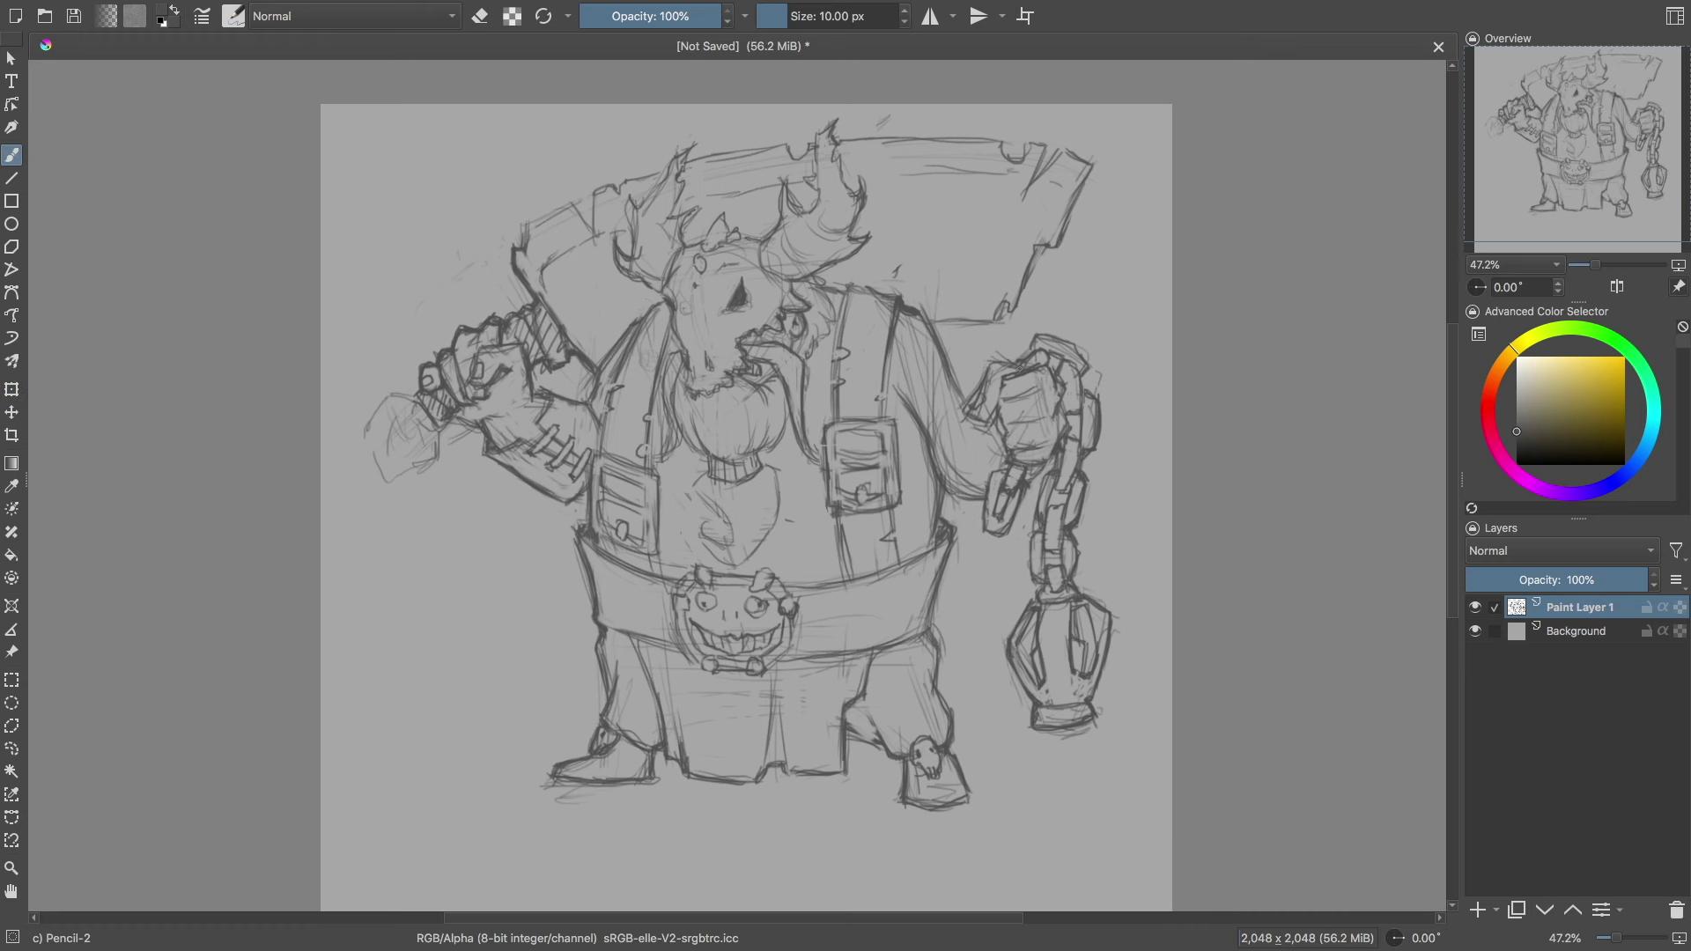
pyautogui.press('e')
pyautogui.moveTo(916, 339); pyautogui.dragTo(937, 440)
pyautogui.press('e')
pyautogui.moveTo(371, 448)
pyautogui.mouseDown()
pyautogui.moveTo(414, 480)
pyautogui.moveTo(389, 429)
pyautogui.moveTo(355, 469)
pyautogui.moveTo(443, 467)
pyautogui.mouseUp()
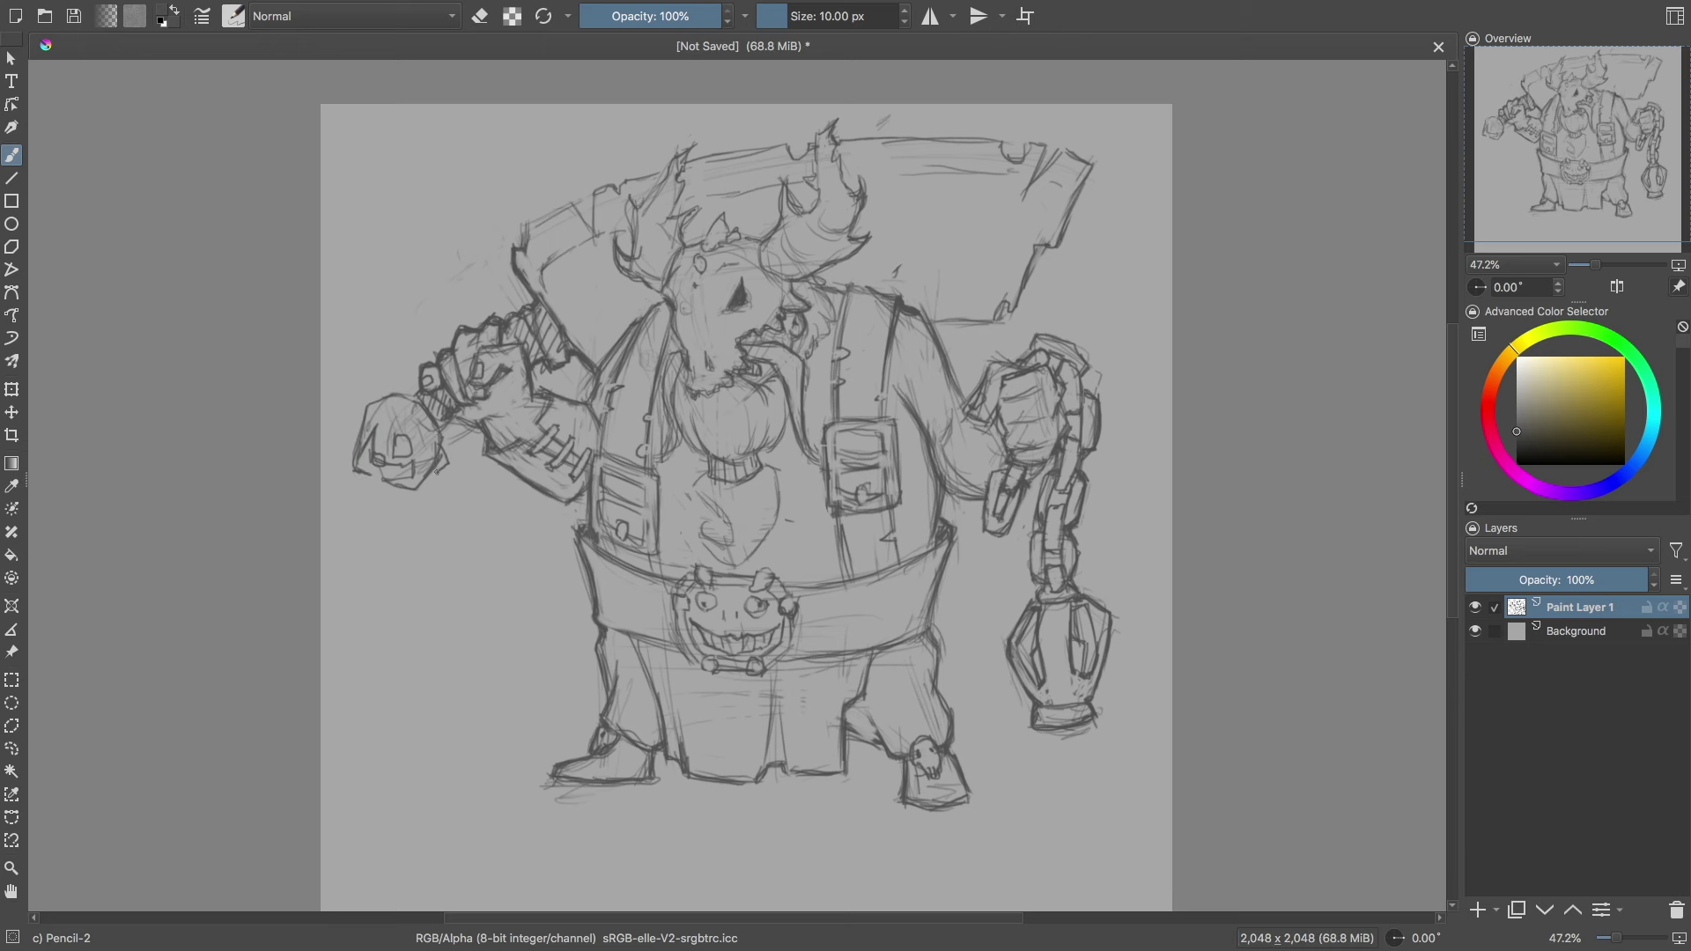
# Step: Try a pencil stroke on the left fist, then undo it
pyautogui.rightClick(410, 427)
pyautogui.click(379, 460)
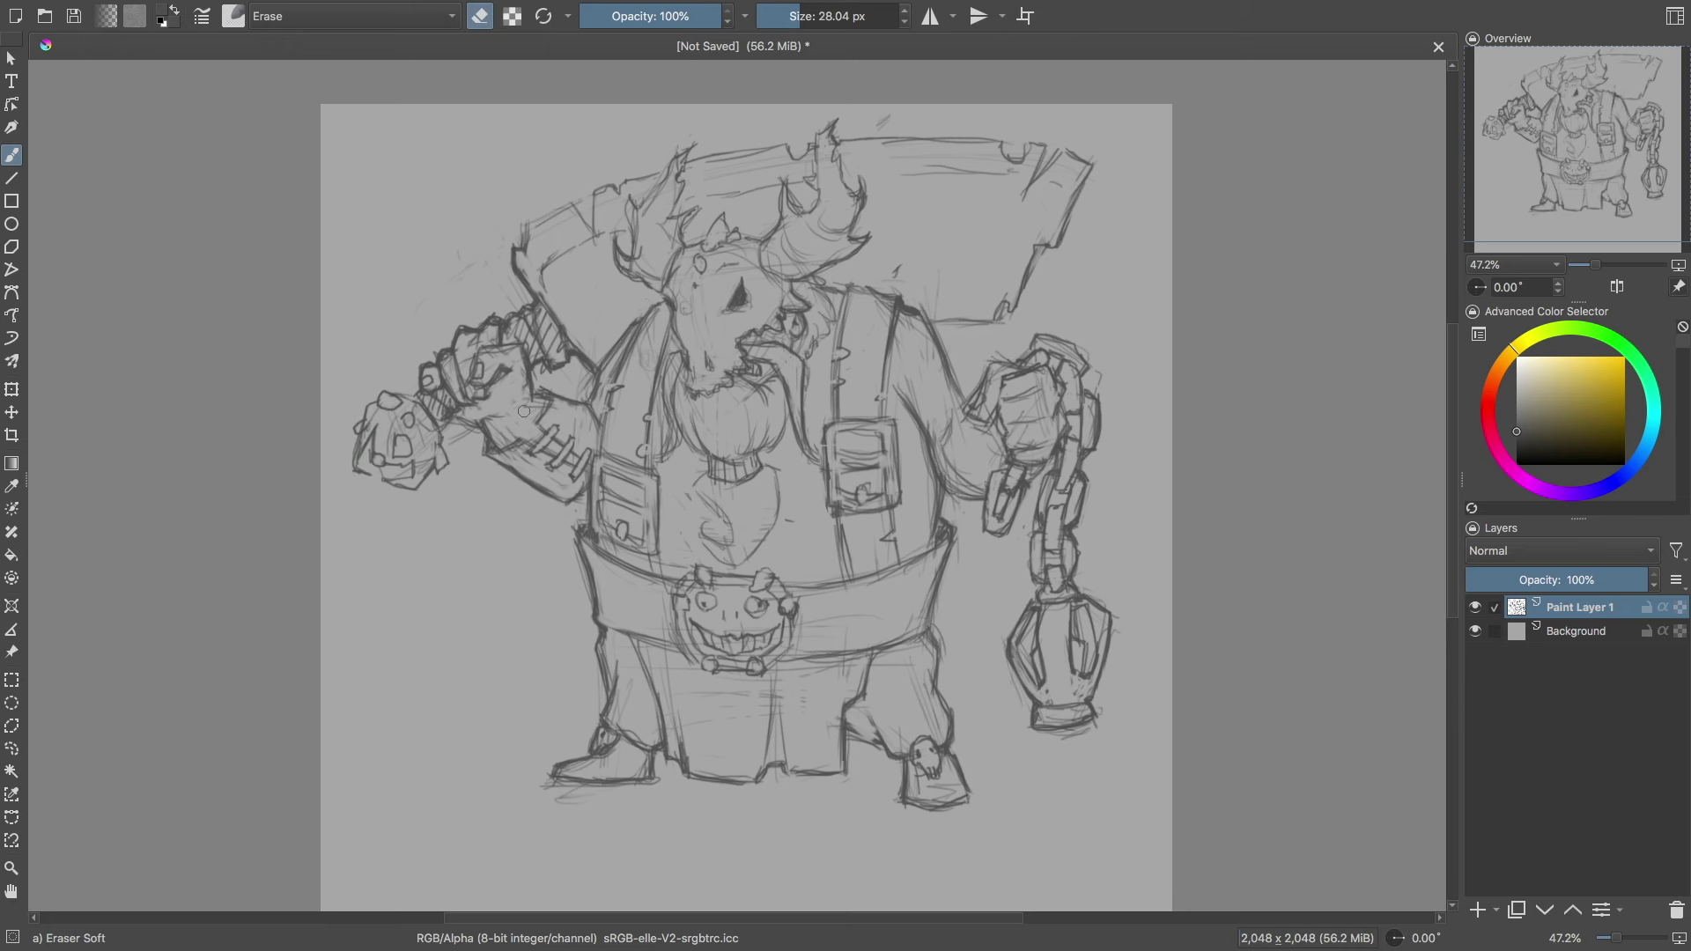
pyautogui.press('/')
pyautogui.moveTo(387, 395); pyautogui.dragTo(416, 389)
pyautogui.hotkey('ctrl', 'z')
# Step: Add marks to the fist and plank corner and extend the plank's top edge toward the notch
pyautogui.moveTo(370, 469); pyautogui.dragTo(389, 463)
pyautogui.moveTo(525, 227)
pyautogui.mouseDown()
pyautogui.moveTo(575, 203)
pyautogui.moveTo(591, 231)
pyautogui.mouseUp()
pyautogui.moveTo(590, 191)
pyautogui.mouseDown()
pyautogui.moveTo(803, 145)
pyautogui.moveTo(1004, 137)
pyautogui.mouseUp()
pyautogui.moveTo(1000, 141); pyautogui.dragTo(1061, 231)
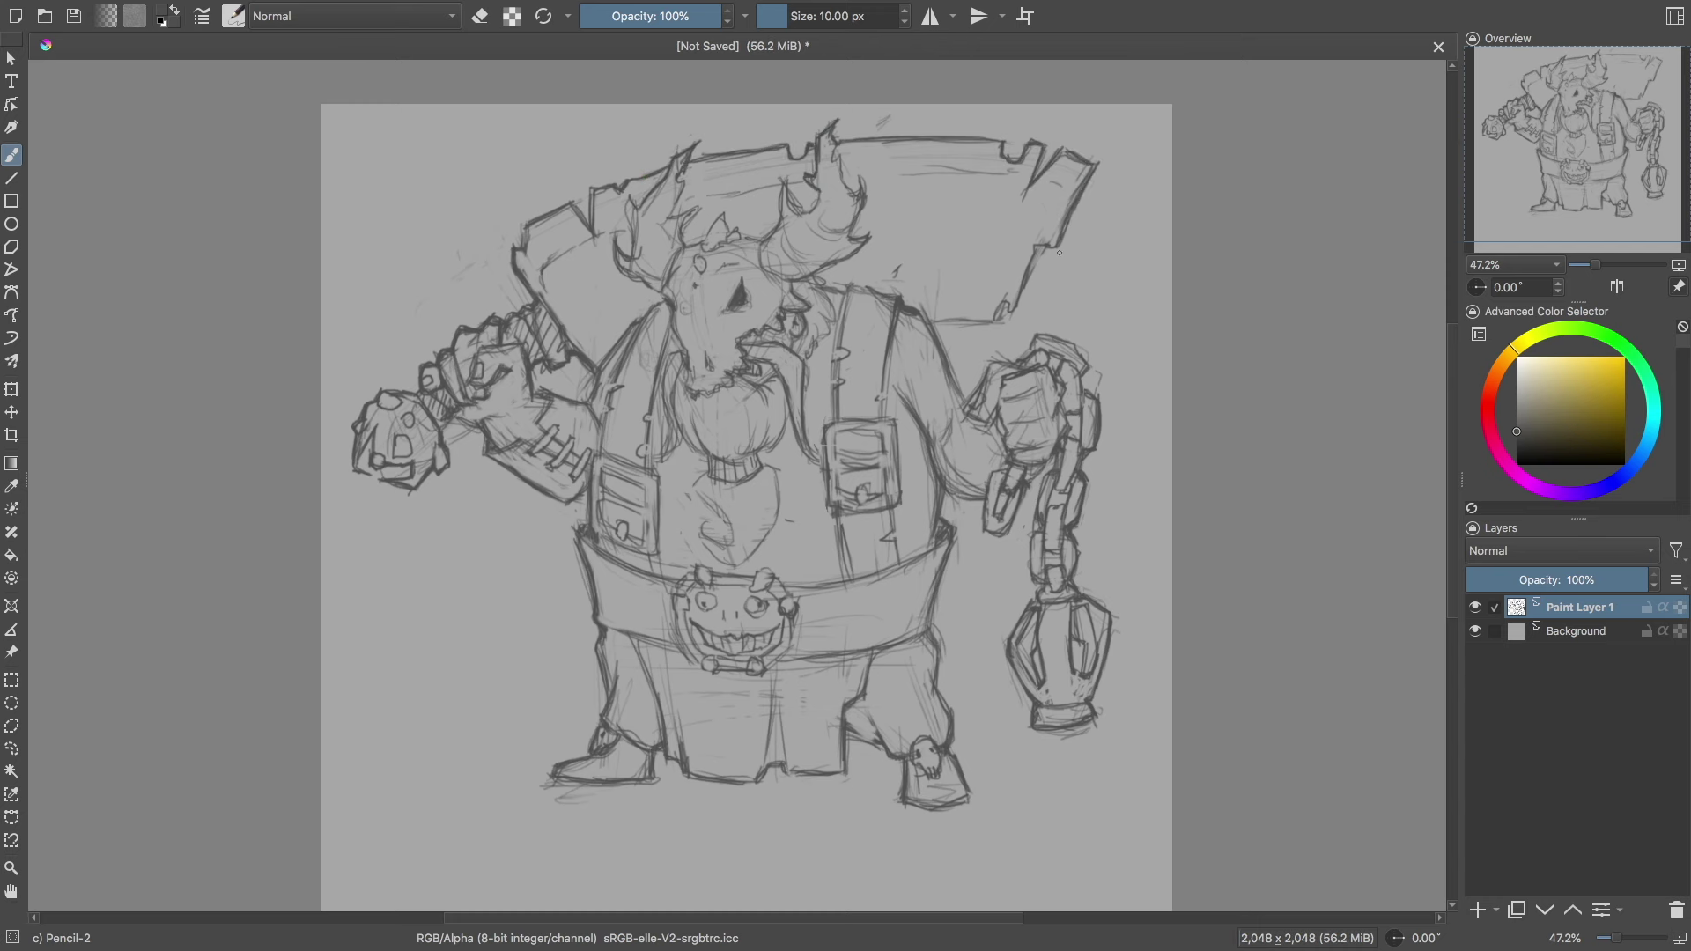
# Step: Shift the whole drawing lower on the canvas with the Move tool
pyautogui.press('-')
pyautogui.press('t')
pyautogui.moveTo(915, 394); pyautogui.dragTo(927, 412)
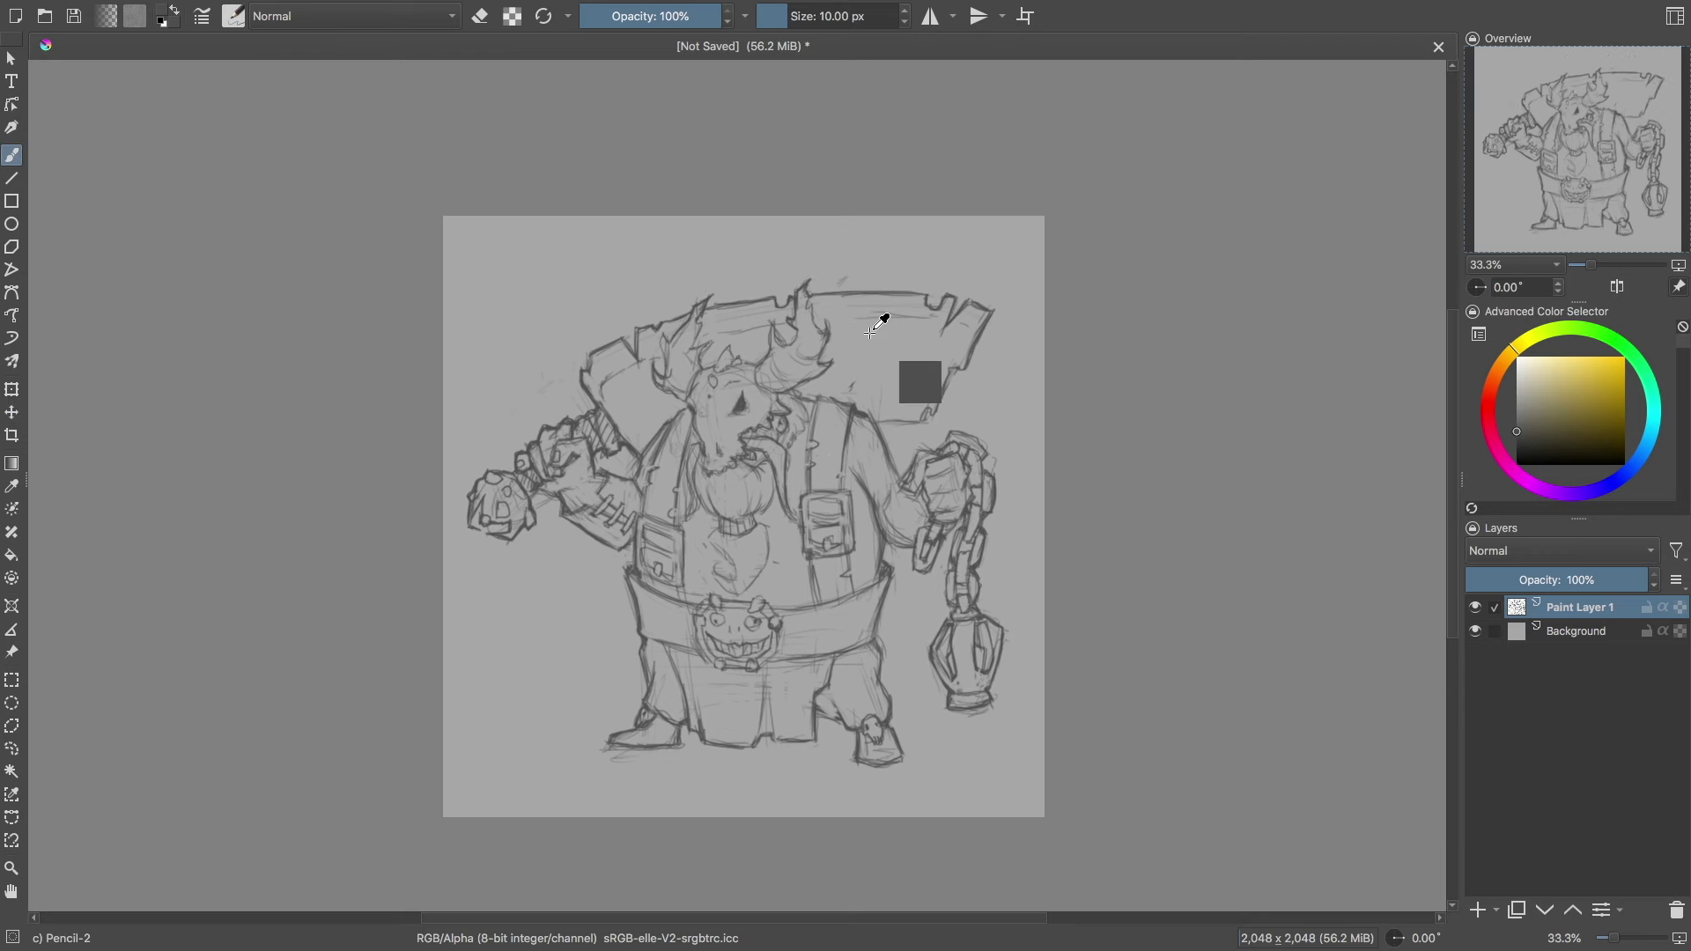
pyautogui.press('+')
pyautogui.press('+')
pyautogui.press('b')
# Step: Add a hair stroke near the antlers and sharpen the plank's lower edge with a bolt hole
pyautogui.moveTo(685, 251)
pyautogui.mouseDown()
pyautogui.moveTo(671, 211)
pyautogui.moveTo(581, 169)
pyautogui.mouseUp()
pyautogui.moveTo(1000, 308)
pyautogui.mouseDown()
pyautogui.moveTo(1108, 280)
pyautogui.moveTo(1070, 287)
pyautogui.mouseUp()
pyautogui.moveTo(1026, 304); pyautogui.dragTo(1044, 301)
pyautogui.press('e')
pyautogui.press('e')
pyautogui.press('-')
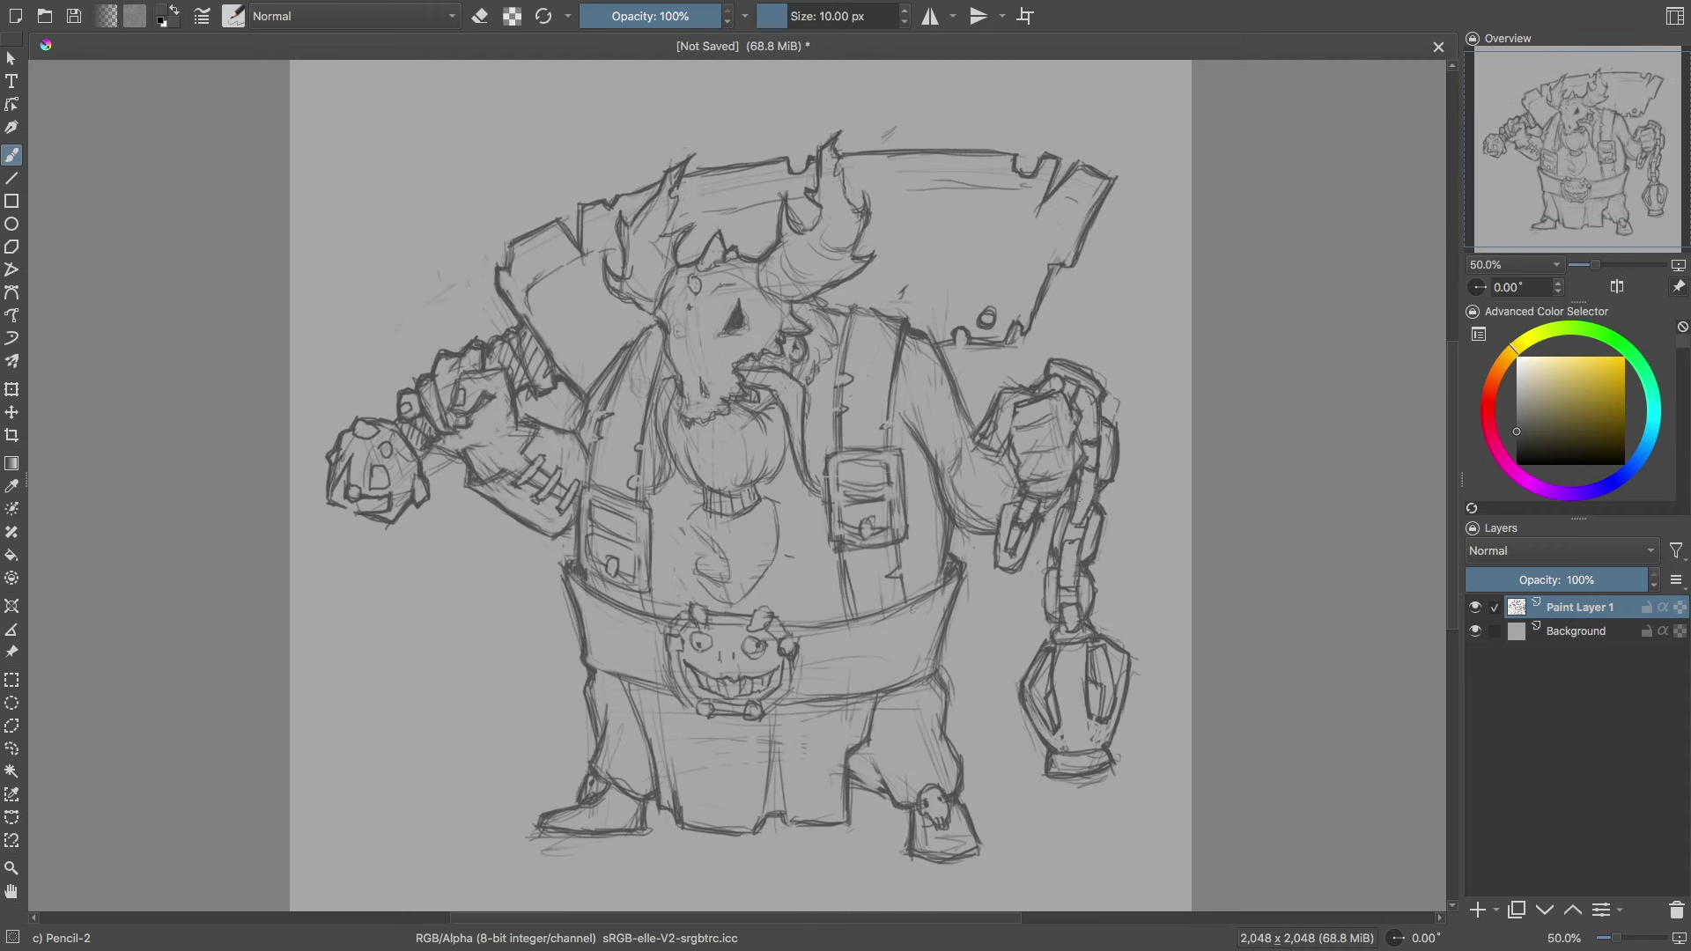
# Step: Hatch both trouser legs, add a dark accent on the right leg and a horizontal trouser line
pyautogui.moveTo(928, 702); pyautogui.dragTo(941, 795)
pyautogui.moveTo(914, 696); pyautogui.dragTo(888, 798)
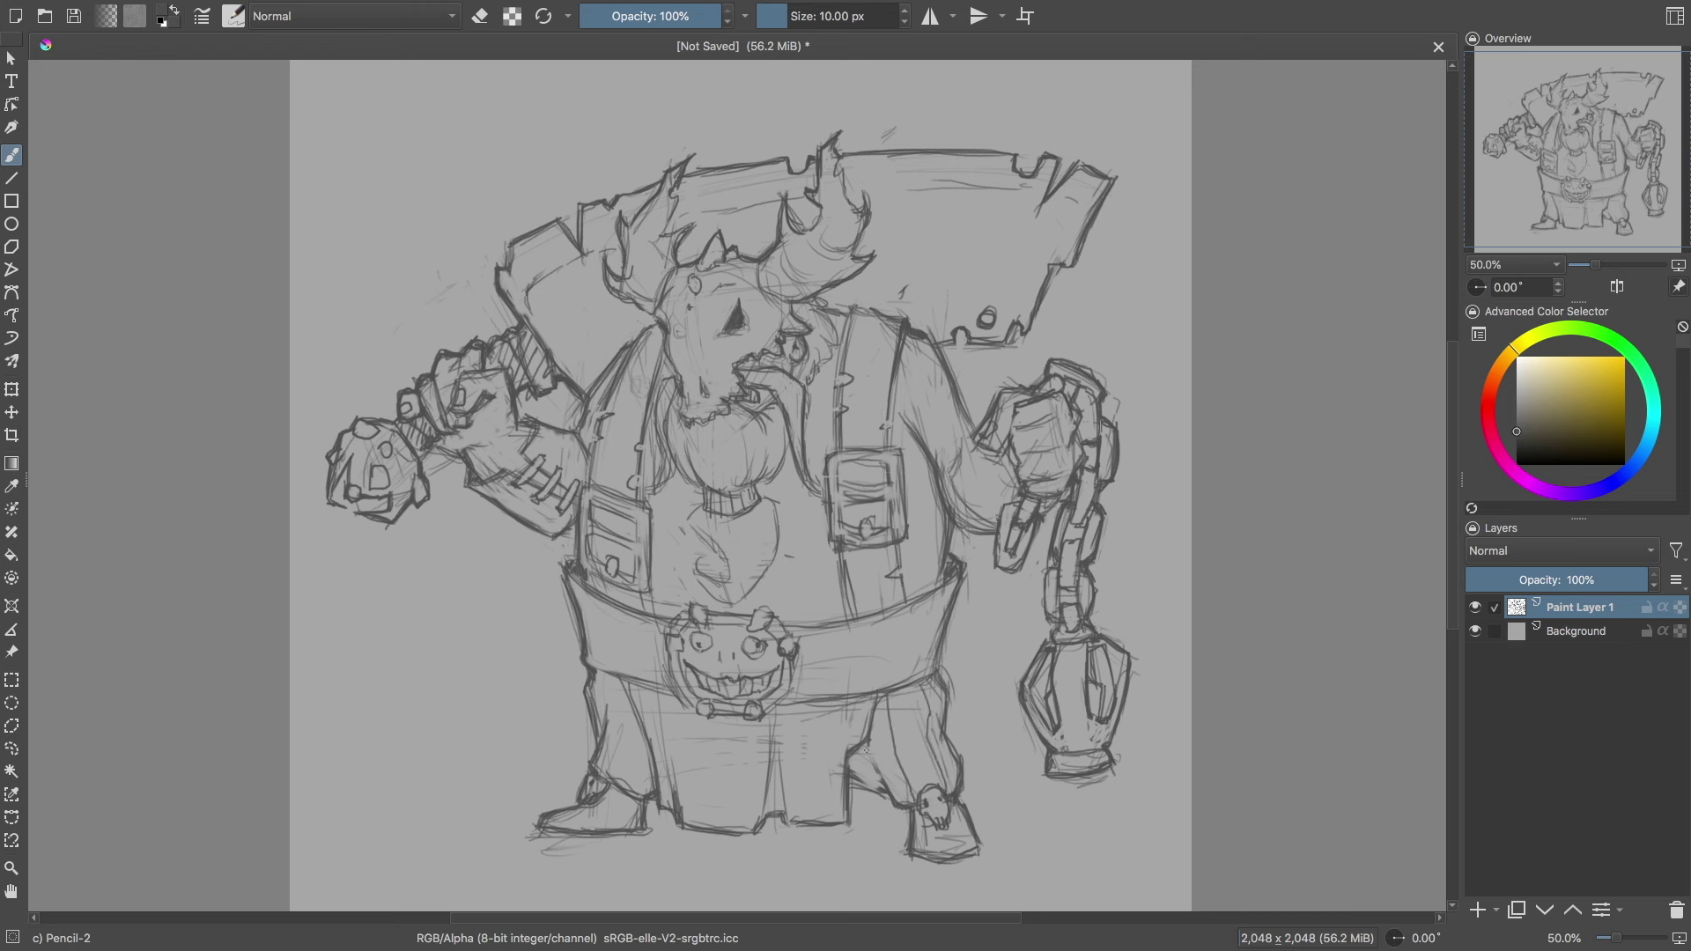
pyautogui.moveTo(629, 747); pyautogui.dragTo(647, 795)
pyautogui.moveTo(887, 768); pyautogui.dragTo(957, 788)
pyautogui.moveTo(854, 770)
pyautogui.mouseDown()
pyautogui.moveTo(941, 723)
pyautogui.moveTo(939, 686)
pyautogui.mouseUp()
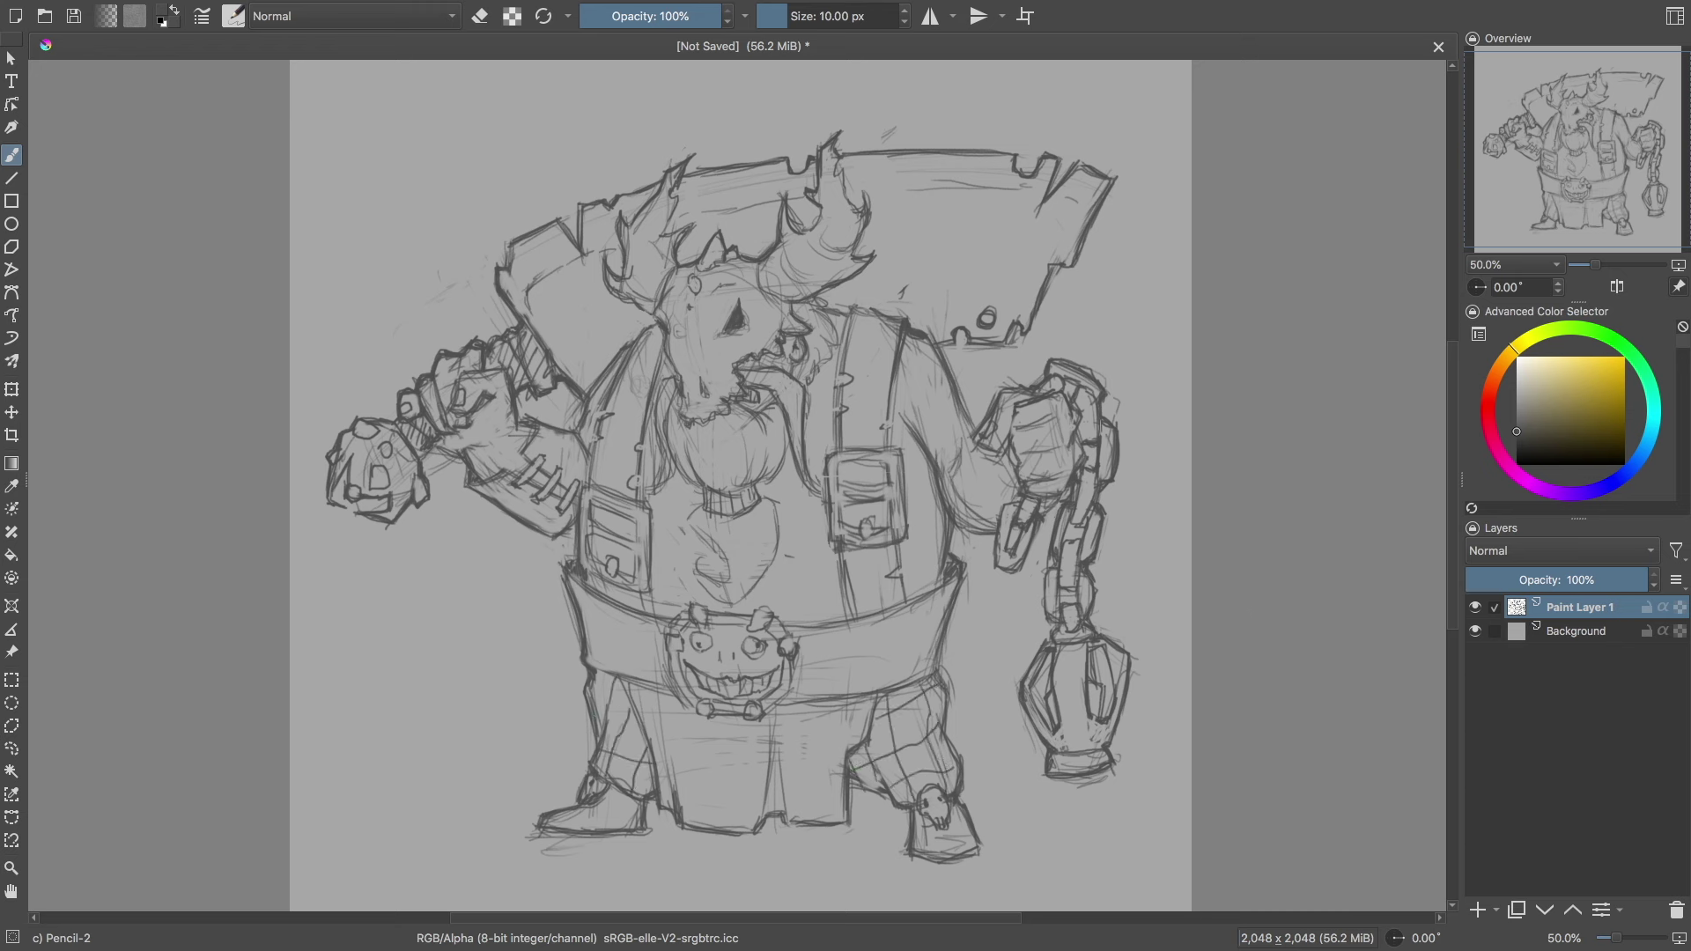
pyautogui.moveTo(910, 772); pyautogui.dragTo(924, 792)
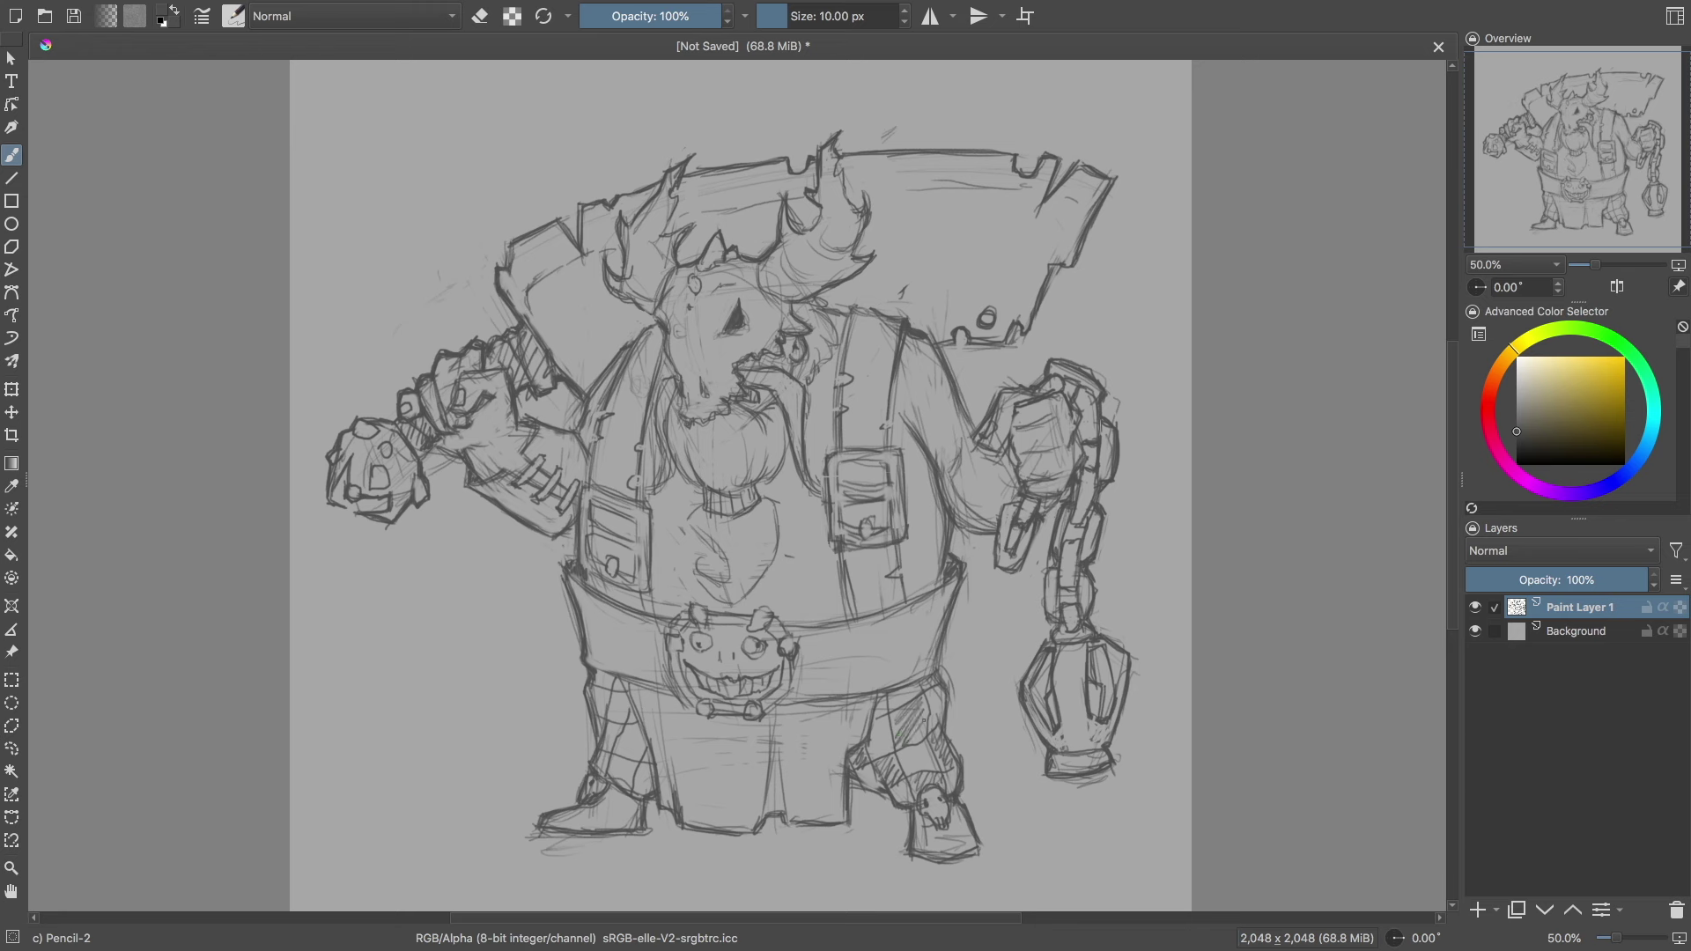
pyautogui.moveTo(616, 758); pyautogui.dragTo(629, 784)
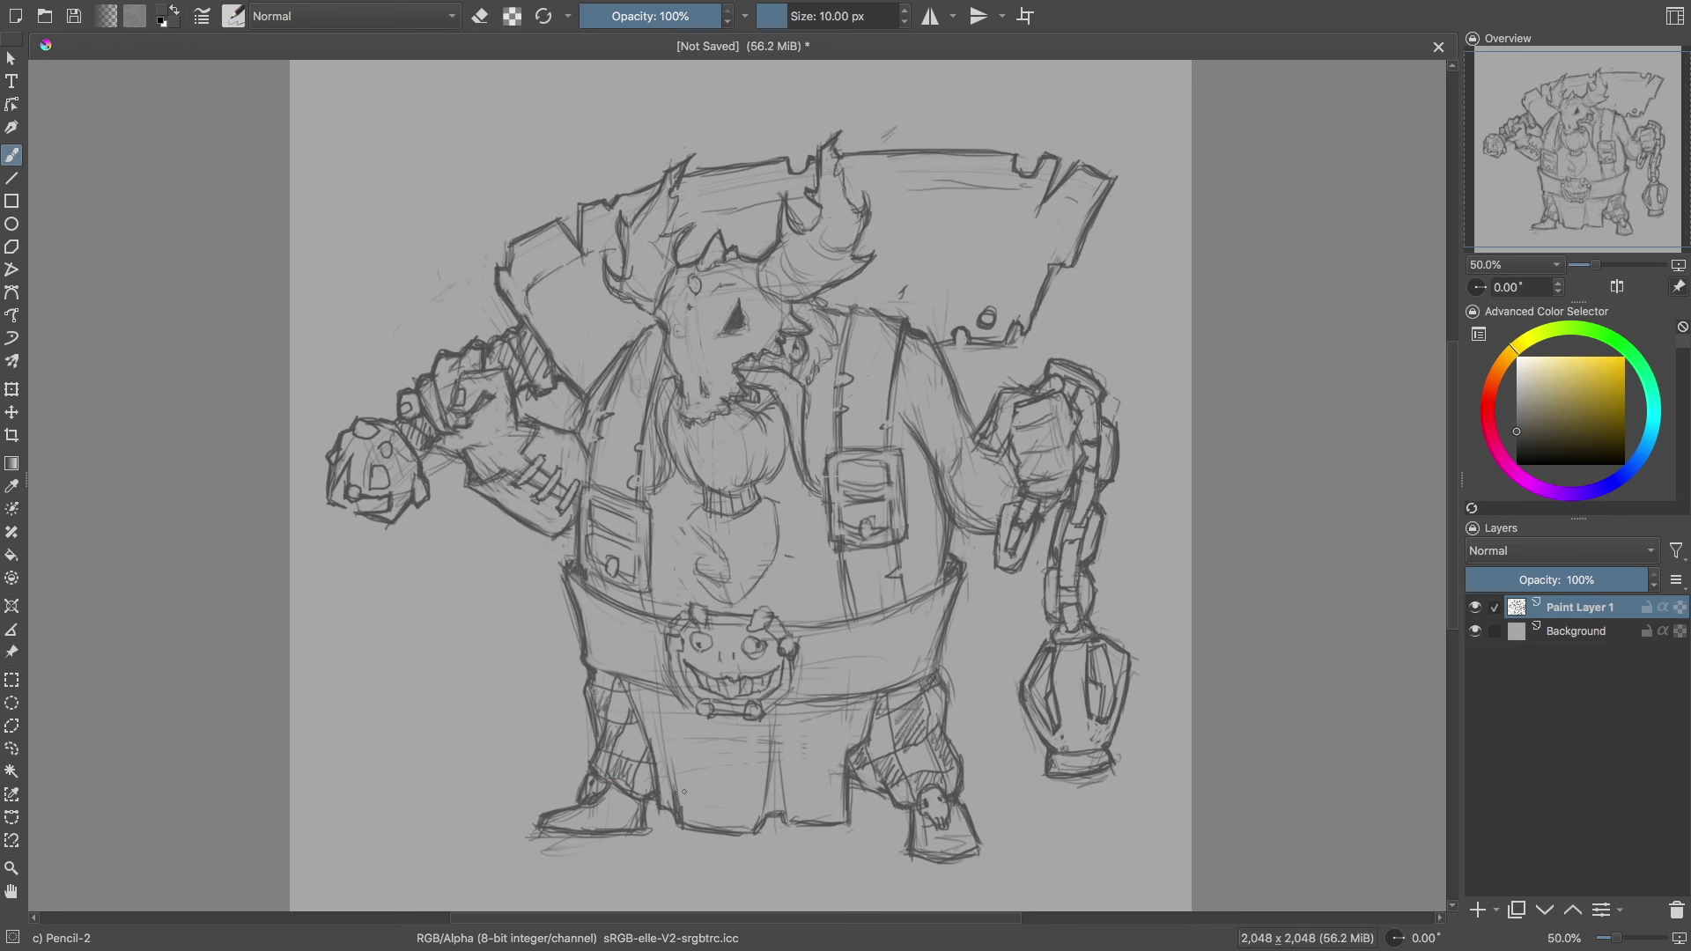
pyautogui.moveTo(843, 778); pyautogui.dragTo(761, 783)
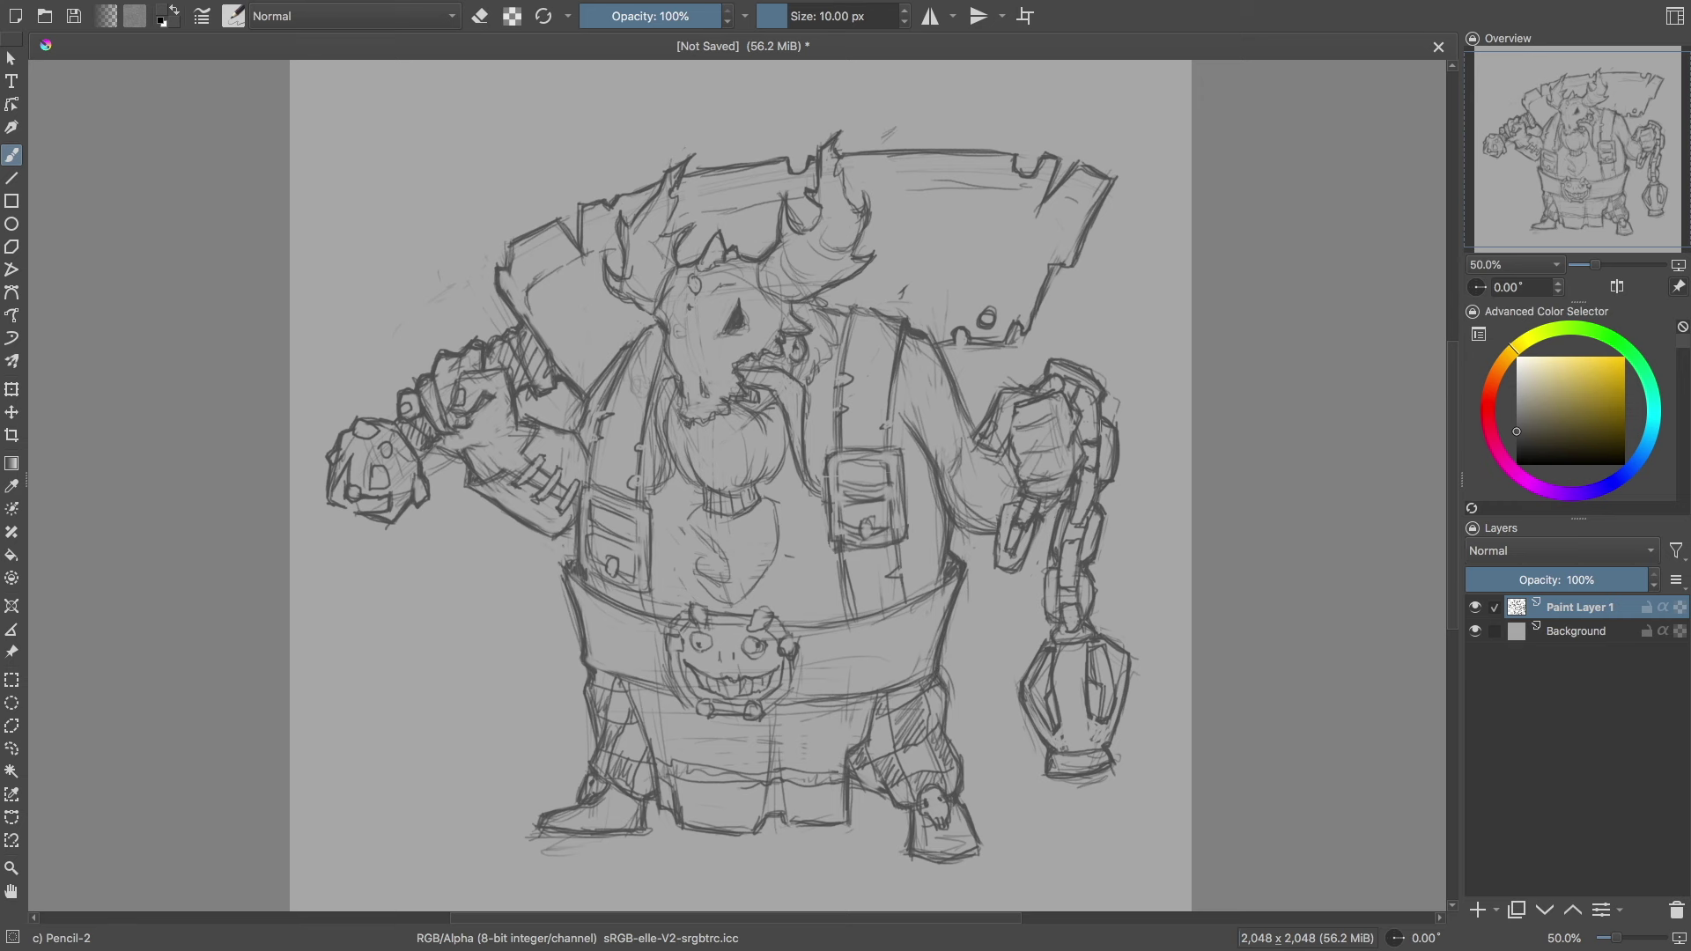
# Step: Draw a curling shape on the chest, toggling the soft eraser as needed
pyautogui.press('e')
pyautogui.moveTo(740, 485); pyautogui.dragTo(726, 468)
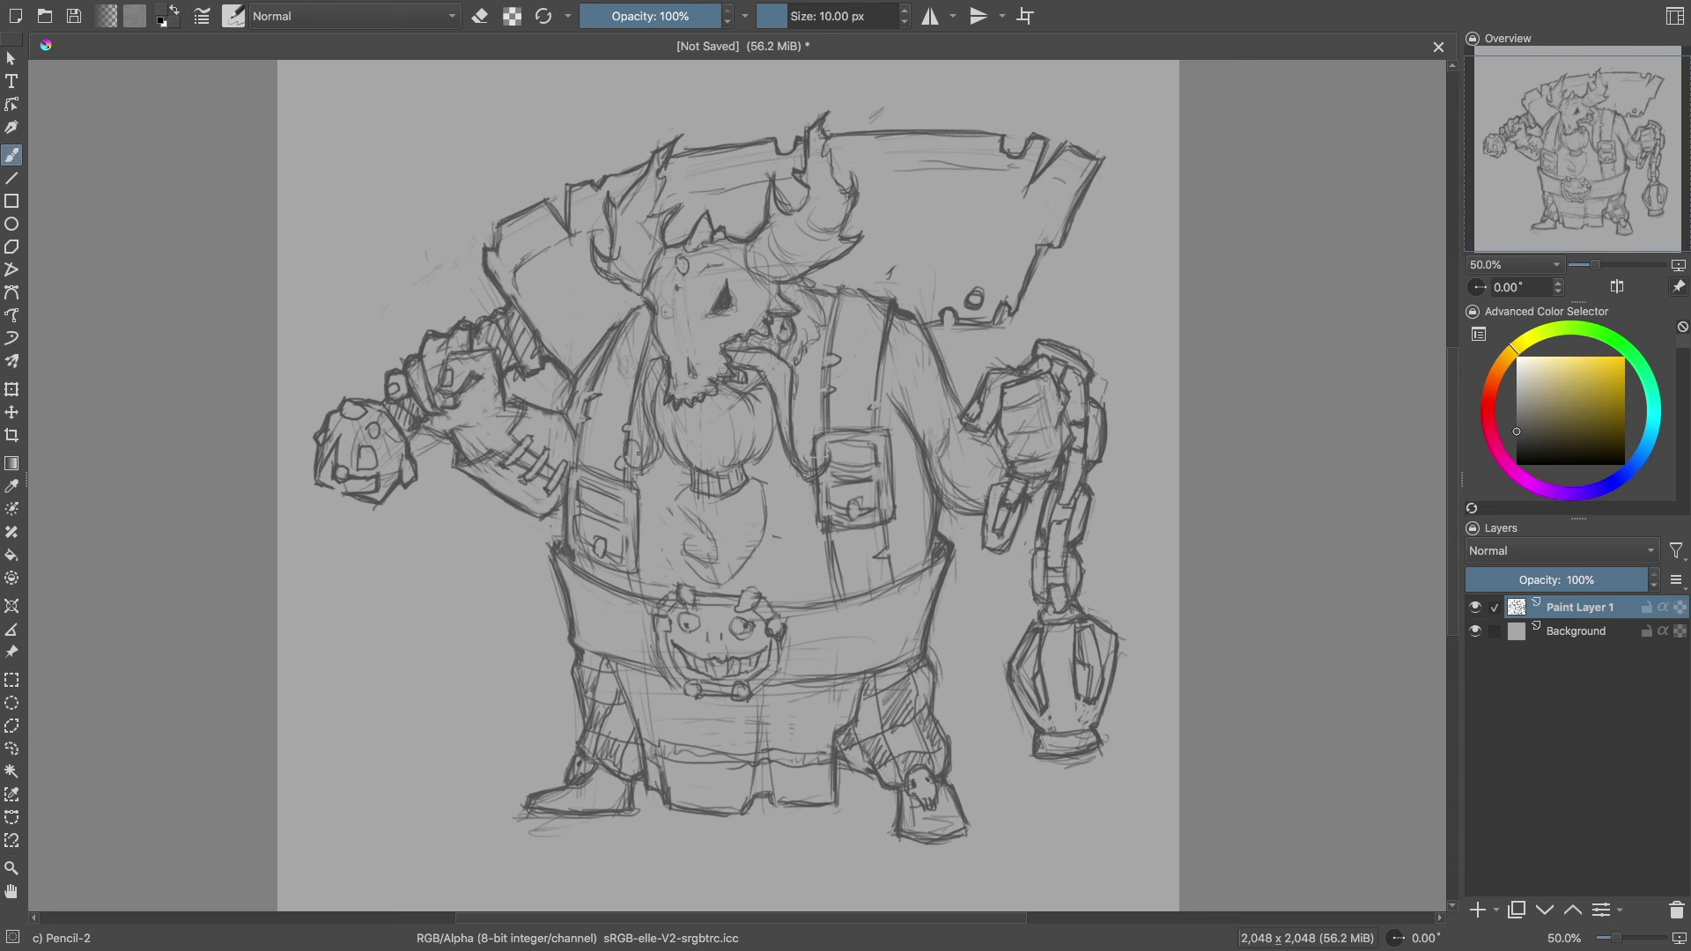
pyautogui.moveTo(702, 547); pyautogui.dragTo(765, 481)
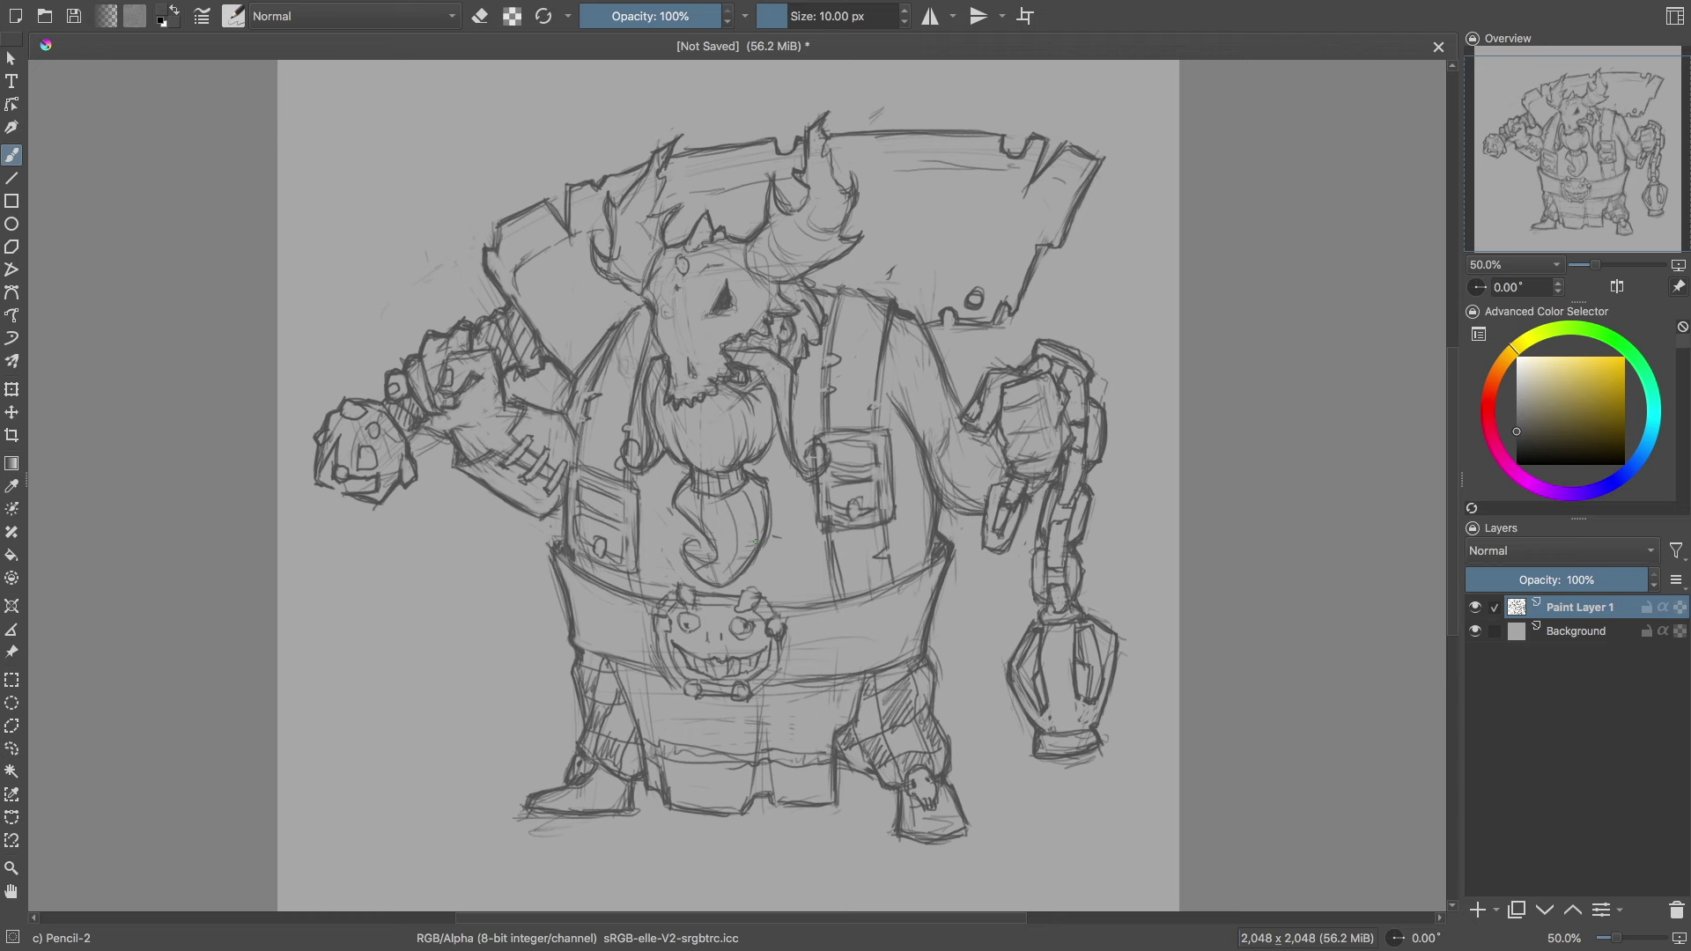
pyautogui.press('e')
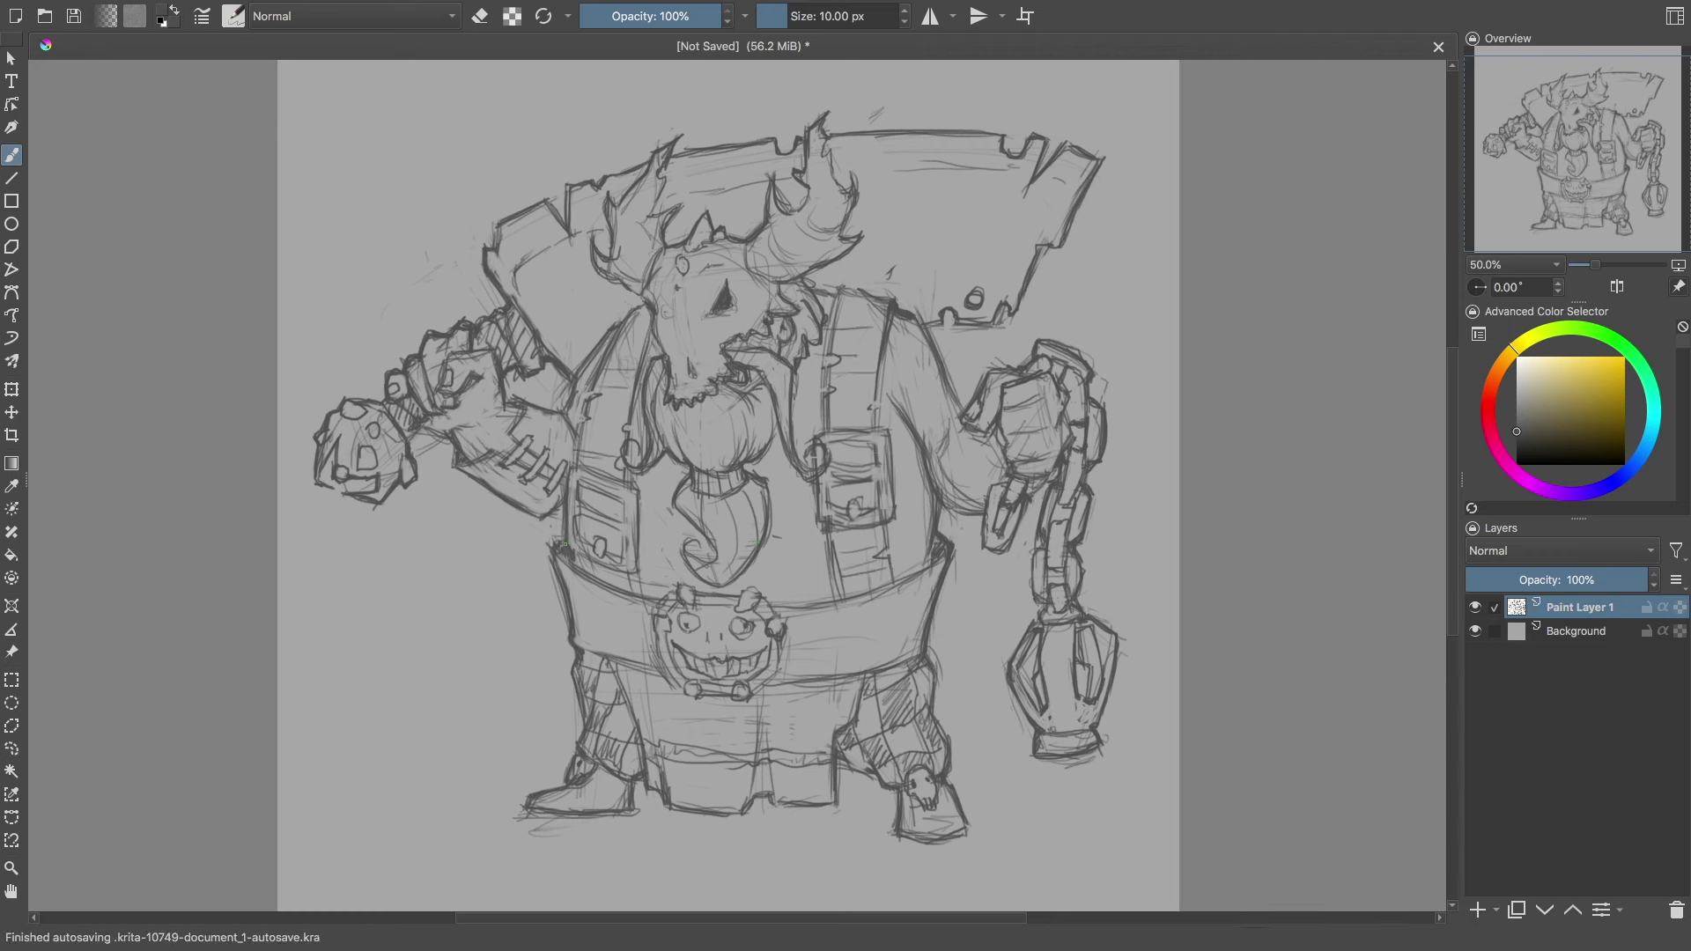
pyautogui.press('e')
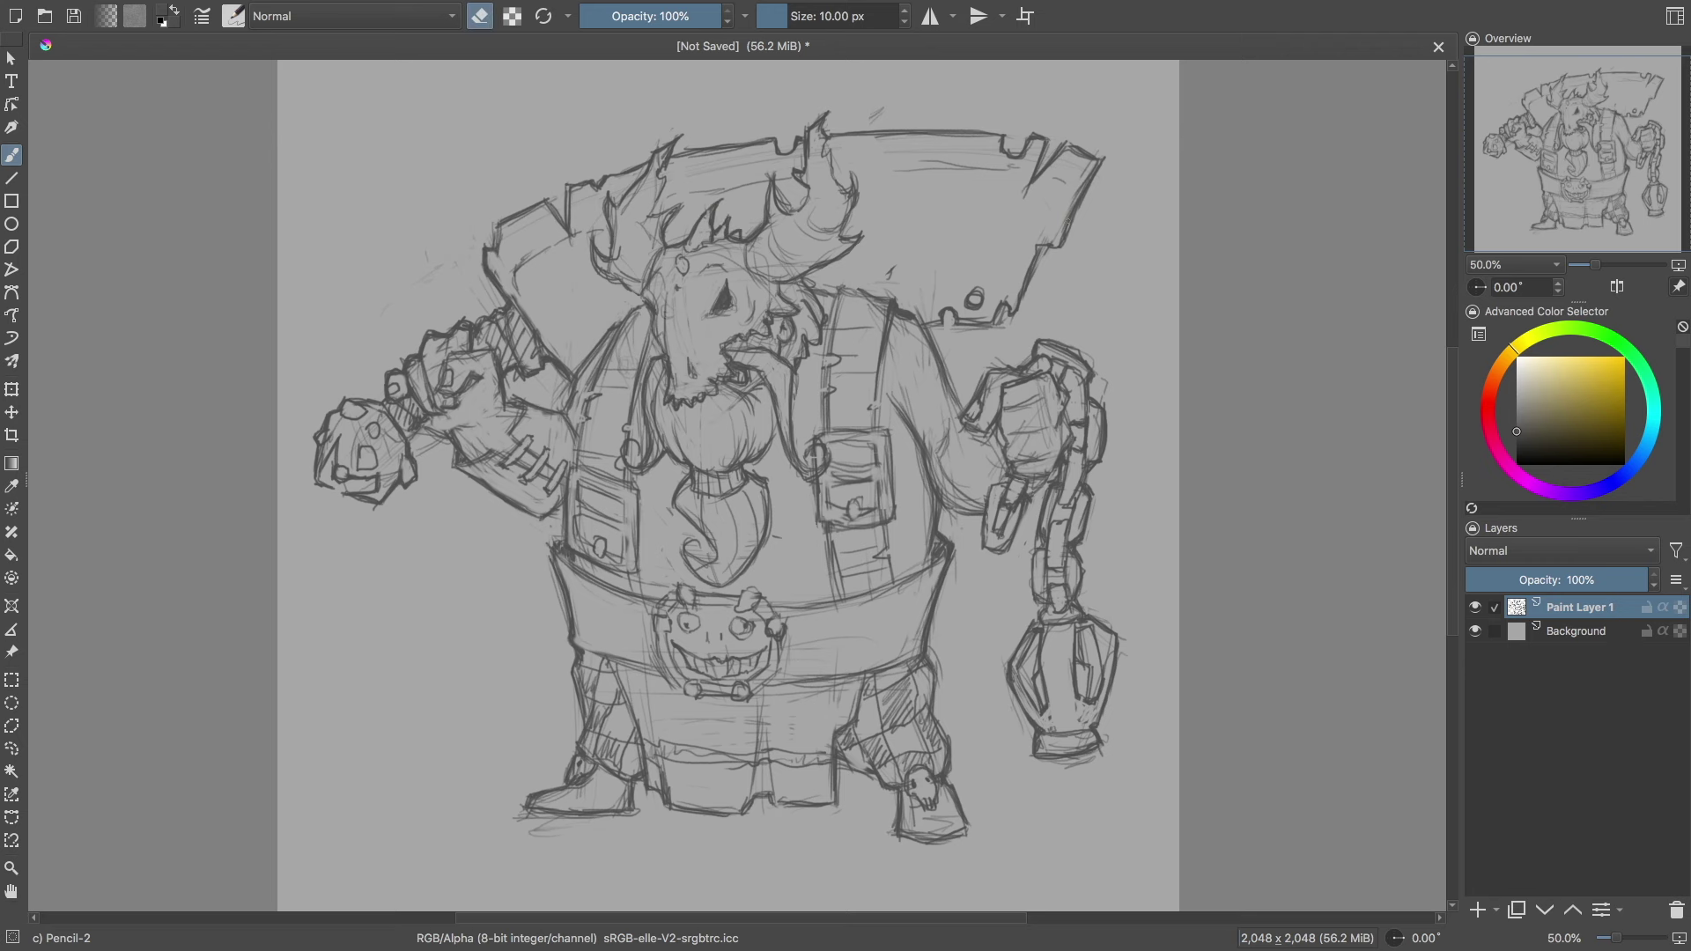
pyautogui.scroll(-2, 1076, 340)
pyautogui.scroll(2, 1075, 340)
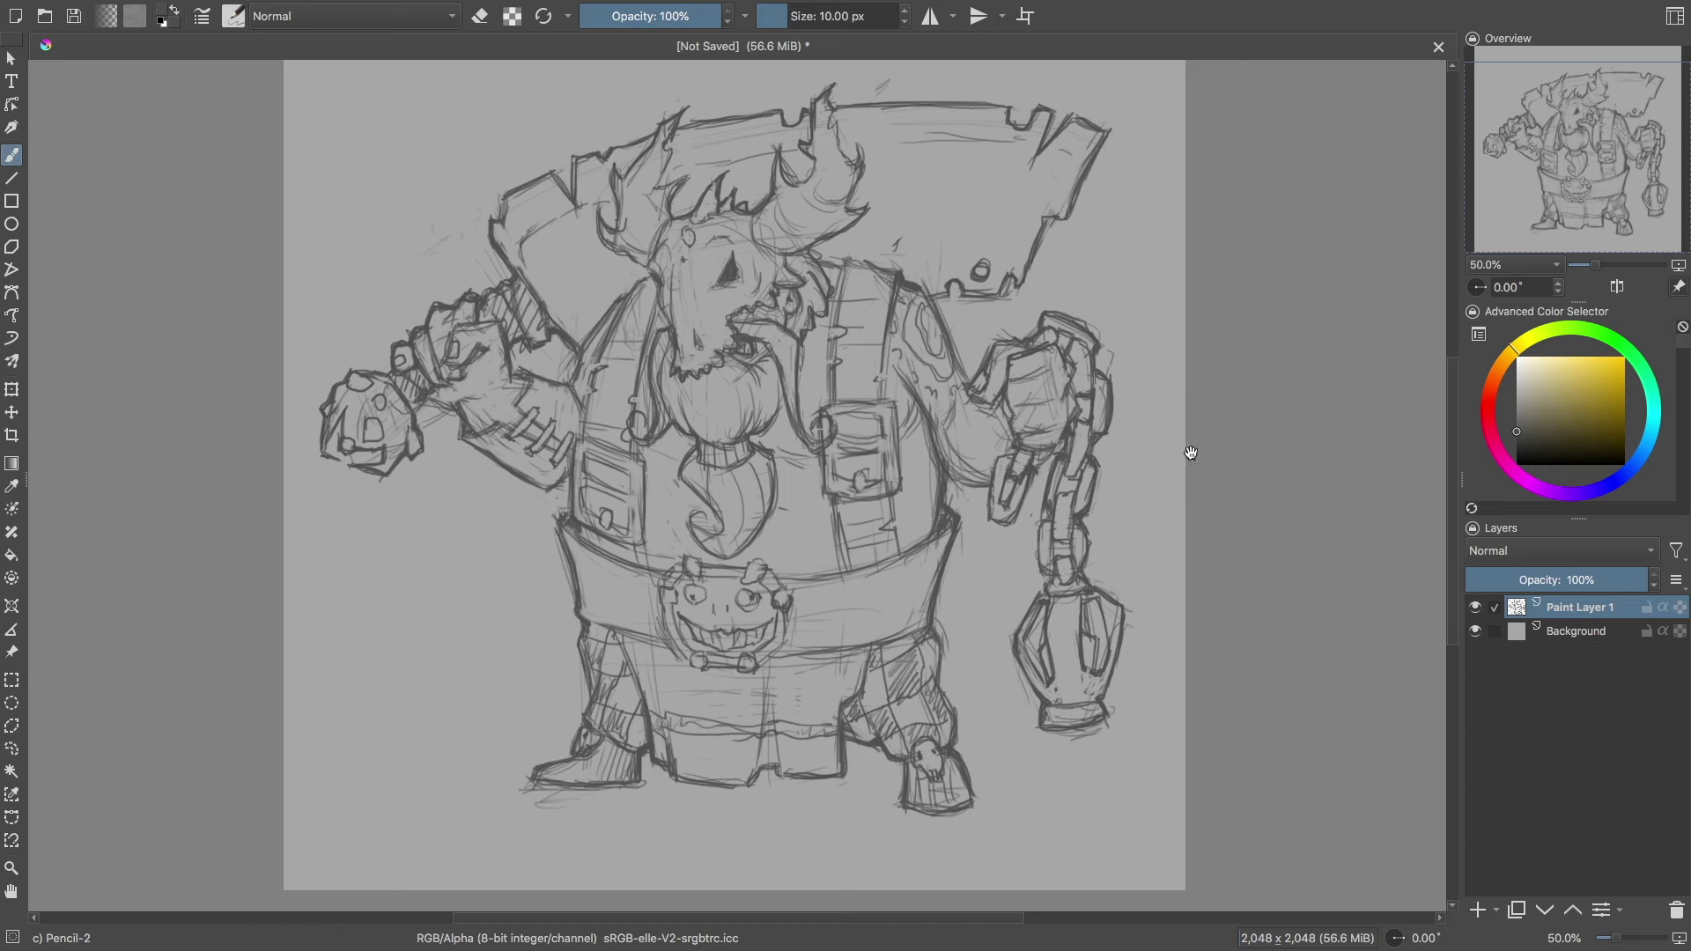
pyautogui.moveTo(1181, 468); pyautogui.dragTo(1176, 491)
pyautogui.press('e')
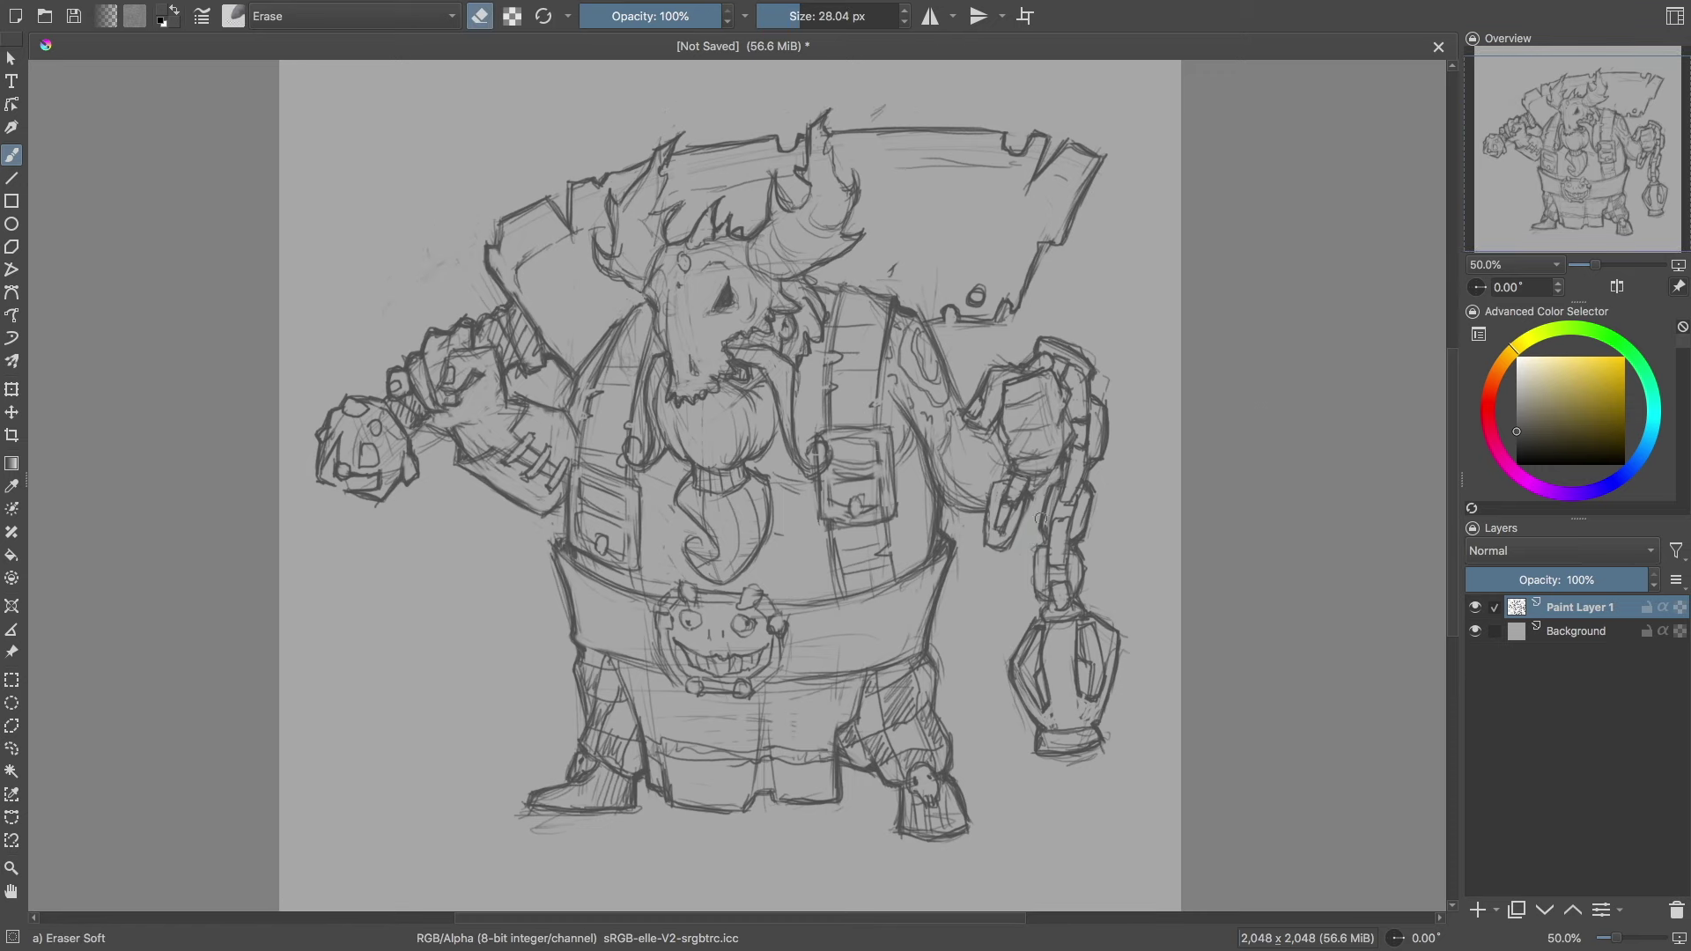
# Step: Lock the sketch layer and make Layer 2 the active drawing layer
pyautogui.rightClick(1084, 556)
pyautogui.click(1076, 561)
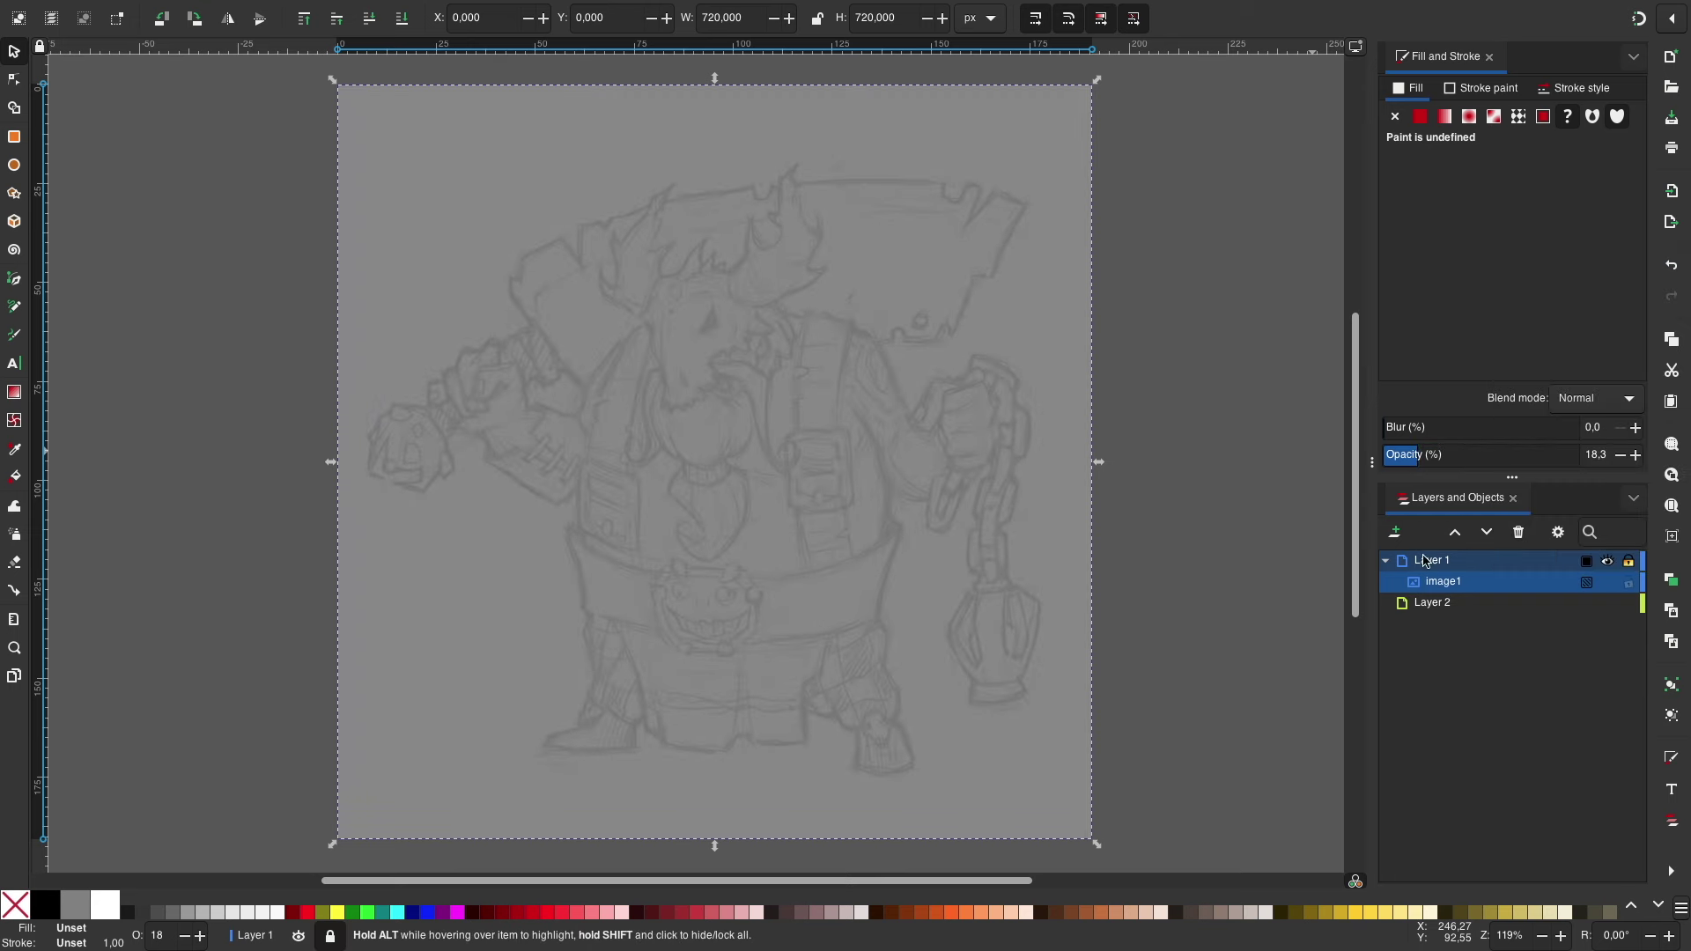
pyautogui.click(1630, 563)
pyautogui.click(1432, 581)
# Step: Pen-draw the plank shape and fill it a dark grey-blue
pyautogui.press('b')
pyautogui.keyDown('ctrl'); pyautogui.scroll(1, 559, 261); pyautogui.keyUp('ctrl')
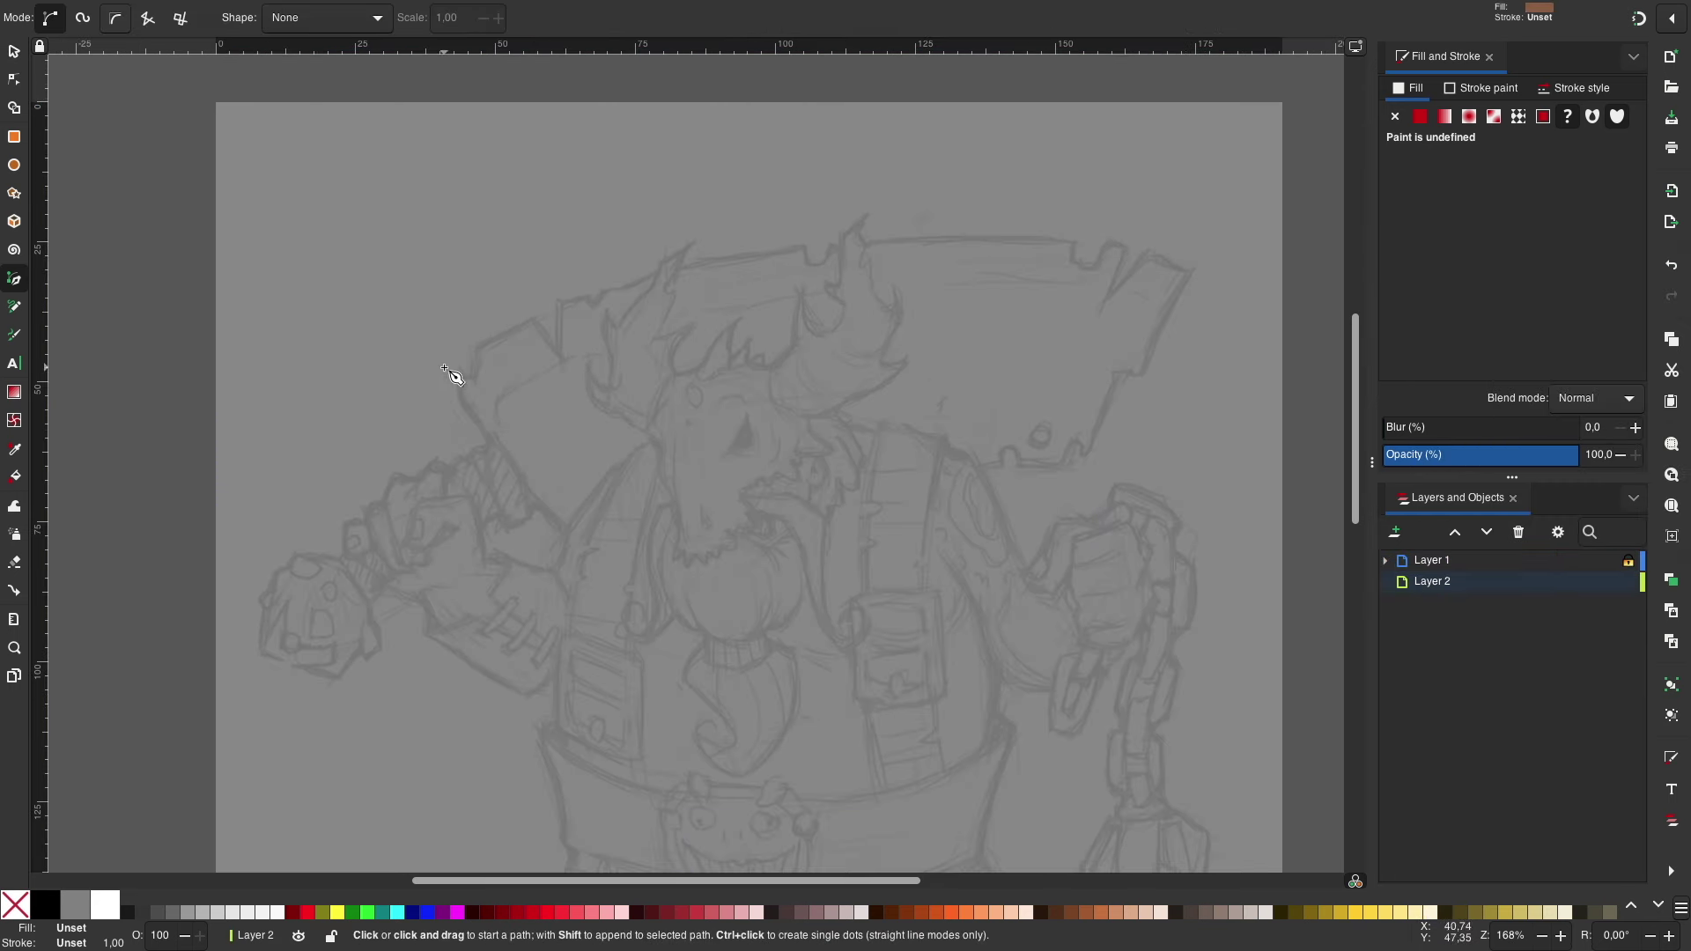
pyautogui.click(443, 367)
pyautogui.click(1187, 271)
pyautogui.click(1101, 468)
pyautogui.moveTo(592, 540)
pyautogui.mouseDown()
pyautogui.moveTo(375, 627)
pyautogui.moveTo(574, 547)
pyautogui.mouseUp()
pyautogui.click(443, 366)
pyautogui.click(1479, 278)
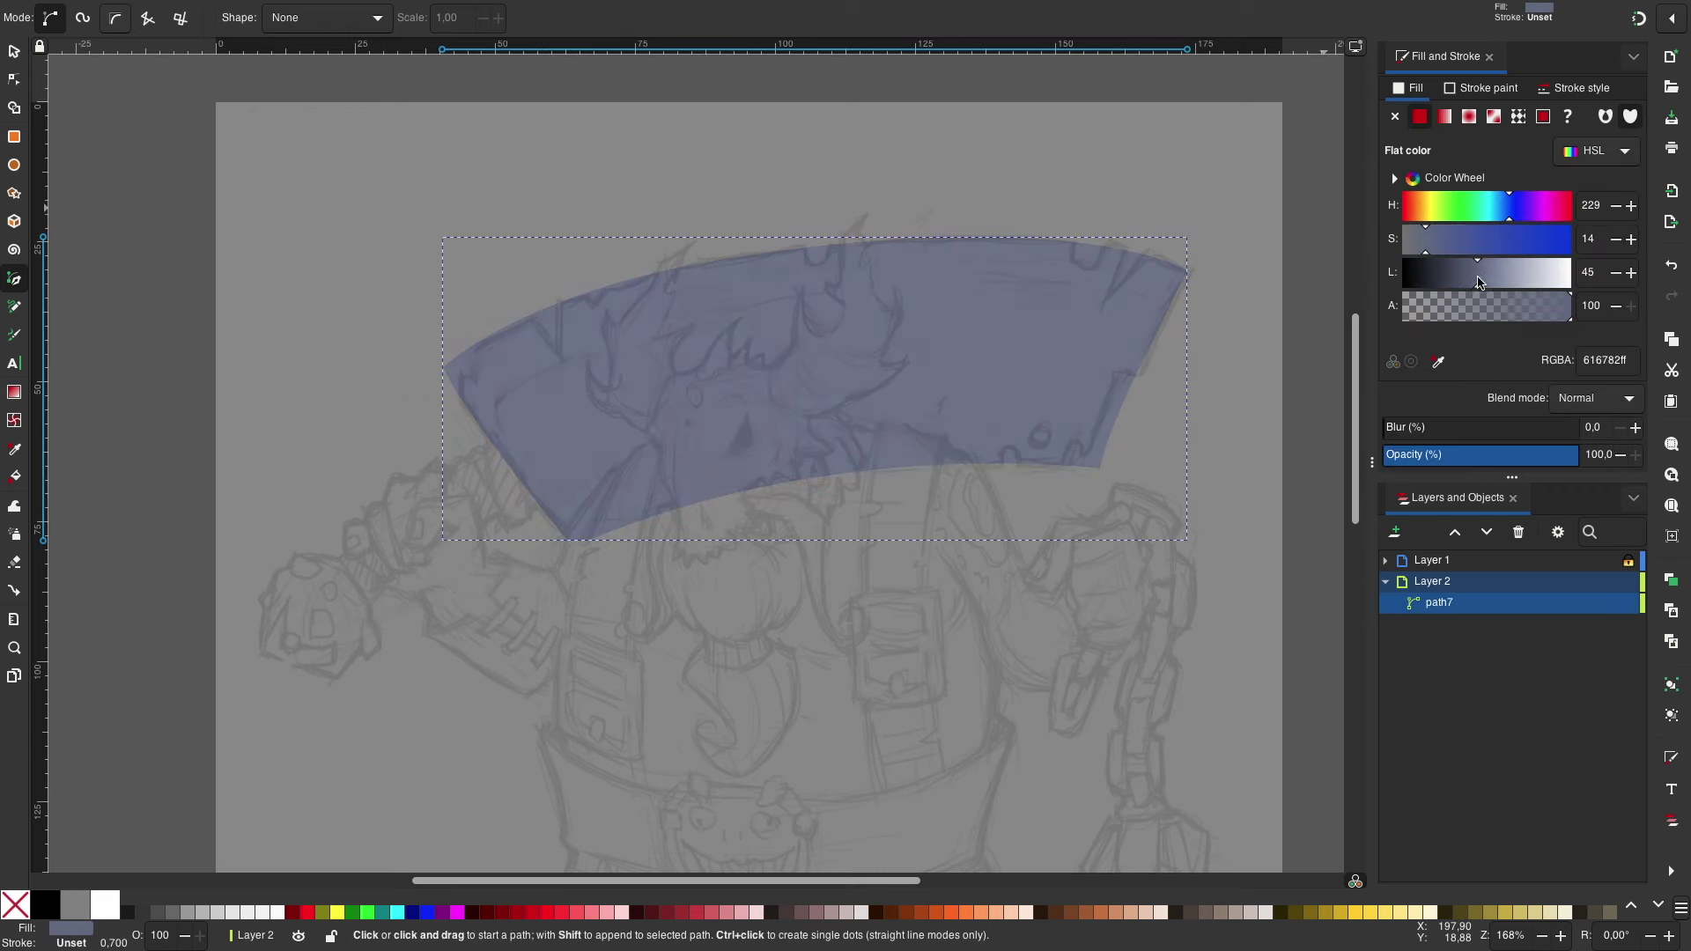
pyautogui.moveTo(1479, 281); pyautogui.dragTo(1469, 282)
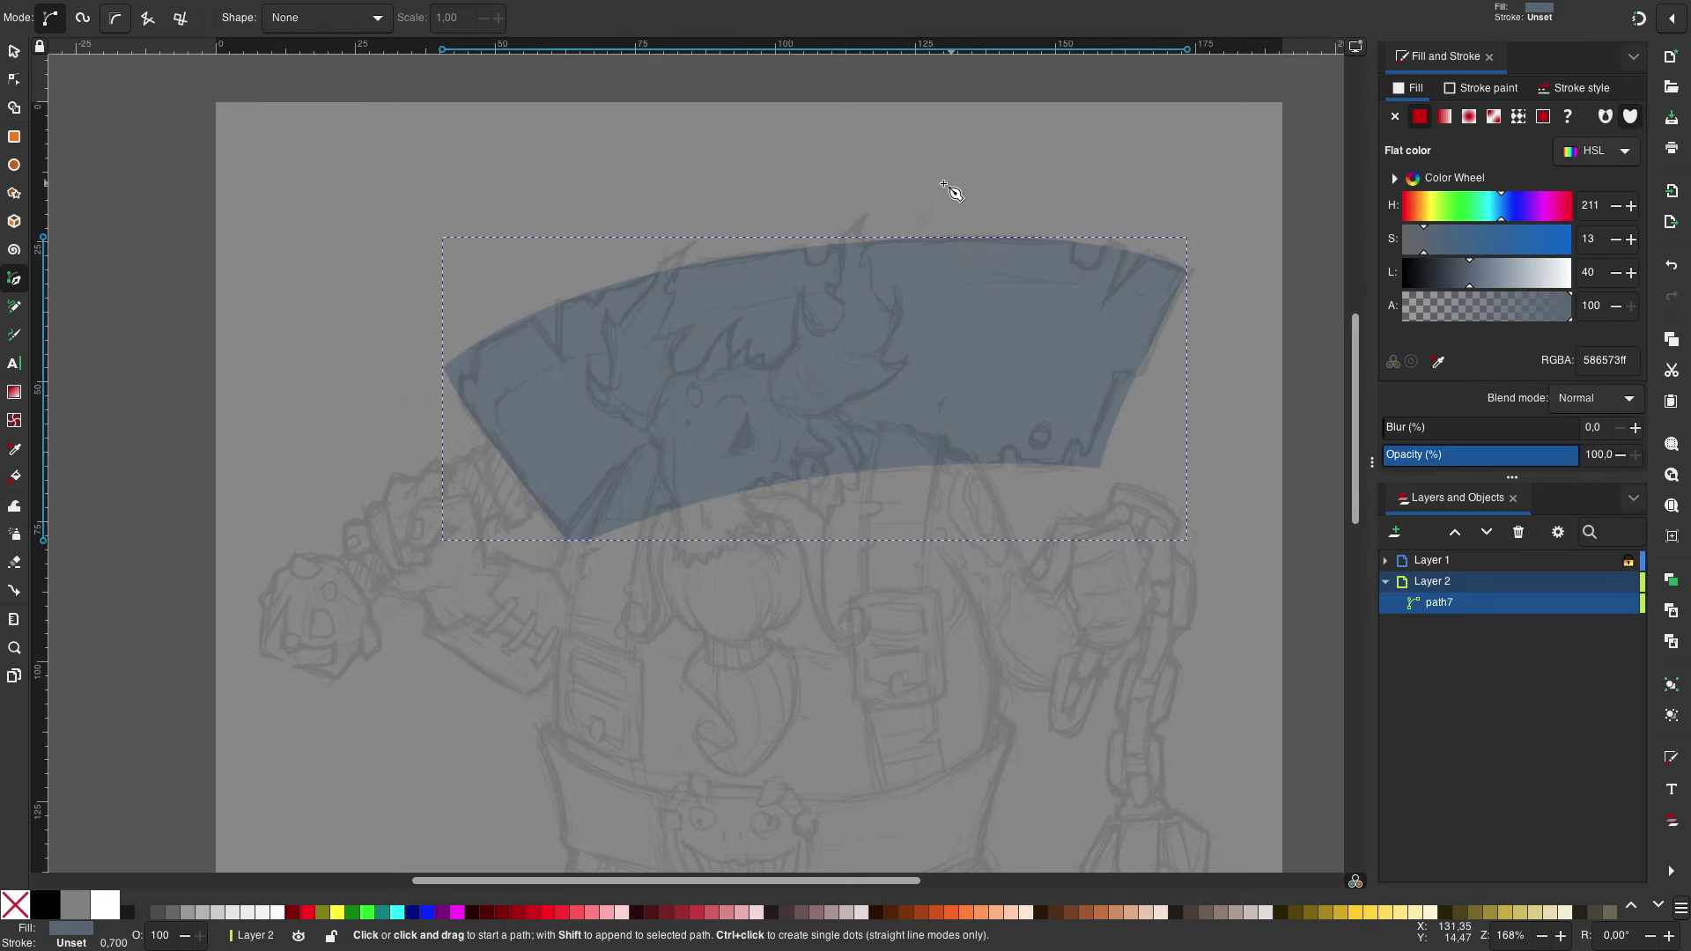
# Step: Start a cutting path tracing the zigzag of the plank's broken end
pyautogui.press('+')
pyautogui.click(358, 400)
pyautogui.click(364, 337)
pyautogui.click(385, 280)
pyautogui.click(448, 238)
pyautogui.moveTo(504, 313)
pyautogui.mouseDown()
pyautogui.moveTo(529, 337)
pyautogui.moveTo(616, 303)
pyautogui.mouseUp()
pyautogui.click(495, 212)
pyautogui.click(530, 211)
pyautogui.click(629, 179)
pyautogui.hscroll(6, 616, 220)
pyautogui.click(576, 257)
# Step: Continue the cutting path along notches in the plank's top edge
pyautogui.click(808, 225)
pyautogui.click(973, 249)
pyautogui.click(1039, 255)
pyautogui.click(1004, 358)
pyautogui.click(1100, 208)
pyautogui.moveTo(526, 175); pyautogui.dragTo(485, 186)
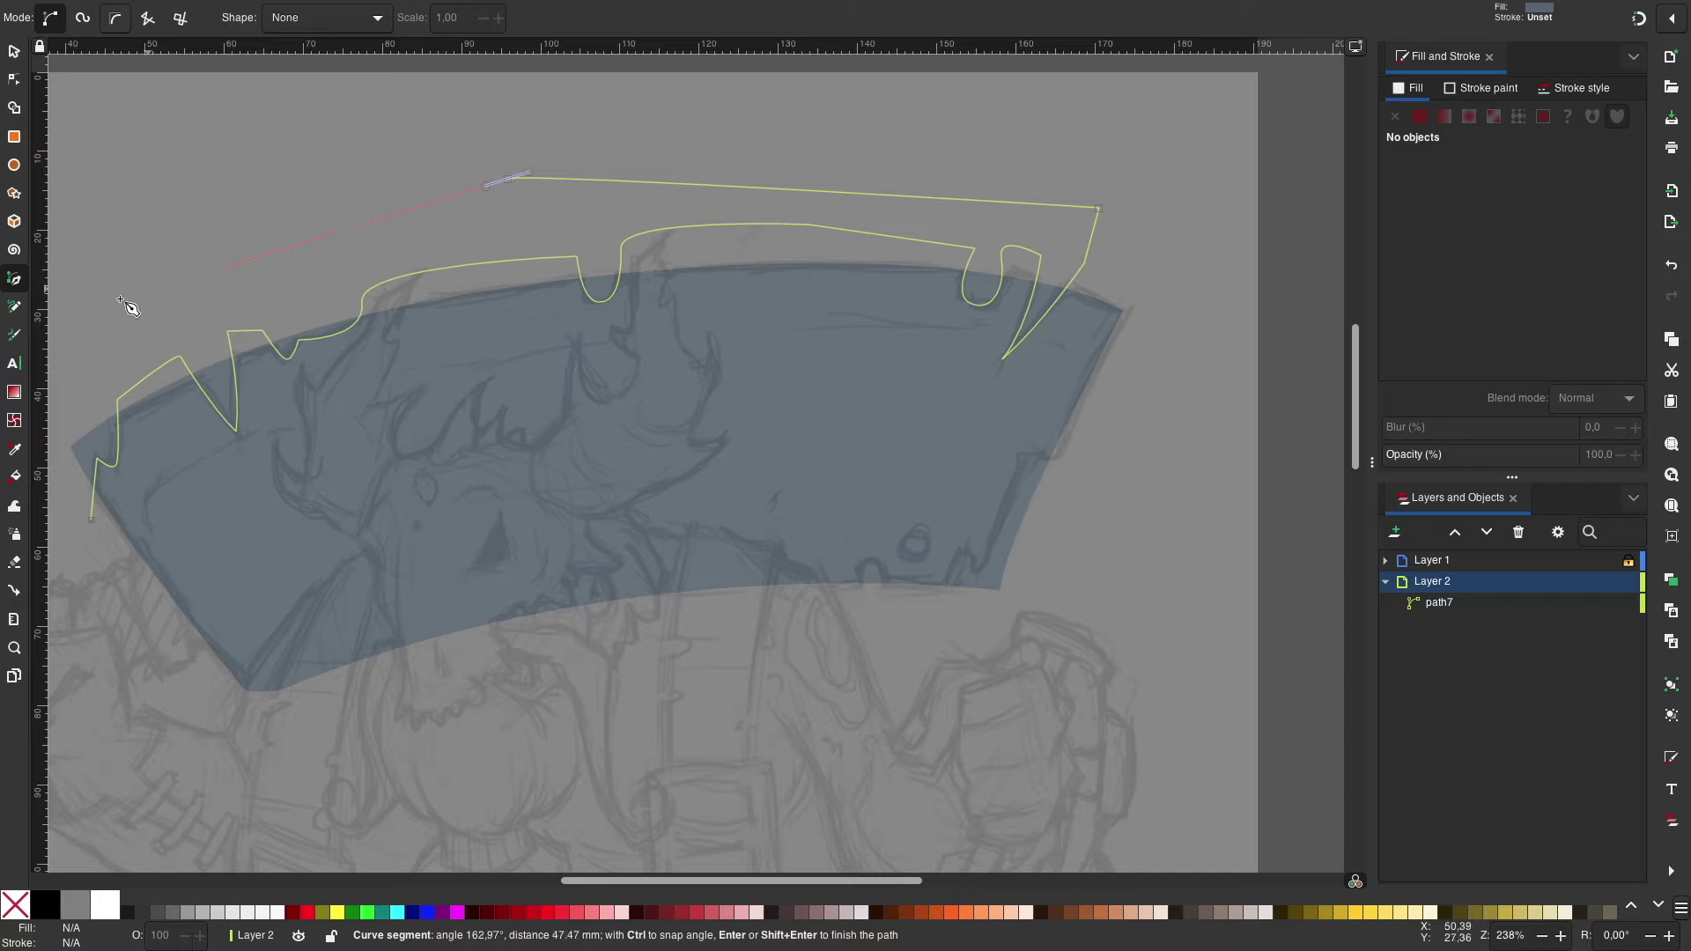
pyautogui.press('Return')
# Step: Subtract the notch paths from the blue blade with Path > Difference
pyautogui.hotkey('ctrl', 'a')
pyautogui.hotkey('ctrl', '-')
pyautogui.press('b')
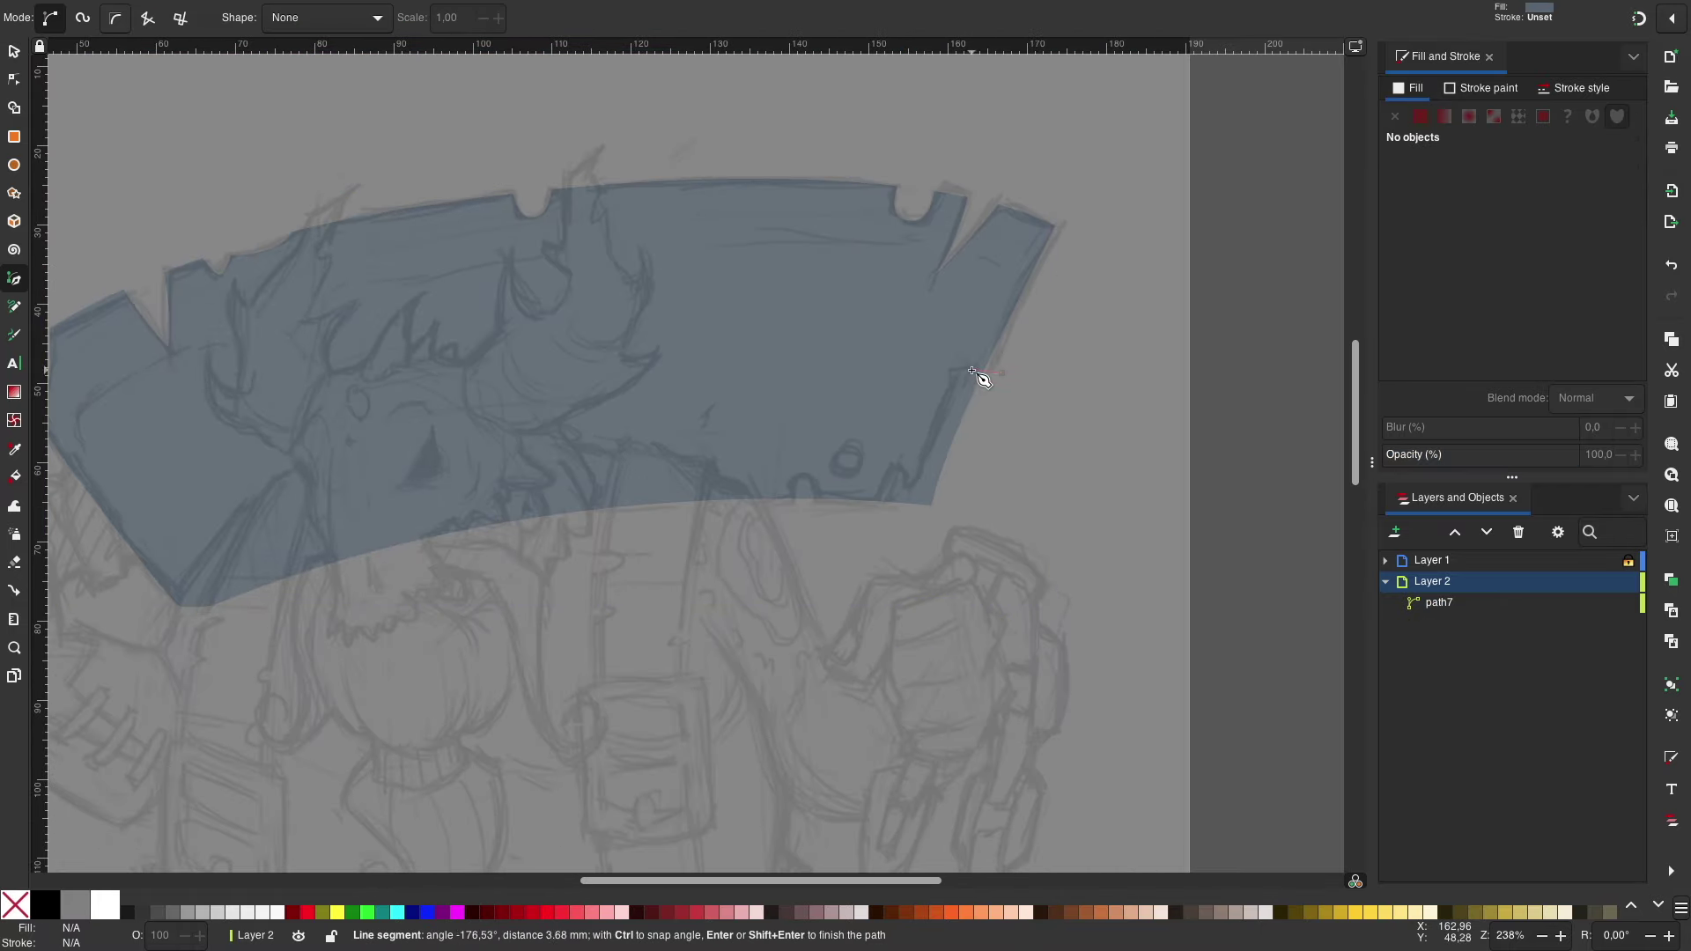
pyautogui.moveTo(783, 489); pyautogui.dragTo(792, 497)
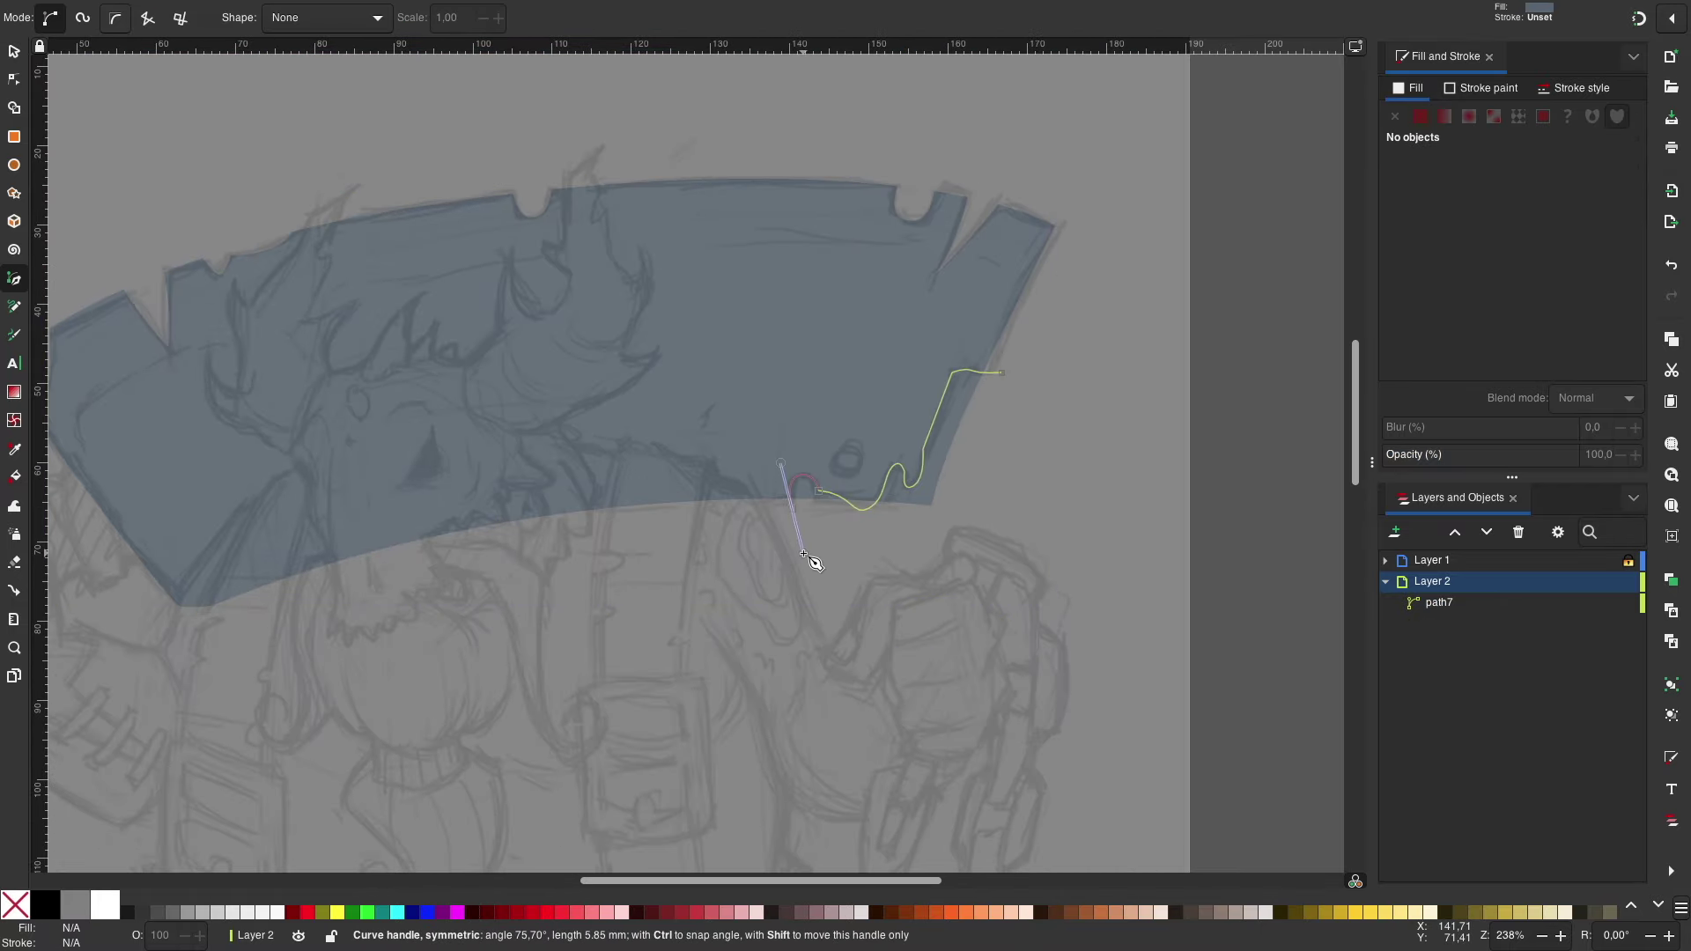
pyautogui.press('Return')
pyautogui.hotkey('ctrl', 'a')
pyautogui.hotkey('ctrl', '-')
pyautogui.press('b')
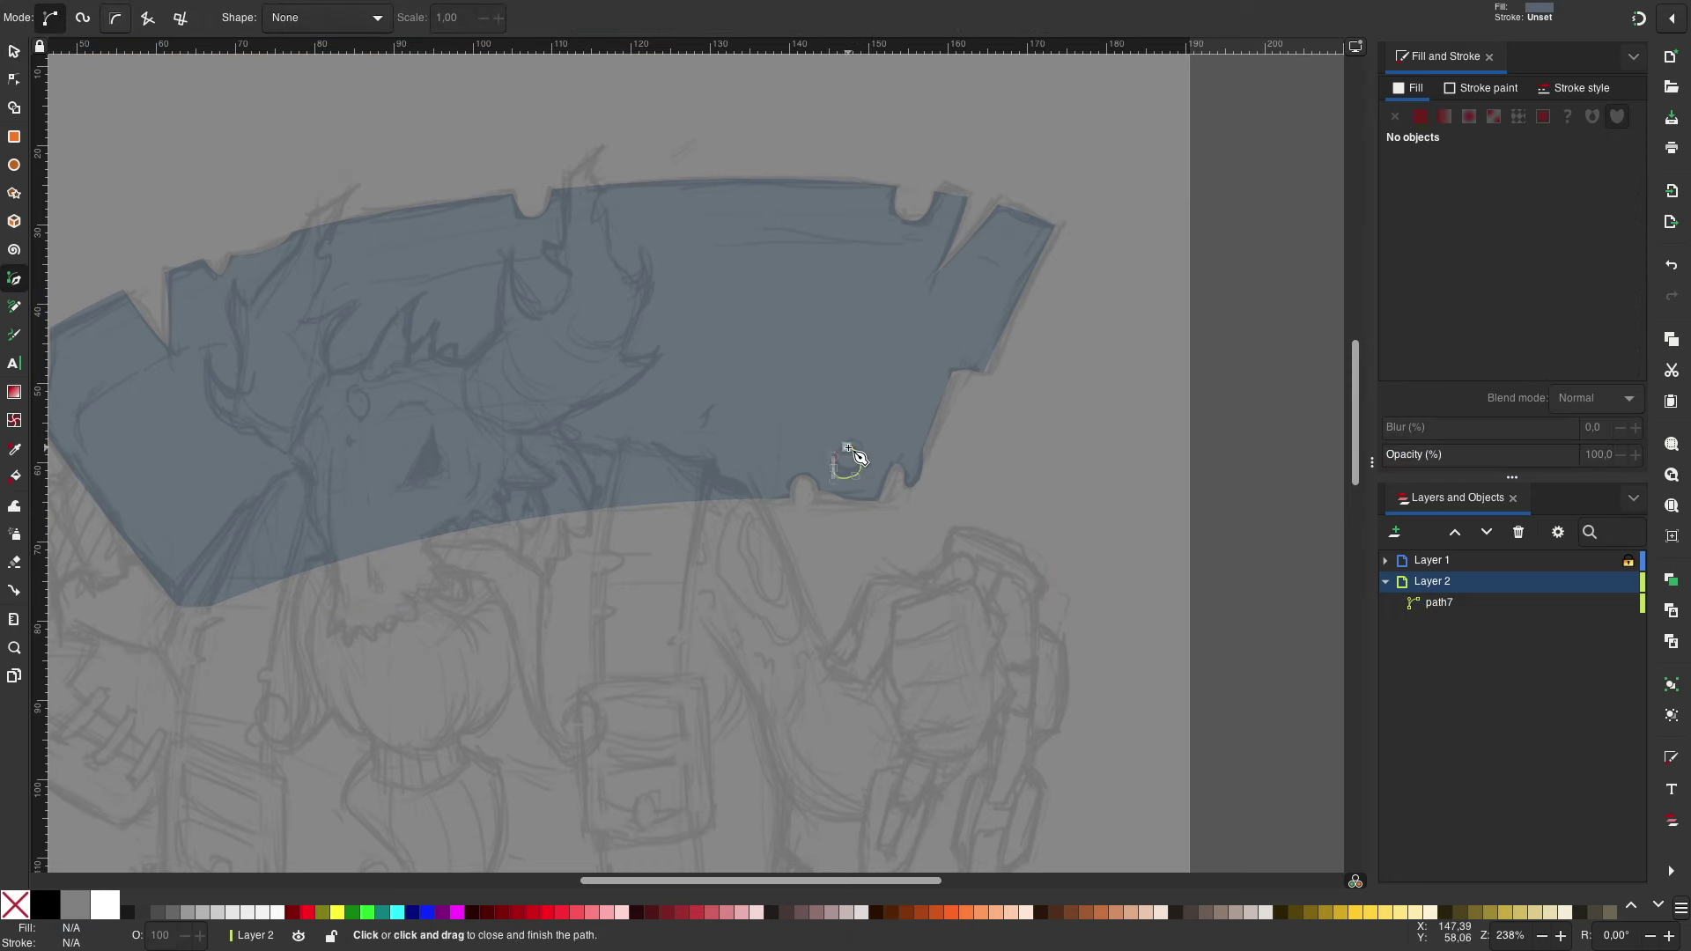
# Step: Punch a small round hole into the blade and deselect it
pyautogui.press('s')
pyautogui.click(921, 375)
pyautogui.press('n')
pyautogui.press('Escape')
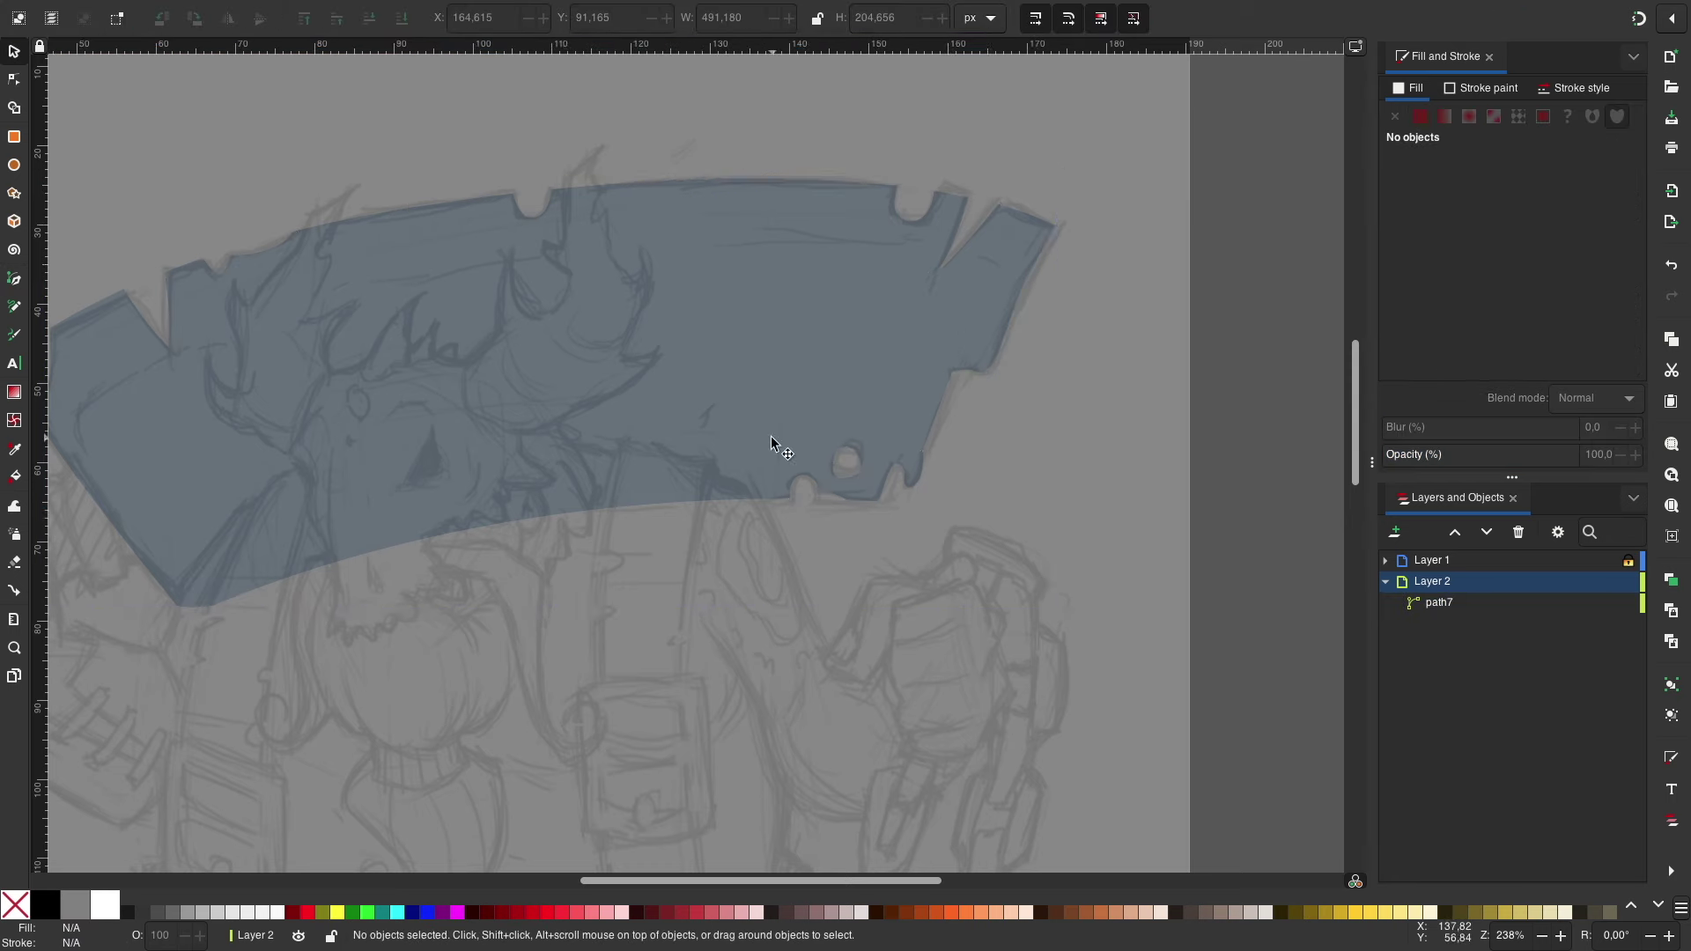
pyautogui.hscroll(-10, 1106, 329)
# Step: Pen-draw the handle, fill it dark purple and lower it beneath the blade
pyautogui.press('b')
pyautogui.click(588, 350)
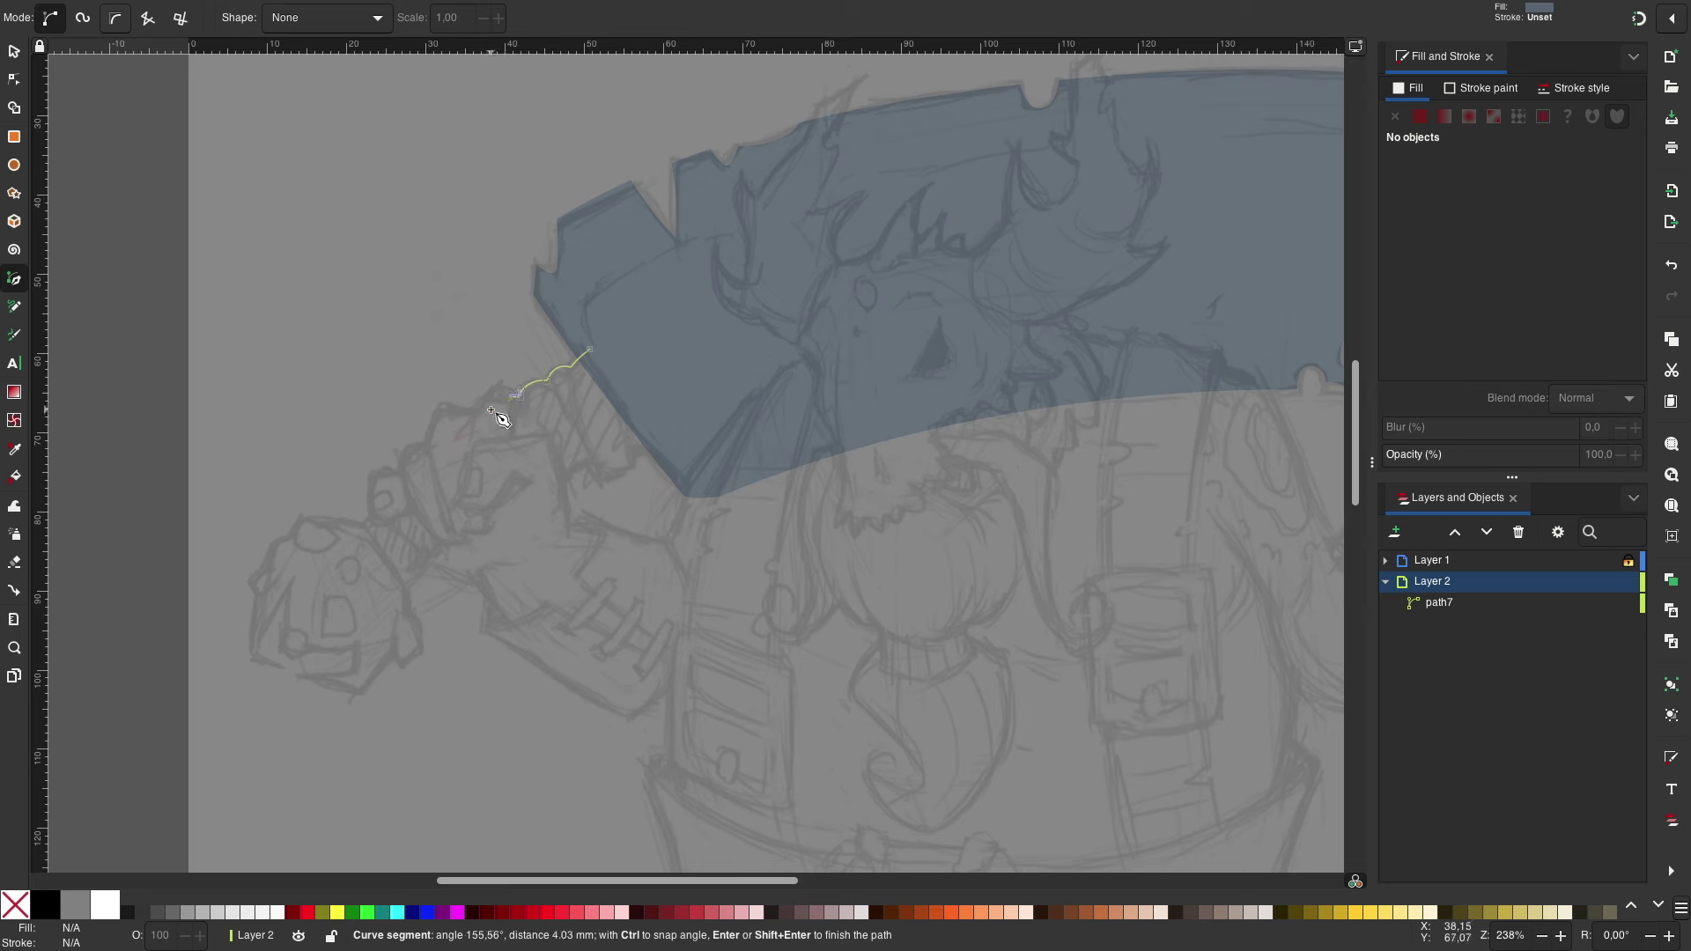
pyautogui.click(667, 454)
pyautogui.press('Return')
pyautogui.press('s')
pyautogui.click(1445, 272)
pyautogui.moveTo(1497, 207); pyautogui.dragTo(1533, 215)
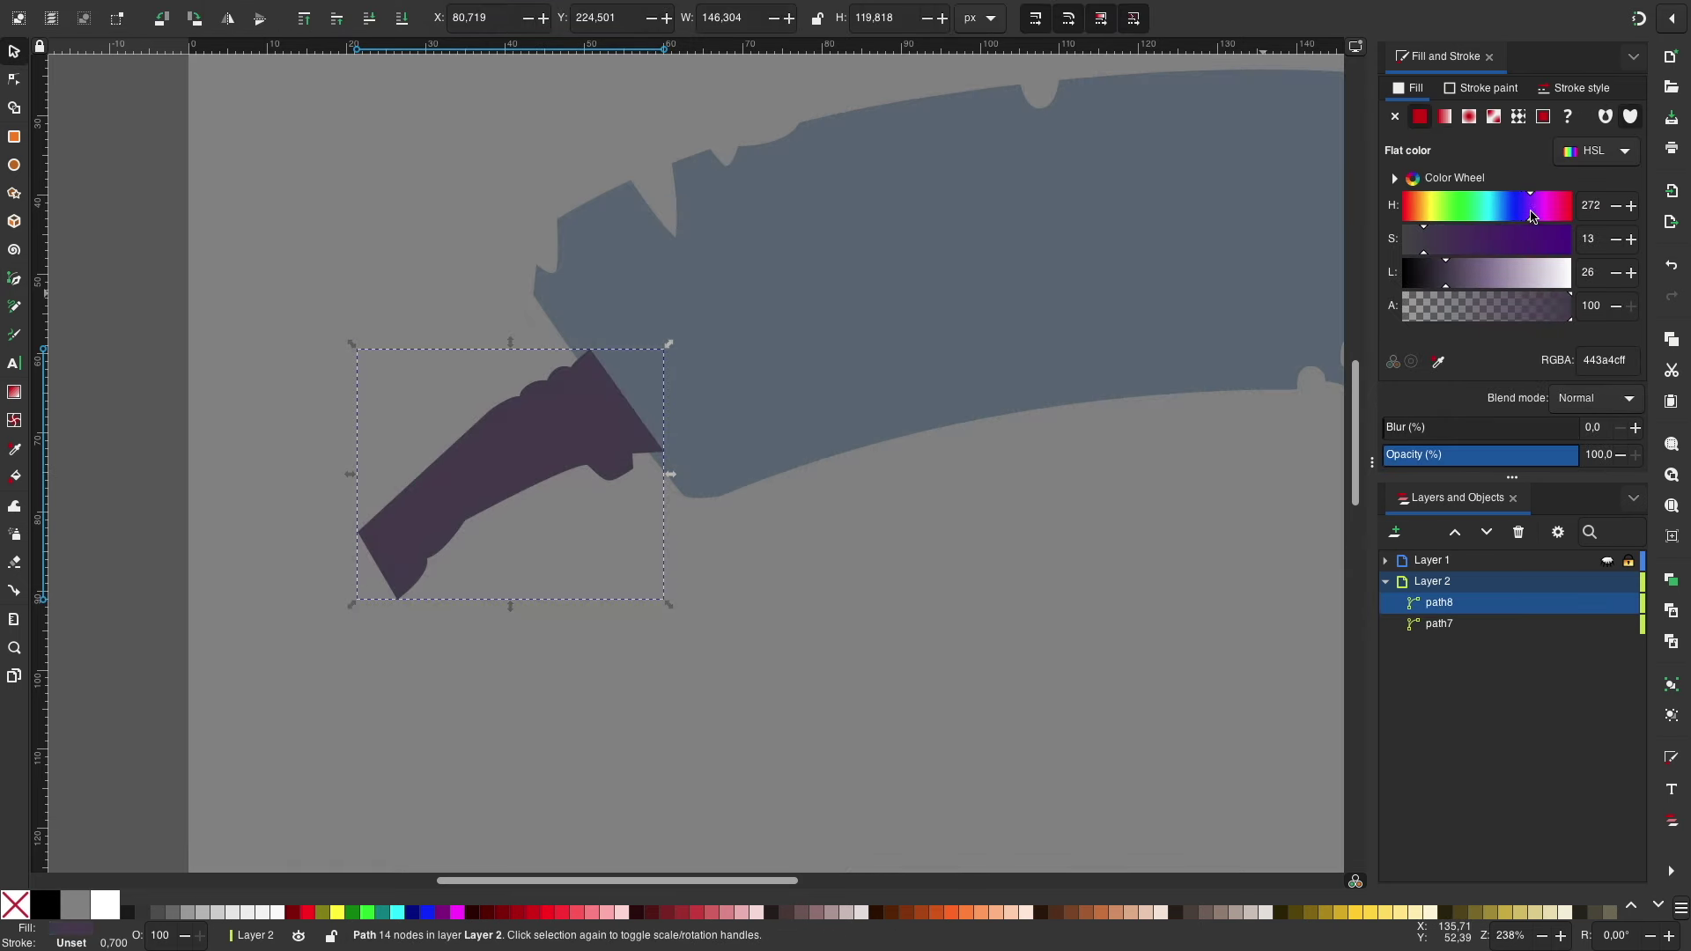
pyautogui.press('pagedown')
pyautogui.click(1607, 561)
pyautogui.scroll(-3, 546, 652)
# Step: Trace the rounded pommel with its hooked tip below the handle
pyautogui.press('b')
pyautogui.click(454, 449)
pyautogui.click(489, 496)
pyautogui.click(443, 589)
pyautogui.click(443, 569)
pyautogui.click(377, 564)
pyautogui.click(374, 513)
pyautogui.click(351, 567)
pyautogui.click(454, 449)
pyautogui.press('s')
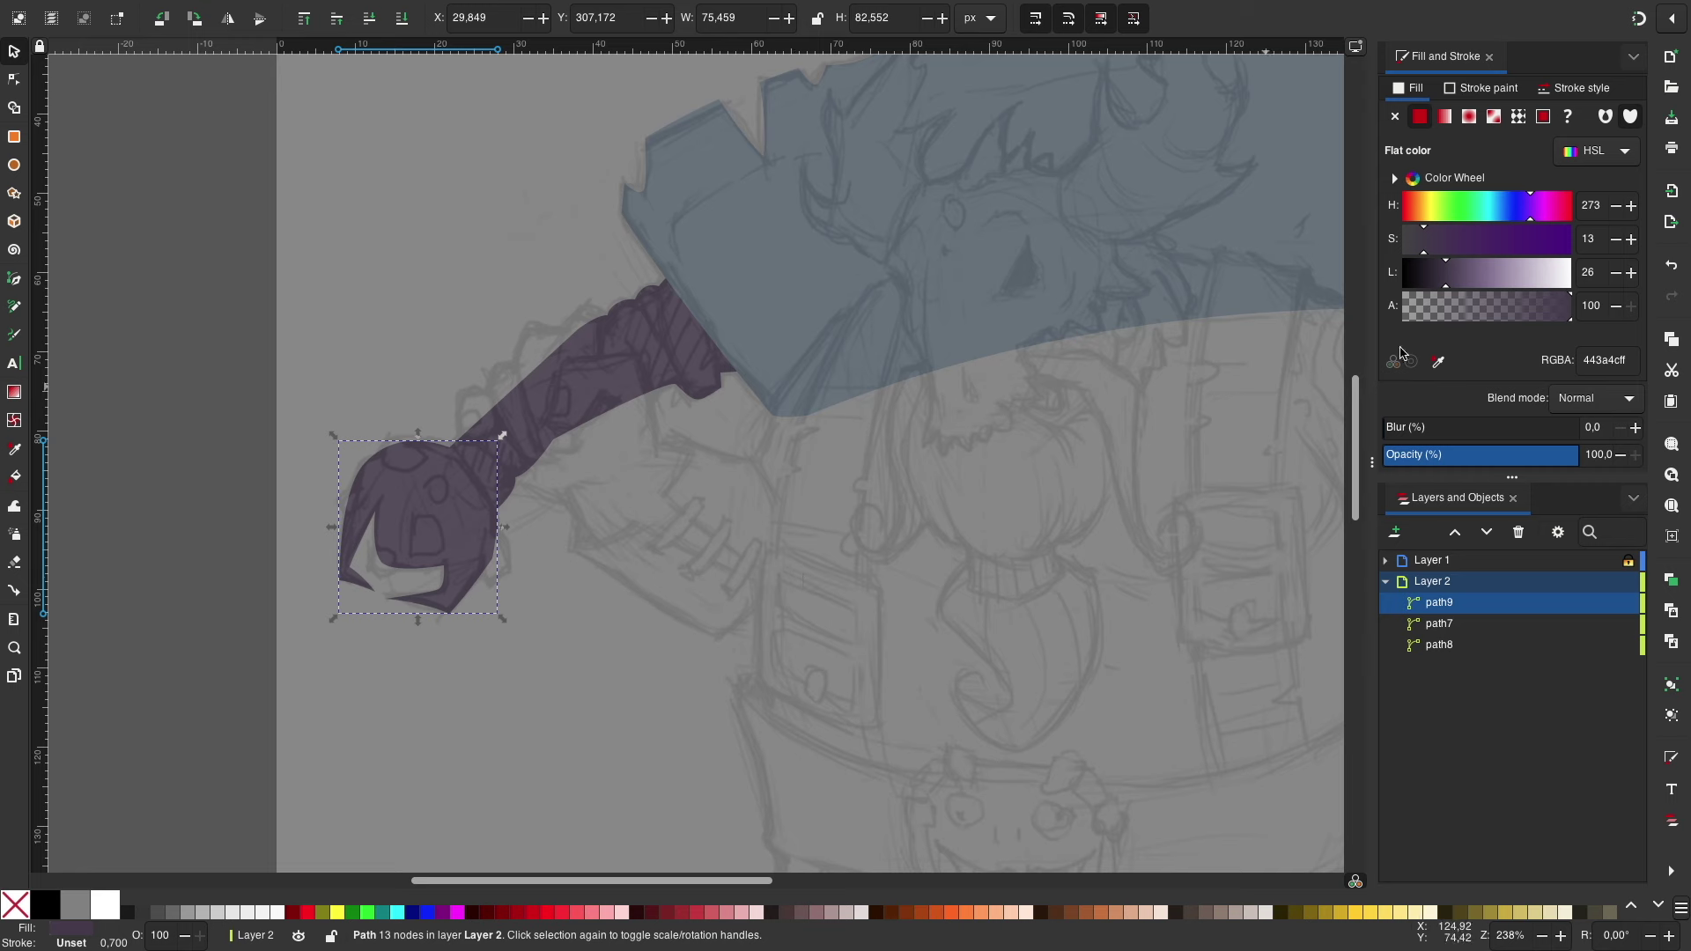
# Step: Hide the sketch to check the handle and pommel, then show it again
pyautogui.click(1607, 561)
pyautogui.click(1091, 477)
pyautogui.press('-')
pyautogui.press('-')
pyautogui.click(622, 423)
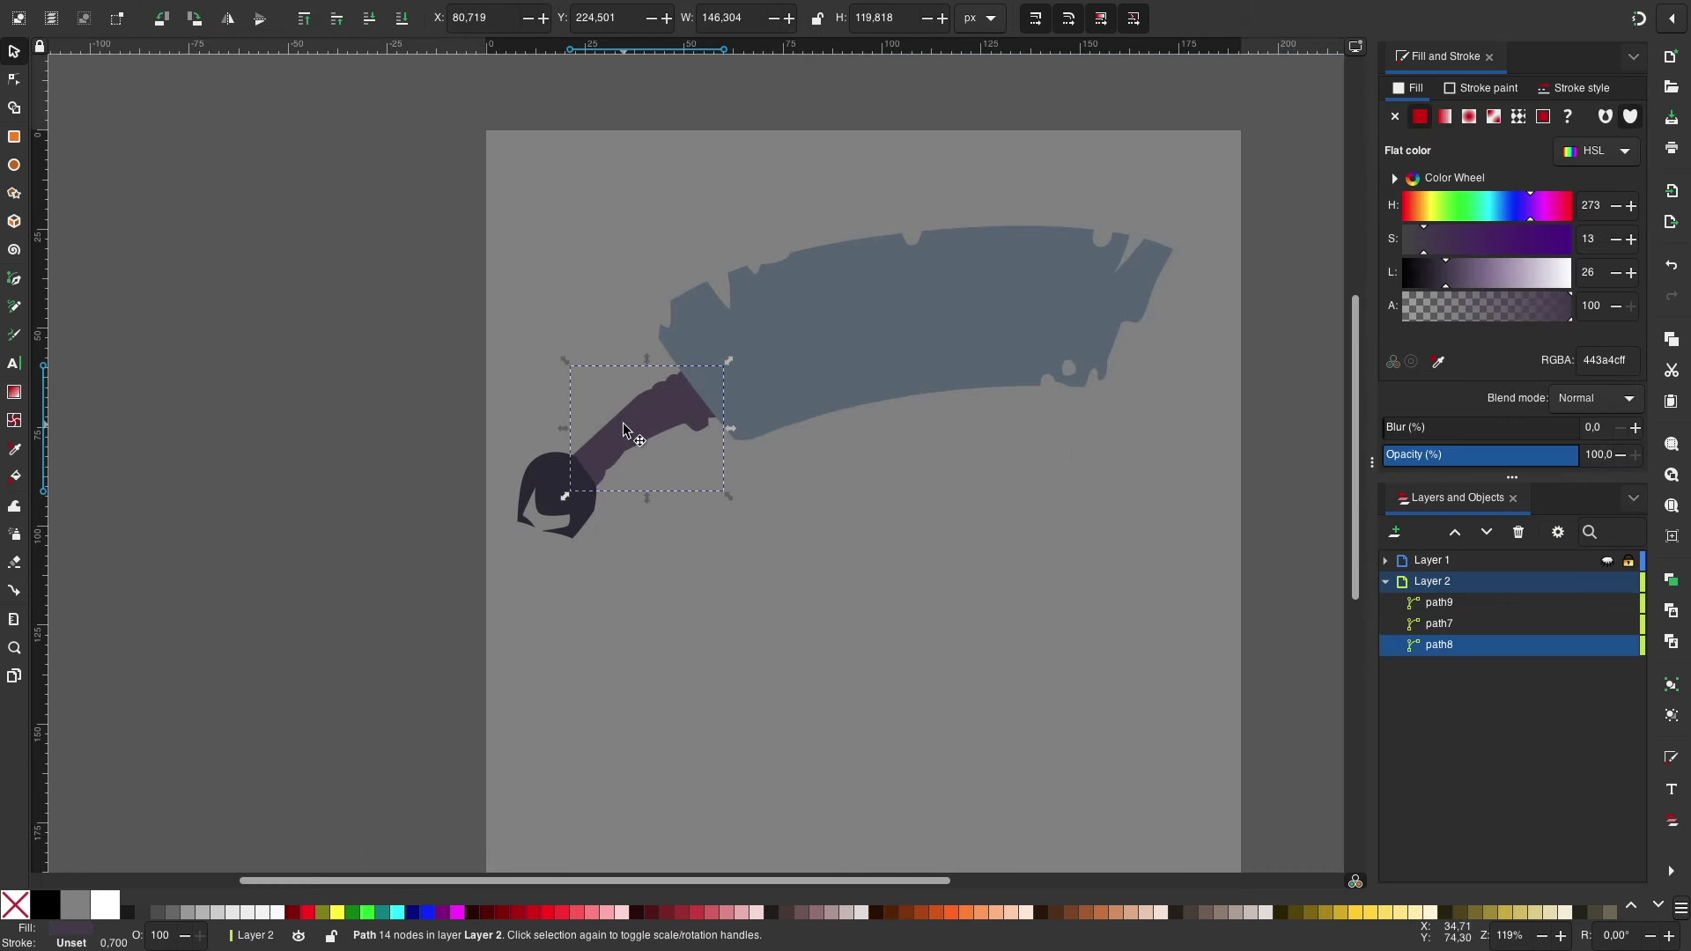
pyautogui.click(553, 493)
pyautogui.click(1203, 450)
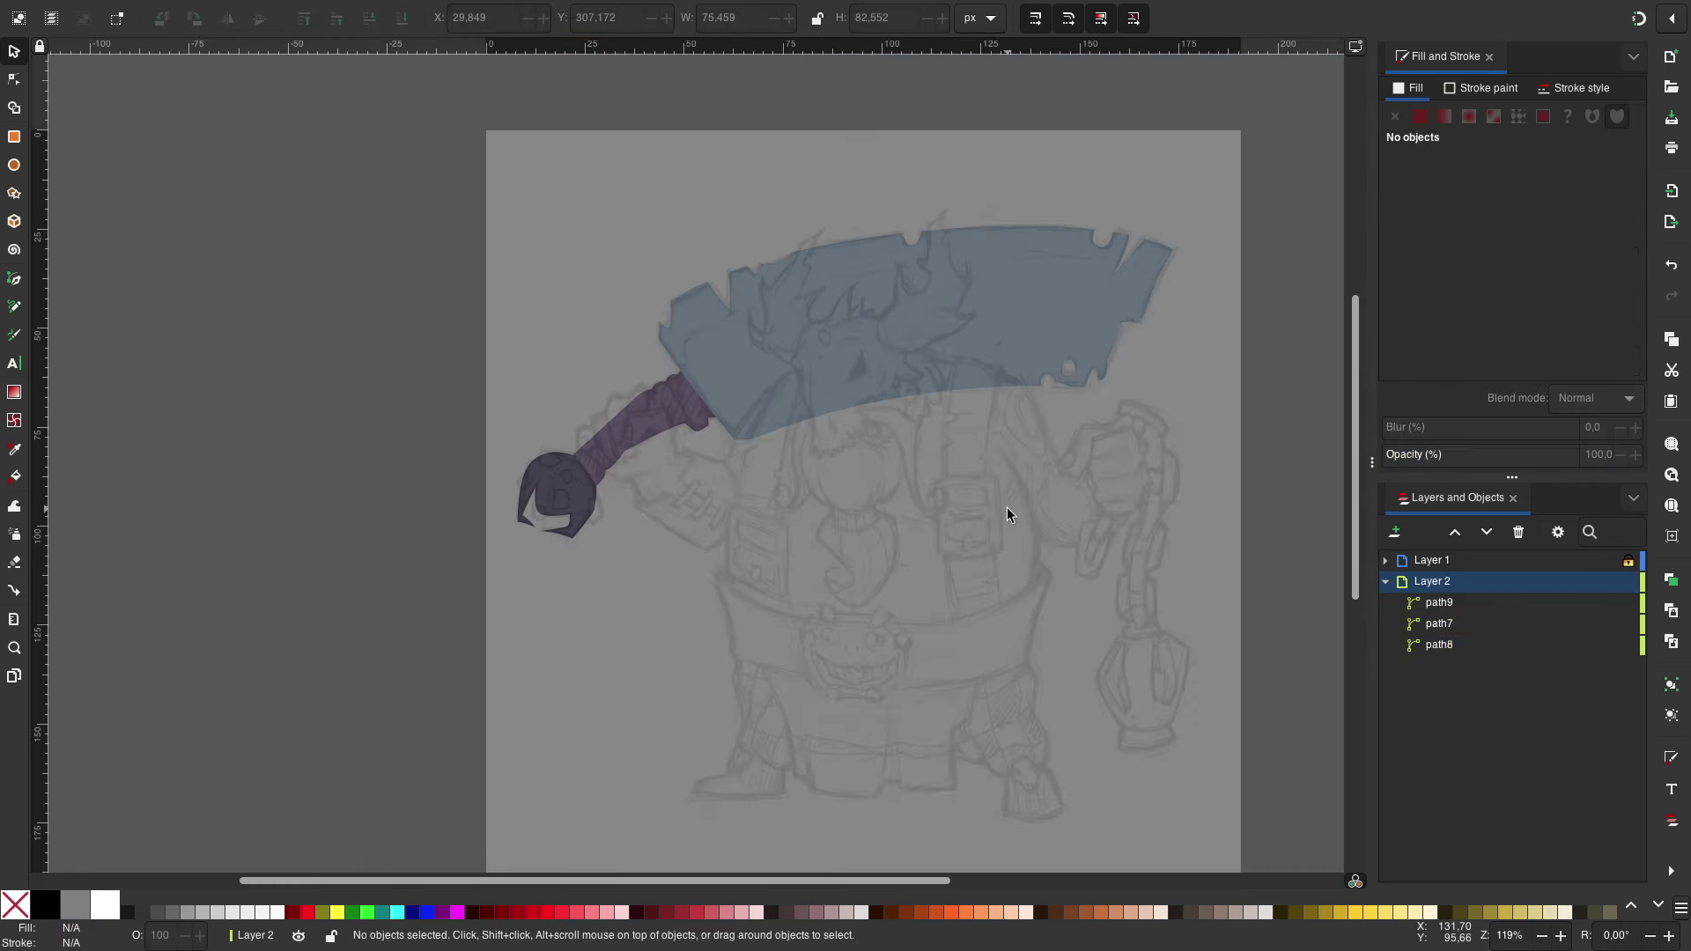
pyautogui.scroll(1, 1007, 507)
pyautogui.scroll(1, 921, 467)
# Step: Start outlining the fist gripping the handle, tracing its knuckles
pyautogui.press('b')
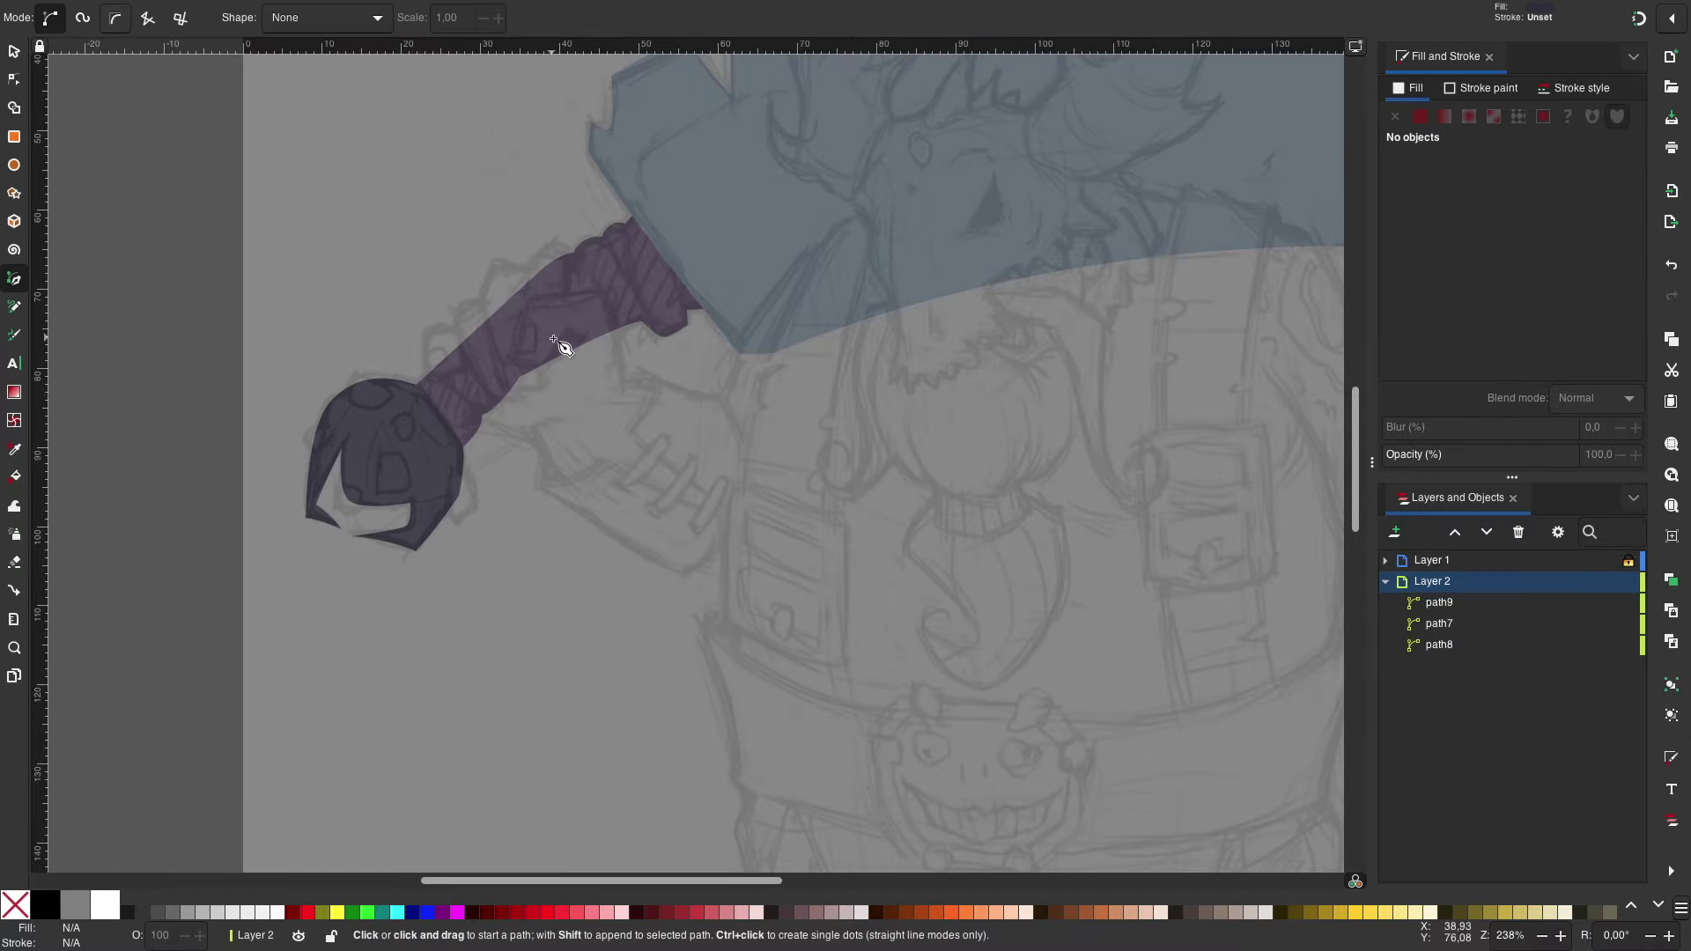
pyautogui.moveTo(434, 376)
pyautogui.mouseDown()
pyautogui.moveTo(468, 362)
pyautogui.moveTo(445, 317)
pyautogui.moveTo(494, 290)
pyautogui.mouseUp()
pyautogui.moveTo(526, 266); pyautogui.dragTo(599, 268)
pyautogui.click(568, 293)
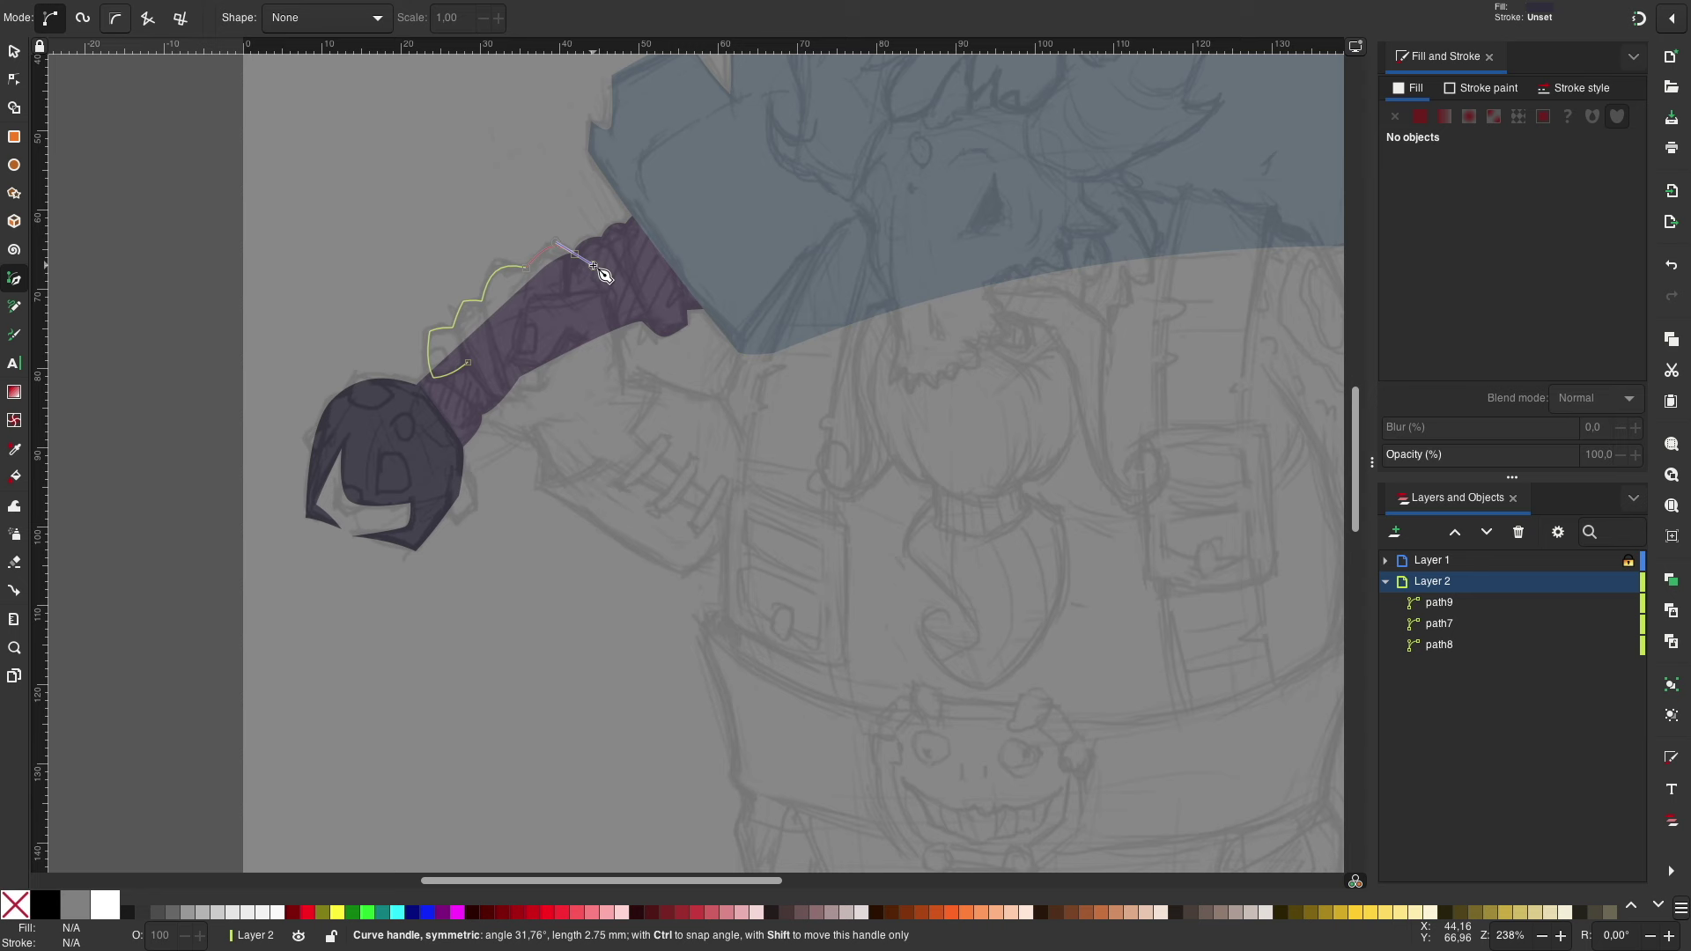
# Step: Finish the fist outline around the handle and fill it warm brown
pyautogui.moveTo(599, 292); pyautogui.dragTo(614, 307)
pyautogui.click(619, 394)
pyautogui.click(529, 390)
pyautogui.moveTo(499, 401); pyautogui.dragTo(477, 388)
pyautogui.press('Return')
pyautogui.press('s')
pyautogui.moveTo(1453, 273); pyautogui.dragTo(1474, 280)
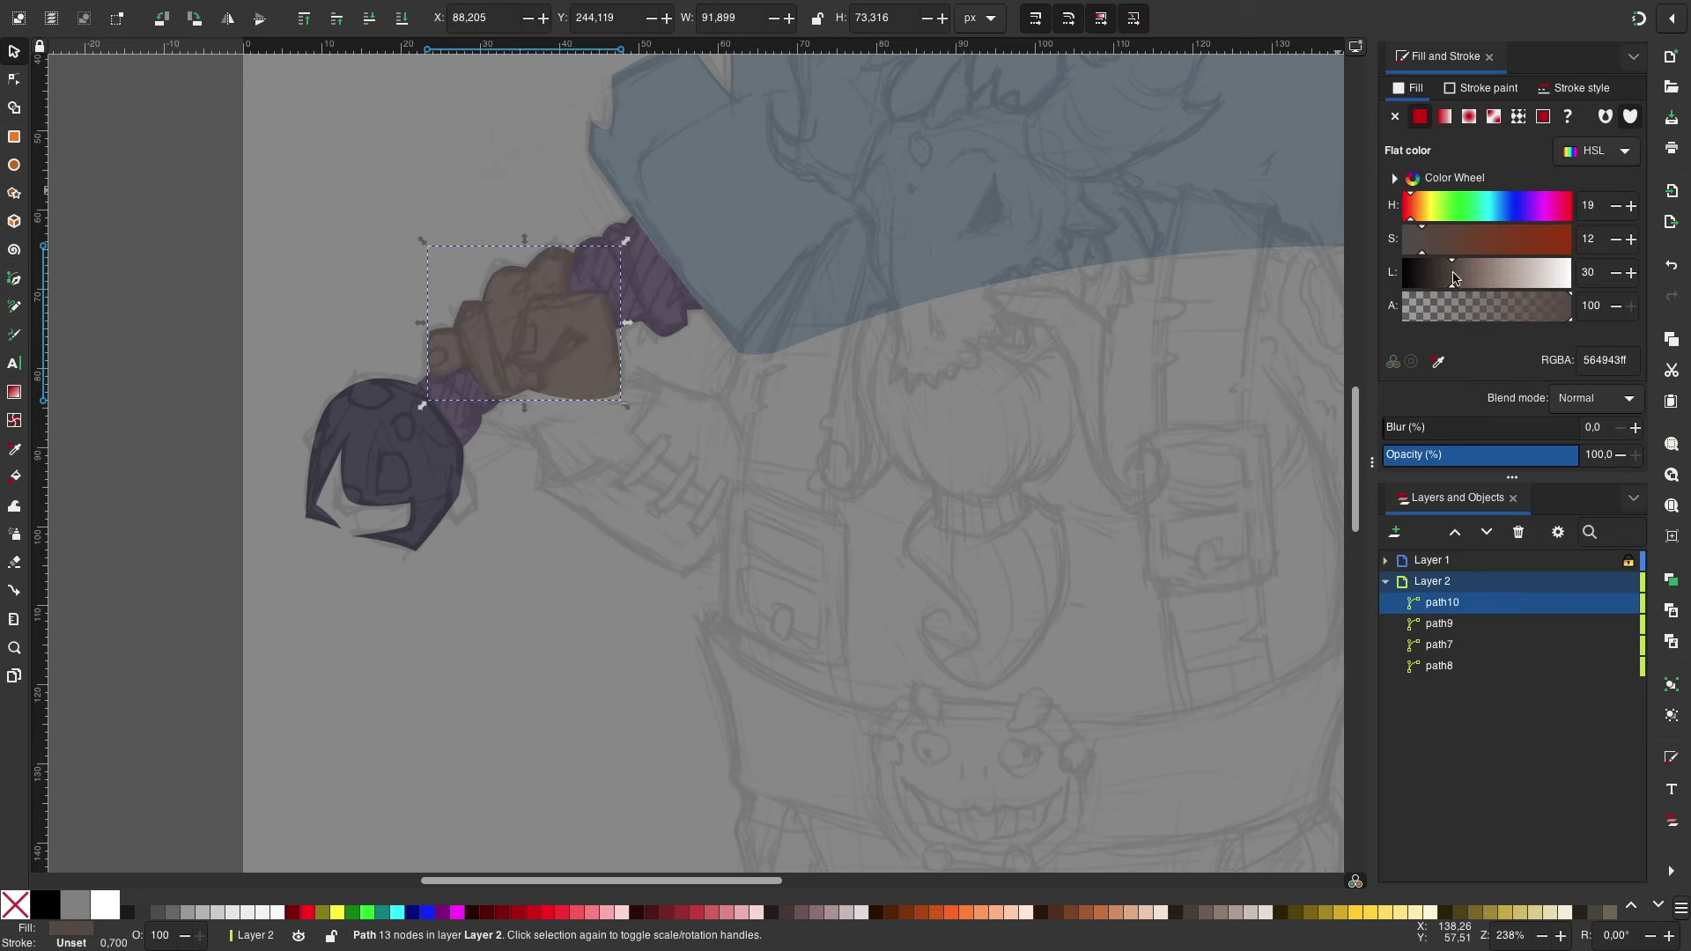
pyautogui.click(1607, 562)
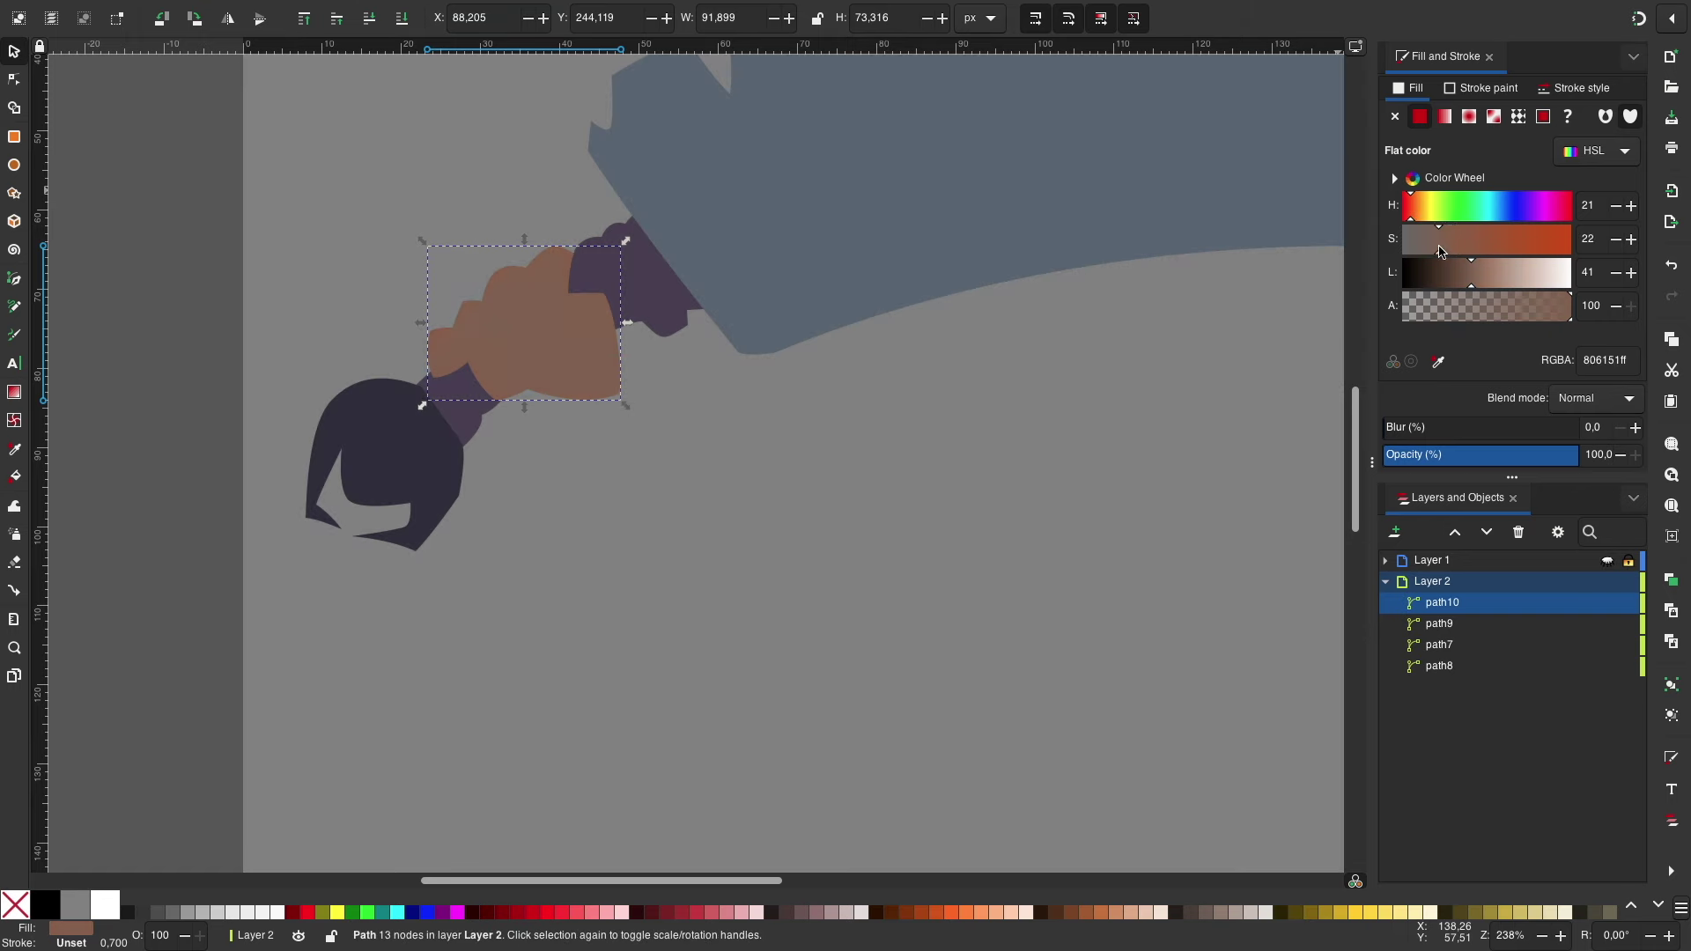
pyautogui.click(1608, 562)
# Step: Pen-draw the brown arm shape from the wrist to the upper corner and elbow
pyautogui.hscroll(3, 680, 407)
pyautogui.press('b')
pyautogui.click(456, 385)
pyautogui.click(579, 401)
pyautogui.moveTo(595, 337); pyautogui.dragTo(666, 253)
pyautogui.click(693, 247)
pyautogui.click(599, 578)
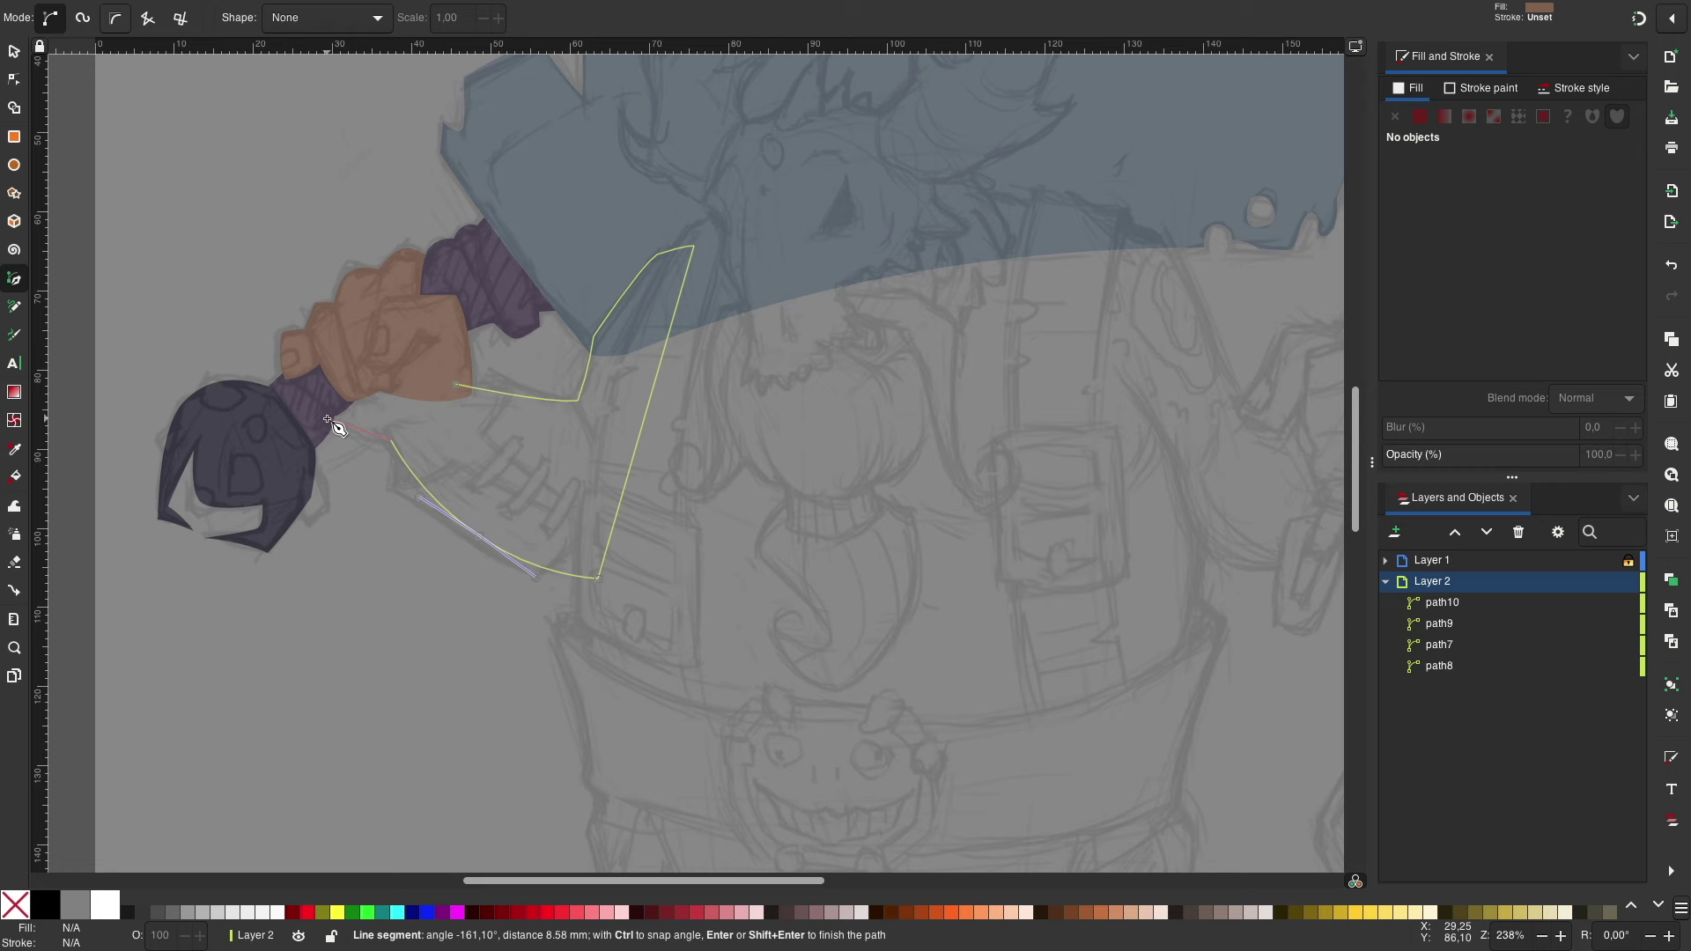
pyautogui.moveTo(327, 418); pyautogui.dragTo(347, 378)
pyautogui.click(458, 386)
pyautogui.press('s')
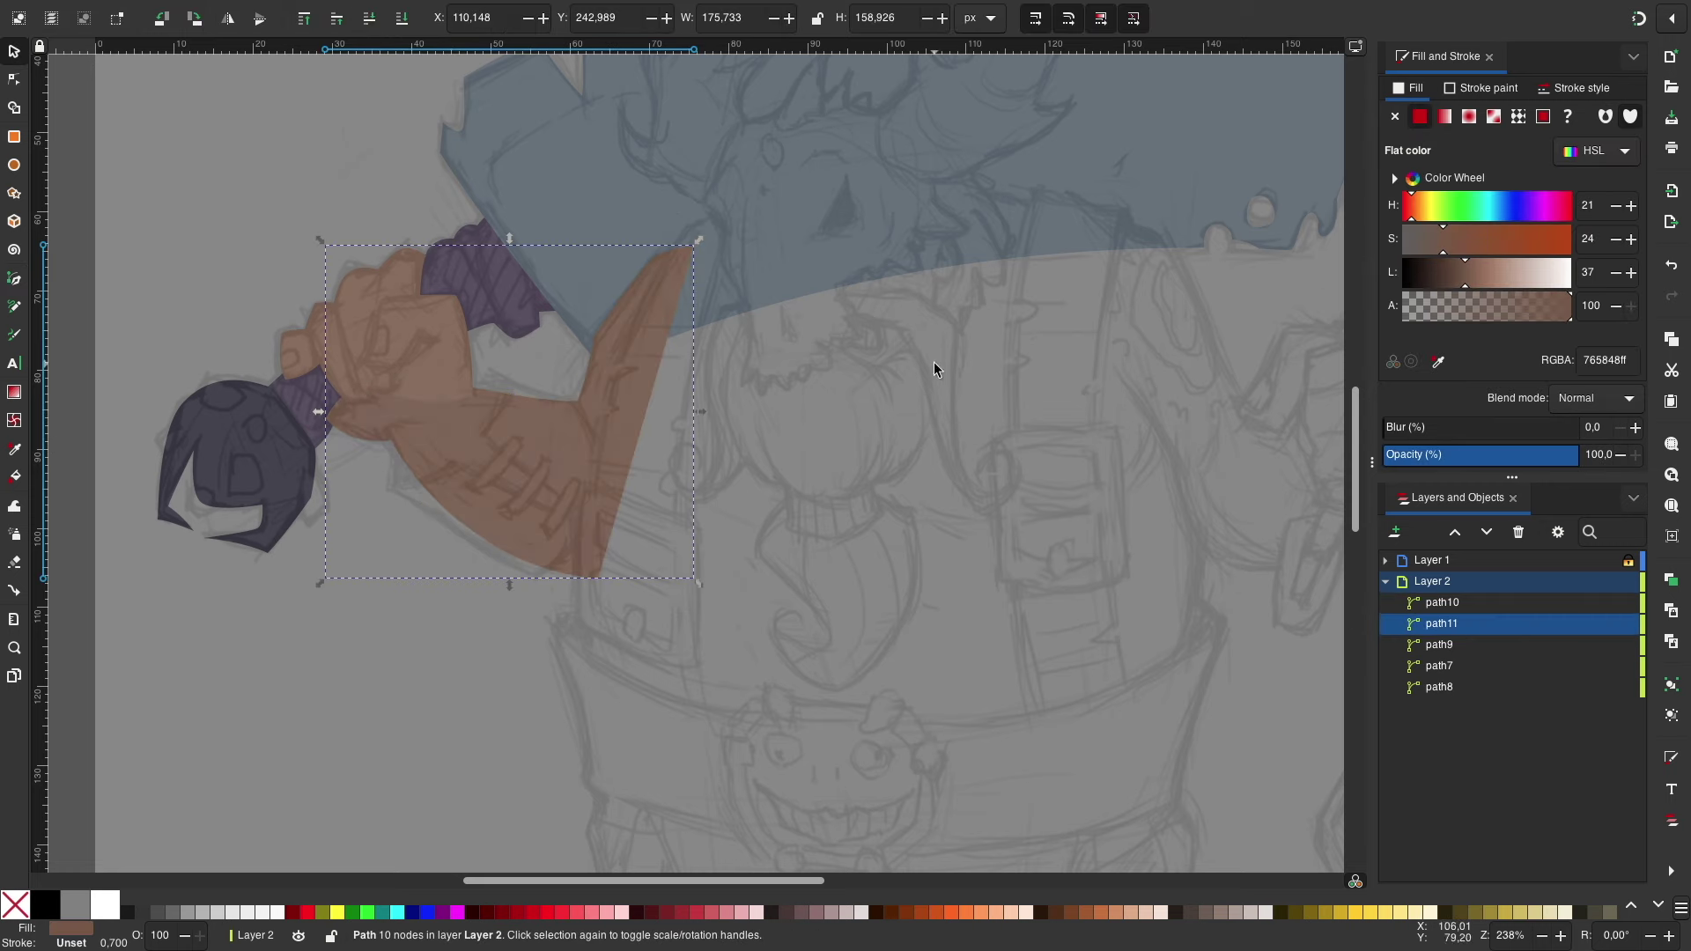
# Step: Raise the arm above the blade and reshape its outline near the wrist
pyautogui.click(1608, 562)
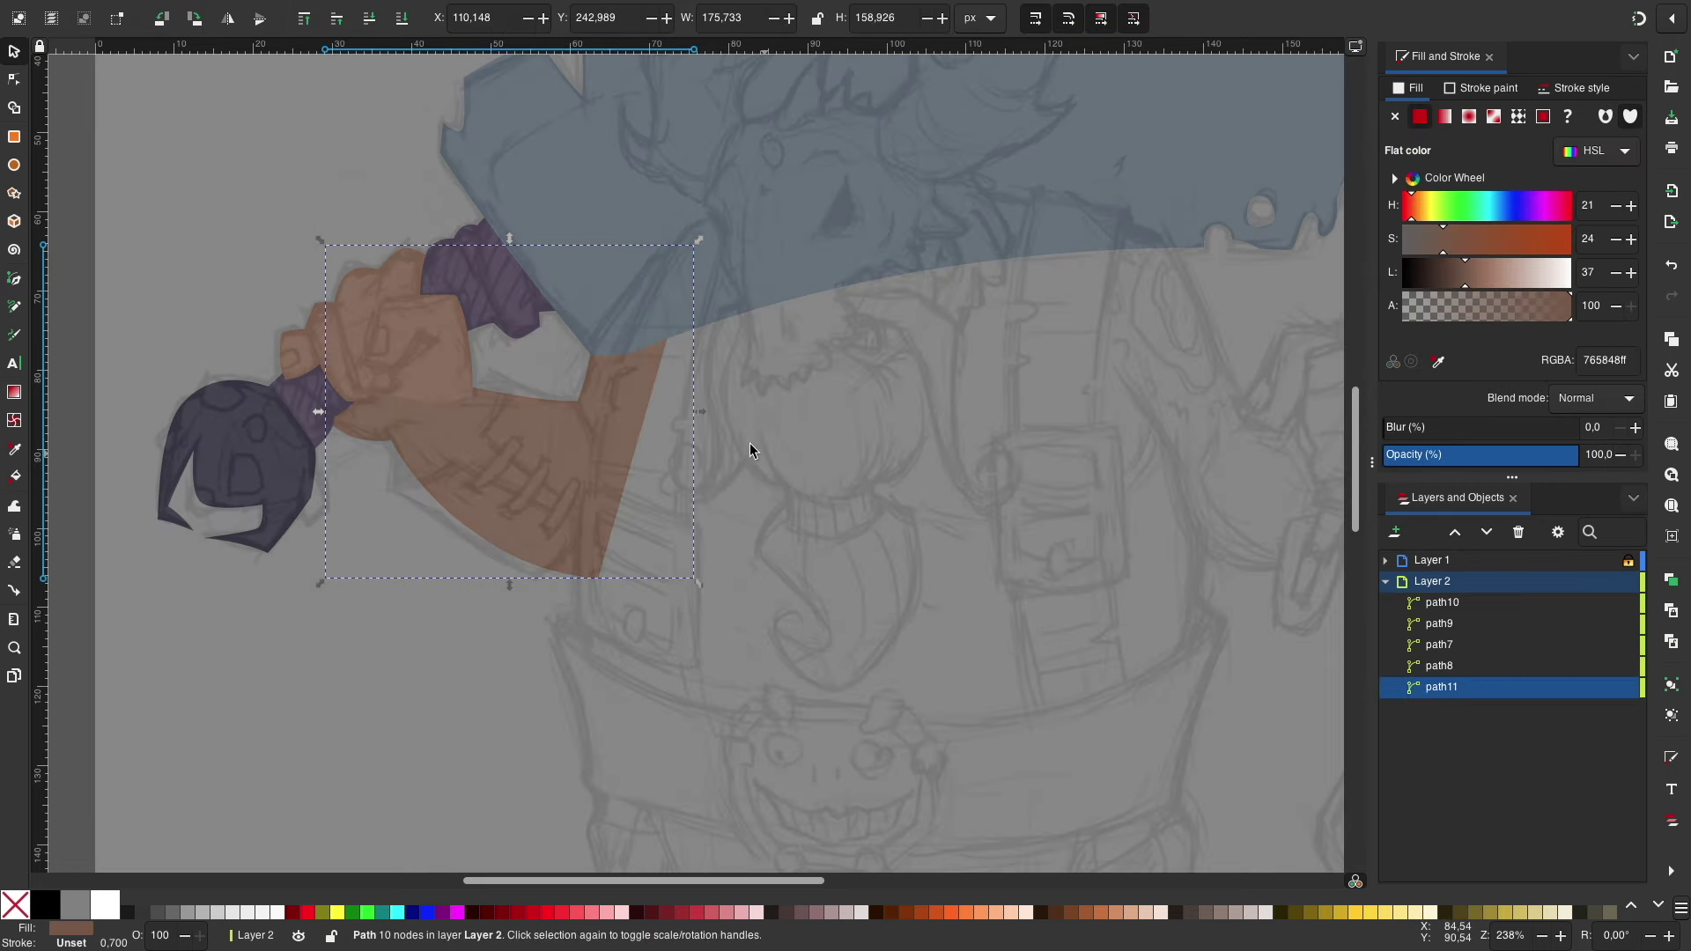
pyautogui.scroll(2, 806, 438)
pyautogui.press('pageup')
pyautogui.press('pageup')
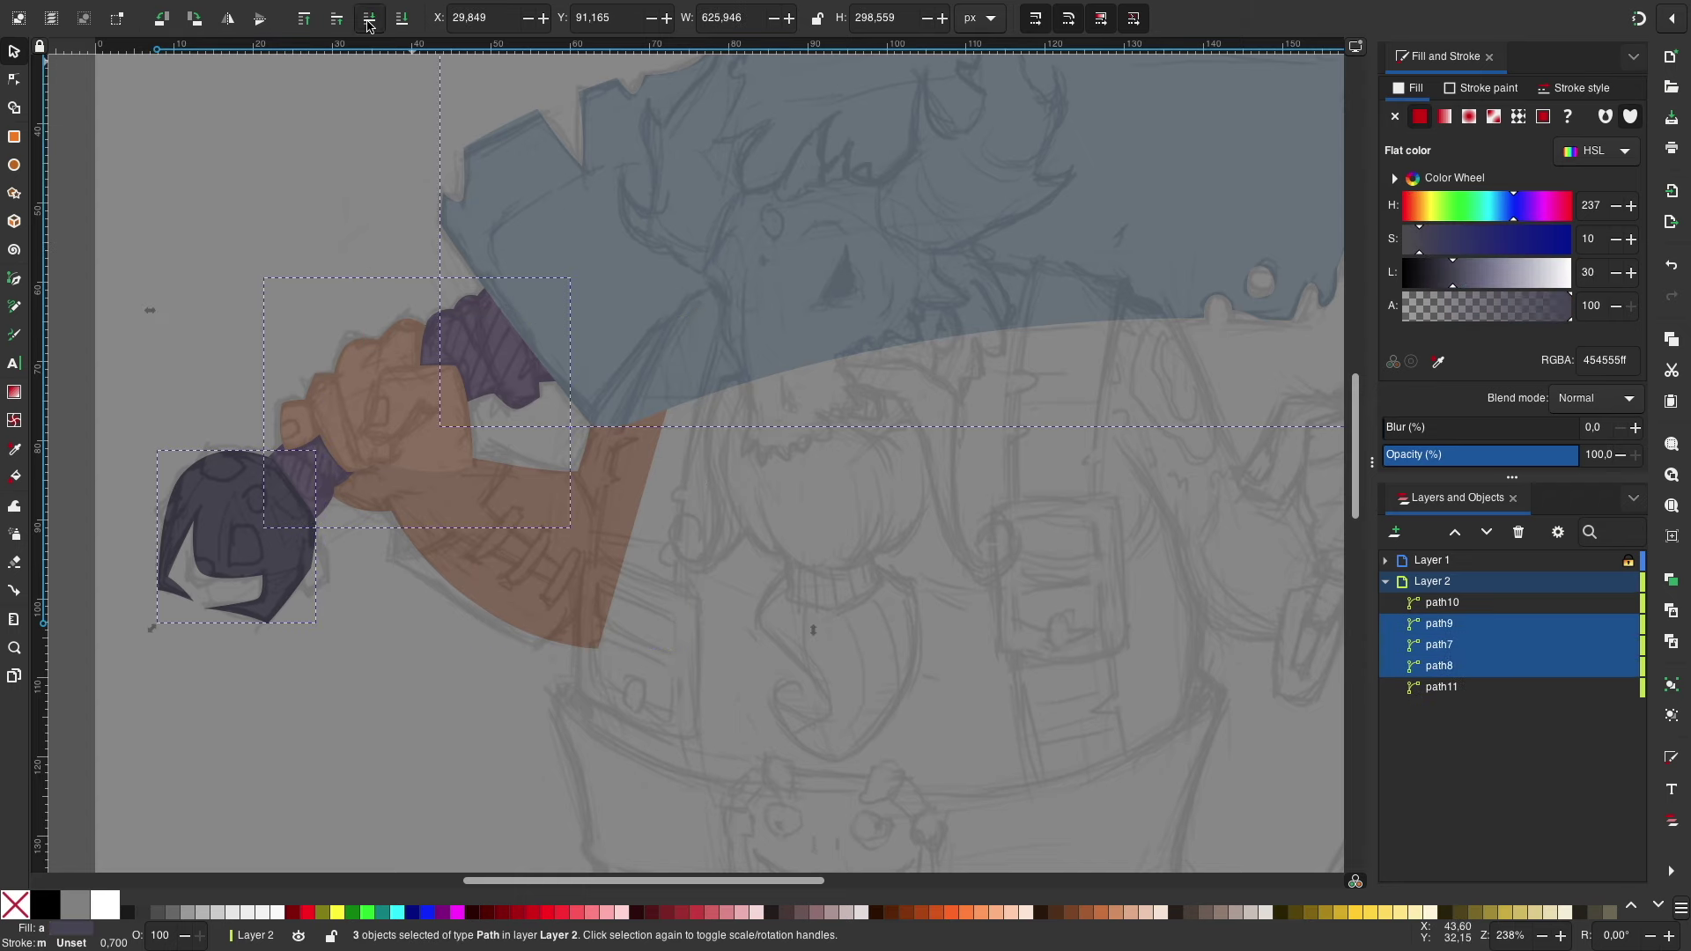
pyautogui.press('Escape')
pyautogui.keyDown('ctrl'); pyautogui.scroll(2, 832, 513); pyautogui.keyUp('ctrl')
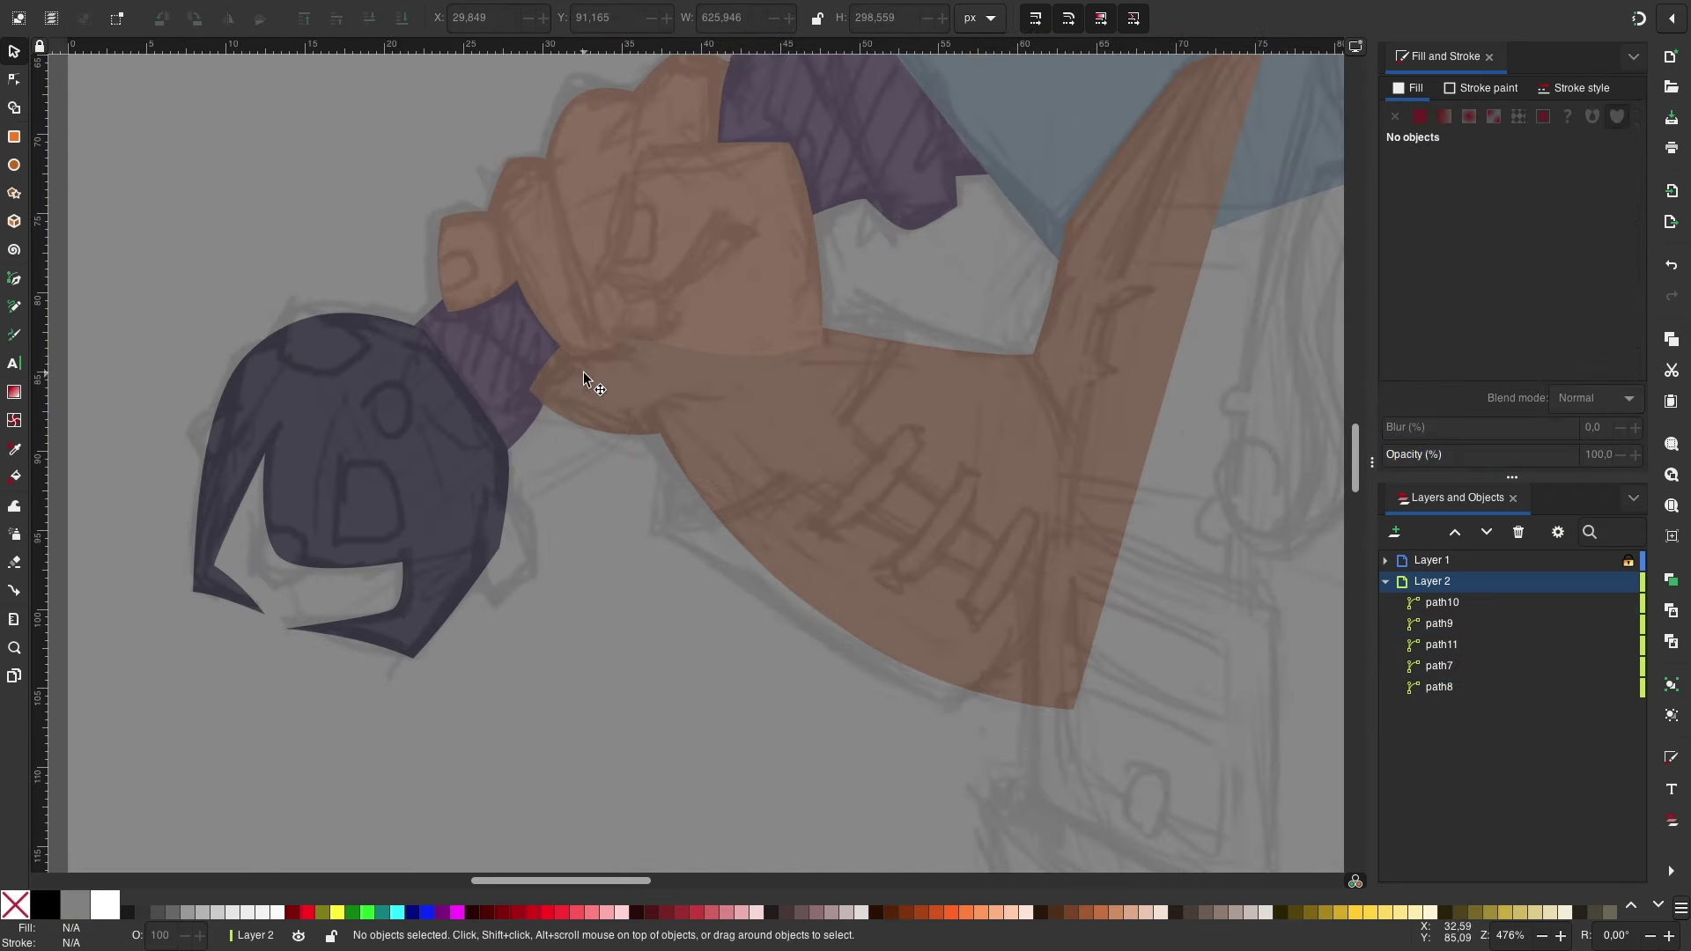
pyautogui.doubleClick(583, 371)
pyautogui.moveTo(588, 452)
pyautogui.mouseDown()
pyautogui.moveTo(602, 440)
pyautogui.moveTo(546, 385)
pyautogui.mouseUp()
pyautogui.press('space')
pyautogui.press('Escape')
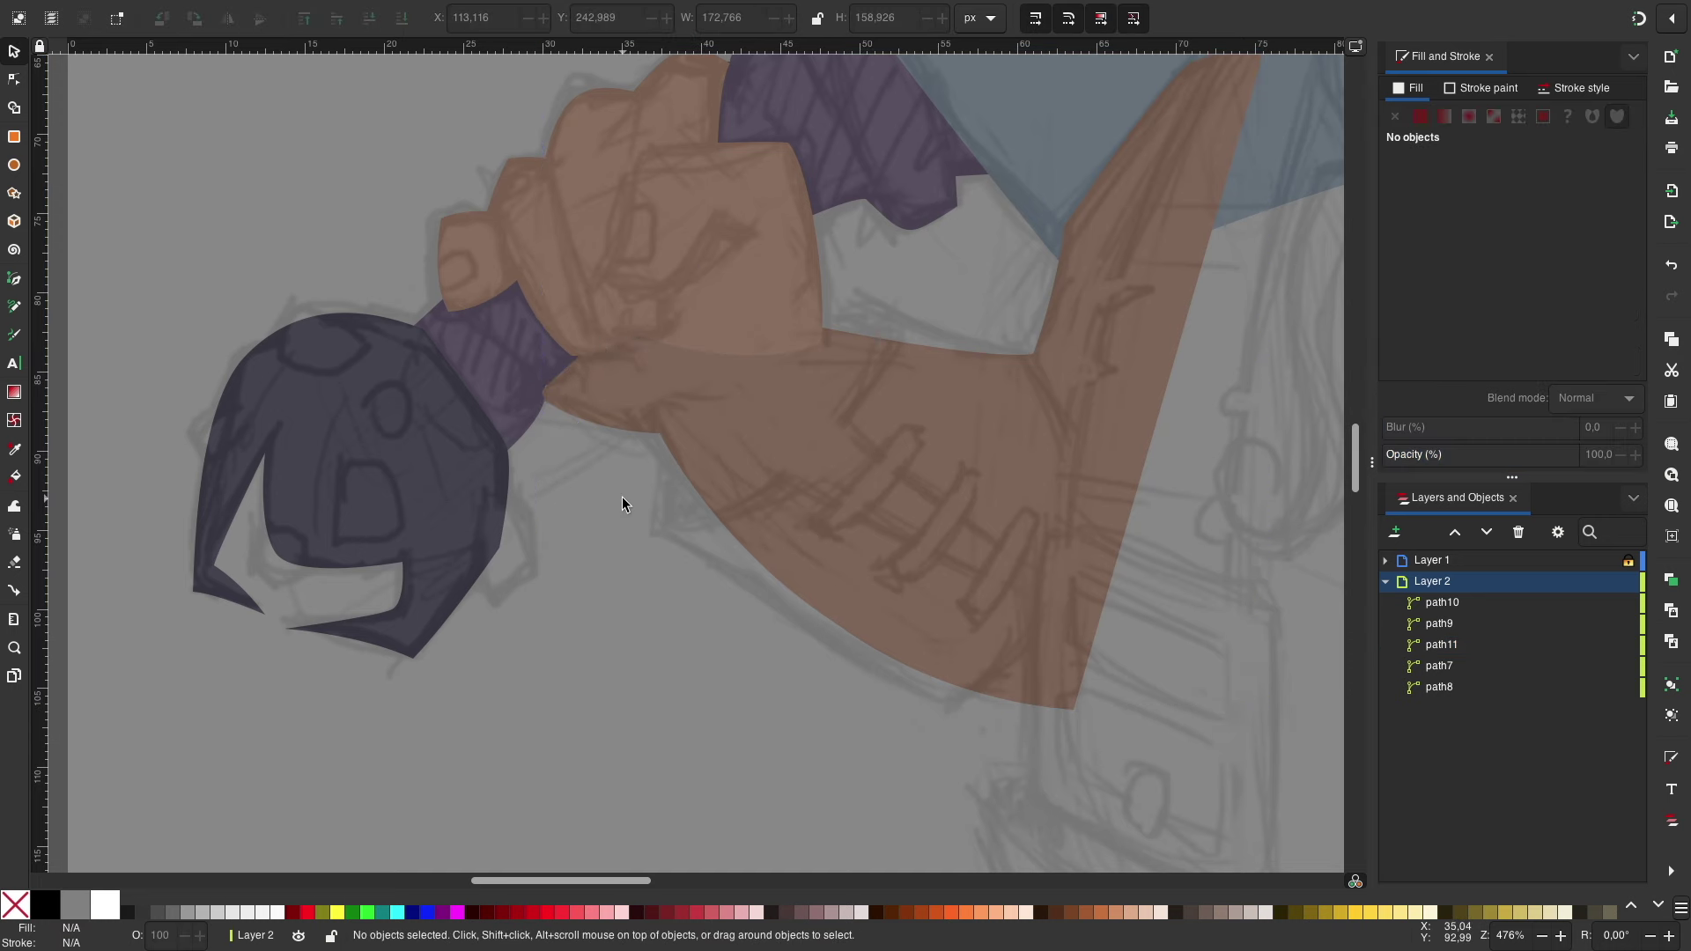
# Step: Send the arm to the bottom and pull its upper corner down and left
pyautogui.moveTo(917, 433); pyautogui.dragTo(827, 502)
pyautogui.click(825, 498)
pyautogui.press('pagedown')
pyautogui.press('pagedown')
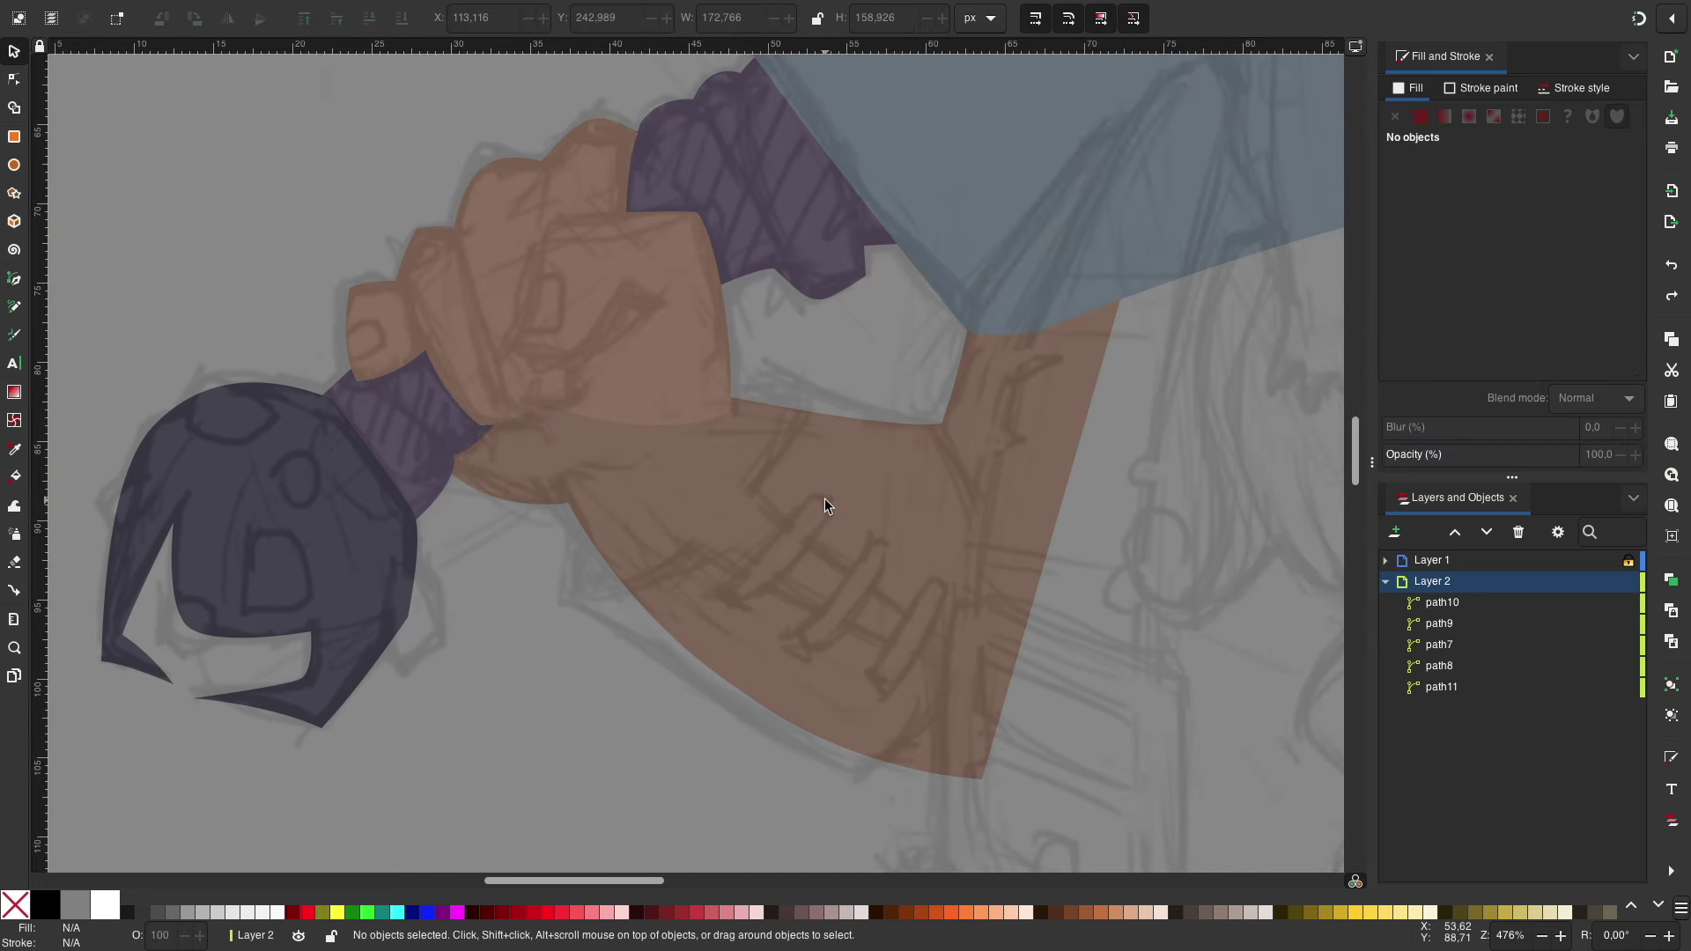
pyautogui.keyDown('ctrl'); pyautogui.scroll(-2, 824, 498); pyautogui.keyUp('ctrl')
pyautogui.press('n')
pyautogui.moveTo(764, 392); pyautogui.dragTo(705, 449)
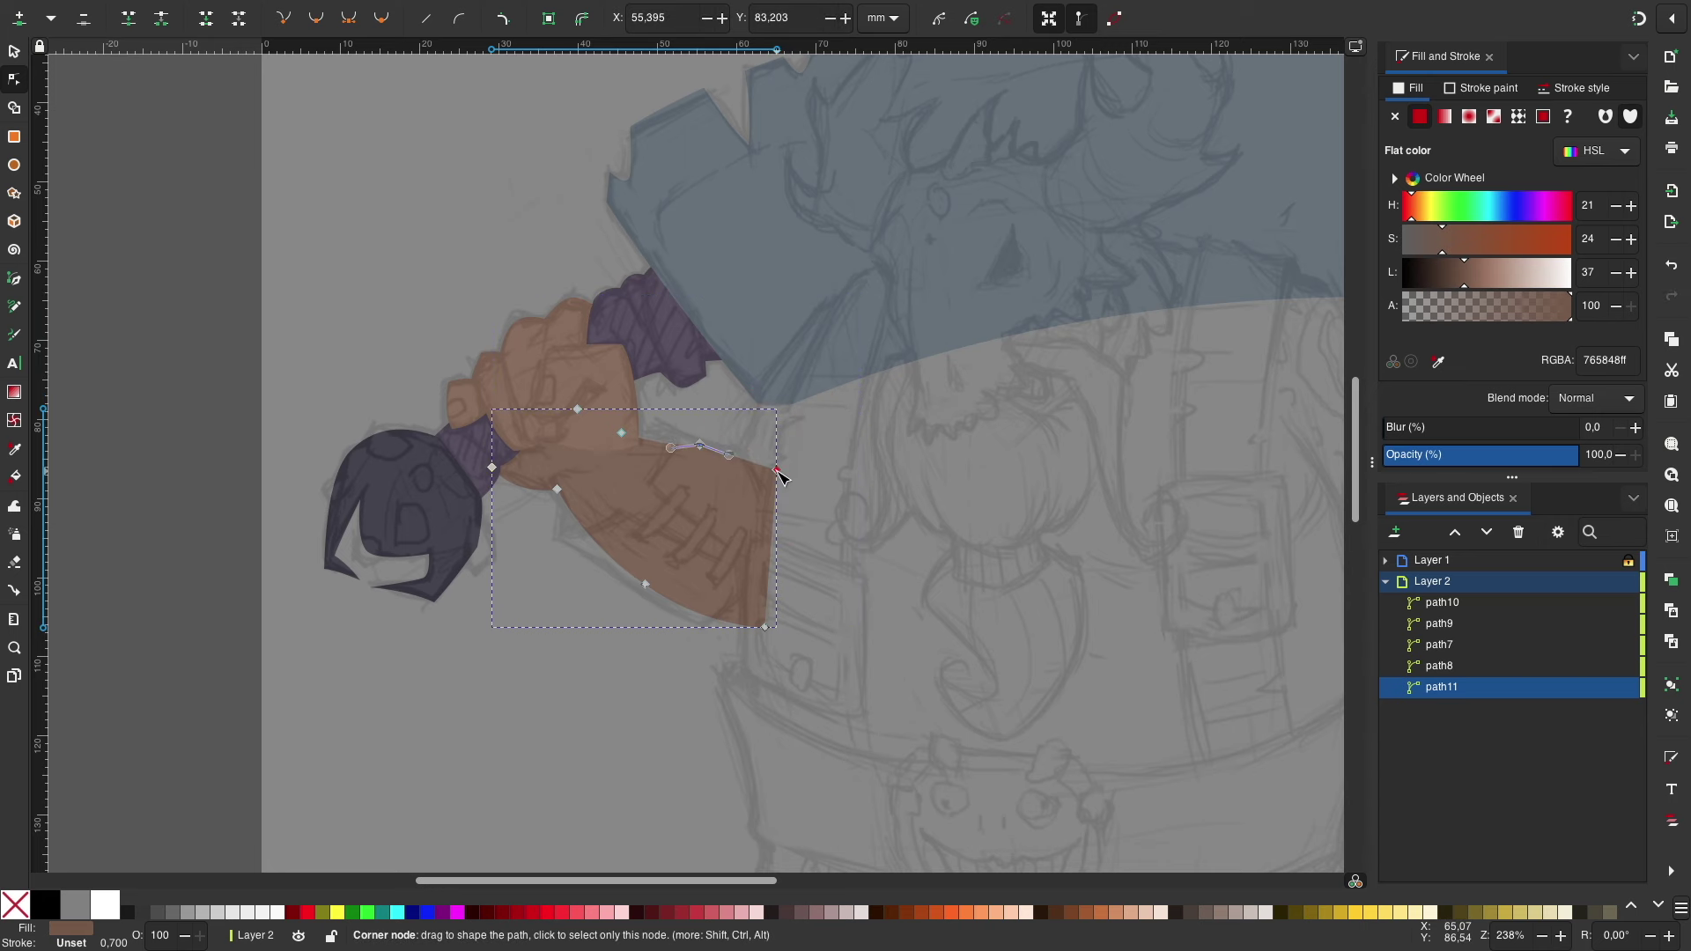
# Step: Pen-trace the body outline down the left side and around the belly
pyautogui.press('Escape')
pyautogui.hscroll(4, 815, 653)
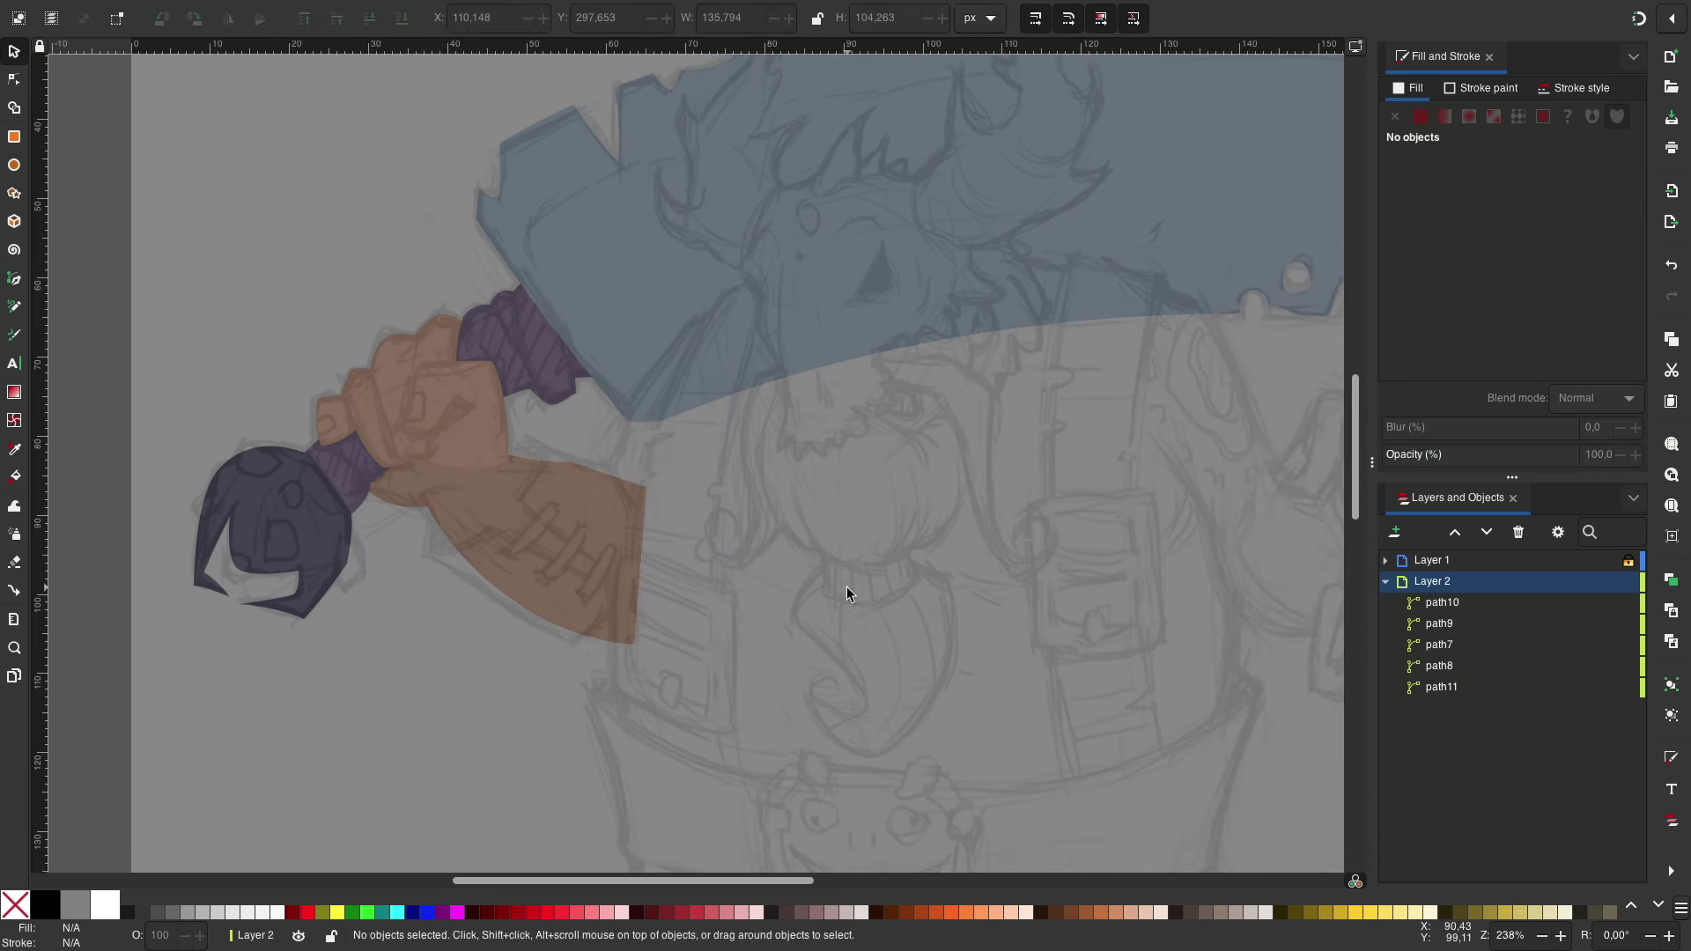
pyautogui.press('b')
pyautogui.moveTo(730, 315); pyautogui.dragTo(666, 352)
pyautogui.click(601, 486)
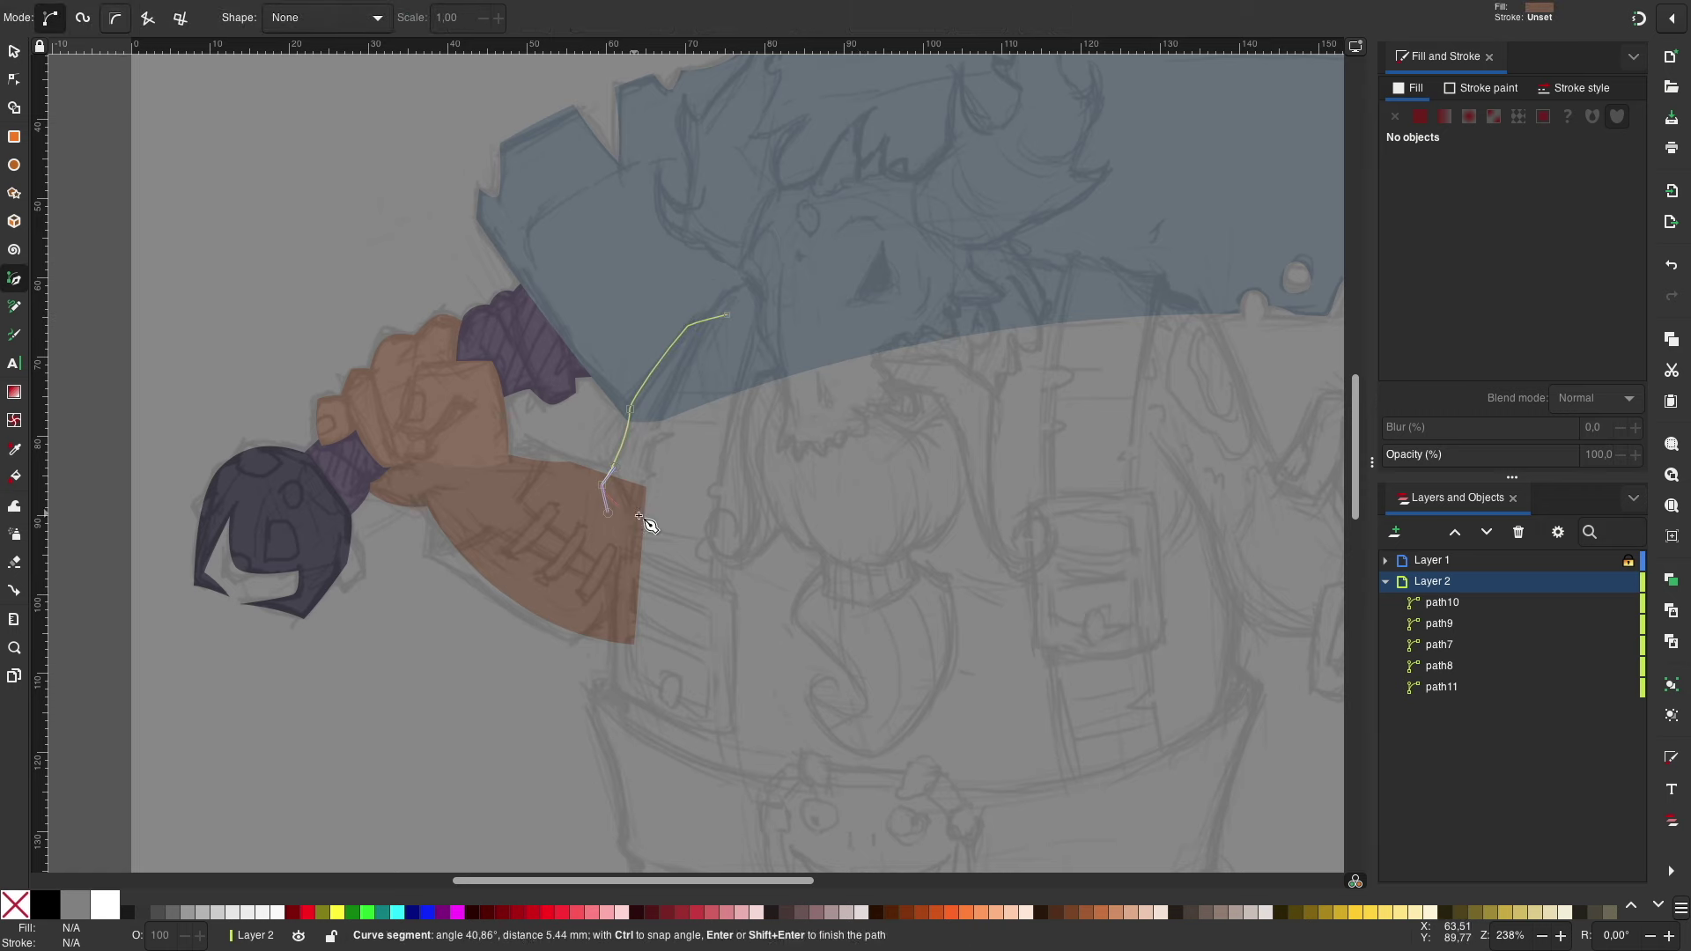
pyautogui.scroll(-2, 617, 573)
pyautogui.click(593, 698)
pyautogui.click(800, 749)
pyautogui.click(1046, 711)
# Step: Continue the body outline up the right side and arm, then close it
pyautogui.moveTo(1121, 534); pyautogui.dragTo(1163, 556)
pyautogui.hscroll(4, 1172, 564)
pyautogui.click(971, 471)
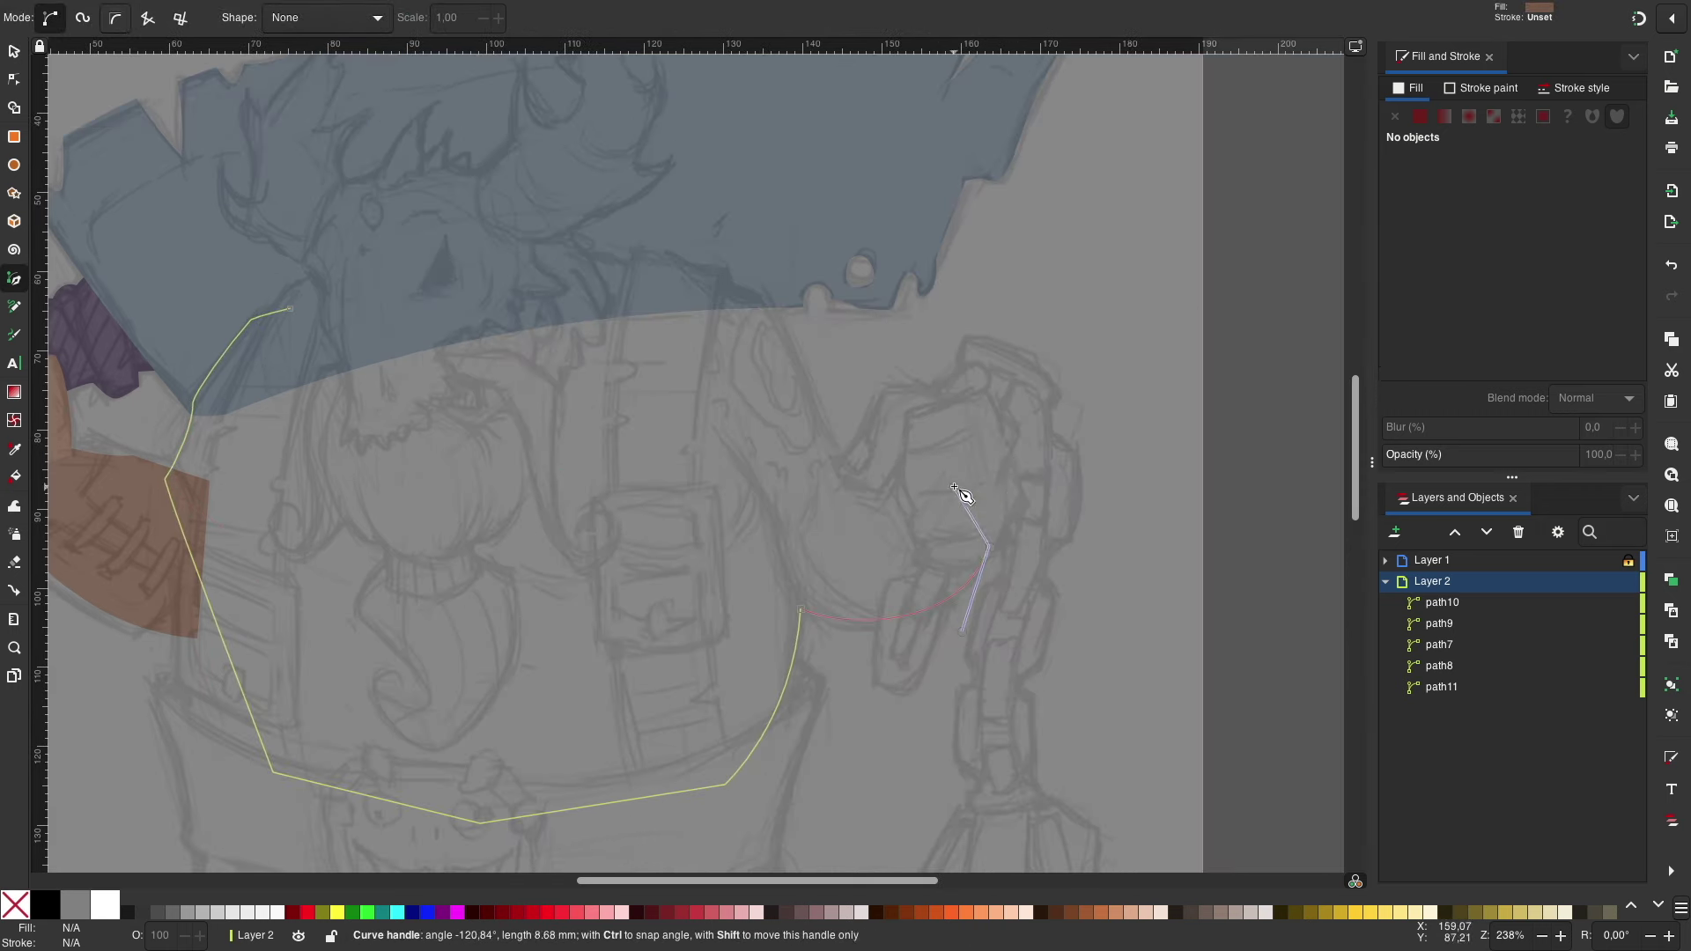
pyautogui.scroll(3, 969, 511)
pyautogui.click(1070, 577)
pyautogui.click(908, 431)
pyautogui.moveTo(710, 390); pyautogui.dragTo(653, 390)
pyautogui.click(447, 446)
# Step: Outline the right fist and give it the same brown as the body
pyautogui.scroll(-2, 617, 440)
pyautogui.hscroll(-2, 617, 441)
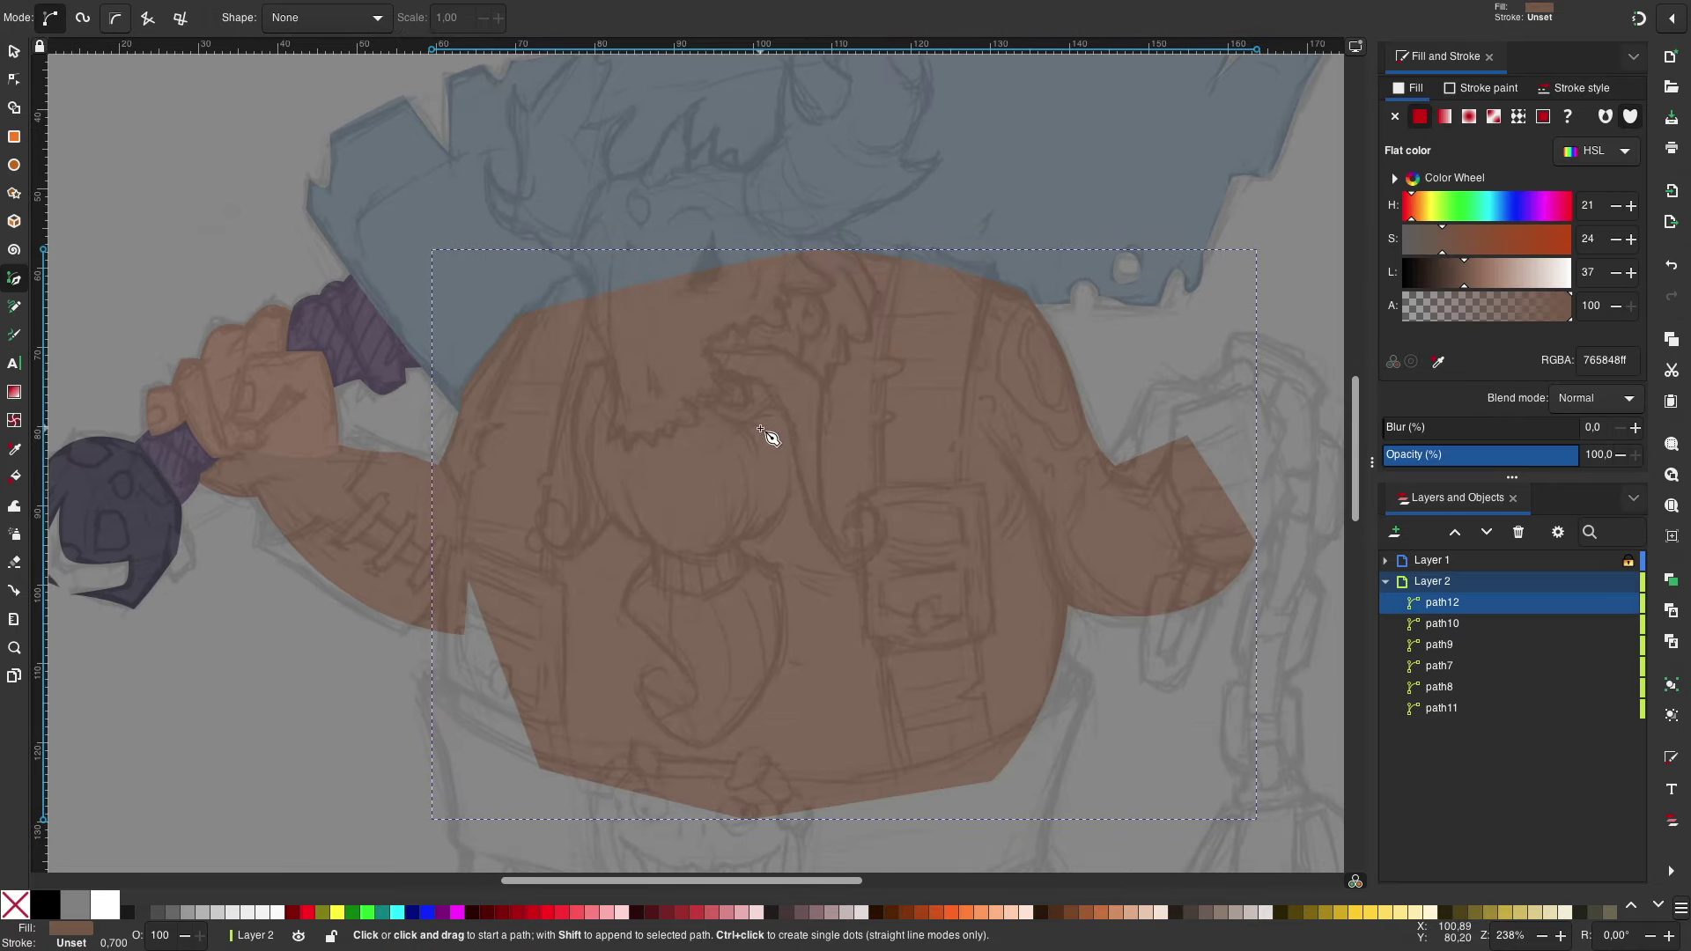
pyautogui.hscroll(2, 696, 590)
pyautogui.click(1061, 487)
pyautogui.click(1022, 471)
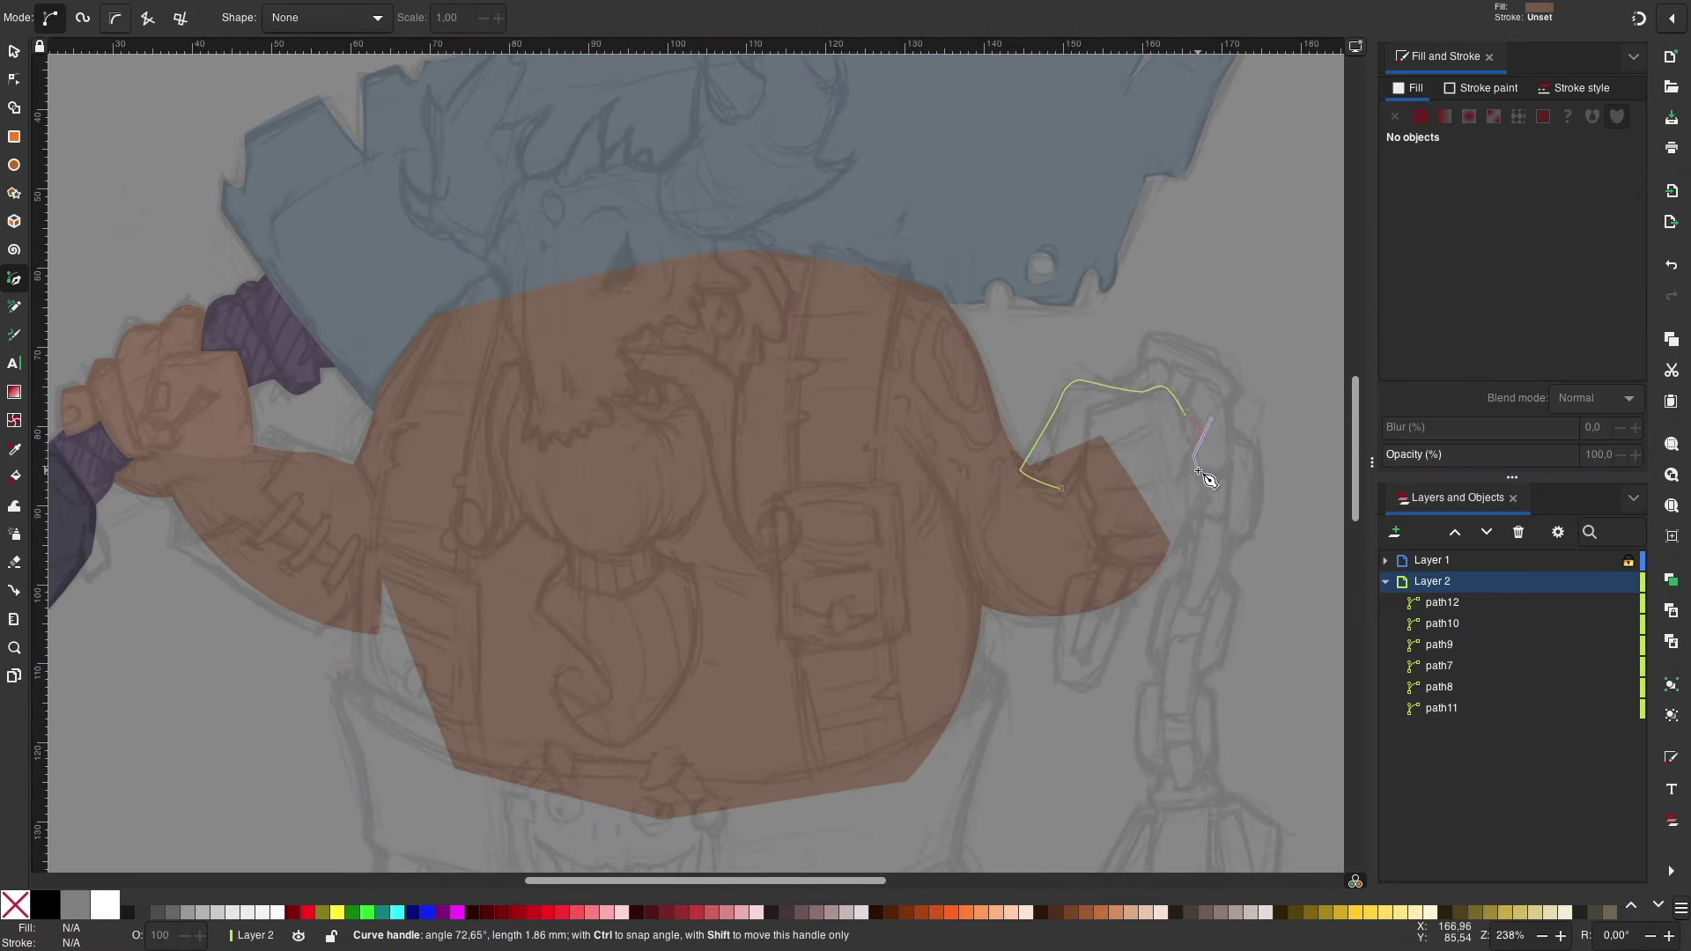
pyautogui.moveTo(1085, 472); pyautogui.dragTo(1085, 473)
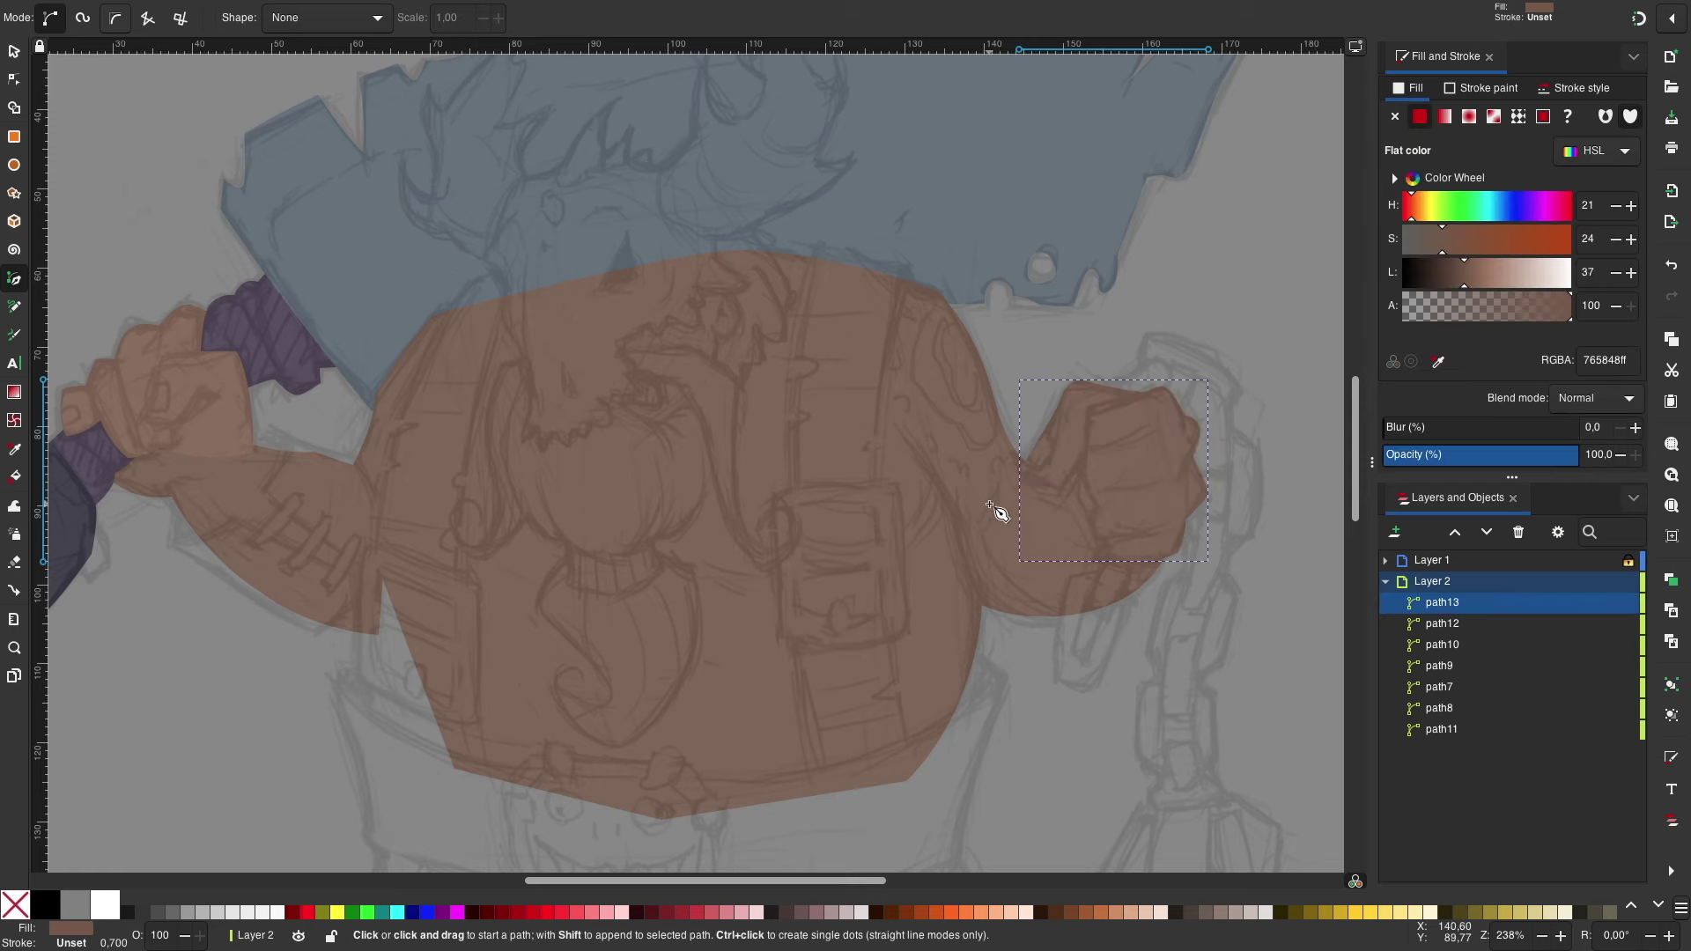
pyautogui.press('s')
pyautogui.click(1608, 561)
pyautogui.click(969, 396)
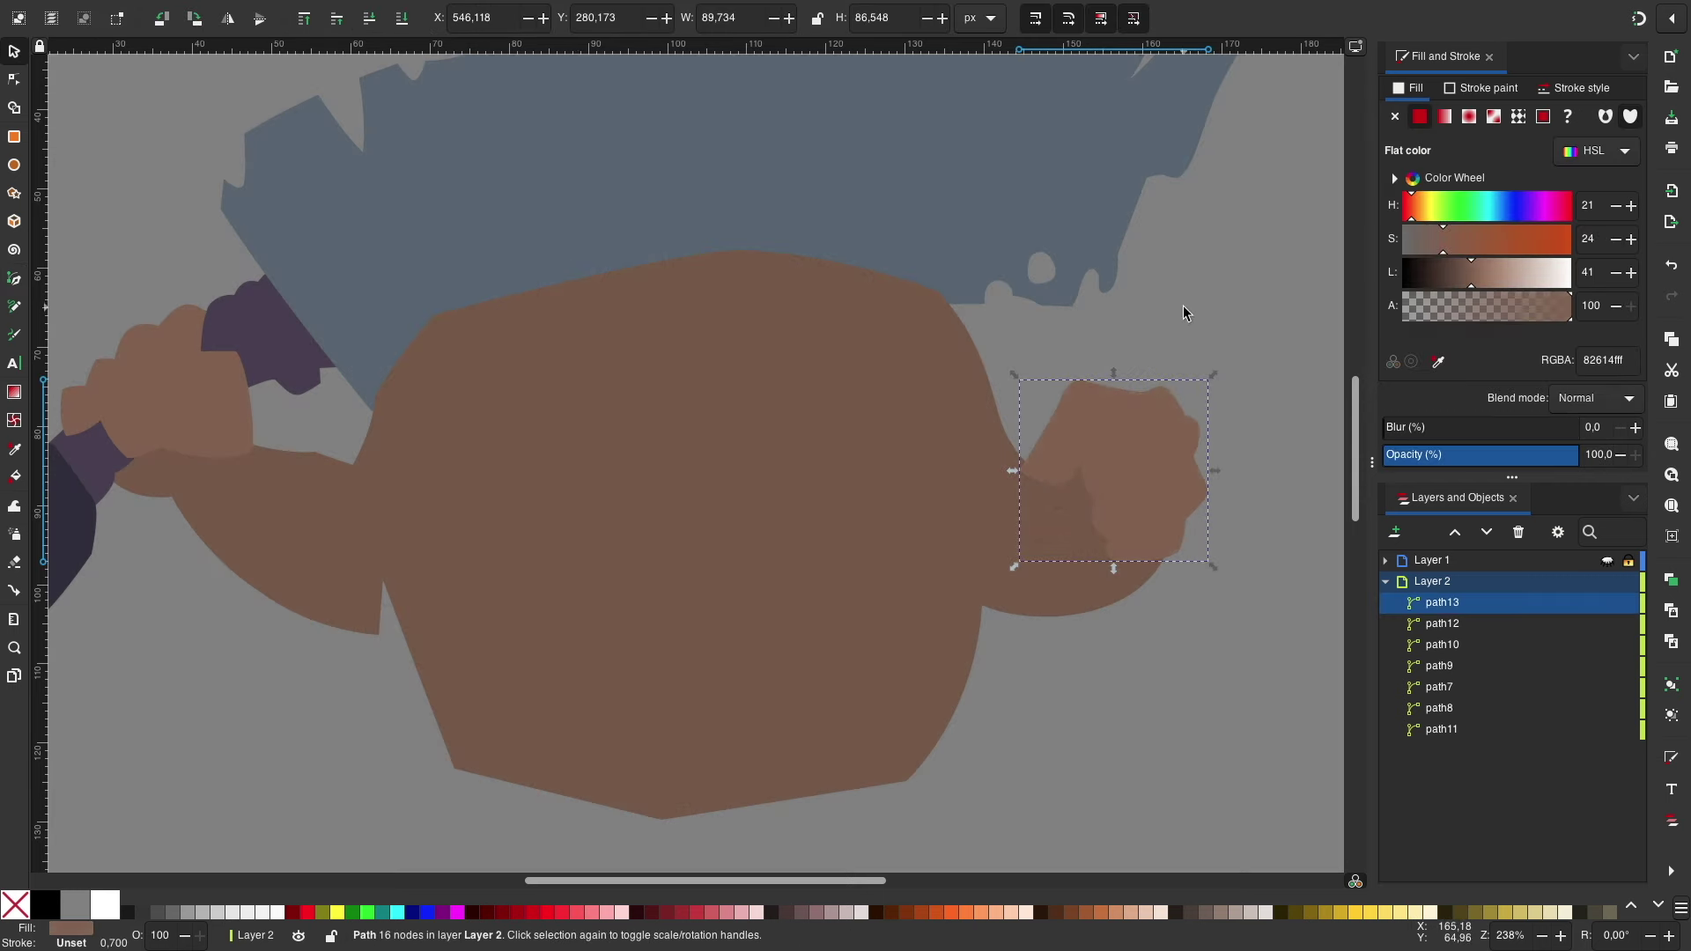
pyautogui.click(1182, 304)
pyautogui.click(1608, 560)
pyautogui.hscroll(-2, 933, 420)
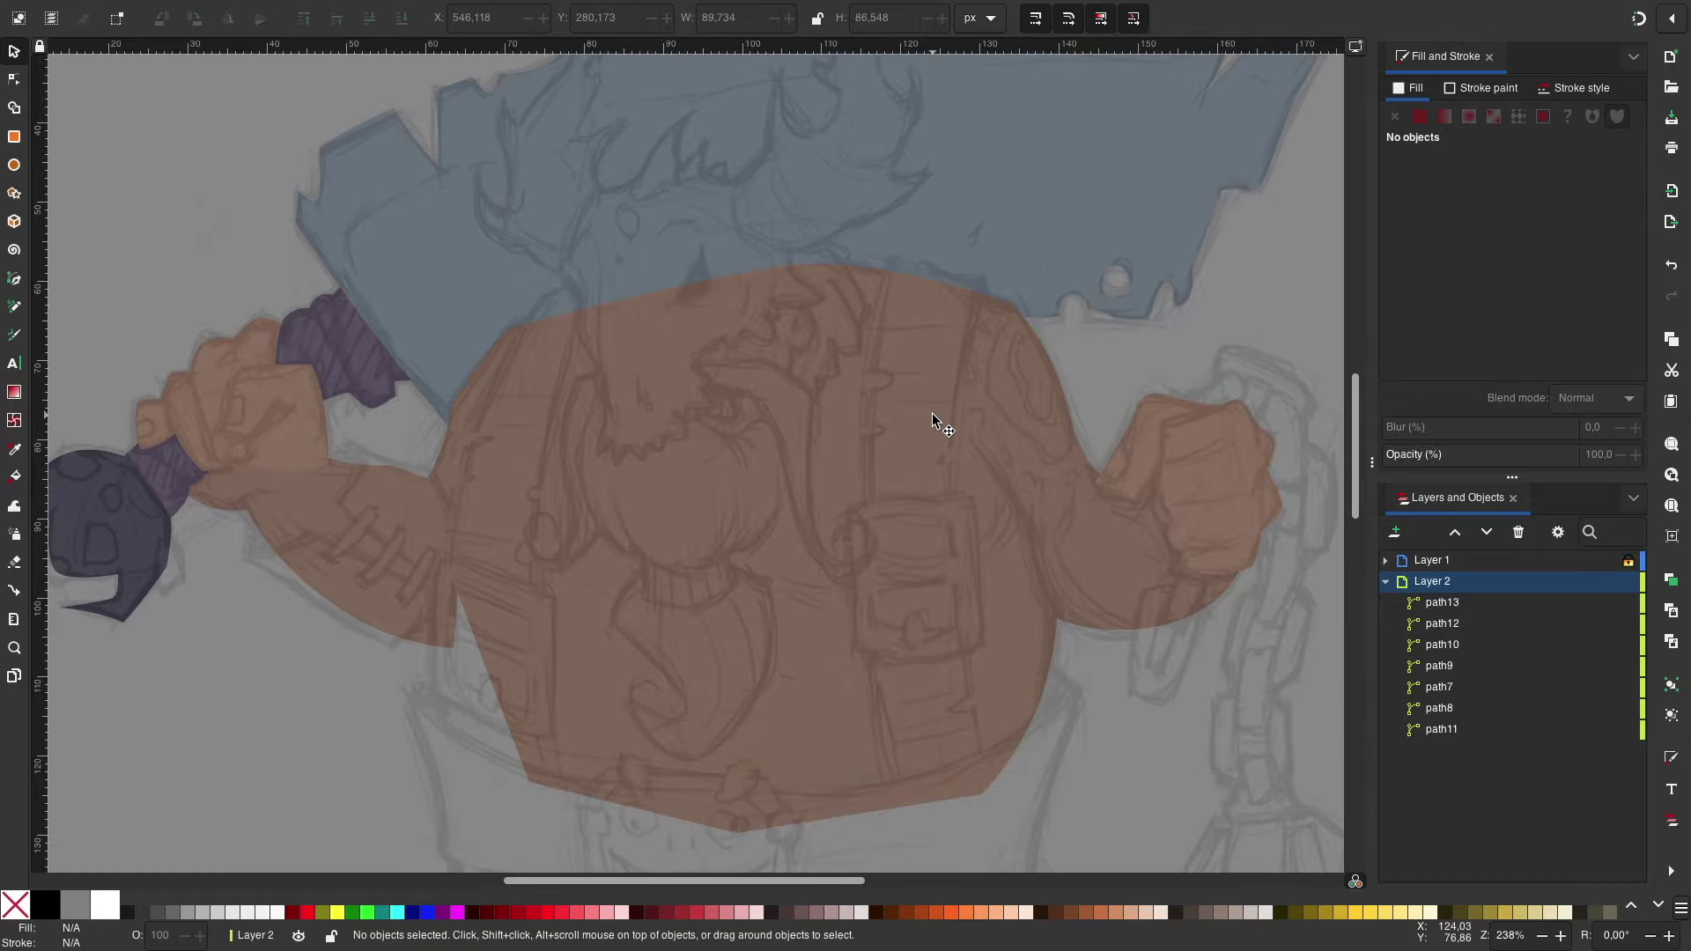
pyautogui.press('b')
pyautogui.scroll(2, 958, 296)
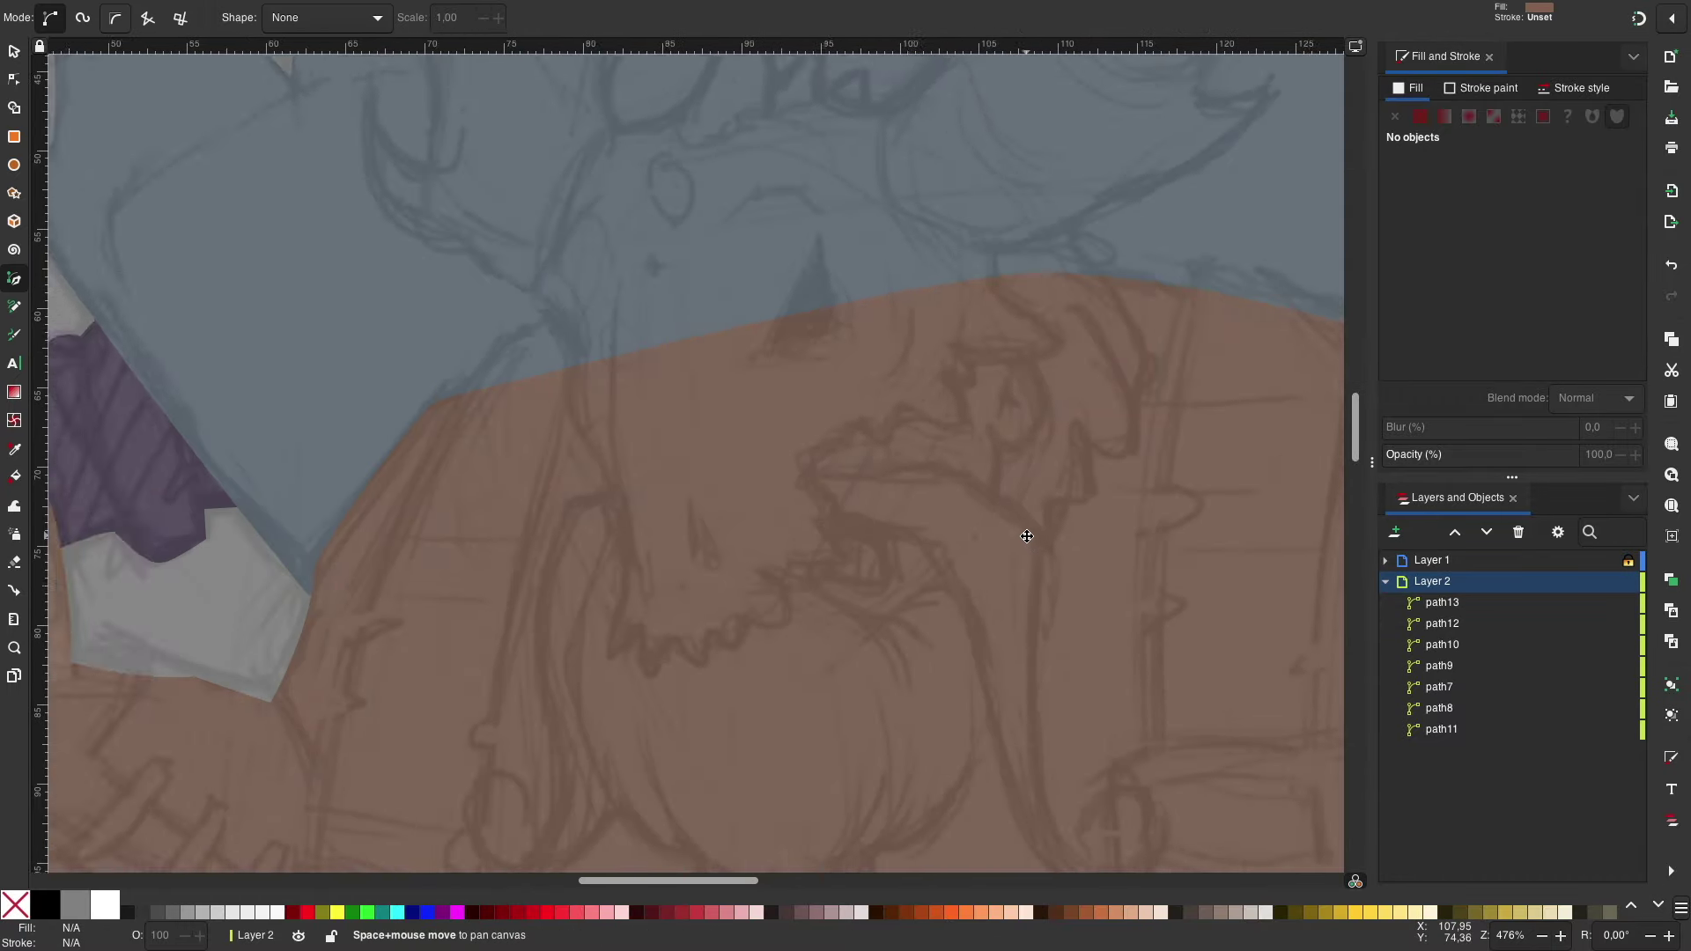
# Step: Pen-draw the dark brown overall strap down the right side of the torso
pyautogui.click(987, 257)
pyautogui.click(1182, 326)
pyautogui.scroll(-5, 1151, 573)
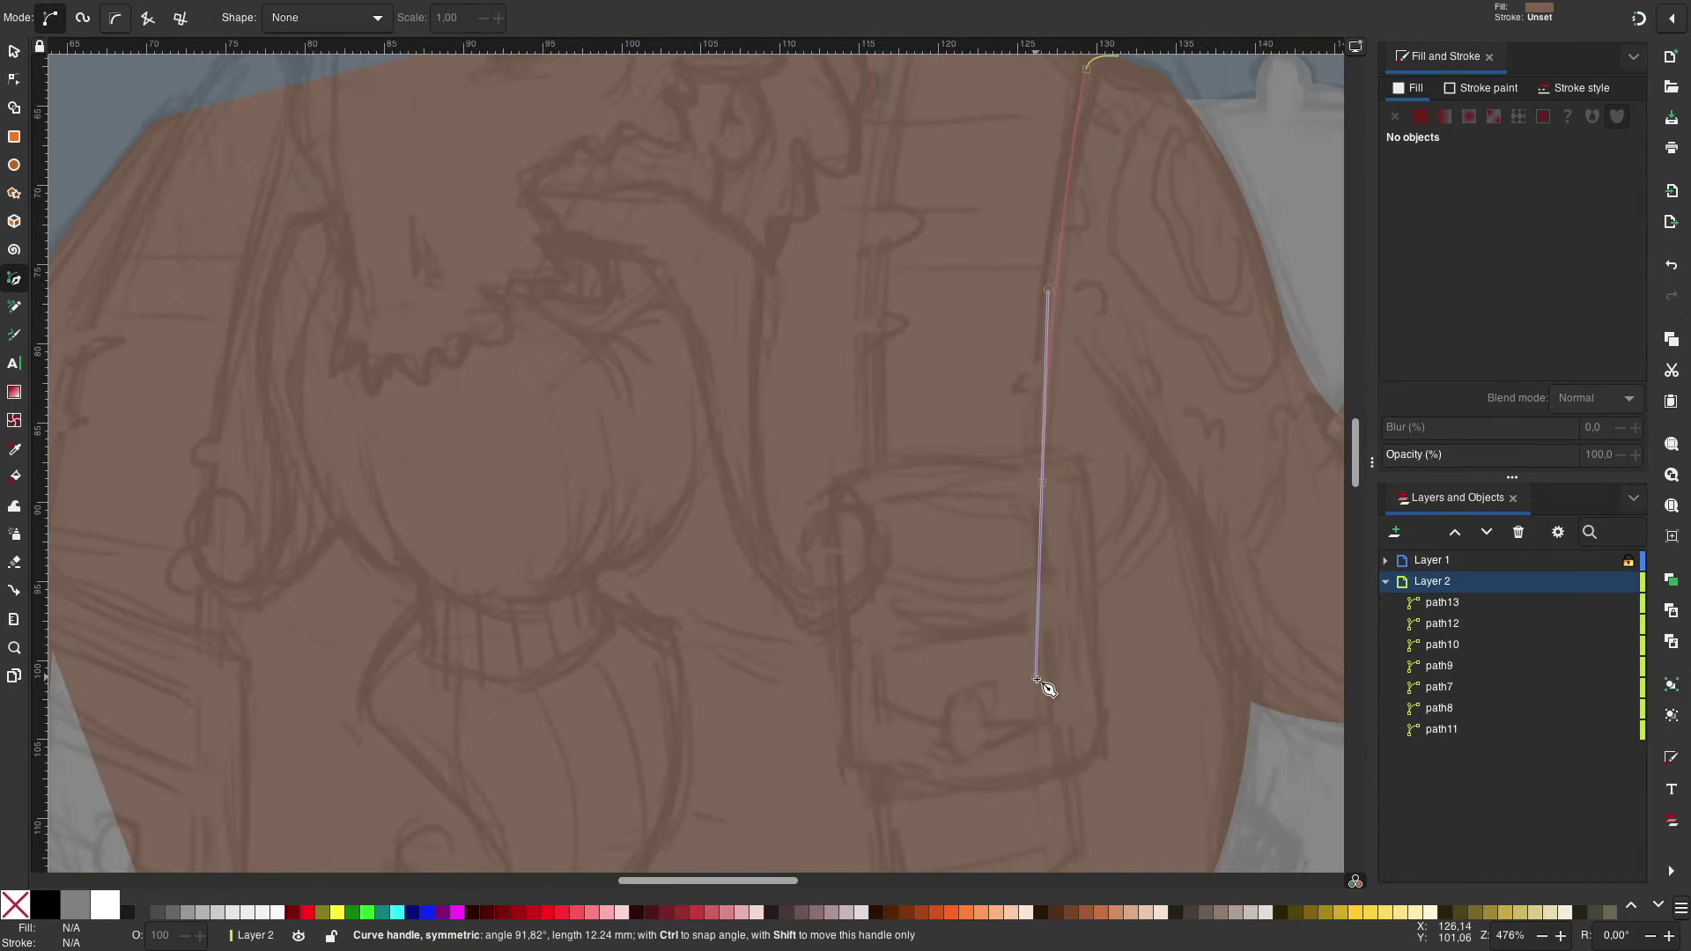
pyautogui.click(1046, 683)
pyautogui.scroll(5, 1068, 649)
pyautogui.scroll(-3, 797, 652)
pyautogui.scroll(3, 865, 197)
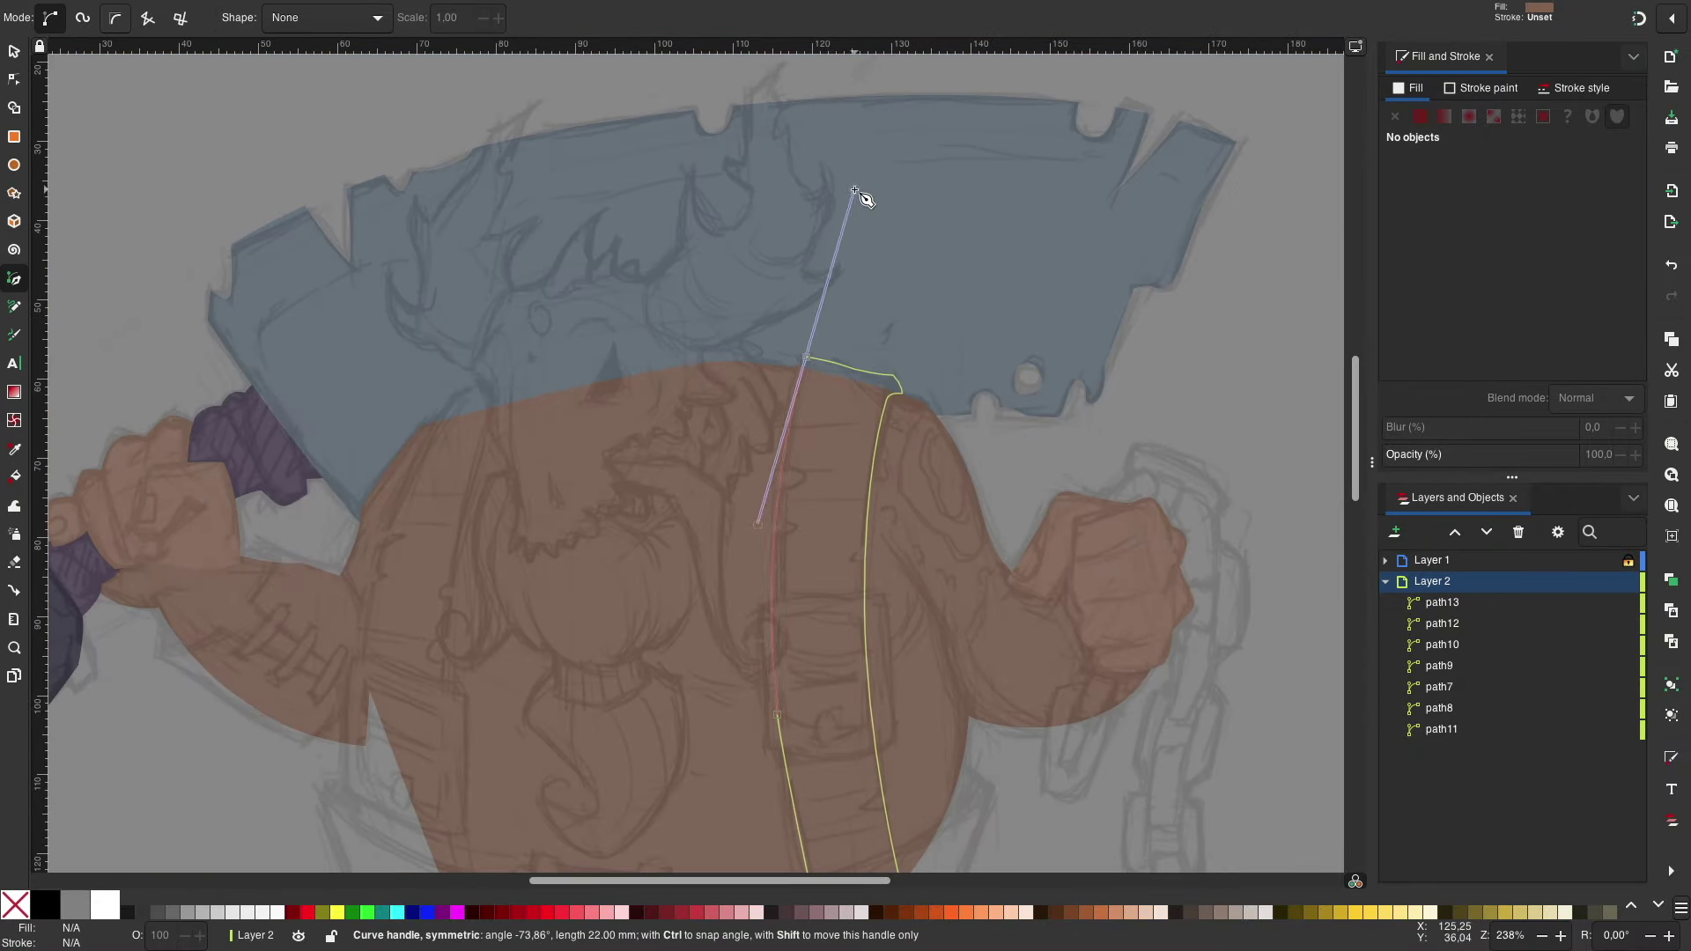
pyautogui.click(803, 361)
pyautogui.press('s')
pyautogui.click(1456, 245)
pyautogui.press('Escape')
pyautogui.press('b')
pyautogui.scroll(-2, 695, 458)
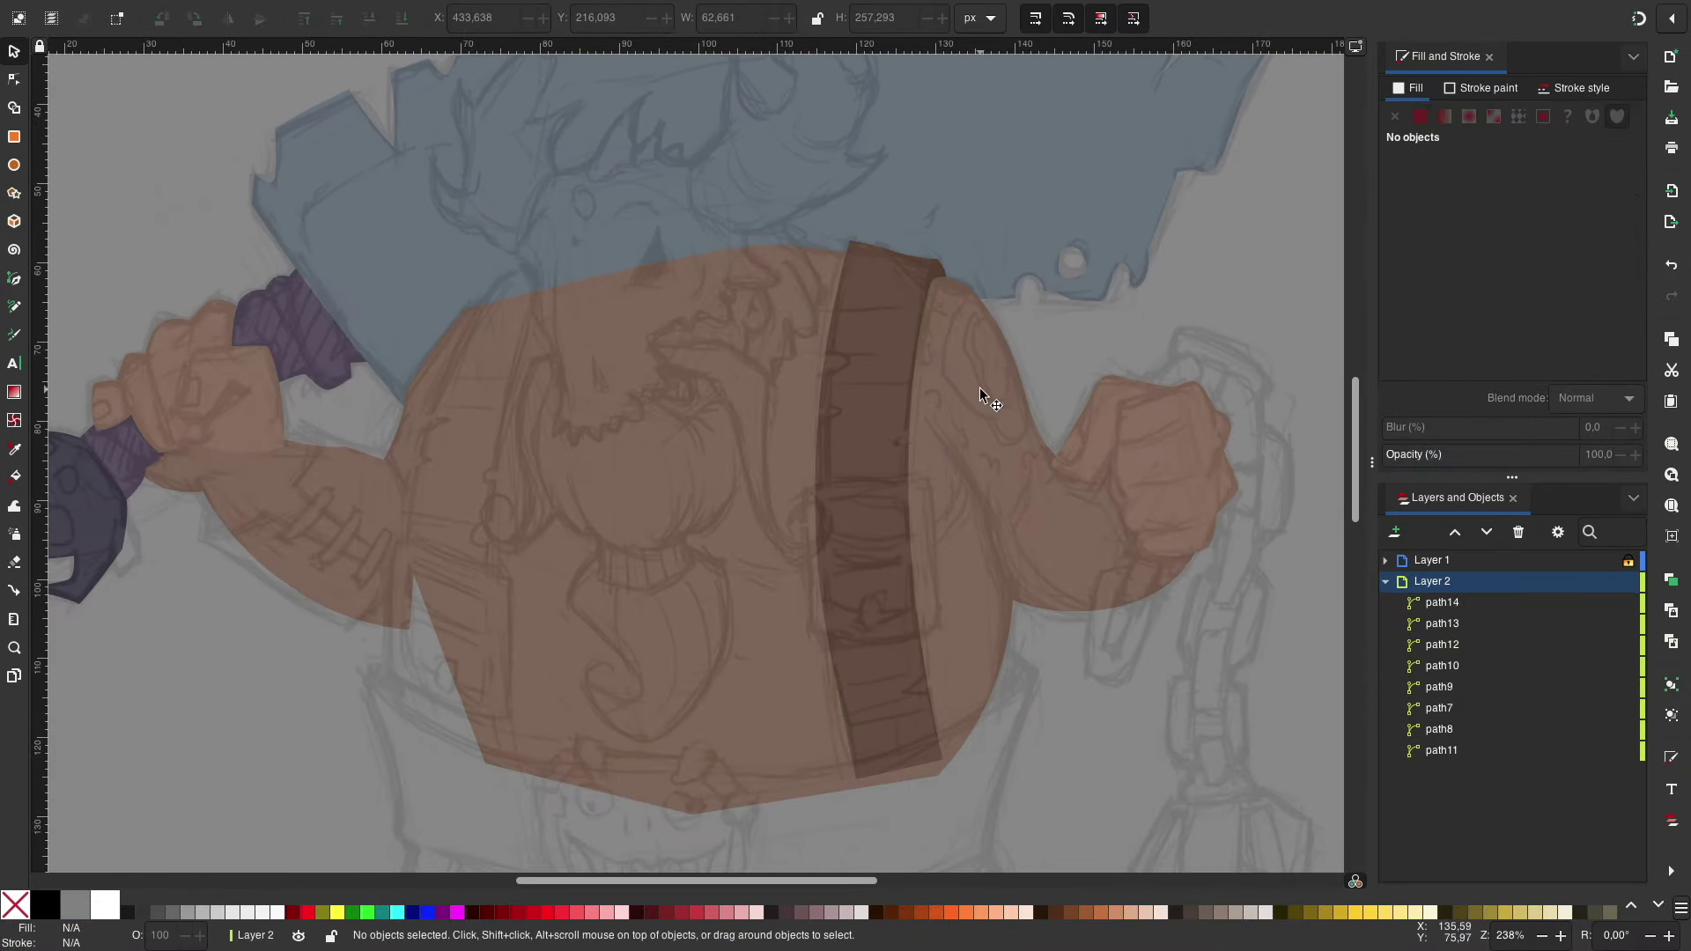
# Step: Cut a small notch out of the strap with Path > Difference
pyautogui.click(814, 357)
pyautogui.press('Return')
pyautogui.press('s')
pyautogui.keyDown('shift'); pyautogui.click(896, 366); pyautogui.keyUp('shift')
pyautogui.hotkey('ctrl', '-')
pyautogui.press('Escape')
pyautogui.click(901, 646)
pyautogui.press('Escape')
pyautogui.hscroll(-3, 835, 475)
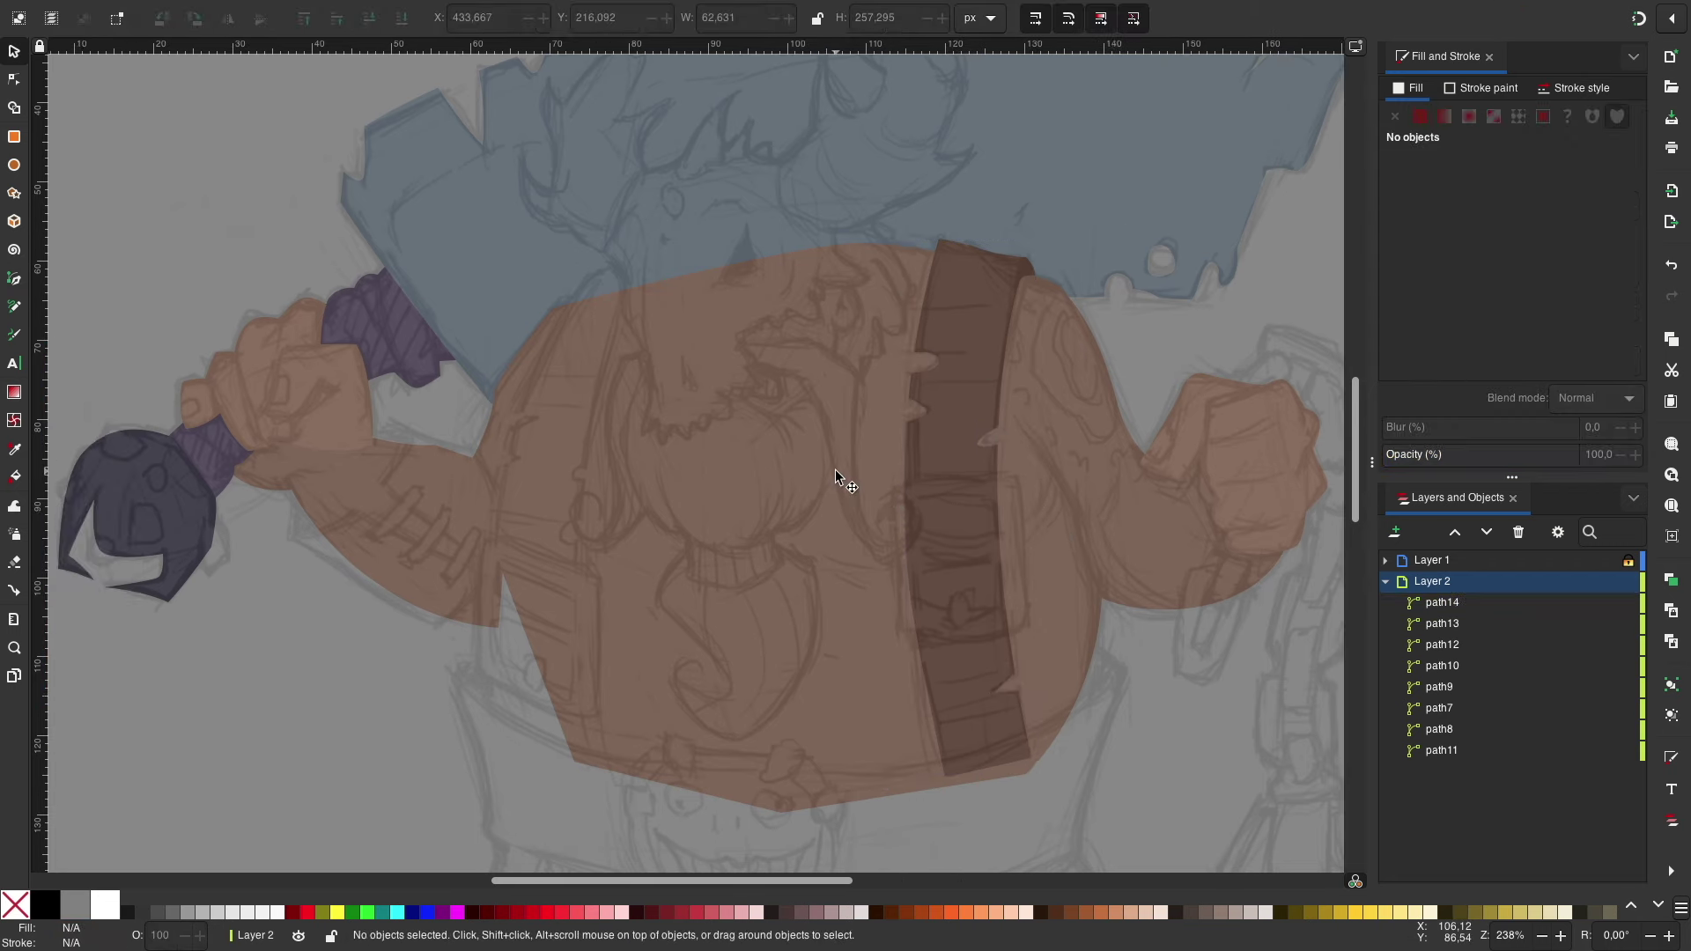
# Step: Draw the dark brown bracer shape around the raised forearm
pyautogui.press('b')
pyautogui.click(291, 537)
pyautogui.click(359, 514)
pyautogui.click(490, 563)
pyautogui.click(420, 523)
pyautogui.moveTo(492, 455); pyautogui.dragTo(511, 529)
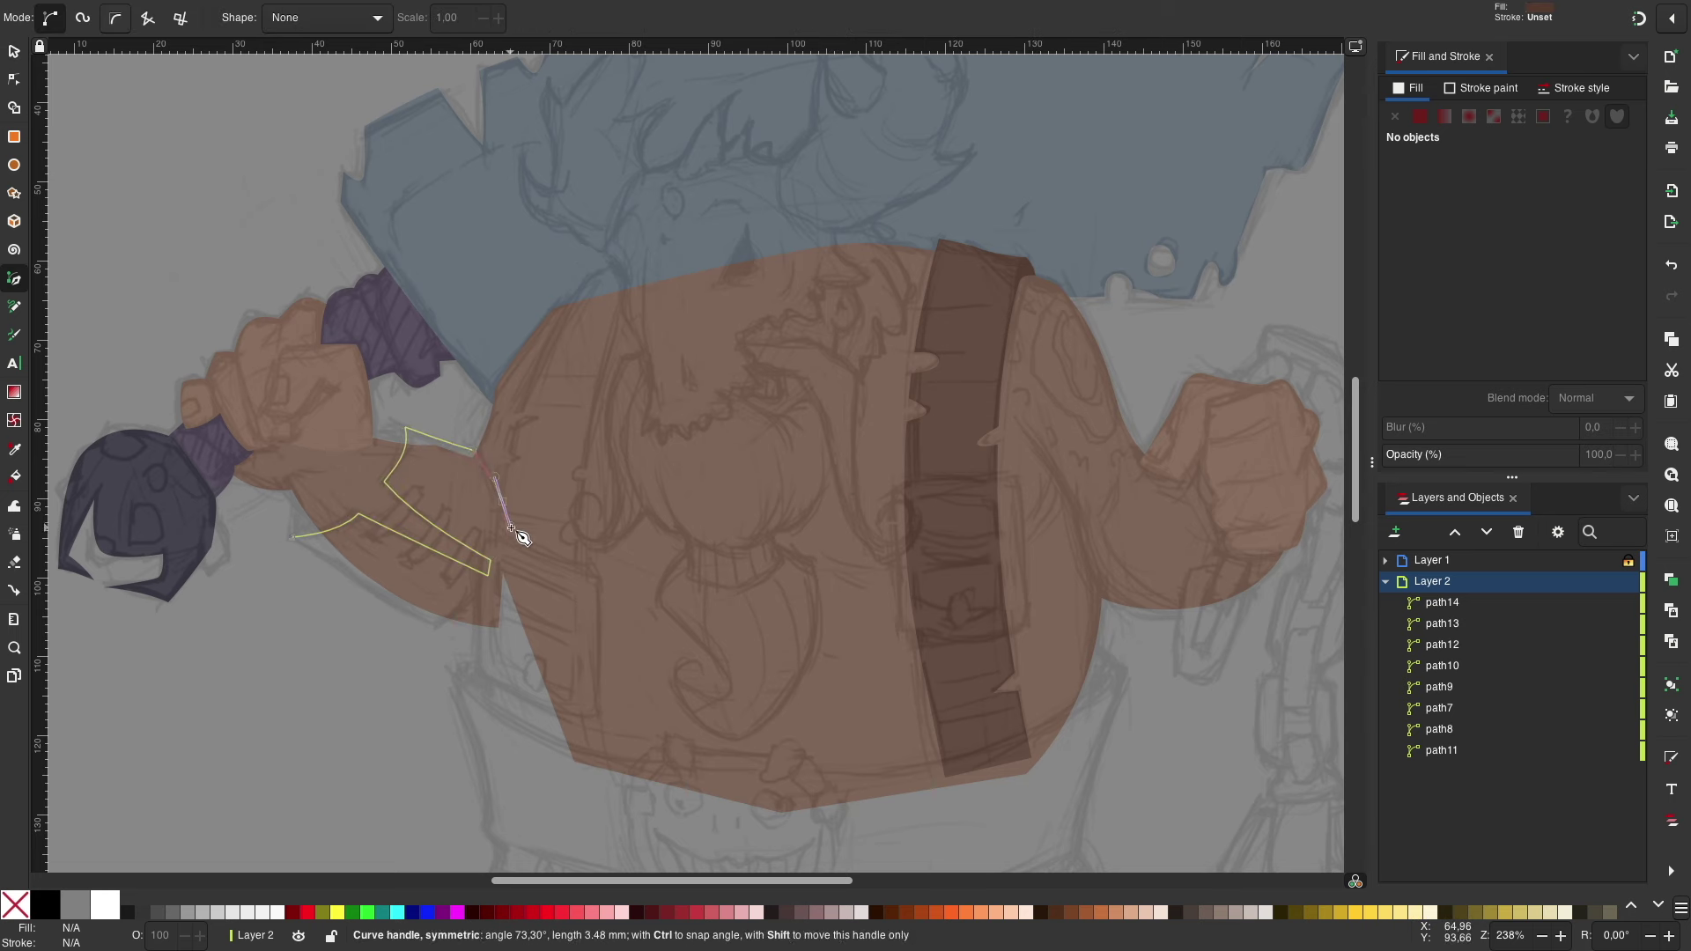
pyautogui.click(291, 536)
pyautogui.press('s')
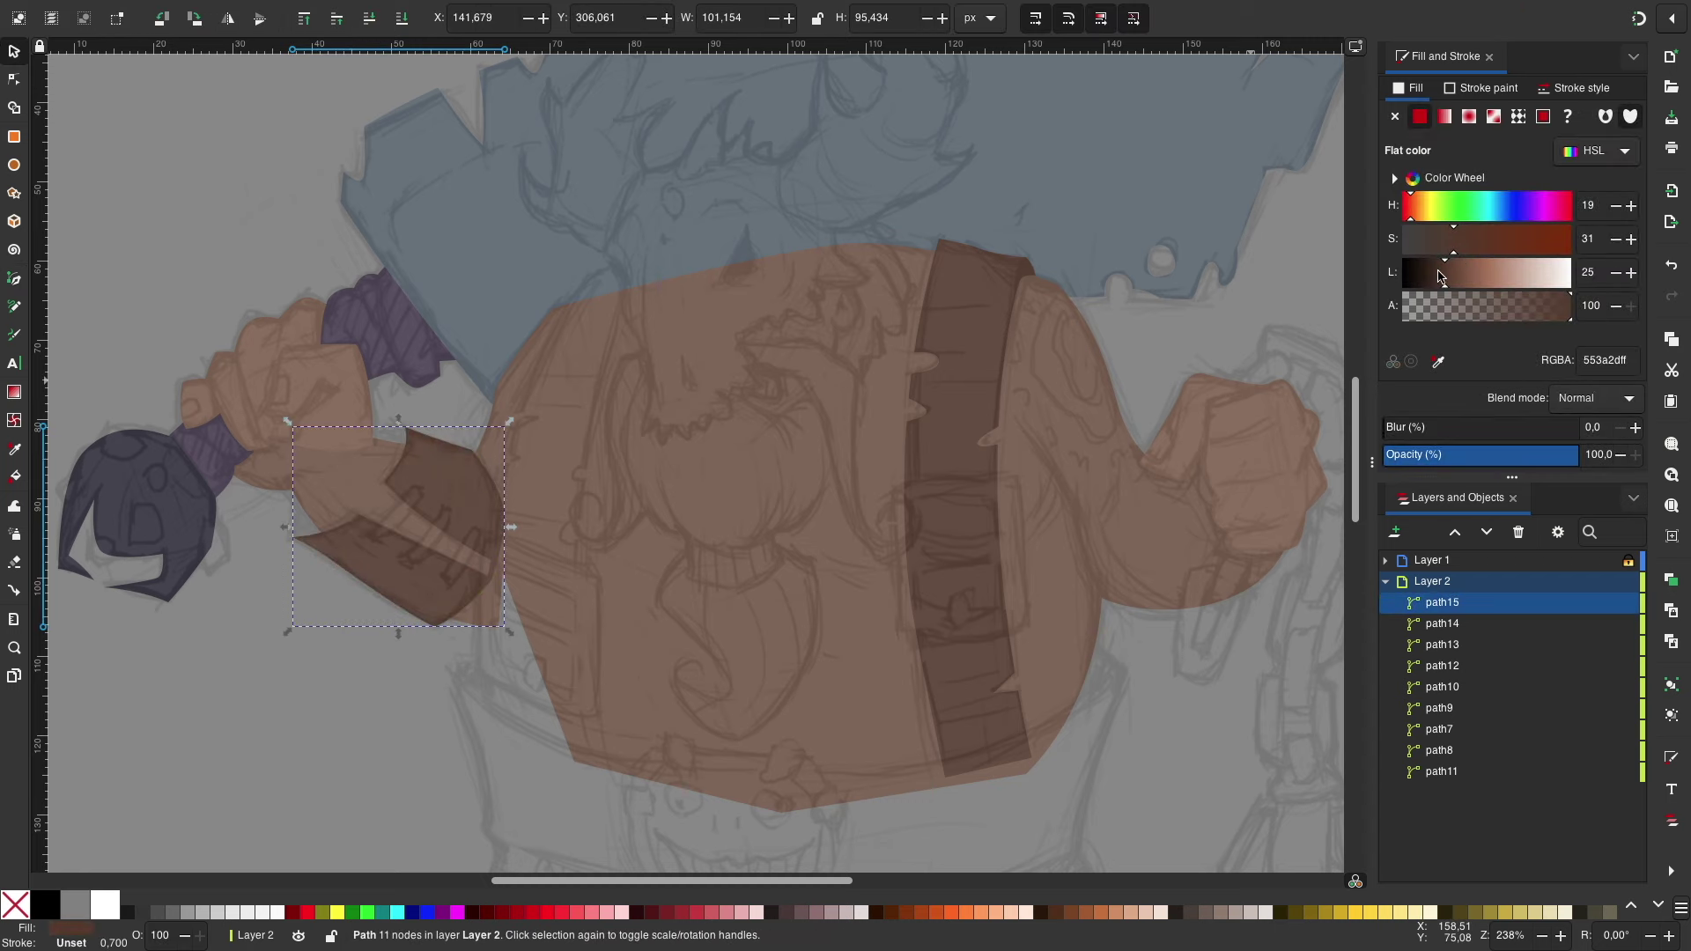
pyautogui.press('Escape')
# Step: Pen-draw the bracer's dark cuff shape with a curved upper edge
pyautogui.scroll(2, 672, 495)
pyautogui.hscroll(-5, 811, 460)
pyautogui.press('b')
pyautogui.click(730, 386)
pyautogui.moveTo(499, 604); pyautogui.dragTo(535, 618)
pyautogui.click(594, 602)
pyautogui.click(749, 498)
pyautogui.click(733, 389)
# Step: Lower the dark cuff to the bottom and check the shapes against the sketch
pyautogui.press('s')
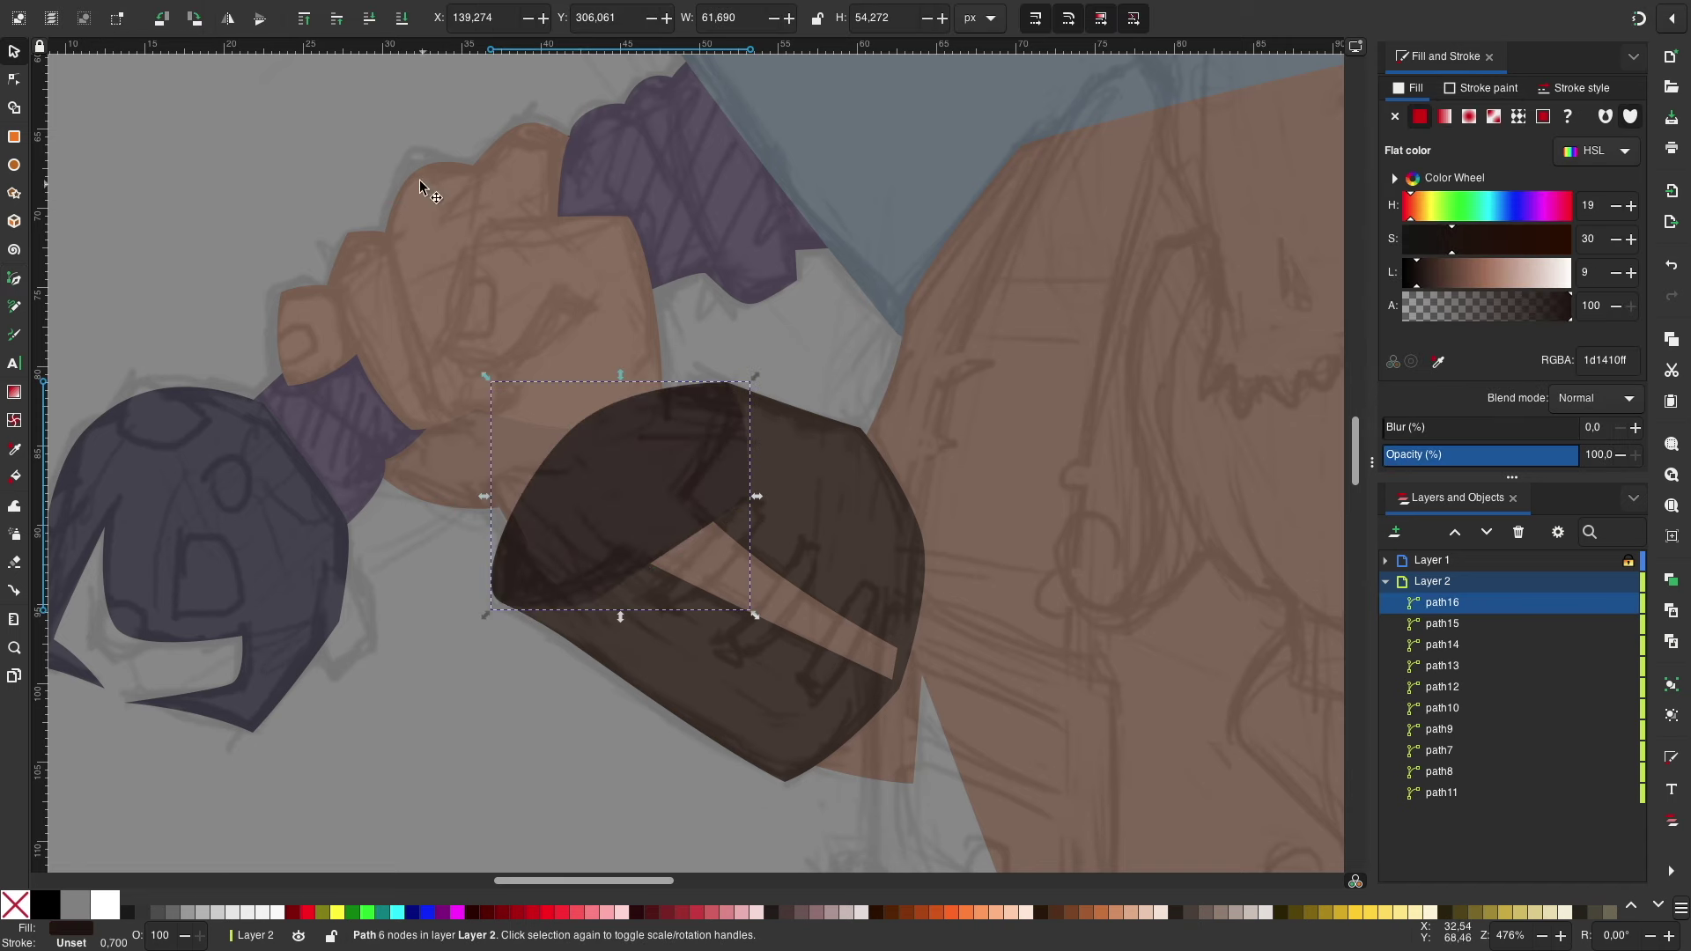
pyautogui.click(371, 25)
pyautogui.click(371, 24)
pyautogui.press('Escape')
pyautogui.click(1607, 563)
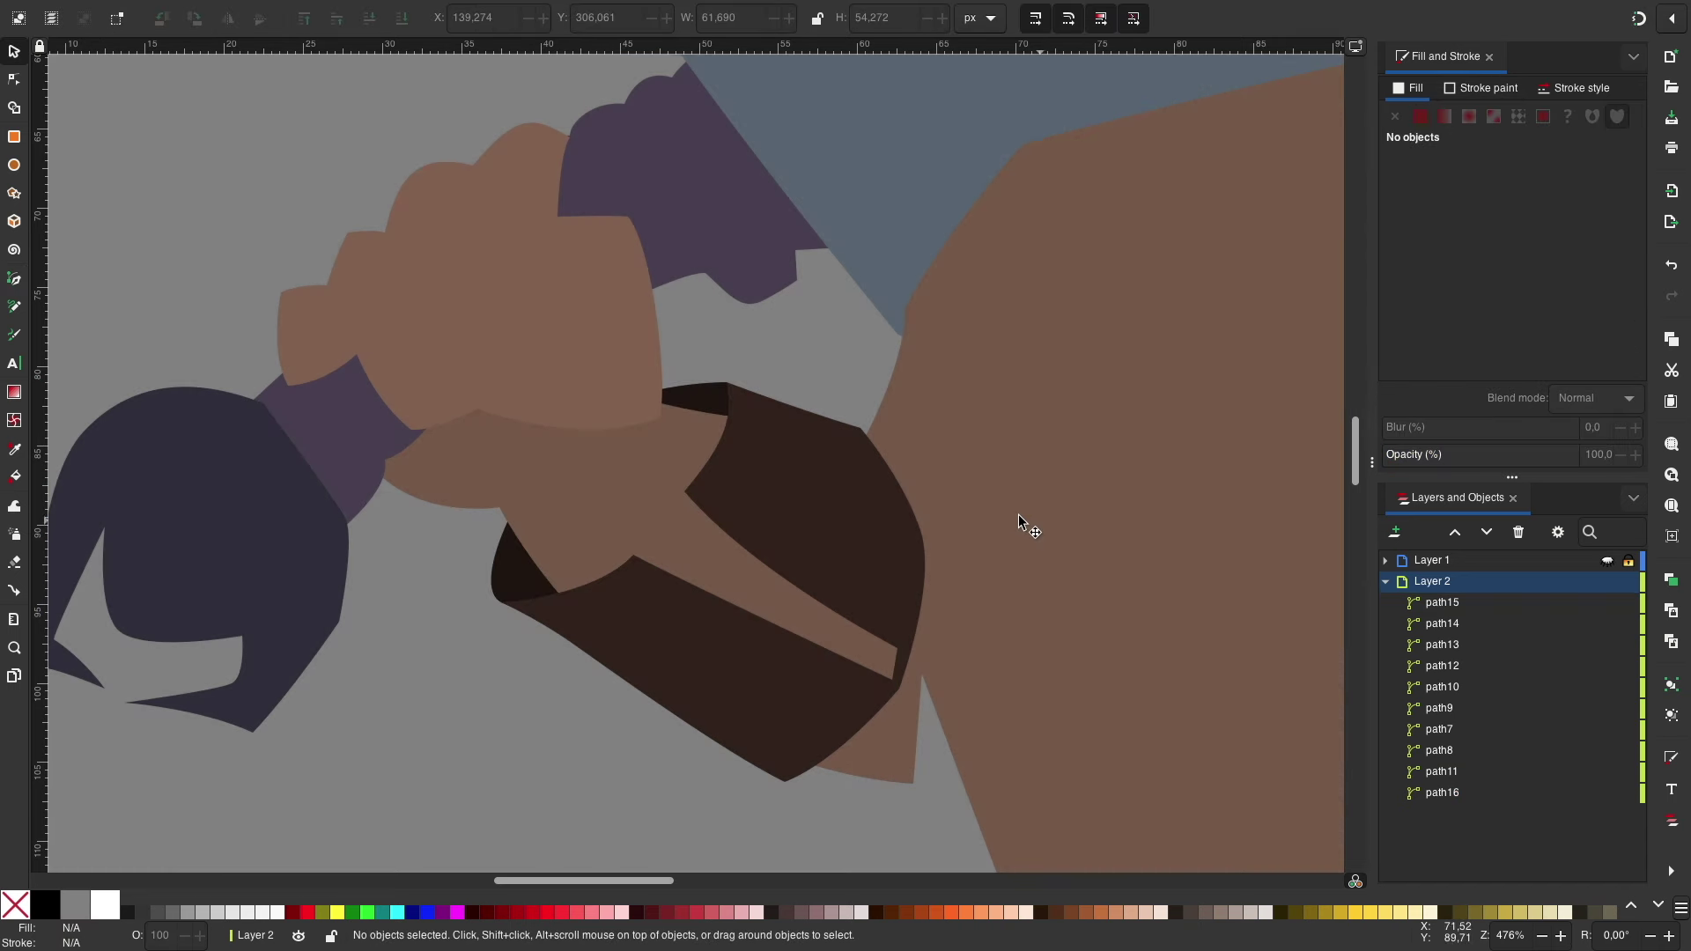
pyautogui.scroll(-2, 969, 476)
pyautogui.click(1607, 561)
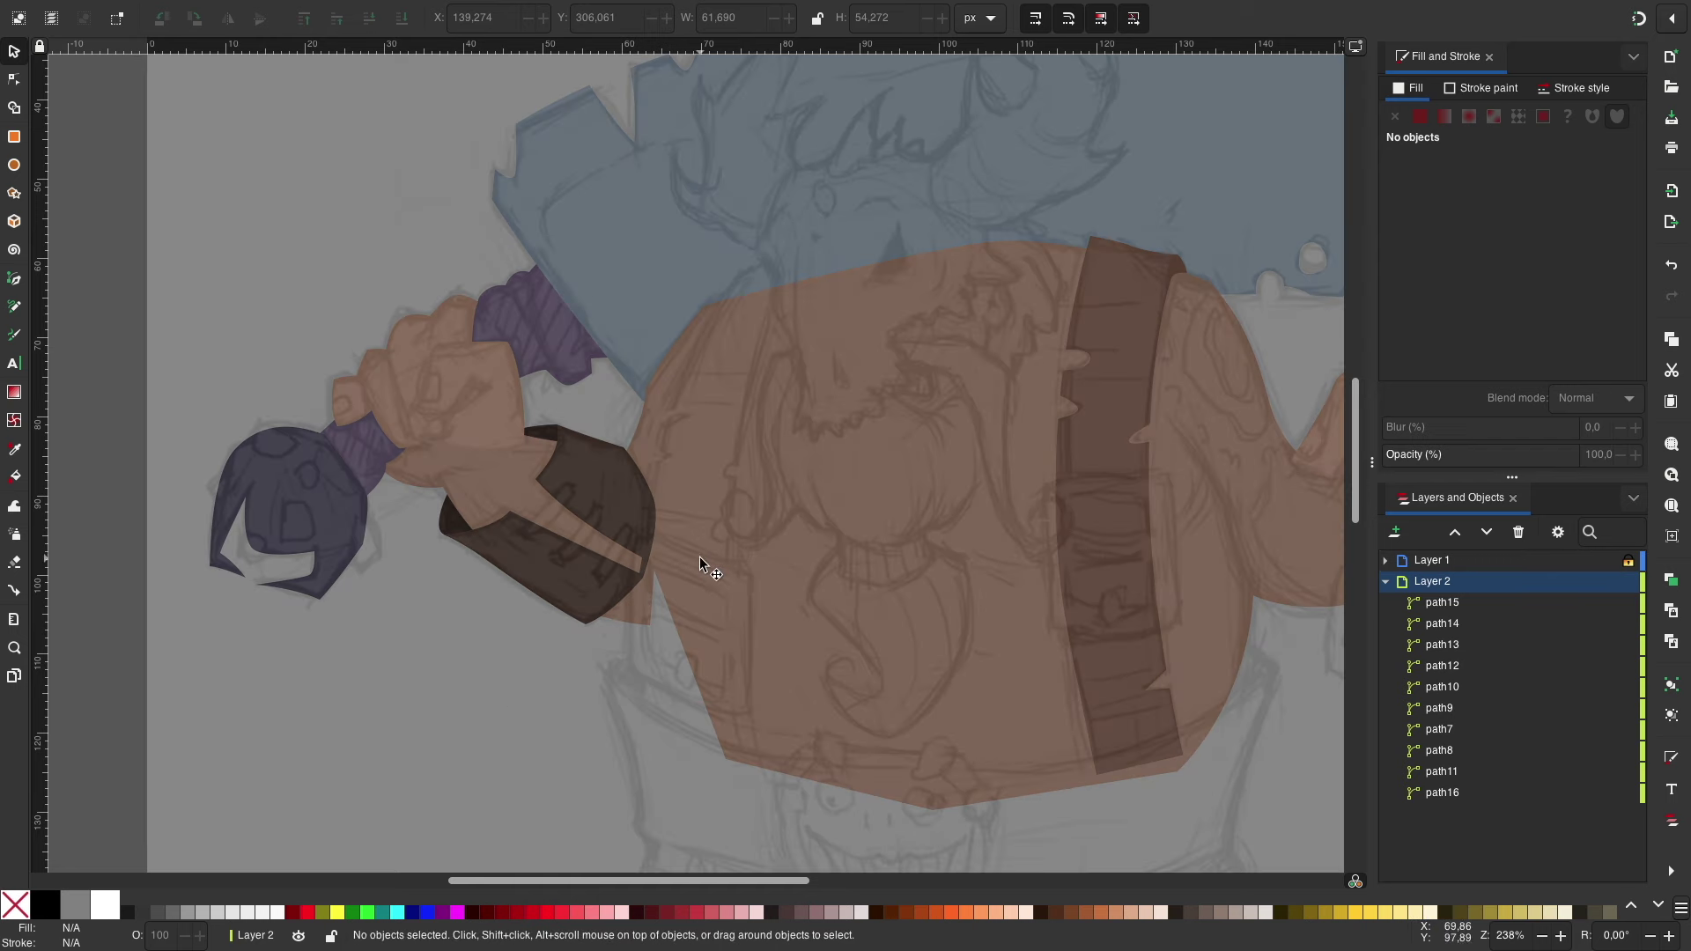
# Step: Draw the left overall strap and give it the same brown as the right strap
pyautogui.press('b')
pyautogui.click(782, 261)
pyautogui.click(670, 410)
pyautogui.moveTo(646, 734); pyautogui.dragTo(648, 818)
pyautogui.click(748, 777)
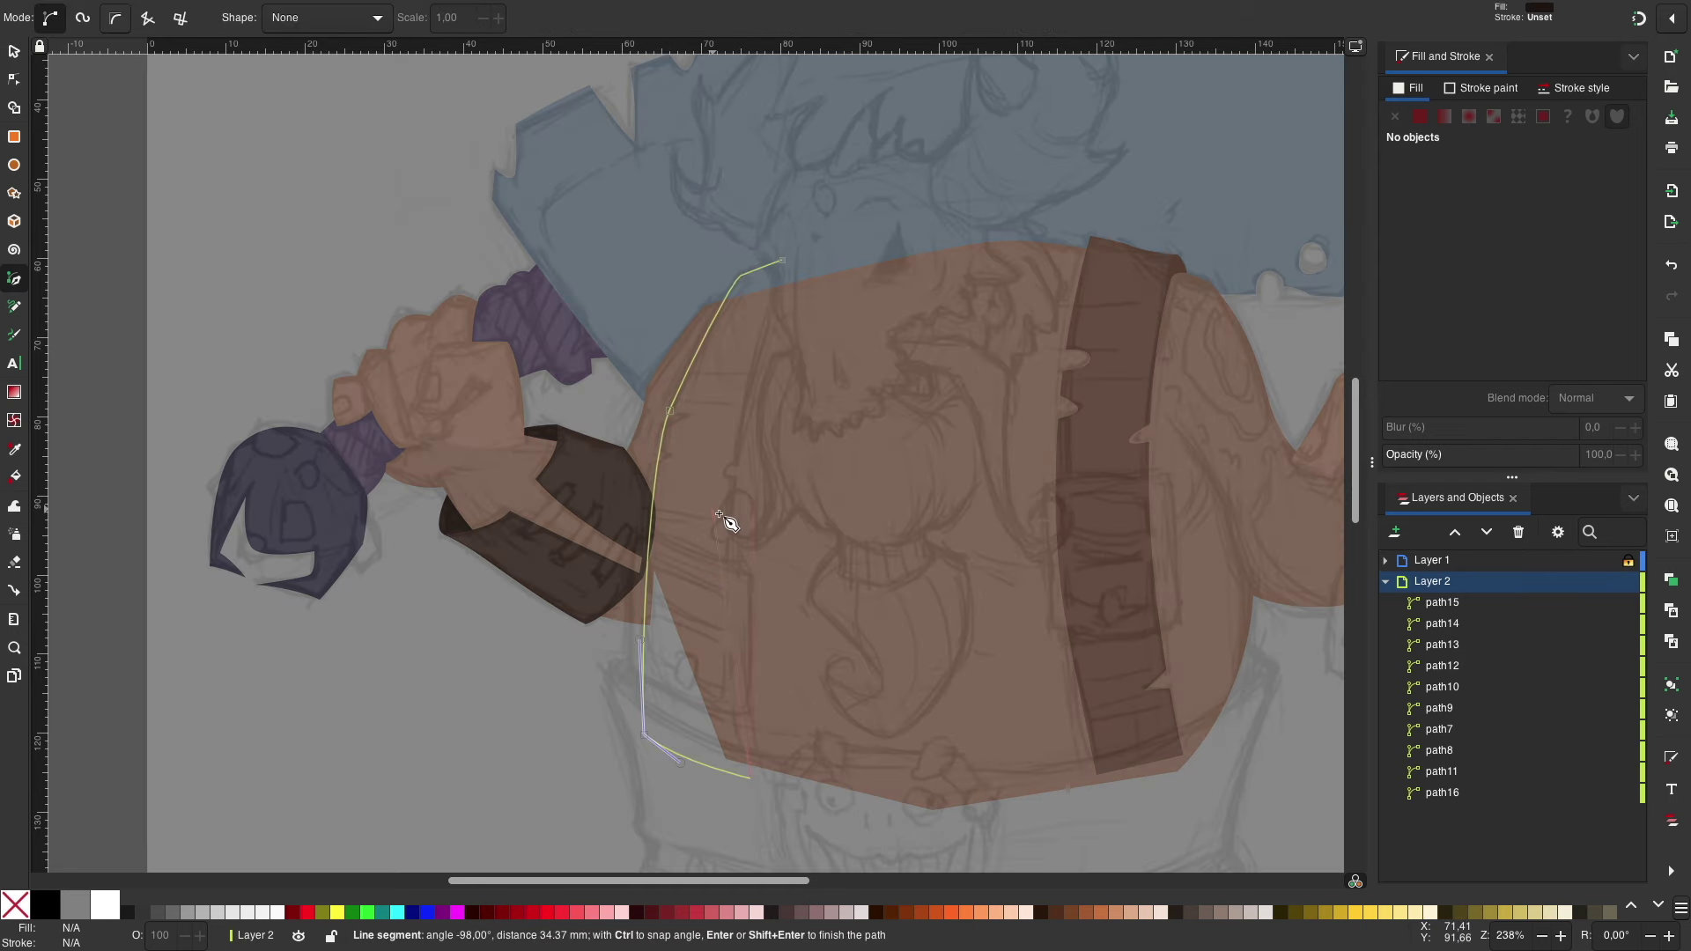
pyautogui.click(782, 260)
pyautogui.click(1607, 561)
pyautogui.click(1448, 272)
pyautogui.press('s')
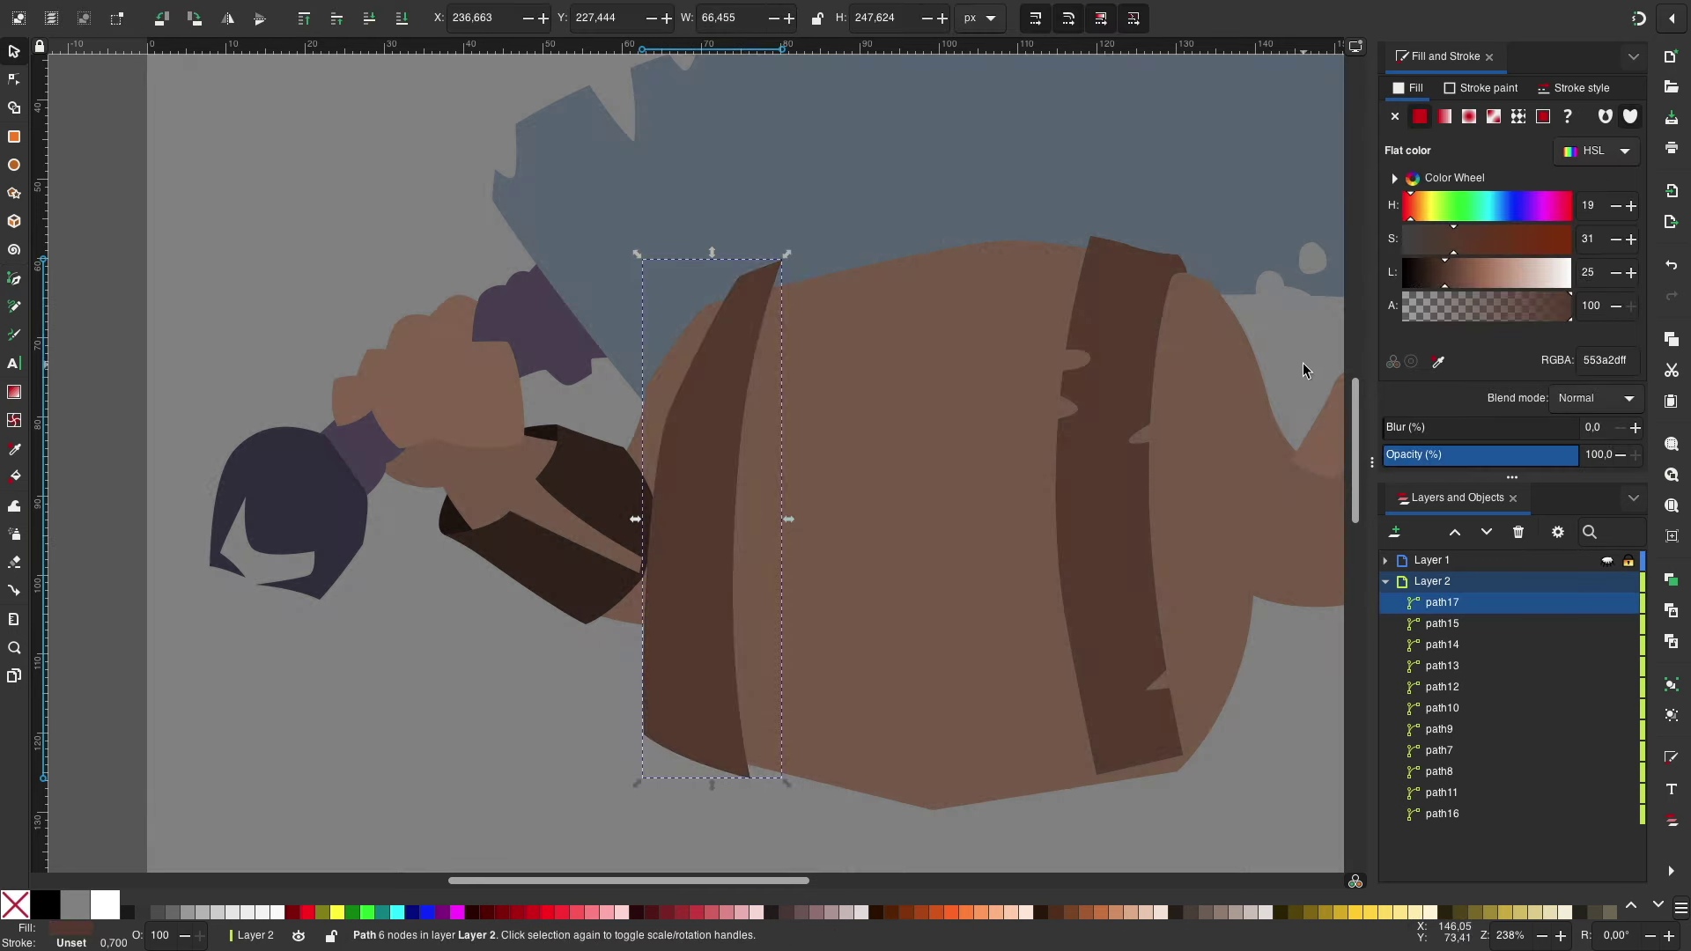
pyautogui.press('Escape')
pyautogui.click(1608, 561)
pyautogui.scroll(2, 865, 403)
# Step: Sketch a small freehand mark on the left strap
pyautogui.press('p')
pyautogui.moveTo(642, 367); pyautogui.dragTo(624, 381)
pyautogui.press('s')
pyautogui.keyDown('shift'); pyautogui.click(738, 342); pyautogui.keyUp('shift')
pyautogui.scroll(-3, 793, 346)
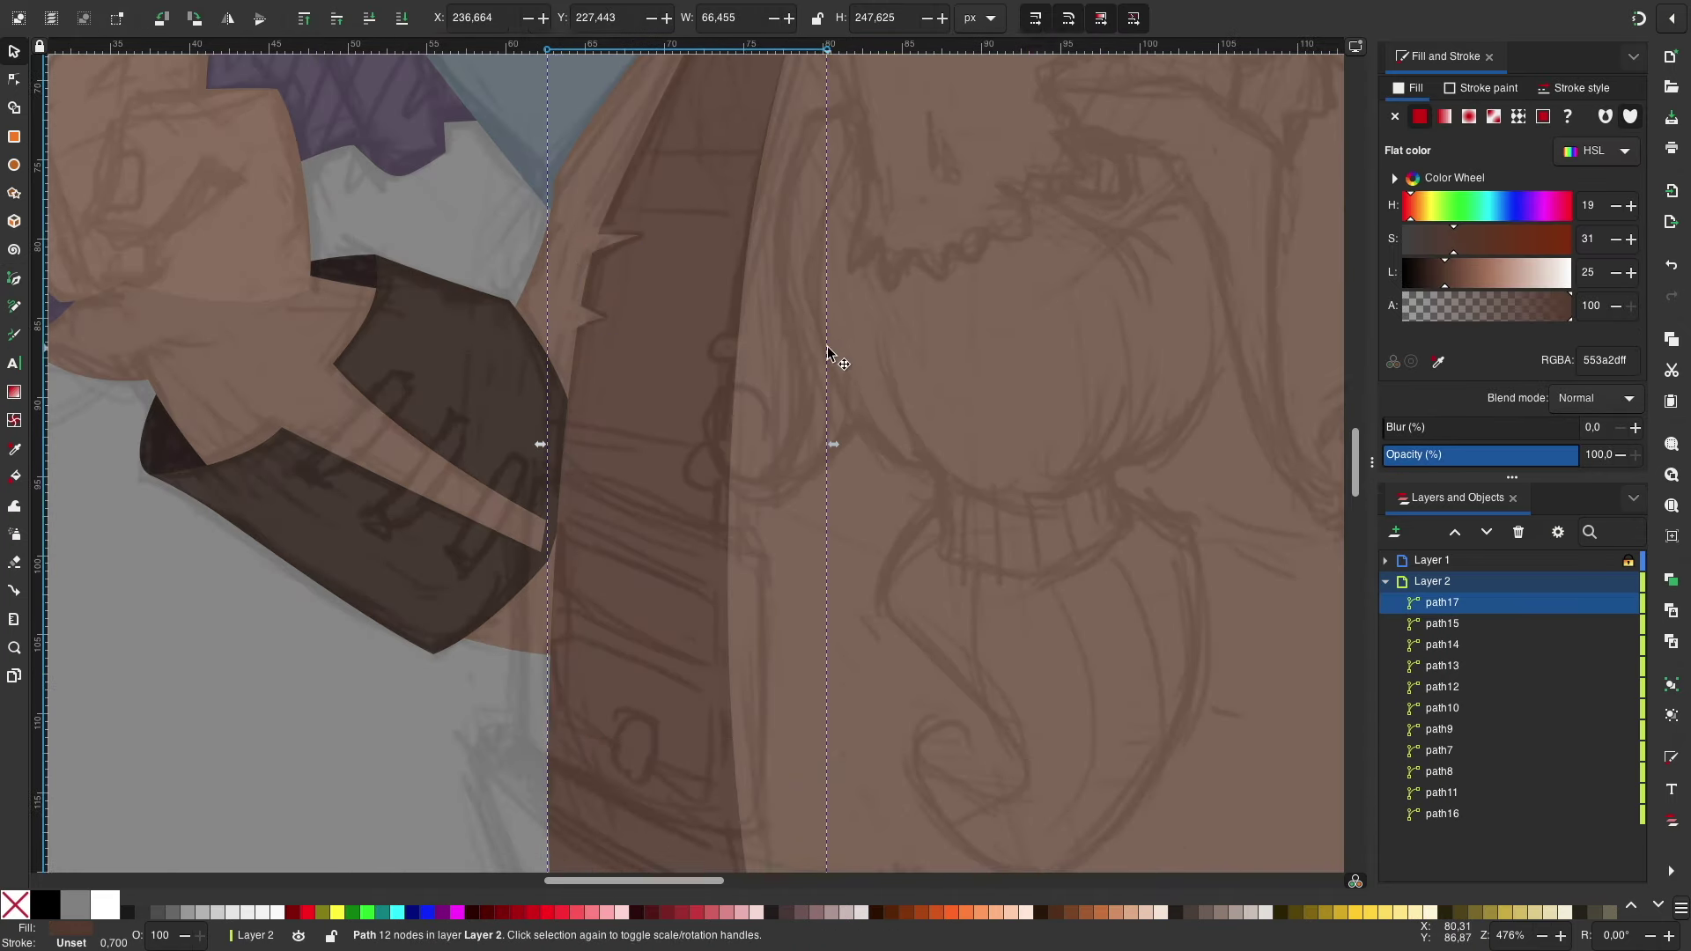
# Step: Start an extra outline on the strap, then cancel it and undo the stray mark
pyautogui.press('b')
pyautogui.moveTo(747, 339); pyautogui.dragTo(715, 344)
pyautogui.click(738, 440)
pyautogui.moveTo(685, 465); pyautogui.dragTo(687, 494)
pyautogui.click(801, 447)
pyautogui.press('Escape')
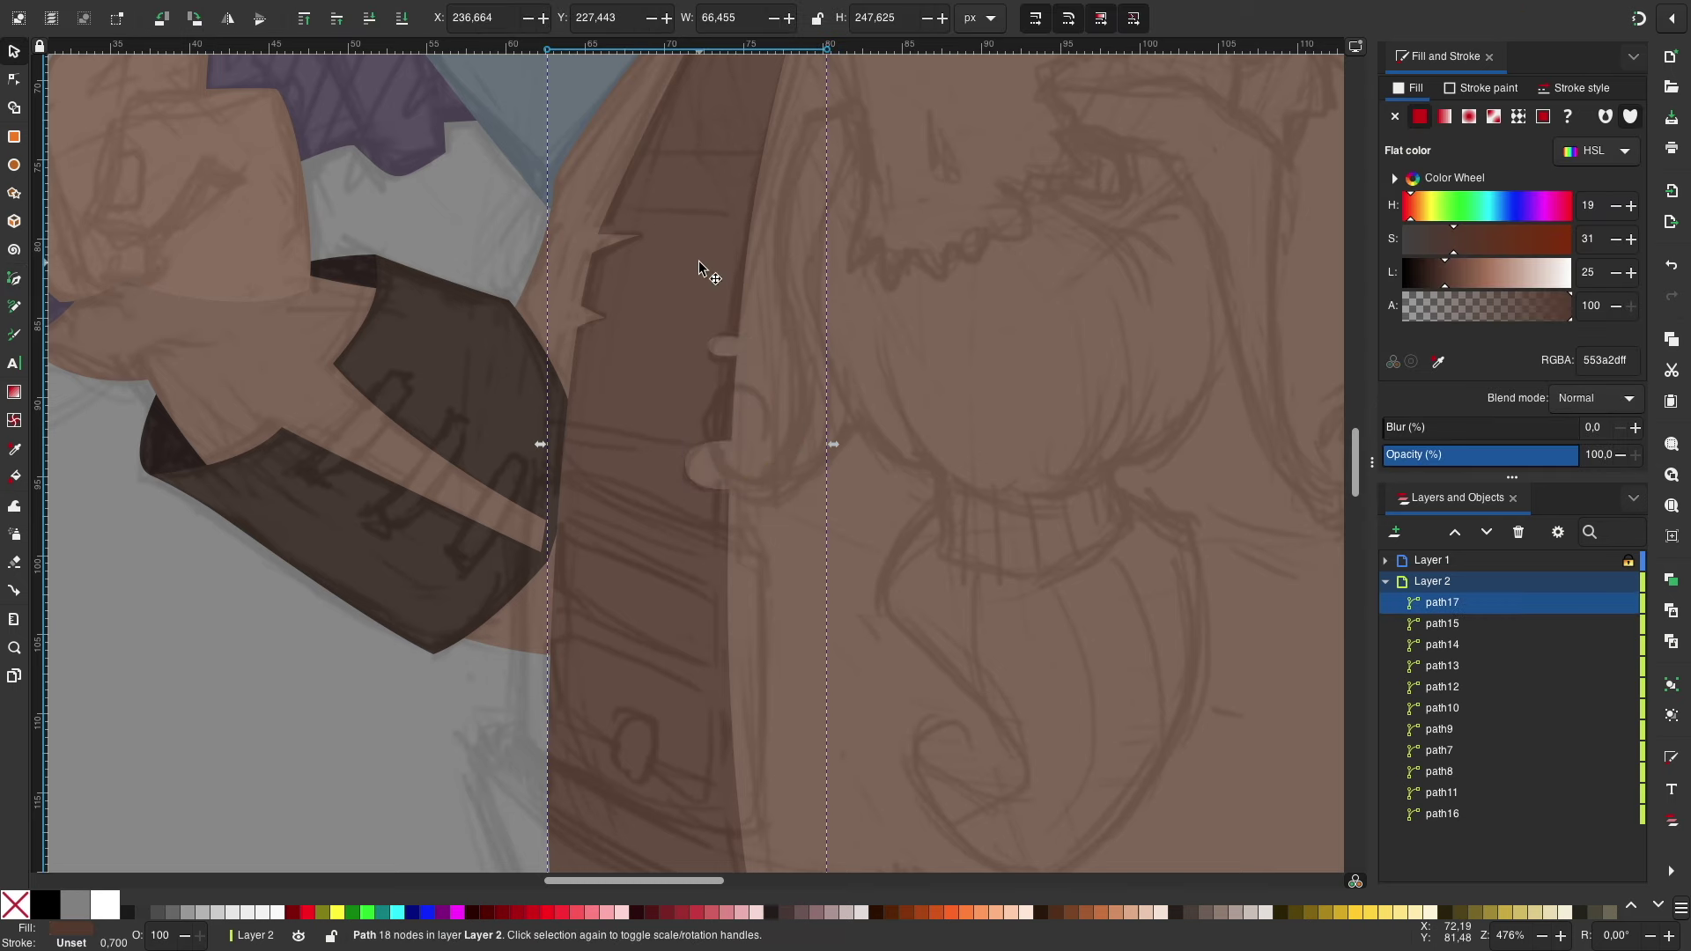
pyautogui.scroll(-2, 888, 563)
pyautogui.press('s')
pyautogui.scroll(2, 888, 568)
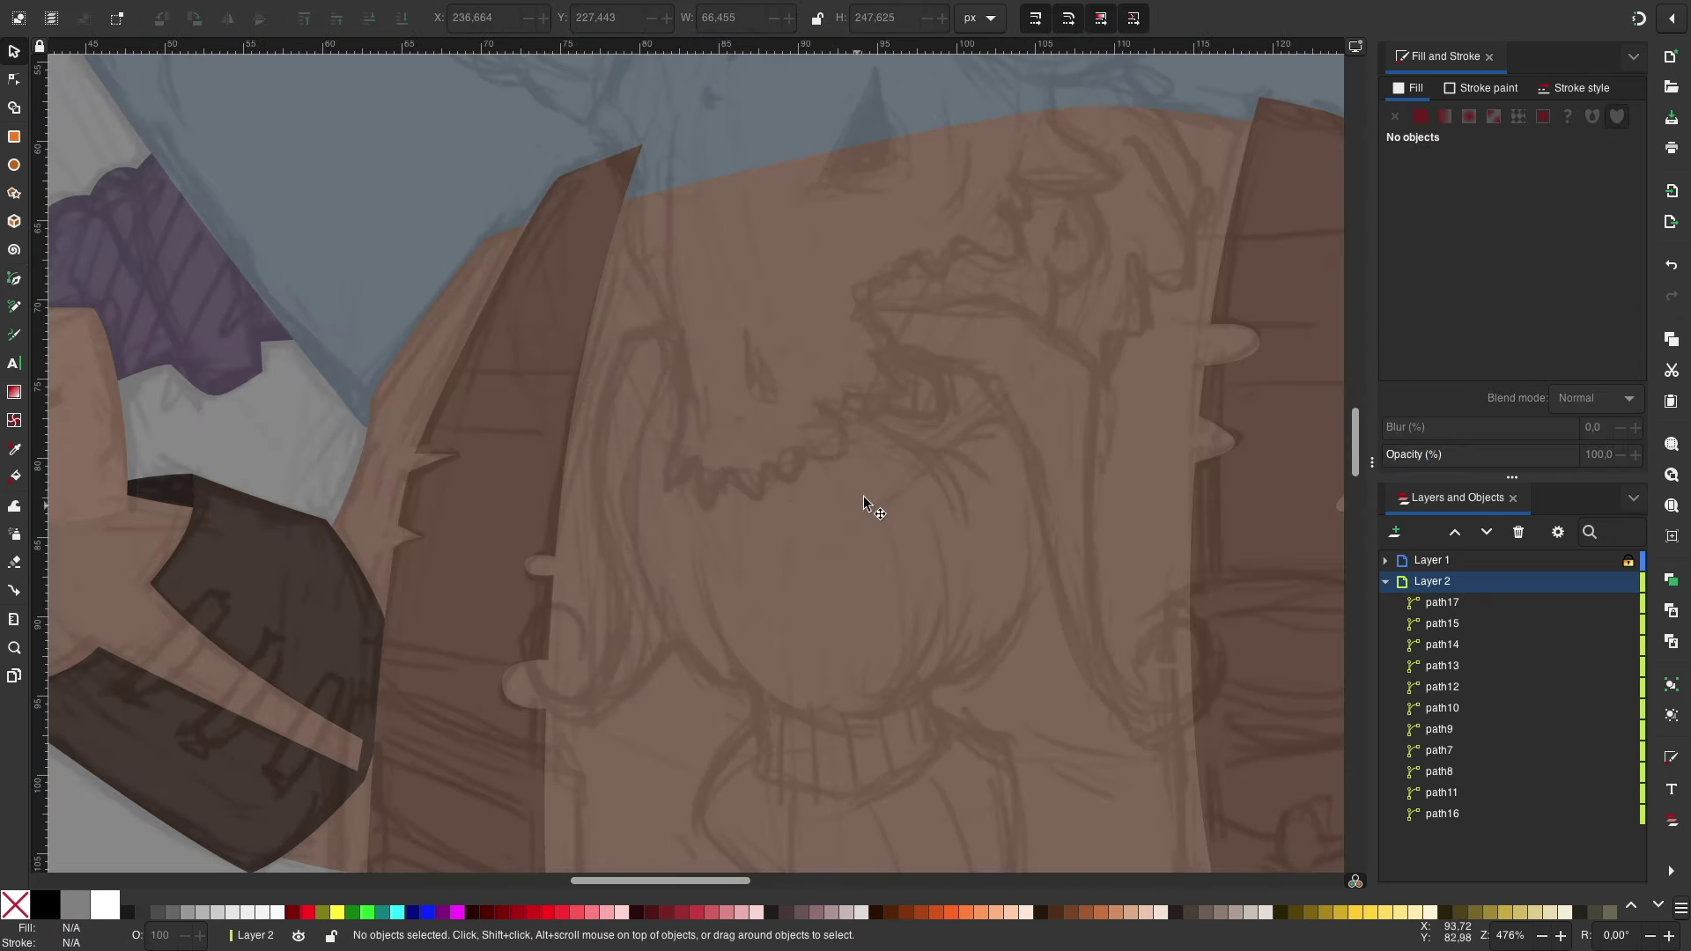
# Step: Draw a triangular tooth by the mouth and fill it pale grey
pyautogui.press('b')
pyautogui.click(908, 356)
pyautogui.click(947, 405)
pyautogui.click(881, 414)
pyautogui.click(868, 365)
pyautogui.press('s')
pyautogui.click(105, 905)
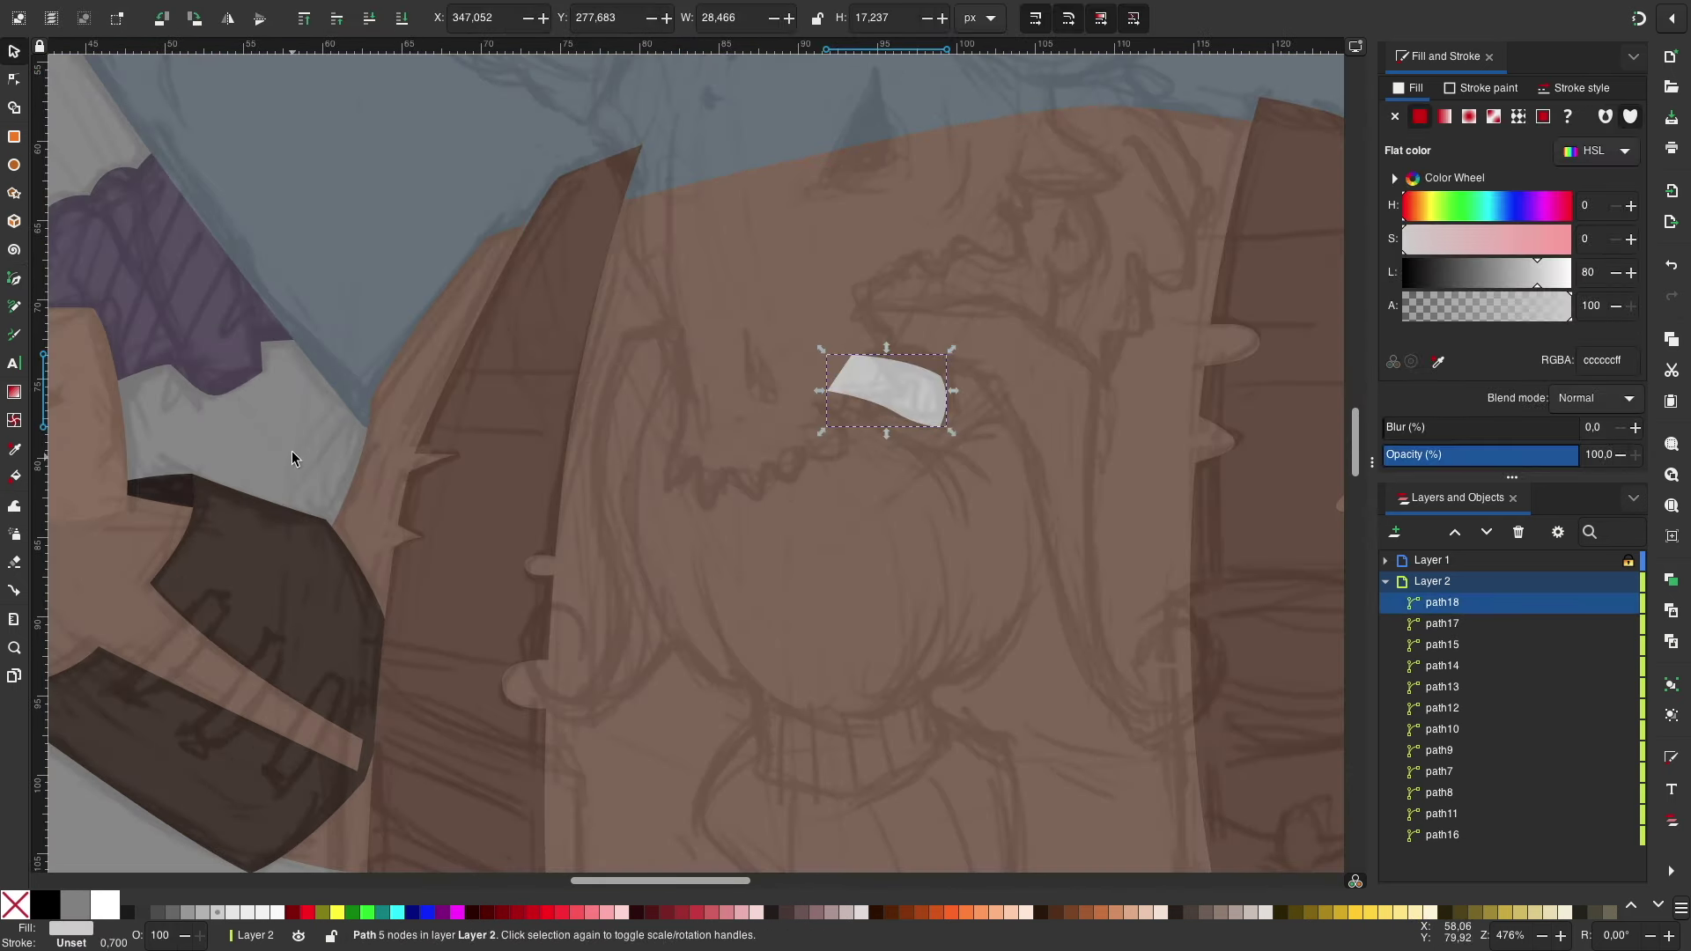
pyautogui.scroll(-2, 617, 485)
pyautogui.press('Escape')
# Step: Begin the beard outline from the top, down its right edge to the curled tip
pyautogui.press('b')
pyautogui.scroll(3, 859, 471)
pyautogui.click(939, 155)
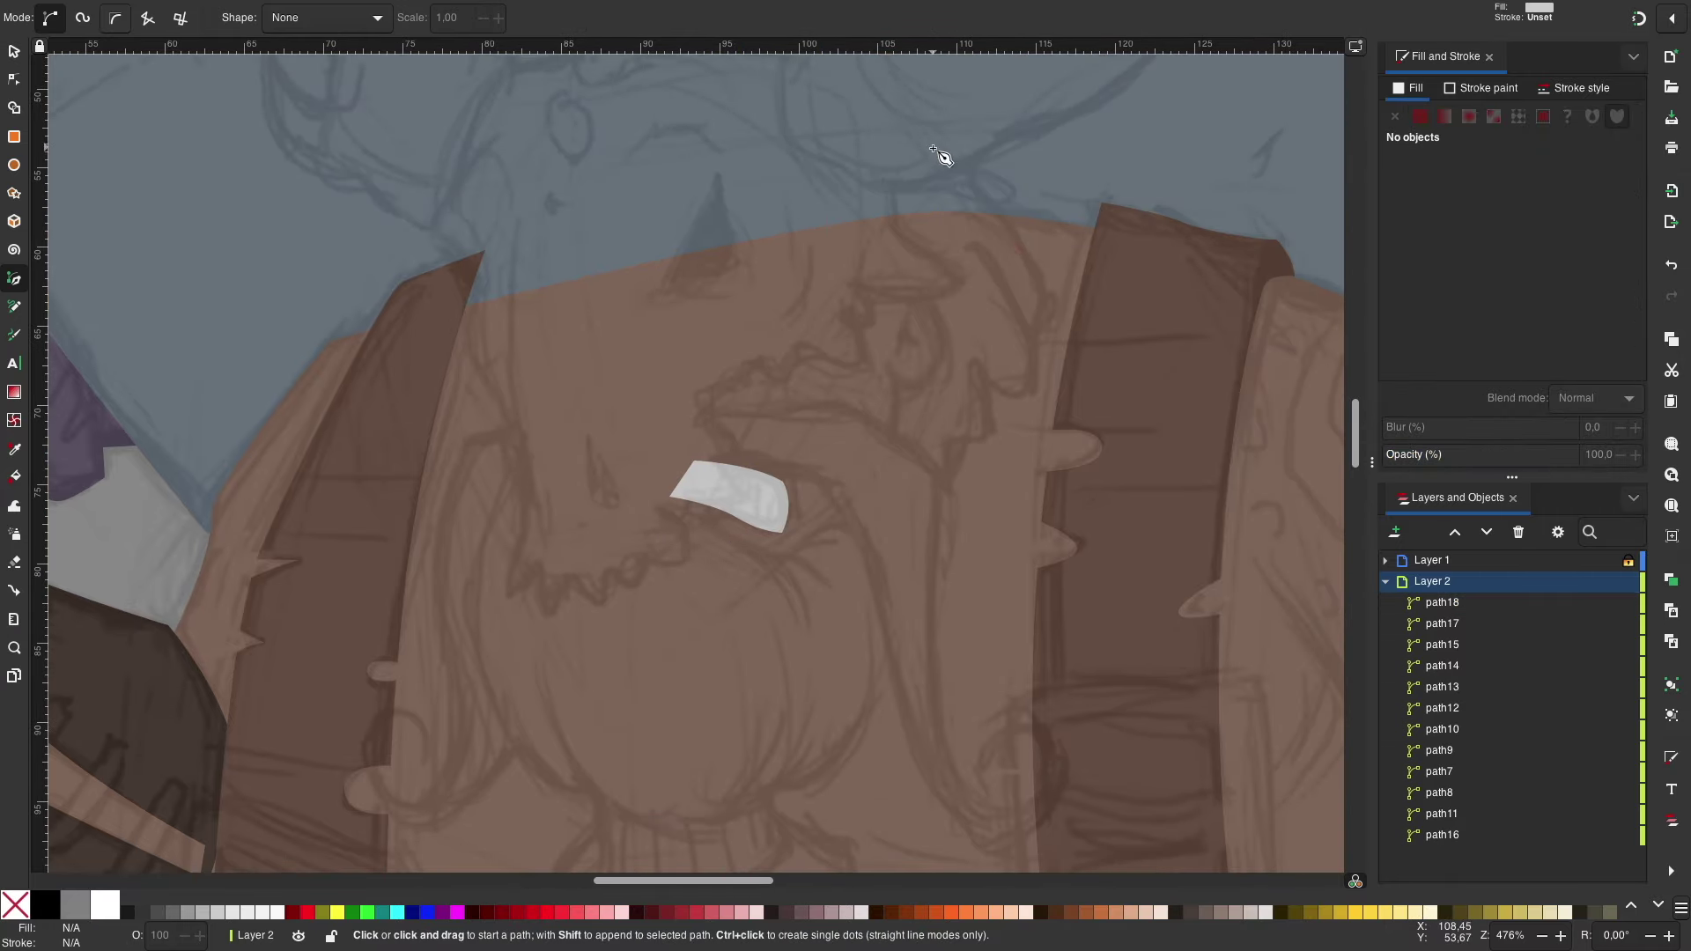
pyautogui.moveTo(1033, 336); pyautogui.dragTo(1035, 366)
pyautogui.click(1028, 392)
pyautogui.click(982, 365)
pyautogui.click(986, 441)
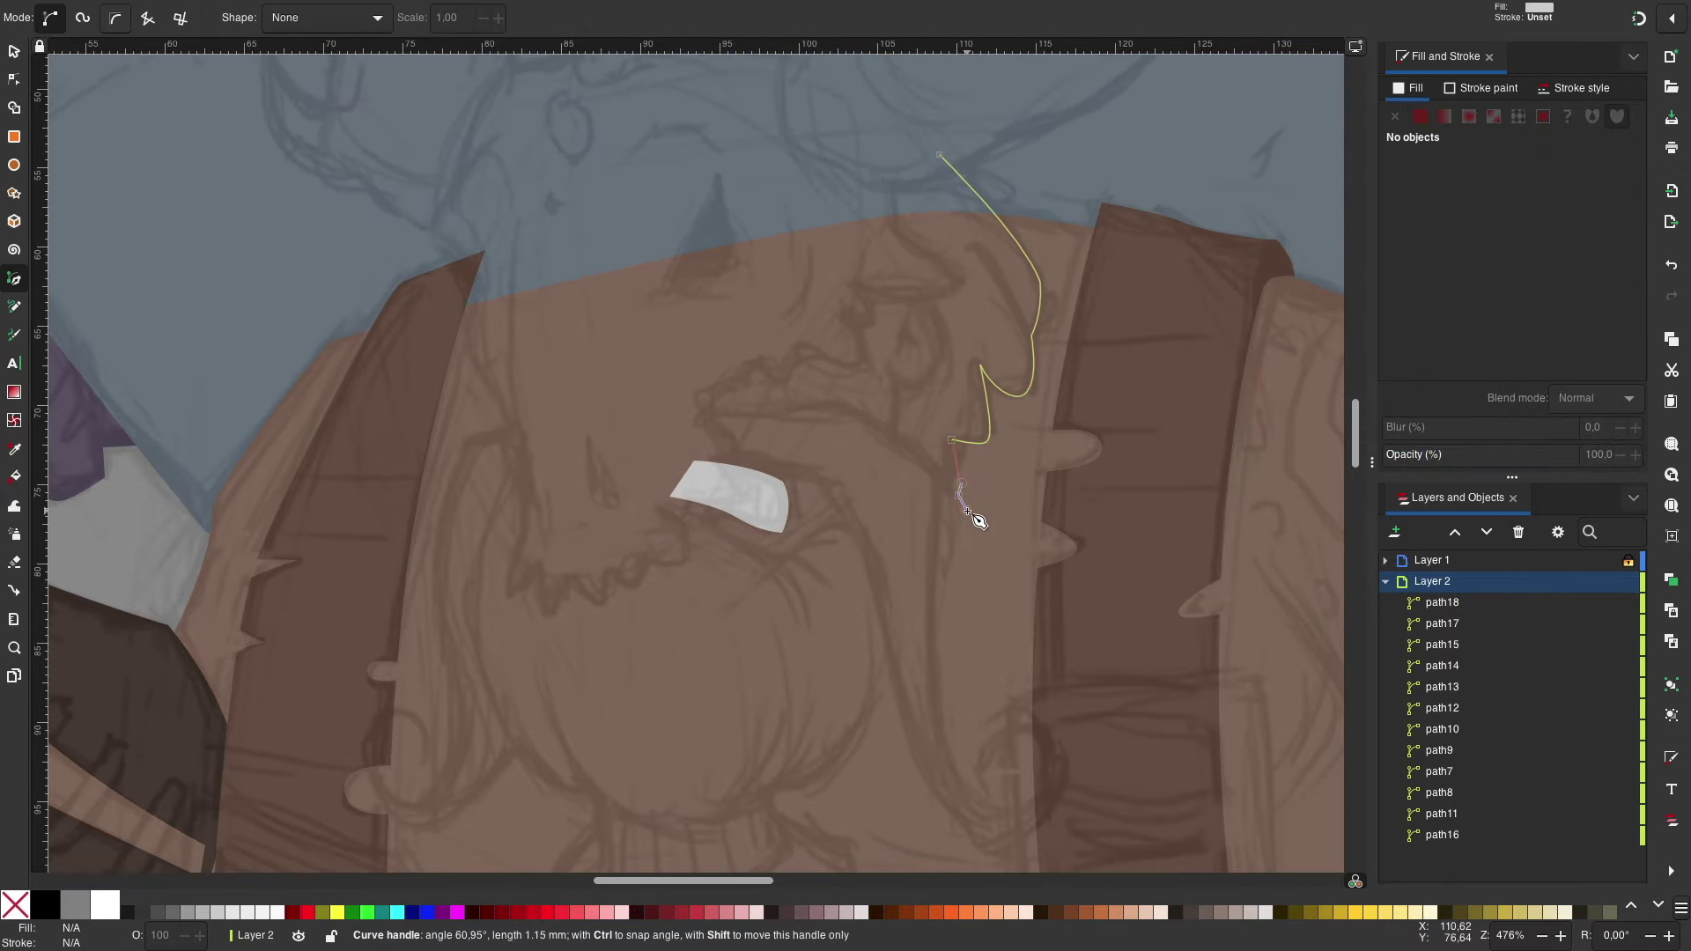
pyautogui.scroll(-4, 914, 612)
pyautogui.moveTo(891, 636); pyautogui.dragTo(914, 645)
pyautogui.scroll(-5, 914, 645)
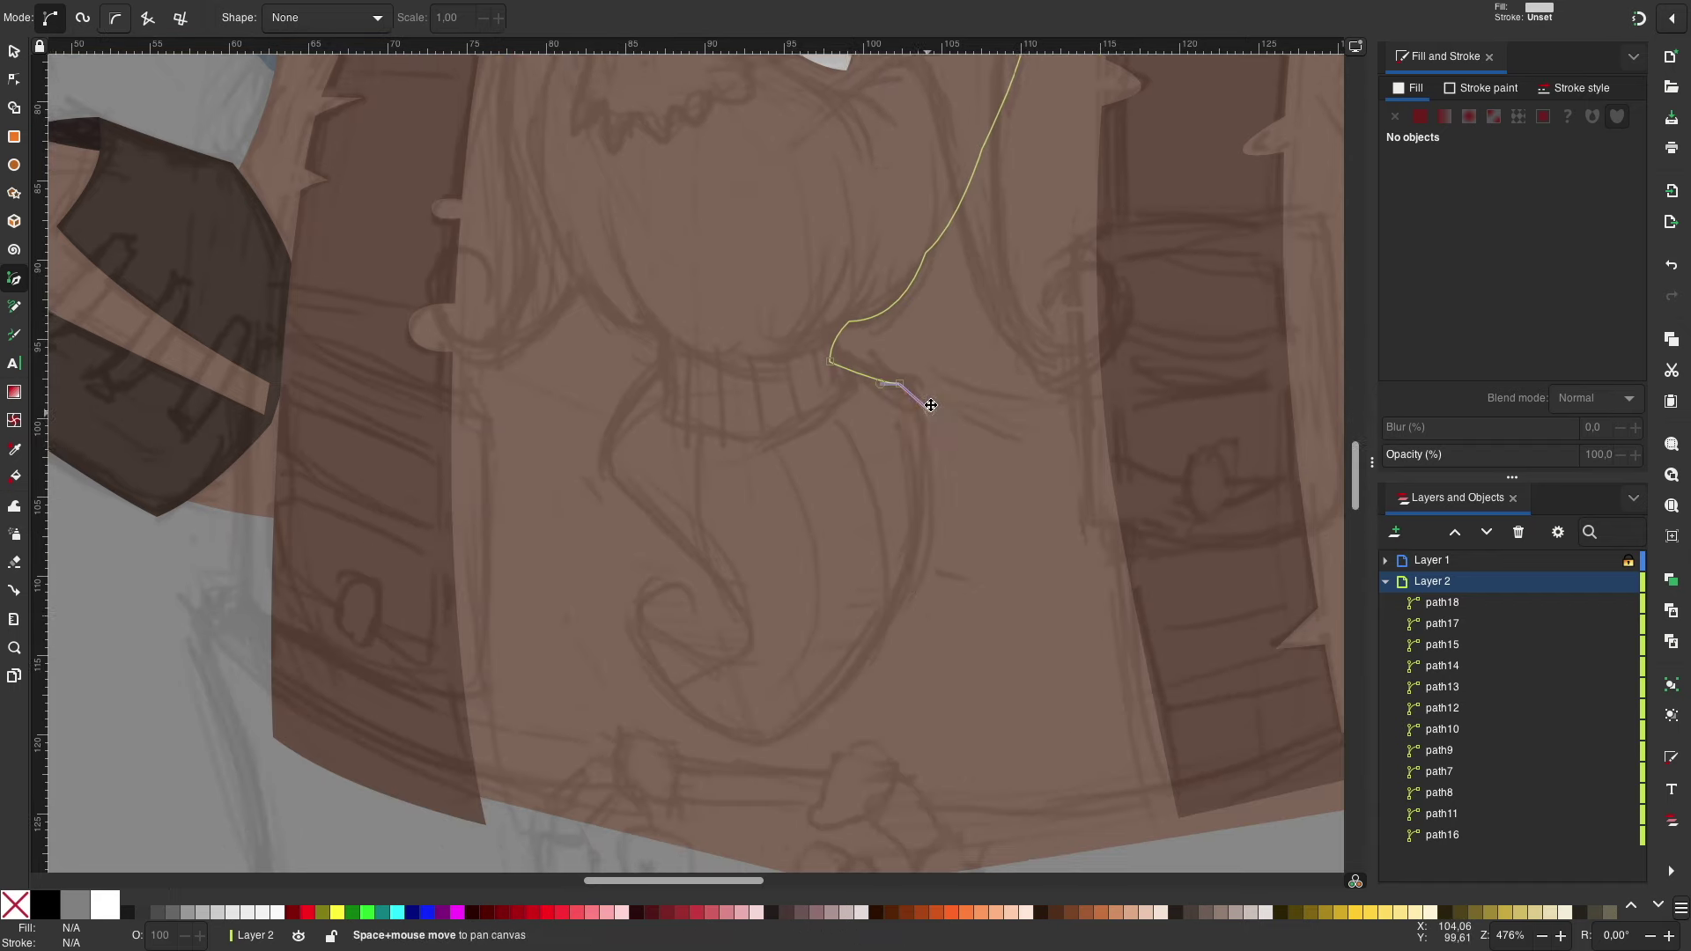
pyautogui.moveTo(925, 513); pyautogui.dragTo(889, 647)
pyautogui.moveTo(781, 729); pyautogui.dragTo(731, 724)
pyautogui.moveTo(651, 577); pyautogui.dragTo(696, 583)
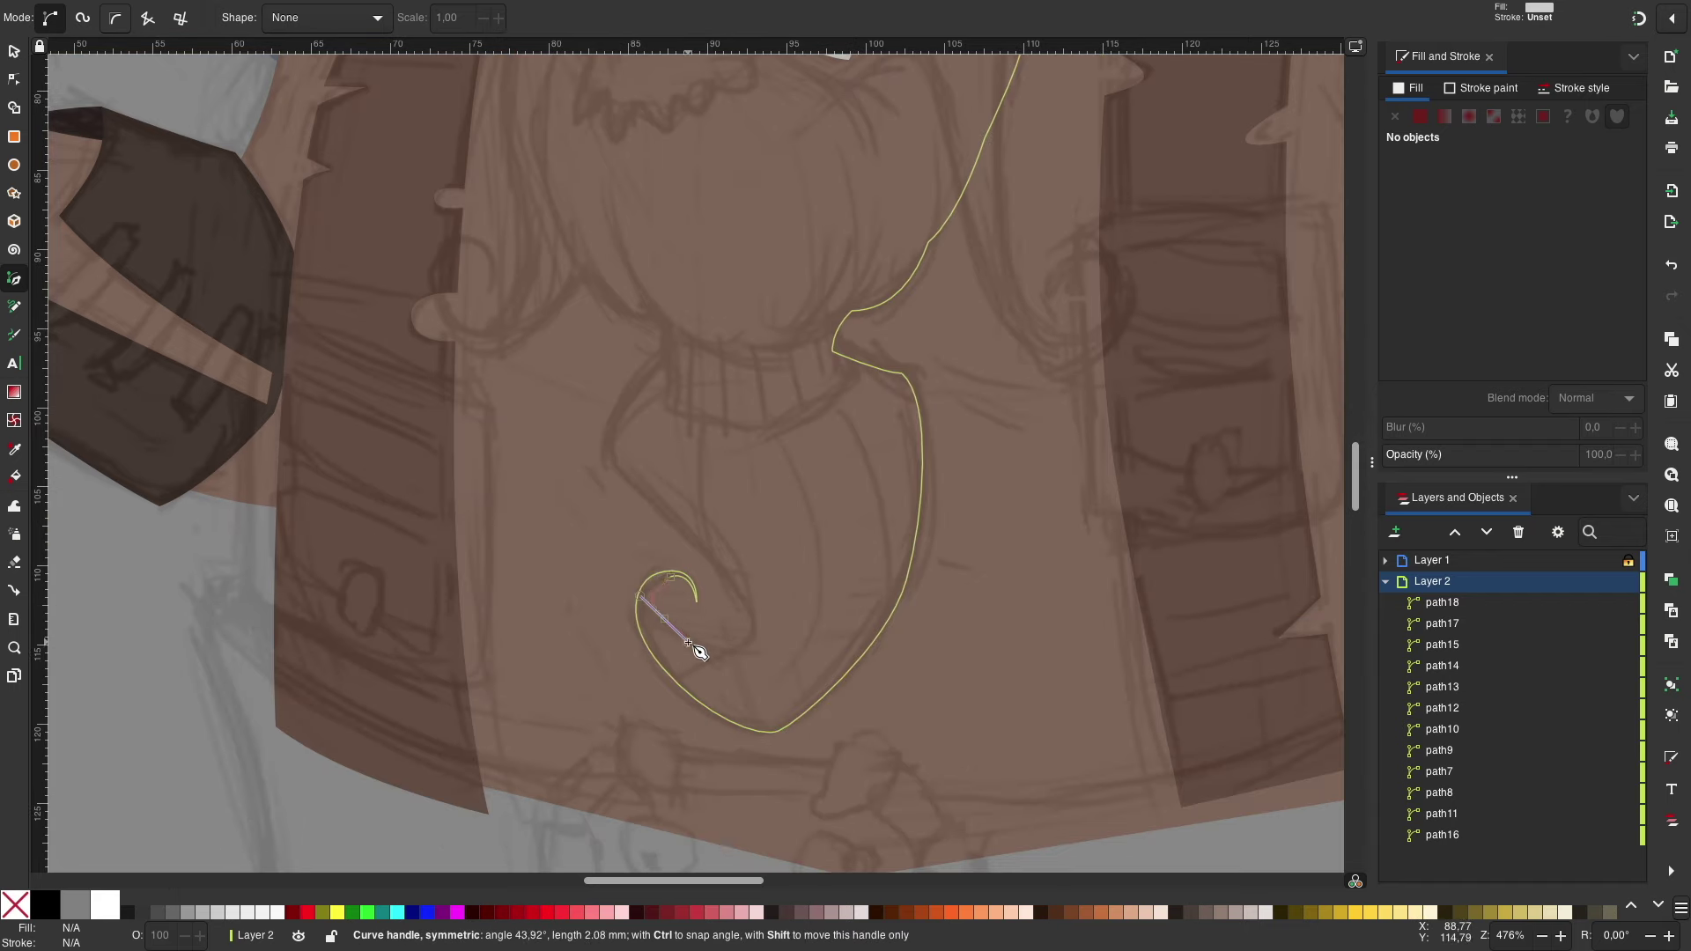
# Step: Finish the beard outline up its left side and close it near the mouth
pyautogui.click(673, 326)
pyautogui.scroll(3, 691, 352)
pyautogui.scroll(5, 699, 484)
pyautogui.moveTo(700, 753); pyautogui.dragTo(665, 685)
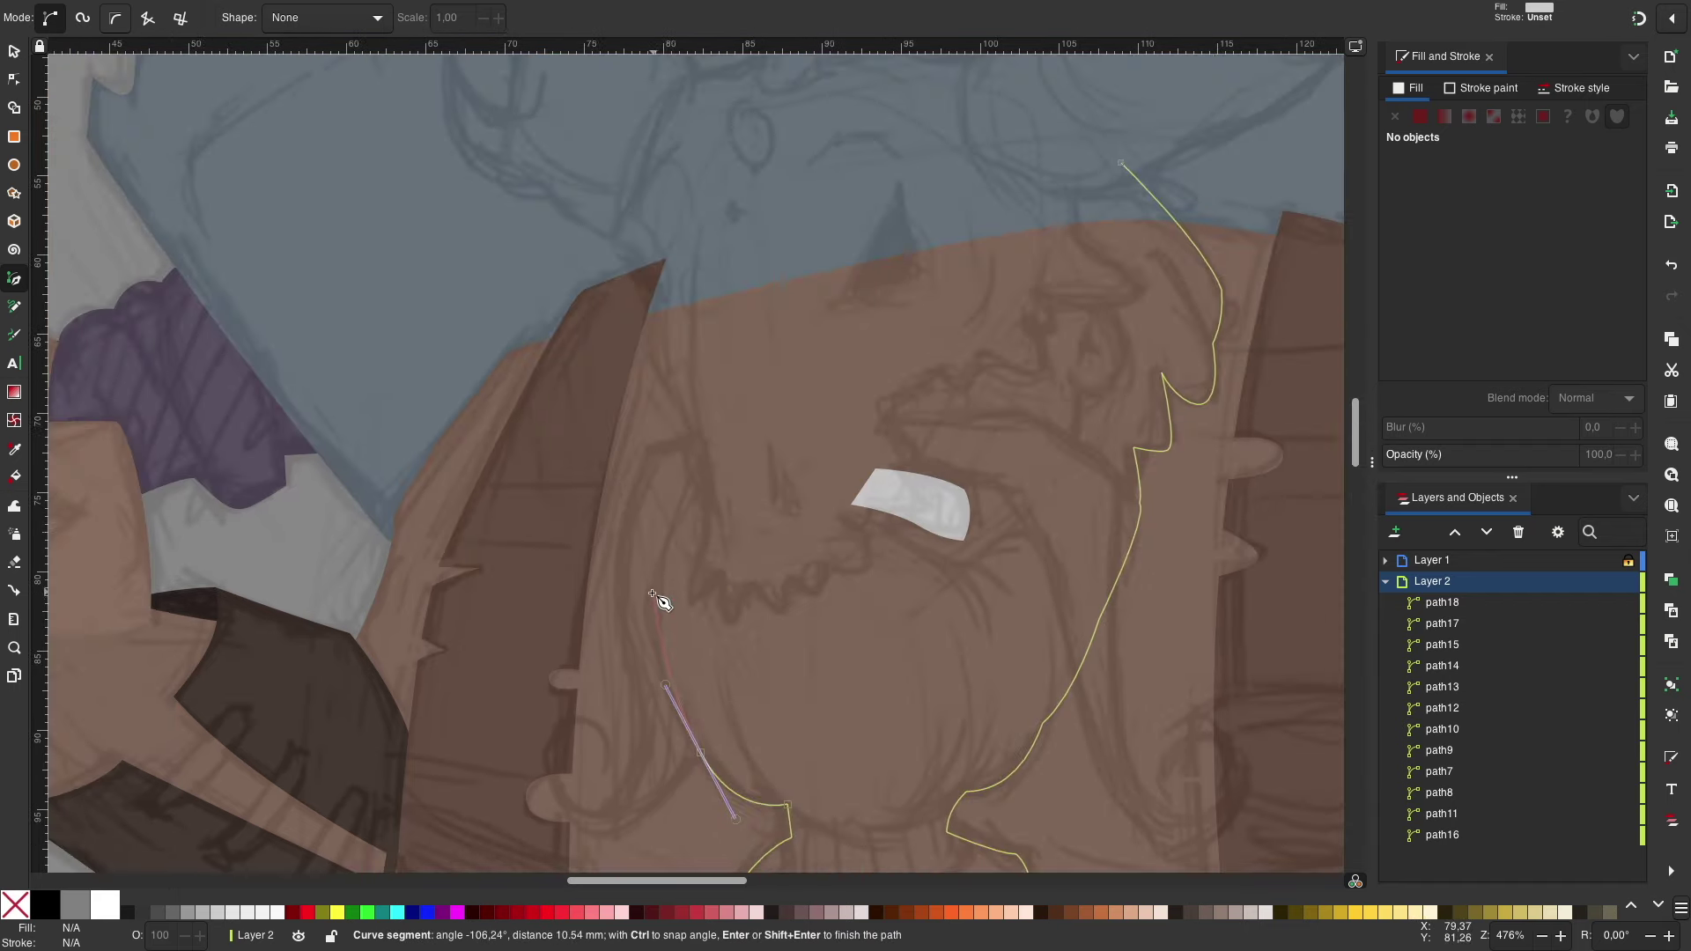
pyautogui.hscroll(3, 659, 599)
pyautogui.click(602, 454)
pyautogui.click(714, 539)
pyautogui.click(847, 584)
pyautogui.moveTo(919, 544); pyautogui.dragTo(951, 519)
pyautogui.click(965, 407)
# Step: Fill the beard a dark brown
pyautogui.click(981, 321)
pyautogui.click(871, 187)
pyautogui.click(1007, 183)
pyautogui.click(1462, 280)
pyautogui.moveTo(1462, 284); pyautogui.dragTo(1436, 285)
pyautogui.press('s')
# Step: With the sketch hidden, lighten the beard and shift it to blue-grey
pyautogui.press('-')
pyautogui.press('-')
pyautogui.press('Escape')
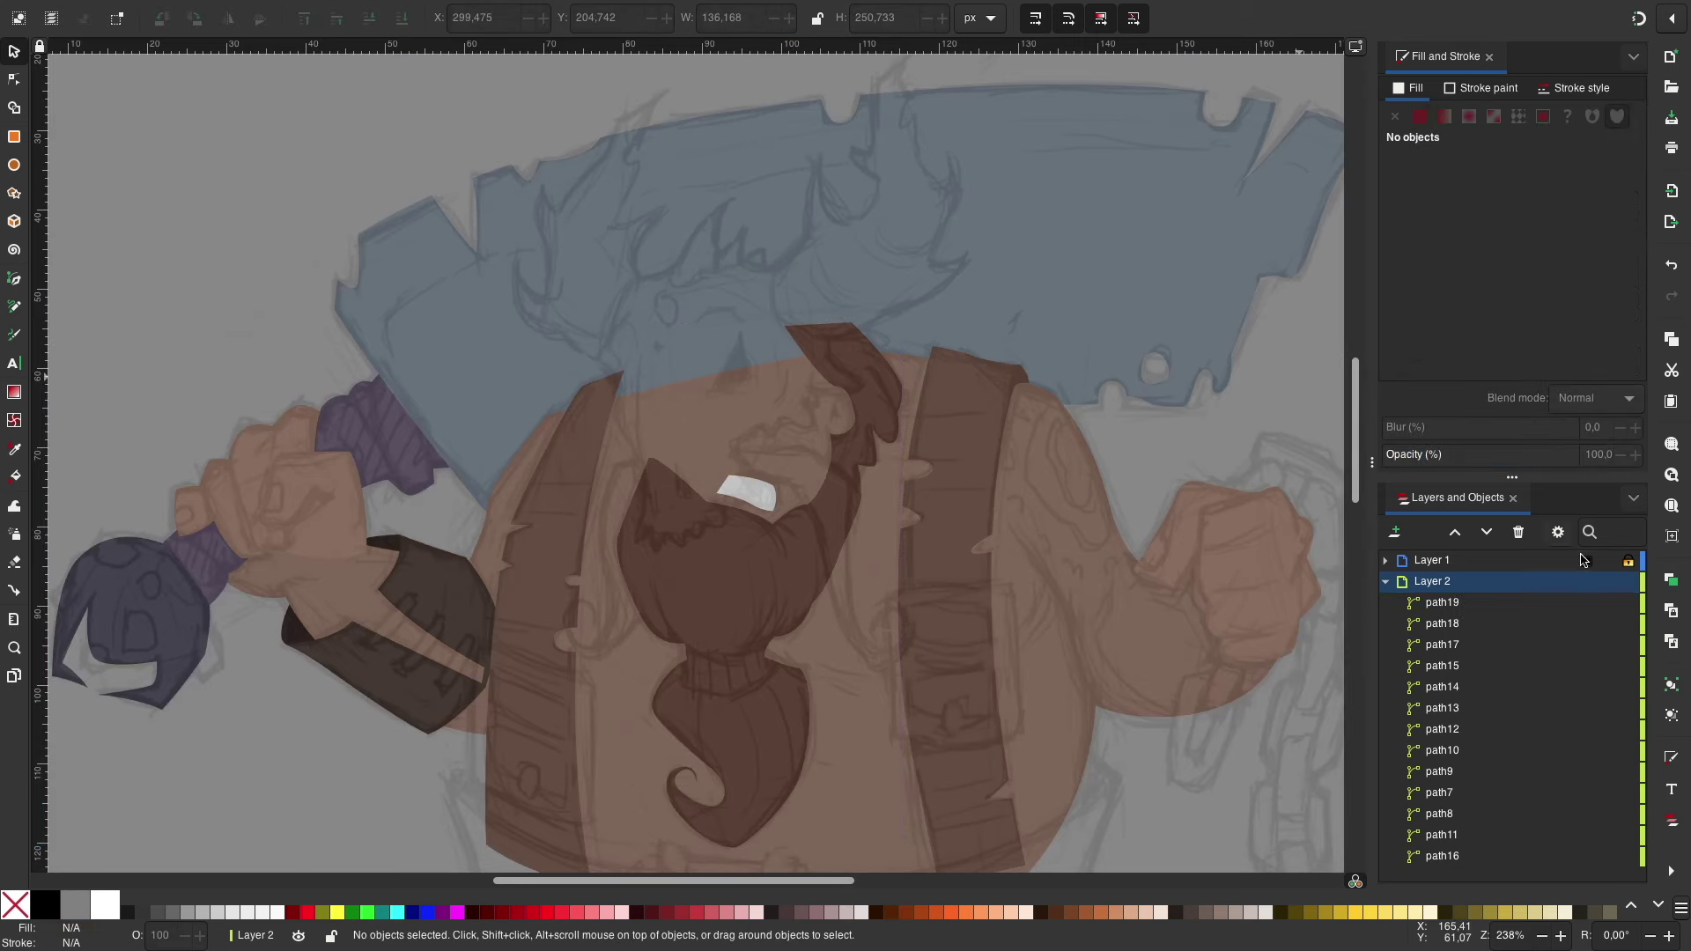
pyautogui.click(1607, 560)
pyautogui.click(718, 427)
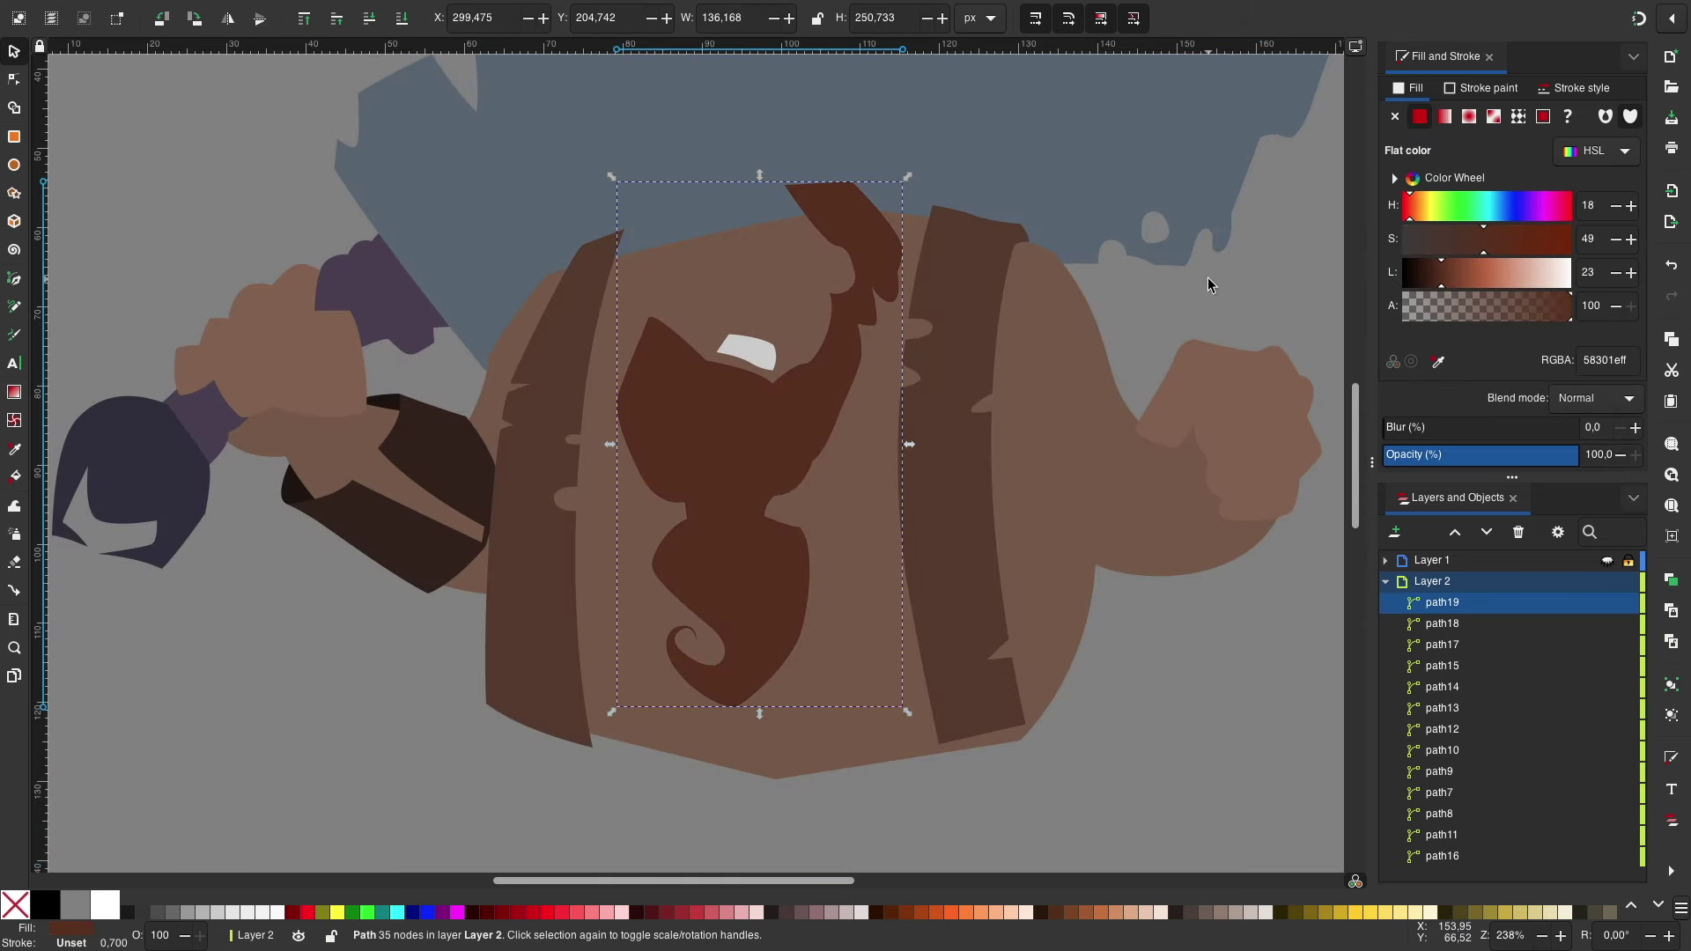
pyautogui.click(1487, 278)
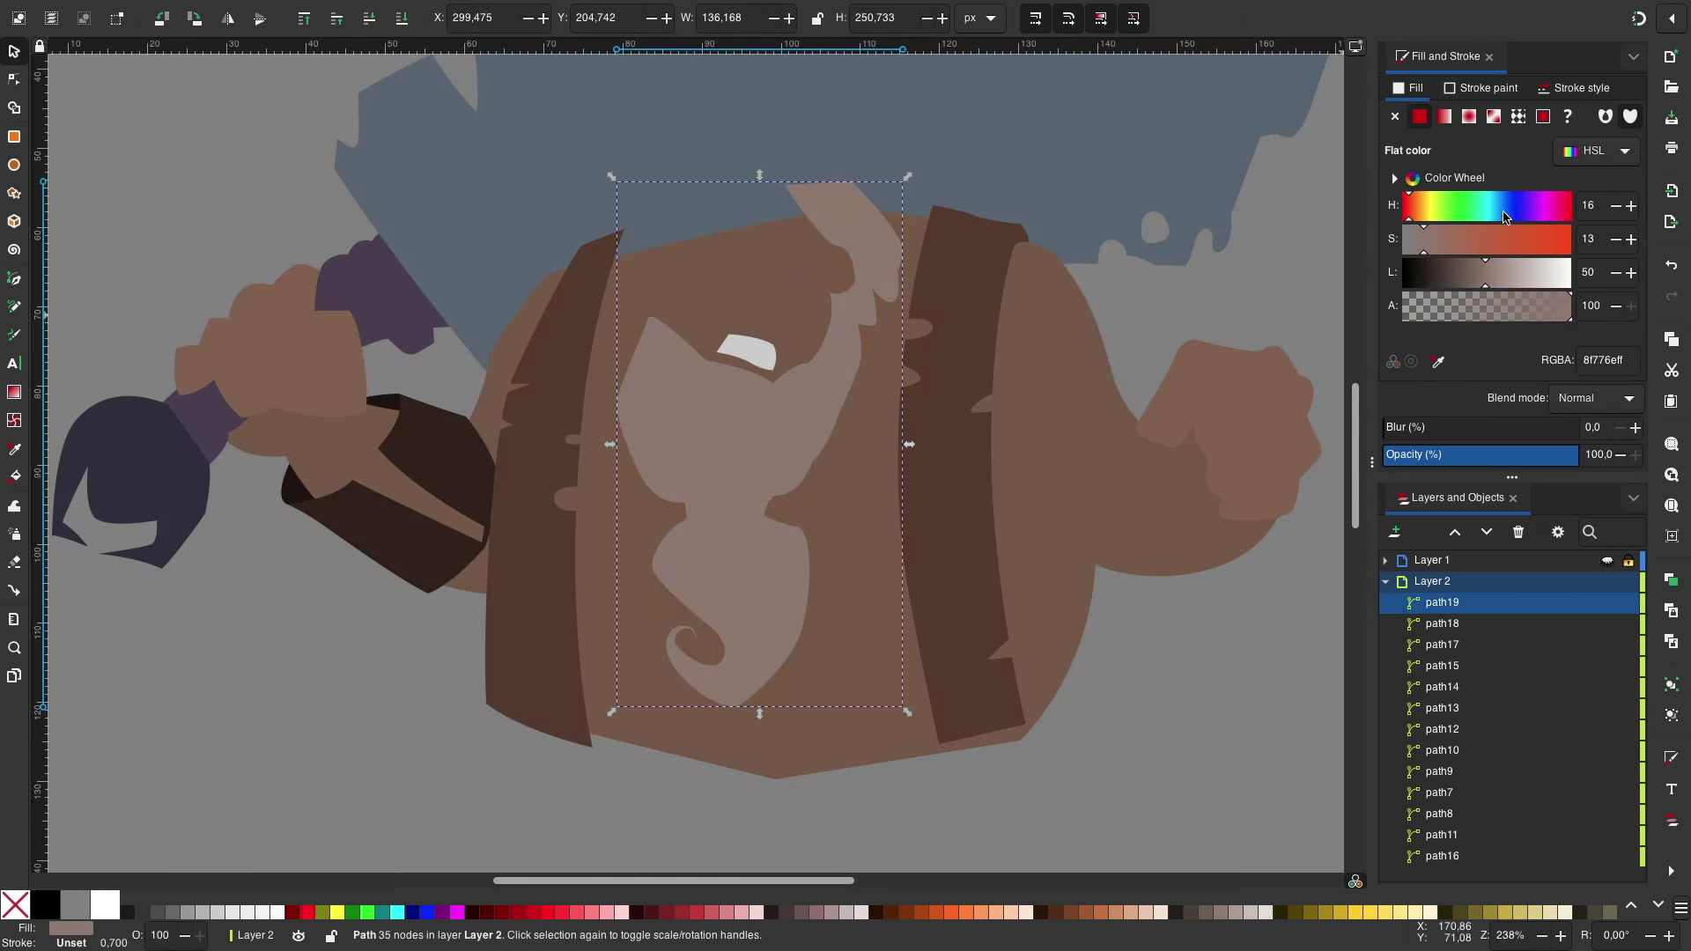
pyautogui.moveTo(1505, 216); pyautogui.dragTo(1524, 217)
# Step: Recolour the bracer olive-brown
pyautogui.press('Escape')
pyautogui.click(388, 476)
pyautogui.press('Escape')
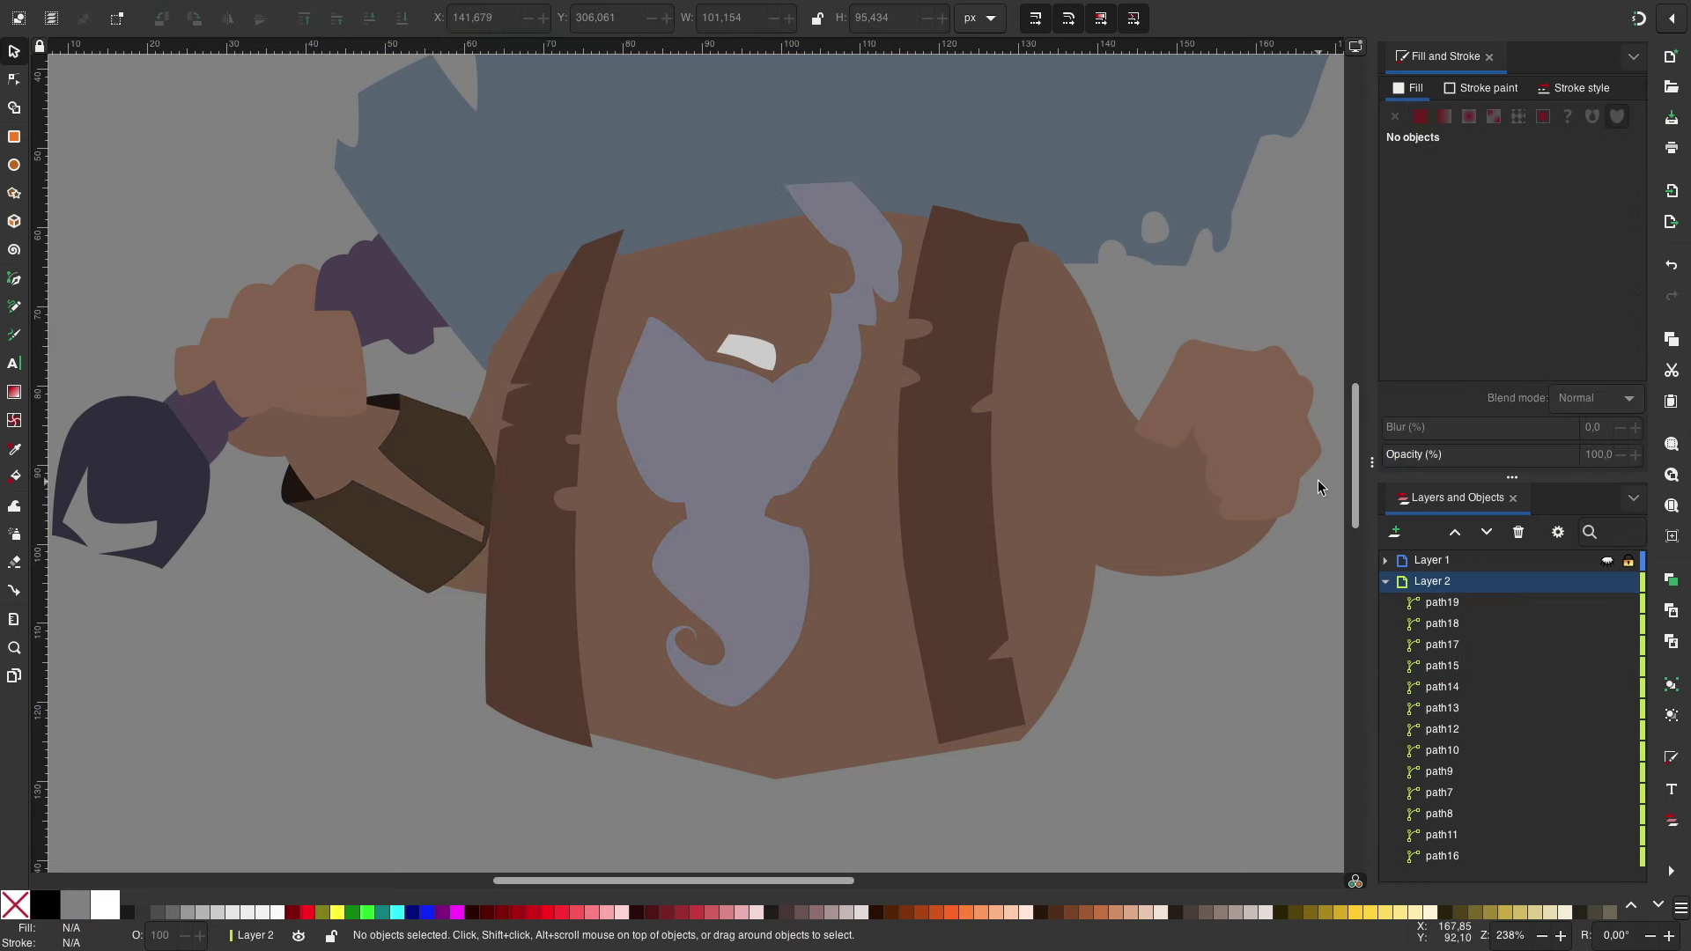
pyautogui.press('+')
# Step: Draw a curling moustache strand and colour it with the beard's grey via the Dropper
pyautogui.press('b')
pyautogui.click(762, 310)
pyautogui.moveTo(1006, 366); pyautogui.dragTo(1001, 450)
pyautogui.moveTo(957, 591); pyautogui.dragTo(933, 564)
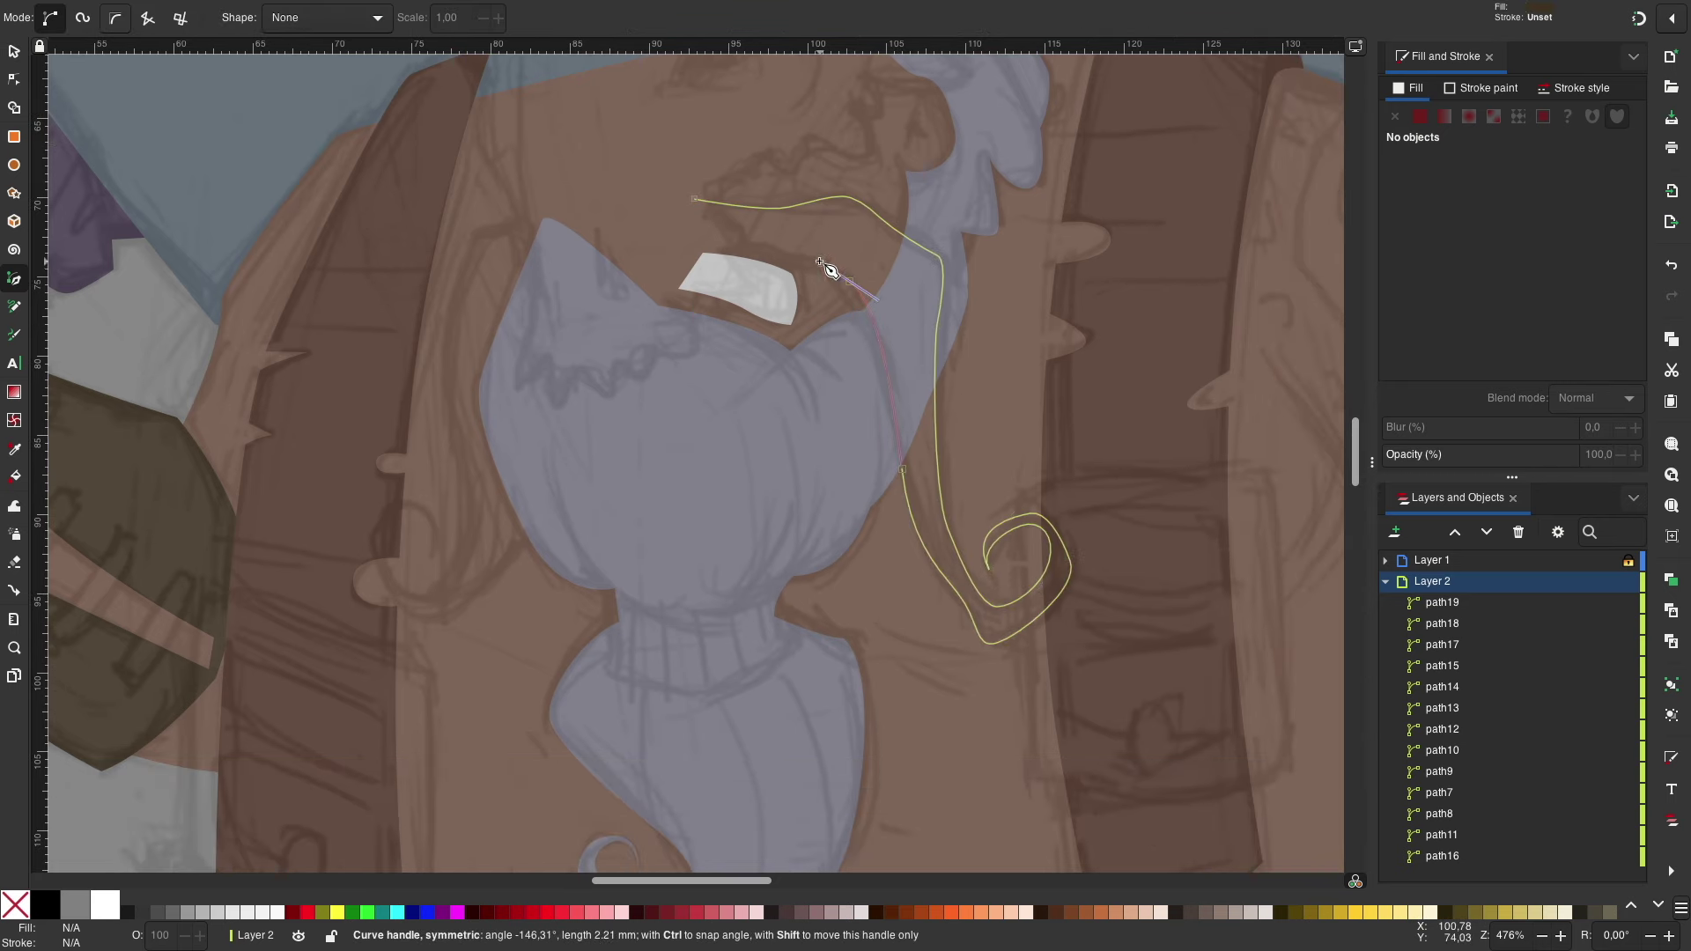
pyautogui.click(694, 199)
pyautogui.press('s')
pyautogui.press('d')
pyautogui.click(875, 393)
pyautogui.moveTo(1488, 278); pyautogui.dragTo(1508, 285)
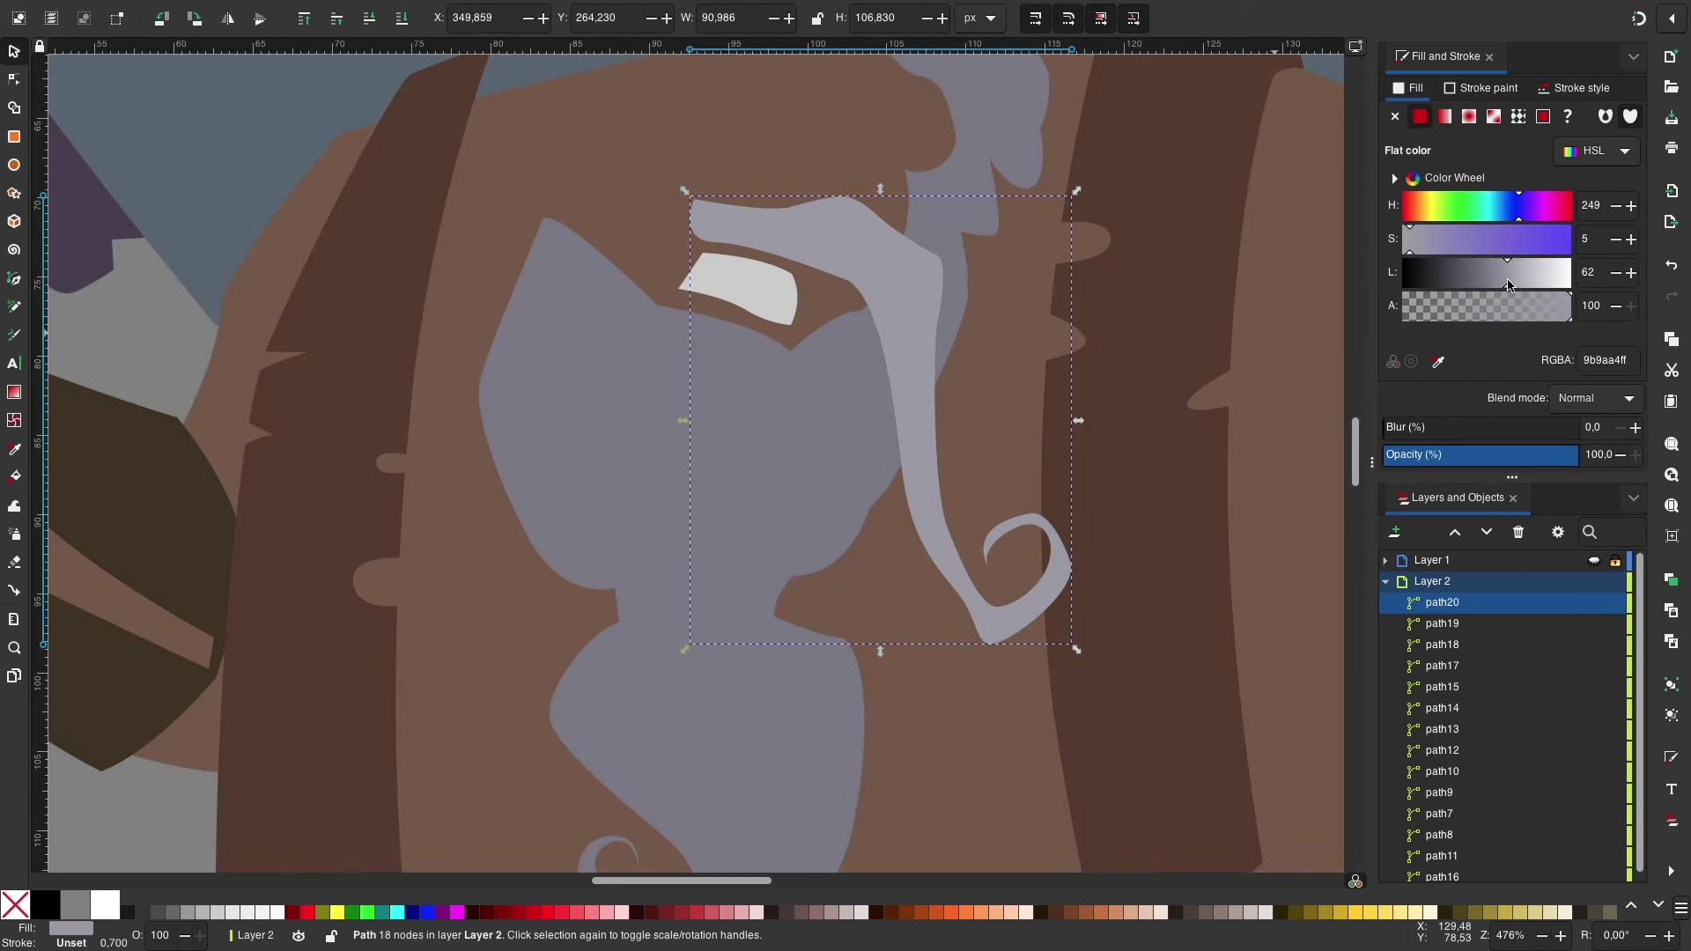
# Step: Draw the second curling moustache strand and lower it behind the beard
pyautogui.press('b')
pyautogui.click(555, 219)
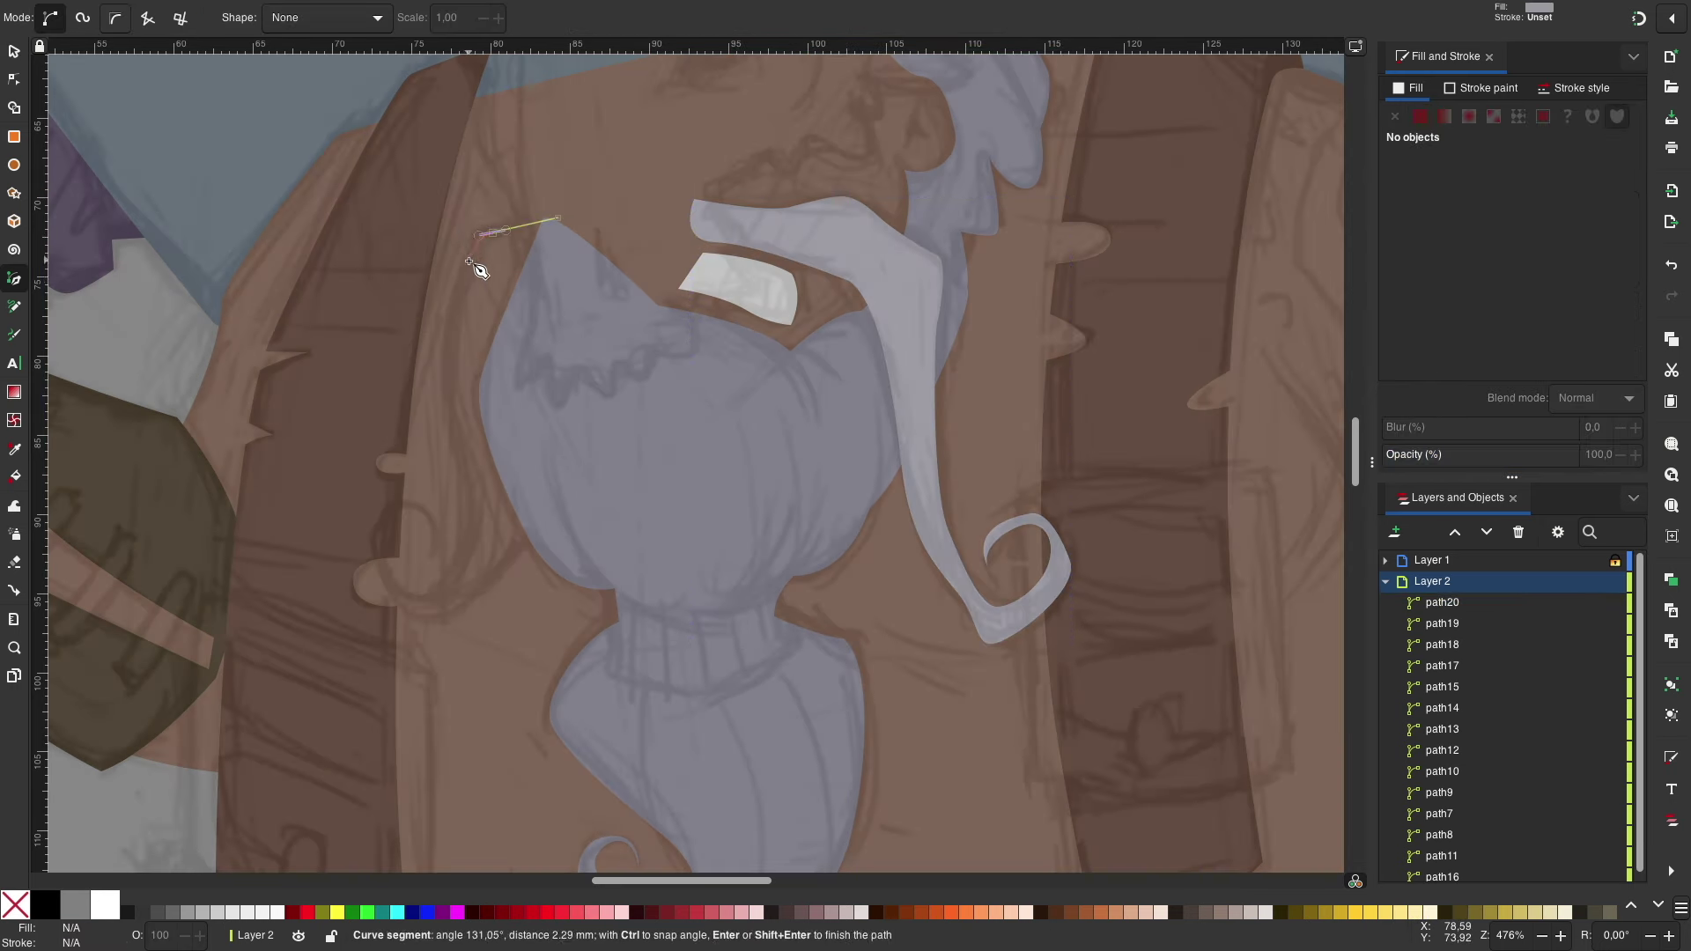
pyautogui.moveTo(380, 533)
pyautogui.mouseDown()
pyautogui.moveTo(414, 508)
pyautogui.moveTo(385, 517)
pyautogui.mouseUp()
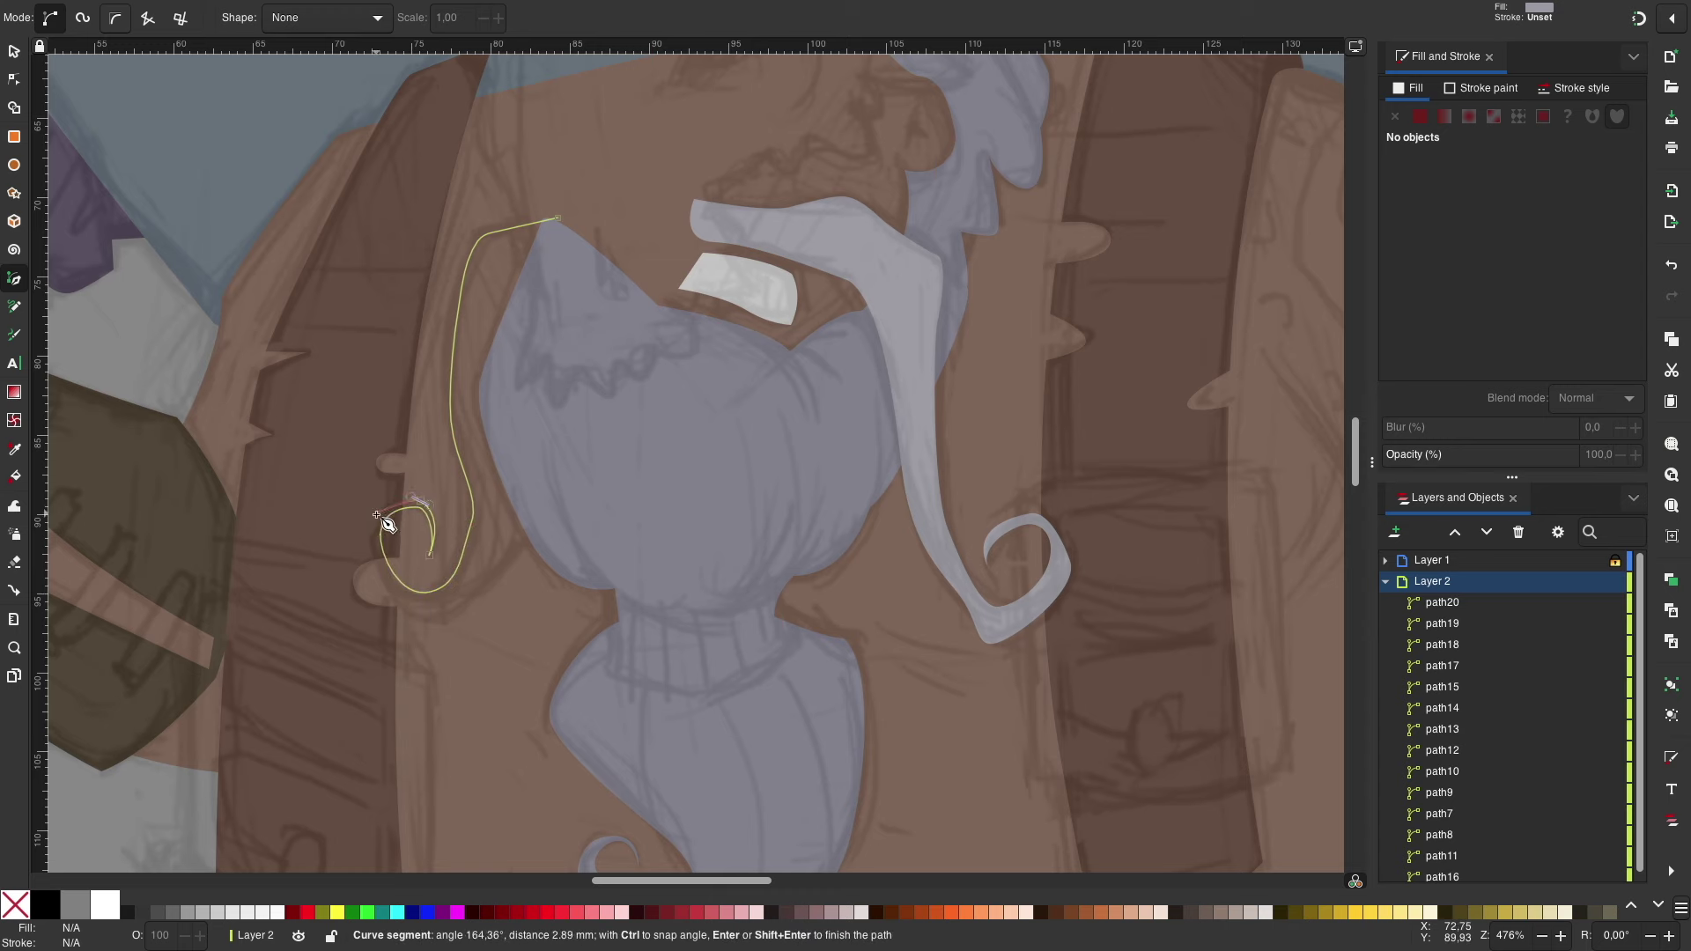
pyautogui.click(484, 604)
pyautogui.click(557, 219)
pyautogui.press('s')
pyautogui.press('pagedown')
pyautogui.press('pagedown')
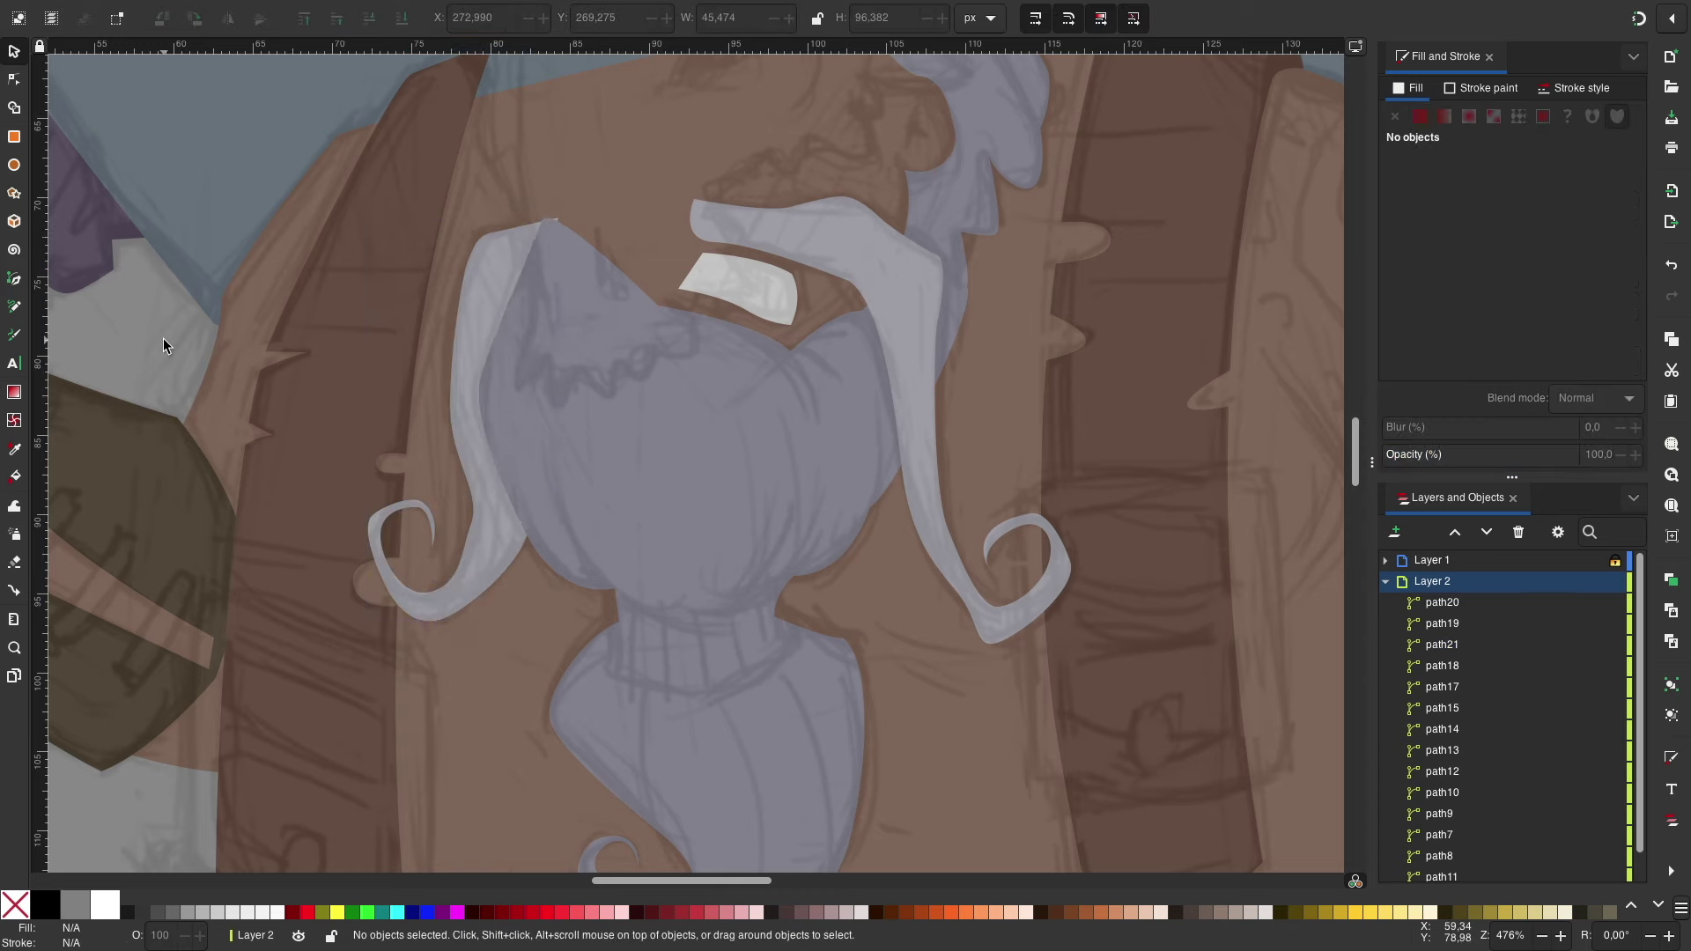
pyautogui.press('5')
# Step: Darken the beard and moustache strands to near-black
pyautogui.click(1595, 560)
pyautogui.click(1442, 622)
pyautogui.moveTo(1508, 274); pyautogui.dragTo(1432, 280)
pyautogui.keyDown('shift'); pyautogui.click(1441, 602); pyautogui.keyUp('shift')
pyautogui.click(1441, 623)
pyautogui.press('Escape')
pyautogui.press('space')
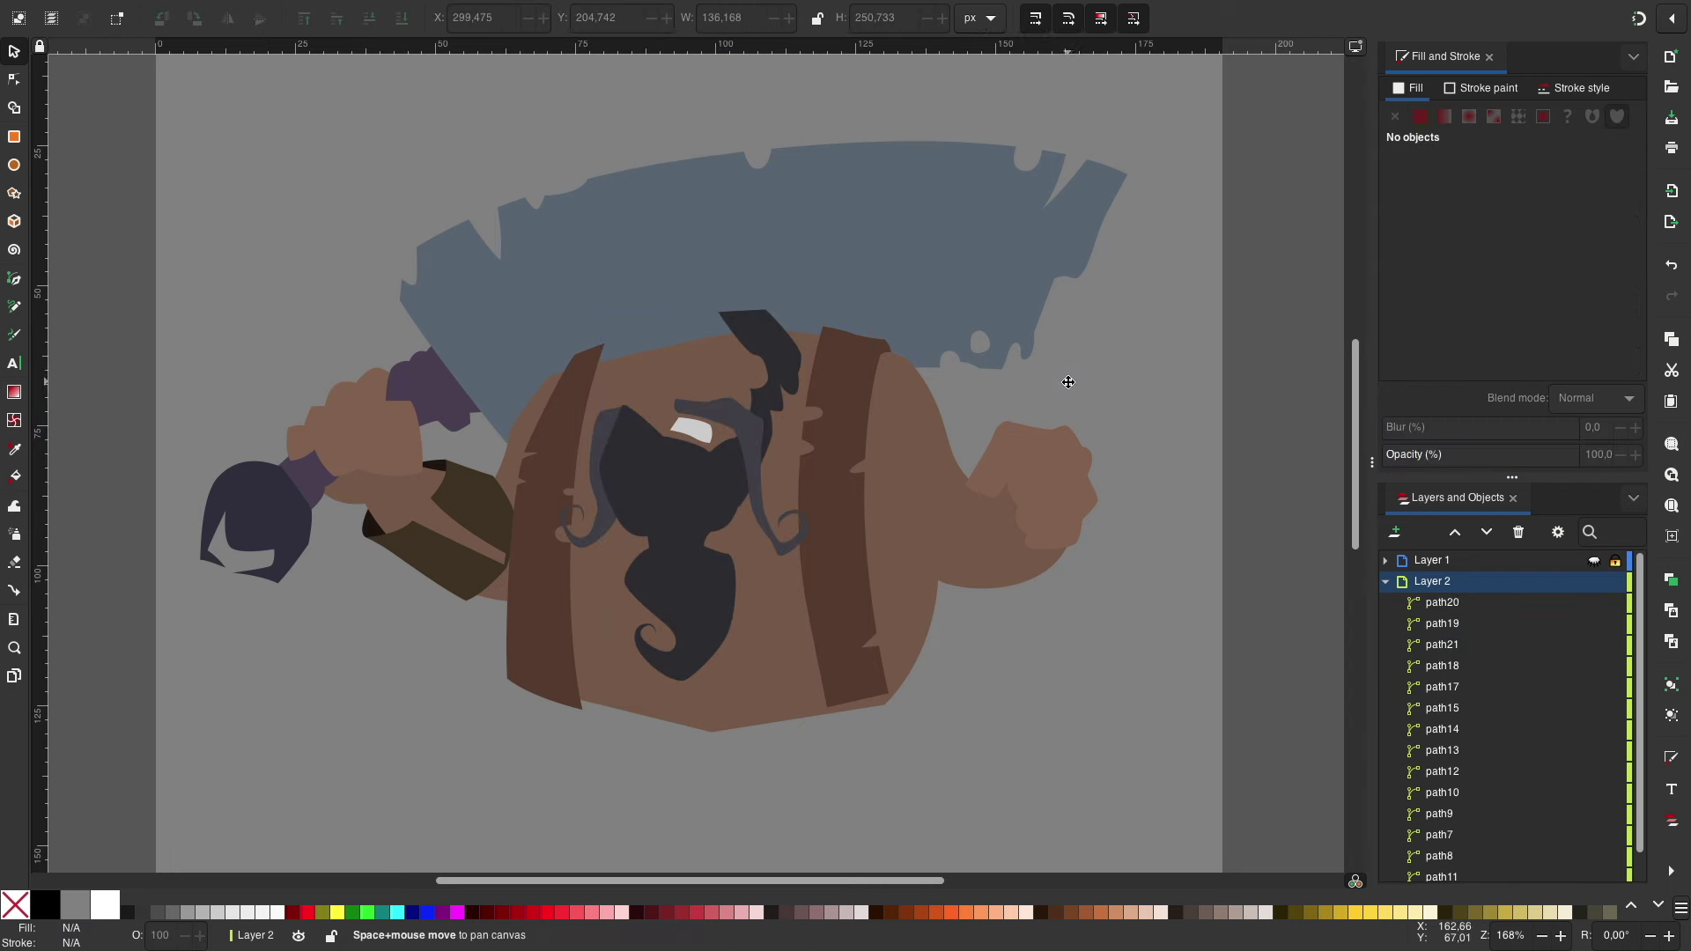
# Step: Trace the skull outline over the sketched head with the Pen tool and close it
pyautogui.click(1594, 560)
pyautogui.scroll(3, 953, 489)
pyautogui.press('b')
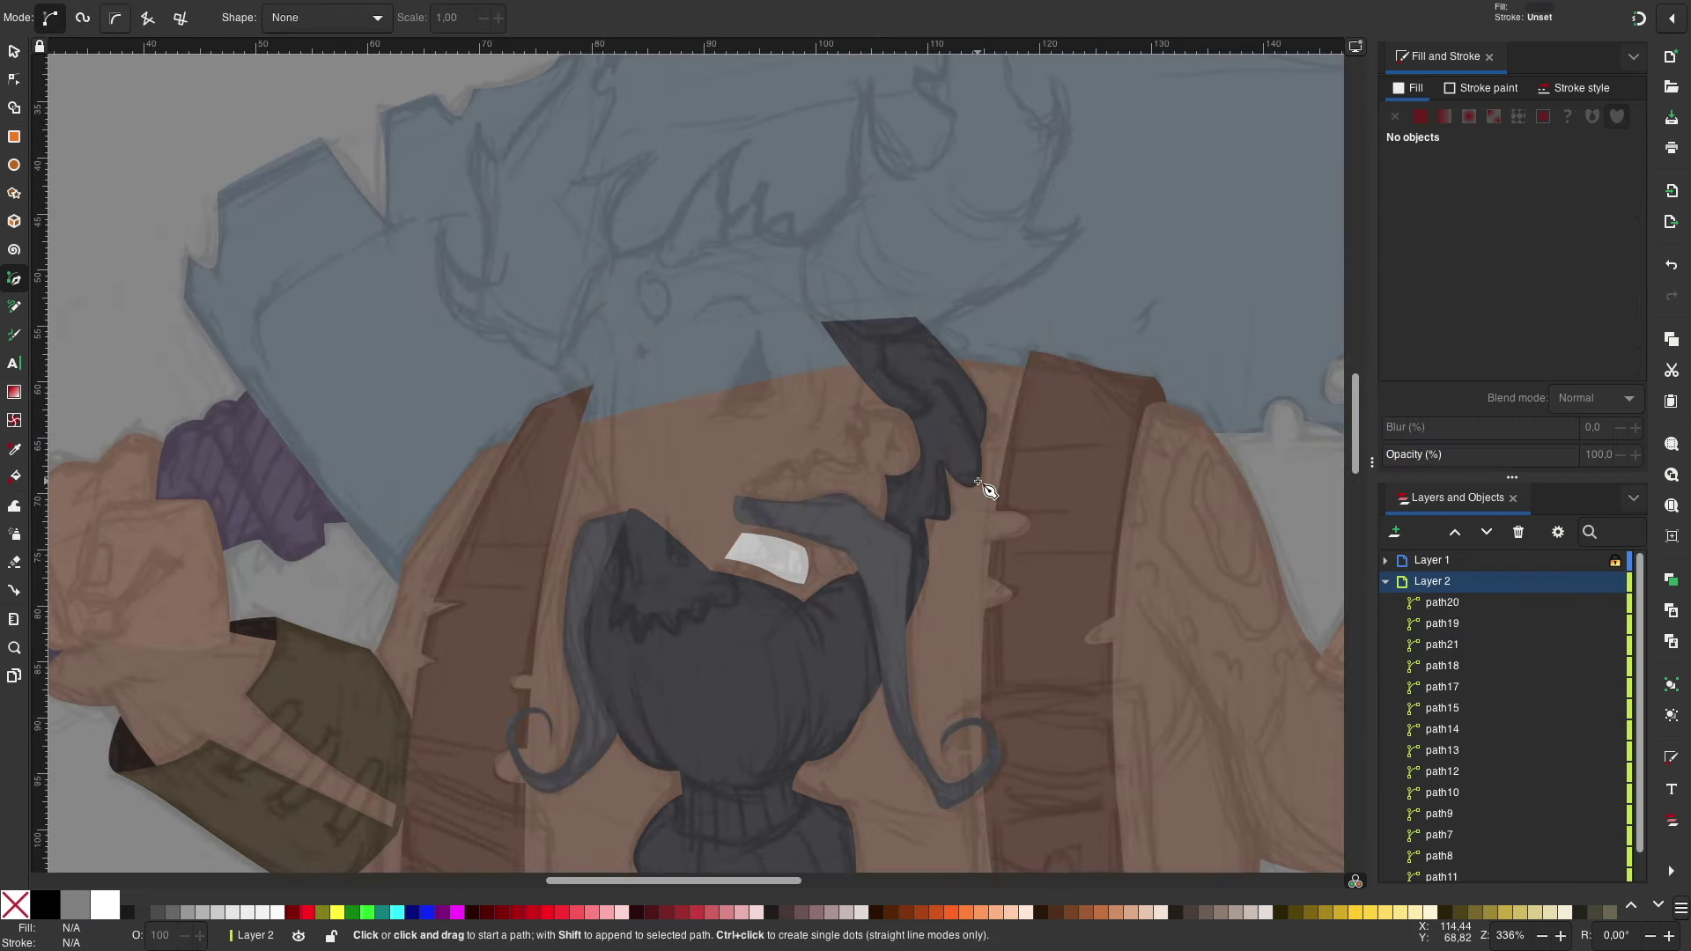
pyautogui.scroll(1, 892, 488)
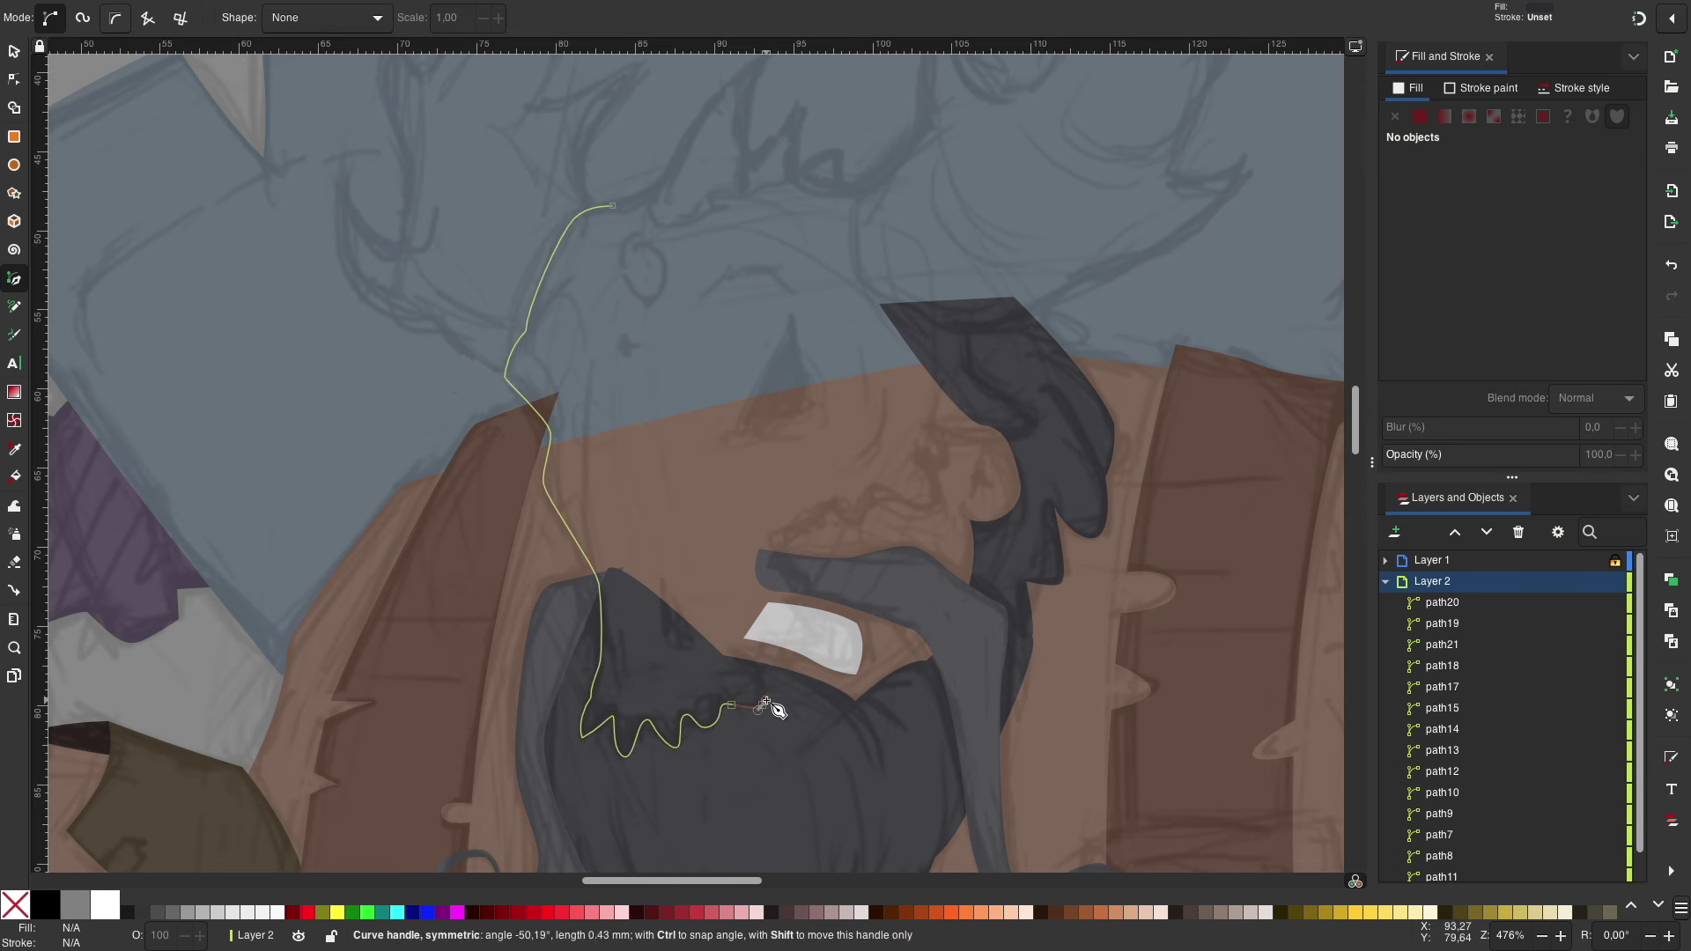
pyautogui.scroll(4, 797, 611)
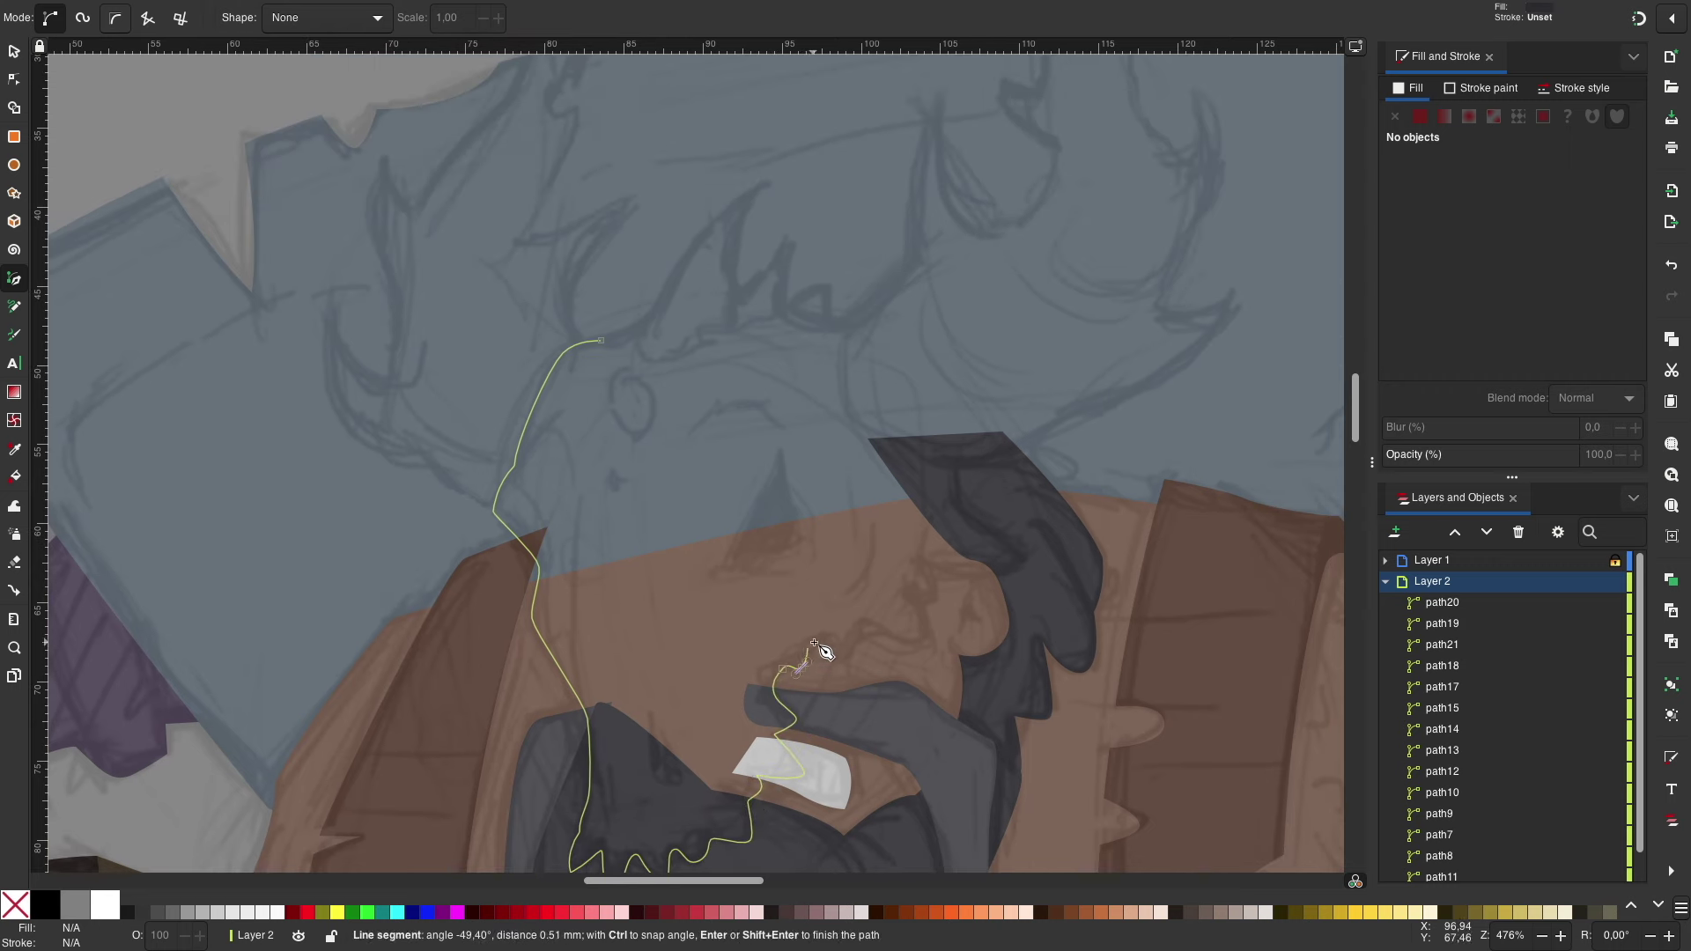
pyautogui.scroll(2, 850, 654)
pyautogui.moveTo(792, 698); pyautogui.dragTo(853, 719)
pyautogui.moveTo(859, 644); pyautogui.dragTo(859, 646)
pyautogui.hscroll(1, 833, 635)
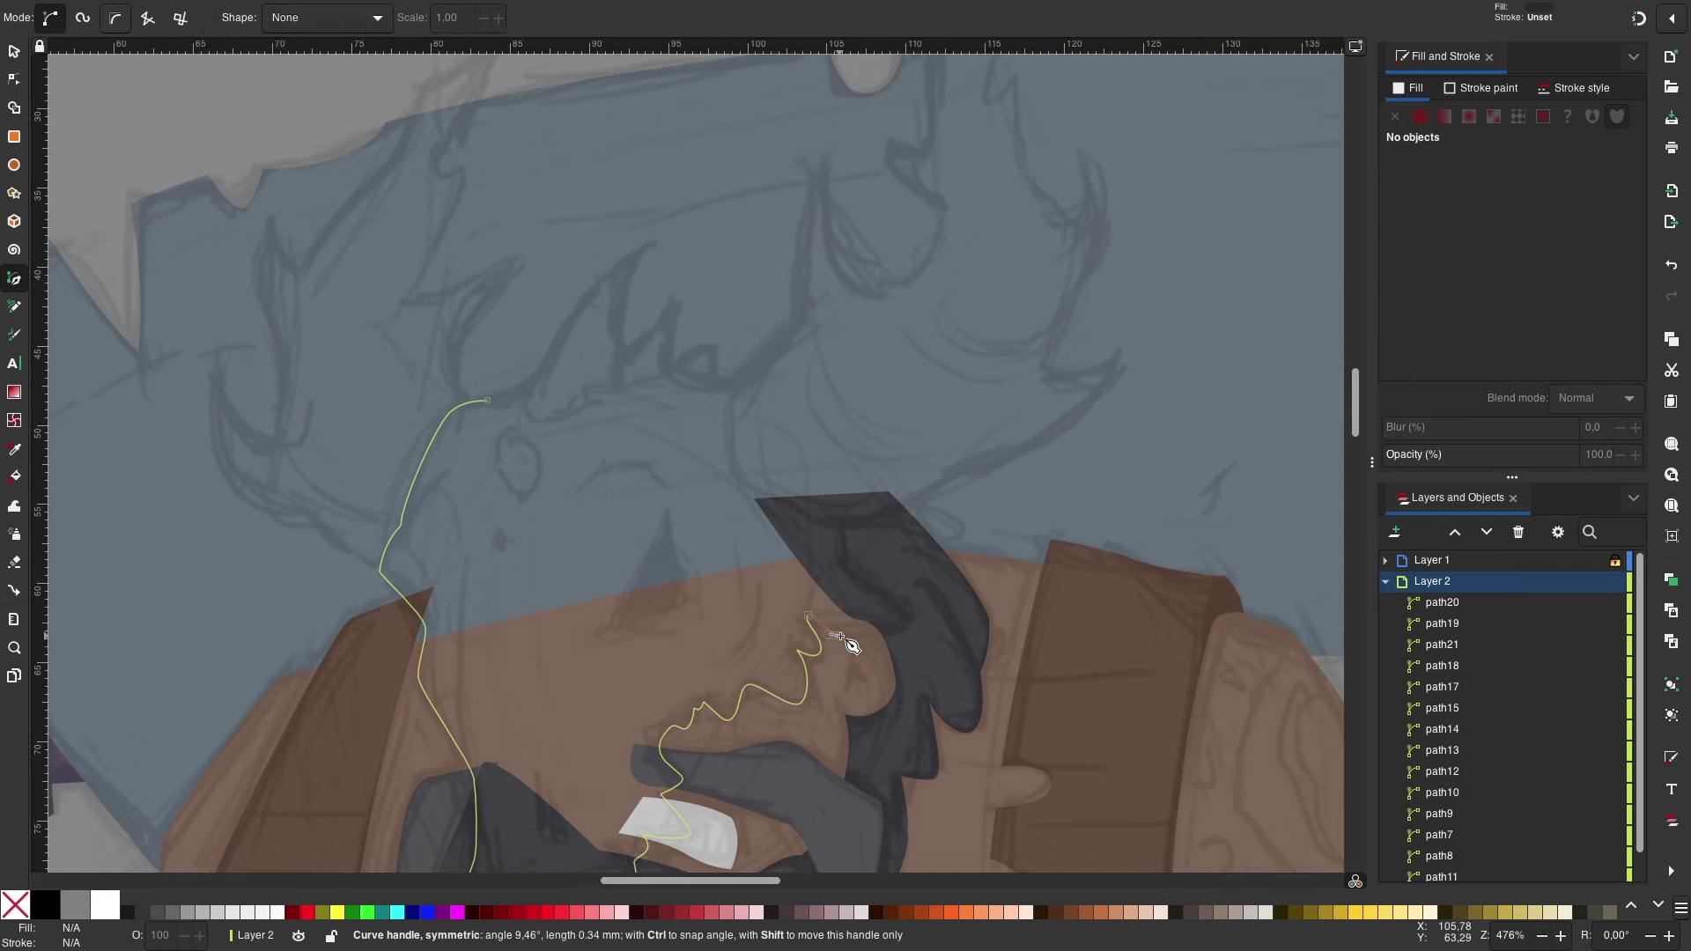
pyautogui.scroll(3, 845, 502)
pyautogui.hscroll(-1, 845, 502)
pyautogui.moveTo(808, 500); pyautogui.dragTo(742, 495)
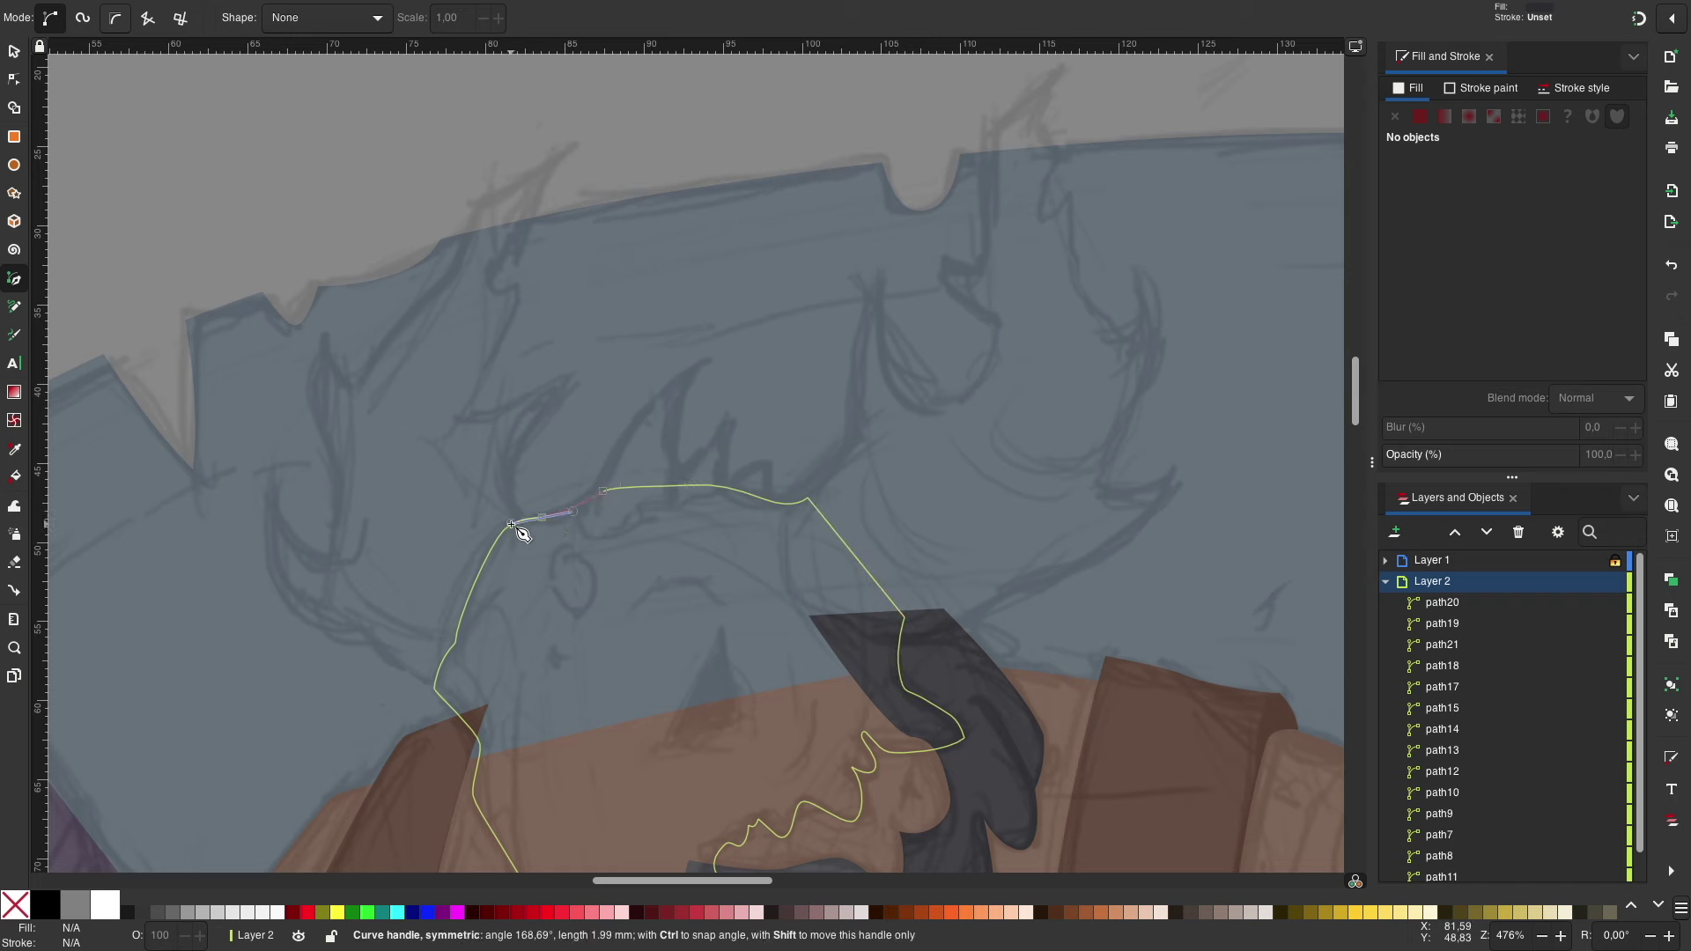
pyautogui.click(539, 520)
# Step: Fill the skull shape a light beige and check it against the sketch
pyautogui.click(1486, 273)
pyautogui.press('-')
pyautogui.press('-')
pyautogui.moveTo(1485, 273); pyautogui.dragTo(1489, 279)
pyautogui.scroll(-5, 1207, 564)
pyautogui.press('Escape')
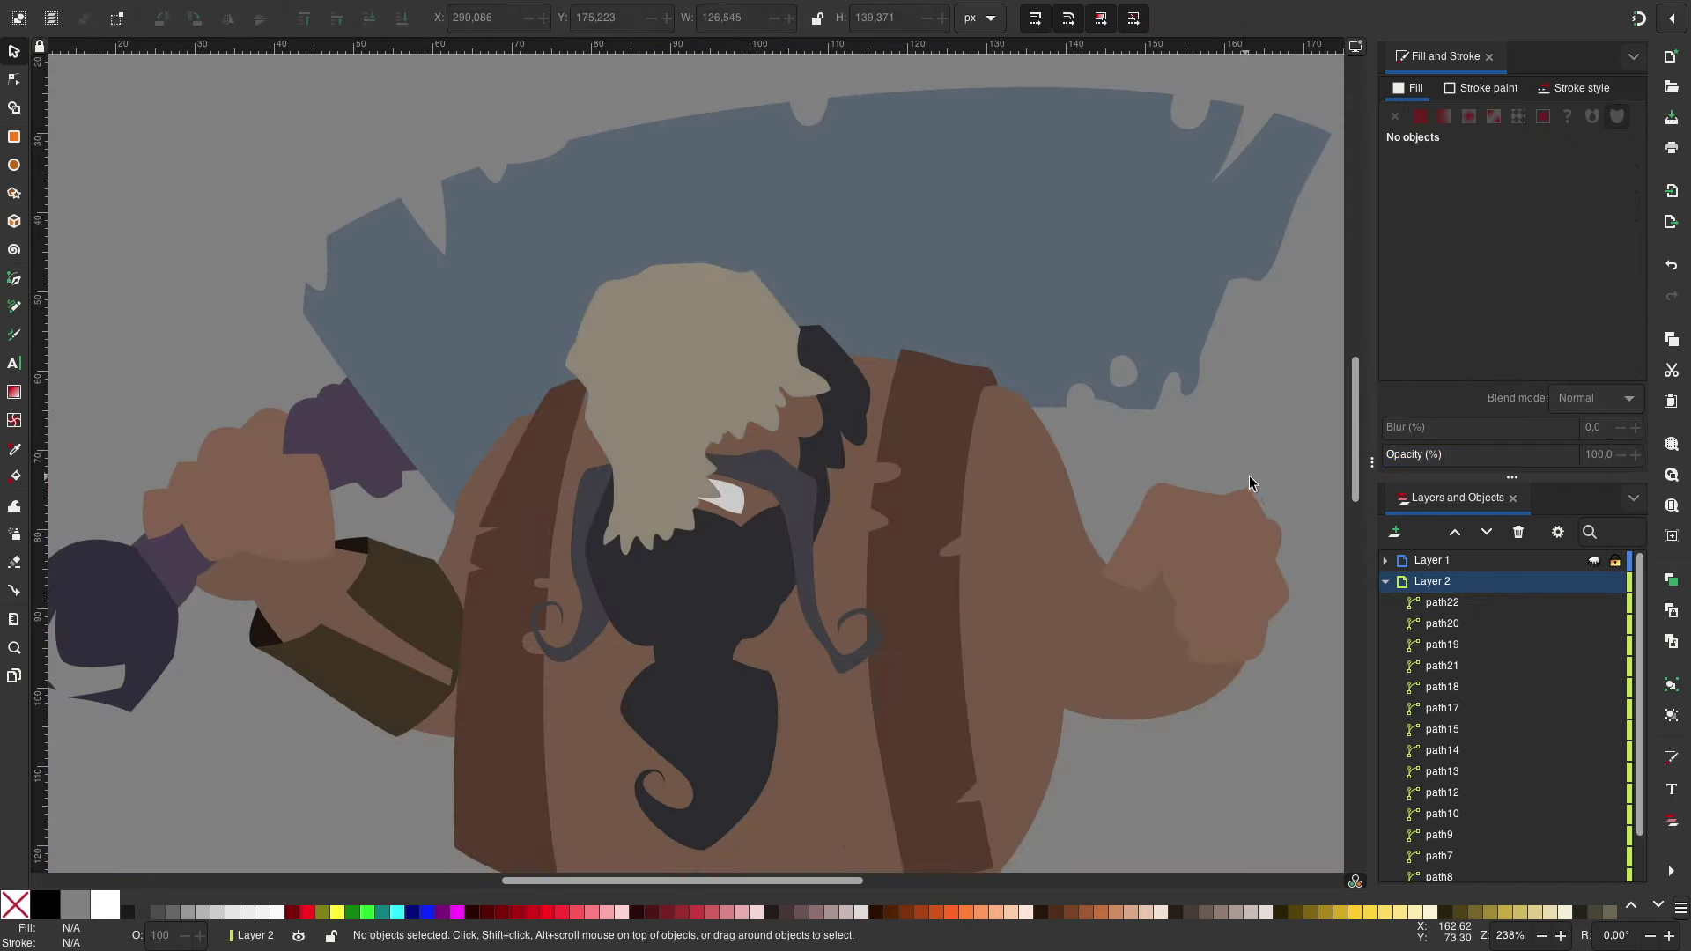
pyautogui.press('+')
pyautogui.press('+')
# Step: Draw the dark eye socket path on the skull
pyautogui.press('b')
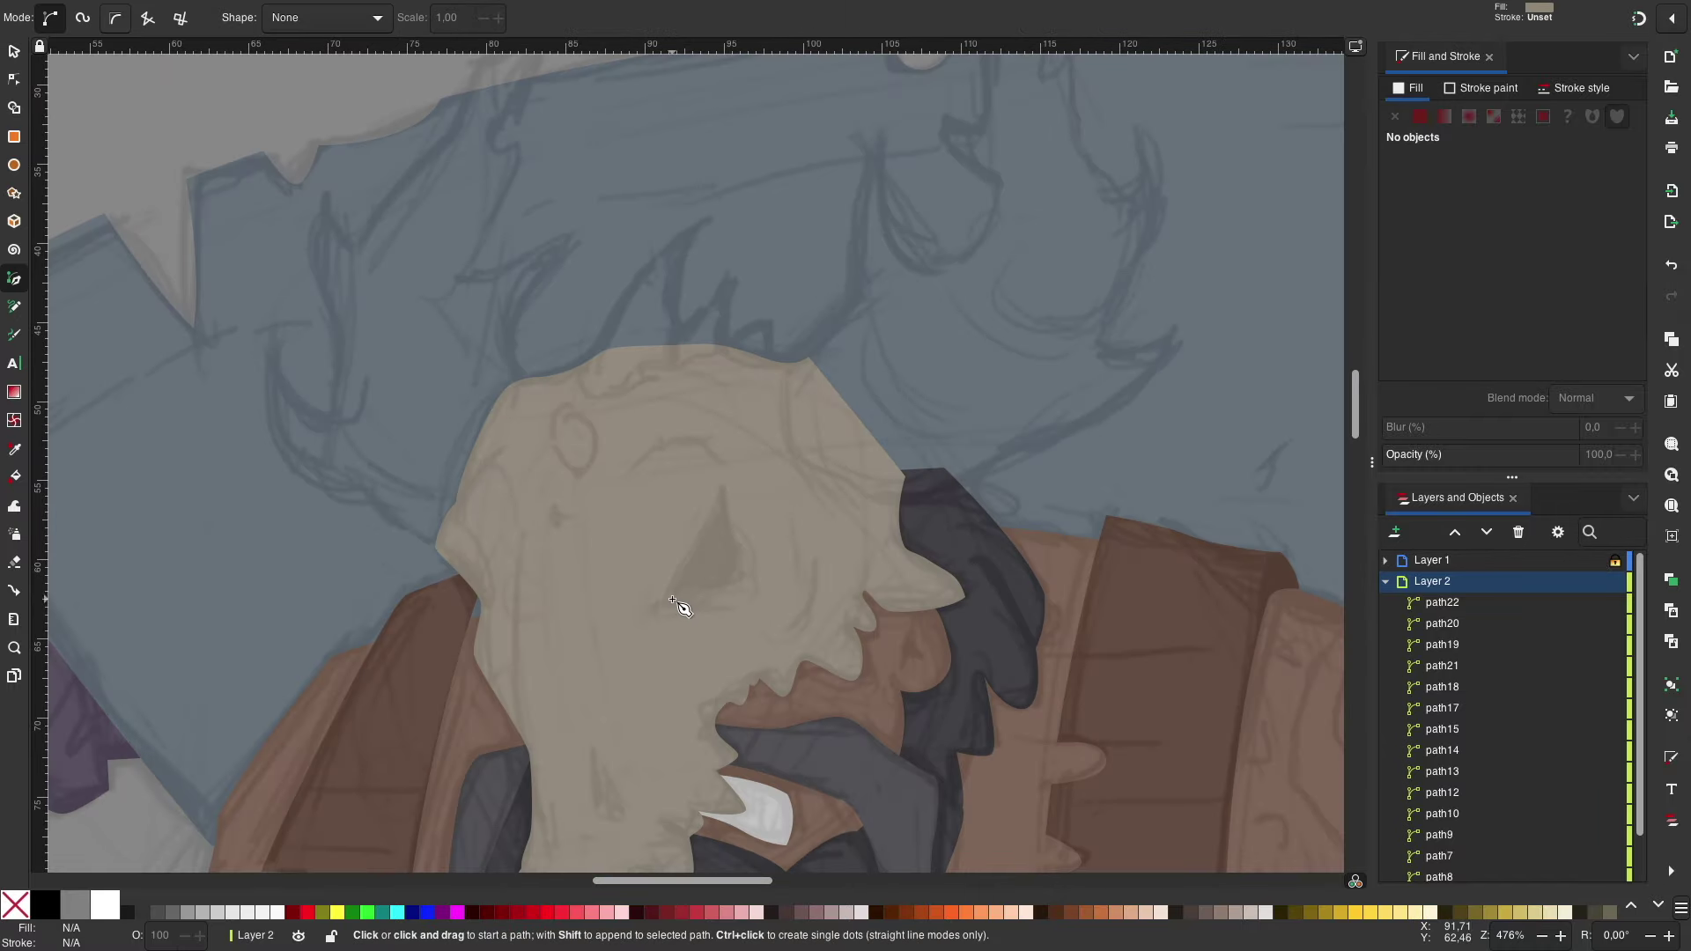
pyautogui.moveTo(614, 607); pyautogui.dragTo(614, 607)
pyautogui.scroll(-3, 616, 529)
pyautogui.hscroll(-4, 617, 529)
pyautogui.click(594, 440)
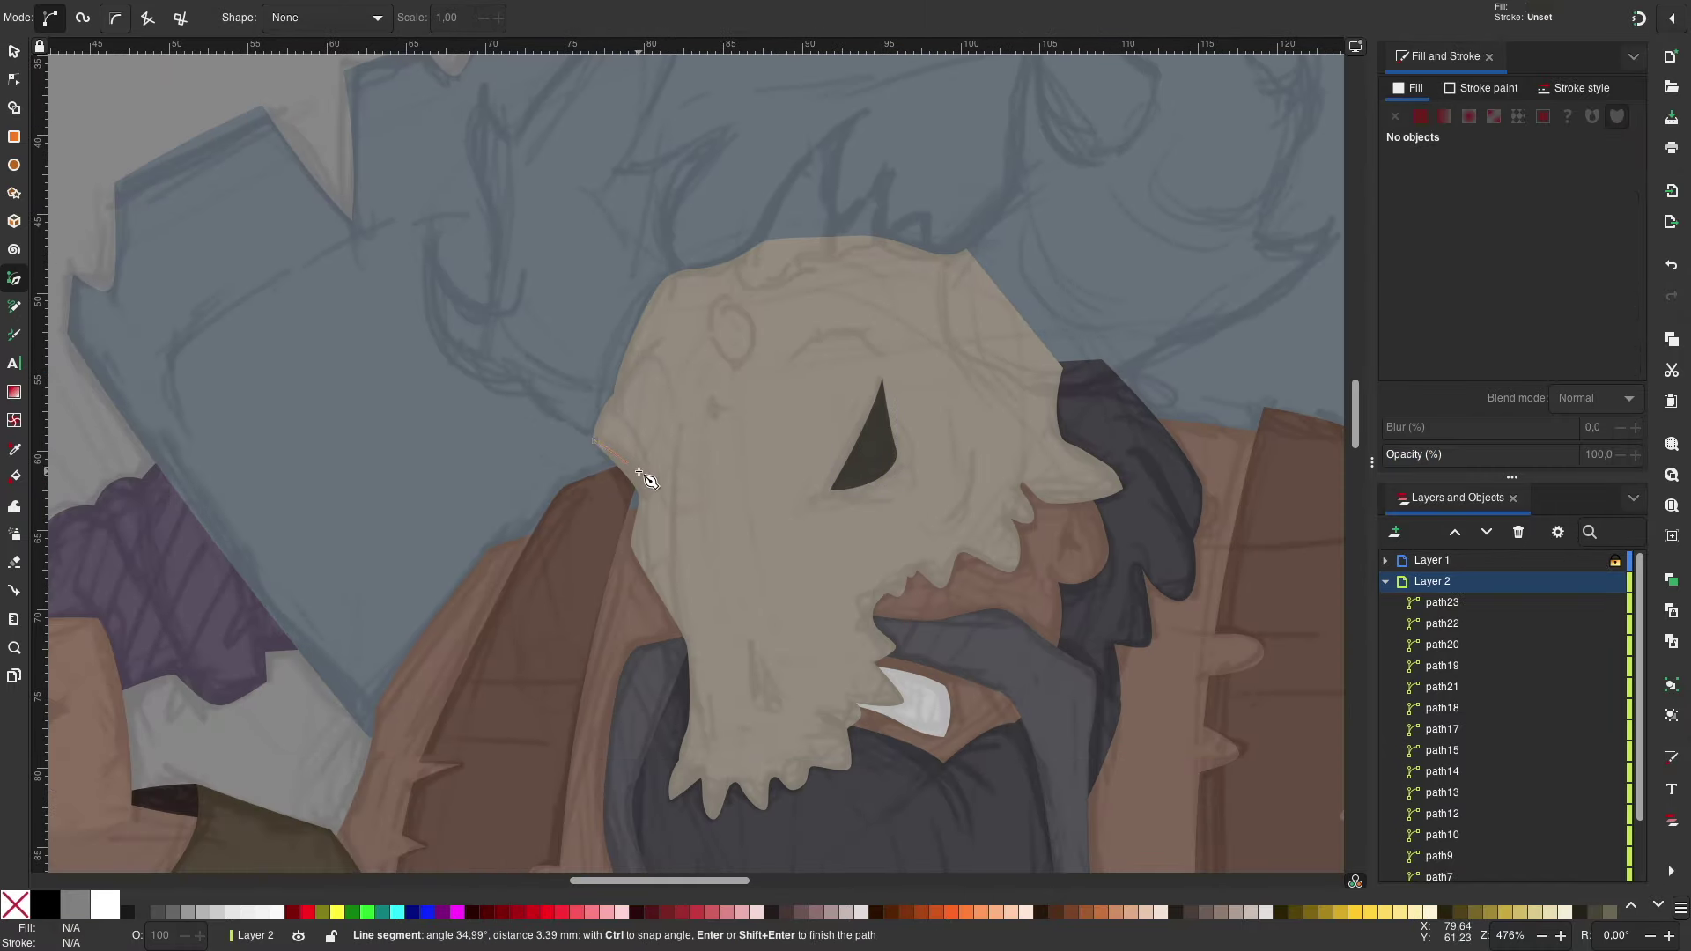
pyautogui.press('Return')
# Step: Inspect the left vest strap's nodes, then add a small nostril shape on the skull
pyautogui.press('n')
pyautogui.scroll(-2, 399, 705)
pyautogui.click(559, 446)
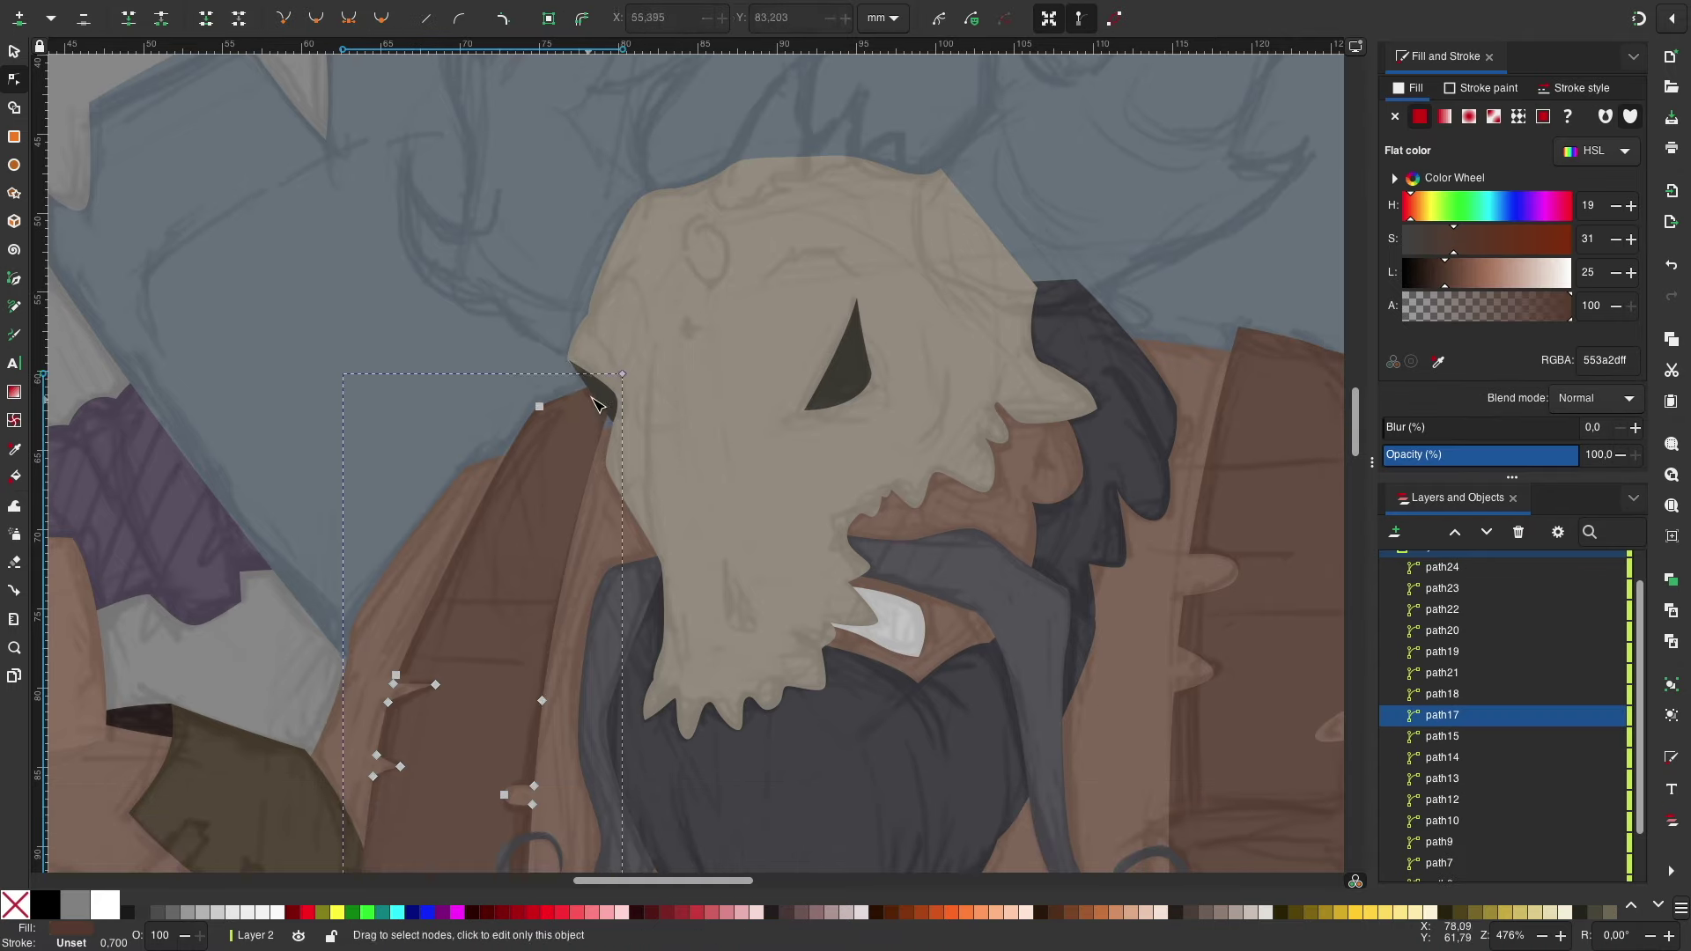
pyautogui.press('Escape')
pyautogui.press('b')
pyautogui.click(668, 582)
pyautogui.click(677, 648)
pyautogui.click(667, 581)
# Step: Begin the right antler outline from the skull with sharp tine corners
pyautogui.scroll(6, 757, 573)
pyautogui.hscroll(5, 757, 572)
pyautogui.click(742, 410)
pyautogui.click(797, 514)
pyautogui.moveTo(880, 534); pyautogui.dragTo(897, 544)
pyautogui.scroll(3, 881, 533)
pyautogui.hscroll(2, 881, 534)
pyautogui.click(1069, 477)
pyautogui.click(995, 490)
pyautogui.scroll(6, 1013, 440)
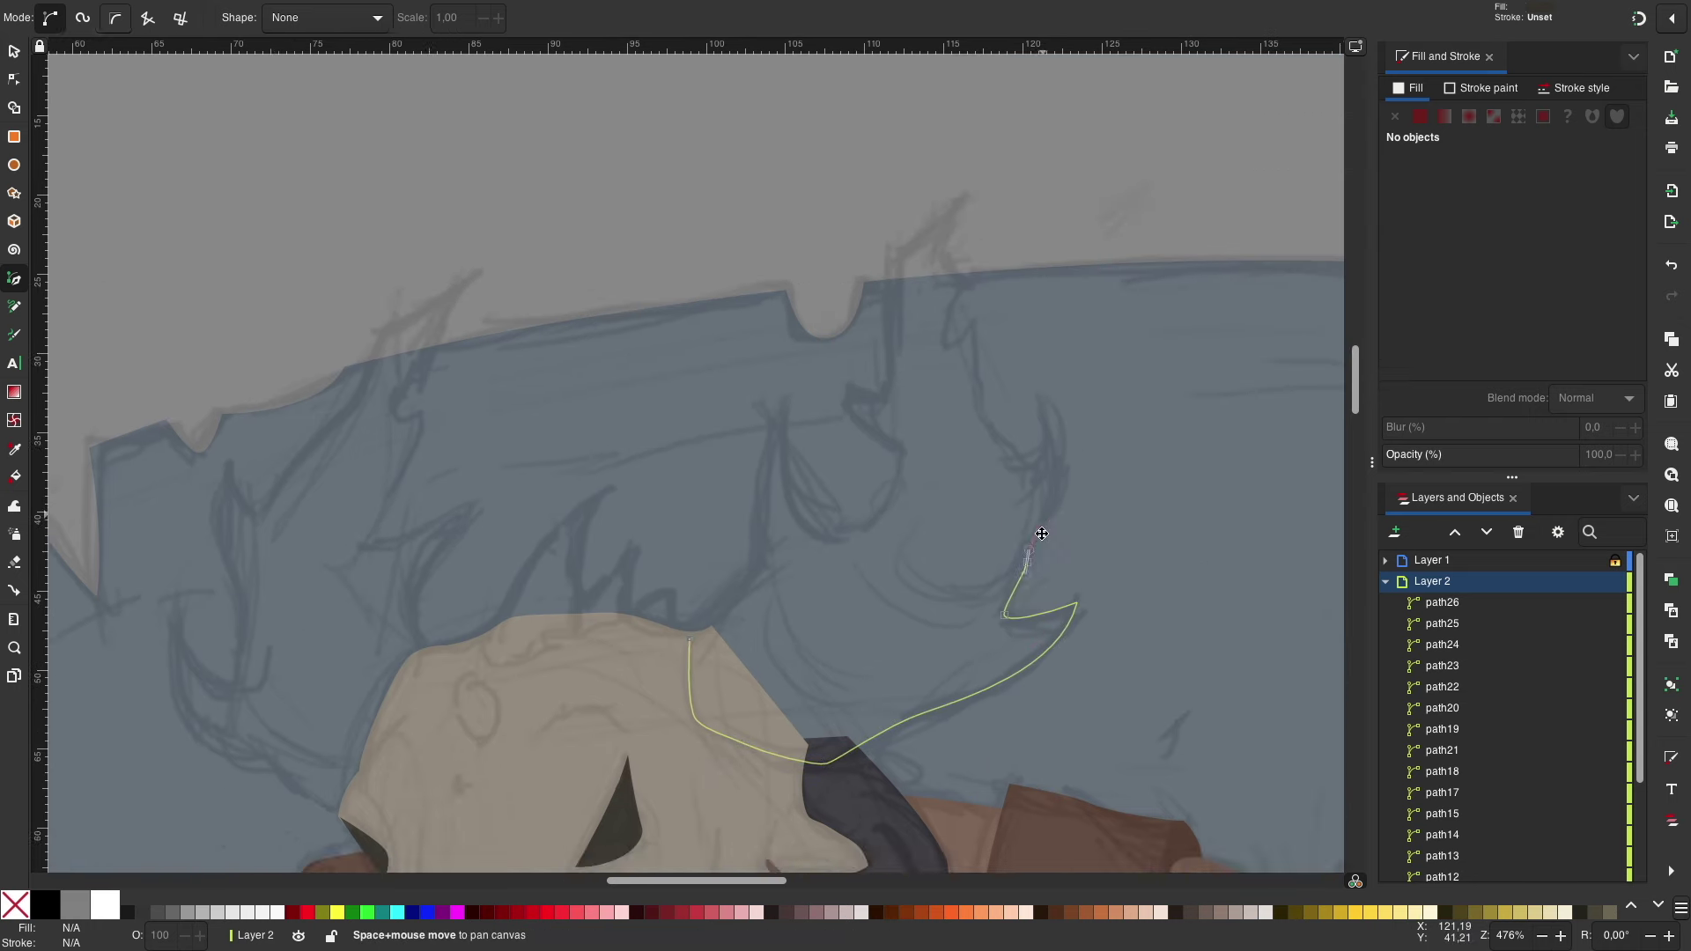
# Step: Complete the right antler's tines, close the shape and fill it tan
pyautogui.moveTo(1055, 586); pyautogui.dragTo(1027, 499)
pyautogui.click(1020, 560)
pyautogui.click(966, 425)
pyautogui.scroll(5, 966, 426)
pyautogui.hscroll(2, 965, 426)
pyautogui.moveTo(813, 602); pyautogui.dragTo(836, 557)
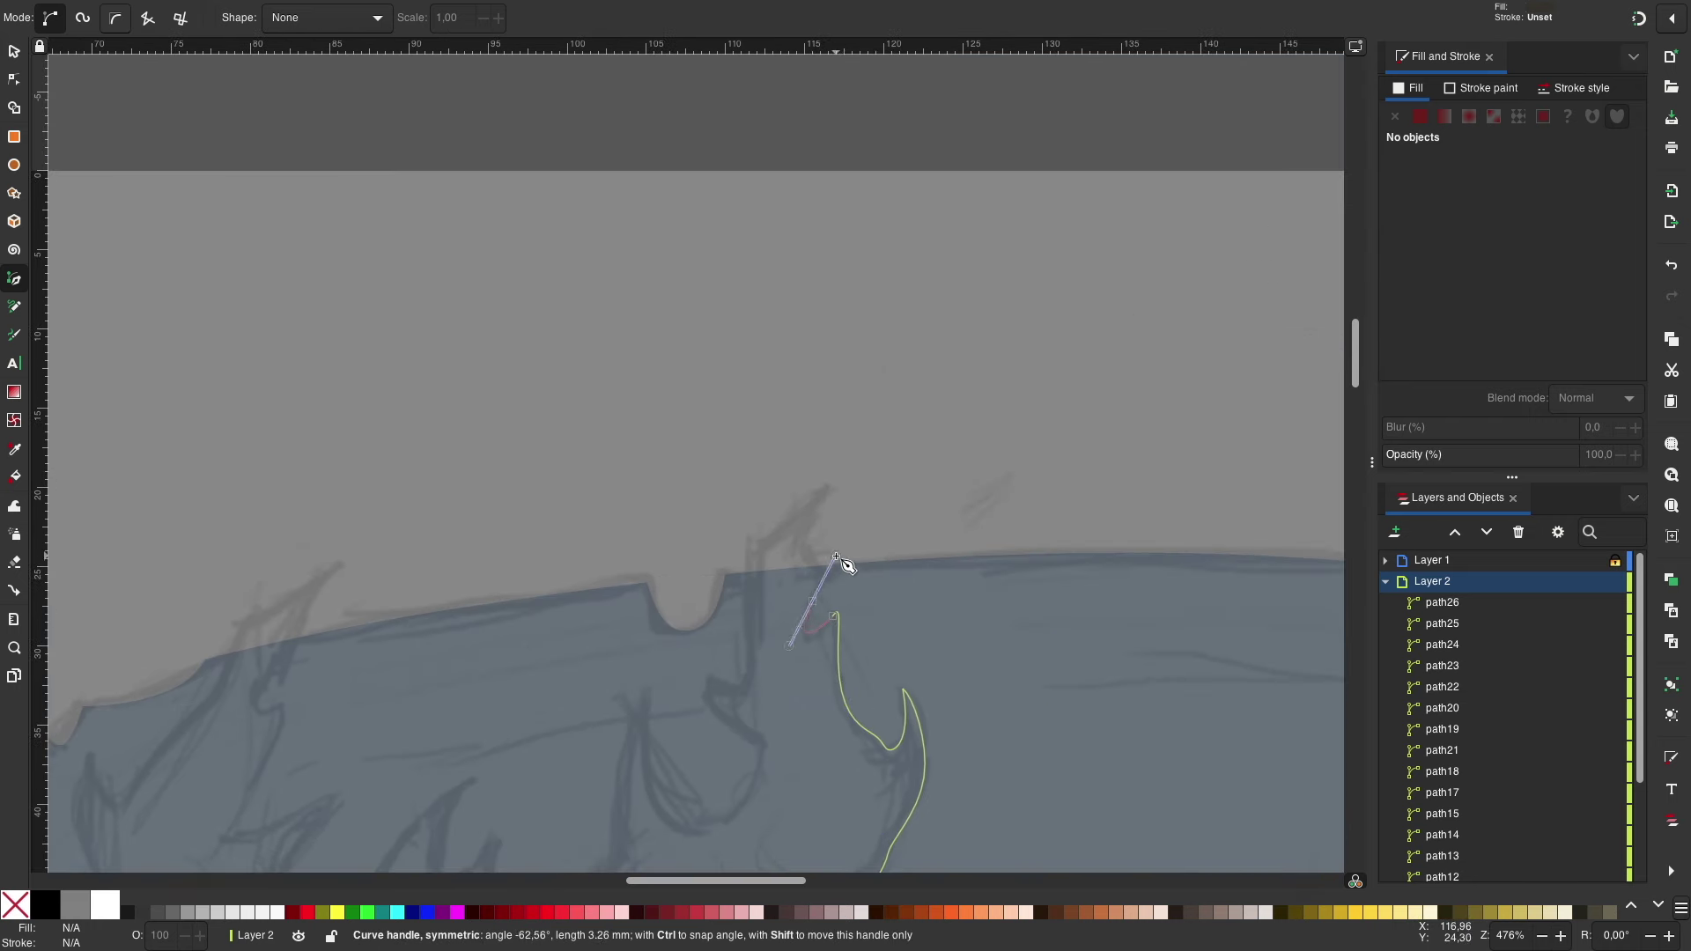
pyautogui.scroll(-5, 745, 579)
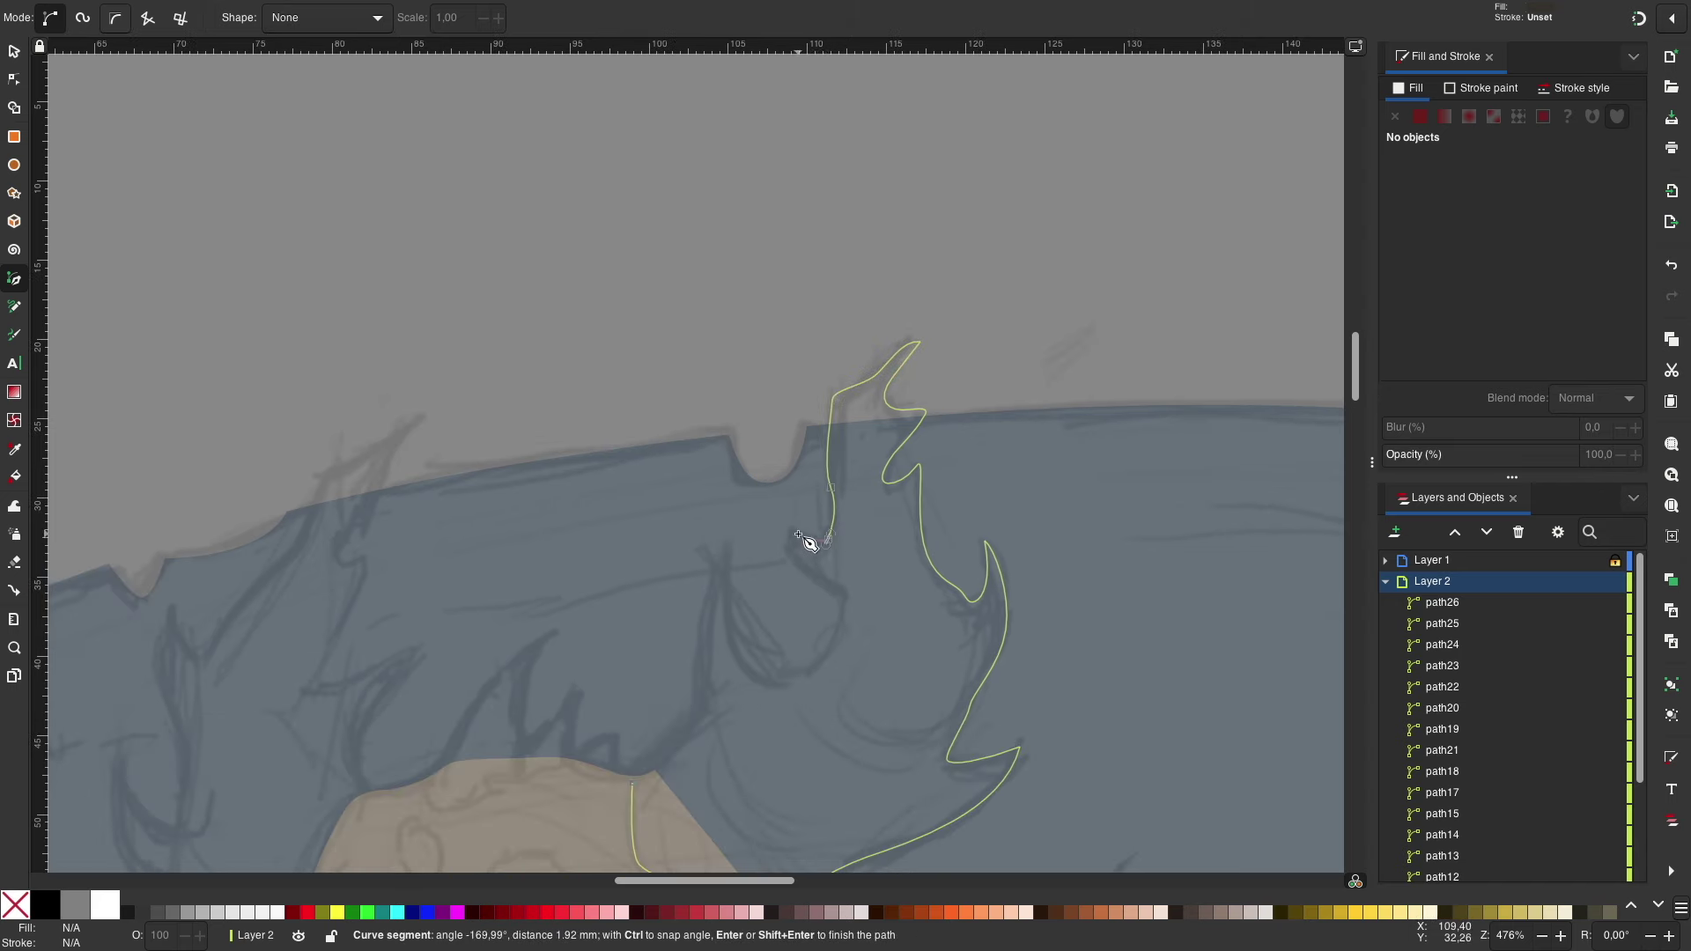
pyautogui.click(804, 539)
pyautogui.scroll(-3, 804, 540)
pyautogui.click(801, 467)
pyautogui.moveTo(764, 584); pyautogui.dragTo(757, 600)
pyautogui.click(699, 657)
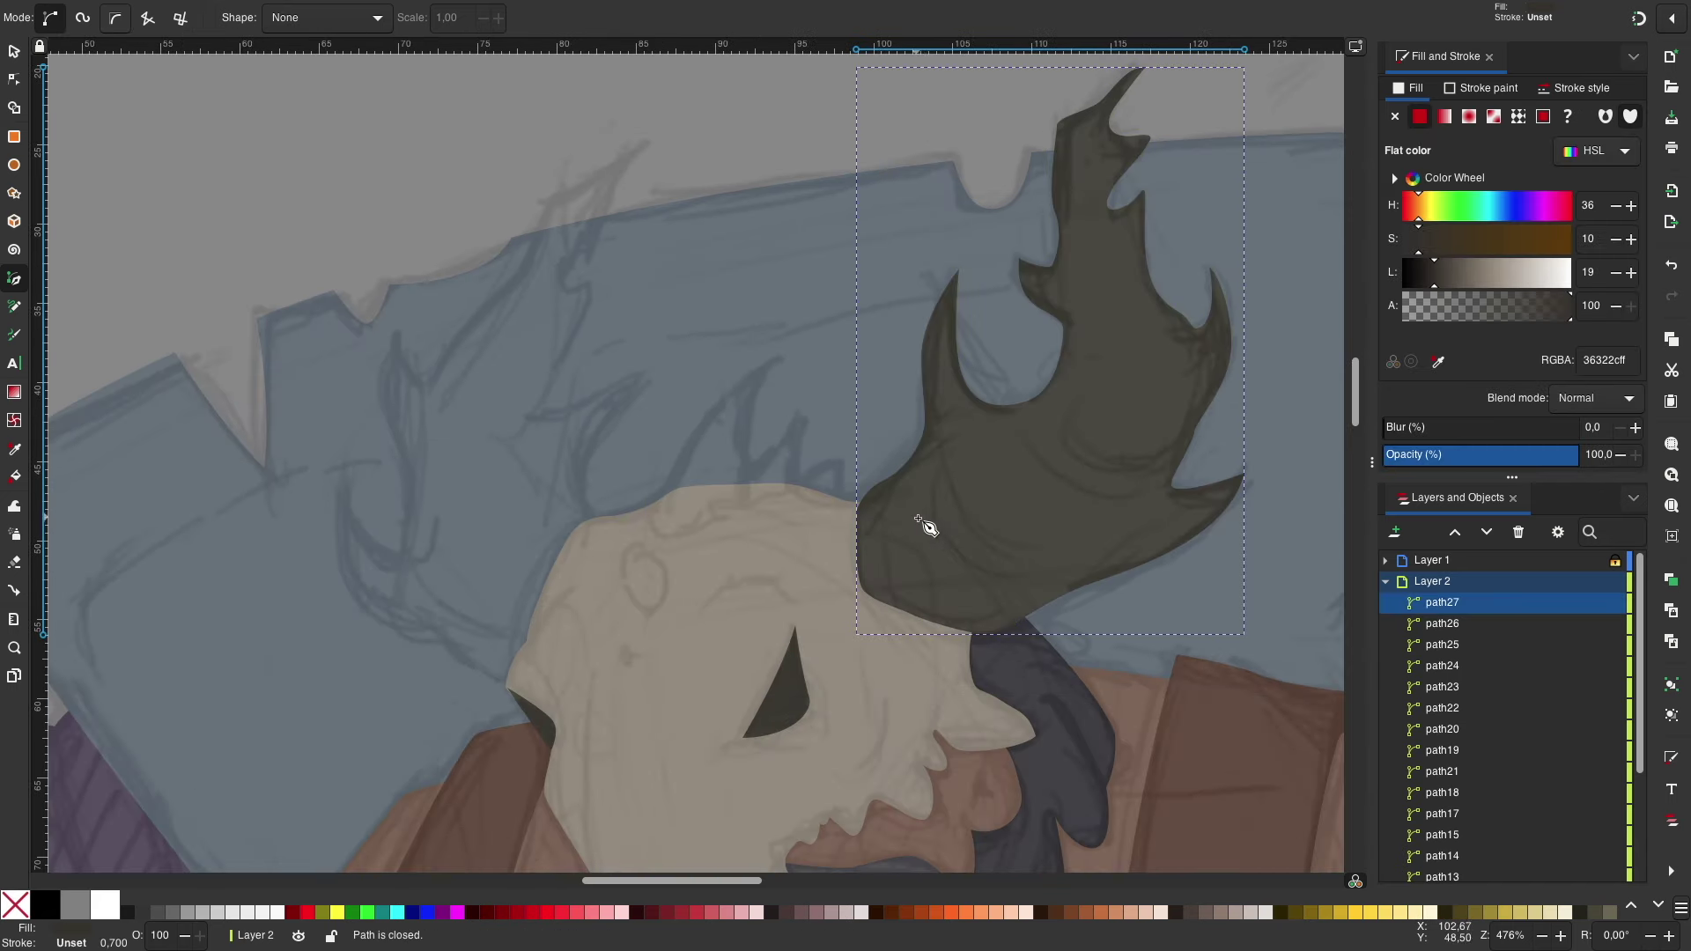
pyautogui.moveTo(1480, 239); pyautogui.dragTo(1441, 245)
# Step: Trace the left antler and lower it behind the skull
pyautogui.hscroll(-3, 673, 507)
pyautogui.click(738, 544)
pyautogui.moveTo(709, 486); pyautogui.dragTo(722, 456)
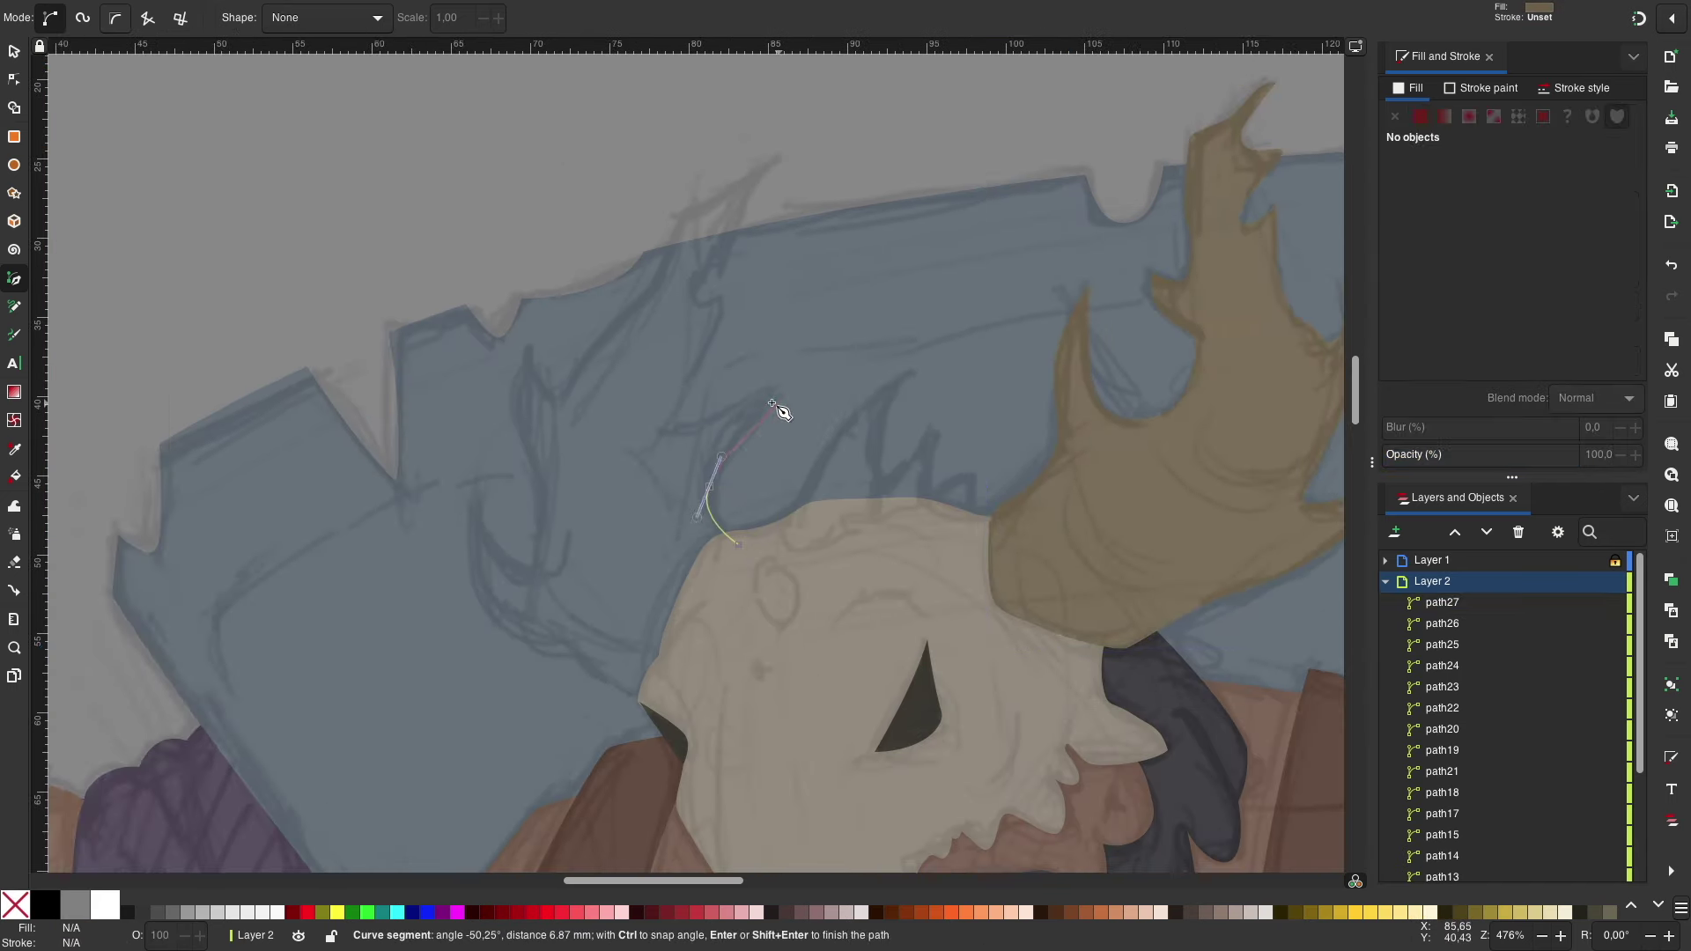
pyautogui.scroll(3, 731, 370)
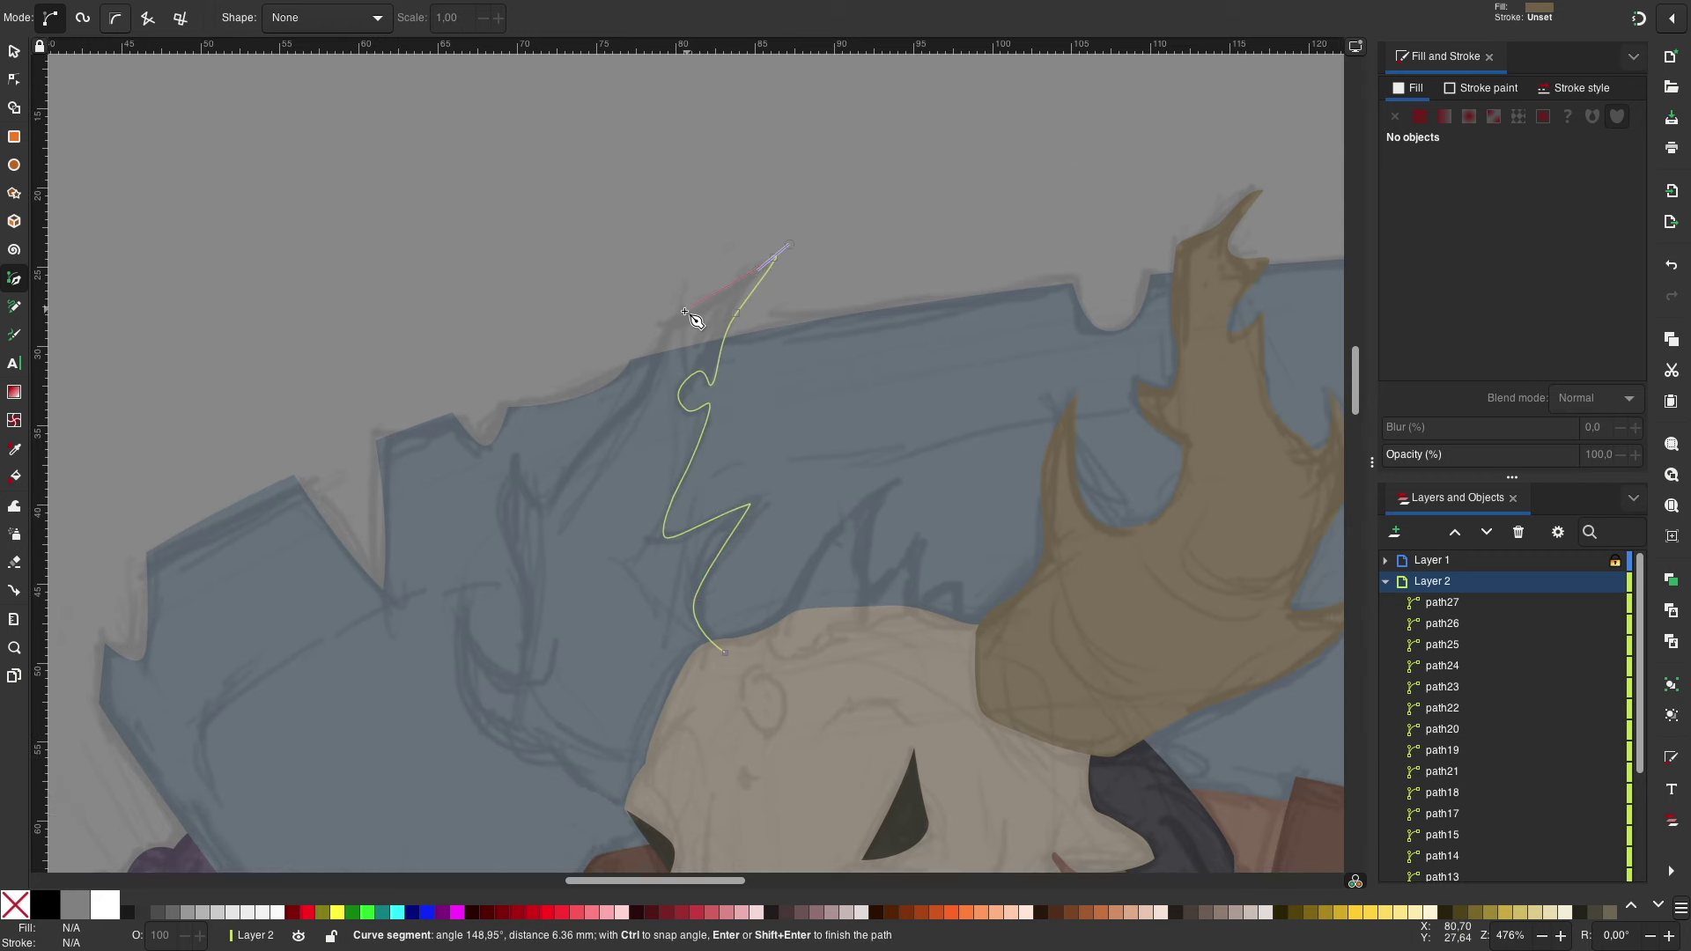
pyautogui.hscroll(-4, 562, 506)
pyautogui.scroll(-6, 562, 506)
pyautogui.click(613, 371)
pyautogui.moveTo(625, 498); pyautogui.dragTo(655, 529)
pyautogui.click(871, 425)
pyautogui.press('s')
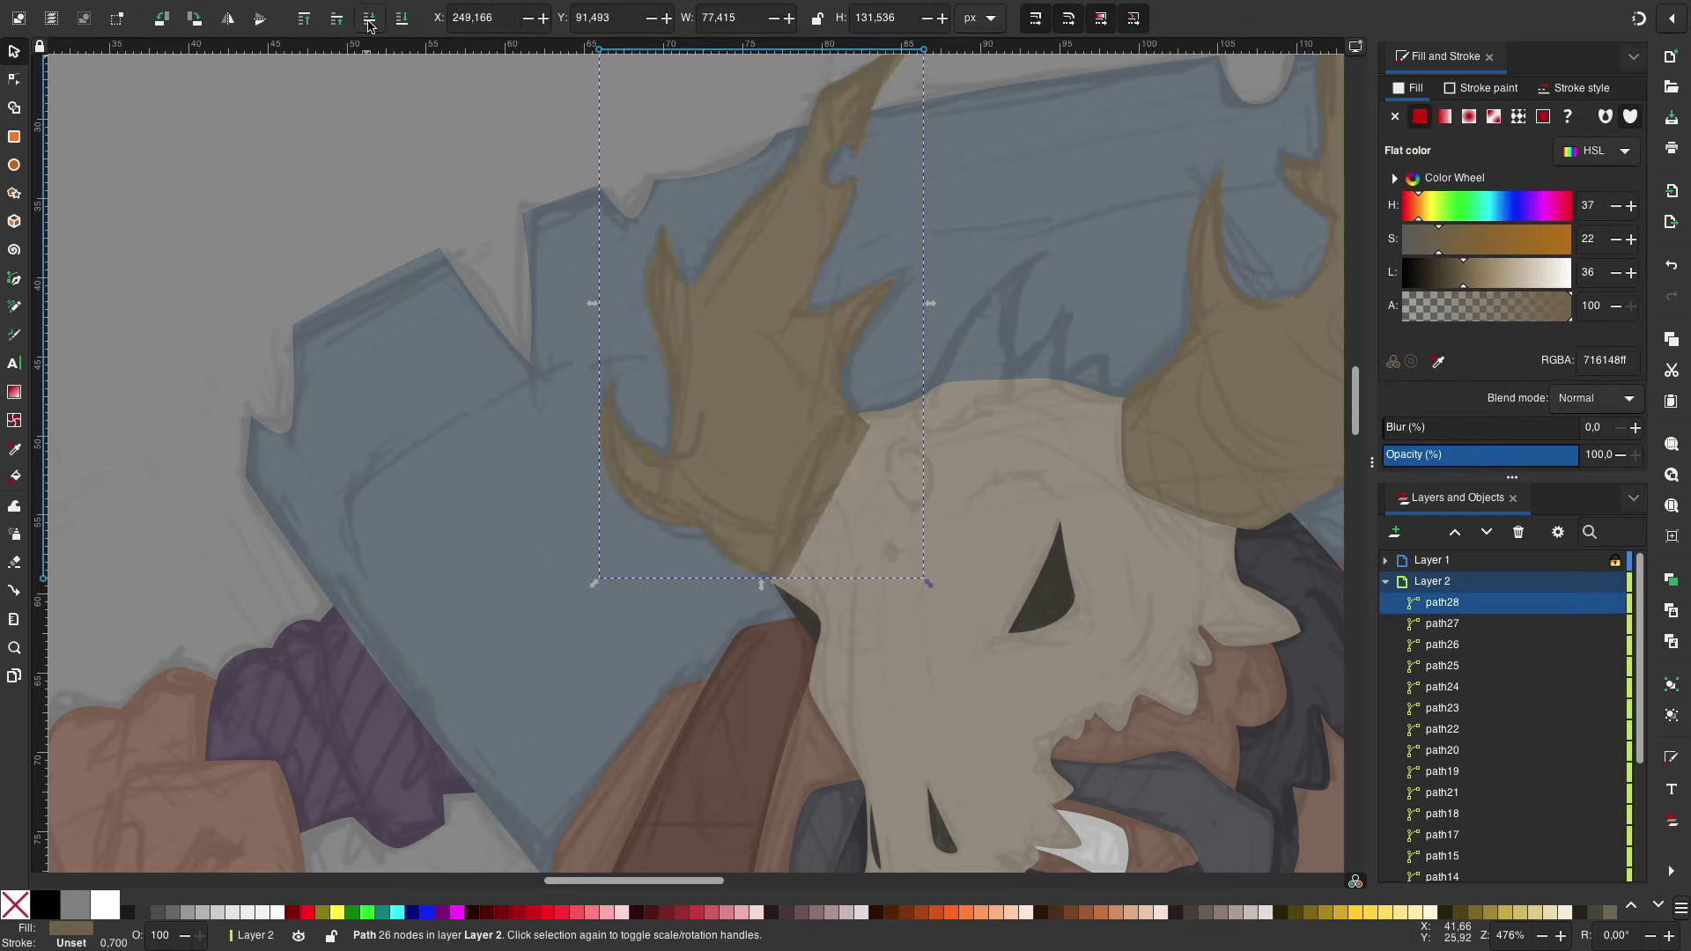
pyautogui.click(369, 17)
# Step: Draw a small skull mark and the spiked crest between the antlers, then zoom out
pyautogui.hscroll(5, 660, 275)
pyautogui.press('b')
pyautogui.moveTo(650, 504); pyautogui.dragTo(642, 437)
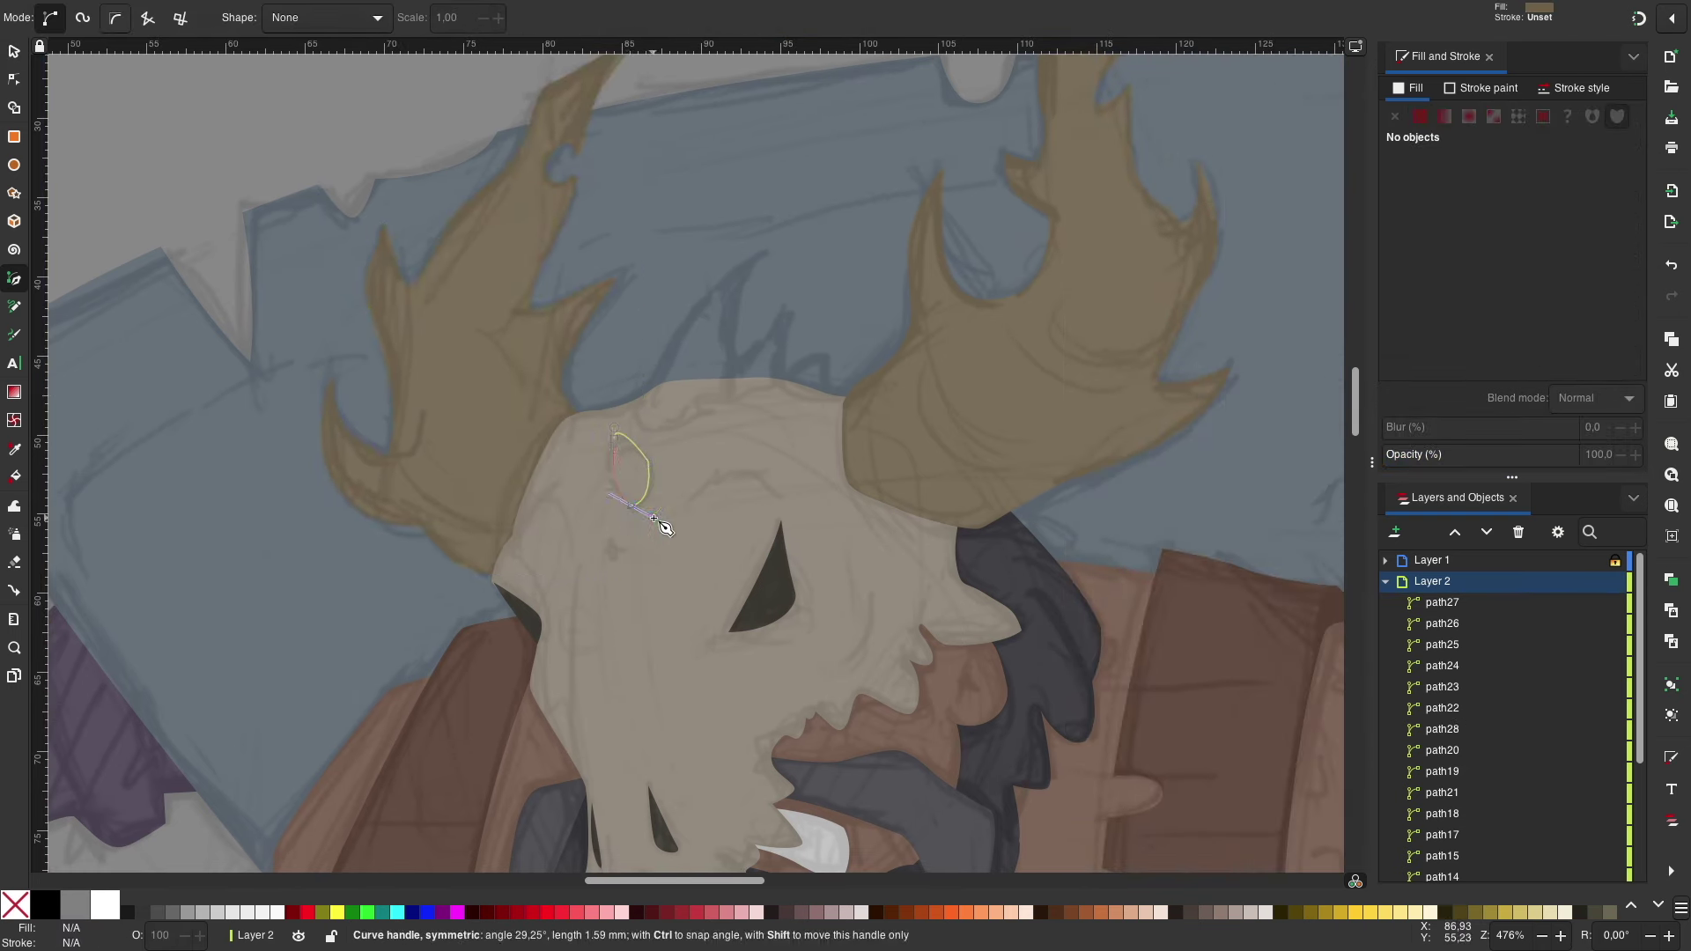
pyautogui.click(634, 507)
pyautogui.scroll(2, 687, 493)
pyautogui.hscroll(-2, 688, 493)
pyautogui.click(707, 485)
pyautogui.moveTo(807, 372); pyautogui.dragTo(791, 425)
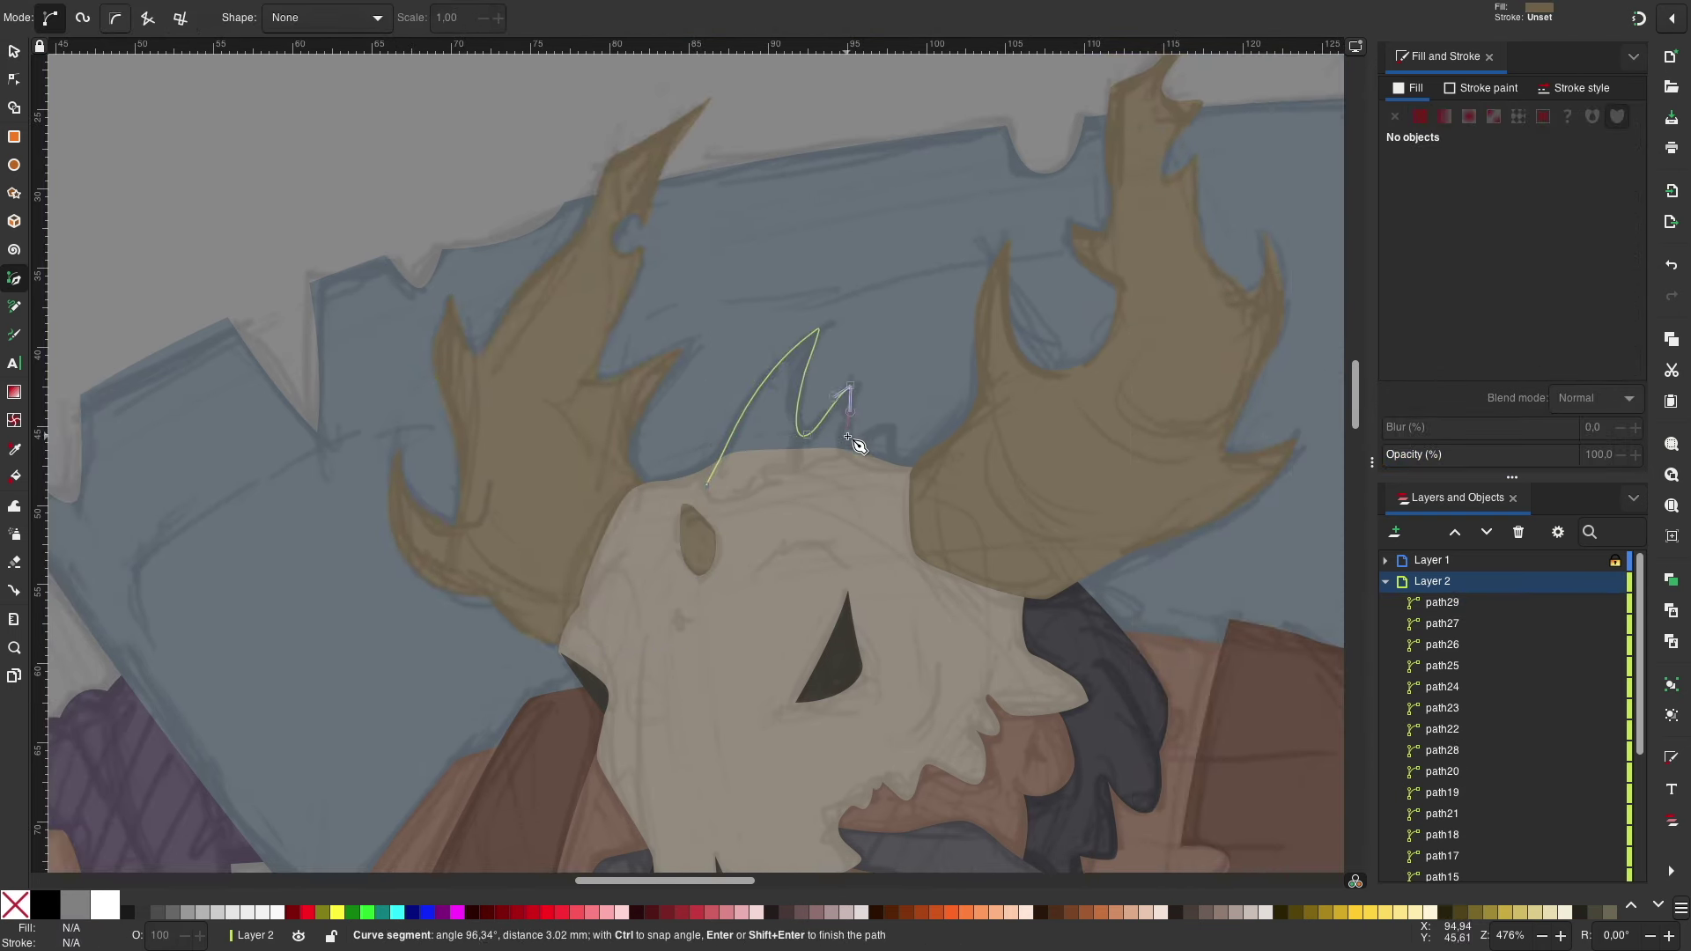
pyautogui.press('Return')
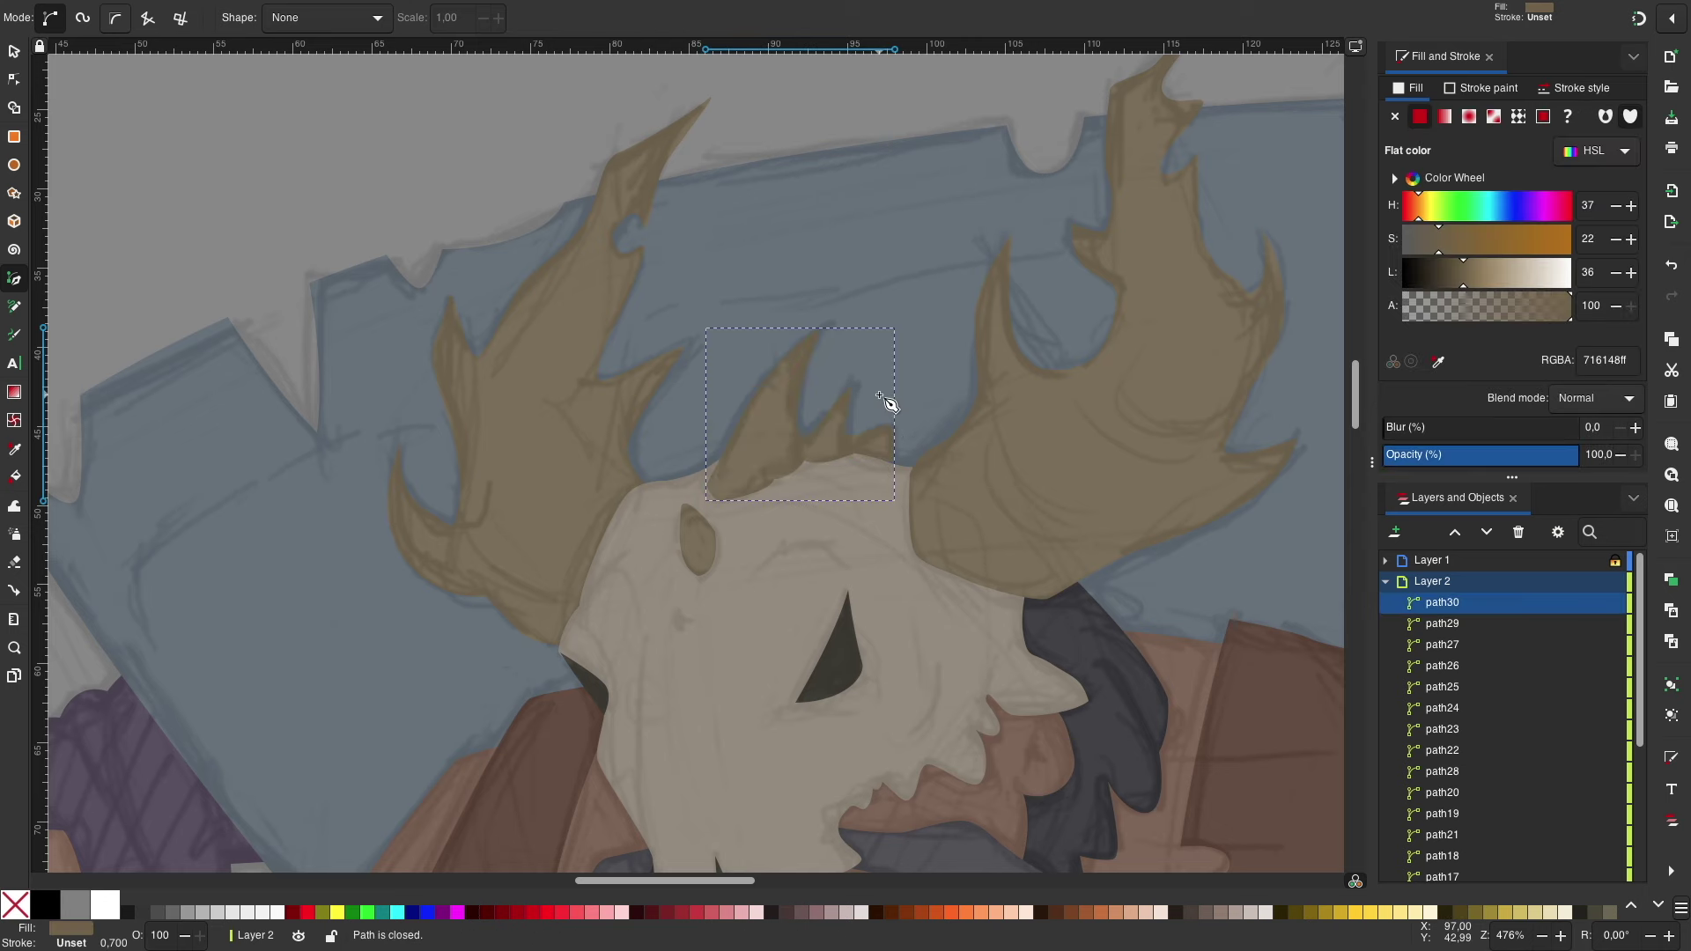
pyautogui.press('5')
pyautogui.press('s')
pyautogui.click(1595, 560)
pyautogui.scroll(-4, 1175, 548)
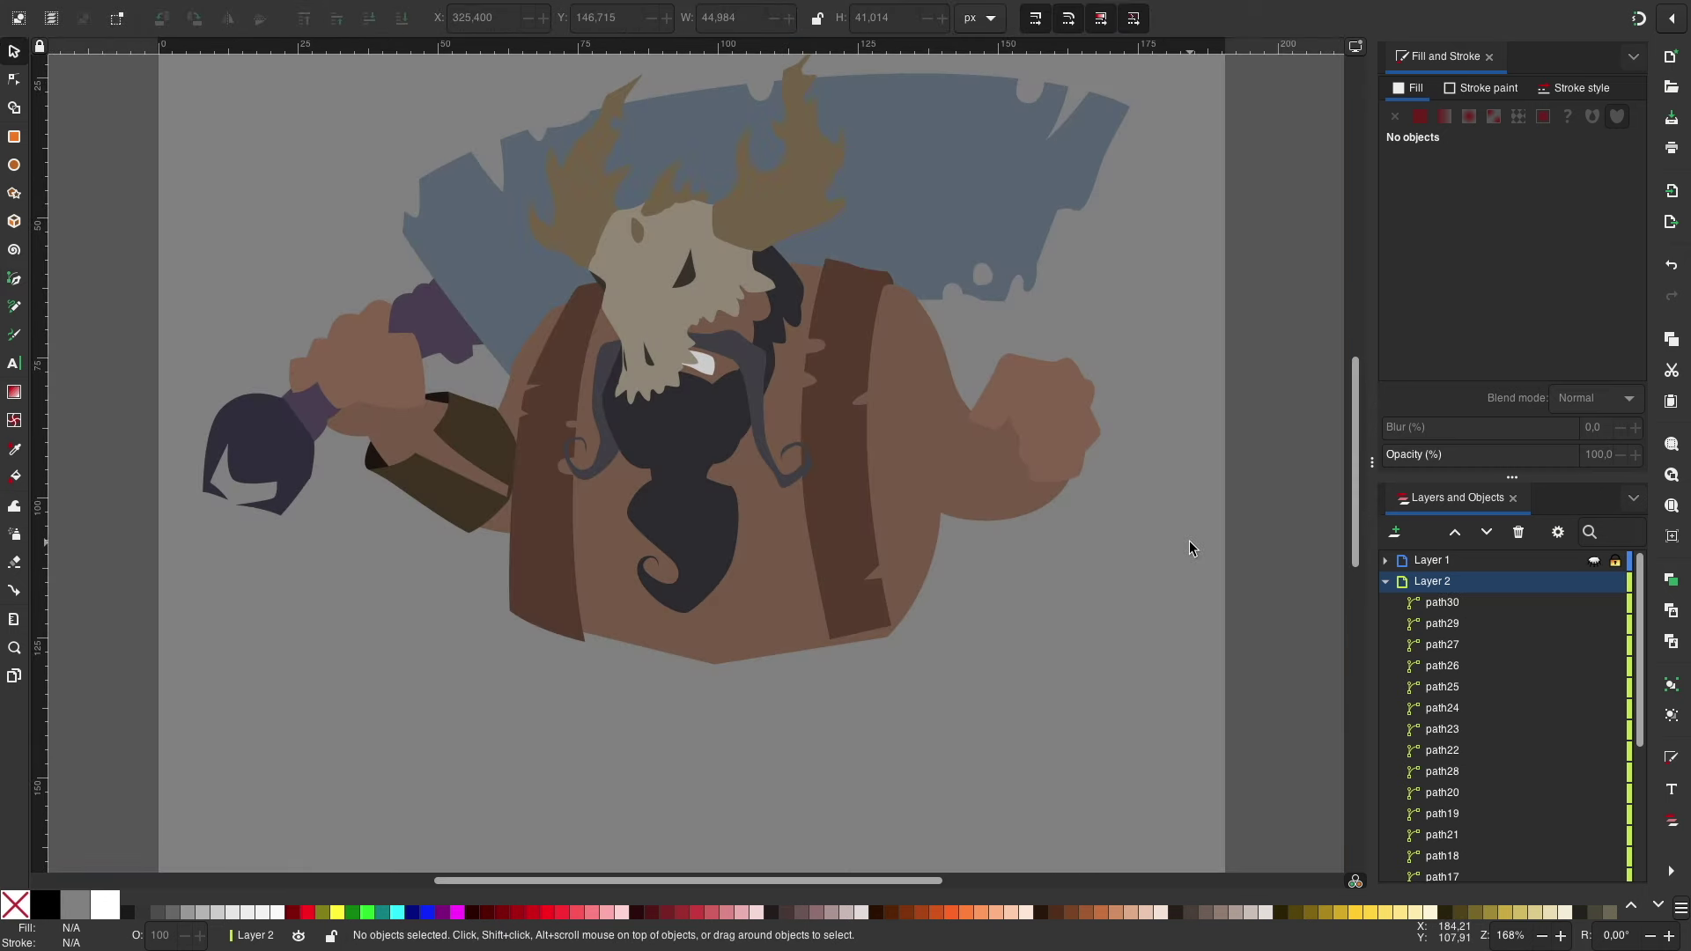
# Step: Show the sketch layer and bring the lower vest and arm cuff into view
pyautogui.press('Tab')
pyautogui.press('Escape')
pyautogui.scroll(5, 1497, 704)
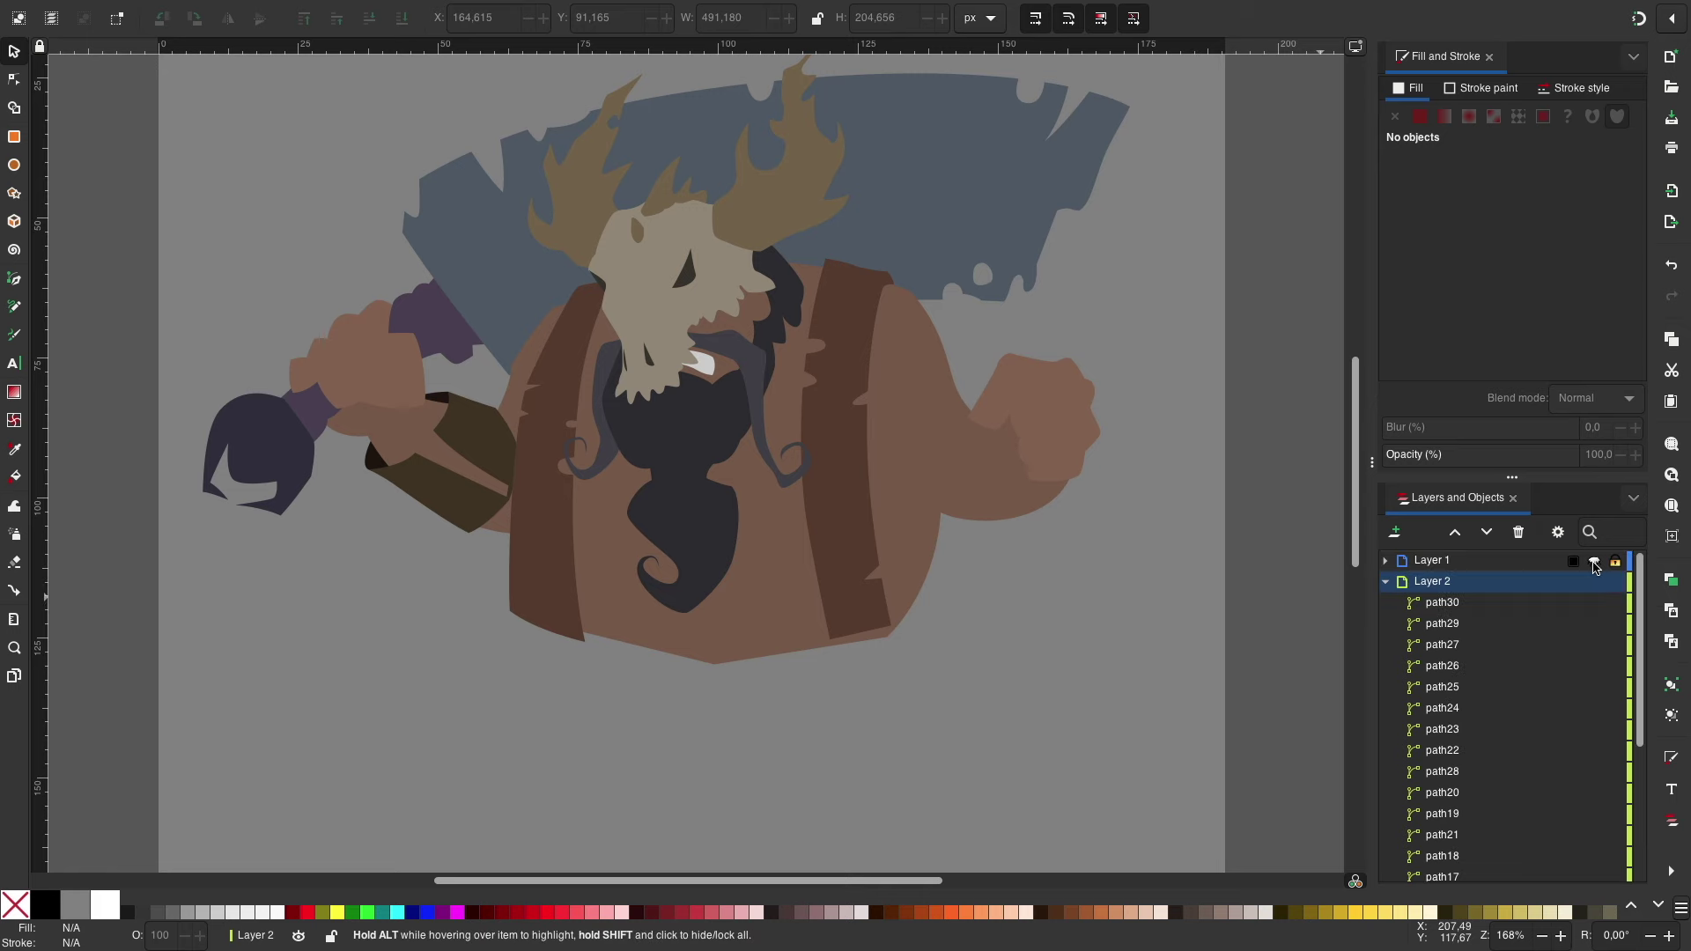
pyautogui.click(1594, 560)
pyautogui.doubleClick(817, 540)
pyautogui.scroll(-2, 972, 636)
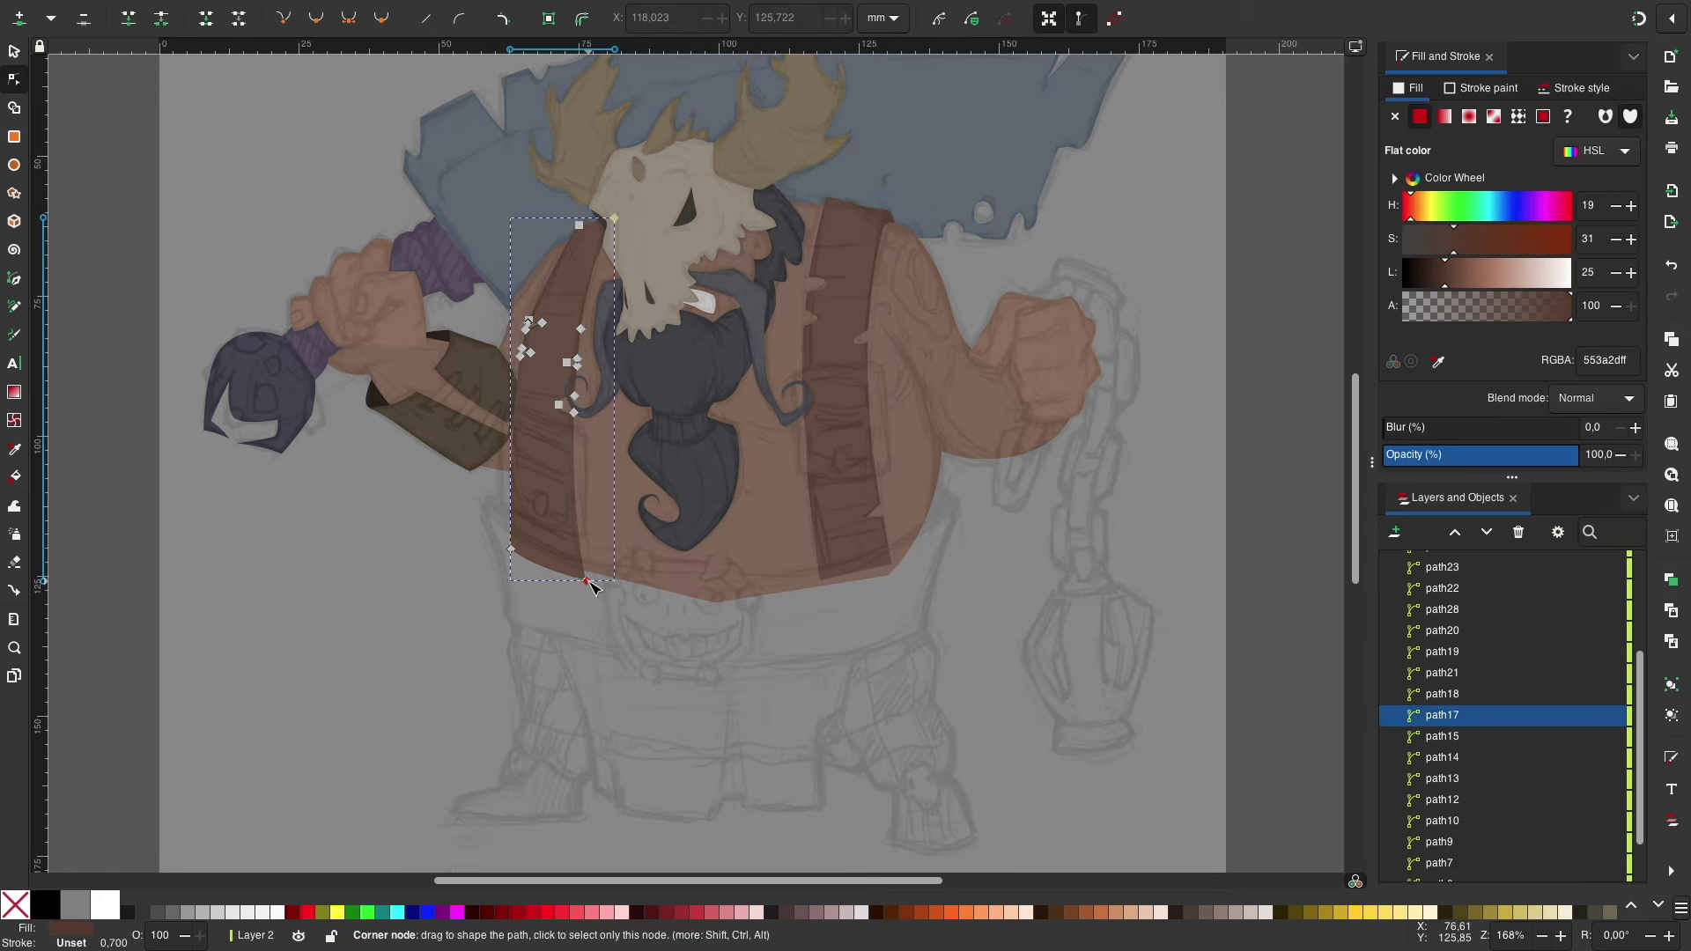
pyautogui.press('s')
pyautogui.click(959, 560)
pyautogui.scroll(1, 971, 530)
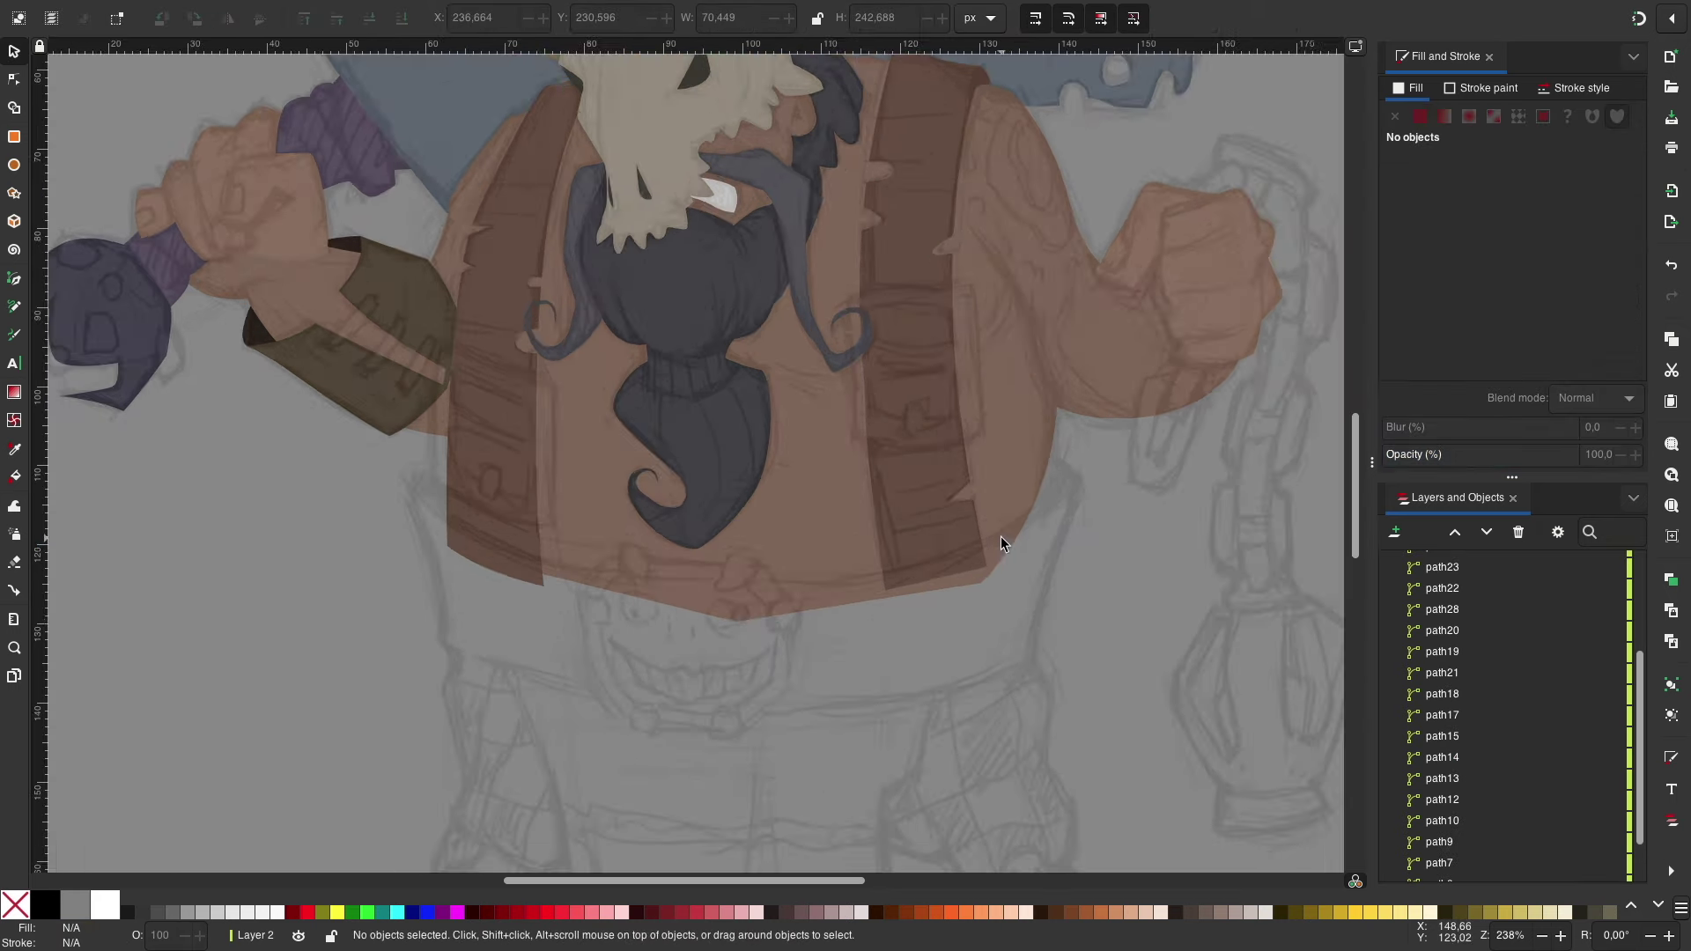
pyautogui.scroll(-1, 622, 547)
pyautogui.moveTo(622, 546); pyautogui.dragTo(747, 604)
pyautogui.scroll(2, 869, 676)
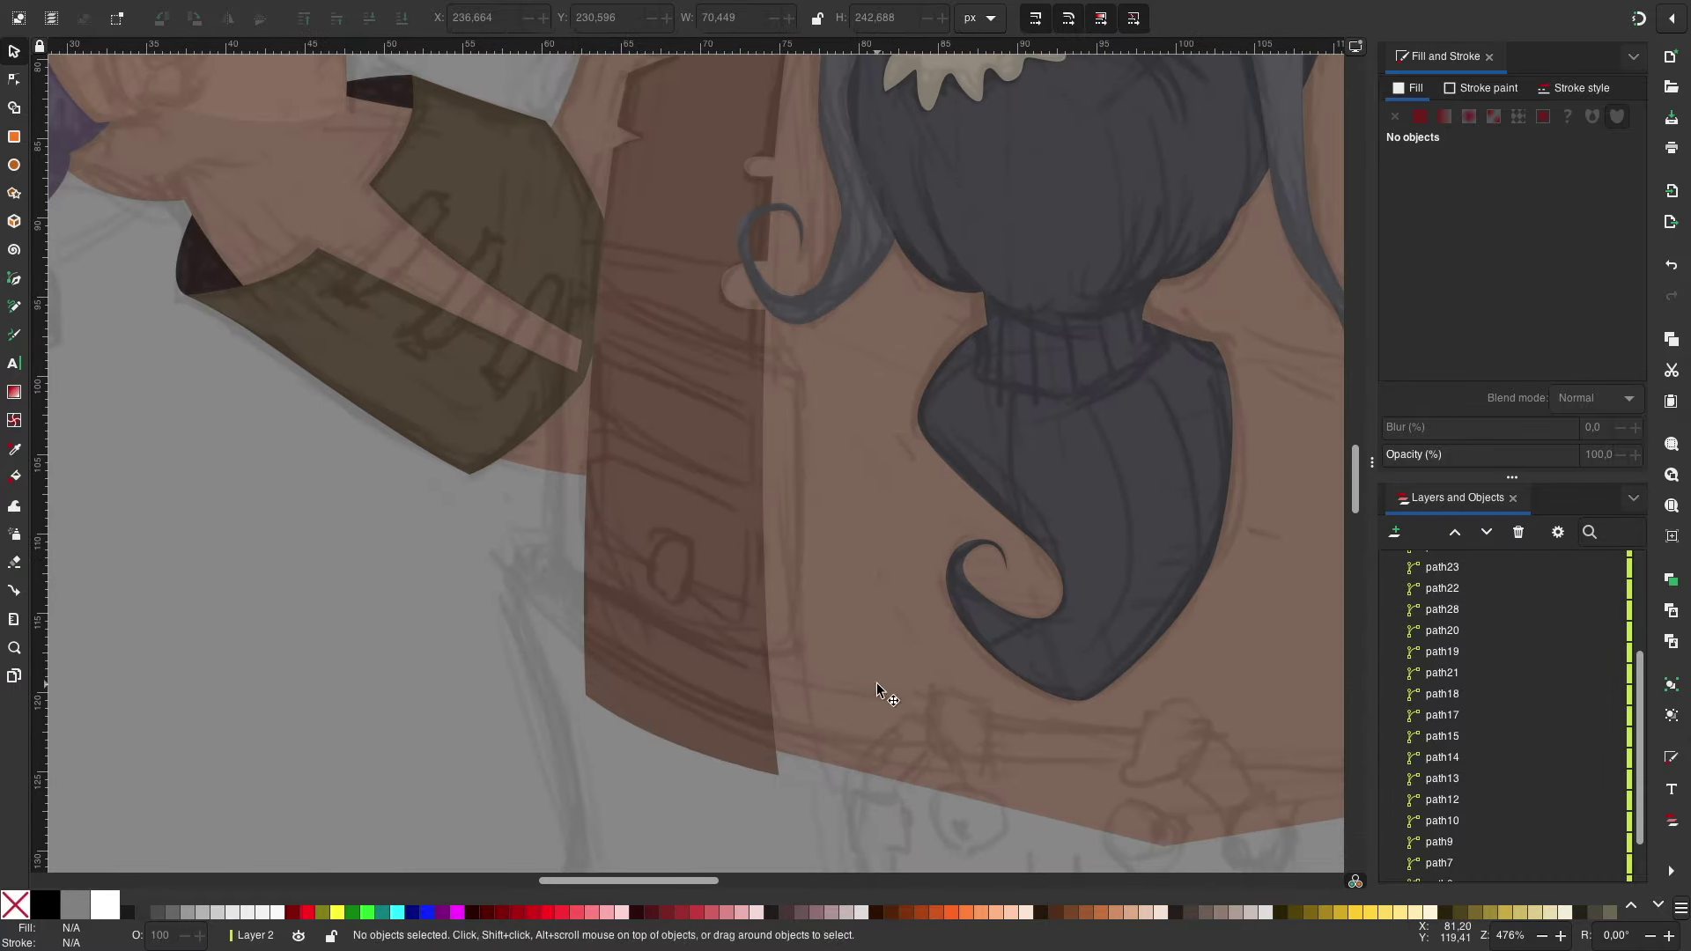
# Step: Draw three strap paths across the arm cuff
pyautogui.press('b')
pyautogui.scroll(5, 616, 495)
pyautogui.hscroll(-5, 616, 495)
pyautogui.click(517, 452)
pyautogui.click(608, 370)
pyautogui.press('Return')
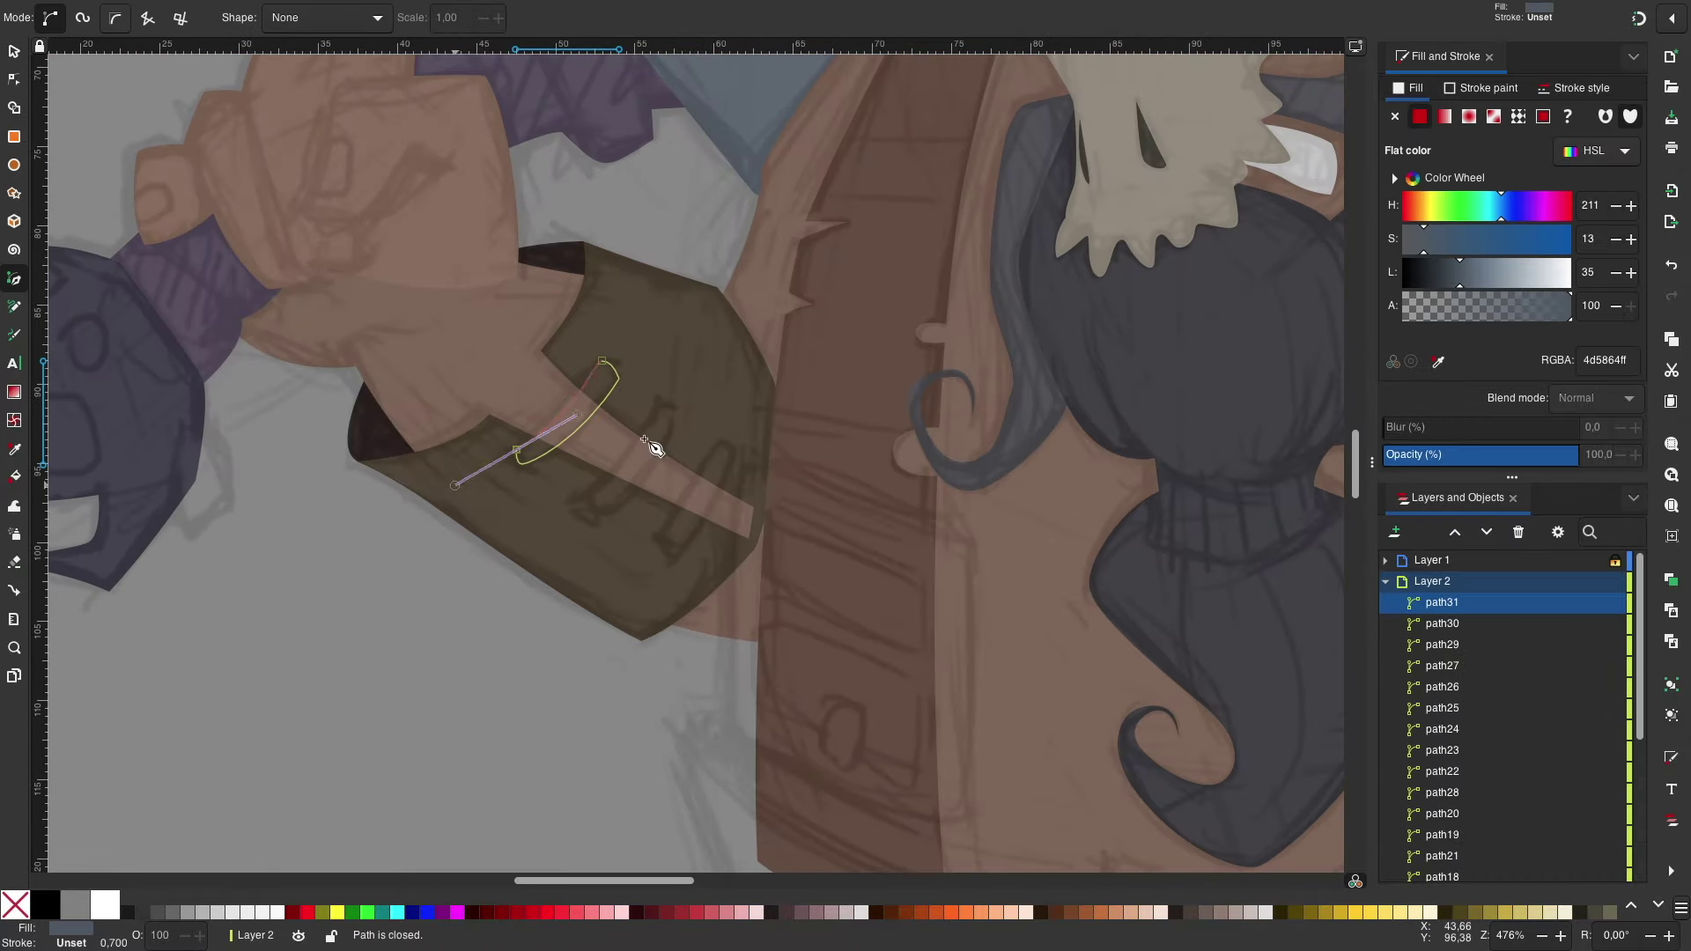
pyautogui.click(585, 502)
pyautogui.press('Return')
pyautogui.click(670, 548)
pyautogui.click(721, 454)
pyautogui.press('Return')
# Step: Draw the buckle plate on the left vest strap and fill it muted grey-green
pyautogui.scroll(-2, 705, 370)
pyautogui.hscroll(4, 705, 370)
pyautogui.scroll(-1, 830, 385)
pyautogui.scroll(-1, 869, 392)
pyautogui.scroll(2, 864, 389)
pyautogui.click(608, 329)
pyautogui.click(760, 391)
pyautogui.click(750, 665)
pyautogui.click(531, 577)
pyautogui.click(527, 438)
pyautogui.click(539, 314)
pyautogui.click(604, 327)
pyautogui.click(1439, 205)
pyautogui.moveTo(1480, 239); pyautogui.dragTo(1413, 246)
# Step: Cut upper and lower openings out of the buckle with Path > Difference
pyautogui.click(605, 382)
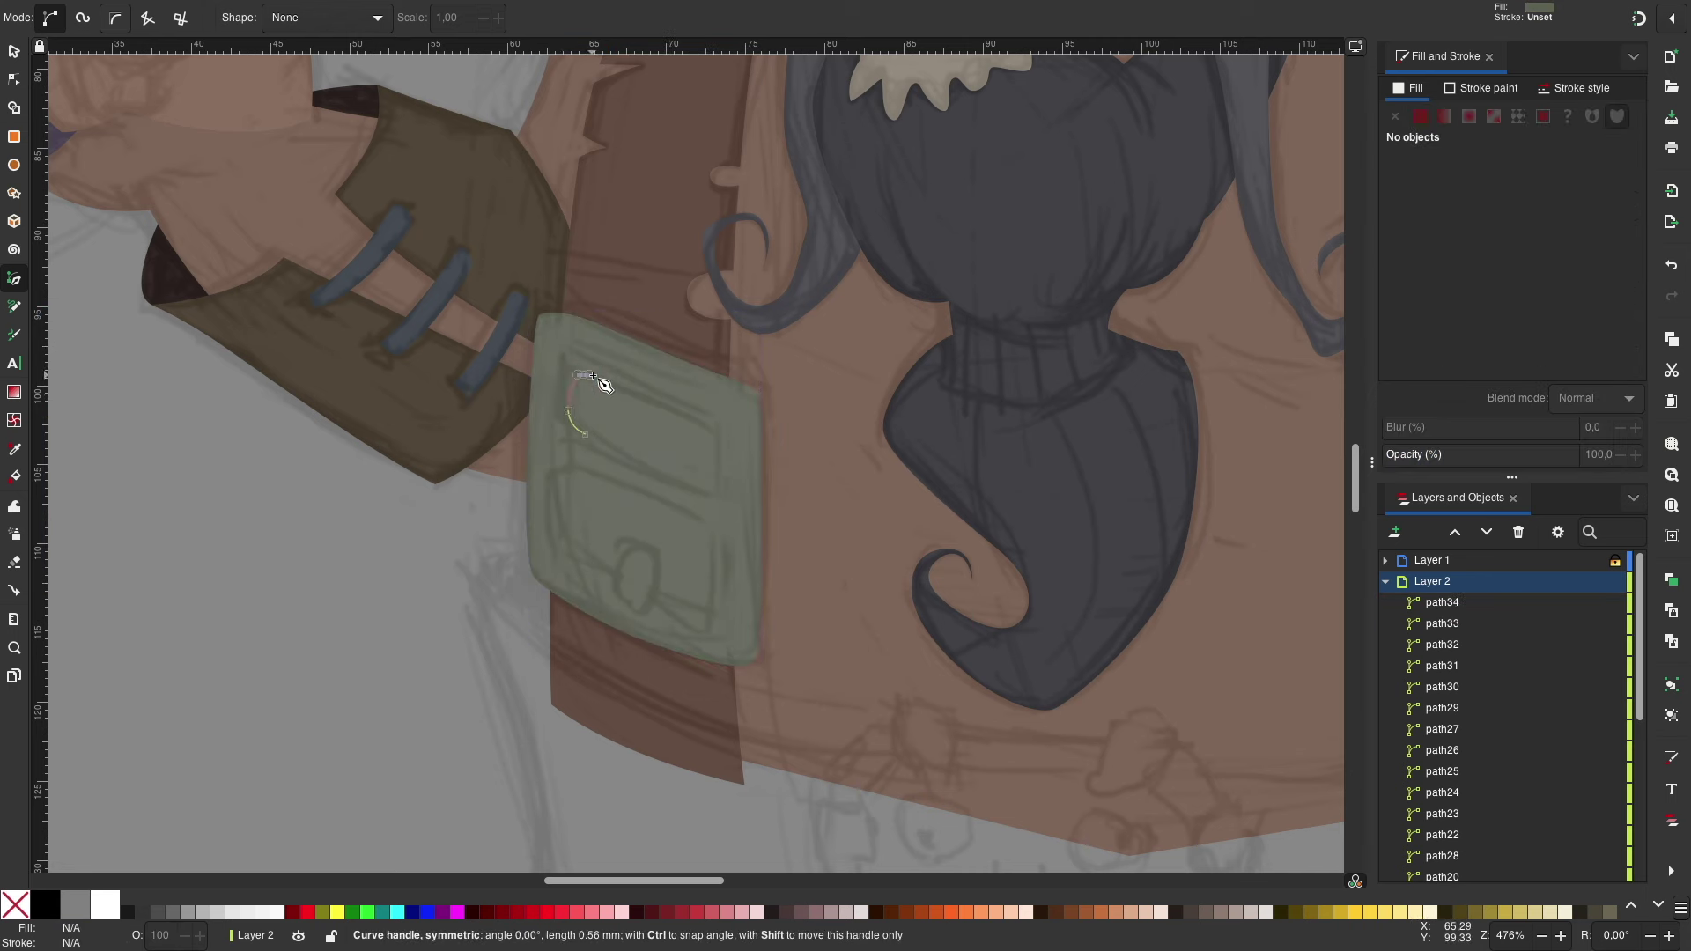
pyautogui.click(596, 452)
pyautogui.press('s')
pyautogui.keyDown('shift'); pyautogui.click(747, 435); pyautogui.keyUp('shift')
pyautogui.hotkey('ctrl', '-')
pyautogui.press('b')
pyautogui.click(560, 485)
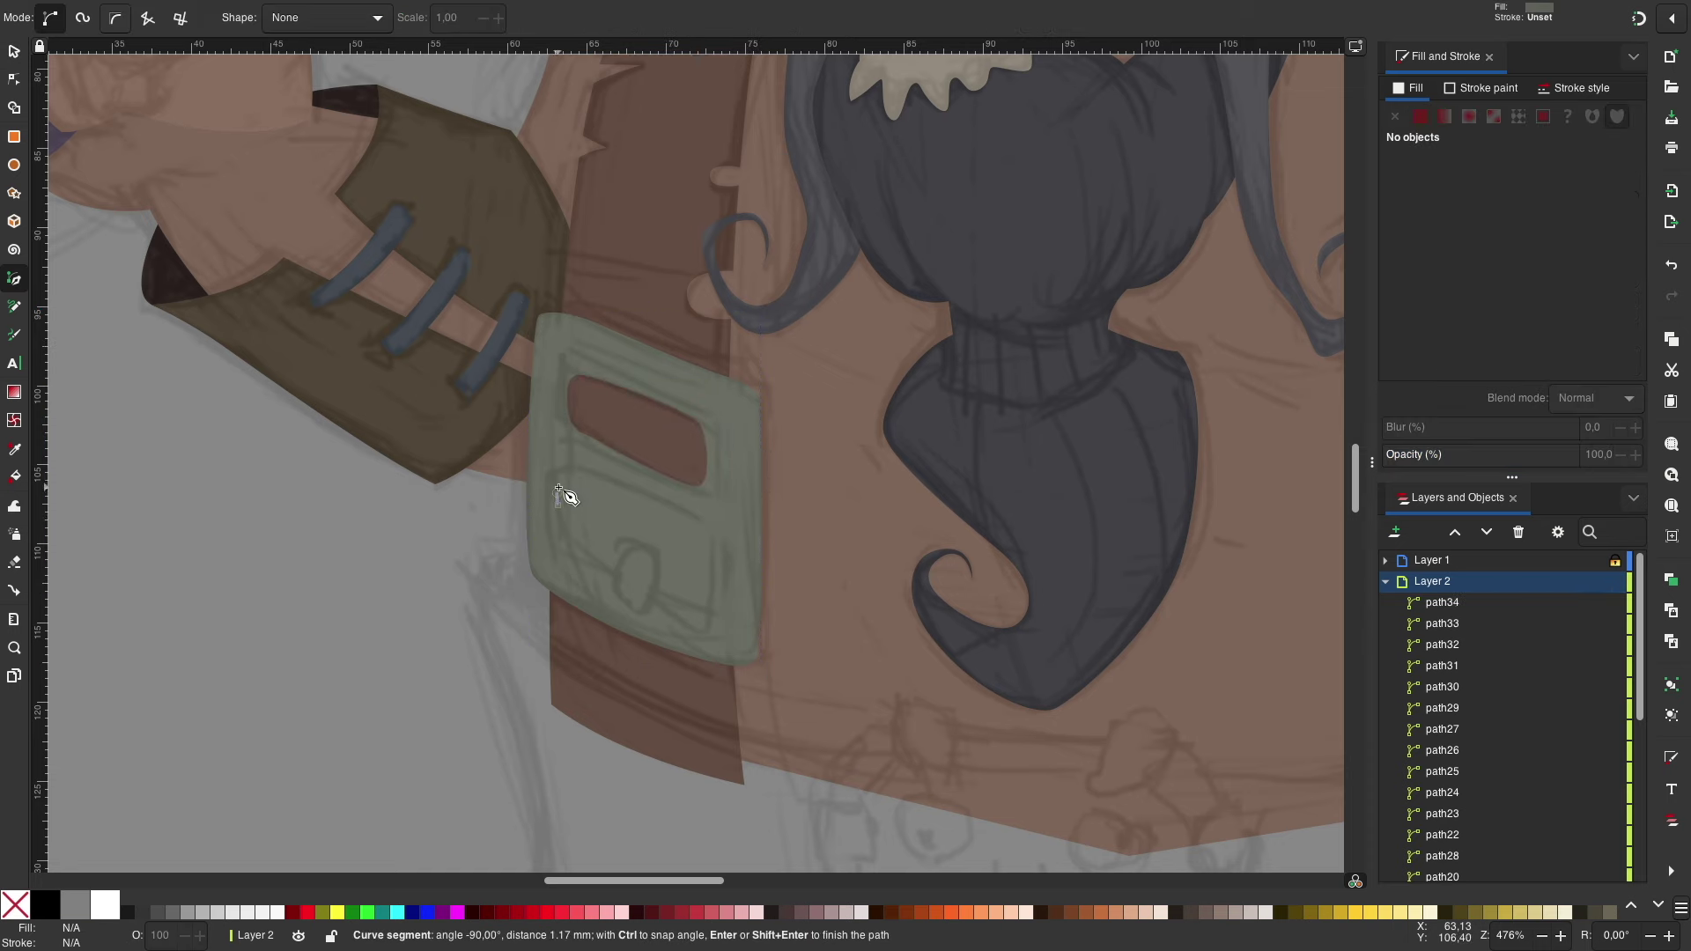
pyautogui.click(557, 504)
pyautogui.press('s')
pyautogui.keyDown('shift'); pyautogui.click(748, 491); pyautogui.keyUp('shift')
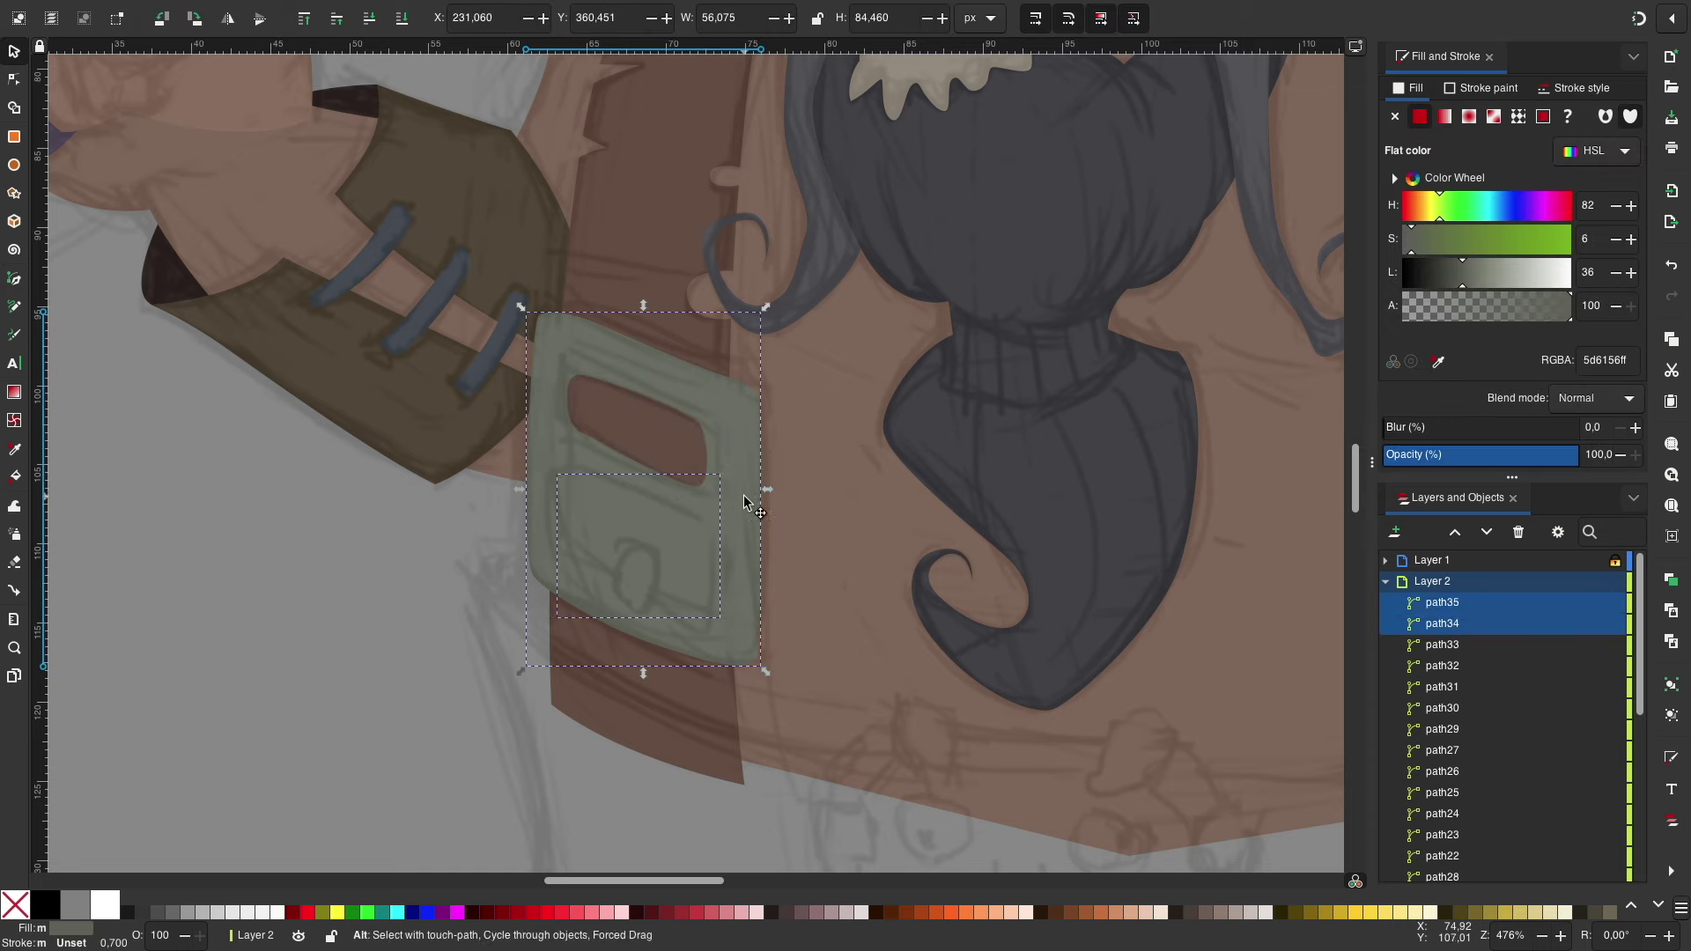
pyautogui.hotkey('ctrl', '-')
# Step: Add a small prong shape to the buckle and hide the sketch layer
pyautogui.hscroll(3, 752, 532)
pyautogui.press('b')
pyautogui.click(505, 552)
pyautogui.press('-')
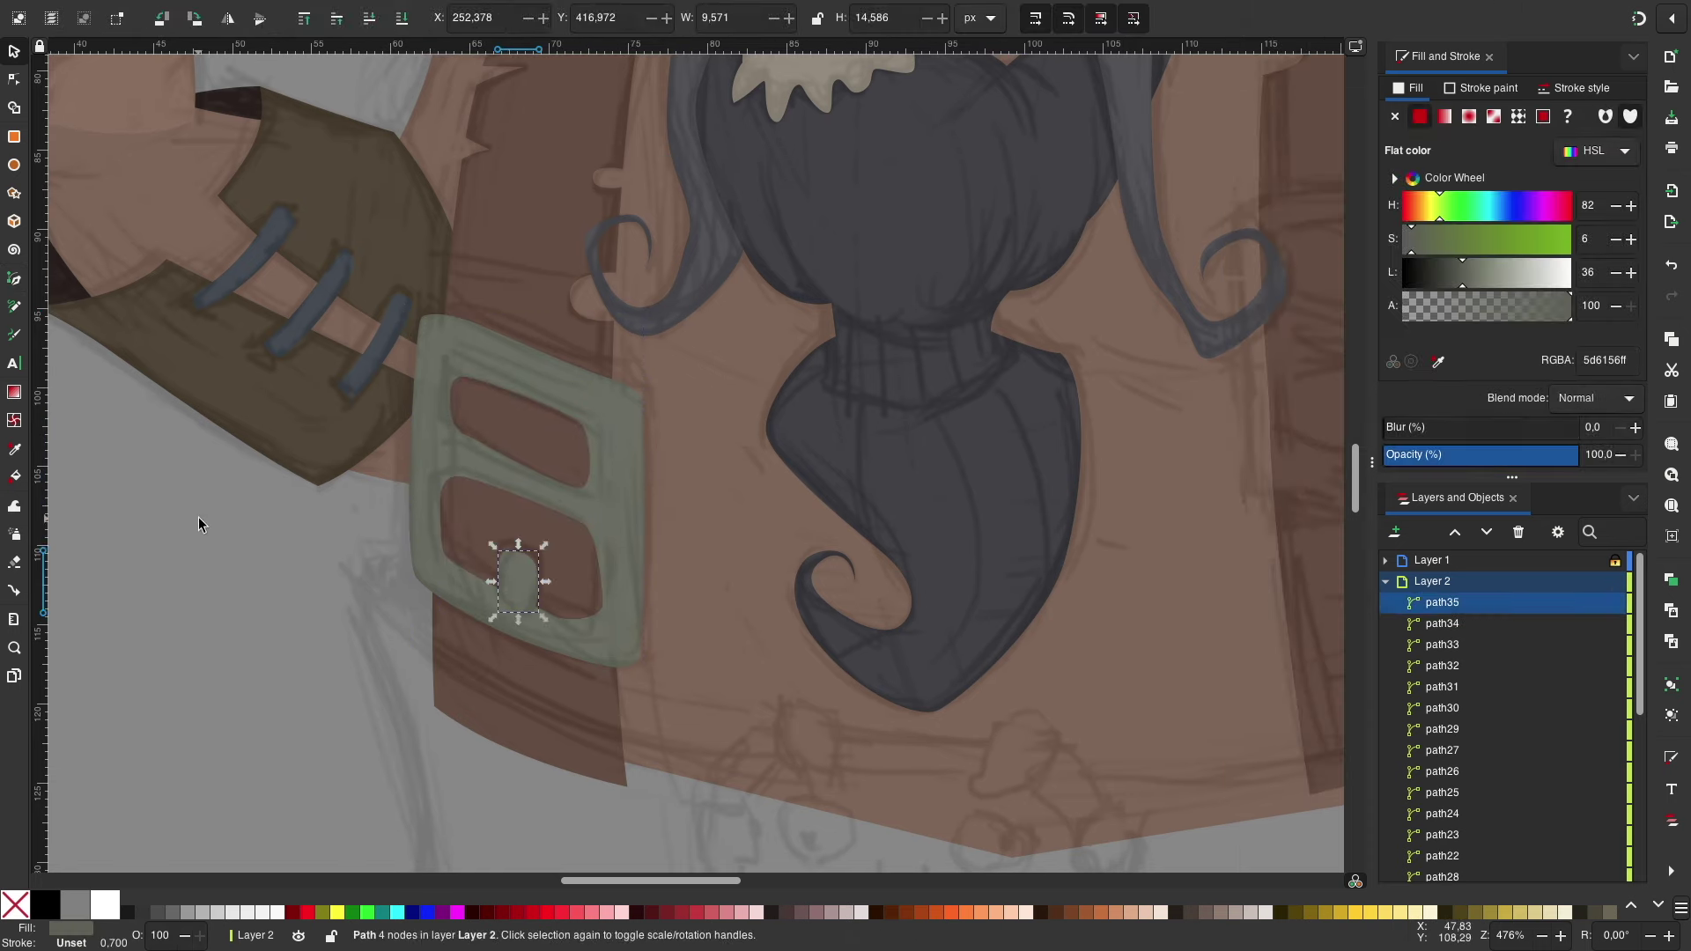
pyautogui.press('s')
pyautogui.press('Escape')
pyautogui.press('-')
pyautogui.press('-')
pyautogui.click(1594, 560)
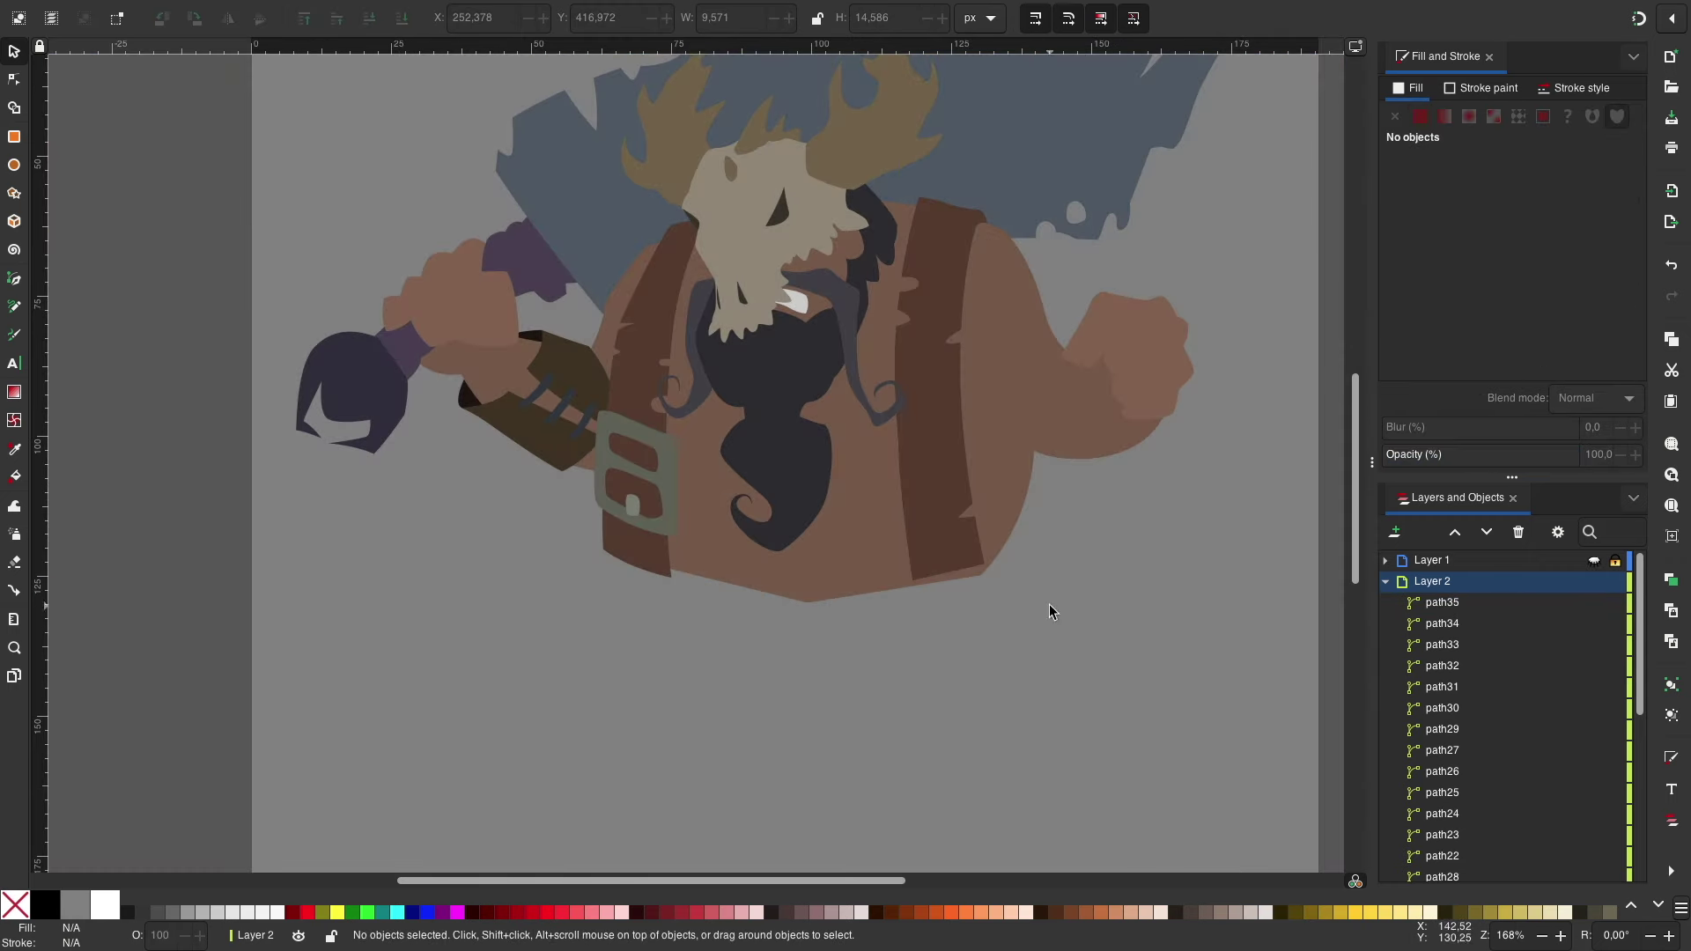
# Step: Show the sketch layer again and zoom in on the right strap
pyautogui.hscroll(4, 706, 672)
pyautogui.click(476, 564)
pyautogui.press('Escape')
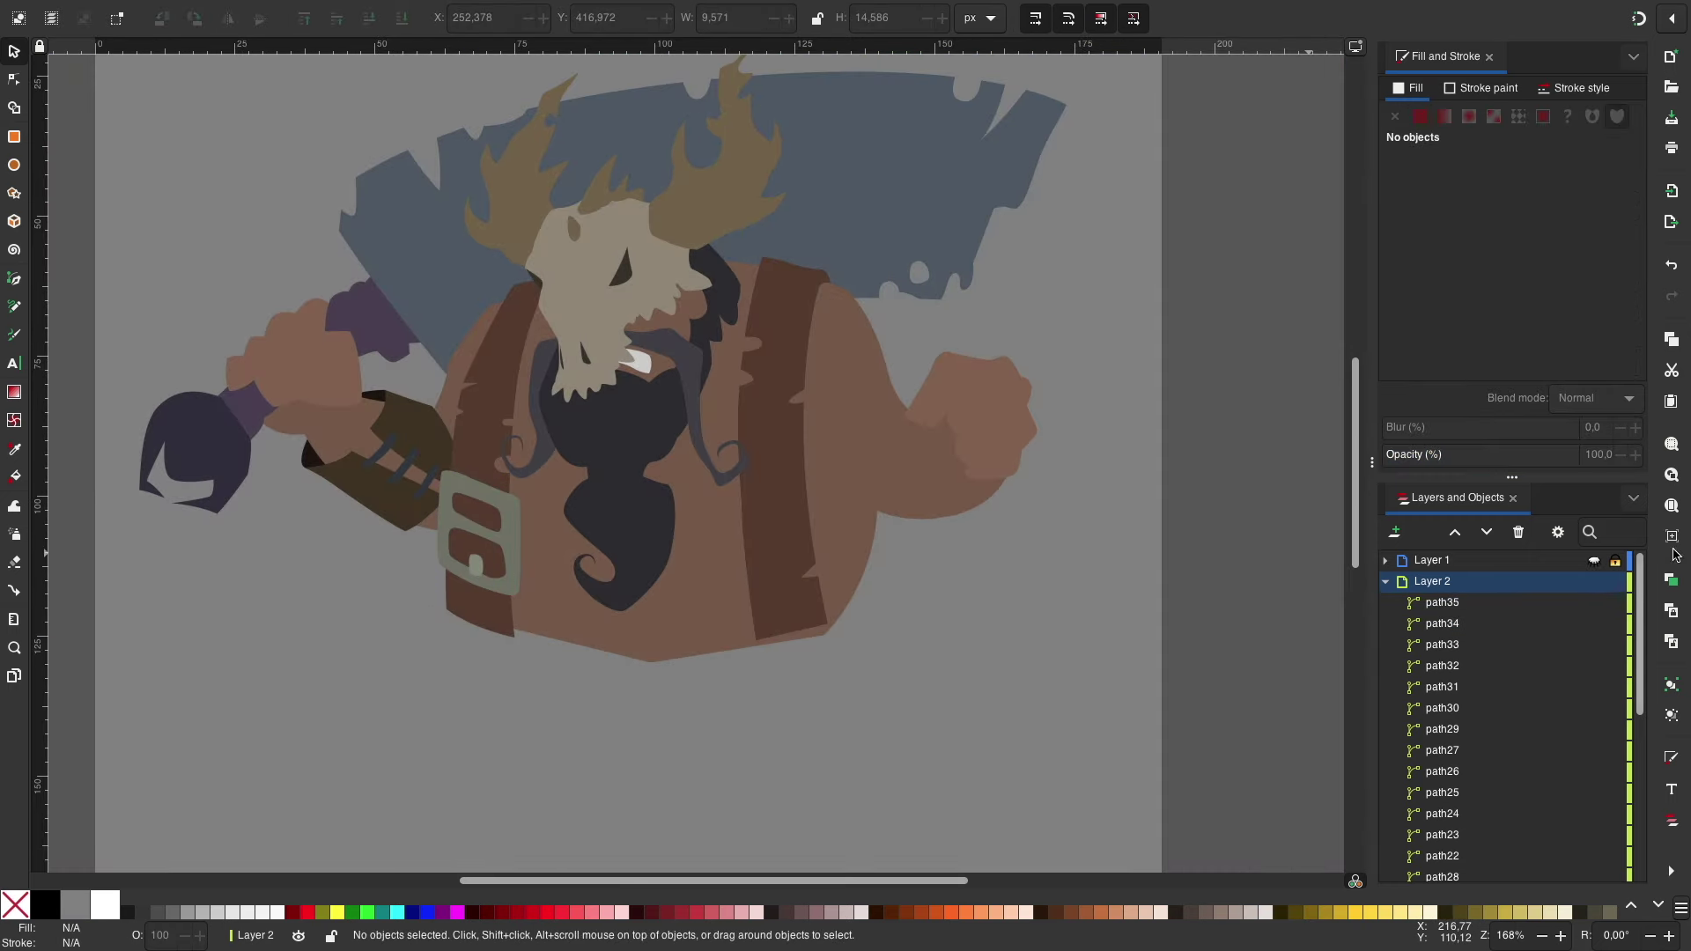
pyautogui.click(1594, 560)
pyautogui.press('+')
pyautogui.press('+')
pyautogui.press('+')
pyautogui.hscroll(2, 1004, 608)
# Step: Trace the buckle outline and cut its upper rectangular opening out with Difference
pyautogui.press('b')
pyautogui.moveTo(600, 414); pyautogui.dragTo(604, 370)
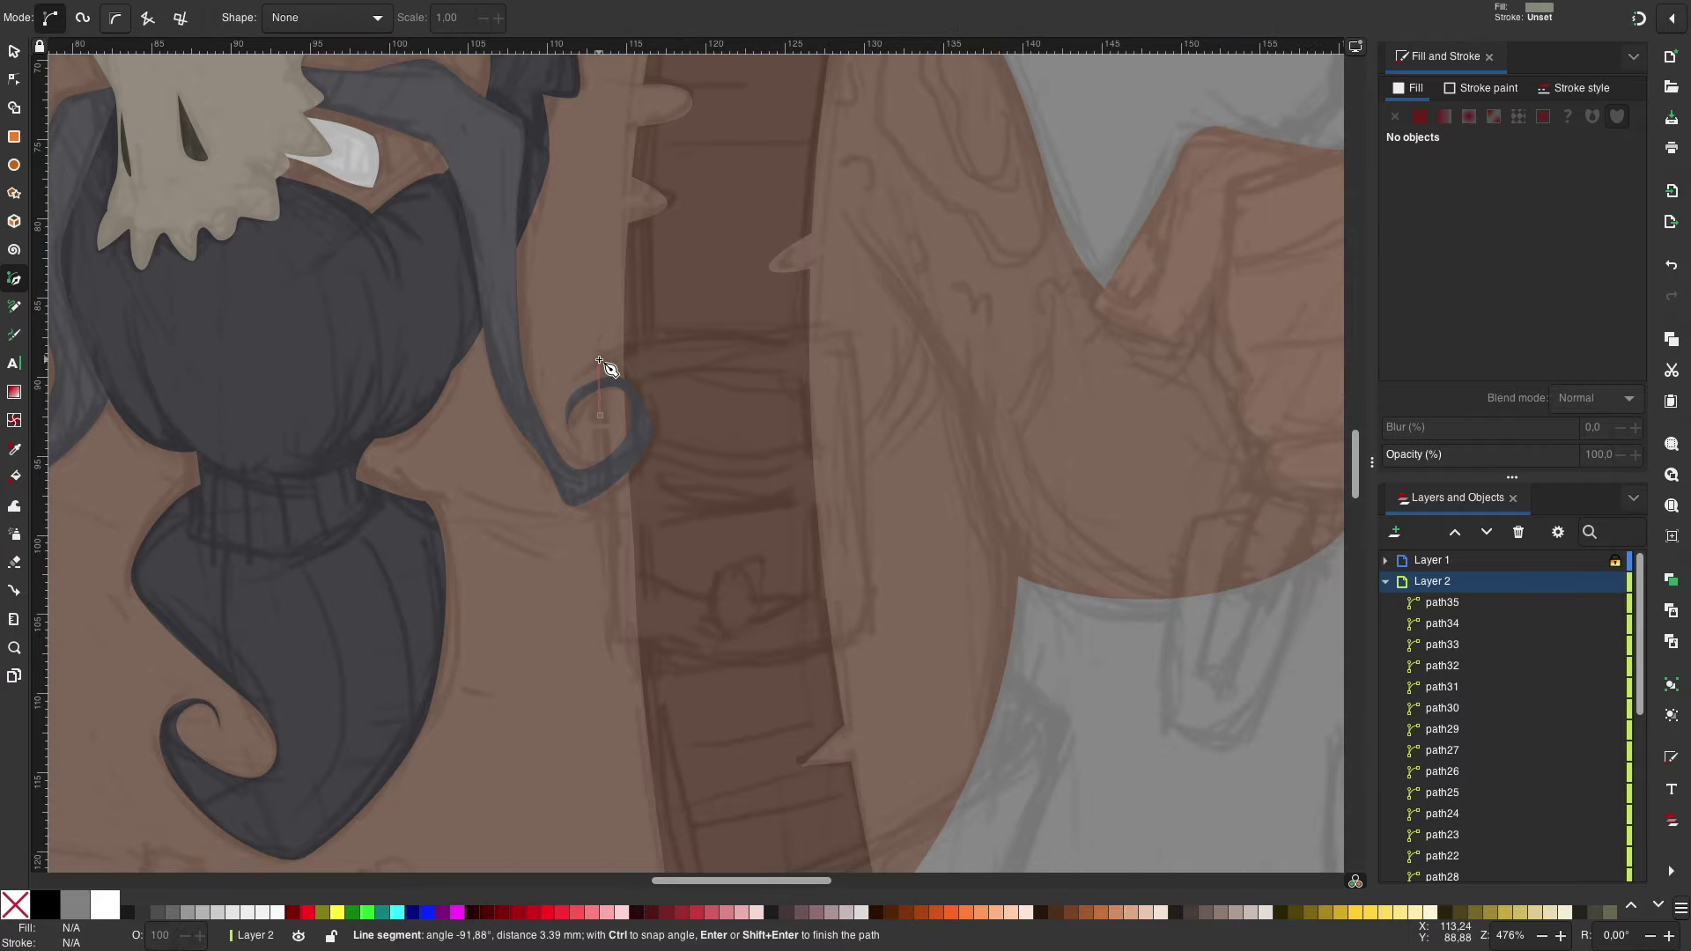
pyautogui.moveTo(630, 667); pyautogui.dragTo(643, 676)
pyautogui.click(600, 414)
pyautogui.click(650, 381)
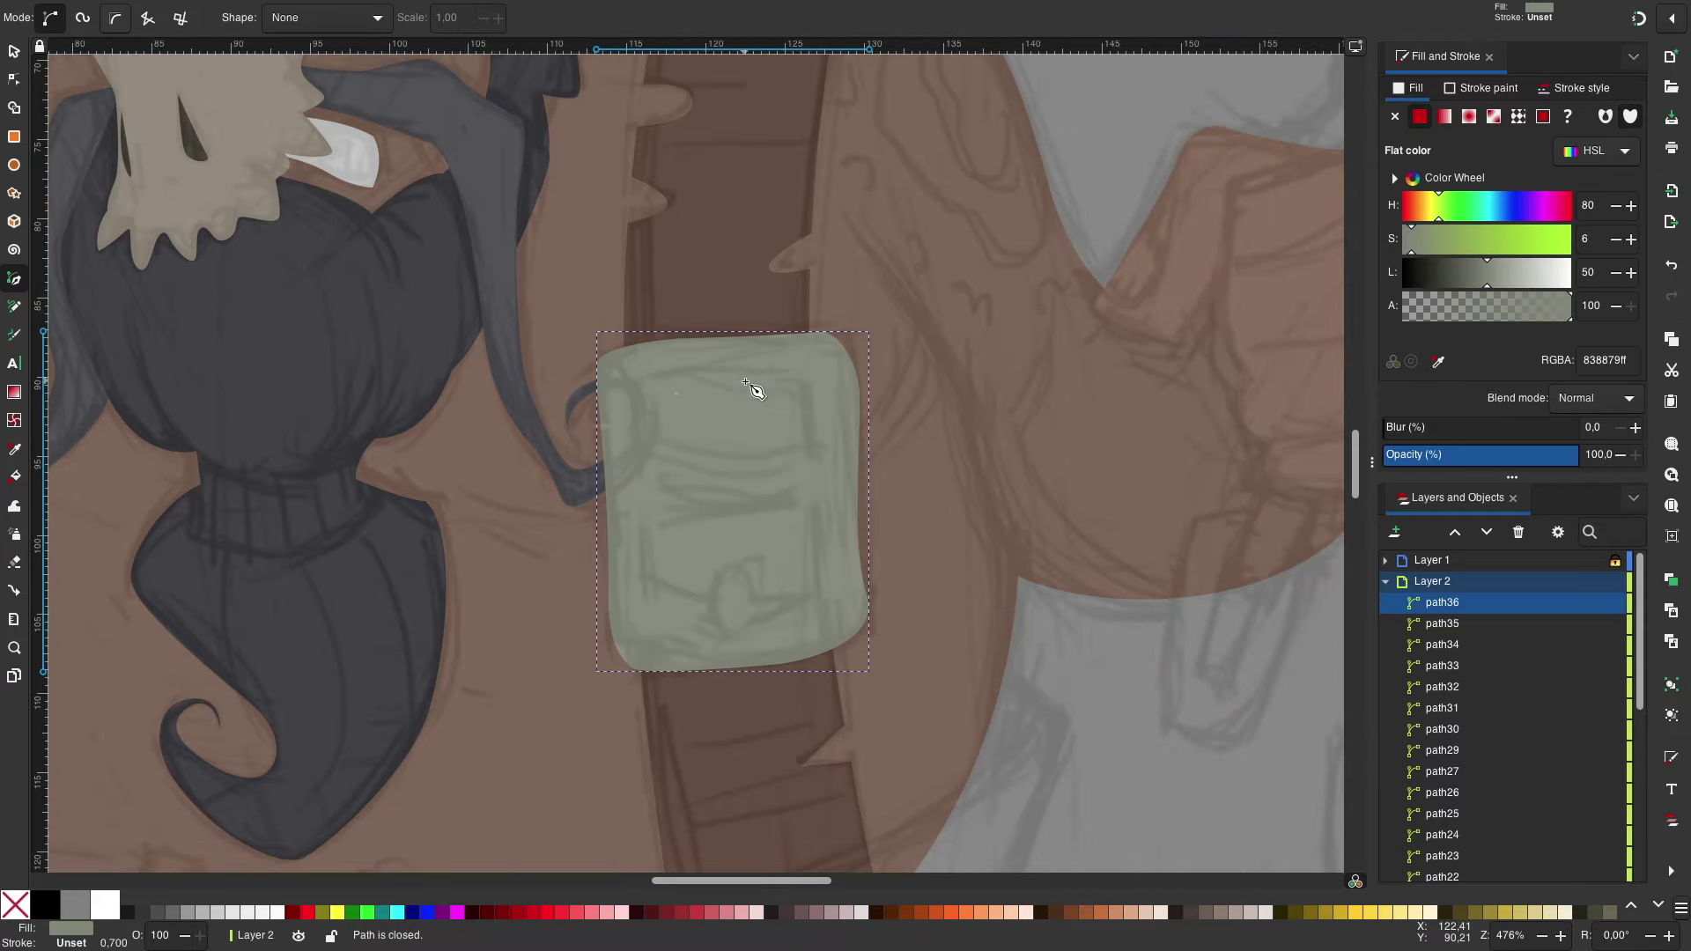
pyautogui.click(651, 380)
pyautogui.keyDown('shift'); pyautogui.click(849, 467); pyautogui.keyUp('shift')
pyautogui.hotkey('ctrl', '-')
# Step: Trace the buckle's lower opening and cut it out with Difference
pyautogui.press('b')
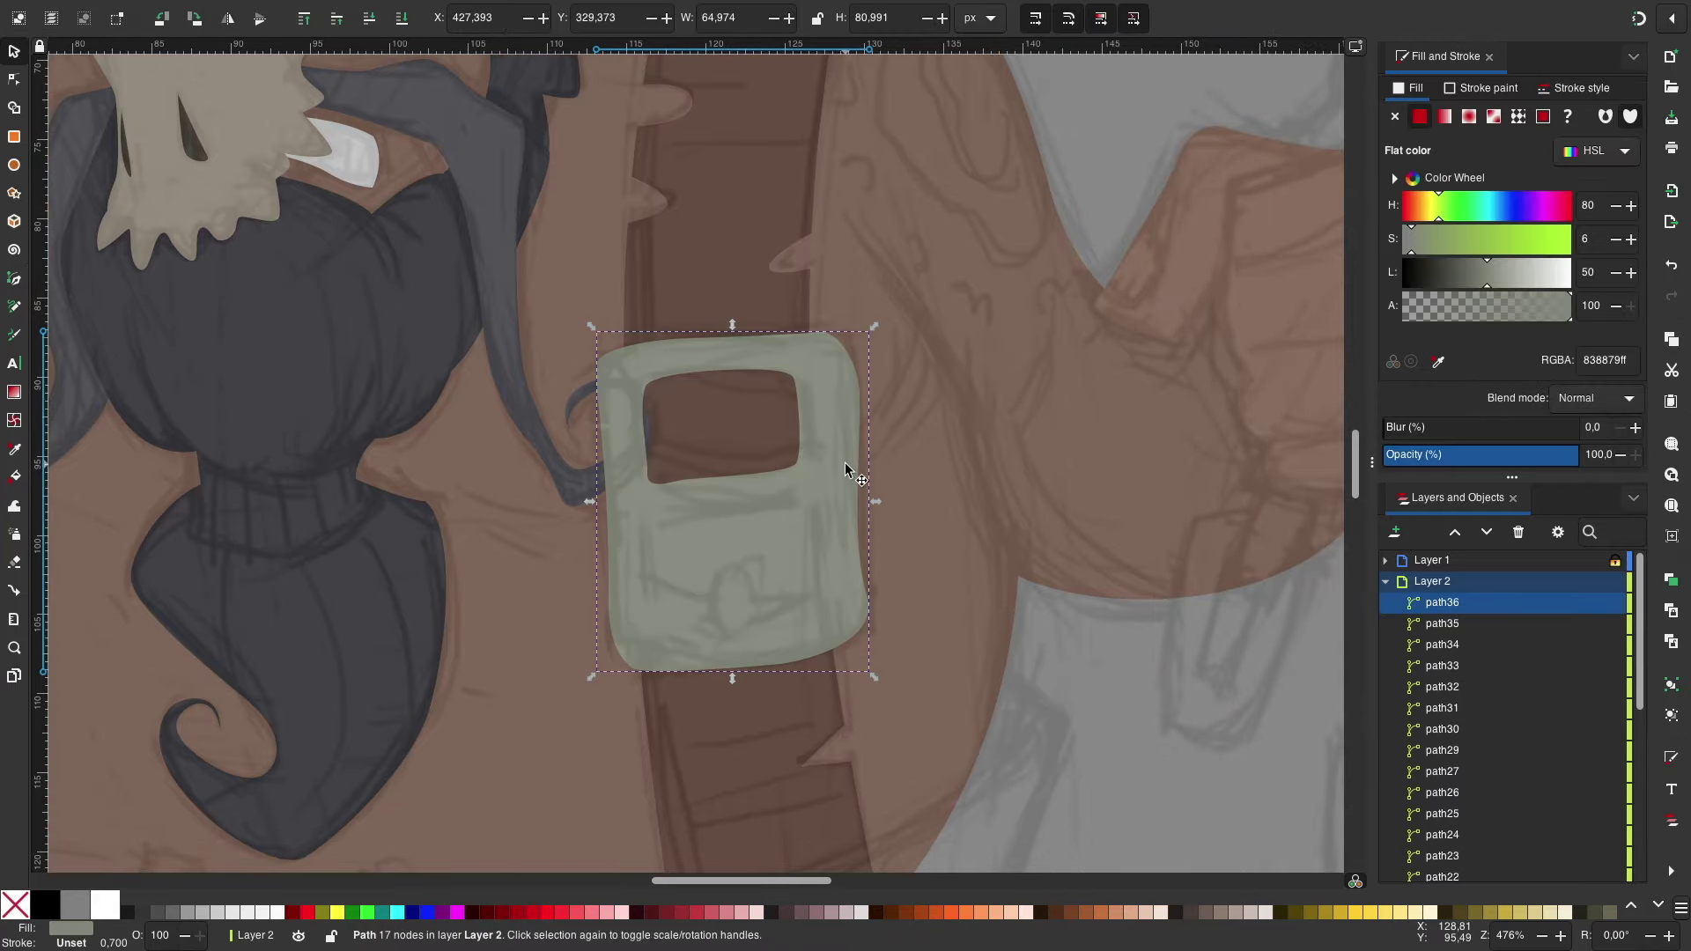
pyautogui.click(650, 573)
pyautogui.moveTo(660, 526); pyautogui.dragTo(789, 508)
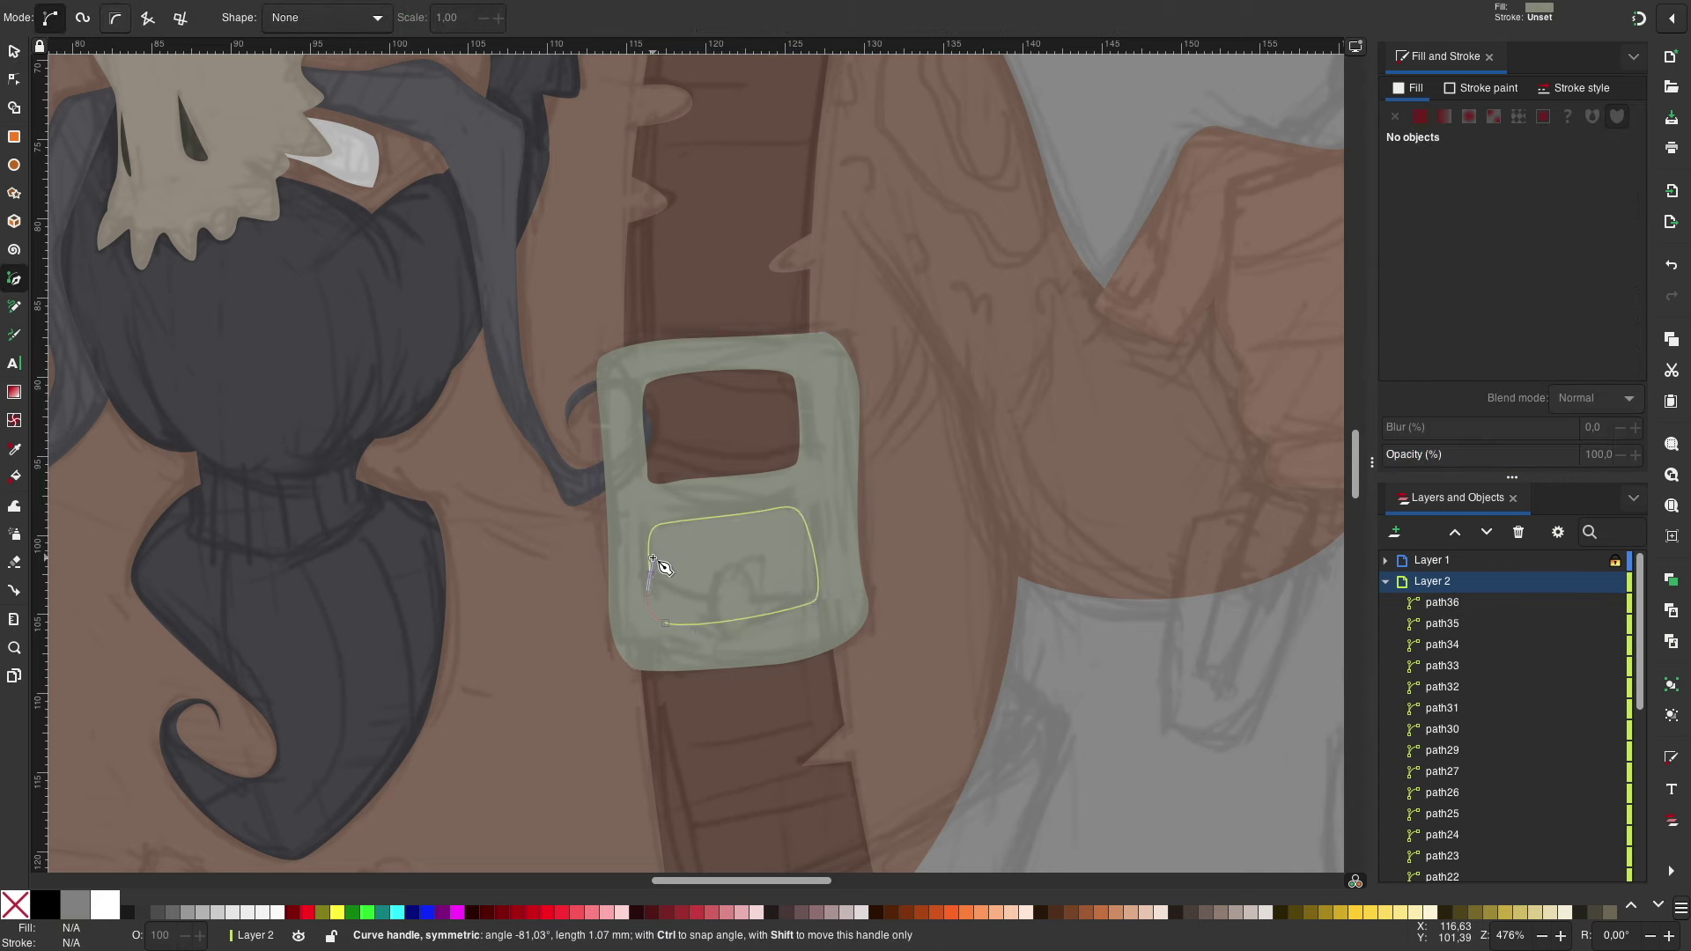
pyautogui.click(653, 560)
pyautogui.keyDown('shift'); pyautogui.click(850, 493); pyautogui.keyUp('shift')
pyautogui.hotkey('ctrl', '-')
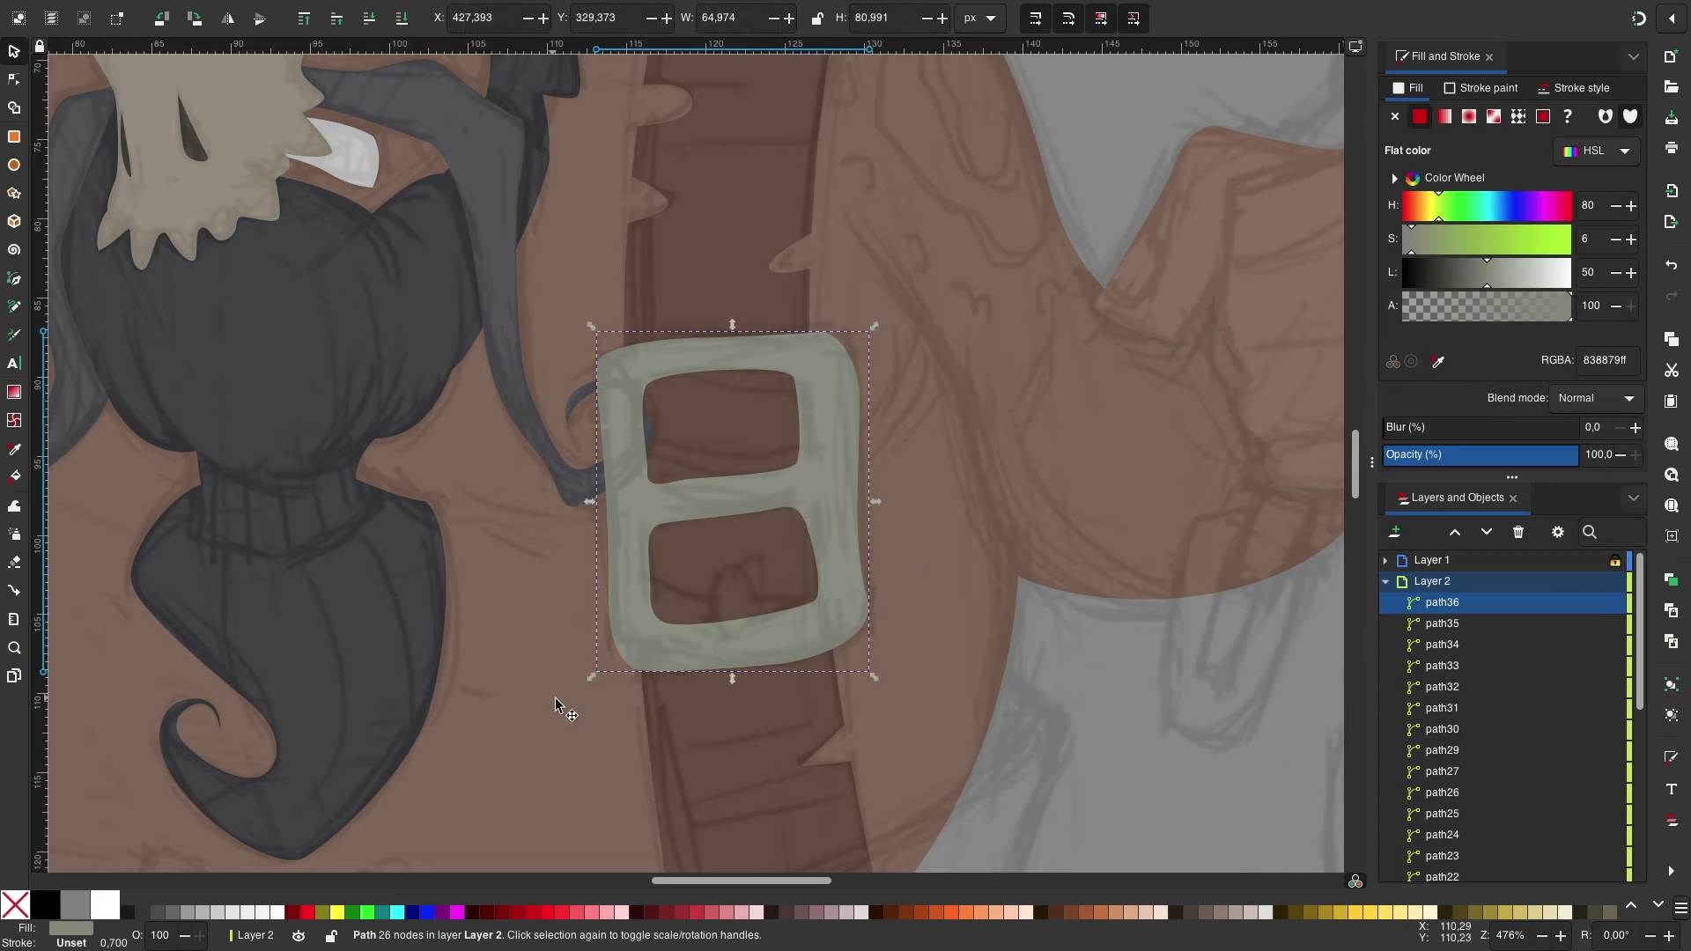
# Step: Draw the small prong in the lower opening, then zoom out to check the figure
pyautogui.press('b')
pyautogui.click(730, 617)
pyautogui.click(759, 573)
pyautogui.press('5')
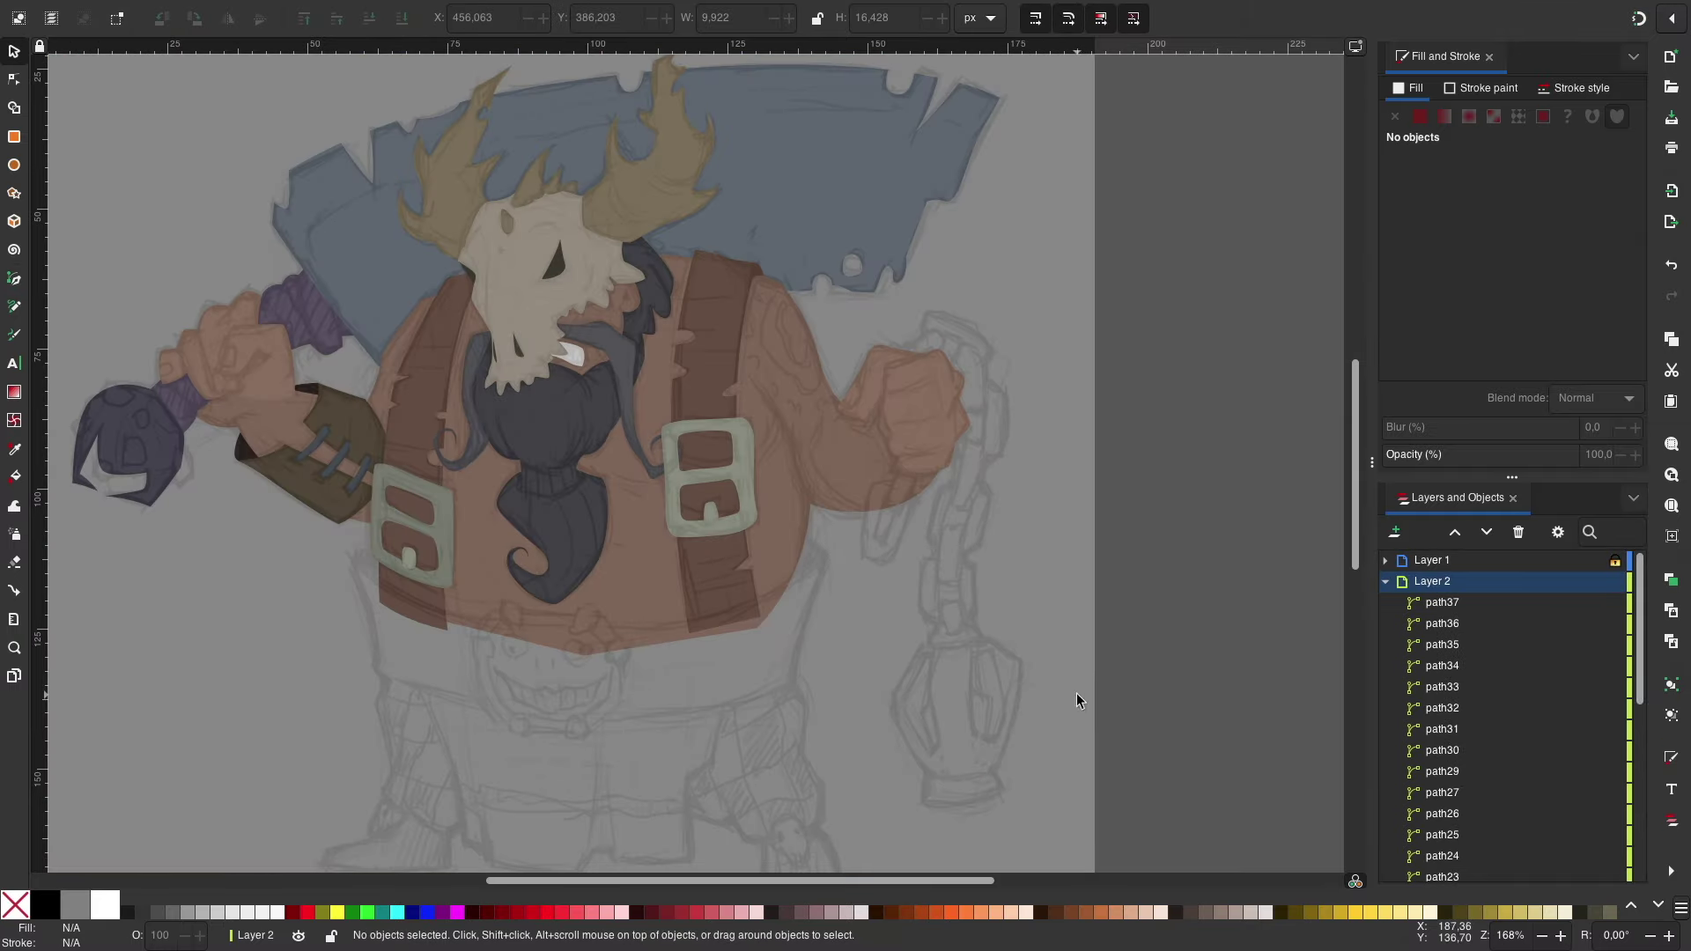
pyautogui.click(1594, 560)
pyautogui.click(712, 522)
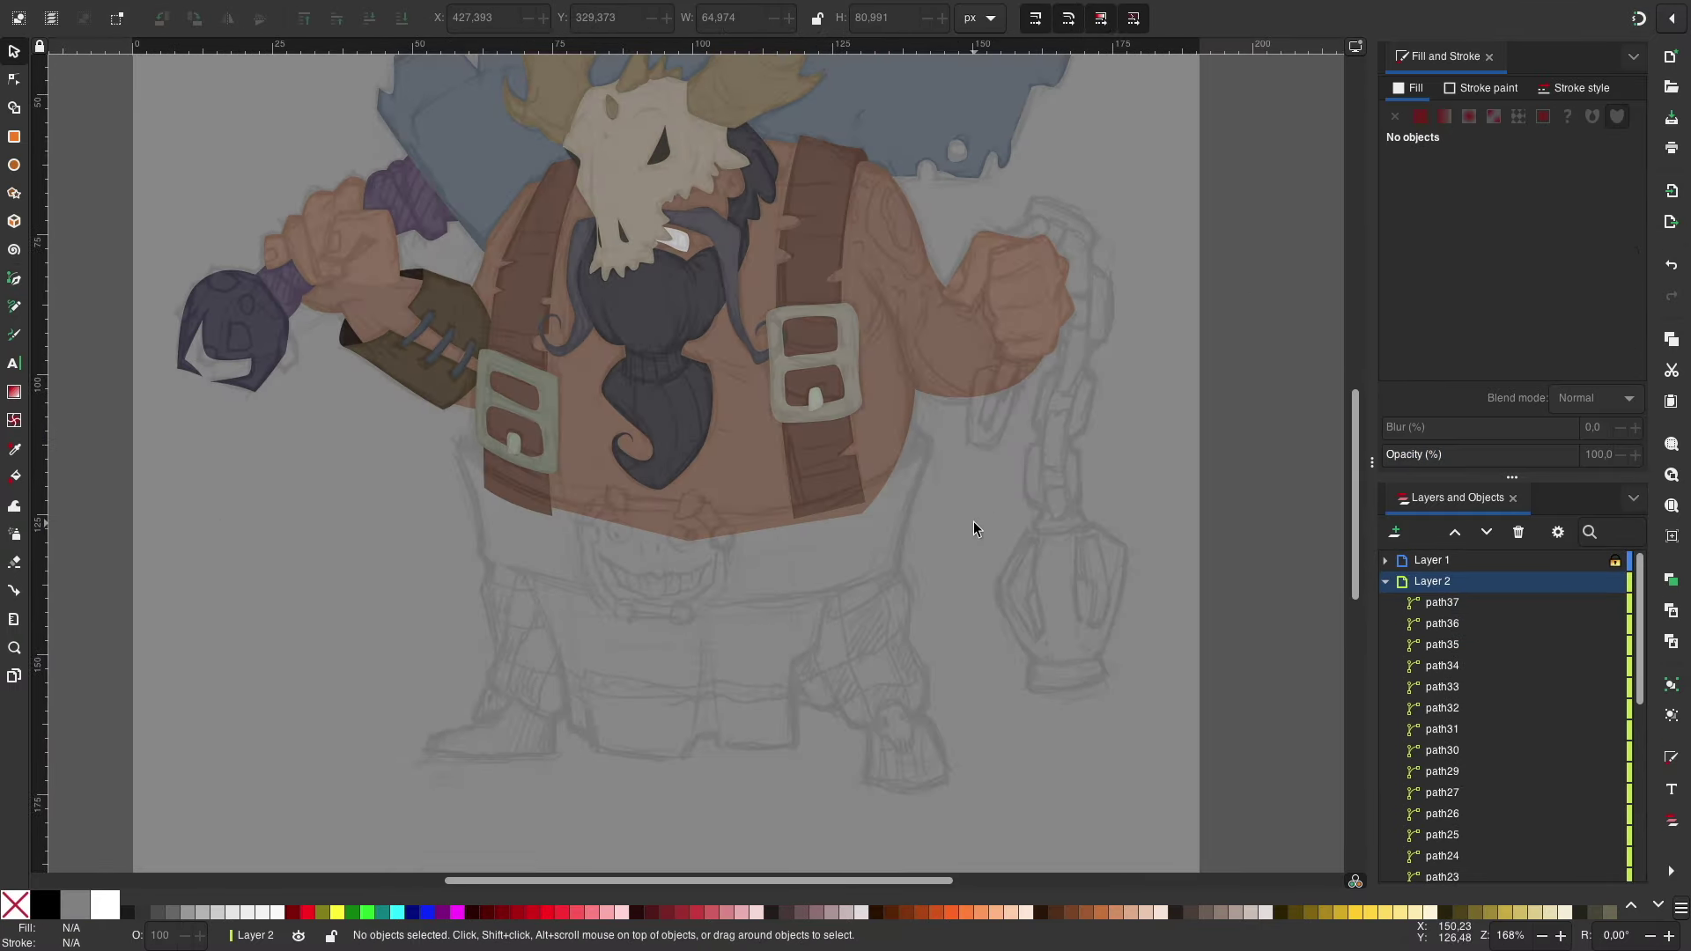
# Step: Zoom in on the belly and start tracing the waistband outline
pyautogui.press('+')
pyautogui.press('b')
pyautogui.click(361, 436)
pyautogui.click(508, 526)
pyautogui.moveTo(846, 521); pyautogui.dragTo(885, 508)
# Step: Finish the waistband shape around the belly and fill it dark purple
pyautogui.moveTo(1028, 430); pyautogui.dragTo(1031, 461)
pyautogui.click(981, 606)
pyautogui.moveTo(392, 581); pyautogui.dragTo(388, 528)
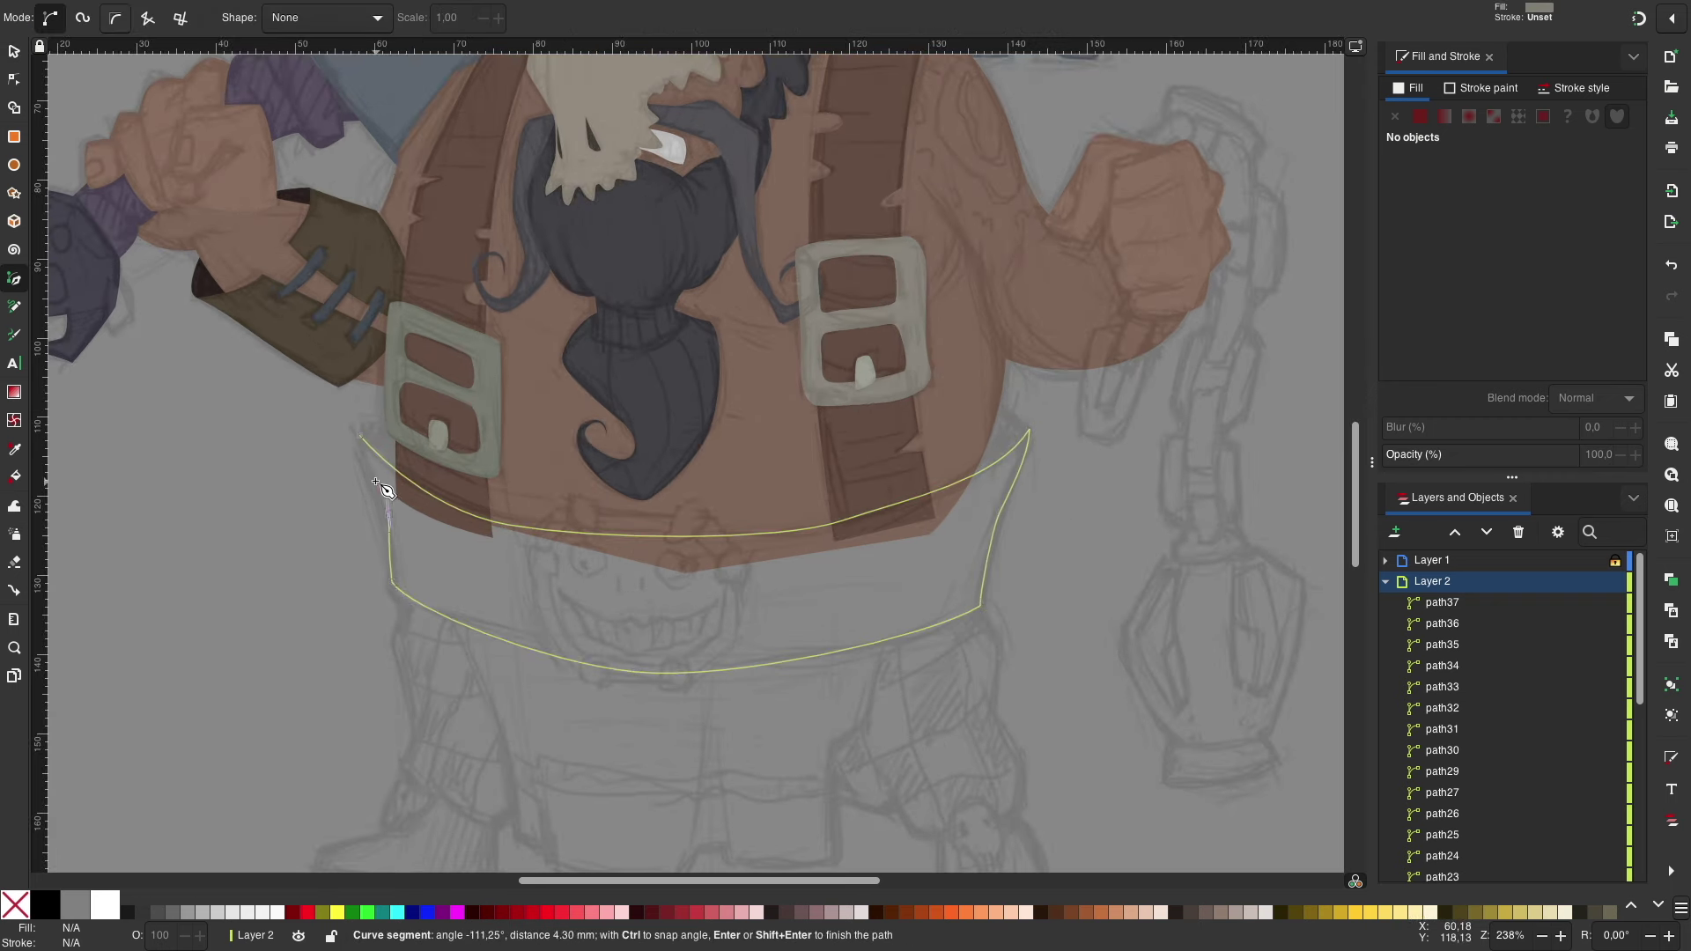
pyautogui.click(362, 436)
pyautogui.press('s')
pyautogui.click(1448, 275)
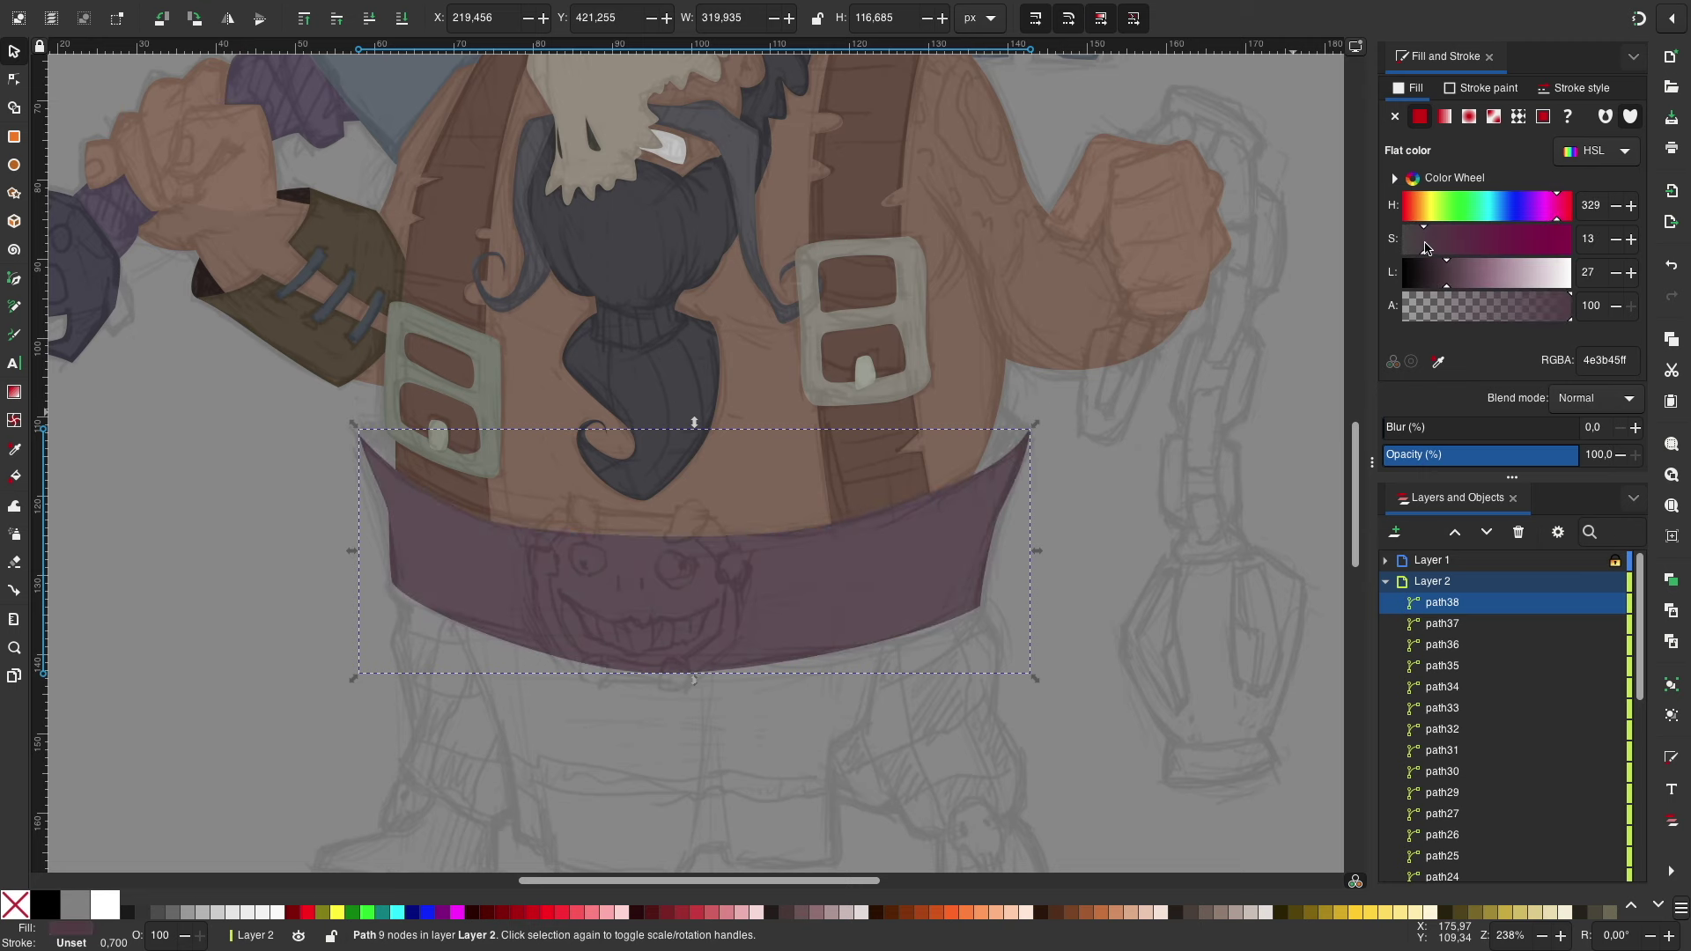
pyautogui.press('Escape')
# Step: Trace the waistband's back band along its top edge as a closed shape
pyautogui.press('+')
pyautogui.press('b')
pyautogui.click(222, 421)
pyautogui.moveTo(445, 370); pyautogui.dragTo(700, 351)
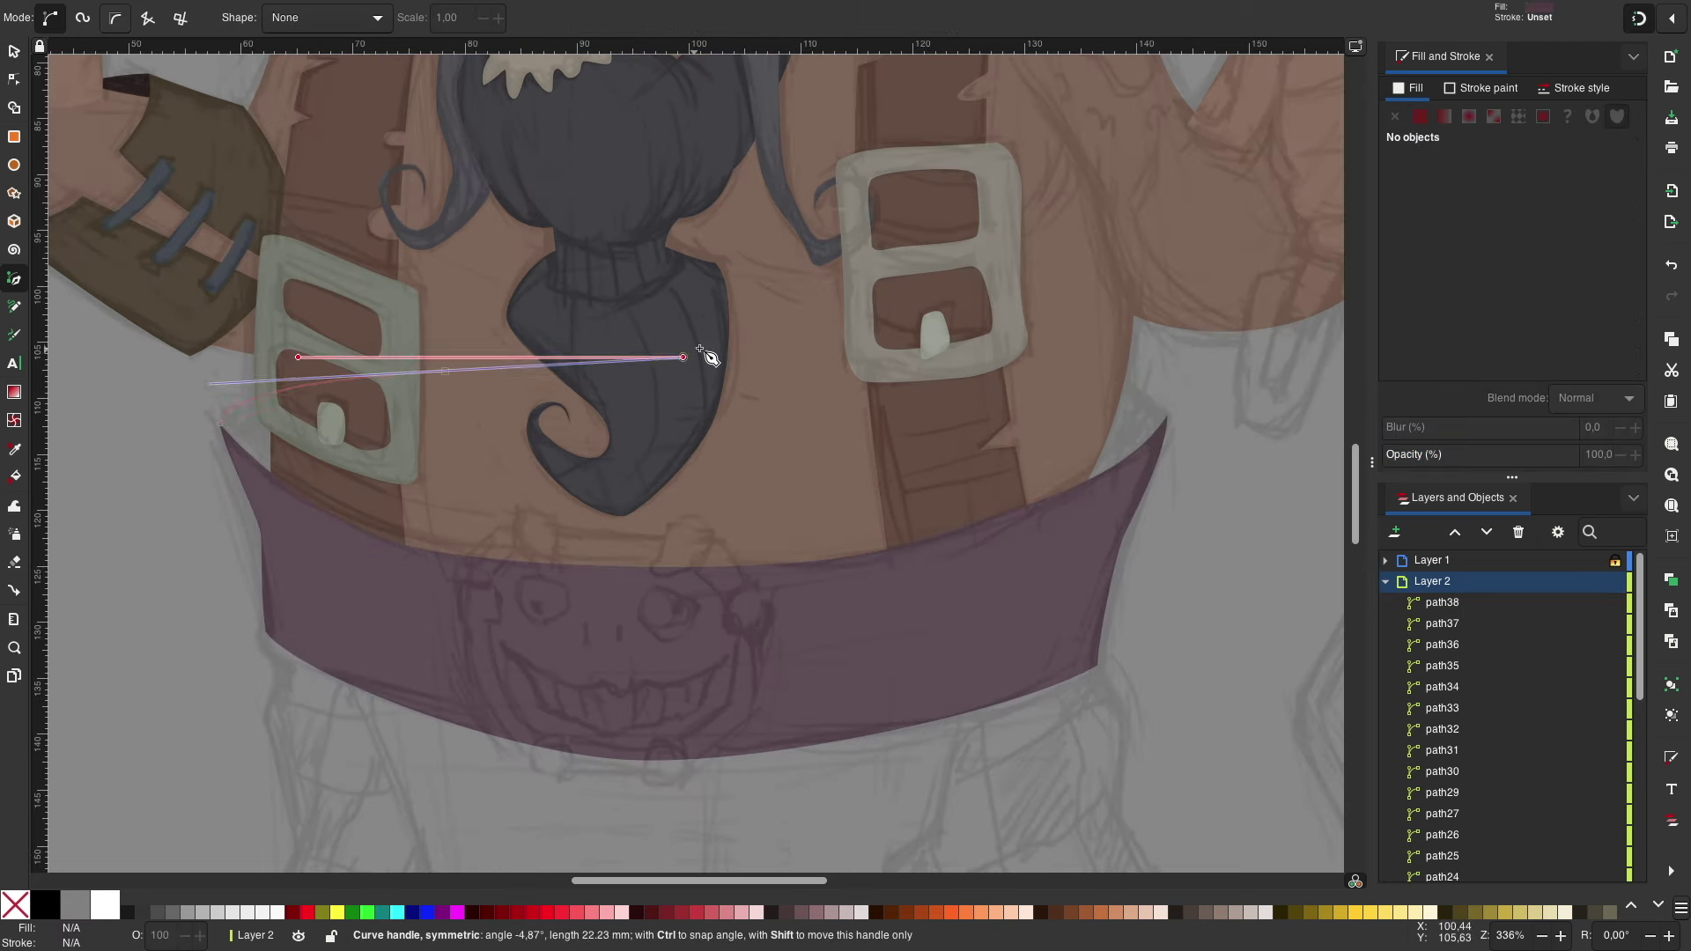
pyautogui.click(1053, 368)
pyautogui.moveTo(1168, 416); pyautogui.dragTo(1187, 446)
pyautogui.click(1068, 532)
pyautogui.click(283, 517)
# Step: Give the back band a near-black fill and send it to the bottom
pyautogui.click(222, 421)
pyautogui.press('s')
pyautogui.click(1437, 282)
pyautogui.moveTo(1437, 282); pyautogui.dragTo(1421, 281)
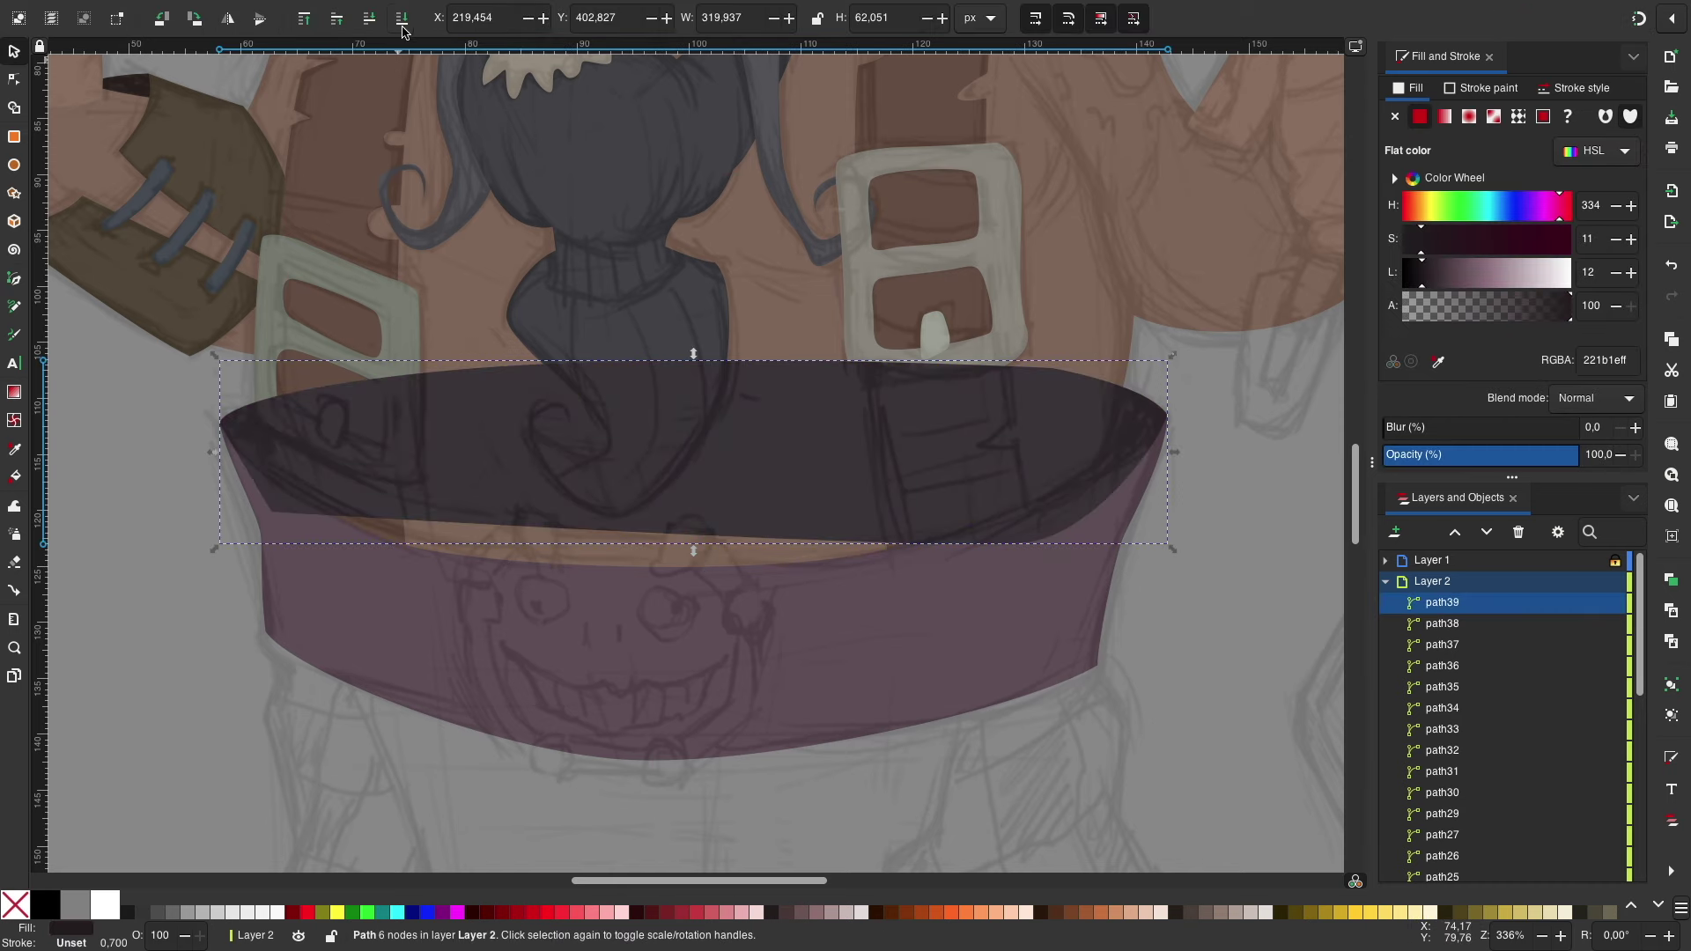
pyautogui.press('End')
pyautogui.press('Escape')
# Step: Zoom out and compare the shapes with and without the sketch
pyautogui.press('-')
pyautogui.press('-')
pyautogui.click(1594, 560)
pyautogui.hotkey('ctrl', 'z')
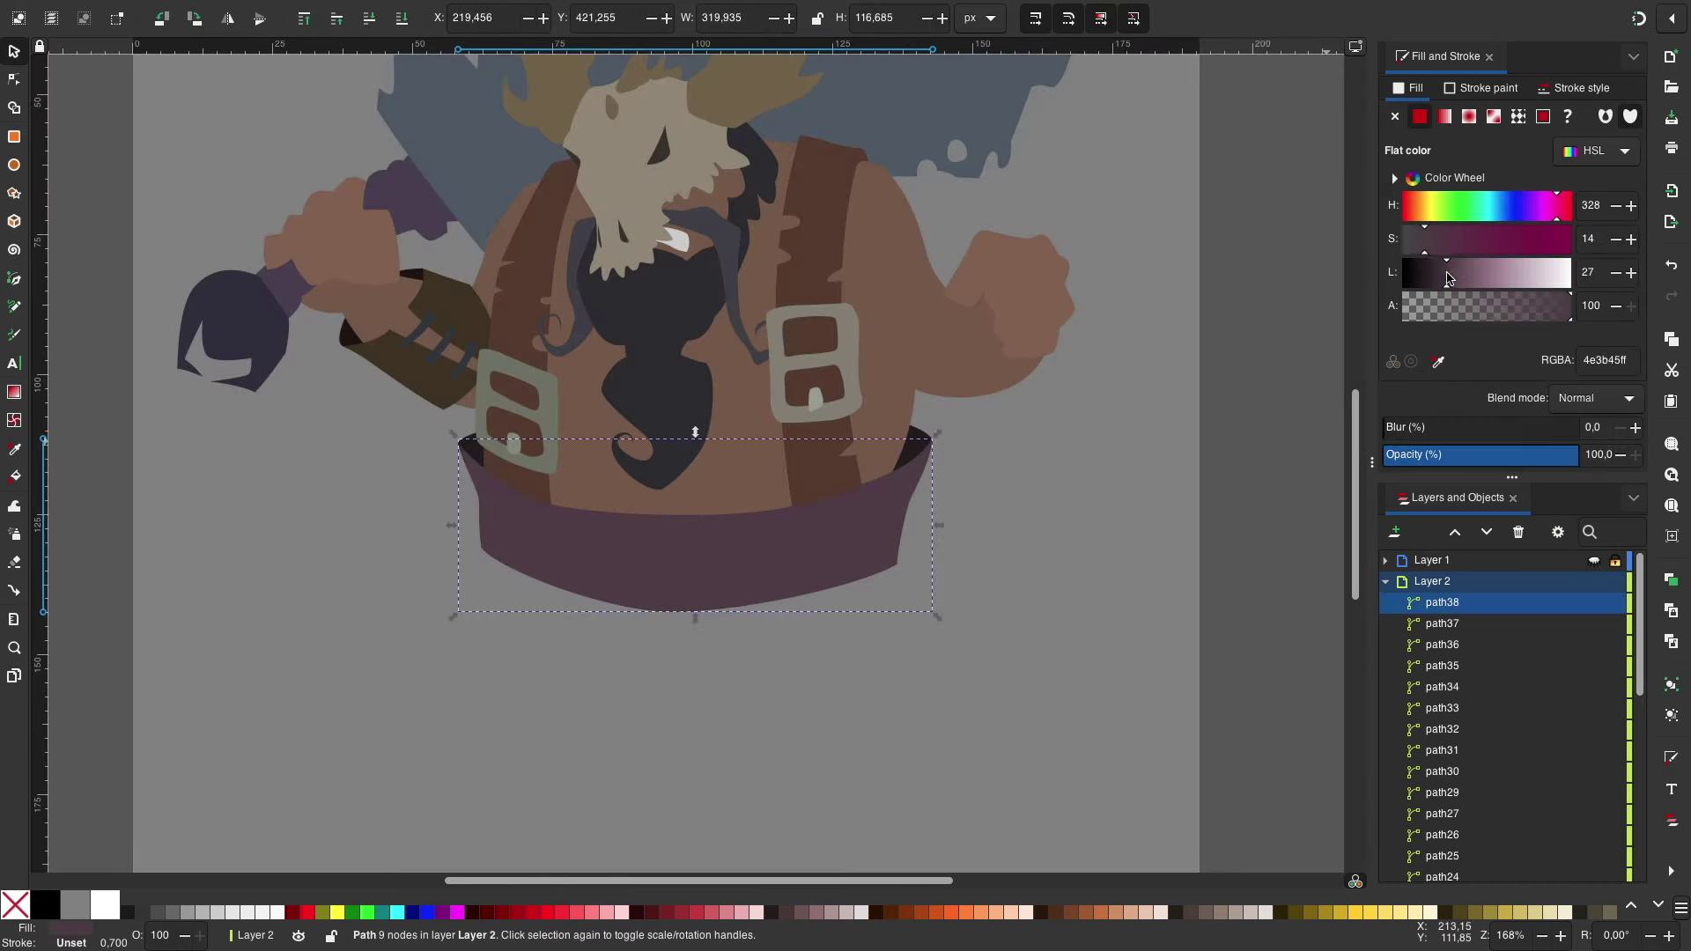
pyautogui.hotkey('ctrl', 'z')
pyautogui.scroll(-3, 1016, 578)
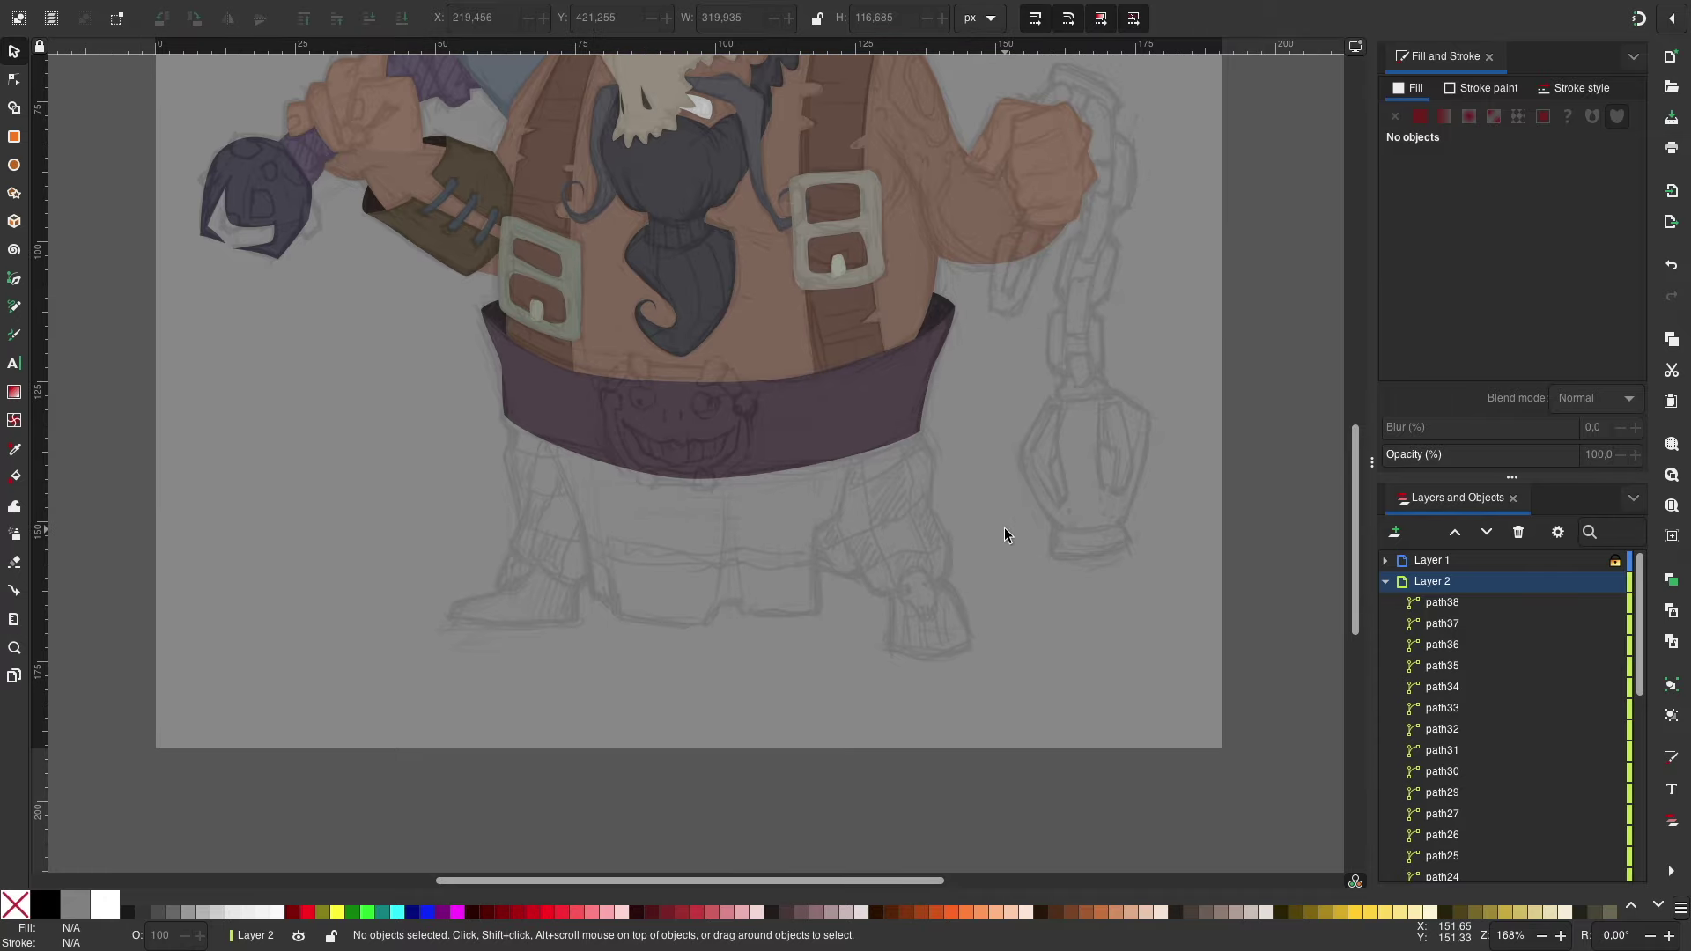
# Step: Trace the mauve trousers panel below the waistband and place it behind the waistband
pyautogui.press('b')
pyautogui.click(547, 428)
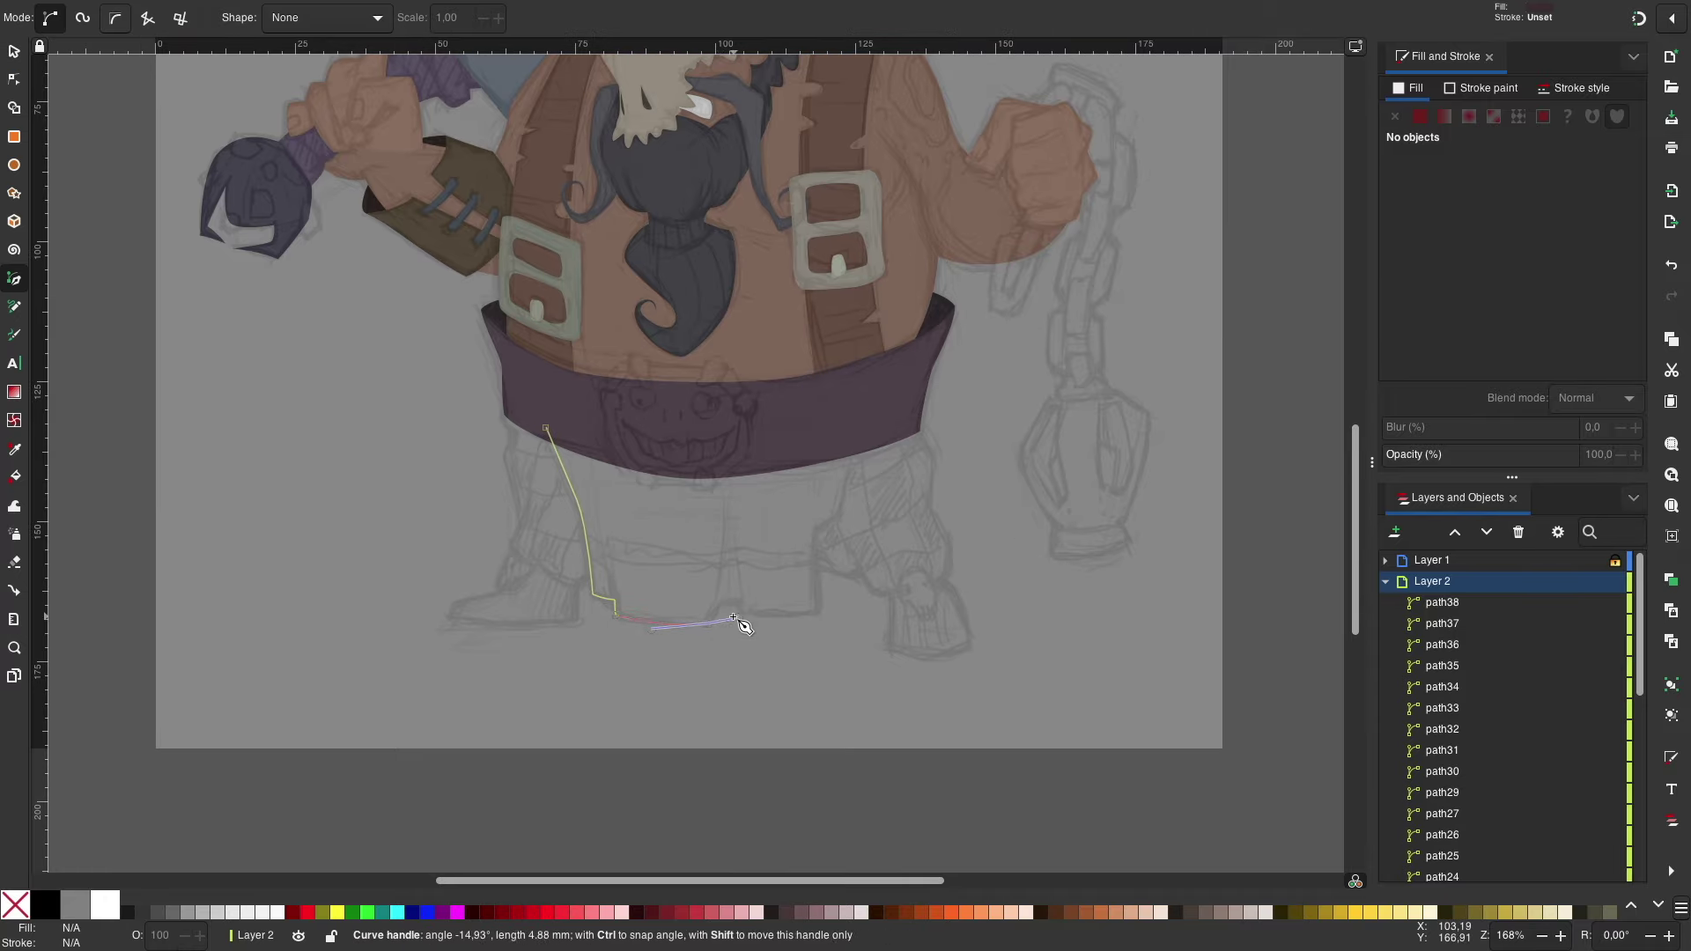
pyautogui.click(854, 429)
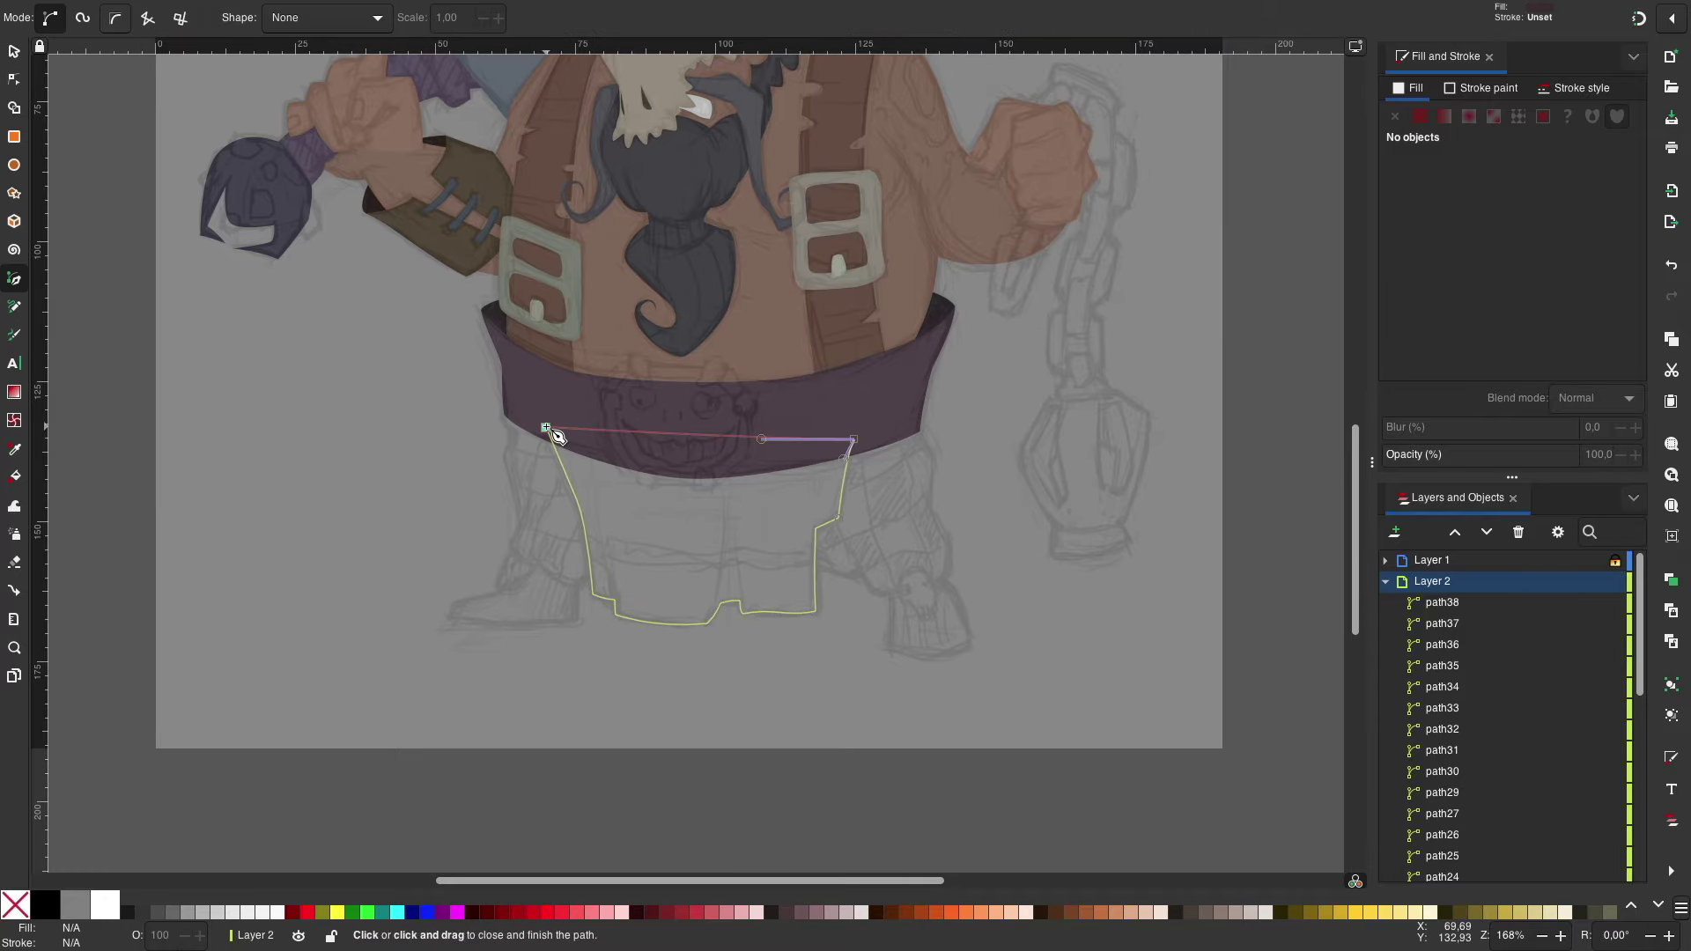
pyautogui.click(547, 428)
pyautogui.press('s')
pyautogui.press('Delete')
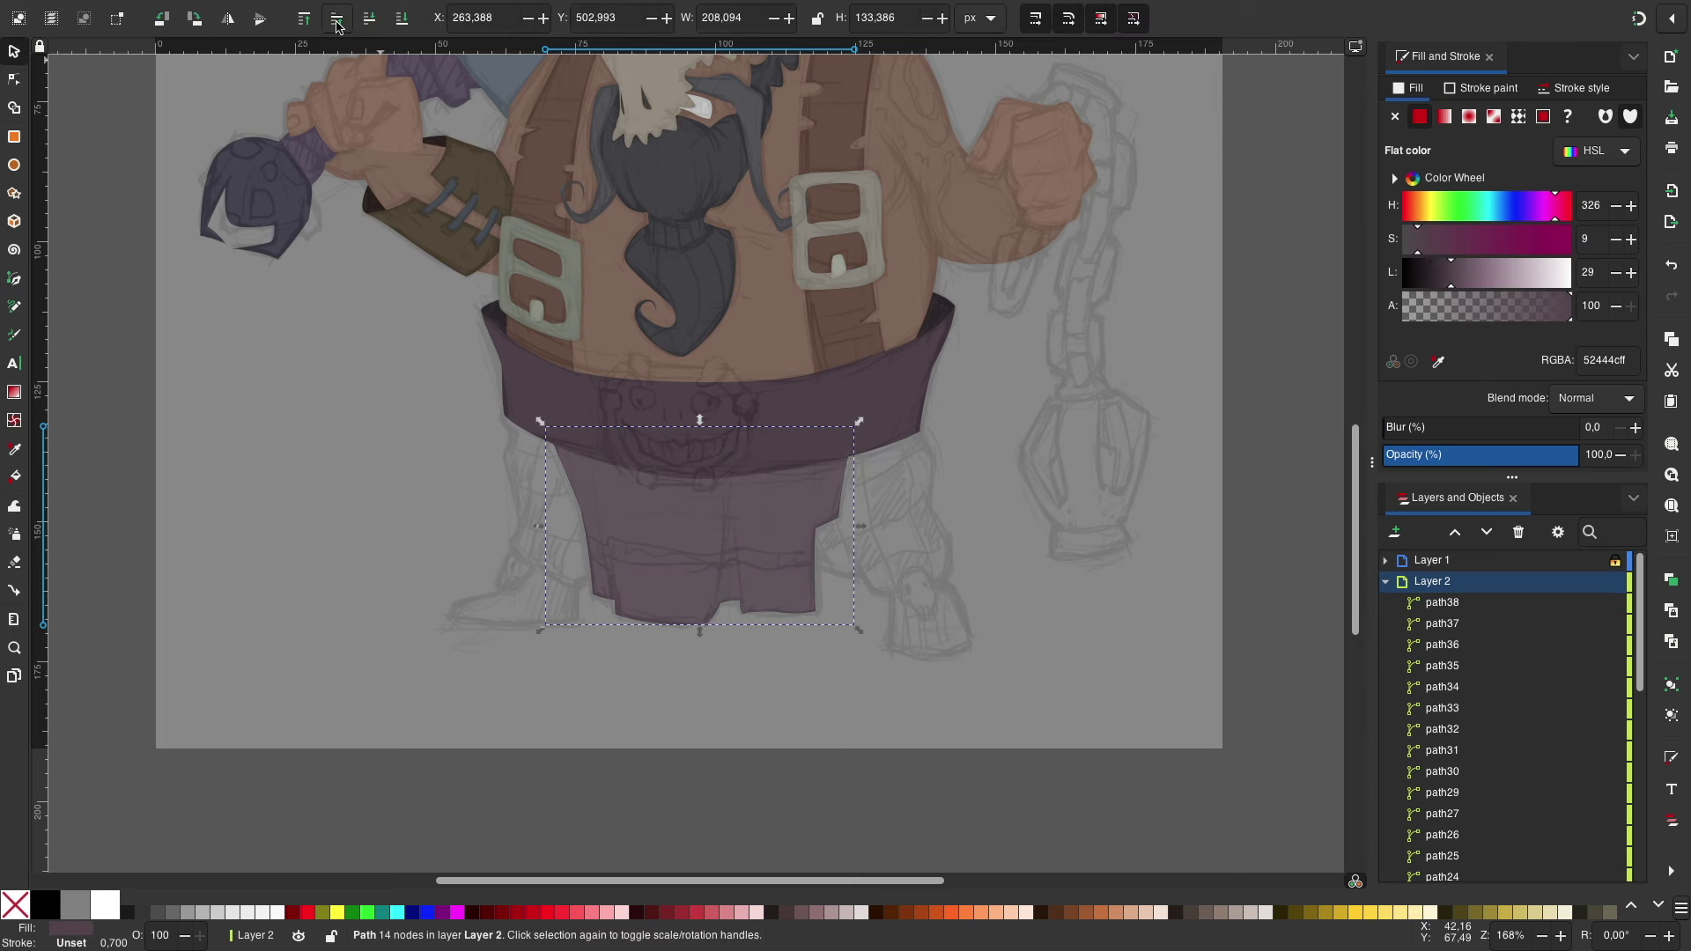
pyautogui.scroll(1, 948, 502)
# Step: Trace the trouser legs, give them a dark fill, and lower them behind the trousers
pyautogui.press('b')
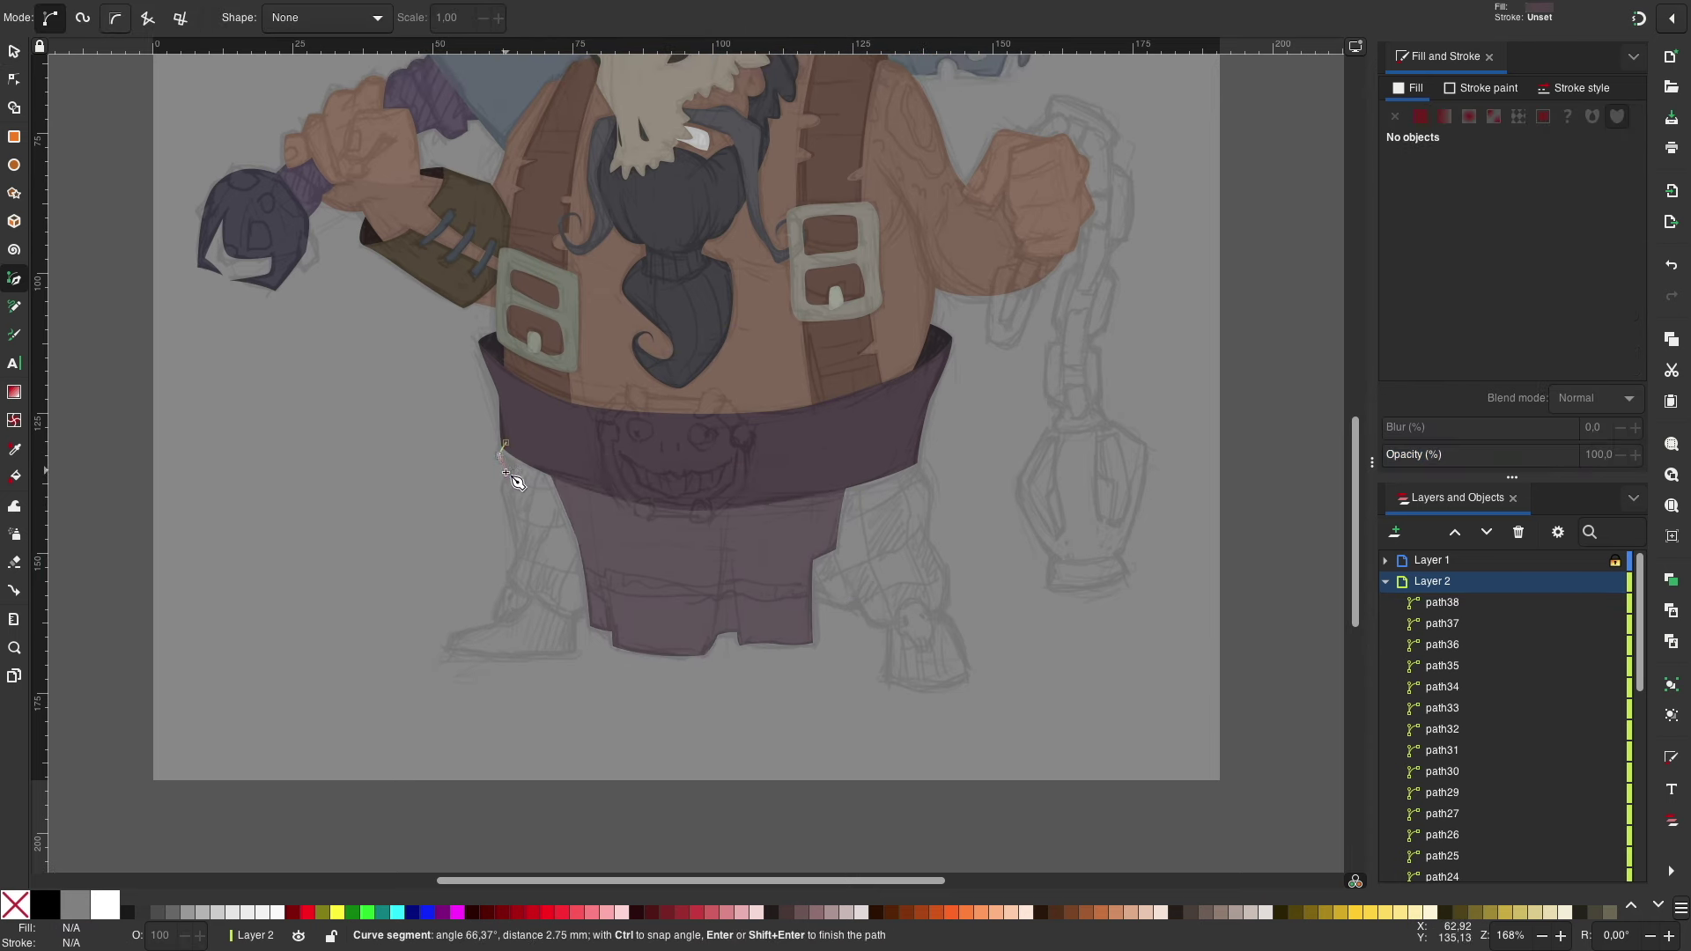
pyautogui.click(795, 589)
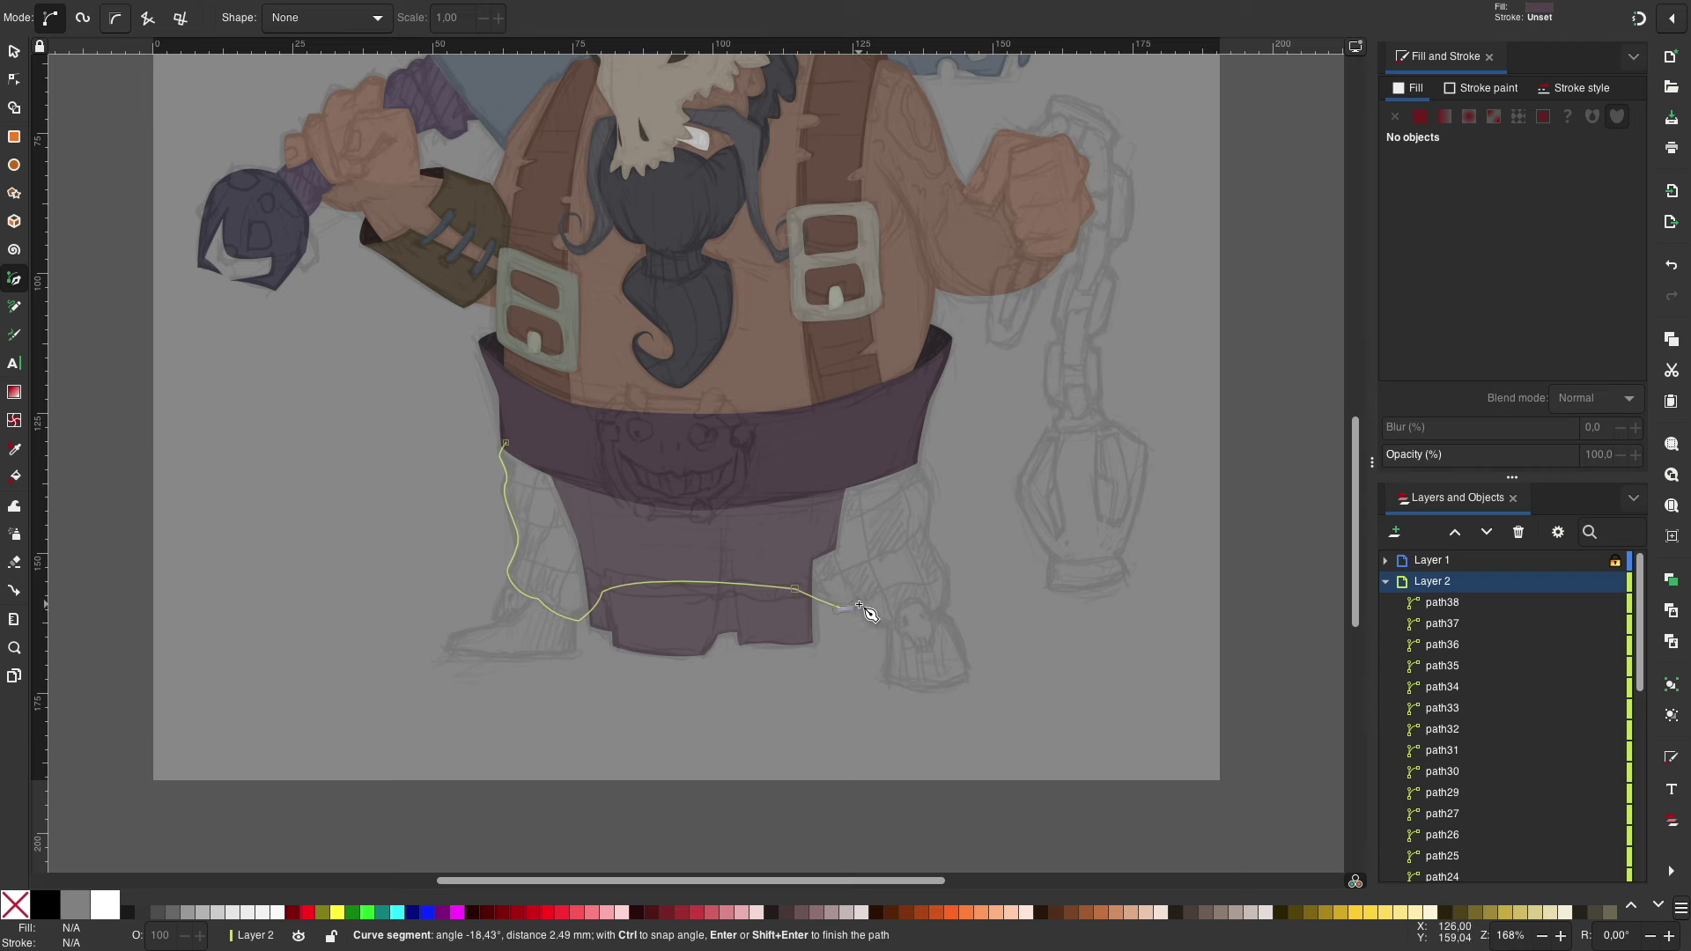
pyautogui.click(932, 465)
pyautogui.click(505, 443)
pyautogui.press('s')
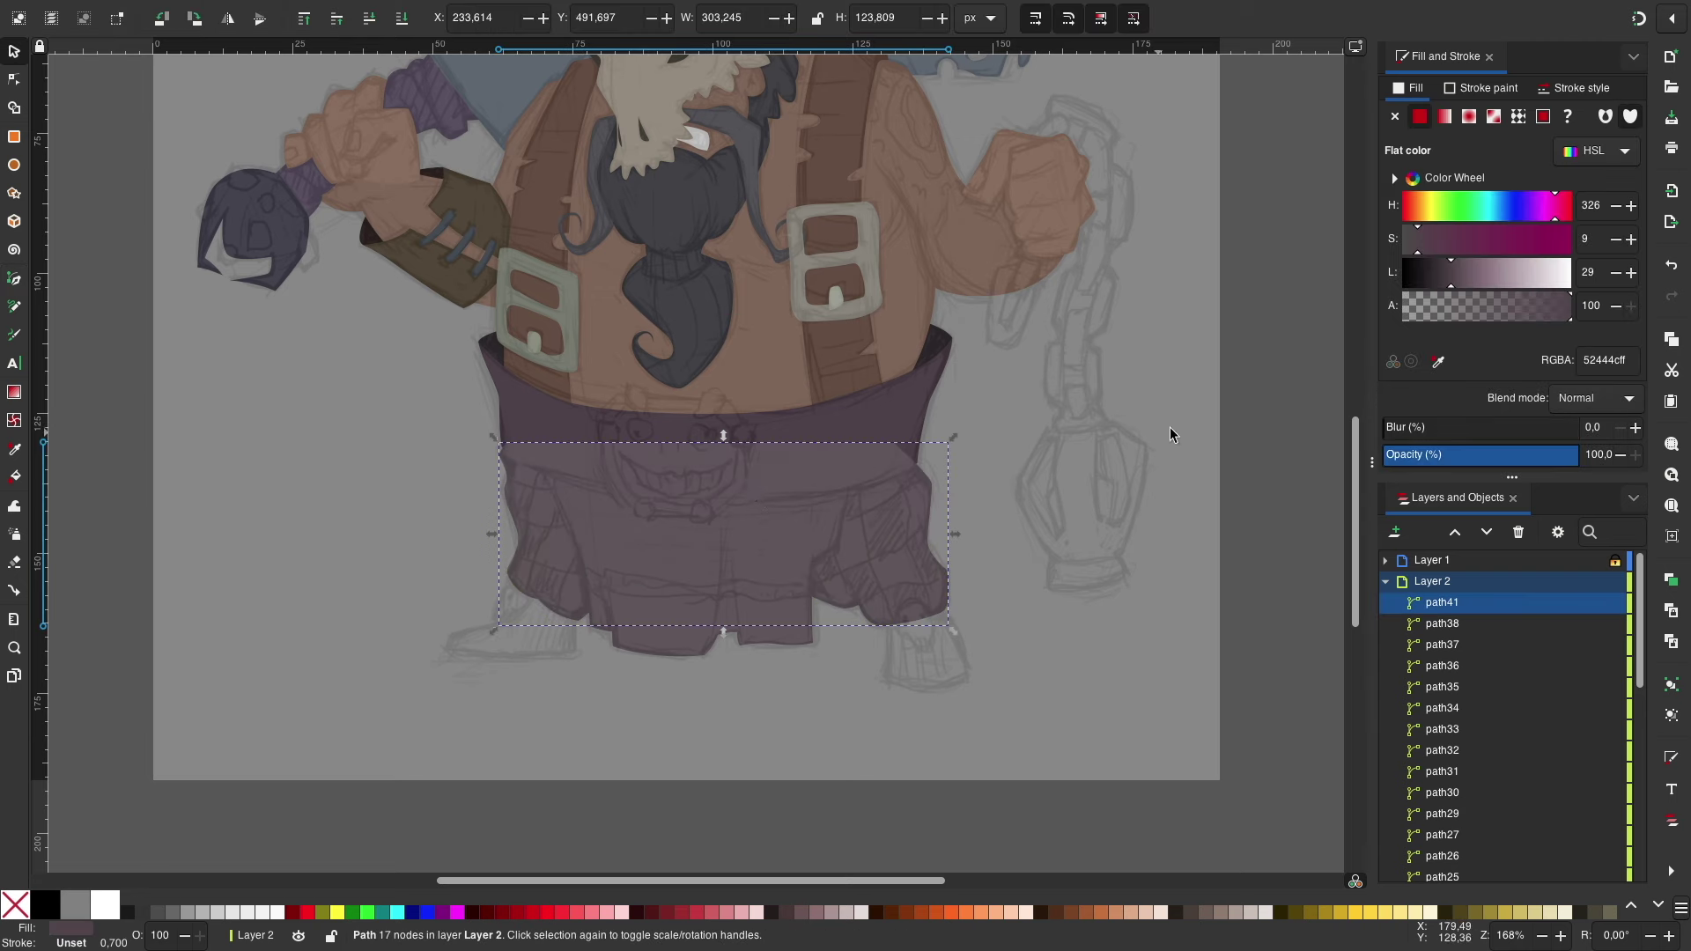
pyautogui.moveTo(1480, 274); pyautogui.dragTo(1427, 282)
pyautogui.press('Delete')
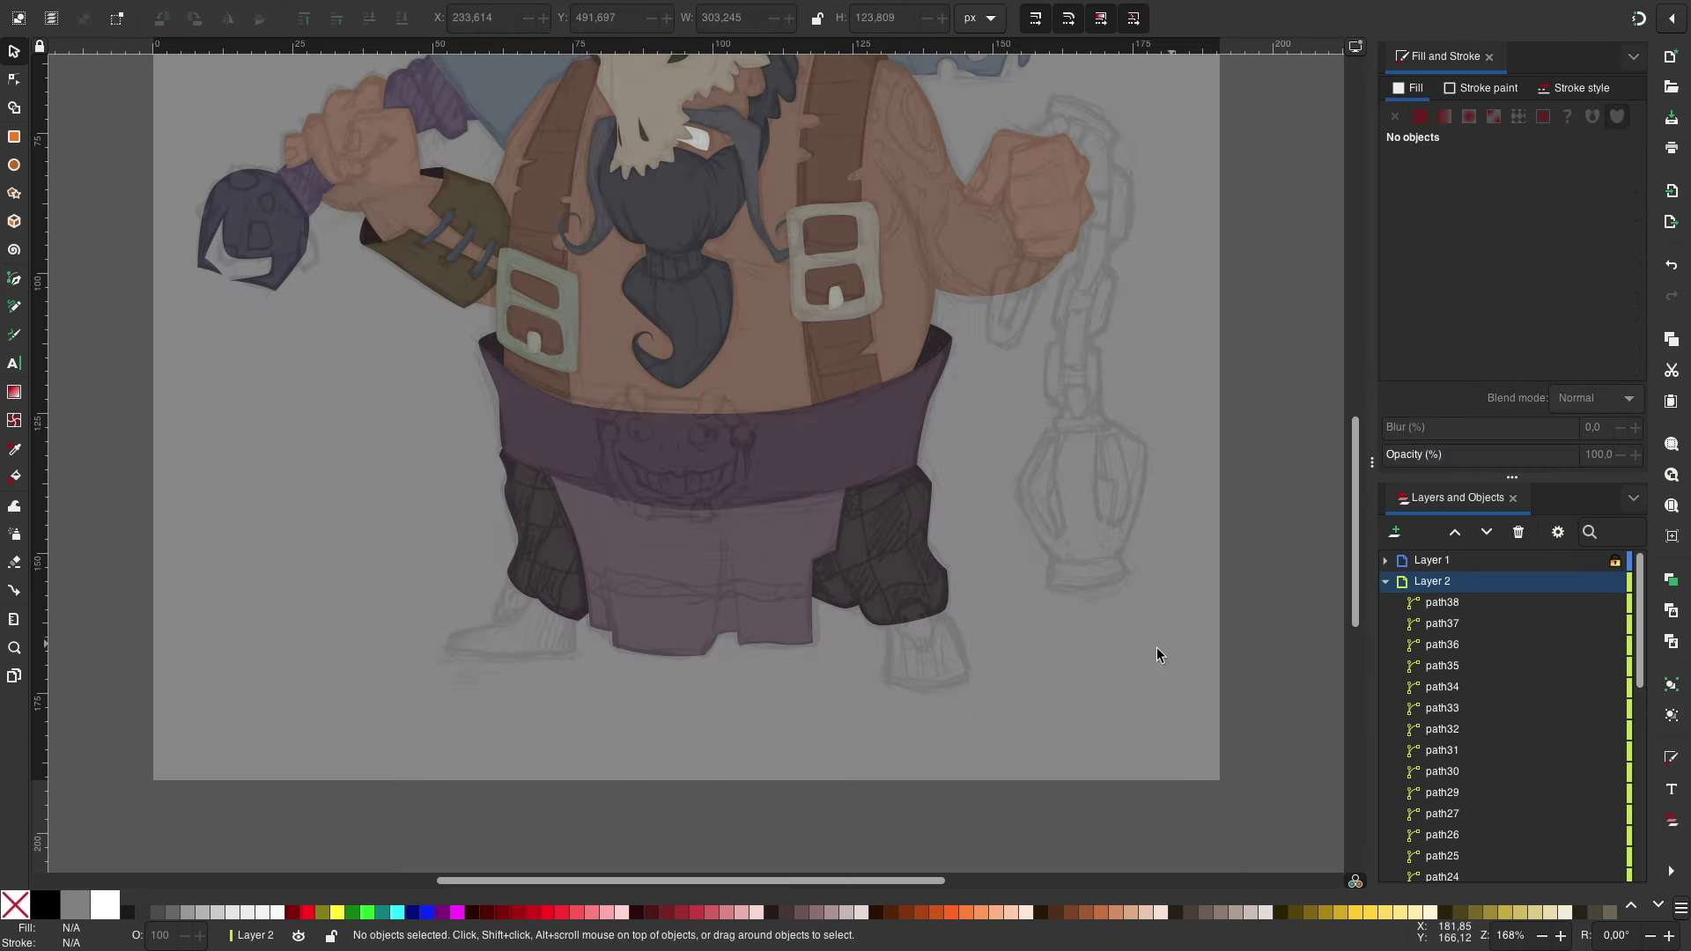
pyautogui.scroll(-1, 990, 666)
pyautogui.scroll(2, 881, 577)
# Step: Trace the right and left black boots as filled shapes
pyautogui.press('b')
pyautogui.moveTo(914, 587); pyautogui.dragTo(907, 697)
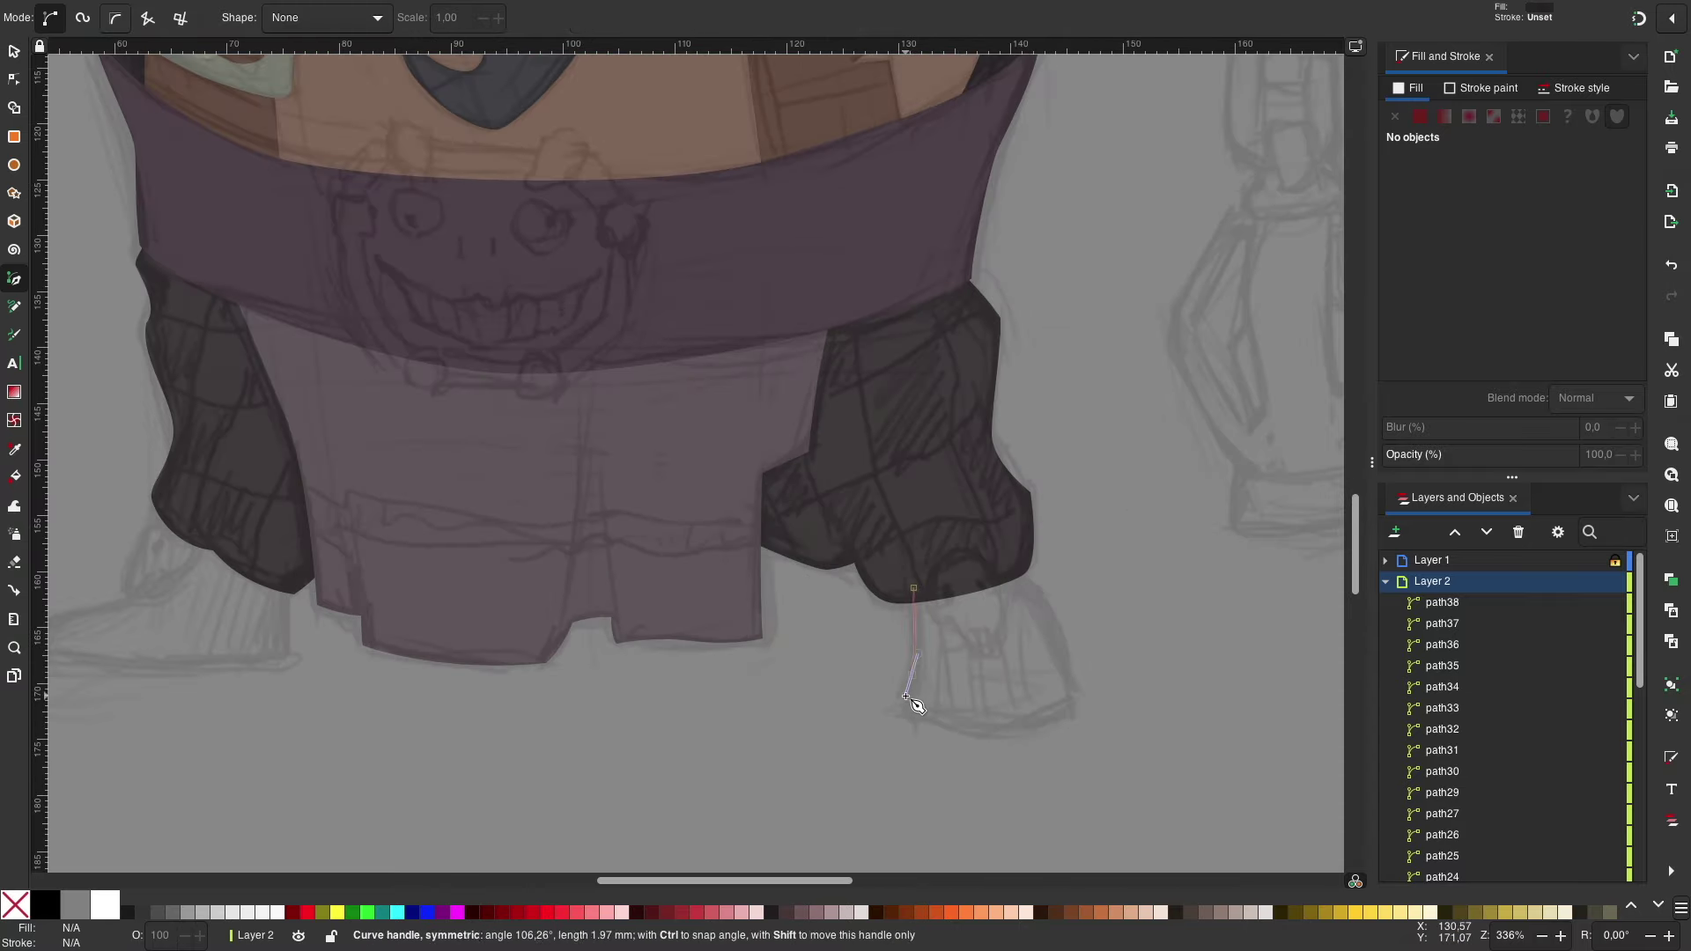
pyautogui.click(914, 588)
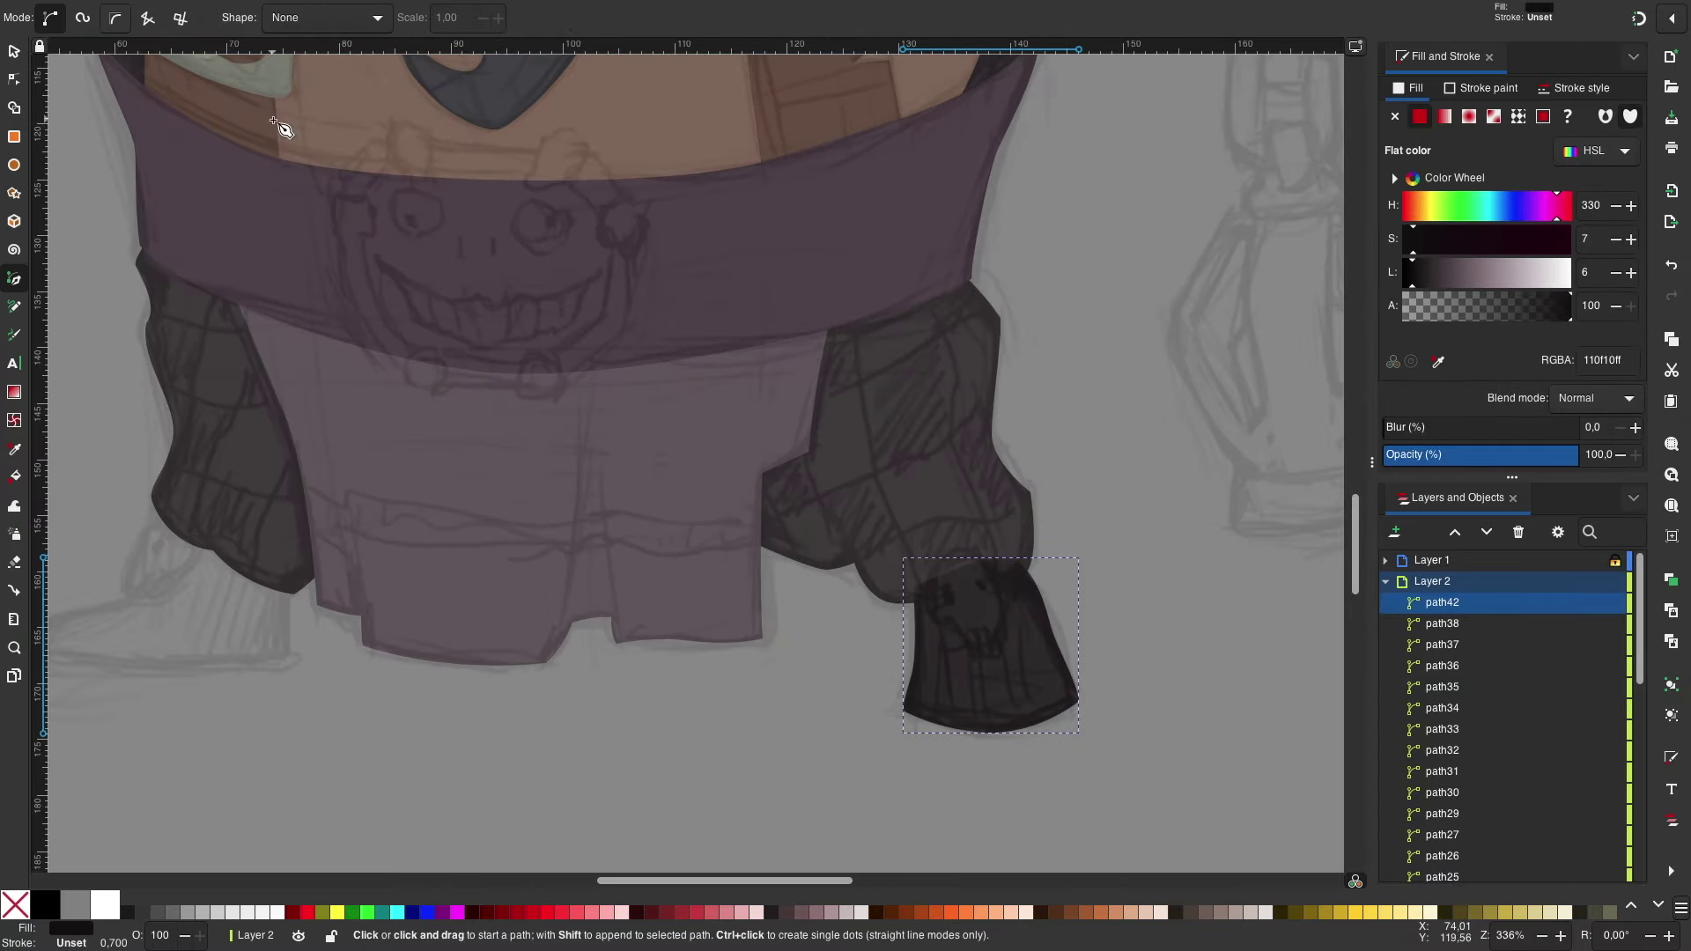
pyautogui.press('s')
pyautogui.hscroll(-5, 621, 282)
pyautogui.press('b')
pyautogui.moveTo(289, 589); pyautogui.dragTo(336, 628)
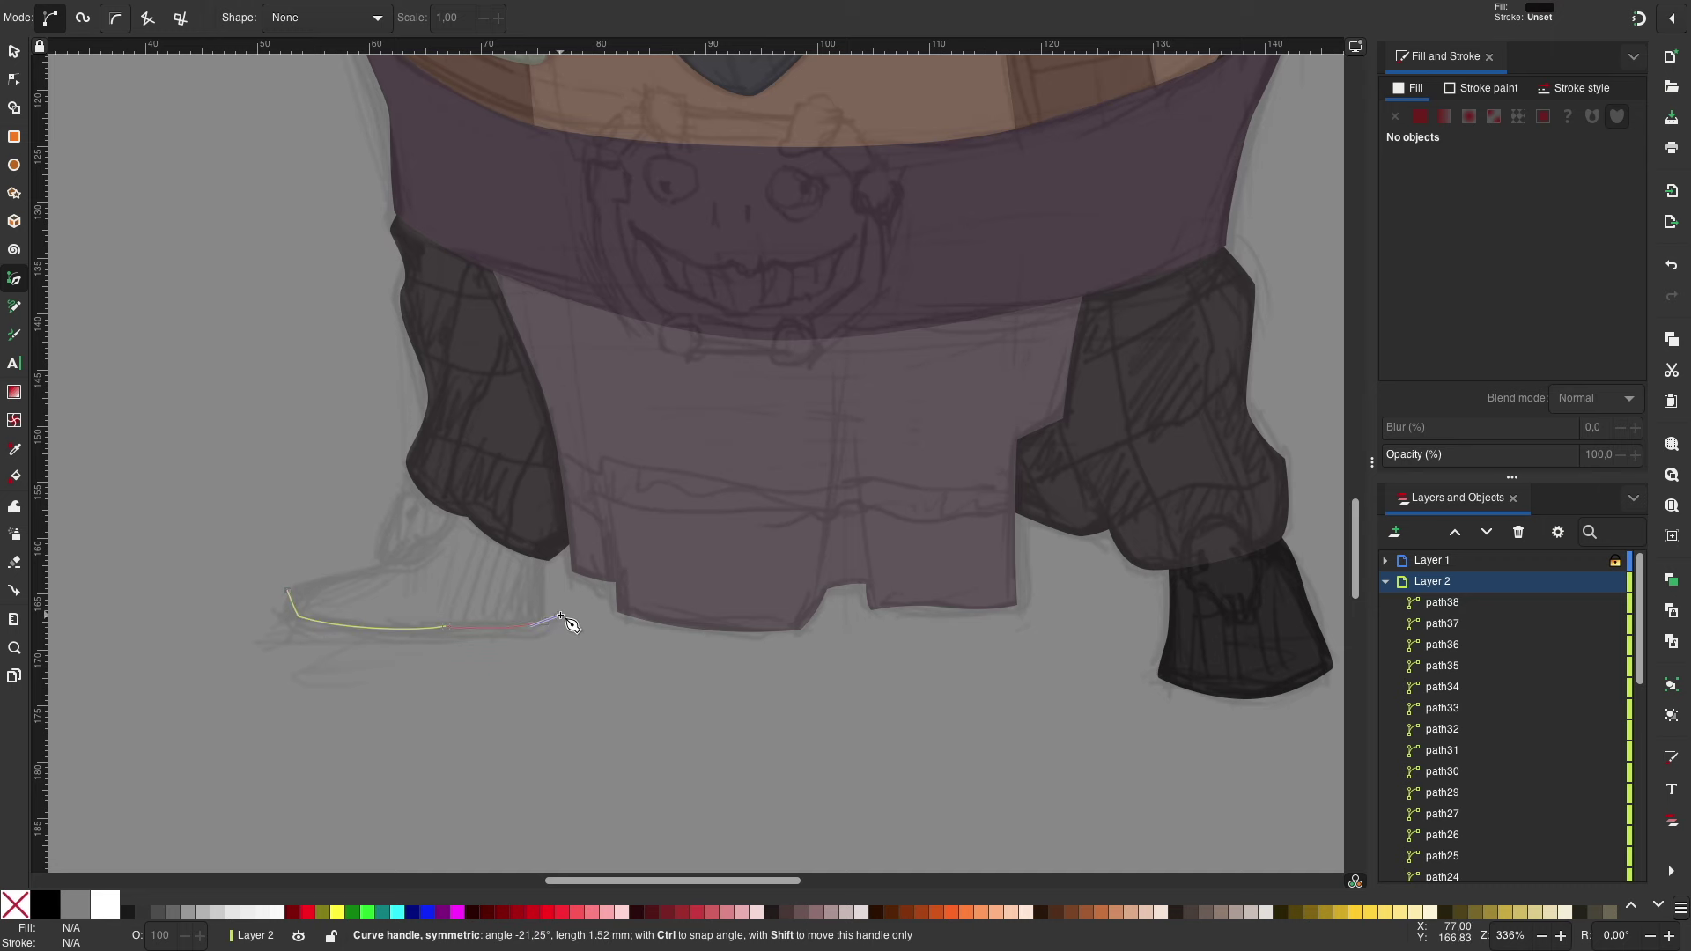
pyautogui.moveTo(261, 603); pyautogui.dragTo(263, 603)
pyautogui.press('Escape')
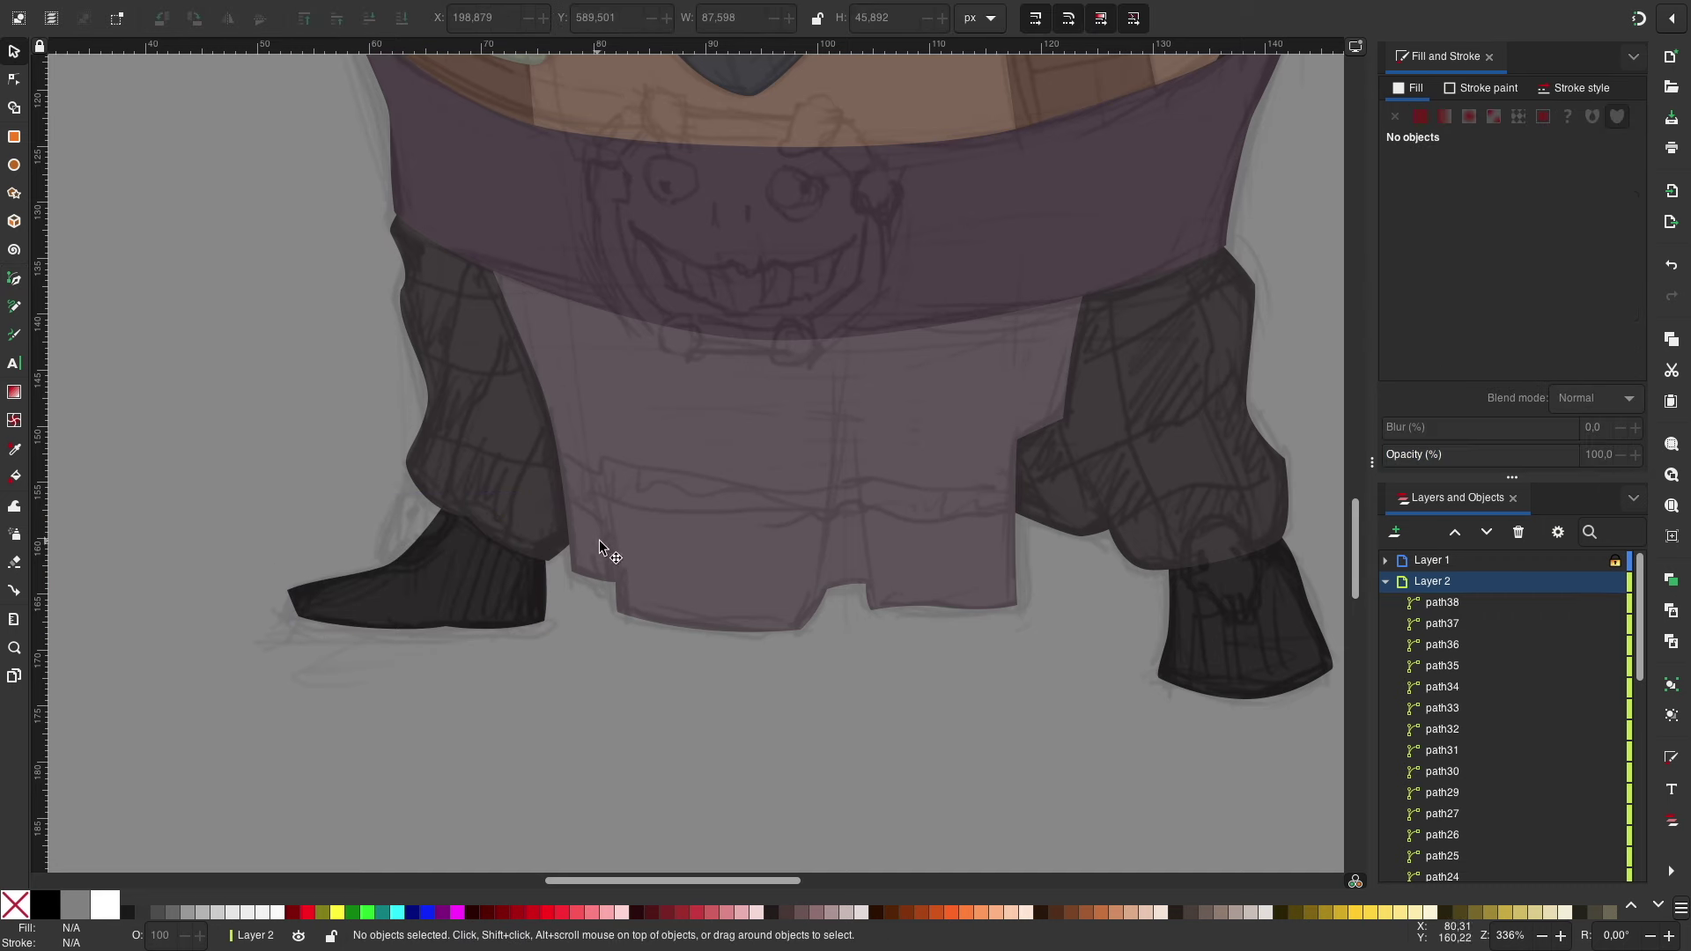
# Step: Add the pale olive ankle patches on both boots and check without the sketch
pyautogui.hscroll(6, 599, 540)
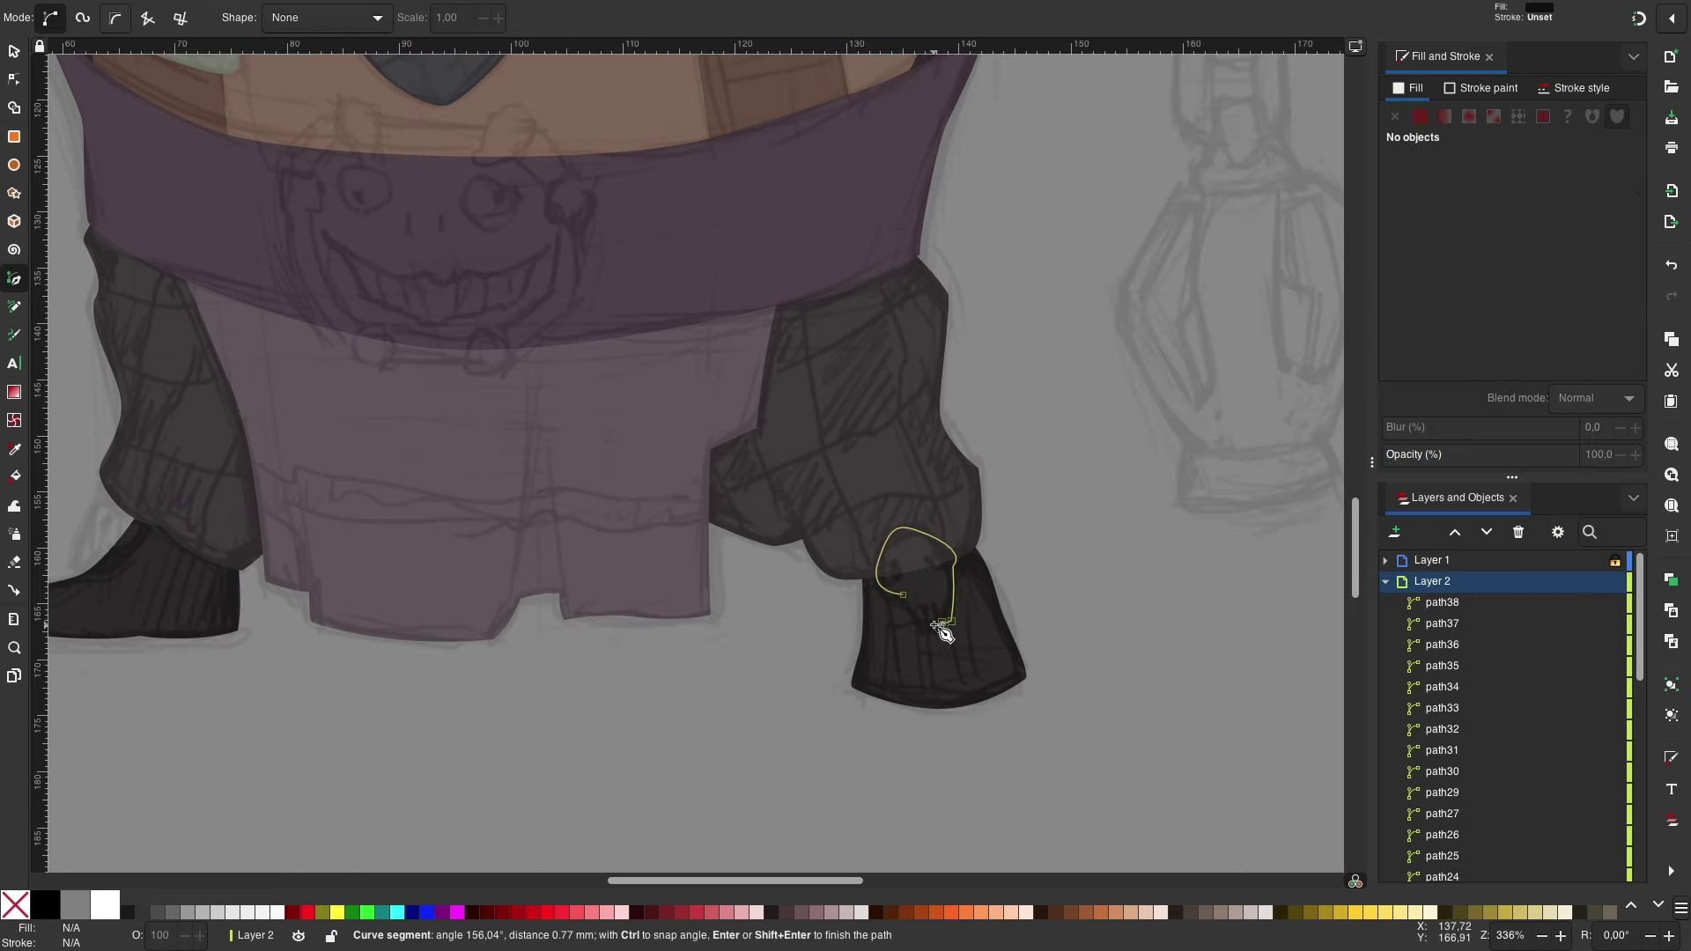
pyautogui.click(902, 596)
pyautogui.press('Escape')
pyautogui.hscroll(-4, 589, 505)
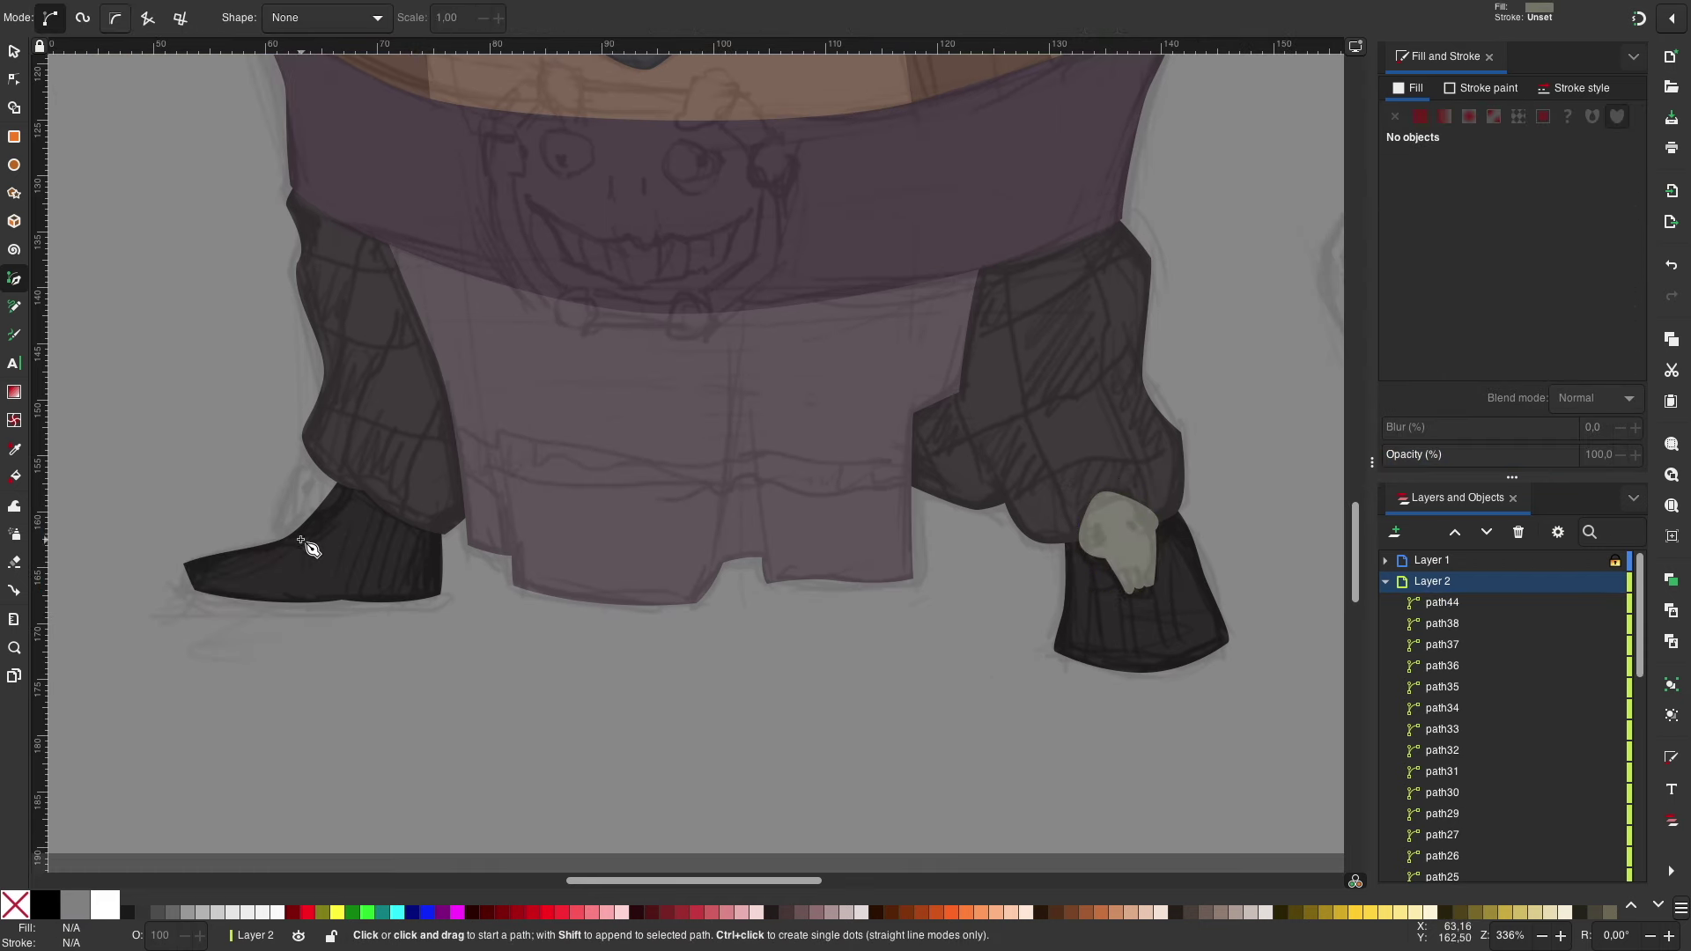
pyautogui.click(286, 540)
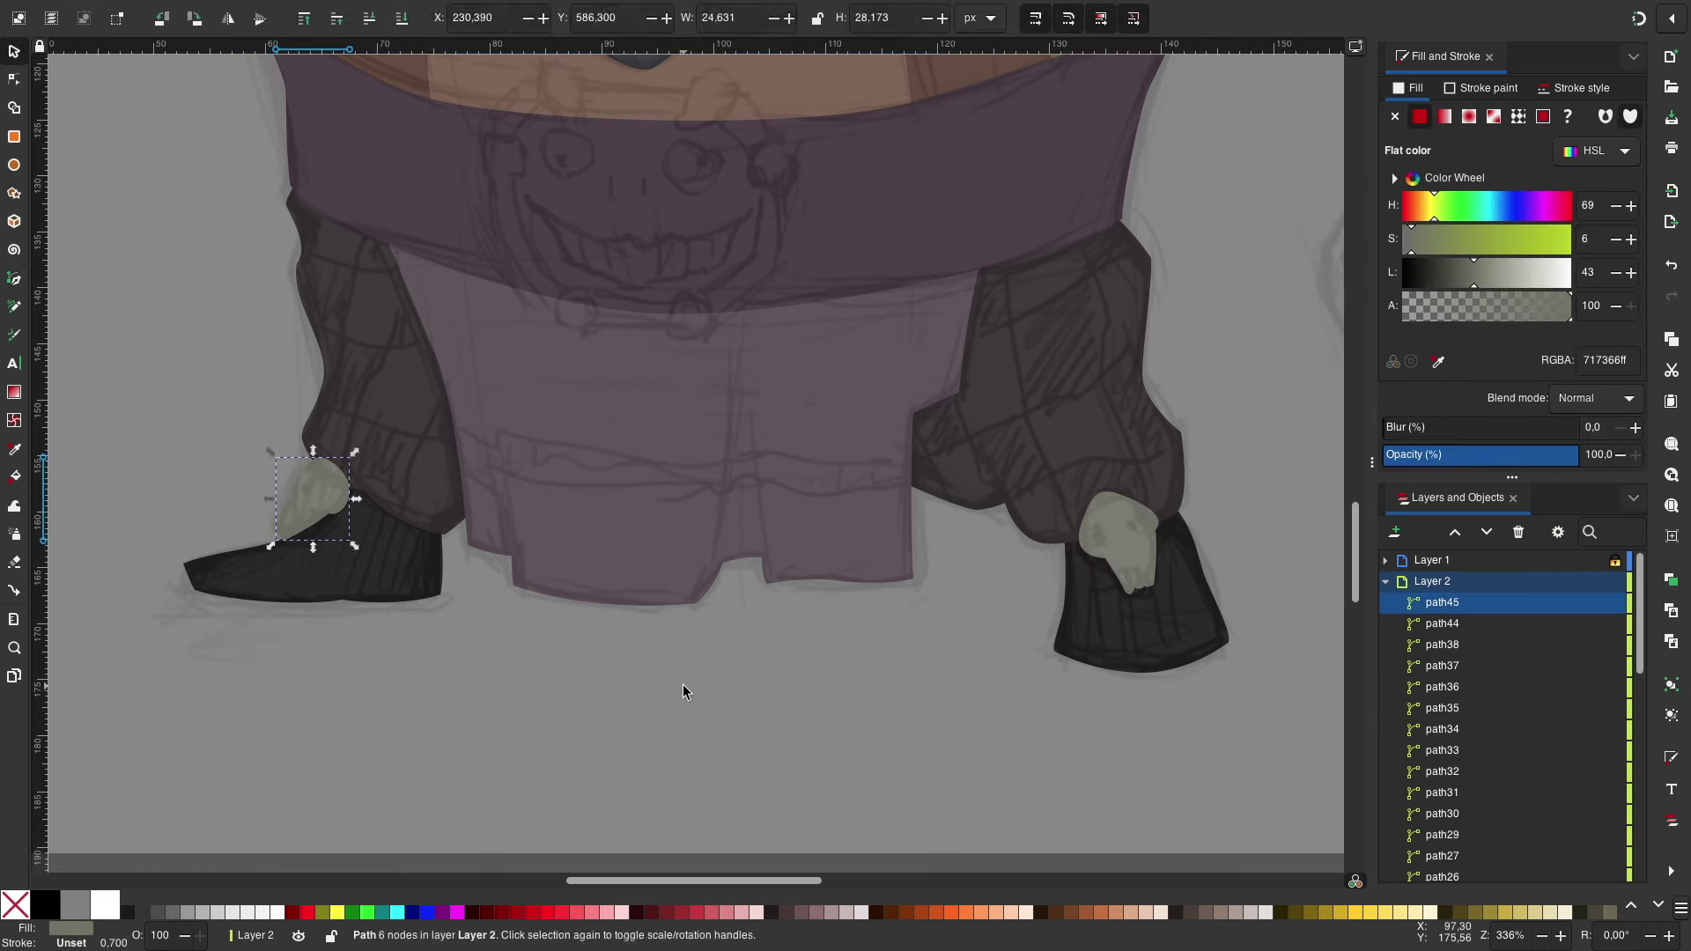
pyautogui.press('-')
pyautogui.press('-')
pyautogui.click(1594, 560)
pyautogui.click(1165, 379)
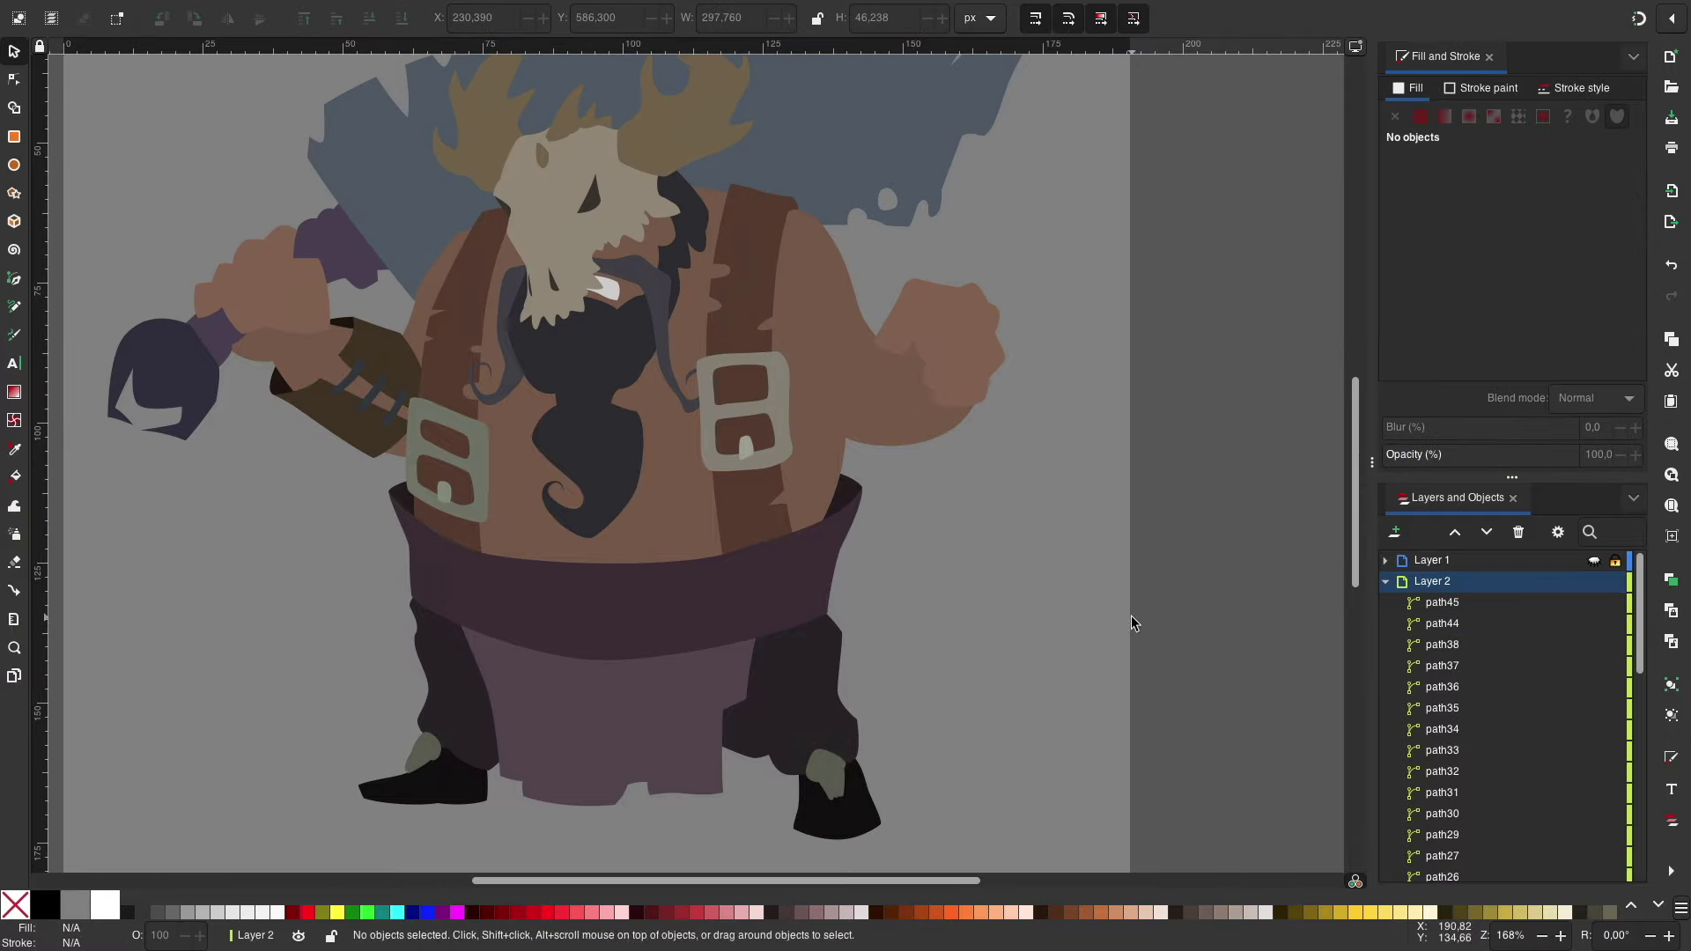
# Step: Zoom in on the fist and draw the green grip shapes beside and above it
pyautogui.press('b')
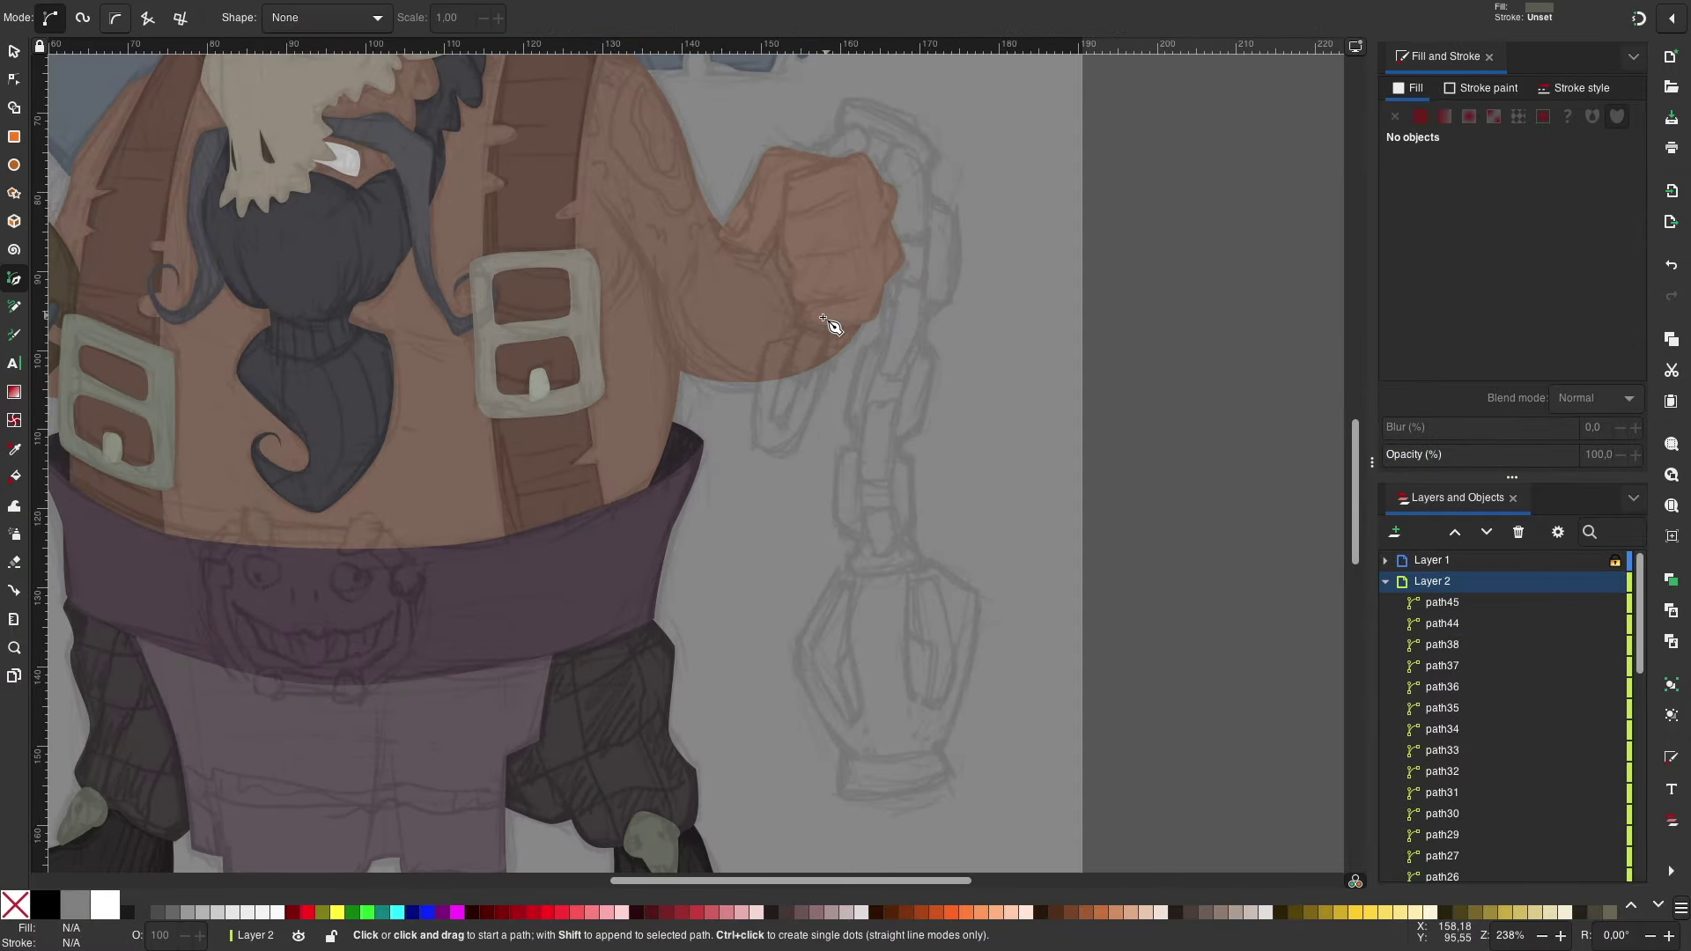
pyautogui.press('+')
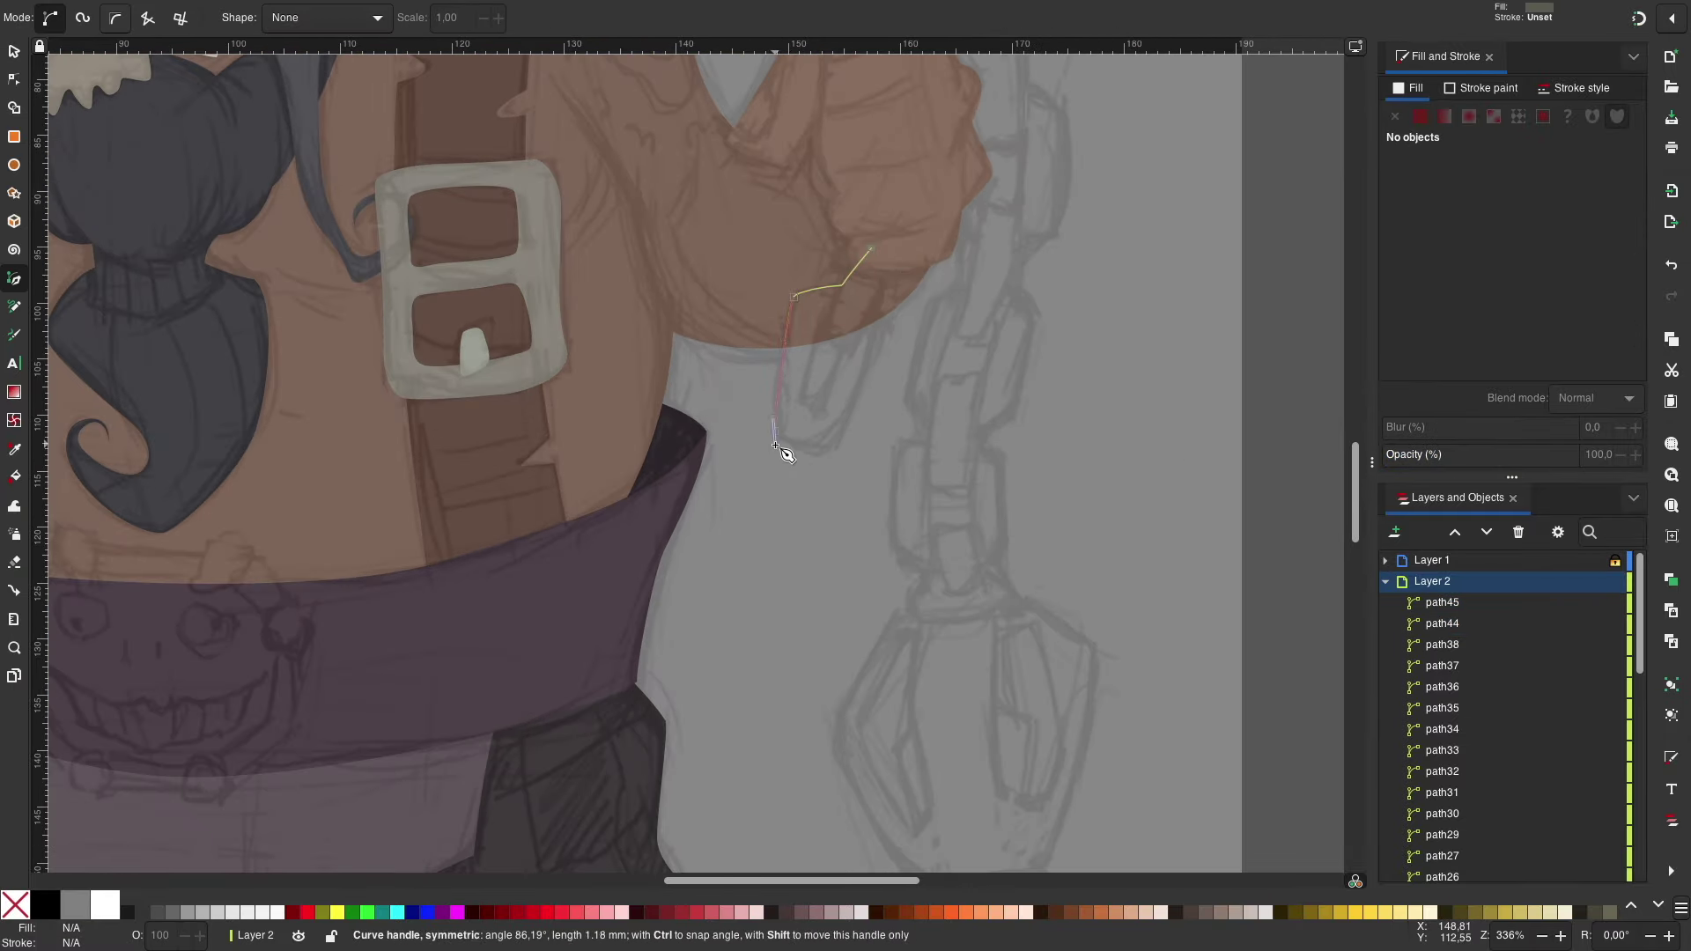
pyautogui.click(868, 250)
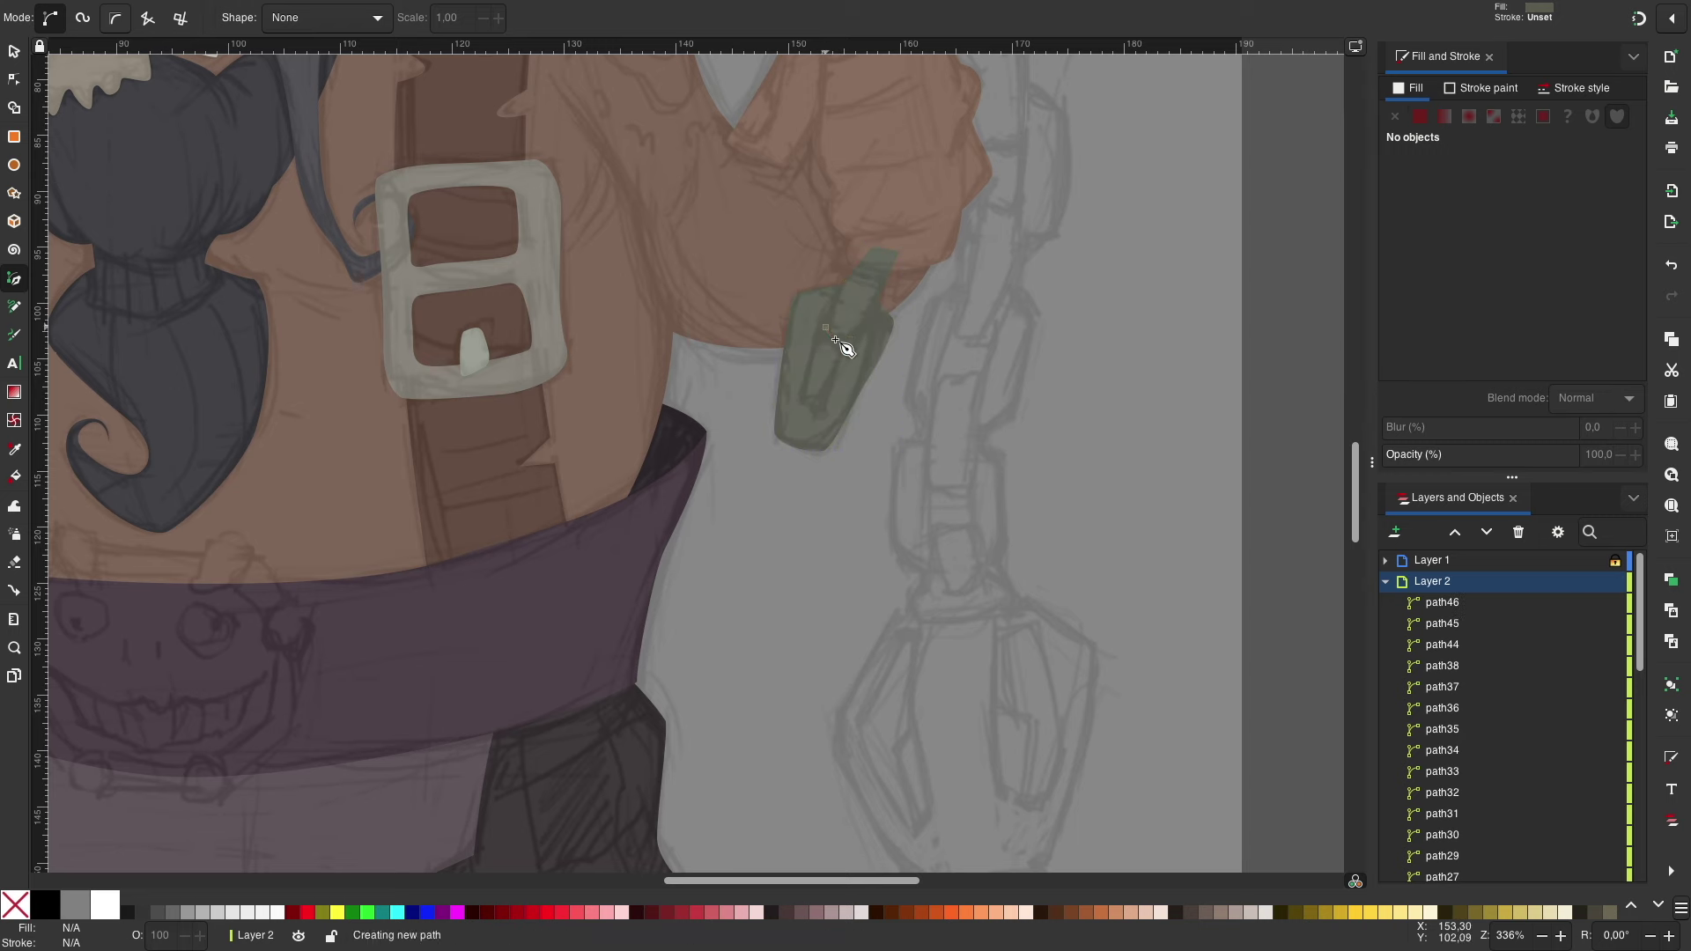
pyautogui.click(801, 402)
pyautogui.scroll(7, 900, 378)
pyautogui.press('Escape')
pyautogui.scroll(-2, 1035, 365)
pyautogui.hscroll(2, 1036, 364)
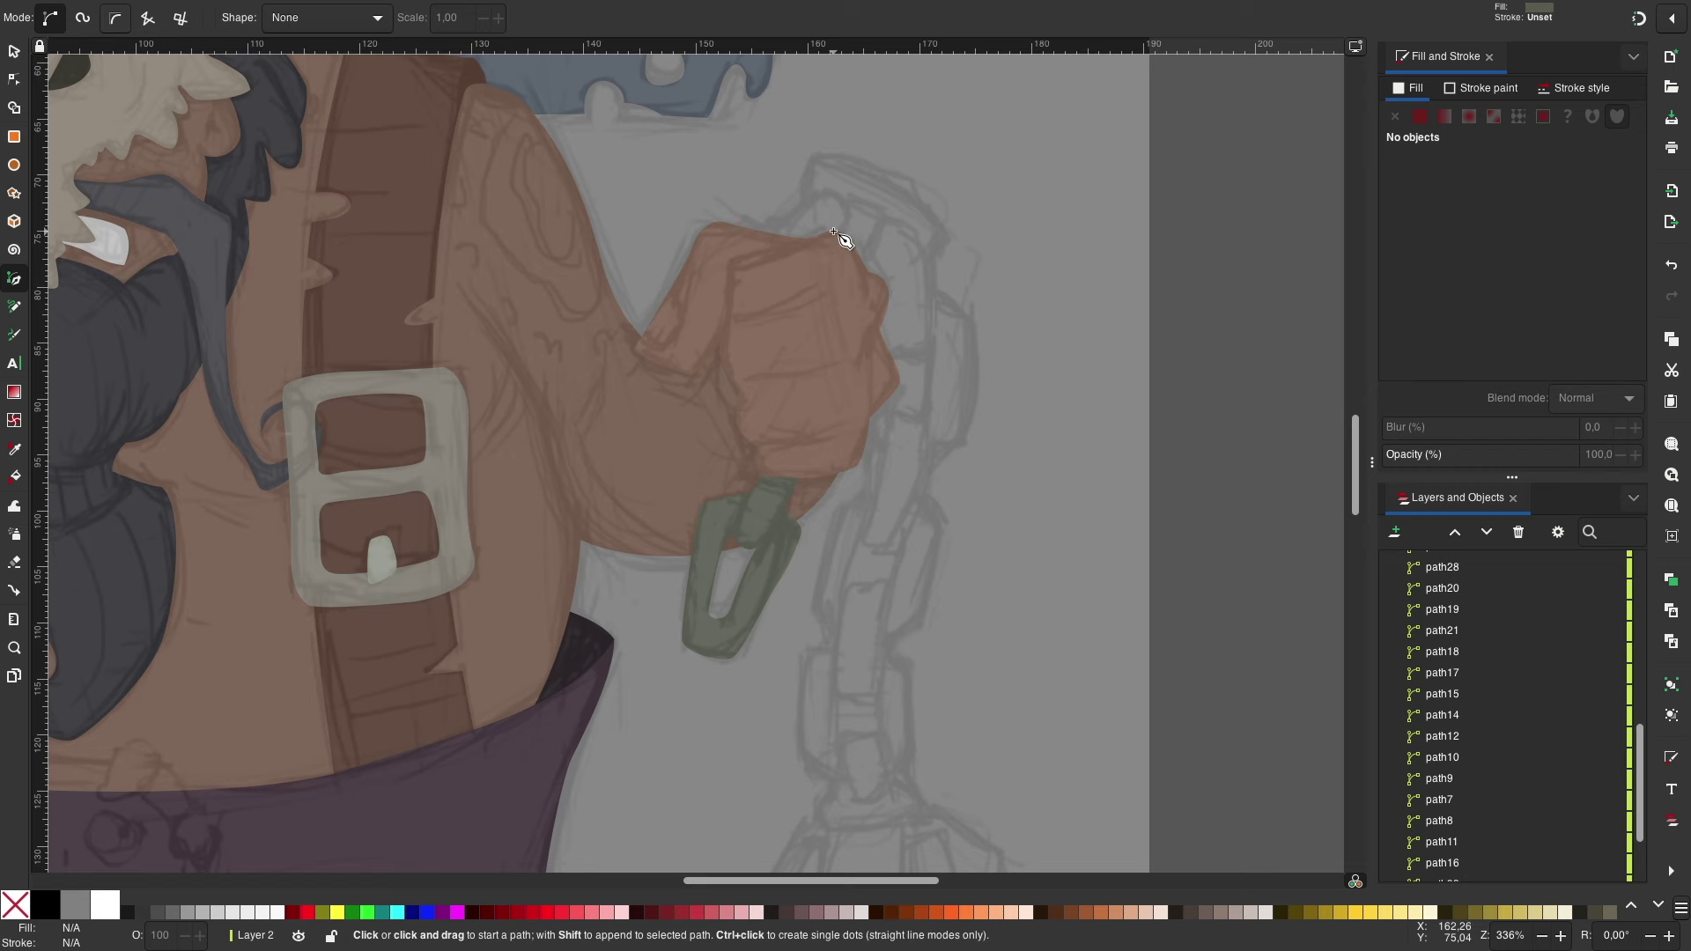
# Step: Nudge a node of the green grip shape with the Node tool
pyautogui.press('Return')
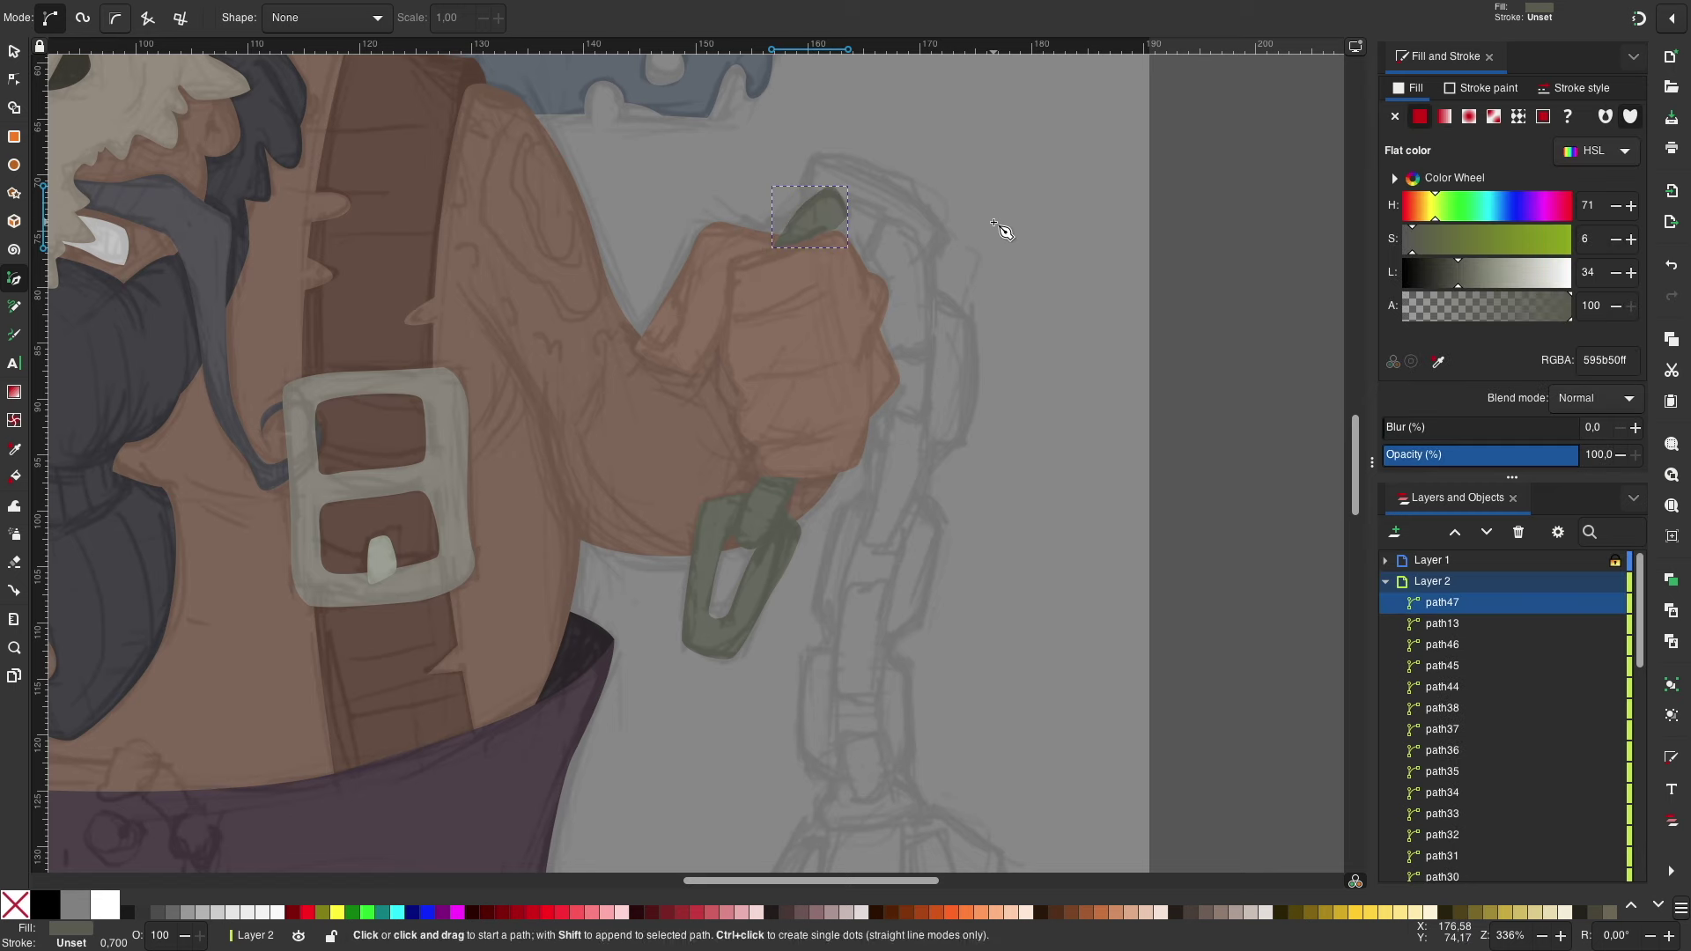
pyautogui.press('n')
pyautogui.moveTo(838, 234); pyautogui.dragTo(842, 240)
pyautogui.press('Escape')
pyautogui.press('b')
pyautogui.hscroll(1, 966, 234)
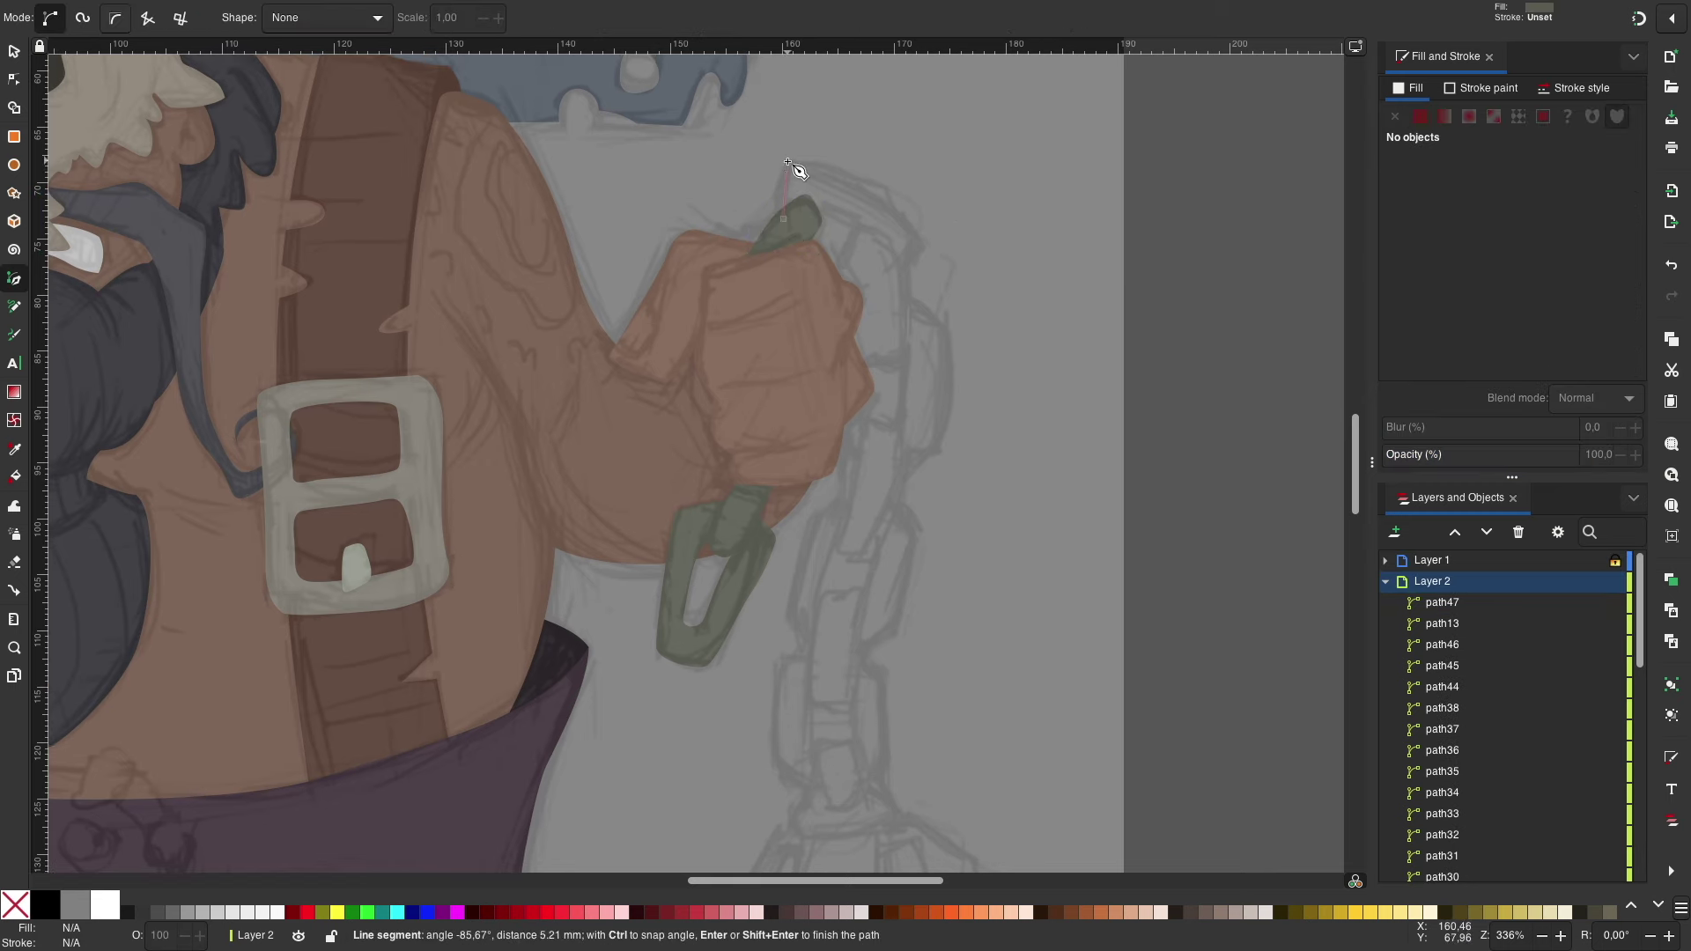
# Step: Trace the dark green chain outline hanging down from the fist as a filled shape
pyautogui.click(938, 453)
pyautogui.scroll(-4, 938, 405)
pyautogui.hscroll(-1, 938, 378)
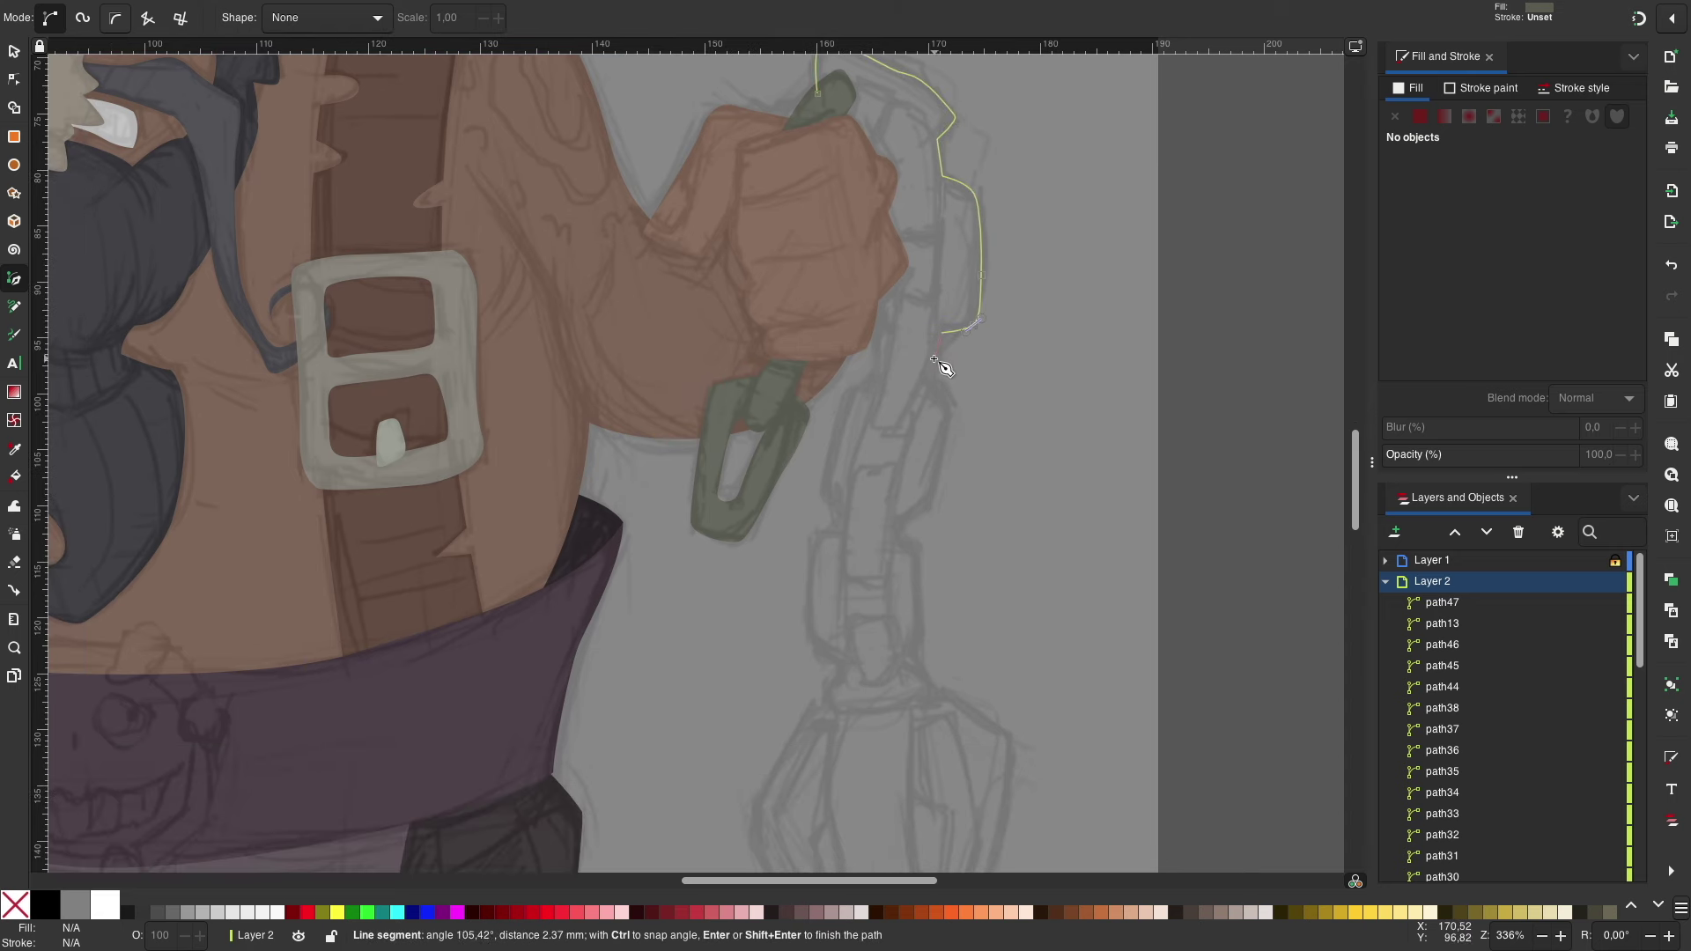
pyautogui.click(920, 505)
pyautogui.click(889, 532)
pyautogui.scroll(-3, 905, 491)
pyautogui.click(919, 490)
pyautogui.click(925, 533)
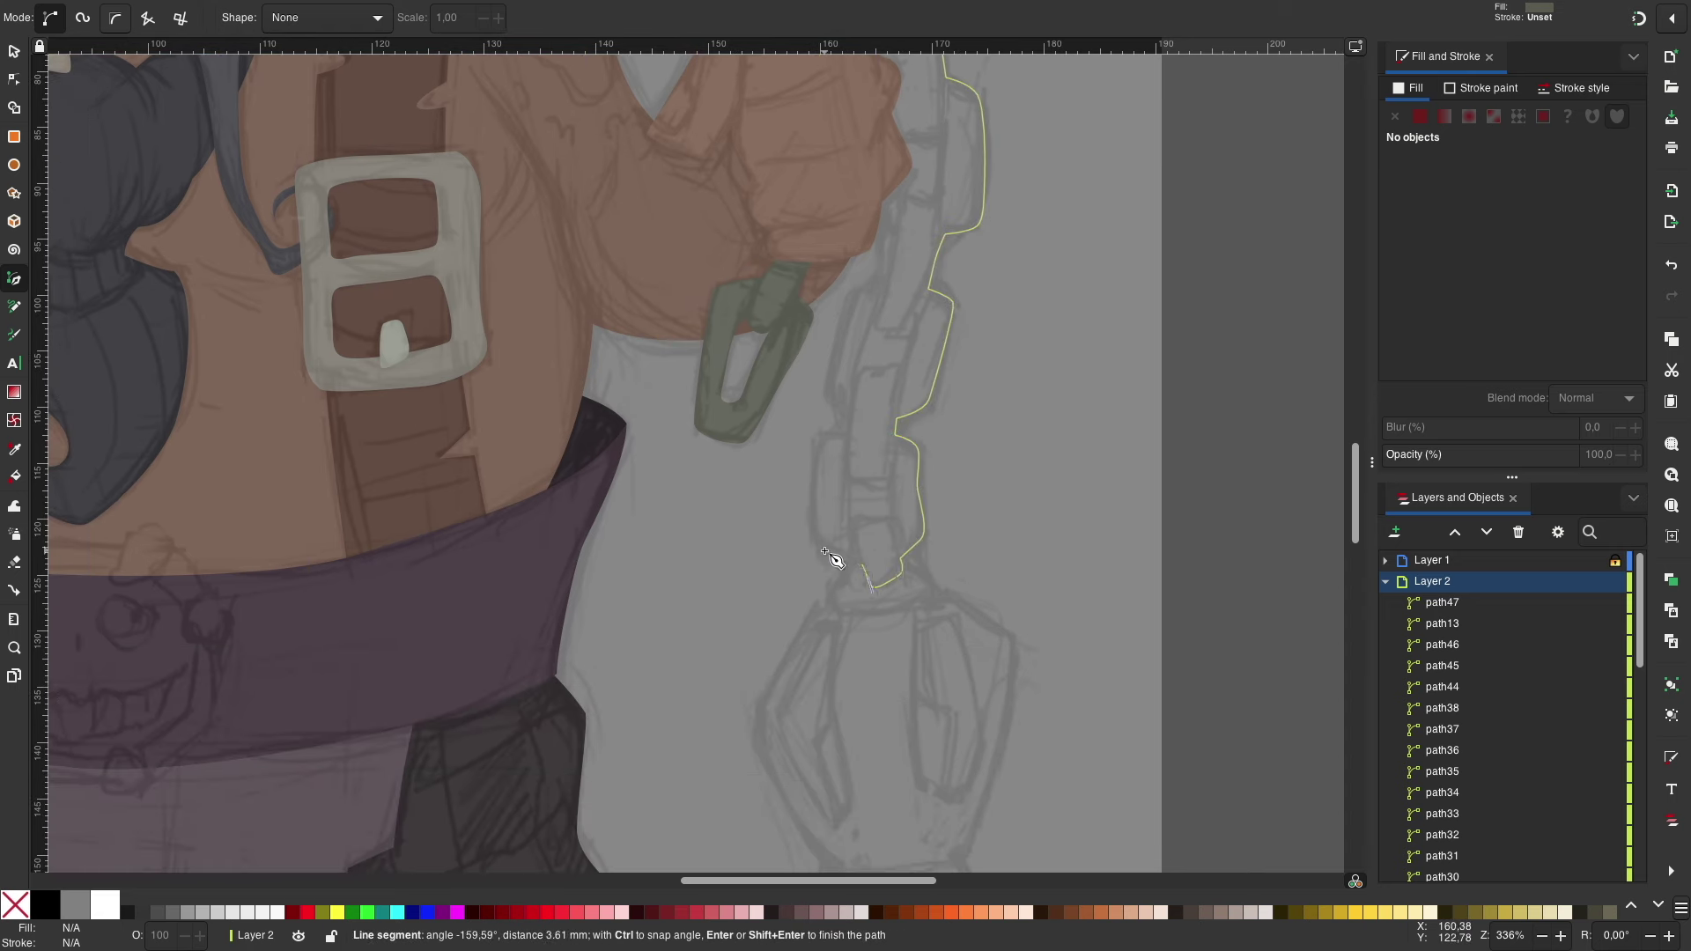
pyautogui.scroll(3, 841, 467)
pyautogui.hscroll(-1, 846, 494)
pyautogui.scroll(5, 916, 398)
pyautogui.hscroll(-1, 916, 398)
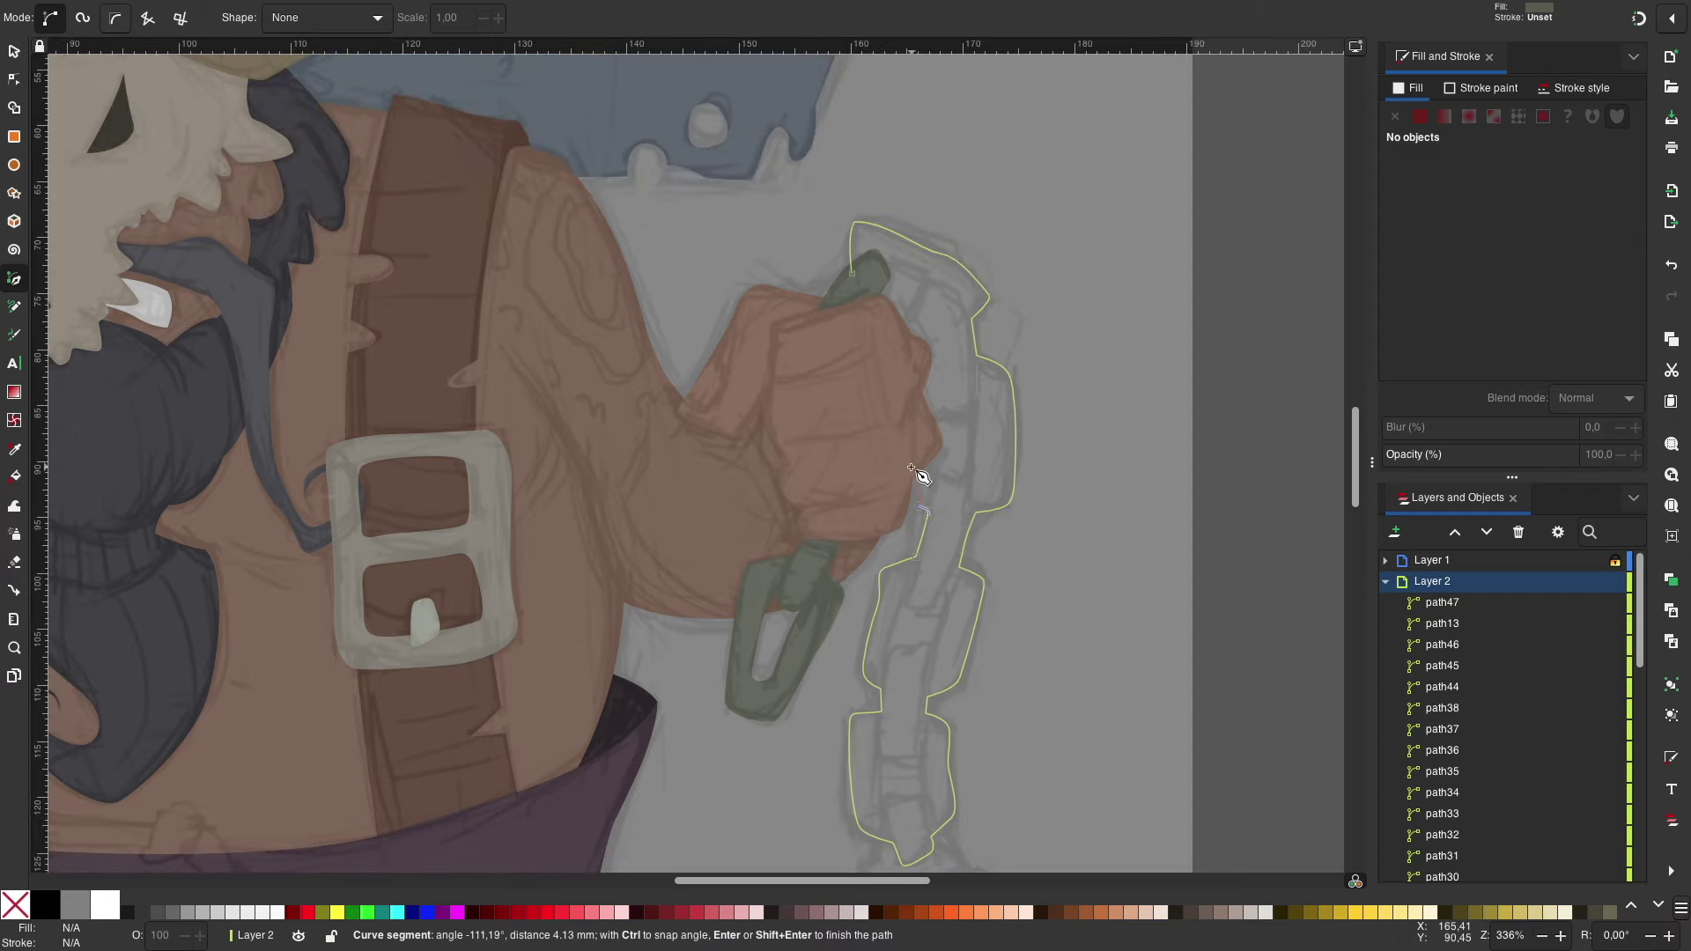
pyautogui.click(855, 274)
pyautogui.press('s')
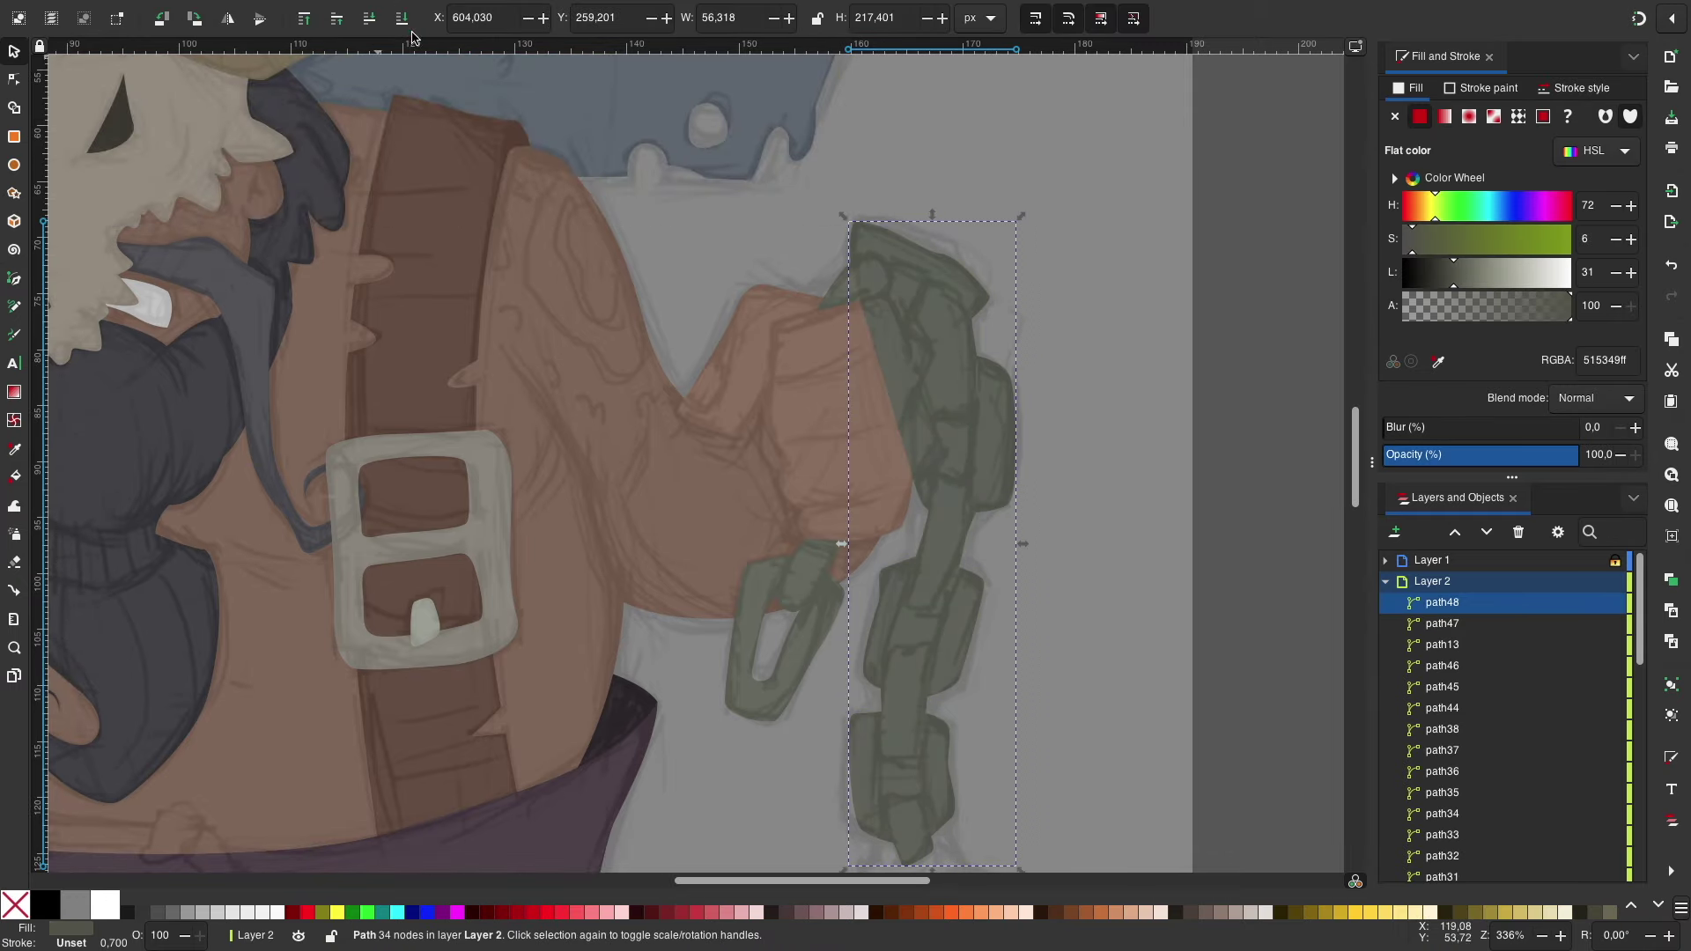
# Step: Trace three individual chain links on top of the chain
pyautogui.press('b')
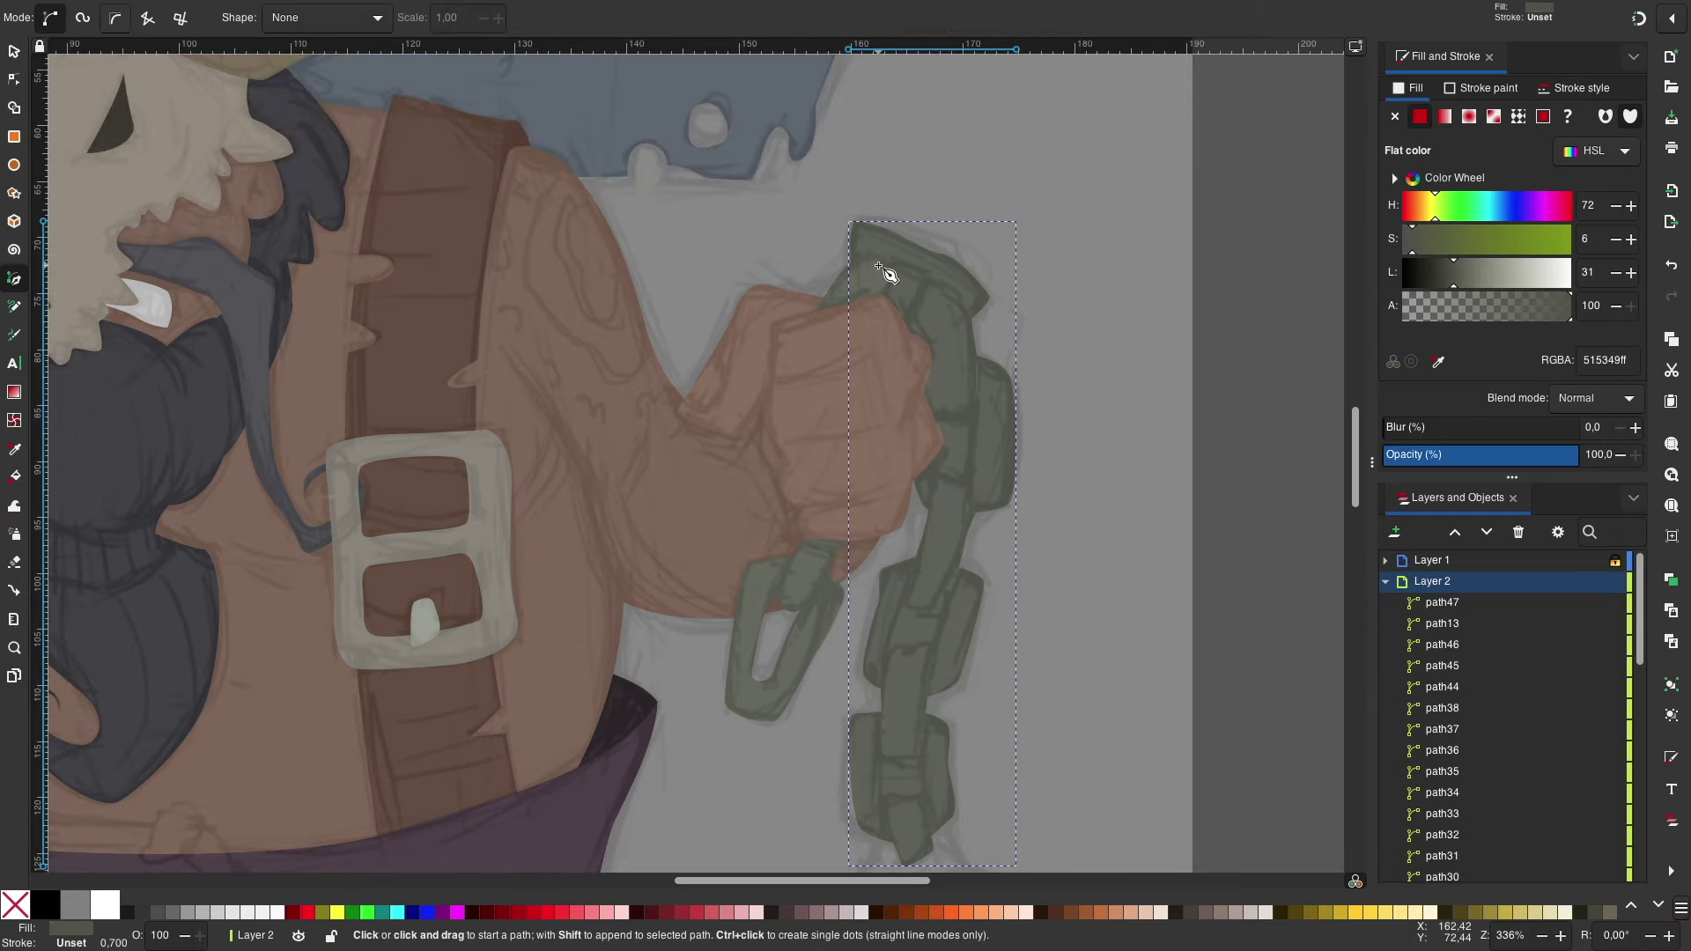
pyautogui.click(879, 265)
pyautogui.click(883, 267)
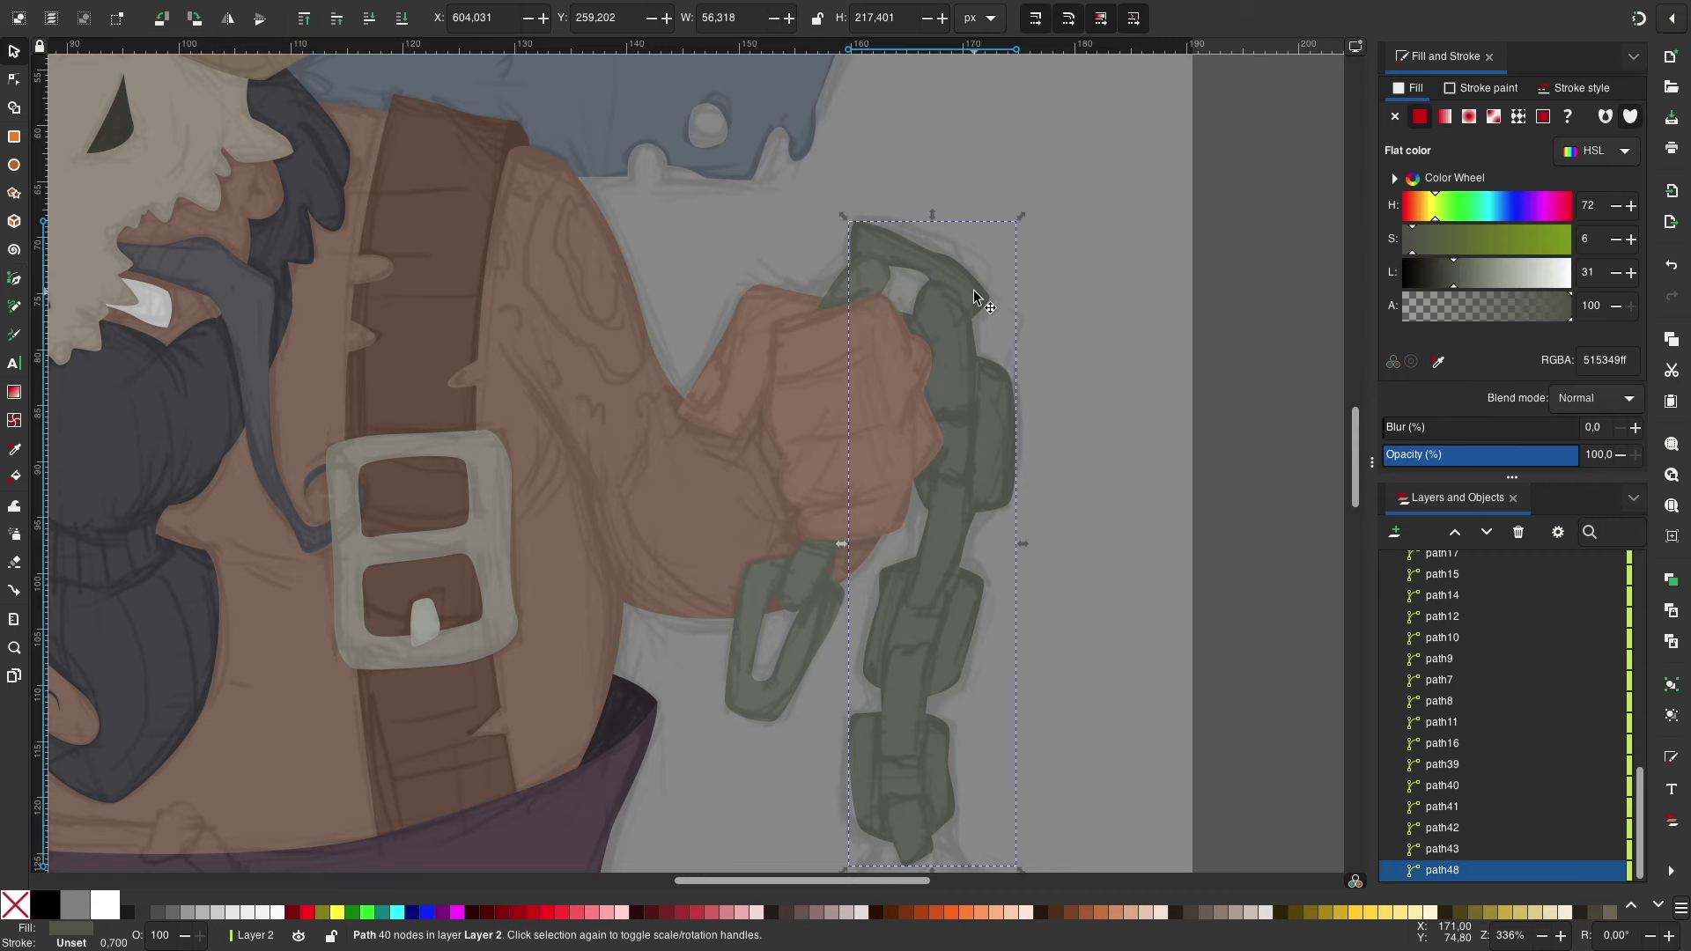
pyautogui.click(939, 415)
pyautogui.click(939, 414)
pyautogui.scroll(-5, 1001, 424)
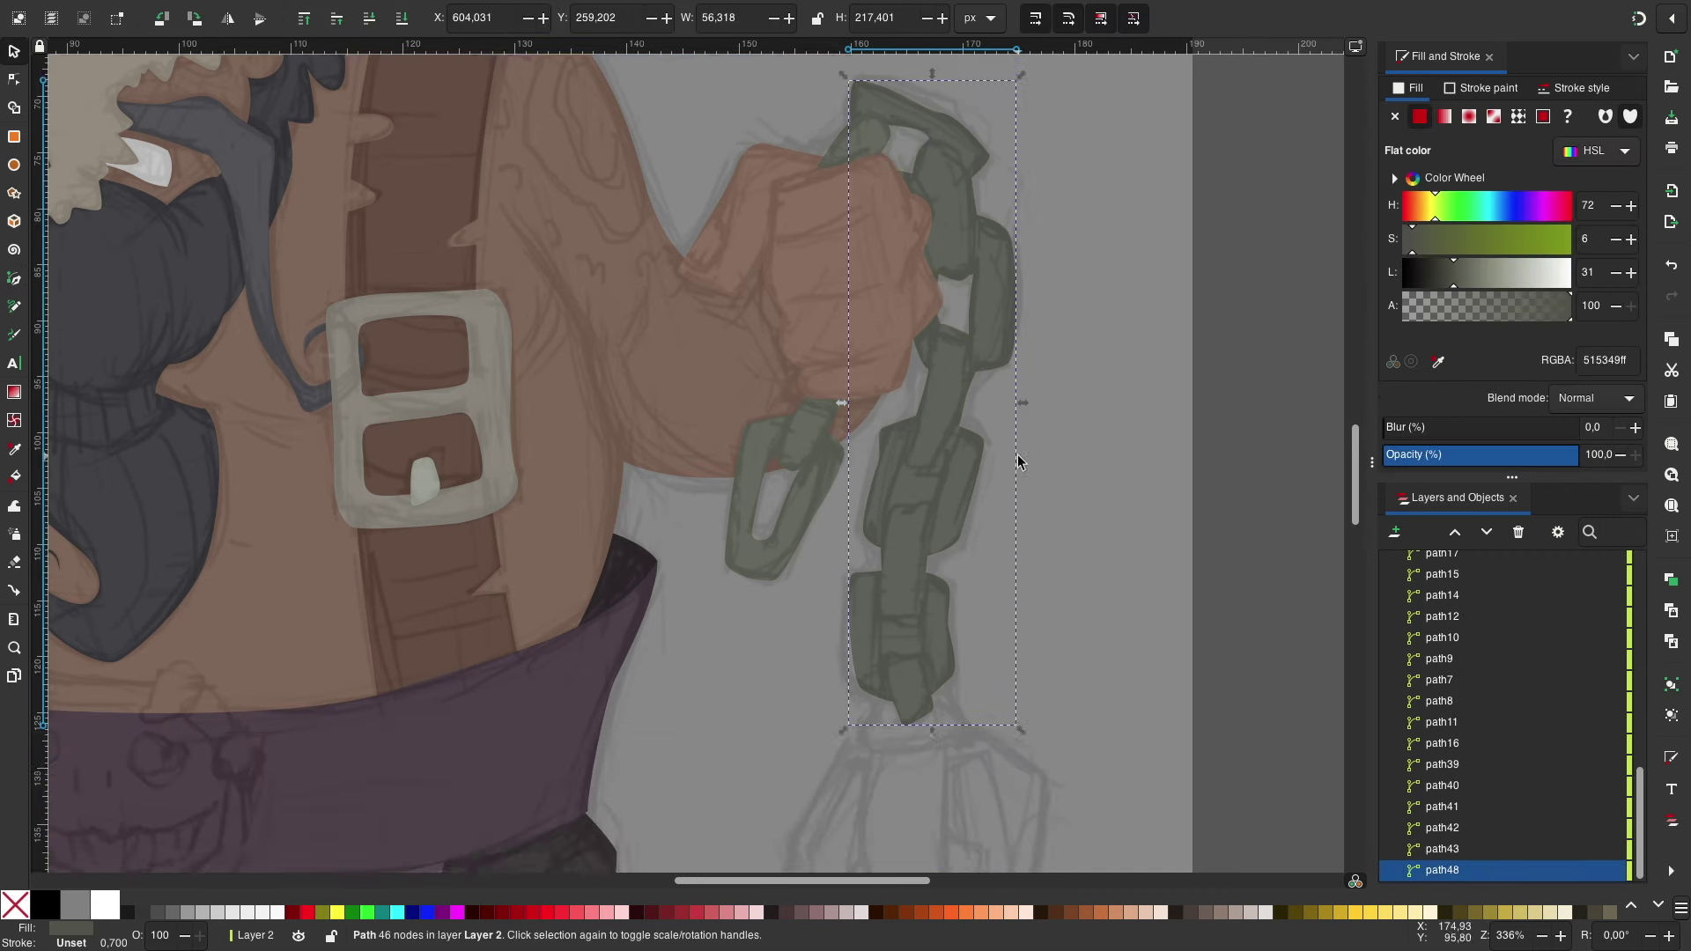
pyautogui.scroll(-3, 1013, 441)
pyautogui.click(907, 312)
pyautogui.moveTo(946, 312); pyautogui.dragTo(947, 359)
pyautogui.click(907, 312)
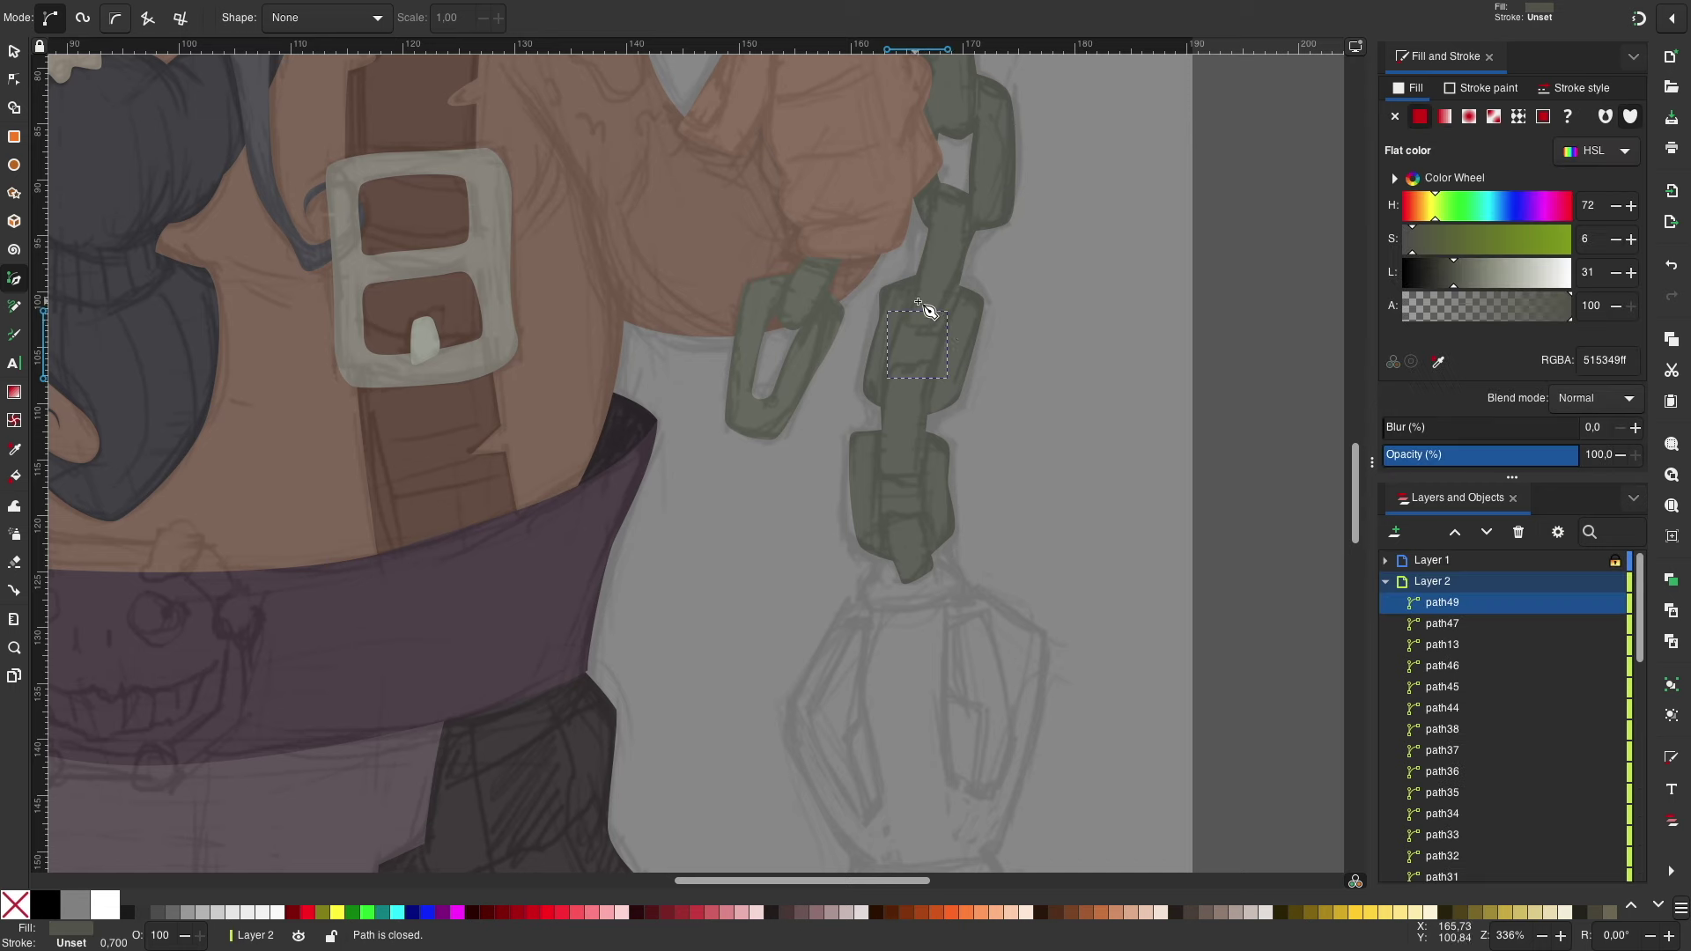
pyautogui.scroll(-2, 971, 331)
# Step: Close the lowest chain link above the lantern
pyautogui.click(872, 392)
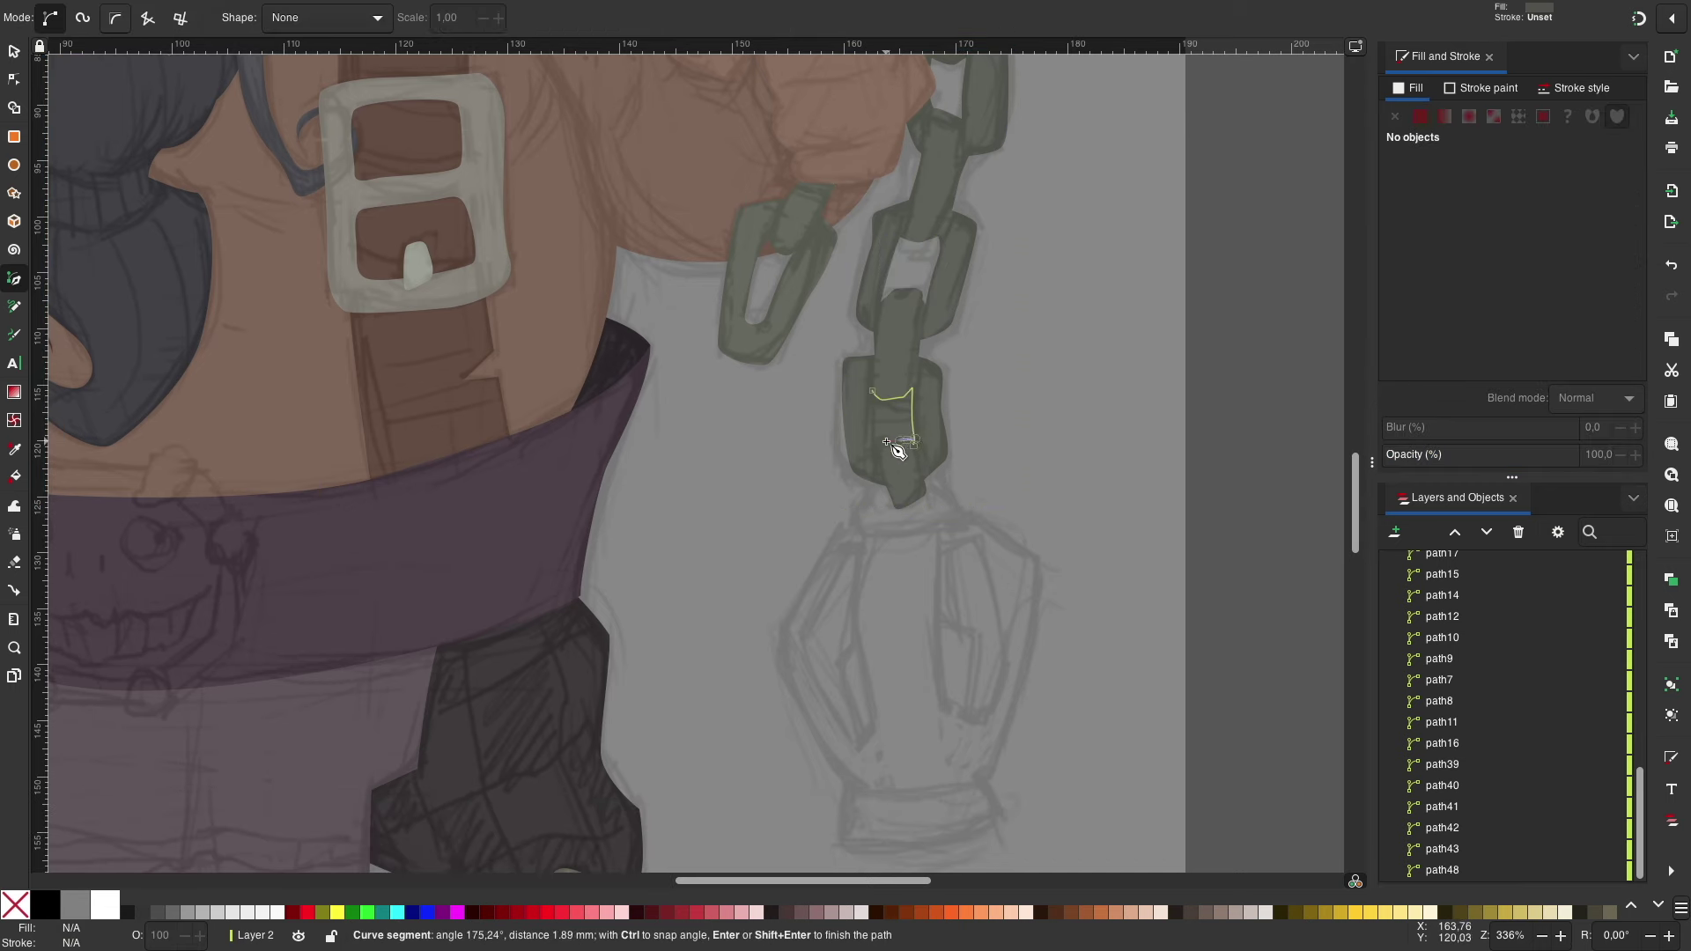
pyautogui.click(872, 392)
pyautogui.press('s')
pyautogui.press('b')
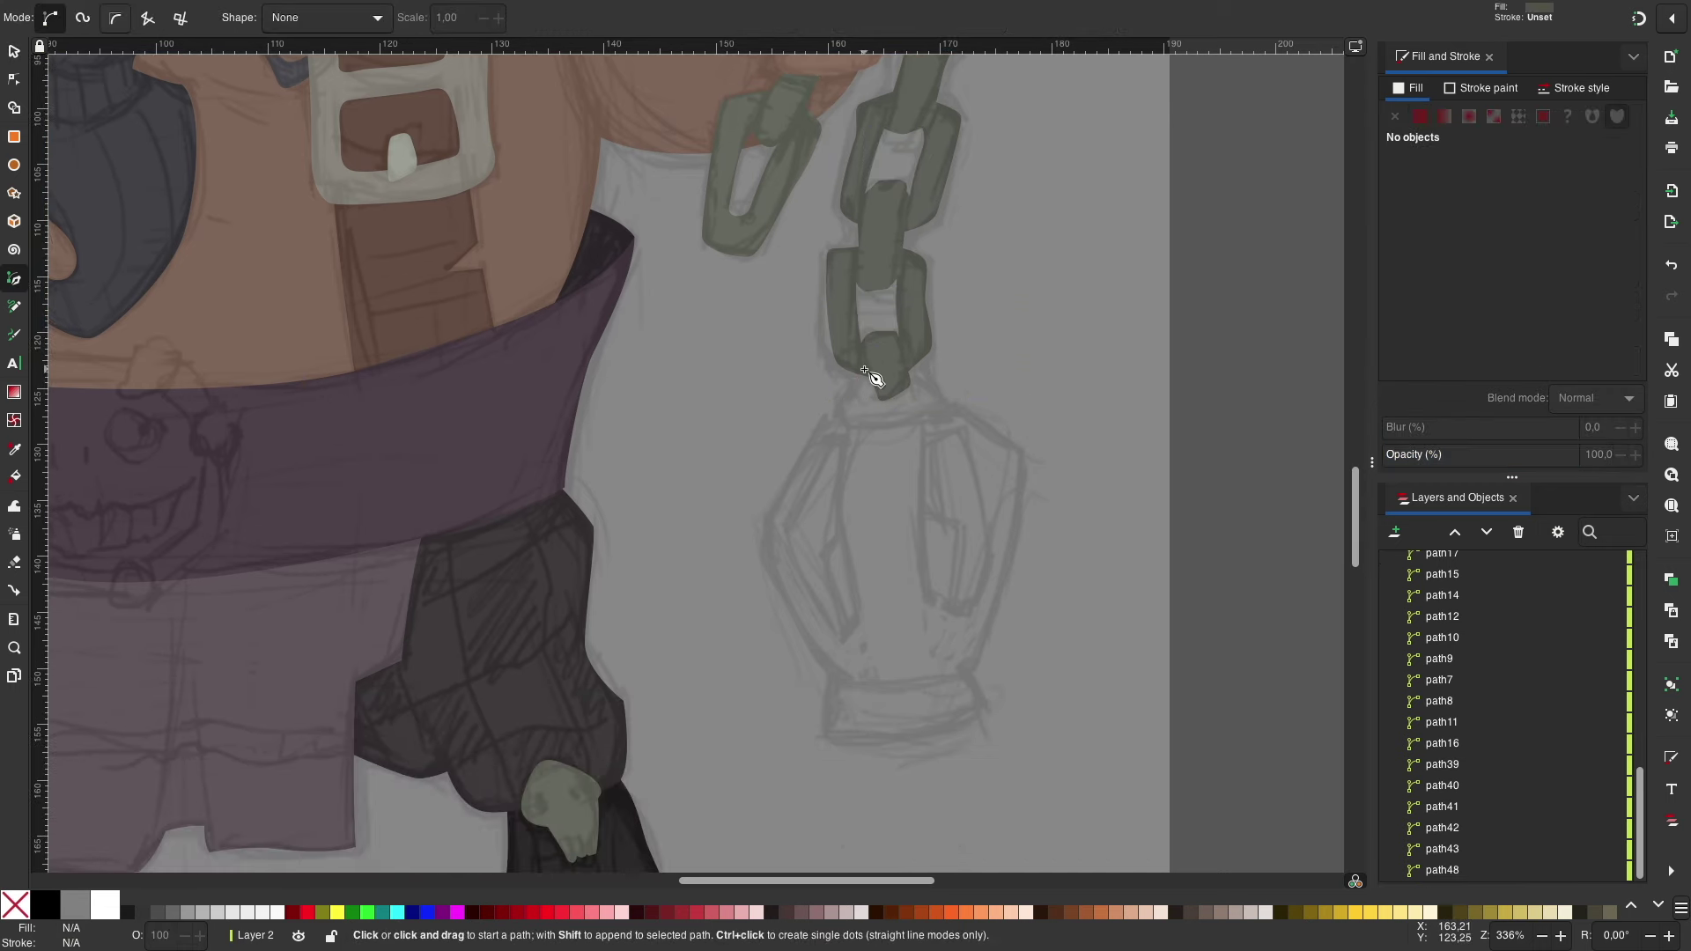
# Step: Trace the lantern cap and dark olive body, lowering the body to the bottom
pyautogui.click(865, 366)
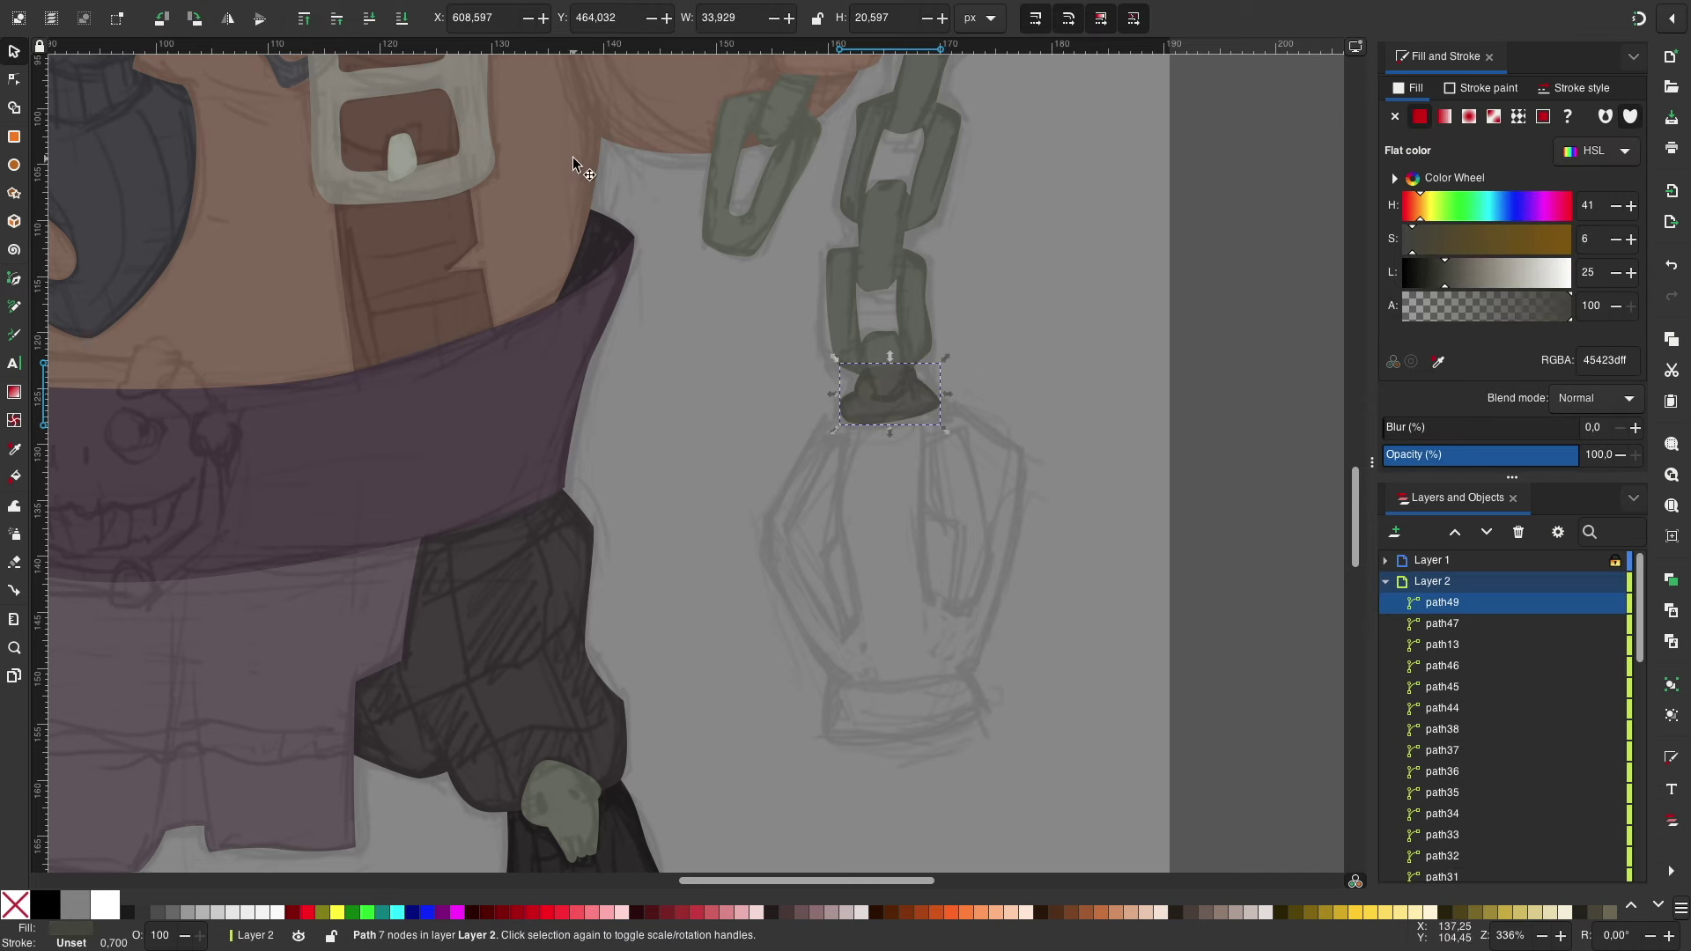
pyautogui.scroll(-1, 1090, 437)
pyautogui.scroll(-1, 845, 328)
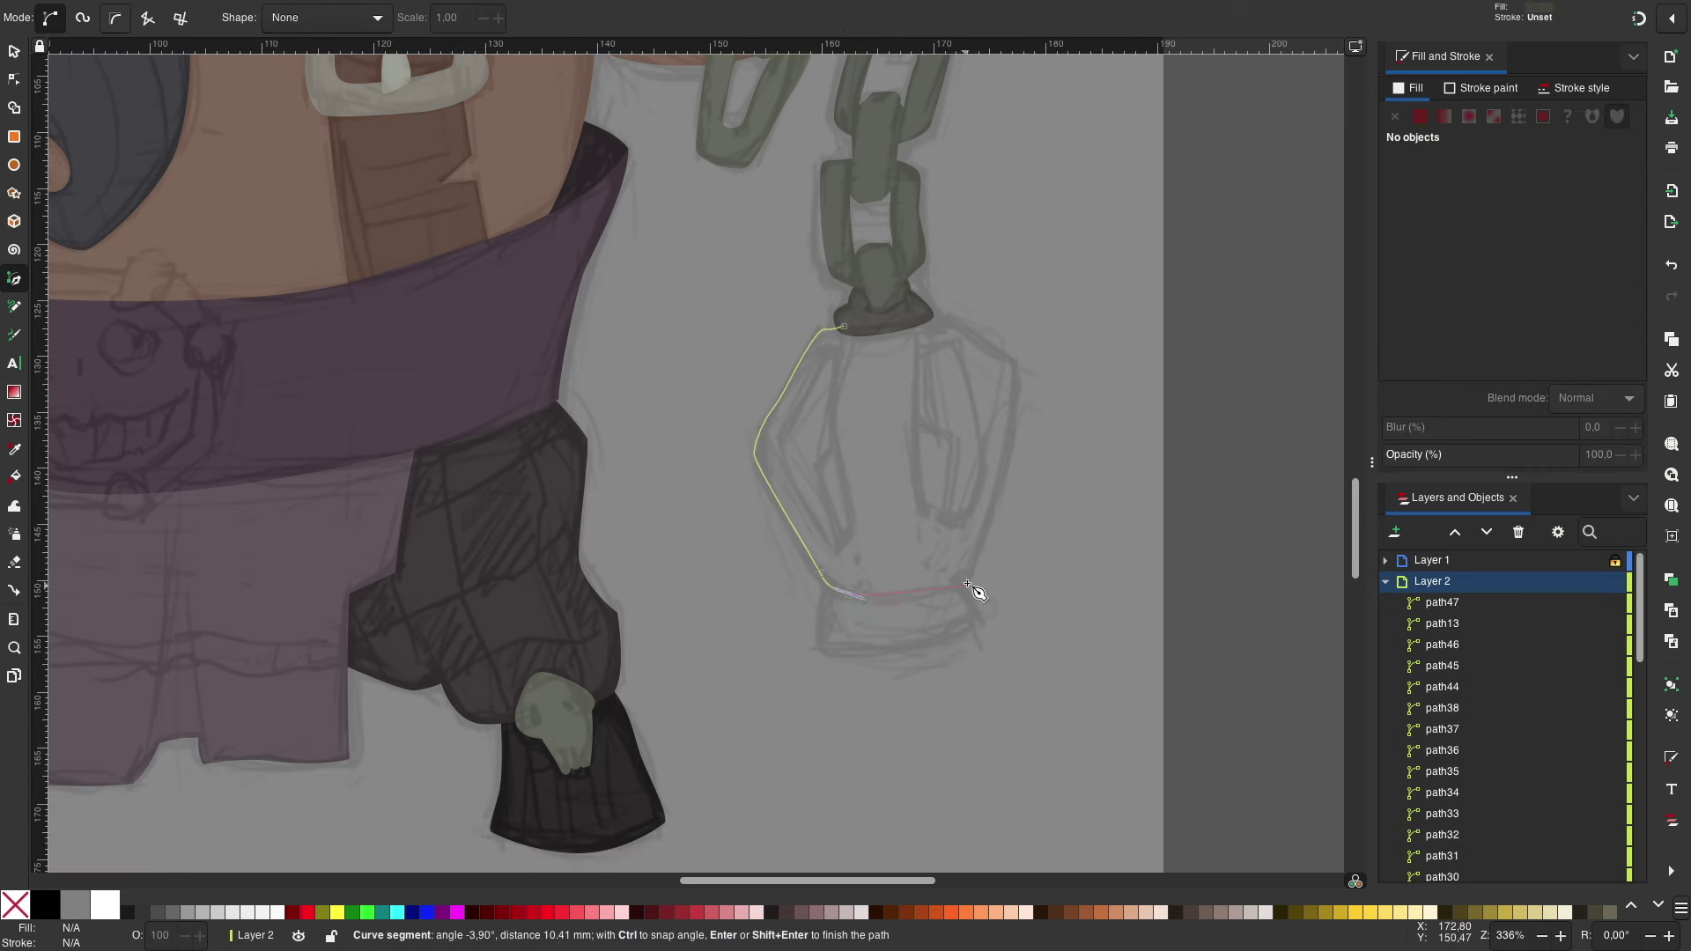
pyautogui.click(845, 328)
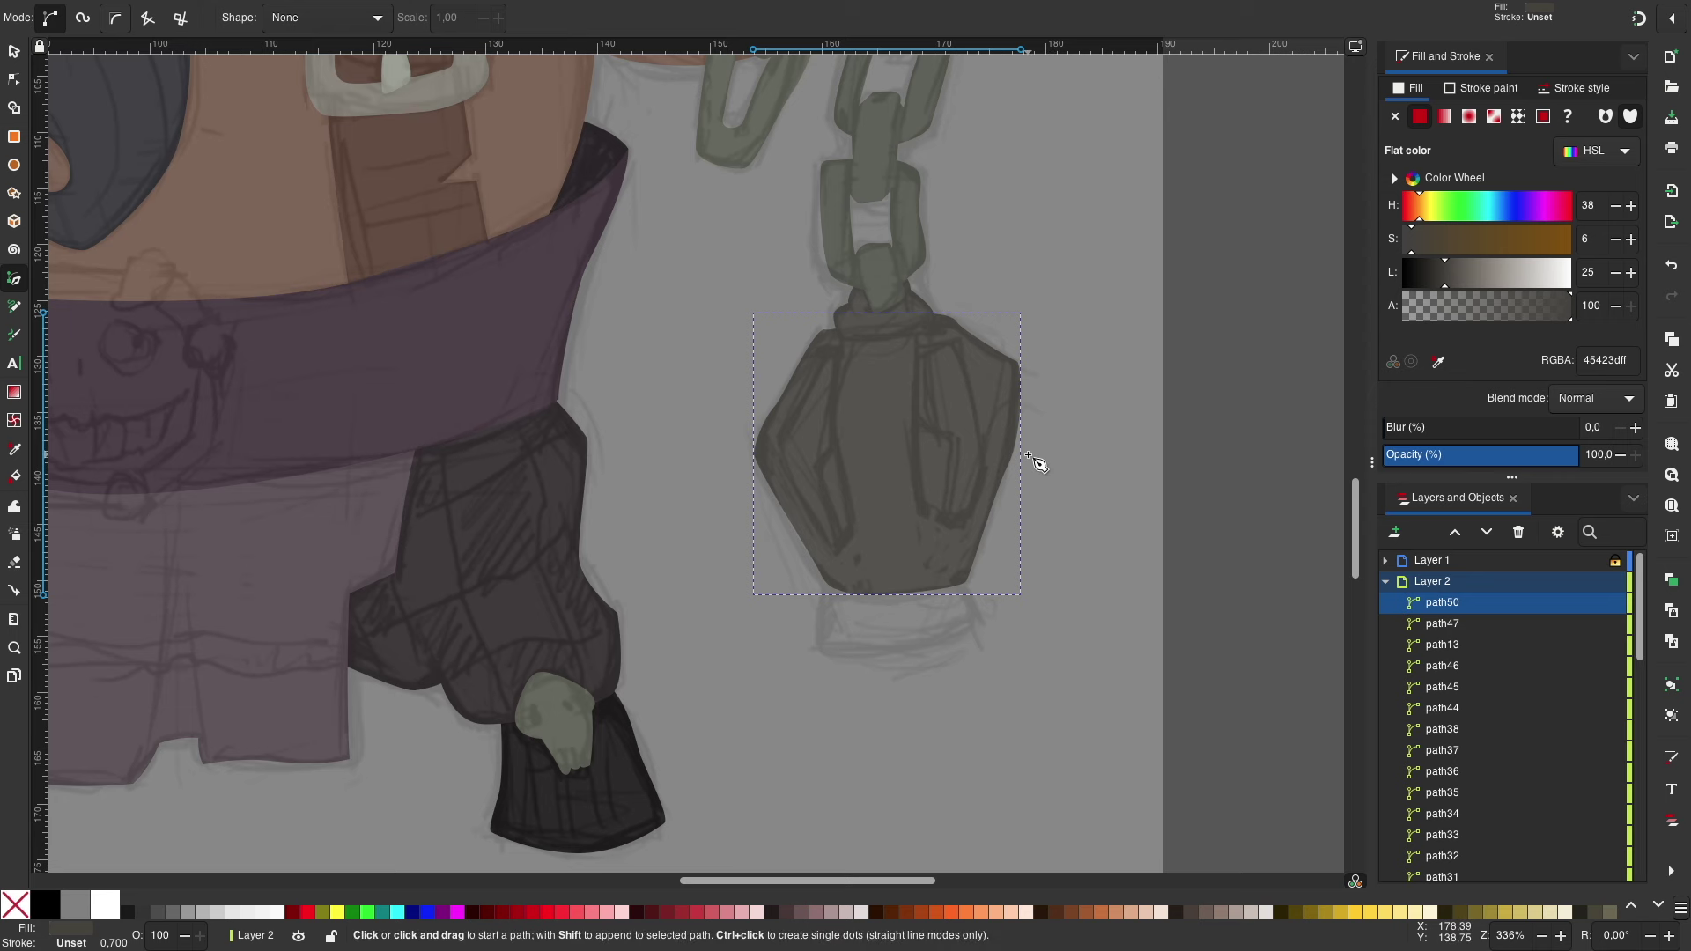
pyautogui.hotkey('ctrl', 'z')
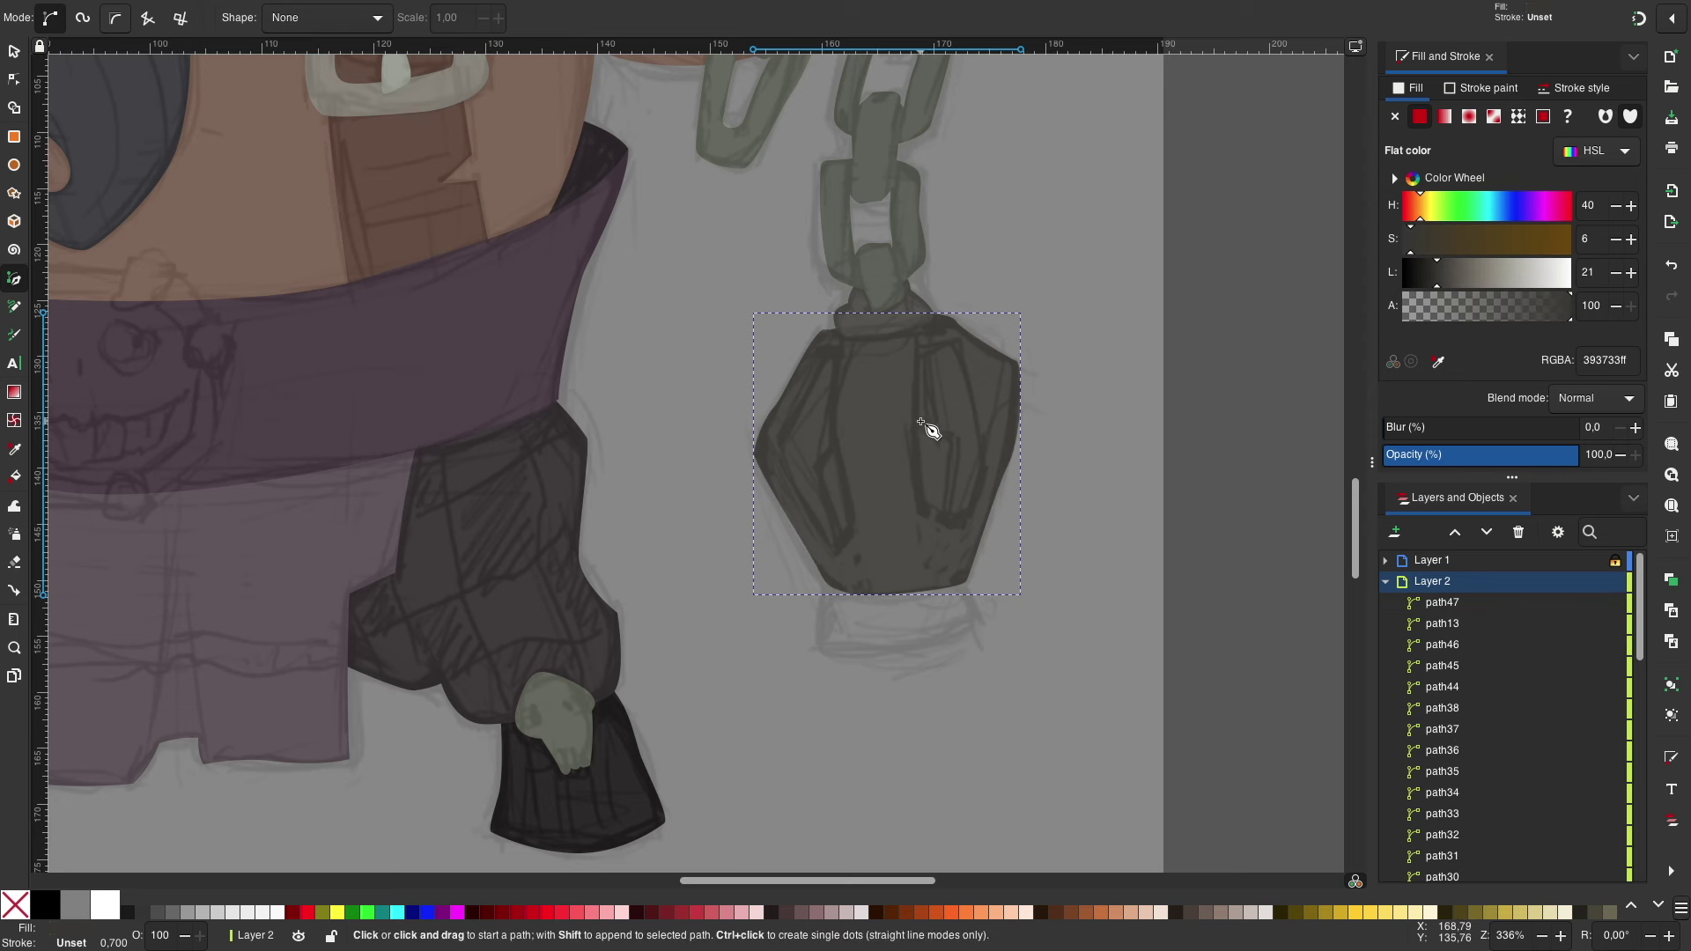
# Step: Trace the right and left window openings in the lantern body
pyautogui.click(921, 507)
pyautogui.press('Return')
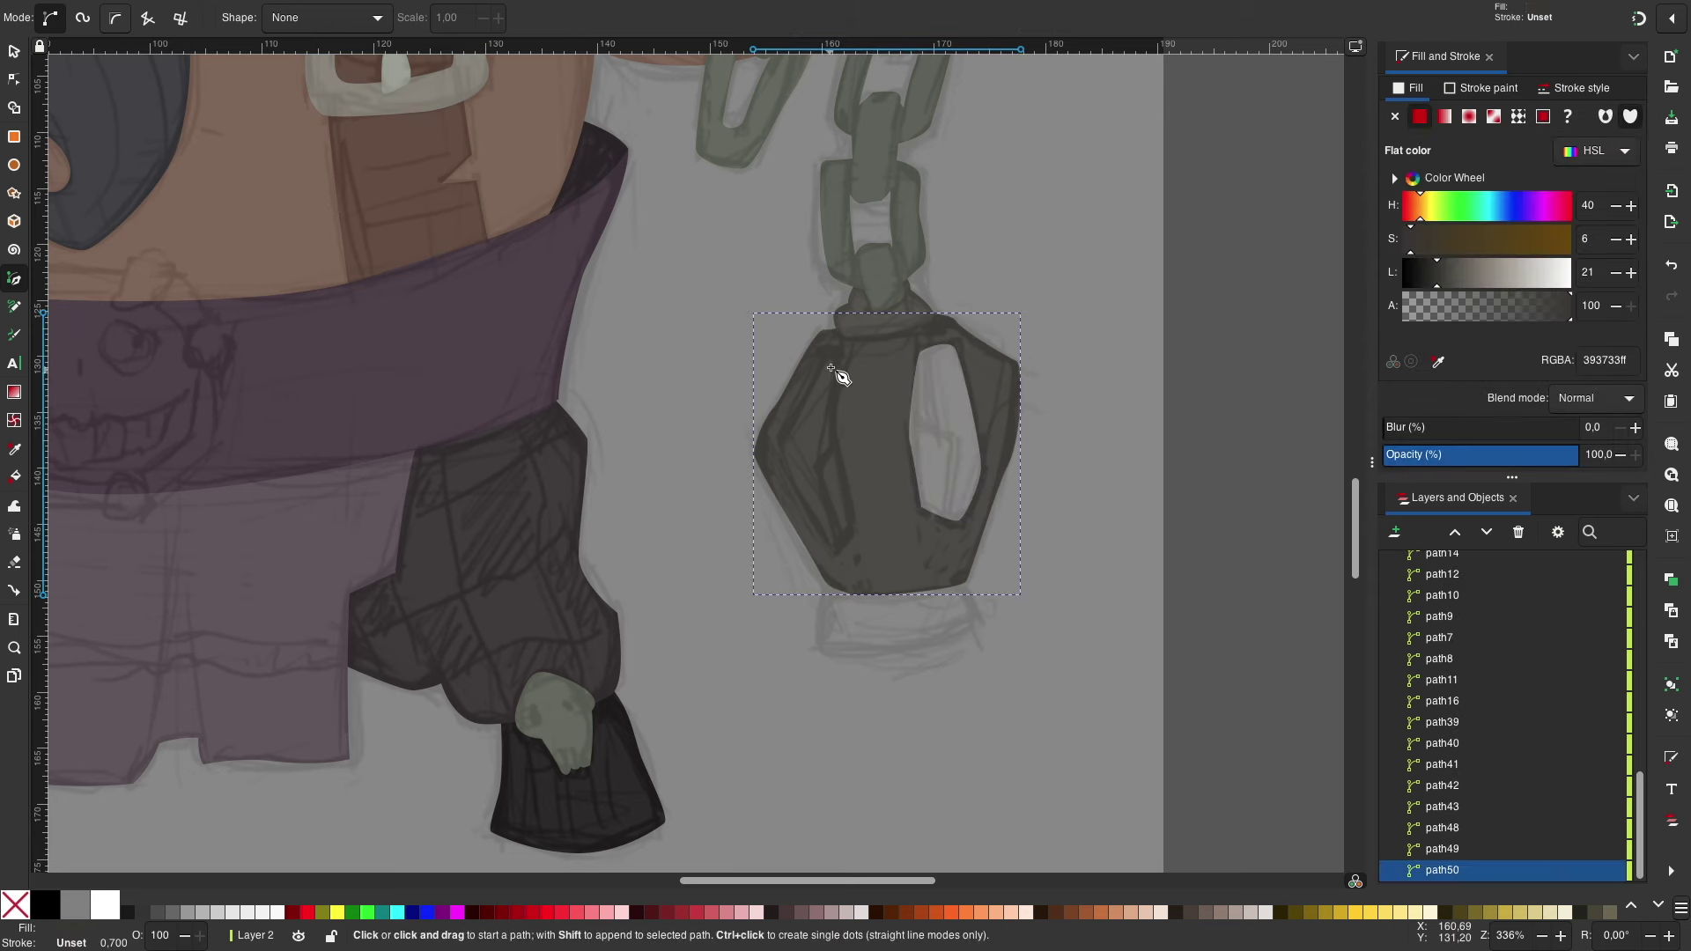
pyautogui.click(828, 353)
pyautogui.click(849, 358)
pyautogui.click(777, 445)
# Step: Outline the lantern's vertical middle strip between the windows
pyautogui.click(829, 353)
pyautogui.click(929, 341)
pyautogui.click(929, 526)
pyautogui.click(928, 342)
pyautogui.press('s')
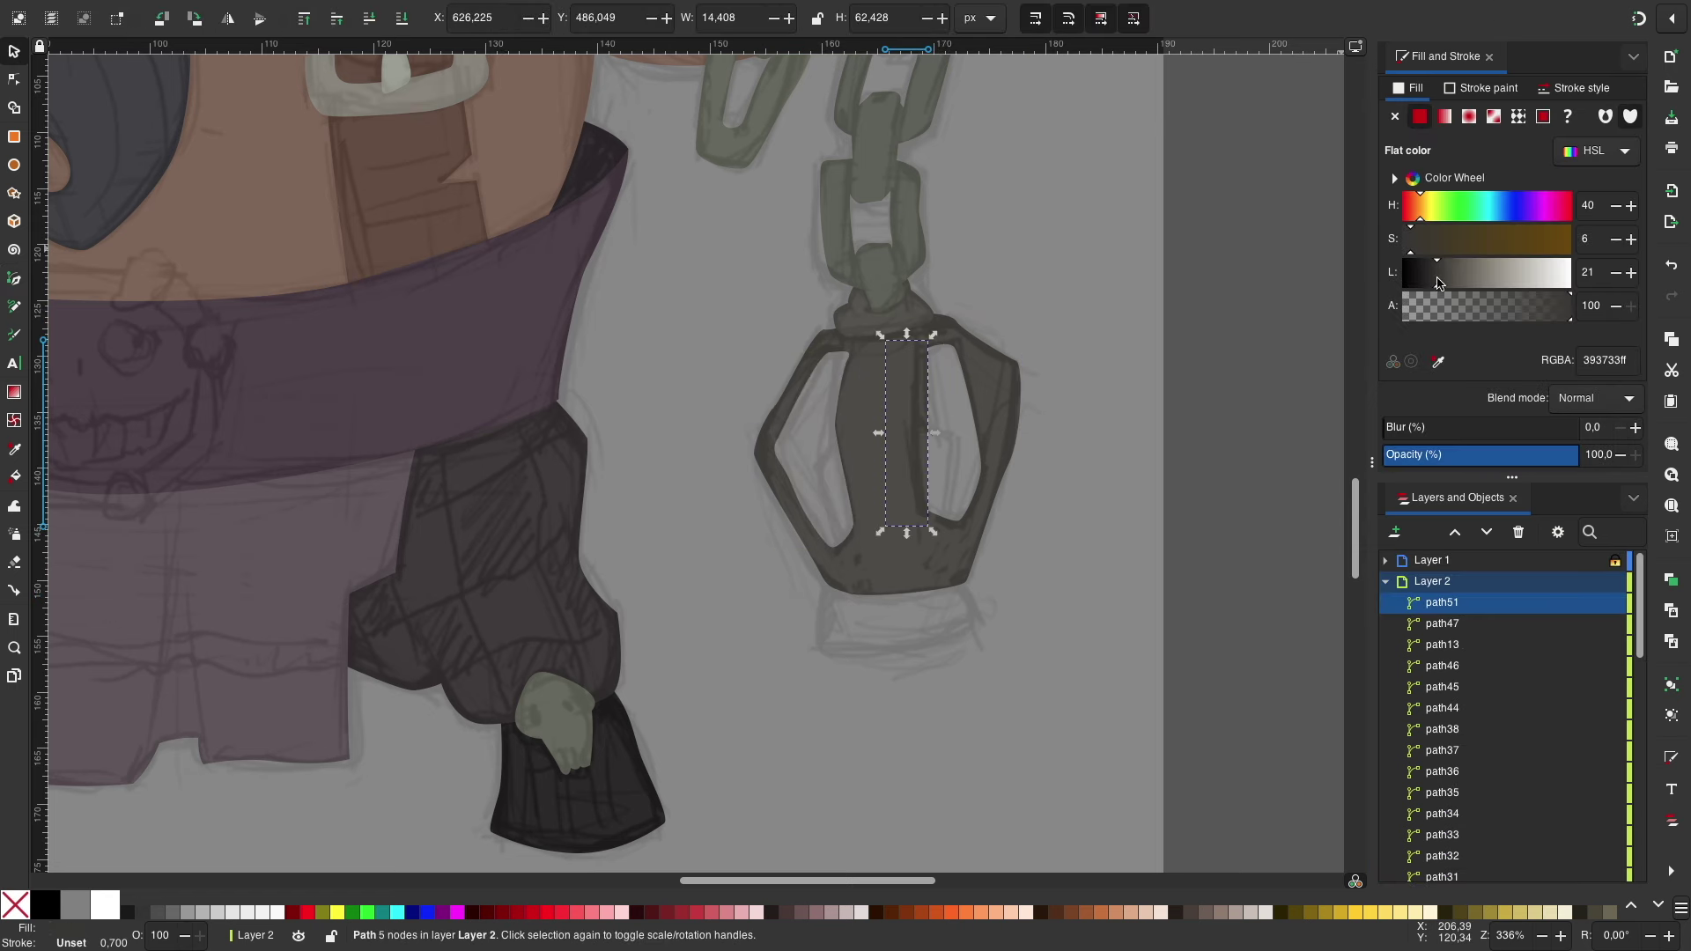
pyautogui.click(1080, 462)
# Step: Trace the yellow glow inside the lantern and lower it behind the frame
pyautogui.press('b')
pyautogui.moveTo(825, 462); pyautogui.dragTo(844, 440)
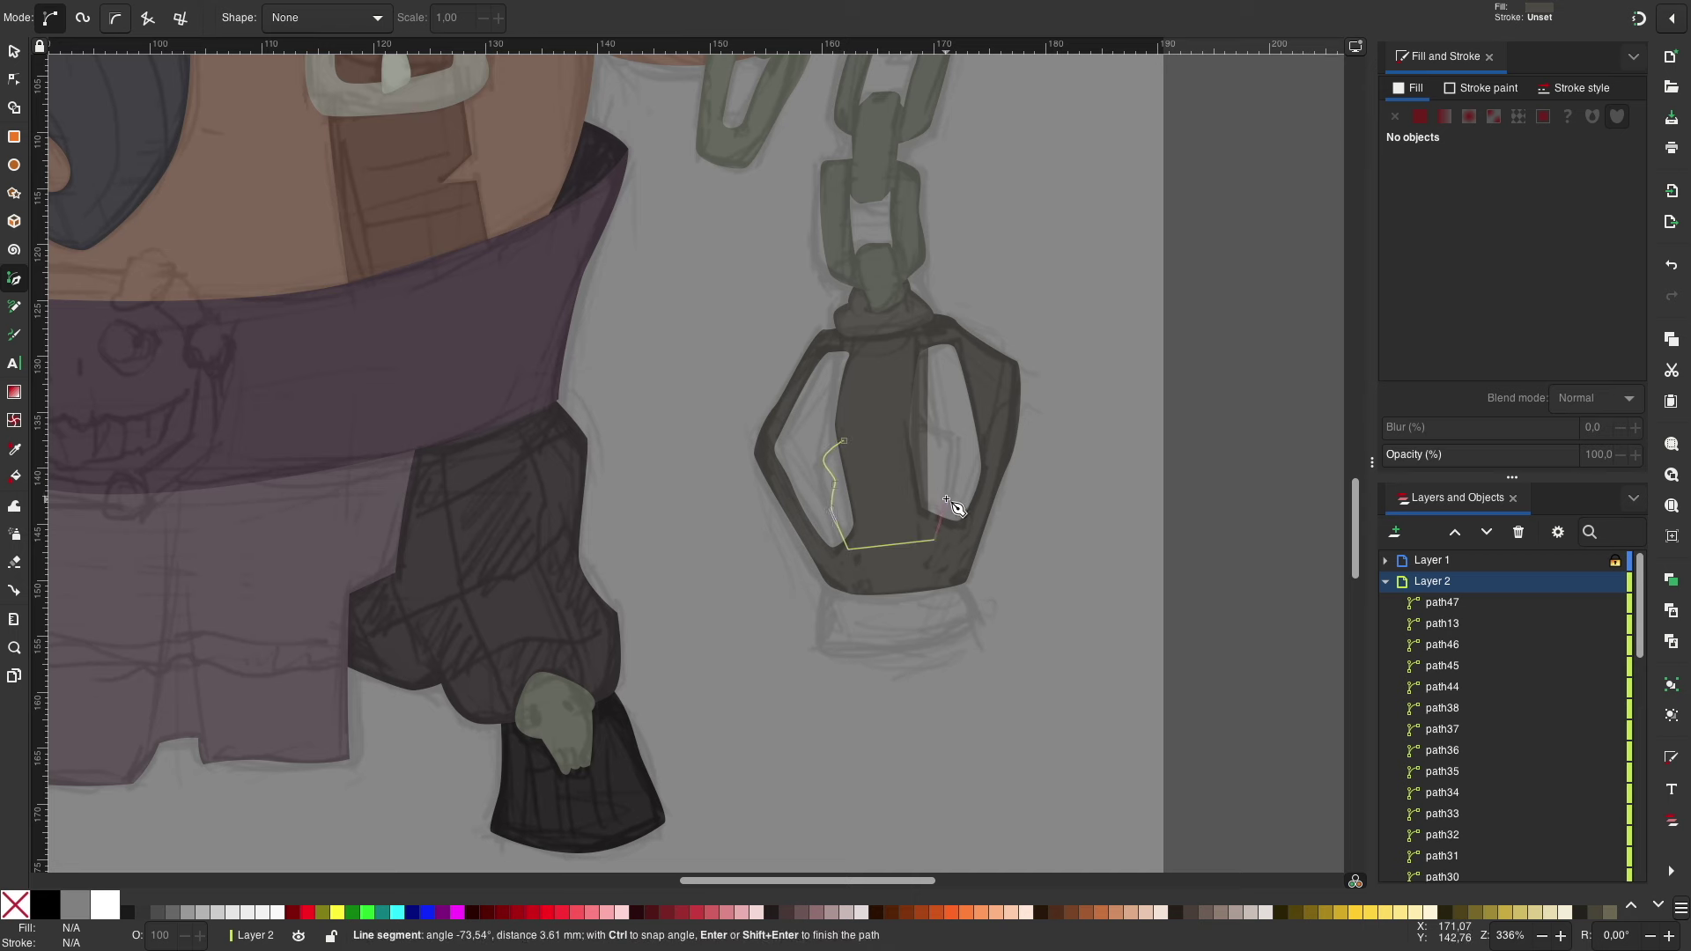
pyautogui.click(853, 437)
pyautogui.click(1488, 260)
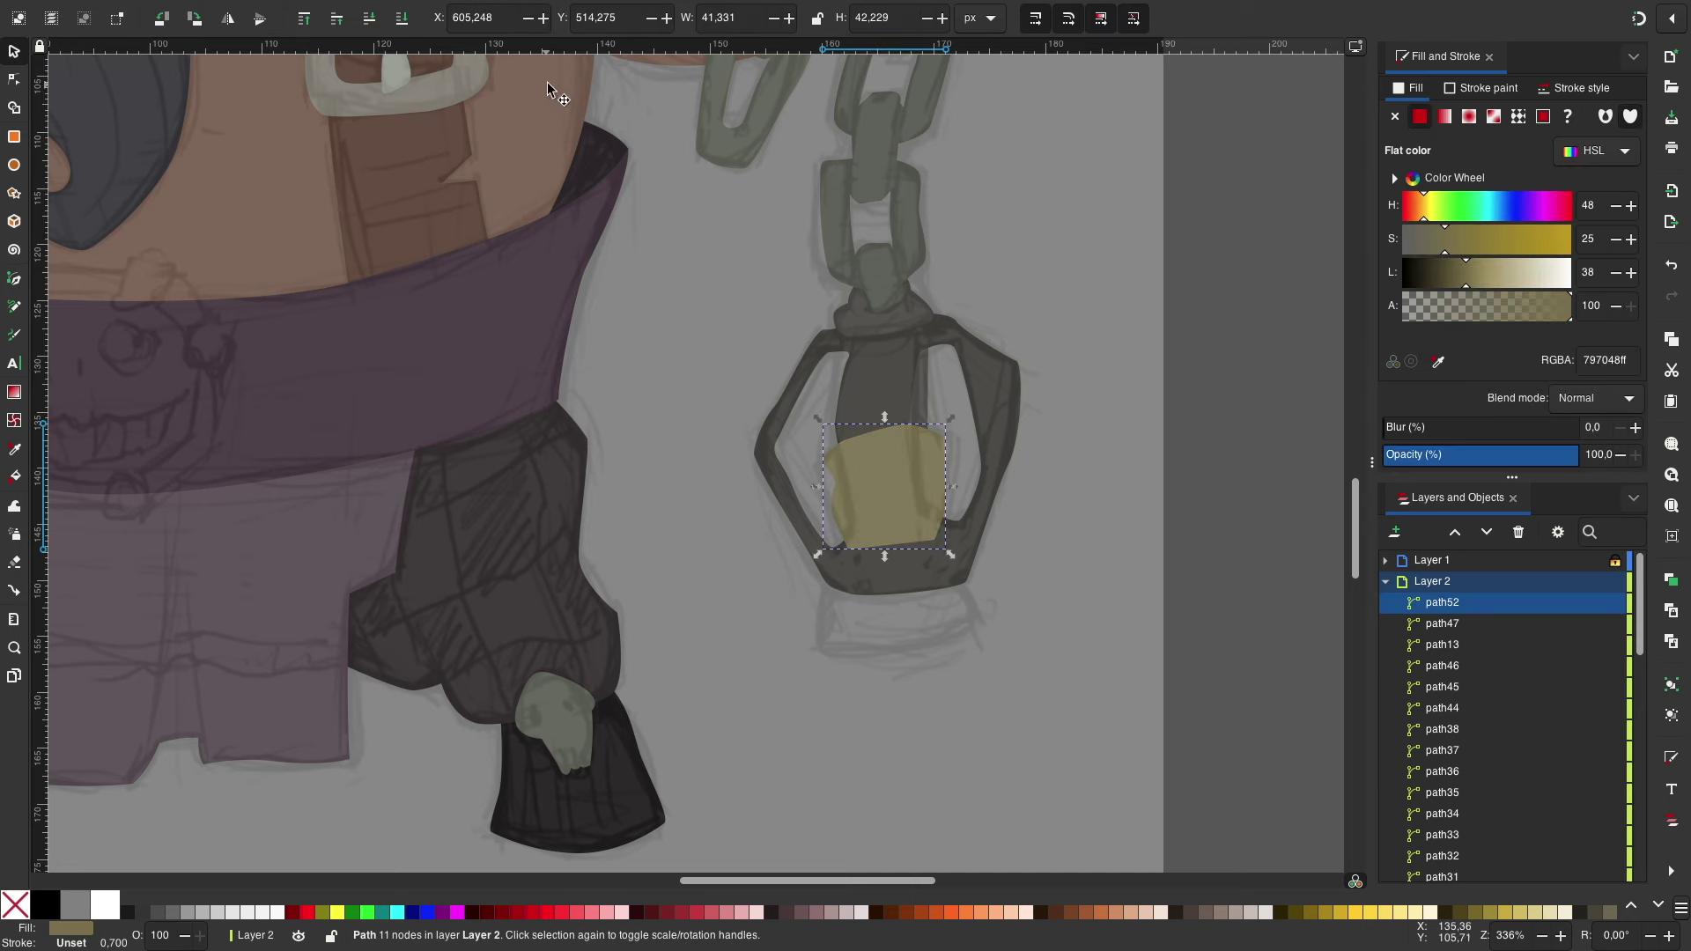
pyautogui.press('End')
pyautogui.press('Escape')
# Step: Trace the near-black lantern base behind the body and hide the sketch layer
pyautogui.press('b')
pyautogui.click(781, 590)
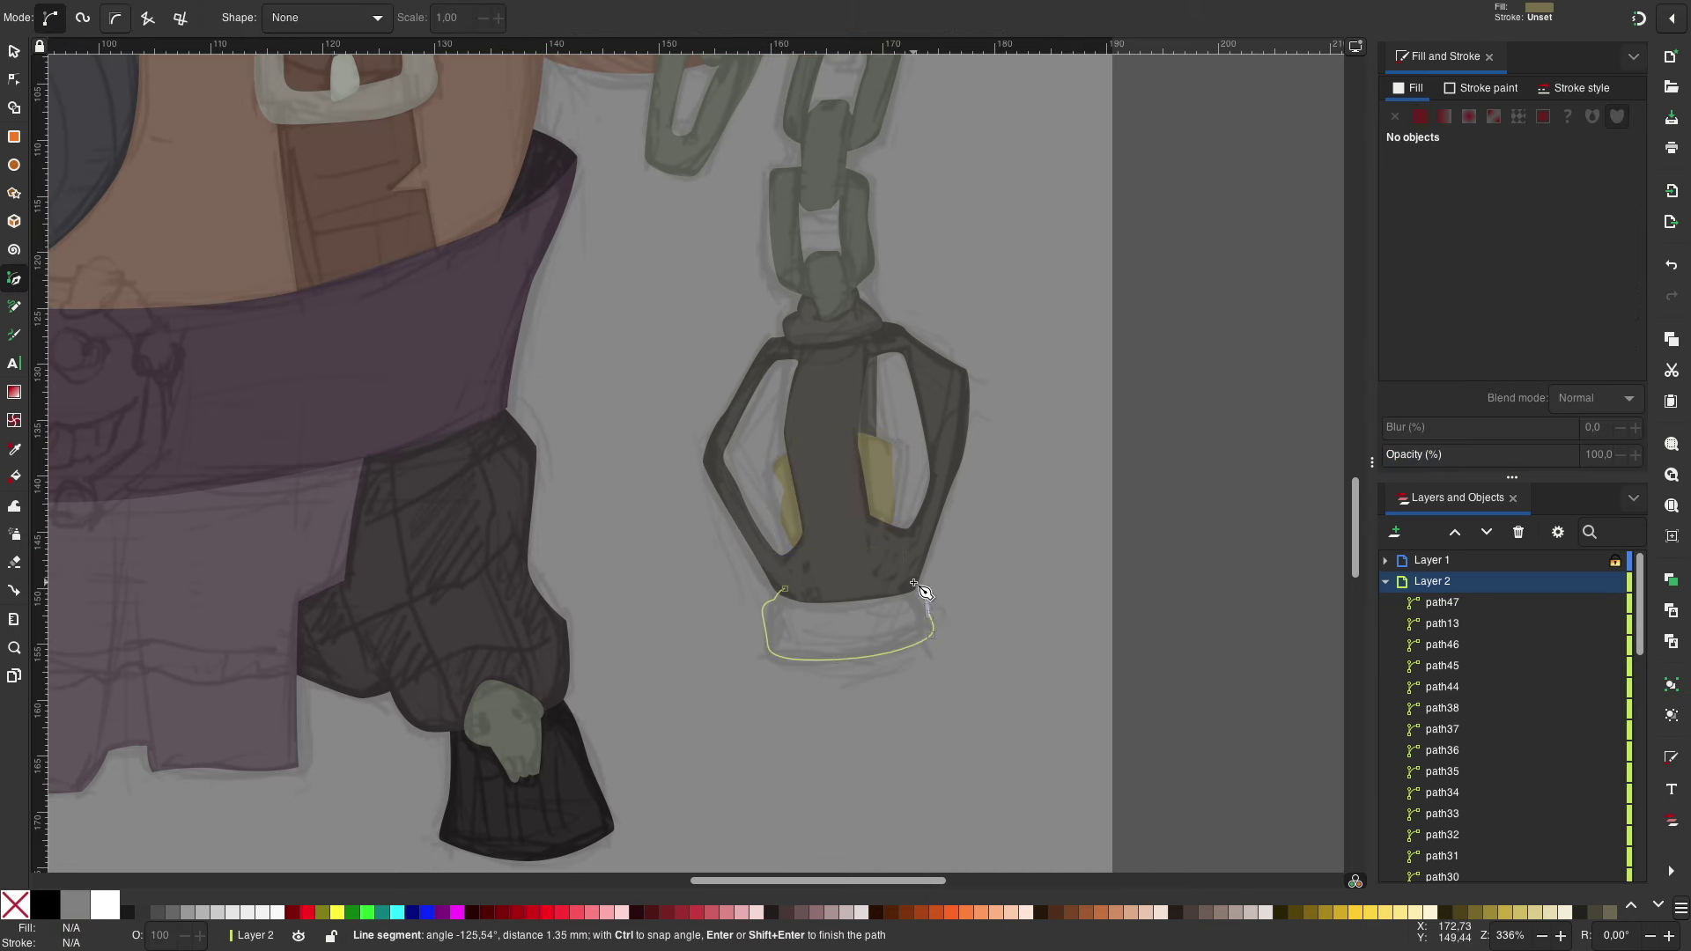
pyautogui.press('Return')
pyautogui.click(1594, 561)
pyautogui.press('End')
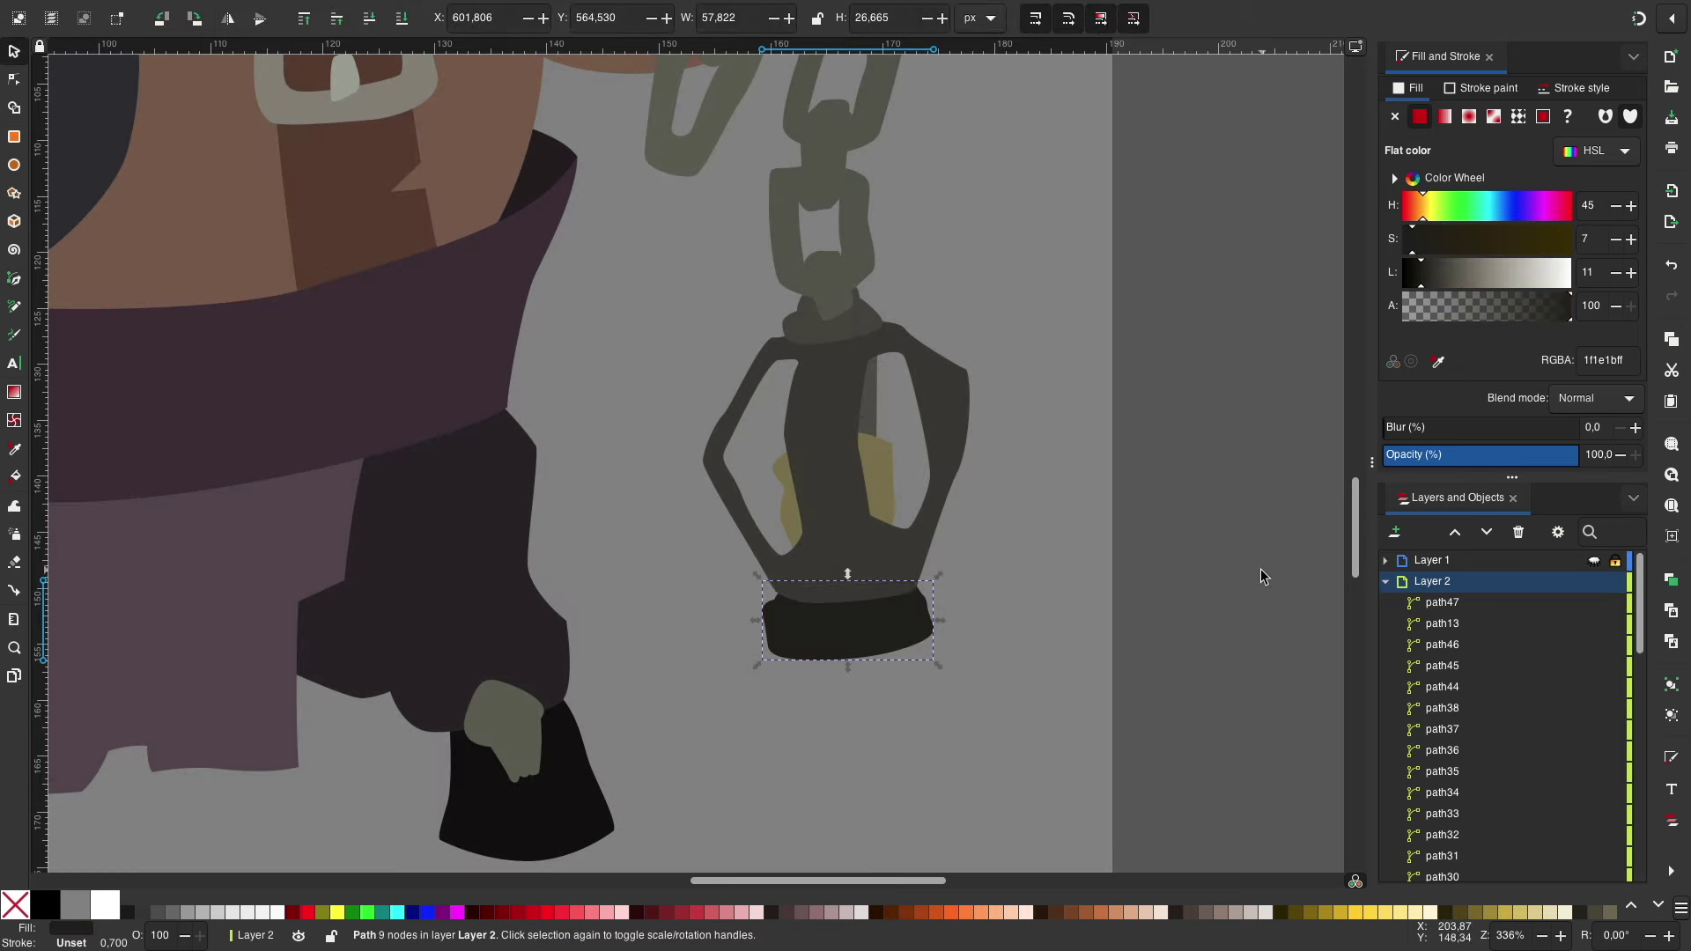
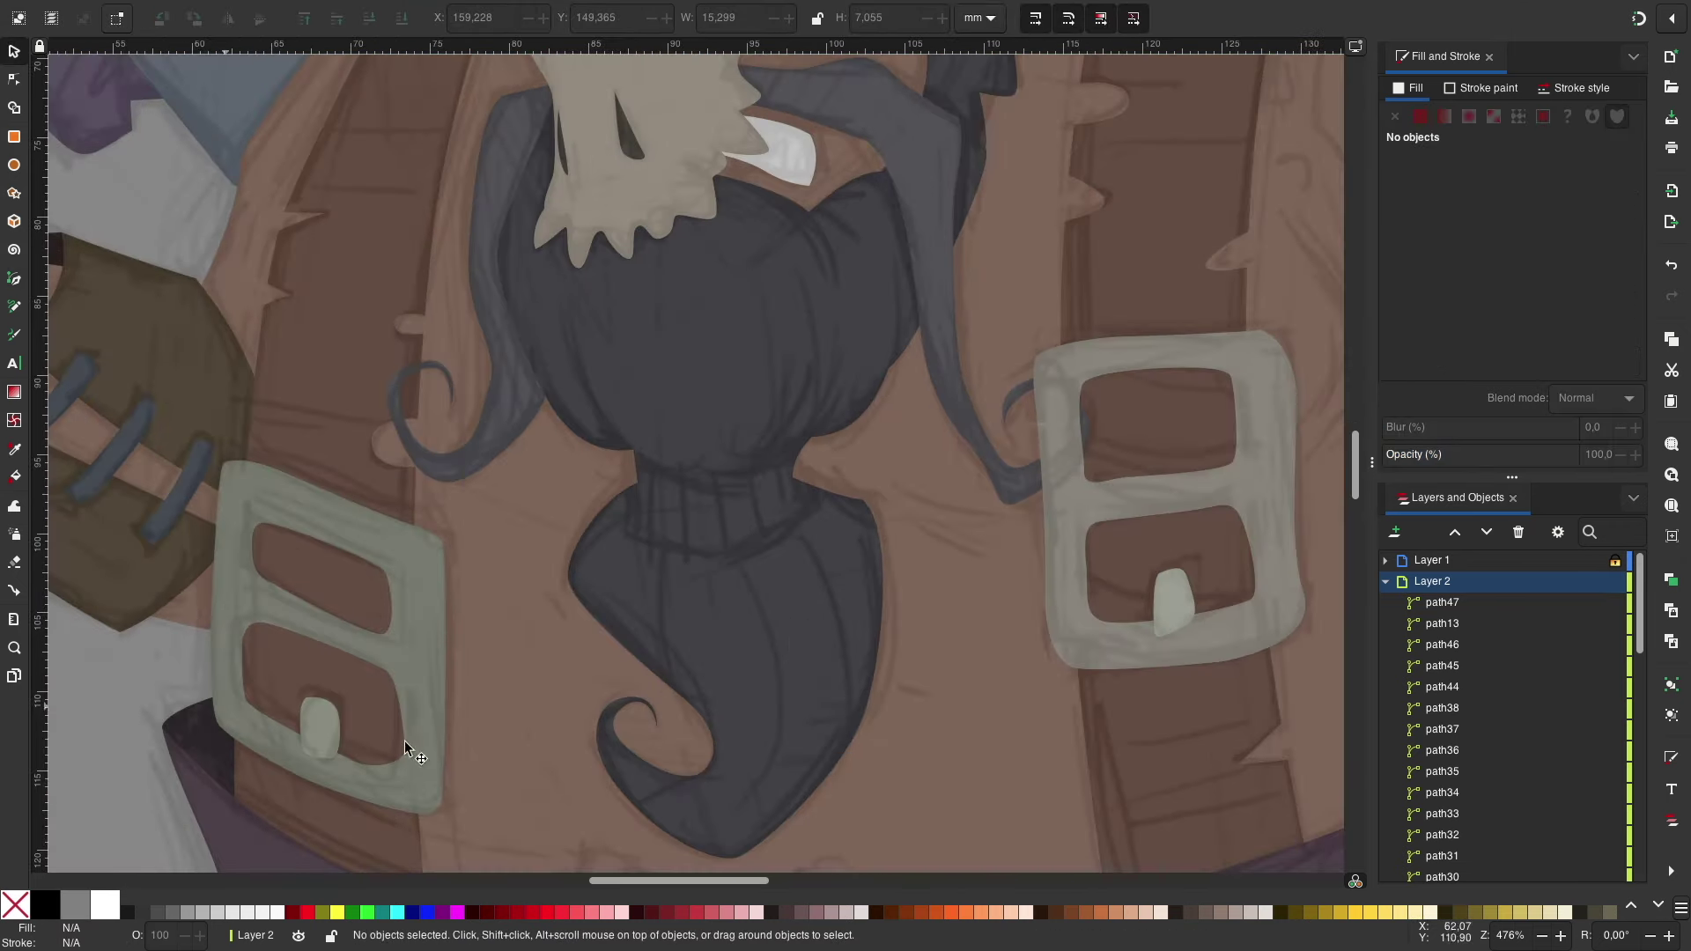
# Step: Draw the rounded tan buckle plate on the front of the purple belt
pyautogui.scroll(-10, 407, 749)
pyautogui.press('b')
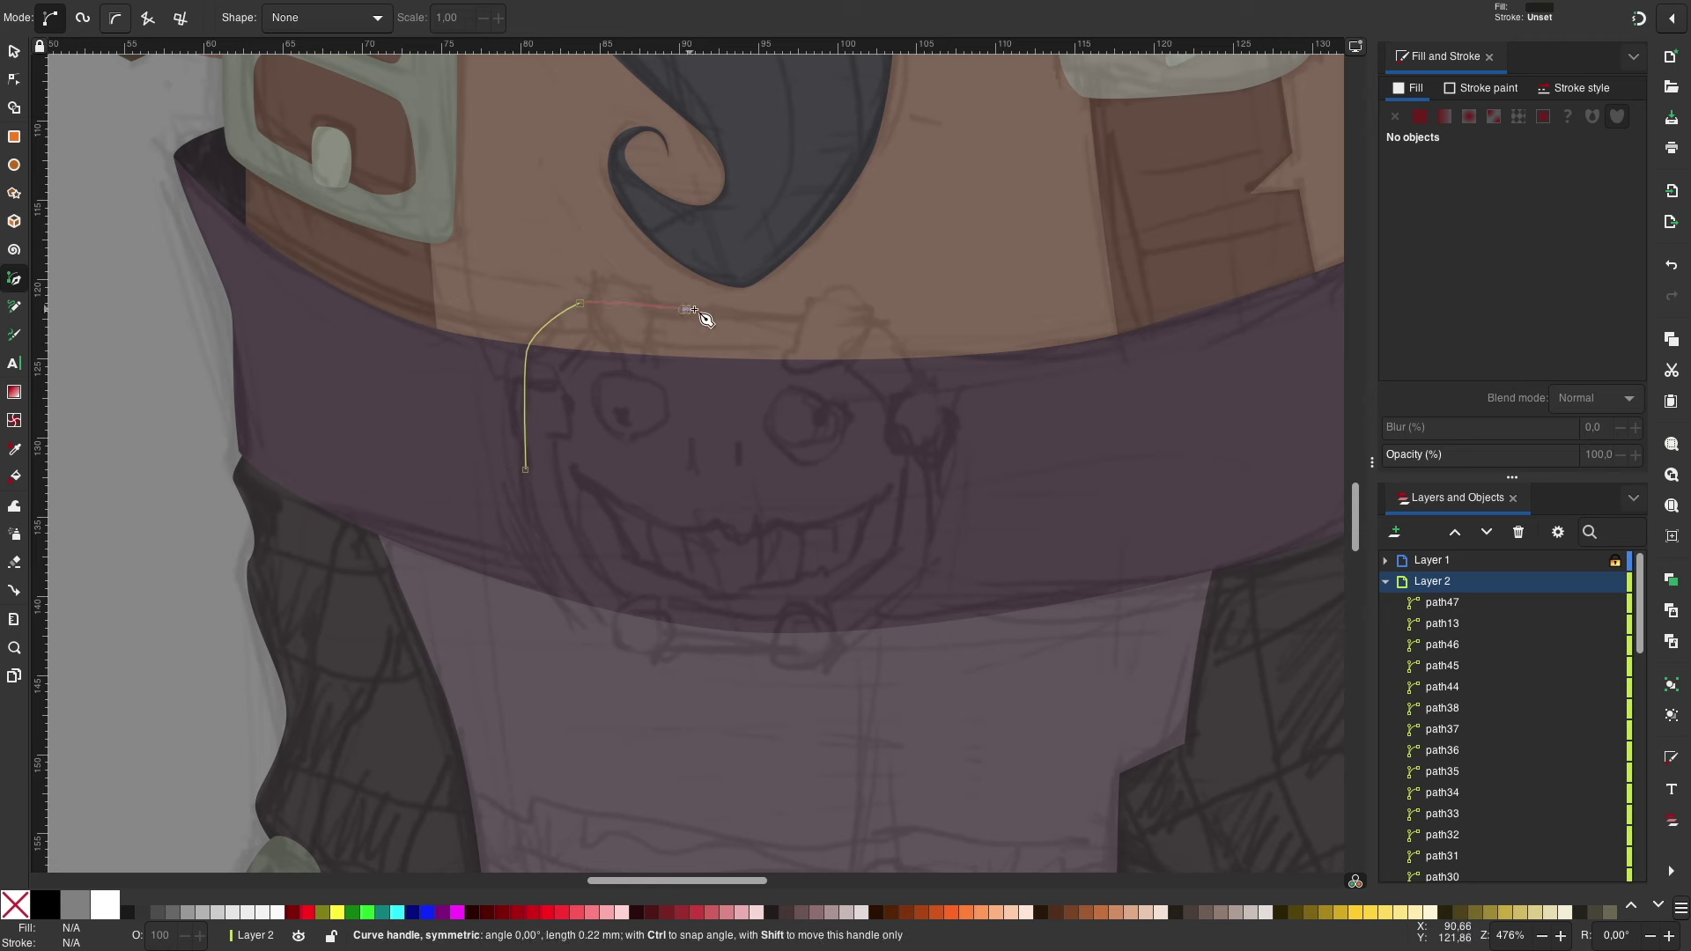
pyautogui.click(525, 471)
pyautogui.moveTo(1445, 272)
pyautogui.mouseDown()
pyautogui.moveTo(1500, 273)
pyautogui.moveTo(1465, 238)
pyautogui.mouseUp()
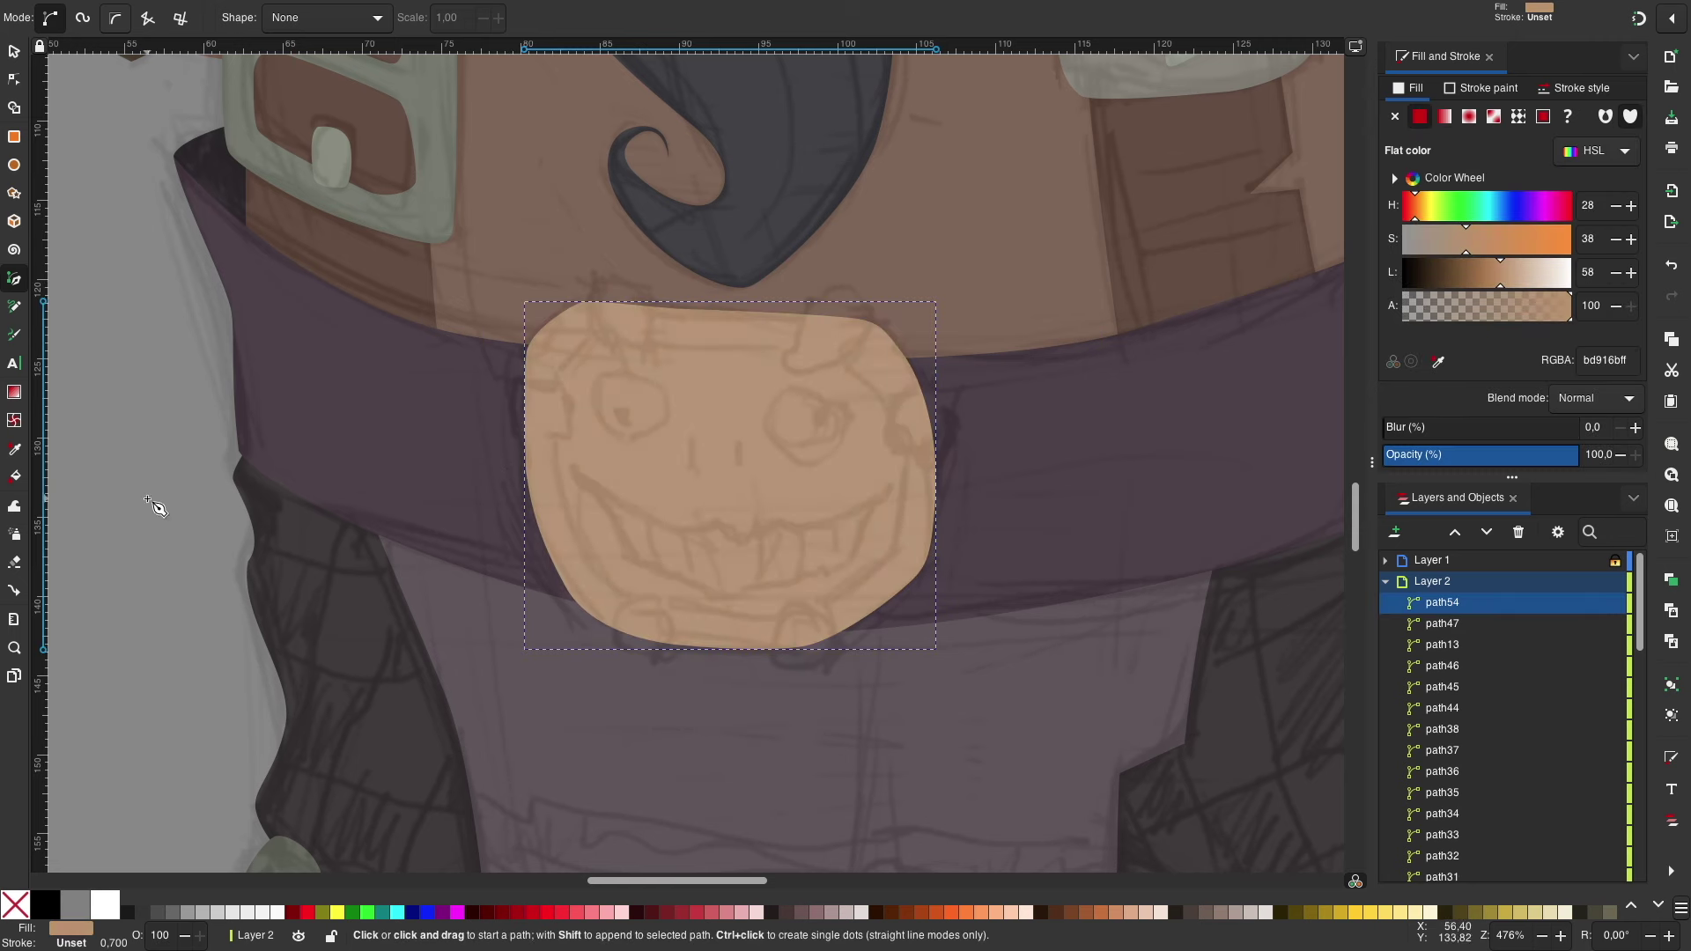
# Step: Shrink and squash a copy of the plate into a darker inner plate
pyautogui.press('s')
pyautogui.moveTo(903, 323); pyautogui.dragTo(897, 326)
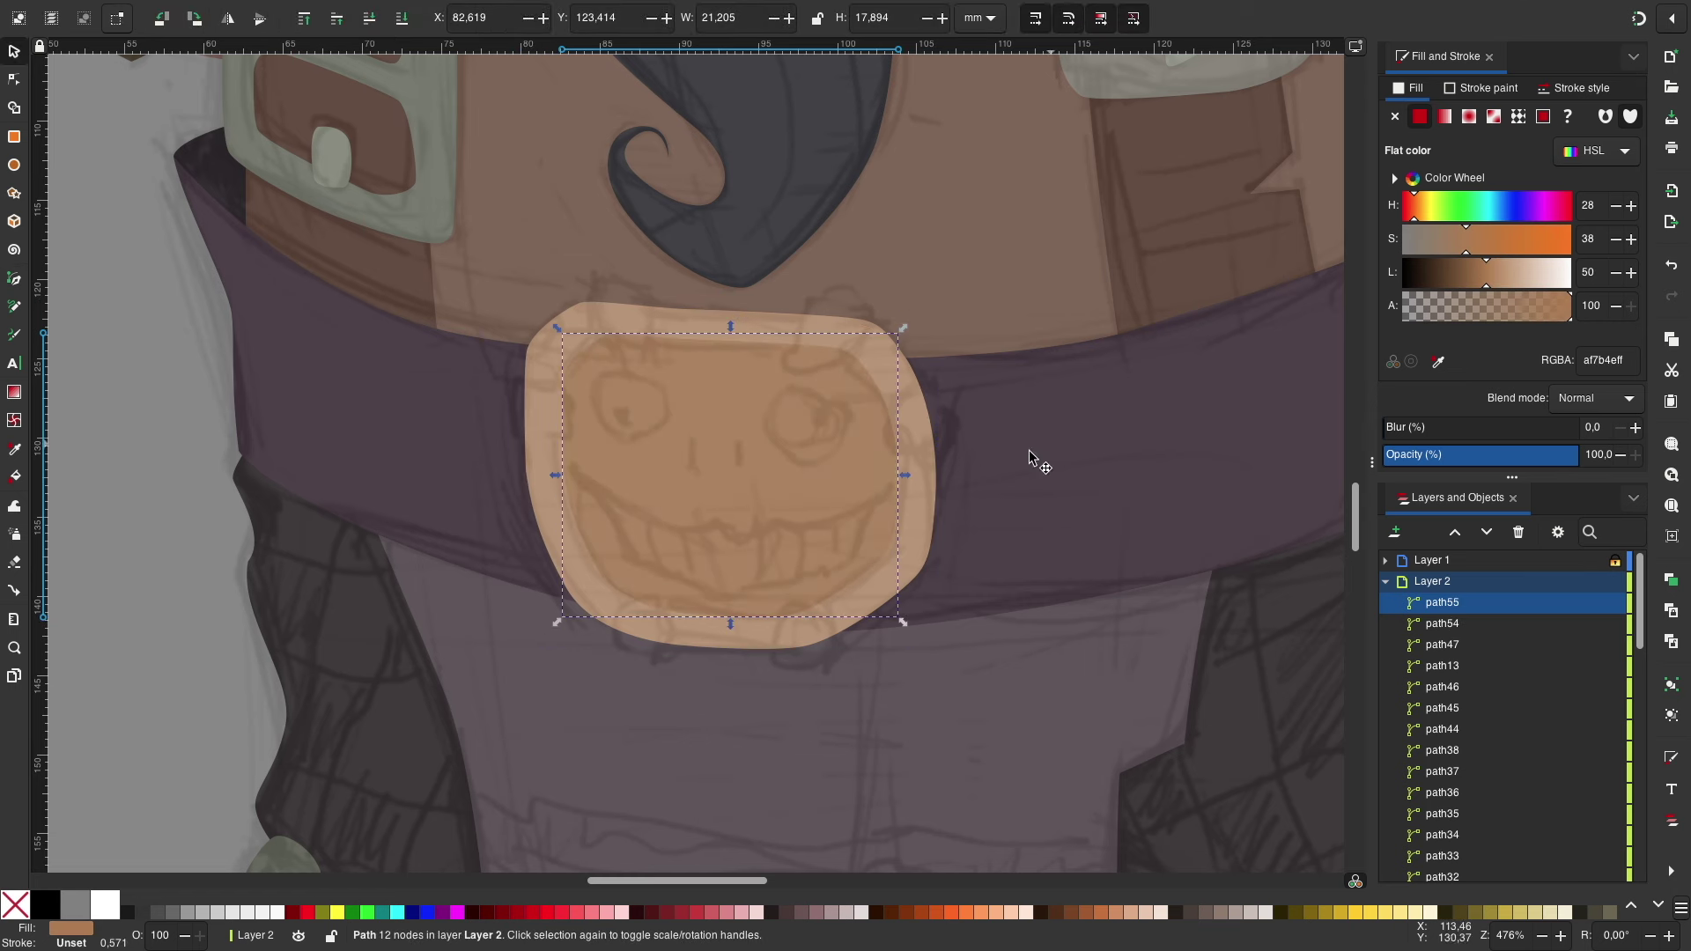
pyautogui.moveTo(727, 327); pyautogui.dragTo(728, 342)
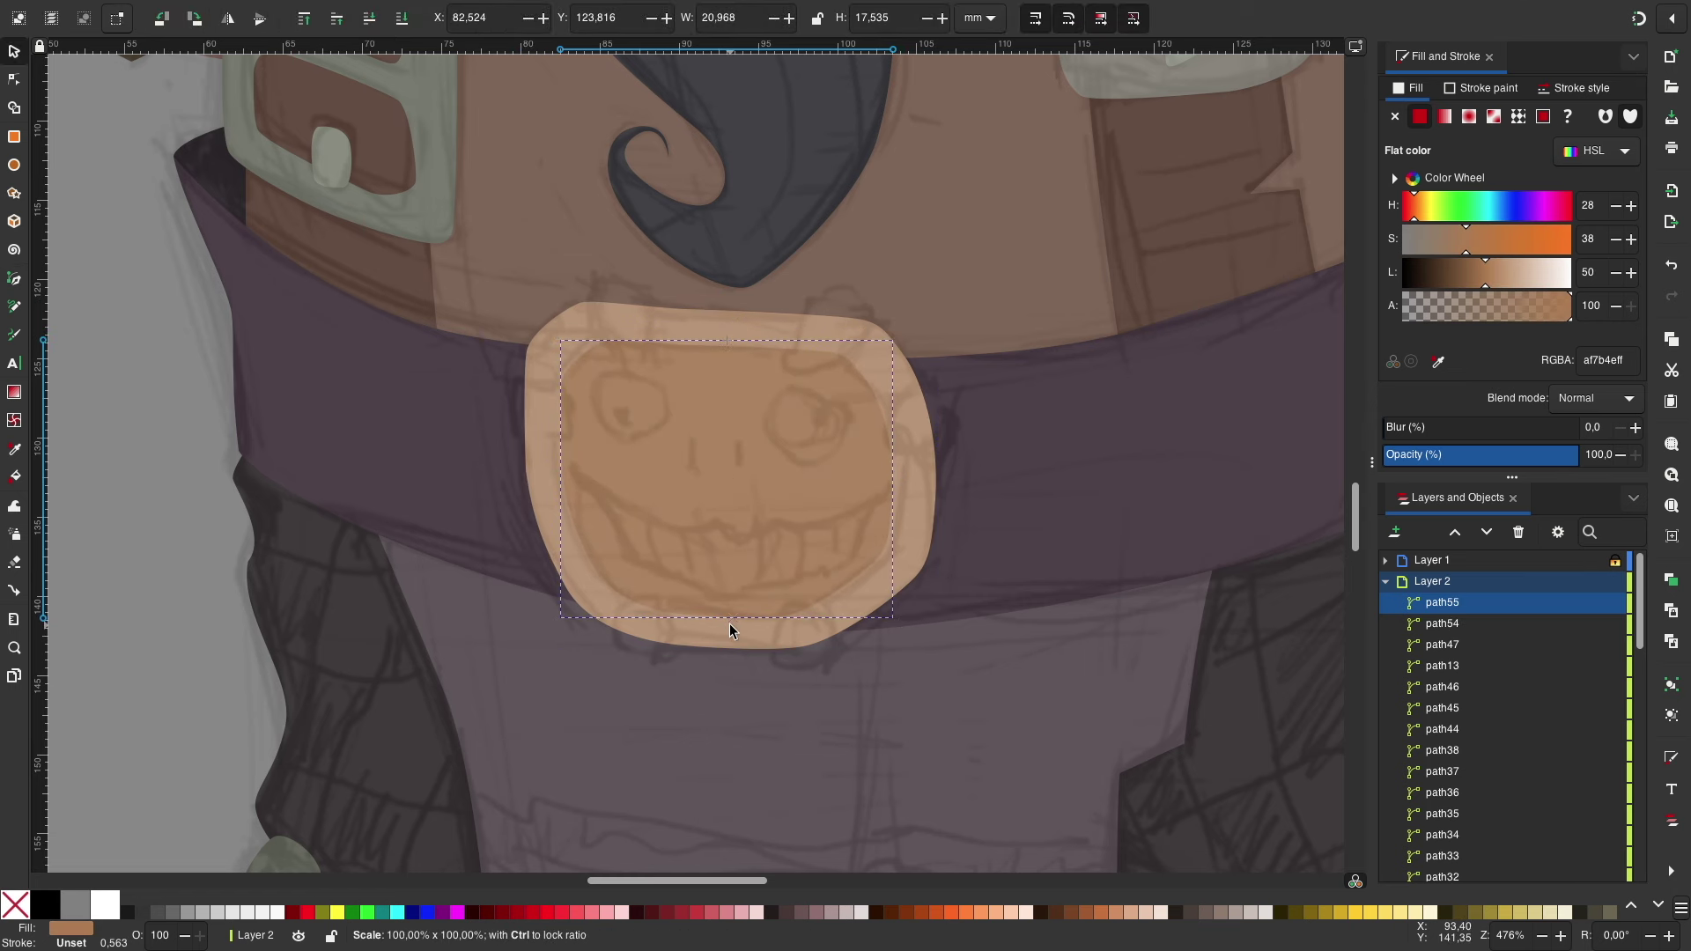
pyautogui.press('Escape')
# Step: Draw fangs on the buckle's top-left rim, top edge and right edge
pyautogui.press('b')
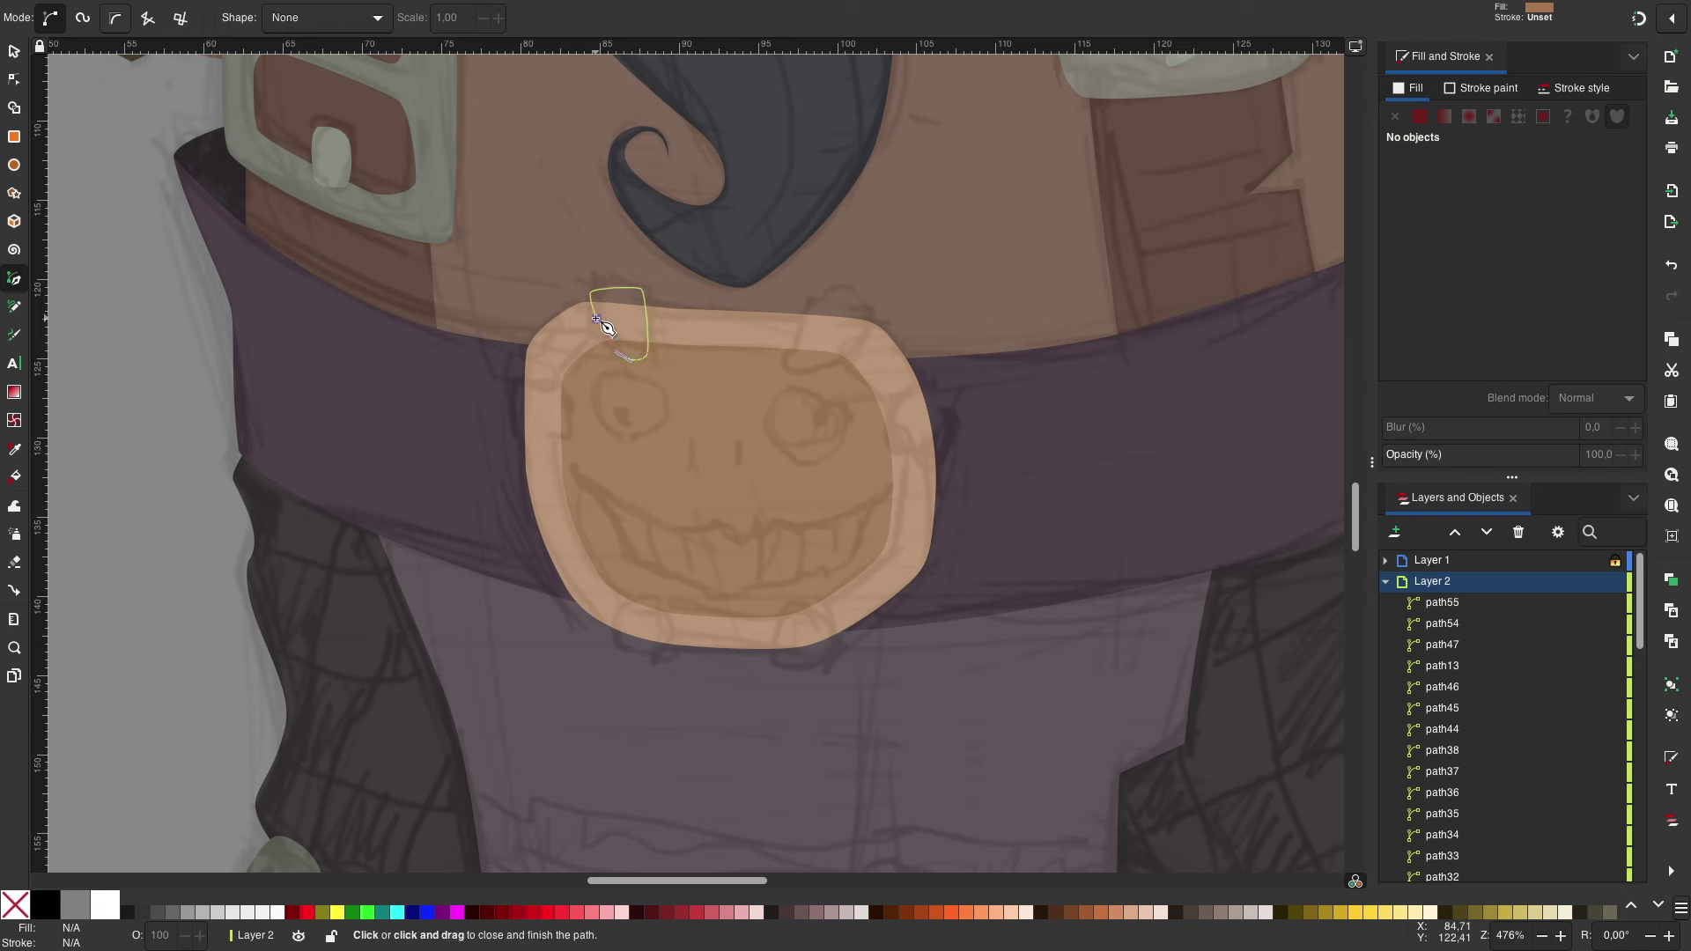
pyautogui.click(596, 320)
pyautogui.click(806, 368)
pyautogui.click(833, 300)
pyautogui.click(870, 327)
pyautogui.click(806, 368)
pyautogui.click(910, 412)
pyautogui.click(880, 433)
pyautogui.click(910, 411)
# Step: Add fangs on the buckle's left edge, bottom and bottom-left
pyautogui.click(518, 385)
pyautogui.click(524, 435)
pyautogui.click(518, 384)
pyautogui.click(797, 601)
pyautogui.click(772, 636)
pyautogui.click(797, 602)
pyautogui.click(668, 604)
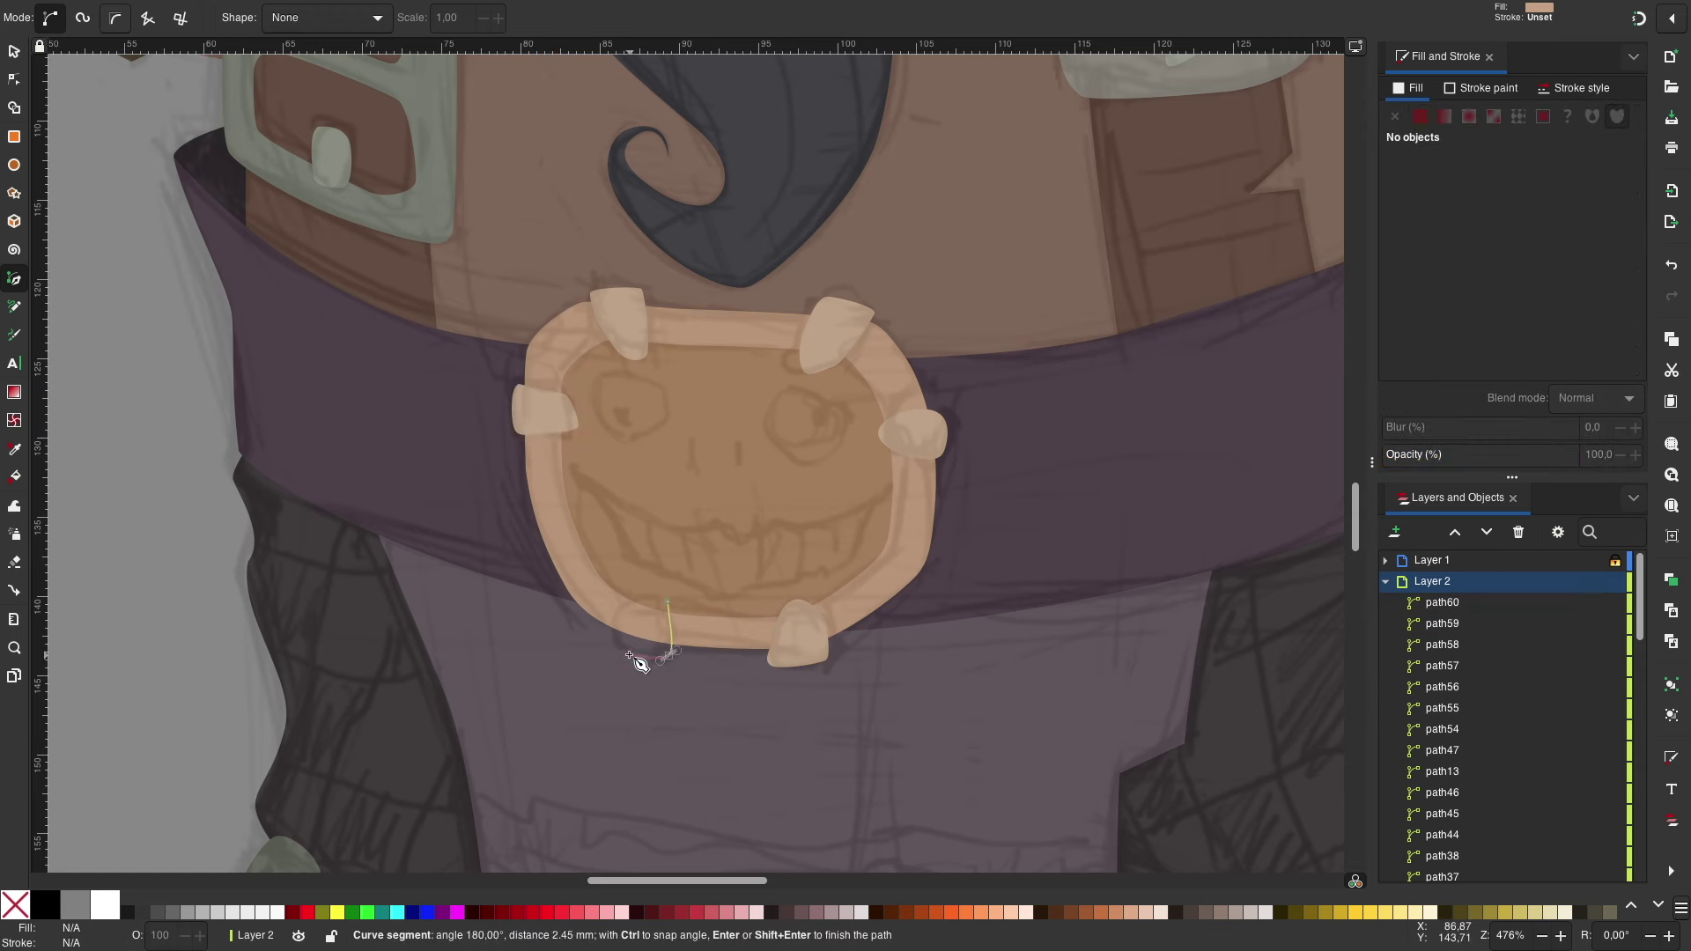
pyautogui.click(603, 381)
# Step: Trace the skull's two eye sockets, grinning mouth and nostrils on the buckle
pyautogui.click(631, 449)
pyautogui.click(603, 380)
pyautogui.click(793, 414)
pyautogui.click(846, 436)
pyautogui.click(806, 464)
pyautogui.click(792, 415)
pyautogui.click(573, 466)
pyautogui.click(620, 504)
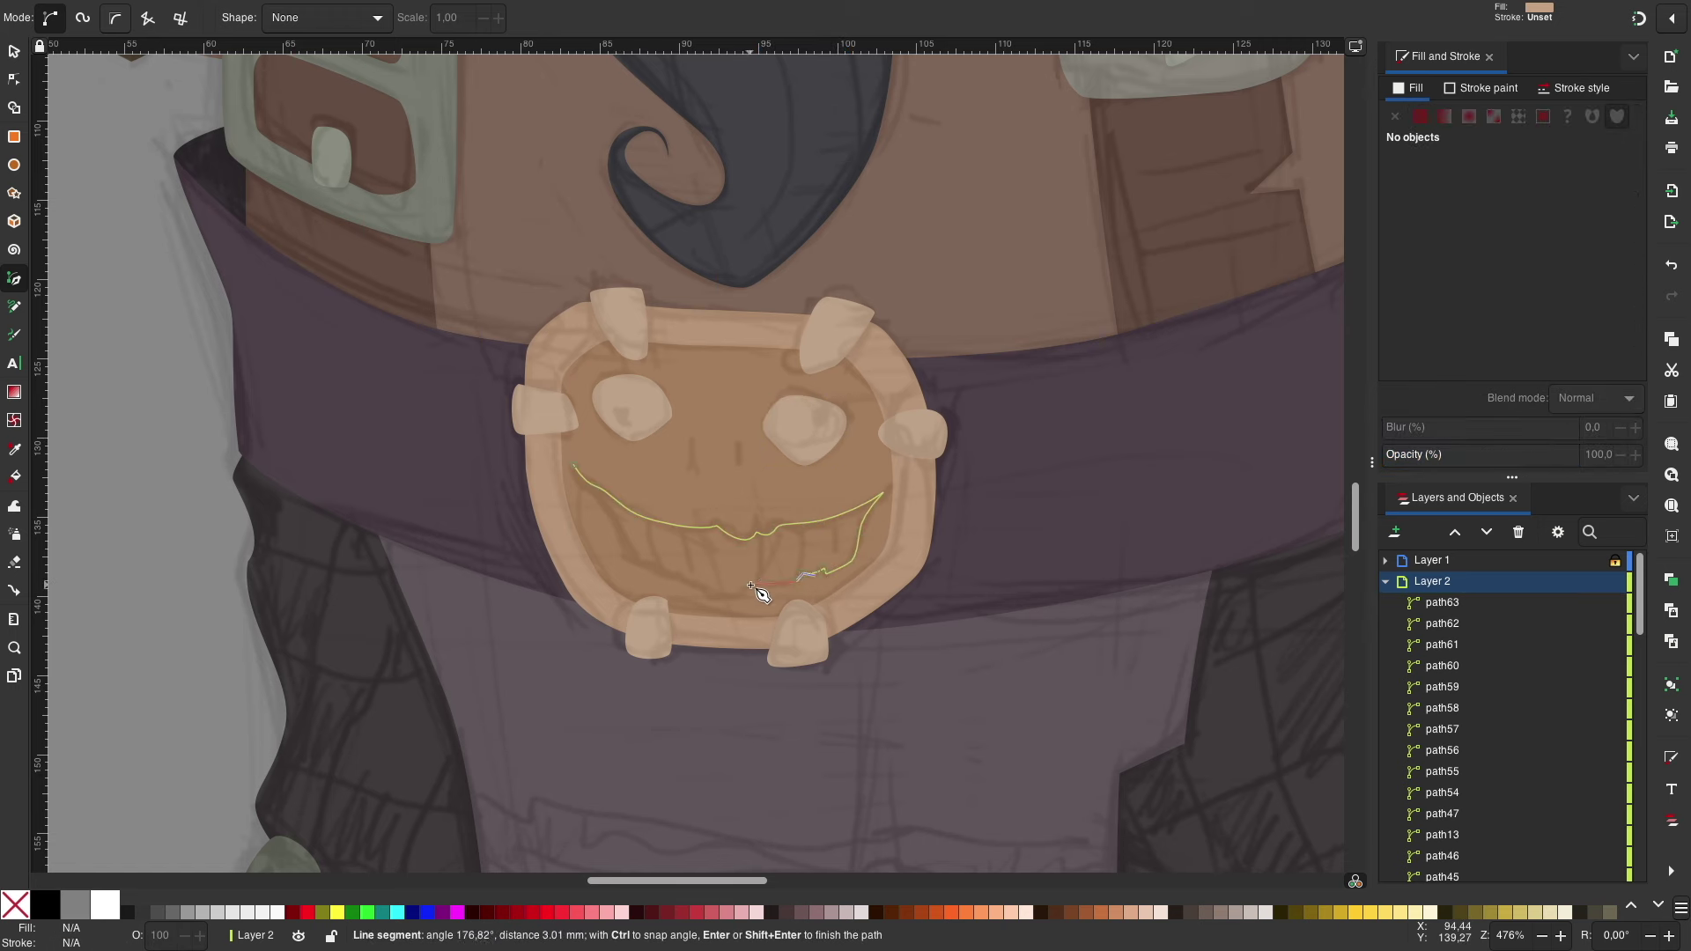
pyautogui.click(574, 466)
pyautogui.click(688, 482)
pyautogui.click(740, 455)
# Step: Darken the left eye socket, duplicate it into the right eye, and check against the sketch
pyautogui.press('s')
pyautogui.click(652, 413)
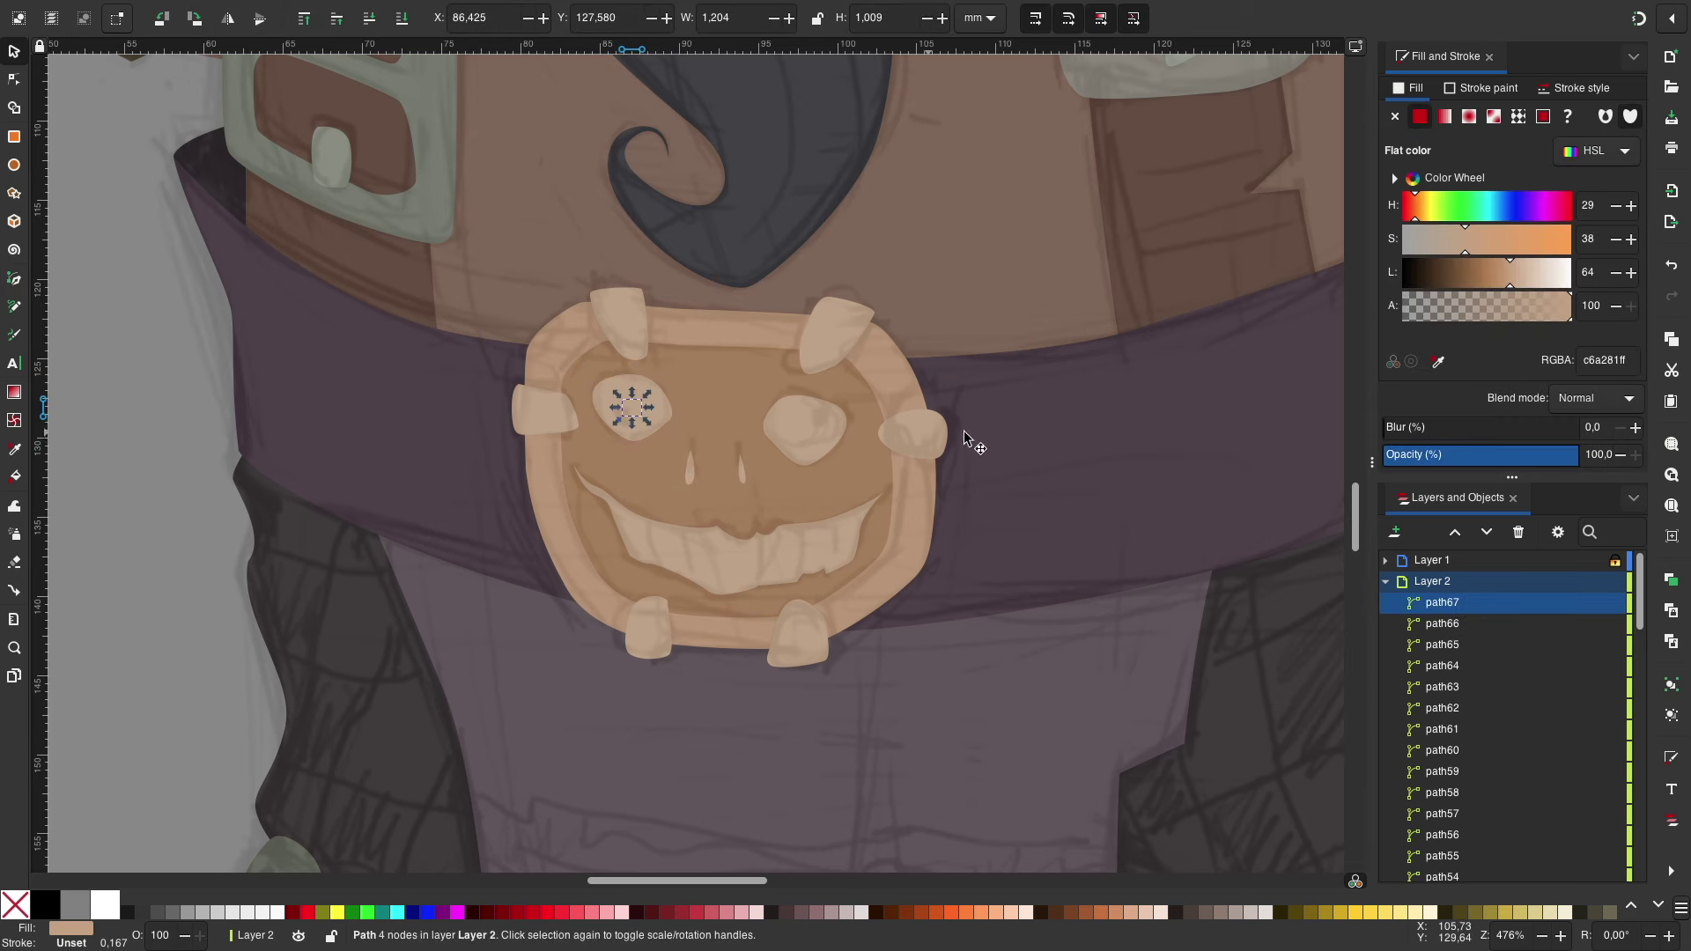
pyautogui.click(1593, 561)
pyautogui.click(1595, 561)
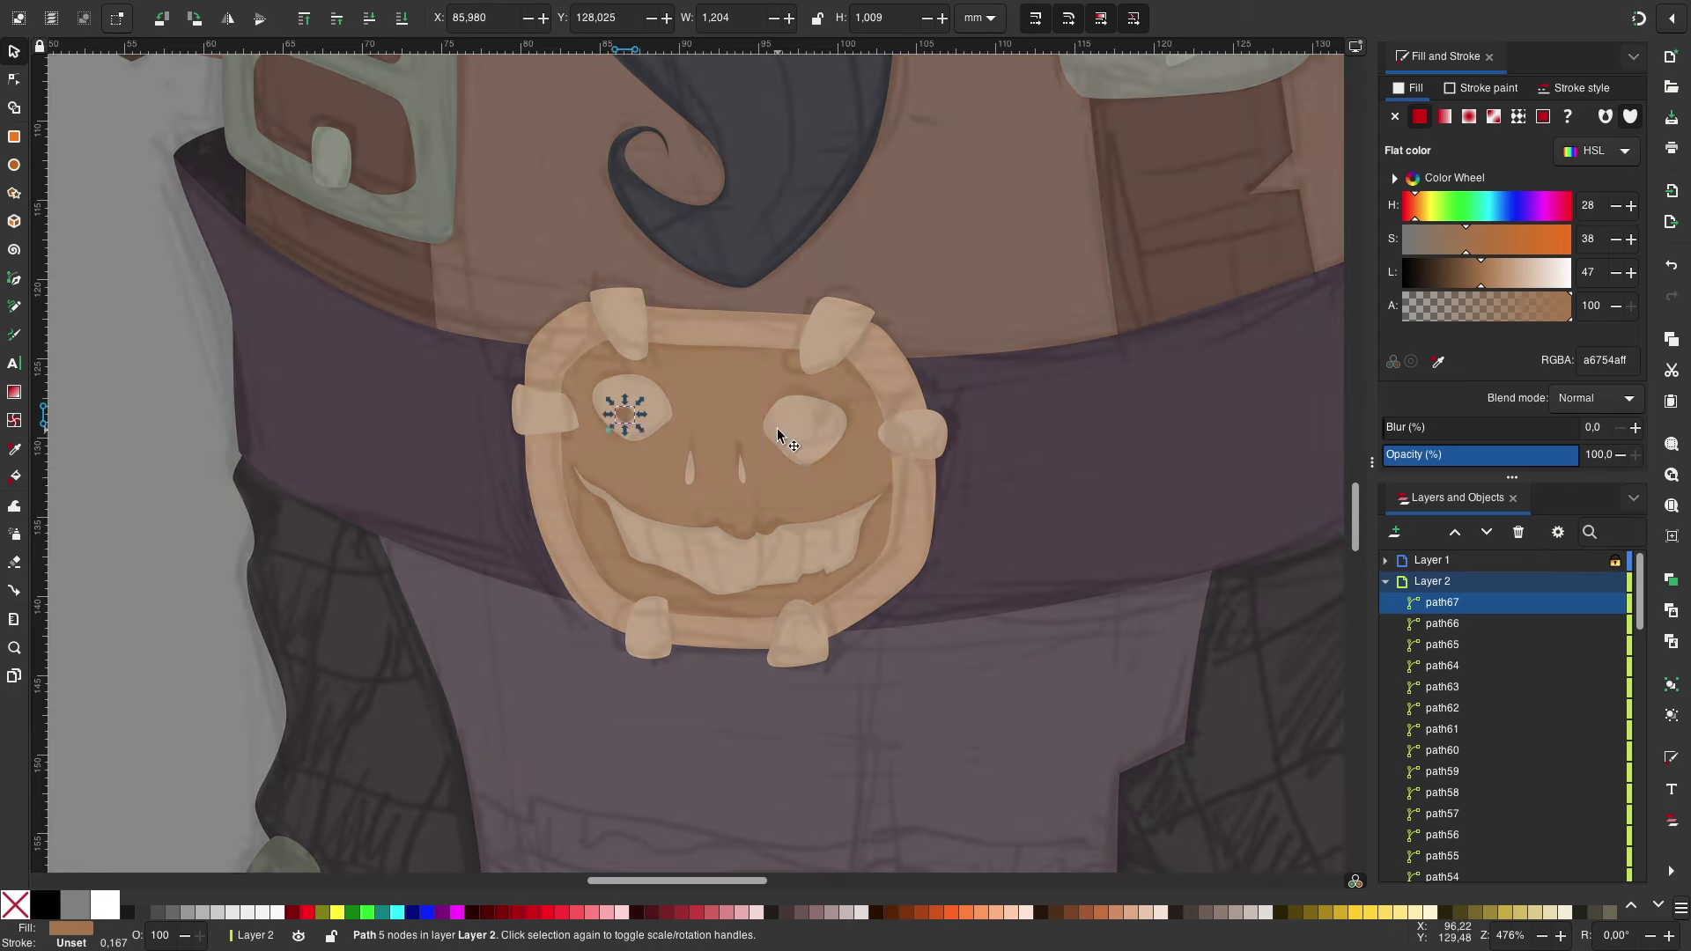
pyautogui.click(776, 428)
pyautogui.hotkey('ctrl', 'd')
pyautogui.click(1593, 561)
pyautogui.press('d')
pyautogui.click(717, 396)
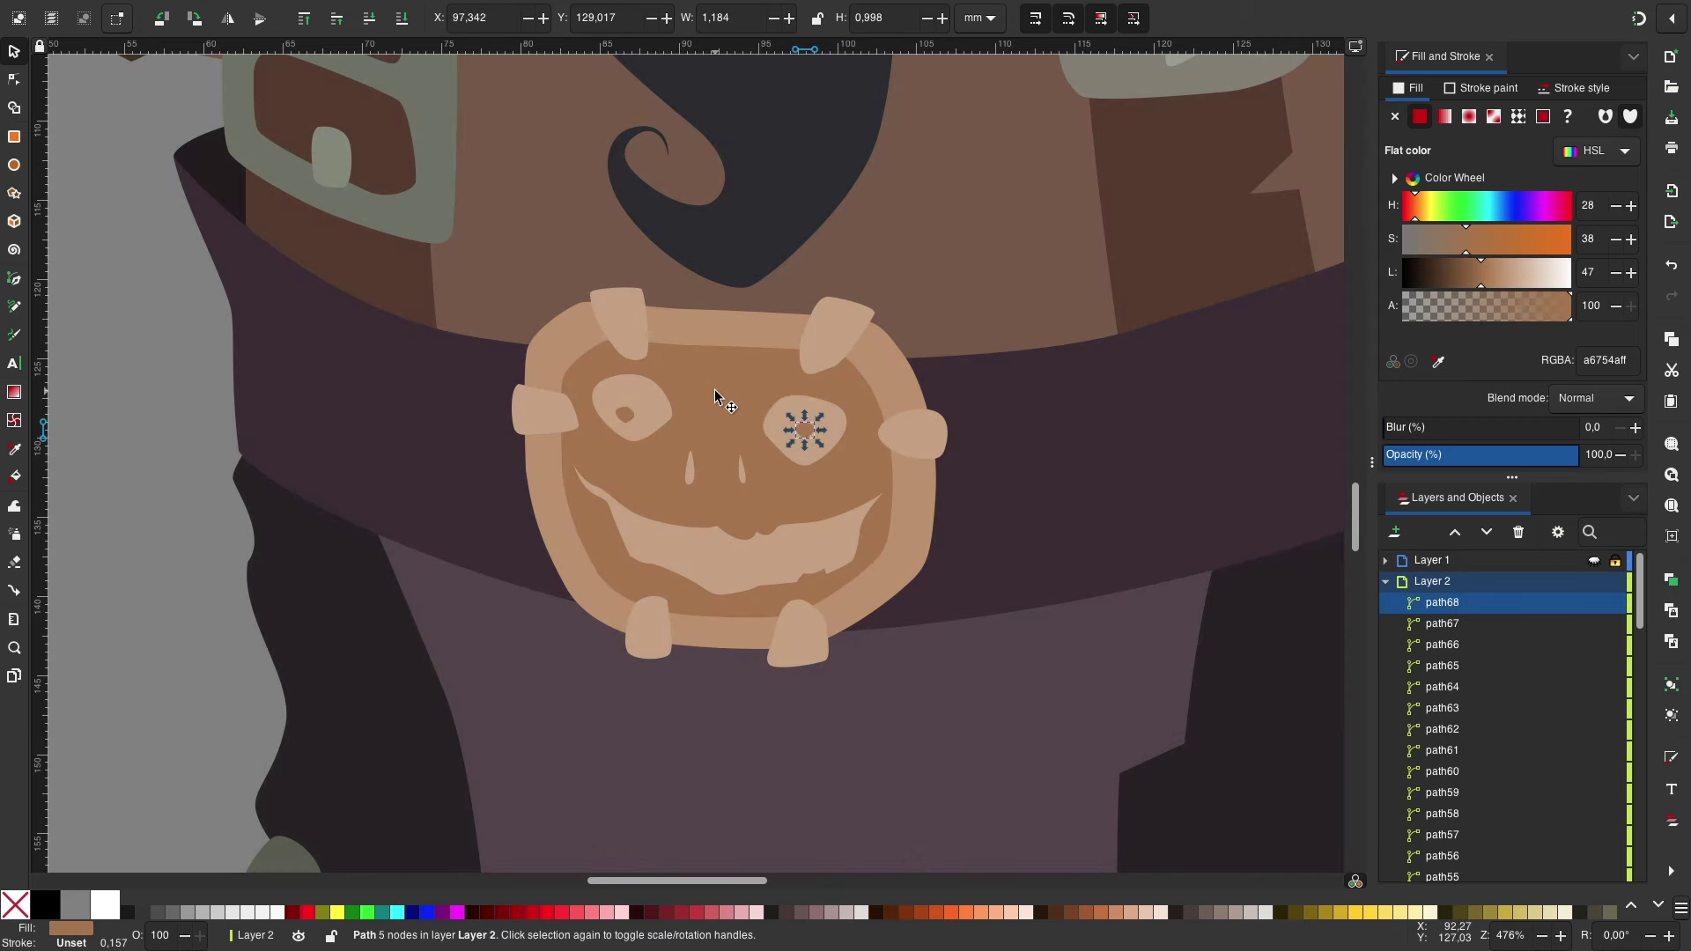
pyautogui.click(1592, 561)
pyautogui.press('Escape')
pyautogui.scroll(-4, 161, 430)
pyautogui.scroll(1, 161, 430)
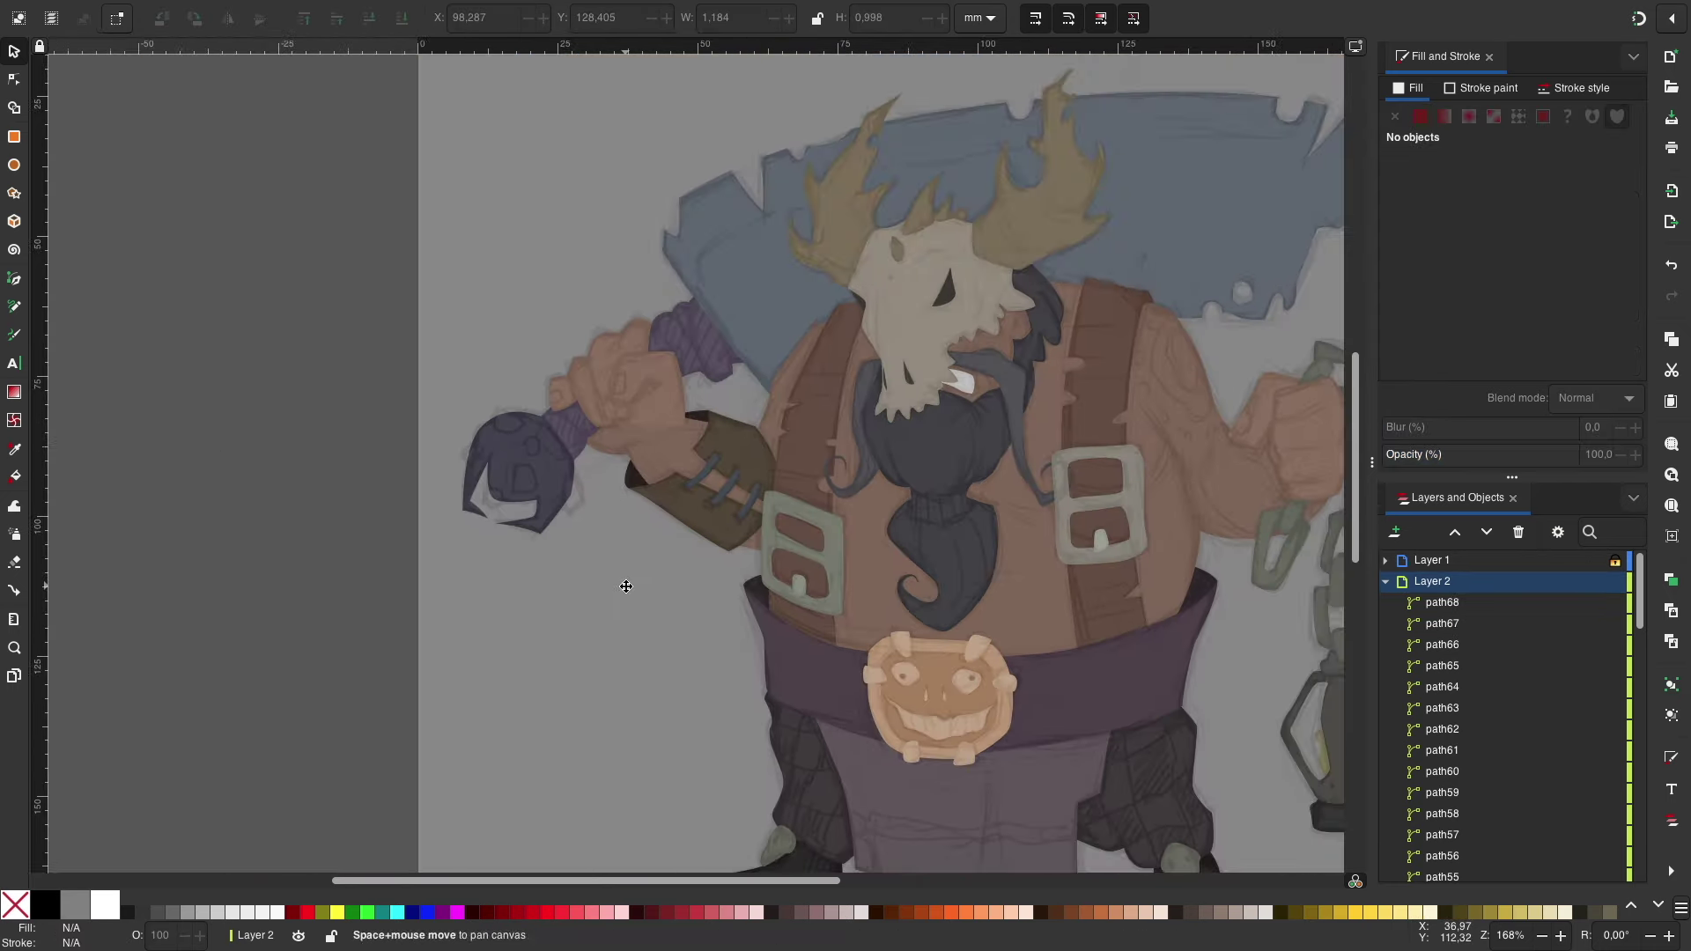
# Step: Draw the first gem on the mace head and colour it bright purple
pyautogui.scroll(2, 398, 599)
pyautogui.scroll(1, 738, 603)
pyautogui.press('b')
pyautogui.click(466, 491)
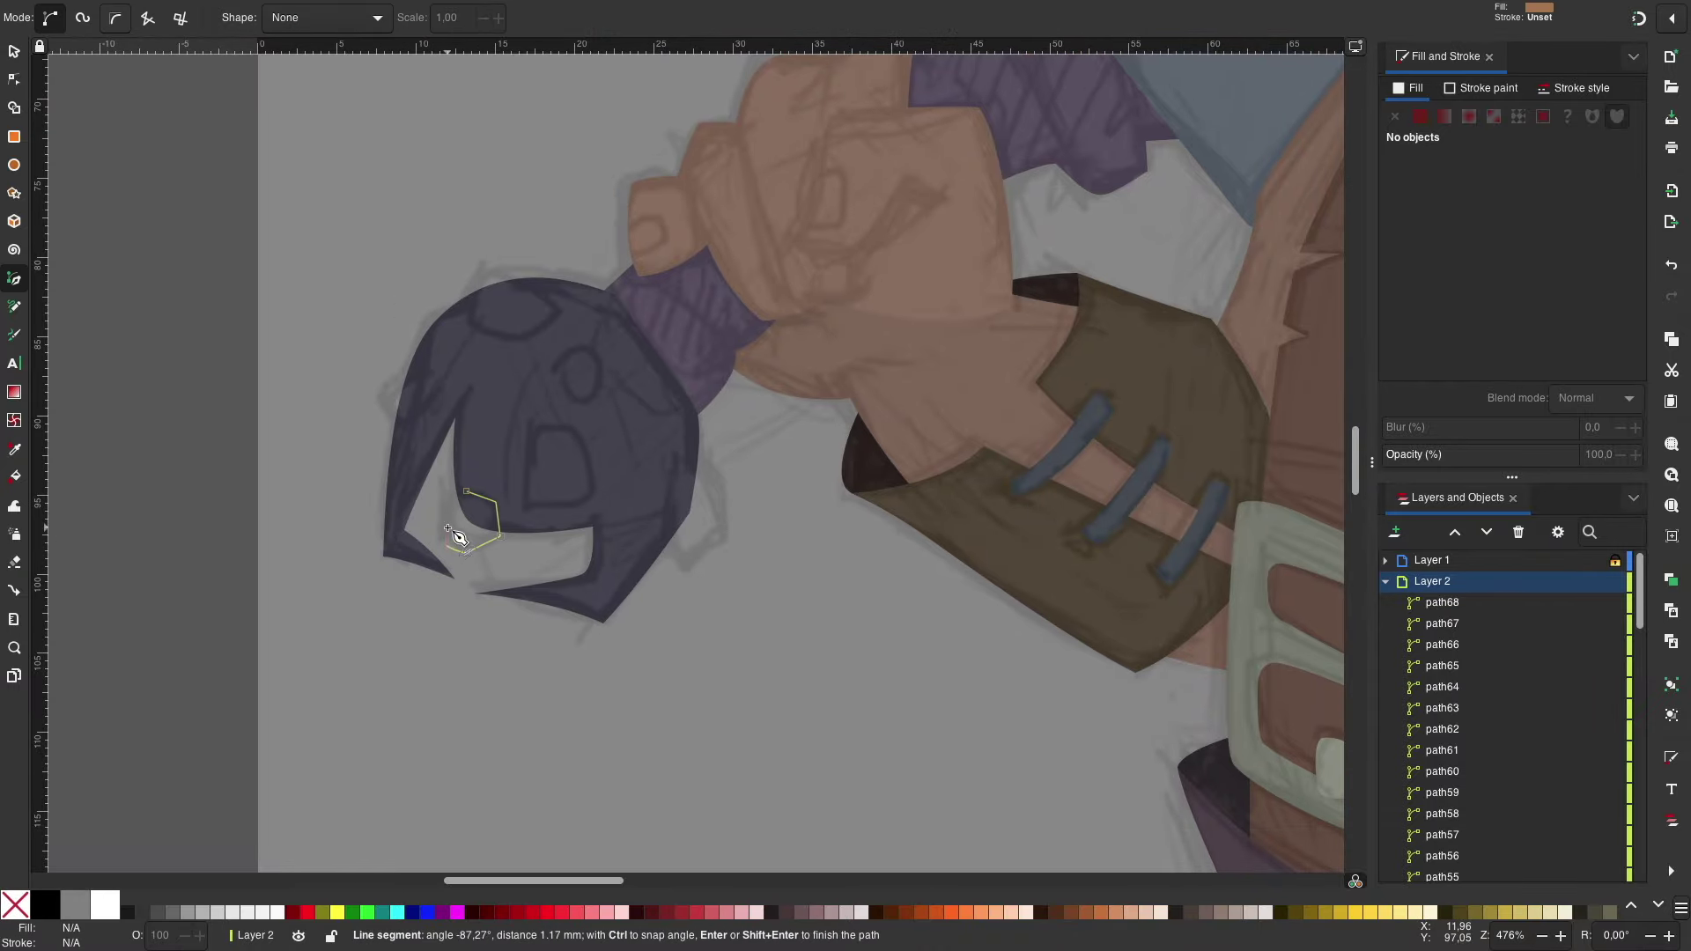
pyautogui.click(466, 490)
pyautogui.click(1592, 562)
pyautogui.moveTo(1497, 280)
pyautogui.mouseDown()
pyautogui.moveTo(1467, 280)
pyautogui.moveTo(1484, 280)
pyautogui.mouseUp()
pyautogui.press('Escape')
pyautogui.click(1592, 561)
# Step: Add several more purple gem shapes around the mace head
pyautogui.press('b')
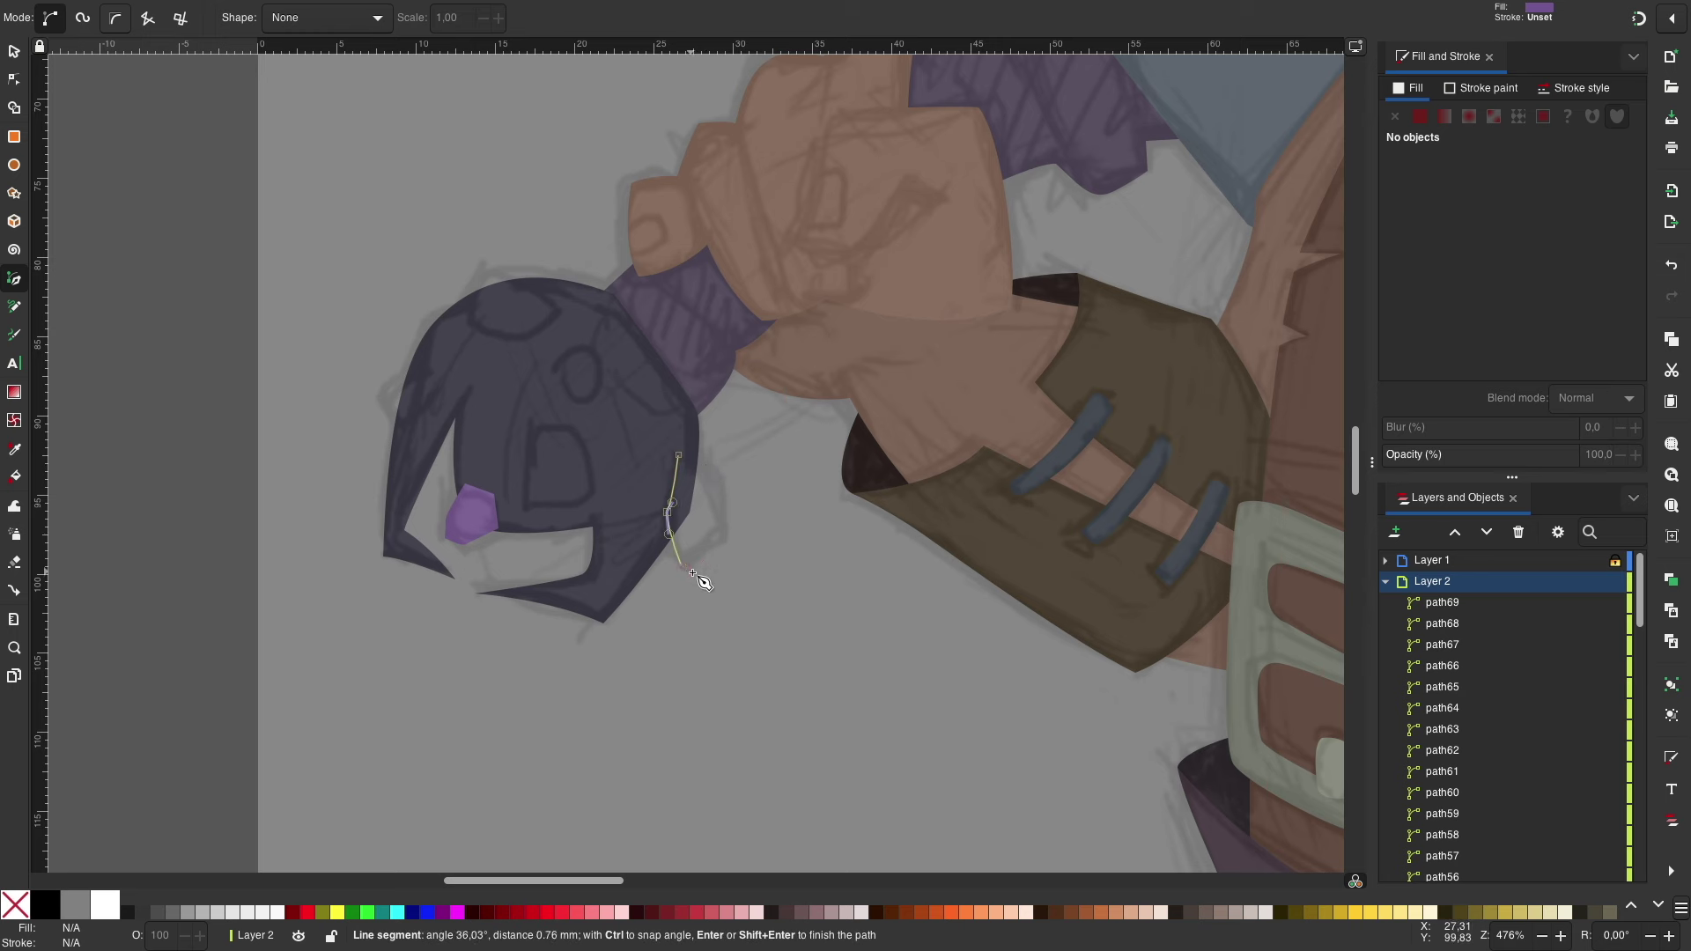
pyautogui.click(679, 455)
pyautogui.click(538, 427)
pyautogui.click(528, 504)
pyautogui.click(538, 426)
pyautogui.click(375, 388)
pyautogui.click(470, 320)
pyautogui.click(554, 324)
pyautogui.click(470, 320)
pyautogui.click(574, 366)
# Step: Draw a brown fingernail on the fist gripping the mace
pyautogui.press('s')
pyautogui.scroll(2, 797, 579)
pyautogui.hscroll(5, 796, 579)
pyautogui.scroll(3, 796, 578)
pyautogui.hscroll(2, 796, 579)
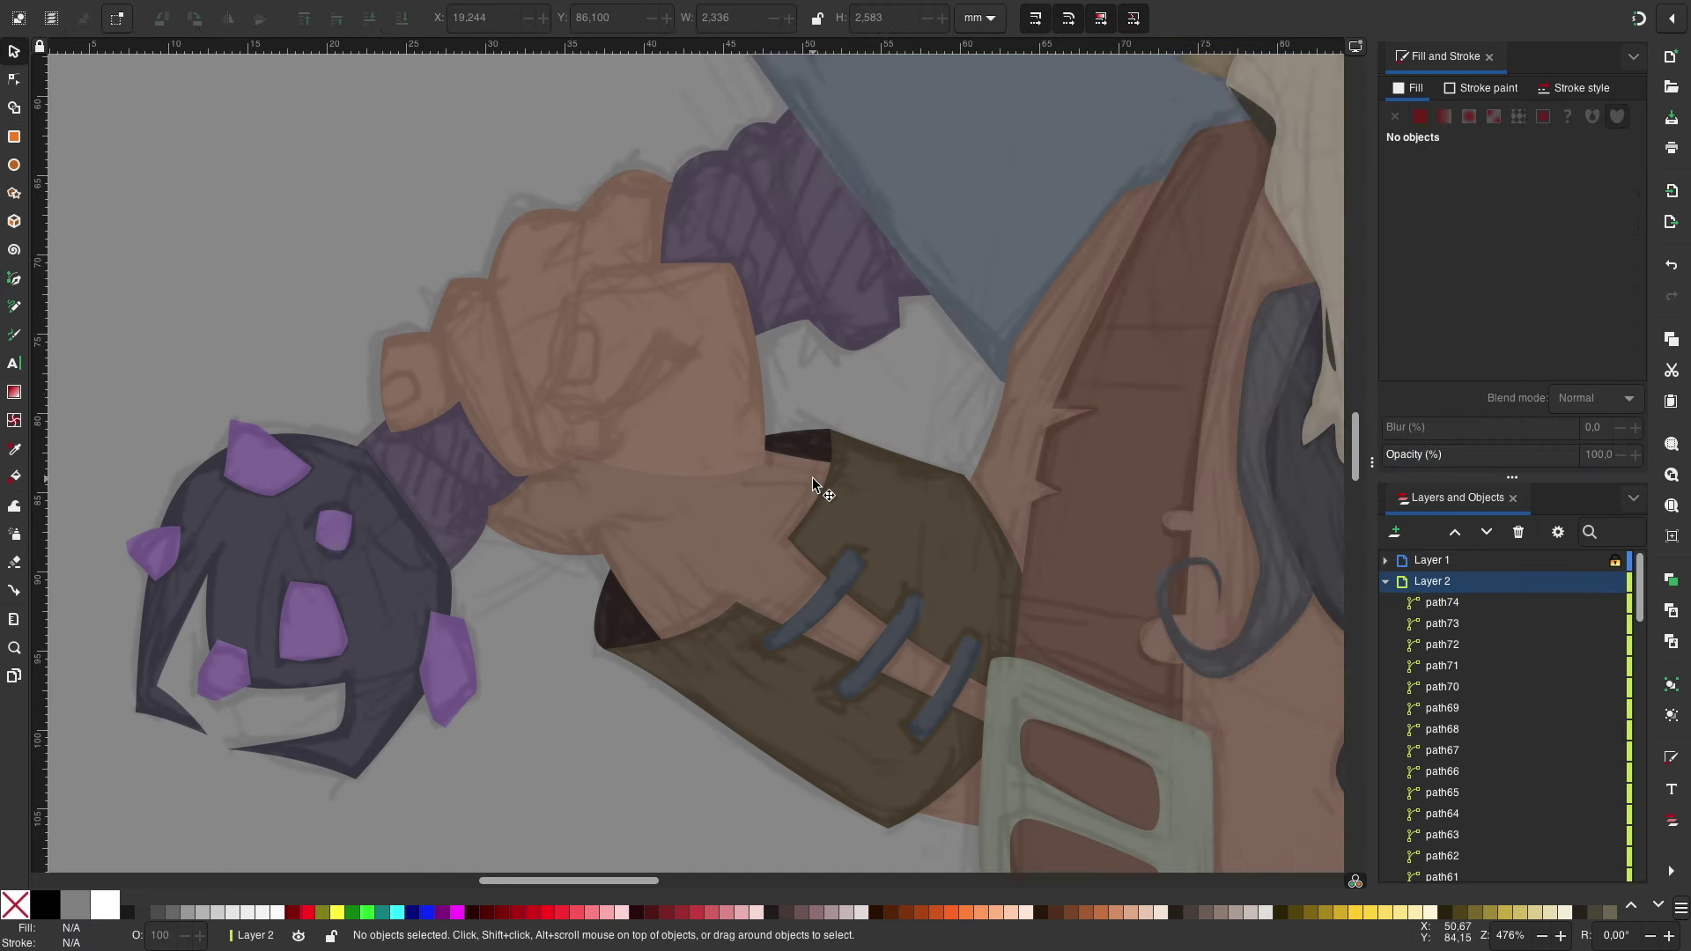
pyautogui.press('b')
pyautogui.click(392, 378)
pyautogui.press('s')
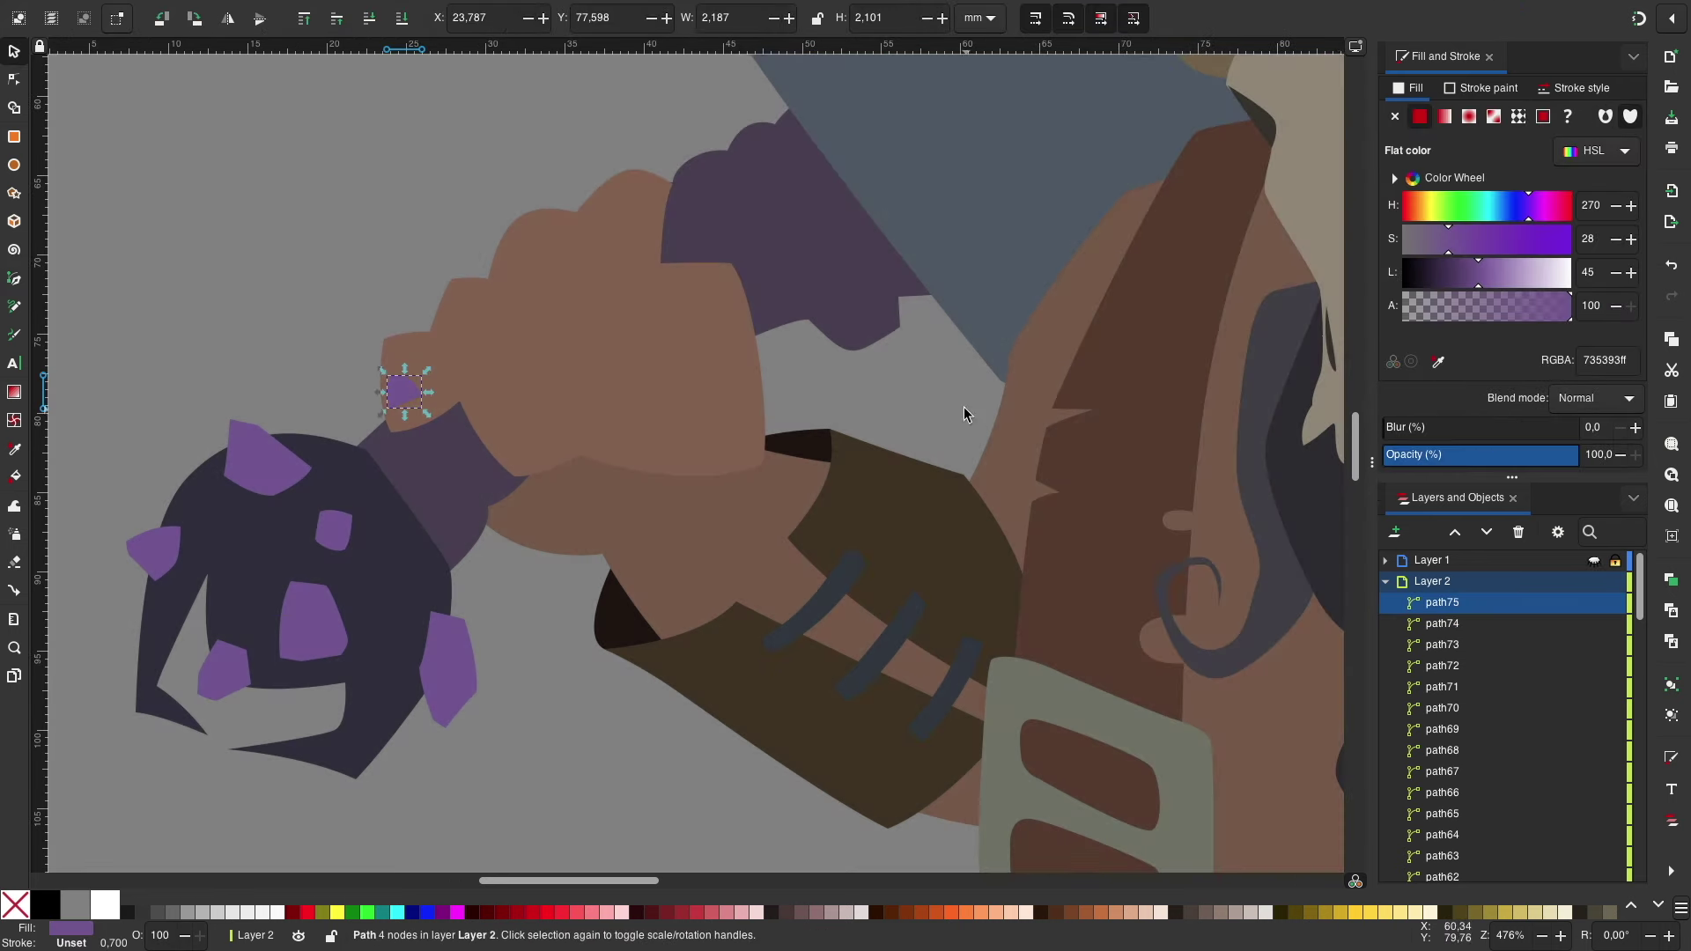
pyautogui.press('Escape')
# Step: Draw more fingernails on the fists, including the hand holding the chain
pyautogui.press('b')
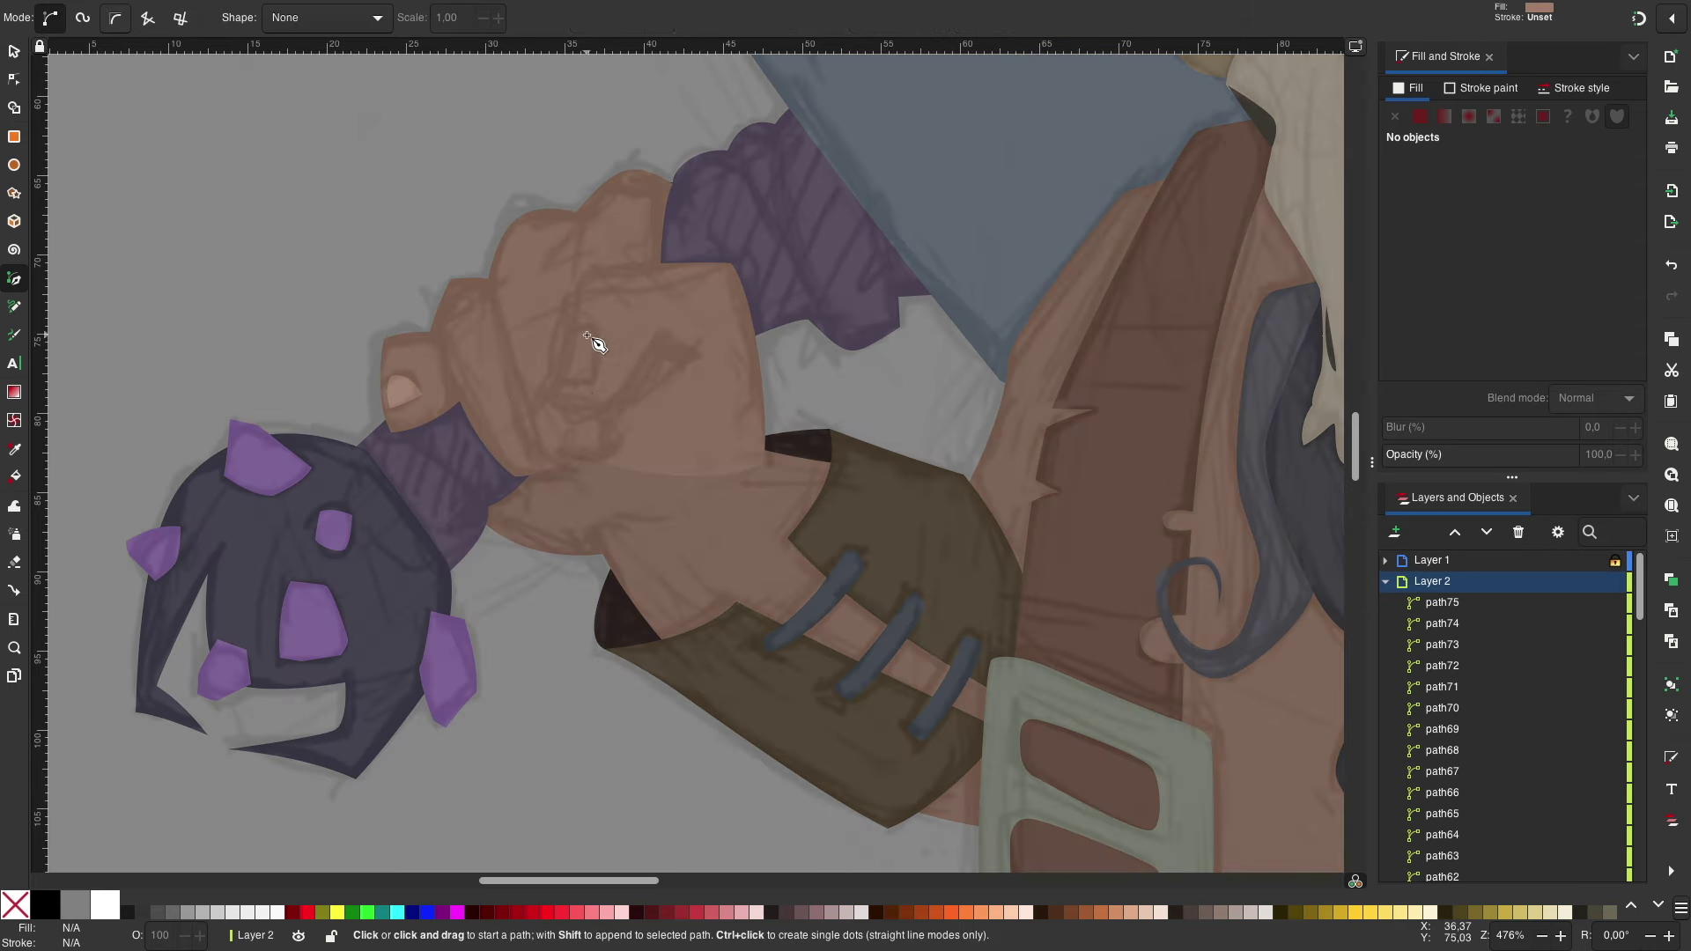
pyautogui.click(553, 328)
pyautogui.click(554, 395)
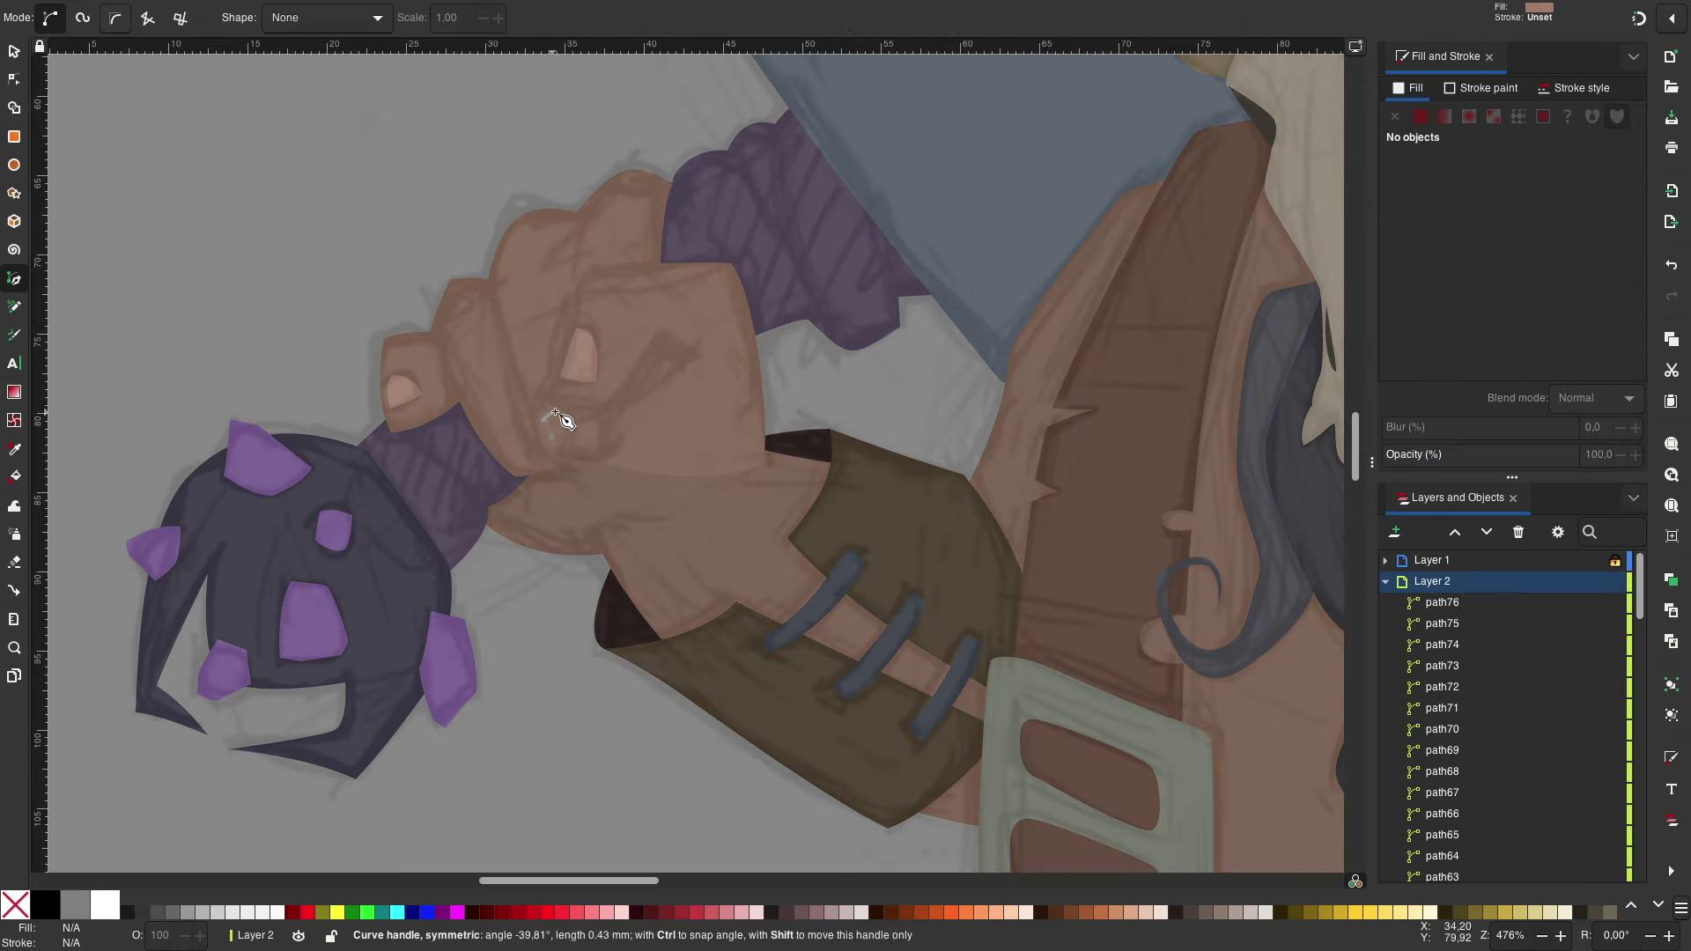
pyautogui.moveTo(538, 455)
pyautogui.mouseDown()
pyautogui.moveTo(504, 460)
pyautogui.moveTo(547, 464)
pyautogui.mouseUp()
pyautogui.hscroll(10, 1113, 358)
pyautogui.moveTo(790, 376); pyautogui.dragTo(803, 388)
pyautogui.press('Return')
pyautogui.scroll(4, 947, 379)
pyautogui.hscroll(-3, 947, 379)
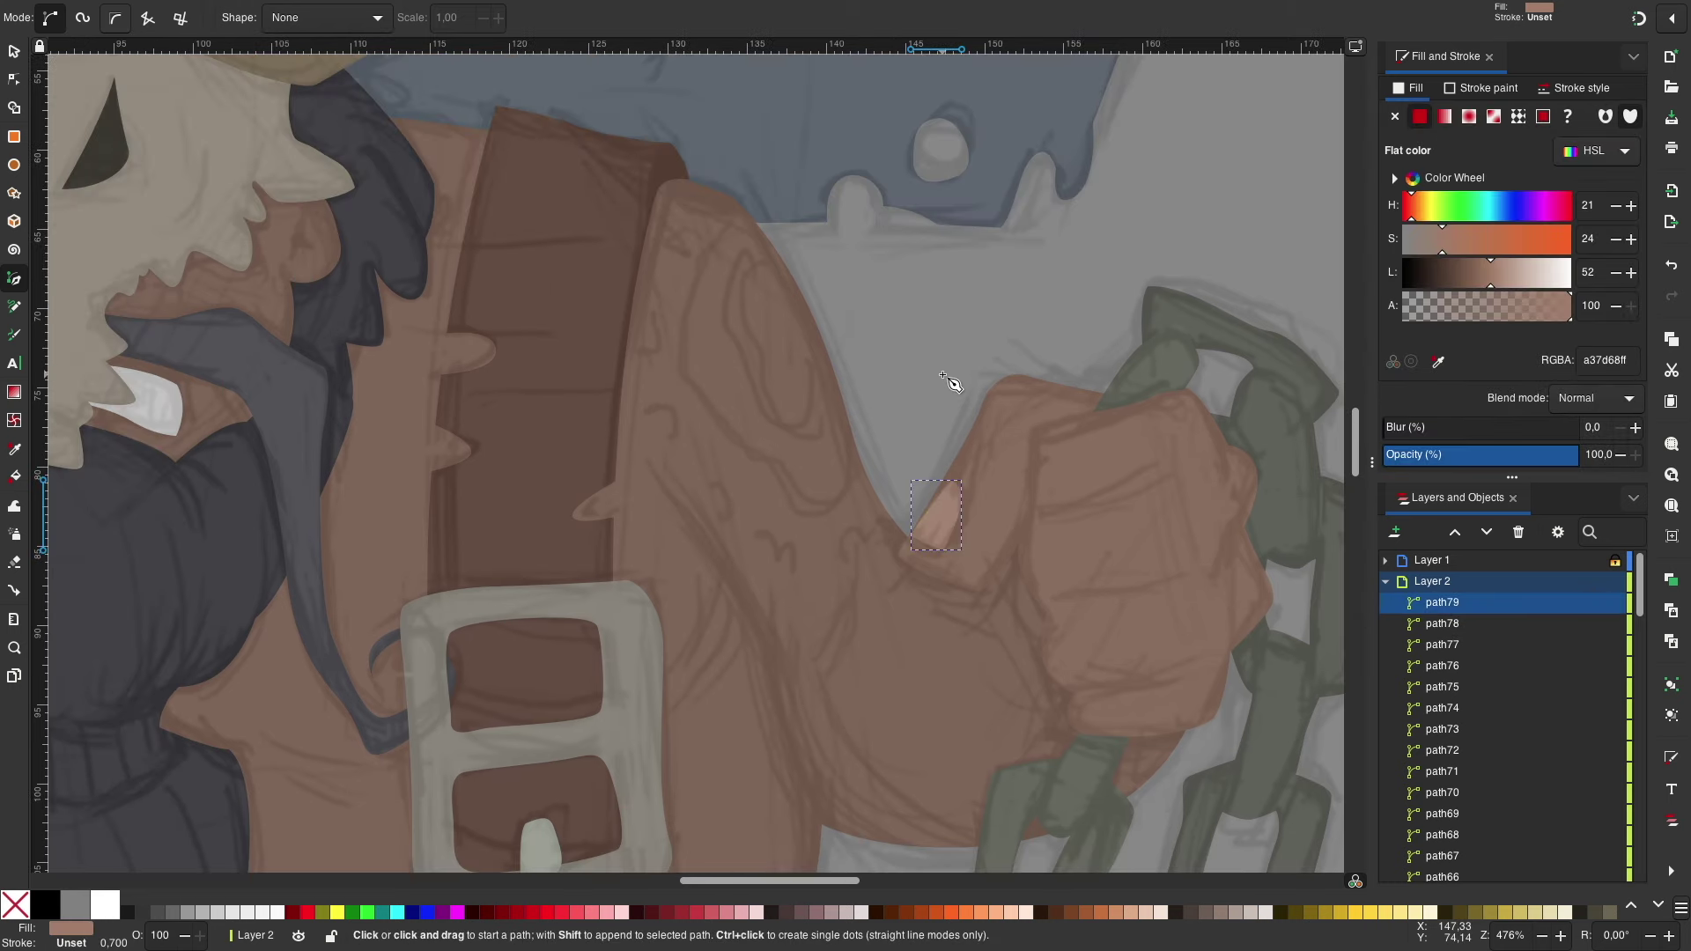
# Step: Draw the outer tattoo ring on the chain arm's shoulder in dull purple
pyautogui.click(764, 238)
pyautogui.click(732, 231)
pyautogui.click(698, 287)
pyautogui.moveTo(692, 344); pyautogui.dragTo(684, 367)
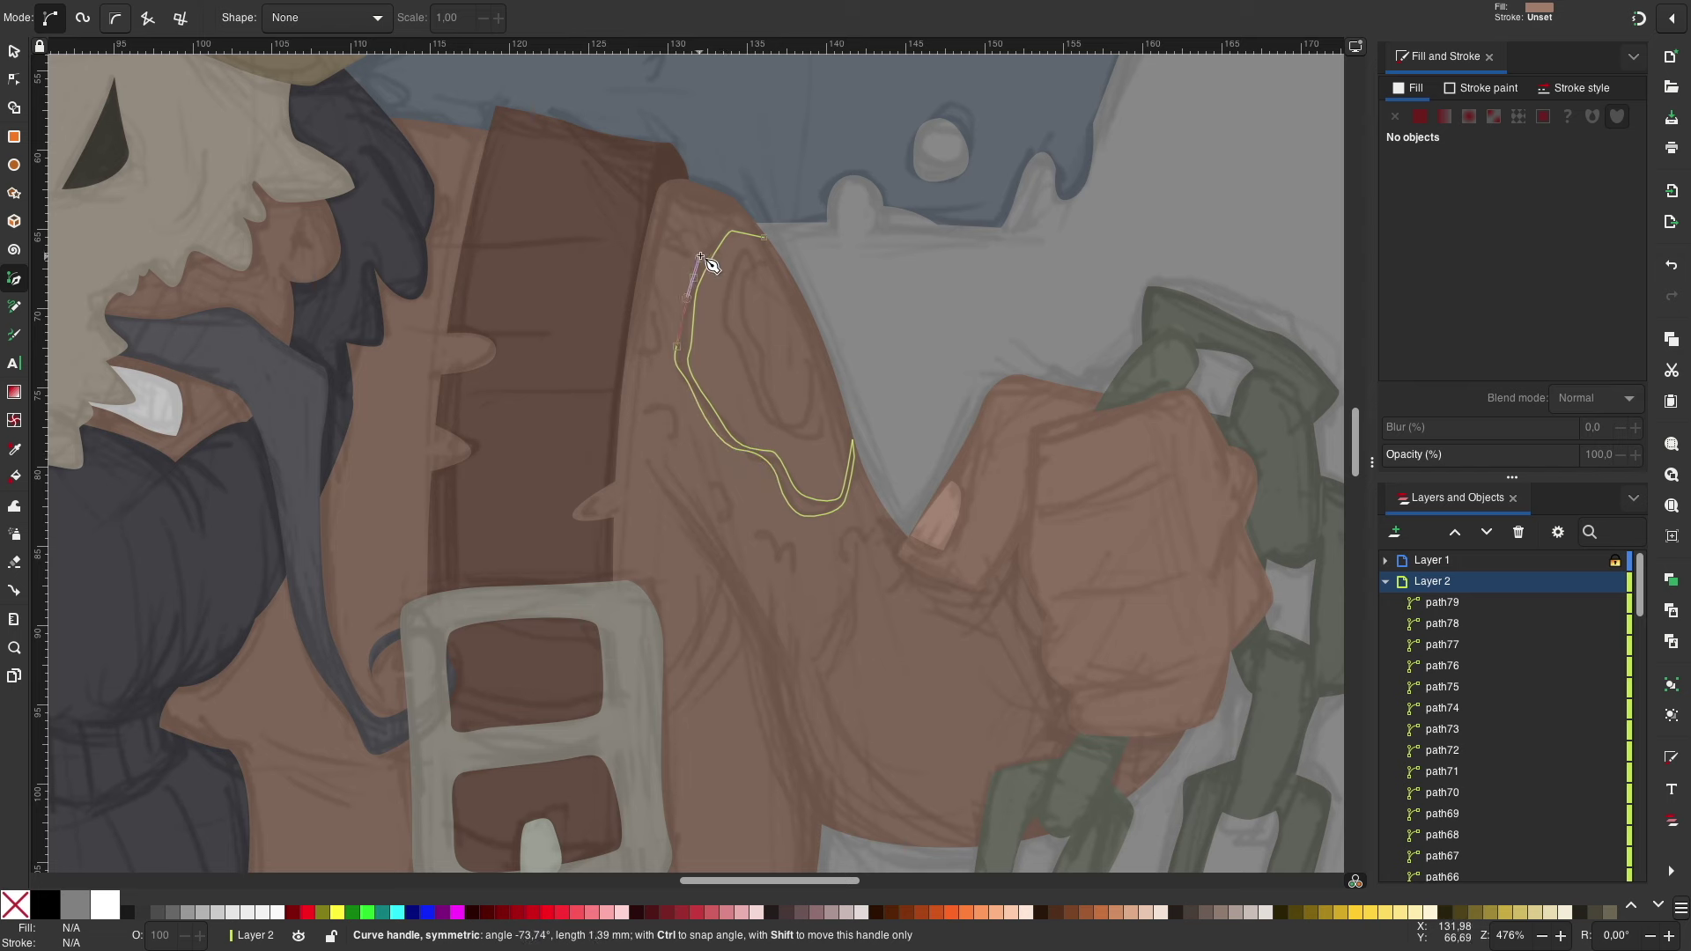
pyautogui.press('Return')
pyautogui.click(1449, 241)
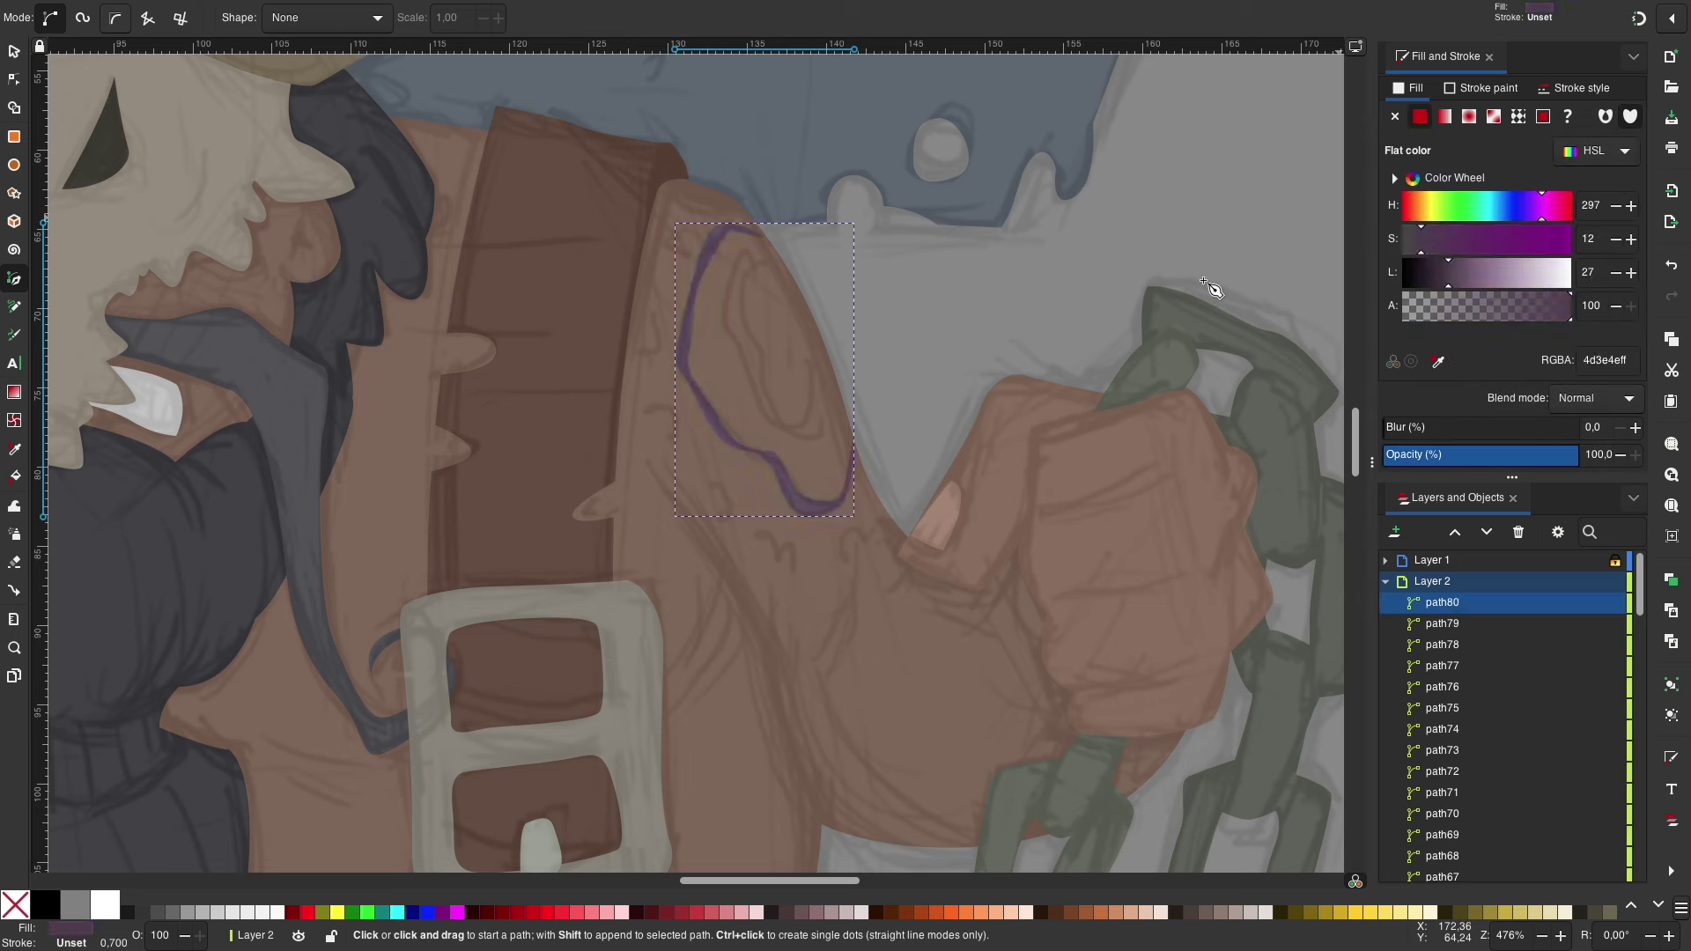
pyautogui.click(798, 279)
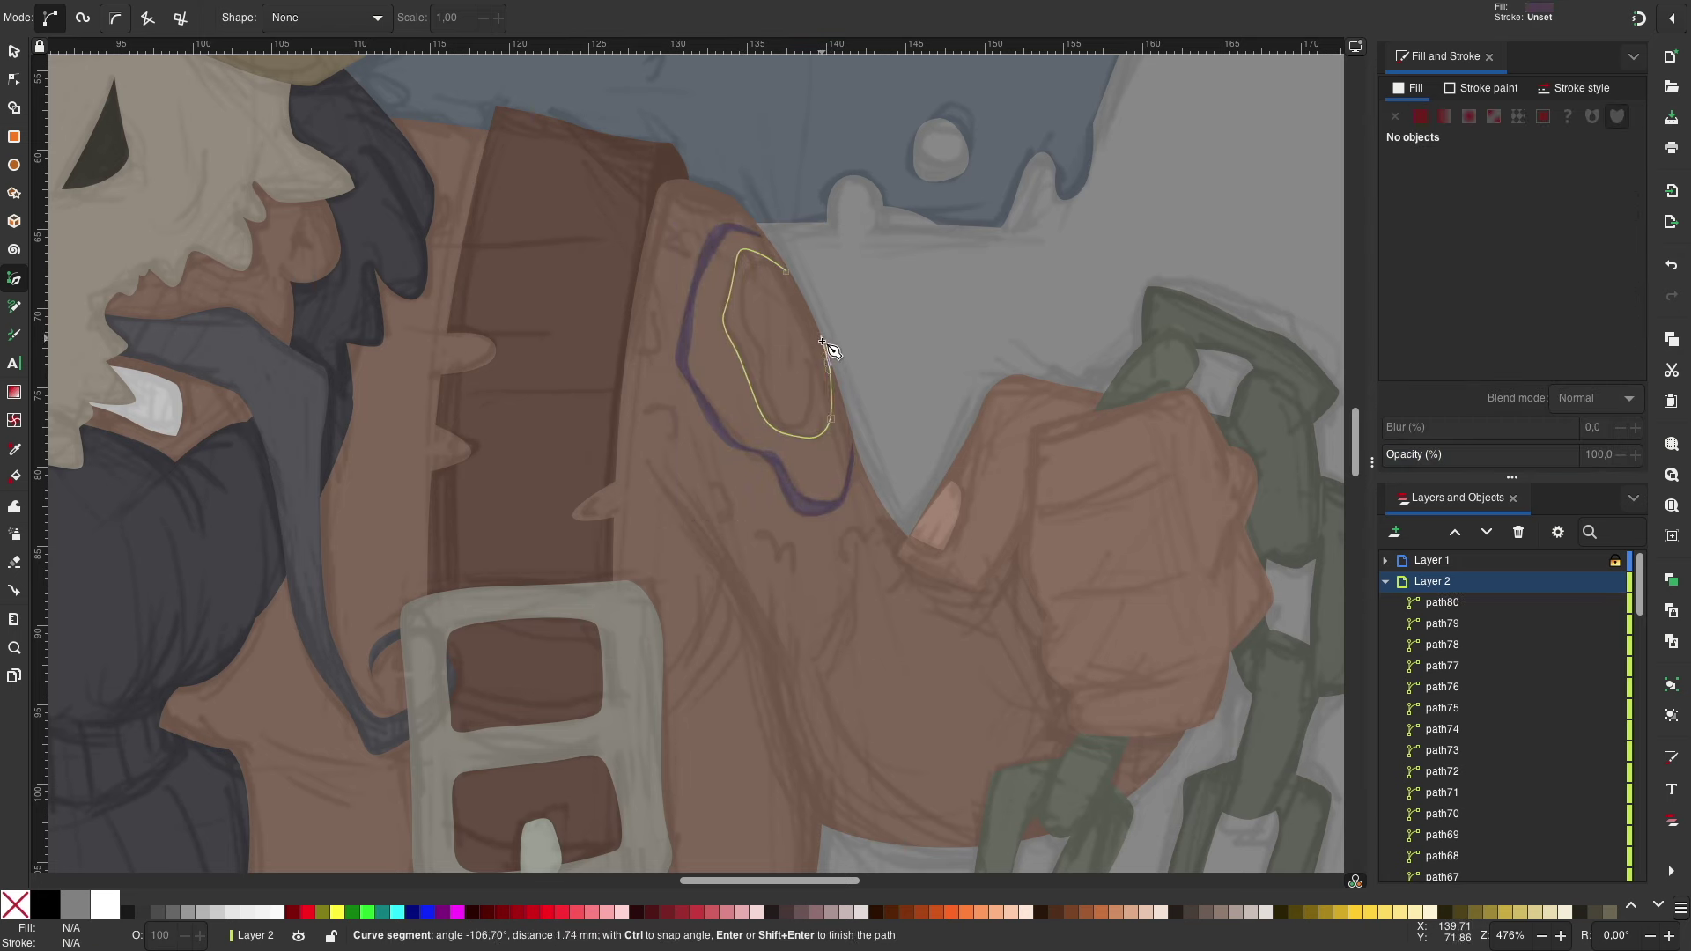
# Step: Add the inner tattoo ring and three small tattoo dots on the shoulder
pyautogui.press('Return')
pyautogui.click(692, 232)
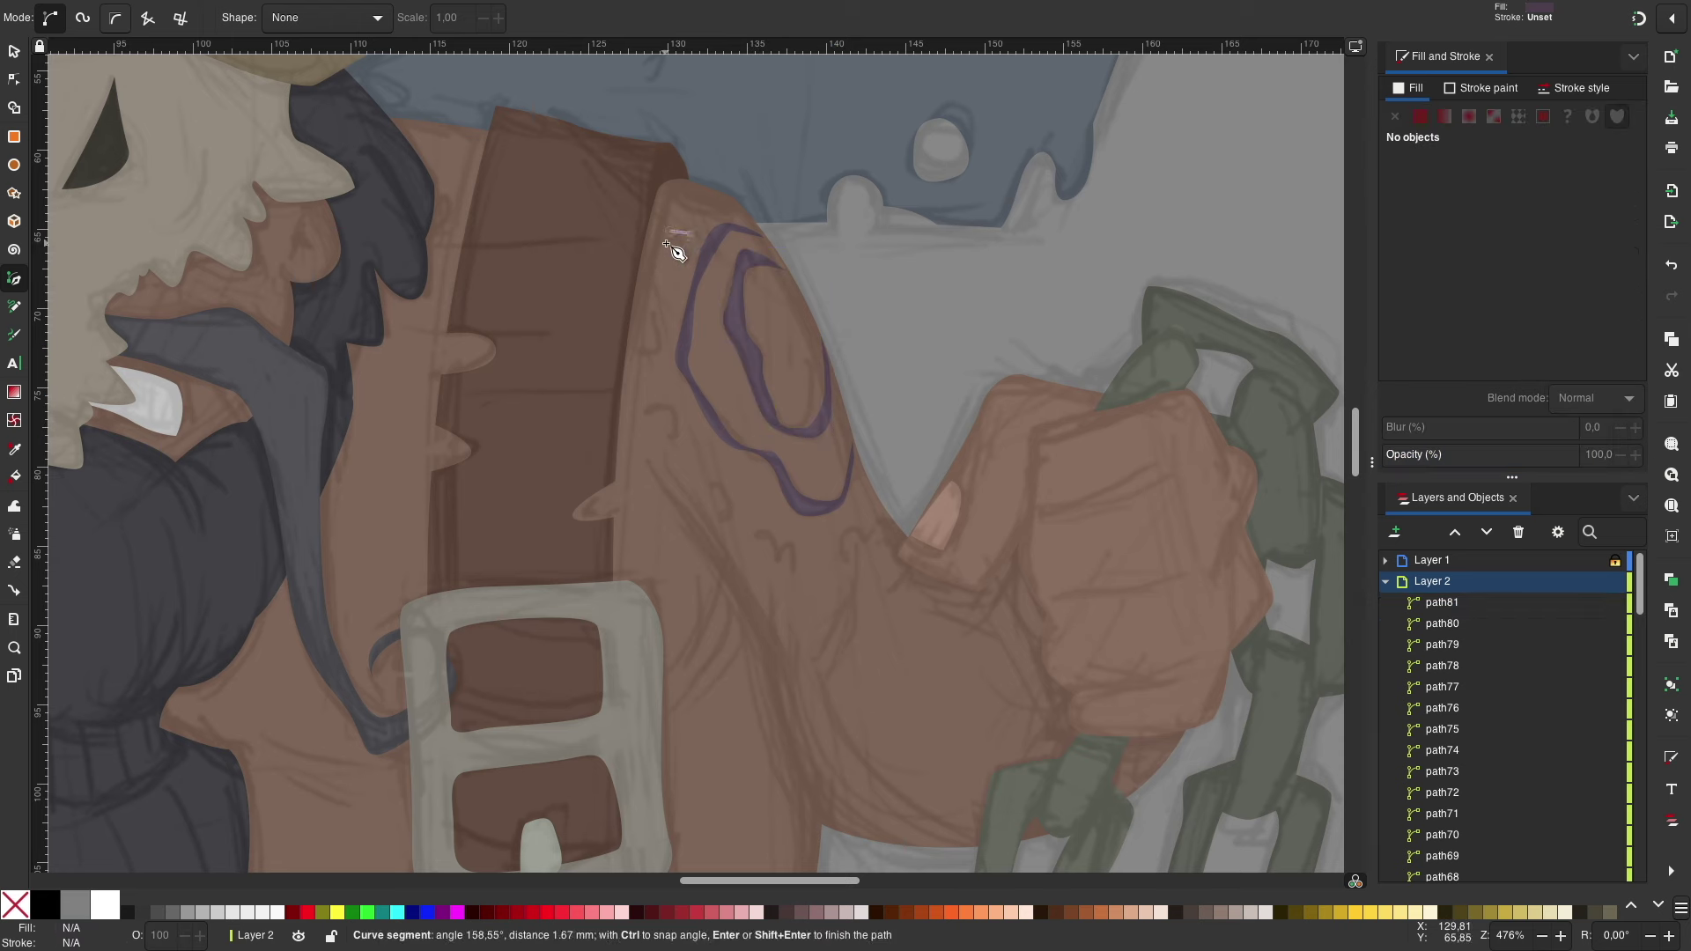
pyautogui.press('Return')
pyautogui.click(652, 410)
pyautogui.press('Return')
pyautogui.click(719, 206)
pyautogui.press('Return')
pyautogui.press('Return')
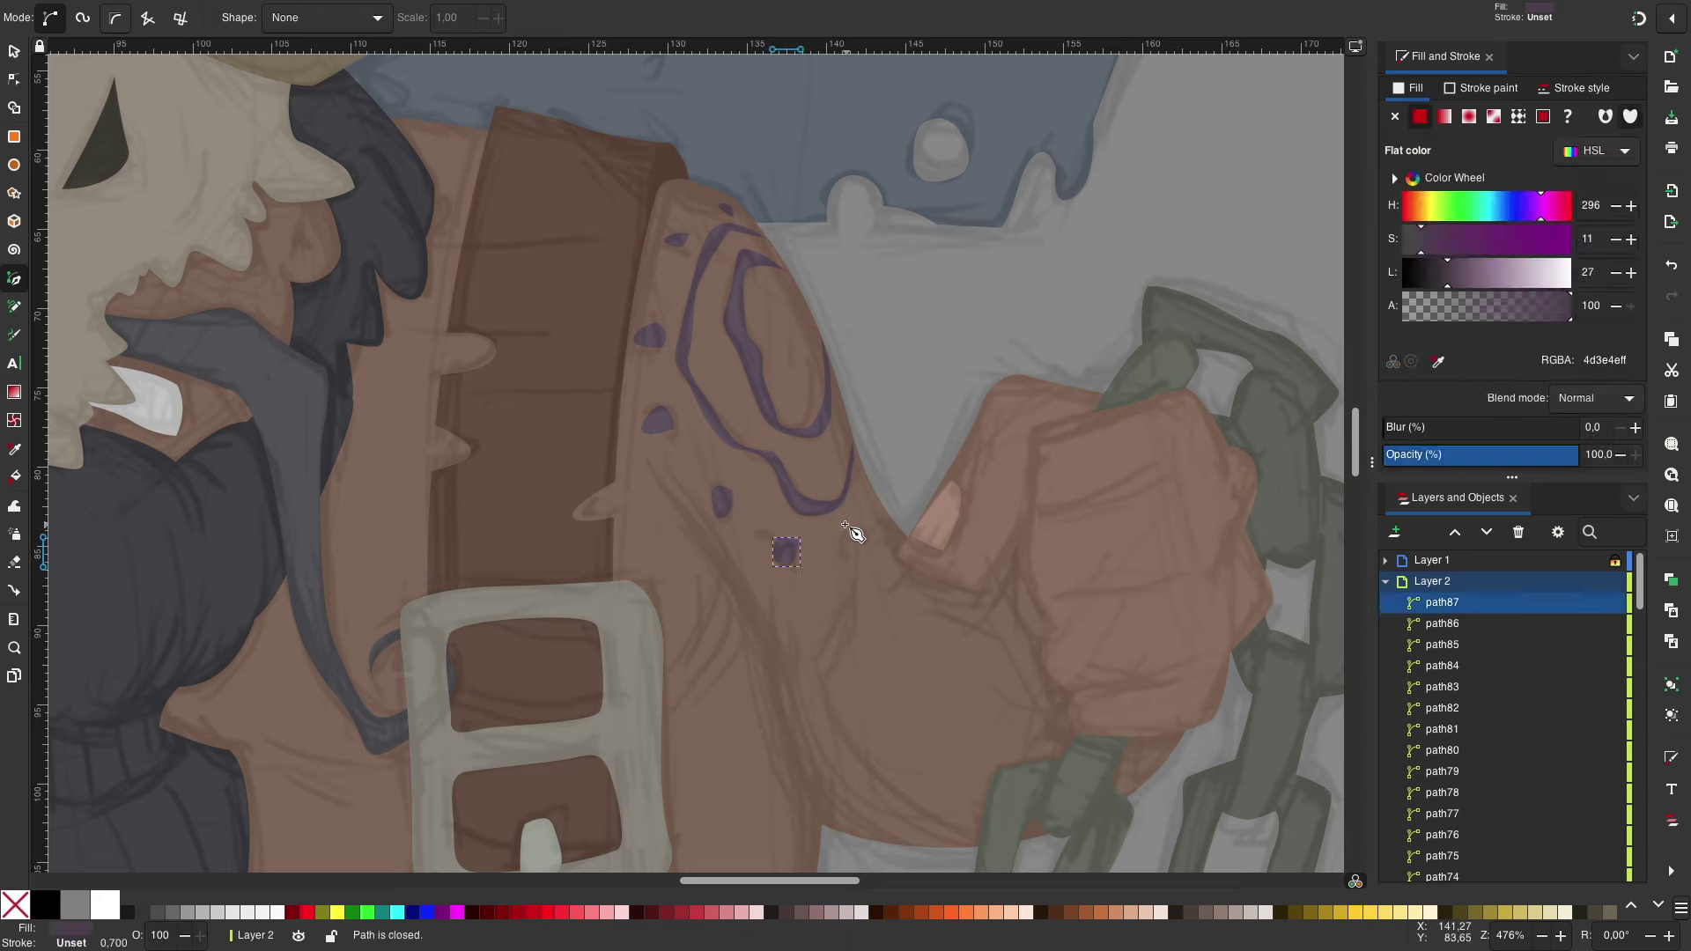
pyautogui.click(854, 527)
pyautogui.press('Return')
pyautogui.press('s')
pyautogui.scroll(-5, 923, 378)
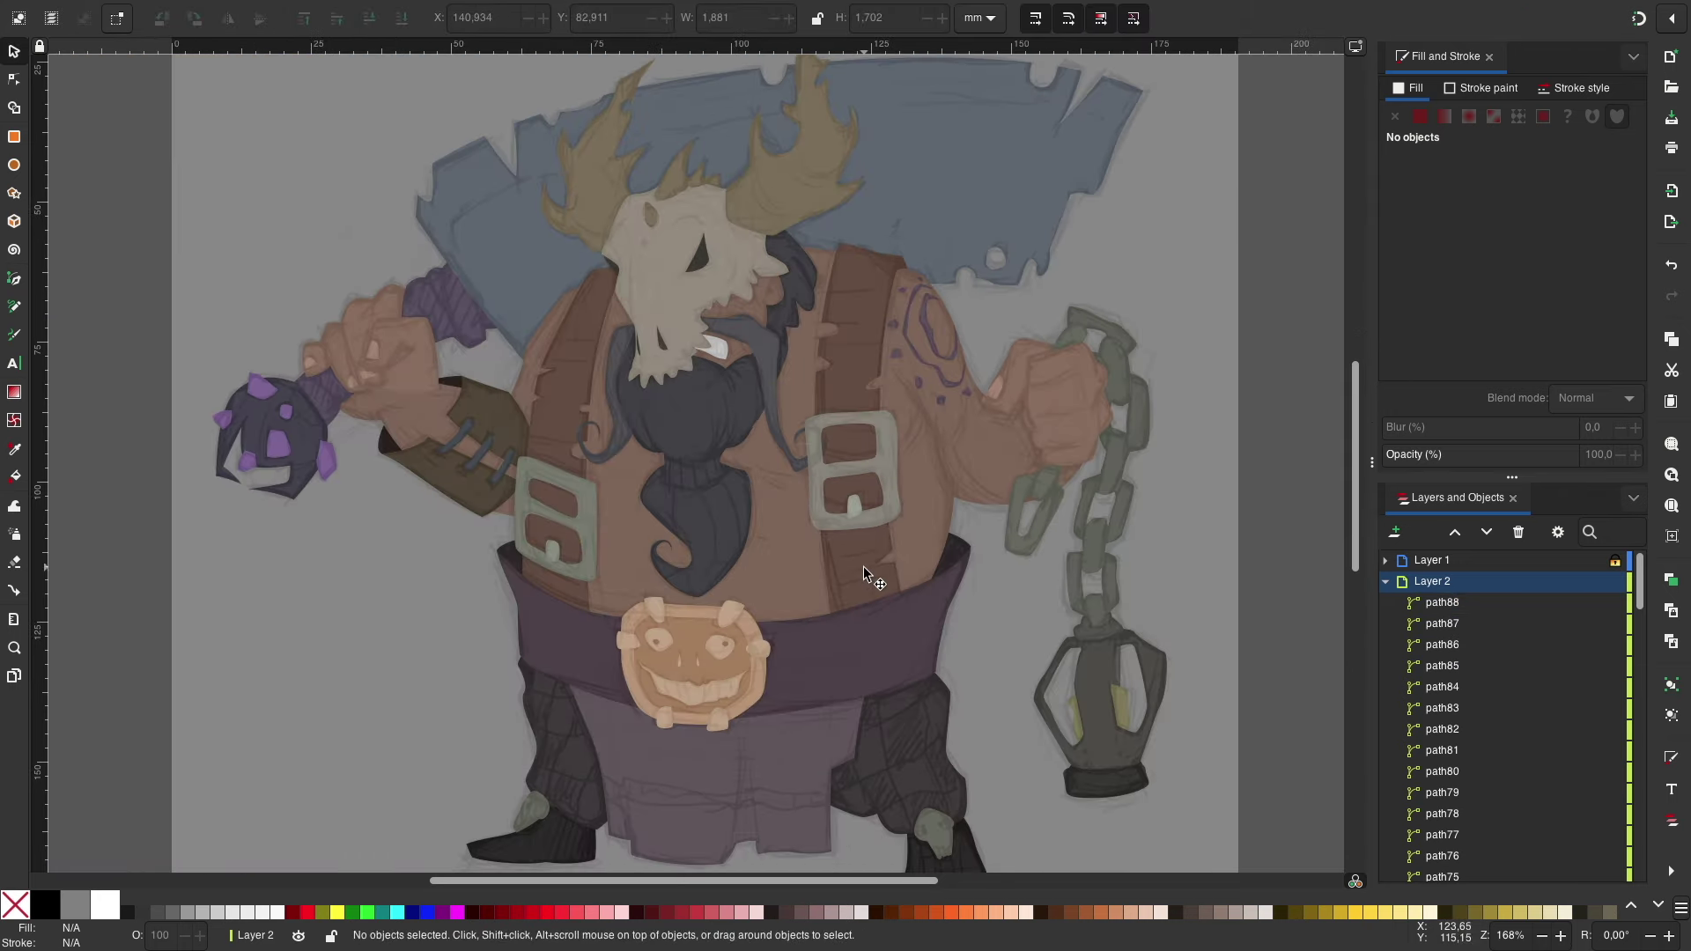
# Step: Trace the eye holes and another shape on the boot skull
pyautogui.scroll(3, 861, 568)
pyautogui.scroll(2, 861, 568)
pyautogui.press('b')
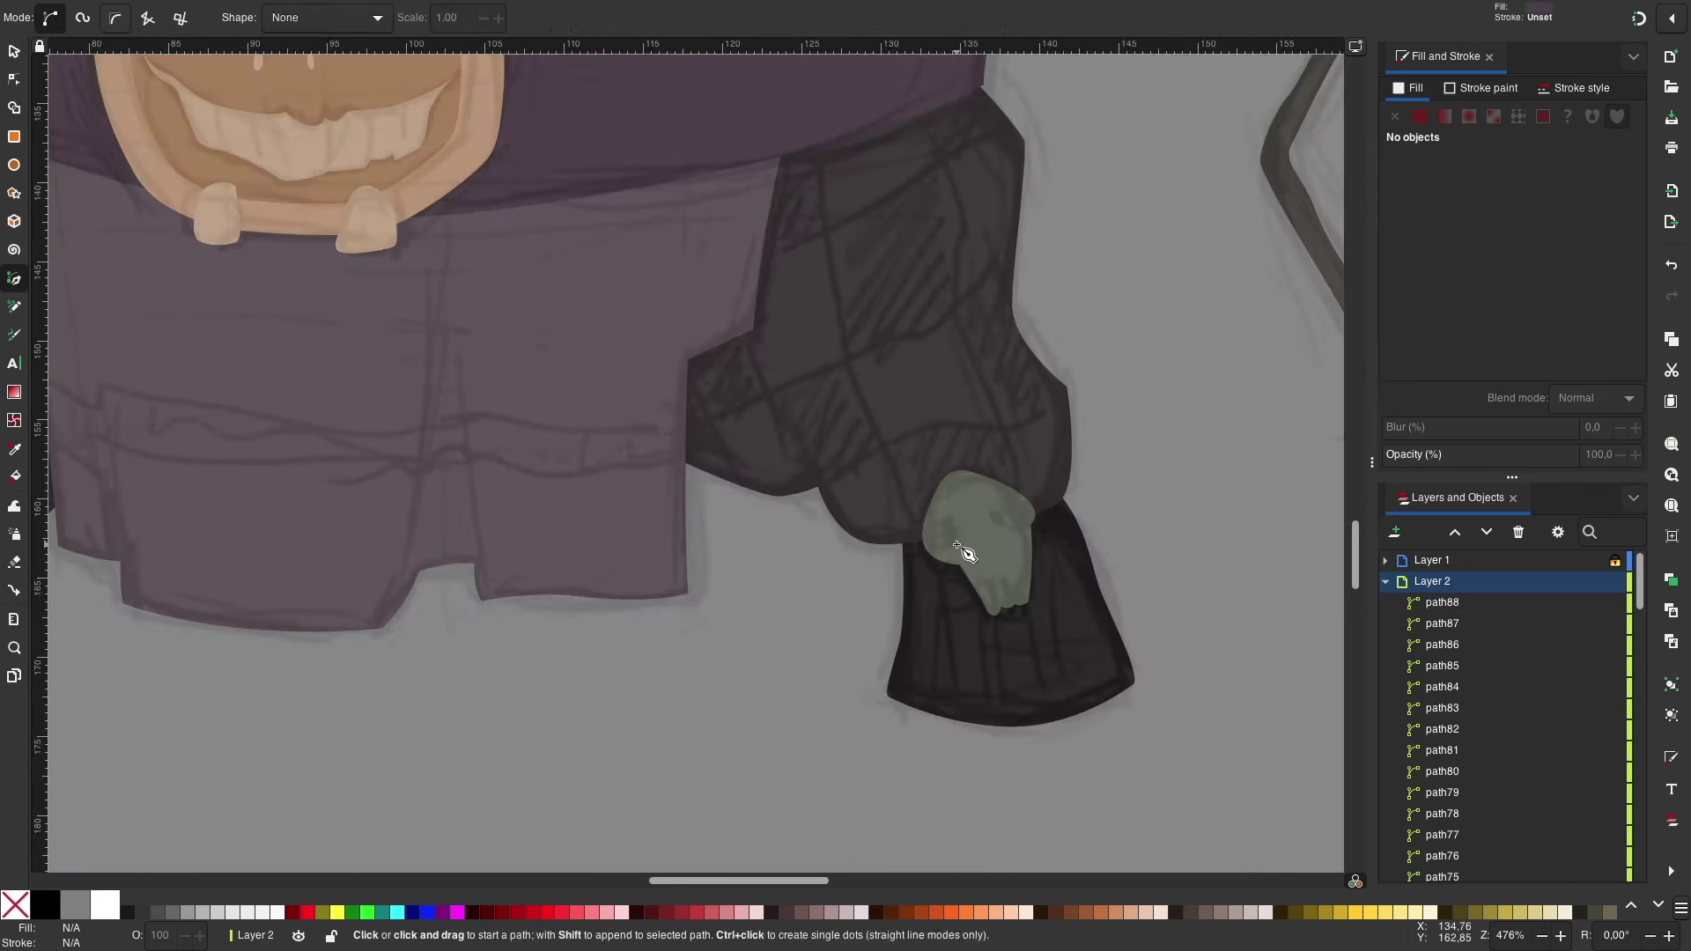
pyautogui.click(959, 542)
pyautogui.click(991, 507)
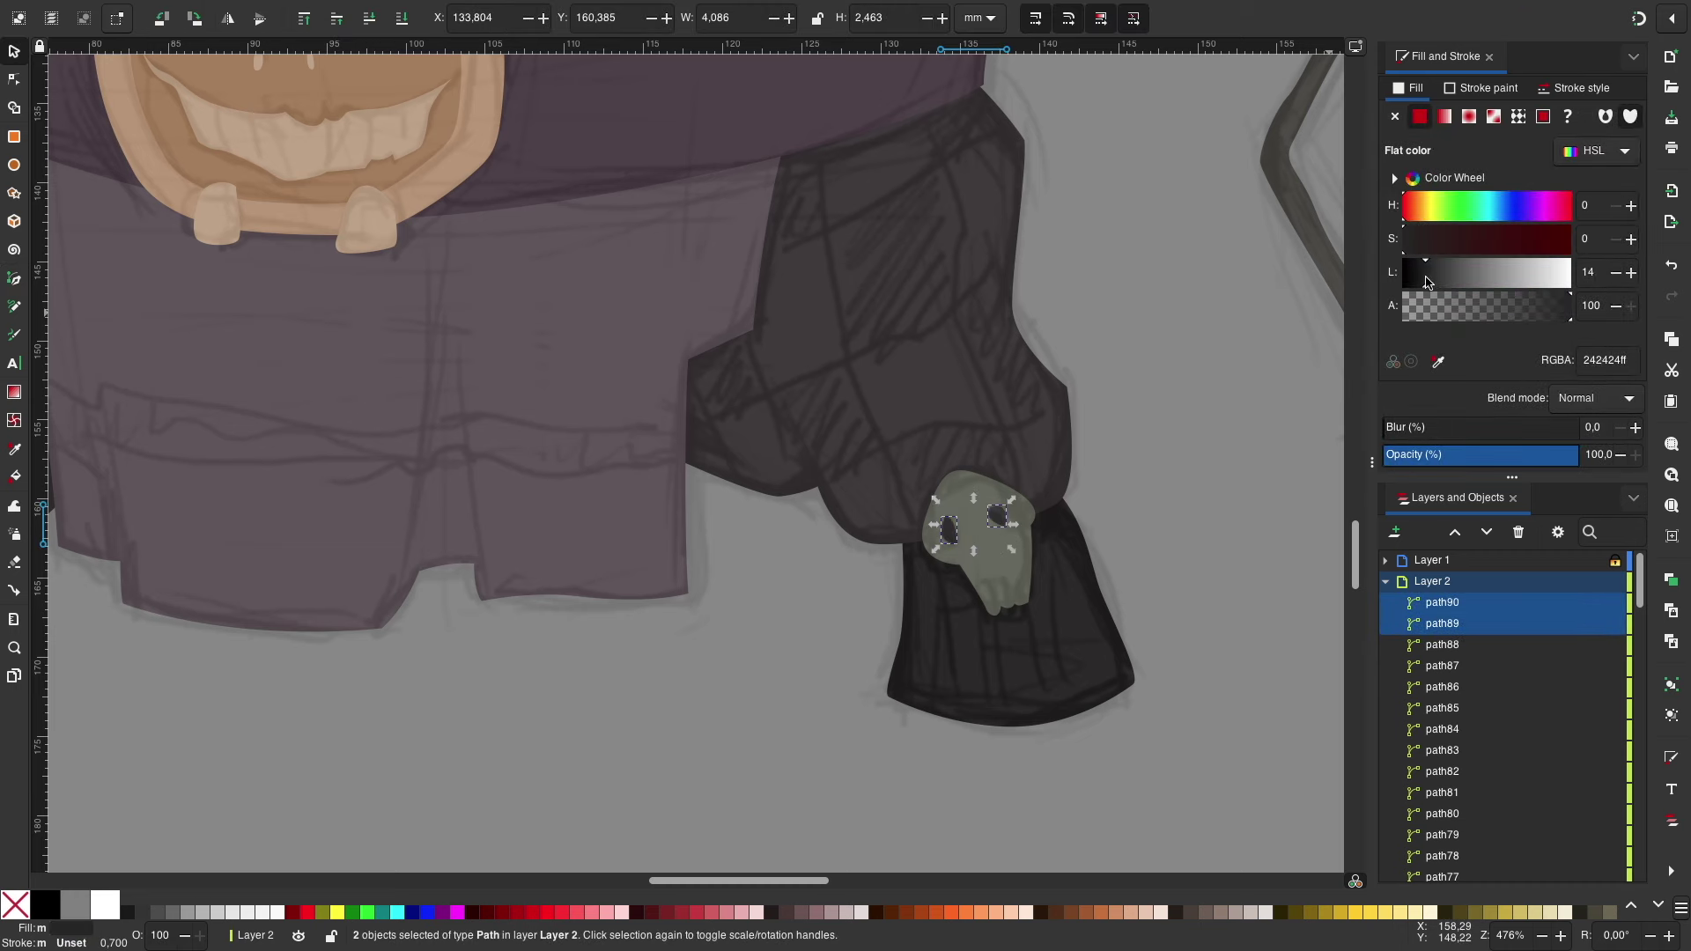
pyautogui.click(985, 580)
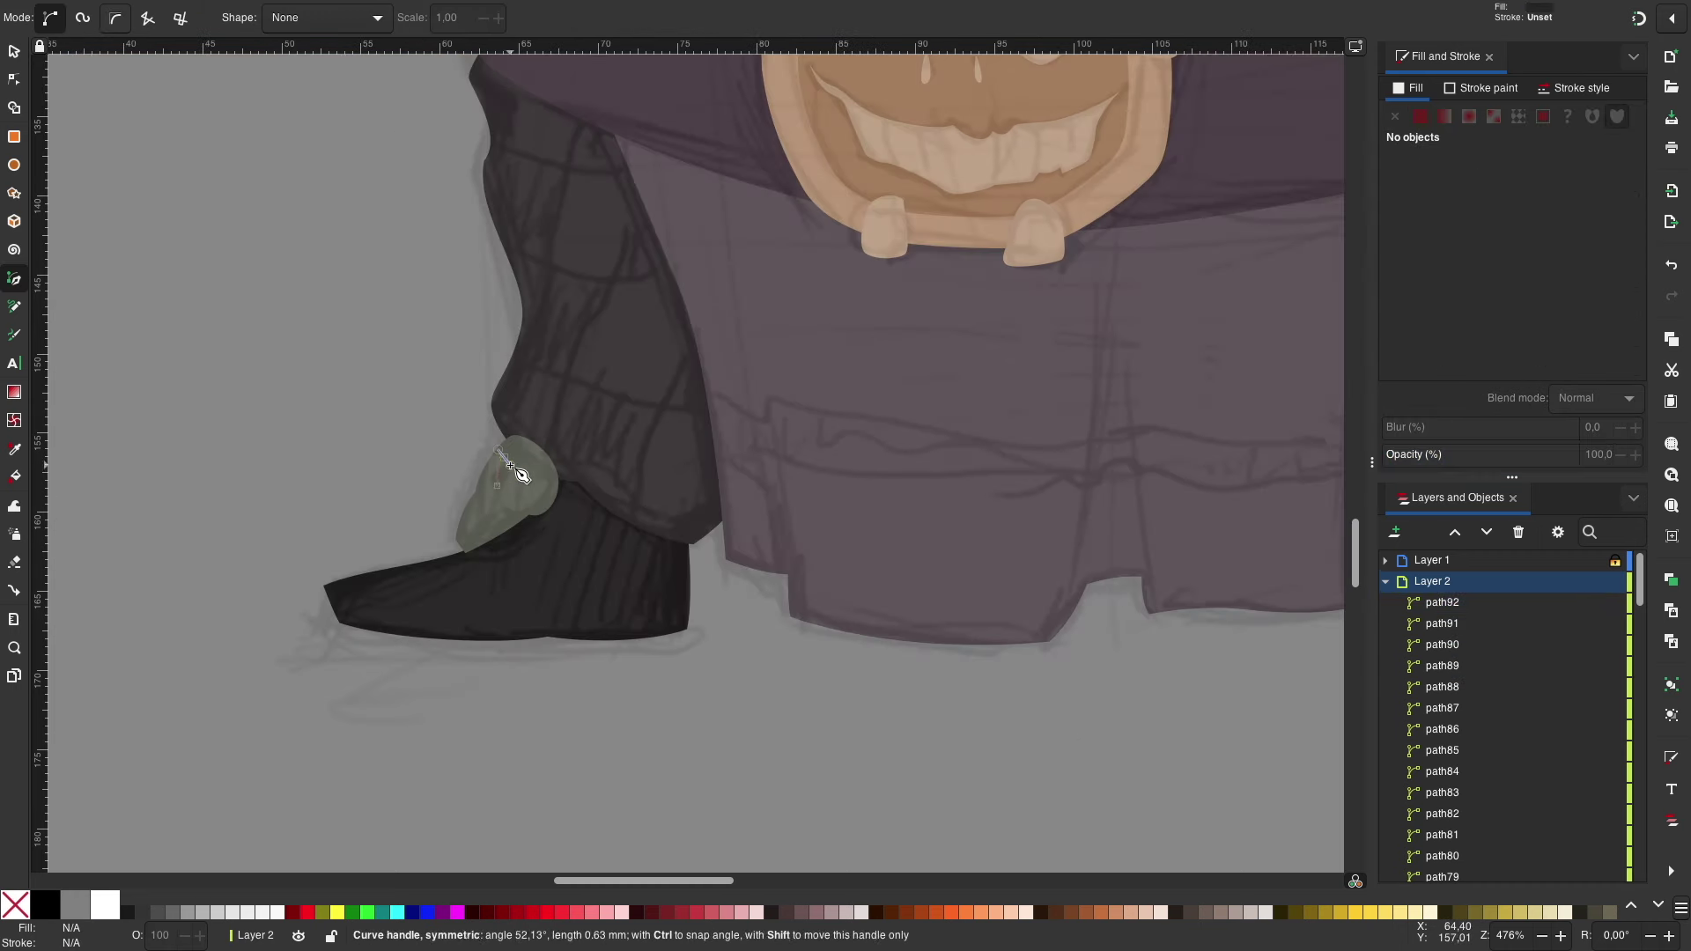
pyautogui.hscroll(5, 834, 692)
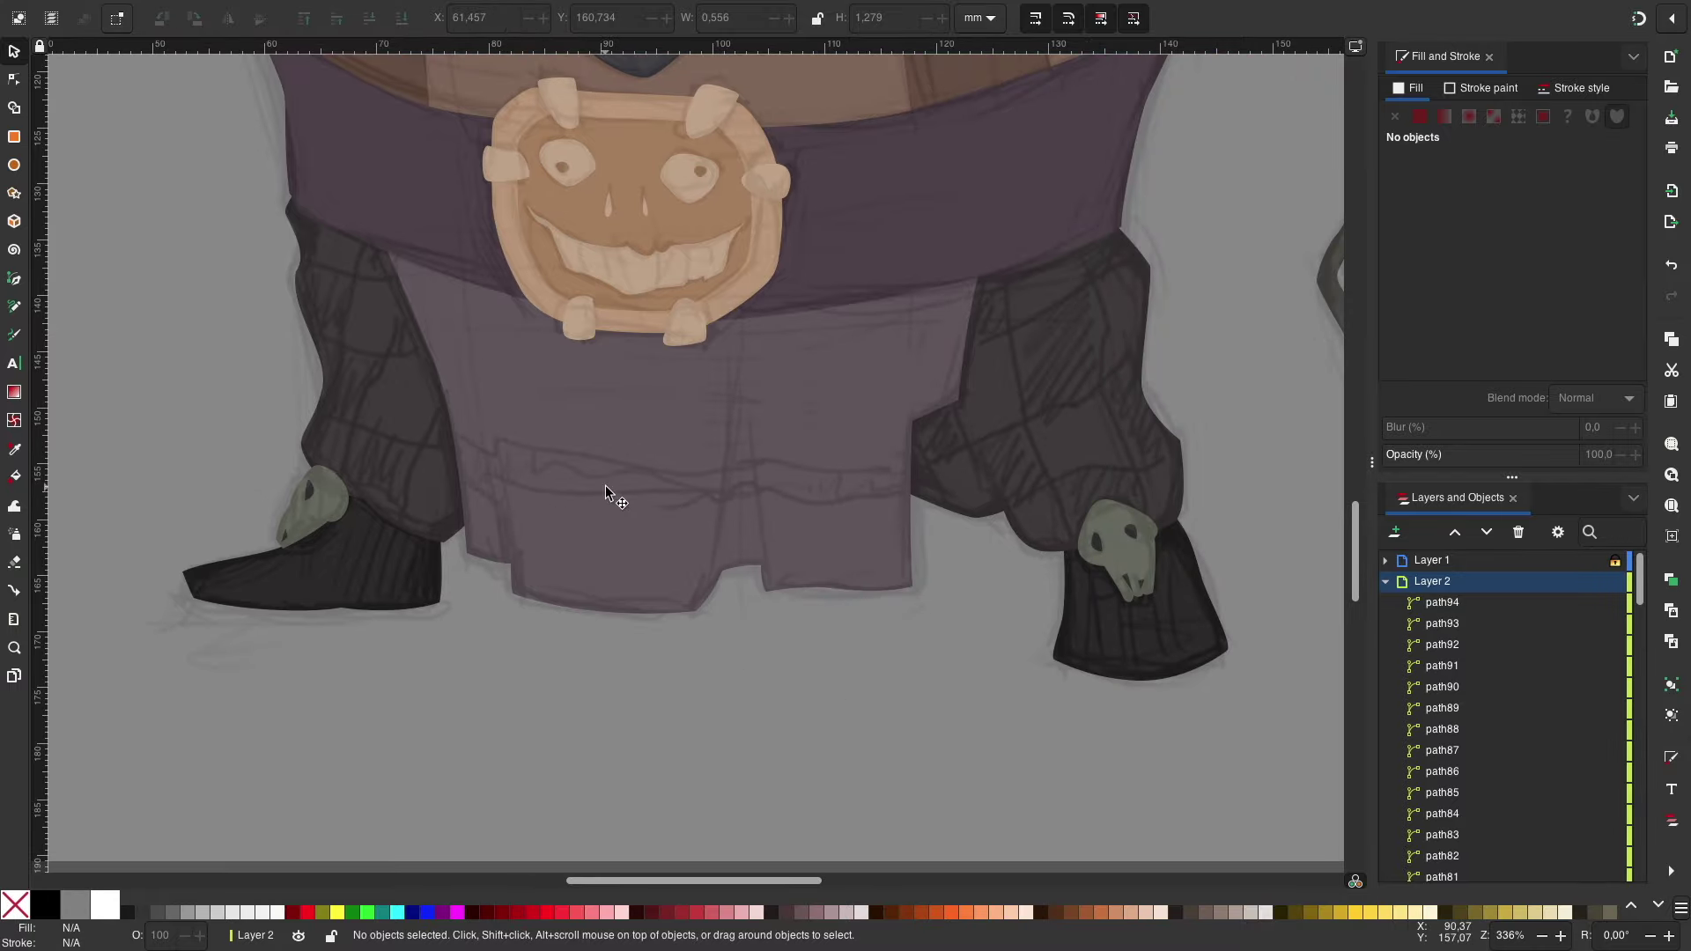
# Step: Draw the dark belt shape on the trousers and set its colour
pyautogui.press('b')
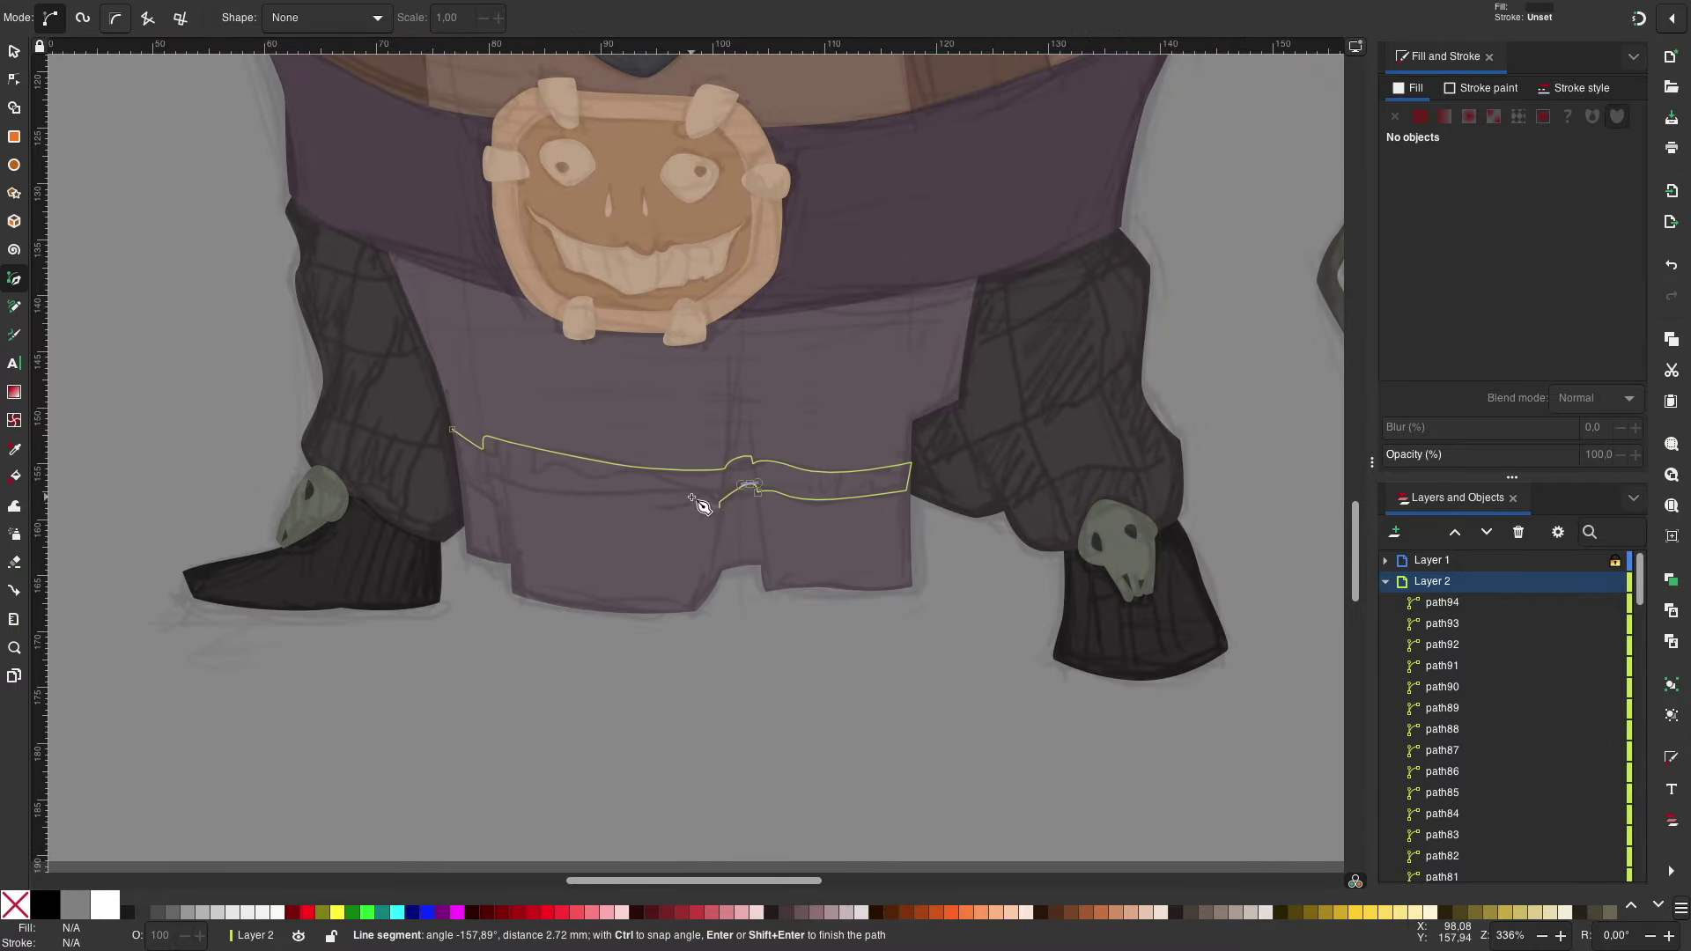
pyautogui.click(453, 429)
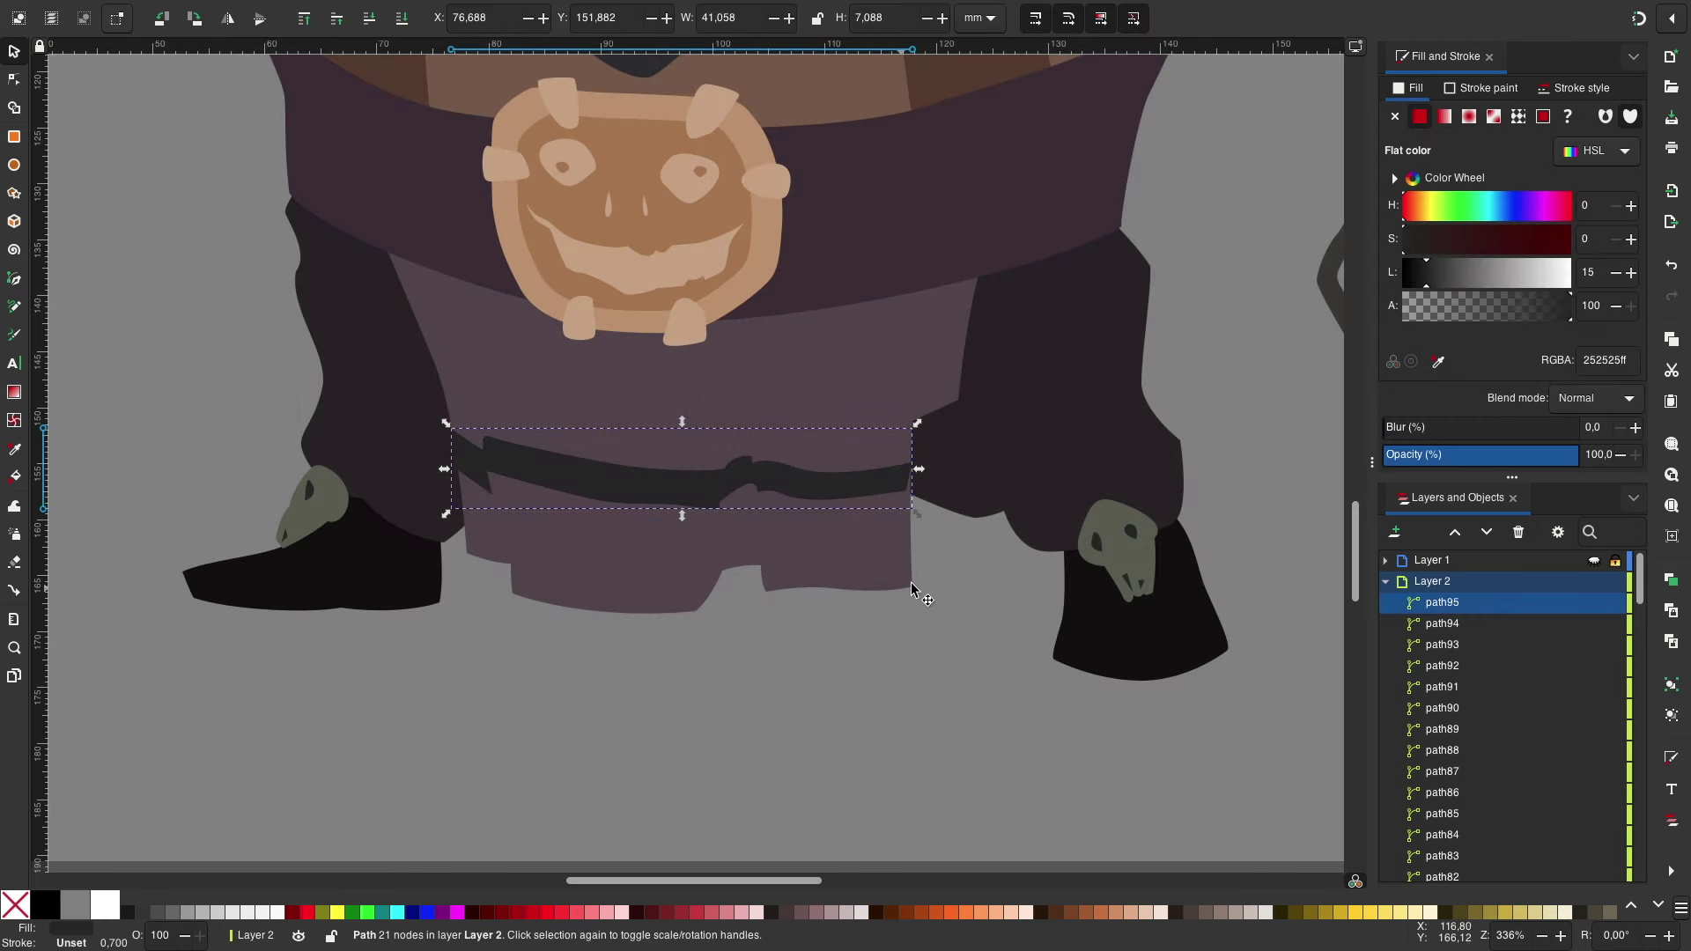
pyautogui.press('d')
pyautogui.click(851, 374)
pyautogui.press('b')
# Step: Darken the skirt band to Lightness 23 and pull its right end to the skirt edge
pyautogui.click(1444, 285)
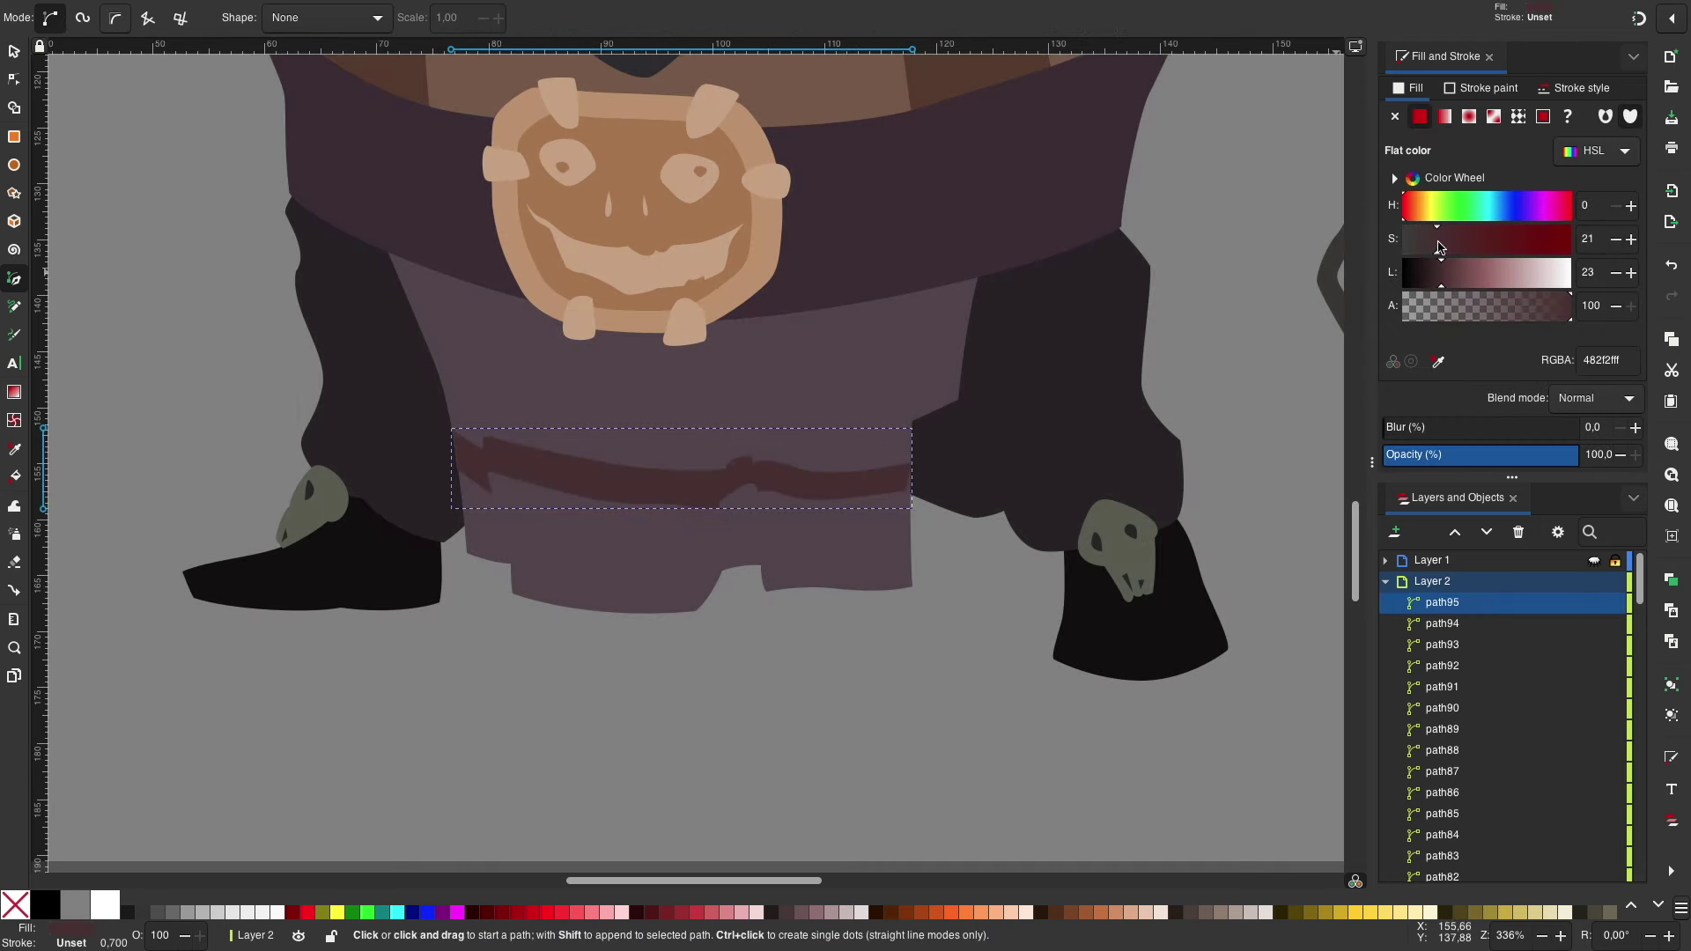
pyautogui.press('Escape')
pyautogui.press('+')
pyautogui.press('s')
pyautogui.click(925, 484)
pyautogui.press('n')
pyautogui.moveTo(1005, 466); pyautogui.dragTo(1011, 464)
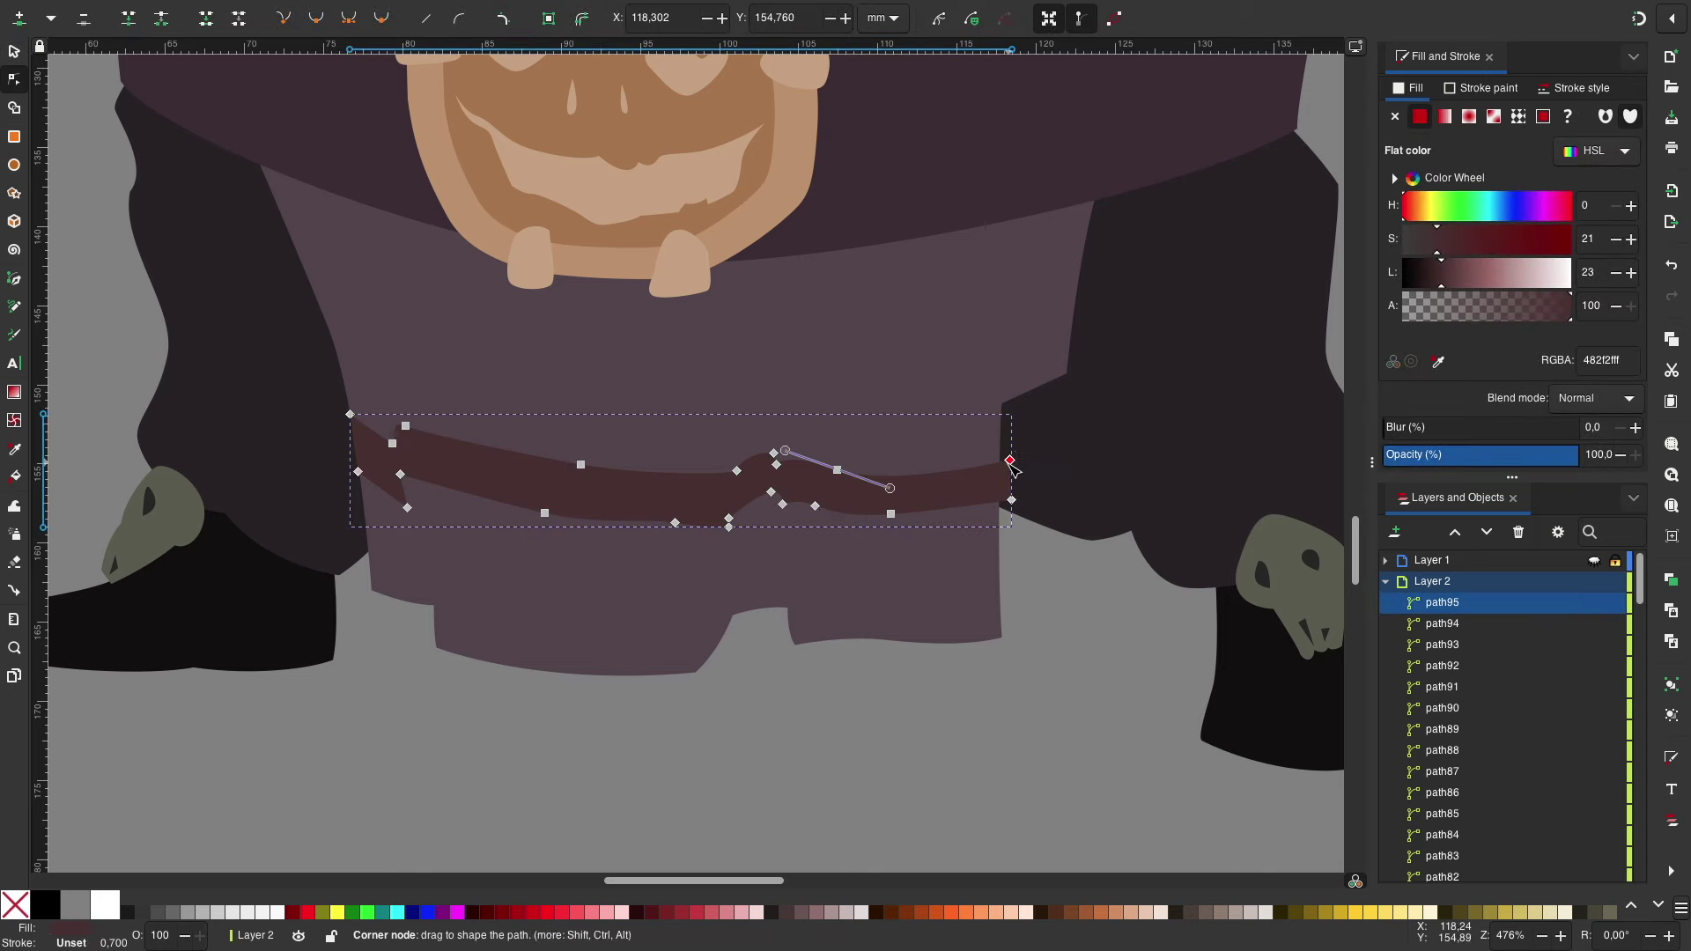
# Step: Undo an accidental stacking change on the skirt band and zoom out to the whole character
pyautogui.press('s')
pyautogui.click(653, 627)
pyautogui.press('Home')
pyautogui.hotkey('ctrl', 'z')
pyautogui.press('Escape')
pyautogui.press('5')
pyautogui.scroll(2, 1001, 604)
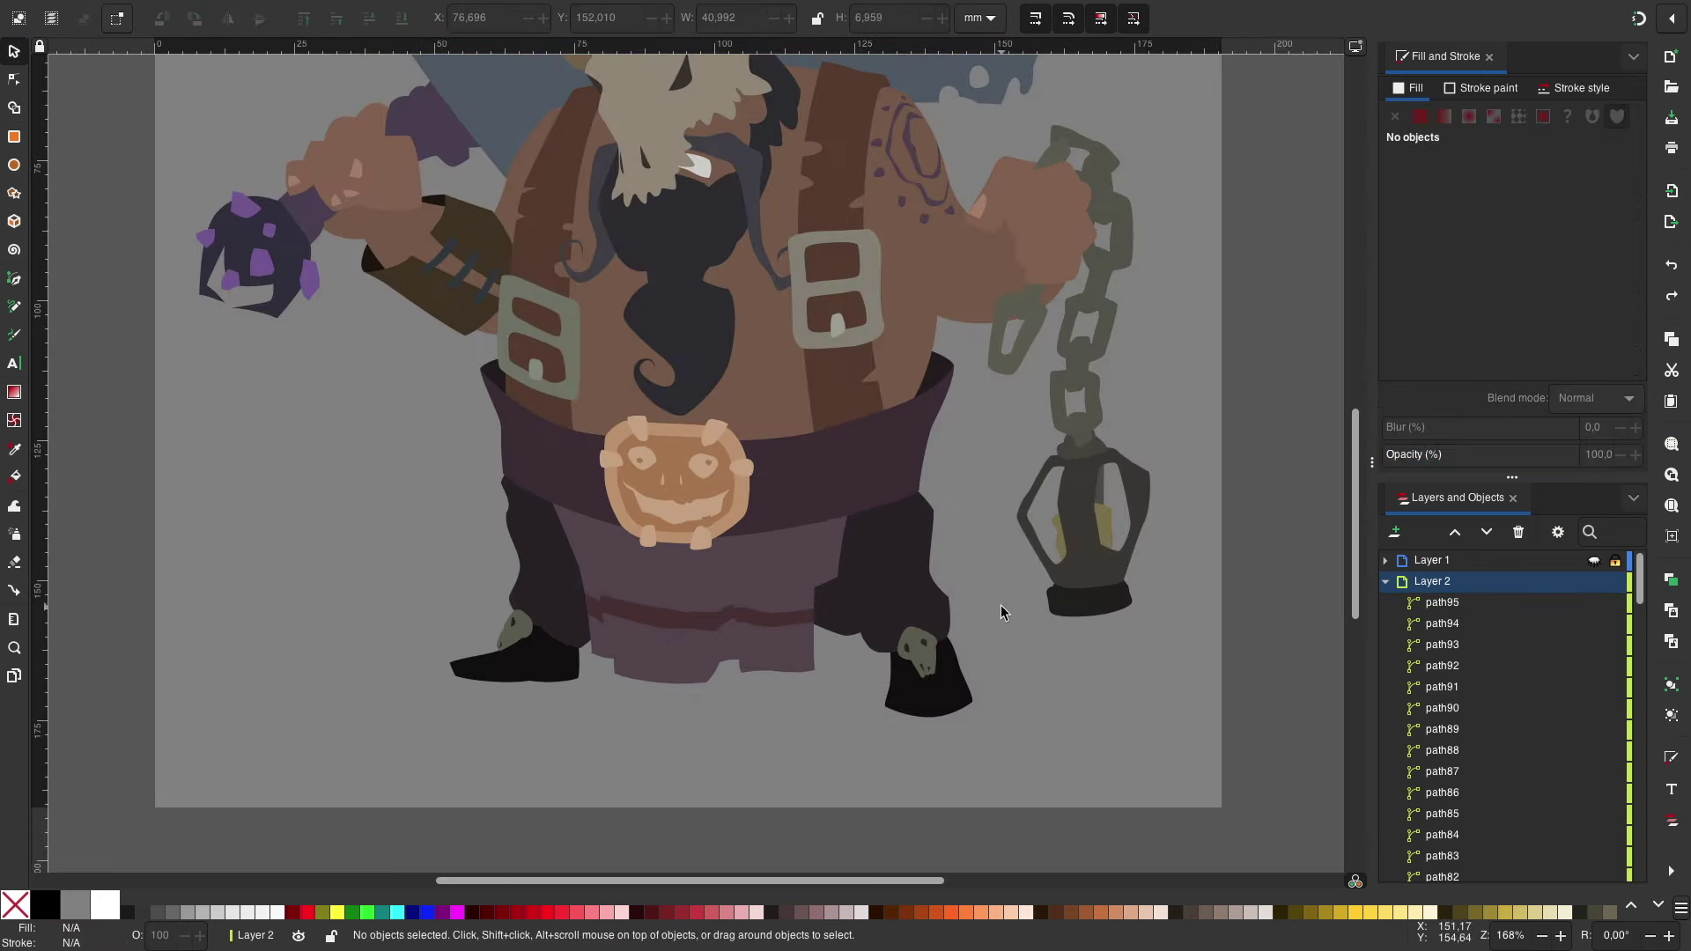
# Step: Draw the first curved and small checker patches on the right trouser leg
pyautogui.scroll(2, 1101, 581)
pyautogui.scroll(2, 1214, 564)
pyautogui.scroll(-1, 1101, 503)
pyautogui.scroll(1, 987, 437)
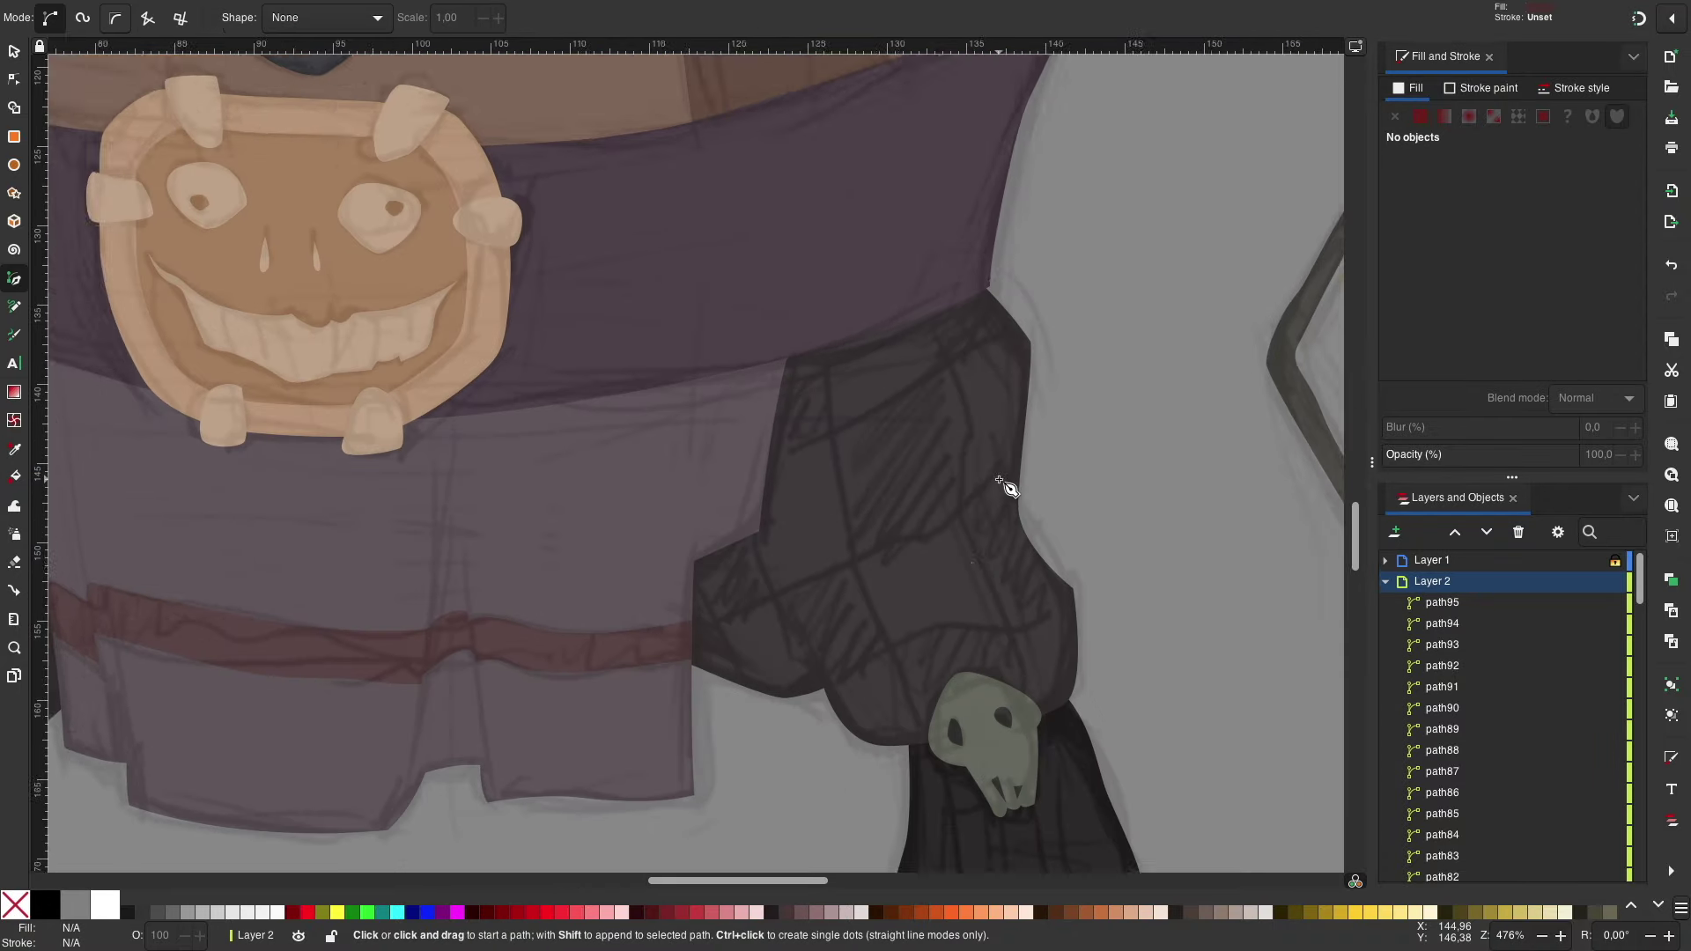
pyautogui.scroll(1, 1007, 483)
pyautogui.press('b')
pyautogui.click(892, 661)
pyautogui.moveTo(814, 485); pyautogui.dragTo(792, 353)
pyautogui.click(815, 485)
pyautogui.click(782, 265)
pyautogui.click(729, 381)
pyautogui.click(790, 374)
pyautogui.click(782, 264)
# Step: Add diamond, triangle and upper checker patches up the right trouser leg
pyautogui.click(815, 489)
pyautogui.click(784, 614)
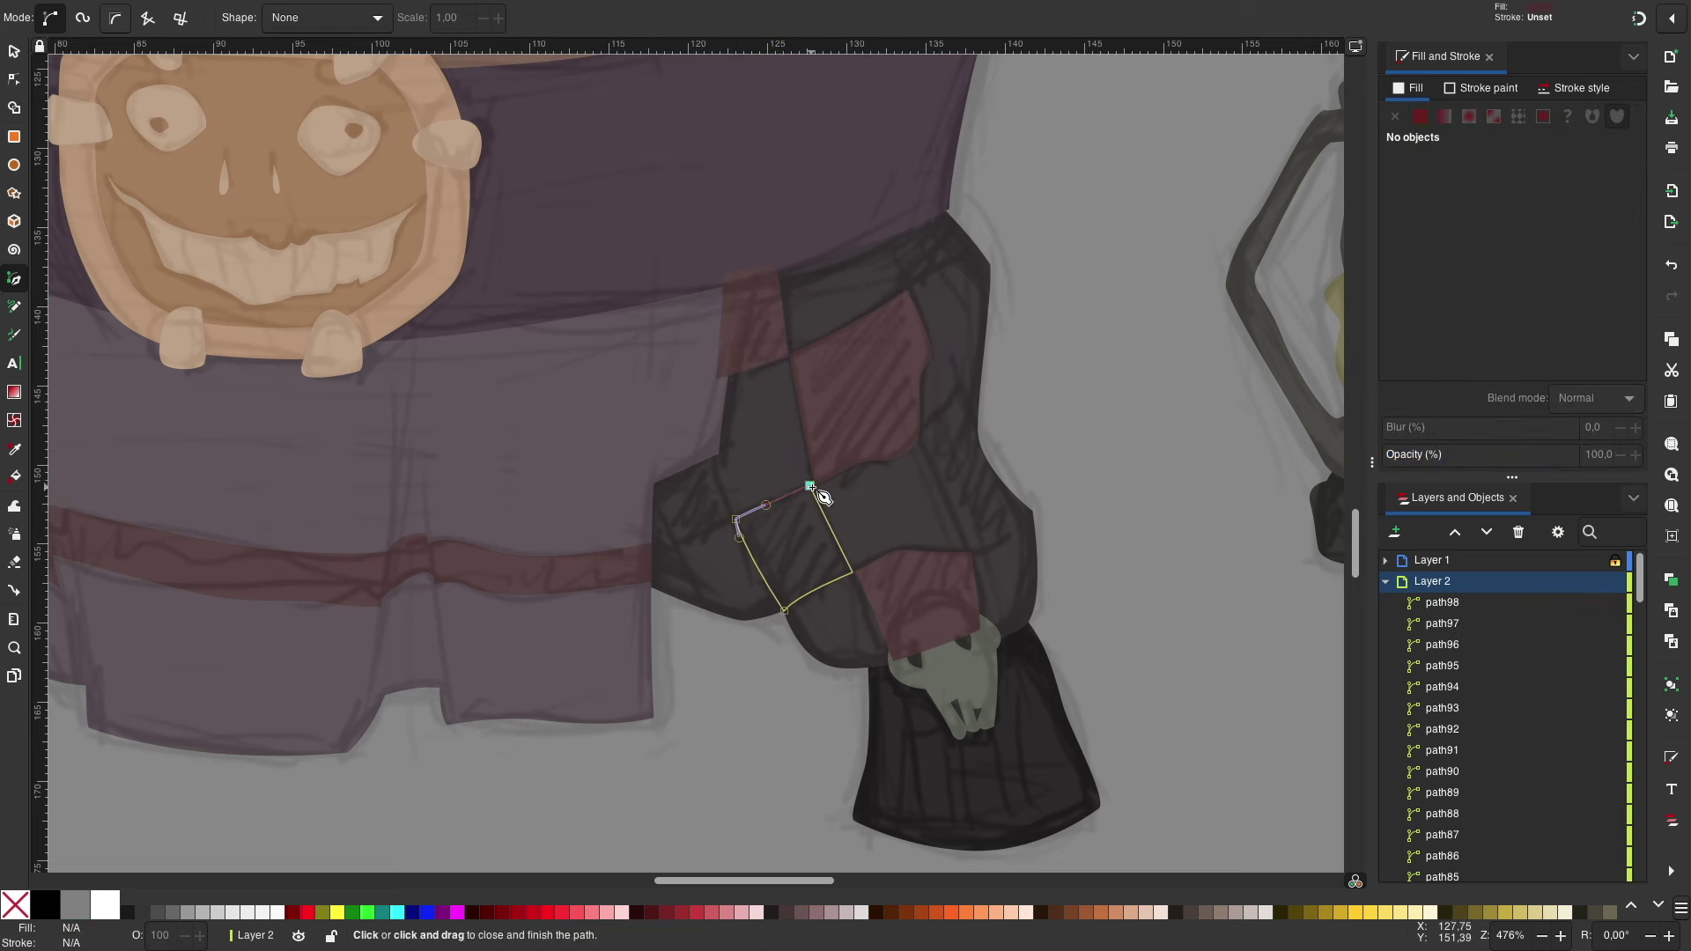
pyautogui.click(815, 488)
pyautogui.click(705, 432)
pyautogui.click(674, 544)
pyautogui.click(637, 461)
pyautogui.click(705, 432)
pyautogui.click(651, 550)
pyautogui.click(709, 621)
pyautogui.click(652, 550)
pyautogui.click(992, 356)
pyautogui.click(922, 438)
pyautogui.click(993, 357)
pyautogui.click(996, 243)
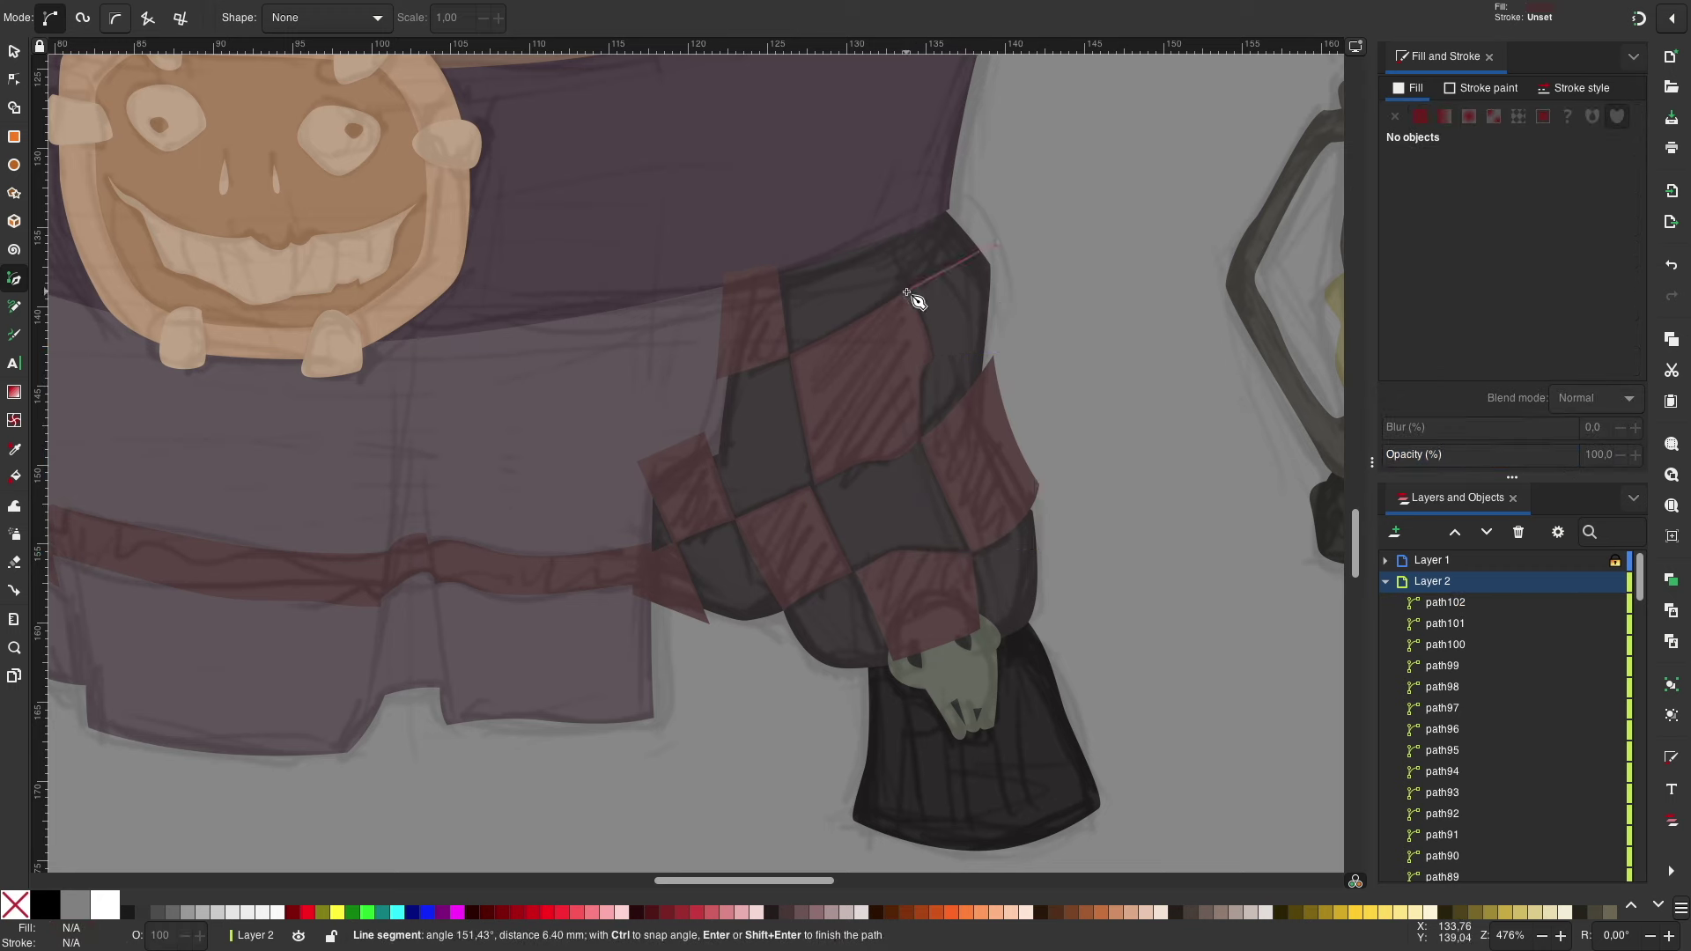
pyautogui.click(996, 243)
# Step: Raise the right-leg checker patches to the top, above the shirt
pyautogui.press('s')
pyautogui.keyDown('shift'); pyautogui.click(691, 622); pyautogui.keyUp('shift')
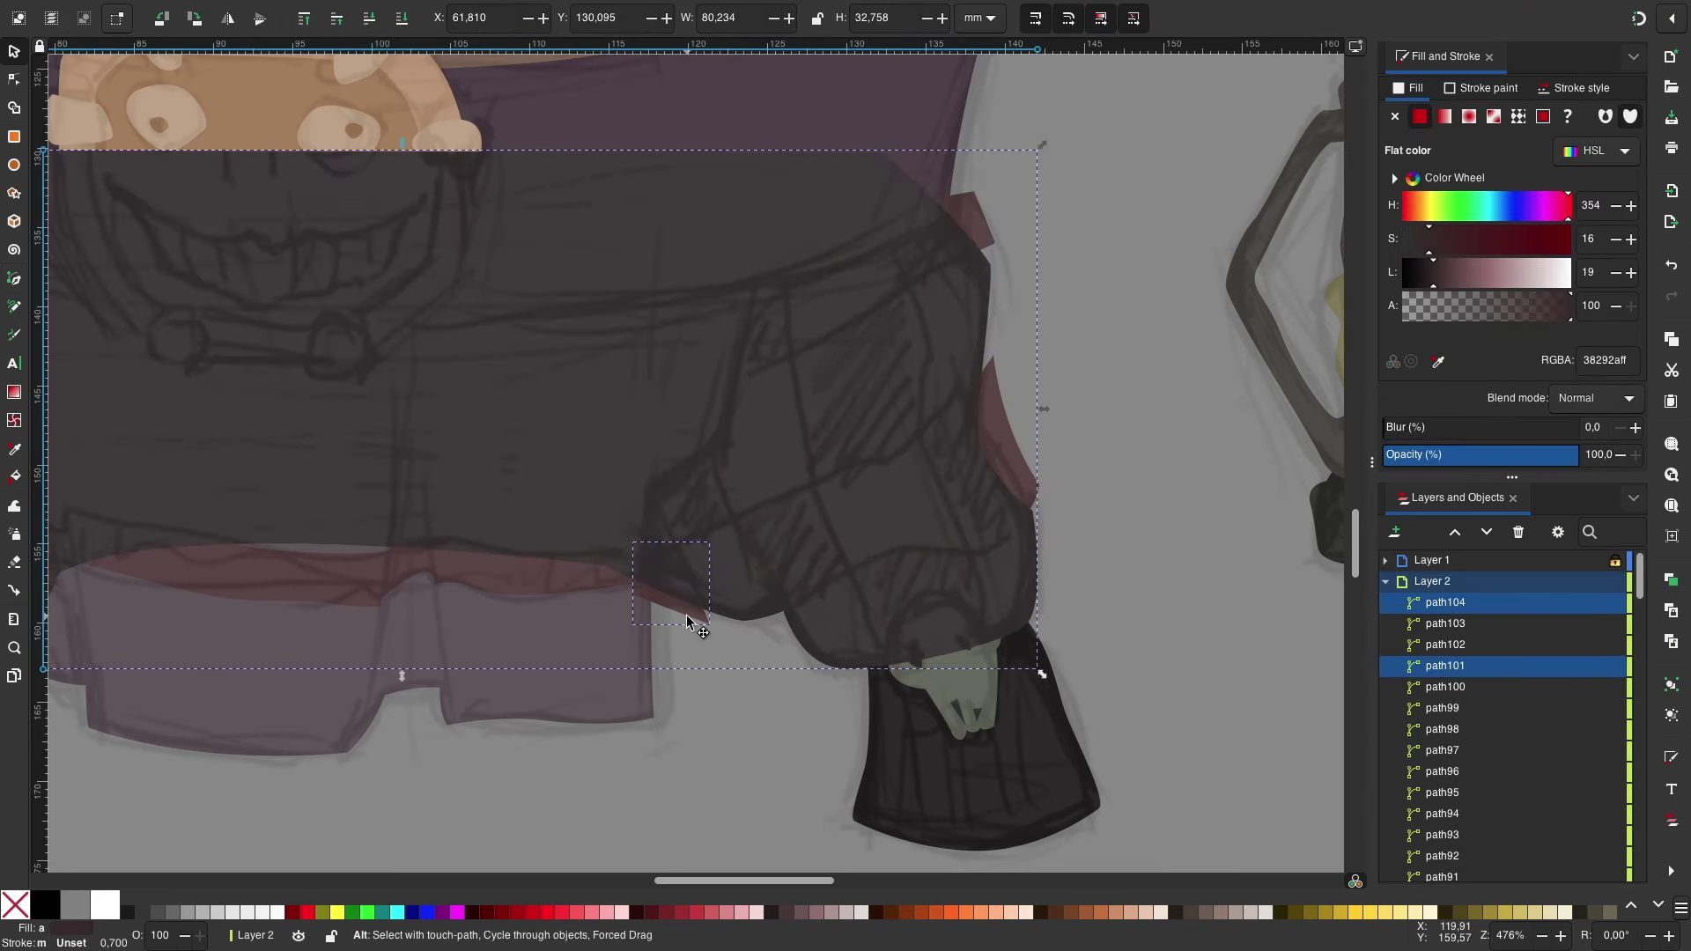
pyautogui.hotkey('ctrl', 'z')
pyautogui.hotkey('ctrl', 'shift', 'z')
pyautogui.hotkey('ctrl', 'z')
pyautogui.hotkey('ctrl', 'shift', 'z')
pyautogui.hotkey('ctrl', 'z')
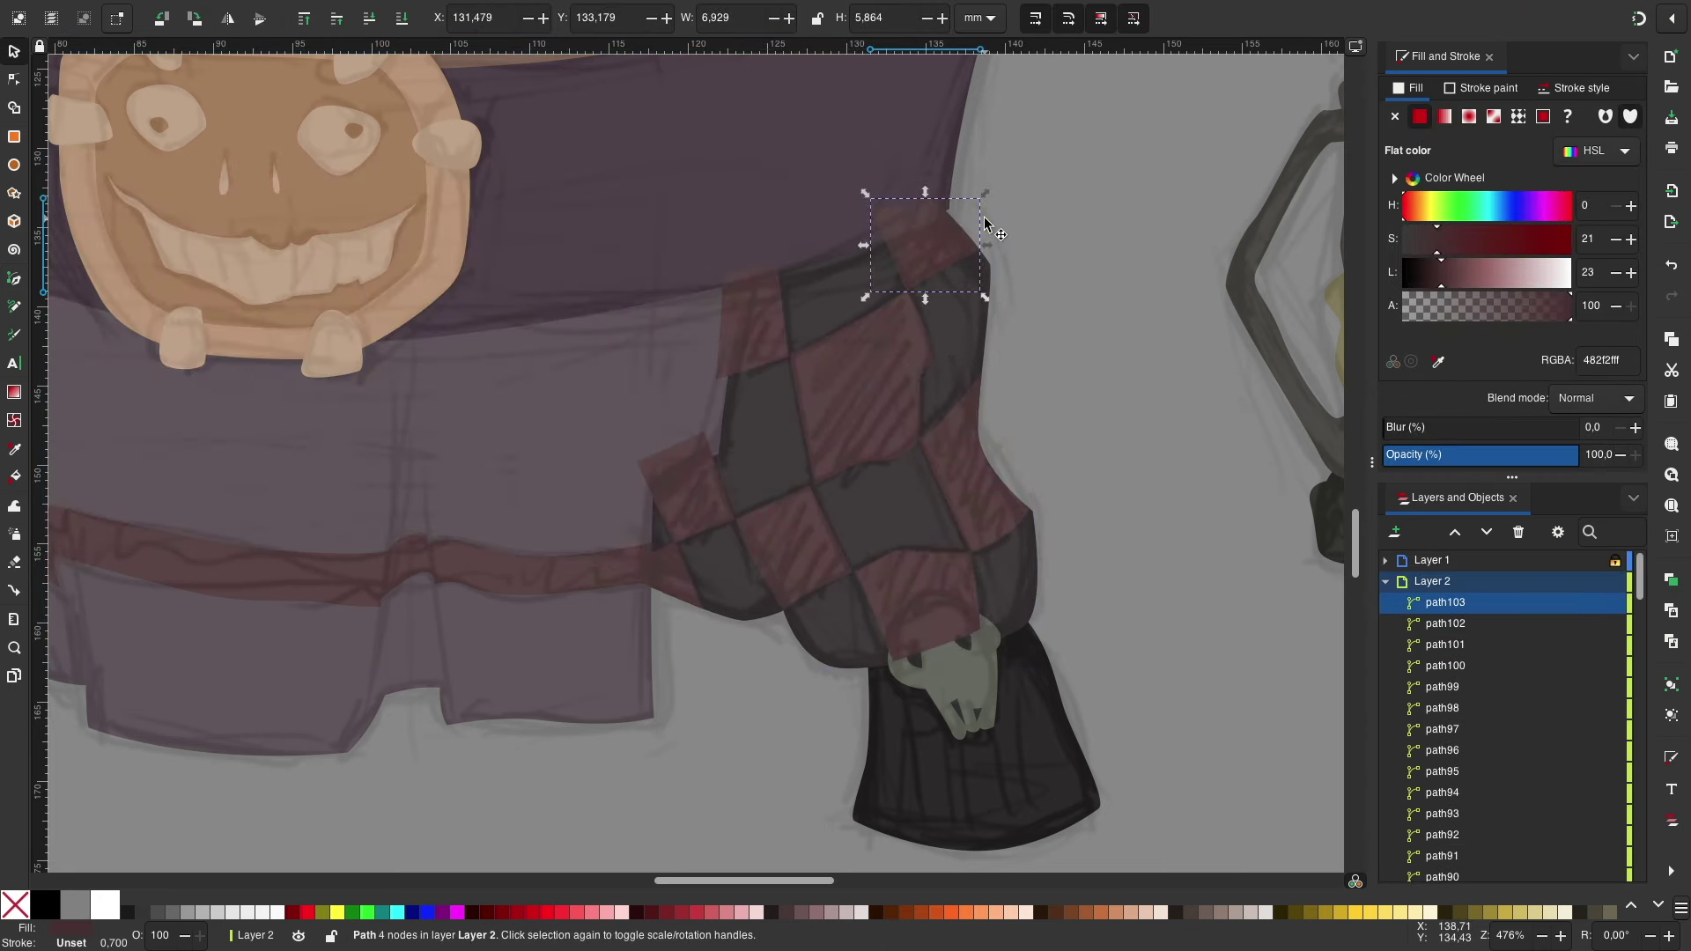
pyautogui.press('Delete')
pyautogui.click(749, 326)
pyautogui.press('Home')
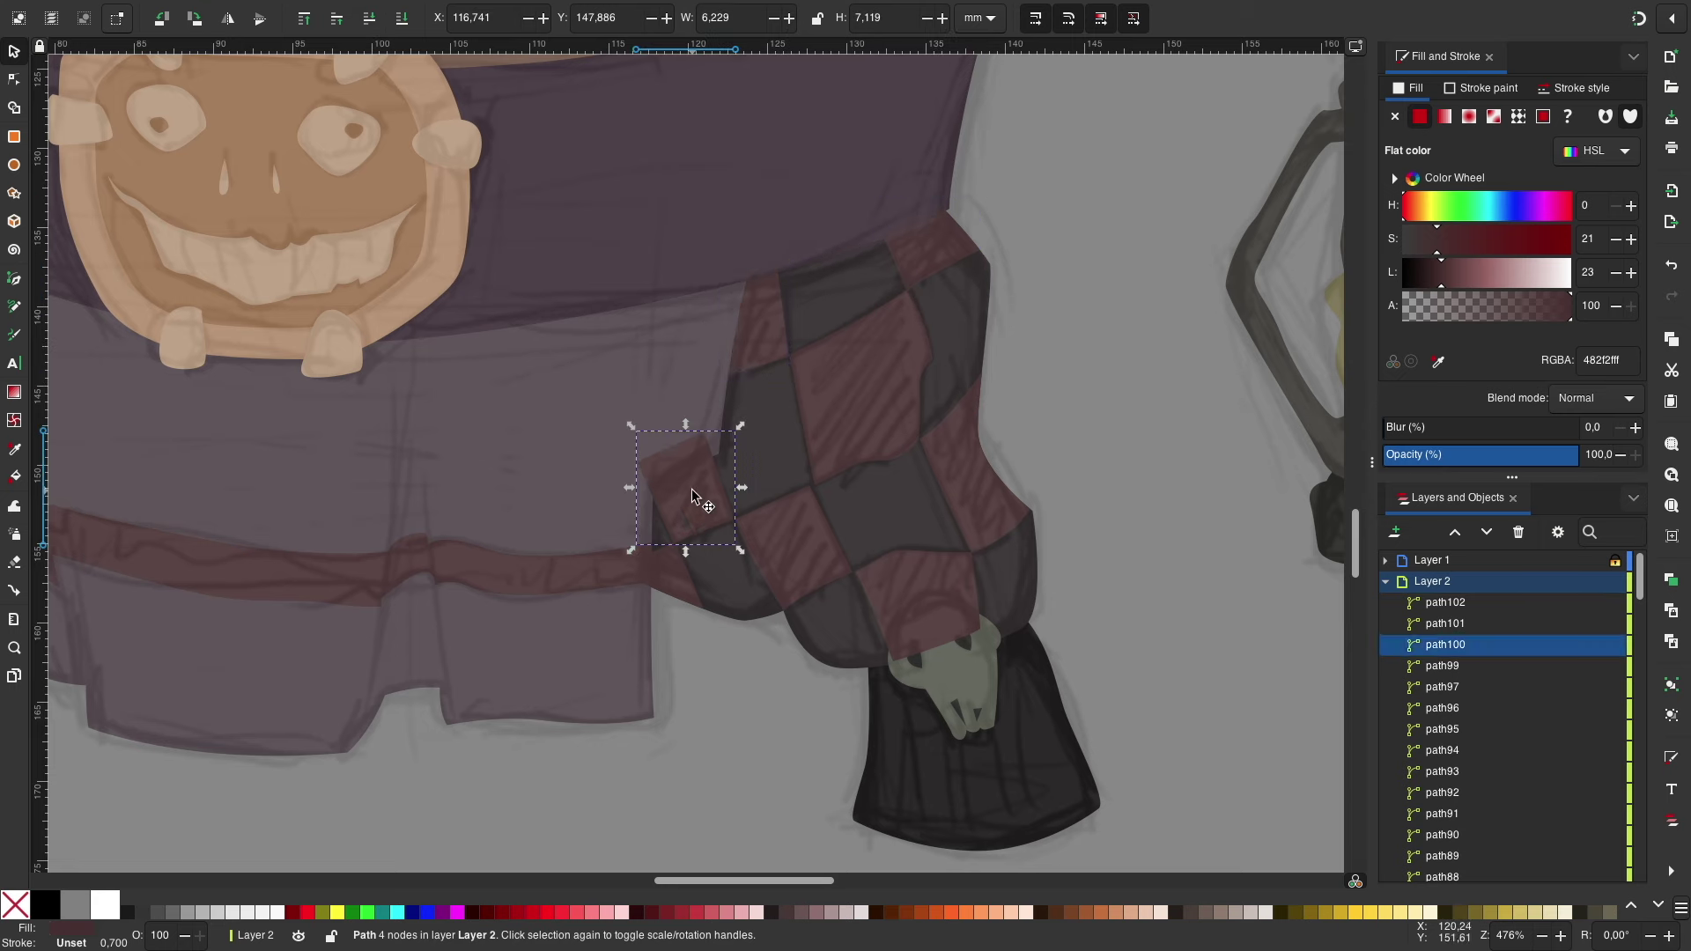
pyautogui.click(691, 489)
pyautogui.press('Home')
pyautogui.click(677, 577)
pyautogui.press('Home')
# Step: Darken the selected checker patches to Lightness 12 and show the sketch layer for reference
pyautogui.press('-')
pyautogui.press('-')
pyautogui.click(1013, 606)
pyautogui.click(689, 479)
pyautogui.keyDown('shift'); pyautogui.click(736, 398); pyautogui.keyUp('shift')
pyautogui.click(1423, 288)
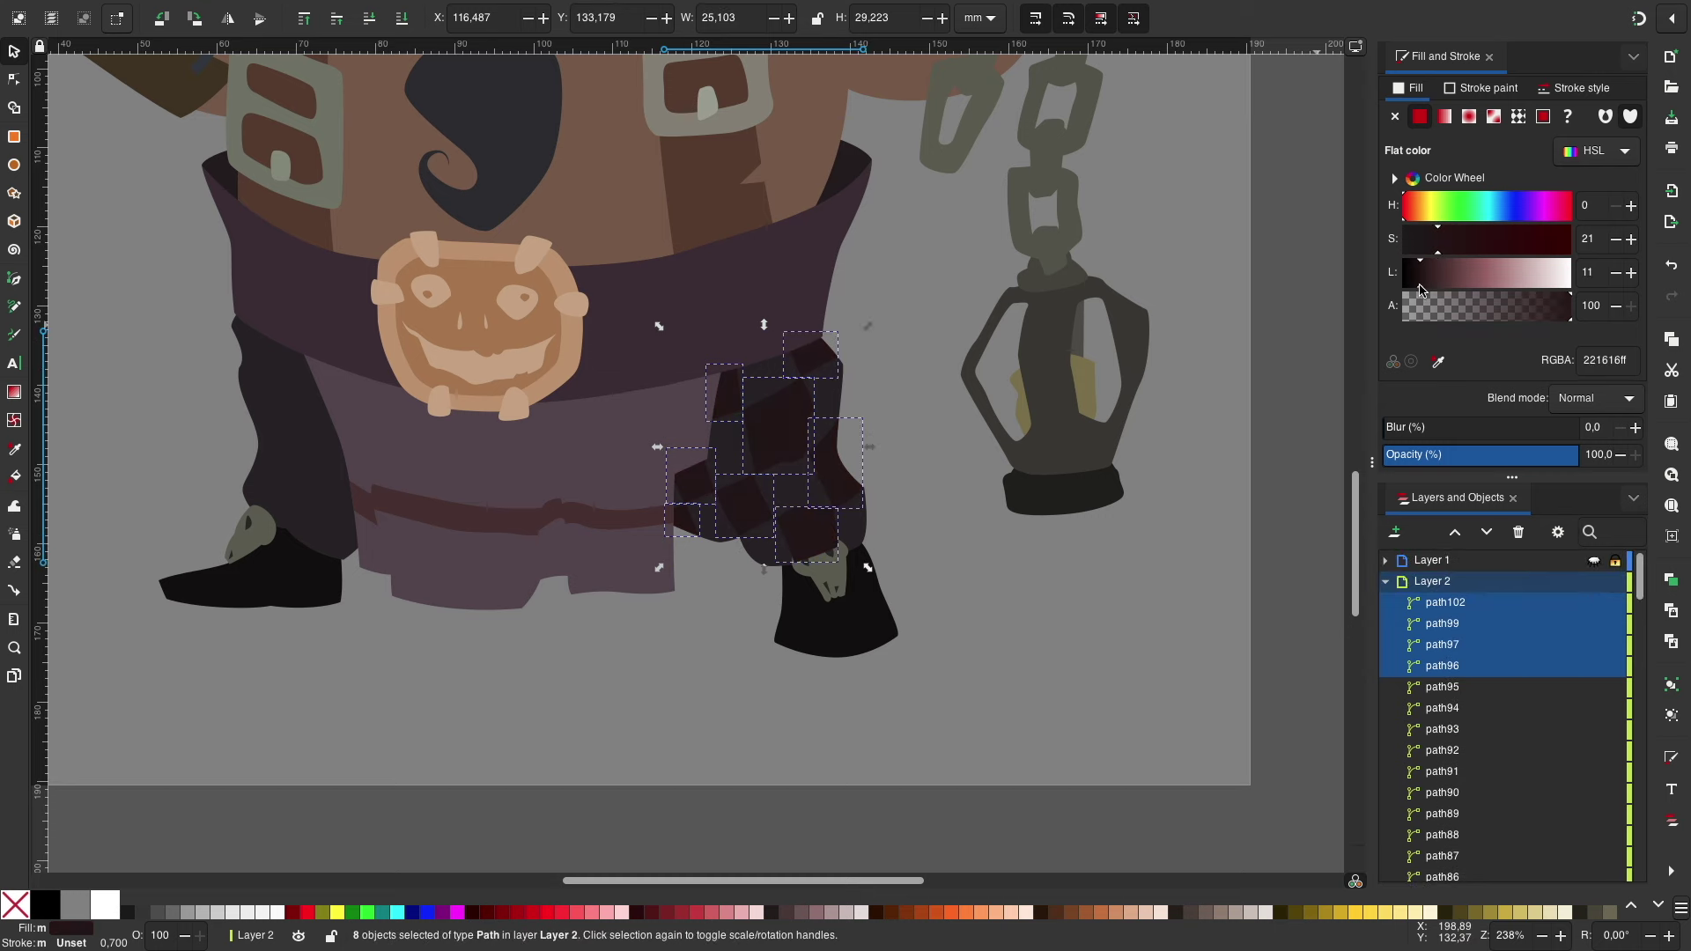
pyautogui.press('Escape')
pyautogui.click(819, 573)
pyautogui.press('Home')
pyautogui.click(641, 655)
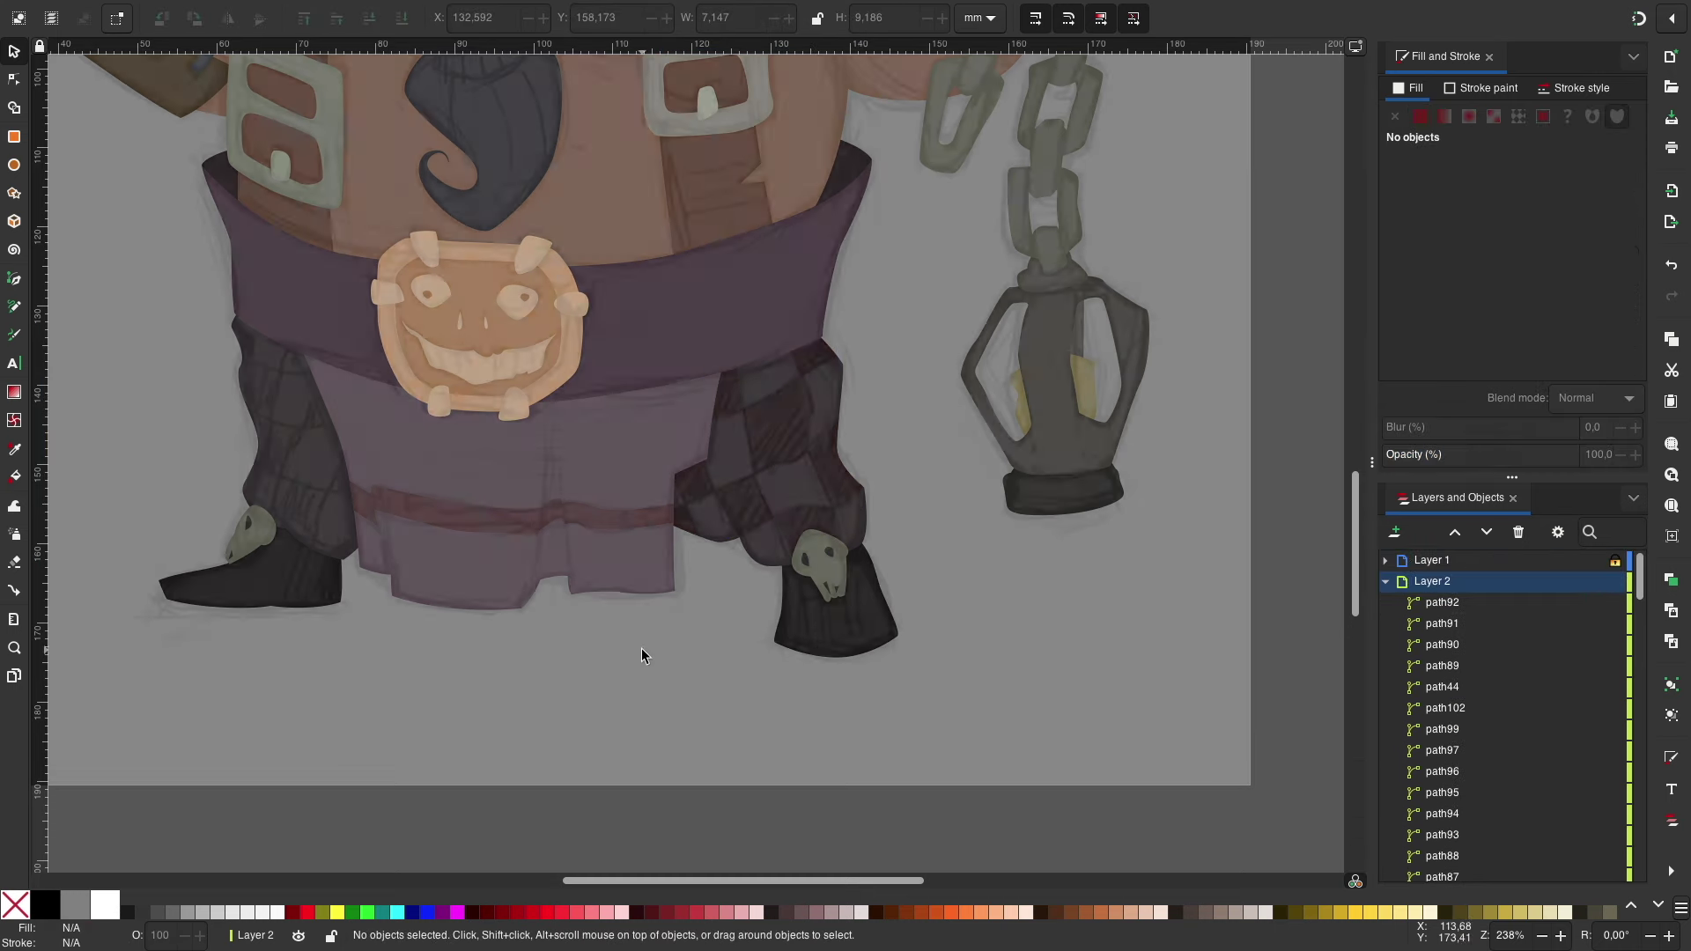
pyautogui.press('+')
pyautogui.press('+')
# Step: Draw a narrow checker patch over the lower left trouser leg
pyautogui.press('b')
pyautogui.click(426, 692)
pyautogui.click(564, 706)
pyautogui.click(565, 546)
pyautogui.doubleClick(464, 546)
pyautogui.hotkey('ctrl', 'z')
pyautogui.click(464, 546)
pyautogui.click(435, 656)
pyautogui.click(564, 710)
pyautogui.doubleClick(565, 546)
# Step: Add small, curved and further dark checker patches up the left leg
pyautogui.click(454, 443)
pyautogui.click(472, 546)
pyautogui.doubleClick(510, 484)
pyautogui.click(367, 289)
pyautogui.moveTo(469, 336); pyautogui.dragTo(457, 362)
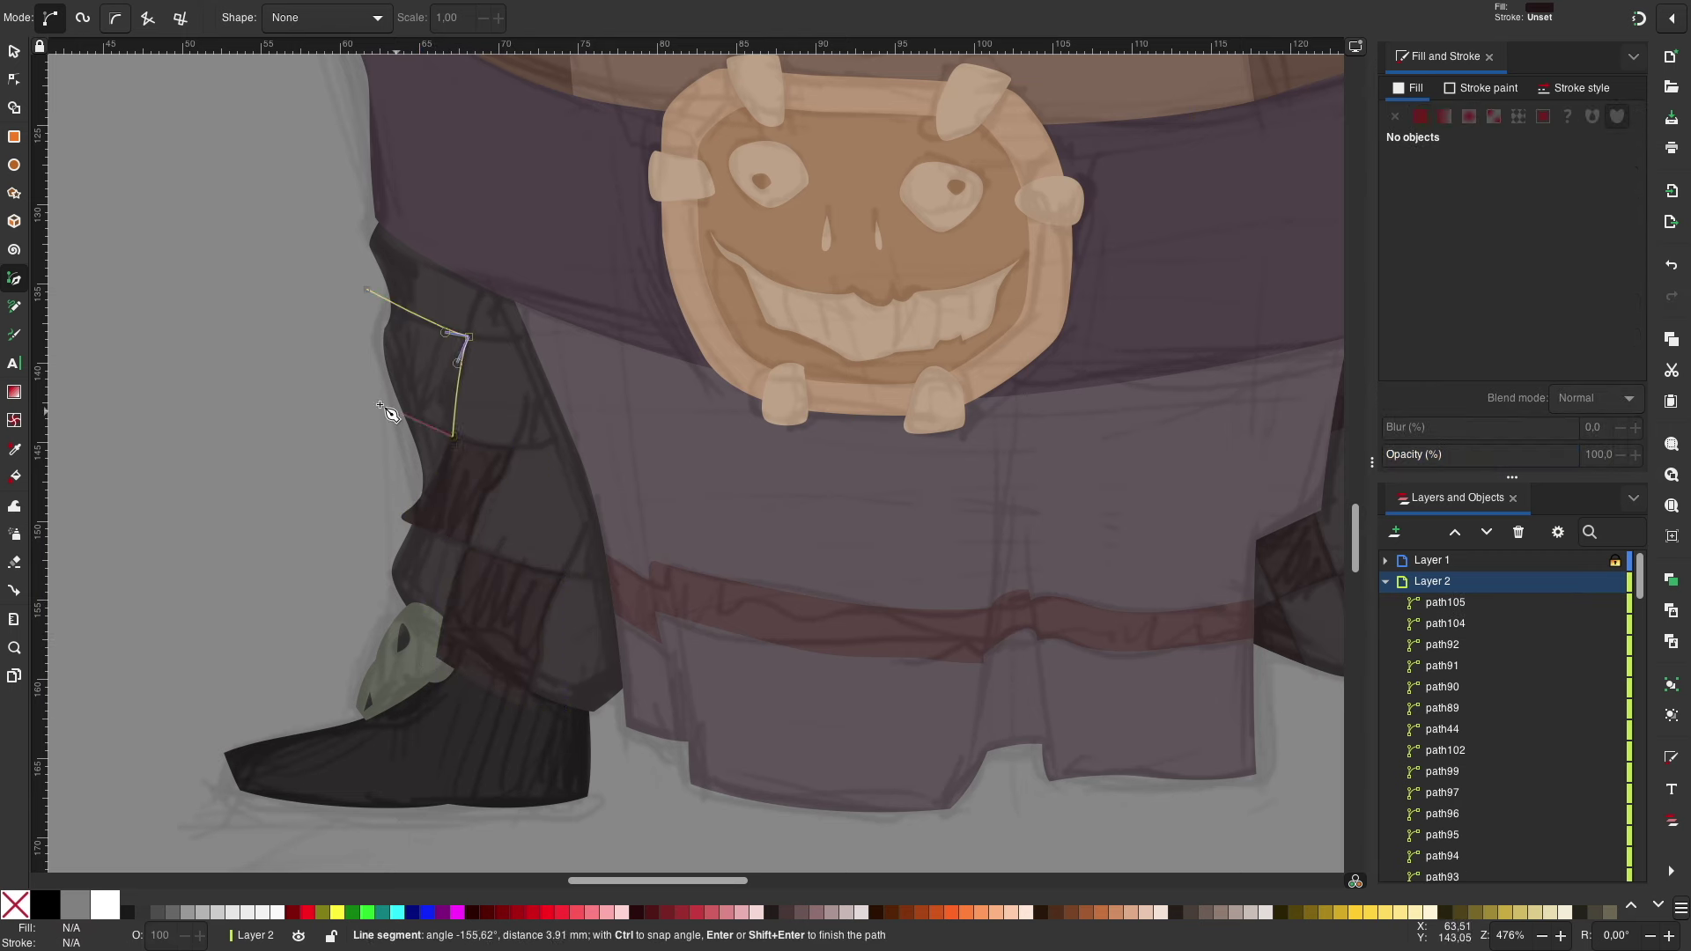
pyautogui.click(454, 438)
pyautogui.click(367, 289)
pyautogui.click(491, 283)
pyautogui.click(528, 449)
pyautogui.click(528, 450)
pyautogui.click(566, 472)
pyautogui.doubleClick(605, 567)
# Step: Check the new left-leg patches and zoom out to compare both legs
pyautogui.press('s')
pyautogui.click(529, 520)
pyautogui.keyDown('shift'); pyautogui.click(384, 395); pyautogui.keyUp('shift')
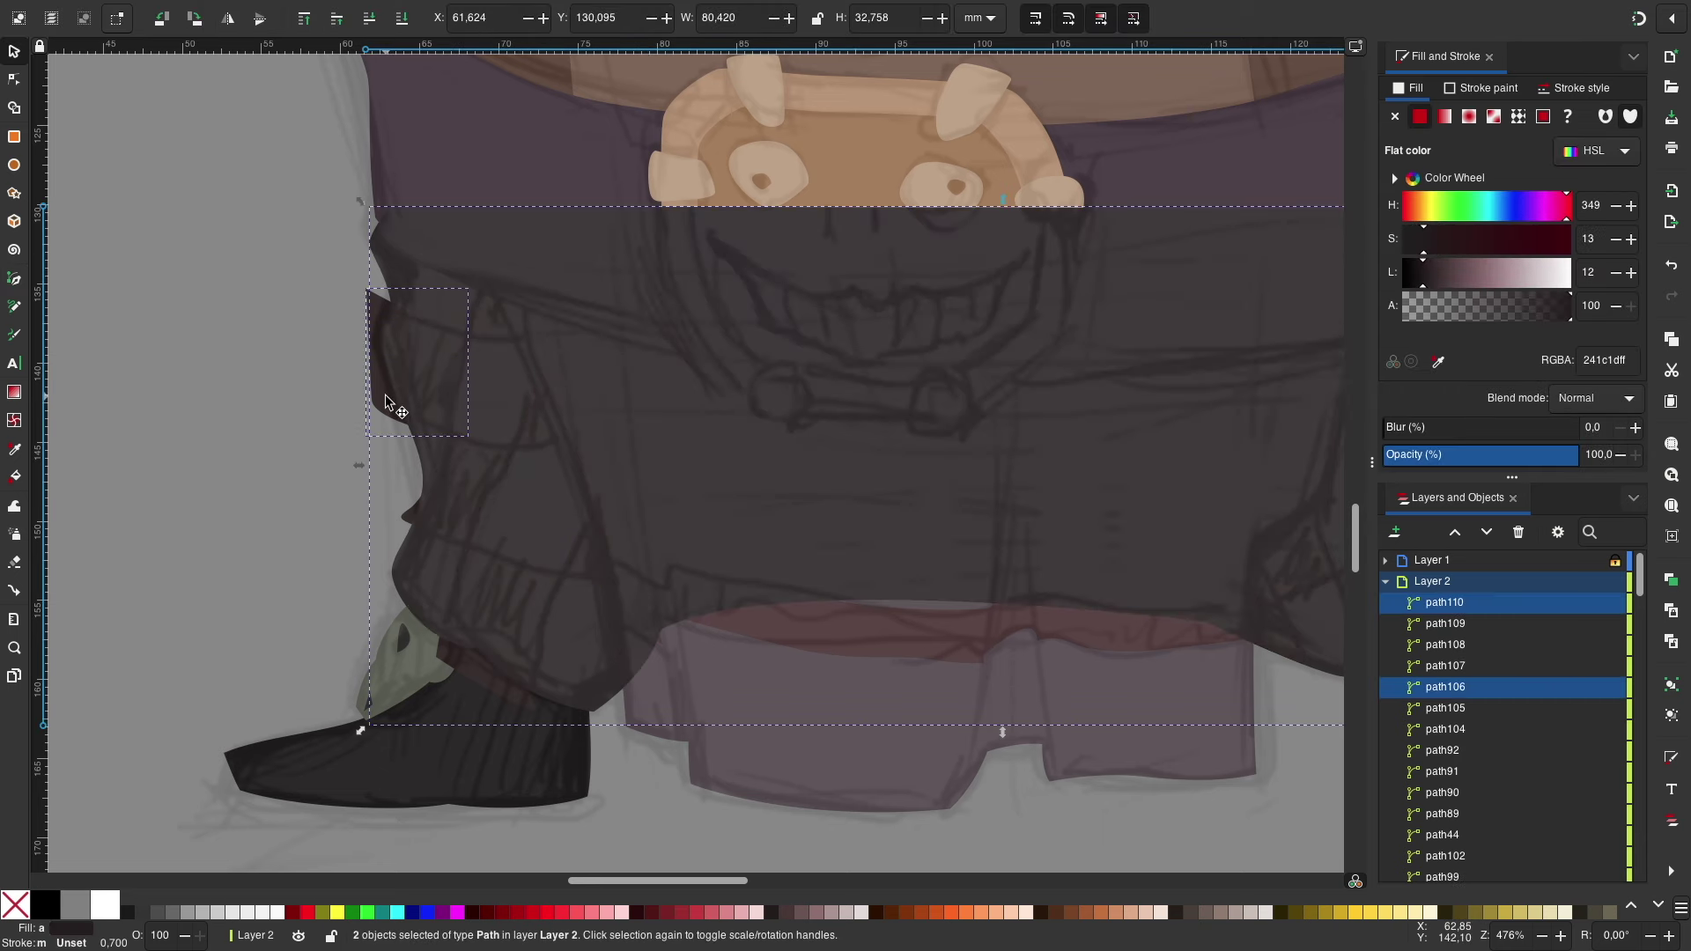
pyautogui.keyDown('alt'); pyautogui.keyDown('shift'); pyautogui.click(474, 674); pyautogui.keyUp('shift'); pyautogui.keyUp('alt')
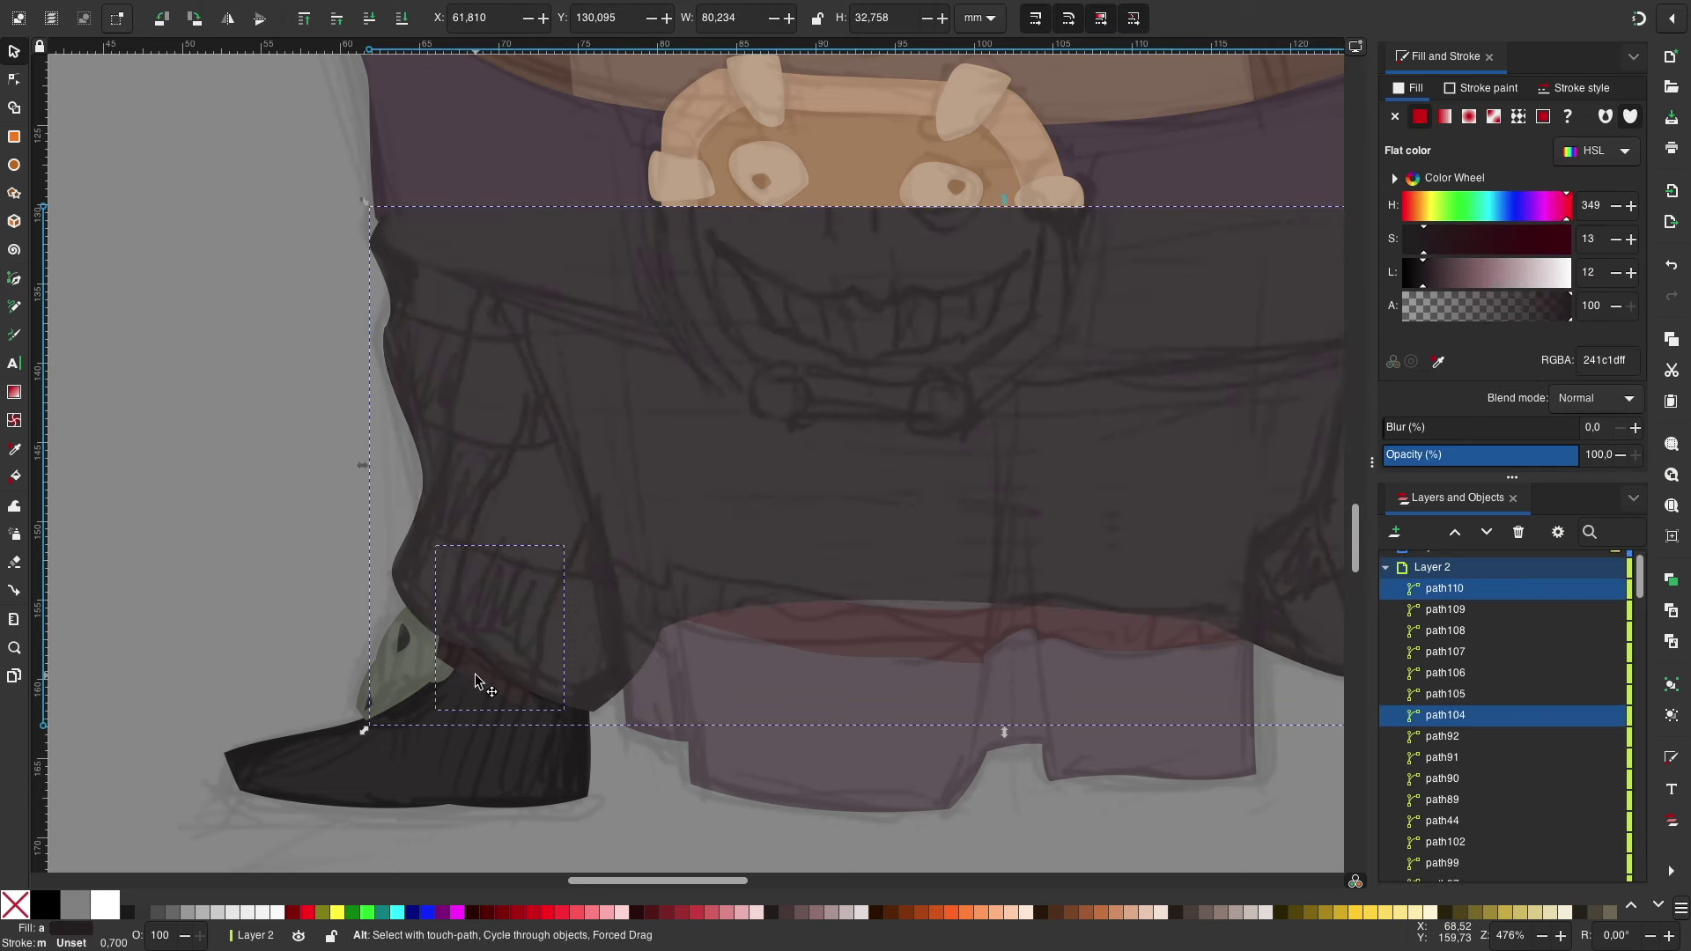
pyautogui.press('Escape')
pyautogui.hscroll(4, 404, 301)
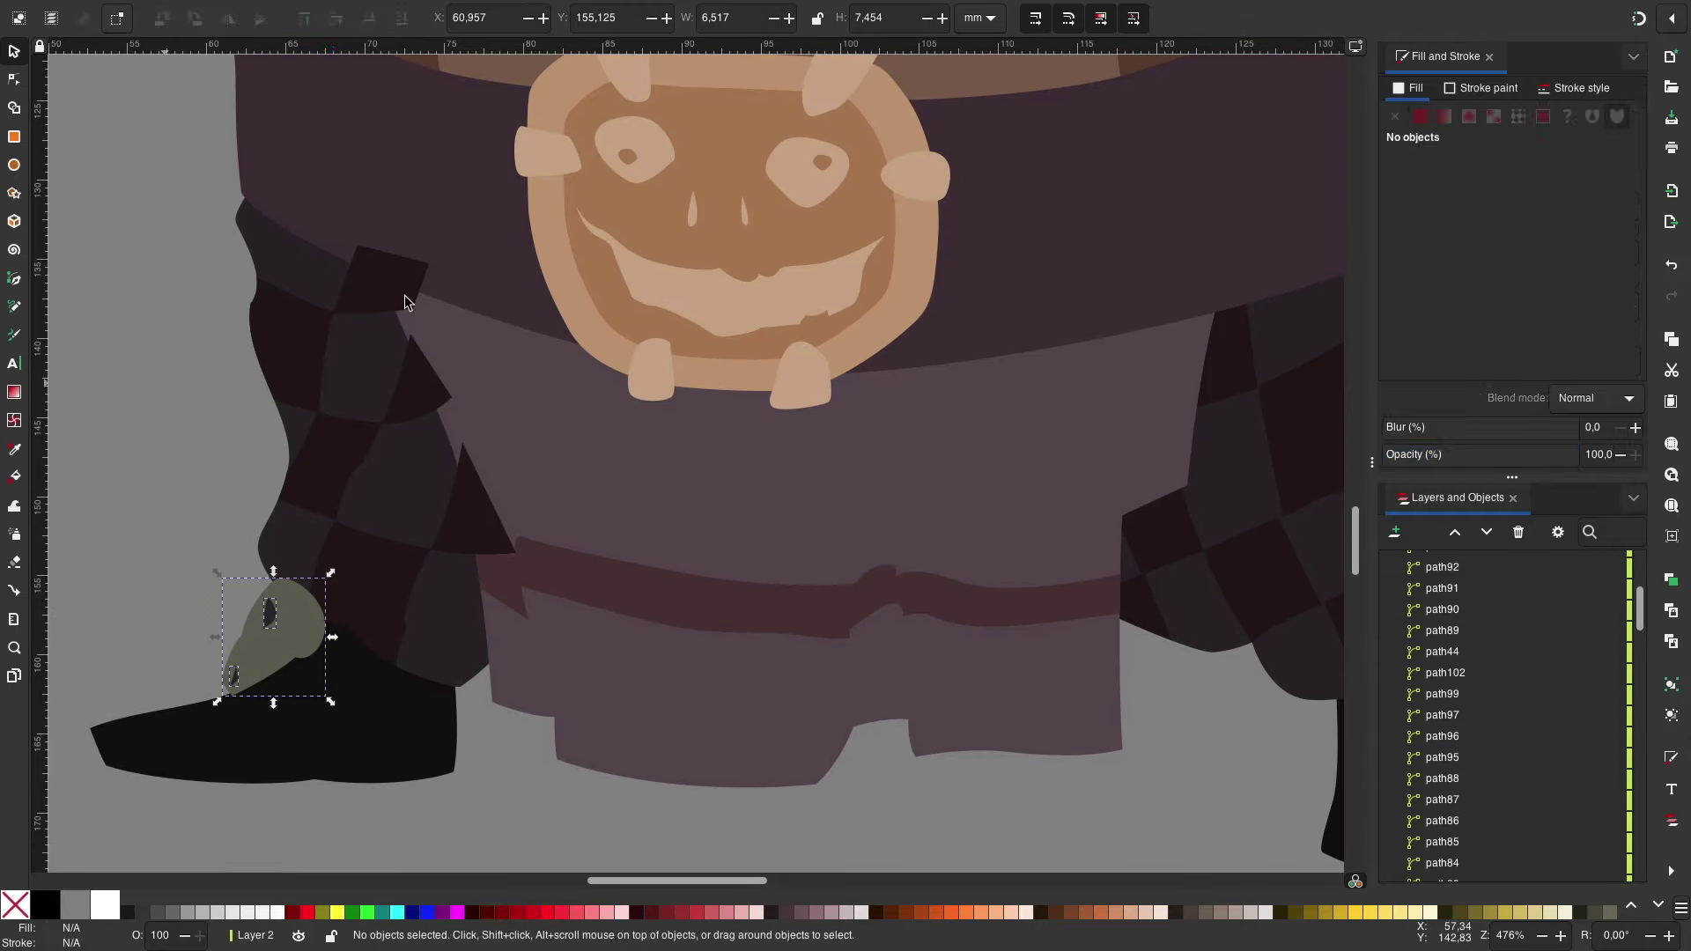
pyautogui.press('-')
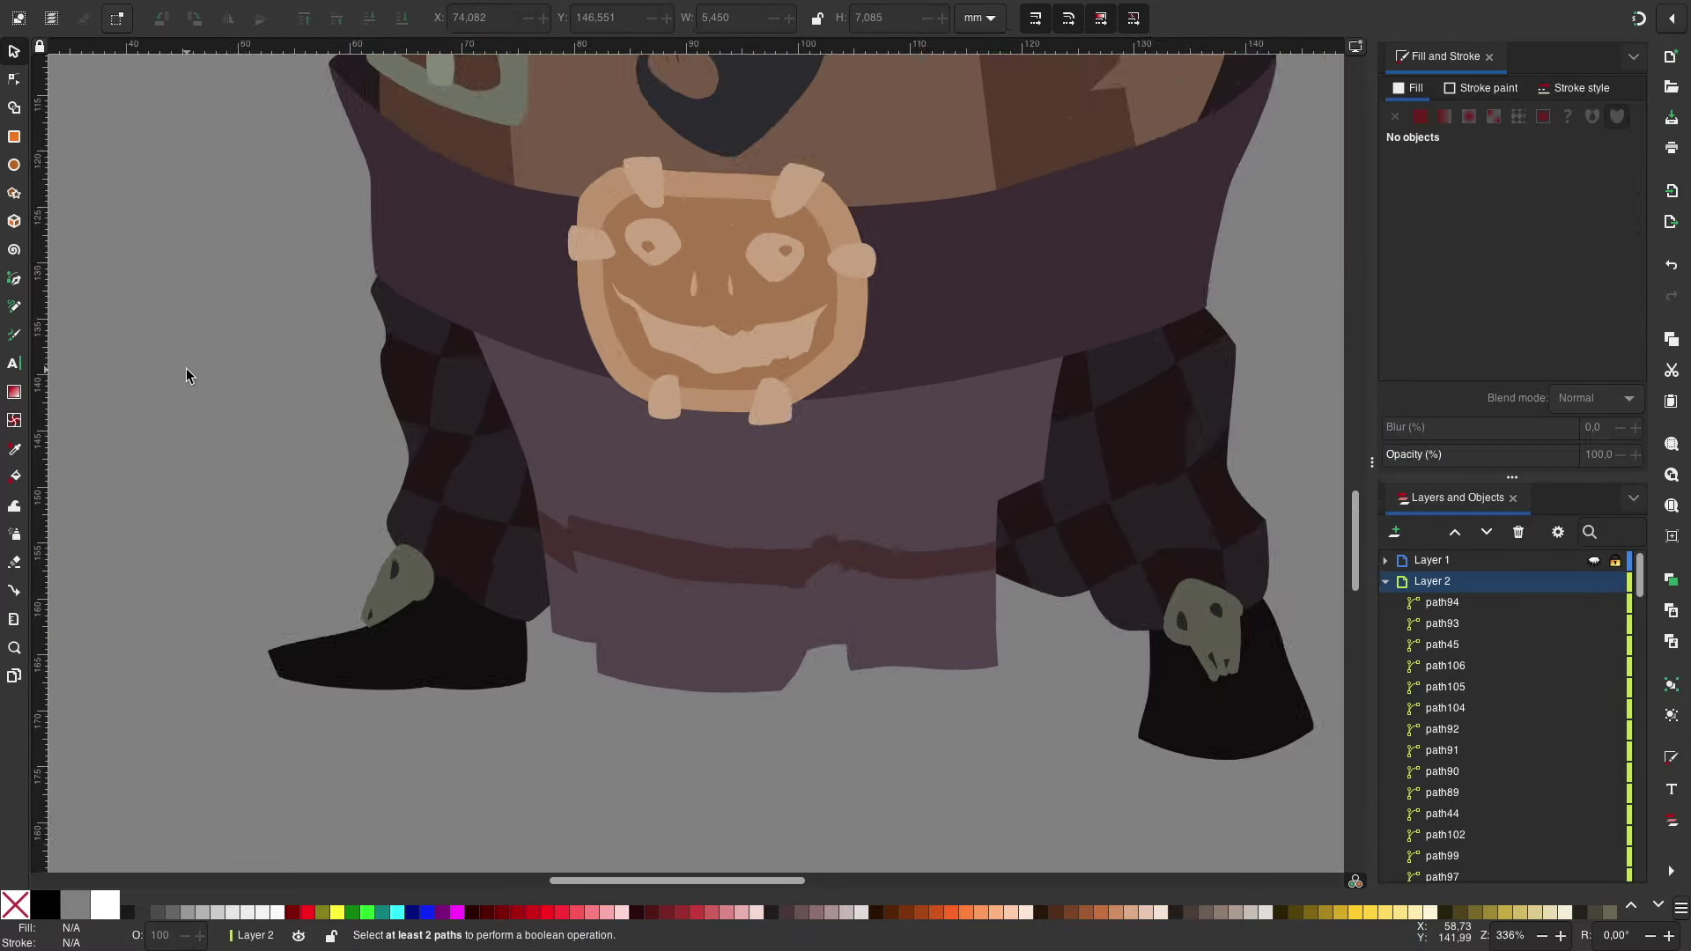
pyautogui.scroll(-3, 187, 369)
pyautogui.scroll(-2, 814, 521)
pyautogui.scroll(4, 1178, 404)
pyautogui.scroll(2, 536, 647)
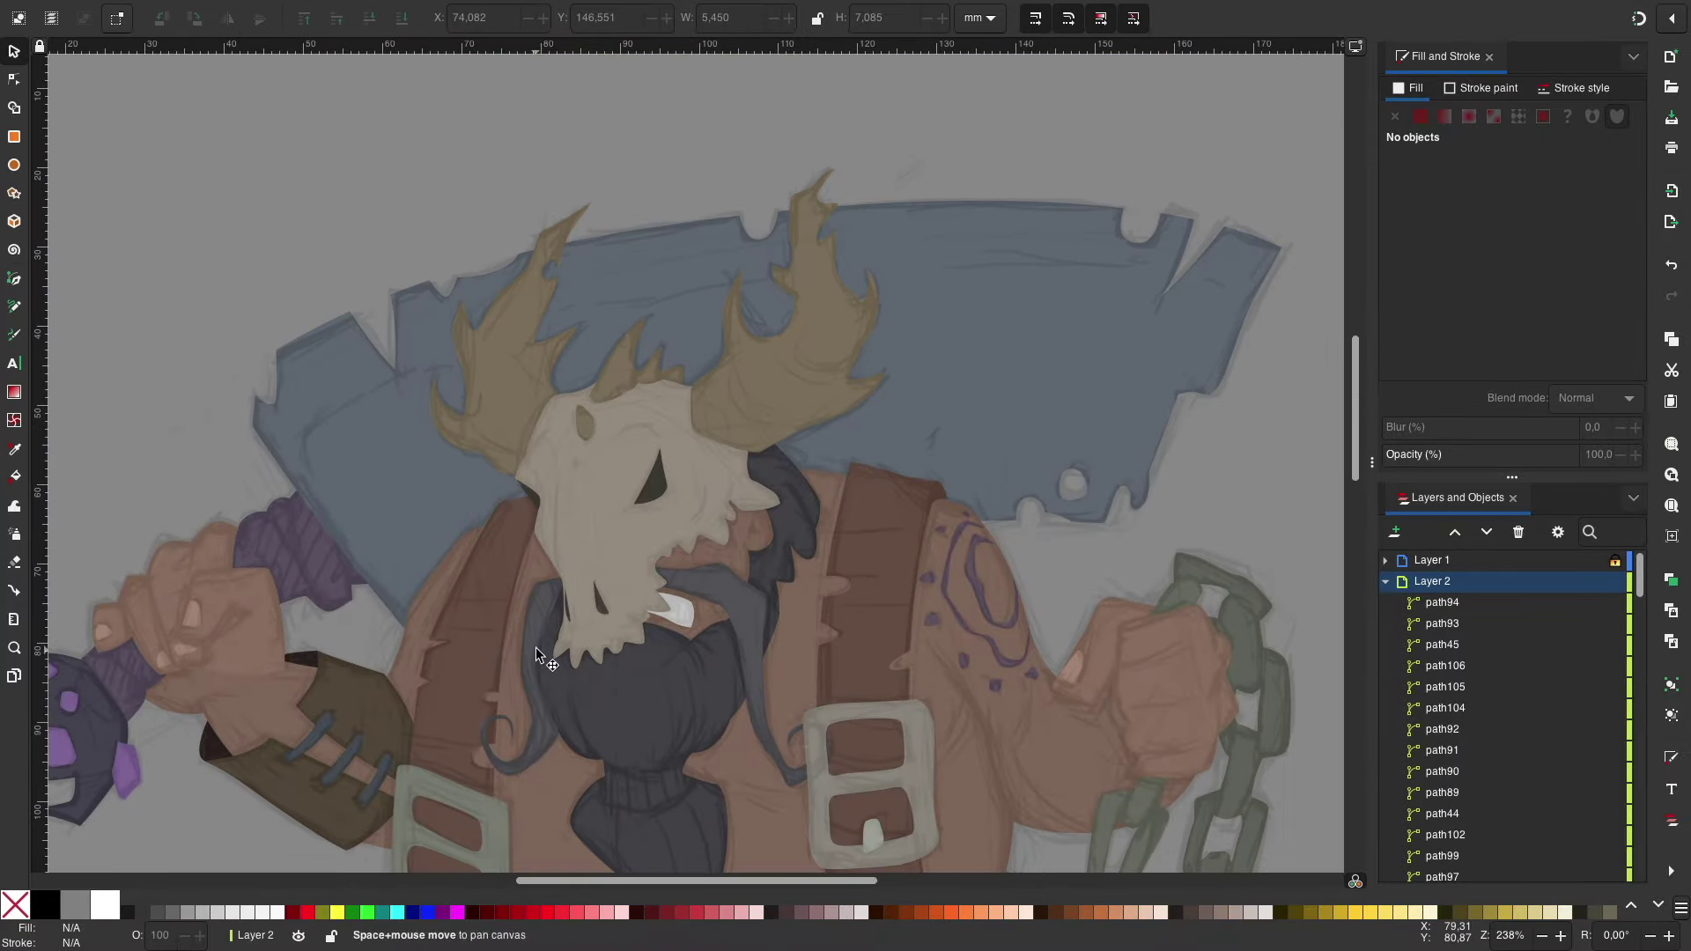
# Step: Draw the hat outline and send it behind the antlers and skull
pyautogui.press('b')
pyautogui.moveTo(921, 269); pyautogui.dragTo(1042, 260)
pyautogui.press('Return')
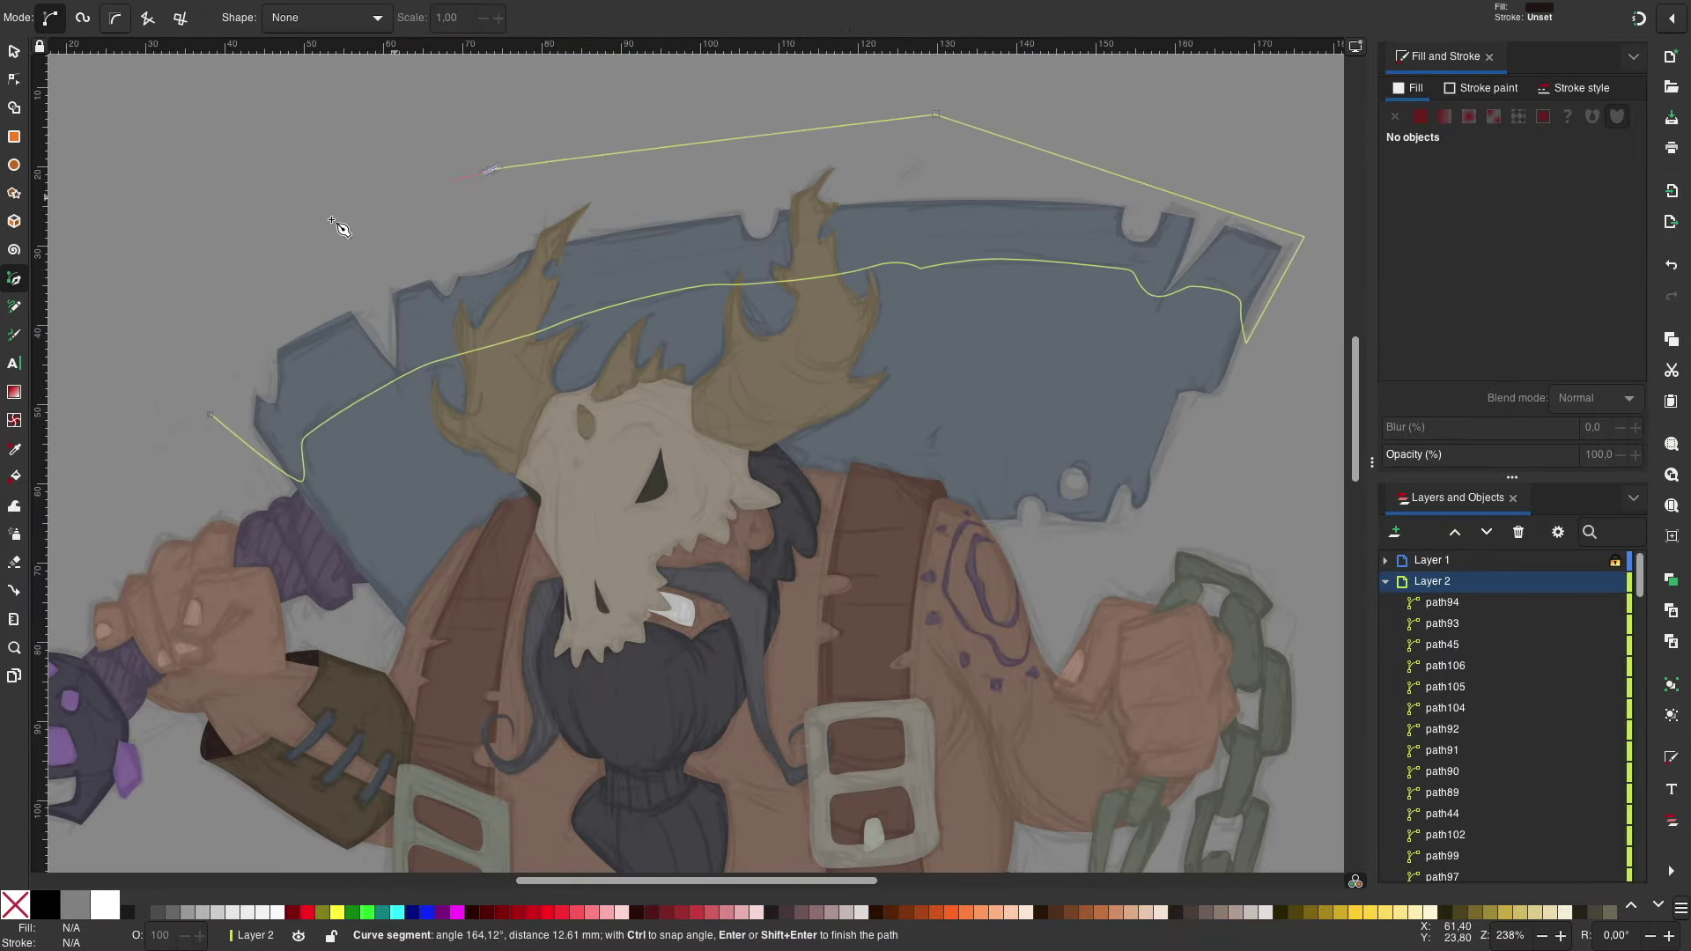
pyautogui.press('s')
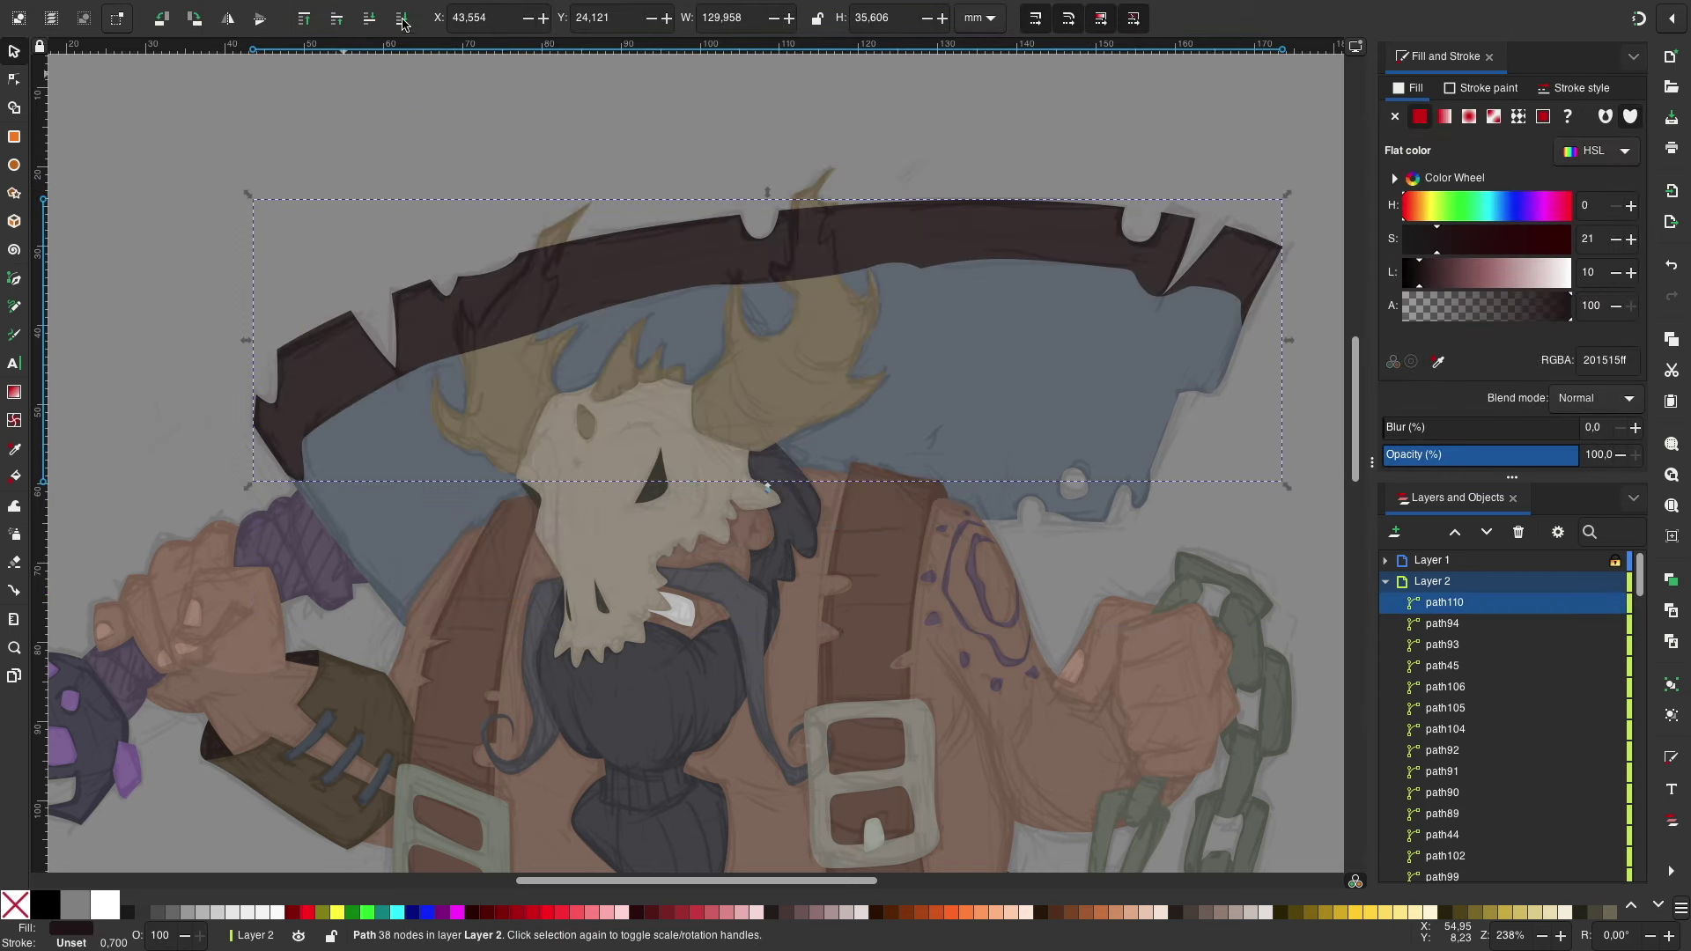
pyautogui.press('End')
# Step: Hide the sketch layer and fill the hat blue-grey
pyautogui.click(1594, 561)
pyautogui.moveTo(1423, 272); pyautogui.dragTo(1476, 278)
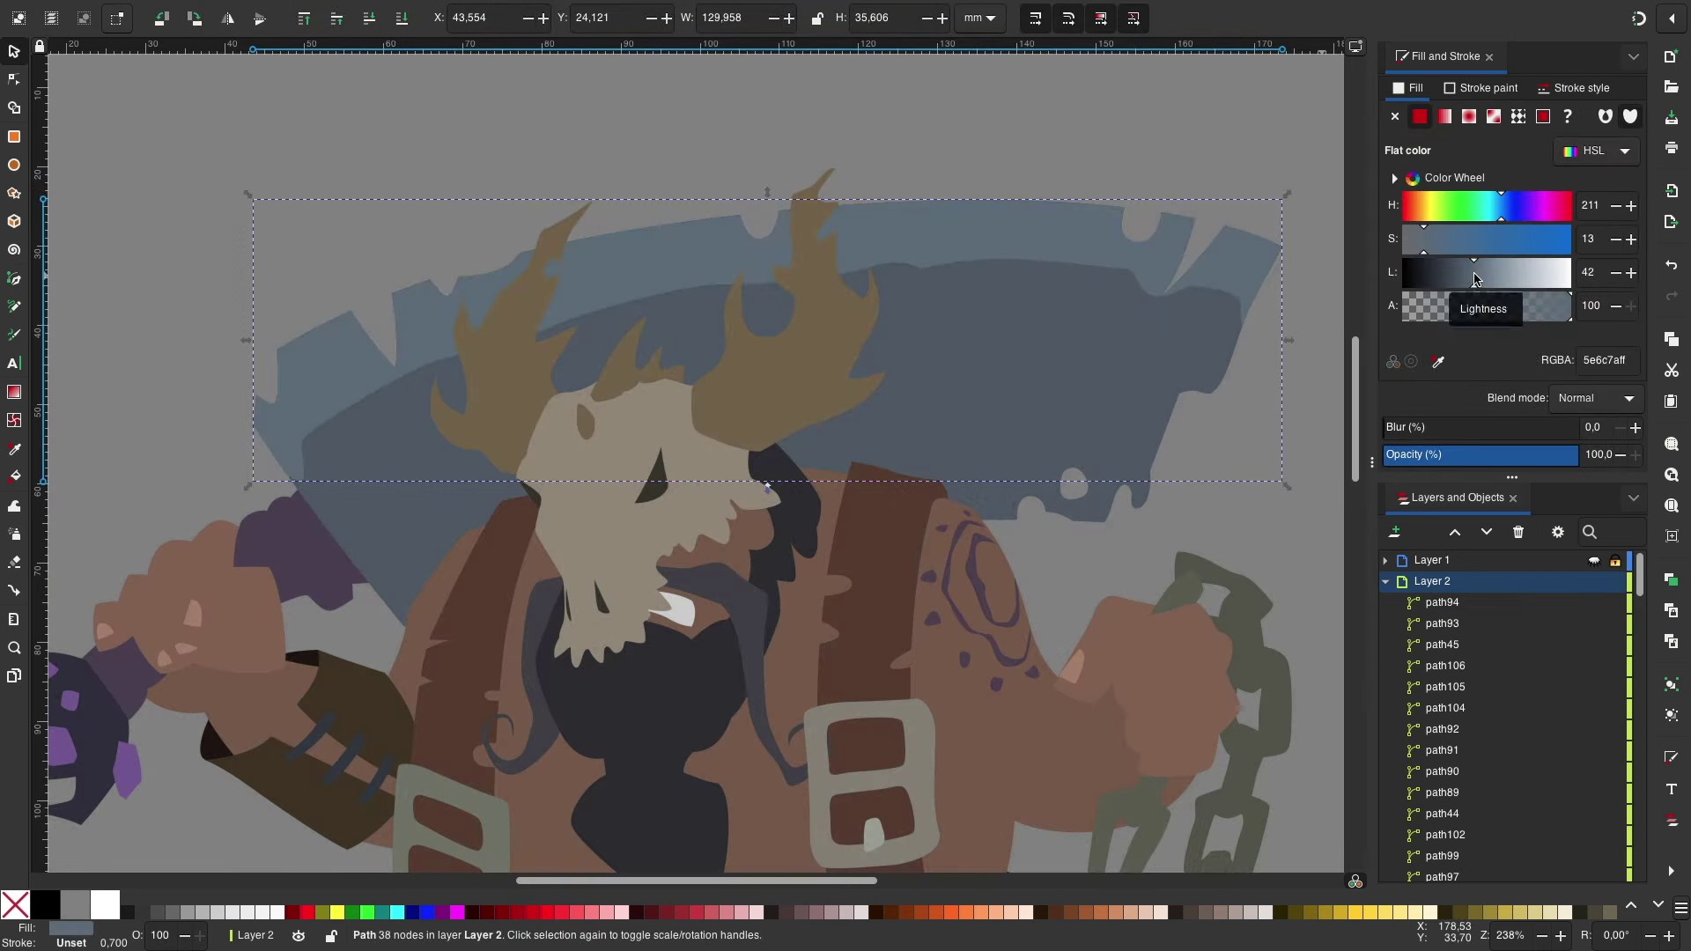
pyautogui.scroll(-2, 993, 143)
pyautogui.scroll(1, 973, 382)
# Step: Give the hat a top-to-bottom linear shading gradient
pyautogui.click(973, 381)
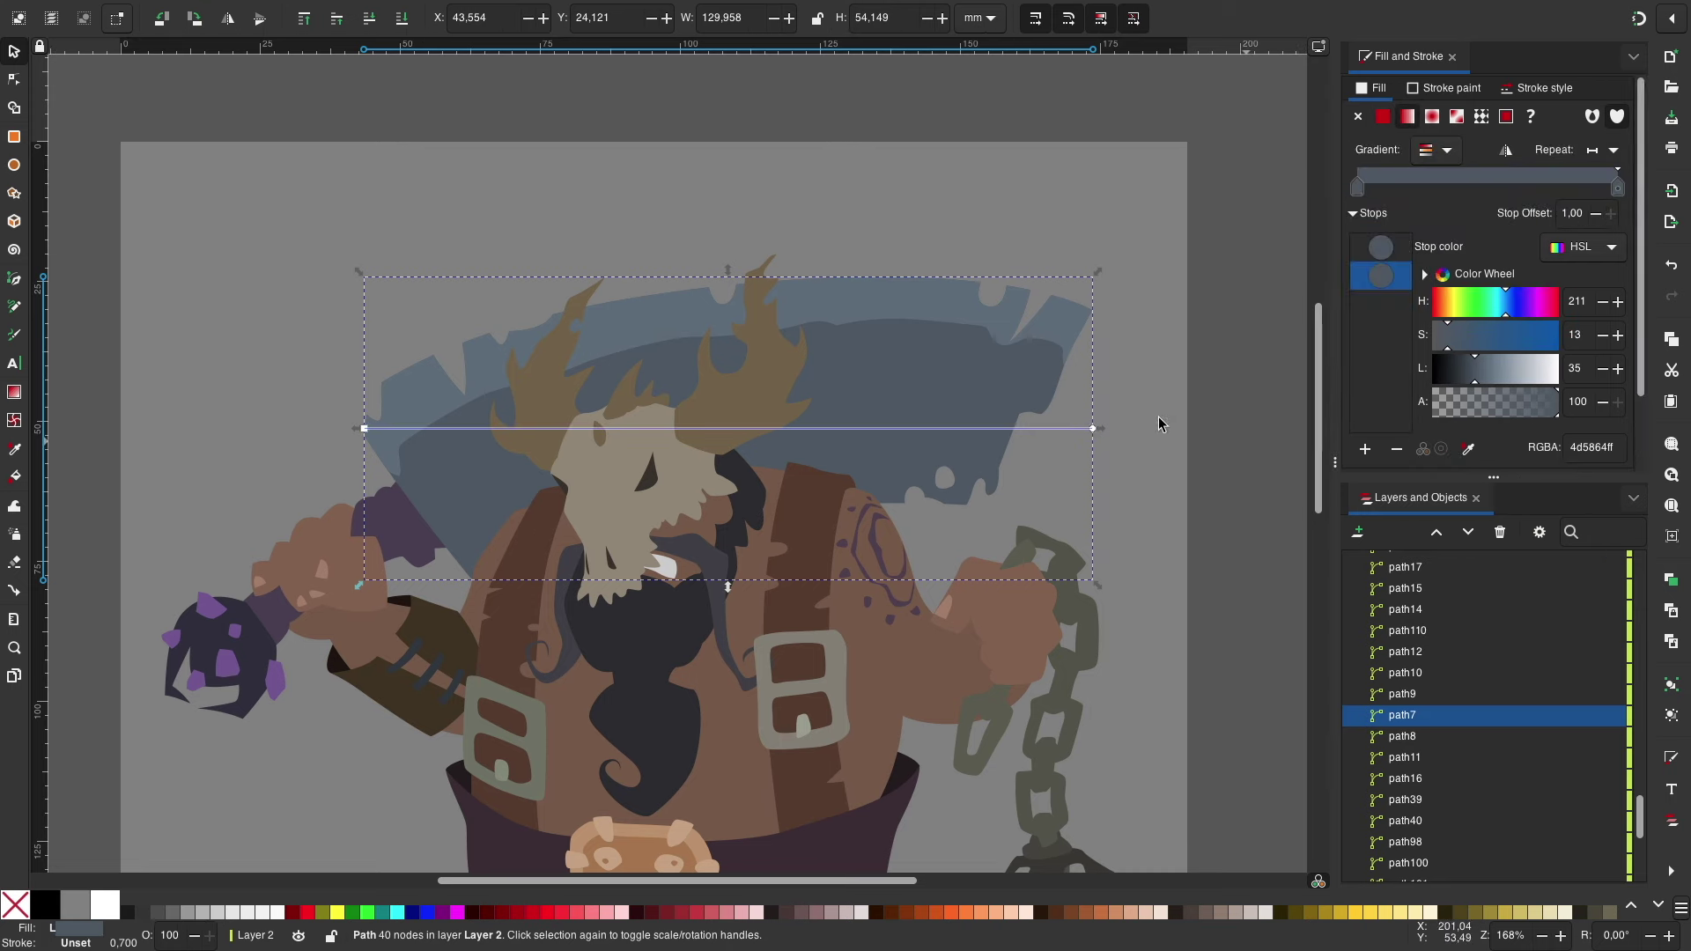
pyautogui.moveTo(1093, 429); pyautogui.dragTo(811, 315)
pyautogui.moveTo(364, 429); pyautogui.dragTo(820, 524)
pyautogui.click(1031, 387)
pyautogui.doubleClick(1030, 387)
pyautogui.moveTo(362, 377); pyautogui.dragTo(691, 273)
pyautogui.moveTo(1096, 377); pyautogui.dragTo(703, 357)
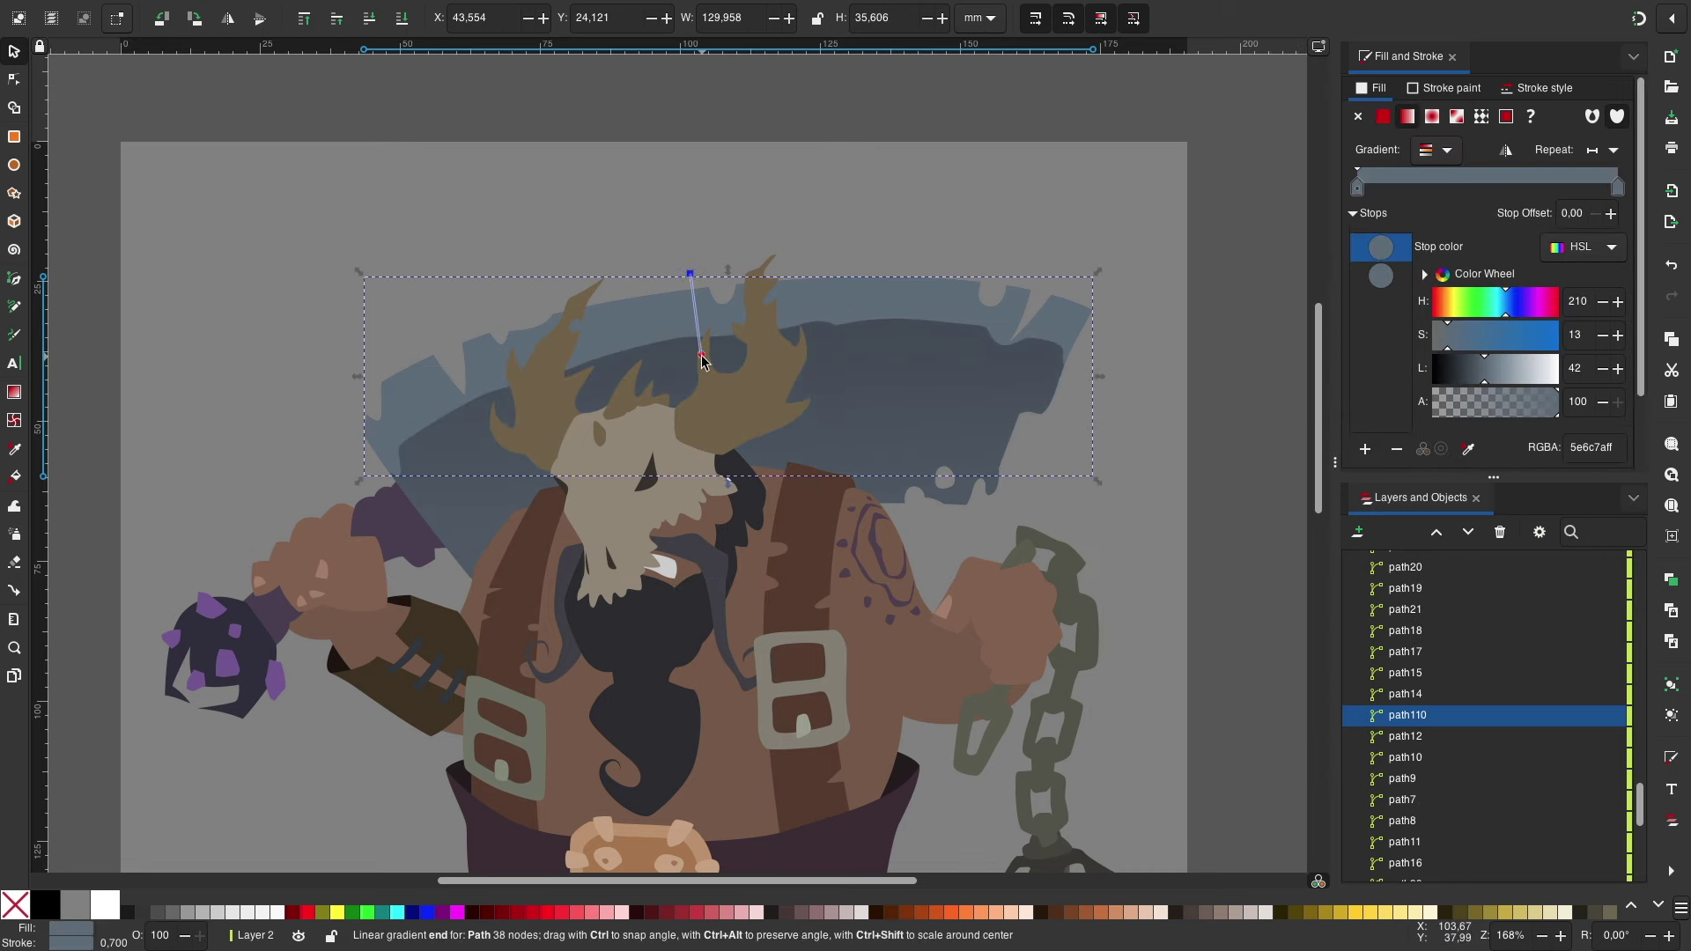
pyautogui.click(1150, 359)
# Step: Draw a shadow shape curving along the hat's lower edge
pyautogui.scroll(-3, 1067, 354)
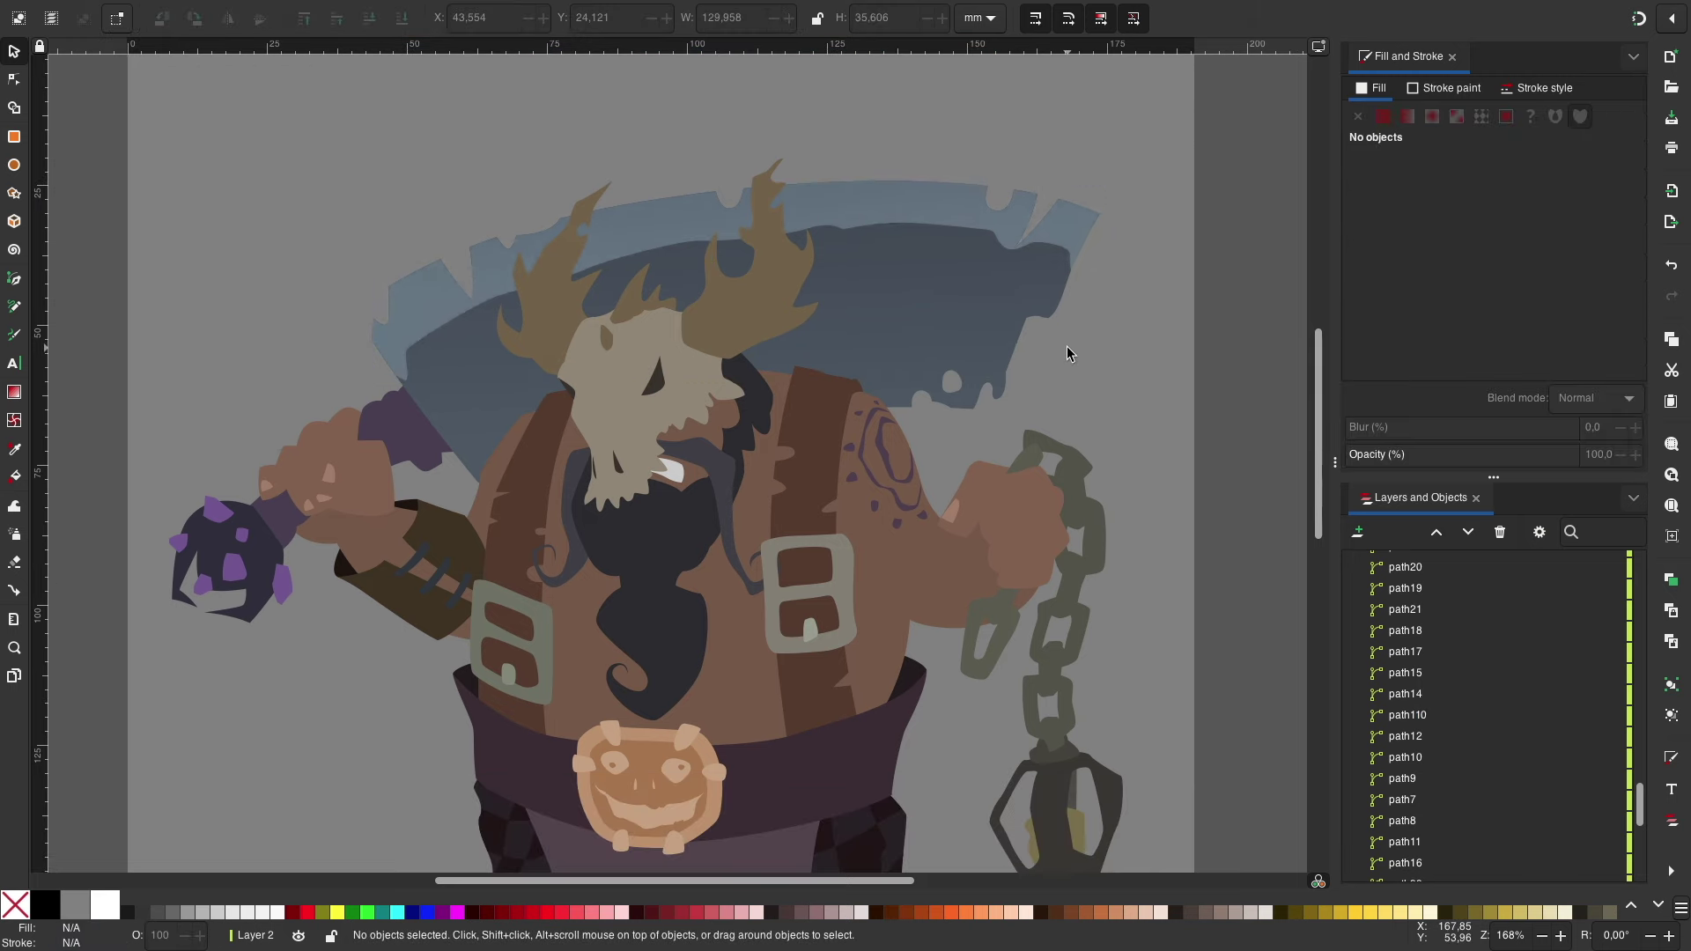
pyautogui.press('b')
pyautogui.click(363, 324)
pyautogui.moveTo(525, 404); pyautogui.dragTo(597, 368)
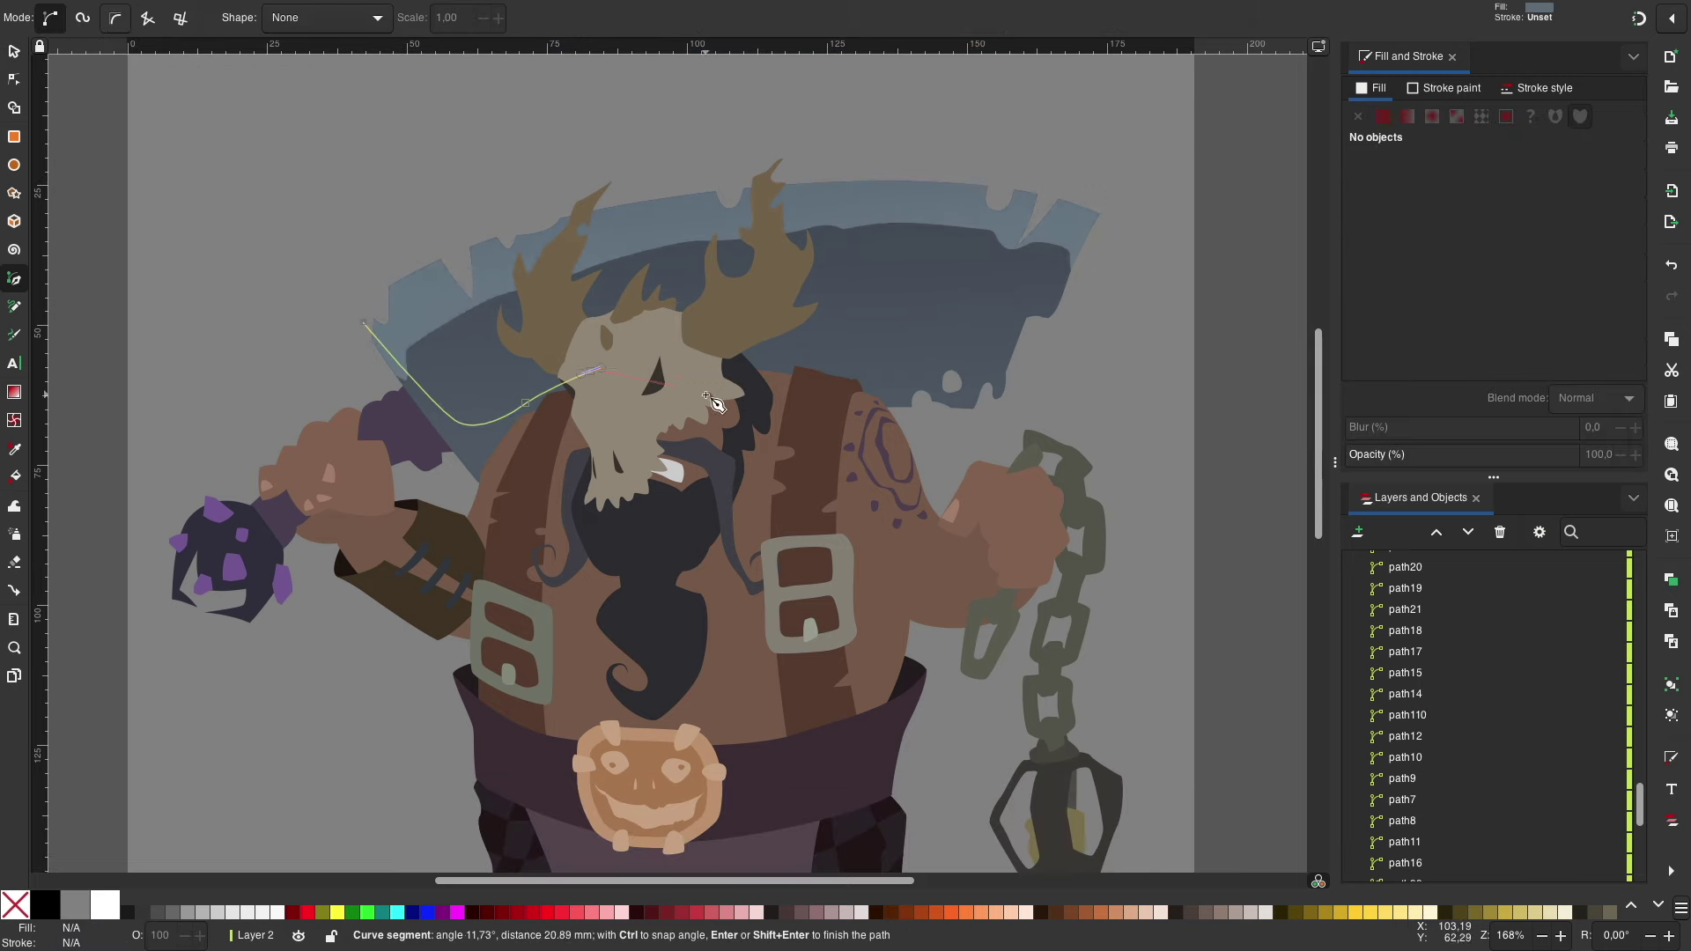
pyautogui.press('Return')
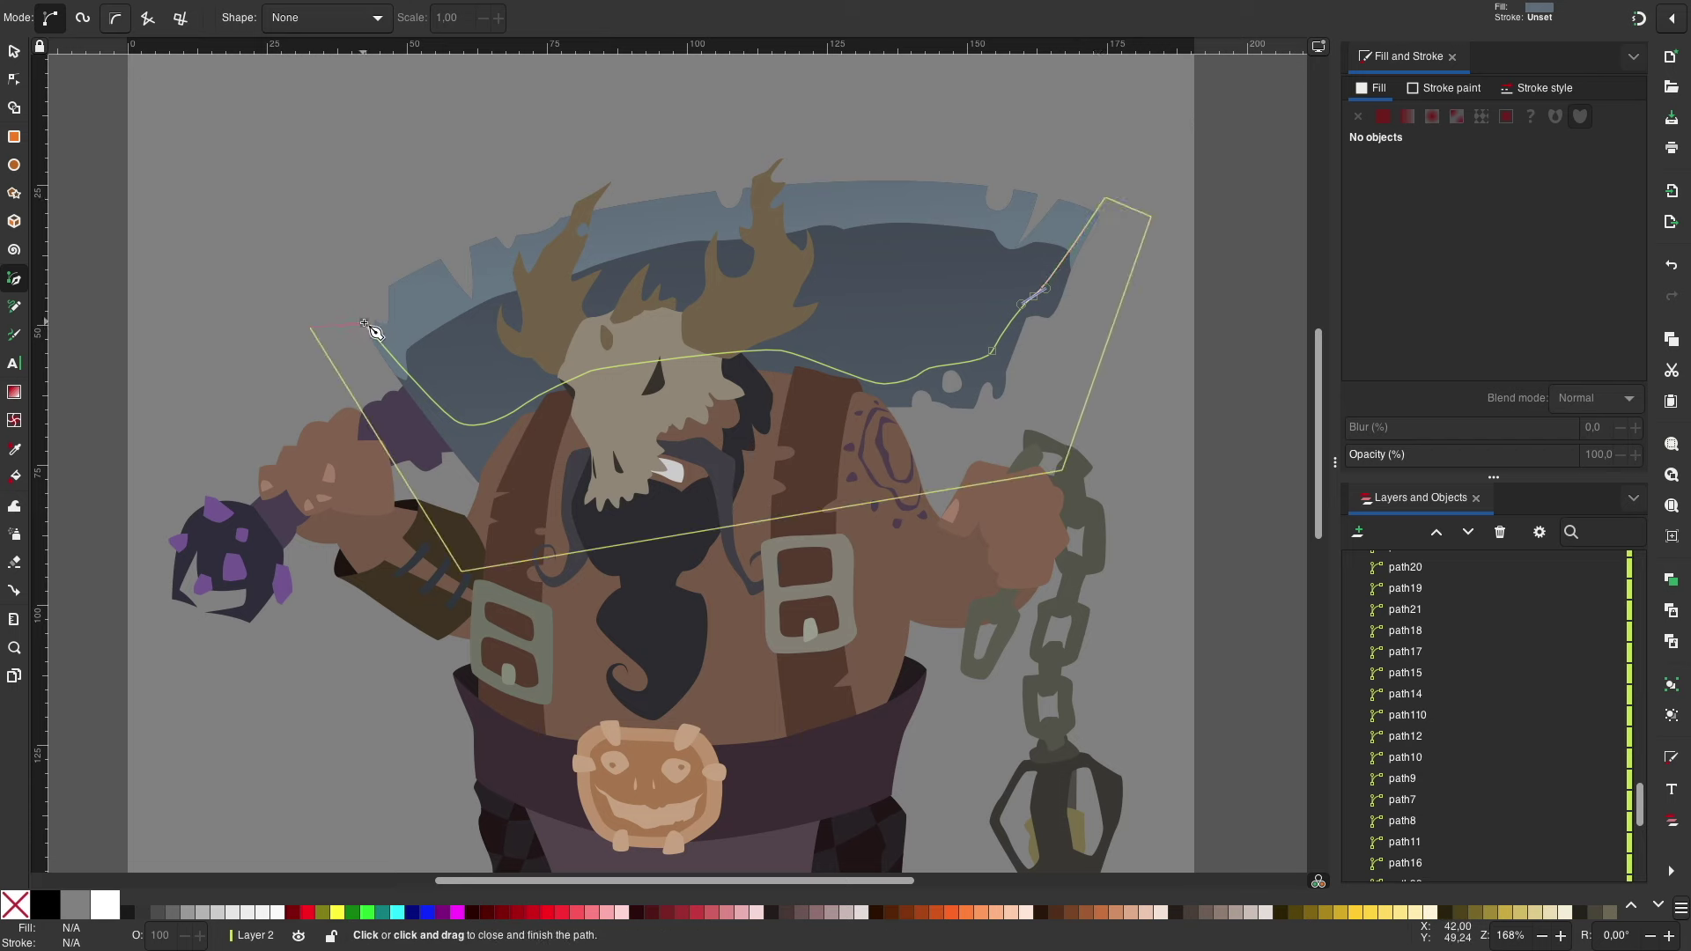
pyautogui.press('s')
# Step: Fill the shadow with an upward black-to-transparent gradient and lower it beneath the skull
pyautogui.moveTo(1427, 273); pyautogui.dragTo(1370, 273)
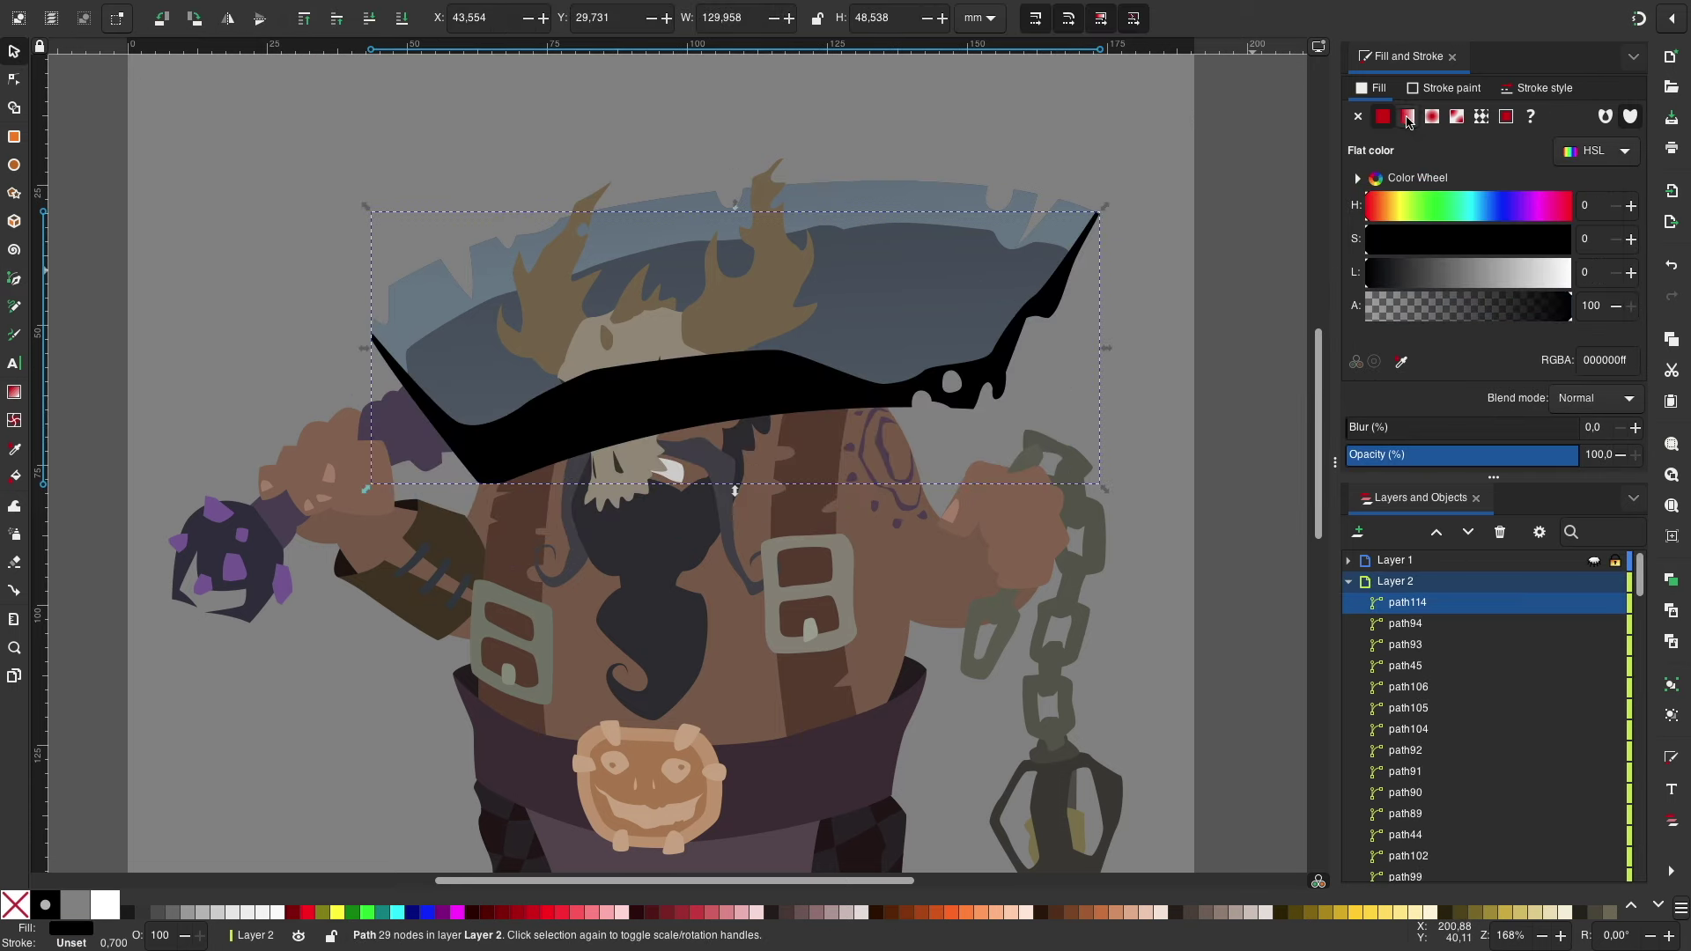
pyautogui.click(1408, 116)
pyautogui.moveTo(1100, 348); pyautogui.dragTo(672, 464)
pyautogui.moveTo(370, 347); pyautogui.dragTo(648, 287)
pyautogui.click(337, 18)
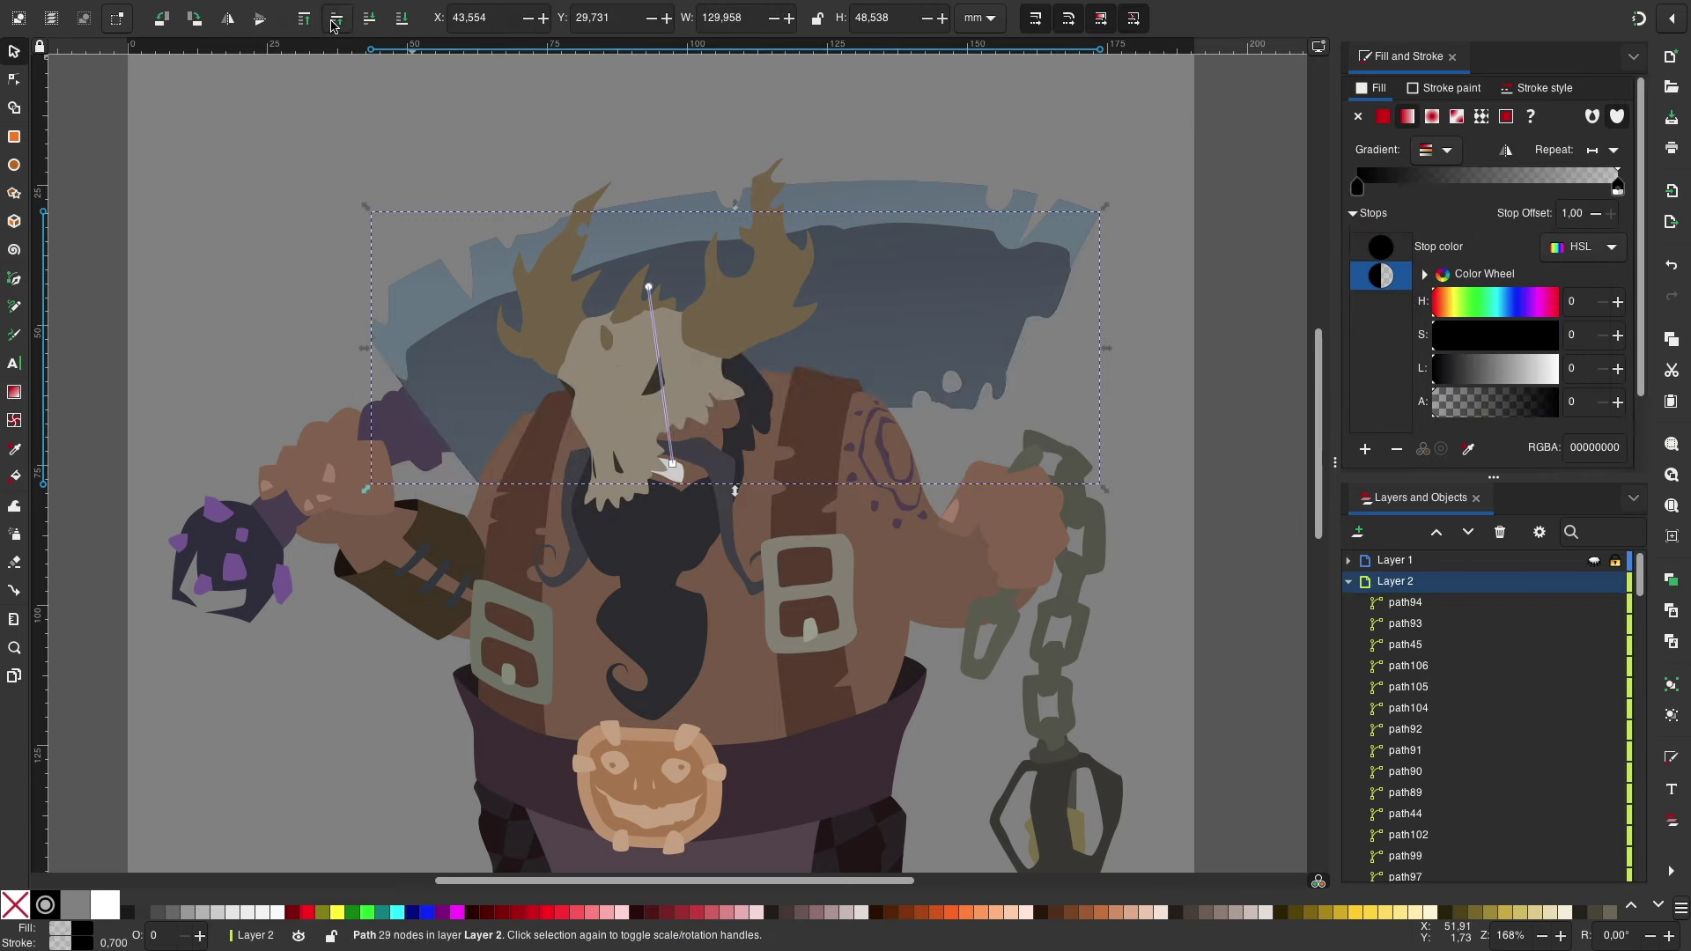
pyautogui.click(338, 18)
pyautogui.click(340, 24)
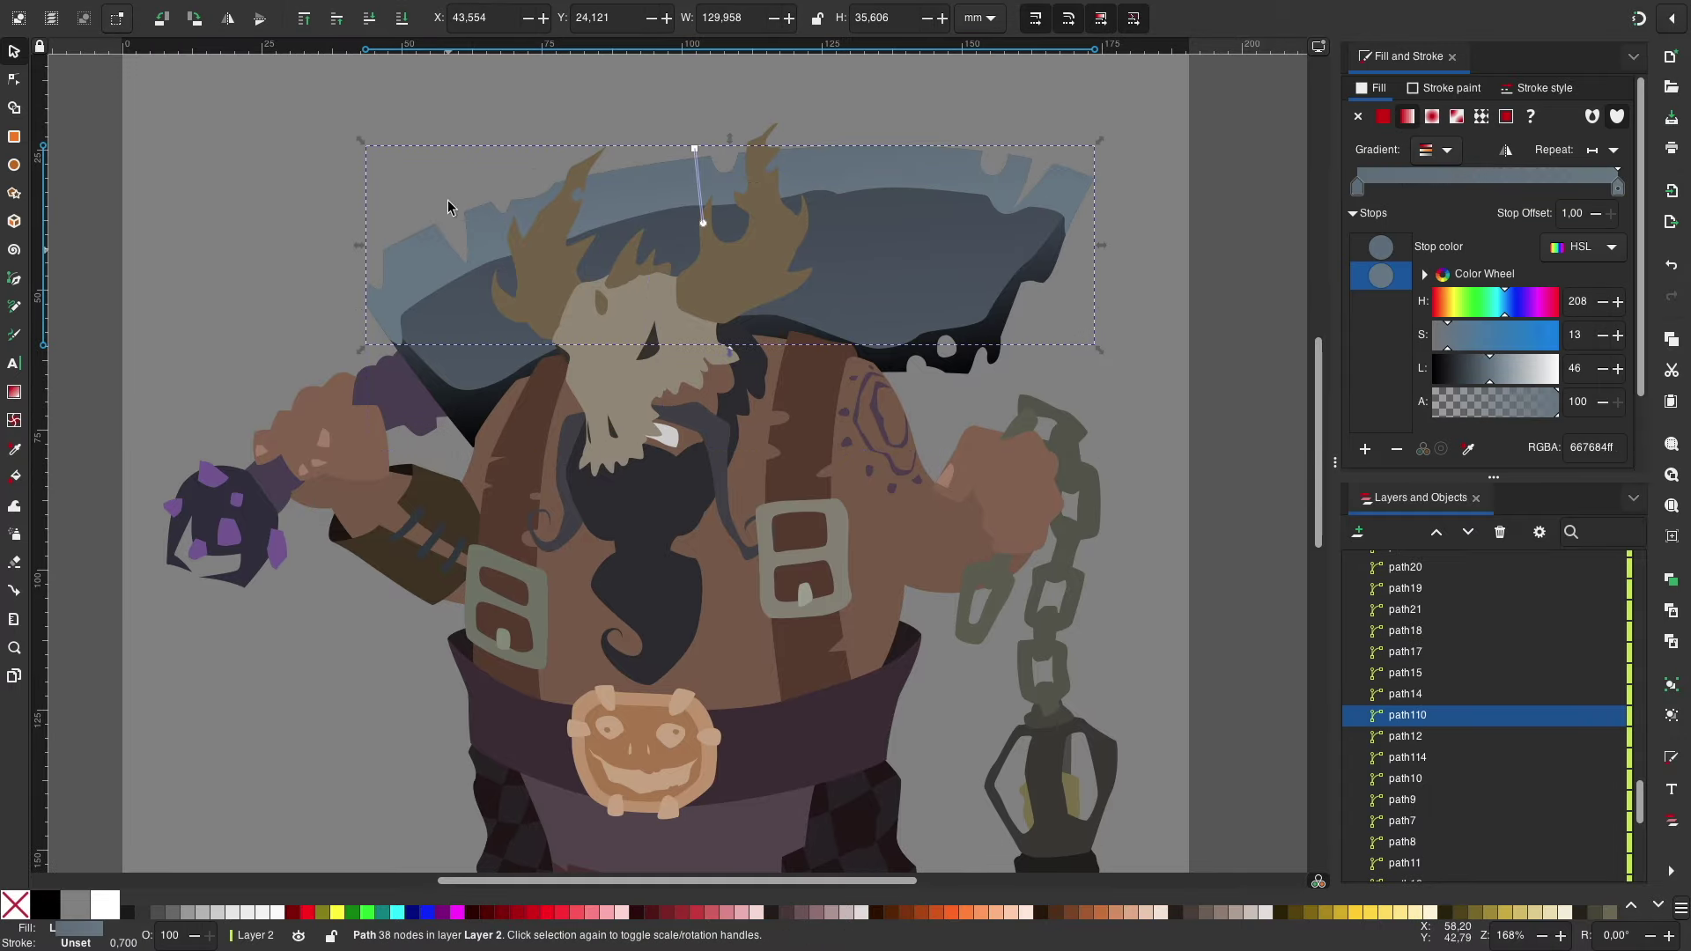
pyautogui.press('Escape')
# Step: Begin drawing another hat brim outline
pyautogui.keyDown('ctrl'); pyautogui.scroll(1, 896, 329); pyautogui.keyUp('ctrl')
pyautogui.scroll(1, 896, 328)
pyautogui.press('b')
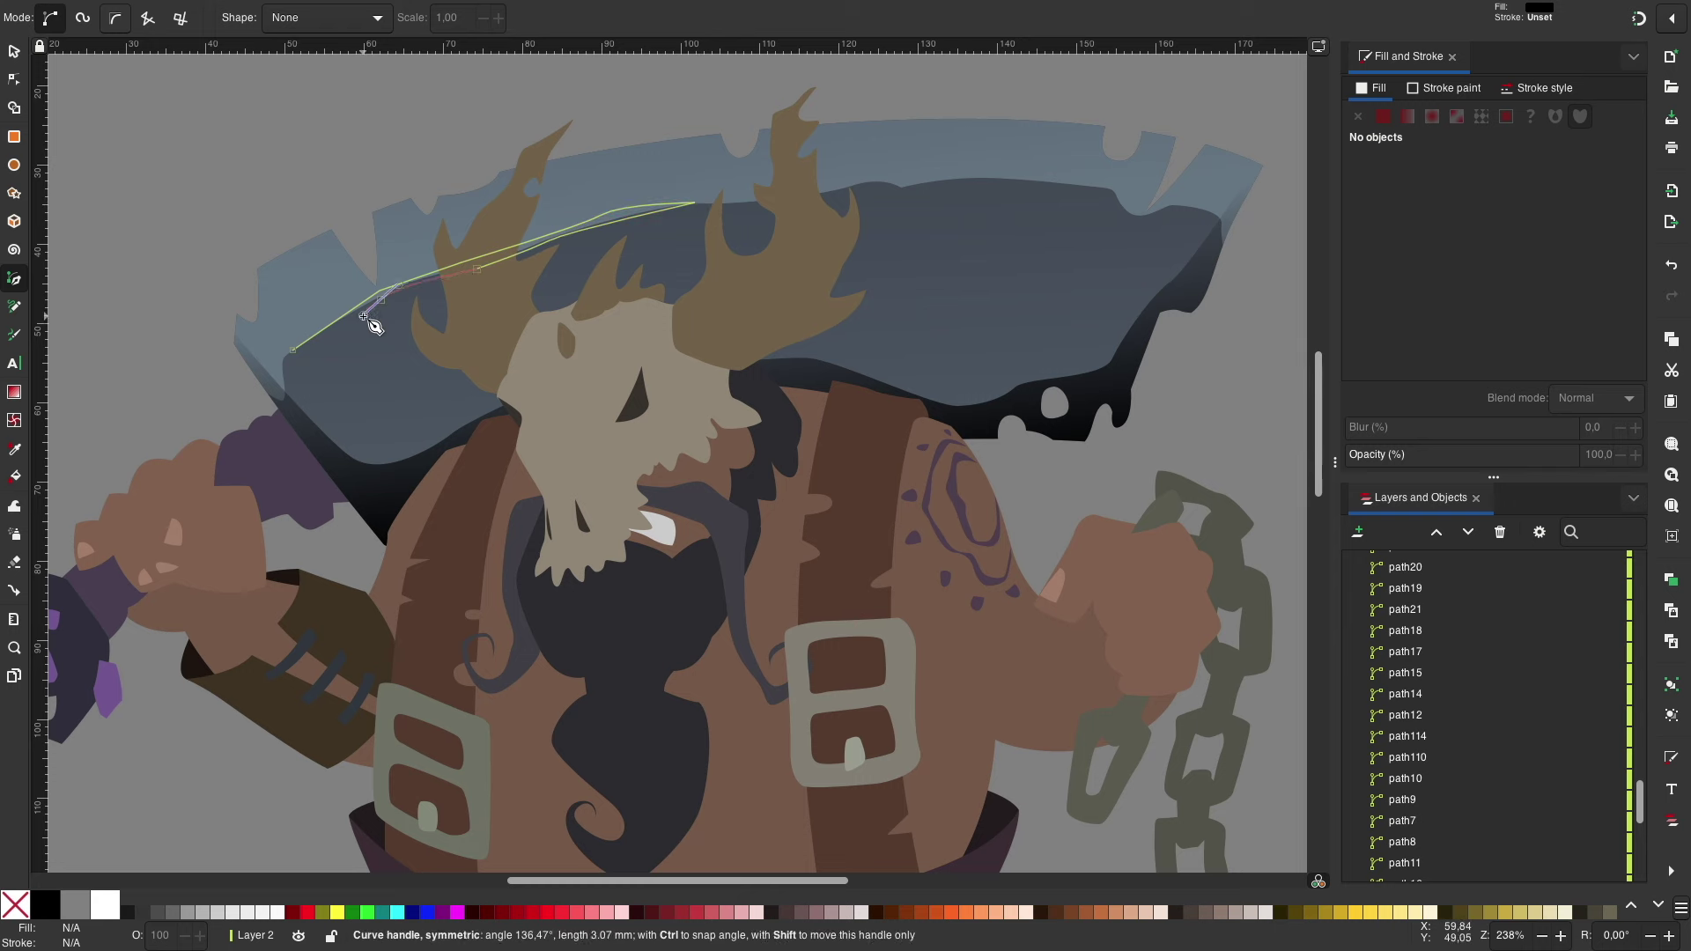
# Step: Draw a light highlight shape along the brim edge and lower it beneath the antlers
pyautogui.moveTo(363, 315); pyautogui.dragTo(363, 315)
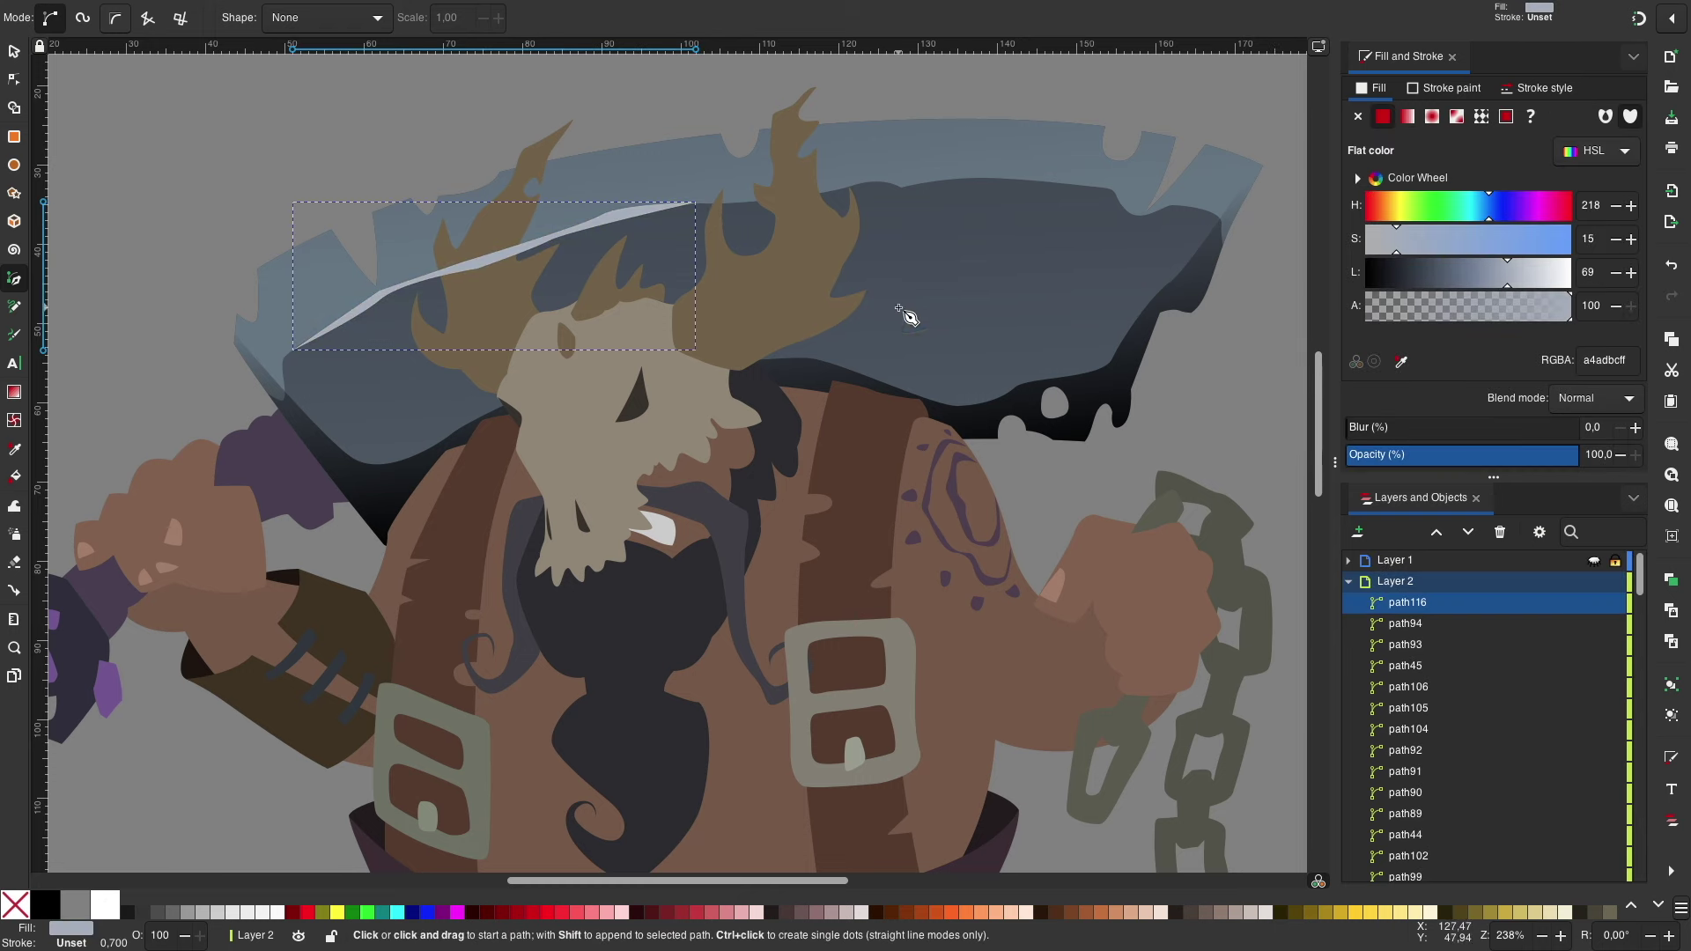
pyautogui.press('End')
pyautogui.press('Escape')
pyautogui.hscroll(2, 837, 268)
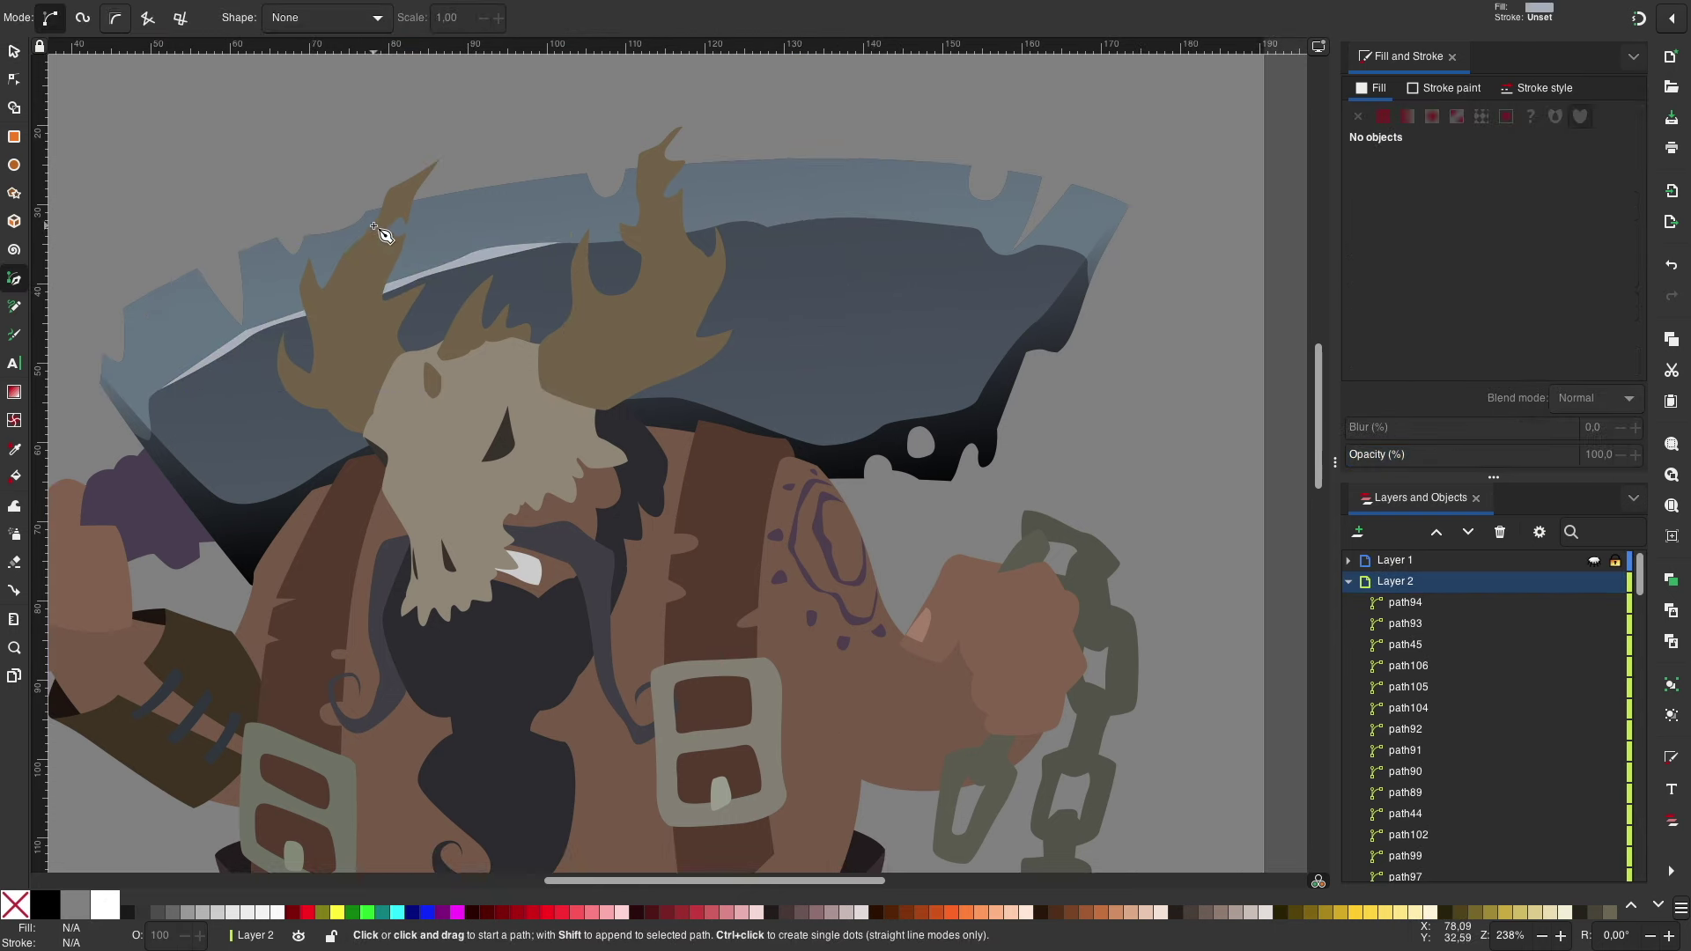
pyautogui.click(701, 231)
pyautogui.press('s')
pyautogui.press('Escape')
pyautogui.press('-')
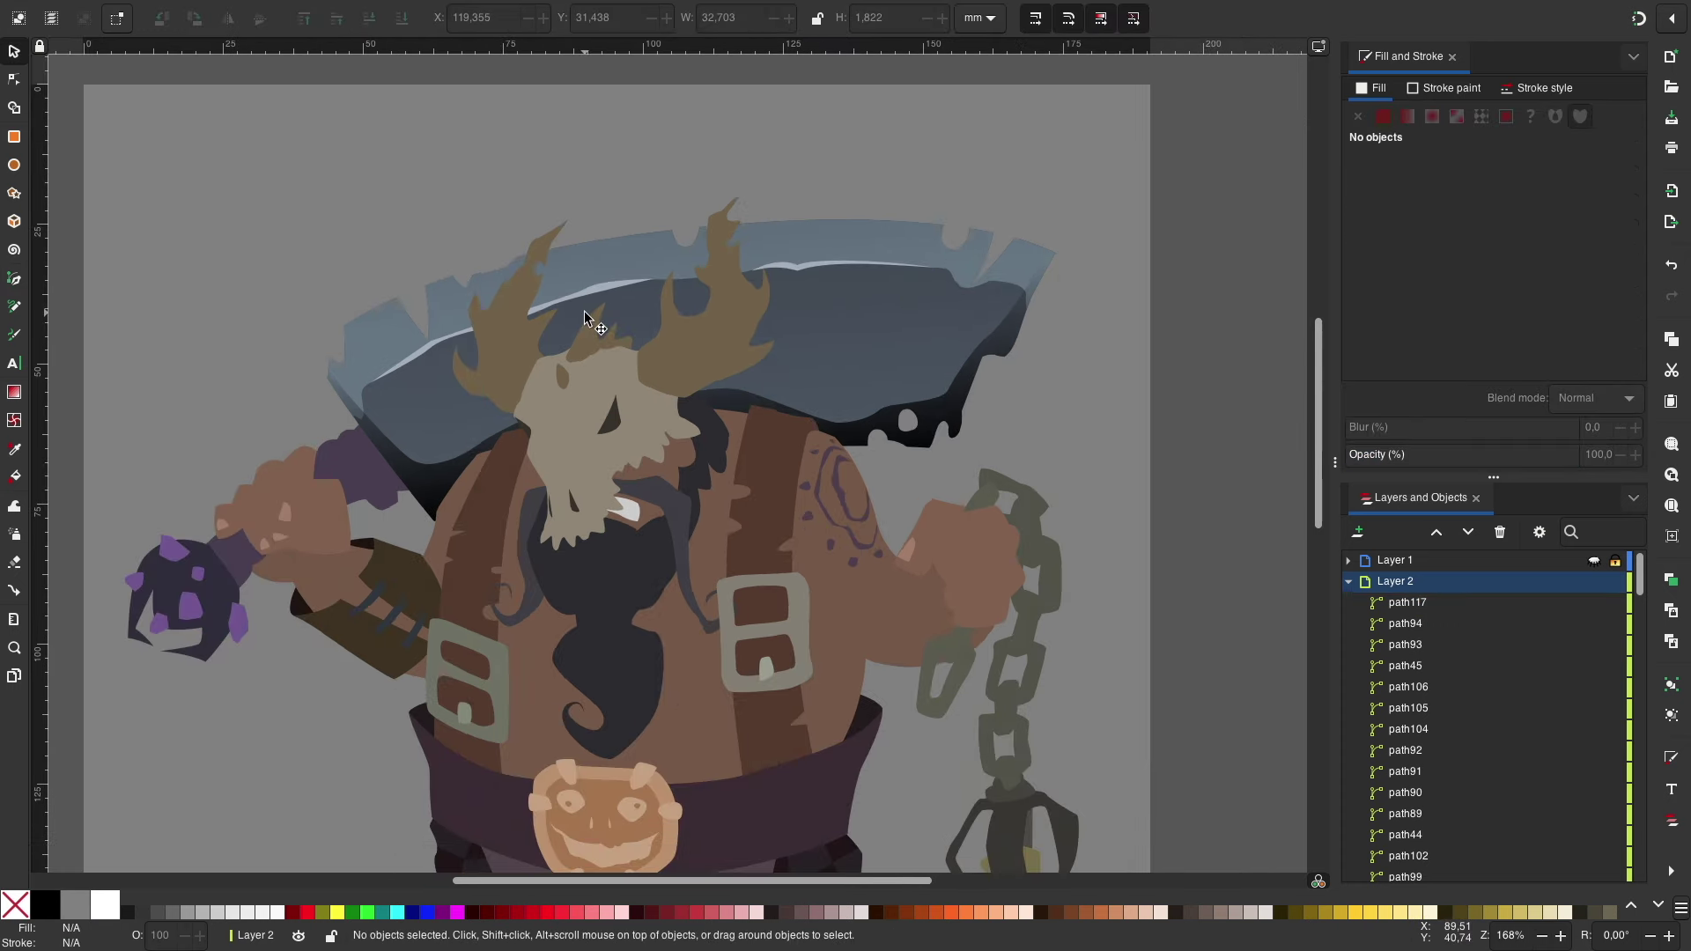
# Step: Draw a curved pale highlight strip along the top edge of the grey-blue brim
pyautogui.press('b')
pyautogui.click(325, 334)
pyautogui.moveTo(568, 262); pyautogui.dragTo(680, 246)
pyautogui.click(1066, 264)
pyautogui.press('Return')
pyautogui.press('s')
pyautogui.press('Delete')
# Step: Select shapes along the brim edge, then undo to restore the highlight strip
pyautogui.click(580, 249)
pyautogui.keyDown('shift'); pyautogui.click(775, 235); pyautogui.keyUp('shift')
pyautogui.click(1485, 284)
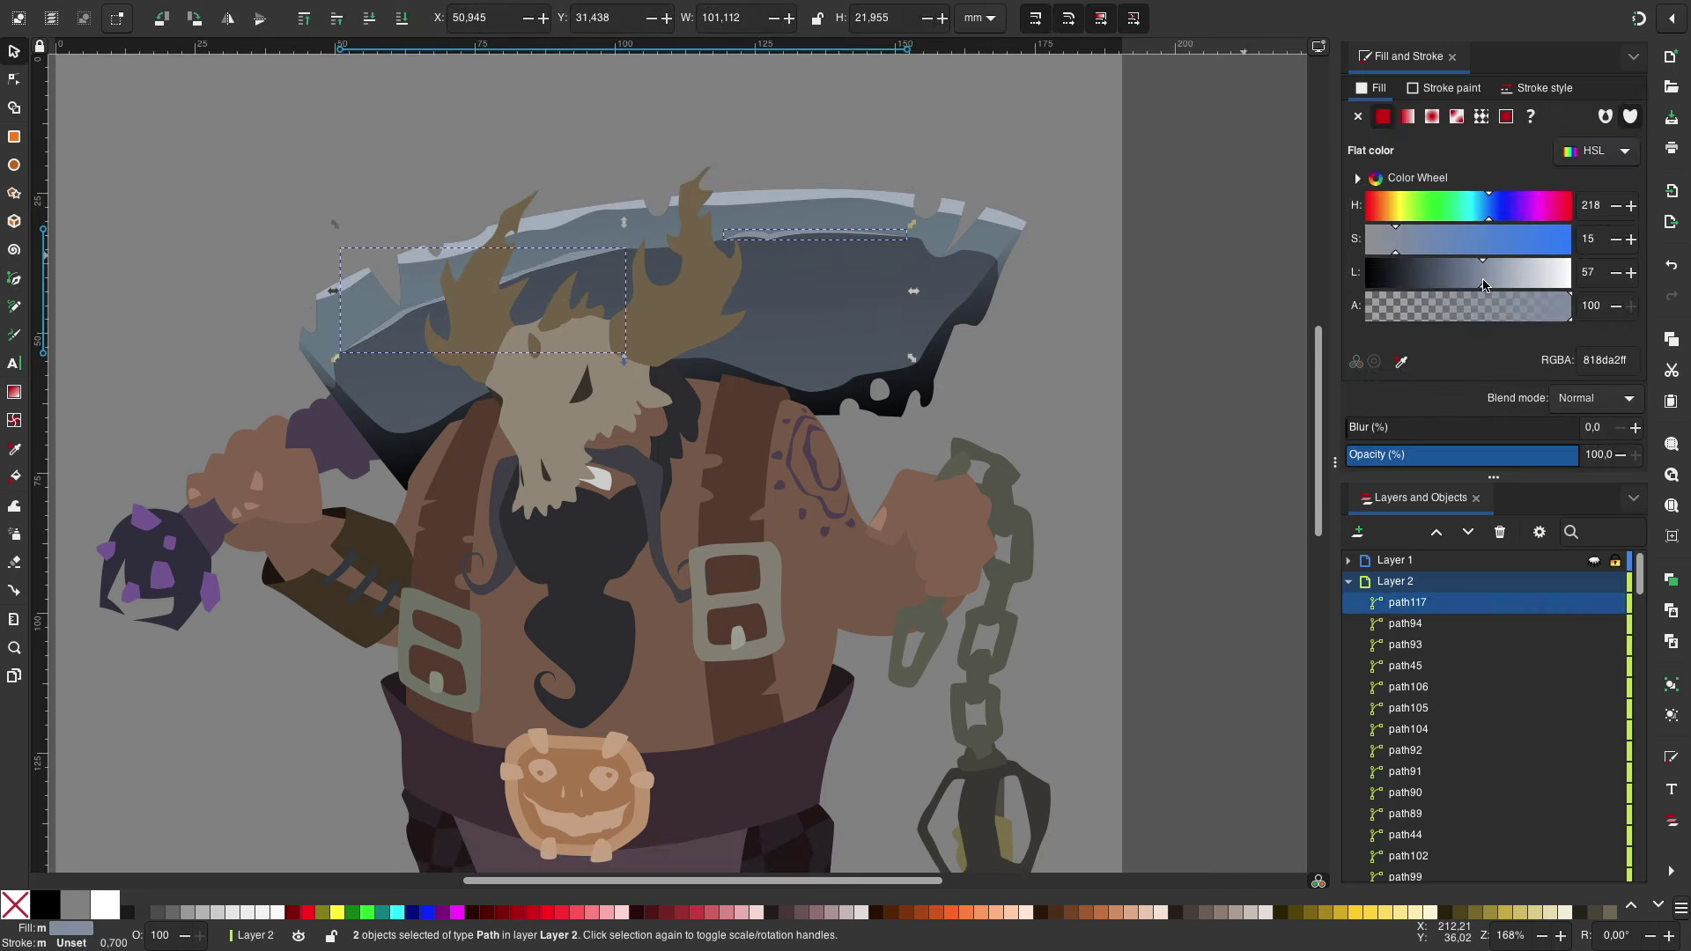
pyautogui.press('Escape')
pyautogui.press('5')
pyautogui.scroll(5, 969, 347)
pyautogui.hotkey('ctrl', 'z')
# Step: Smooth a node on the highlight strip and deselect it
pyautogui.press('n')
pyautogui.click(617, 280)
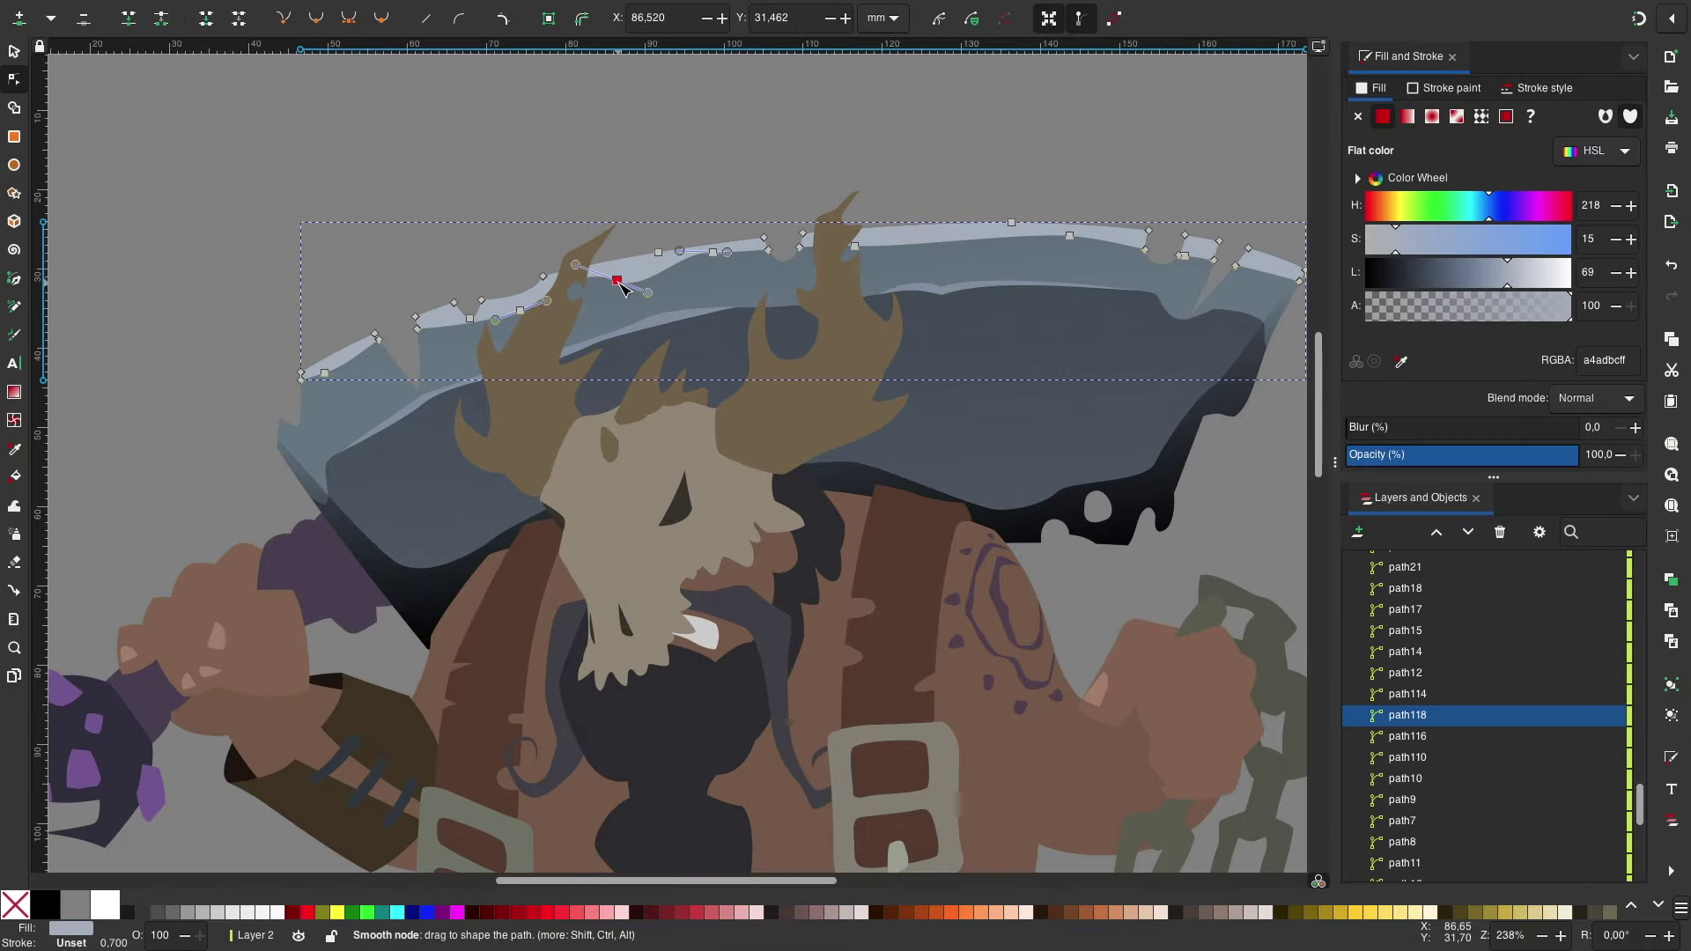
pyautogui.press('Escape')
pyautogui.press('s')
pyautogui.scroll(-2, 846, 188)
pyautogui.scroll(-3, 860, 294)
pyautogui.scroll(2, 886, 350)
pyautogui.scroll(5, 880, 341)
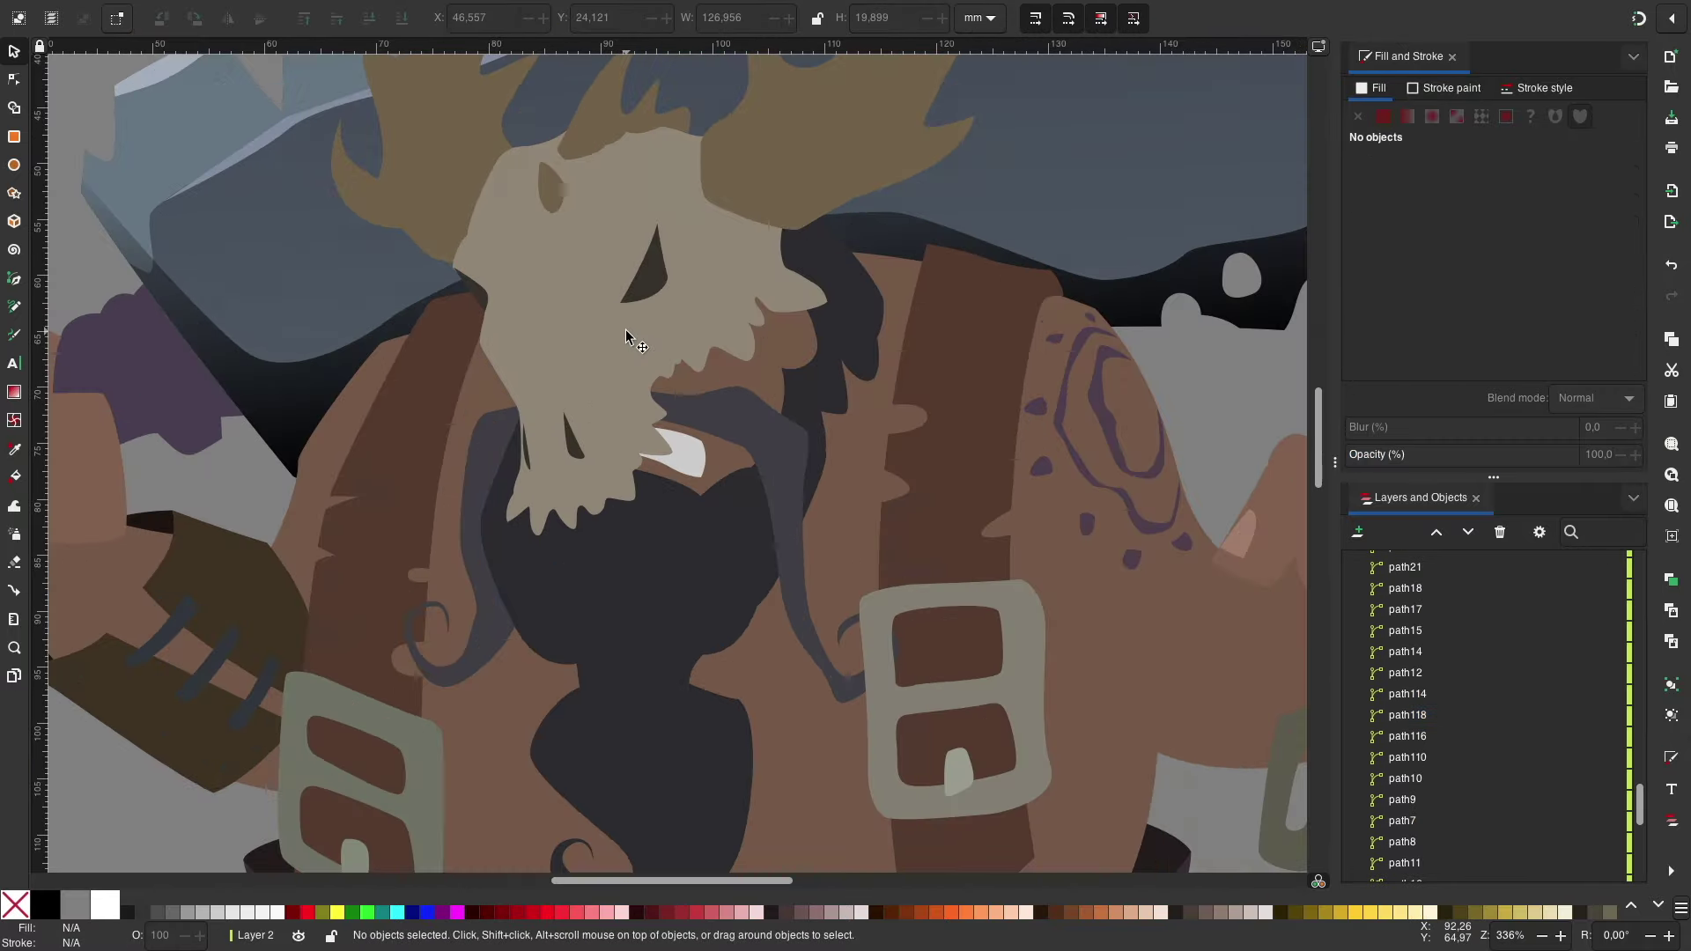
pyautogui.scroll(5, 711, 365)
# Step: Draw two dark notch triangles along the brim's top edge
pyautogui.press('b')
pyautogui.click(458, 328)
pyautogui.click(384, 237)
pyautogui.click(458, 327)
pyautogui.moveTo(1489, 273); pyautogui.dragTo(1439, 282)
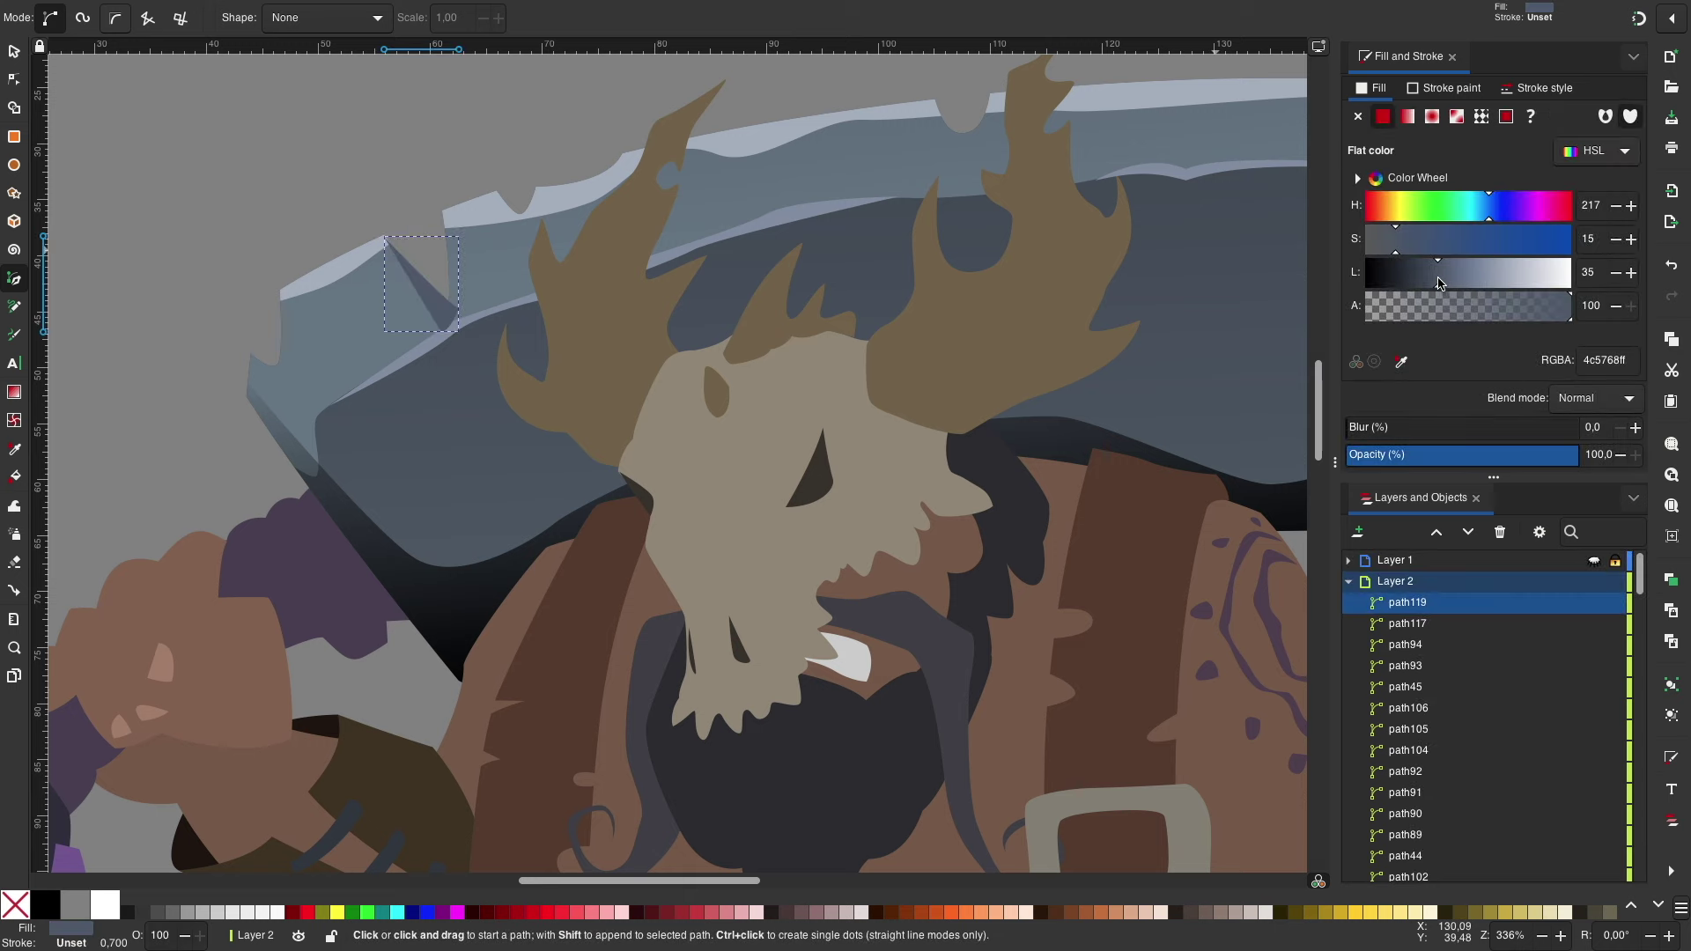
pyautogui.press('Escape')
pyautogui.scroll(2, 1008, 261)
pyautogui.hscroll(6, 1007, 260)
pyautogui.click(300, 317)
pyautogui.click(275, 279)
pyautogui.click(317, 299)
# Step: Move a notch triangle to another spot and draw another notch further along the edge
pyautogui.press('s')
pyautogui.hotkey('ctrl', 'x')
pyautogui.hotkey('ctrl', 'v')
pyautogui.hscroll(1, 889, 297)
pyautogui.hscroll(3, 889, 298)
pyautogui.press('b')
pyautogui.click(938, 280)
pyautogui.click(971, 223)
pyautogui.click(1004, 282)
pyautogui.press('s')
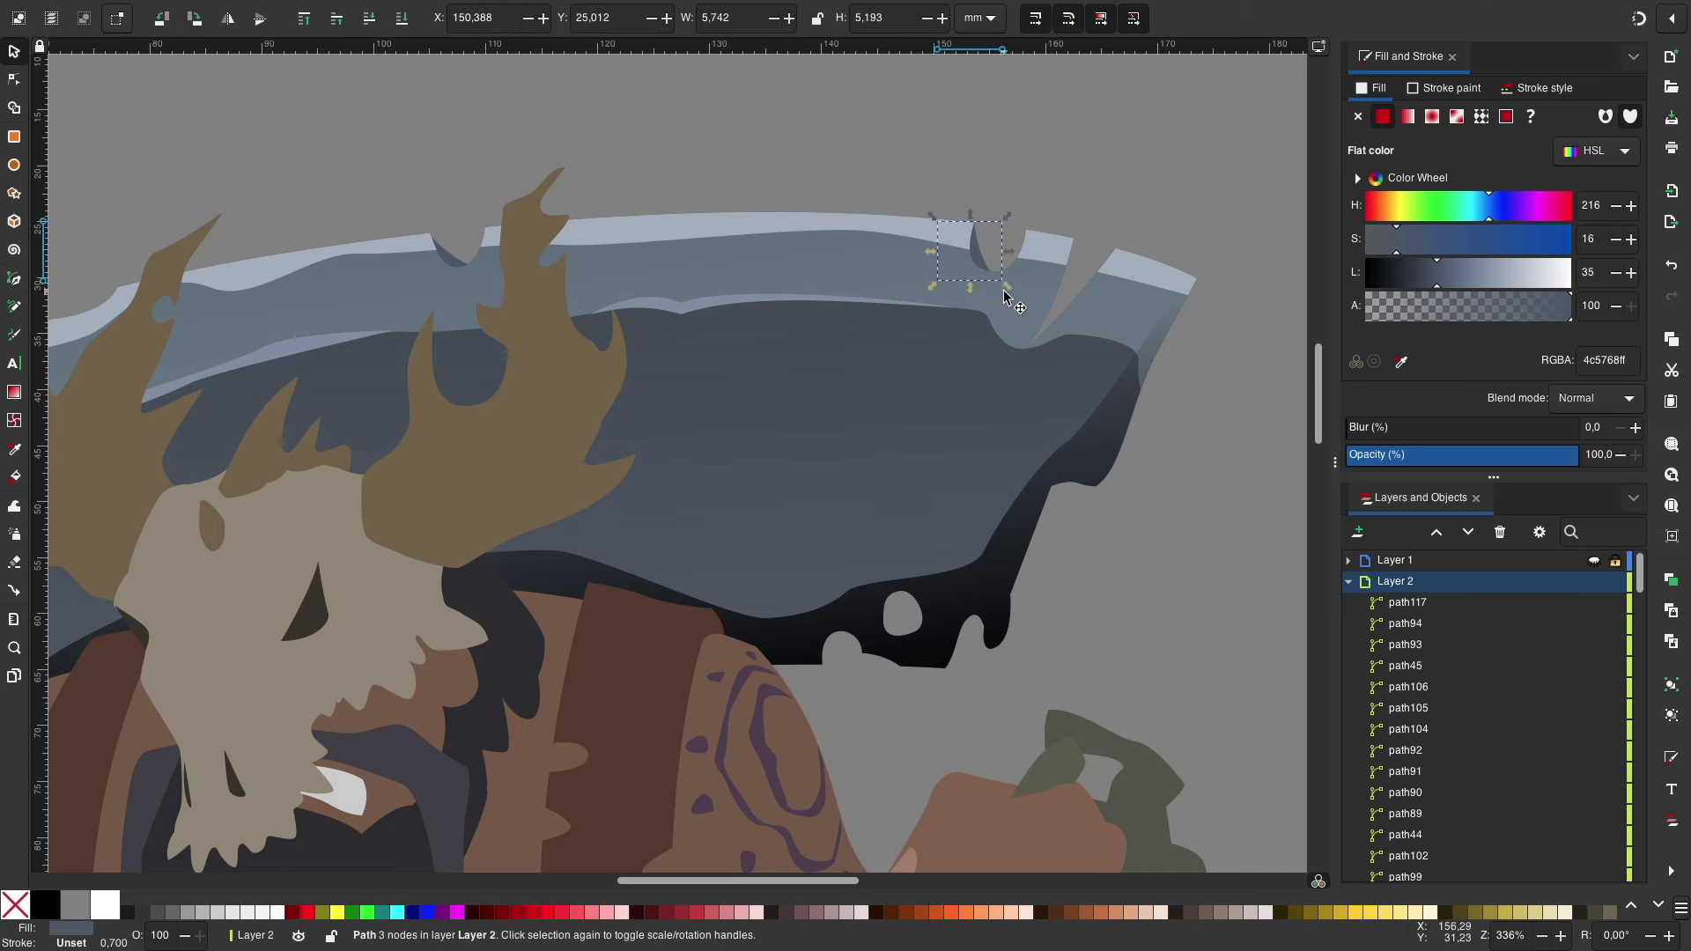
# Step: Add a notch at the right end of the brim edge
pyautogui.press('b')
pyautogui.click(1072, 239)
pyautogui.click(1072, 241)
pyautogui.press('Escape')
pyautogui.scroll(-2, 1020, 463)
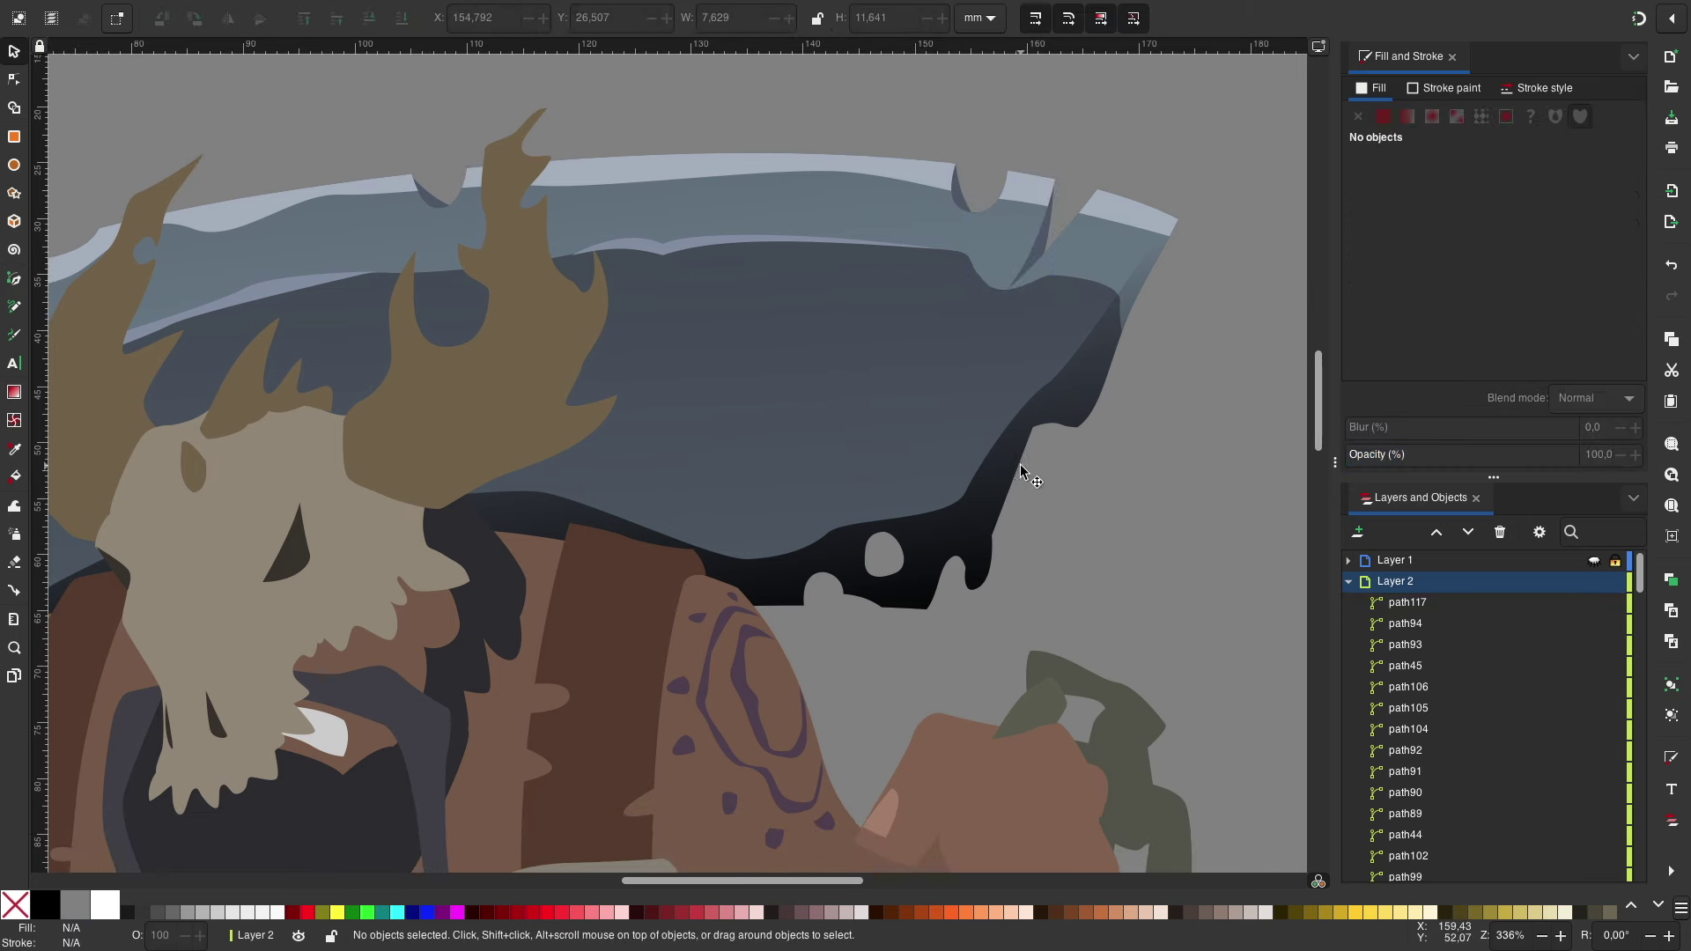
# Step: Draw dark dripping shapes around the holes along the brim's bottom edge
pyautogui.click(900, 536)
pyautogui.moveTo(867, 585); pyautogui.dragTo(870, 588)
pyautogui.click(900, 537)
pyautogui.press('s')
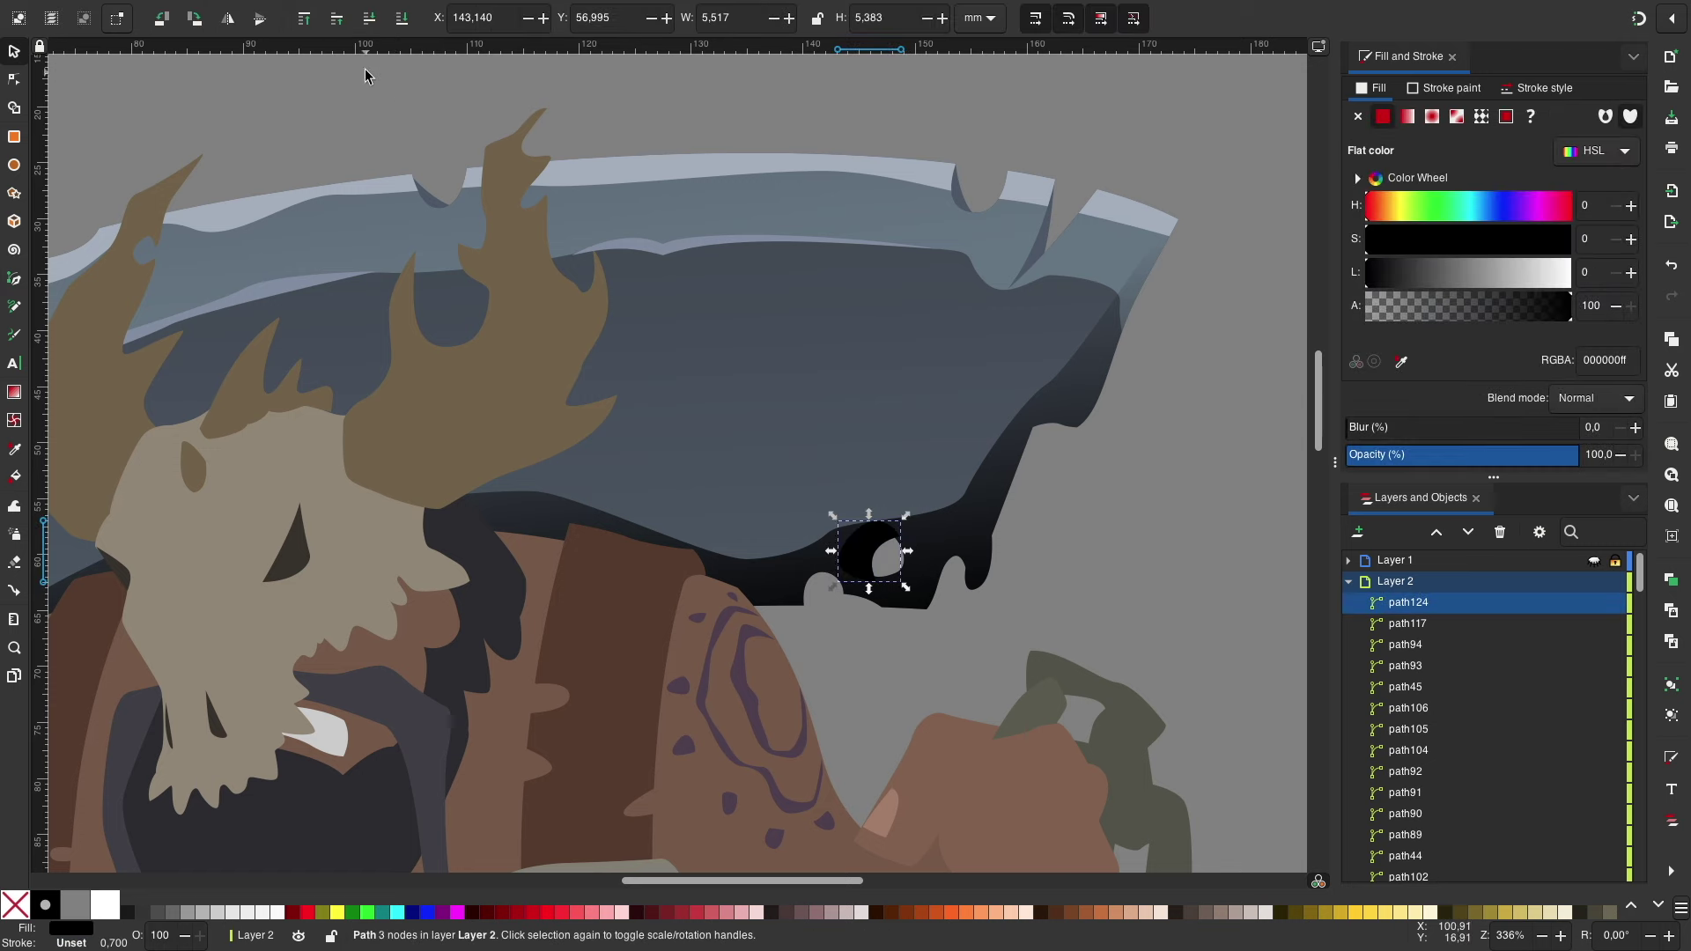
pyautogui.press('Escape')
pyautogui.press('b')
pyautogui.moveTo(823, 555); pyautogui.dragTo(824, 555)
pyautogui.press('Escape')
# Step: Drag the grey-blue shape's gradient end handle down to deepen its dark fade
pyautogui.scroll(-2, 1128, 573)
pyautogui.press('s')
pyautogui.click(905, 473)
pyautogui.moveTo(677, 538); pyautogui.dragTo(691, 603)
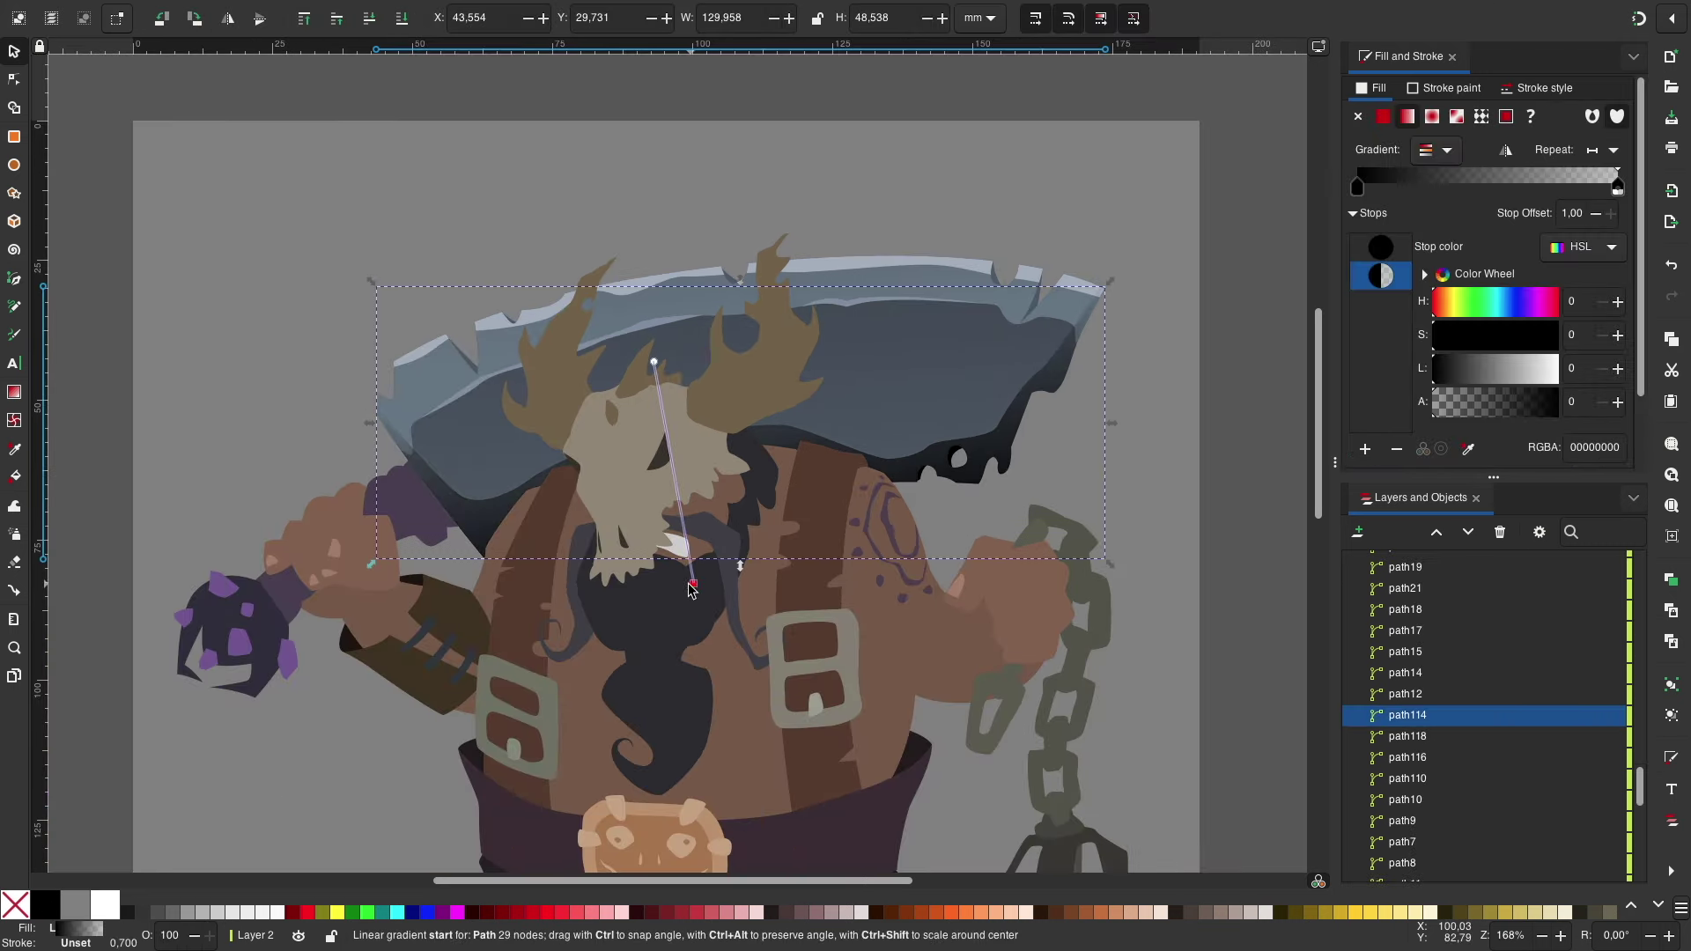
pyautogui.press('Escape')
pyautogui.scroll(-3, 722, 503)
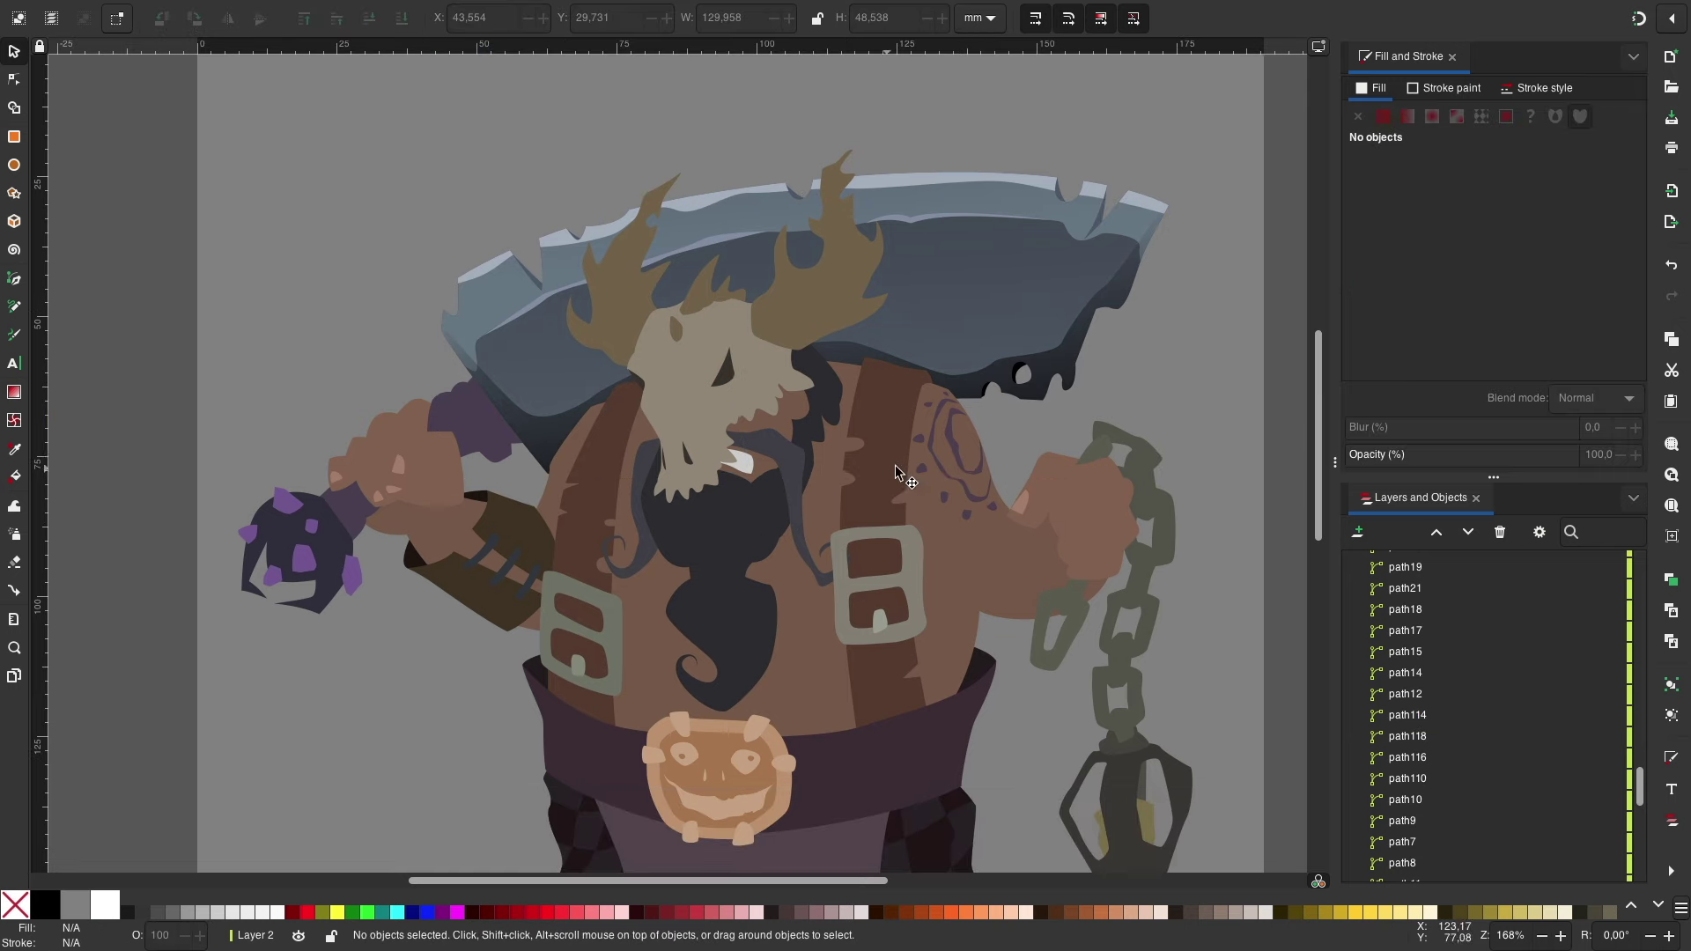
# Step: Draw a shading shape on the right antler and fill it with the antler brown
pyautogui.hscroll(-3, 754, 400)
pyautogui.scroll(1, 753, 401)
pyautogui.scroll(1, 716, 508)
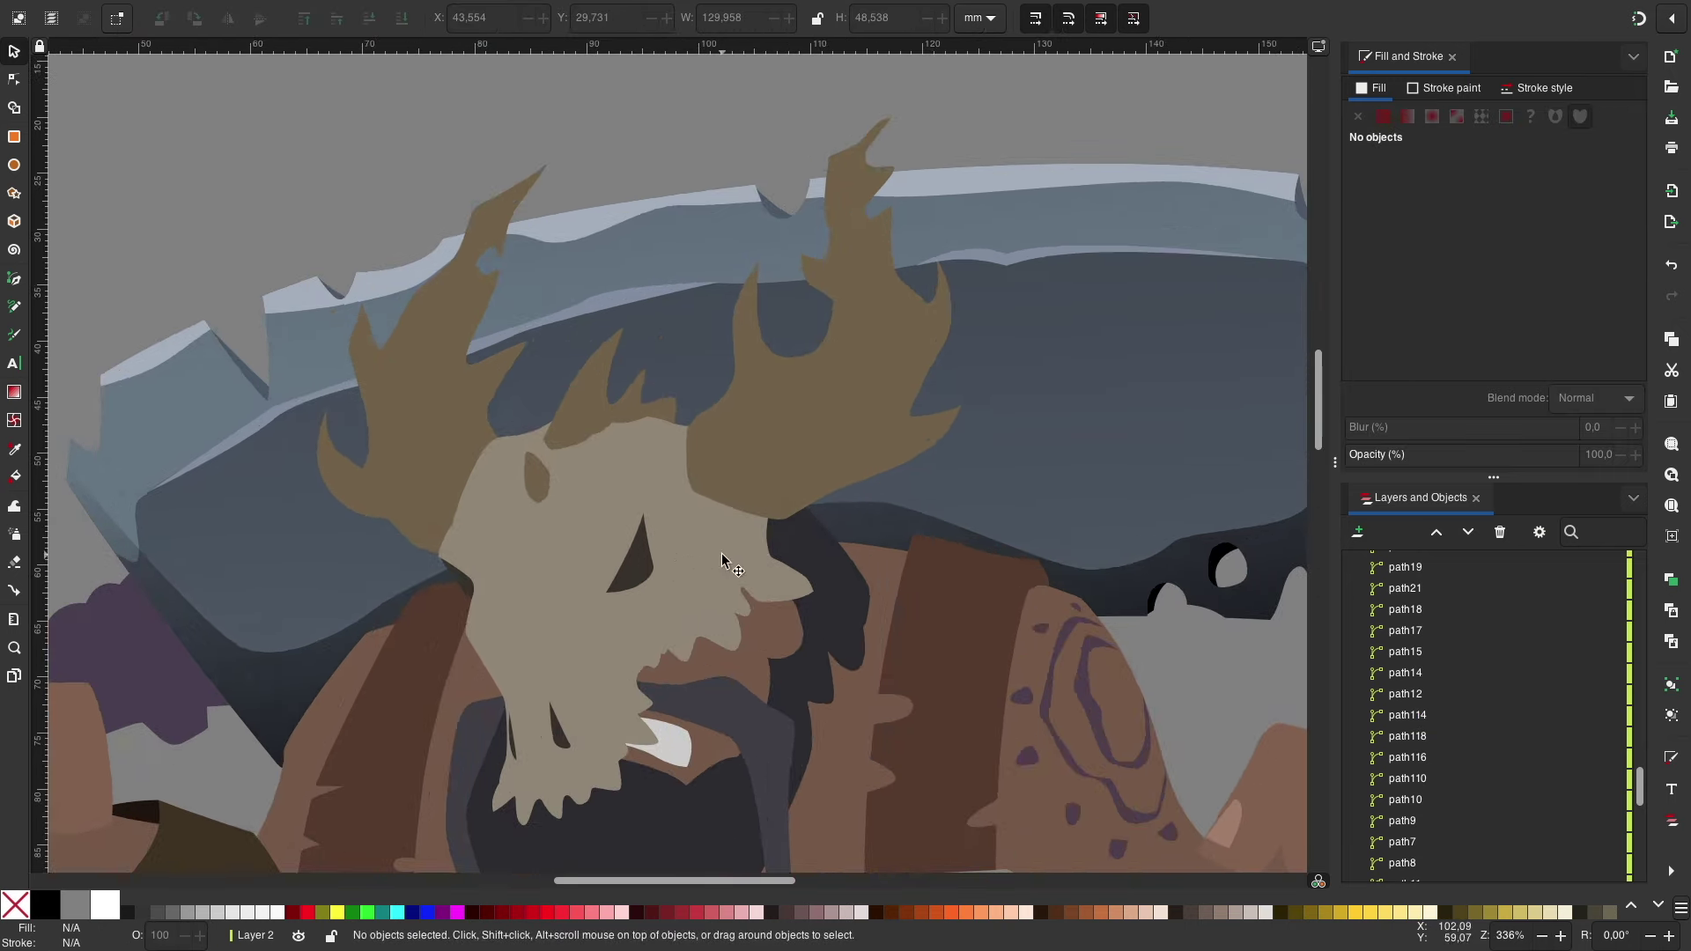
pyautogui.press('b')
pyautogui.click(701, 424)
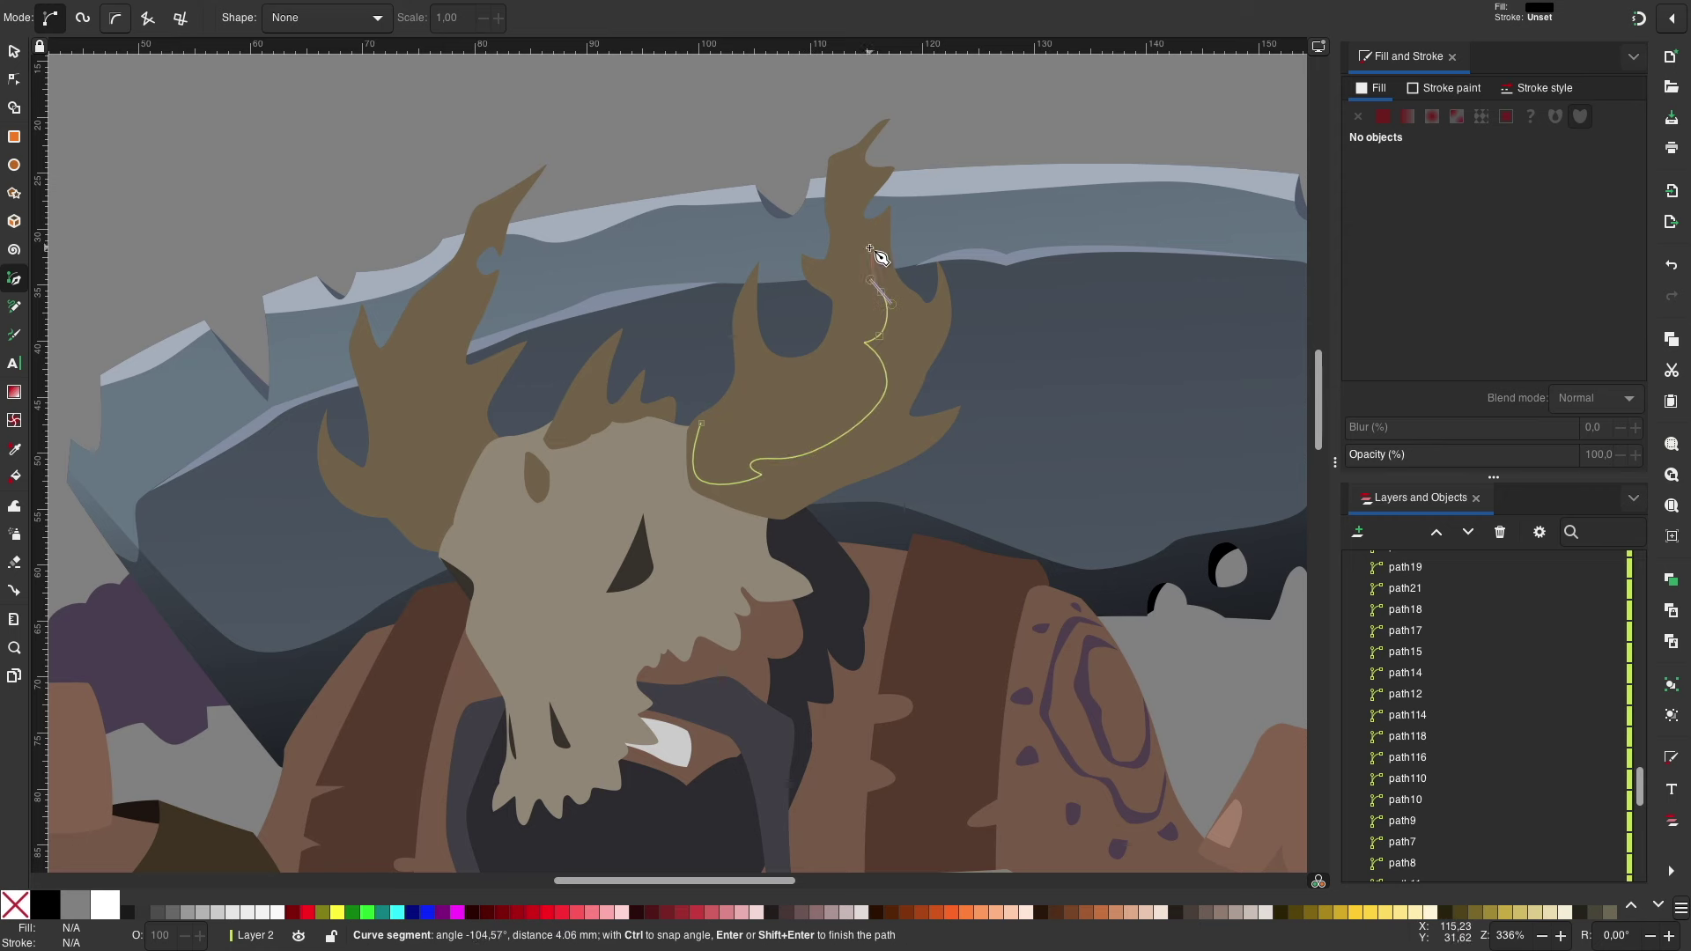
pyautogui.moveTo(720, 408); pyautogui.dragTo(721, 407)
pyautogui.press('s')
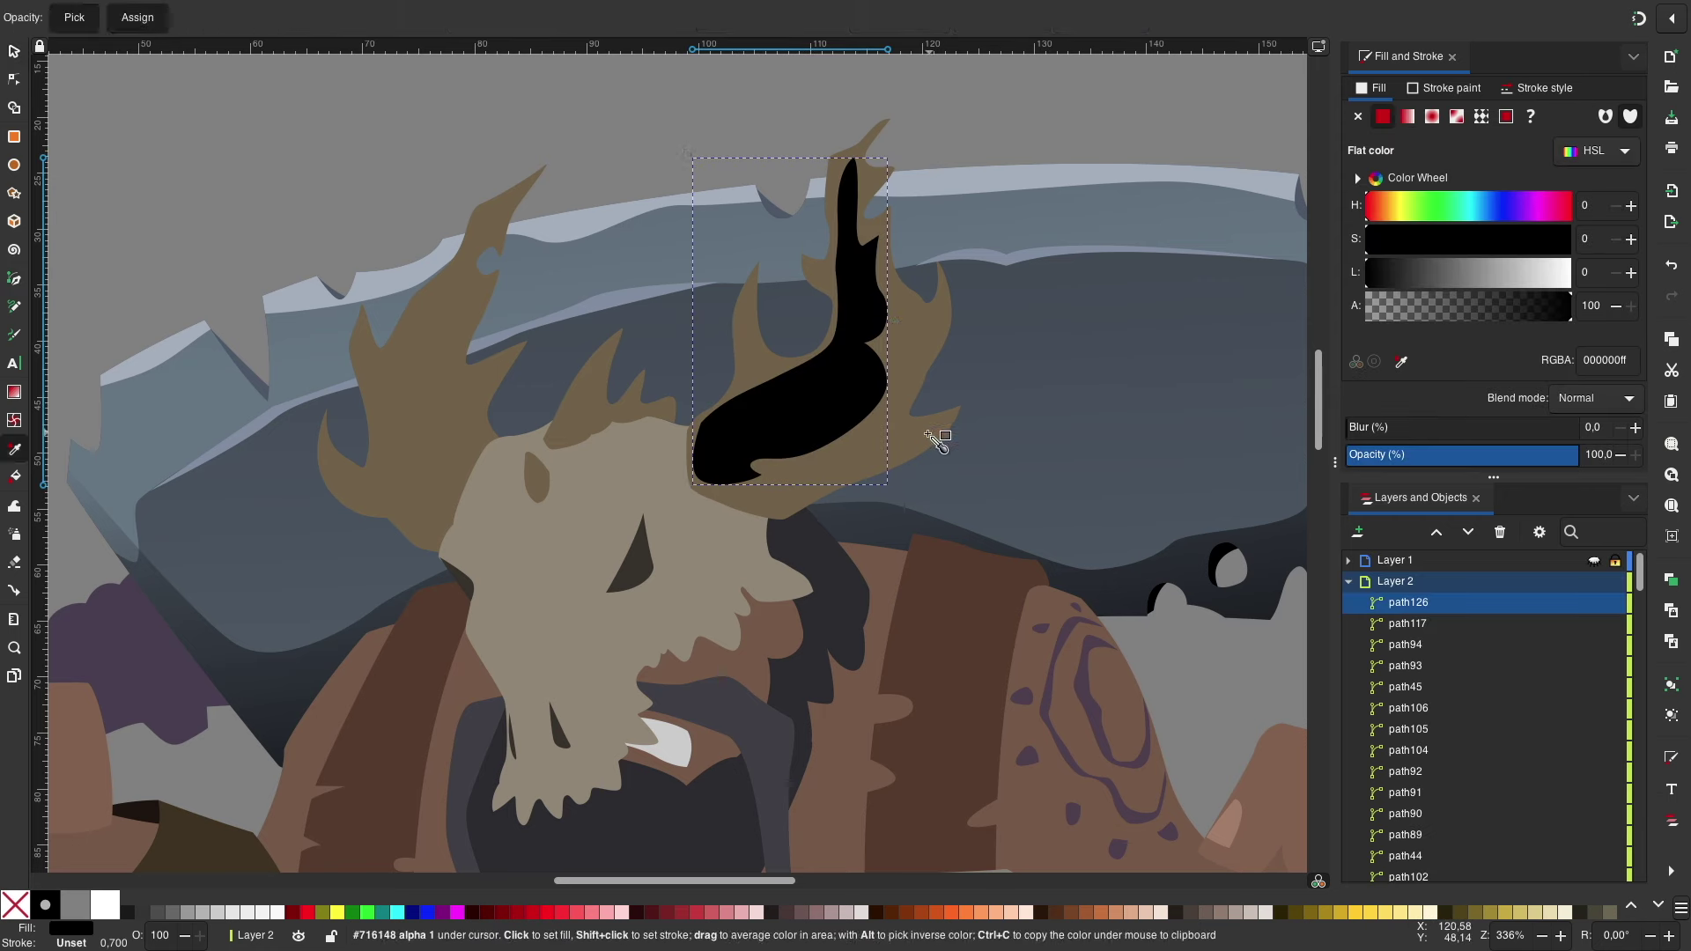
pyautogui.click(1463, 273)
# Step: Add highlight shapes on an antler tine and tip, and shading on the left antler
pyautogui.press('b')
pyautogui.moveTo(862, 440); pyautogui.dragTo(872, 434)
pyautogui.click(844, 470)
pyautogui.moveTo(943, 374)
pyautogui.mouseDown()
pyautogui.moveTo(933, 354)
pyautogui.moveTo(979, 342)
pyautogui.mouseUp()
pyautogui.click(942, 376)
pyautogui.click(783, 302)
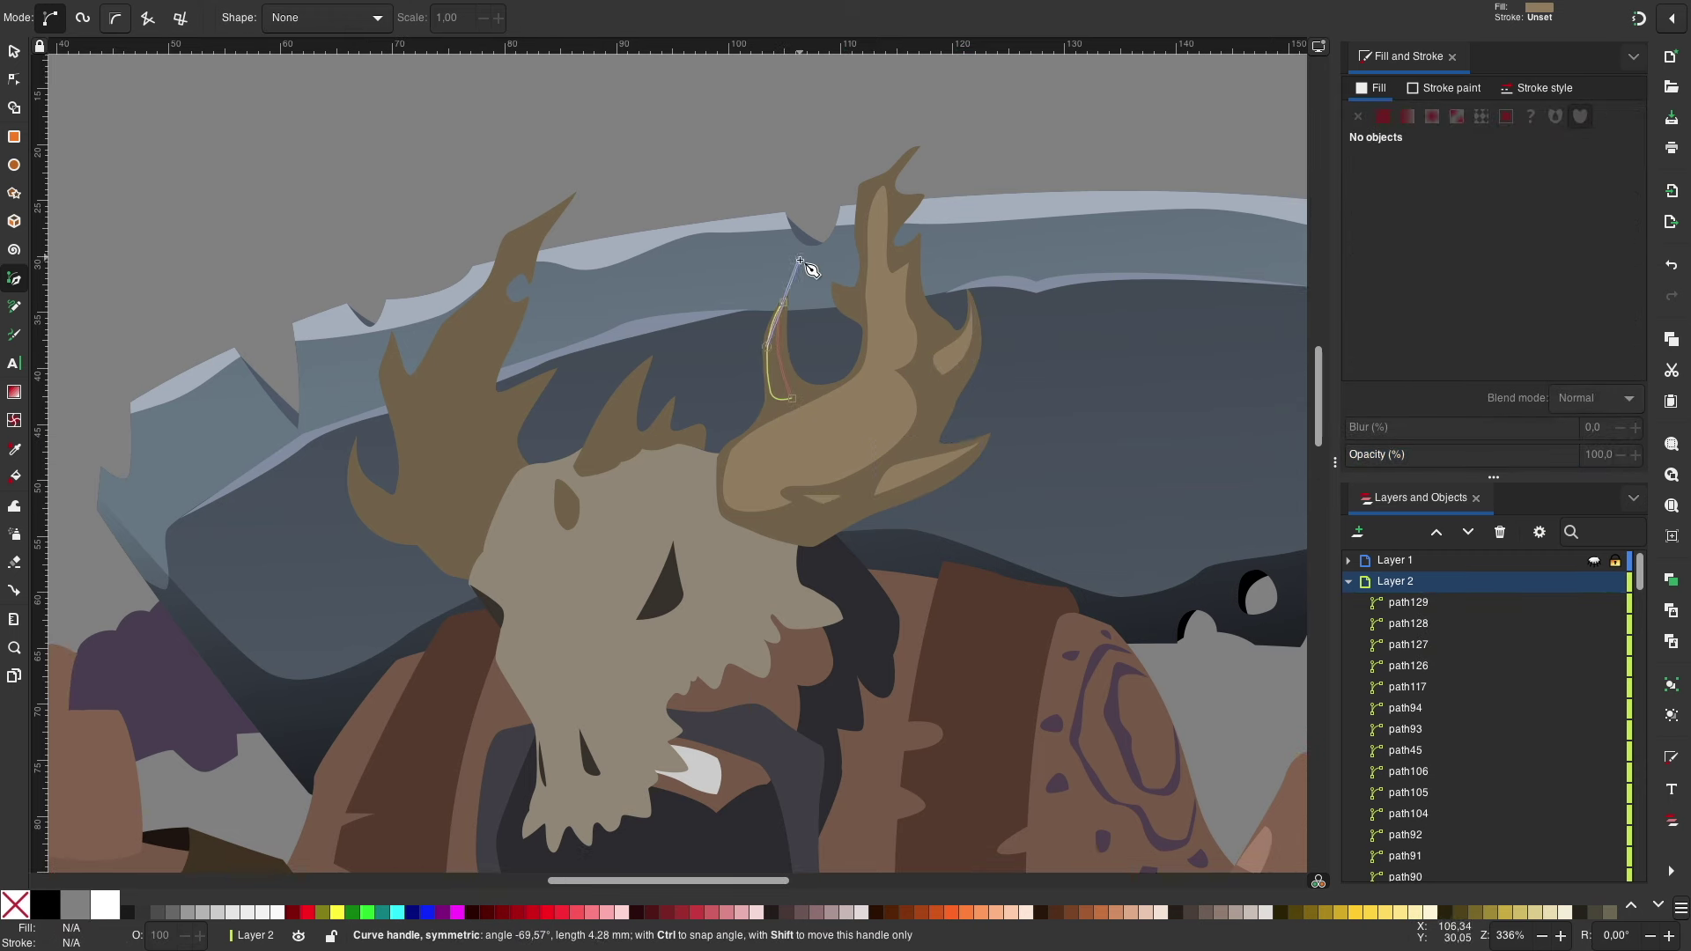
pyautogui.moveTo(797, 255); pyautogui.dragTo(798, 257)
pyautogui.click(592, 356)
pyautogui.moveTo(614, 391); pyautogui.dragTo(614, 400)
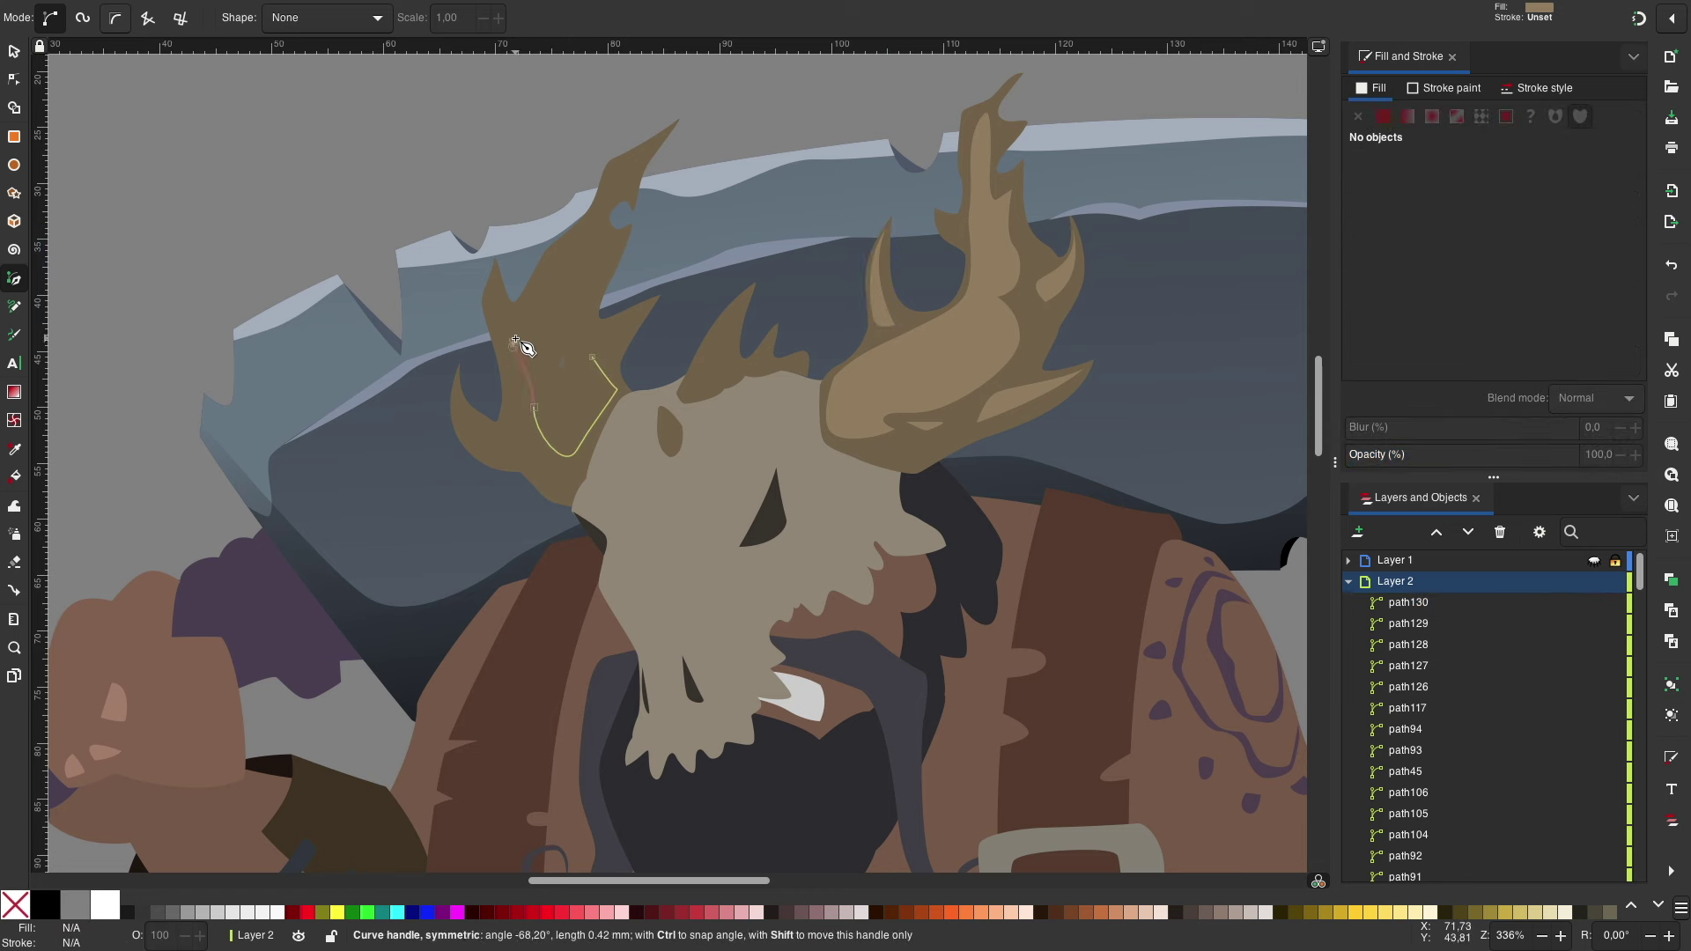
pyautogui.click(592, 356)
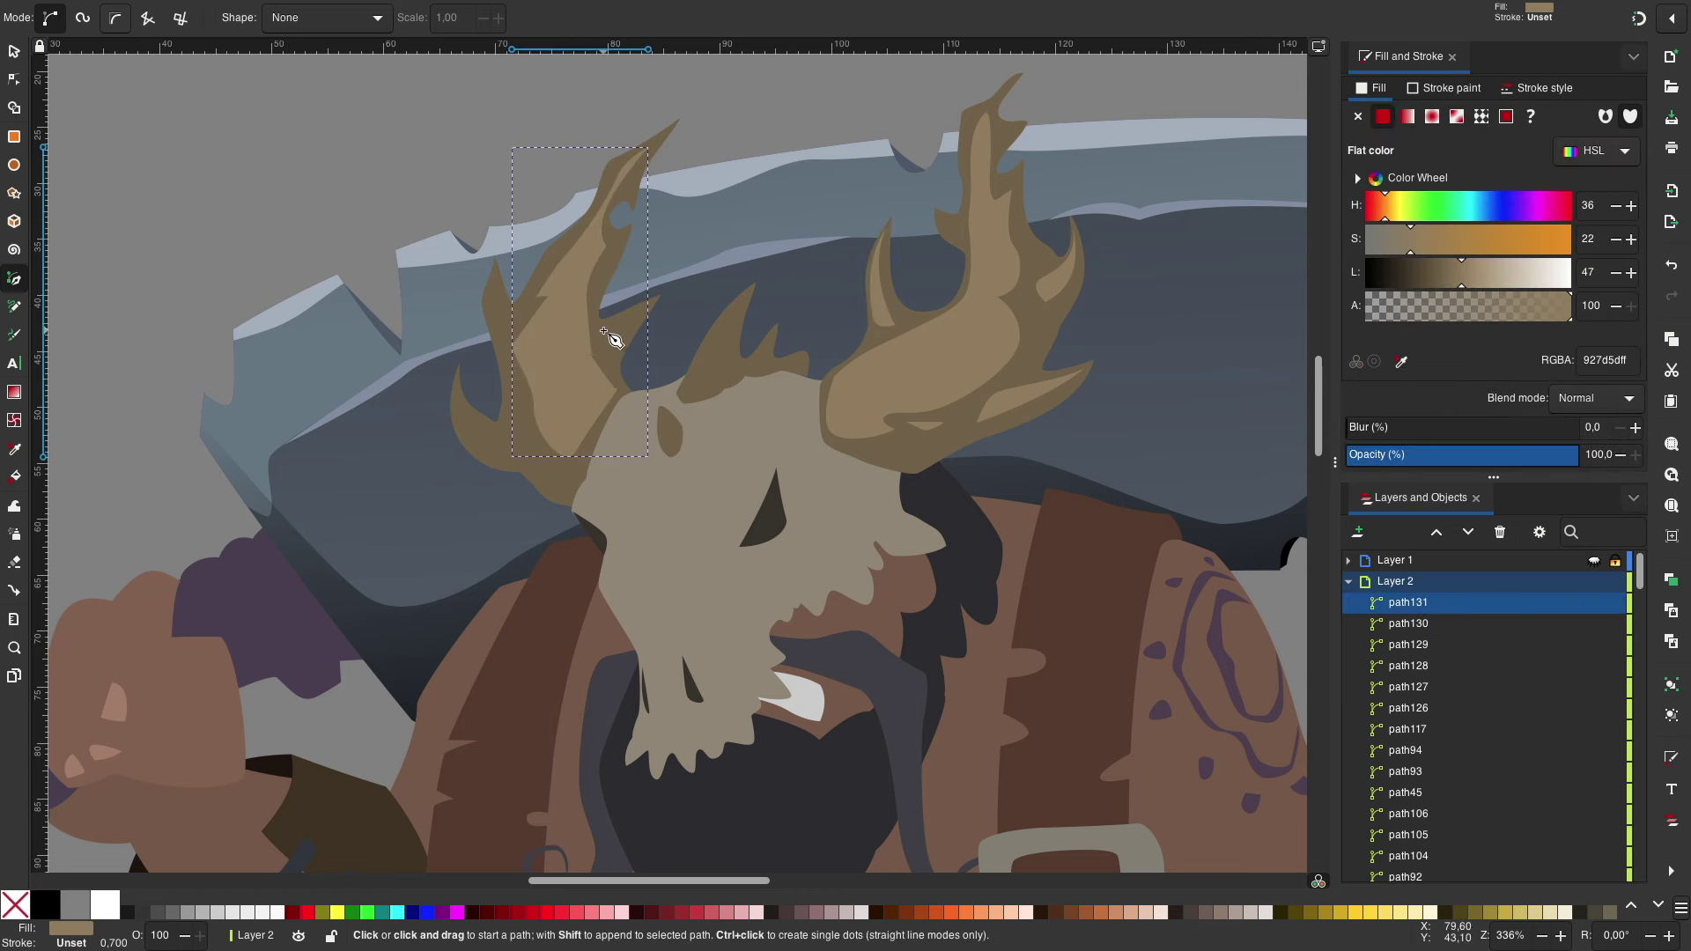
pyautogui.click(617, 352)
# Step: Add shading on a lower tine, the middle tine and the right antler base
pyautogui.click(495, 324)
pyautogui.click(500, 277)
pyautogui.click(493, 322)
pyautogui.click(457, 382)
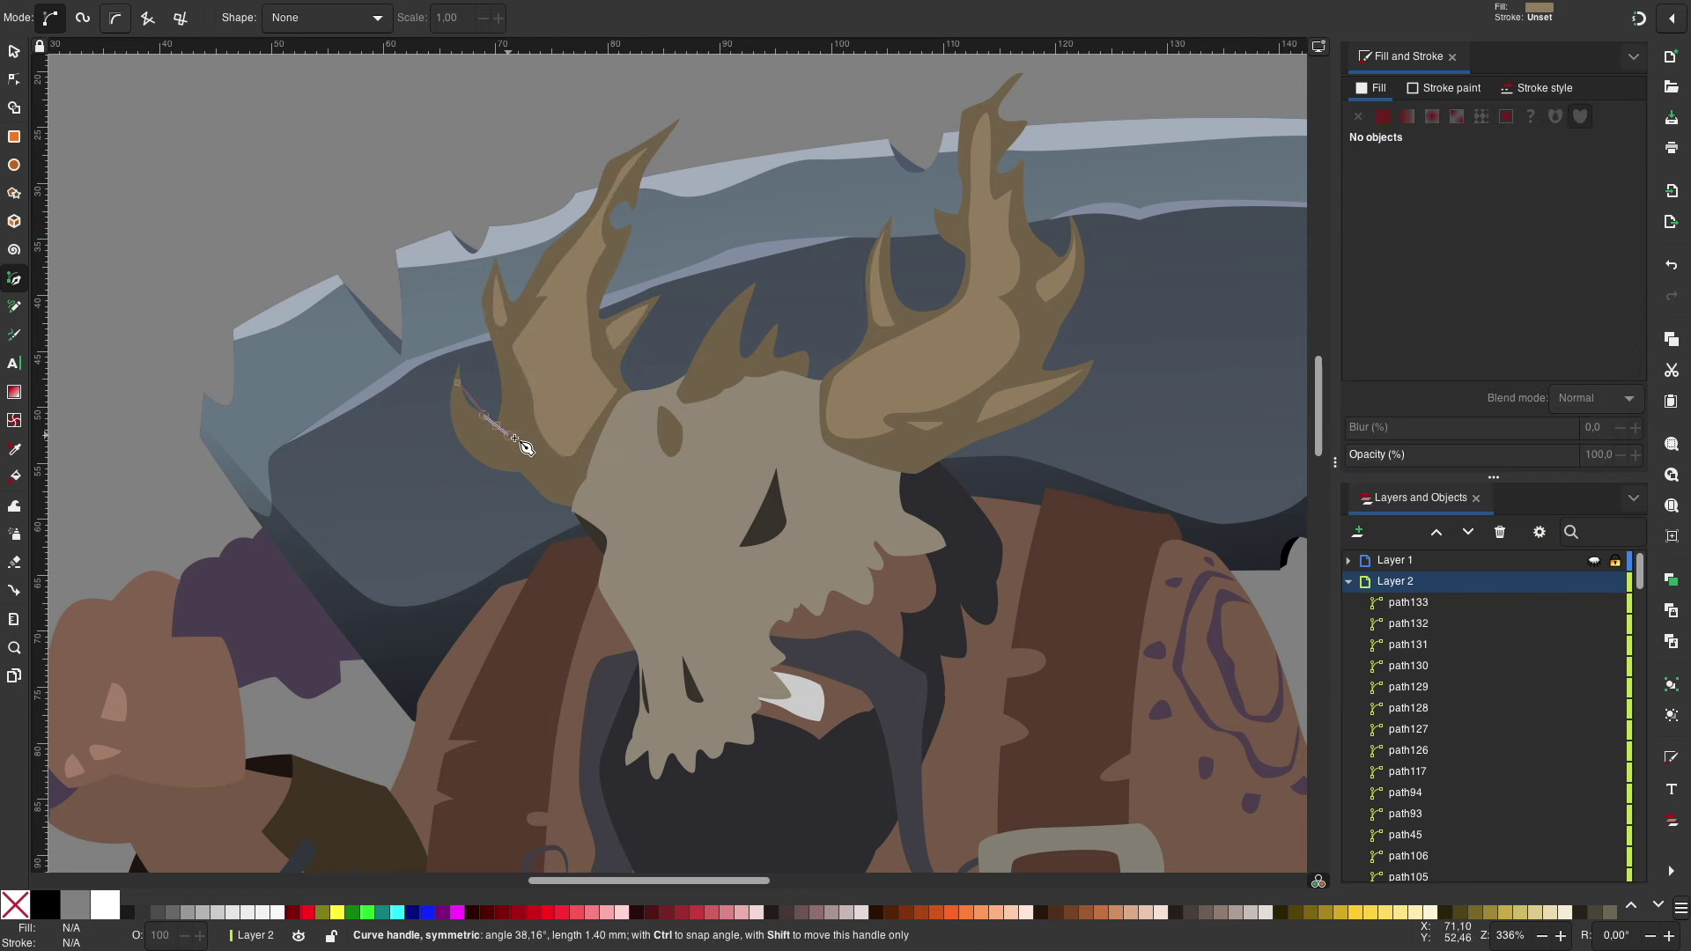
pyautogui.click(457, 382)
pyautogui.click(688, 388)
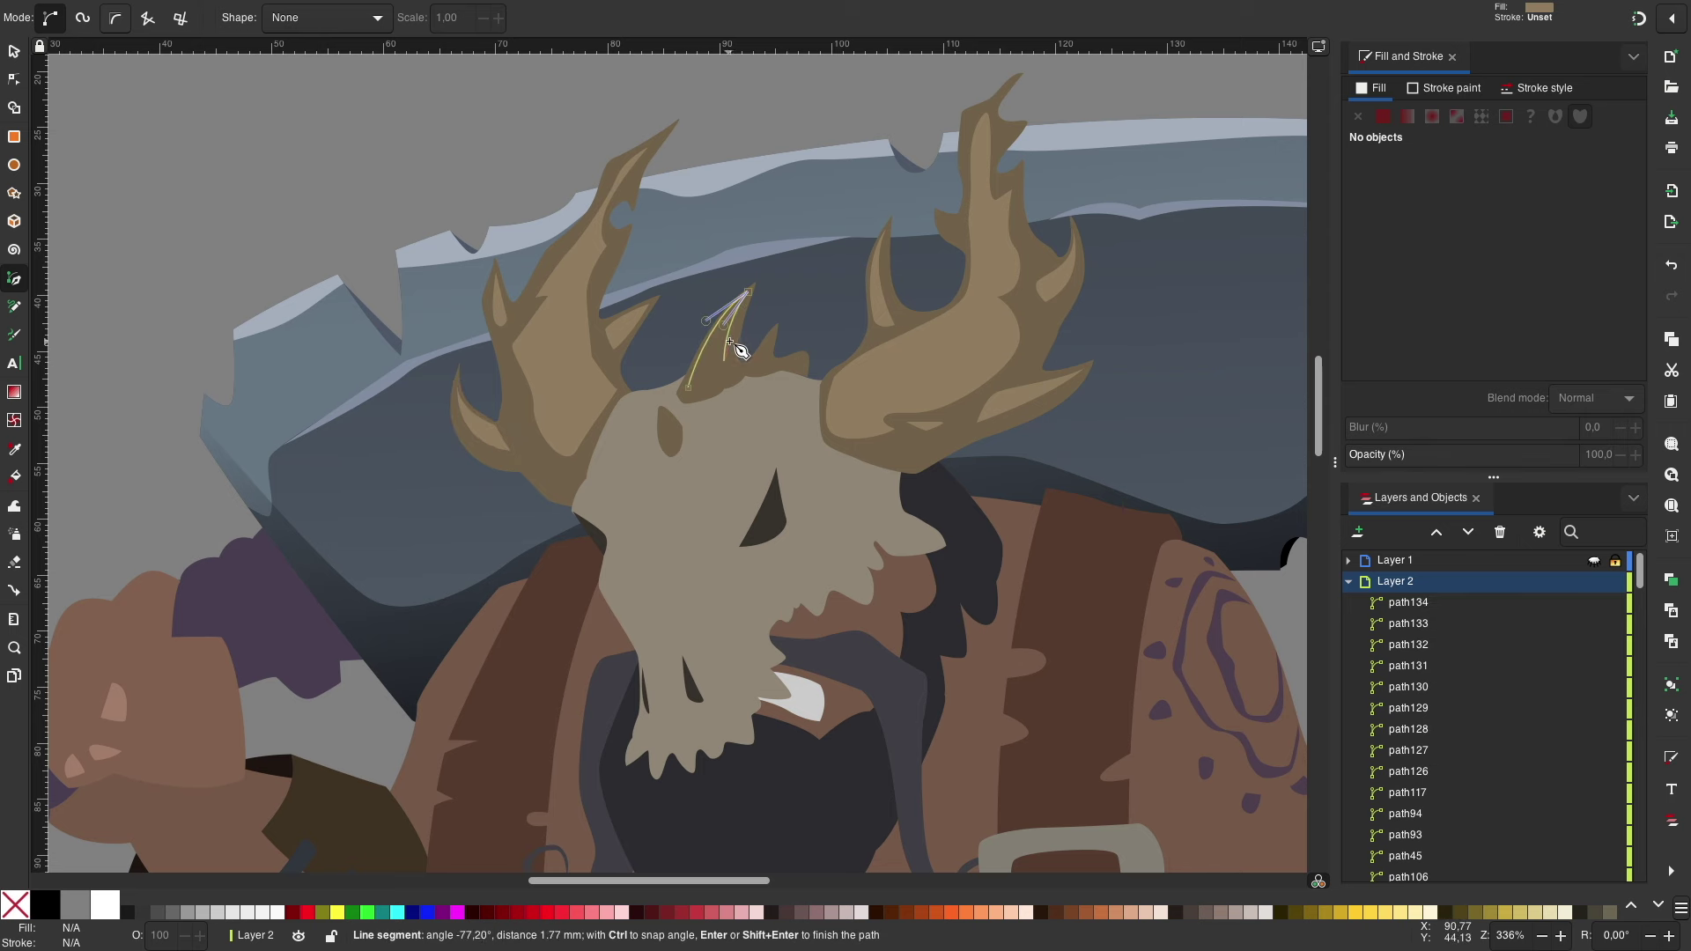
pyautogui.click(689, 388)
pyautogui.click(793, 339)
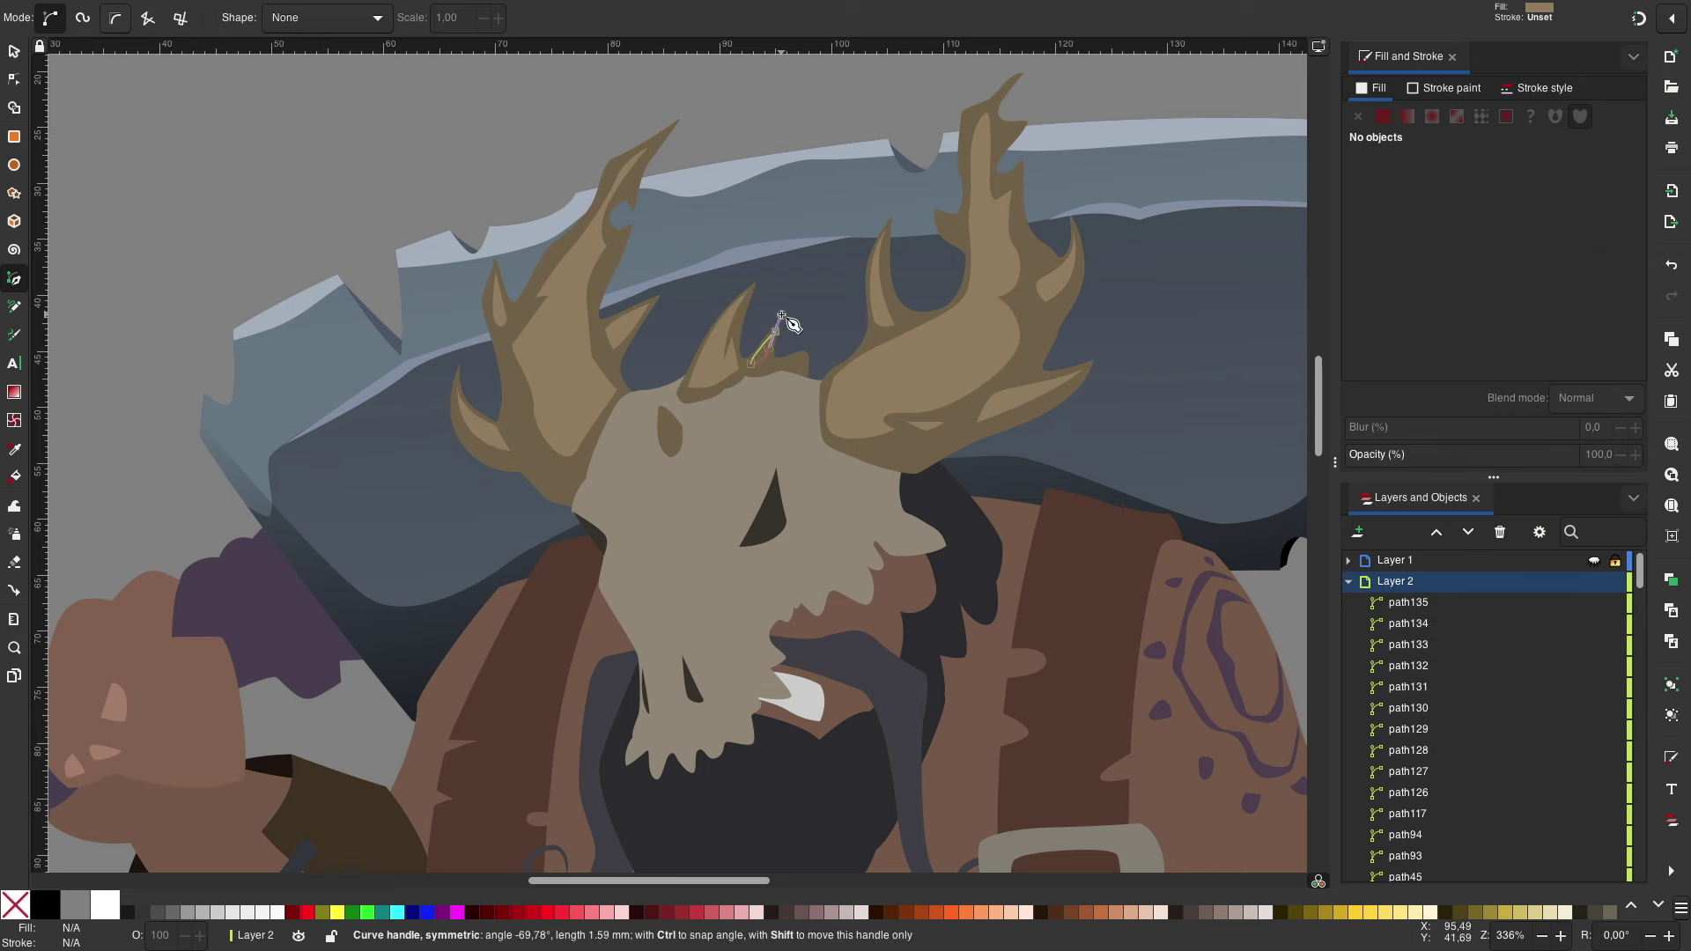
pyautogui.click(667, 412)
pyautogui.click(839, 385)
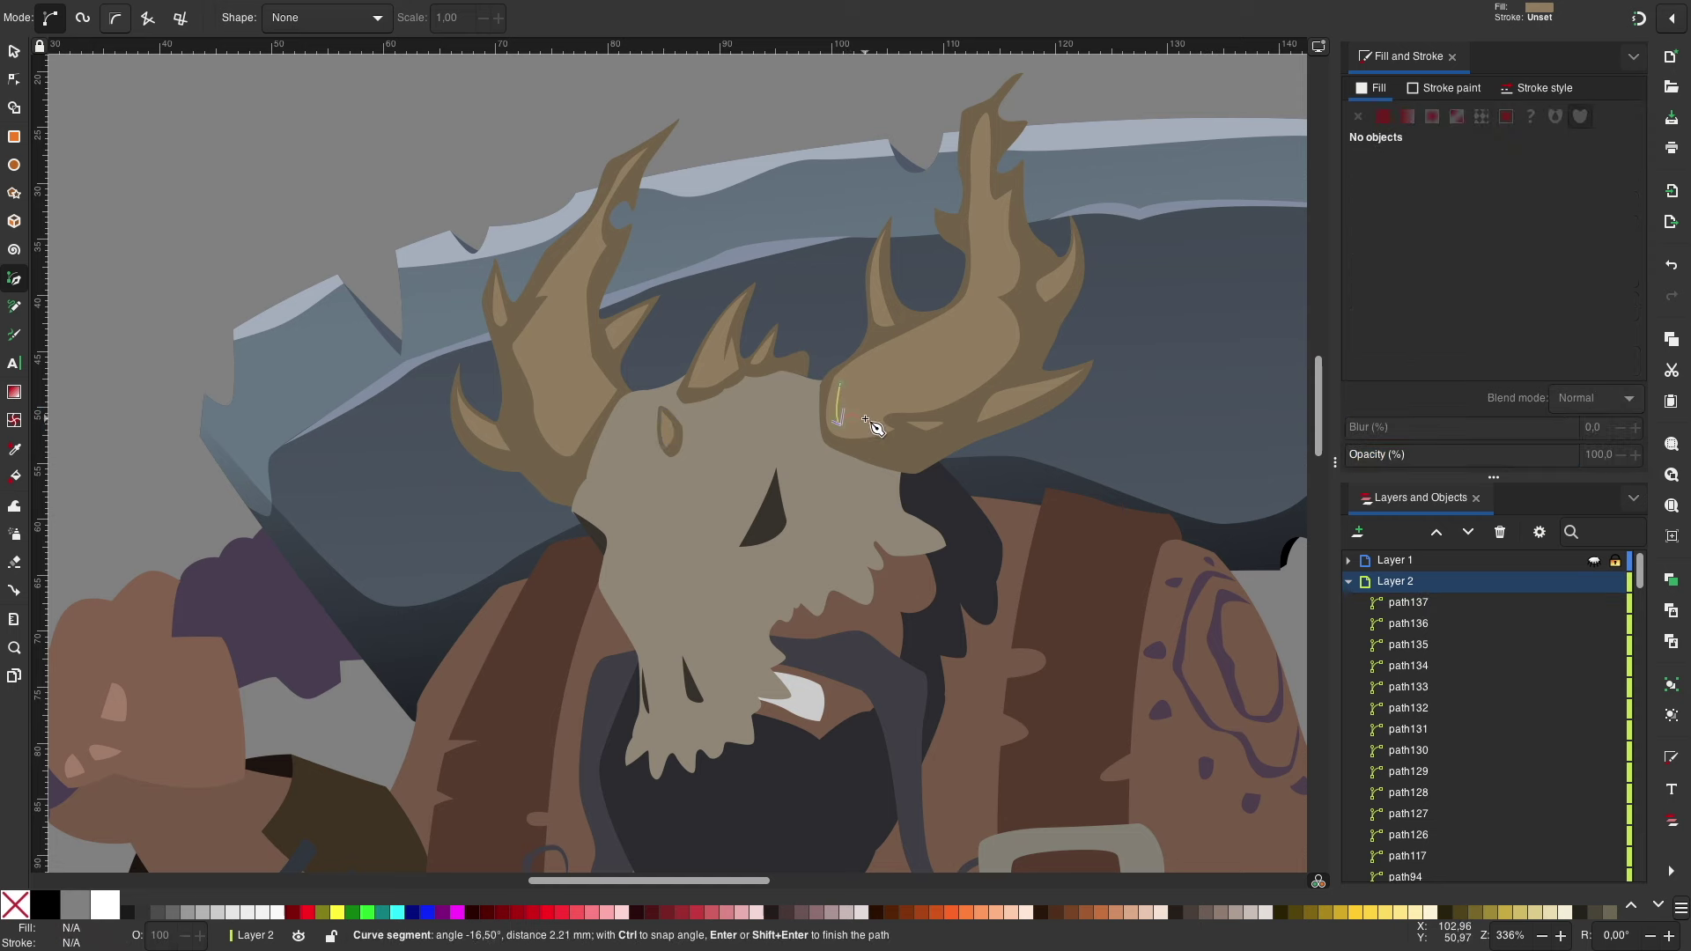
pyautogui.click(841, 386)
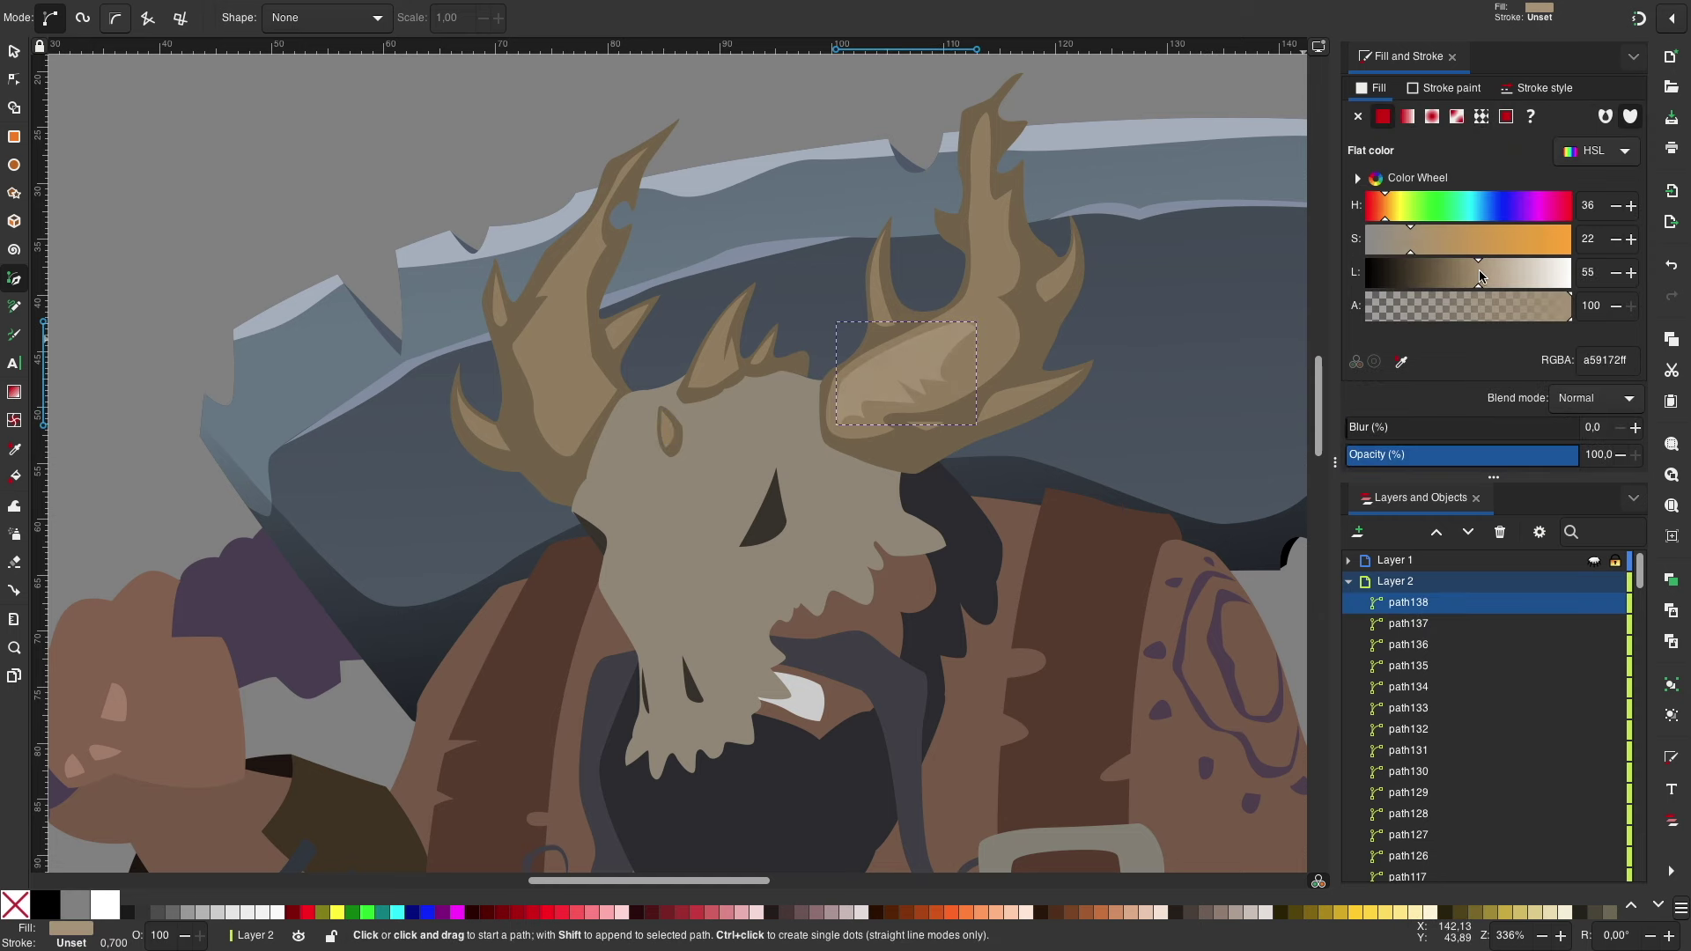
# Step: Add more highlight and shading shapes across the left and right antlers
pyautogui.scroll(-1, 652, 326)
pyautogui.hscroll(-1, 652, 326)
pyautogui.click(636, 287)
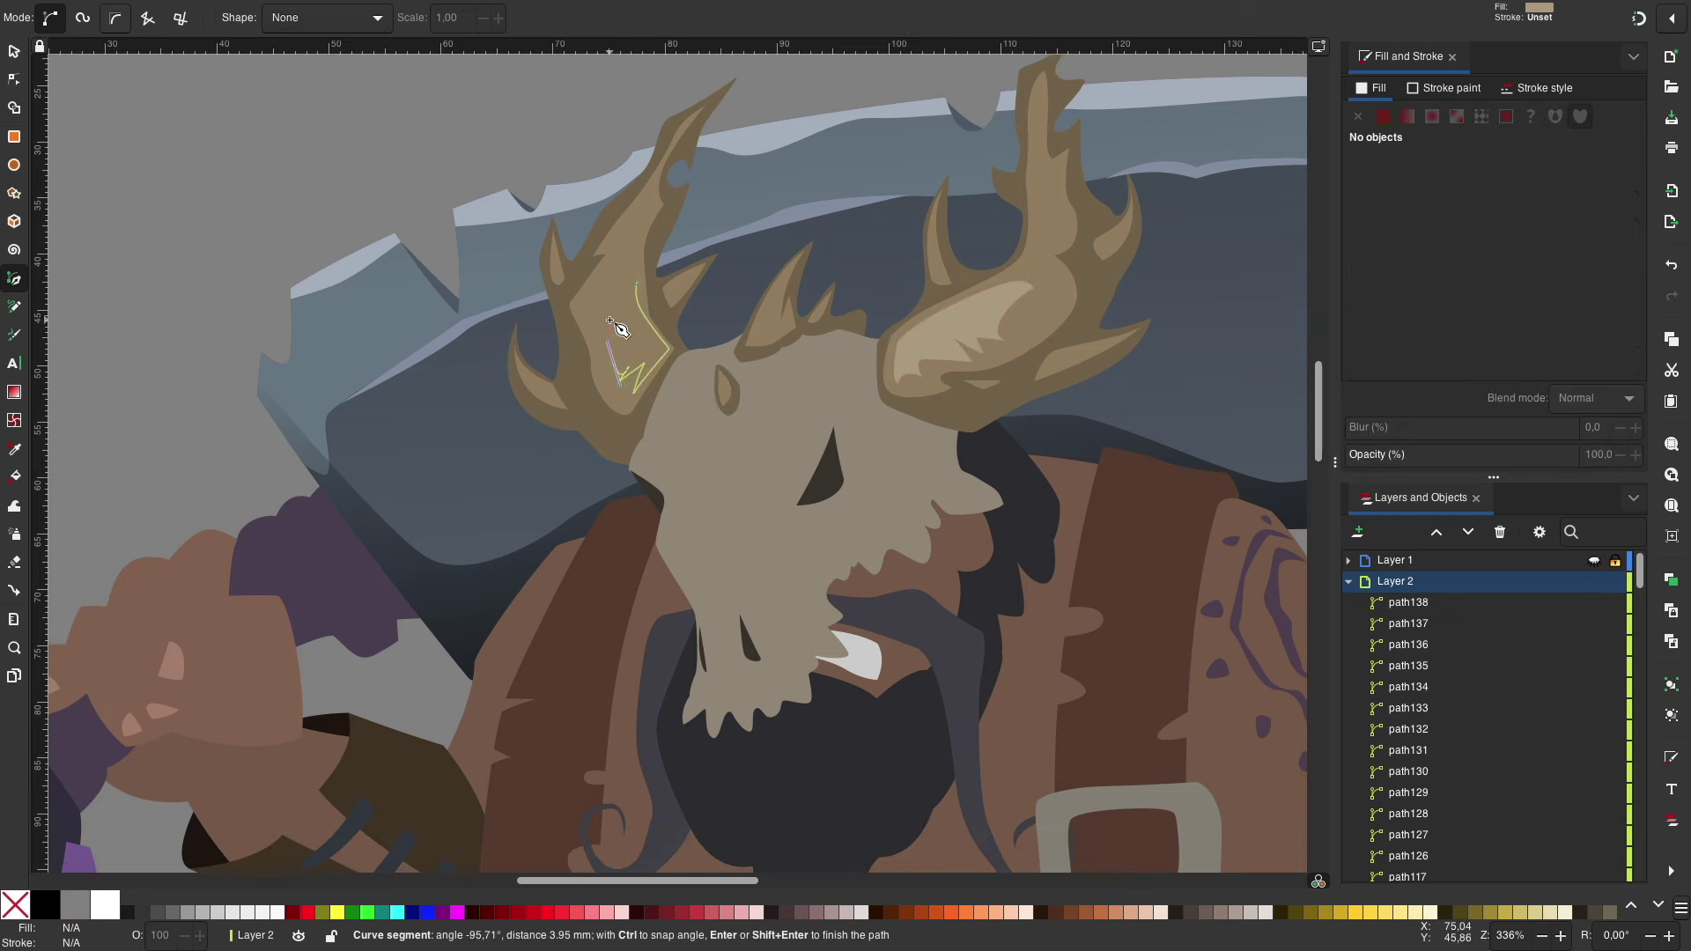
pyautogui.click(636, 287)
pyautogui.click(656, 264)
pyautogui.click(532, 374)
pyautogui.click(1069, 366)
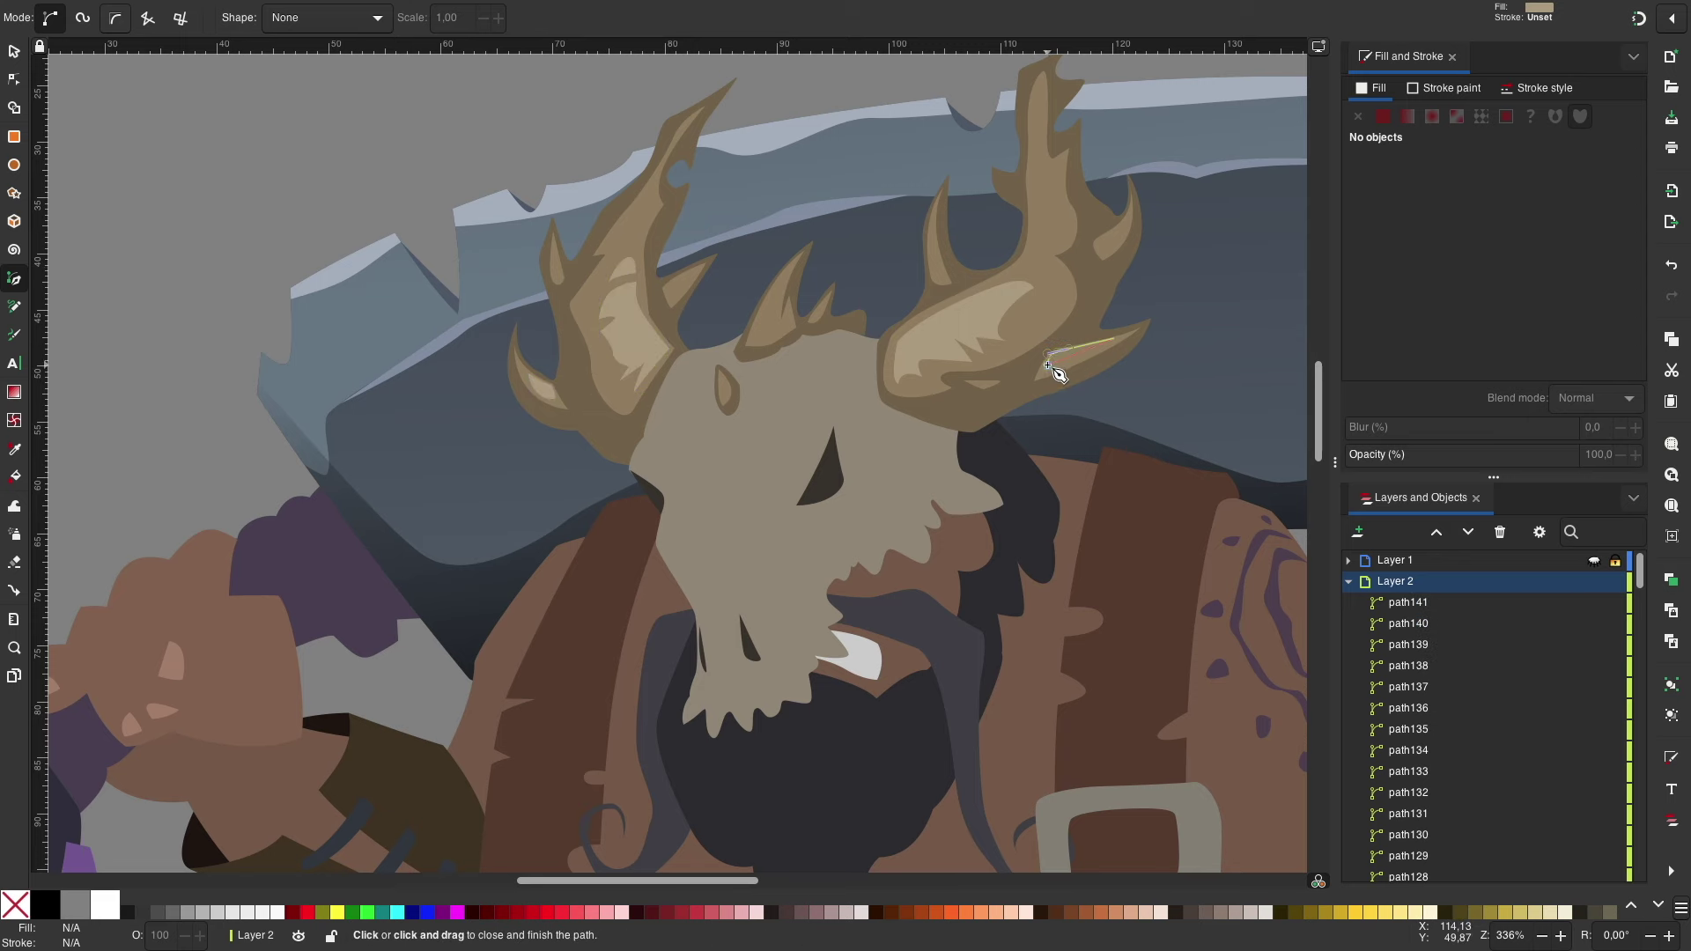
pyautogui.scroll(1, 1068, 367)
pyautogui.hscroll(1, 1069, 367)
pyautogui.click(916, 344)
pyautogui.click(633, 474)
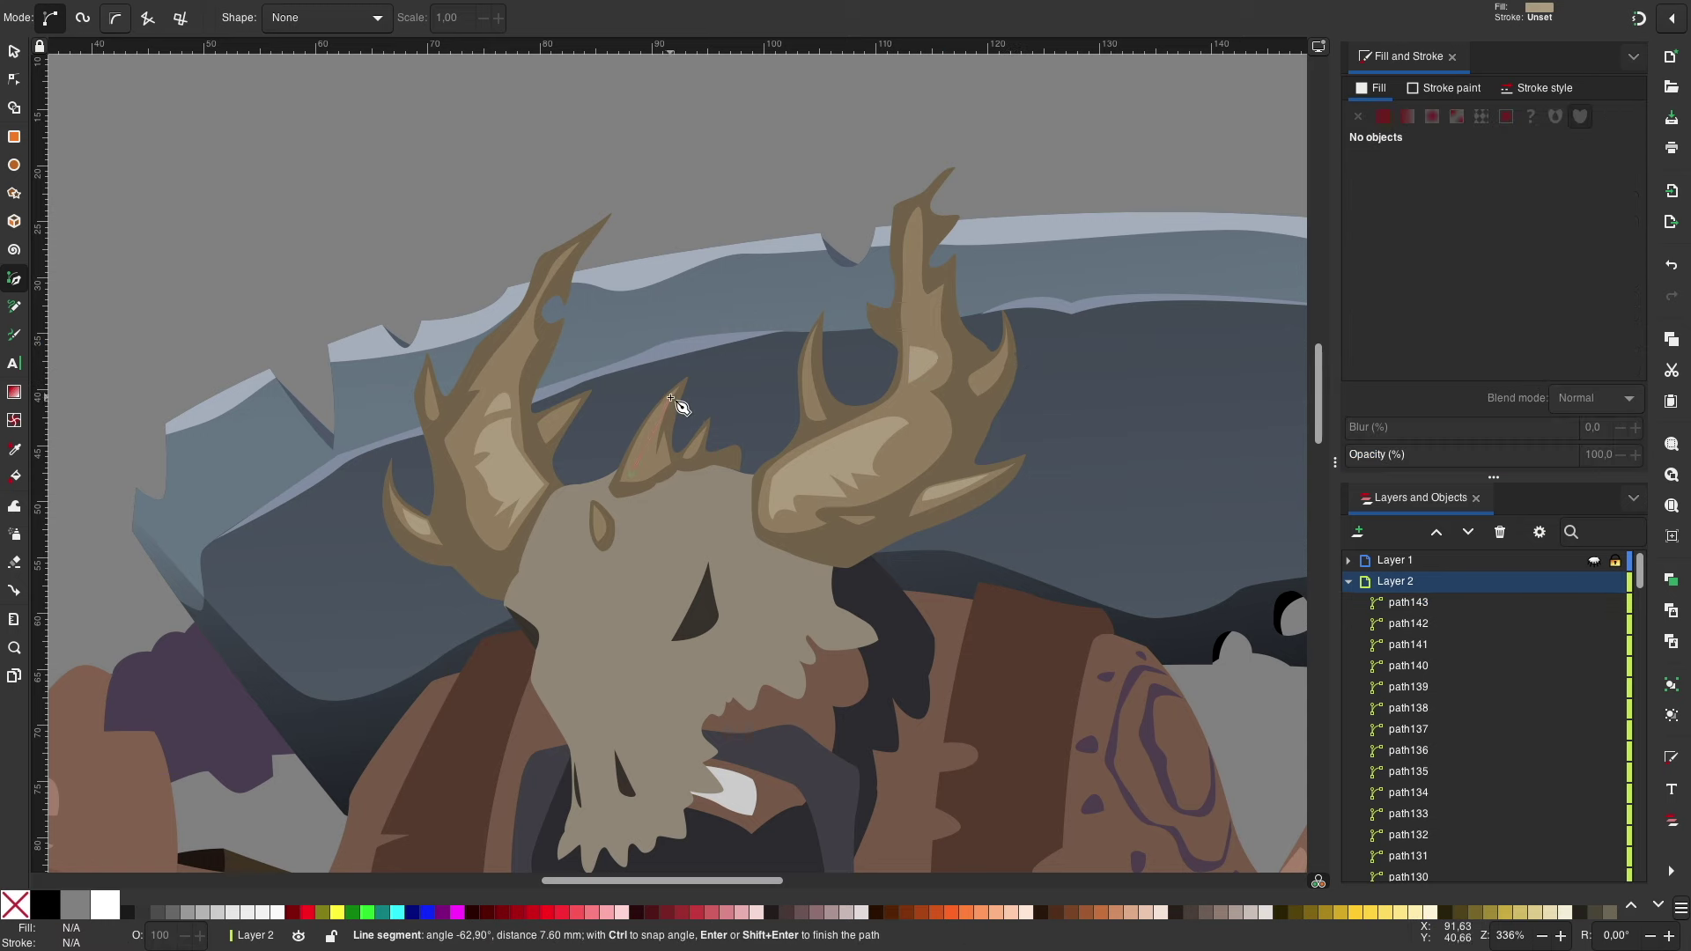
pyautogui.click(632, 474)
# Step: Draw a final shading shape near the upper-left antler tip and deselect
pyautogui.scroll(-1, 633, 474)
pyautogui.hscroll(-1, 633, 474)
pyautogui.click(628, 243)
pyautogui.click(628, 243)
pyautogui.scroll(-2, 628, 243)
pyautogui.press('s')
pyautogui.press('Escape')
pyautogui.scroll(2, 1156, 119)
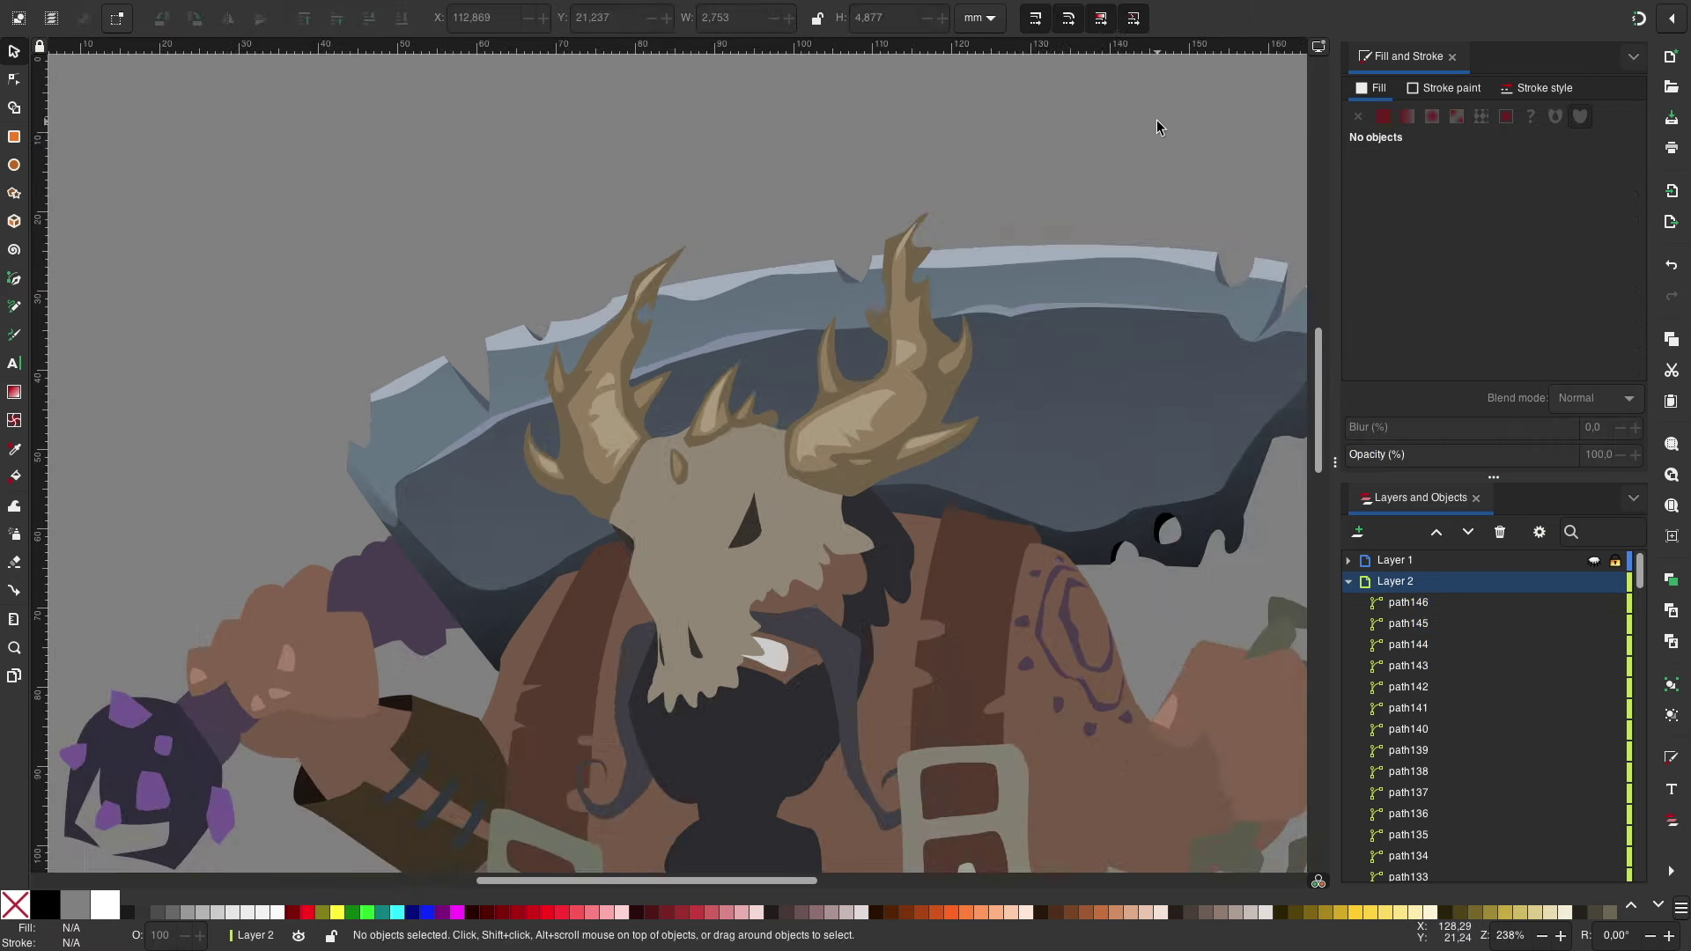
# Step: Give the left antler the right antler's linear brown gradient, angled diagonally
pyautogui.press('+')
pyautogui.click(918, 489)
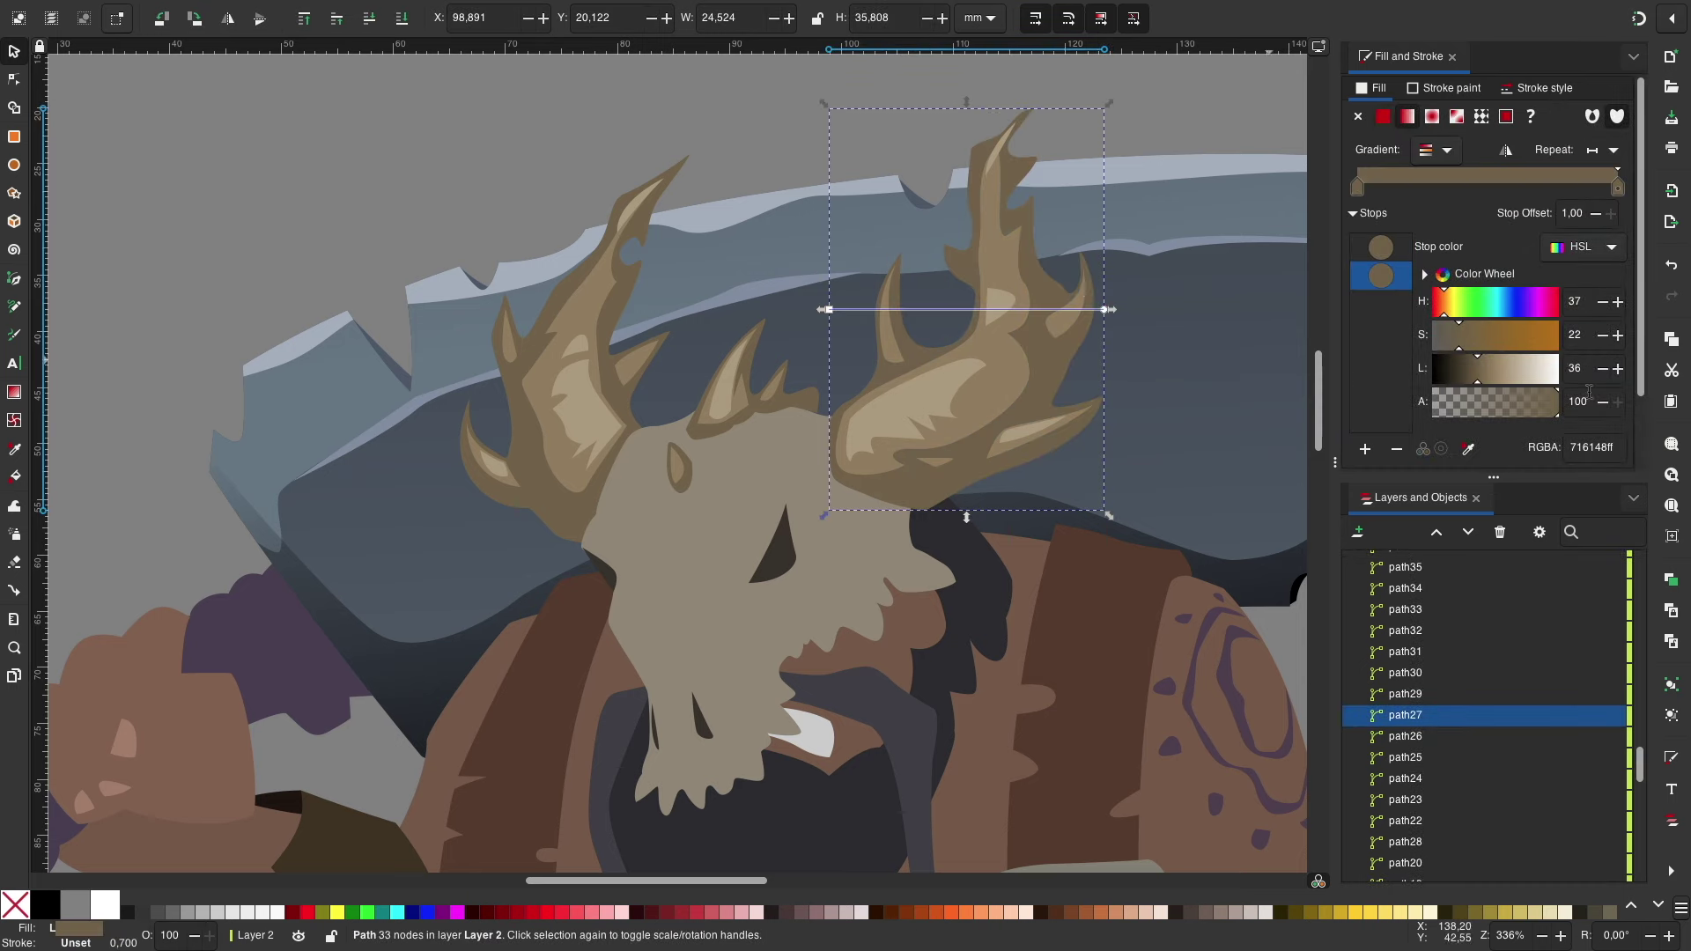
pyautogui.click(643, 229)
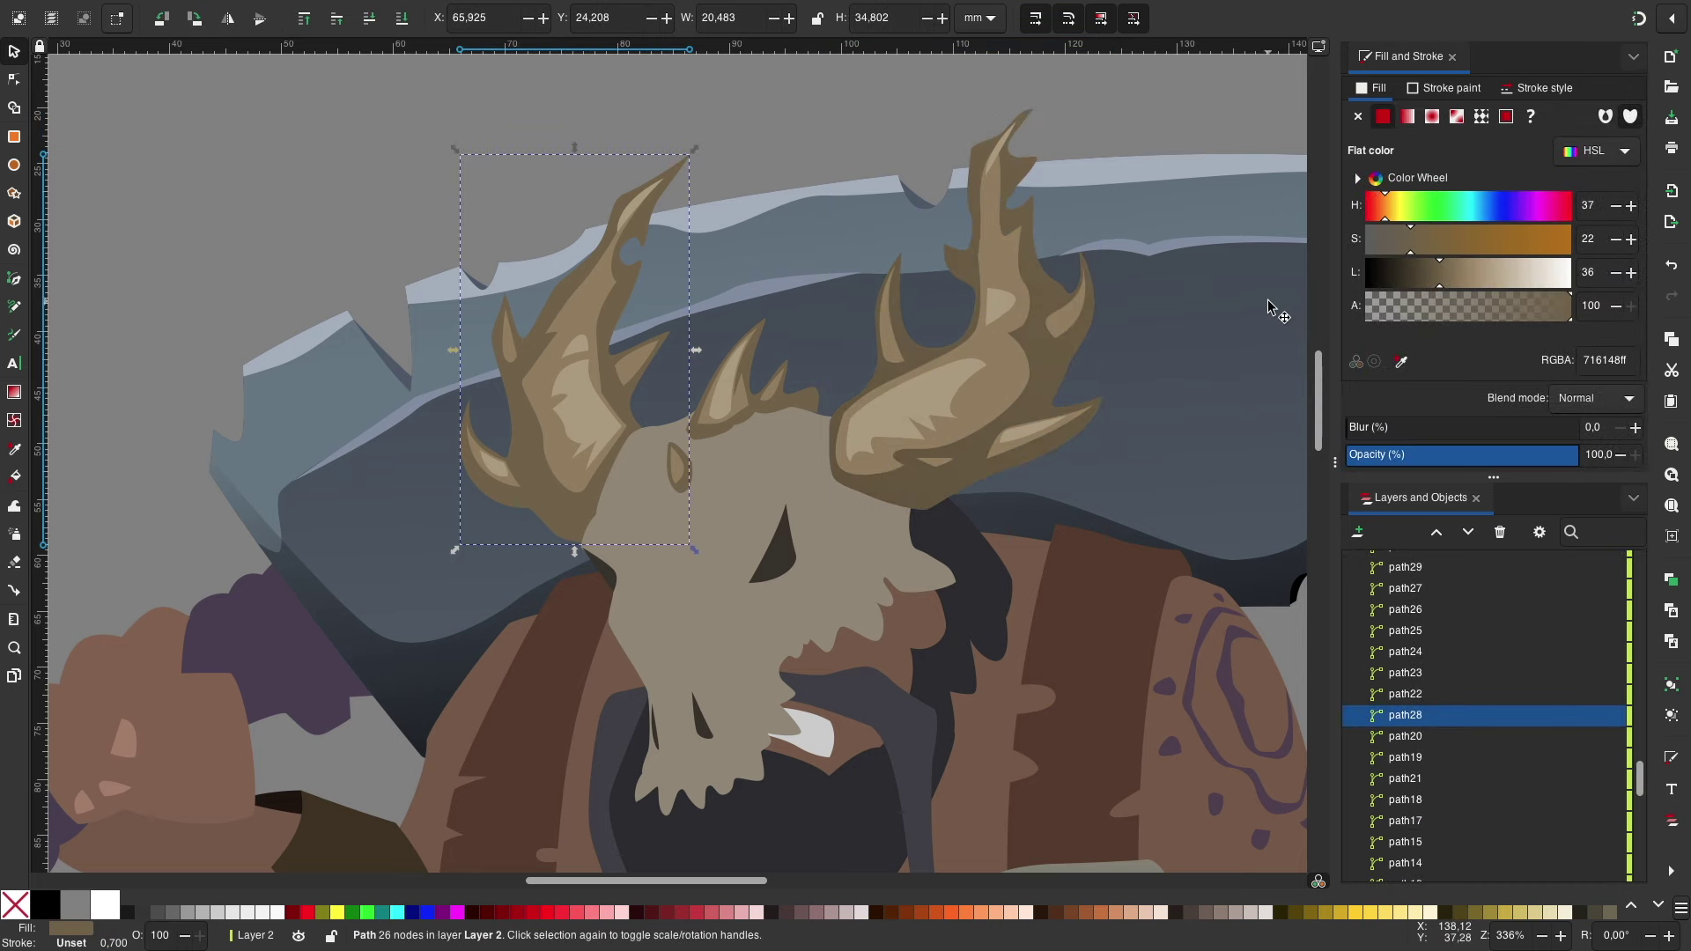
pyautogui.click(1407, 117)
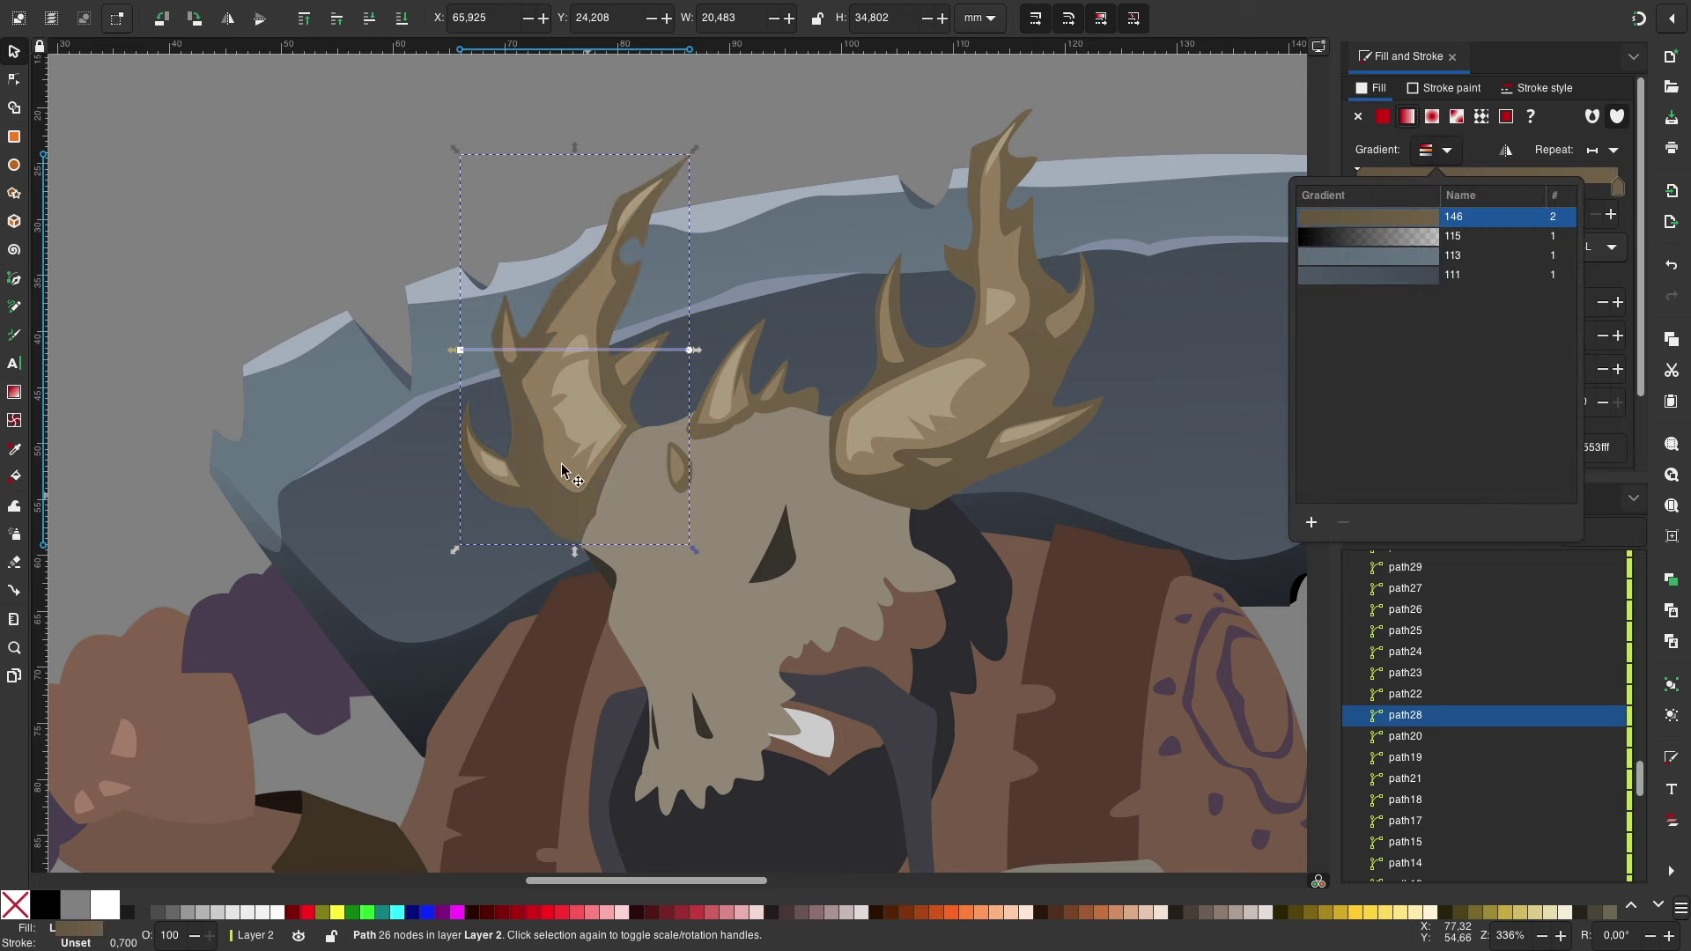
pyautogui.moveTo(586, 497); pyautogui.dragTo(669, 174)
pyautogui.keyDown('ctrl'); pyautogui.scroll(-2, 742, 252); pyautogui.keyUp('ctrl')
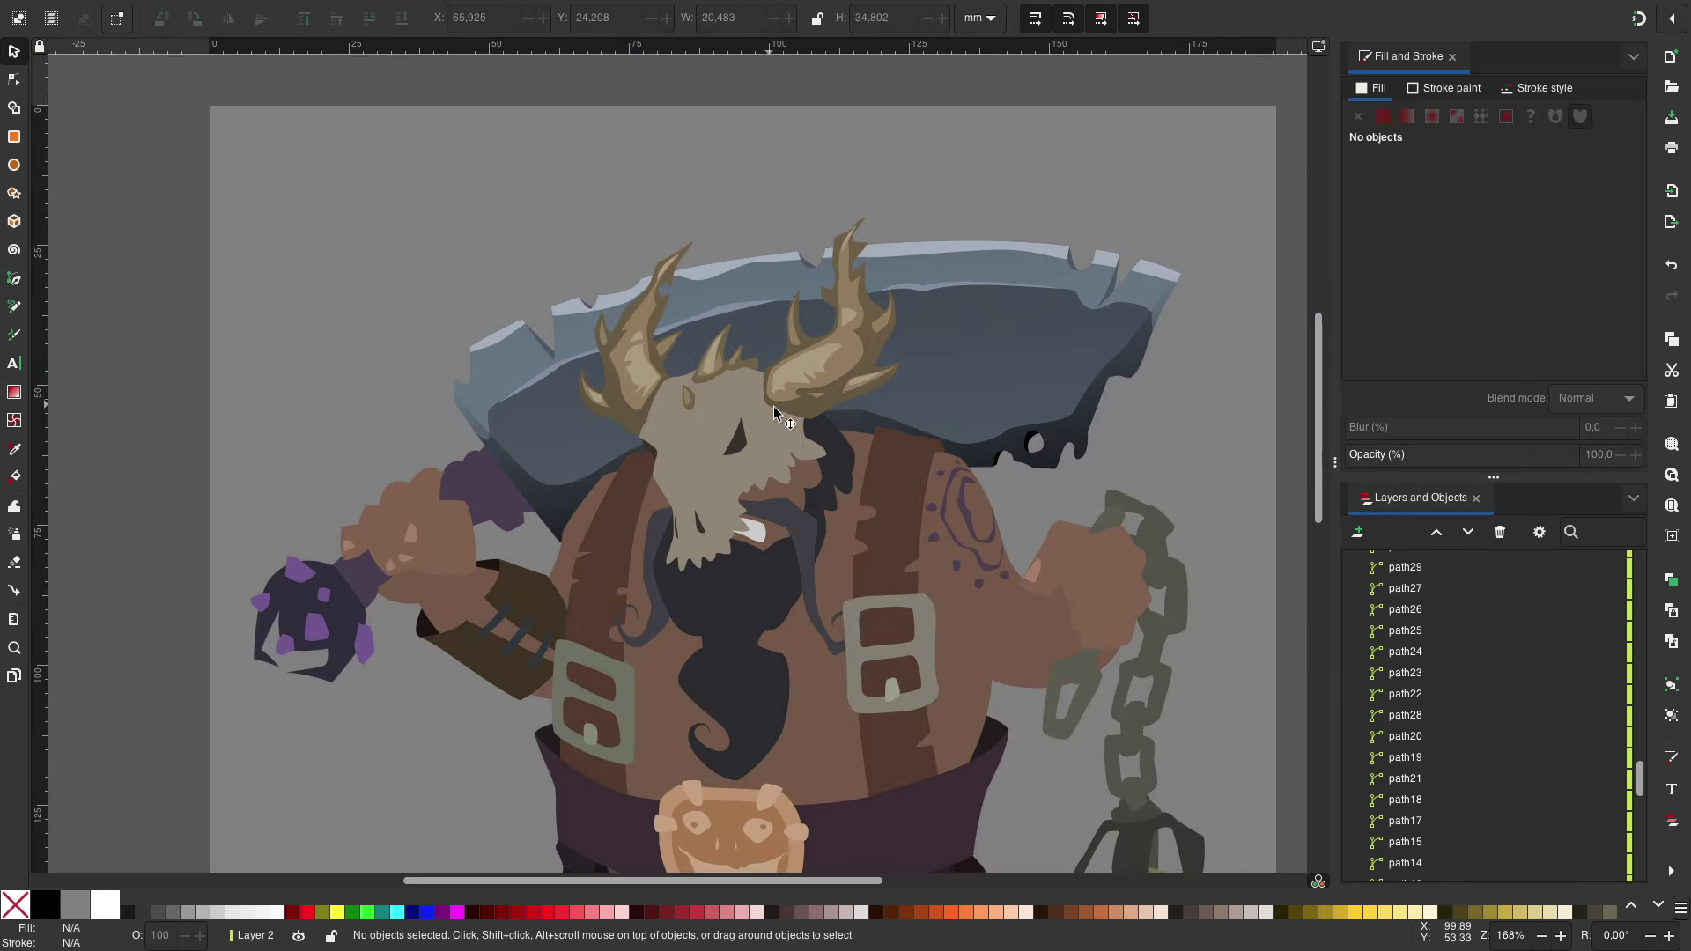
# Step: Adjust the left antler gradient's stop lightness to make it slightly darker
pyautogui.click(627, 420)
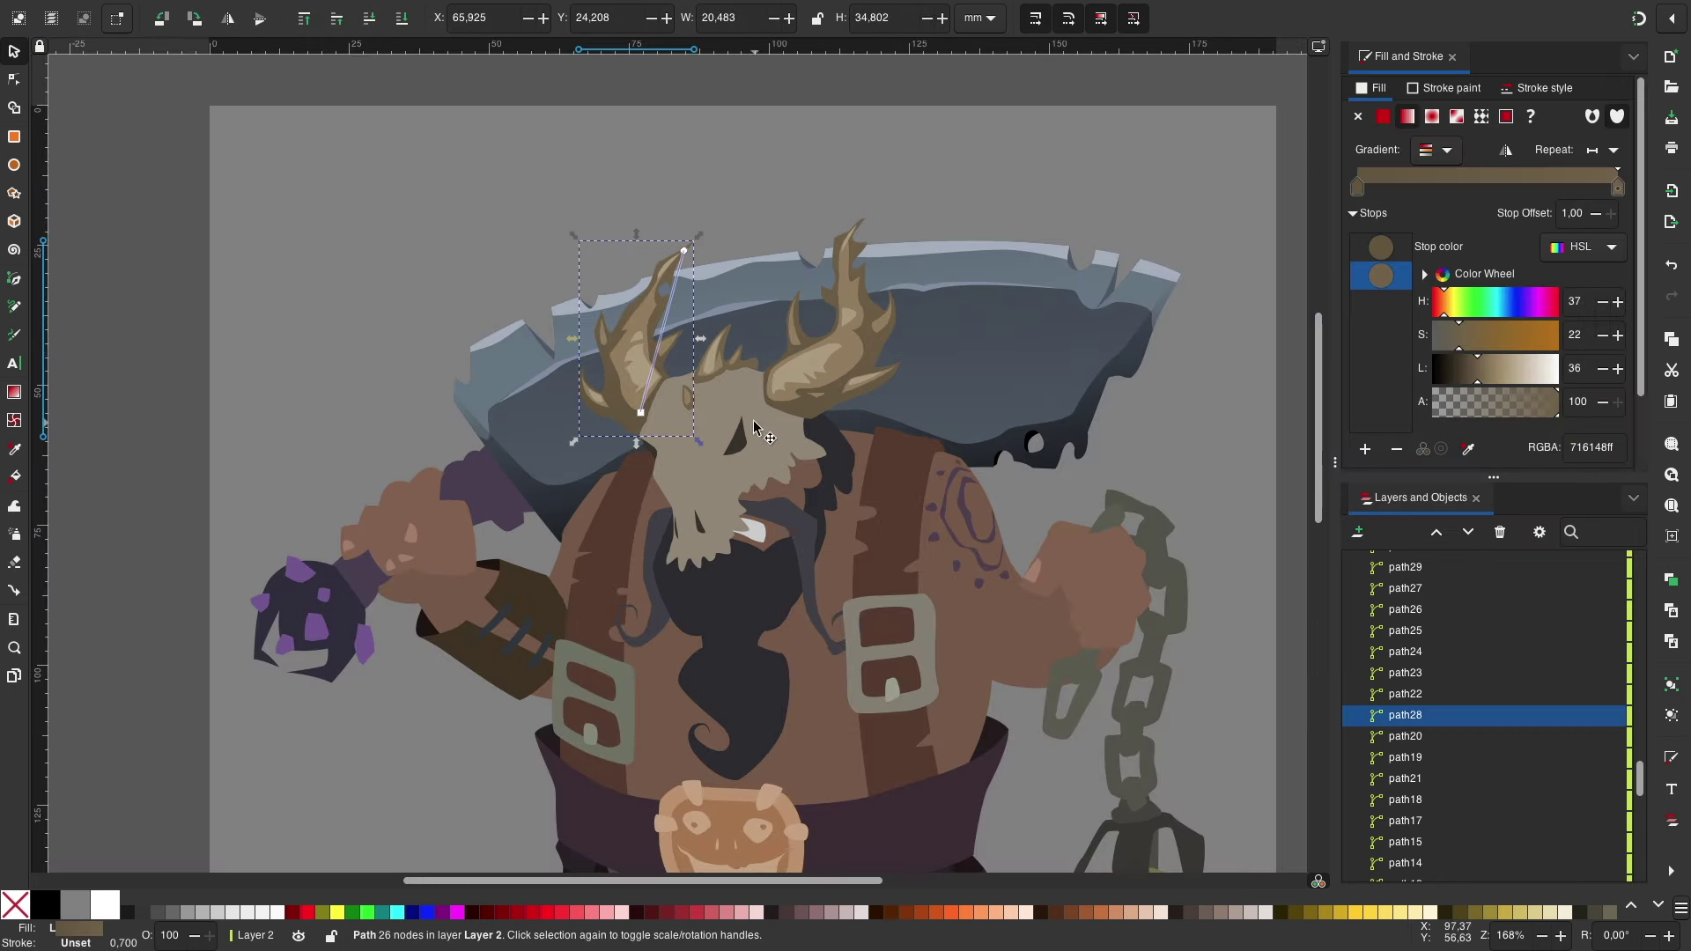
pyautogui.click(1484, 370)
pyautogui.hotkey('ctrl', 'z')
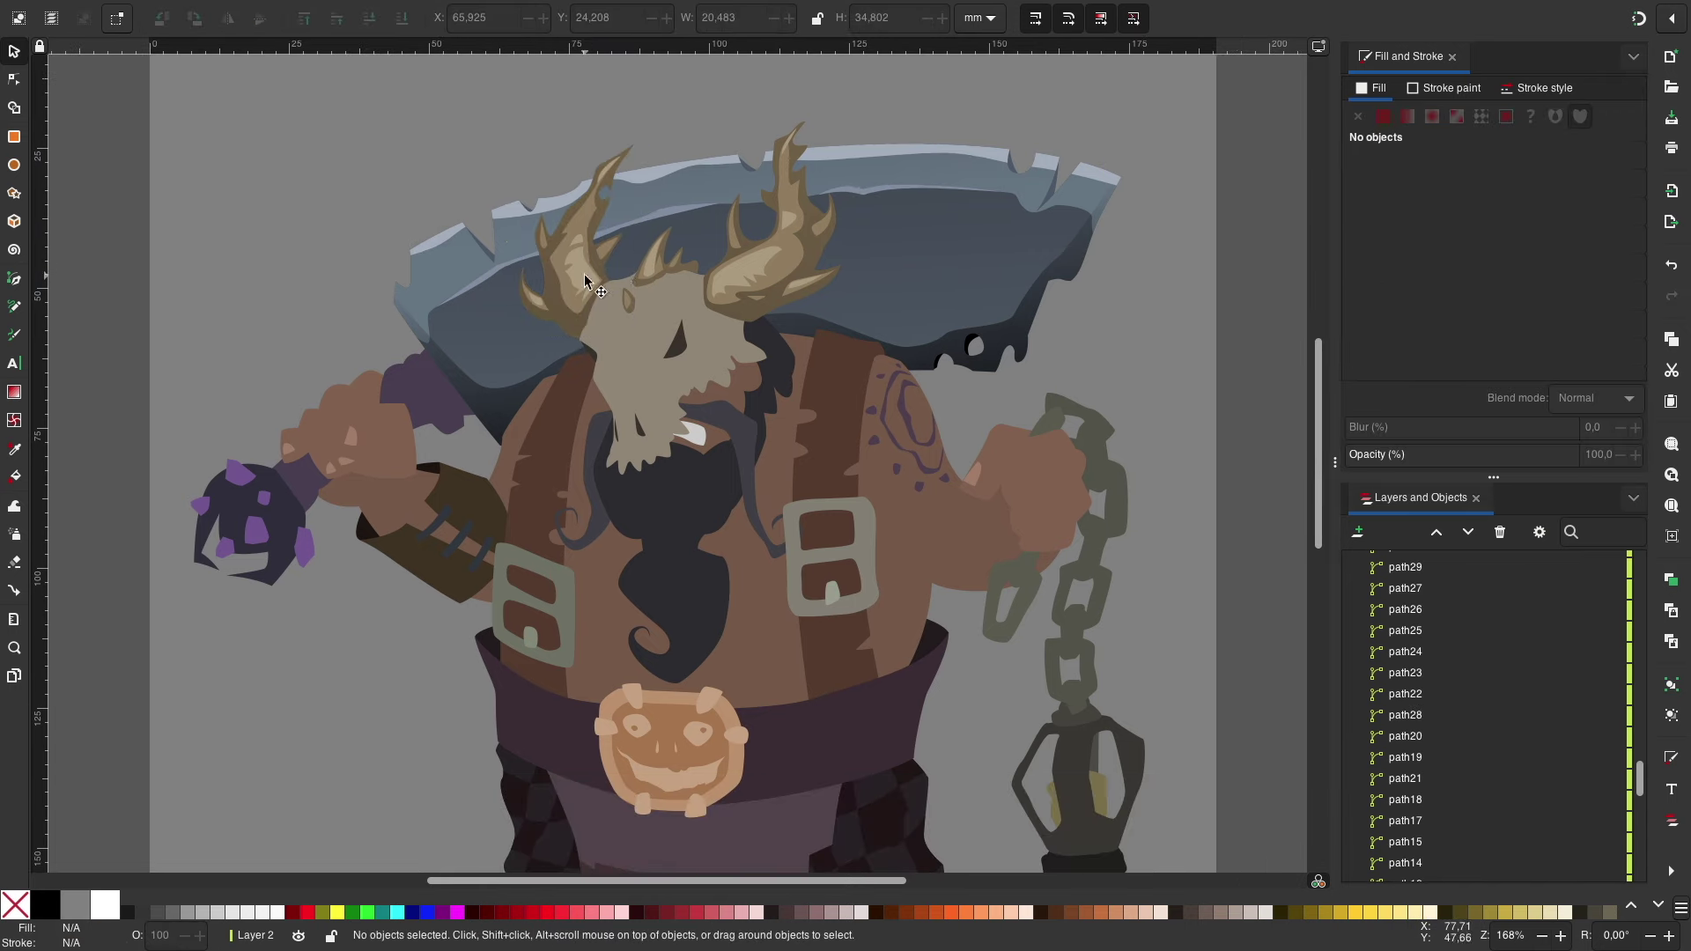
pyautogui.keyDown('ctrl'); pyautogui.scroll(2, 608, 181); pyautogui.keyUp('ctrl')
pyautogui.press('b')
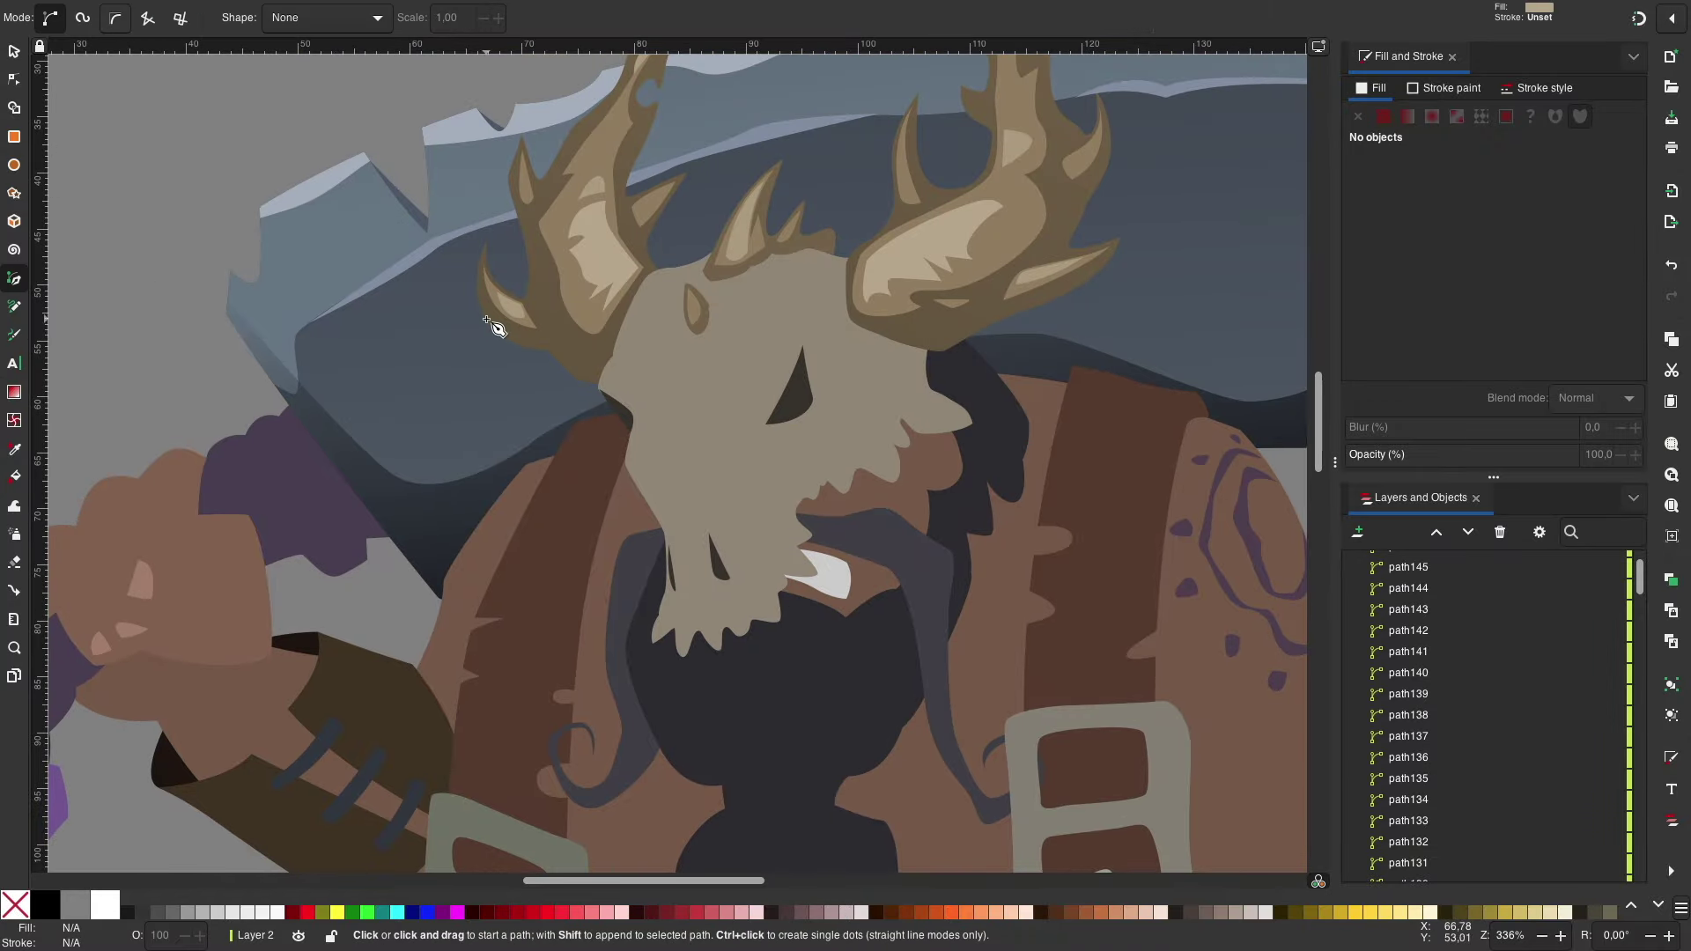
# Step: Finish the antler shading shape and abandon an unfinished shape on the right antler
pyautogui.moveTo(509, 349); pyautogui.dragTo(509, 350)
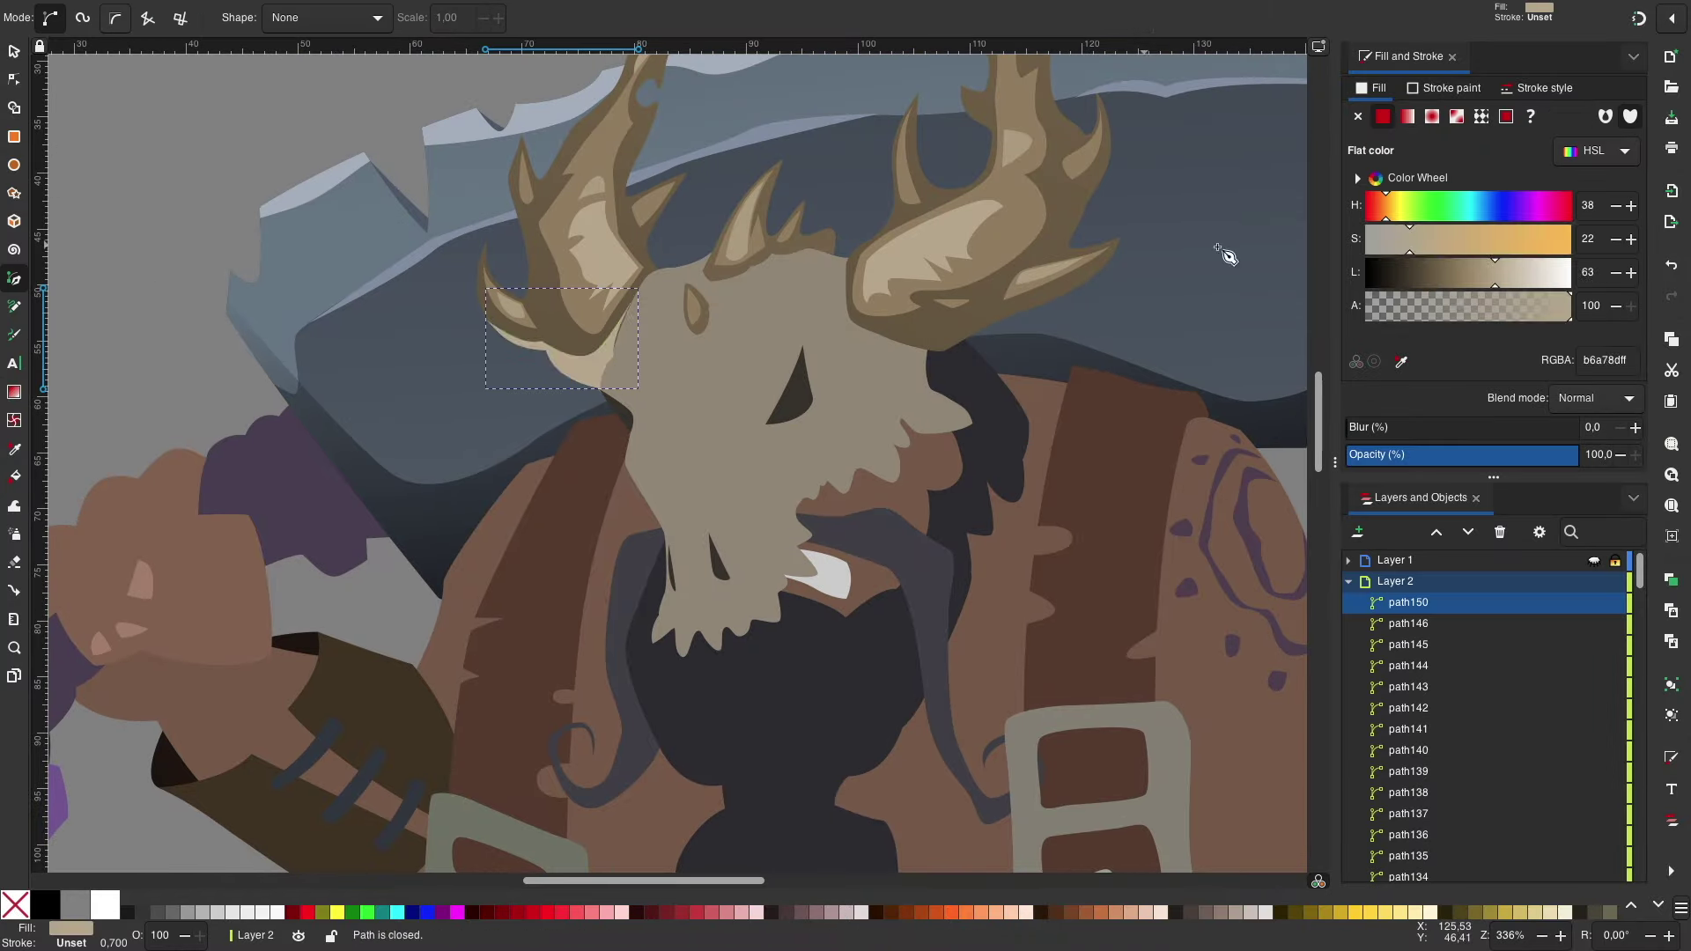
pyautogui.click(857, 326)
pyautogui.moveTo(947, 354); pyautogui.dragTo(981, 333)
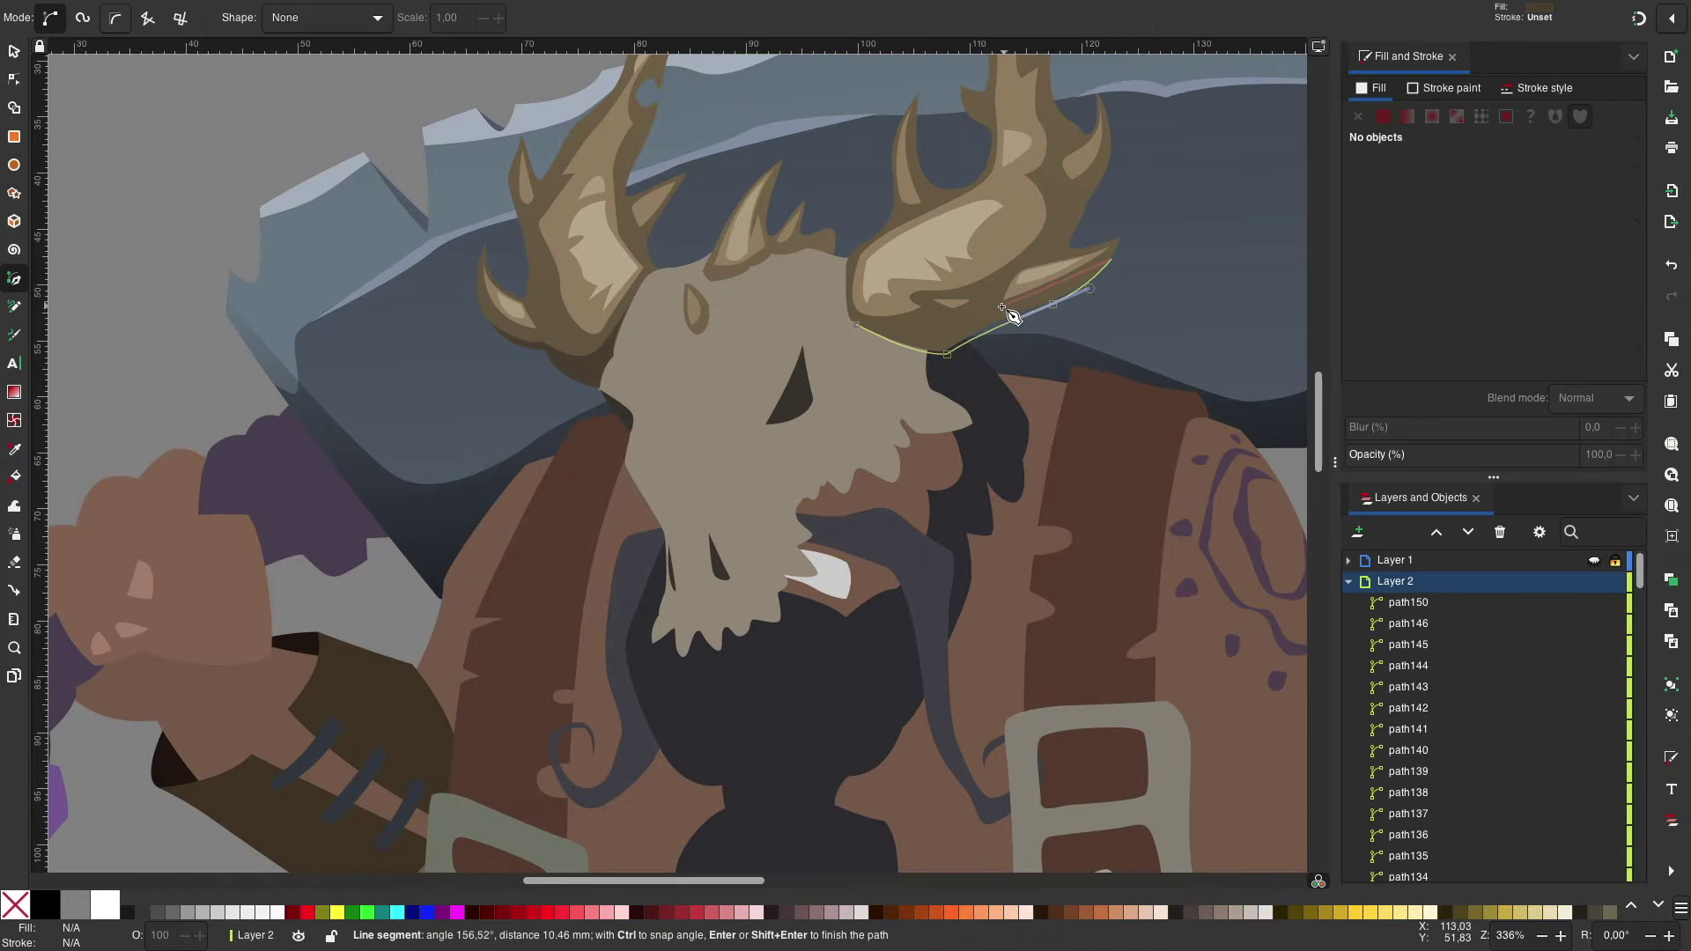
pyautogui.press('Return')
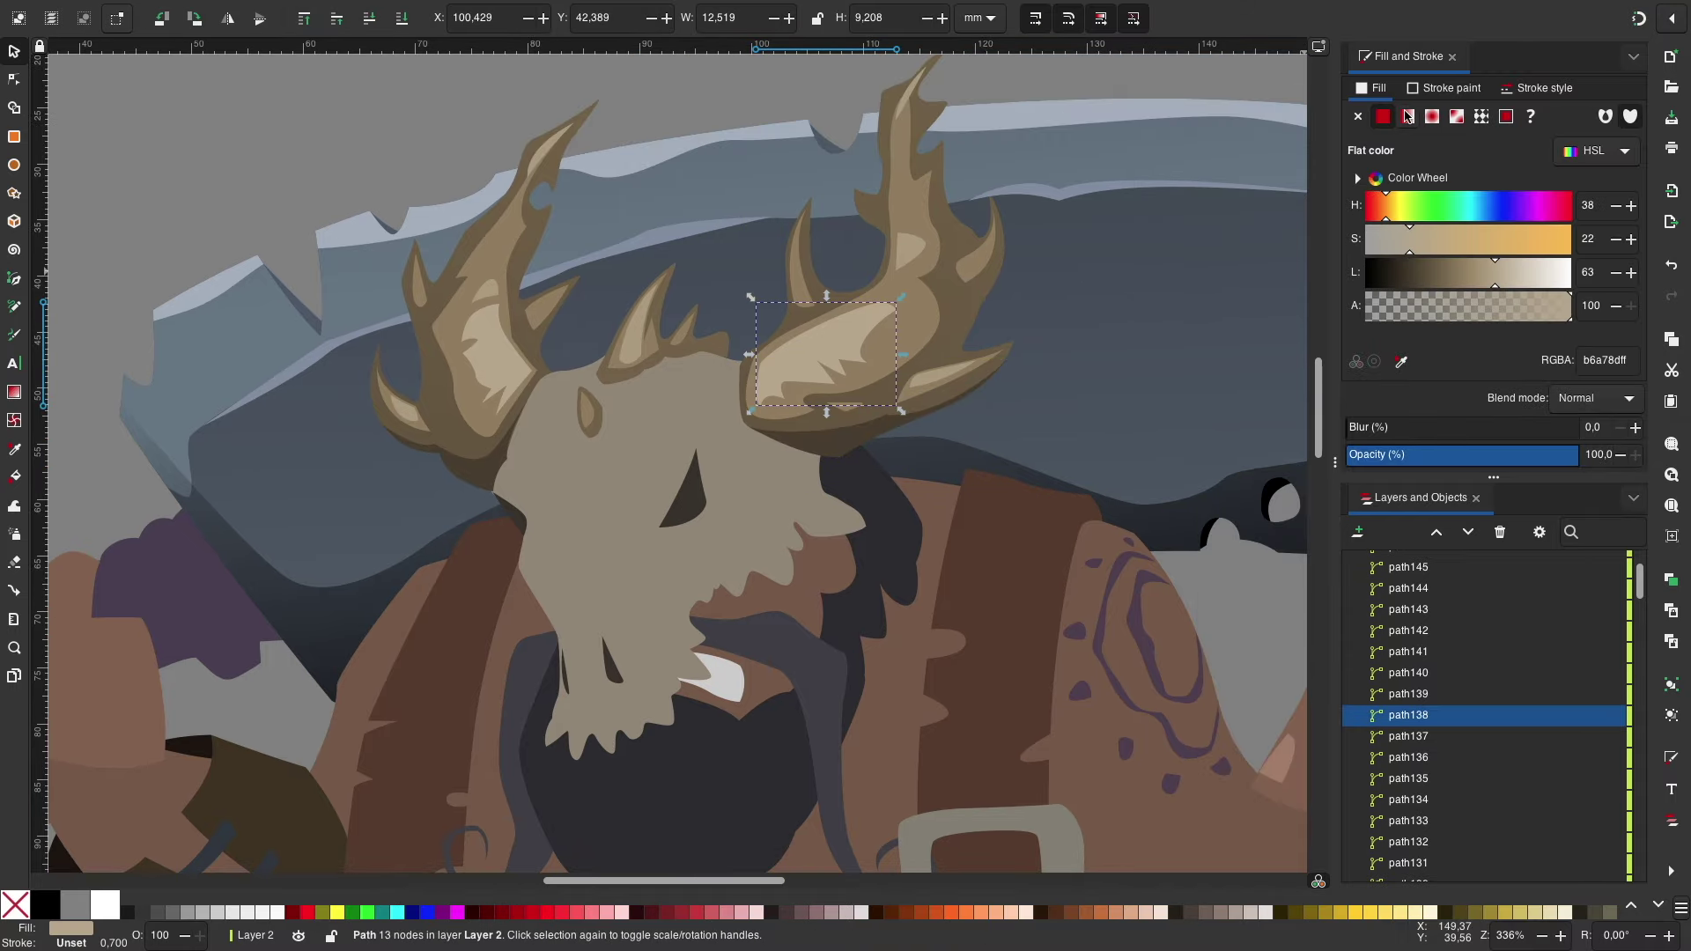
# Step: Give the ear and left antler patches fading linear gradients, keeping the small antler flat
pyautogui.click(1407, 117)
pyautogui.click(490, 357)
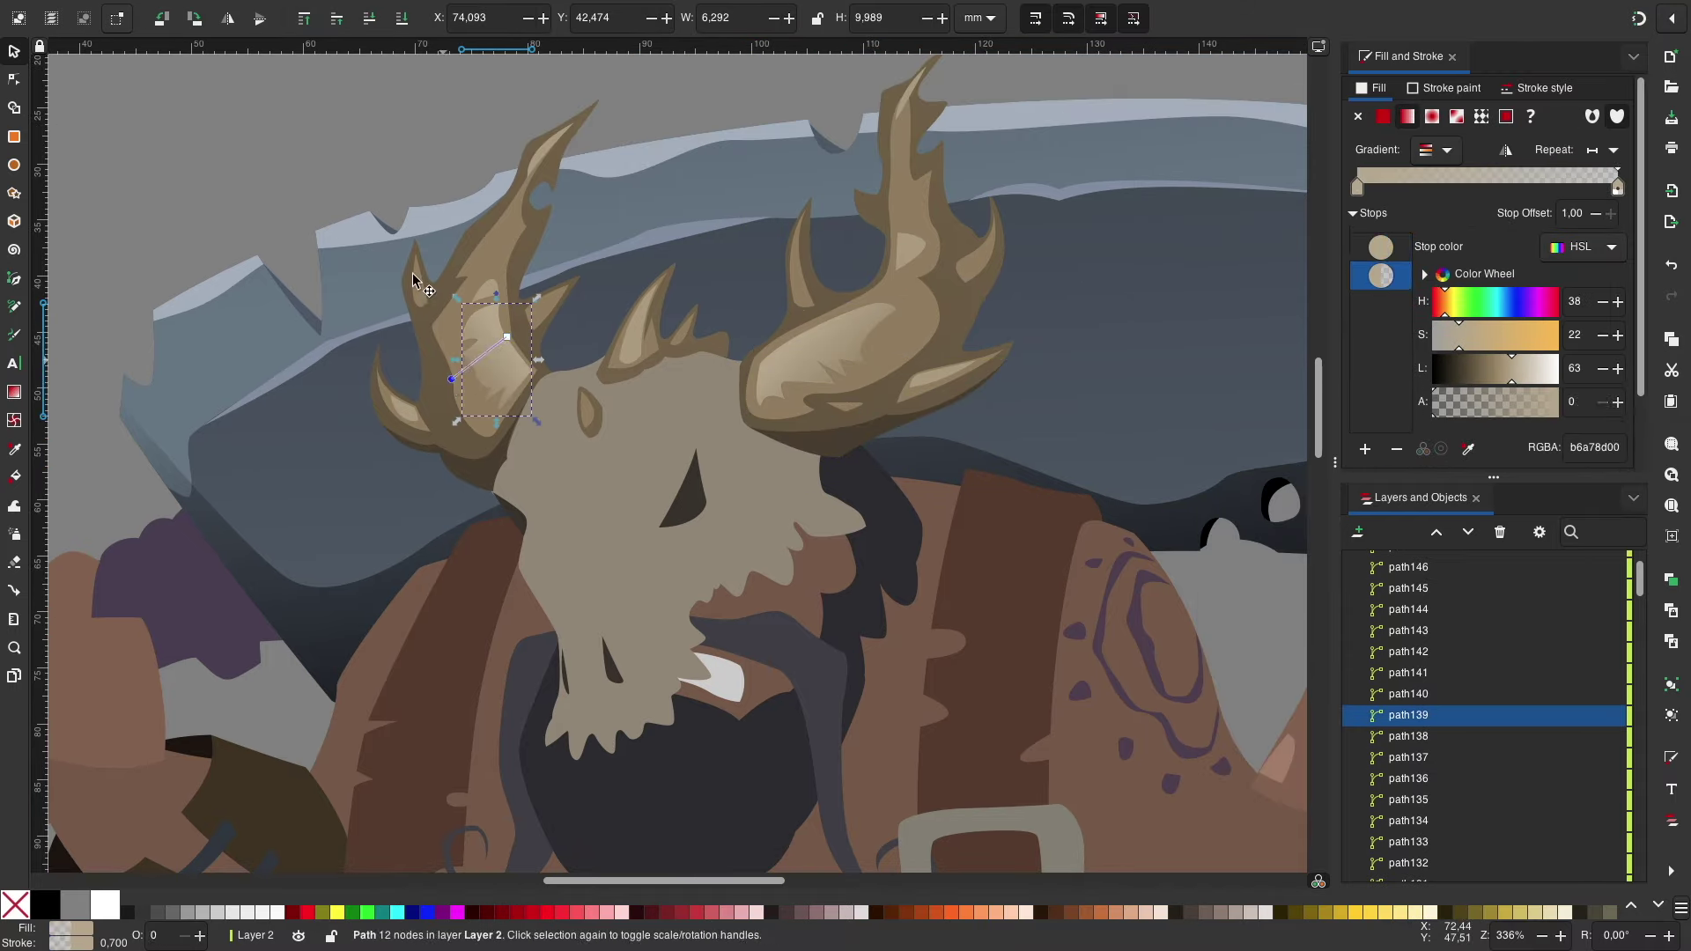
pyautogui.click(691, 355)
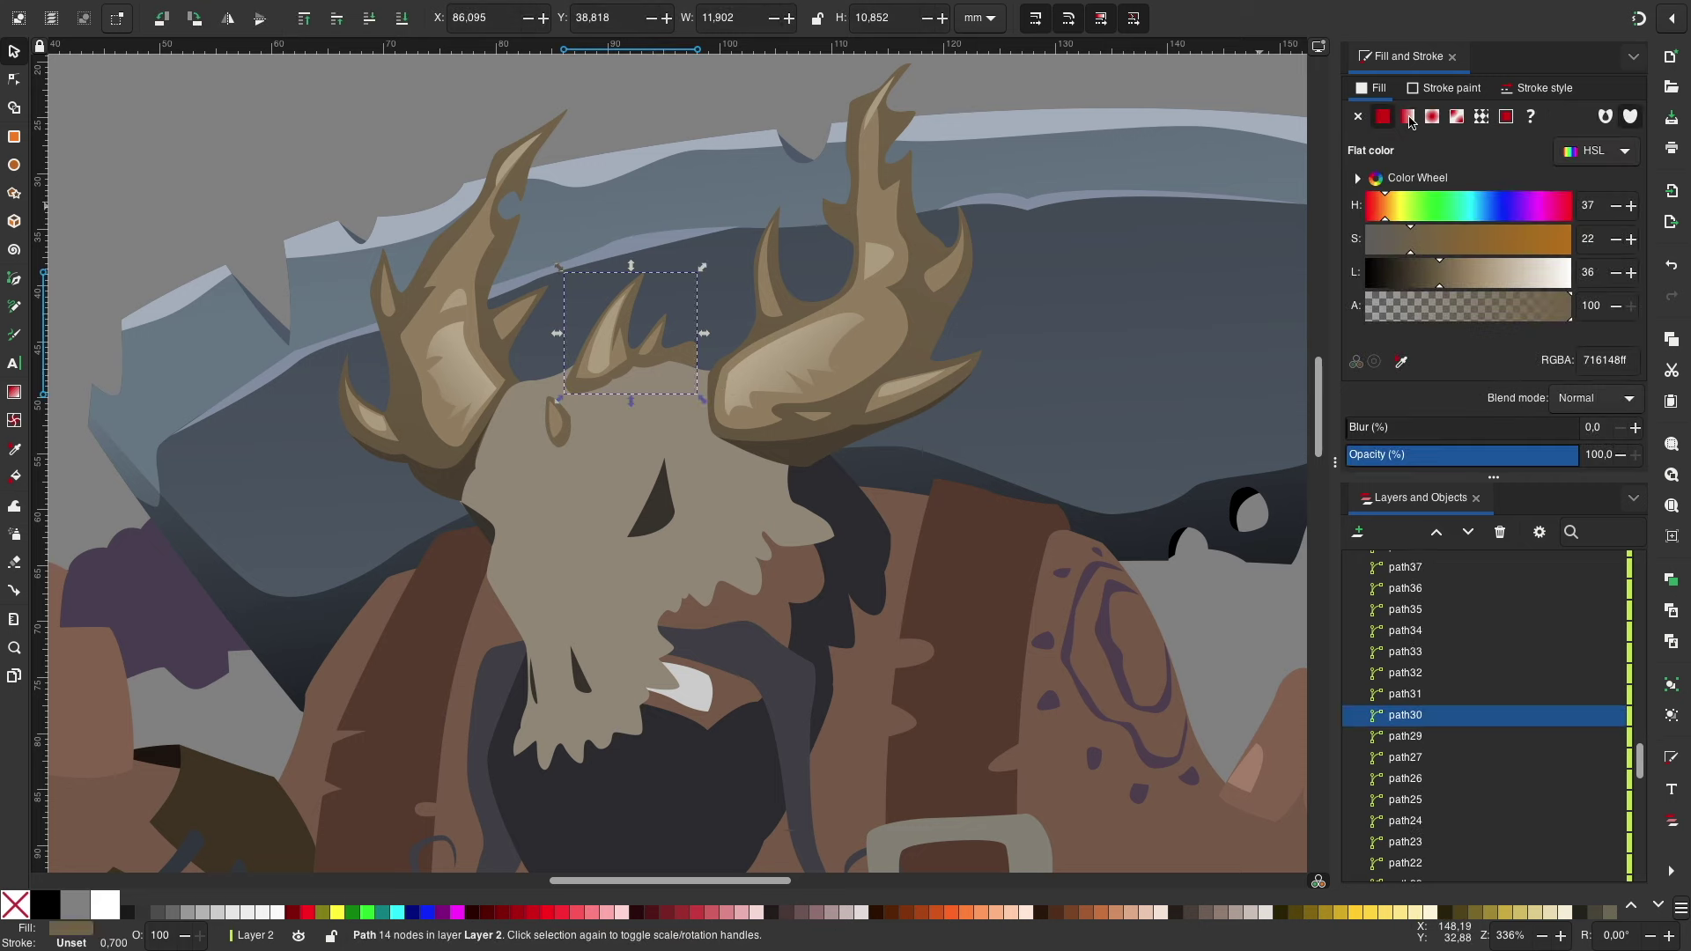
pyautogui.click(1410, 121)
pyautogui.click(1383, 117)
pyautogui.click(641, 115)
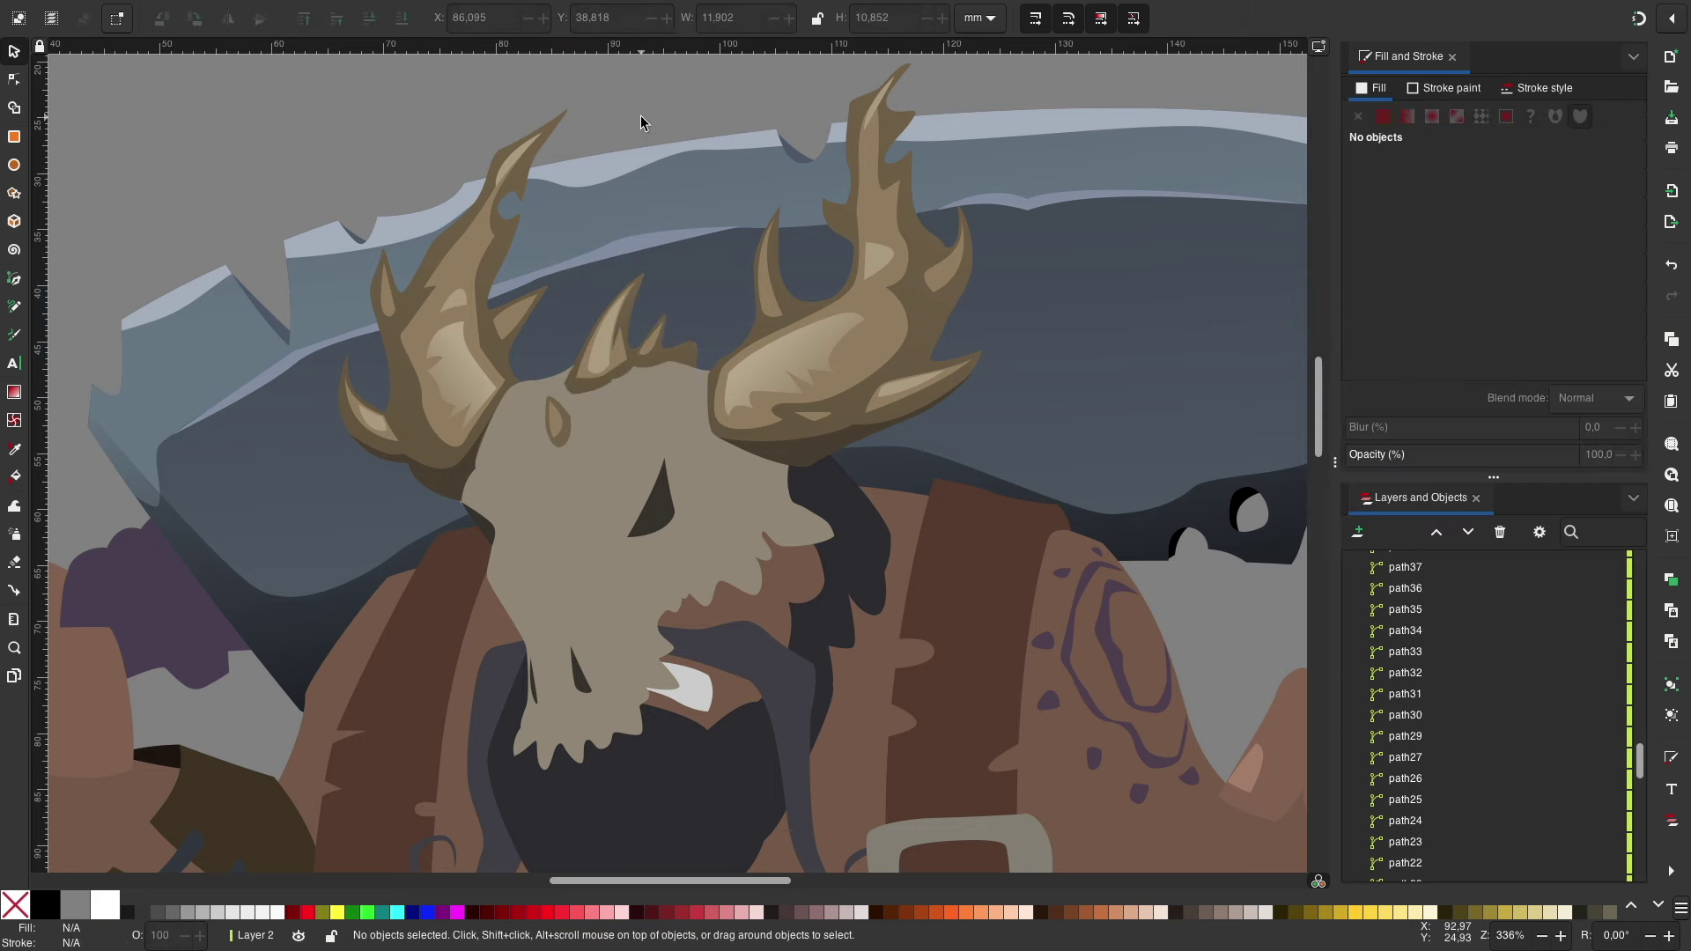
pyautogui.scroll(-3, 642, 114)
pyautogui.scroll(3, 1100, 352)
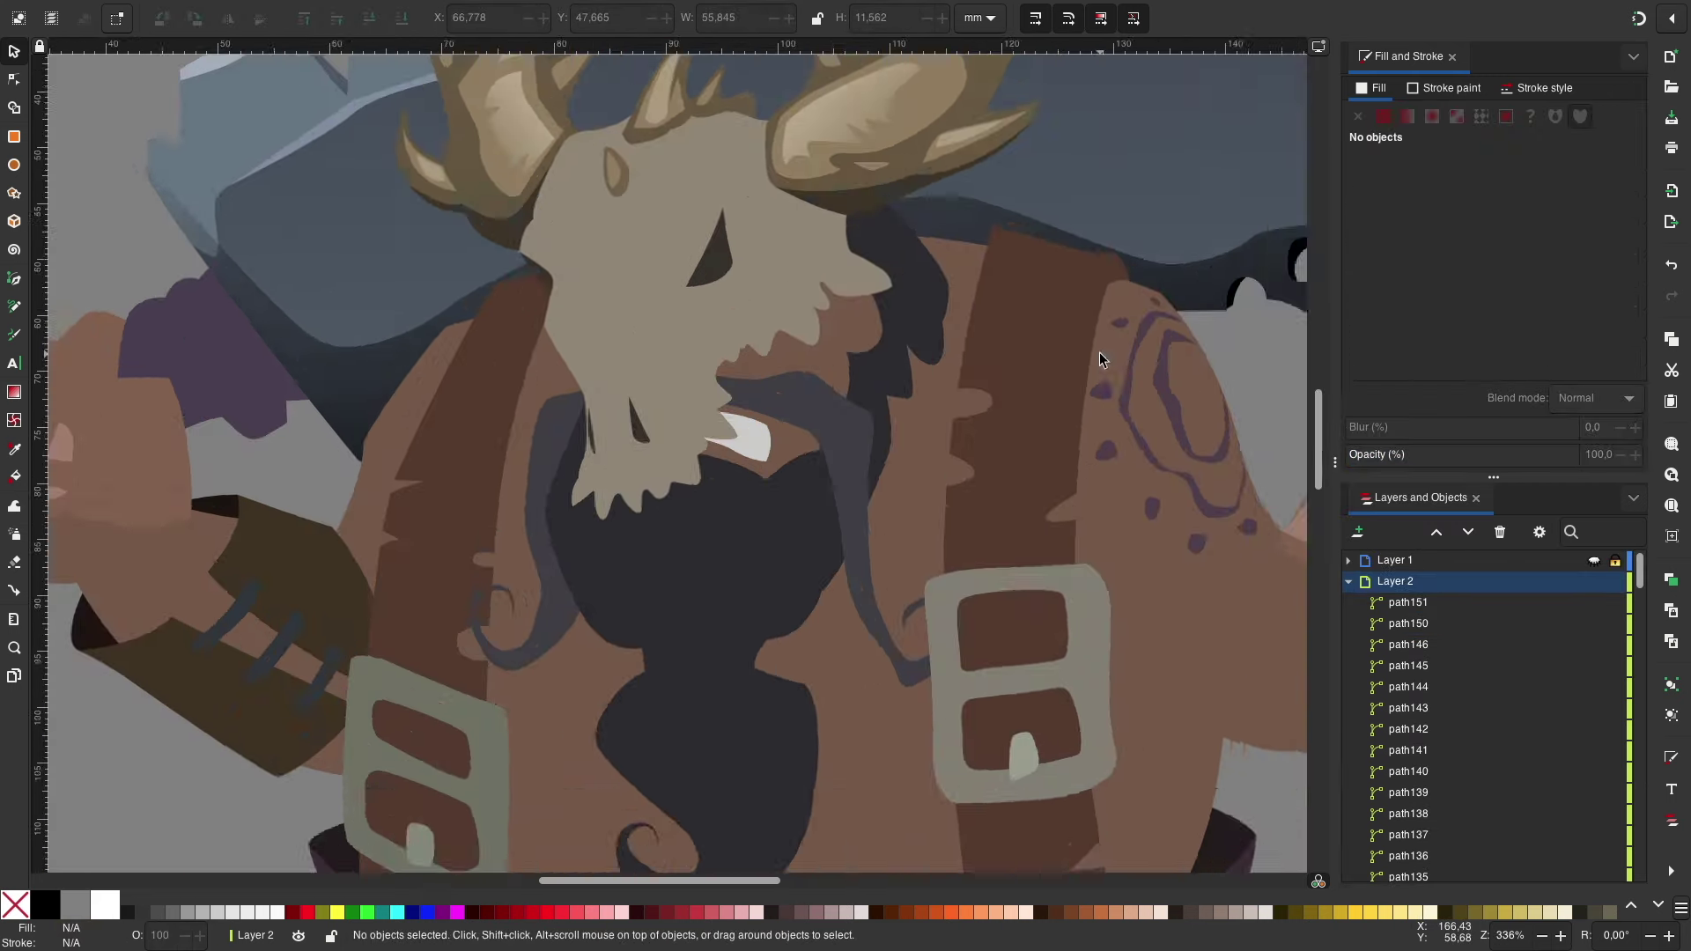
# Step: Finish a forehead highlight, lighten its fill and lower it beneath the eye
pyautogui.scroll(2, 1100, 352)
pyautogui.press('b')
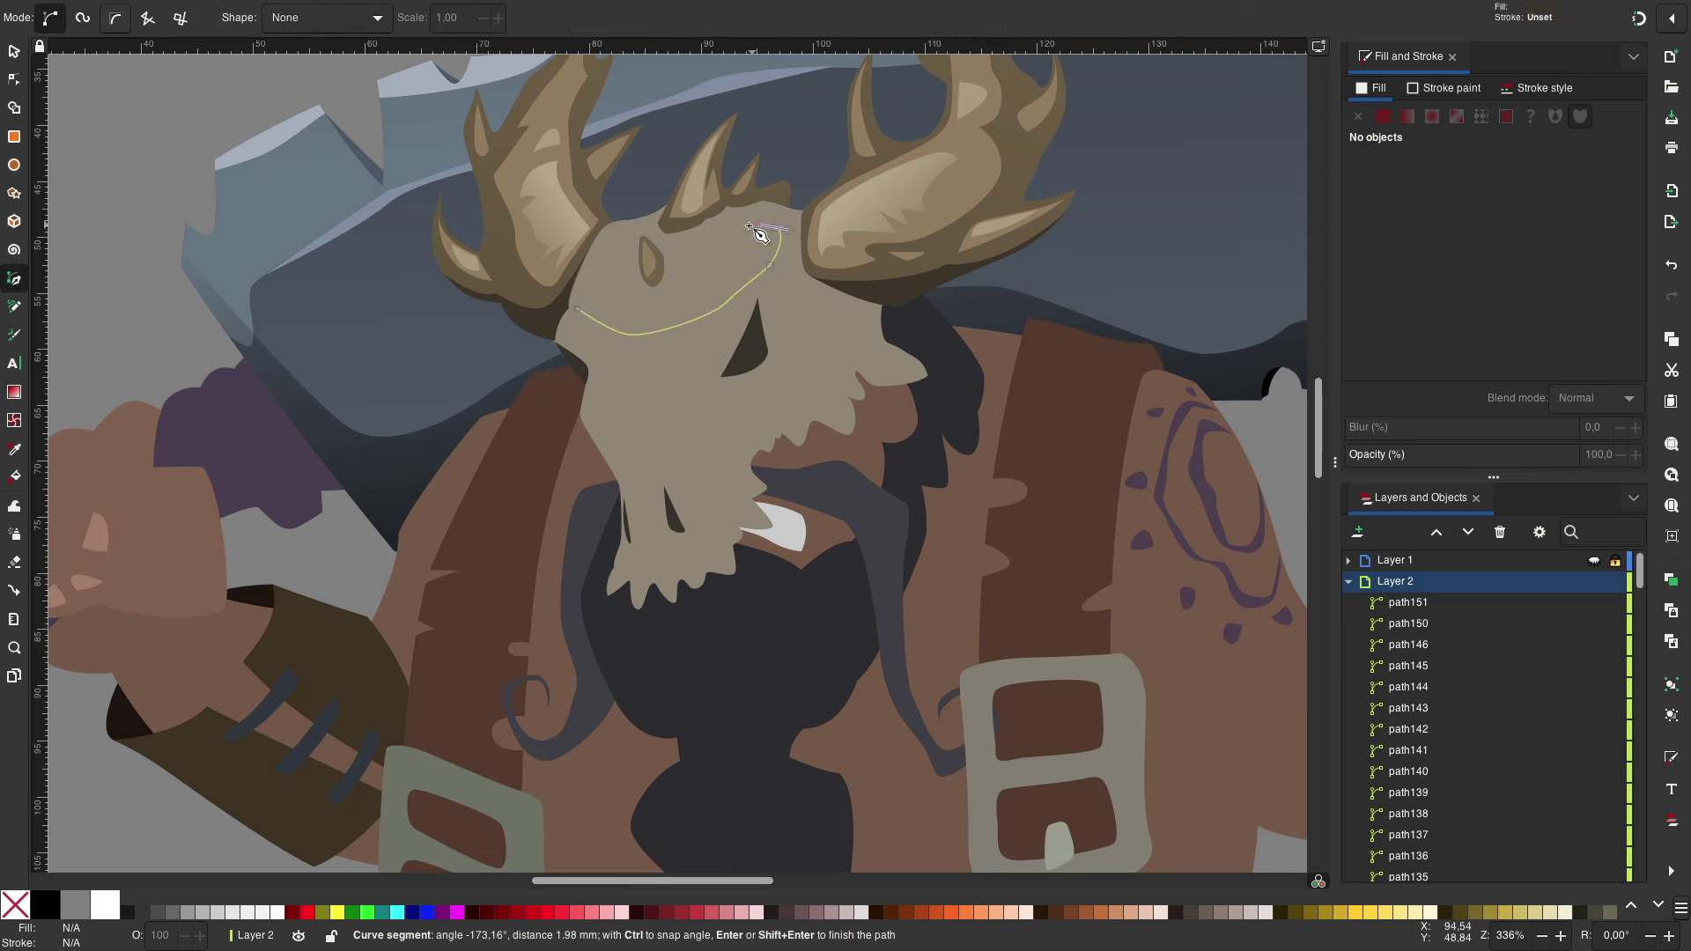
pyautogui.press('Return')
pyautogui.press('s')
pyautogui.moveTo(1462, 273); pyautogui.dragTo(1497, 280)
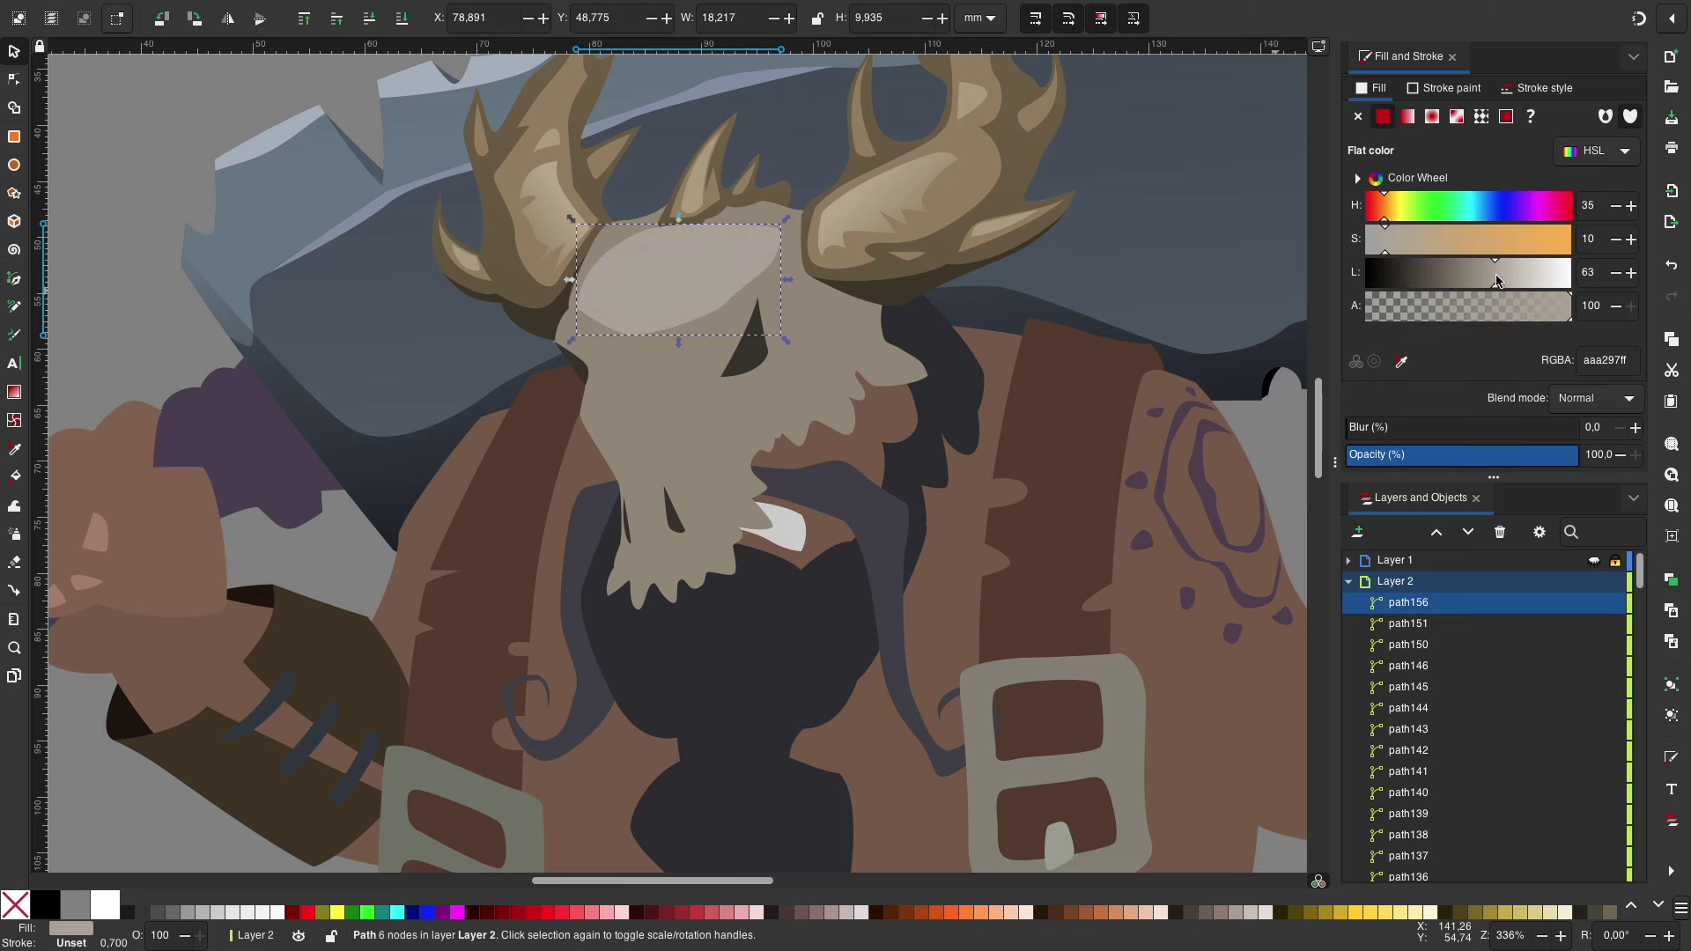
pyautogui.click(380, 28)
# Step: Draw highlight shapes on the skull and along the snout
pyautogui.press('b')
pyautogui.click(751, 297)
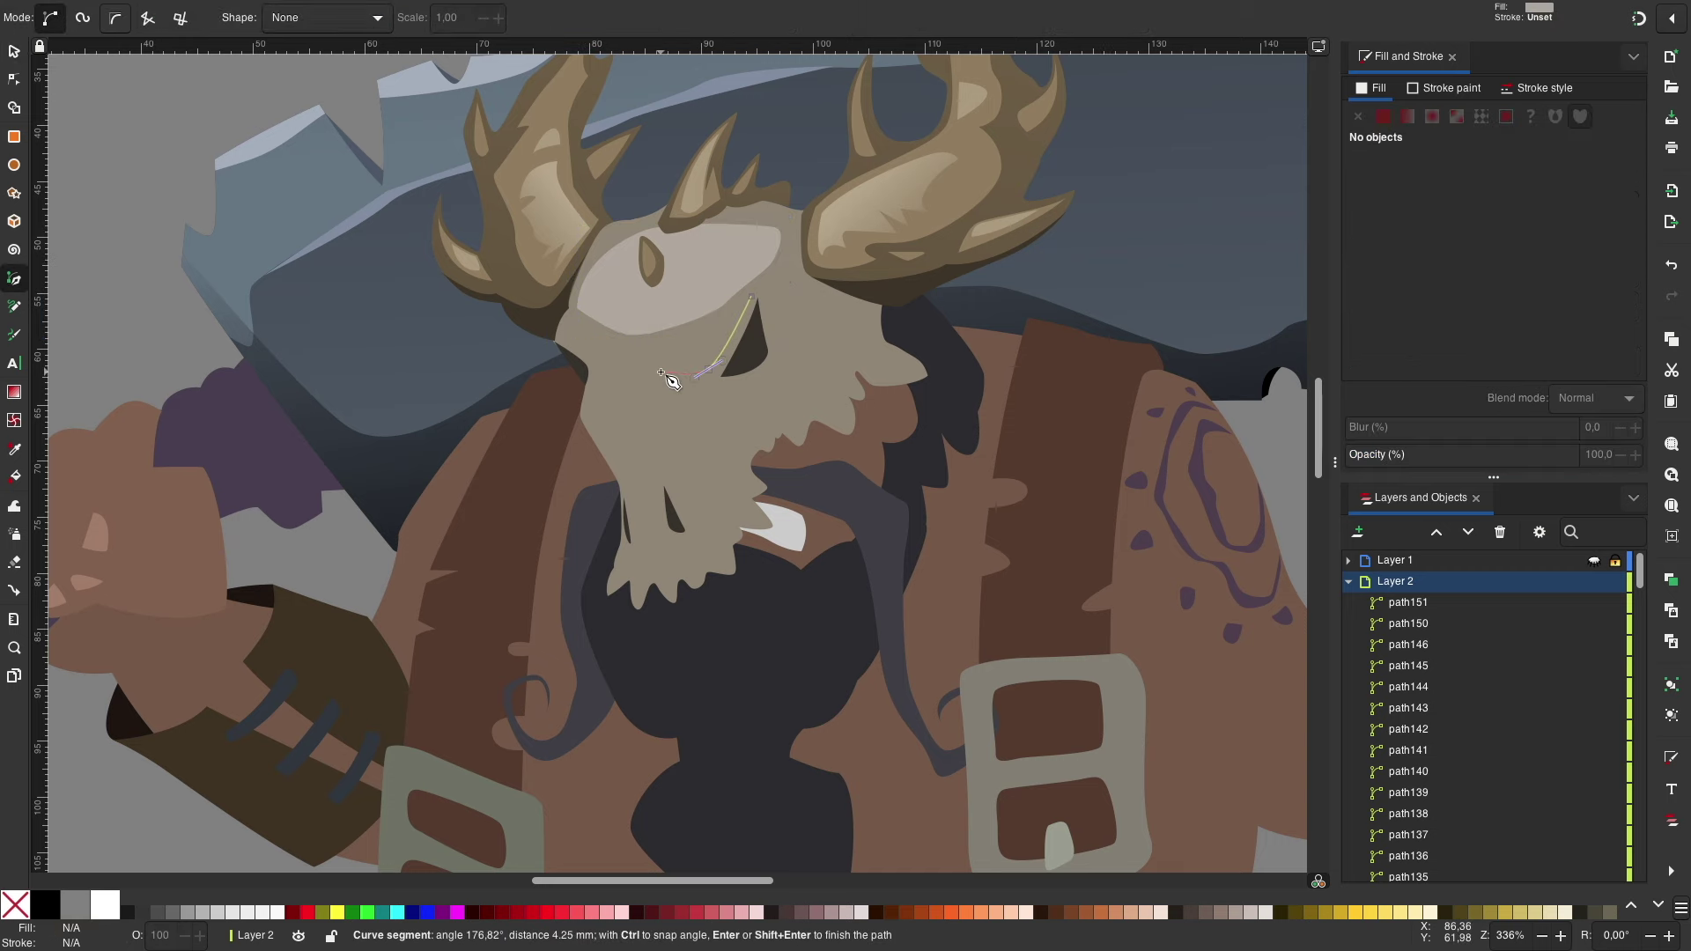
pyautogui.click(666, 347)
pyautogui.moveTo(562, 348); pyautogui.dragTo(564, 341)
pyautogui.scroll(-2, 564, 341)
pyautogui.click(596, 341)
pyautogui.click(631, 407)
pyautogui.moveTo(653, 456); pyautogui.dragTo(653, 456)
pyautogui.click(602, 342)
pyautogui.scroll(1, 766, 432)
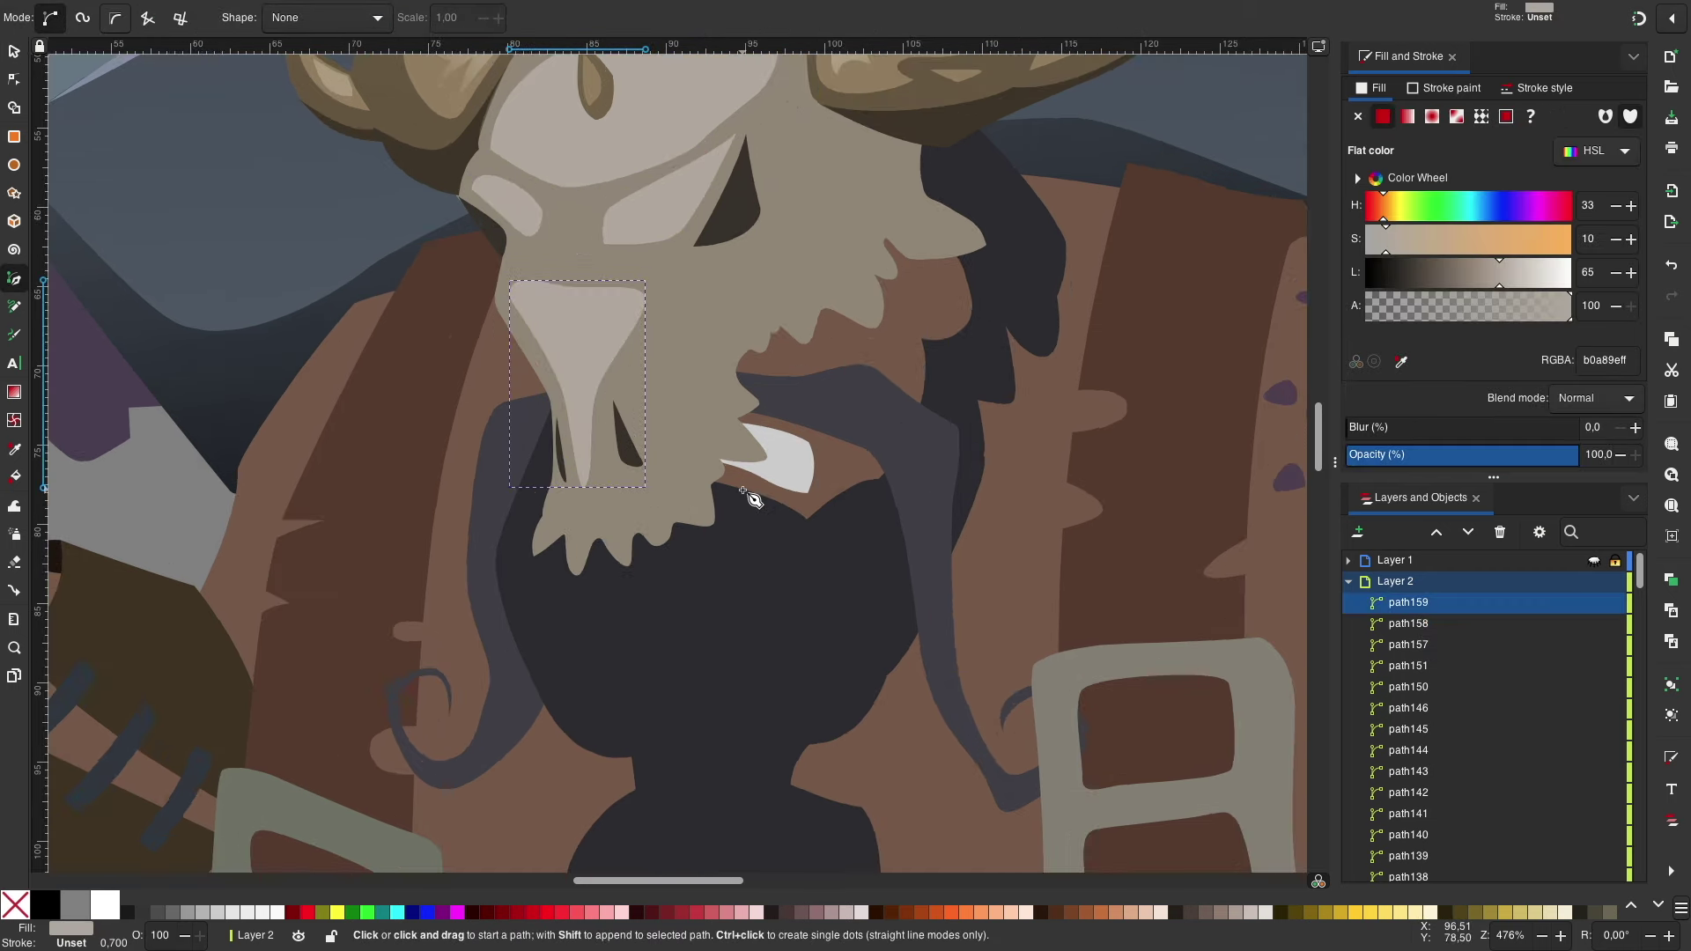
# Step: Draw a curved highlight shape beside the eye
pyautogui.click(701, 266)
pyautogui.moveTo(765, 236); pyautogui.dragTo(776, 181)
pyautogui.click(701, 266)
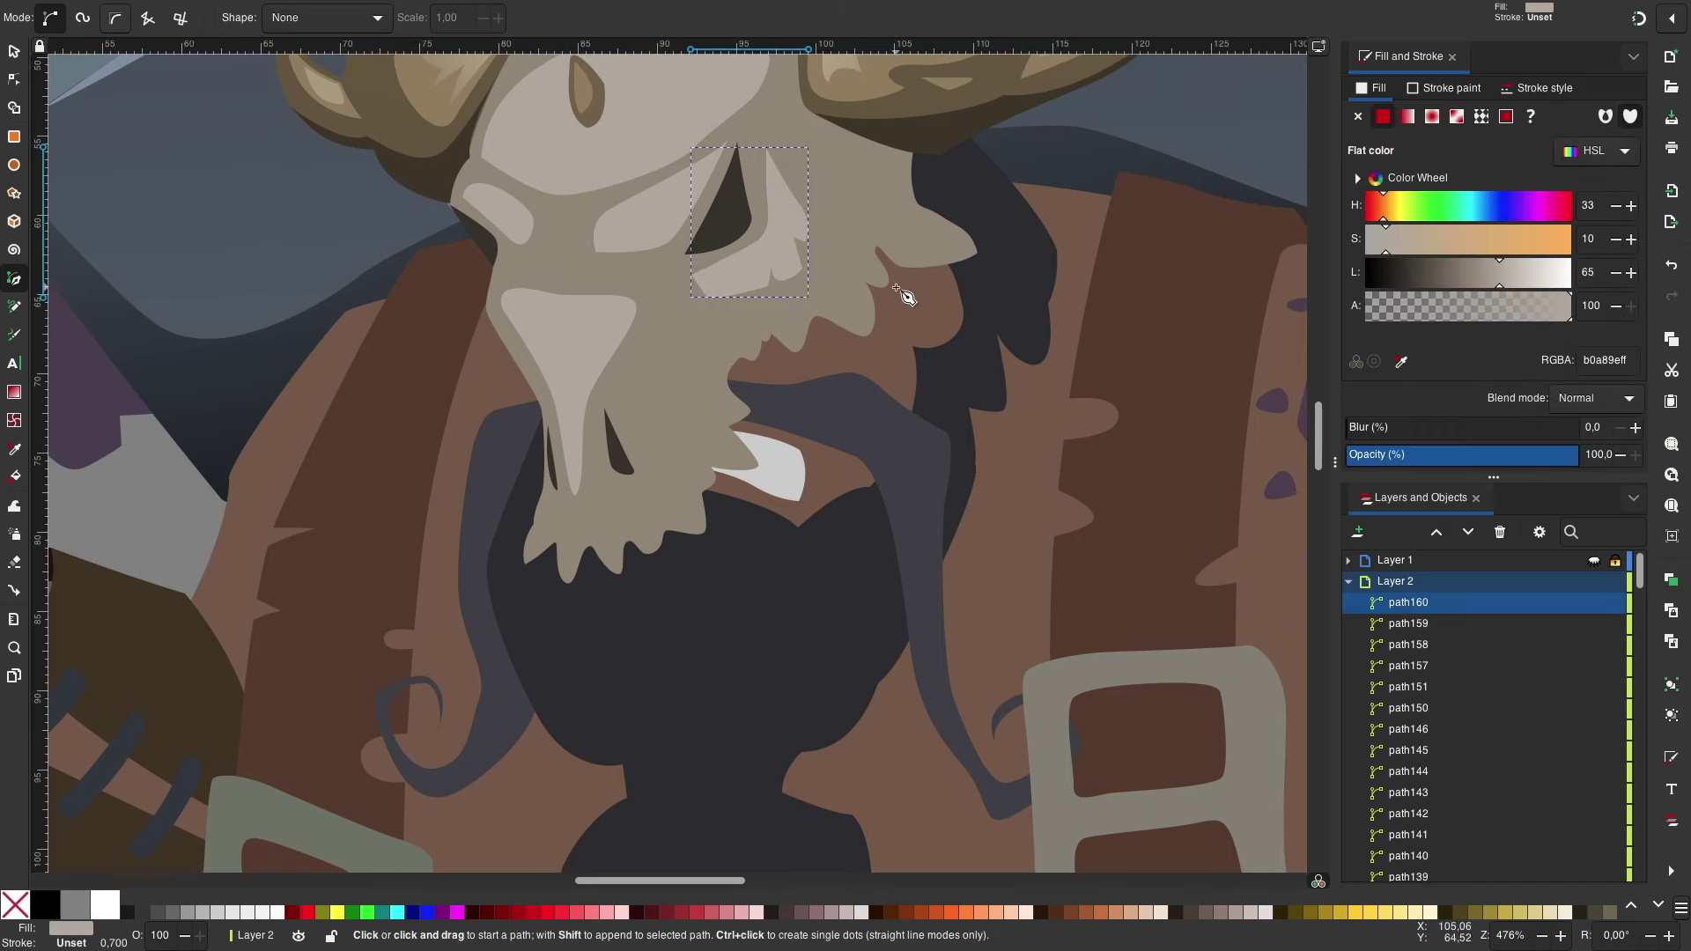
pyautogui.scroll(1, 704, 370)
# Step: Draw a small triangular tooth under the jaw and nudge it into place
pyautogui.click(564, 493)
pyautogui.click(582, 467)
pyautogui.scroll(2, 684, 445)
pyautogui.press('s')
pyautogui.click(472, 528)
pyautogui.click(462, 490)
pyautogui.click(546, 477)
pyautogui.moveTo(466, 484); pyautogui.dragTo(463, 481)
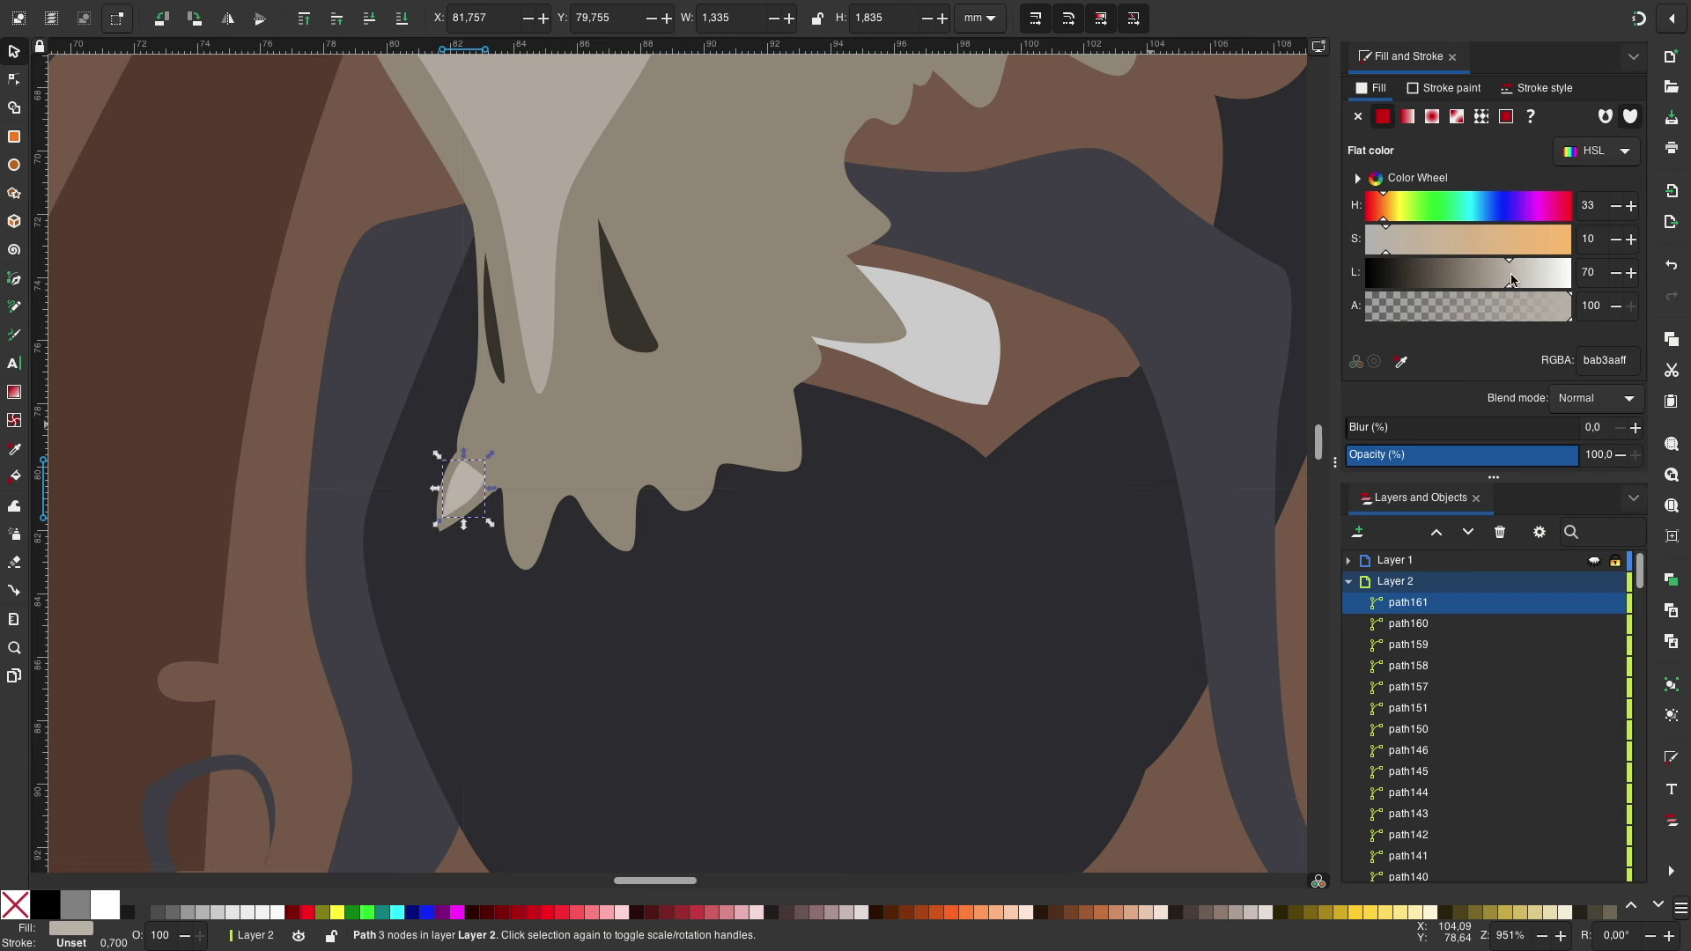
# Step: Draw a row of teeth along the lower jaw
pyautogui.press('b')
pyautogui.click(509, 489)
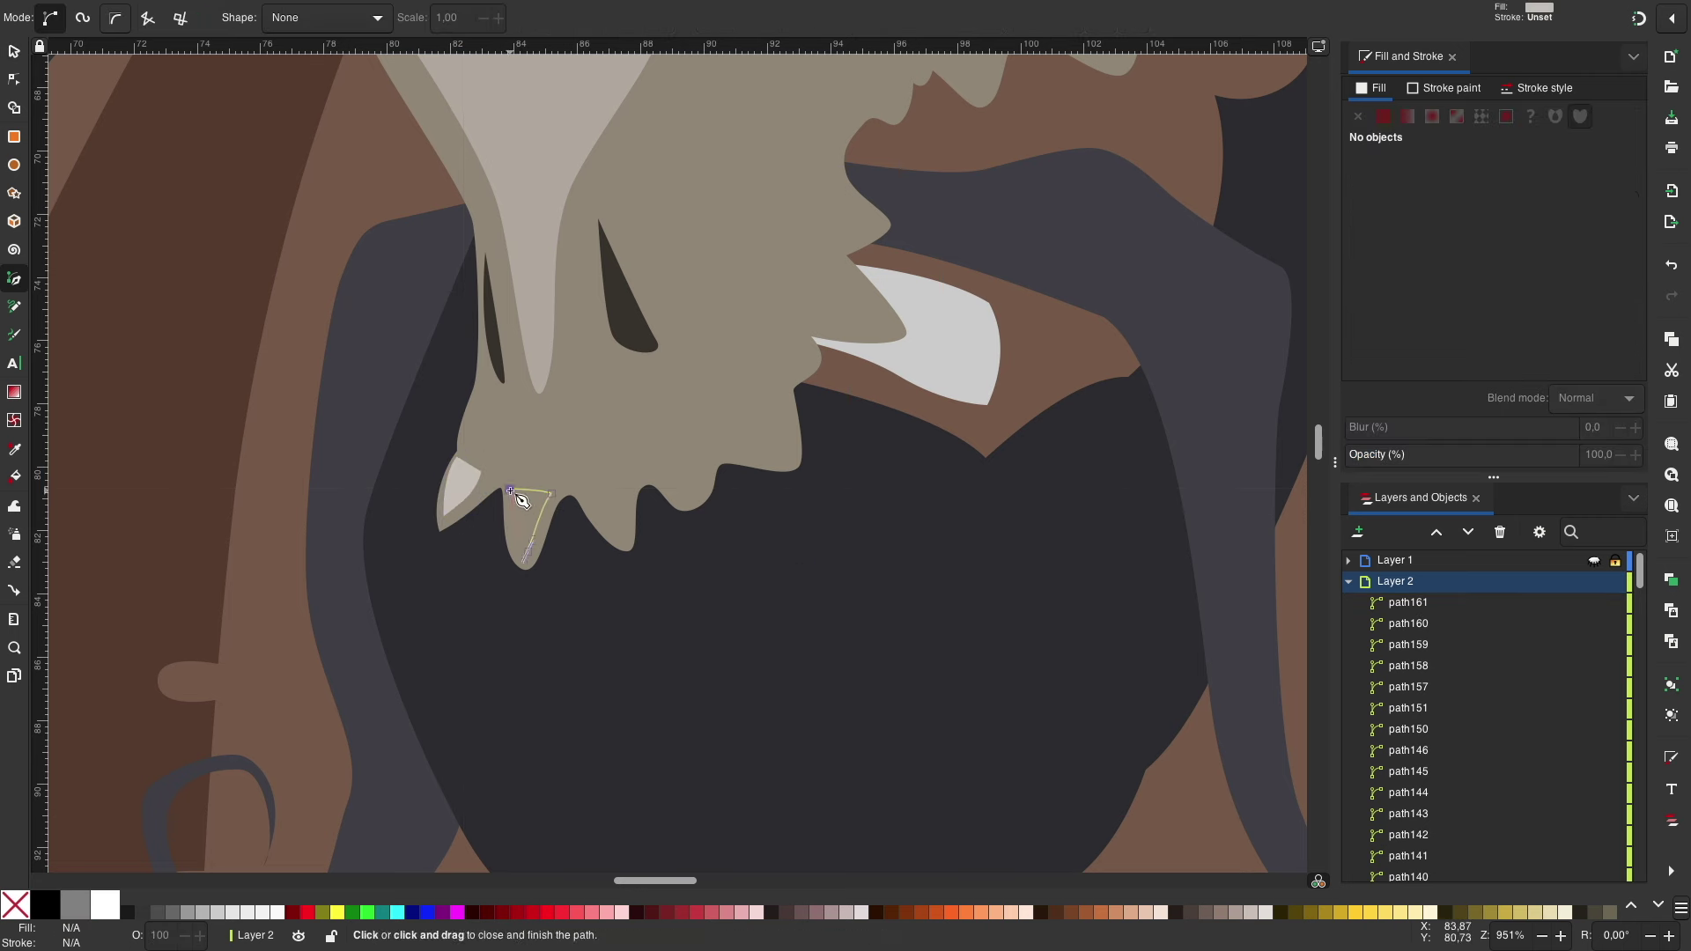
pyautogui.click(510, 491)
pyautogui.click(589, 499)
pyautogui.click(686, 485)
pyautogui.click(792, 414)
pyautogui.scroll(3, 717, 520)
pyautogui.click(696, 495)
pyautogui.click(718, 429)
pyautogui.click(772, 504)
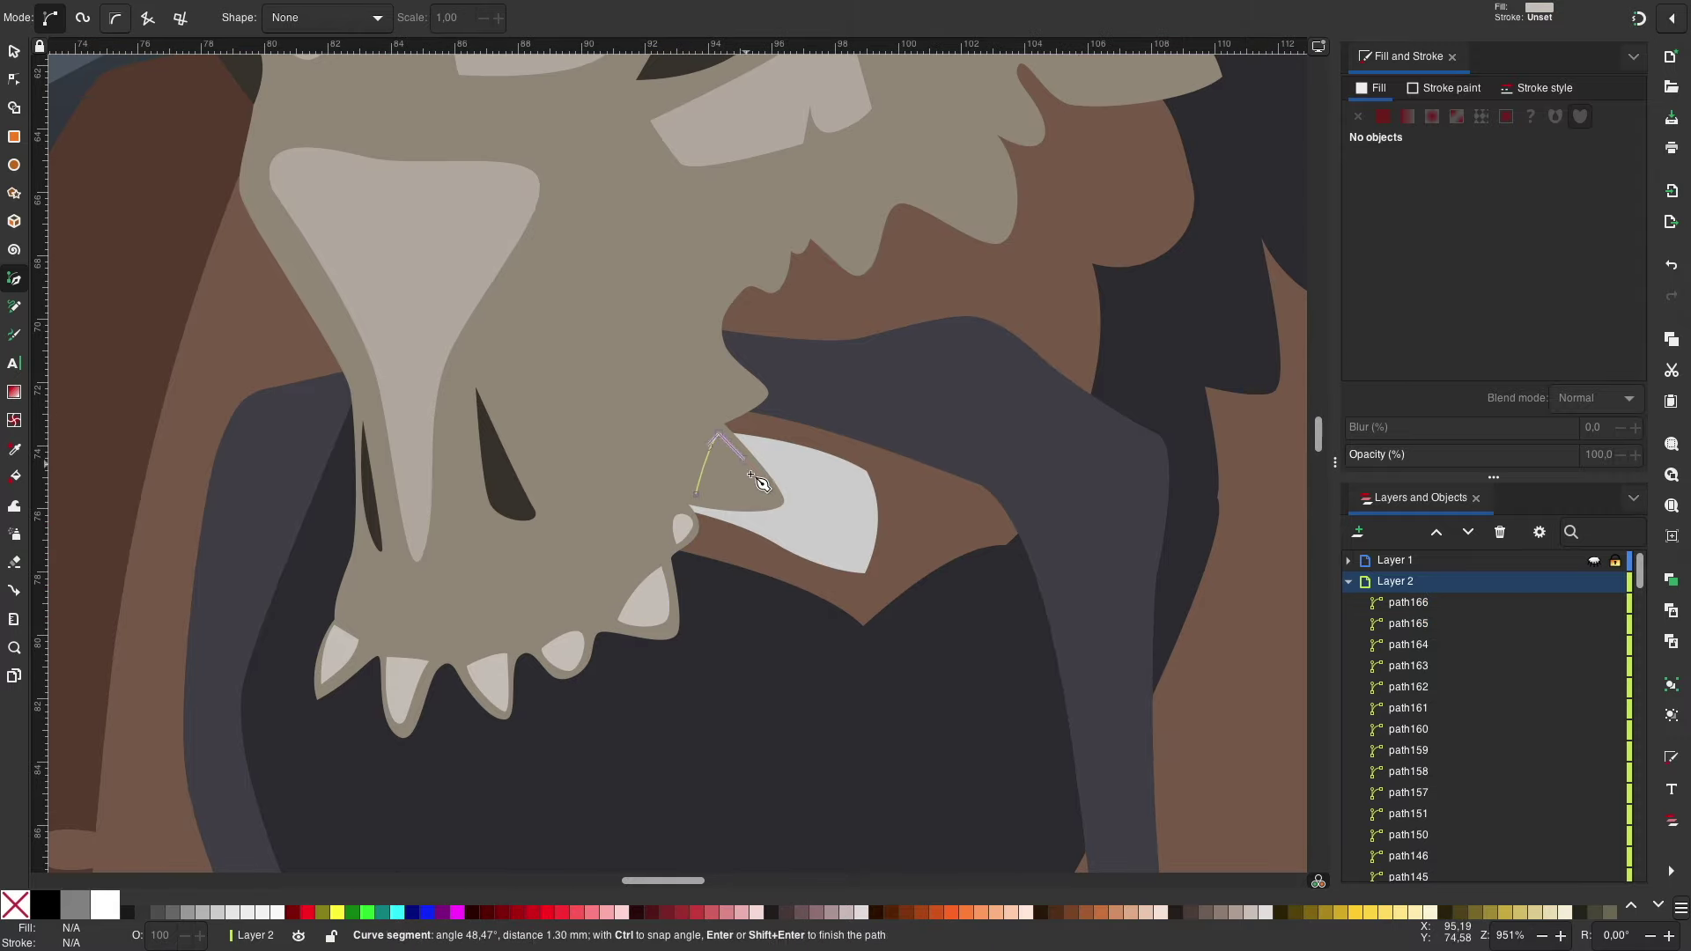
pyautogui.click(697, 495)
pyautogui.scroll(3, 697, 495)
# Step: Add a curved tooth and an upper tooth further along the jaw
pyautogui.press('n')
pyautogui.press('b')
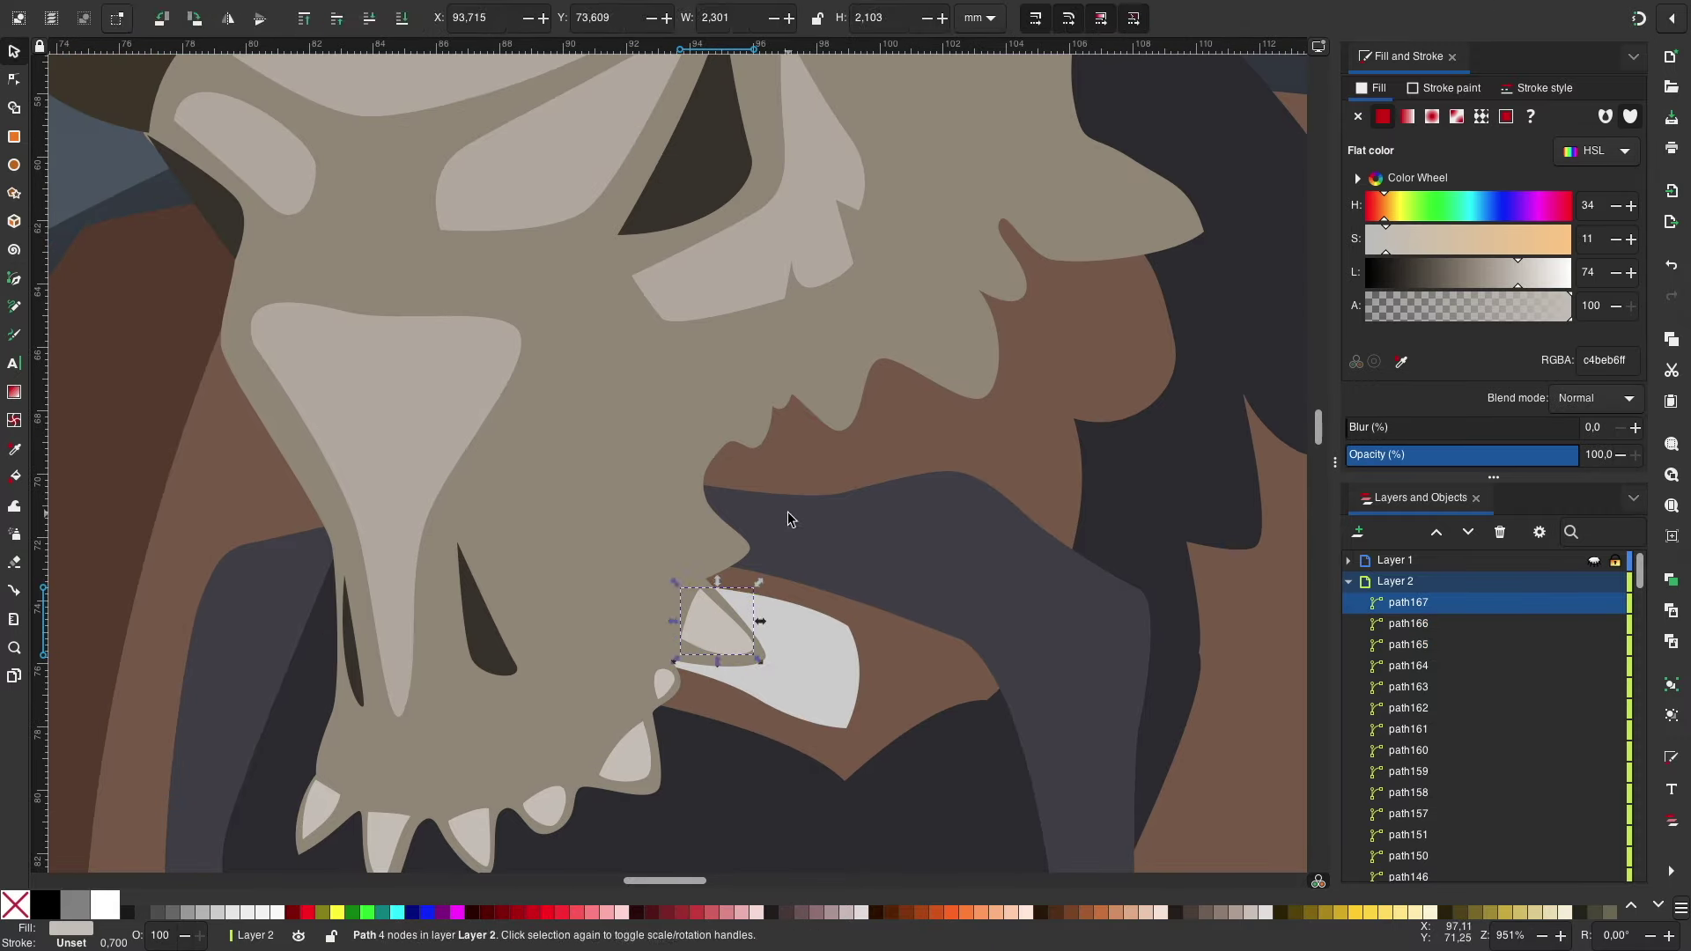
pyautogui.moveTo(706, 513); pyautogui.dragTo(712, 502)
pyautogui.scroll(3, 777, 466)
pyautogui.click(737, 510)
pyautogui.click(775, 484)
pyautogui.click(827, 451)
pyautogui.click(818, 511)
pyautogui.click(773, 474)
# Step: Add two more upper teeth toward the right side of the jaw
pyautogui.click(886, 431)
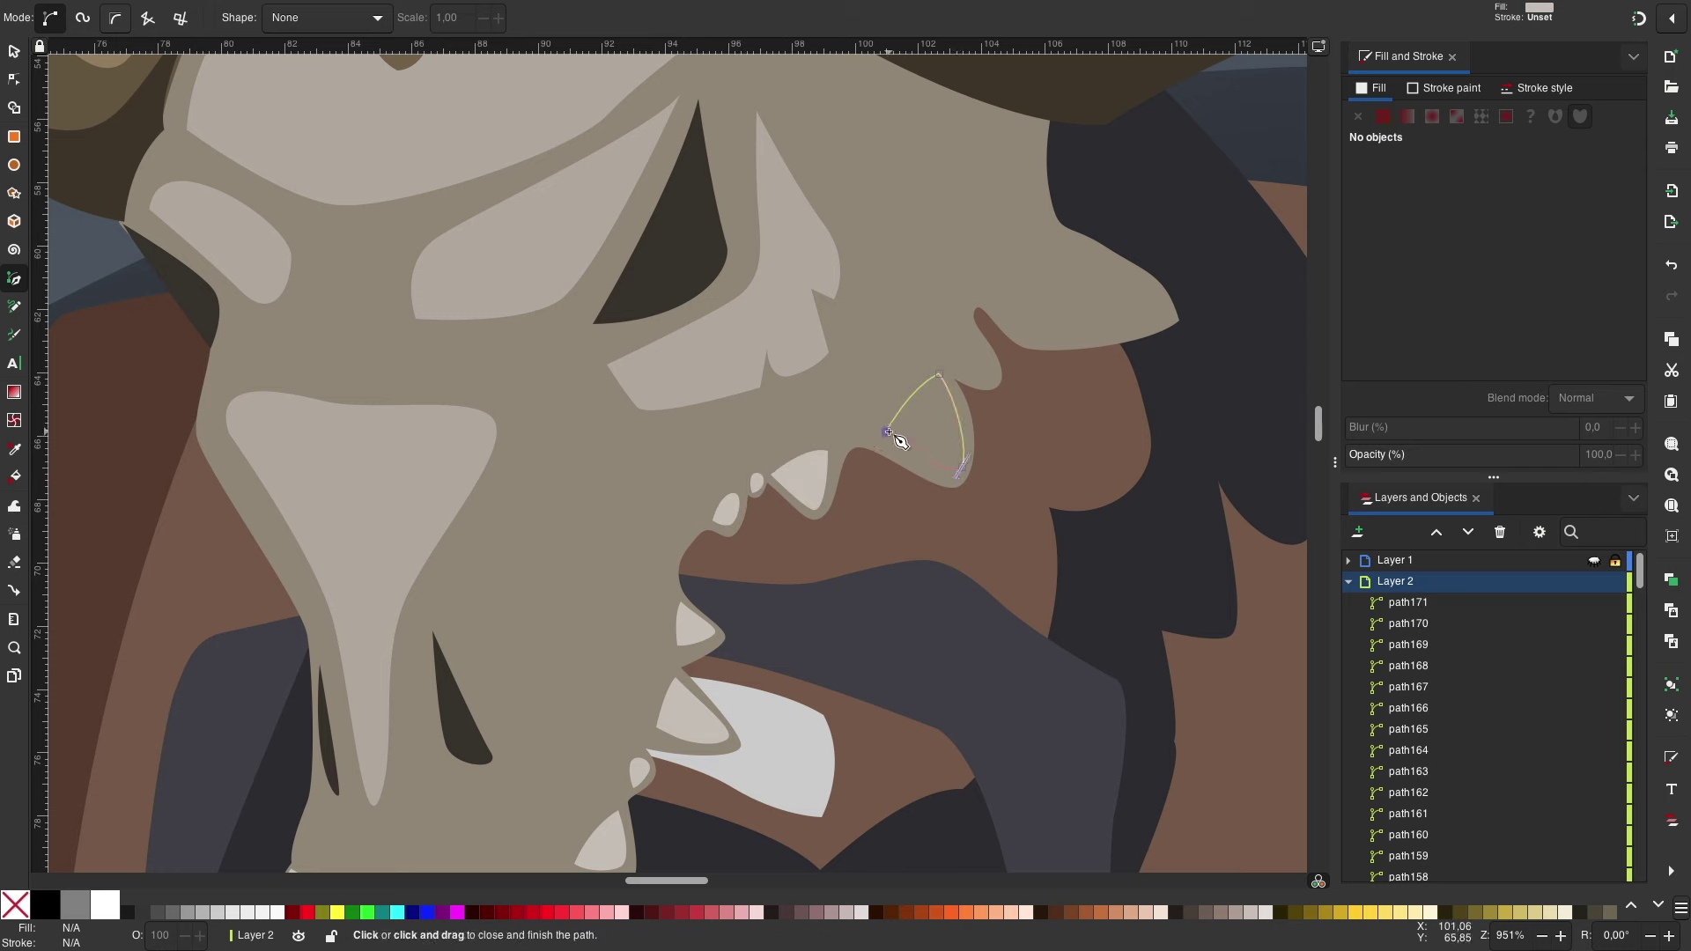
pyautogui.click(886, 432)
pyautogui.scroll(3, 900, 440)
pyautogui.hscroll(2, 900, 441)
pyautogui.click(886, 482)
pyautogui.click(886, 482)
pyautogui.scroll(3, 951, 464)
pyautogui.hscroll(2, 951, 464)
# Step: Draw a tooth near the cheek and a shape covering the whole skull
pyautogui.click(826, 510)
pyautogui.click(901, 448)
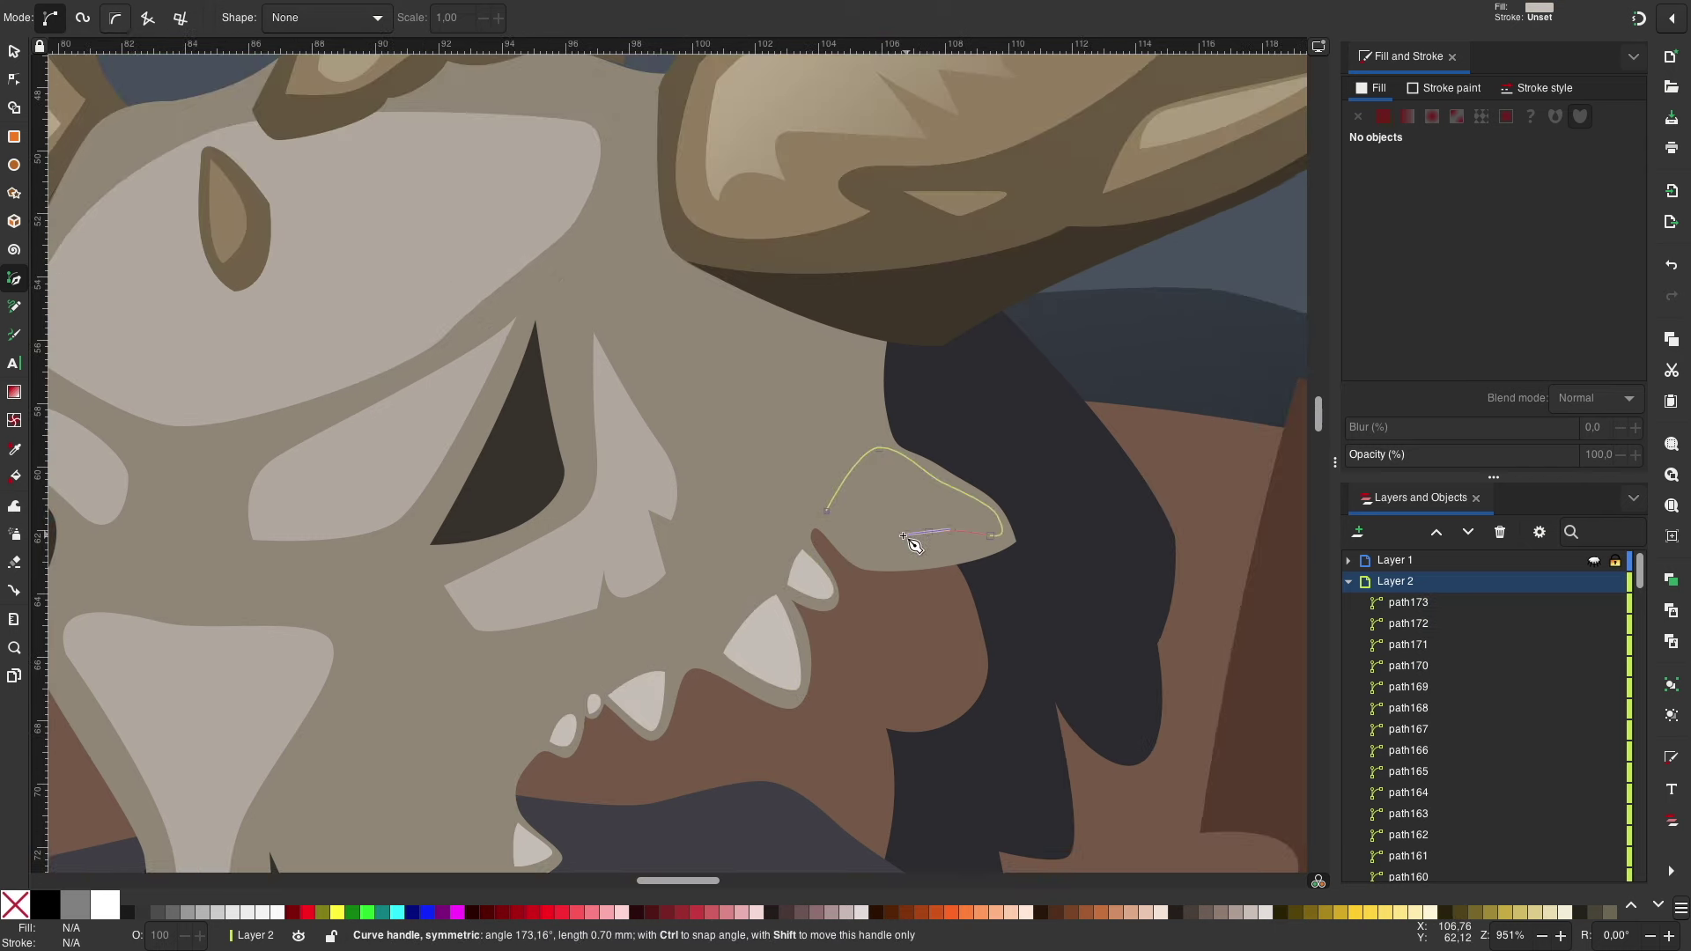
pyautogui.click(826, 511)
pyautogui.keyDown('ctrl'); pyautogui.scroll(-3, 696, 392); pyautogui.keyUp('ctrl')
pyautogui.scroll(-2, 696, 392)
pyautogui.hscroll(-3, 695, 391)
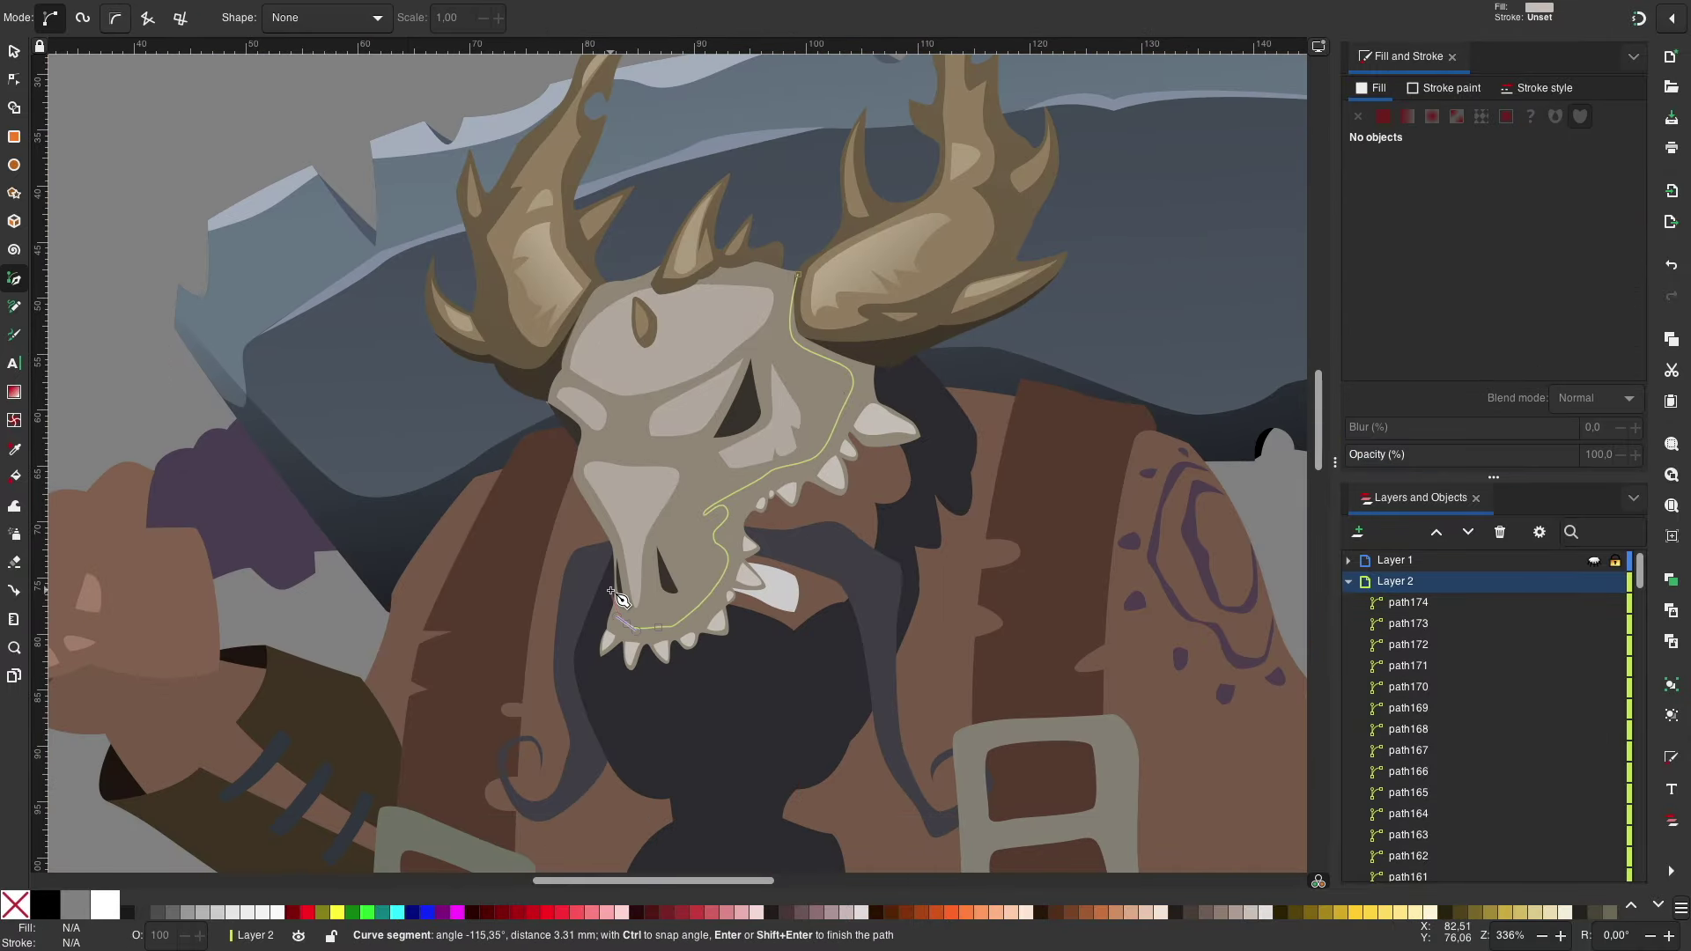
pyautogui.click(800, 274)
# Step: Darken the skull-covering shape and send it behind the skull details
pyautogui.press('s')
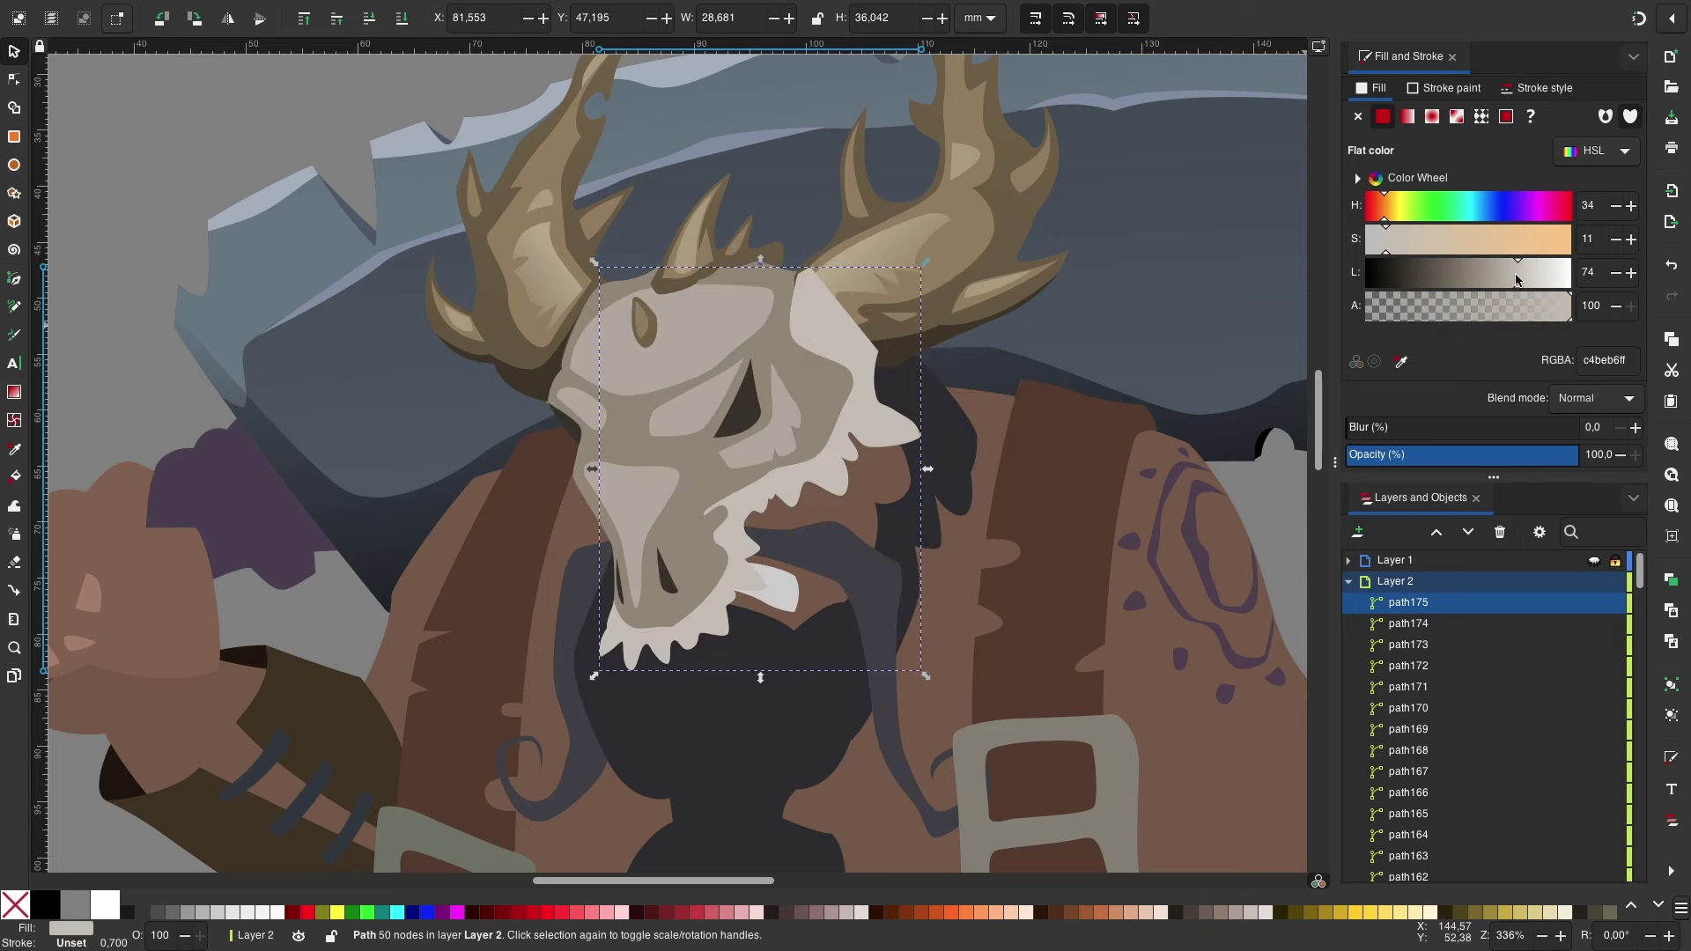
pyautogui.moveTo(1497, 272); pyautogui.dragTo(1458, 280)
pyautogui.click(369, 19)
pyautogui.click(369, 18)
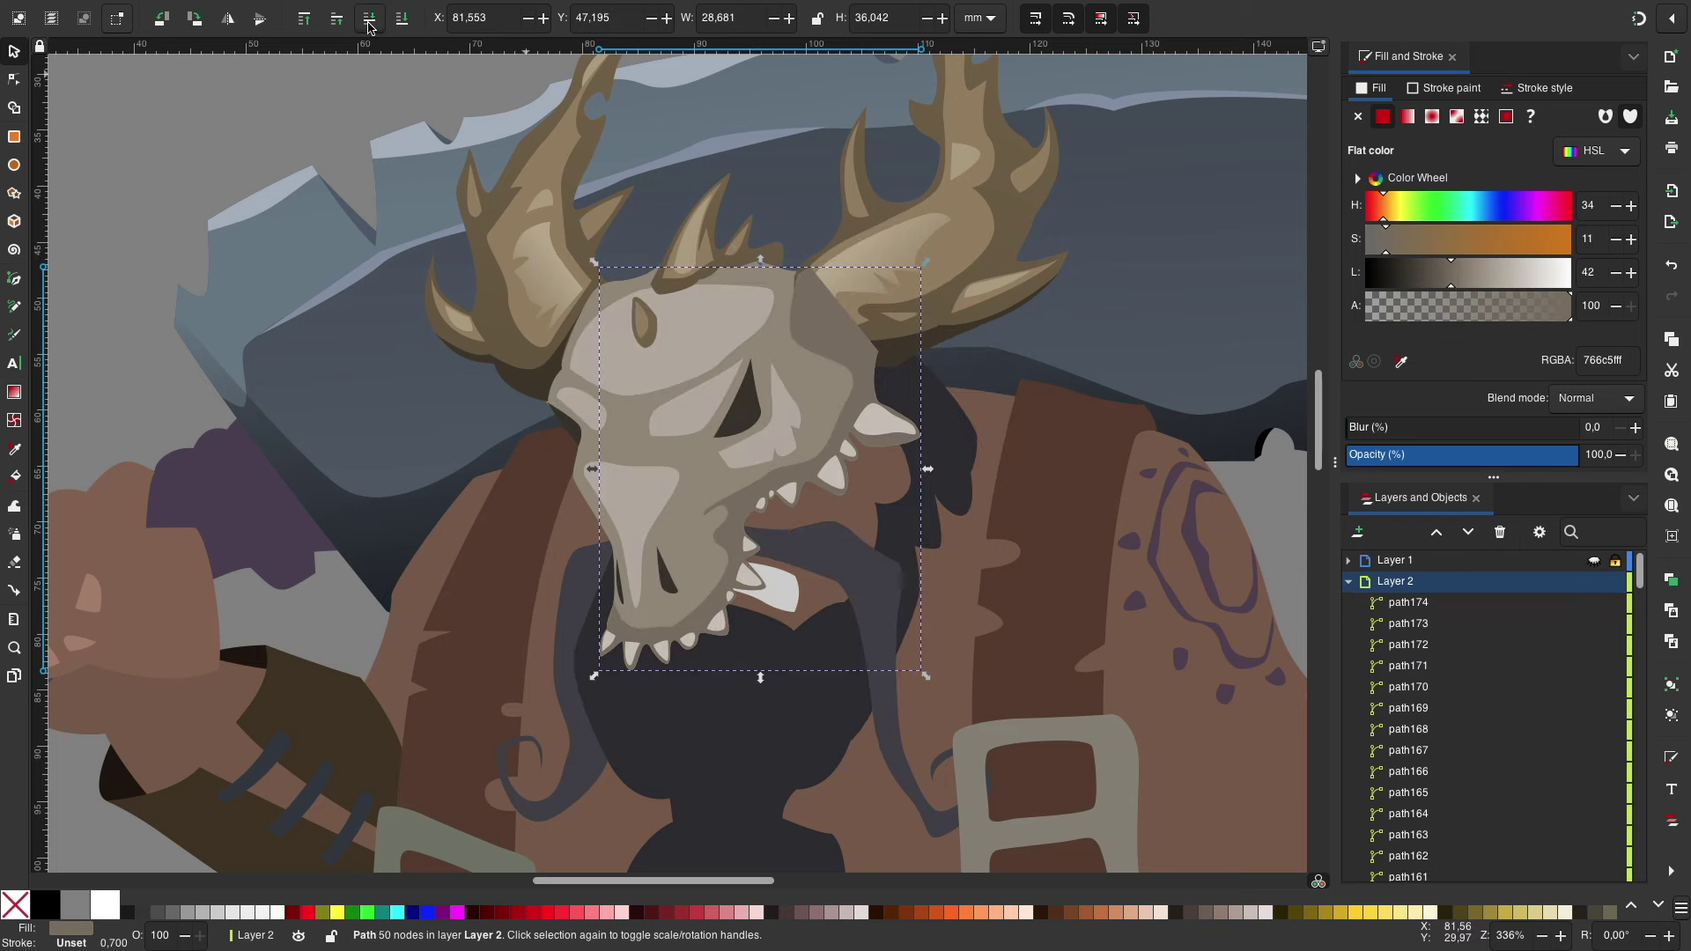
# Step: Make the forehead and snout highlight gradients fade vertically
pyautogui.press('Escape')
pyautogui.keyDown('ctrl'); pyautogui.scroll(-3, 917, 325); pyautogui.keyUp('ctrl')
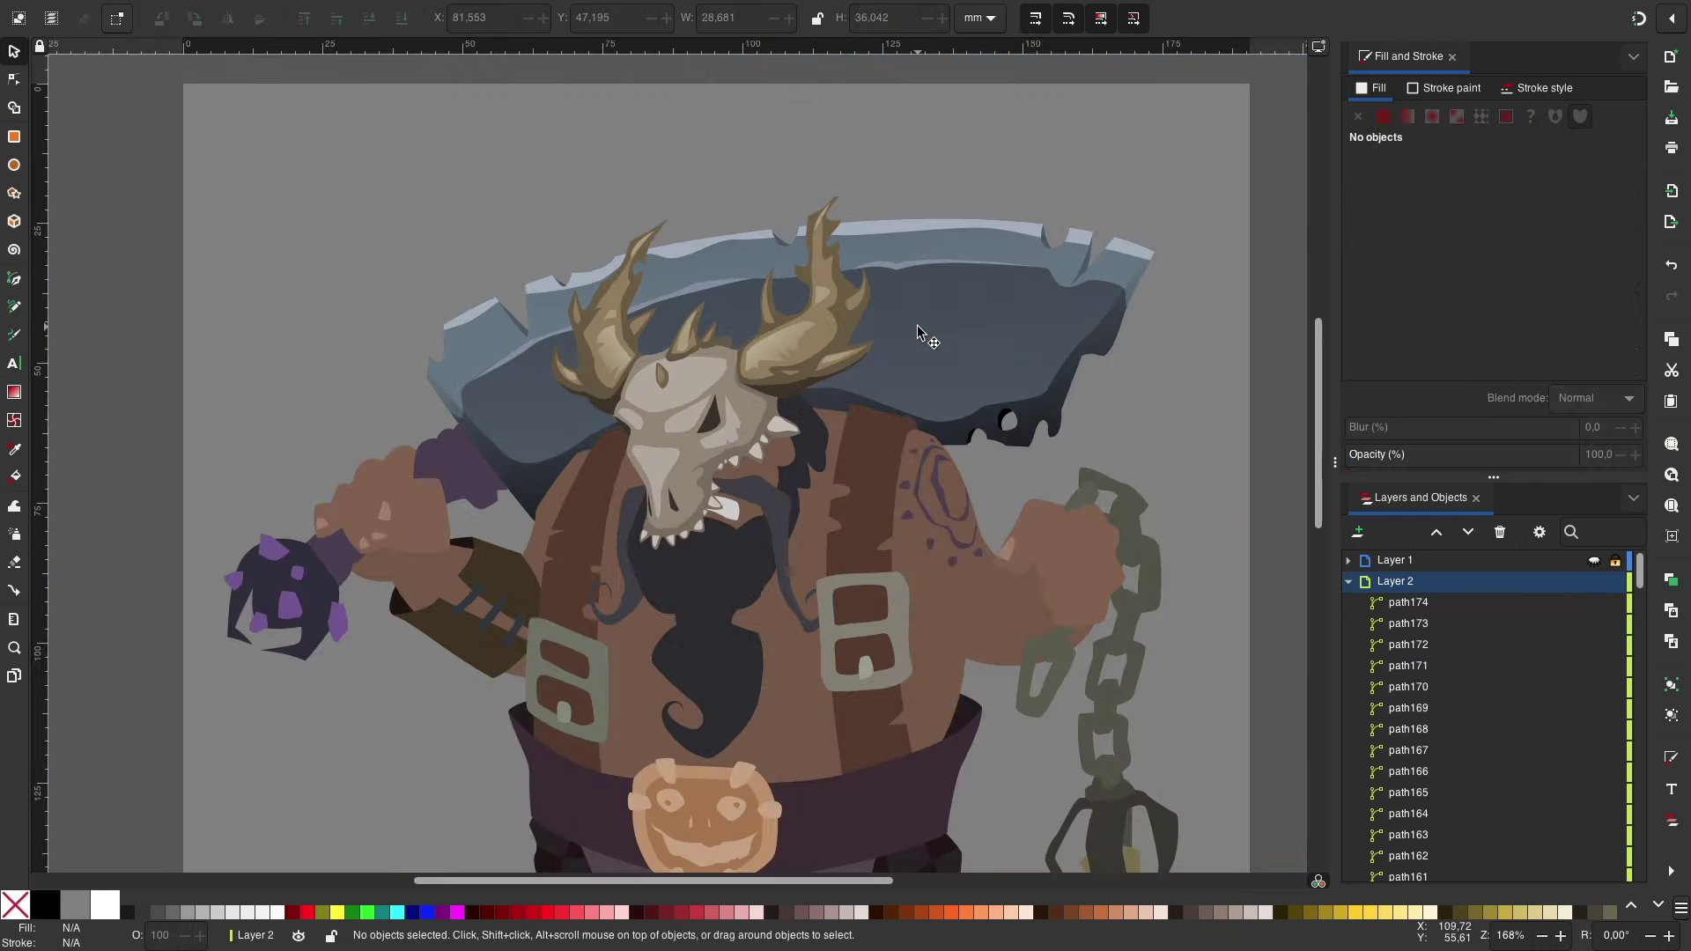
pyautogui.keyDown('ctrl'); pyautogui.scroll(2, 917, 325); pyautogui.keyUp('ctrl')
pyautogui.click(606, 357)
pyautogui.moveTo(602, 352); pyautogui.dragTo(667, 310)
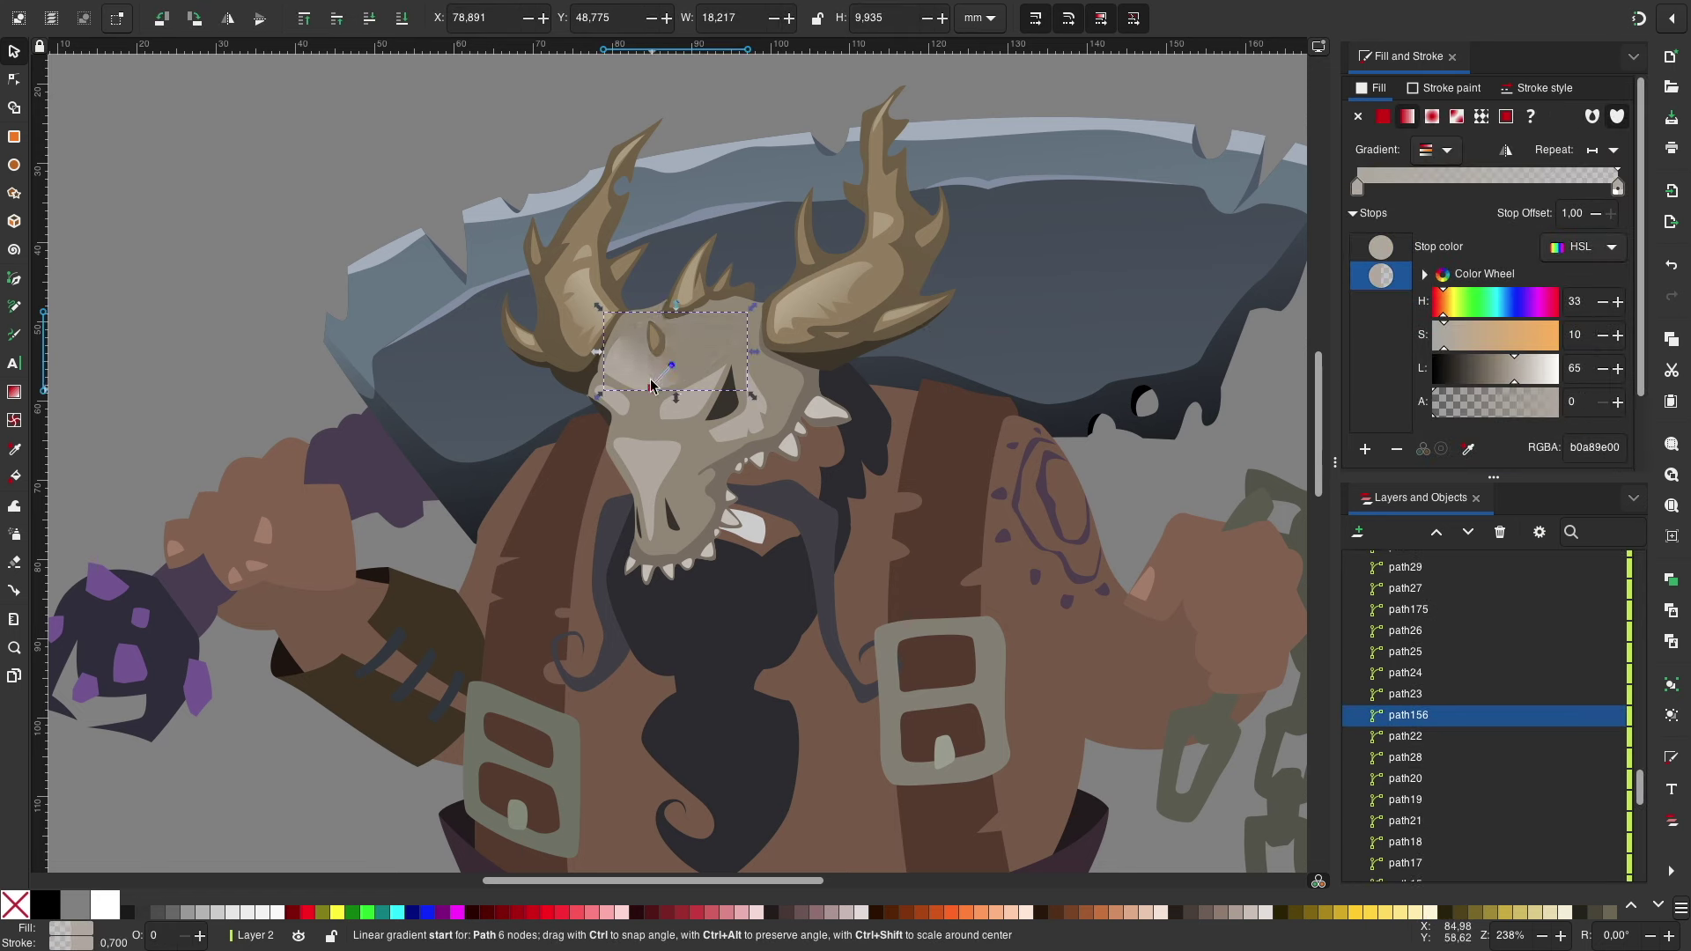
pyautogui.moveTo(748, 351); pyautogui.dragTo(650, 416)
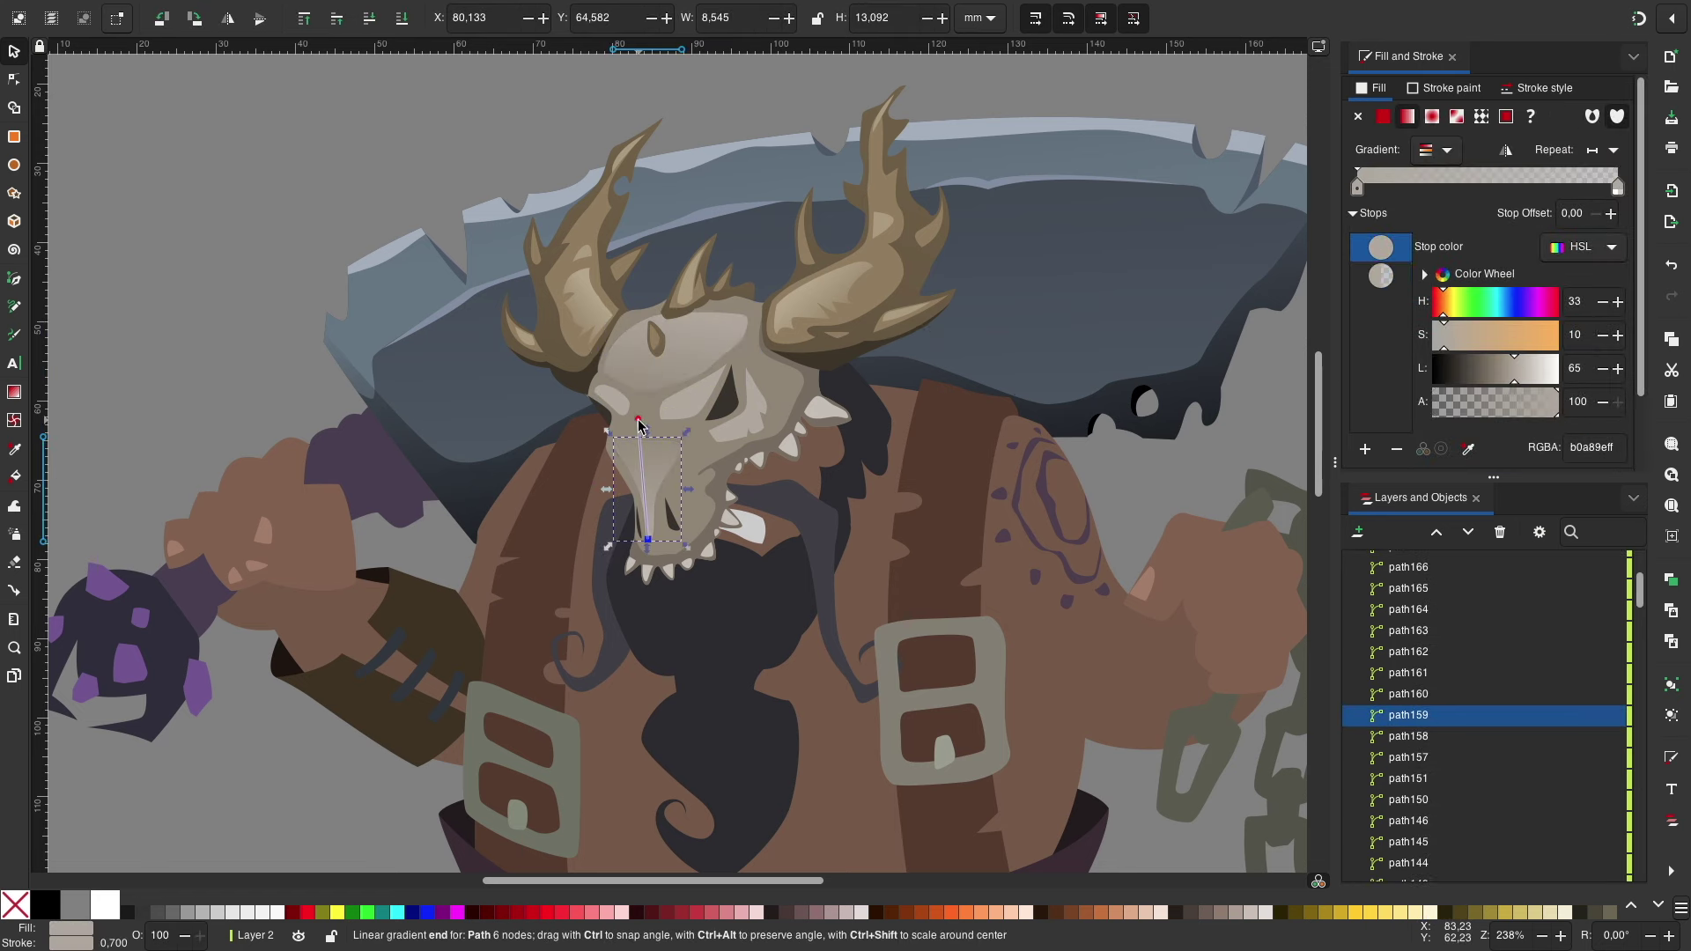
pyautogui.press('Escape')
# Step: Select the skull shape and draw a shadow shape at the eye socket
pyautogui.scroll(-2, 670, 458)
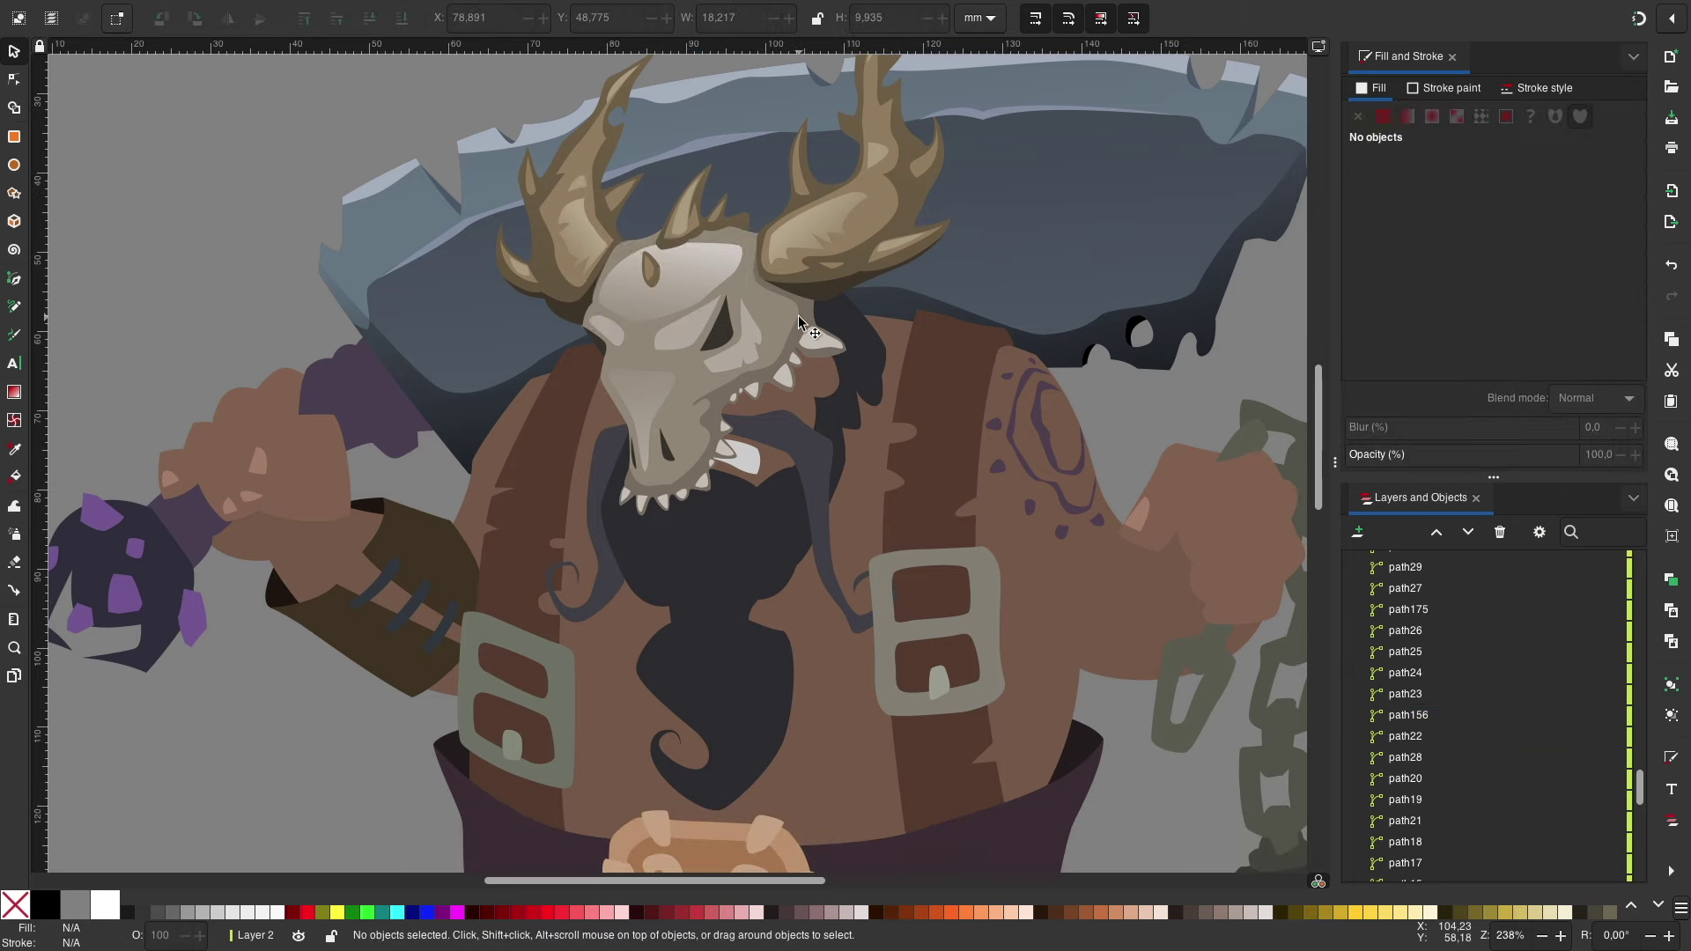
pyautogui.click(731, 352)
pyautogui.scroll(2, 696, 343)
pyautogui.press('Escape')
pyautogui.press('b')
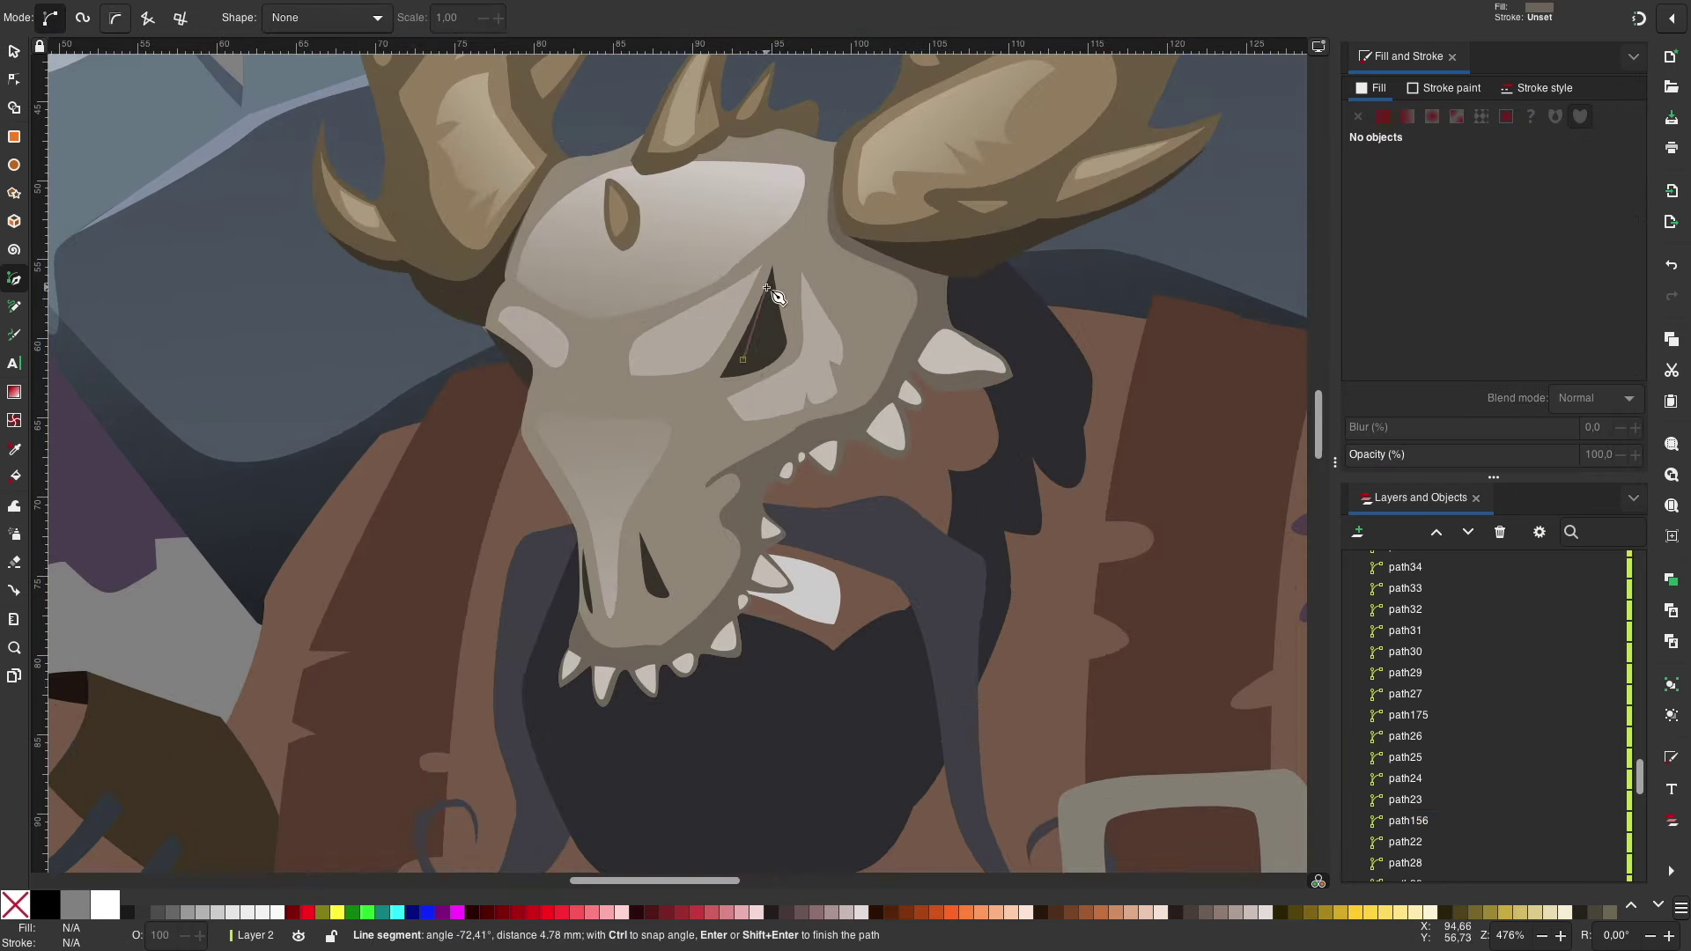
pyautogui.click(500, 341)
pyautogui.scroll(-1, 663, 368)
pyautogui.press('Return')
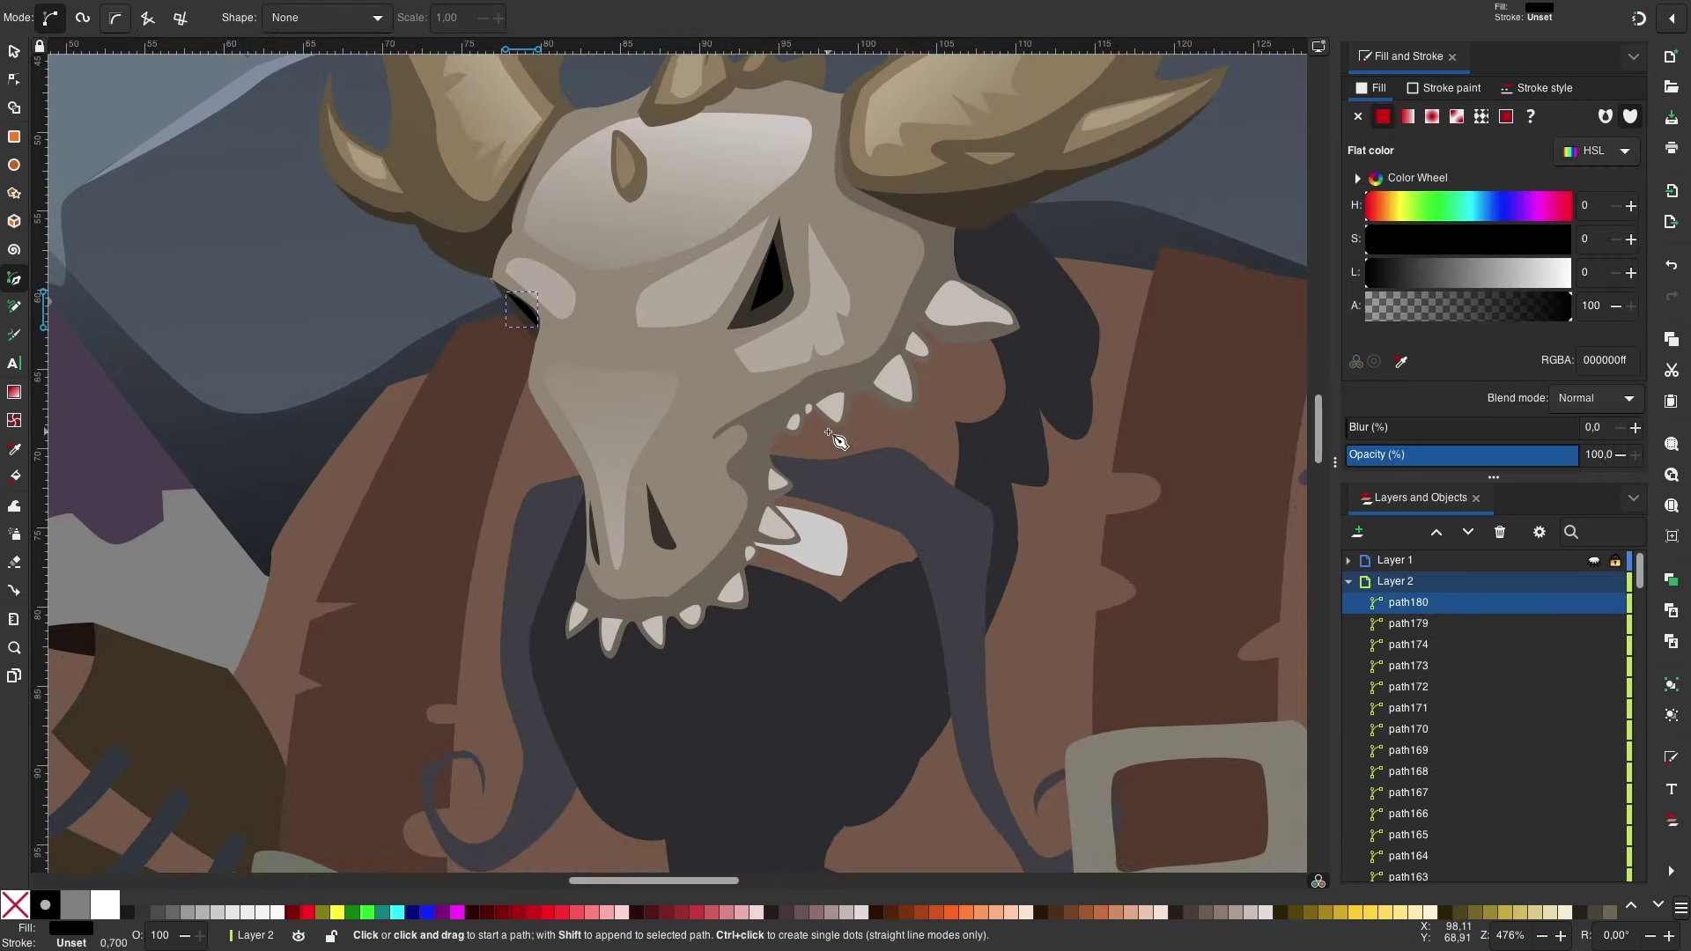
# Step: Adjust the gradients on the lower teeth and the upper tooth by the jaw
pyautogui.press('s')
pyautogui.click(731, 590)
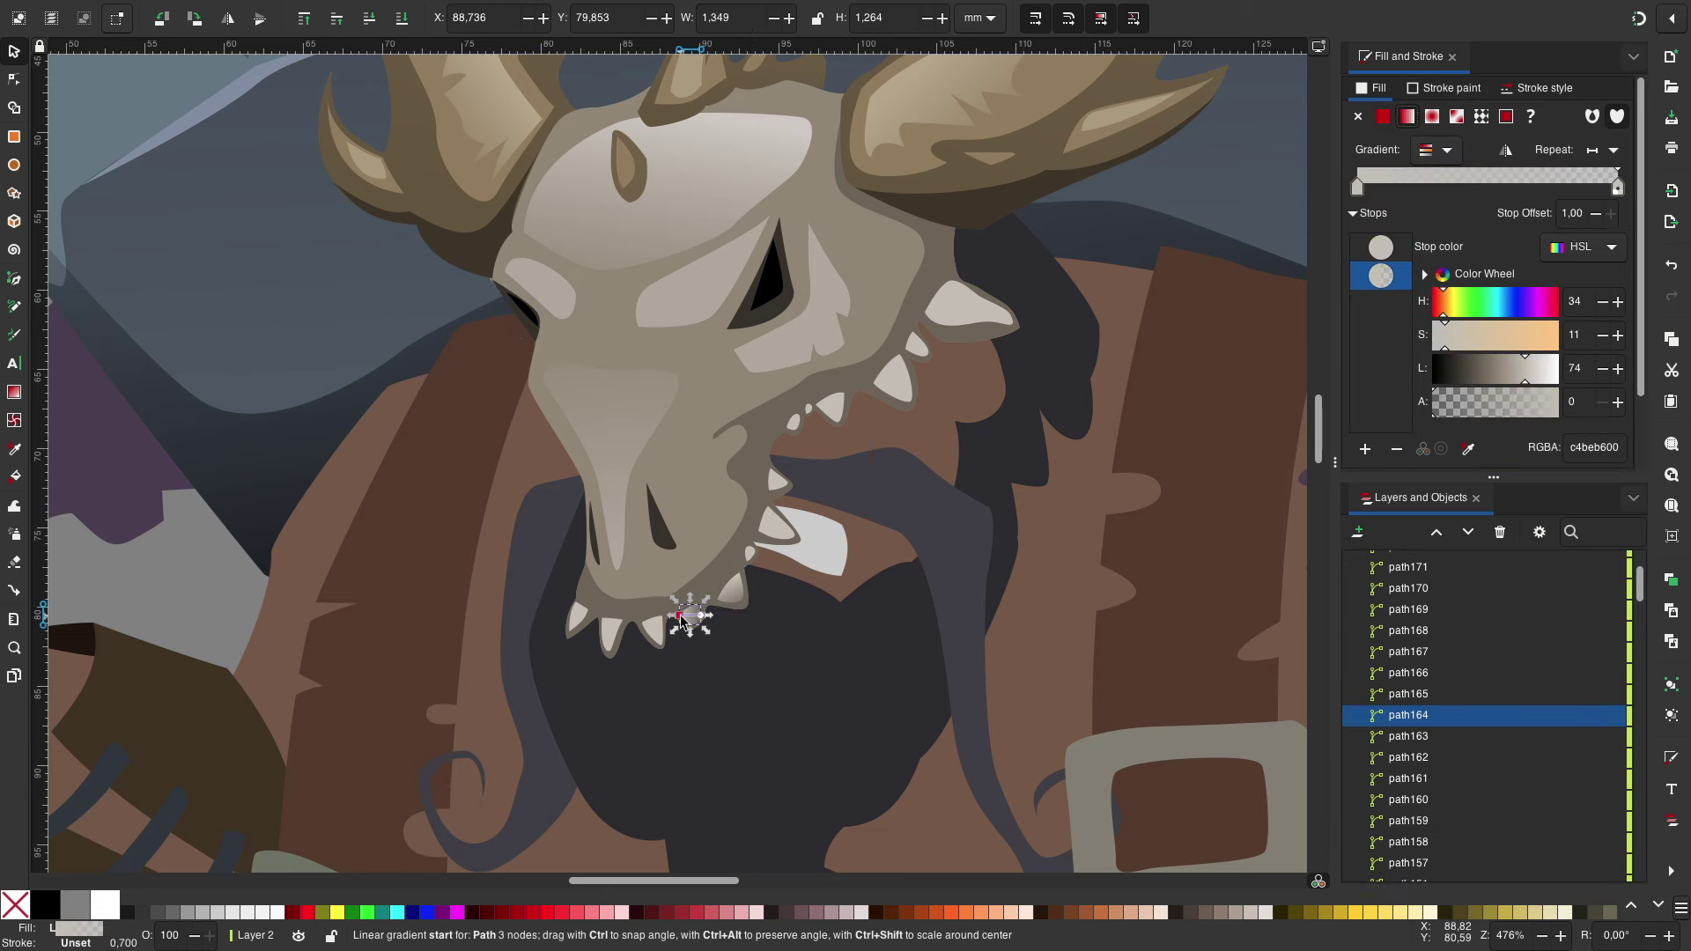
pyautogui.click(649, 636)
pyautogui.click(573, 614)
pyautogui.click(905, 359)
pyautogui.click(925, 309)
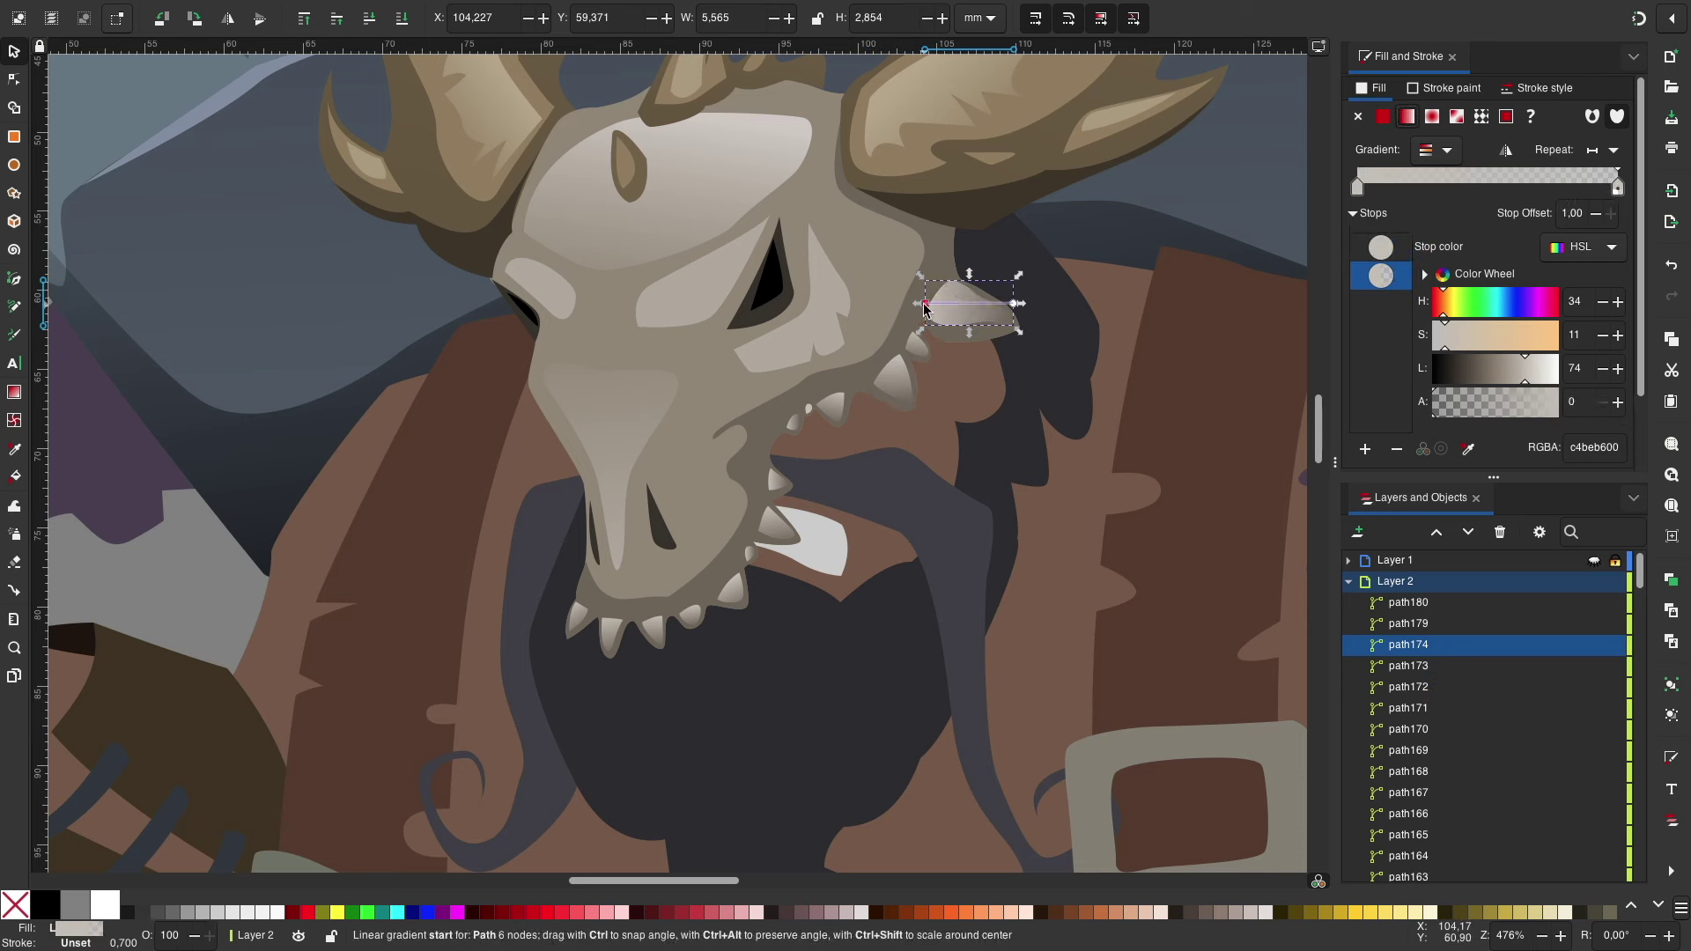
pyautogui.press('Escape')
# Step: Draw a jaw shadow with a linear gradient and lower it behind the skull
pyautogui.press('b')
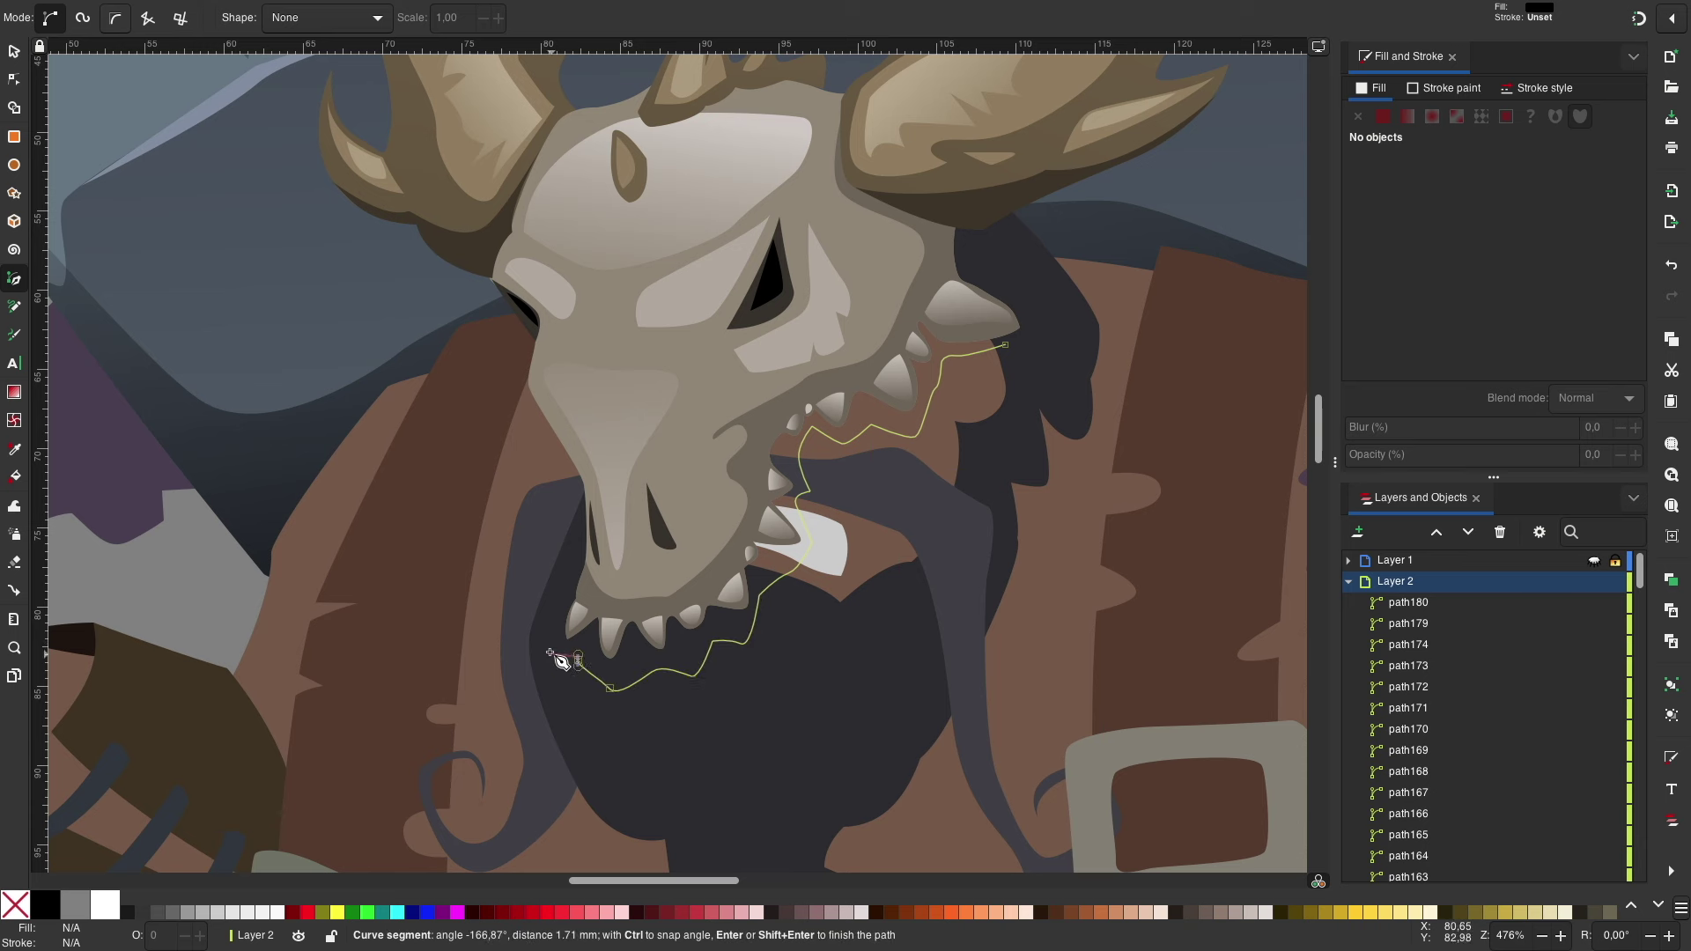
pyautogui.click(1005, 344)
pyautogui.press('s')
pyautogui.click(1408, 116)
pyautogui.moveTo(551, 445); pyautogui.dragTo(691, 264)
pyautogui.moveTo(1032, 445); pyautogui.dragTo(919, 503)
pyautogui.click(370, 20)
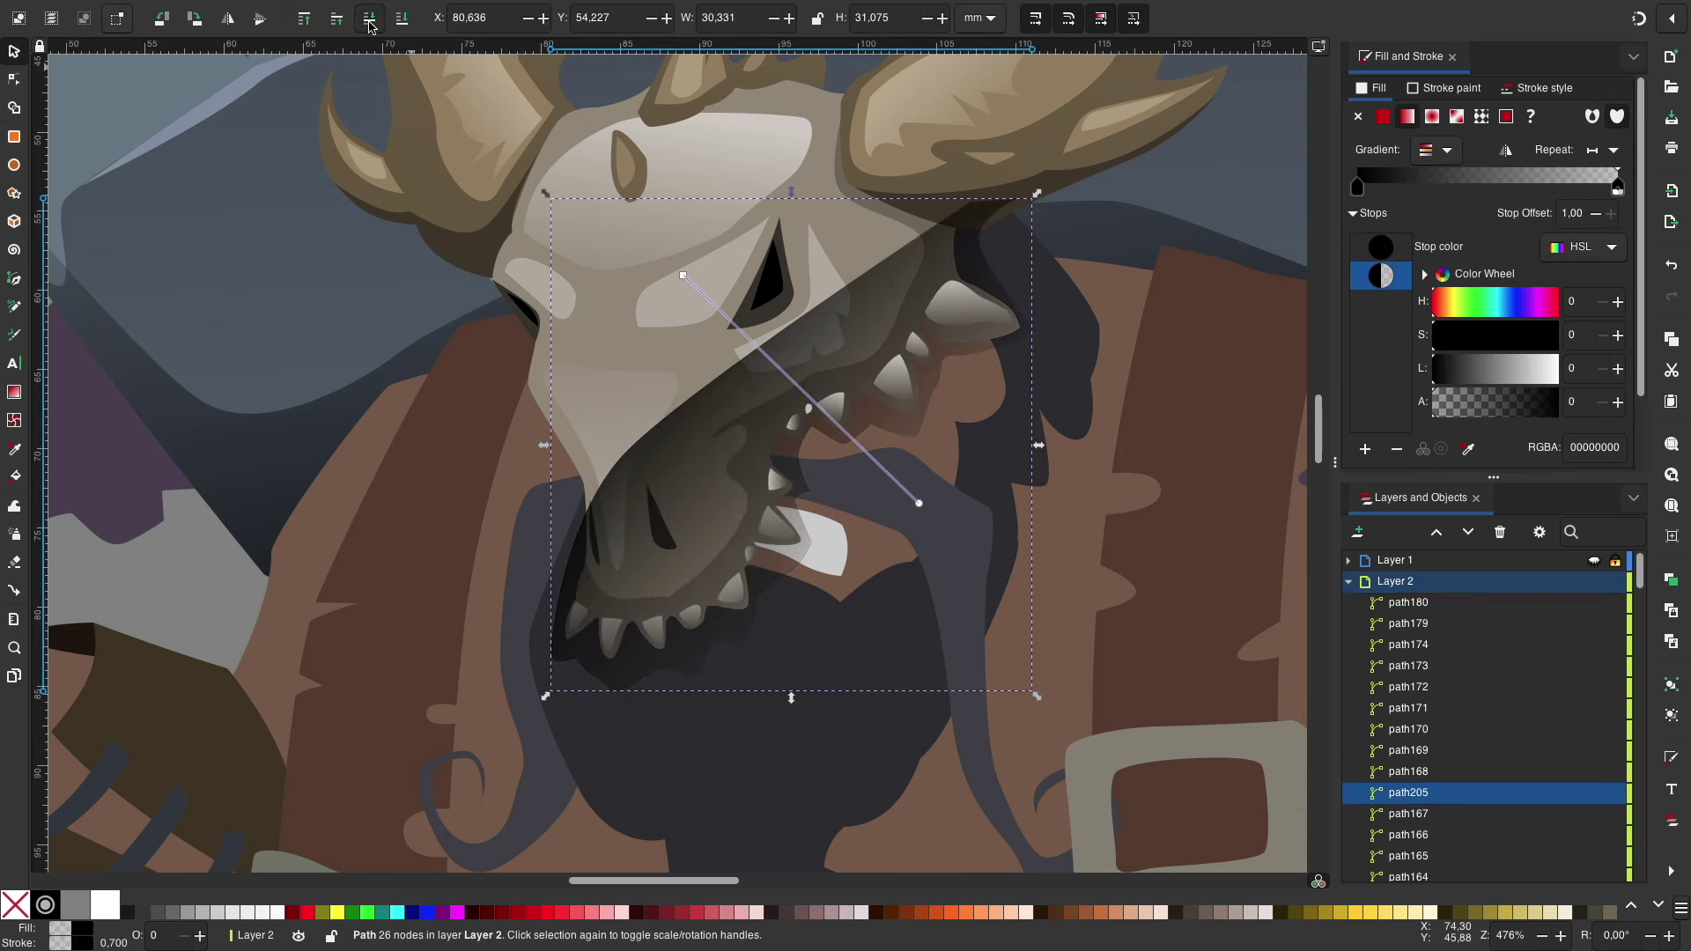
pyautogui.click(370, 24)
# Step: Draw the first lighter purple fold shapes on the wrist wrap
pyautogui.press('Escape')
pyautogui.press('-')
pyautogui.press('-')
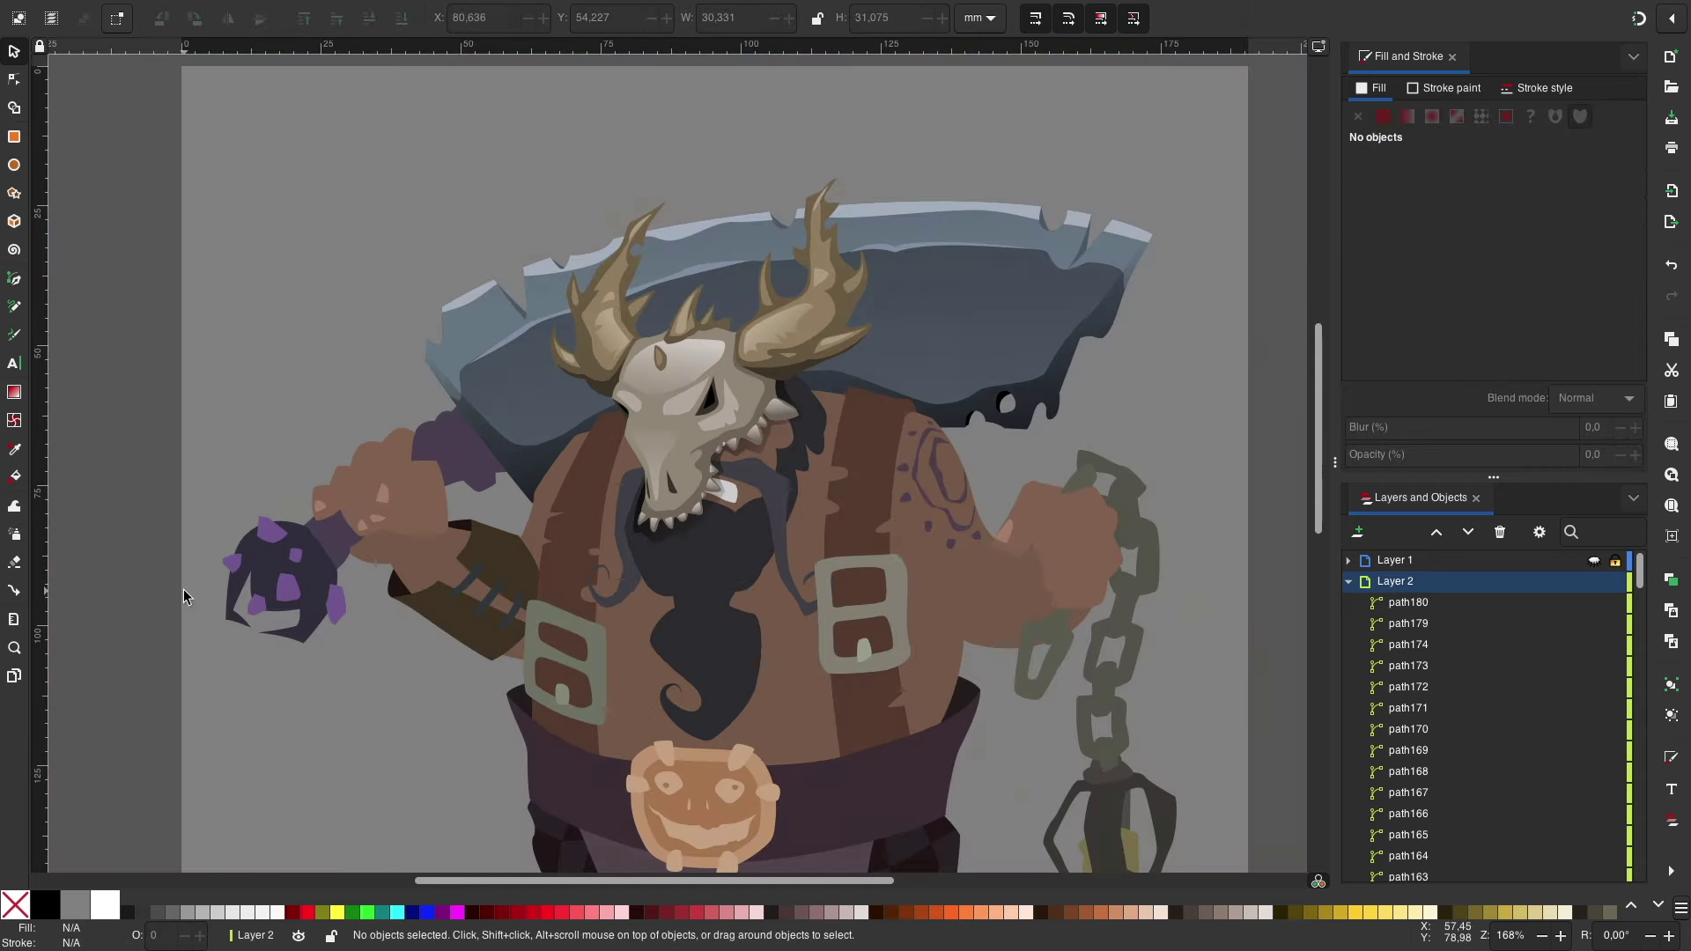
pyautogui.keyDown('ctrl'); pyautogui.scroll(2, 185, 596); pyautogui.keyUp('ctrl')
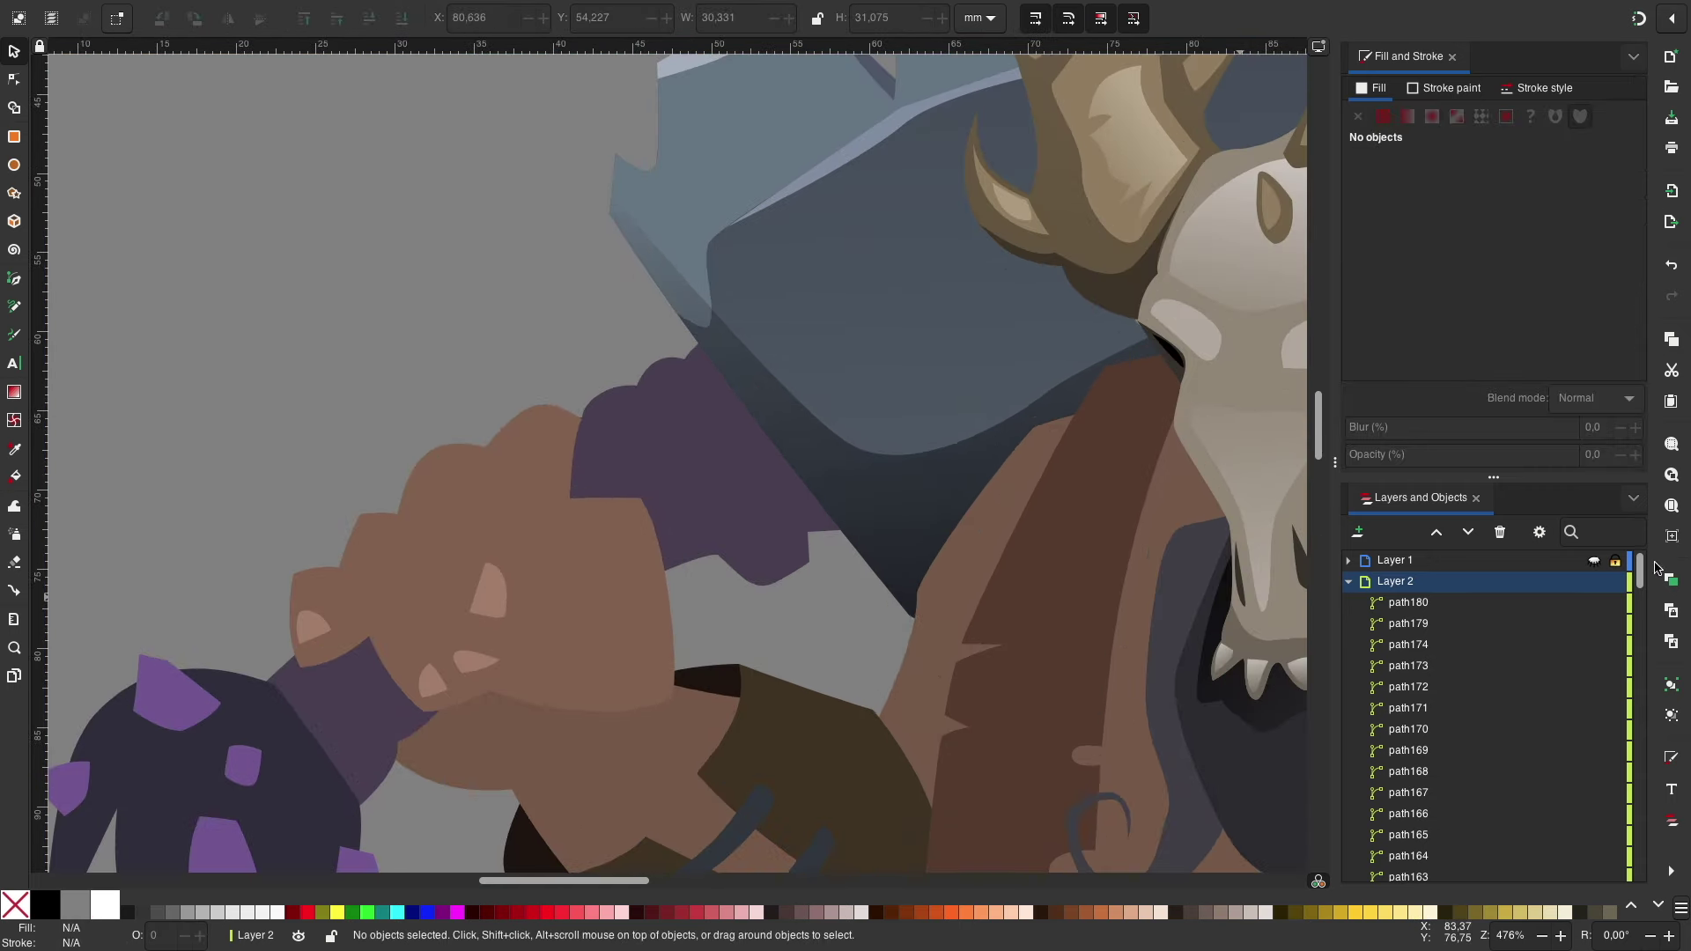
pyautogui.press('b')
pyautogui.click(698, 361)
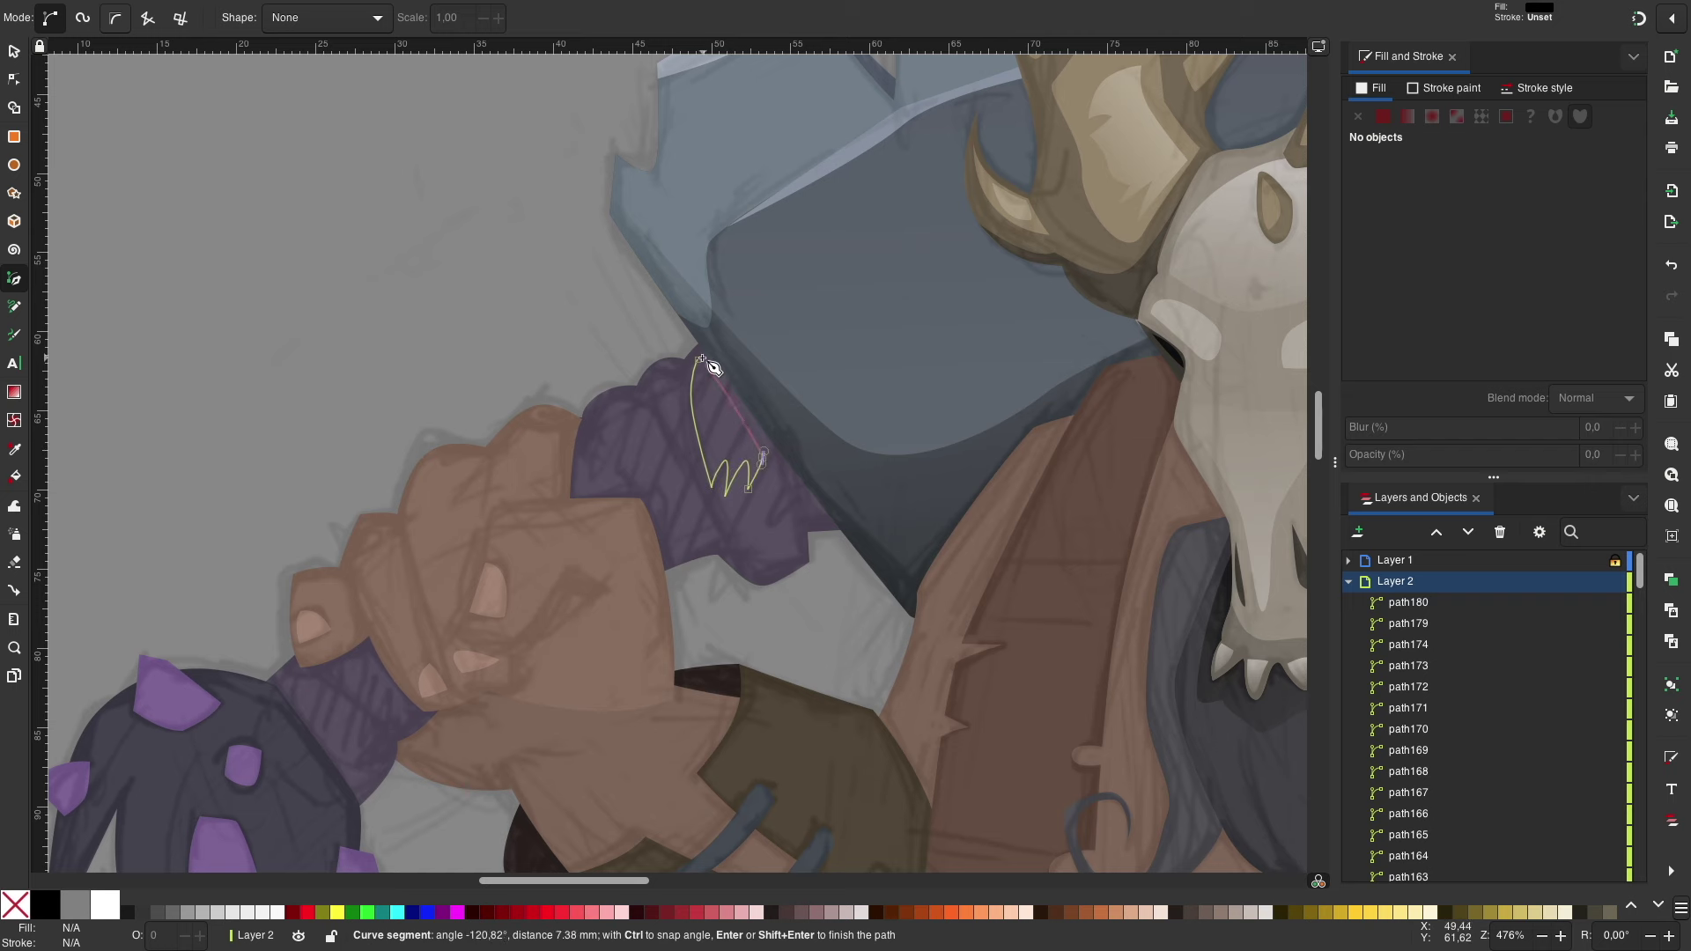
pyautogui.click(697, 360)
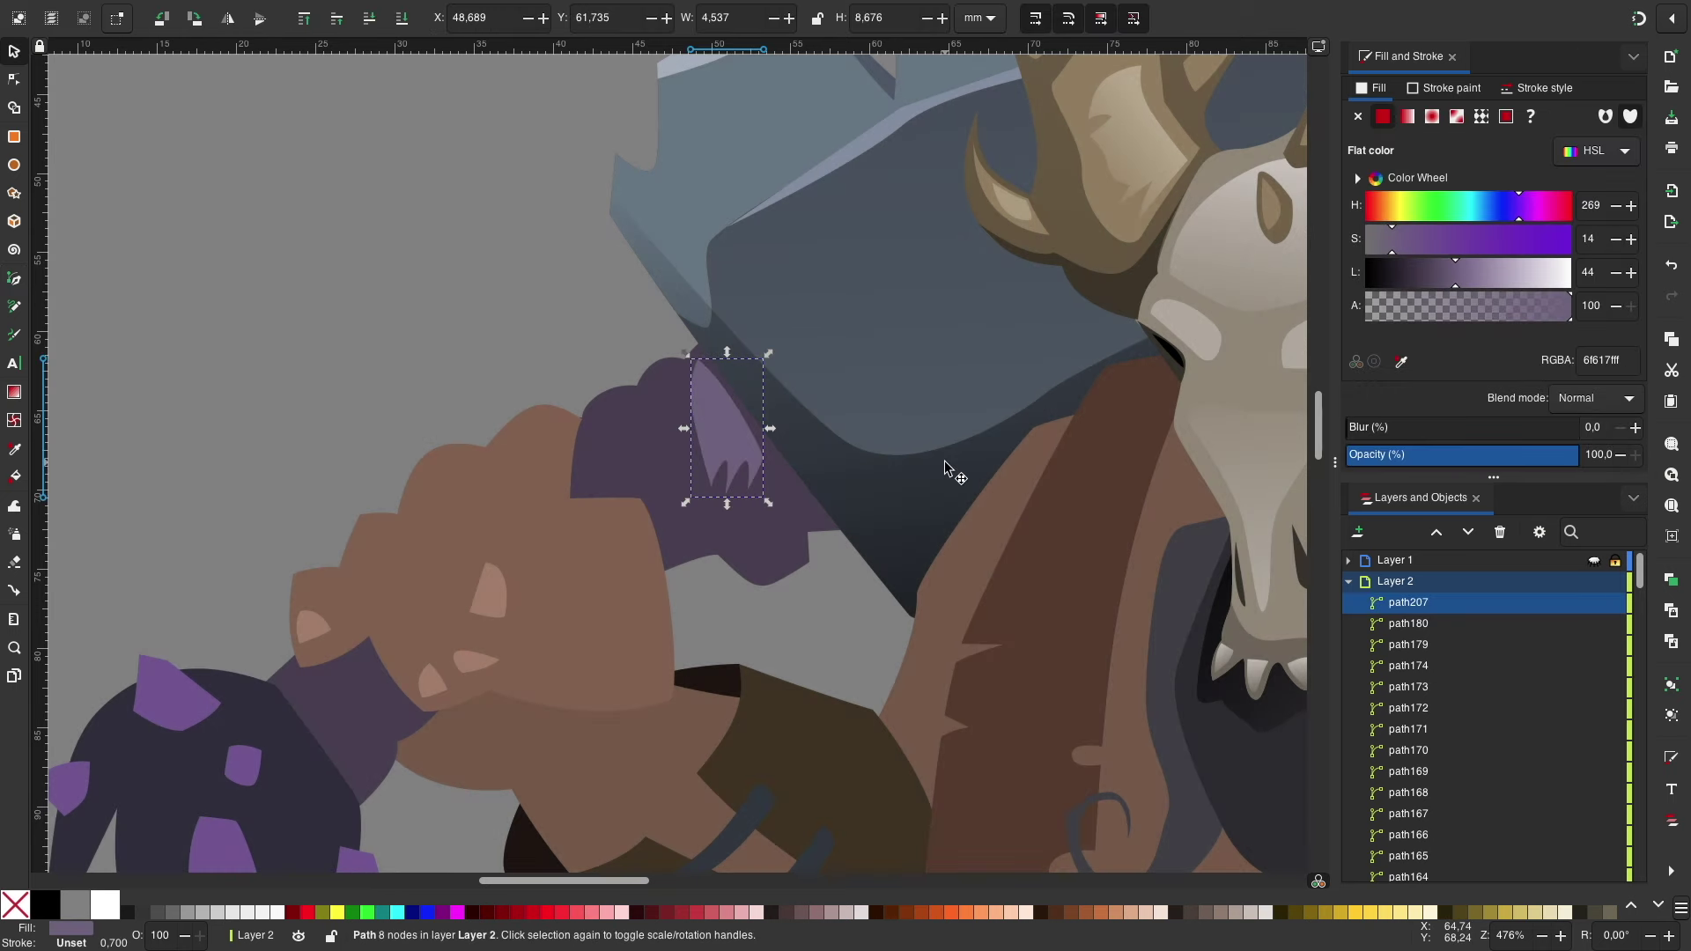
pyautogui.press('b')
pyautogui.click(677, 369)
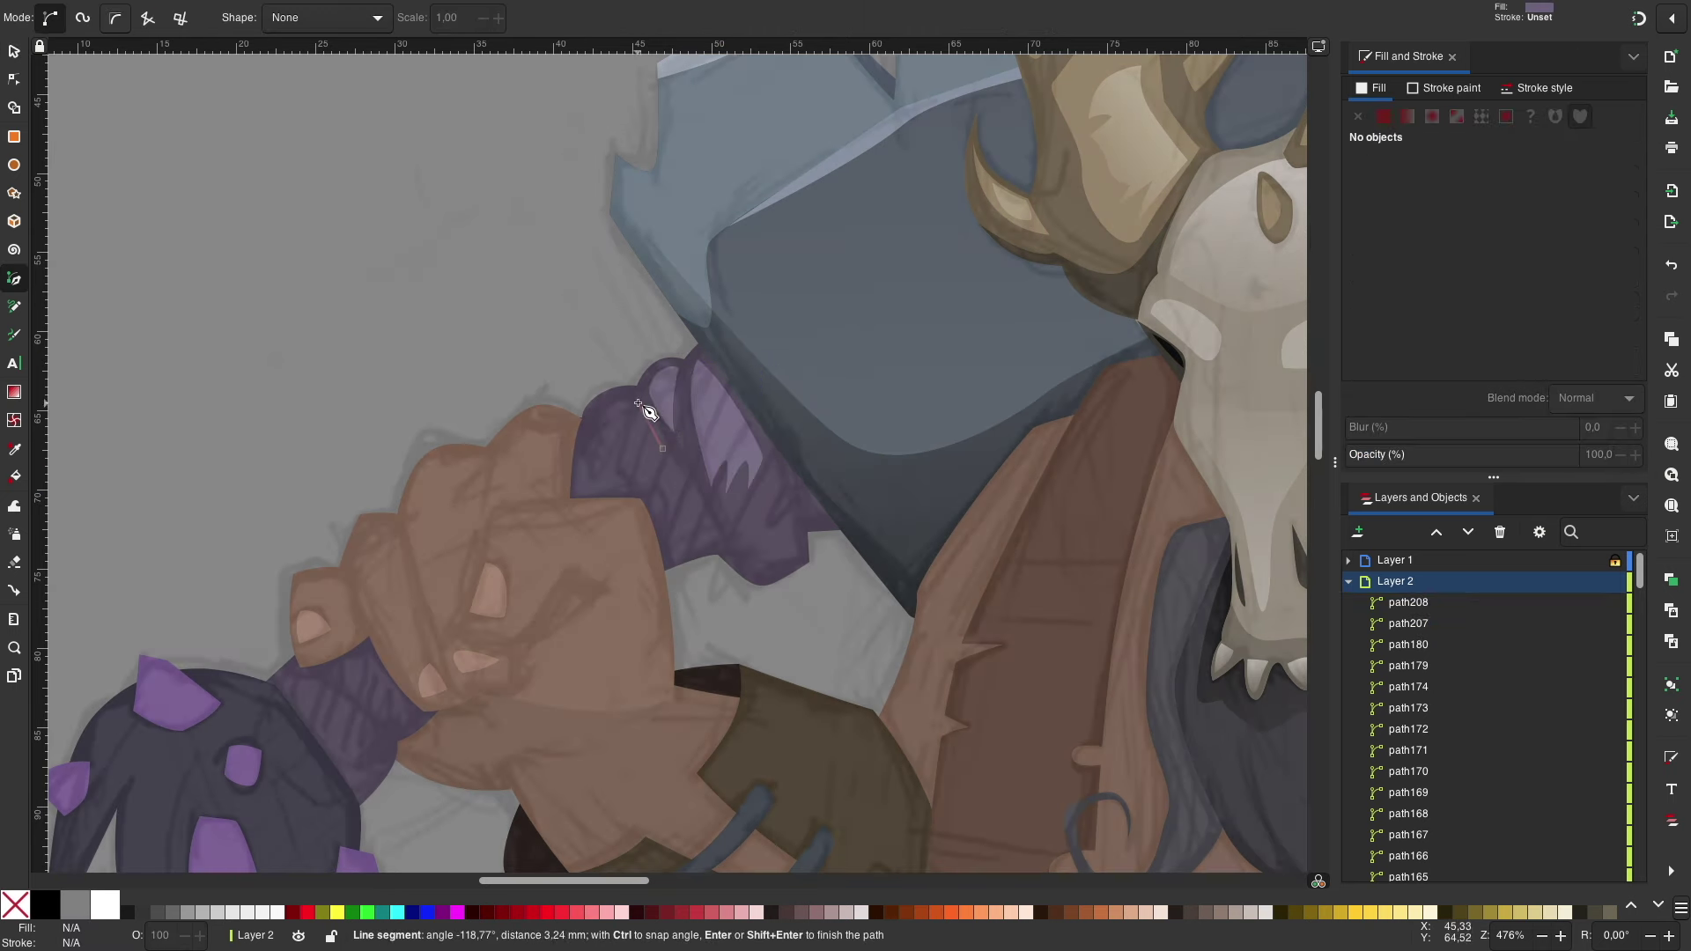
pyautogui.press('Return')
# Step: Add another wrap fold and a fold shape on the lower cuff
pyautogui.scroll(-2, 704, 396)
pyautogui.hscroll(-3, 704, 397)
pyautogui.click(713, 362)
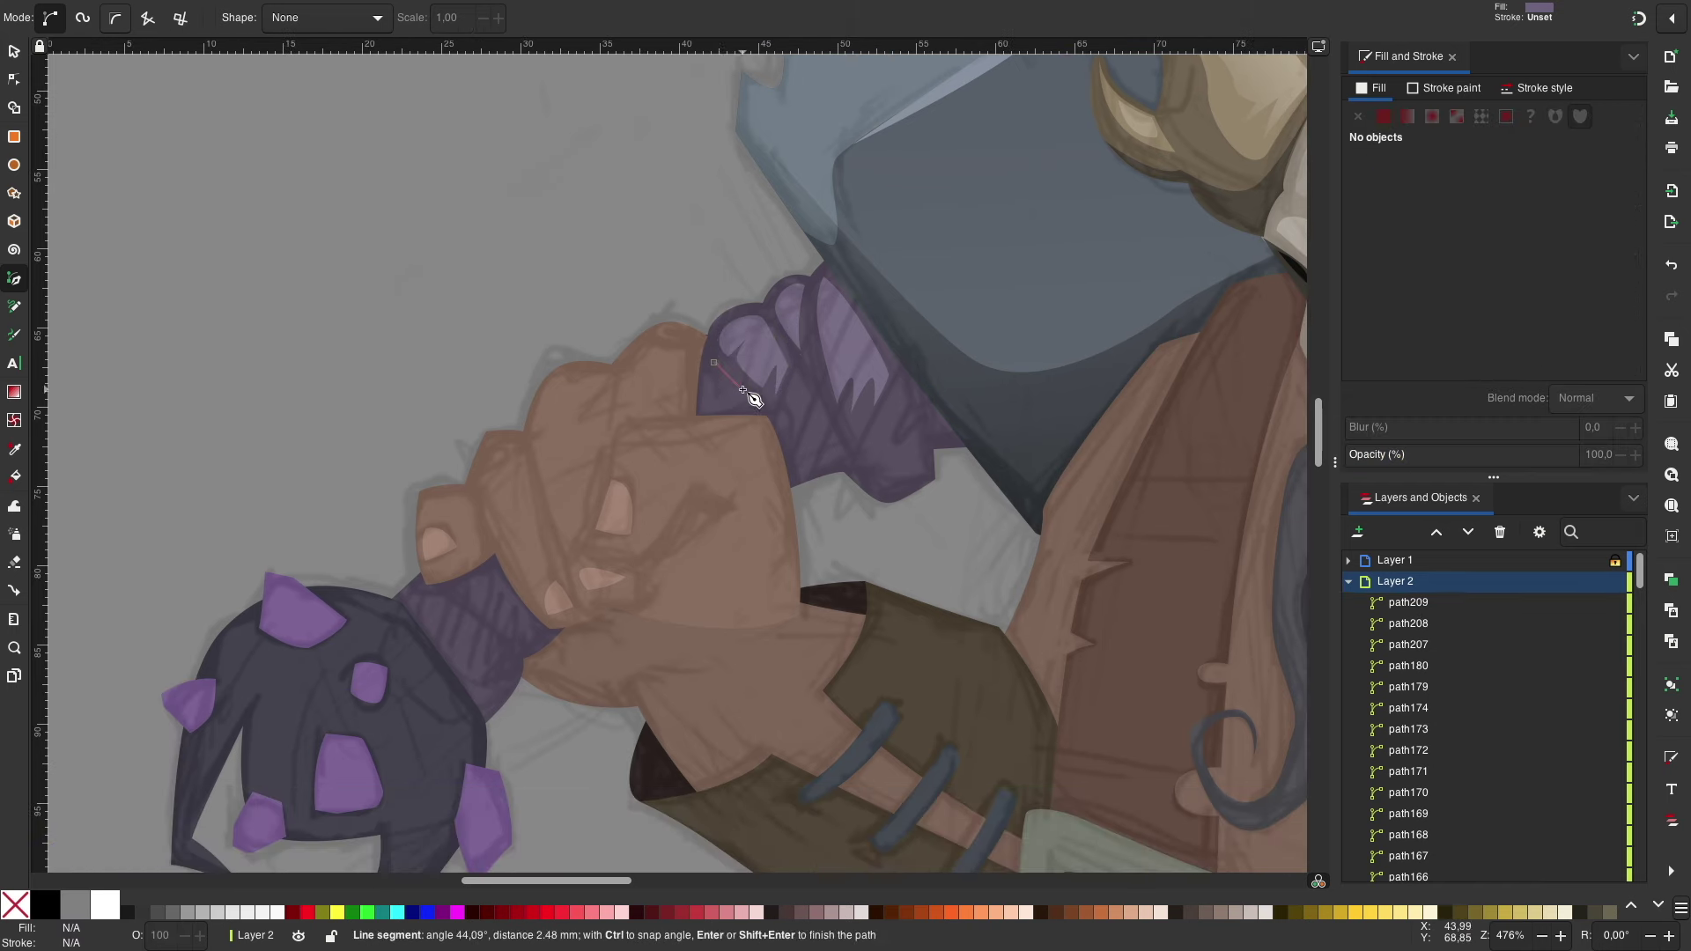
pyautogui.press('Return')
pyautogui.scroll(-1, 733, 358)
pyautogui.hscroll(-2, 734, 359)
pyautogui.click(548, 496)
pyautogui.click(631, 535)
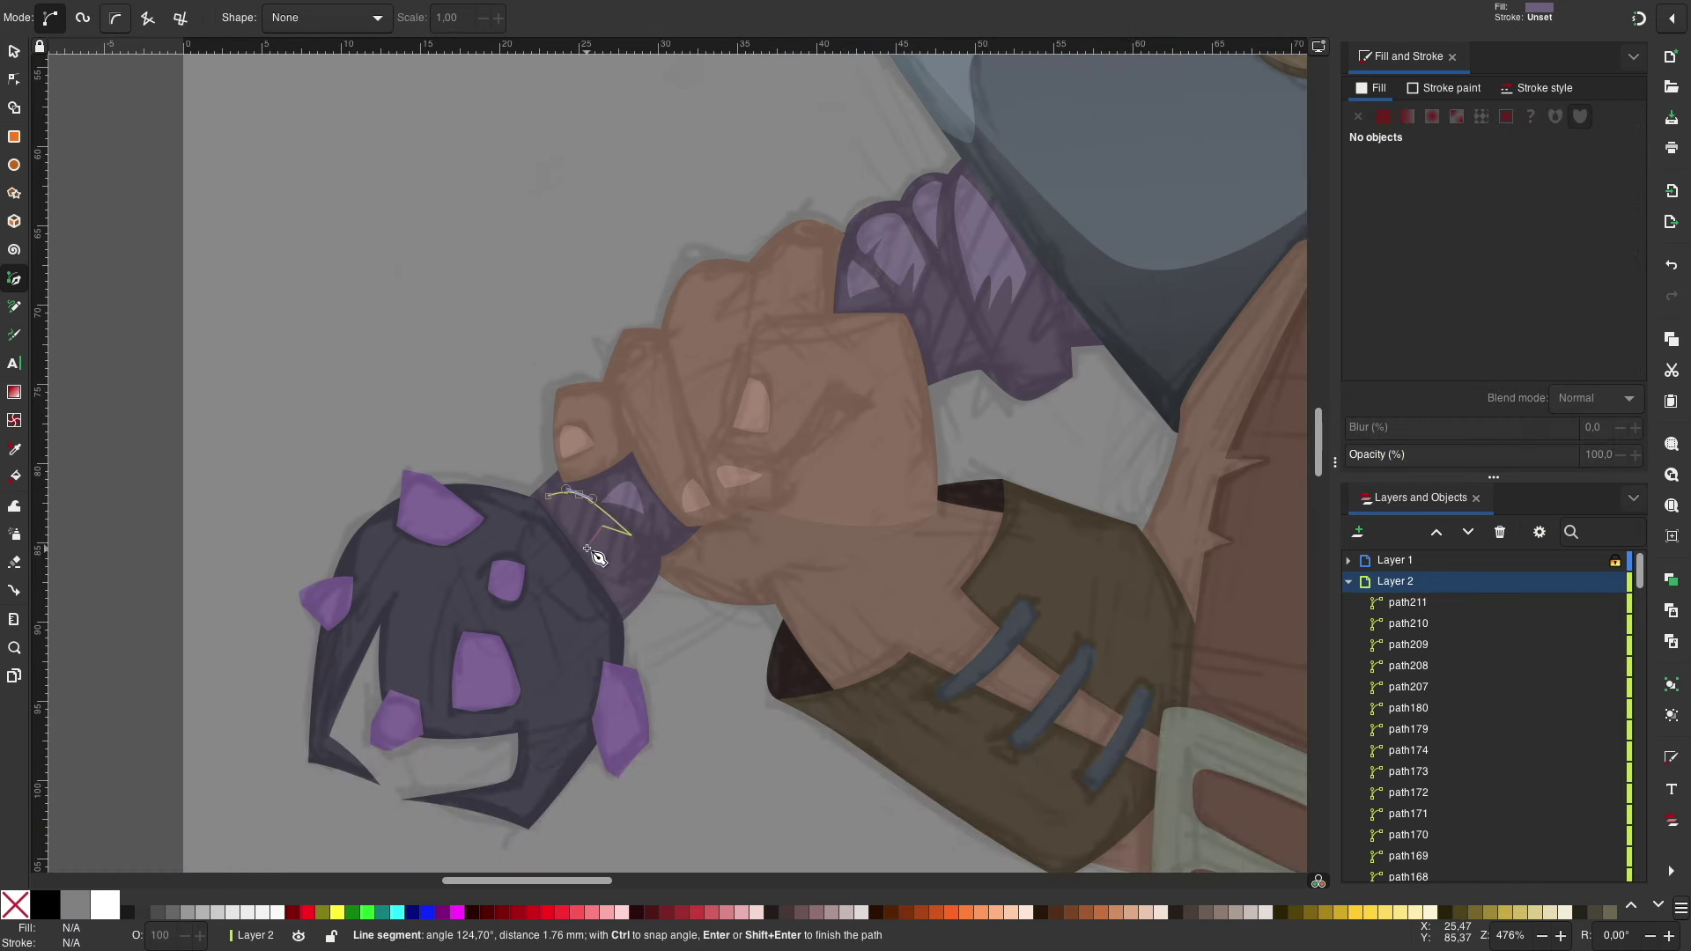
pyautogui.click(548, 496)
# Step: Draw a dark shadow shape spanning both wrist wraps and the hand
pyautogui.press('Escape')
pyautogui.press('s')
pyautogui.press('-')
pyautogui.press('-')
pyautogui.hscroll(2, 529, 291)
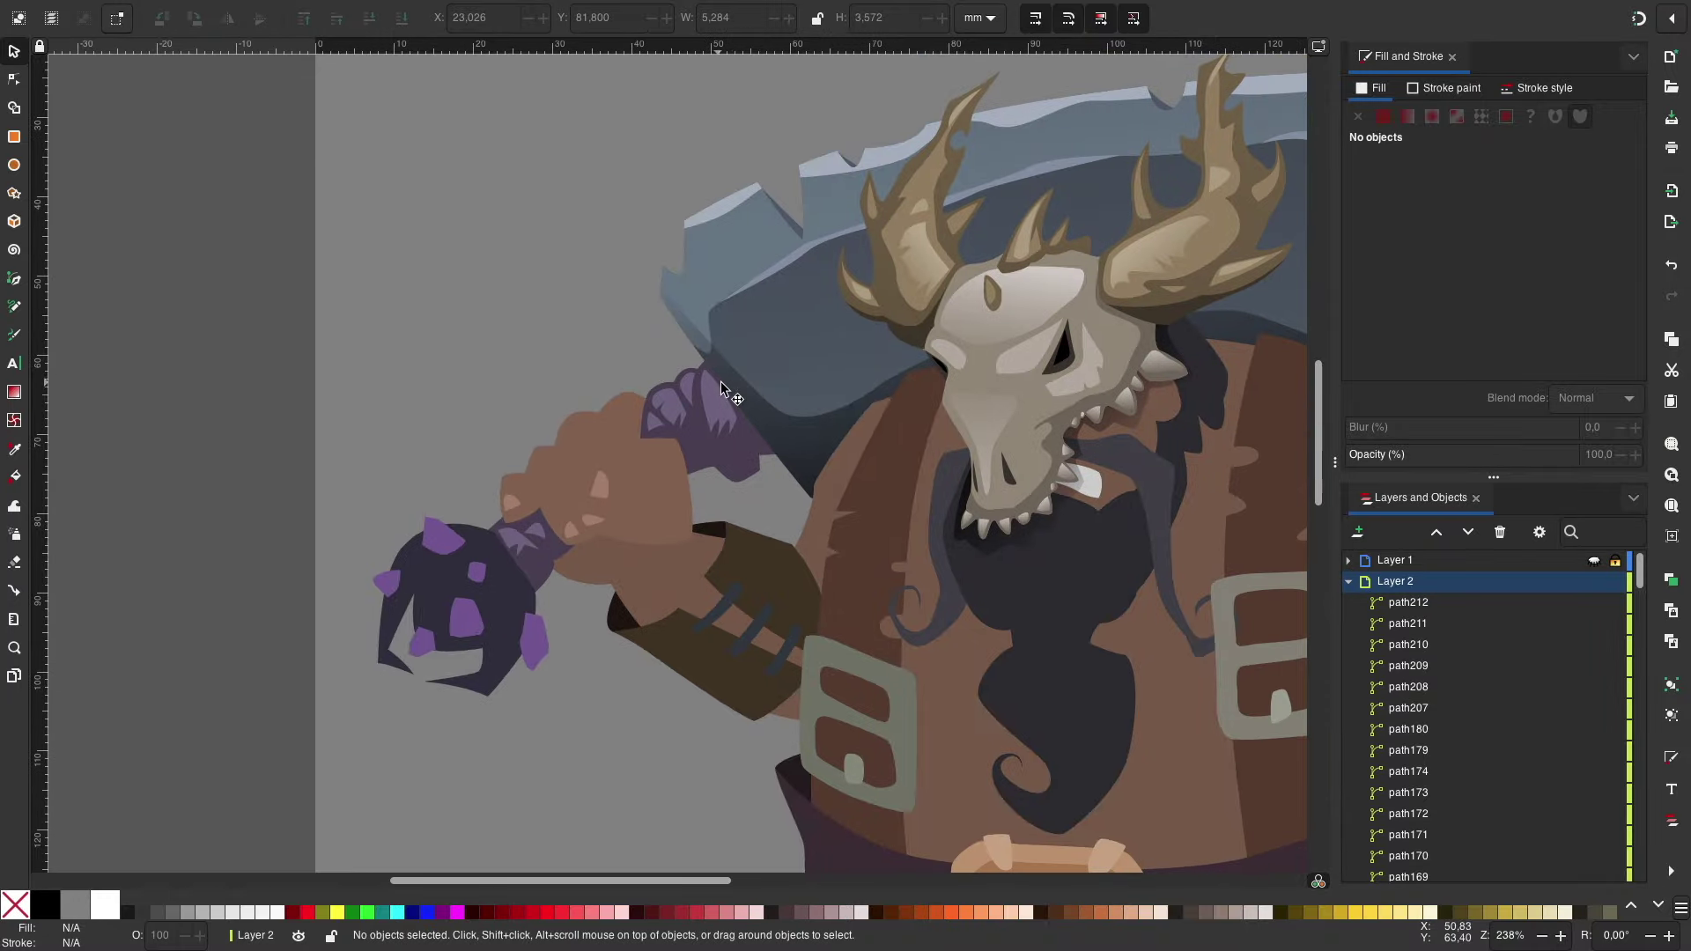
pyautogui.press('+')
pyautogui.press('+')
pyautogui.click(1594, 560)
pyautogui.press('b')
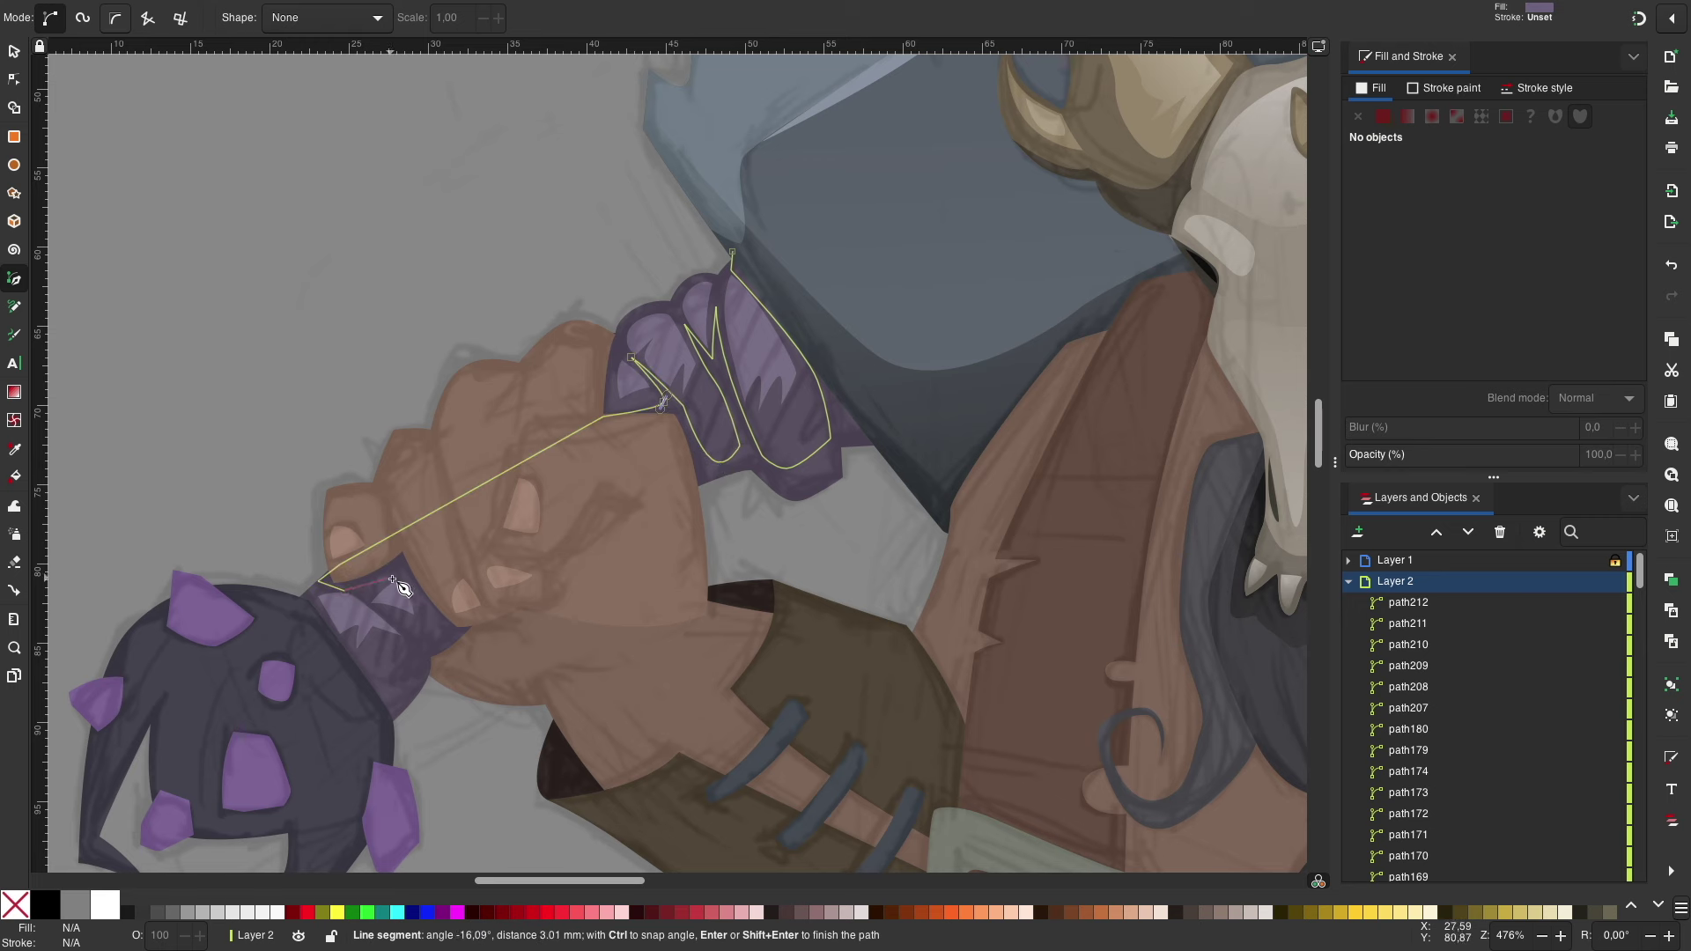
pyautogui.scroll(-3, 440, 617)
pyautogui.hscroll(-2, 511, 572)
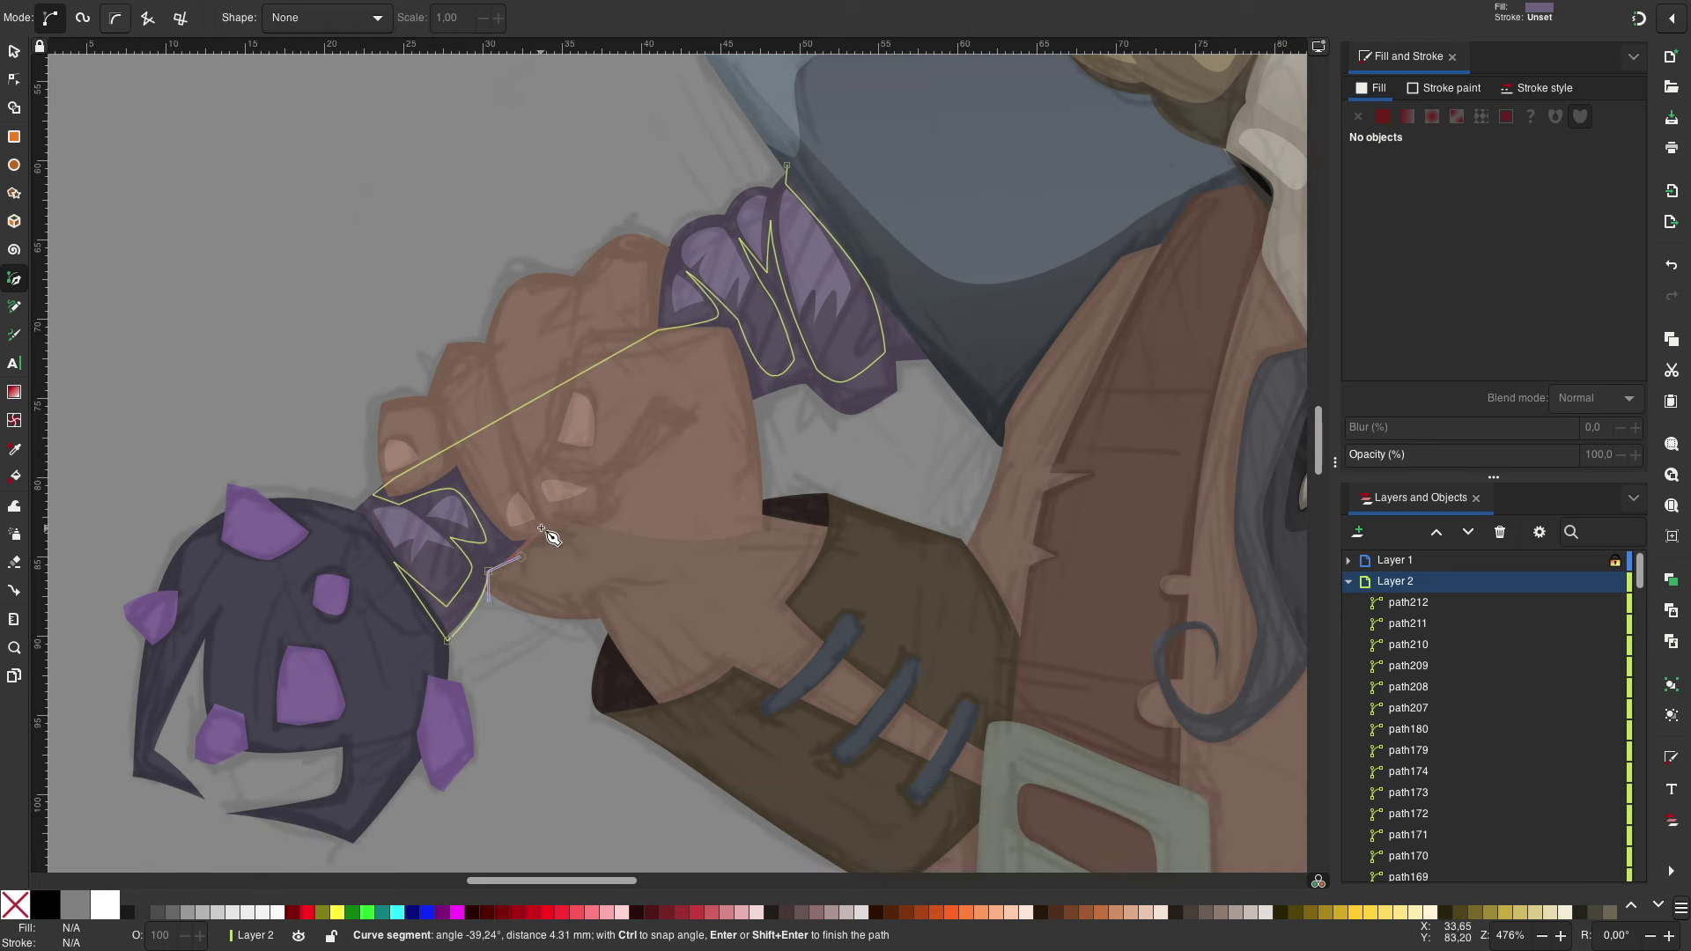
pyautogui.click(786, 165)
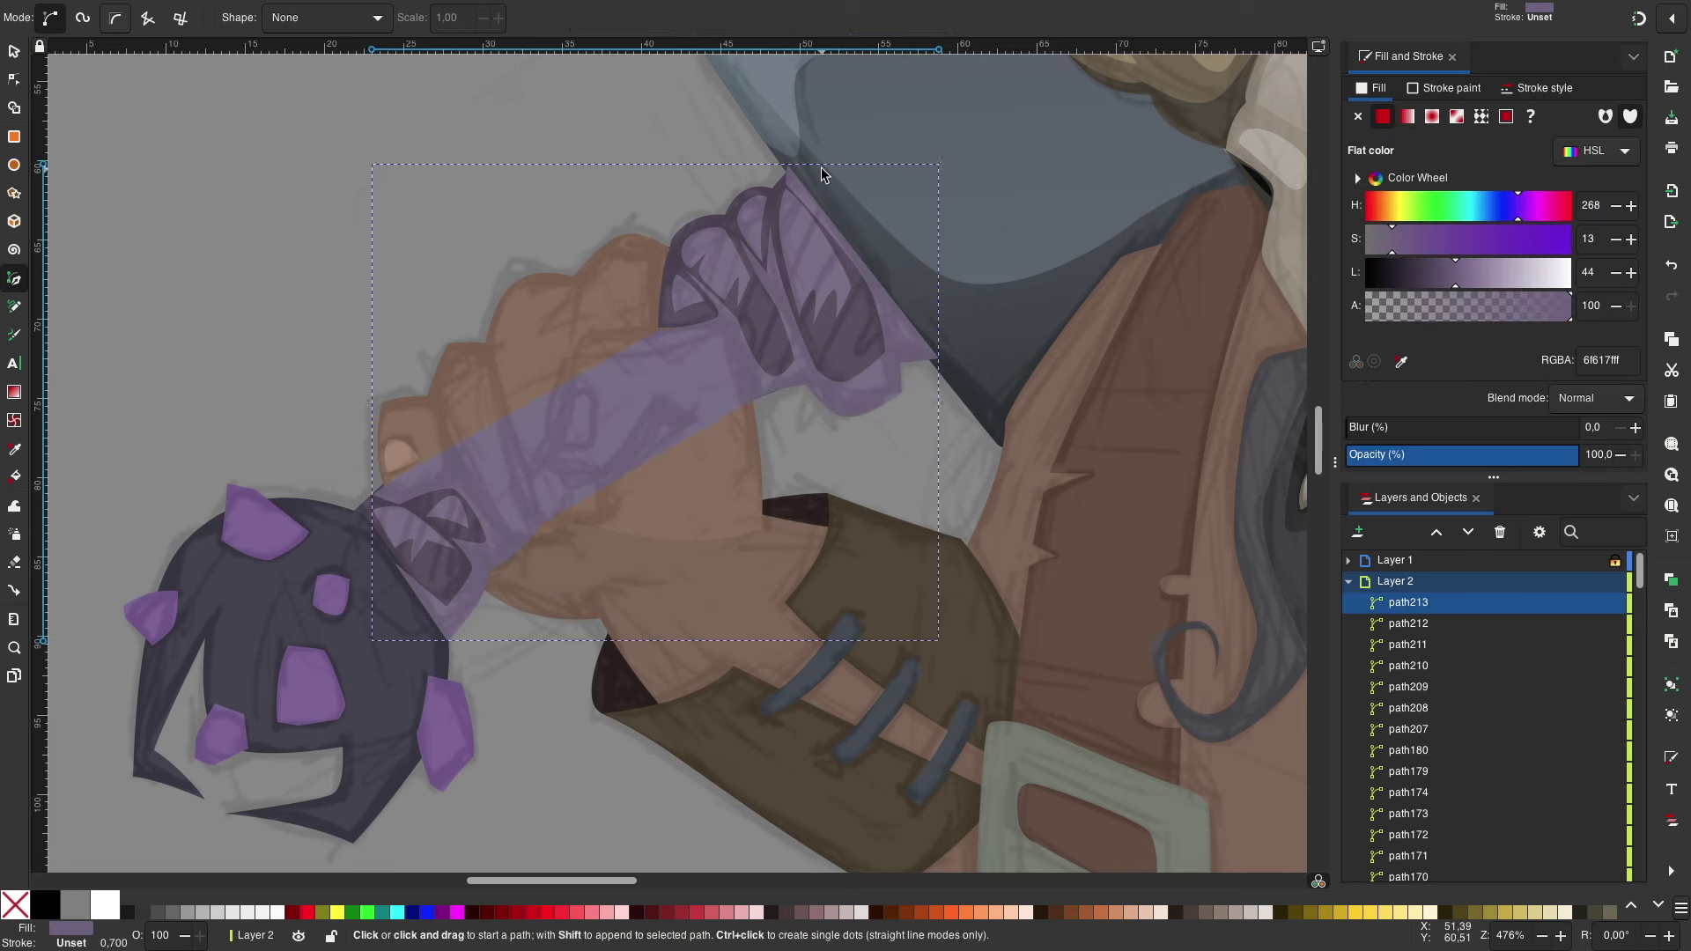
# Step: Give the wrist shadow a linear gradient fill angled across the forearm
pyautogui.click(1594, 560)
pyautogui.click(1407, 116)
pyautogui.moveTo(648, 520)
pyautogui.mouseDown()
pyautogui.moveTo(611, 367)
pyautogui.moveTo(536, 325)
pyautogui.mouseUp()
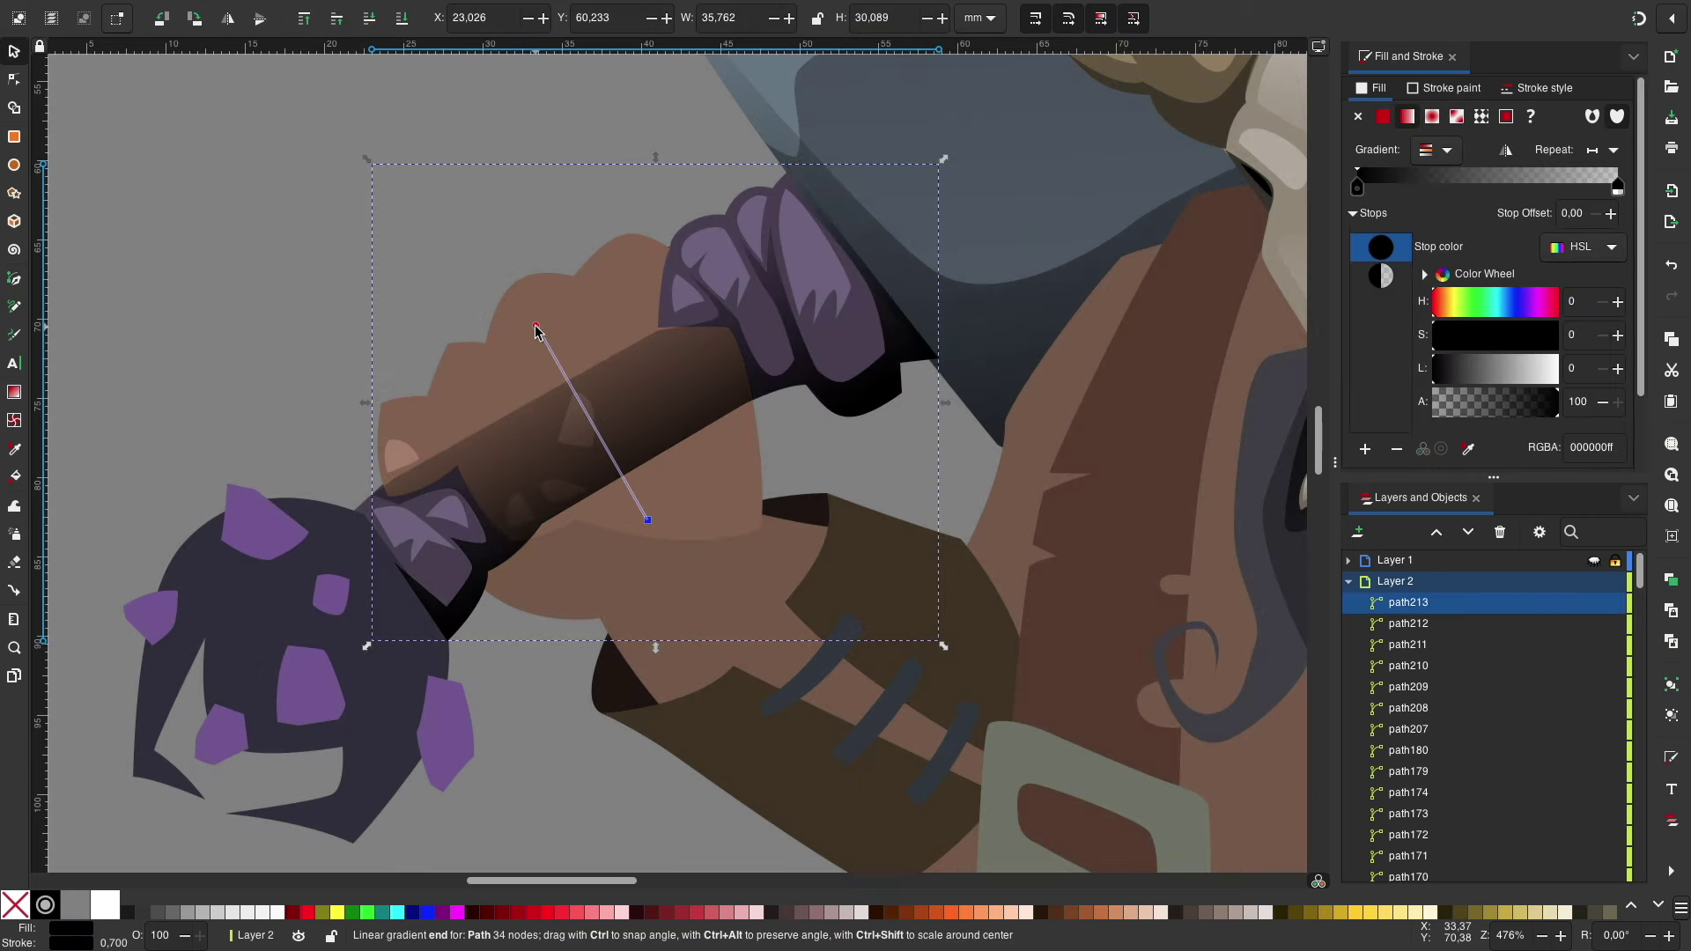
pyautogui.click(286, 204)
pyautogui.click(831, 411)
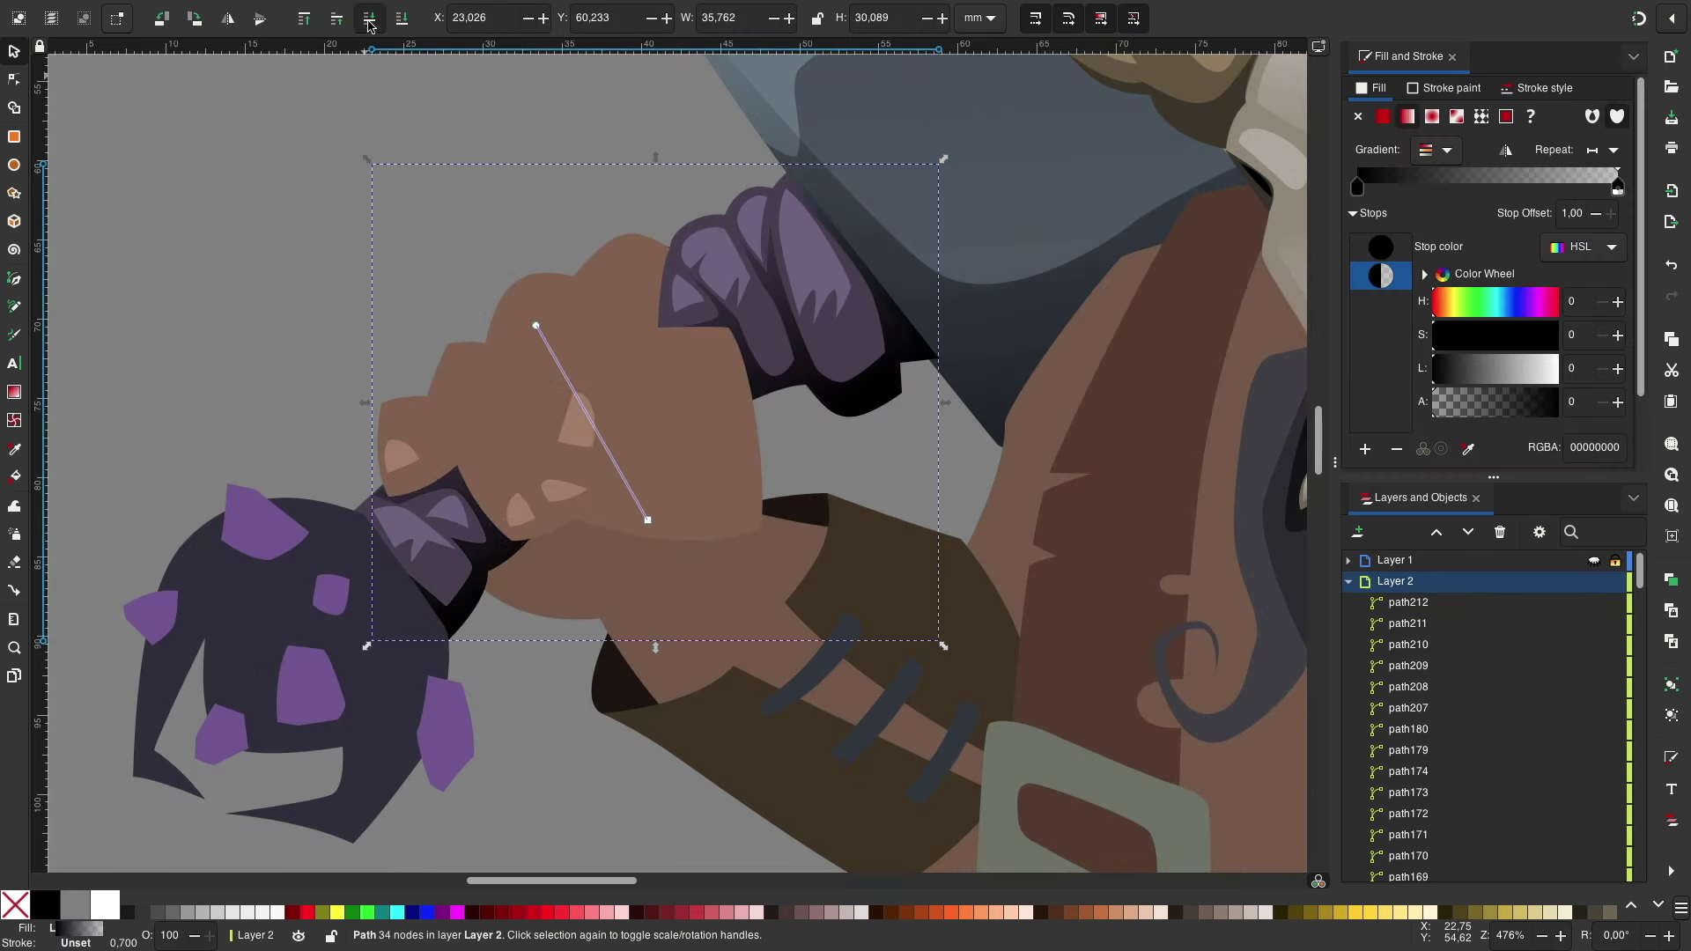
pyautogui.click(238, 261)
pyautogui.scroll(-4, 238, 261)
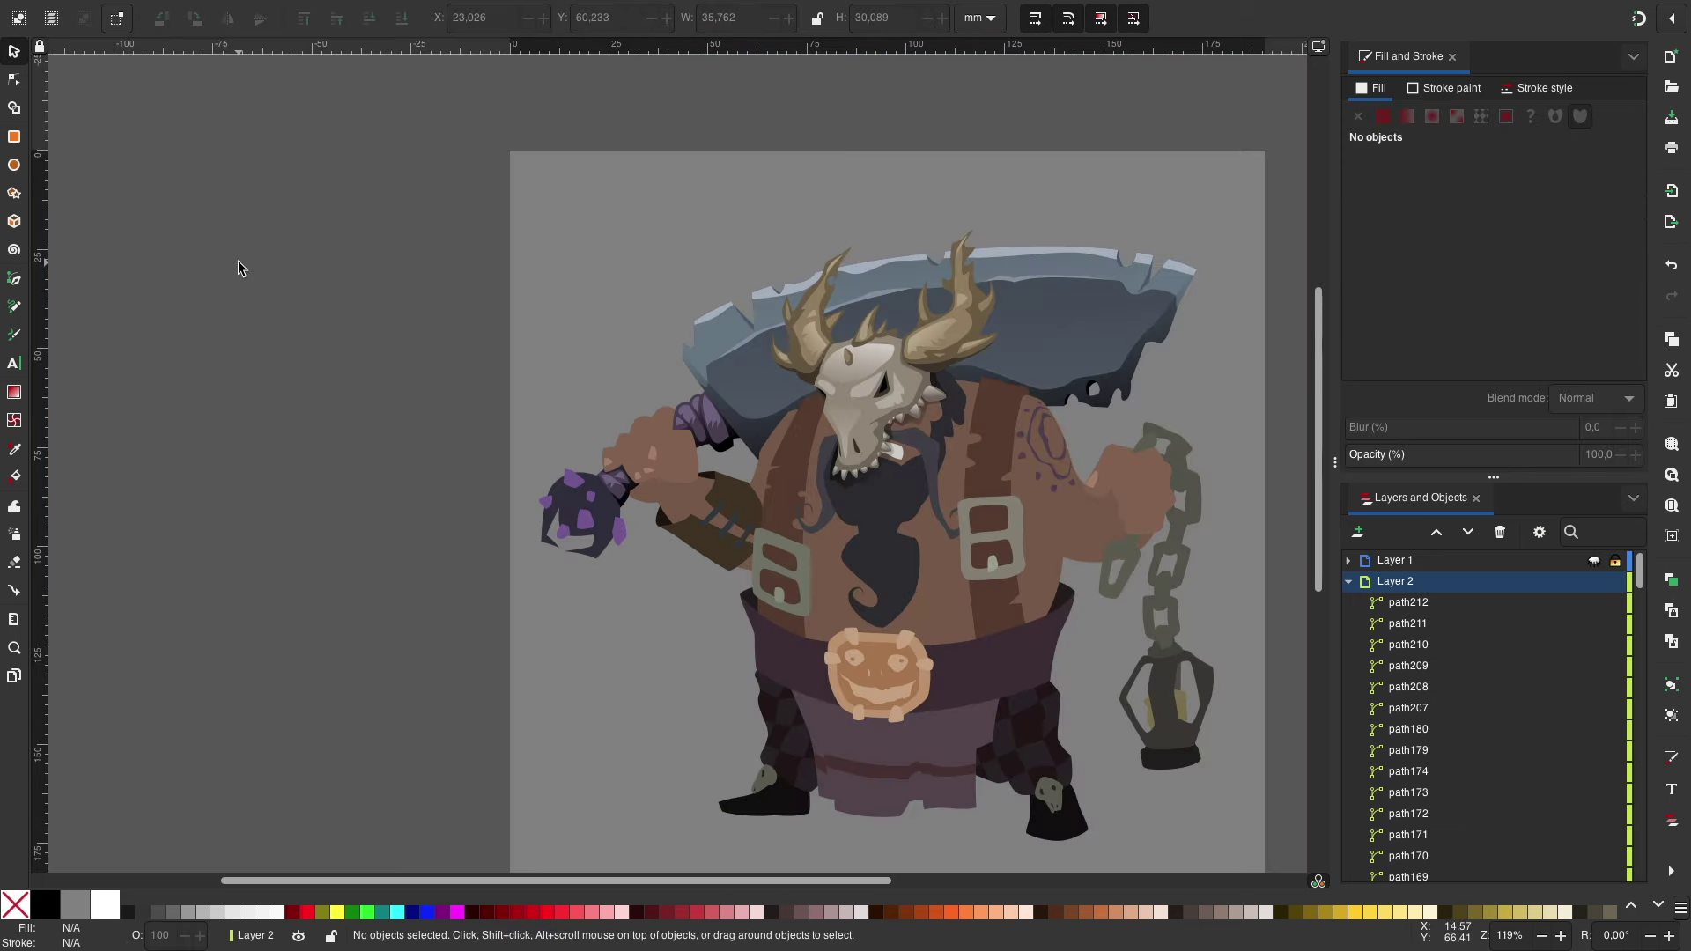
# Step: Draw a curved shadow shape along the lower side of the mace head
pyautogui.scroll(2, 607, 519)
pyautogui.scroll(2, 608, 520)
pyautogui.press('b')
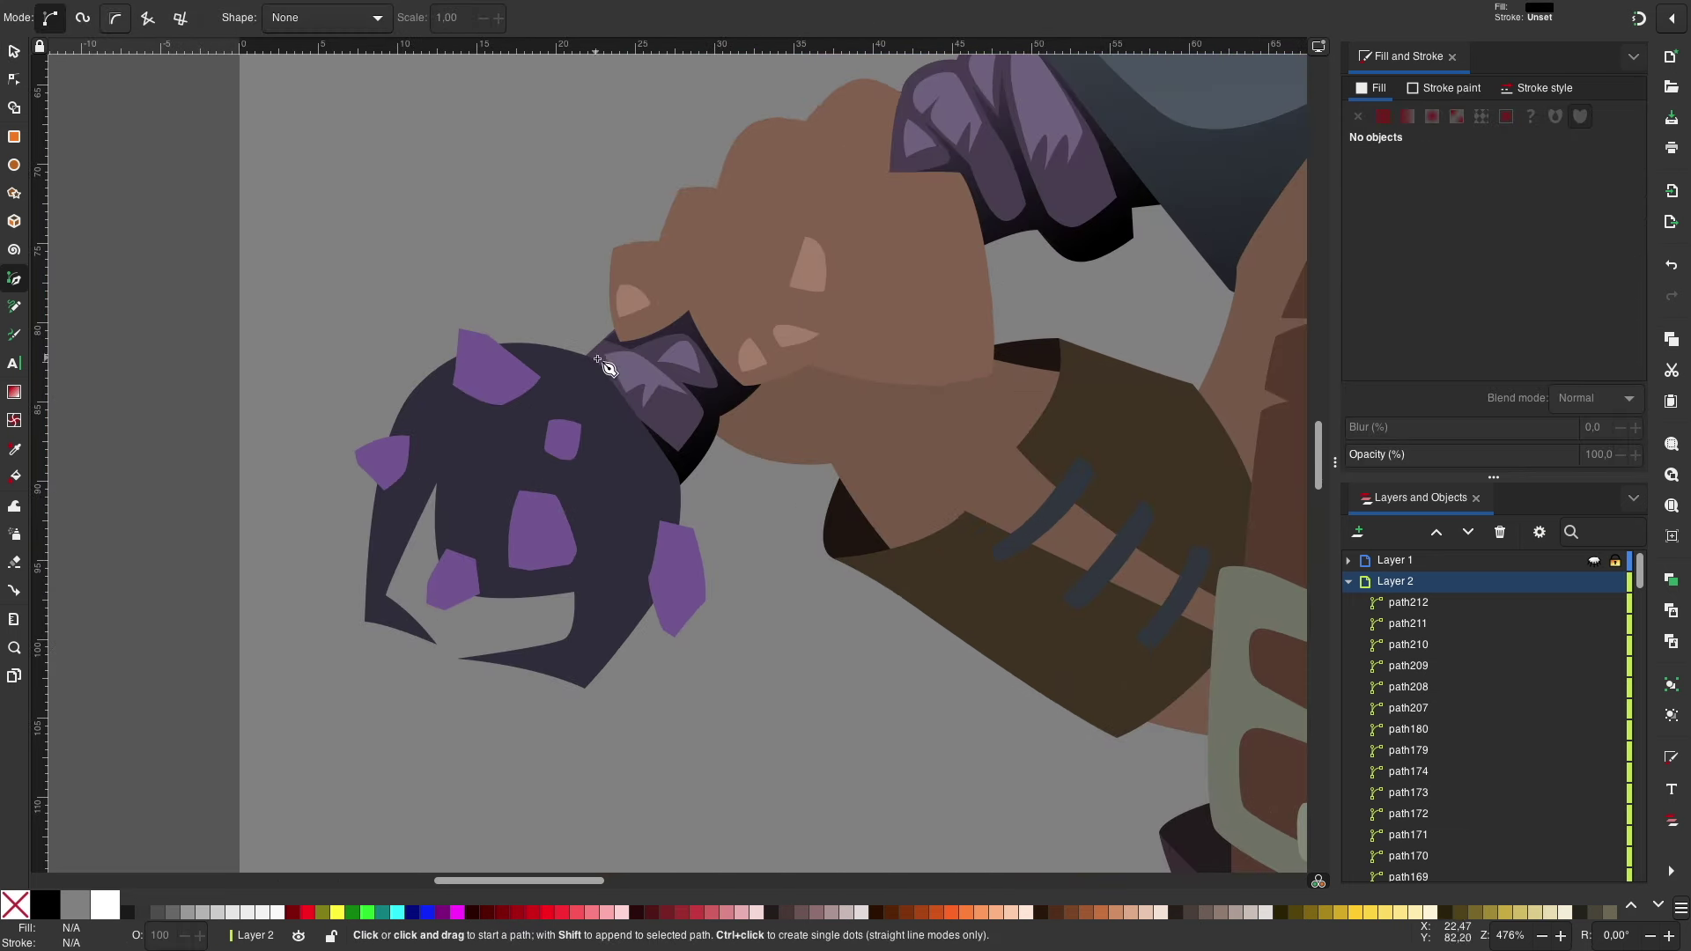
pyautogui.click(561, 346)
pyautogui.moveTo(605, 514); pyautogui.dragTo(589, 550)
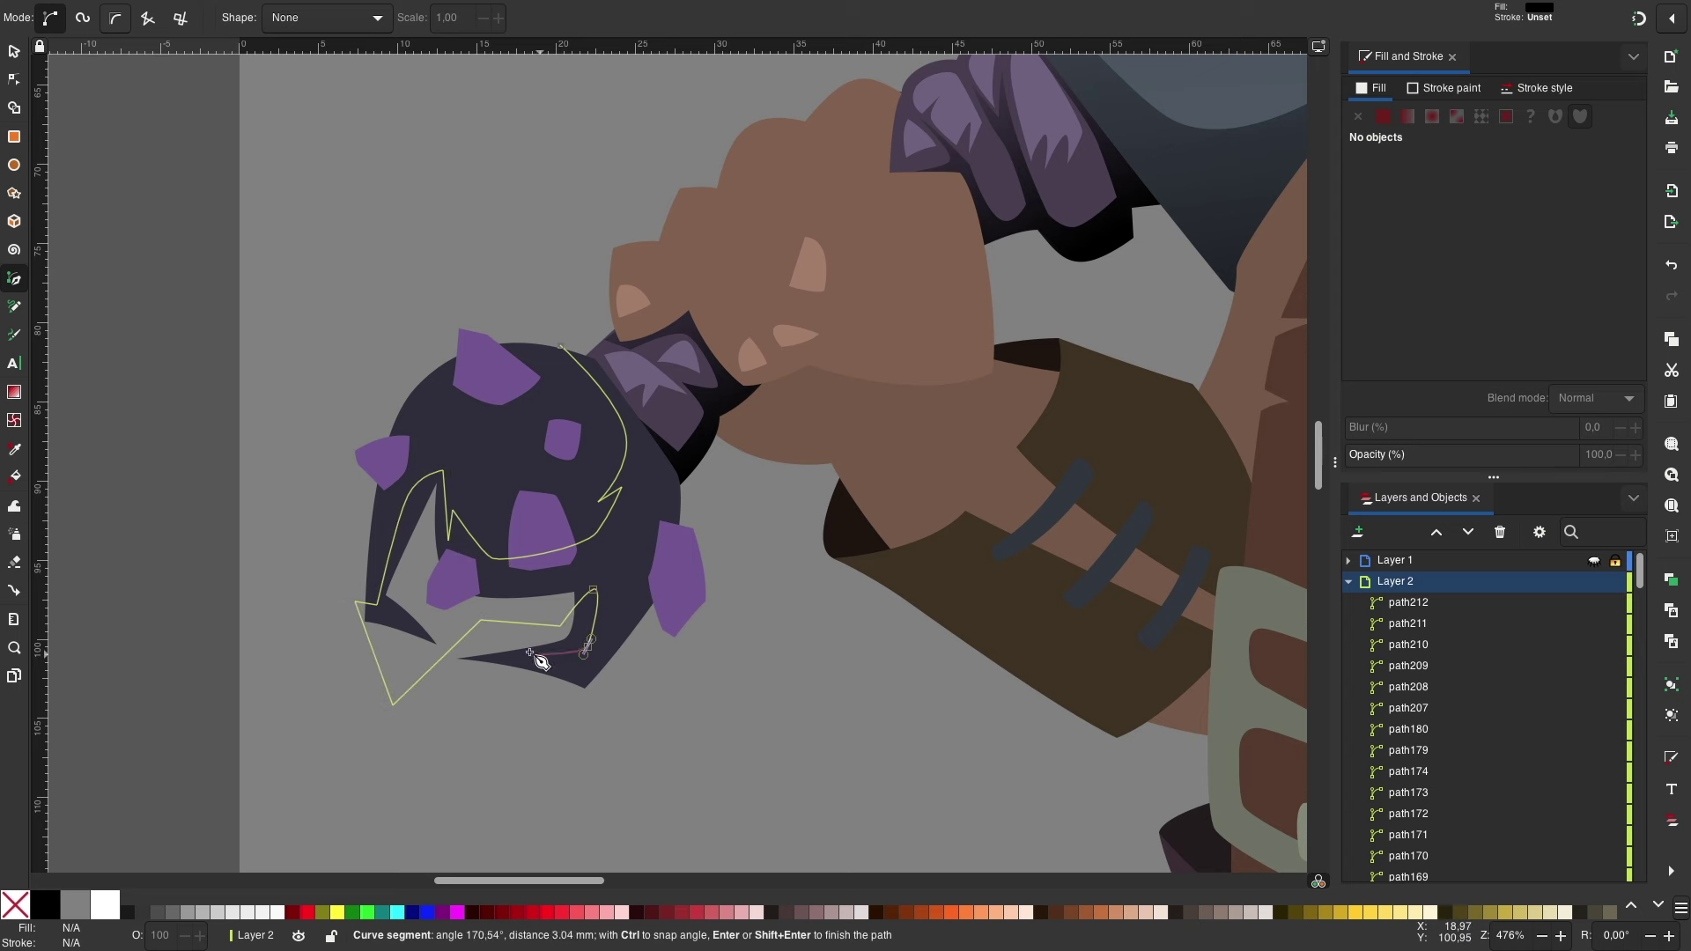
pyautogui.click(553, 280)
# Step: Fill the mace shadow with a linear gradient running diagonally across the head
pyautogui.press('s')
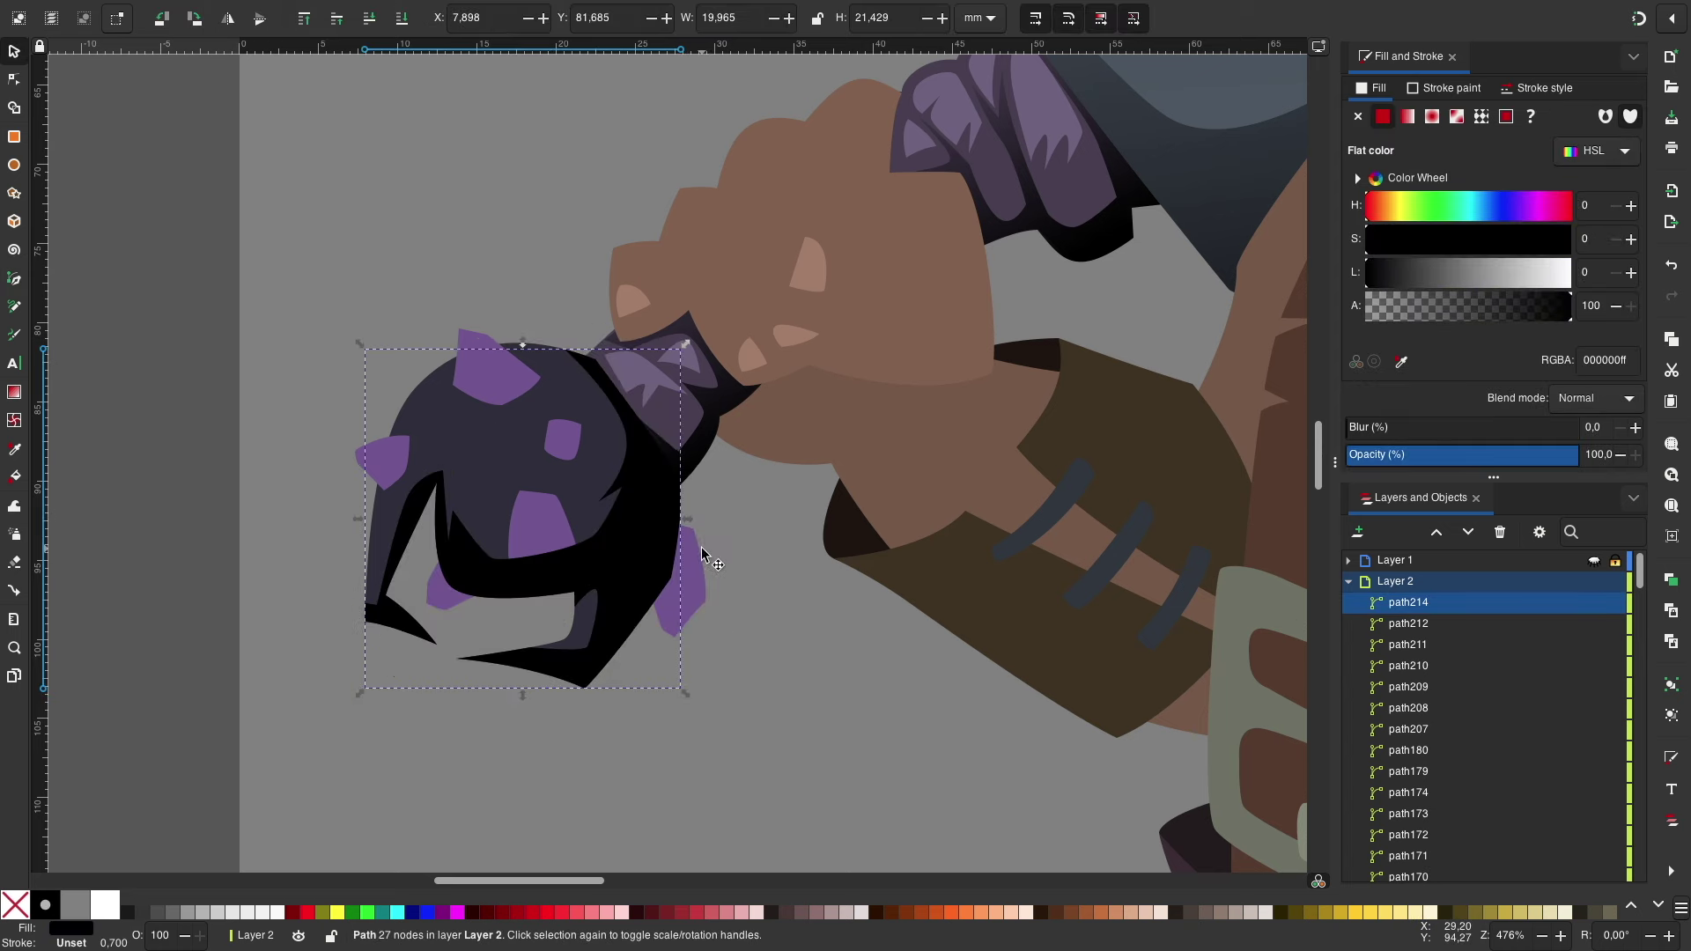
pyautogui.click(1406, 116)
pyautogui.moveTo(620, 681); pyautogui.dragTo(491, 408)
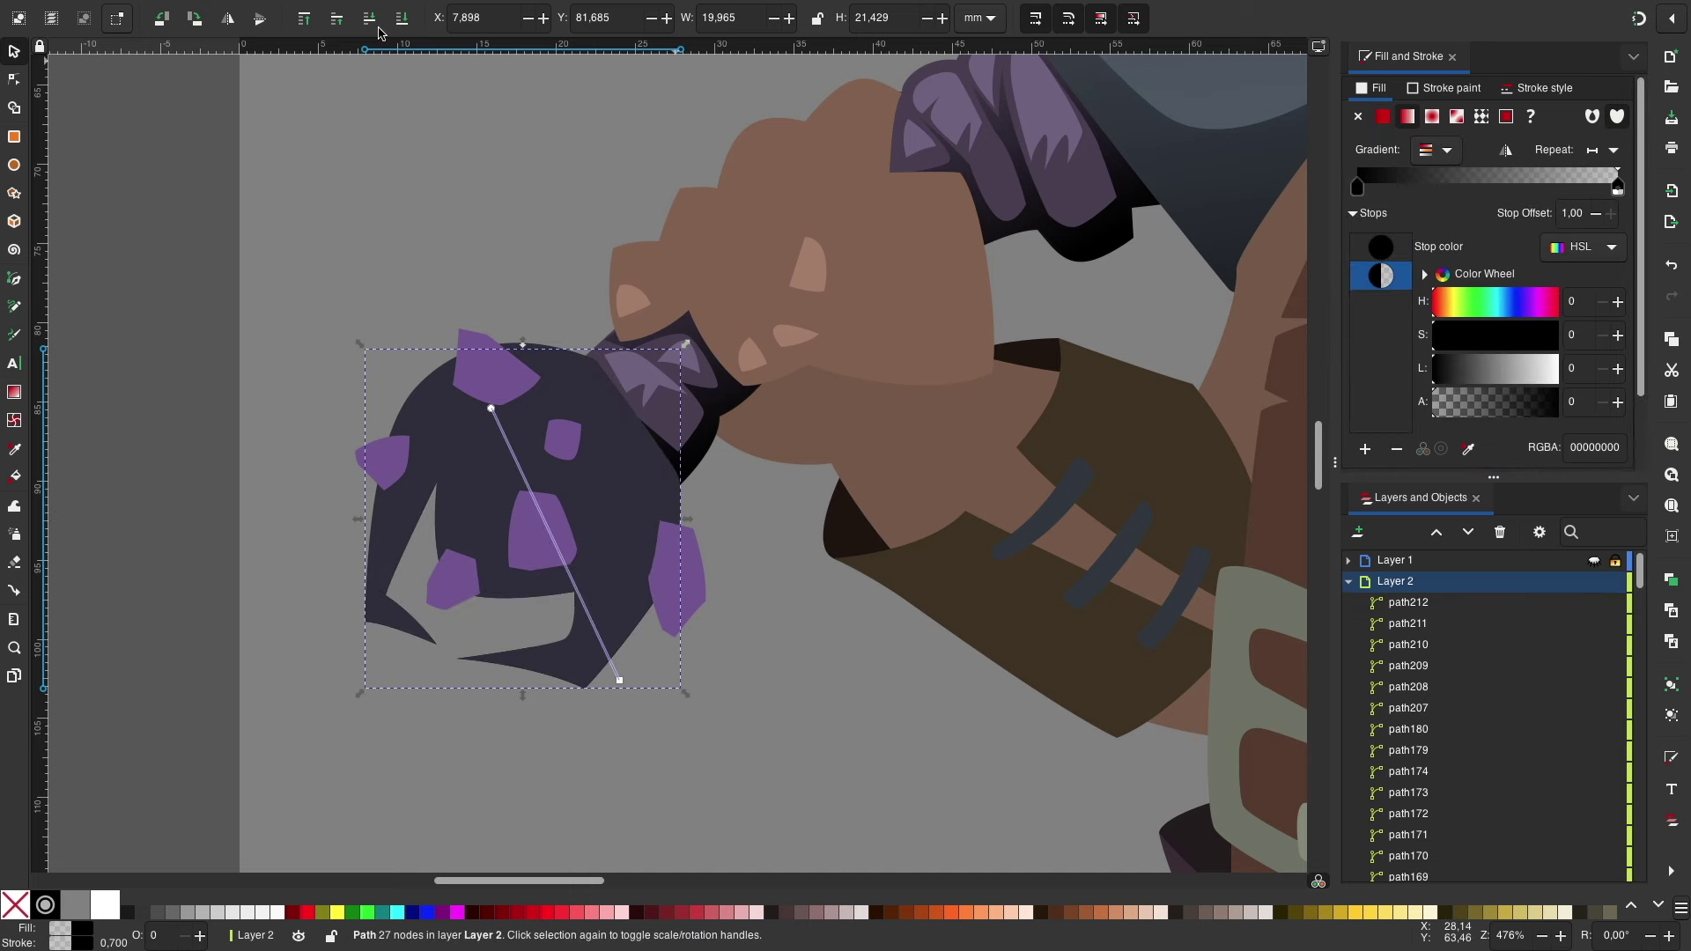
pyautogui.press('Escape')
pyautogui.scroll(-3, 793, 611)
pyautogui.scroll(3, 793, 611)
# Step: Delete the extra second shadow shape and zoom in on the mace head
pyautogui.press('b')
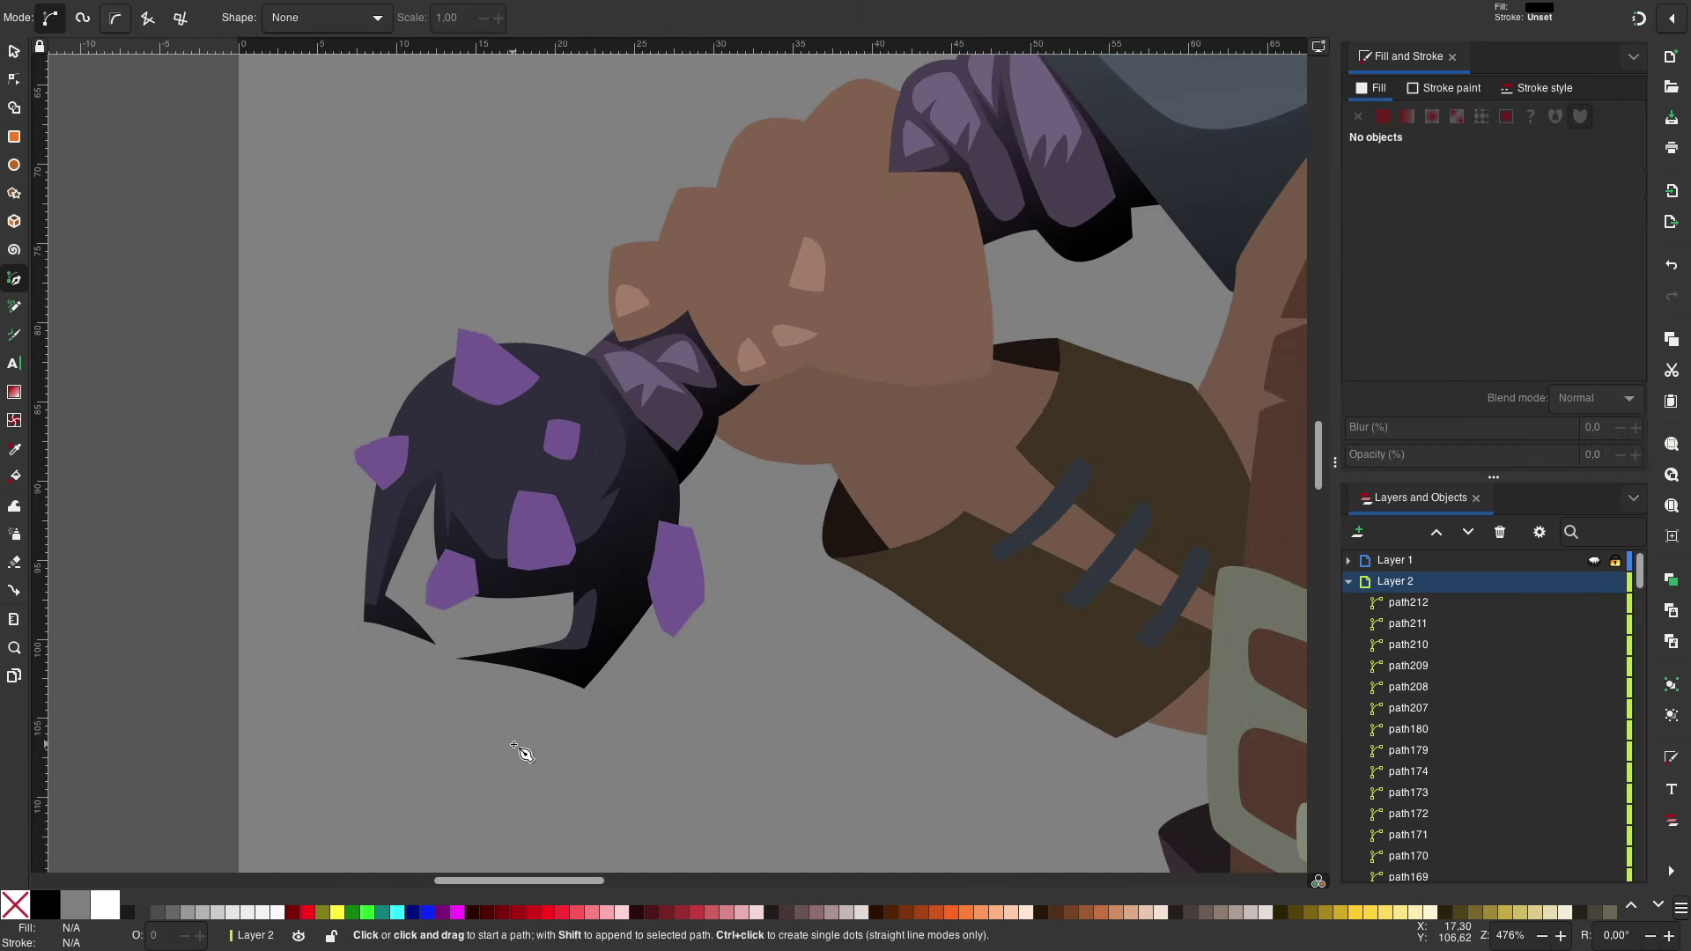
pyautogui.click(361, 592)
pyautogui.press('s')
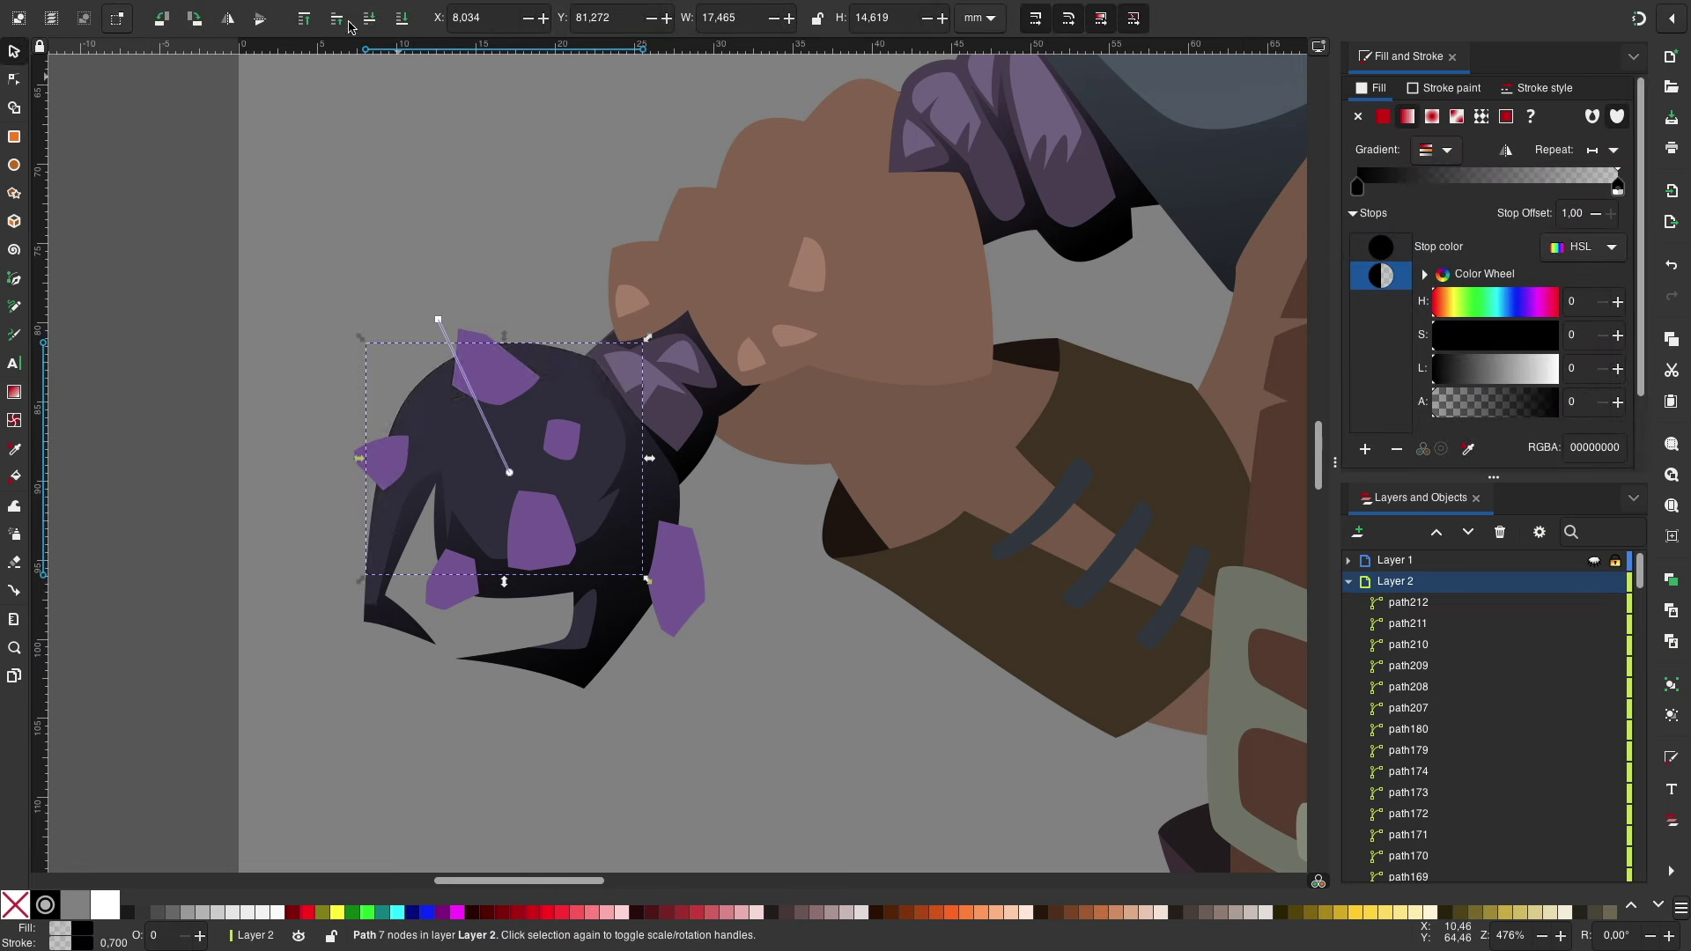
pyautogui.press('Delete')
pyautogui.press('-')
pyautogui.press('-')
pyautogui.press('-')
pyautogui.press('+')
pyautogui.press('+')
pyautogui.press('+')
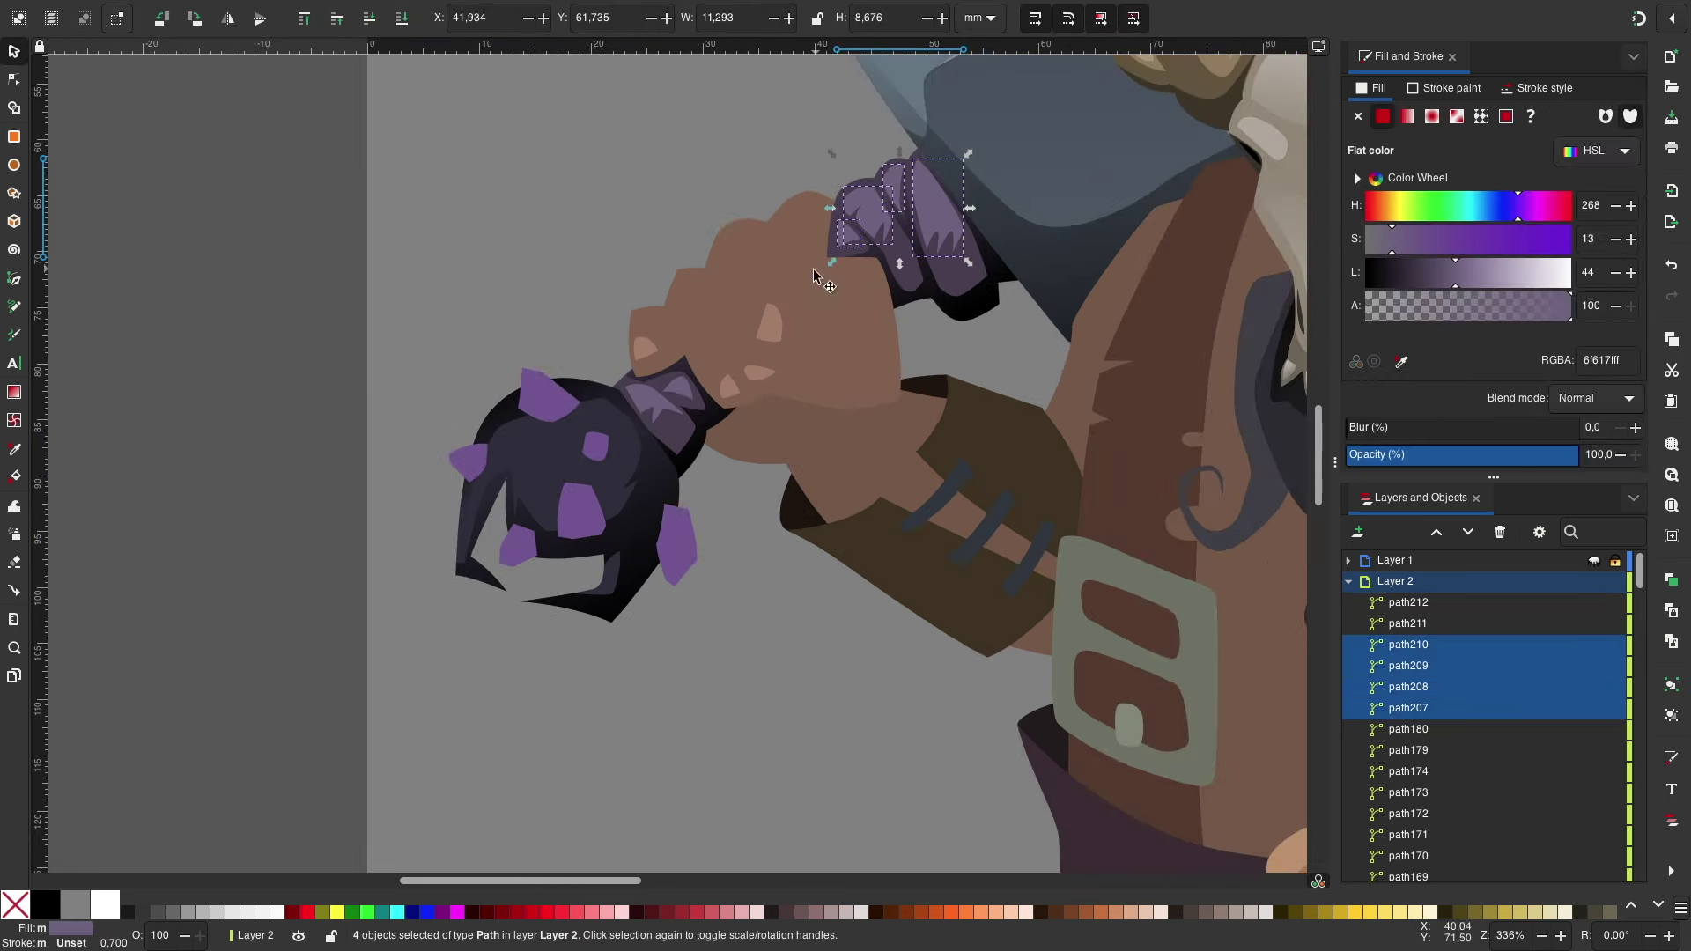
pyautogui.press('+')
# Step: Draw light purple highlight facets on the top, left and right spikes and crystals
pyautogui.press('b')
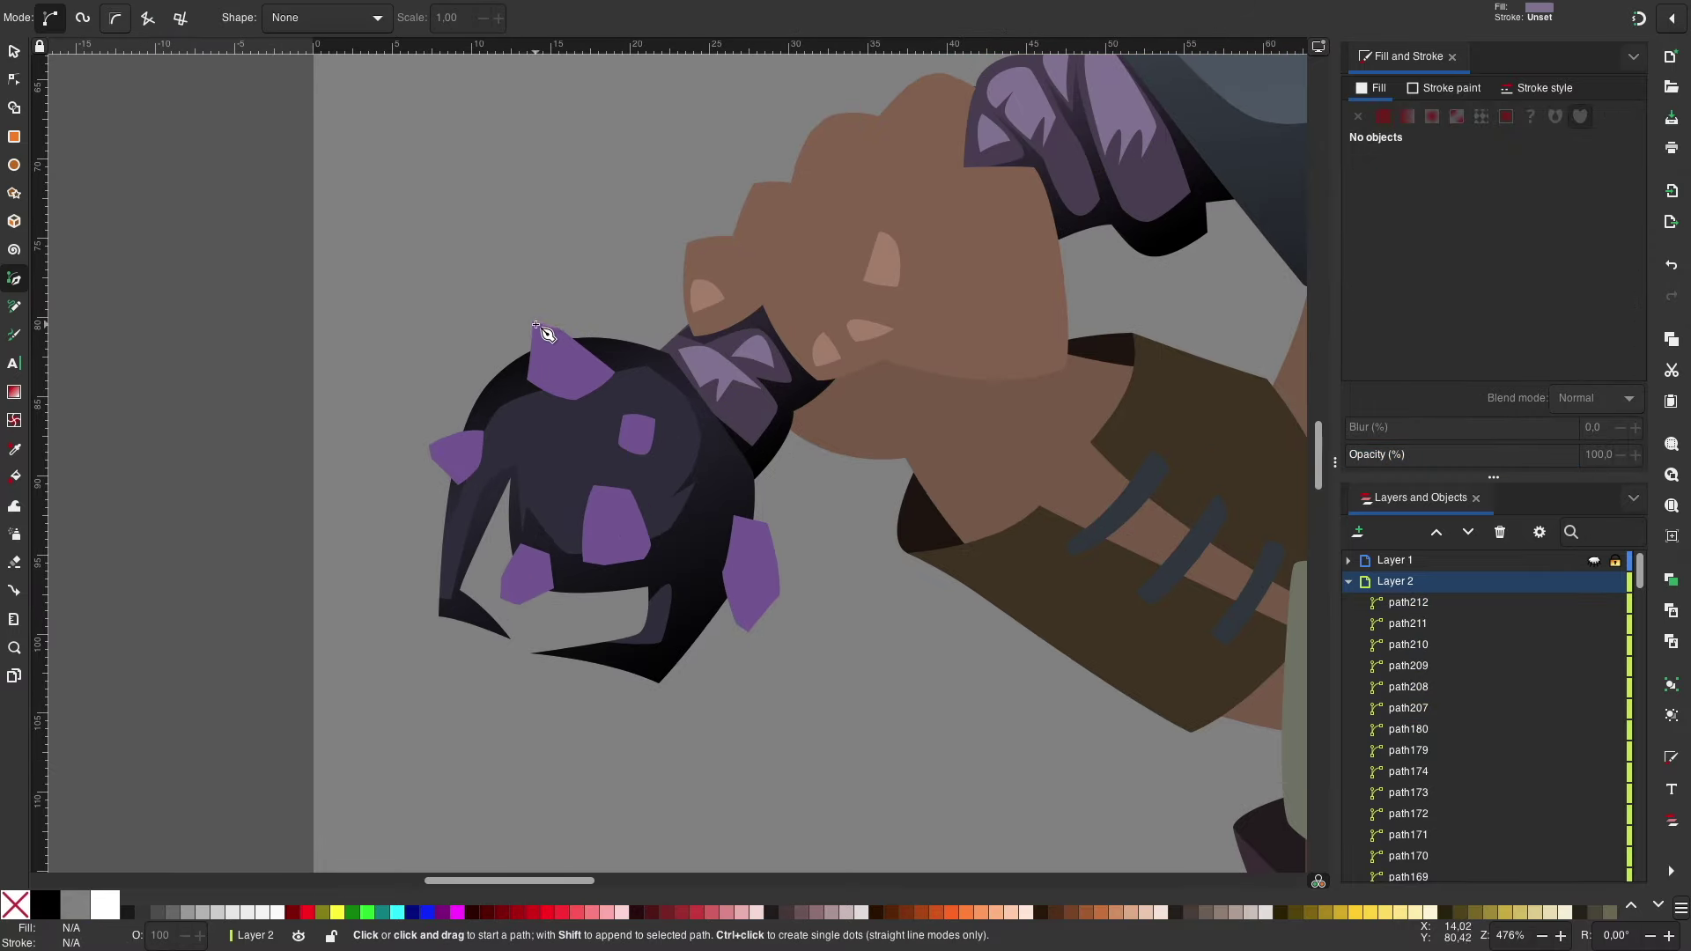
pyautogui.click(535, 326)
pyautogui.click(432, 452)
pyautogui.click(597, 525)
pyautogui.click(589, 560)
pyautogui.click(596, 525)
pyautogui.click(628, 432)
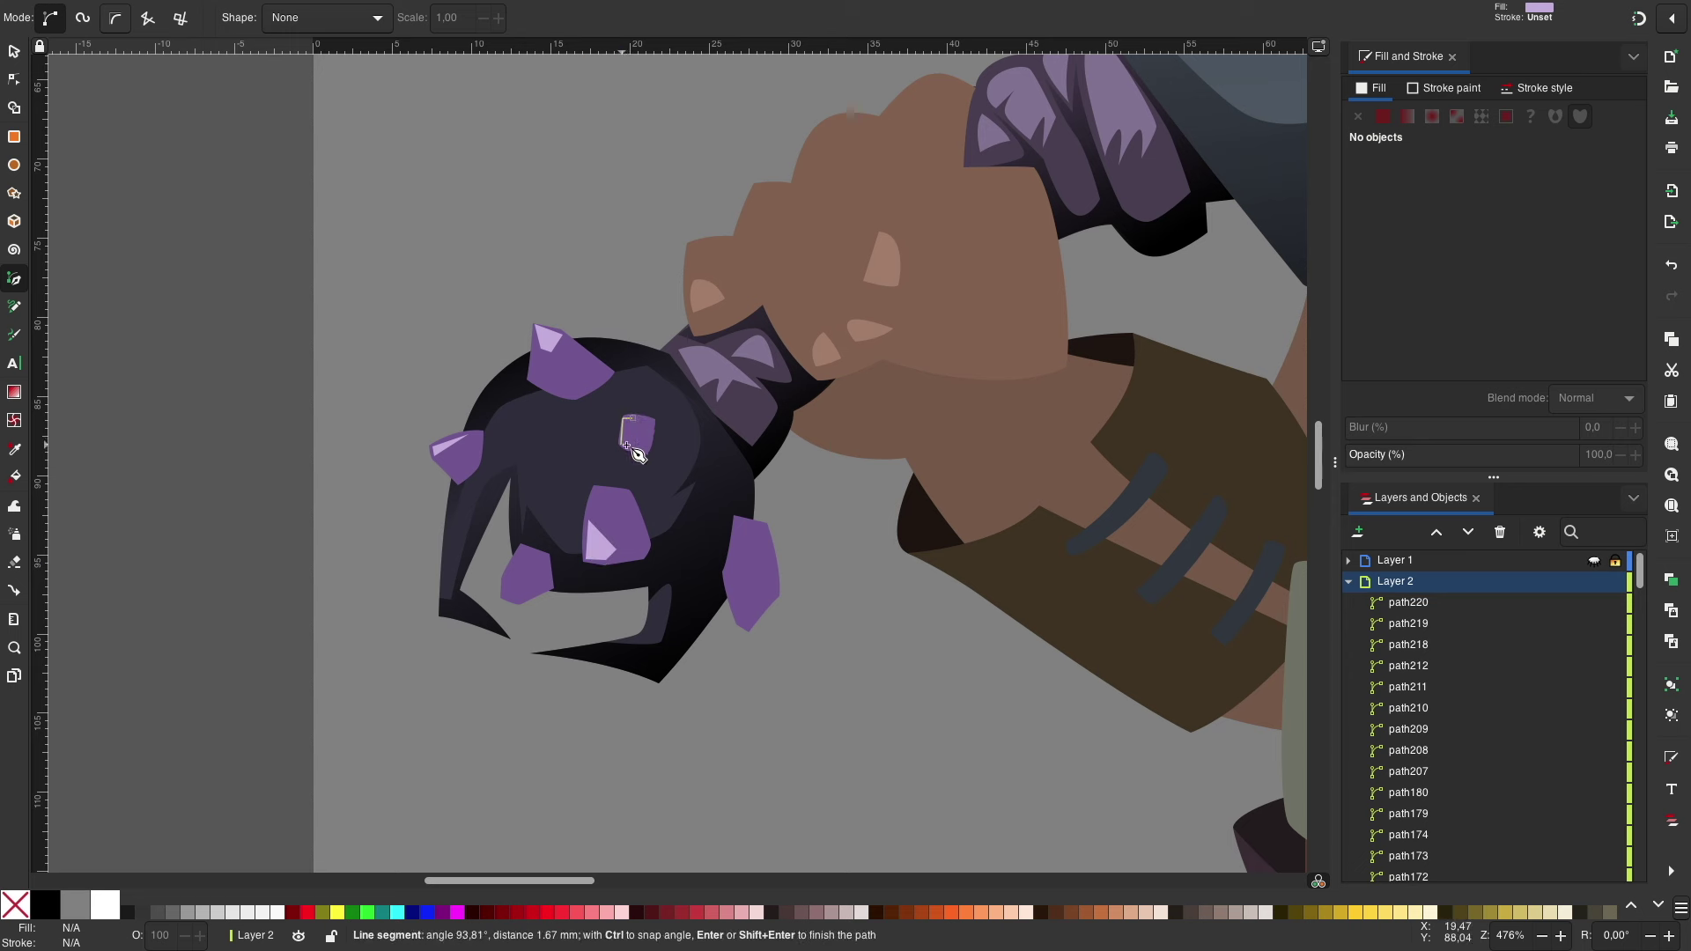
pyautogui.click(522, 602)
pyautogui.click(505, 581)
pyautogui.click(522, 602)
pyautogui.press('Escape')
pyautogui.click(748, 627)
pyautogui.click(736, 584)
pyautogui.click(759, 584)
pyautogui.click(747, 627)
# Step: Add dark purple facets to the upper crystal and the right spike
pyautogui.click(573, 388)
pyautogui.click(554, 336)
pyautogui.click(553, 375)
pyautogui.click(572, 387)
pyautogui.press('Escape')
pyautogui.click(748, 581)
pyautogui.press('Escape')
pyautogui.click(740, 617)
pyautogui.press('Escape')
# Step: Shade the middle, lower-left, small upper and left crystals with dark purple planes
pyautogui.click(603, 532)
pyautogui.press('Escape')
pyautogui.click(529, 555)
pyautogui.press('Escape')
pyautogui.click(640, 423)
pyautogui.press('Escape')
pyautogui.click(447, 451)
pyautogui.click(481, 437)
pyautogui.click(481, 467)
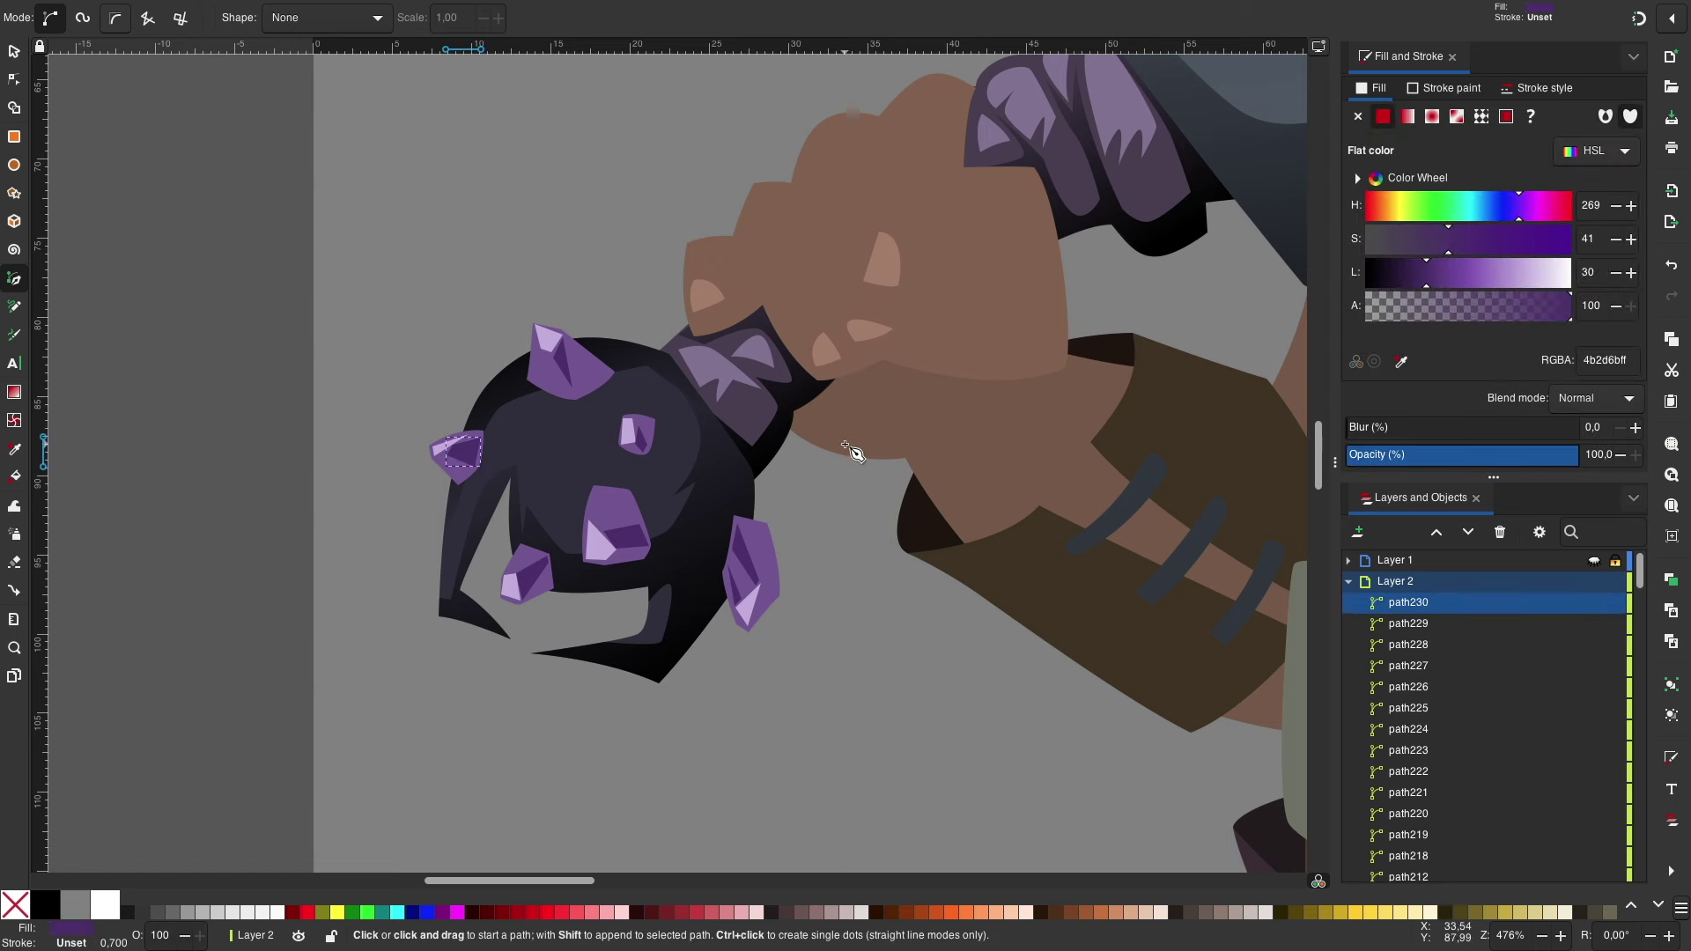
# Step: Add small white glints to five of the mace's crystals
pyautogui.press('+')
pyautogui.click(490, 282)
pyautogui.click(516, 298)
pyautogui.click(333, 438)
pyautogui.click(357, 435)
pyautogui.click(333, 438)
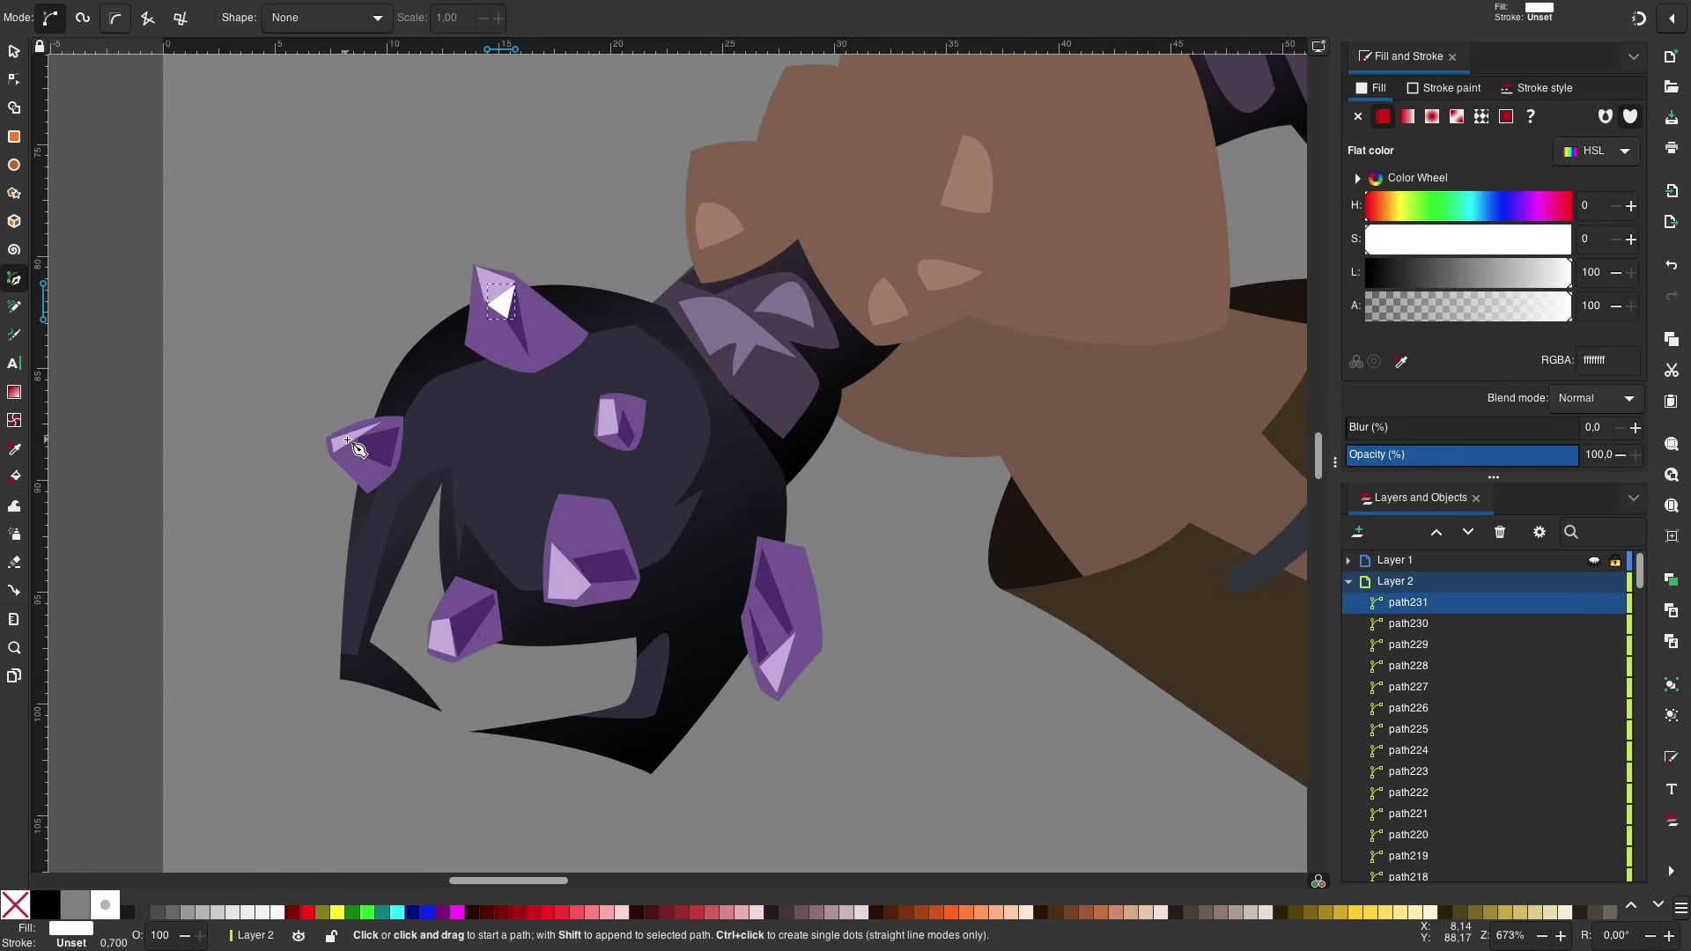
pyautogui.click(621, 431)
pyautogui.click(618, 398)
pyautogui.click(801, 631)
pyautogui.click(786, 608)
pyautogui.click(555, 536)
pyautogui.click(577, 526)
pyautogui.click(596, 588)
pyautogui.click(555, 536)
# Step: Deselect and scroll back to view the whole character
pyautogui.press('Escape')
pyautogui.scroll(-5, 890, 686)
pyautogui.scroll(-3, 891, 685)
pyautogui.scroll(1, 742, 615)
pyautogui.scroll(1, 742, 615)
pyautogui.scroll(1, 774, 605)
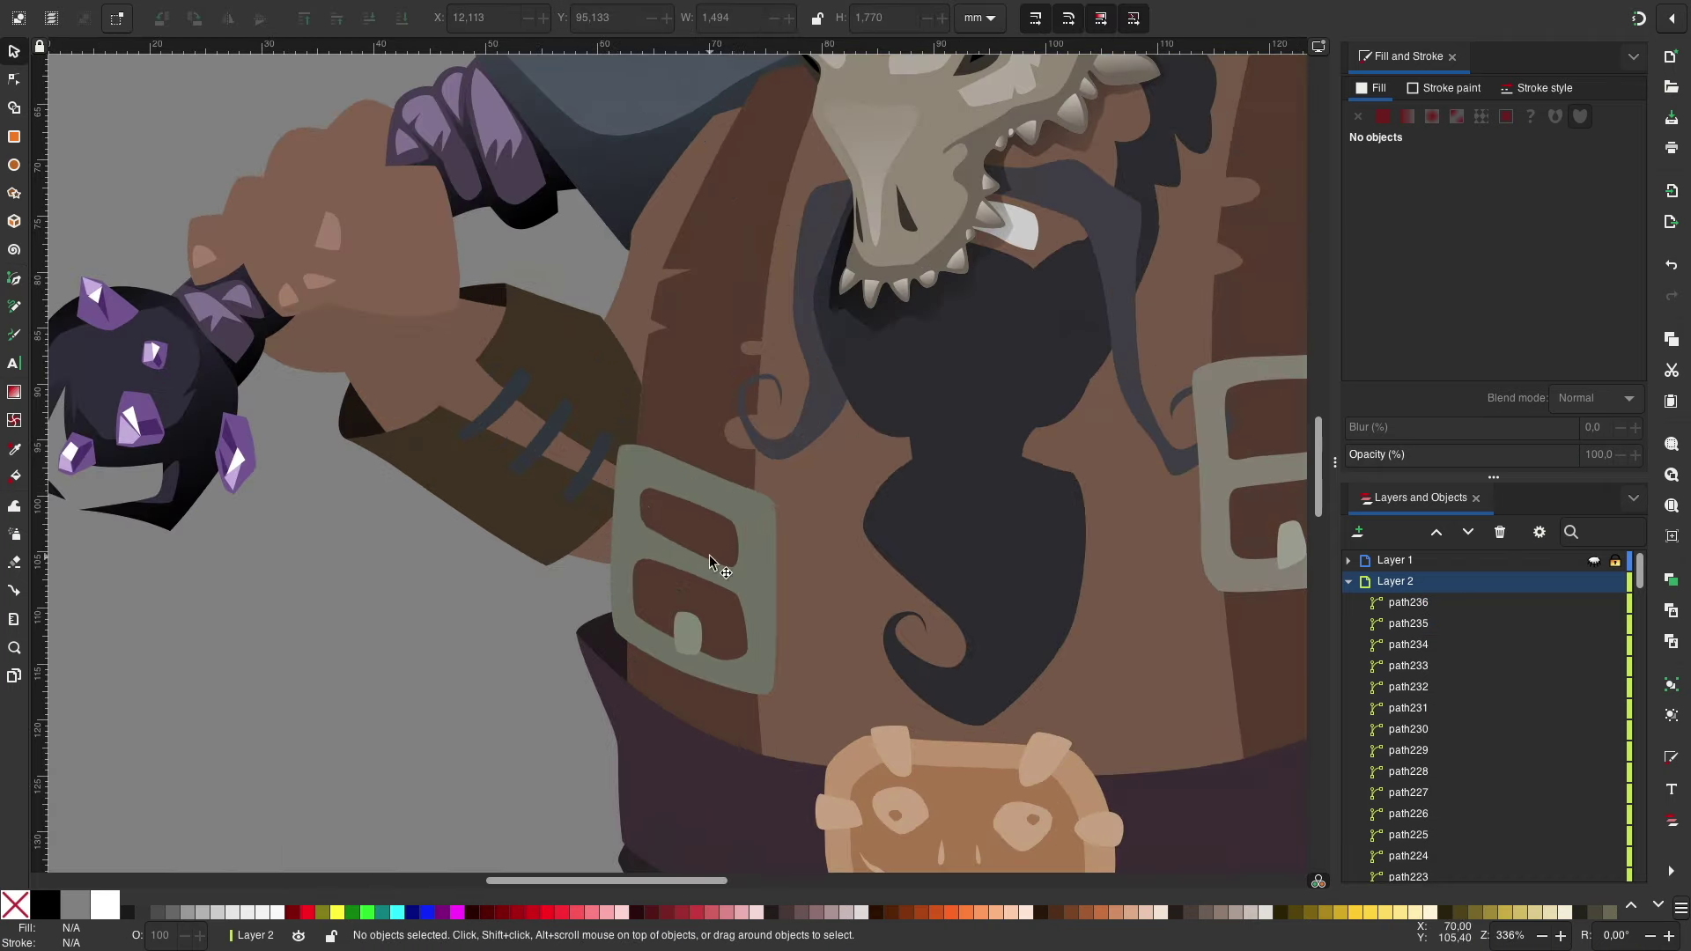
# Step: Draw dark brown gap shapes between the white teeth in the skull mask's mouth
pyautogui.scroll(1, 747, 571)
pyautogui.scroll(1, 747, 570)
pyautogui.scroll(1, 968, 591)
pyautogui.press('b')
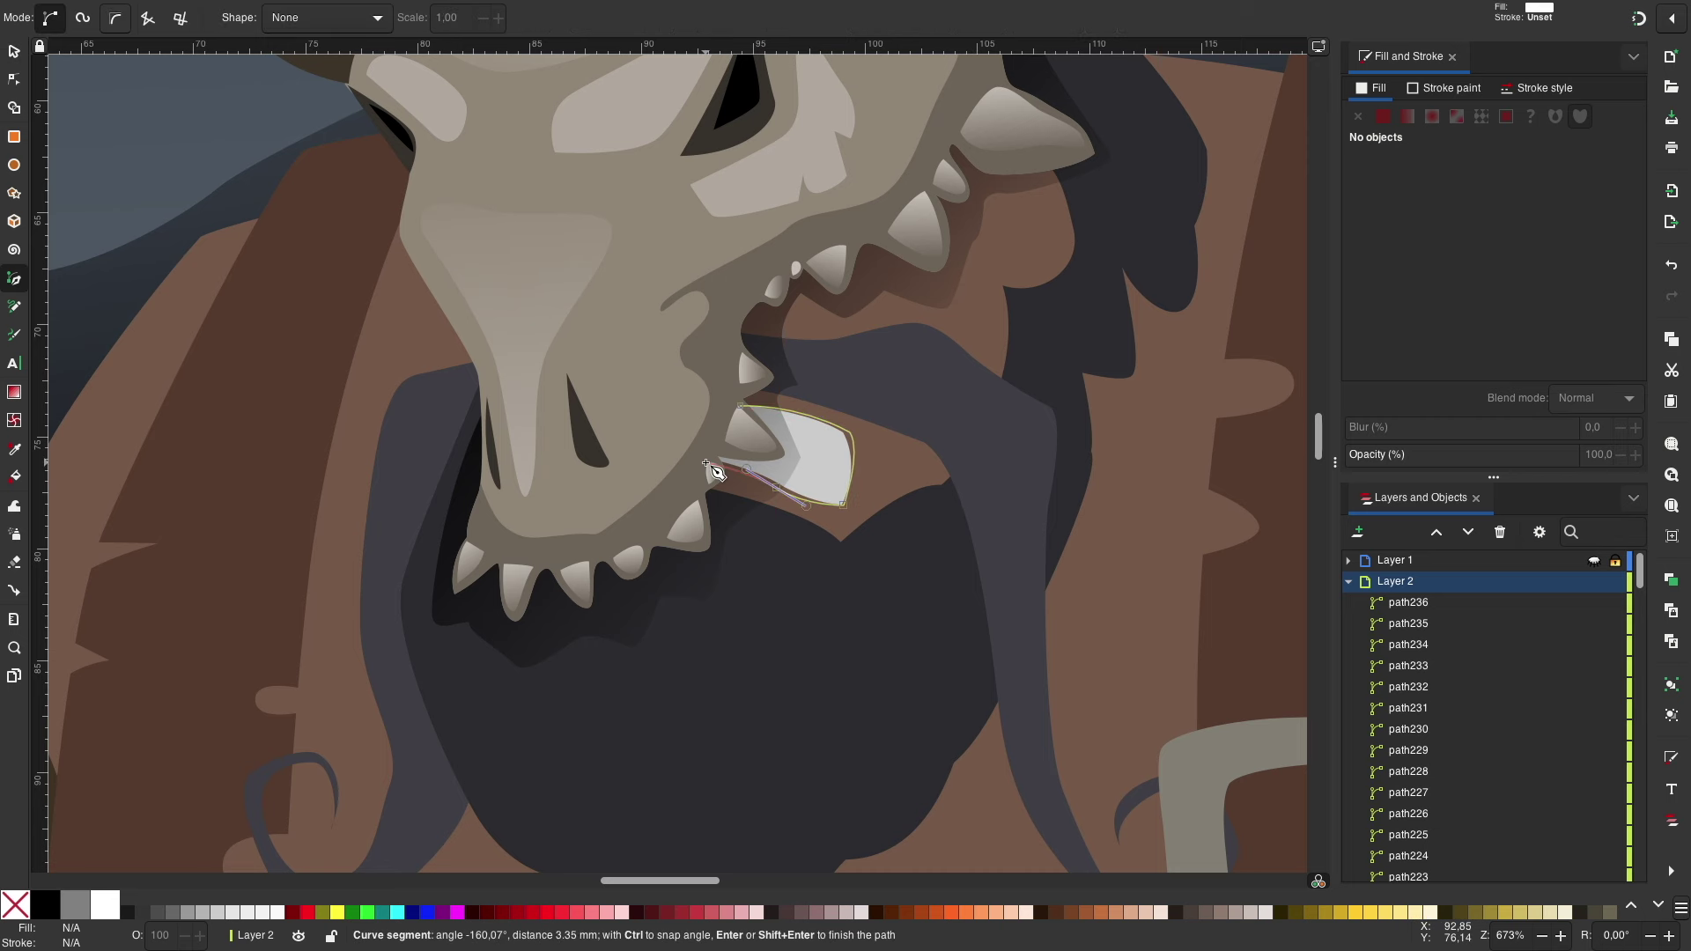
pyautogui.moveTo(831, 426); pyautogui.dragTo(830, 427)
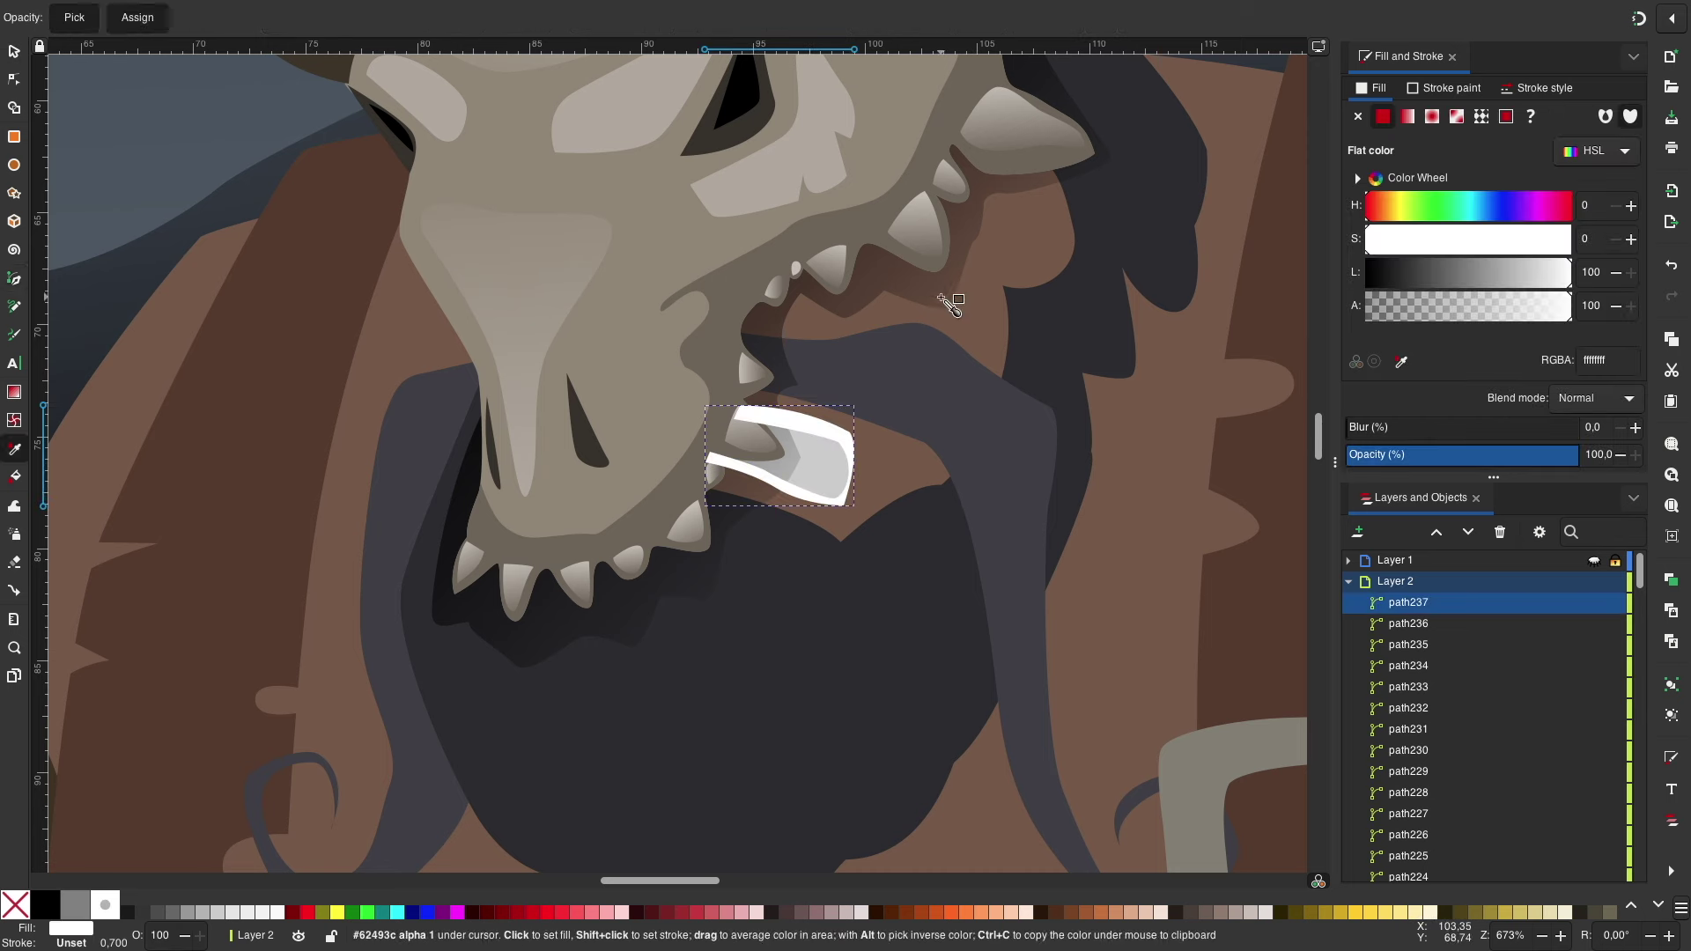
pyautogui.click(1420, 280)
pyautogui.click(819, 427)
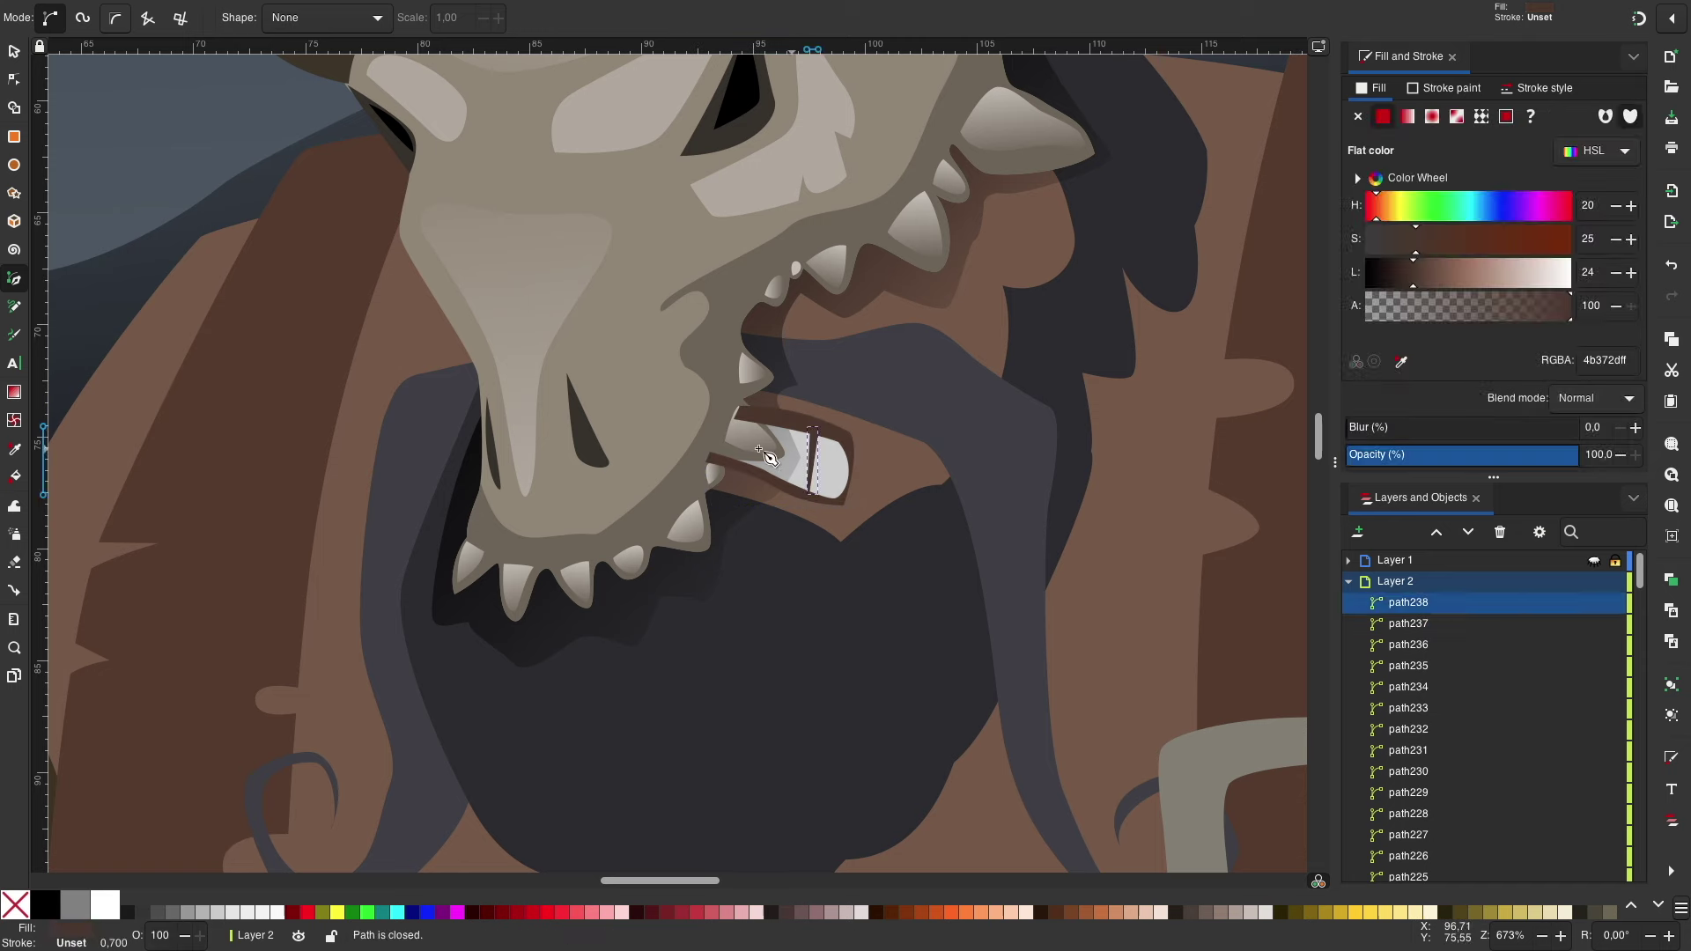
pyautogui.click(775, 421)
# Step: Combine the tooth gap shapes into one path and zoom out to the whole page
pyautogui.press('s')
pyautogui.moveTo(863, 397); pyautogui.dragTo(696, 520)
pyautogui.hotkey('ctrl', 'k')
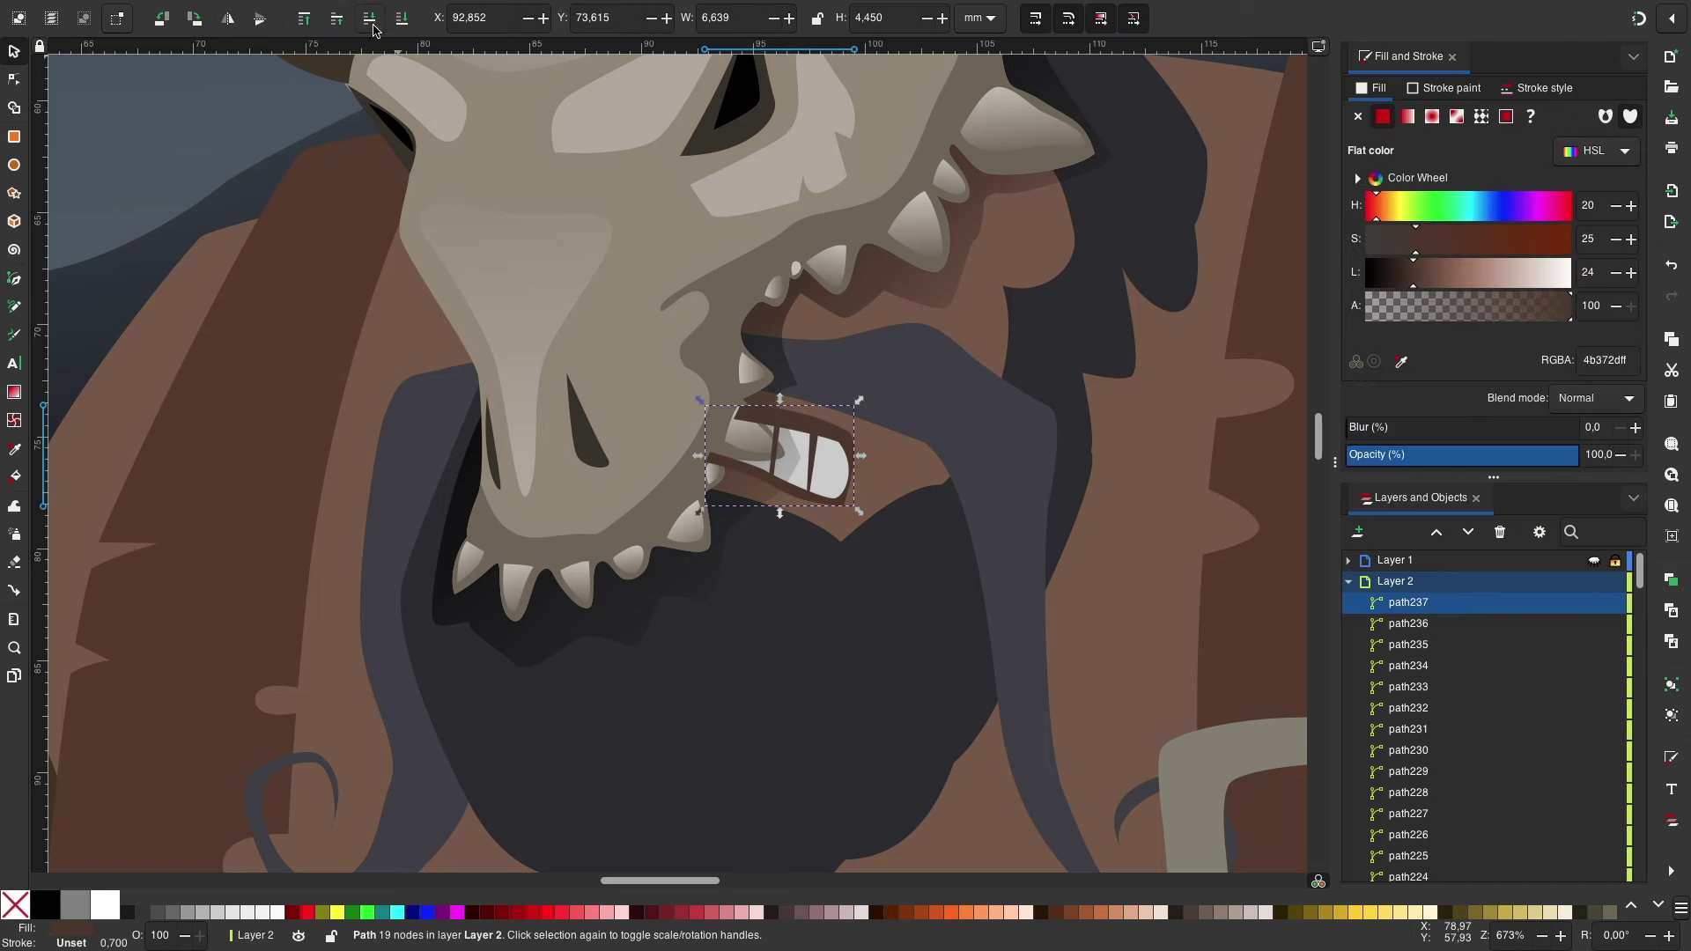
pyautogui.press('-')
pyautogui.press('Escape')
pyautogui.press('-')
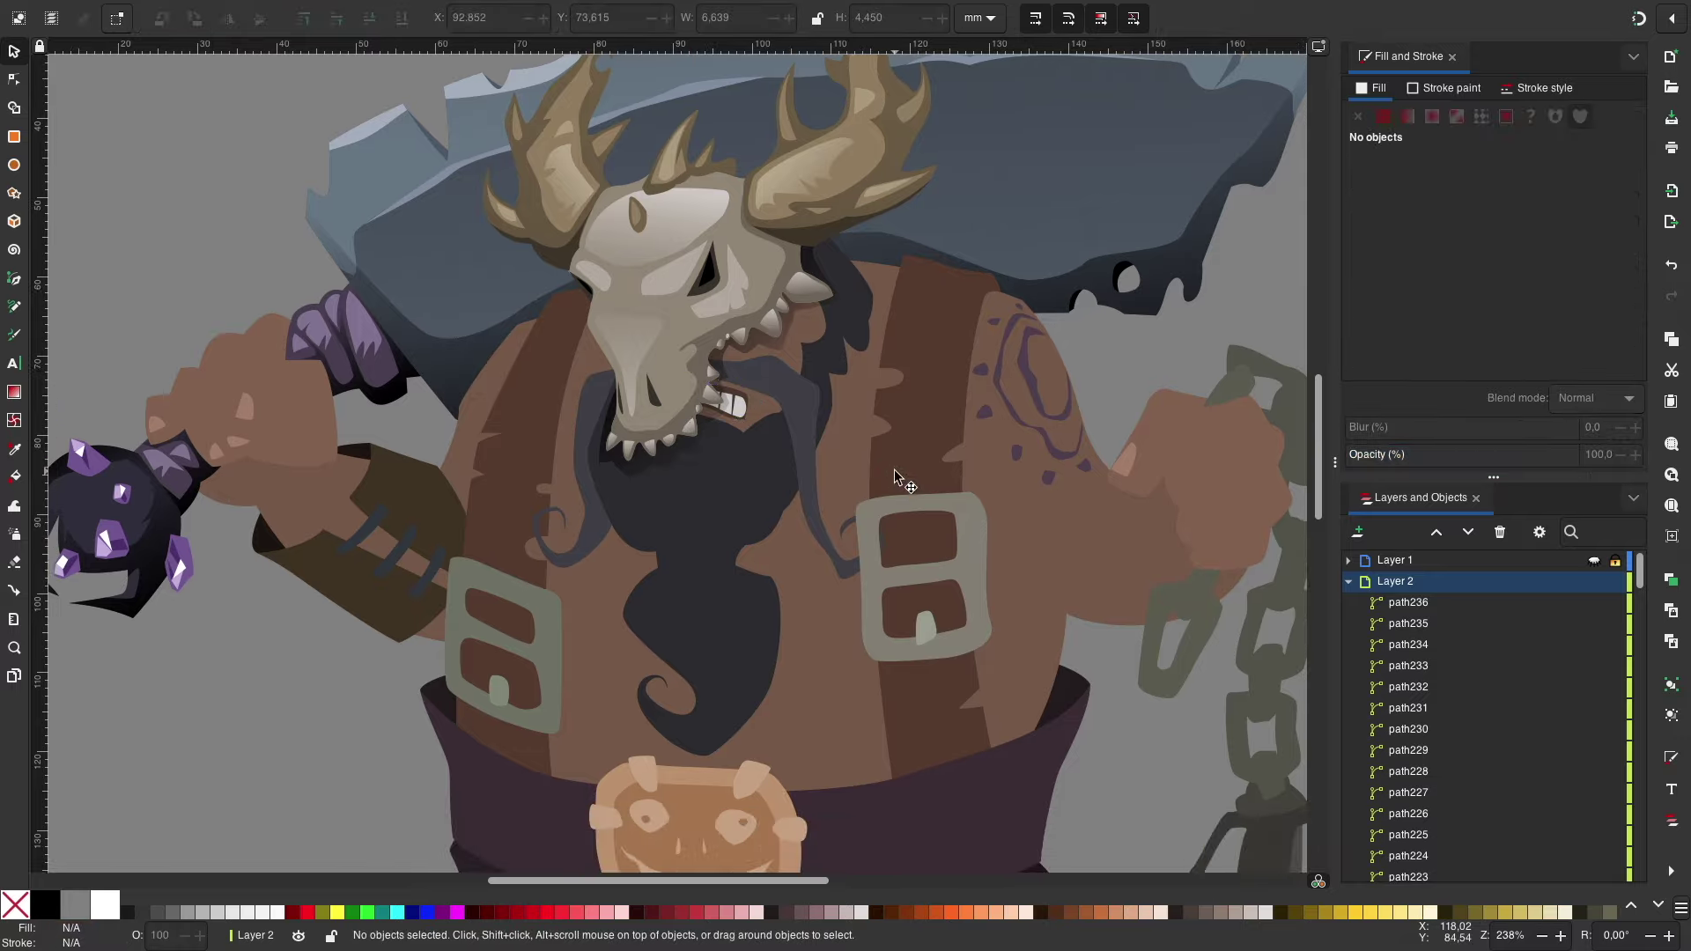
pyautogui.press('-')
pyautogui.press('-')
pyautogui.press('-')
# Step: Draw a grey highlight strand on the right half of the moustache
pyautogui.scroll(5, 835, 443)
pyautogui.click(949, 440)
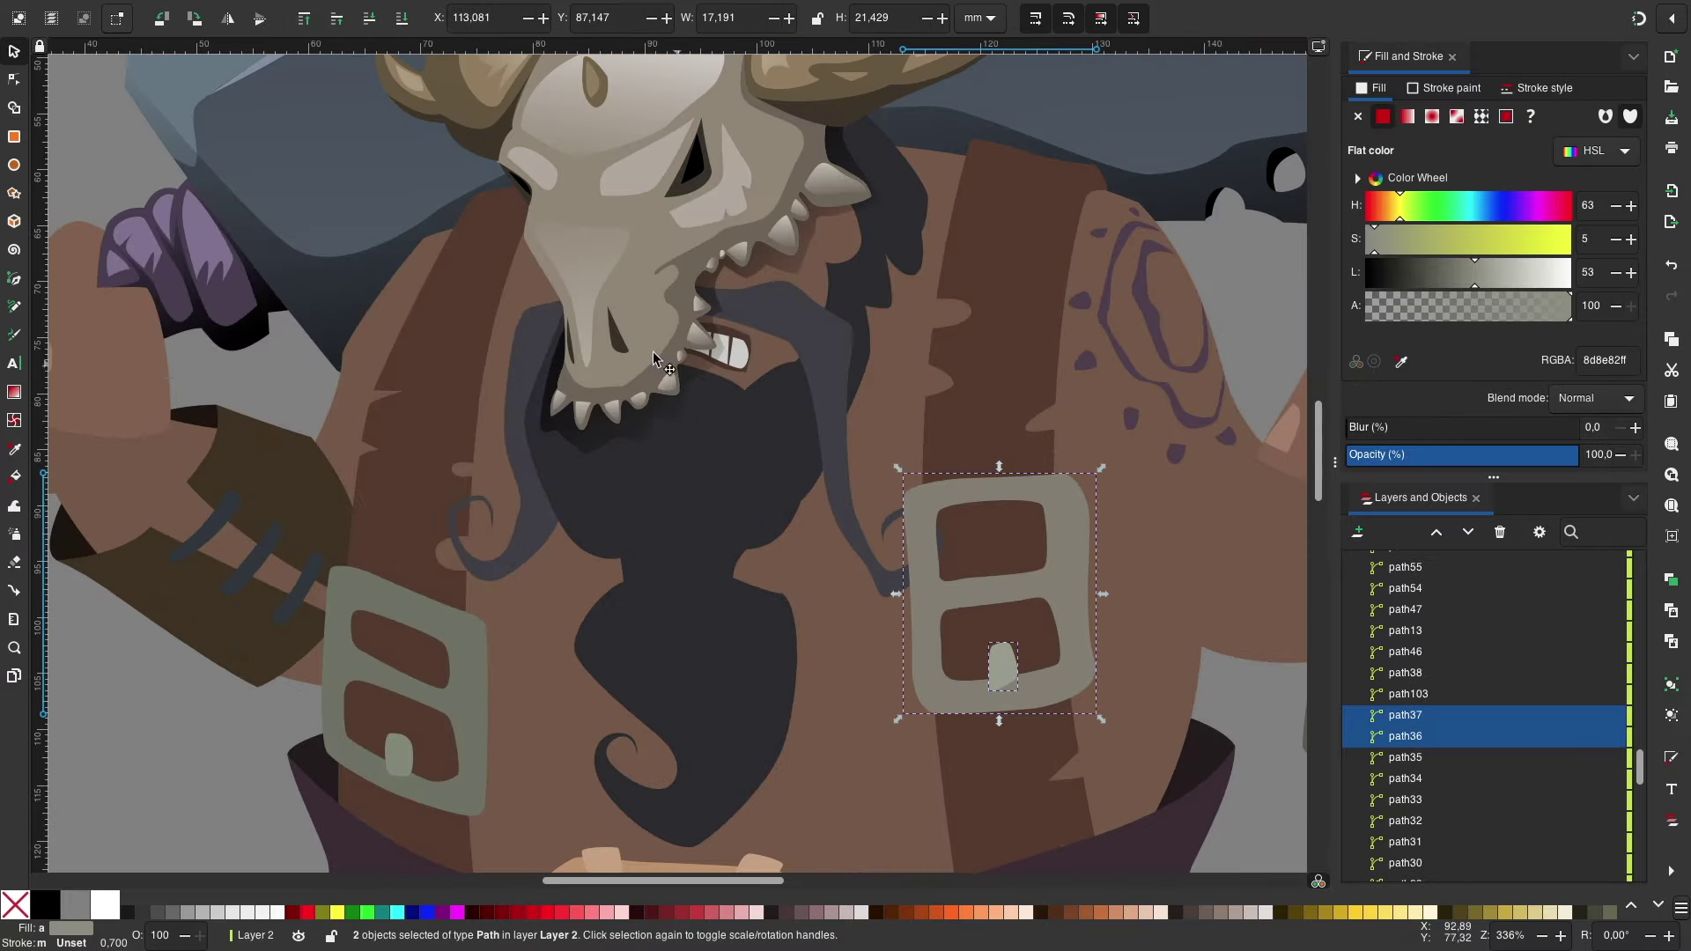
pyautogui.press('Escape')
pyautogui.scroll(2, 948, 440)
pyautogui.moveTo(949, 437); pyautogui.dragTo(876, 442)
pyautogui.press('b')
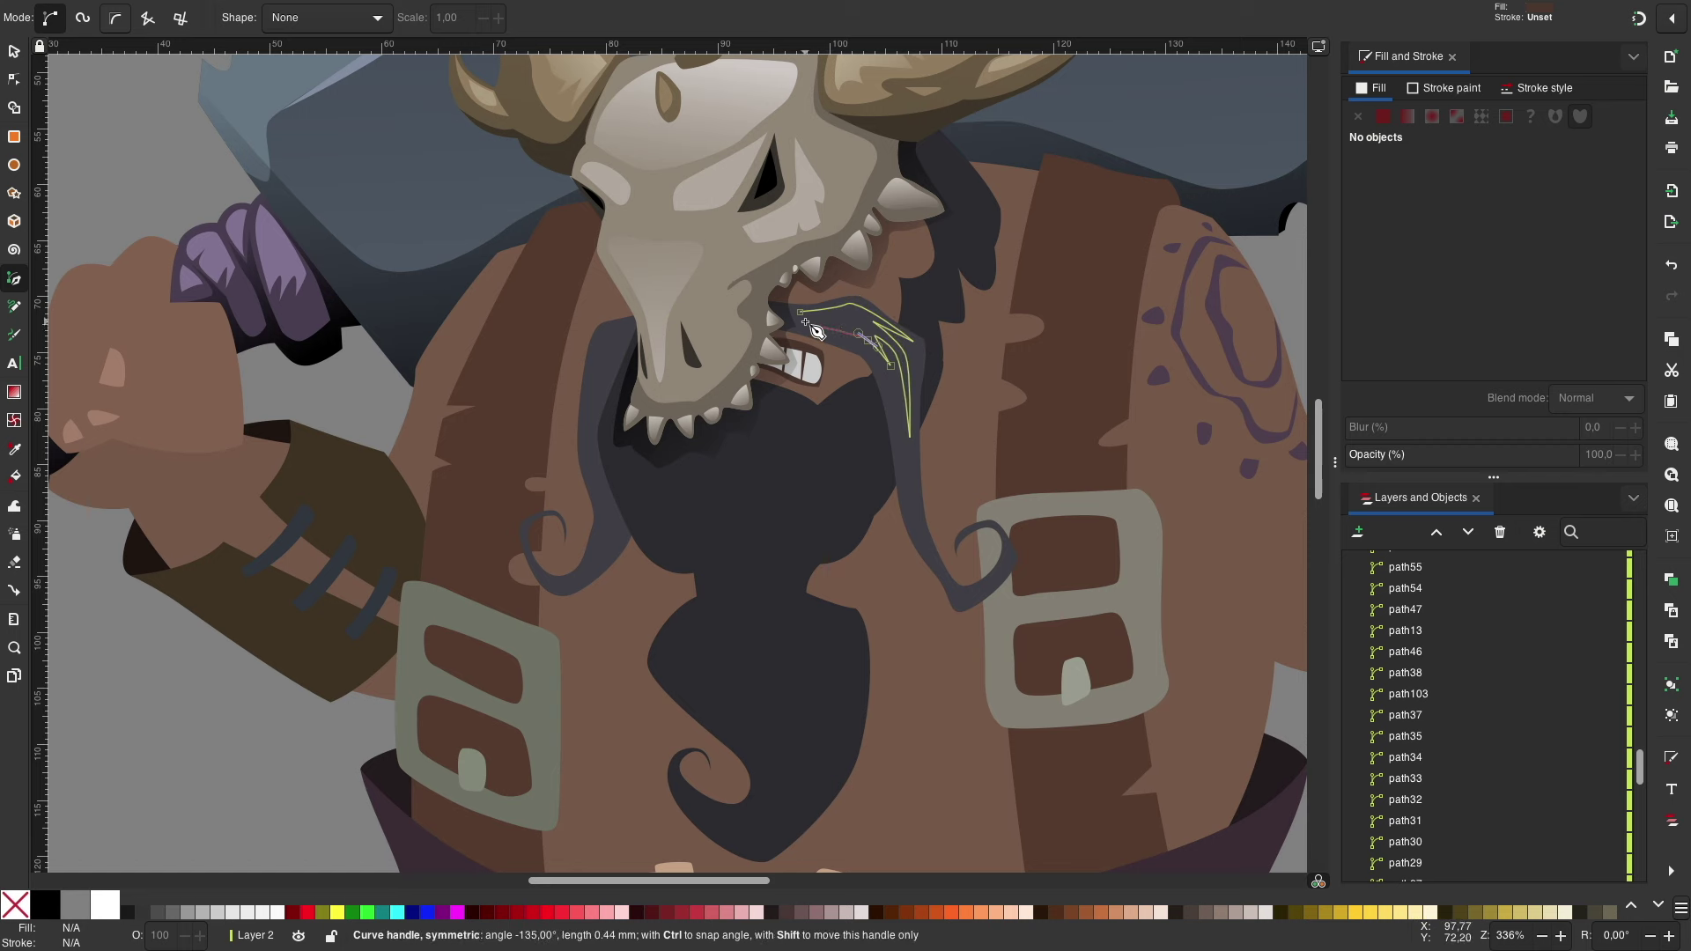
pyautogui.press('Return')
pyautogui.click(1442, 282)
pyautogui.press('s')
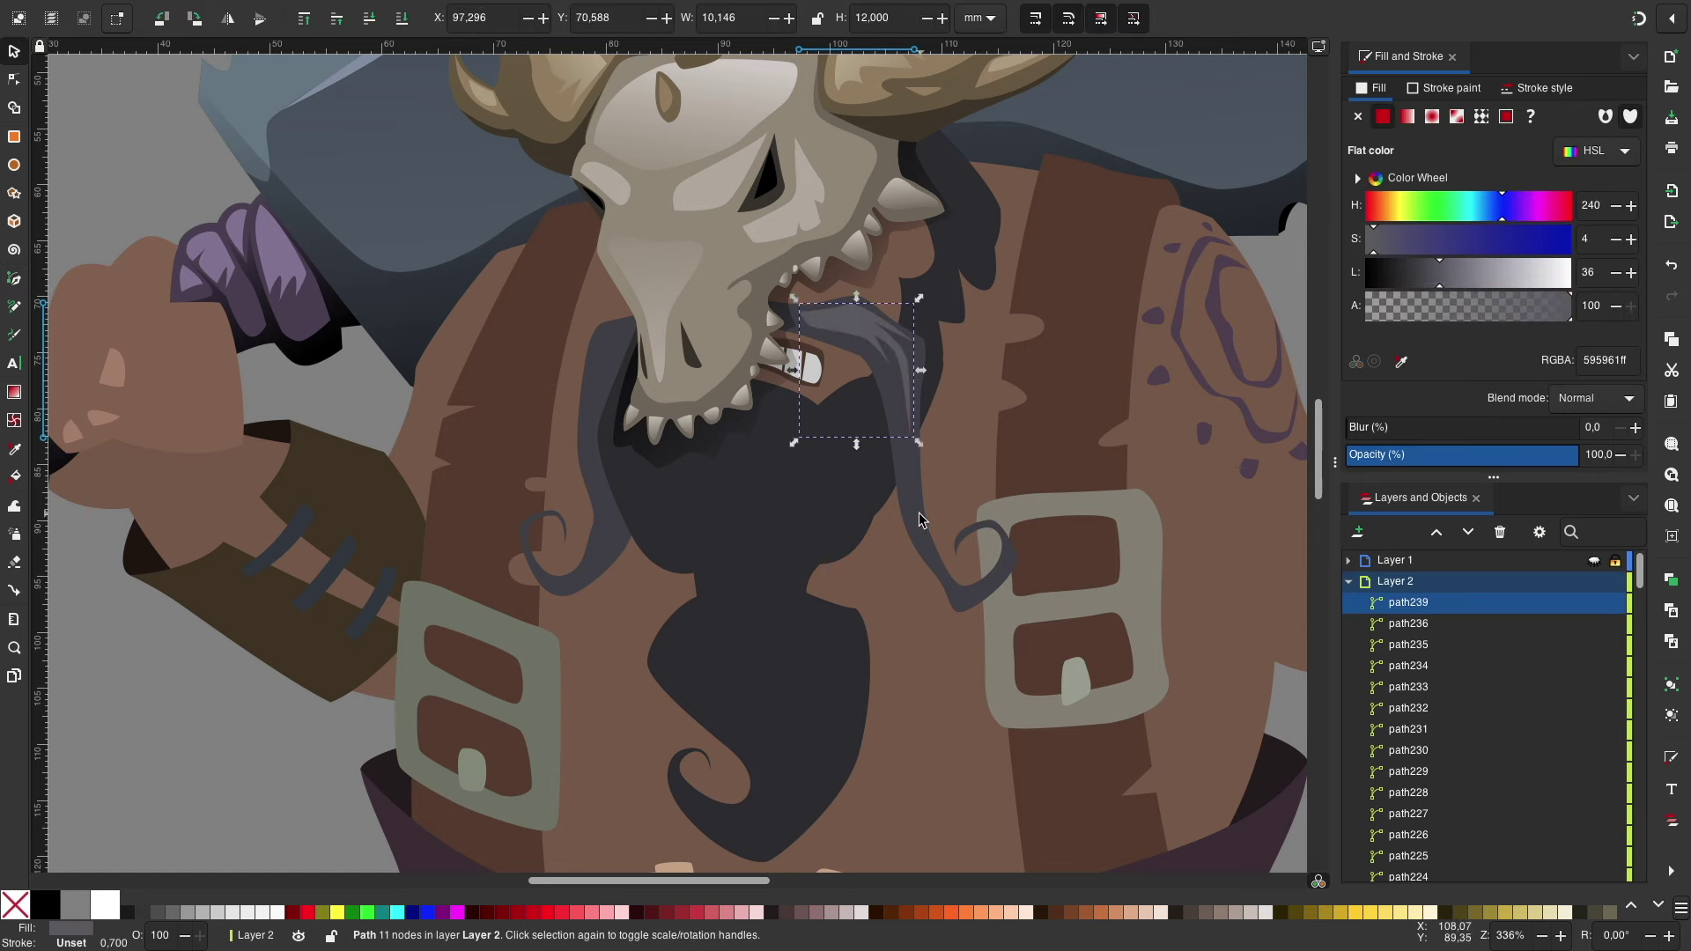
# Step: Lighten the new strand's grey fill, comparing it against both moustache halves
pyautogui.click(907, 458)
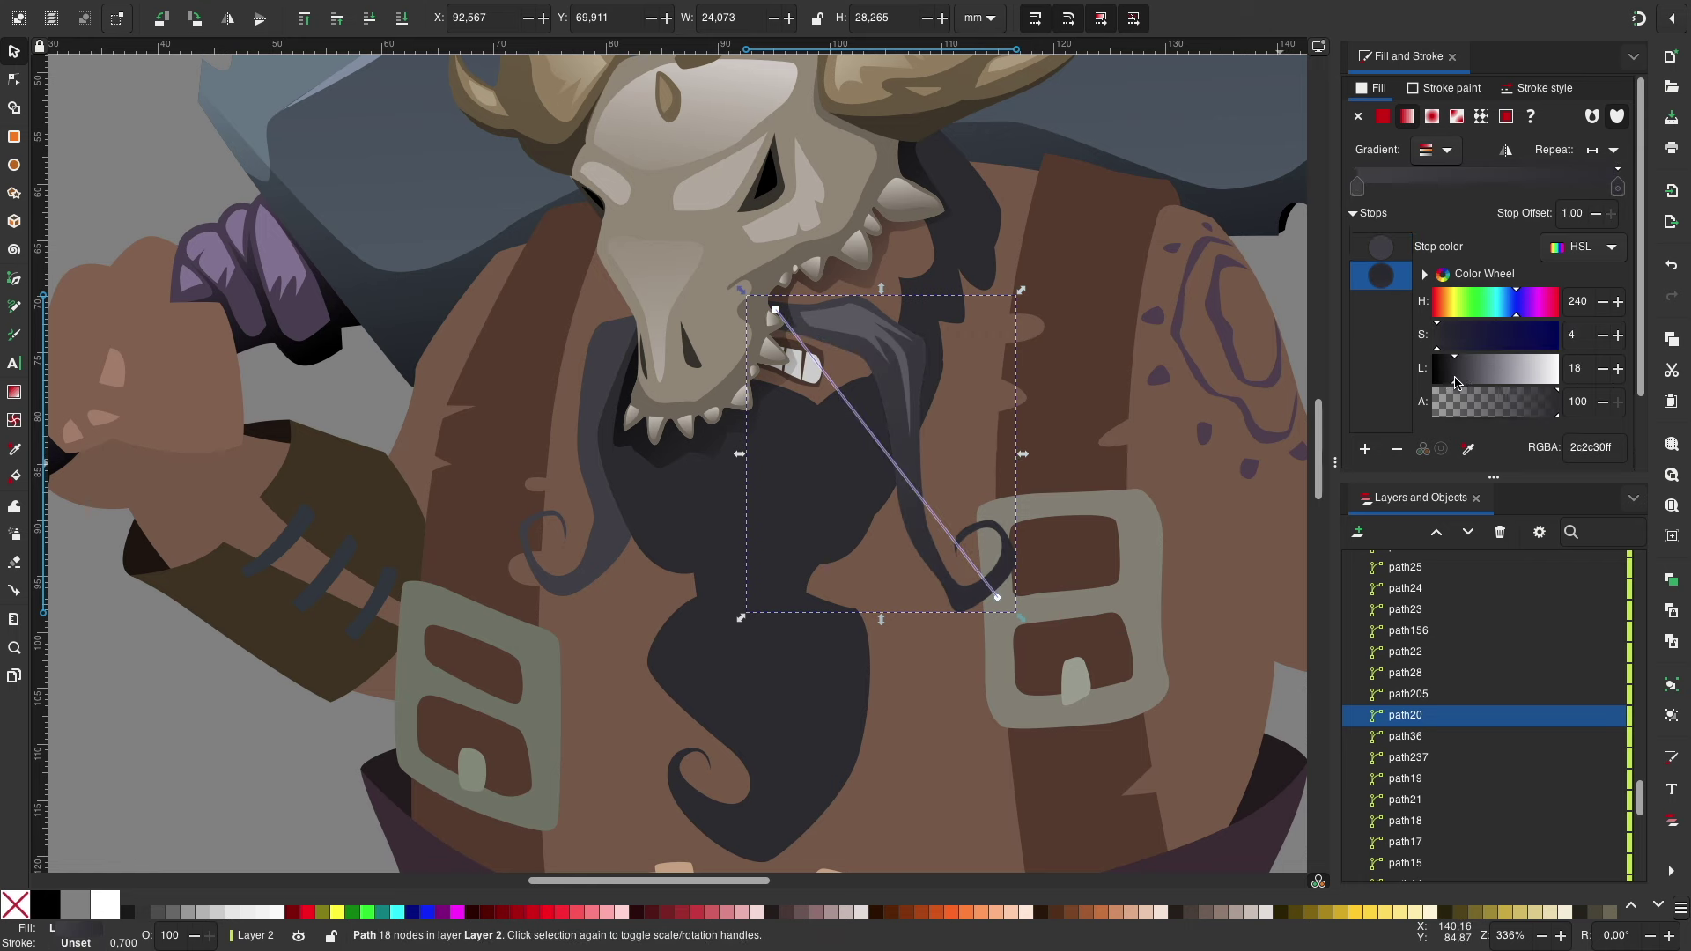
pyautogui.click(859, 370)
pyautogui.click(1451, 284)
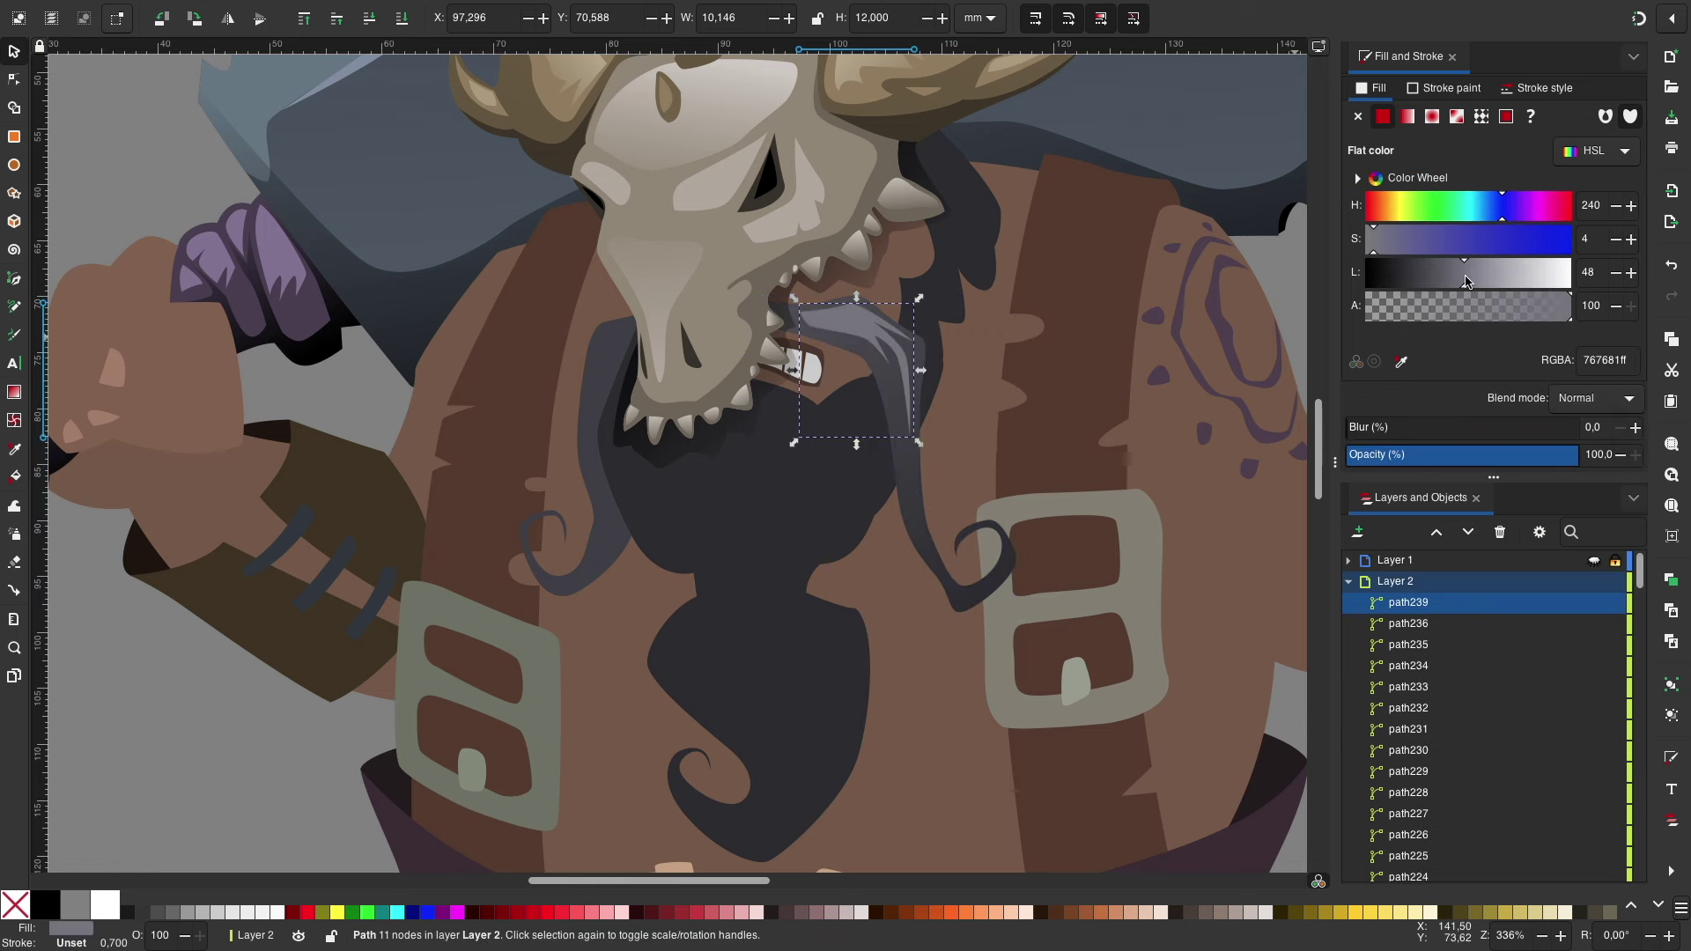
pyautogui.click(605, 541)
pyautogui.press('Escape')
pyautogui.press('Escape')
# Step: Draw a matching curved highlight strand on the left half of the moustache
pyautogui.press('b')
pyautogui.moveTo(607, 333); pyautogui.dragTo(603, 336)
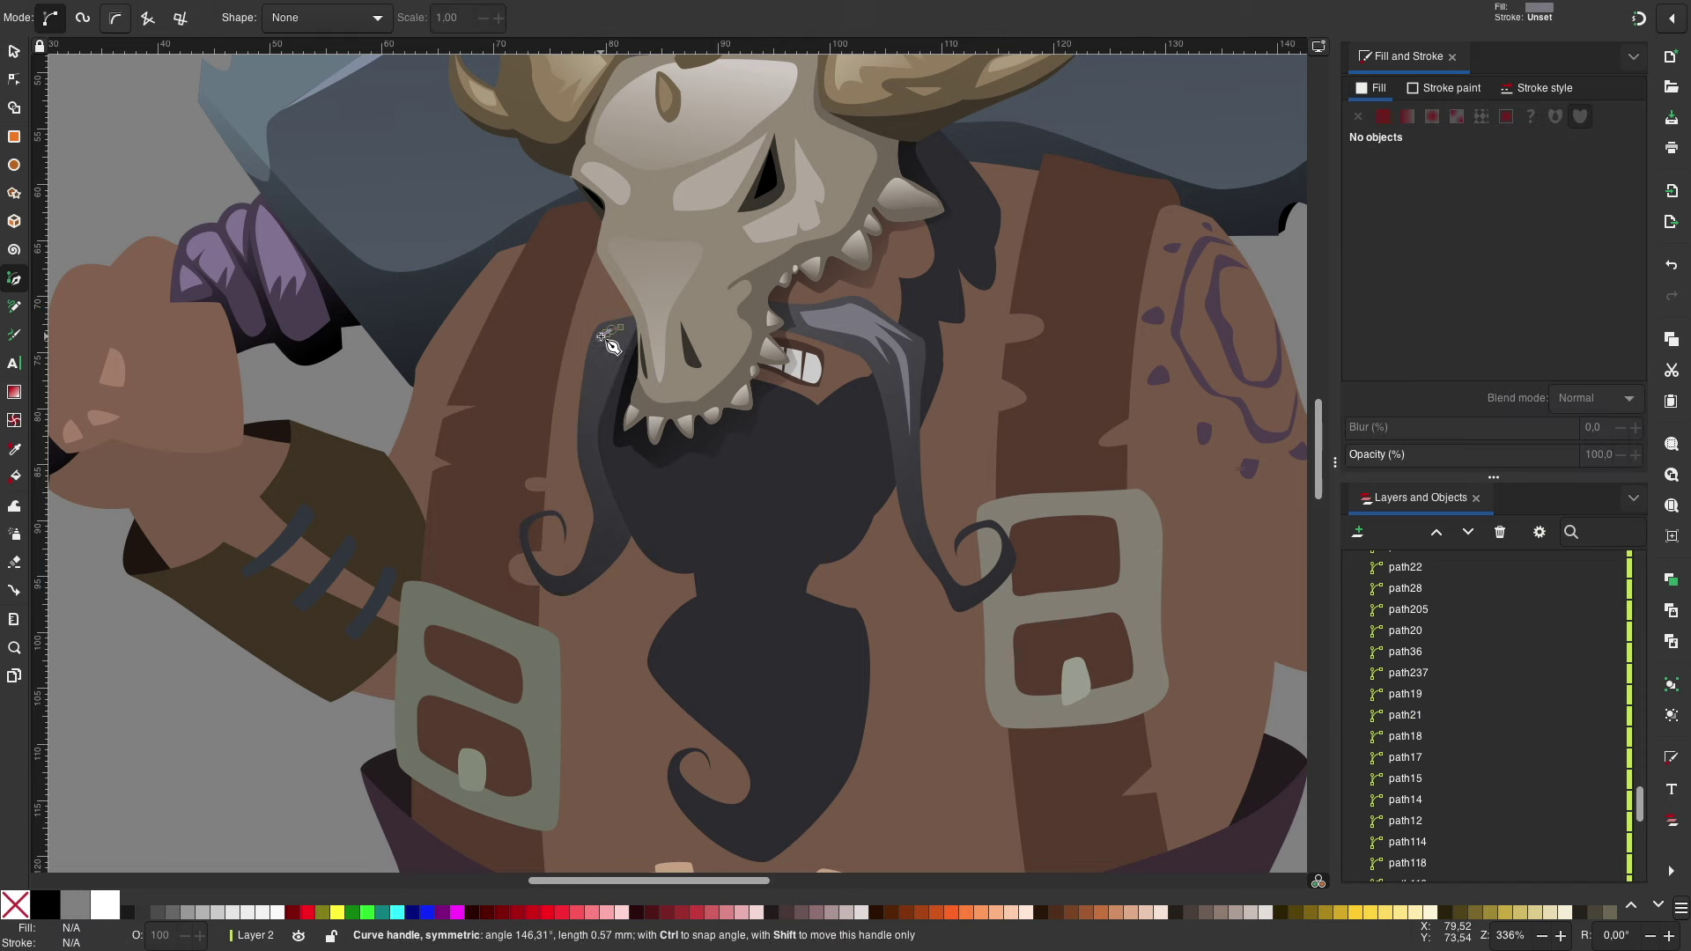
pyautogui.press('Return')
pyautogui.press('s')
pyautogui.scroll(-1, 670, 458)
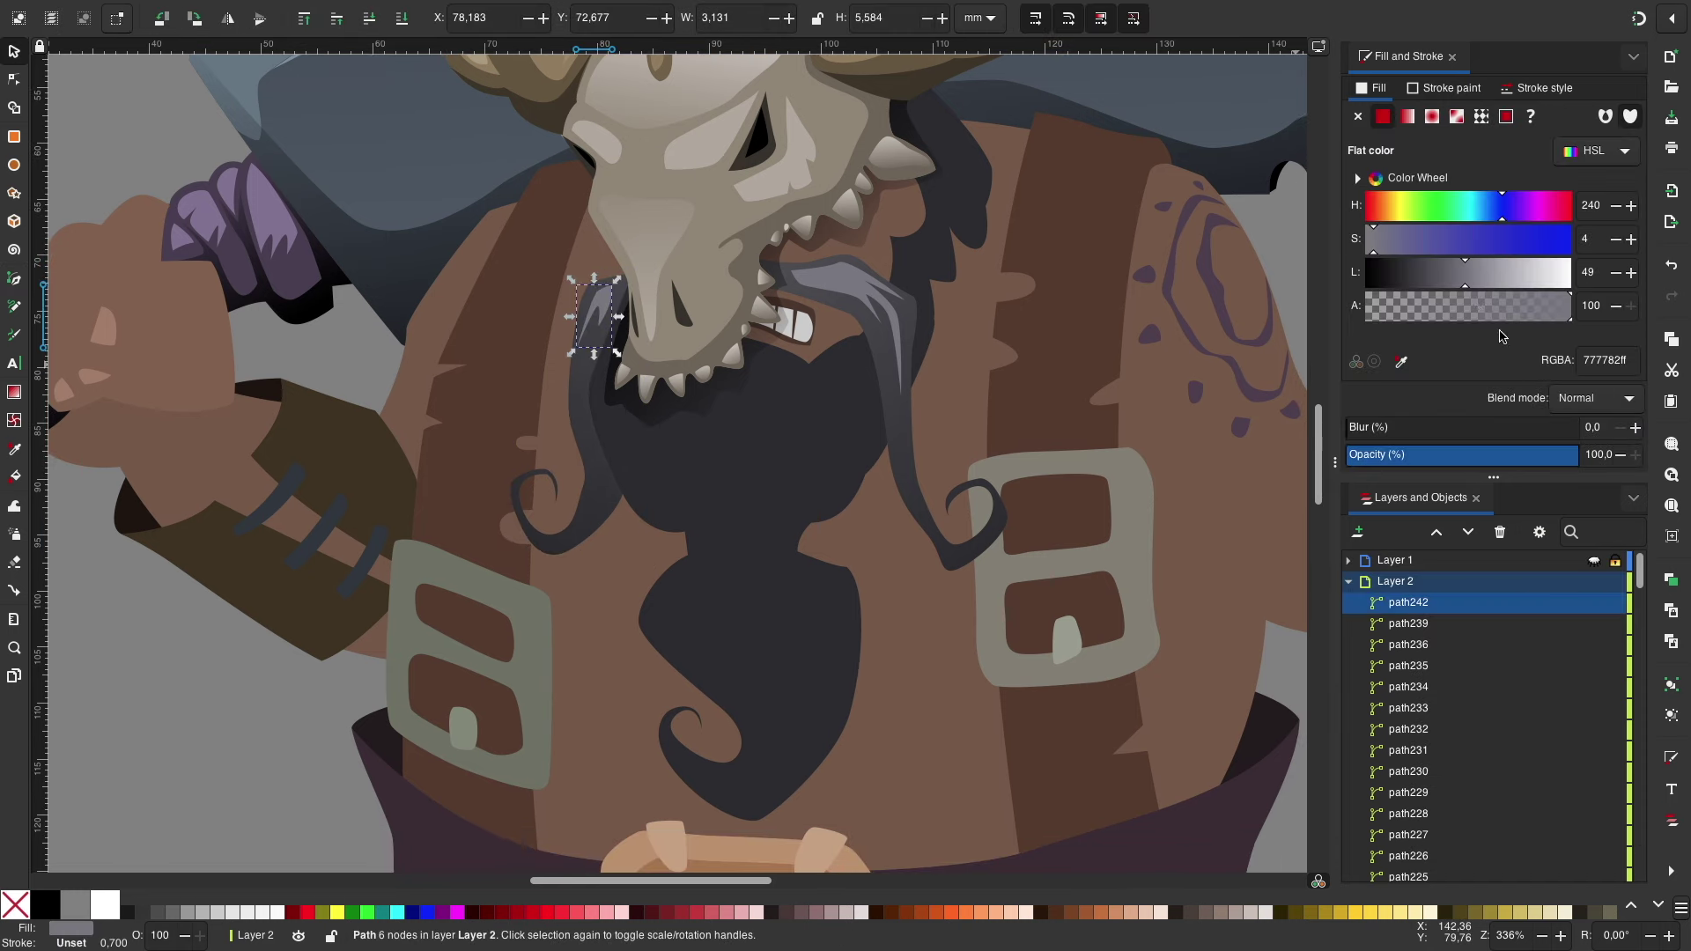
pyautogui.scroll(1, 713, 528)
# Step: Give the dark beard shape a linear gradient fill
pyautogui.click(713, 687)
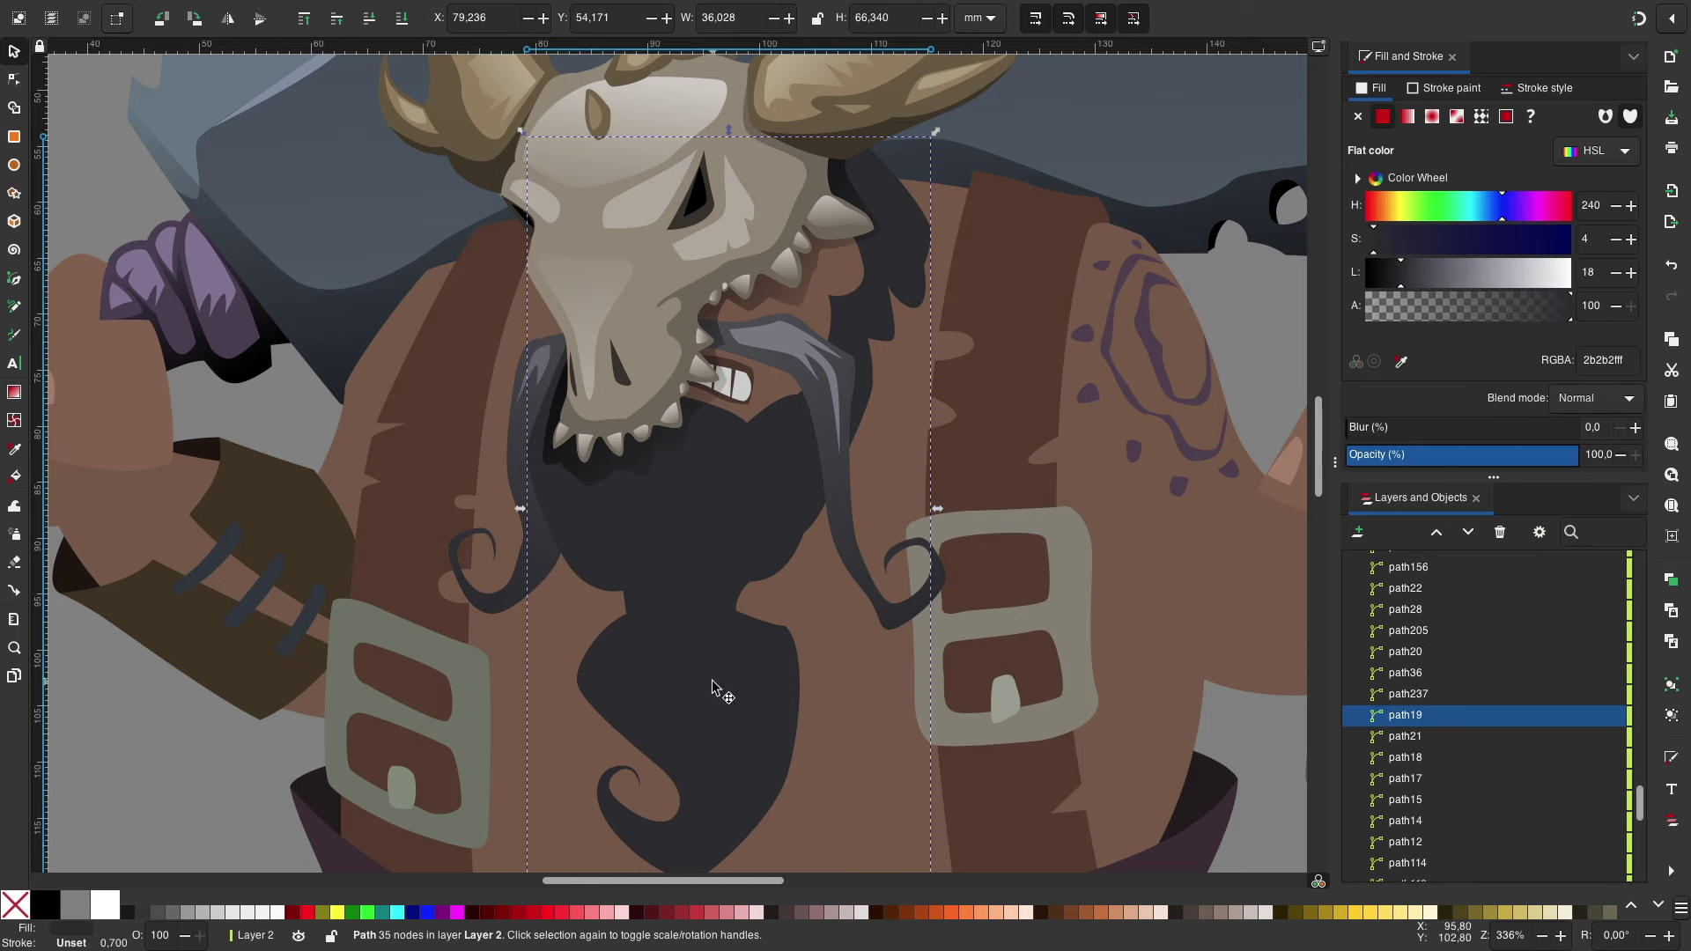
pyautogui.press('-')
pyautogui.click(1408, 117)
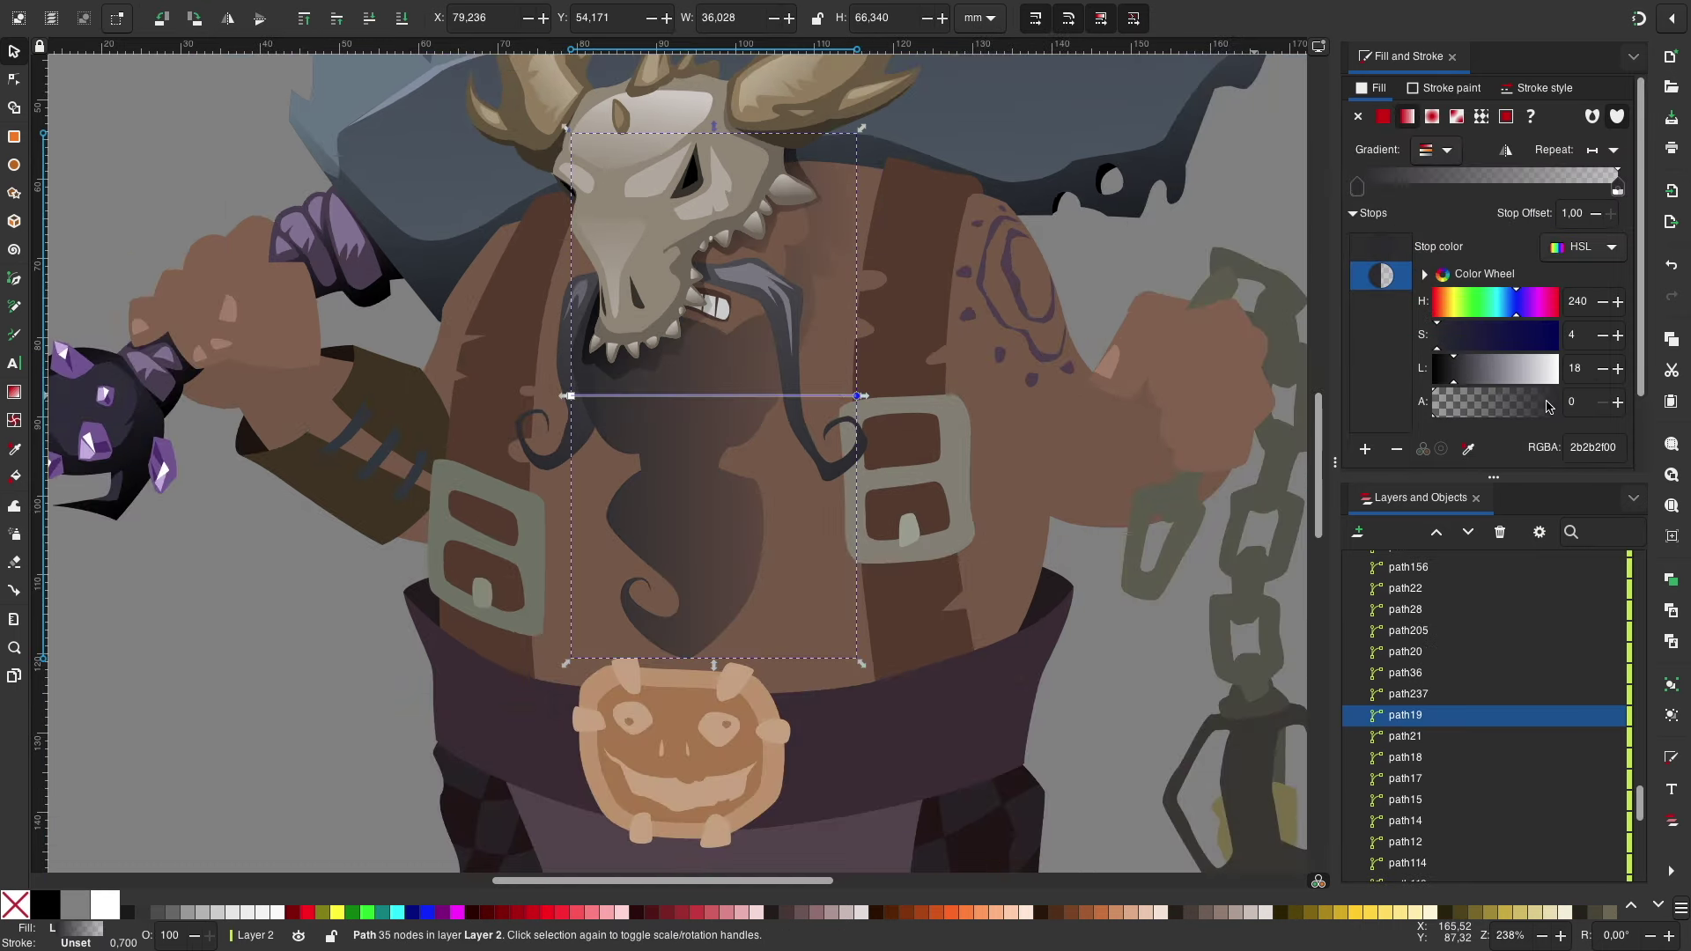
# Step: Run the beard's gradient vertically from top to bottom so it fades out
pyautogui.moveTo(566, 397); pyautogui.dragTo(672, 222)
pyautogui.moveTo(643, 379); pyautogui.dragTo(643, 713)
pyautogui.press('Escape')
pyautogui.scroll(-5, 1498, 704)
pyautogui.scroll(10, 1619, 676)
# Step: Trace a band around the beard over the sketch and colour it purple
pyautogui.click(1594, 560)
pyautogui.press('+')
pyautogui.press('+')
pyautogui.press('b')
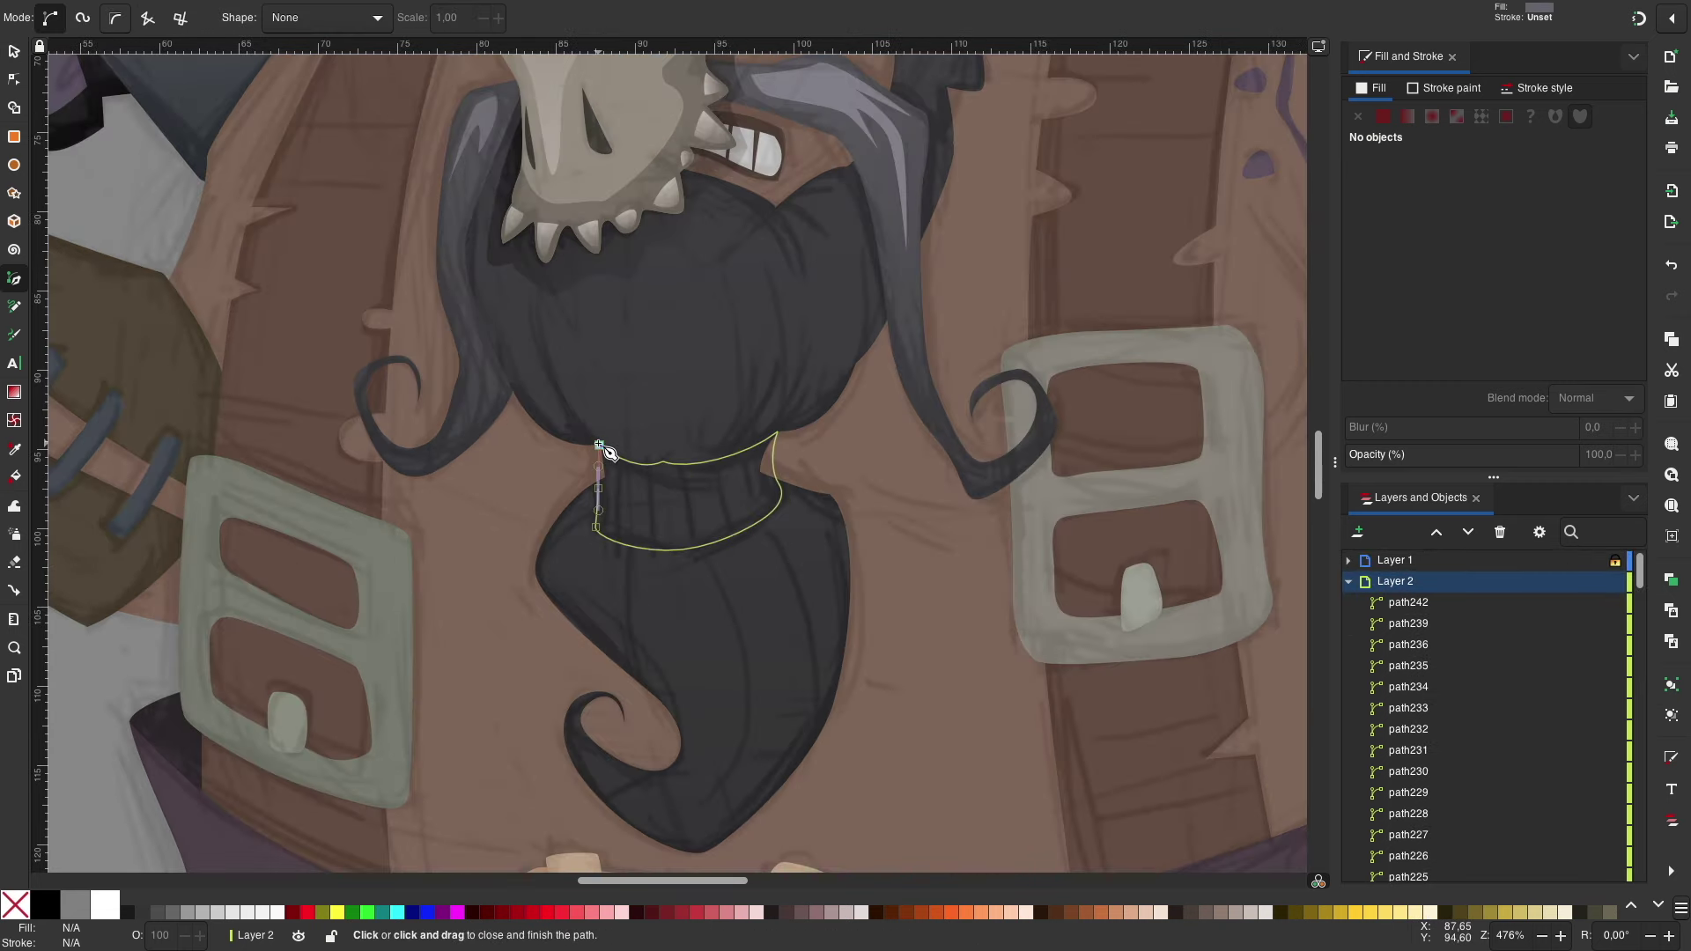
pyautogui.click(598, 446)
pyautogui.click(1594, 560)
pyautogui.press('-')
pyautogui.press('-')
pyautogui.press('-')
pyautogui.press('s')
pyautogui.click(1559, 217)
pyautogui.moveTo(1410, 239); pyautogui.dragTo(1463, 239)
pyautogui.press('Escape')
# Step: Draw a grey highlight shape on the upper beard
pyautogui.press('+')
pyautogui.press('b')
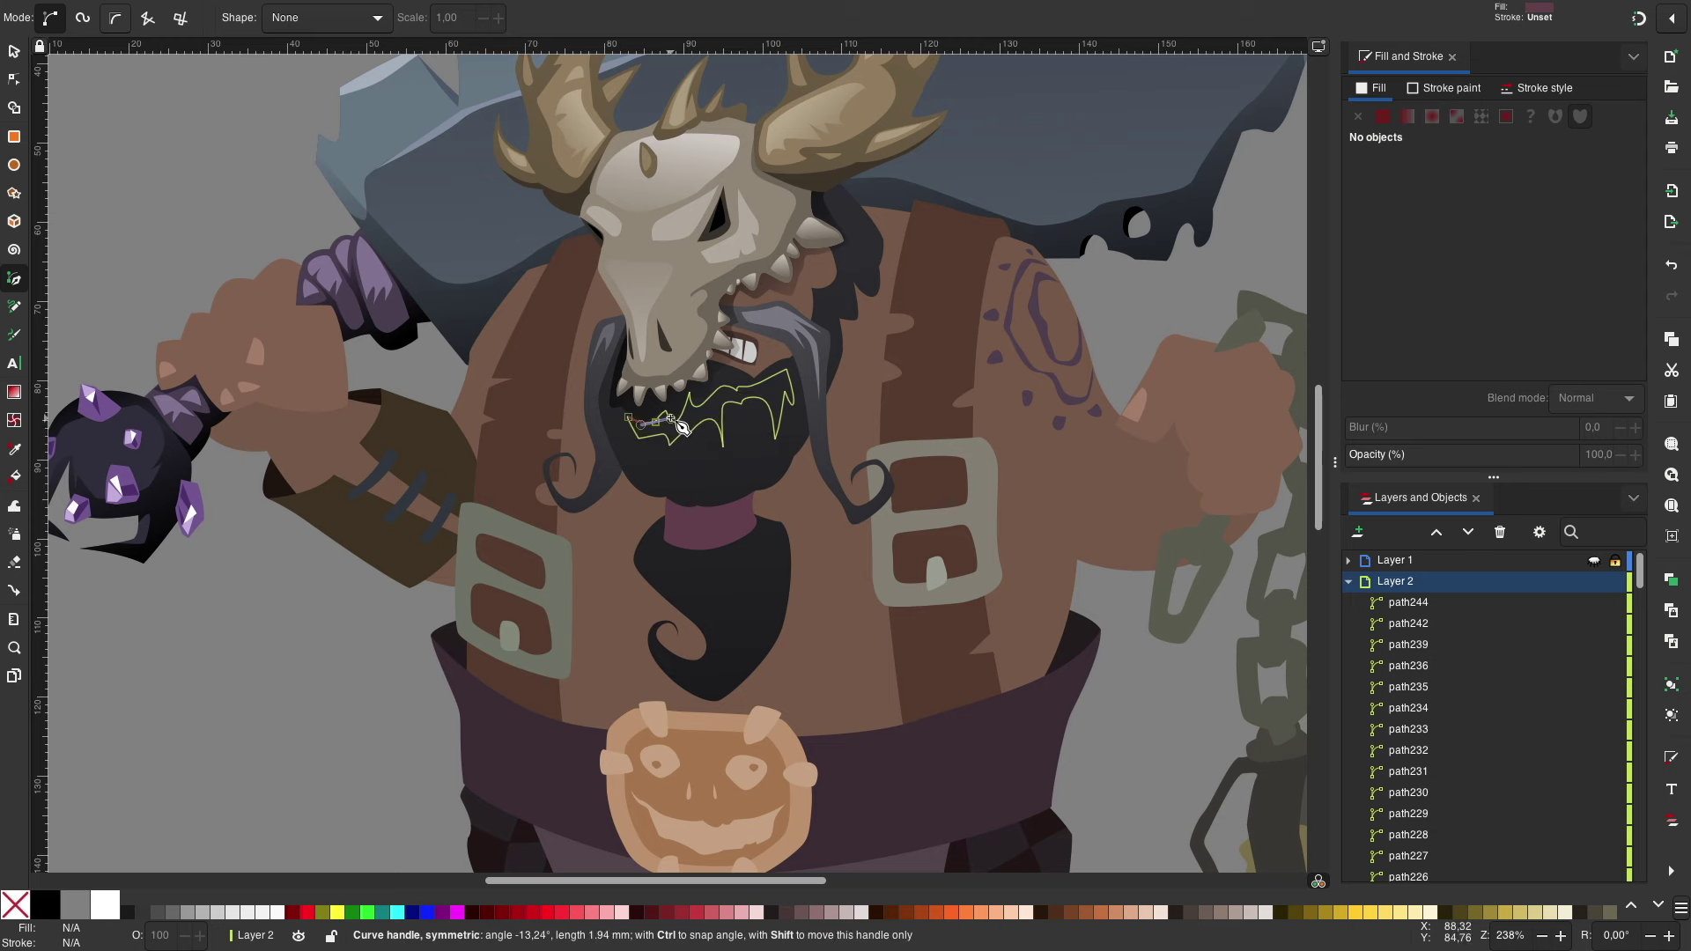
pyautogui.click(628, 417)
pyautogui.press('s')
pyautogui.moveTo(1497, 265); pyautogui.dragTo(1444, 304)
pyautogui.press('Escape')
pyautogui.scroll(2, 1057, 380)
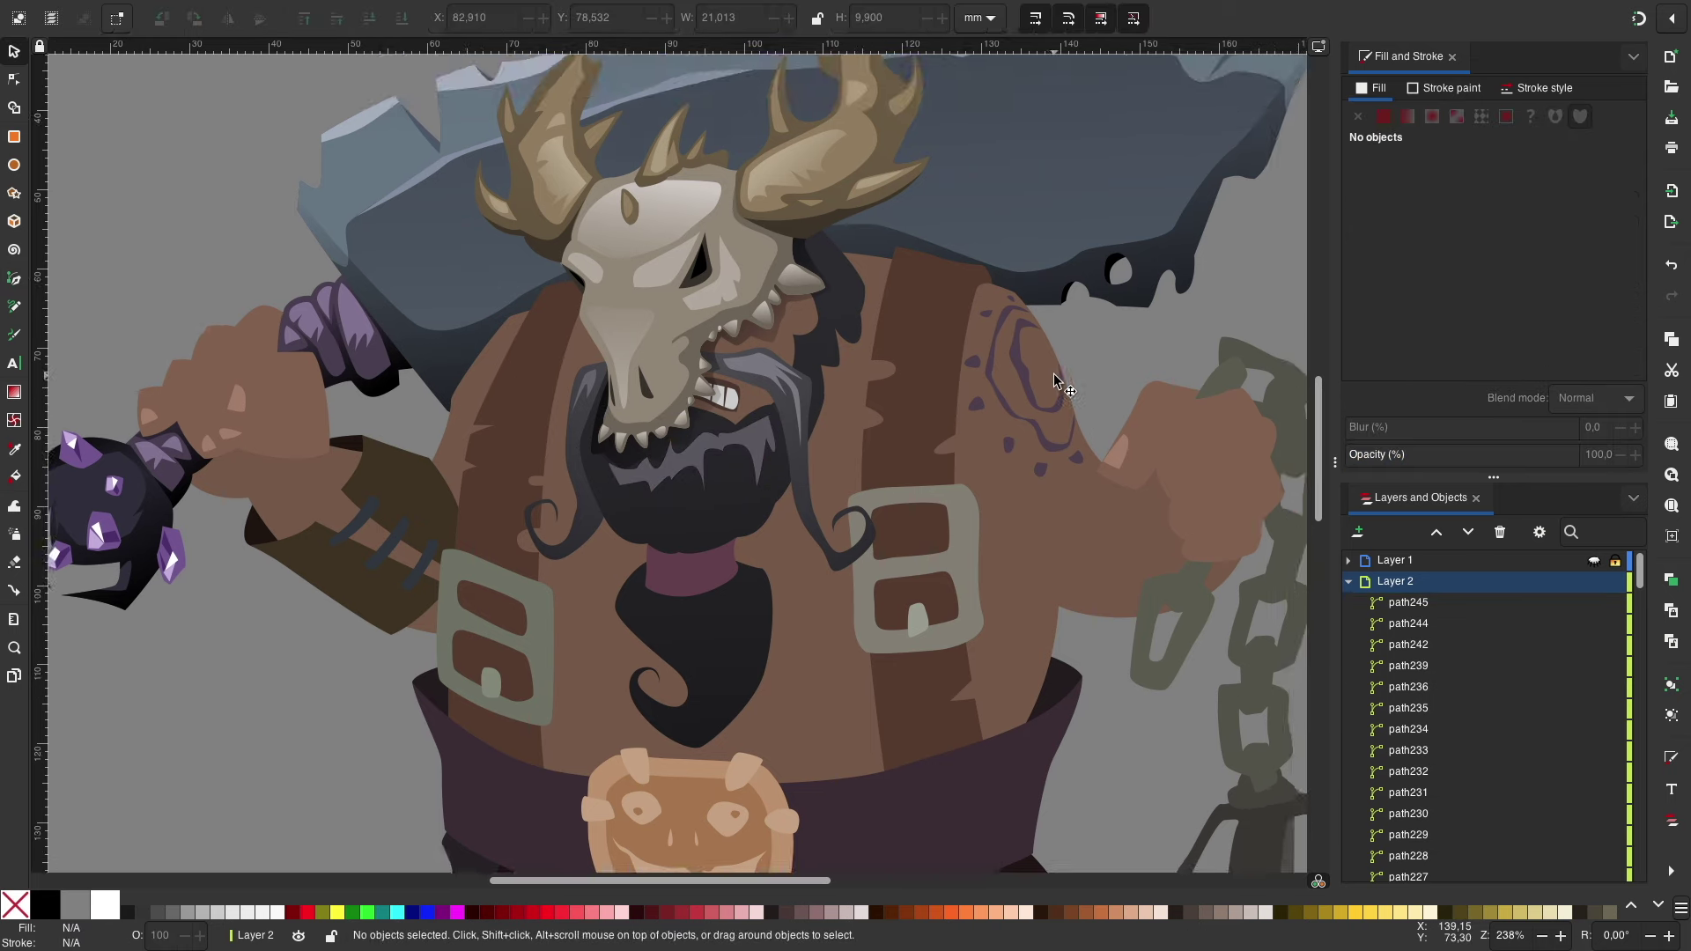
pyautogui.scroll(1, 784, 255)
# Step: Add a hair strand beside the skull and a highlight on the lower beard
pyautogui.press('b')
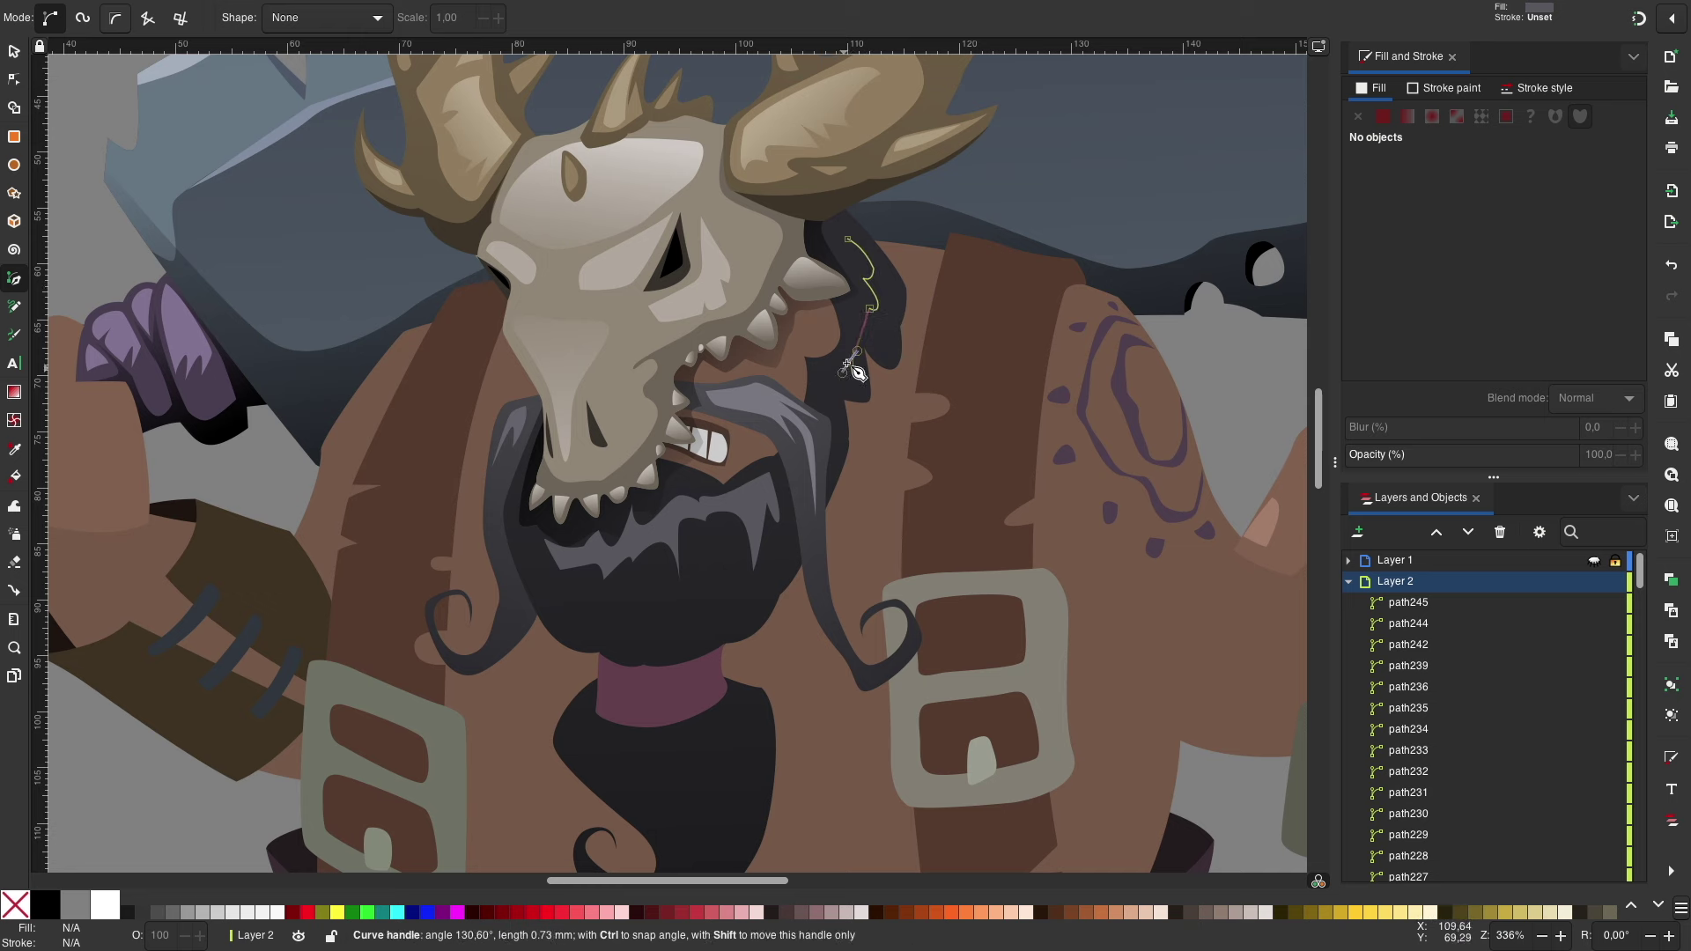
pyautogui.click(847, 238)
pyautogui.scroll(-3, 780, 587)
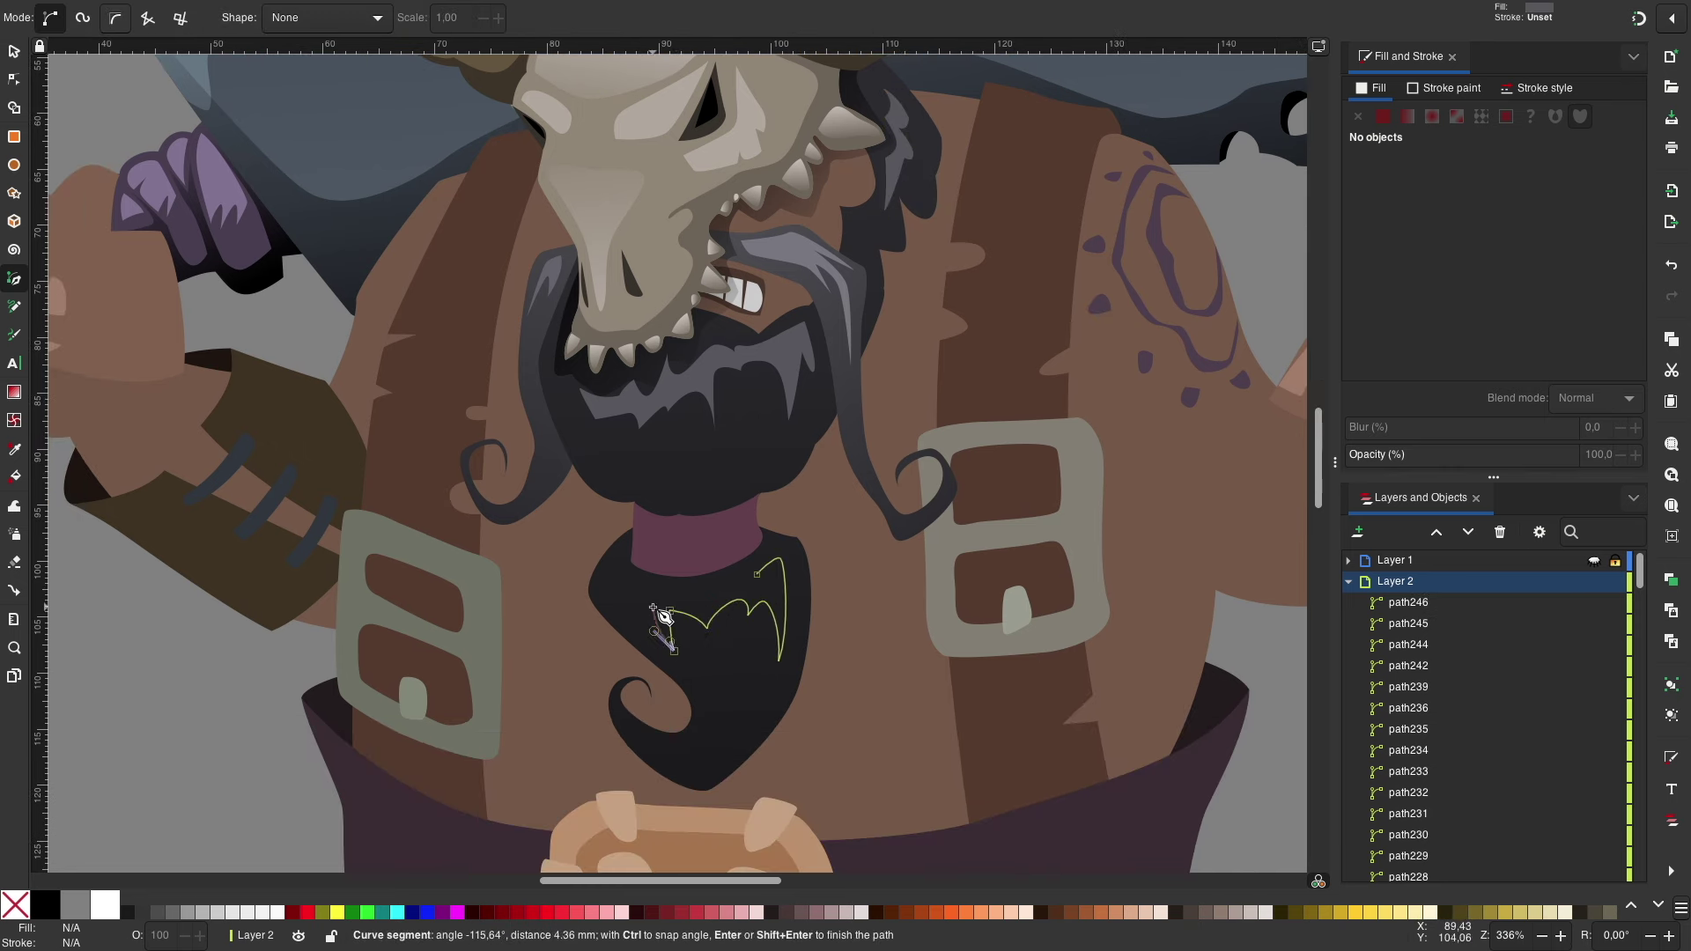
pyautogui.press('Return')
pyautogui.press('s')
pyautogui.press('Escape')
pyautogui.scroll(-1, 966, 432)
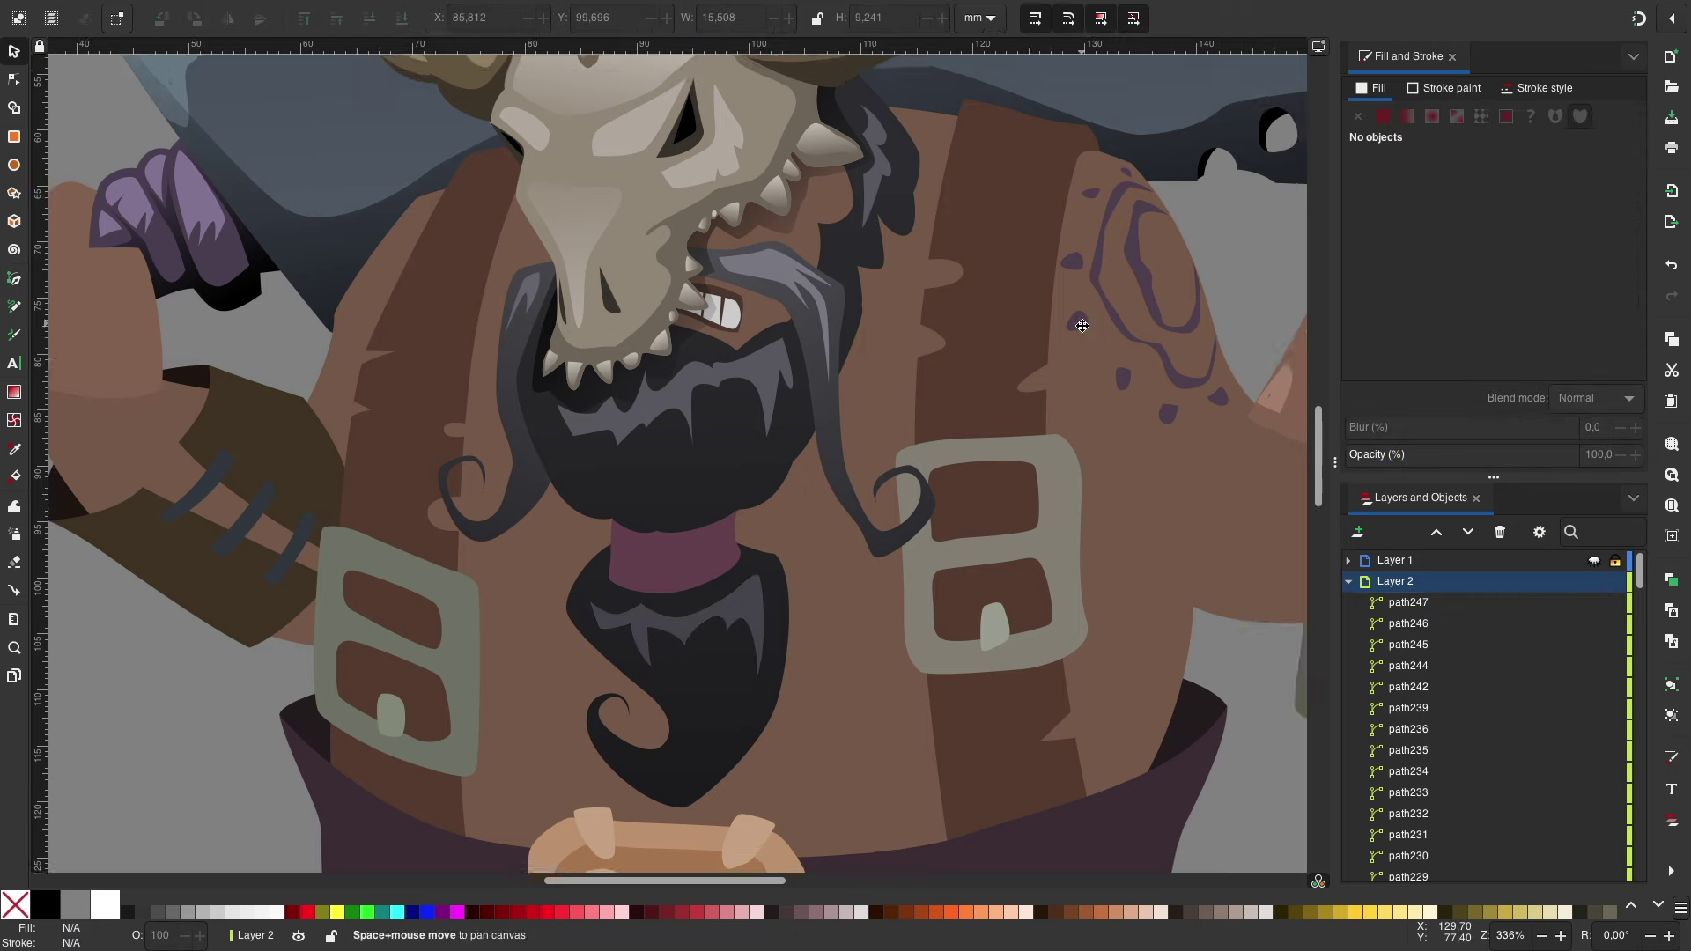
pyautogui.scroll(1, 946, 504)
# Step: Draw a shadow under the skull fading from black to transparent downward
pyautogui.press('b')
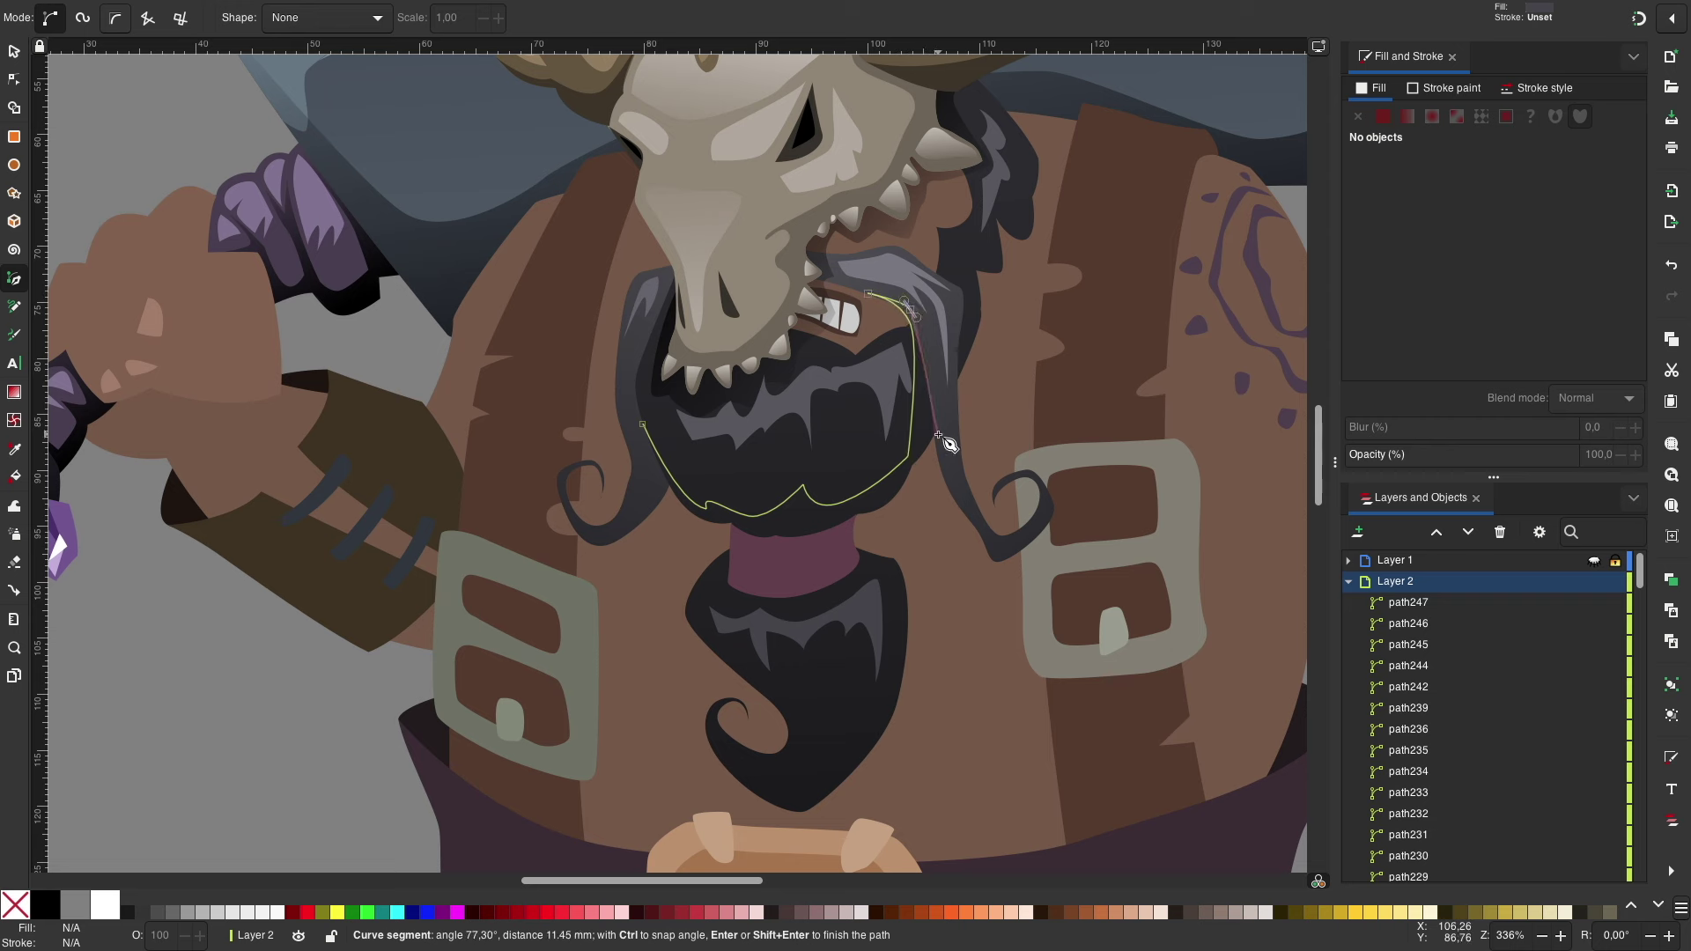
pyautogui.press('Return')
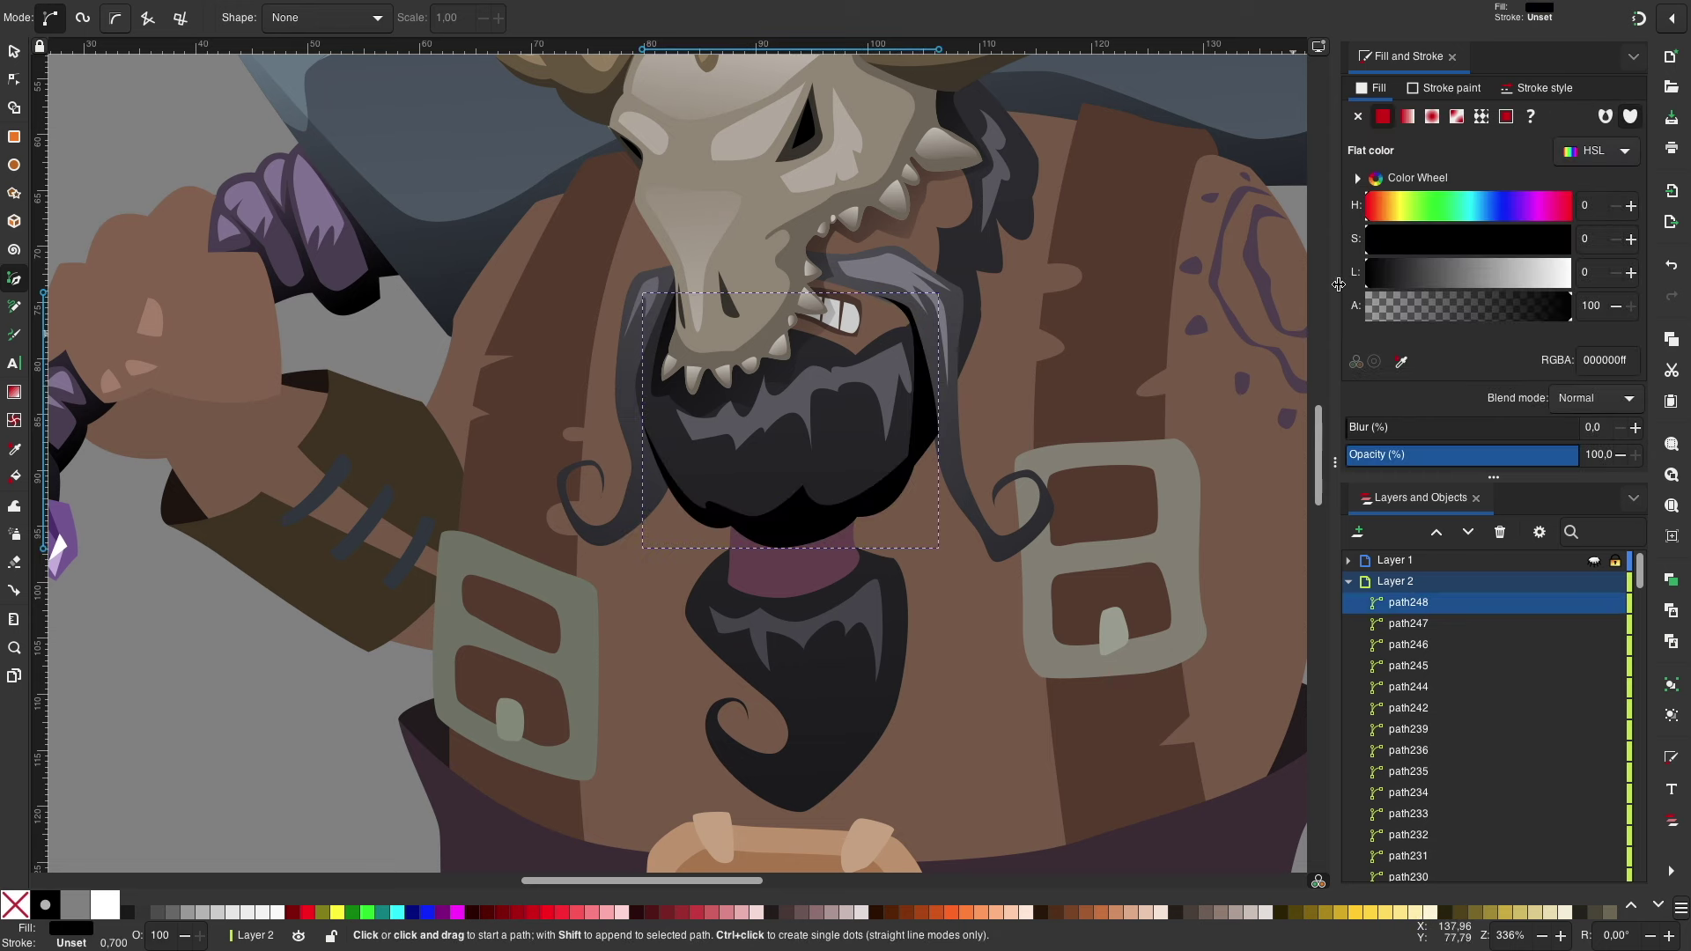
pyautogui.press('g')
pyautogui.moveTo(817, 556); pyautogui.dragTo(844, 404)
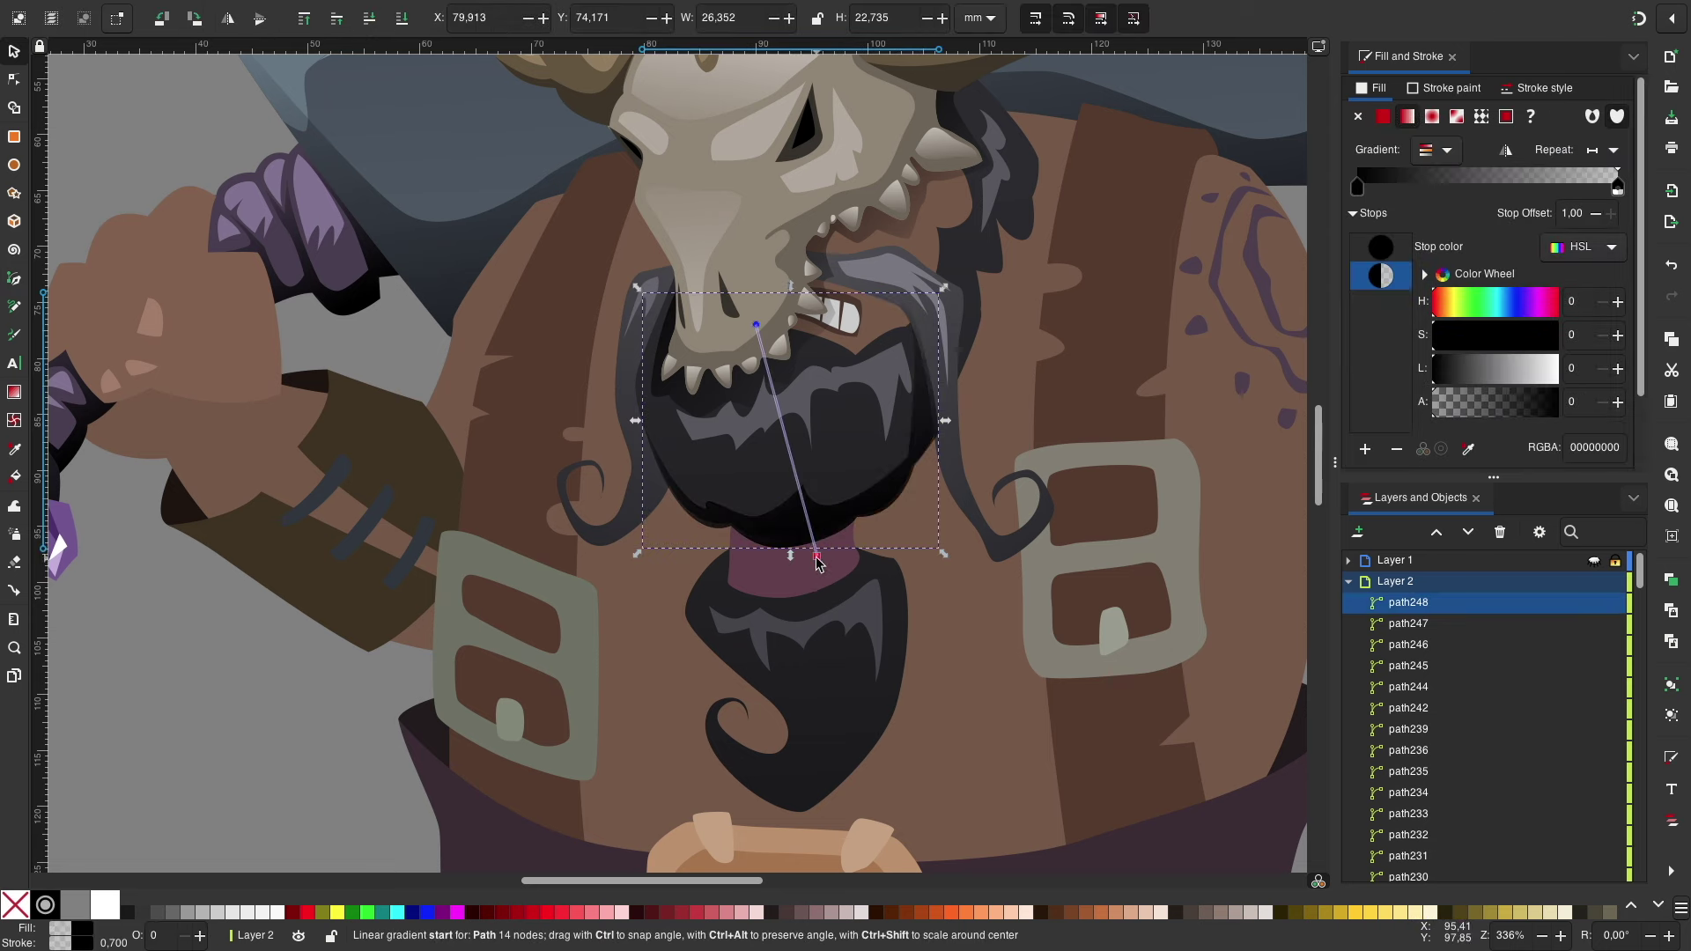
pyautogui.press('s')
pyautogui.press('Escape')
pyautogui.scroll(1, 1019, 478)
pyautogui.scroll(2, 1065, 461)
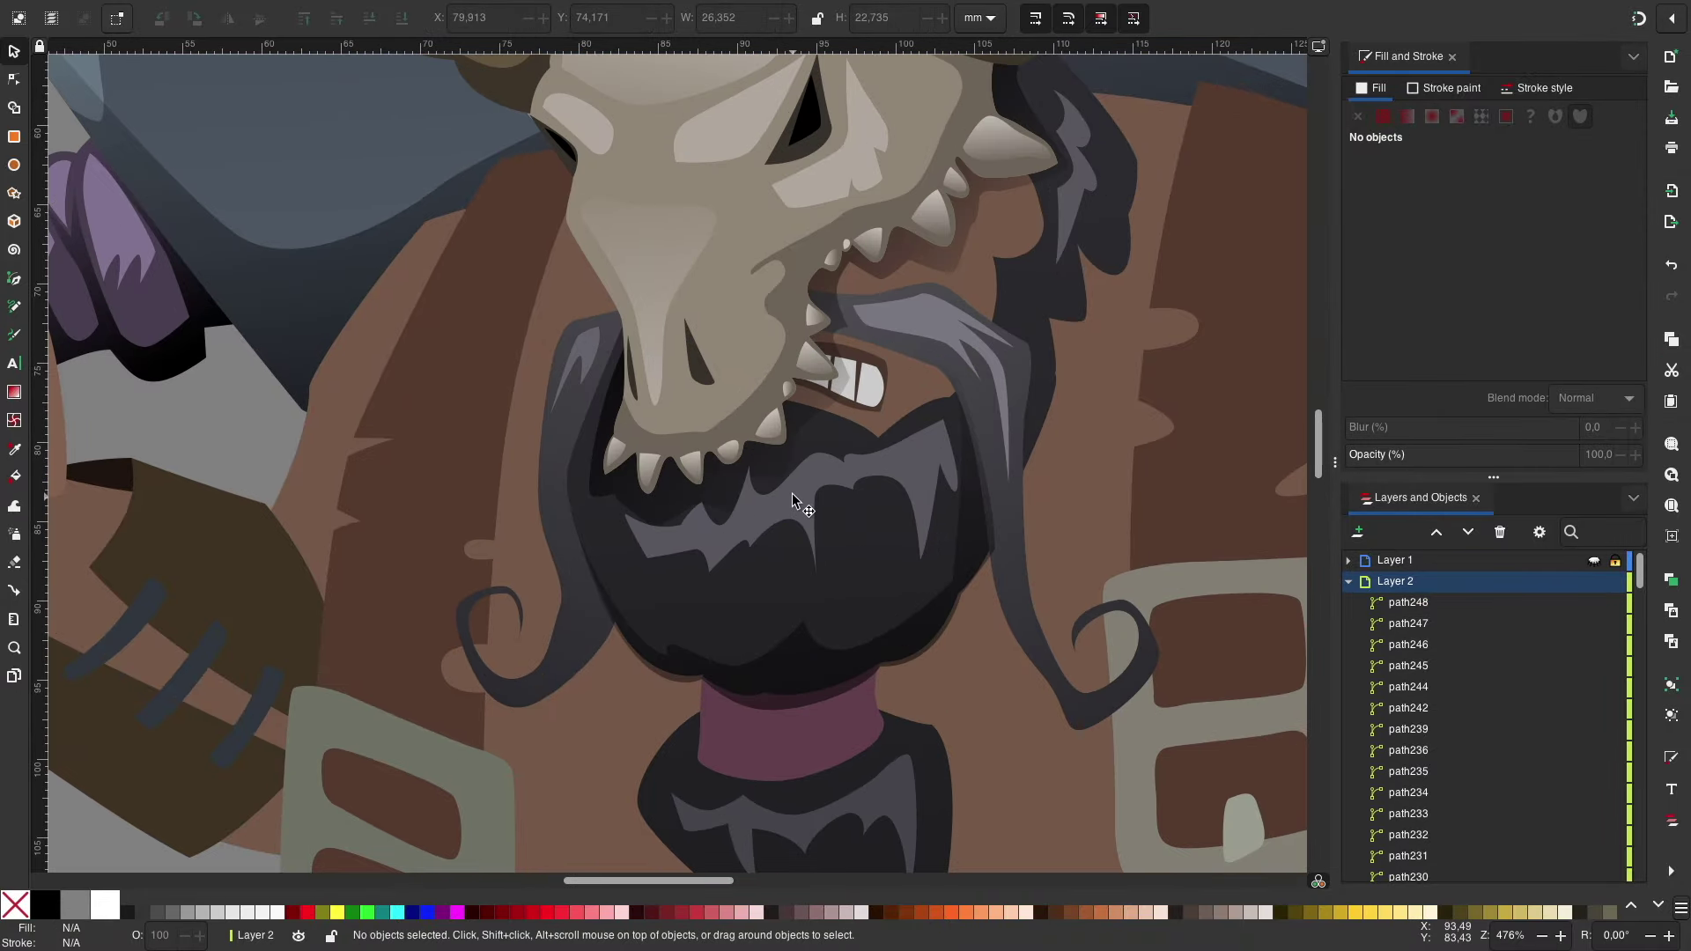
# Step: Draw six curved stripes across the purple band and select them together
pyautogui.click(791, 495)
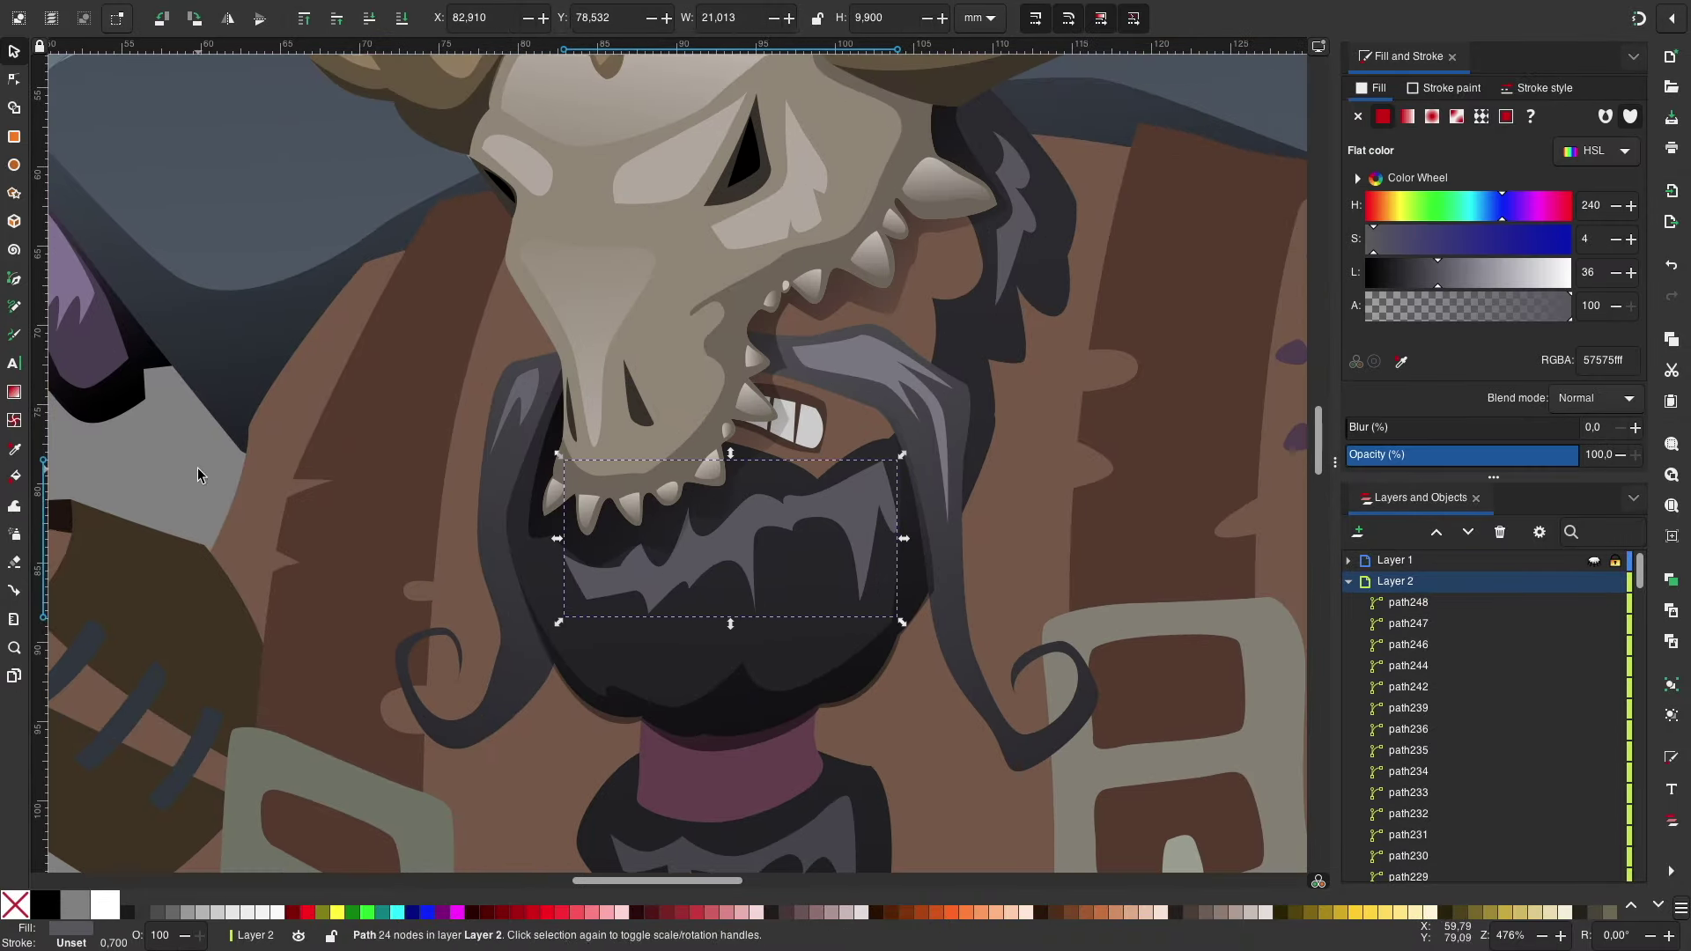
pyautogui.press('Escape')
pyautogui.scroll(-5, 1111, 554)
pyautogui.press('b')
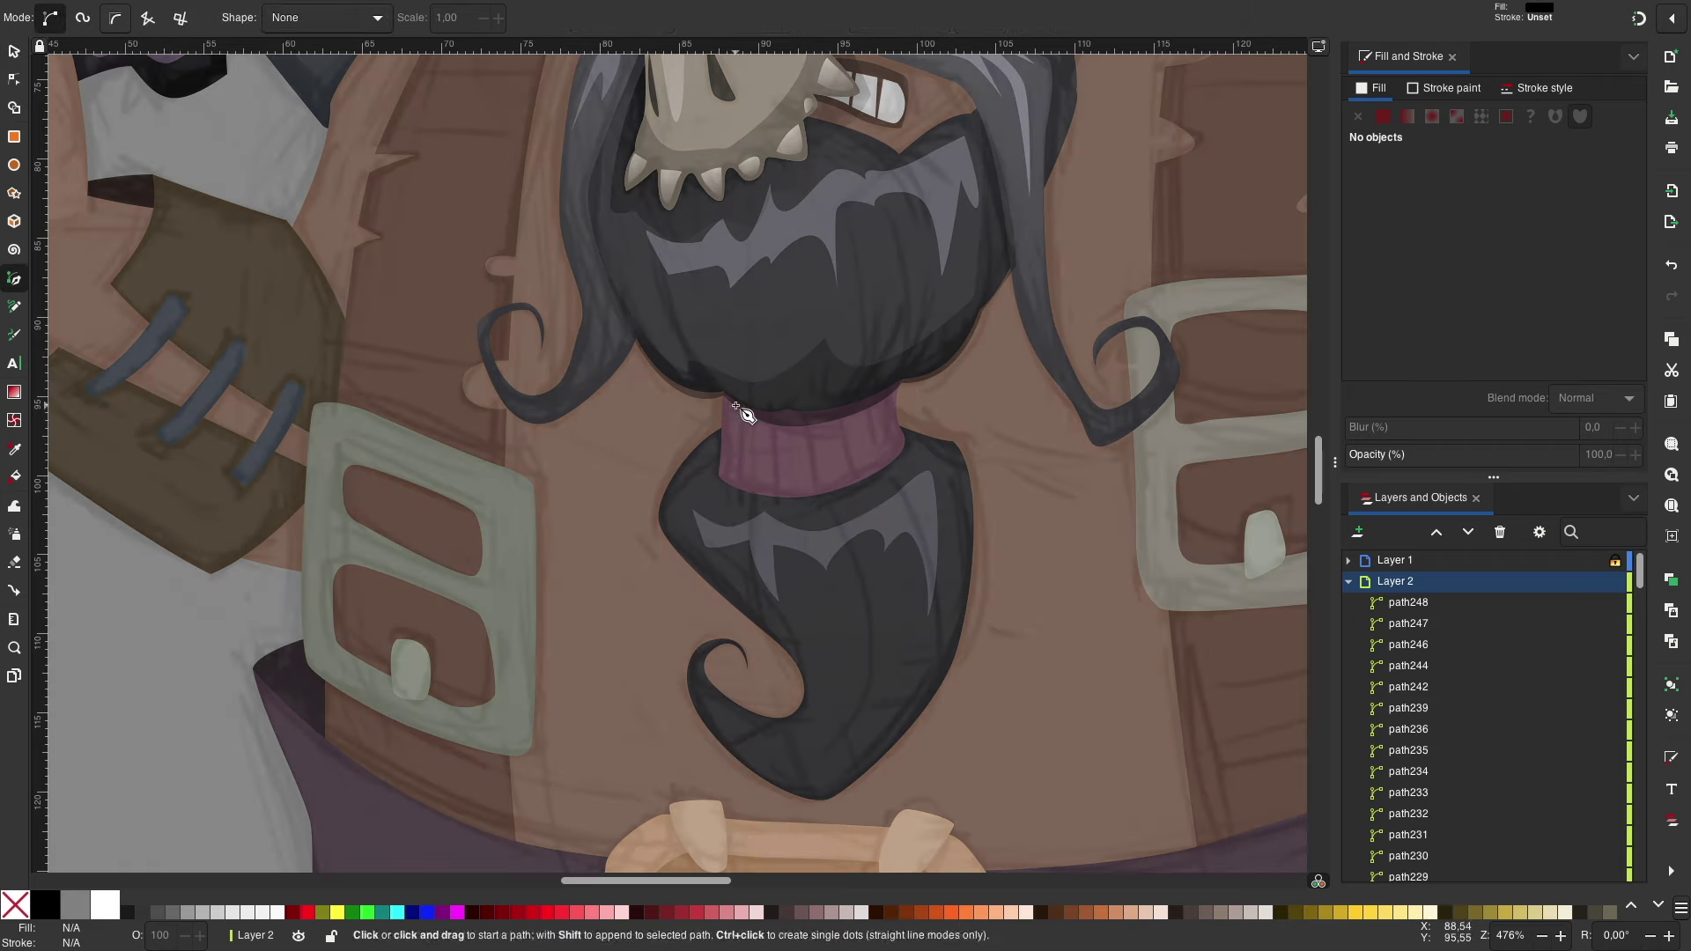
pyautogui.click(843, 414)
pyautogui.moveTo(852, 475); pyautogui.dragTo(860, 486)
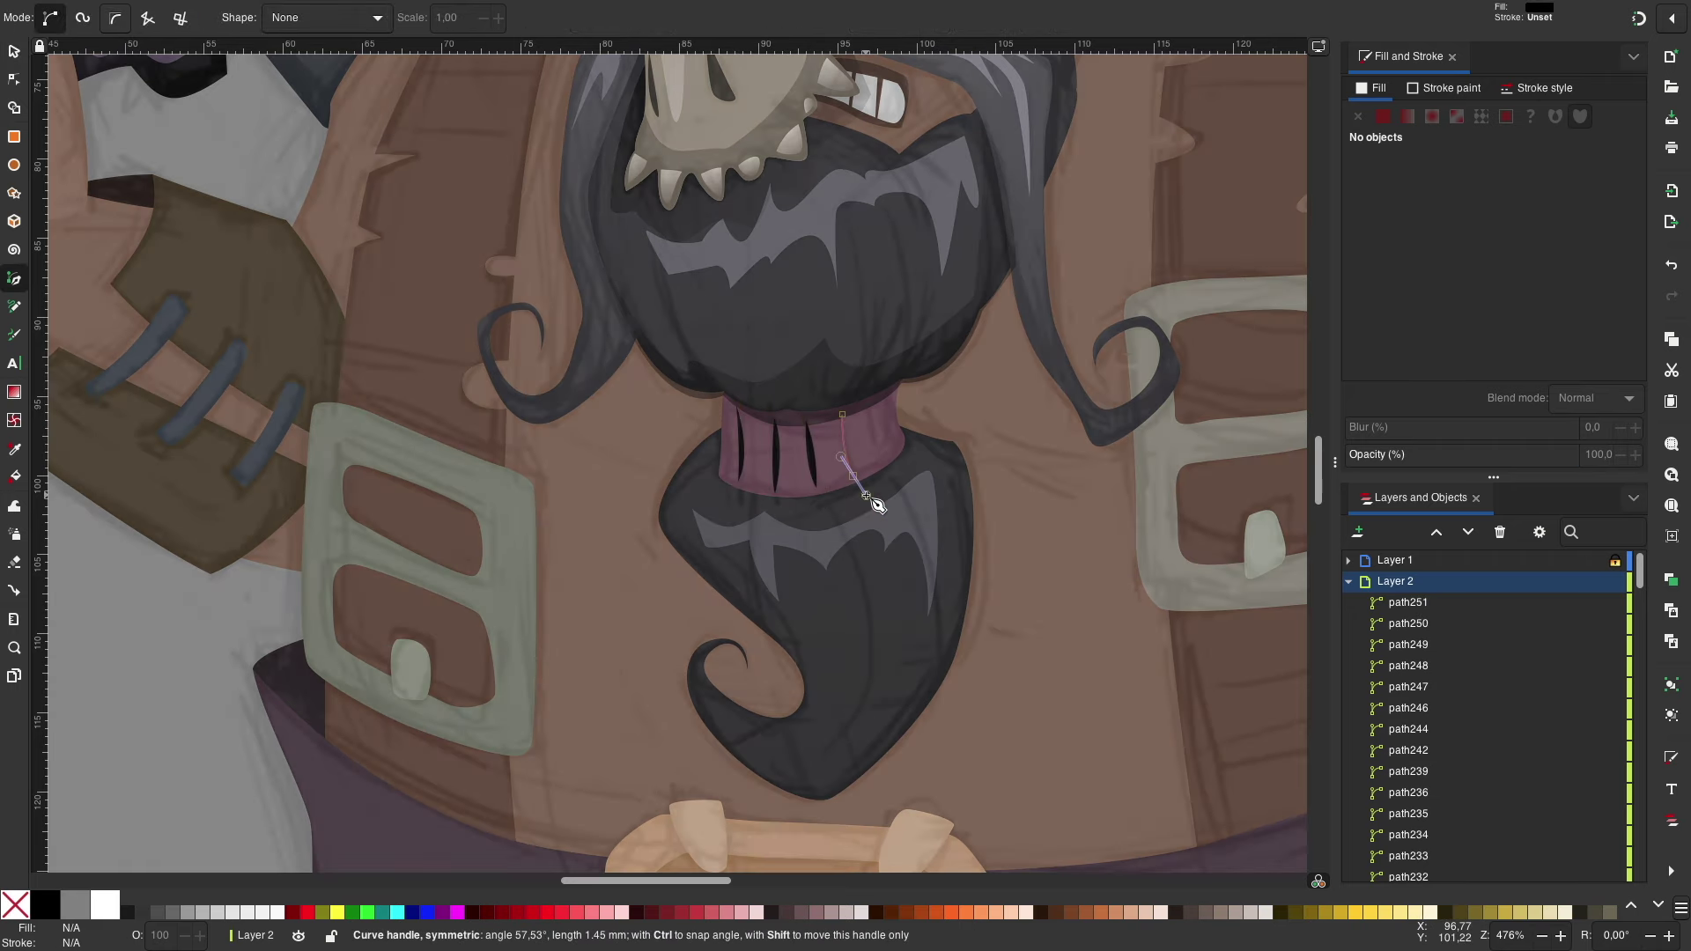
pyautogui.doubleClick(883, 462)
pyautogui.press('s')
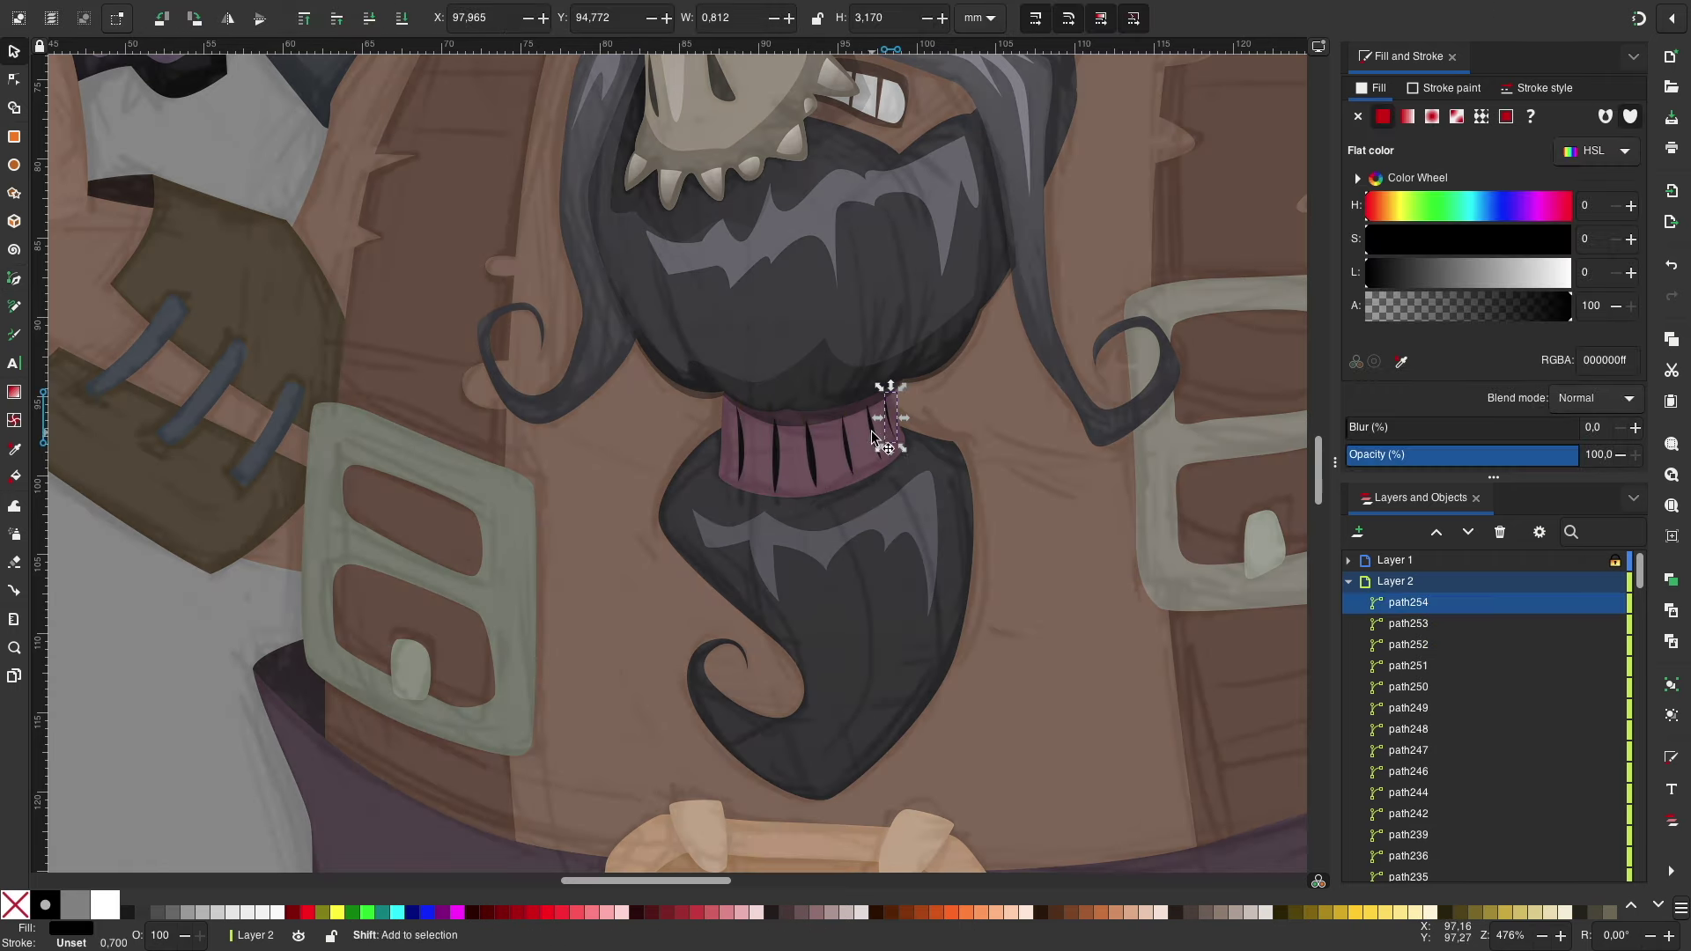
pyautogui.moveTo(887, 416); pyautogui.dragTo(889, 460)
# Step: Hide the sketch layer and select a dark vest strap
pyautogui.click(1594, 561)
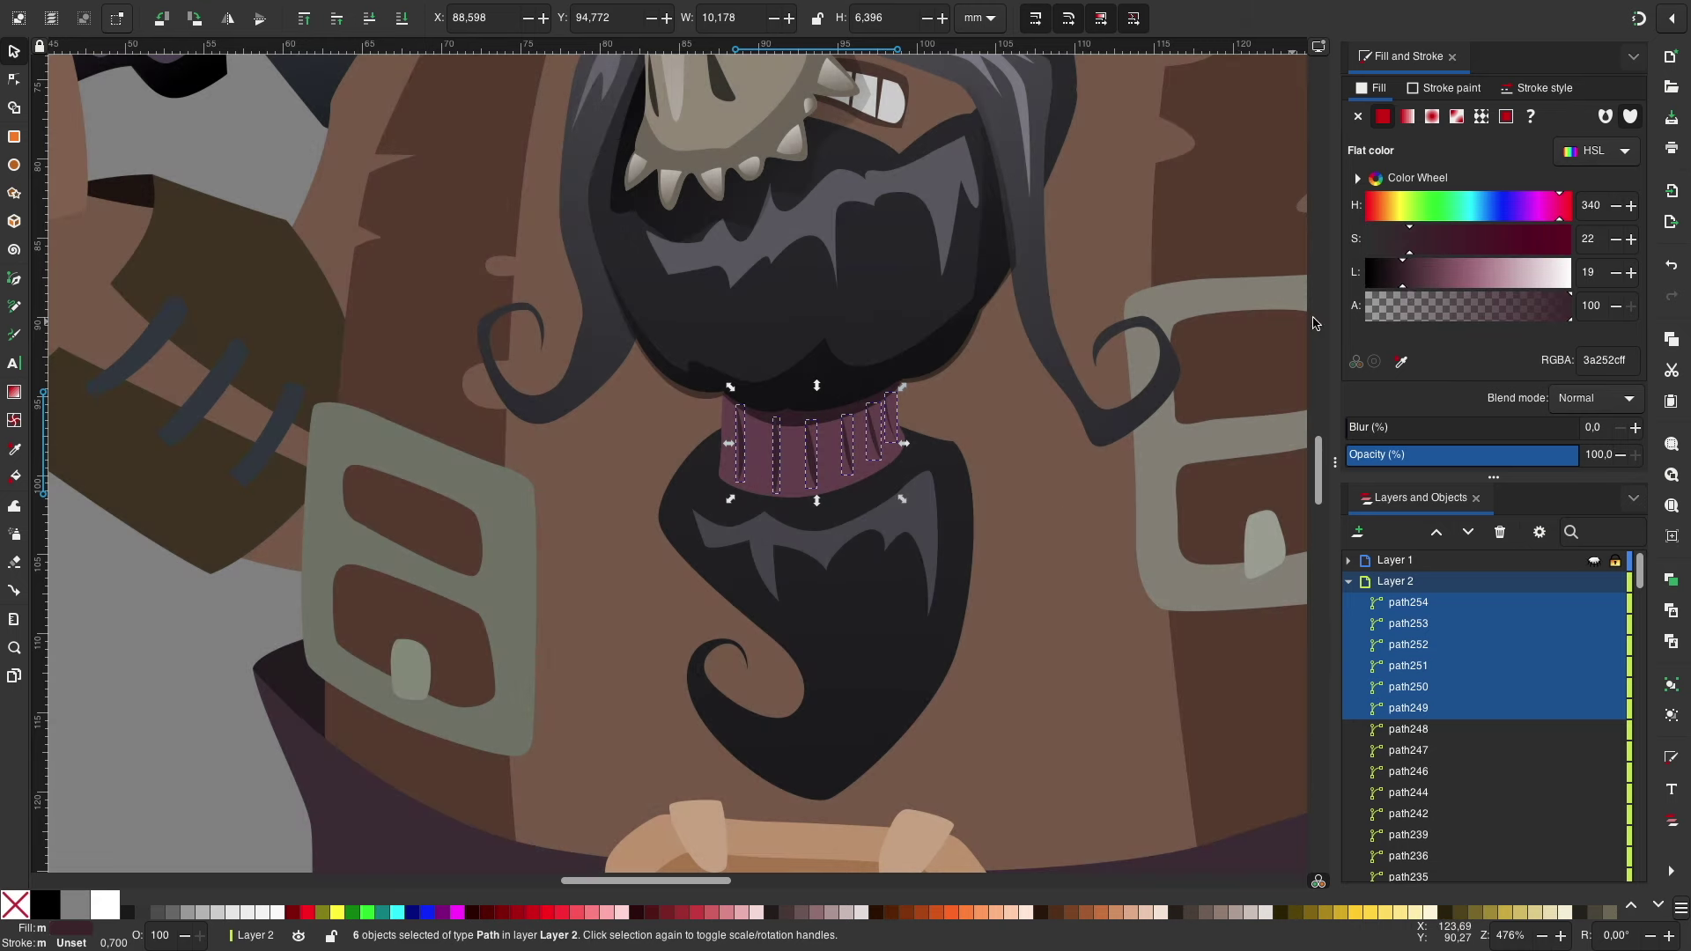
pyautogui.press('Escape')
pyautogui.keyDown('ctrl'); pyautogui.scroll(-2, 541, 548); pyautogui.keyUp('ctrl')
pyautogui.click(976, 609)
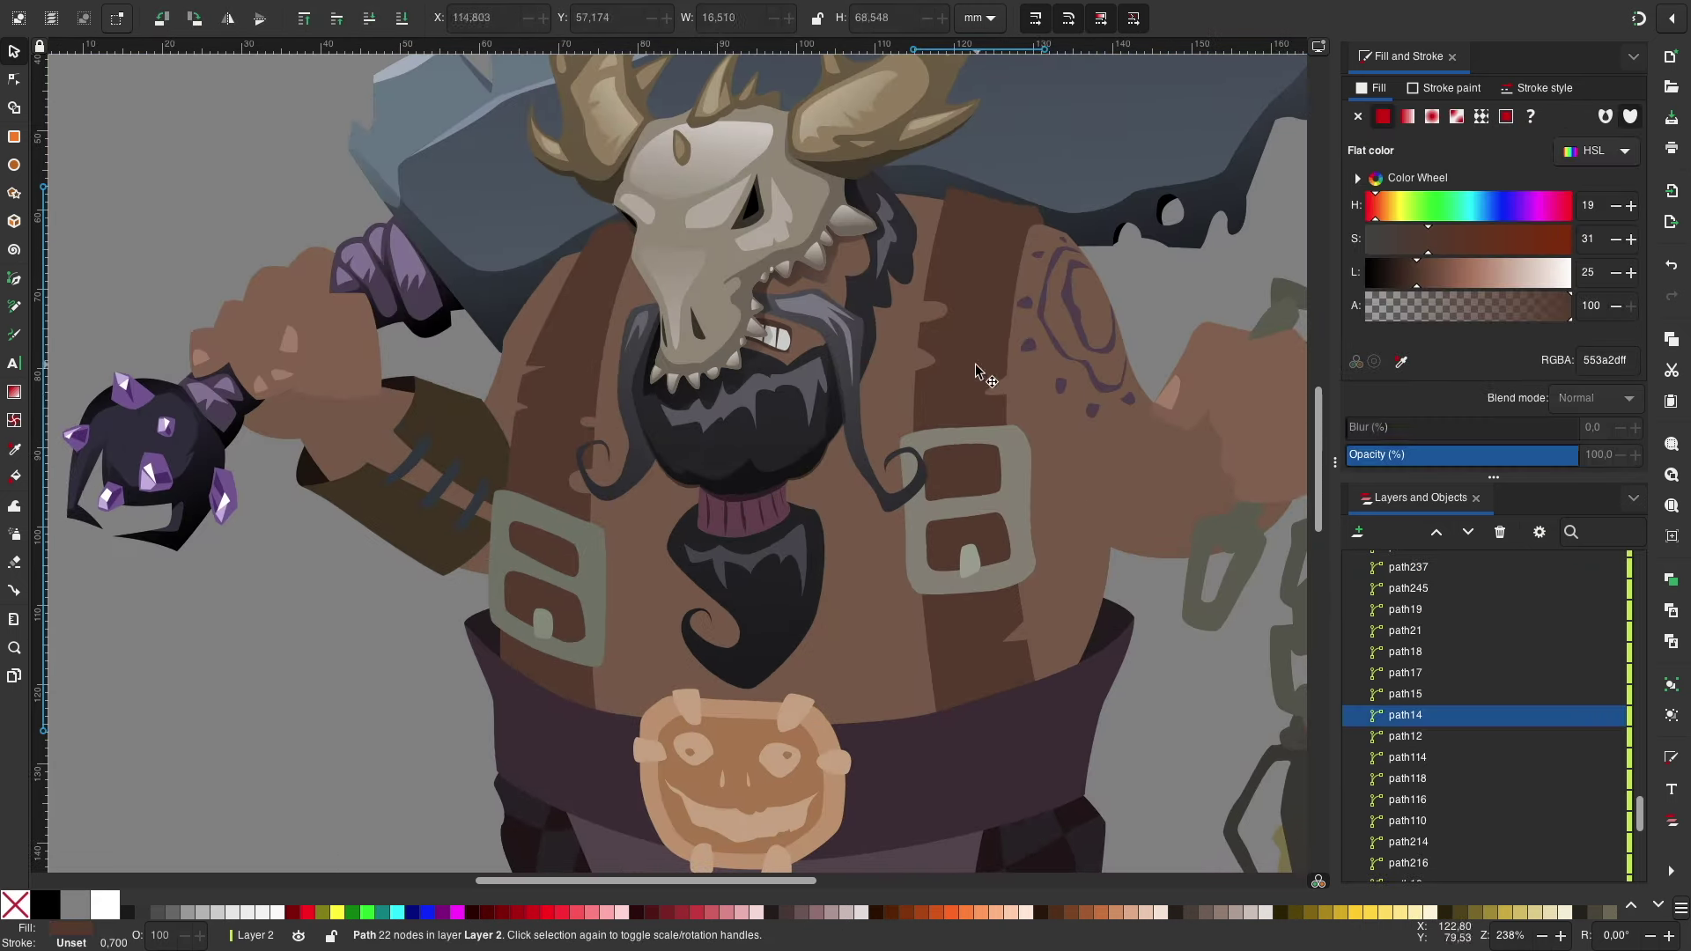
# Step: Give both vest straps linear gradients running from top to bottom
pyautogui.keyDown('shift'); pyautogui.click(542, 398); pyautogui.keyUp('shift')
pyautogui.click(1027, 453)
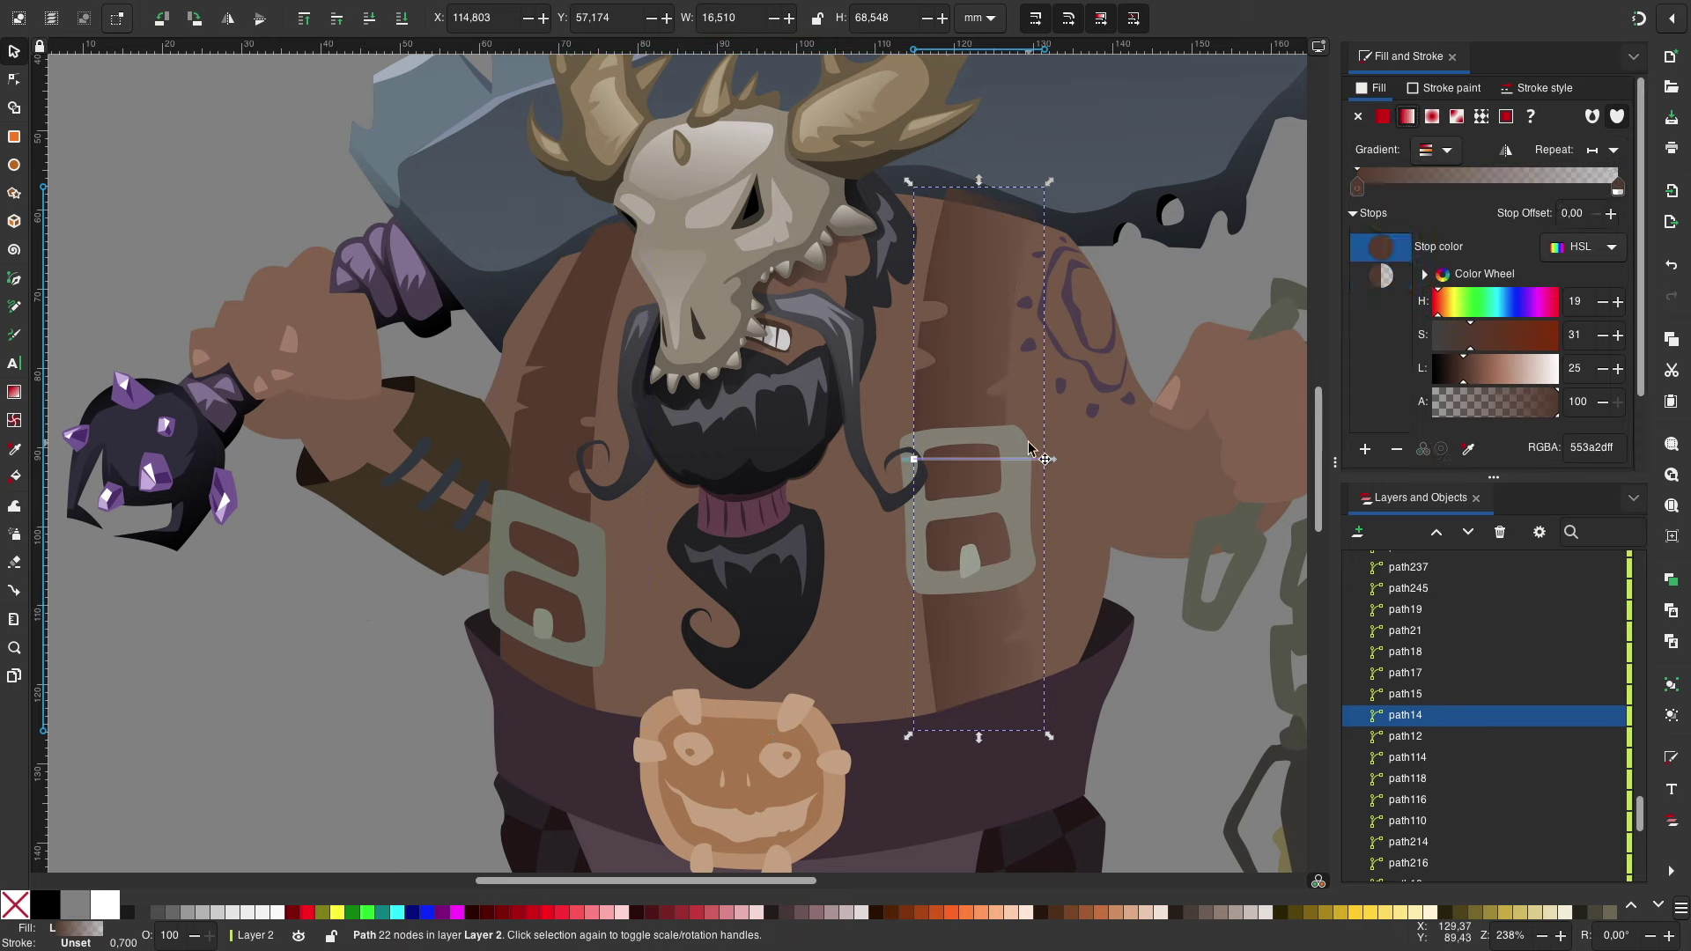
pyautogui.moveTo(1039, 453); pyautogui.dragTo(1001, 720)
pyautogui.click(1462, 381)
pyautogui.doubleClick(541, 398)
pyautogui.moveTo(494, 472); pyautogui.dragTo(577, 282)
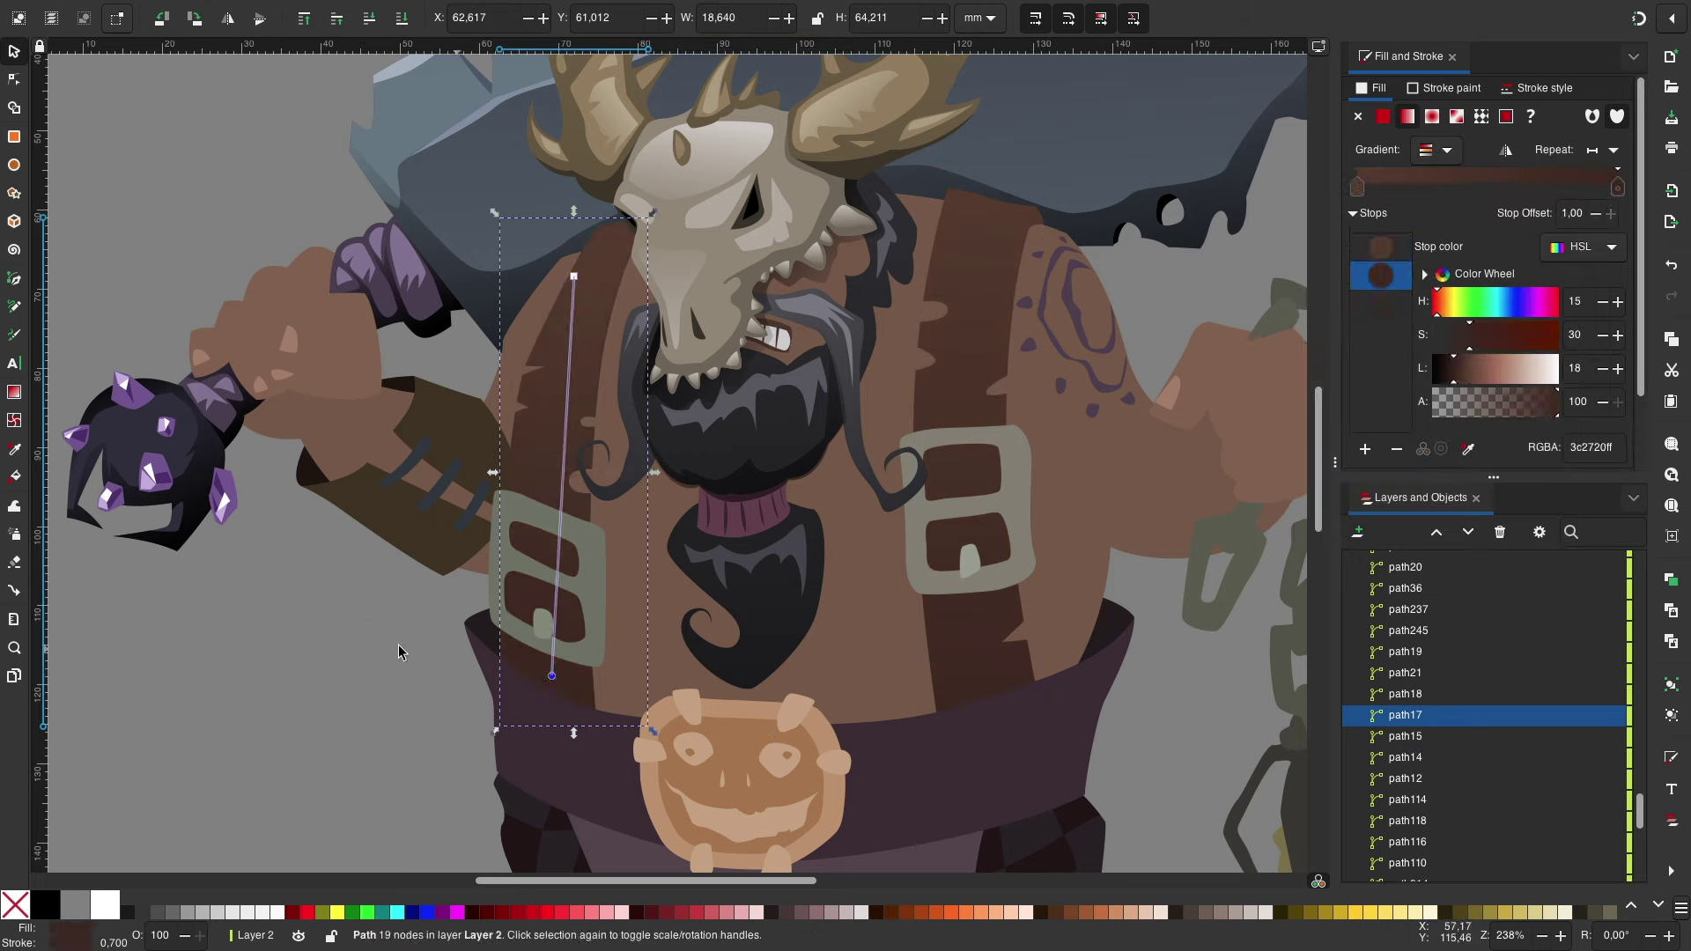
pyautogui.press('Escape')
# Step: Draw a curved shape on top of the right vest strap
pyautogui.scroll(-3, 478, 564)
pyautogui.scroll(3, 948, 347)
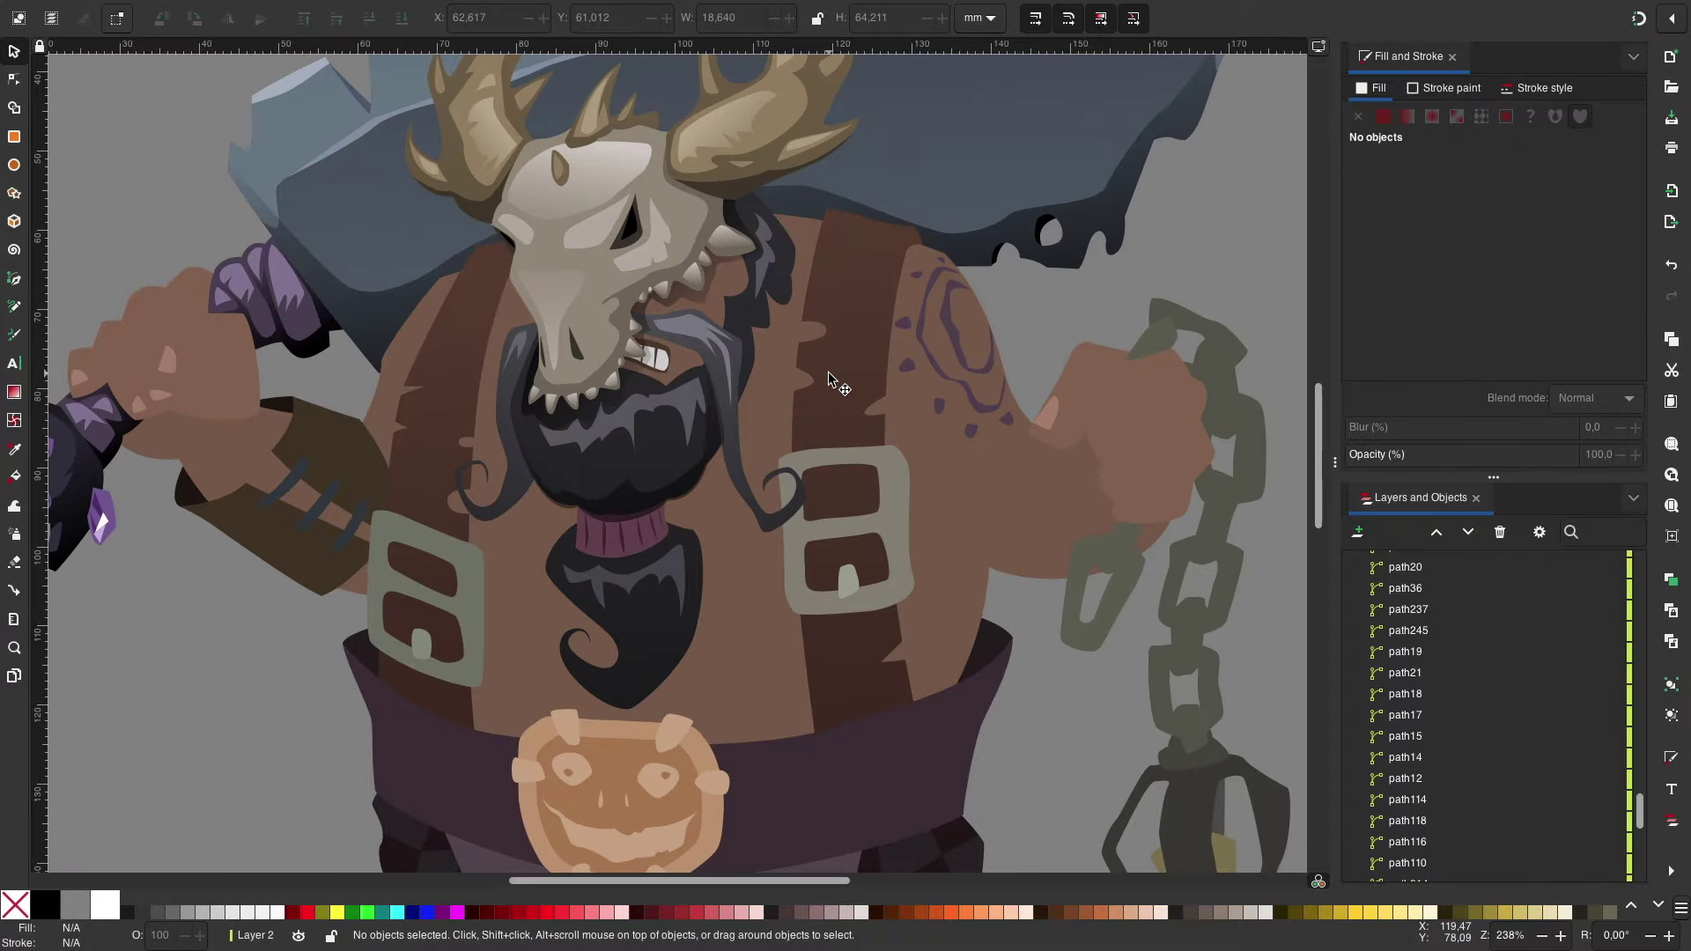
pyautogui.press('+')
pyautogui.press('b')
pyautogui.click(884, 143)
pyautogui.click(892, 110)
pyautogui.moveTo(995, 131); pyautogui.dragTo(1009, 132)
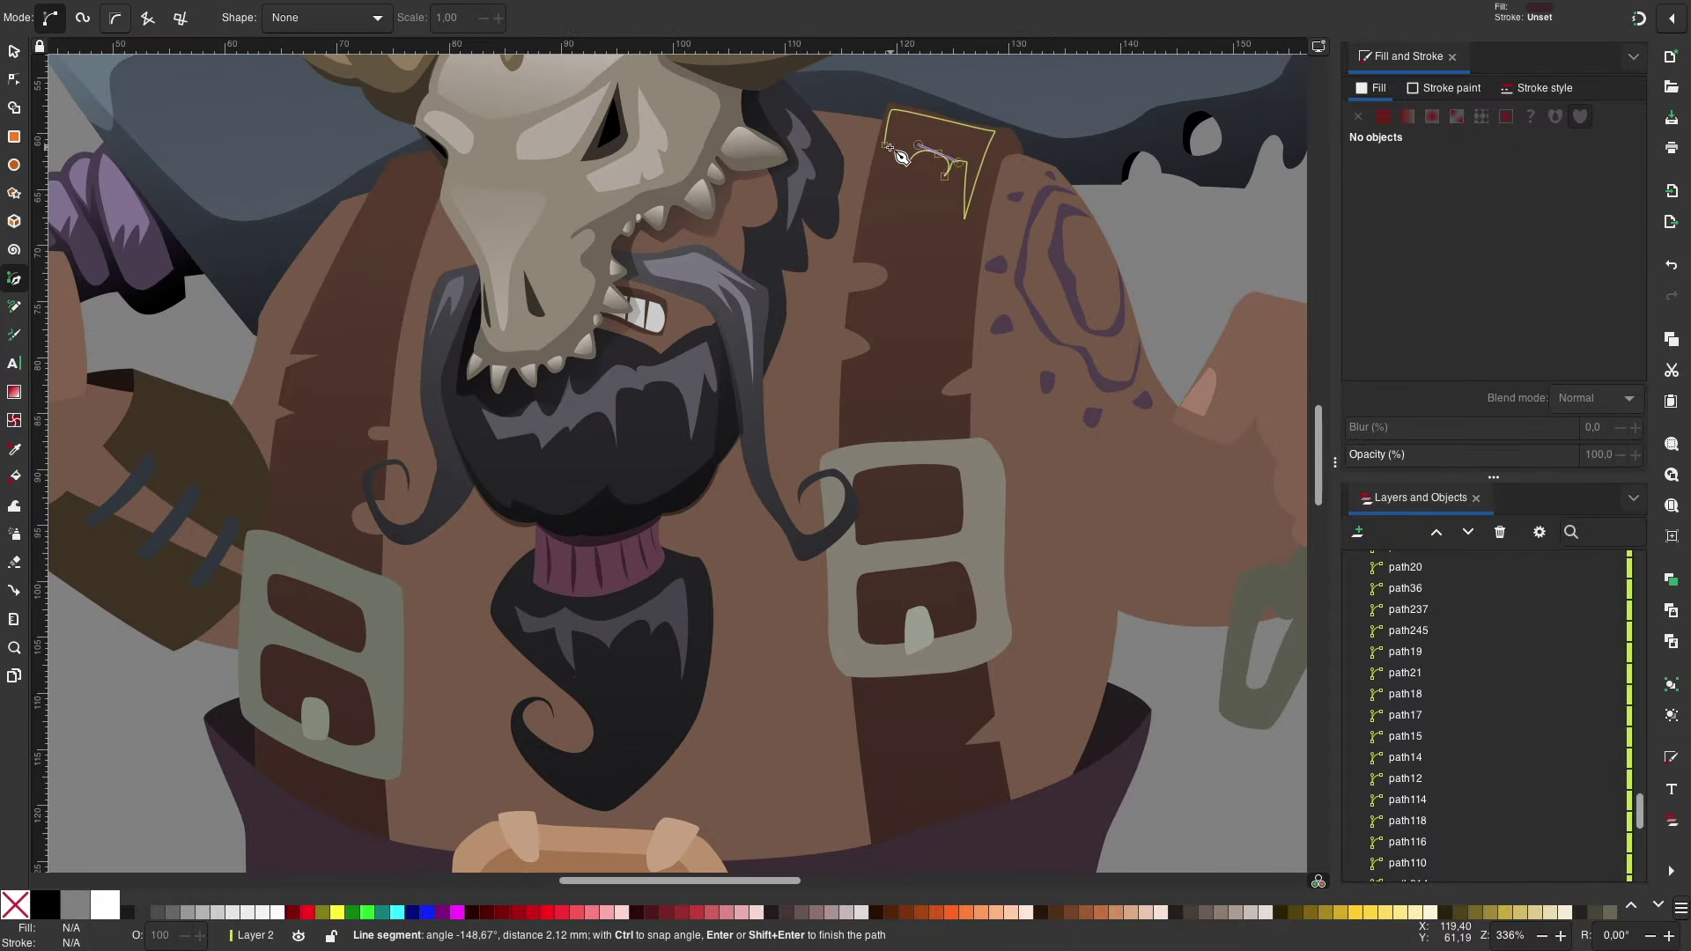
pyautogui.press('Return')
pyautogui.press('s')
pyautogui.press('Escape')
# Step: Move a node to reshape the new strap shape
pyautogui.press('-')
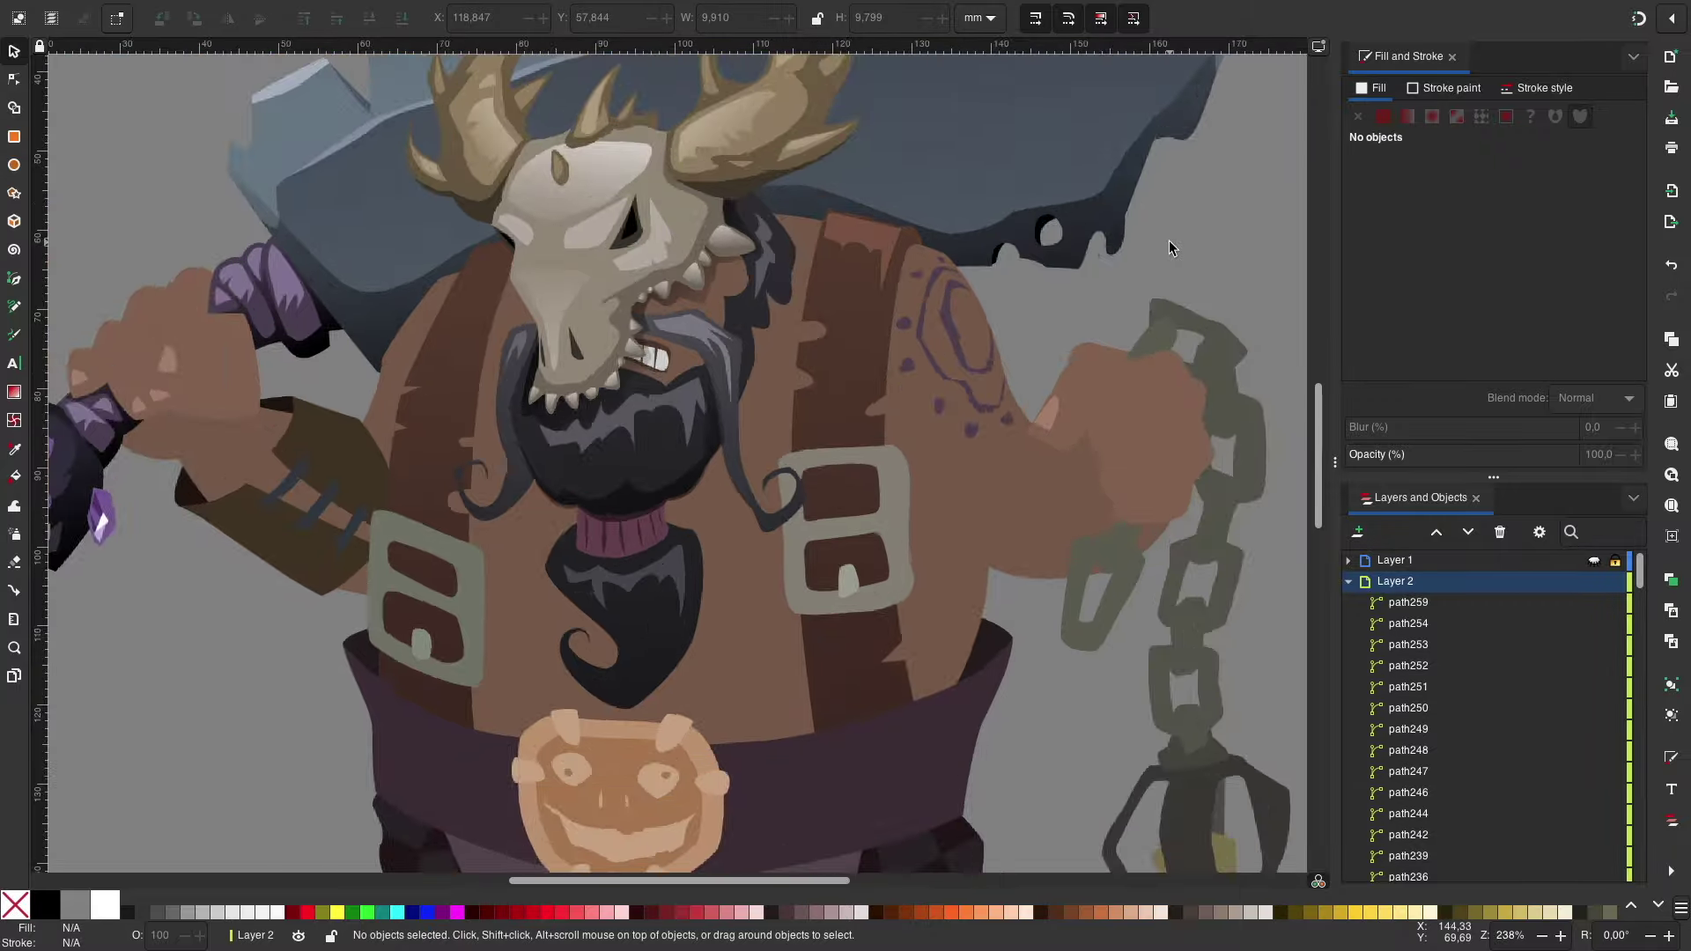
pyautogui.press('+')
pyautogui.press('n')
pyautogui.click(944, 188)
pyautogui.moveTo(943, 189); pyautogui.dragTo(940, 214)
pyautogui.press('s')
pyautogui.press('Escape')
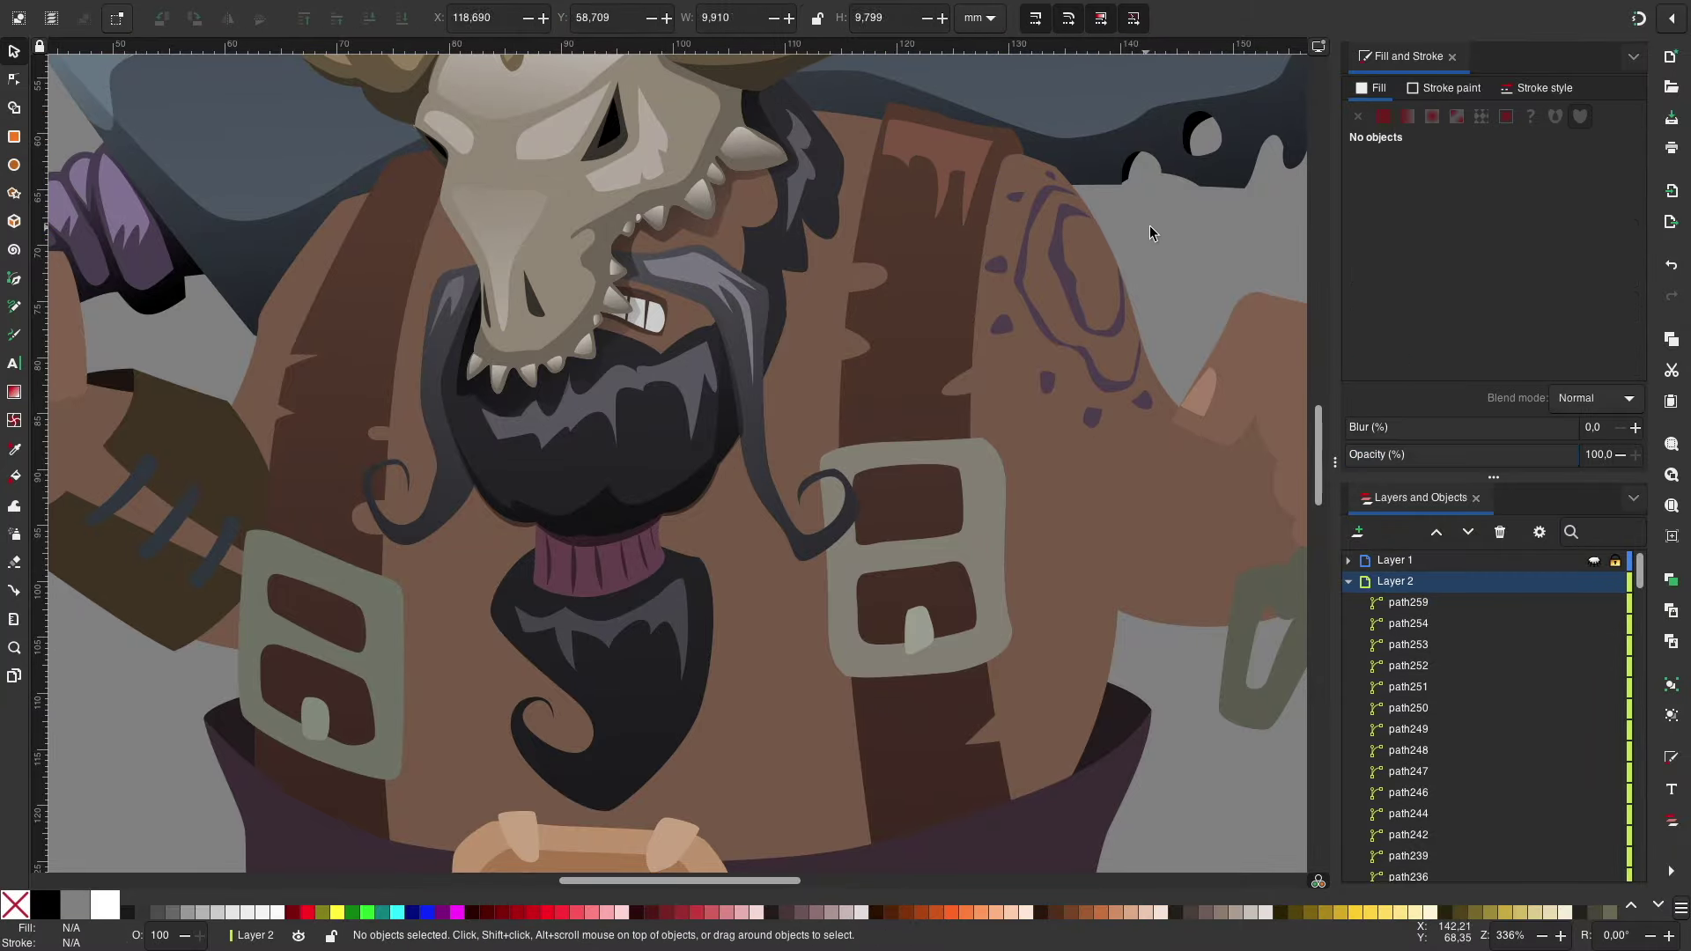
# Step: Replace the old right-strap shadow with a newly outlined flat brown shadow
pyautogui.scroll(-3, 1150, 225)
pyautogui.scroll(2, 1151, 225)
pyautogui.click(874, 253)
pyautogui.press('Delete')
pyautogui.press('+')
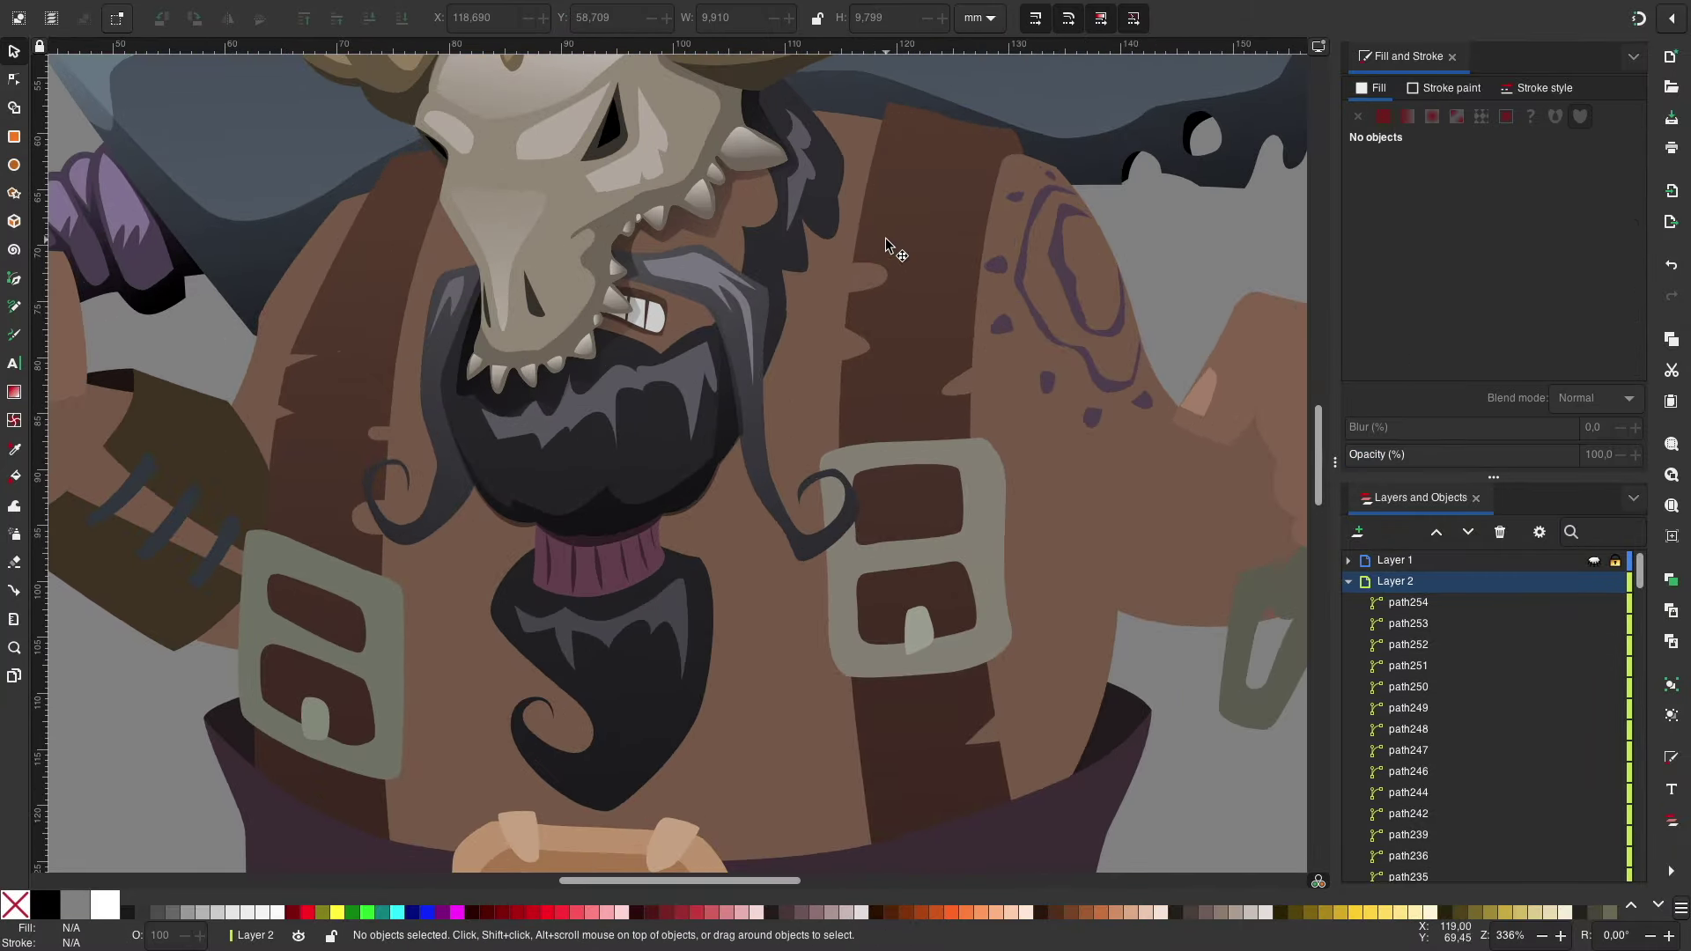
pyautogui.press('b')
pyautogui.click(878, 207)
pyautogui.click(892, 112)
pyautogui.click(922, 257)
pyautogui.click(878, 208)
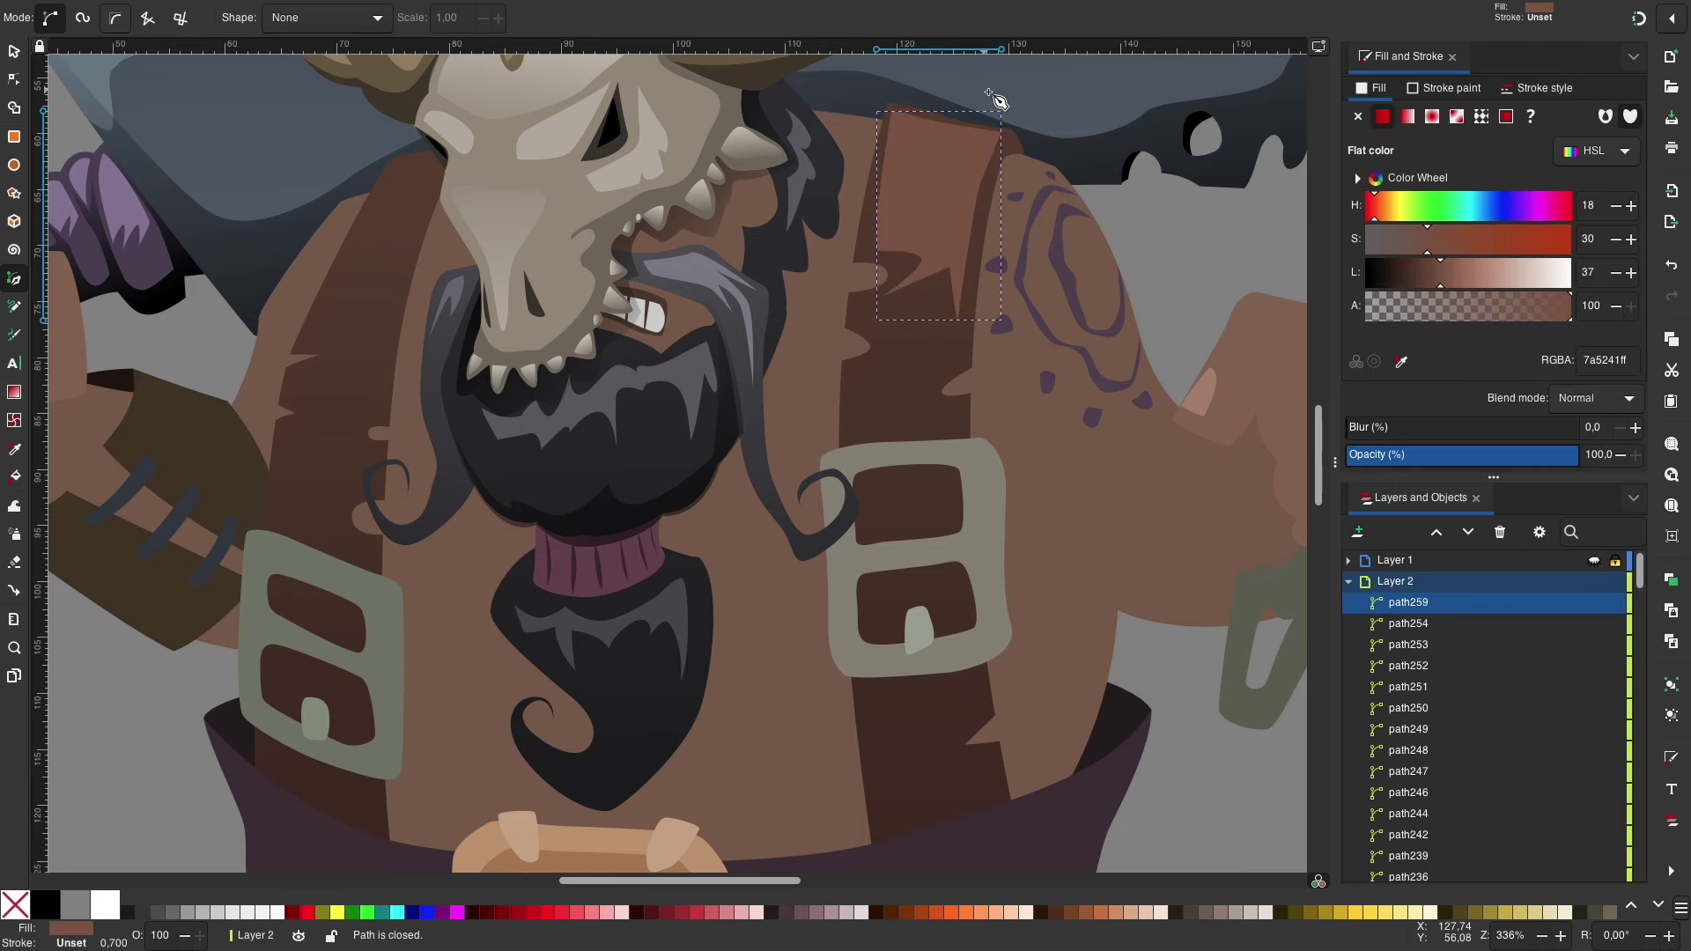
pyautogui.press('s')
pyautogui.press('Escape')
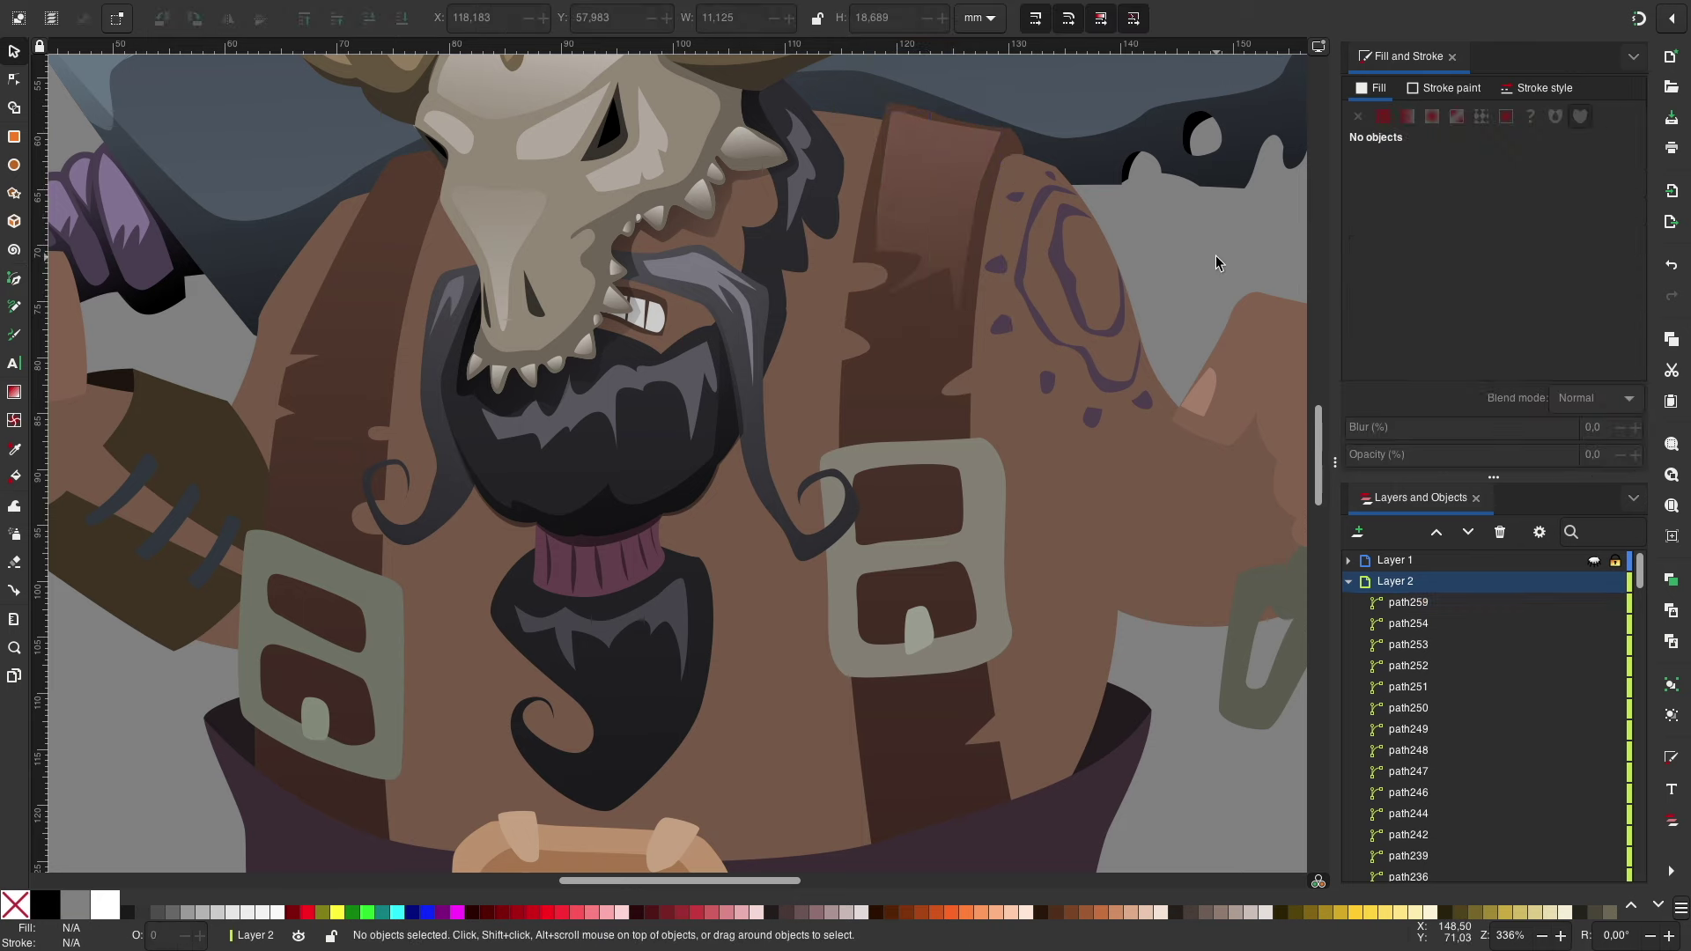
pyautogui.press('-')
pyautogui.press('-')
# Step: Draw a closed shadow shape on the left lapel beside the skull
pyautogui.press('+')
pyautogui.press('+')
pyautogui.press('b')
pyautogui.click(638, 161)
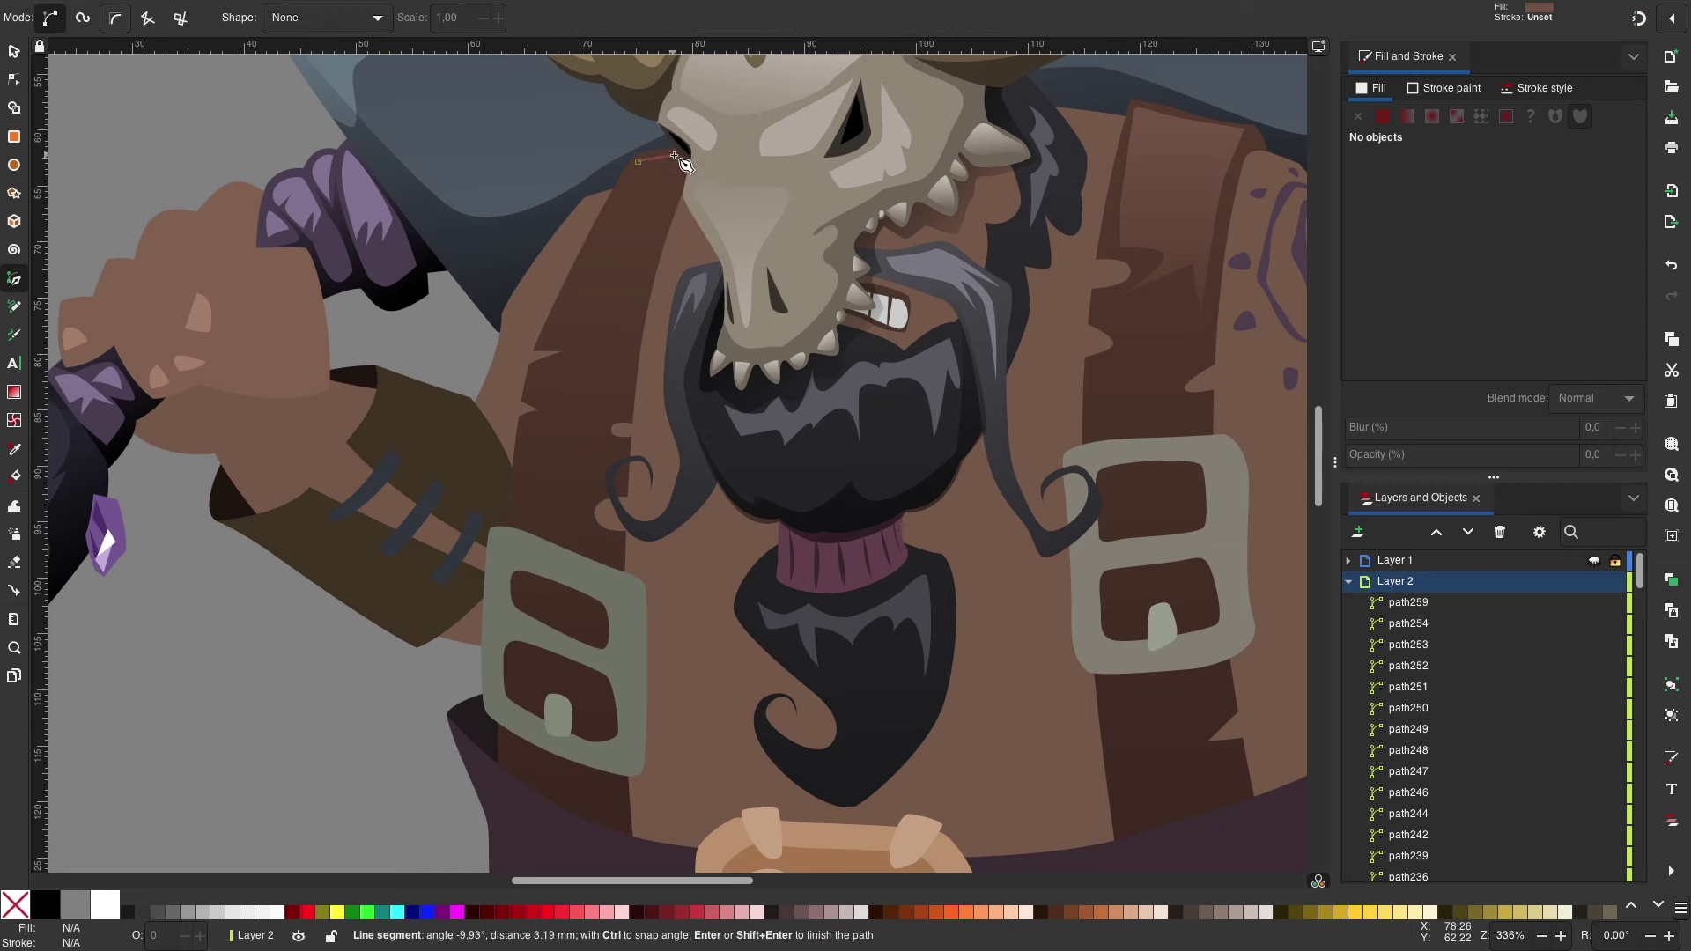
pyautogui.click(639, 163)
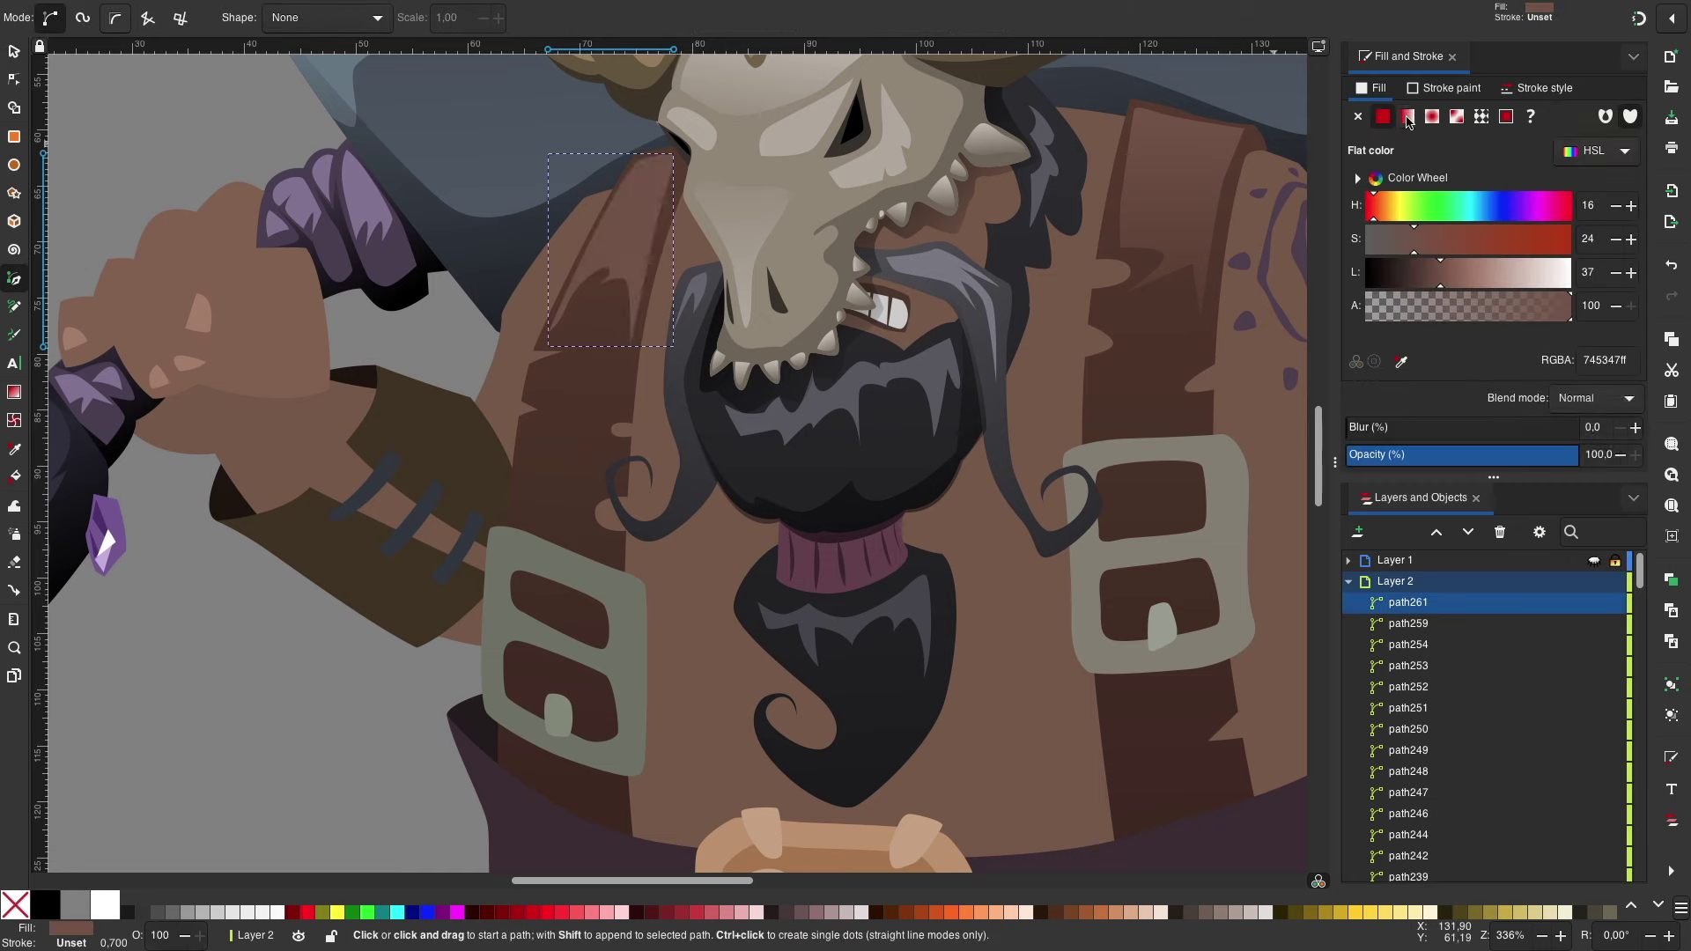
pyautogui.press('s')
pyautogui.press('Escape')
# Step: Show the sketch layer and begin outlining the torso's right side
pyautogui.hscroll(2, 687, 462)
pyautogui.keyDown('ctrl'); pyautogui.scroll(-1, 687, 462); pyautogui.keyUp('ctrl')
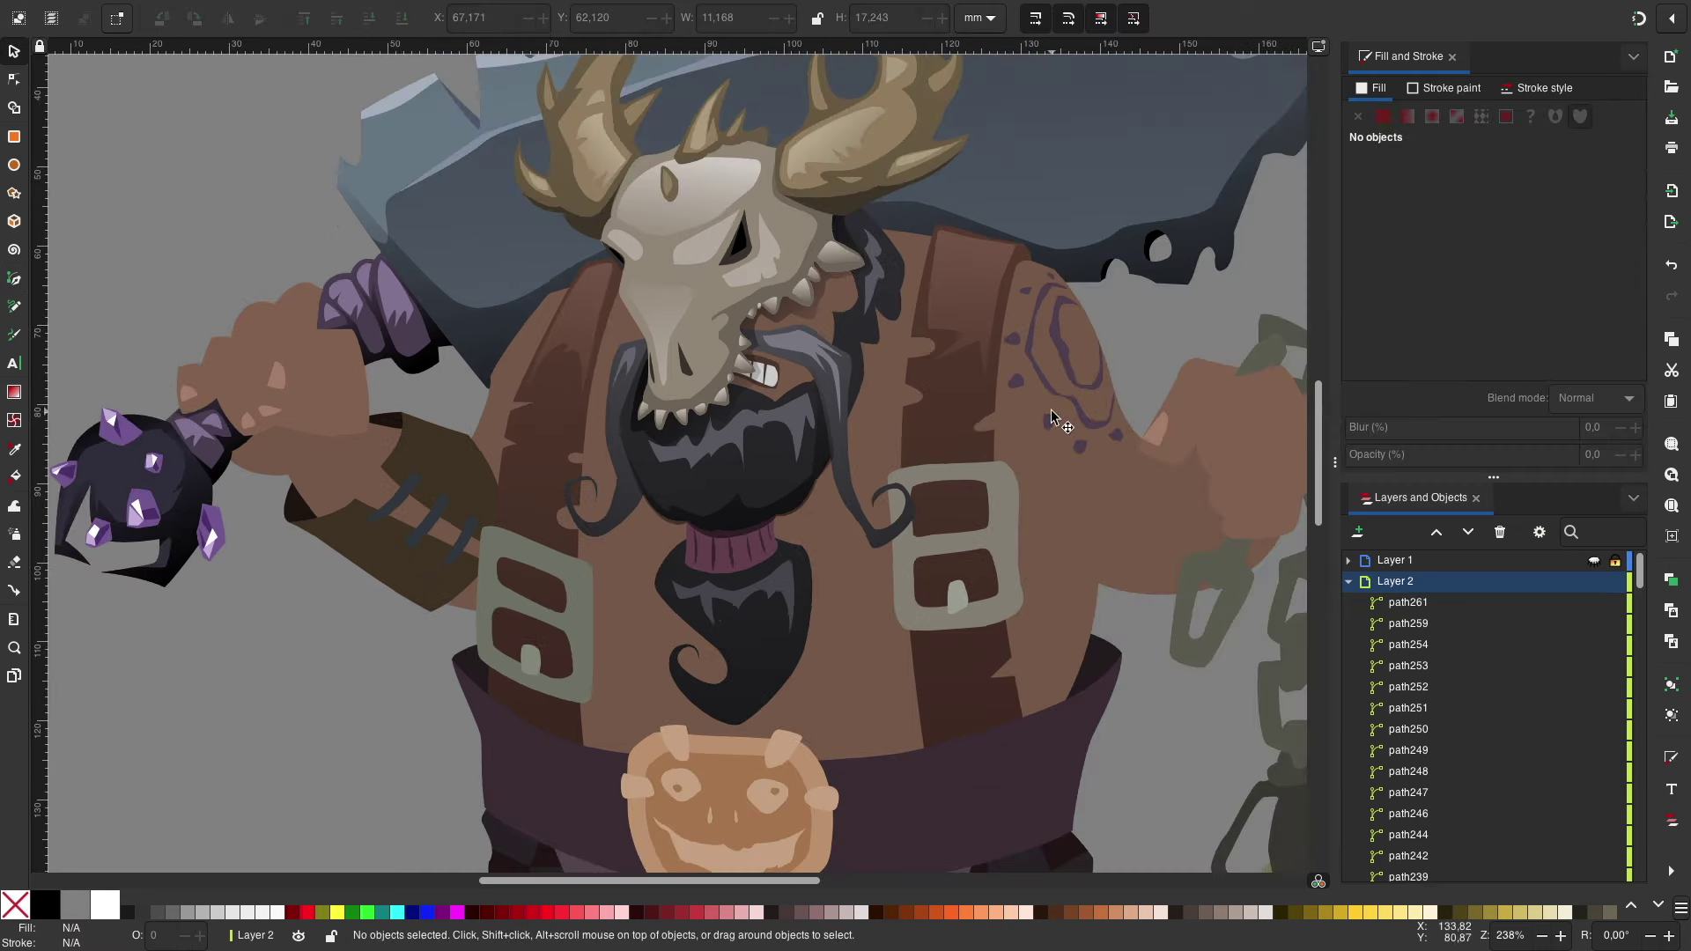
pyautogui.press('b')
pyautogui.click(1595, 563)
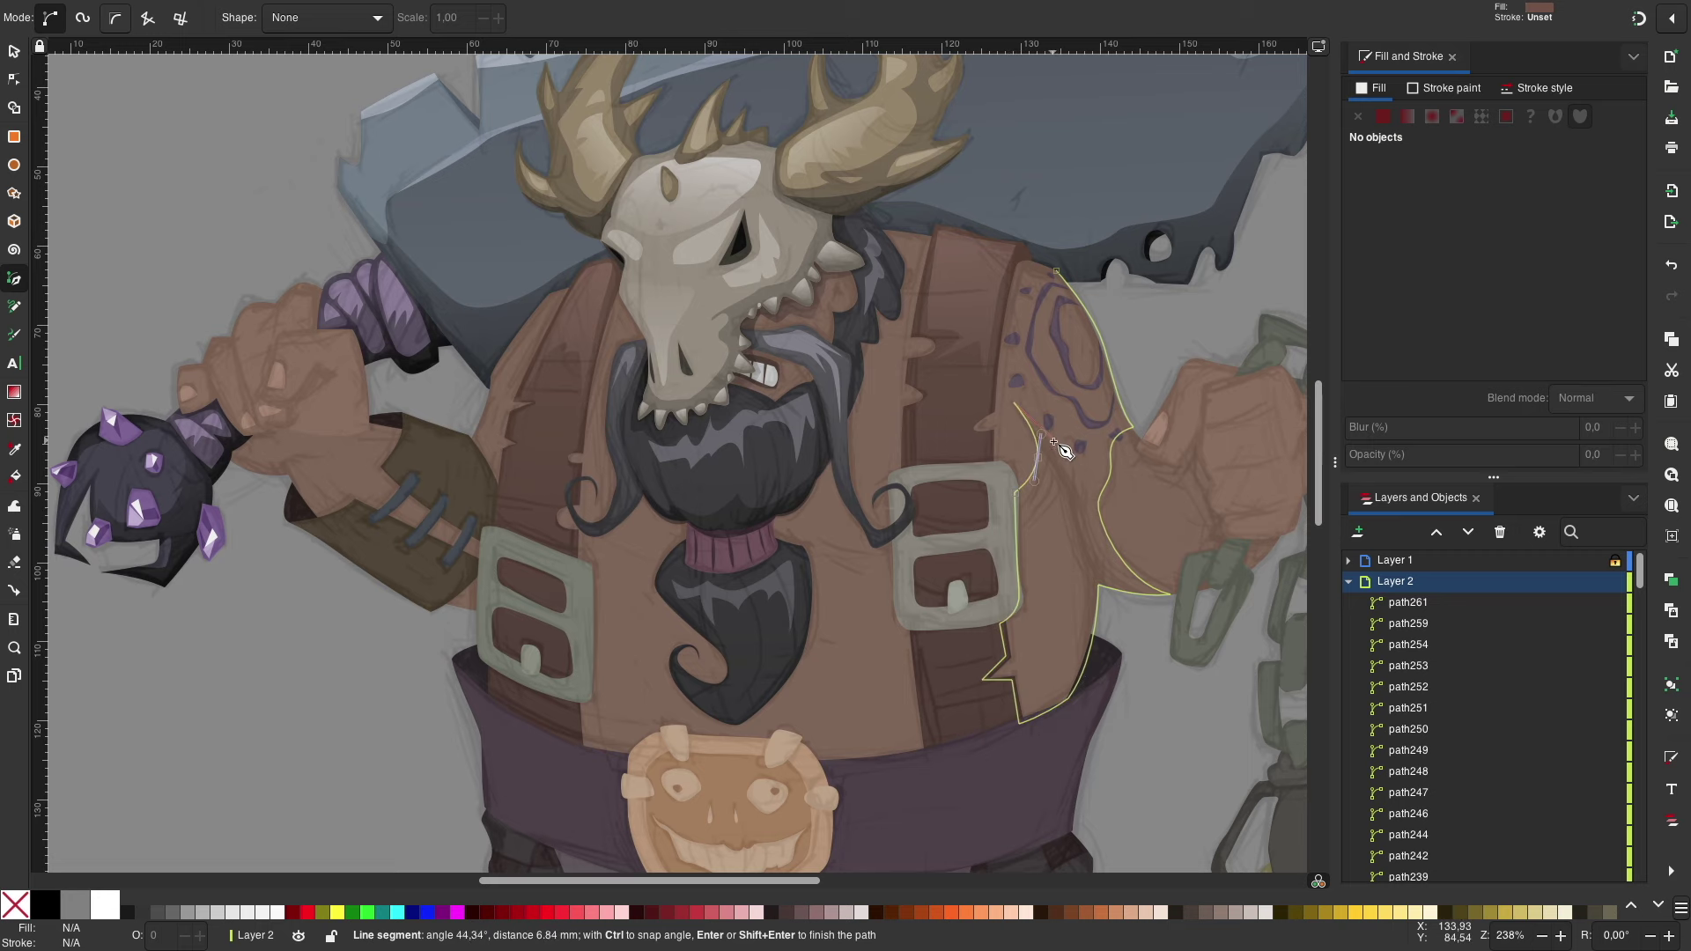
# Step: Close the right torso shadow and give it a vertical linear gradient starting dark brown
pyautogui.click(1057, 271)
pyautogui.press('-')
pyautogui.click(1595, 560)
pyautogui.click(1407, 116)
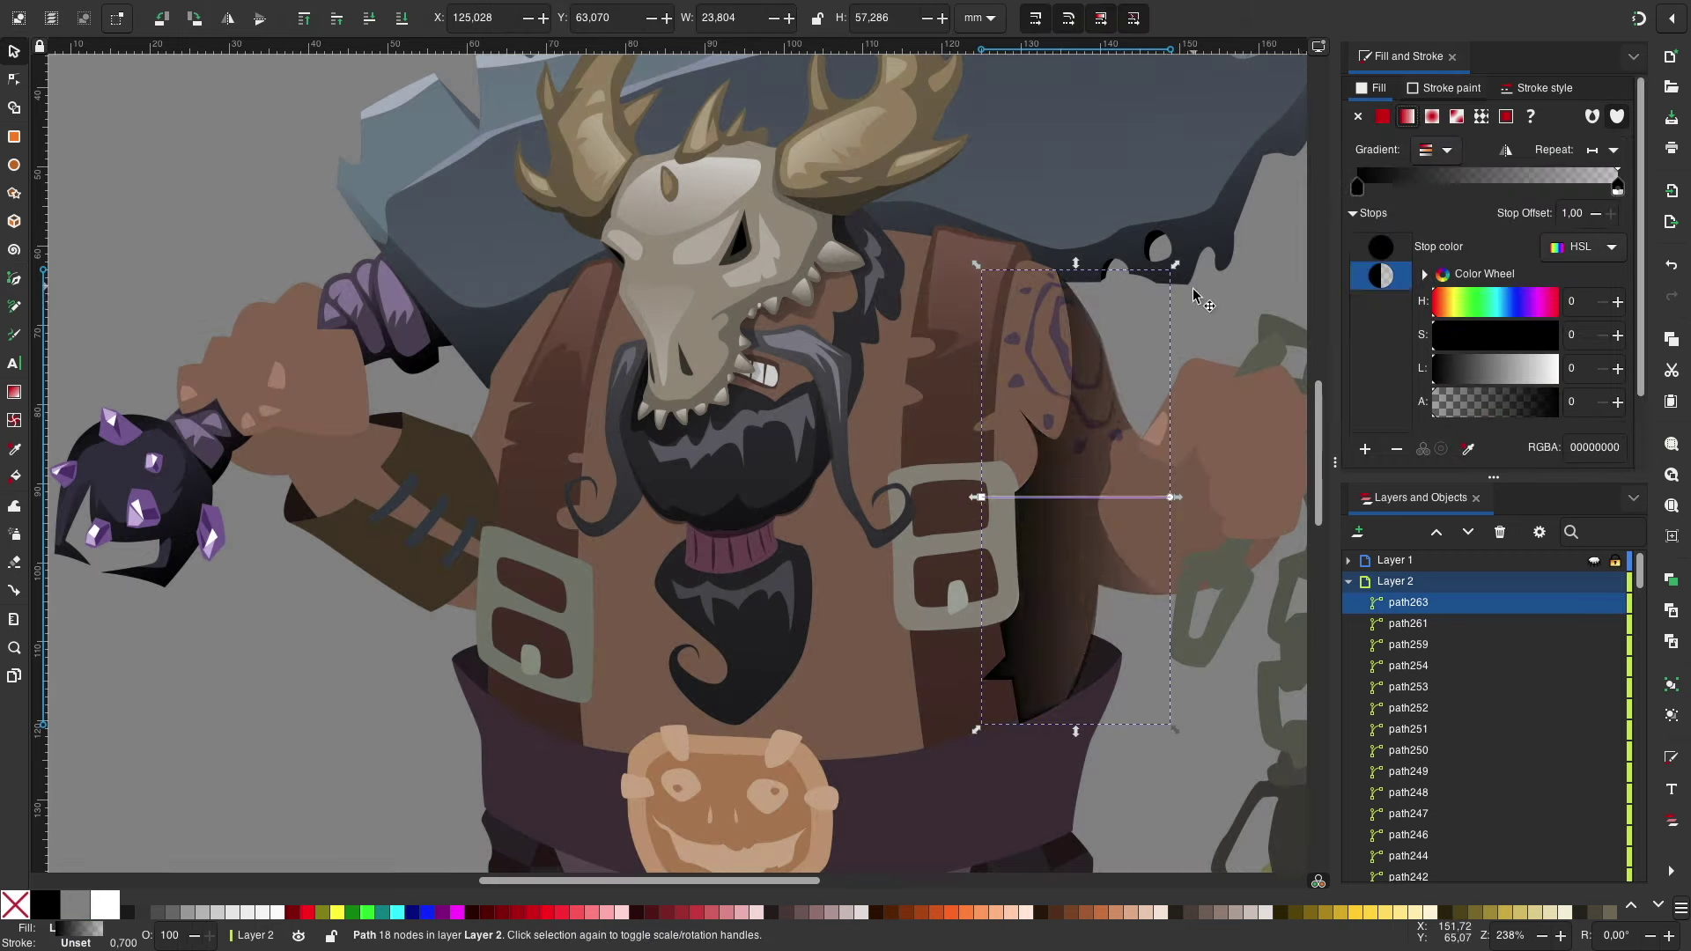
pyautogui.moveTo(892, 488); pyautogui.dragTo(989, 703)
pyautogui.moveTo(1027, 487); pyautogui.dragTo(950, 285)
pyautogui.click(989, 703)
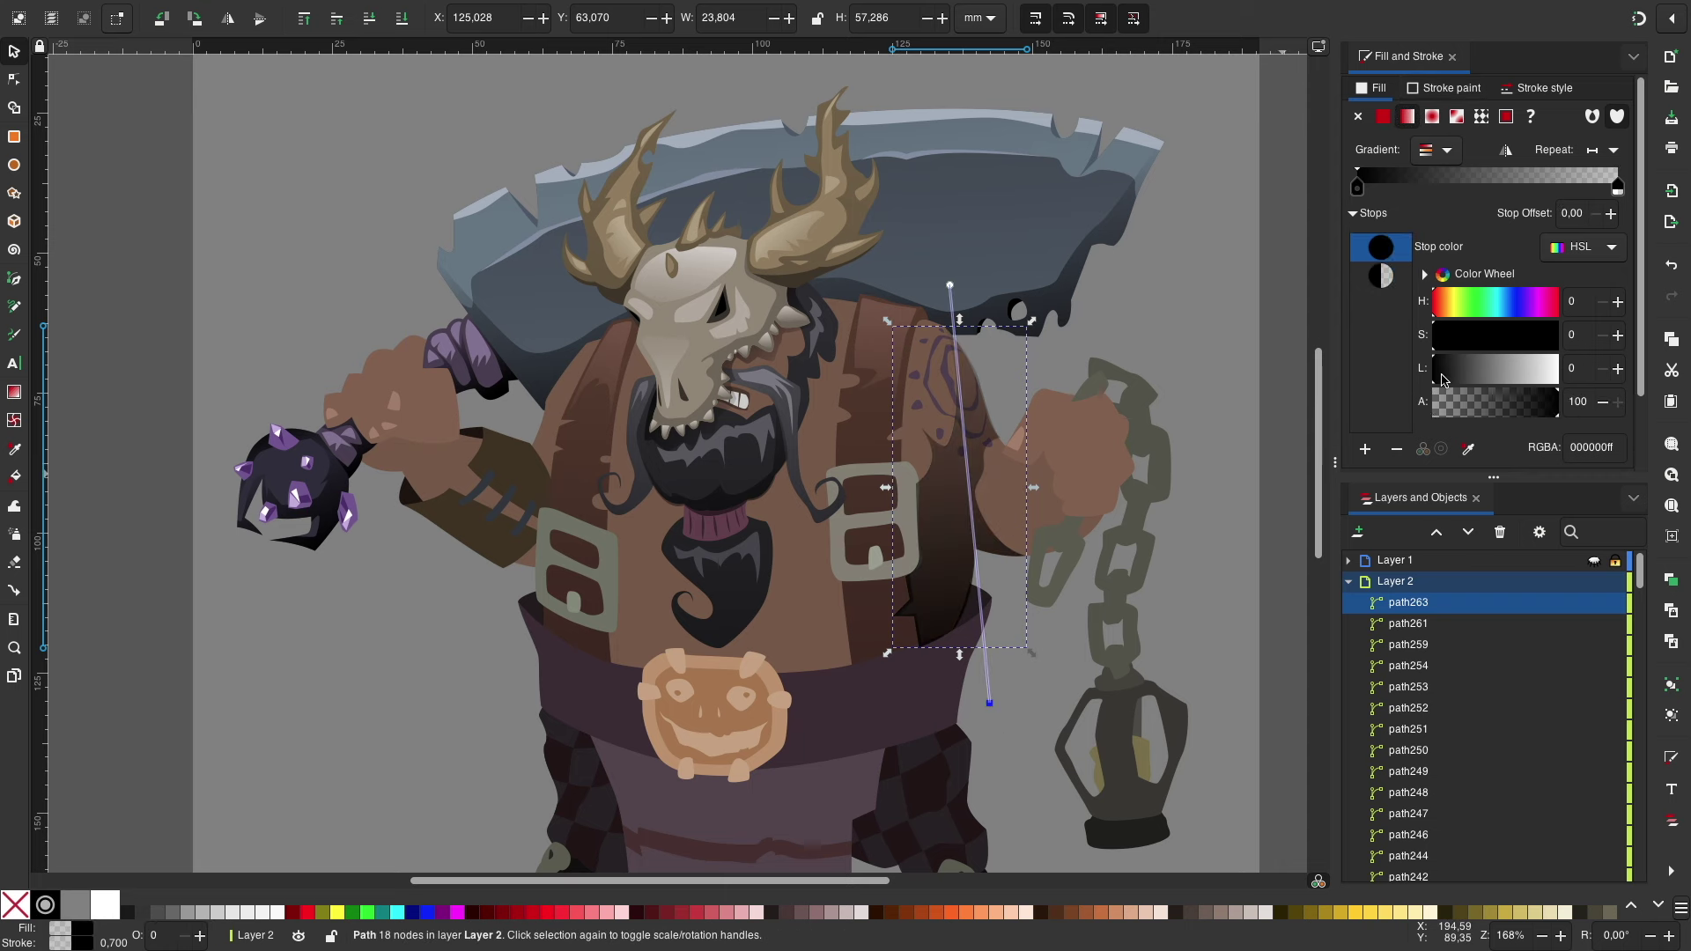
pyautogui.click(1466, 368)
pyautogui.click(1485, 334)
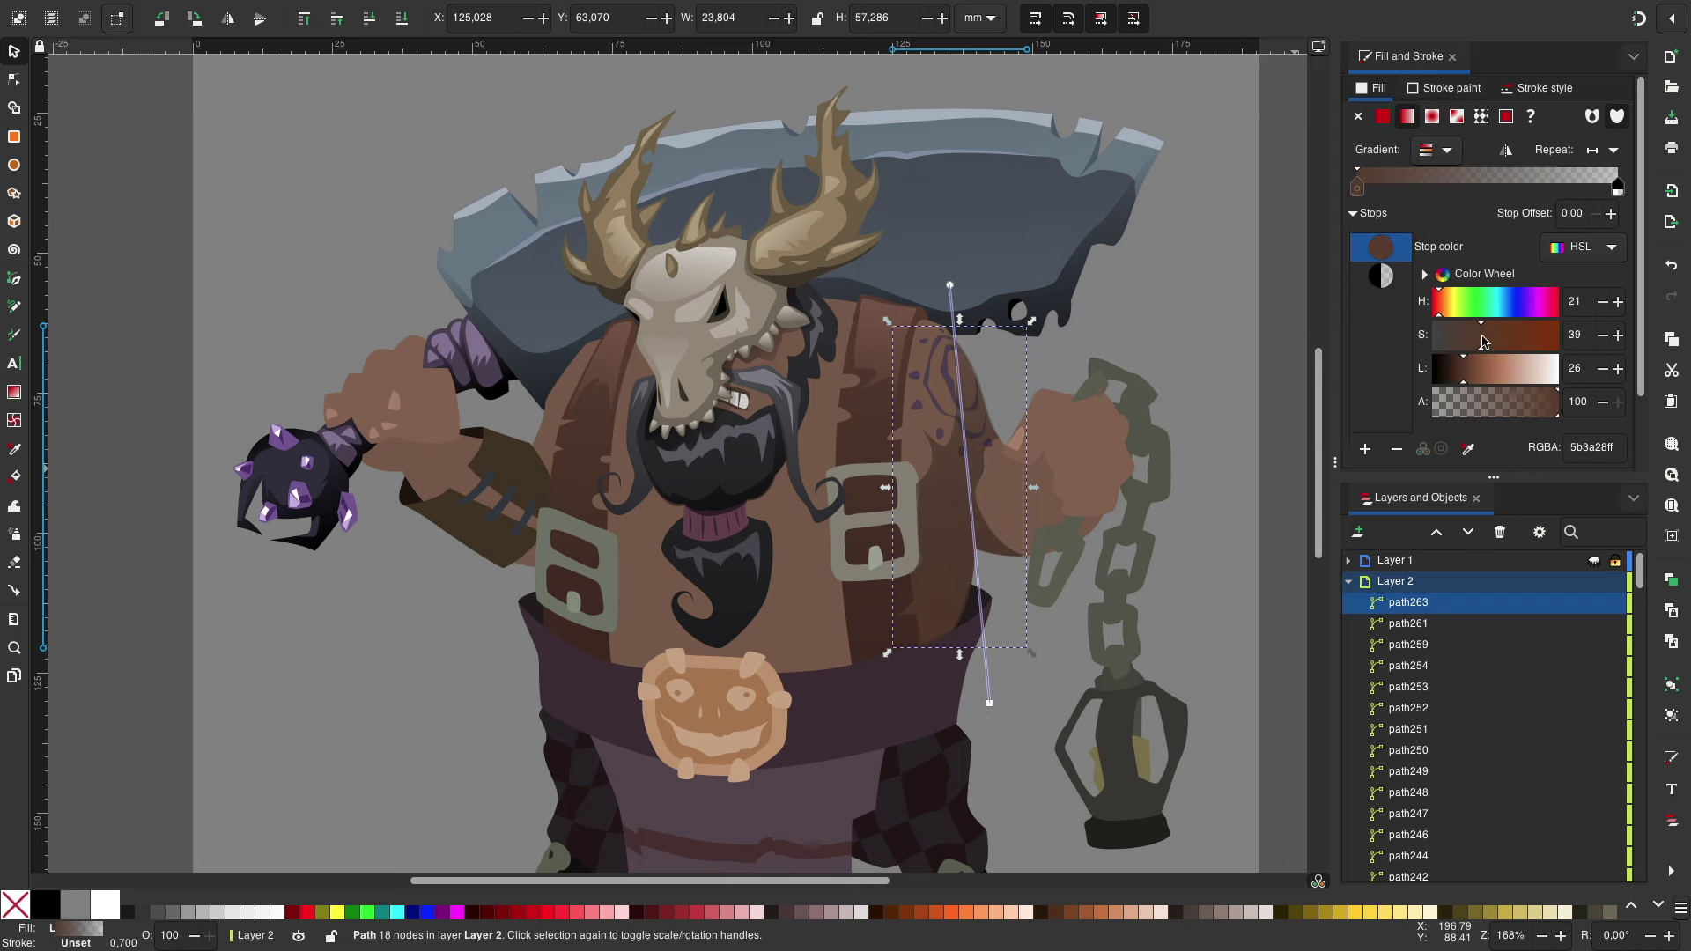
pyautogui.press('Escape')
# Step: Close the belly shadow and lower it behind the beard, buckles and pumpkin
pyautogui.scroll(2, 509, 608)
pyautogui.press('b')
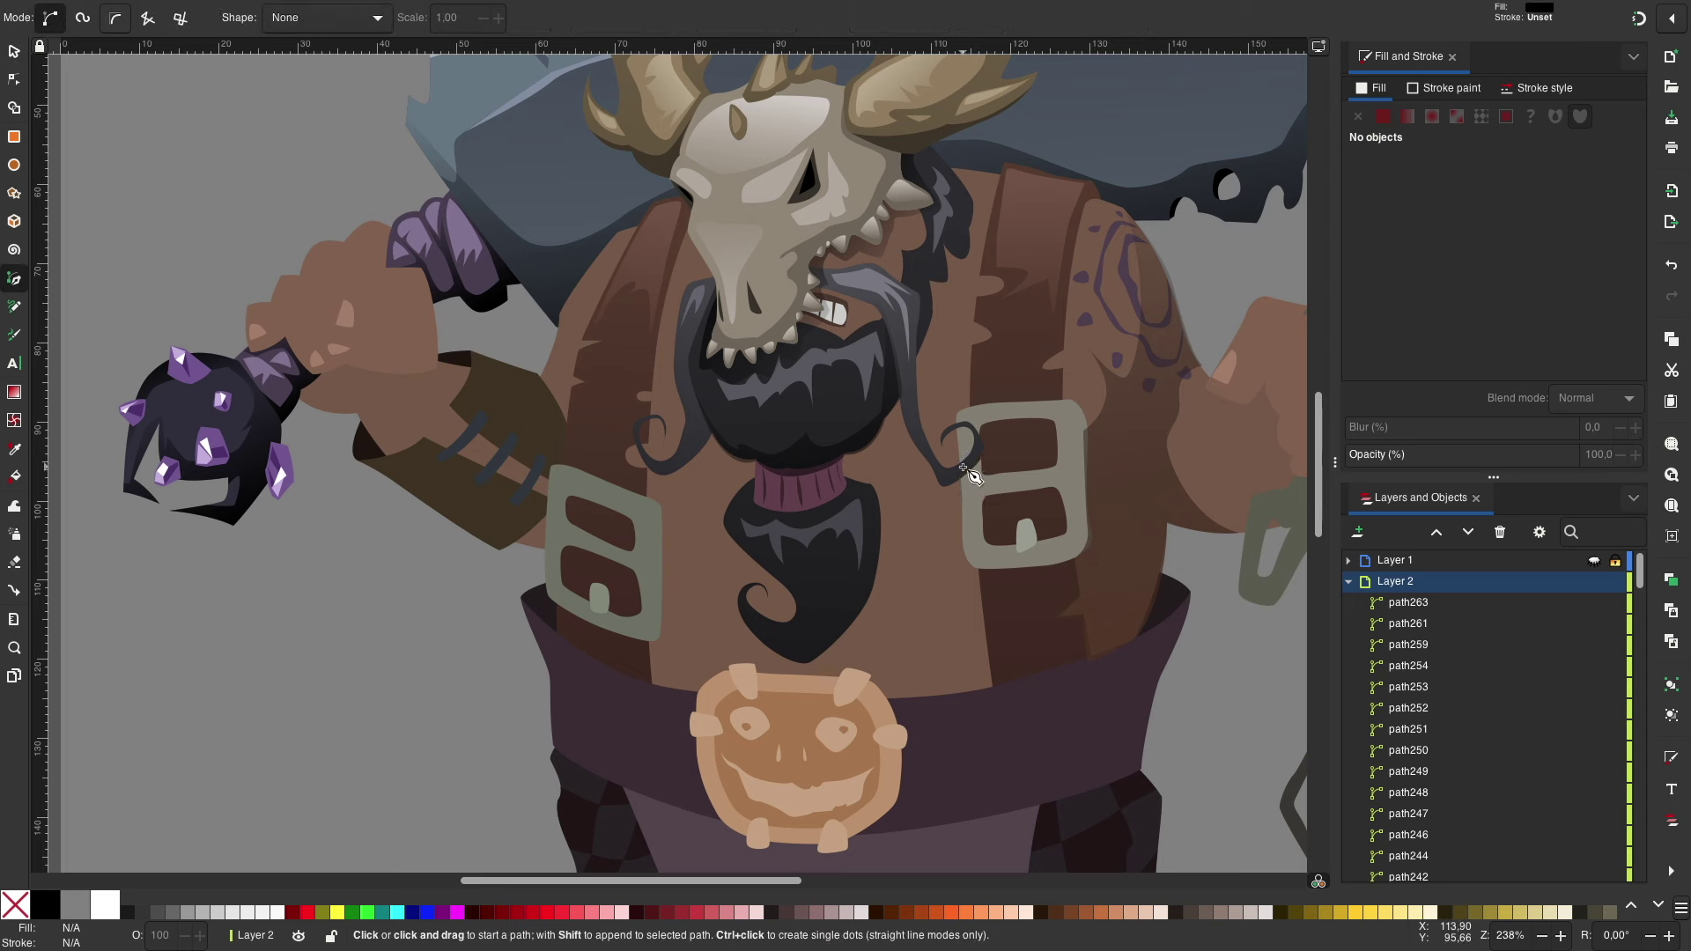
pyautogui.click(622, 479)
pyautogui.click(622, 683)
pyautogui.click(1016, 711)
pyautogui.click(969, 453)
pyautogui.press('s')
pyautogui.click(371, 22)
pyautogui.click(371, 22)
pyautogui.click(371, 23)
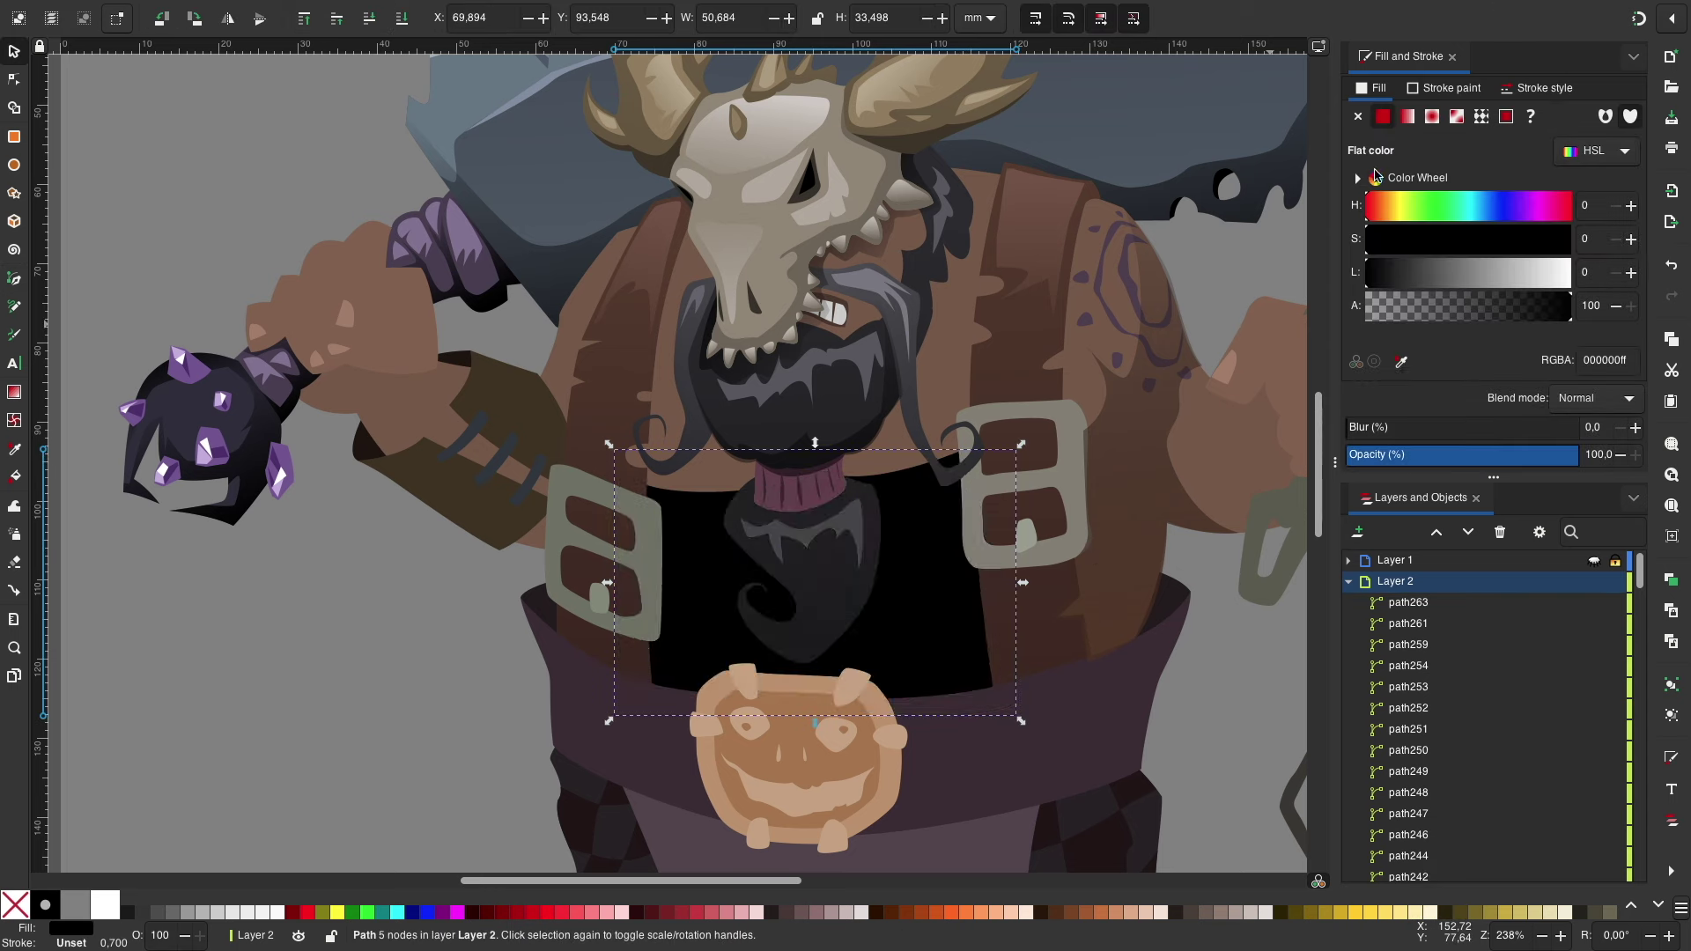
# Step: Give the belly shadow a linear gradient fading from the belt to just under the beard
pyautogui.click(1407, 116)
pyautogui.moveTo(610, 583); pyautogui.dragTo(800, 728)
pyautogui.moveTo(1020, 583); pyautogui.dragTo(789, 407)
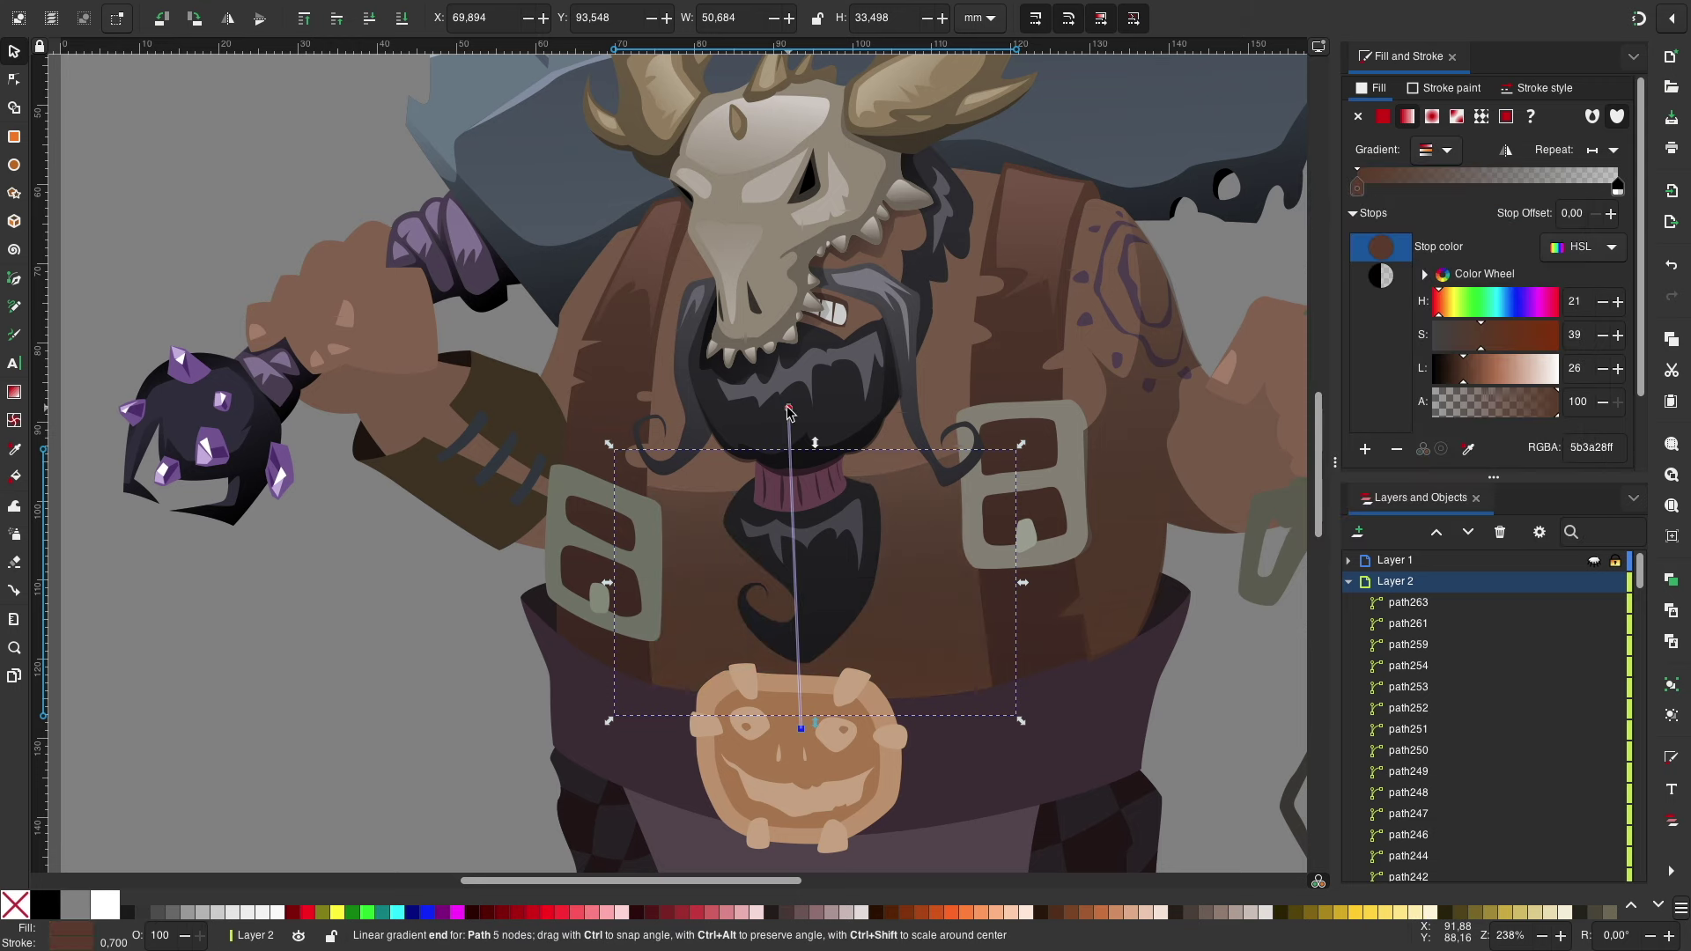
pyautogui.click(789, 409)
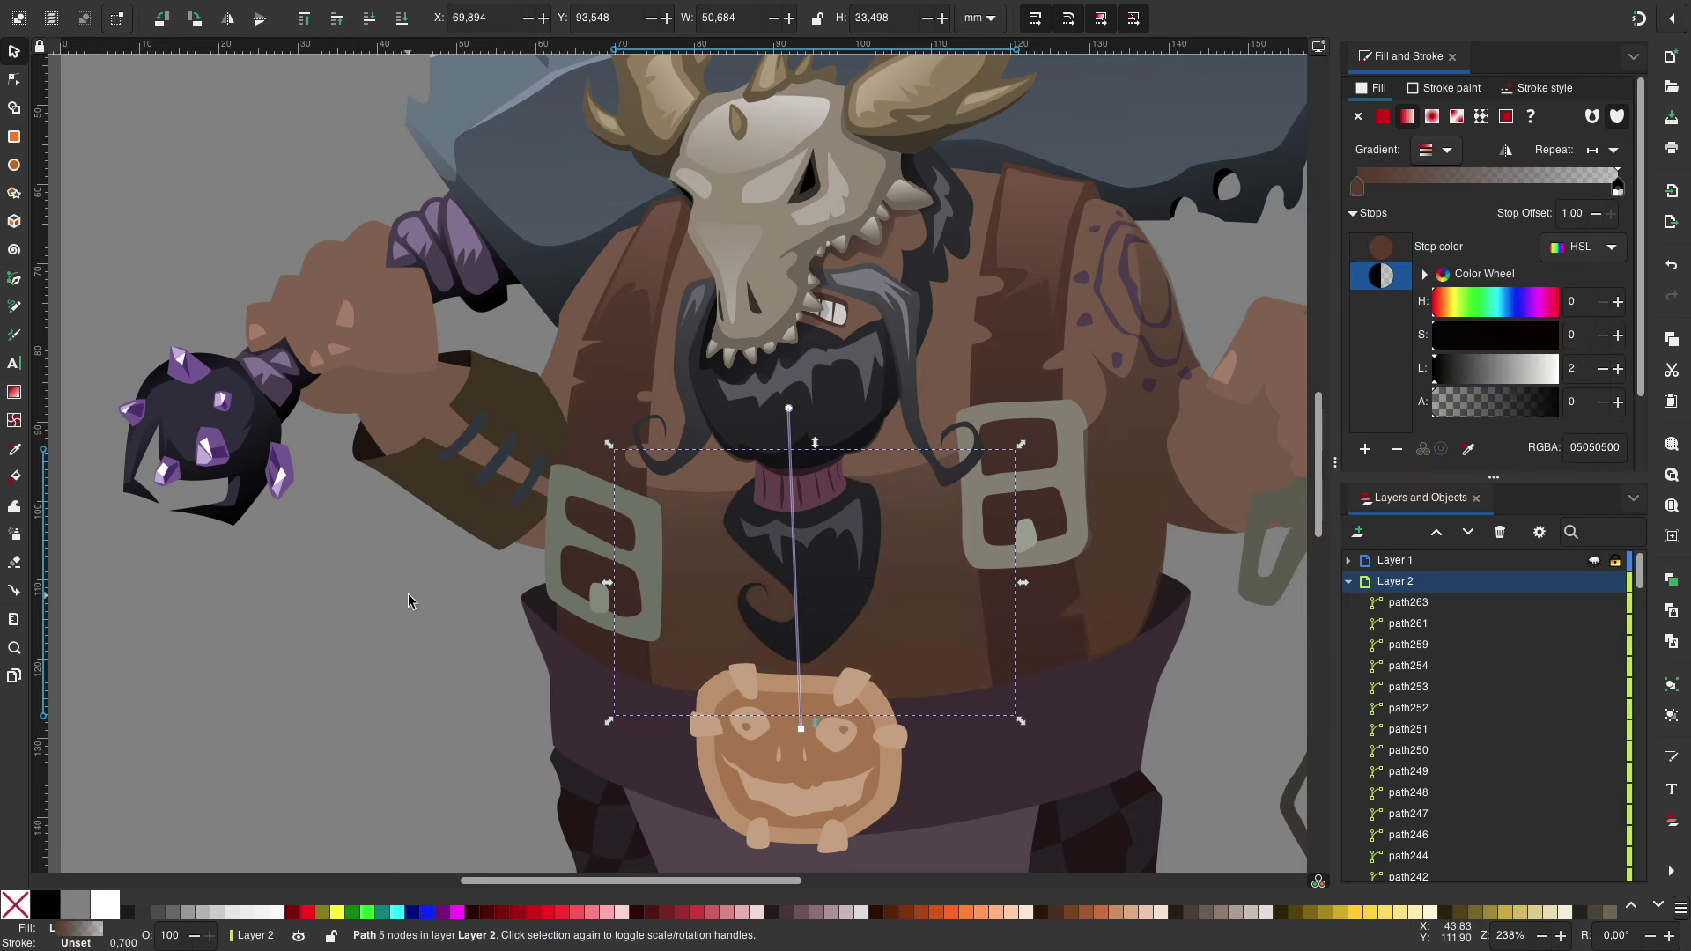
pyautogui.press('Escape')
# Step: Draw a shadow along the right strap edge
pyautogui.press('5')
pyautogui.scroll(2, 438, 595)
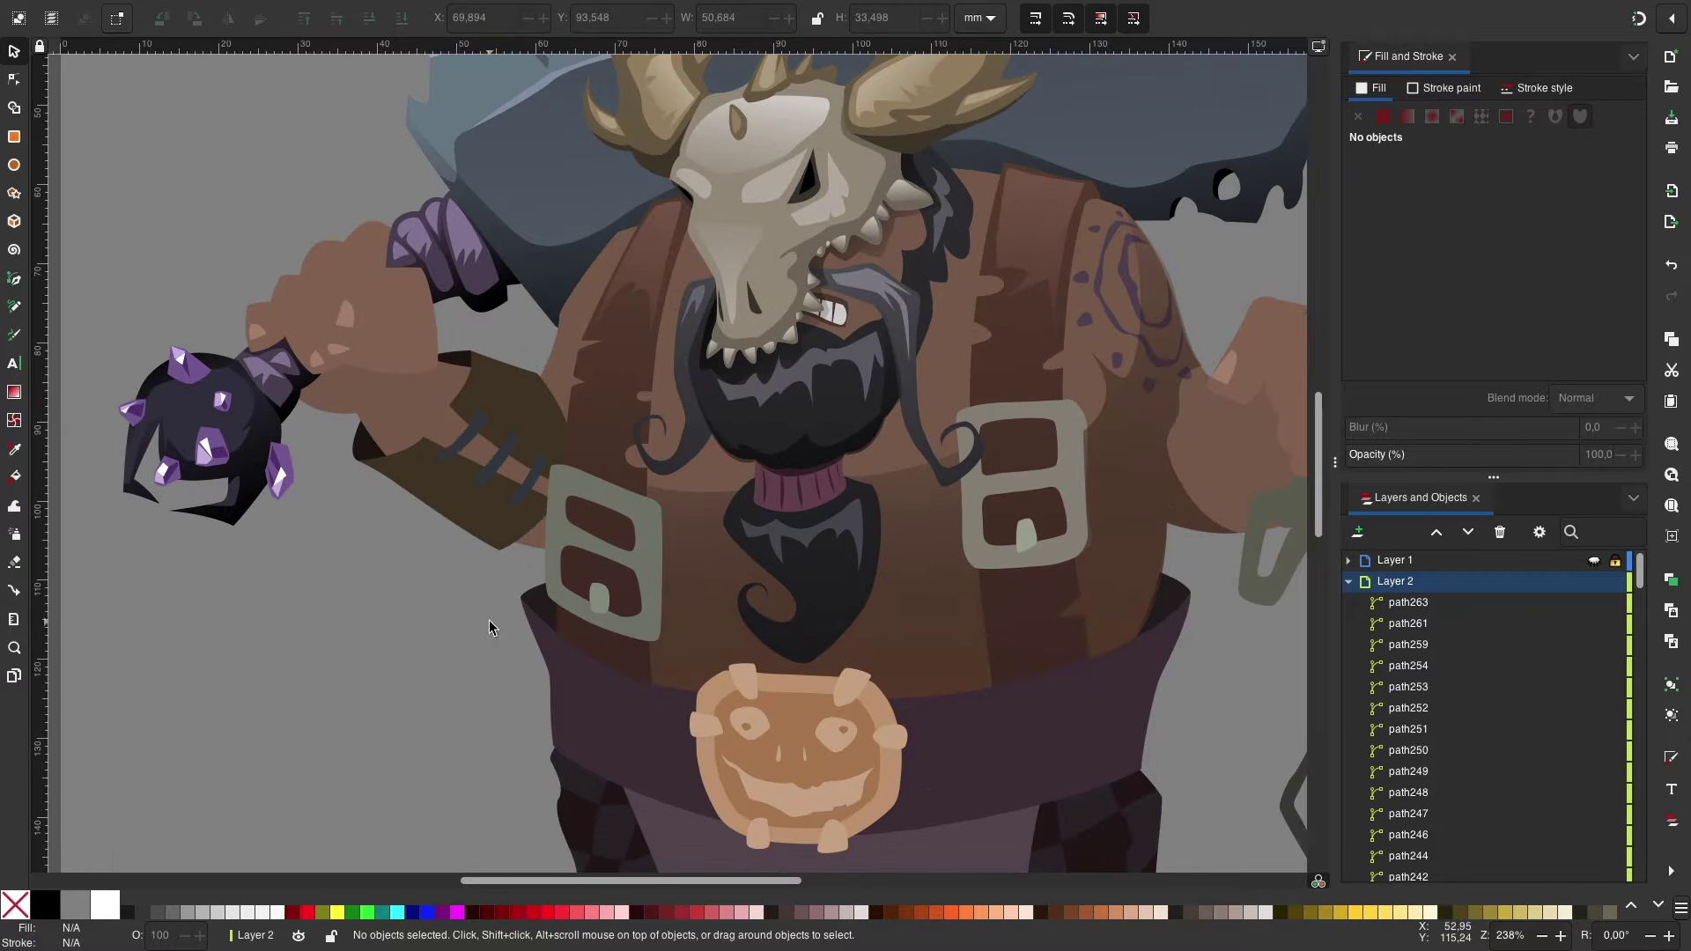
pyautogui.scroll(1, 867, 478)
pyautogui.scroll(1, 867, 479)
pyautogui.press('b')
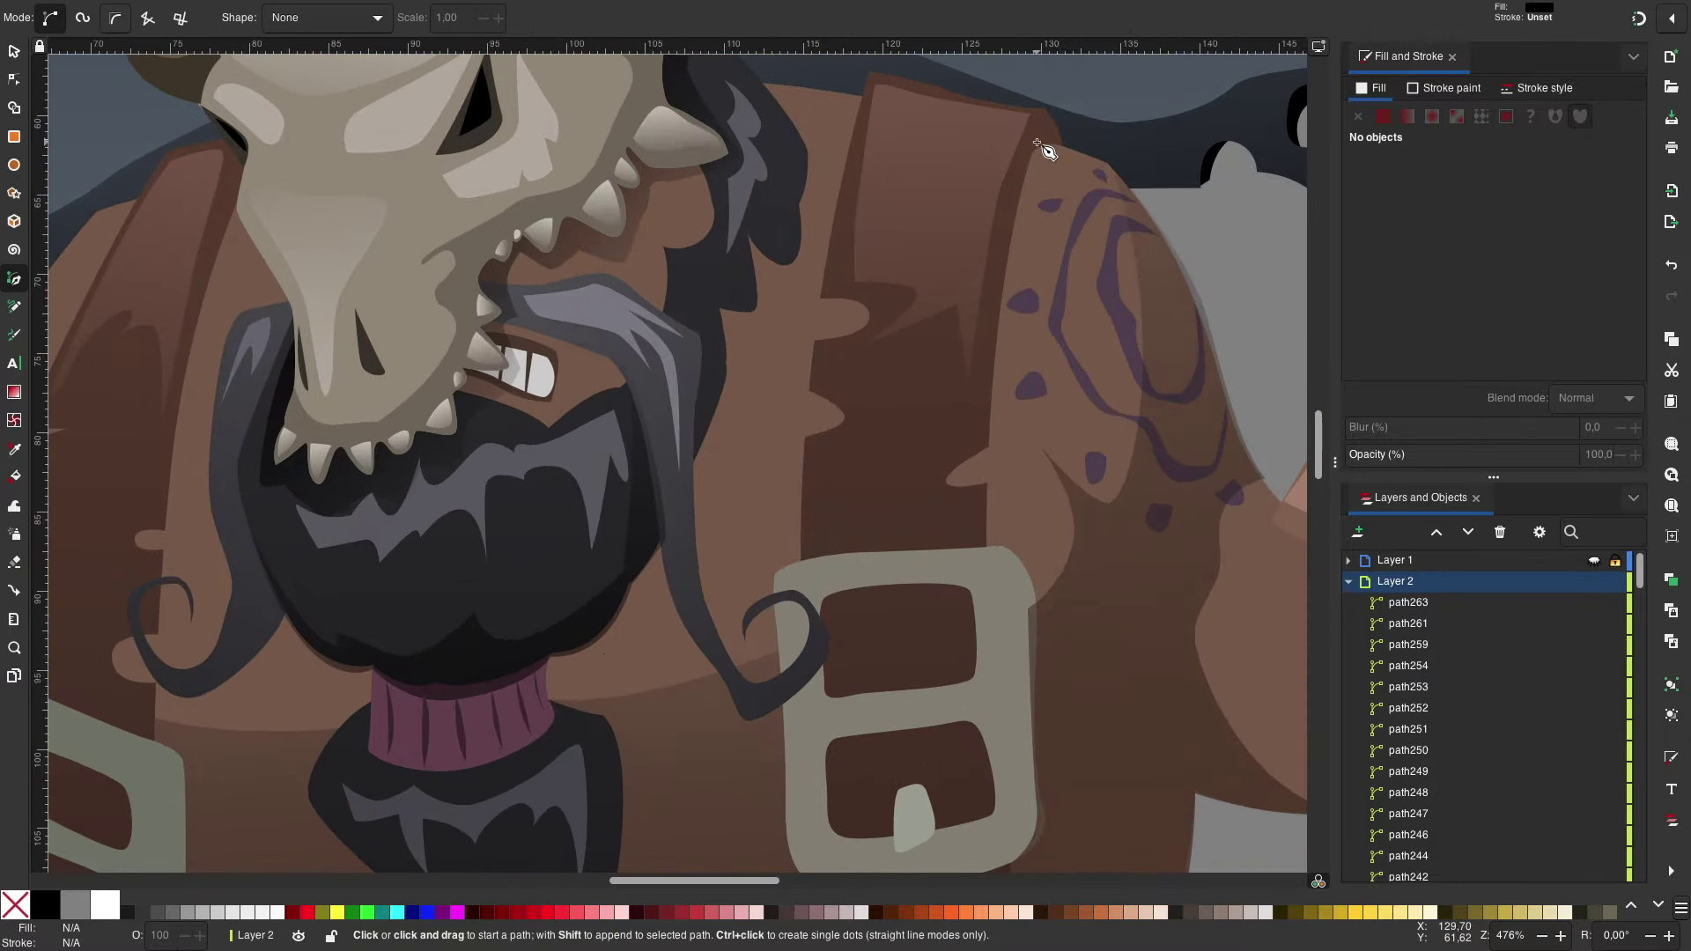
pyautogui.click(968, 451)
pyautogui.scroll(-3, 939, 414)
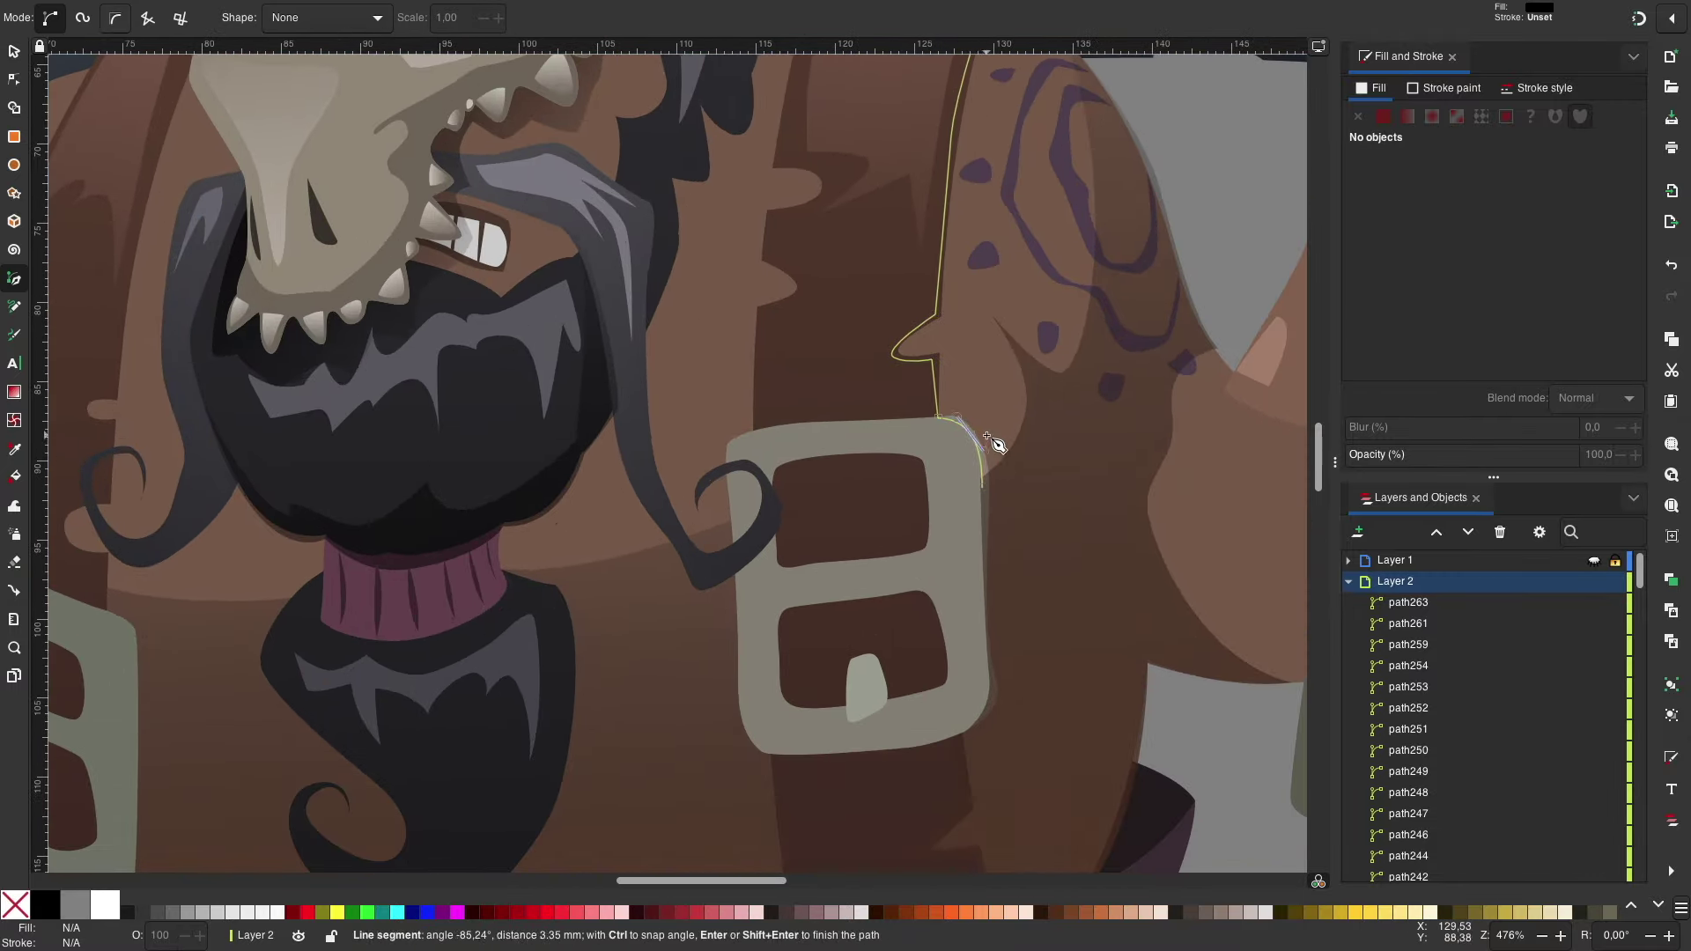
pyautogui.press('Return')
pyautogui.scroll(3, 1054, 143)
pyautogui.press('s')
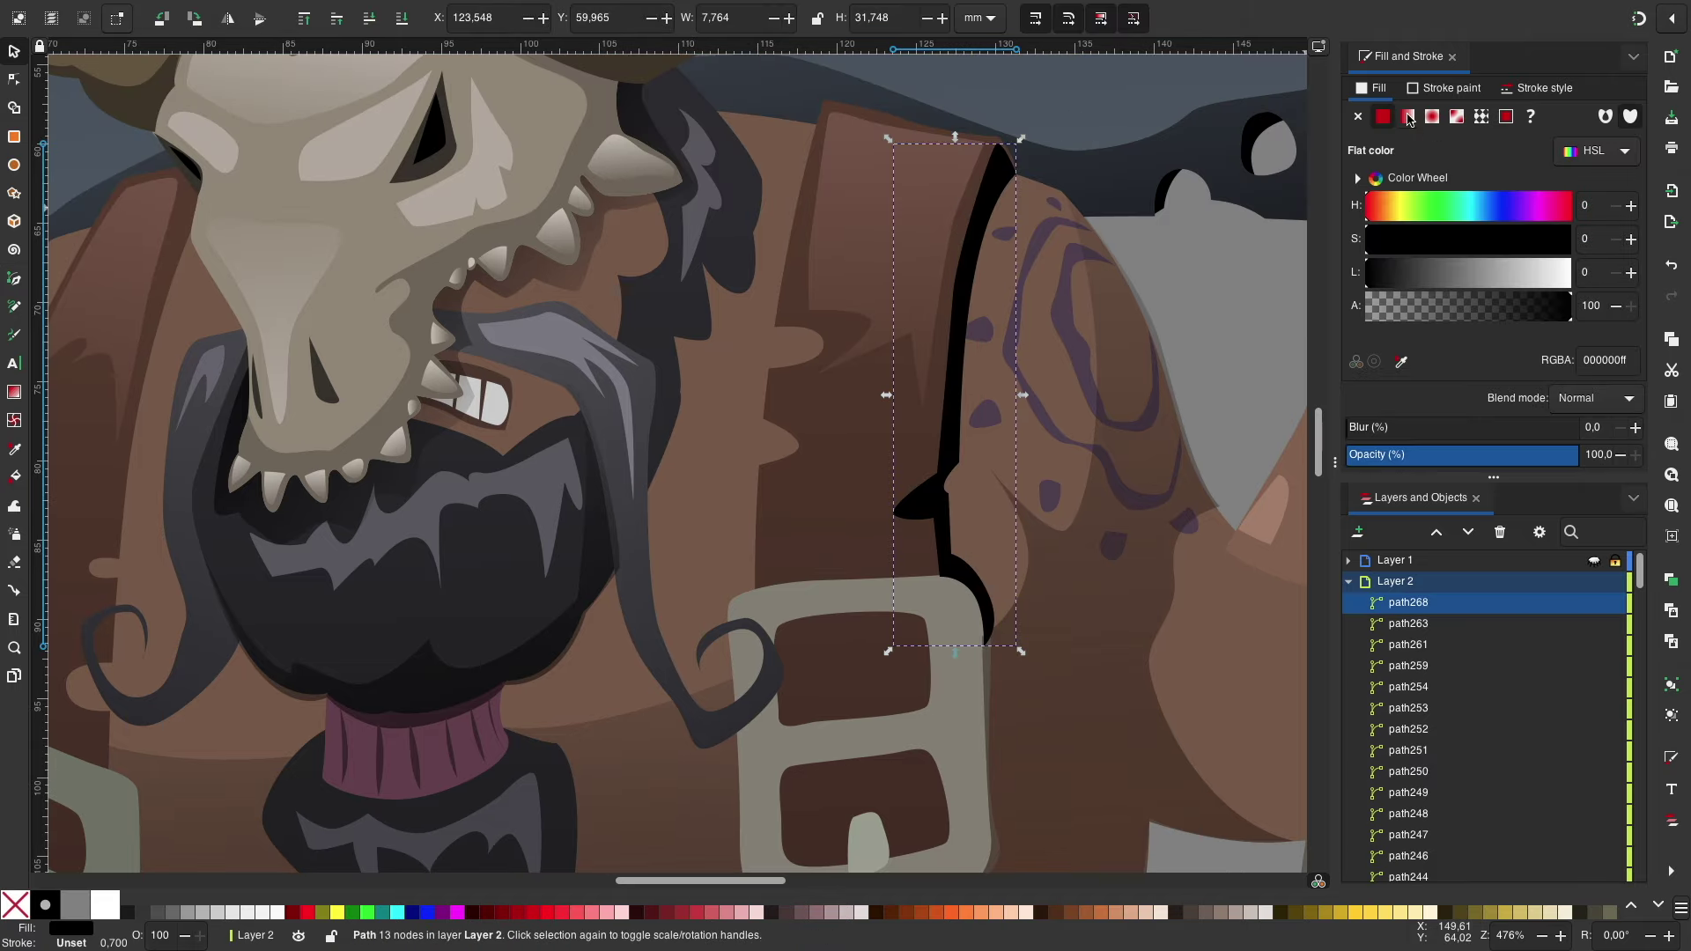
pyautogui.click(1214, 305)
# Step: Draw shadow shapes below the right buckle and along the left strap
pyautogui.scroll(-2, 1214, 304)
pyautogui.scroll(1, 947, 453)
pyautogui.press('b')
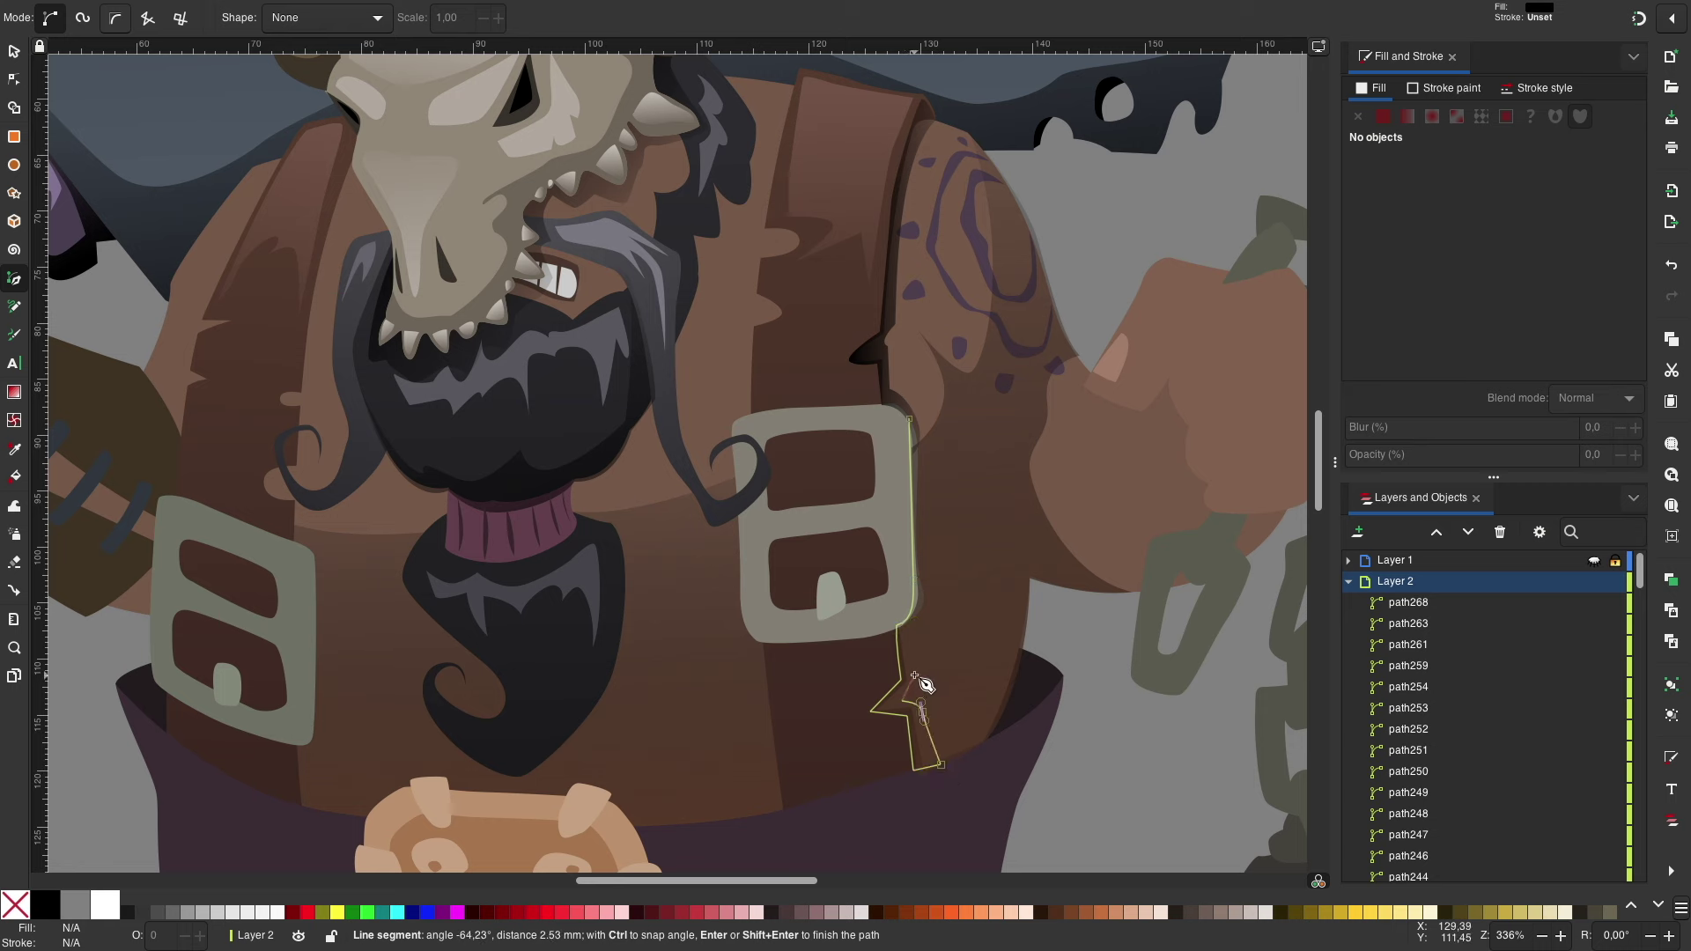
pyautogui.click(910, 420)
pyautogui.press('s')
pyautogui.press('Escape')
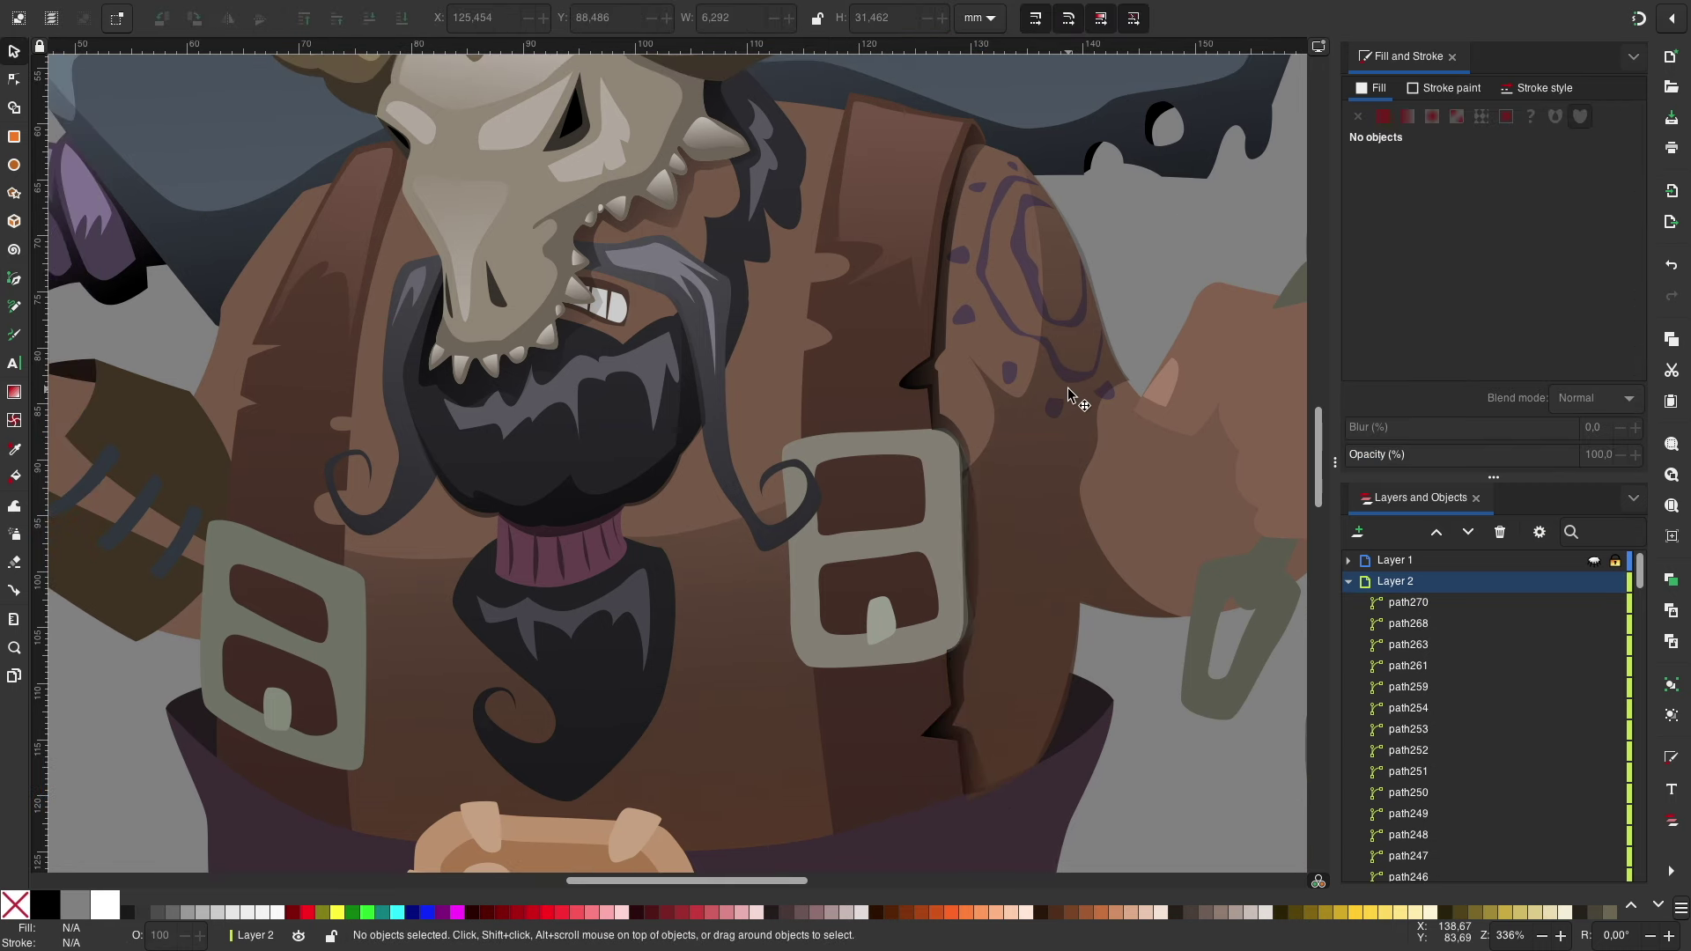
pyautogui.press('b')
pyautogui.hscroll(-5, 587, 156)
pyautogui.scroll(-1, 588, 157)
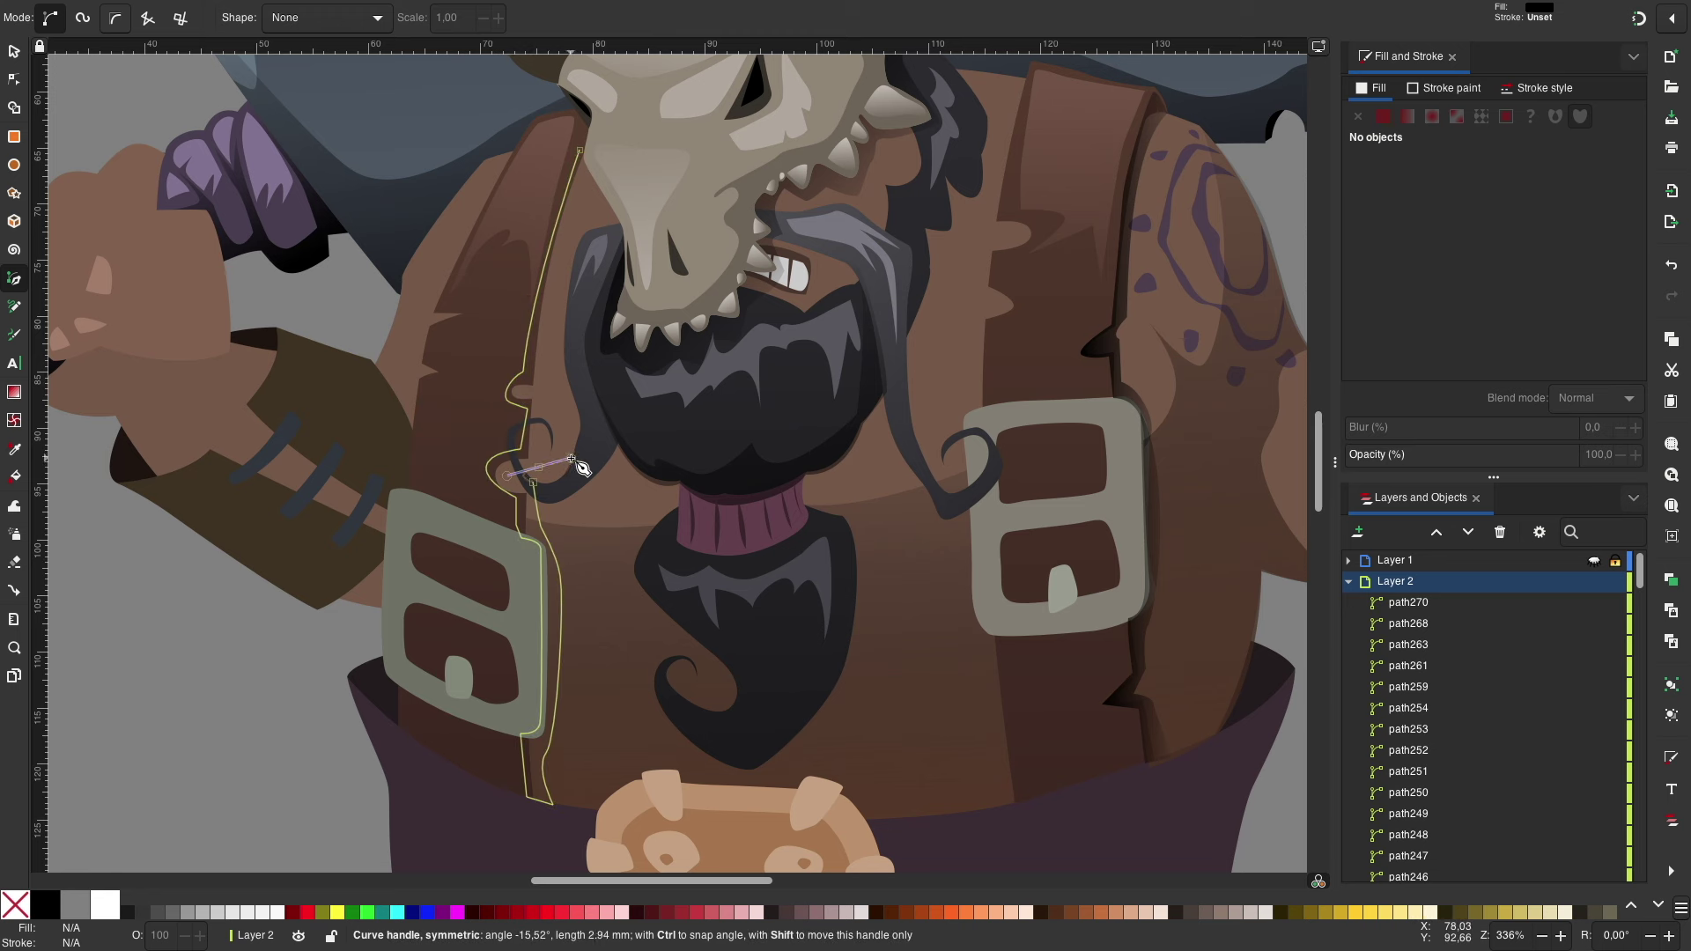
pyautogui.click(577, 139)
pyautogui.press('s')
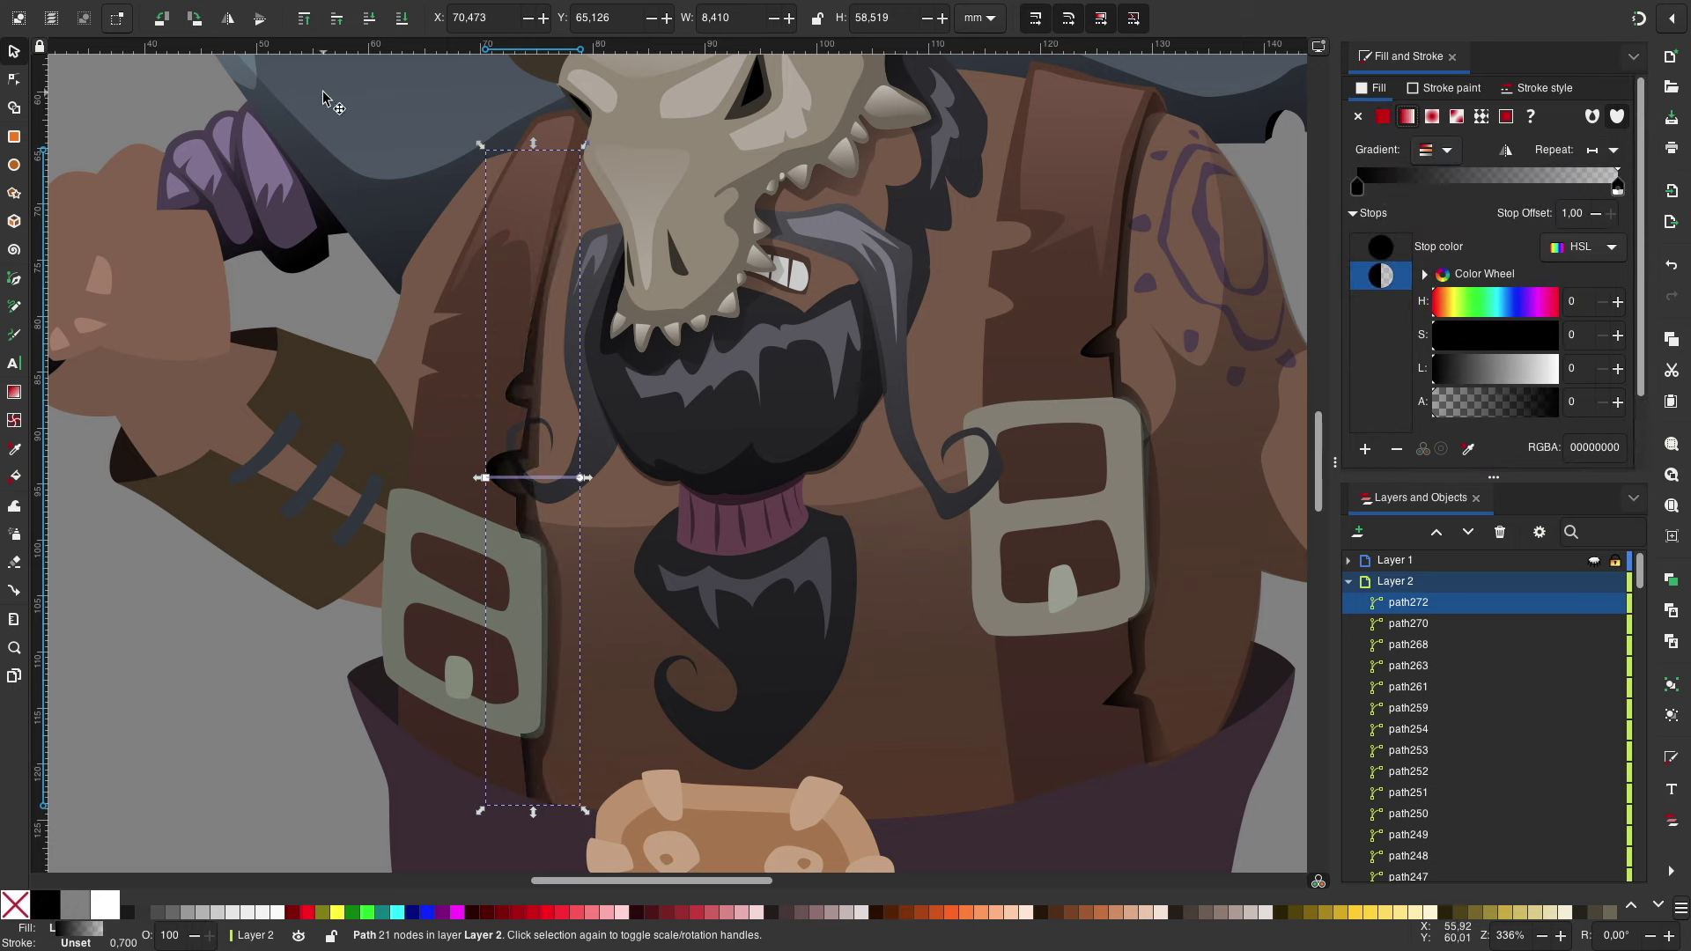
pyautogui.press('Escape')
# Step: Check the gradient beside the skull and lay a gradient across a beard piece
pyautogui.scroll(1, 854, 636)
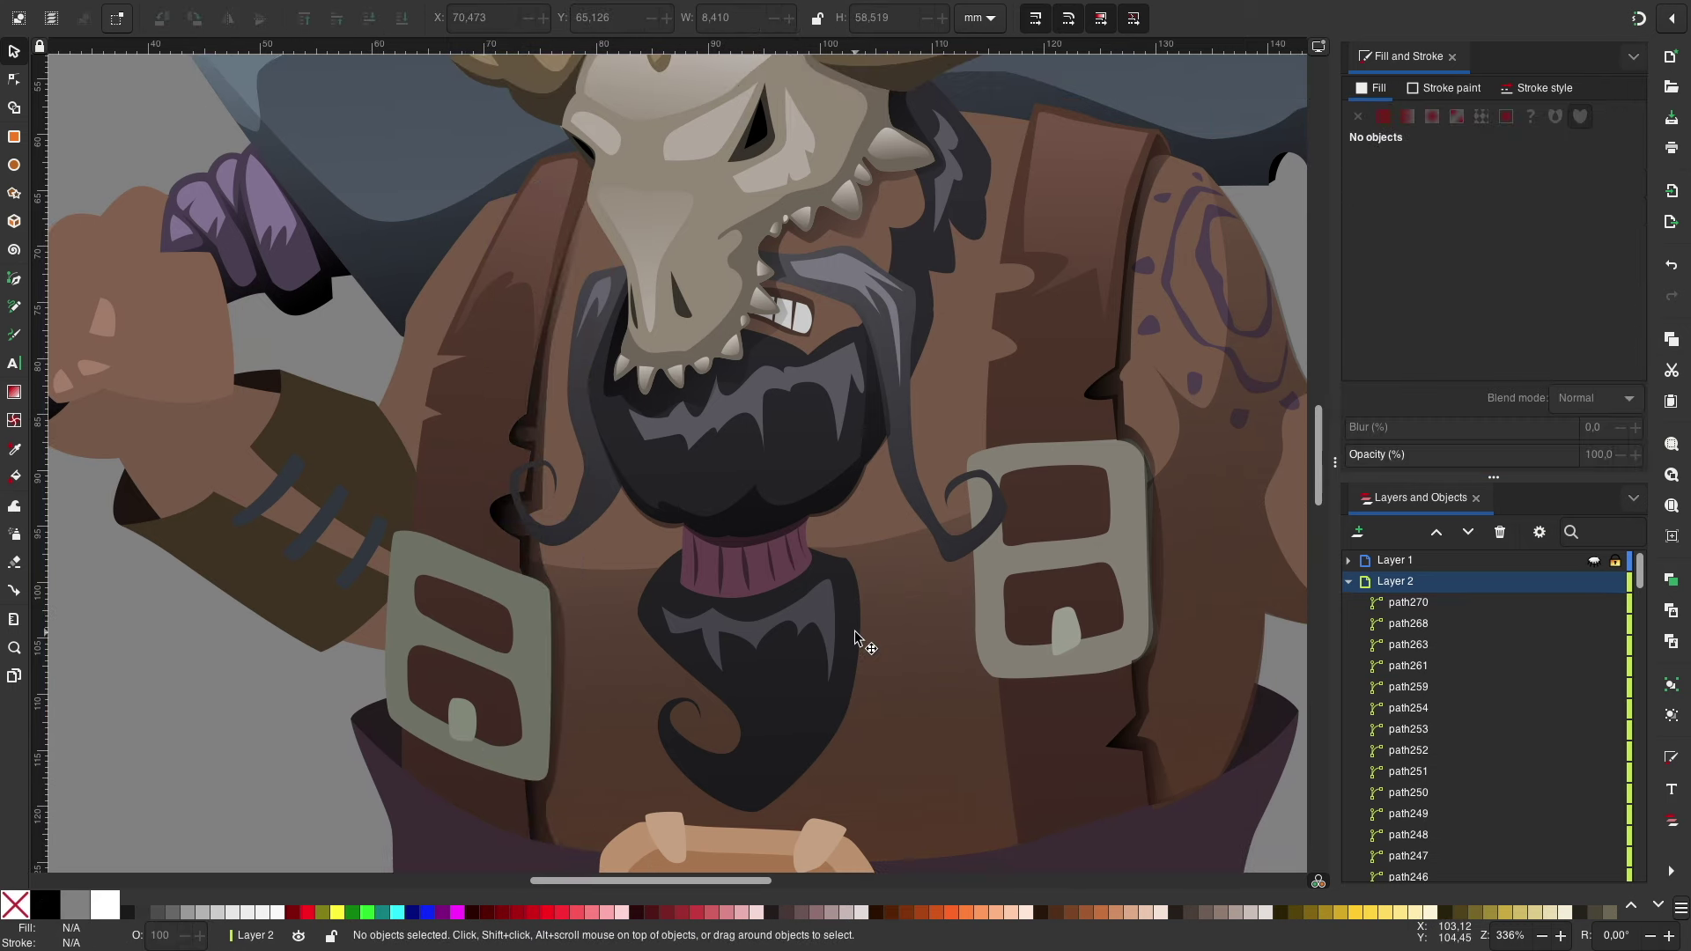
pyautogui.click(788, 312)
pyautogui.click(588, 307)
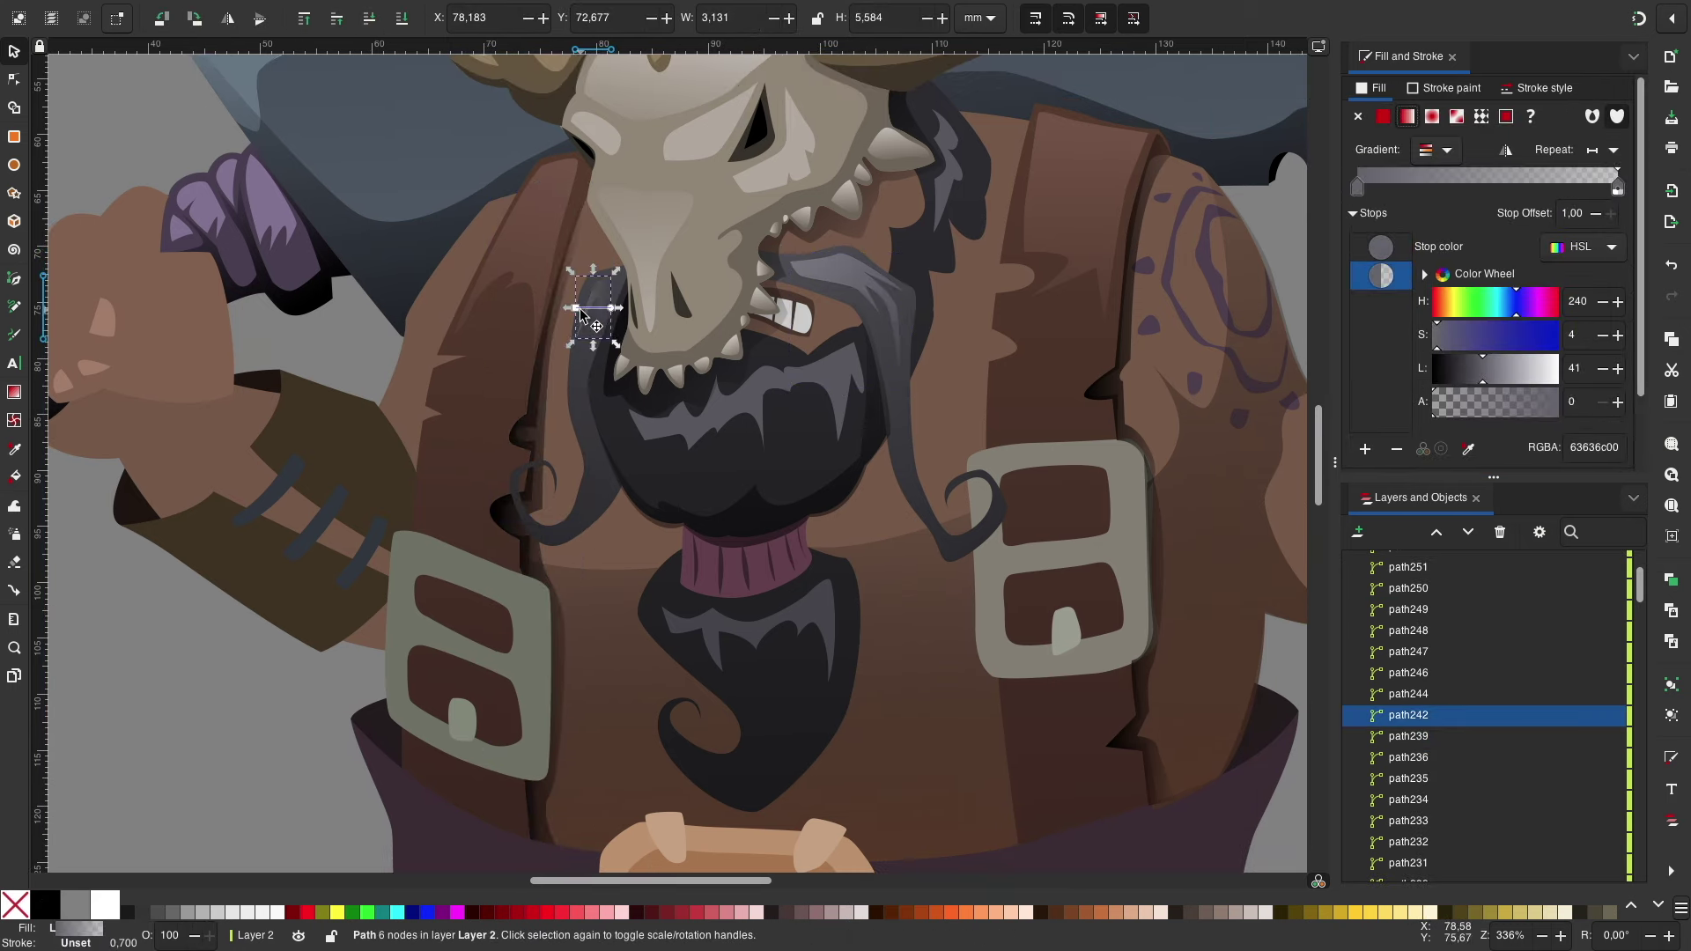
pyautogui.click(740, 679)
pyautogui.moveTo(750, 596); pyautogui.dragTo(836, 631)
pyautogui.press('Escape')
# Step: Draw a curved shadow around the beard and give it a linear gradient
pyautogui.press('b')
pyautogui.click(896, 365)
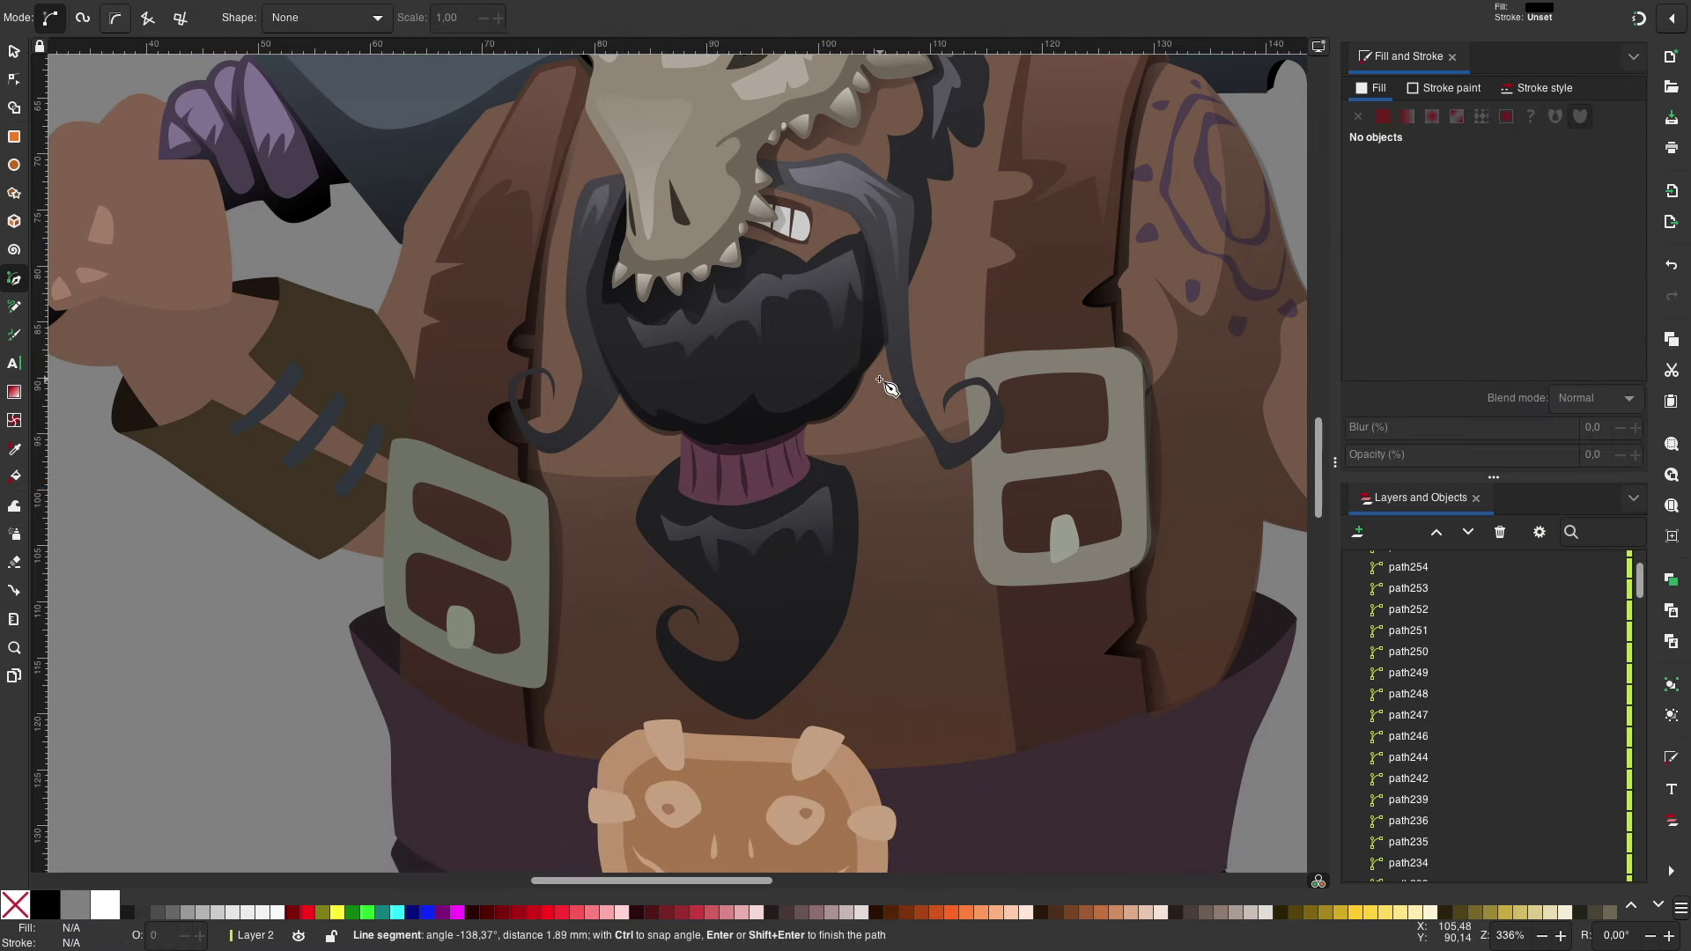
pyautogui.moveTo(783, 718); pyautogui.dragTo(737, 736)
pyautogui.moveTo(808, 651); pyautogui.dragTo(808, 652)
pyautogui.moveTo(848, 509); pyautogui.dragTo(832, 471)
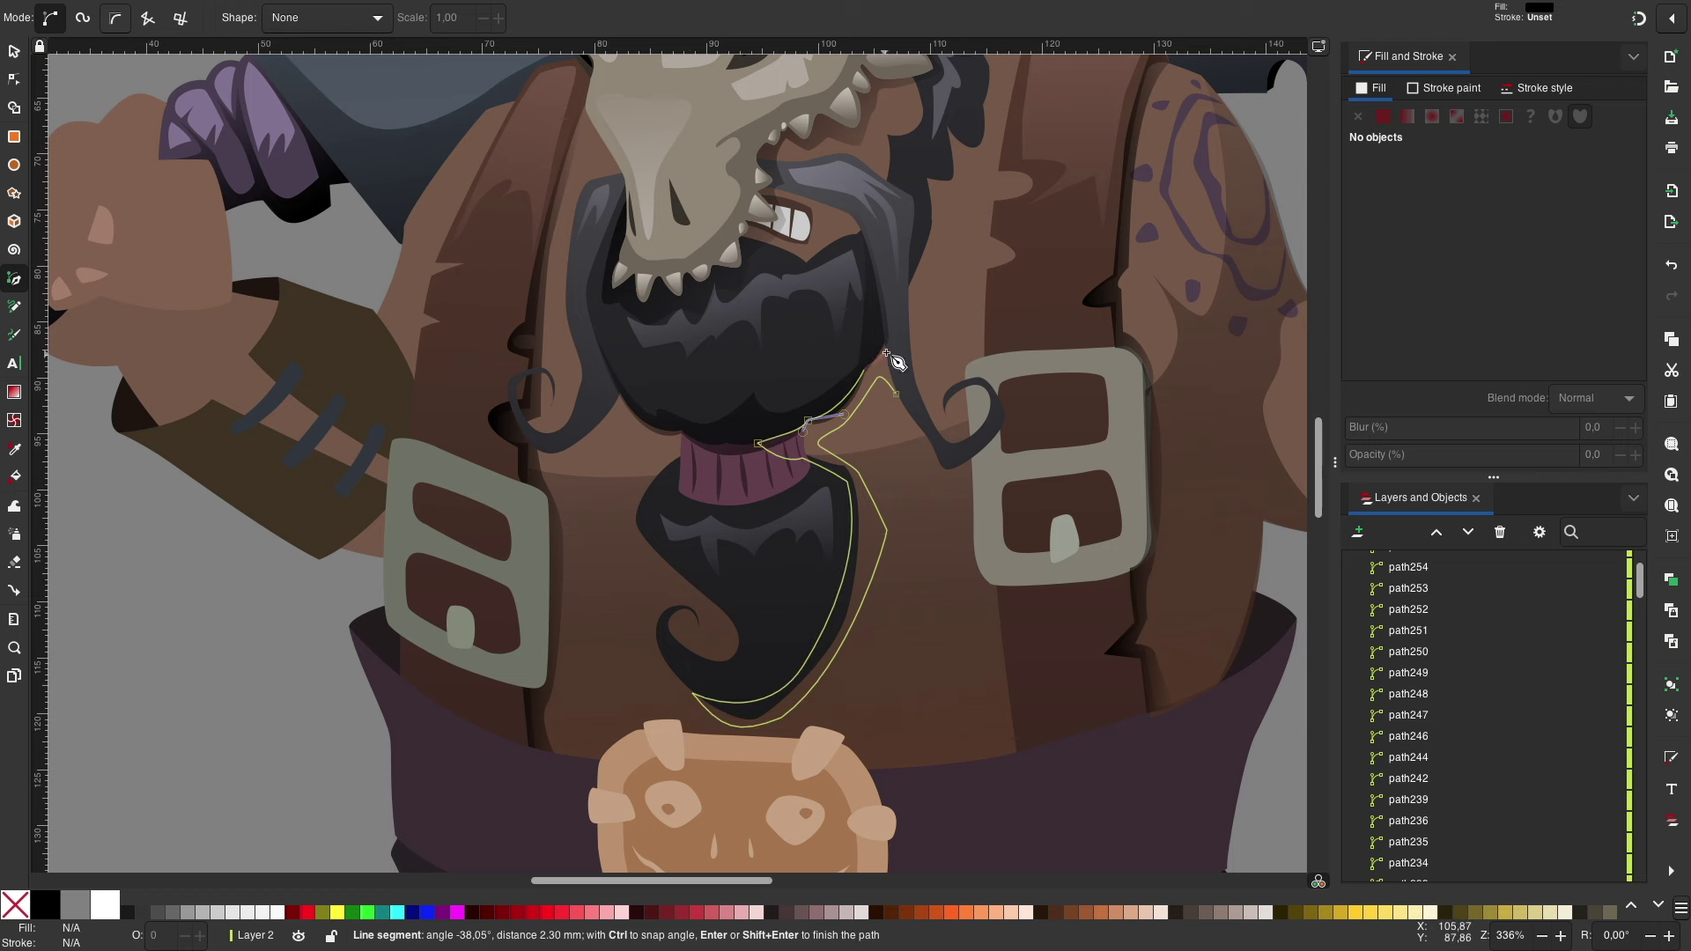
pyautogui.click(896, 394)
pyautogui.press('s')
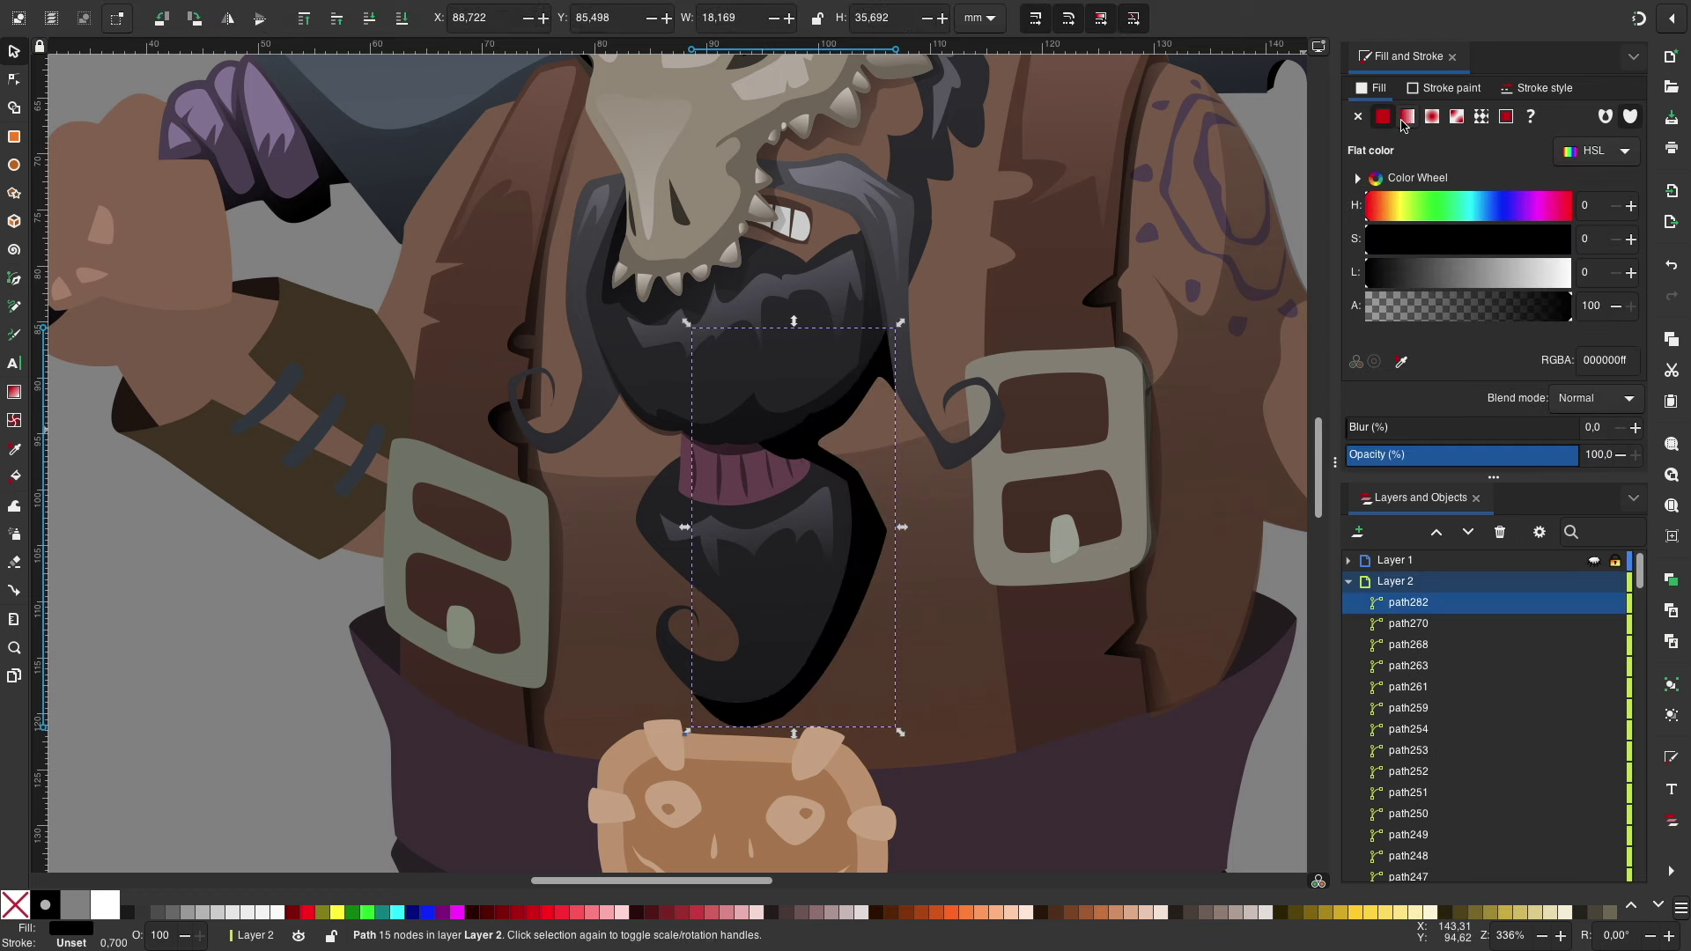
pyautogui.click(1408, 117)
pyautogui.scroll(-5, 336, 733)
pyautogui.click(335, 733)
# Step: Draw a shadow beside the skull's right side, then zoom in on the right buckle
pyautogui.scroll(2, 678, 620)
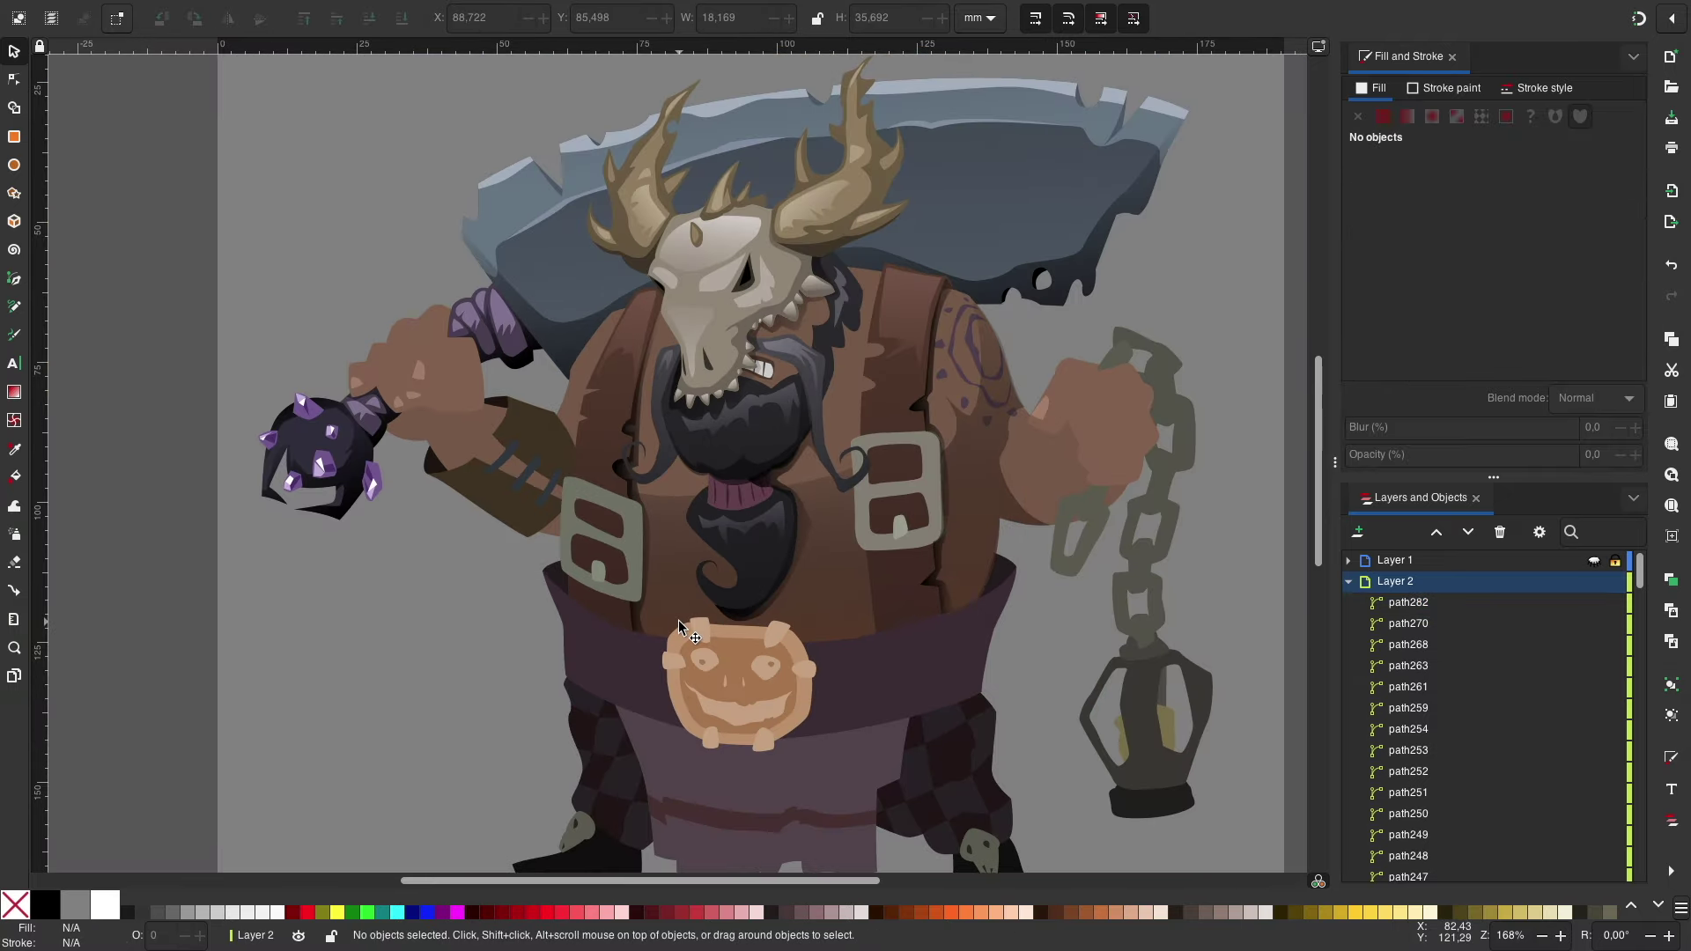
pyautogui.scroll(2, 678, 620)
pyautogui.scroll(1, 811, 587)
pyautogui.press('b')
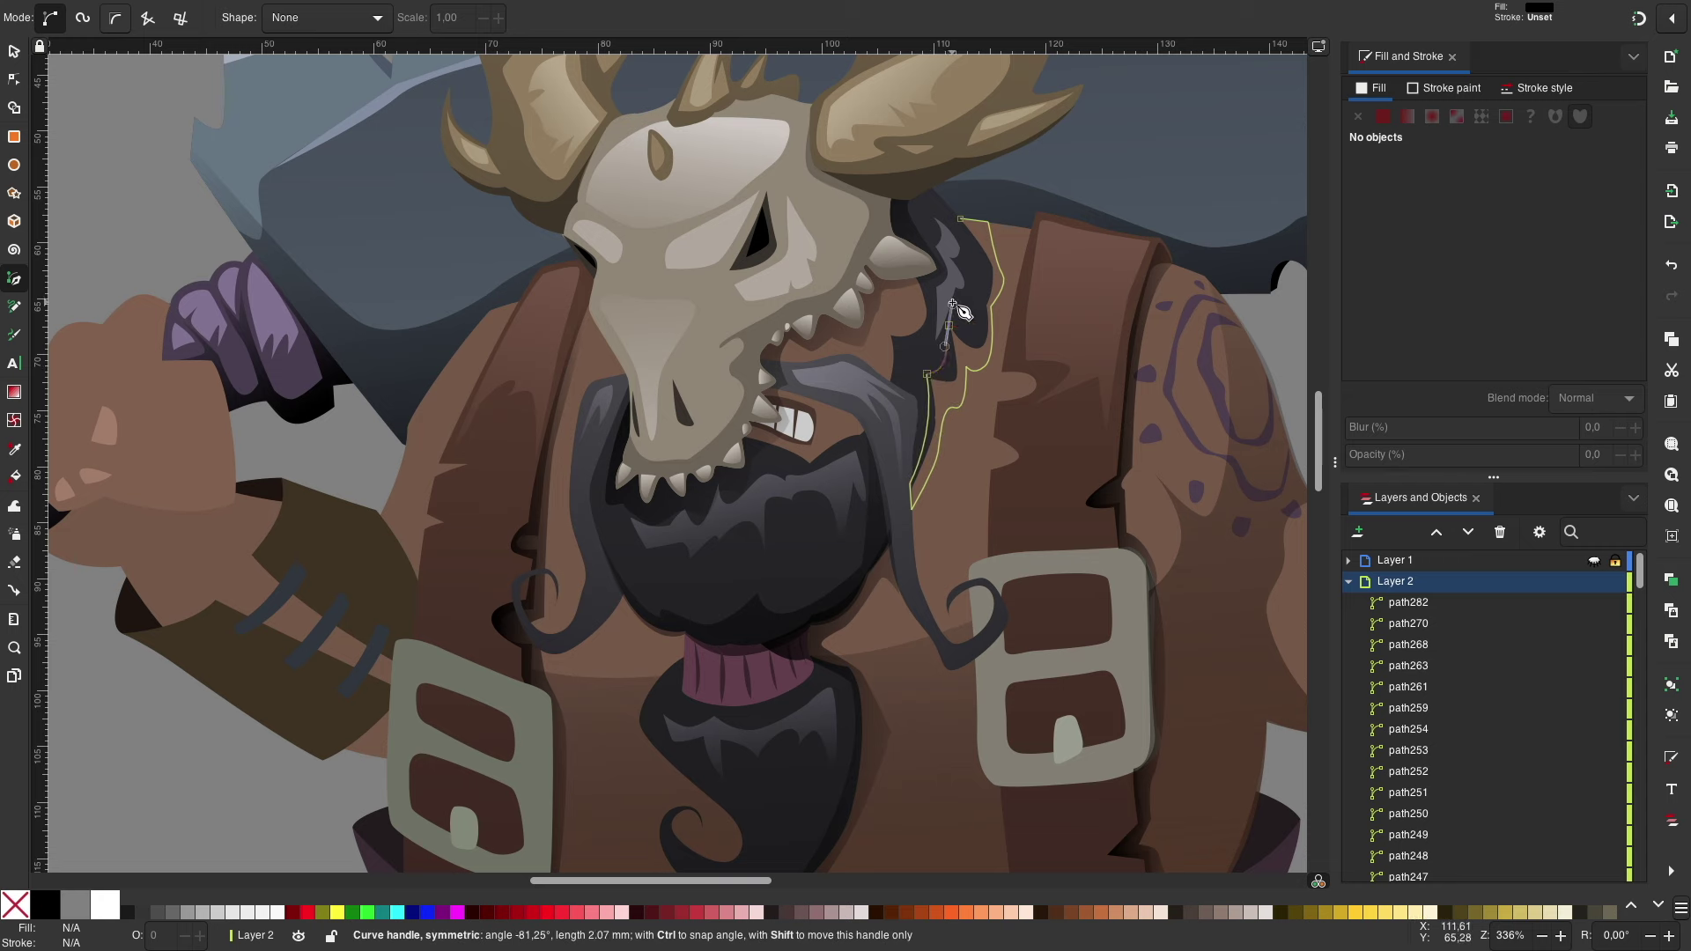
pyautogui.click(962, 219)
pyautogui.press('s')
pyautogui.scroll(-3, 1054, 481)
pyautogui.press('Escape')
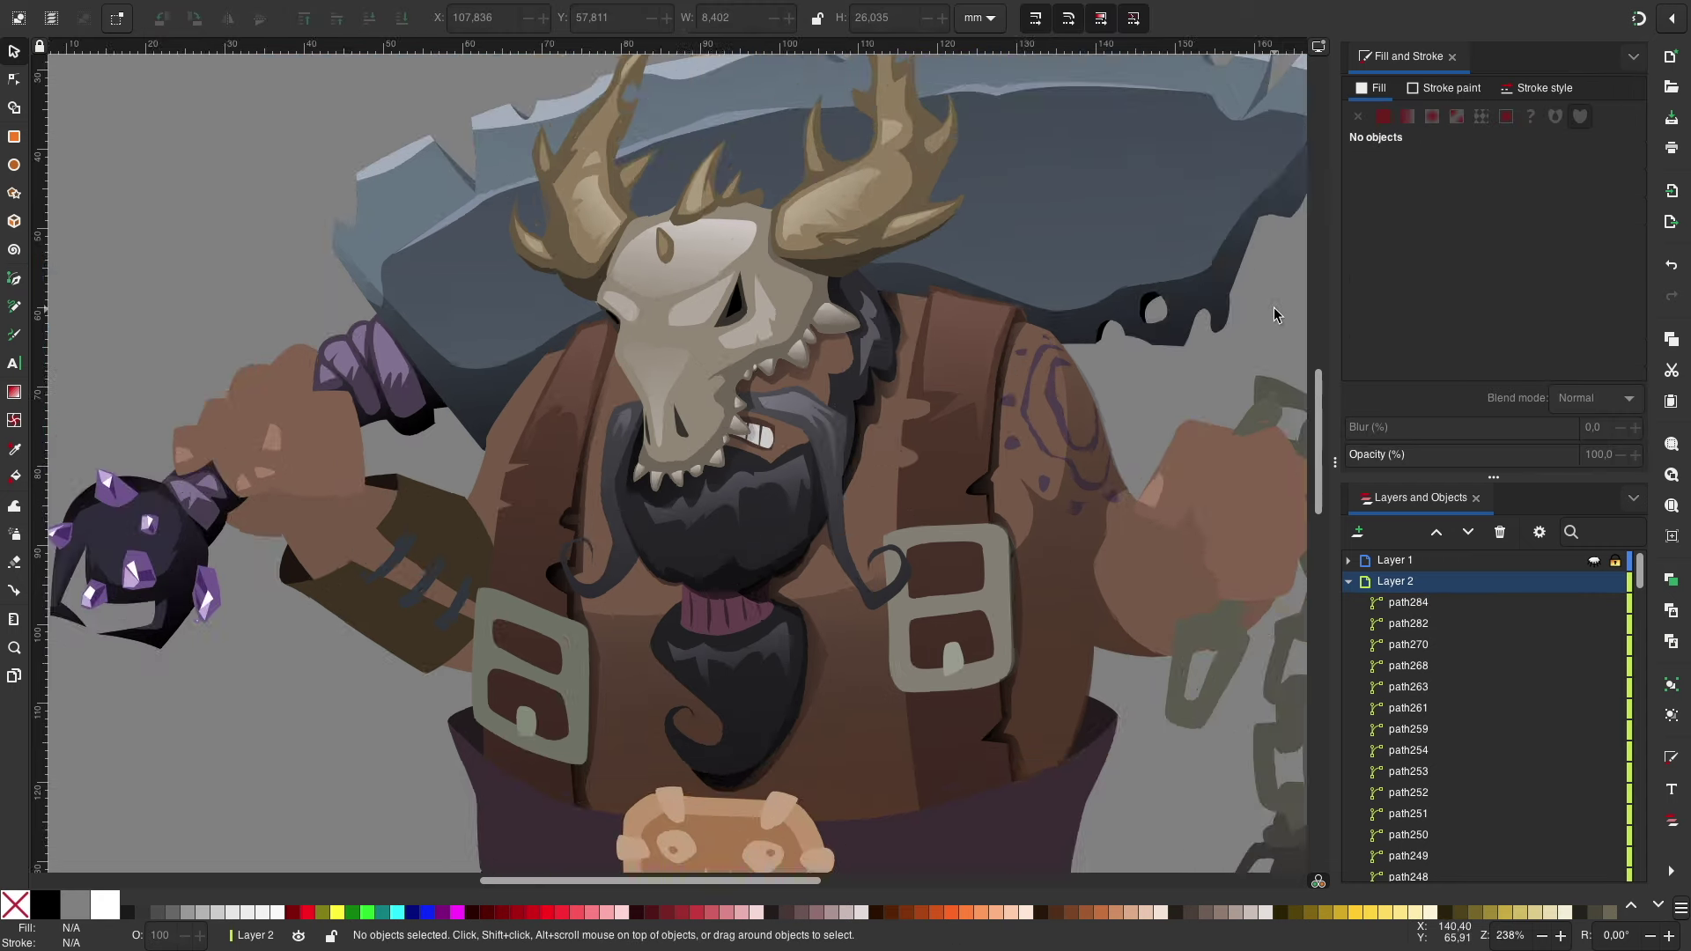
pyautogui.scroll(1, 1053, 480)
pyautogui.scroll(1, 1054, 480)
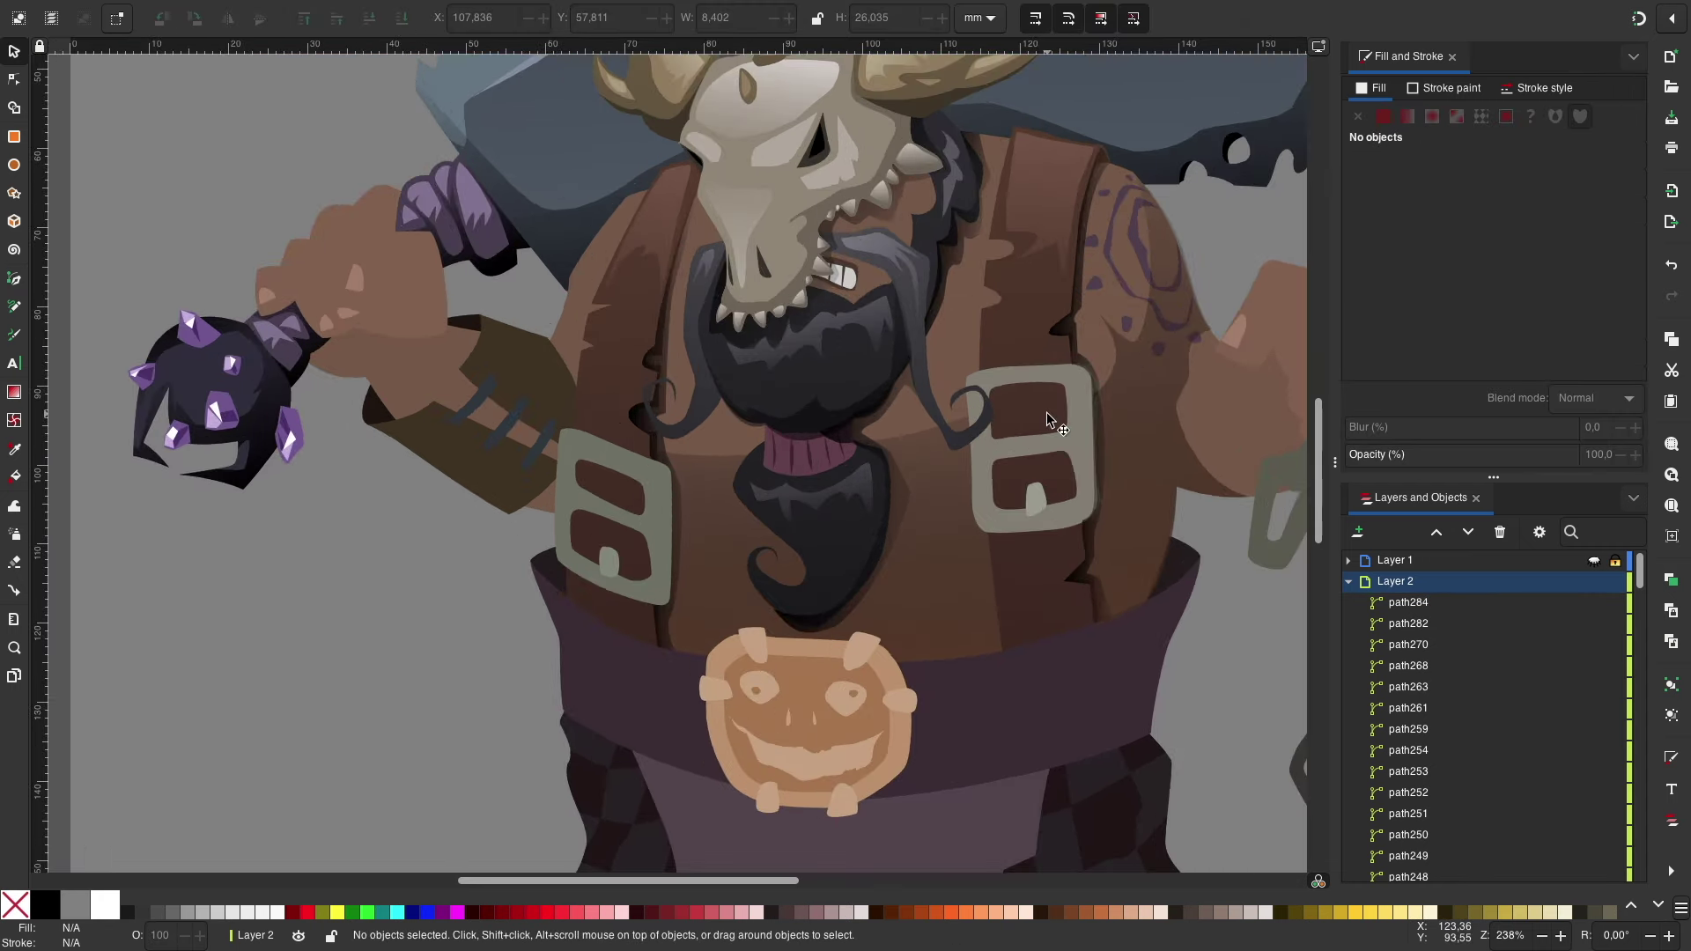
pyautogui.scroll(1, 927, 421)
pyautogui.press('b')
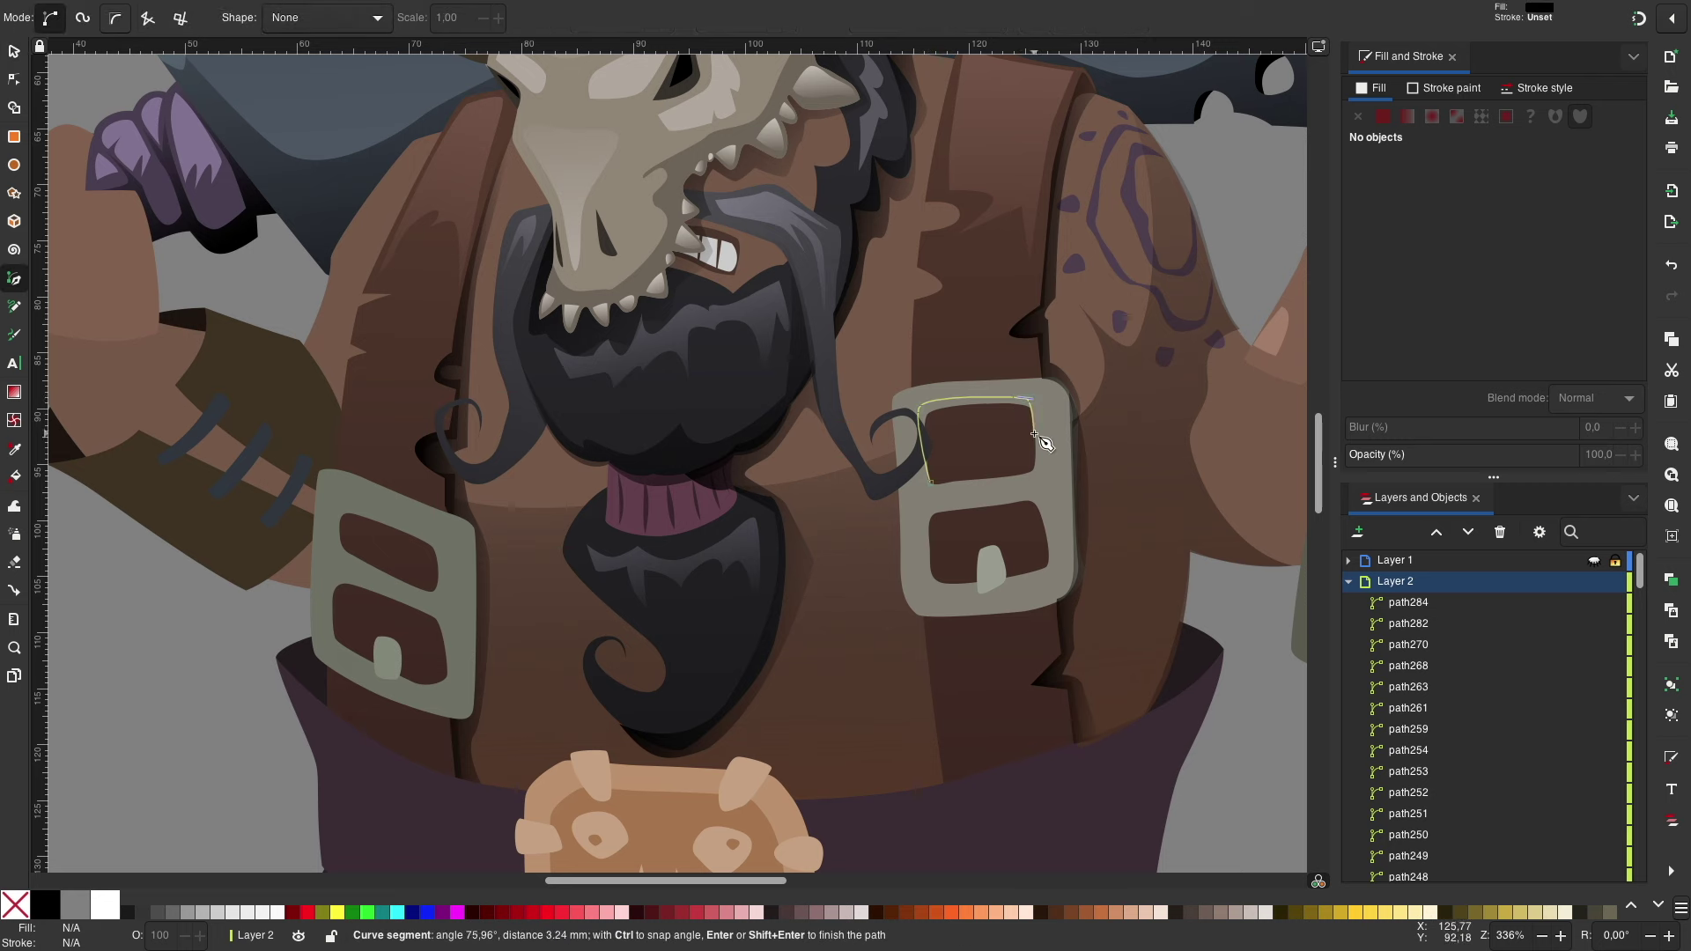
# Step: Draw dark shadow shapes in the buckle openings, deleting an unwanted one
pyautogui.click(935, 484)
pyautogui.press('s')
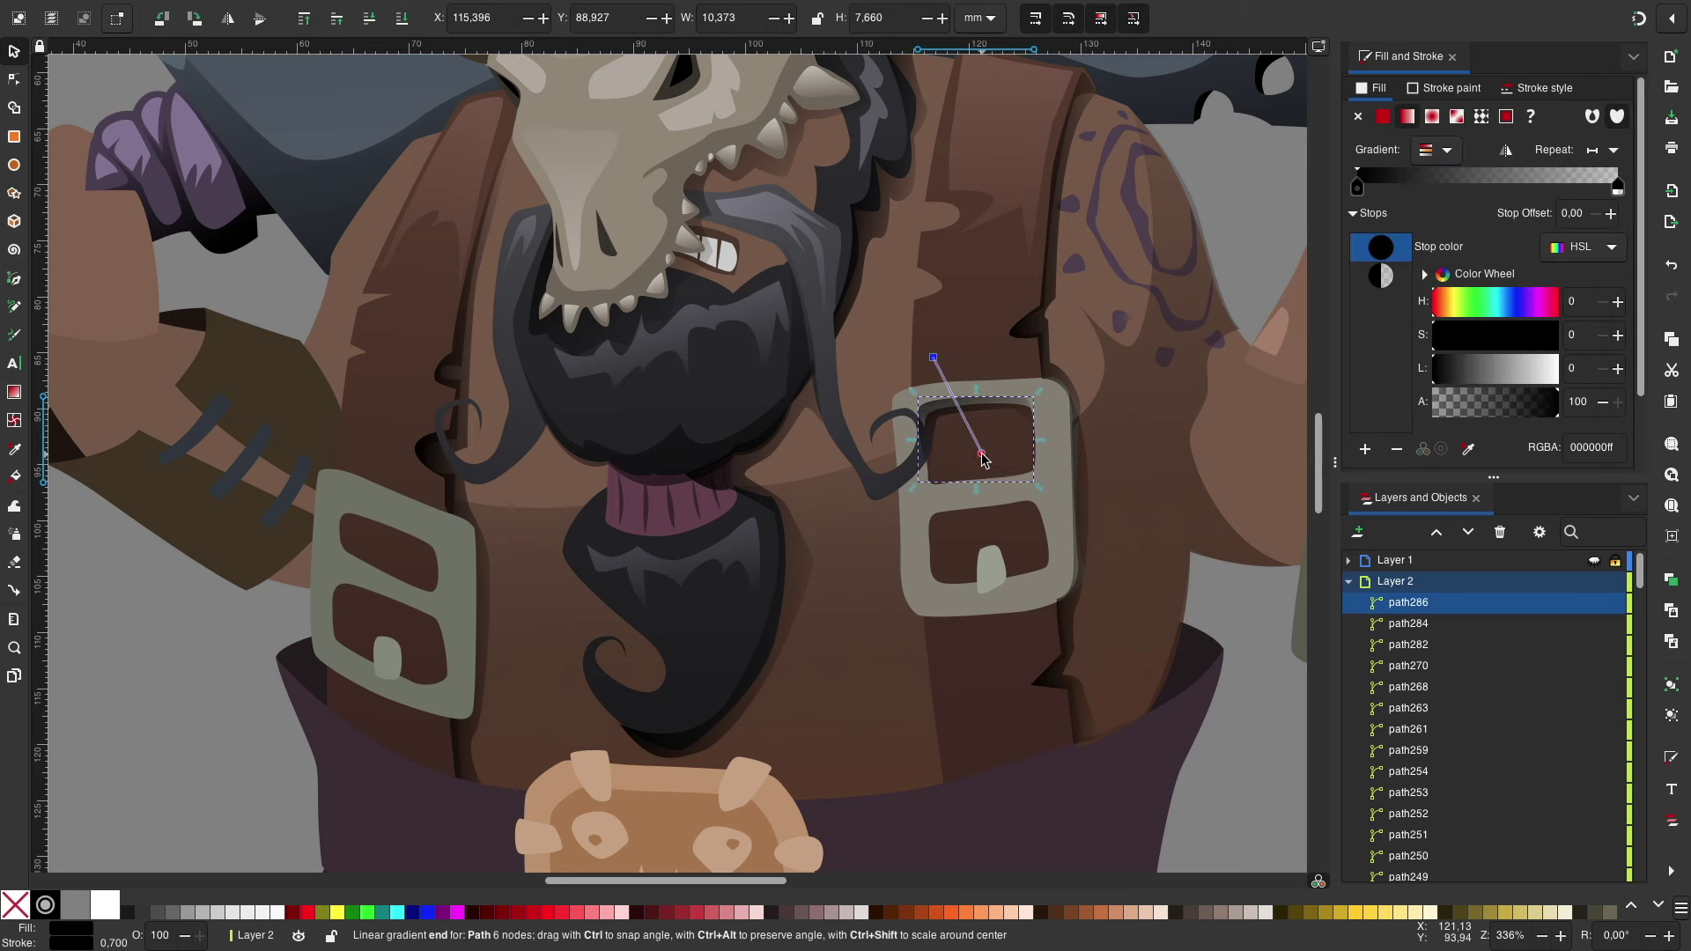
pyautogui.press('Escape')
pyautogui.click(951, 396)
pyautogui.press('Delete')
pyautogui.scroll(-3, 872, 480)
pyautogui.press('b')
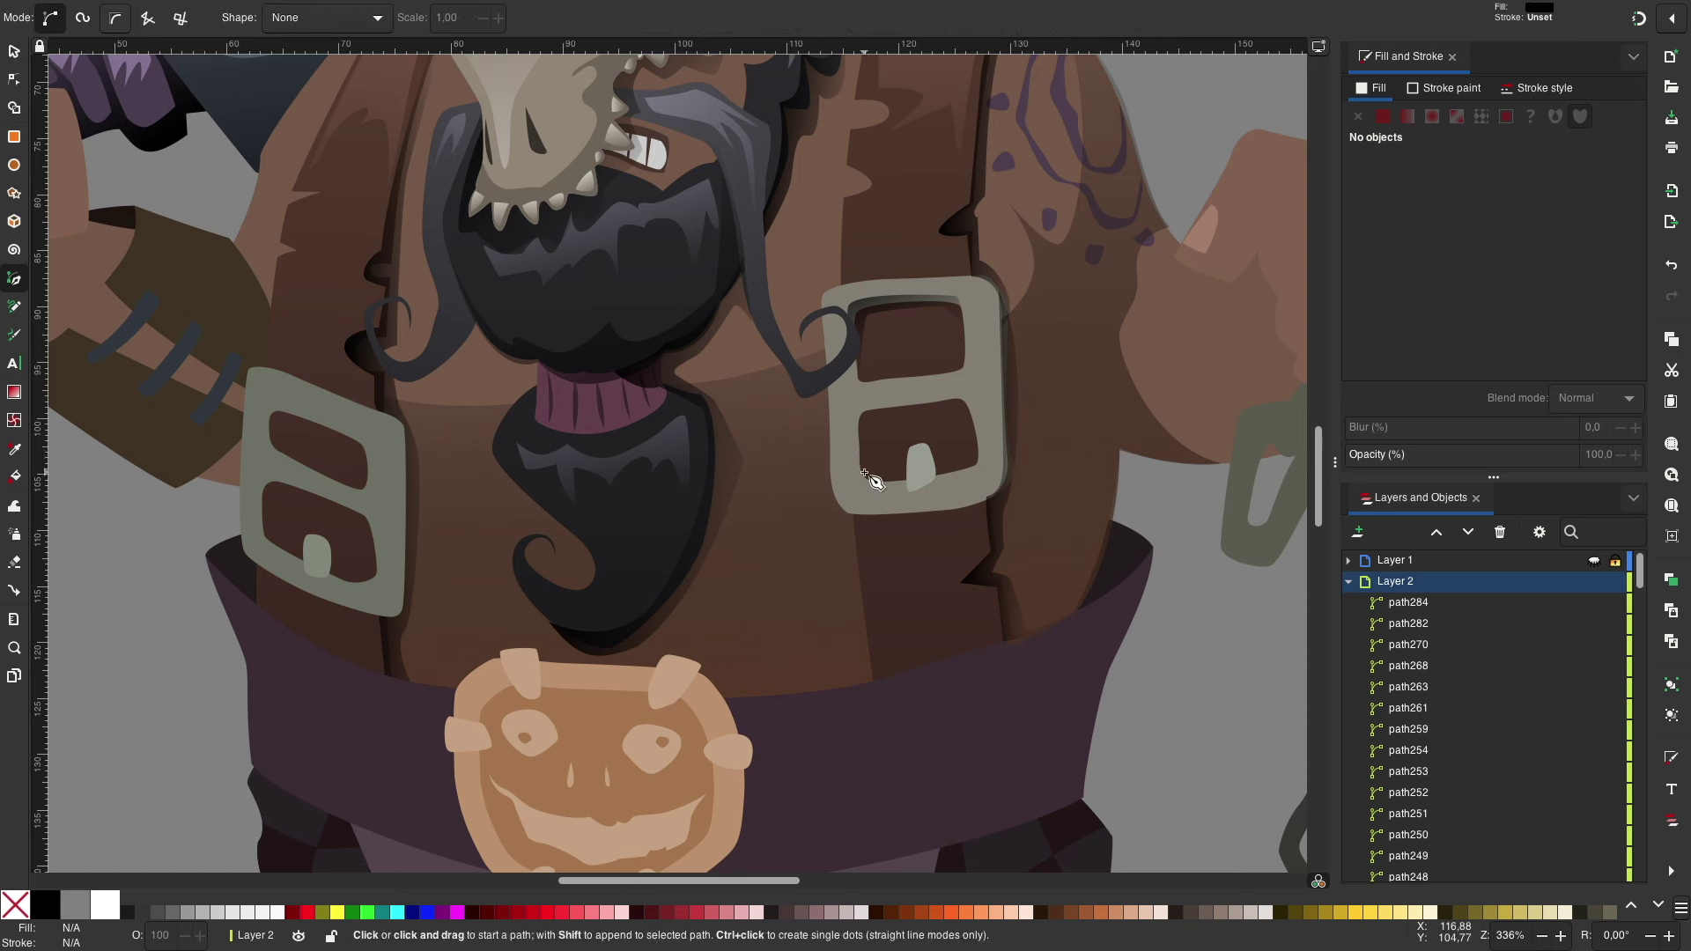
pyautogui.click(864, 425)
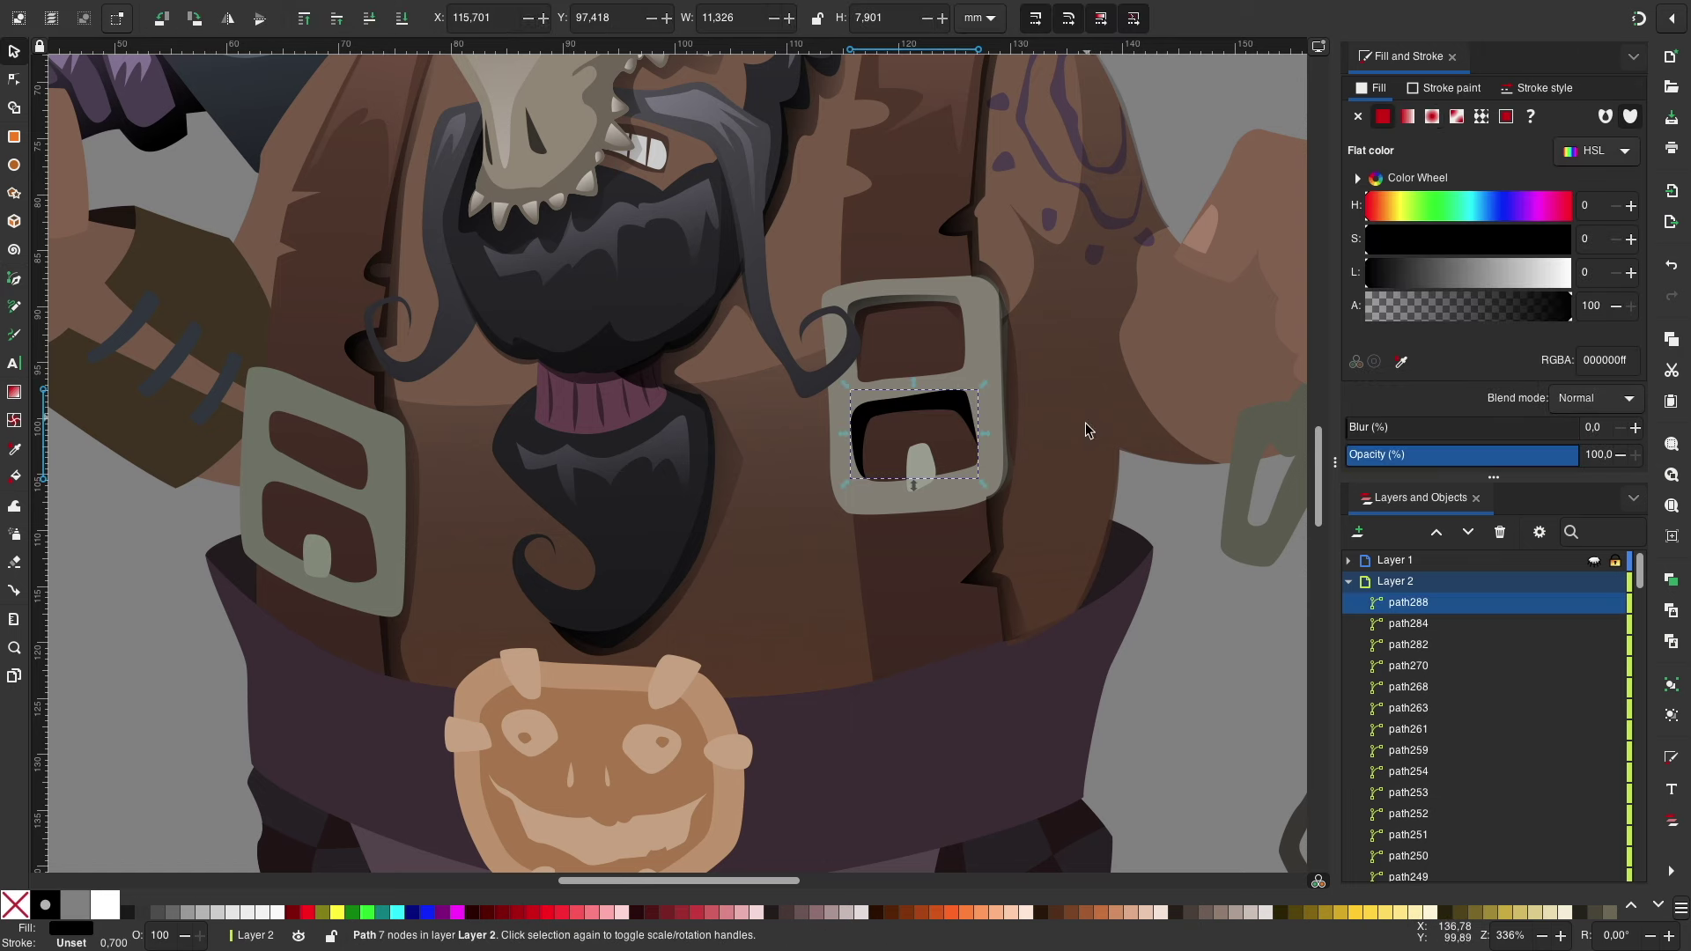
pyautogui.press('s')
pyautogui.press('Escape')
# Step: Draw a fading shadow along the buckle's bottom edge
pyautogui.press('b')
pyautogui.click(801, 560)
pyautogui.click(947, 539)
pyautogui.moveTo(785, 544); pyautogui.dragTo(785, 543)
pyautogui.press('s')
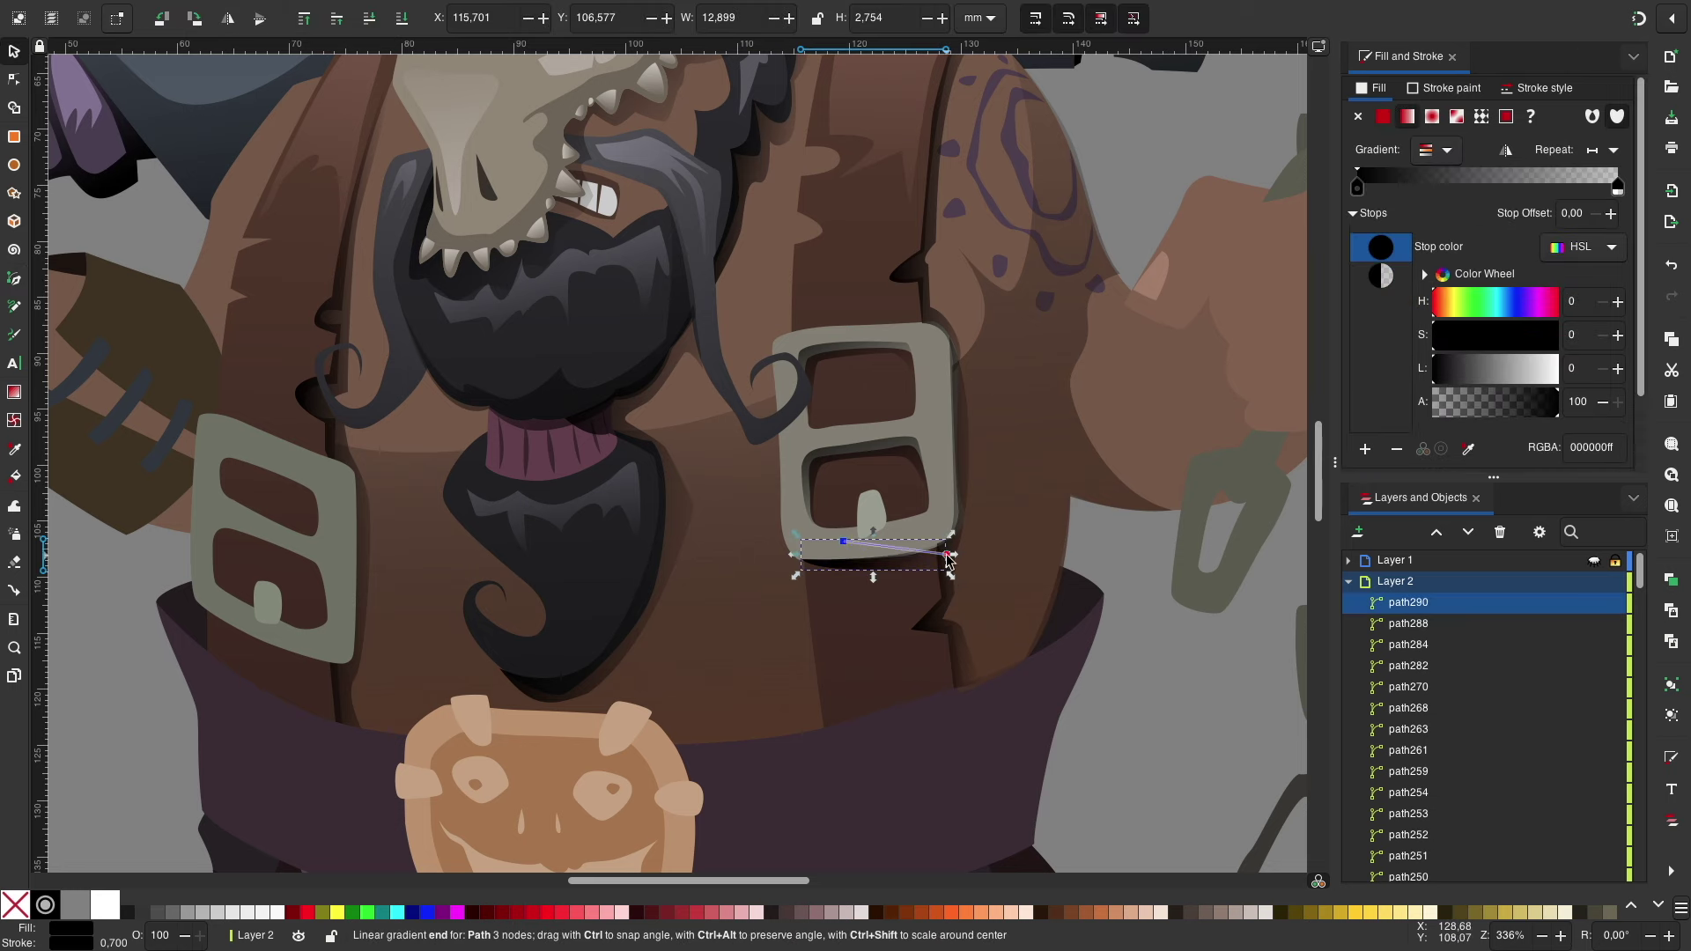
pyautogui.press('Escape')
pyautogui.scroll(2, 1061, 559)
# Step: Draw white highlights on the buckle prong and the lower buckle rim
pyautogui.press('b')
pyautogui.click(891, 557)
pyautogui.moveTo(882, 587)
pyautogui.mouseDown()
pyautogui.moveTo(893, 597)
pyautogui.moveTo(907, 542)
pyautogui.mouseUp()
pyautogui.click(808, 498)
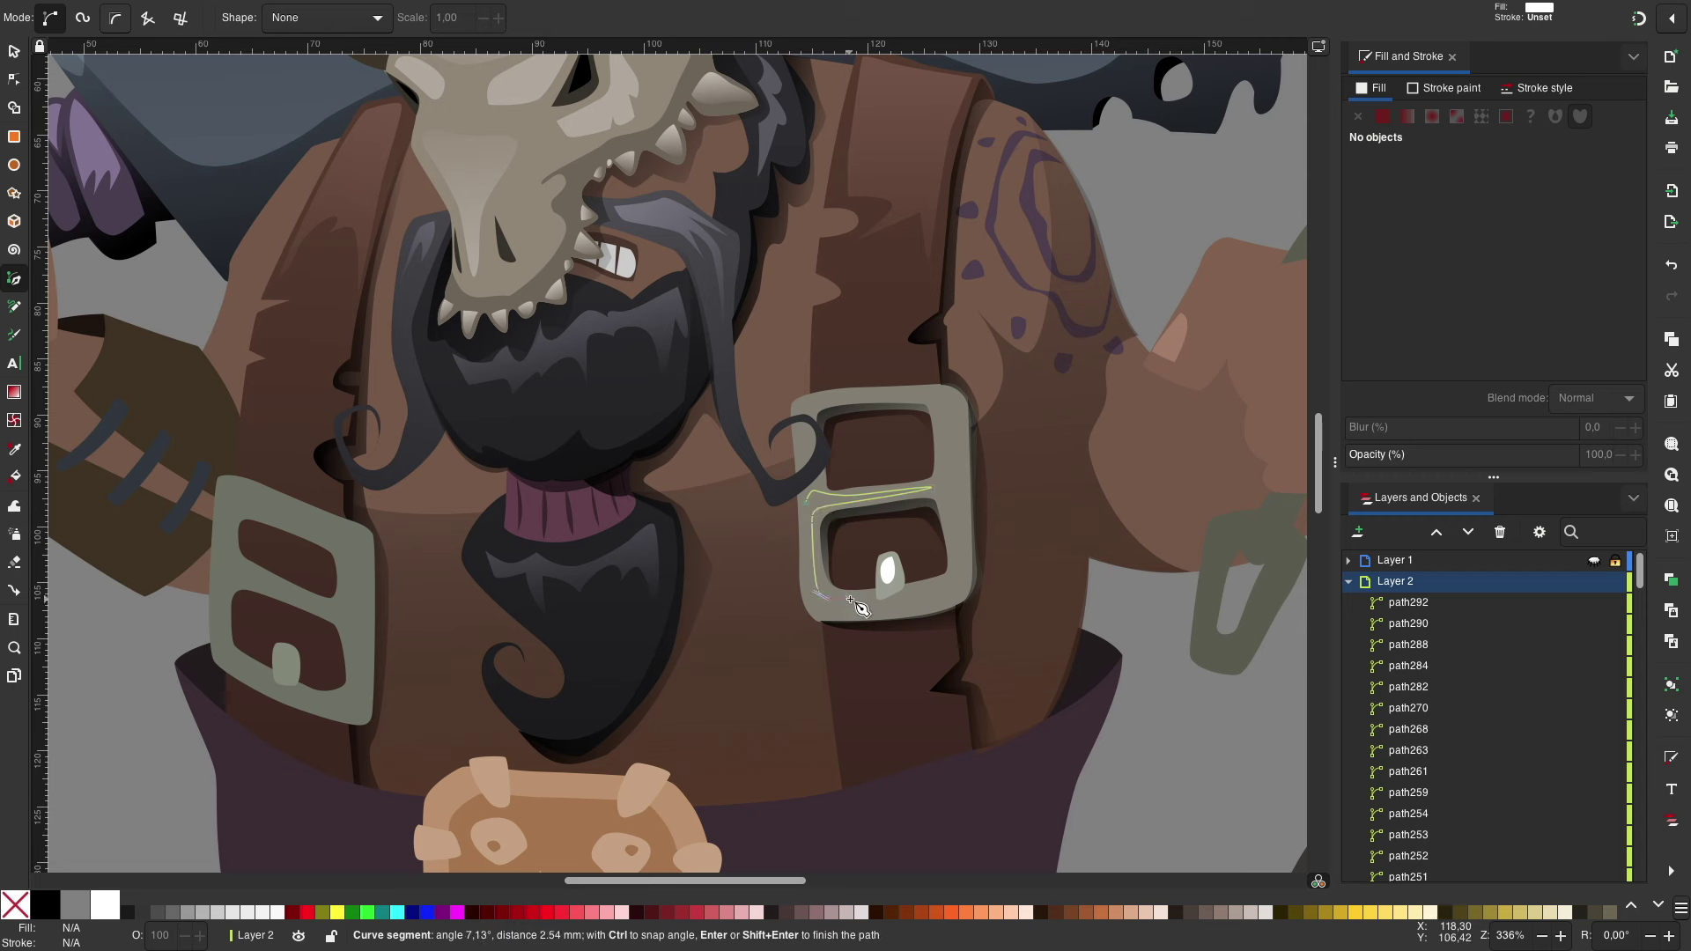
pyautogui.moveTo(821, 498); pyautogui.dragTo(822, 497)
pyautogui.click(800, 431)
# Step: Add white highlights on the upper buckle and its right edge, then zoom out
pyautogui.click(929, 385)
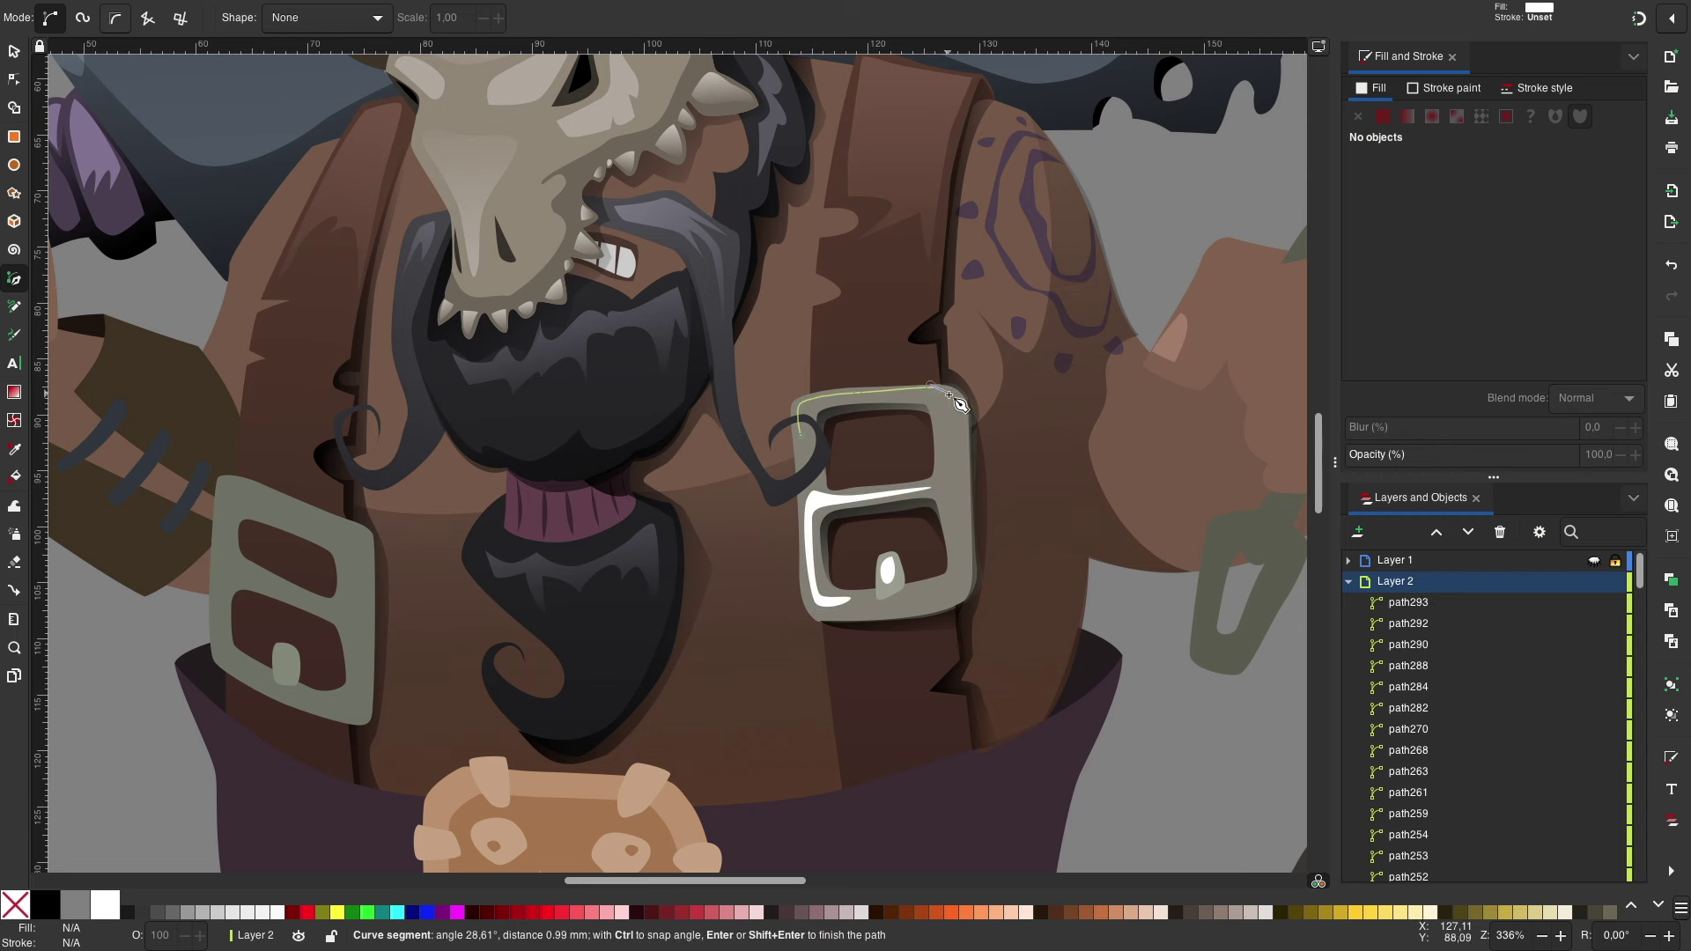
pyautogui.click(808, 425)
pyautogui.click(958, 490)
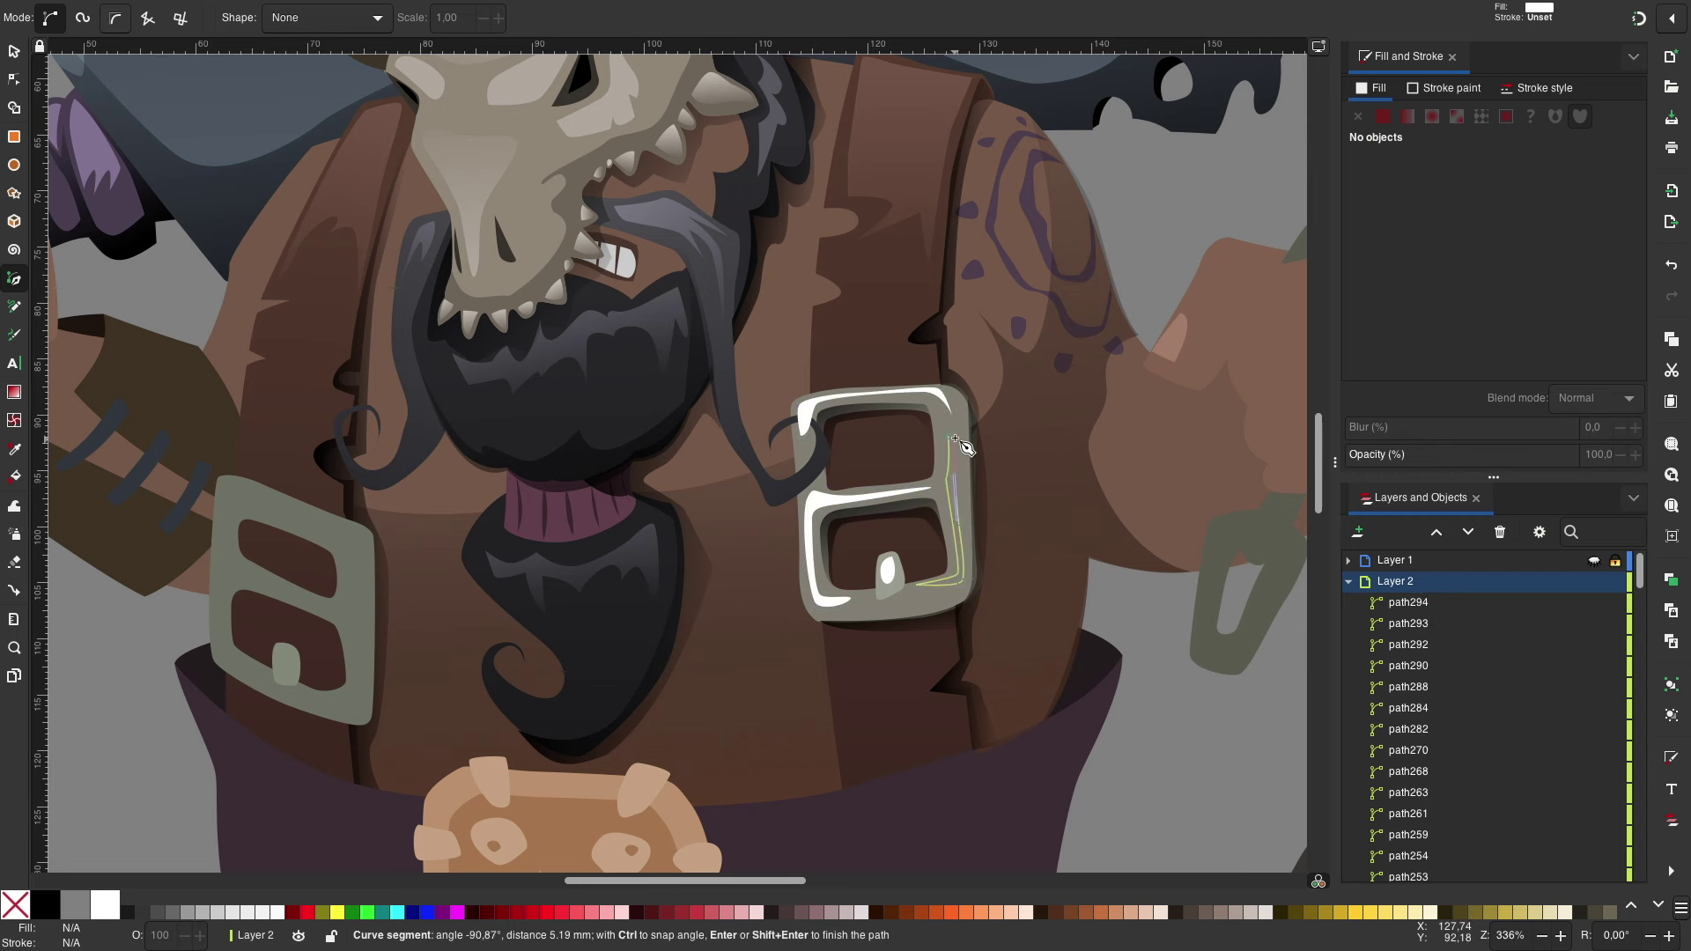
pyautogui.press('Return')
pyautogui.press('s')
pyautogui.click(824, 573)
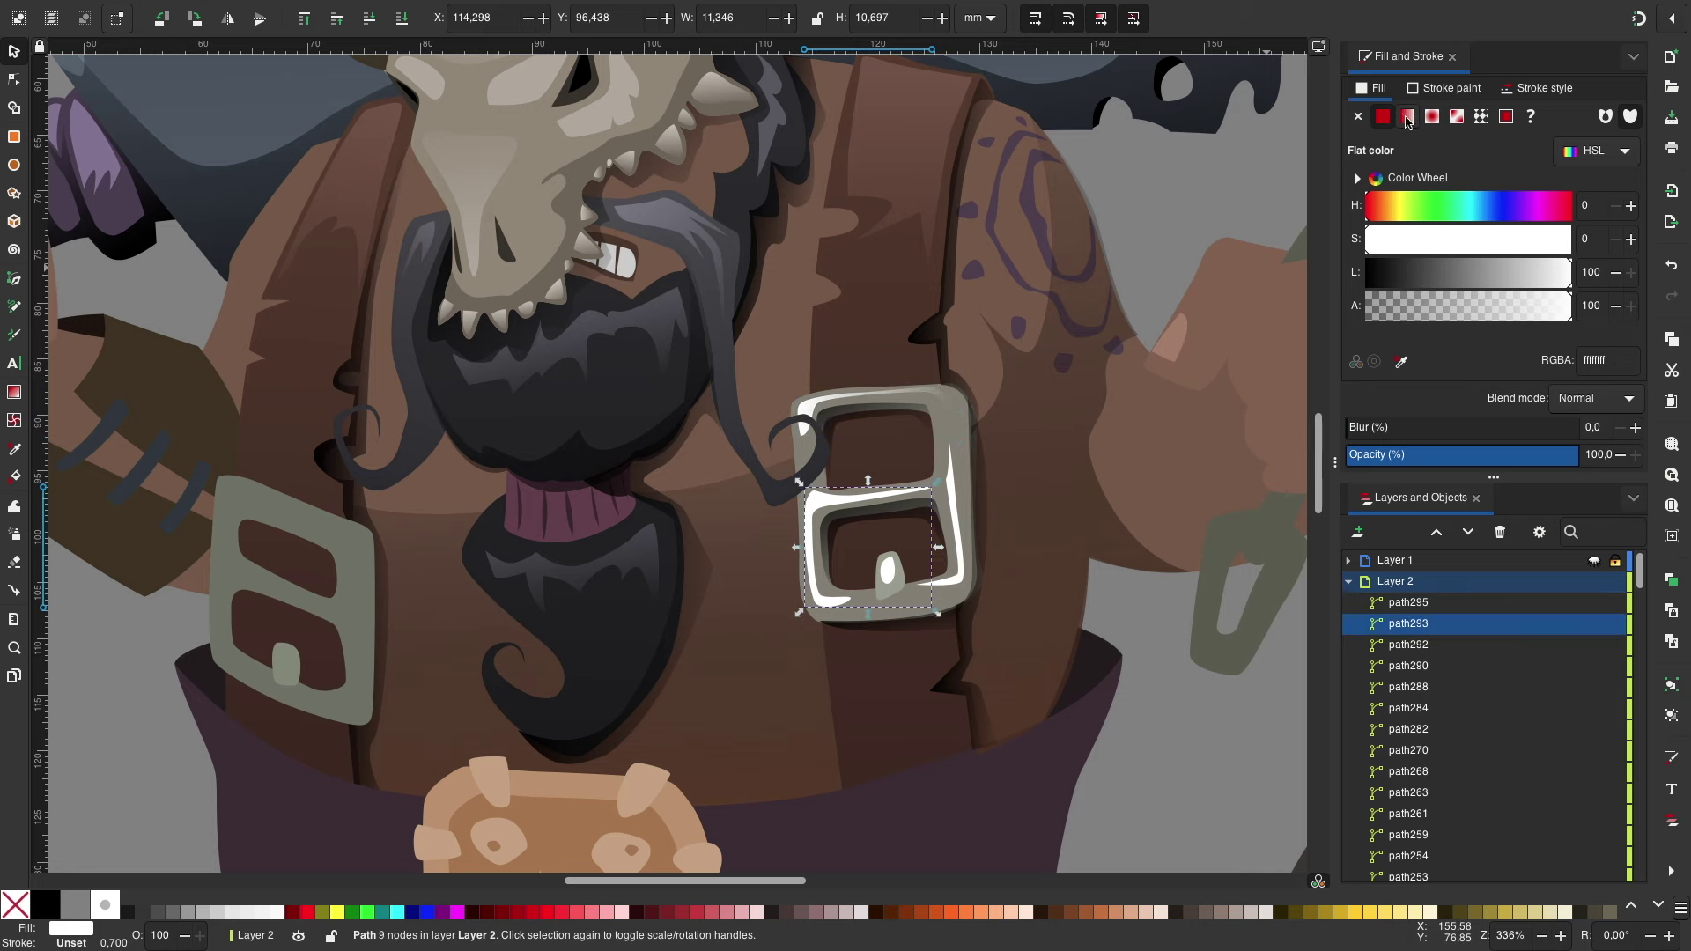
pyautogui.press('Escape')
pyautogui.press('-')
pyautogui.press('-')
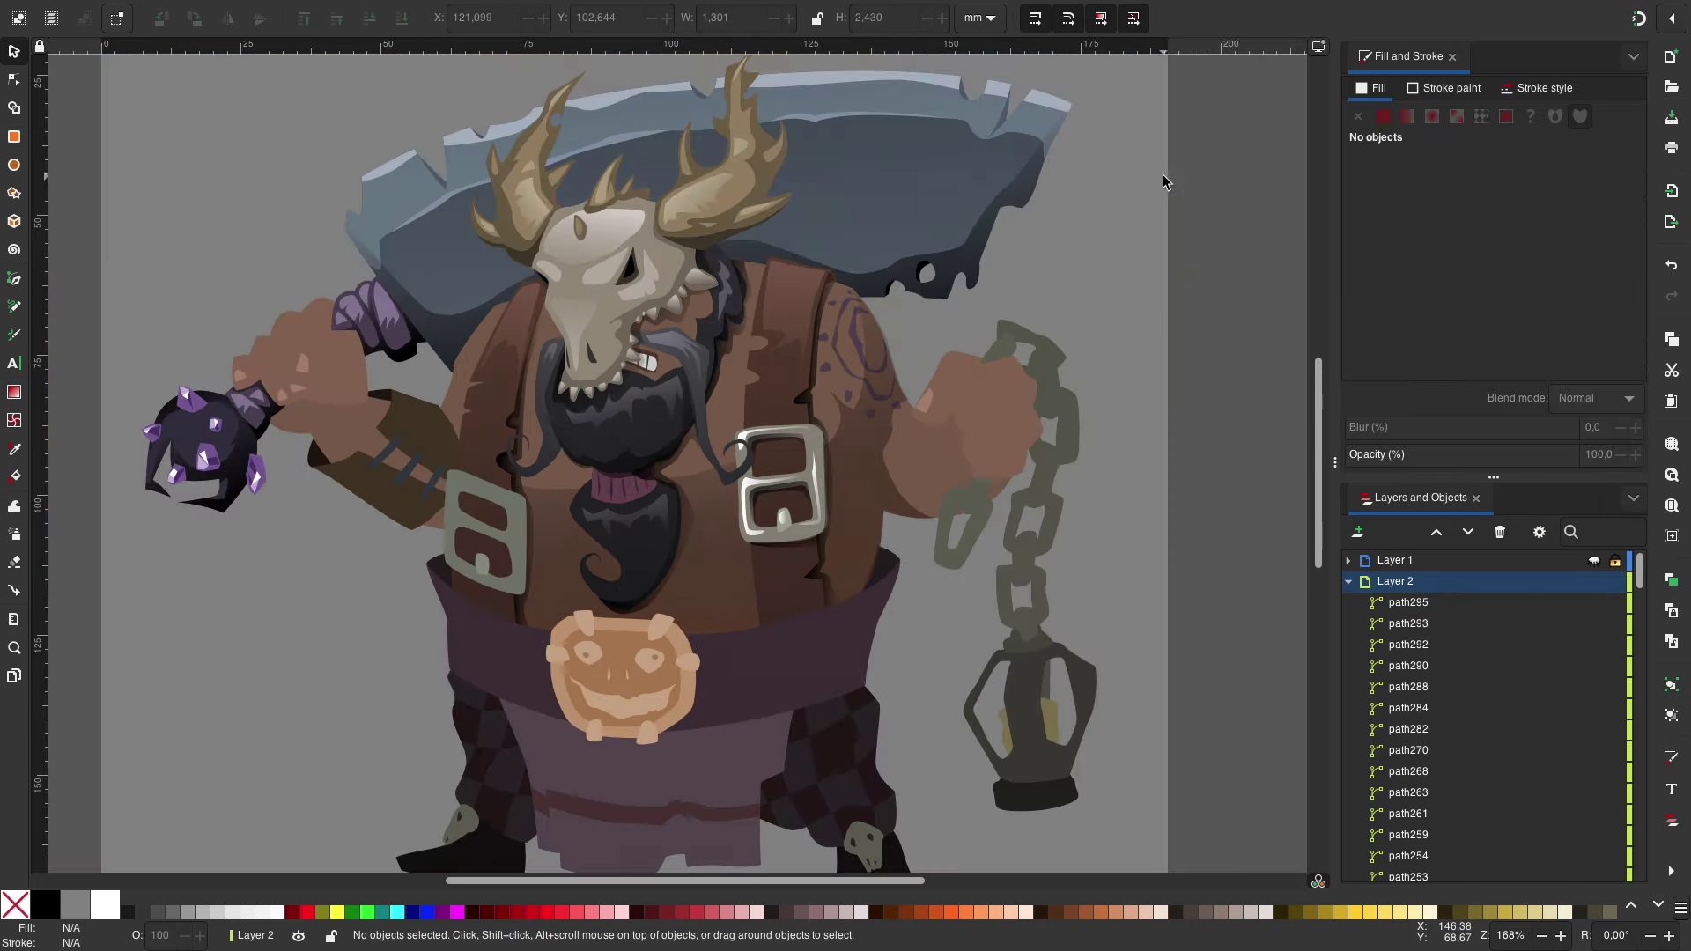
pyautogui.scroll(-3, 746, 463)
pyautogui.hscroll(-2, 746, 462)
# Step: Darken the pumpkin belt buckle parts by lowering their lightness
pyautogui.scroll(2, 643, 414)
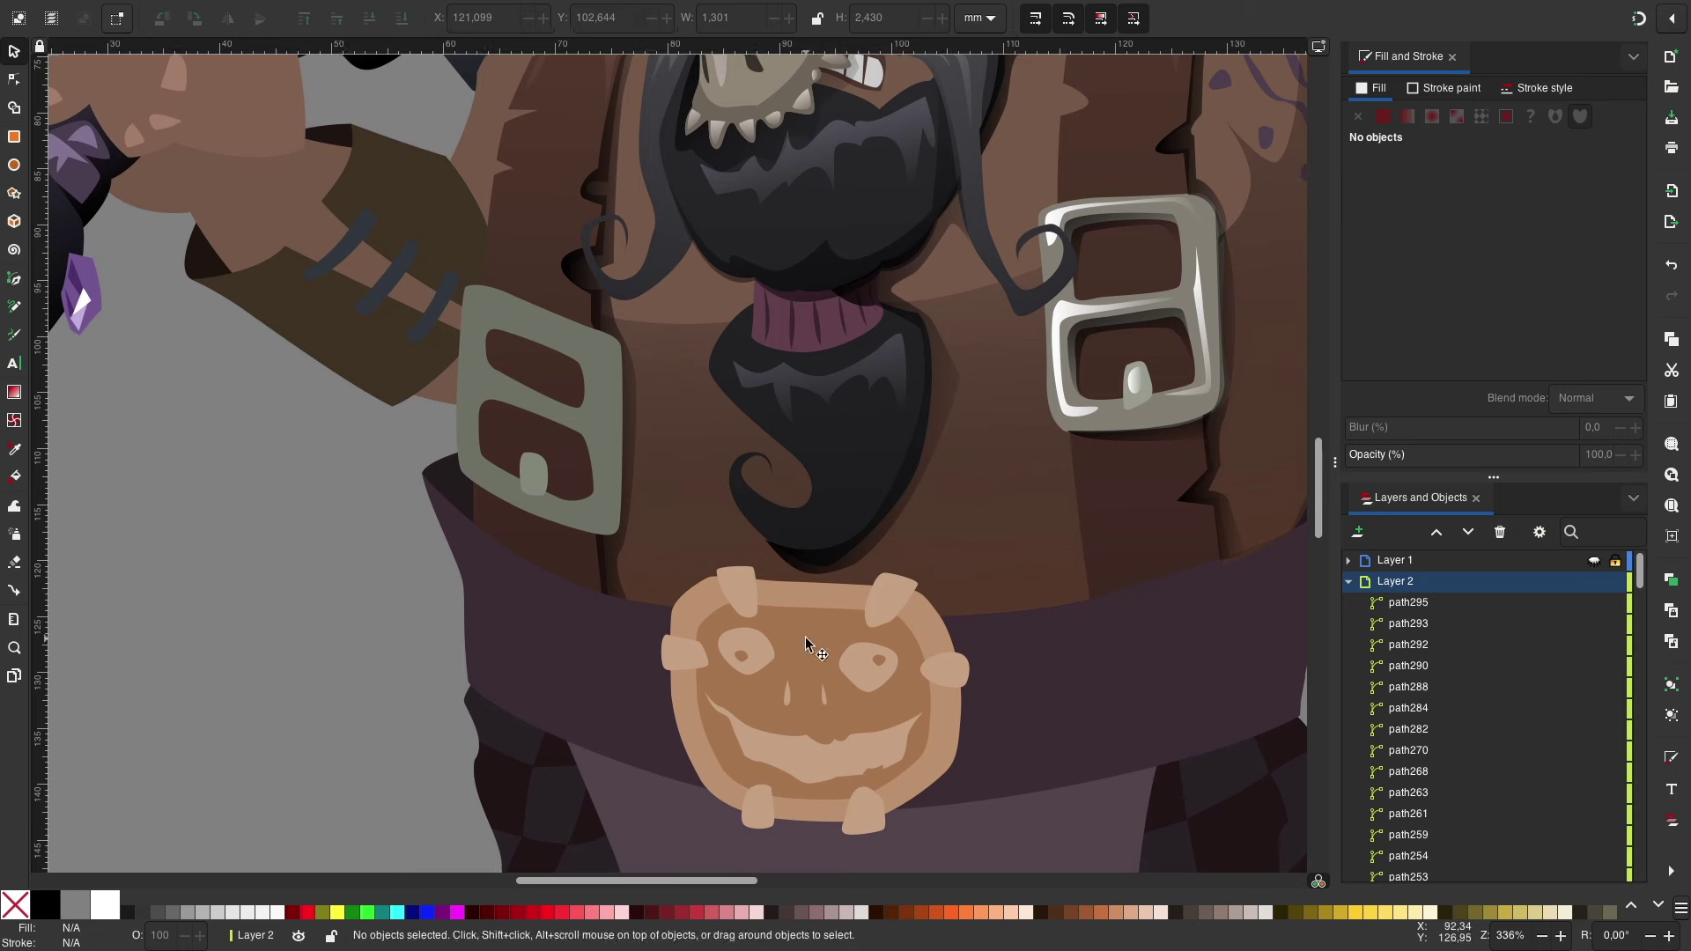
pyautogui.click(807, 649)
pyautogui.click(1467, 277)
pyautogui.keyDown('shift'); pyautogui.click(704, 660); pyautogui.keyUp('shift')
pyautogui.keyDown('shift'); pyautogui.click(795, 772); pyautogui.keyUp('shift')
# Step: Reveal the sketch layer as a guide and zoom in on the mace hand
pyautogui.press('Escape')
pyautogui.press('-')
pyautogui.scroll(2, 313, 606)
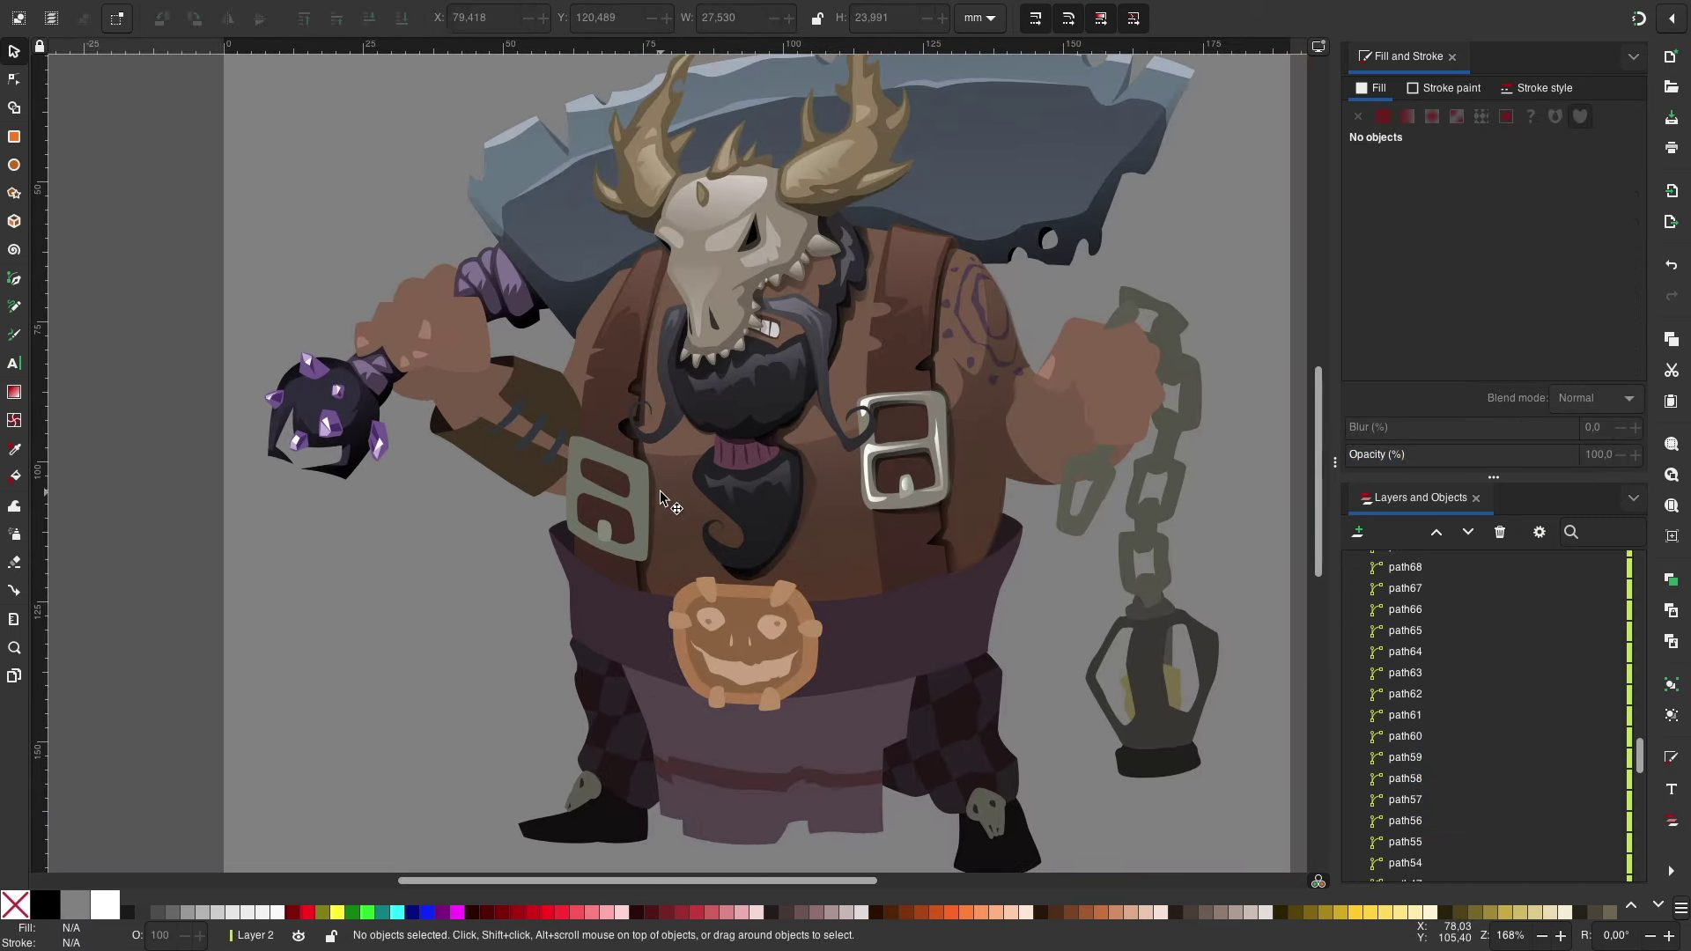
pyautogui.click(1396, 582)
pyautogui.scroll(2, 735, 462)
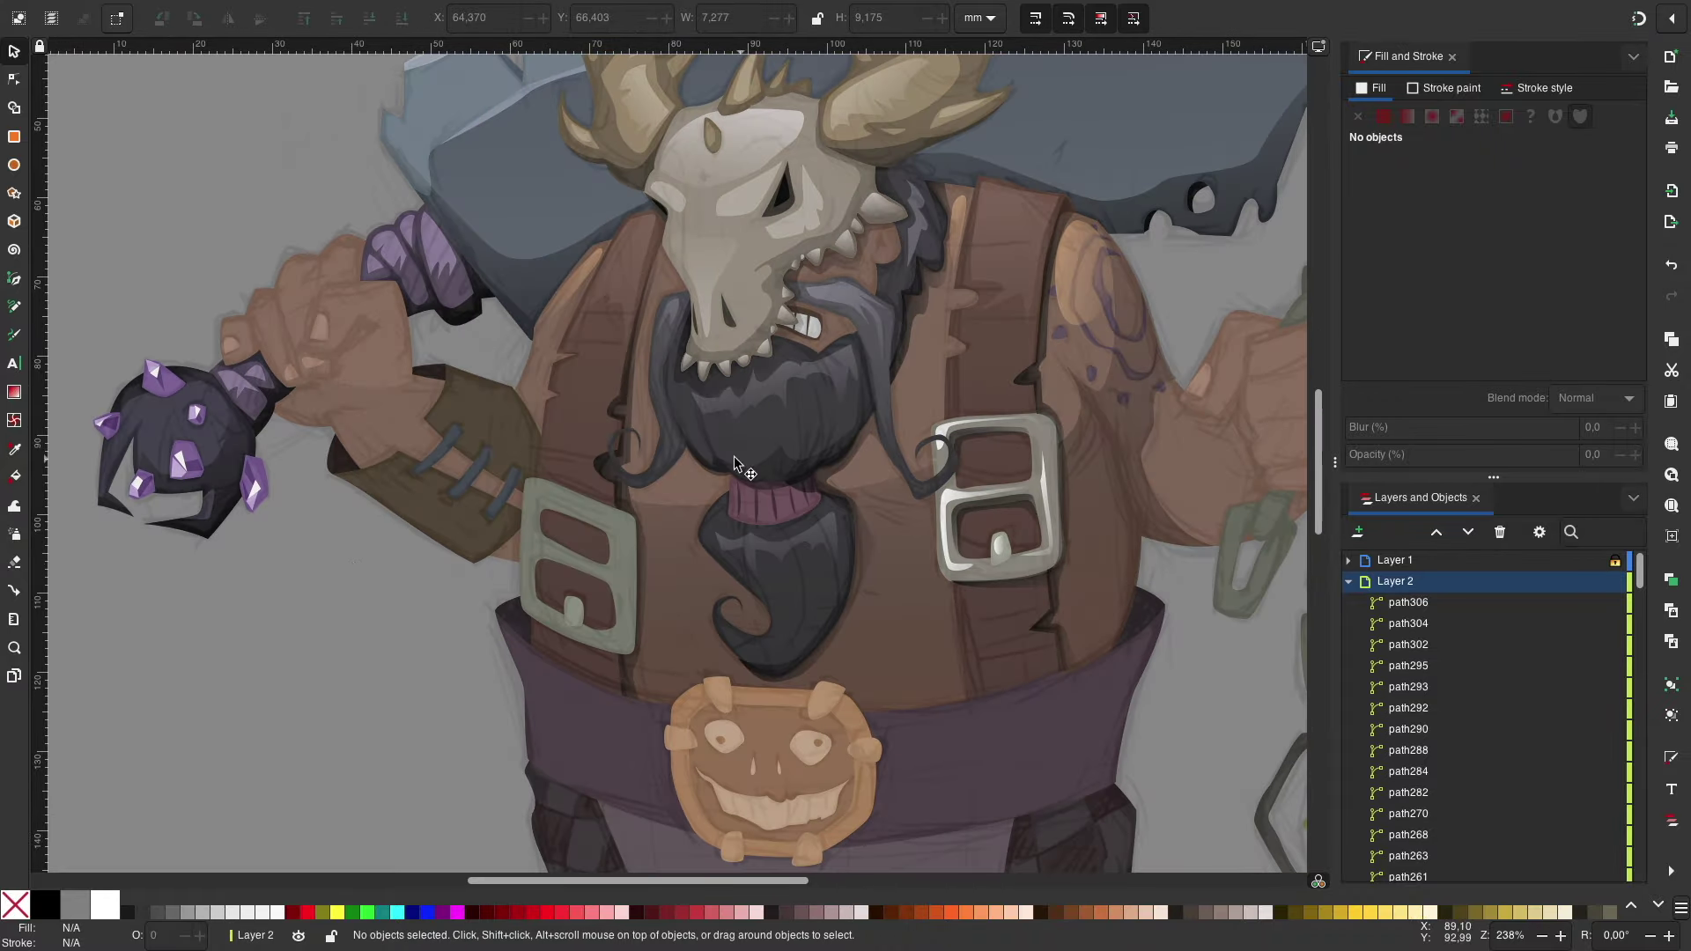
pyautogui.scroll(3, 736, 462)
# Step: Draw five knuckle highlight shapes across the mace-gripping fist with the Pen tool
pyautogui.press('b')
pyautogui.click(696, 380)
pyautogui.click(825, 353)
pyautogui.click(696, 381)
pyautogui.click(665, 304)
pyautogui.click(608, 374)
pyautogui.click(665, 304)
pyautogui.click(676, 309)
pyautogui.click(716, 269)
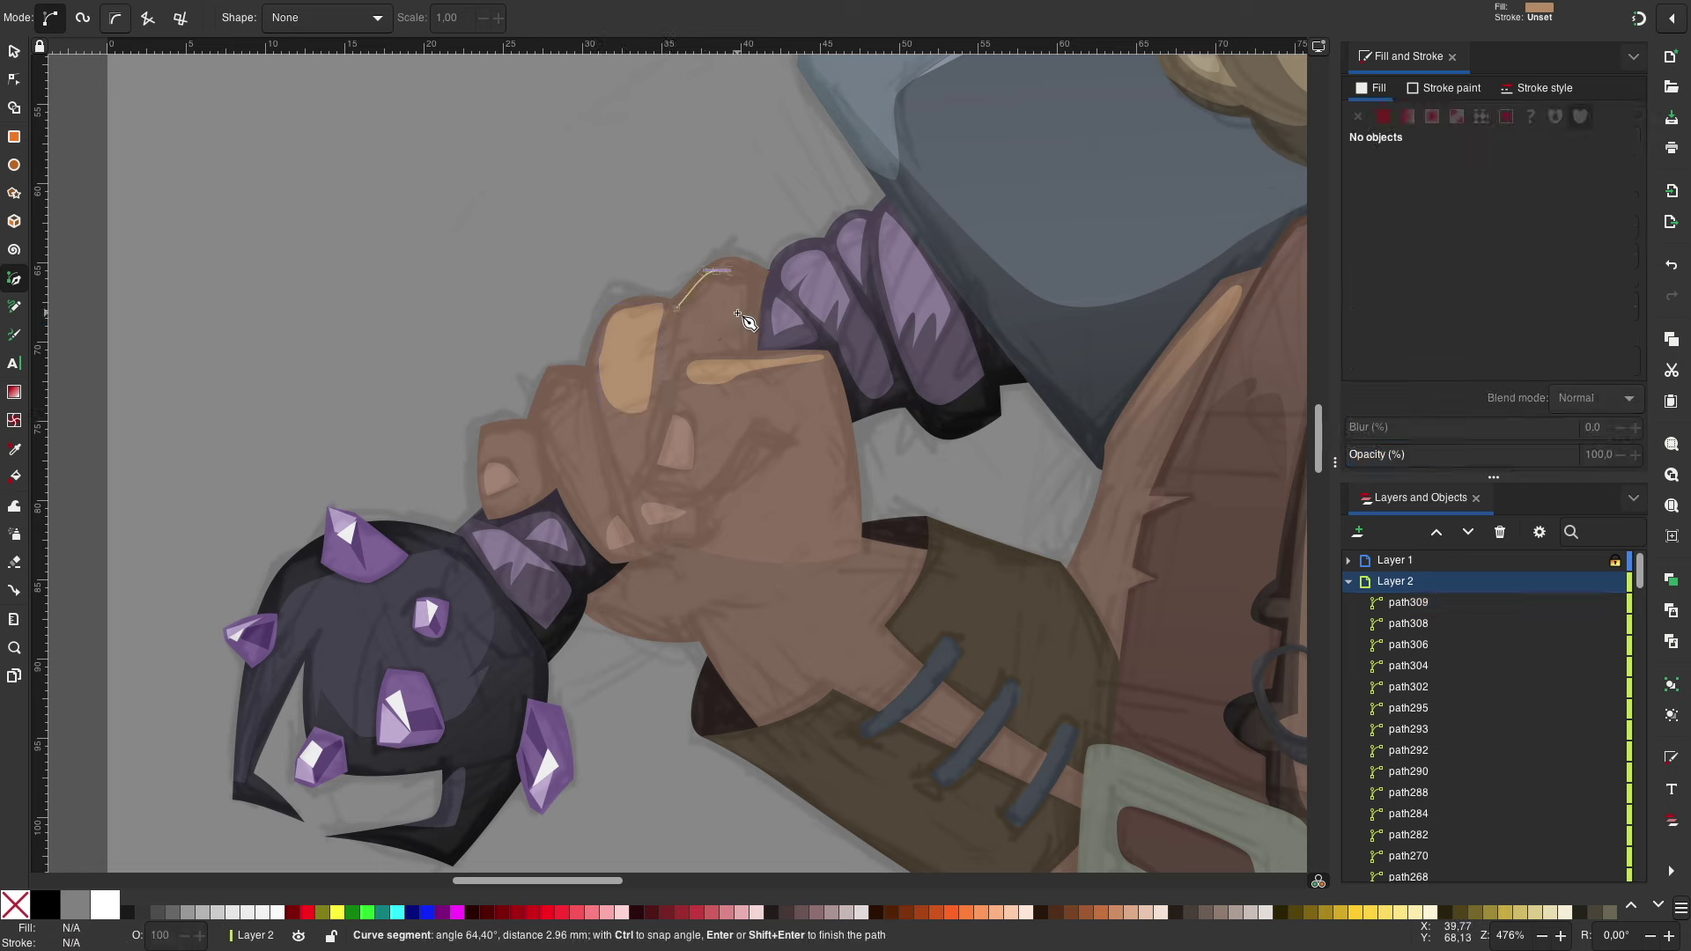
pyautogui.click(738, 315)
pyautogui.click(677, 309)
pyautogui.click(557, 379)
pyautogui.click(529, 458)
pyautogui.click(557, 379)
pyautogui.click(505, 436)
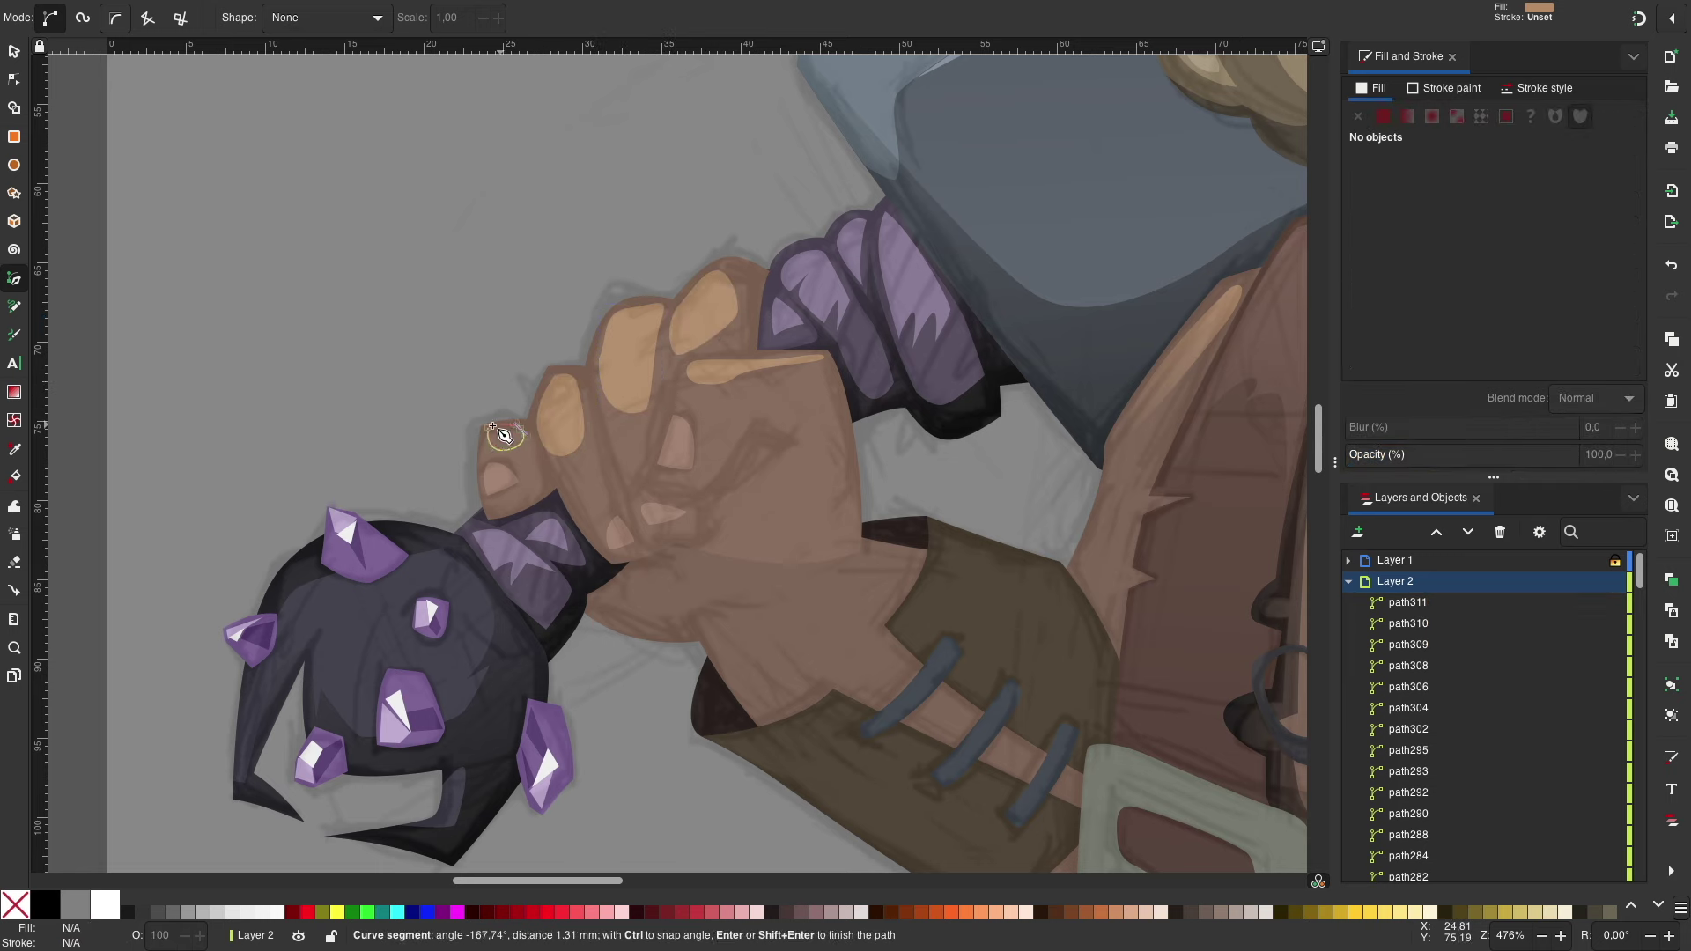
pyautogui.press('s')
# Step: Hide the sketch and fade the mace-hand knuckle highlights with linear gradients
pyautogui.click(1596, 562)
pyautogui.press('g')
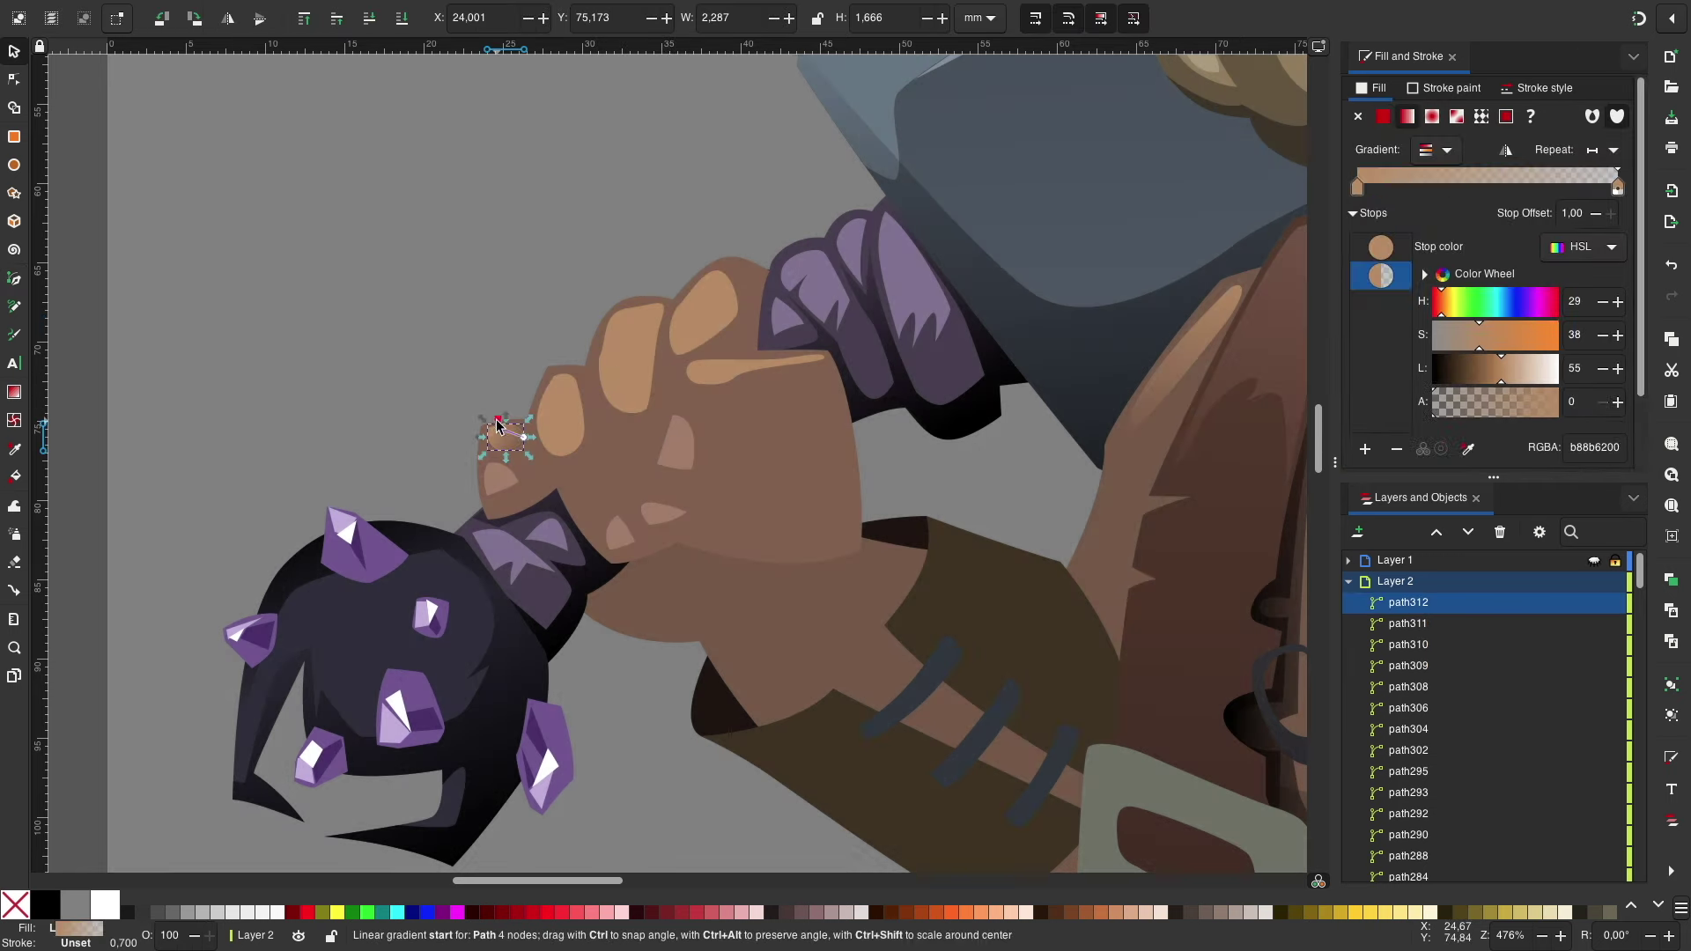
pyautogui.click(560, 414)
pyautogui.moveTo(538, 385); pyautogui.dragTo(585, 415)
pyautogui.click(704, 370)
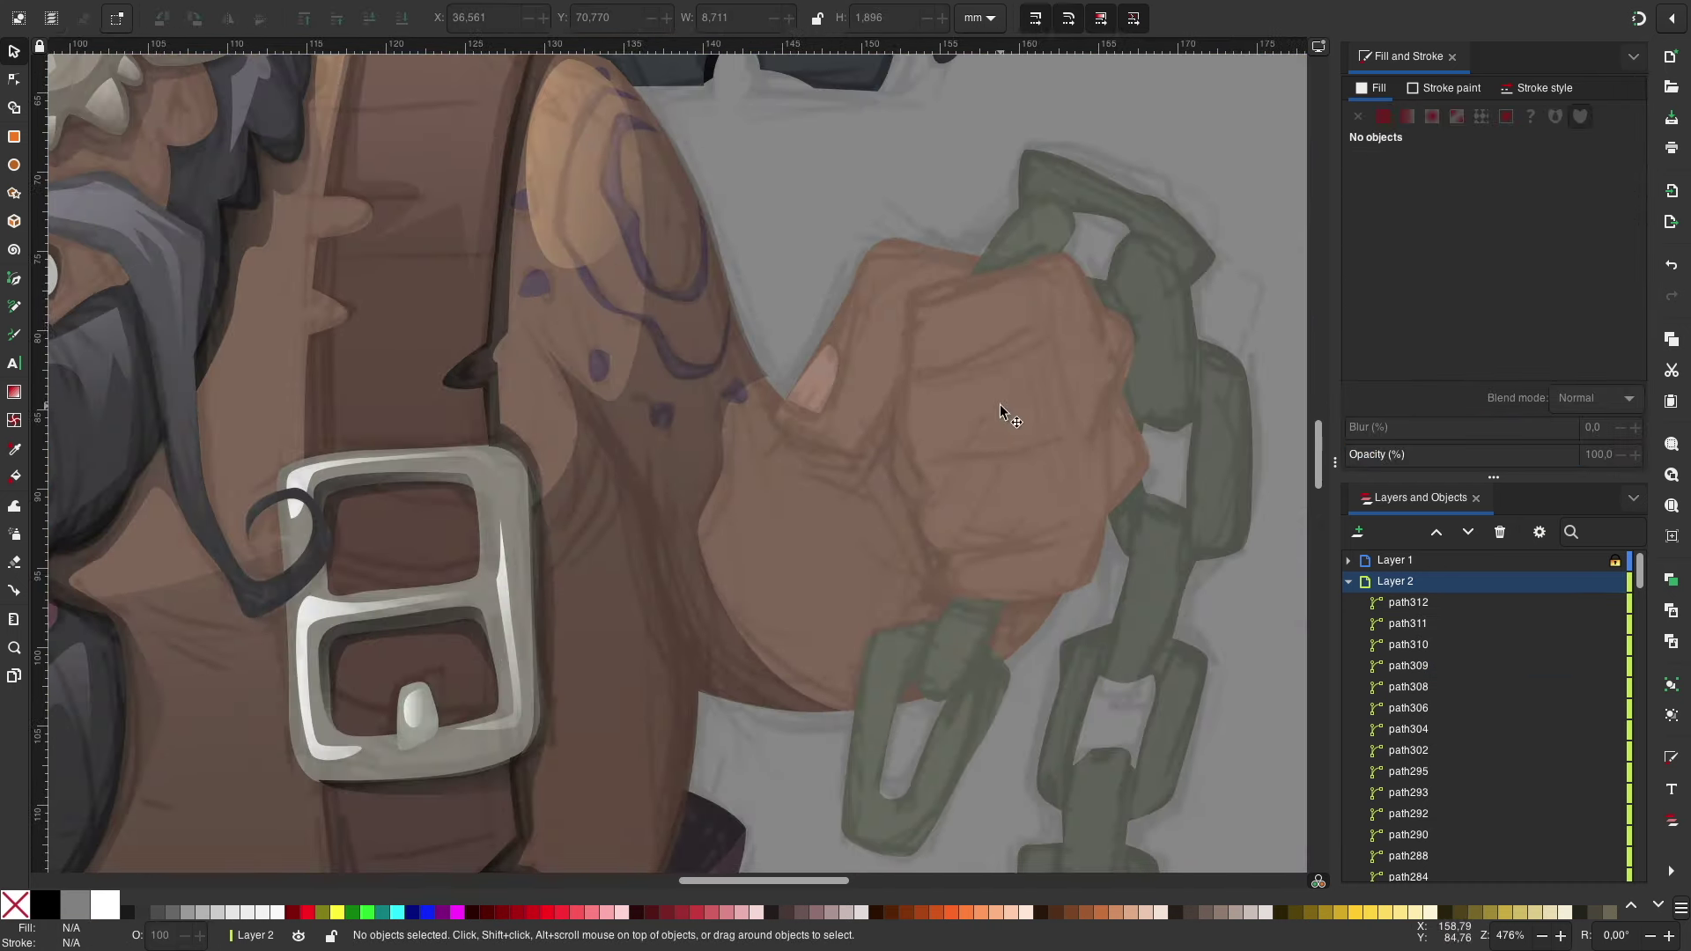
# Step: Draw curved highlight shapes along each finger of the chain-gripping fist
pyautogui.press('b')
pyautogui.click(841, 327)
pyautogui.moveTo(890, 250); pyautogui.dragTo(1029, 280)
pyautogui.click(844, 326)
pyautogui.click(928, 323)
pyautogui.moveTo(926, 409); pyautogui.dragTo(1073, 335)
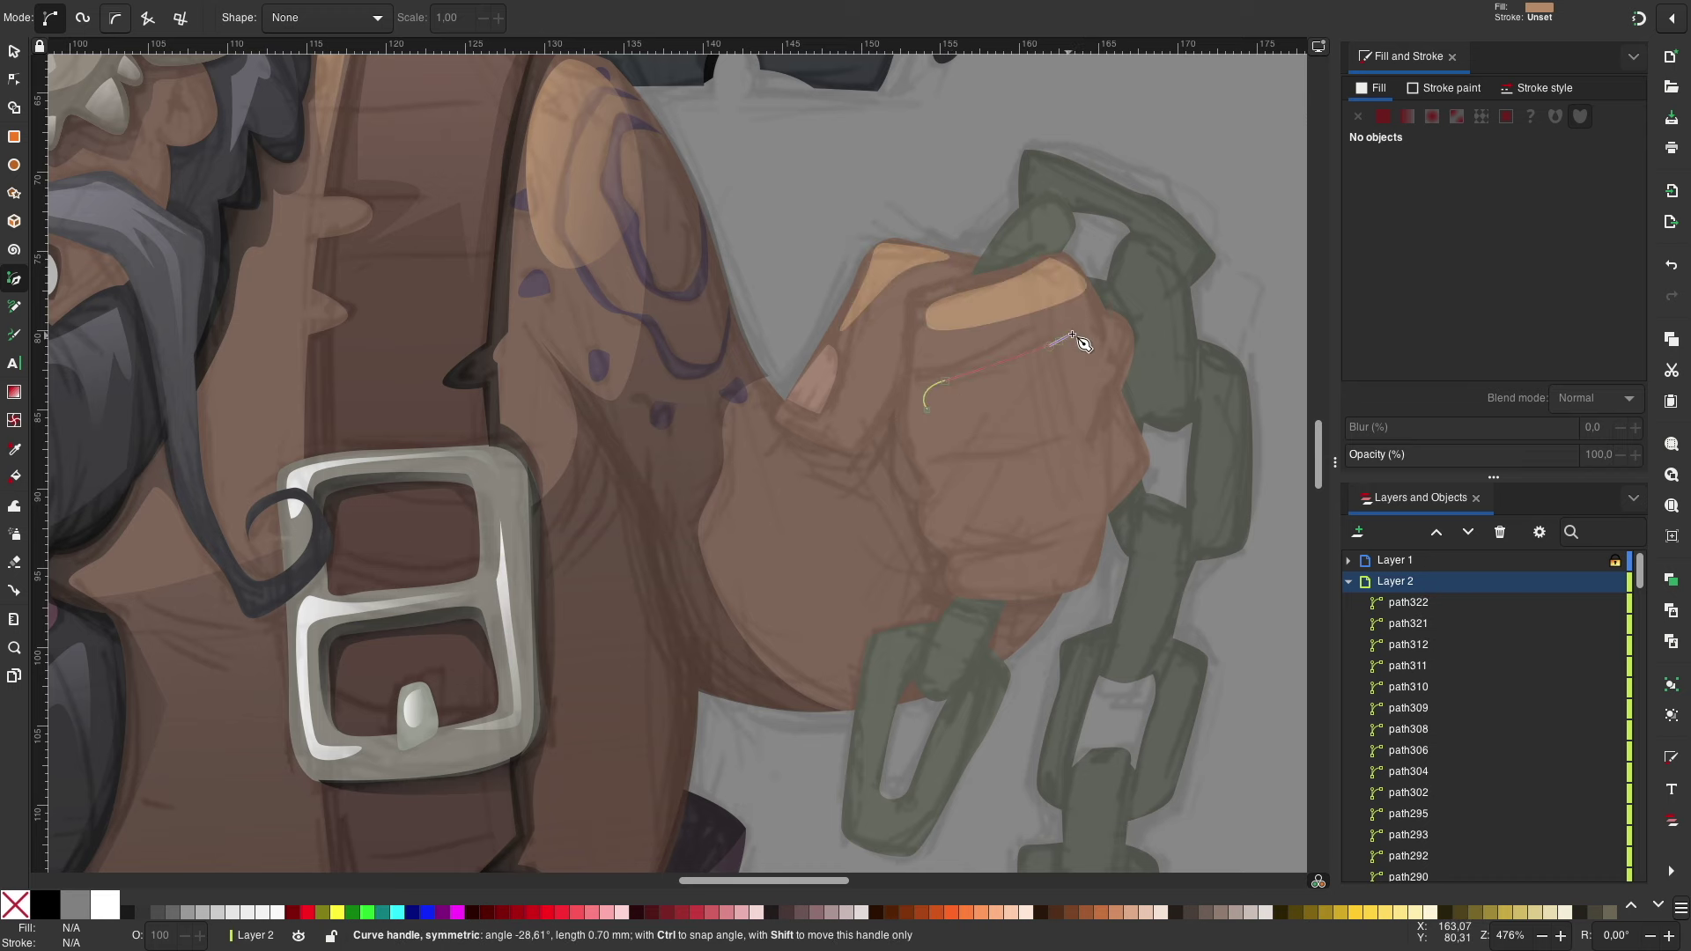
pyautogui.click(922, 395)
pyautogui.moveTo(940, 487); pyautogui.dragTo(1083, 445)
pyautogui.click(941, 487)
pyautogui.moveTo(964, 583); pyautogui.dragTo(1095, 540)
pyautogui.click(965, 583)
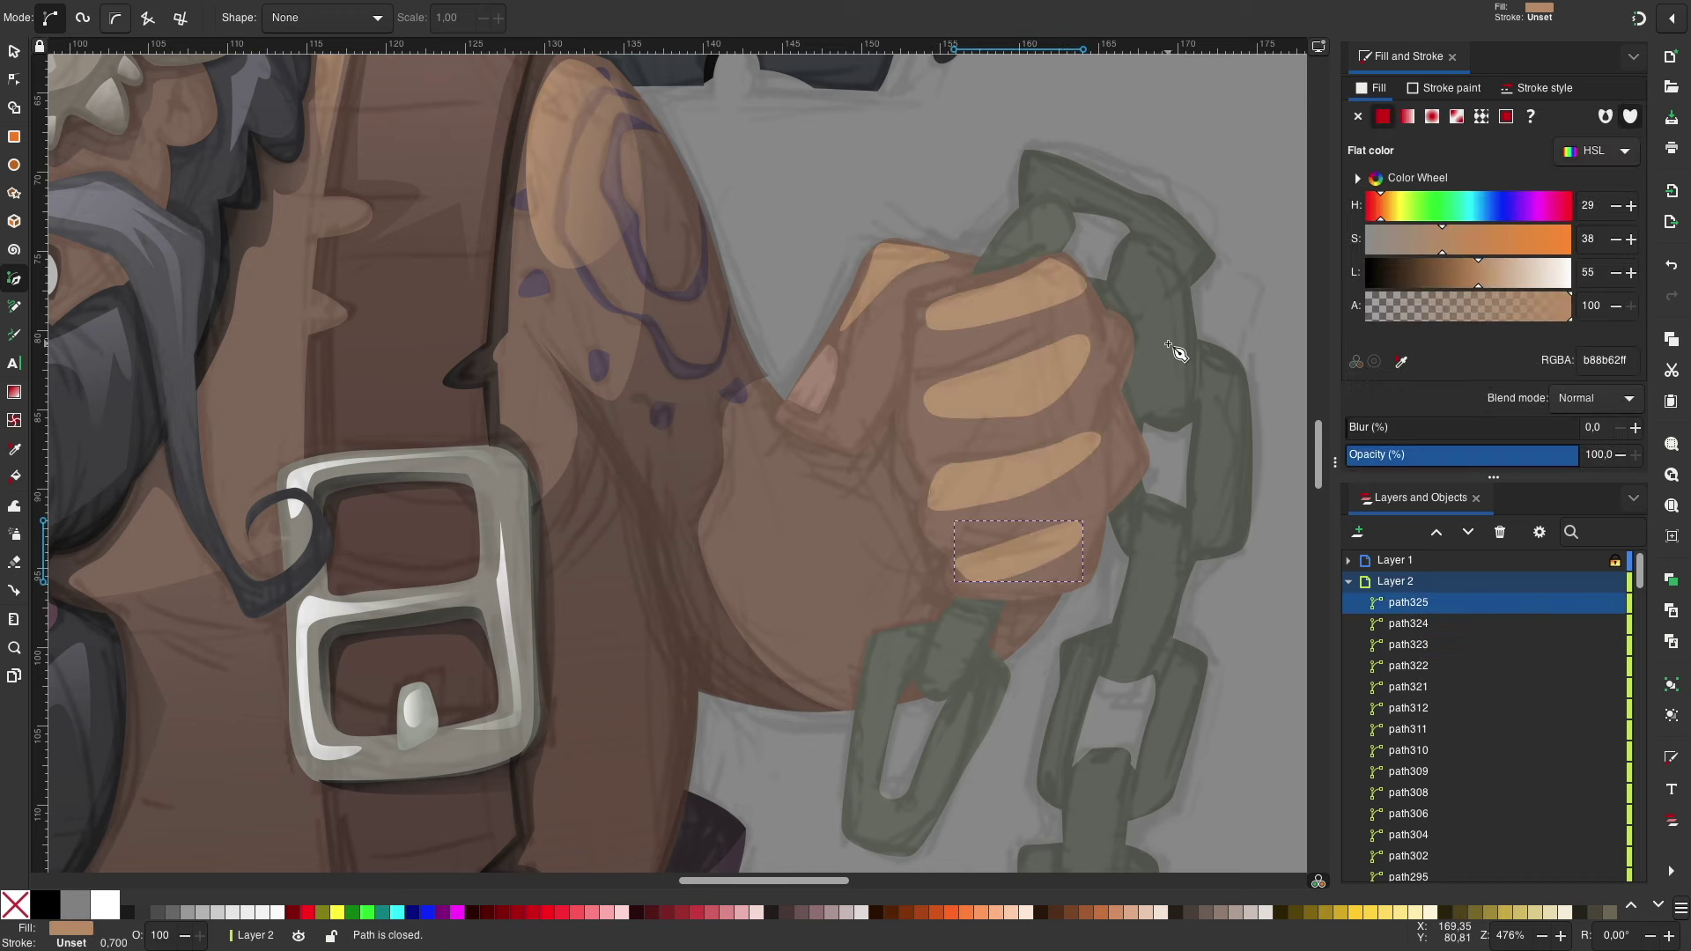
# Step: Give the chain-hand finger highlights fading linear gradients, then zoom out
pyautogui.press('g')
pyautogui.moveTo(907, 250); pyautogui.dragTo(1088, 294)
pyautogui.moveTo(907, 249); pyautogui.dragTo(985, 272)
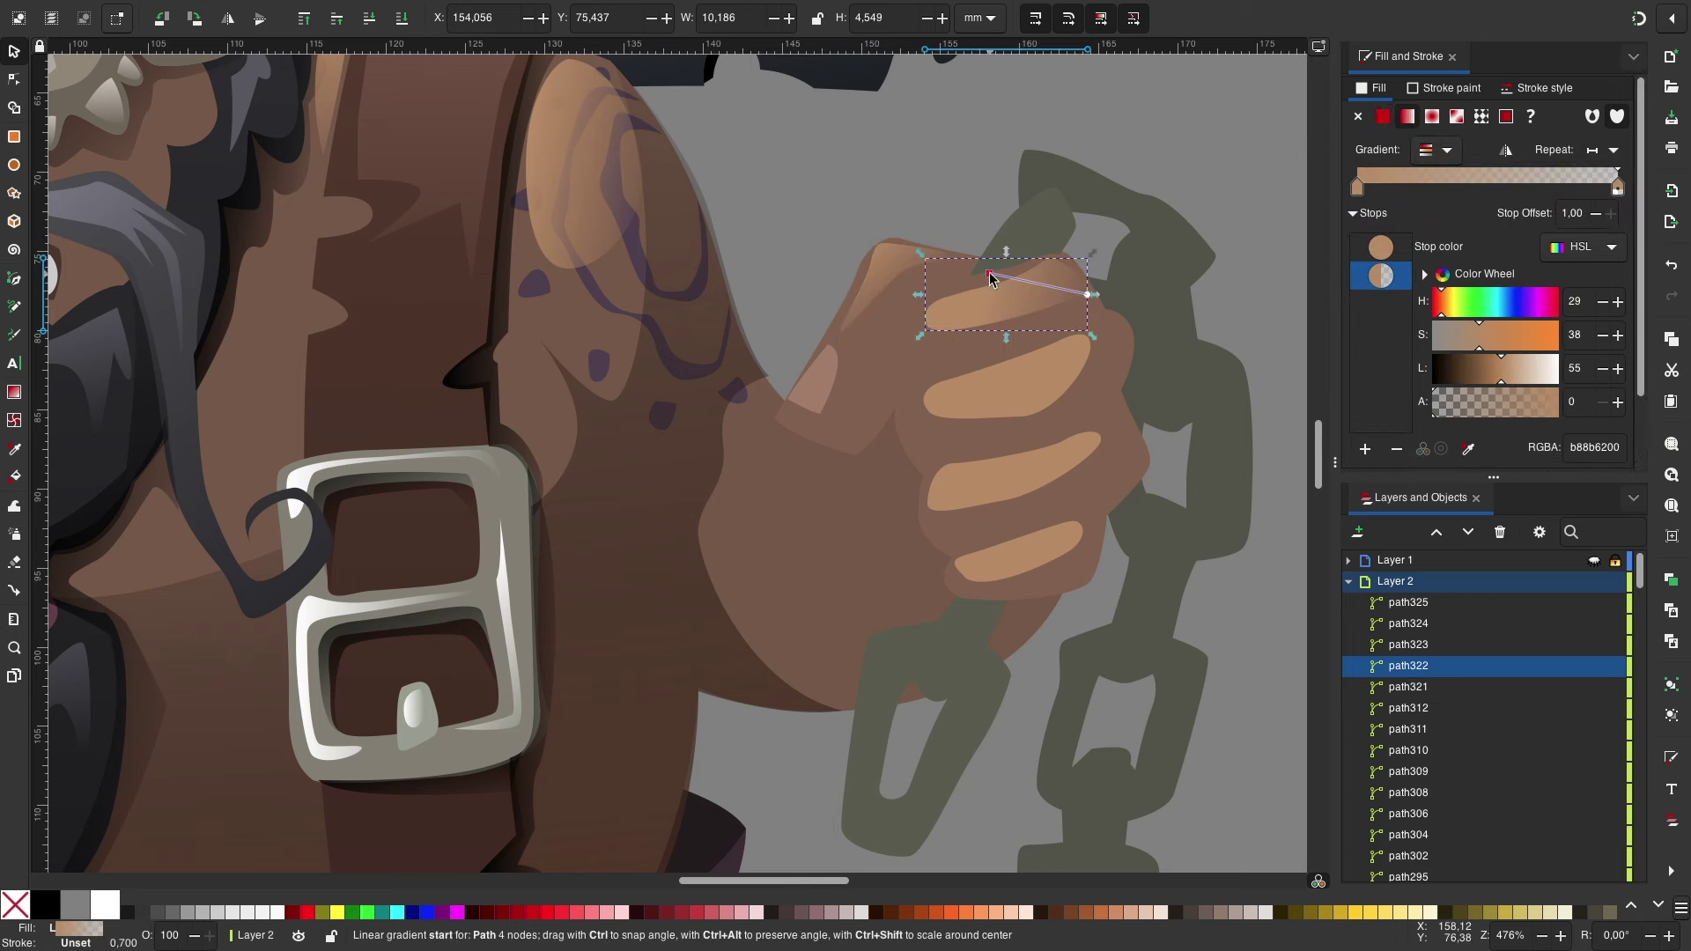
pyautogui.moveTo(920, 378); pyautogui.dragTo(1097, 378)
pyautogui.moveTo(928, 472); pyautogui.dragTo(1102, 472)
pyautogui.moveTo(981, 378); pyautogui.dragTo(1038, 584)
pyautogui.click(1013, 557)
pyautogui.press('Escape')
pyautogui.press('-')
pyautogui.press('-')
# Step: Draw white shine highlights on the skull helmet's forehead and eye
pyautogui.hscroll(-5, 769, 553)
pyautogui.hscroll(-4, 967, 502)
pyautogui.press('b')
pyautogui.press('+')
pyautogui.press('+')
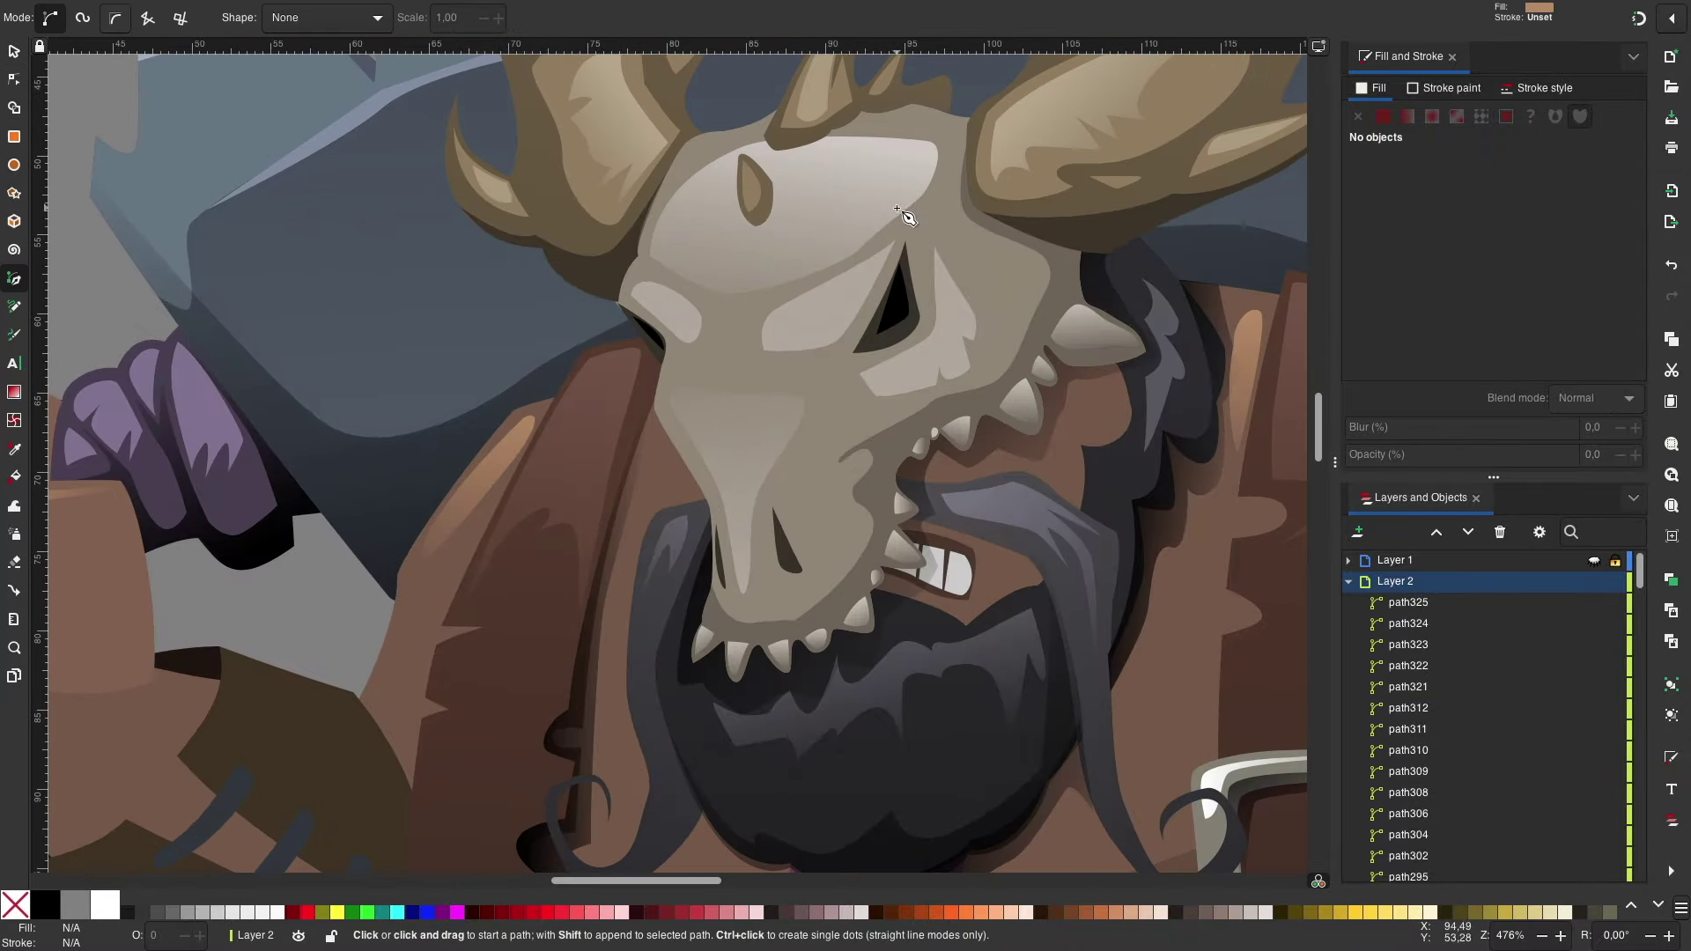
pyautogui.click(846, 186)
pyautogui.click(850, 291)
pyautogui.click(817, 317)
pyautogui.click(850, 292)
# Step: Add more skull highlights near the brow and snout, plus a streak along the right antler
pyautogui.click(668, 294)
pyautogui.moveTo(688, 315); pyautogui.dragTo(718, 328)
pyautogui.click(900, 370)
pyautogui.moveTo(935, 359); pyautogui.dragTo(954, 357)
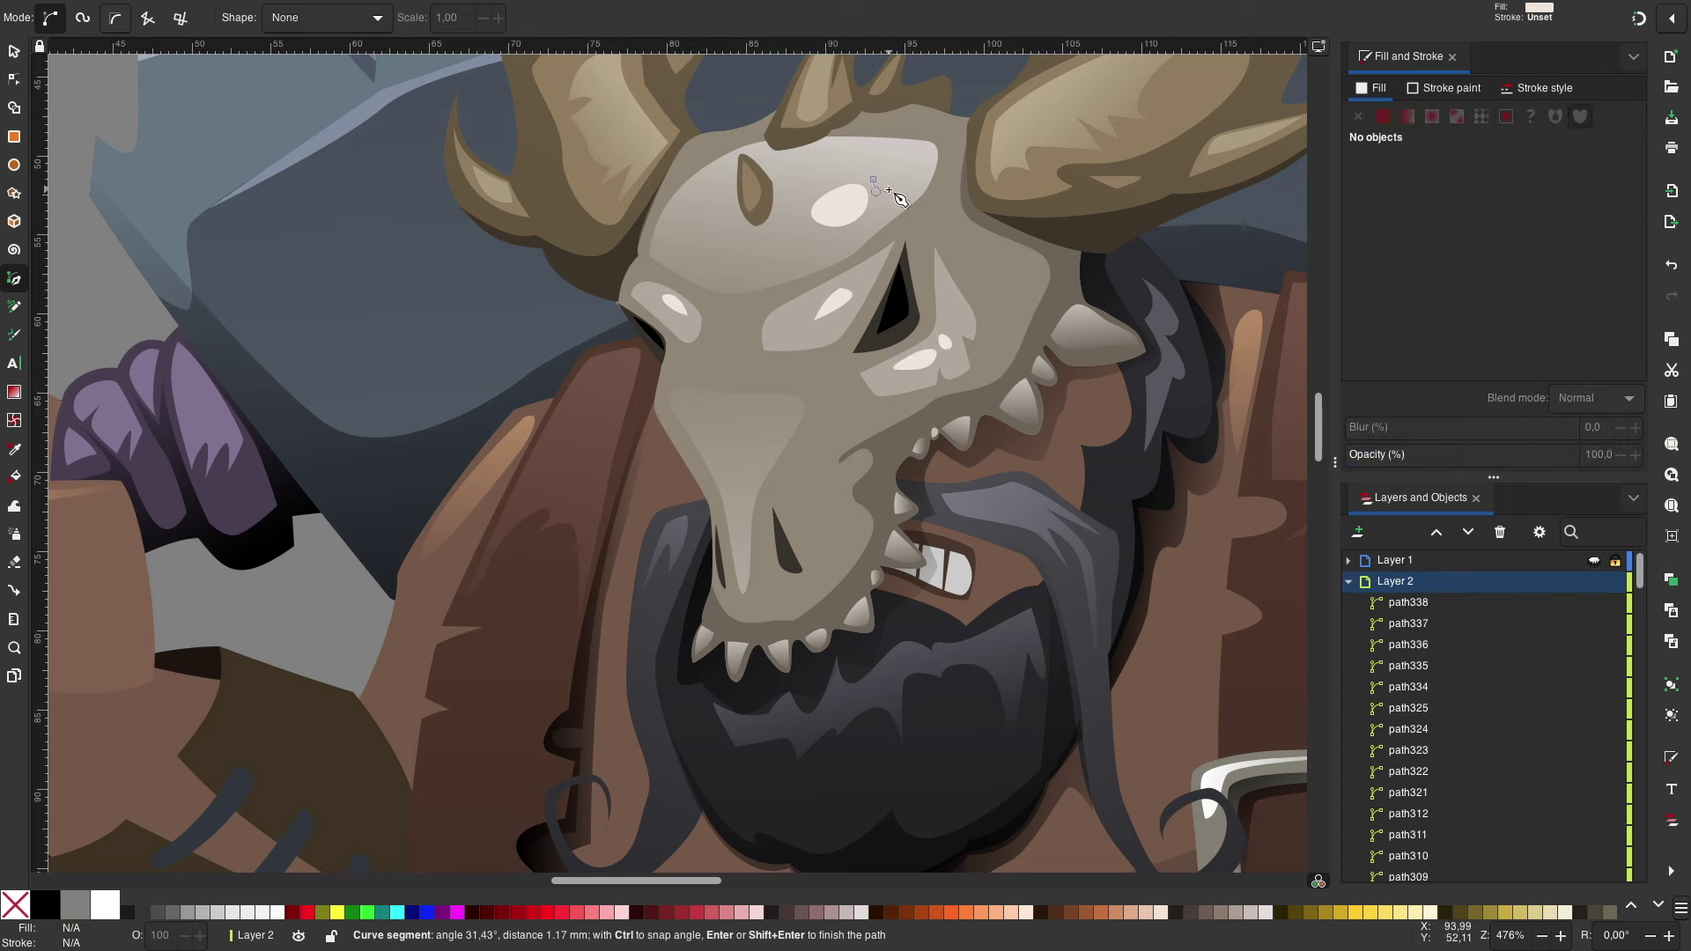
pyautogui.click(873, 181)
pyautogui.press('-')
pyautogui.press('+')
pyautogui.moveTo(807, 317); pyautogui.dragTo(938, 255)
pyautogui.click(807, 318)
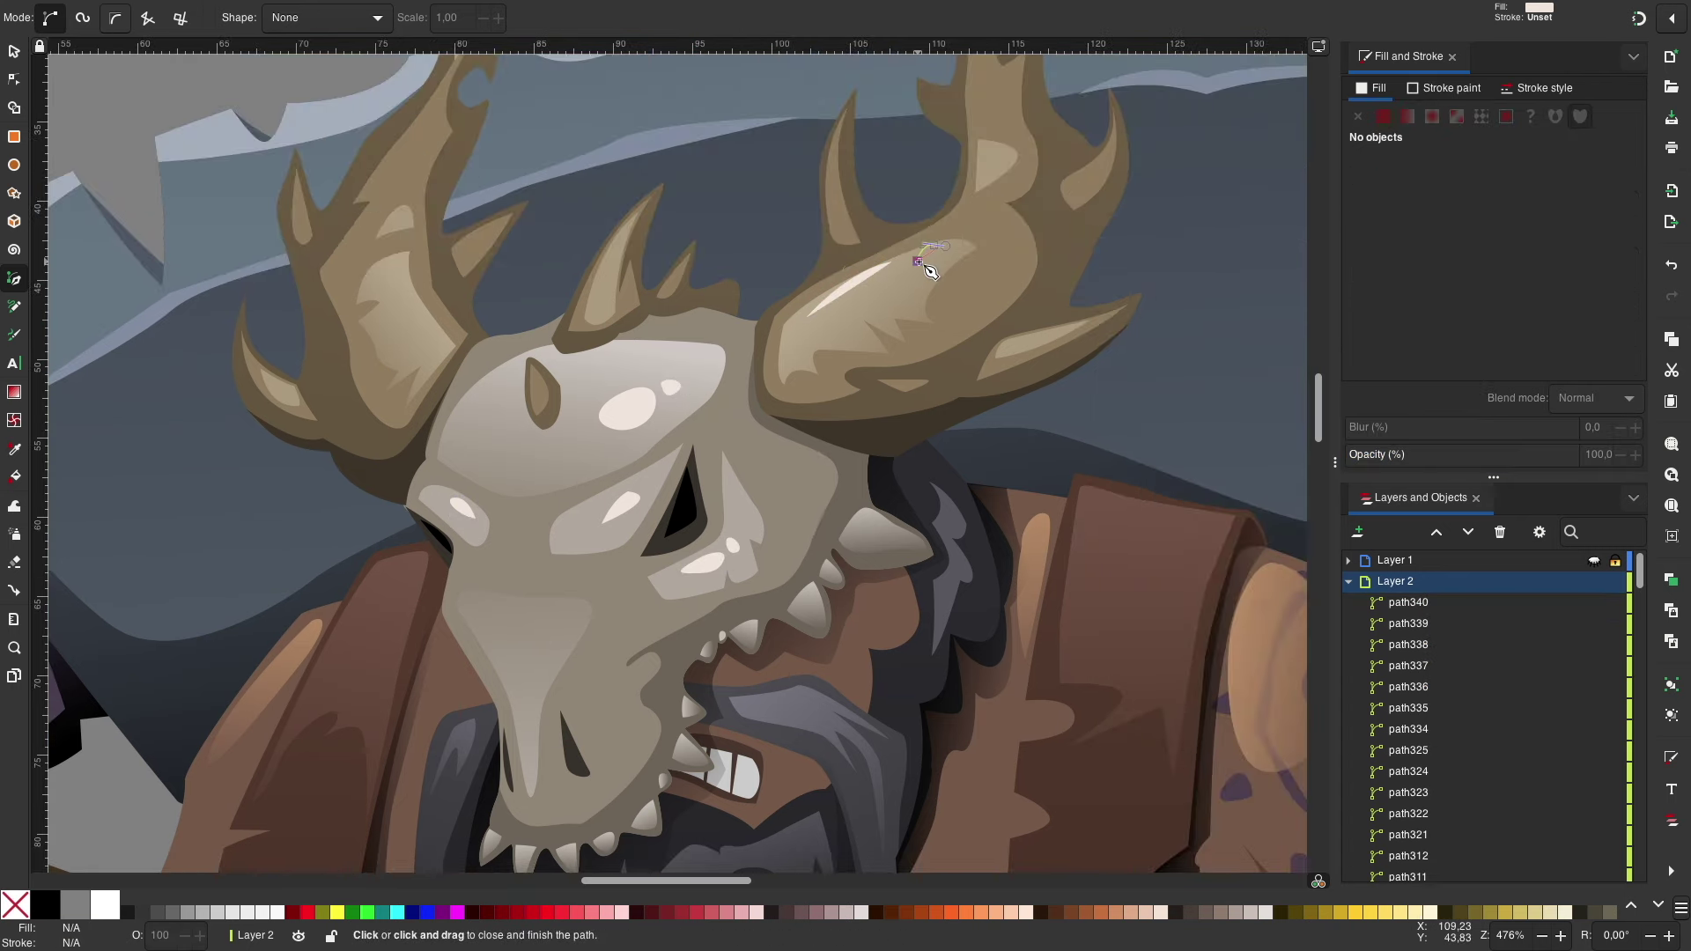
# Step: Zoom to the mace hand and show the sketch layer over the art again
pyautogui.press('-')
pyautogui.press('s')
pyautogui.press('5')
pyautogui.press('-')
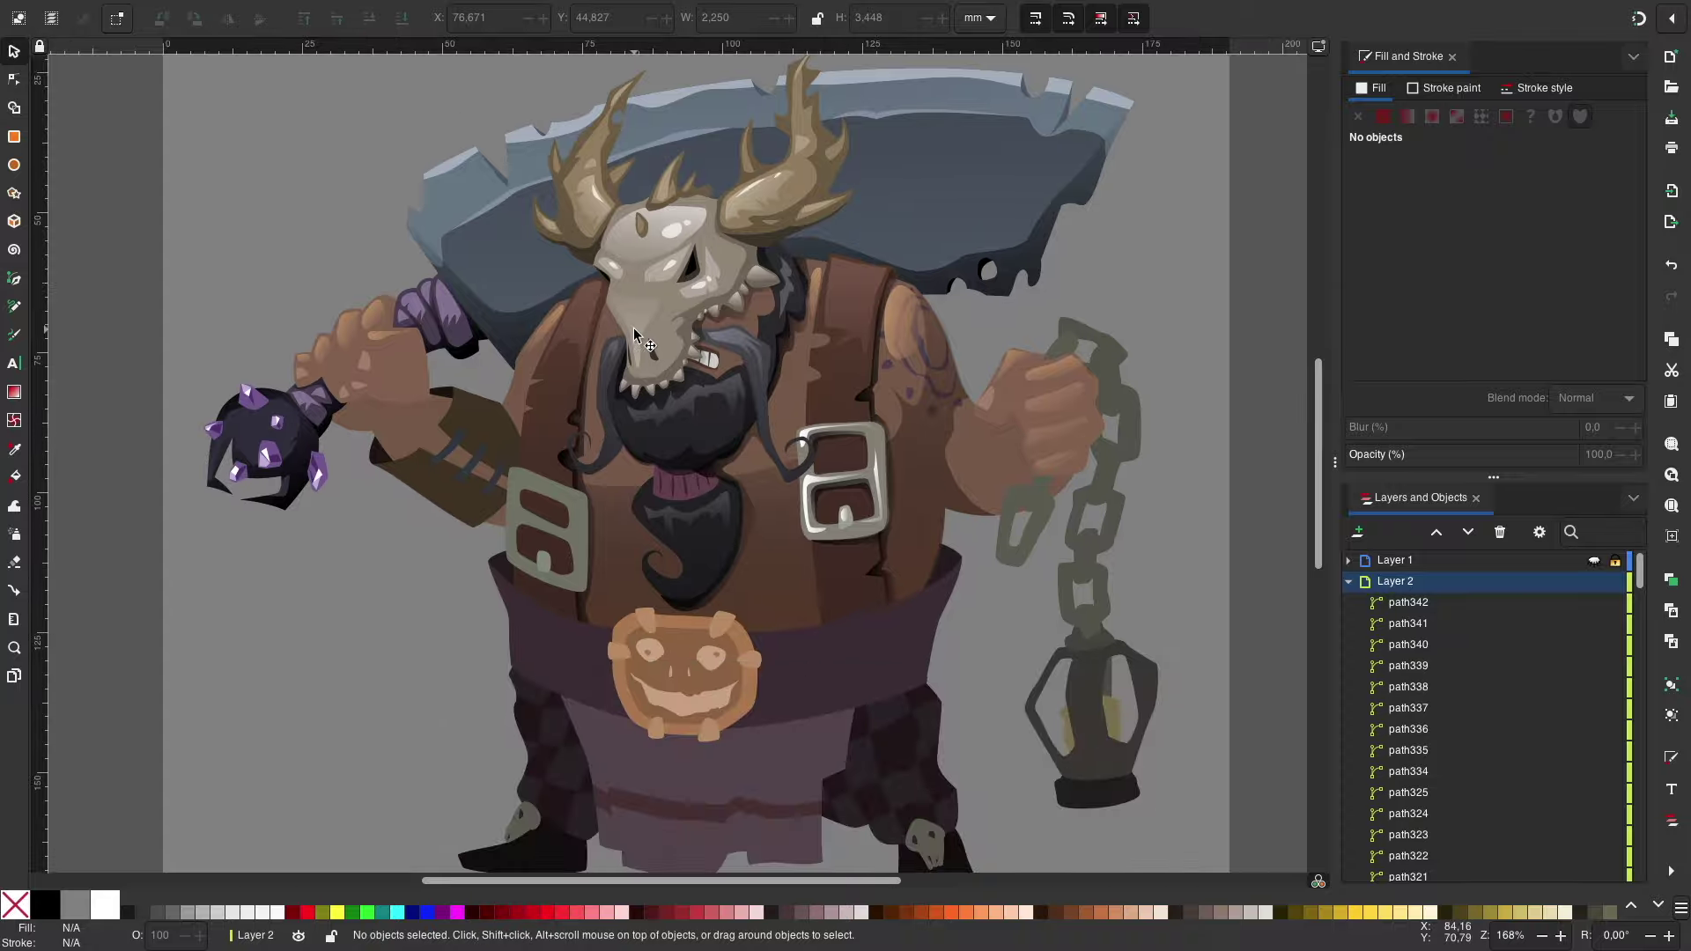
pyautogui.press('-')
pyautogui.scroll(5, 1126, 634)
pyautogui.hscroll(-3, 1006, 643)
pyautogui.click(1593, 563)
pyautogui.press('b')
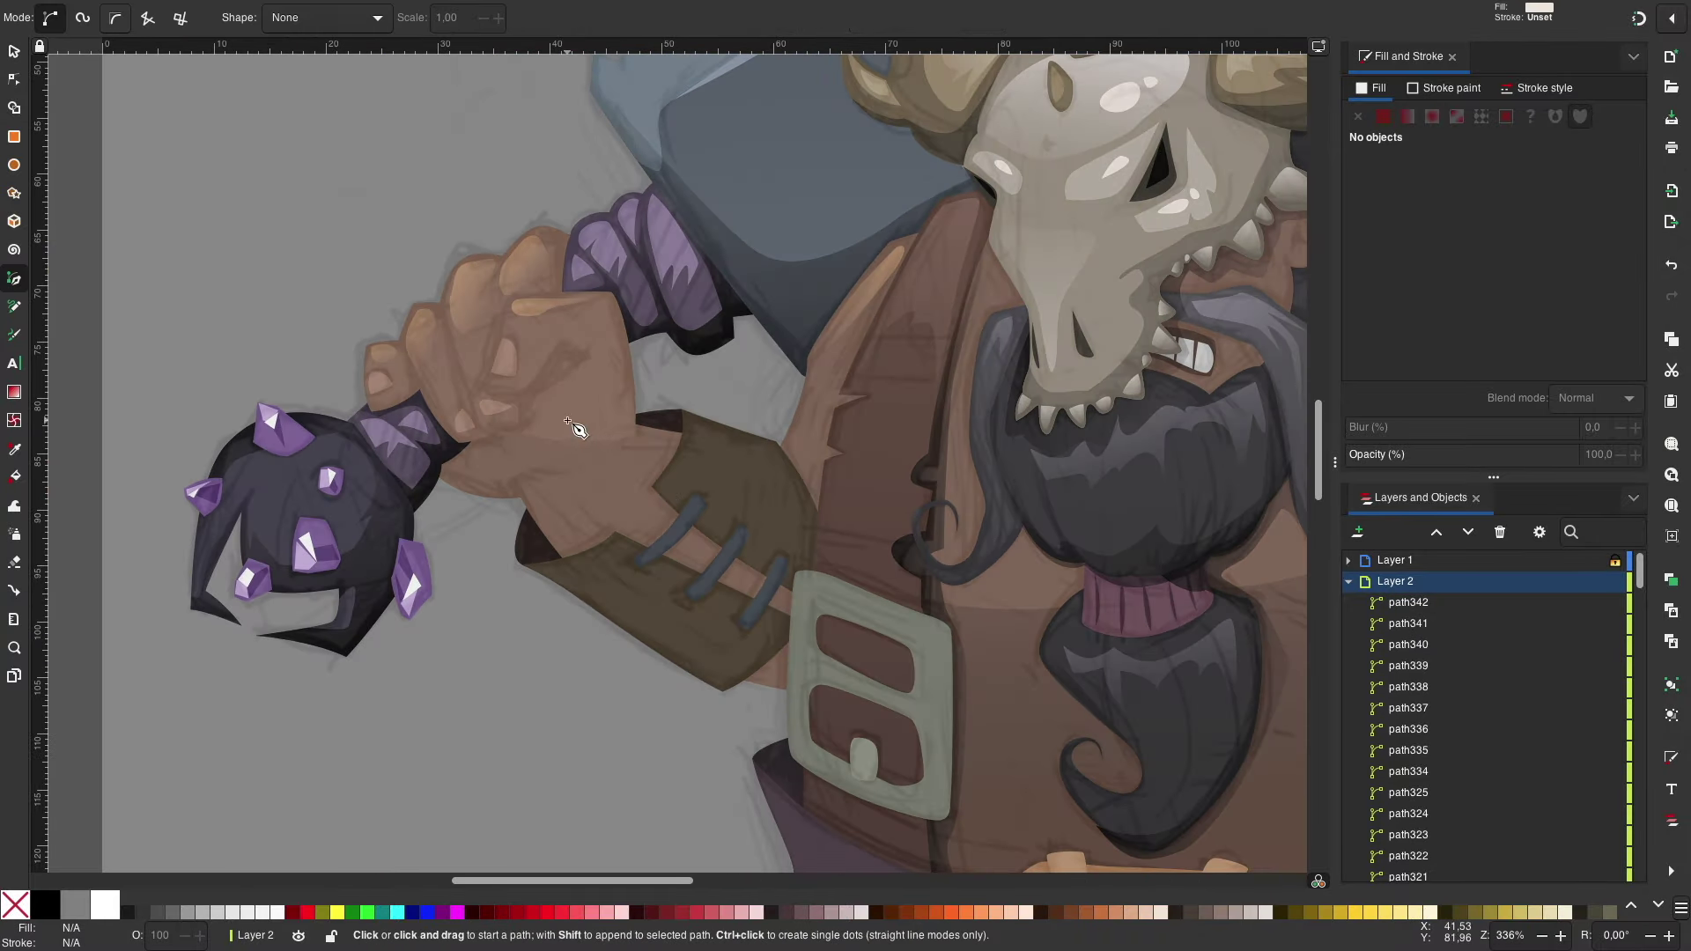
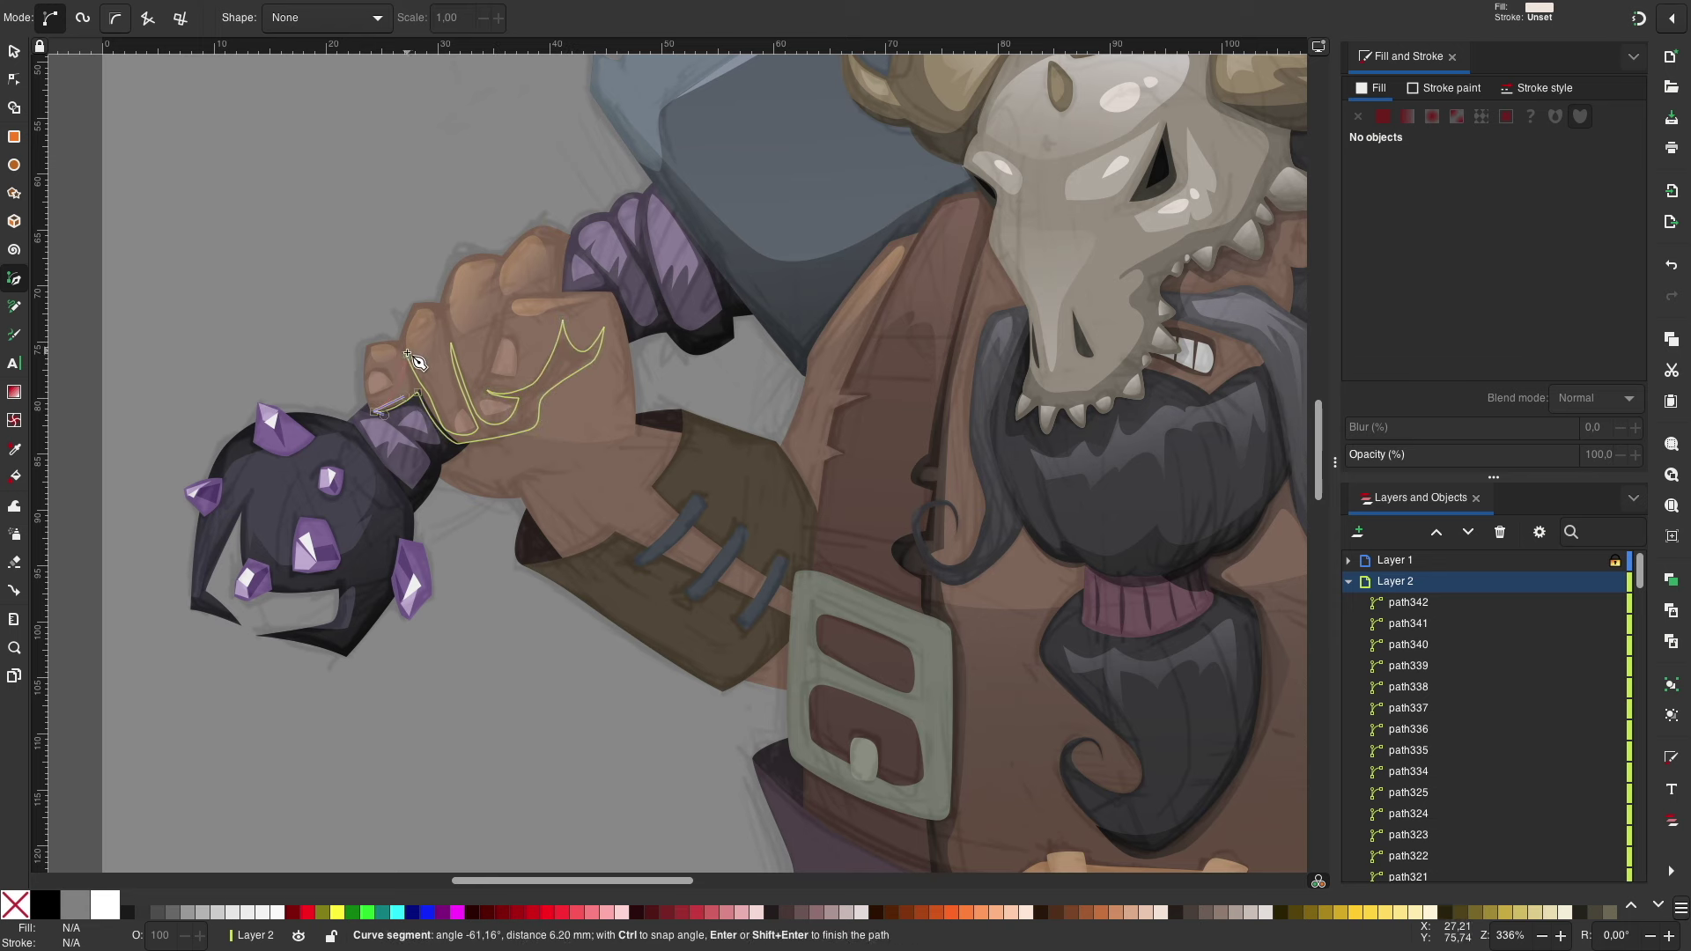
# Step: Finish the mace-hand shadow shape and fill it with a skin-tone linear gradient
pyautogui.press('Return')
pyautogui.click(1592, 560)
pyautogui.click(1408, 116)
pyautogui.click(1435, 149)
pyautogui.scroll(1, 1366, 376)
pyautogui.click(1366, 376)
pyautogui.write('s')
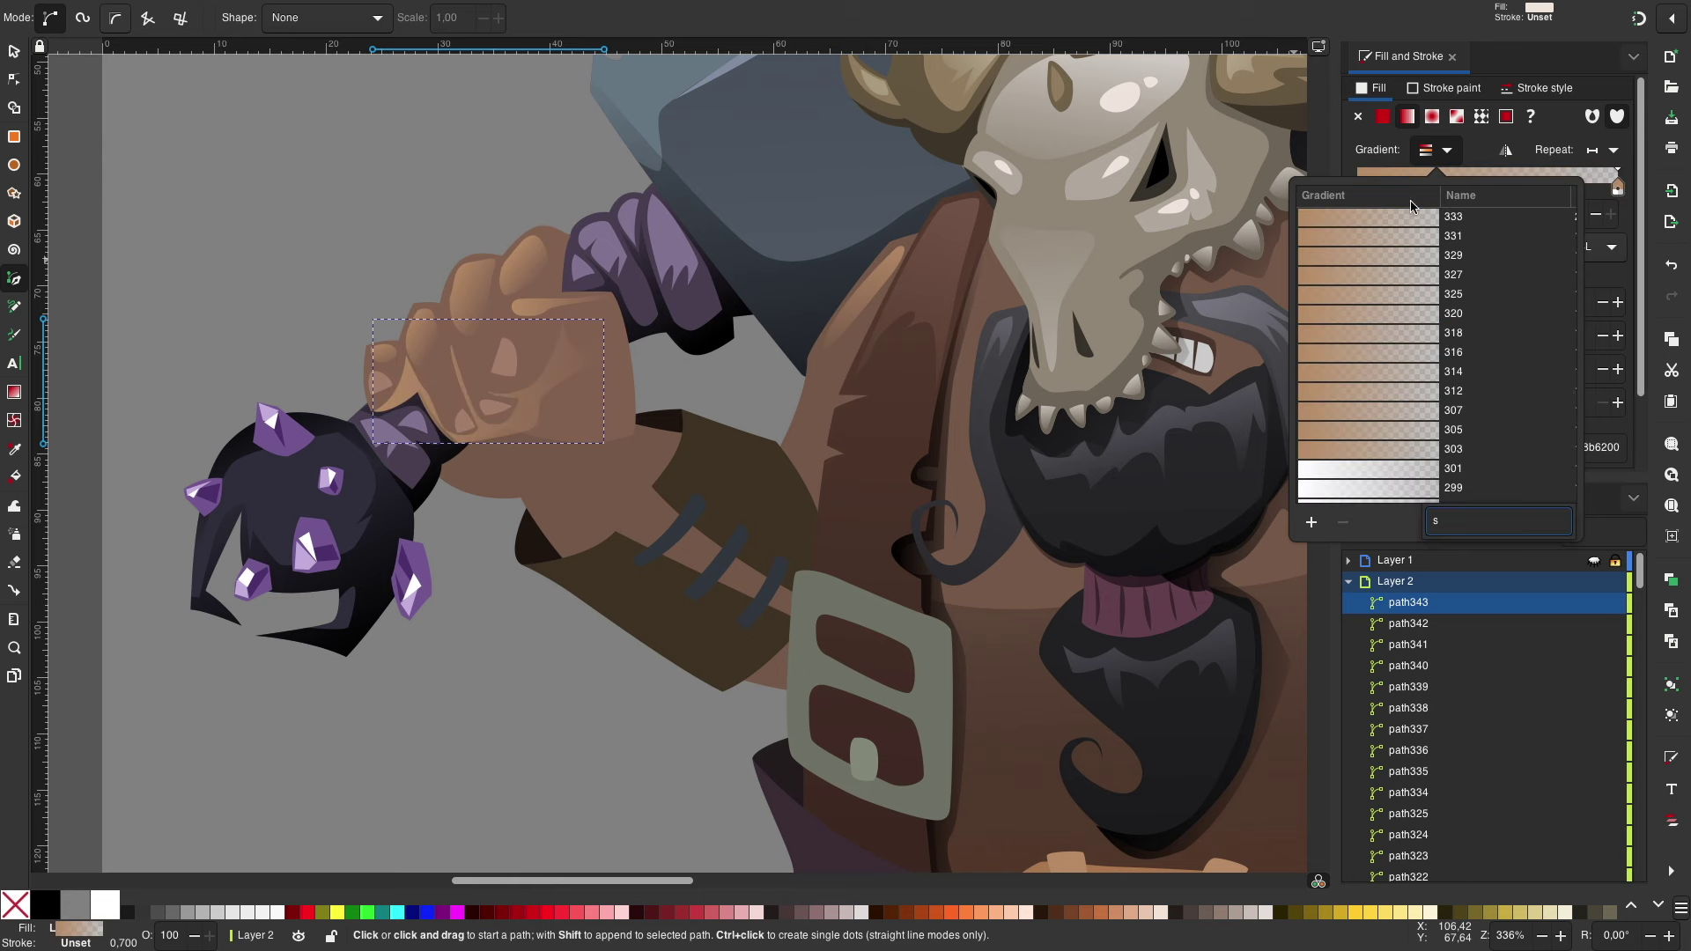
pyautogui.click(1367, 351)
pyautogui.press('Escape')
# Step: Angle the hand gradient across the back of the hand and set where it fades out
pyautogui.press('s')
pyautogui.moveTo(604, 381); pyautogui.dragTo(536, 447)
pyautogui.moveTo(470, 328); pyautogui.dragTo(500, 316)
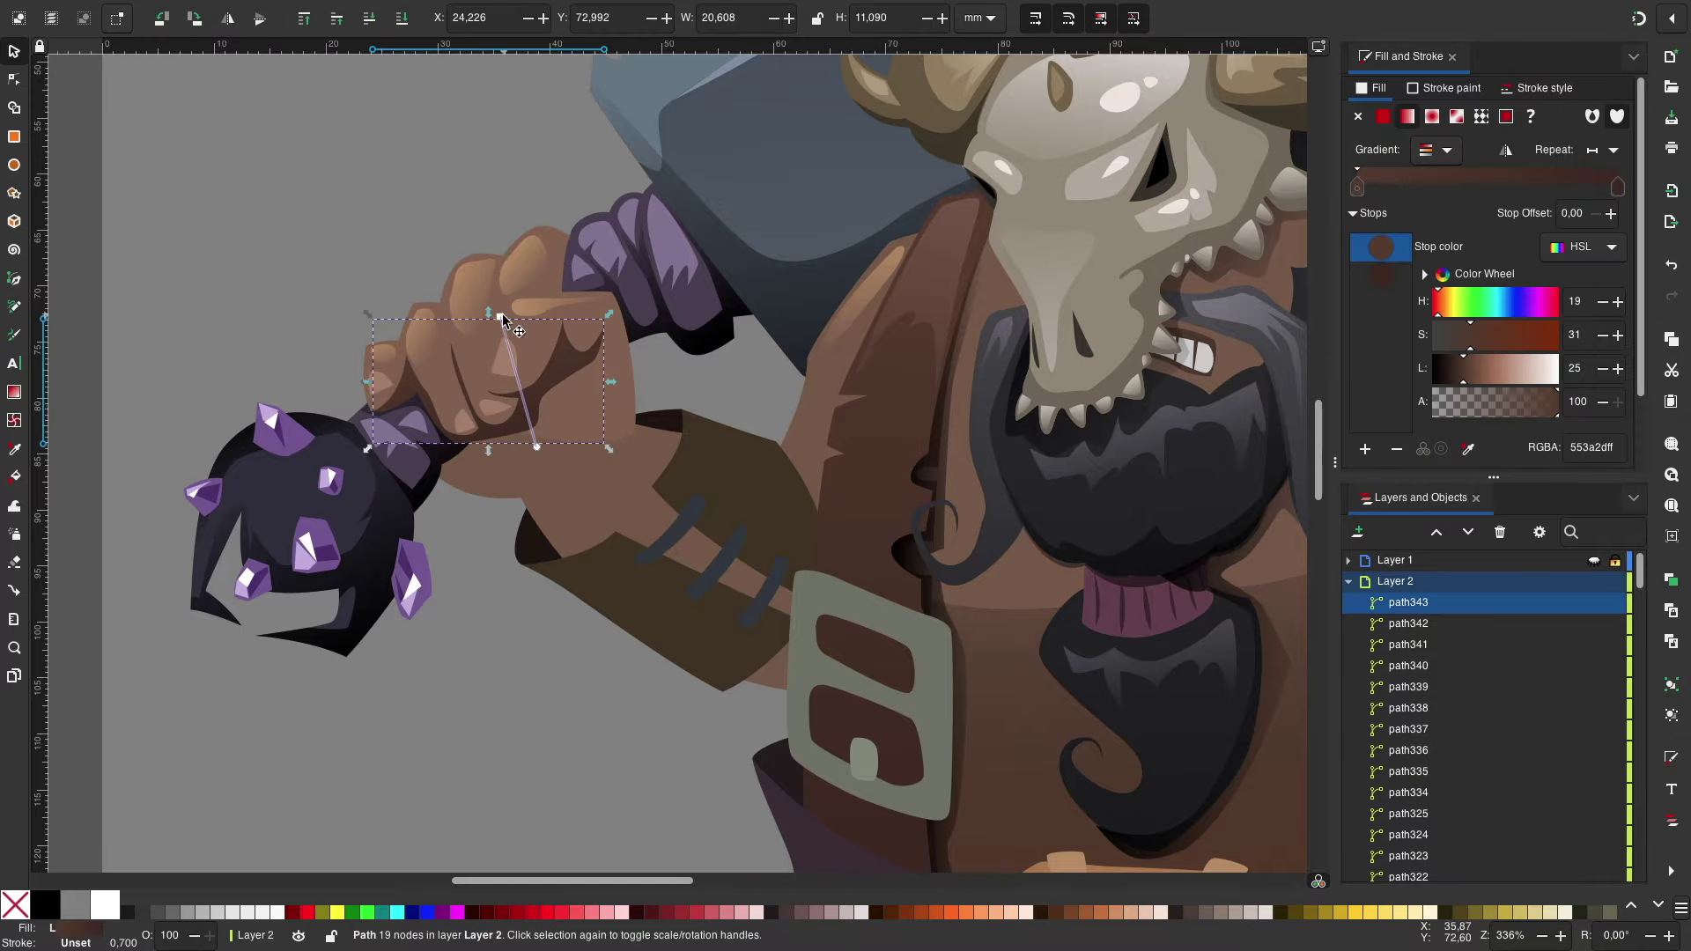
pyautogui.press('Escape')
pyautogui.press('5')
pyautogui.scroll(4, 803, 433)
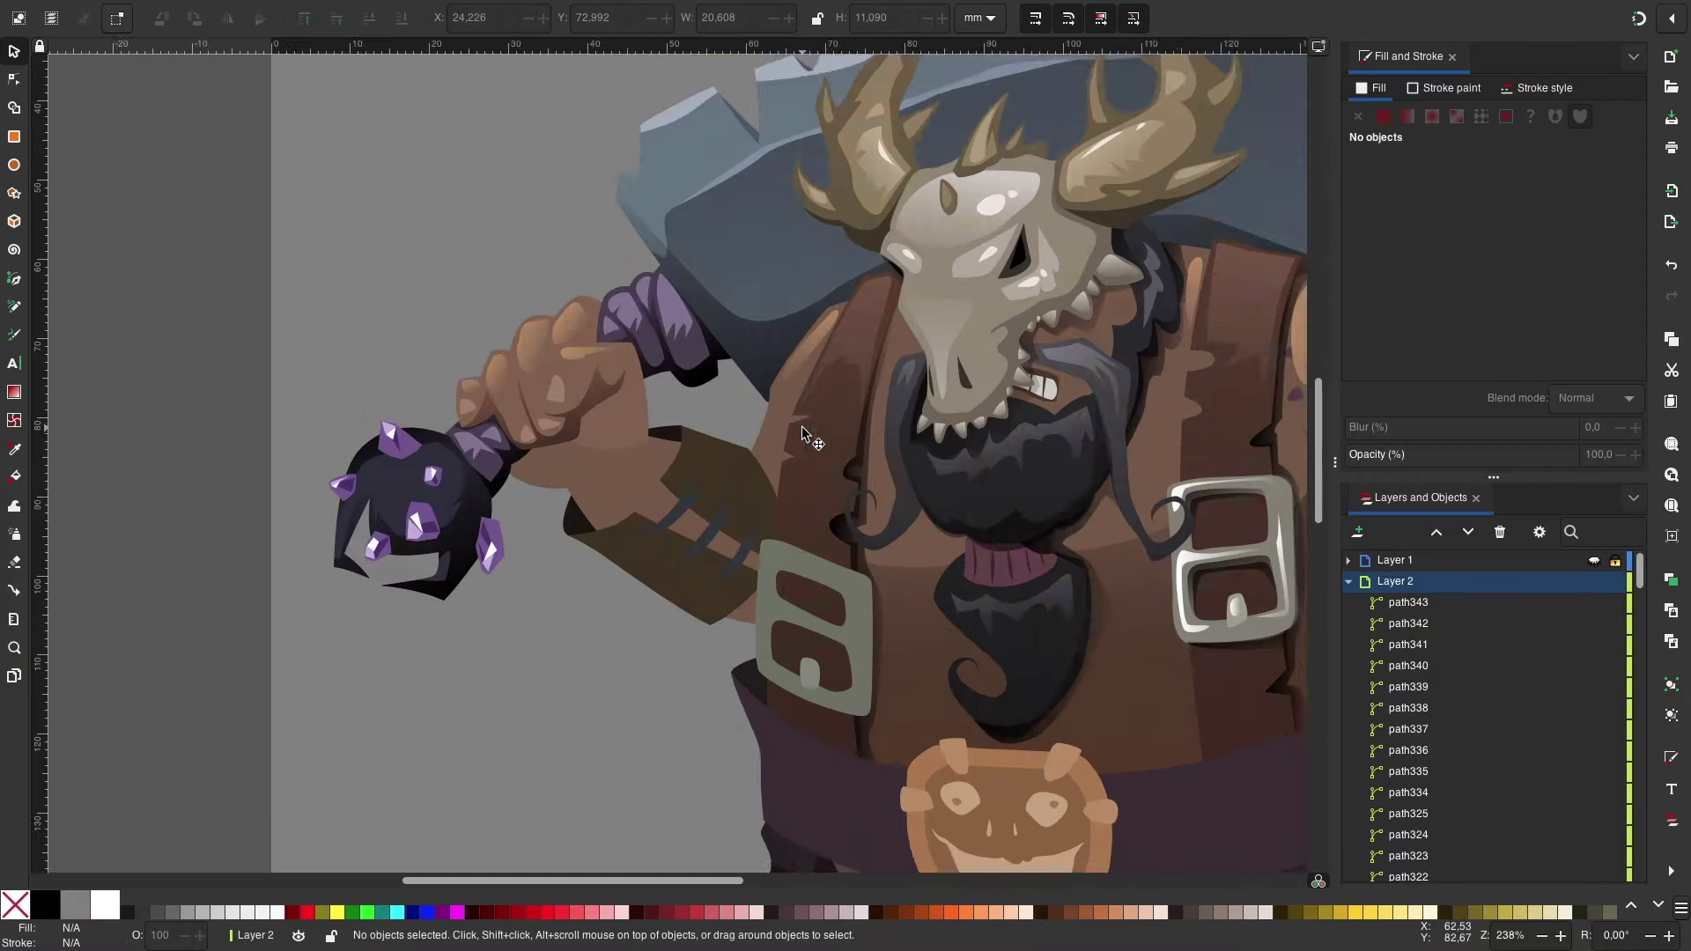
pyautogui.hscroll(10, 803, 432)
pyautogui.scroll(2, 962, 488)
# Step: Draw a curved shadow over the chain-holding fist with a linear gradient fill
pyautogui.press('b')
pyautogui.moveTo(747, 398); pyautogui.dragTo(824, 414)
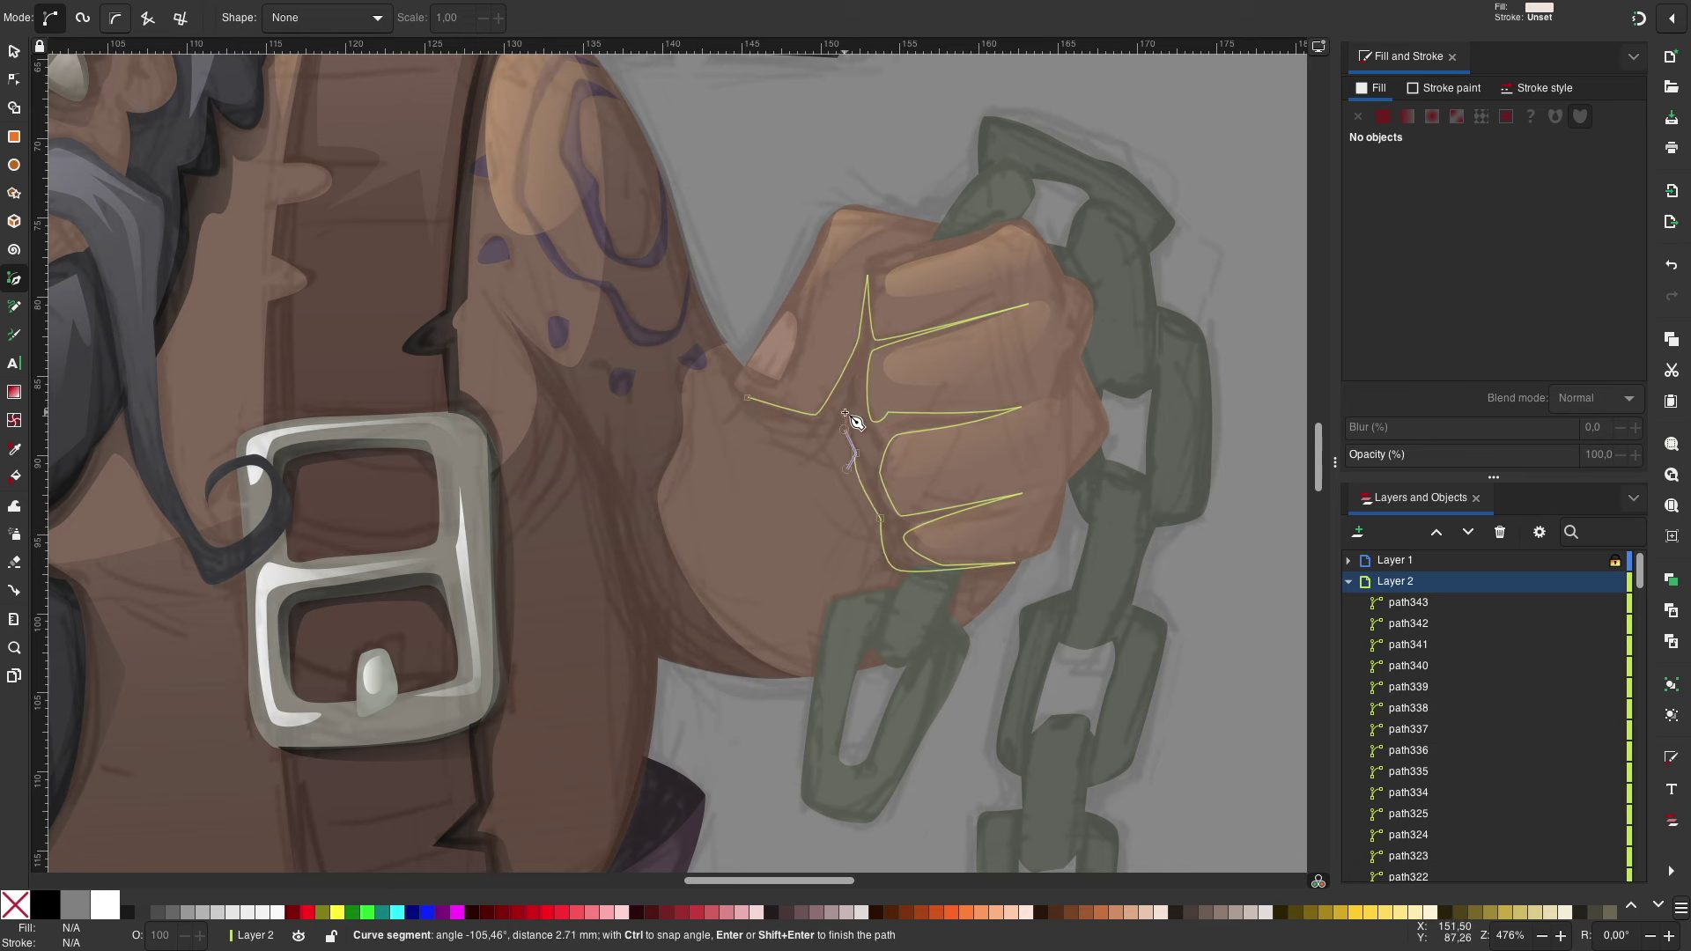
pyautogui.press('Return')
pyautogui.click(1407, 116)
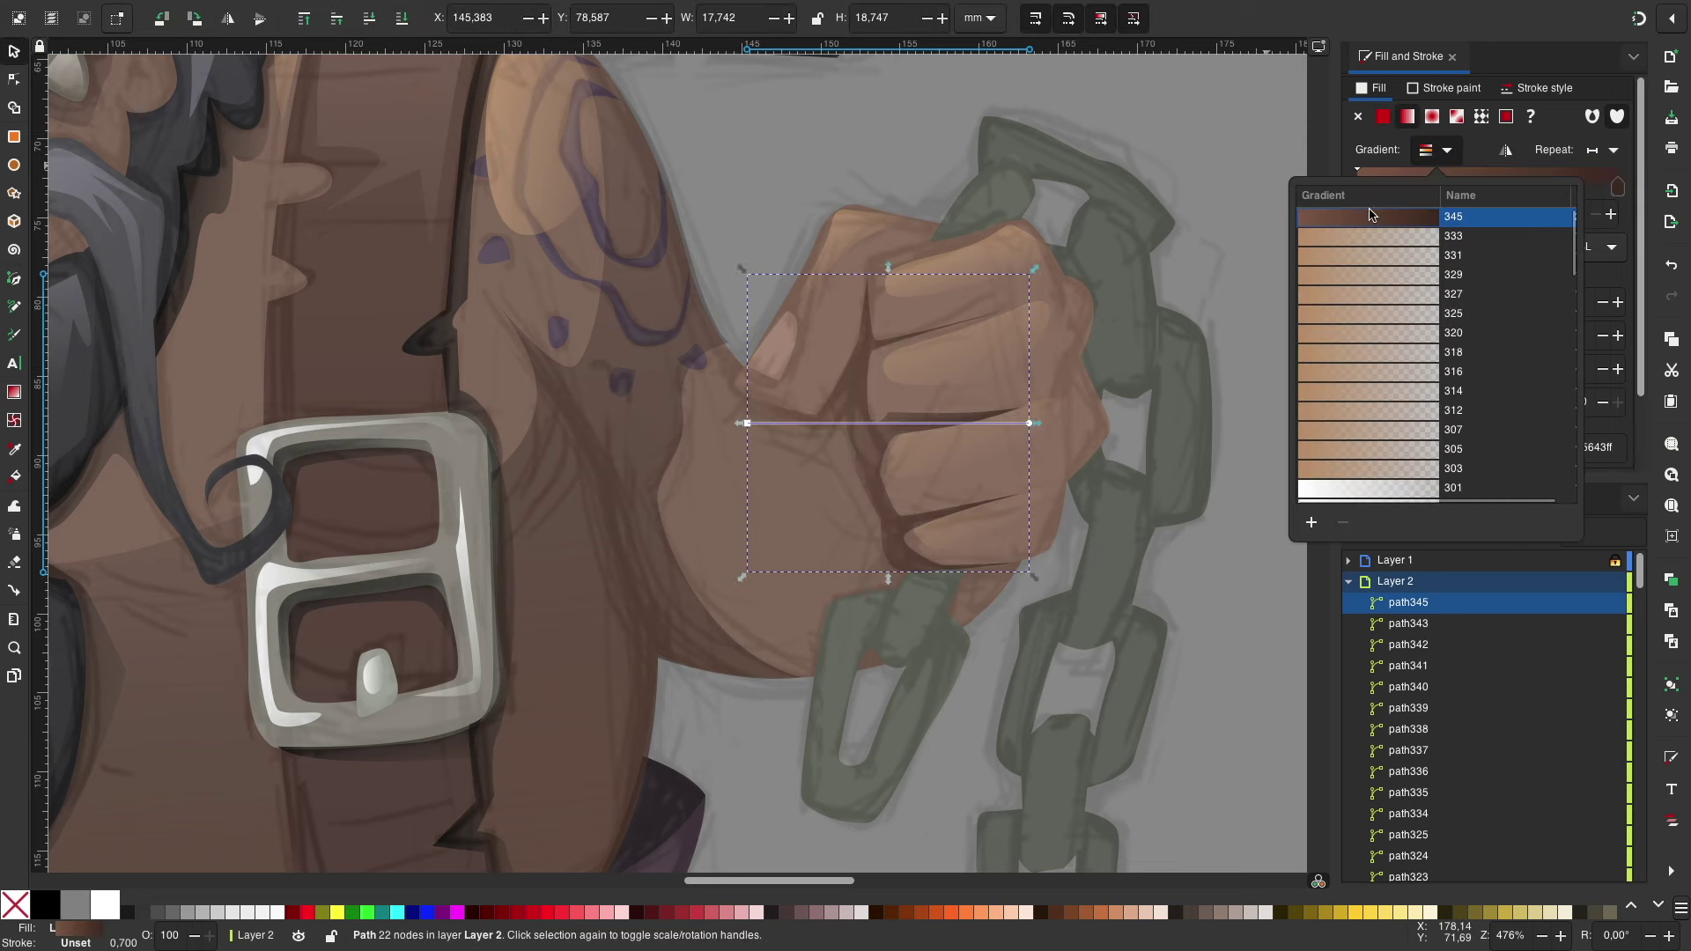
pyautogui.press('Escape')
pyautogui.press('4')
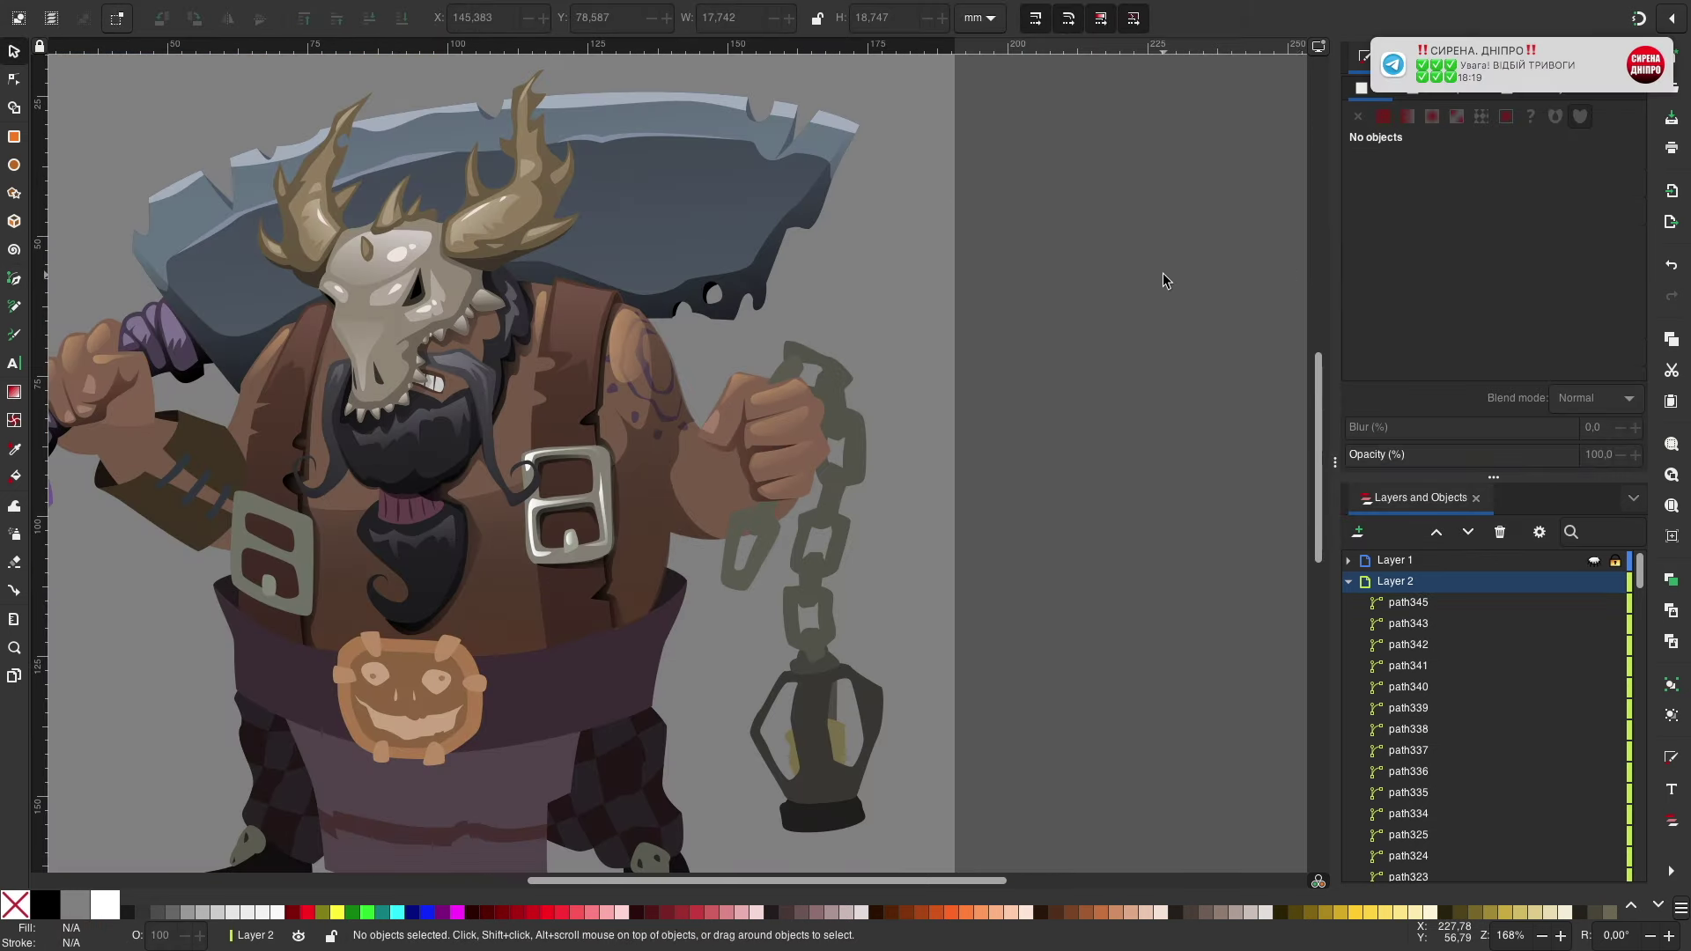
pyautogui.press('5')
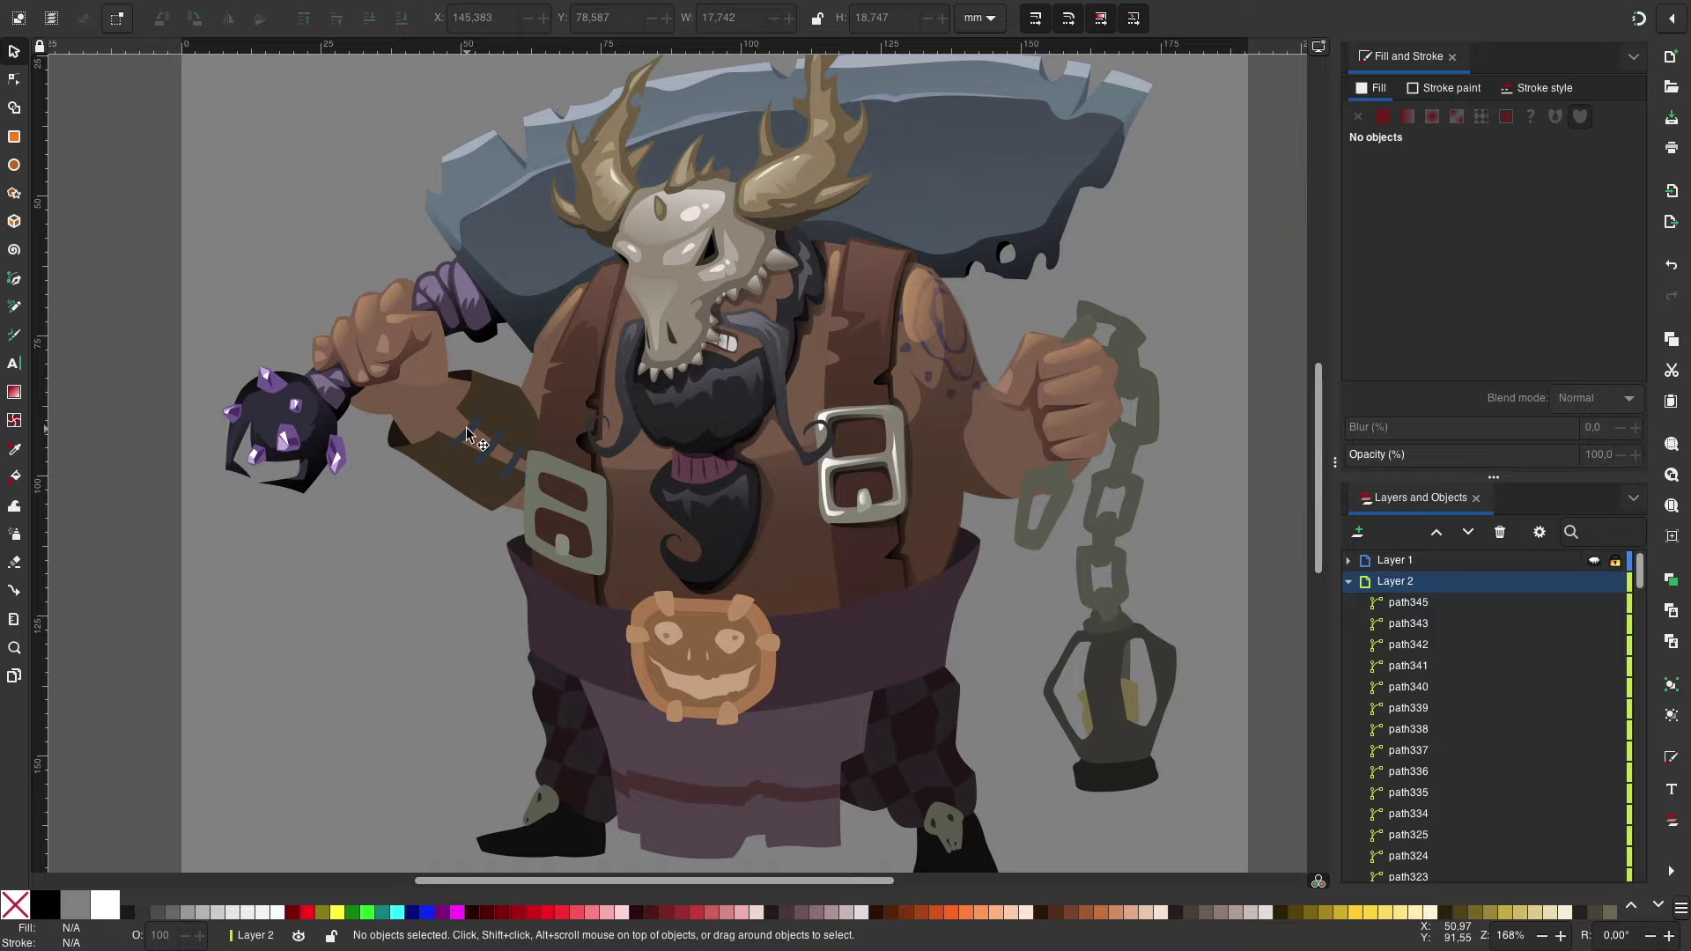
pyautogui.scroll(1, 458, 388)
# Step: Draw a dark shadow shape on the mace hand
pyautogui.press('b')
pyautogui.scroll(1, 493, 462)
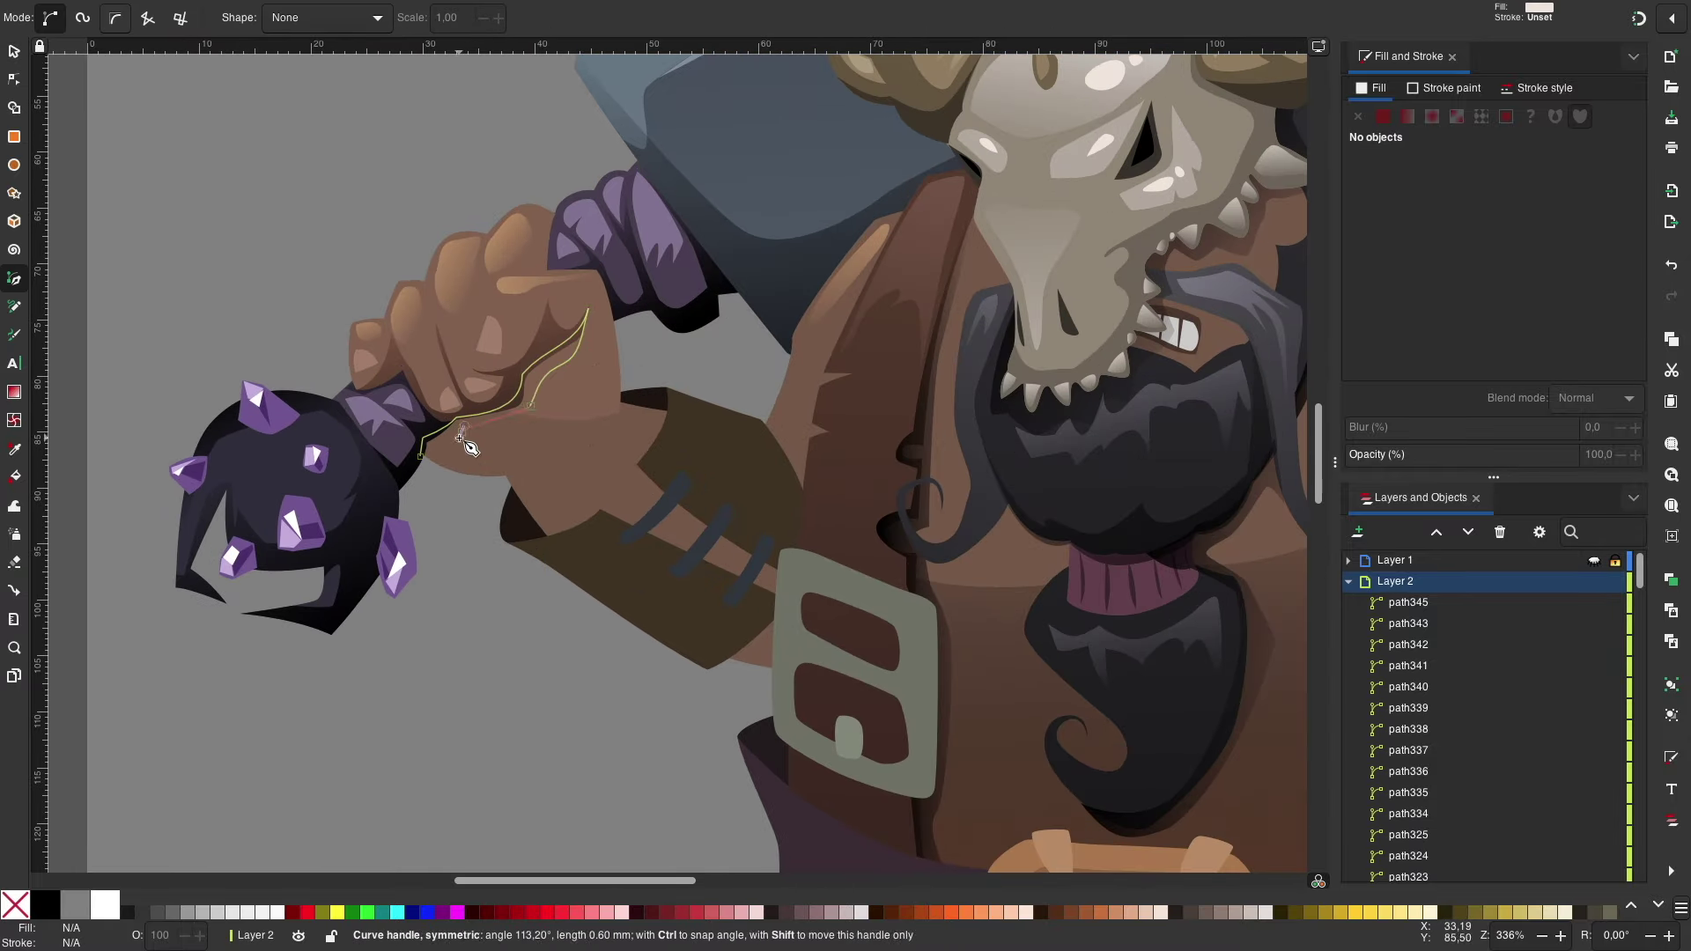
pyautogui.click(392, 438)
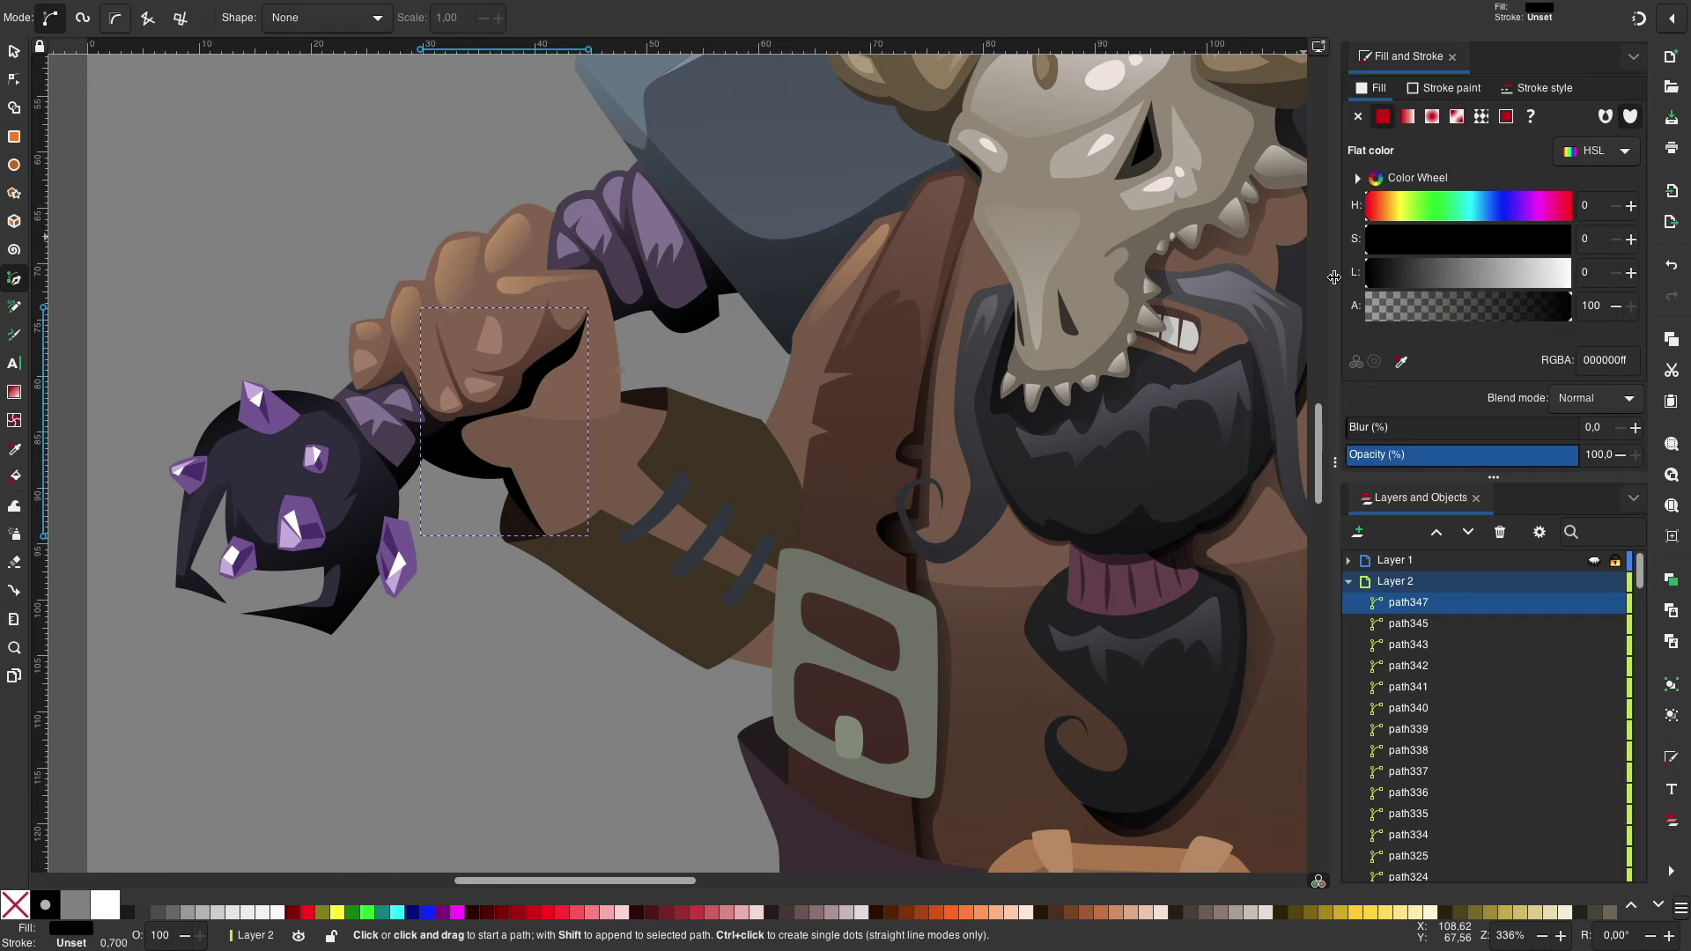
pyautogui.press('s')
pyautogui.press('Escape')
pyautogui.hscroll(3, 820, 401)
pyautogui.scroll(1, 820, 401)
pyautogui.scroll(1, 820, 401)
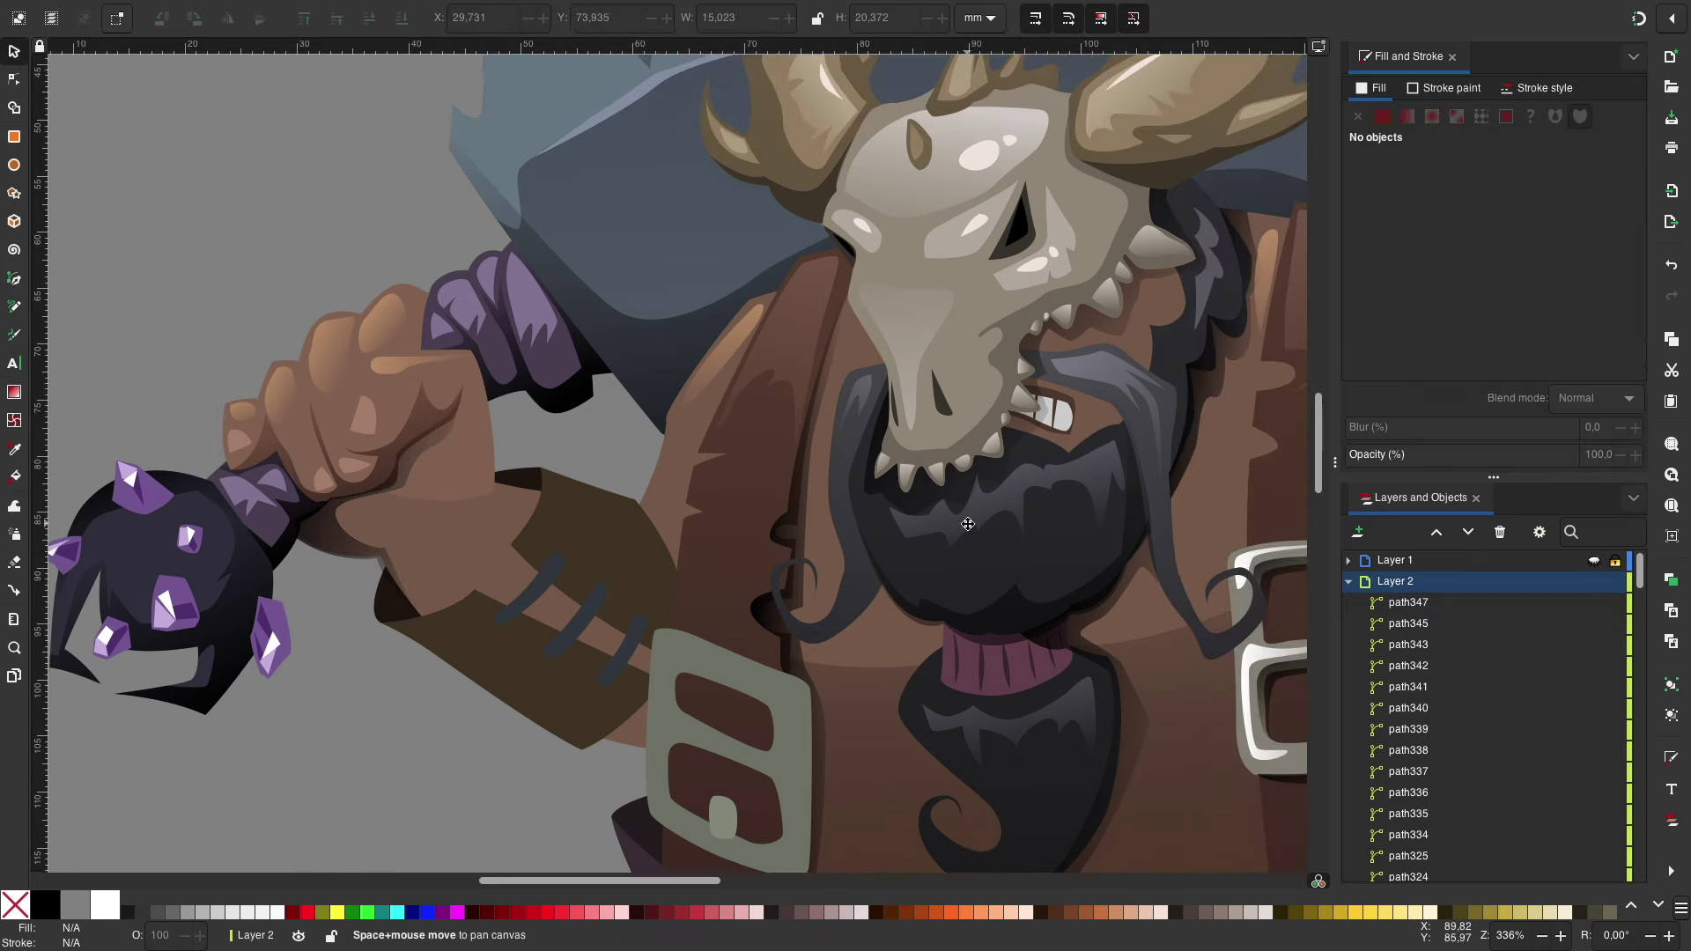
# Step: Add a skin-brown crescent and a small knuckle shading shape on the hand
pyautogui.press('b')
pyautogui.click(354, 321)
pyautogui.click(15, 451)
pyautogui.click(370, 370)
pyautogui.press('b')
pyautogui.scroll(-1, 493, 446)
pyautogui.click(367, 348)
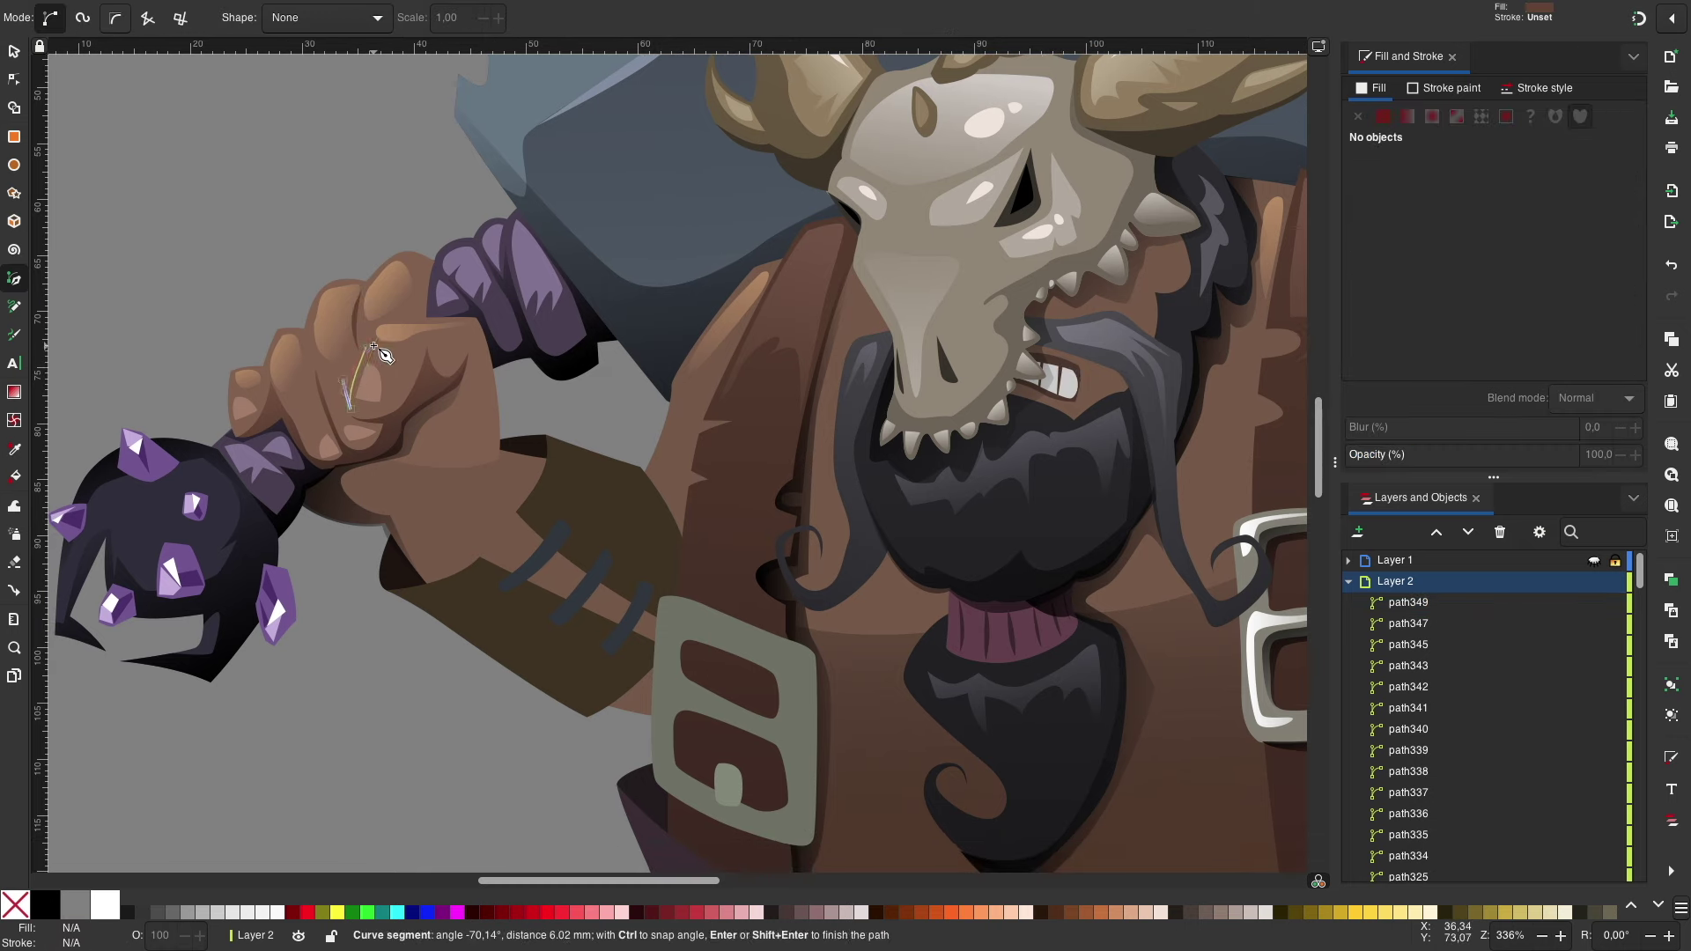
pyautogui.press('Return')
# Step: Draw a forearm shadow with a linear gradient running from the hand toward the lantern
pyautogui.hscroll(10, 764, 349)
pyautogui.moveTo(1039, 432); pyautogui.dragTo(1042, 452)
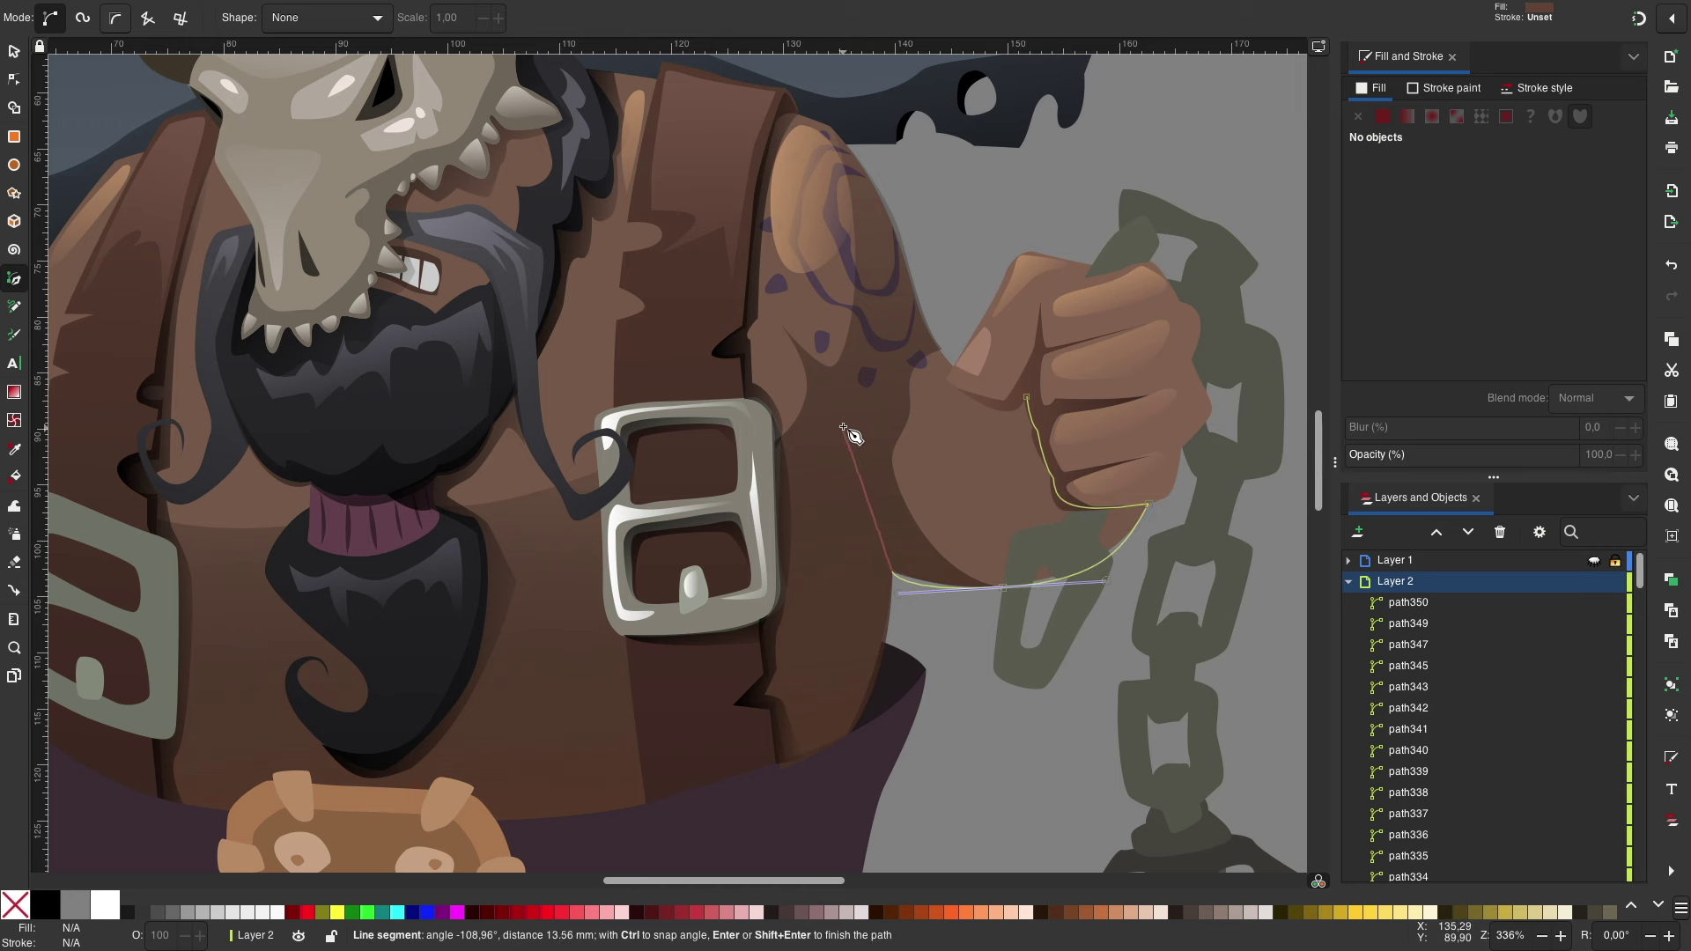
pyautogui.press('Return')
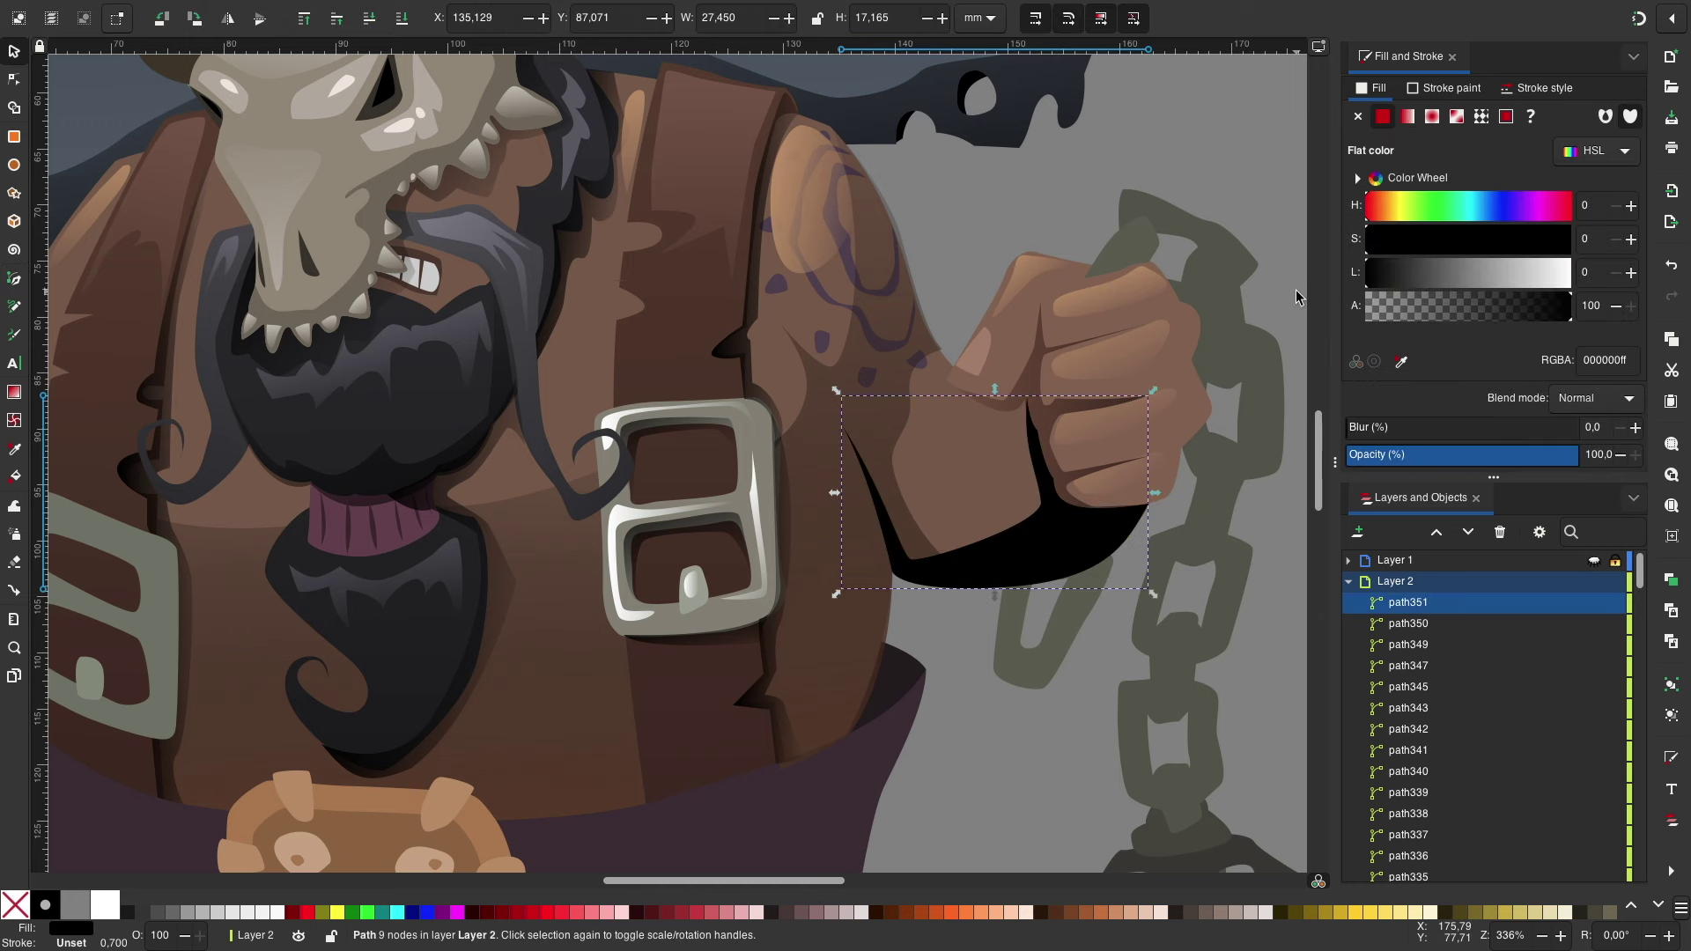
pyautogui.click(1407, 116)
pyautogui.moveTo(841, 495)
pyautogui.mouseDown()
pyautogui.moveTo(797, 643)
pyautogui.moveTo(923, 638)
pyautogui.mouseUp()
pyautogui.press('-')
pyautogui.press('-')
pyautogui.moveTo(865, 380); pyautogui.dragTo(856, 417)
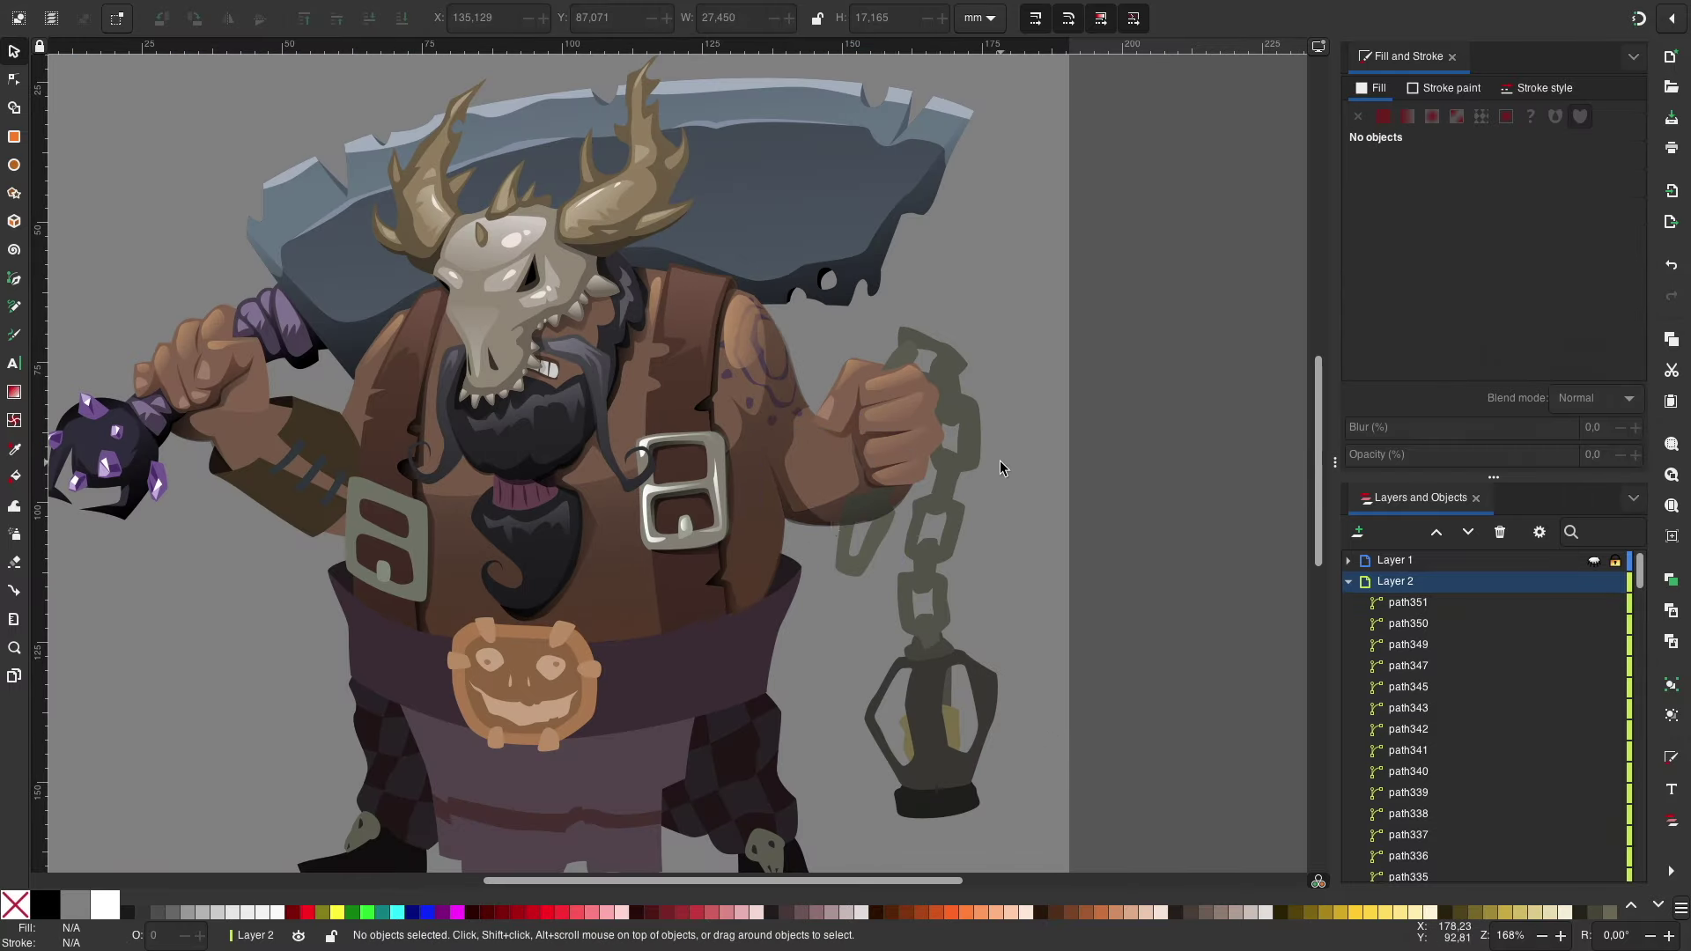
pyautogui.click(373, 24)
pyautogui.press('Escape')
pyautogui.moveTo(834, 546); pyautogui.dragTo(947, 525)
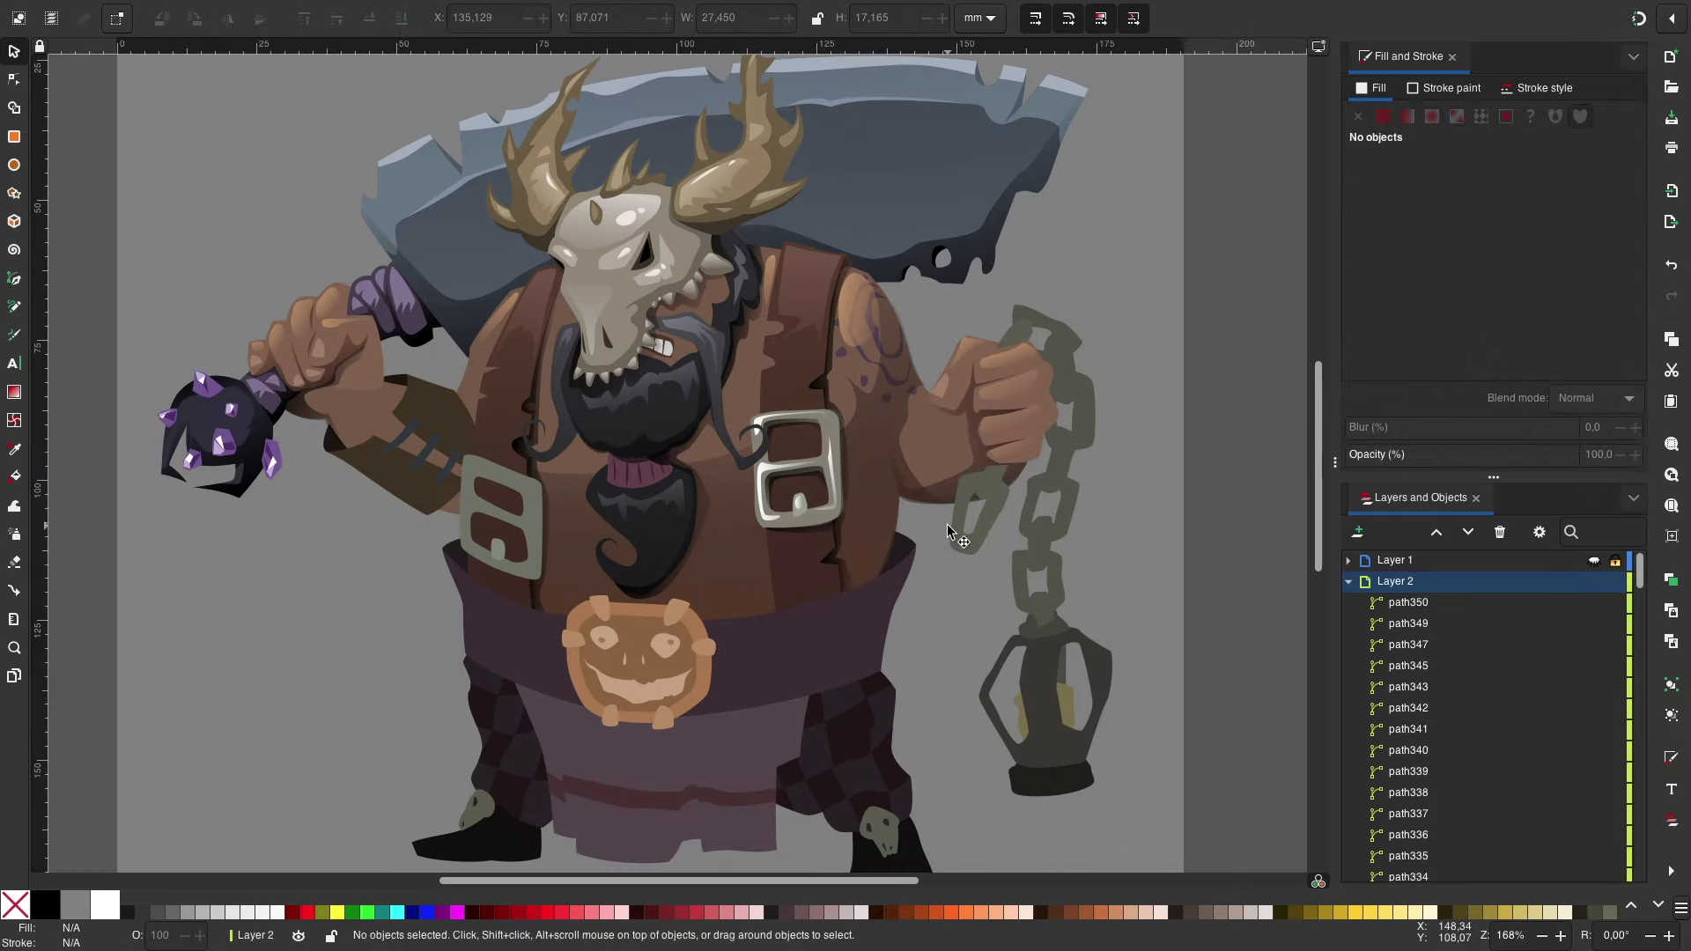
pyautogui.click(381, 428)
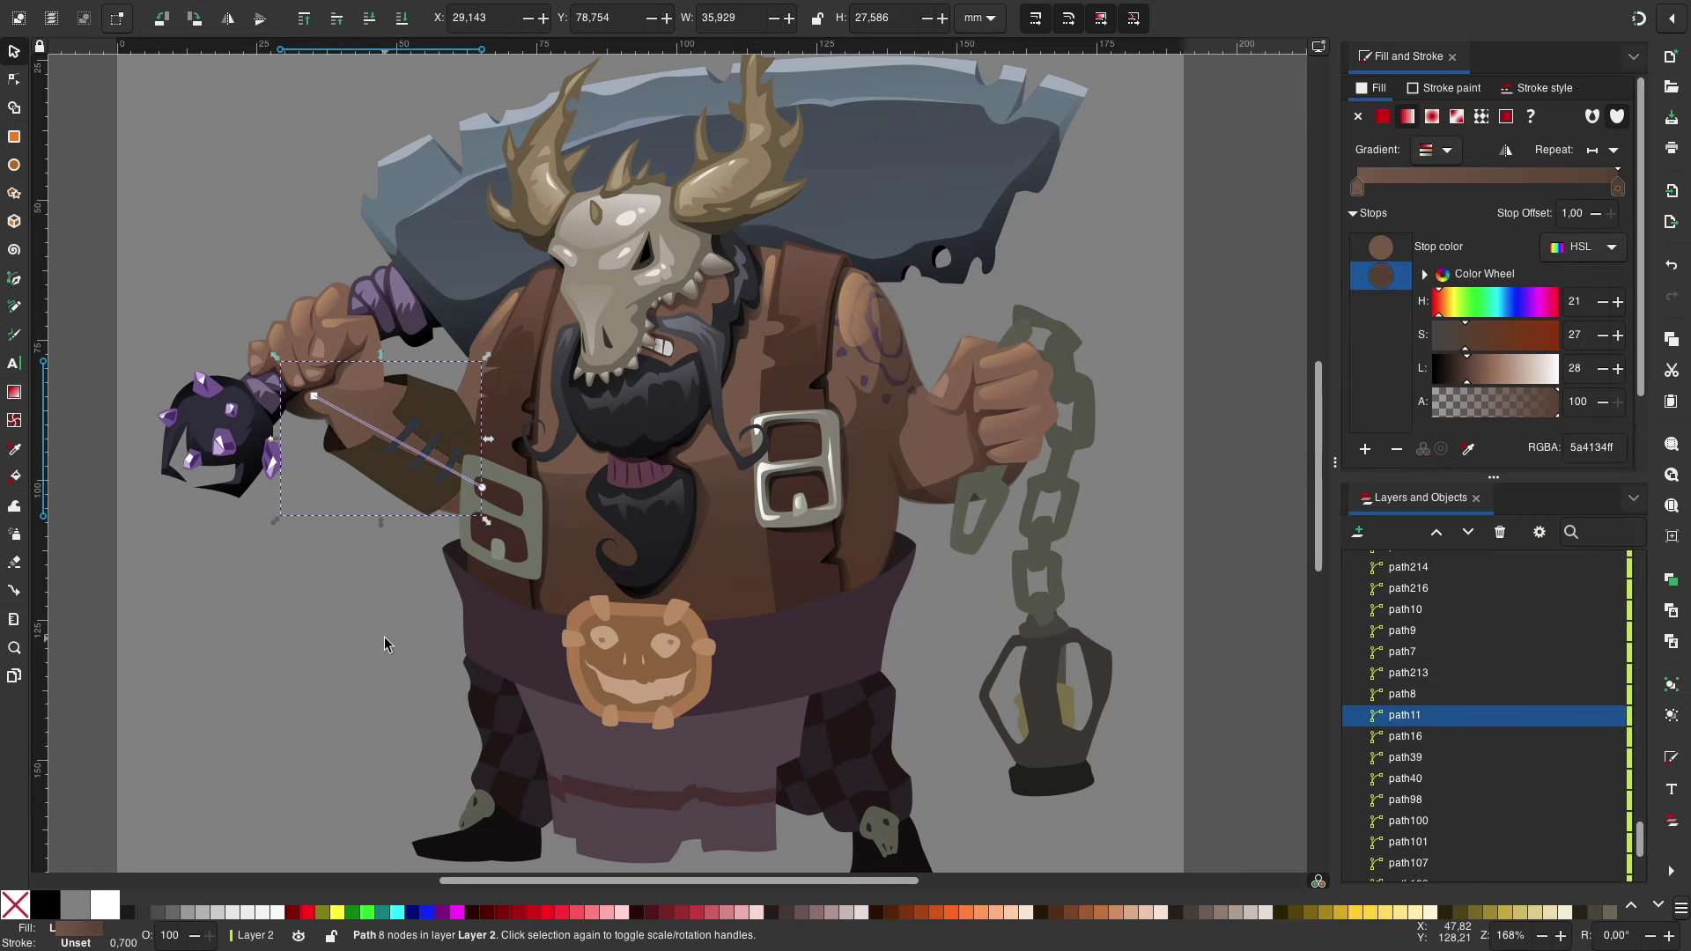
# Step: Add dark-to-clear gradient shadows inside the buckle's upper and lower holes
pyautogui.press('Escape')
pyautogui.press('+')
pyautogui.press('+')
pyautogui.press('b')
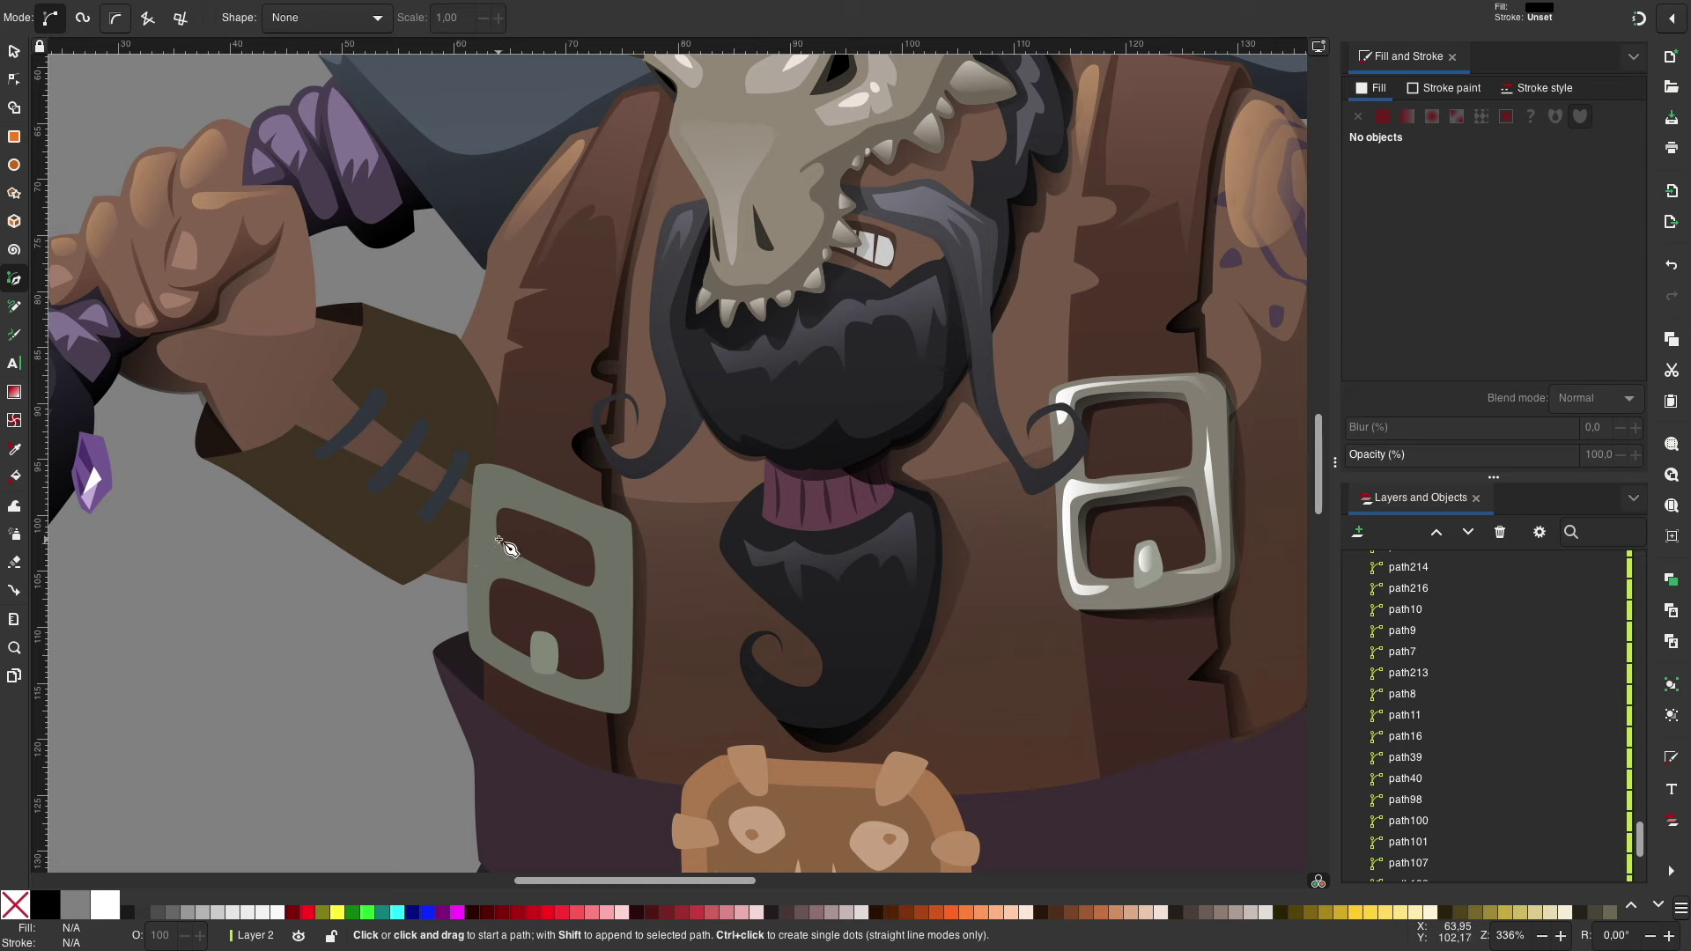
pyautogui.press('Return')
pyautogui.press('s')
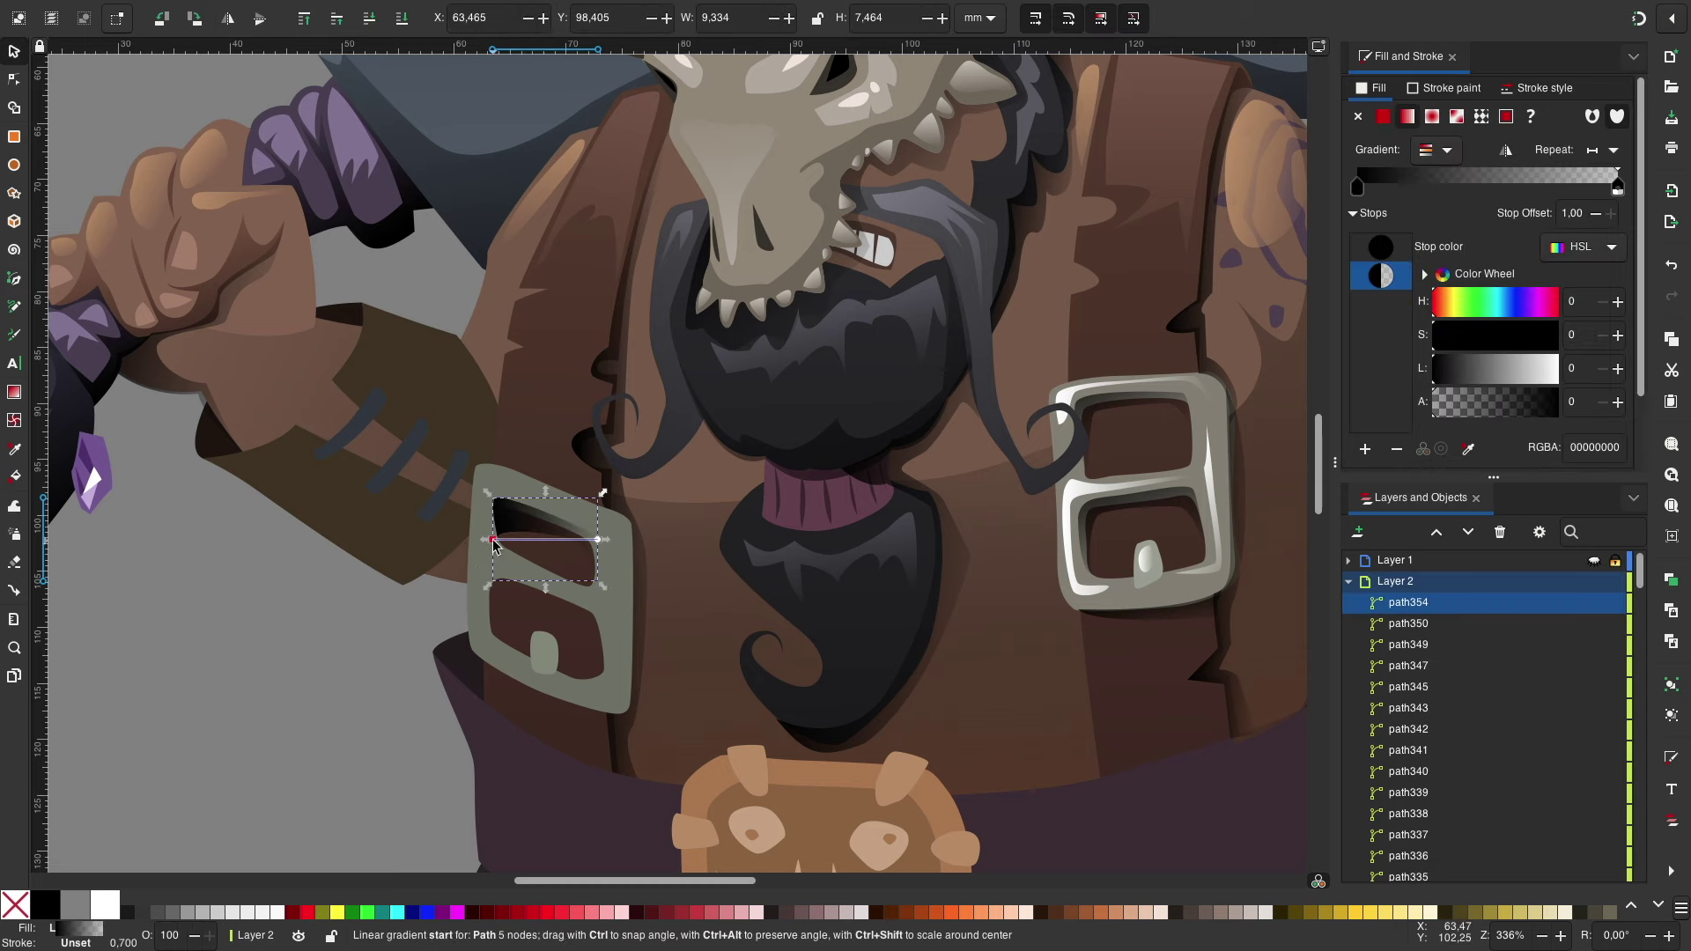
pyautogui.press('Escape')
pyautogui.scroll(-3, 665, 634)
pyautogui.press('b')
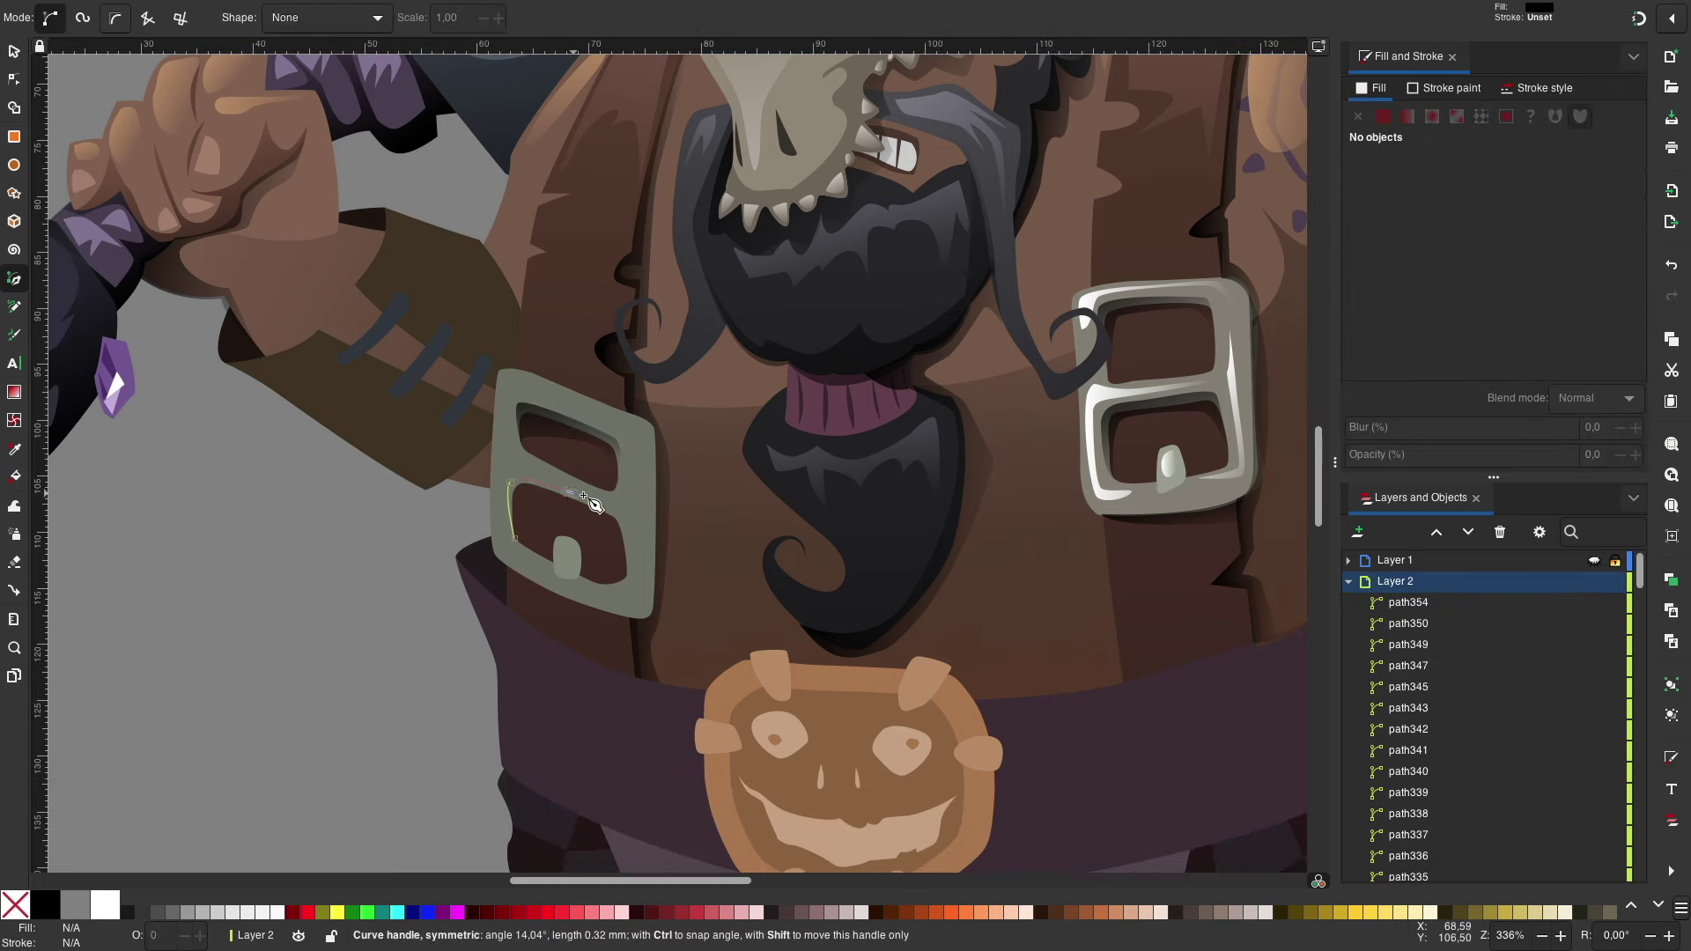
pyautogui.press('Return')
pyautogui.press('g')
pyautogui.moveTo(531, 442)
pyautogui.mouseDown()
pyautogui.moveTo(541, 555)
pyautogui.moveTo(607, 608)
pyautogui.mouseUp()
pyautogui.press('Escape')
# Step: Add a gradient highlight along the buckle's lower-left edge
pyautogui.scroll(-2, 531, 445)
pyautogui.press('b')
pyautogui.click(486, 503)
pyautogui.press('Return')
pyautogui.press('g')
pyautogui.press('Escape')
pyautogui.press('s')
pyautogui.hscroll(-3, 776, 422)
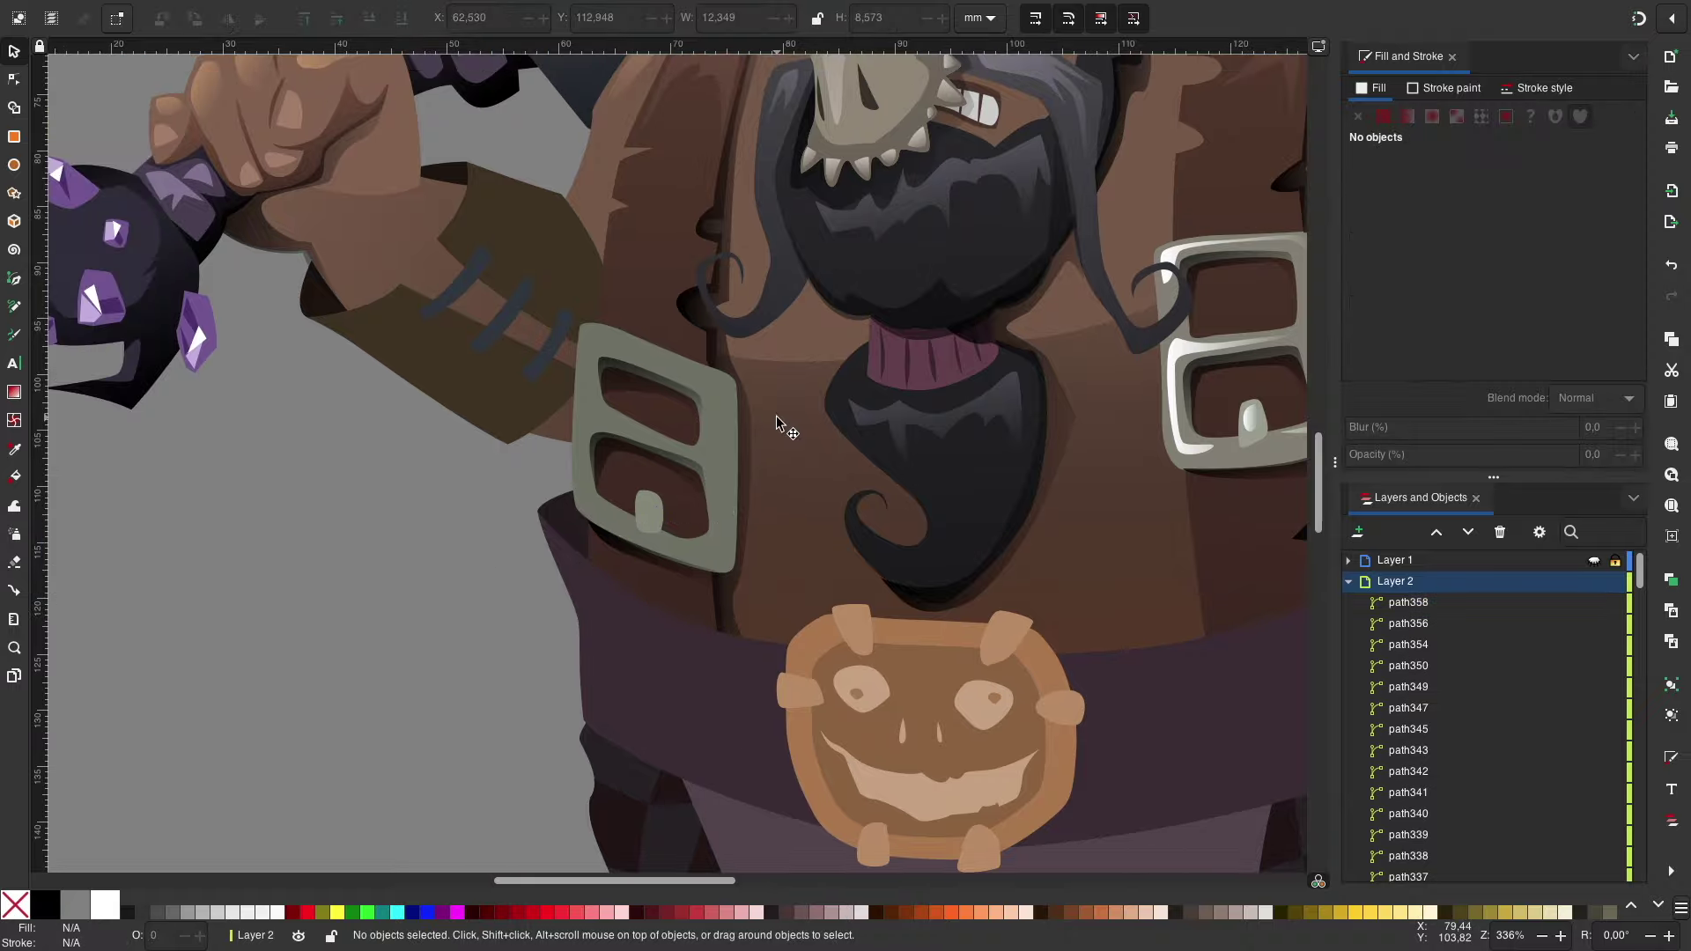
pyautogui.hscroll(3, 776, 422)
# Step: Add white-to-clear rim and vertical highlights along the buckle's right edge
pyautogui.press('b')
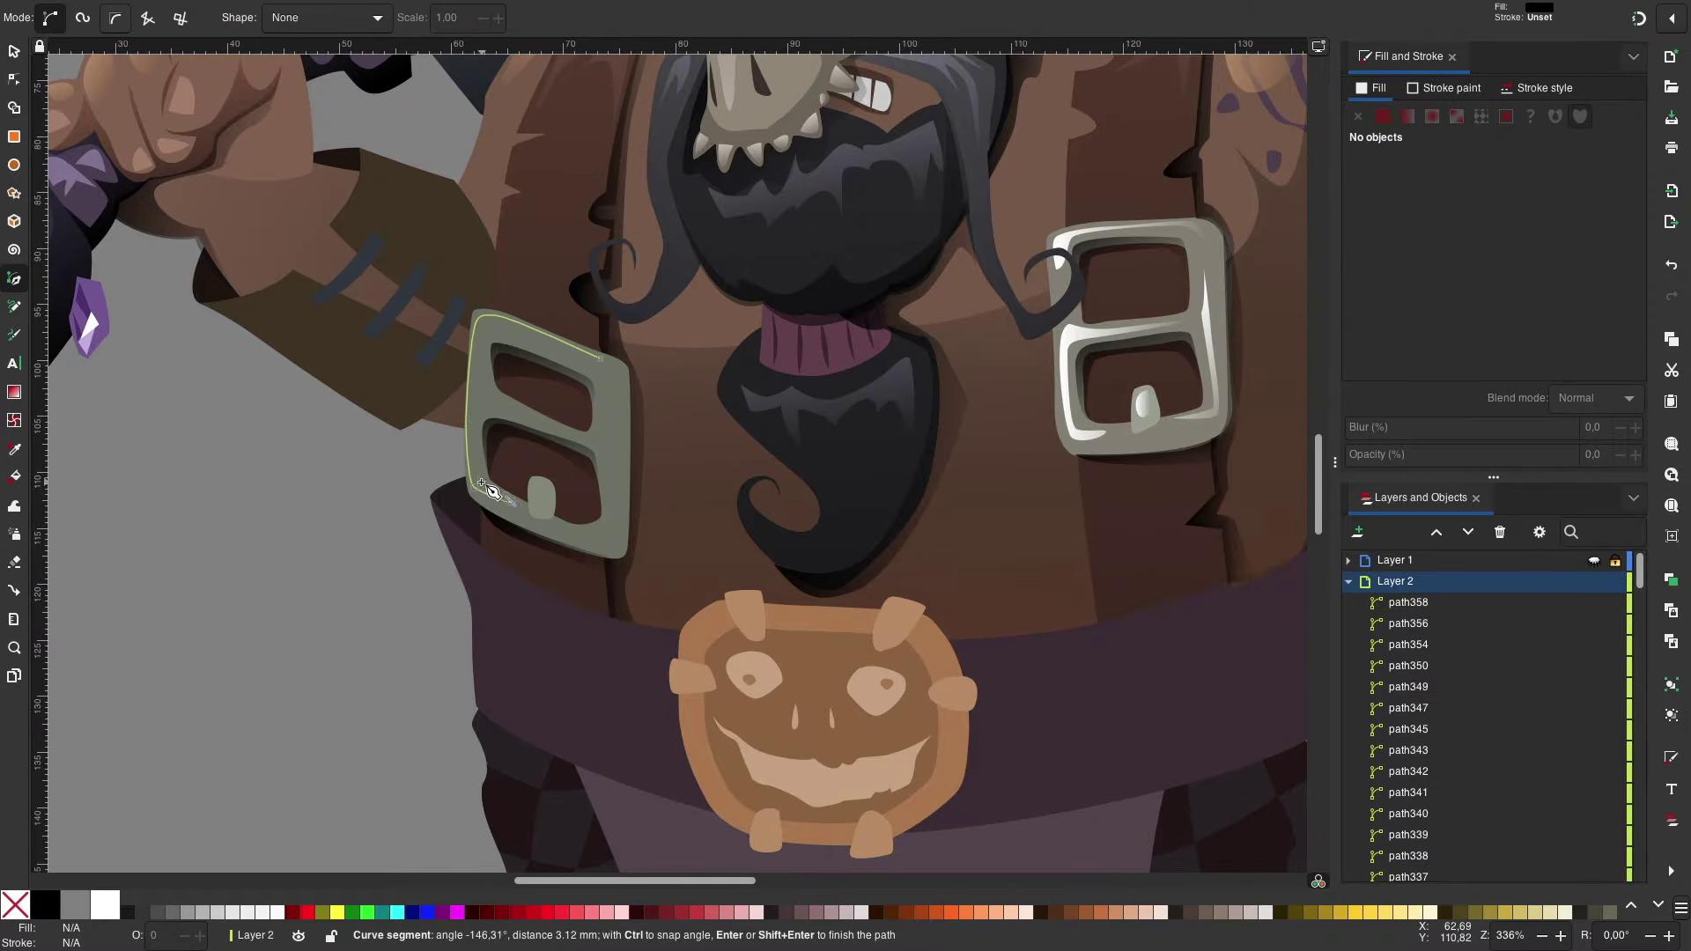
pyautogui.press('Return')
pyautogui.press('g')
pyautogui.moveTo(483, 328); pyautogui.dragTo(599, 423)
pyautogui.press('Escape')
pyautogui.press('b')
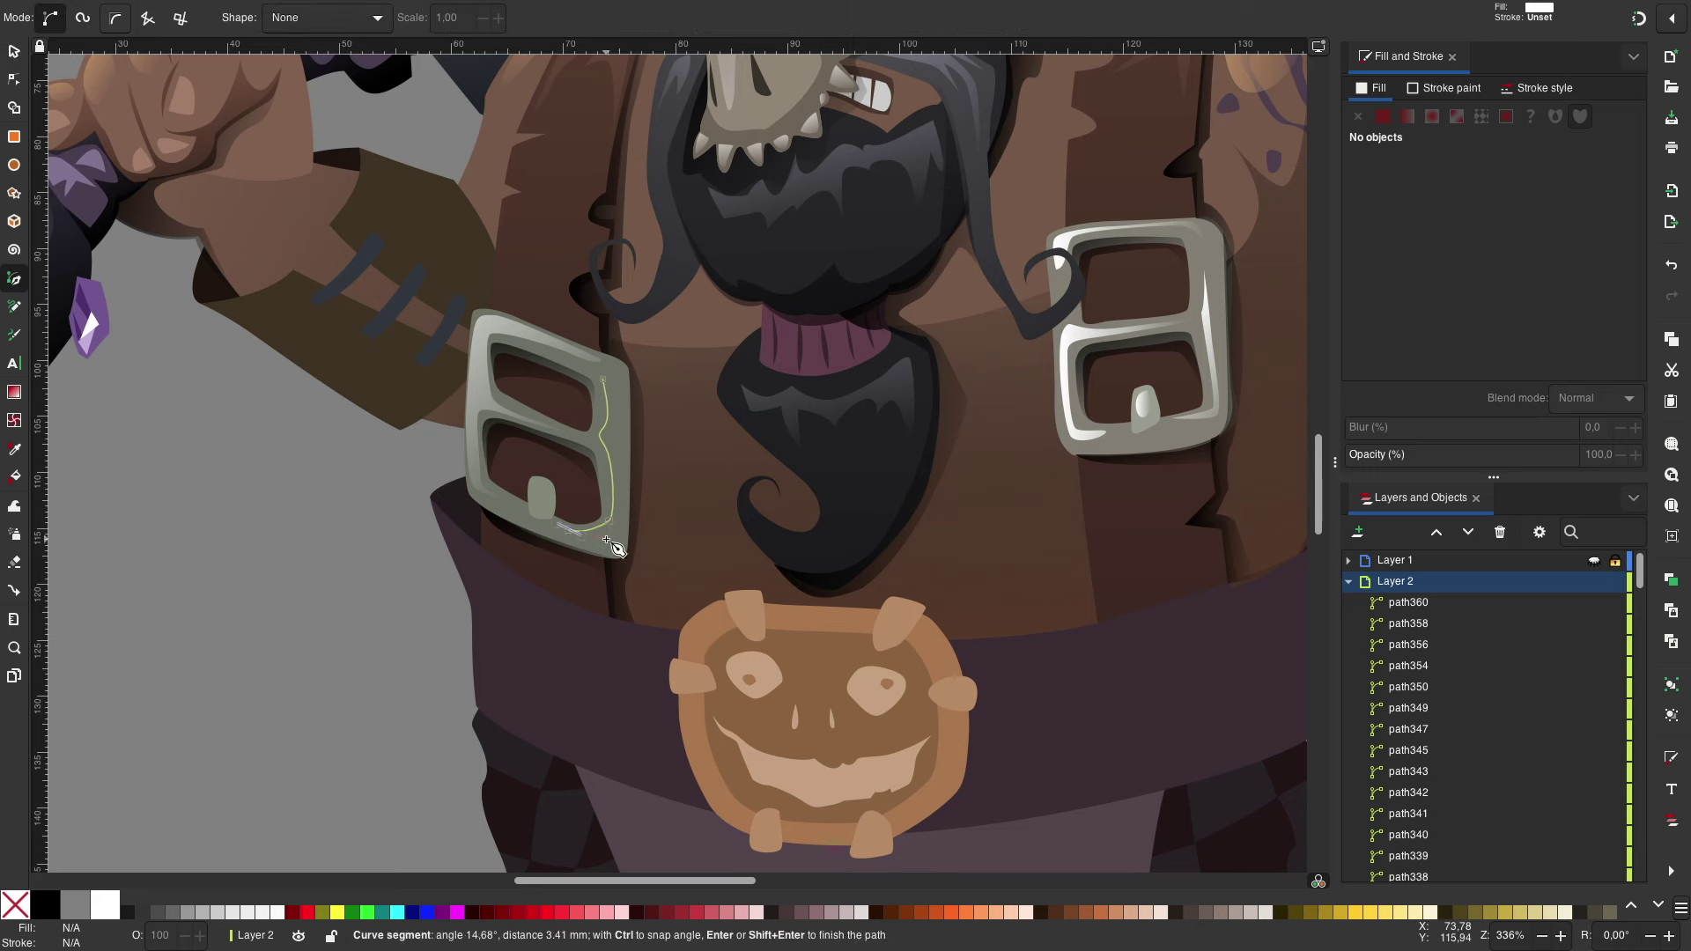
pyautogui.press('Return')
pyautogui.press('g')
pyautogui.moveTo(612, 388); pyautogui.dragTo(599, 519)
pyautogui.press('Escape')
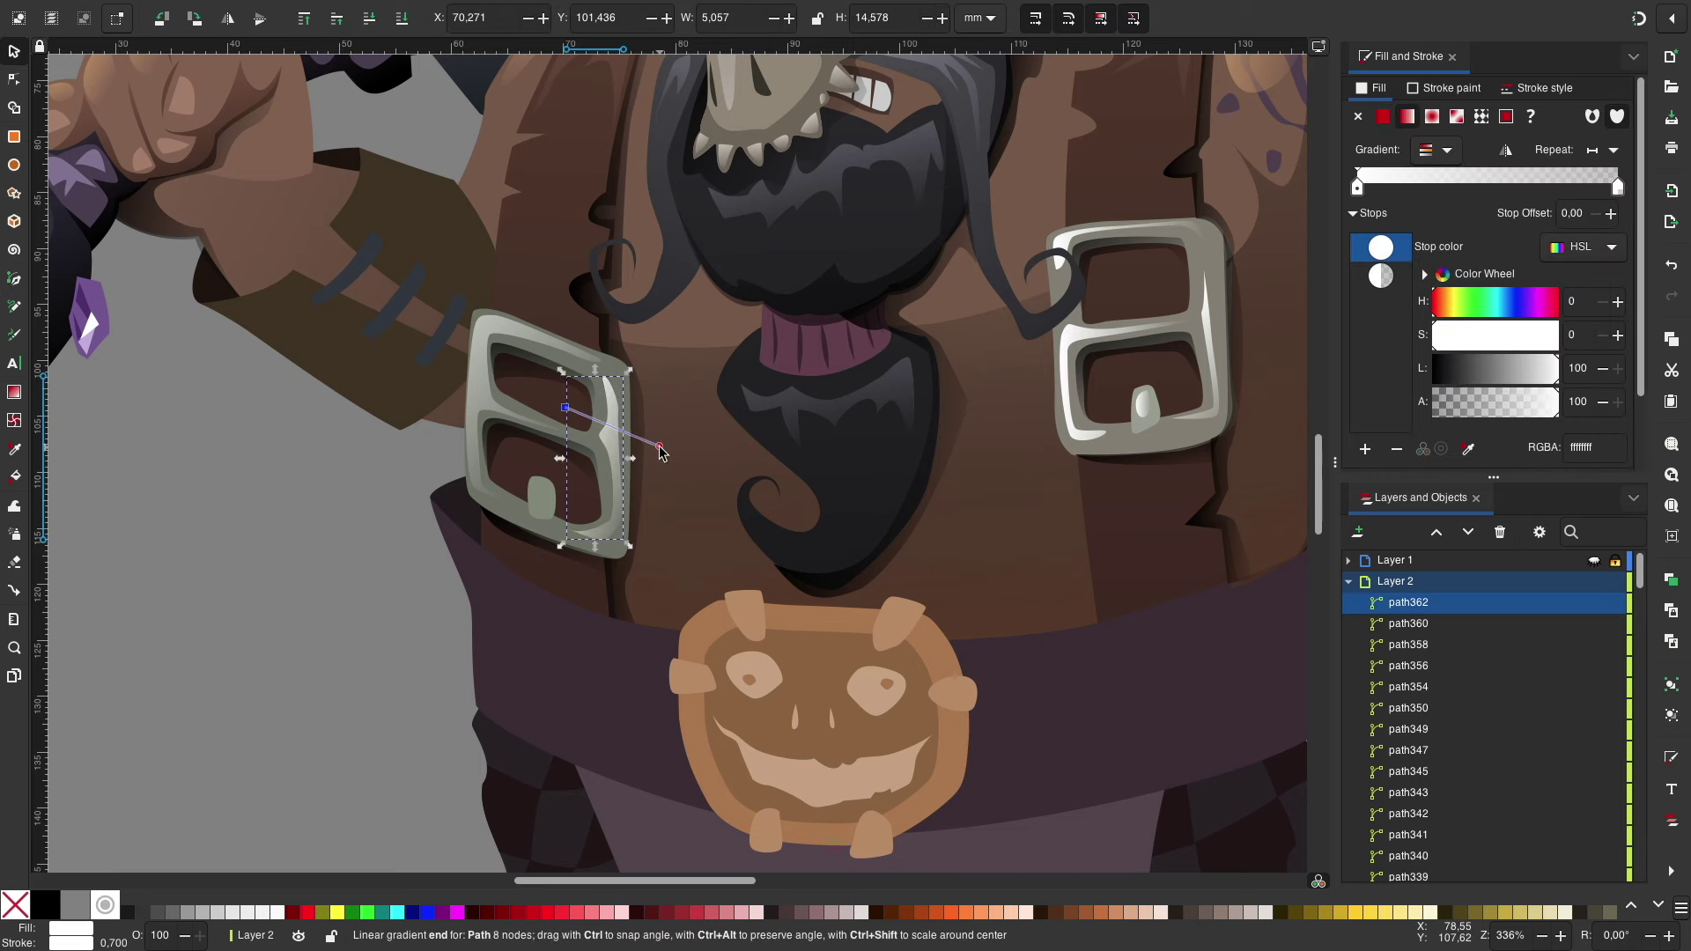
pyautogui.press('s')
# Step: Add a small gradient glint on the buckle's prong
pyautogui.hscroll(-3, 1062, 458)
pyautogui.press('b')
pyautogui.click(628, 477)
pyautogui.press('Return')
pyautogui.press('g')
pyautogui.moveTo(630, 480); pyautogui.dragTo(641, 515)
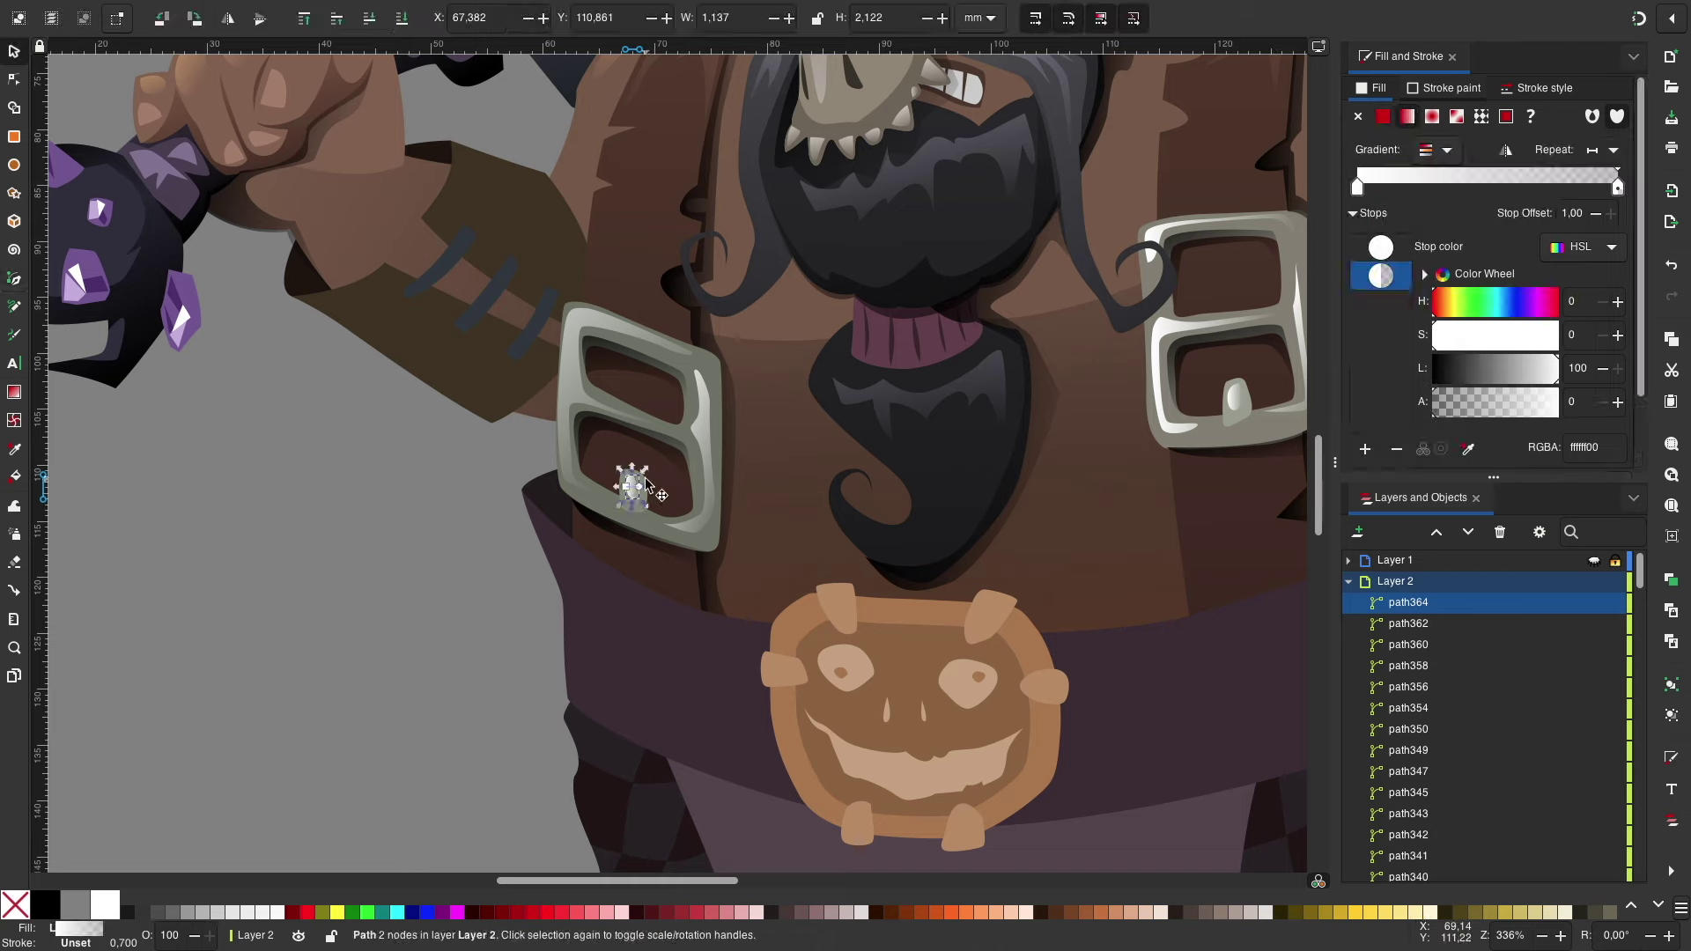
pyautogui.press('Escape')
pyautogui.press('s')
# Step: Add a small highlight shape at the buckle's top corner
pyautogui.press('5')
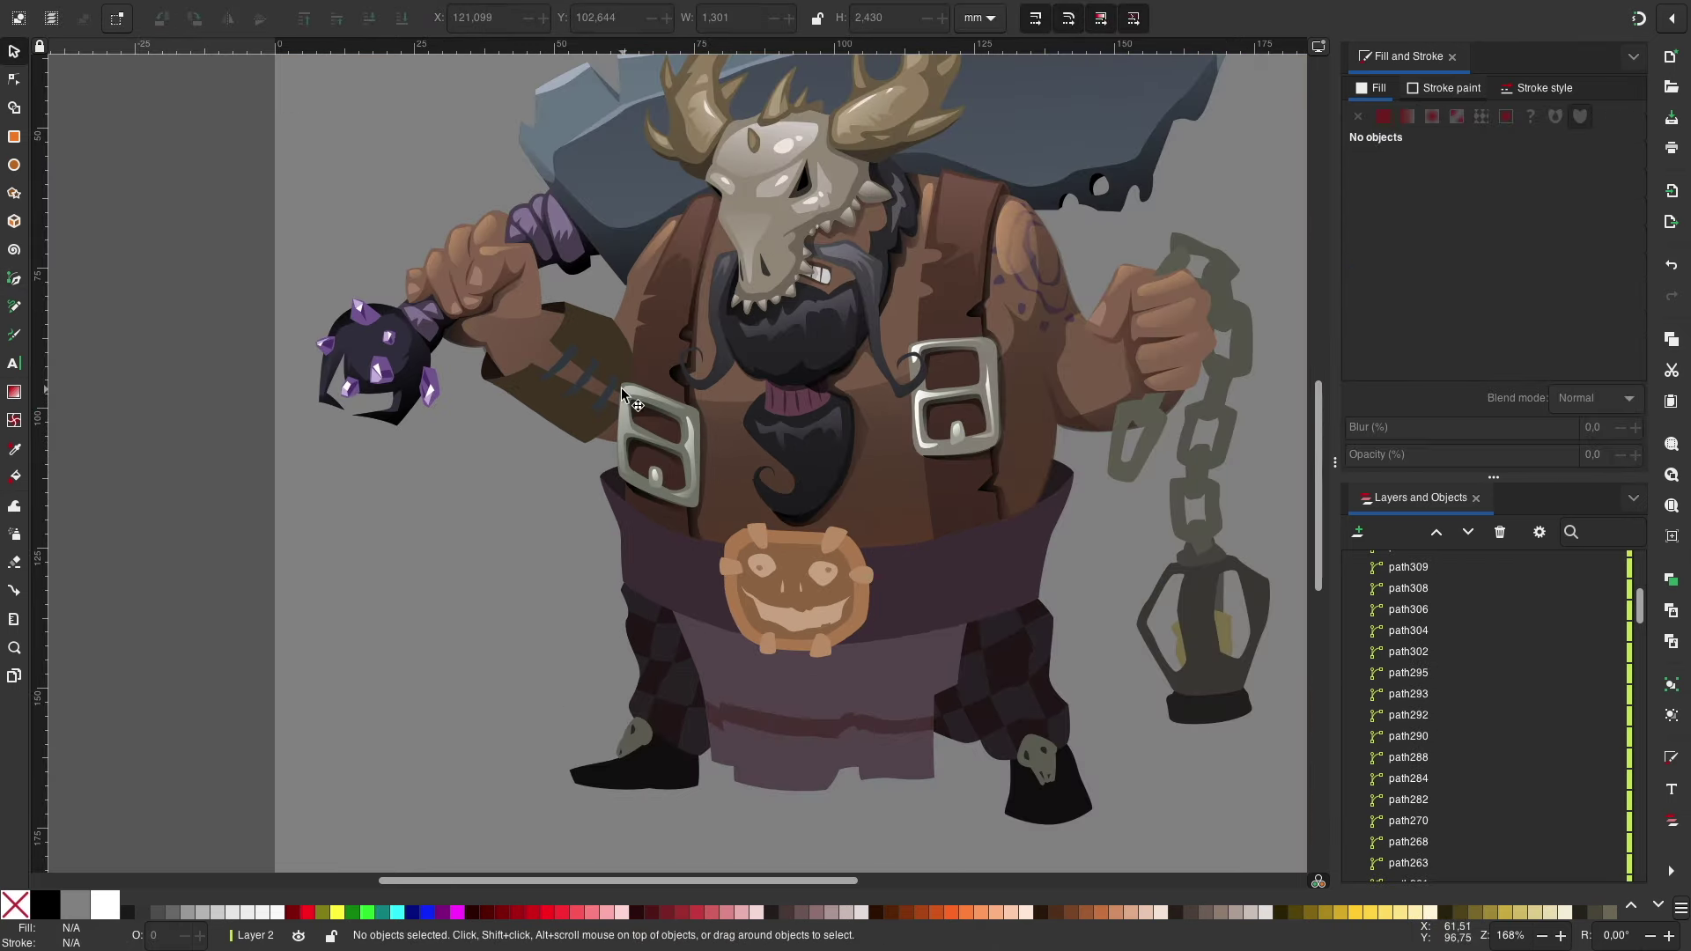
pyautogui.hotkey('ctrl', 'a')
pyautogui.press('Escape')
pyautogui.scroll(3, 656, 329)
pyautogui.press('b')
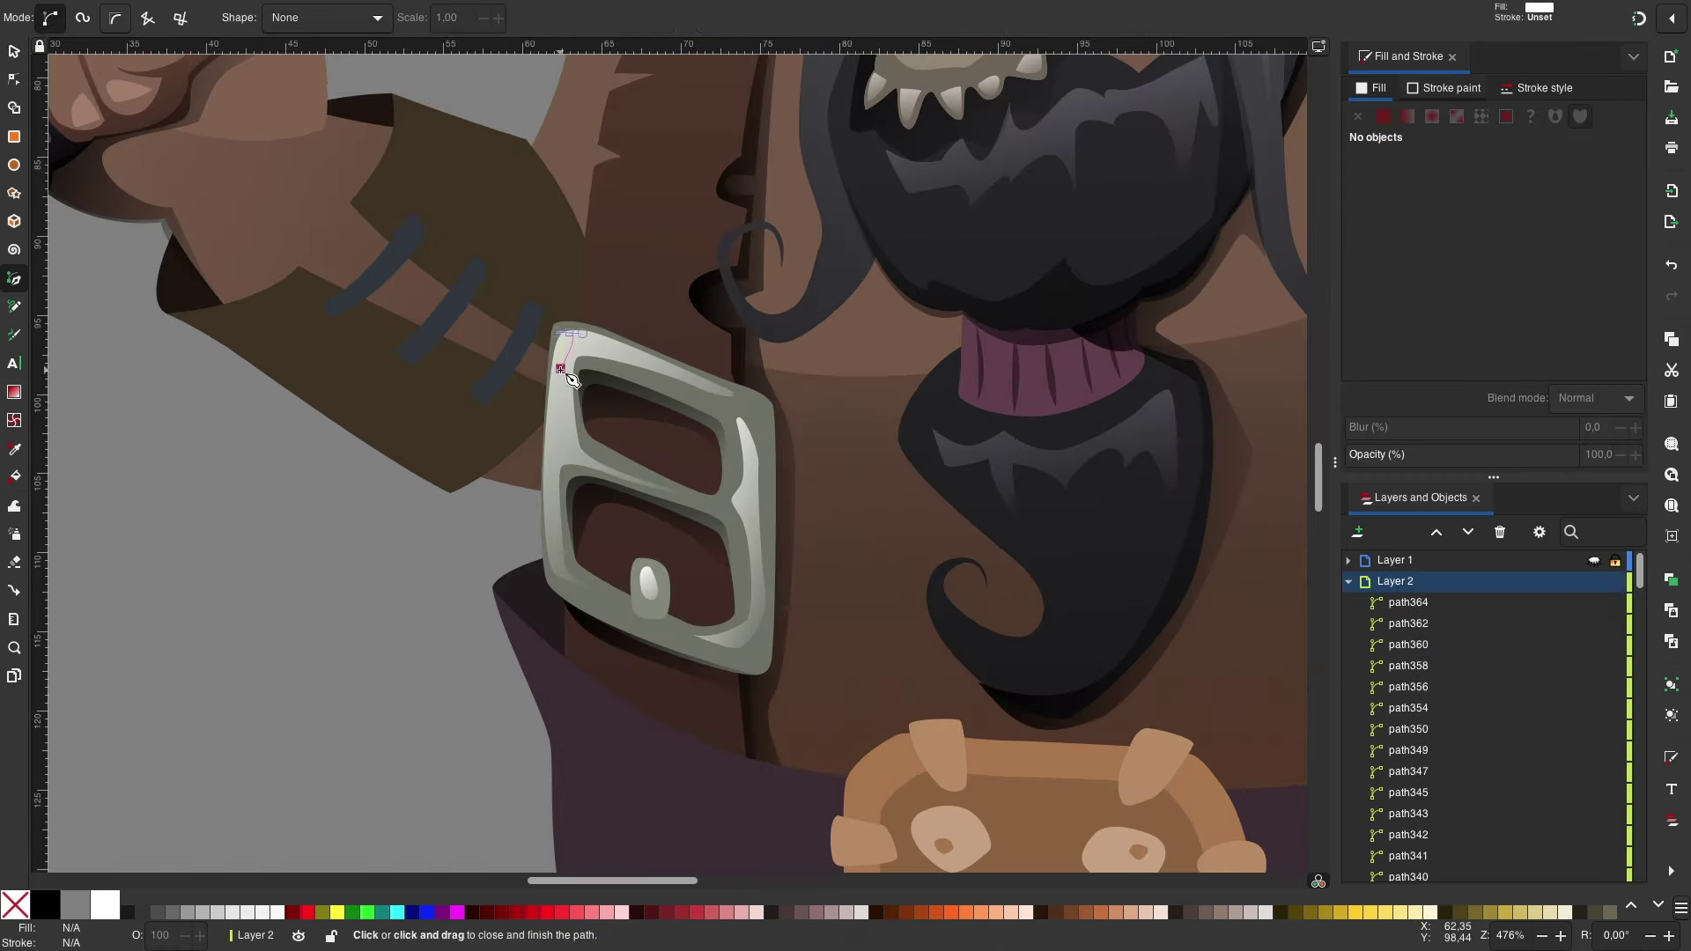
pyautogui.click(570, 376)
pyautogui.scroll(-1, 617, 441)
pyautogui.press('Escape')
pyautogui.press('s')
pyautogui.scroll(-1, 705, 415)
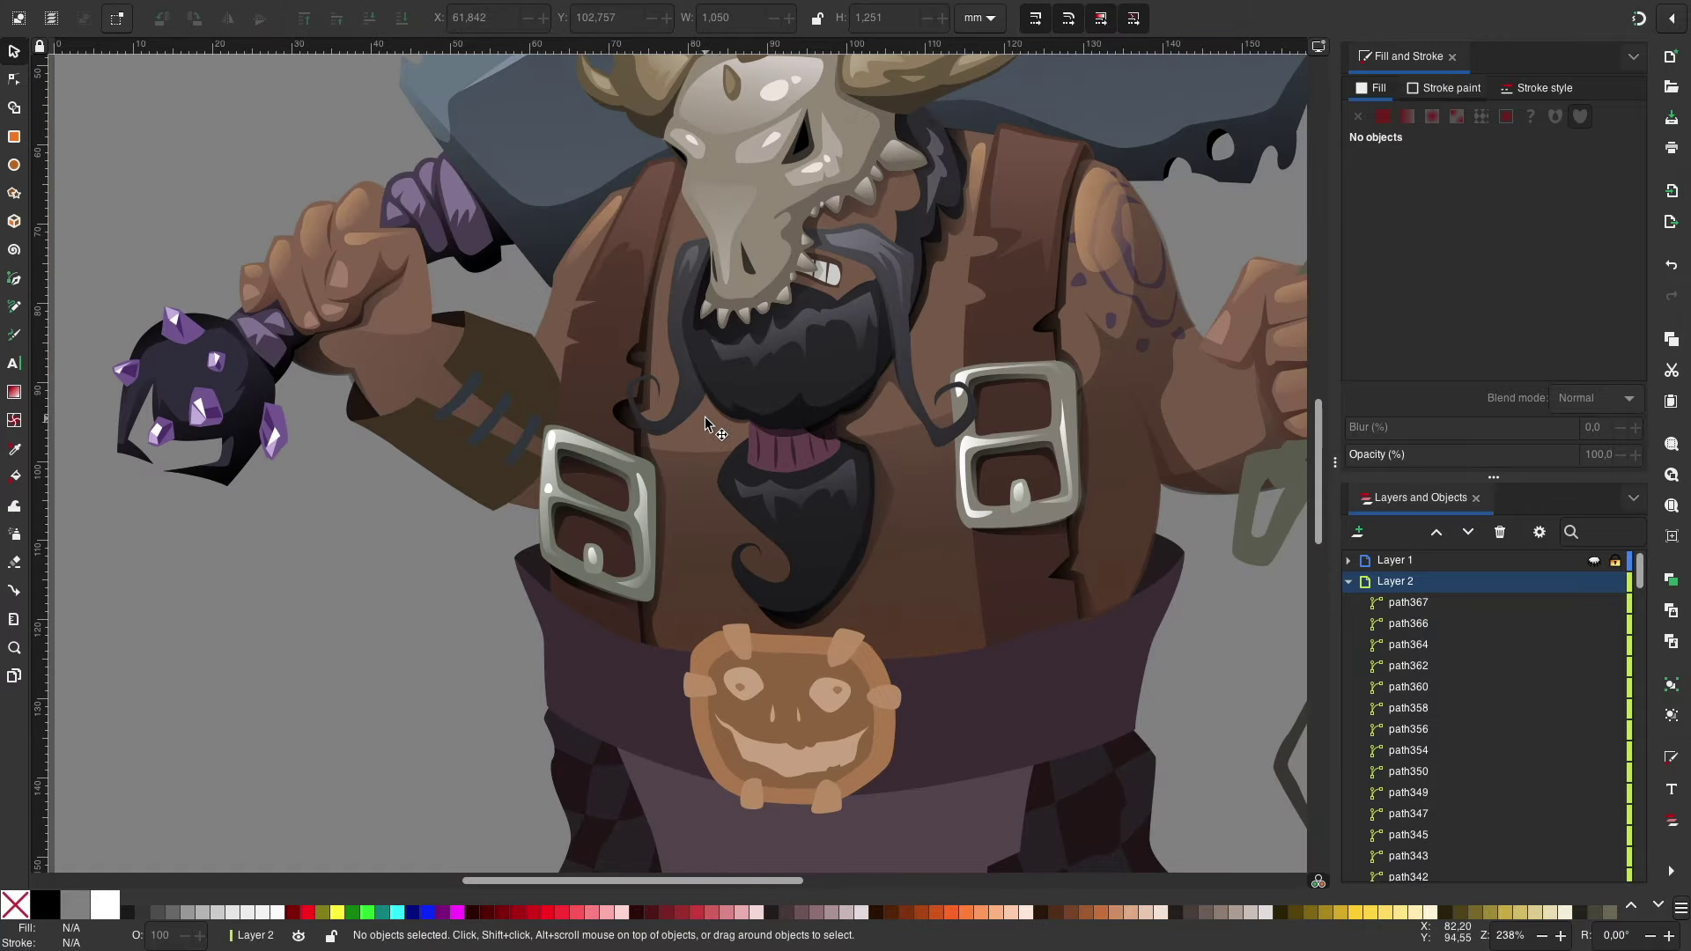
# Step: Draw a dark gradient shadow on the torso beside the chain arm
pyautogui.hscroll(5, 704, 416)
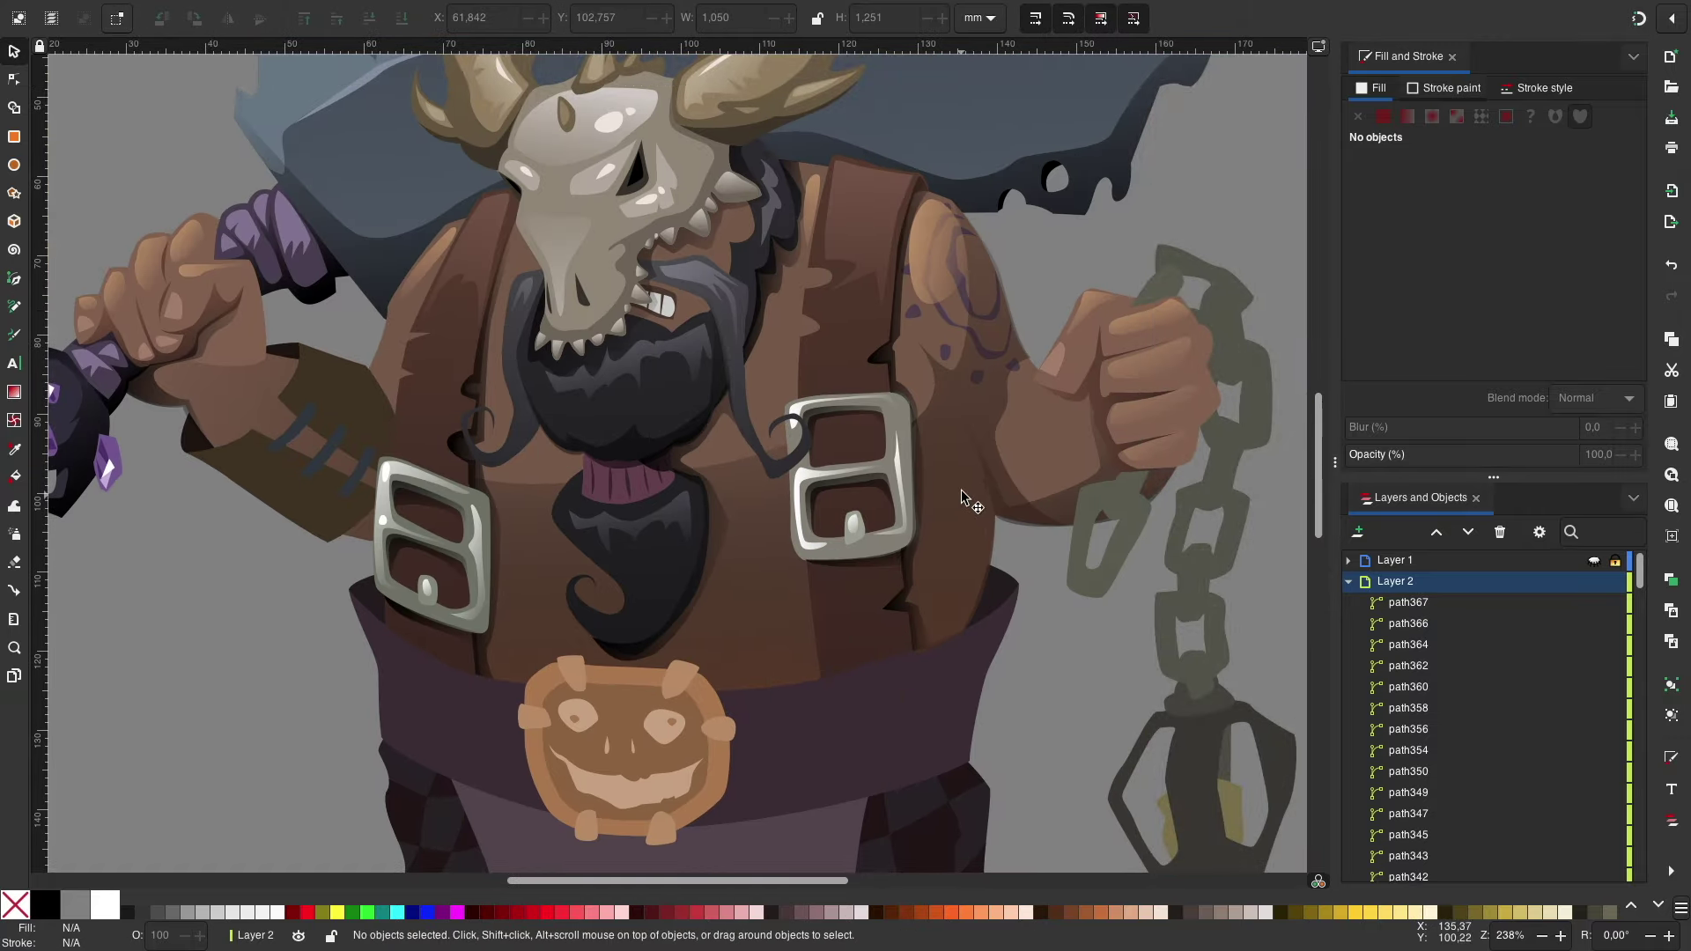
pyautogui.press('b')
pyautogui.click(934, 363)
pyautogui.click(980, 437)
pyautogui.press('Return')
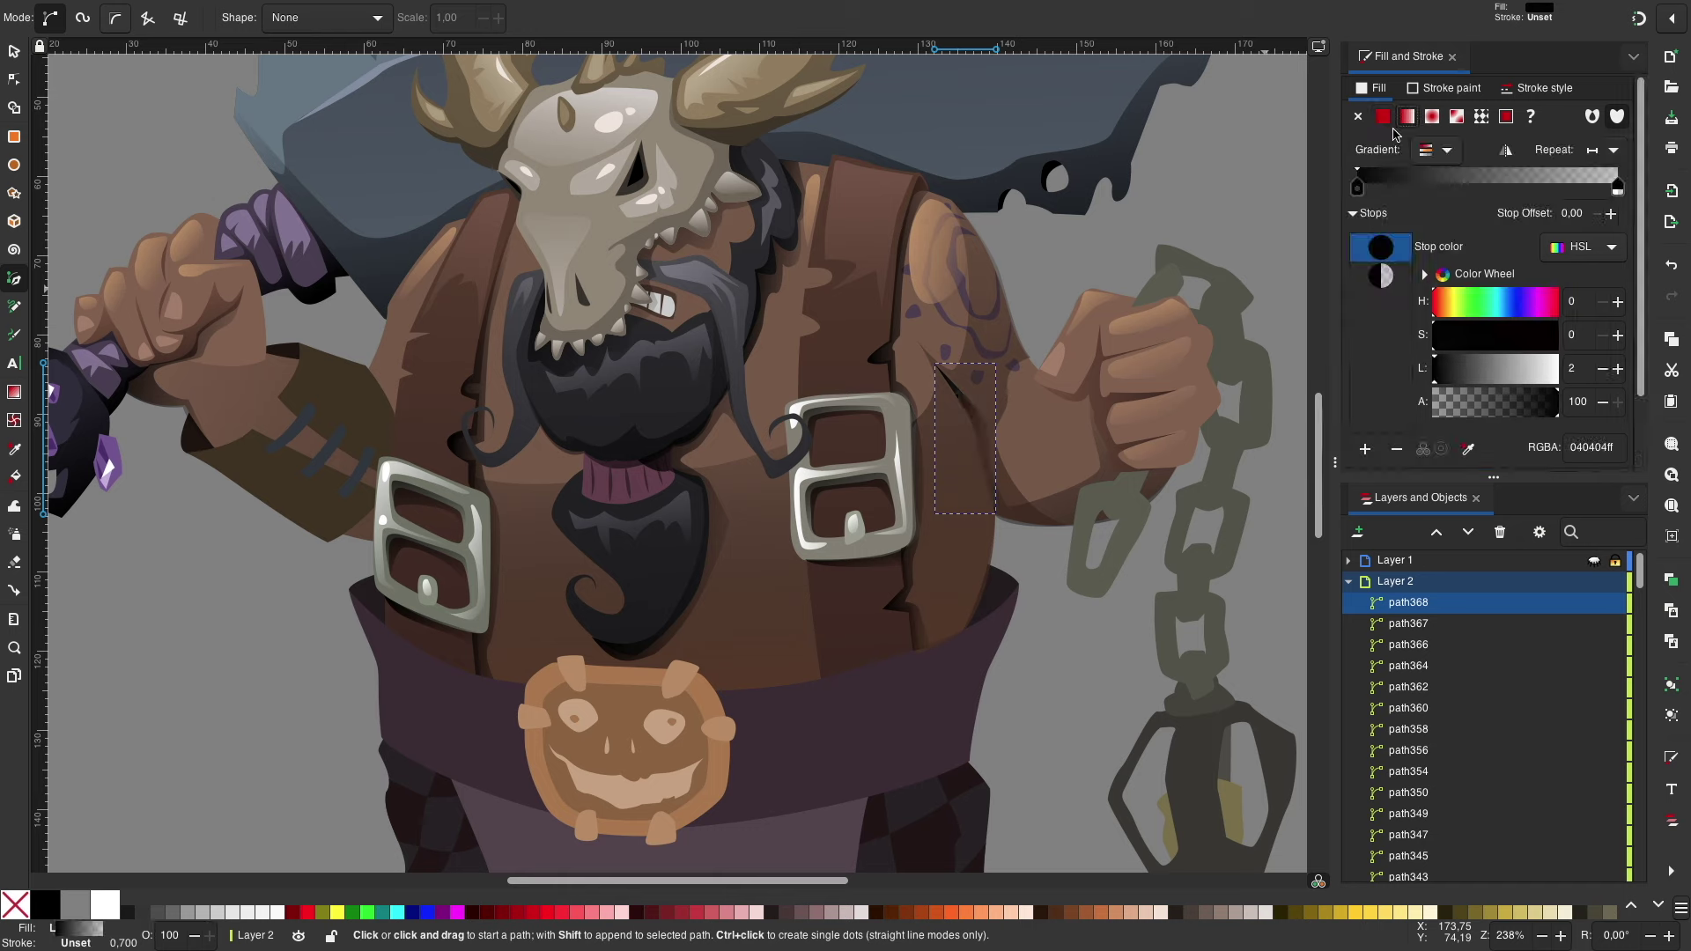
pyautogui.press('s')
pyautogui.hscroll(-4, 1013, 291)
pyautogui.scroll(1, 985, 319)
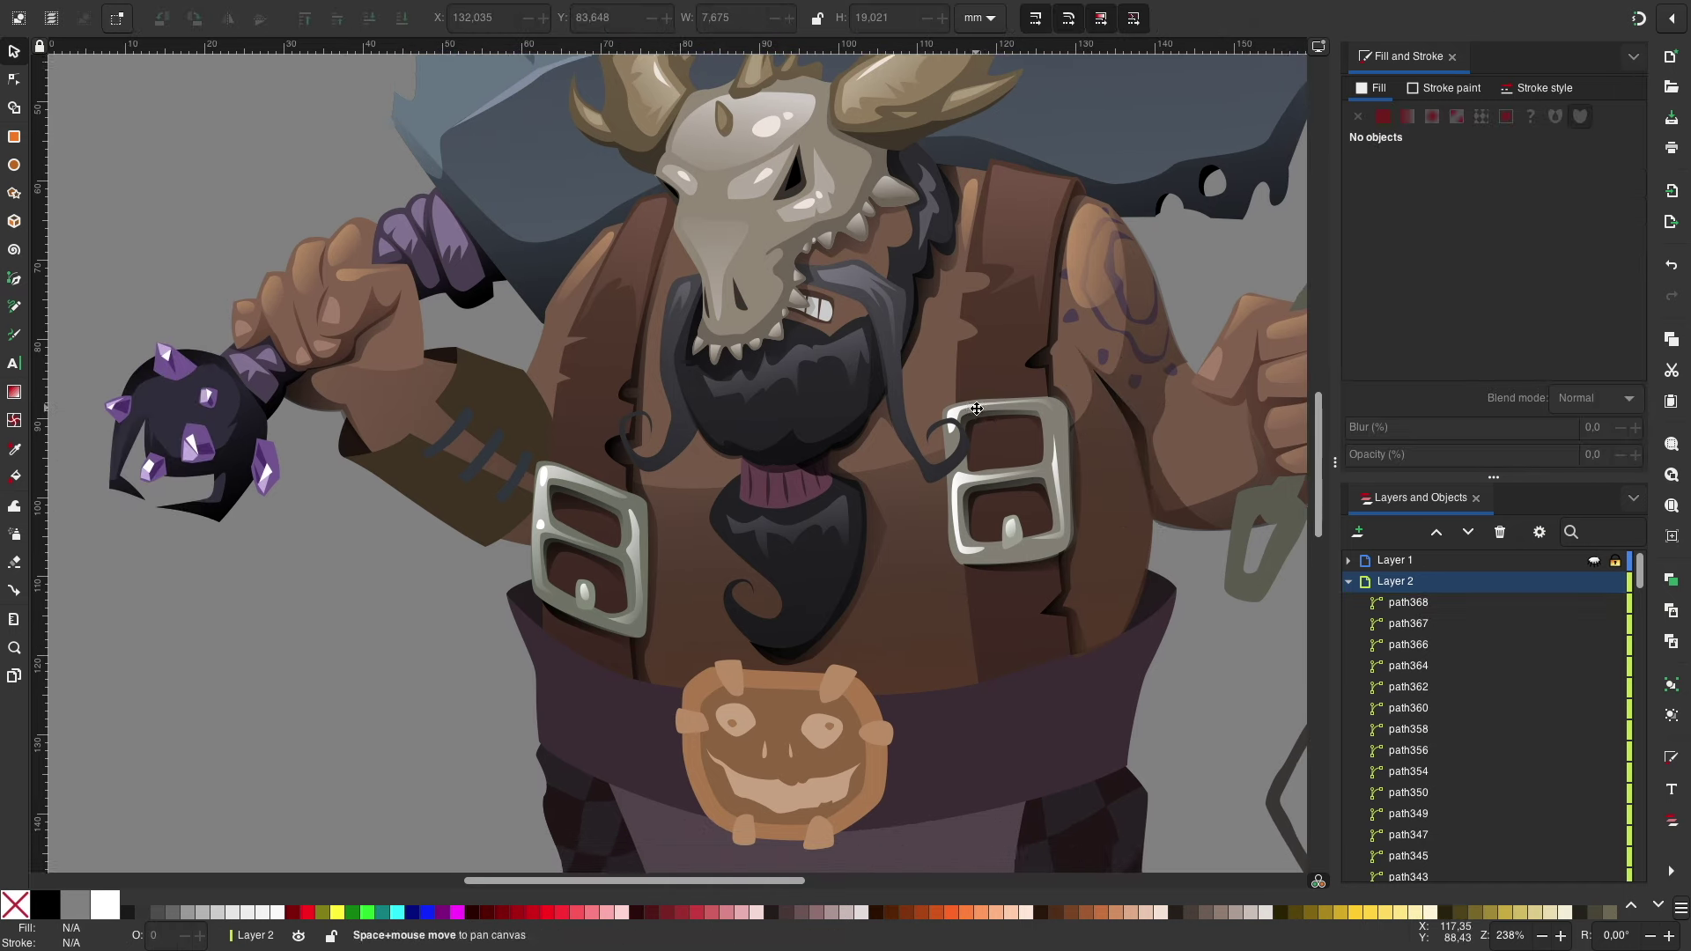
# Step: Draw a highlight on the purple collar with an upward-angled gradient fill
pyautogui.press('Escape')
pyautogui.press('c')
pyautogui.press('b')
pyautogui.press('+')
pyautogui.press('+')
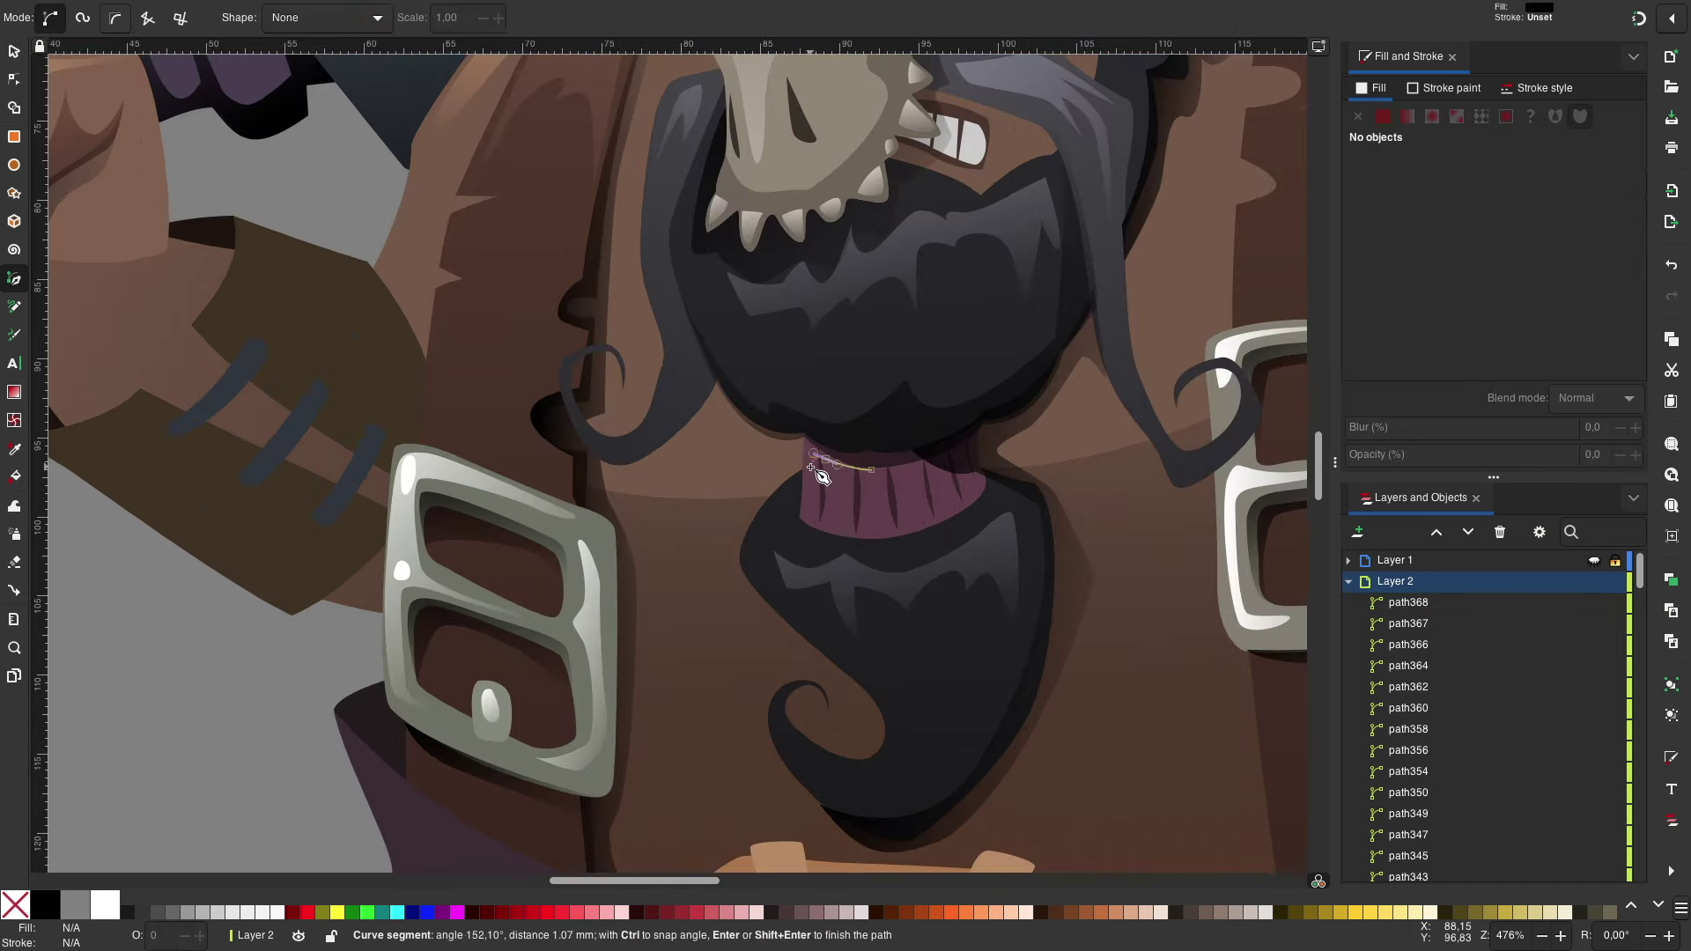
pyautogui.press('Return')
pyautogui.press('s')
pyautogui.moveTo(804, 475); pyautogui.dragTo(808, 347)
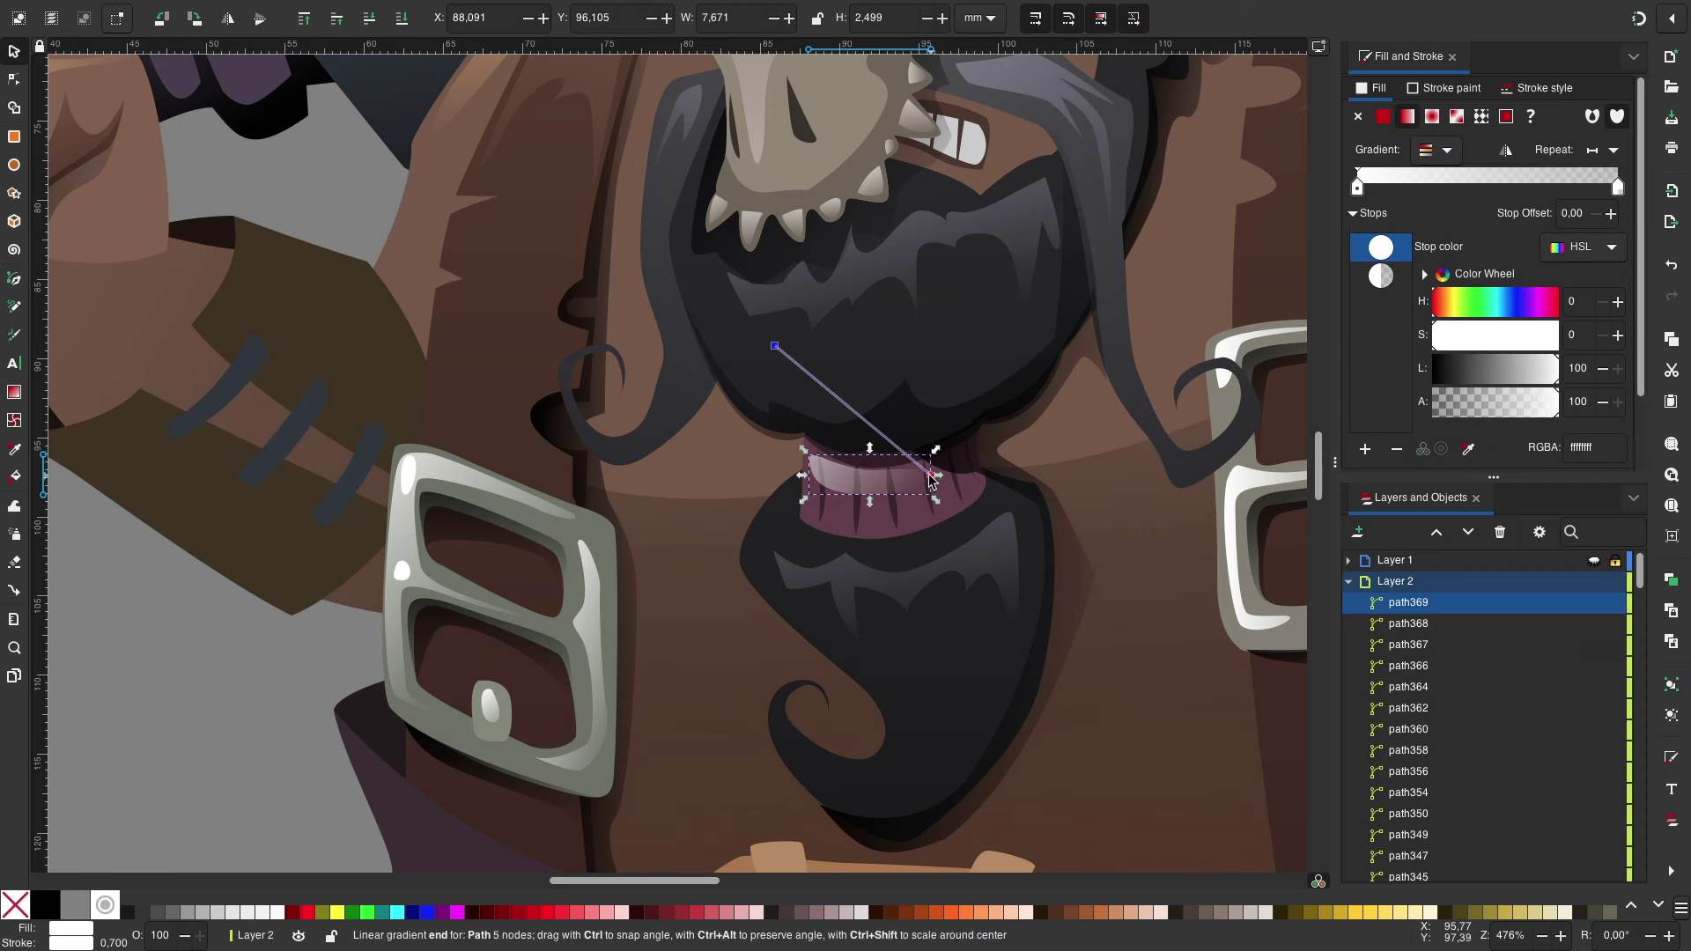
pyautogui.press('Escape')
# Step: Add a second curved gradient highlight along the collar's lower edge
pyautogui.hscroll(2, 648, 516)
pyautogui.press('b')
pyautogui.click(721, 486)
pyautogui.click(724, 506)
pyautogui.moveTo(816, 521); pyautogui.dragTo(821, 520)
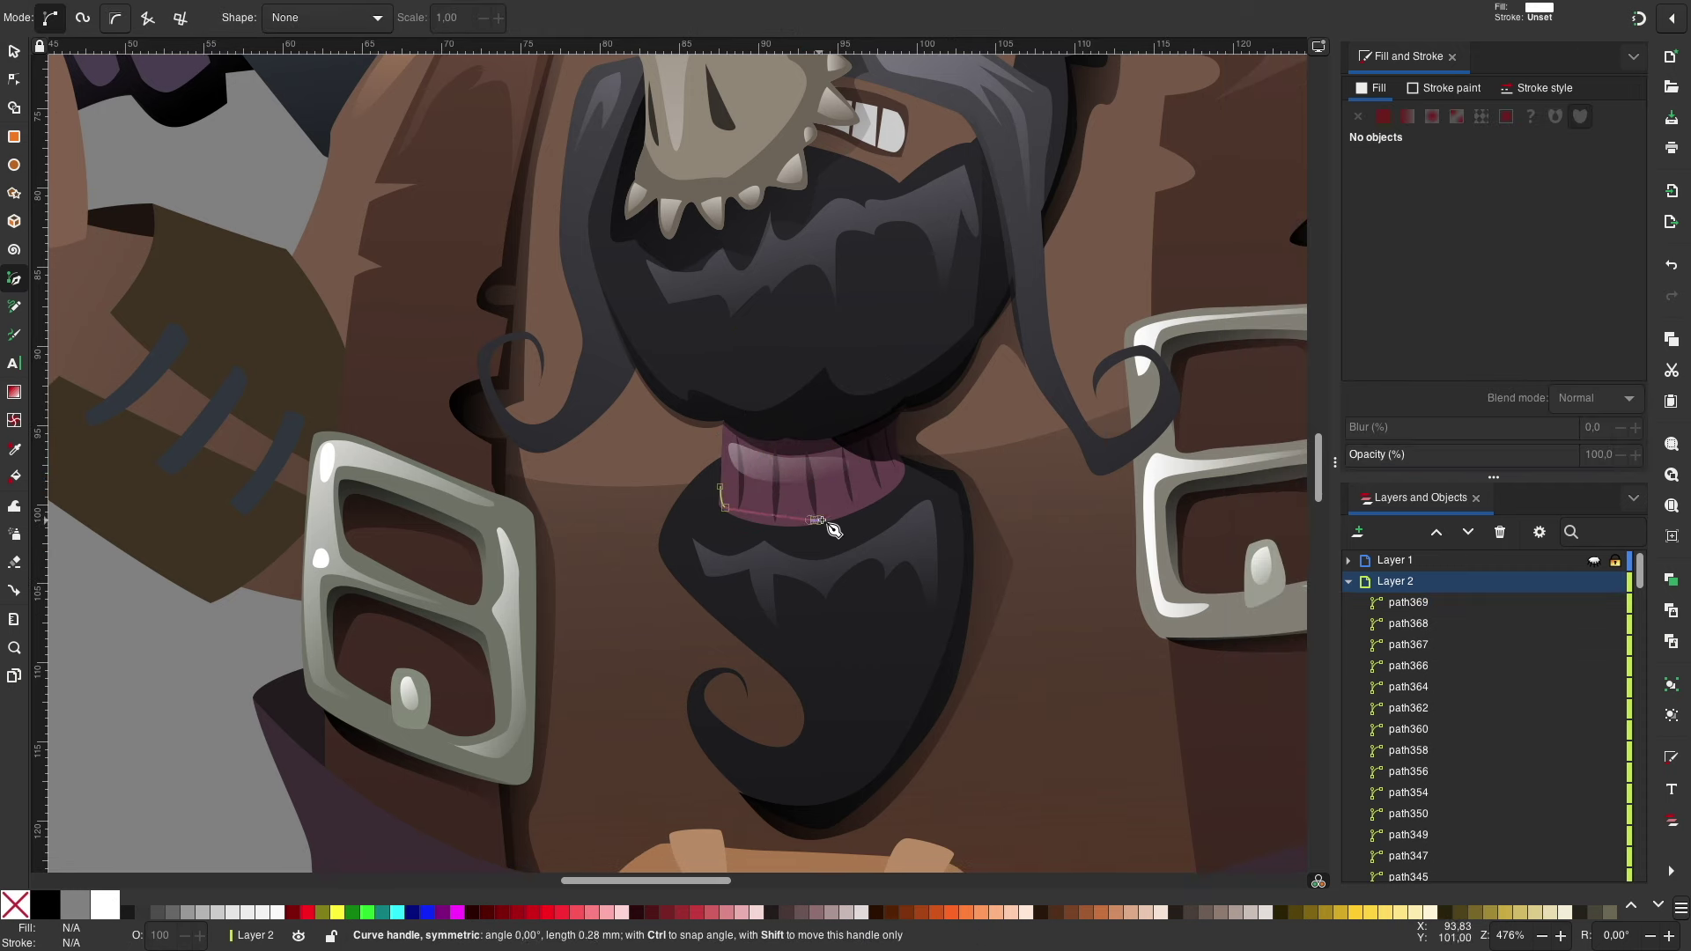
pyautogui.press('Return')
pyautogui.press('s')
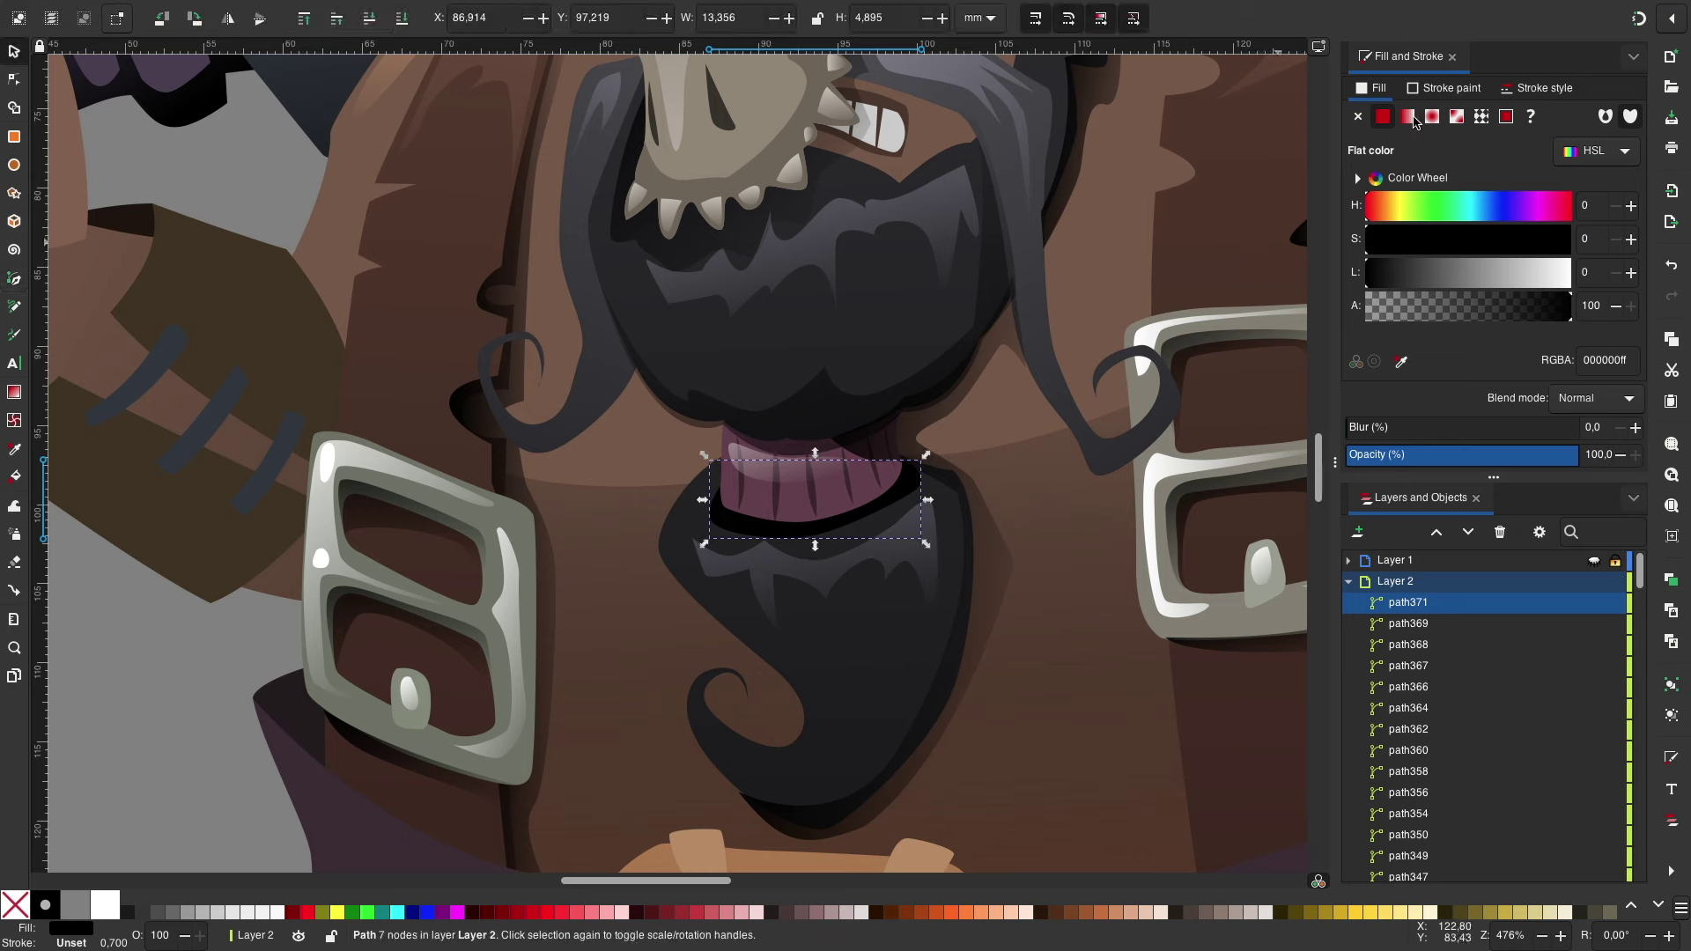
pyautogui.moveTo(921, 499); pyautogui.dragTo(751, 556)
pyautogui.press('Escape')
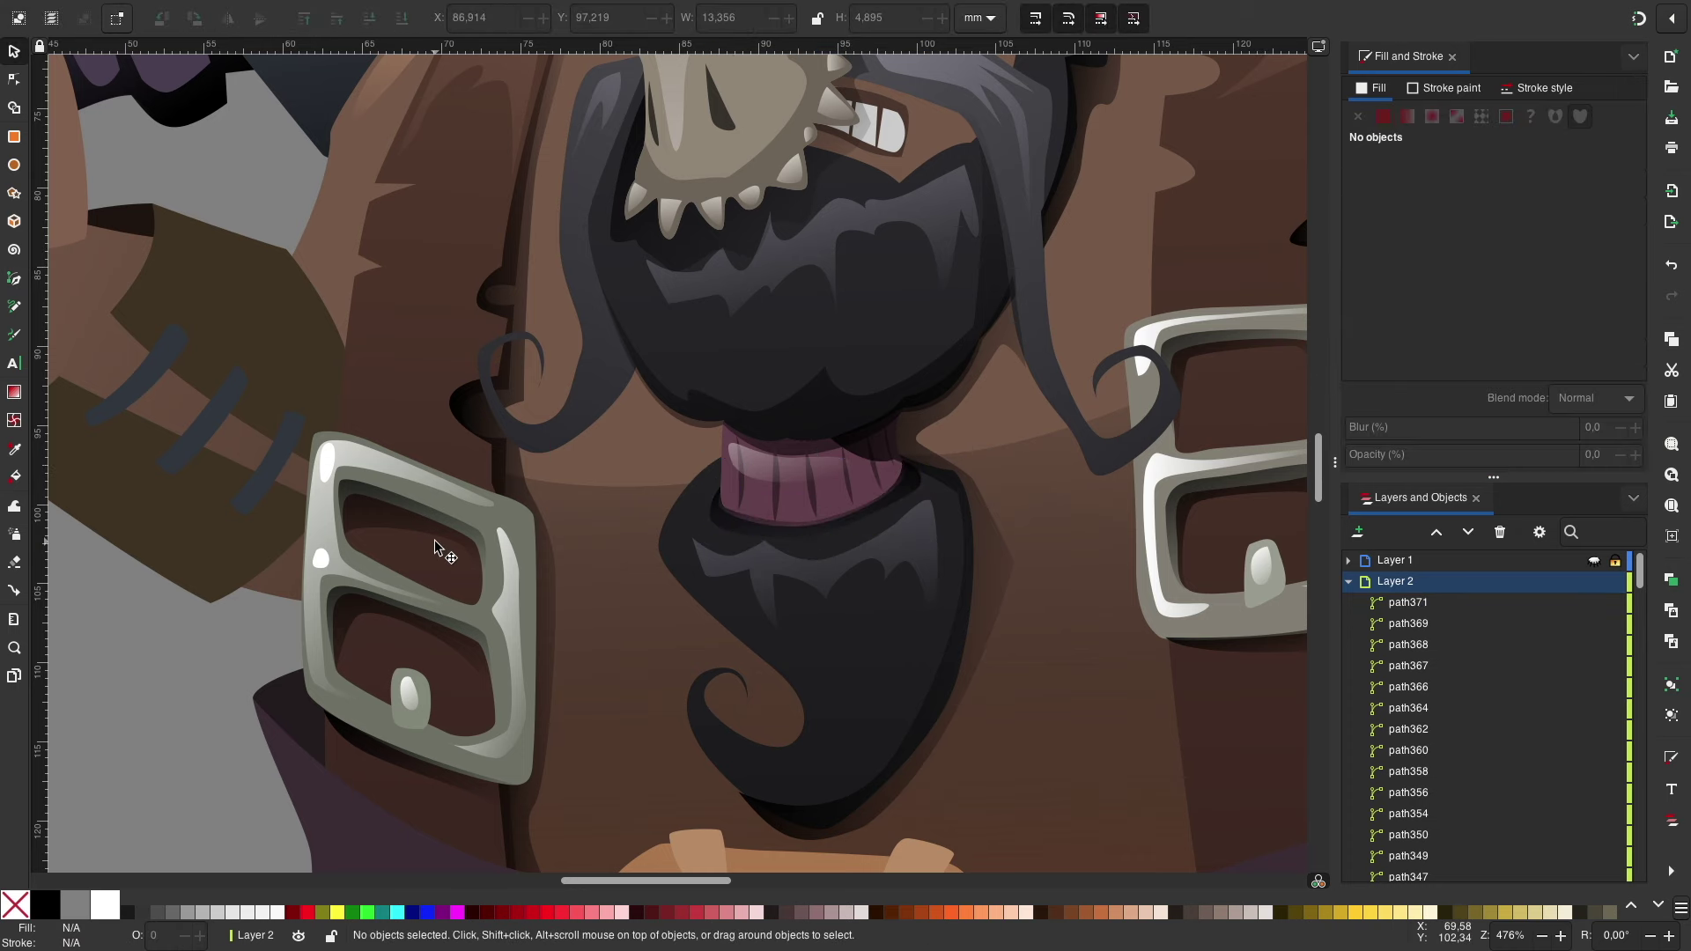
pyautogui.press('-')
pyautogui.press('-')
# Step: Draw small skin shapes beside the skull's teeth and under its spike
pyautogui.press('+')
pyautogui.press('+')
pyautogui.press('b')
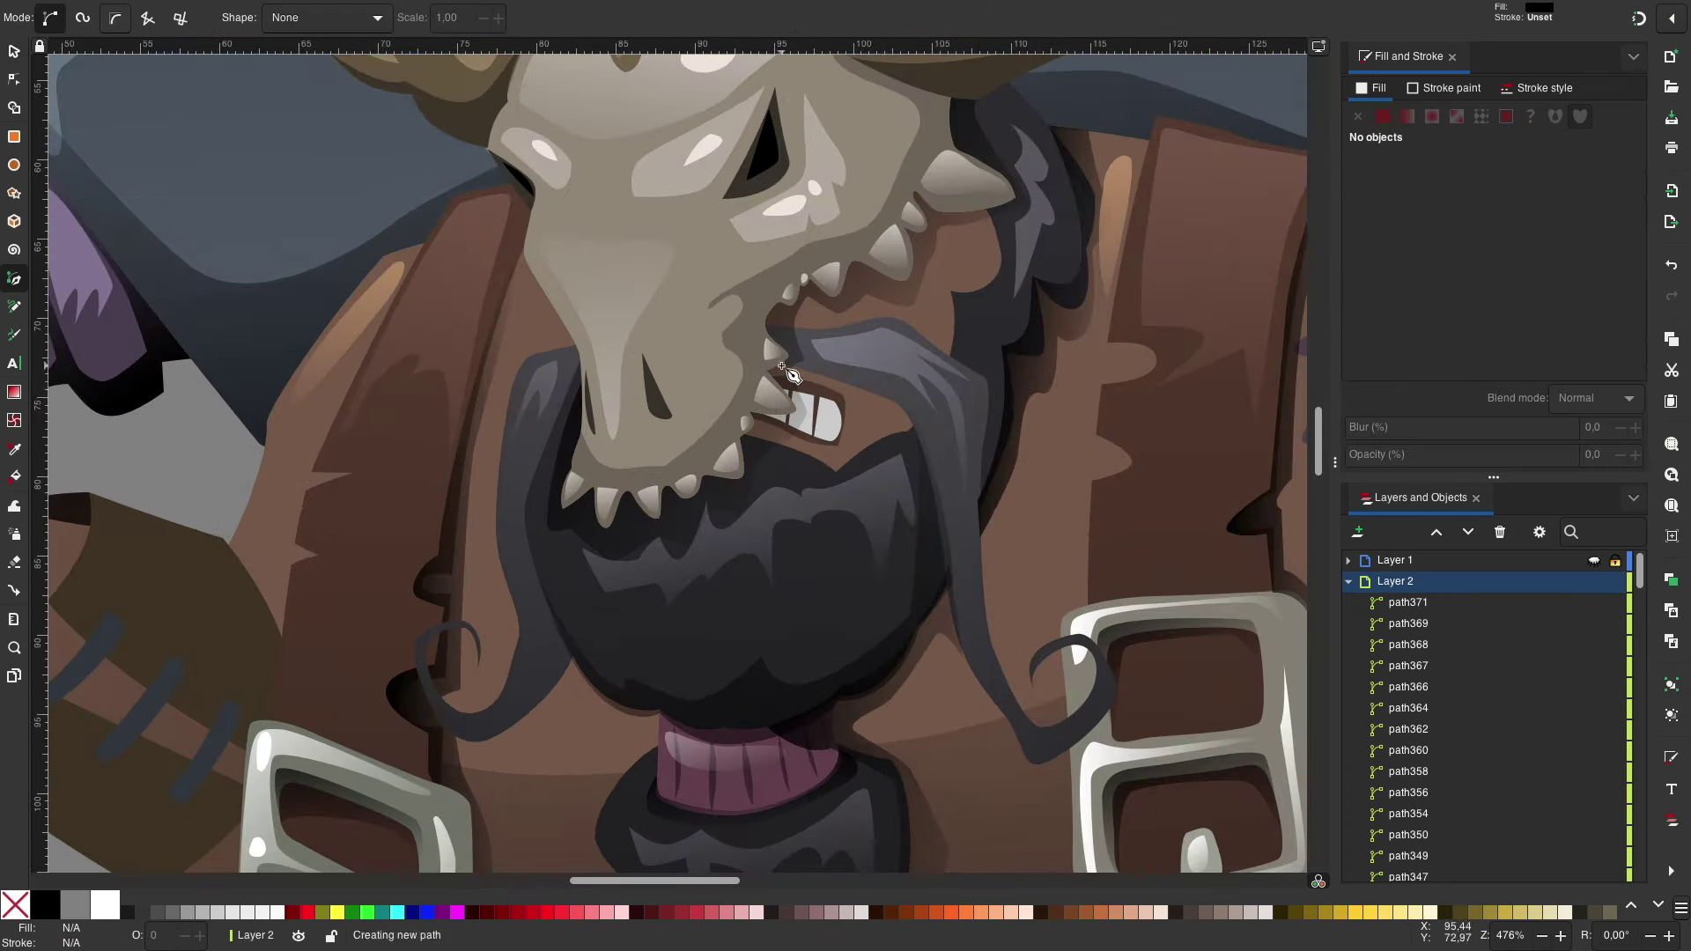
pyautogui.click(782, 367)
pyautogui.press('Escape')
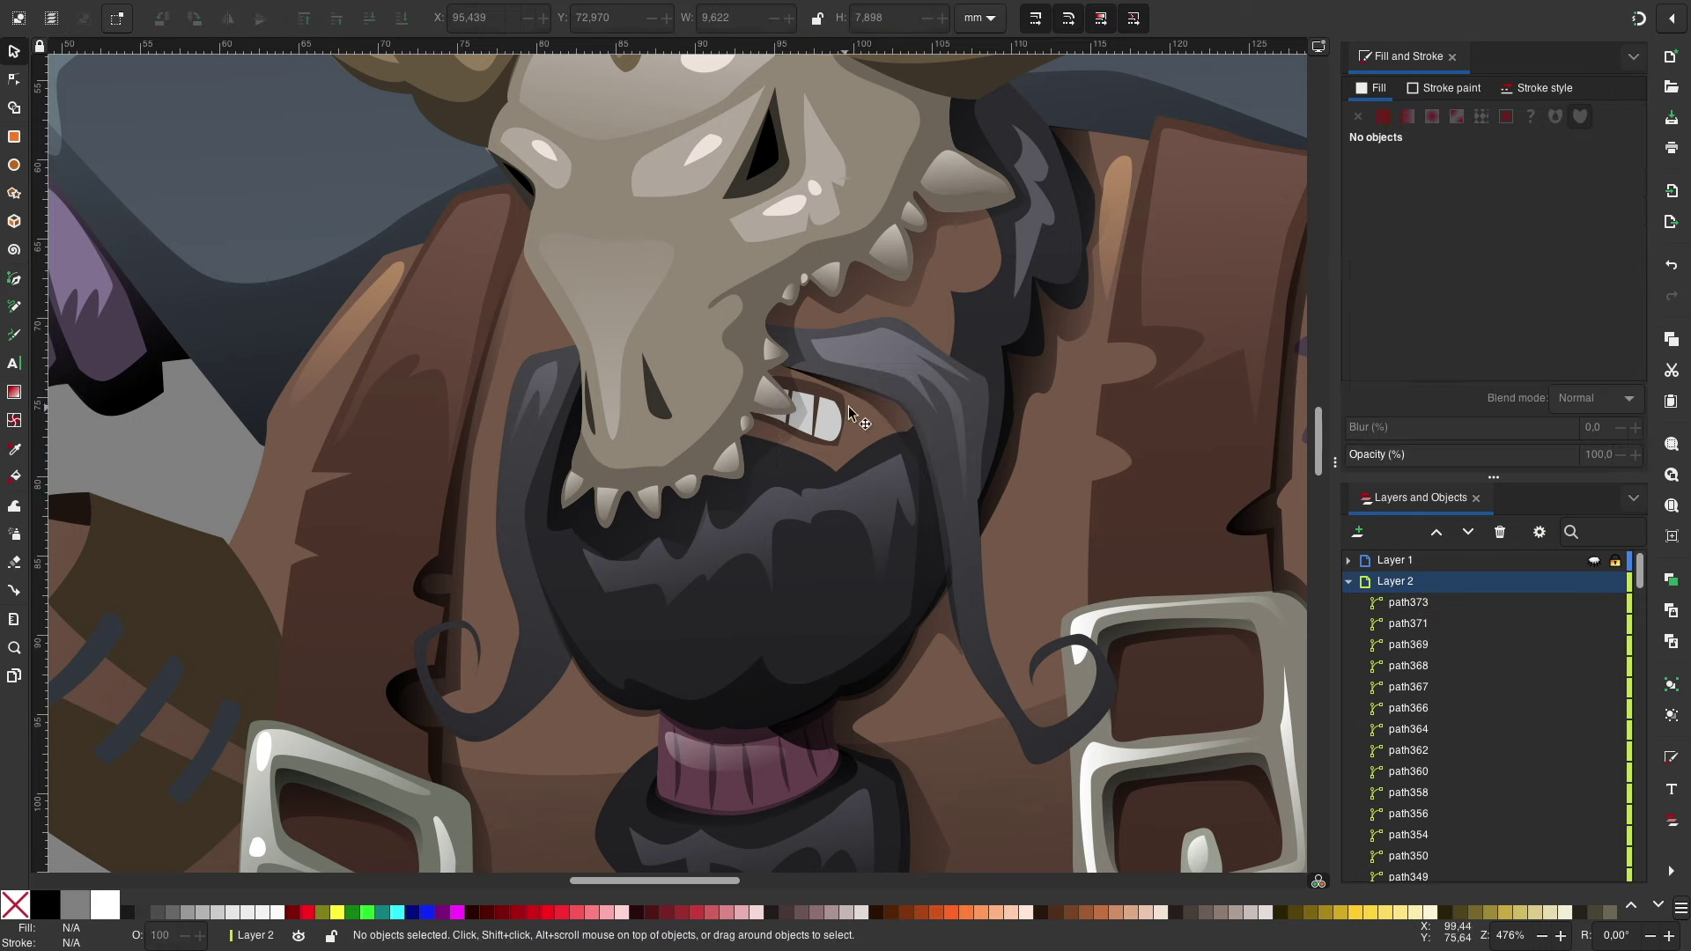
pyautogui.scroll(3, 835, 347)
pyautogui.hscroll(3, 836, 347)
pyautogui.press('Return')
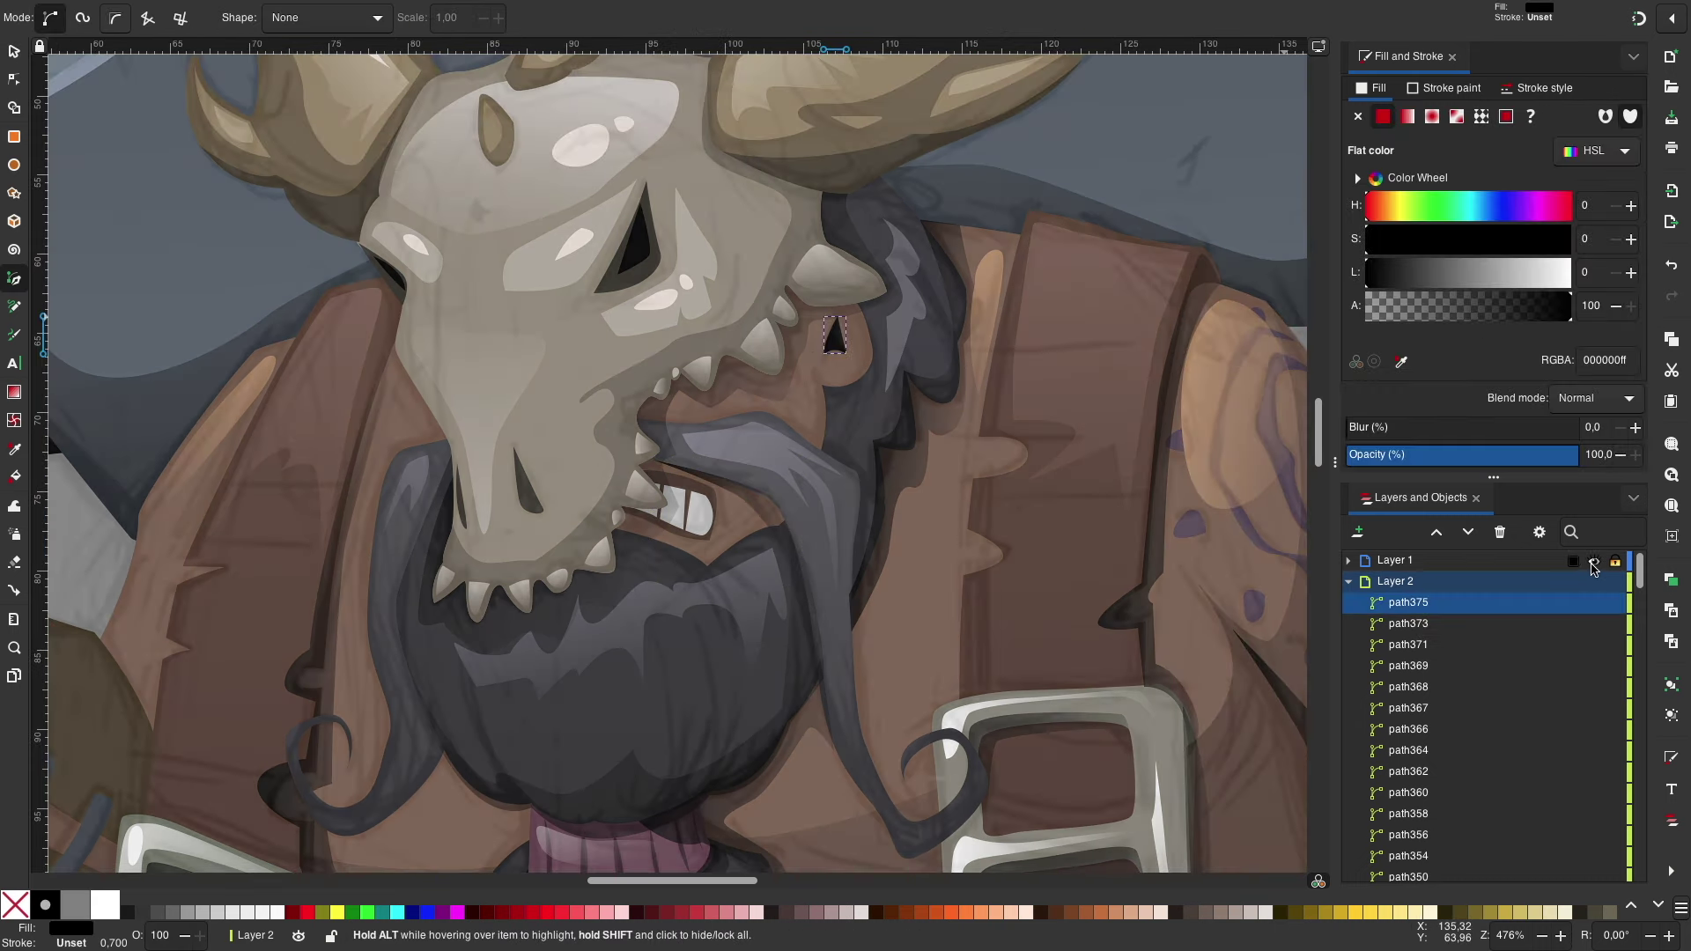
pyautogui.press('s')
# Step: Draw another skin shape and fill it with the saved brown skin gradient
pyautogui.press('b')
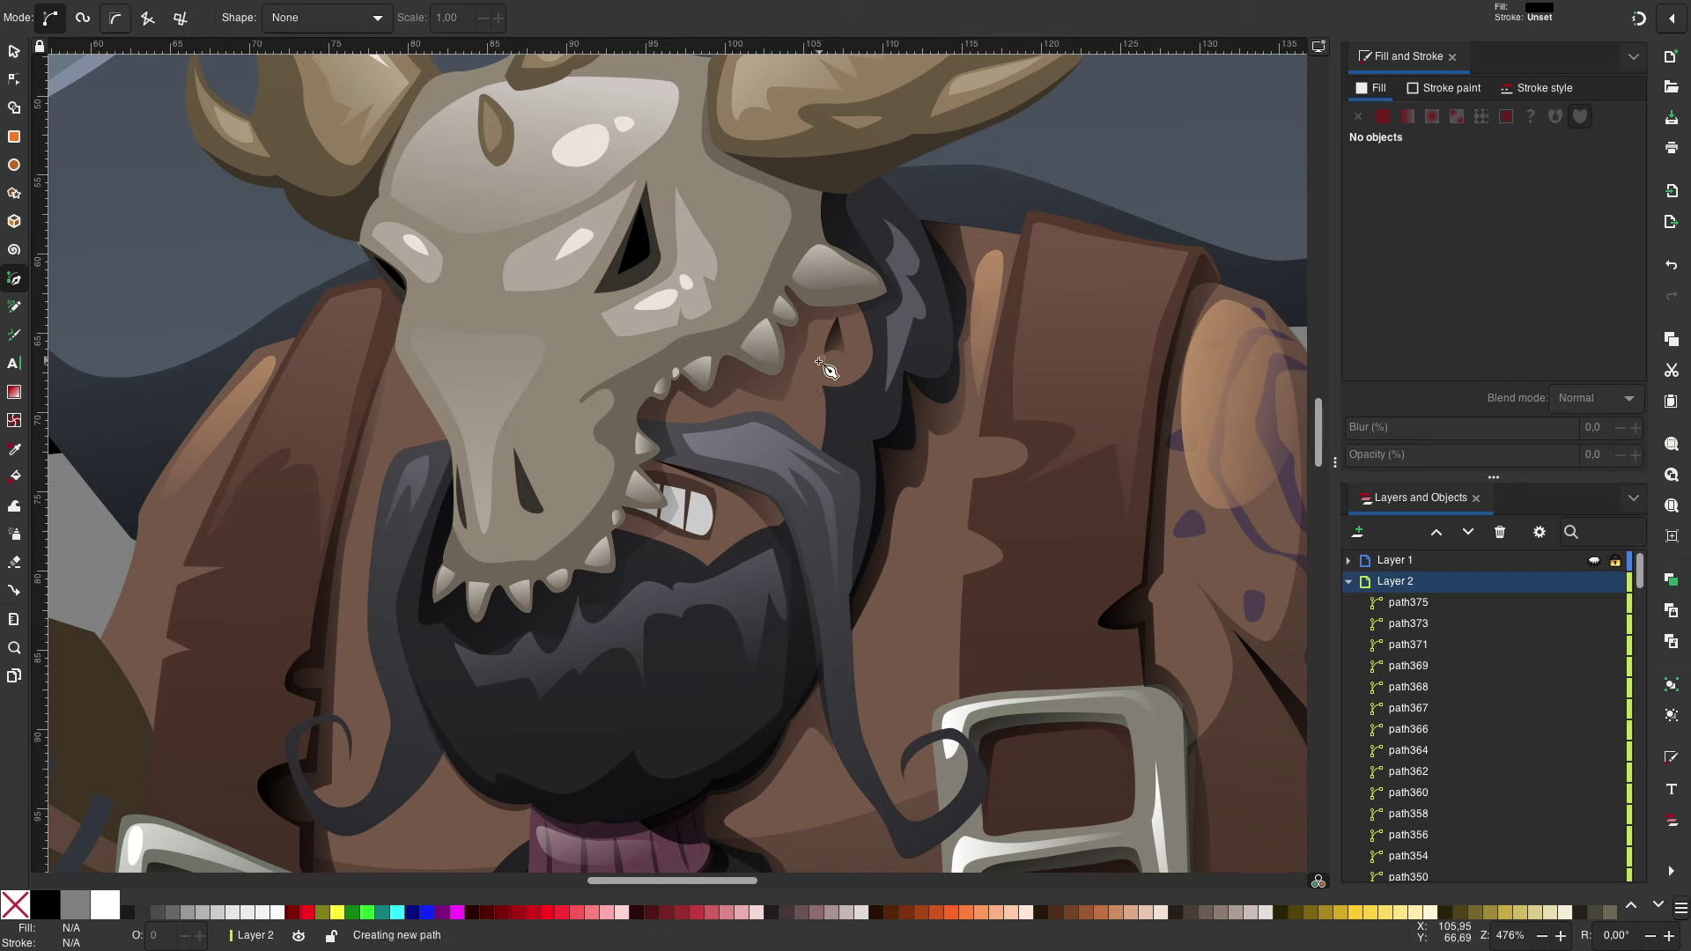
pyautogui.press('Return')
pyautogui.write('s')
pyautogui.press('BackSpace')
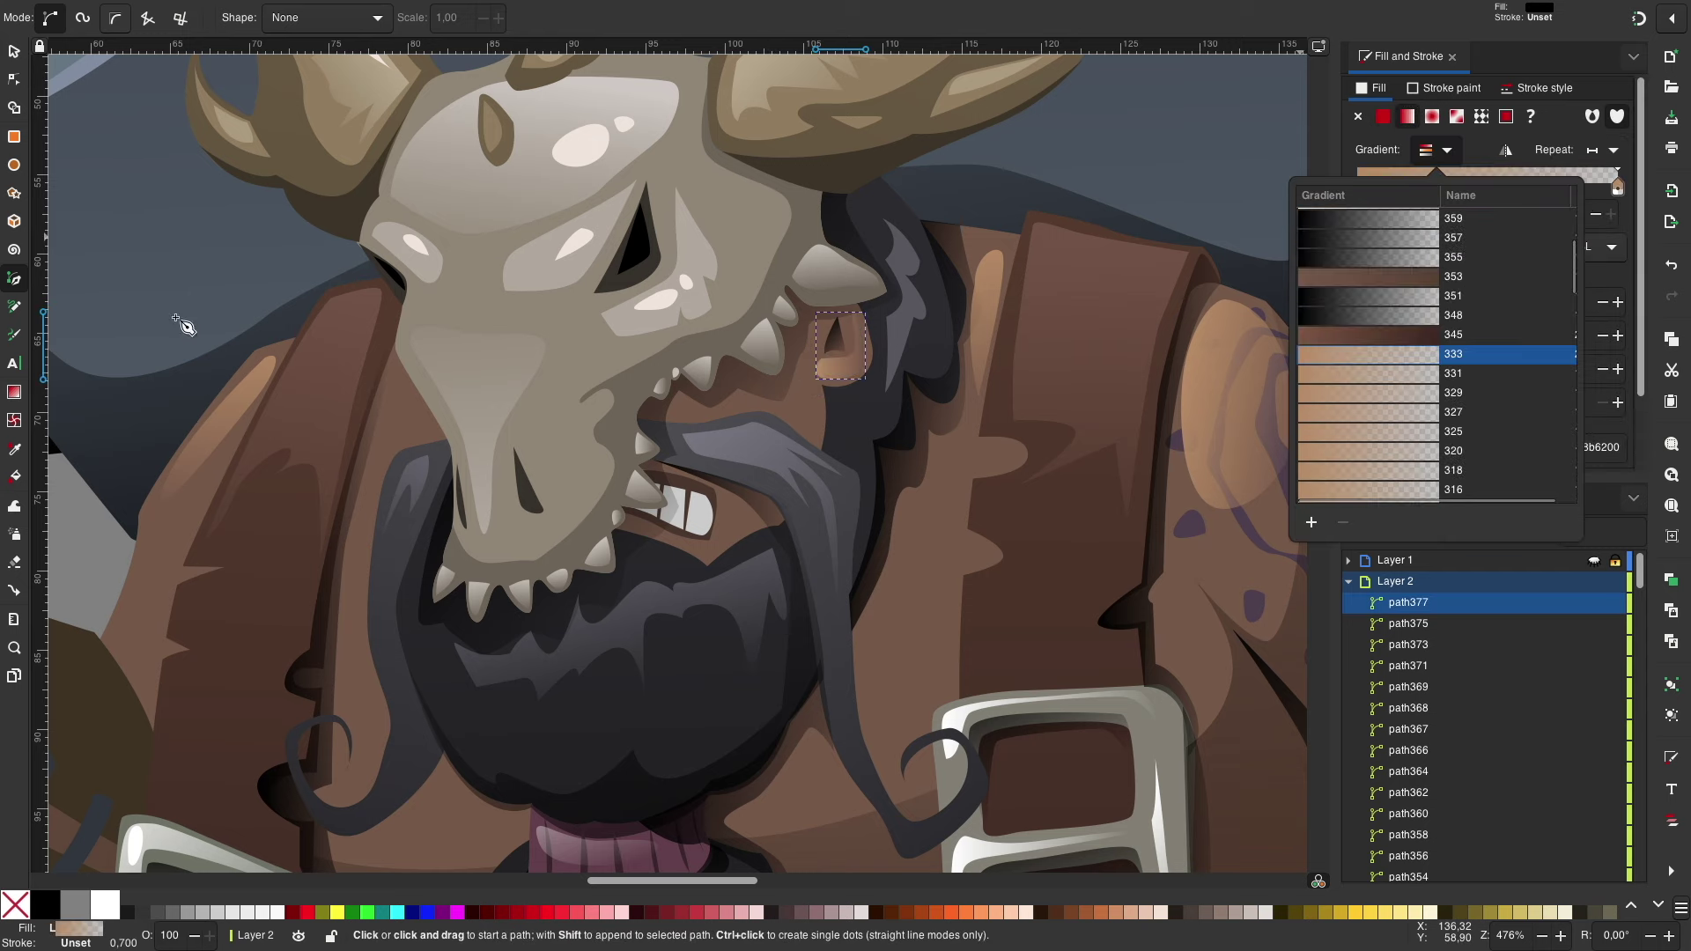
pyautogui.press('Return')
pyautogui.press('s')
pyautogui.press('Escape')
# Step: Draw a highlight on the forearm cuff with a gradient fading across its width
pyautogui.press('5')
pyautogui.scroll(3, 969, 509)
pyautogui.scroll(-2, 969, 509)
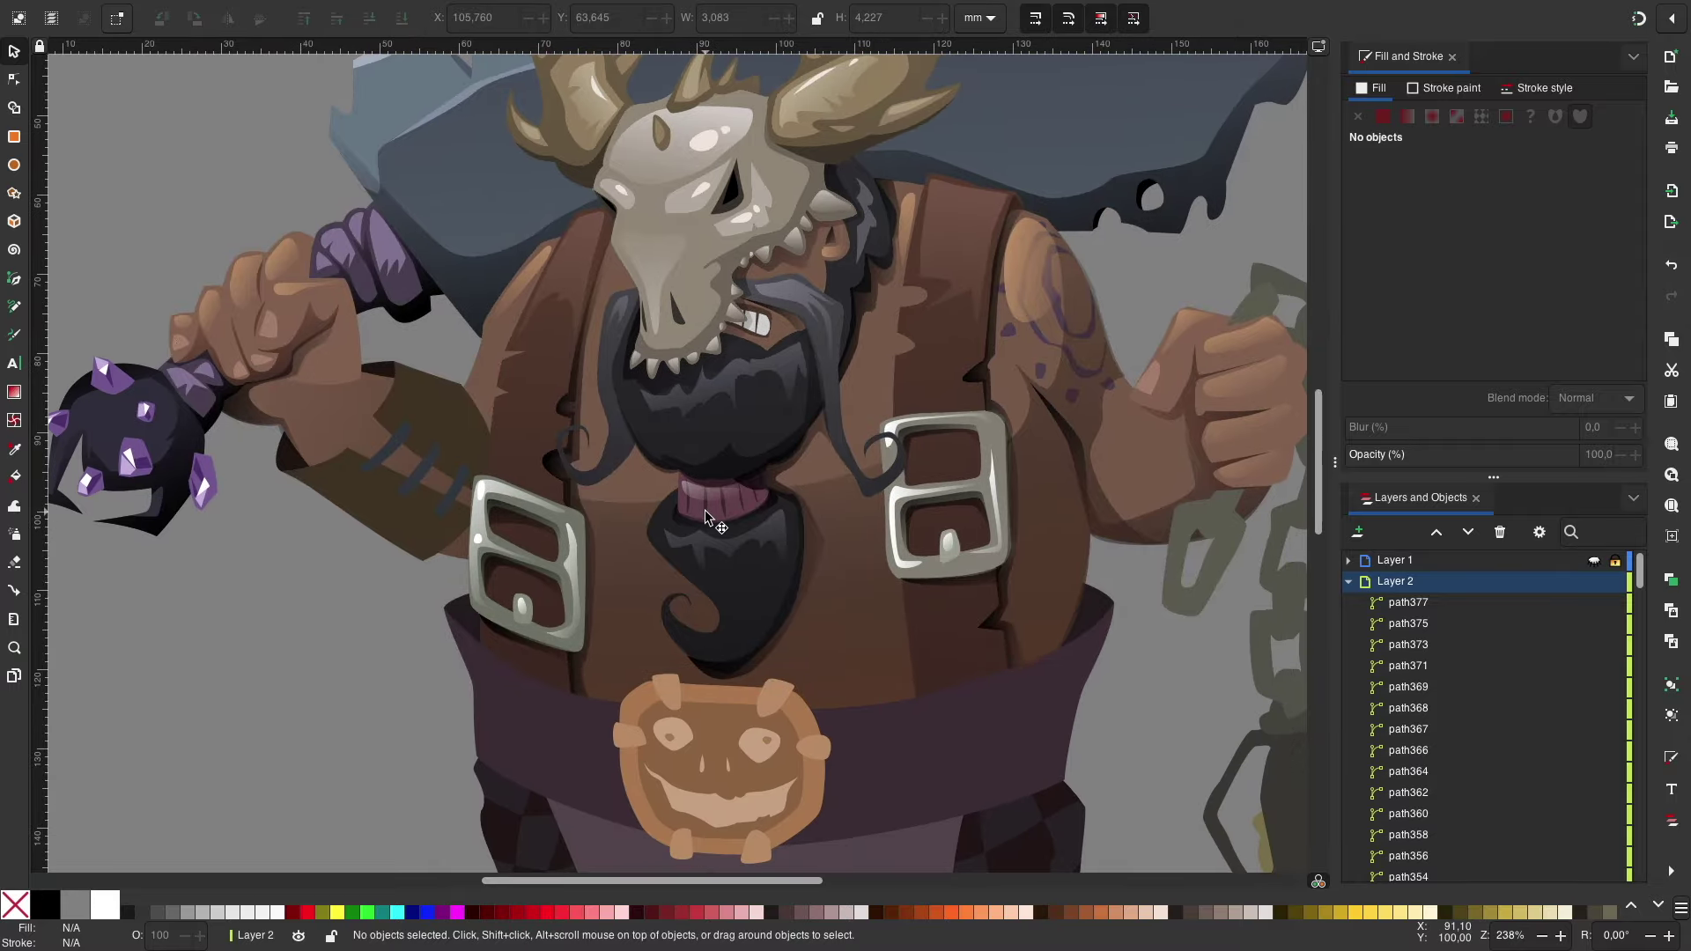
pyautogui.scroll(2, 660, 502)
pyautogui.hscroll(-7, 660, 502)
pyautogui.click(599, 535)
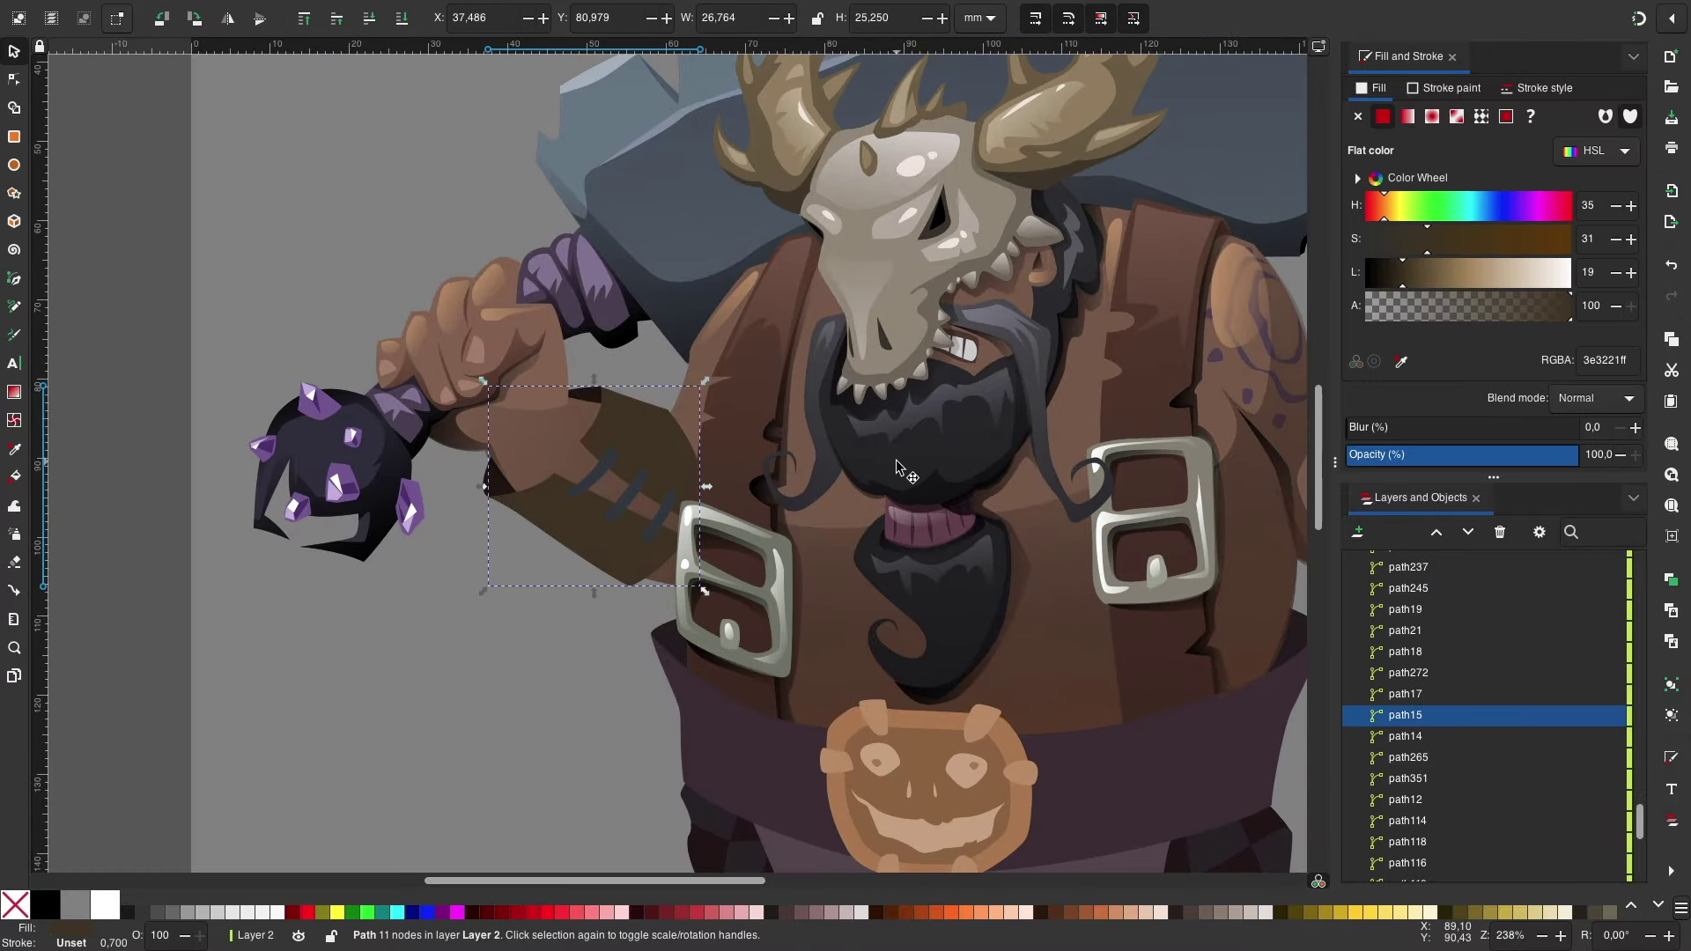
pyautogui.press('Escape')
pyautogui.press('b')
pyautogui.press('+')
pyautogui.press('+')
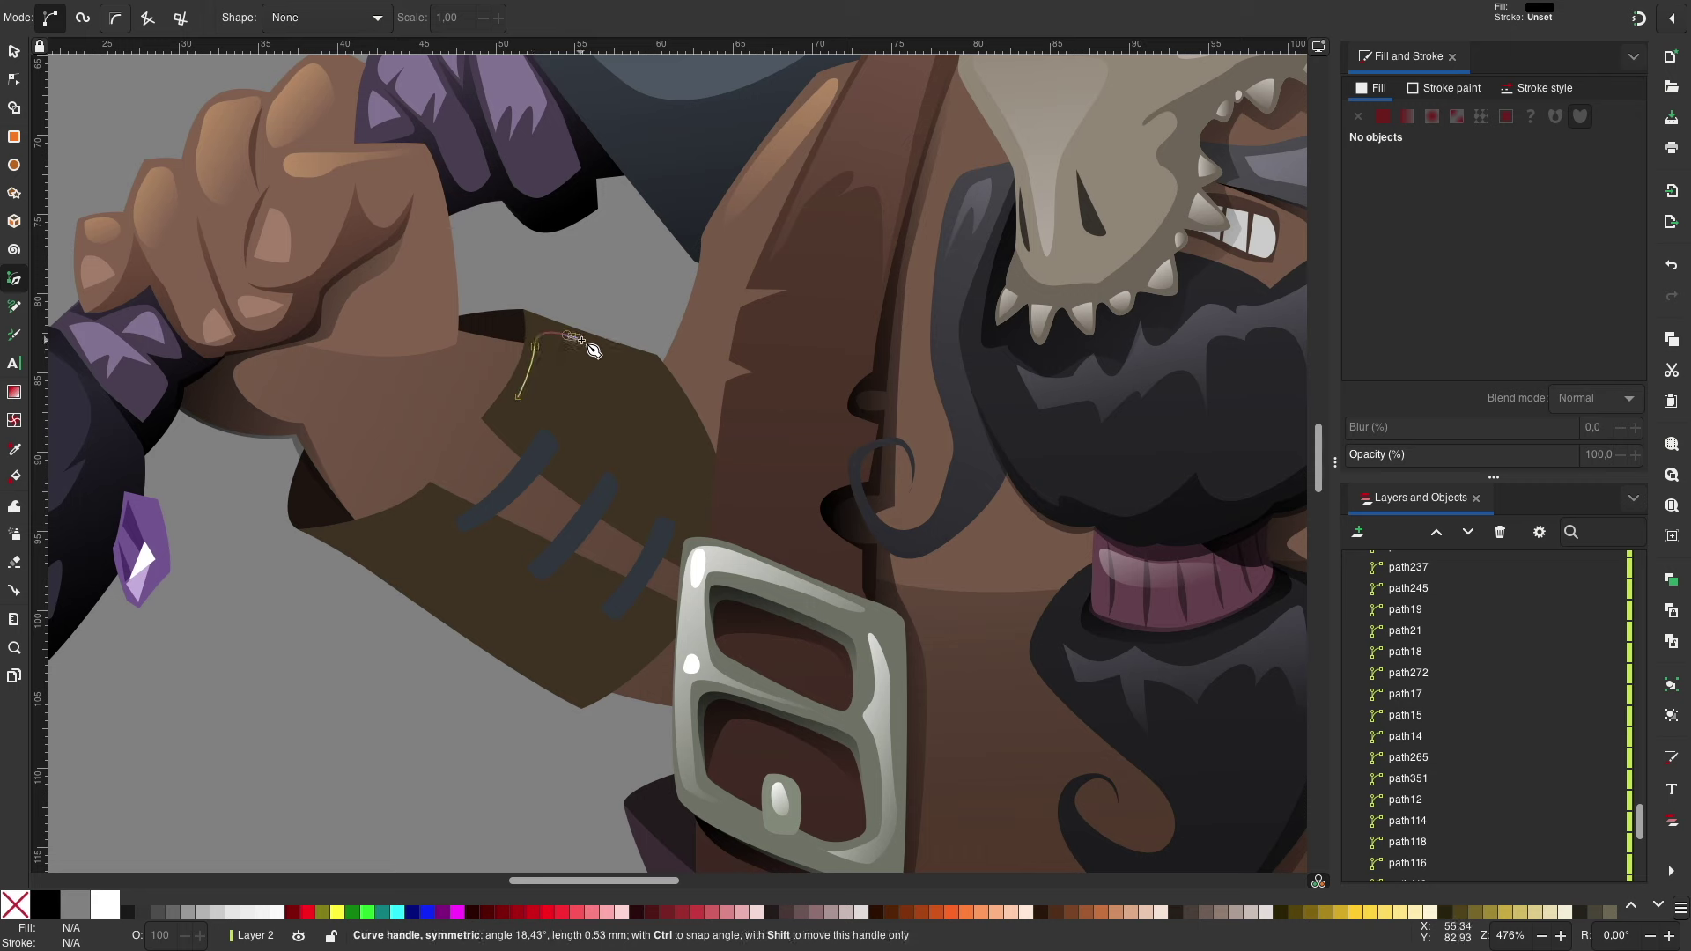
pyautogui.press('Return')
pyautogui.moveTo(602, 335); pyautogui.dragTo(695, 398)
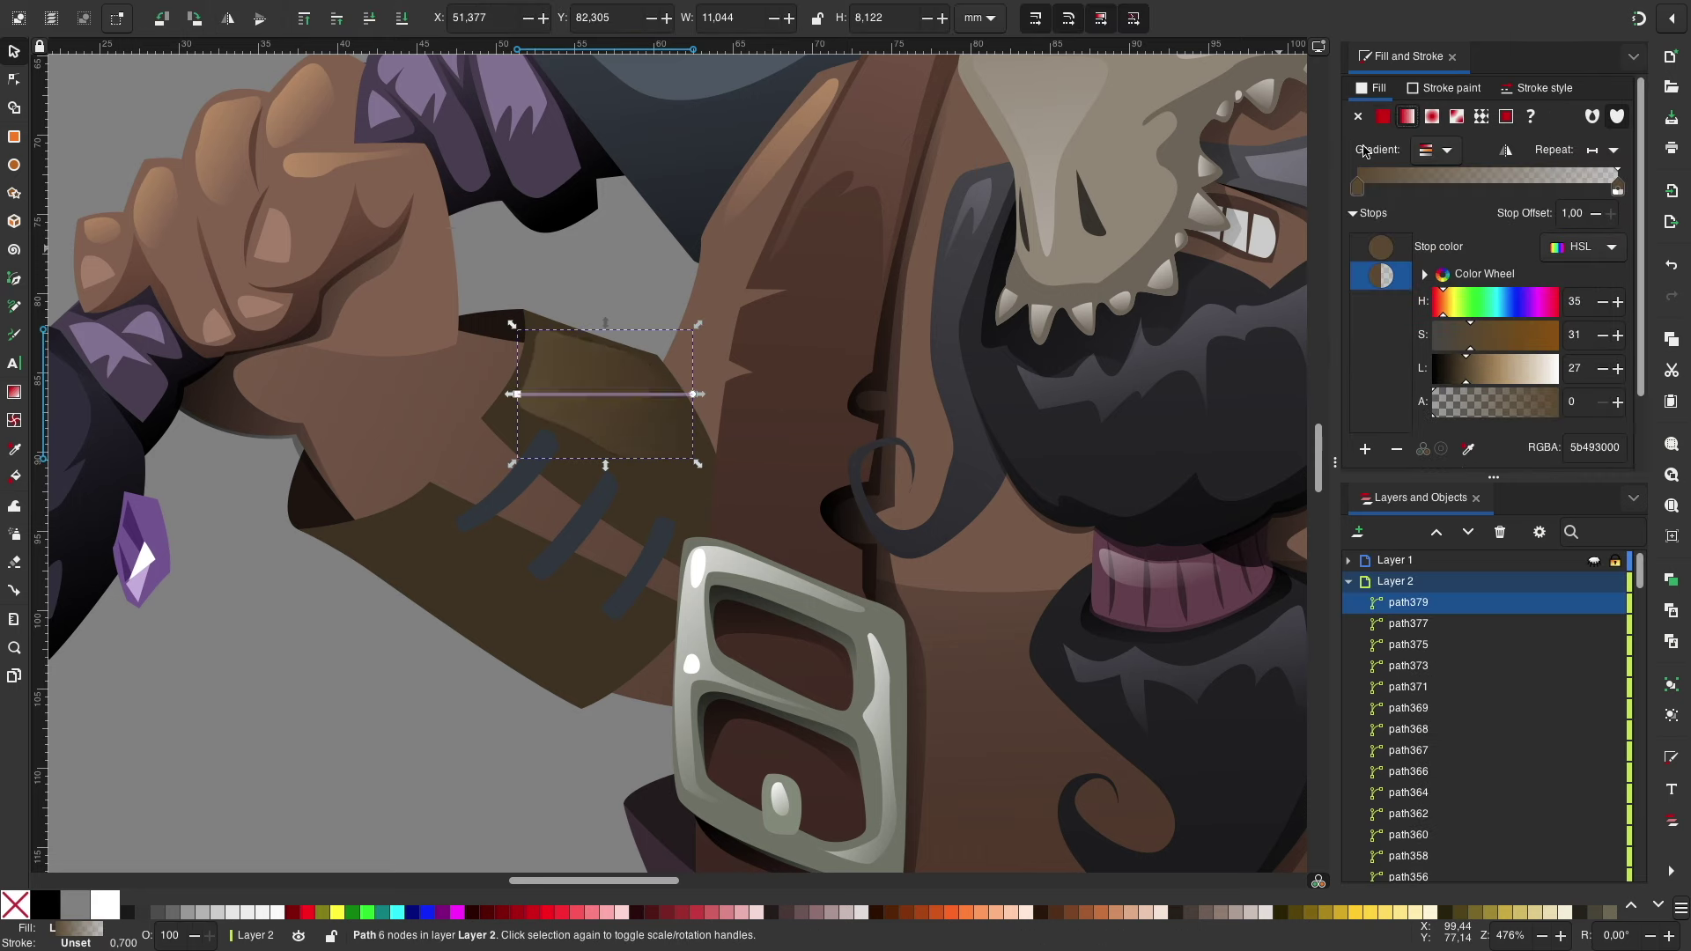
# Step: Shade the brown sleeve with a darkened linear gradient running diagonally across it
pyautogui.click(310, 649)
pyautogui.doubleClick(500, 597)
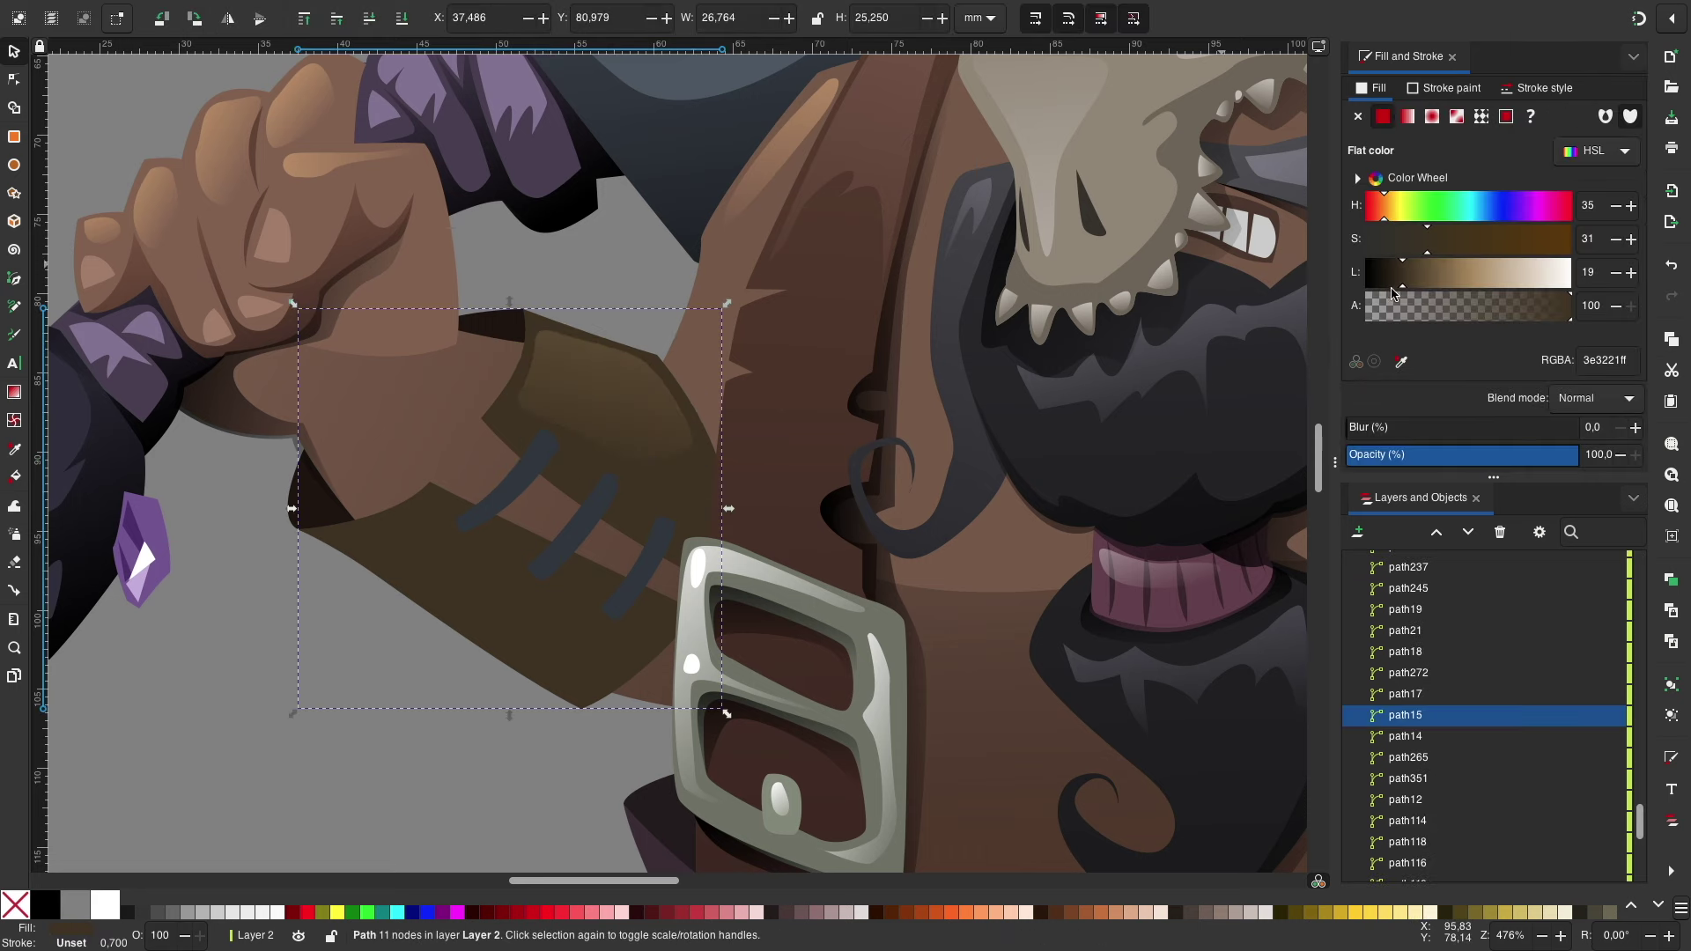
pyautogui.moveTo(1445, 403); pyautogui.dragTo(1582, 403)
pyautogui.moveTo(724, 509); pyautogui.dragTo(602, 349)
pyautogui.moveTo(295, 509); pyautogui.dragTo(415, 605)
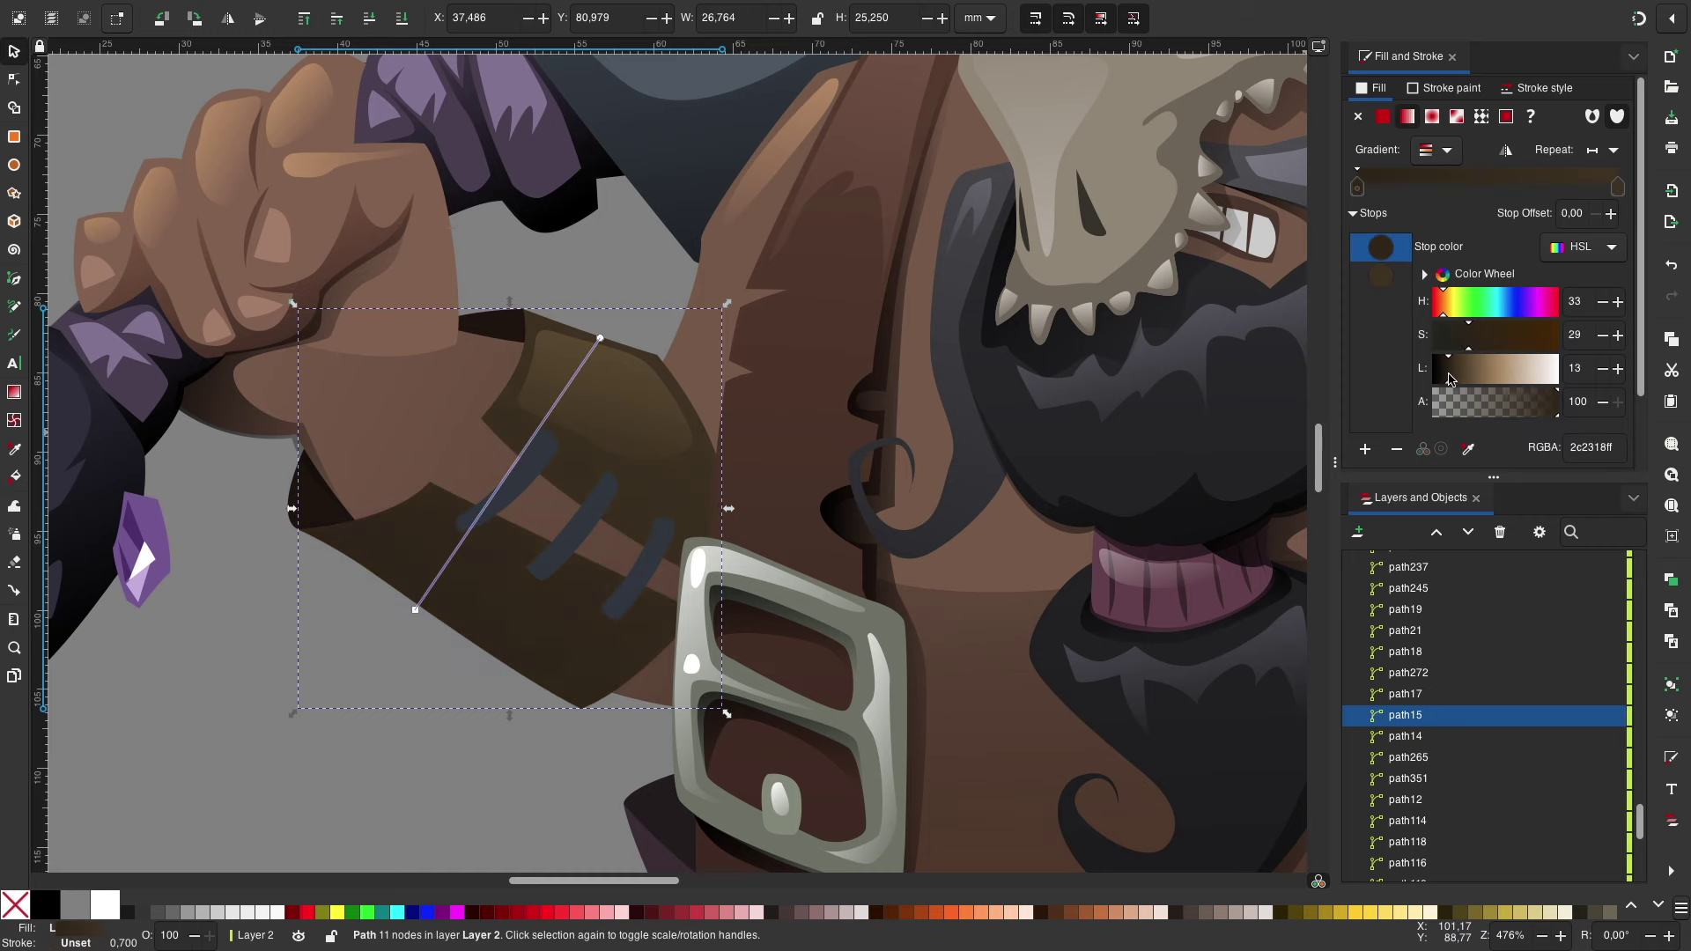
pyautogui.press('Escape')
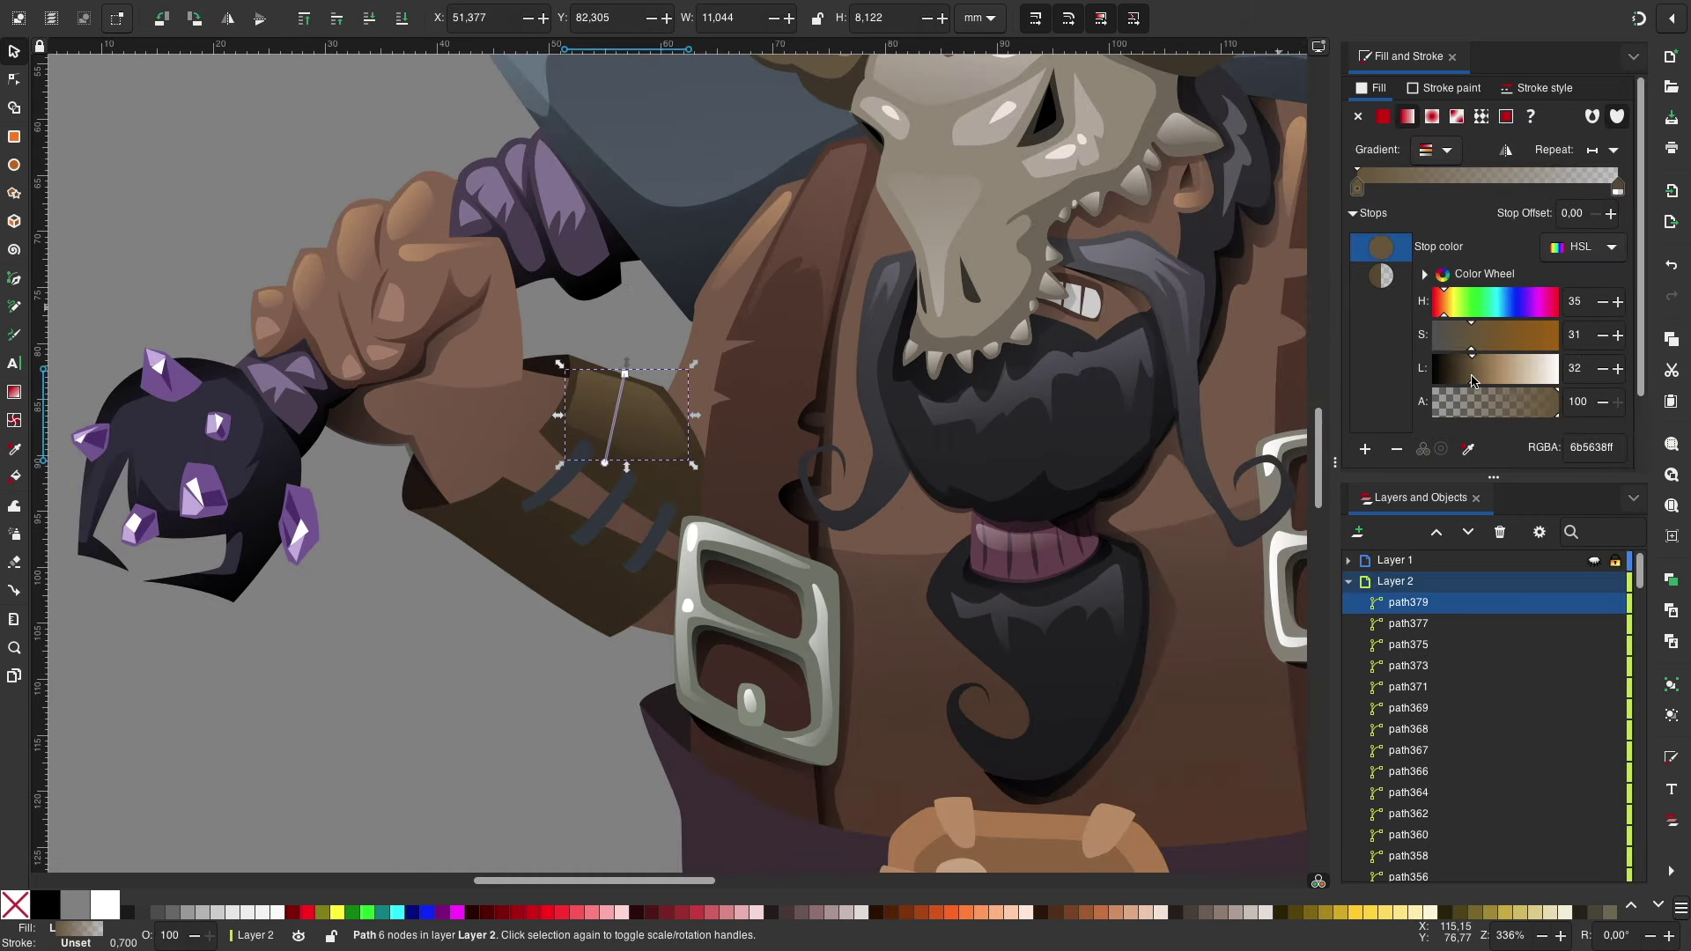
pyautogui.hscroll(-3, 708, 472)
pyautogui.scroll(-1, 708, 472)
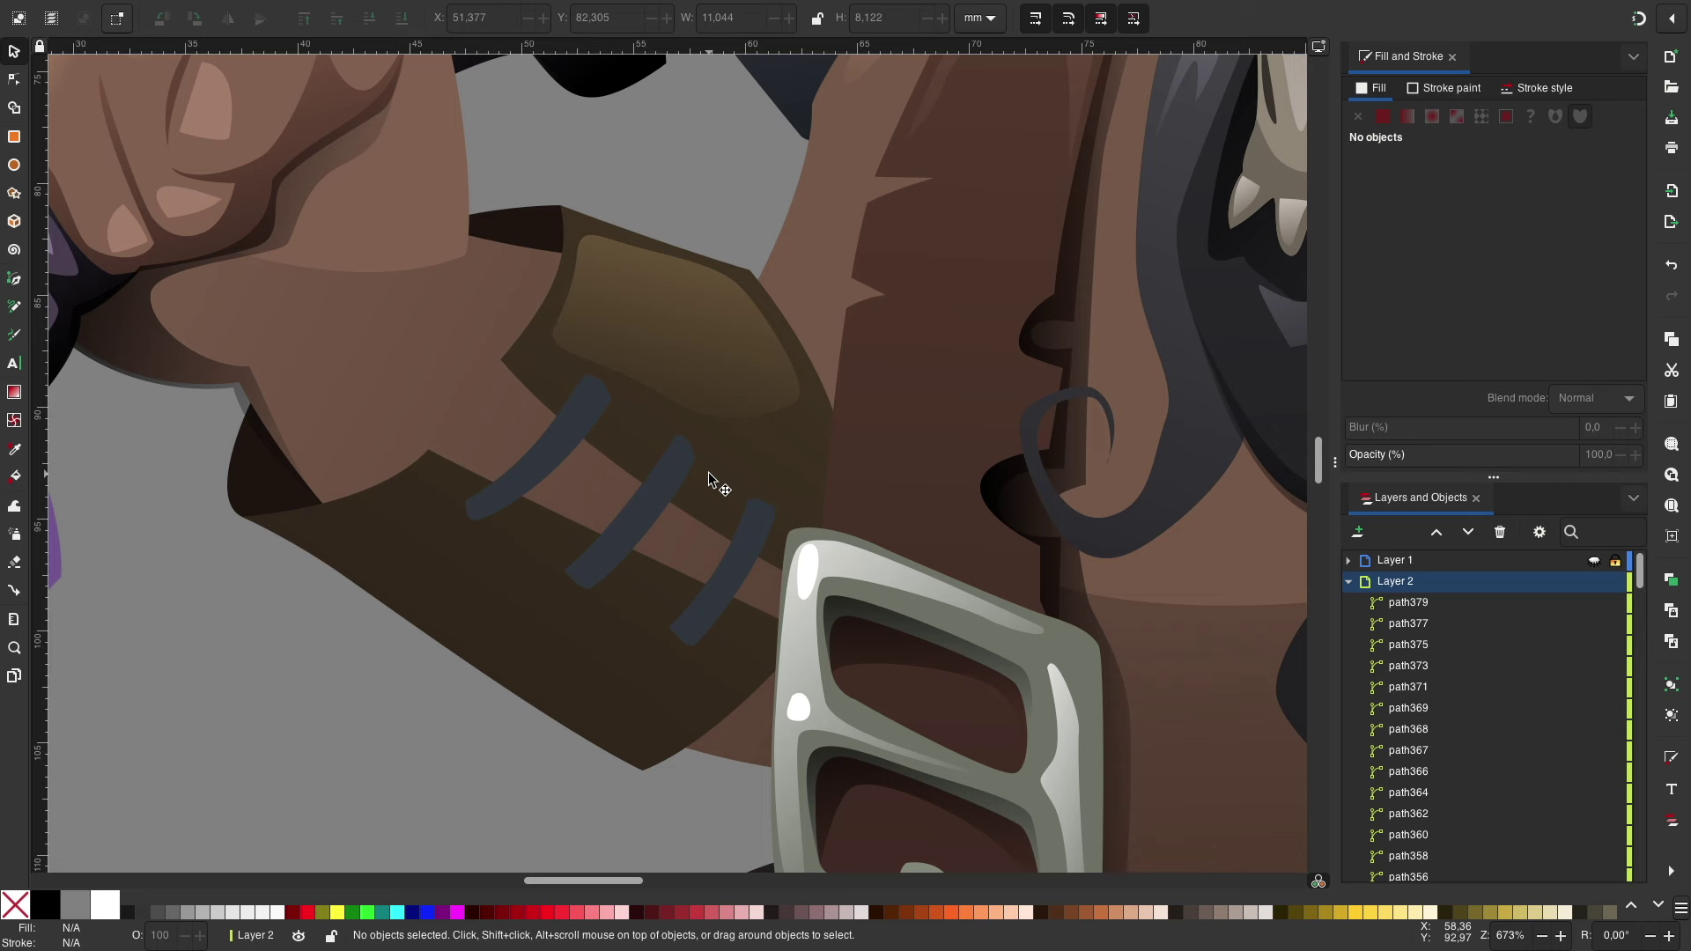
# Step: Draw curved shine shapes on the bracer's three lacing straps
pyautogui.press('b')
pyautogui.moveTo(481, 495); pyautogui.dragTo(560, 442)
pyautogui.moveTo(586, 385); pyautogui.dragTo(598, 388)
pyautogui.click(481, 496)
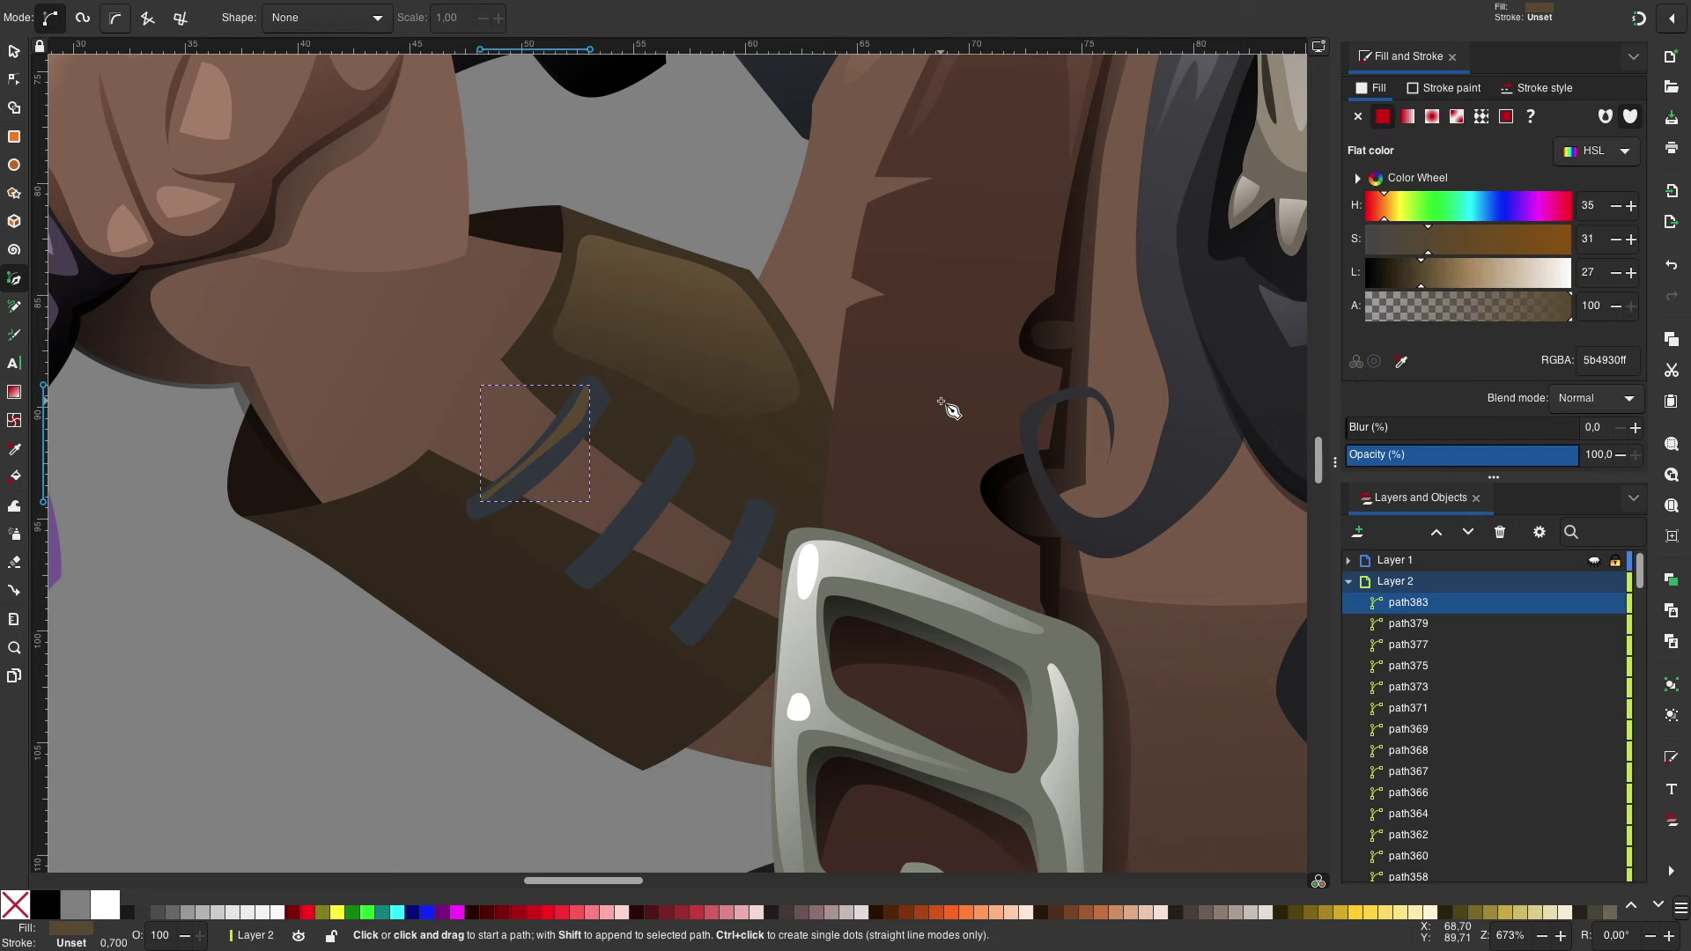
pyautogui.click(585, 561)
pyautogui.moveTo(682, 451); pyautogui.dragTo(689, 446)
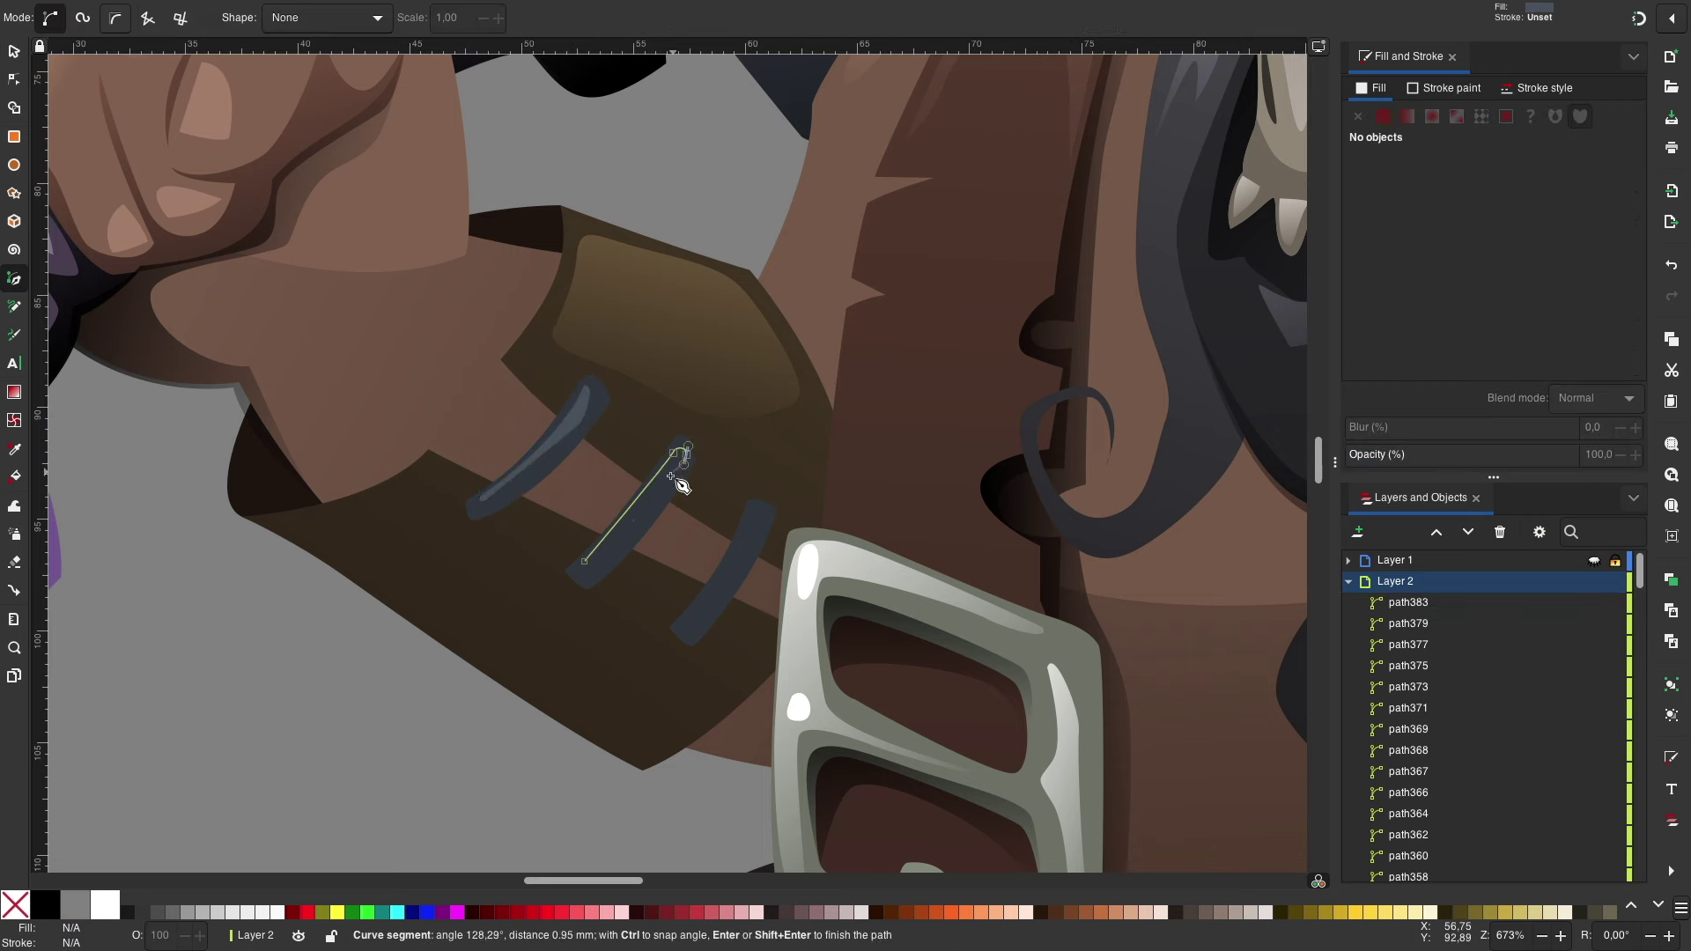
pyautogui.click(584, 561)
pyautogui.click(688, 615)
pyautogui.moveTo(743, 543); pyautogui.dragTo(746, 525)
pyautogui.click(688, 614)
# Step: Add dark holes at the strap tips, sent behind the straps, deleting a misplaced one
pyautogui.click(582, 410)
pyautogui.moveTo(606, 368); pyautogui.dragTo(621, 387)
pyautogui.press('pagedown')
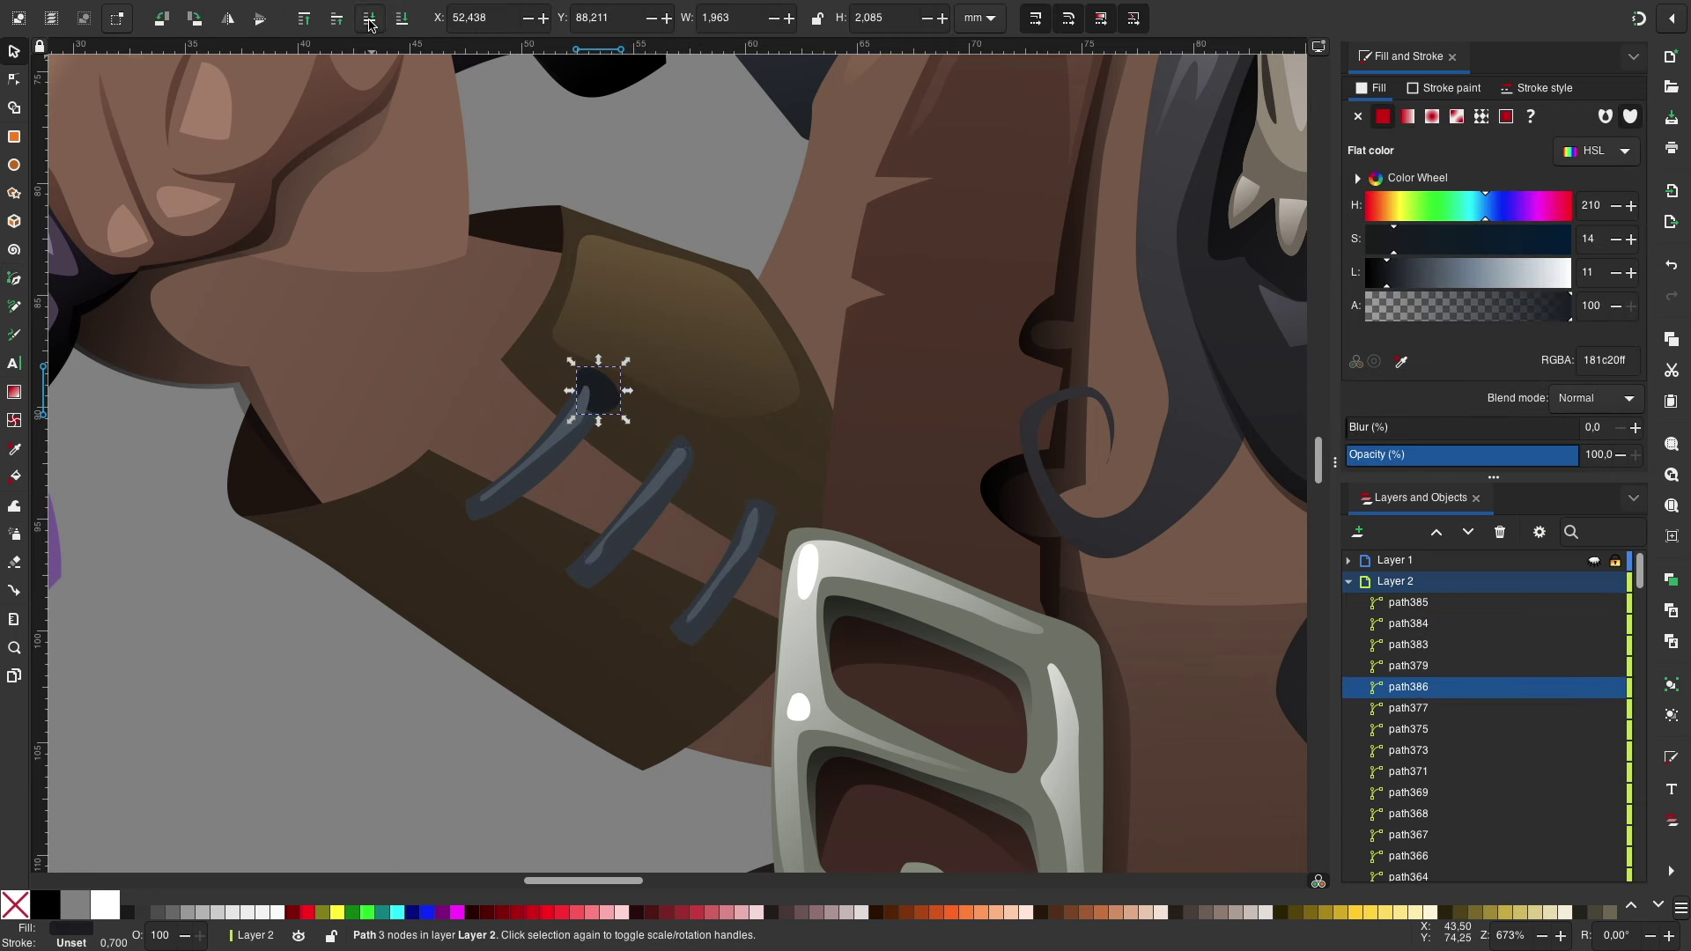
pyautogui.click(672, 455)
pyautogui.press('Return')
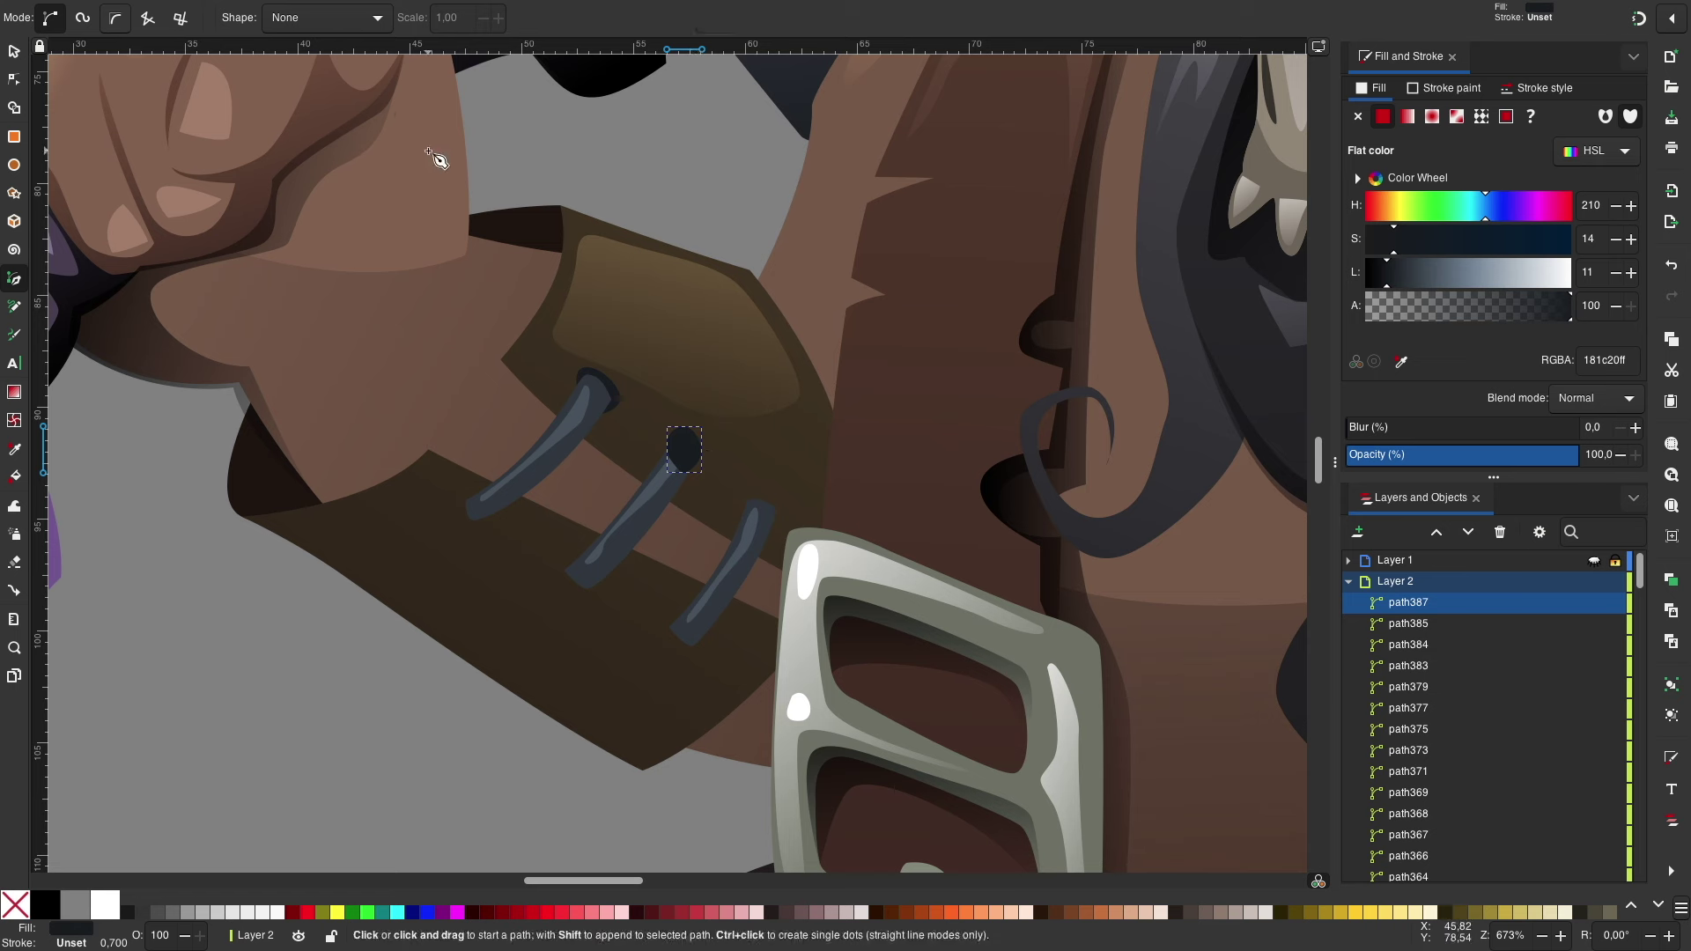
pyautogui.press('s')
pyautogui.press('b')
pyautogui.click(750, 520)
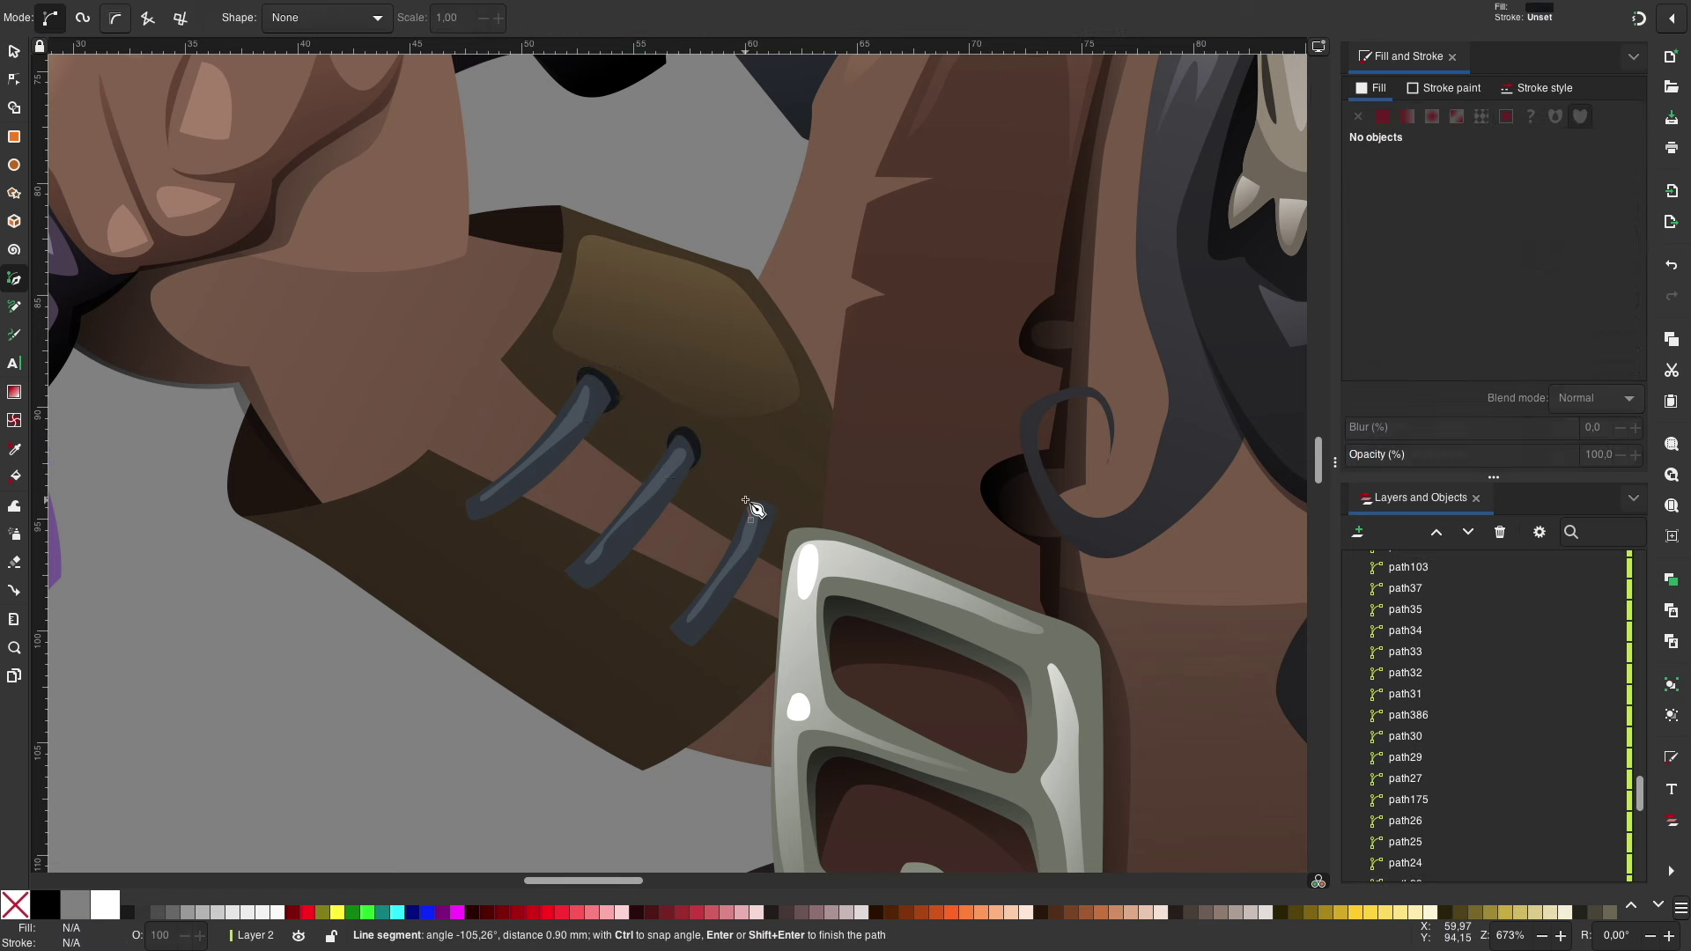
pyautogui.click(751, 521)
pyautogui.press('s')
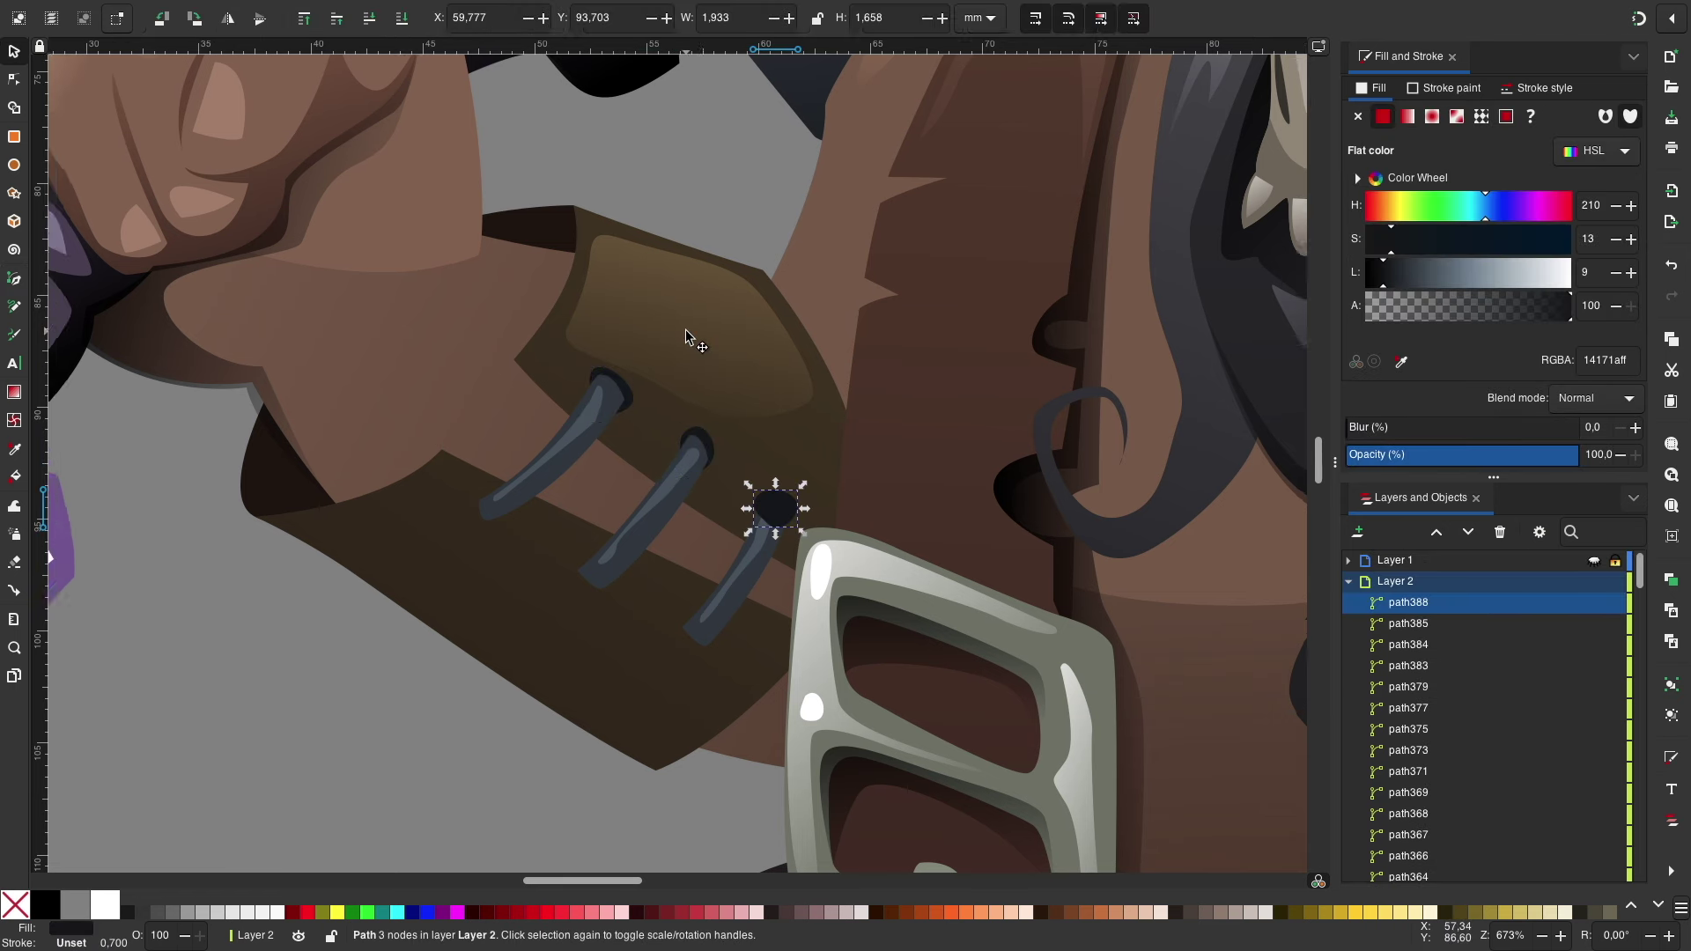
pyautogui.press('Delete')
# Step: Add dark holes at the lower ends of the first and second straps
pyautogui.press('b')
pyautogui.click(464, 504)
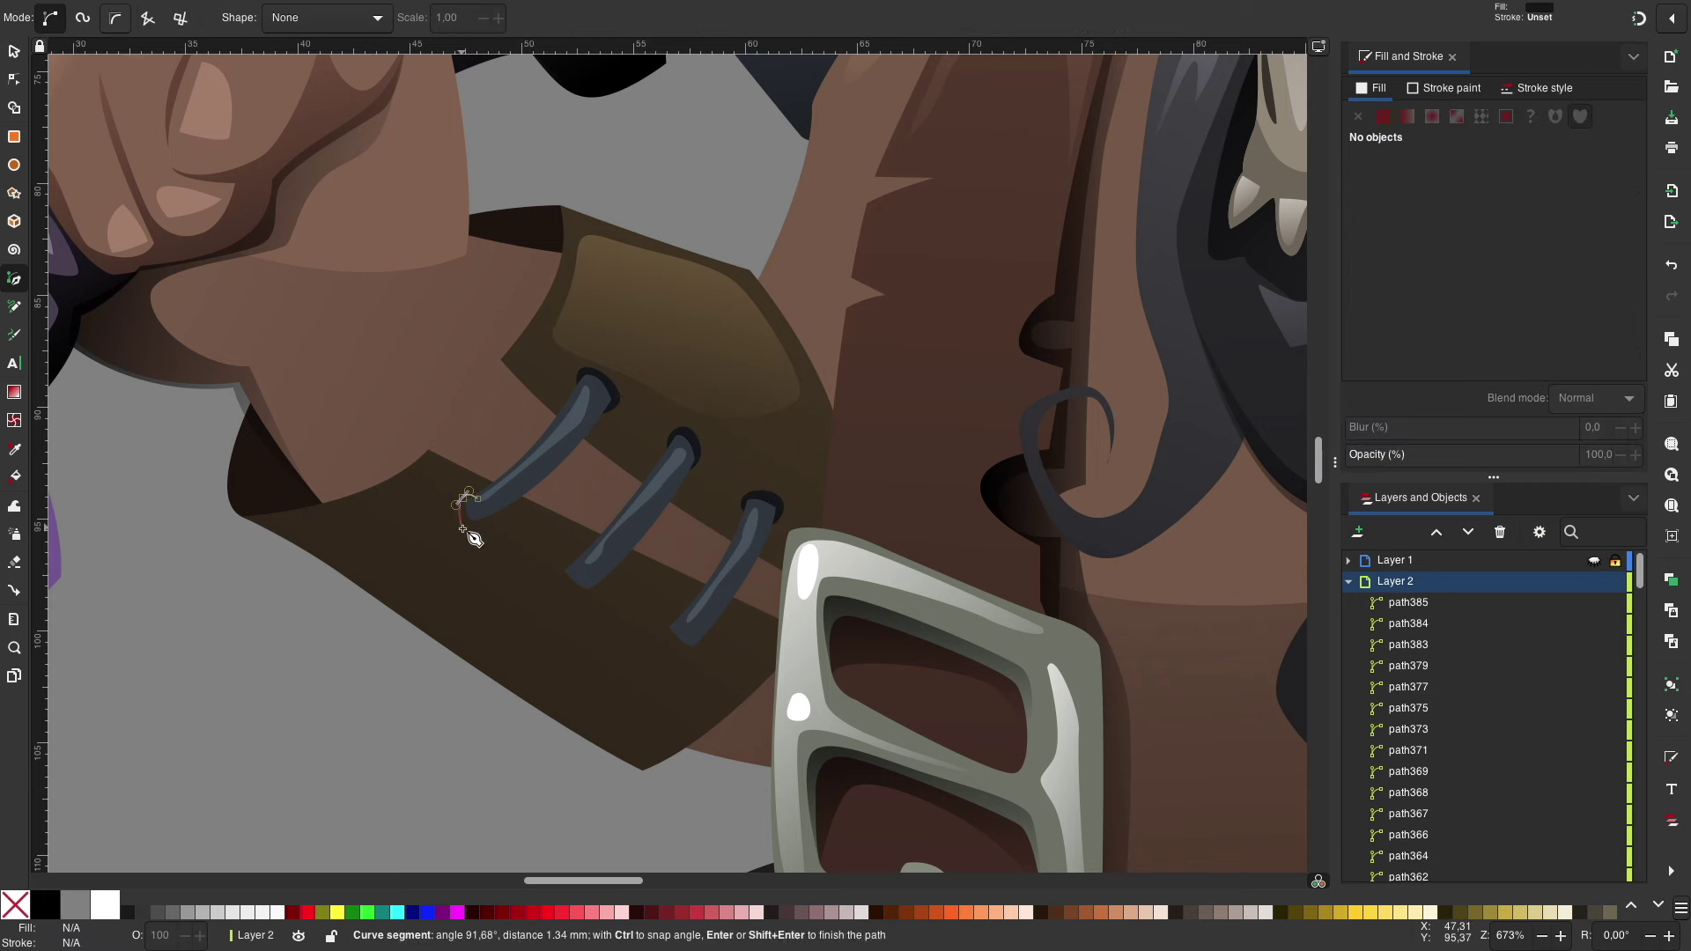
pyautogui.click(560, 569)
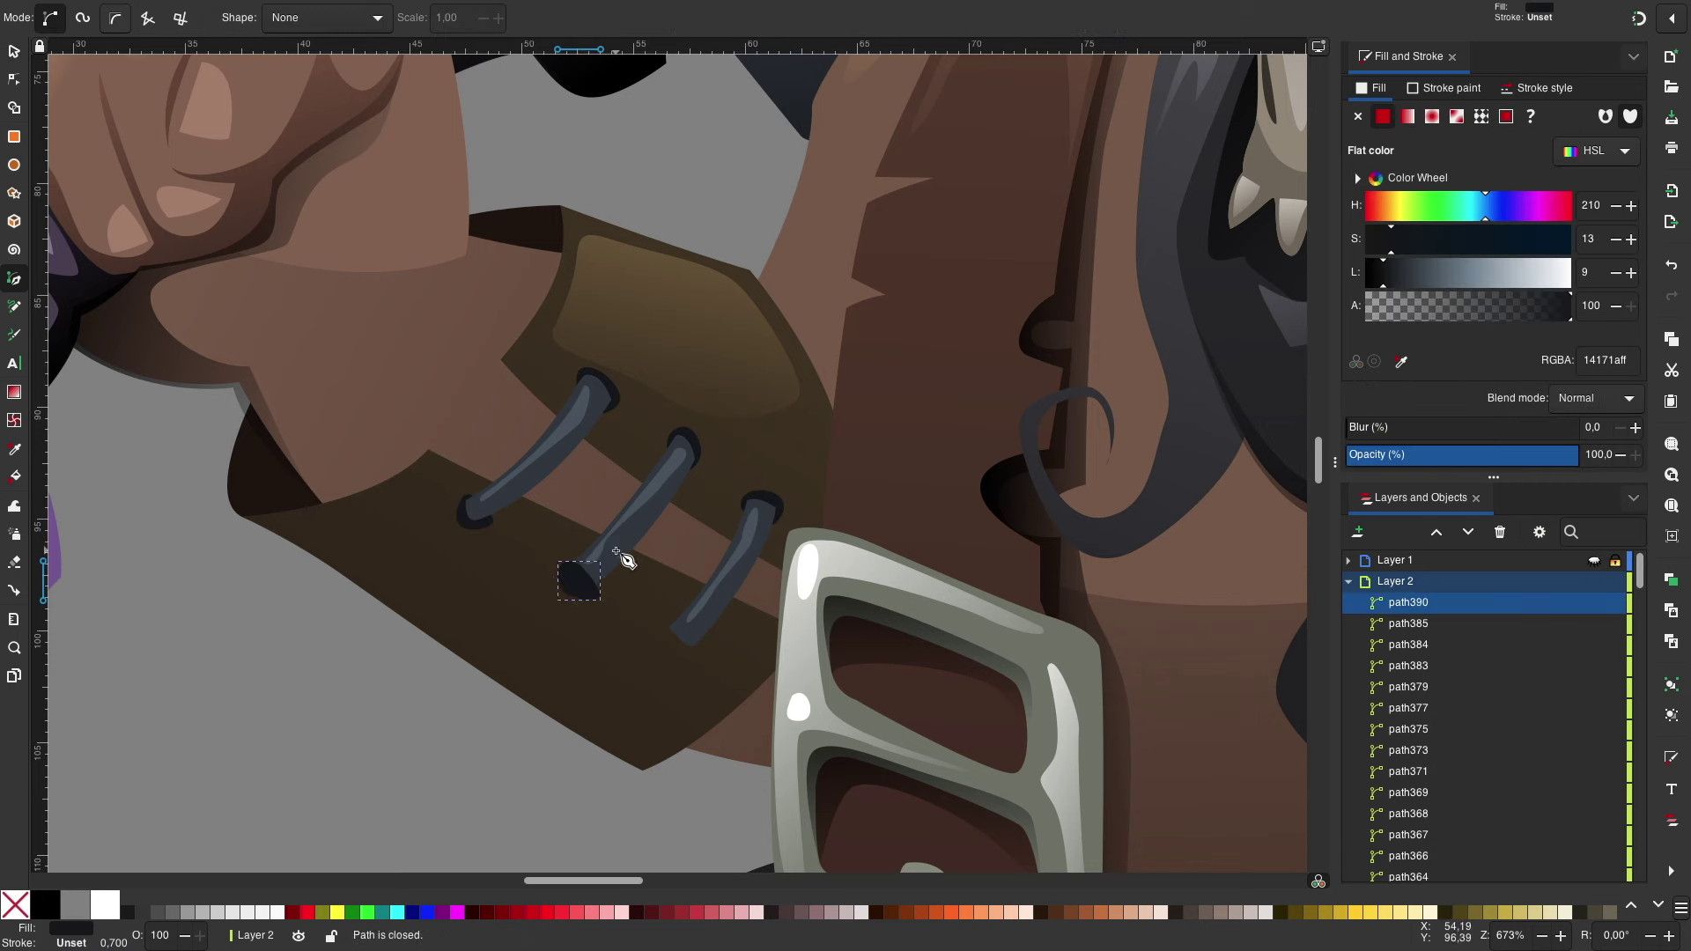
pyautogui.click(680, 621)
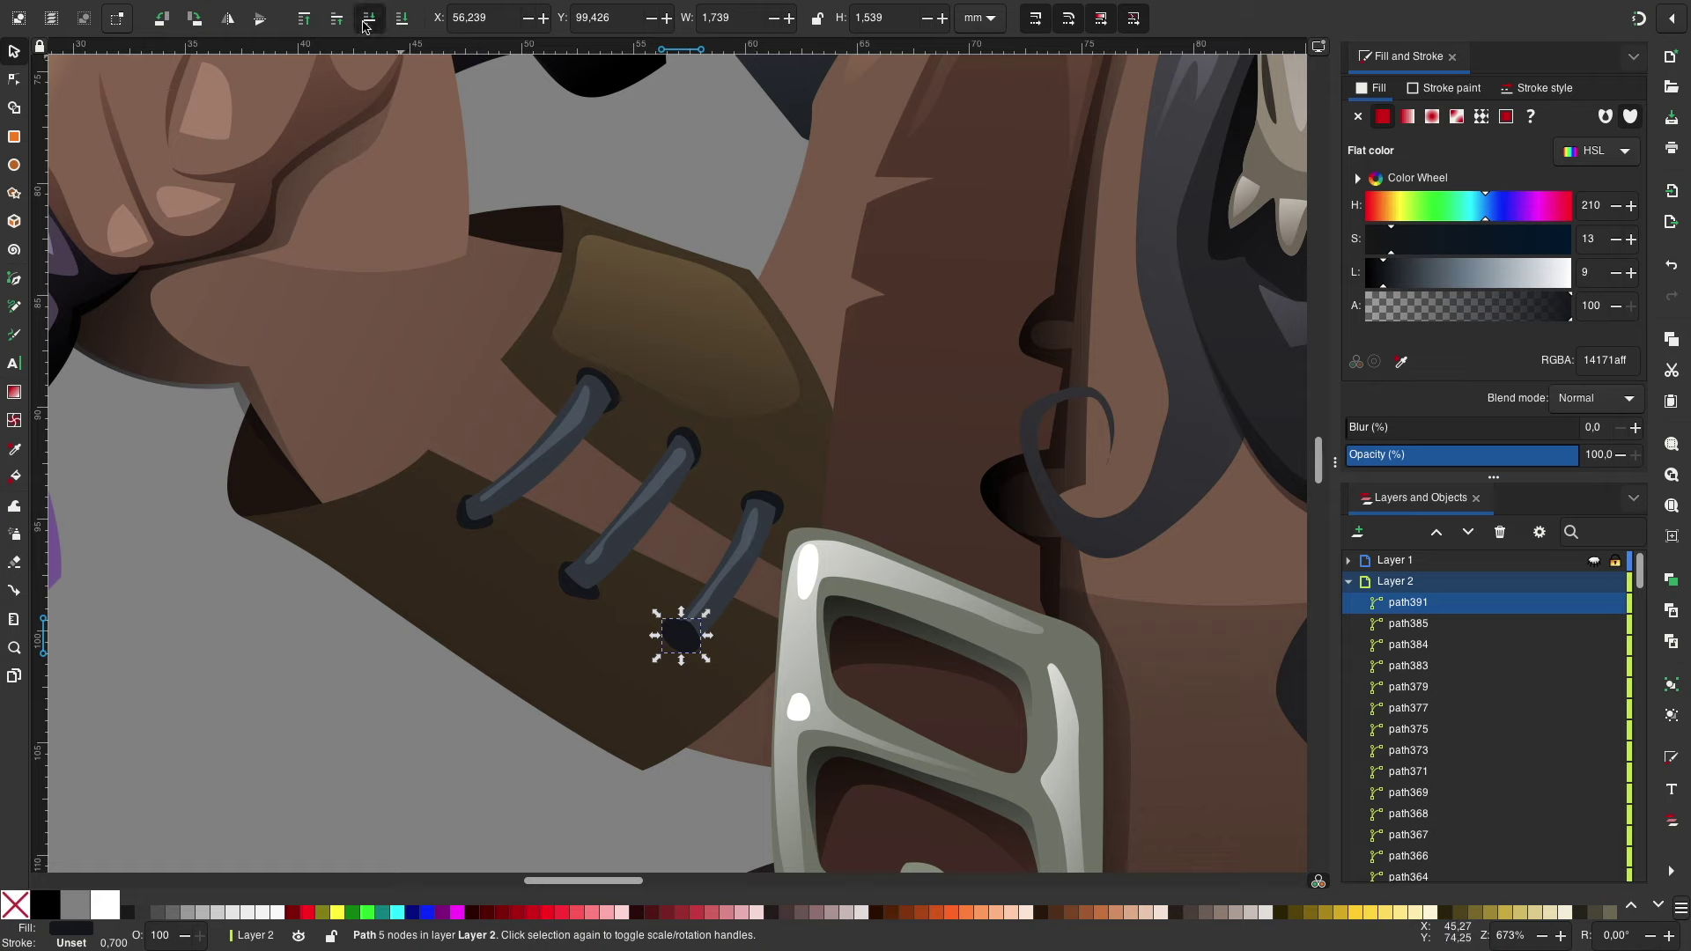
pyautogui.press('Escape')
# Step: Draw a curved shadow shape along the bracer's top where the hand meets it
pyautogui.hscroll(-2, 318, 490)
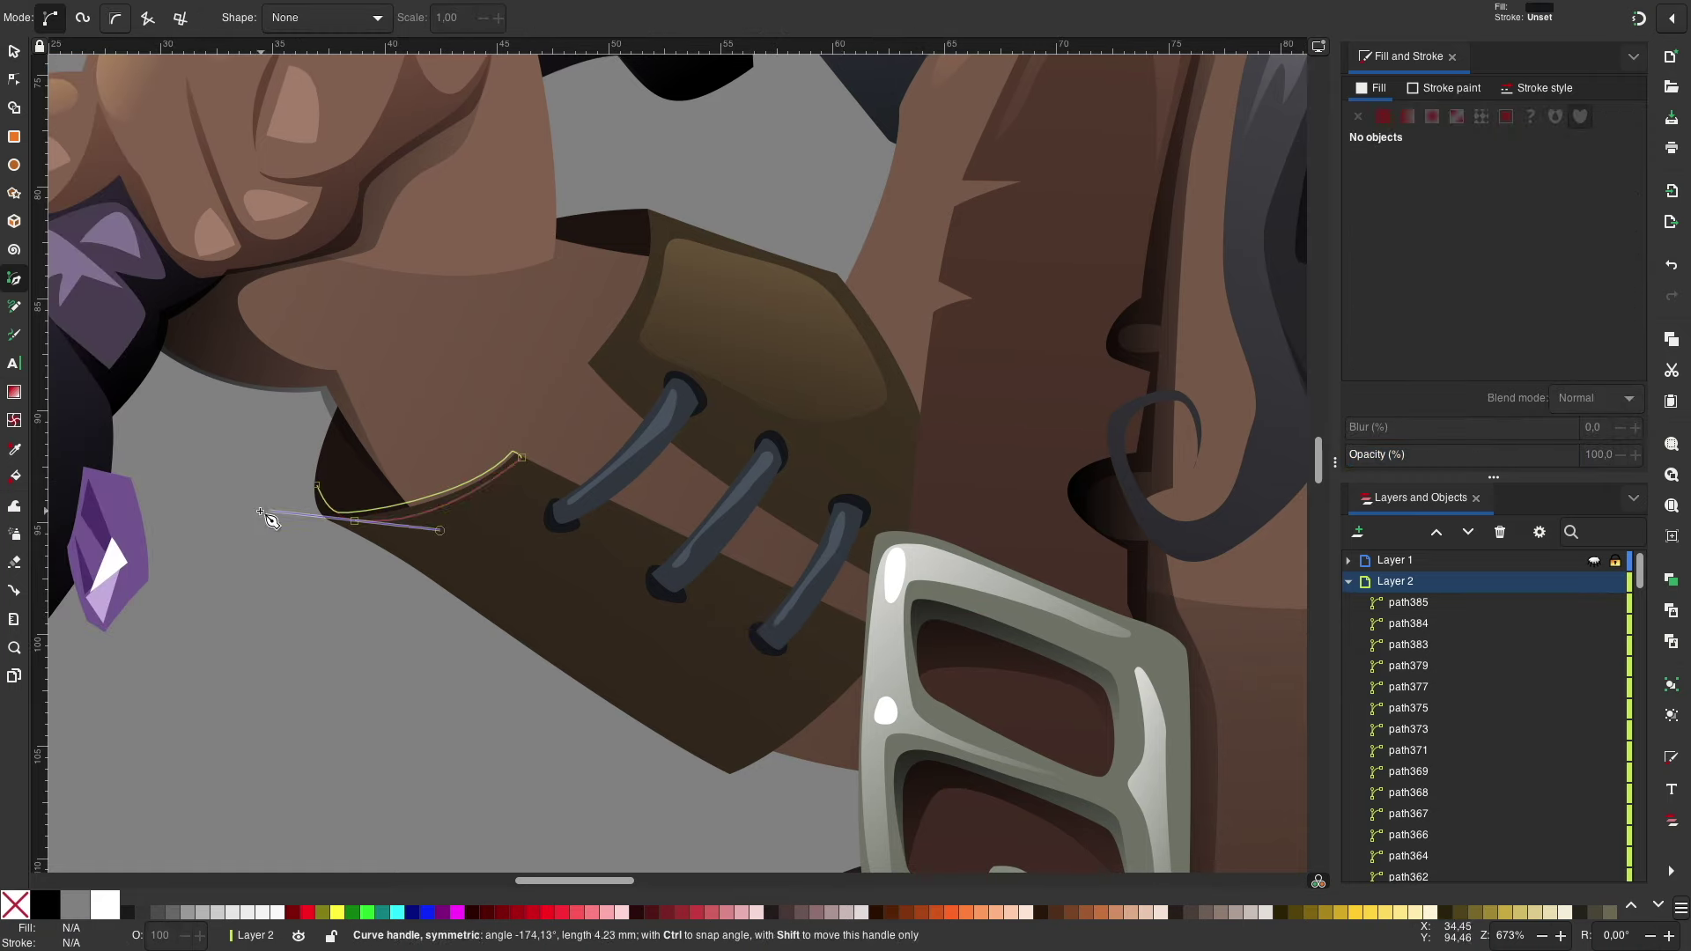
pyautogui.click(520, 454)
pyautogui.press('Escape')
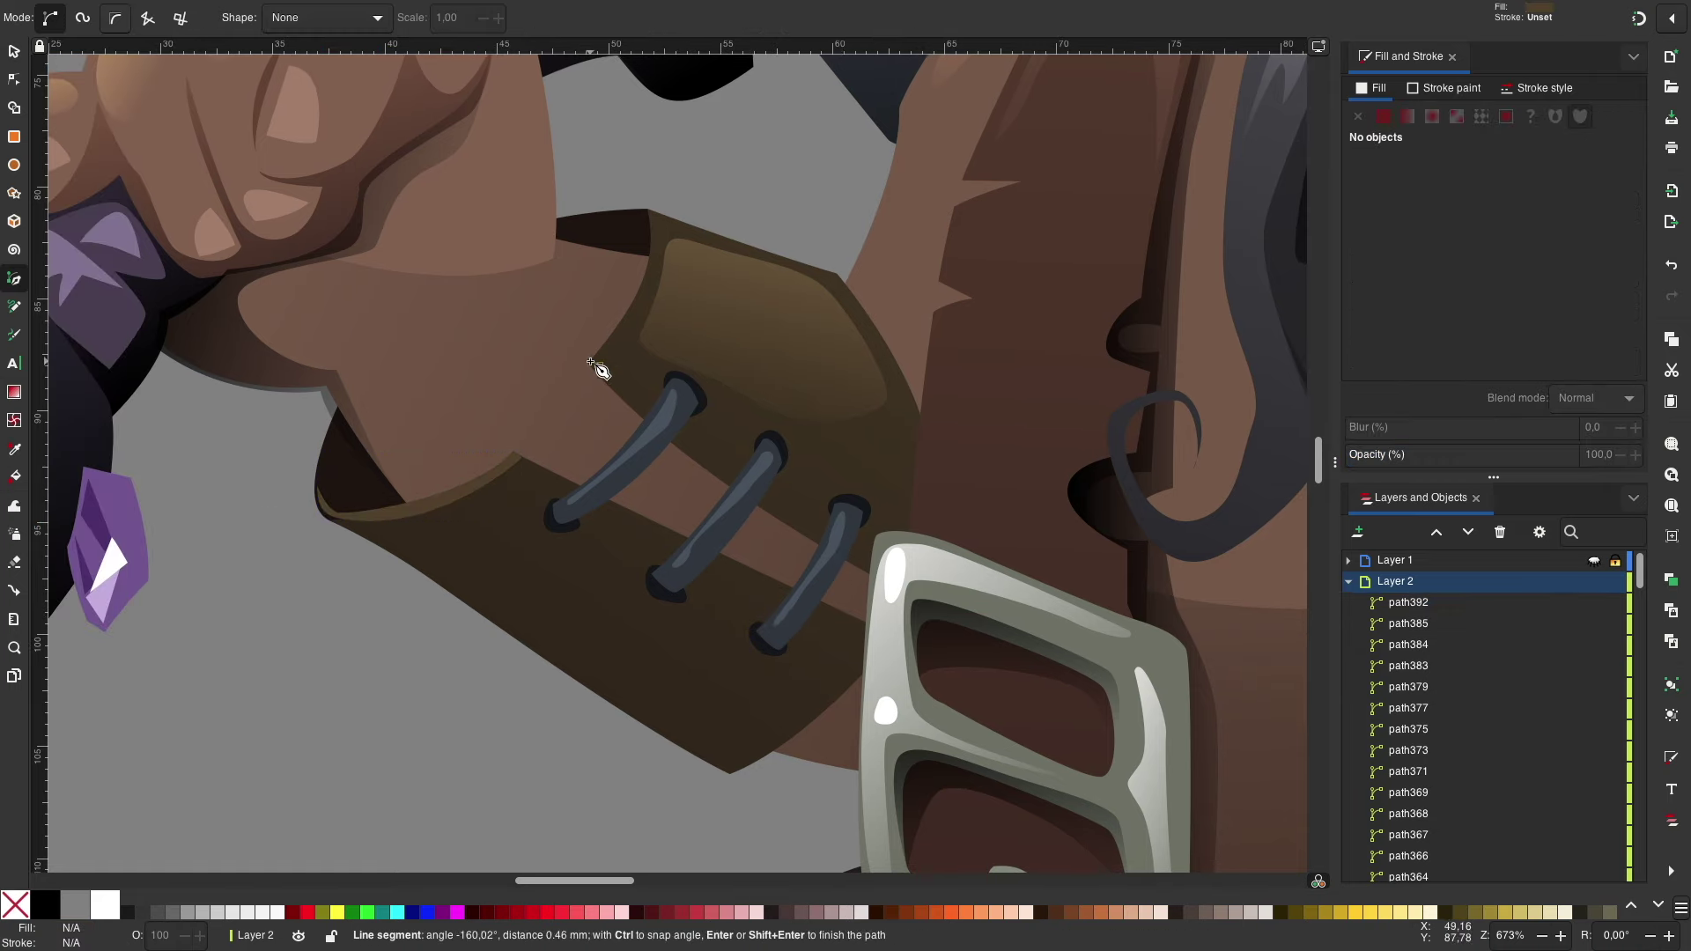
pyautogui.moveTo(617, 136); pyautogui.dragTo(627, 154)
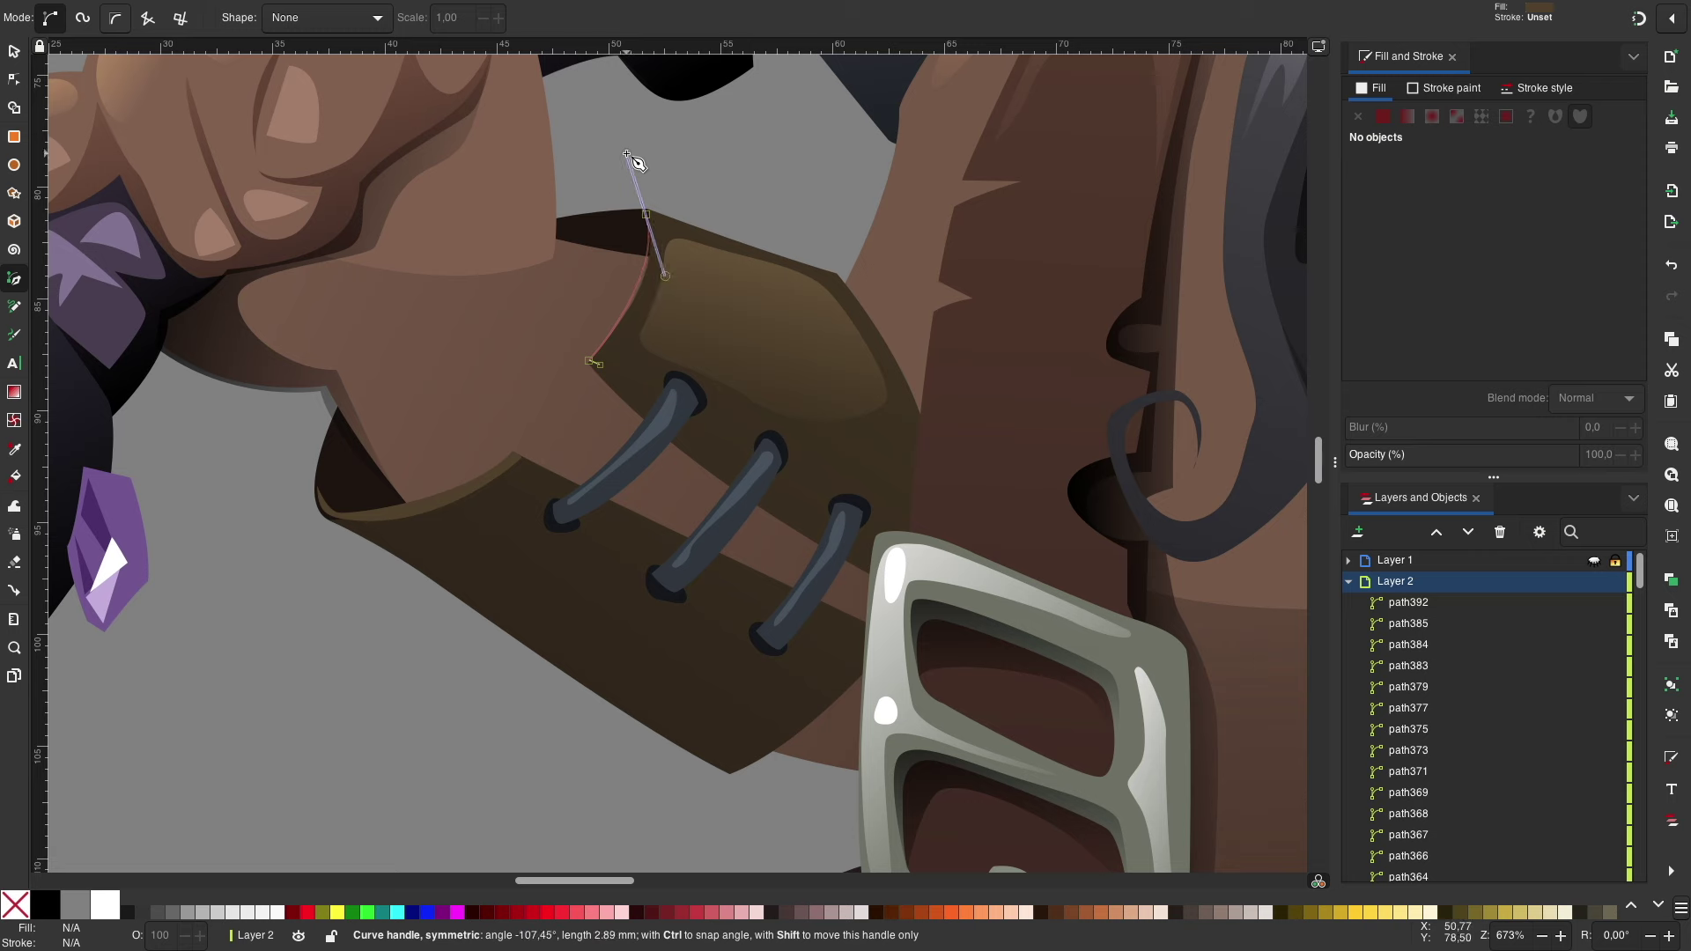
pyautogui.click(600, 365)
pyautogui.press('s')
pyautogui.press('Escape')
pyautogui.press('-')
pyautogui.click(638, 379)
pyautogui.click(521, 701)
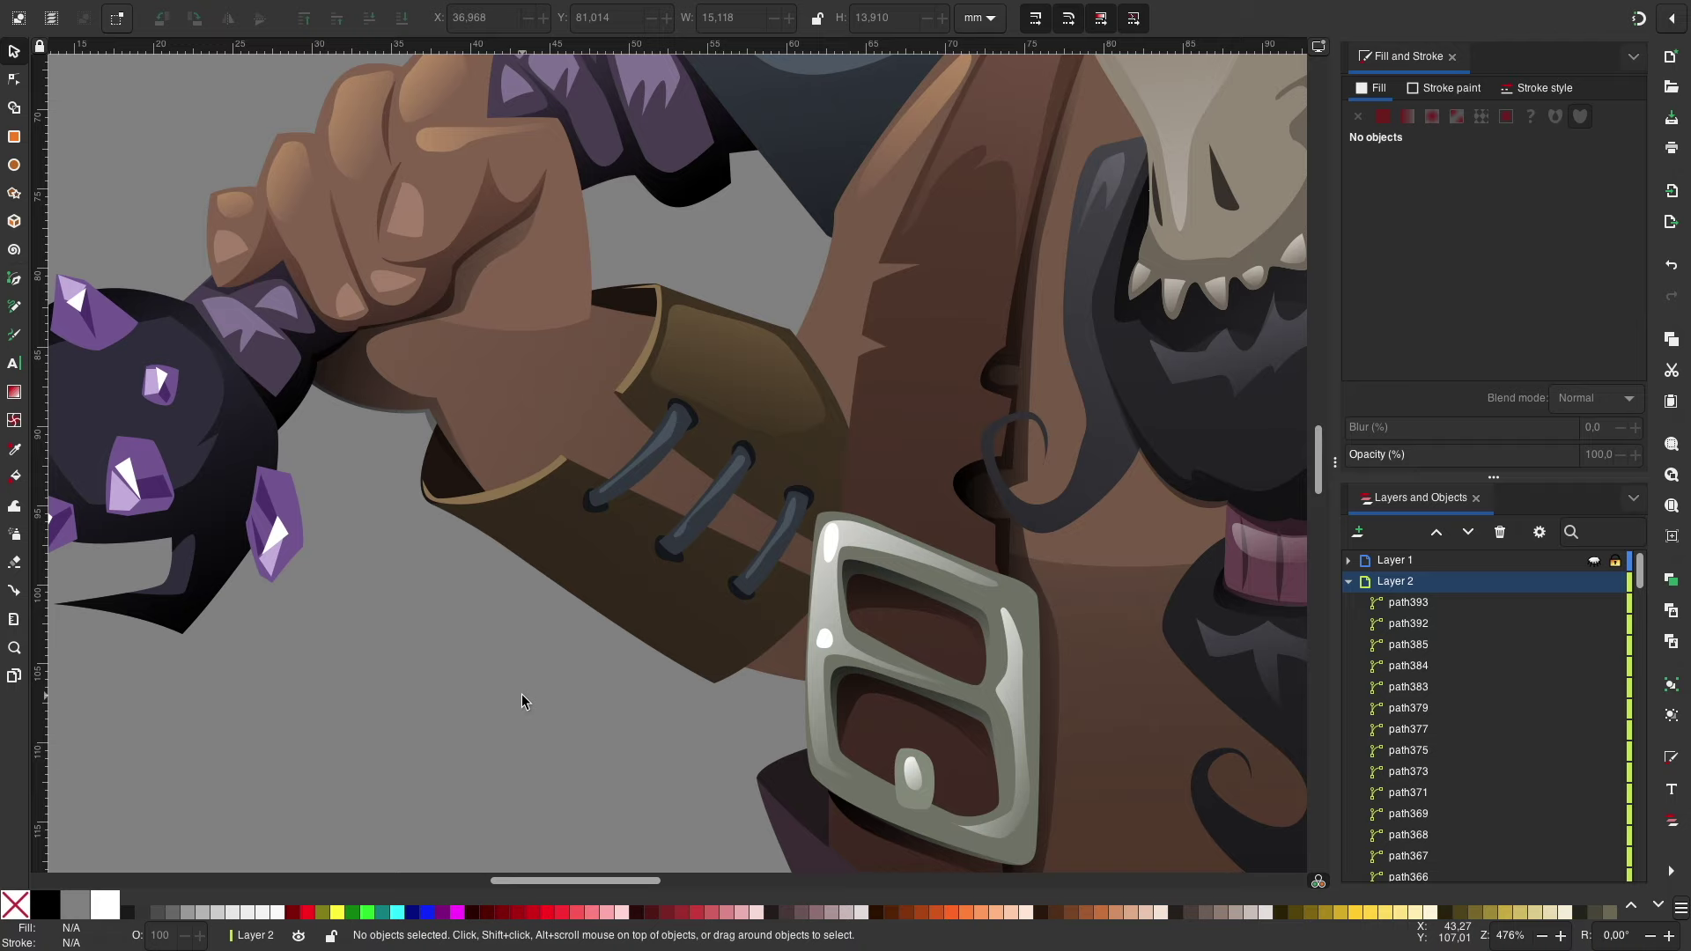
# Step: Draw a fading linear-gradient shadow under the laces, lowered twice in stacking order
pyautogui.scroll(2, 522, 696)
pyautogui.press('b')
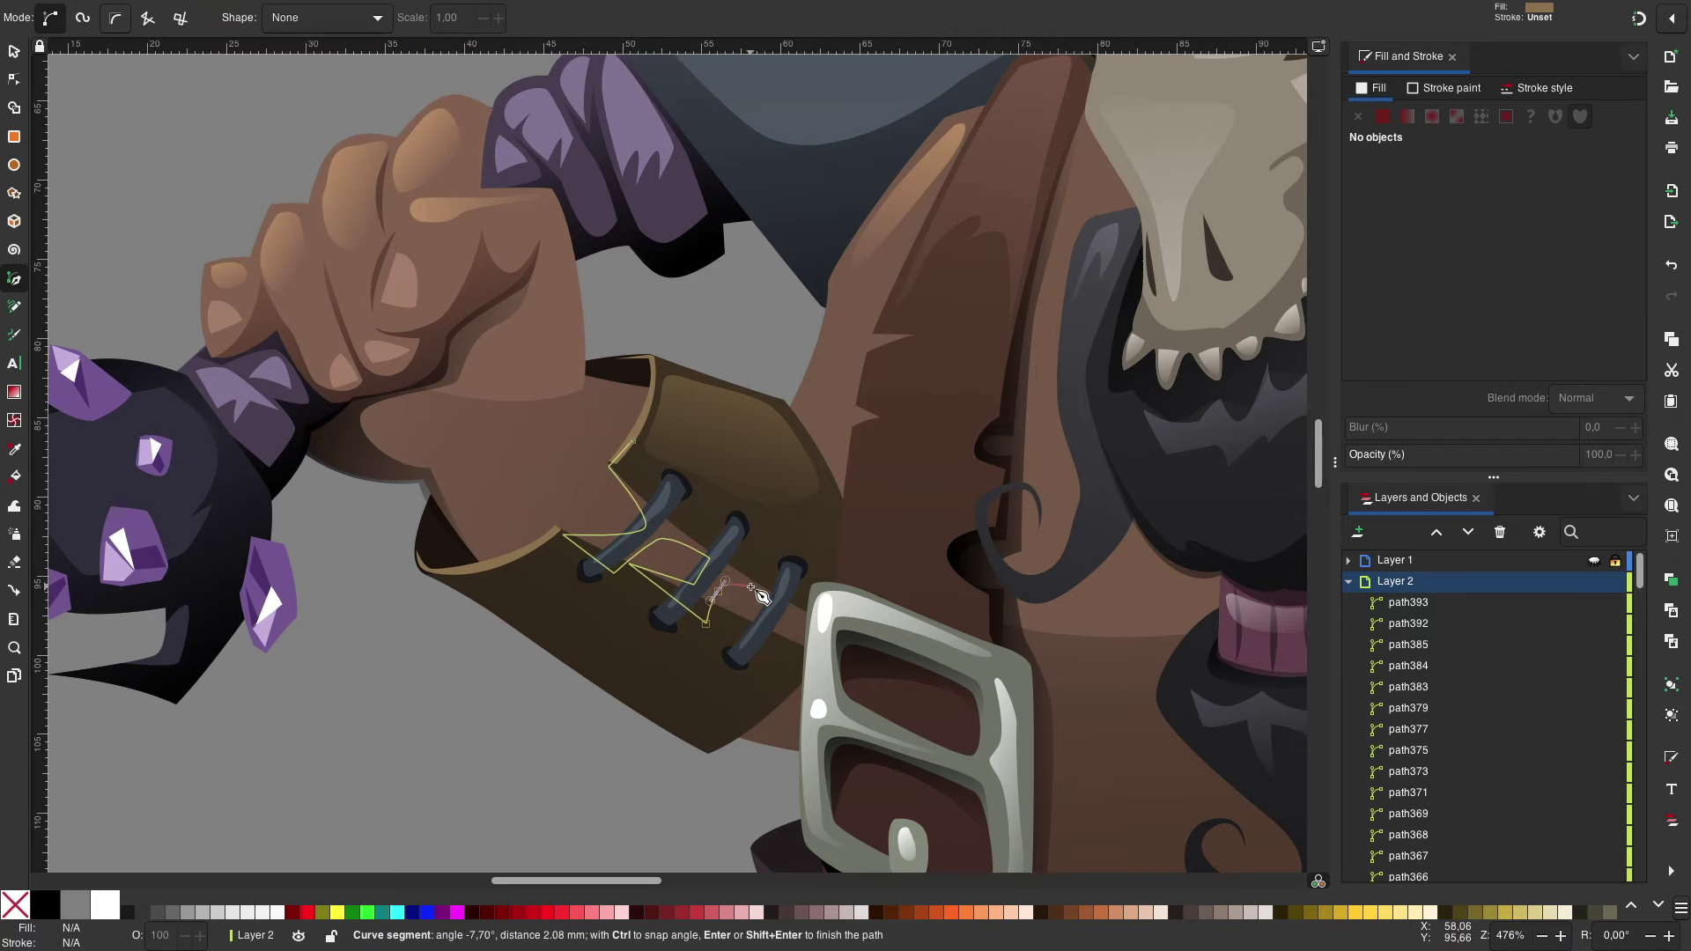
pyautogui.press('Return')
pyautogui.click(1407, 116)
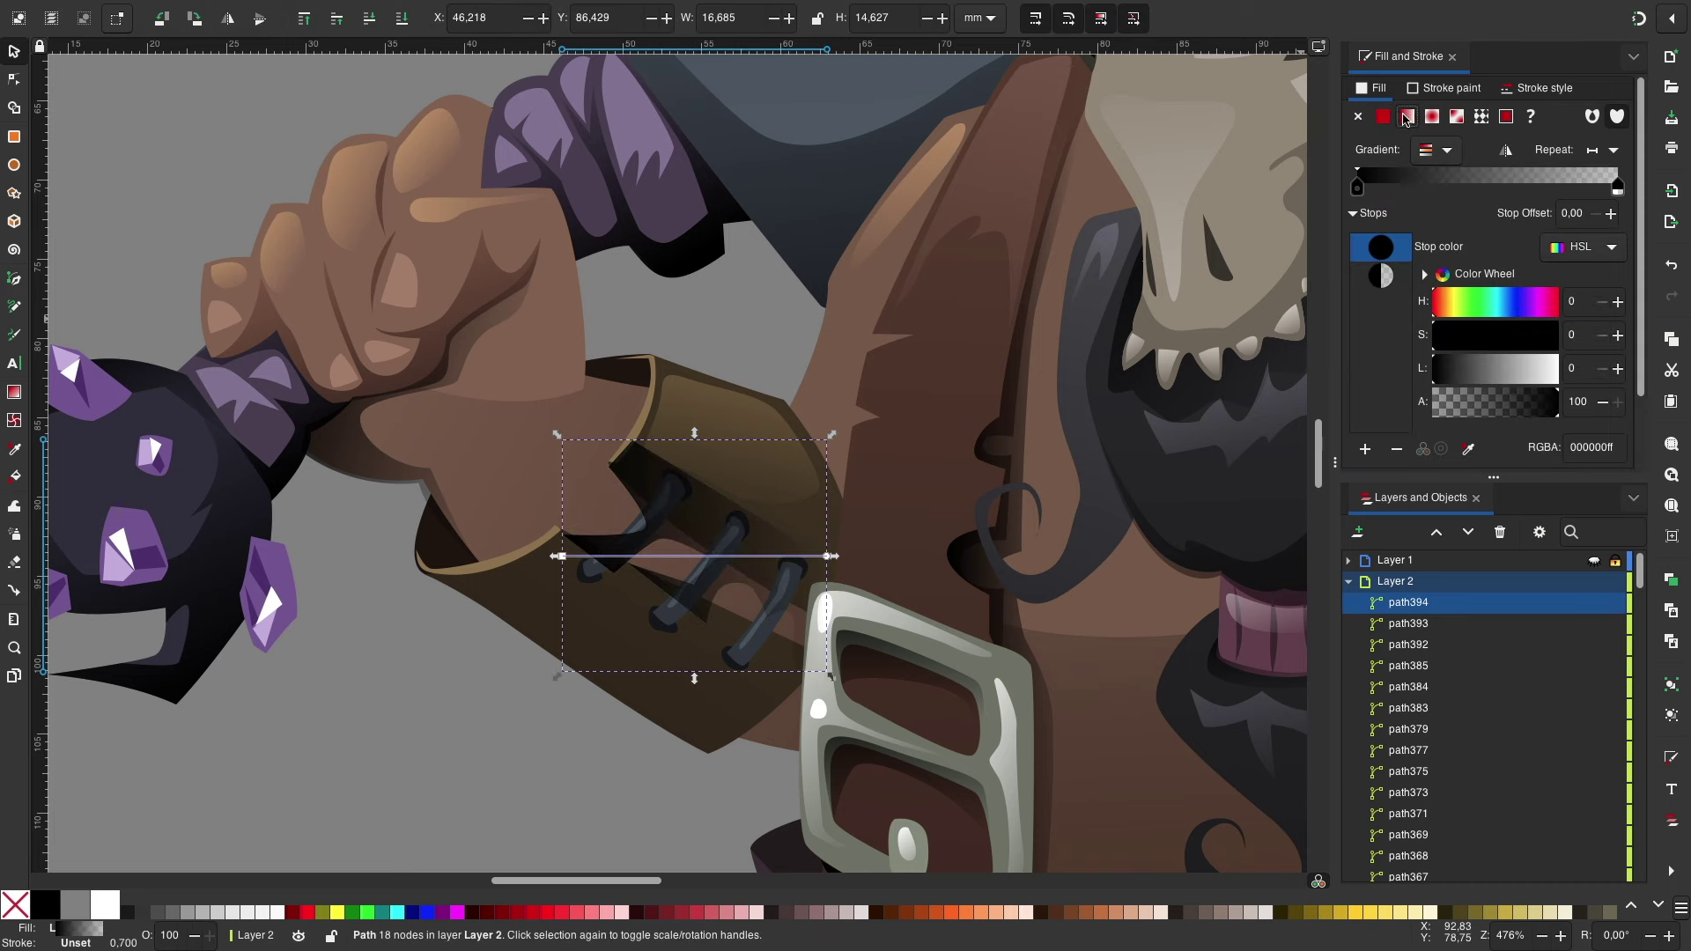
pyautogui.moveTo(761, 528)
pyautogui.mouseDown()
pyautogui.moveTo(509, 579)
pyautogui.moveTo(767, 400)
pyautogui.mouseUp()
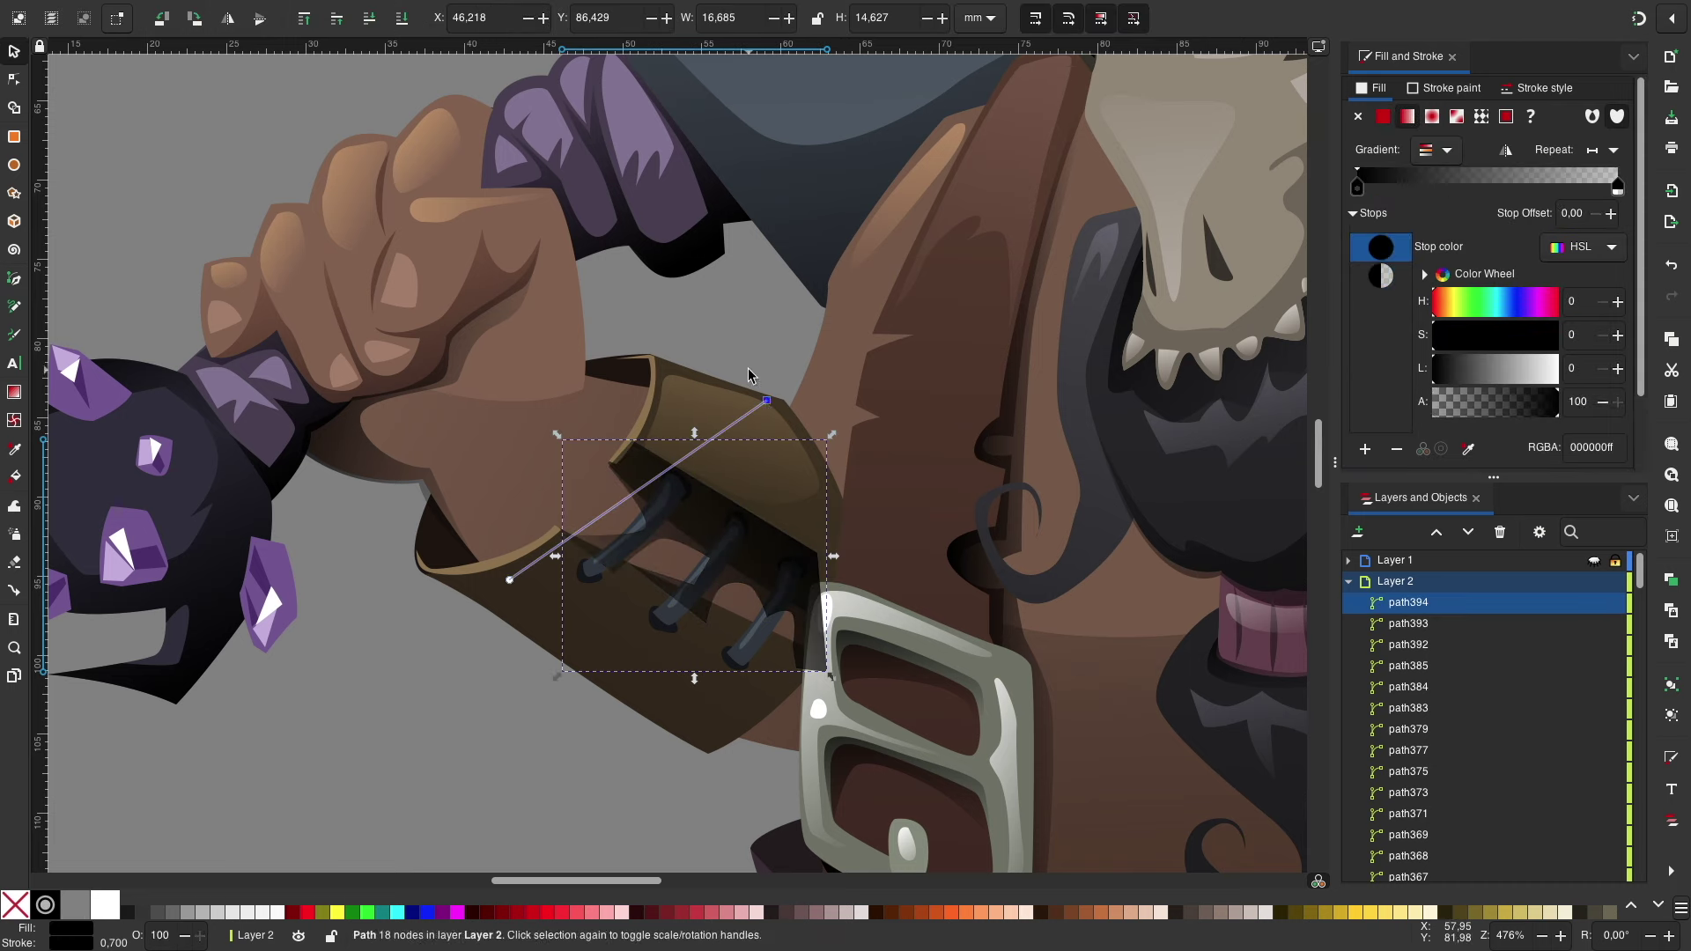
pyautogui.click(369, 17)
pyautogui.click(369, 18)
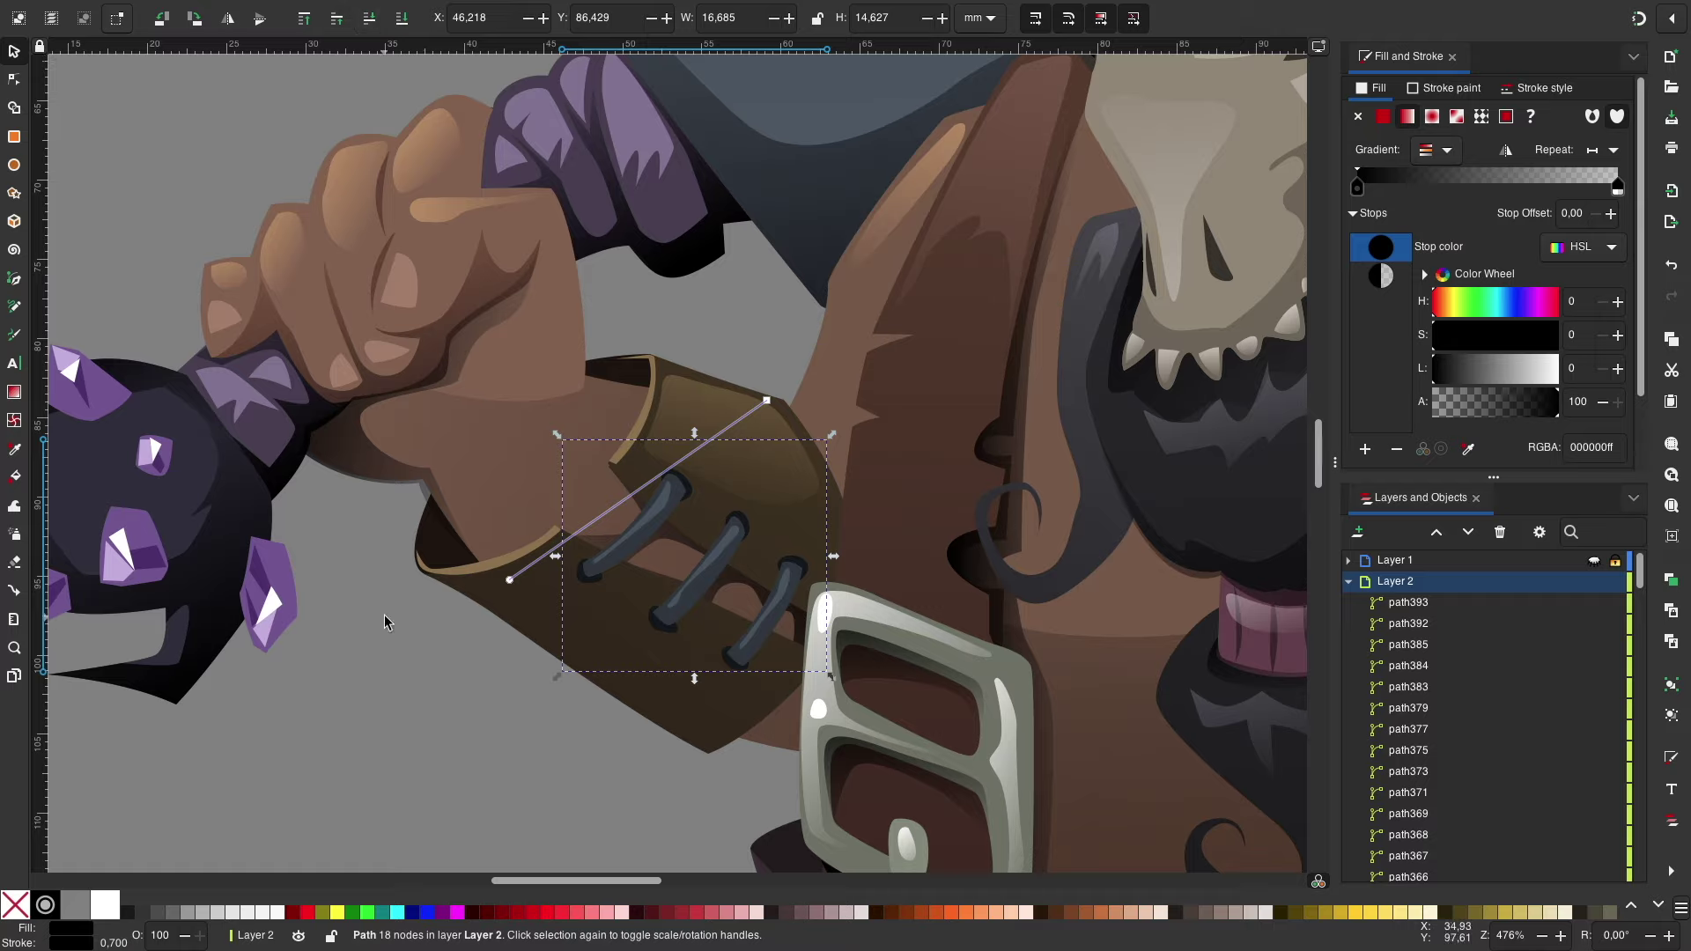
pyautogui.press('Escape')
# Step: Draw a lower-edge shadow on the bracer filled with dark brown picked by dropper
pyautogui.press('b')
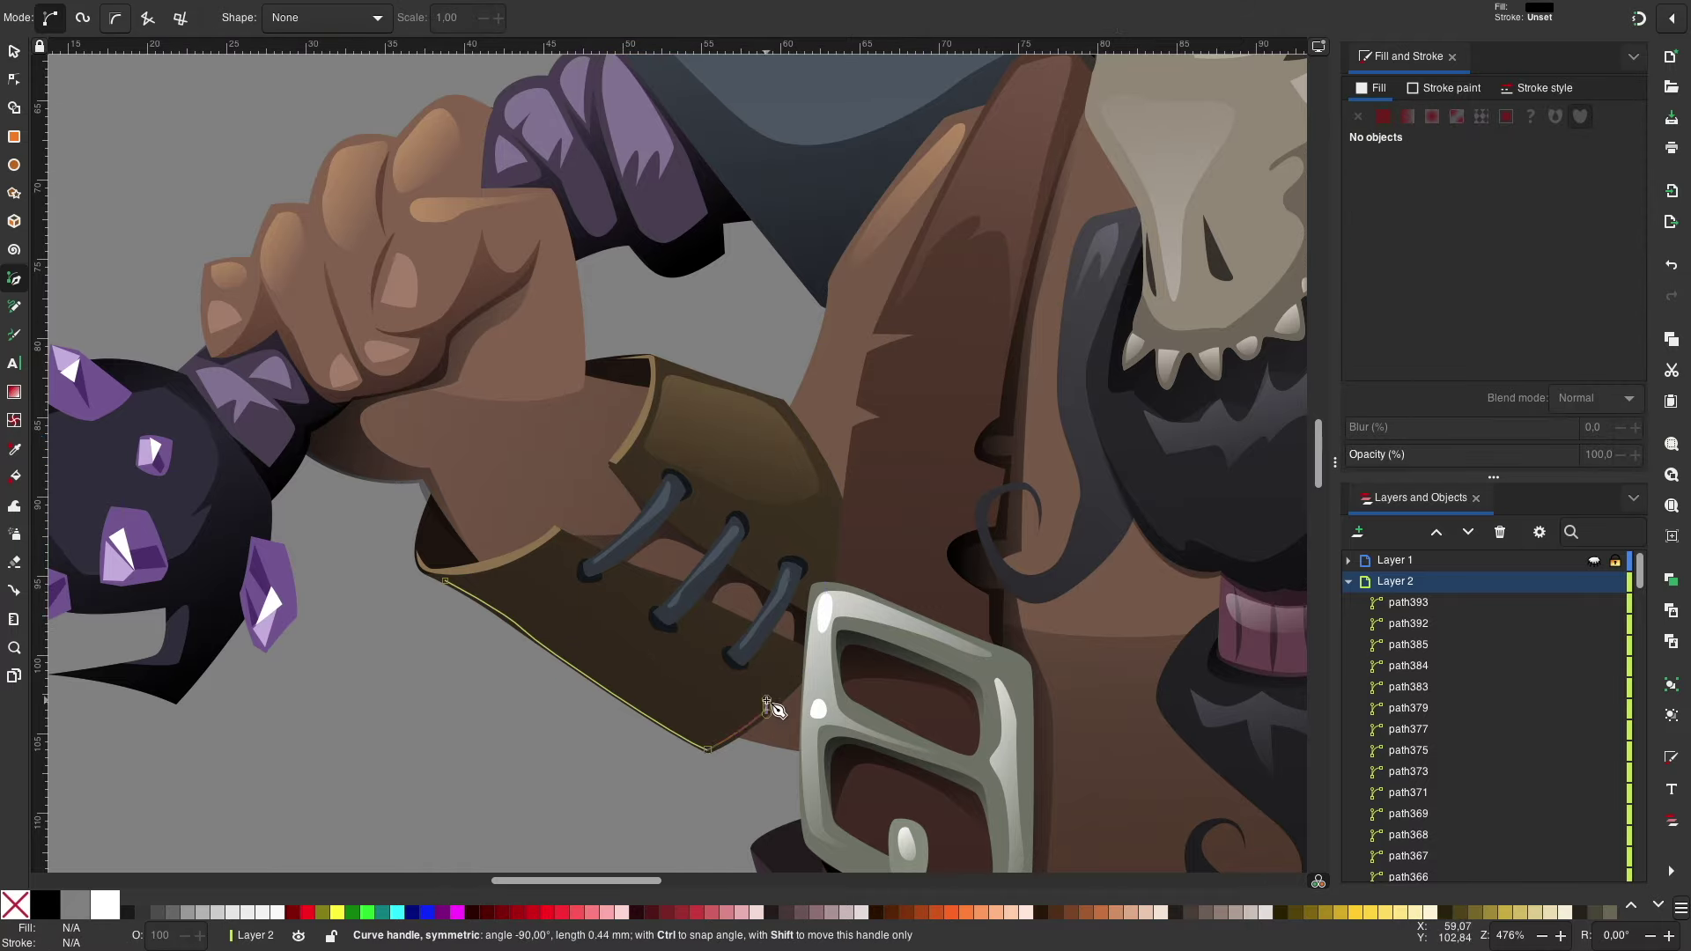
pyautogui.press('Return')
pyautogui.press('d')
pyautogui.click(1404, 284)
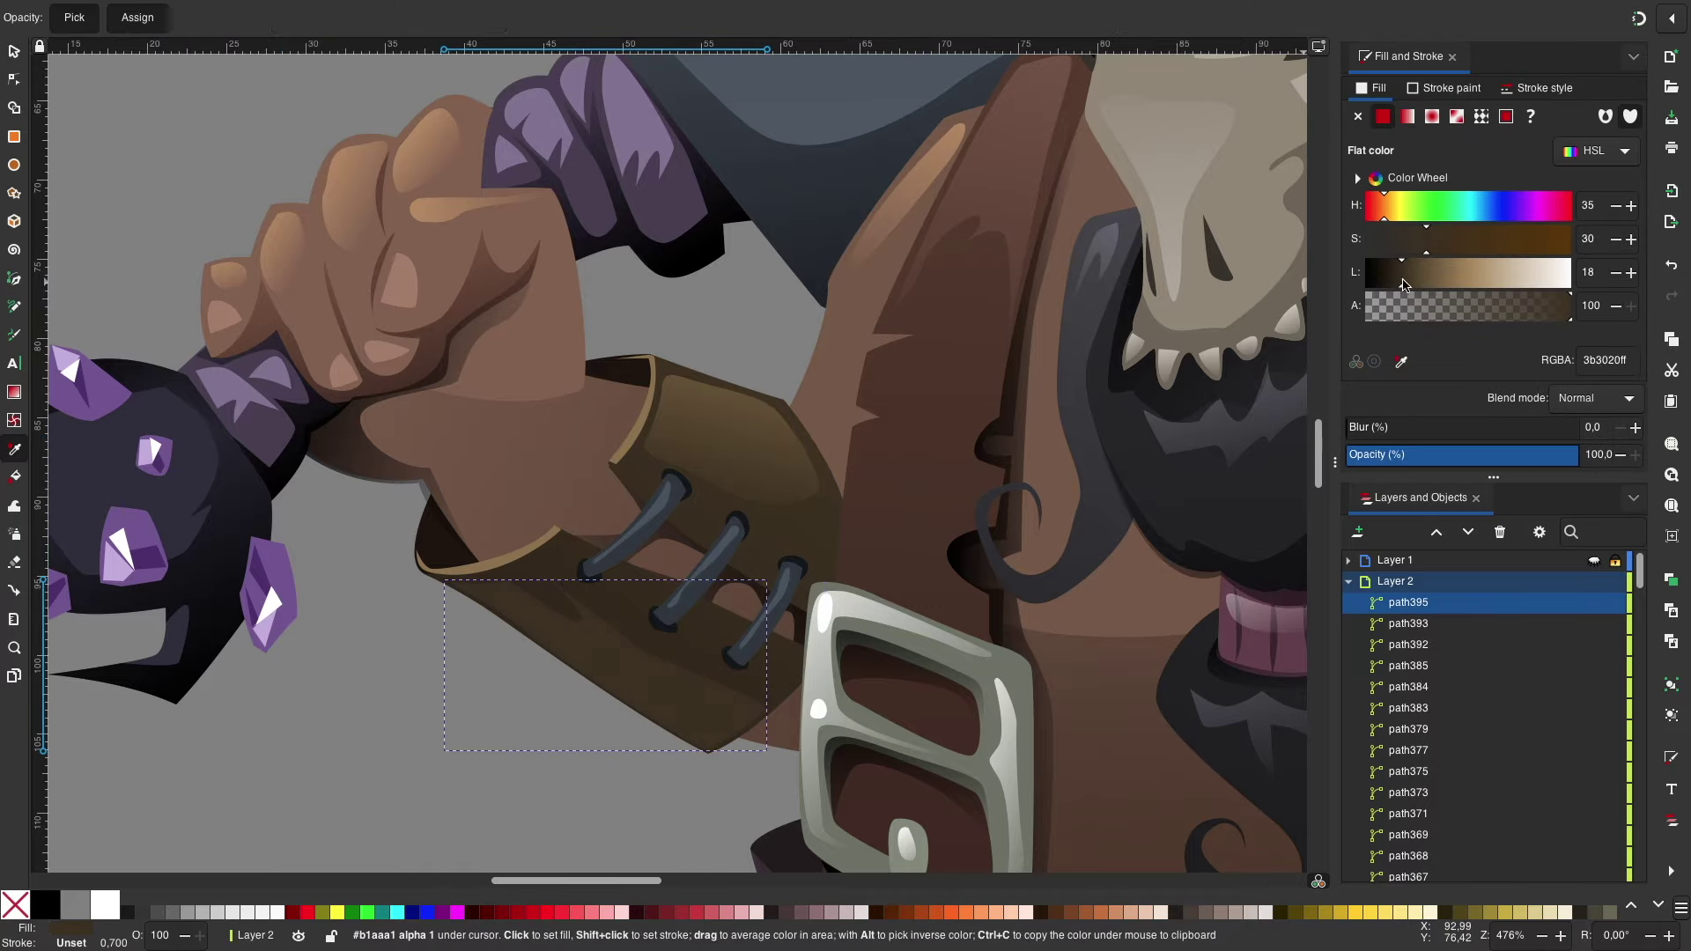
pyautogui.press('s')
pyautogui.press('Escape')
pyautogui.press('-')
pyautogui.press('-')
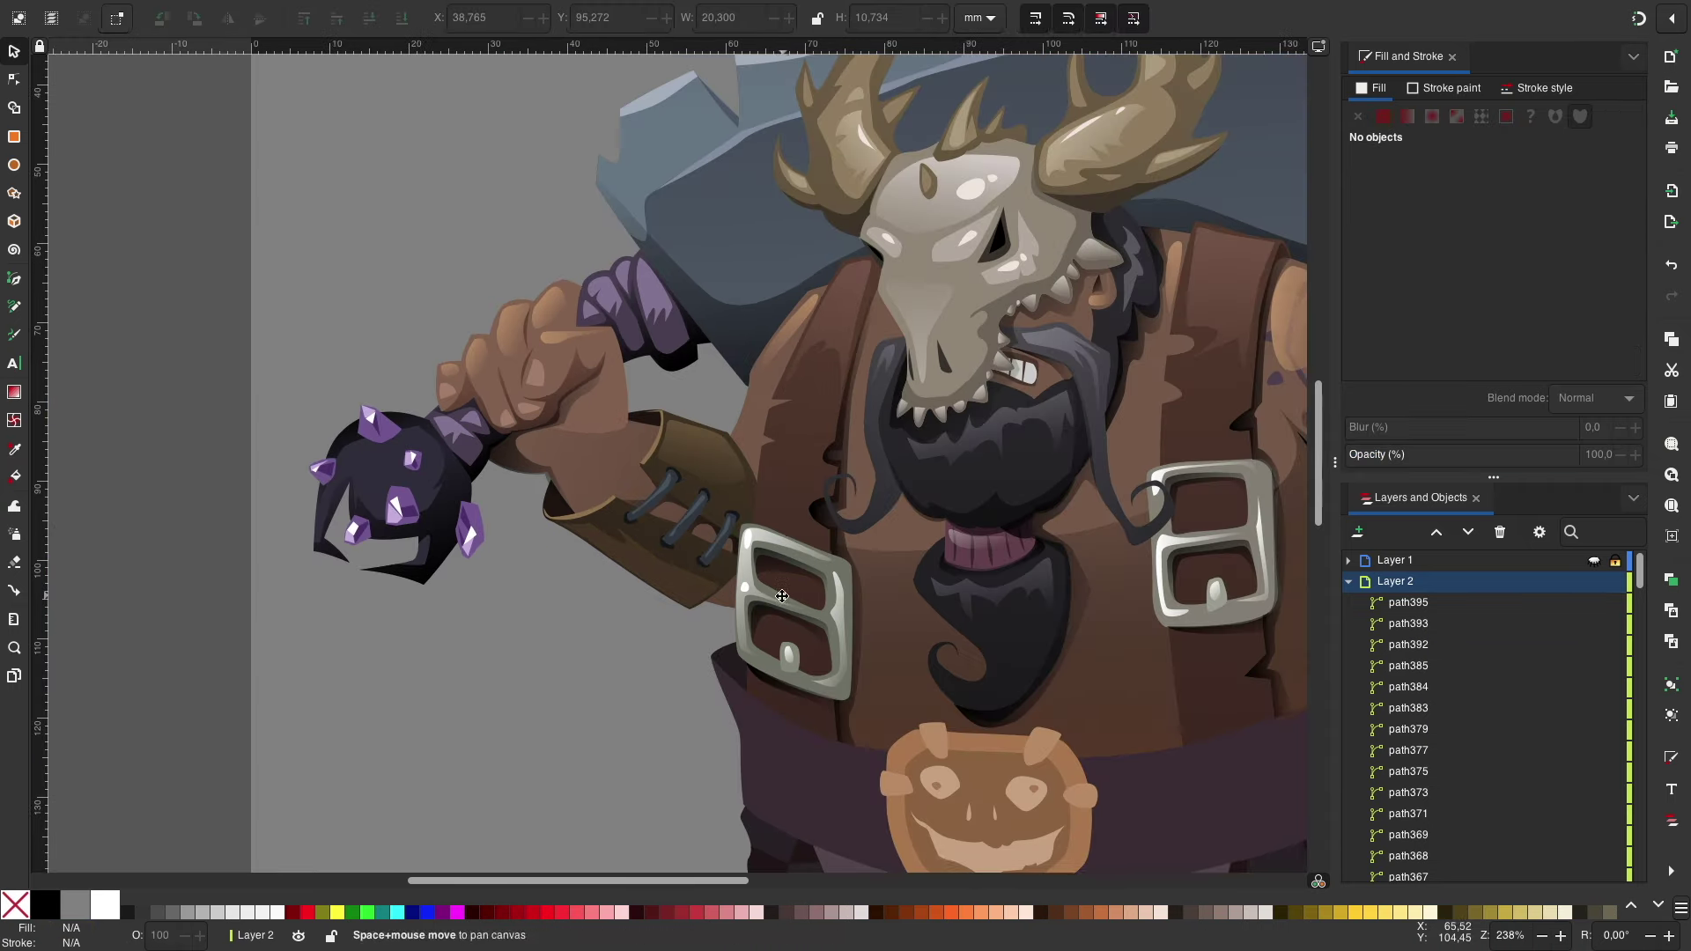
# Step: Draw a shadow shape on the purple glove
pyautogui.press('+')
pyautogui.press('+')
pyautogui.press('+')
pyautogui.press('b')
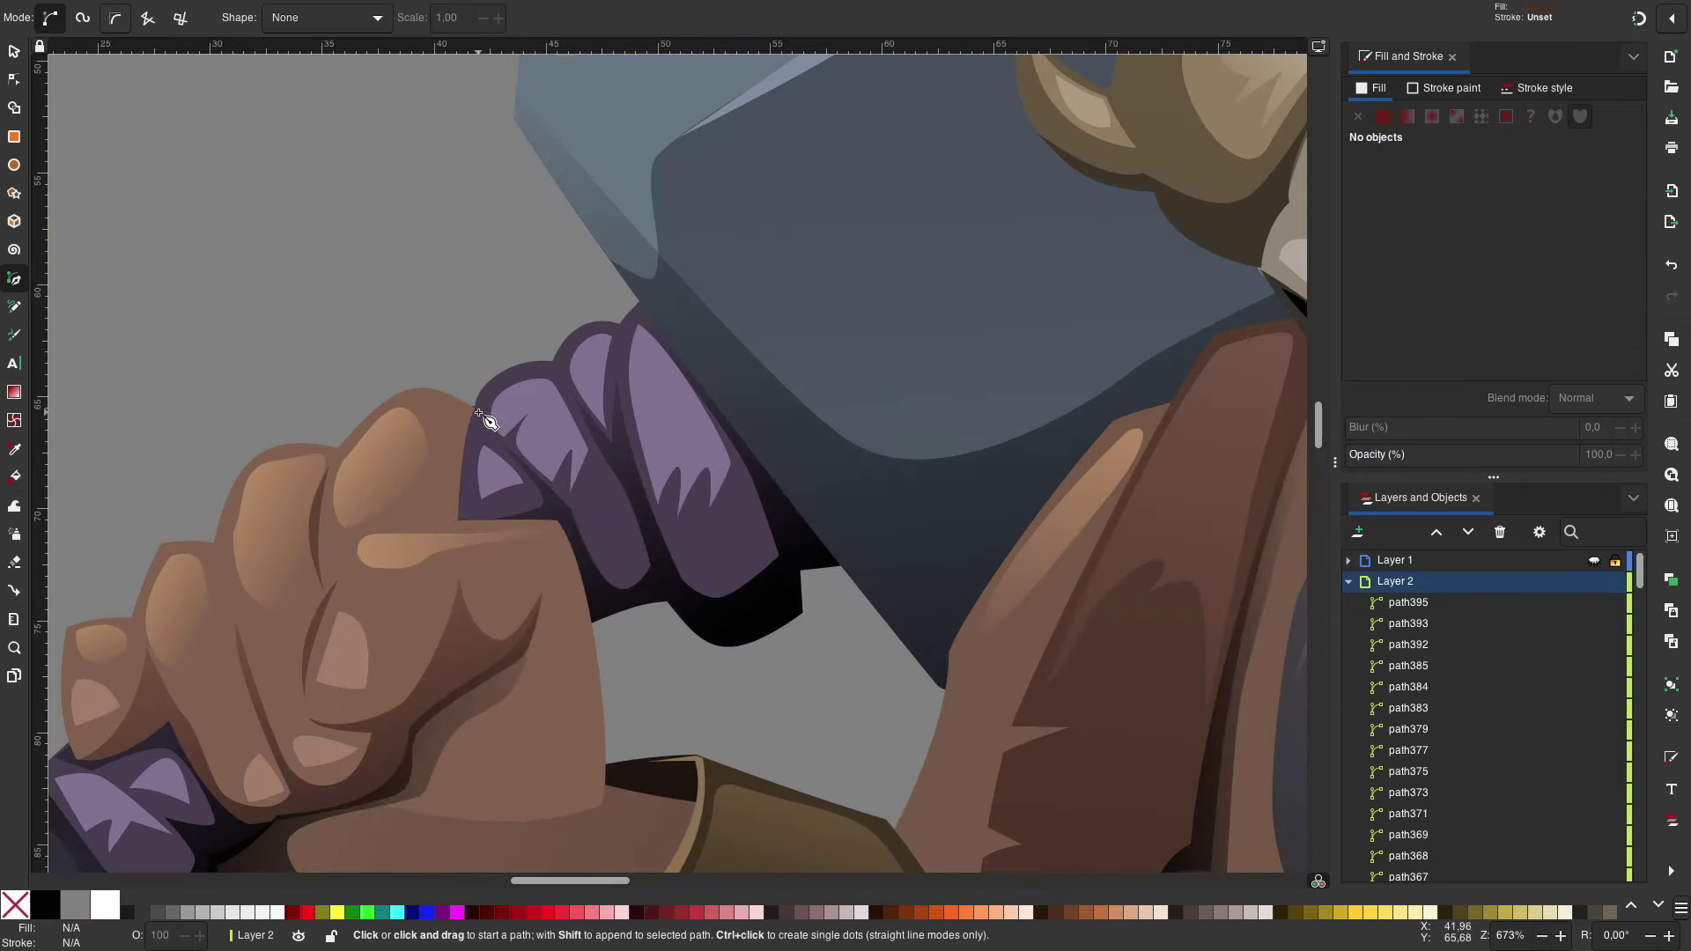
pyautogui.press('Return')
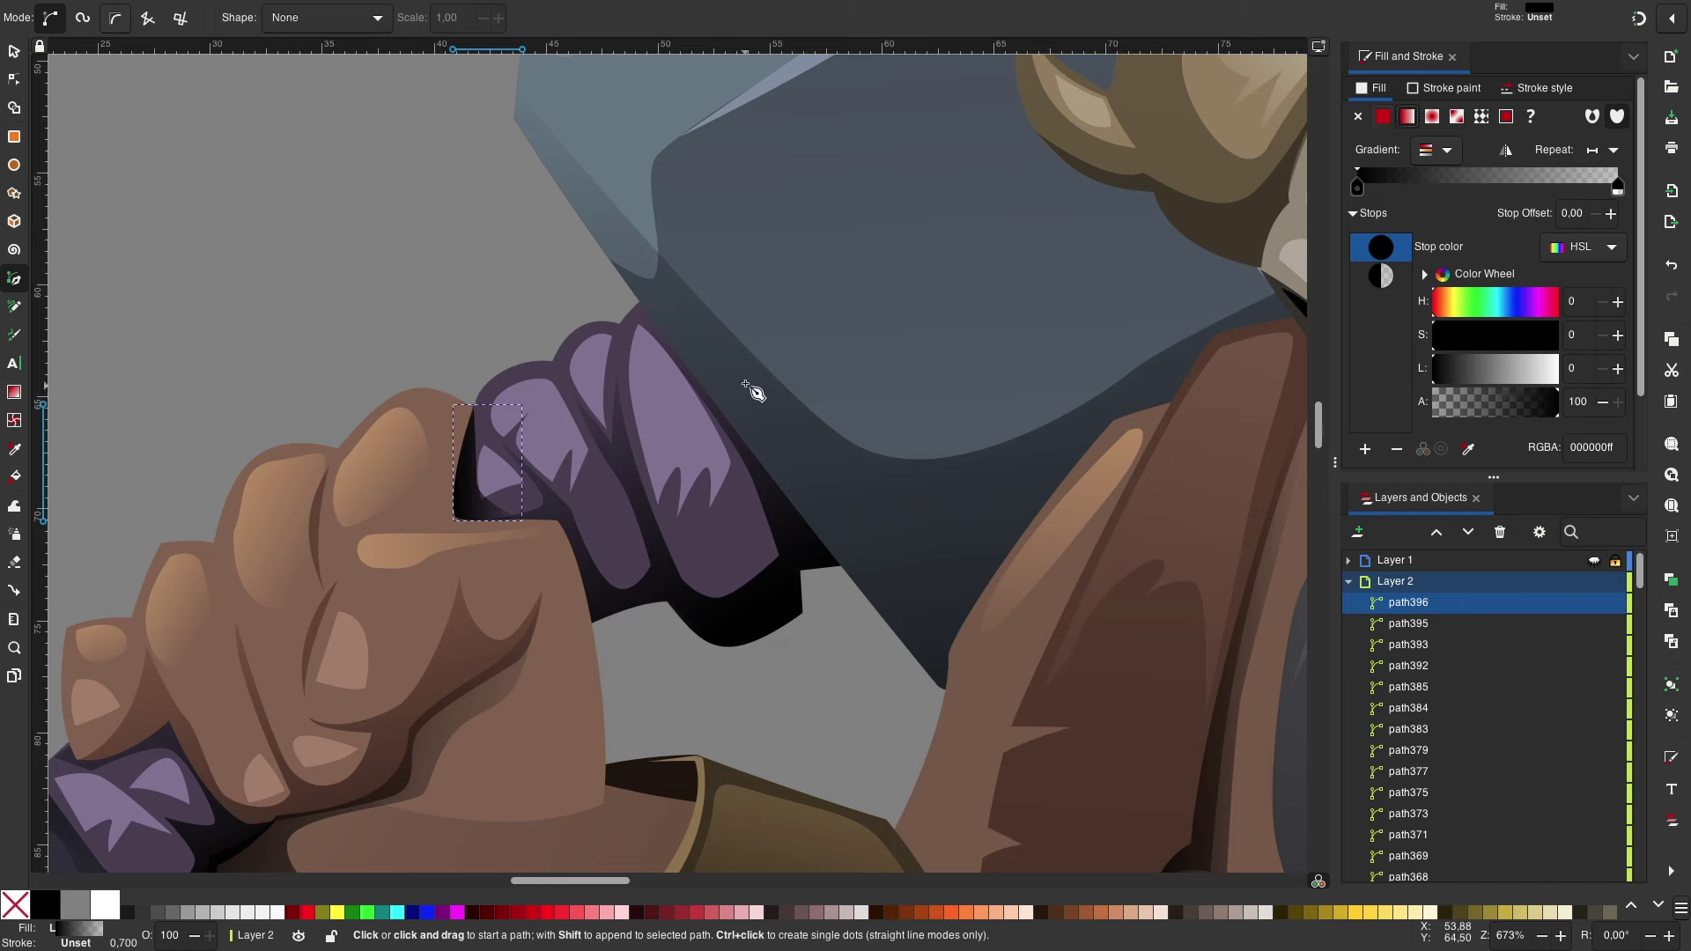
pyautogui.press('s')
pyautogui.press('Escape')
pyautogui.press('-')
pyautogui.press('-')
pyautogui.press('-')
pyautogui.scroll(-2, 519, 315)
pyautogui.hscroll(2, 520, 316)
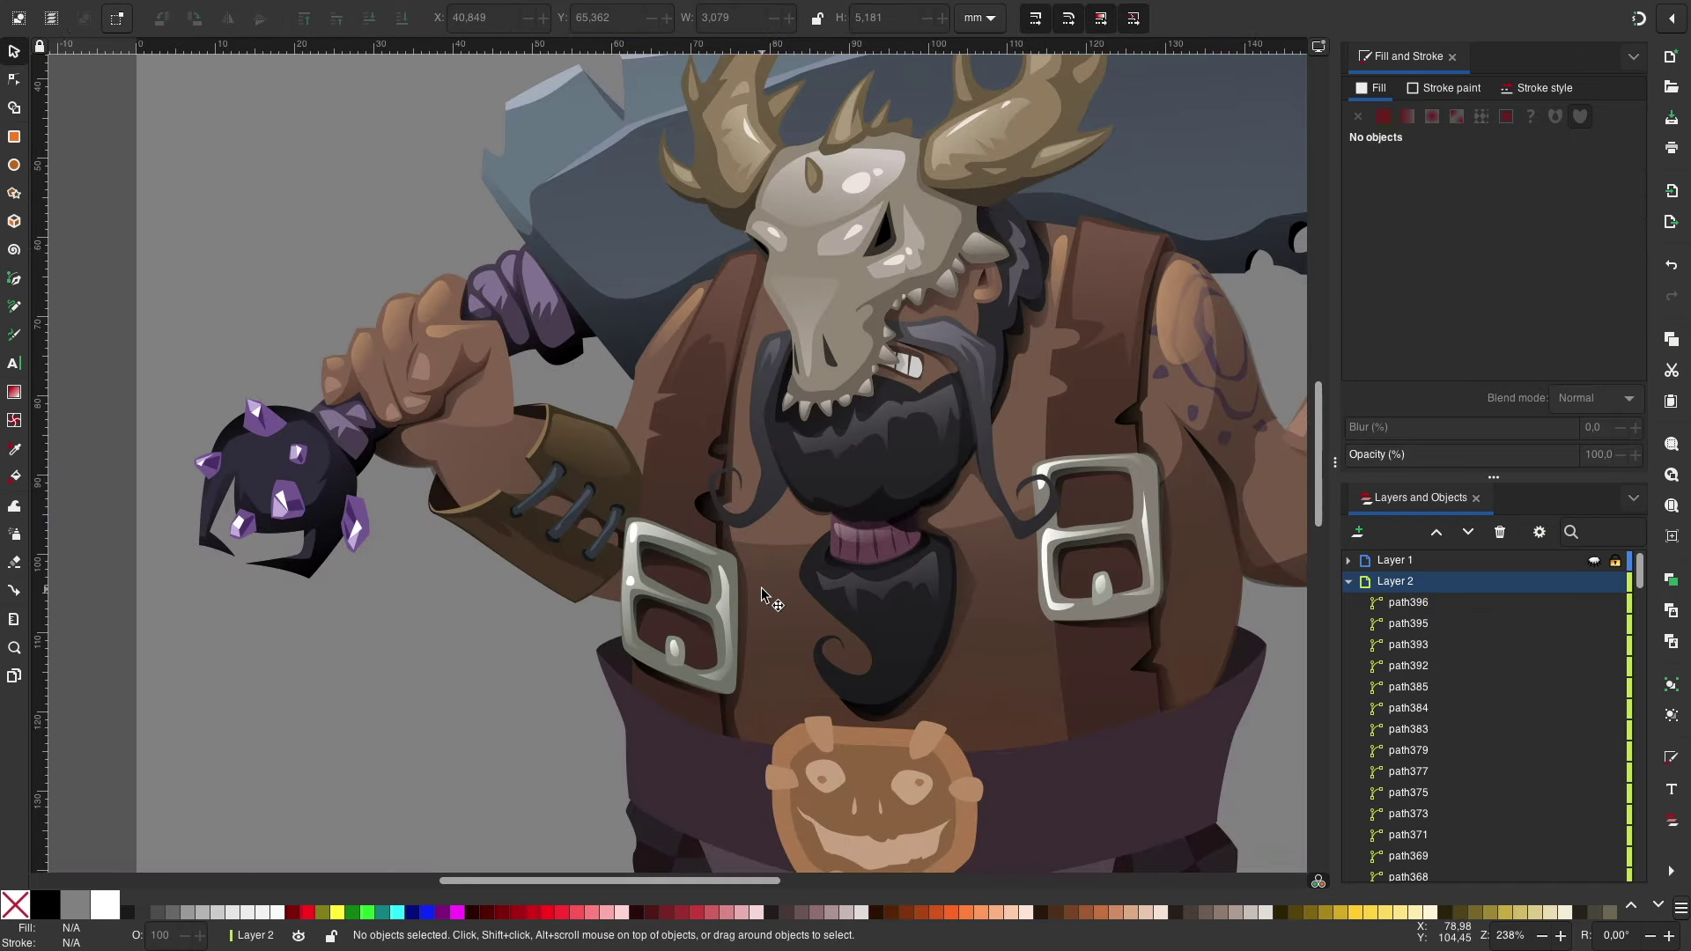
pyautogui.scroll(-2, 941, 573)
pyautogui.hscroll(2, 940, 572)
pyautogui.scroll(-2, 941, 573)
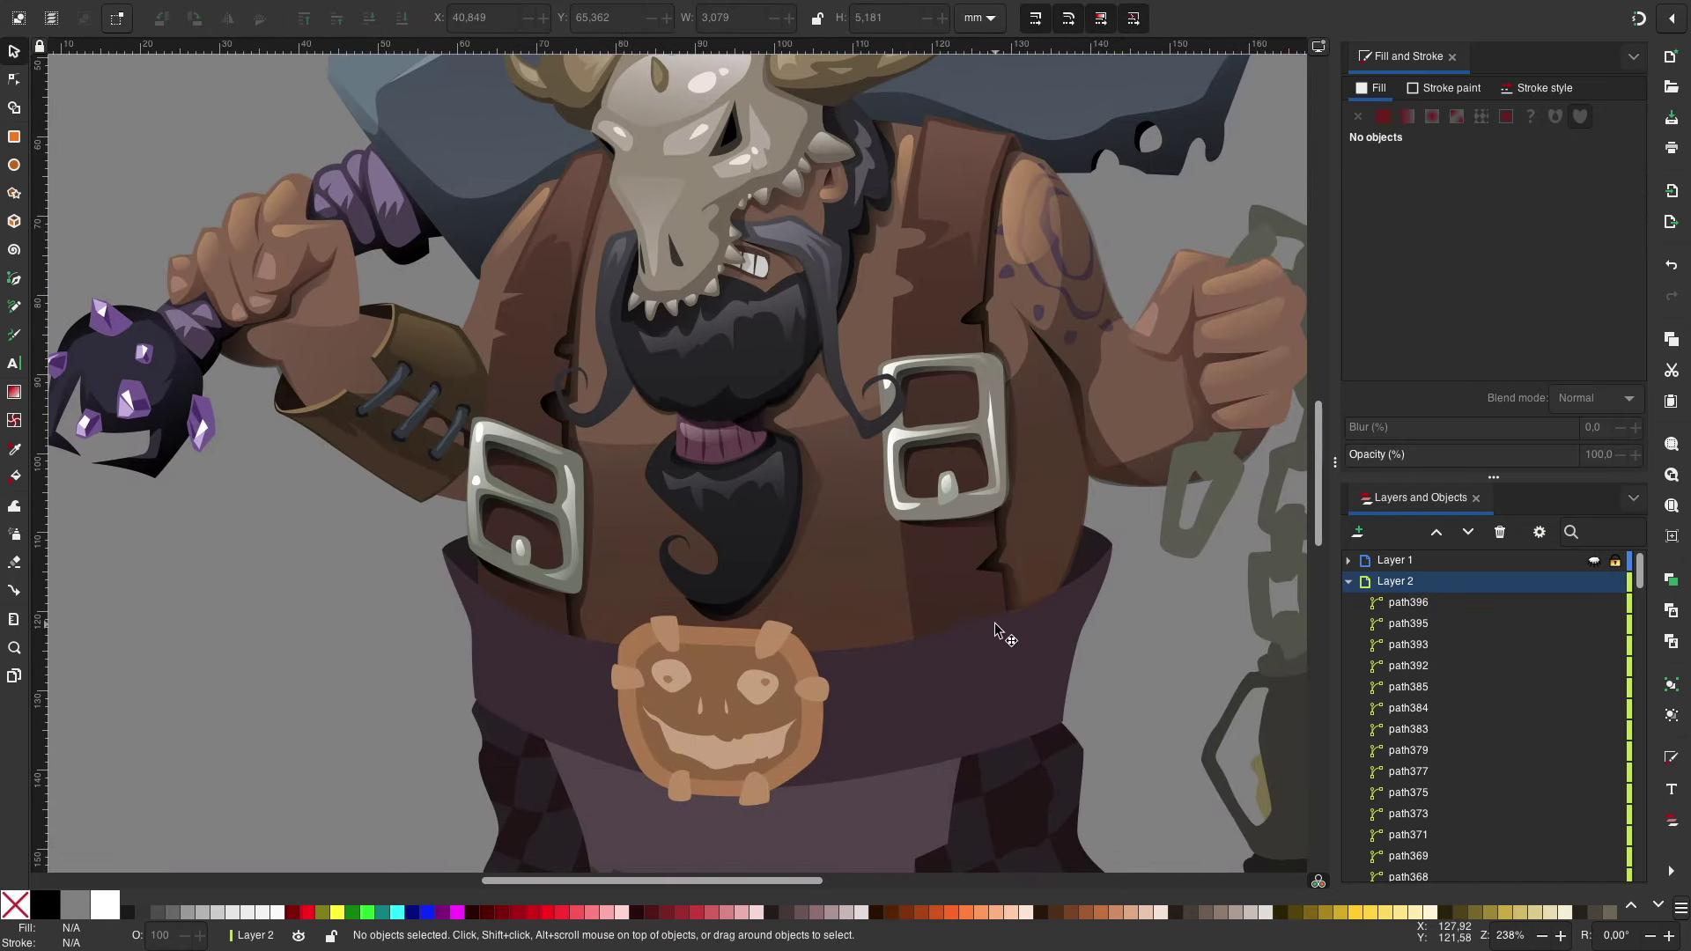
pyautogui.keyDown('ctrl'); pyautogui.scroll(1, 995, 622); pyautogui.keyUp('ctrl')
pyautogui.keyDown('ctrl'); pyautogui.scroll(-2, 981, 620); pyautogui.keyUp('ctrl')
# Step: Give the belt a linear gradient fill and adjust its stops
pyautogui.click(803, 502)
pyautogui.click(1409, 116)
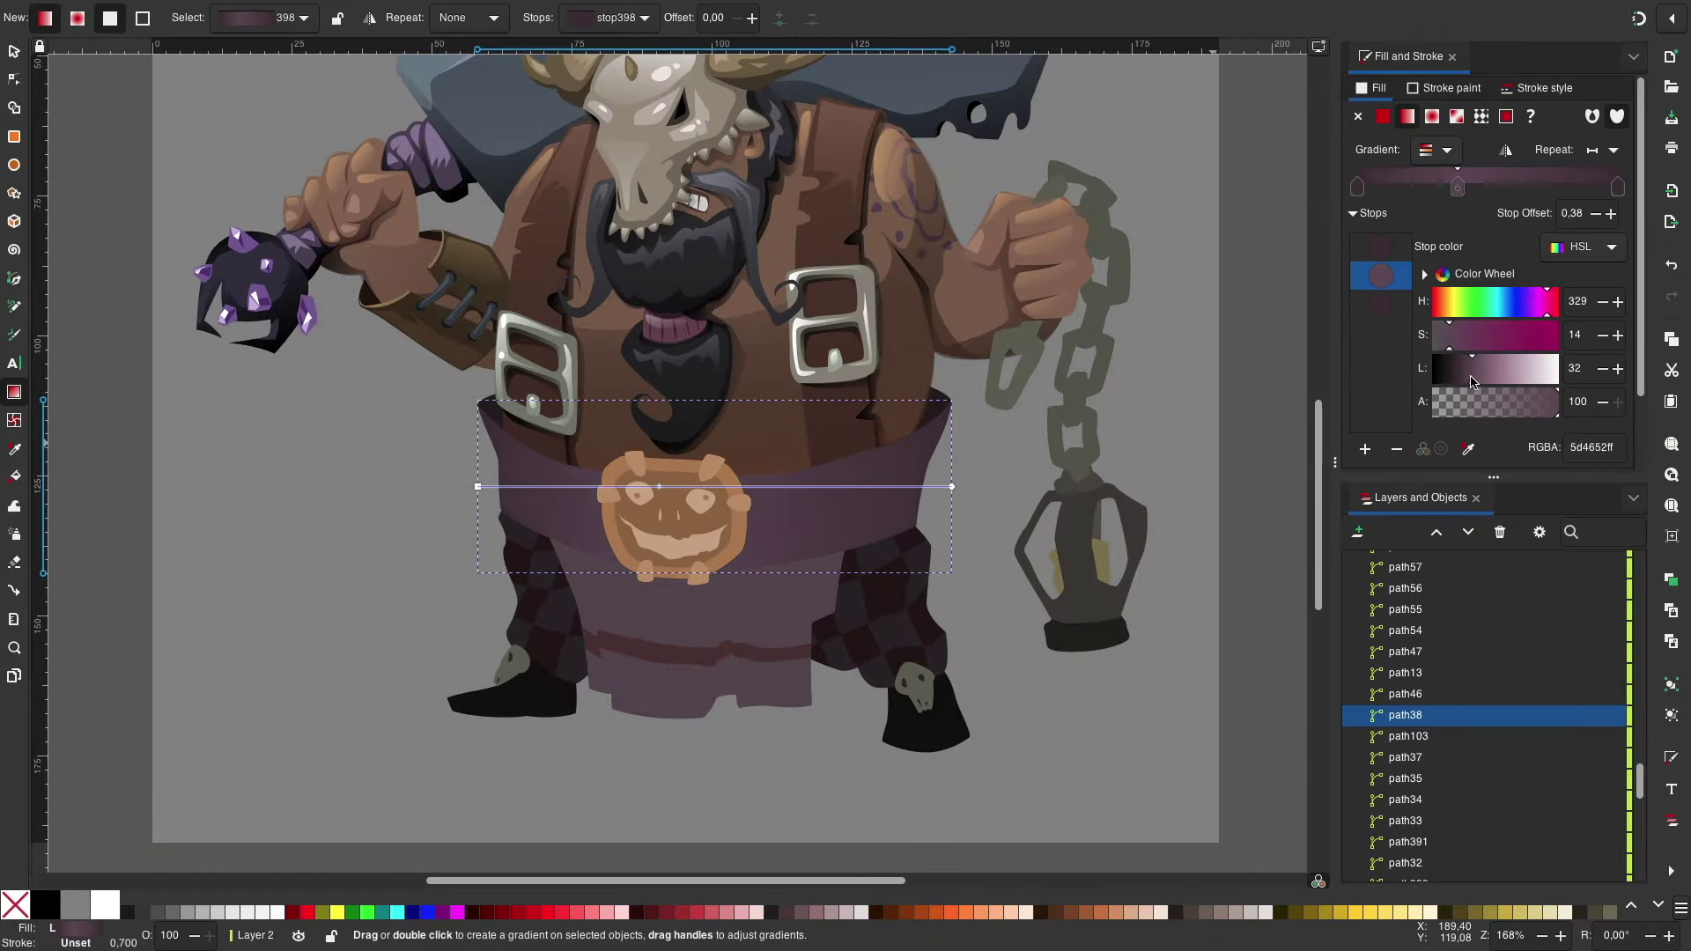
pyautogui.press('Tab')
pyautogui.click(480, 489)
pyautogui.press('b')
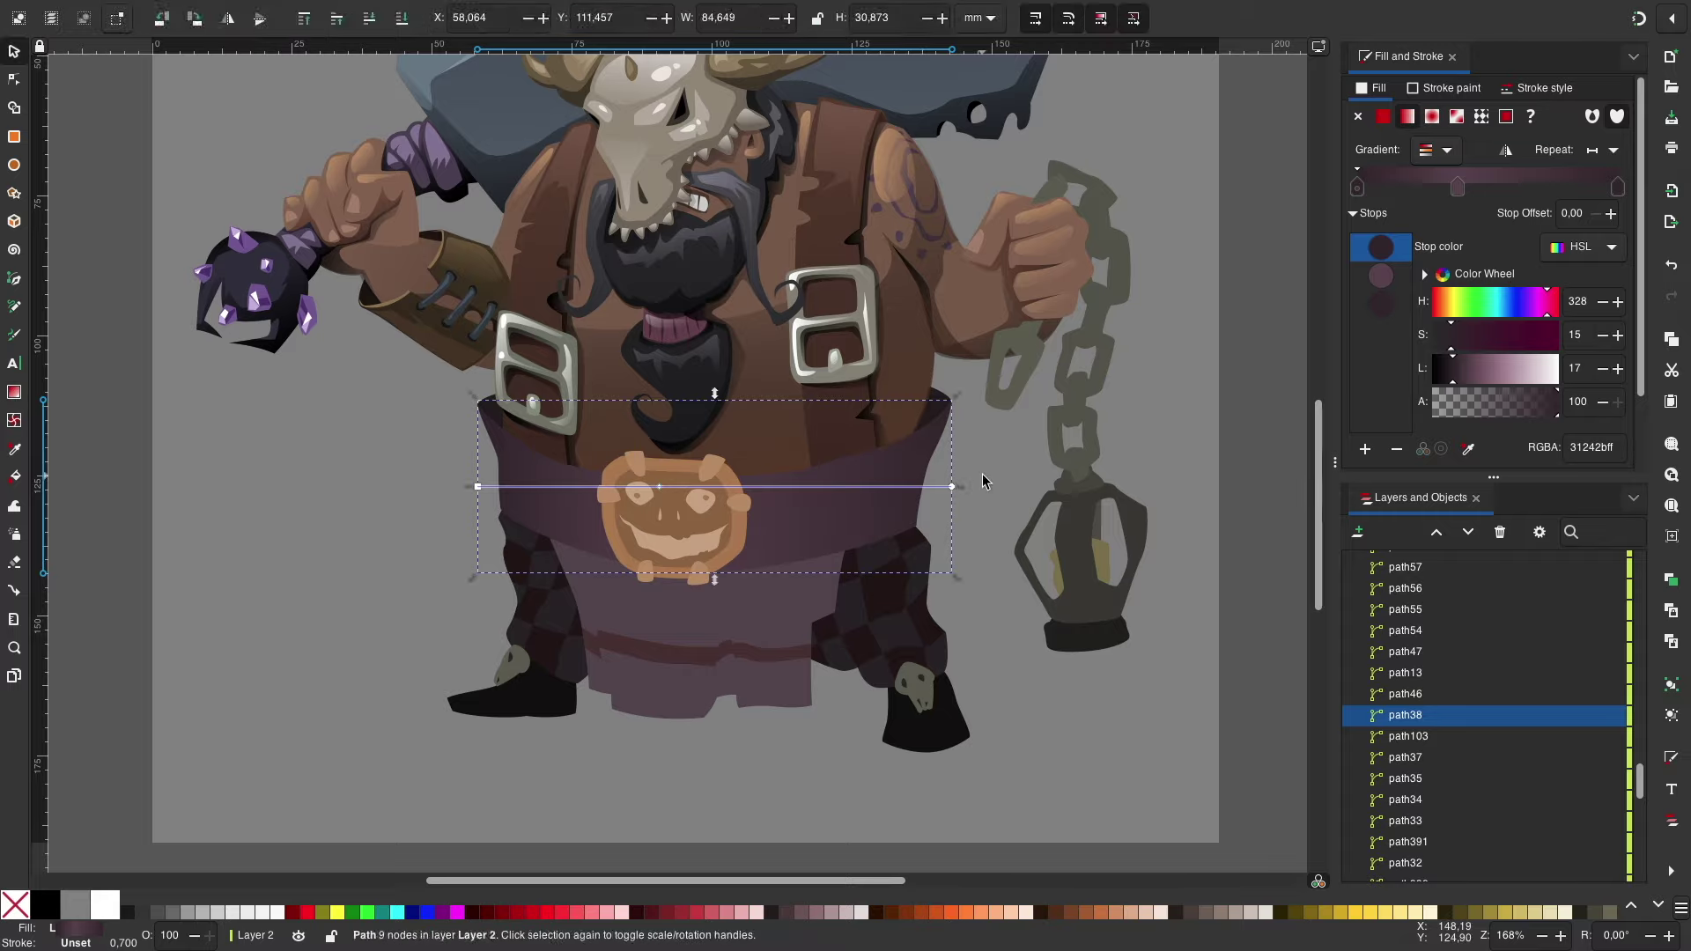
pyautogui.press('Escape')
pyautogui.keyDown('ctrl'); pyautogui.scroll(2, 1000, 487); pyautogui.keyUp('ctrl')
pyautogui.scroll(-1, 1001, 487)
# Step: Pen-draw a shadow shape across the belt beneath the pumpkin buckle
pyautogui.click(820, 576)
pyautogui.click(1157, 504)
pyautogui.click(828, 590)
pyautogui.click(336, 476)
pyautogui.click(594, 571)
pyautogui.click(787, 385)
# Step: Lower the buckle shadow beneath the pumpkin and give it an angled linear-gradient fade
pyautogui.press('s')
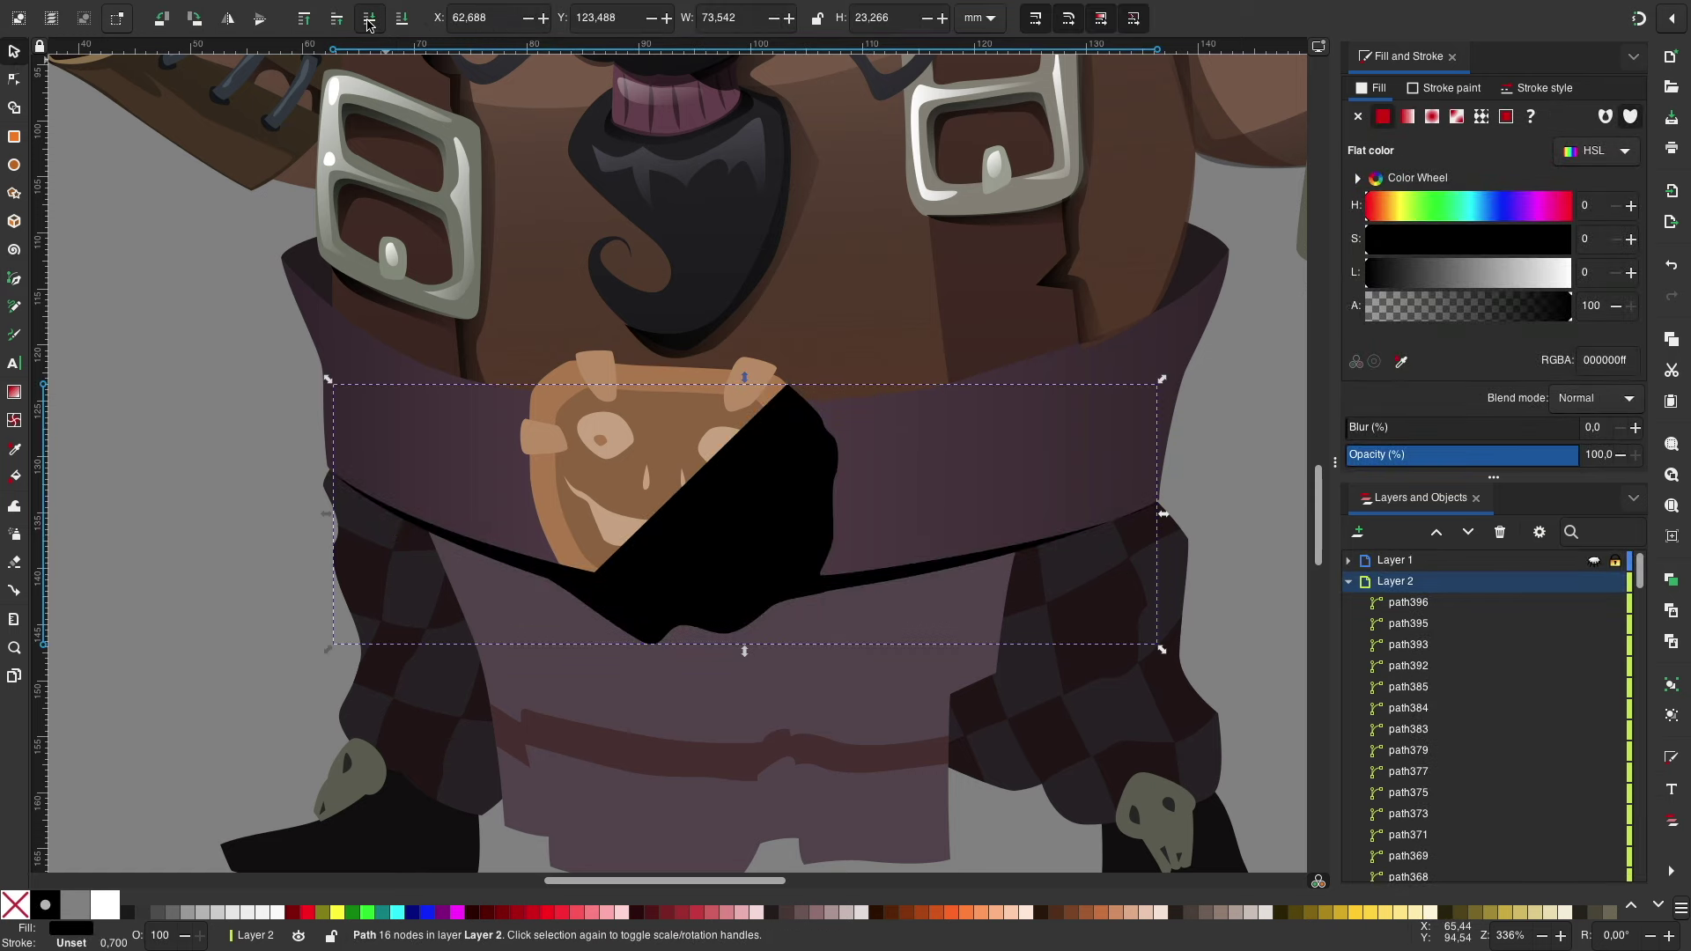
pyautogui.click(370, 19)
pyautogui.click(1407, 116)
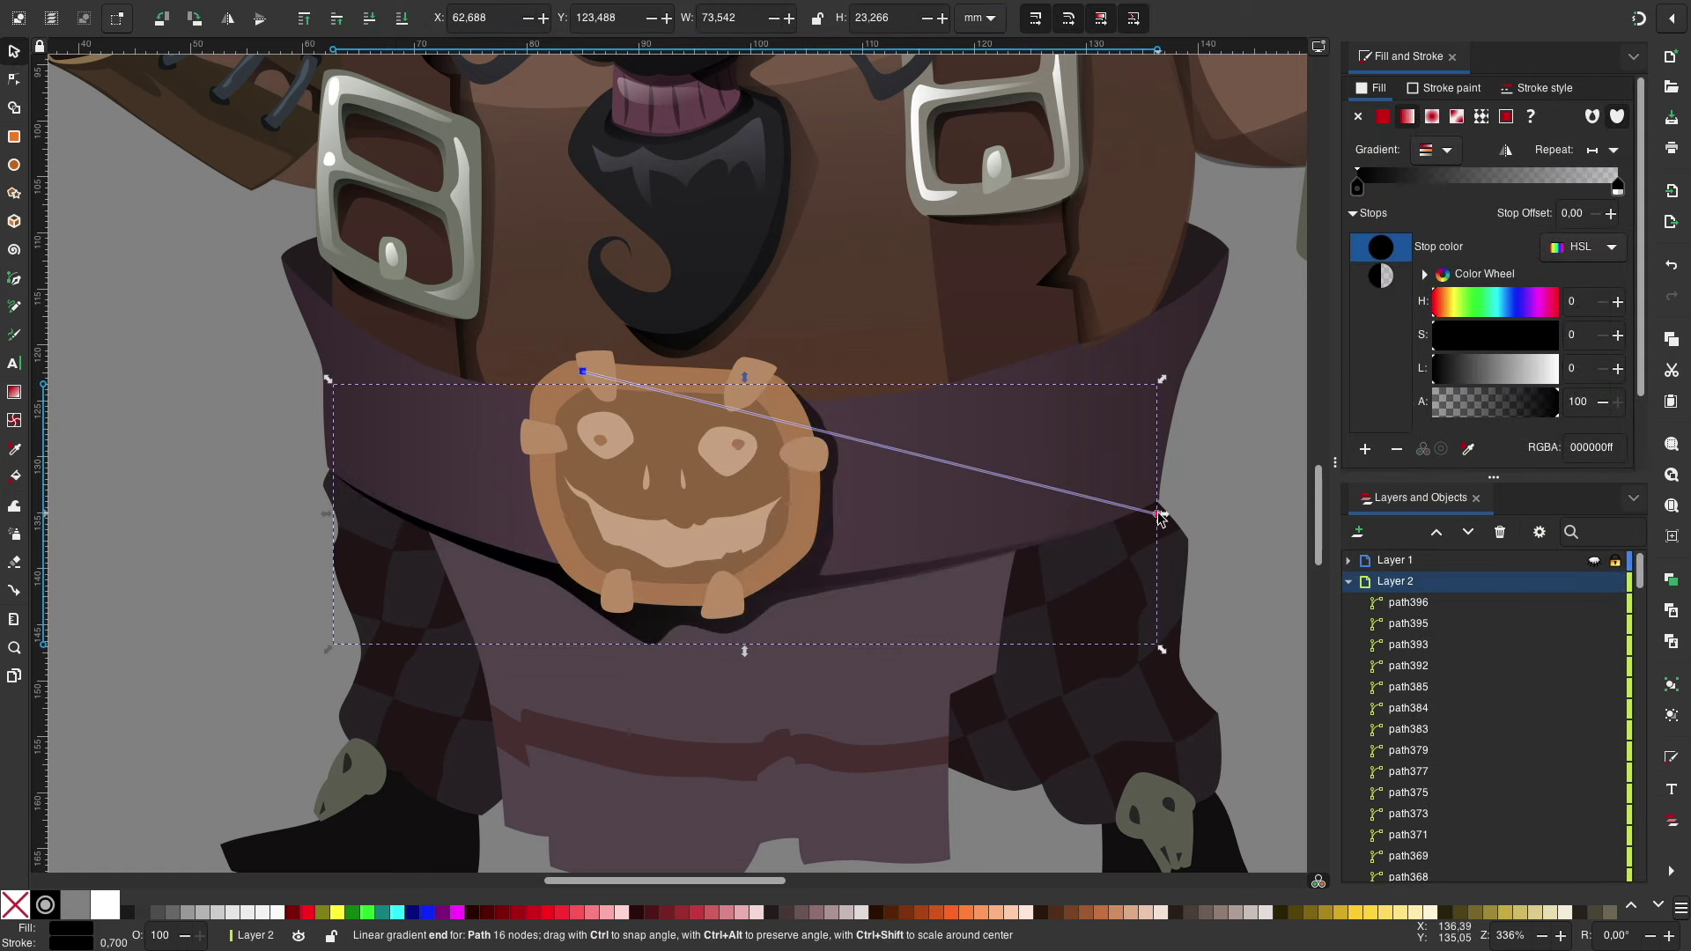
pyautogui.moveTo(1159, 518); pyautogui.dragTo(617, 715)
pyautogui.press('Escape')
# Step: Draw a gradient highlight in a belt colour along the belt's top edge beside the buckle
pyautogui.press('b')
pyautogui.scroll(2, 848, 487)
pyautogui.click(779, 464)
pyautogui.click(1069, 406)
pyautogui.moveTo(1193, 324); pyautogui.dragTo(1162, 377)
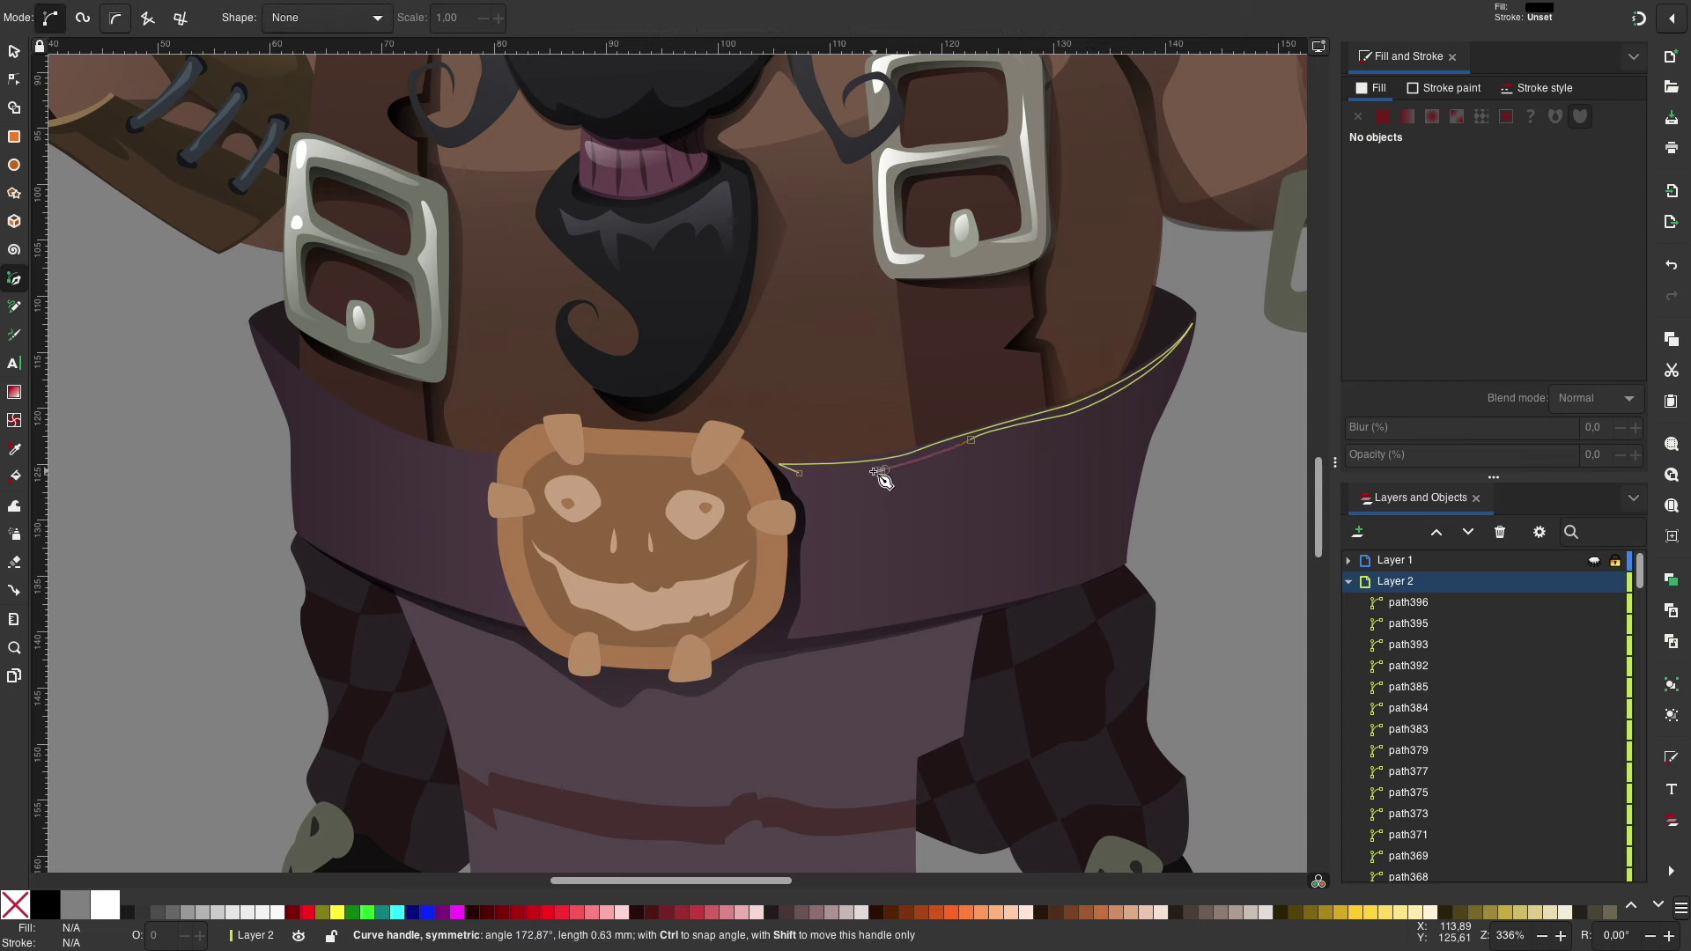
pyautogui.moveTo(881, 475); pyautogui.dragTo(890, 480)
pyautogui.press('d')
pyautogui.click(1095, 397)
pyautogui.click(1407, 117)
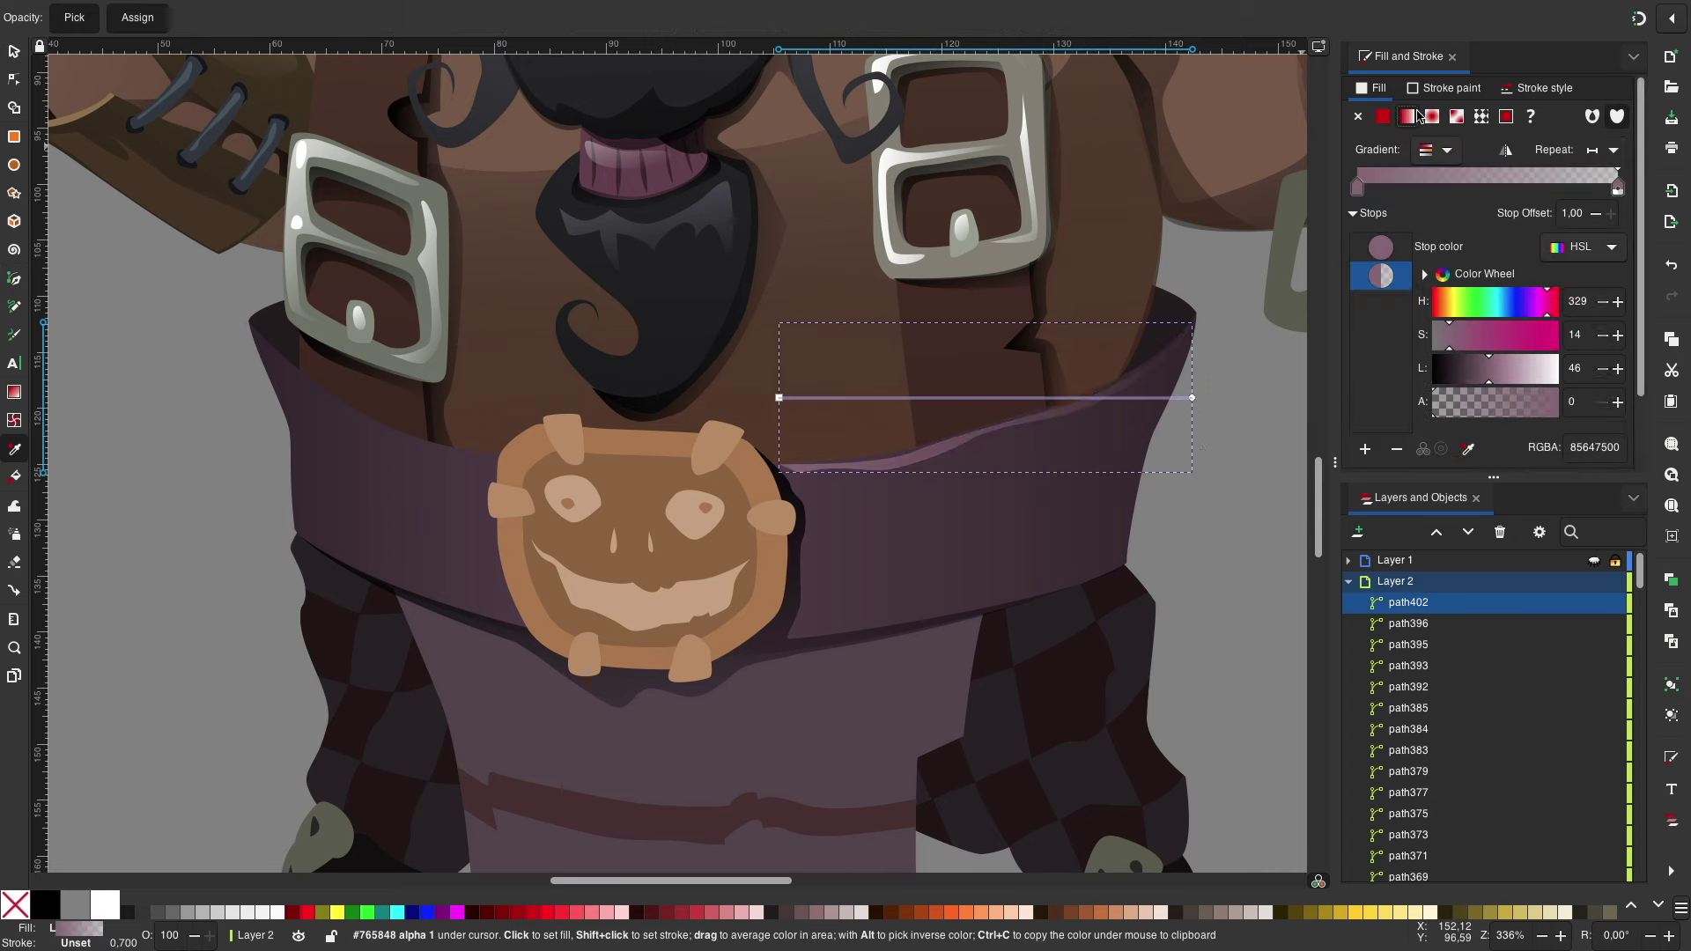
pyautogui.press('Escape')
# Step: Add a matching highlight along the belt's left top edge and review the whole page
pyautogui.scroll(1, 670, 458)
pyautogui.press('b')
pyautogui.click(510, 476)
pyautogui.moveTo(281, 364); pyautogui.dragTo(375, 447)
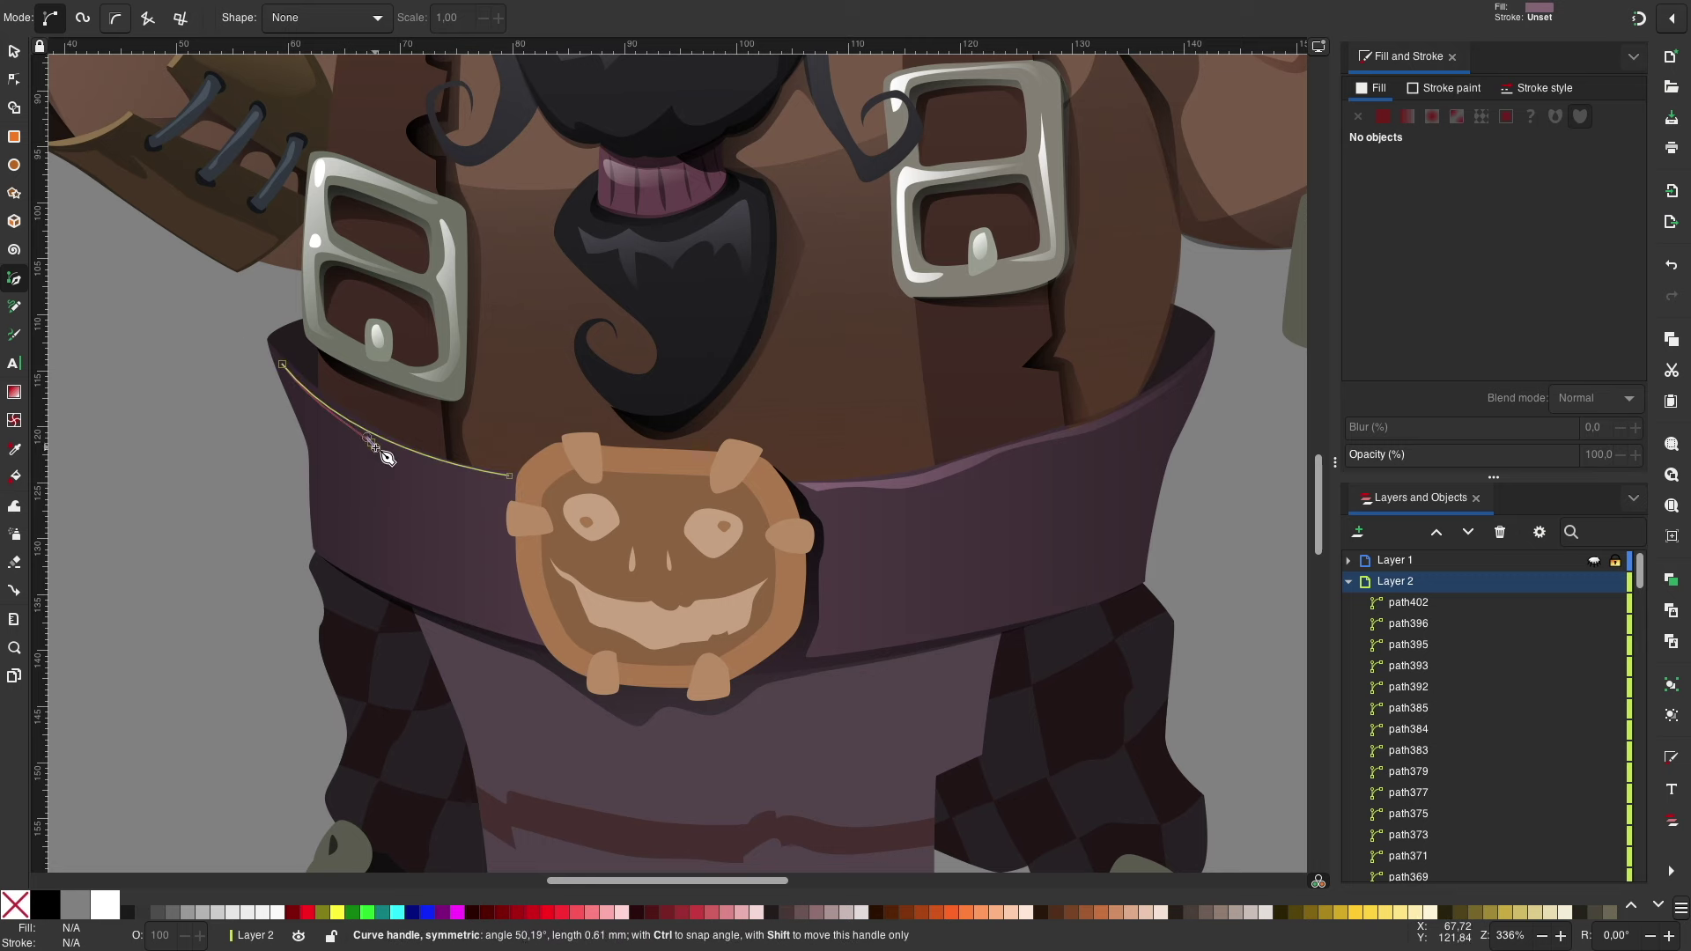
pyautogui.click(519, 480)
pyautogui.press('s')
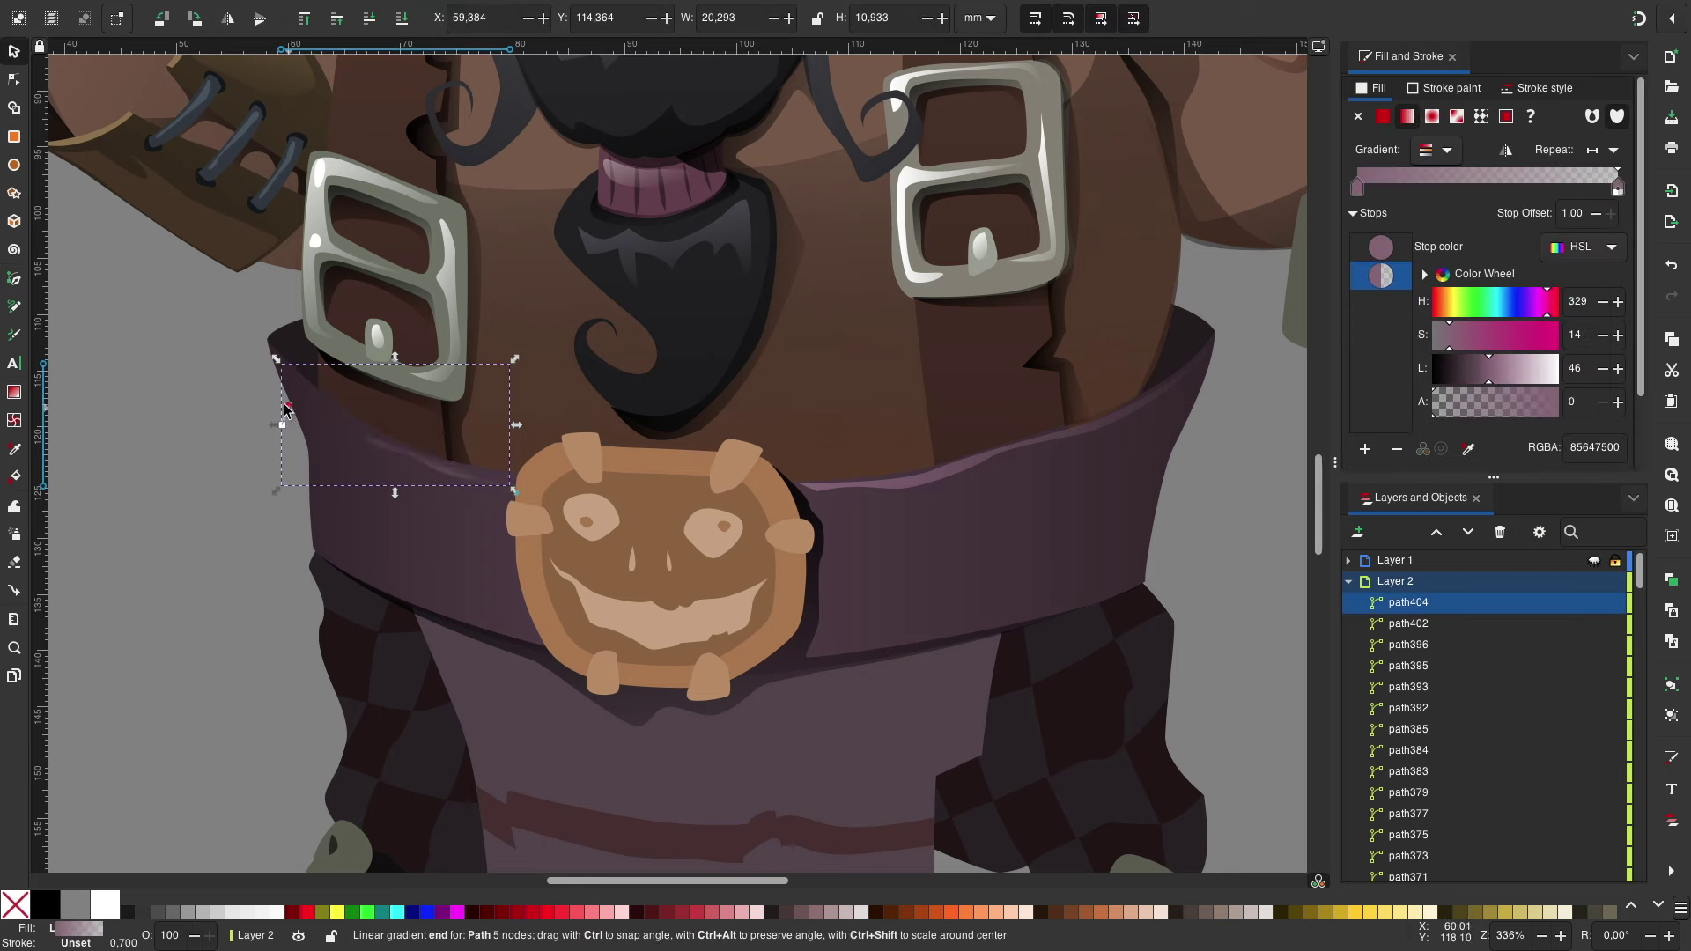
pyautogui.press('Escape')
pyautogui.press('5')
pyautogui.press('`')
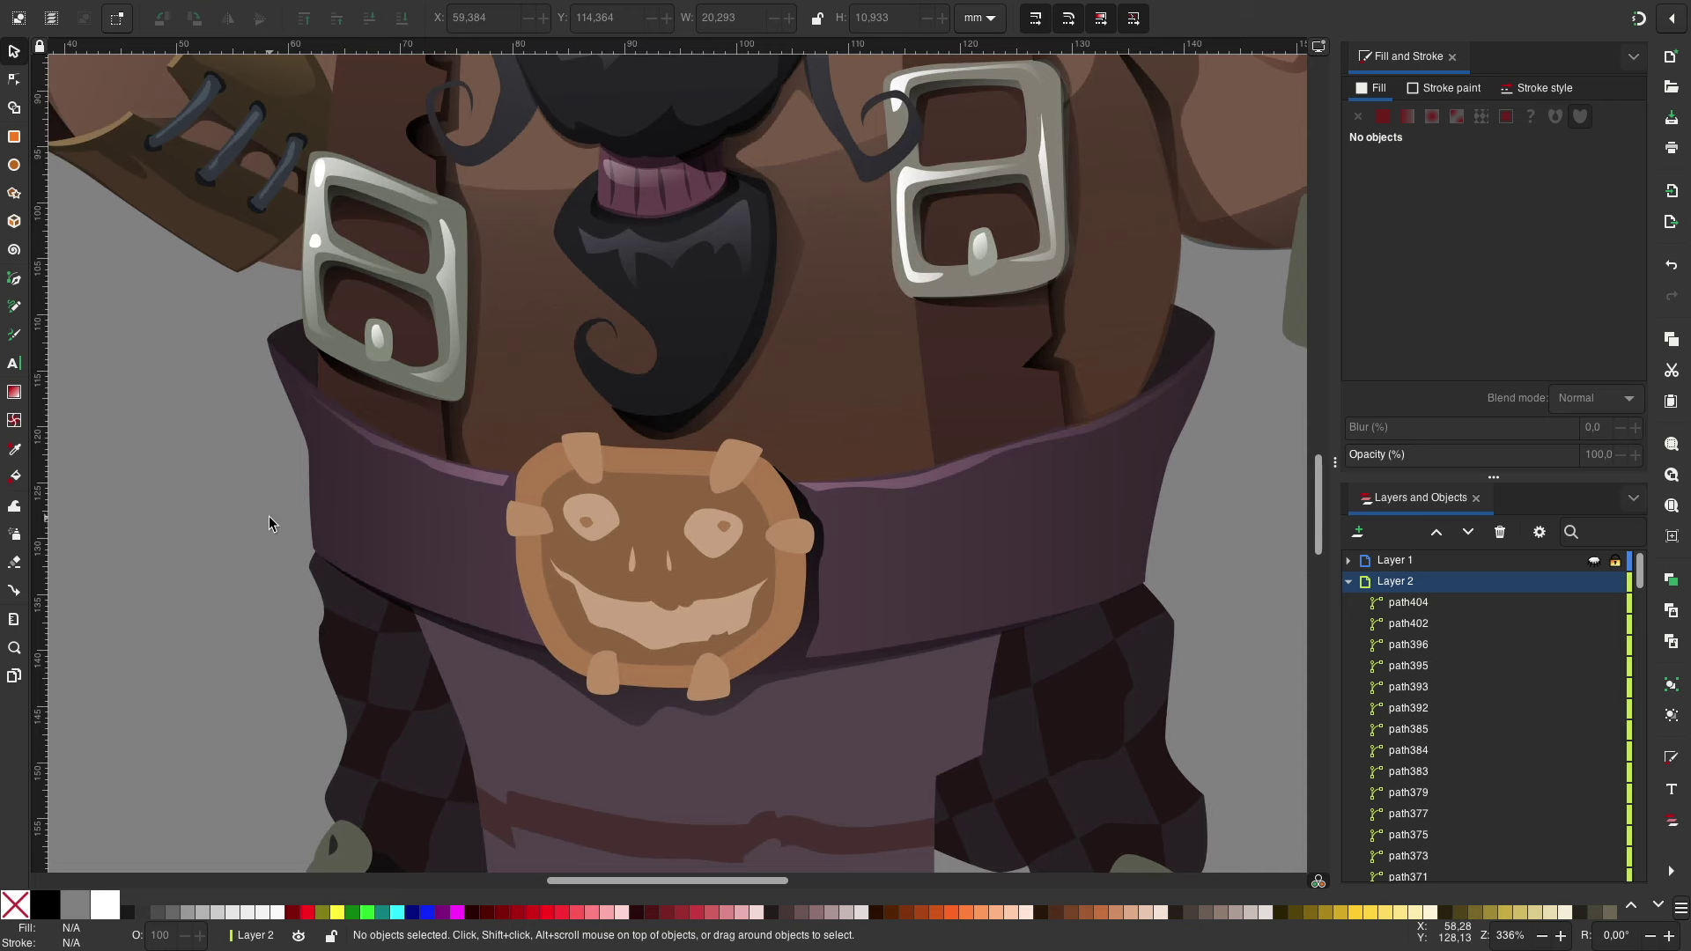
# Step: Draw three fold shapes on the left part of the skirt
pyautogui.scroll(-5, 890, 546)
pyautogui.press('b')
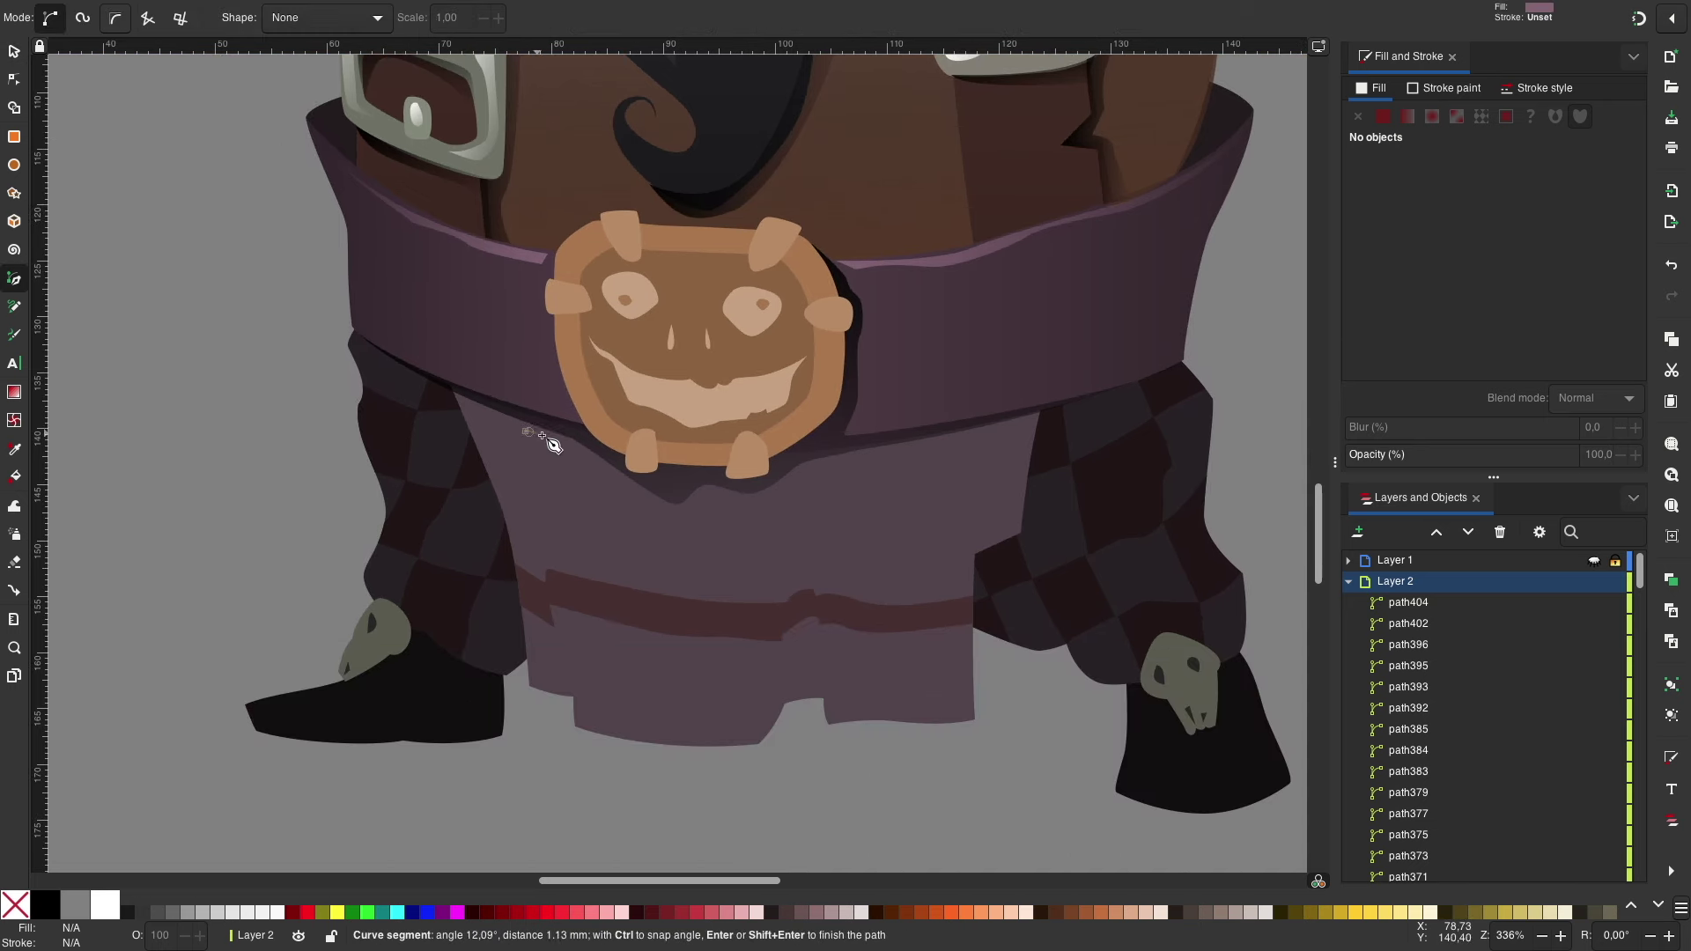
pyautogui.click(526, 432)
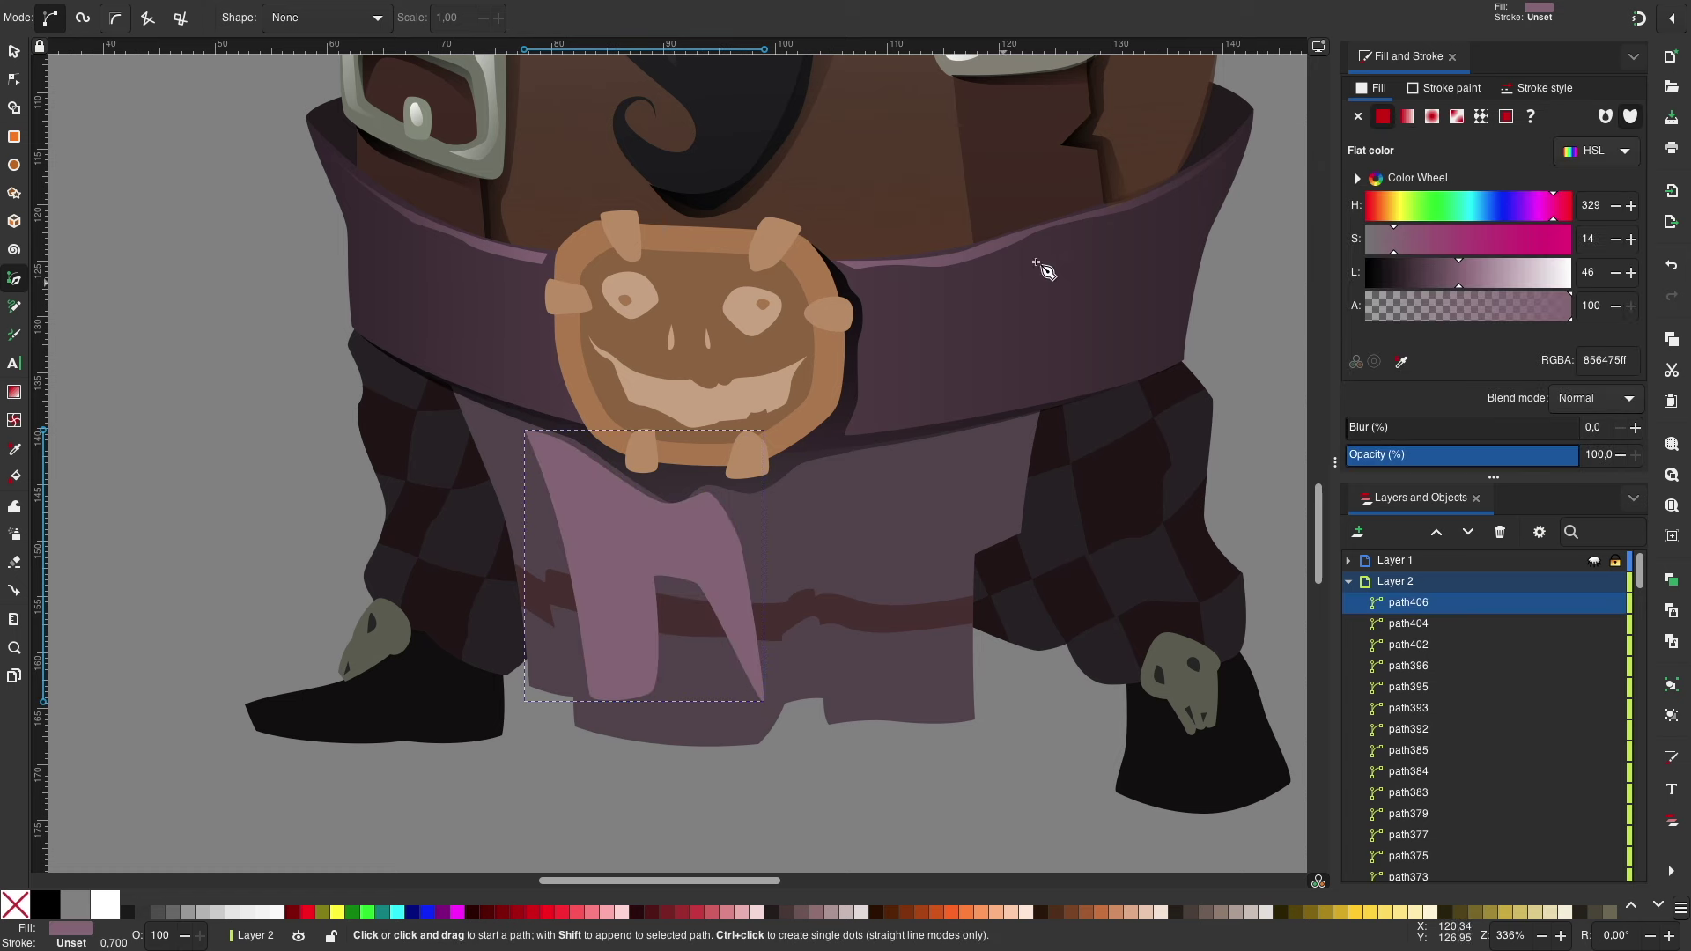
pyautogui.click(465, 409)
pyautogui.click(465, 409)
pyautogui.click(511, 429)
pyautogui.click(572, 676)
pyautogui.click(510, 429)
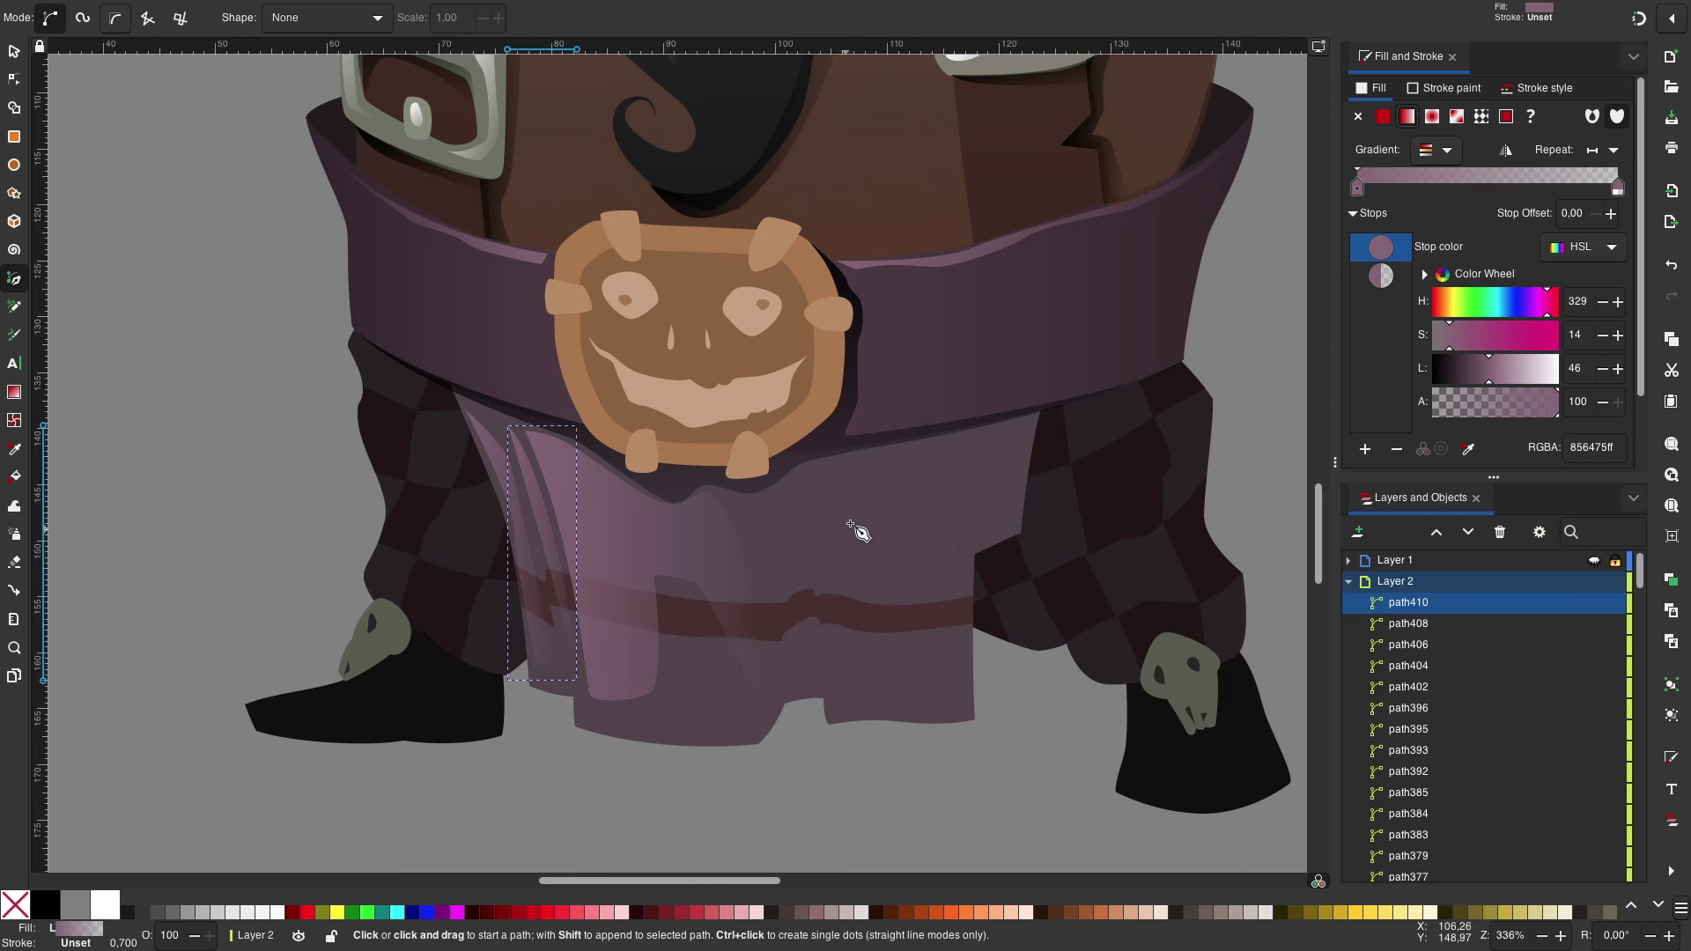
# Step: Draw a fold and a narrow crease right of the skirt's centre
pyautogui.click(827, 466)
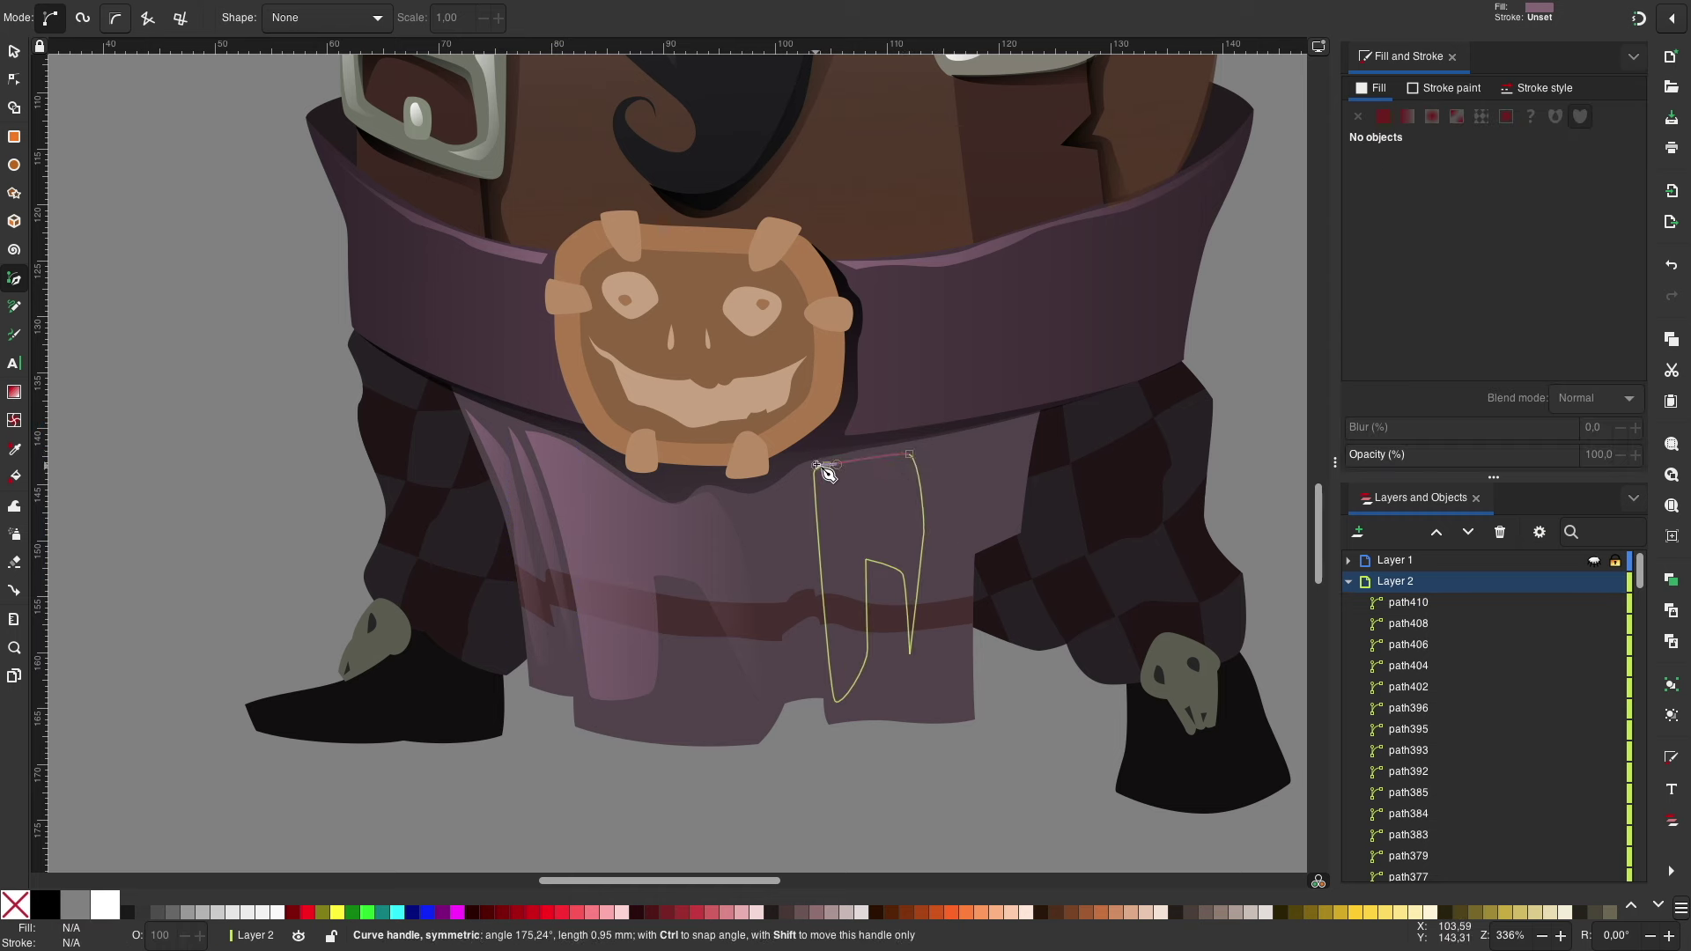
pyautogui.click(817, 467)
pyautogui.click(776, 470)
pyautogui.click(772, 720)
pyautogui.click(778, 468)
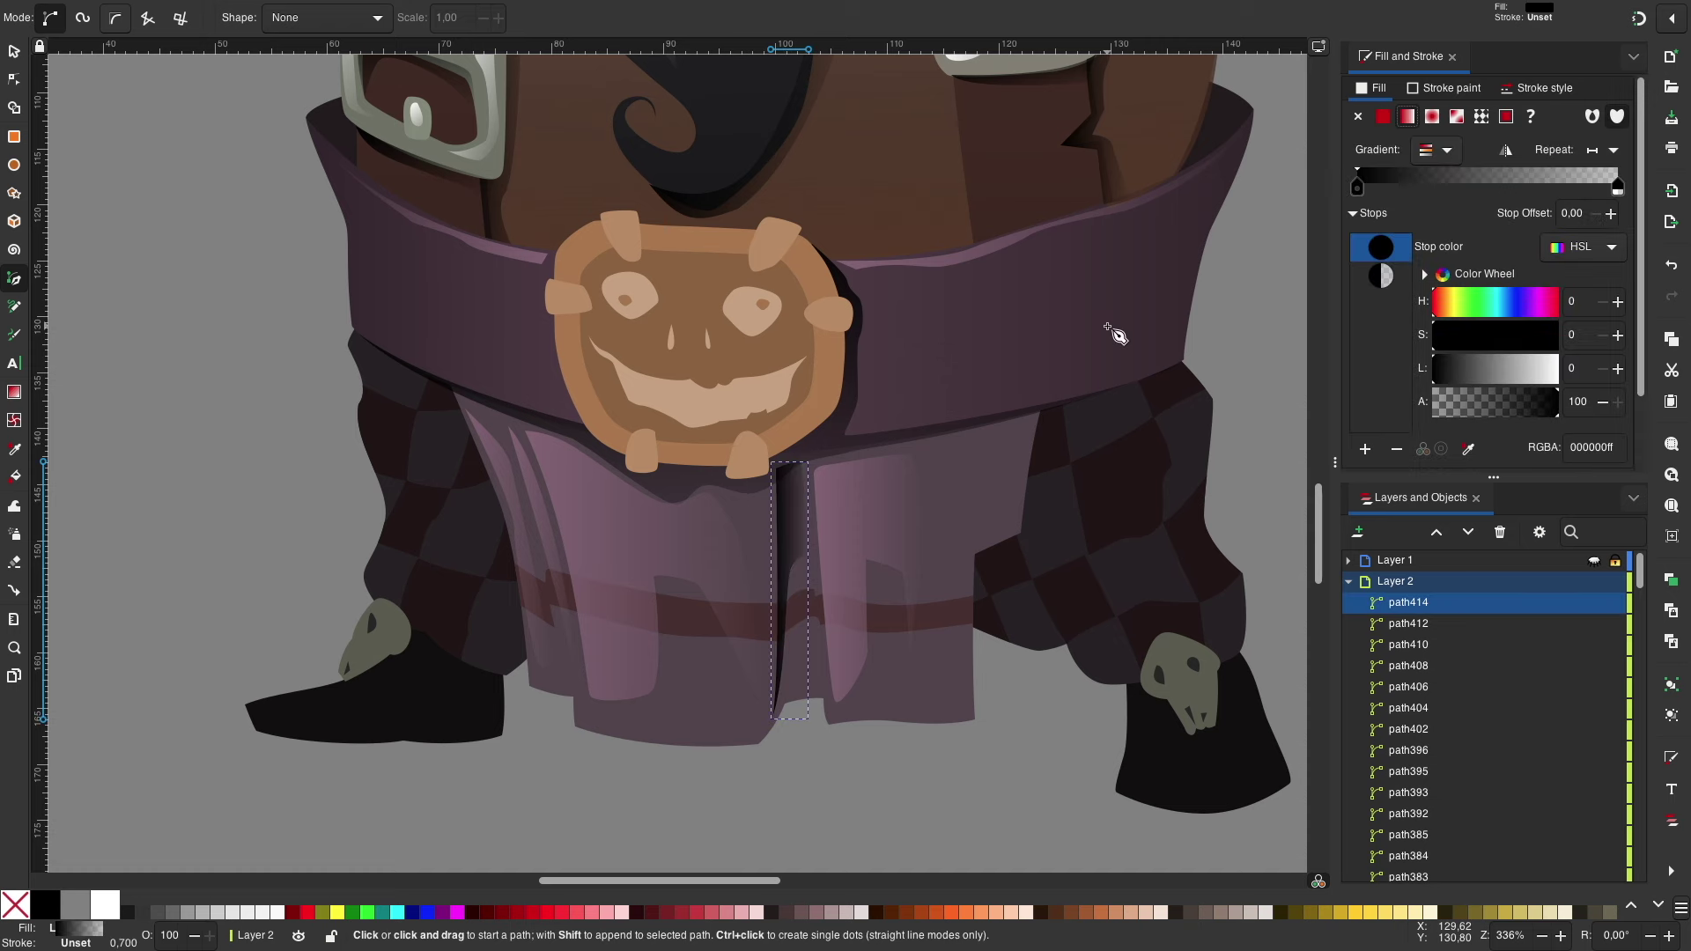
pyautogui.press('s')
pyautogui.click(988, 760)
# Step: Finish the crease on the skirt's right side and check it at full-page and close-up zoom
pyautogui.press('b')
pyautogui.scroll(-1, 1057, 384)
pyautogui.hscroll(-1, 1057, 384)
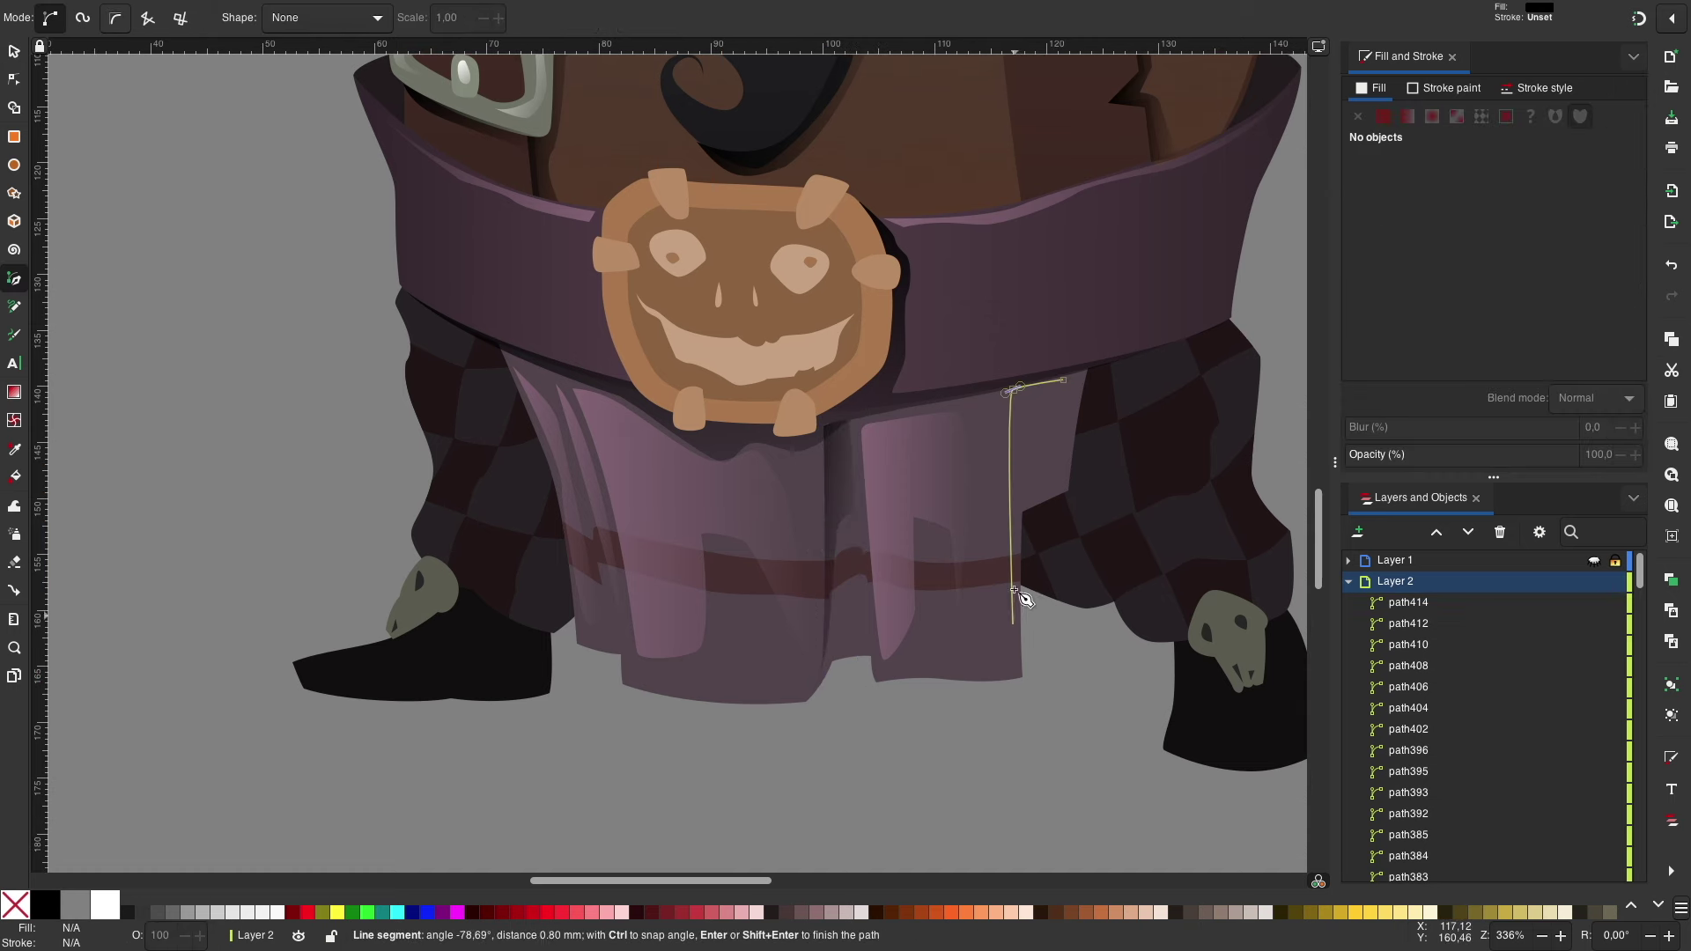
pyautogui.click(1065, 381)
pyautogui.press('s')
pyautogui.press('5')
pyautogui.click(1034, 742)
pyautogui.press('+')
pyautogui.press('+')
pyautogui.press('+')
pyautogui.press('+')
pyautogui.click(980, 484)
pyautogui.press('Escape')
pyautogui.scroll(-2, 917, 670)
pyautogui.hscroll(5, 916, 669)
# Step: Draw a dark curved shadow shape over the right trouser leg
pyautogui.press('b')
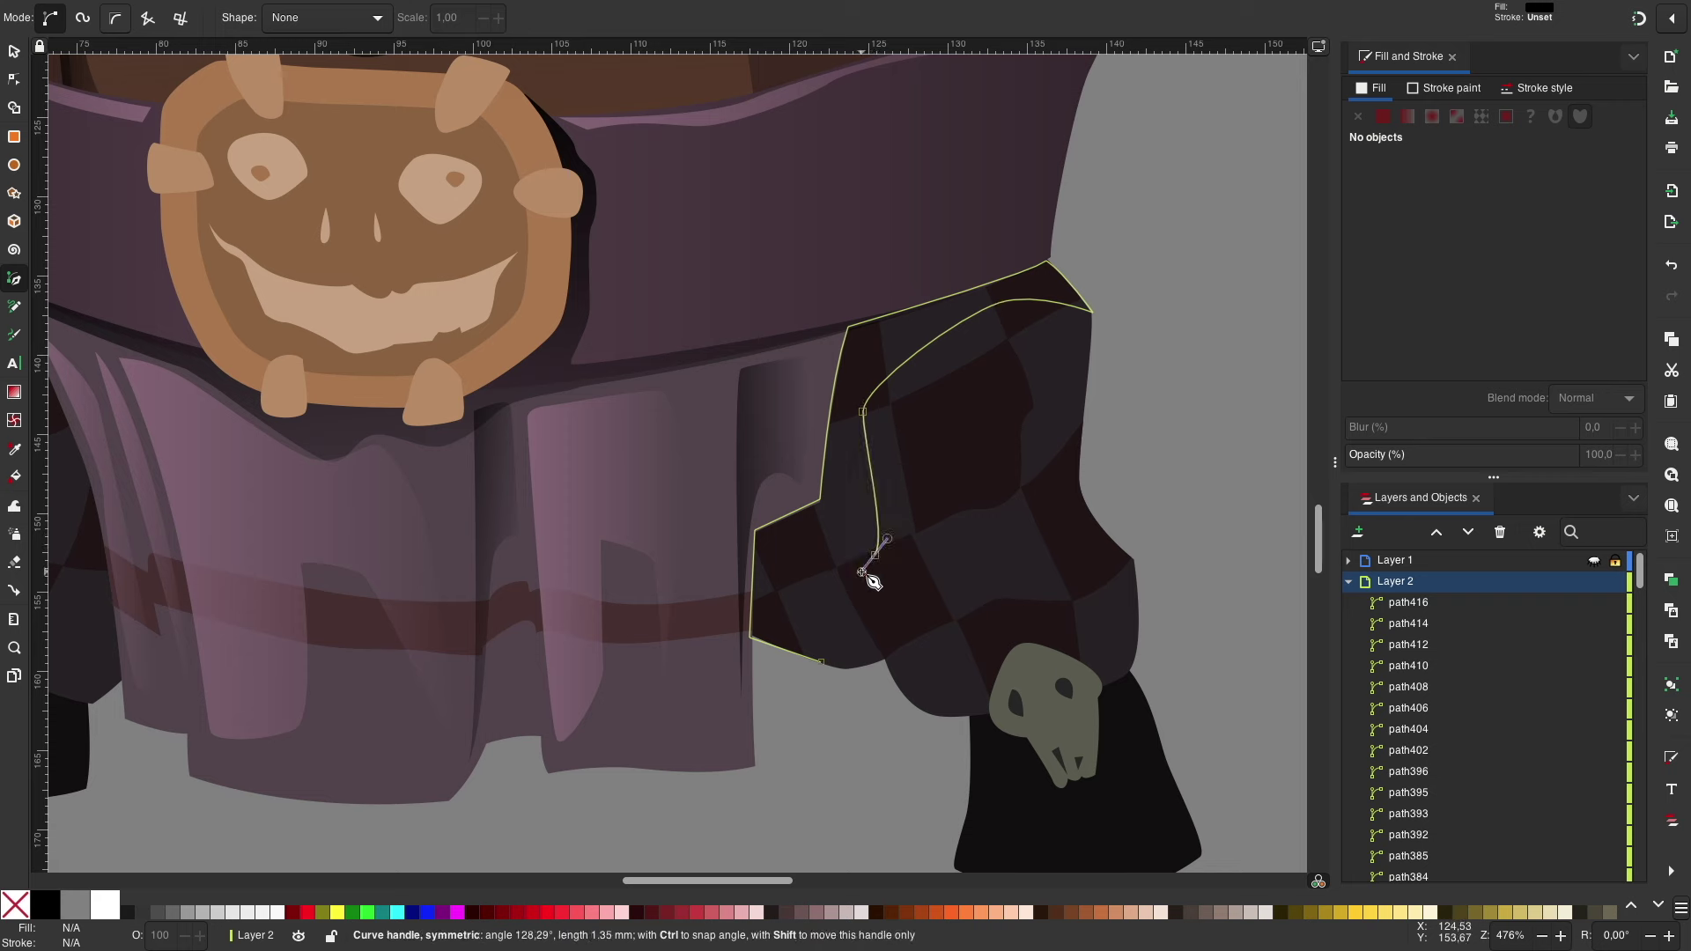
pyautogui.moveTo(989, 713); pyautogui.dragTo(1039, 727)
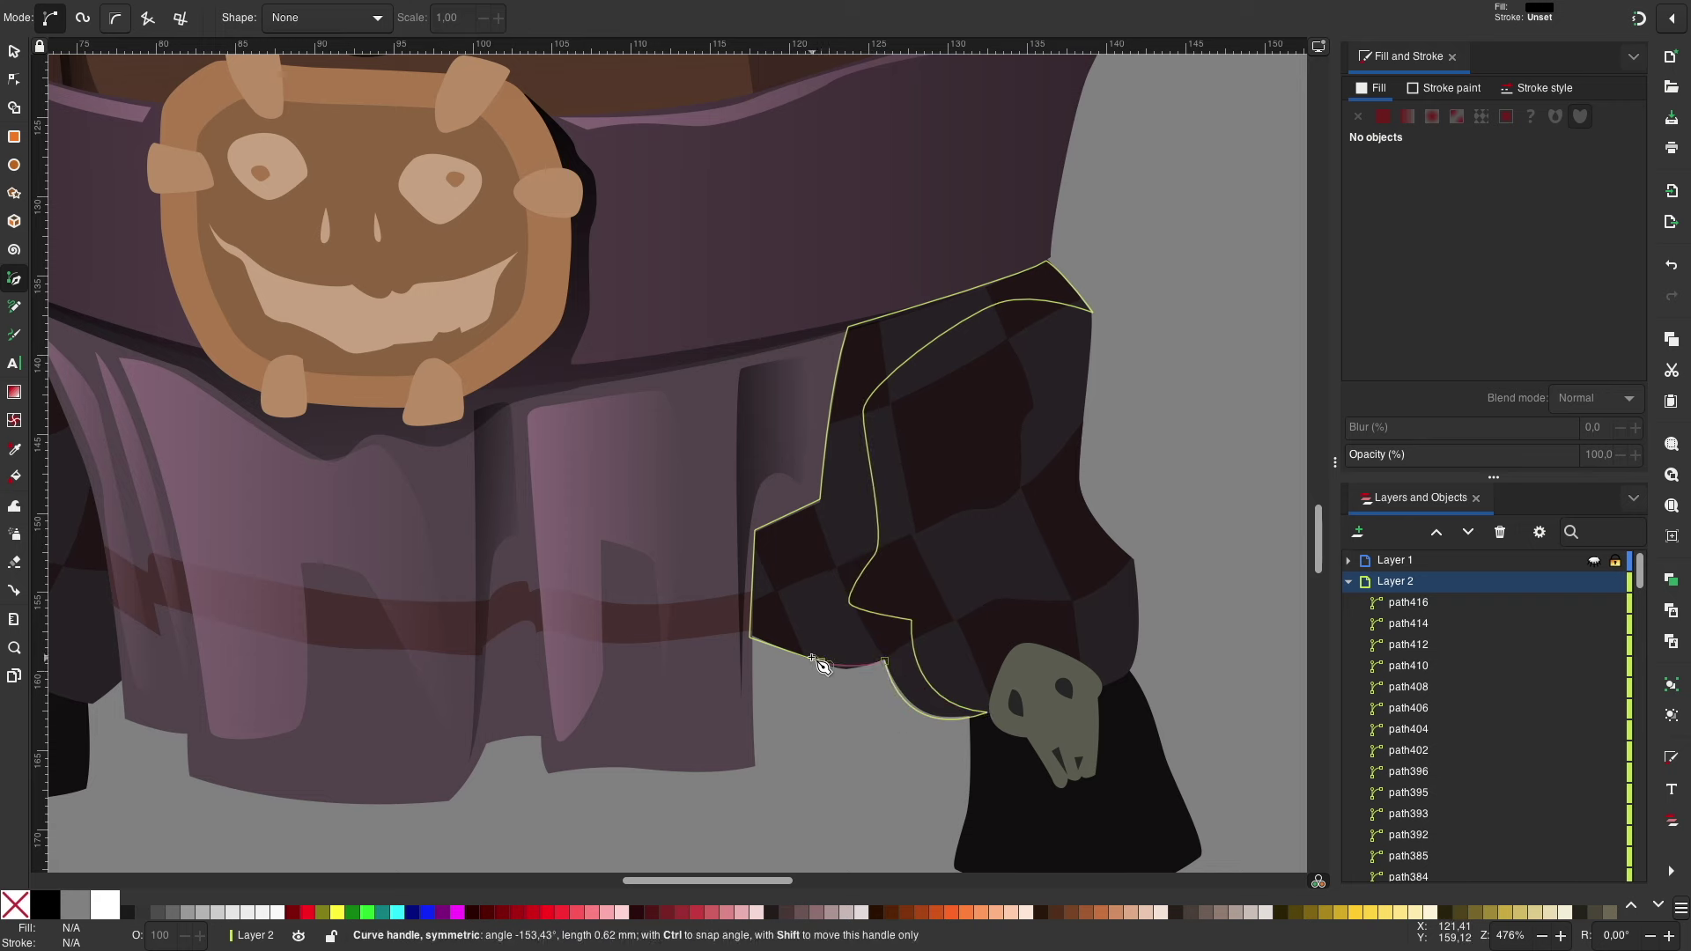
pyautogui.moveTo(824, 666); pyautogui.dragTo(812, 659)
pyautogui.press('s')
pyautogui.click(1194, 403)
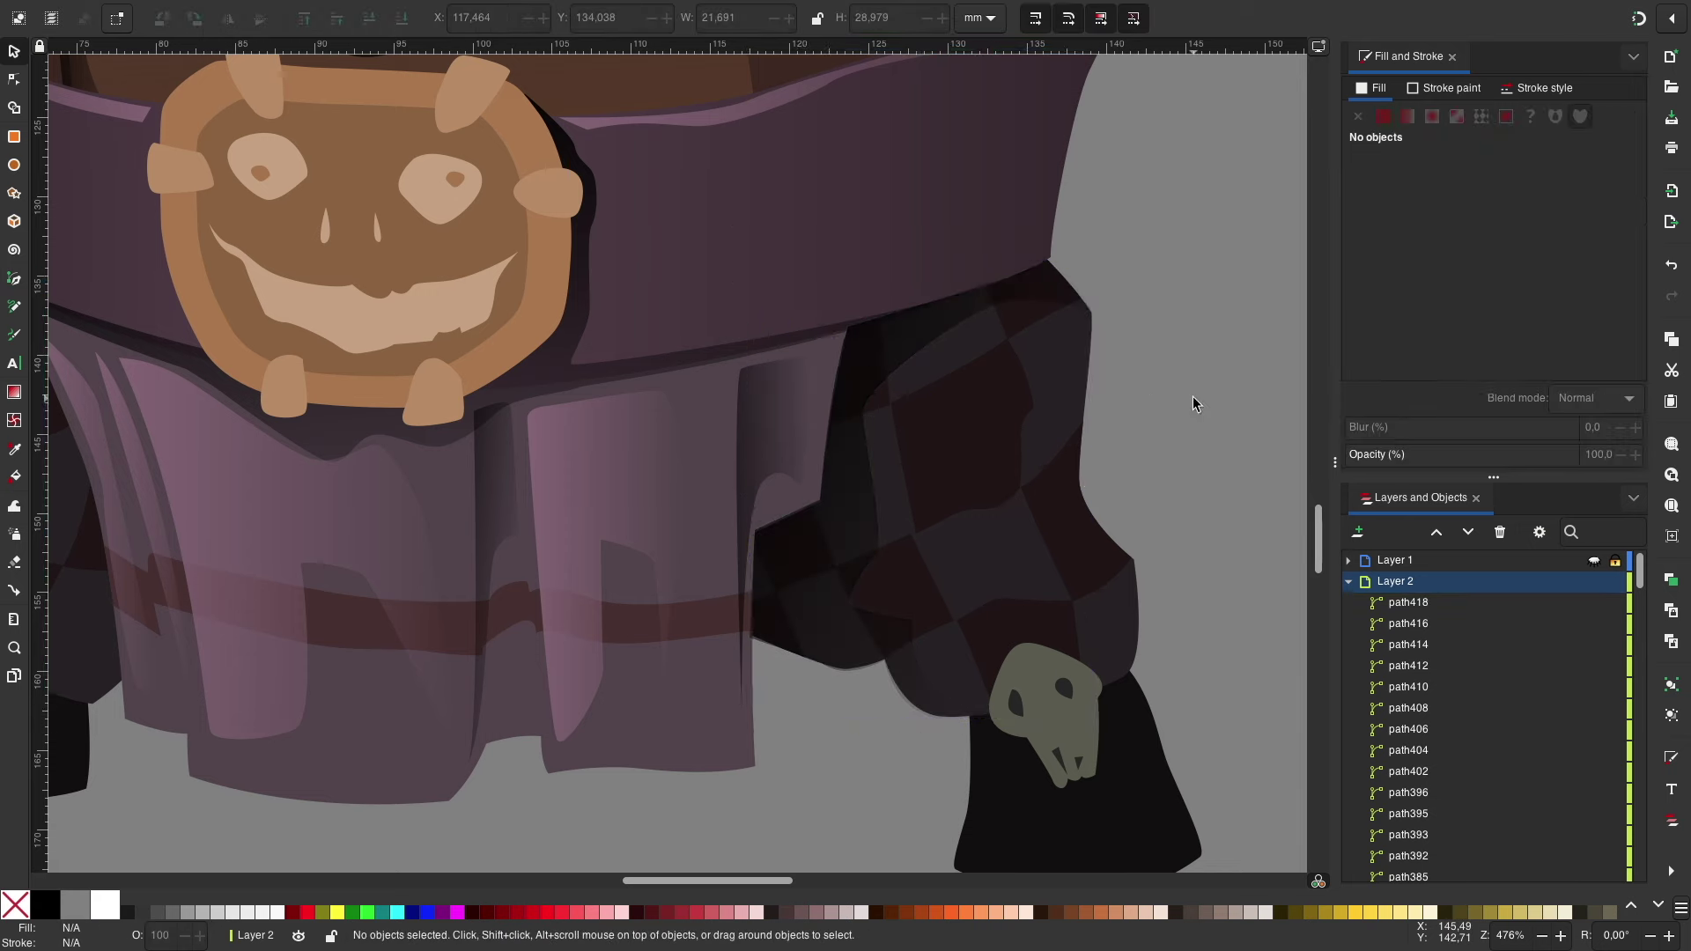
pyautogui.scroll(-4, 1194, 403)
pyautogui.scroll(3, 1069, 426)
pyautogui.scroll(1, 1098, 415)
# Step: Draw another filled shadow shape along the leg's edge
pyautogui.press('b')
pyautogui.click(895, 229)
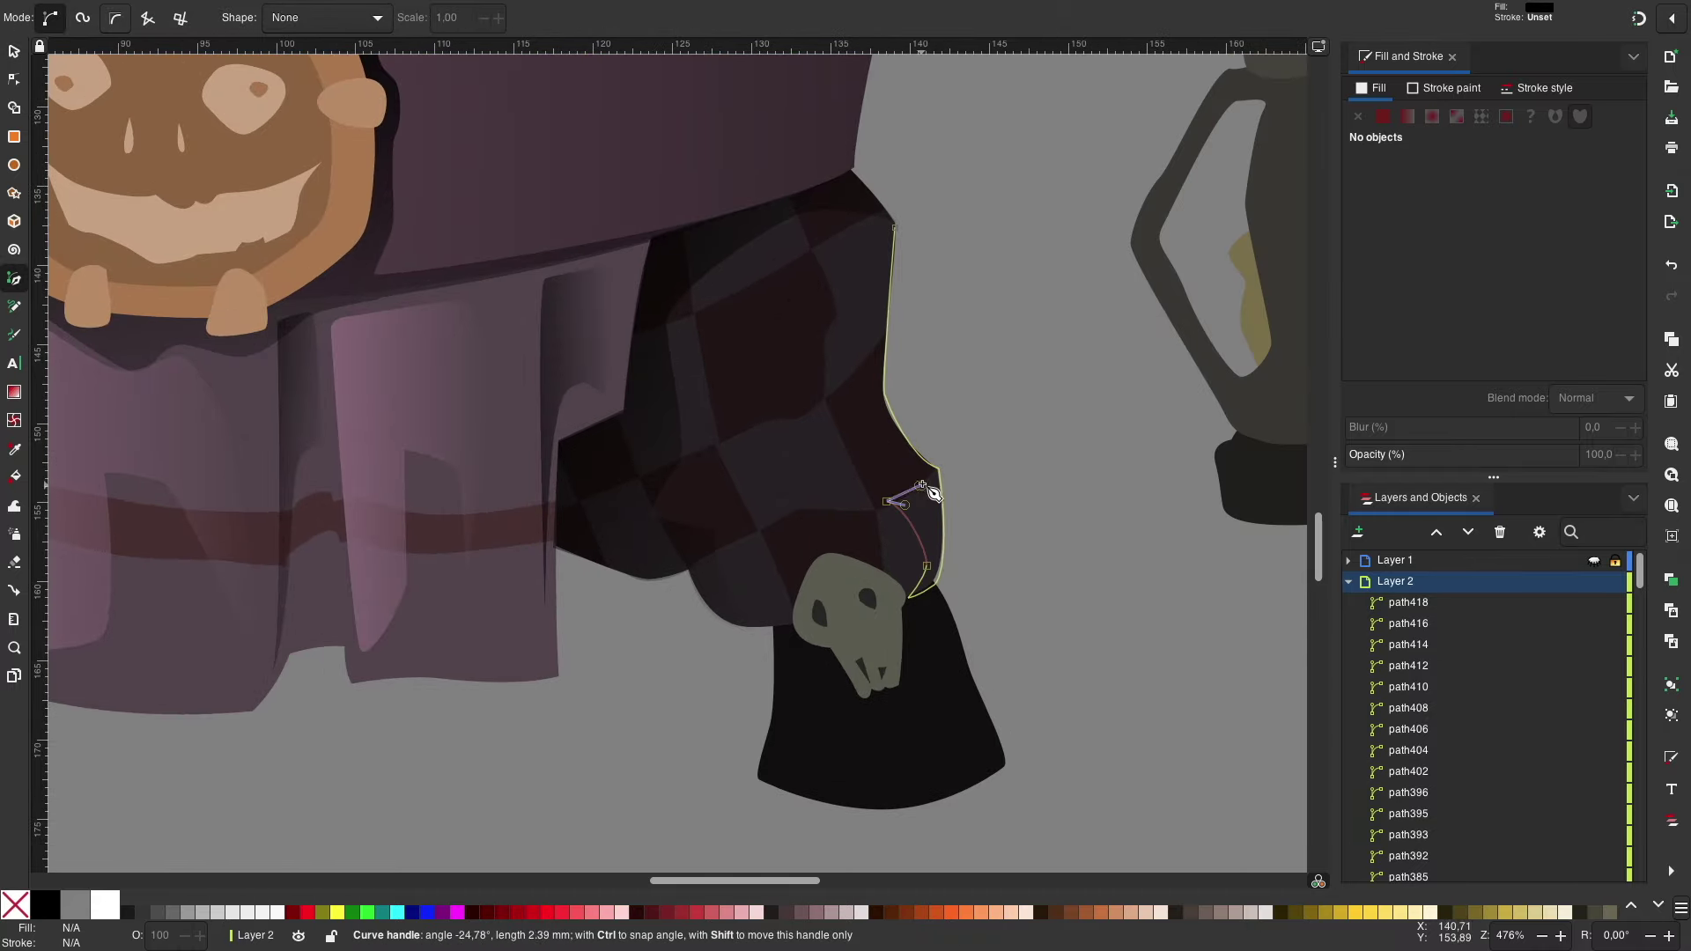
pyautogui.click(895, 229)
pyautogui.press('s')
pyautogui.click(1106, 426)
pyautogui.scroll(-3, 1107, 427)
pyautogui.scroll(3, 715, 500)
pyautogui.scroll(-2, 1018, 588)
pyautogui.hscroll(3, 969, 528)
# Step: Draw a further leg shadow and fade it across the leg with a linear gradient
pyautogui.press('b')
pyautogui.moveTo(810, 657); pyautogui.dragTo(792, 674)
pyautogui.click(693, 643)
pyautogui.click(702, 270)
pyautogui.press('s')
pyautogui.moveTo(811, 477); pyautogui.dragTo(1014, 575)
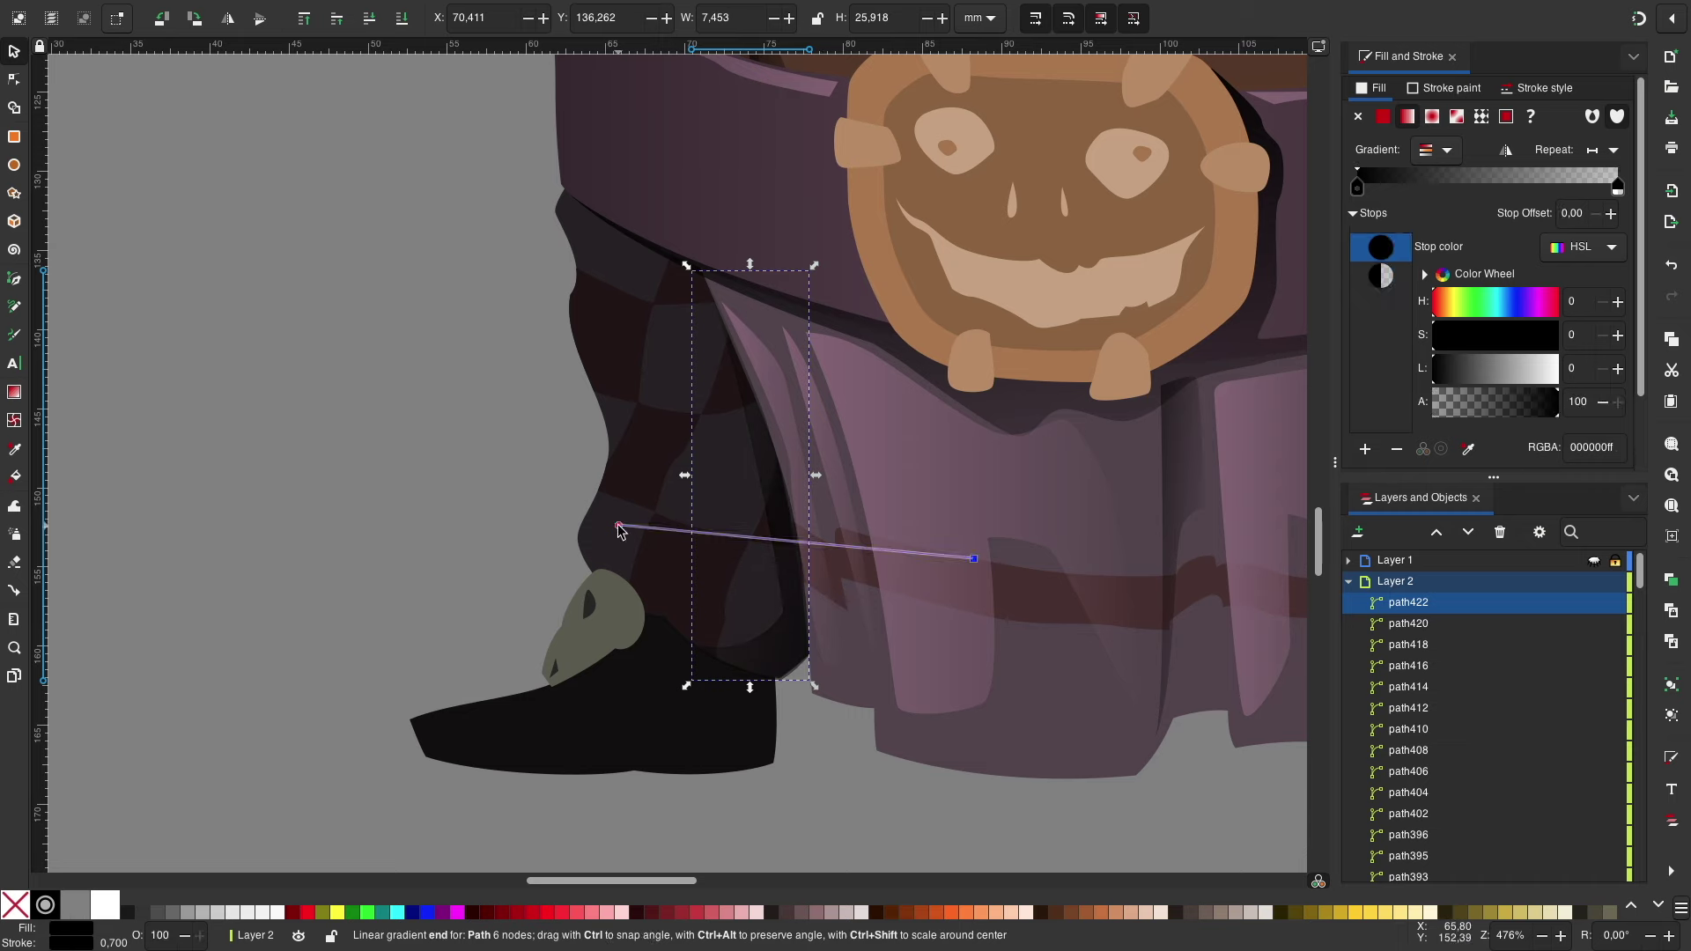
pyautogui.press('Escape')
pyautogui.hscroll(3, 614, 307)
# Step: Draw a curved shadow down the outer edge of the leg
pyautogui.press('b')
pyautogui.click(458, 344)
pyautogui.moveTo(541, 502); pyautogui.dragTo(498, 480)
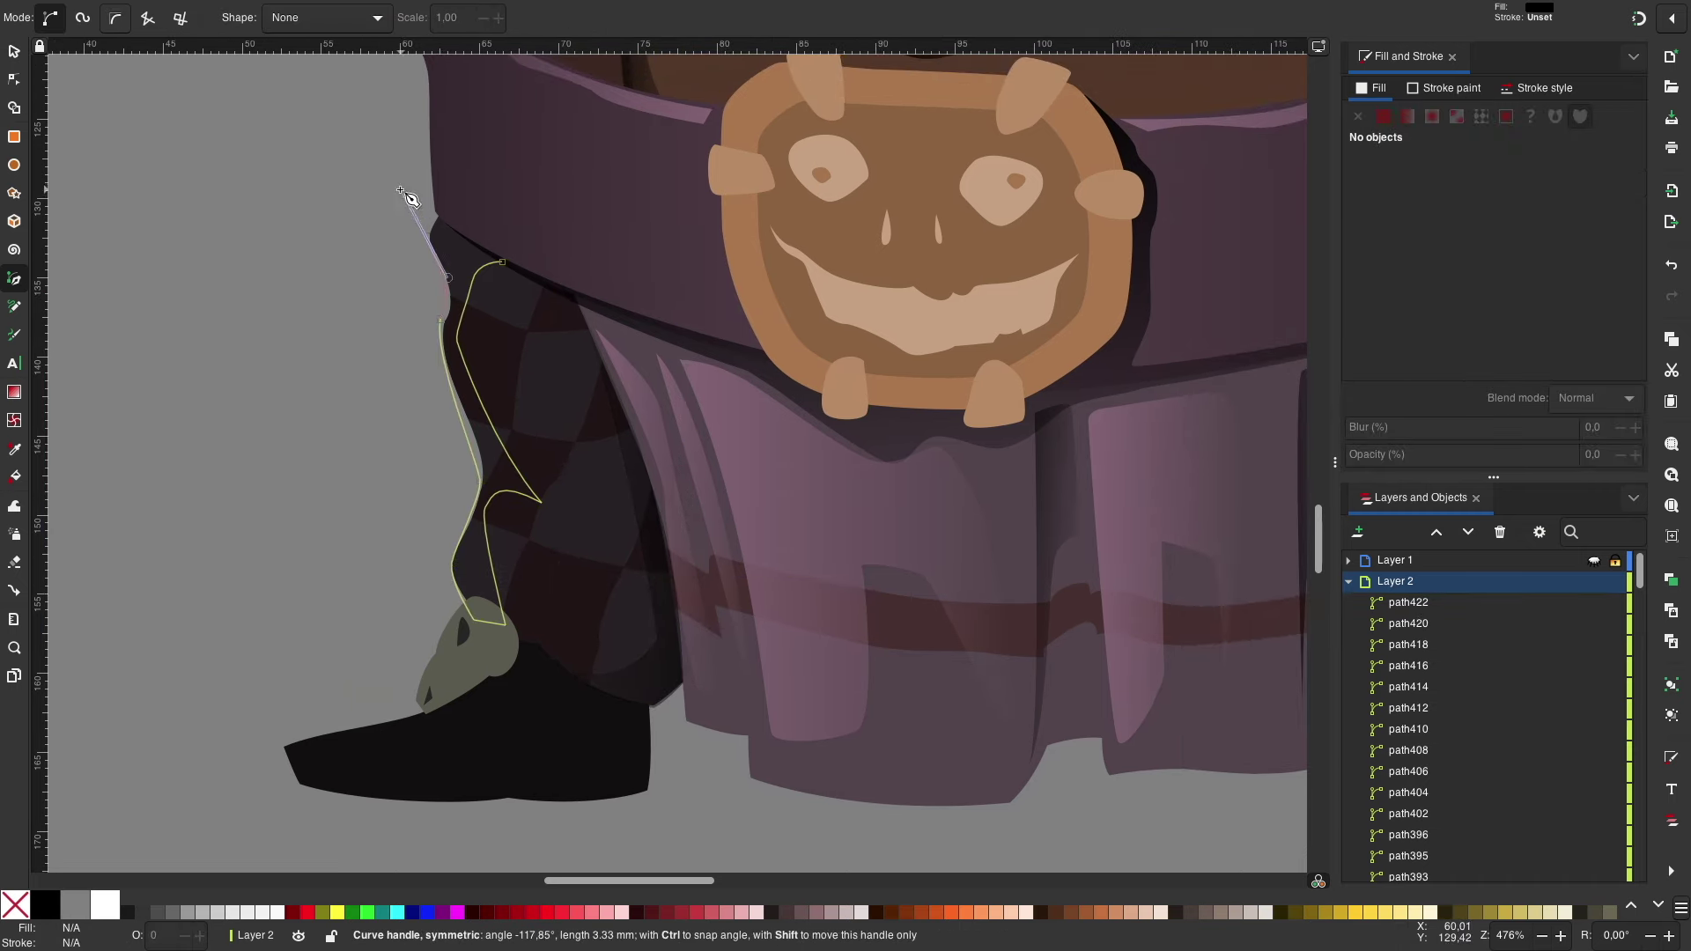
pyautogui.click(502, 263)
pyautogui.press('s')
pyautogui.press('Escape')
# Step: Bring the skull ornament pieces on the shoe above the new shadows
pyautogui.moveTo(366, 623); pyautogui.dragTo(563, 731)
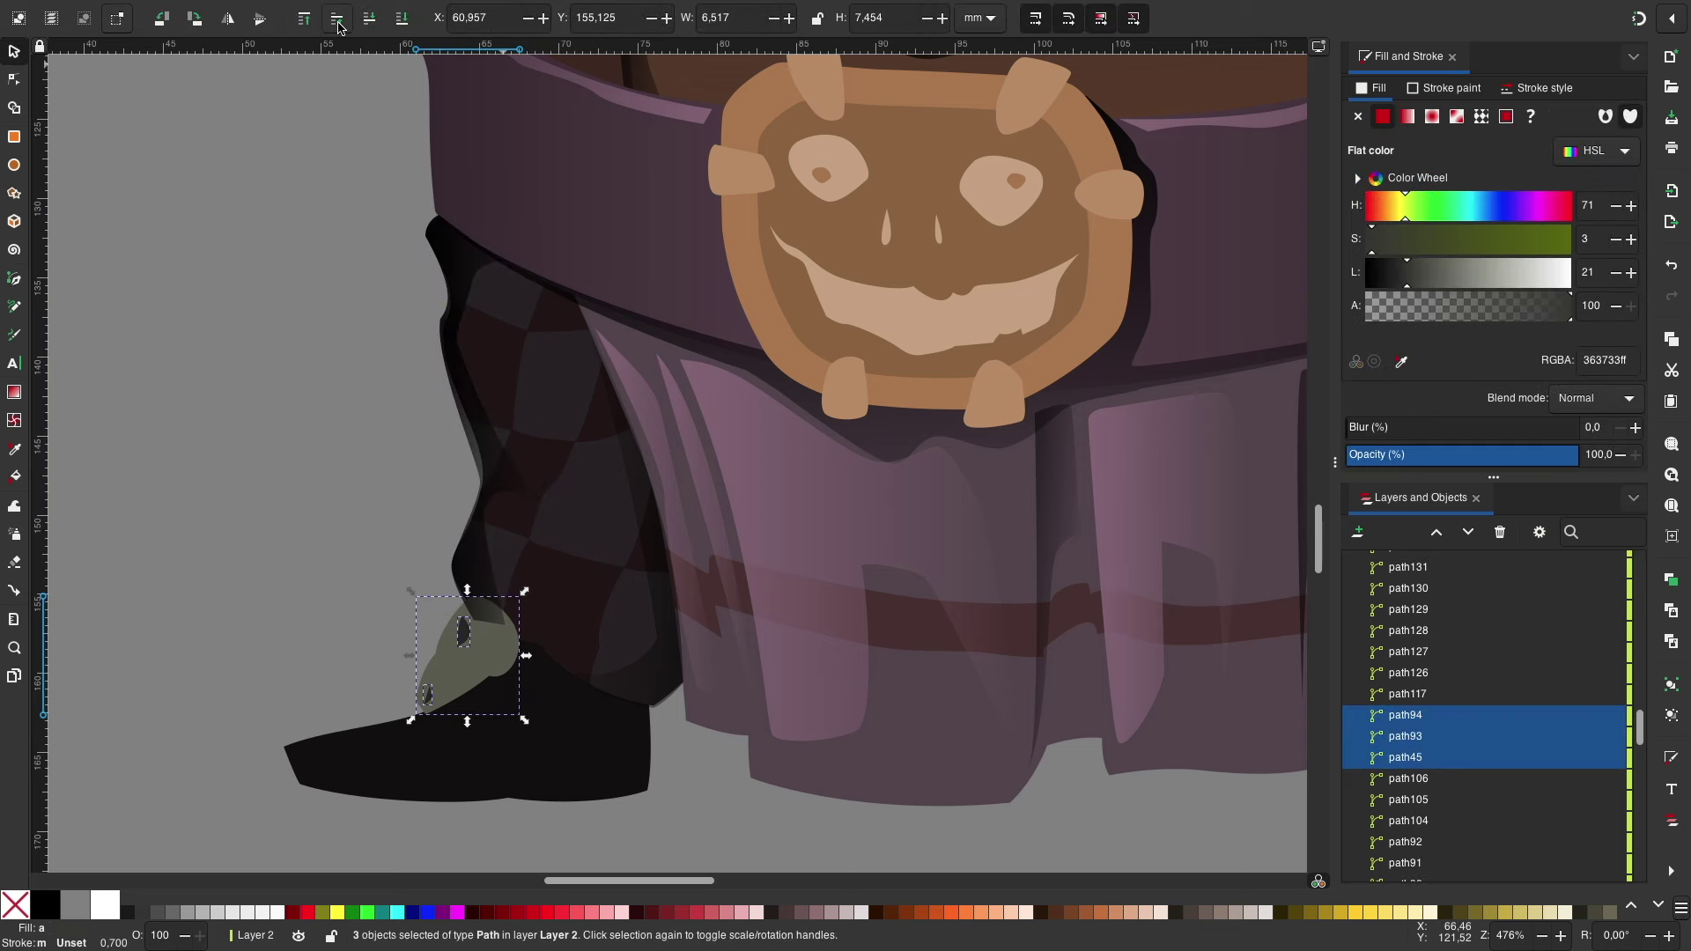
pyautogui.press('Escape')
pyautogui.keyDown('ctrl'); pyautogui.scroll(-2, 273, 379); pyautogui.keyUp('ctrl')
pyautogui.keyDown('ctrl'); pyautogui.scroll(-1, 745, 562); pyautogui.keyUp('ctrl')
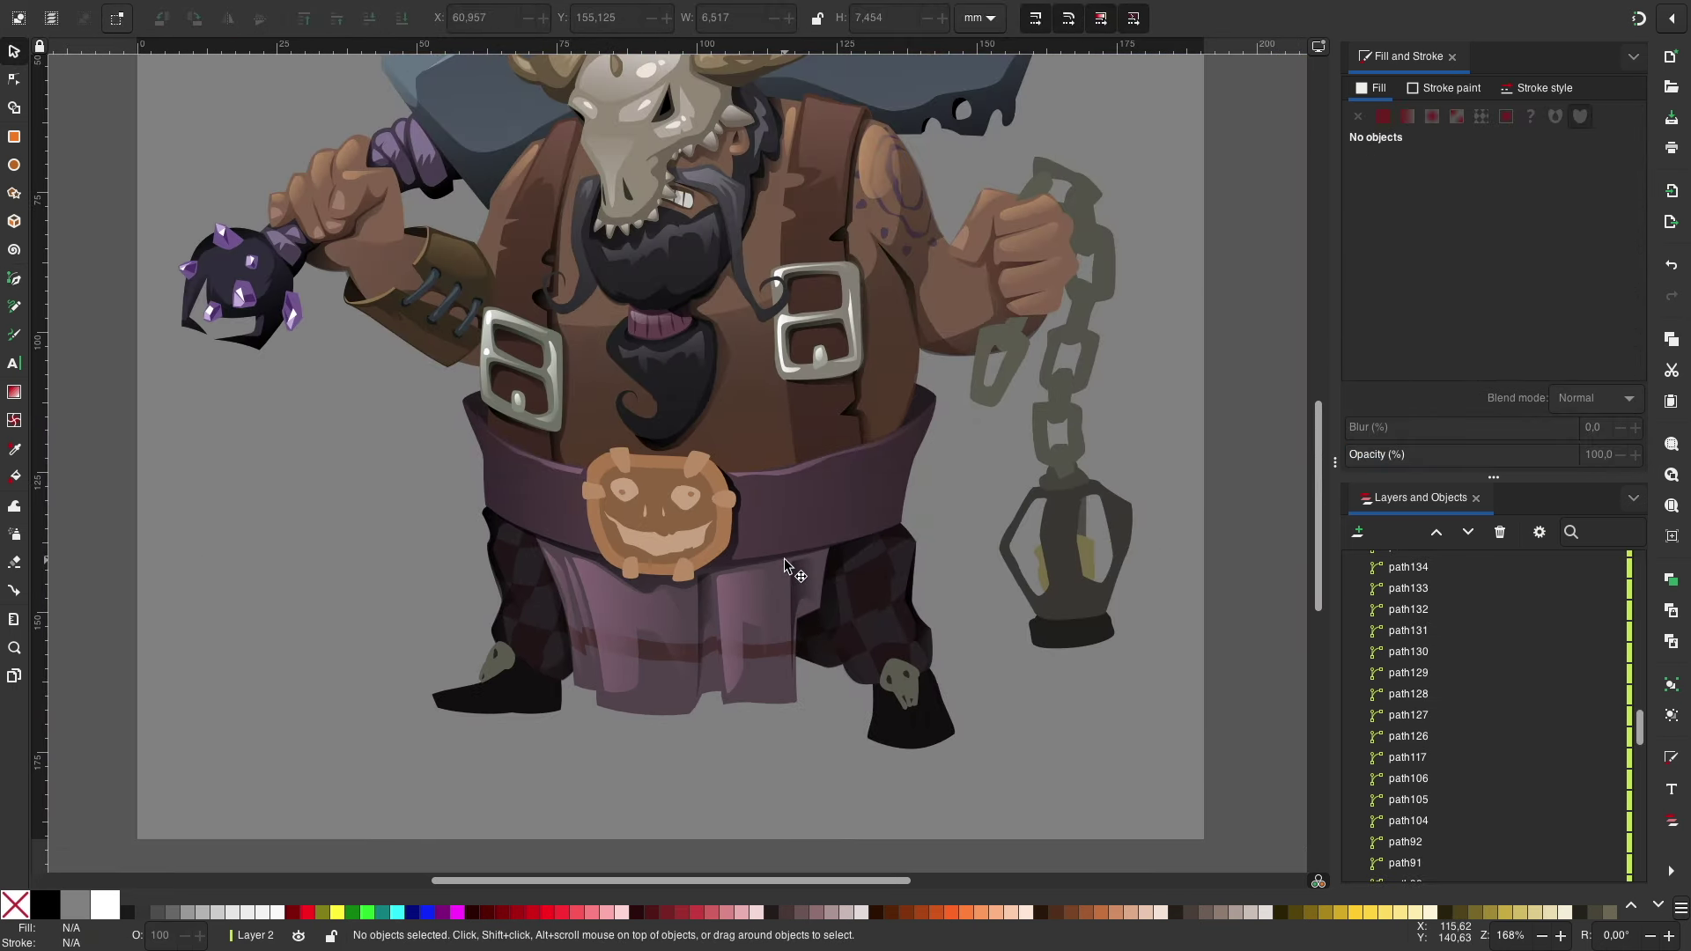
pyautogui.keyDown('ctrl'); pyautogui.scroll(1, 784, 558); pyautogui.keyUp('ctrl')
pyautogui.keyDown('ctrl'); pyautogui.scroll(1, 849, 536); pyautogui.keyUp('ctrl')
# Step: Add shading shapes on the left and right shoes
pyautogui.press('b')
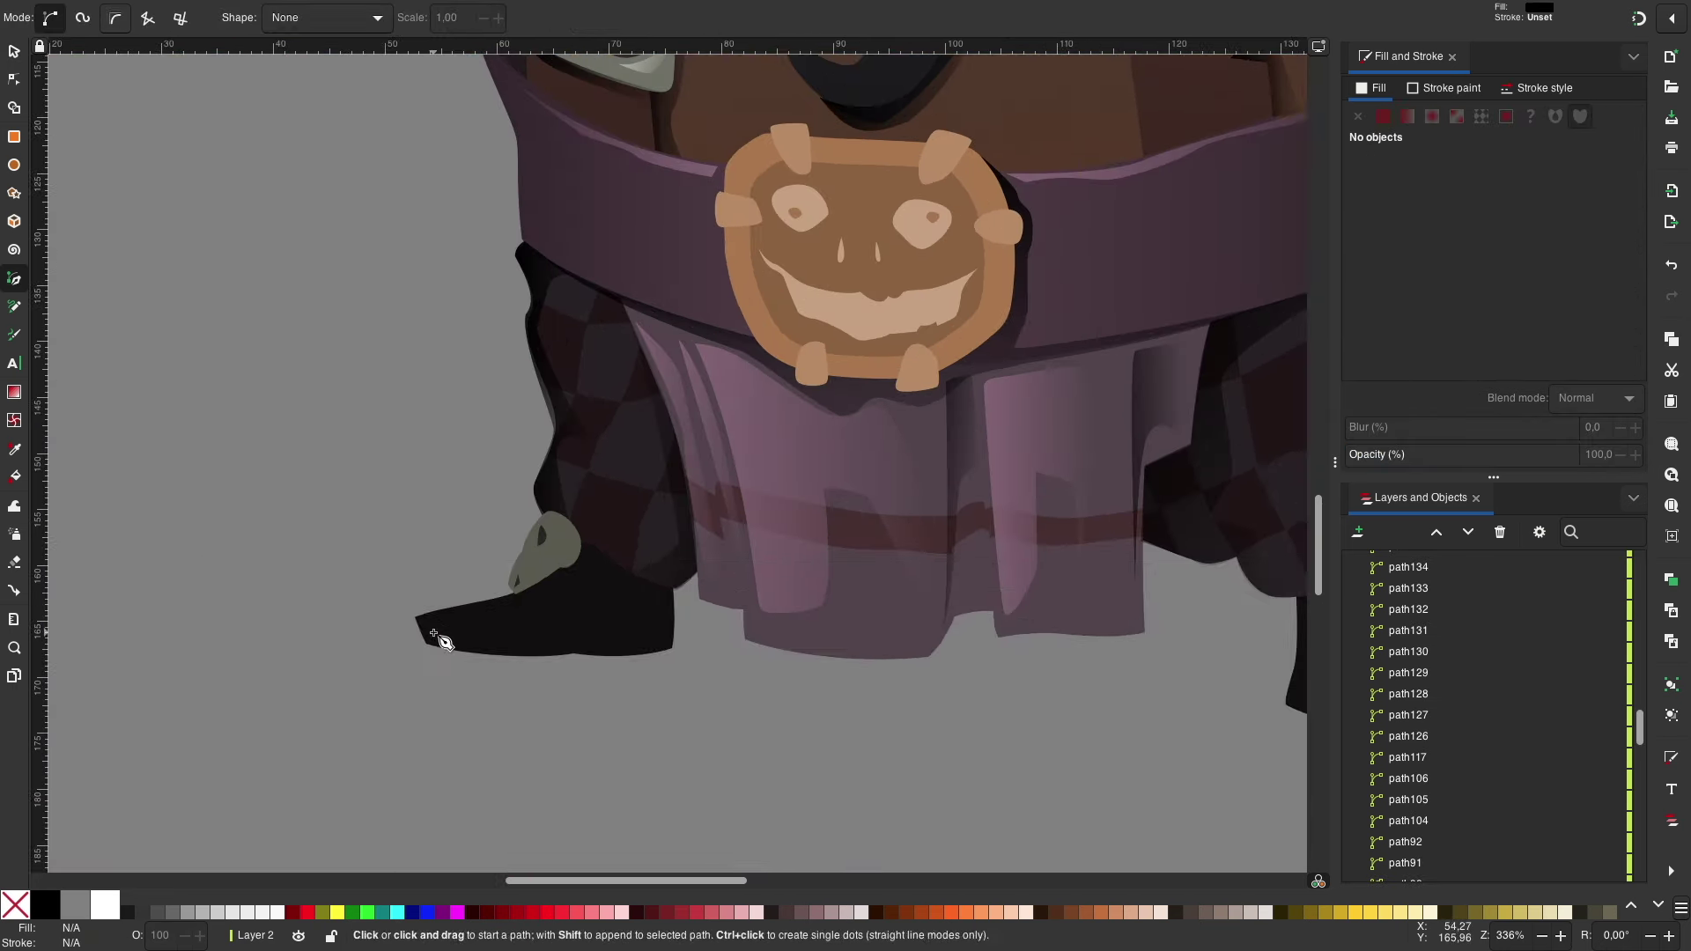
pyautogui.press('Return')
pyautogui.hscroll(5, 649, 566)
pyautogui.click(885, 636)
pyautogui.click(892, 635)
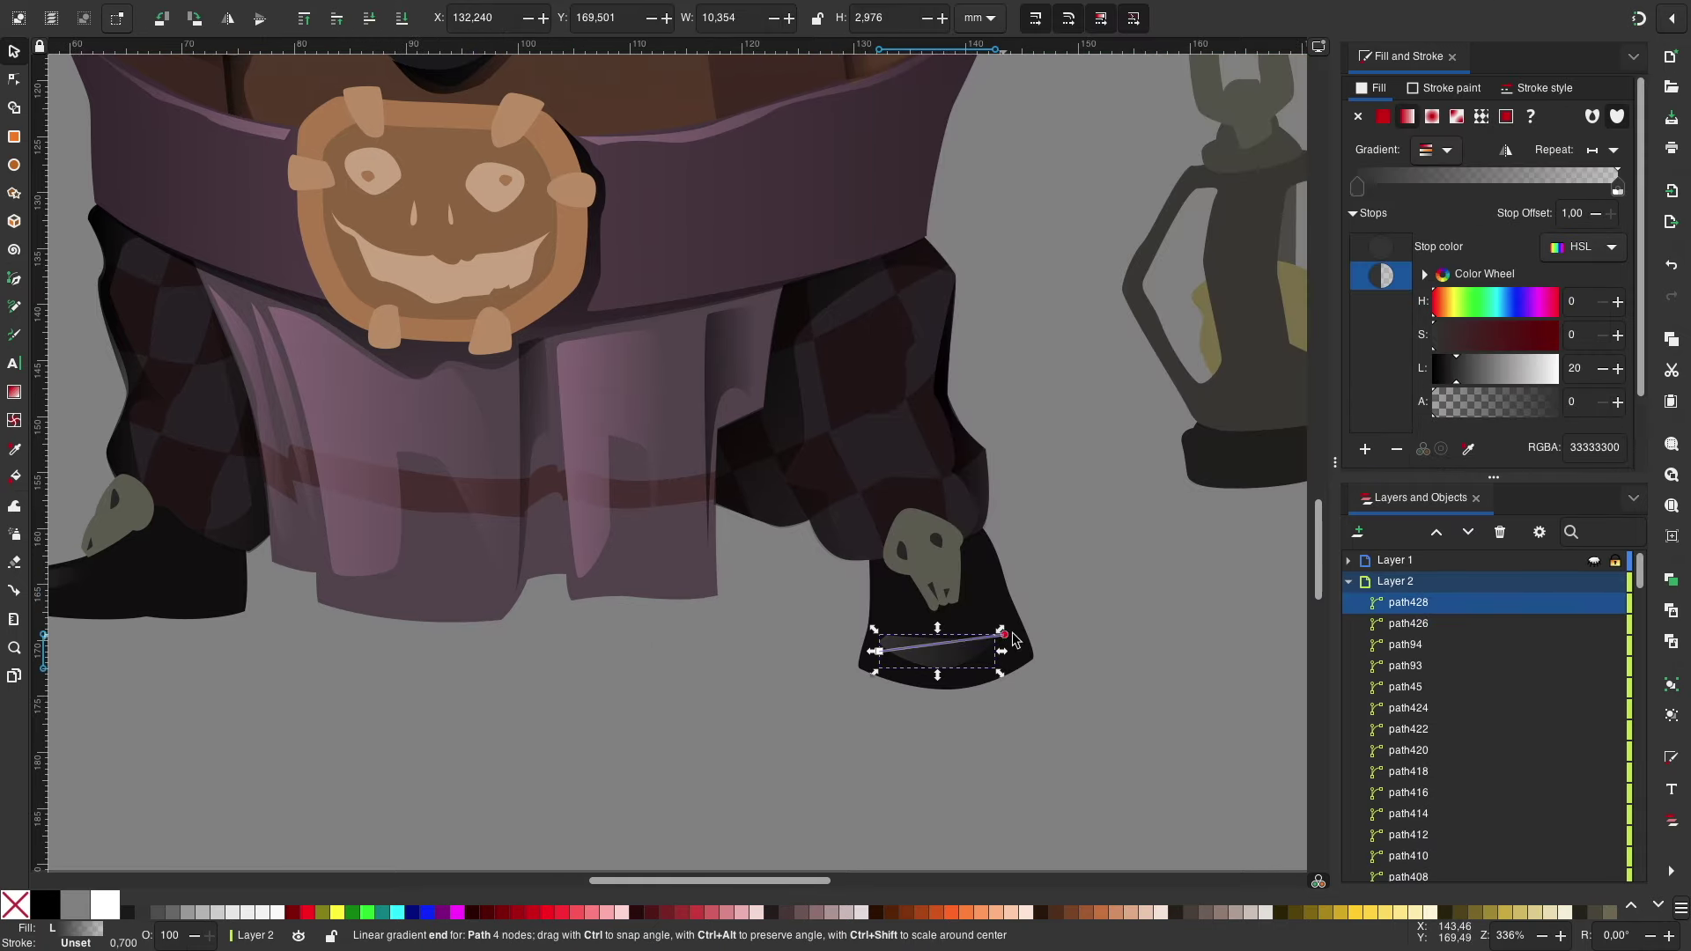
pyautogui.keyDown('ctrl'); pyautogui.scroll(-1, 1103, 546); pyautogui.keyUp('ctrl')
pyautogui.keyDown('ctrl'); pyautogui.scroll(1, 868, 747); pyautogui.keyUp('ctrl')
# Step: Begin tracing a highlight along the belt's top edge
pyautogui.press('b')
pyautogui.keyDown('ctrl'); pyautogui.scroll(1, 936, 615); pyautogui.keyUp('ctrl')
pyautogui.click(720, 394)
pyautogui.click(743, 403)
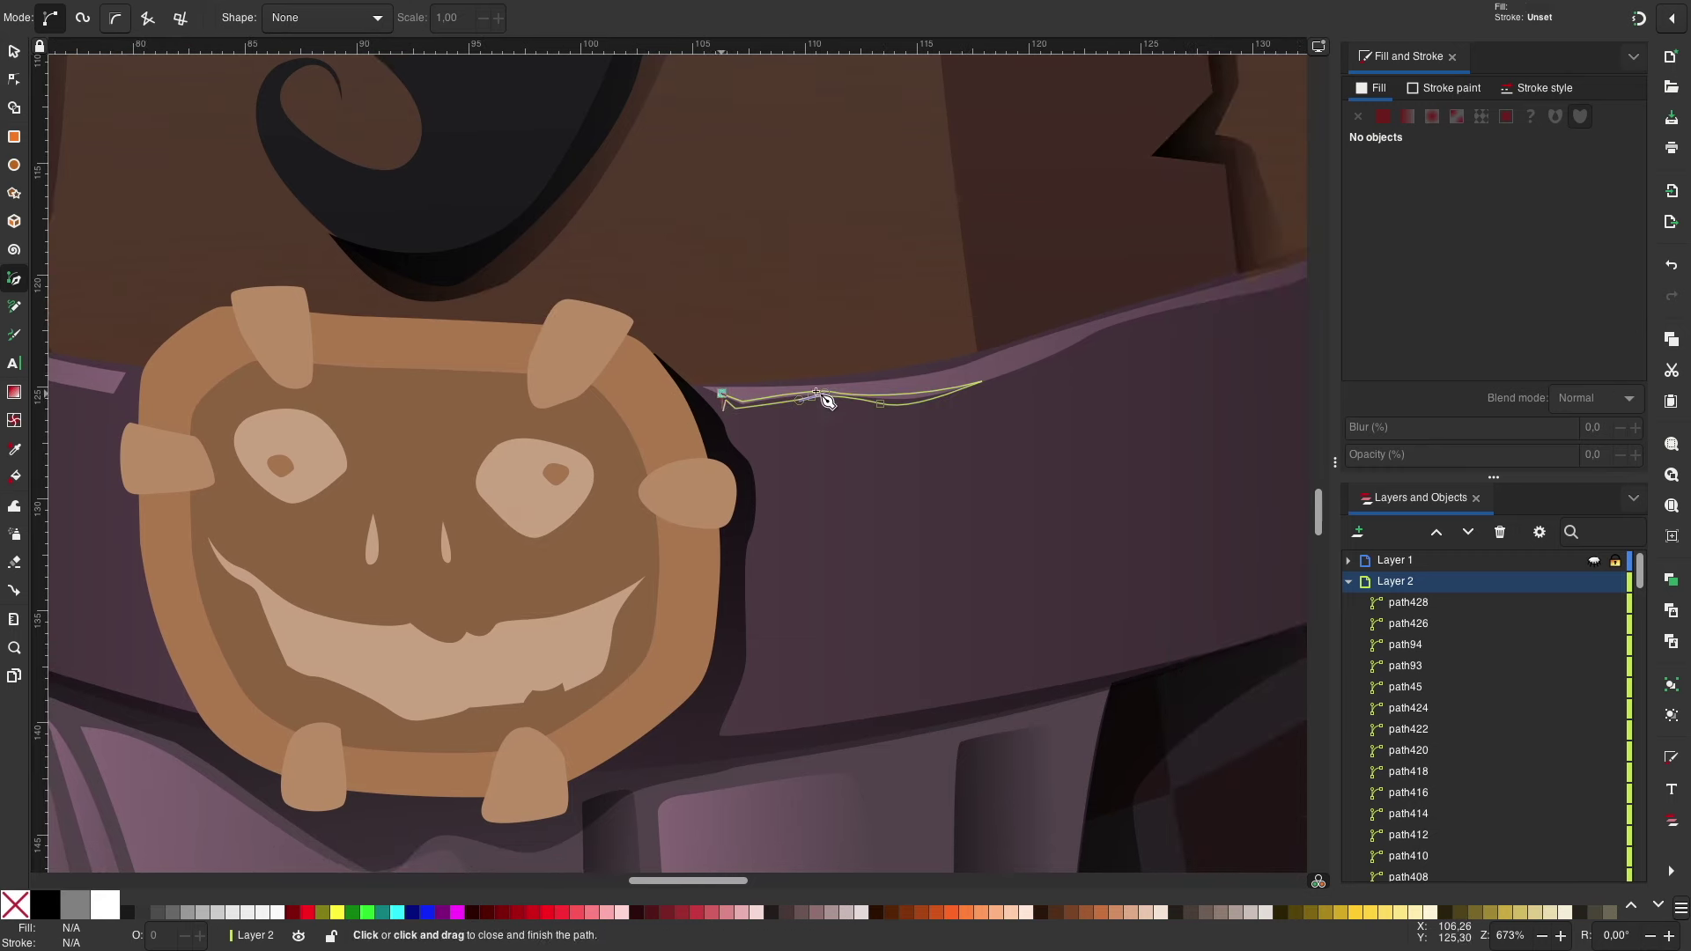
# Step: Draw curved pale highlight shapes along the belt's top edge
pyautogui.click(817, 394)
pyautogui.scroll(3, 730, 390)
pyautogui.hscroll(5, 729, 389)
pyautogui.click(761, 490)
pyautogui.moveTo(820, 459); pyautogui.dragTo(825, 473)
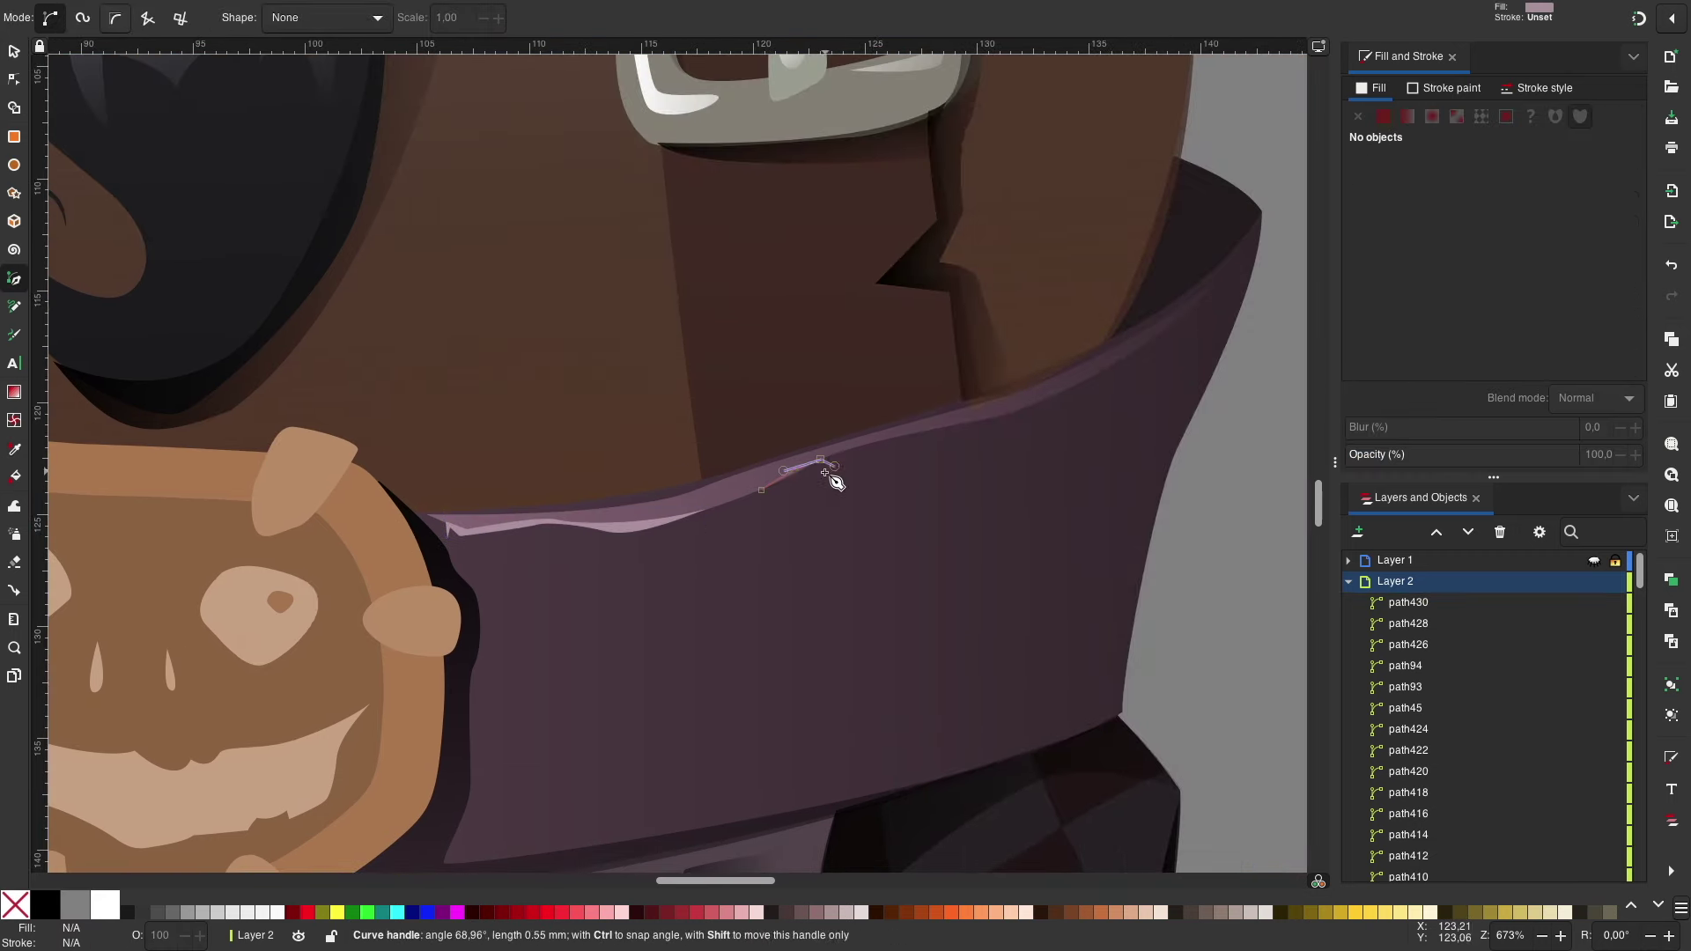
pyautogui.hscroll(-5, 966, 517)
pyautogui.click(796, 544)
pyautogui.keyDown('ctrl'); pyautogui.scroll(-2, 297, 478); pyautogui.keyUp('ctrl')
pyautogui.press('s')
pyautogui.press('Escape')
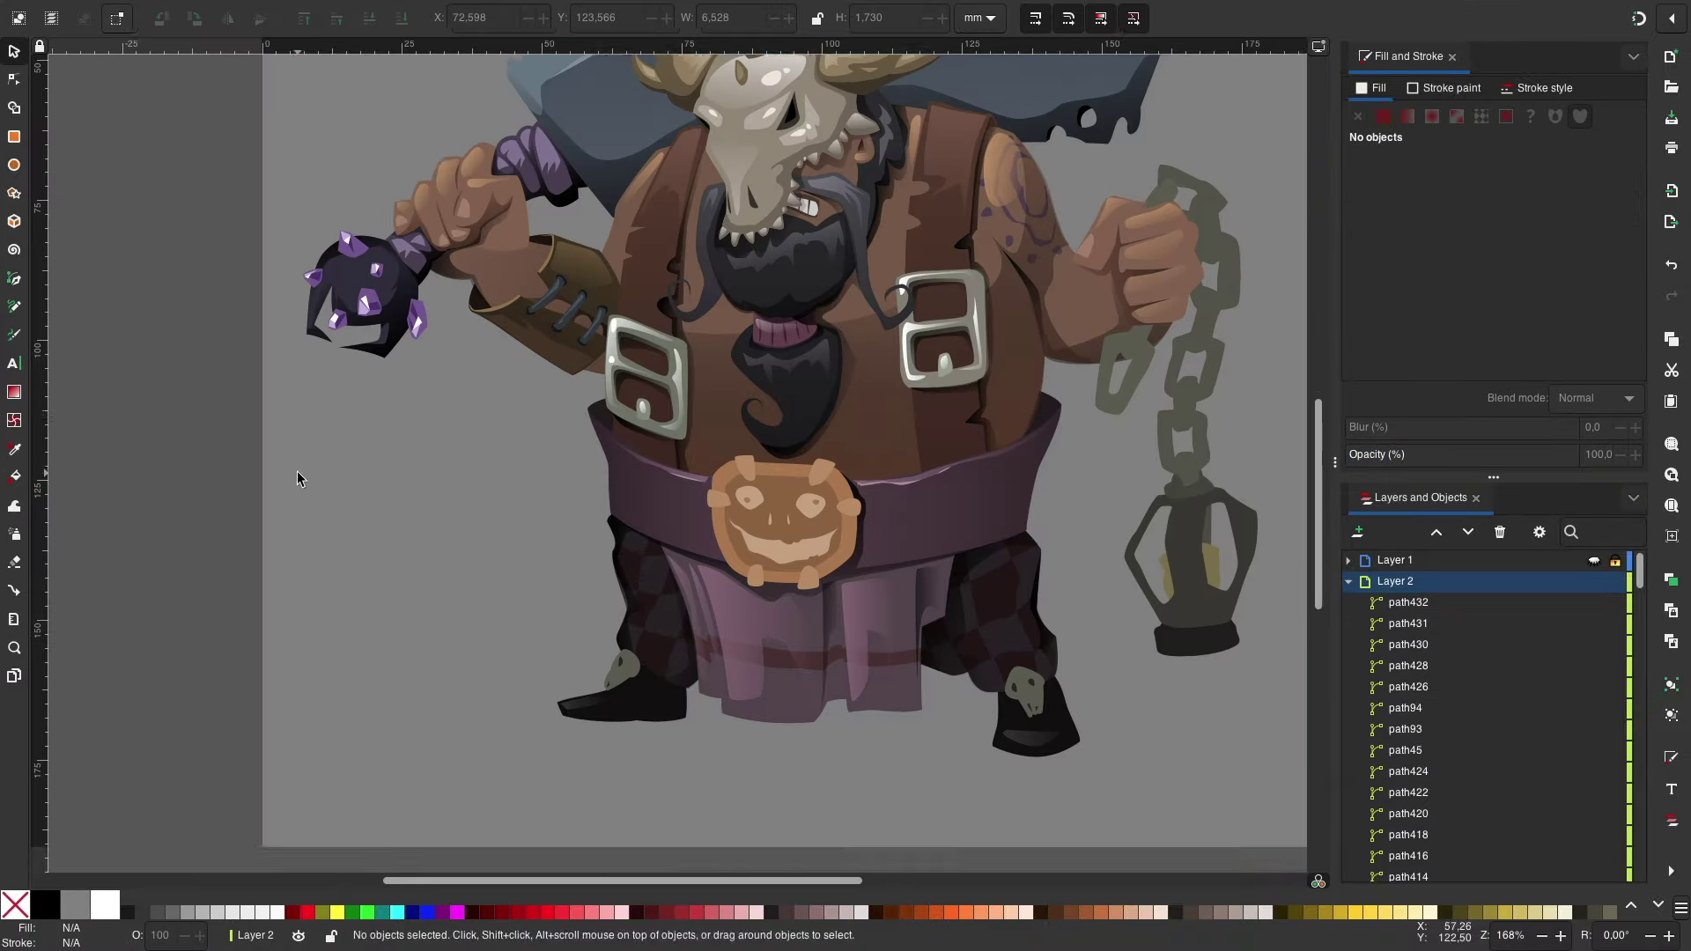
# Step: Zoom in on the belt buckle and draw an inner shadow around its face
pyautogui.scroll(2, 763, 490)
pyautogui.hscroll(1, 764, 489)
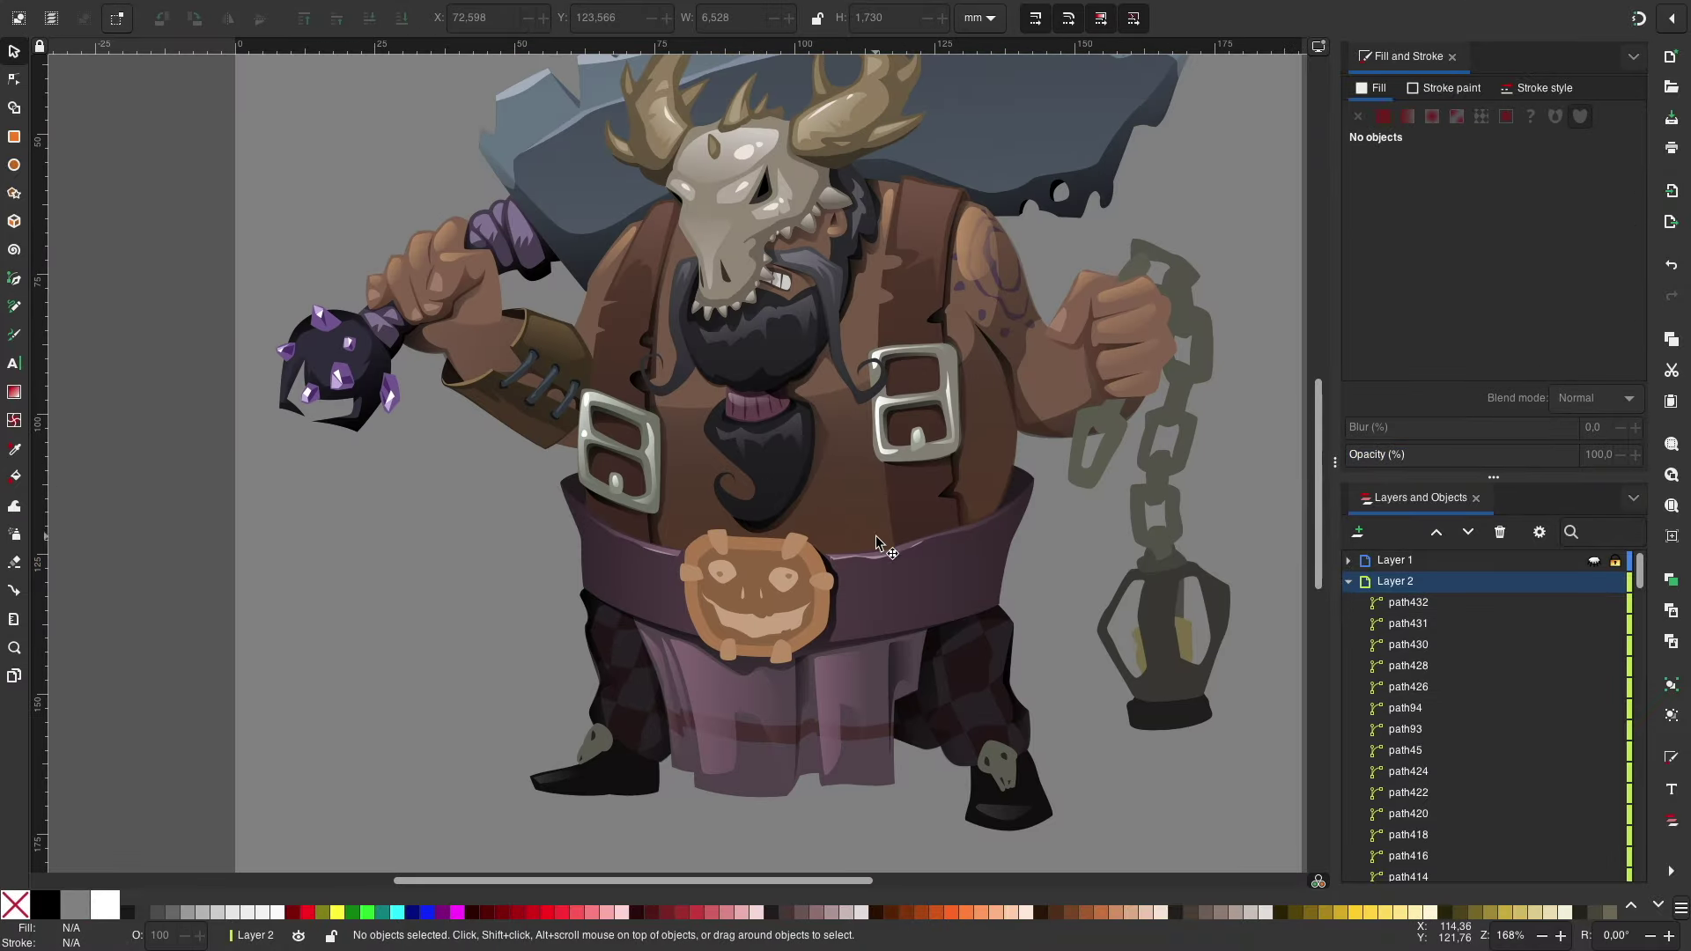
pyautogui.keyDown('ctrl'); pyautogui.scroll(2, 946, 567); pyautogui.keyUp('ctrl')
pyautogui.click(1092, 423)
pyautogui.press('Escape')
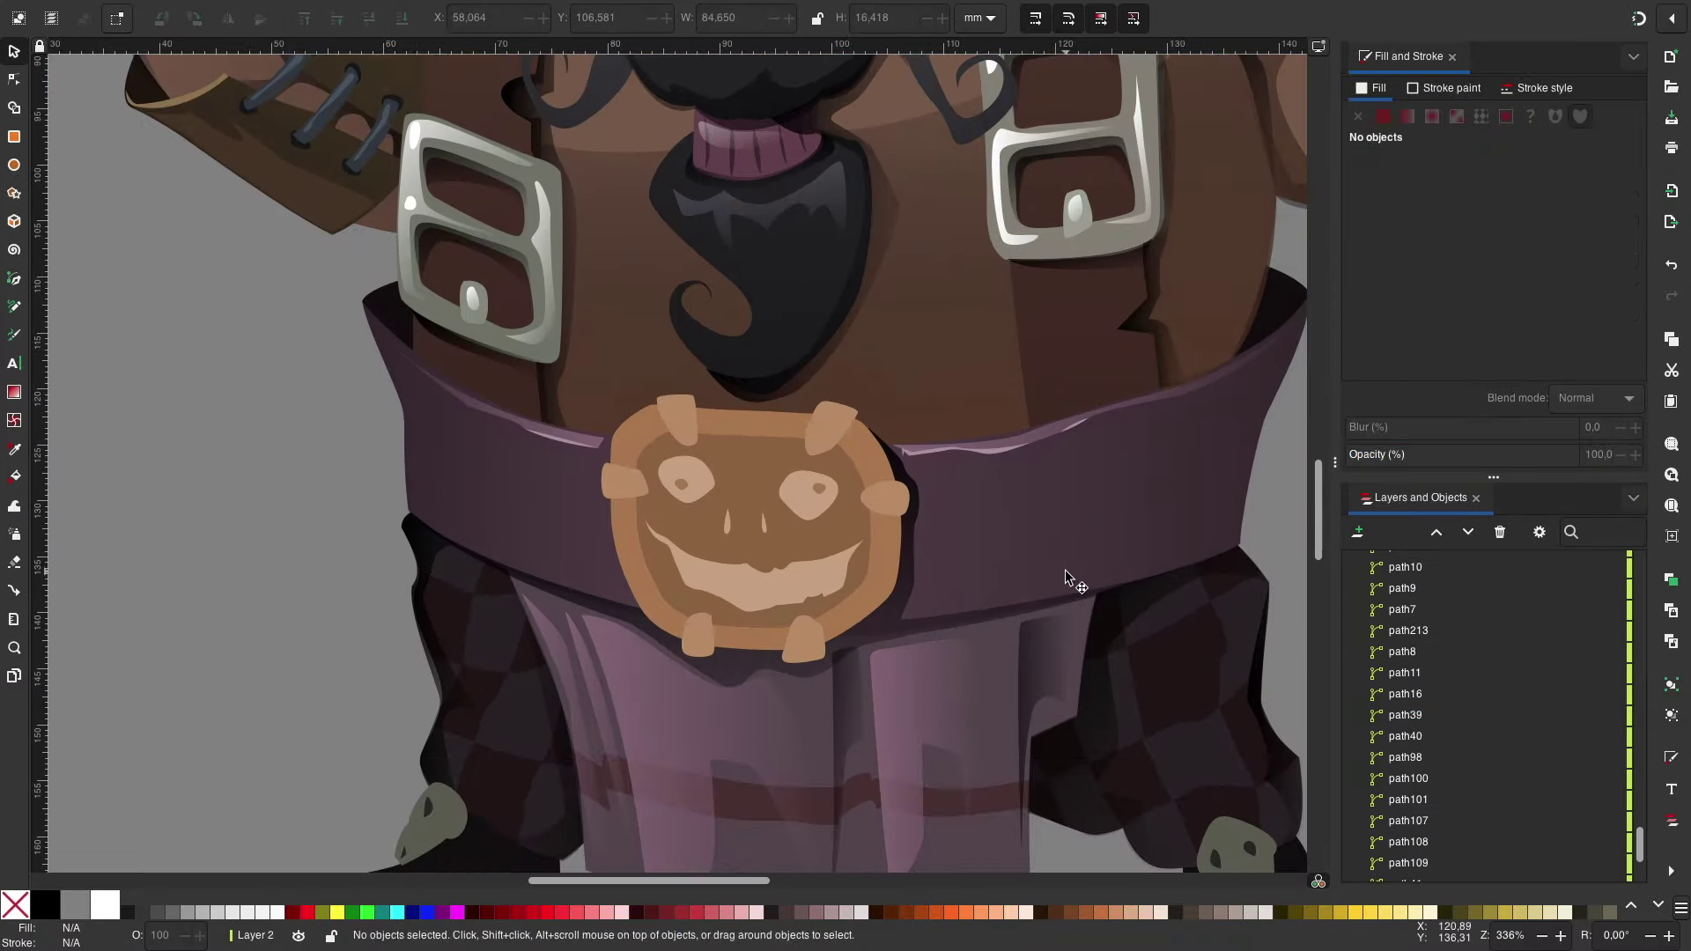
pyautogui.press('+')
pyautogui.press('b')
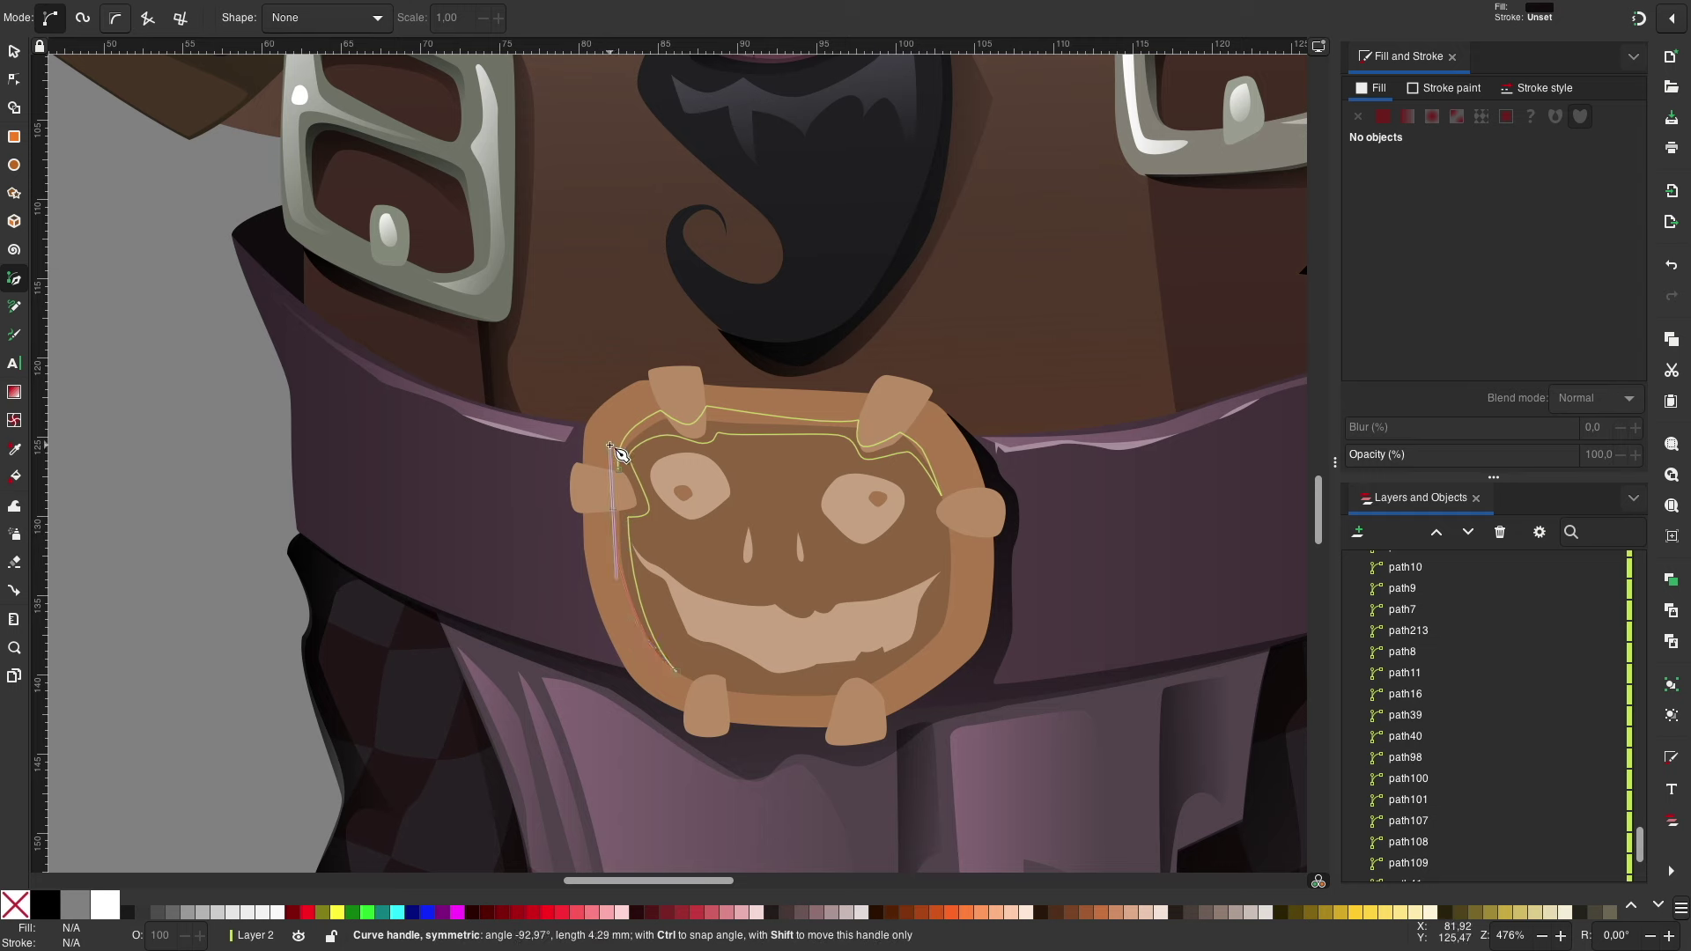
pyautogui.moveTo(619, 452); pyautogui.dragTo(619, 453)
pyautogui.press('s')
pyautogui.press('Escape')
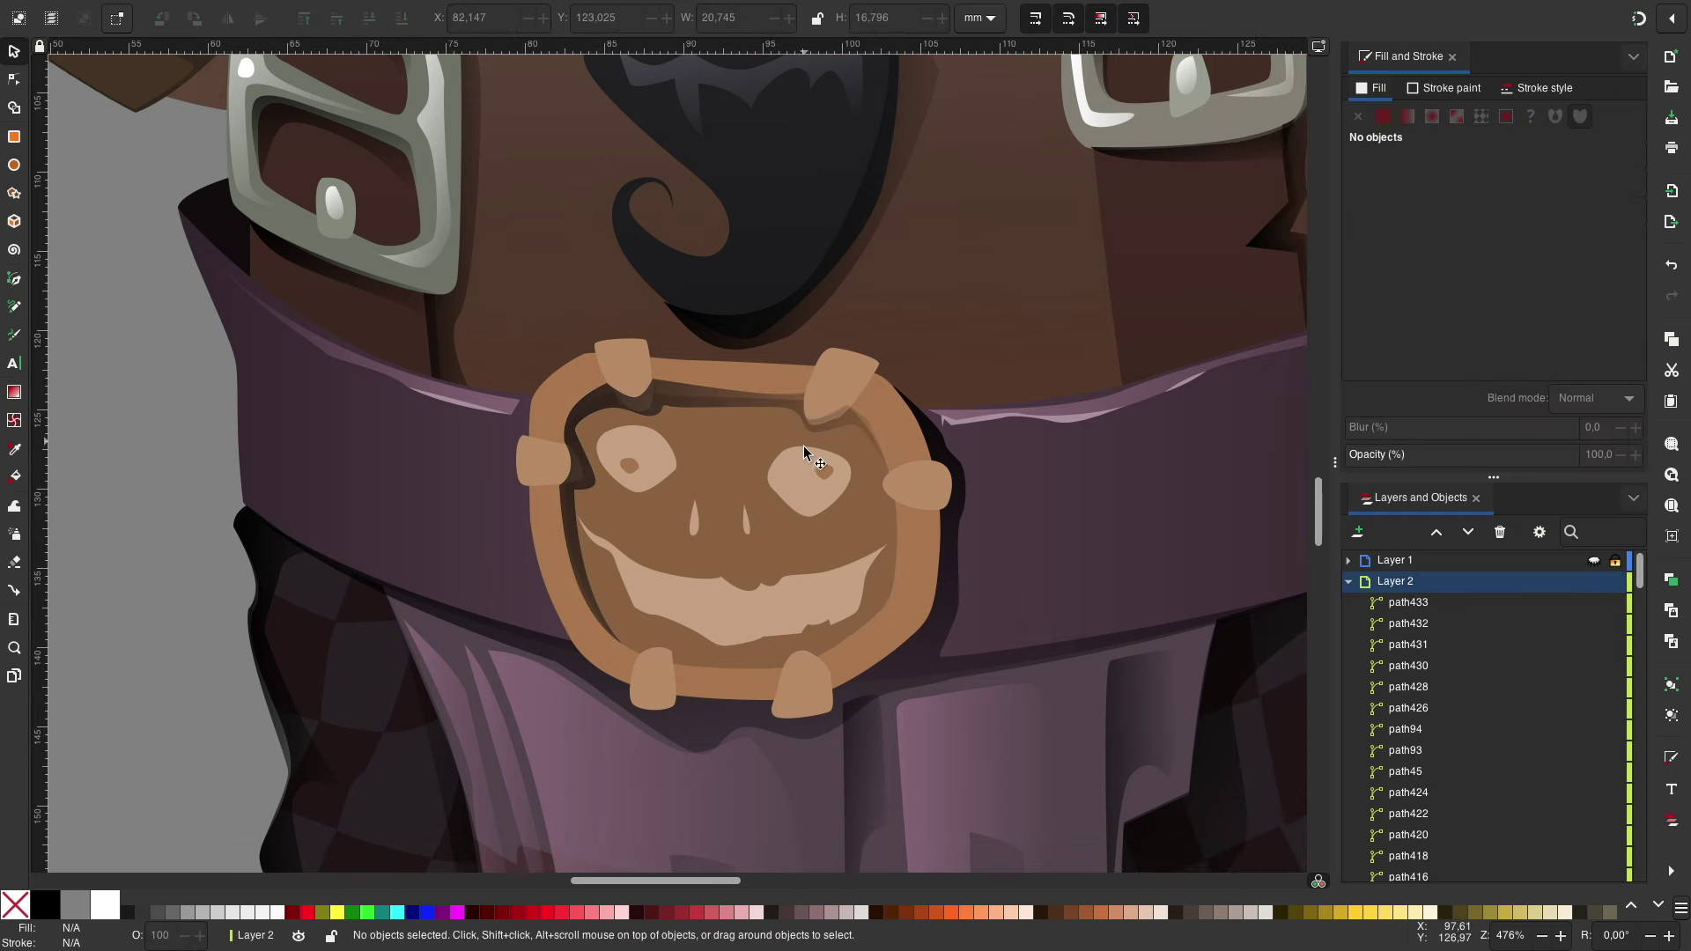
# Step: Add gradient shadows under the buckle's left and right eyes and along its mouth
pyautogui.scroll(-2, 753, 551)
pyautogui.hscroll(-2, 753, 550)
pyautogui.press('b')
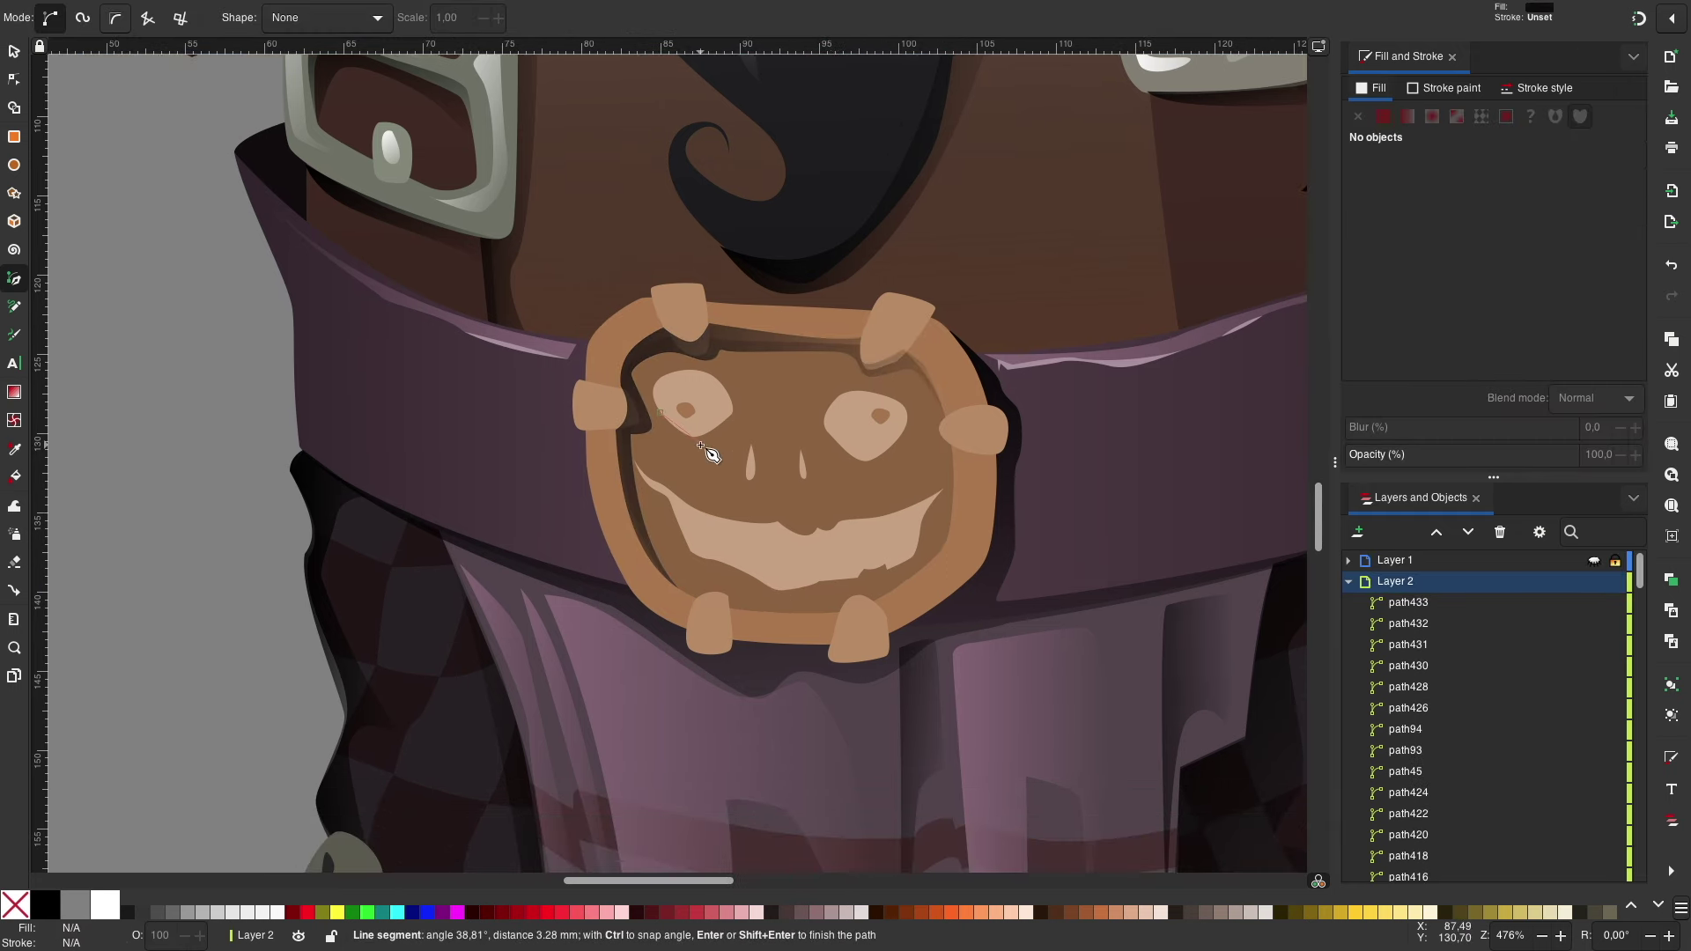
pyautogui.press('Return')
pyautogui.moveTo(835, 440); pyautogui.dragTo(890, 465)
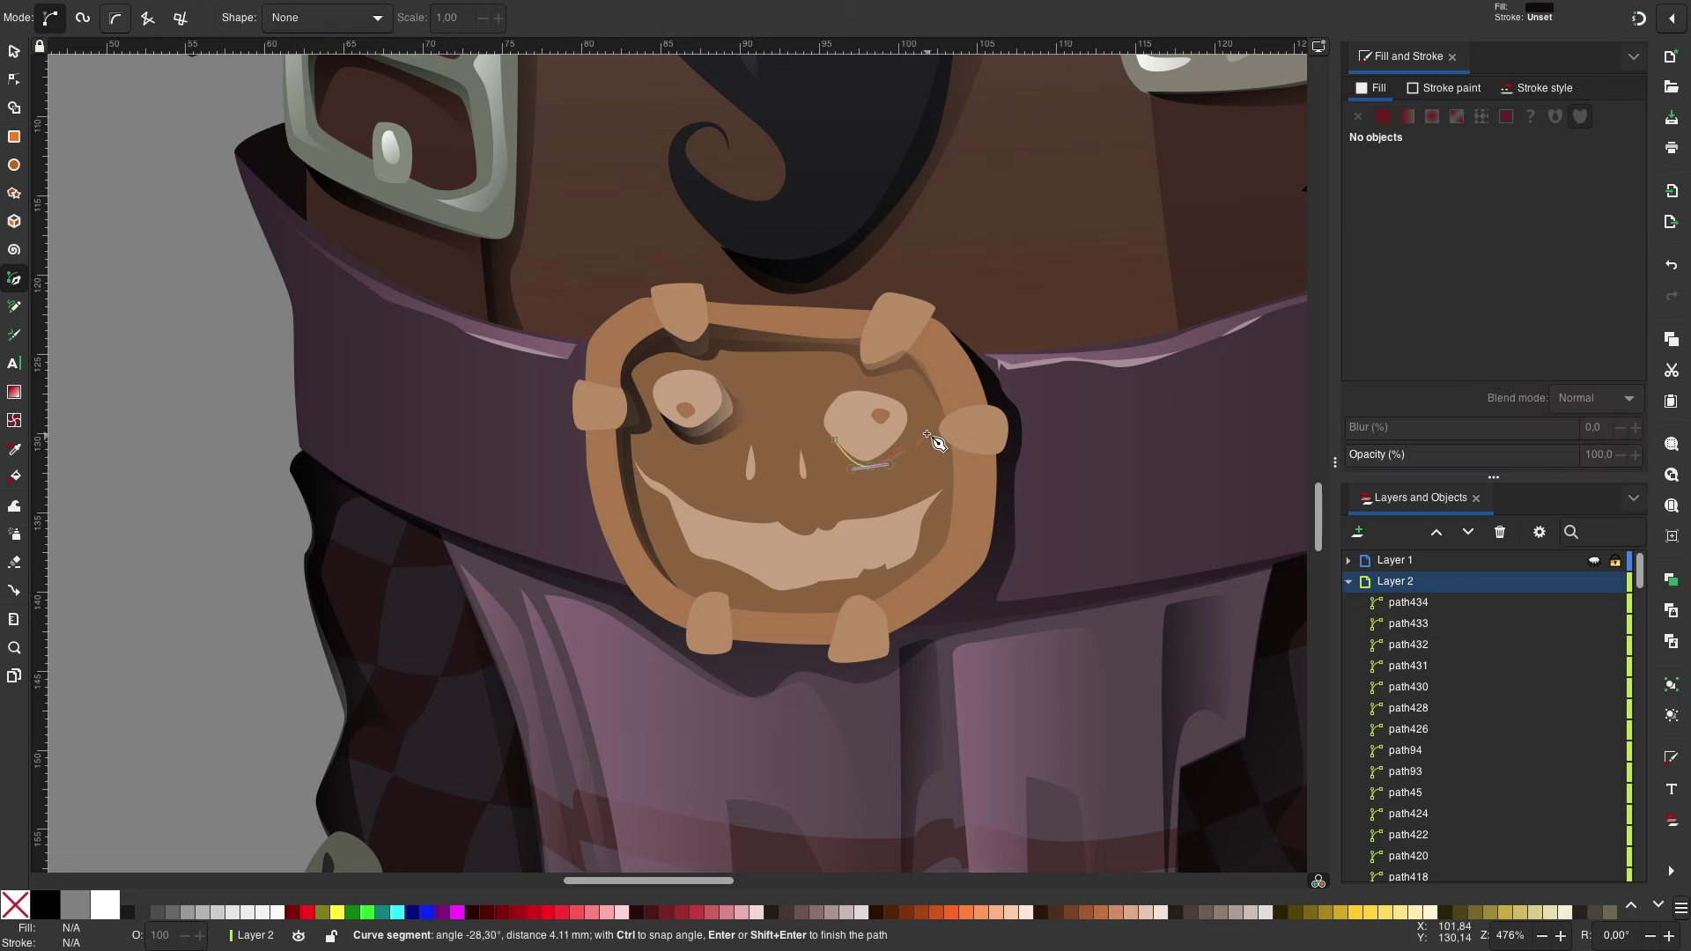
pyautogui.press('Return')
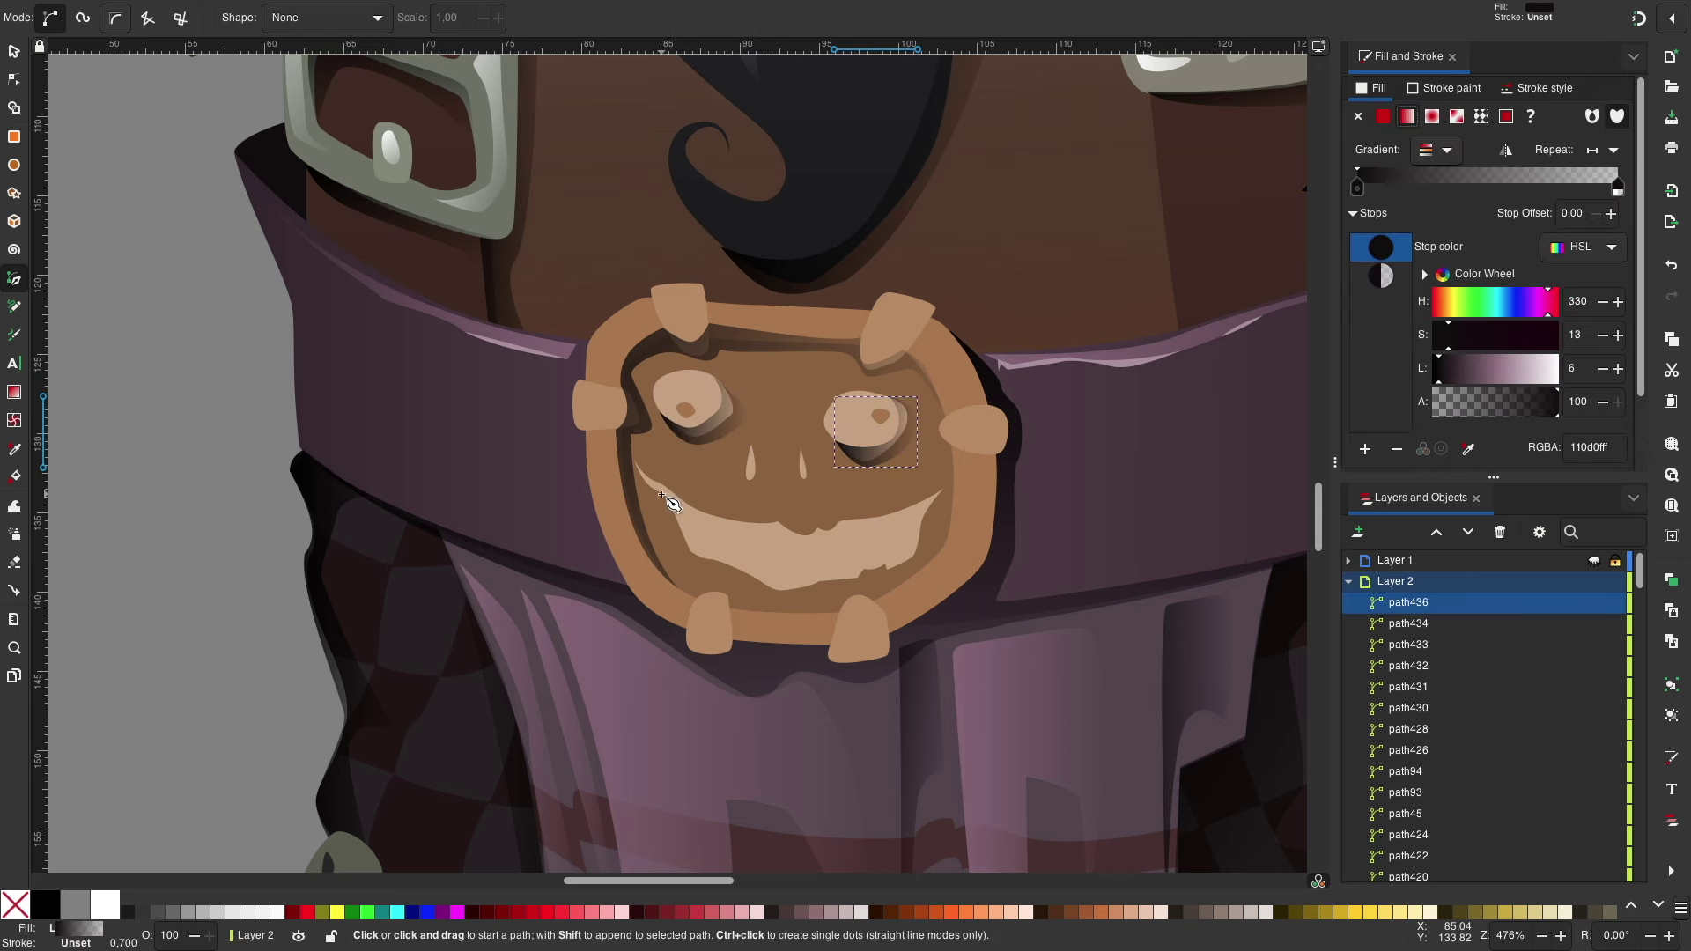
pyautogui.click(658, 484)
pyautogui.moveTo(775, 517); pyautogui.dragTo(819, 524)
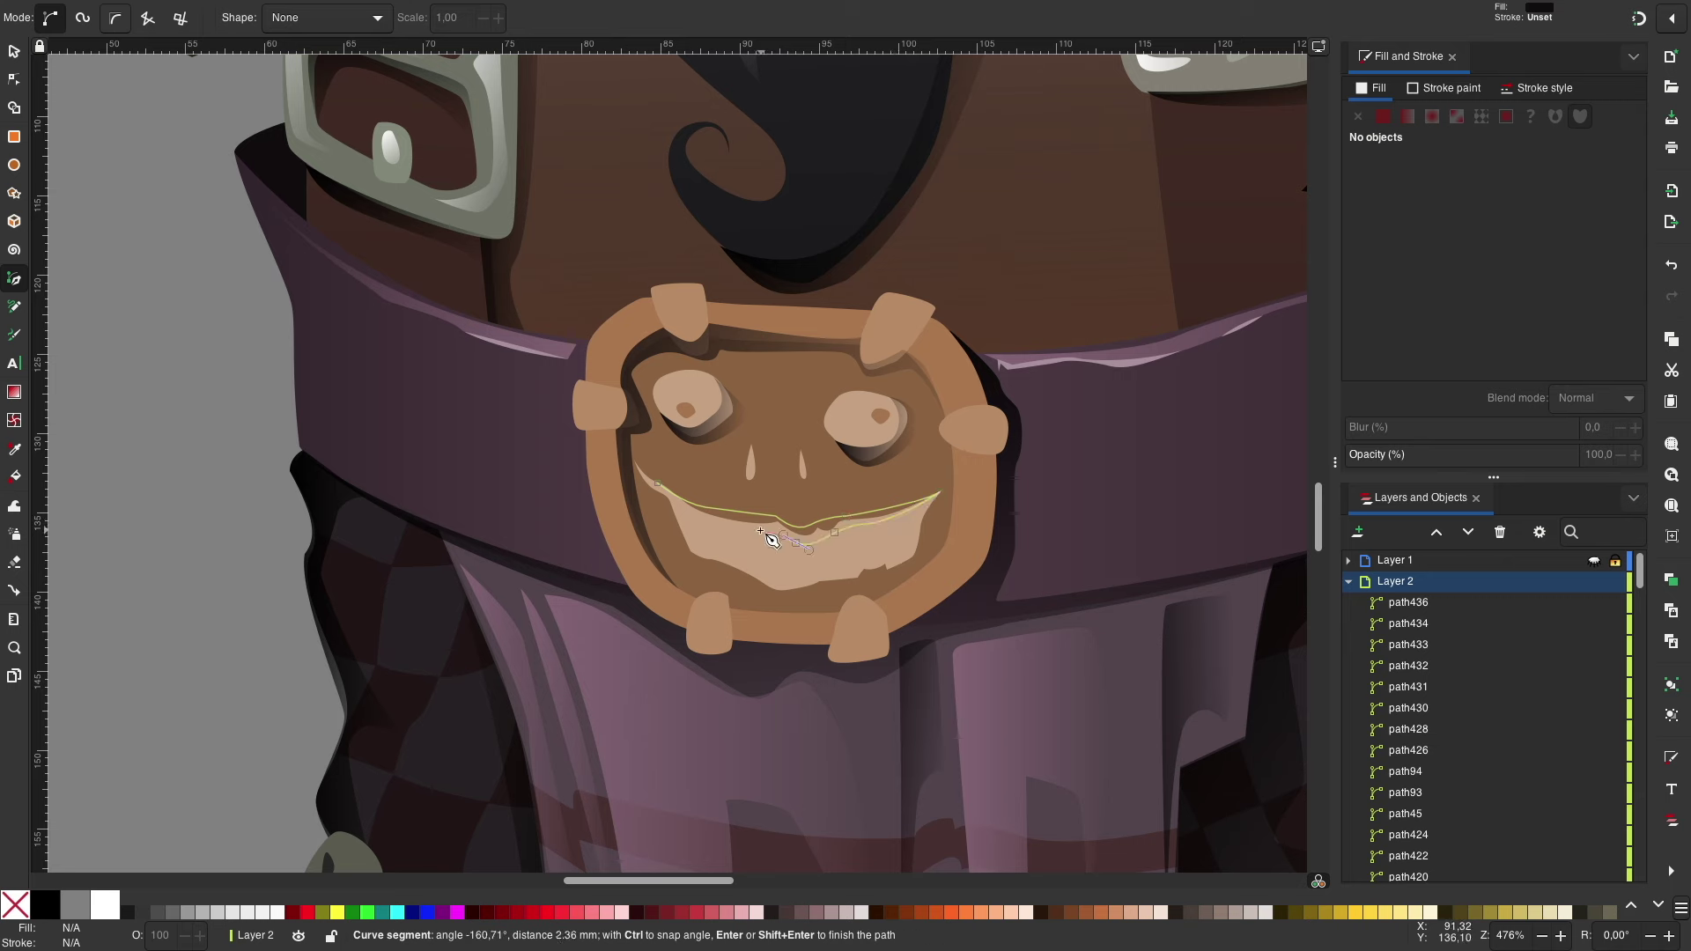
pyautogui.press('Return')
pyautogui.press('s')
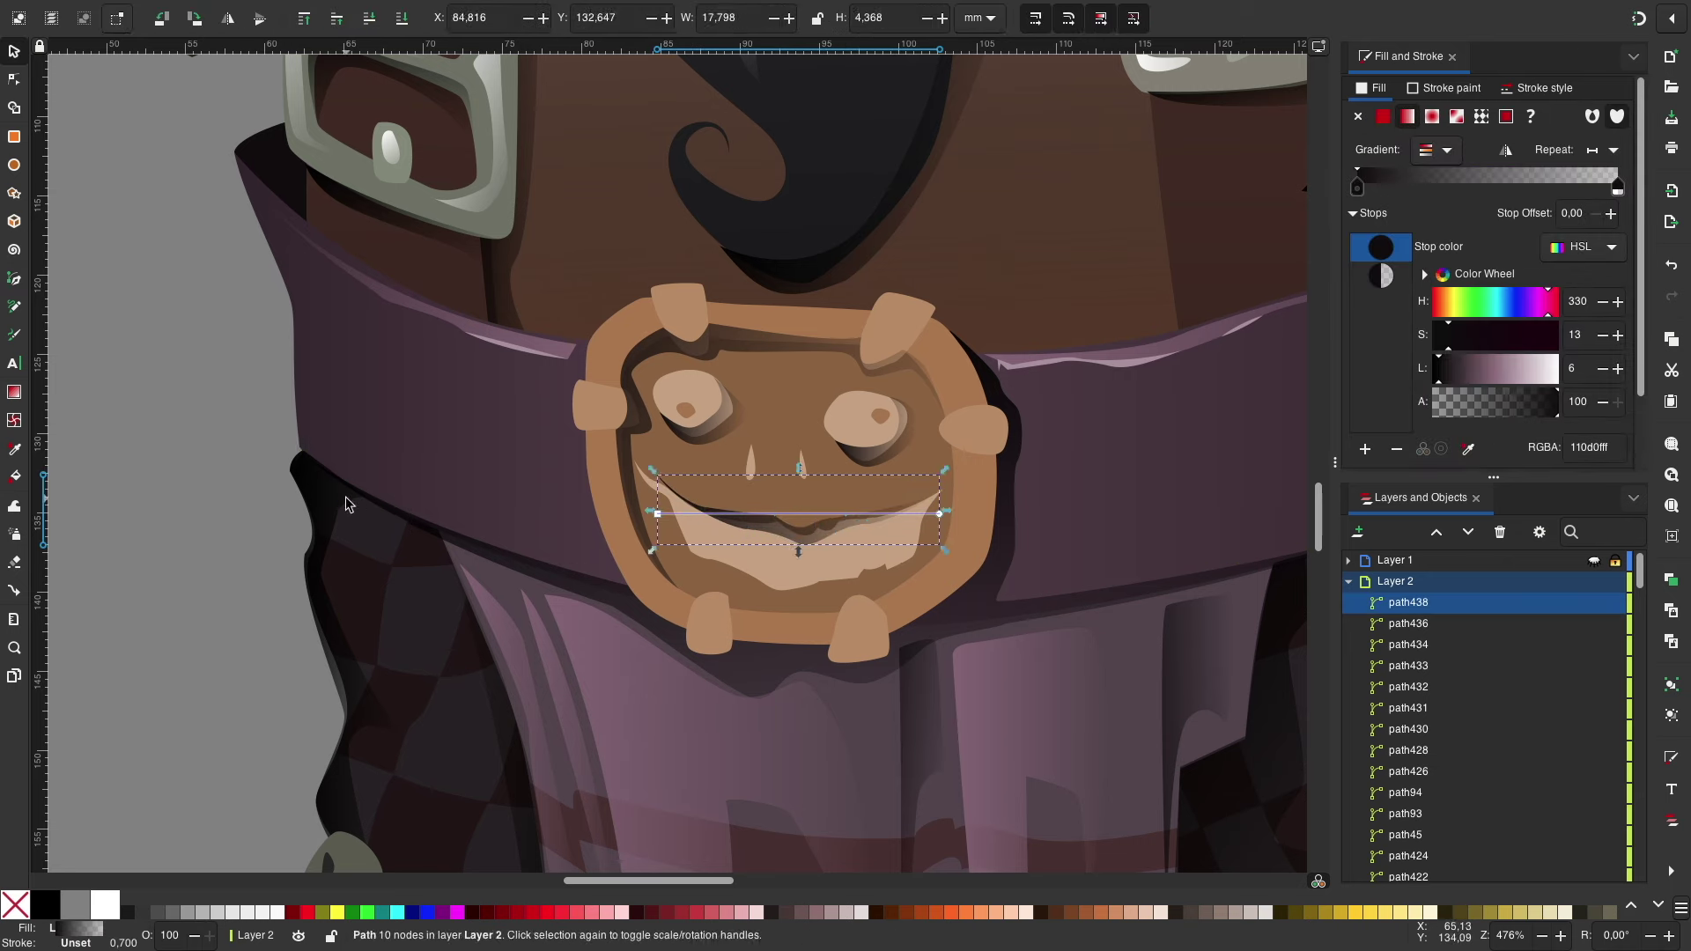
pyautogui.press('Escape')
# Step: Add white-to-transparent highlight glints in the buckle's left and right eyes
pyautogui.press('b')
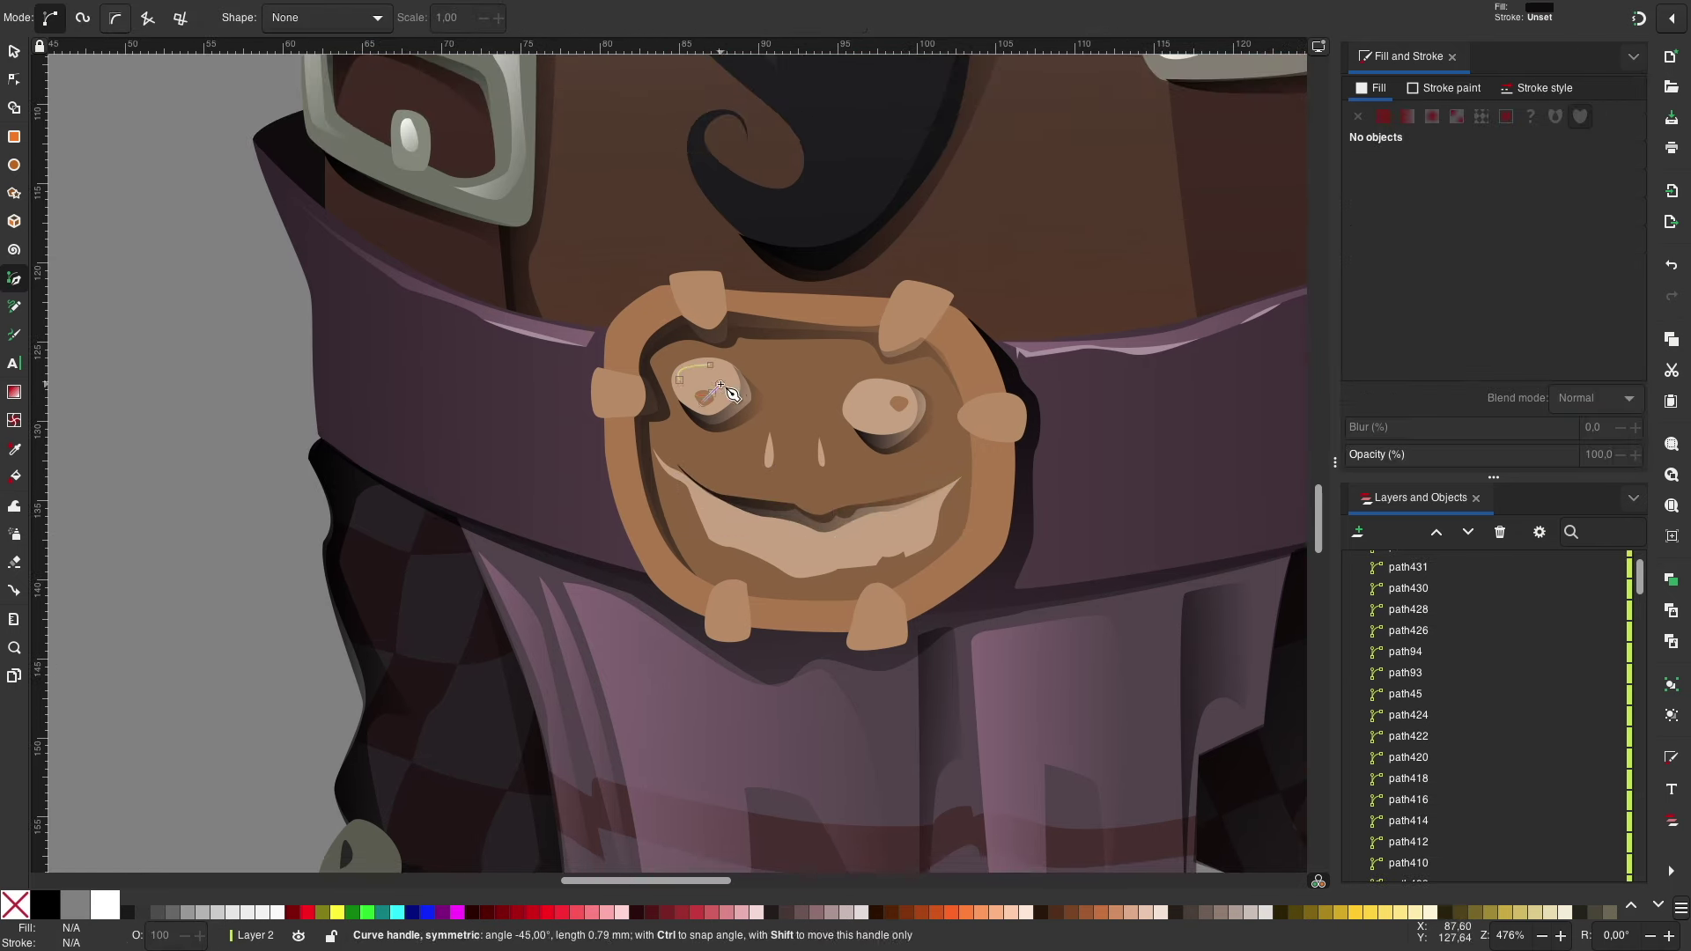
pyautogui.press('Return')
pyautogui.press('s')
pyautogui.press('Escape')
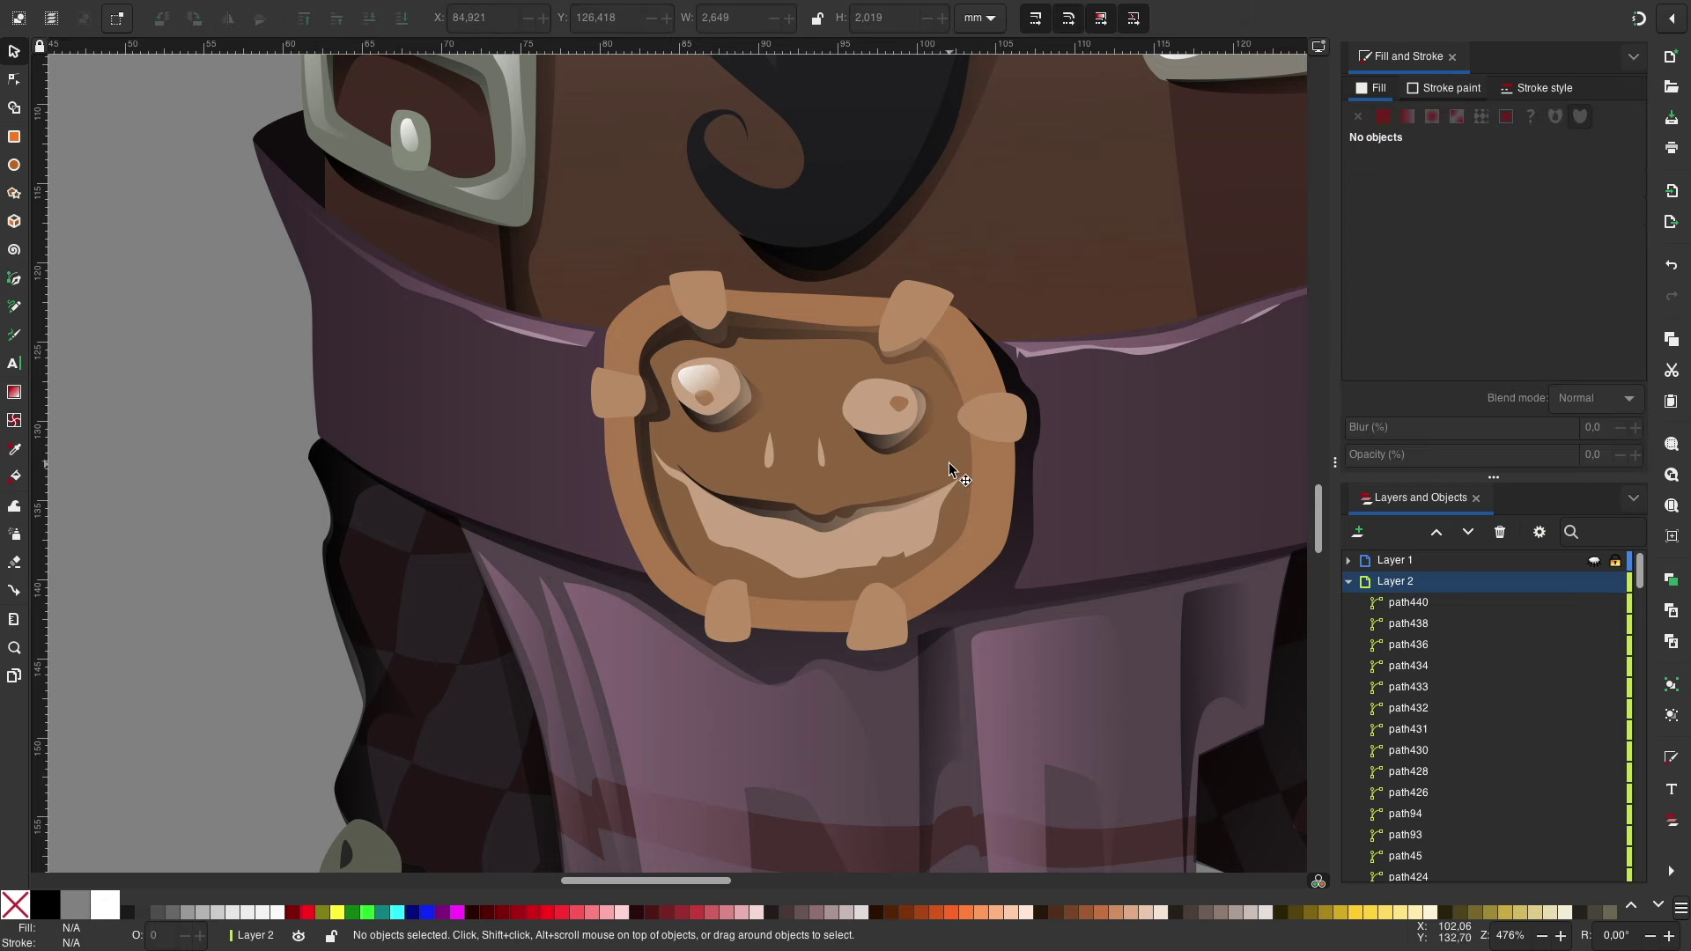
pyautogui.press('b')
pyautogui.click(869, 389)
pyautogui.click(867, 416)
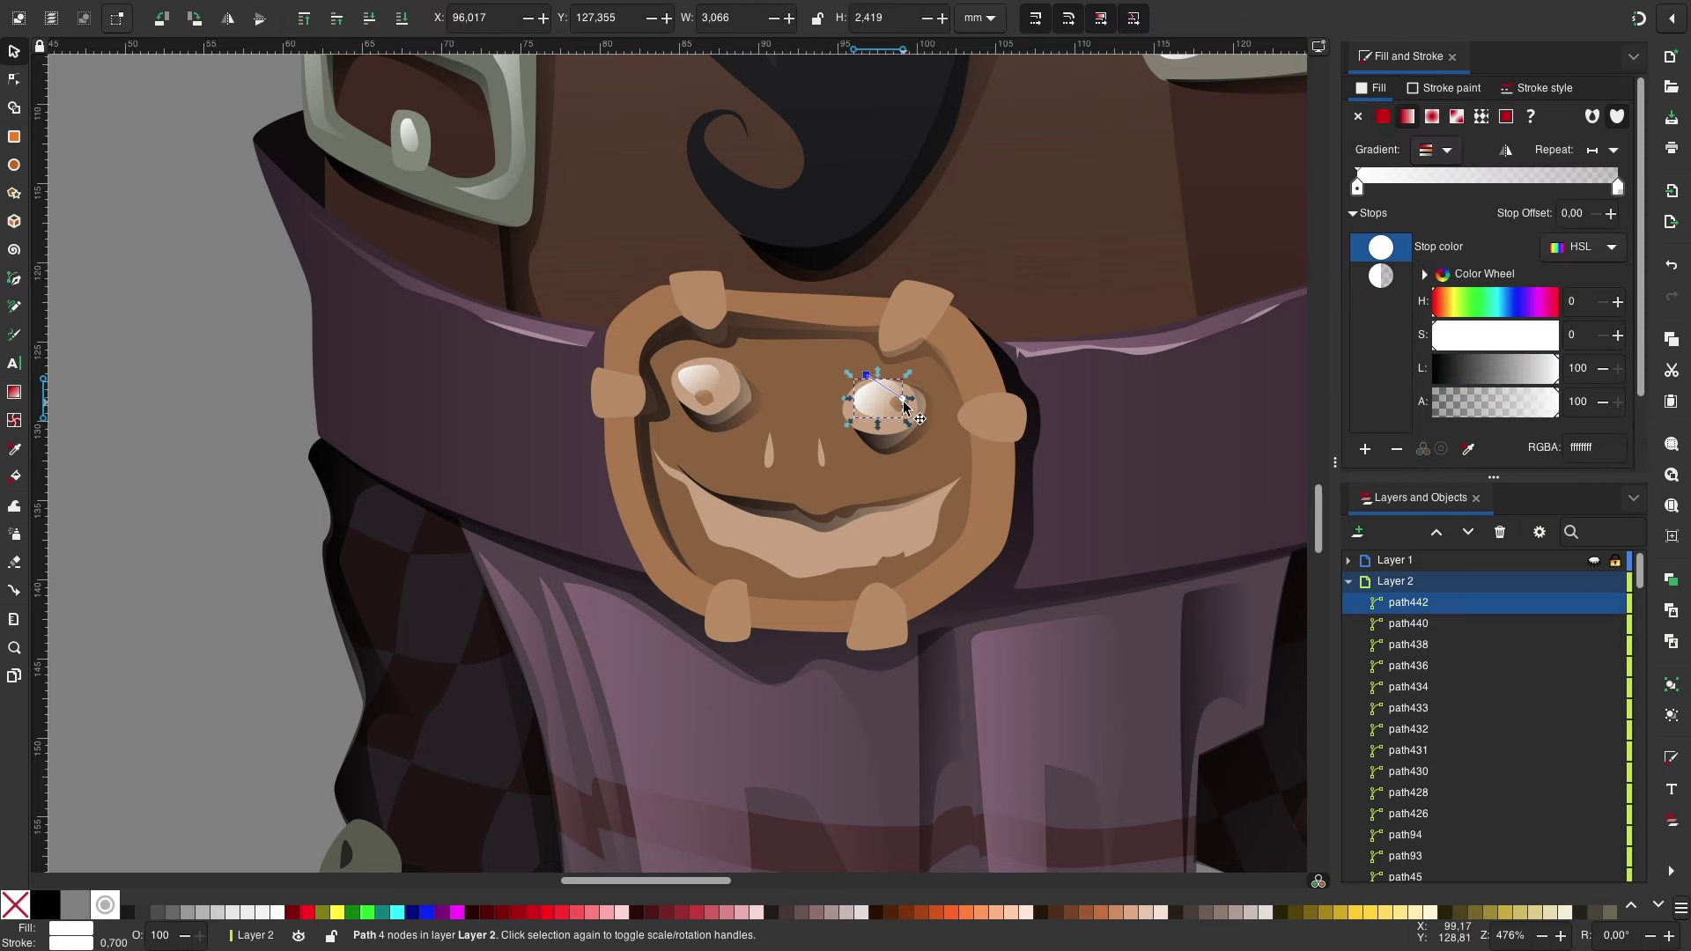
pyautogui.press('s')
pyautogui.press('Escape')
pyautogui.press('-')
pyautogui.press('-')
pyautogui.press('-')
pyautogui.press('+')
pyautogui.press('+')
pyautogui.press('+')
pyautogui.press('+')
pyautogui.press('+')
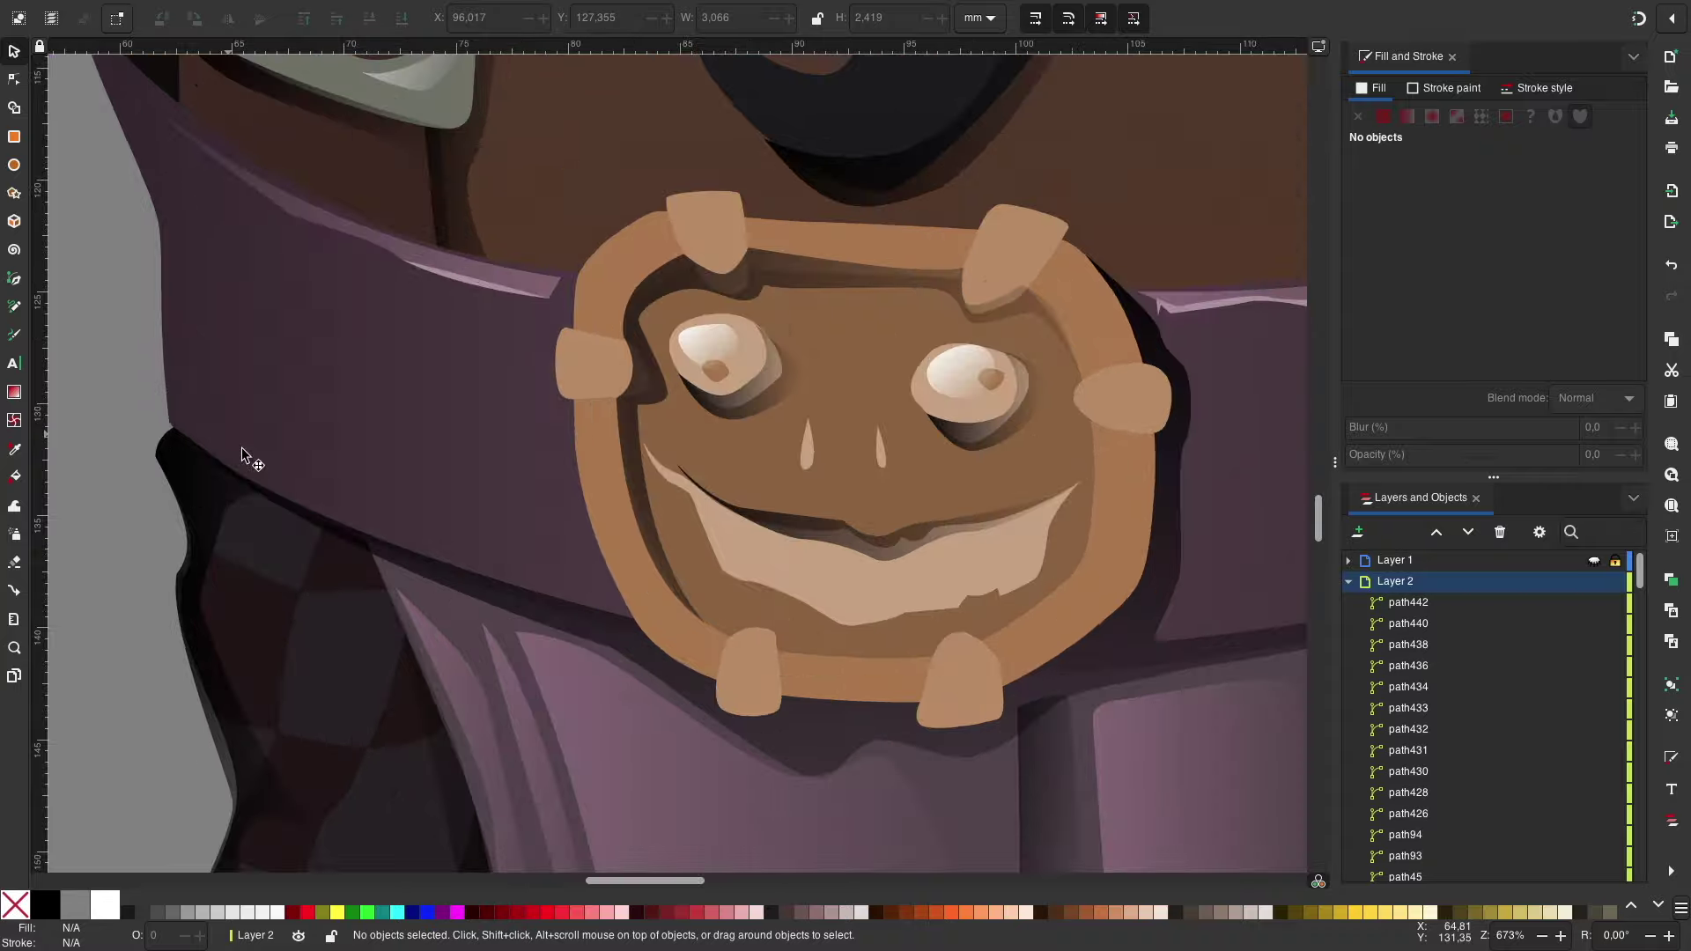
pyautogui.press('b')
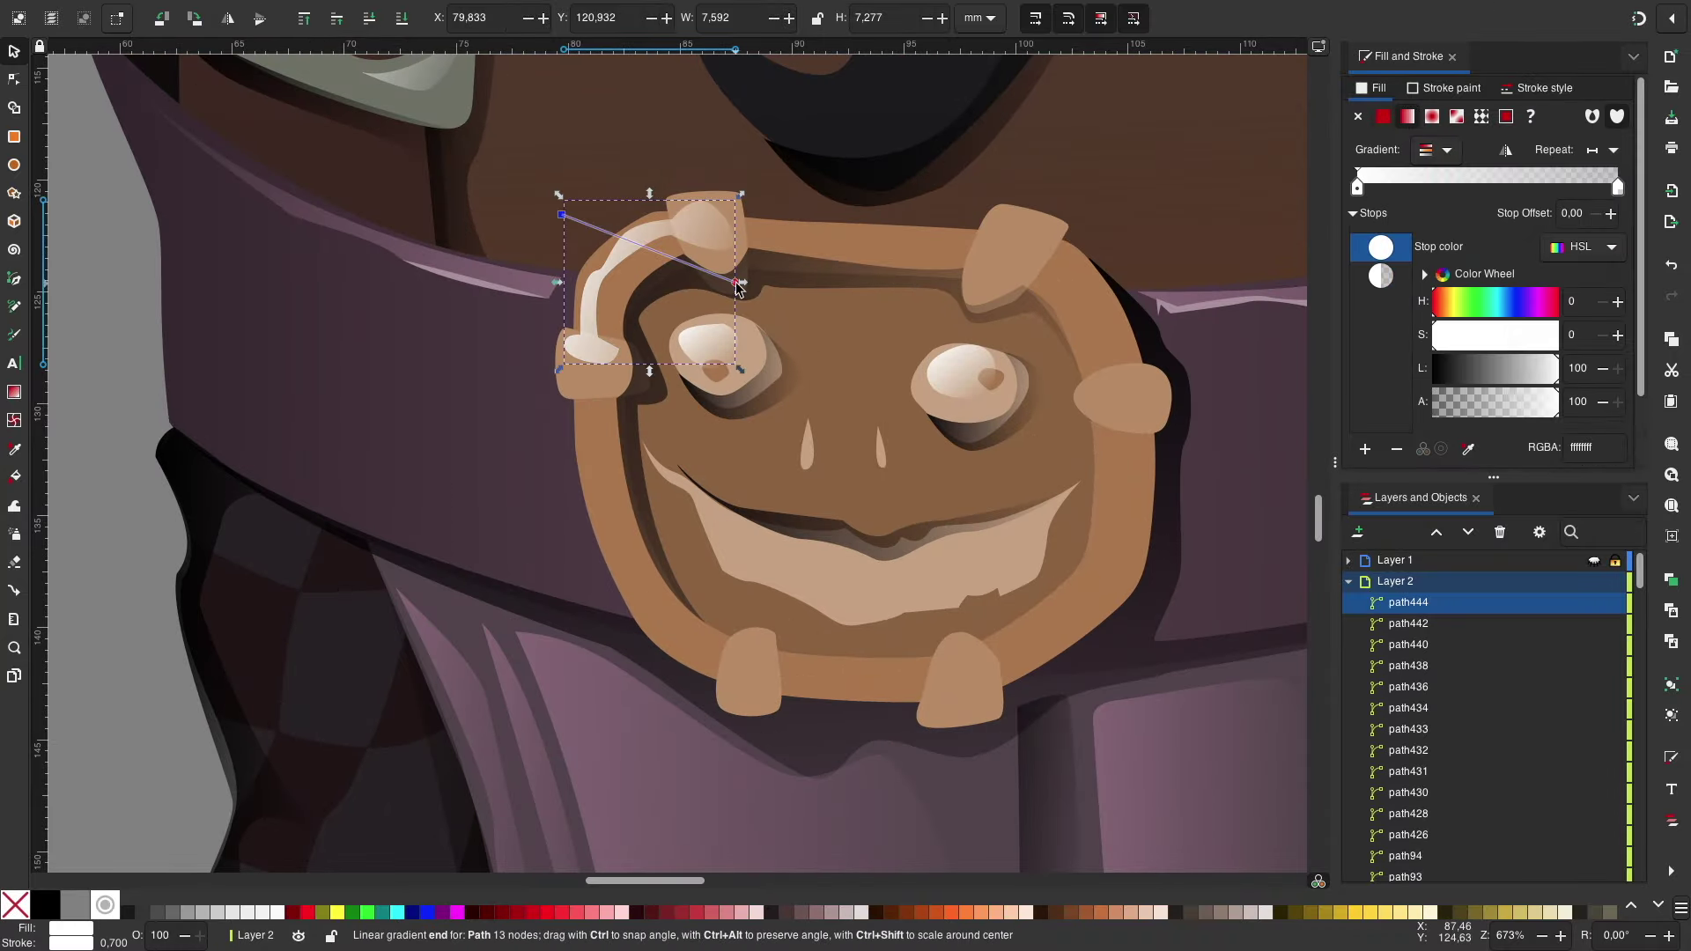
# Step: Draw highlights on the buckle's top rim, fading downward, and its right rim
pyautogui.hscroll(4, 793, 335)
pyautogui.click(674, 246)
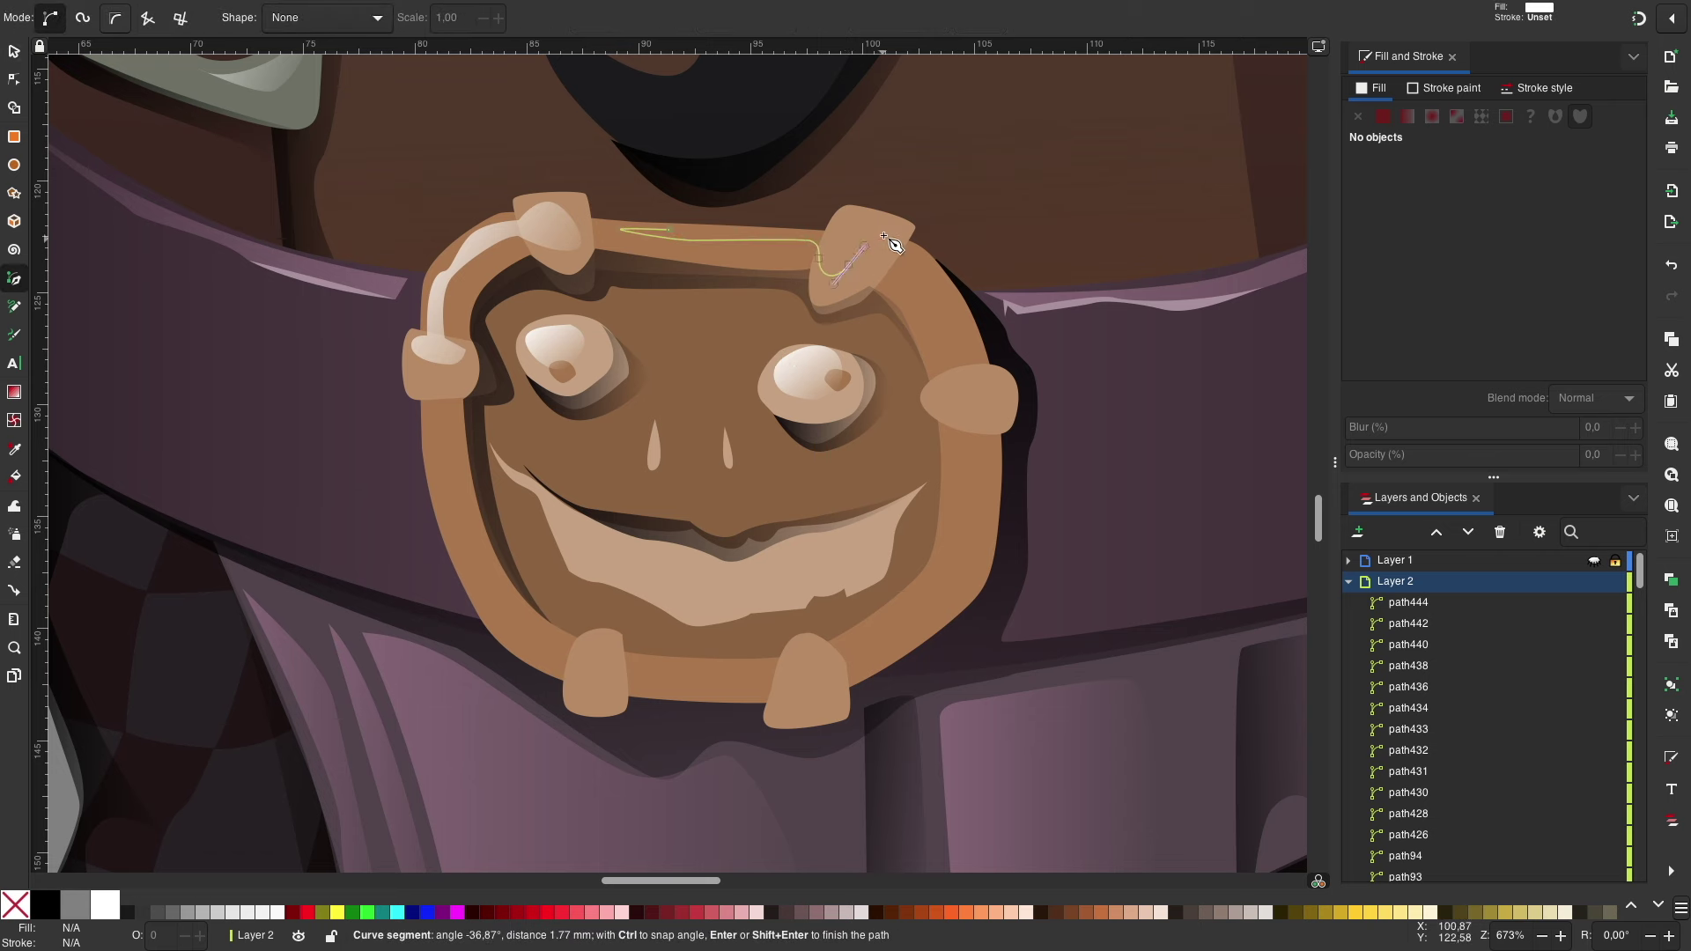
pyautogui.click(670, 230)
pyautogui.moveTo(728, 176); pyautogui.dragTo(704, 287)
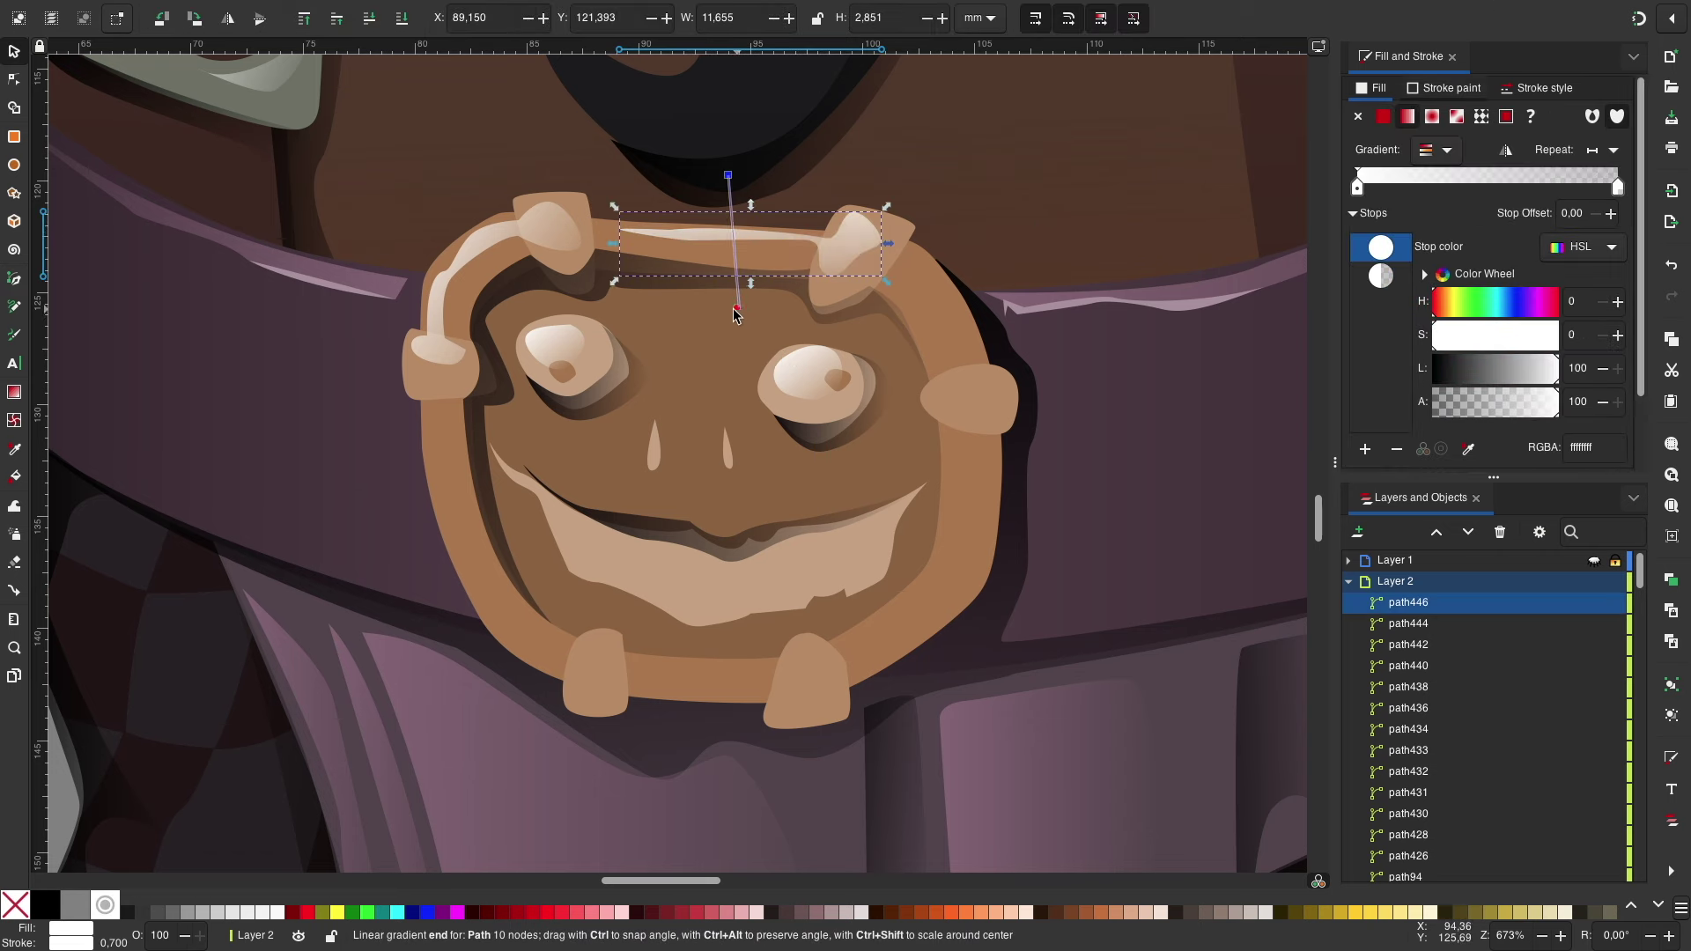
pyautogui.scroll(-1, 916, 328)
pyautogui.press('b')
pyautogui.click(941, 255)
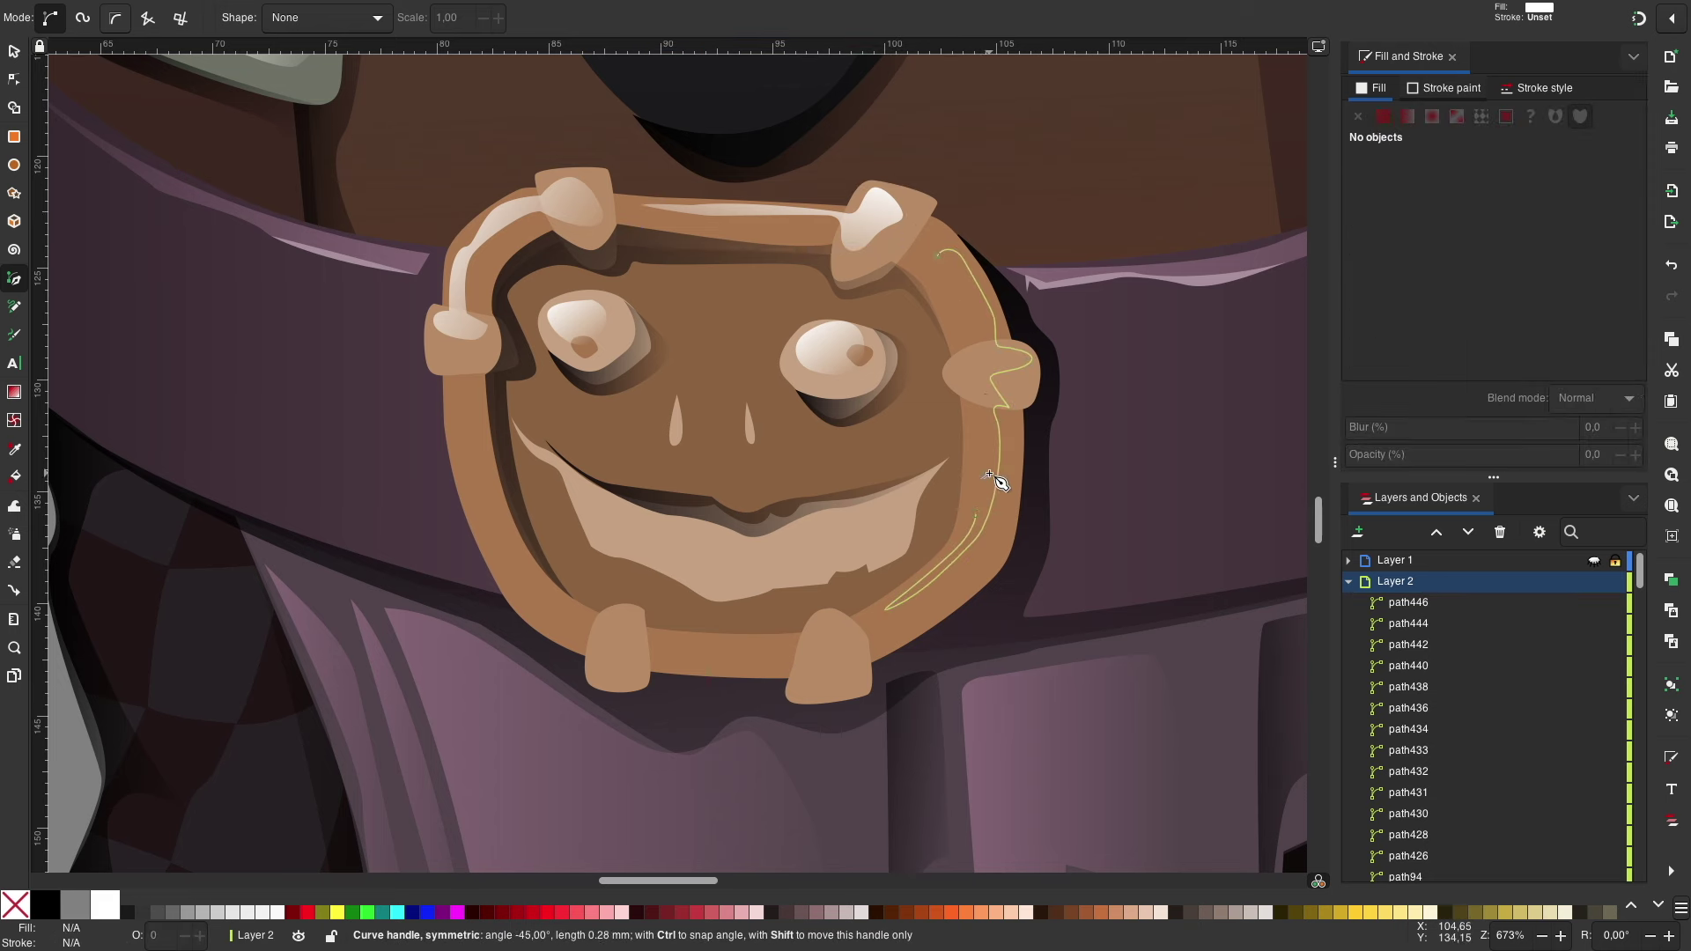
pyautogui.click(941, 256)
pyautogui.press('s')
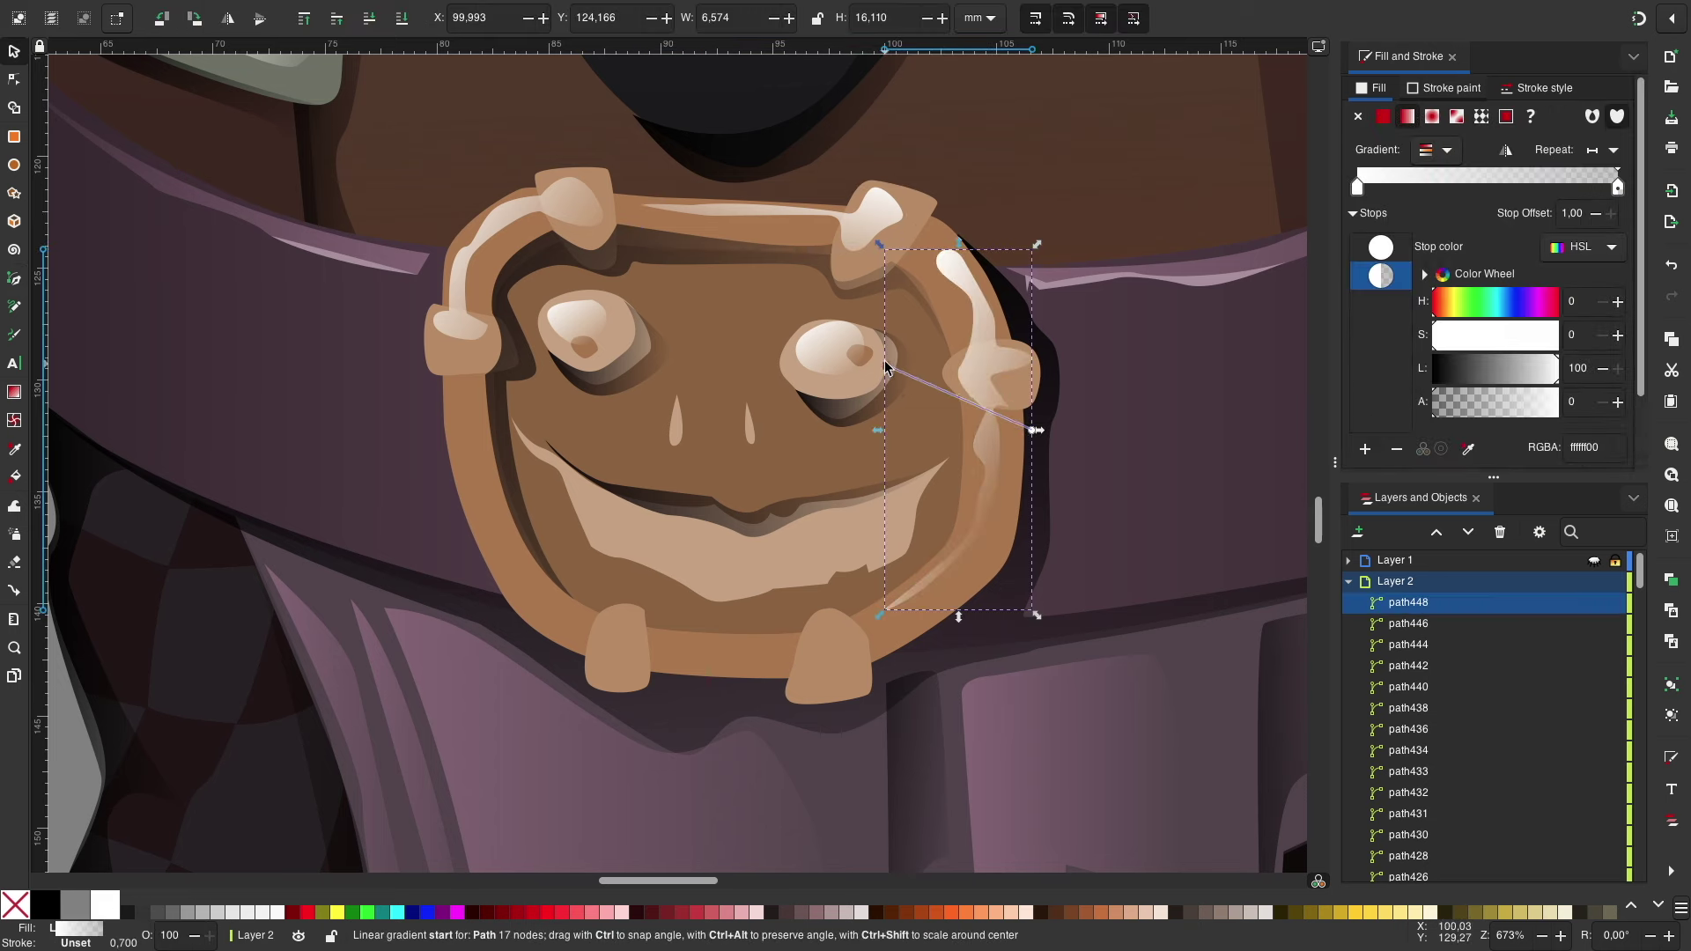
pyautogui.press('Escape')
# Step: Add a highlight on the buckle's lower-left rim fading toward the upper left
pyautogui.moveTo(605, 687); pyautogui.dragTo(625, 606)
pyautogui.press('b')
pyautogui.click(467, 314)
pyautogui.moveTo(476, 321); pyautogui.dragTo(327, 170)
pyautogui.press('s')
pyautogui.press('b')
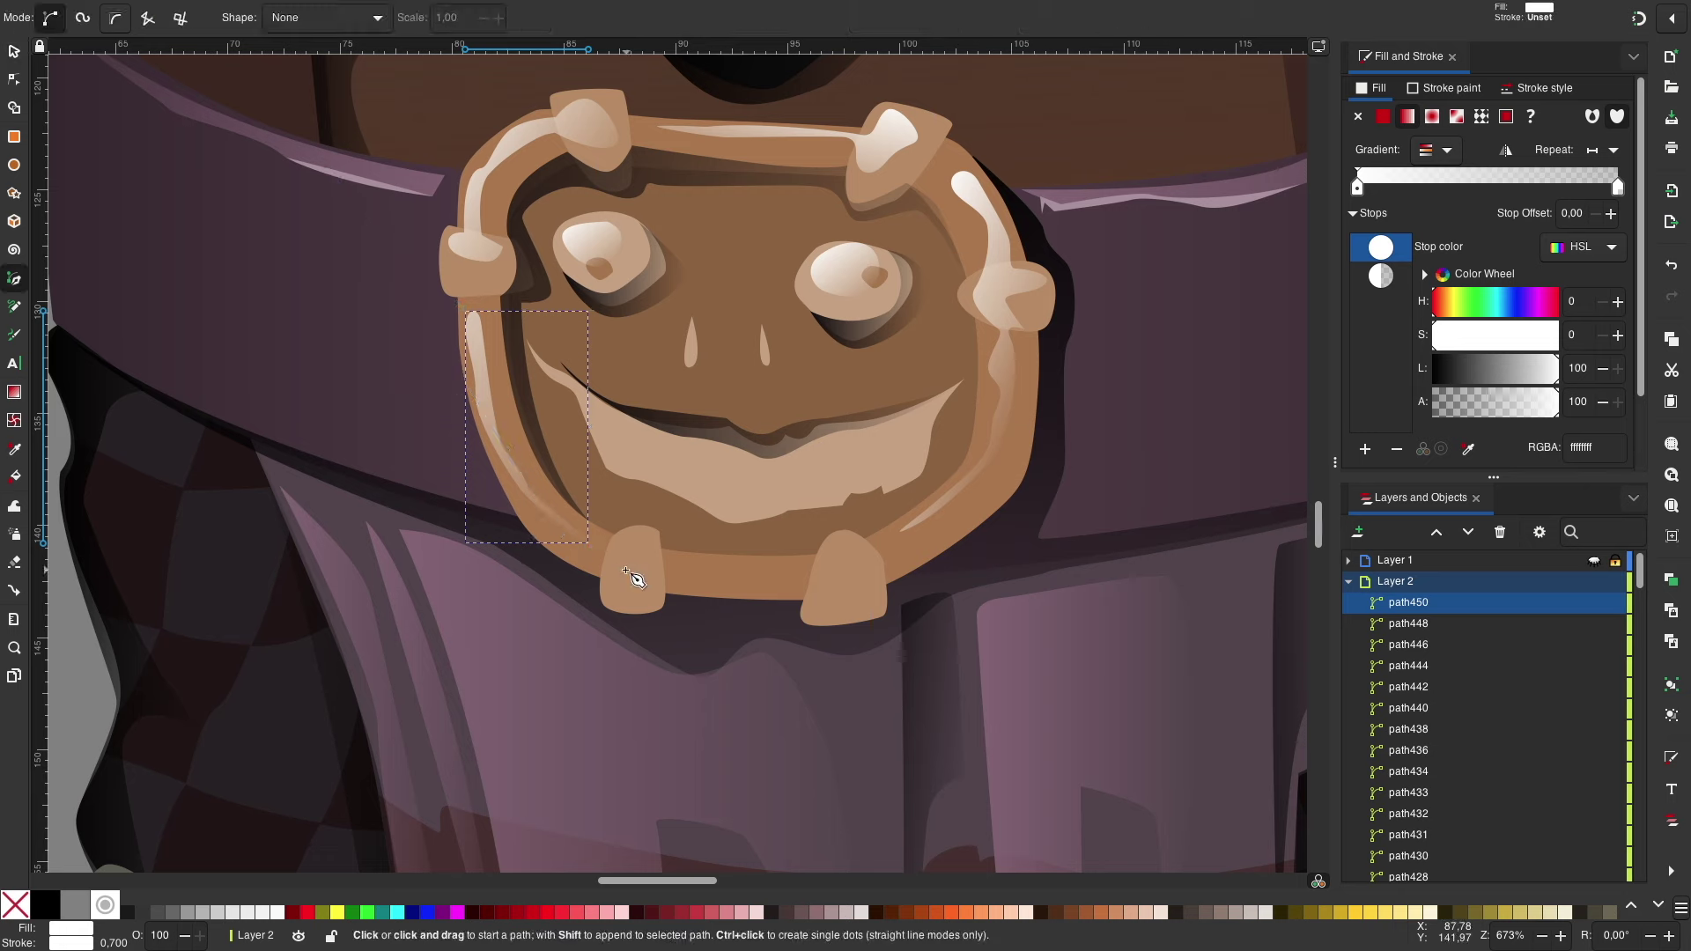
# Step: Draw a highlight on the lower tooth with a fading gradient
pyautogui.click(624, 568)
pyautogui.click(624, 568)
pyautogui.press('g')
pyautogui.moveTo(641, 547)
pyautogui.mouseDown()
pyautogui.moveTo(849, 567)
pyautogui.moveTo(679, 592)
pyautogui.mouseUp()
pyautogui.press('s')
pyautogui.press('Escape')
pyautogui.press('5')
pyautogui.press('`')
# Step: Close the white teeth shape and run a linear gradient down across it
pyautogui.press('b')
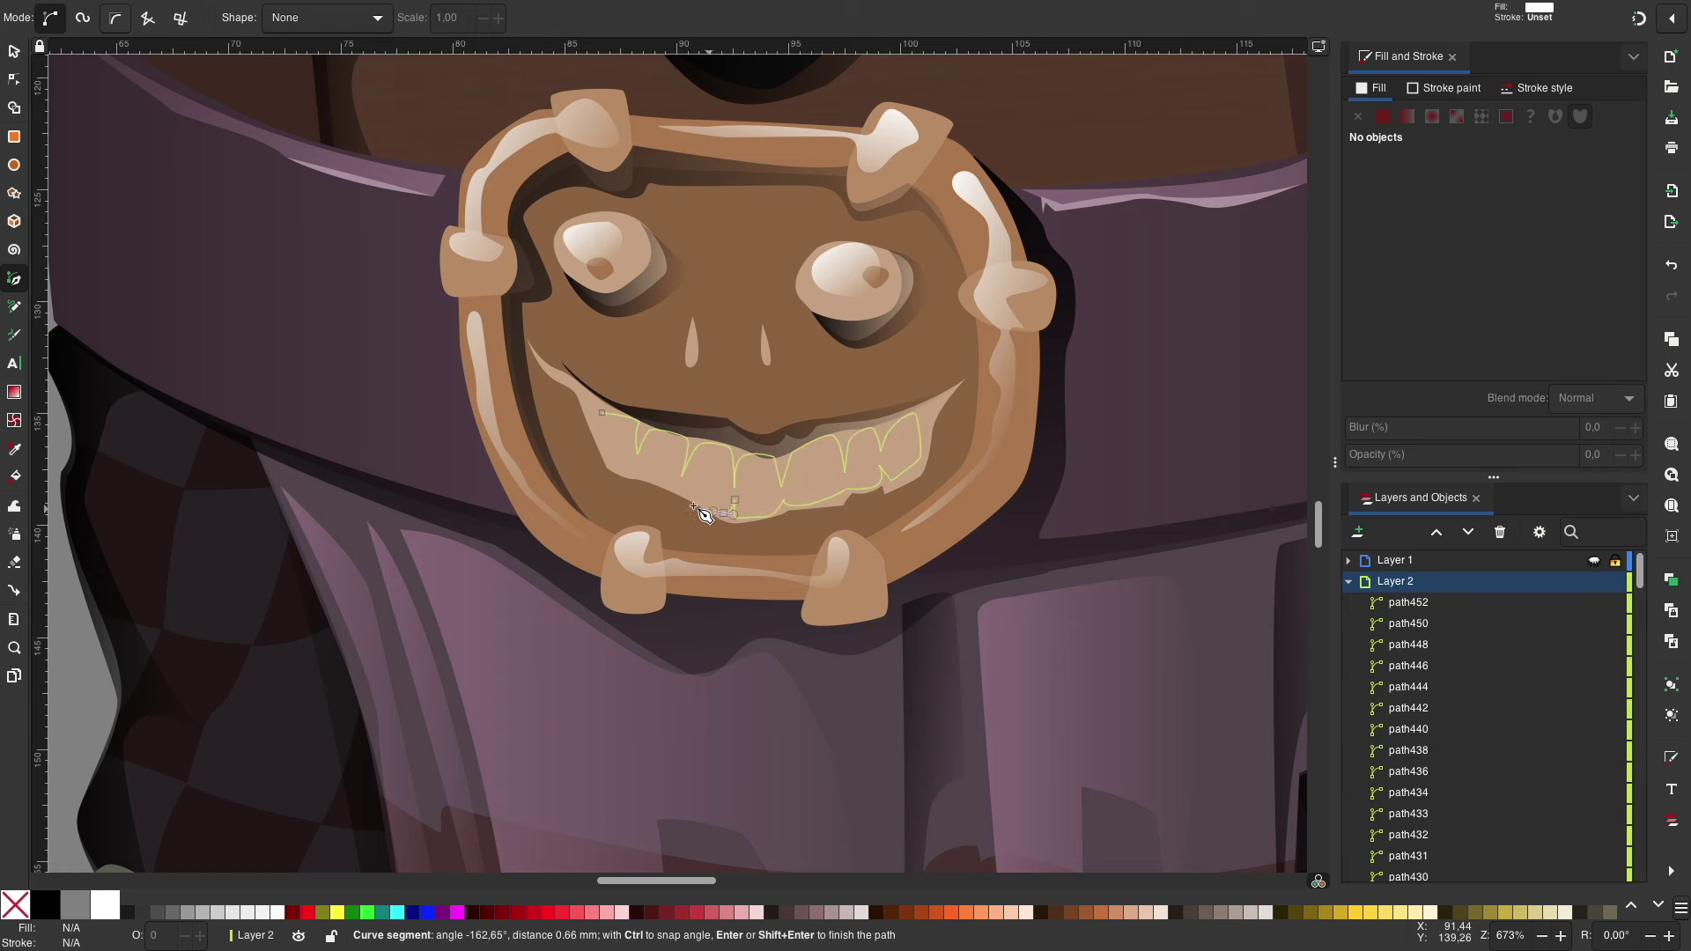
pyautogui.click(634, 463)
pyautogui.press('g')
pyautogui.moveTo(690, 379); pyautogui.dragTo(719, 532)
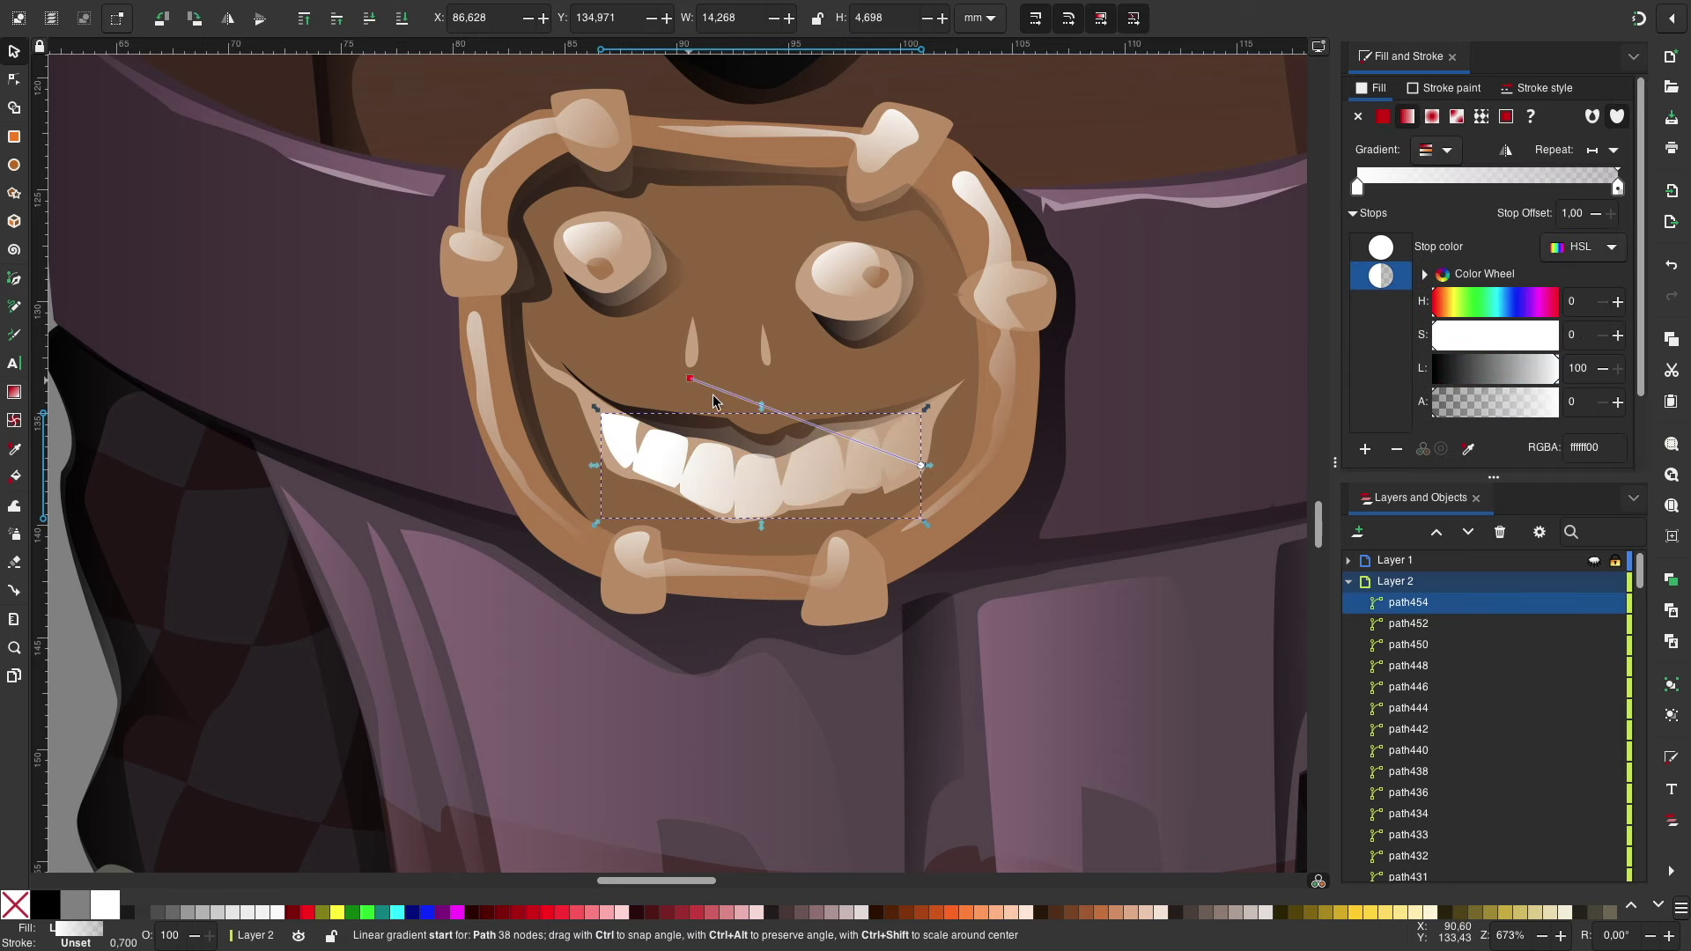
pyautogui.press('Escape')
pyautogui.press('5')
pyautogui.scroll(2, 830, 474)
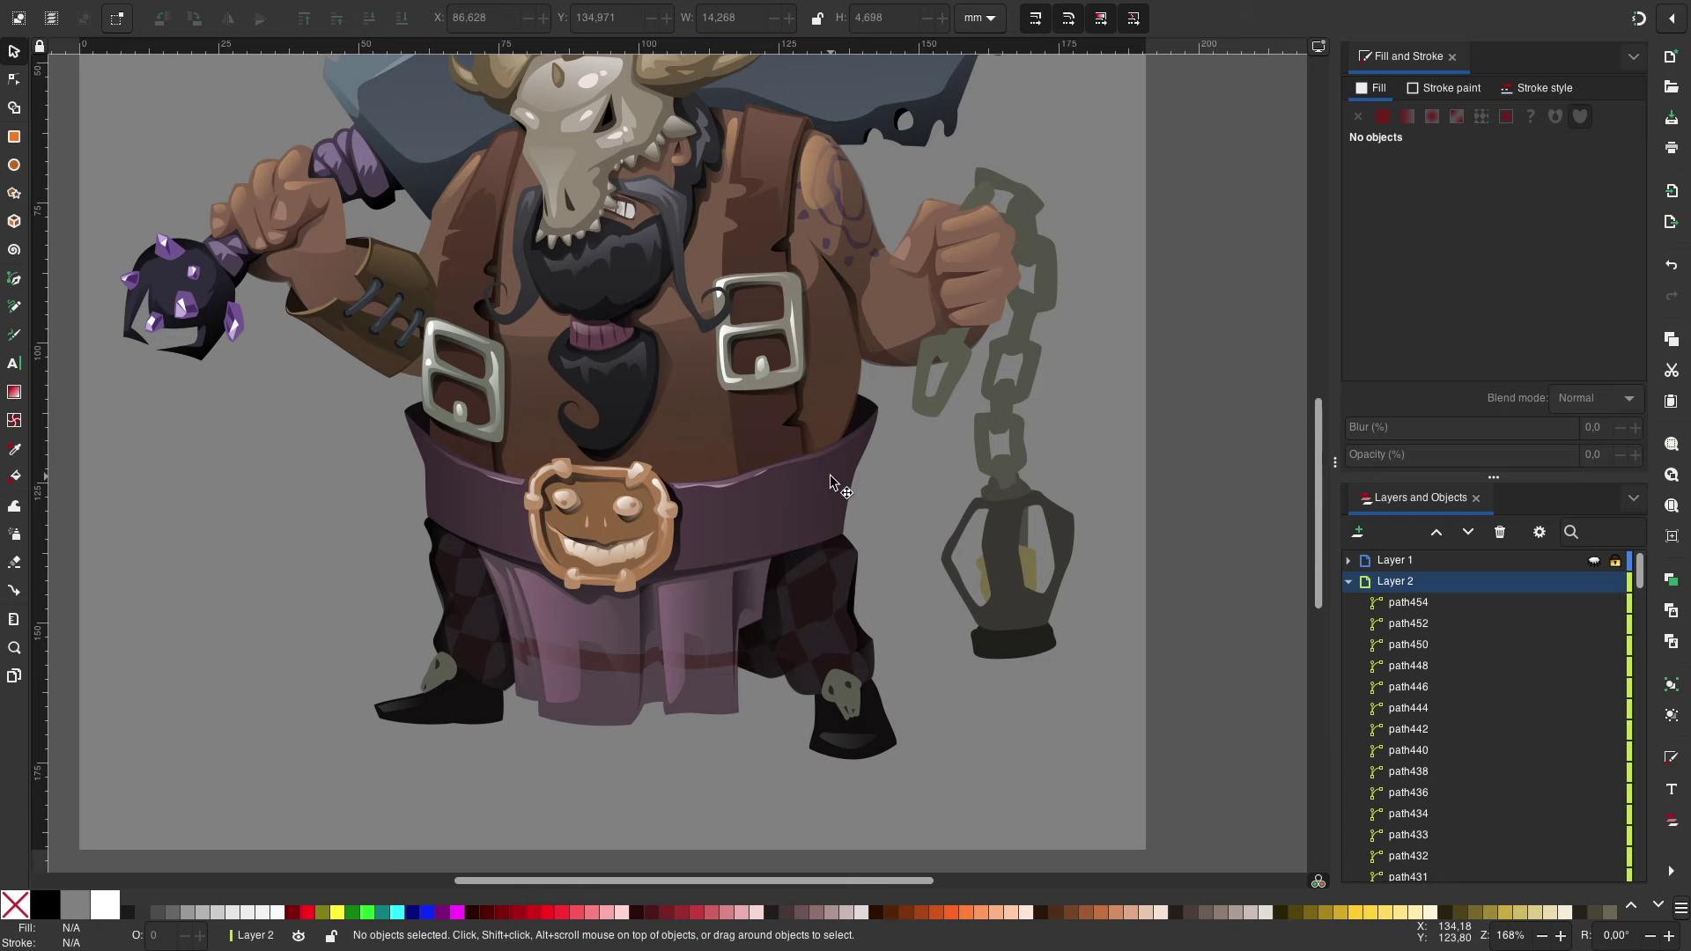
# Step: Draw a shading shape on the thigh filled with muted pink
pyautogui.scroll(3, 830, 474)
pyautogui.press('b')
pyautogui.click(605, 425)
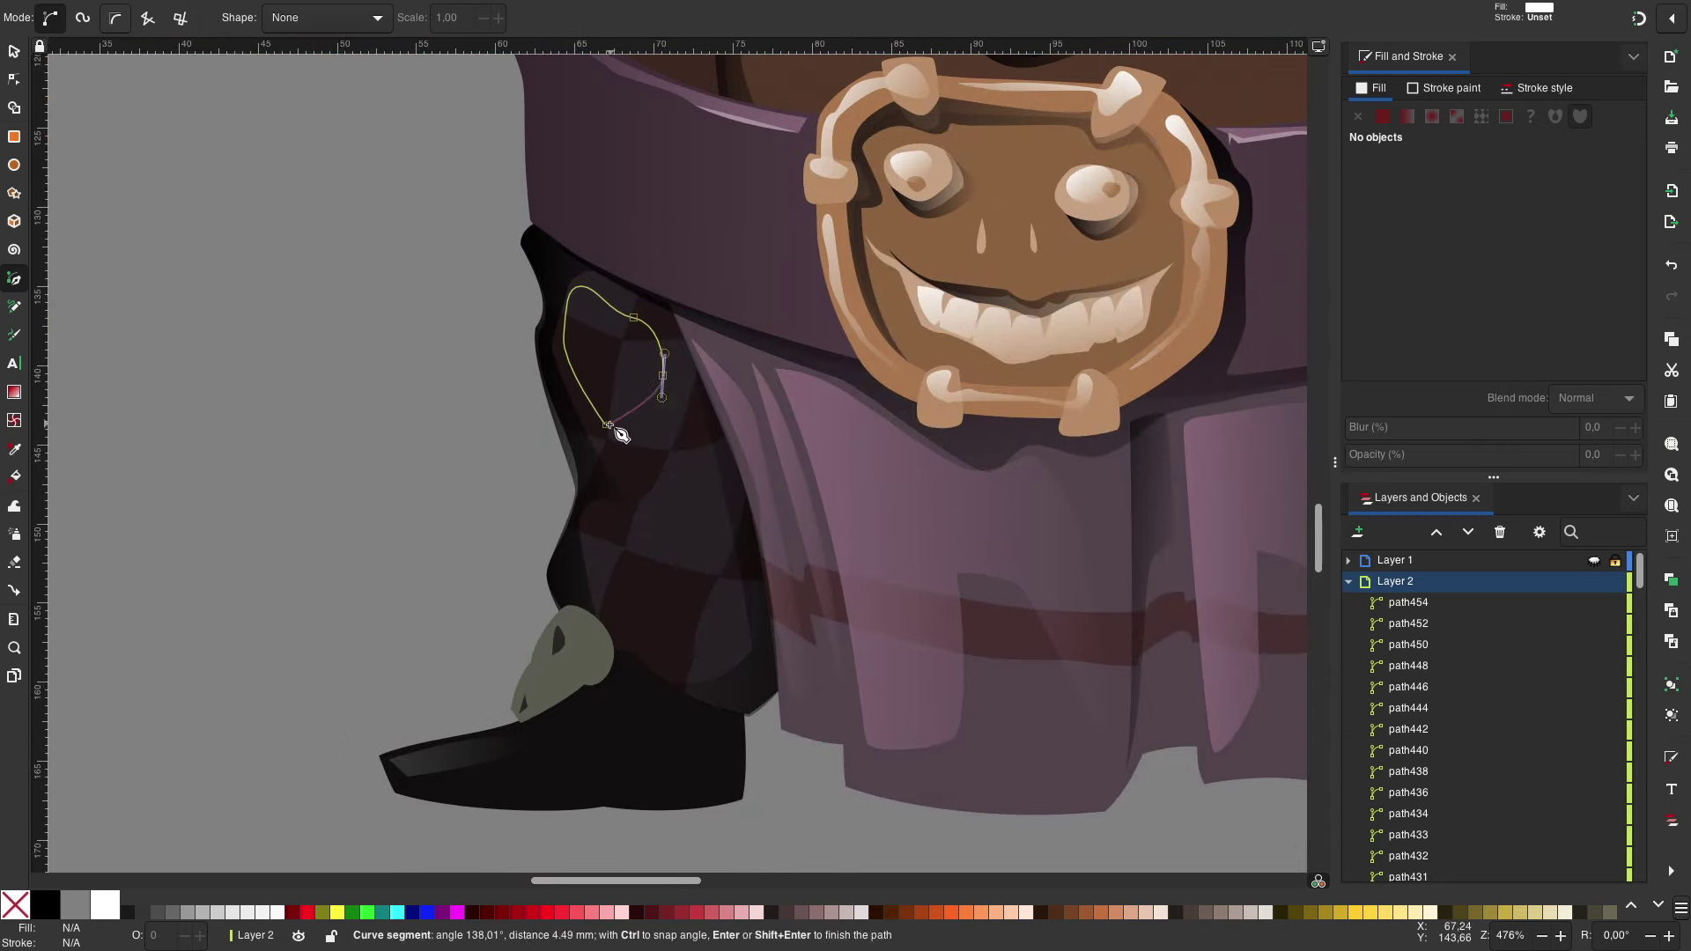
pyautogui.click(605, 425)
pyautogui.moveTo(1379, 205)
pyautogui.mouseDown()
pyautogui.moveTo(1566, 205)
pyautogui.moveTo(1440, 245)
pyautogui.moveTo(1462, 272)
pyautogui.mouseUp()
pyautogui.press('s')
pyautogui.press('-')
pyautogui.click(390, 378)
# Step: Add the second leg's shading and give both leg patches linear gradients
pyautogui.press('b')
pyautogui.press('-')
pyautogui.press('Return')
pyautogui.press('s')
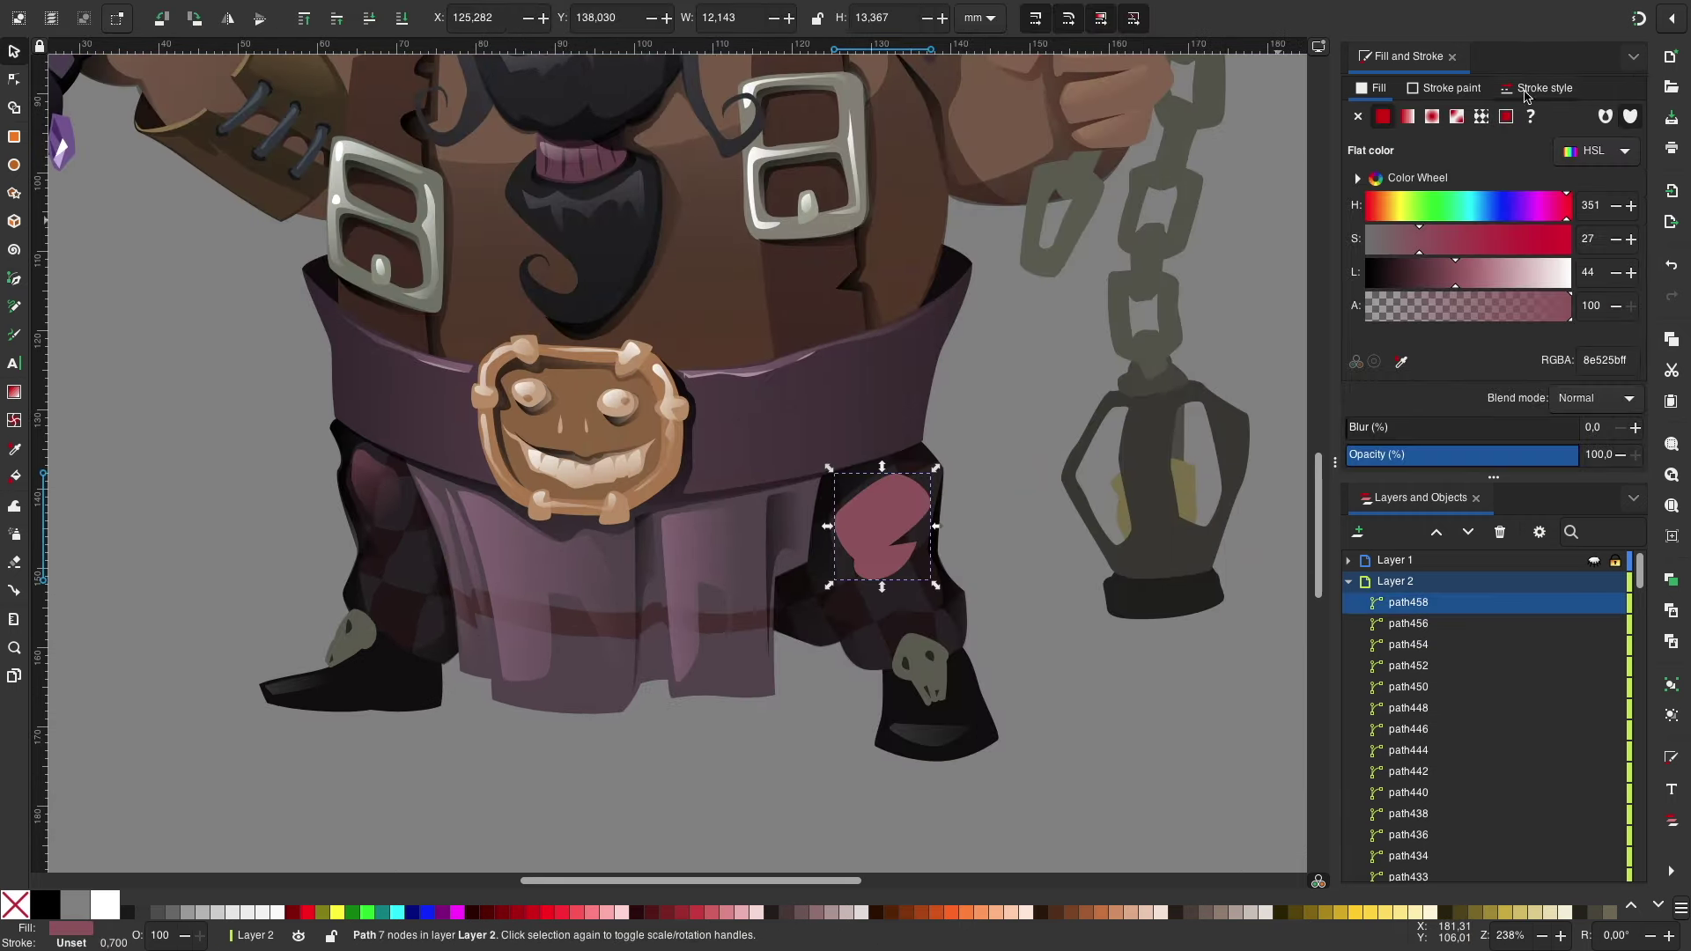
pyautogui.click(1407, 116)
pyautogui.moveTo(834, 527); pyautogui.dragTo(820, 458)
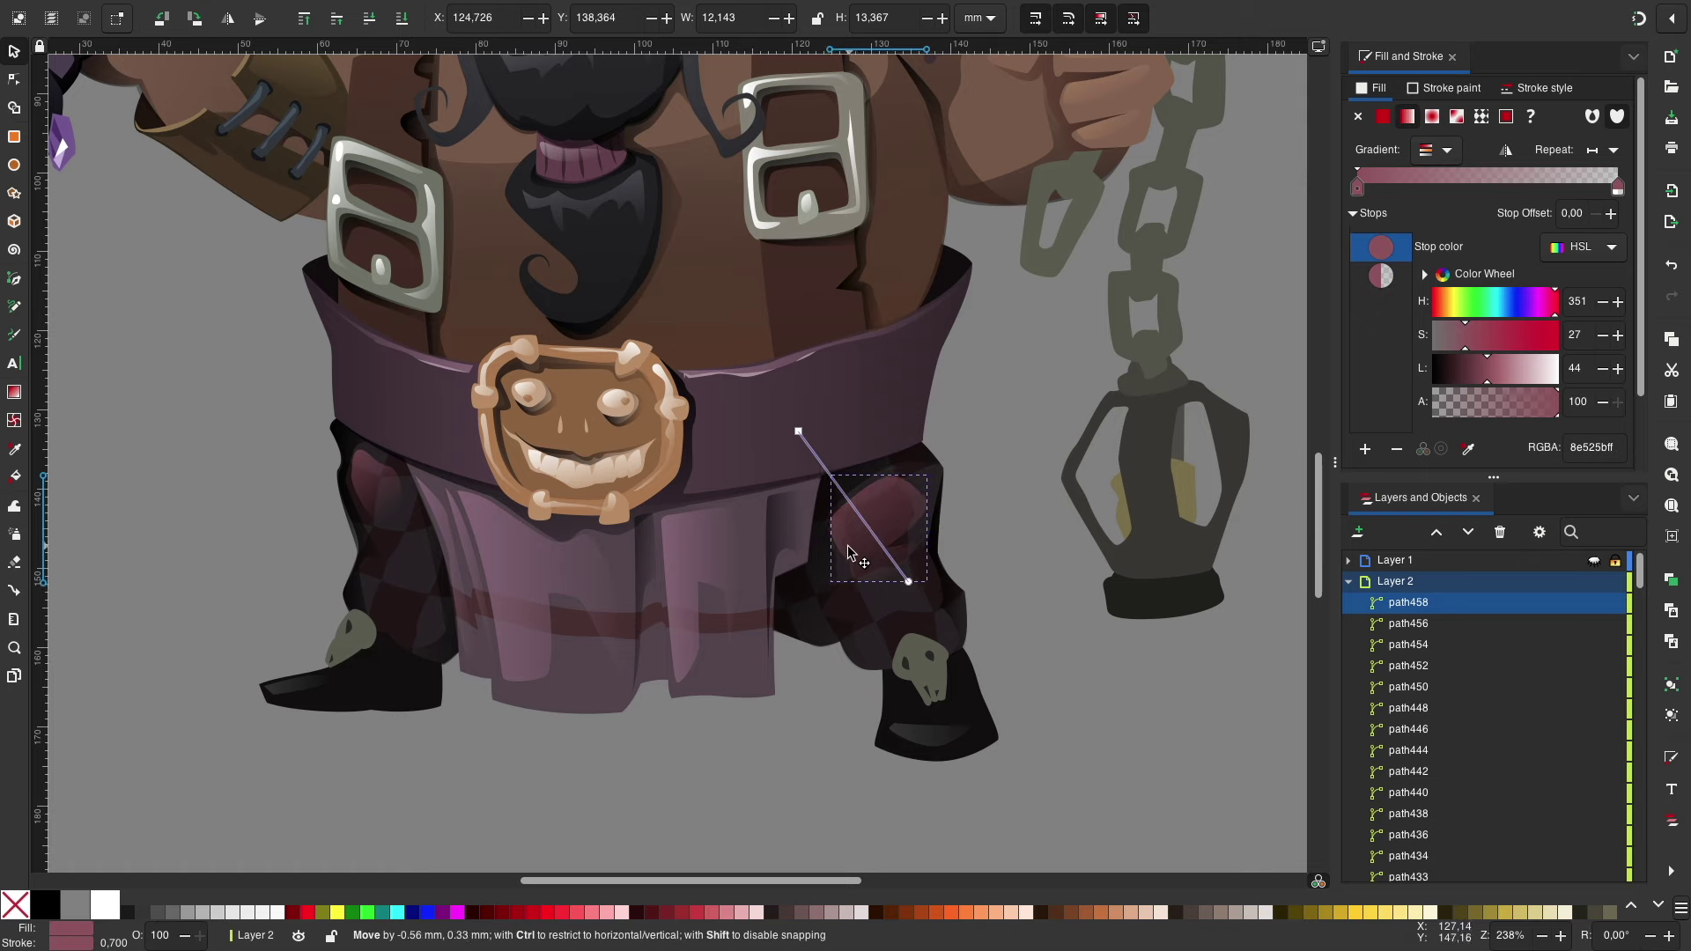
pyautogui.press('Escape')
pyautogui.press('-')
pyautogui.press('-')
pyautogui.click(800, 543)
pyautogui.moveTo(769, 511); pyautogui.dragTo(745, 464)
pyautogui.press('Escape')
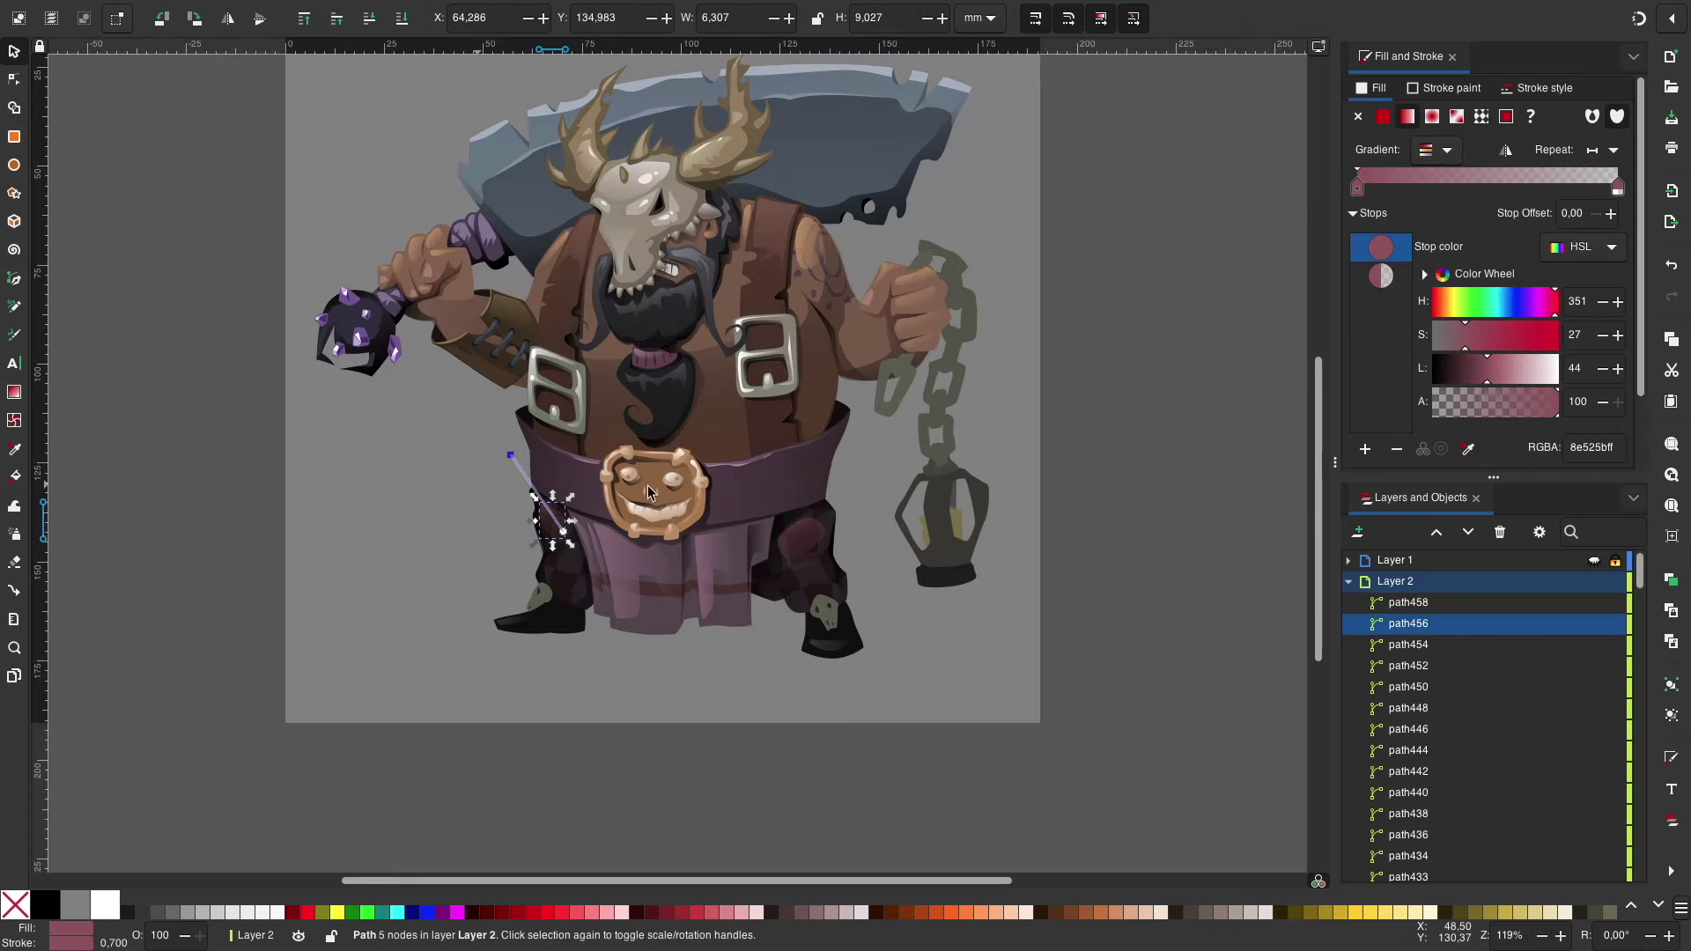
pyautogui.press('s')
# Step: Draw a small highlight shape on the first boot's skull ornament
pyautogui.press('+')
pyautogui.press('+')
pyautogui.press('+')
pyautogui.scroll(-8, 1012, 647)
pyautogui.hscroll(-6, 1087, 602)
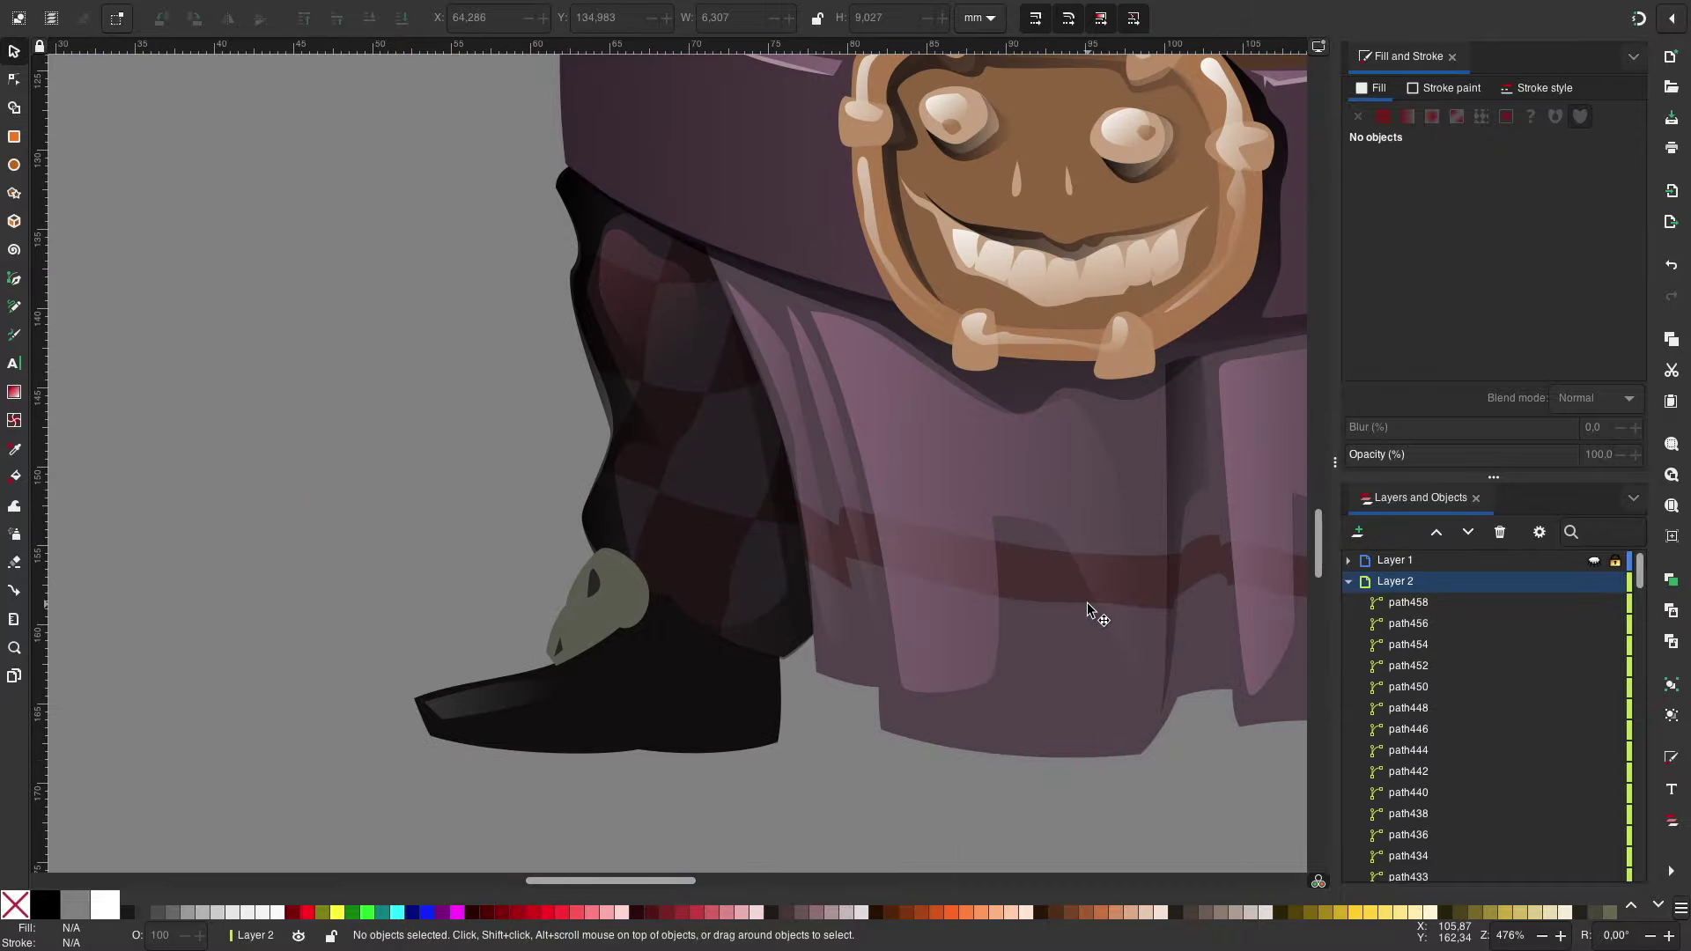
pyautogui.press('b')
pyautogui.scroll(1, 577, 600)
pyautogui.click(577, 601)
pyautogui.click(578, 601)
pyautogui.press('s')
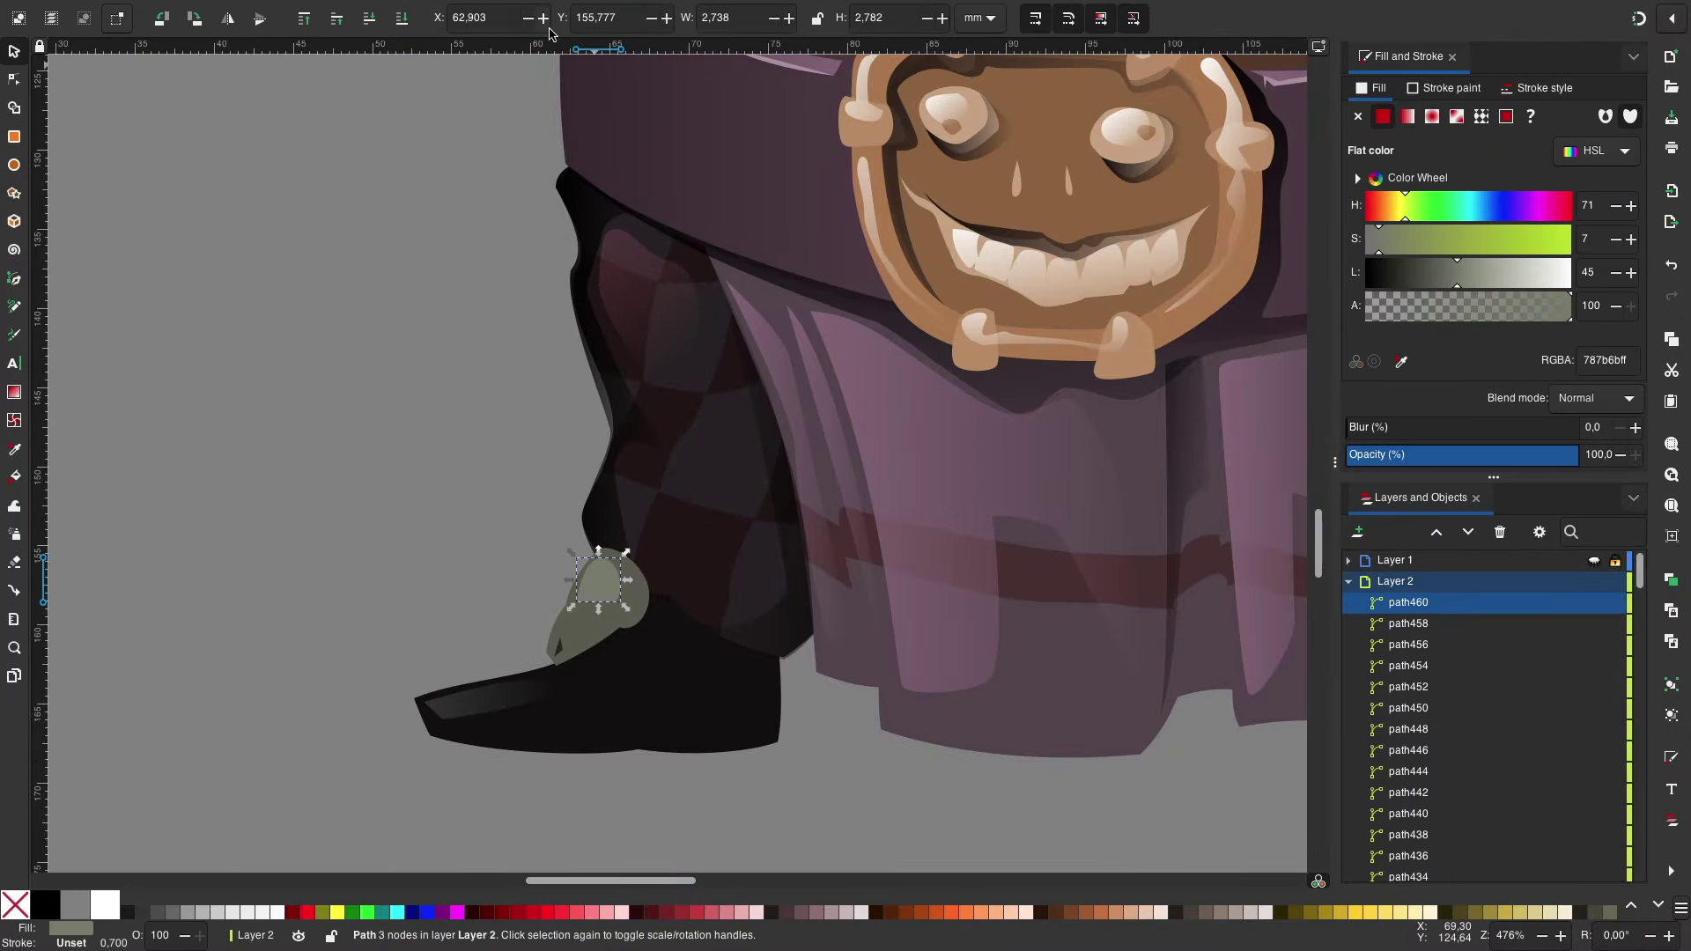
pyautogui.press('Escape')
pyautogui.scroll(-4, 865, 490)
pyautogui.hscroll(-3, 865, 490)
# Step: Add highlight and shading shapes on the other boot's skull ornament
pyautogui.press('b')
pyautogui.hscroll(10, 865, 489)
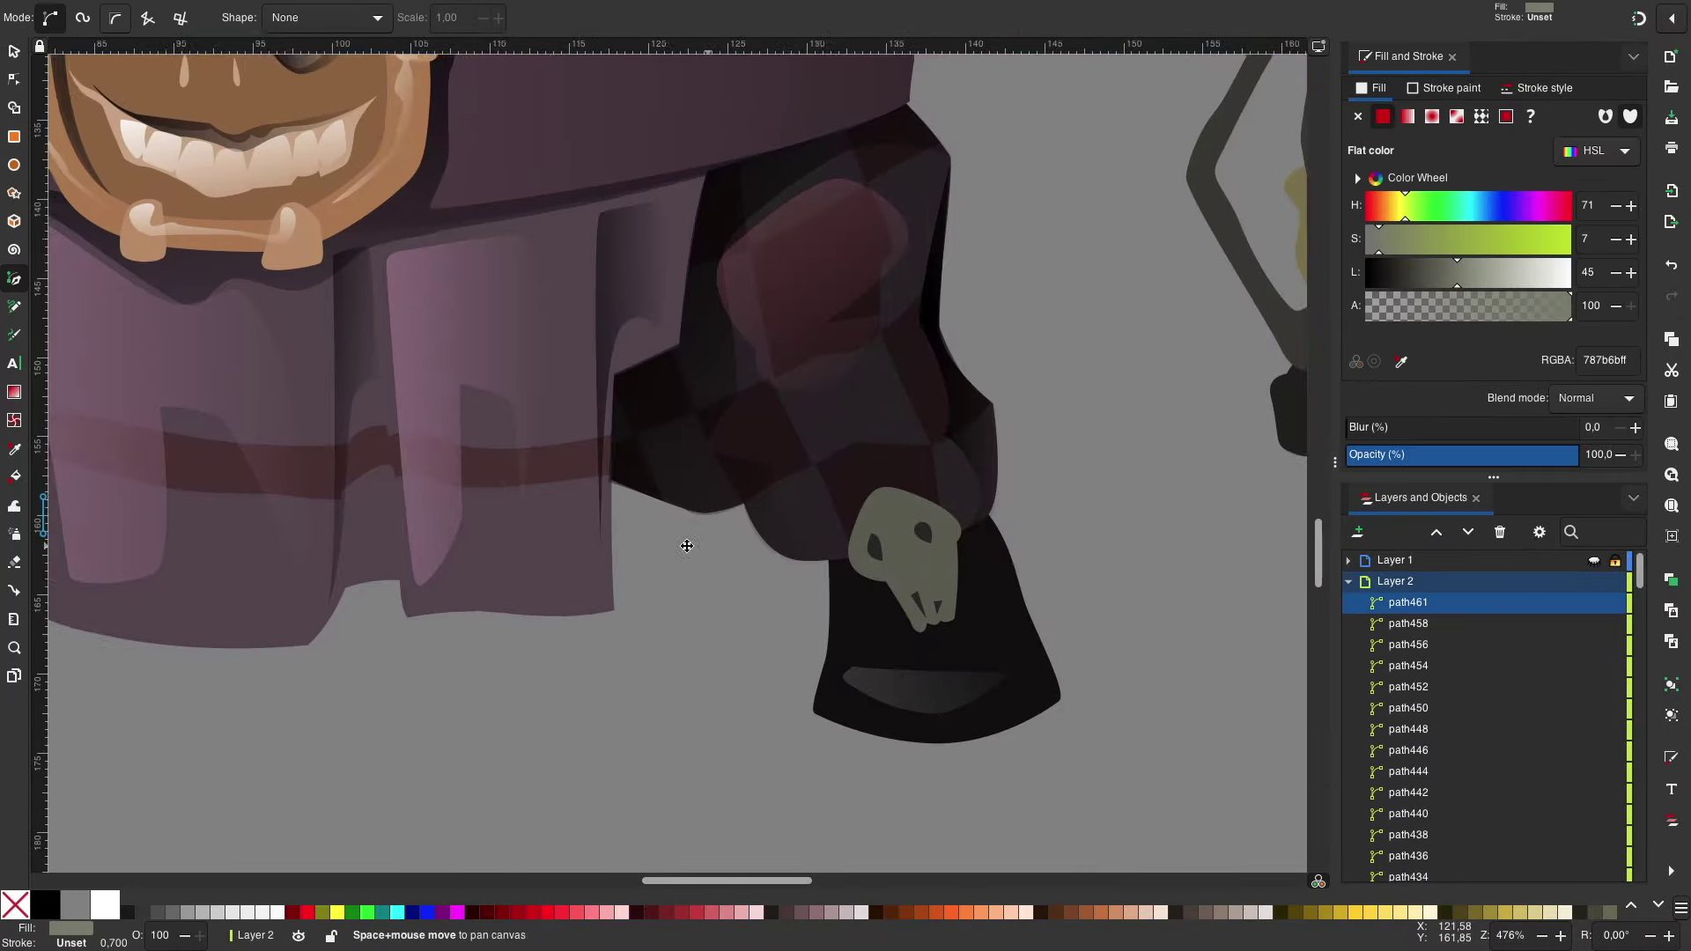
pyautogui.click(838, 509)
pyautogui.click(866, 537)
pyautogui.click(868, 538)
pyautogui.press('s')
pyautogui.press('Escape')
pyautogui.scroll(-3, 1128, 478)
pyautogui.scroll(5, 1133, 479)
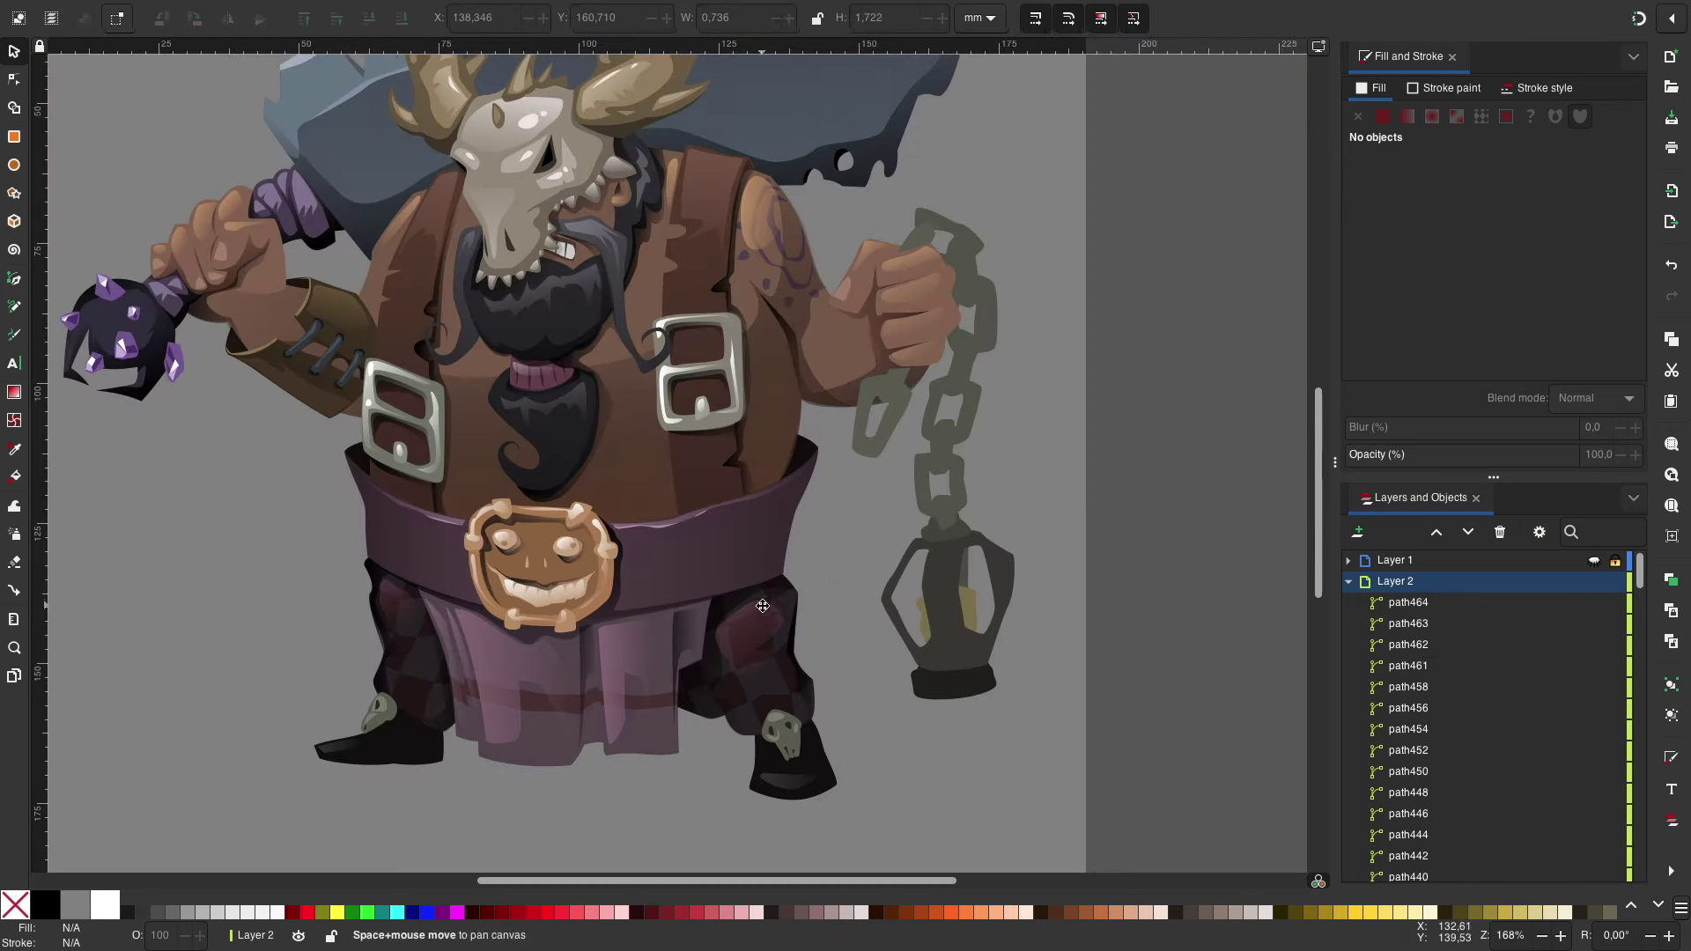
pyautogui.scroll(2, 763, 606)
pyautogui.click(956, 317)
# Step: Darken the hanging chain's colour by lowering its lightness in Fill and Stroke
pyautogui.moveTo(1415, 262); pyautogui.dragTo(1400, 263)
pyautogui.press('Escape')
pyautogui.scroll(3, 988, 478)
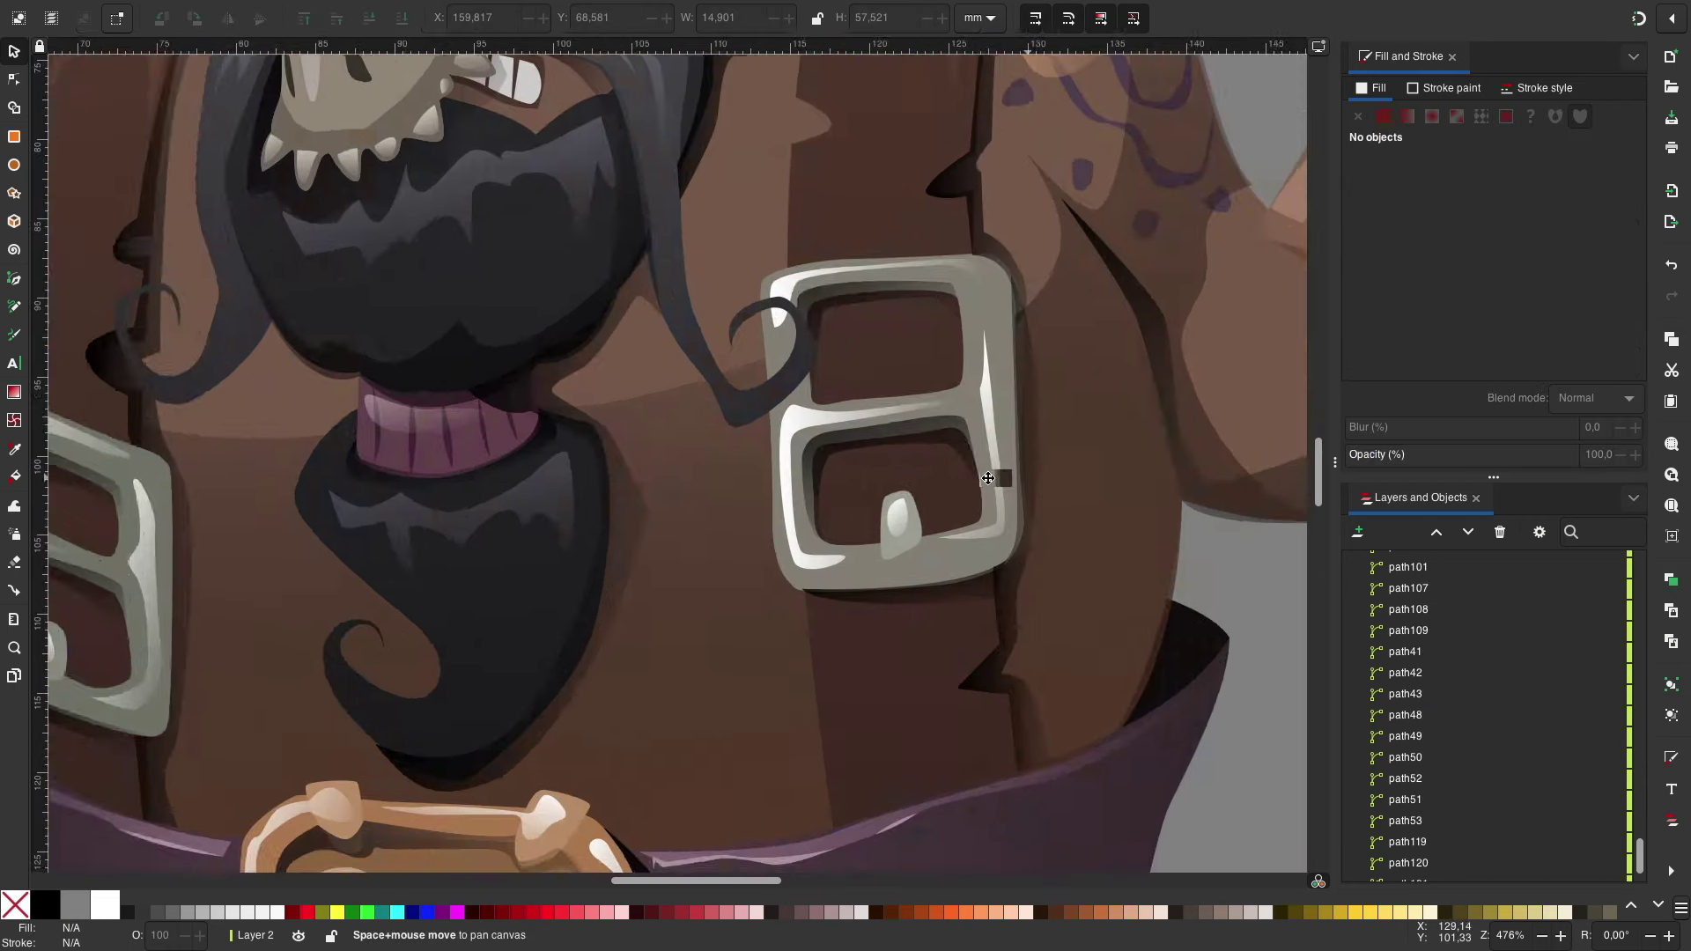
# Step: Draw a curved highlight shape on a middle chain link
pyautogui.press('b')
pyautogui.moveTo(869, 468); pyautogui.dragTo(861, 458)
pyautogui.click(901, 438)
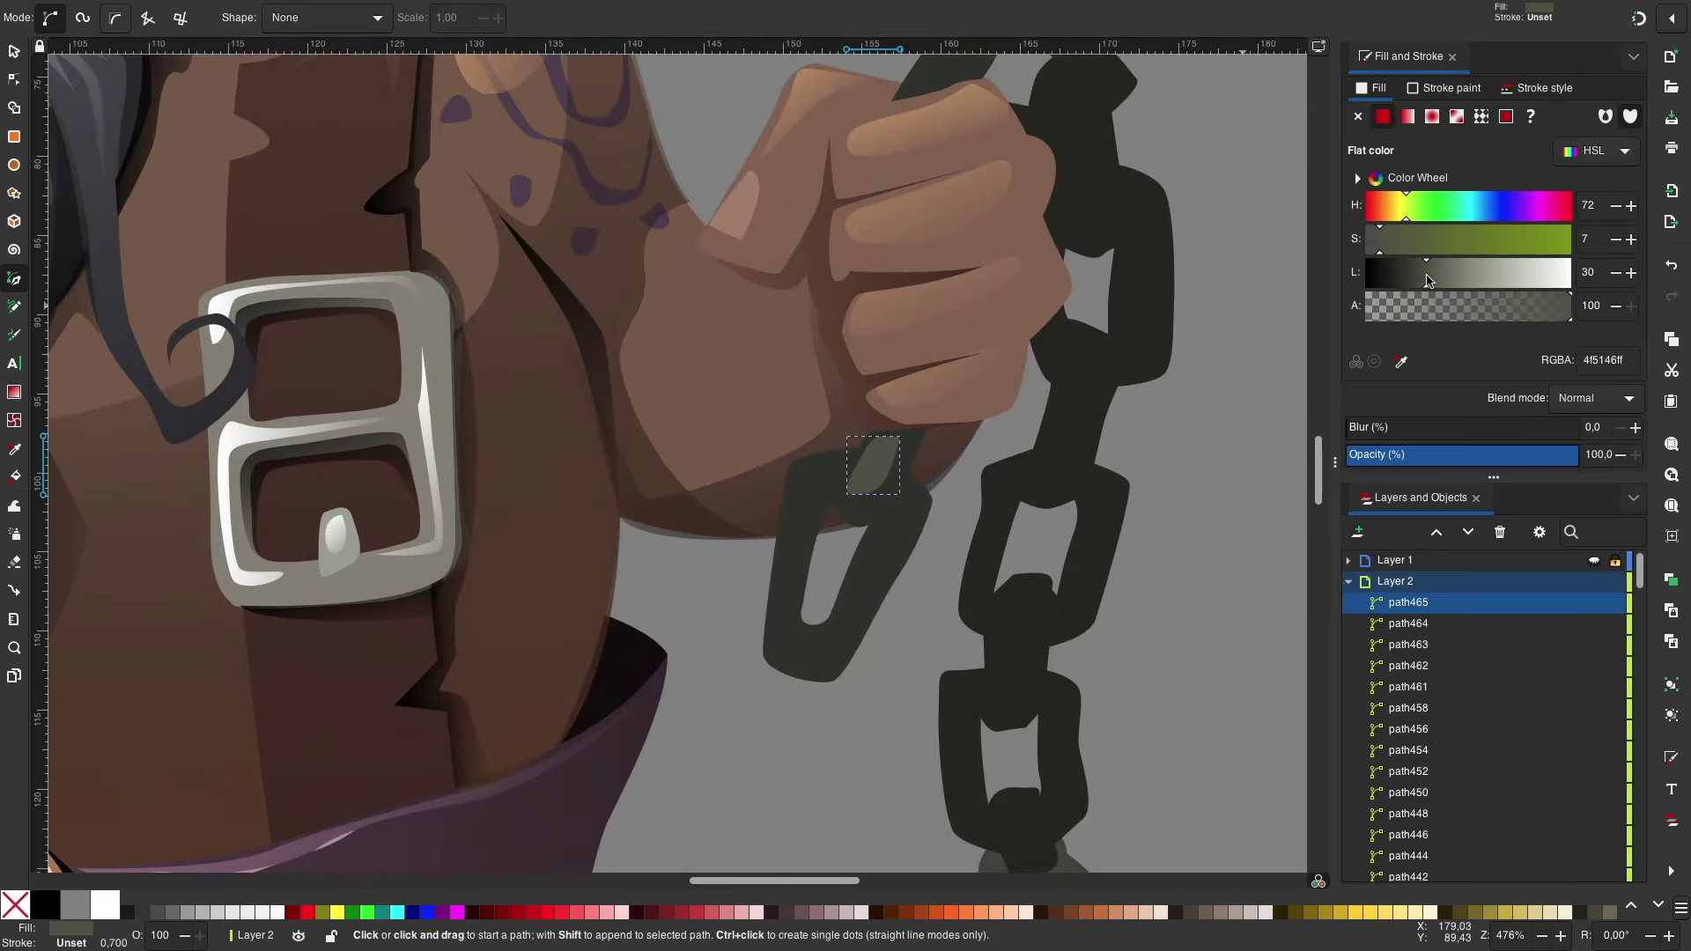
pyautogui.press('s')
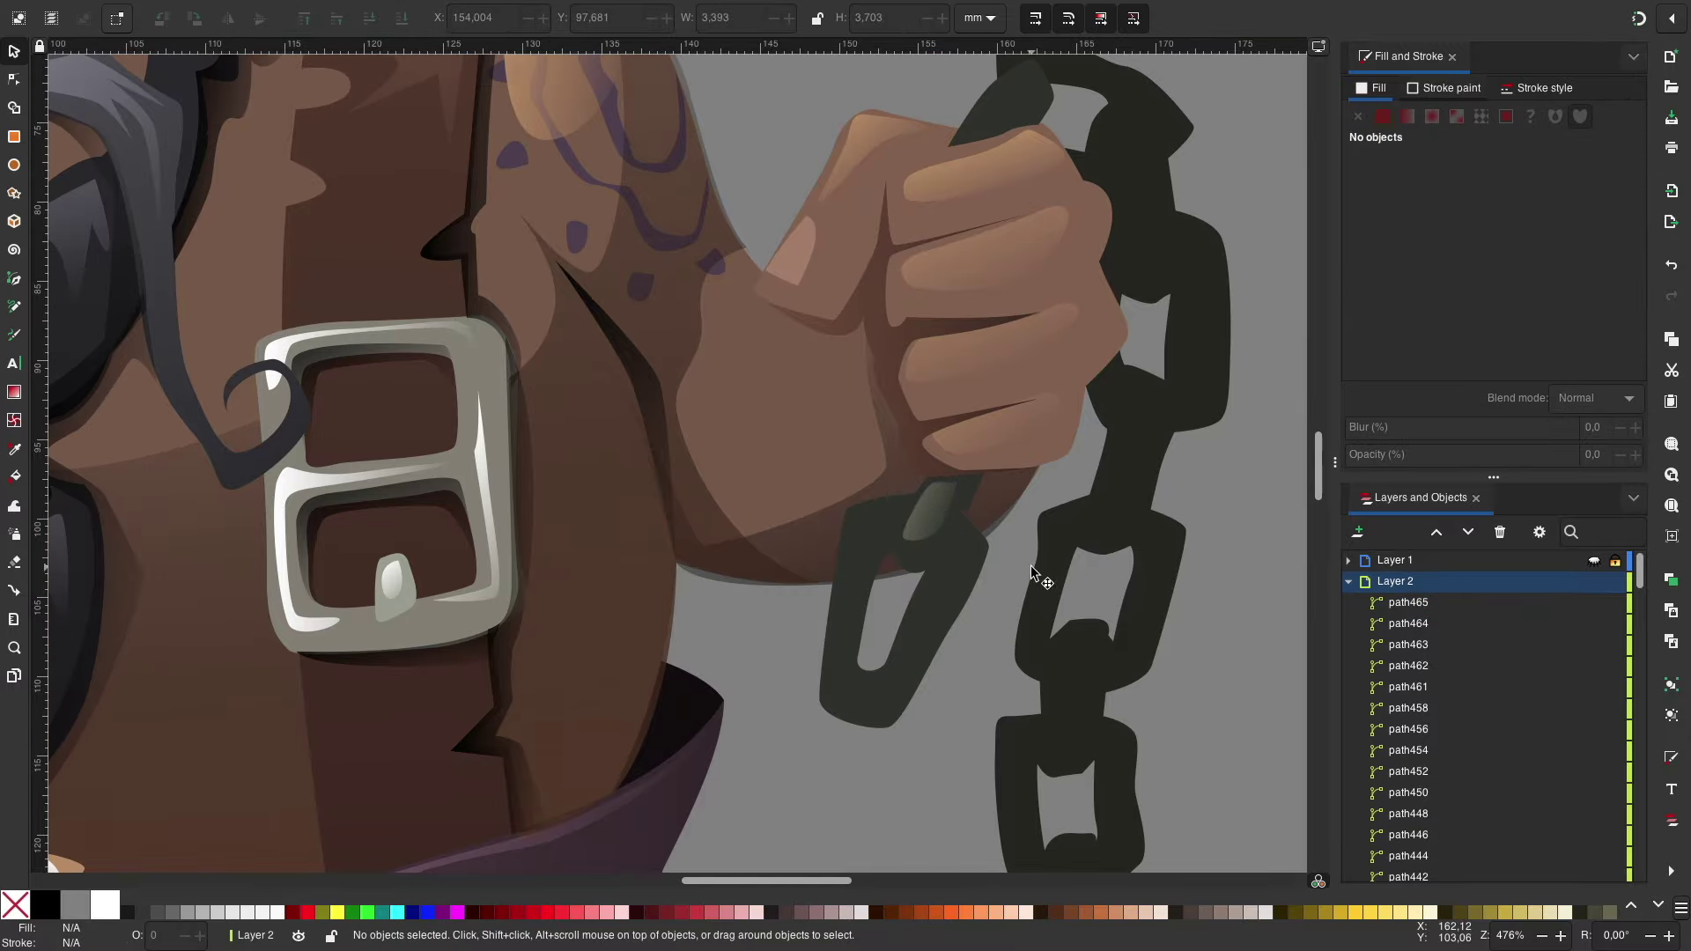
# Step: Add a second highlight on the same link and give it a linear gradient
pyautogui.press('b')
pyautogui.moveTo(863, 508); pyautogui.dragTo(895, 503)
pyautogui.click(832, 629)
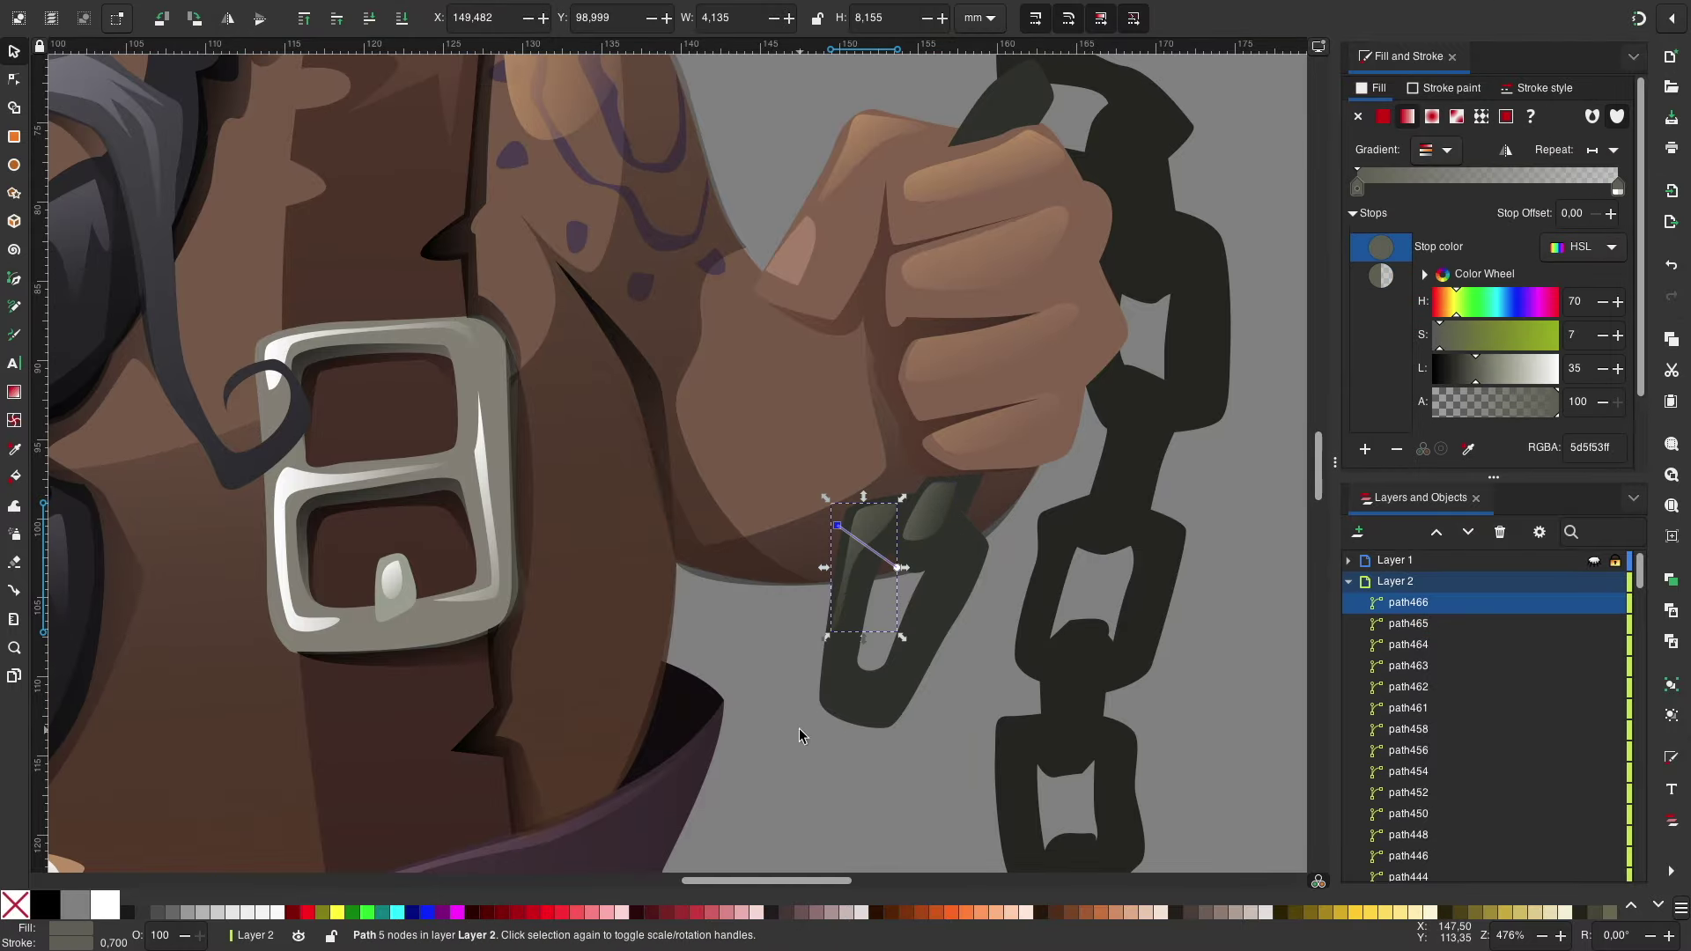
pyautogui.scroll(-2, 899, 528)
pyautogui.press('Return')
pyautogui.press('s')
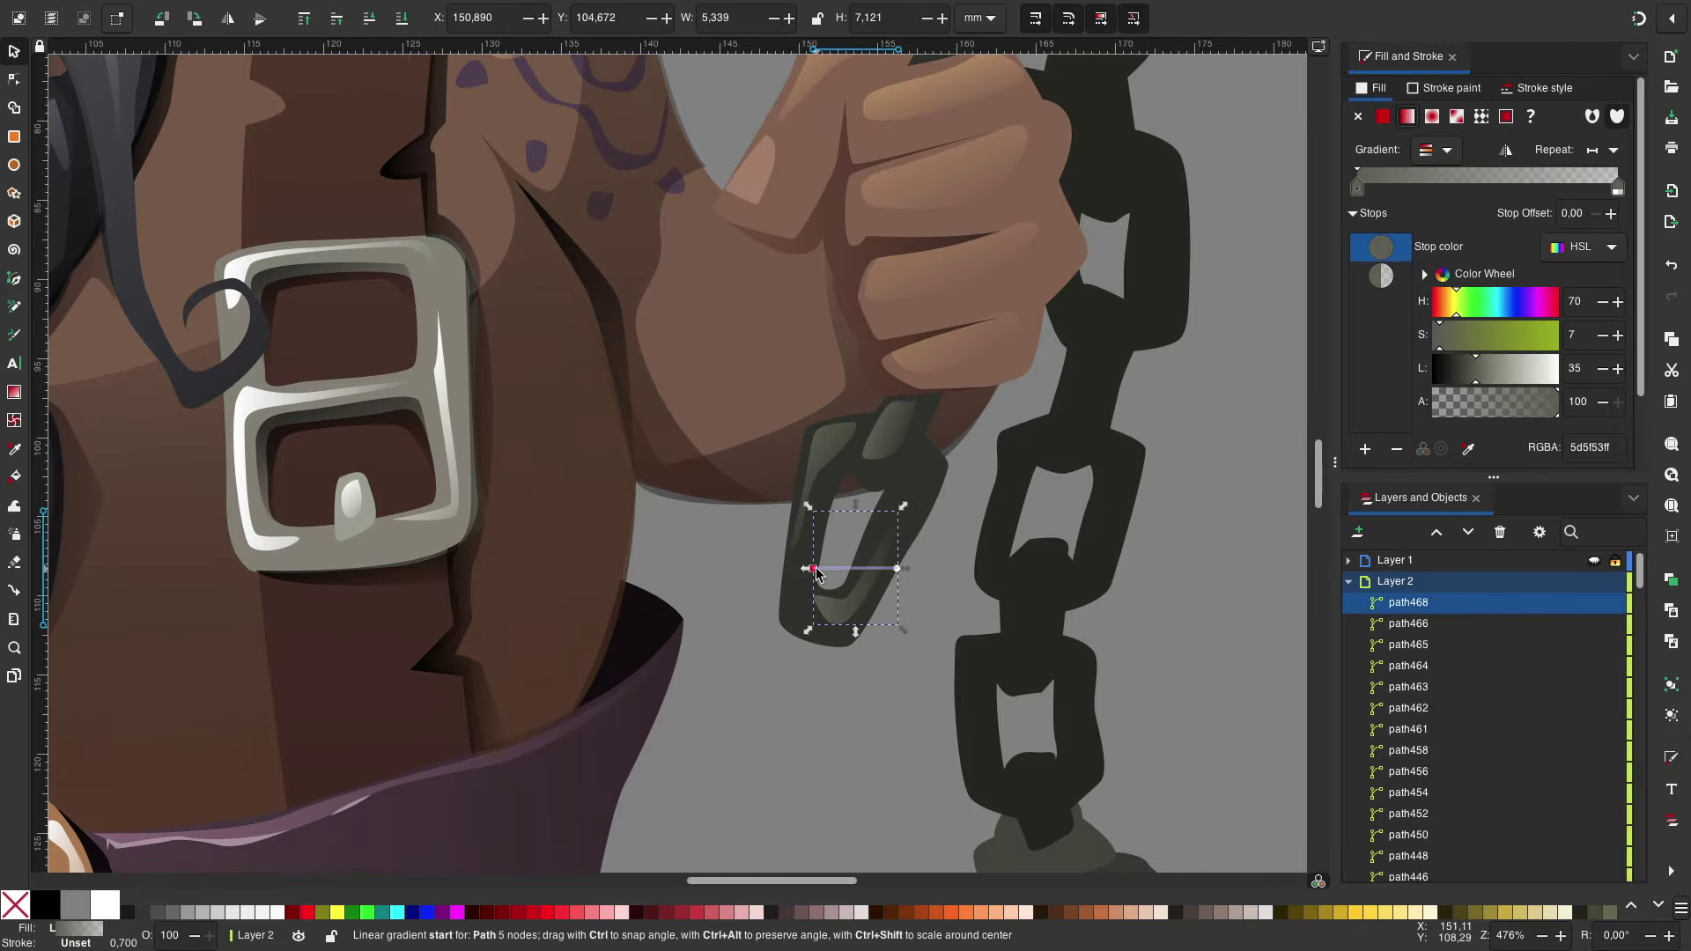
pyautogui.click(876, 748)
# Step: Draw a small highlight on the upper link and adjust its gradient
pyautogui.scroll(-2, 876, 748)
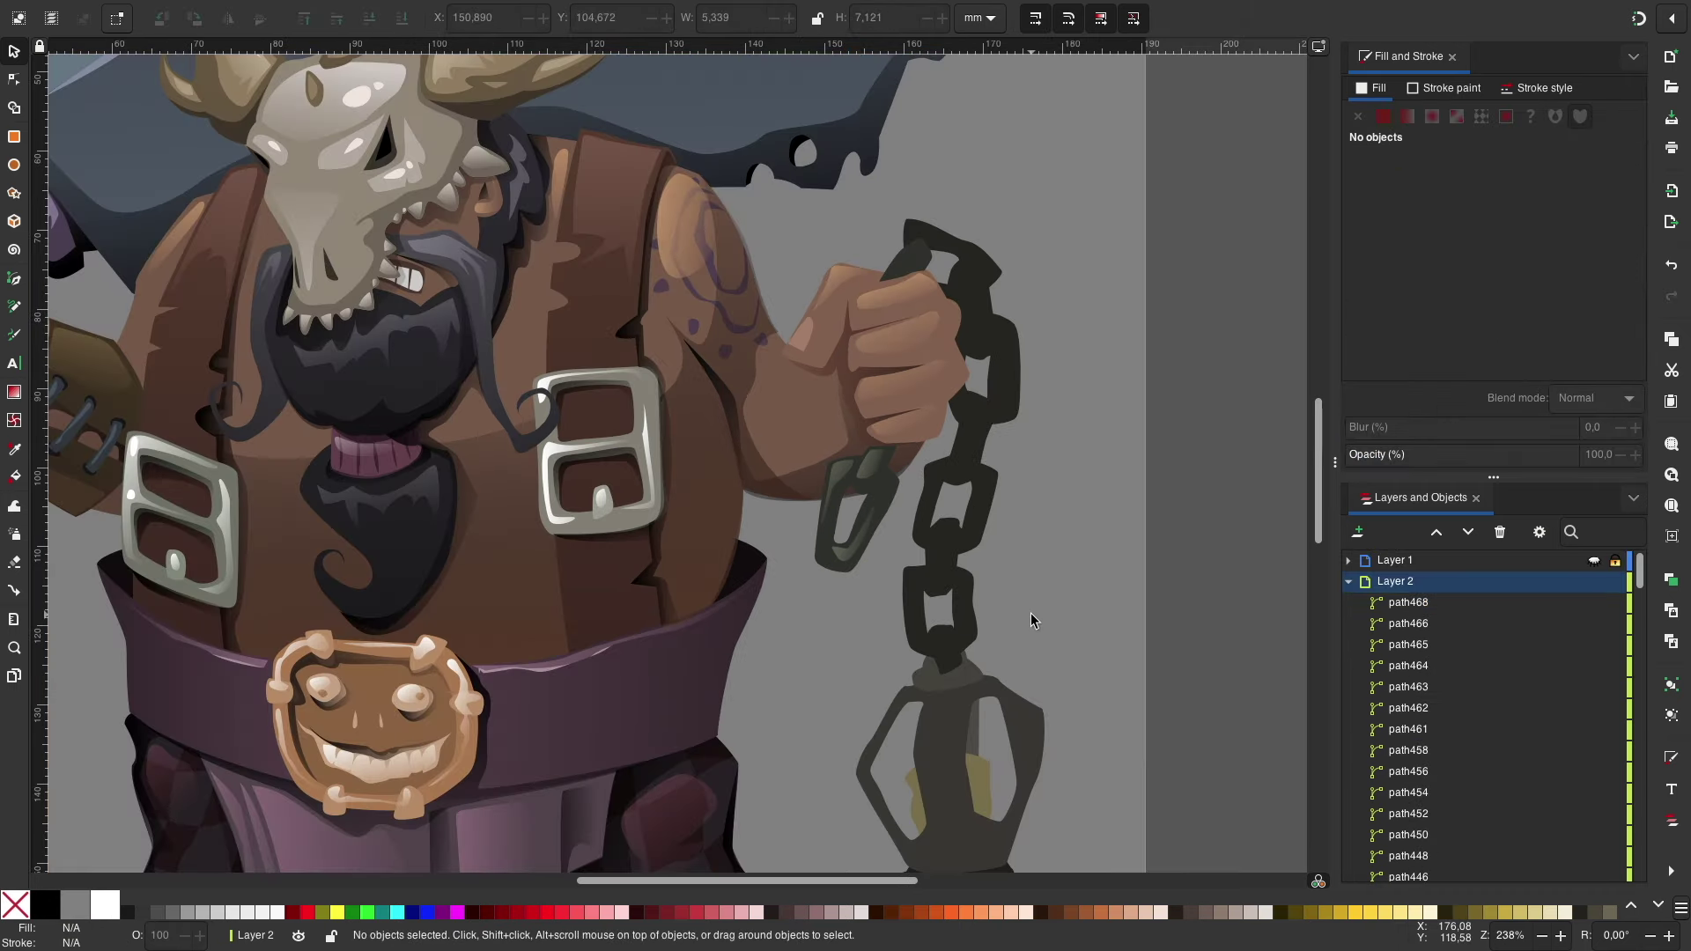
pyautogui.scroll(2, 1032, 620)
pyautogui.press('b')
pyautogui.click(850, 370)
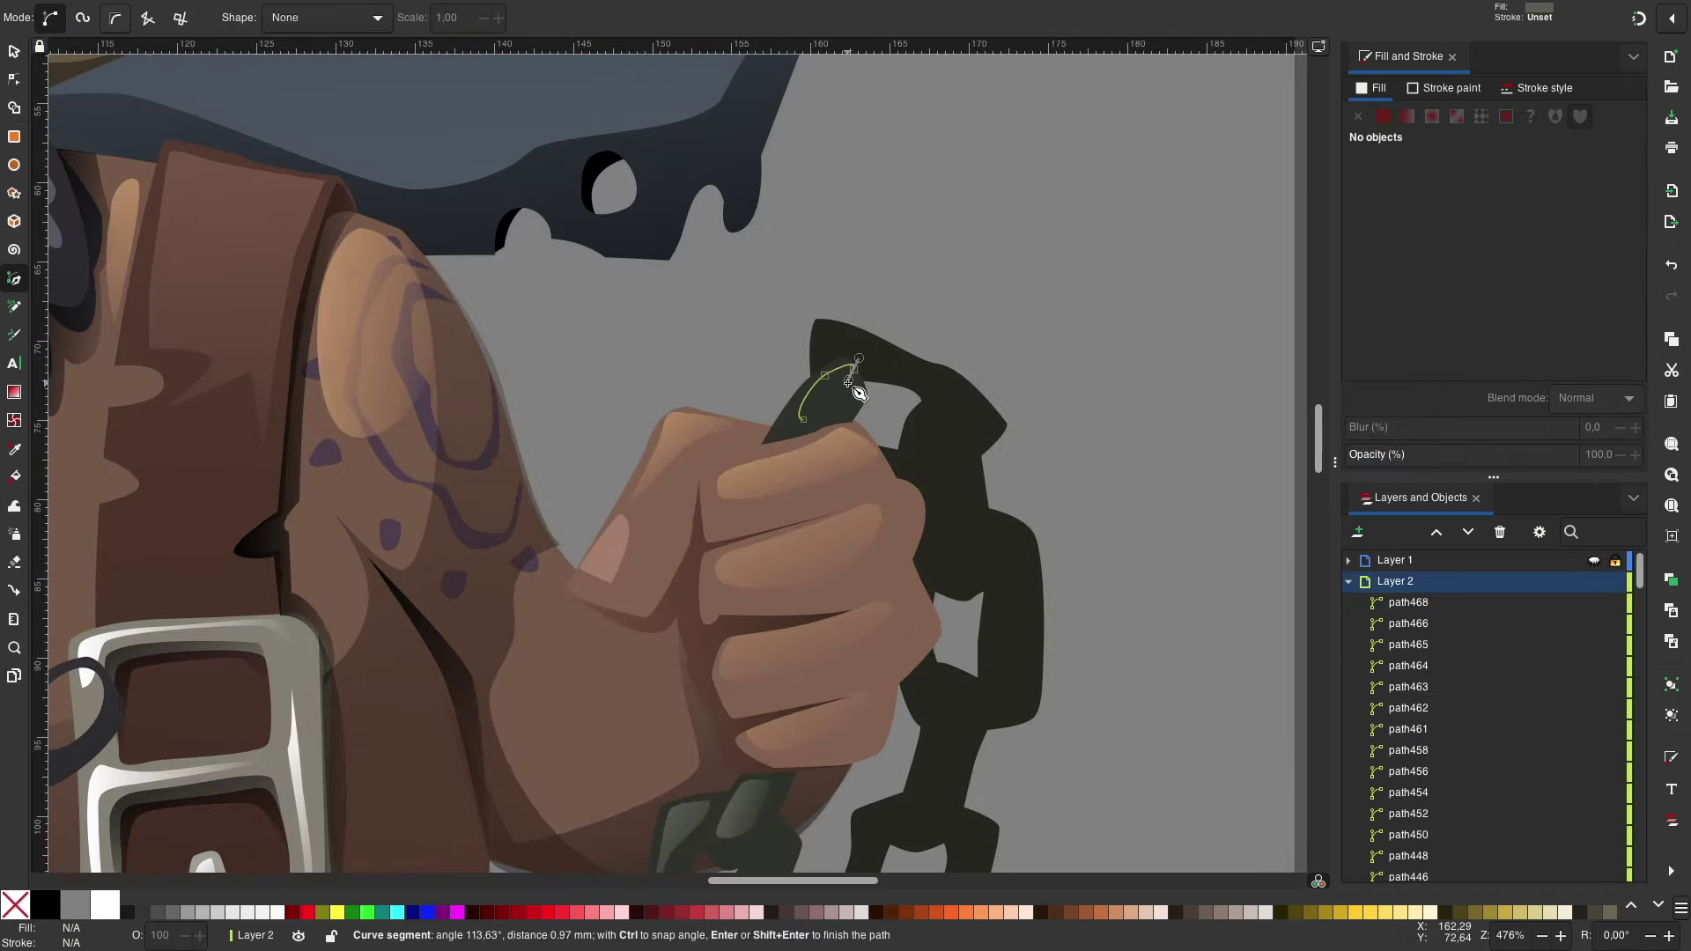
pyautogui.click(780, 435)
pyautogui.press('Return')
pyautogui.press('s')
pyautogui.moveTo(831, 394); pyautogui.dragTo(827, 394)
pyautogui.click(1024, 306)
# Step: Draw highlight shapes on the next two chain links, one with a curved edge
pyautogui.press('b')
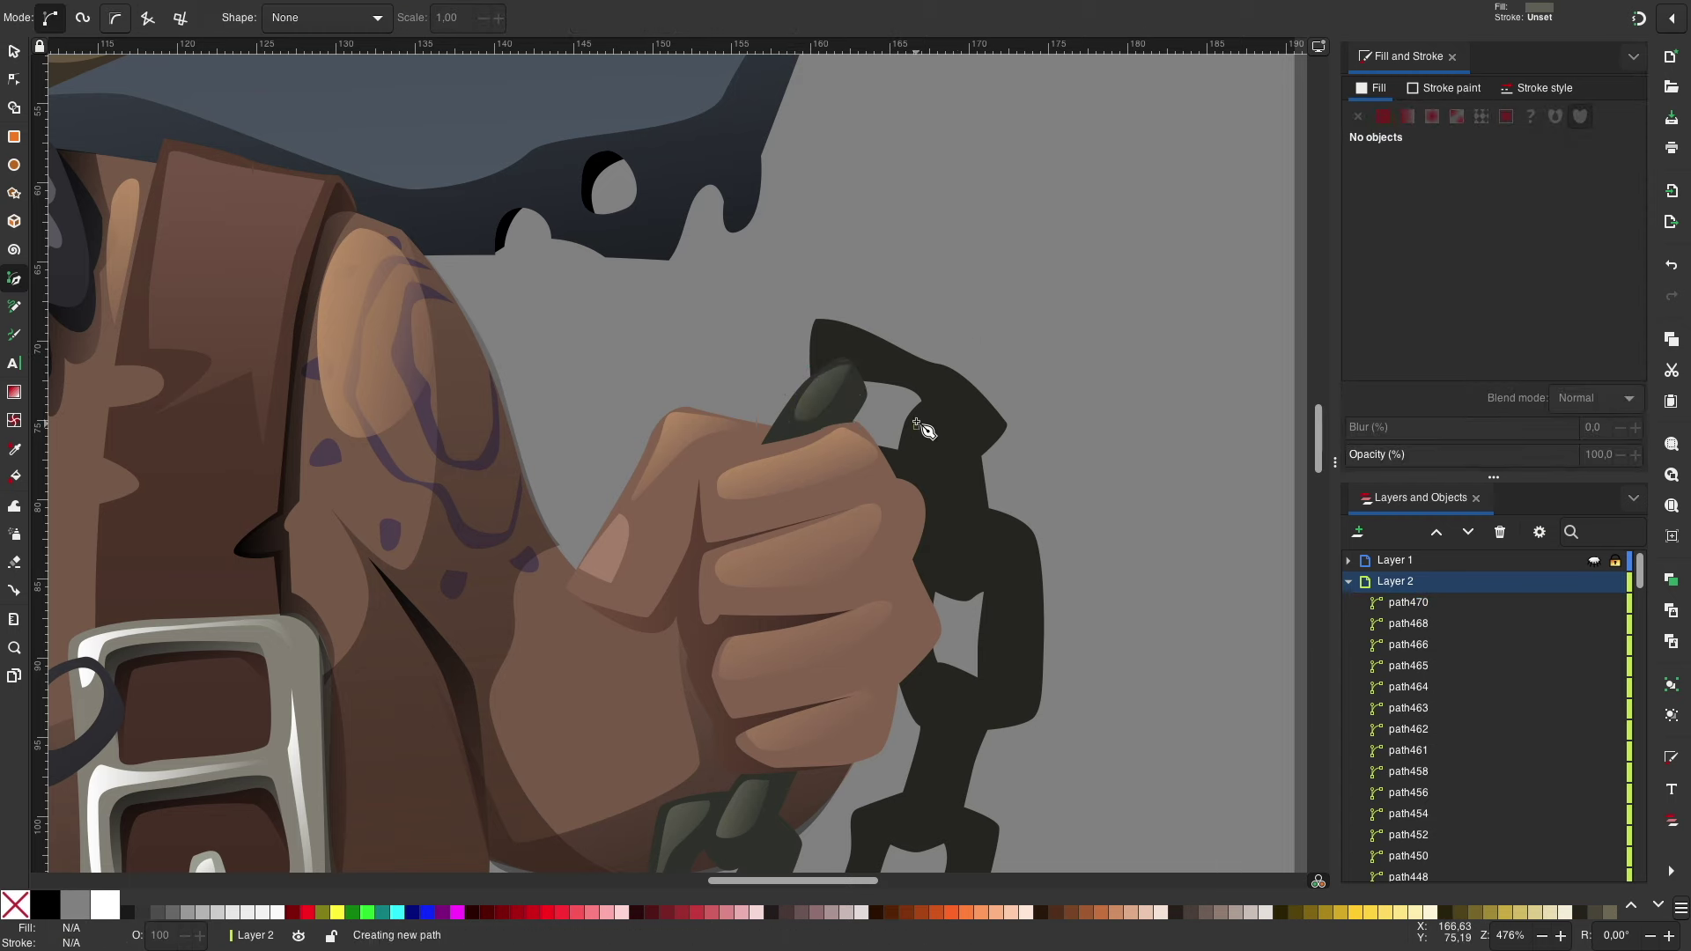
pyautogui.moveTo(931, 428); pyautogui.dragTo(933, 432)
pyautogui.scroll(-3, 881, 441)
pyautogui.click(826, 198)
pyautogui.click(920, 236)
pyautogui.click(826, 198)
pyautogui.moveTo(1004, 404); pyautogui.dragTo(1007, 452)
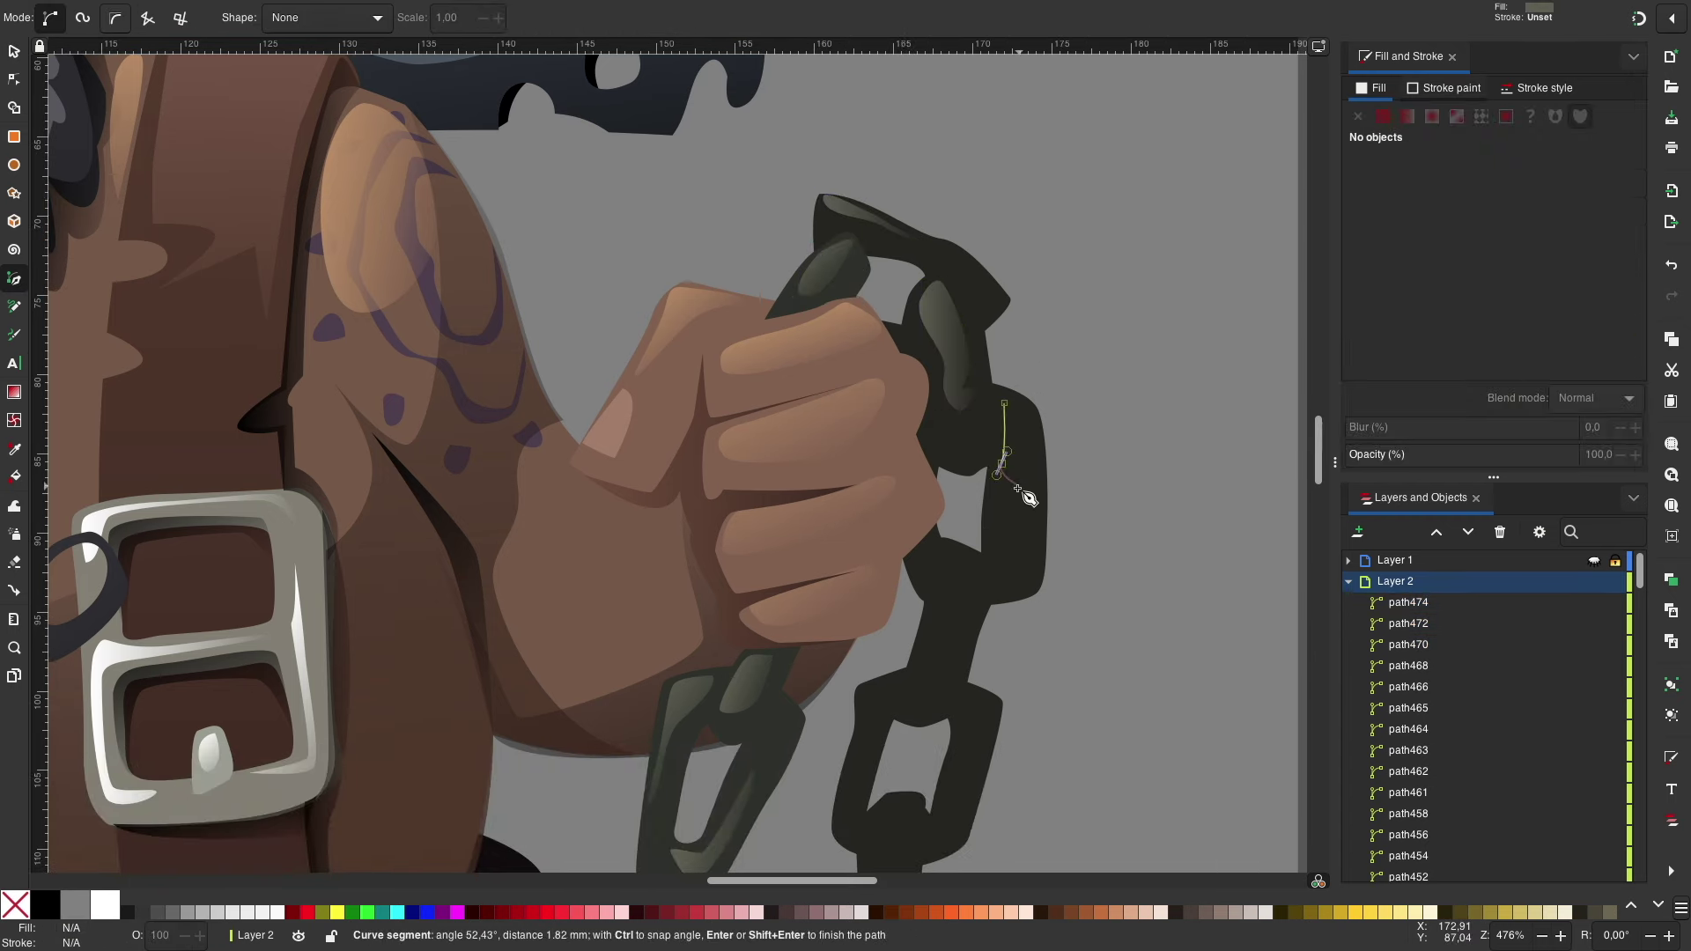
pyautogui.click(1005, 403)
pyautogui.scroll(-3, 1074, 461)
# Step: Add another link highlight and run a linear gradient across it
pyautogui.click(985, 373)
pyautogui.click(978, 383)
pyautogui.press('Escape')
pyautogui.scroll(-3, 1127, 432)
pyautogui.press('s')
pyautogui.moveTo(887, 377); pyautogui.dragTo(980, 440)
# Step: Draw a curved highlight shape on a lower chain link
pyautogui.press('b')
pyautogui.moveTo(976, 369); pyautogui.dragTo(976, 368)
pyautogui.press('Escape')
pyautogui.scroll(3, 1141, 518)
pyautogui.scroll(-4, 1103, 630)
pyautogui.click(857, 450)
pyautogui.click(883, 417)
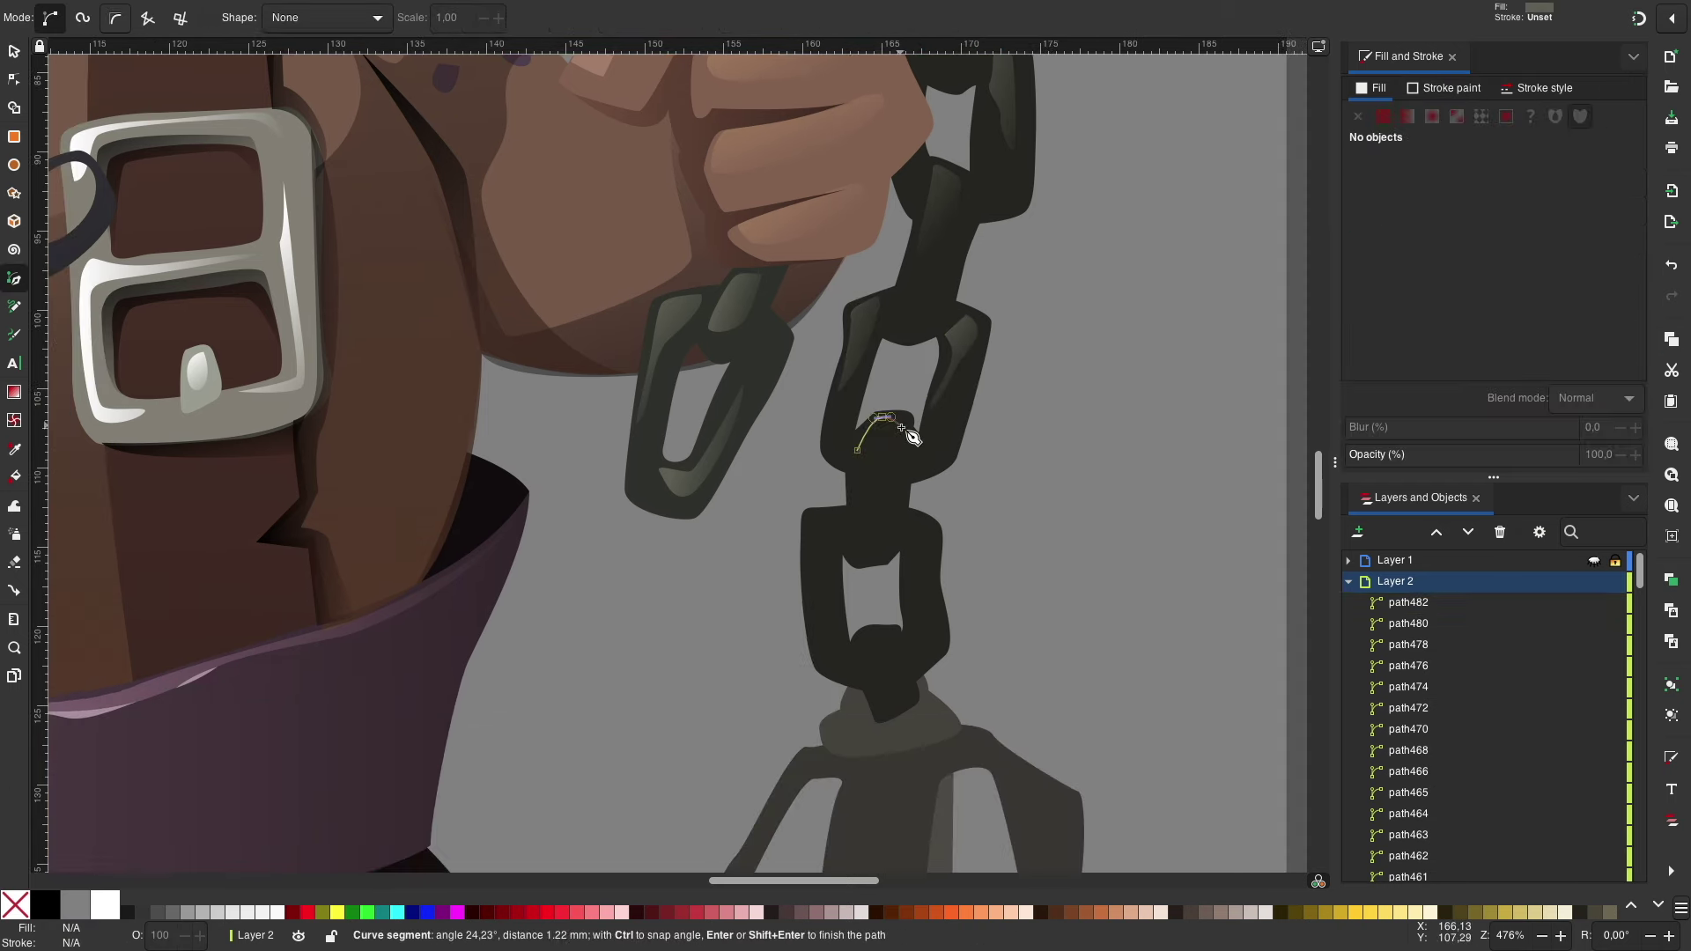
pyautogui.moveTo(872, 441); pyautogui.dragTo(873, 442)
pyautogui.press('s')
pyautogui.scroll(-3, 1085, 514)
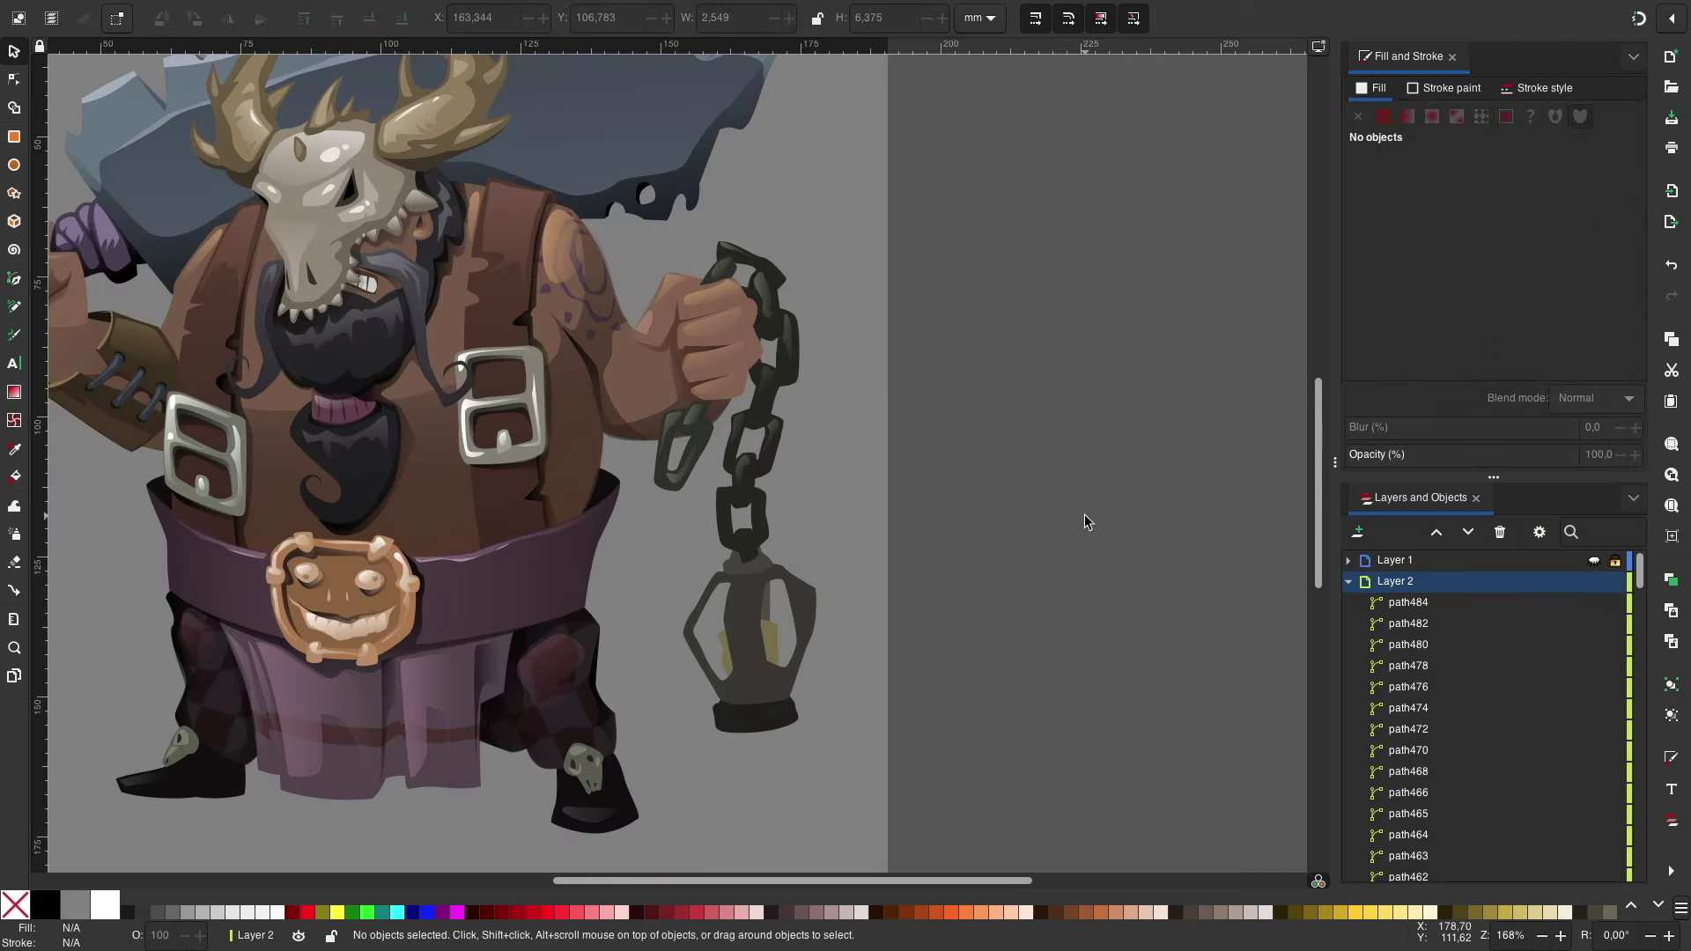
pyautogui.scroll(3, 1085, 515)
# Step: Add curved highlights on the lower link and its neighbouring link
pyautogui.press('b')
pyautogui.moveTo(796, 537); pyautogui.dragTo(819, 537)
pyautogui.press('s')
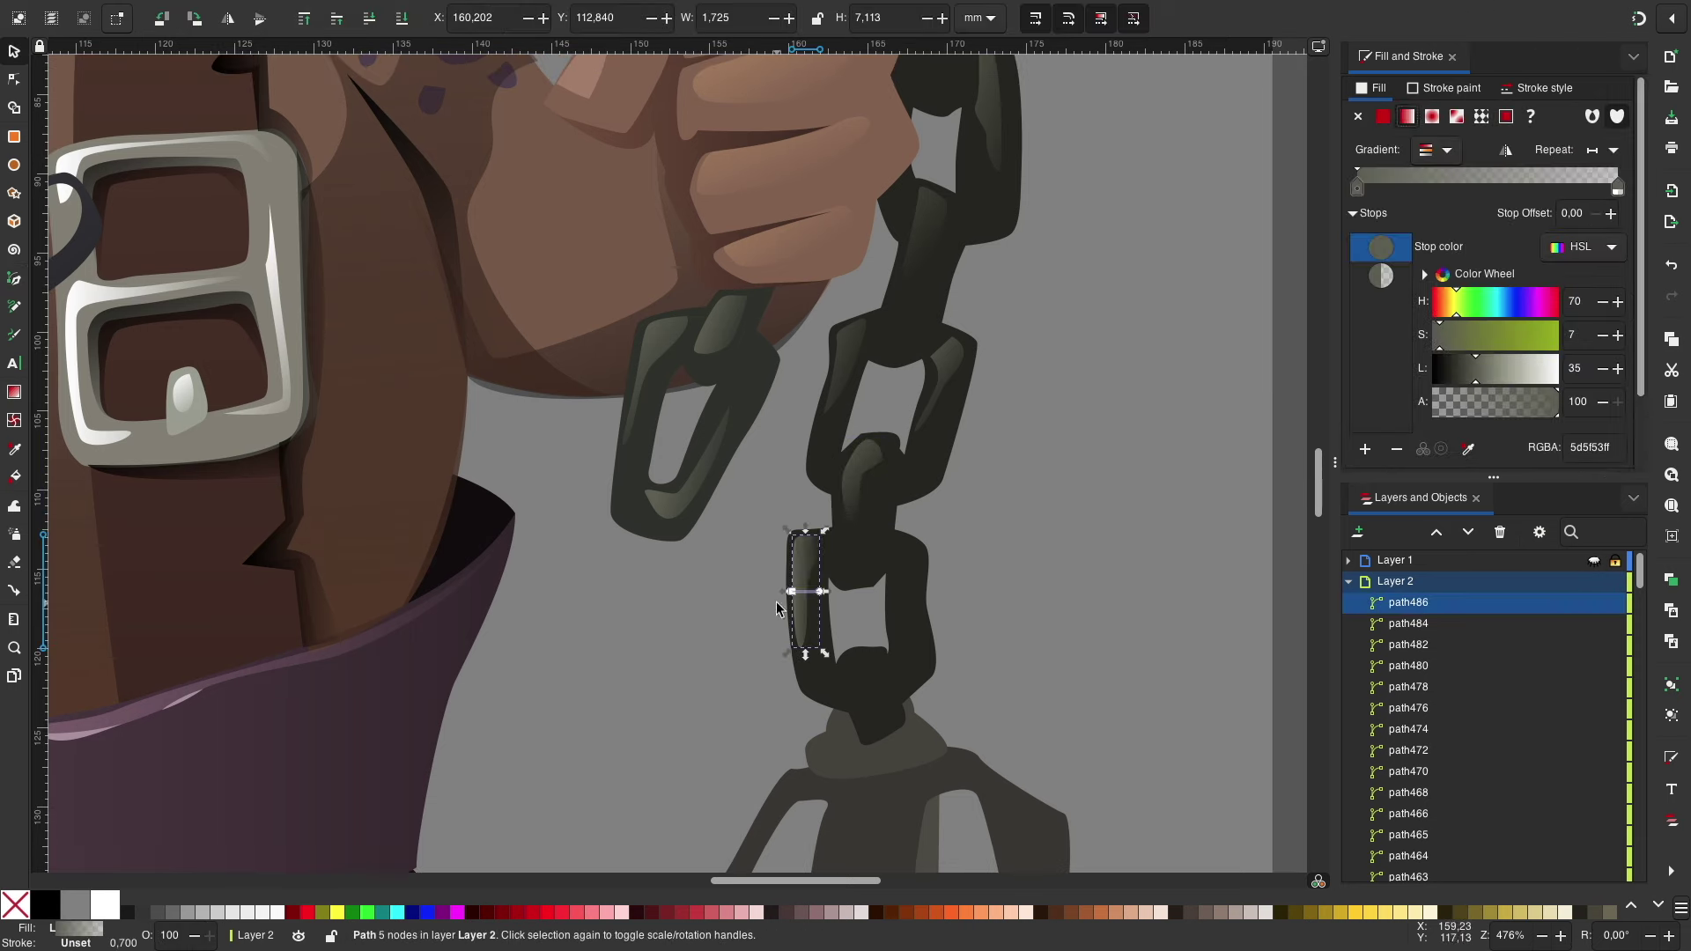
pyautogui.press('b')
pyautogui.click(916, 548)
pyautogui.press('s')
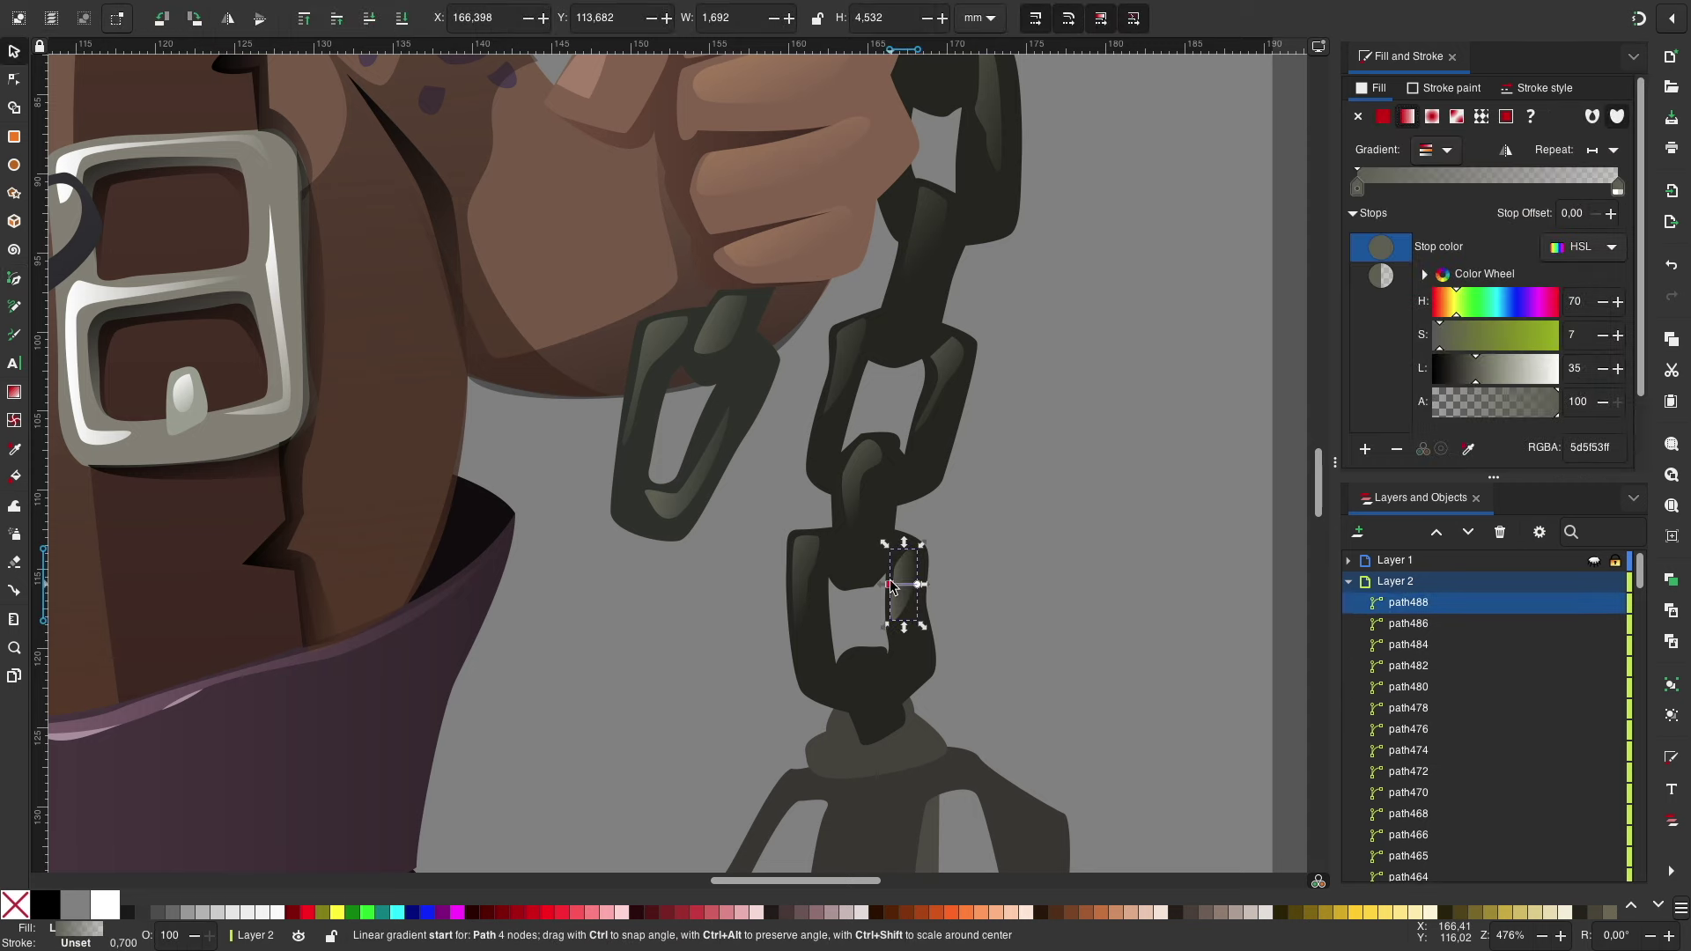
pyautogui.press('Escape')
pyautogui.scroll(-3, 1055, 624)
# Step: Close a highlight on the bottom link, then zoom out to check the chain
pyautogui.press('b')
pyautogui.click(861, 483)
pyautogui.press('s')
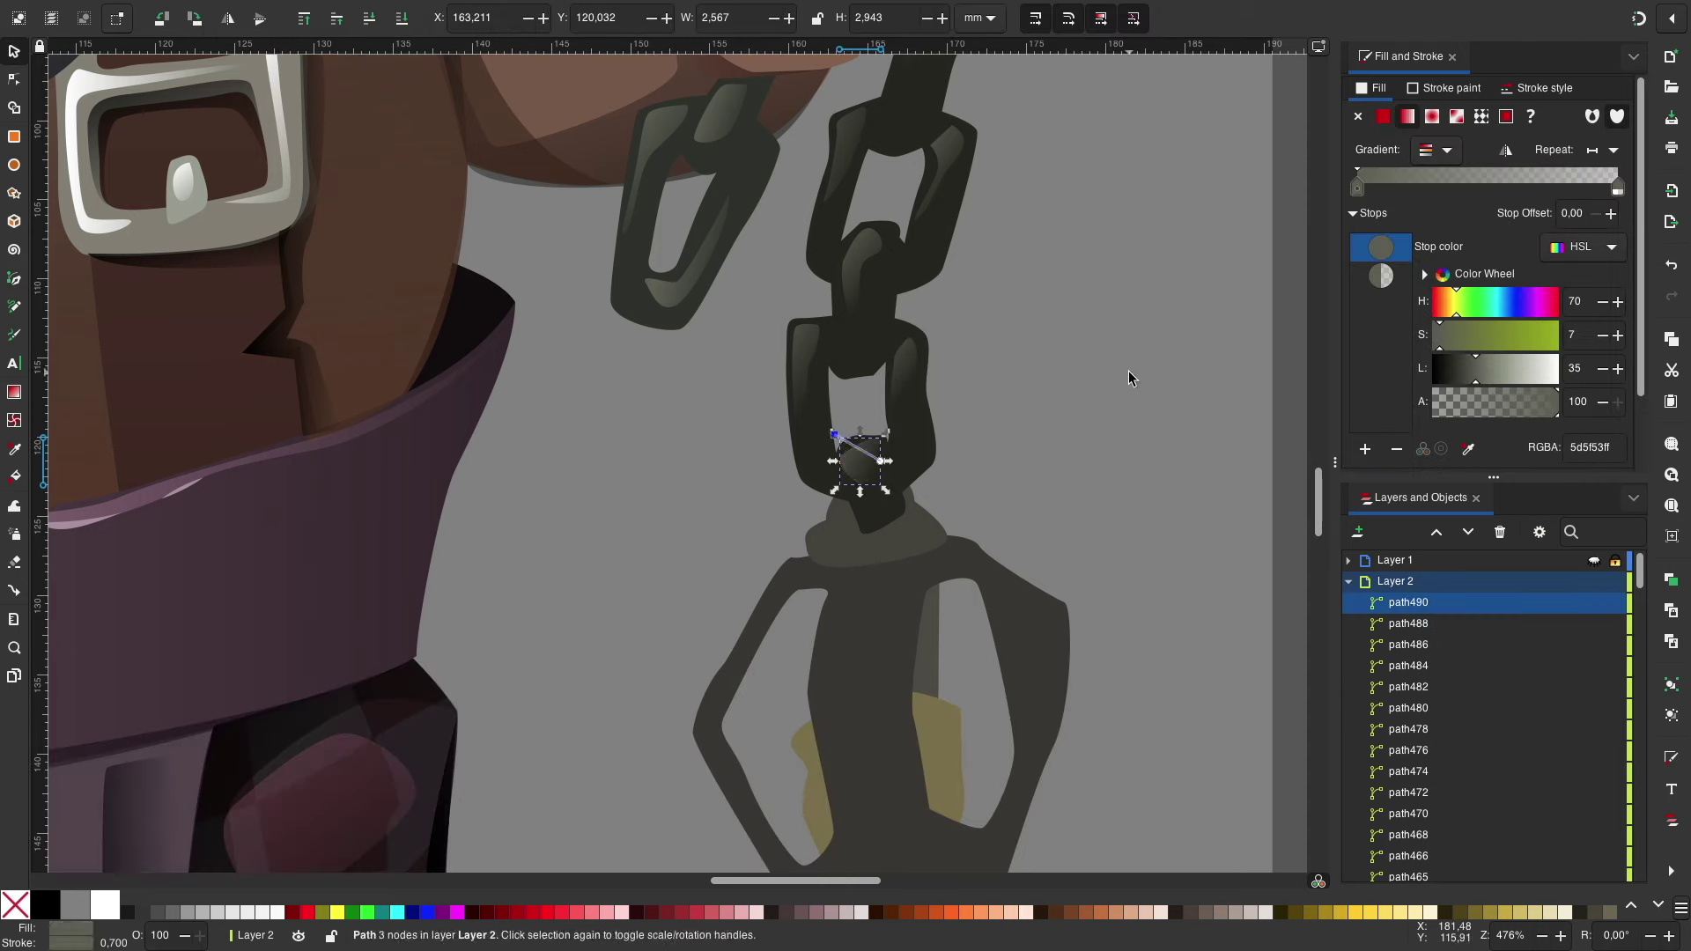
pyautogui.press('Escape')
pyautogui.press('-')
pyautogui.press('-')
pyautogui.scroll(-1, 941, 526)
pyautogui.hscroll(-1, 942, 527)
pyautogui.press('+')
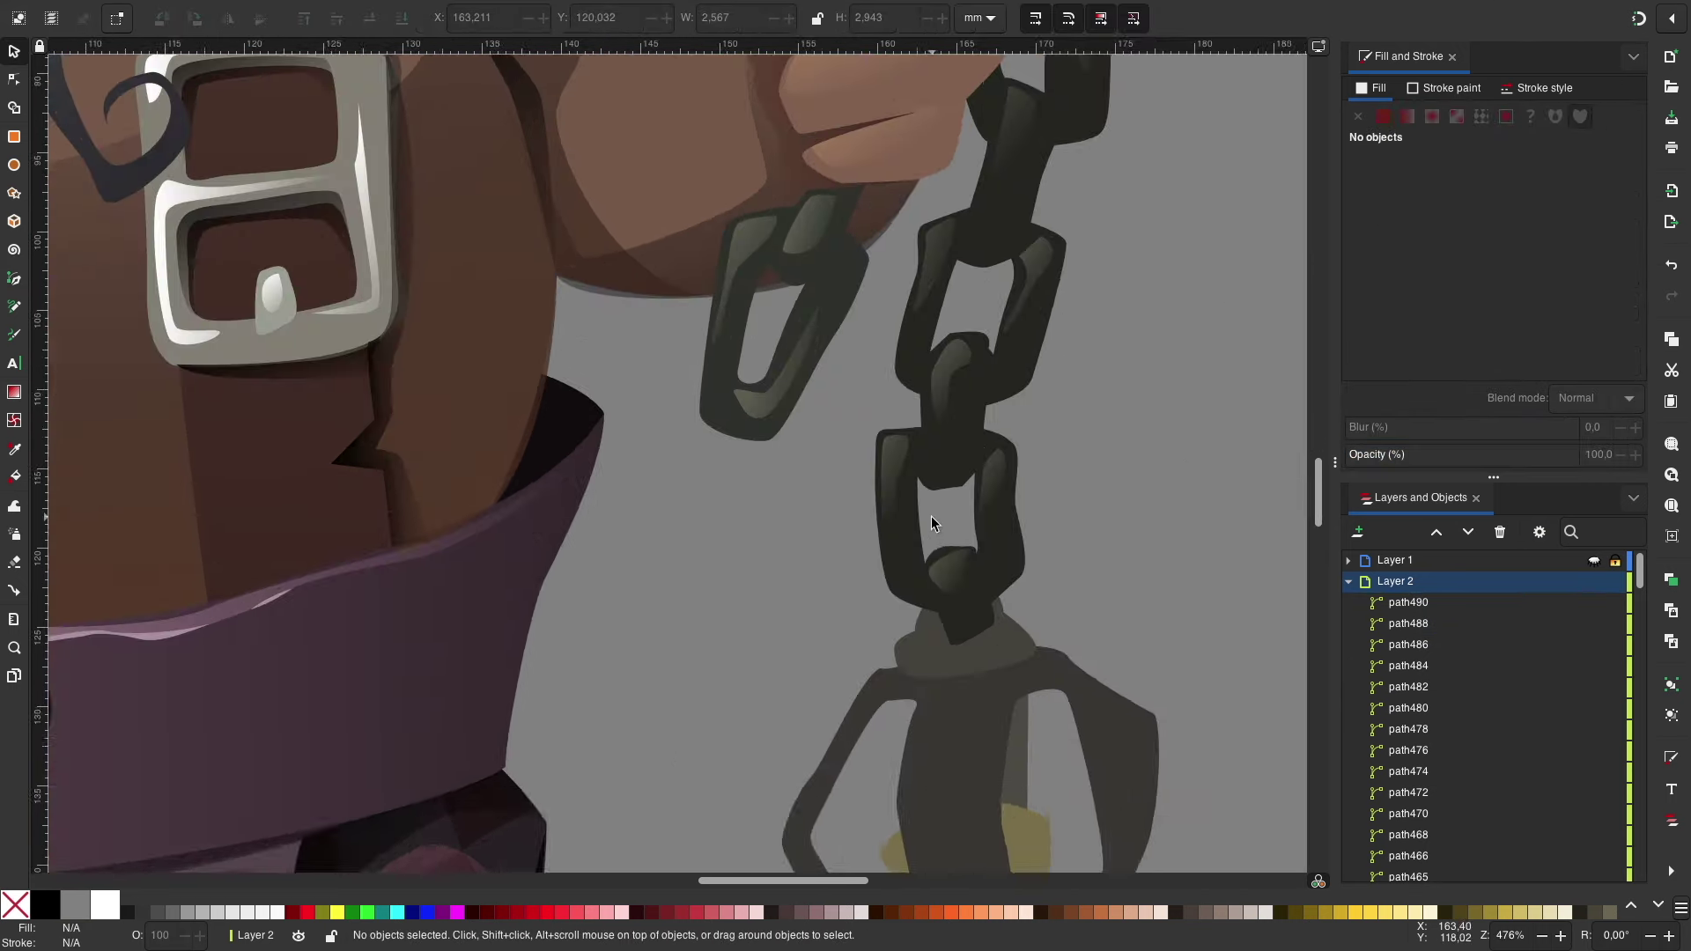
pyautogui.press('+')
pyautogui.press('b')
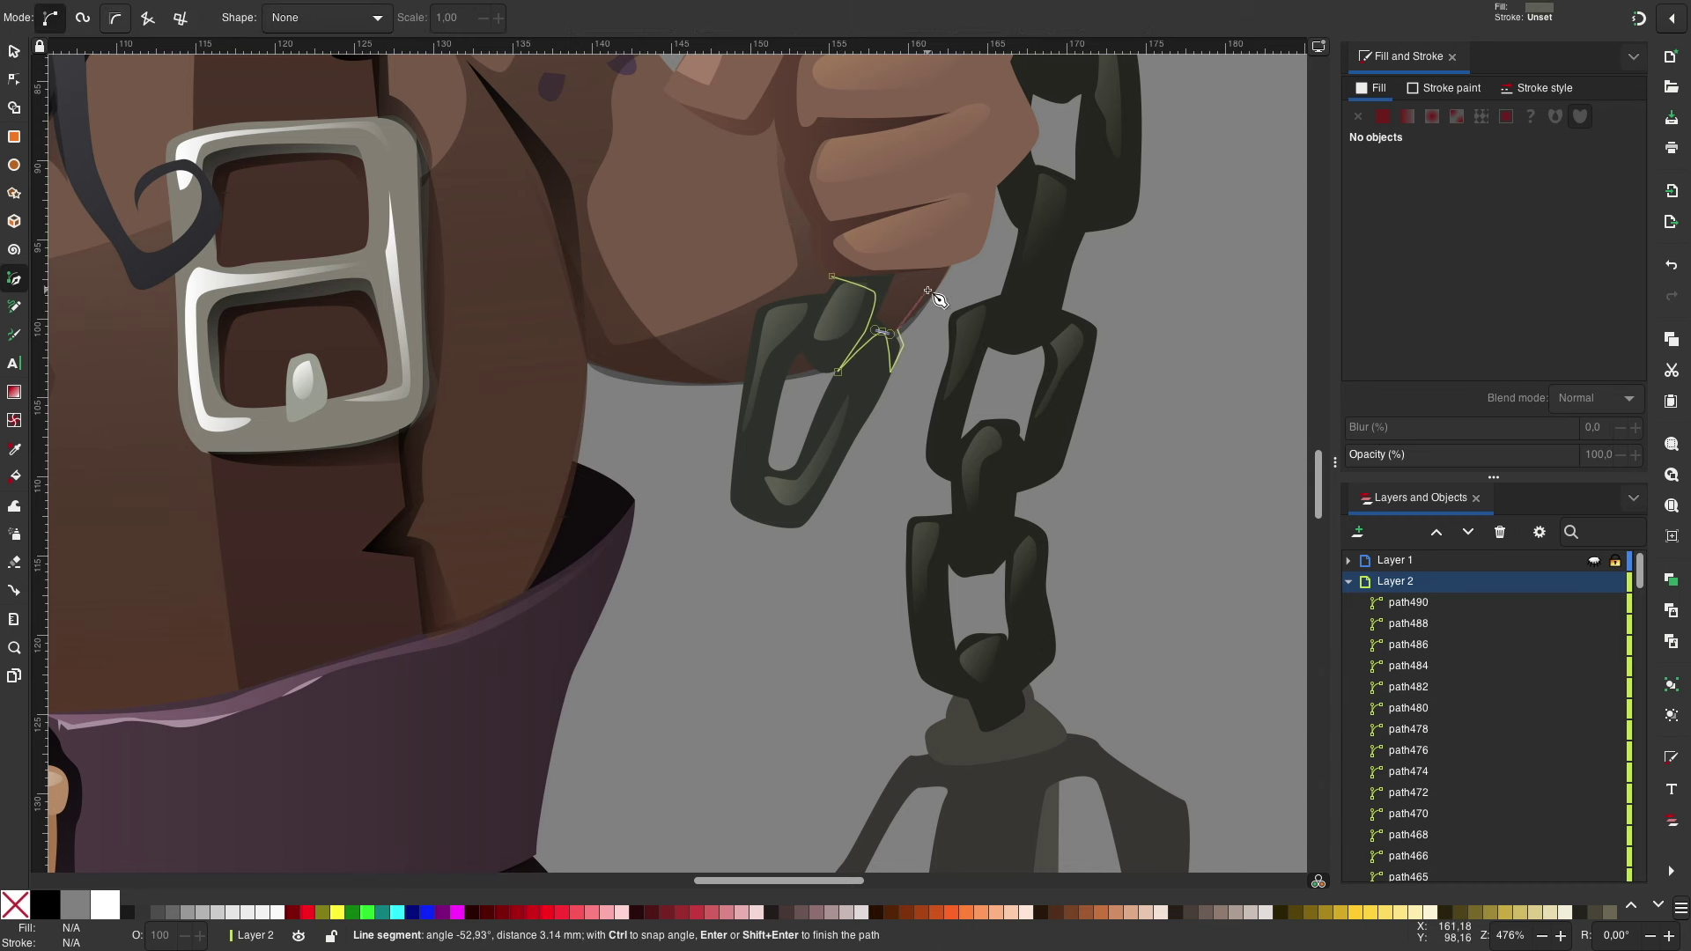
# Step: Close the shadow shape under the fist and give it a fading black gradient
pyautogui.moveTo(830, 278); pyautogui.dragTo(833, 280)
pyautogui.press('s')
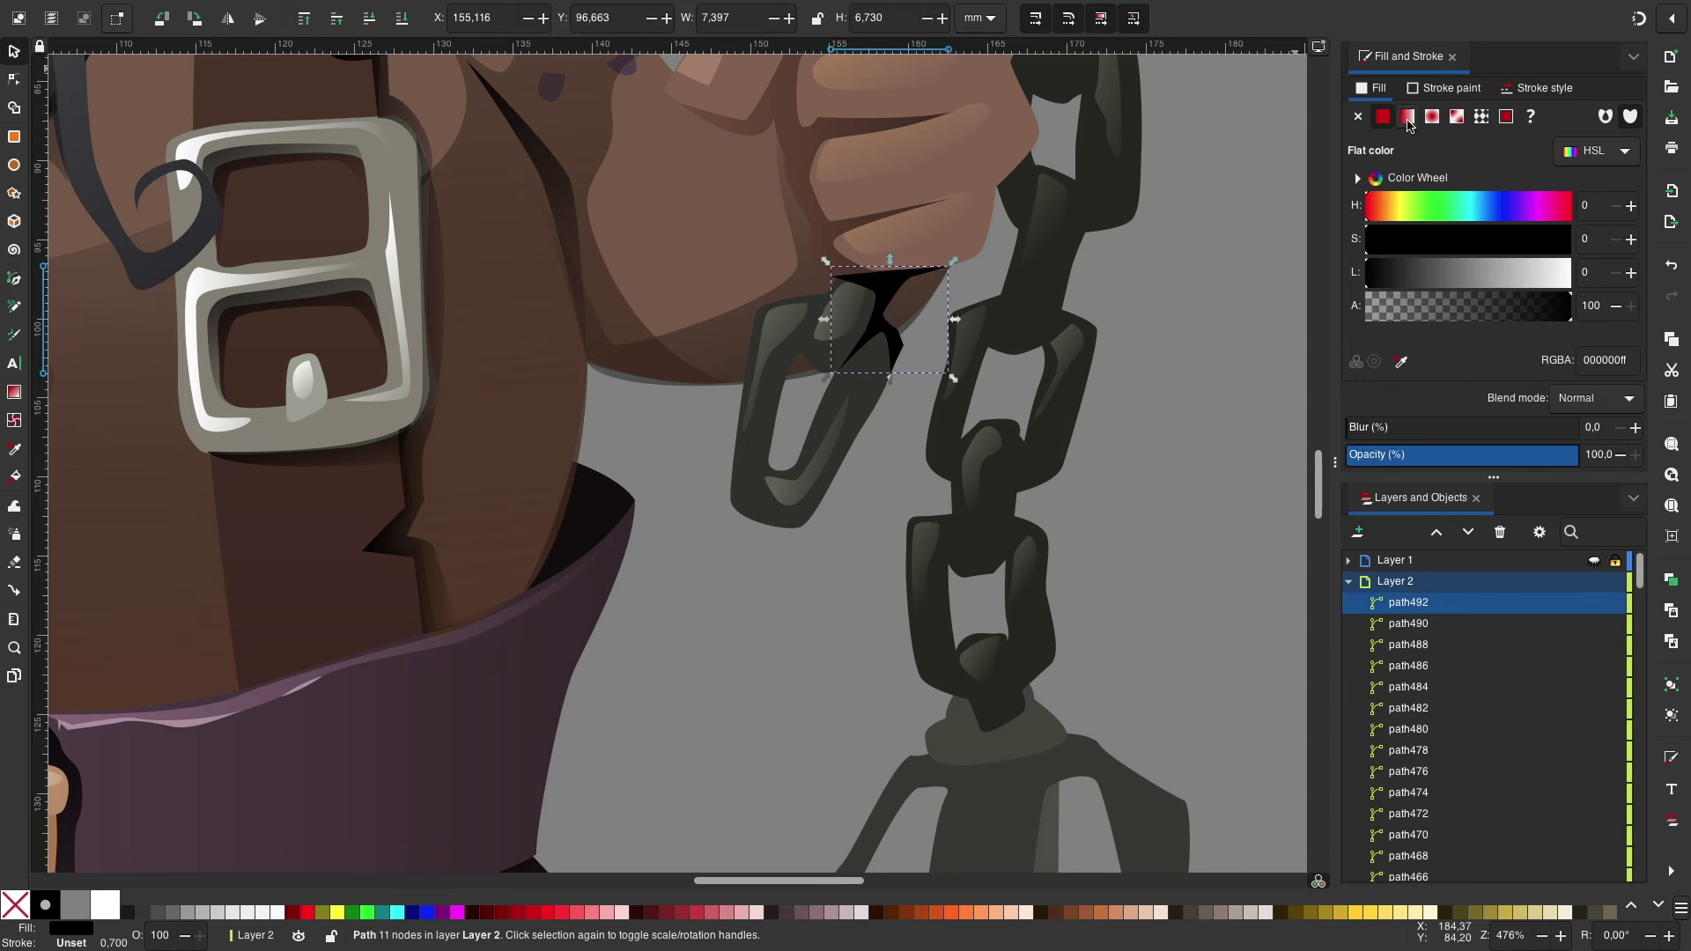
pyautogui.press('Escape')
pyautogui.scroll(2, 1054, 504)
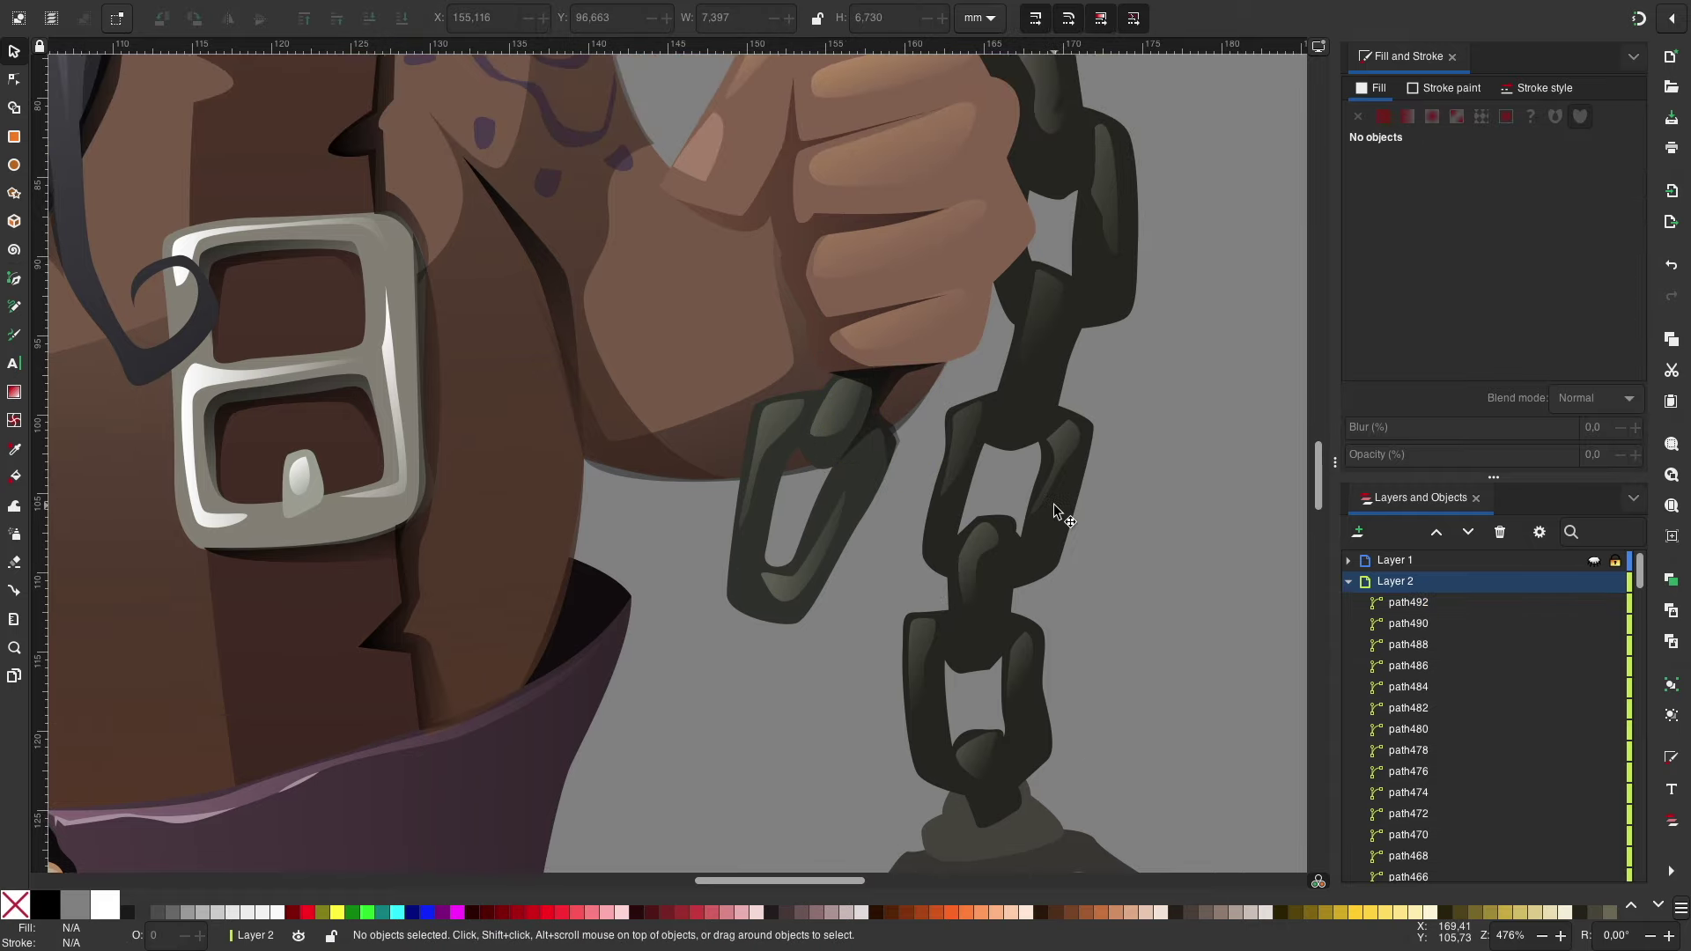
# Step: Draw another chain shading shape near the fist, checking the whole character
pyautogui.press('b')
pyautogui.scroll(-1, 908, 478)
pyautogui.press('Return')
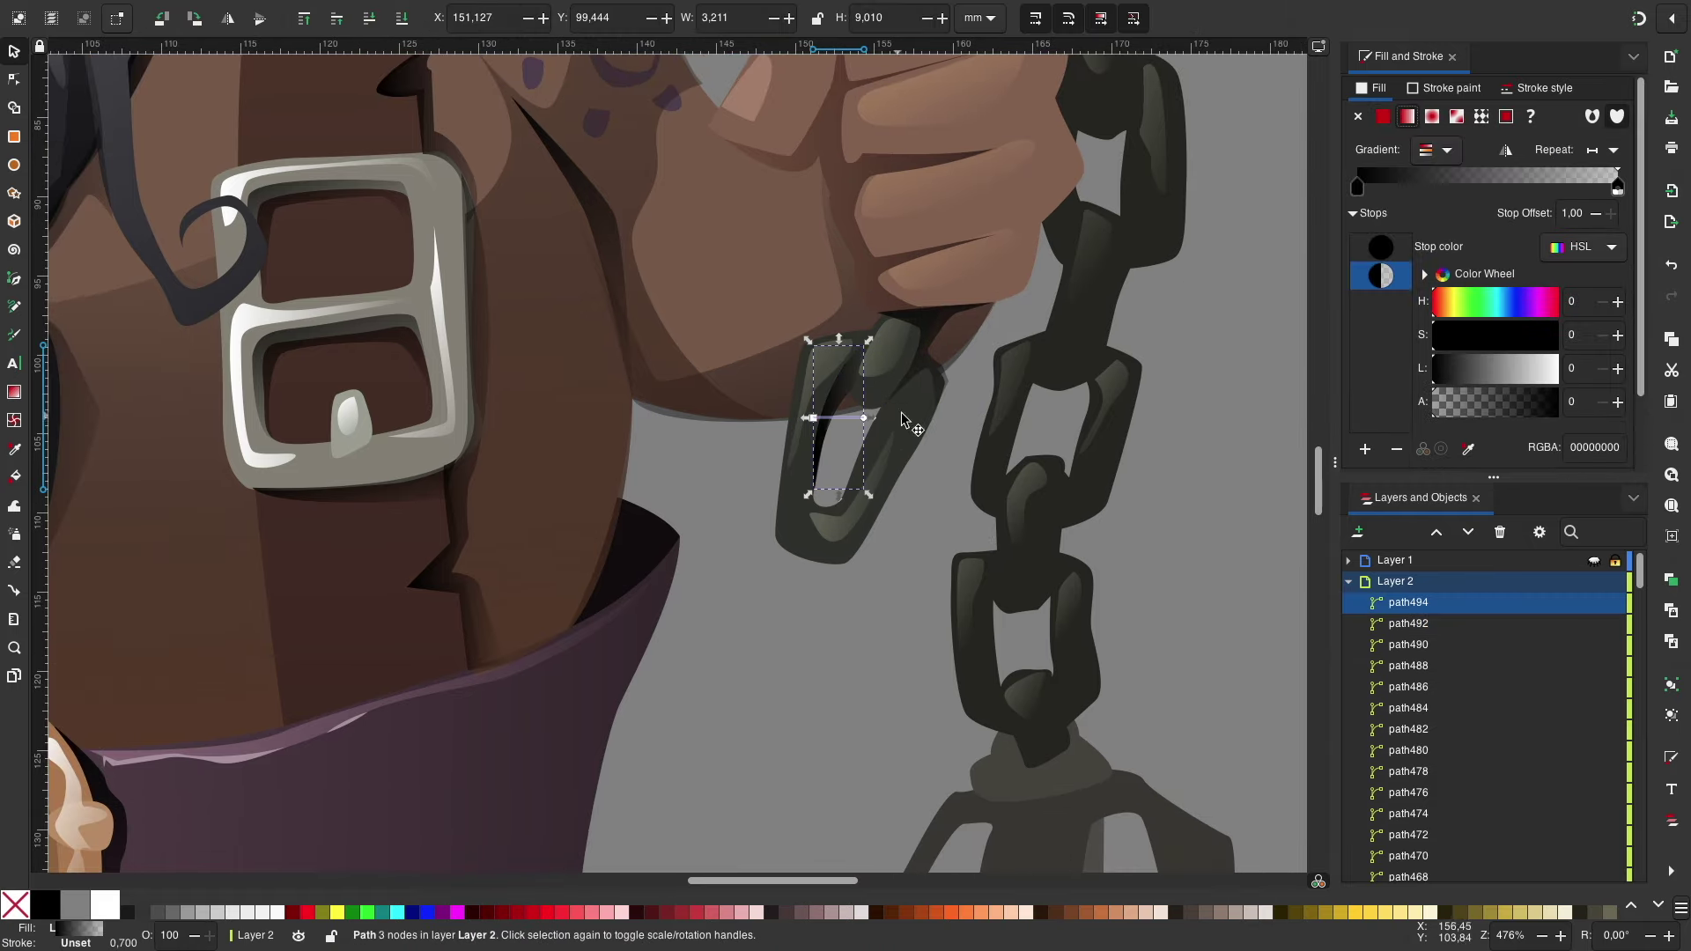
pyautogui.press('Escape')
pyautogui.press('s')
pyautogui.press('-')
pyautogui.press('-')
pyautogui.press('-')
pyautogui.press('+')
pyautogui.press('+')
pyautogui.press('+')
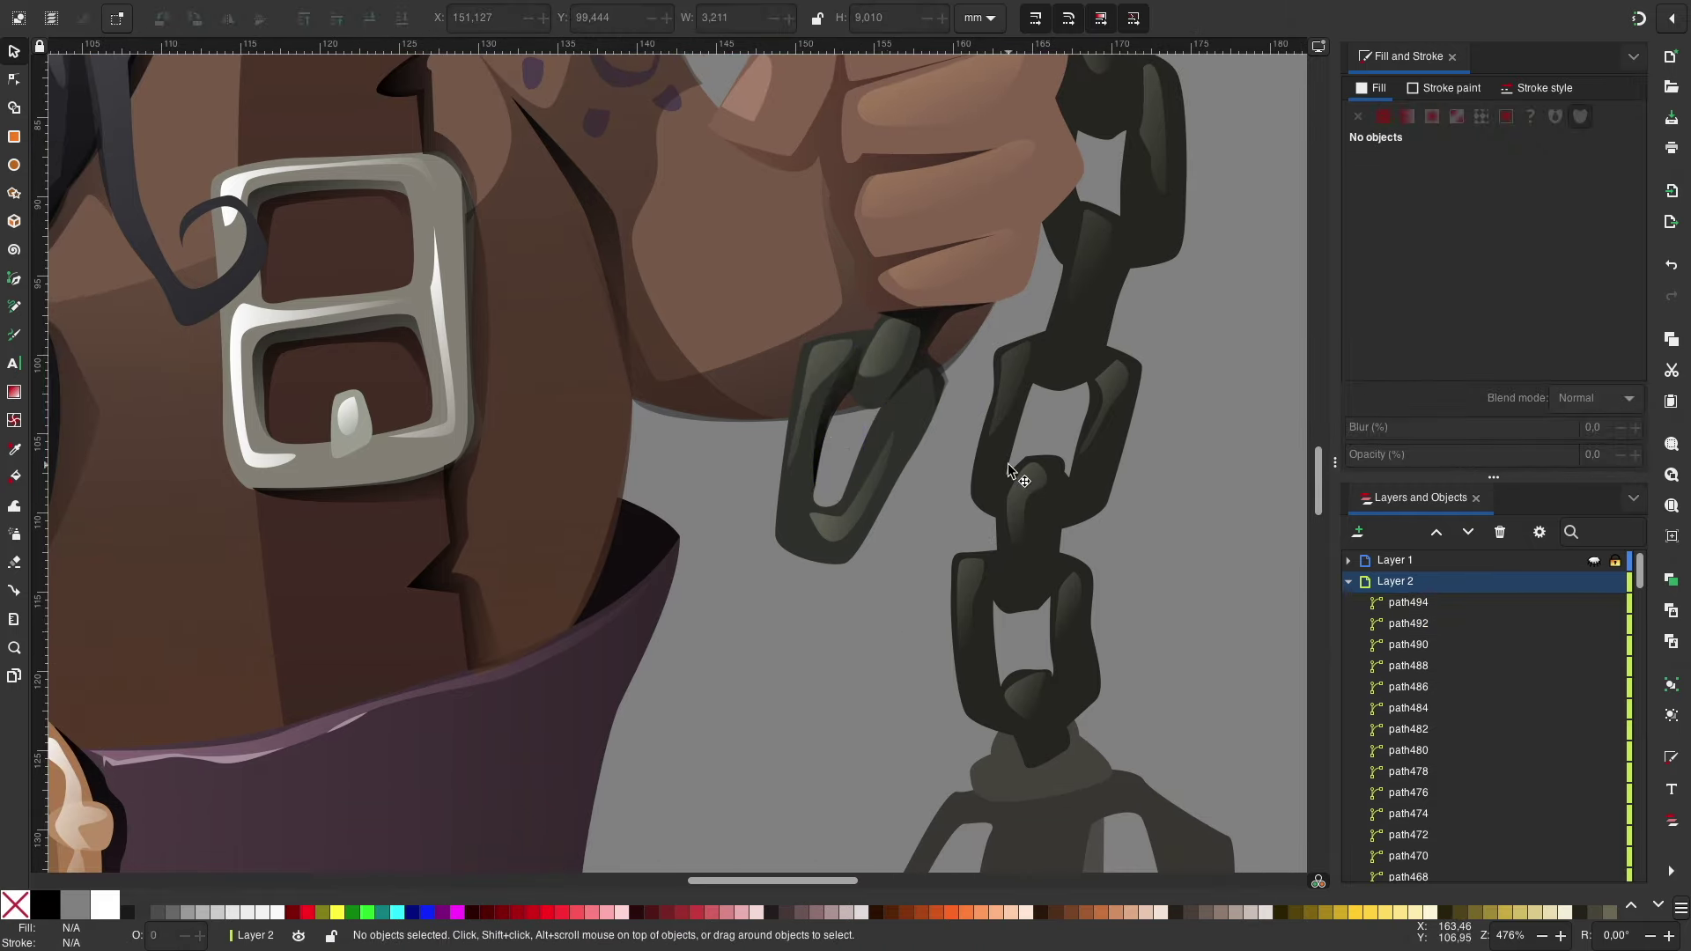
# Step: Draw a highlight shape on a chain link beside the fist
pyautogui.press('b')
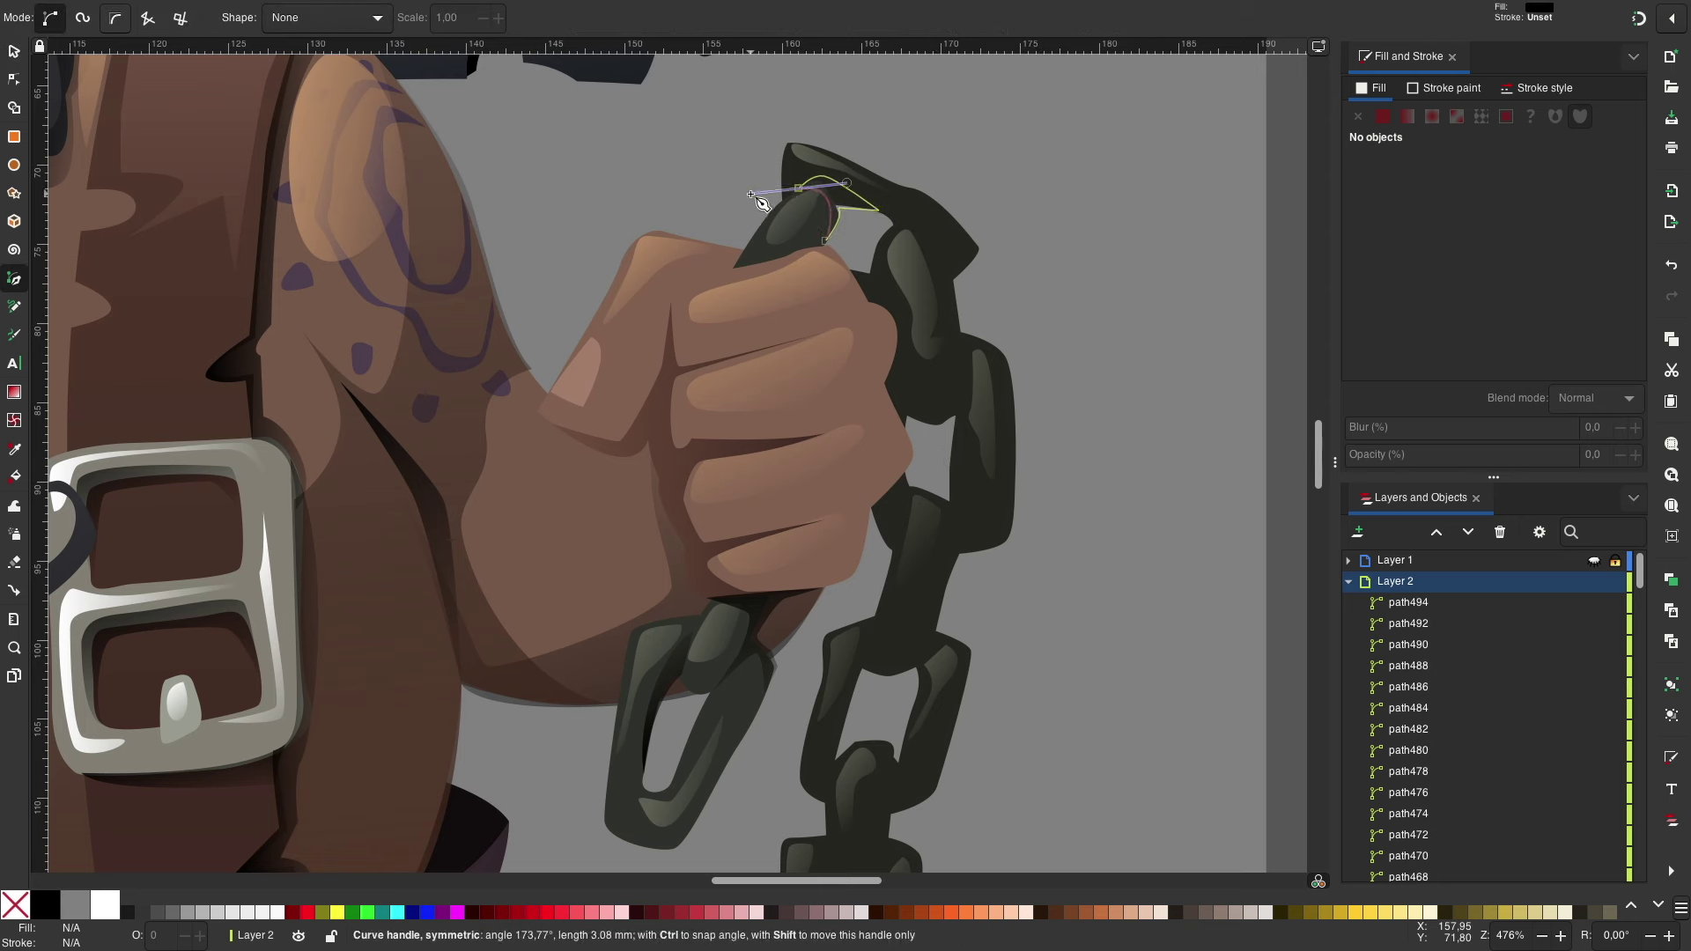
pyautogui.press('Return')
pyautogui.press('Escape')
pyautogui.scroll(-1, 1013, 267)
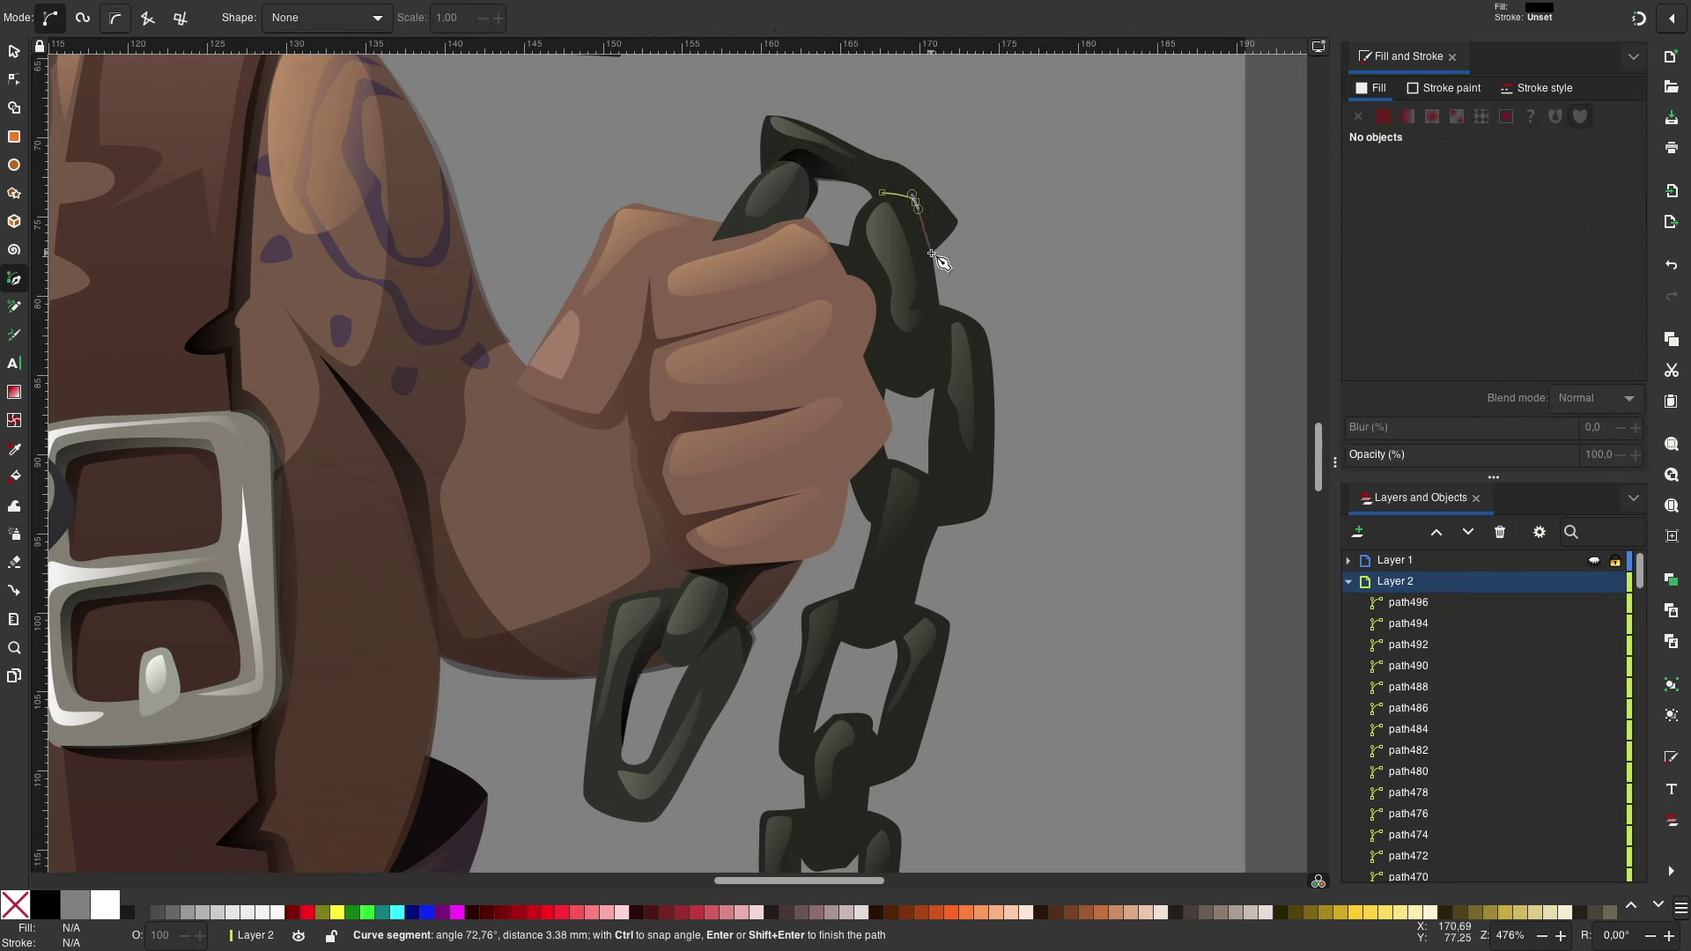
pyautogui.press('Return')
pyautogui.click(1399, 116)
# Step: Draw a shading shape curving down the next link's edge
pyautogui.click(935, 290)
pyautogui.moveTo(934, 375); pyautogui.dragTo(930, 390)
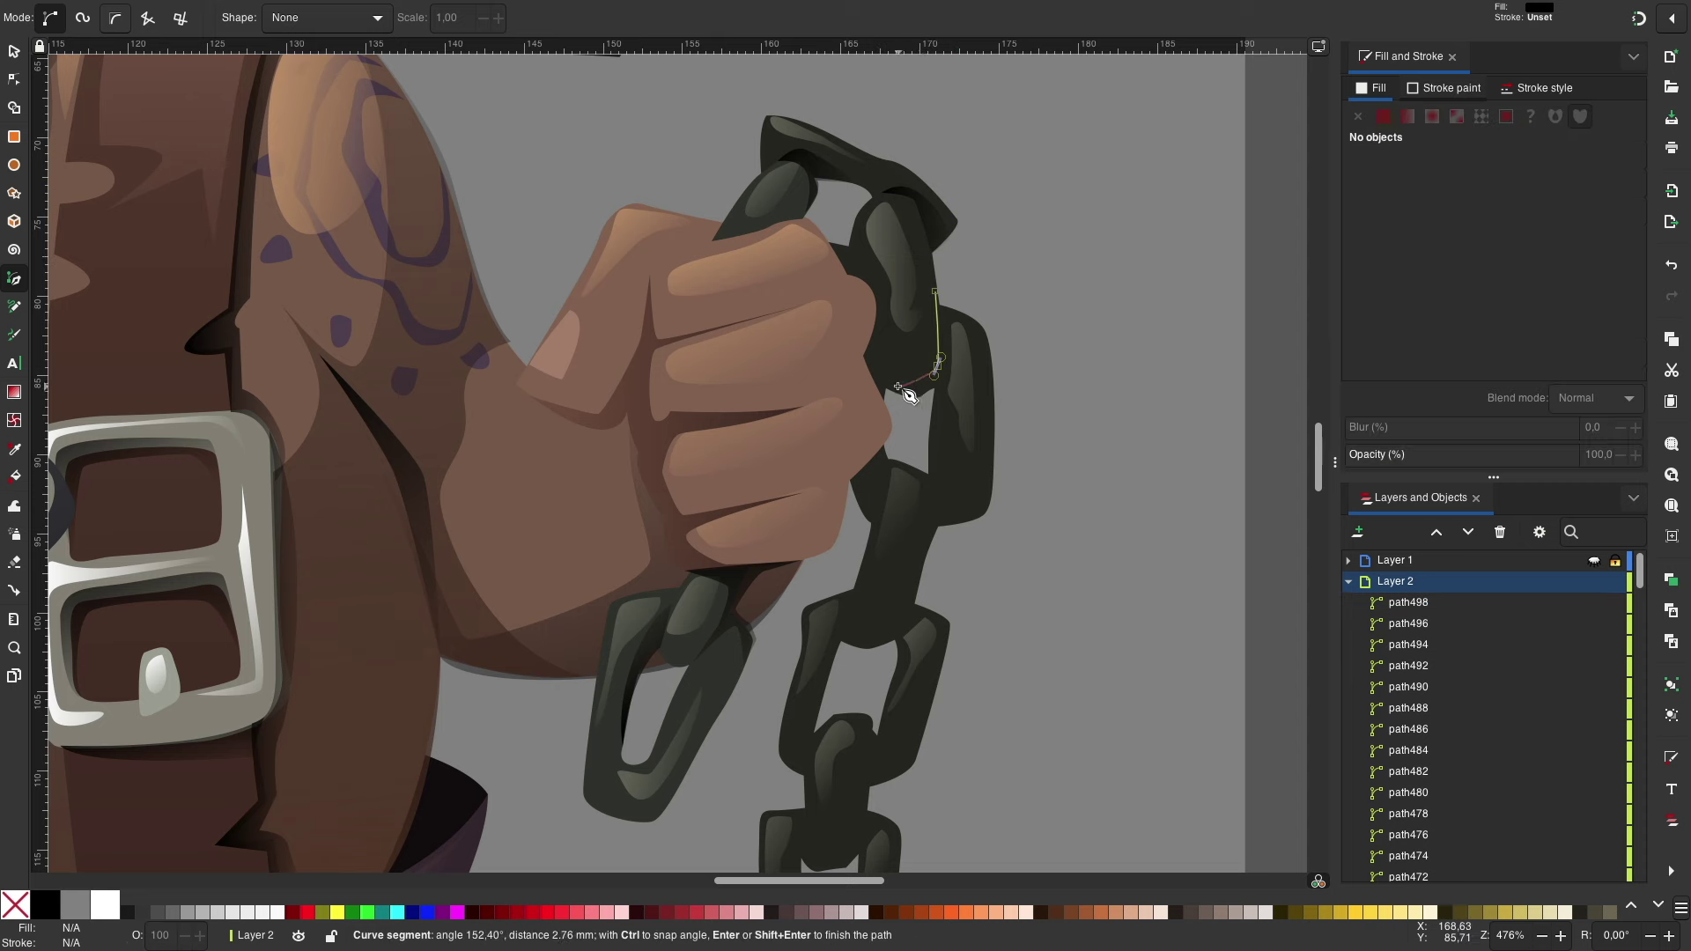
pyautogui.press('Return')
pyautogui.scroll(-2, 1042, 434)
pyautogui.scroll(2, 1042, 431)
pyautogui.press('s')
pyautogui.press('Escape')
# Step: Close another shading shape on the chain link
pyautogui.press('b')
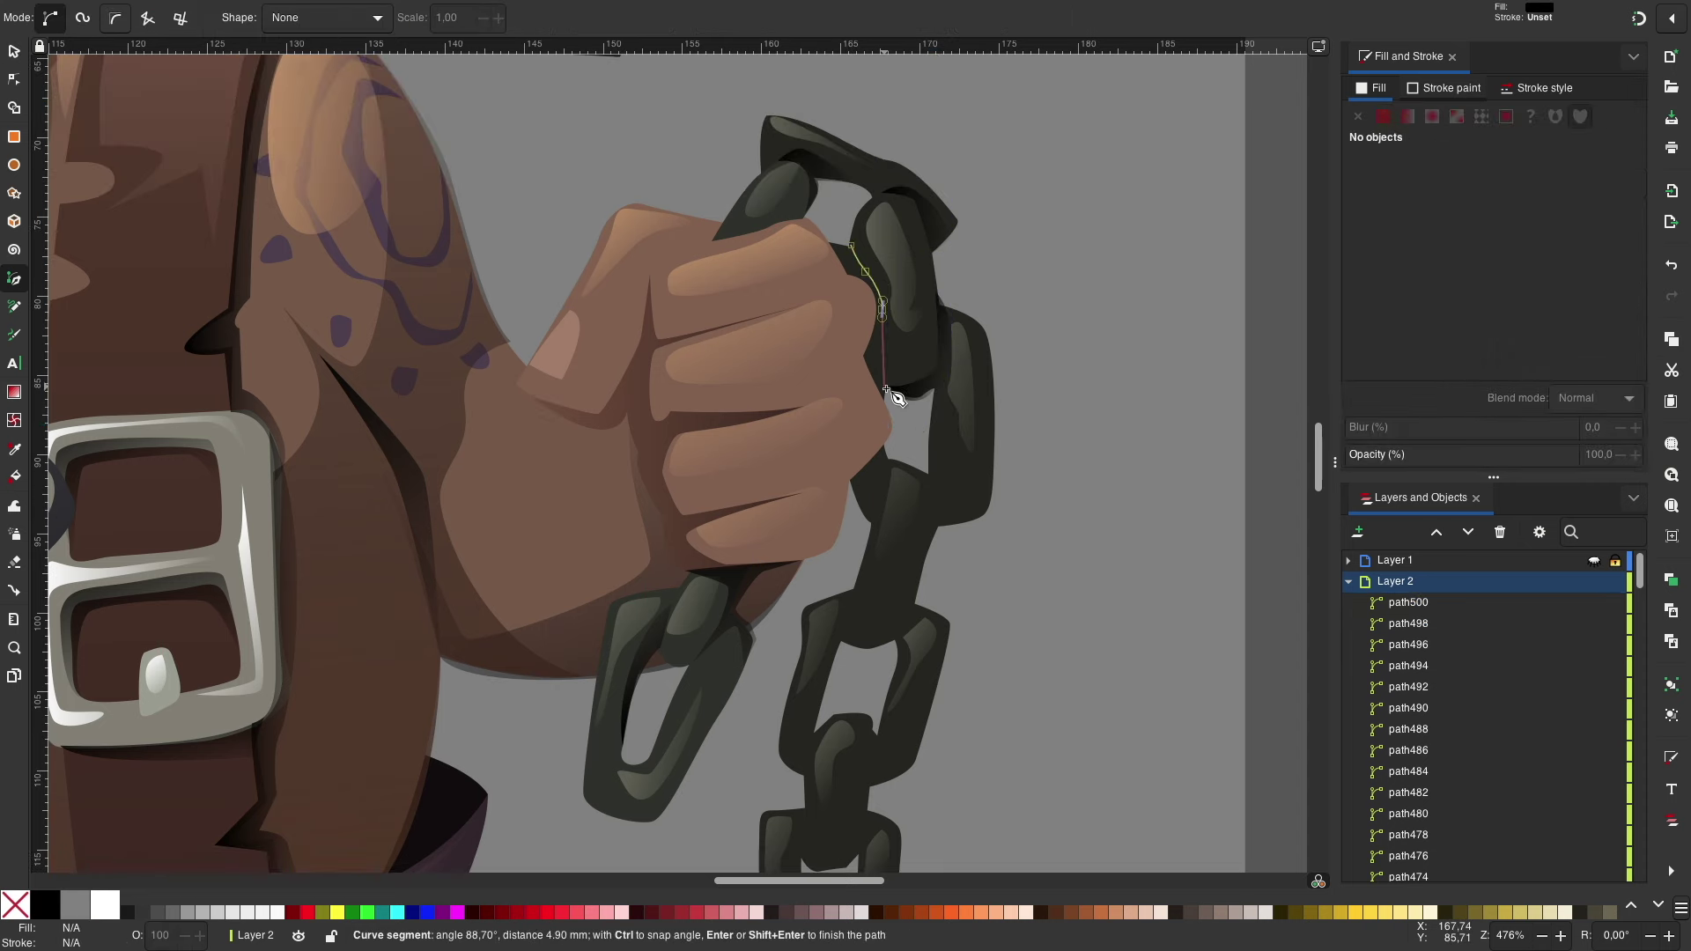
pyautogui.click(859, 247)
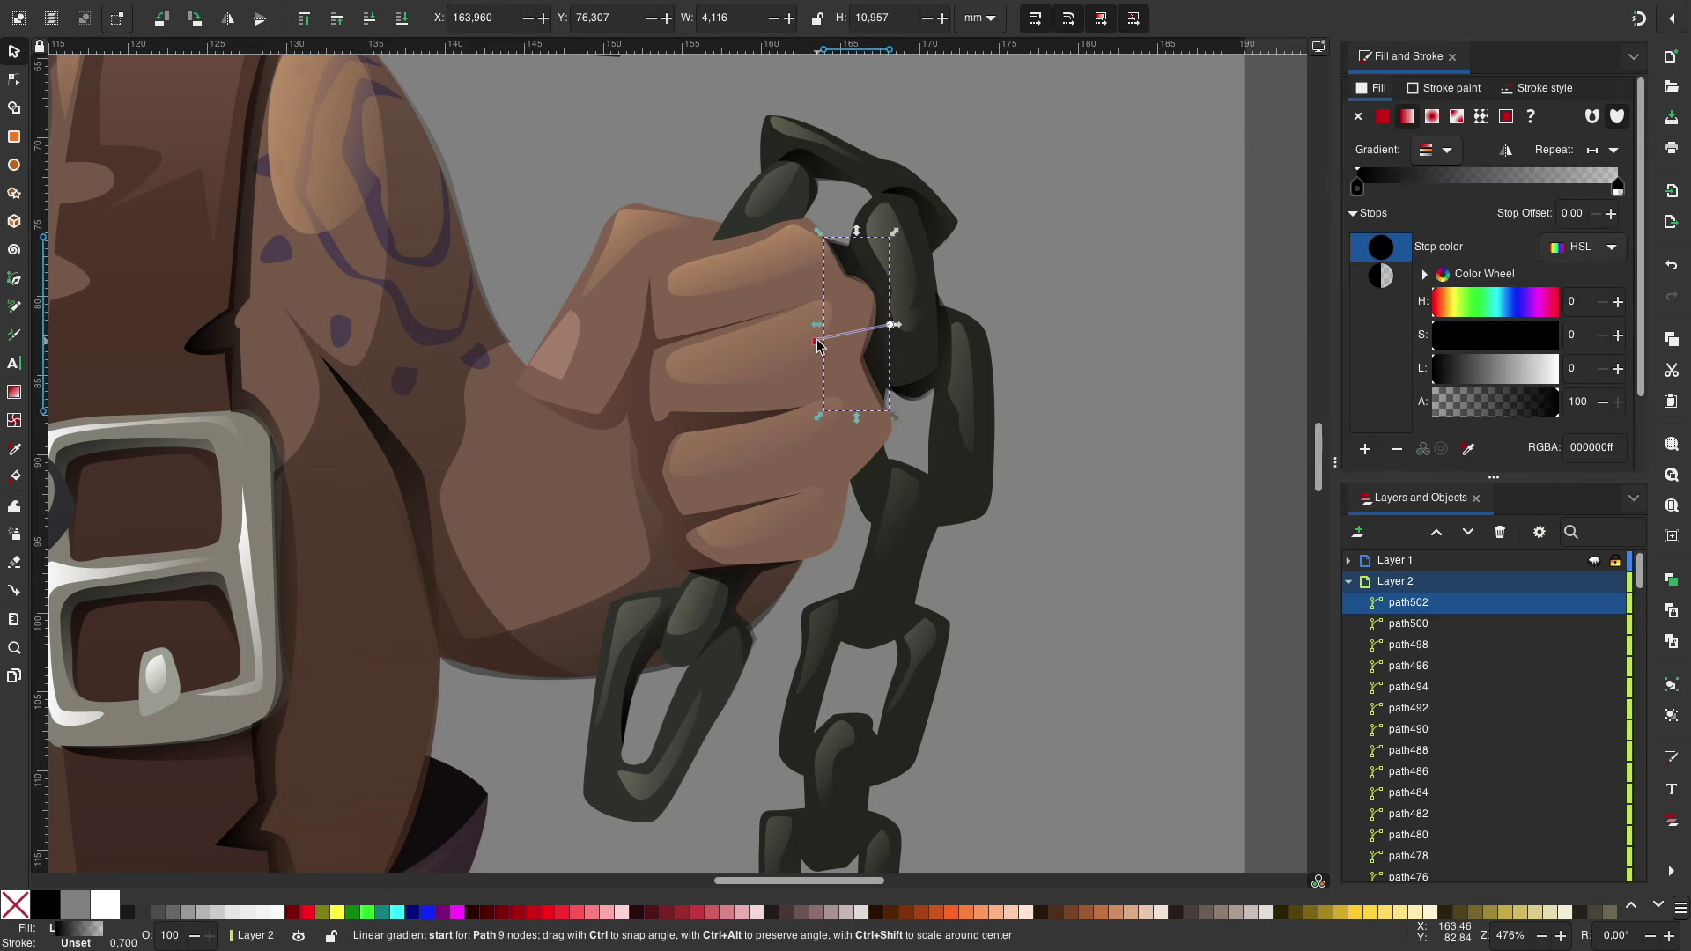
pyautogui.press('Escape')
pyautogui.scroll(-2, 1120, 373)
pyautogui.scroll(-3, 1121, 373)
# Step: Draw a small shading shape beside the knuckles
pyautogui.click(887, 236)
pyautogui.click(853, 291)
pyautogui.click(887, 236)
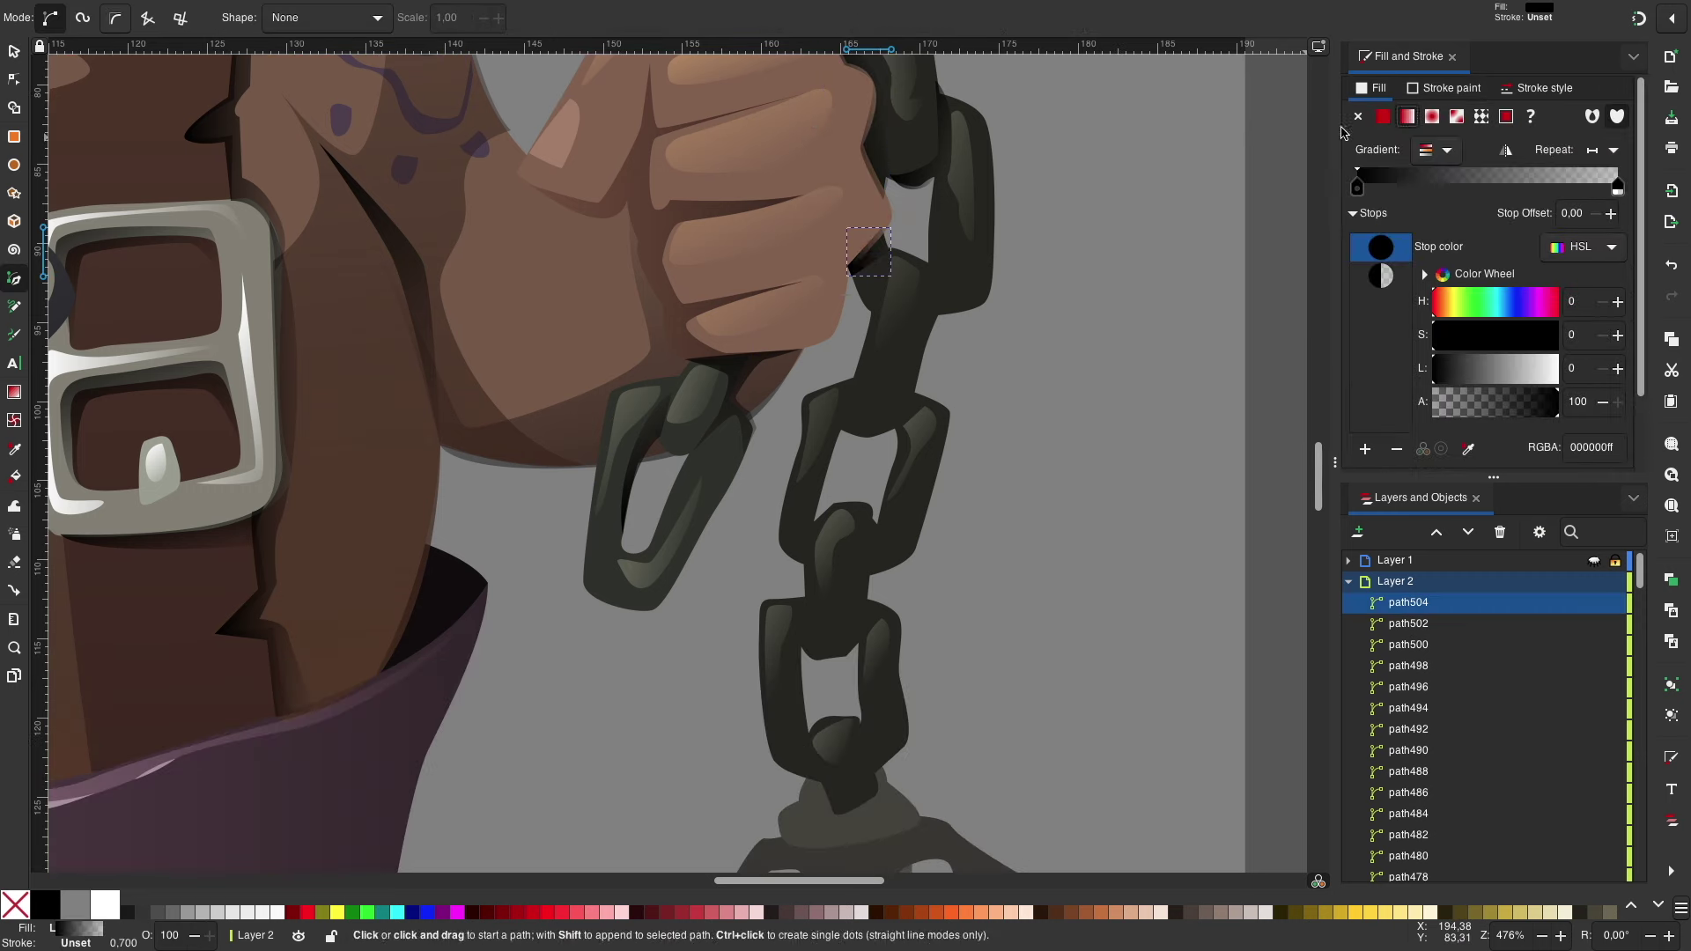
pyautogui.press('s')
pyautogui.press('Escape')
pyautogui.scroll(1, 1112, 266)
# Step: Add a black shading shape on the lower link, then zoom out to review
pyautogui.press('b')
pyautogui.click(916, 253)
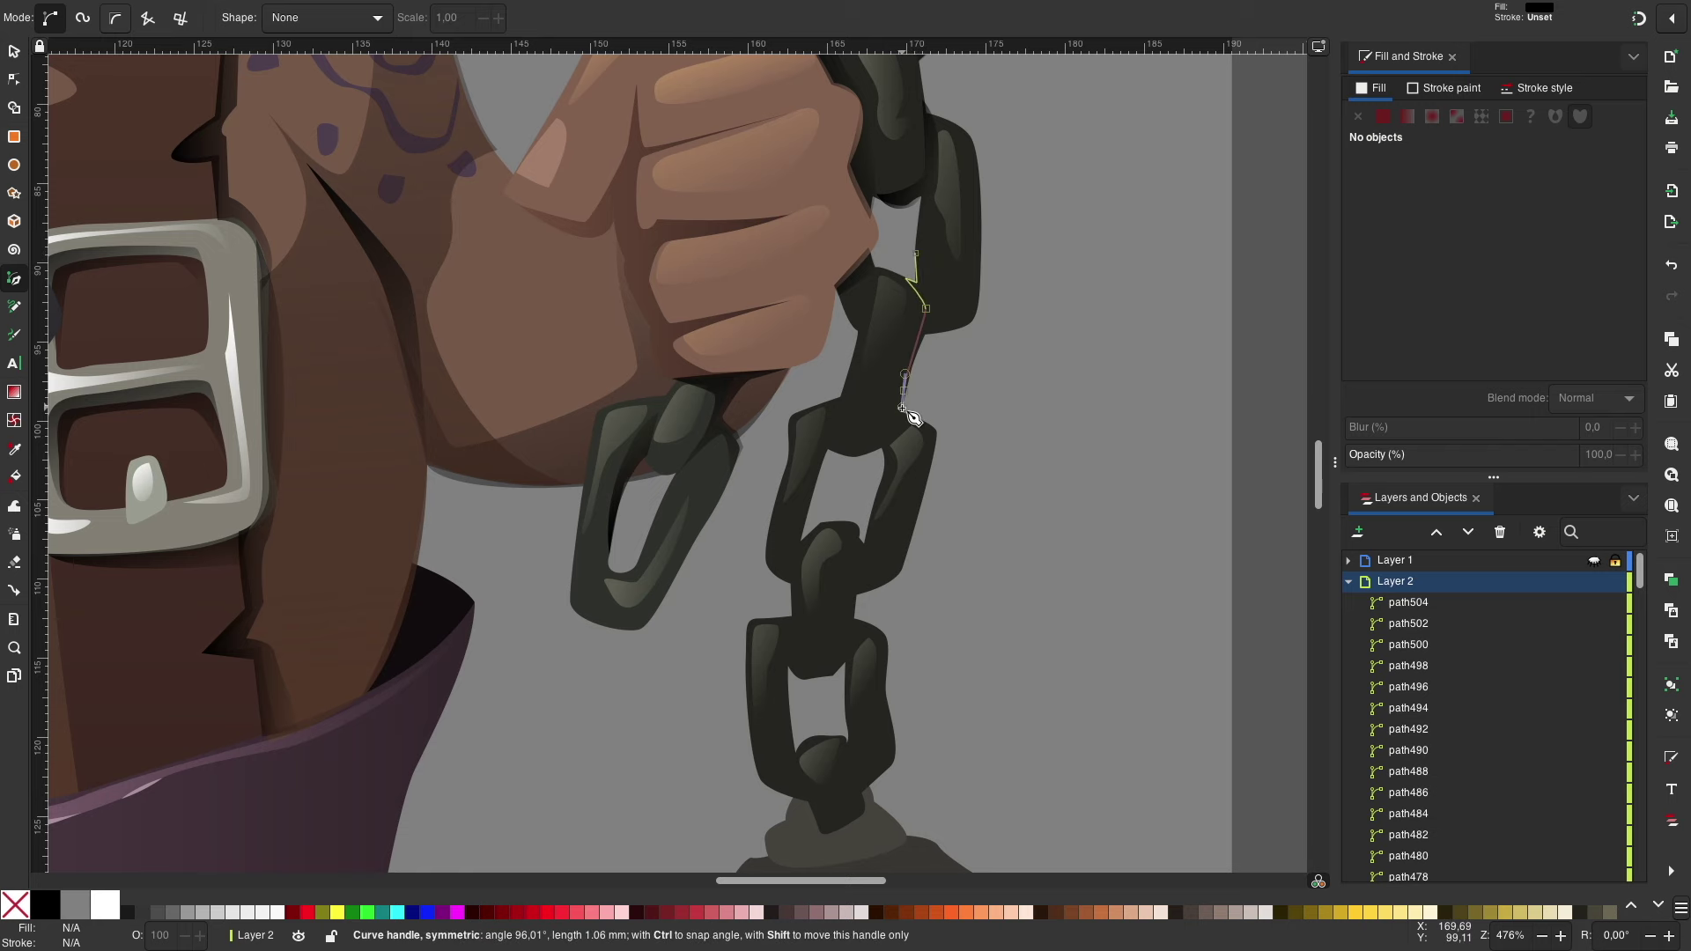
pyautogui.press('Return')
pyautogui.scroll(-1, 1083, 380)
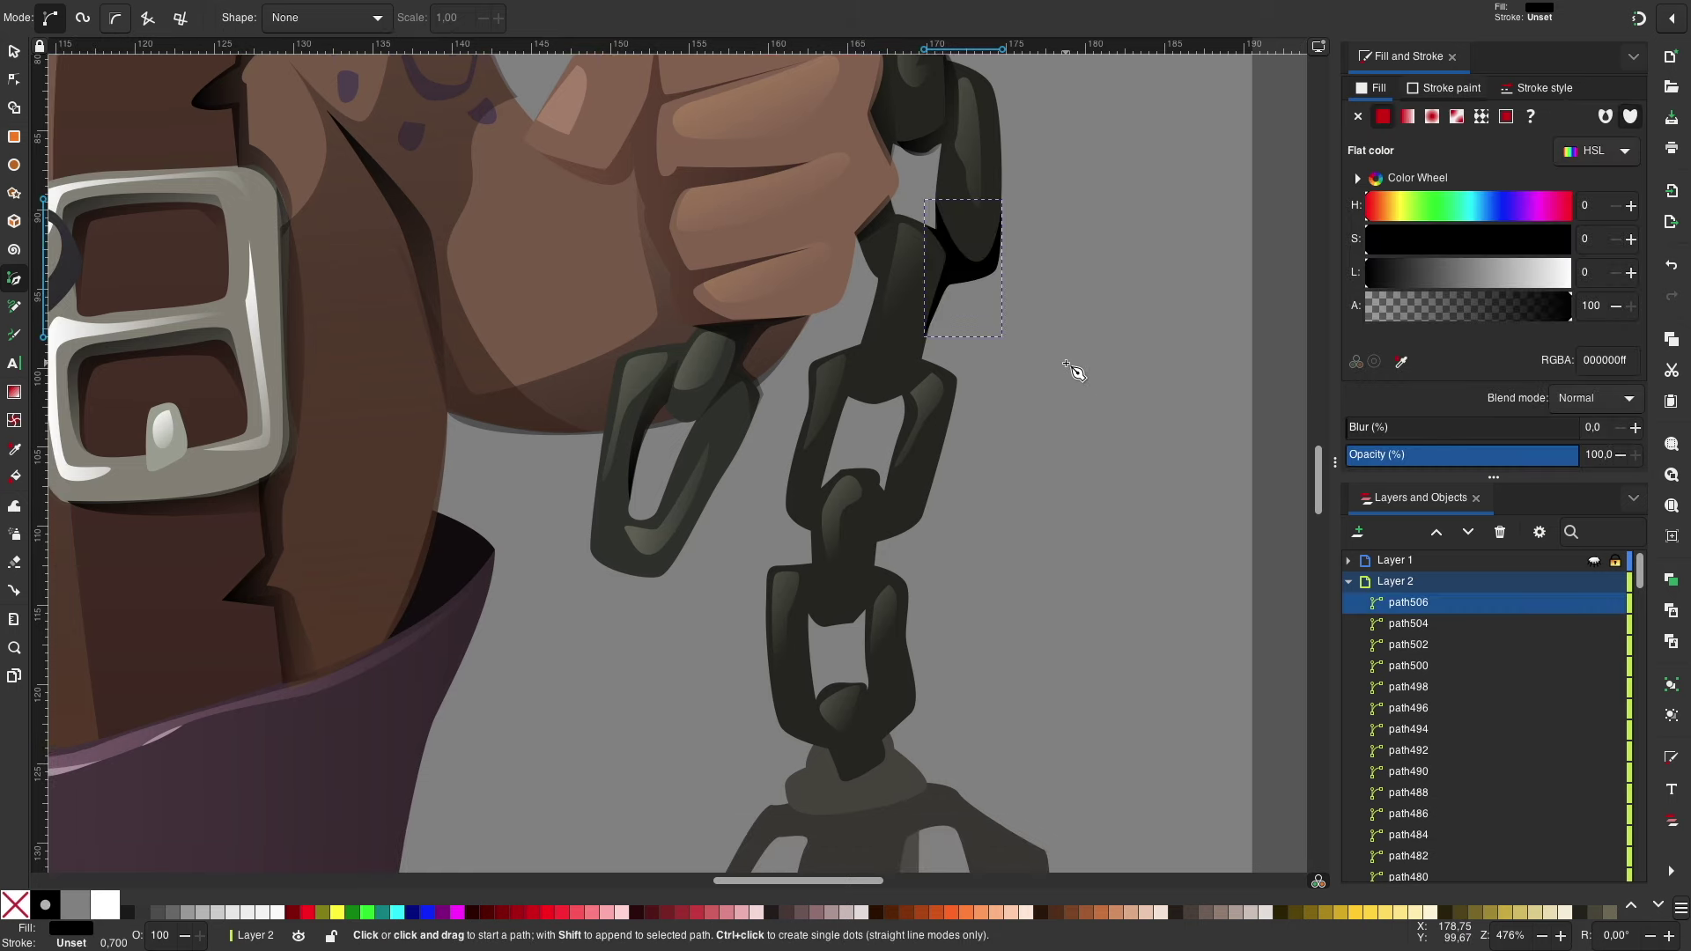
pyautogui.scroll(-5, 1075, 372)
pyautogui.press('s')
pyautogui.scroll(1, 1107, 428)
pyautogui.press('Escape')
pyautogui.scroll(-1, 1207, 478)
pyautogui.scroll(3, 1050, 595)
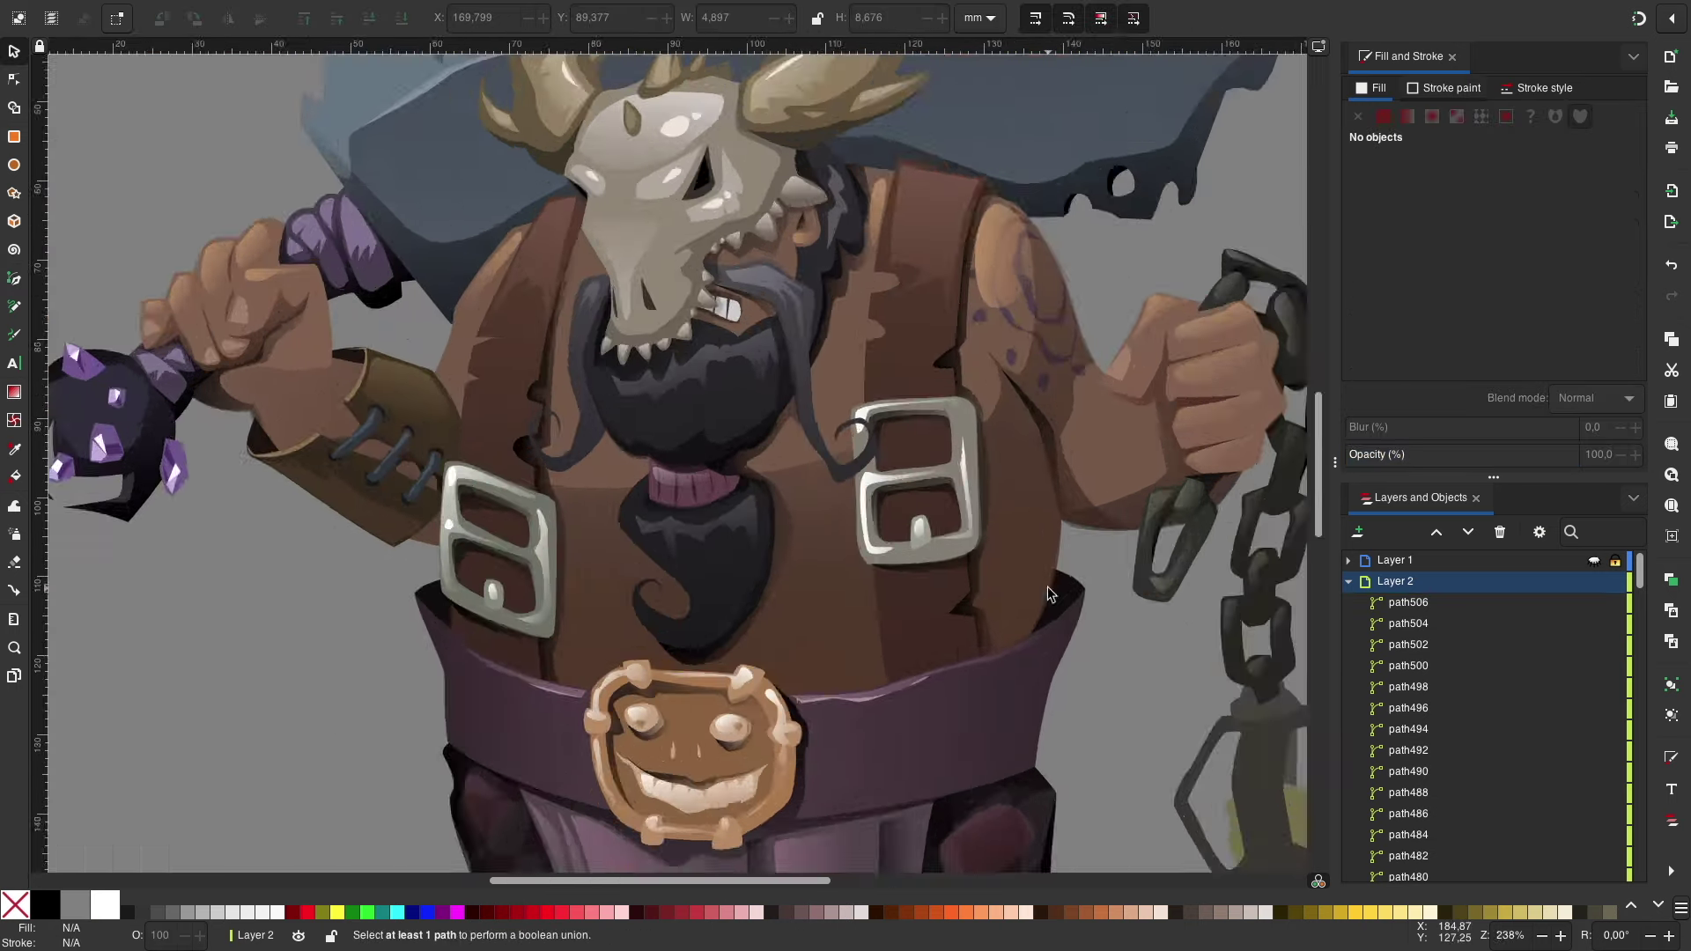
# Step: Pen-draw a small curved shape below the beard
pyautogui.scroll(1, 709, 665)
pyautogui.press('b')
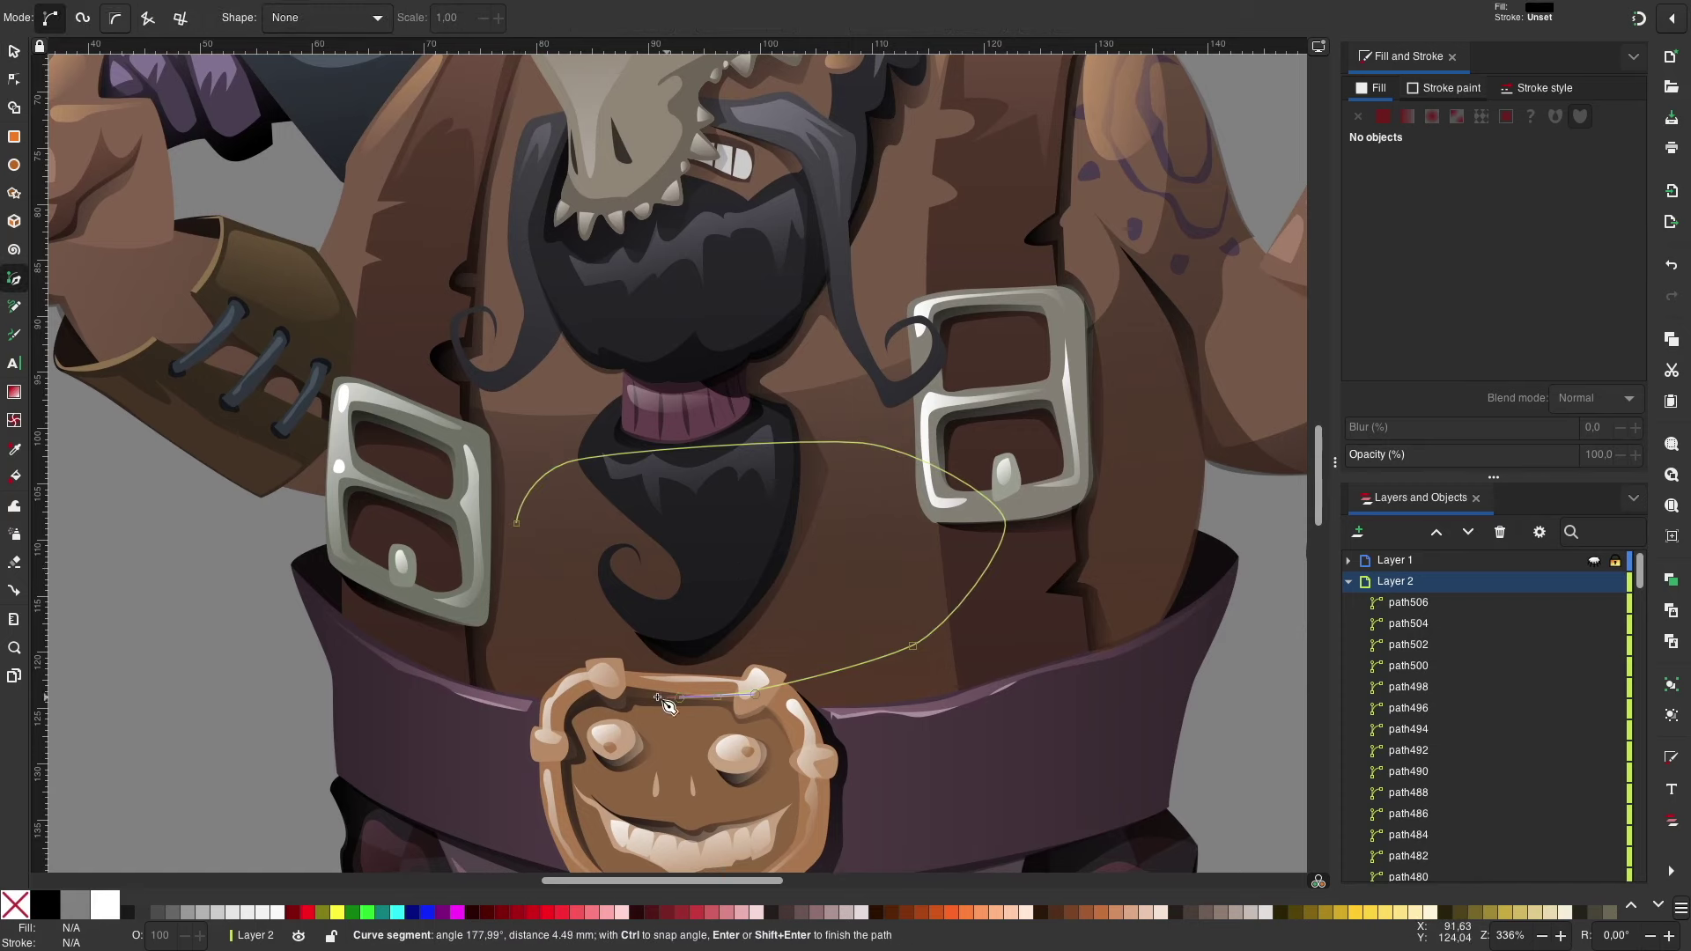
pyautogui.moveTo(543, 449); pyautogui.dragTo(546, 451)
pyautogui.press('End')
pyautogui.press('Escape')
pyautogui.press('s')
pyautogui.scroll(-4, 177, 561)
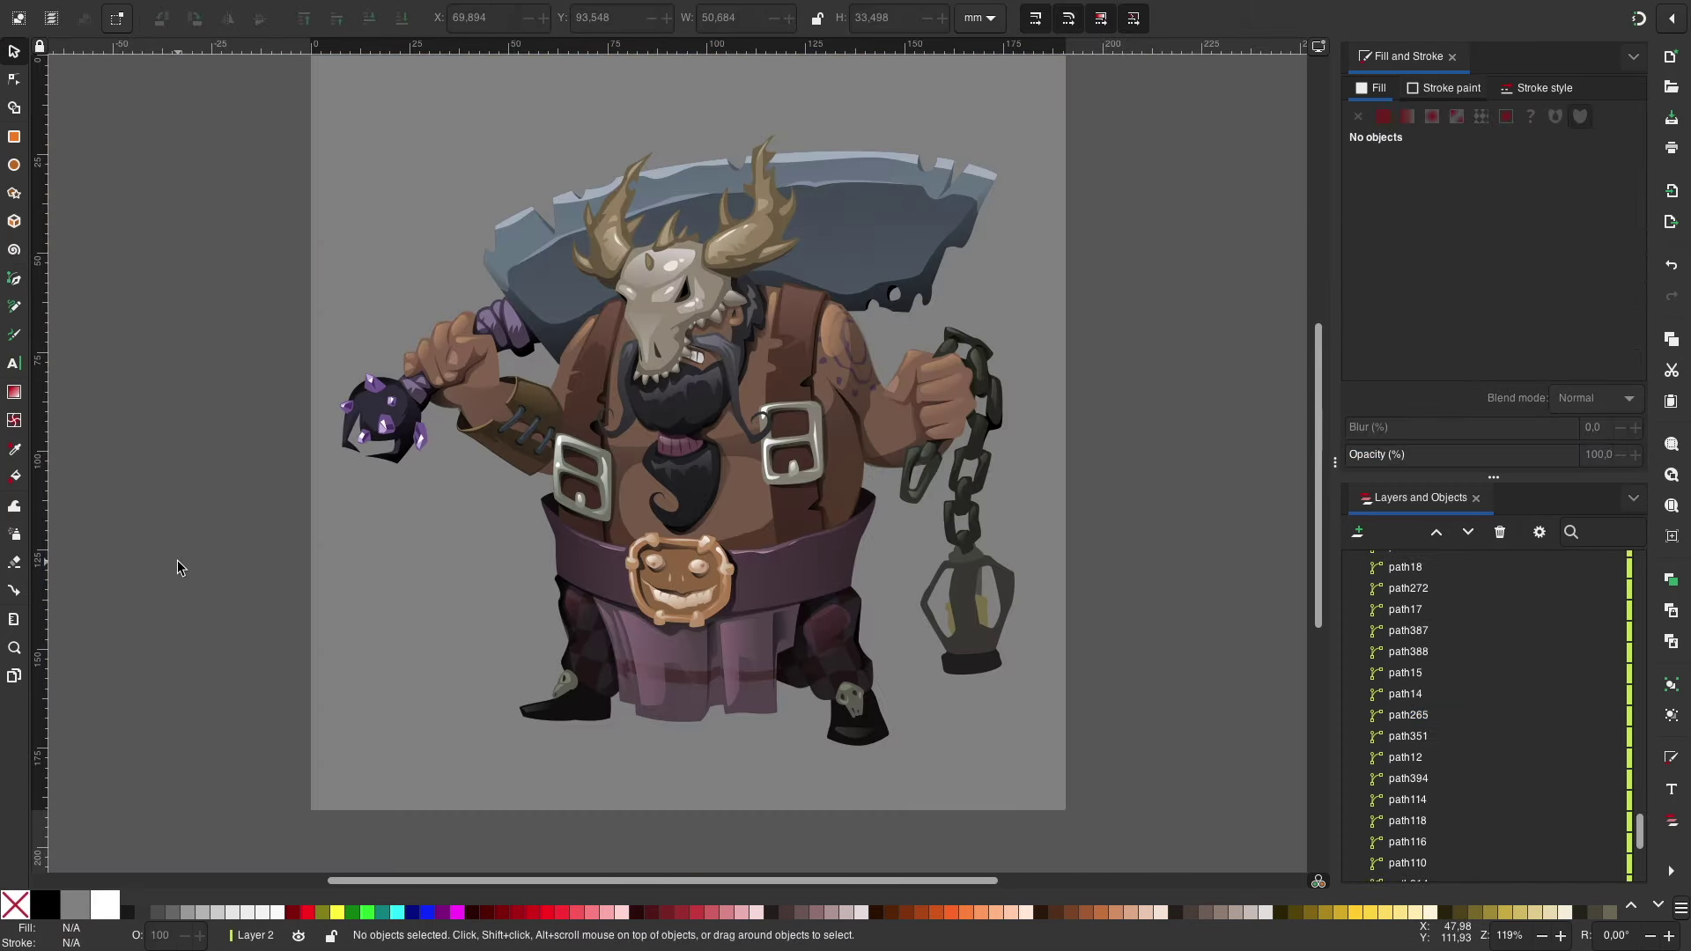
pyautogui.scroll(3, 177, 560)
# Step: Try a duplicated skin-tone gradient oval on the belly with a tilted gradient, then delete it
pyautogui.click(978, 176)
pyautogui.hotkey('ctrl', 'd')
pyautogui.moveTo(978, 176); pyautogui.dragTo(757, 493)
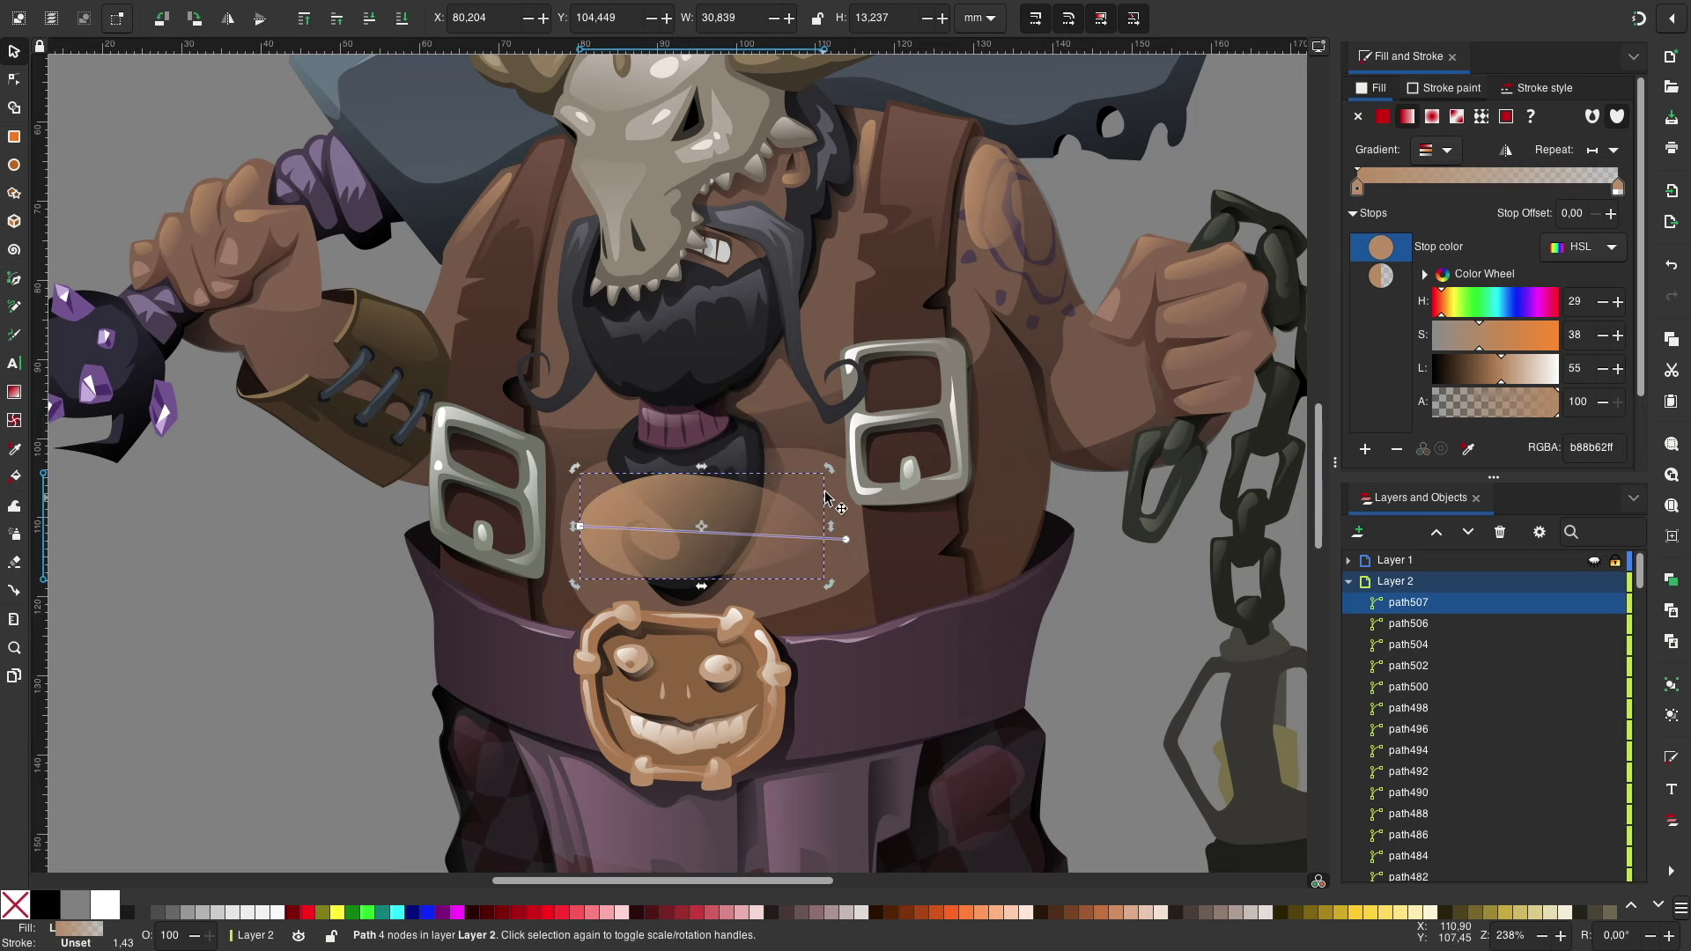
pyautogui.moveTo(574, 518); pyautogui.dragTo(586, 443)
pyautogui.moveTo(842, 509); pyautogui.dragTo(778, 608)
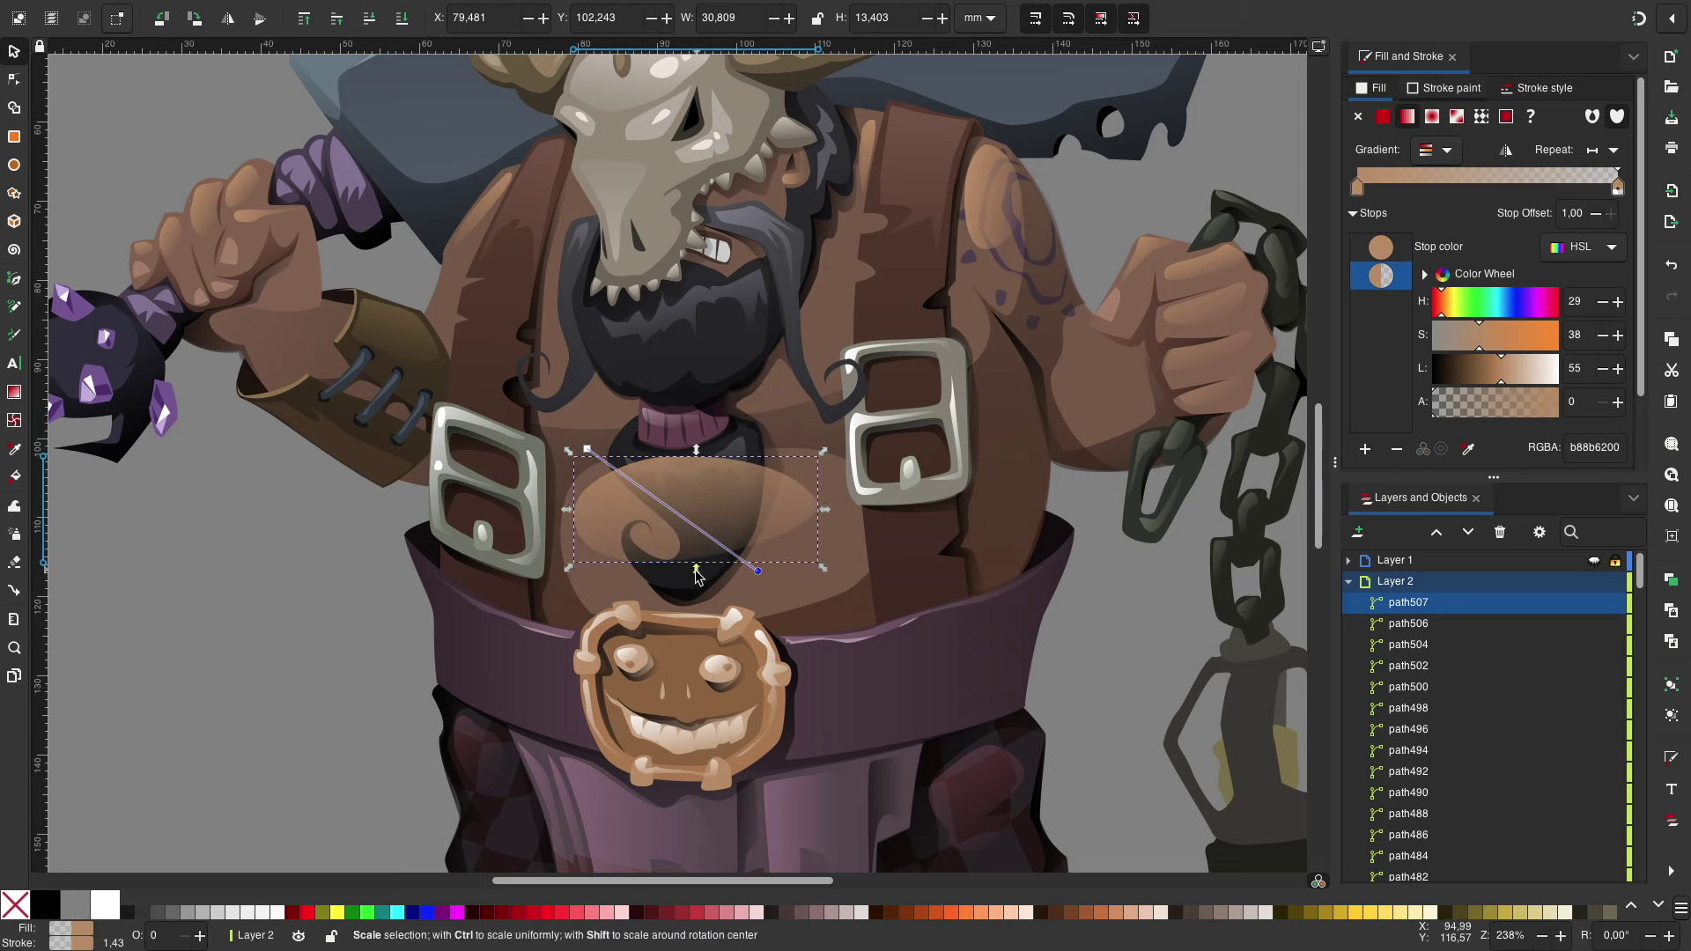
pyautogui.press('n')
pyautogui.press('s')
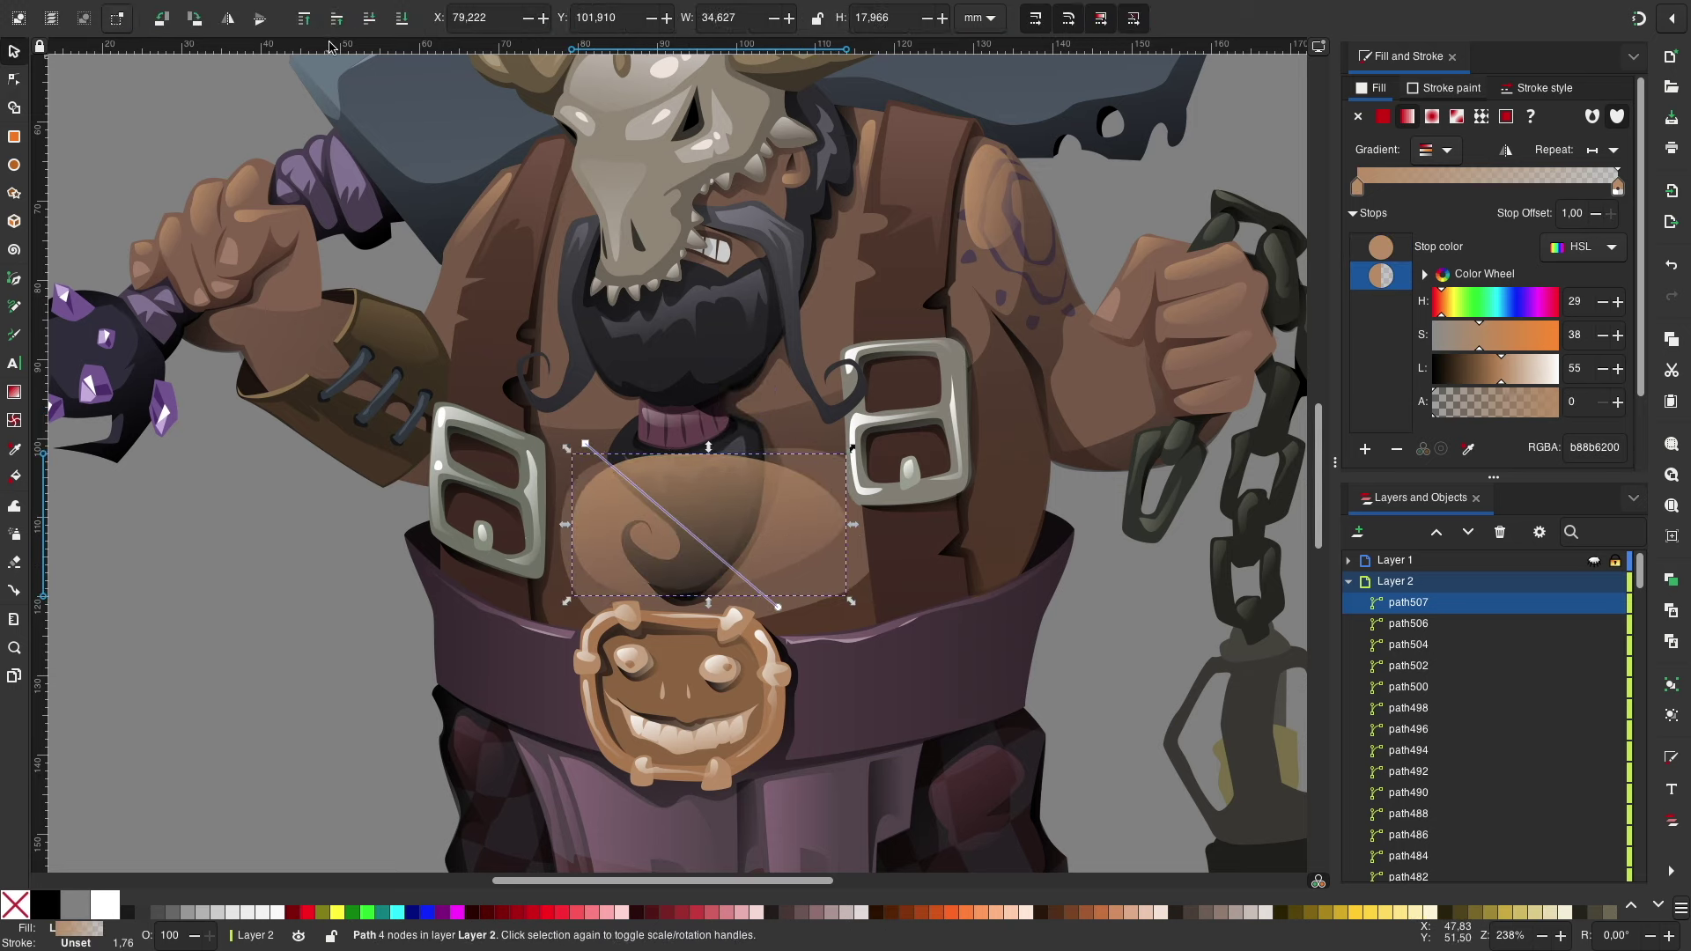
pyautogui.press('Delete')
# Step: Draw a closed shading shape on the right leg and fill it with the pinkish linear gradient
pyautogui.press('5')
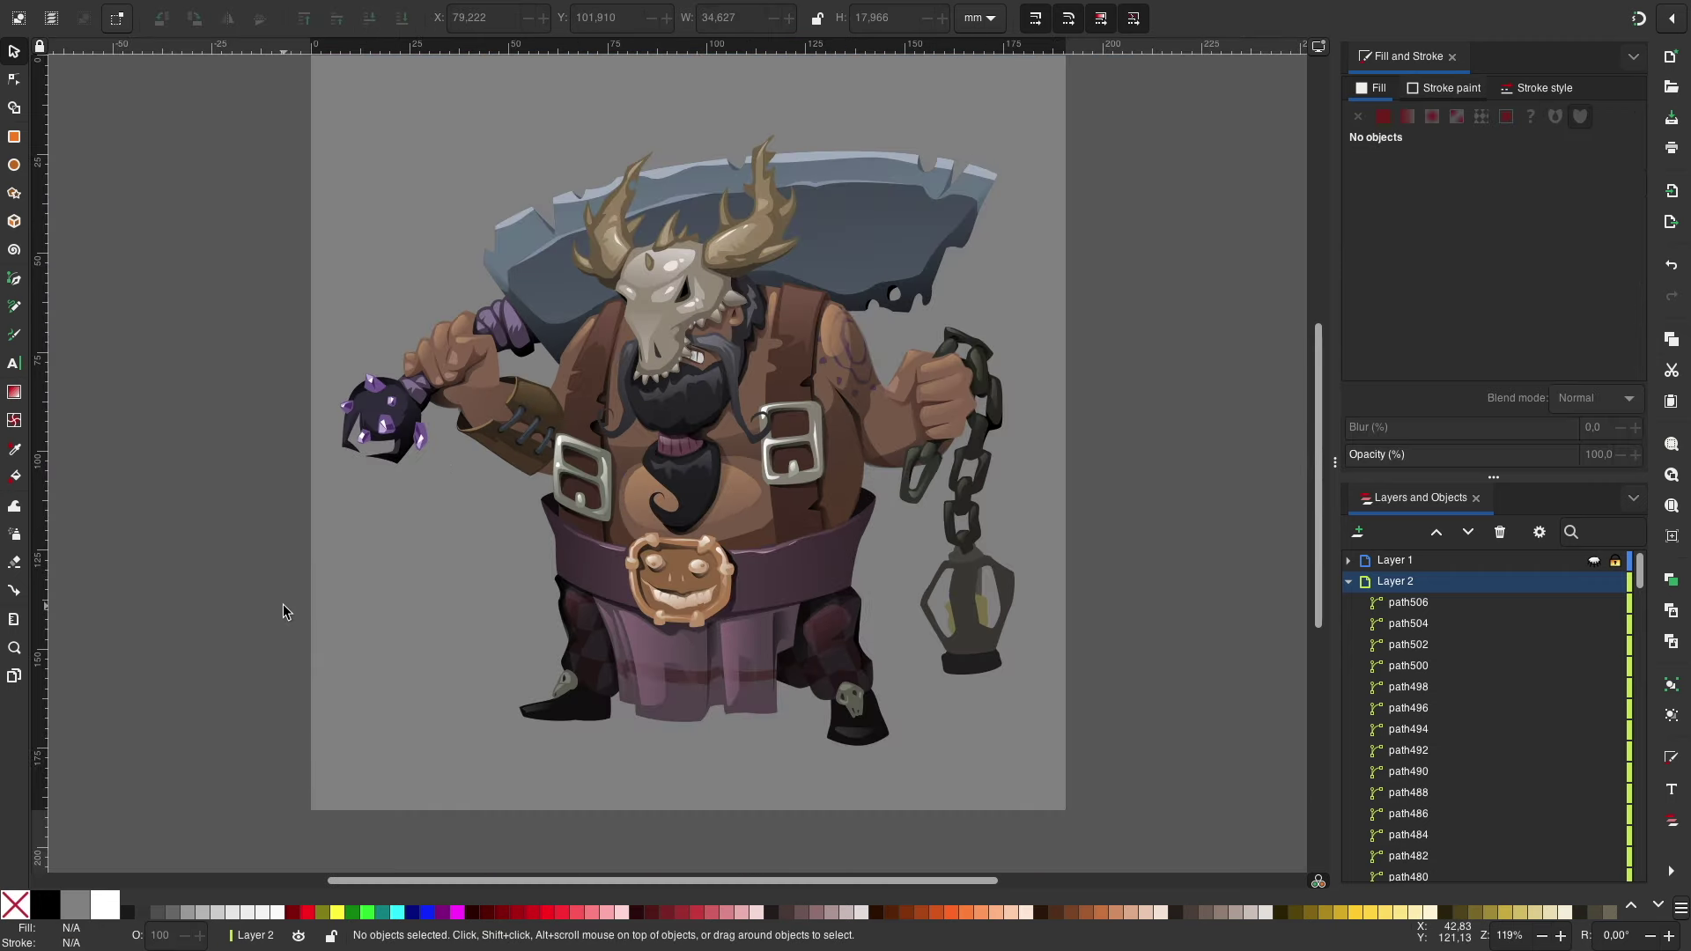
pyautogui.scroll(3, 836, 723)
pyautogui.press('b')
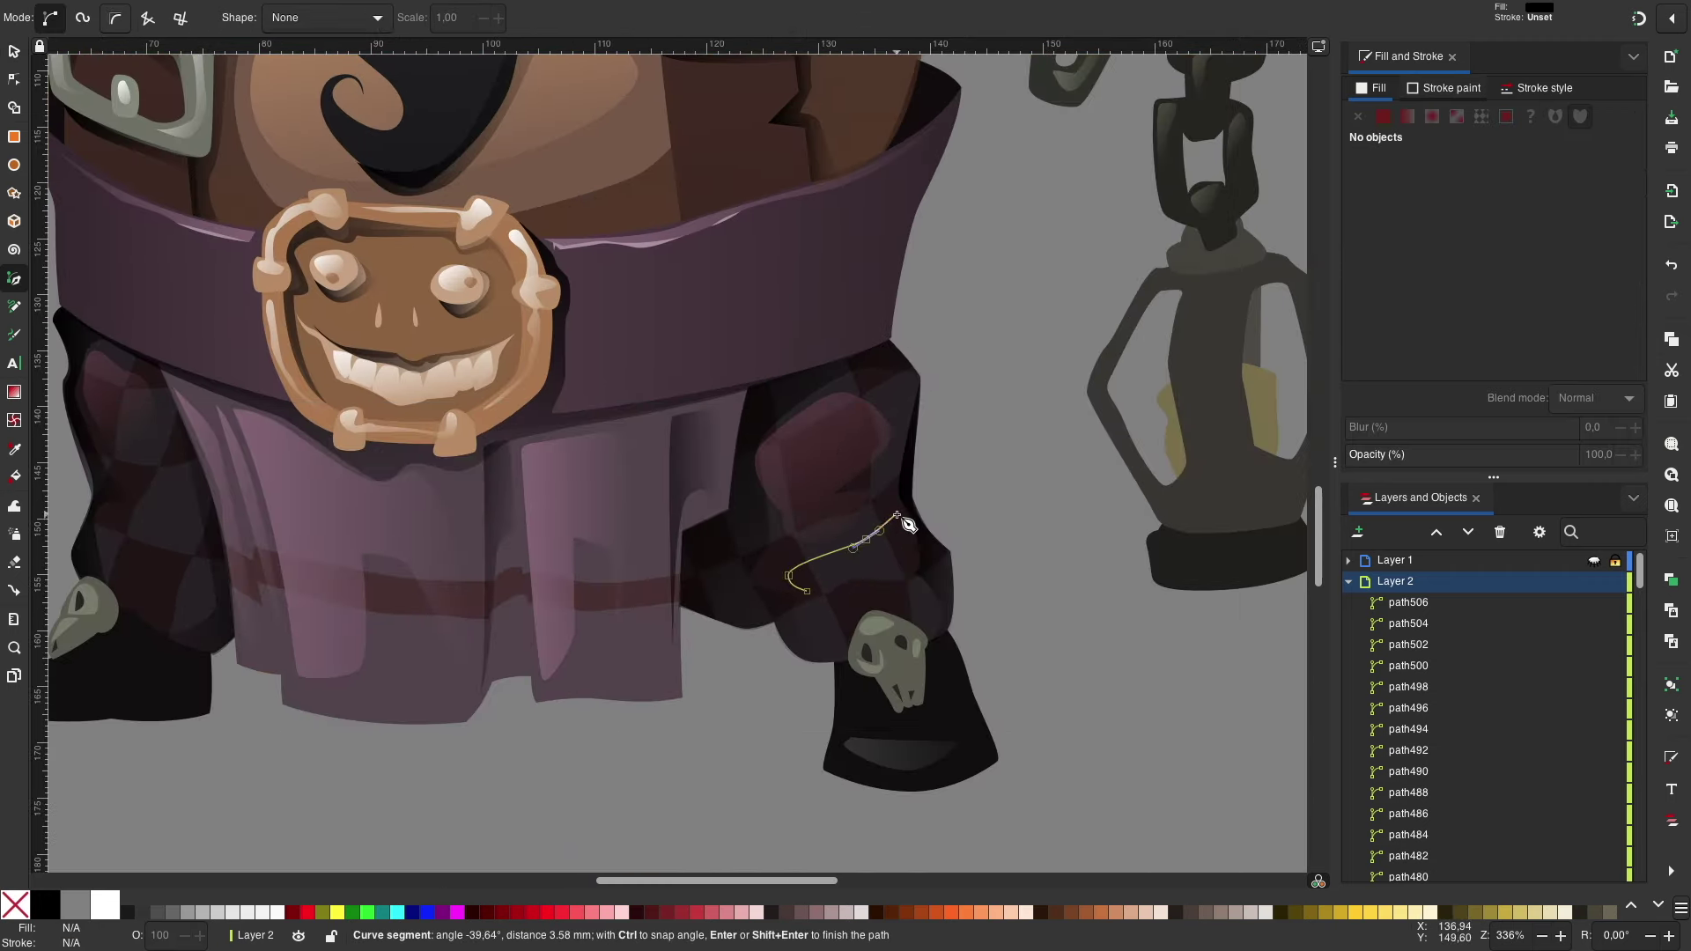
pyautogui.click(807, 592)
pyautogui.press('s')
pyautogui.click(1408, 116)
pyautogui.click(1436, 150)
pyautogui.scroll(-1, 1453, 352)
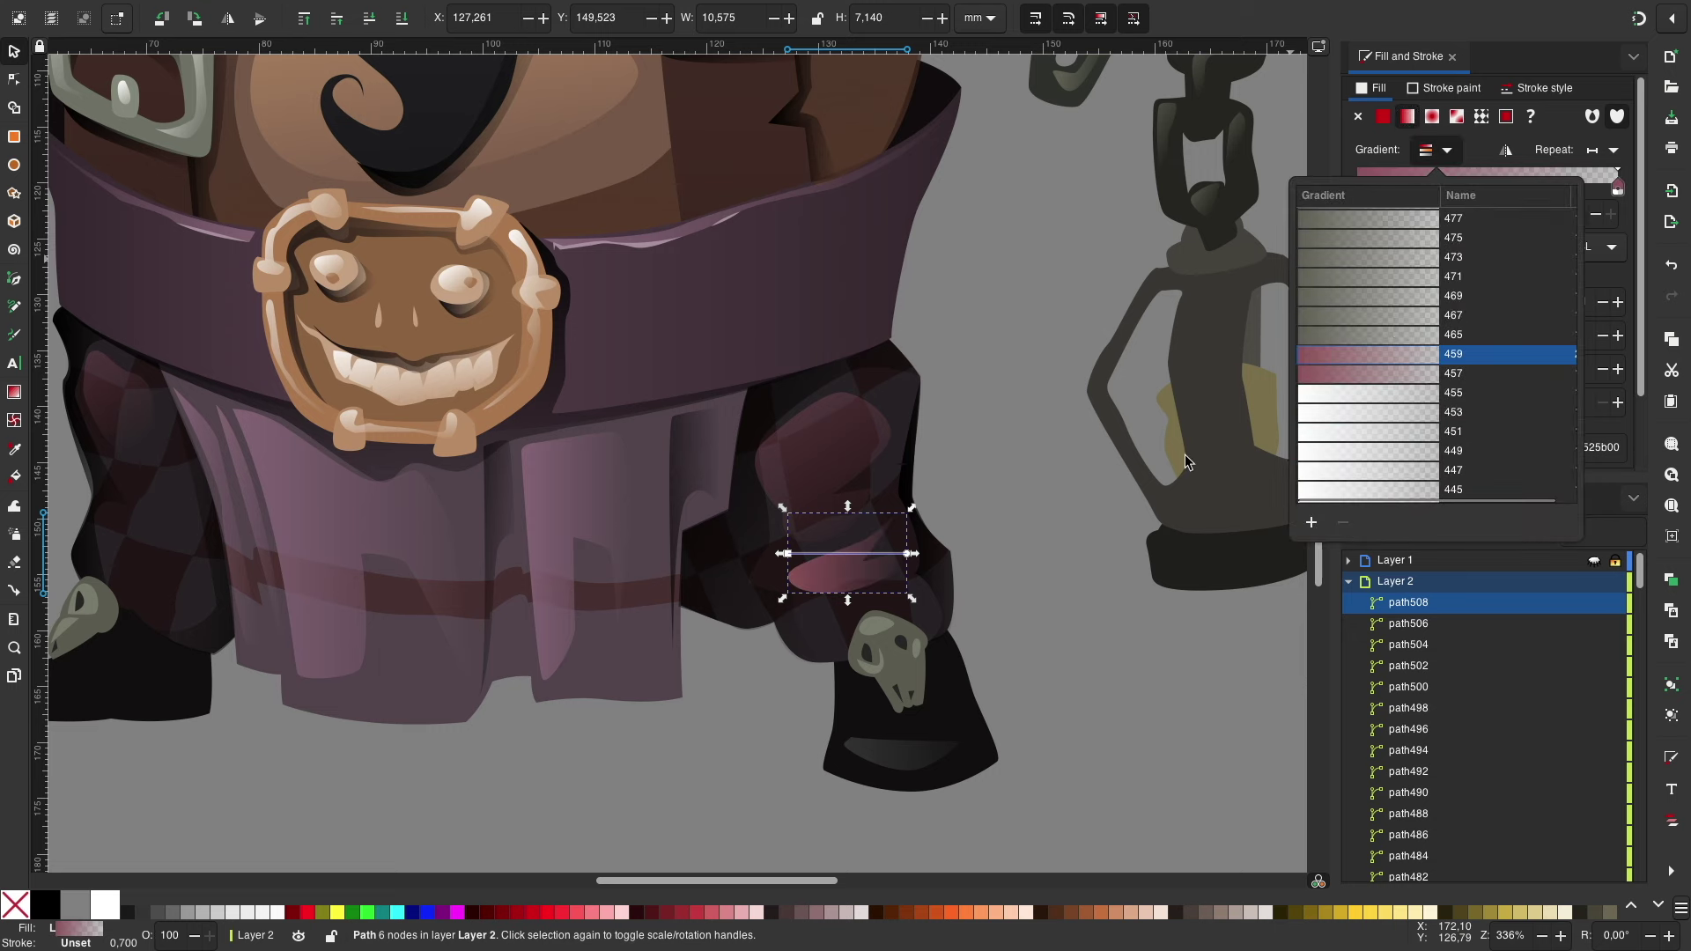
pyautogui.click(1453, 352)
# Step: Zoom out to view the character and select a chain link shape
pyautogui.press('s')
pyautogui.press('Escape')
pyautogui.scroll(-3, 747, 492)
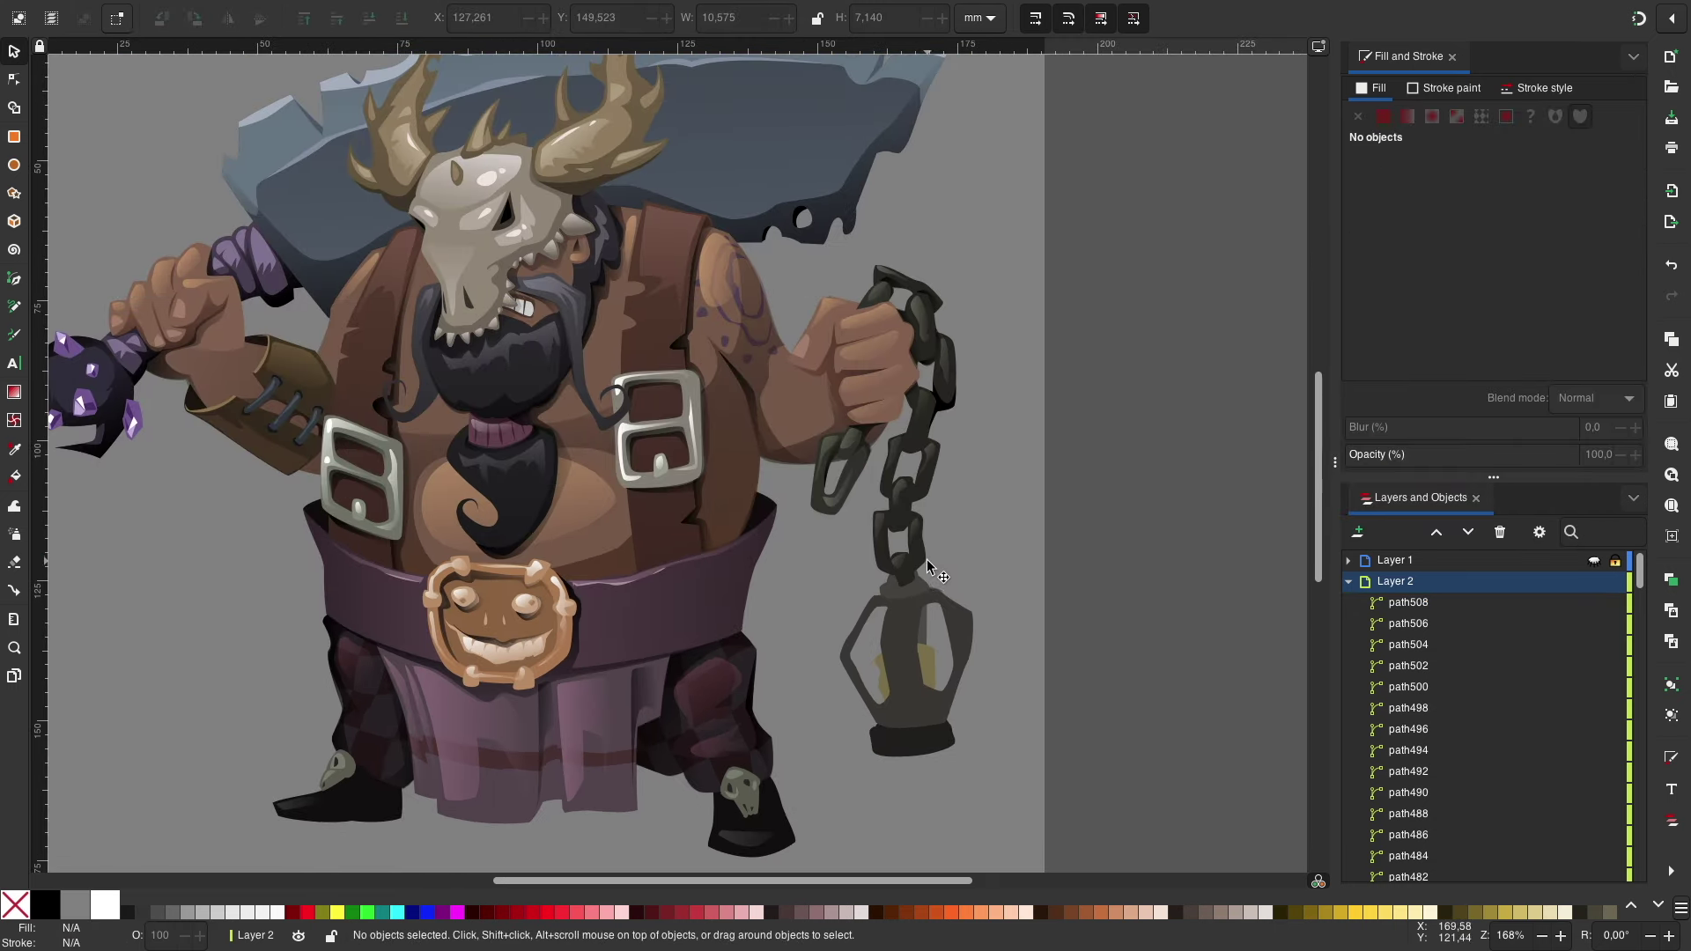
pyautogui.click(927, 566)
# Step: Give the chain link and the small link beside it linear gradient fills, adjusting the stop colour
pyautogui.click(1408, 116)
pyautogui.moveTo(1449, 374)
pyautogui.mouseDown()
pyautogui.moveTo(1452, 392)
pyautogui.moveTo(1533, 401)
pyautogui.mouseUp()
pyautogui.click(841, 463)
pyautogui.click(1408, 116)
pyautogui.click(1122, 389)
pyautogui.scroll(-1, 1122, 389)
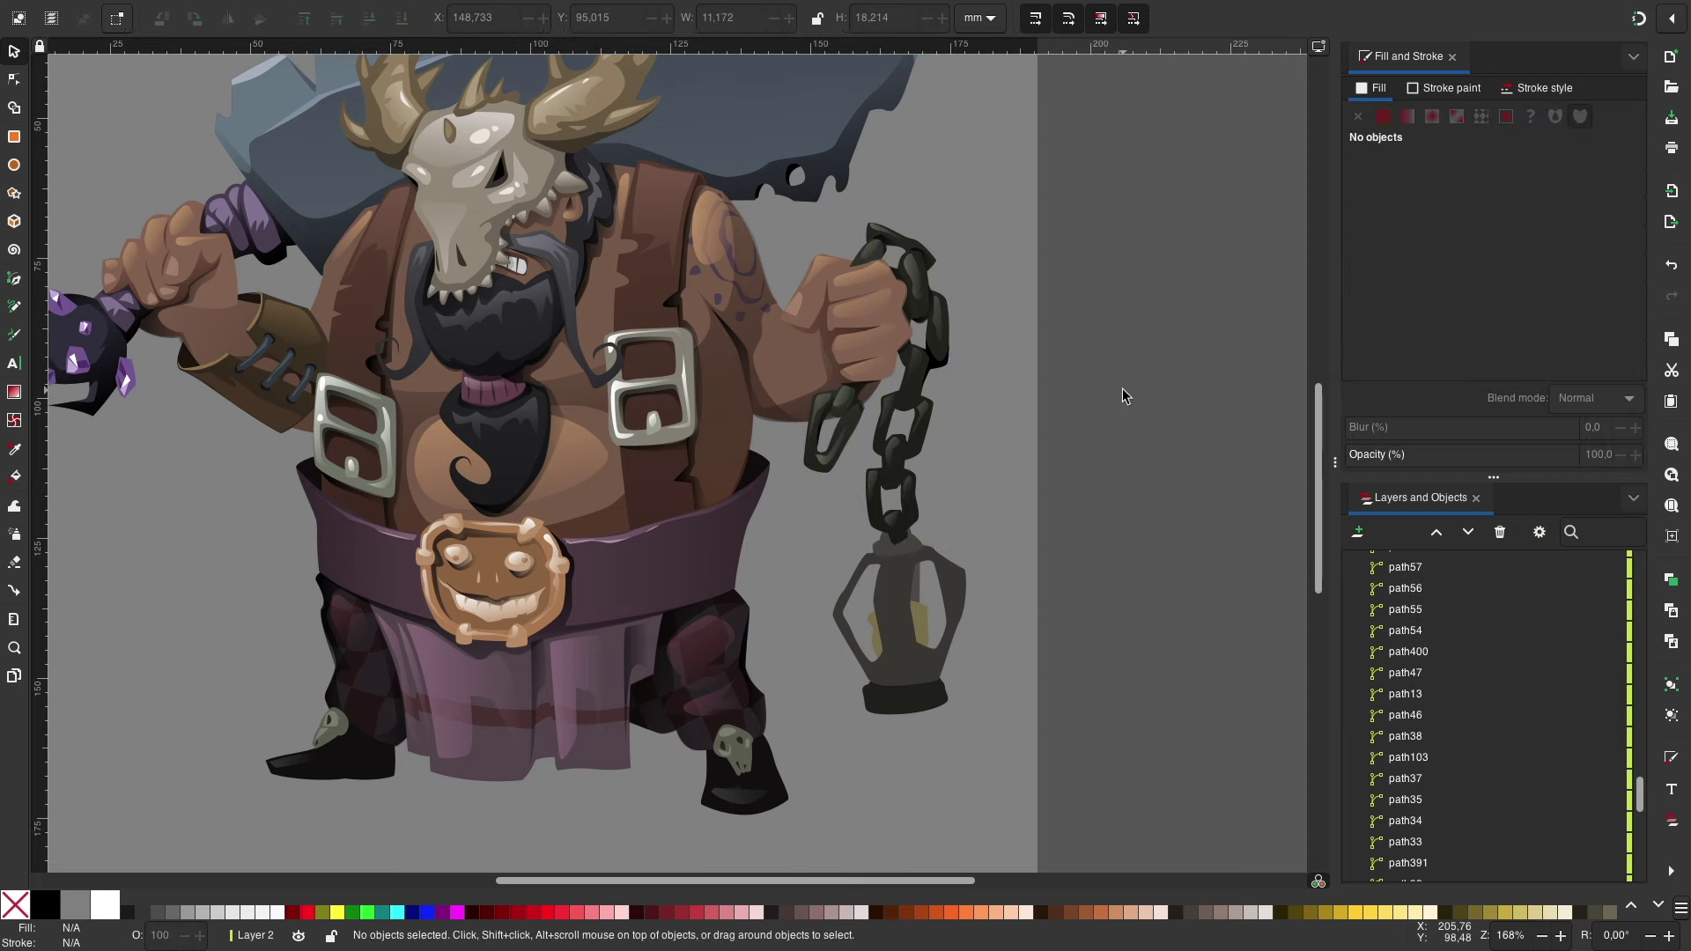
pyautogui.keyDown('ctrl'); pyautogui.scroll(3, 1083, 383); pyautogui.keyUp('ctrl')
# Step: Pen-draw a highlight shape on the chain and a shading shape on the next link
pyautogui.press('b')
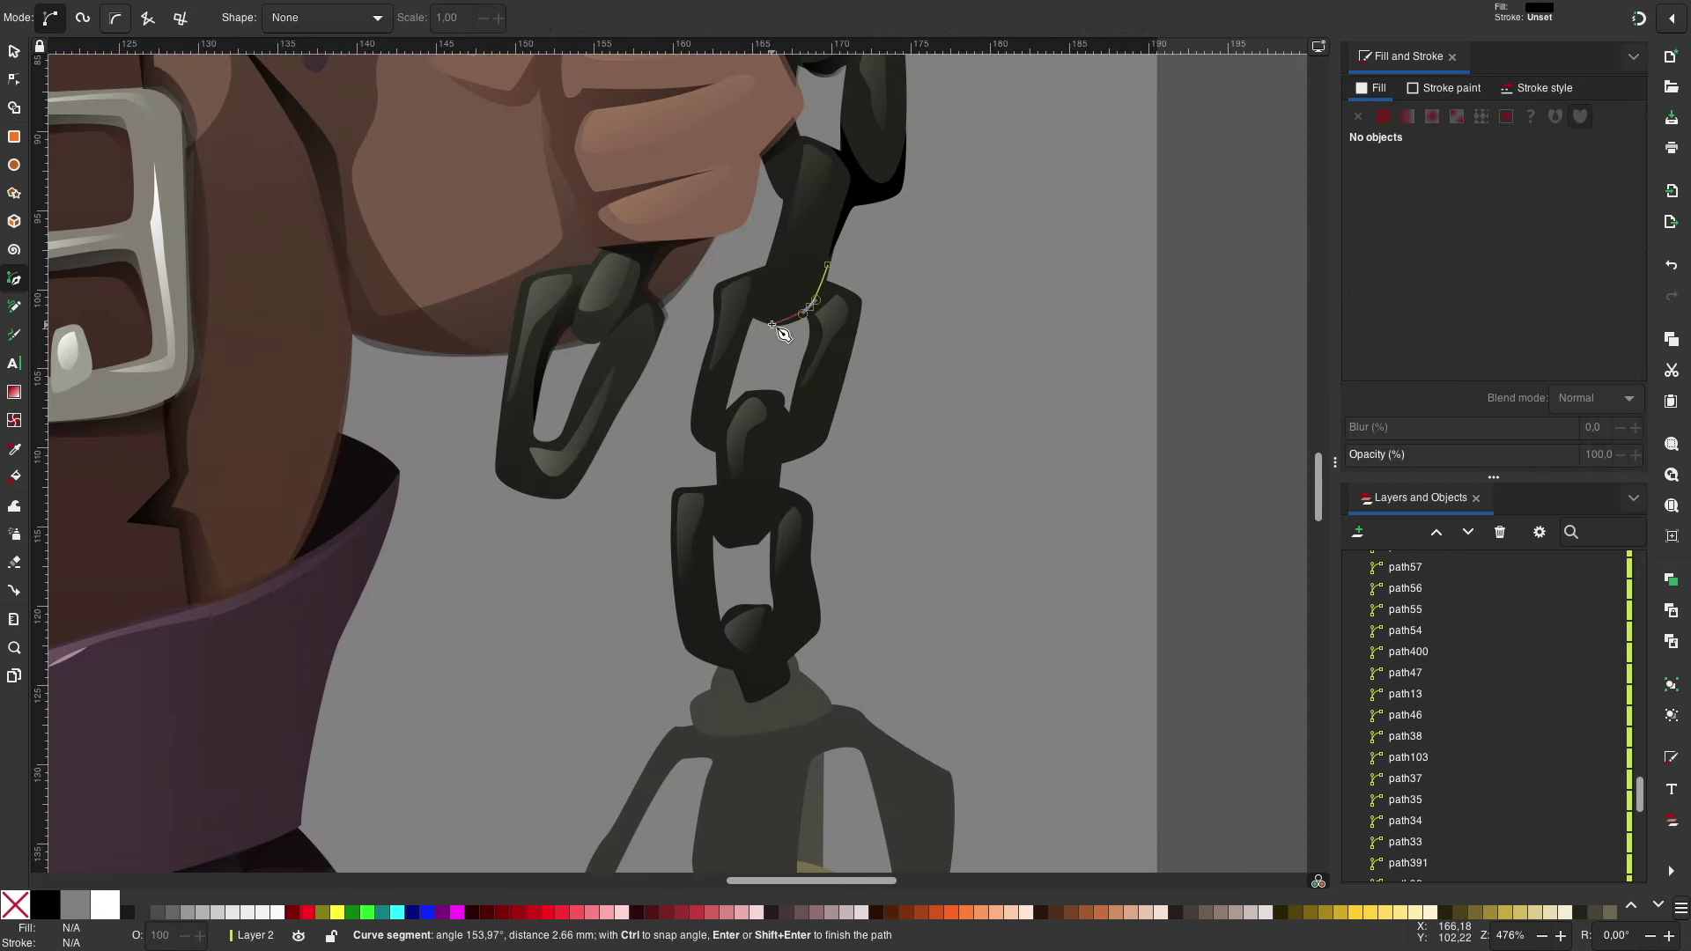
pyautogui.press('Return')
pyautogui.scroll(-1, 955, 276)
pyautogui.click(797, 365)
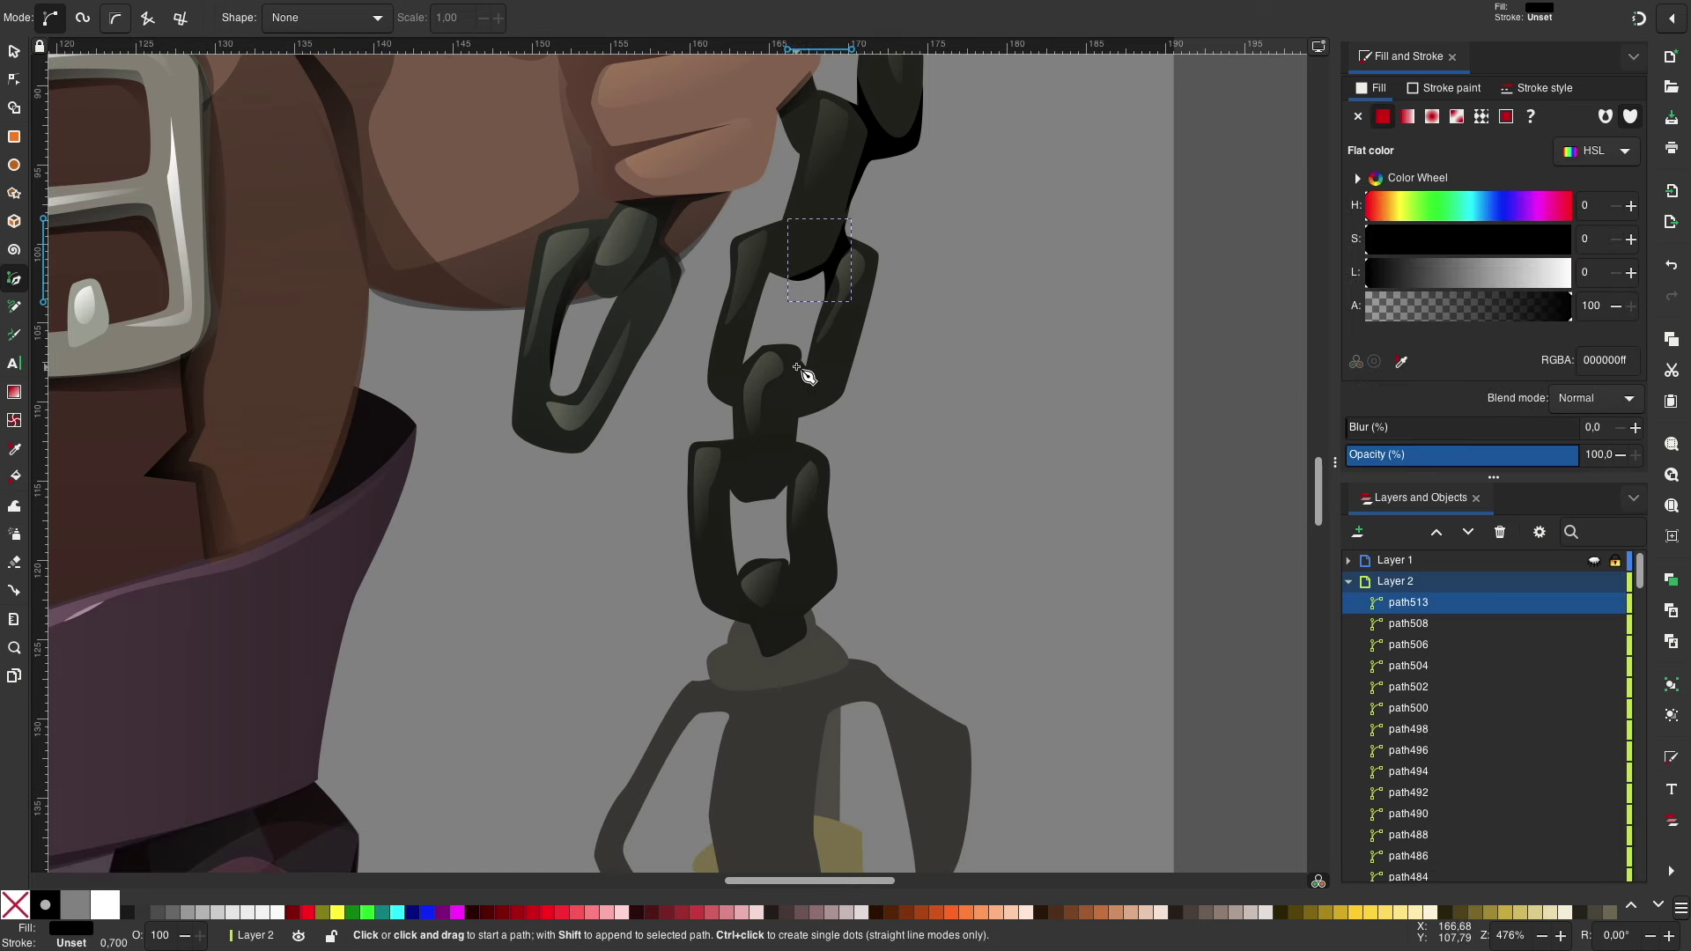
pyautogui.click(798, 366)
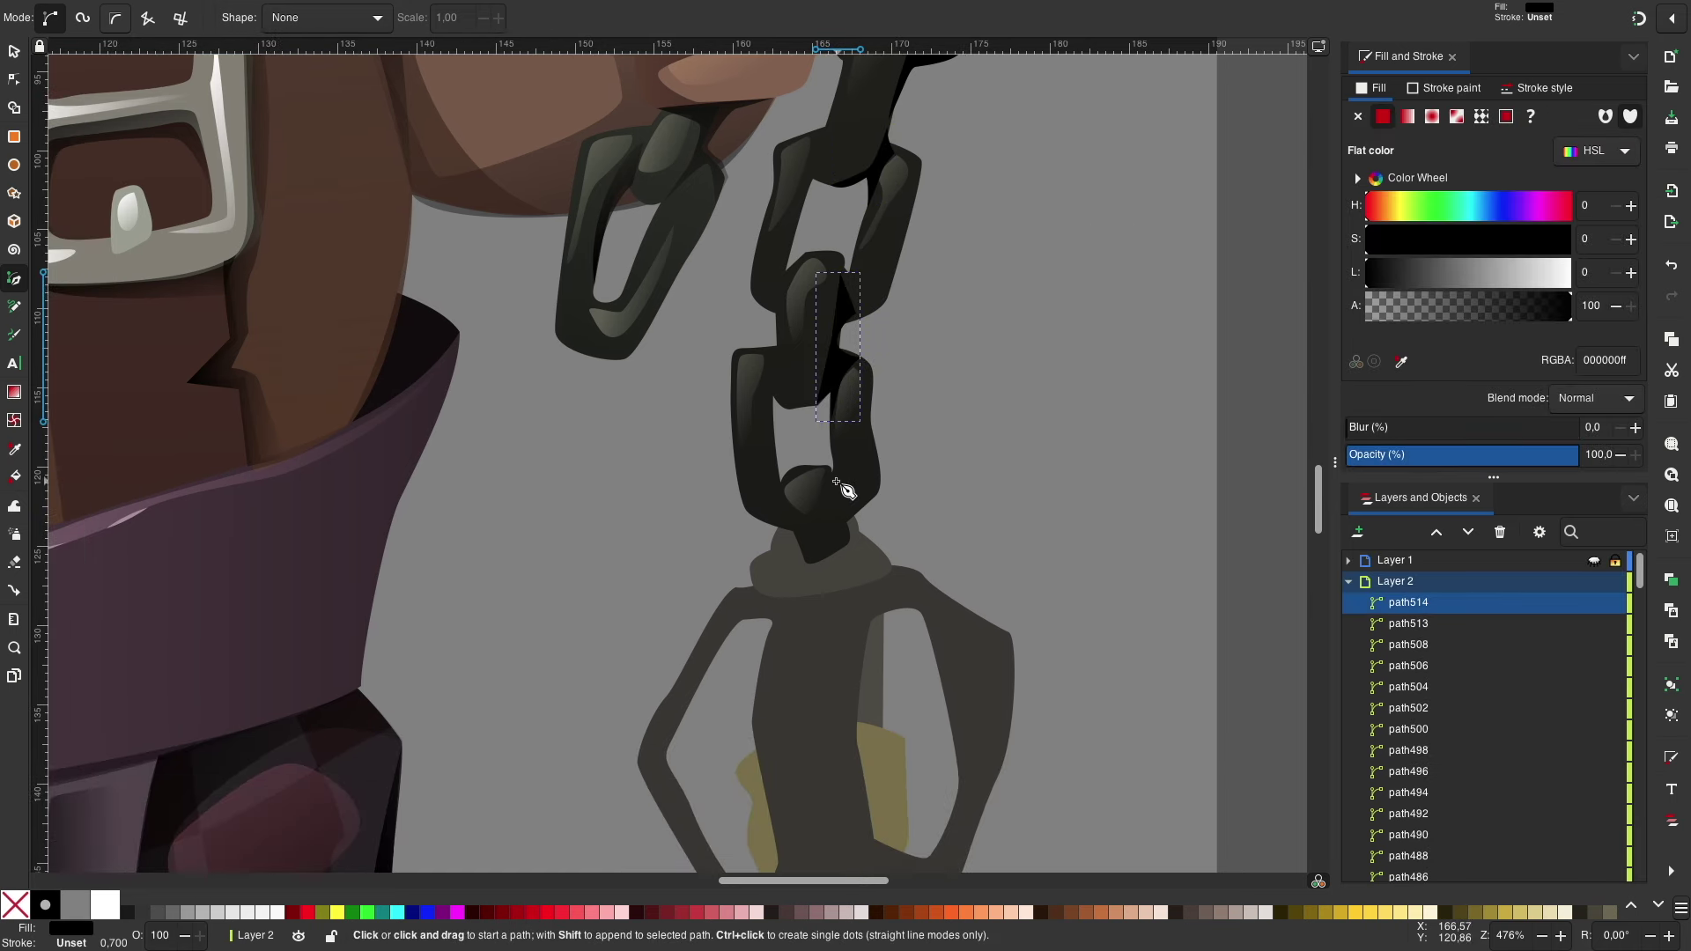
pyautogui.press('s')
pyautogui.click(982, 668)
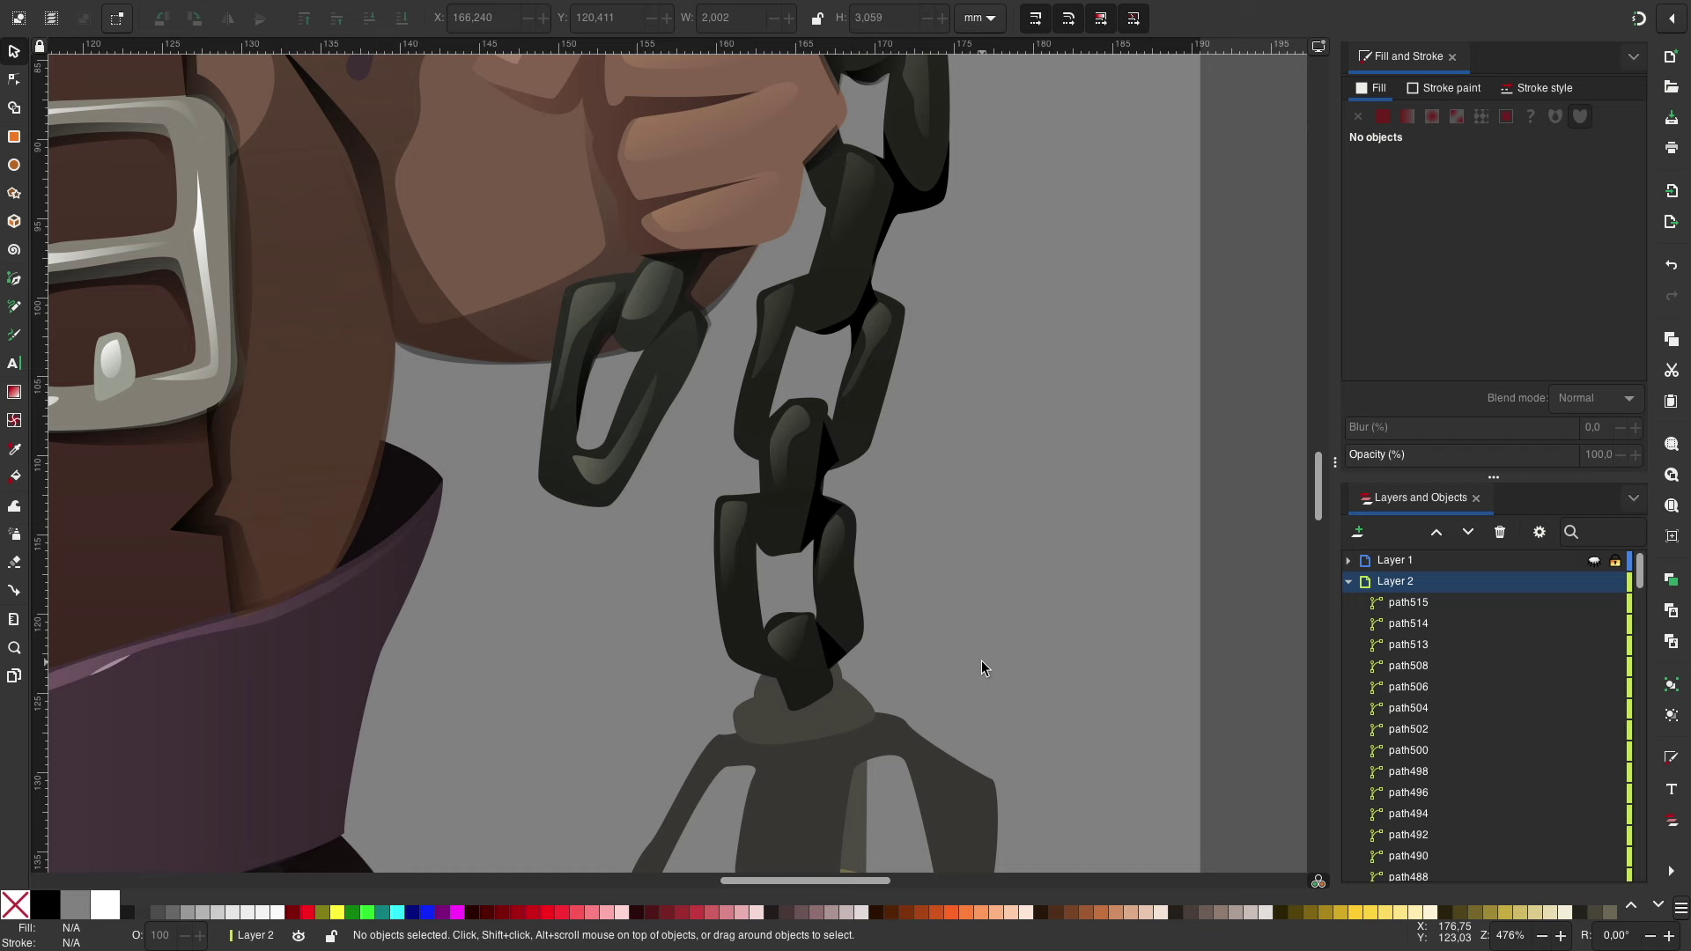
pyautogui.scroll(3, 981, 667)
pyautogui.click(691, 405)
pyautogui.press('Escape')
pyautogui.scroll(-2, 1016, 476)
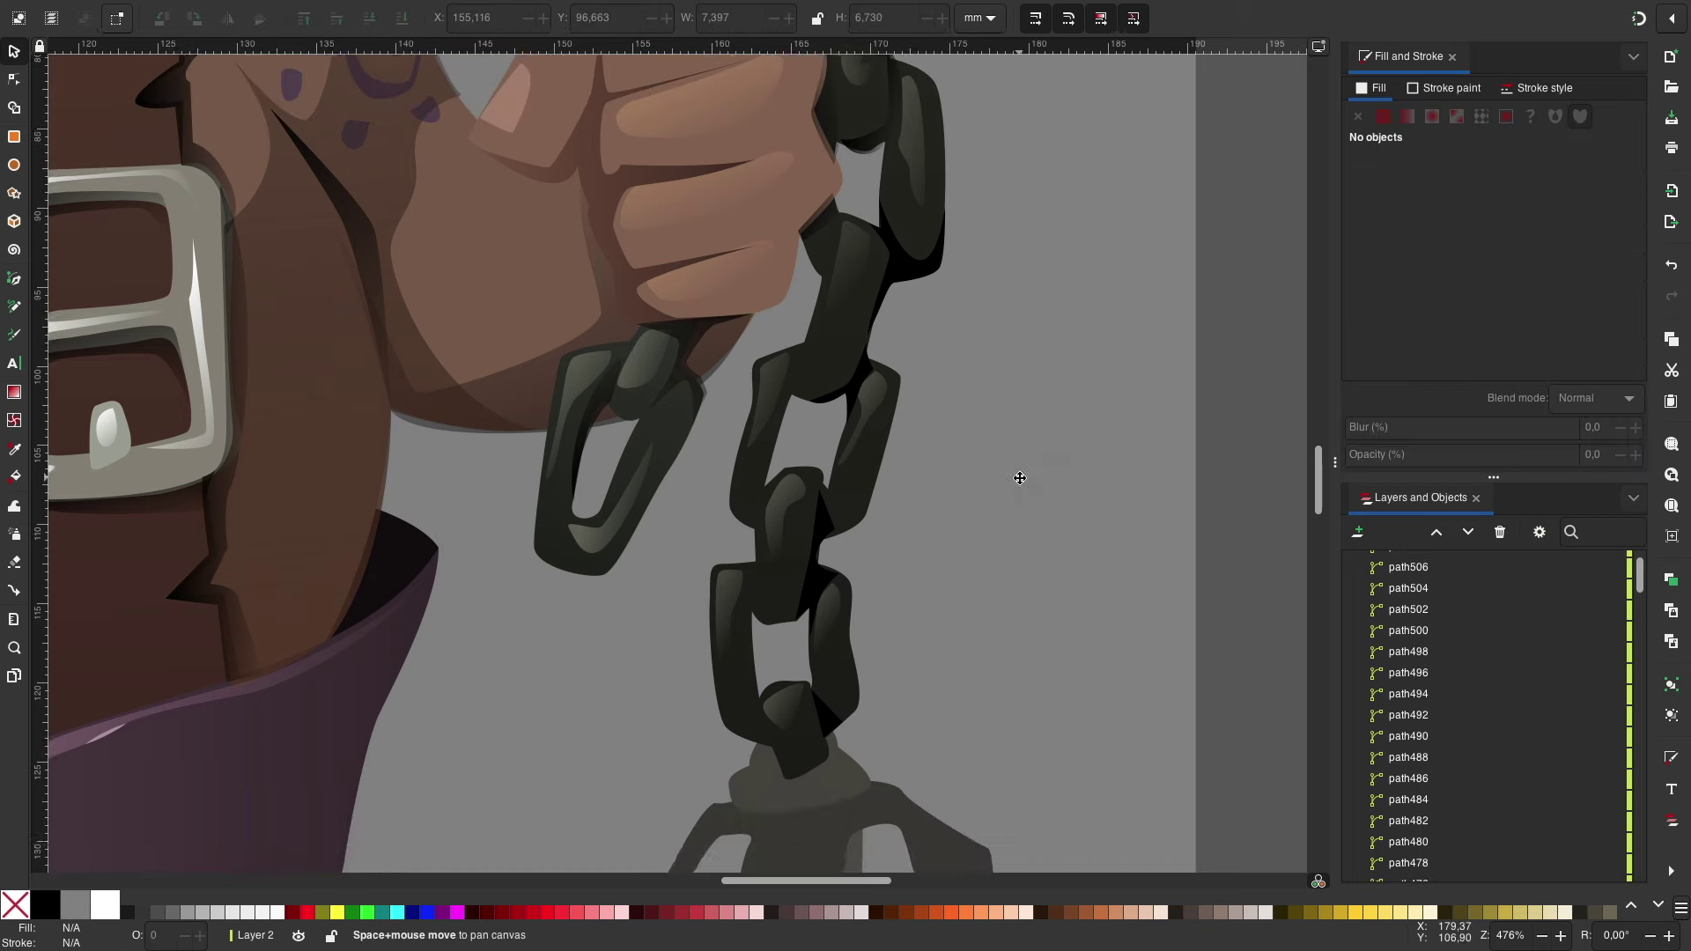
pyautogui.scroll(-6, 923, 541)
# Step: Outline a five-point shading shape over the lantern body
pyautogui.press('b')
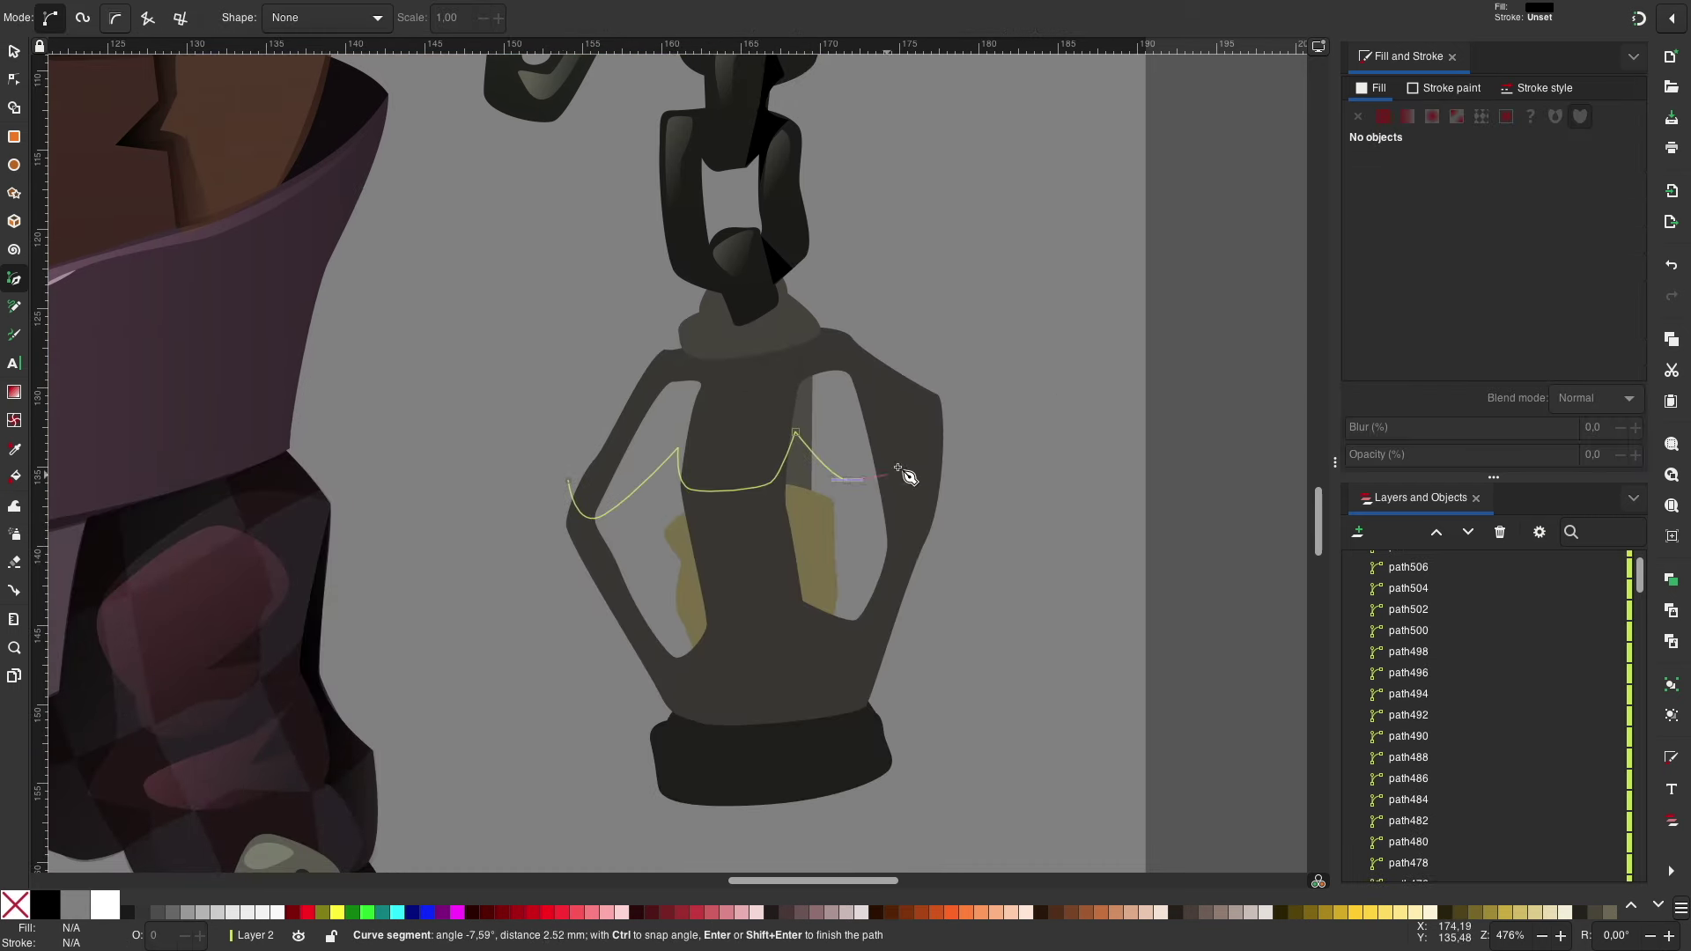
pyautogui.click(943, 361)
pyautogui.click(941, 701)
pyautogui.click(529, 718)
pyautogui.click(506, 558)
pyautogui.click(568, 481)
pyautogui.press('s')
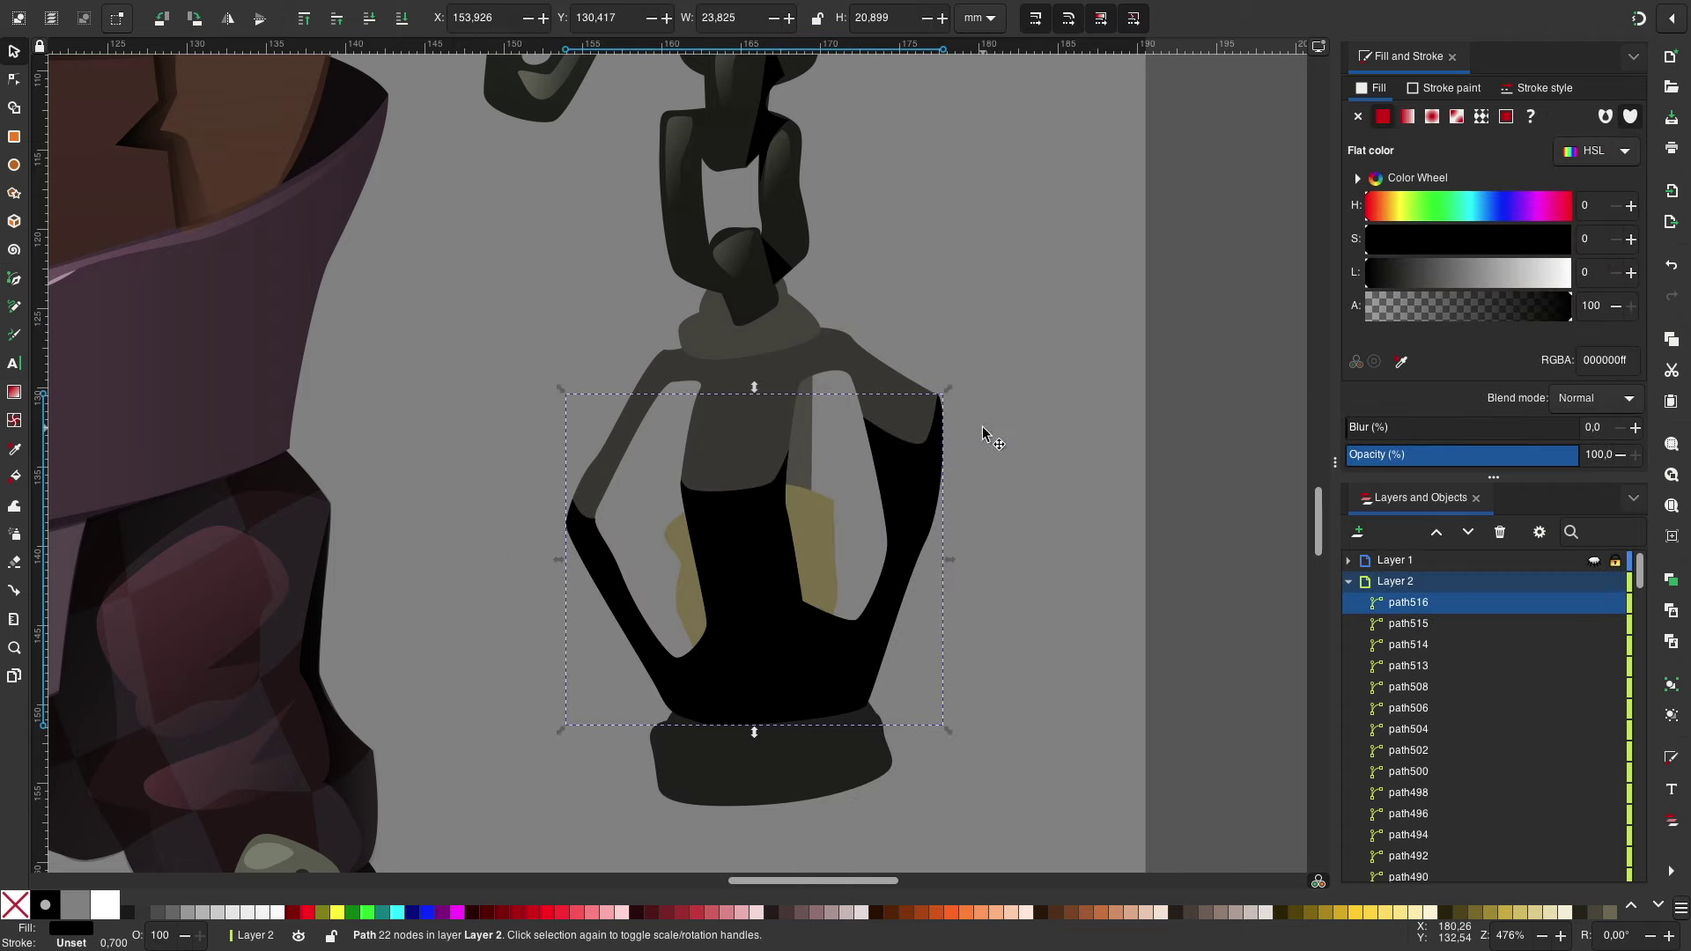
# Step: Fill the lantern shape with the sampled dark base colour as a diagonal linear gradient
pyautogui.press('d')
pyautogui.click(766, 767)
pyautogui.click(1410, 119)
pyautogui.press('g')
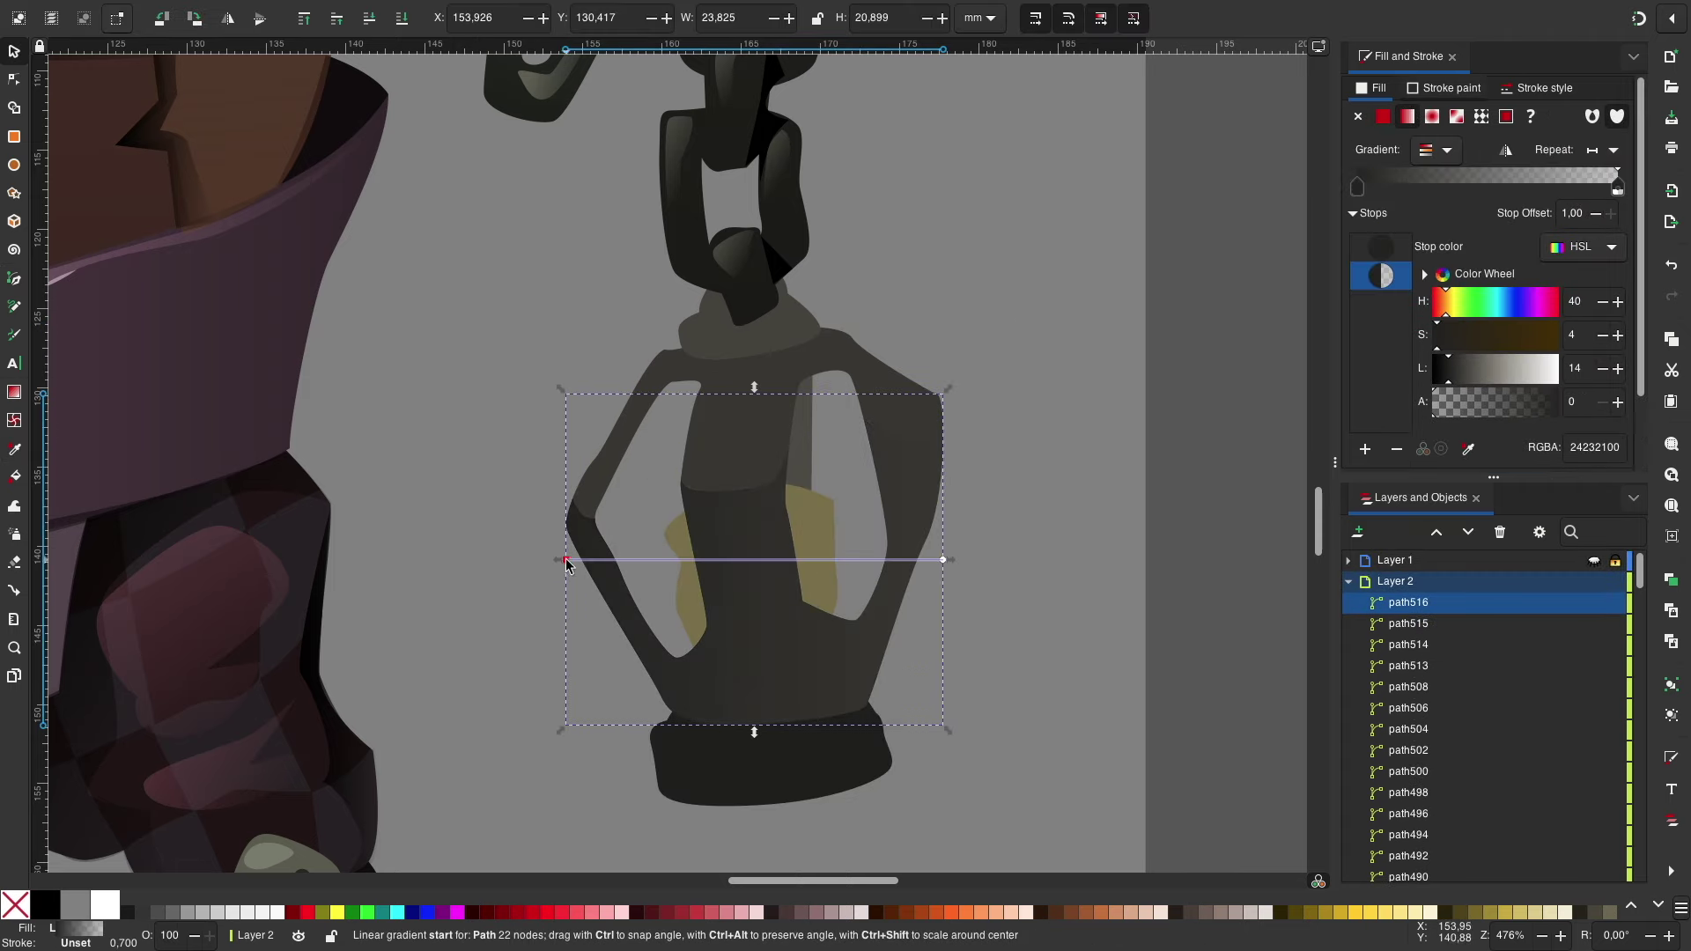
pyautogui.moveTo(699, 465); pyautogui.dragTo(774, 699)
pyautogui.press('Escape')
pyautogui.scroll(-3, 1125, 601)
pyautogui.scroll(2, 975, 500)
pyautogui.scroll(2, 748, 444)
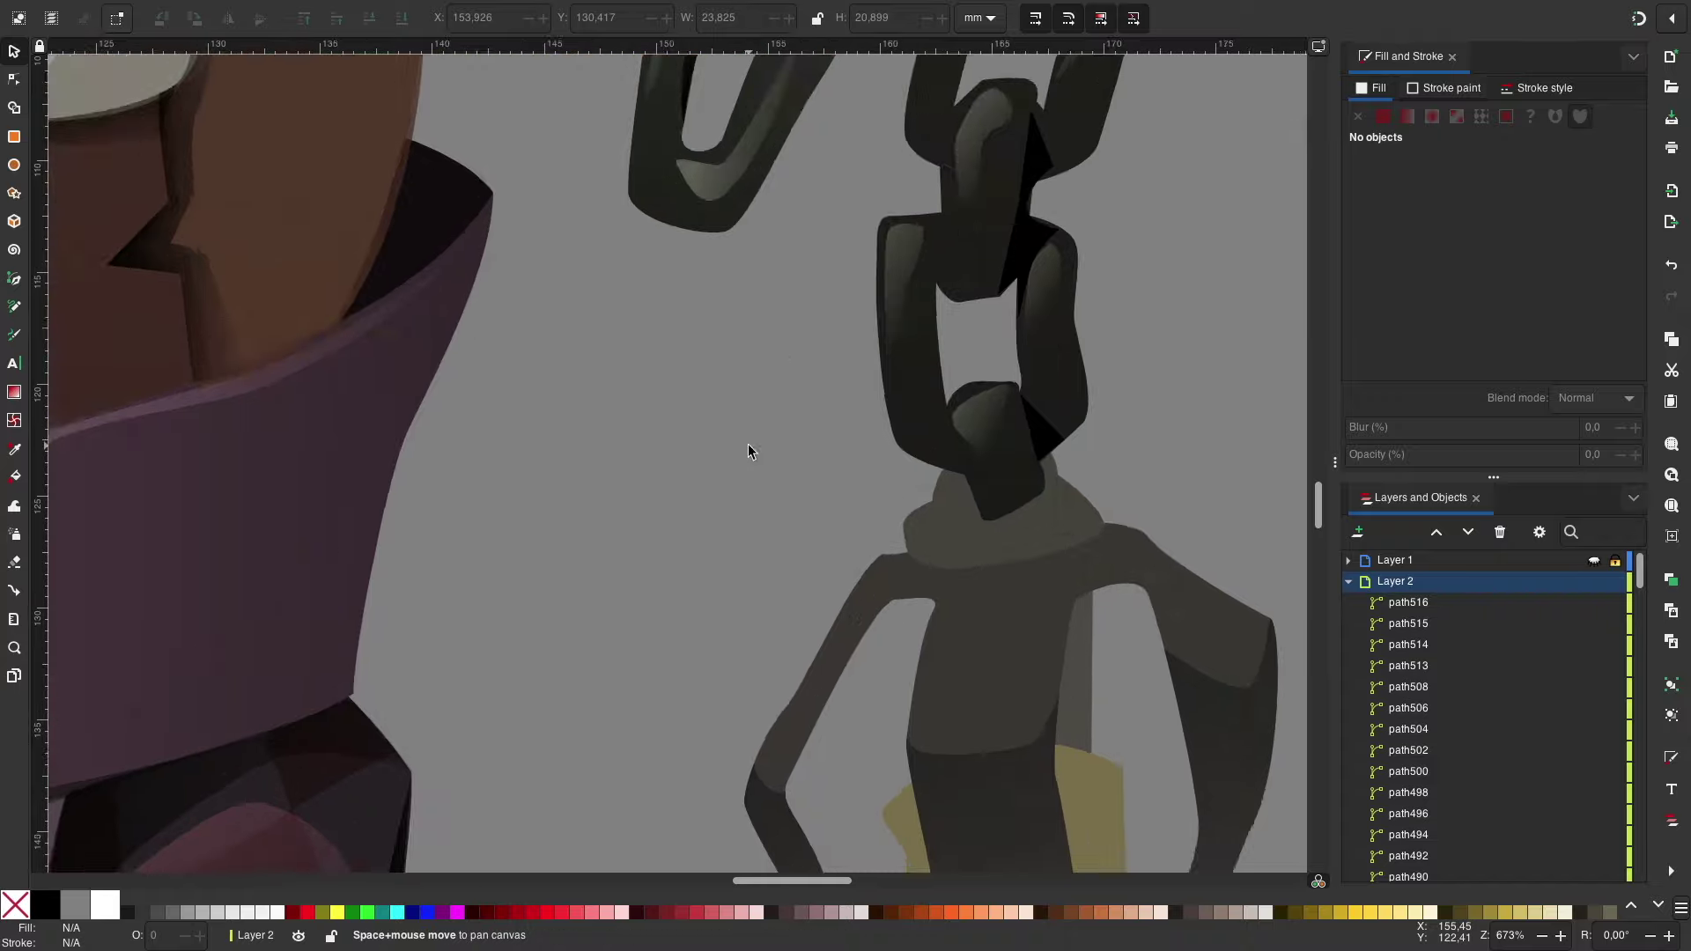
pyautogui.scroll(2, 606, 347)
# Step: Draw a shadow shape on the lantern collar with a diagonally angled linear gradient
pyautogui.press('b')
pyautogui.click(589, 335)
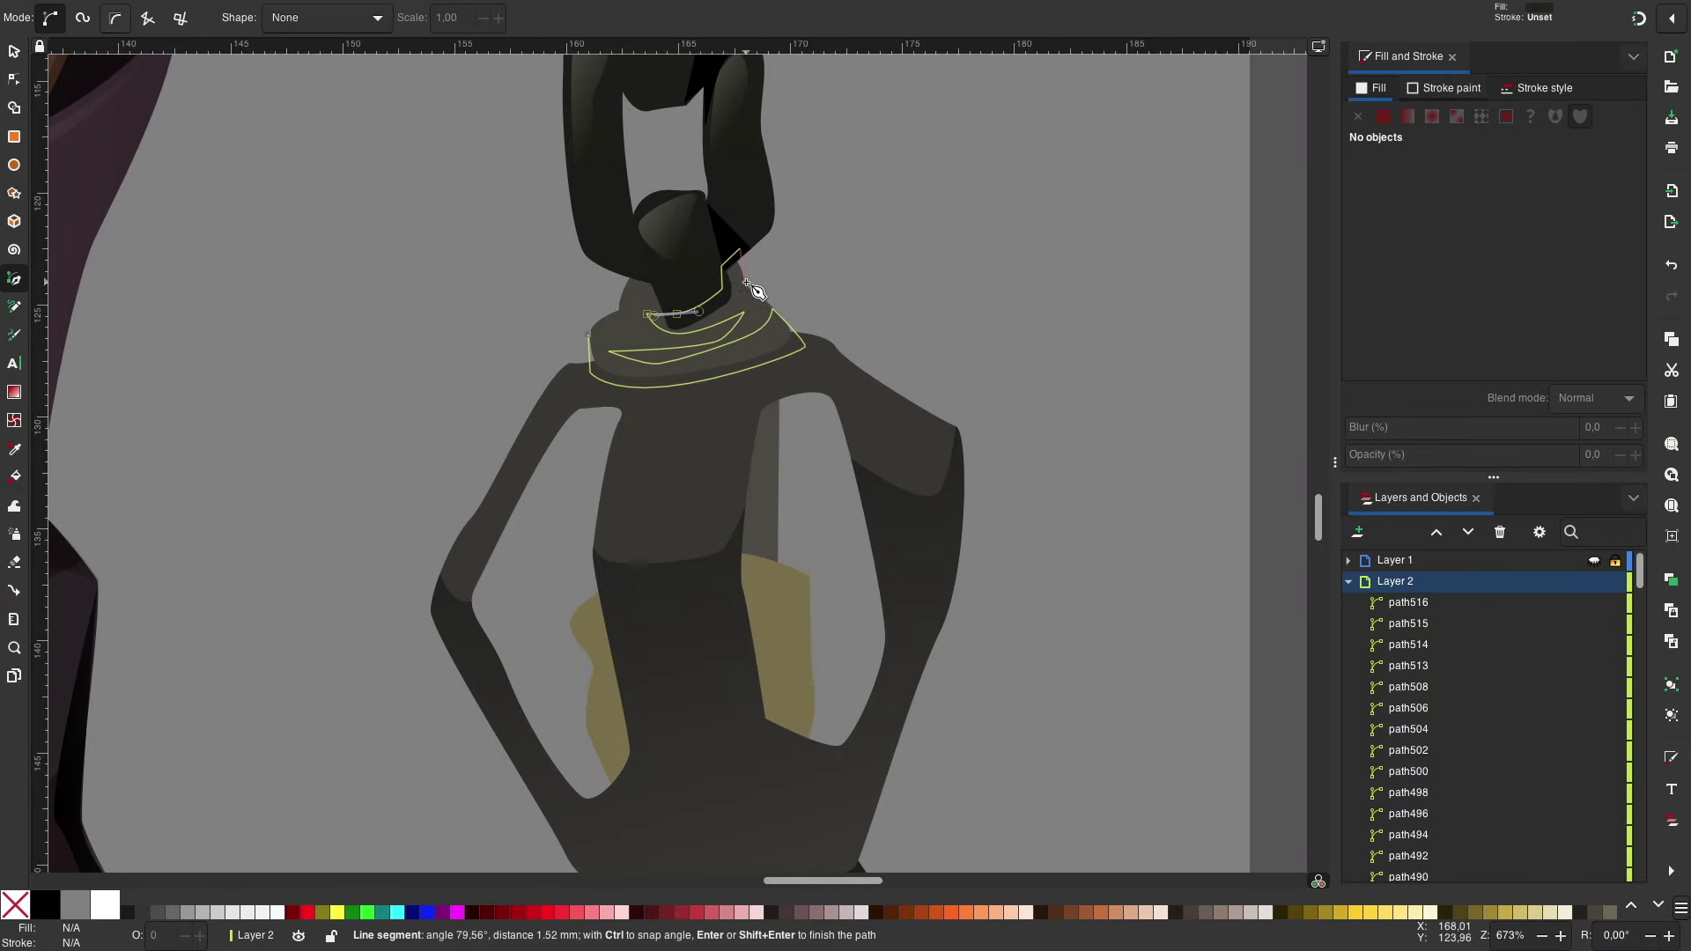
pyautogui.press('Return')
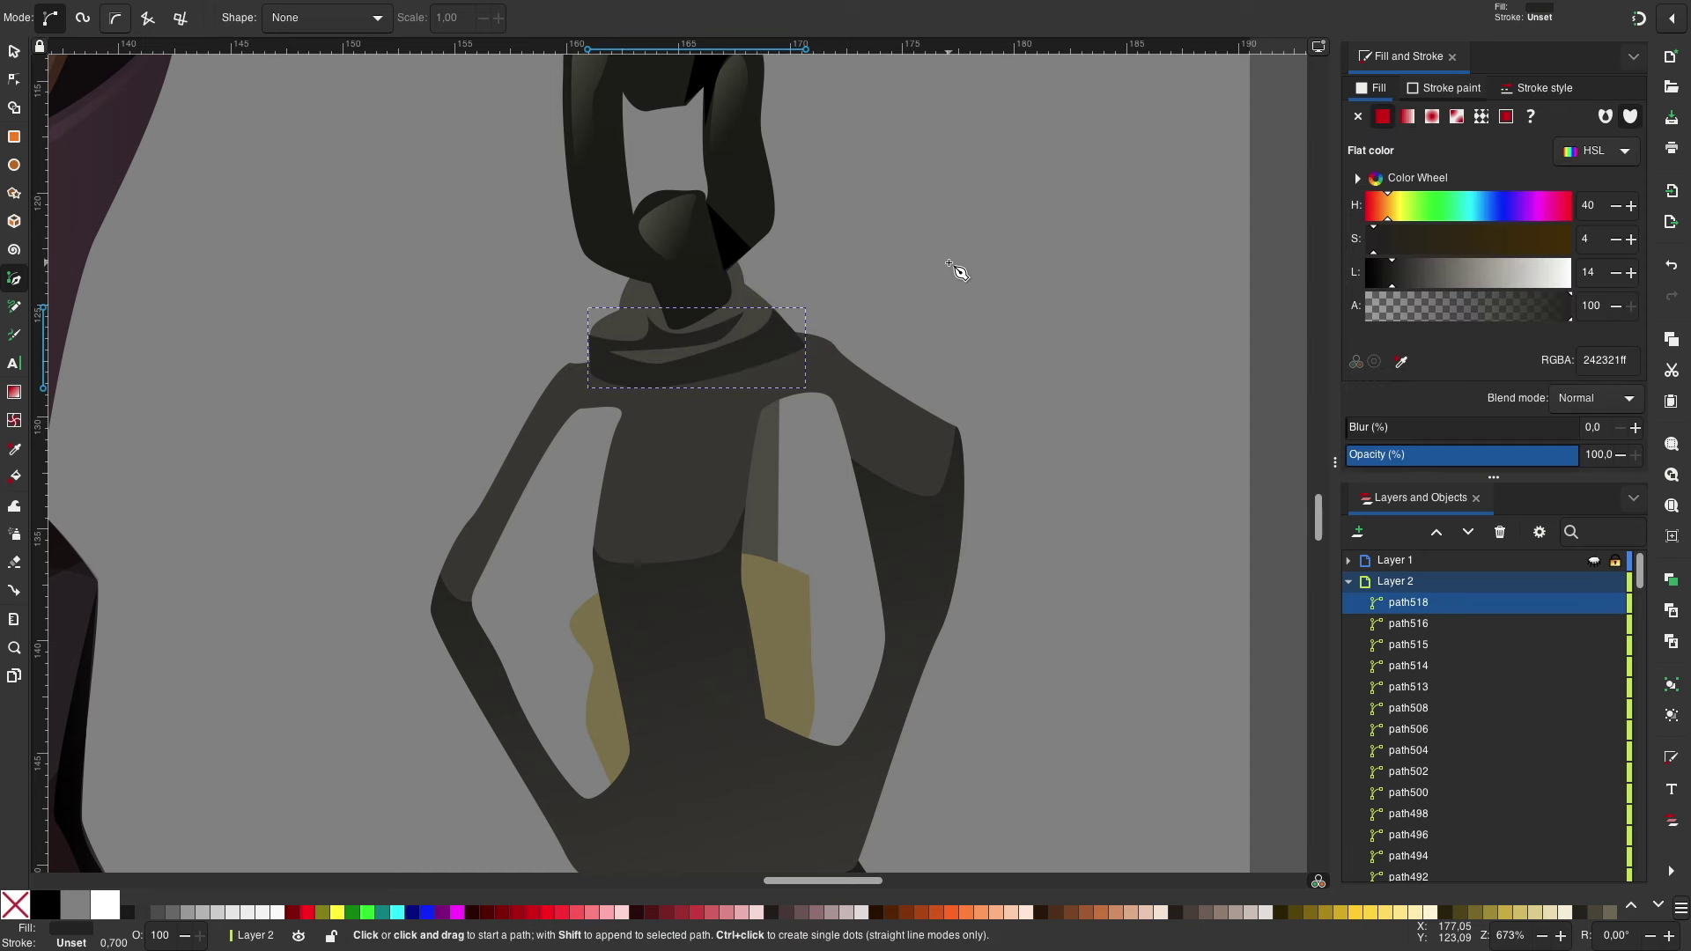
pyautogui.press('s')
pyautogui.click(1407, 117)
pyautogui.moveTo(589, 348); pyautogui.dragTo(698, 388)
pyautogui.moveTo(805, 348); pyautogui.dragTo(677, 310)
pyautogui.click(1029, 293)
# Step: Add a dark wedge on the knob, send it back, colour it dark and nudge a node
pyautogui.press('b')
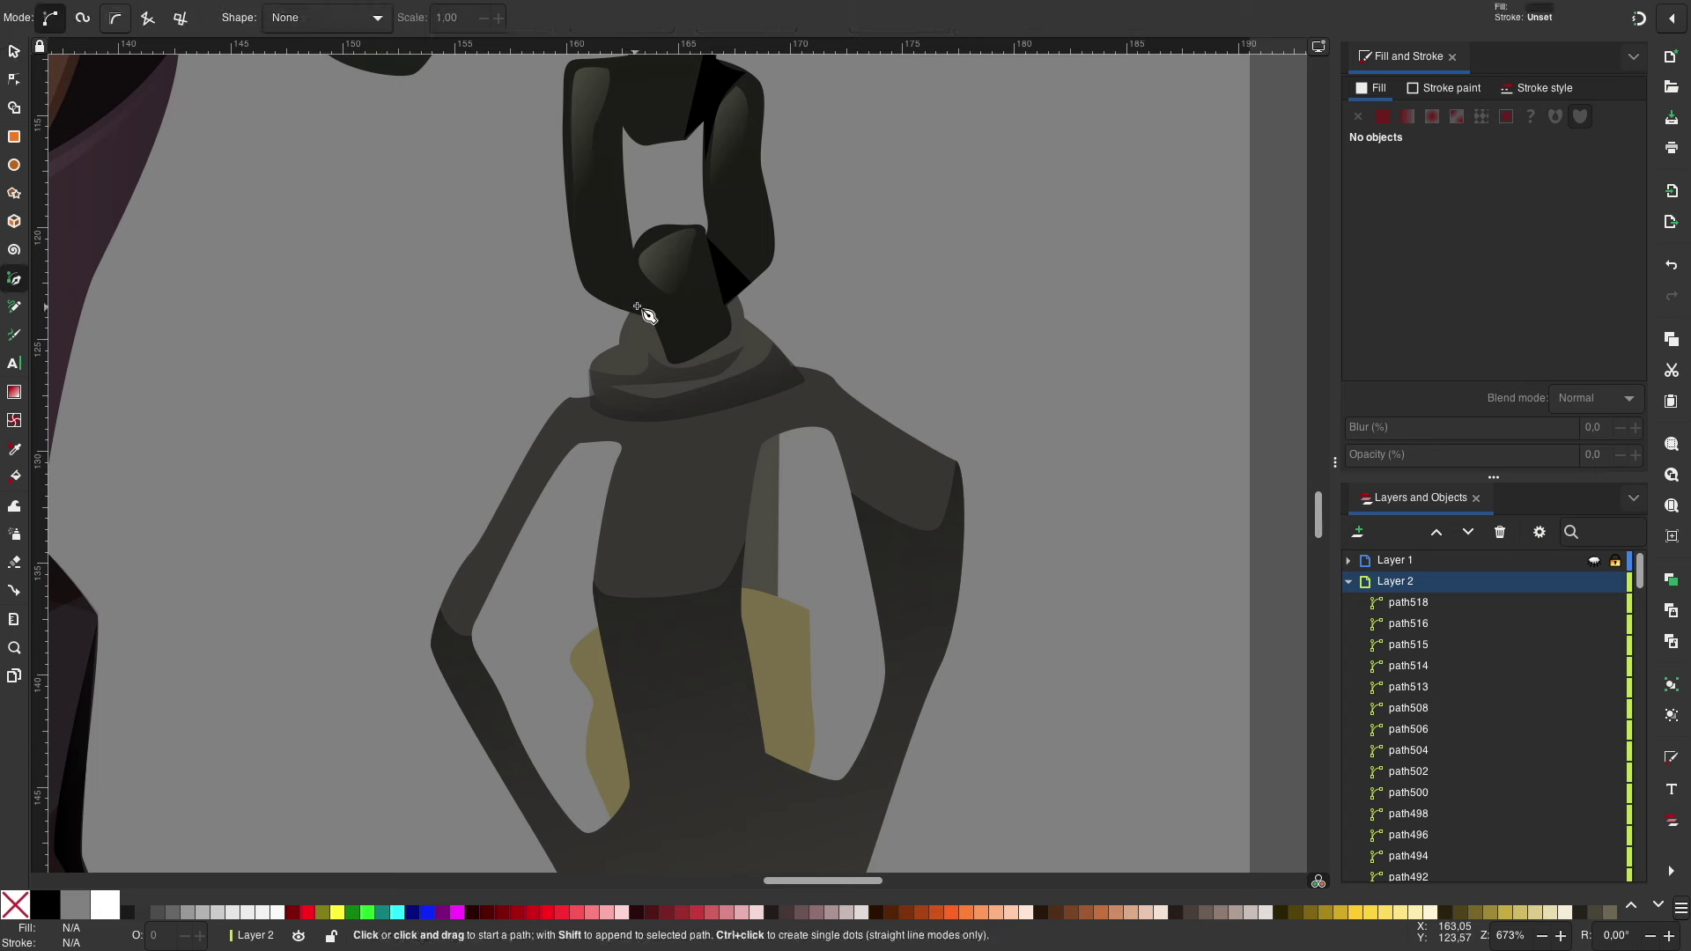
pyautogui.press('Return')
pyautogui.press('s')
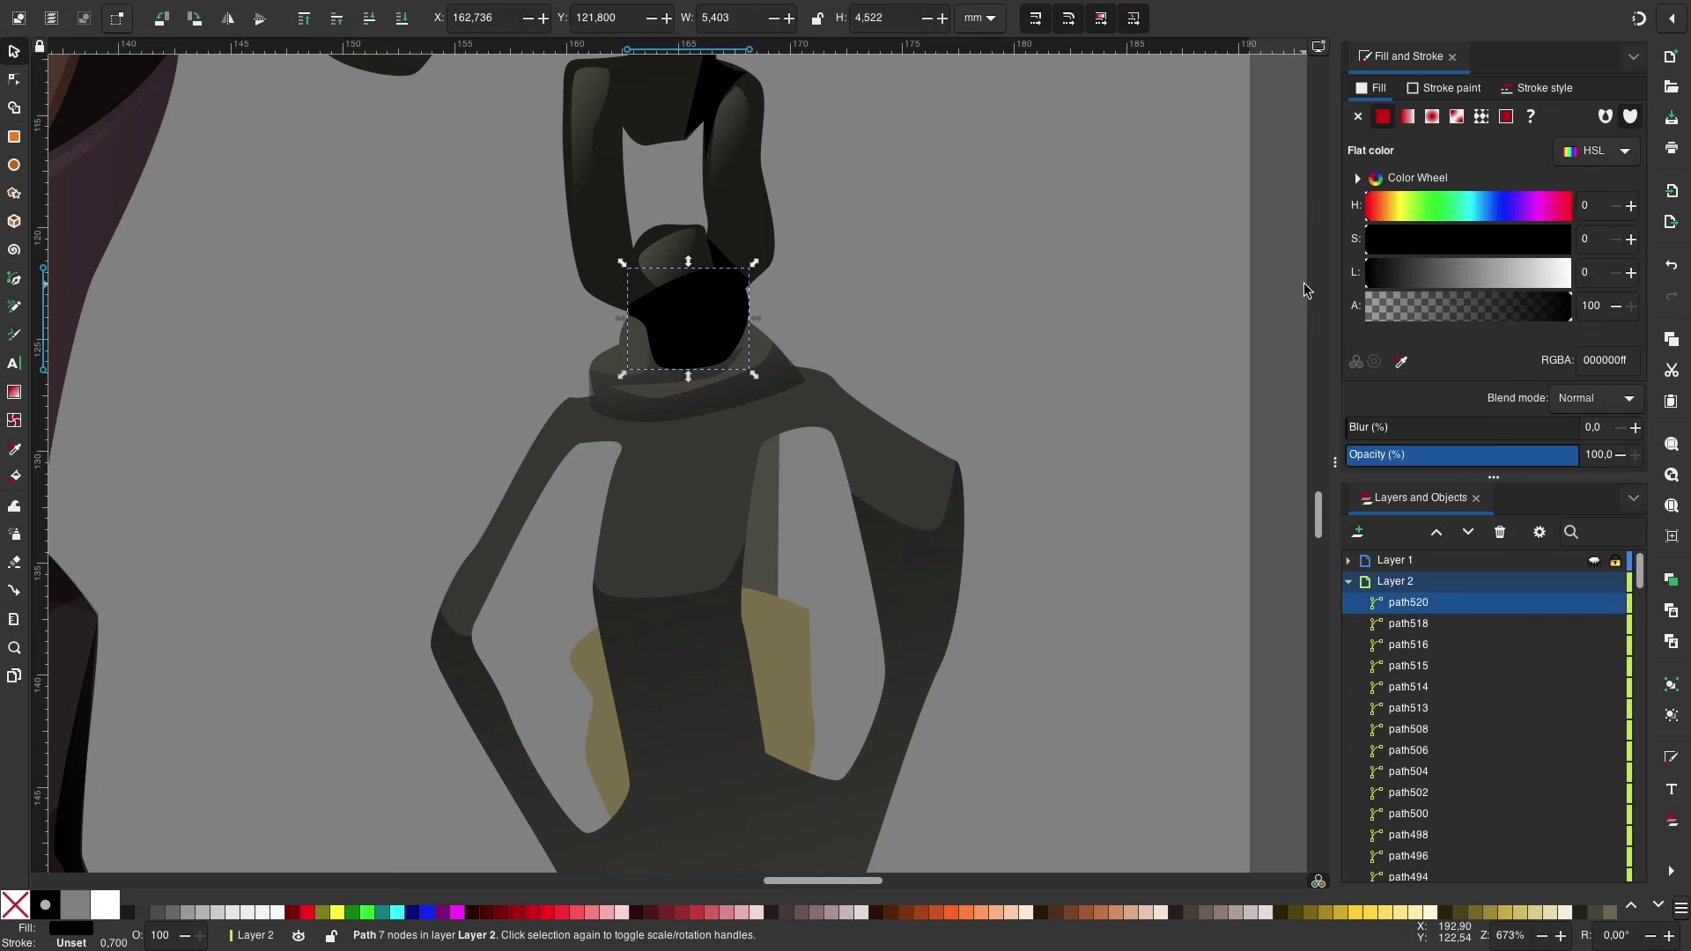
pyautogui.scroll(-2, 1035, 305)
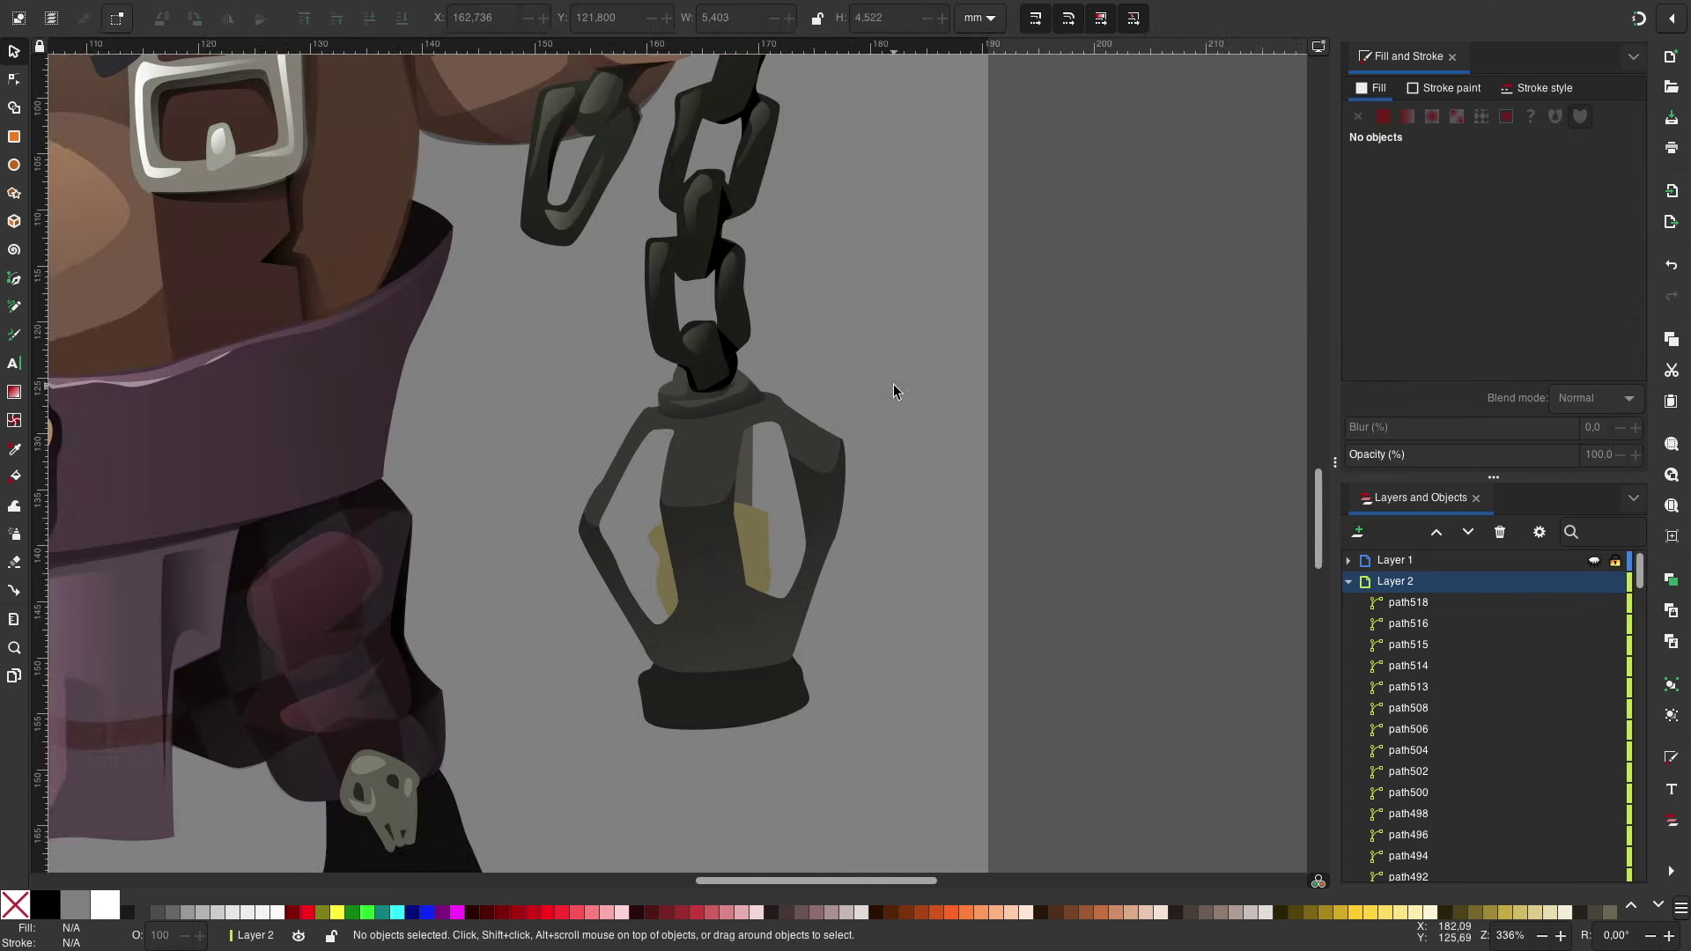
pyautogui.scroll(2, 893, 384)
pyautogui.press('pagedown')
pyautogui.press('d')
pyautogui.click(801, 203)
pyautogui.press('n')
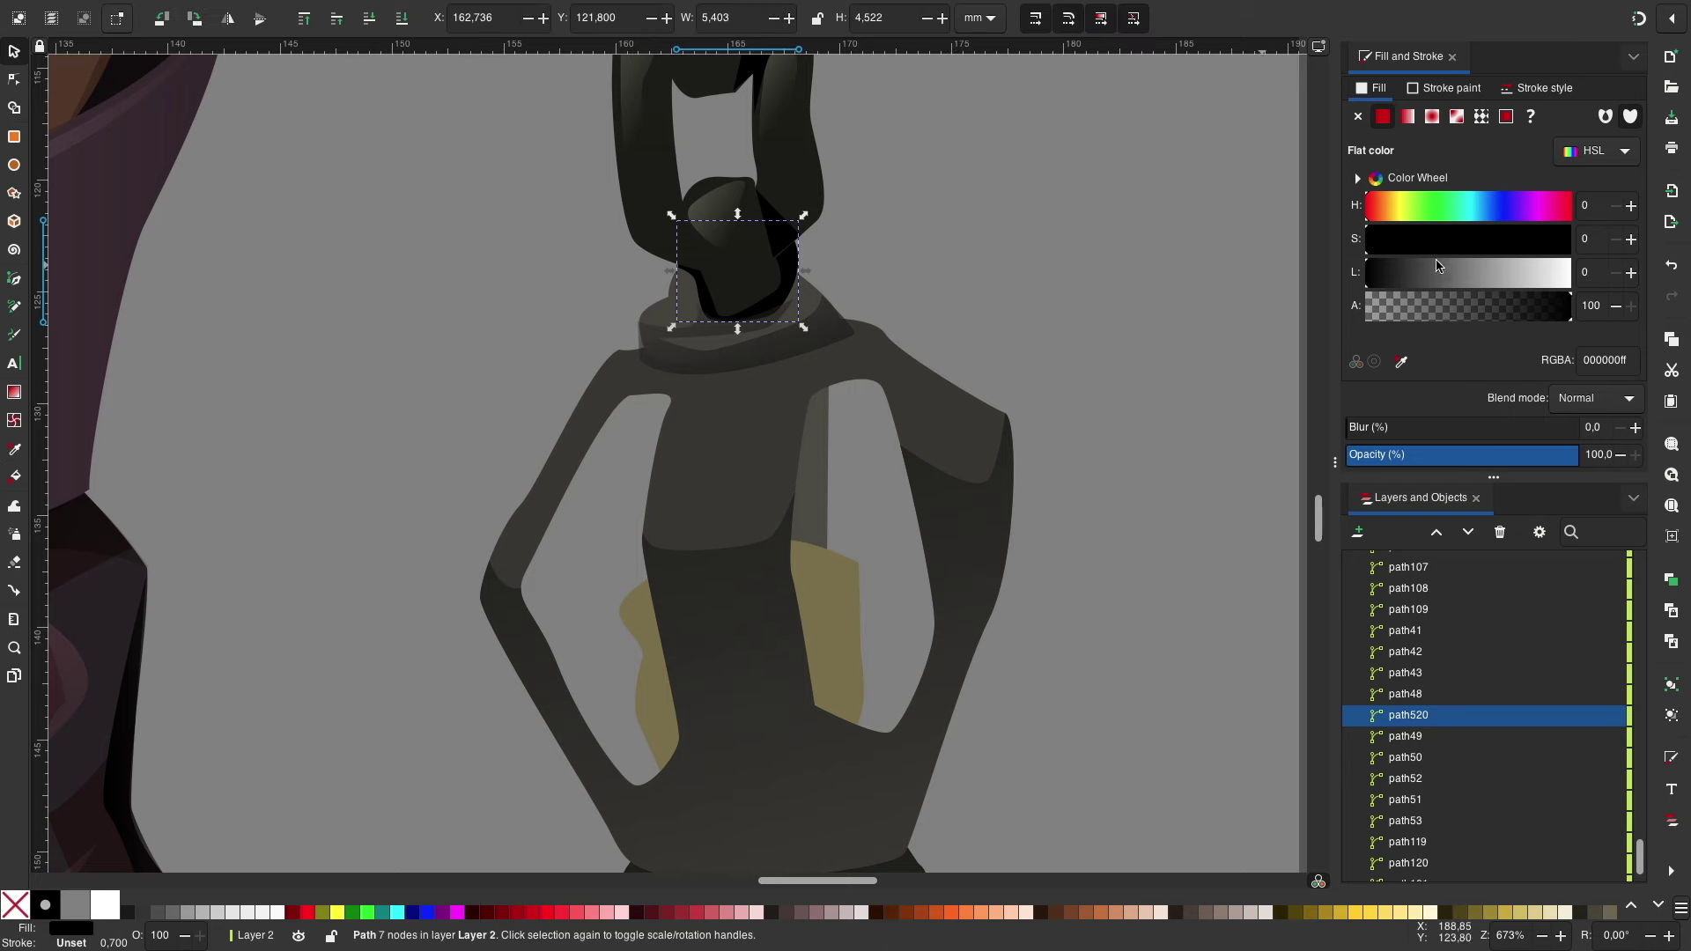
pyautogui.press('Escape')
pyautogui.click(775, 224)
pyautogui.moveTo(774, 257); pyautogui.dragTo(778, 262)
pyautogui.press('Escape')
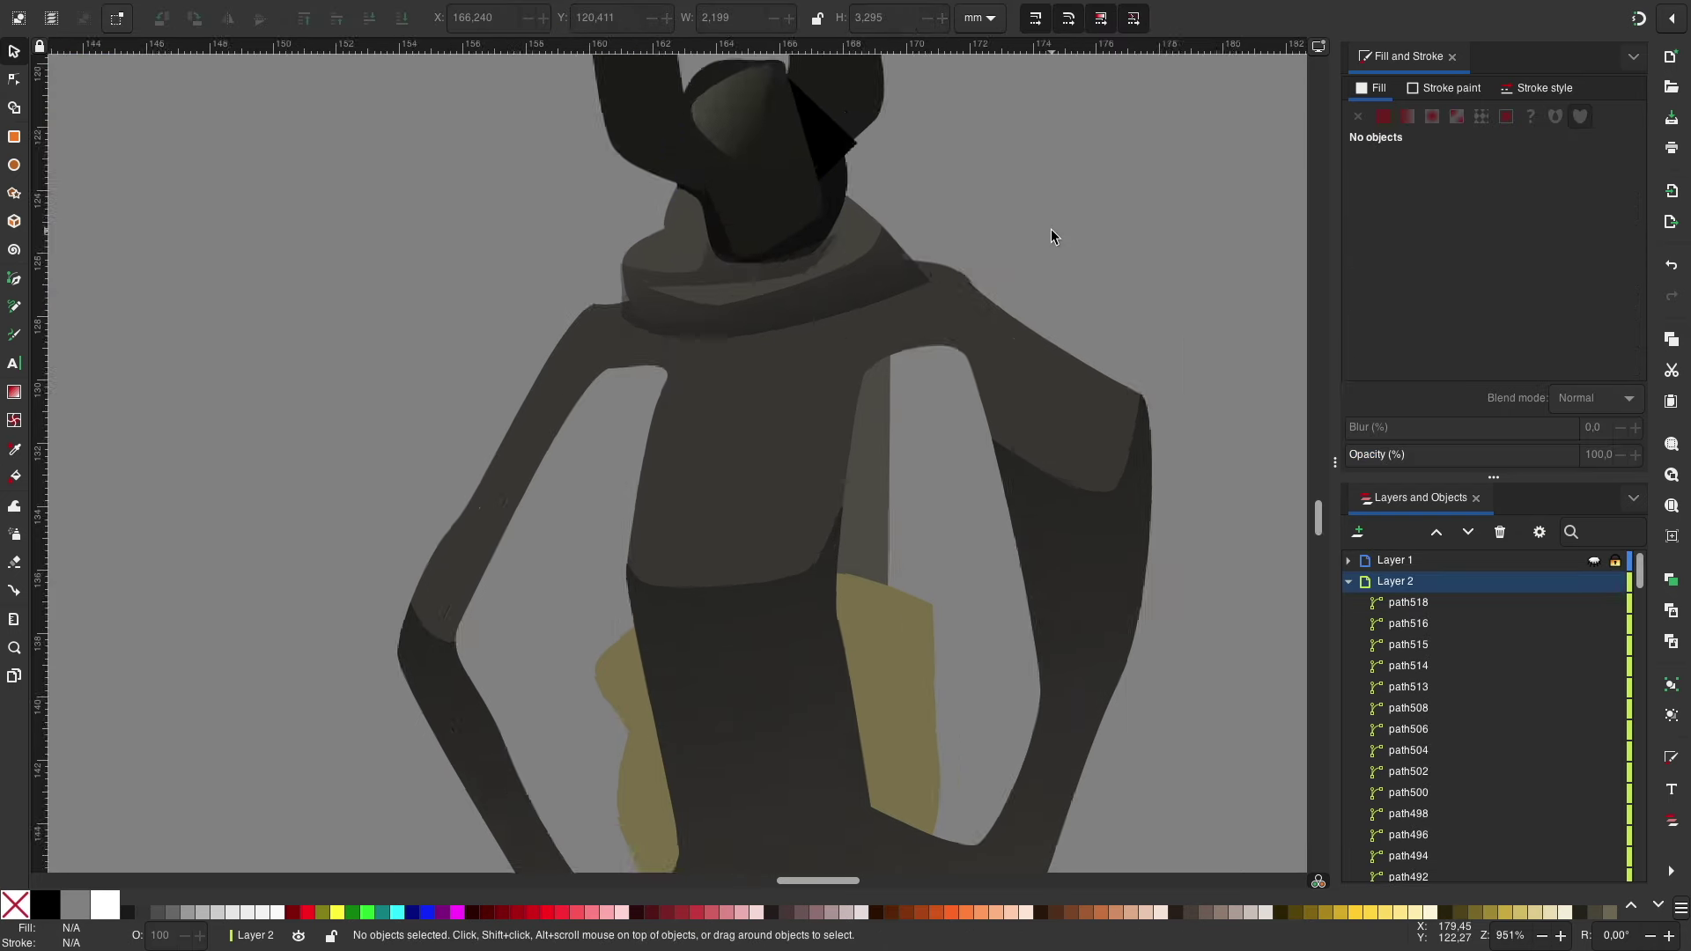
# Step: Draw a curved highlight along the collar rim
pyautogui.scroll(3, 1050, 229)
pyautogui.press('s')
pyautogui.click(895, 315)
pyautogui.scroll(-1, 895, 314)
pyautogui.press('b')
pyautogui.click(509, 496)
pyautogui.moveTo(733, 472); pyautogui.dragTo(642, 482)
pyautogui.press('Return')
# Step: Add two more small collar highlights and a tiny highlight beside the knob
pyautogui.scroll(-3, 822, 381)
pyautogui.click(575, 336)
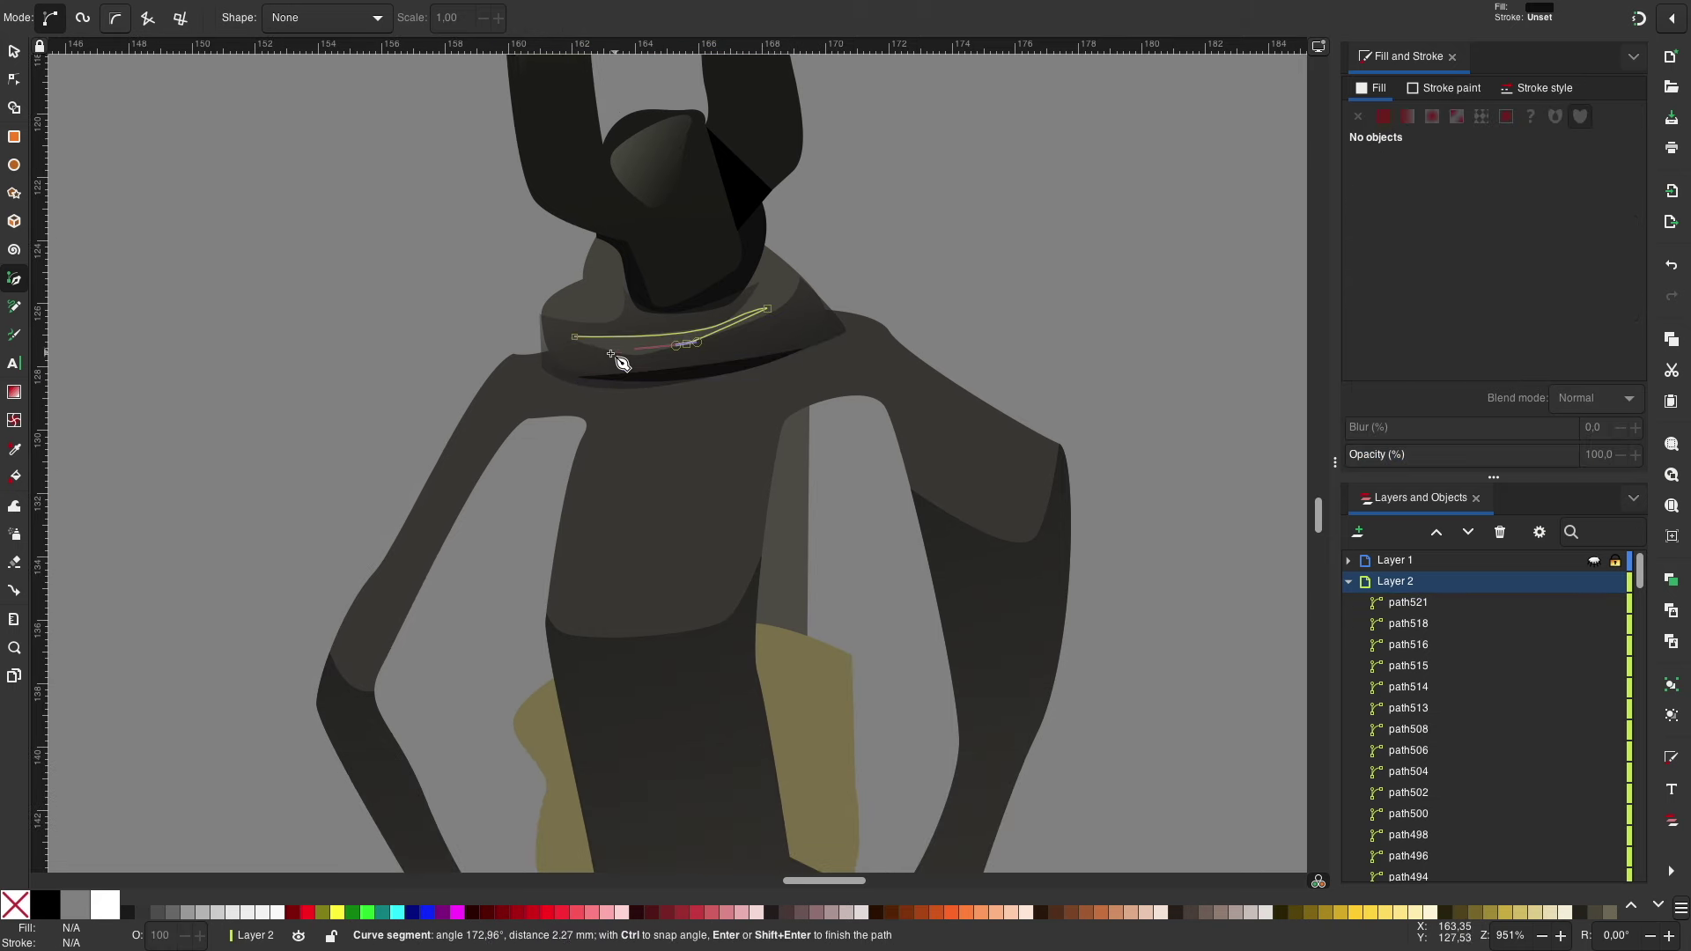
pyautogui.press('Return')
pyautogui.click(577, 308)
pyautogui.press('Return')
pyautogui.click(605, 257)
pyautogui.press('Return')
# Step: Begin tracing a highlight path along the lantern's left window frame
pyautogui.press('s')
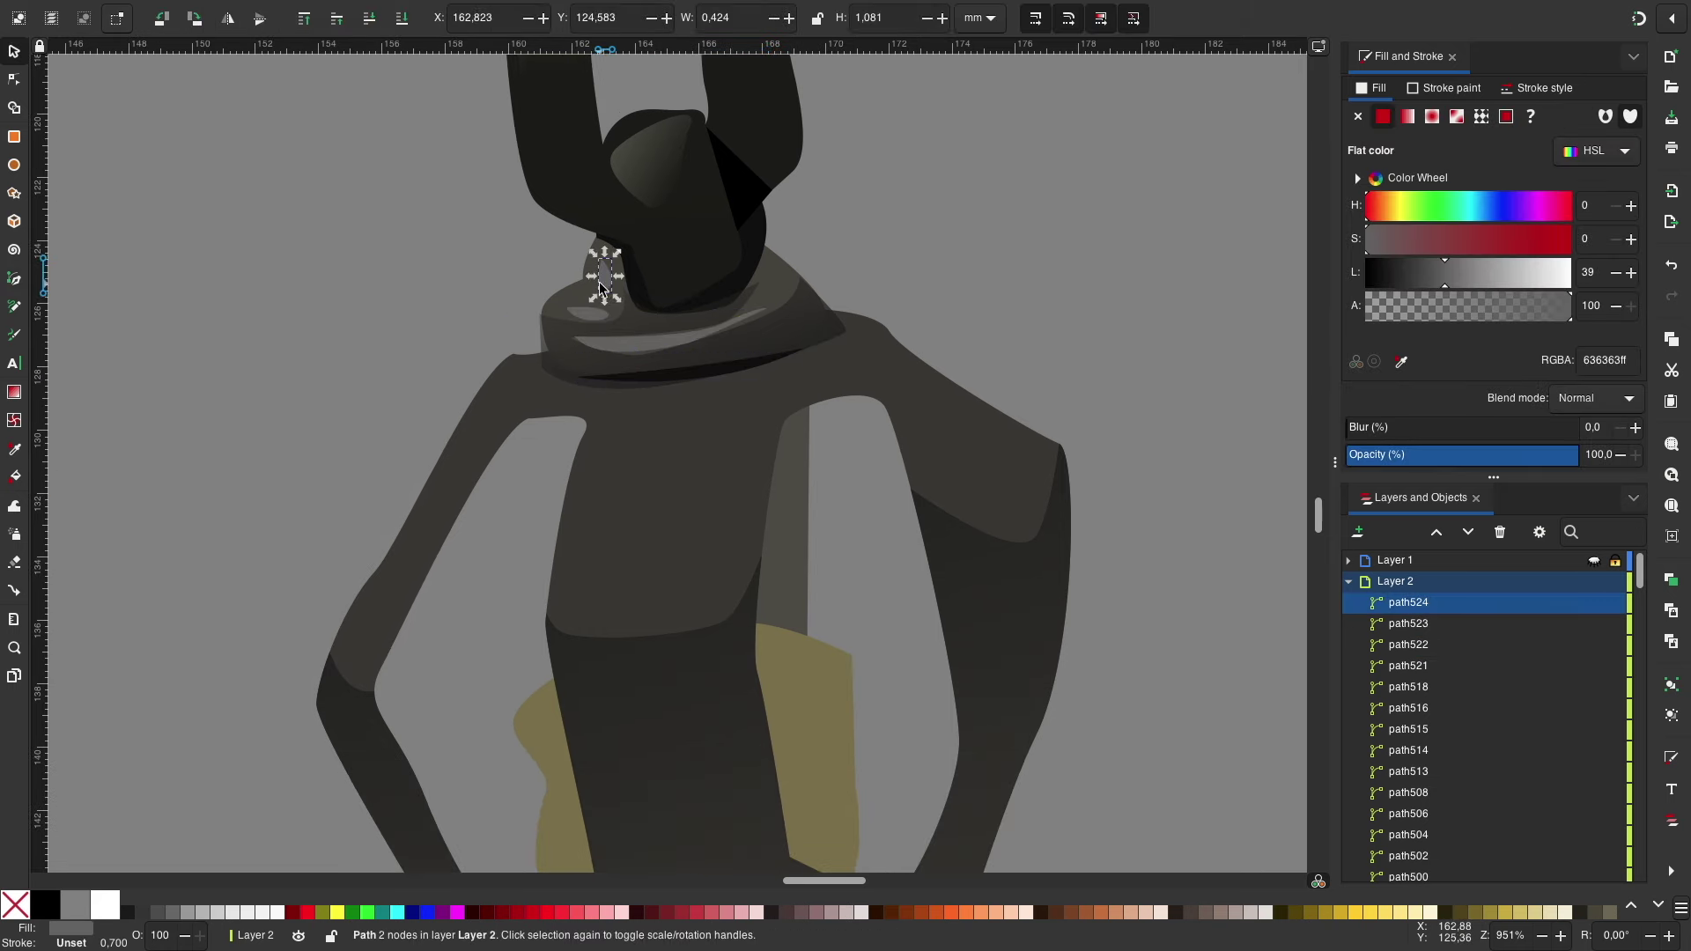
pyautogui.scroll(-2, 881, 247)
pyautogui.scroll(-1, 835, 375)
pyautogui.scroll(3, 804, 347)
pyautogui.press('b')
pyautogui.click(663, 278)
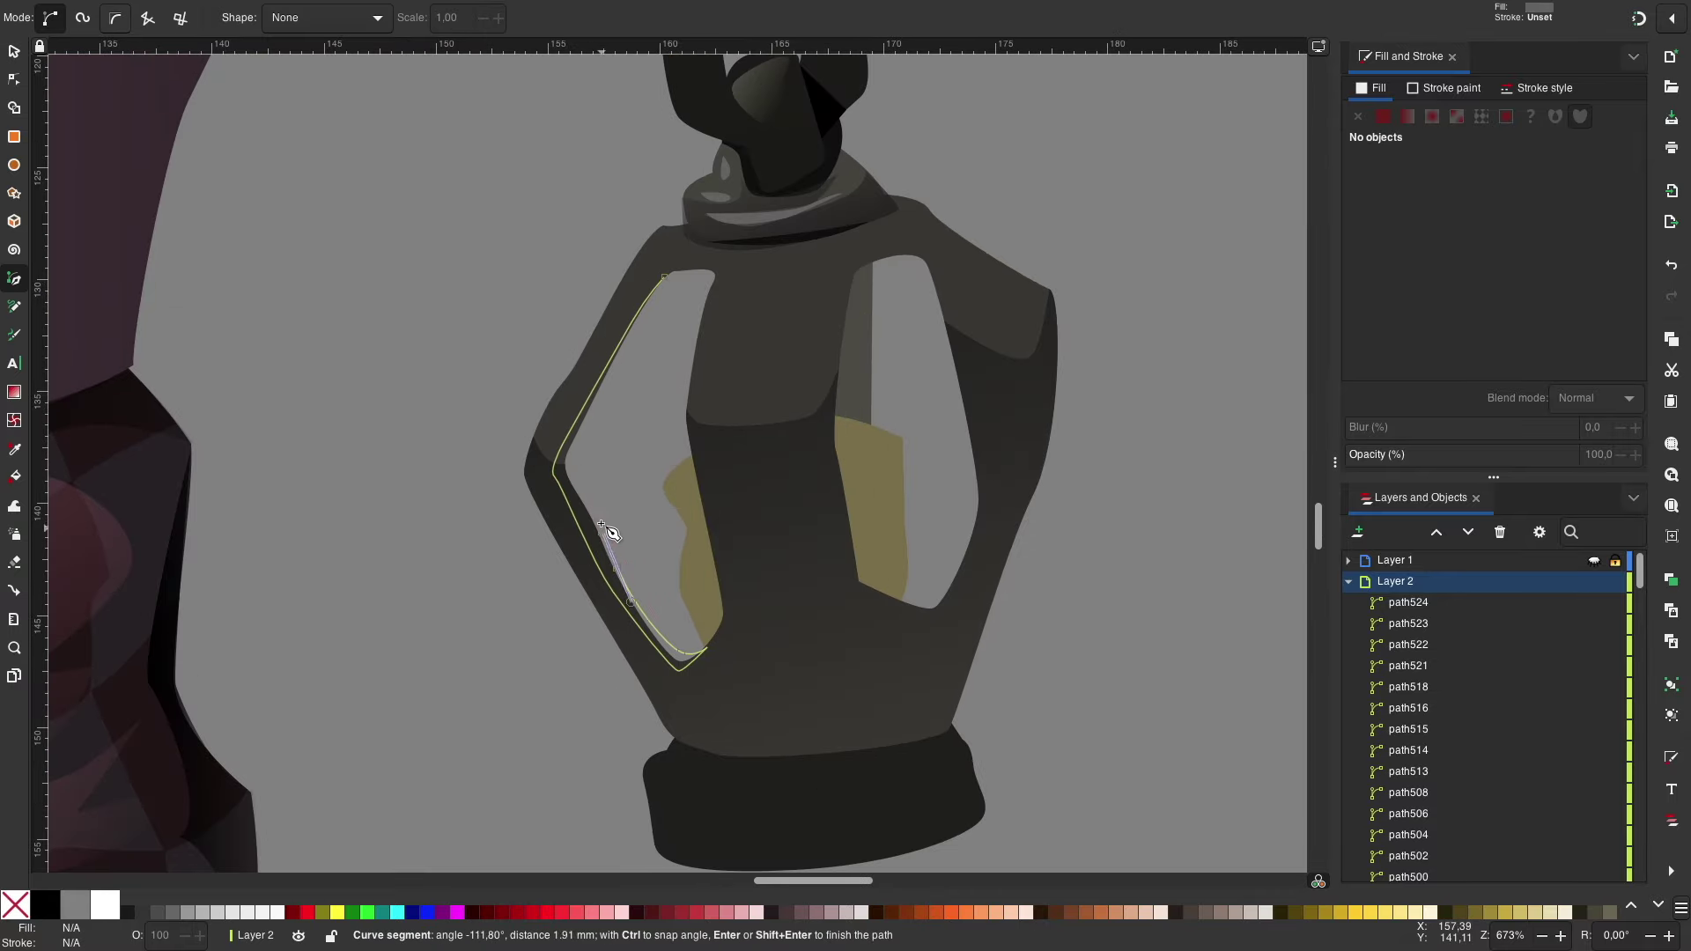
# Step: Close the left frame highlight and add a highlight along the inner pillar edge
pyautogui.moveTo(718, 212); pyautogui.dragTo(717, 211)
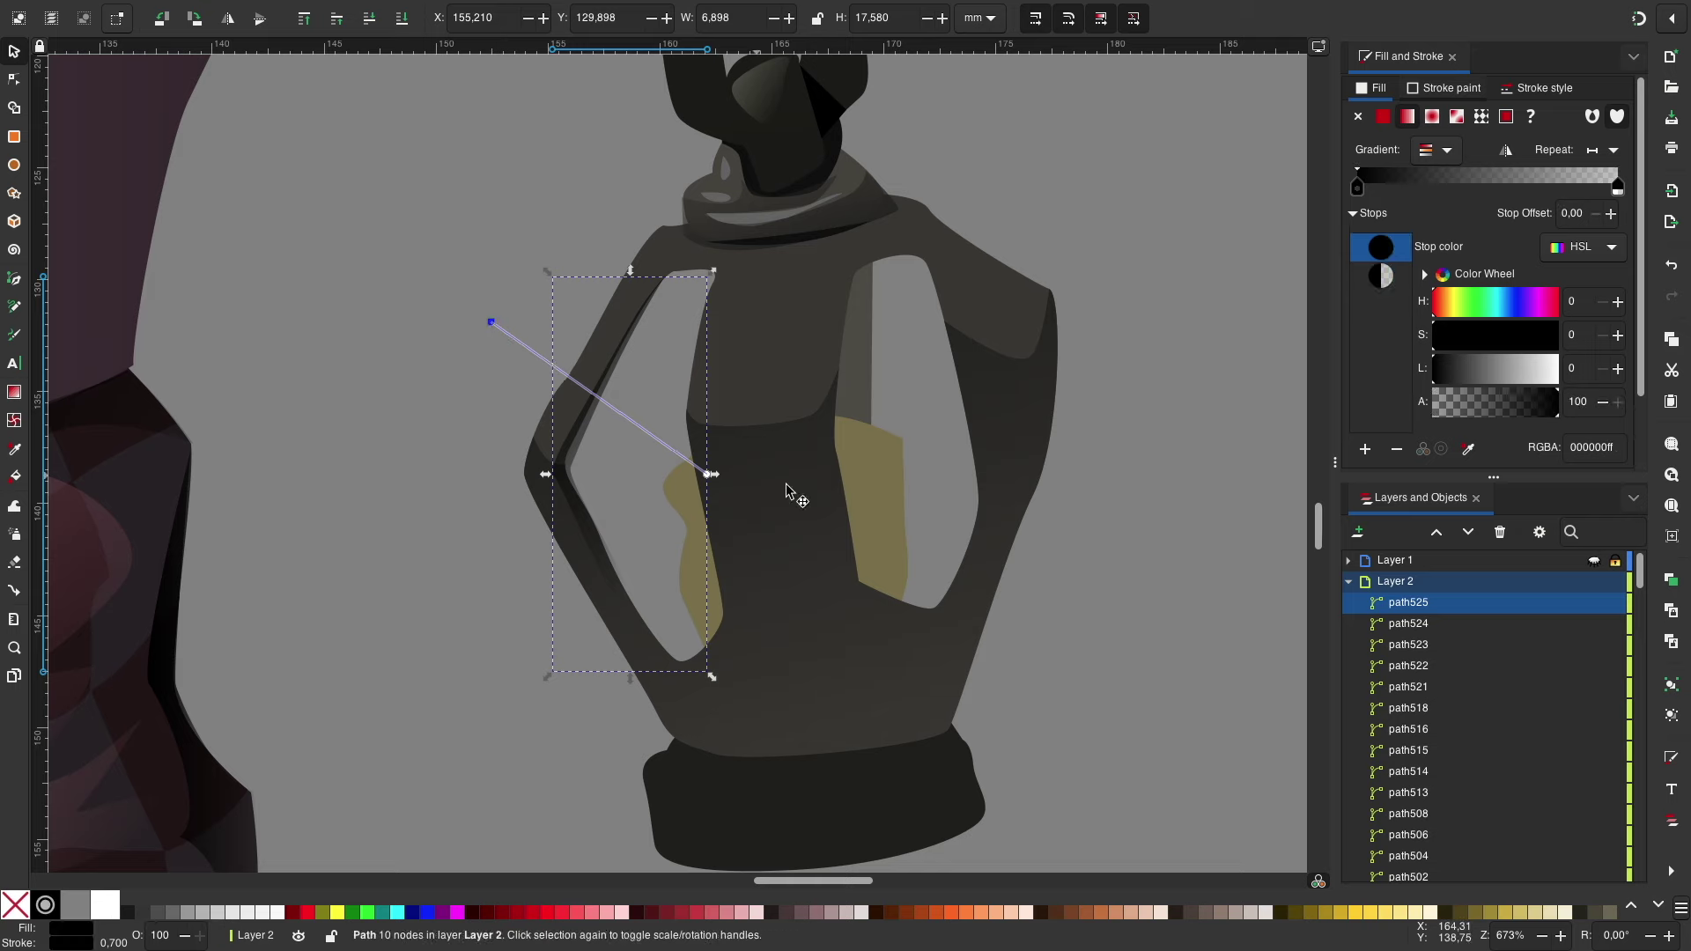
pyautogui.press('Escape')
pyautogui.hscroll(4, 879, 509)
pyautogui.press('b')
pyautogui.click(751, 248)
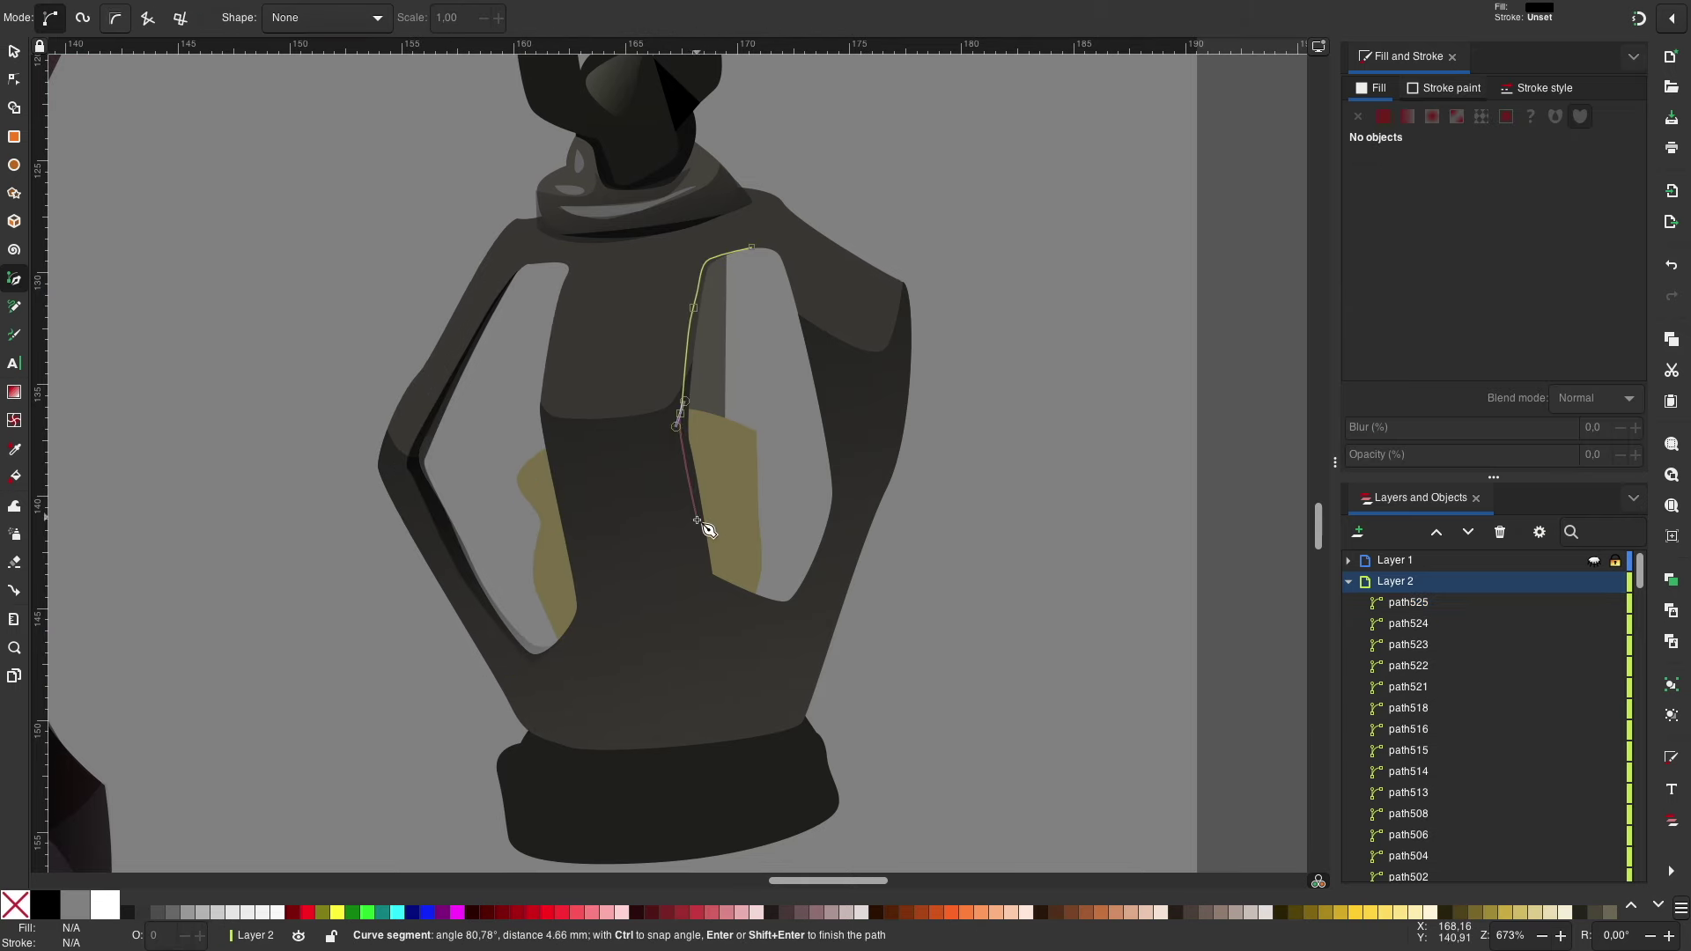
pyautogui.press('Return')
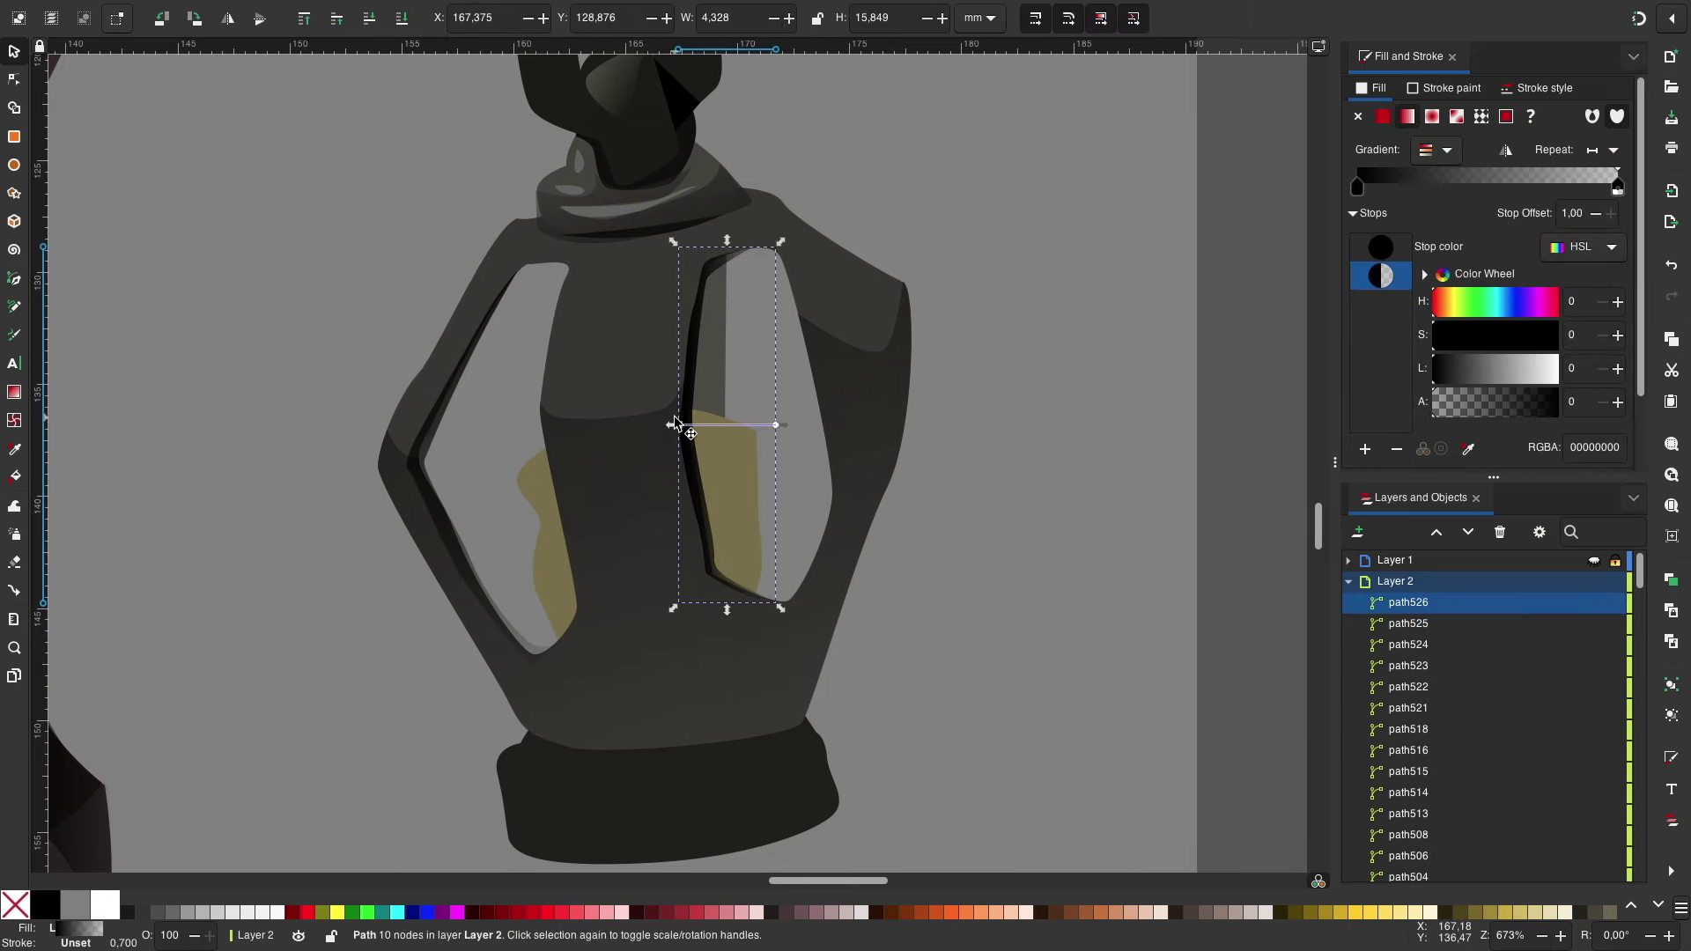
pyautogui.press('Escape')
# Step: Draw a shadow shape across the lantern's lower body
pyautogui.press('b')
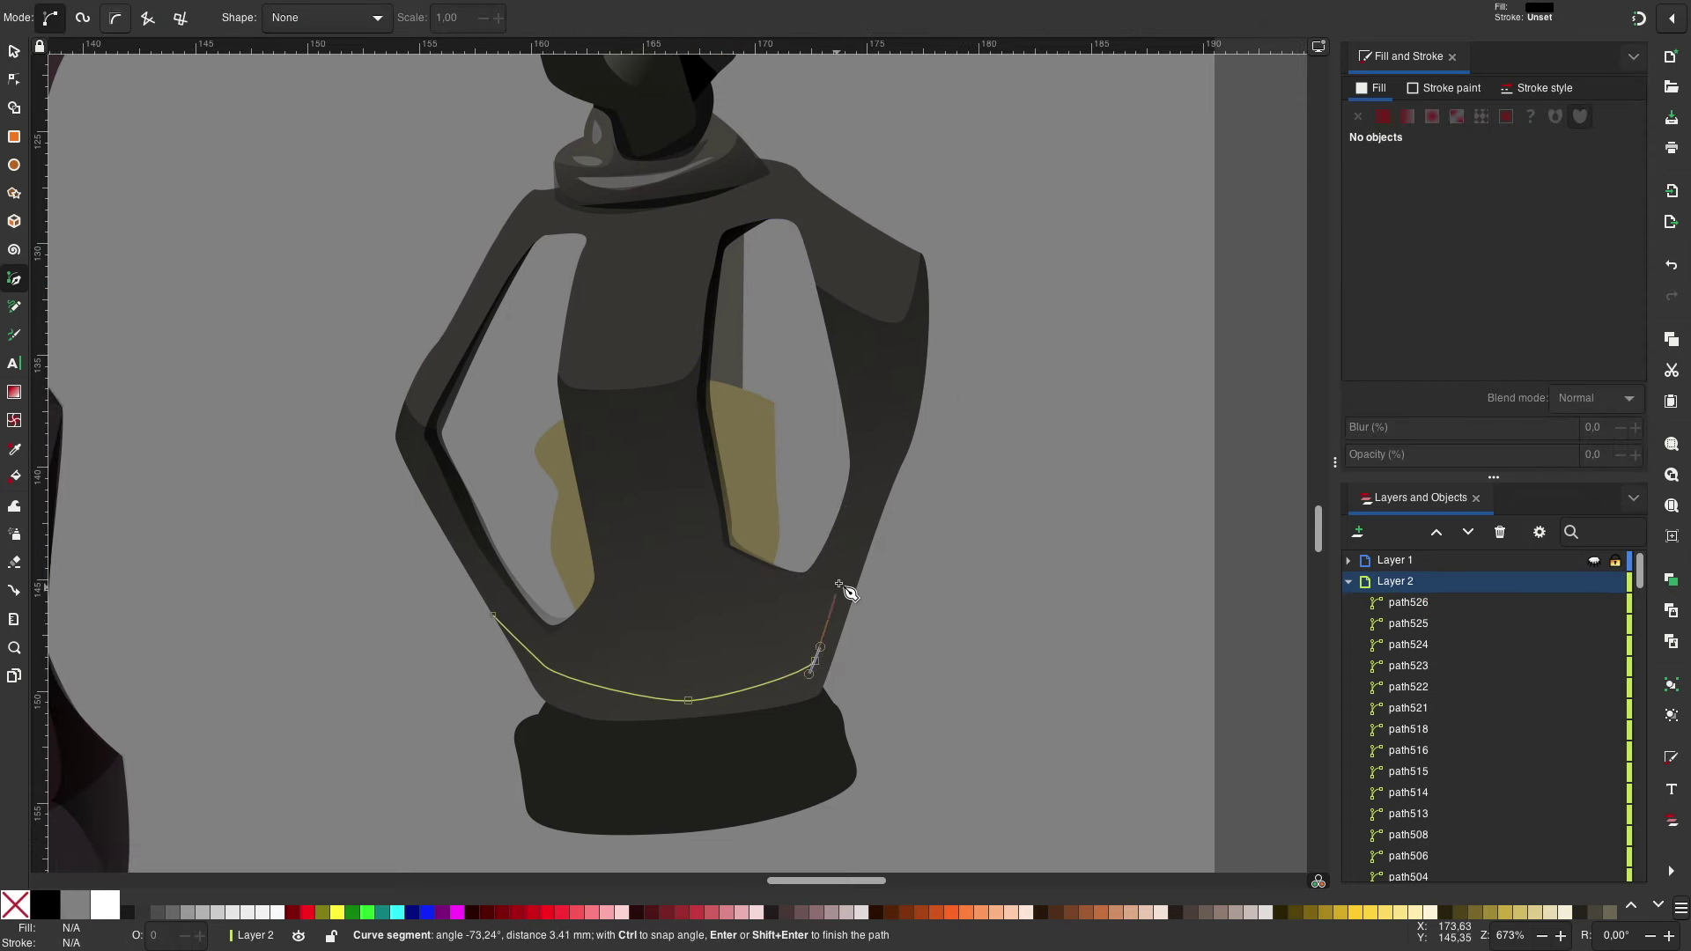
pyautogui.press('Return')
pyautogui.press('s')
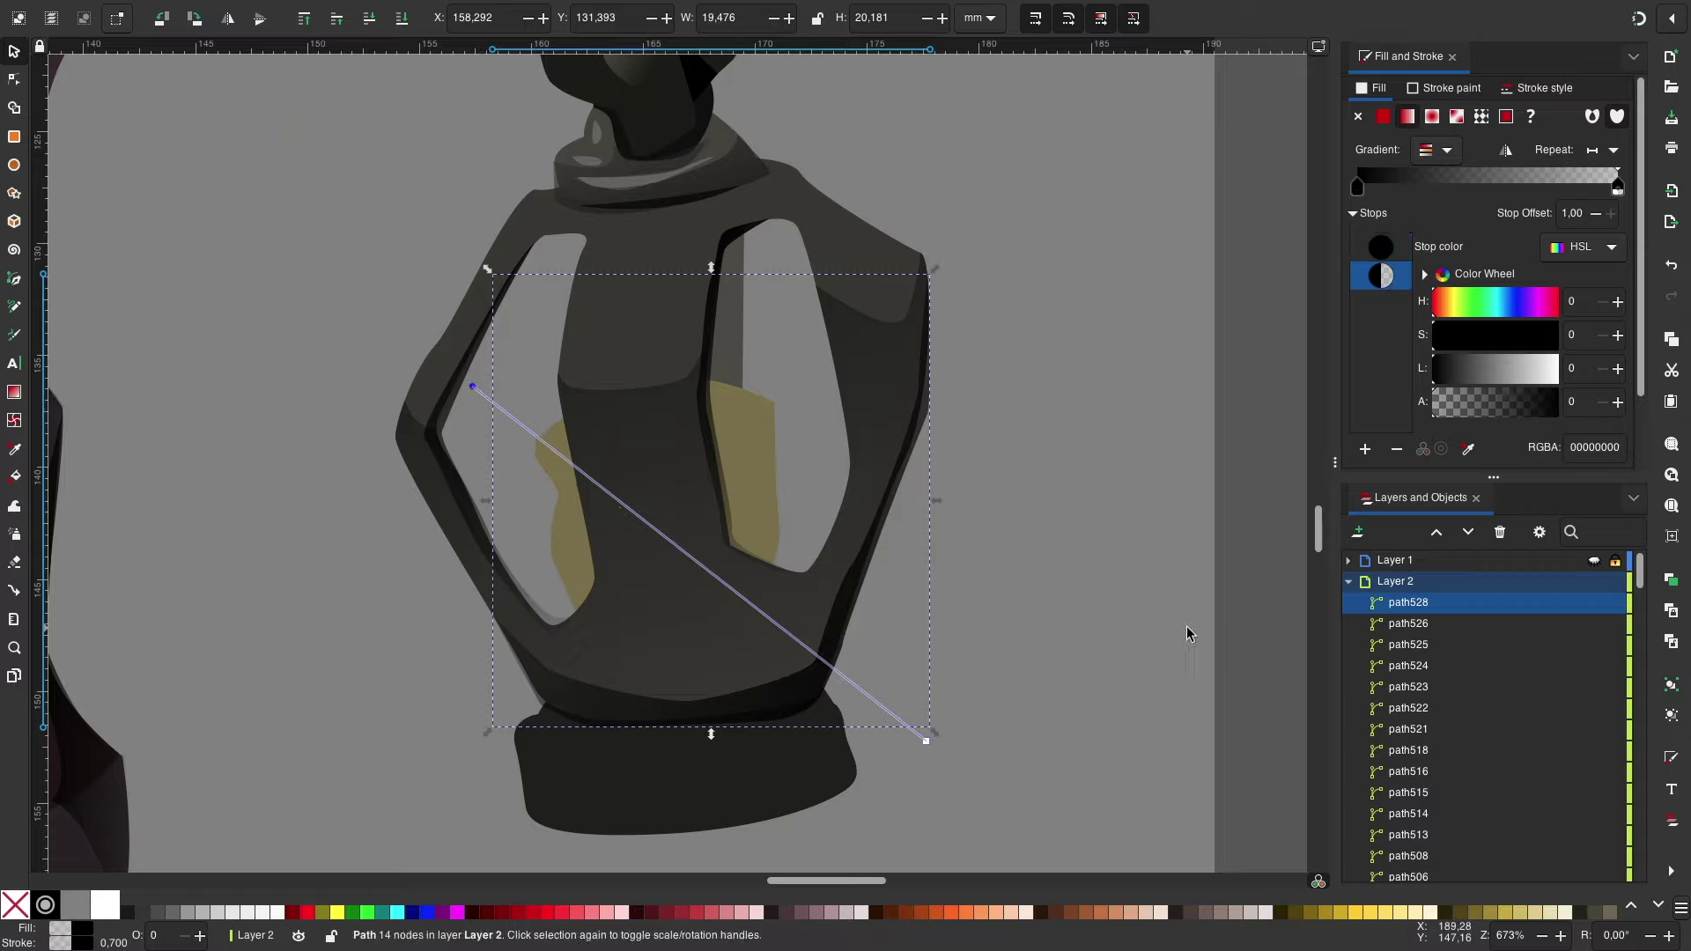
pyautogui.scroll(-3, 828, 590)
pyautogui.scroll(3, 828, 591)
# Step: Add a gradient highlight strip on the lantern's central column
pyautogui.press('b')
pyautogui.click(646, 389)
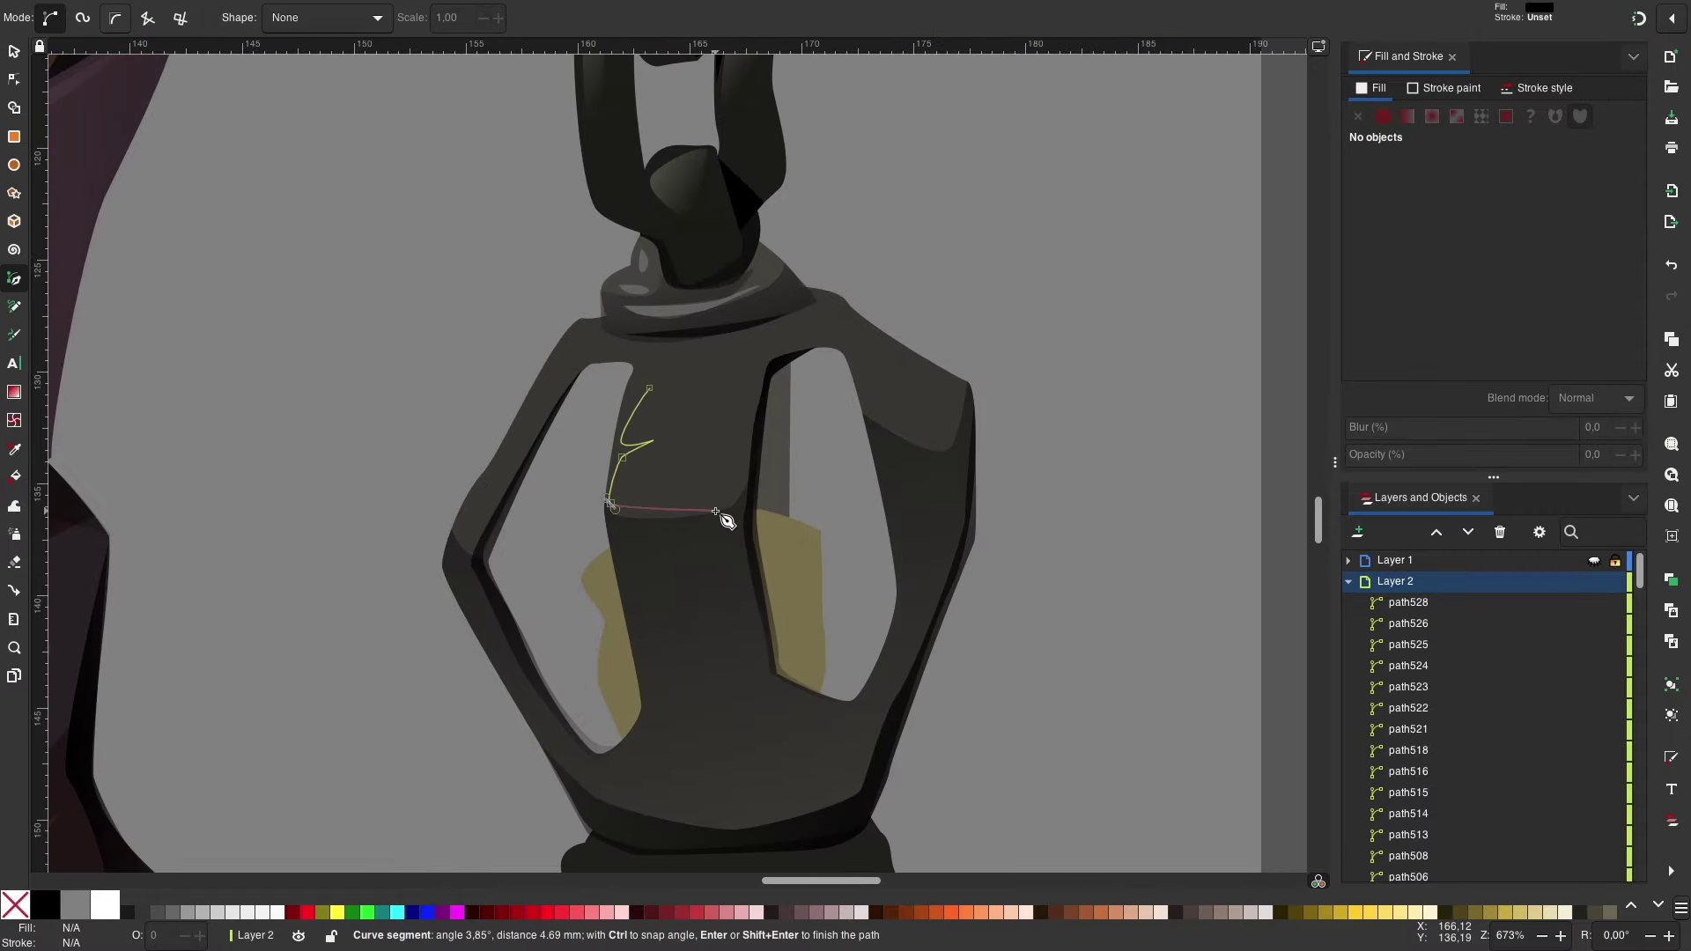
pyautogui.click(661, 389)
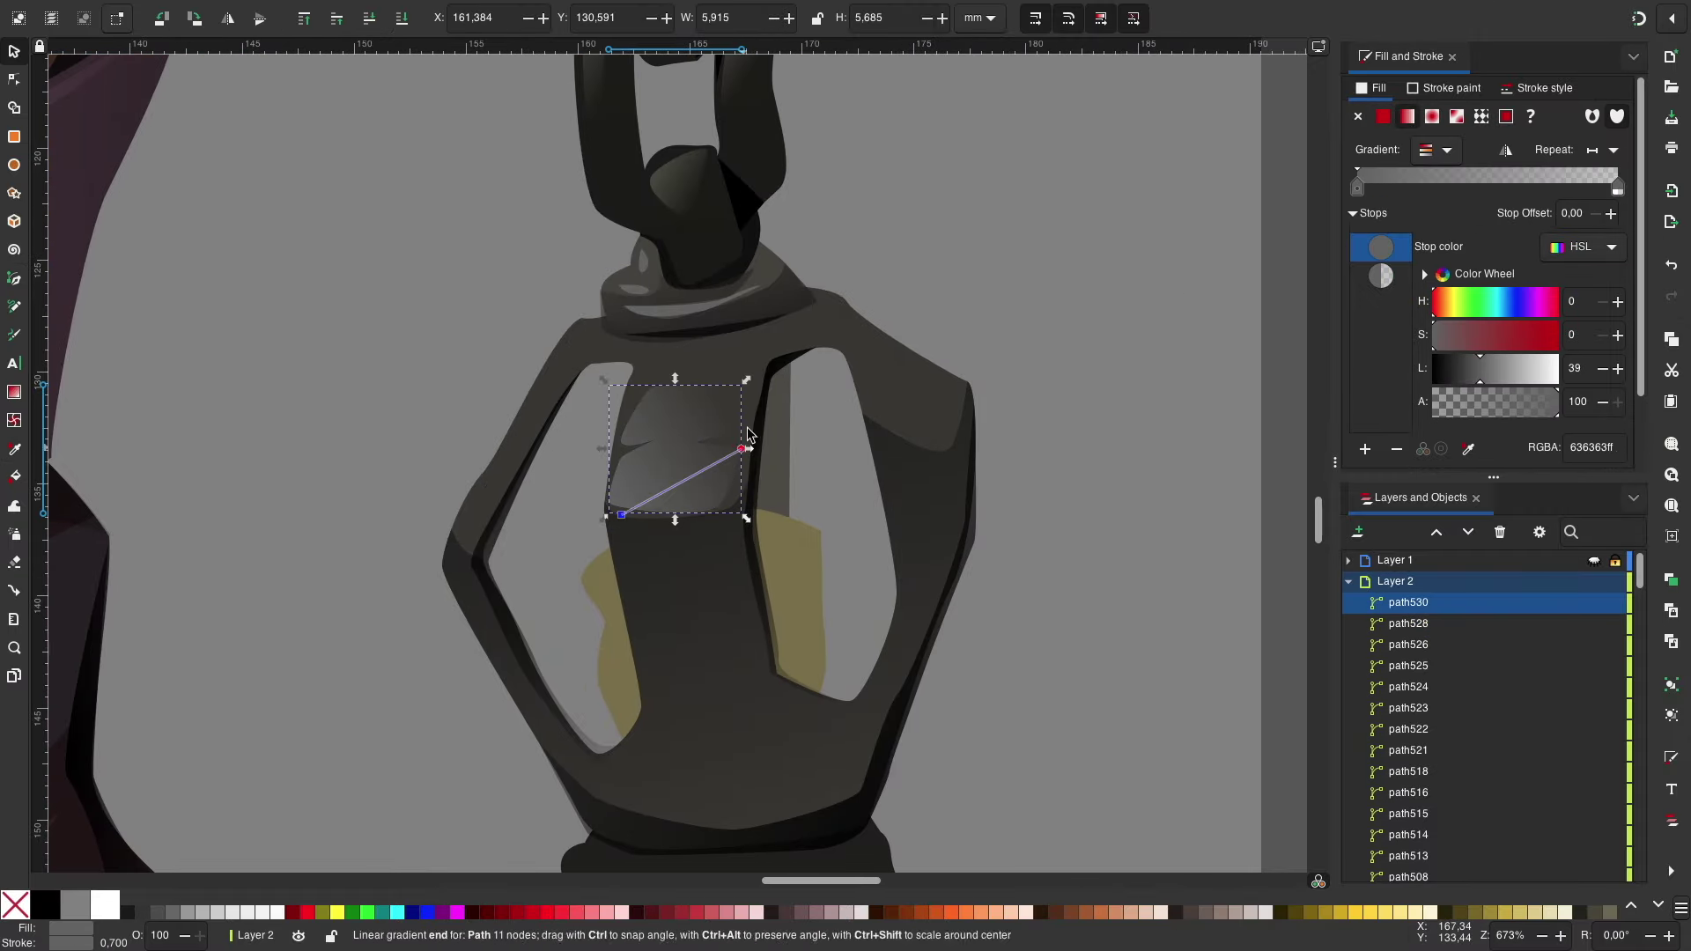
pyautogui.press('Escape')
# Step: Draw a highlight on the top of the left window frame
pyautogui.press('b')
pyautogui.click(610, 454)
pyautogui.press('Return')
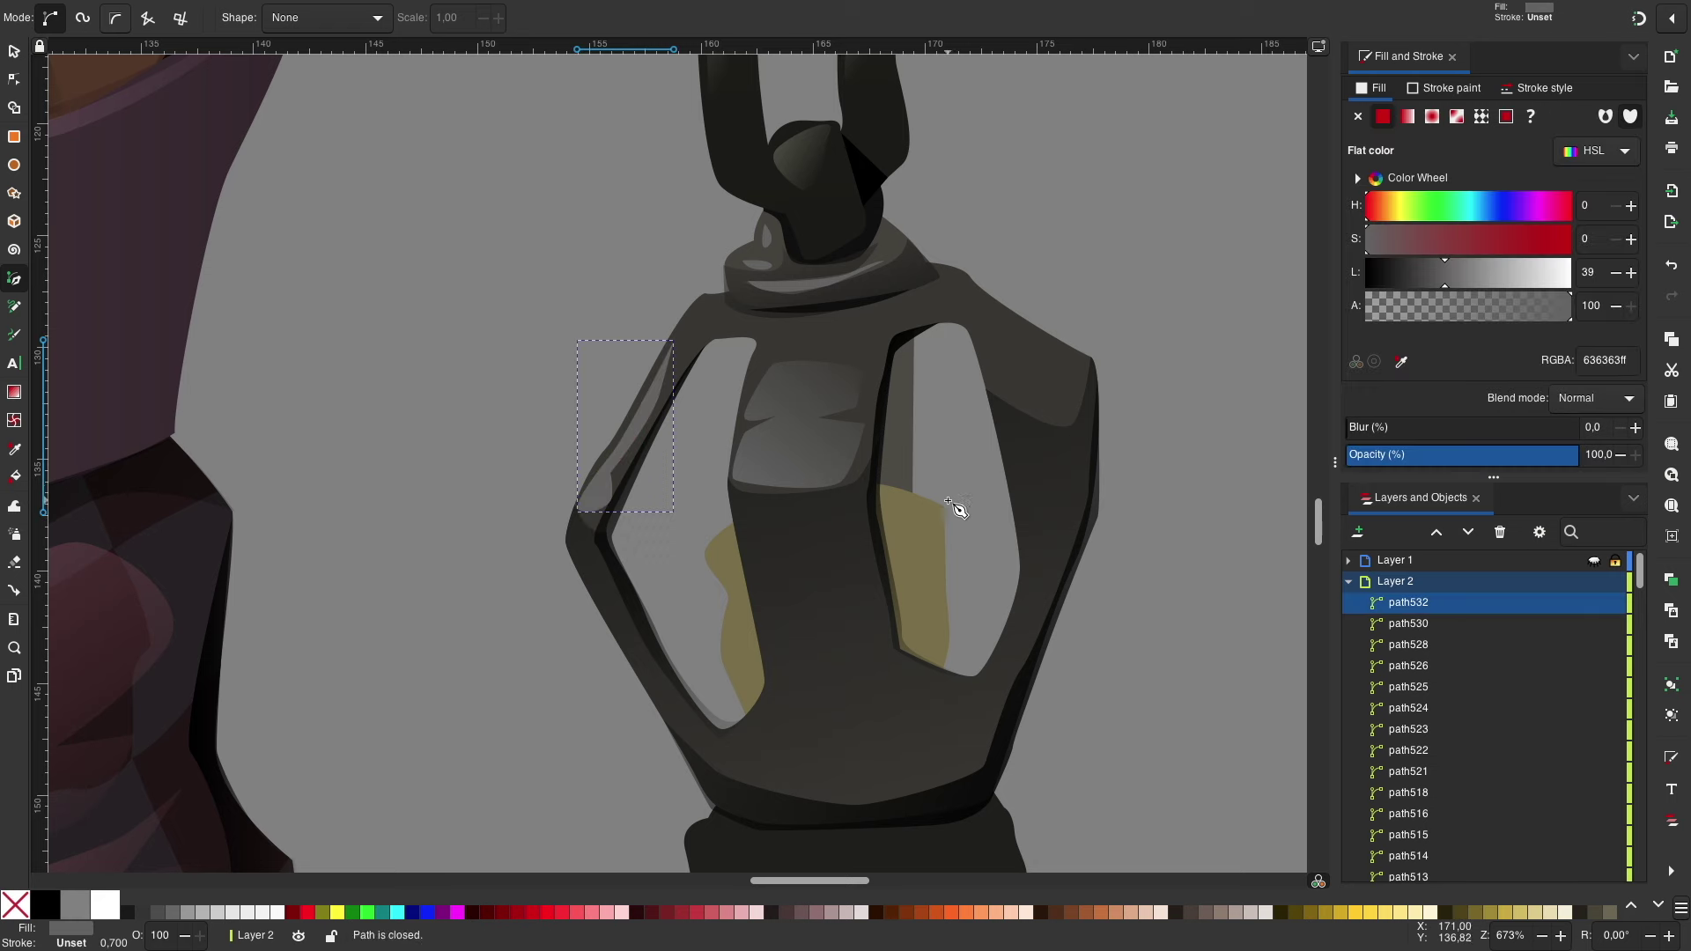
pyautogui.press('s')
pyautogui.press('Escape')
pyautogui.press('-')
pyautogui.press('-')
pyautogui.press('-')
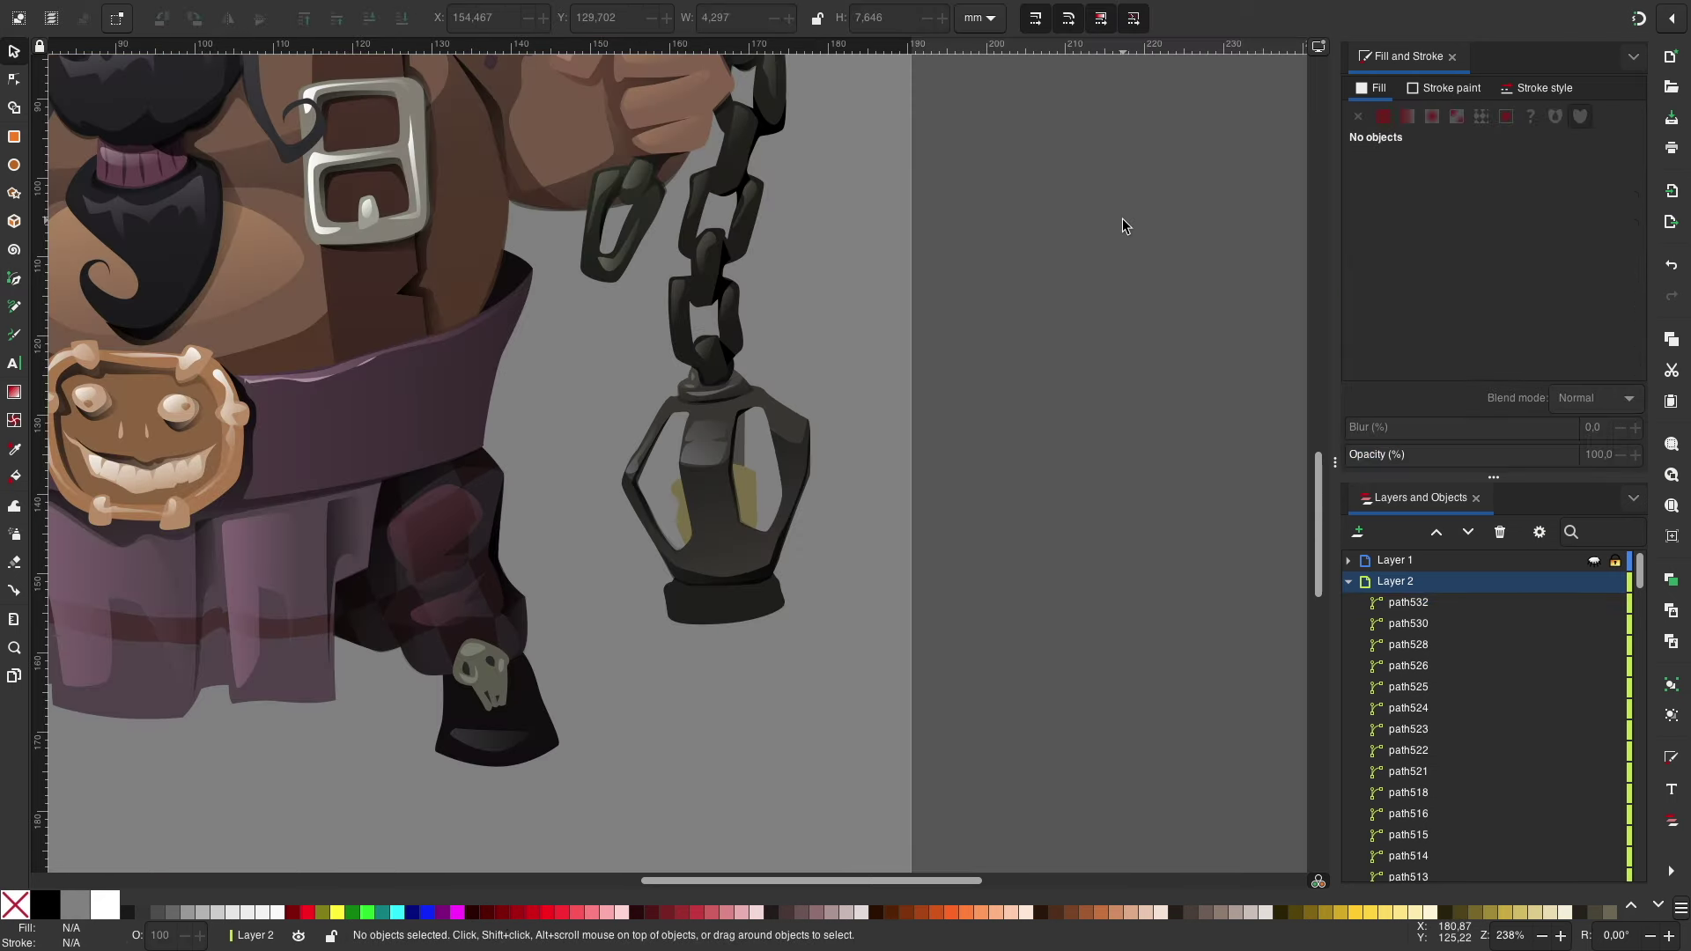
pyautogui.press('+')
pyautogui.press('+')
pyautogui.press('+')
# Step: Draw a highlight shape along the lantern's right shoulder
pyautogui.press('b')
pyautogui.click(706, 474)
pyautogui.hscroll(3, 703, 500)
pyautogui.click(907, 408)
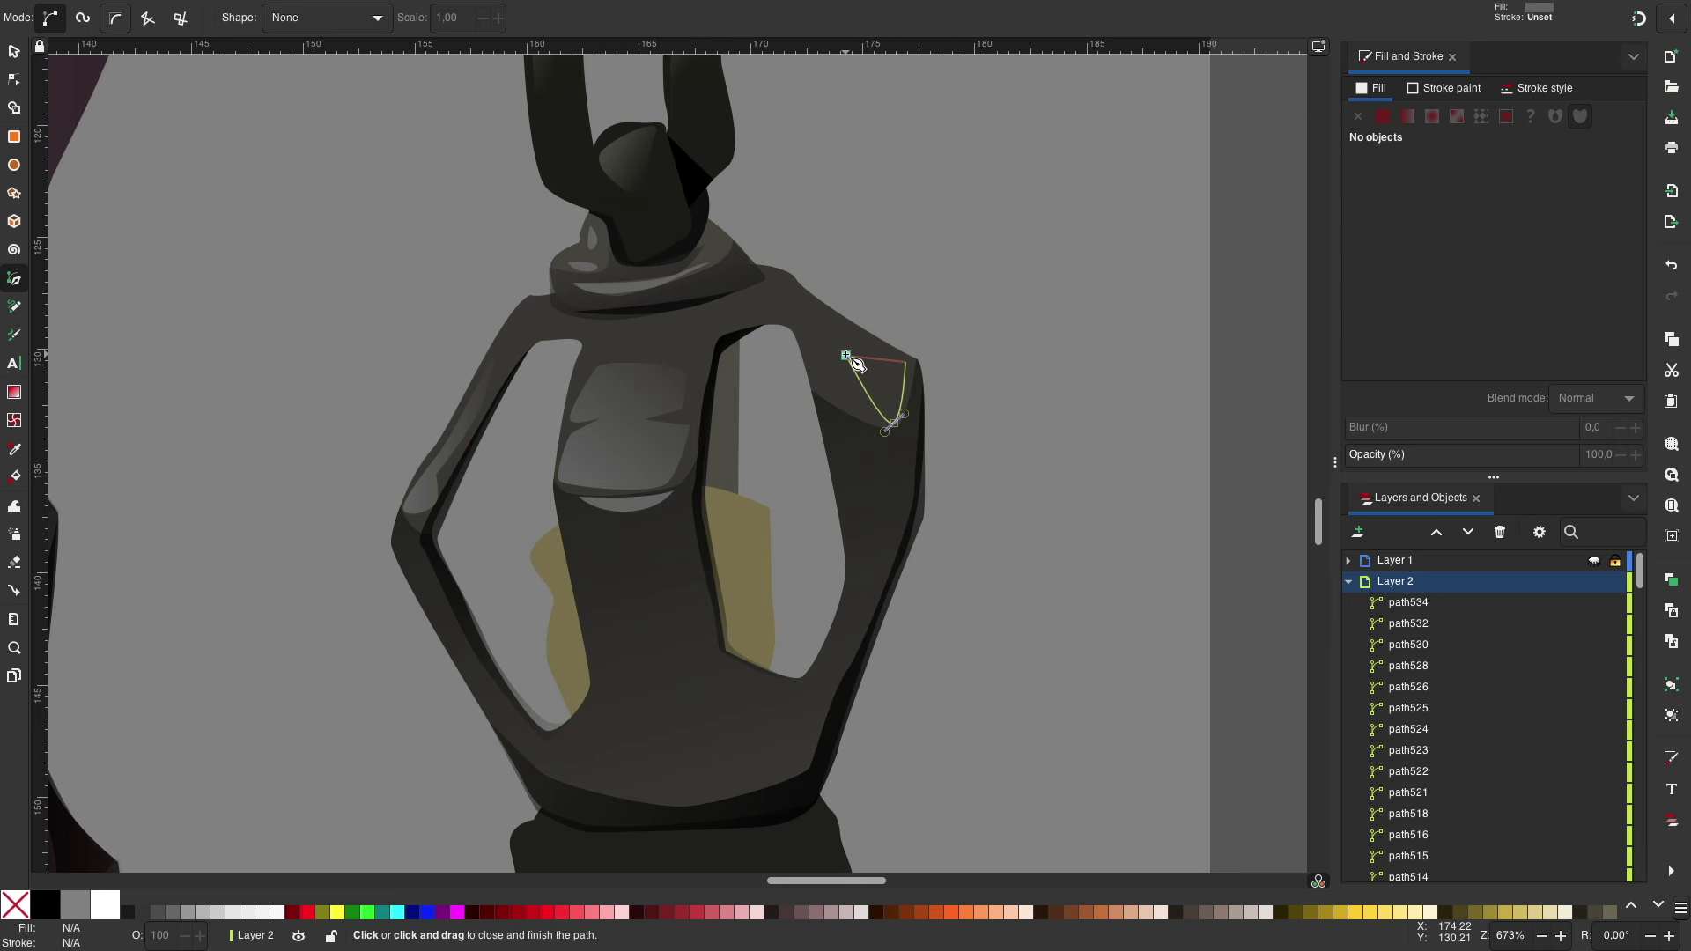
pyautogui.press('Return')
pyautogui.press('Escape')
pyautogui.scroll(-4, 1048, 324)
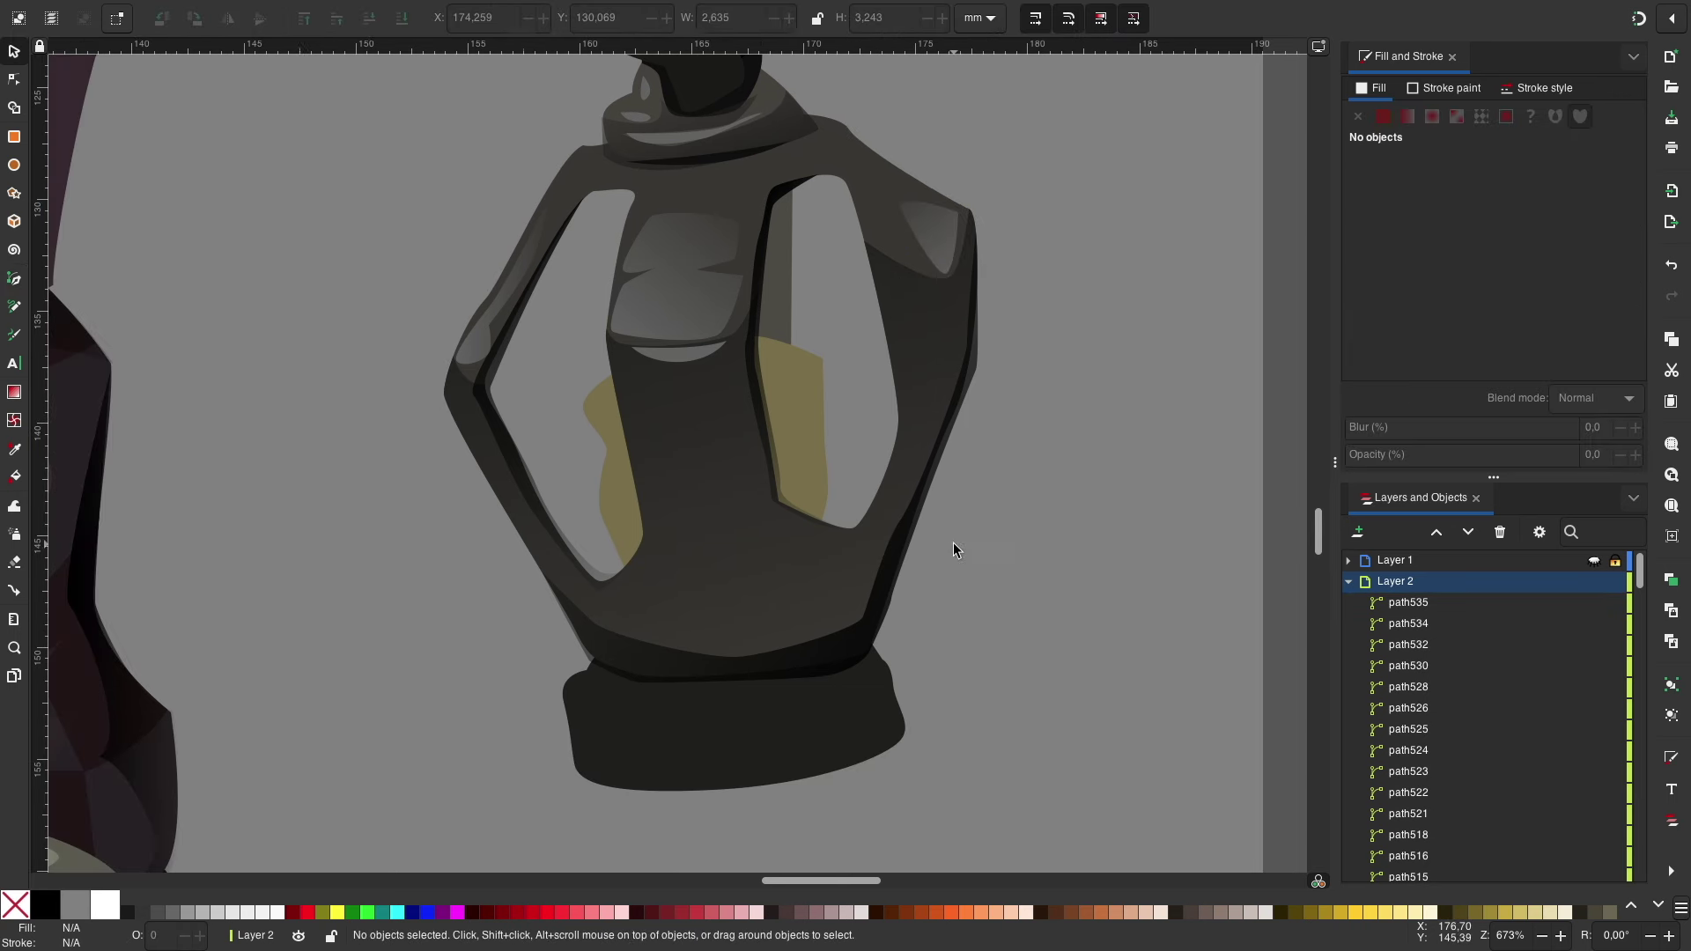
# Step: Shade the base band with a dark gradient angled diagonally across it
pyautogui.press('b')
pyautogui.click(605, 682)
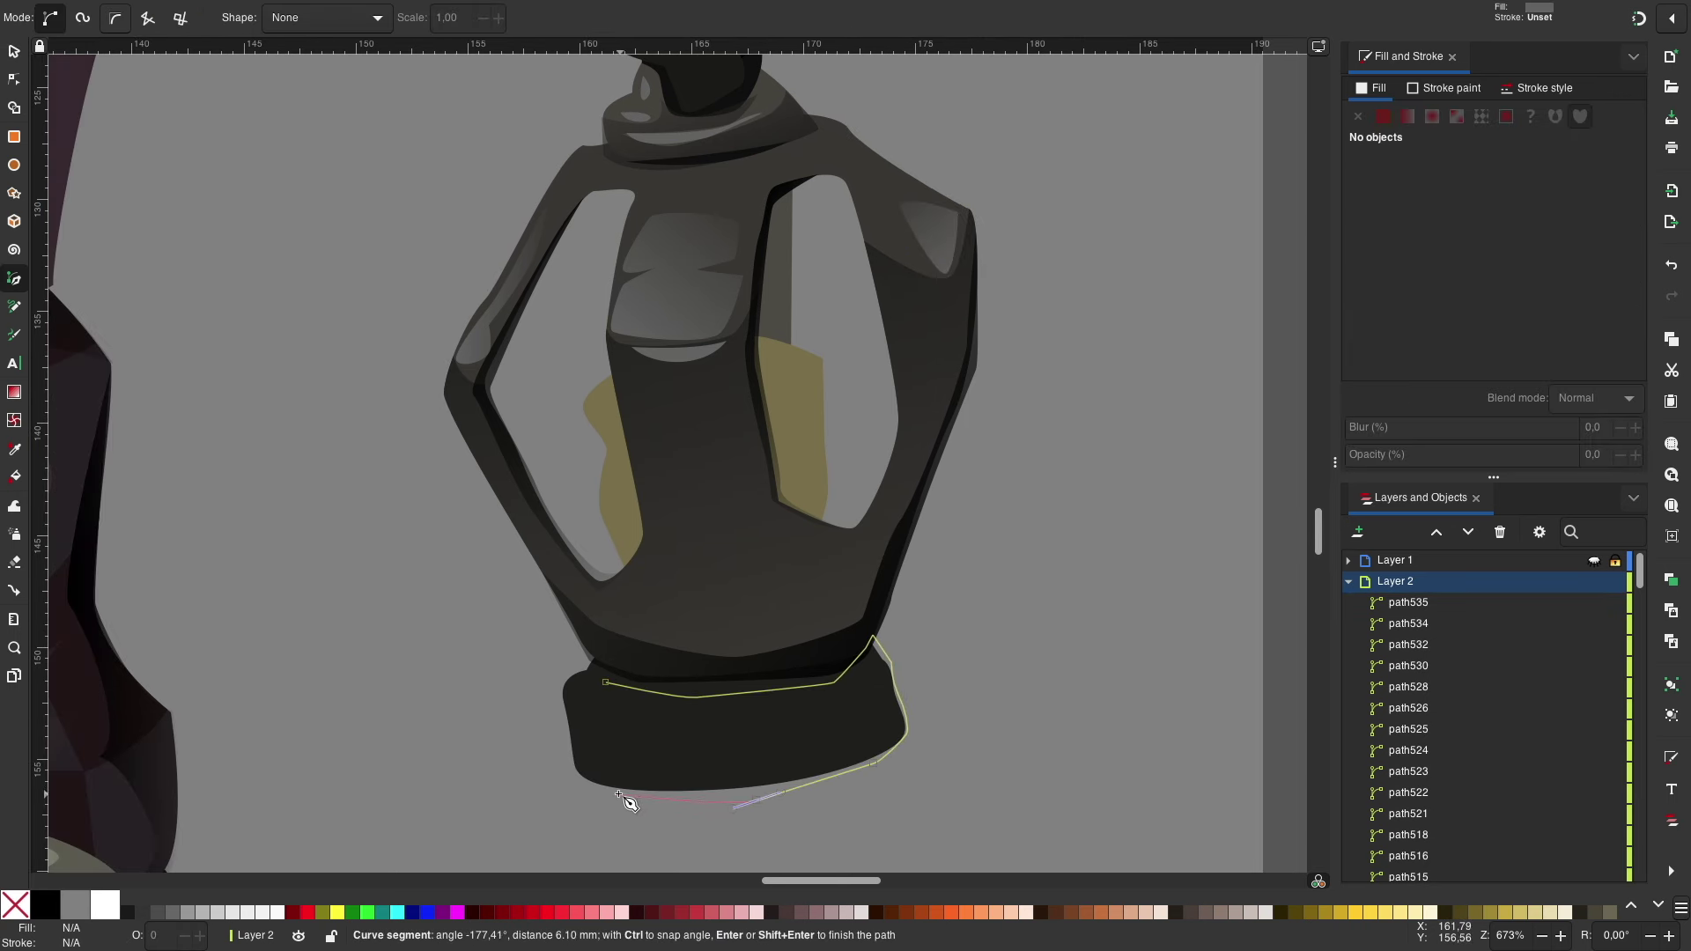
pyautogui.press('Return')
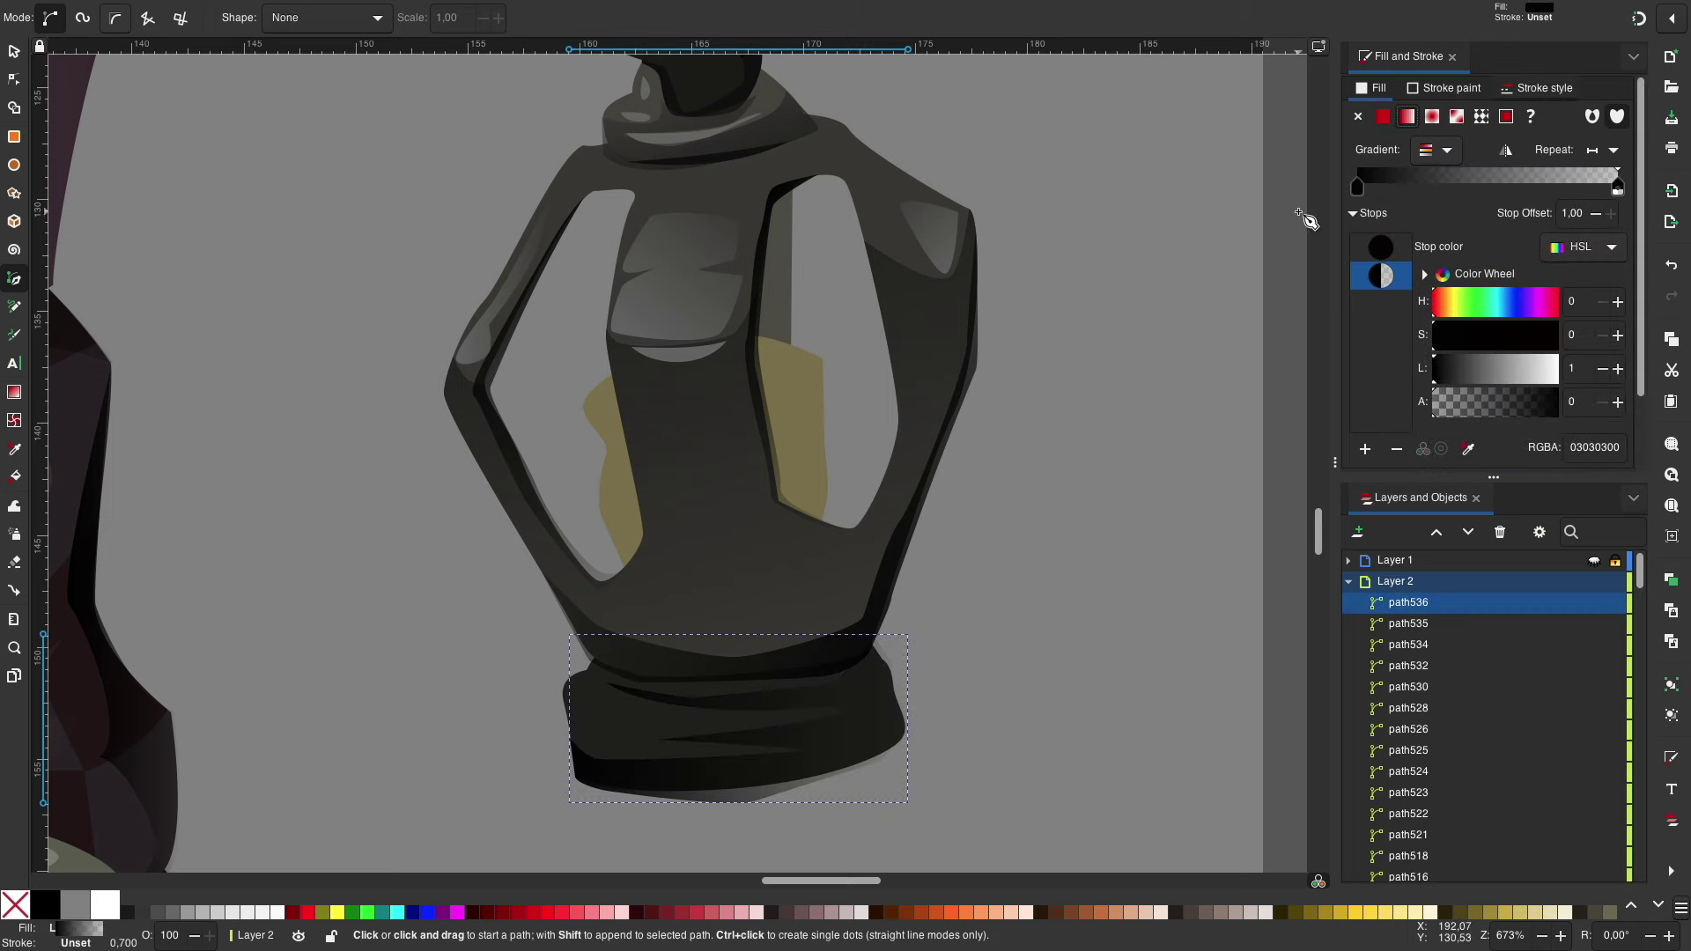
pyautogui.moveTo(544, 611)
pyautogui.mouseDown()
pyautogui.moveTo(973, 807)
pyautogui.moveTo(811, 812)
pyautogui.mouseUp()
pyautogui.press('Escape')
pyautogui.scroll(-2, 747, 630)
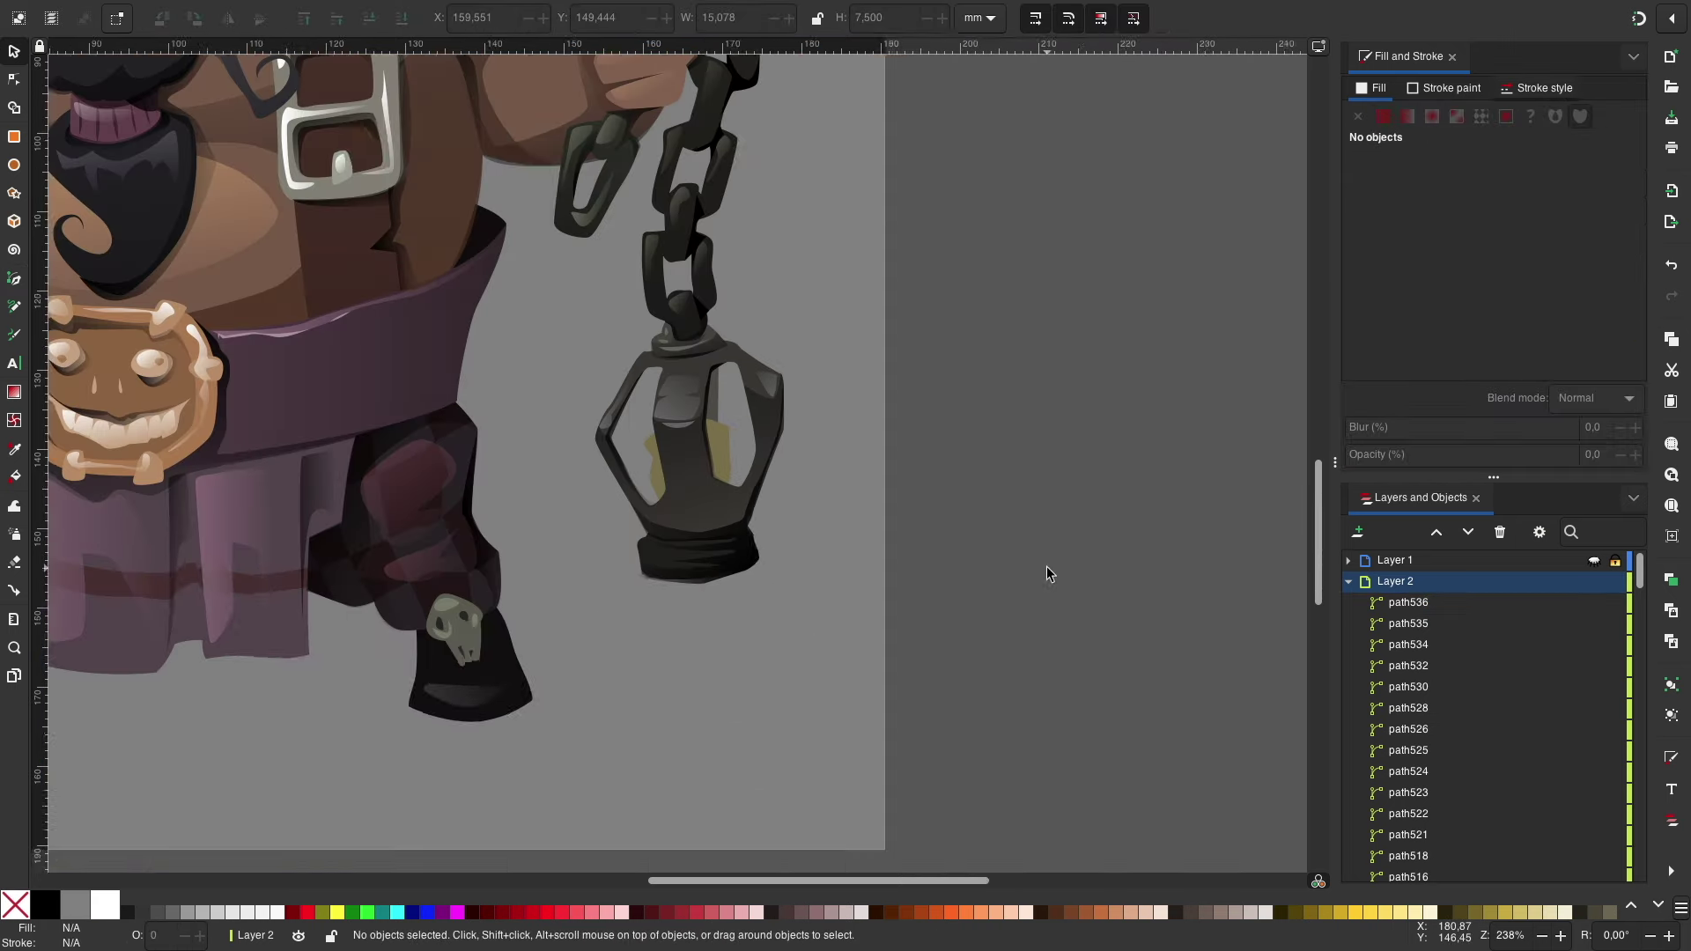
pyautogui.scroll(-2, 747, 630)
pyautogui.scroll(-1, 747, 630)
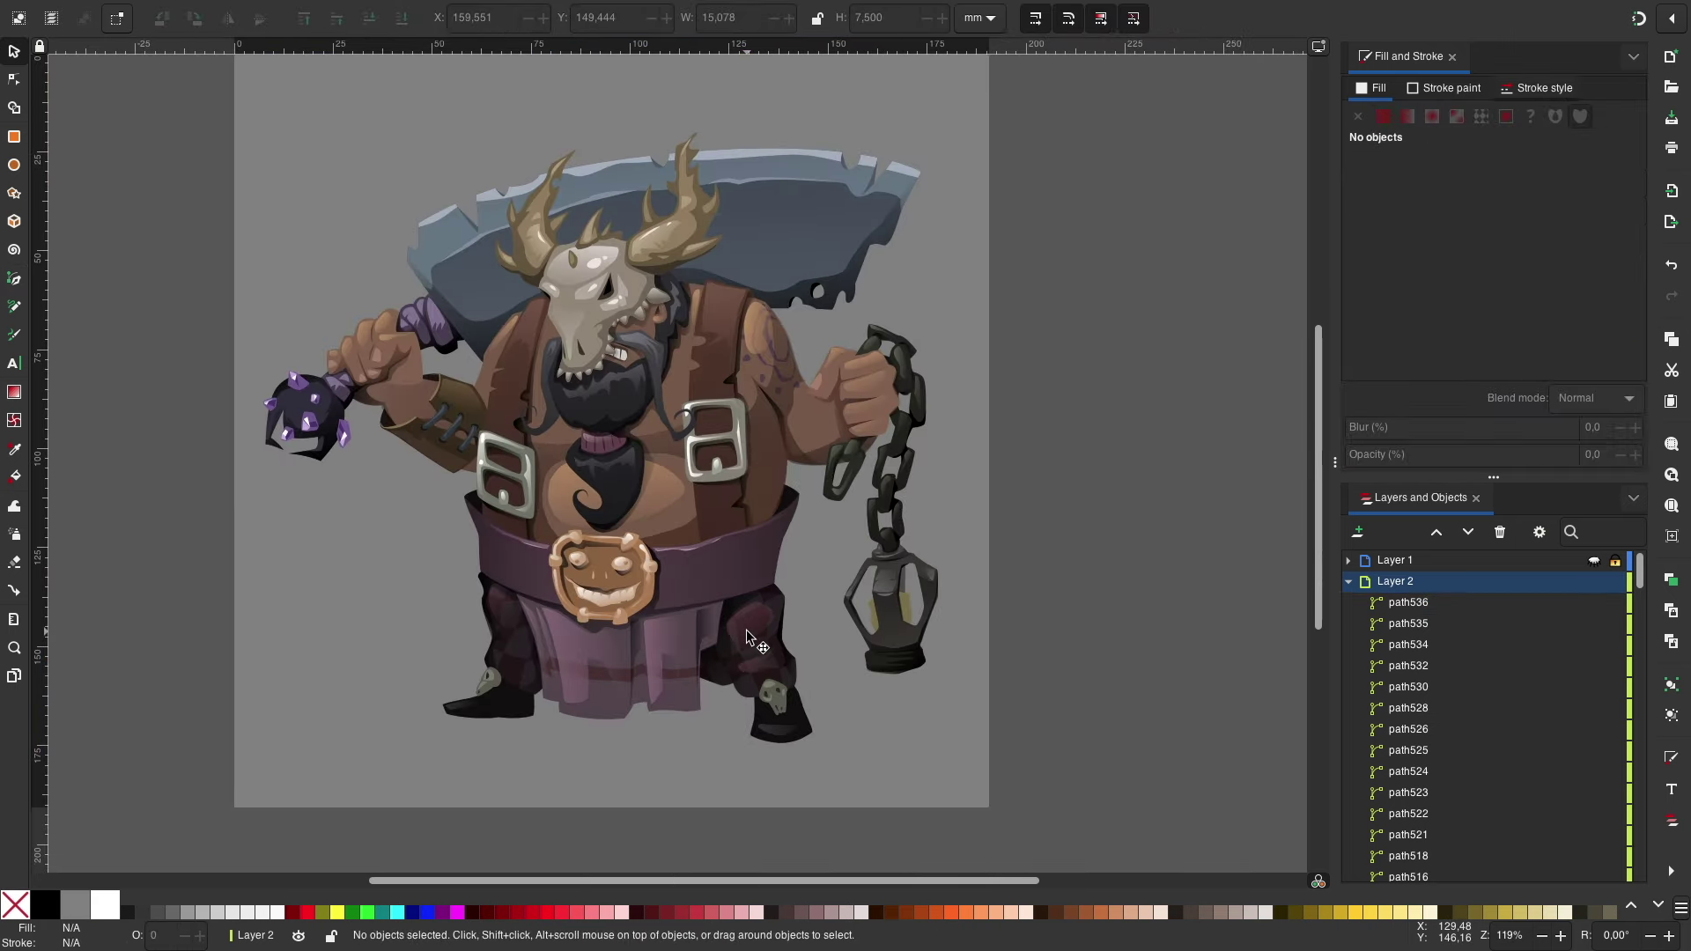
pyautogui.scroll(2, 747, 631)
pyautogui.scroll(1, 446, 453)
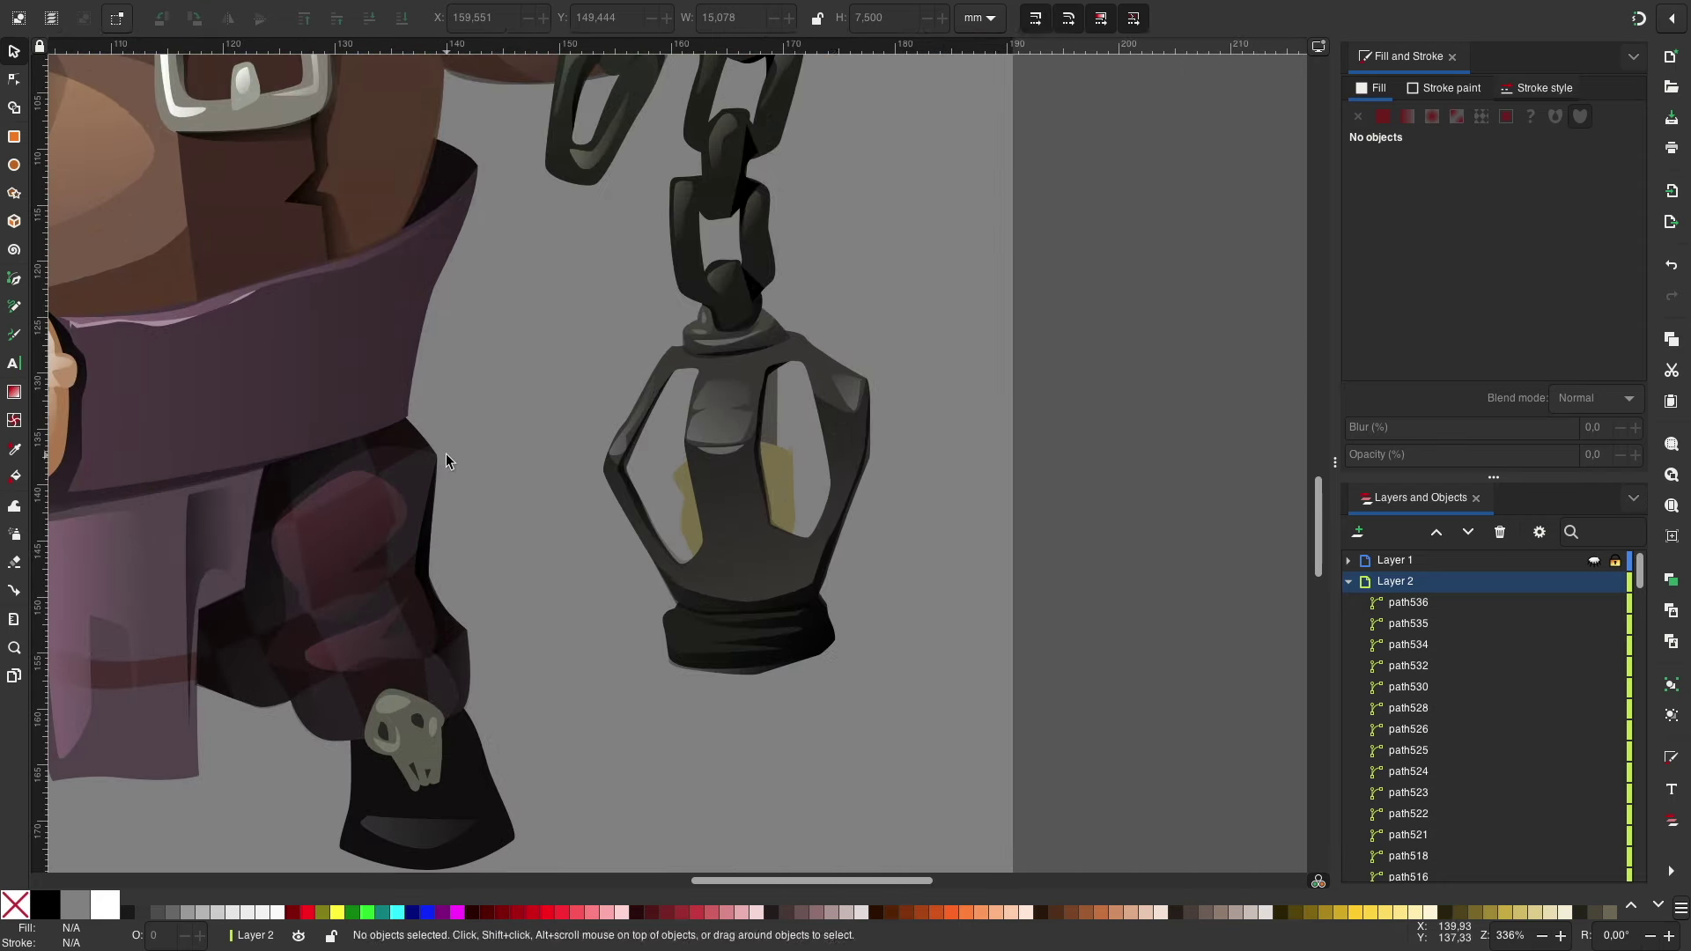
pyautogui.scroll(1, 705, 466)
# Step: Add a yellow shape inside the lantern using a colour sampled from the drawing
pyautogui.press('b')
pyautogui.press('Return')
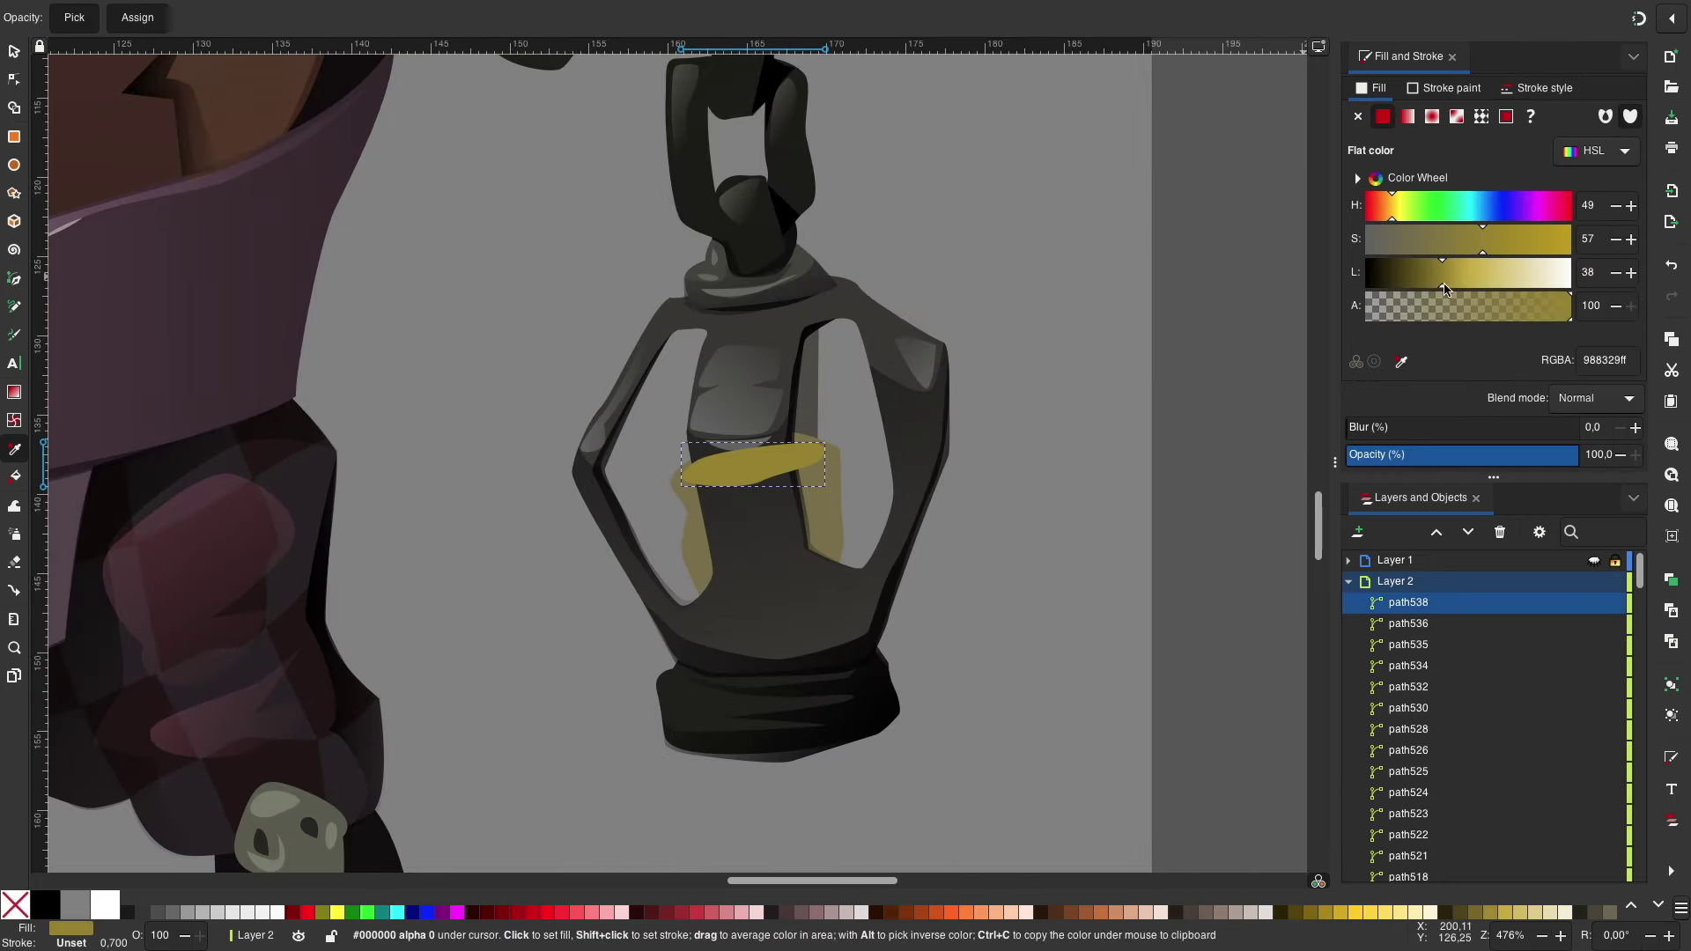
pyautogui.press('s')
pyautogui.press('Escape')
pyautogui.scroll(-1, 1016, 529)
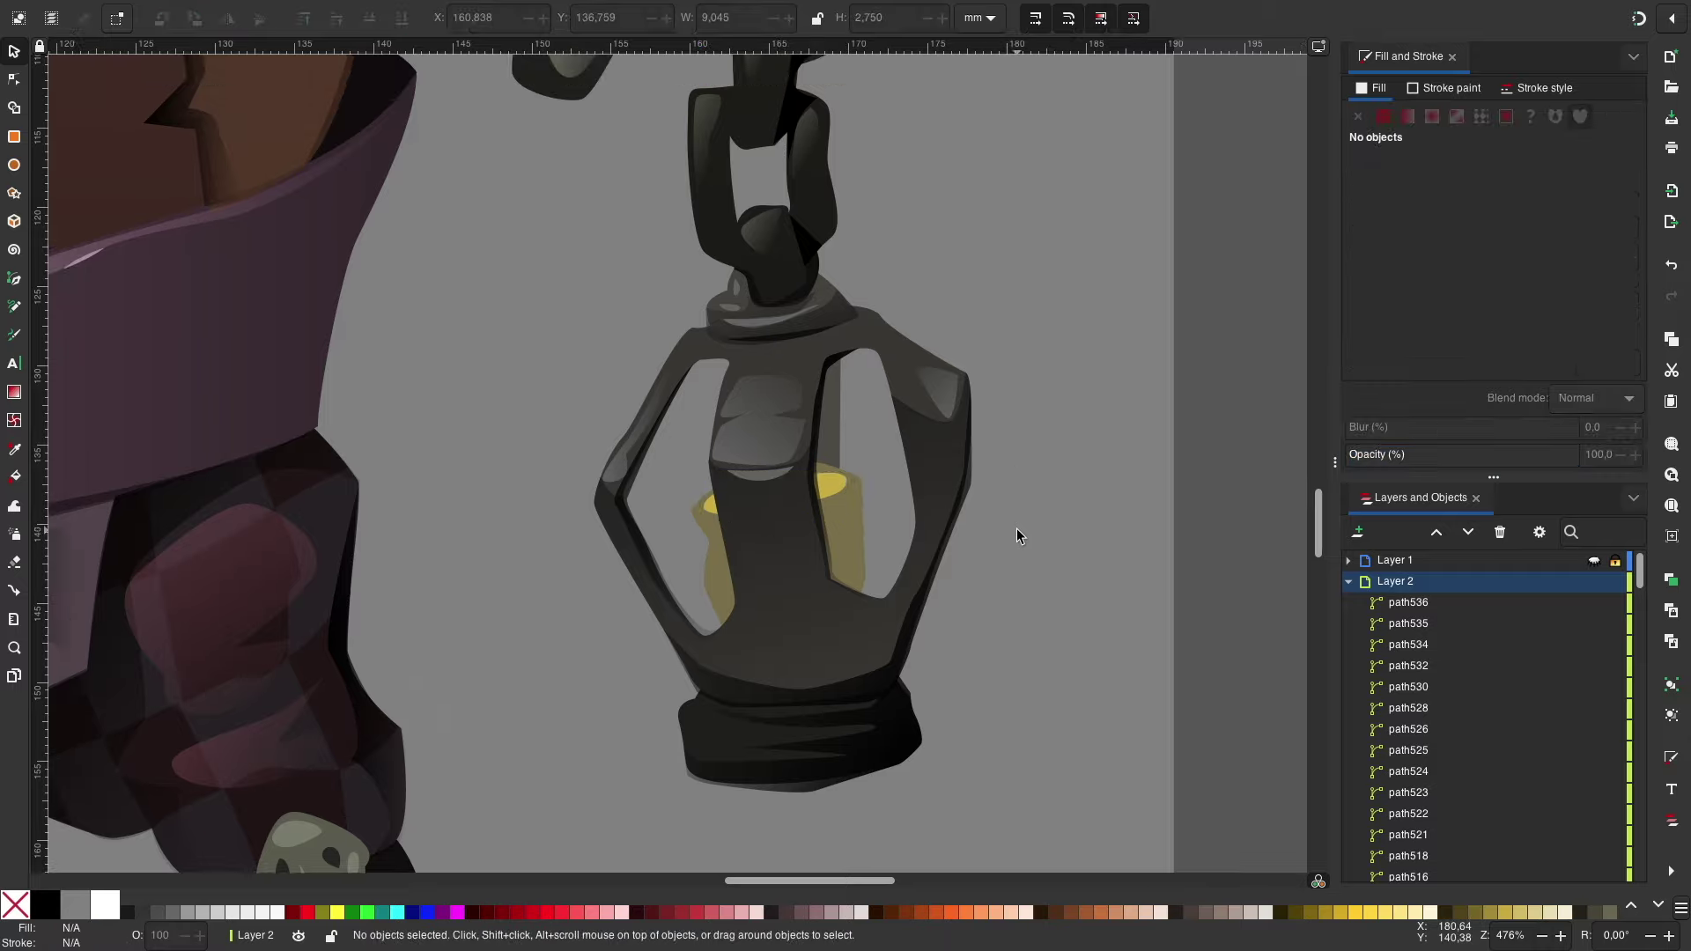
pyautogui.scroll(-1, 973, 532)
pyautogui.scroll(-1, 1002, 559)
pyautogui.scroll(2, 1066, 438)
pyautogui.scroll(1, 589, 404)
# Step: Draw a yellow shape behind the column with a linear gradient angled downward
pyautogui.press('b')
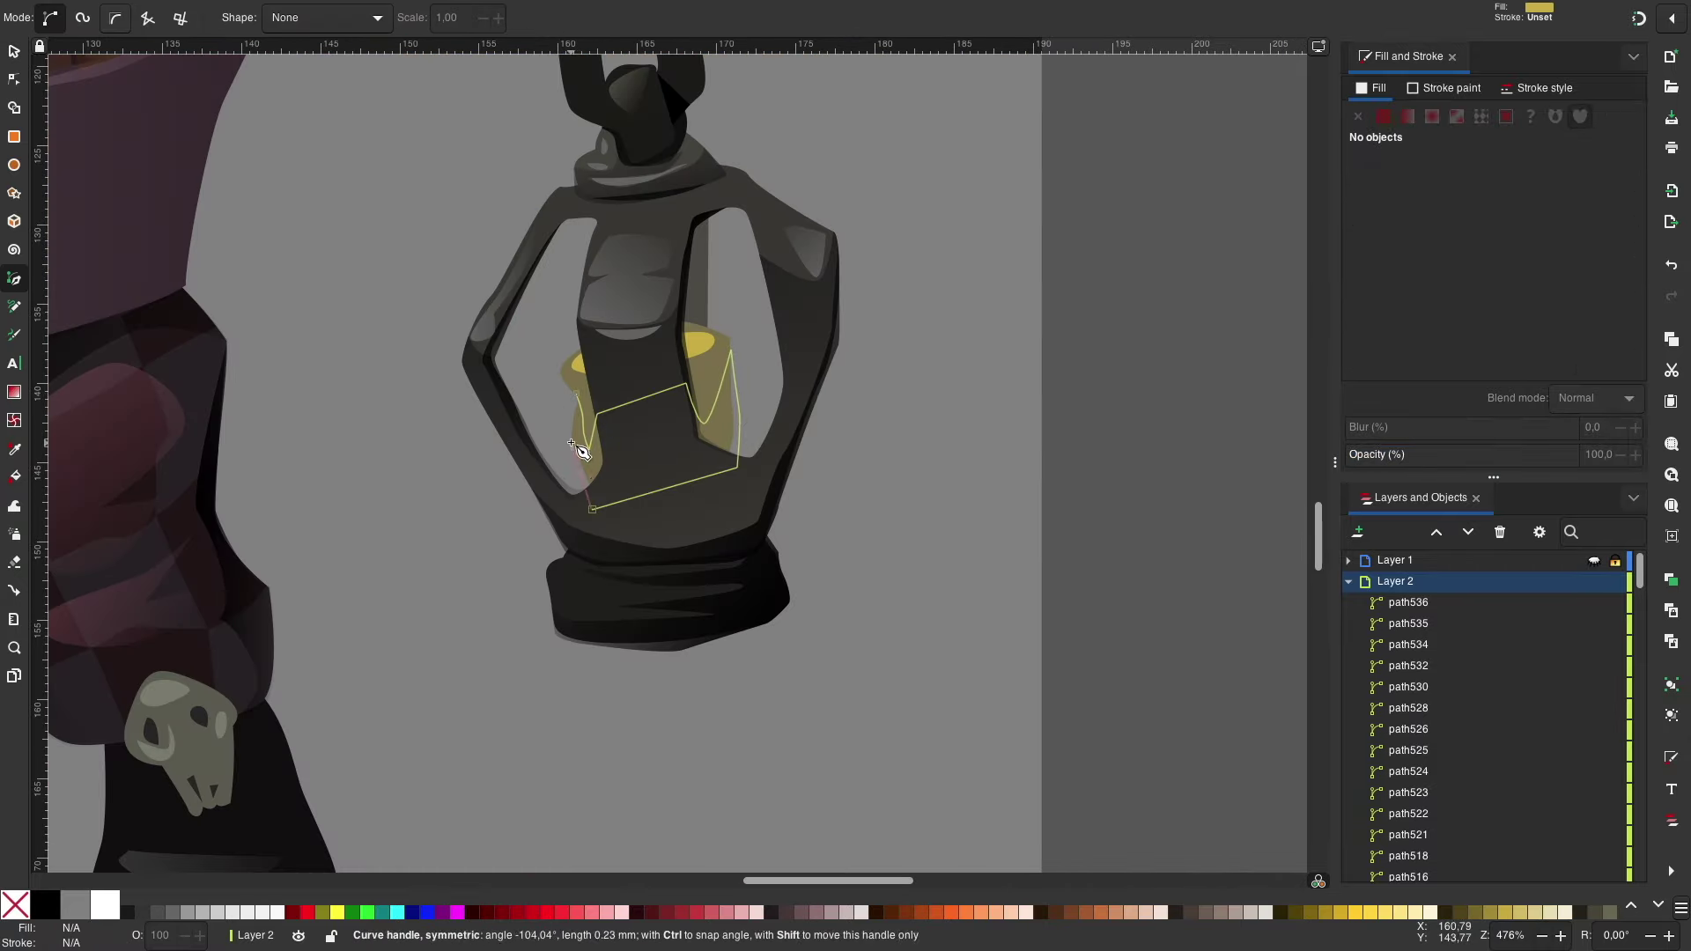
pyautogui.press('Return')
pyautogui.press('s')
pyautogui.press('Escape')
pyautogui.click(758, 414)
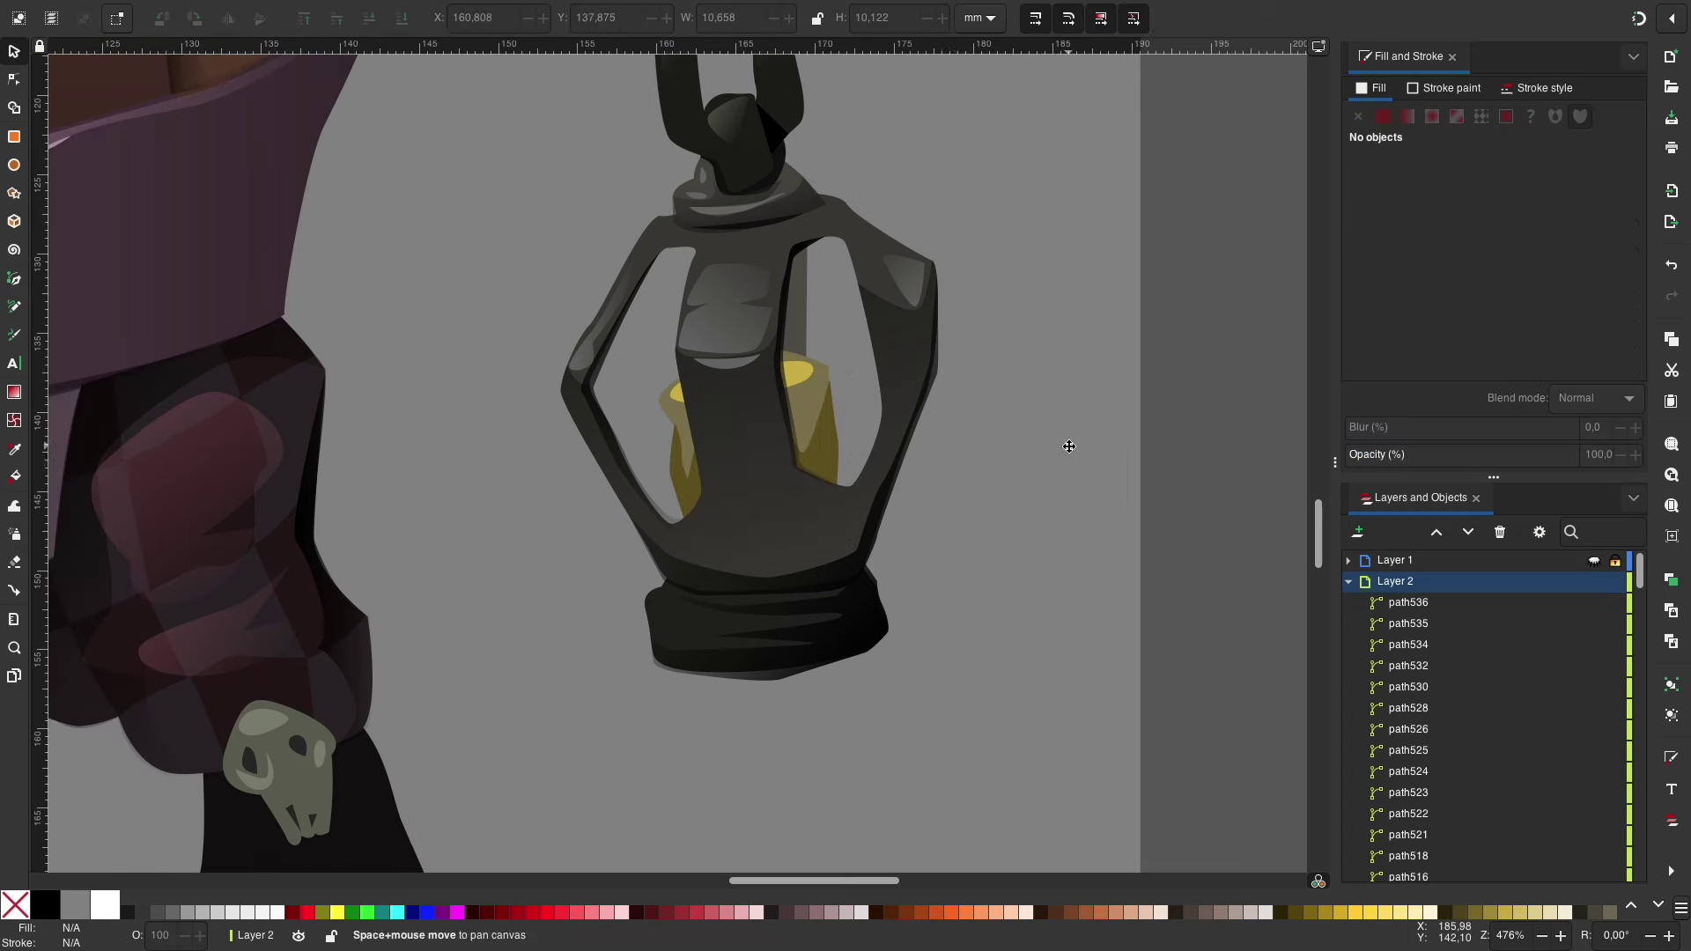
pyautogui.click(1408, 117)
pyautogui.moveTo(768, 524); pyautogui.dragTo(731, 402)
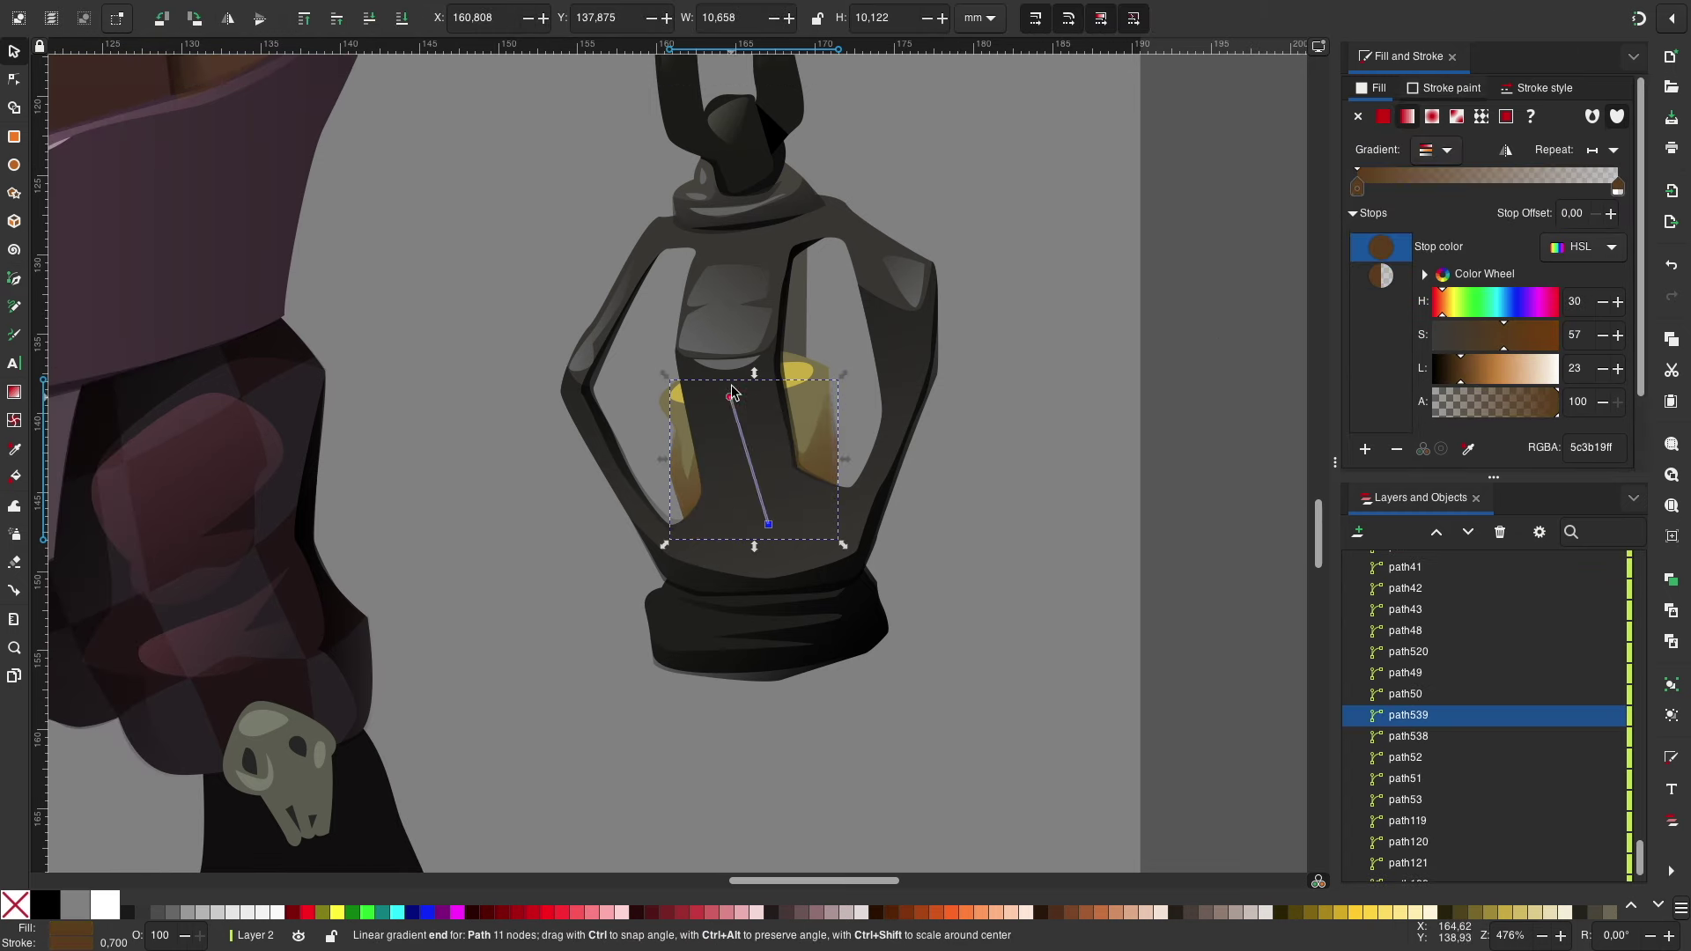
pyautogui.press('Escape')
pyautogui.scroll(-2, 936, 506)
pyautogui.scroll(-2, 936, 506)
pyautogui.scroll(3, 736, 575)
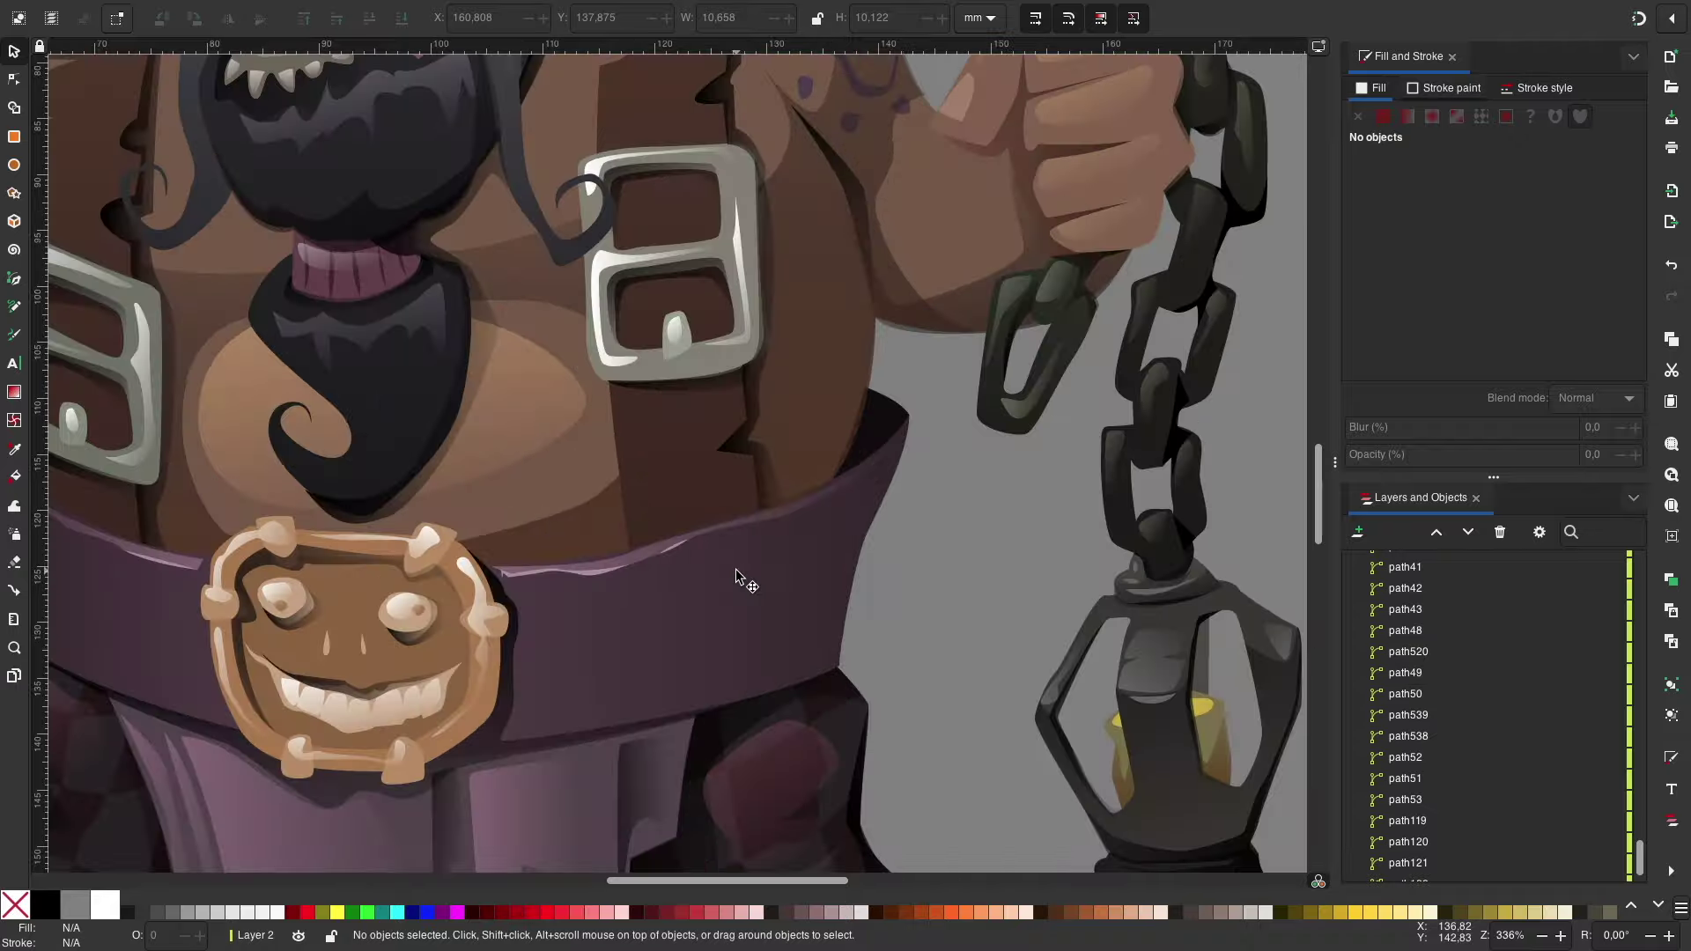
pyautogui.scroll(2, 735, 574)
# Step: Sample the chain's dark colour and draw a gradient-filled triangle highlight on a chain link
pyautogui.click(782, 262)
pyautogui.click(1400, 360)
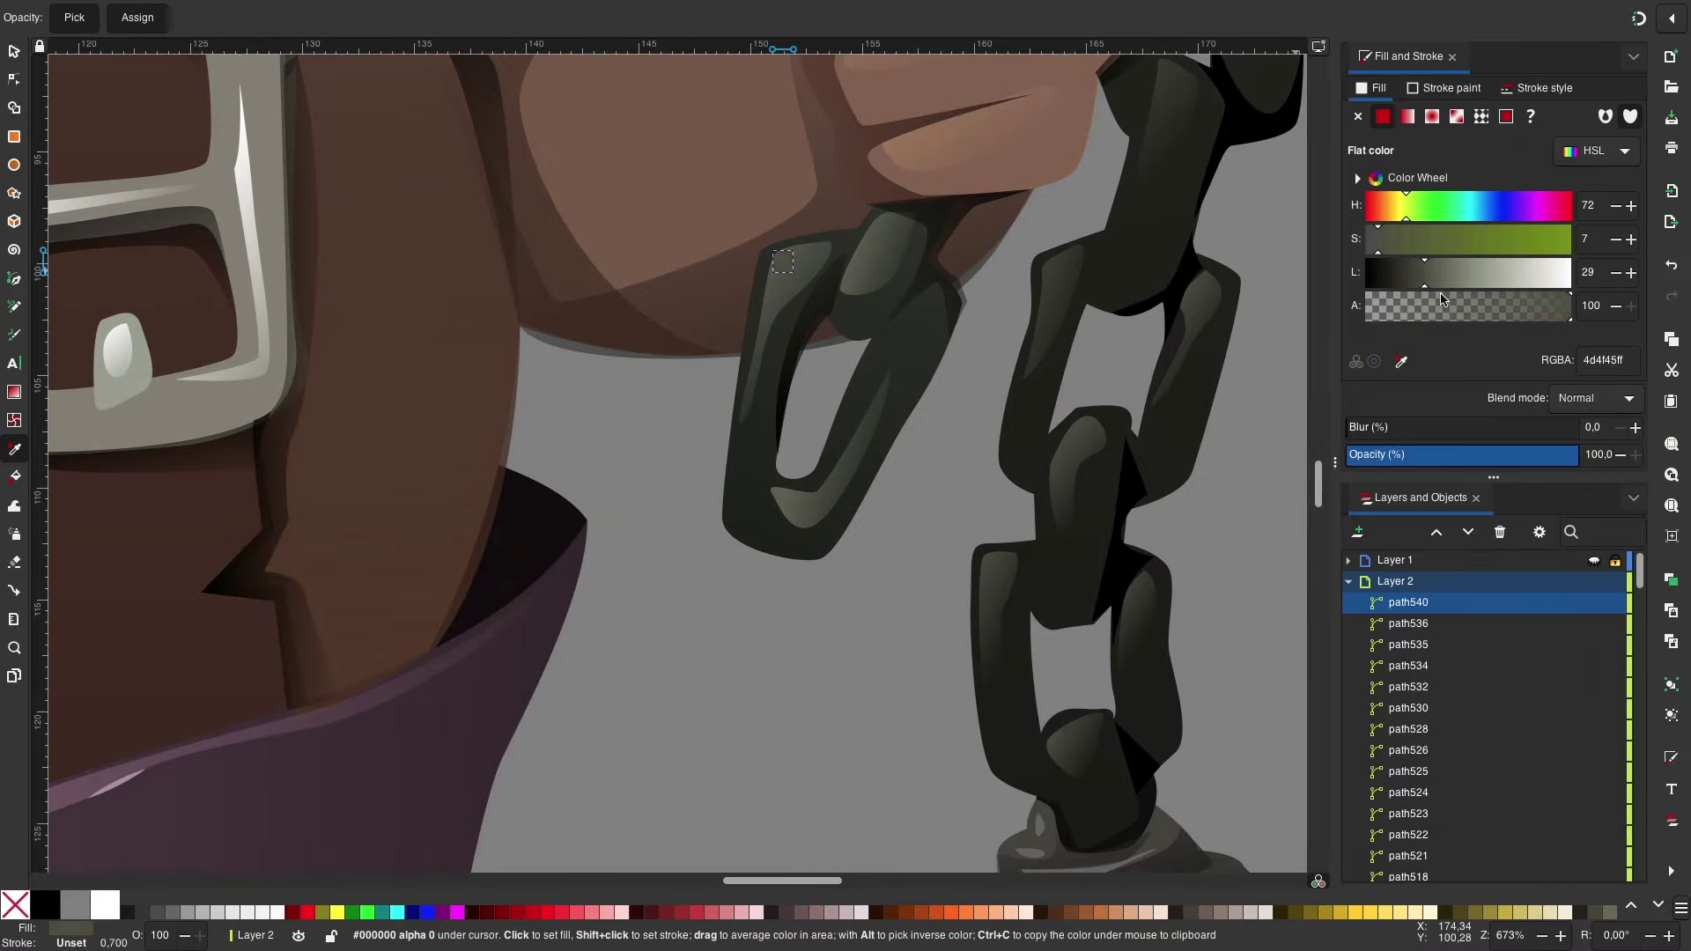
pyautogui.press('b')
pyautogui.scroll(-1, 831, 479)
pyautogui.click(810, 472)
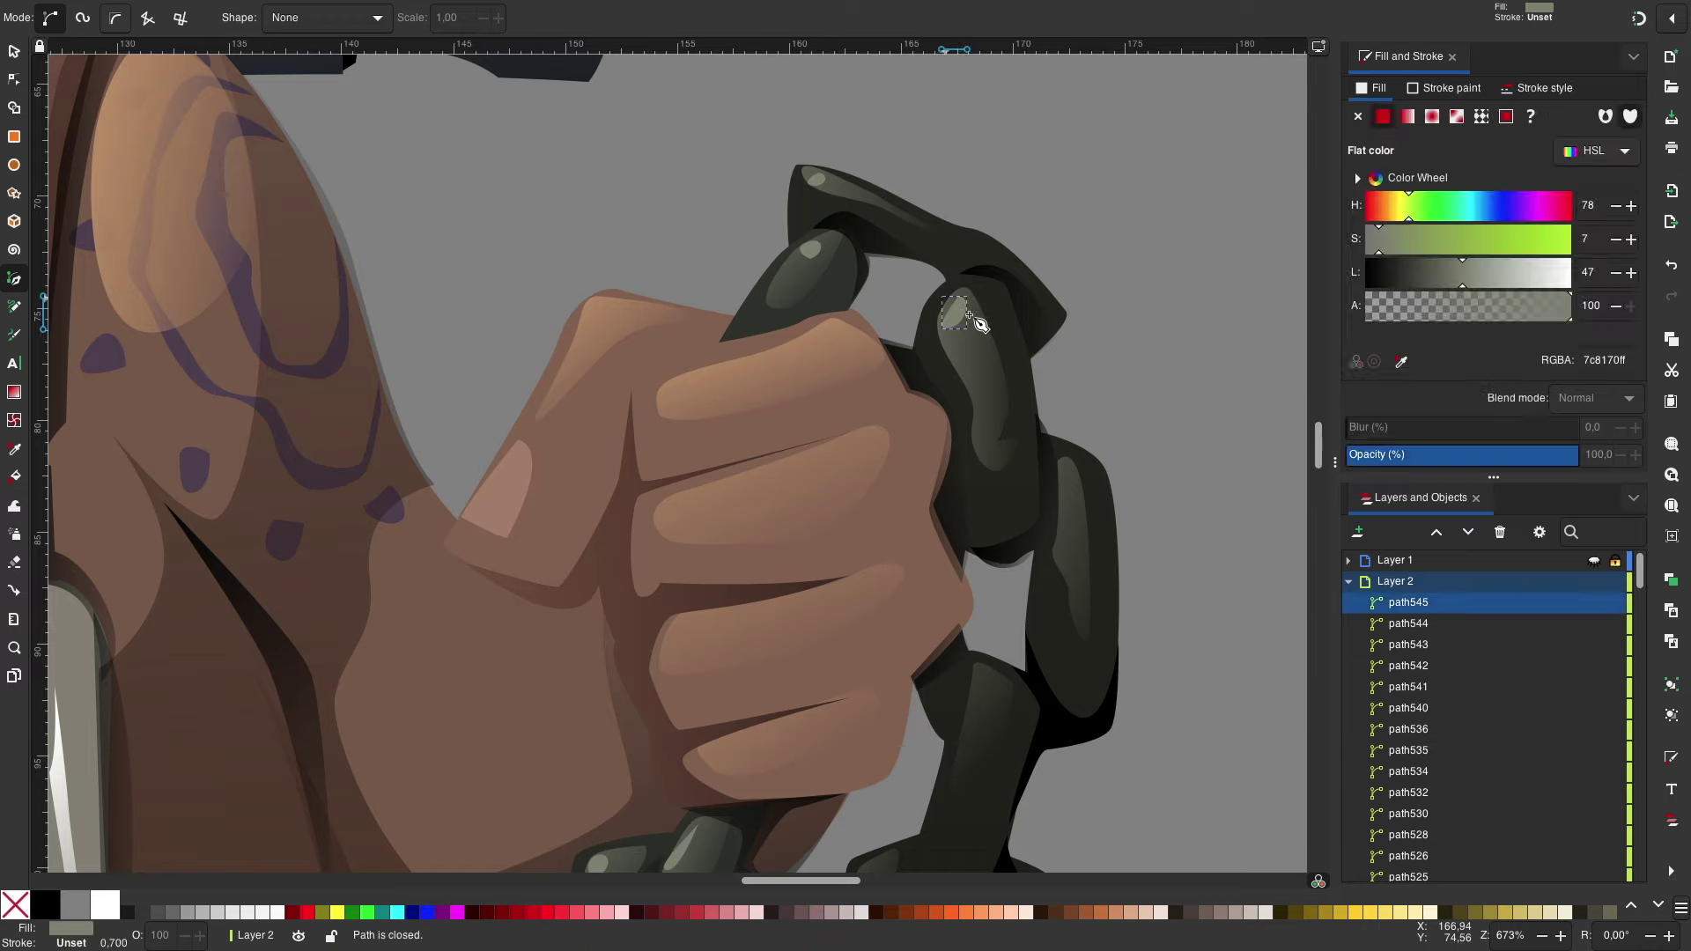
pyautogui.scroll(-3, 1083, 340)
pyautogui.scroll(-3, 917, 365)
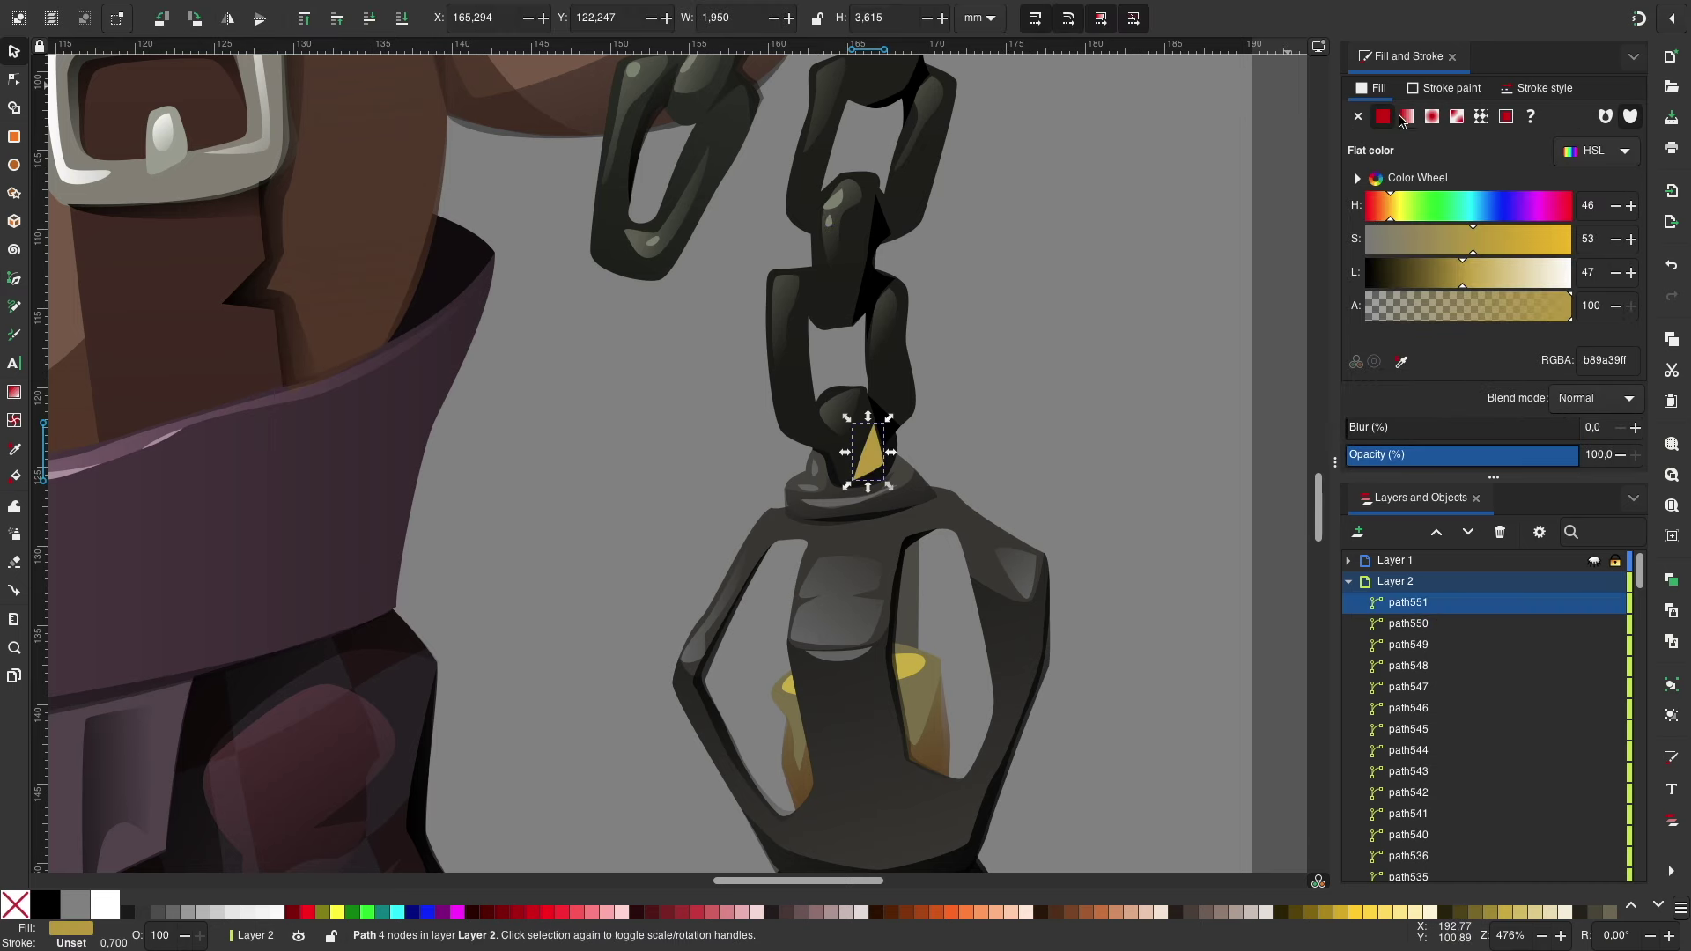
pyautogui.click(1404, 117)
# Step: Draw gold glint shapes on the lower chain link
pyautogui.press('b')
pyautogui.click(771, 454)
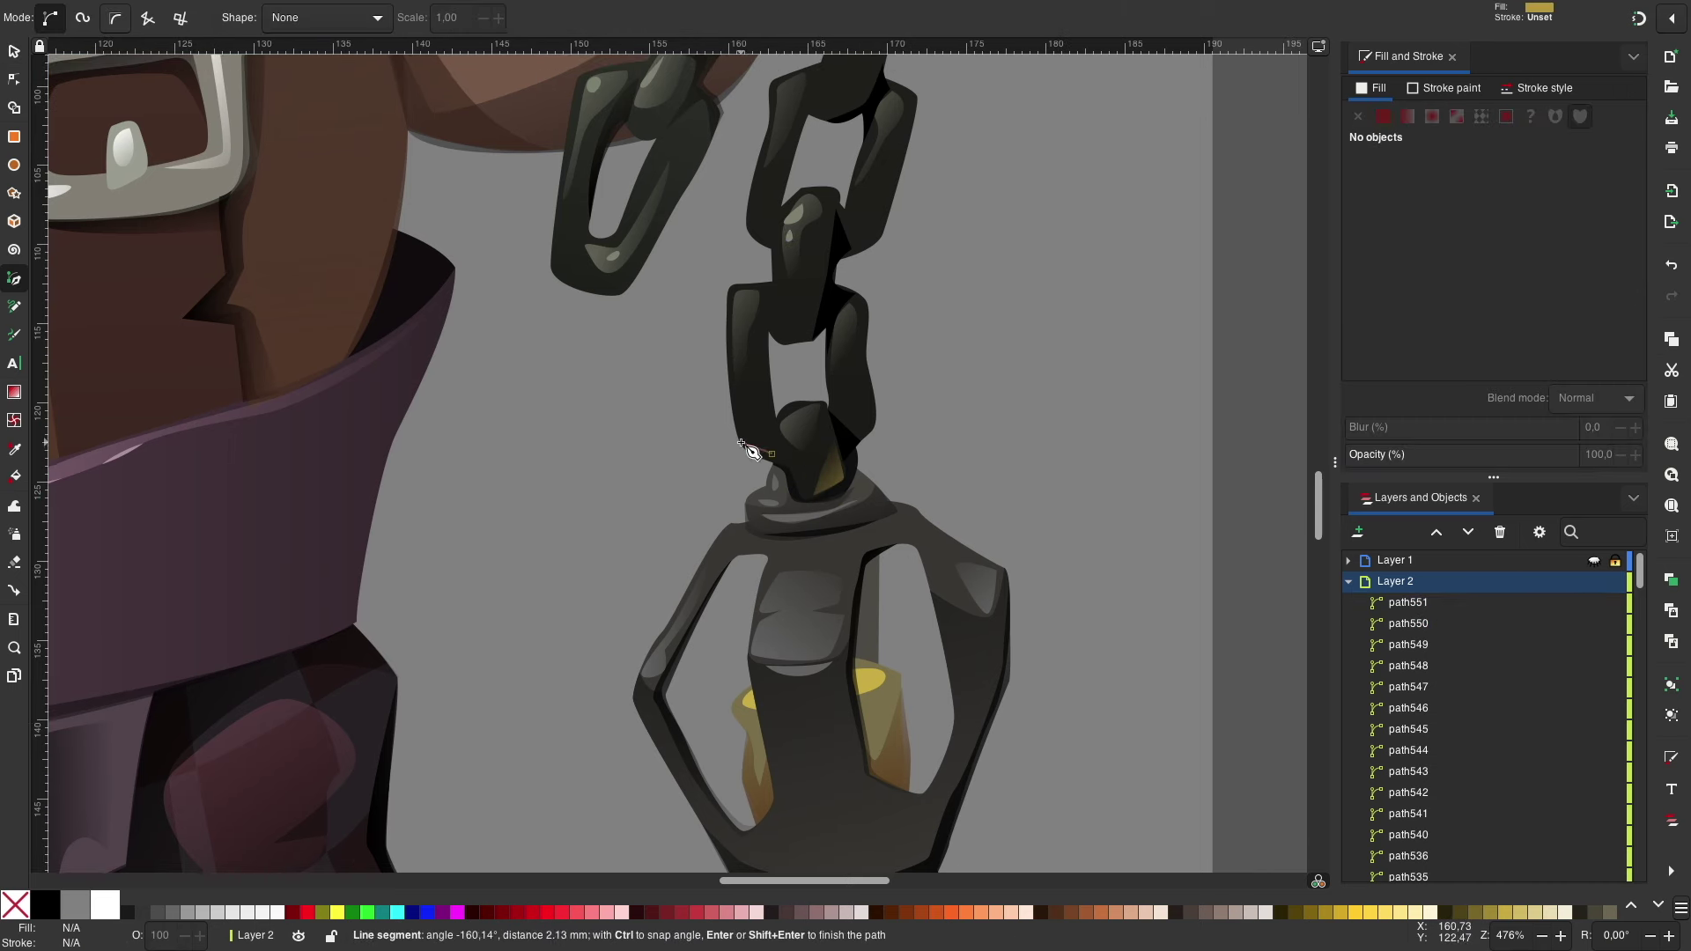
pyautogui.moveTo(787, 461); pyautogui.dragTo(788, 462)
pyautogui.press('Escape')
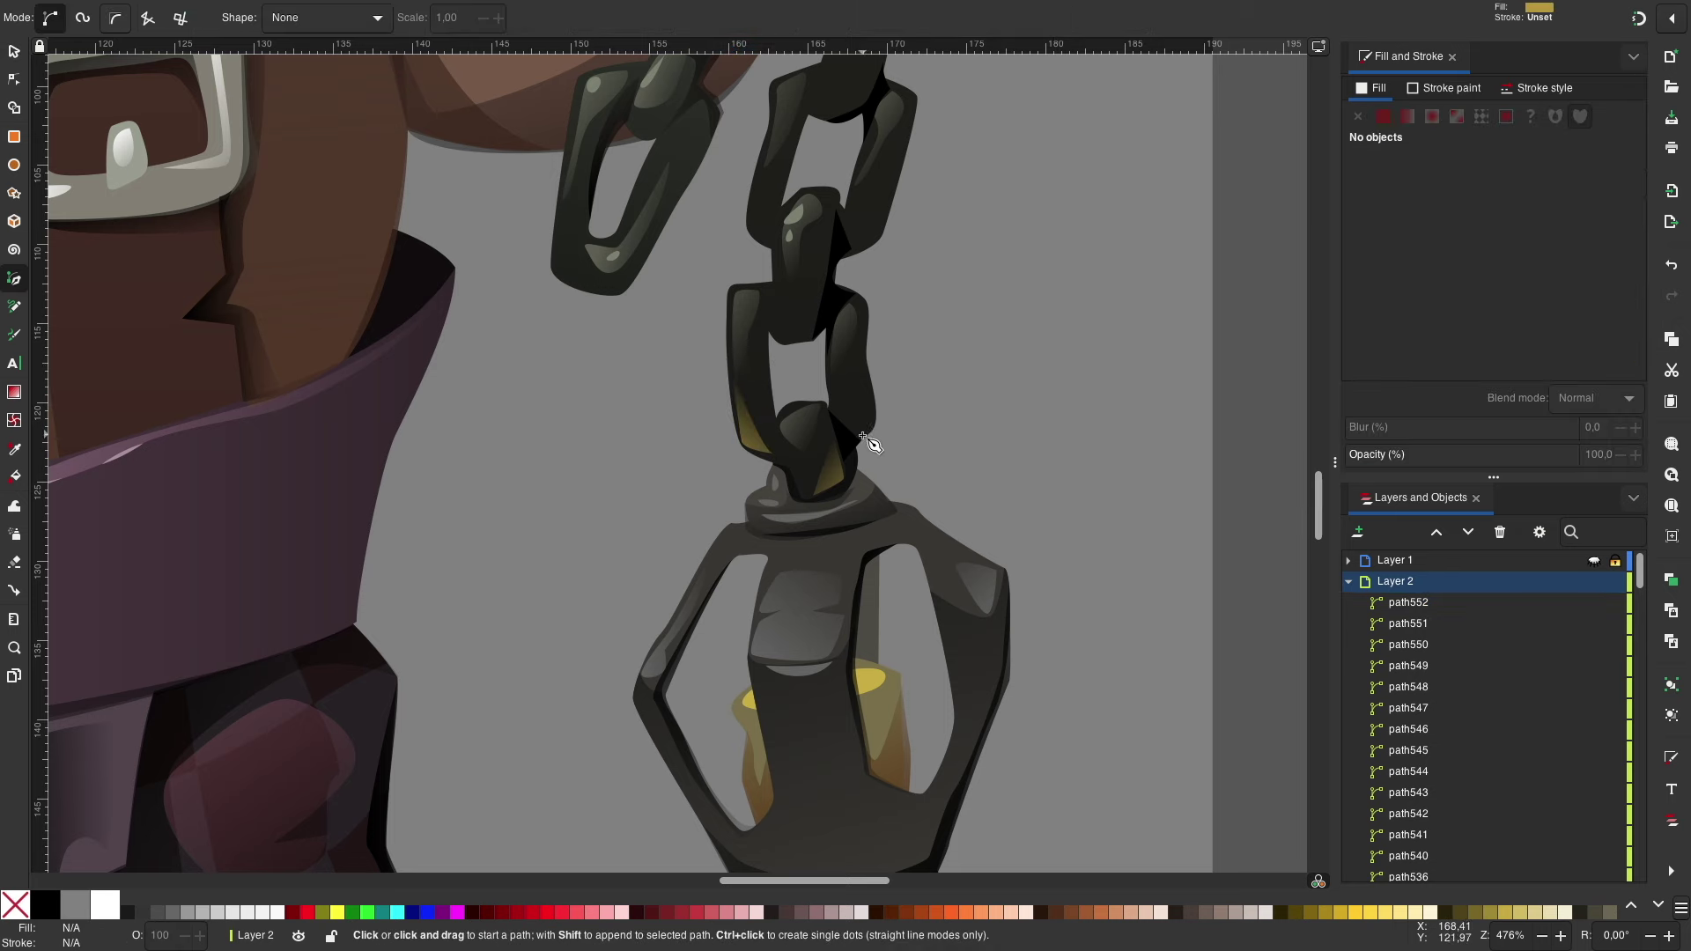
pyautogui.click(863, 438)
pyautogui.press('s')
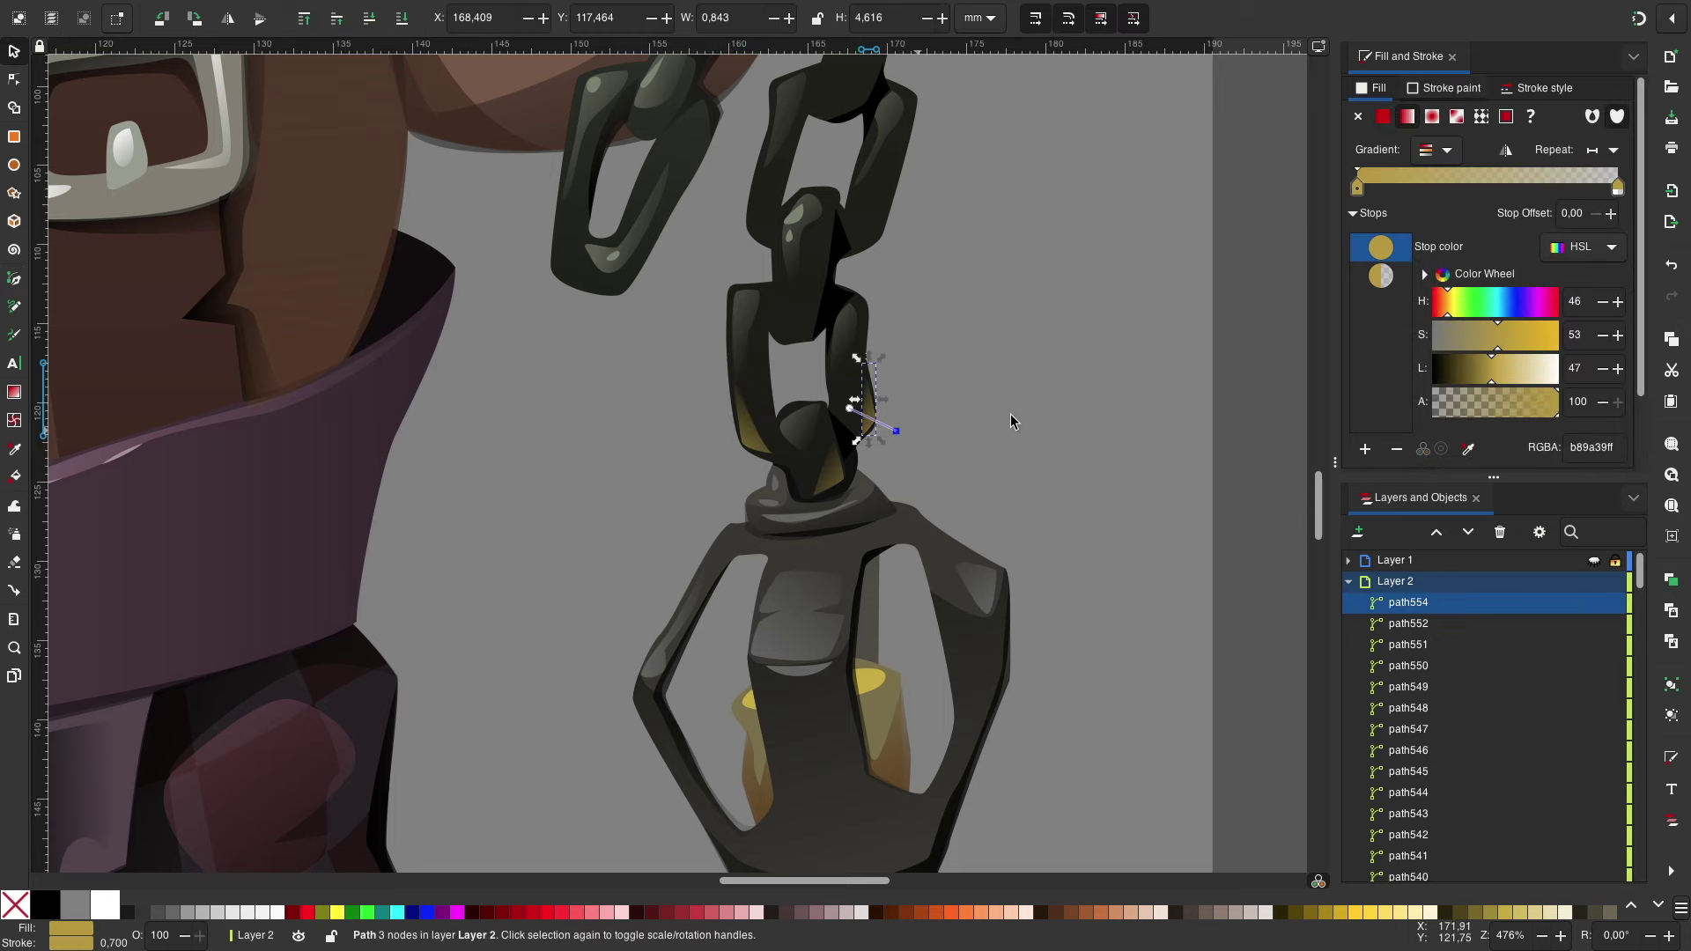
pyautogui.press('b')
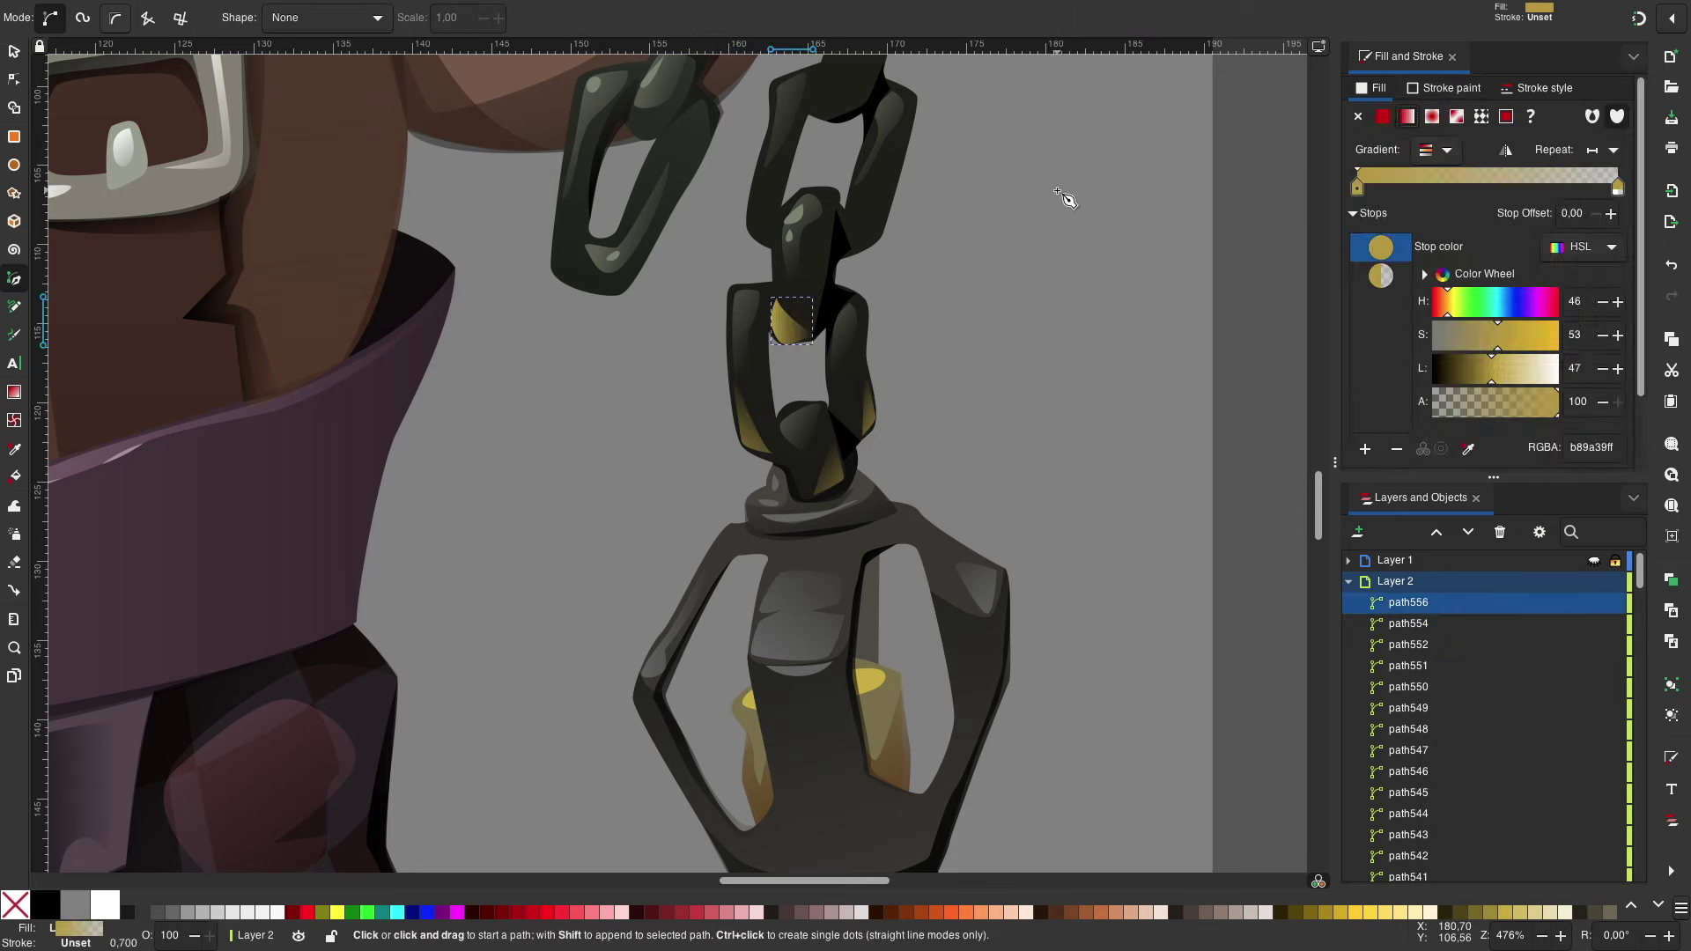
pyautogui.press('Escape')
# Step: Add a curved glint on the upper-left chain link and zoom out to the whole warrior
pyautogui.scroll(2, 1057, 352)
pyautogui.click(588, 359)
pyautogui.moveTo(636, 371); pyautogui.dragTo(656, 380)
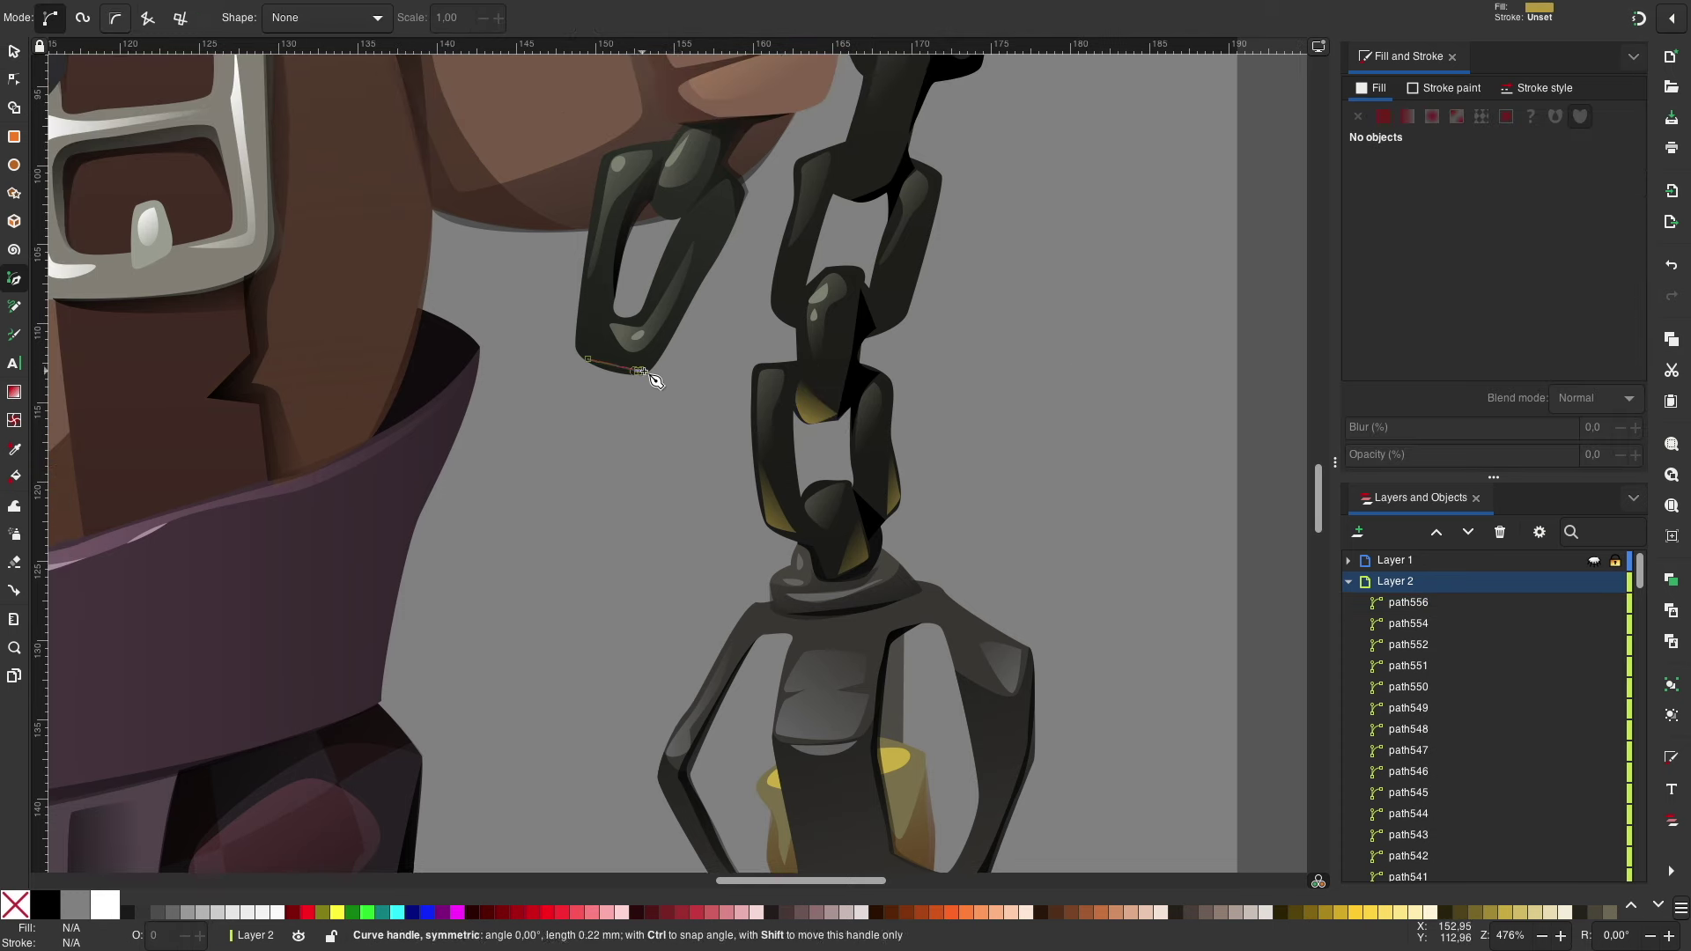
pyautogui.click(584, 360)
pyautogui.press('s')
pyautogui.scroll(-3, 740, 429)
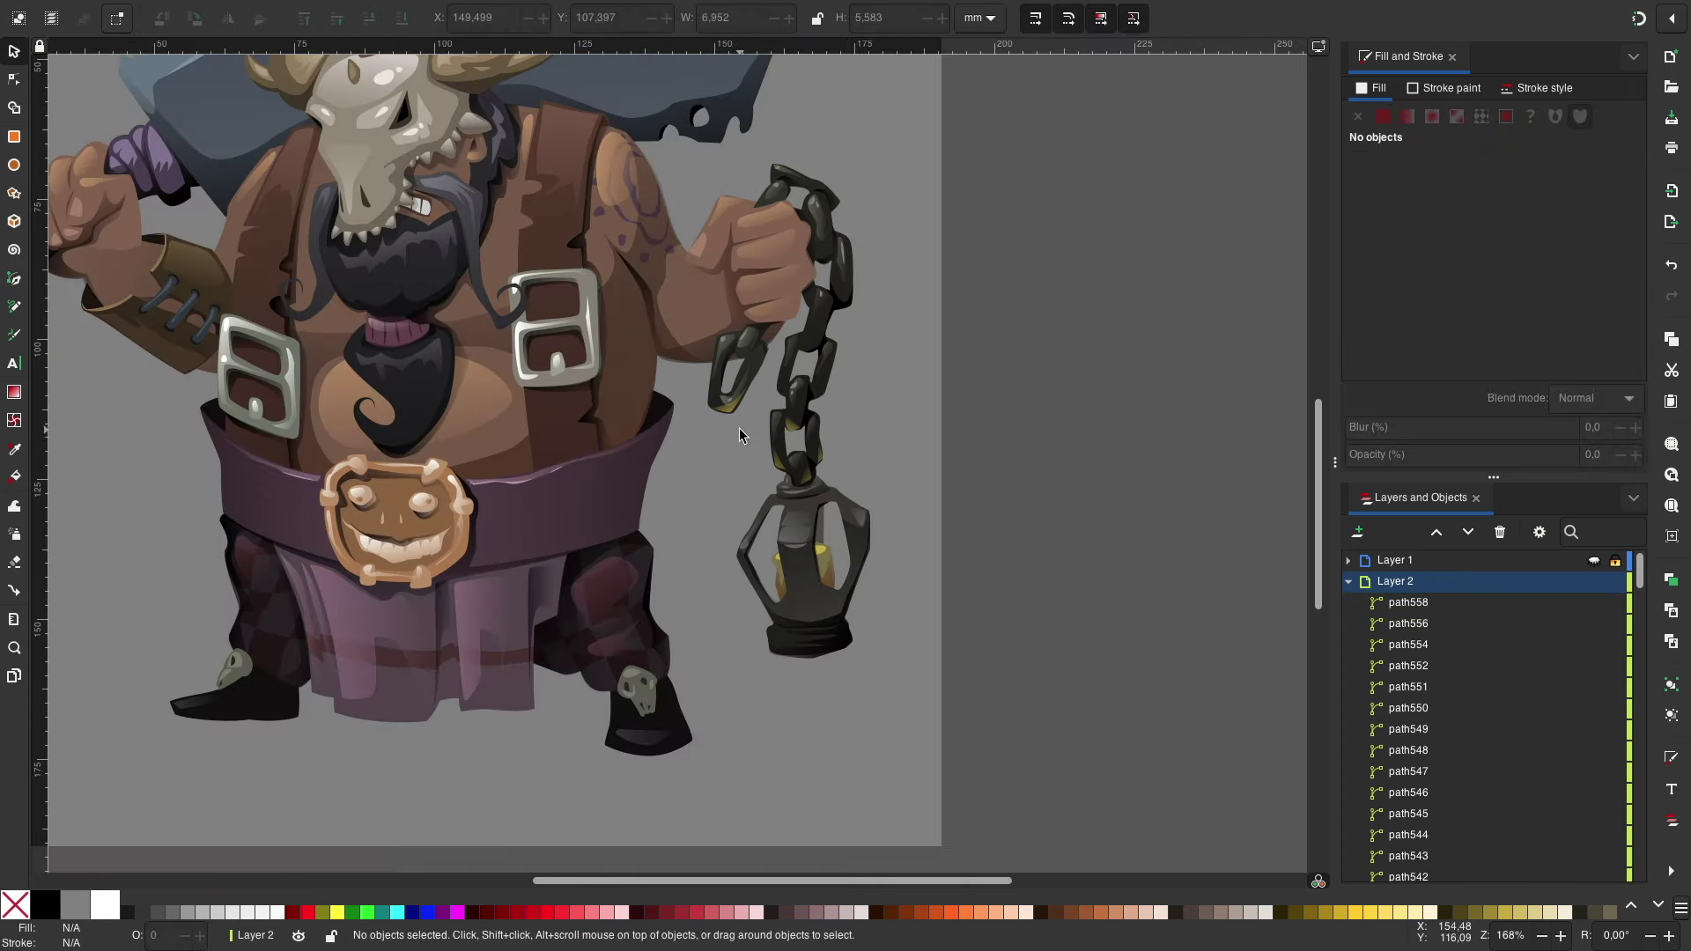
# Step: Draw a yellow rim-light strip along the right trouser edge and reposition its gradient
pyautogui.scroll(2, 760, 442)
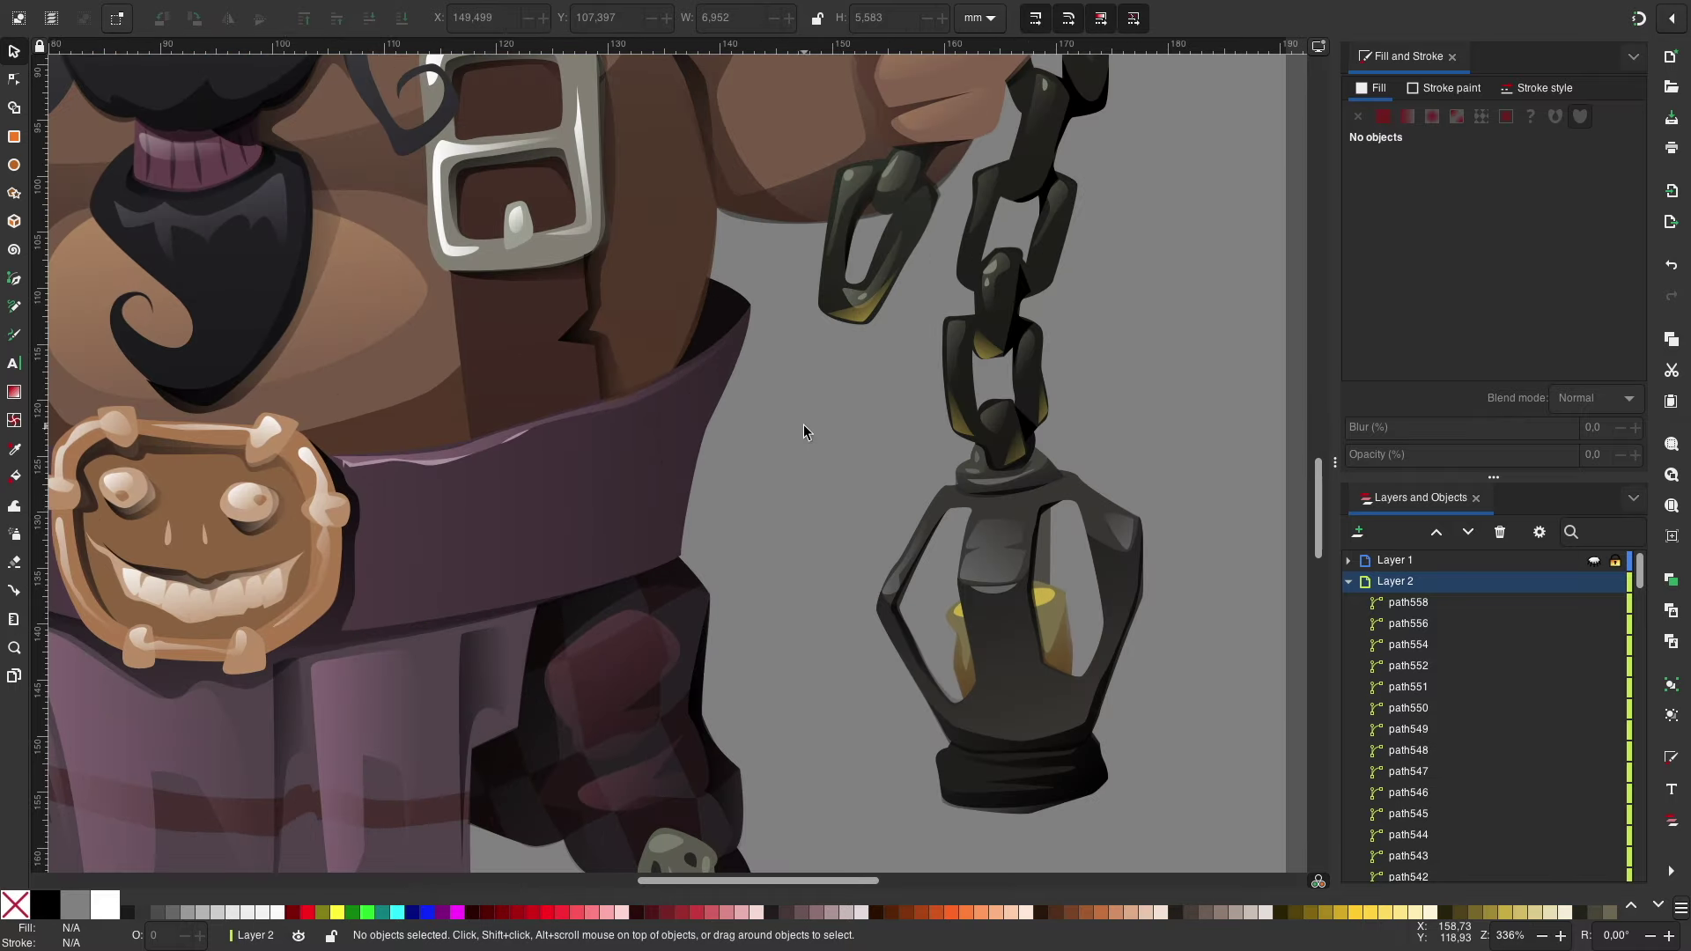
pyautogui.press('b')
pyautogui.moveTo(712, 594); pyautogui.dragTo(715, 627)
pyautogui.scroll(-3, 686, 482)
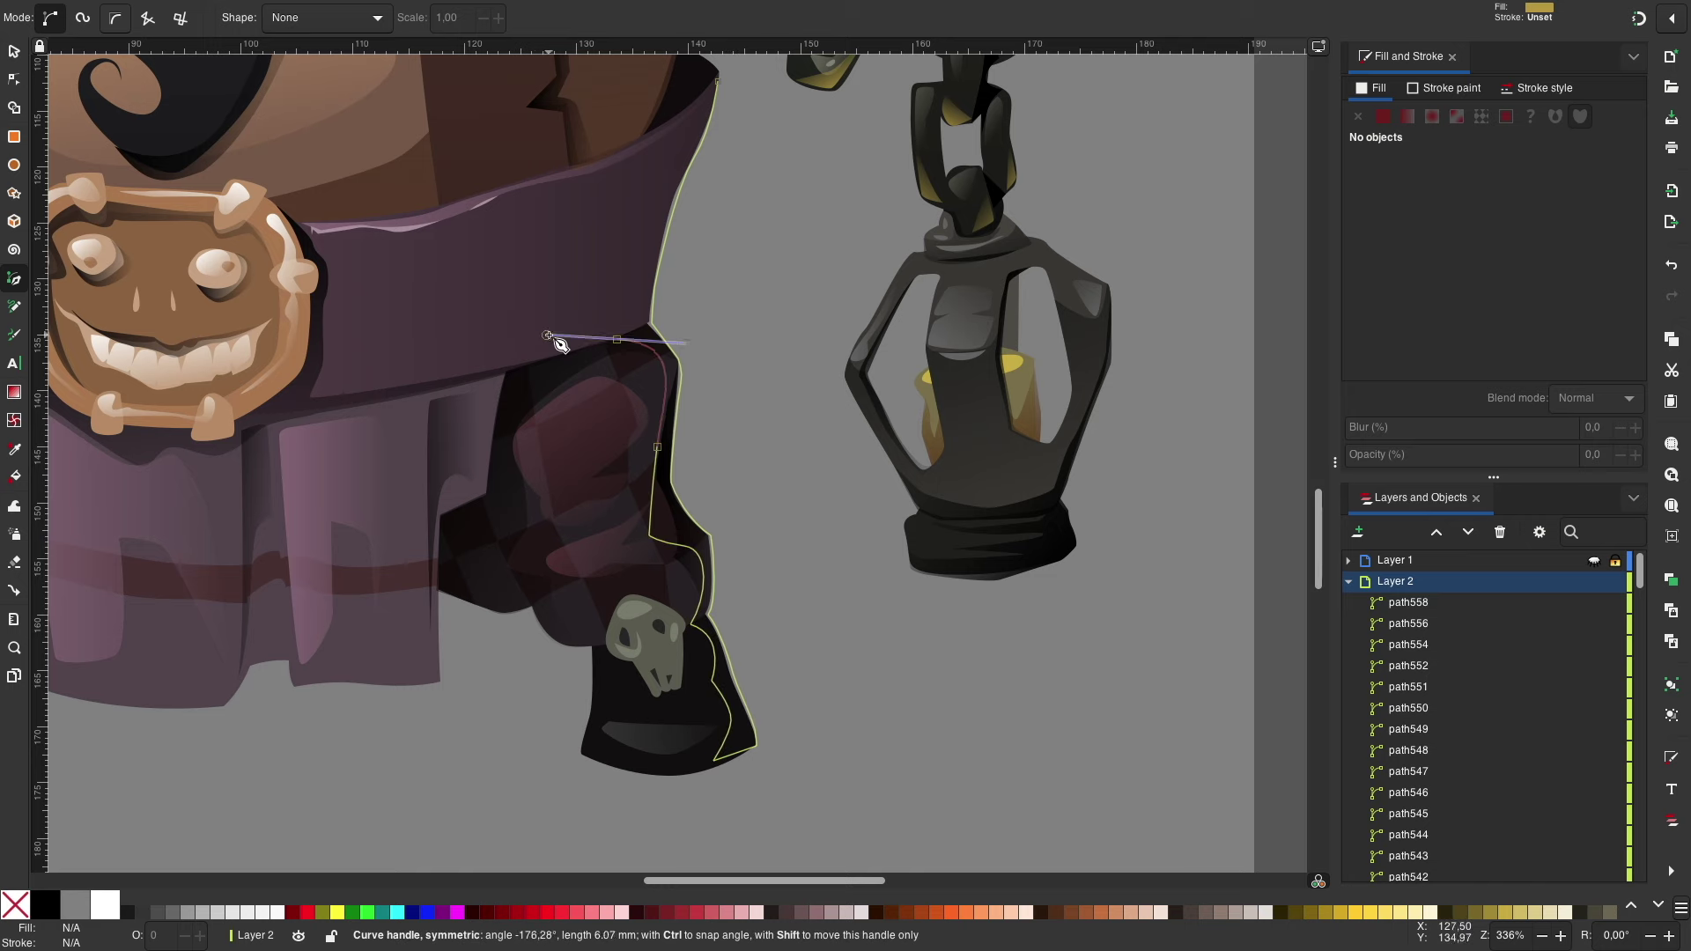
pyautogui.scroll(-2, 540, 338)
pyautogui.press('Return')
pyautogui.scroll(-2, 743, 479)
pyautogui.press('s')
pyautogui.moveTo(662, 614); pyautogui.dragTo(579, 610)
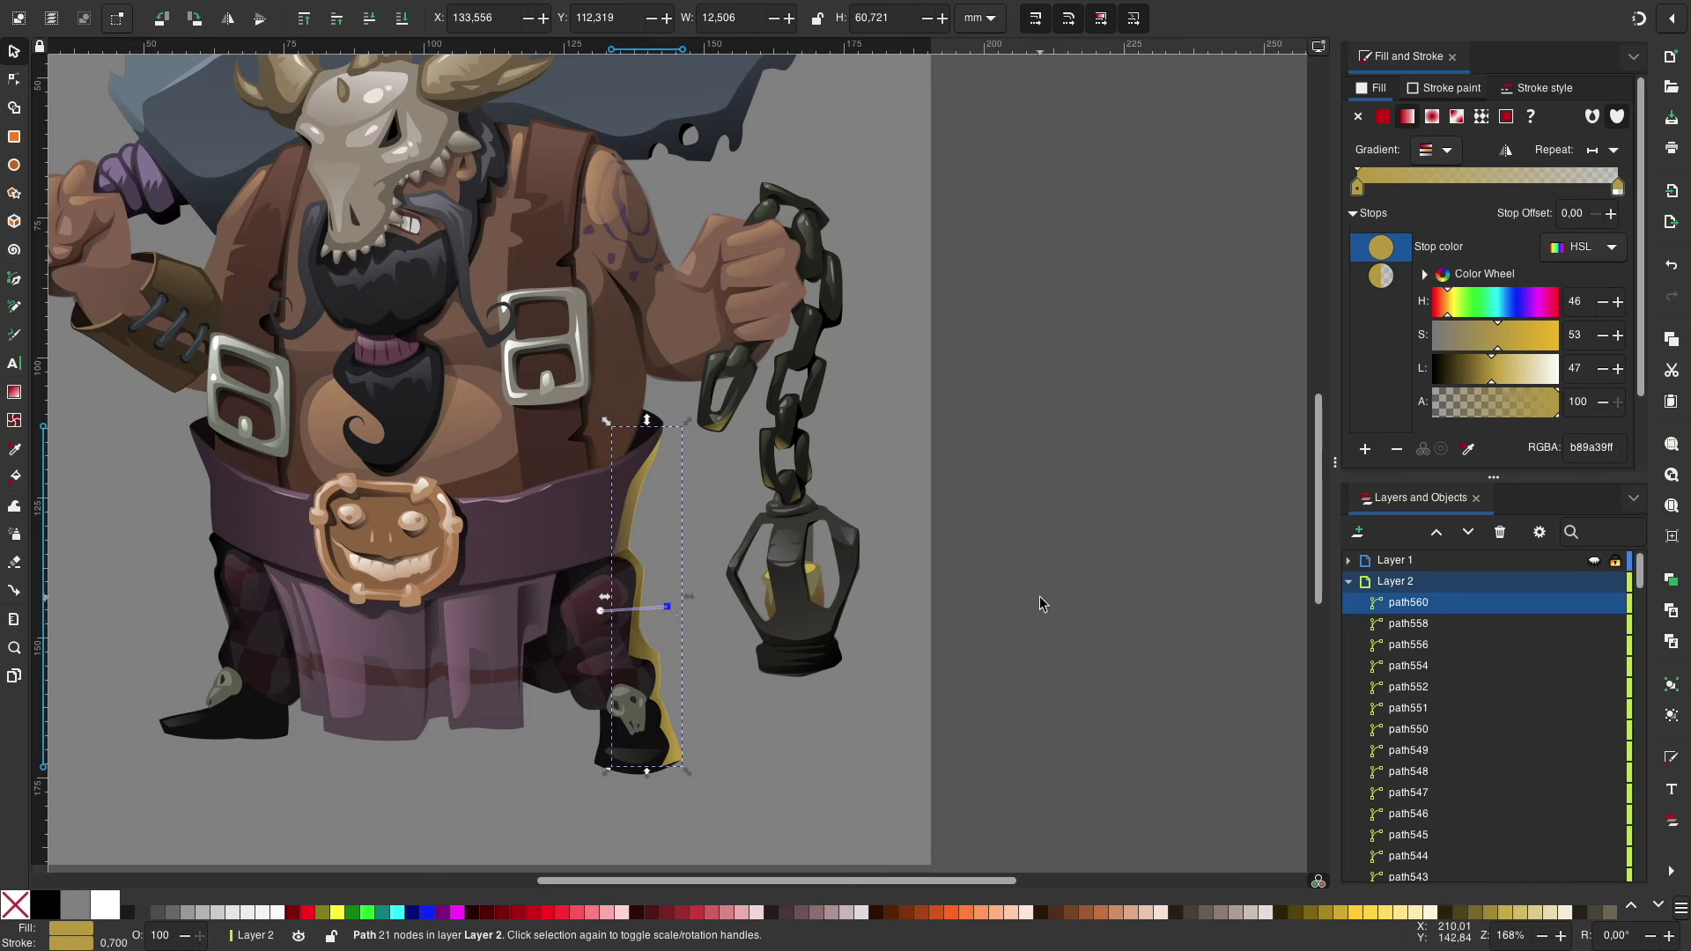
pyautogui.click(1085, 606)
pyautogui.press('5')
# Step: Add a rim-light path along the right side of the belly
pyautogui.press('+')
pyautogui.press('b')
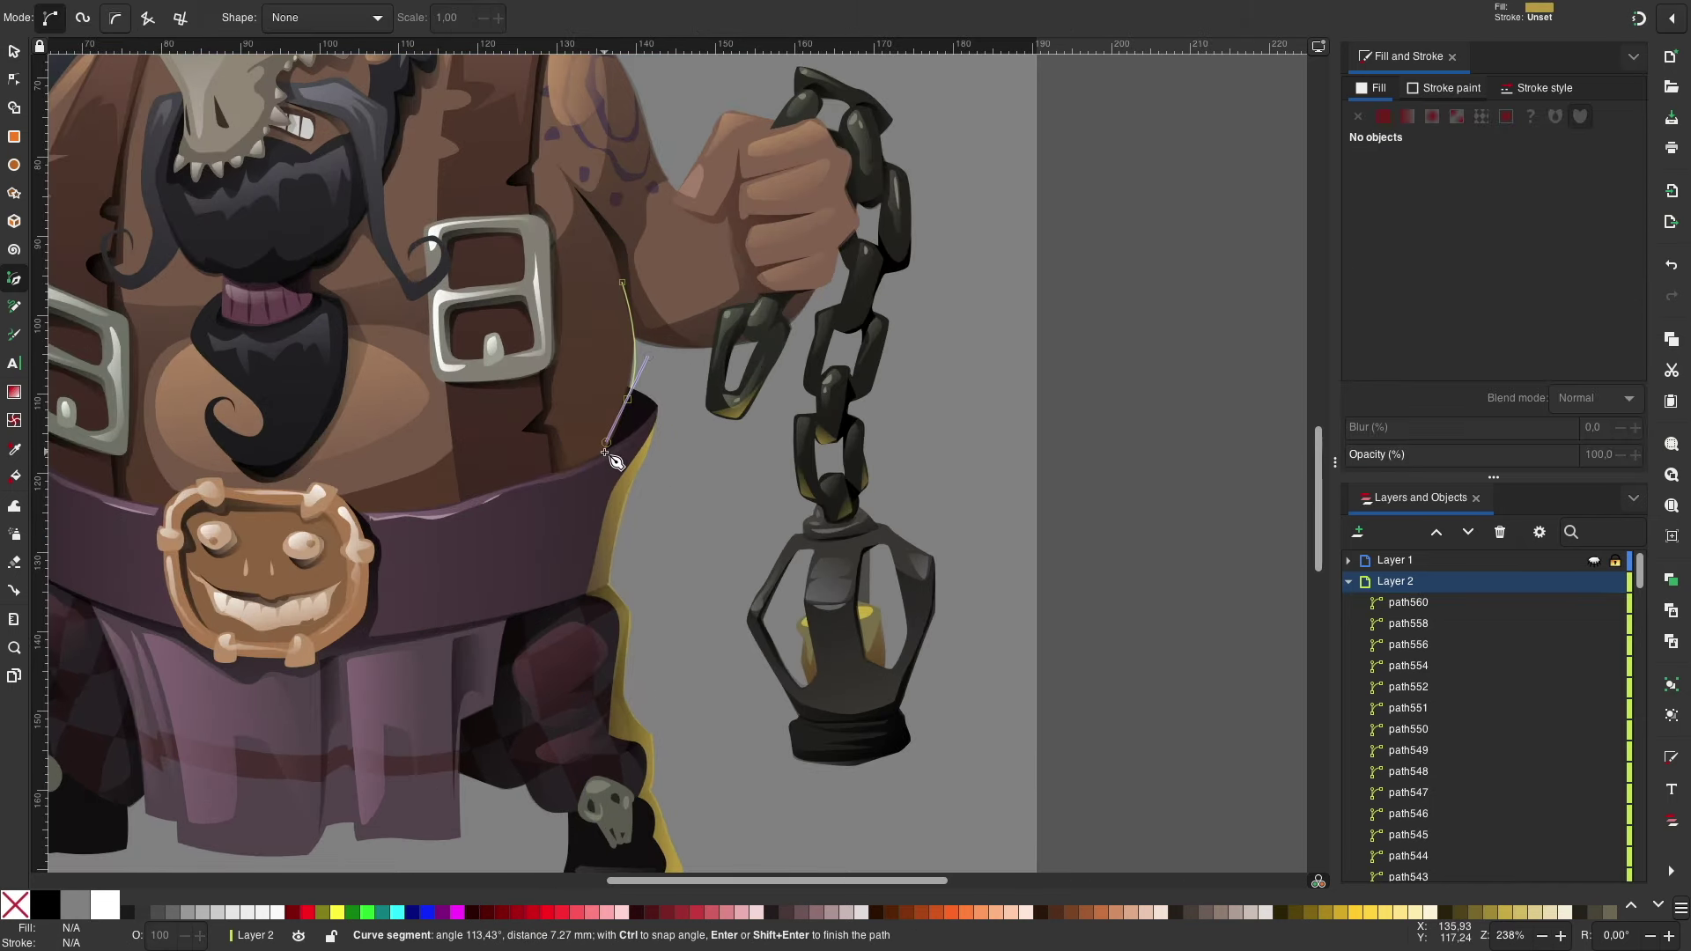
pyautogui.press('Return')
pyautogui.press('s')
pyautogui.click(932, 396)
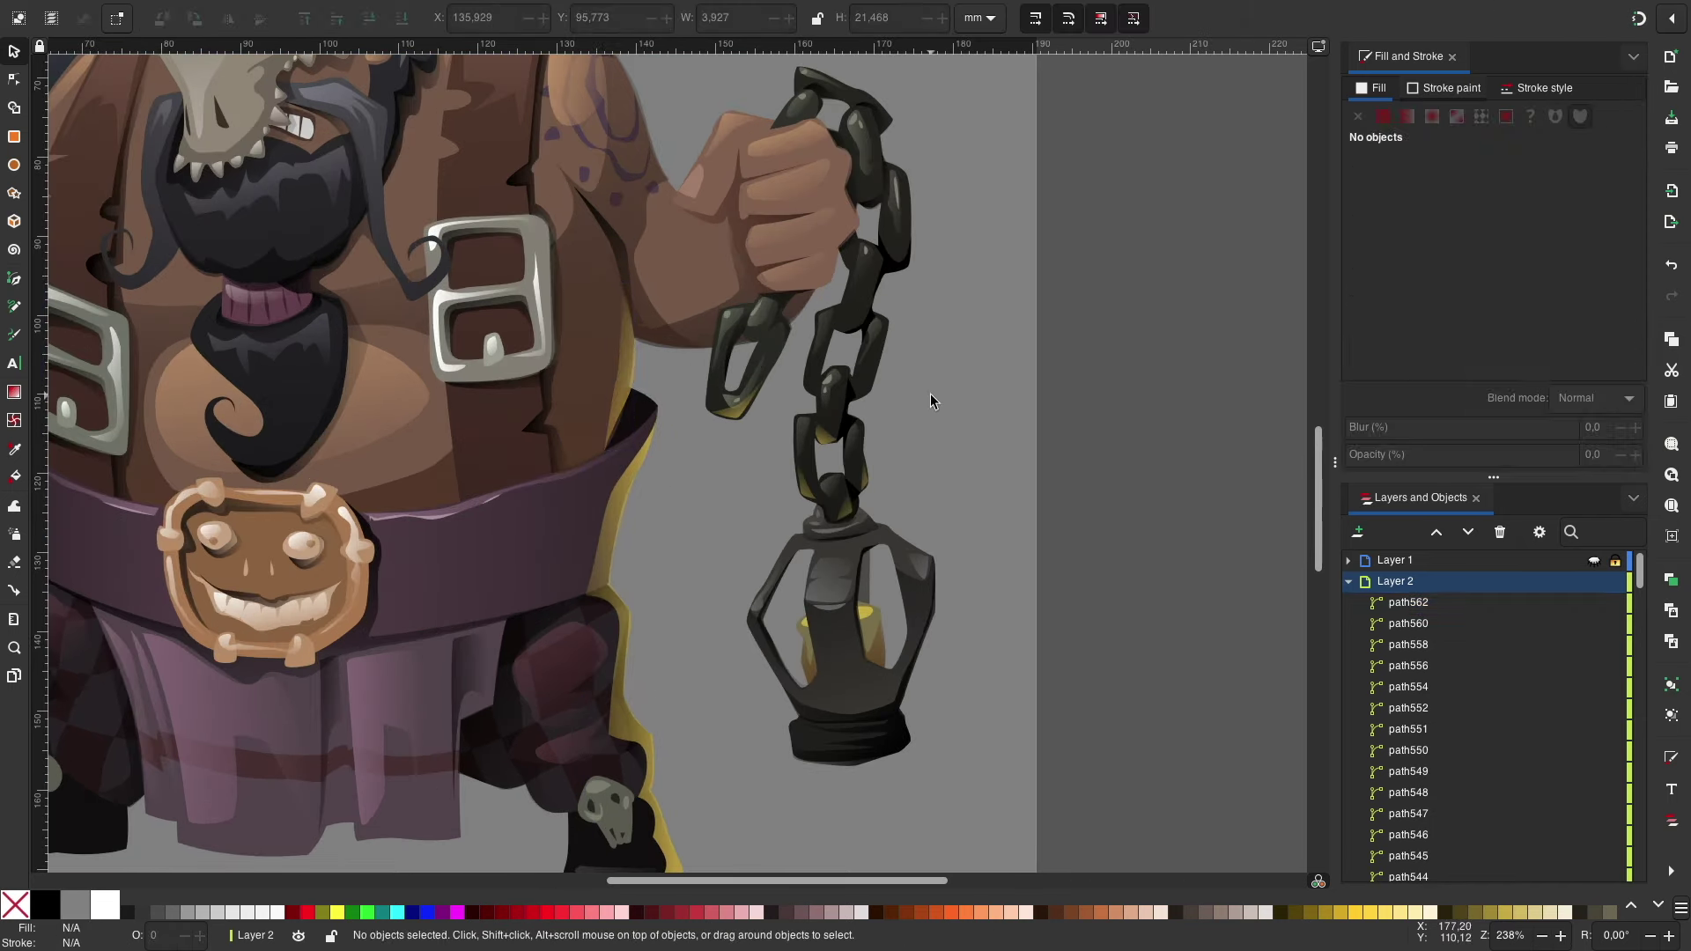
pyautogui.press('5')
# Step: Draw a rim-light shape under the wrist of the chain fist
pyautogui.scroll(1, 744, 502)
pyautogui.scroll(4, 744, 502)
pyautogui.scroll(2, 741, 504)
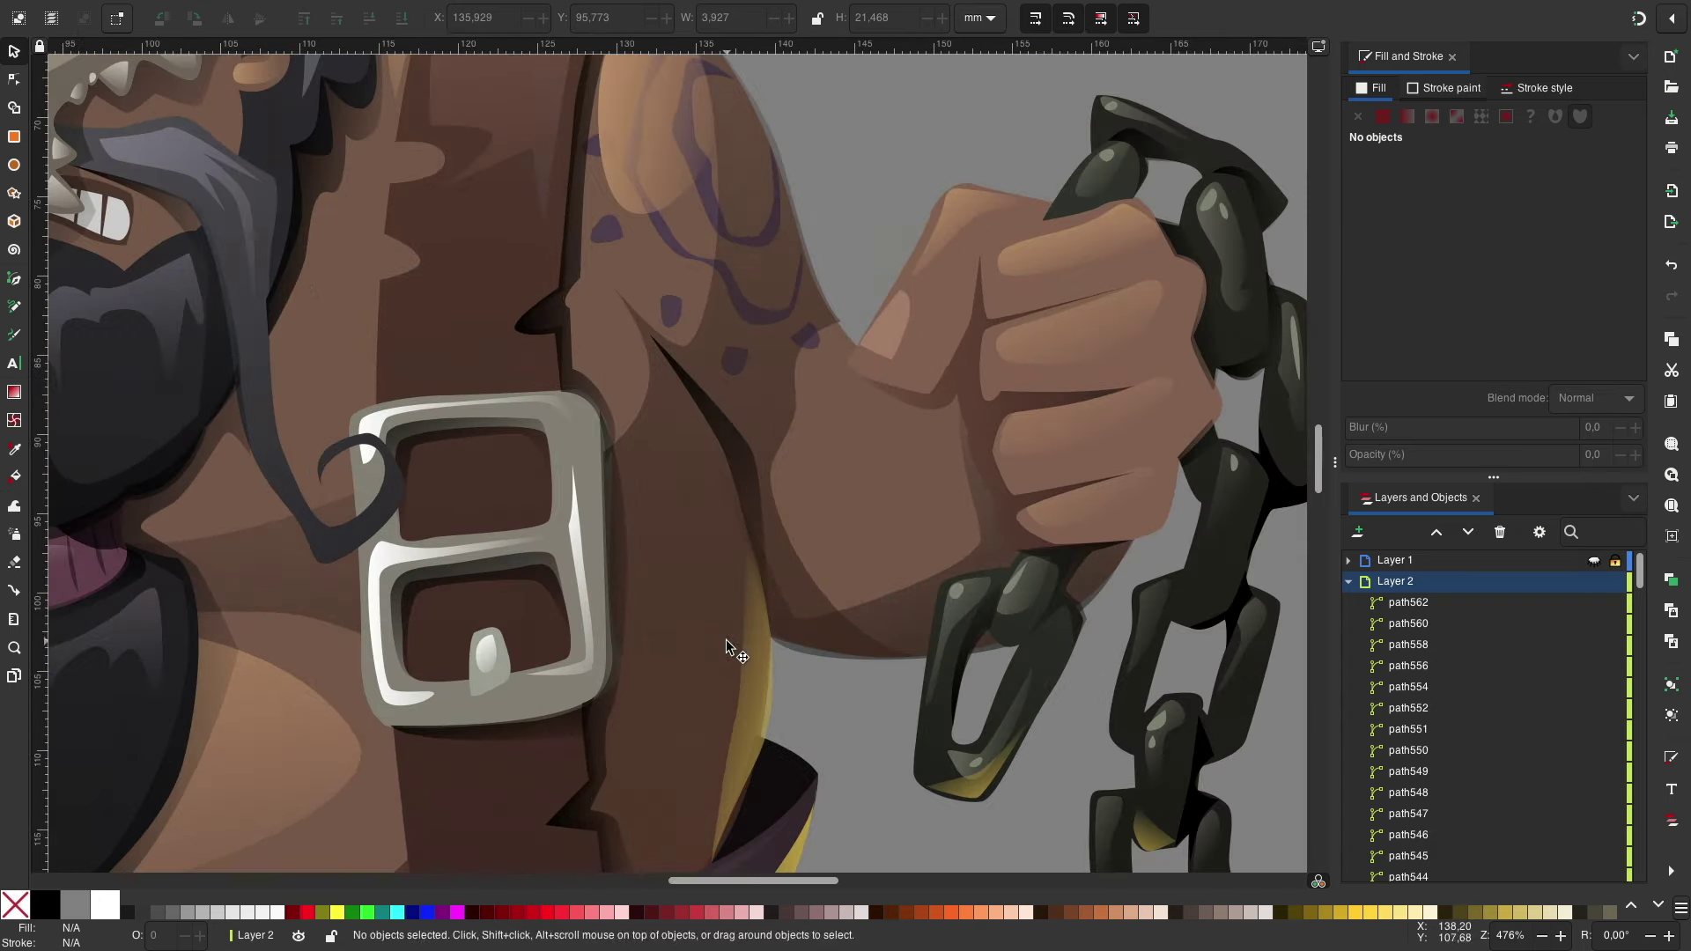
pyautogui.press('b')
pyautogui.click(912, 464)
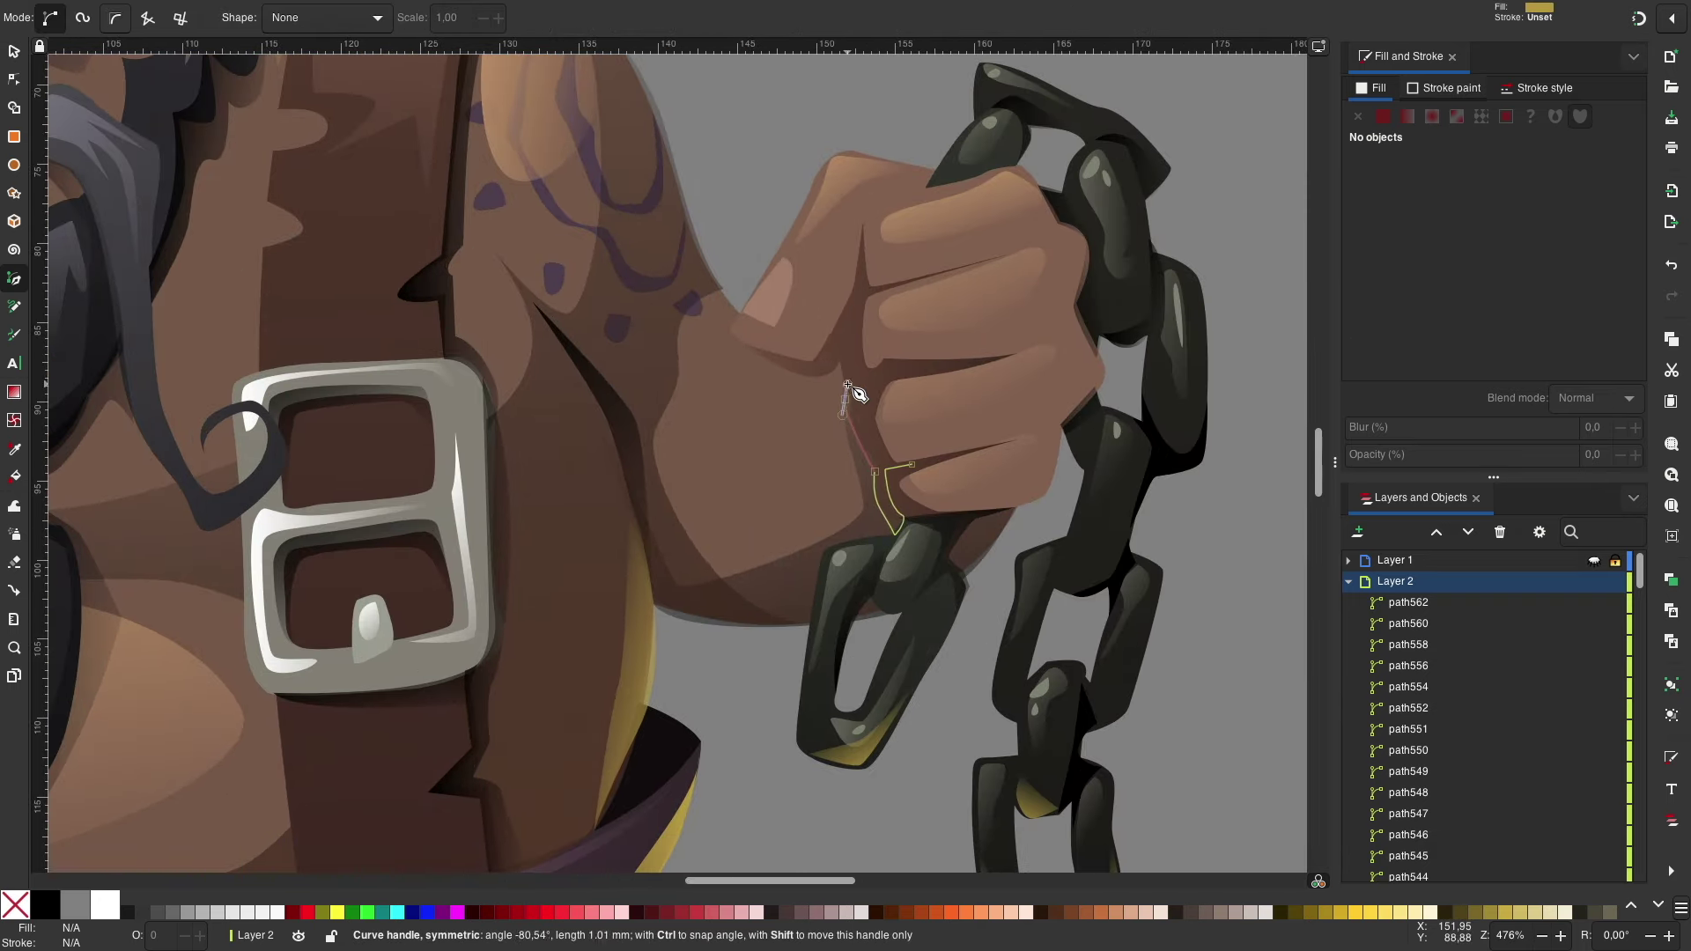
pyautogui.click(912, 464)
pyautogui.press('s')
pyautogui.click(1245, 502)
pyautogui.press('5')
pyautogui.scroll(1, 850, 503)
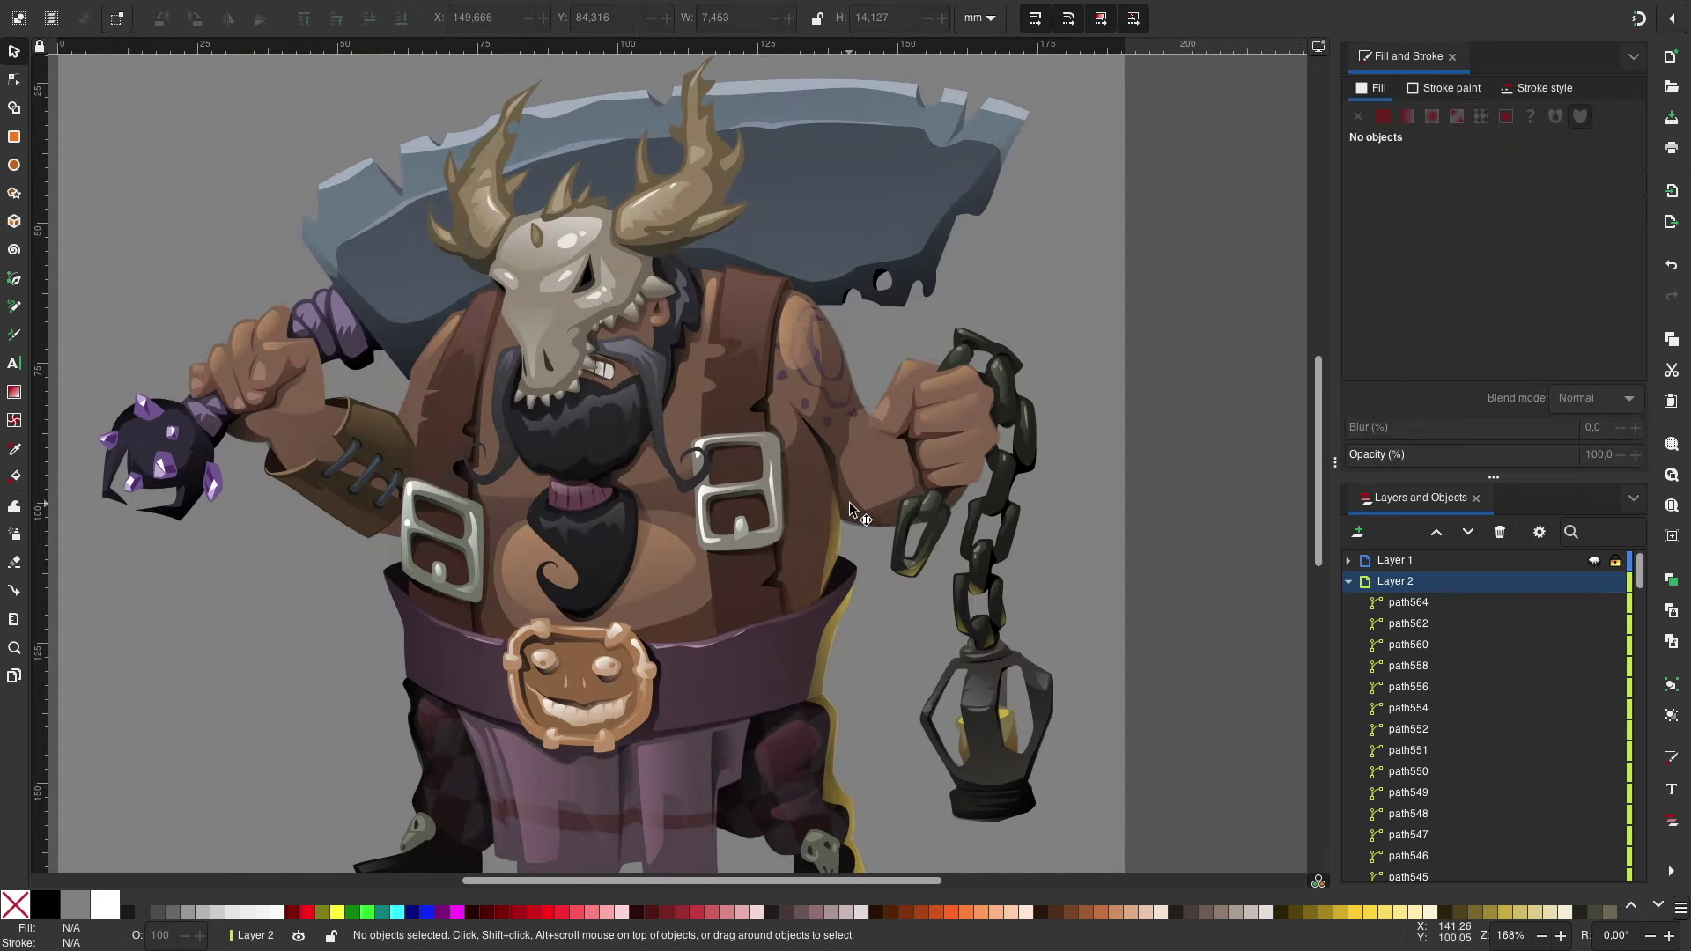
# Step: Fill a shape in the buckle's upper hole with a brown gradient
pyautogui.scroll(2, 674, 458)
pyautogui.press('b')
pyautogui.click(755, 472)
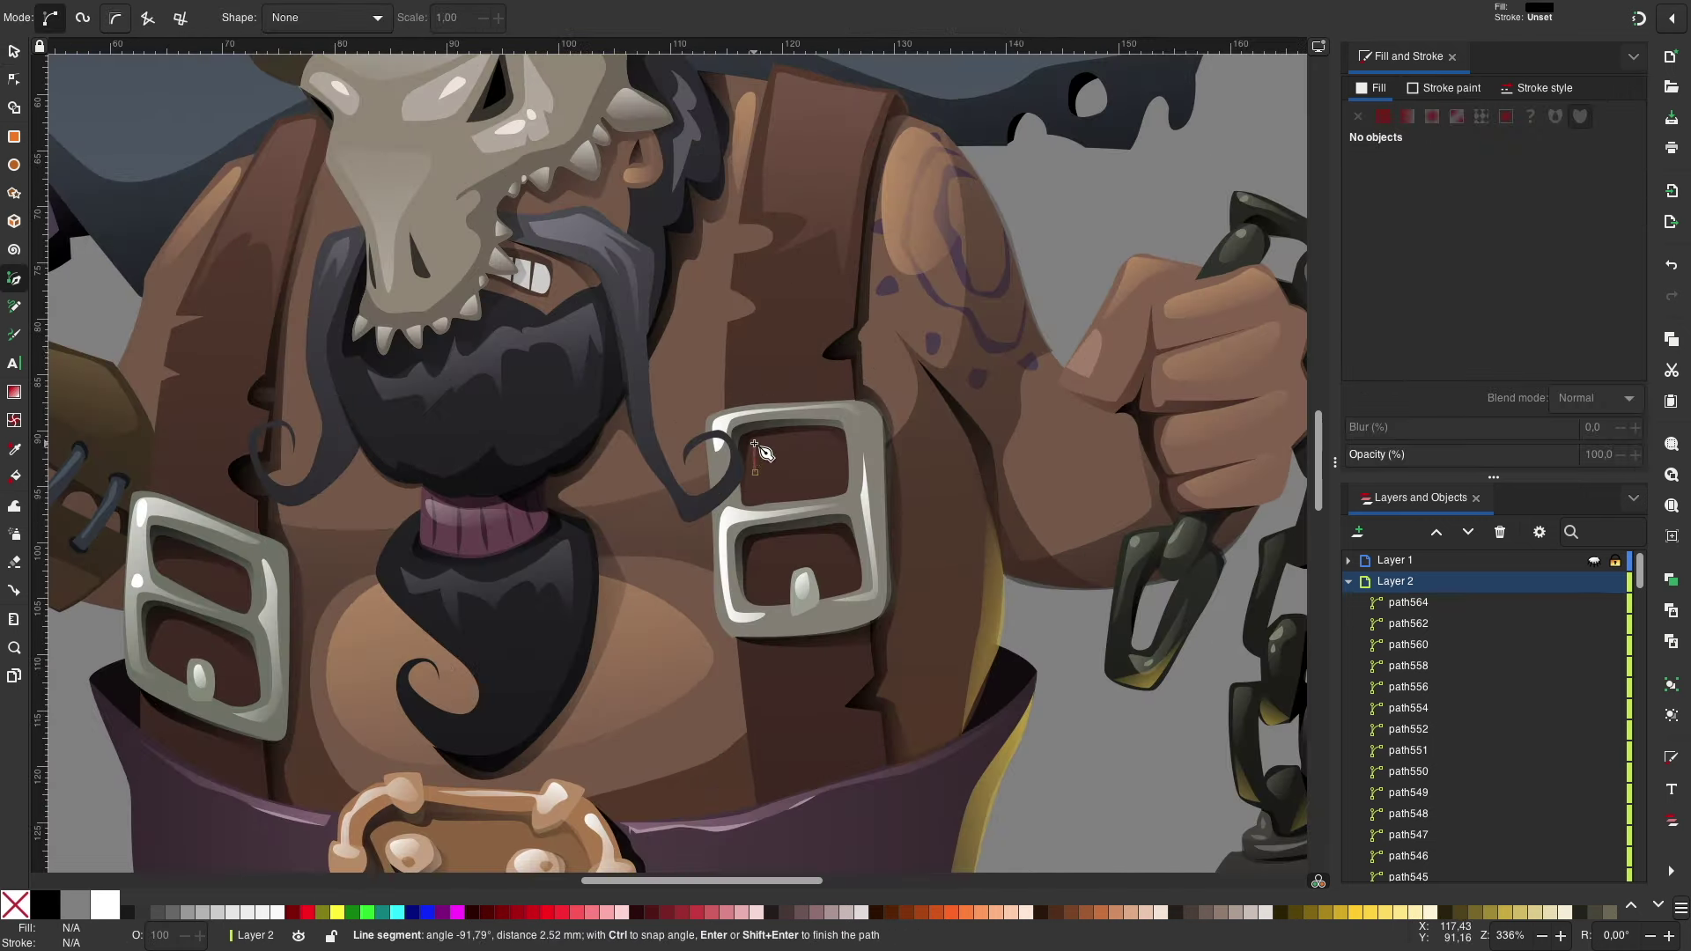
pyautogui.click(755, 472)
pyautogui.press('s')
pyautogui.click(1407, 115)
pyautogui.click(1435, 150)
pyautogui.scroll(2, 1371, 363)
pyautogui.scroll(2, 1370, 364)
pyautogui.scroll(3, 1364, 387)
pyautogui.click(1356, 355)
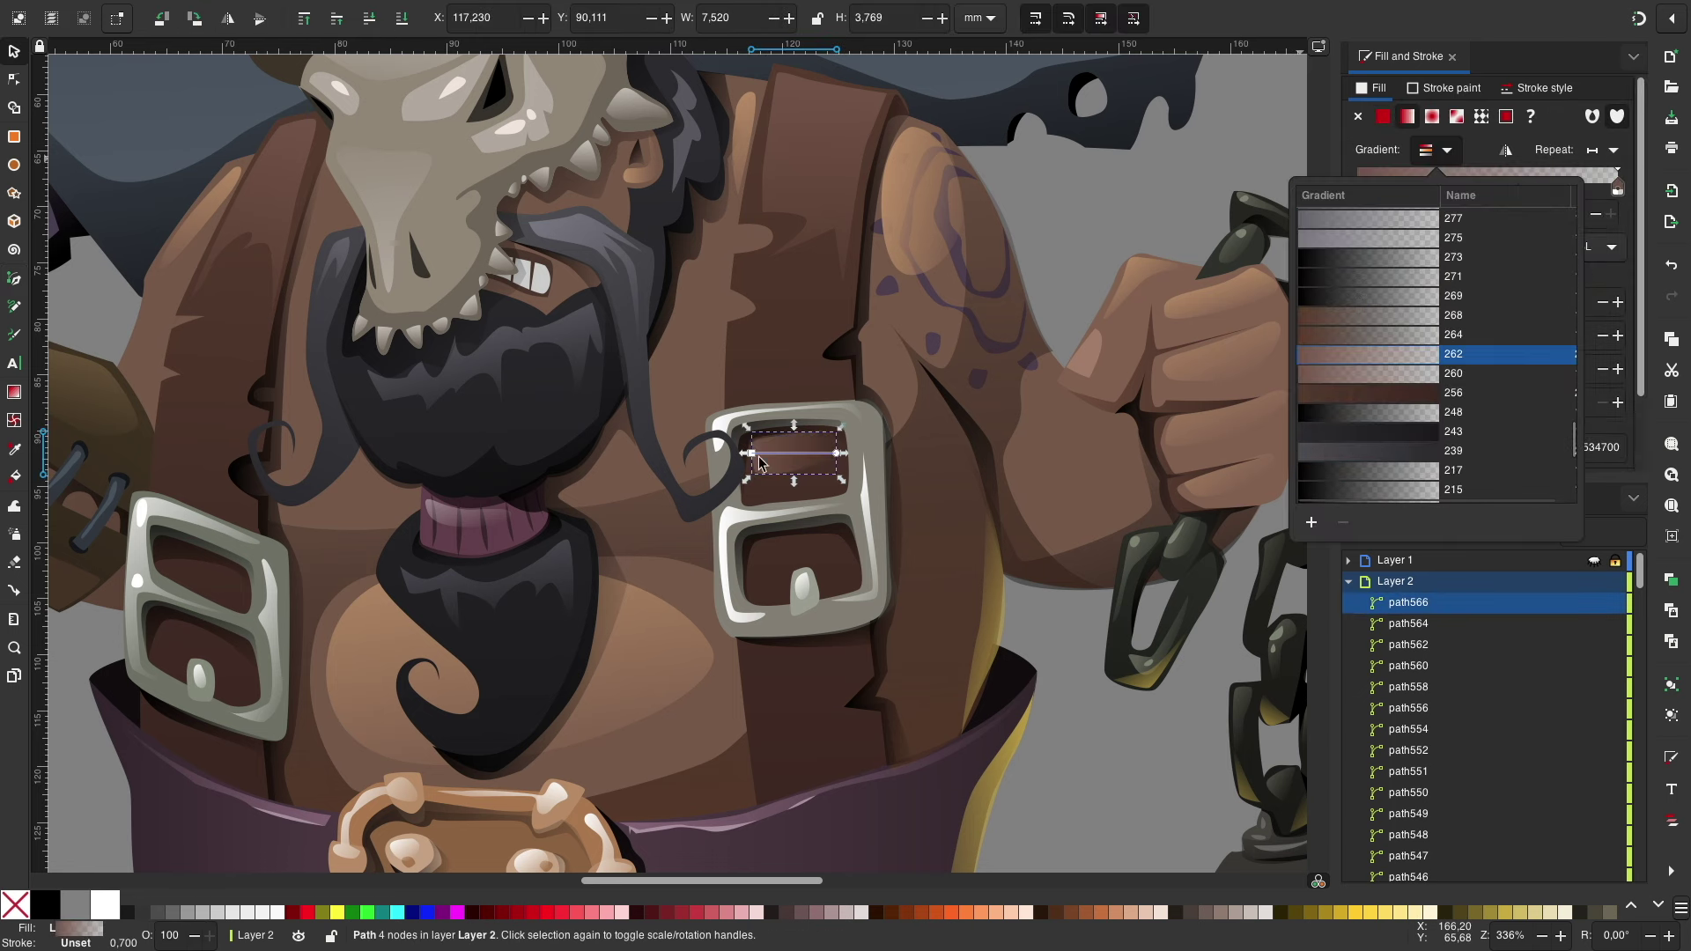
pyautogui.press('Escape')
# Step: Draw a shape in the lower buckle hole and give it a brown gradient
pyautogui.press('b')
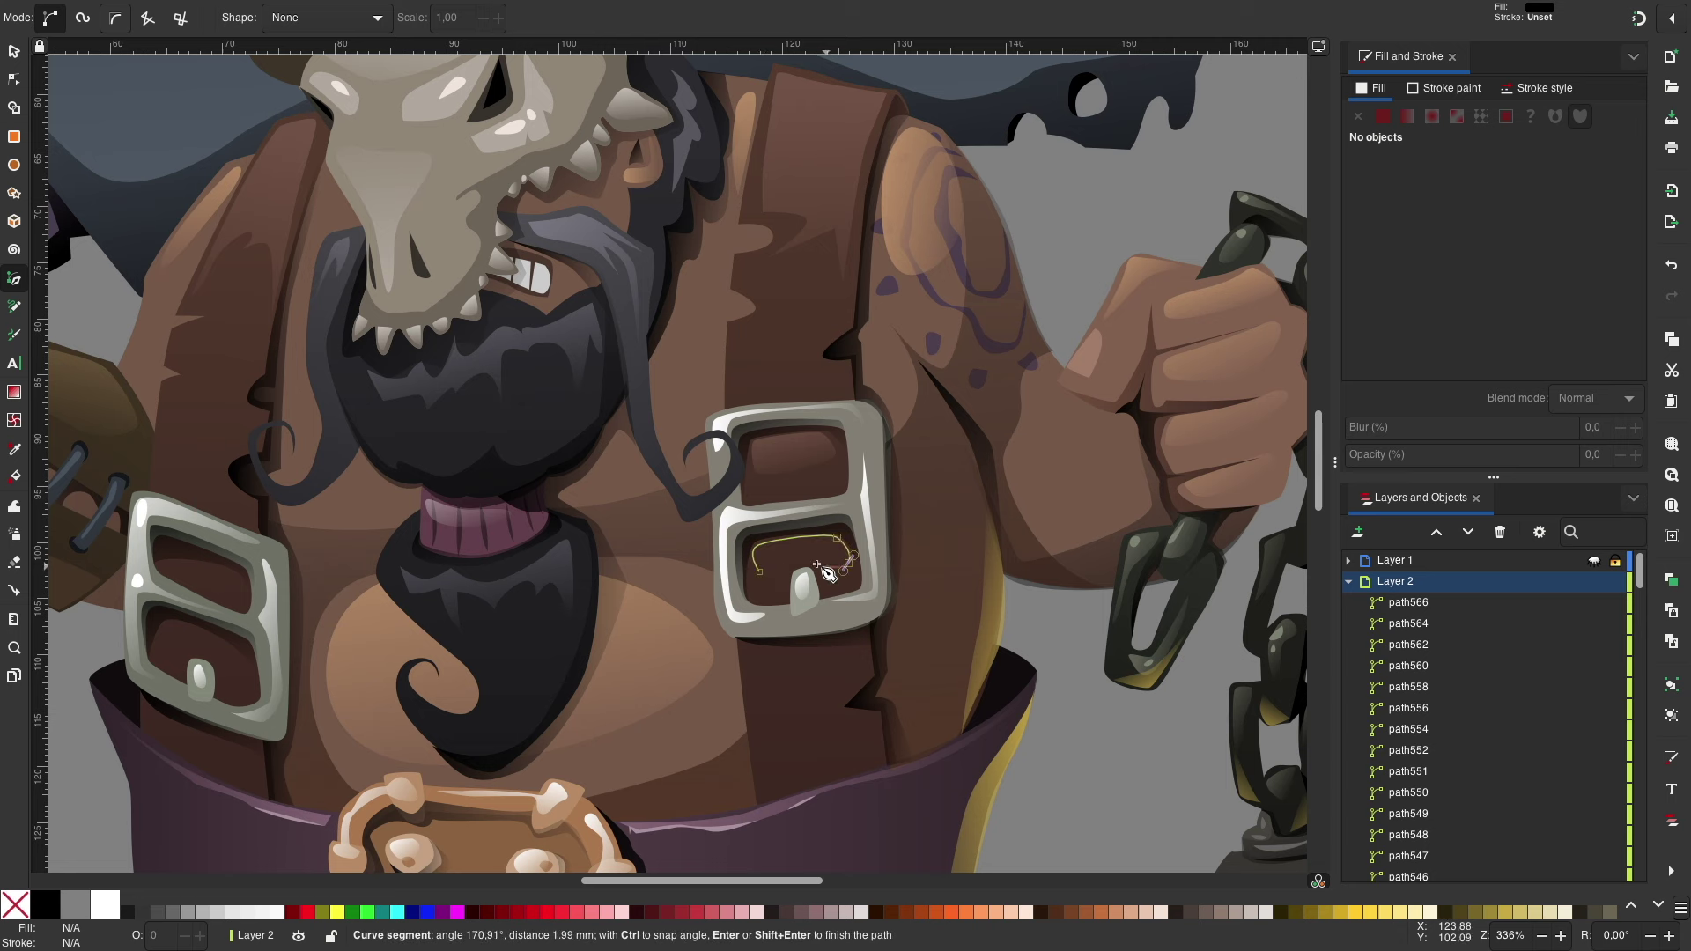
pyautogui.click(755, 565)
pyautogui.press('s')
pyautogui.click(1407, 116)
pyautogui.click(1435, 150)
pyautogui.scroll(-3, 1438, 335)
pyautogui.scroll(-2, 1438, 334)
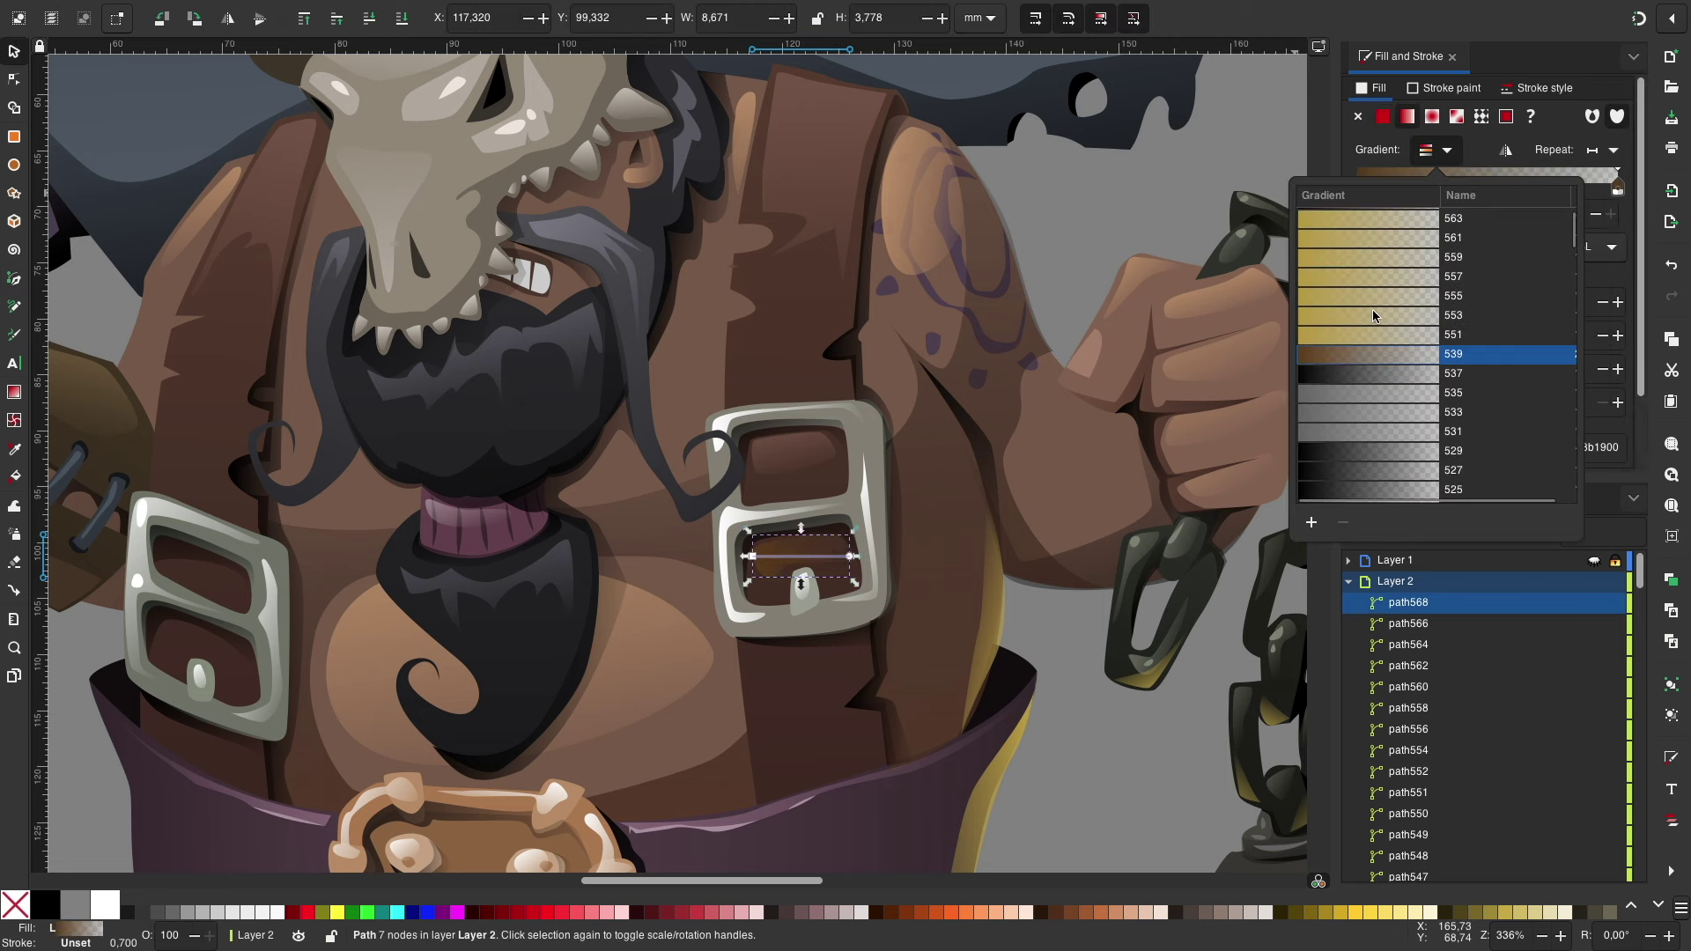
pyautogui.scroll(-5, 1438, 334)
pyautogui.click(1410, 264)
pyautogui.scroll(1, 1409, 264)
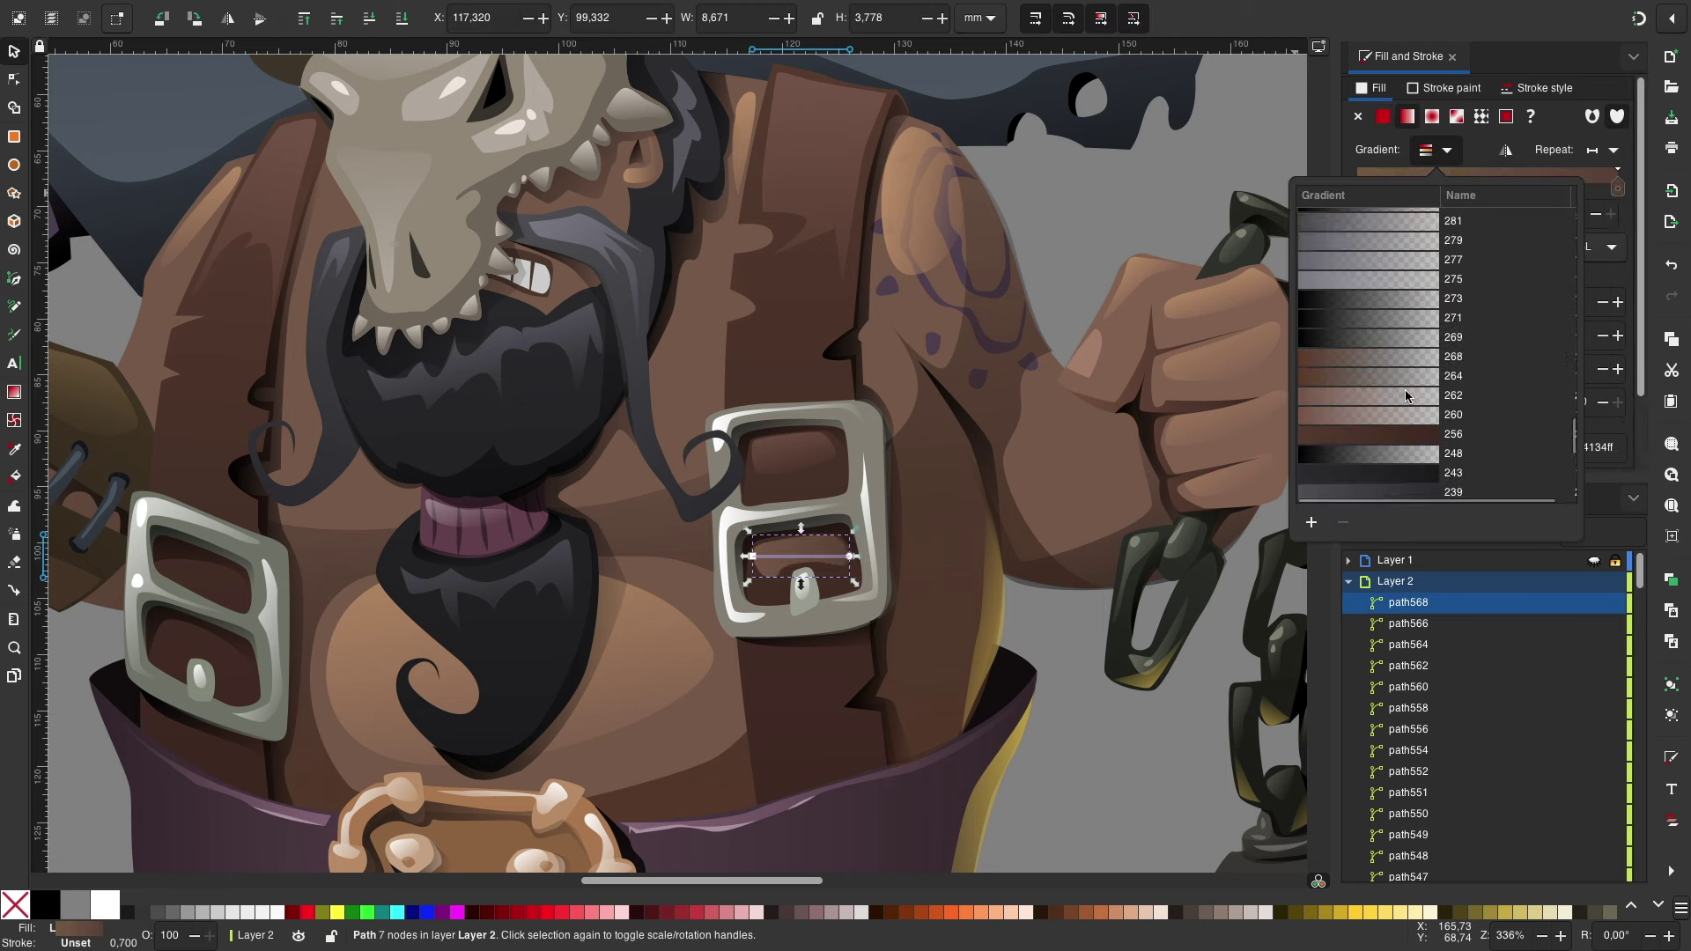
pyautogui.click(753, 560)
# Step: Match the lower hole's gradient to the upper hole's brown gradient
pyautogui.click(786, 449)
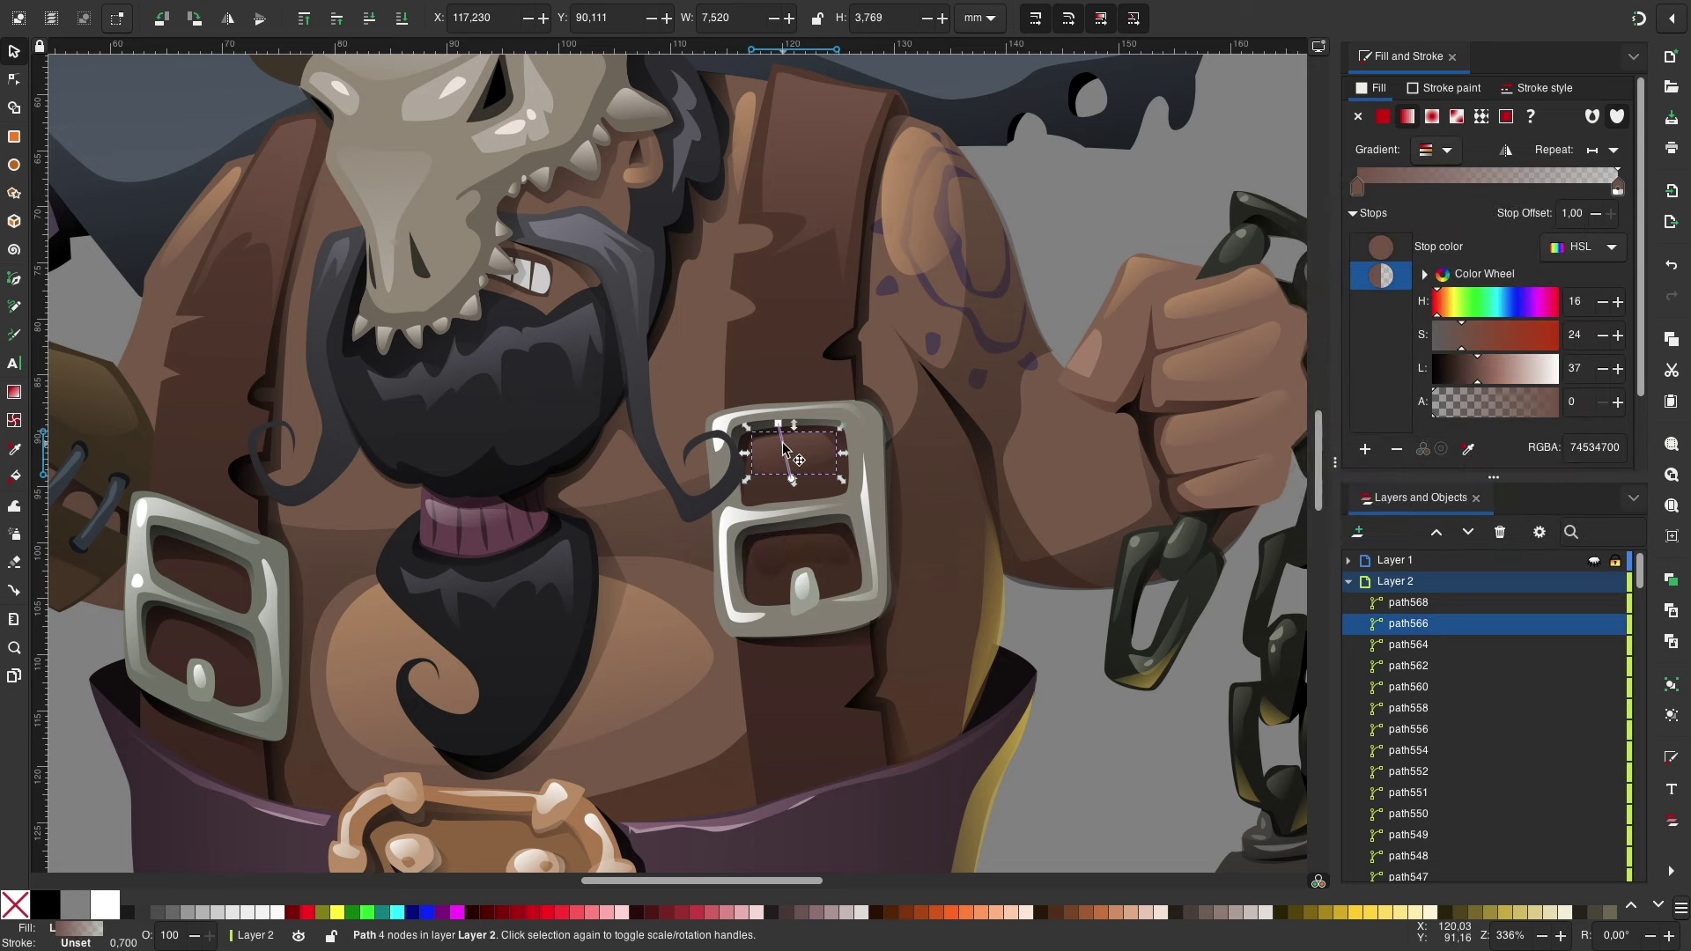
pyautogui.click(1436, 150)
pyautogui.click(789, 582)
pyautogui.click(1436, 150)
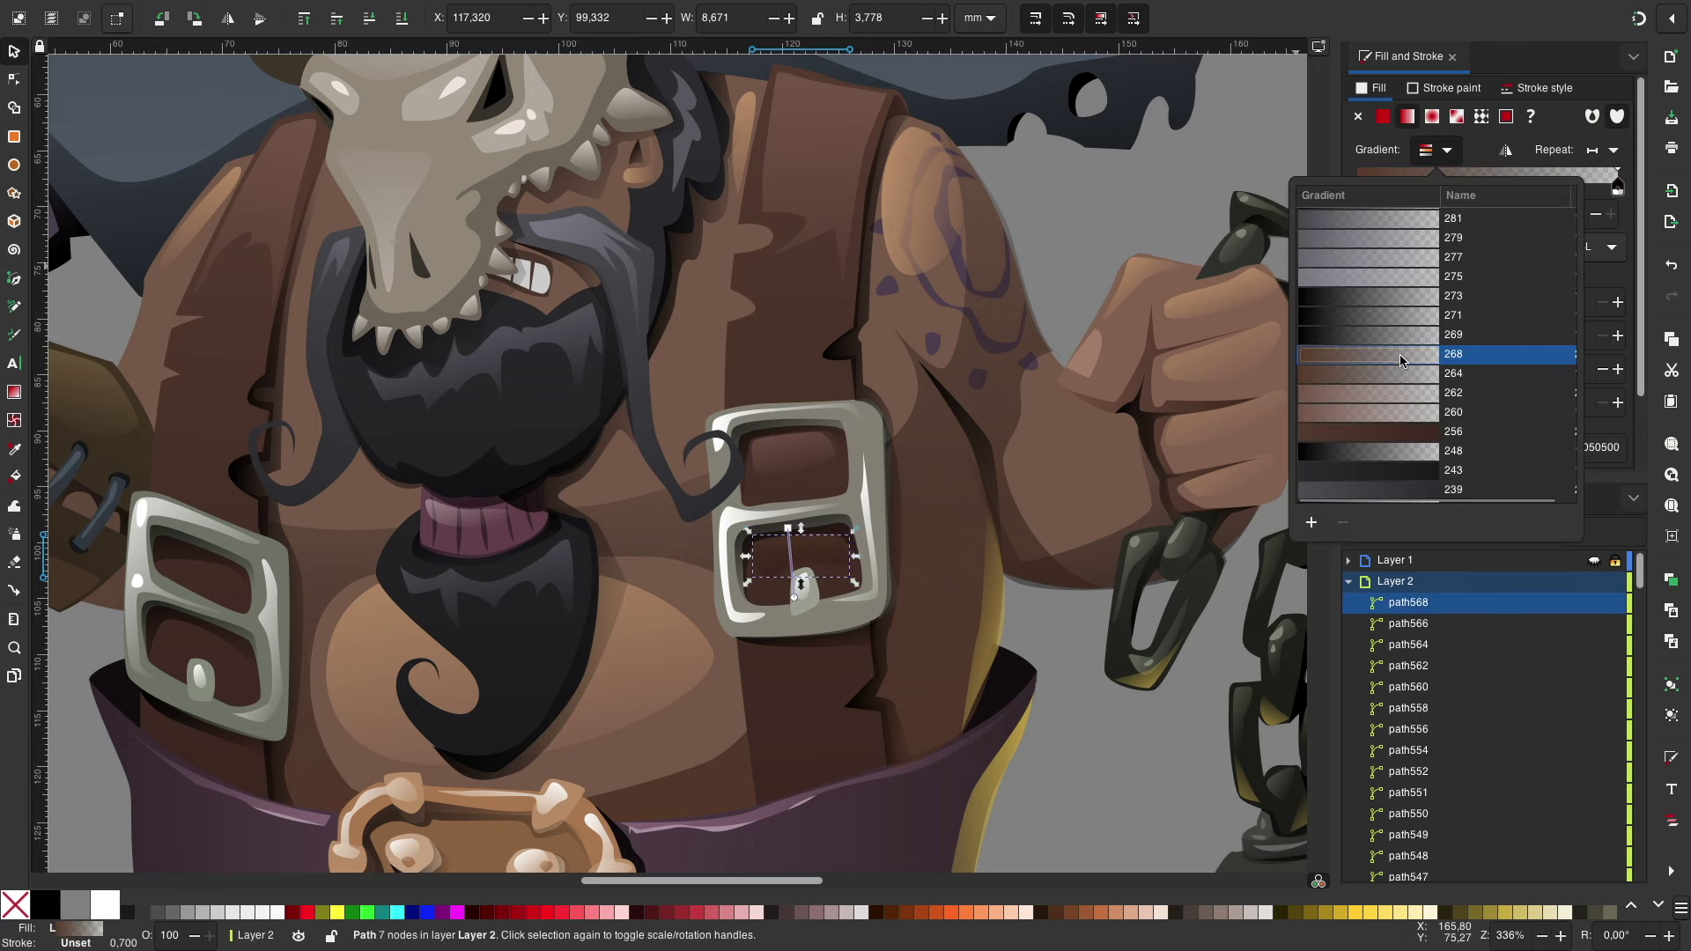
pyautogui.press('Escape')
pyautogui.press('Escape')
# Step: Draw a shadow shape under the buckle with a brown-to-transparent gradient
pyautogui.press('b')
pyautogui.scroll(-3, 797, 595)
pyautogui.click(893, 586)
pyautogui.click(791, 586)
pyautogui.click(1435, 149)
pyautogui.scroll(-3, 1449, 352)
pyautogui.scroll(-5, 1449, 352)
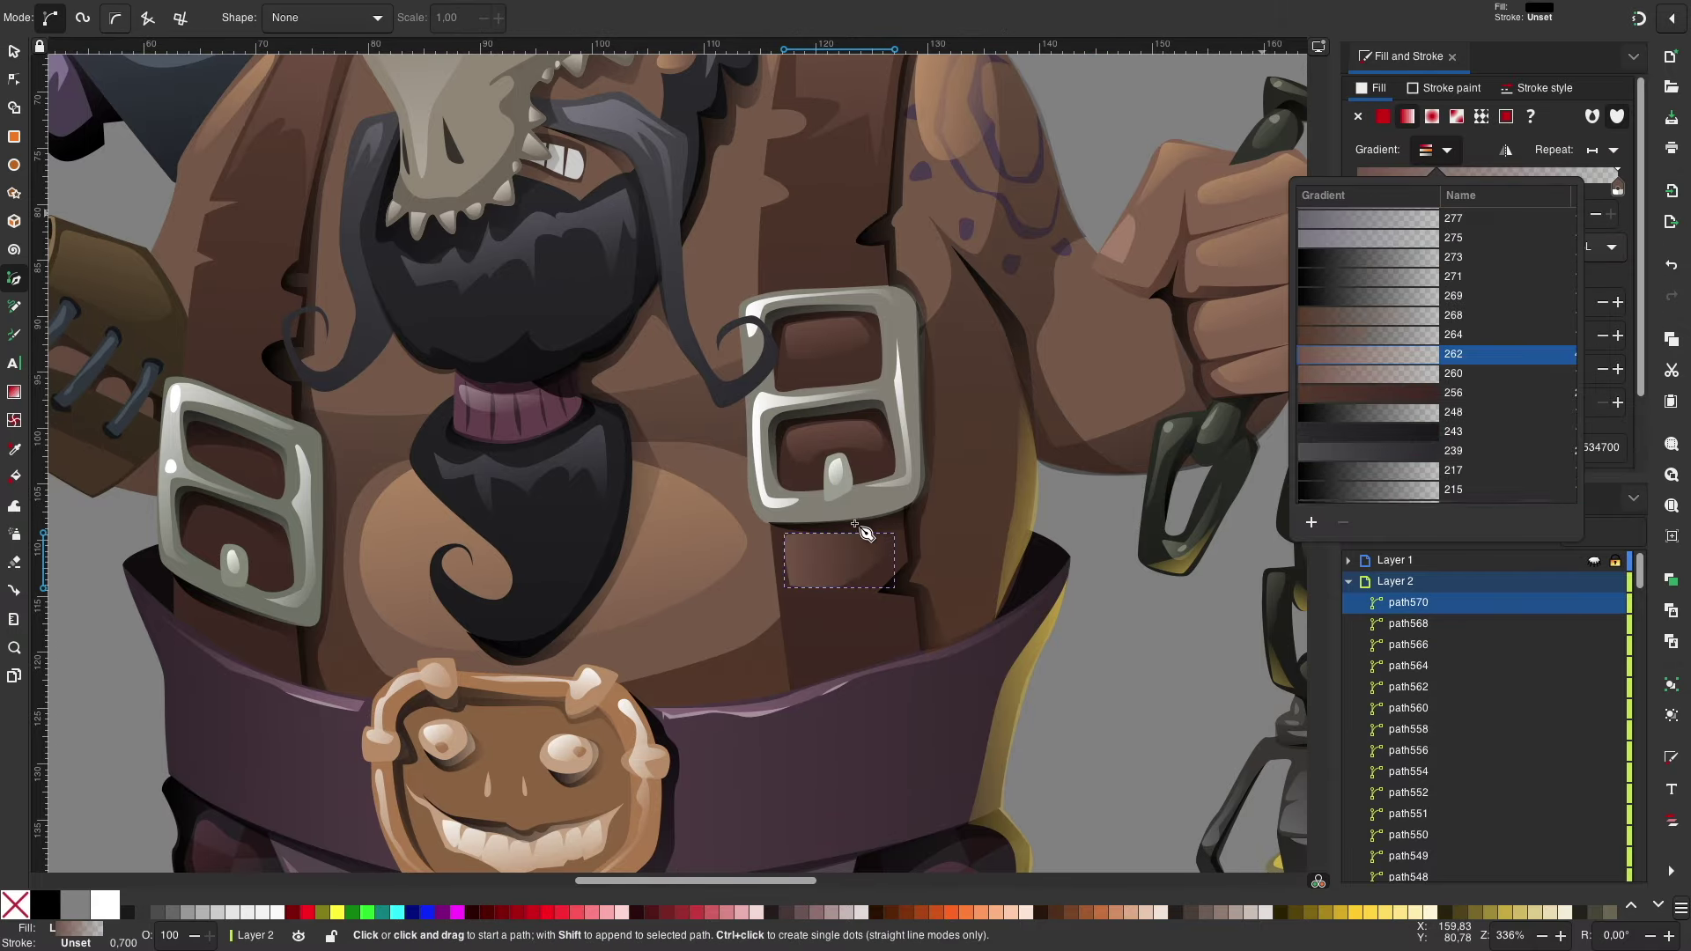
pyautogui.write('s')
pyautogui.scroll(-3, 1410, 353)
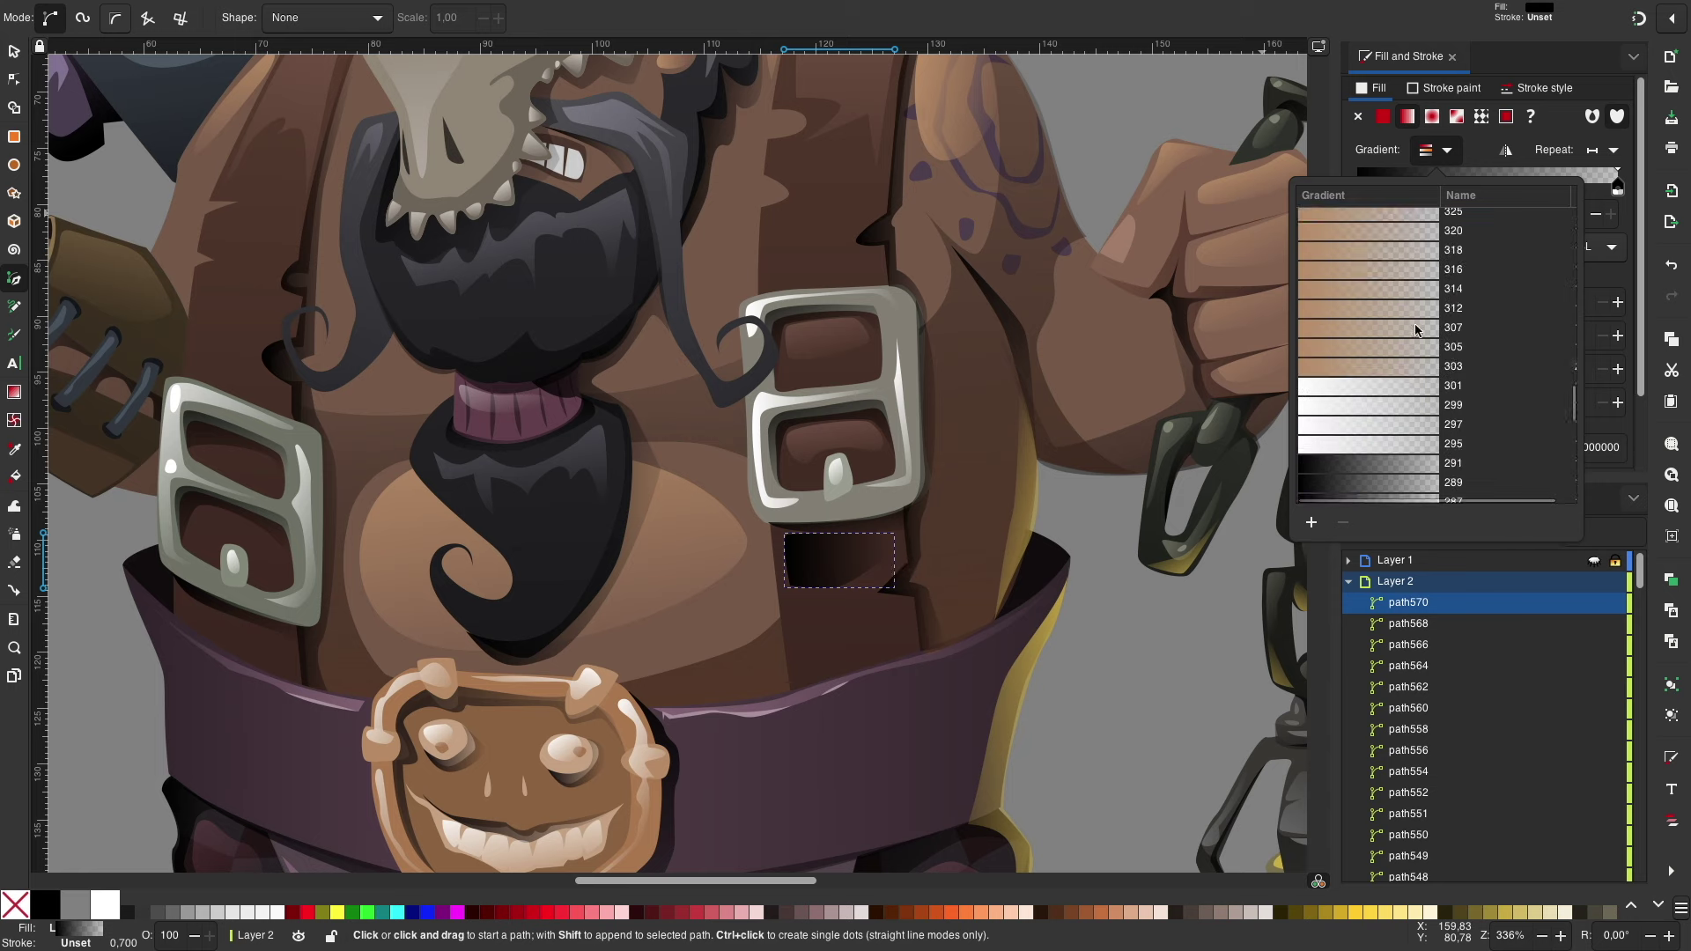
pyautogui.click(1370, 371)
pyautogui.click(13, 53)
pyautogui.click(1106, 672)
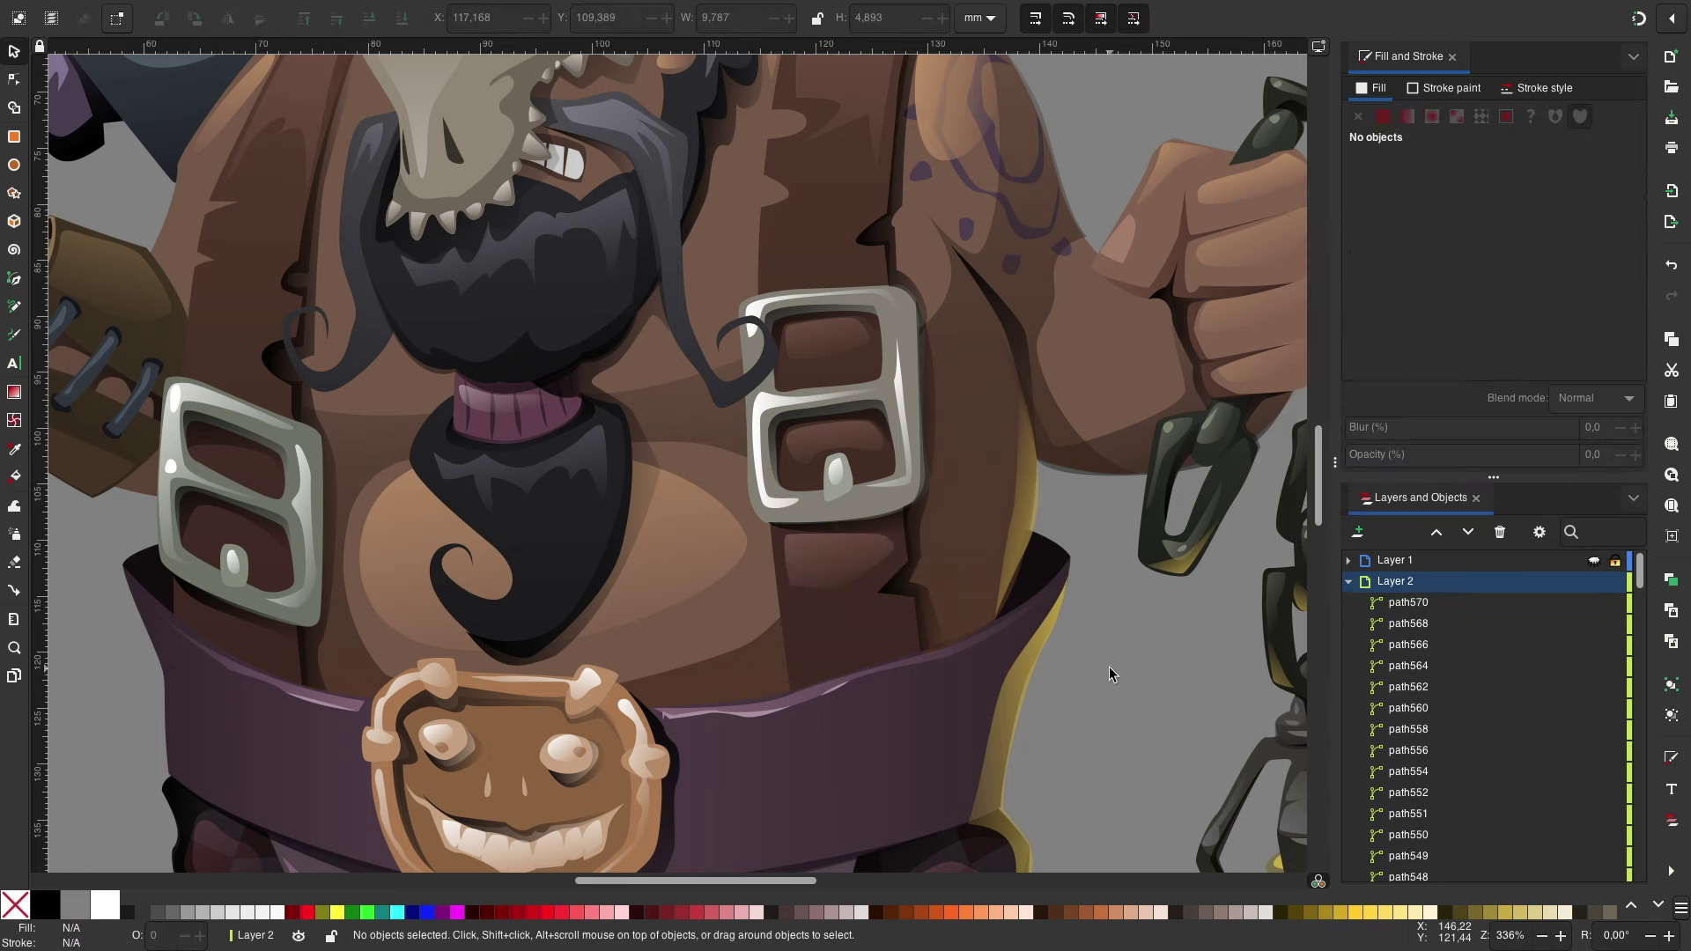
pyautogui.press('-')
pyautogui.press('-')
pyautogui.press('b')
pyautogui.press('+')
pyautogui.press('+')
pyautogui.press('+')
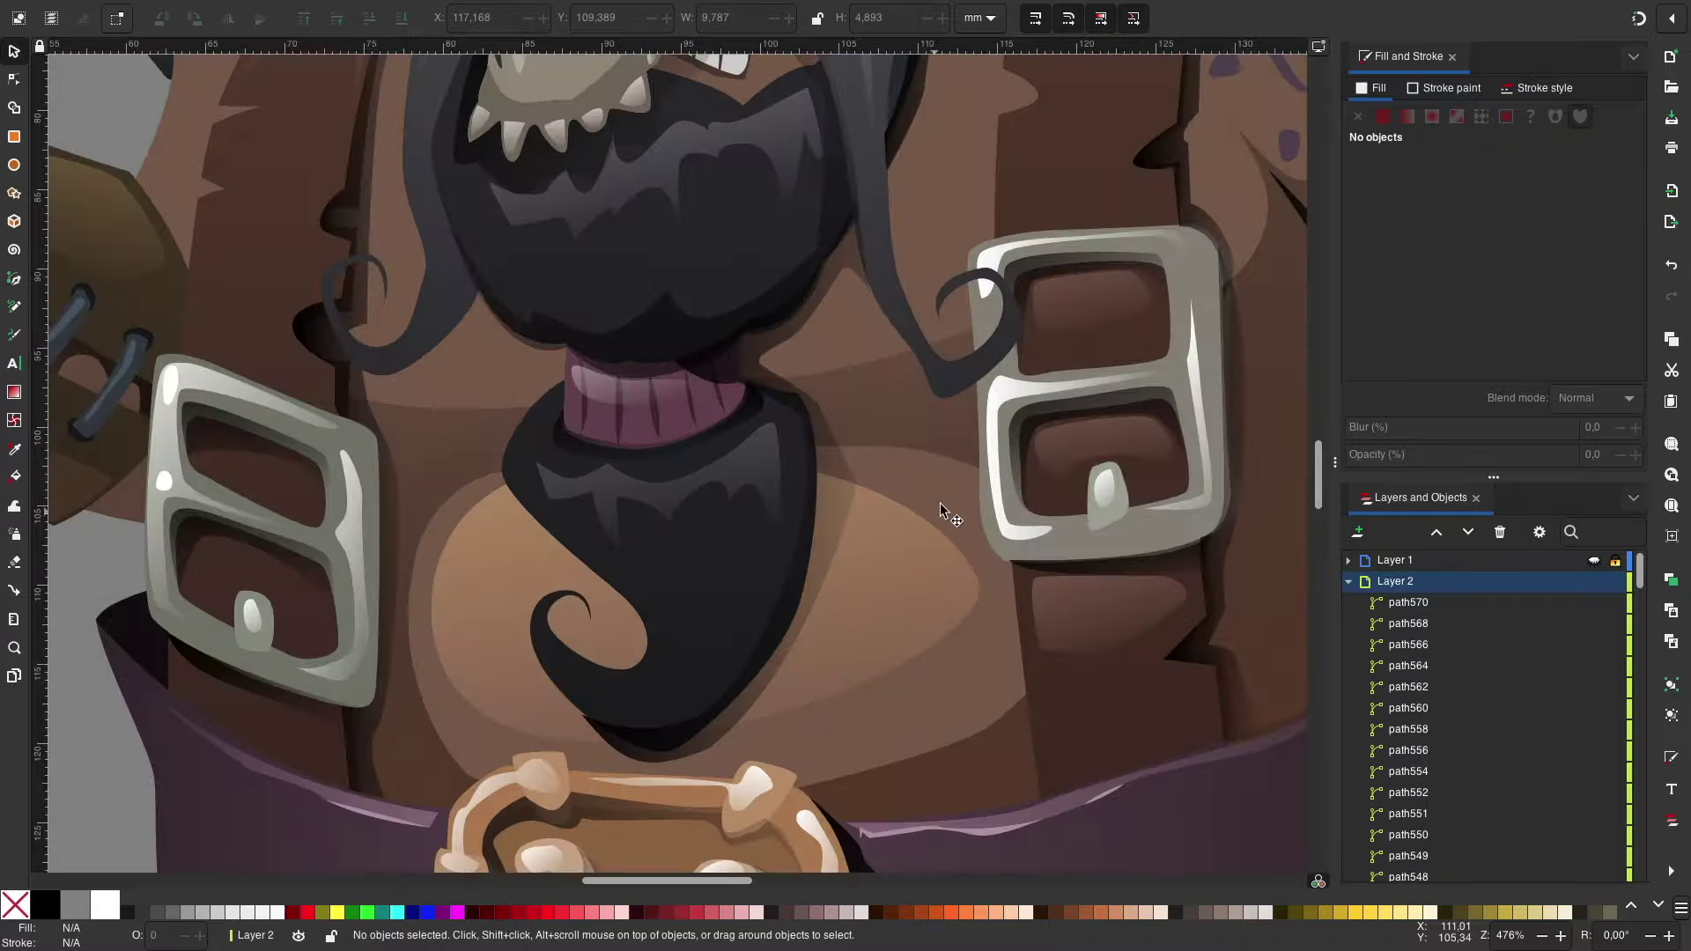
# Step: Finish the dark shading shape on the mace-gripping hand
pyautogui.hscroll(5, 590, 589)
pyautogui.press('Return')
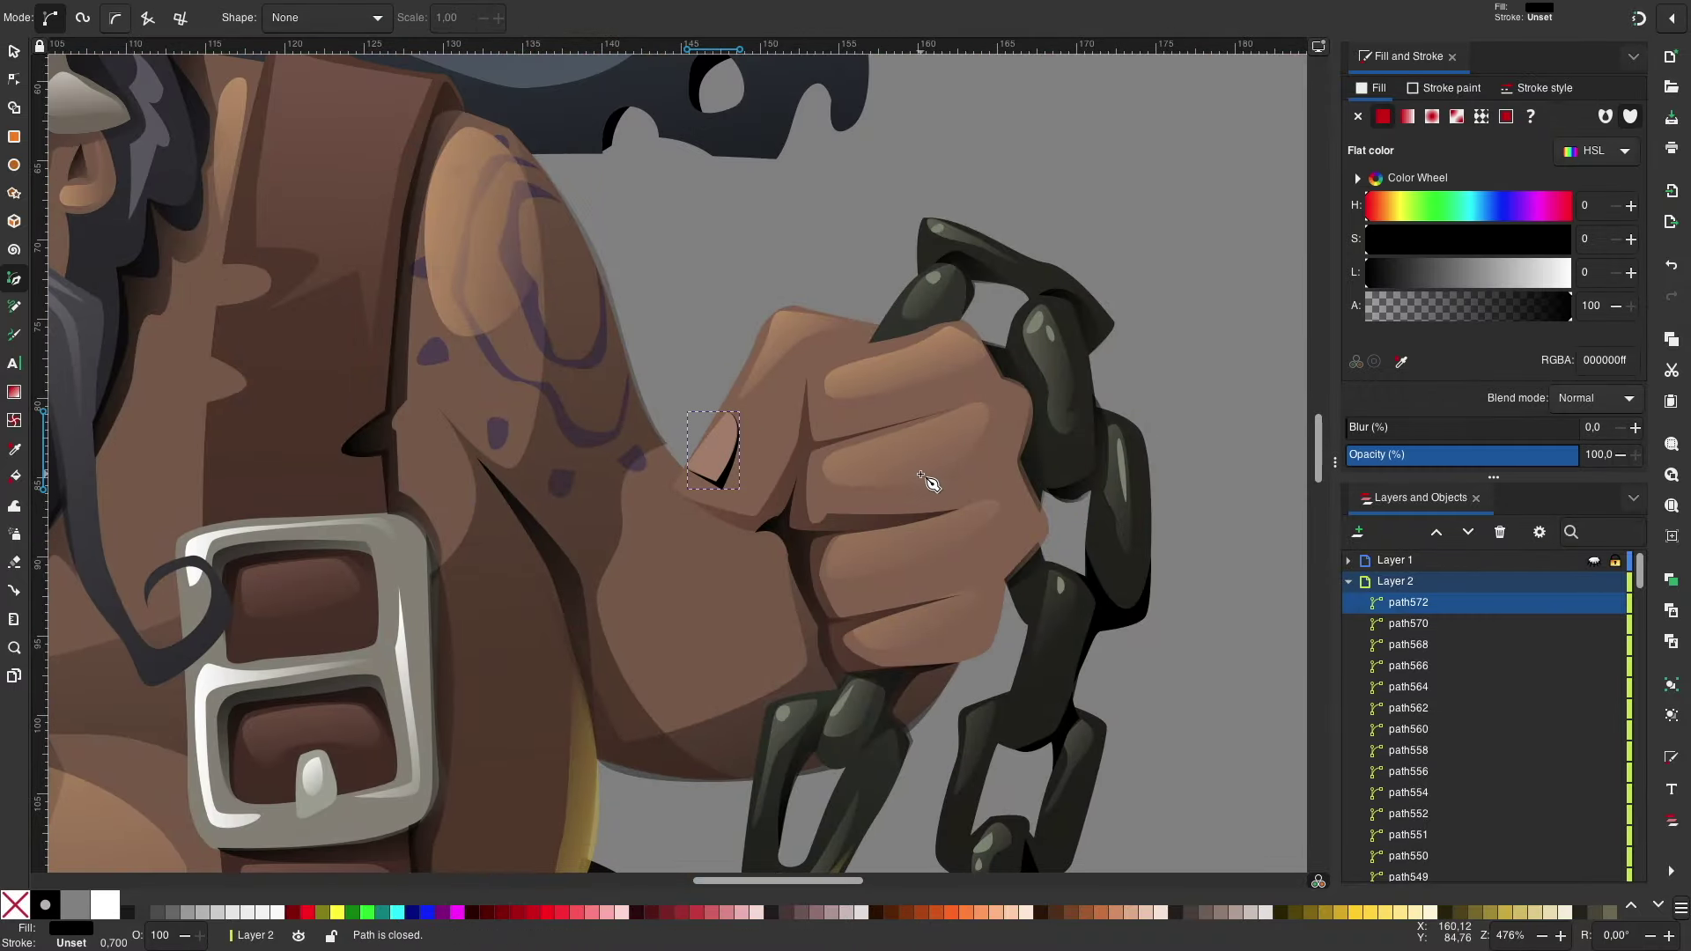
pyautogui.press('s')
pyautogui.press('Escape')
pyautogui.scroll(-5, 459, 541)
pyautogui.hscroll(-10, 459, 541)
pyautogui.scroll(5, 460, 541)
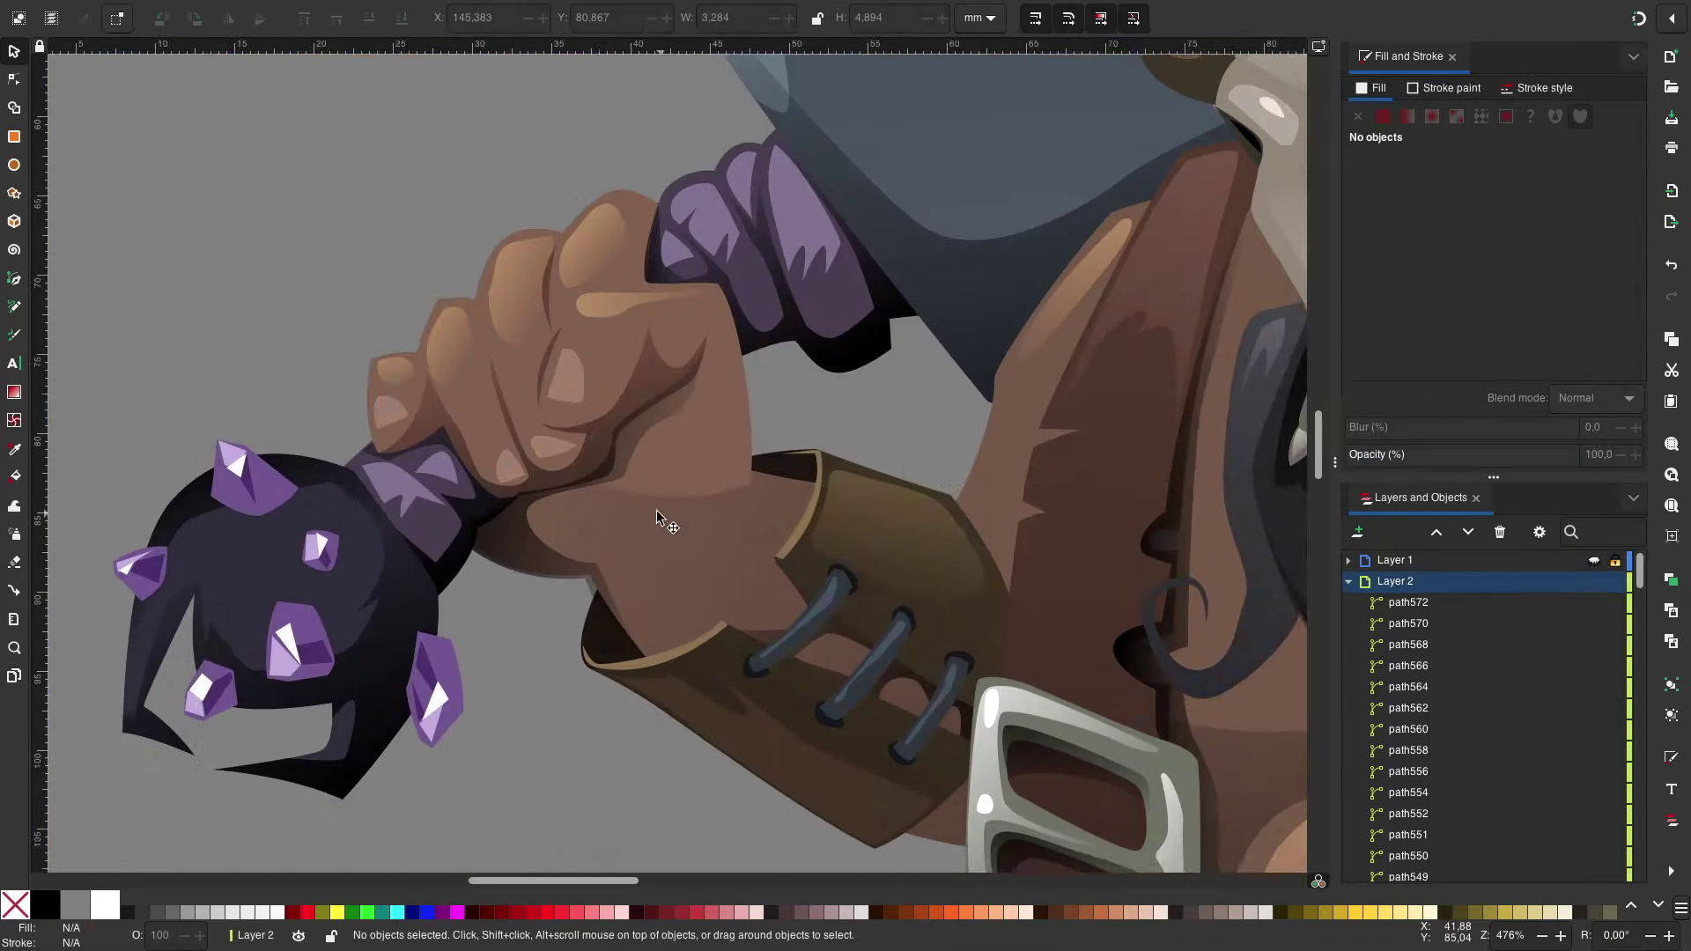
# Step: Draw small skin-tone shading and highlight shapes on the knuckles and thumb tip
pyautogui.press('b')
pyautogui.press('Return')
pyautogui.click(585, 529)
pyautogui.press('Return')
pyautogui.click(530, 557)
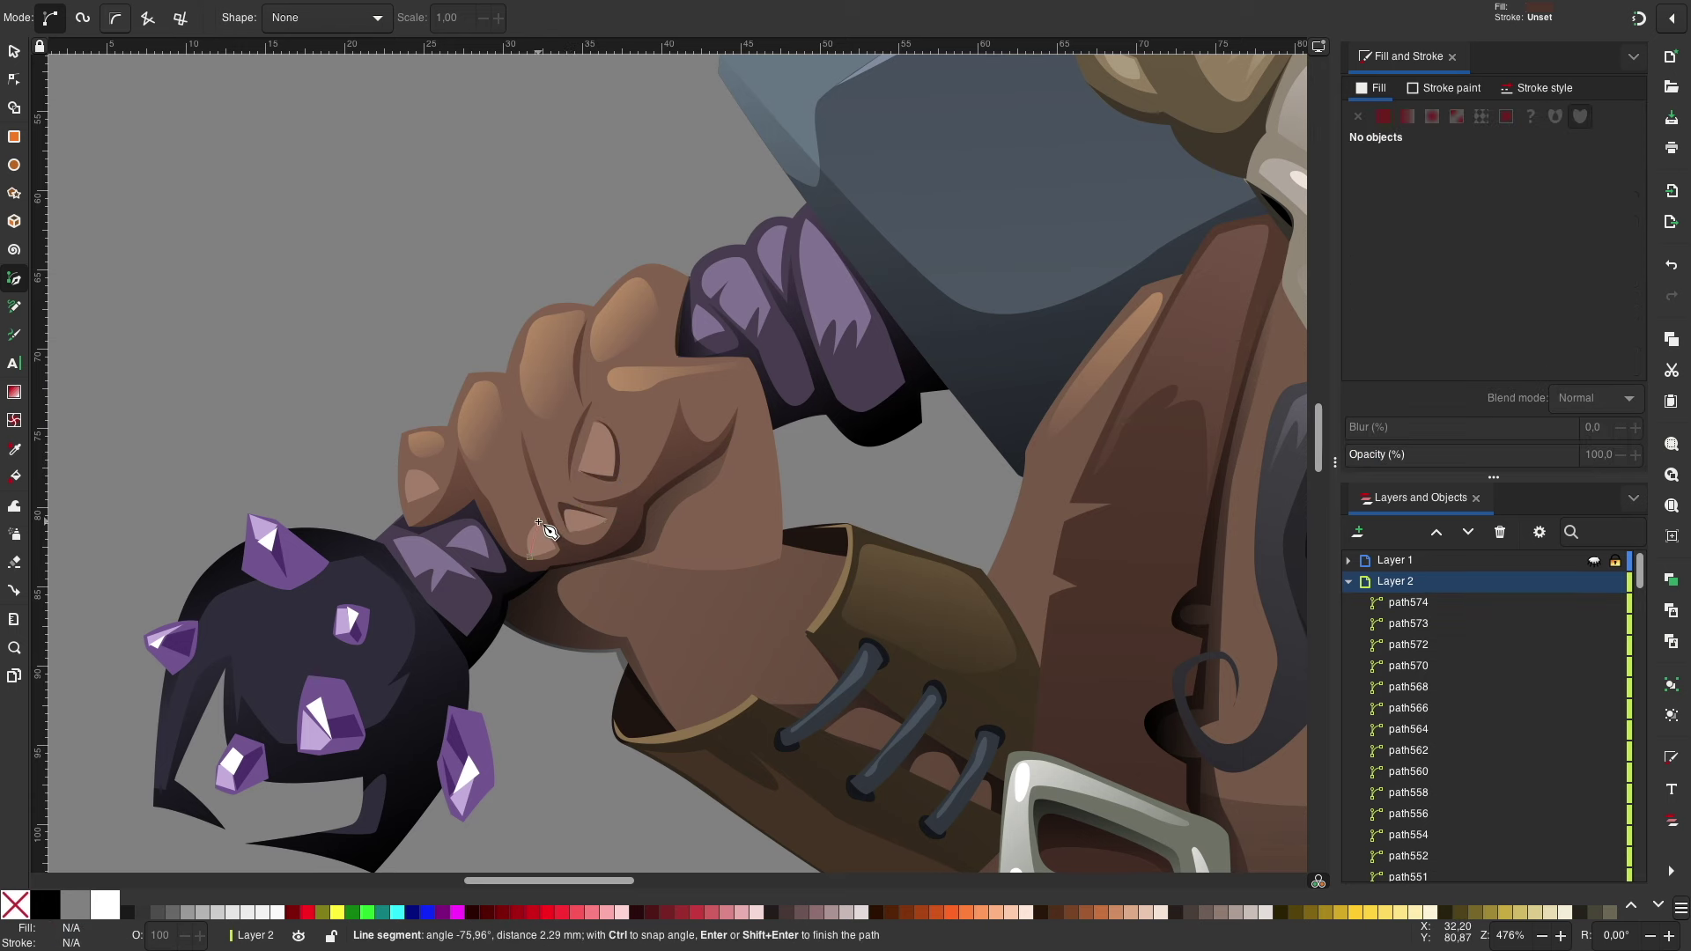
pyautogui.press('Return')
pyautogui.click(414, 468)
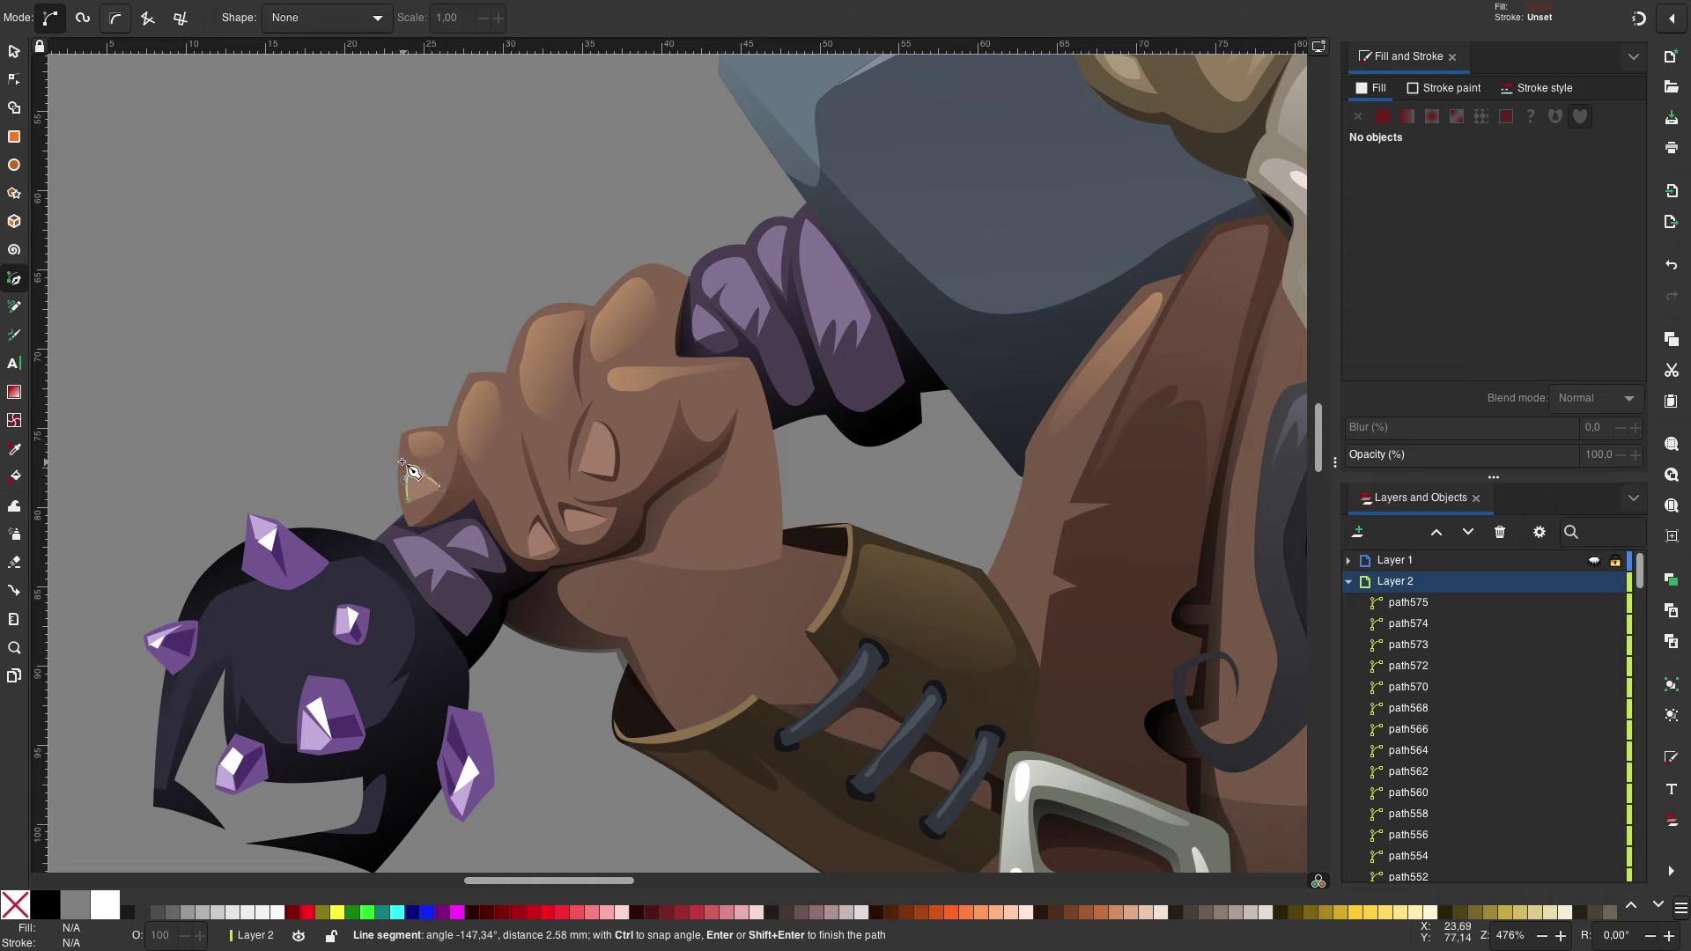
pyautogui.press('Return')
# Step: Reshape the knuckle shape's curve with the Node tool, then view the whole page
pyautogui.scroll(3, 559, 521)
pyautogui.press('n')
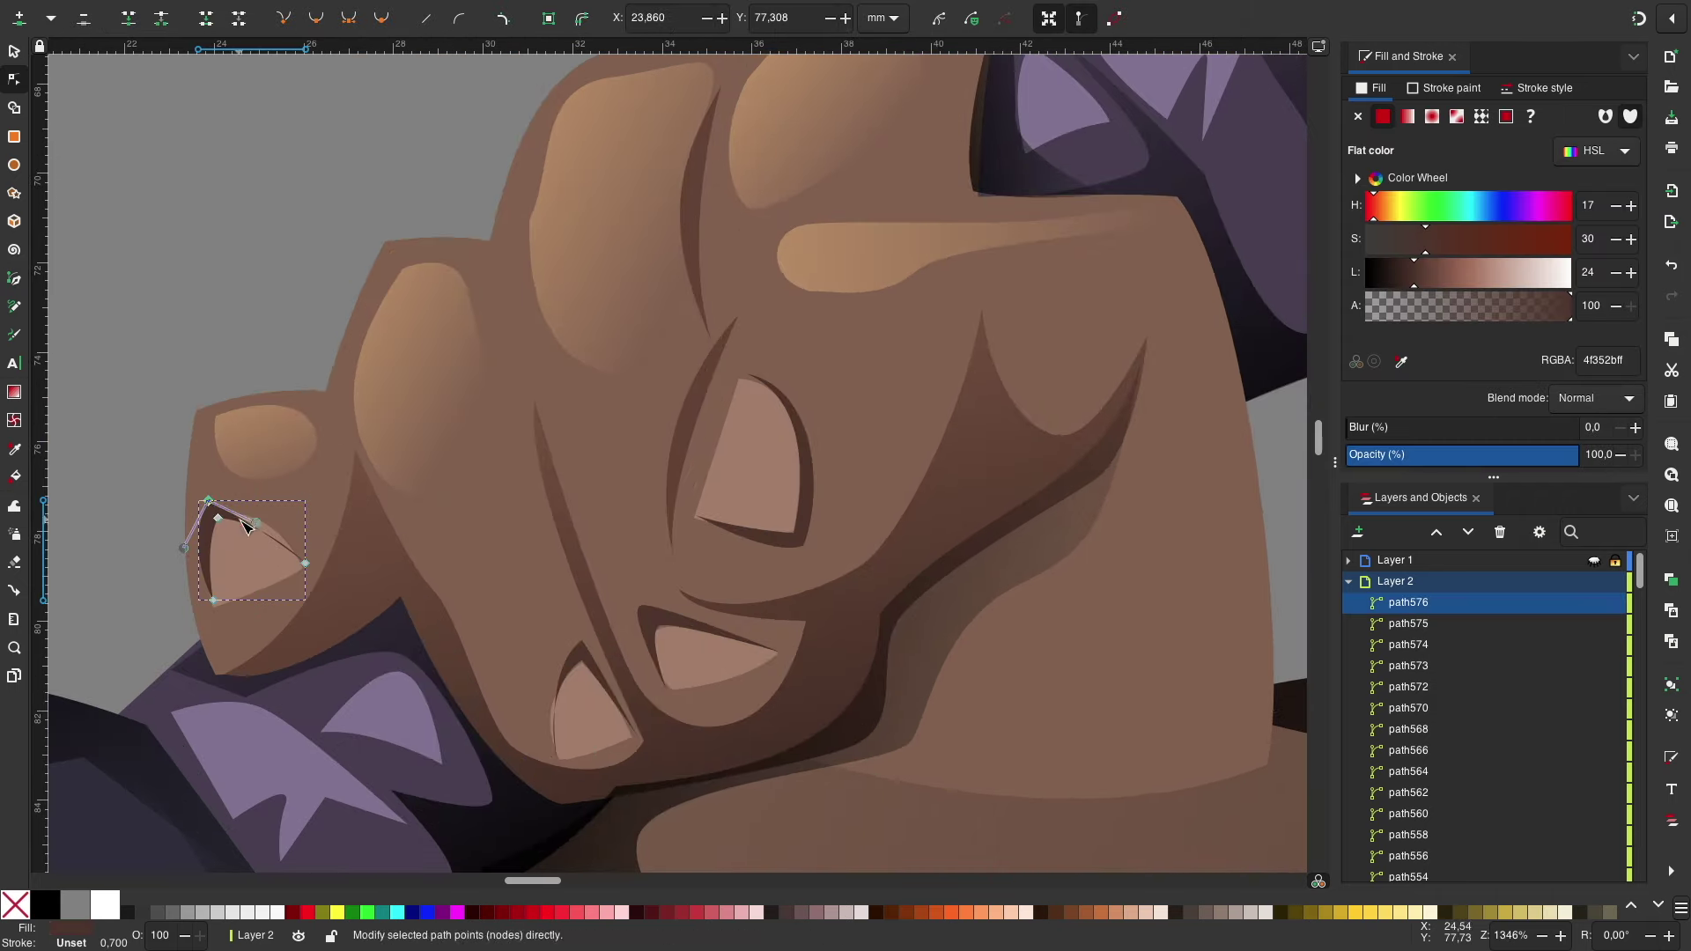
pyautogui.click(585, 662)
pyautogui.moveTo(549, 675); pyautogui.dragTo(523, 685)
pyautogui.press('s')
pyautogui.scroll(-10, 154, 253)
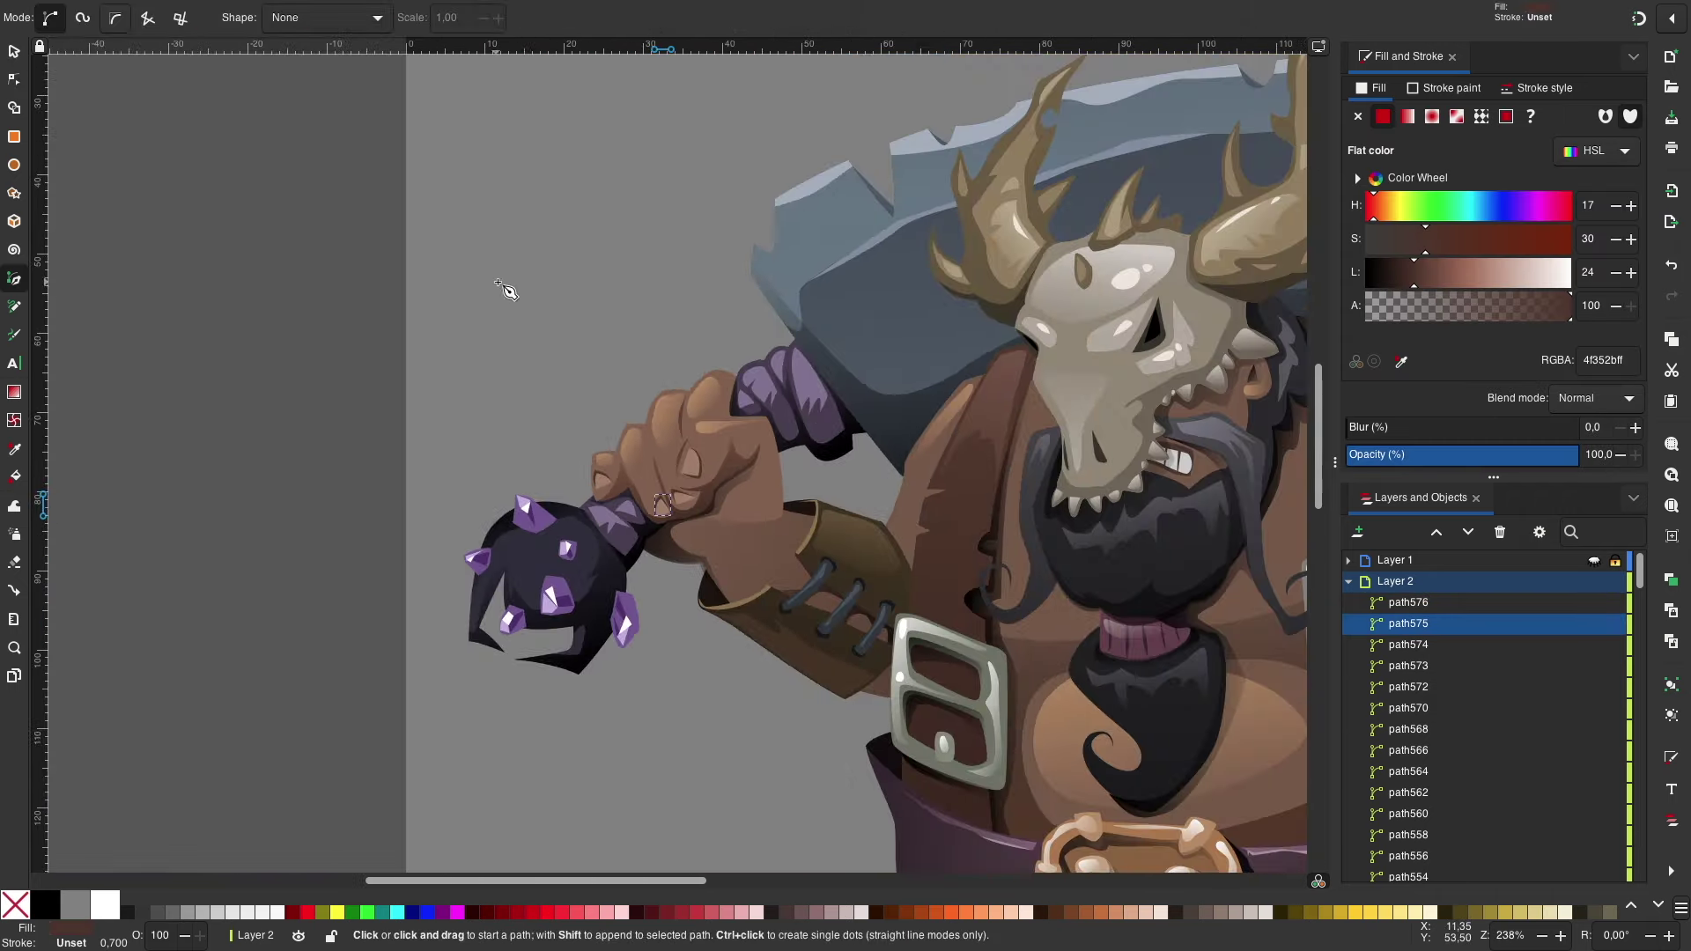
pyautogui.press('Escape')
pyautogui.press('5')
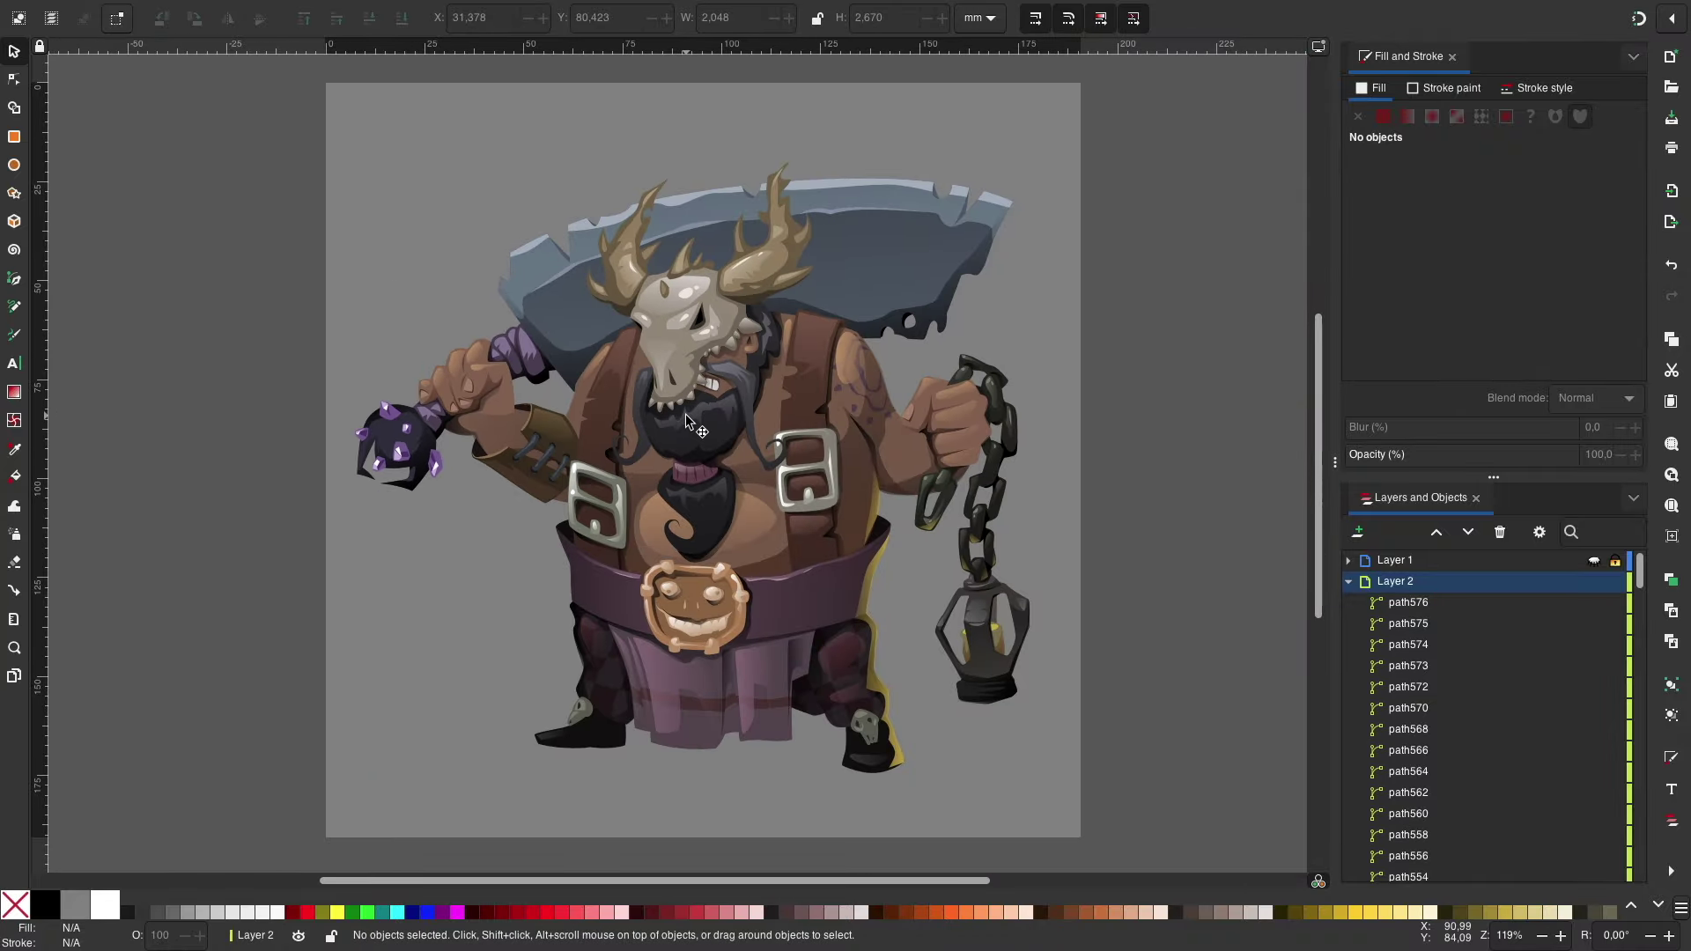
# Step: Add a gold fading-gradient rim light inside the lantern
pyautogui.scroll(4, 685, 414)
pyautogui.hscroll(5, 686, 414)
pyautogui.press('b')
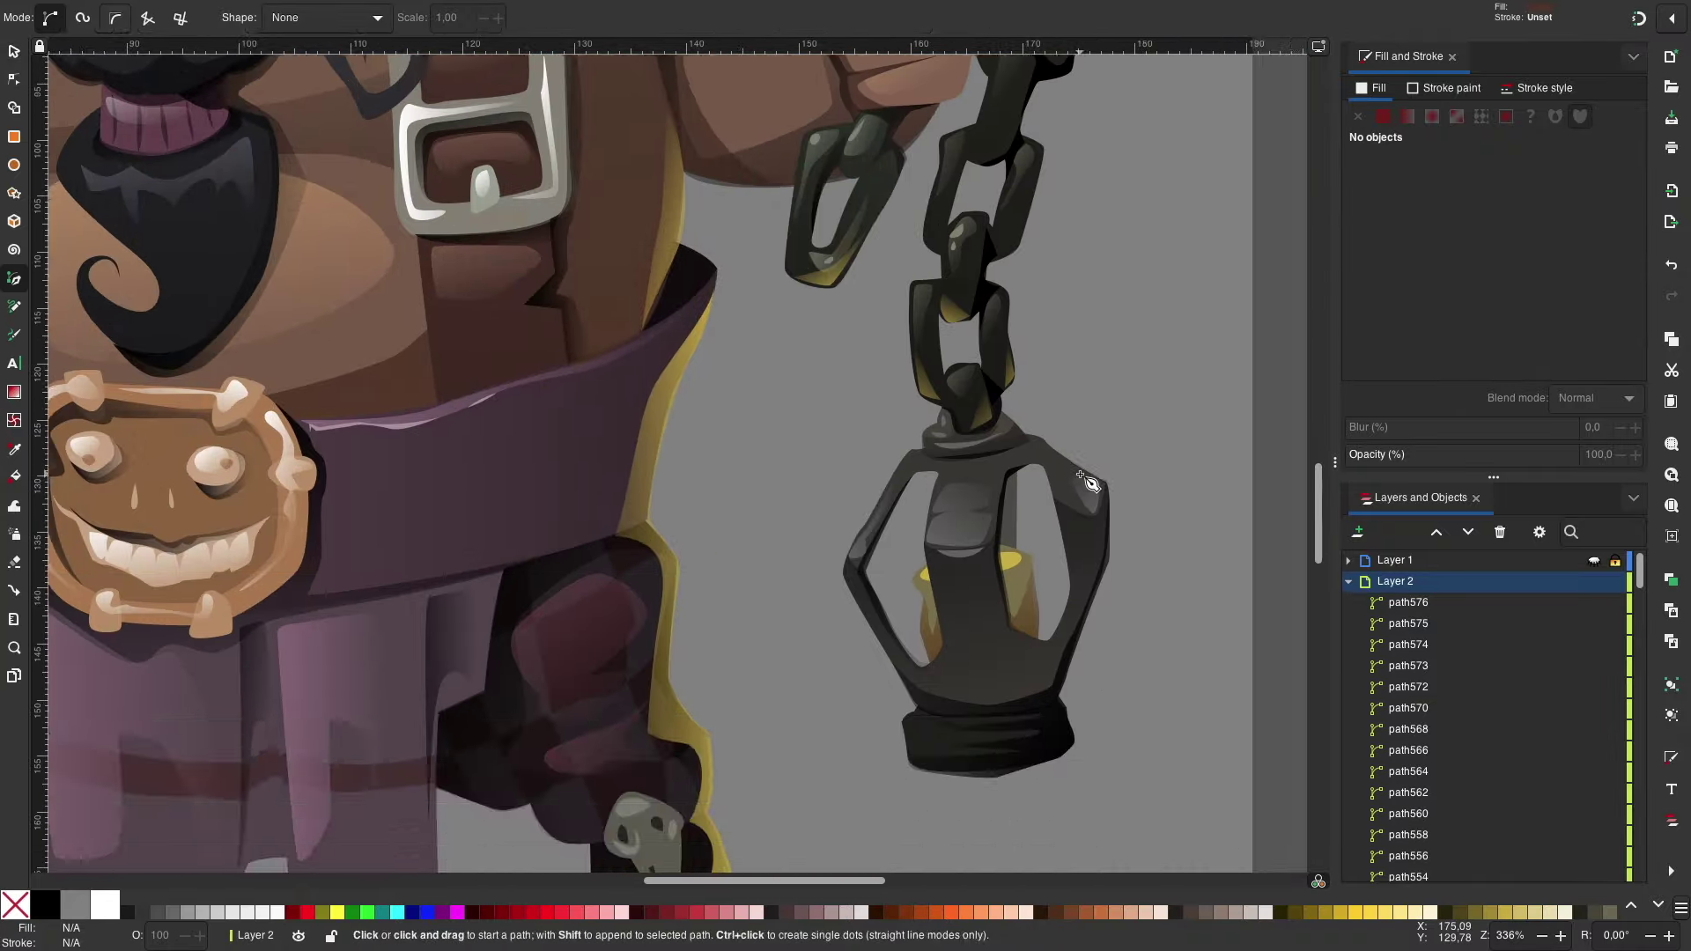
pyautogui.click(1049, 413)
pyautogui.press('Return')
pyautogui.click(1407, 116)
pyautogui.click(1436, 150)
pyautogui.press('Escape')
pyautogui.press('s')
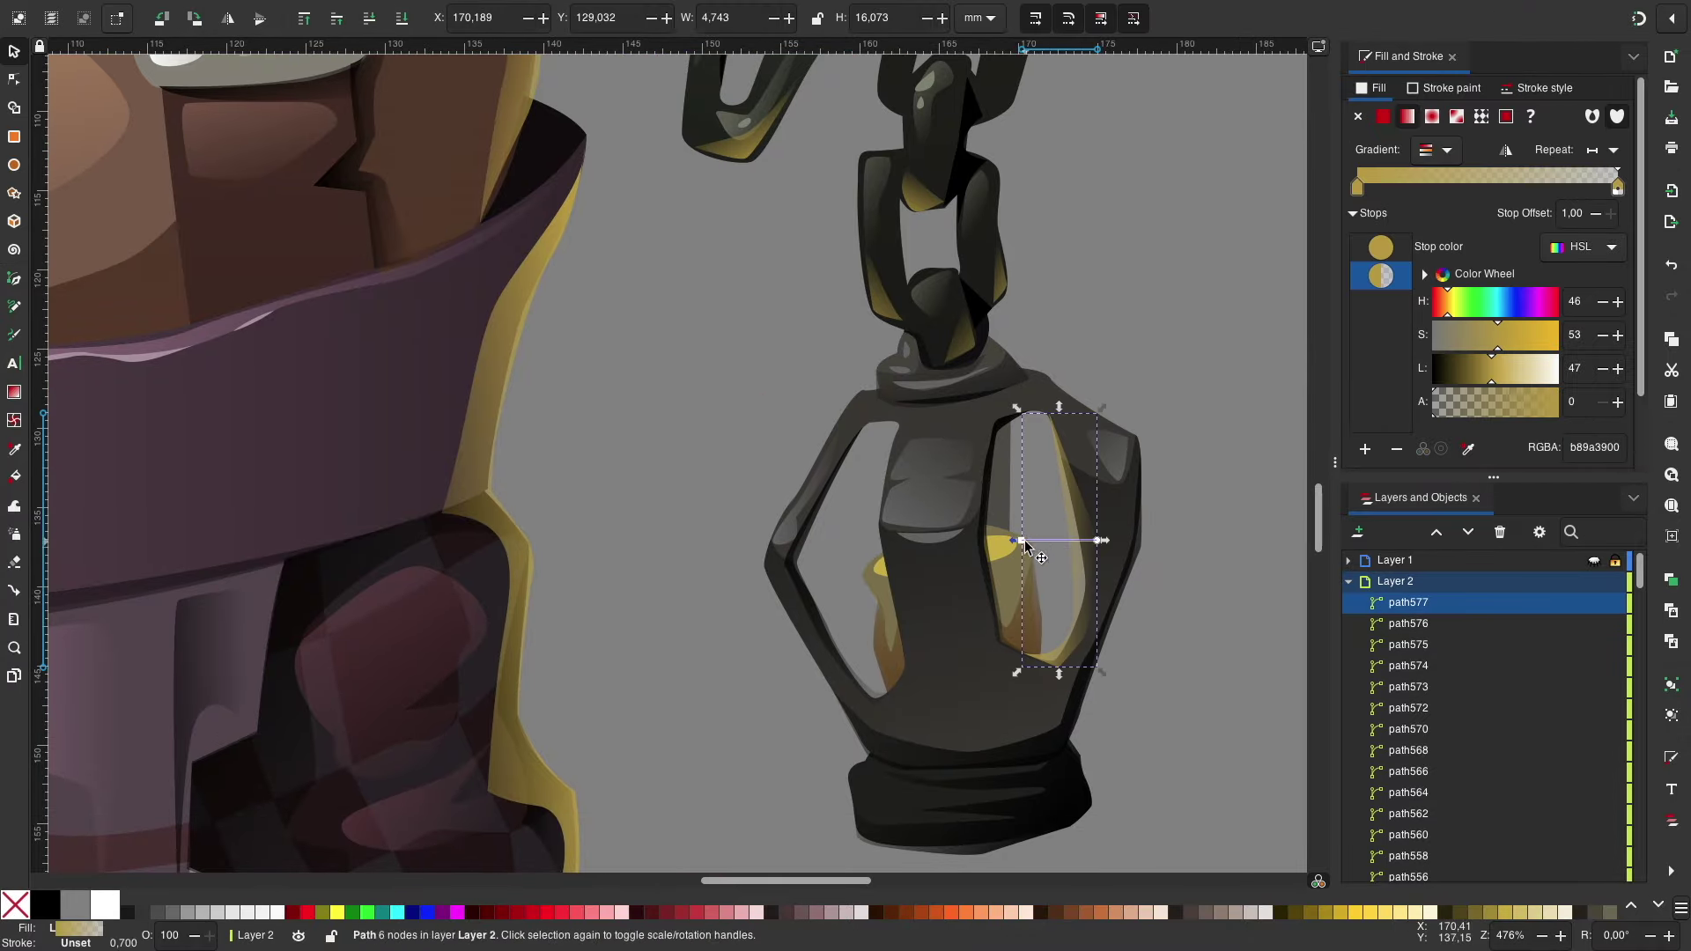
pyautogui.press('Escape')
# Step: Add a rim light along the lantern's left edge
pyautogui.scroll(-1, 1195, 596)
pyautogui.press('b')
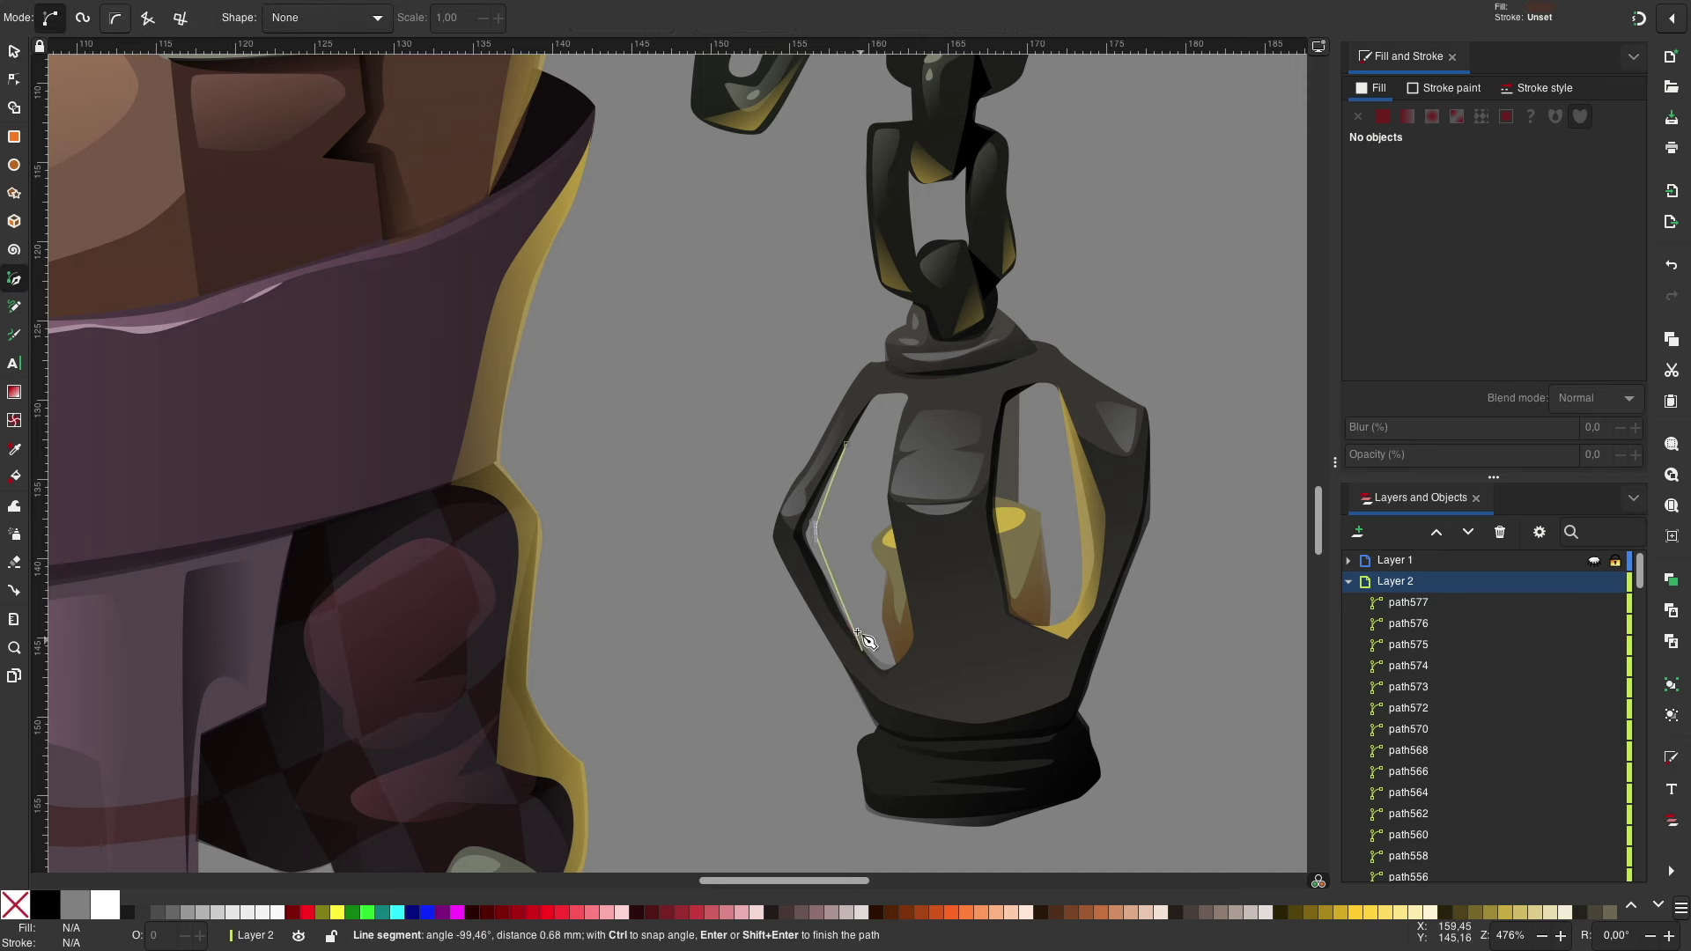
pyautogui.click(847, 443)
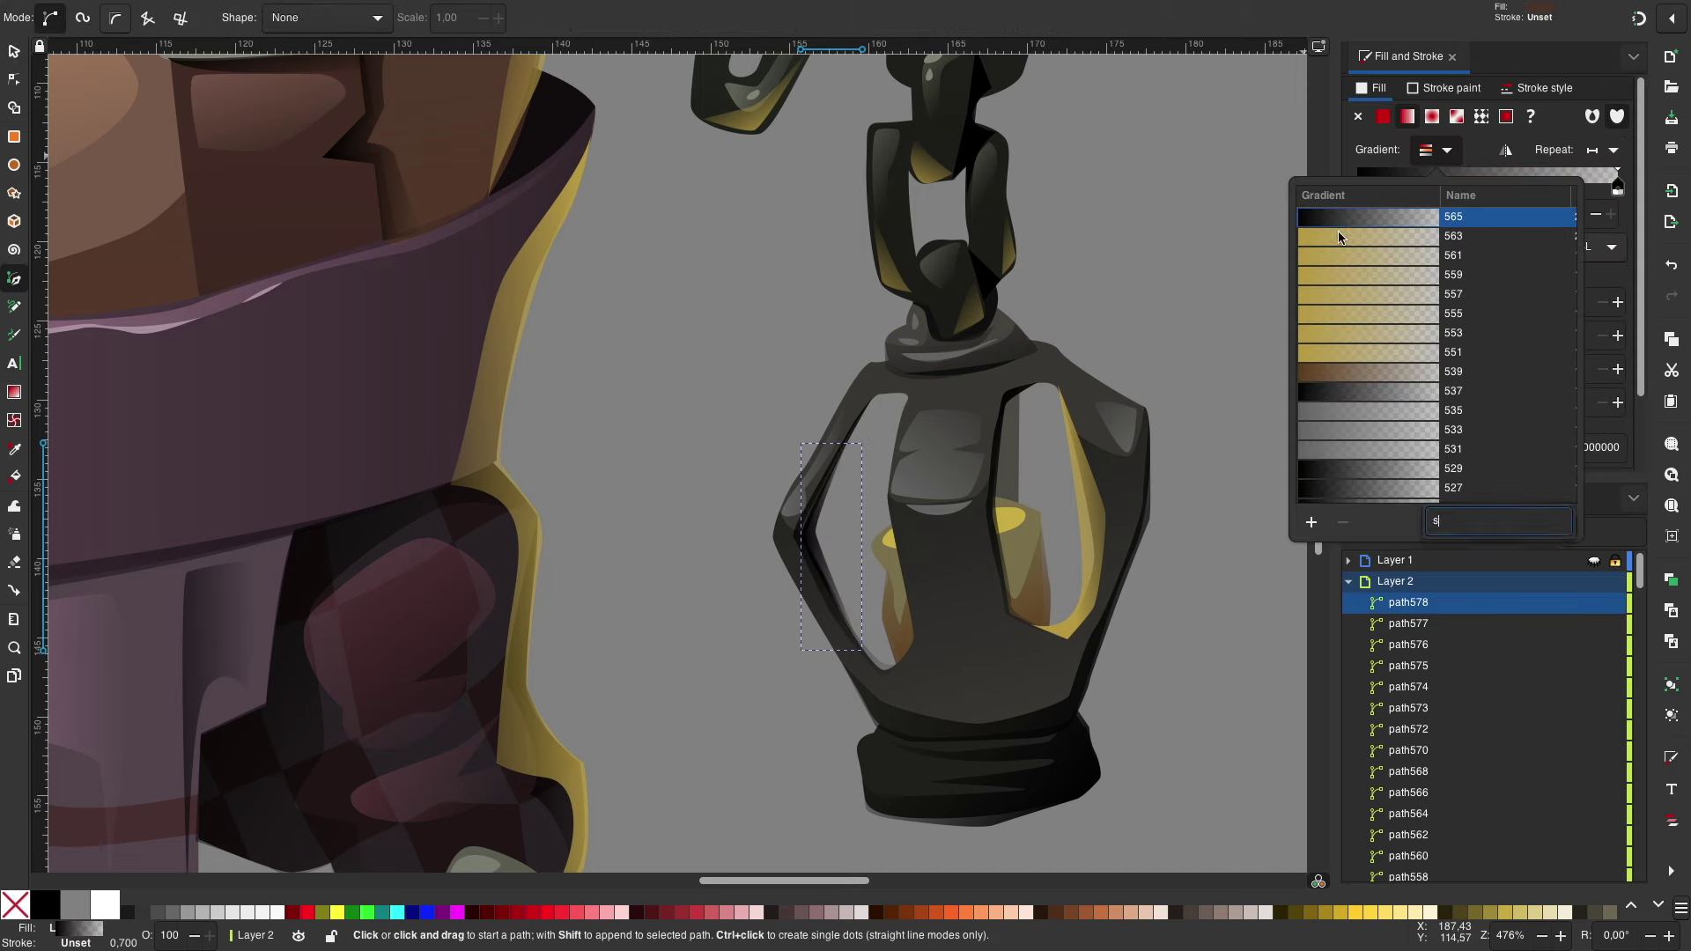
pyautogui.press('Escape')
pyautogui.press('s')
pyautogui.press('Escape')
# Step: Add a rim light on the boot skull filled with gold gradient 563
pyautogui.scroll(-2, 716, 370)
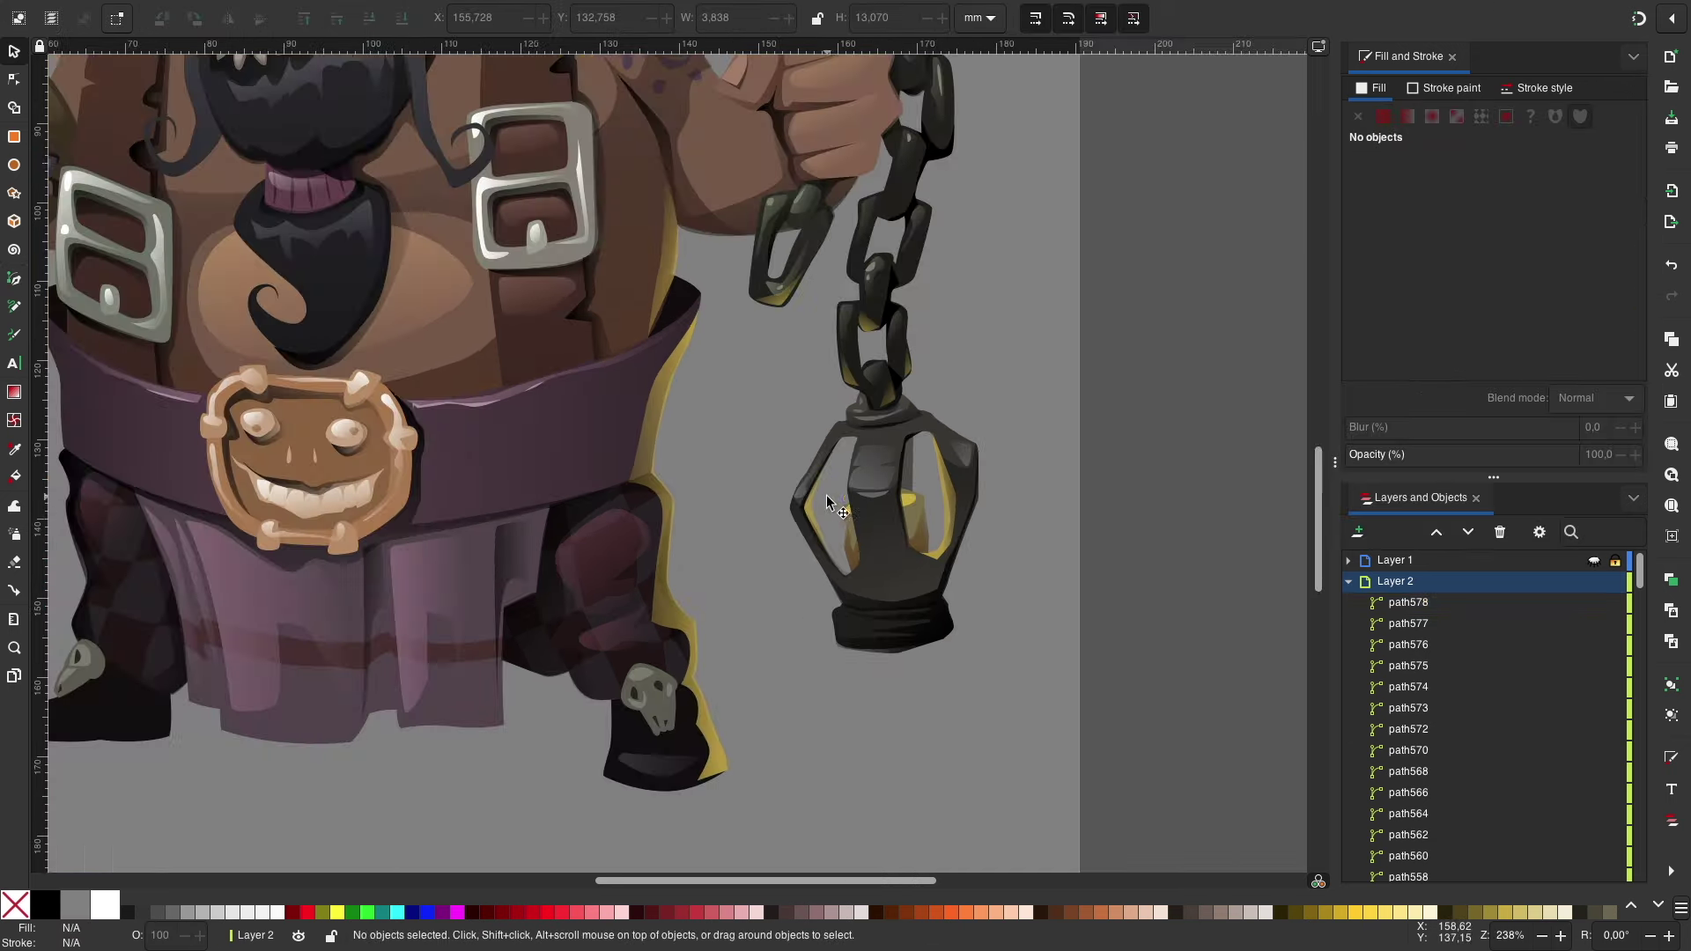
pyautogui.scroll(1, 890, 514)
pyautogui.scroll(2, 890, 514)
pyautogui.press('b')
pyautogui.click(669, 593)
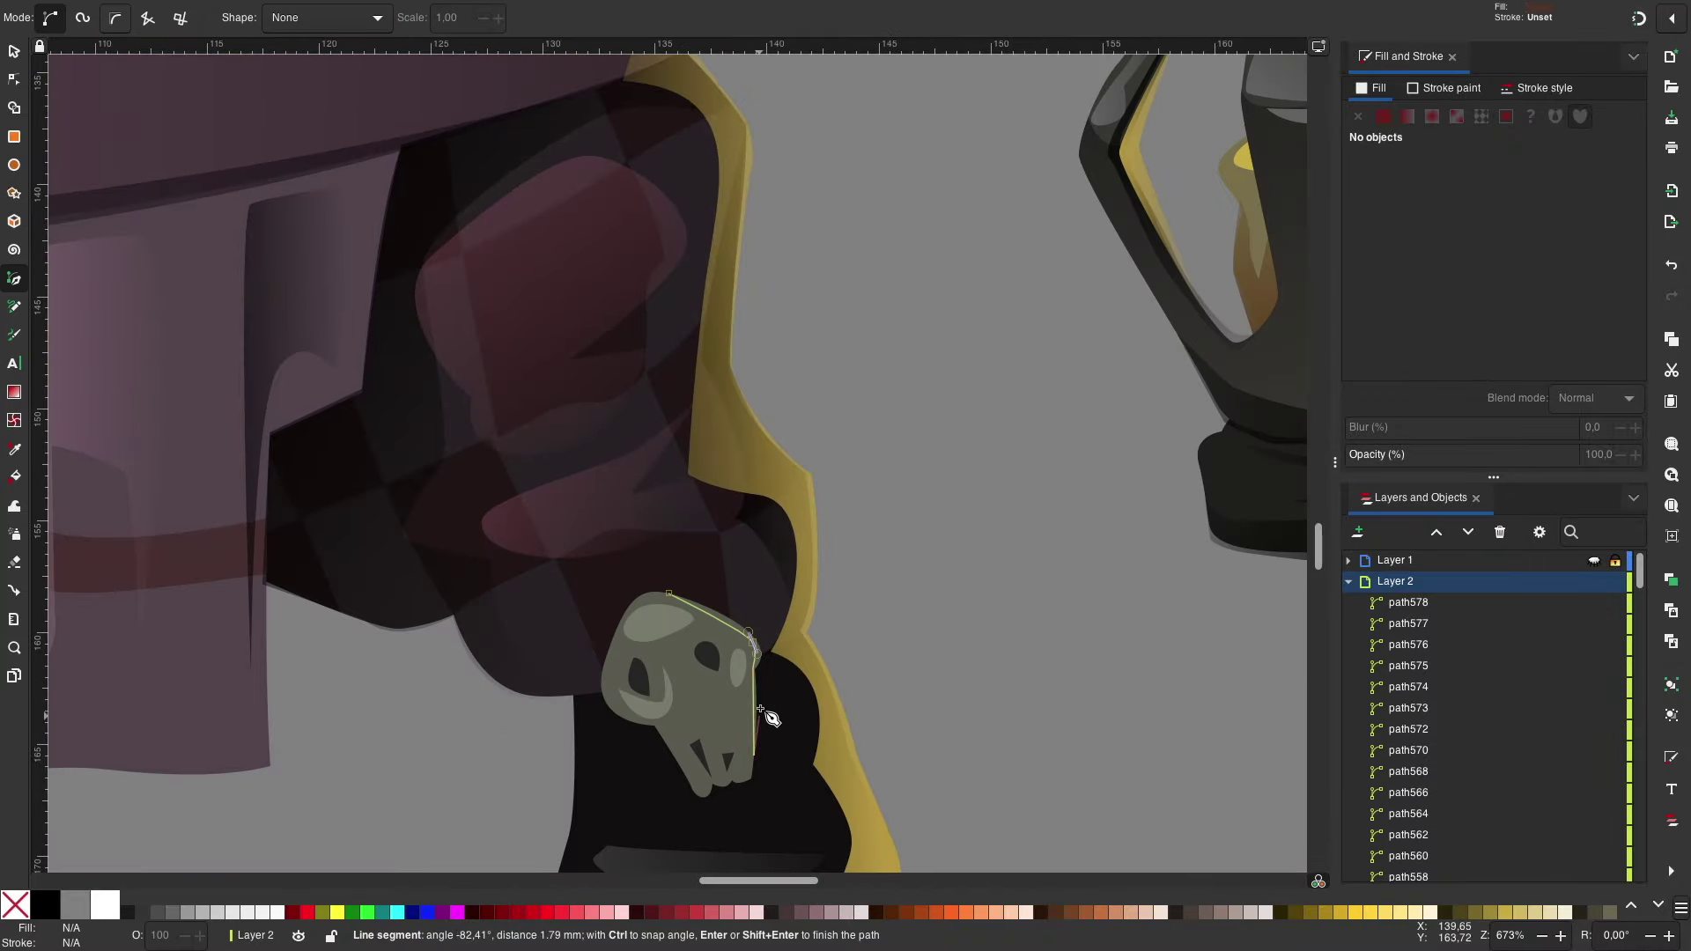
pyautogui.click(672, 595)
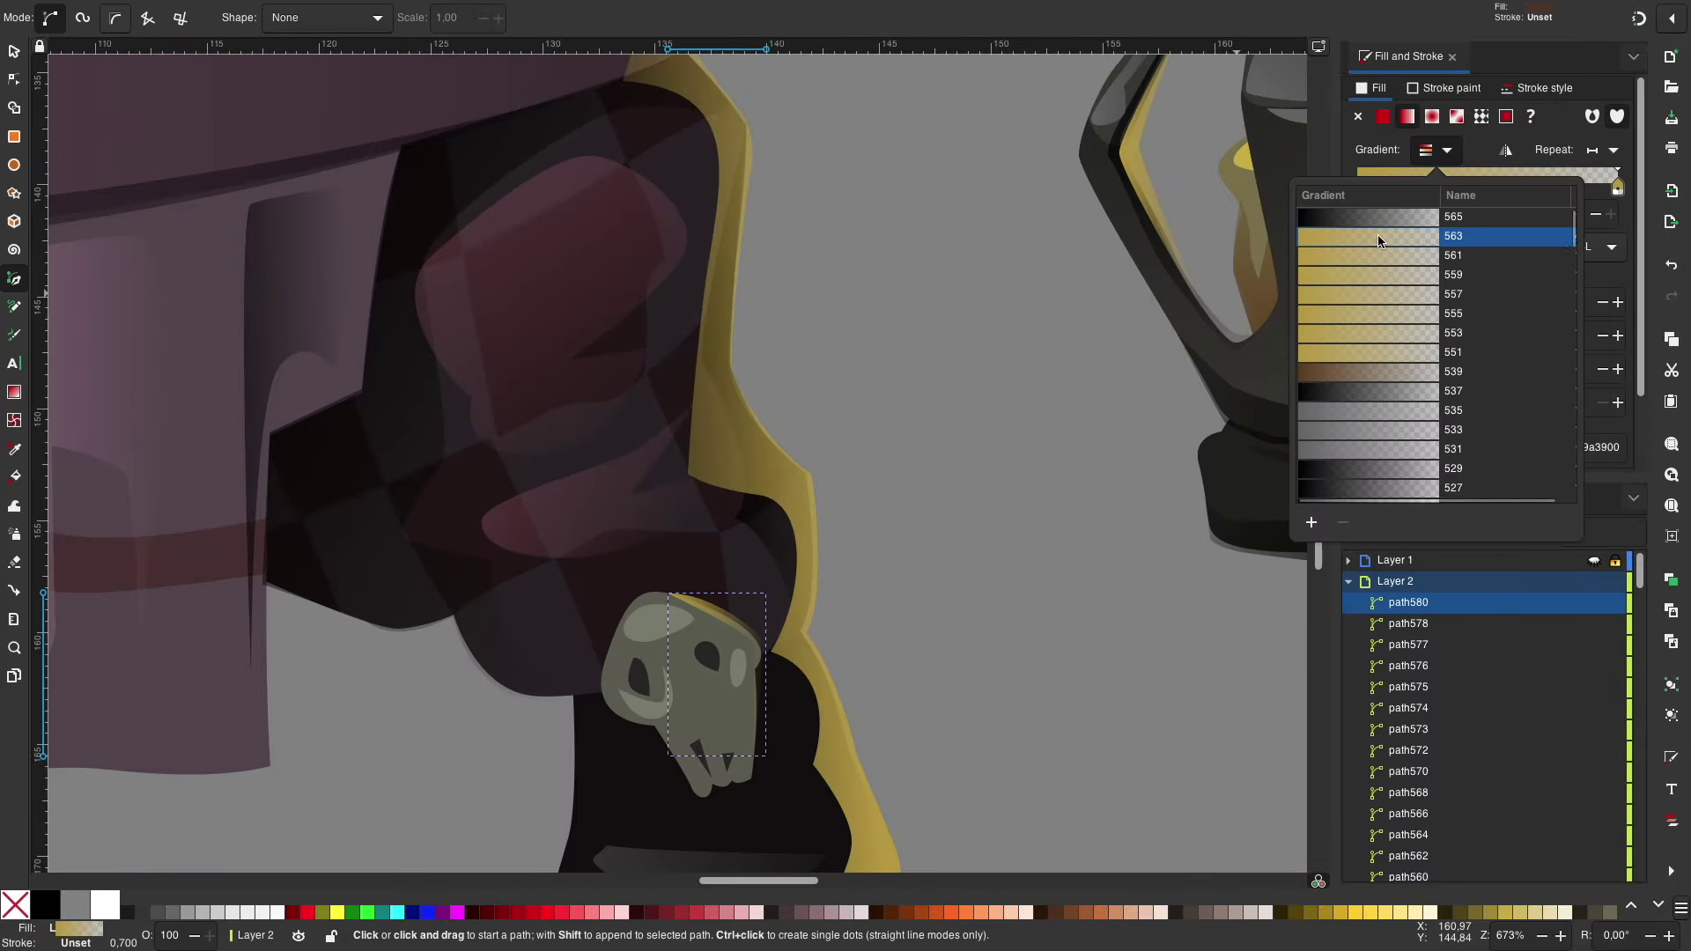
pyautogui.click(1365, 236)
pyautogui.press('Escape')
pyautogui.press('s')
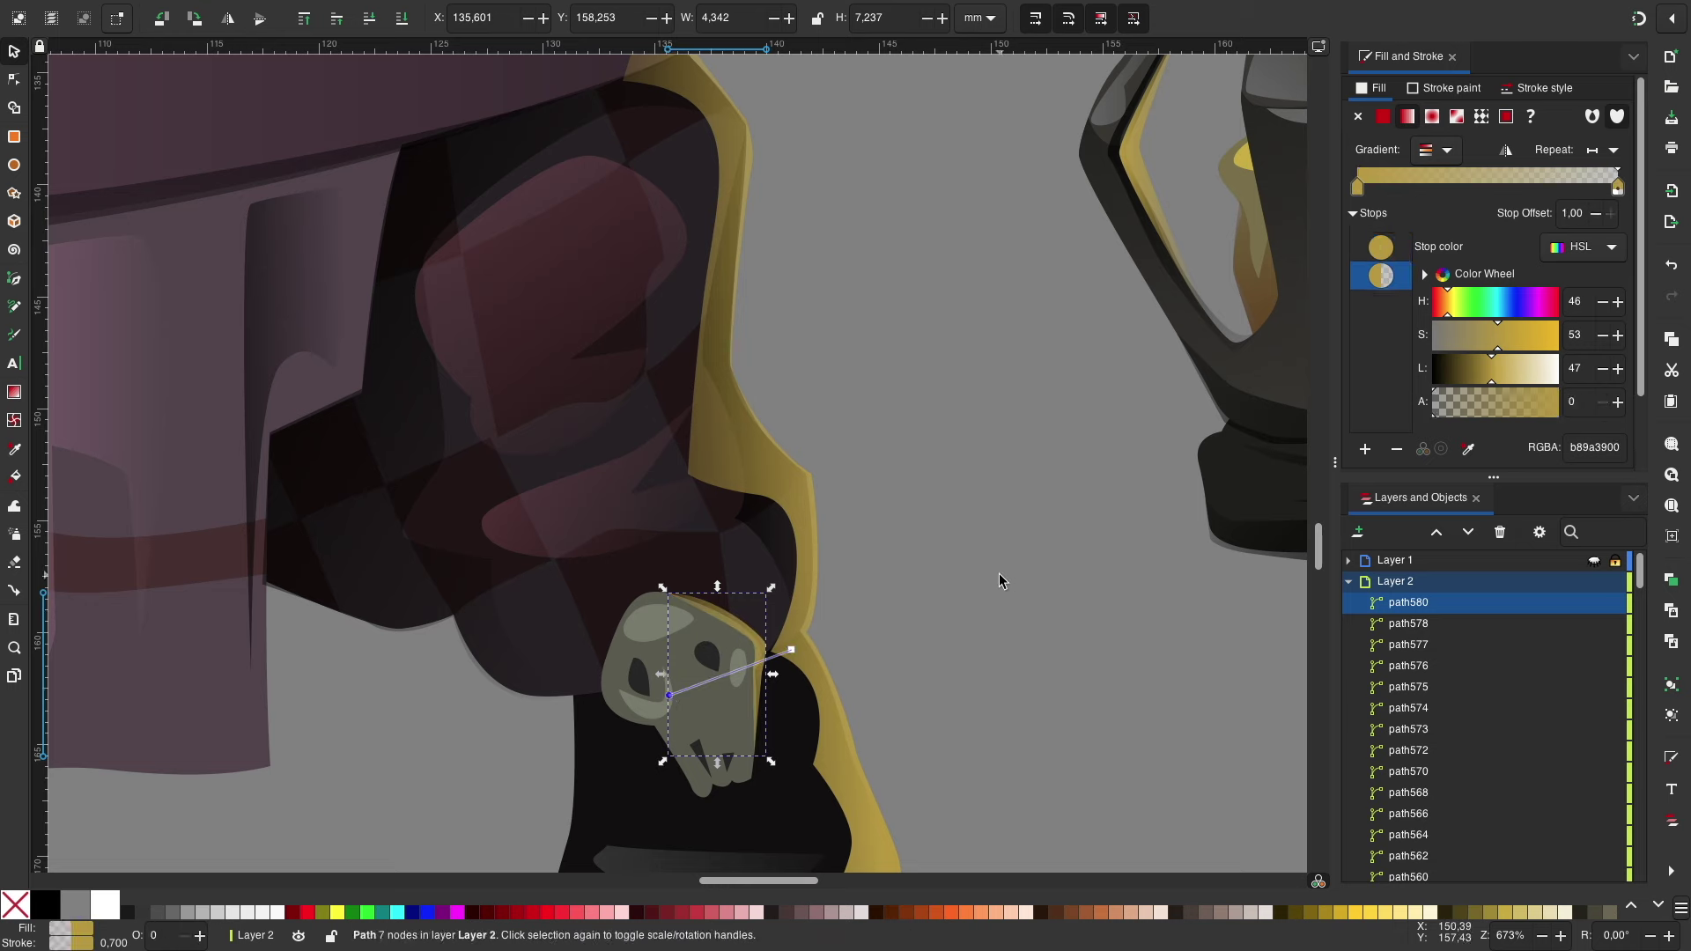
pyautogui.scroll(-4, 1057, 607)
pyautogui.press('Escape')
# Step: Draw a rim light shape along the leg
pyautogui.scroll(2, 859, 542)
pyautogui.press('b')
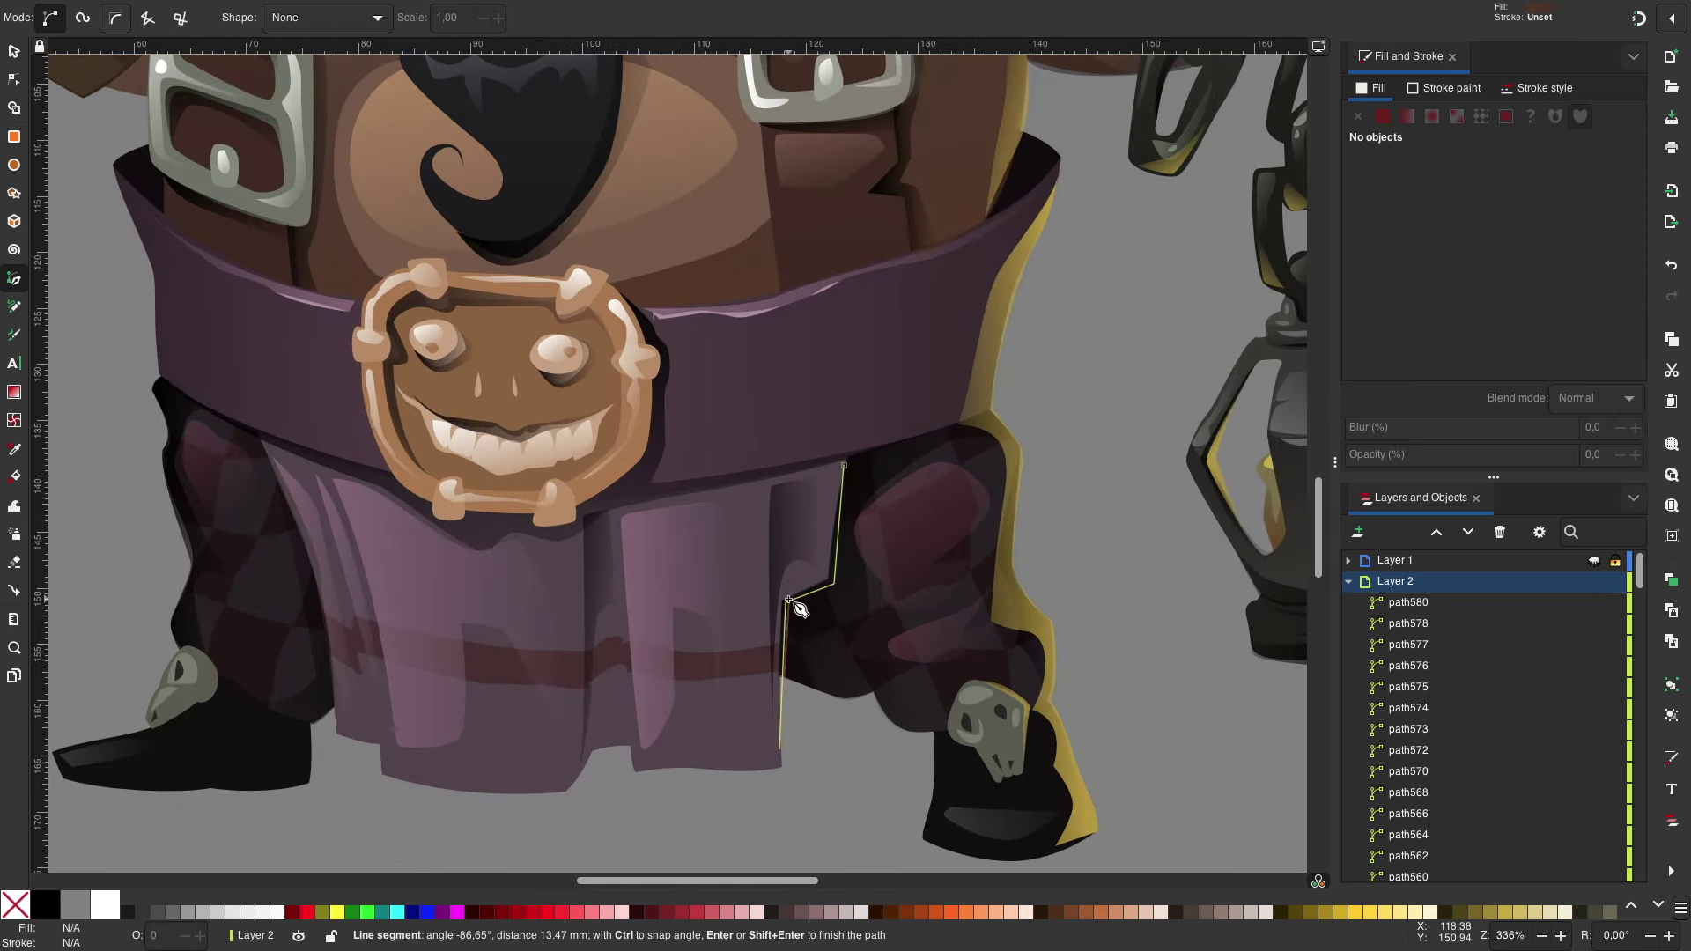
pyautogui.press('Return')
pyautogui.press('Escape')
pyautogui.press('s')
pyautogui.scroll(-4, 1107, 593)
pyautogui.scroll(-2, 969, 528)
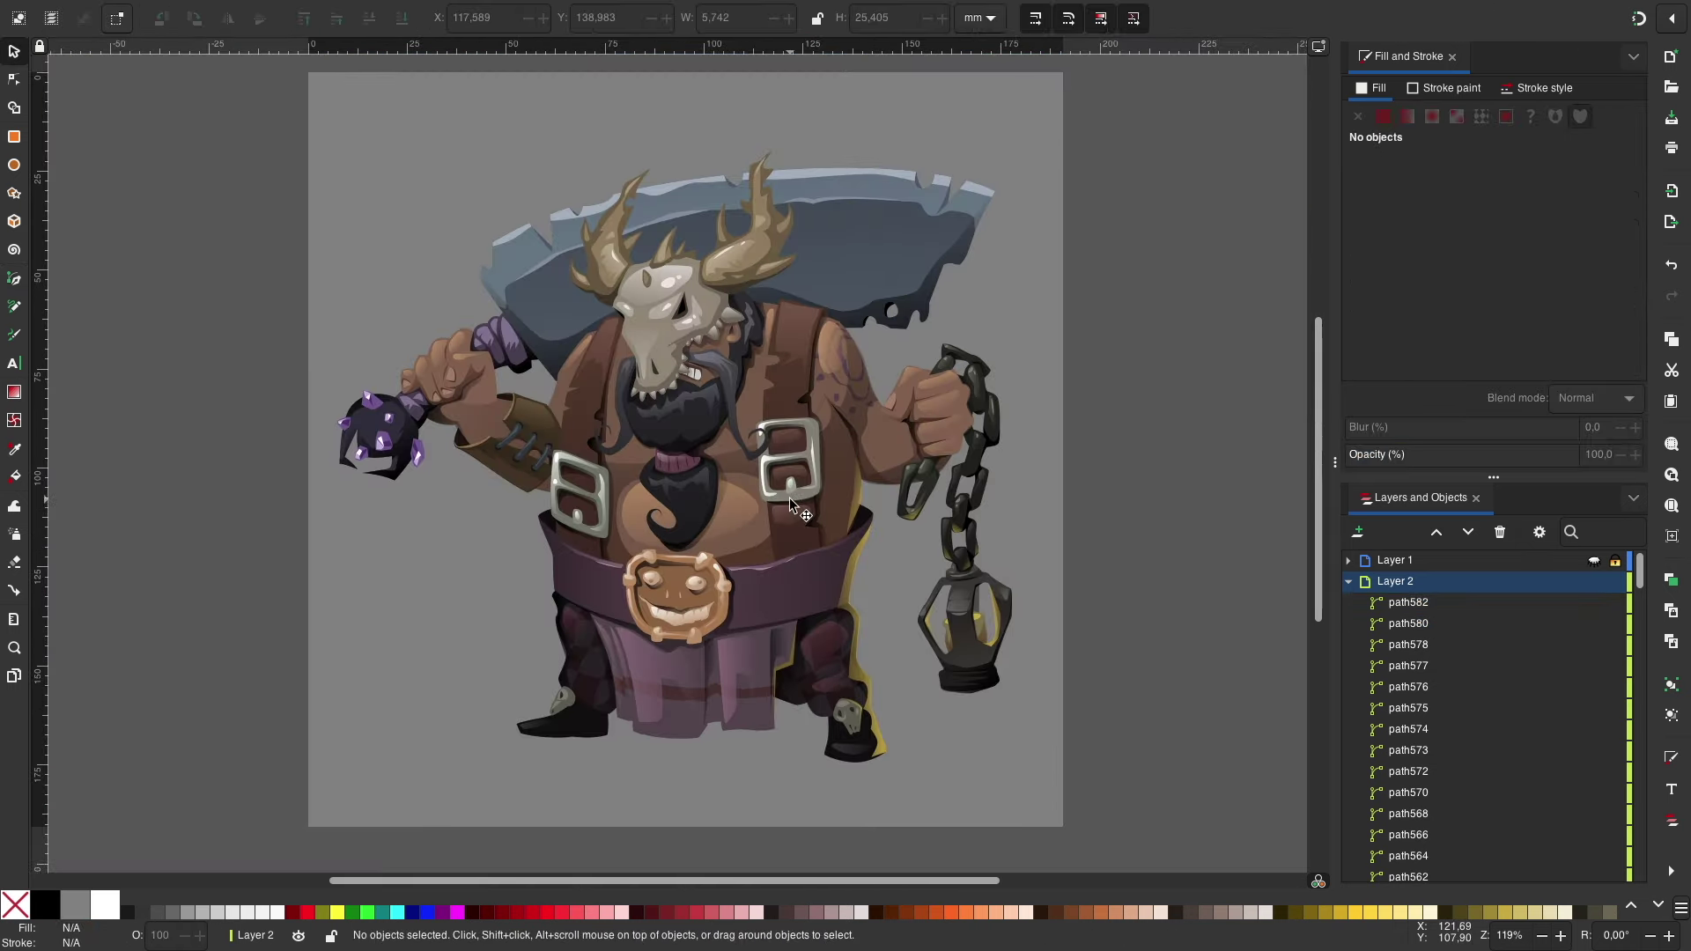
pyautogui.scroll(2, 789, 499)
# Step: Paste a soft gradient highlight, flatten it over the mace-hand knuckles, and duplicate it
pyautogui.hotkey('ctrl', 'v')
pyautogui.moveTo(819, 243); pyautogui.dragTo(982, 405)
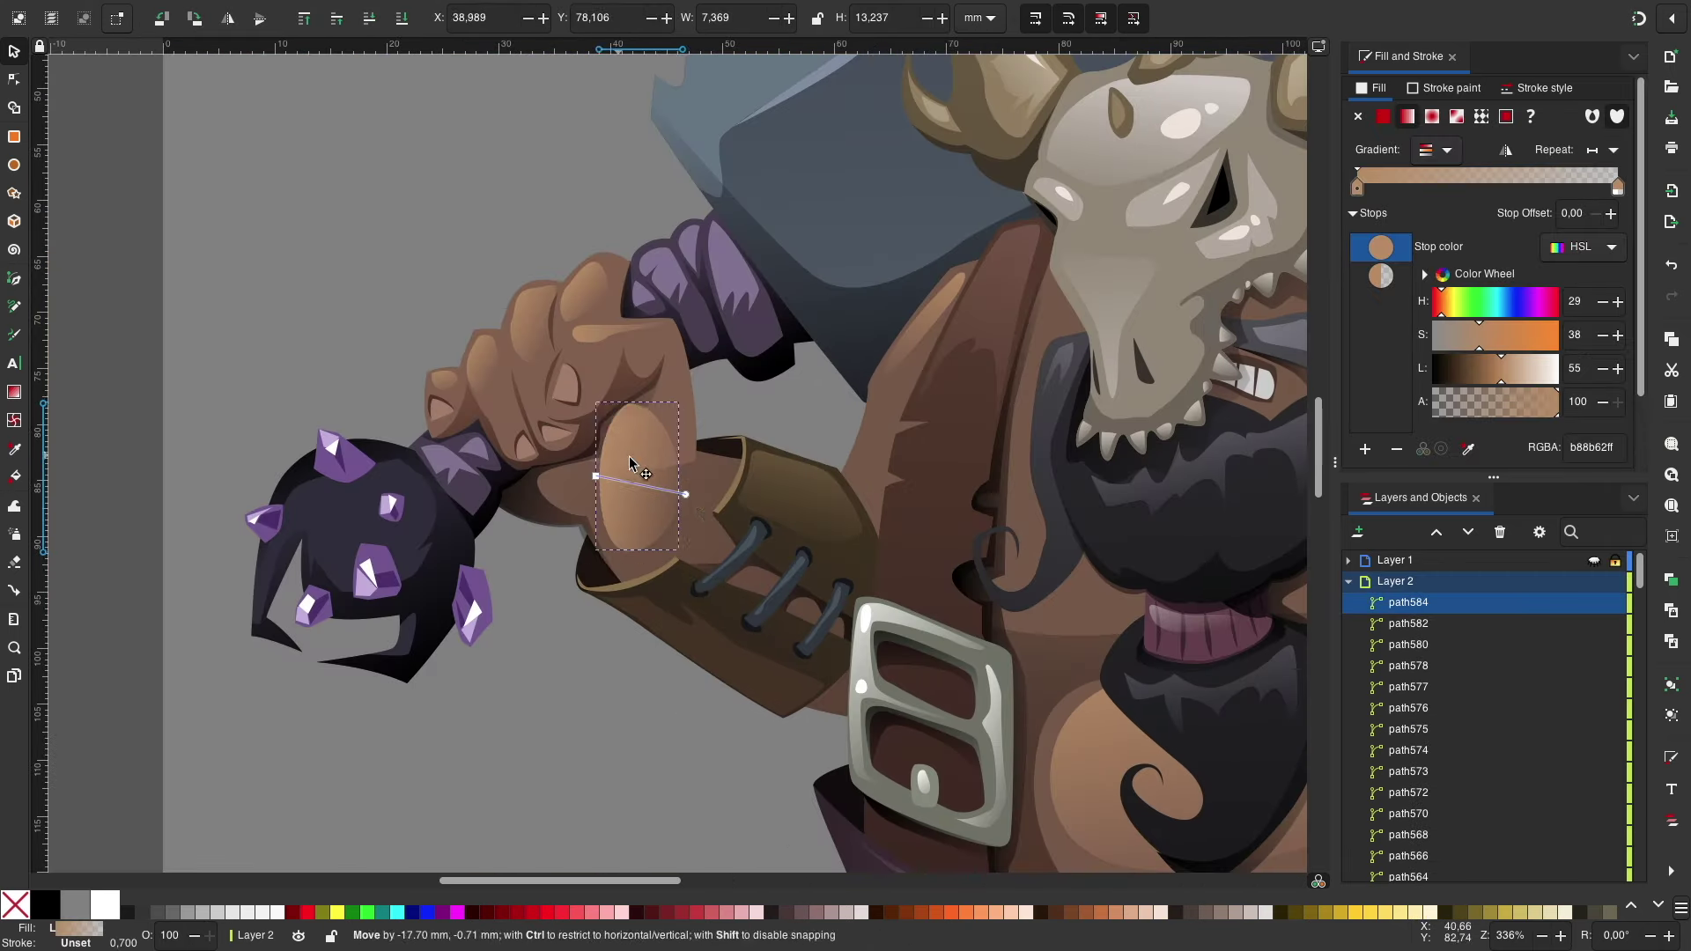
pyautogui.moveTo(602, 462)
pyautogui.mouseDown()
pyautogui.moveTo(655, 451)
pyautogui.moveTo(590, 478)
pyautogui.mouseUp()
pyautogui.hotkey('ctrl', 'd')
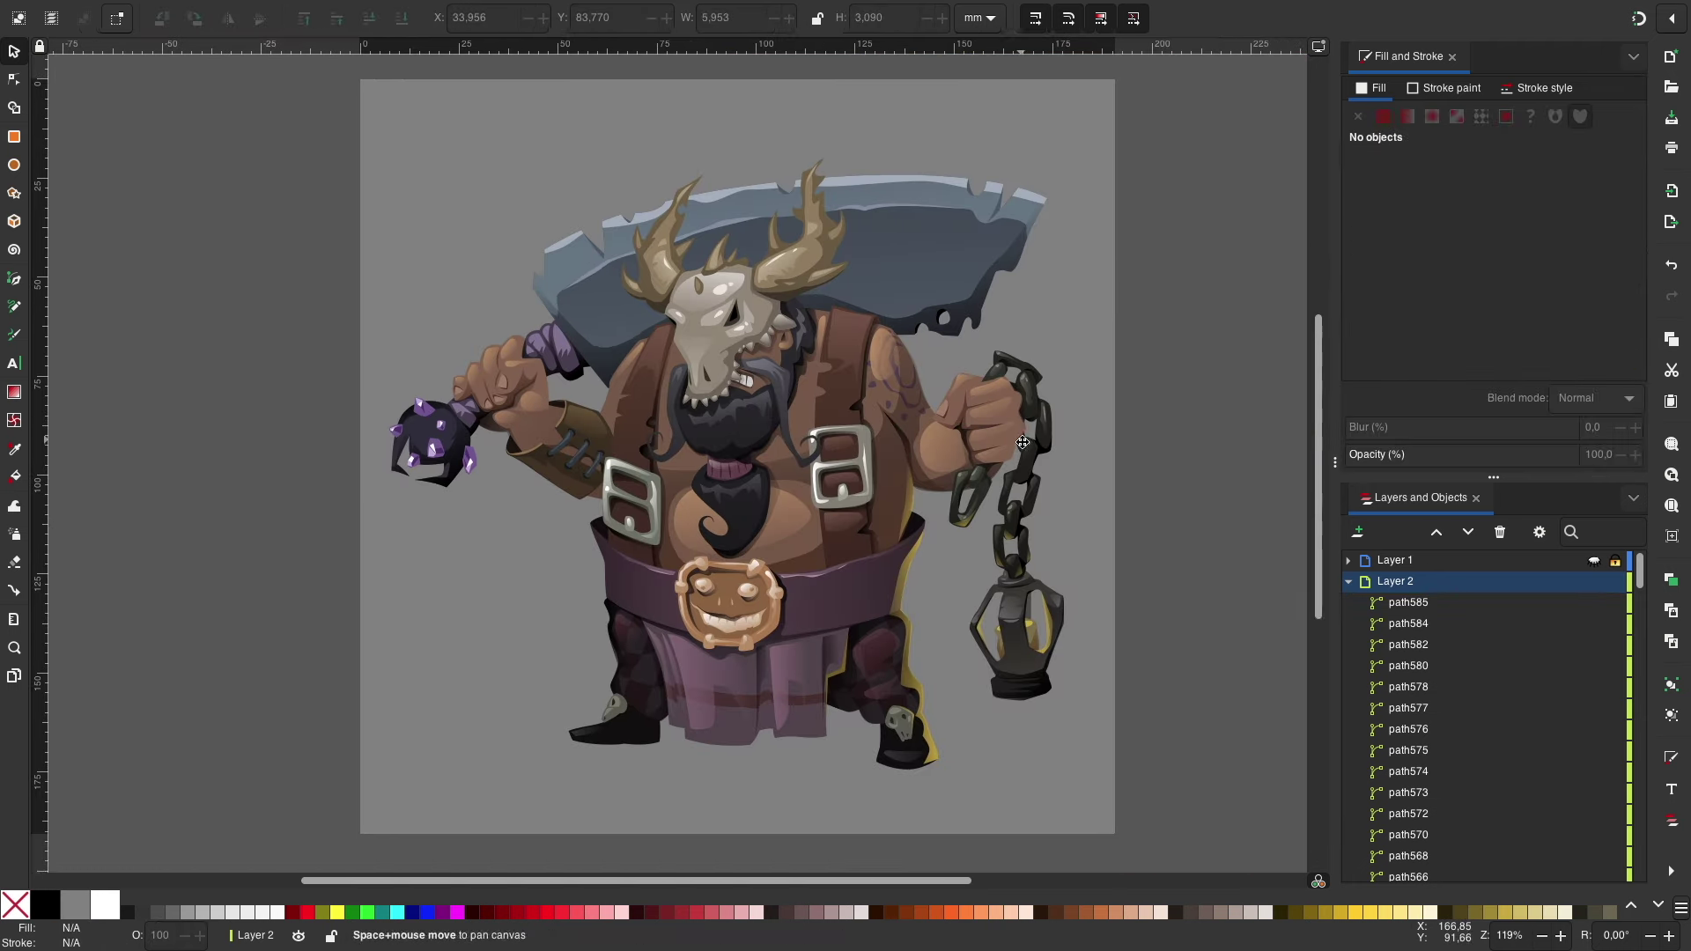
pyautogui.press('b')
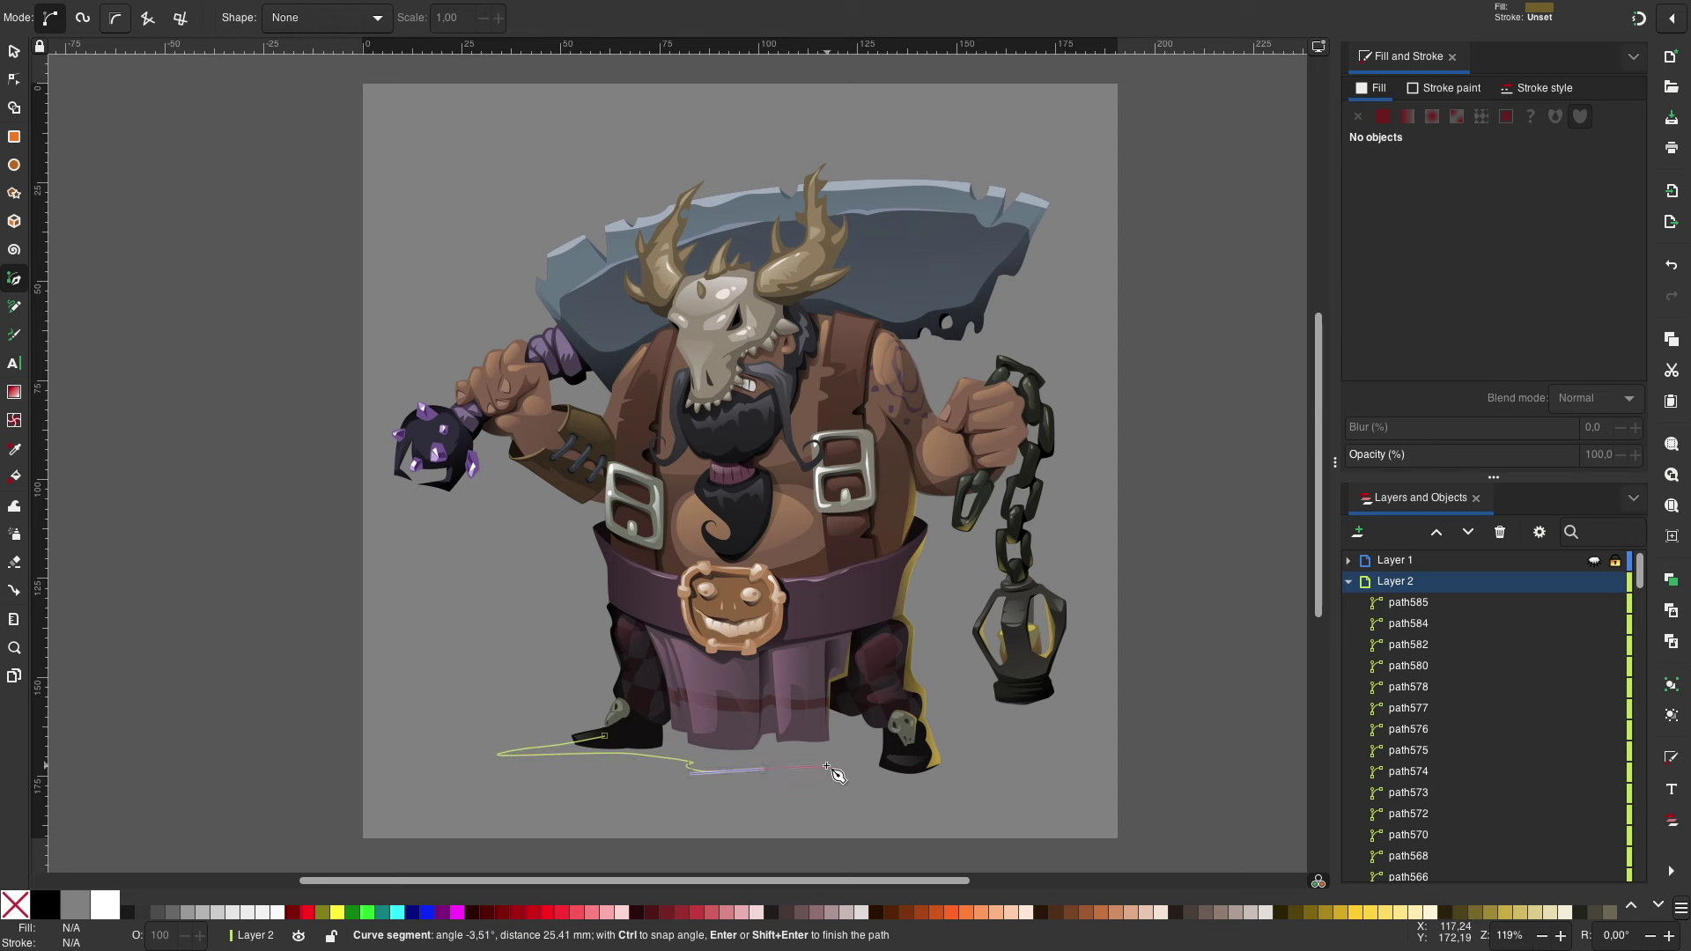
# Step: Draw a semi-transparent black ground shadow under the feet, plus a wider shadow shape
pyautogui.click(740, 752)
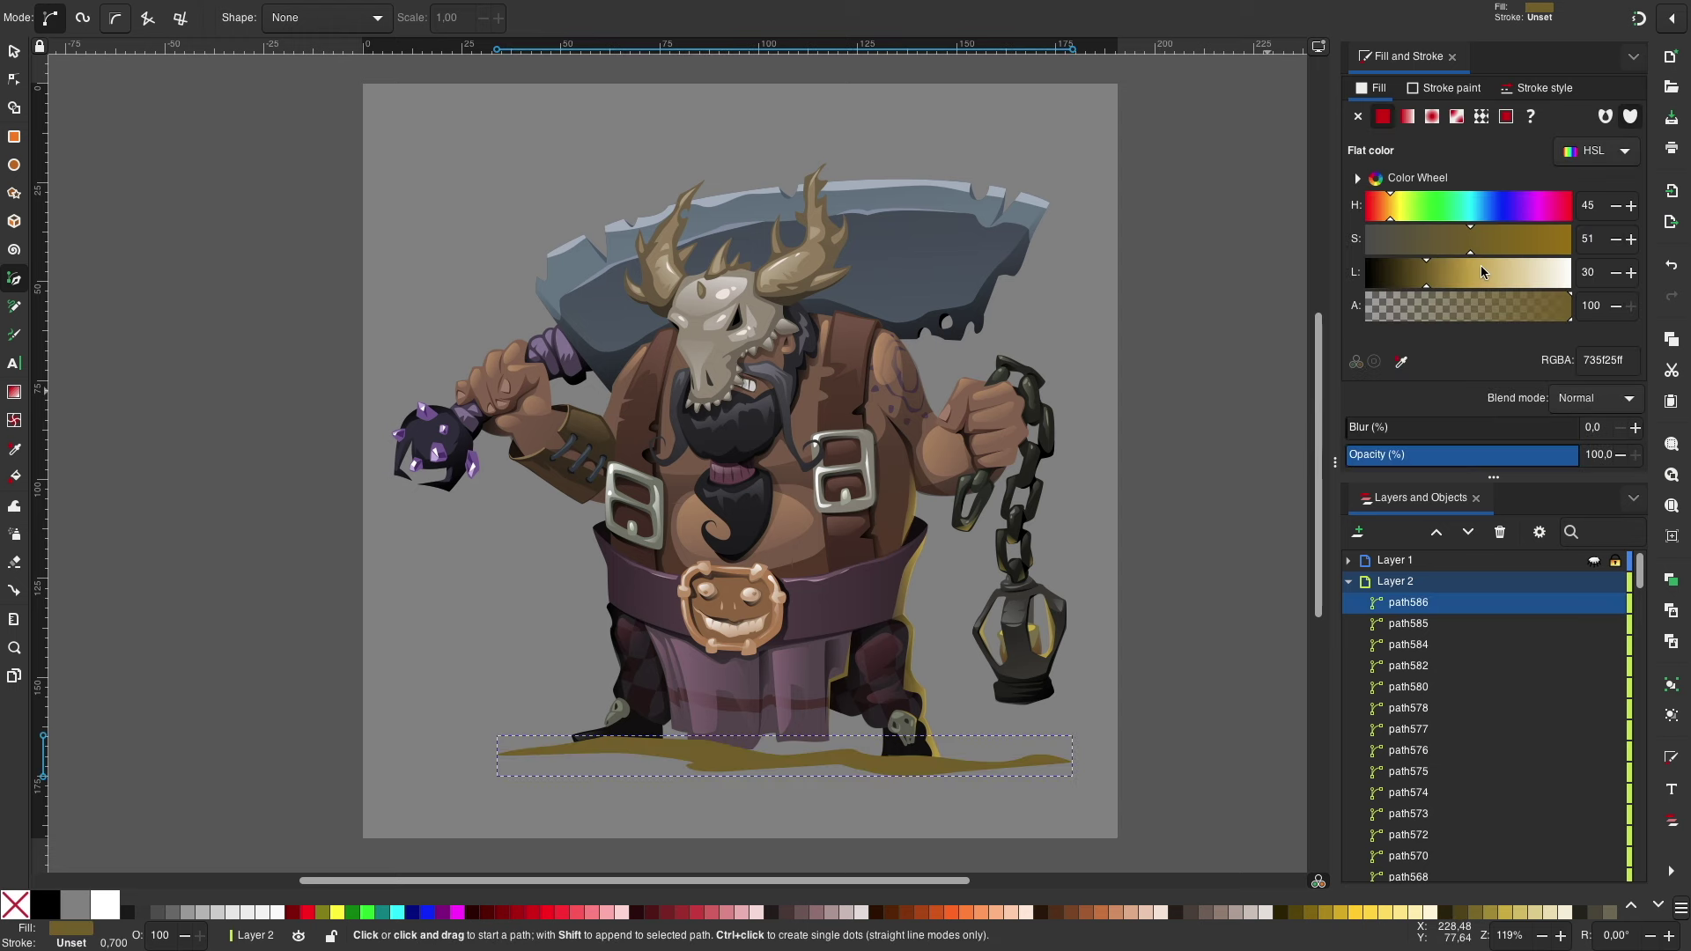
pyautogui.press('s')
pyautogui.moveTo(1568, 305); pyautogui.dragTo(1466, 324)
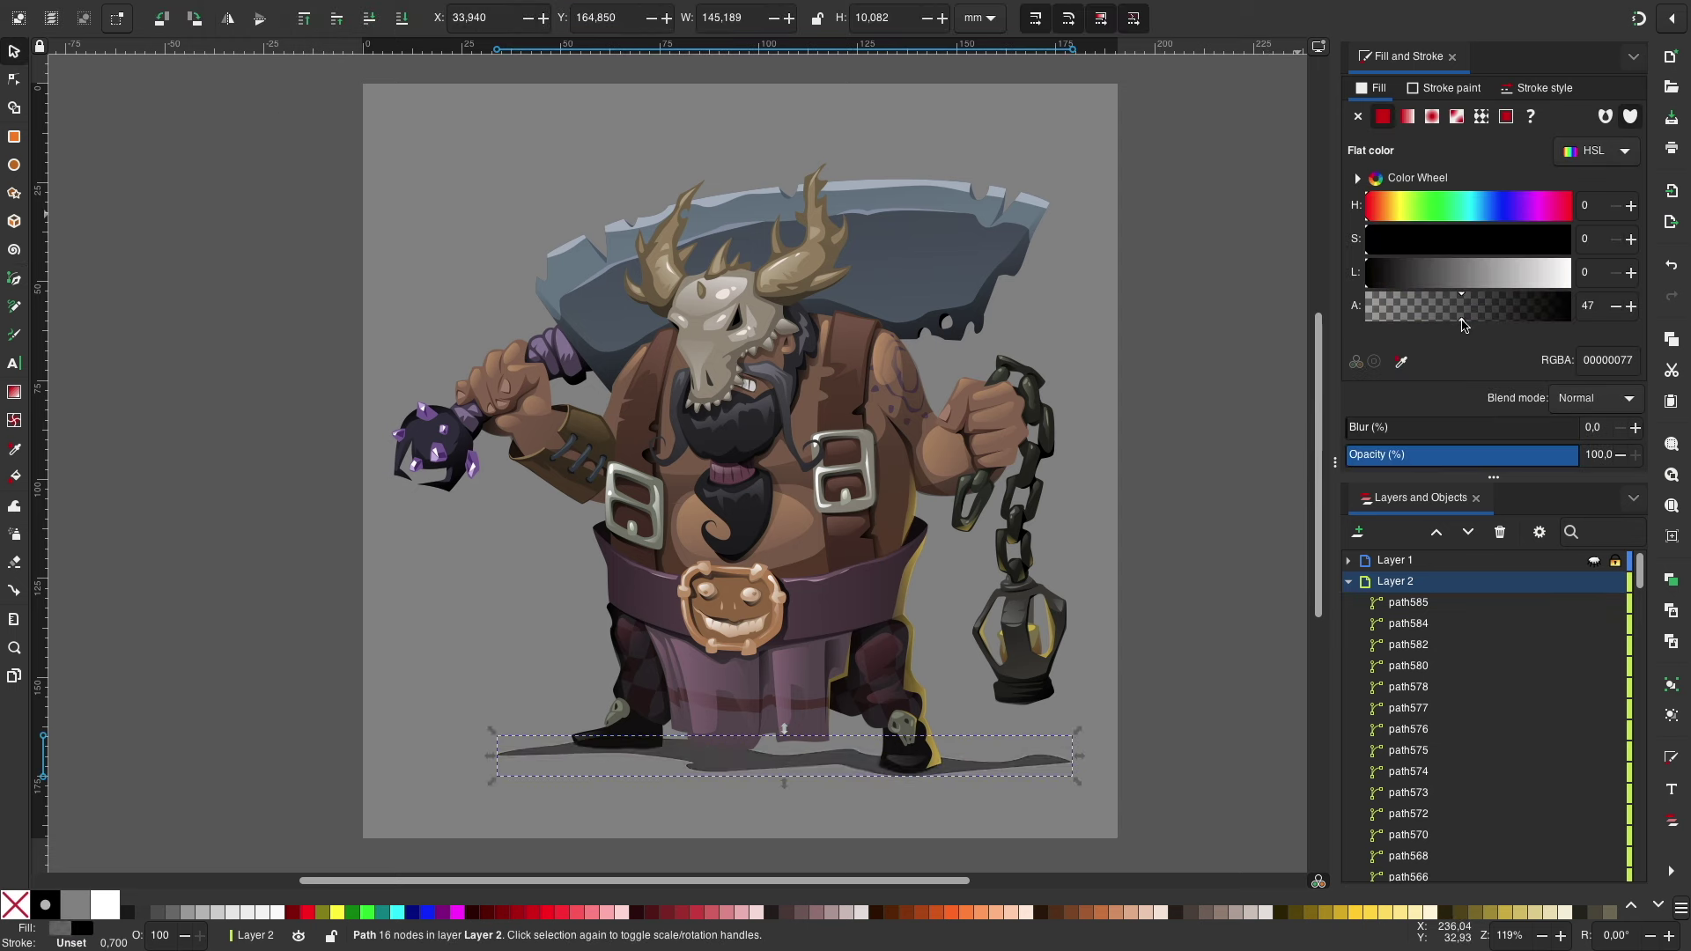
pyautogui.press('b')
pyautogui.click(441, 750)
pyautogui.click(628, 733)
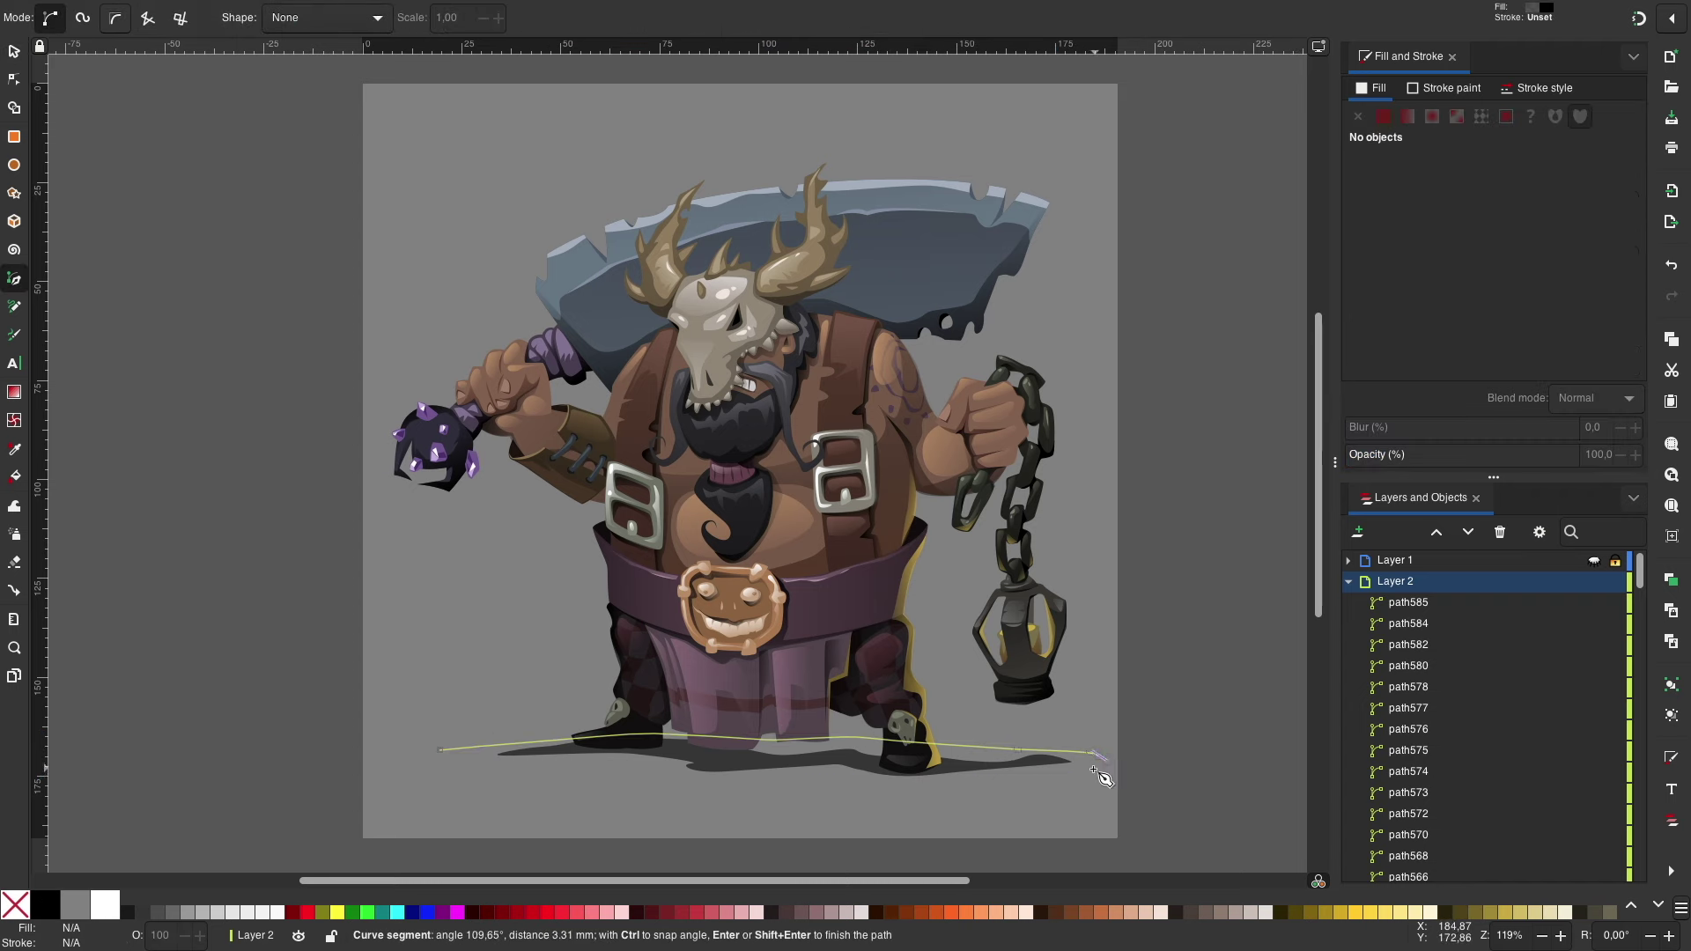
pyautogui.click(438, 751)
pyautogui.press('s')
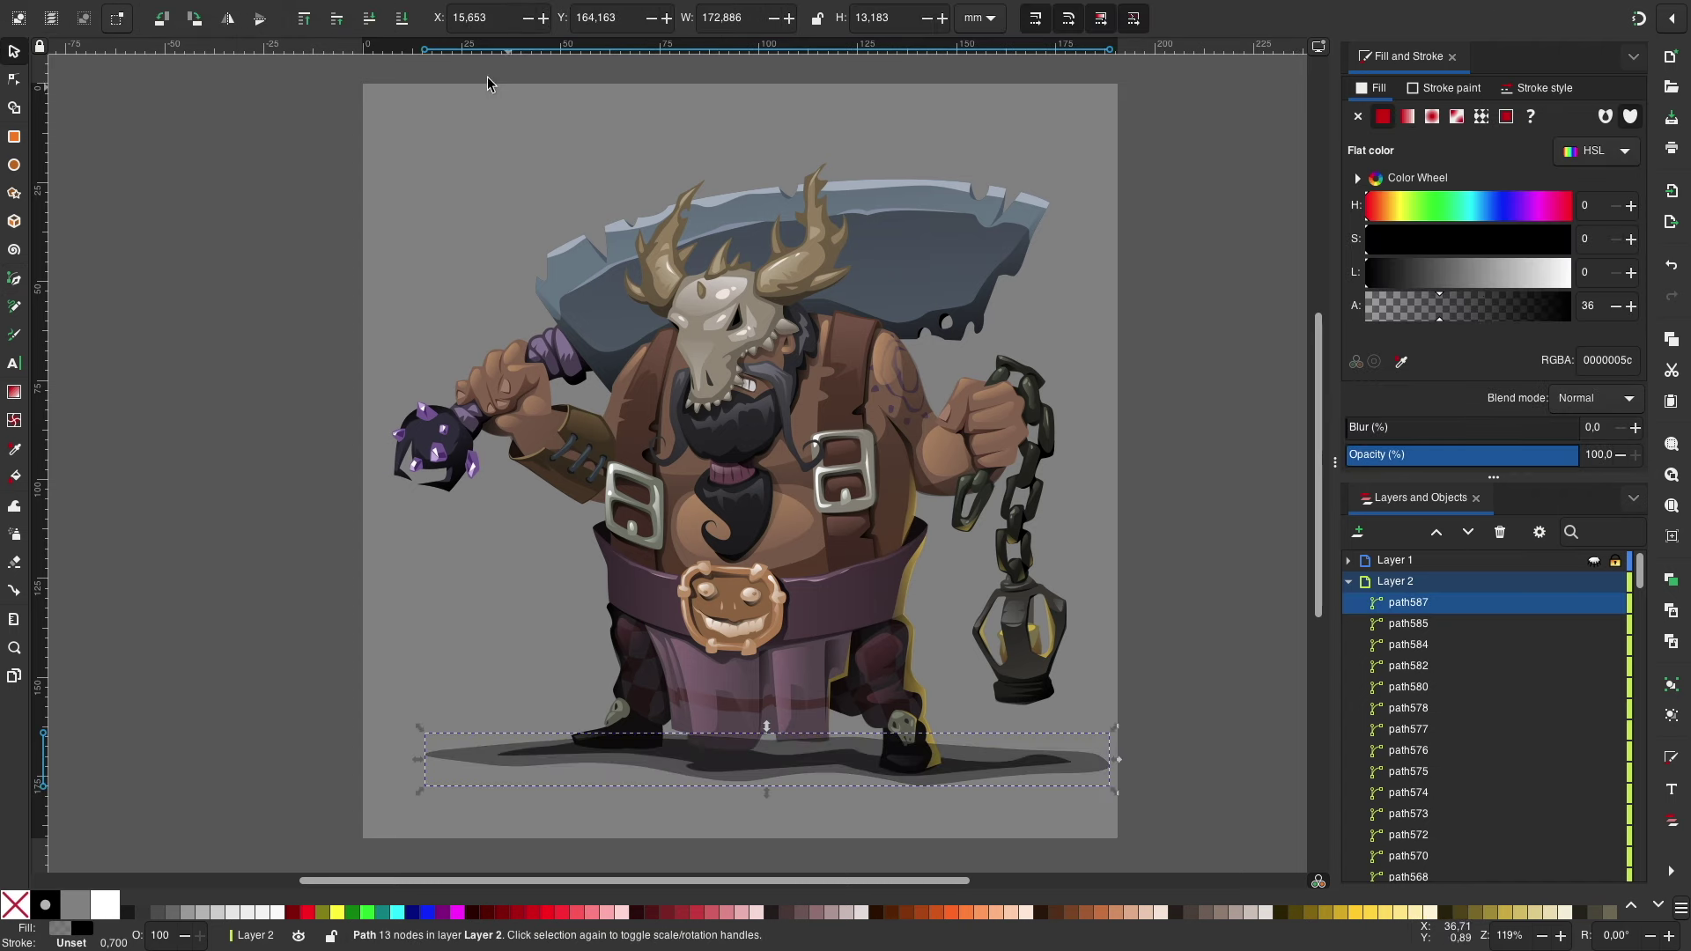
pyautogui.click(1169, 538)
pyautogui.click(735, 766)
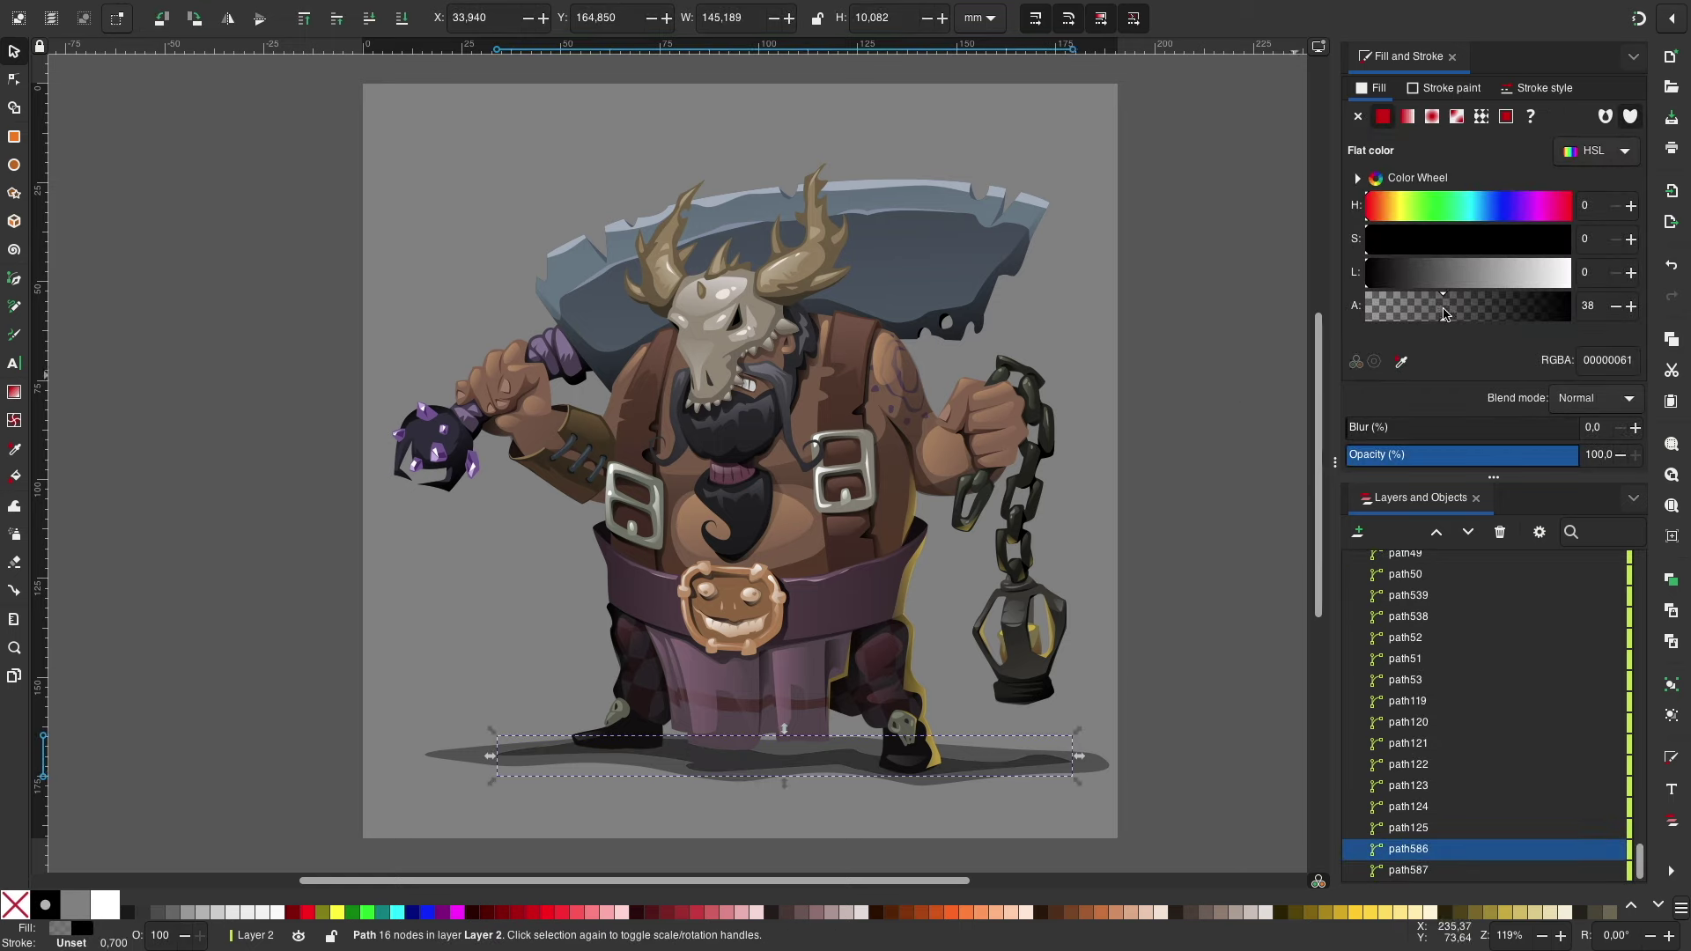
pyautogui.click(1245, 426)
# Step: Draw darker contact shadows under the left and right shoes
pyautogui.press('+')
pyautogui.press('b')
pyautogui.moveTo(527, 504); pyautogui.dragTo(570, 499)
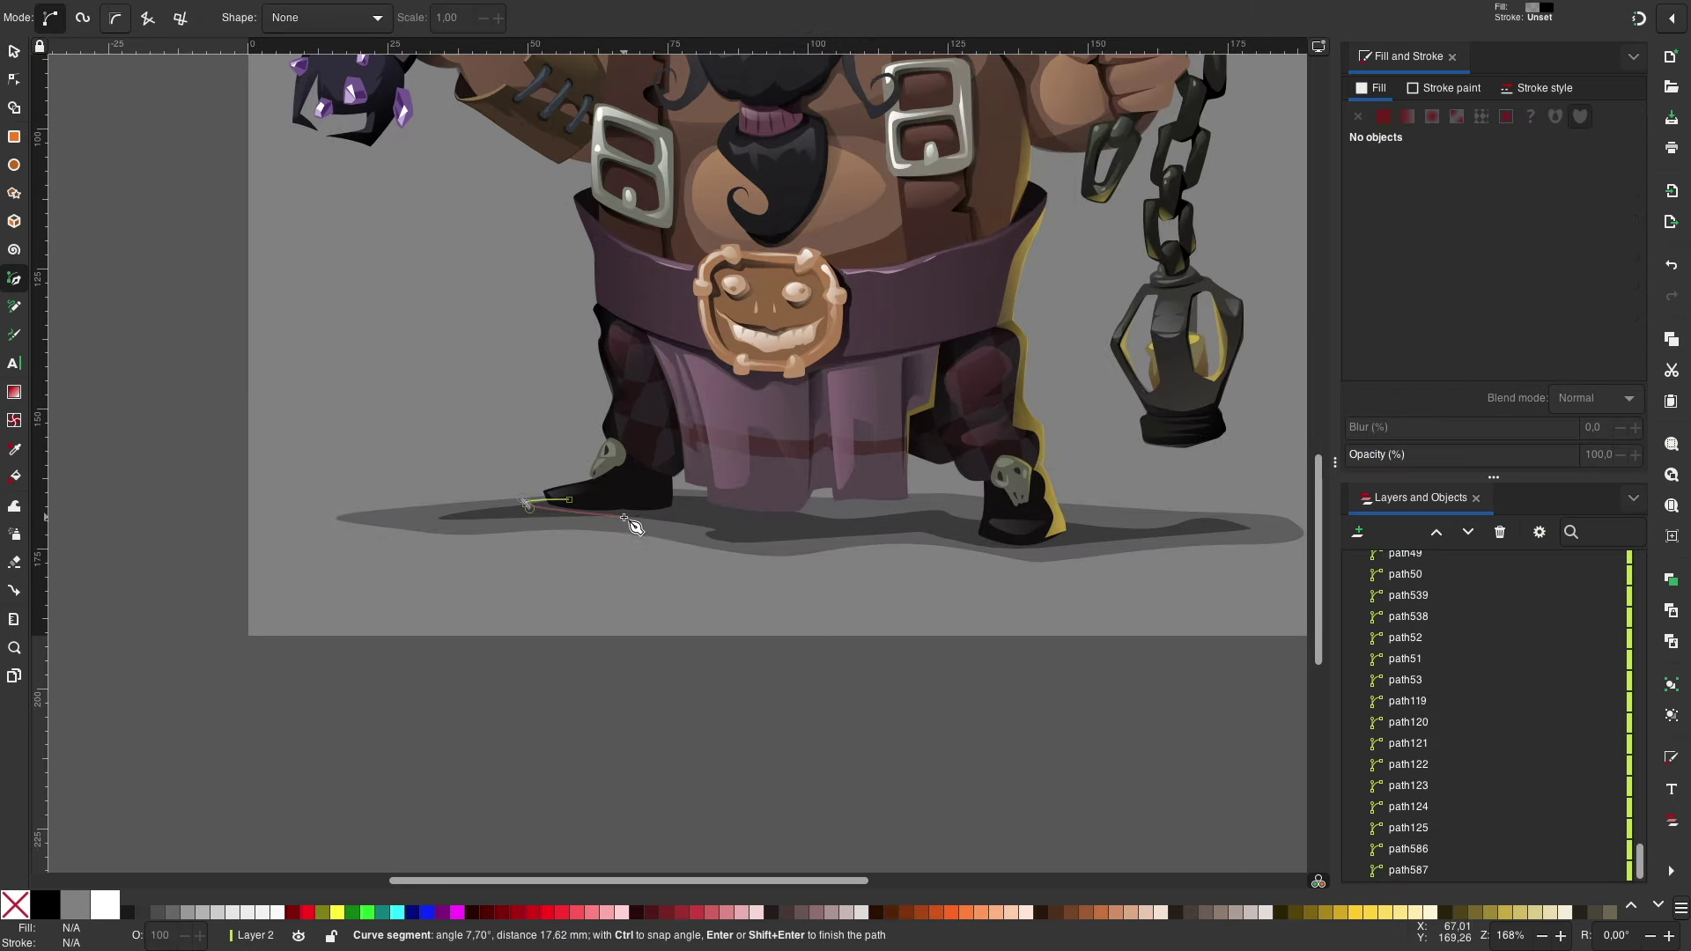
pyautogui.click(570, 500)
pyautogui.click(997, 525)
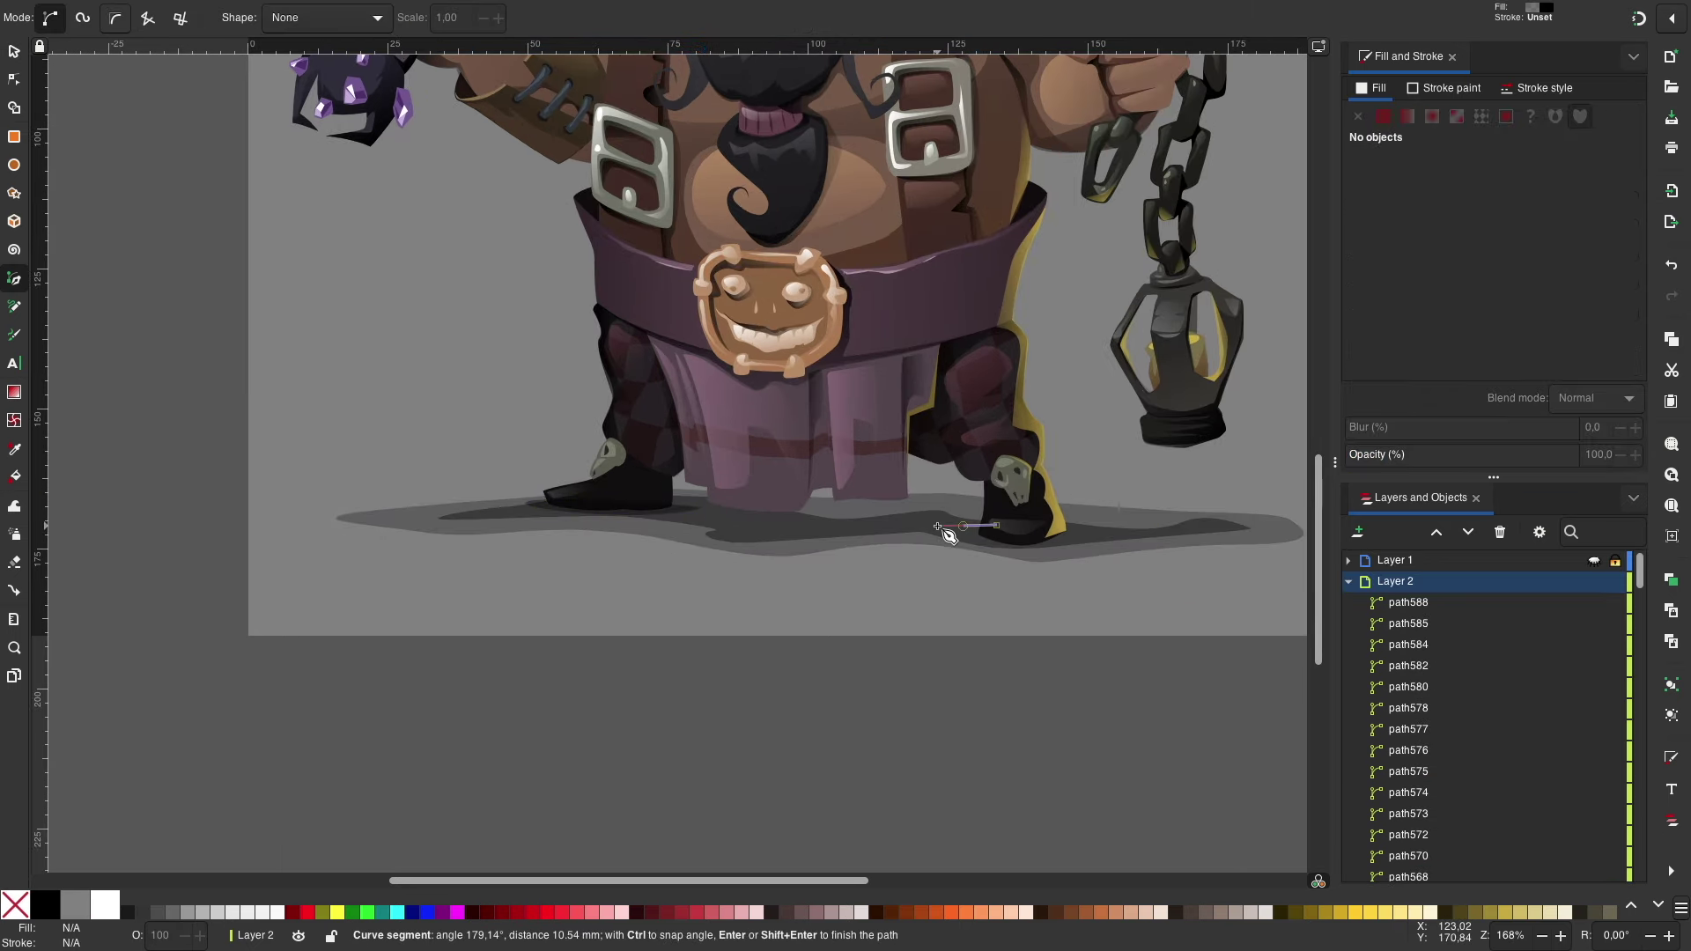
pyautogui.click(1008, 534)
# Step: Move the ground shadow behind the character in the object order
pyautogui.hotkey('ctrl', 'k')
pyautogui.click(398, 19)
pyautogui.click(689, 636)
pyautogui.scroll(-4, 689, 635)
pyautogui.scroll(2, 660, 616)
pyautogui.scroll(2, 832, 510)
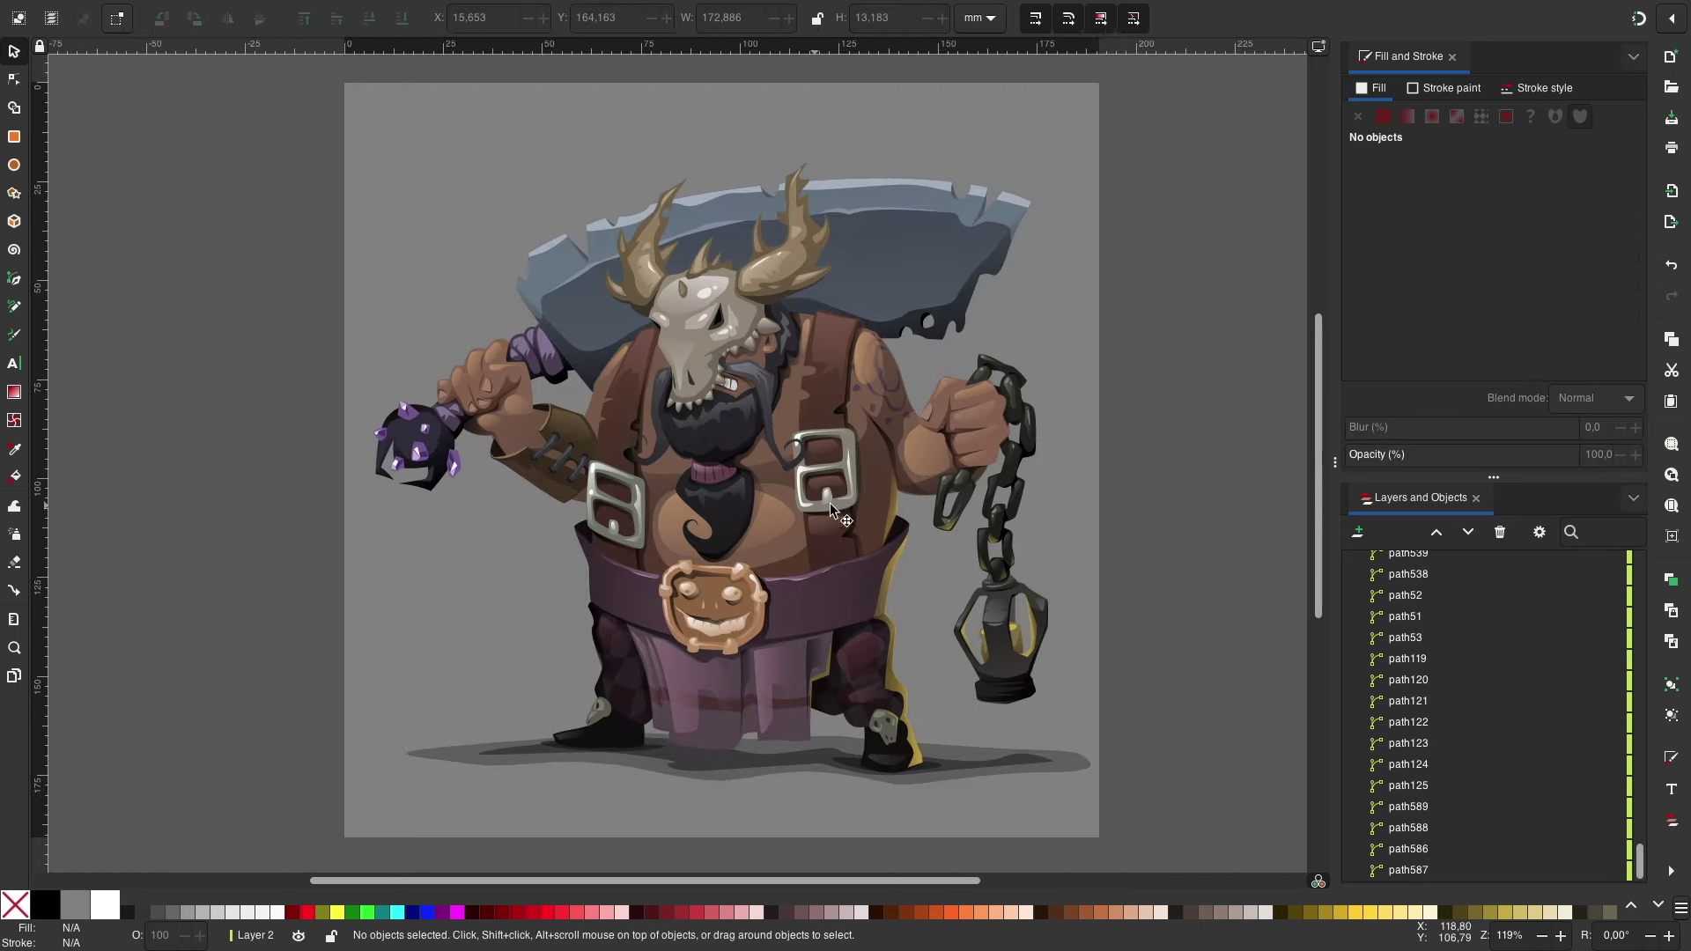
# Step: Draw a pale yellow radial-gradient glow circle over the mace and a smaller copy around the lantern
pyautogui.click(14, 165)
pyautogui.moveTo(450, 201); pyautogui.dragTo(614, 365)
pyautogui.moveTo(1542, 273); pyautogui.dragTo(1527, 290)
pyautogui.click(1436, 122)
pyautogui.hotkey('ctrl', 'd')
pyautogui.press('s')
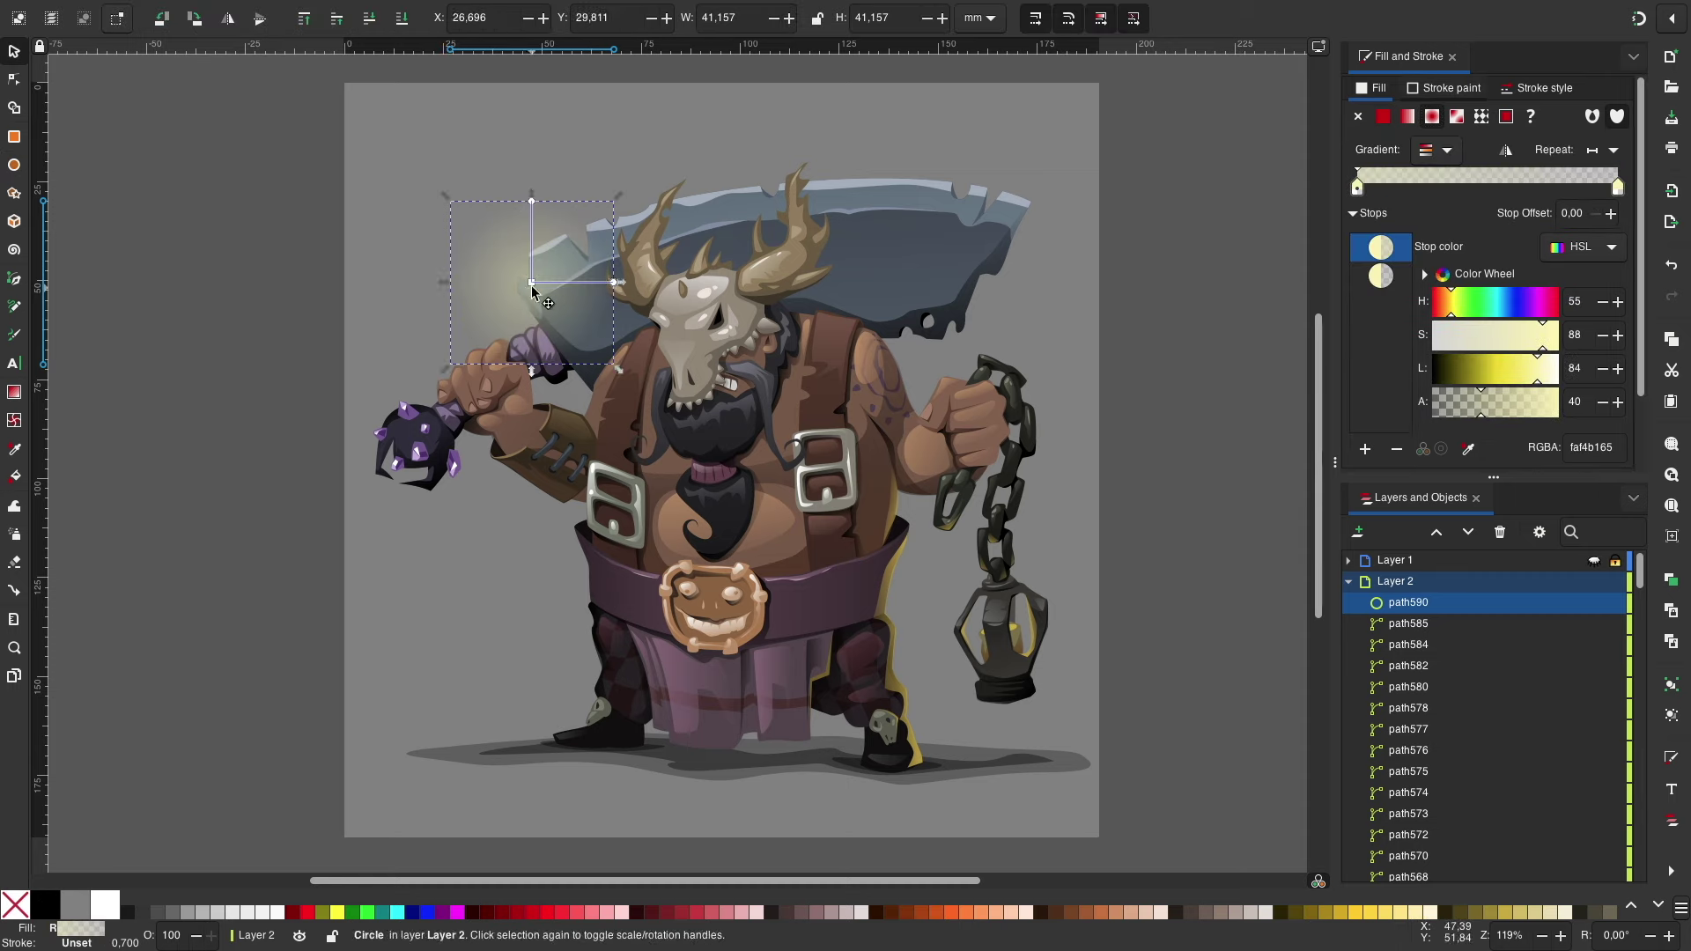
pyautogui.moveTo(531, 281); pyautogui.dragTo(1013, 599)
pyautogui.moveTo(1087, 547); pyautogui.dragTo(1053, 583)
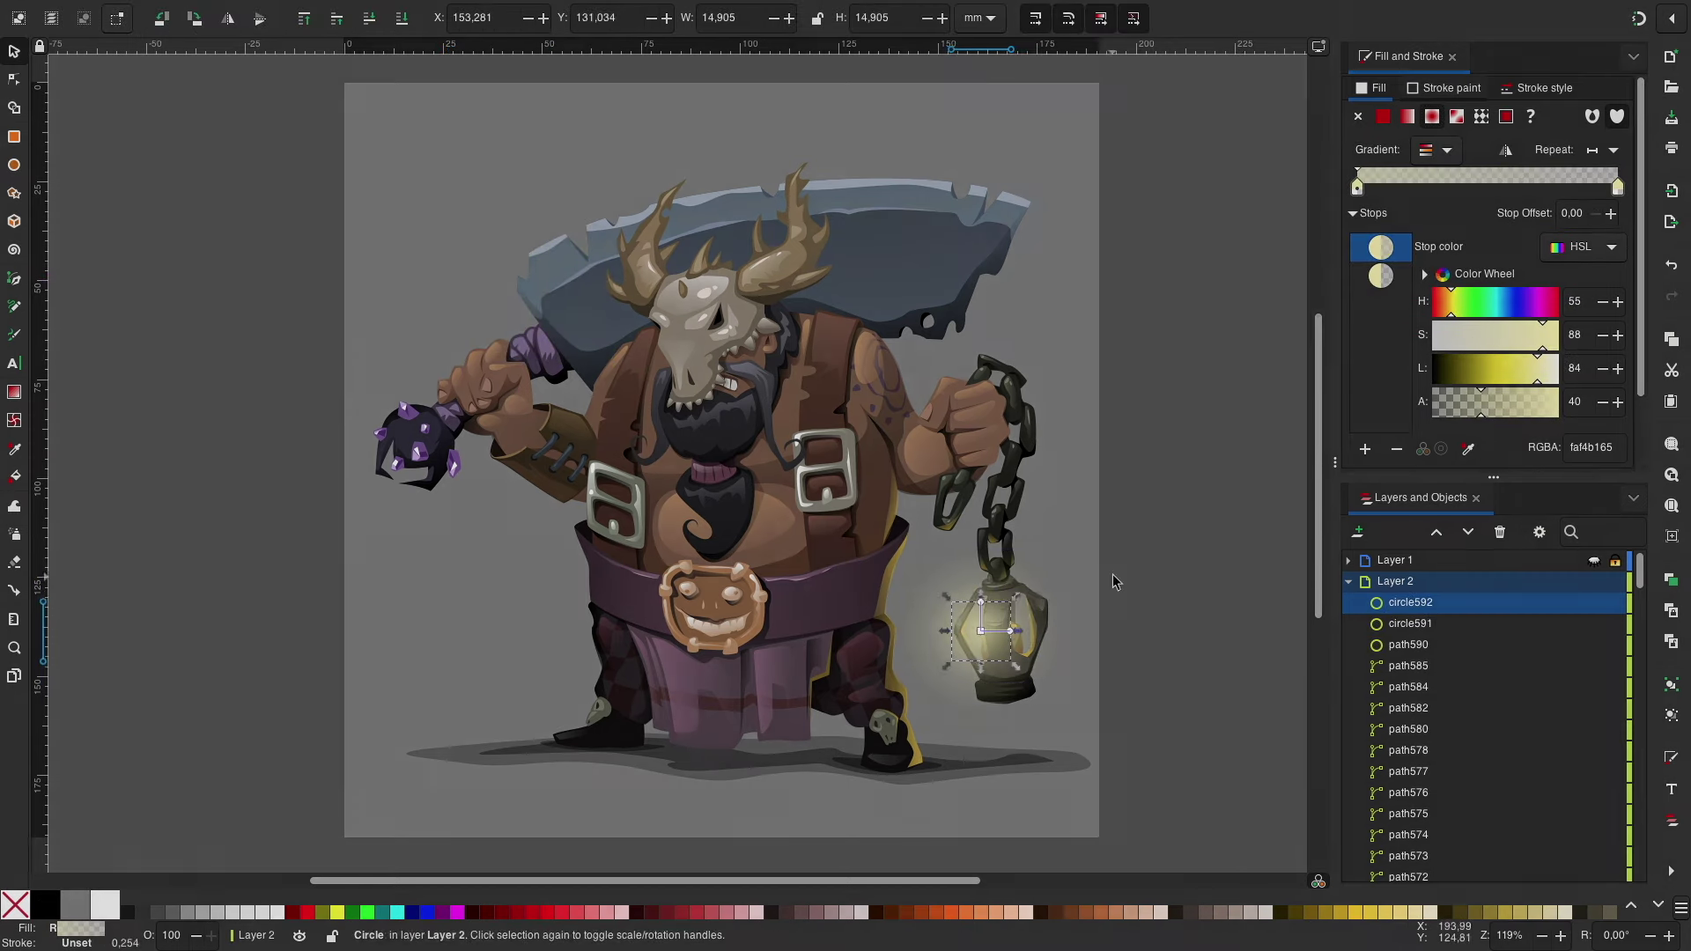